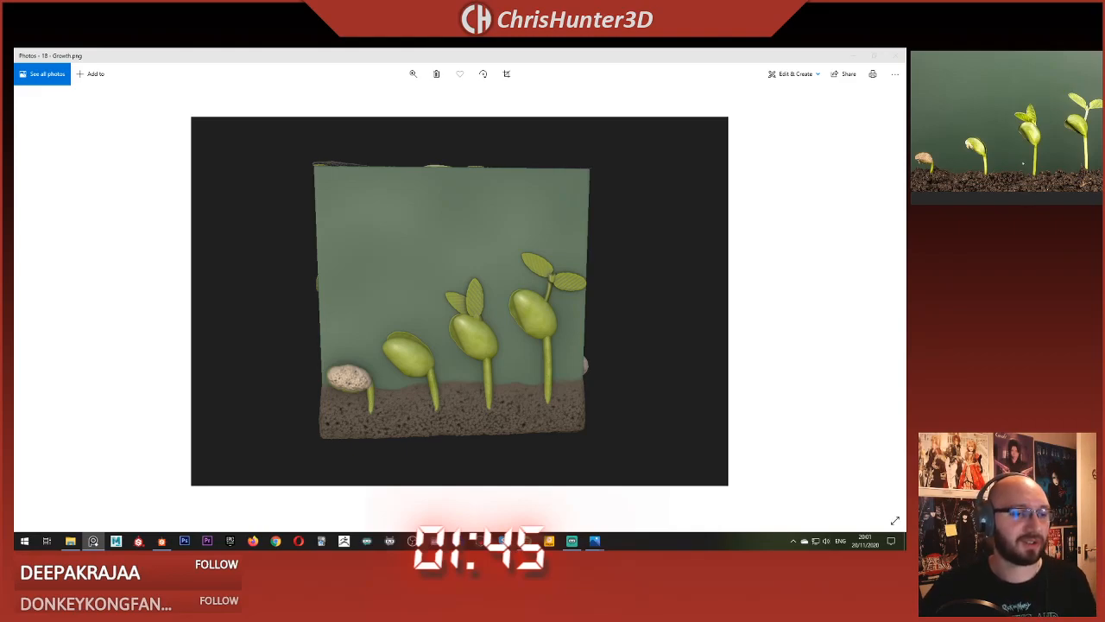
Step: View the 18 - Growth and 19 - Fluid renders, and close the photo viewer
{"action": "left_click", "coordinate": [596, 105]}
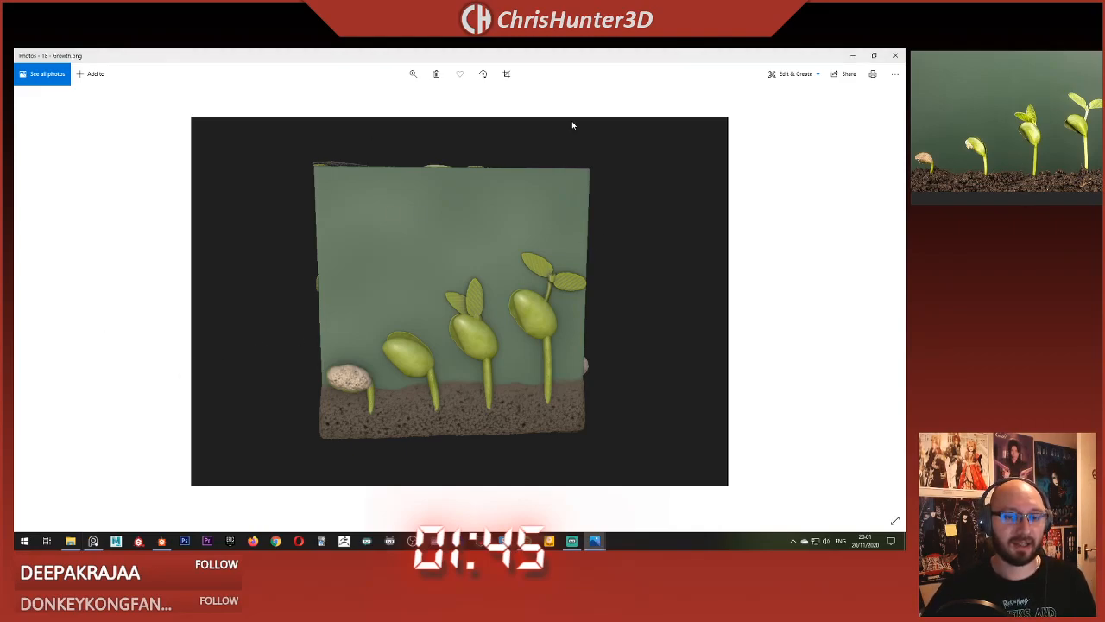
{"action": "key", "text": "Right"}
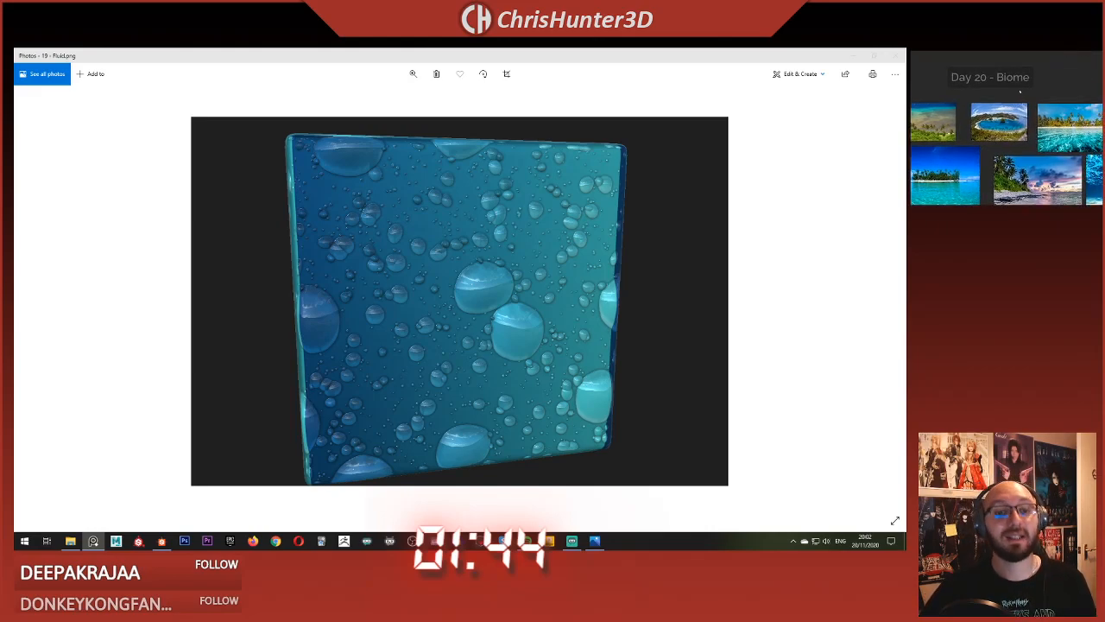
{"action": "left_click", "coordinate": [895, 54]}
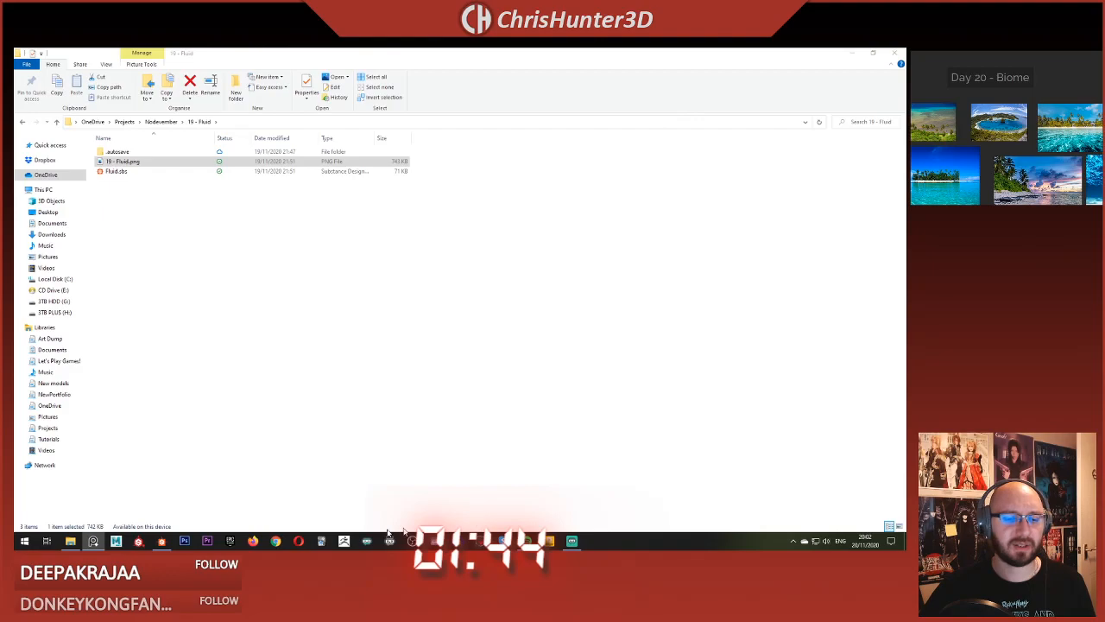
Step: Switch to Substance Designer and look over the node network in the Biome graph
{"action": "left_click", "coordinate": [162, 541]}
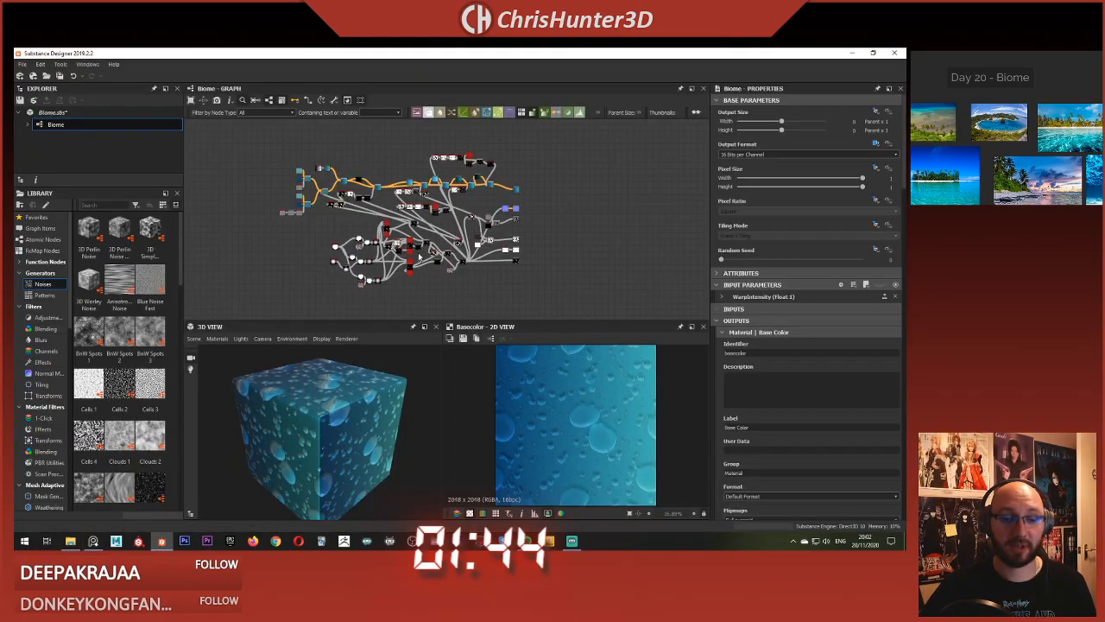
{"action": "scroll", "coordinate": [436, 187], "scroll_direction": "up", "scroll_amount": 3}
{"action": "middle_click_drag", "start_coordinate": [435, 188], "coordinate": [386, 217]}
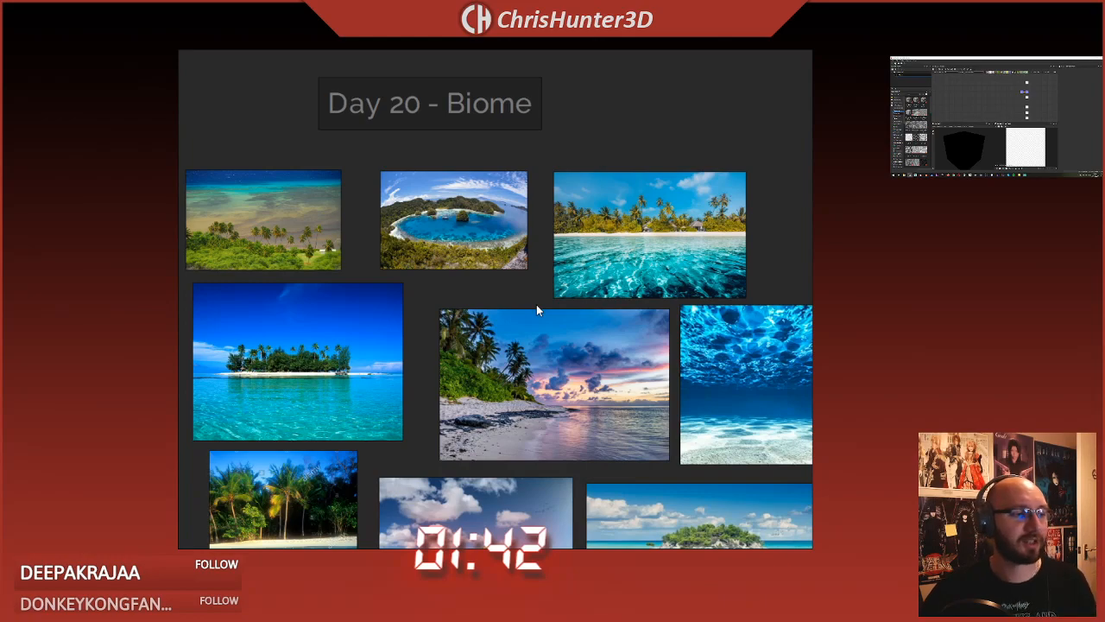
Step: Examine the Day 20 - Biome reference board and the tall palm island photo with clear shallow water
{"action": "scroll", "coordinate": [593, 290], "scroll_direction": "down", "scroll_amount": 1}
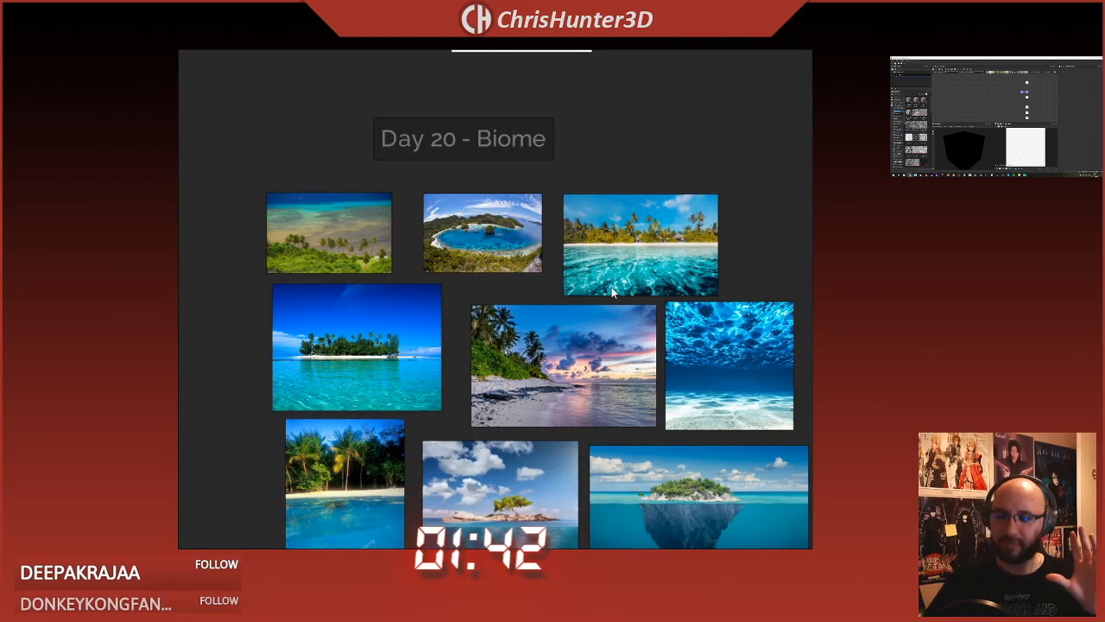
{"action": "scroll", "coordinate": [506, 298], "scroll_direction": "down", "scroll_amount": 2}
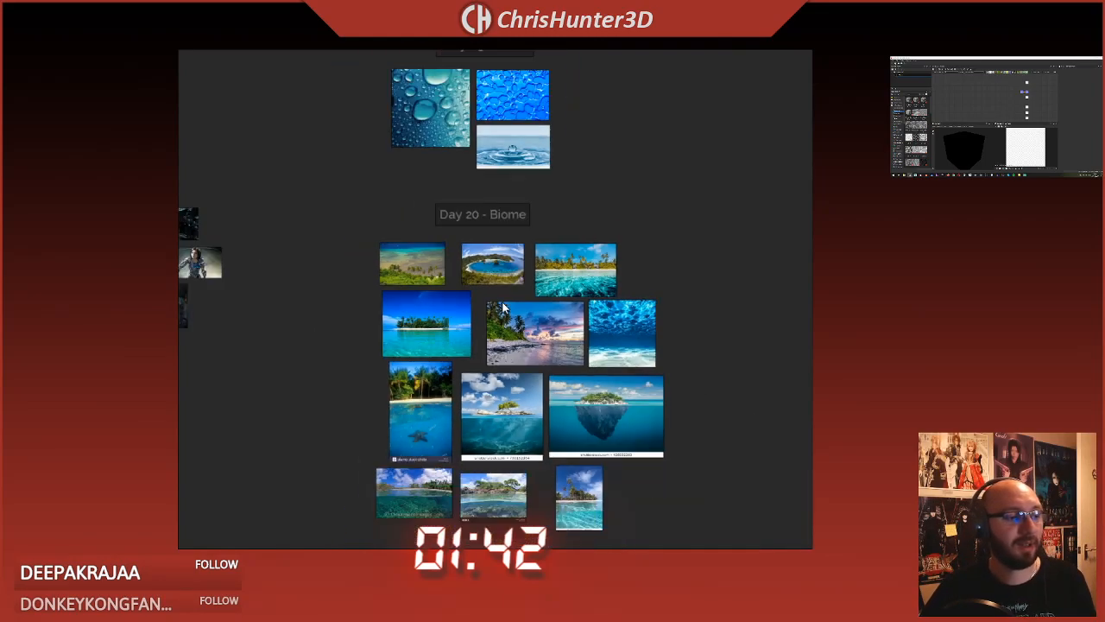
{"action": "middle_click_drag", "start_coordinate": [528, 451], "coordinate": [517, 267]}
{"action": "scroll", "coordinate": [516, 267], "scroll_direction": "up", "scroll_amount": 5}
{"action": "middle_click_drag", "start_coordinate": [486, 327], "coordinate": [541, 131]}
{"action": "scroll", "coordinate": [470, 347], "scroll_direction": "up", "scroll_amount": 2}
{"action": "middle_click_drag", "start_coordinate": [466, 308], "coordinate": [337, 265]}
{"action": "middle_click_drag", "start_coordinate": [474, 259], "coordinate": [490, 277]}
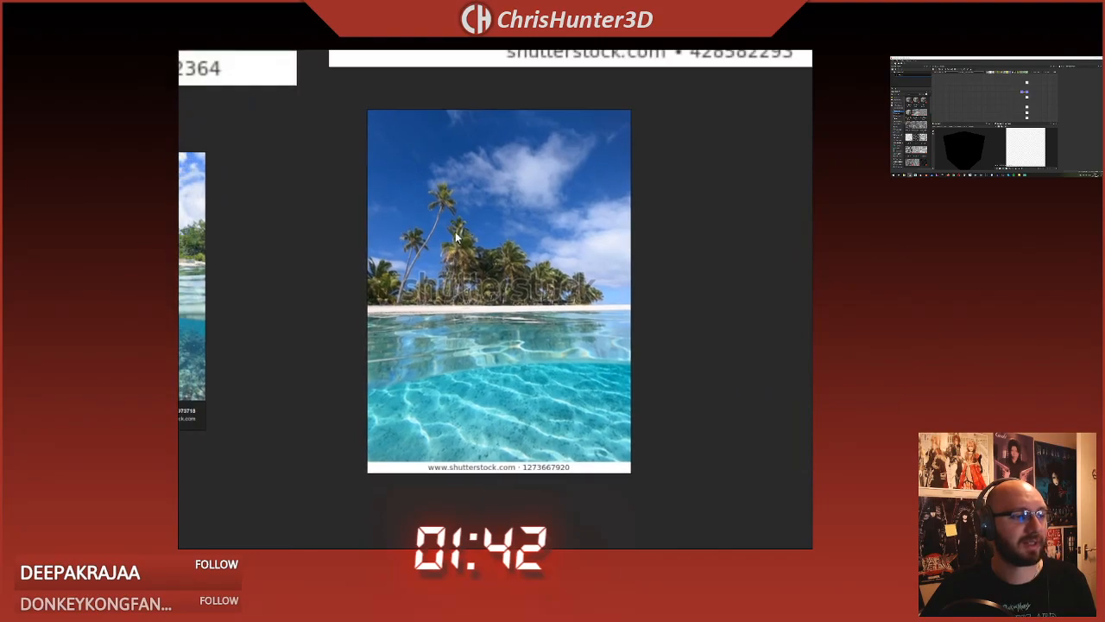
Step: Examine the rocky island reef photo and the palm beach photo with the starfish under water
{"action": "middle_click_drag", "start_coordinate": [397, 233], "coordinate": [729, 377]}
{"action": "scroll", "coordinate": [730, 377], "scroll_direction": "down", "scroll_amount": 1}
{"action": "middle_click_drag", "start_coordinate": [423, 346], "coordinate": [524, 198]}
{"action": "scroll", "coordinate": [518, 206], "scroll_direction": "up", "scroll_amount": 2}
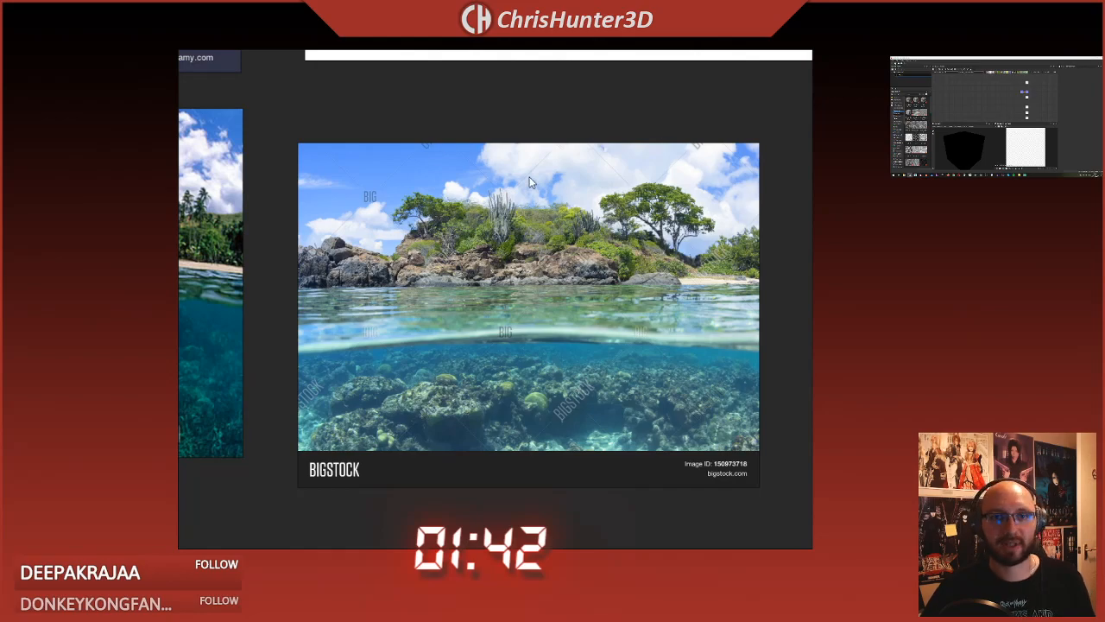
{"action": "scroll", "coordinate": [478, 248], "scroll_direction": "down", "scroll_amount": 4}
{"action": "middle_click_drag", "start_coordinate": [398, 89], "coordinate": [561, 261]}
{"action": "scroll", "coordinate": [670, 217], "scroll_direction": "up", "scroll_amount": 3}
{"action": "scroll", "coordinate": [371, 197], "scroll_direction": "down", "scroll_amount": 2}
{"action": "middle_click_drag", "start_coordinate": [223, 114], "coordinate": [523, 260]}
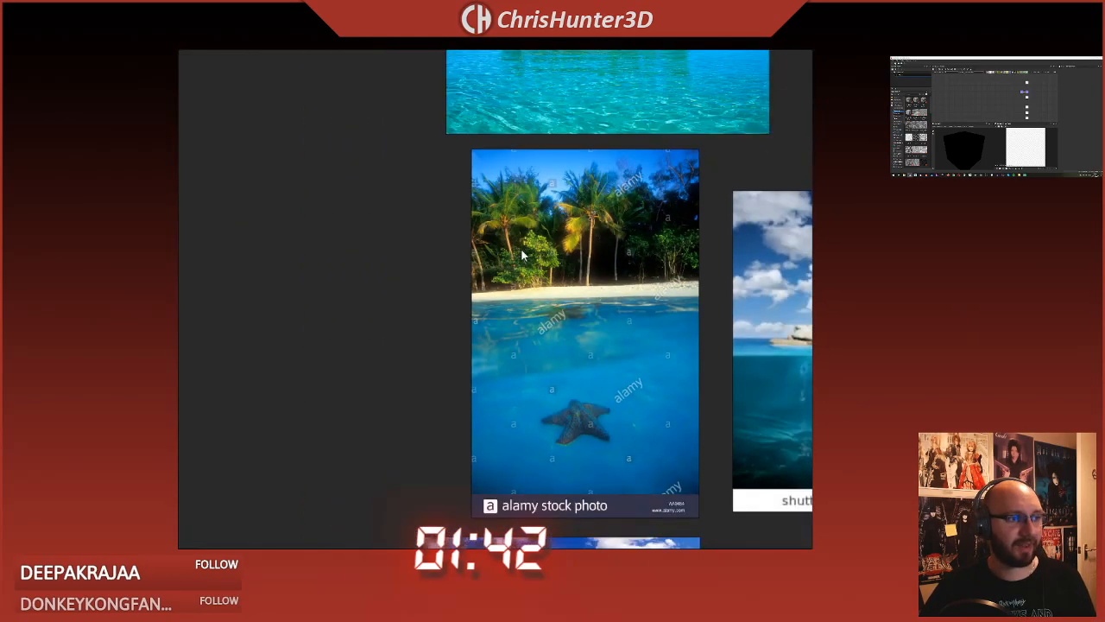
{"action": "scroll", "coordinate": [523, 259], "scroll_direction": "up", "scroll_amount": 2}
{"action": "scroll", "coordinate": [496, 199], "scroll_direction": "down", "scroll_amount": 1}
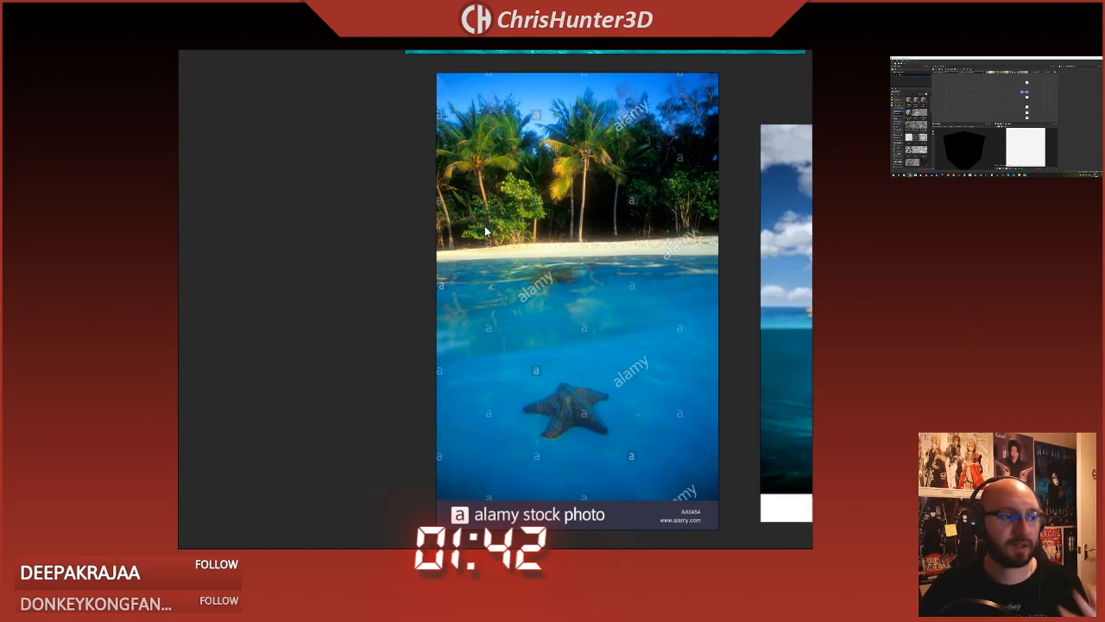
{"action": "middle_click_drag", "start_coordinate": [540, 310], "coordinate": [505, 319]}
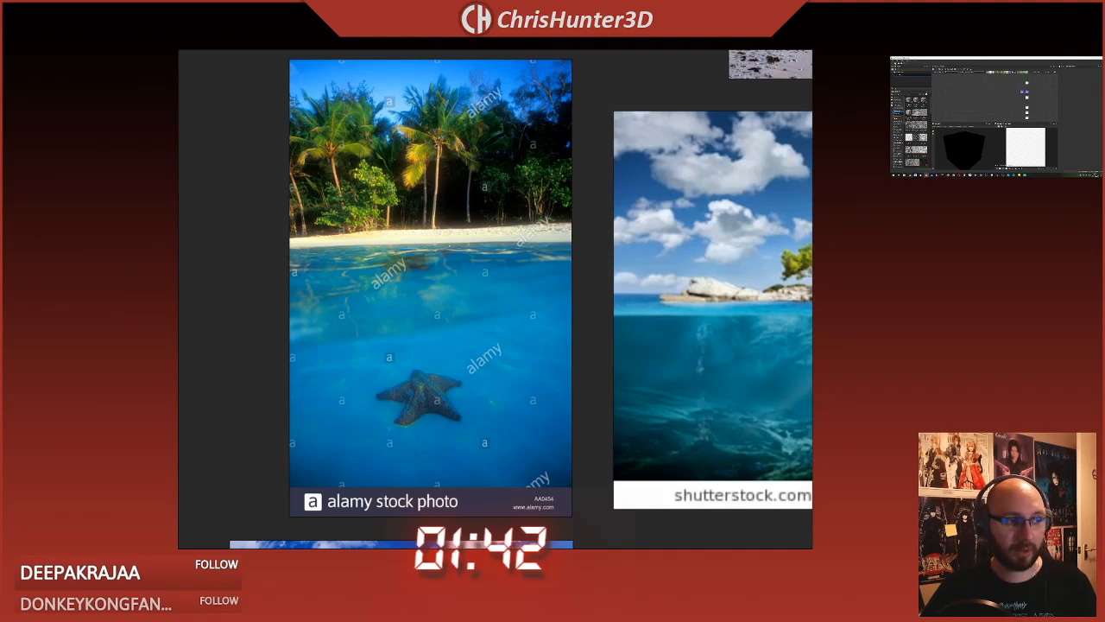
Step: Study the remaining tropical island references, including the rocky island and coral reef photos split at the waterline
{"action": "scroll", "coordinate": [543, 258], "scroll_direction": "down", "scroll_amount": 1}
{"action": "scroll", "coordinate": [362, 244], "scroll_direction": "down", "scroll_amount": 3}
{"action": "middle_click_drag", "start_coordinate": [339, 266], "coordinate": [254, 239]}
{"action": "scroll", "coordinate": [254, 239], "scroll_direction": "up", "scroll_amount": 3}
{"action": "scroll", "coordinate": [566, 345], "scroll_direction": "down", "scroll_amount": 2}
{"action": "middle_click_drag", "start_coordinate": [566, 346], "coordinate": [411, 106]}
{"action": "scroll", "coordinate": [549, 248], "scroll_direction": "up", "scroll_amount": 5}
{"action": "middle_click_drag", "start_coordinate": [587, 255], "coordinate": [216, 242]}
{"action": "scroll", "coordinate": [518, 216], "scroll_direction": "up", "scroll_amount": 1}
{"action": "middle_click_drag", "start_coordinate": [453, 174], "coordinate": [553, 458]}
{"action": "scroll", "coordinate": [497, 302], "scroll_direction": "down", "scroll_amount": 5}
{"action": "middle_click_drag", "start_coordinate": [275, 245], "coordinate": [671, 181]}
{"action": "middle_click_drag", "start_coordinate": [550, 218], "coordinate": [368, 517]}
{"action": "middle_click_drag", "start_coordinate": [426, 281], "coordinate": [327, 255]}
{"action": "middle_click_drag", "start_coordinate": [247, 534], "coordinate": [405, 195]}
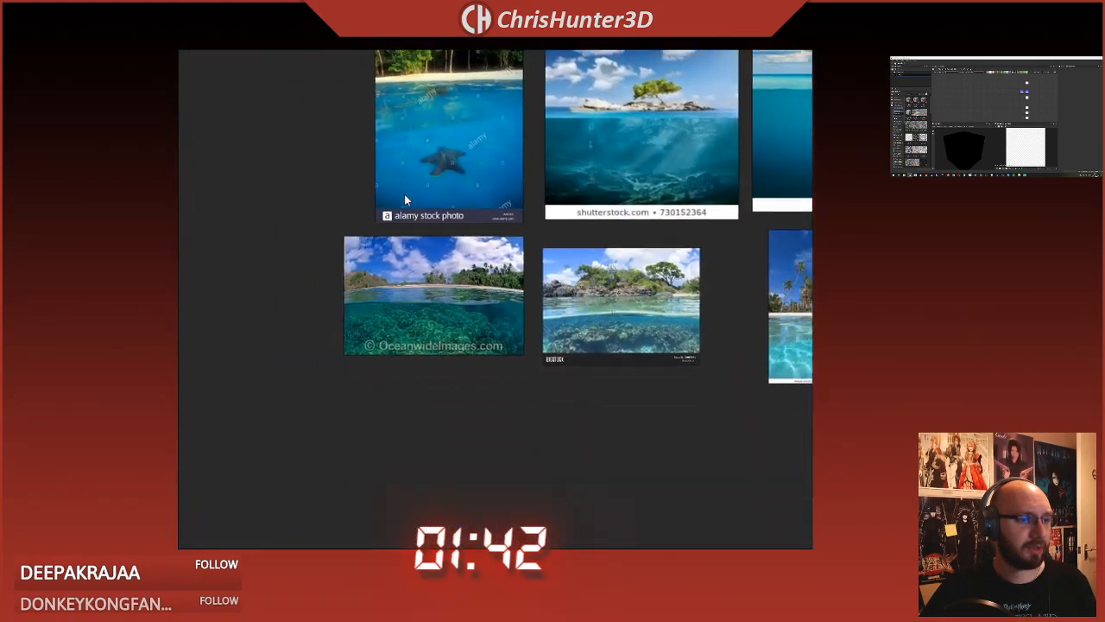
{"action": "scroll", "coordinate": [484, 337], "scroll_direction": "up", "scroll_amount": 5}
{"action": "middle_click_drag", "start_coordinate": [493, 344], "coordinate": [228, 309]}
{"action": "scroll", "coordinate": [517, 295], "scroll_direction": "up", "scroll_amount": 3}
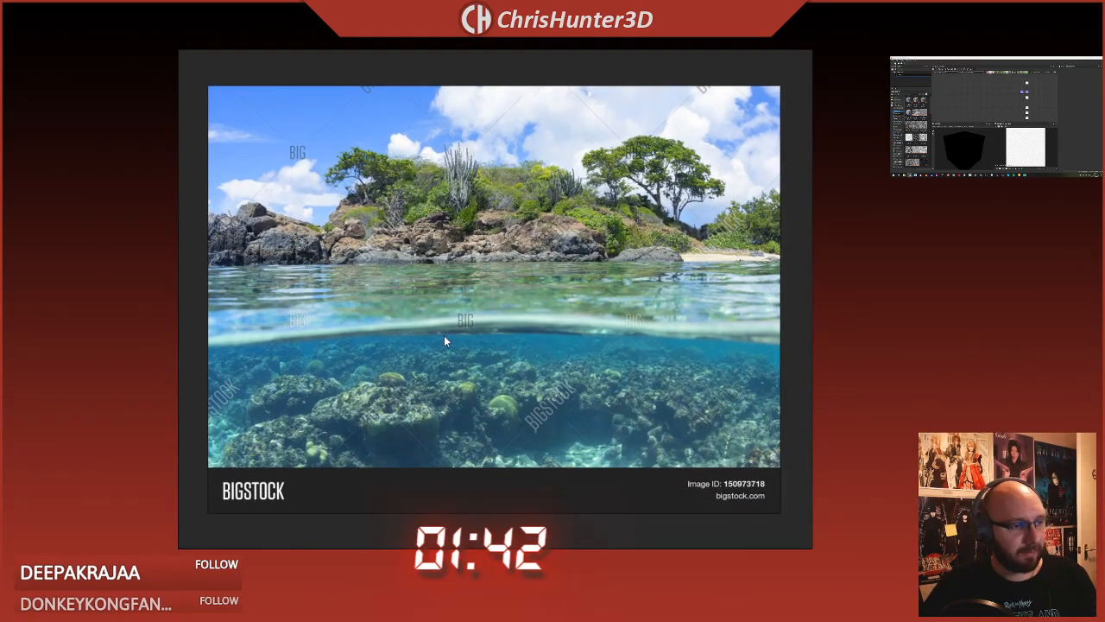
{"action": "scroll", "coordinate": [456, 325], "scroll_direction": "down", "scroll_amount": 3}
{"action": "scroll", "coordinate": [463, 233], "scroll_direction": "up", "scroll_amount": 4}
{"action": "scroll", "coordinate": [463, 233], "scroll_direction": "down", "scroll_amount": 2}
{"action": "middle_click_drag", "start_coordinate": [690, 239], "coordinate": [526, 299]}
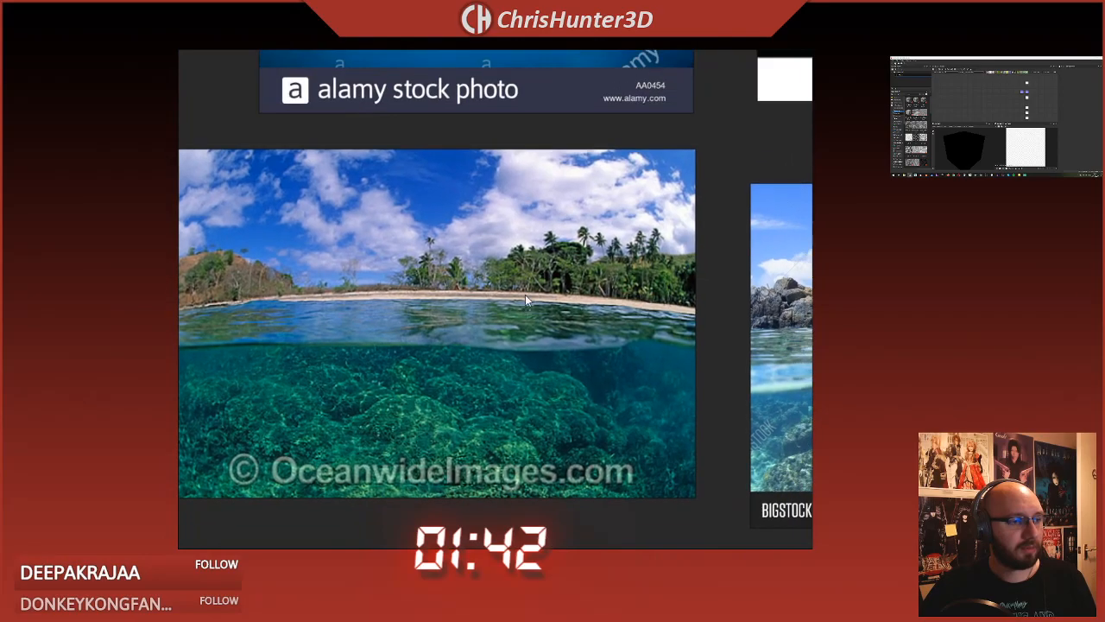
Step: Compare the starfish beach reference with the rocky island reef reference for the composition above and below water
{"action": "scroll", "coordinate": [525, 299], "scroll_direction": "down", "scroll_amount": 3}
{"action": "middle_click_drag", "start_coordinate": [554, 238], "coordinate": [267, 302]}
{"action": "middle_click_drag", "start_coordinate": [440, 200], "coordinate": [728, 343]}
{"action": "scroll", "coordinate": [476, 212], "scroll_direction": "up", "scroll_amount": 3}
{"action": "scroll", "coordinate": [522, 296], "scroll_direction": "down", "scroll_amount": 5}
{"action": "middle_click_drag", "start_coordinate": [522, 296], "coordinate": [536, 248]}
{"action": "scroll", "coordinate": [530, 317], "scroll_direction": "up", "scroll_amount": 3}
{"action": "scroll", "coordinate": [521, 283], "scroll_direction": "down", "scroll_amount": 1}
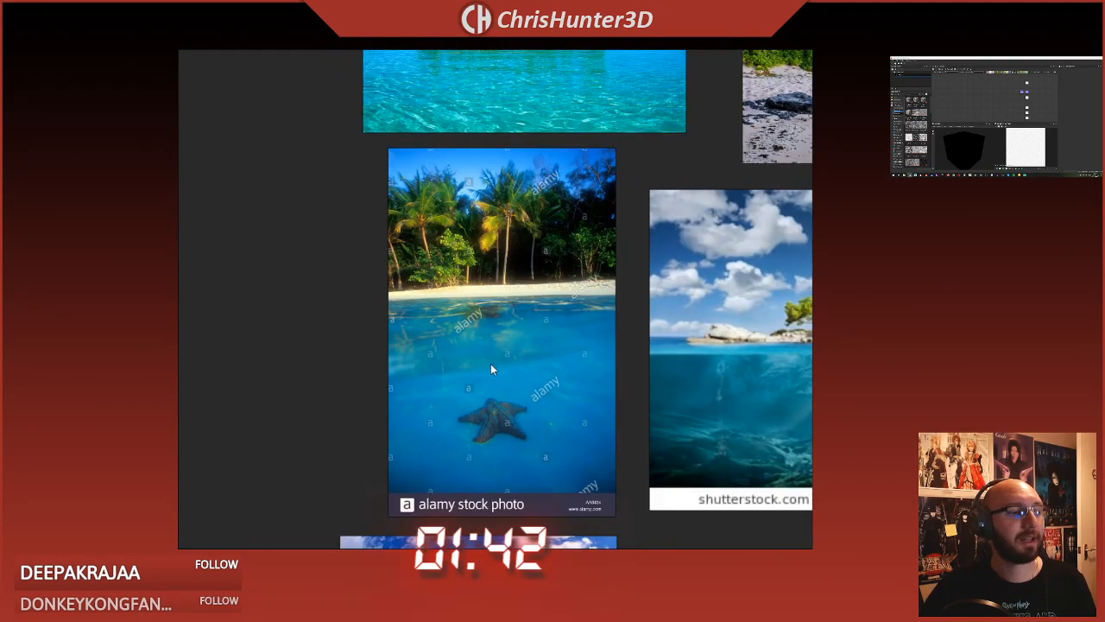
{"action": "scroll", "coordinate": [491, 367], "scroll_direction": "up", "scroll_amount": 2}
{"action": "scroll", "coordinate": [476, 177], "scroll_direction": "down", "scroll_amount": 1}
{"action": "scroll", "coordinate": [527, 308], "scroll_direction": "down", "scroll_amount": 1}
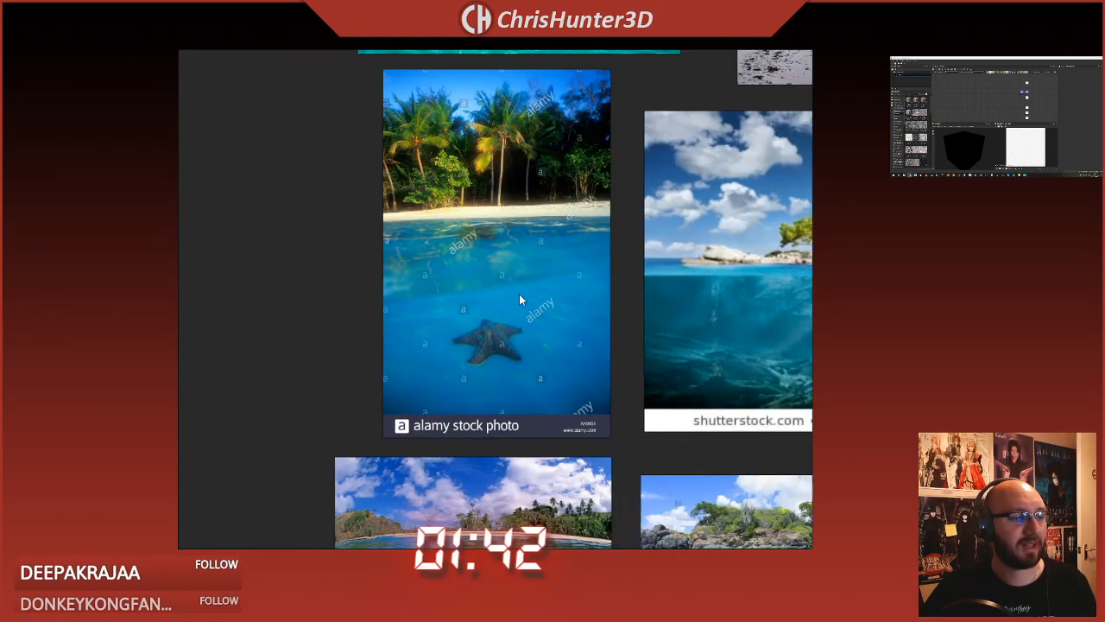
{"action": "middle_click_drag", "start_coordinate": [527, 307], "coordinate": [482, 89]}
{"action": "scroll", "coordinate": [522, 298], "scroll_direction": "up", "scroll_amount": 5}
{"action": "middle_click_drag", "start_coordinate": [803, 309], "coordinate": [564, 263]}
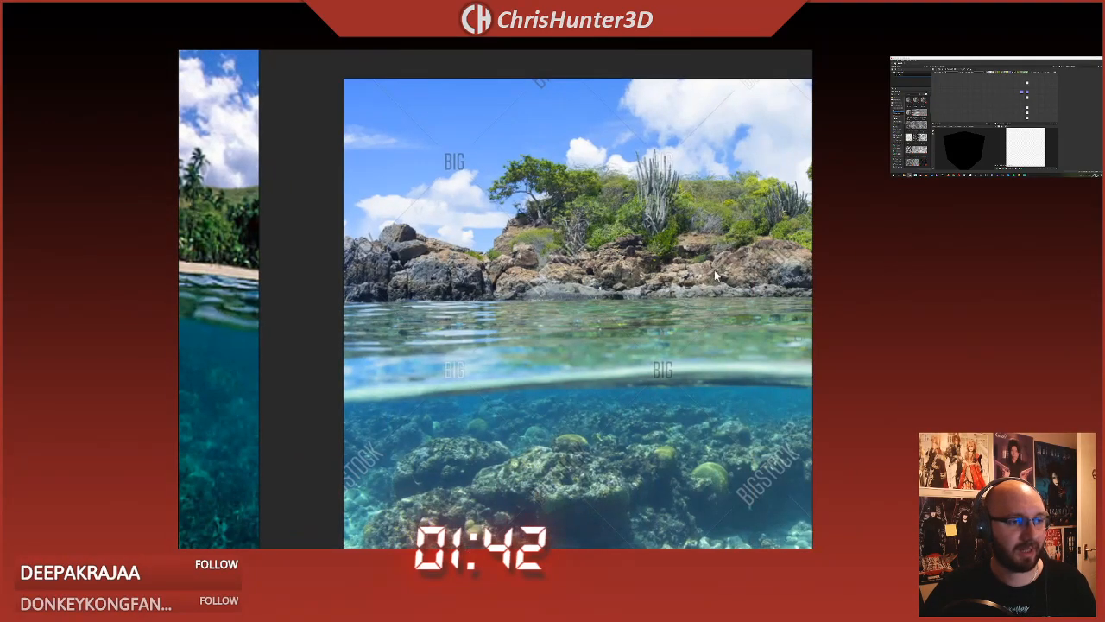
{"action": "scroll", "coordinate": [485, 215], "scroll_direction": "down", "scroll_amount": 5}
{"action": "middle_click_drag", "start_coordinate": [460, 212], "coordinate": [509, 418]}
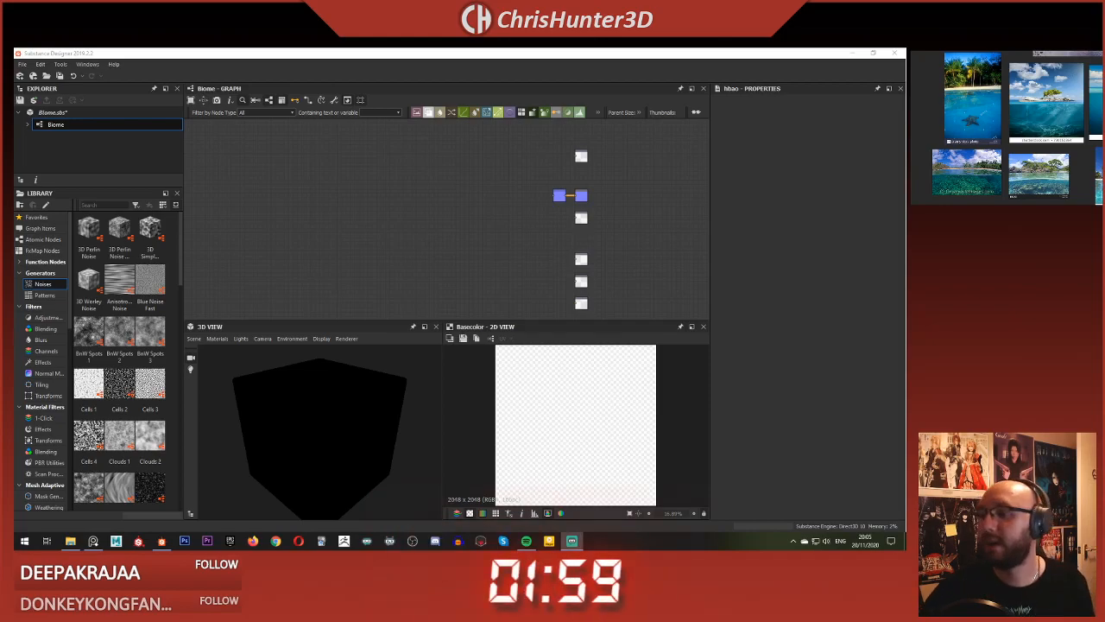
Step: Add a Uniform Color node, connect it to the Base Color output and set its V value to 0.5
{"action": "scroll", "coordinate": [445, 199], "scroll_direction": "down", "scroll_amount": 1}
{"action": "scroll", "coordinate": [330, 182], "scroll_direction": "up", "scroll_amount": 3}
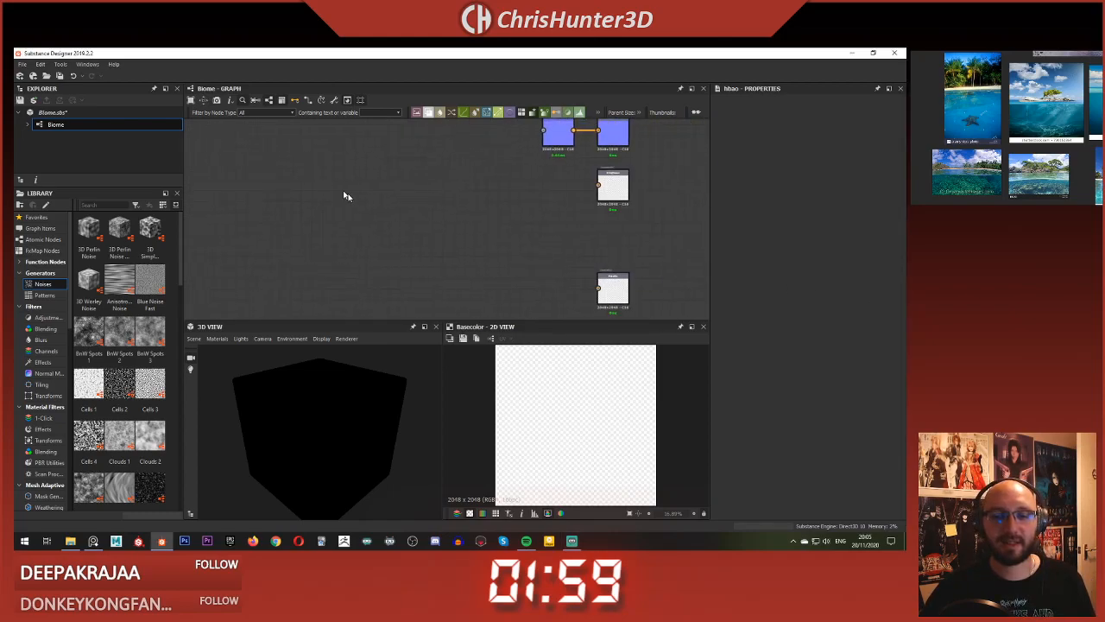
{"action": "scroll", "coordinate": [477, 214], "scroll_direction": "up", "scroll_amount": 1}
{"action": "middle_click_drag", "start_coordinate": [489, 171], "coordinate": [475, 239]}
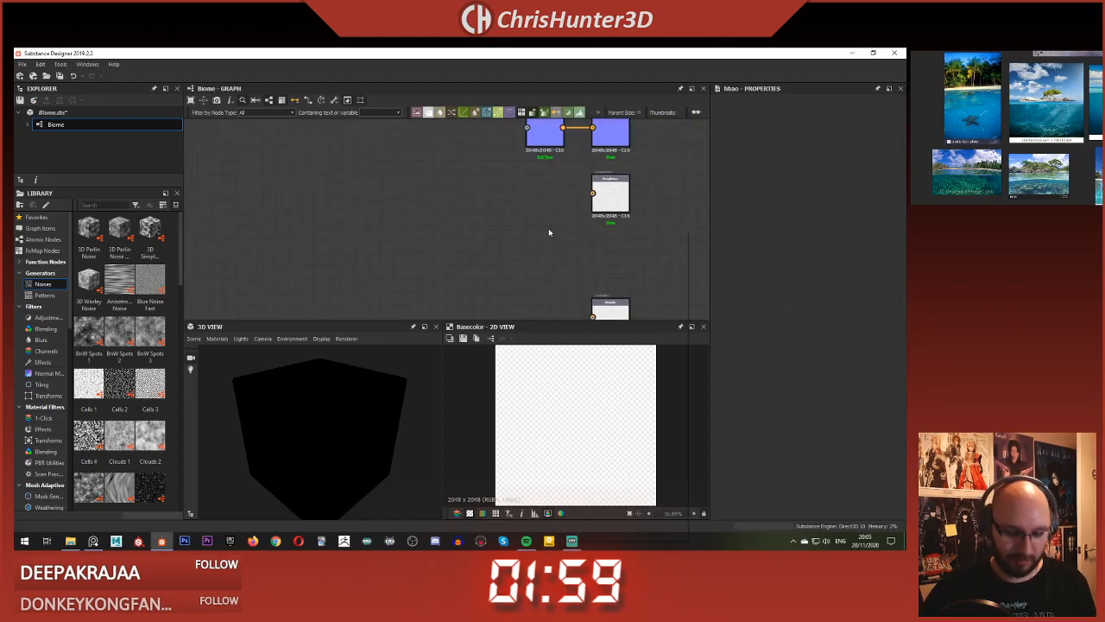
{"action": "key", "text": "space"}
{"action": "left_click", "coordinate": [577, 248]}
{"action": "scroll", "coordinate": [542, 223], "scroll_direction": "down", "scroll_amount": 3}
{"action": "middle_click_drag", "start_coordinate": [543, 224], "coordinate": [568, 296]}
{"action": "left_click_drag", "start_coordinate": [567, 296], "coordinate": [578, 175]}
{"action": "scroll", "coordinate": [555, 159], "scroll_direction": "up", "scroll_amount": 2}
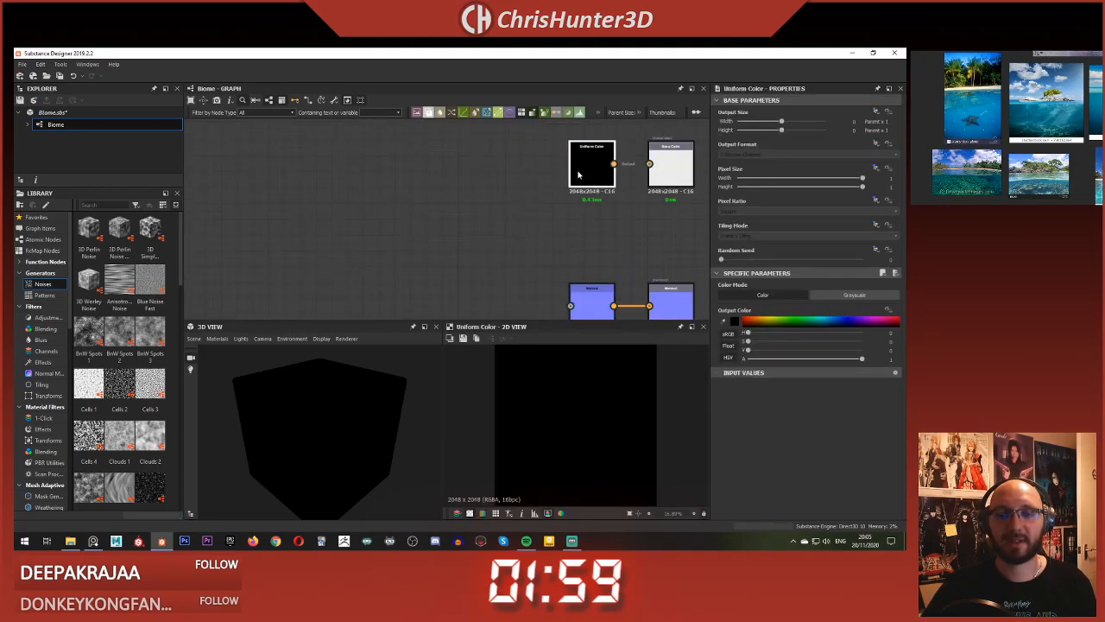
{"action": "middle_click_drag", "start_coordinate": [578, 175], "coordinate": [486, 182]}
{"action": "left_click_drag", "start_coordinate": [519, 170], "coordinate": [554, 170]}
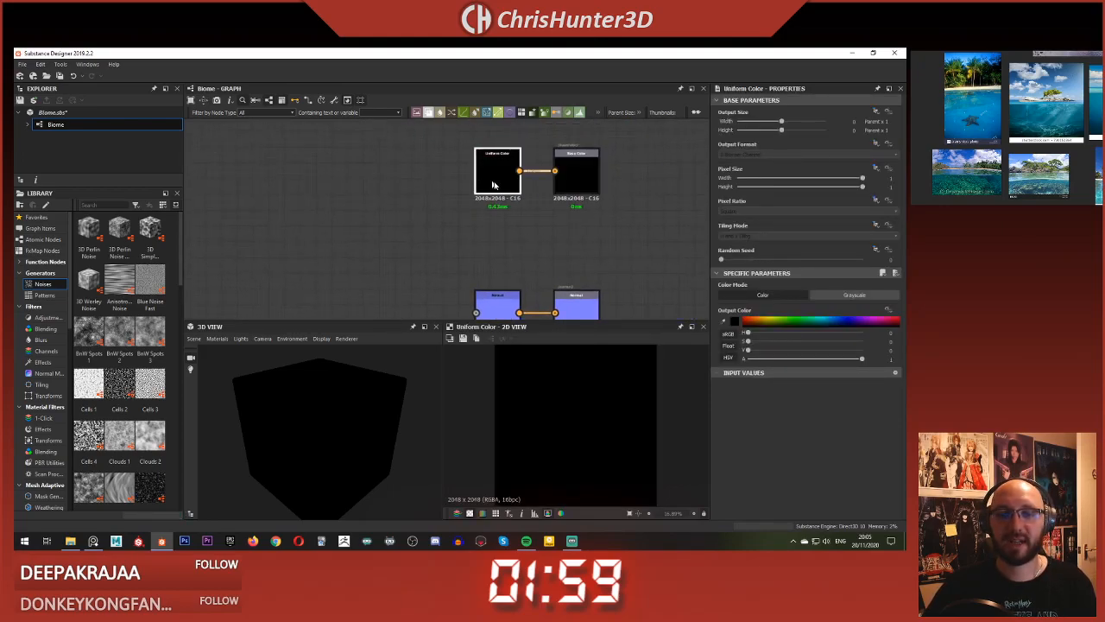
{"action": "left_click_drag", "start_coordinate": [806, 351], "coordinate": [805, 354]}
Step: Paste a copy of the grey Uniform Color node and connect it to the Roughness output
{"action": "scroll", "coordinate": [453, 175], "scroll_direction": "down", "scroll_amount": 5}
{"action": "middle_click_drag", "start_coordinate": [462, 171], "coordinate": [510, 138]}
{"action": "scroll", "coordinate": [523, 145], "scroll_direction": "up", "scroll_amount": 6}
{"action": "middle_click_drag", "start_coordinate": [552, 307], "coordinate": [494, 199]}
{"action": "scroll", "coordinate": [486, 246], "scroll_direction": "down", "scroll_amount": 4}
{"action": "middle_click_drag", "start_coordinate": [461, 158], "coordinate": [472, 217]}
{"action": "middle_click_drag", "start_coordinate": [439, 264], "coordinate": [452, 171]}
{"action": "key", "text": "ctrl+v"}
{"action": "scroll", "coordinate": [459, 237], "scroll_direction": "up", "scroll_amount": 4}
{"action": "left_click_drag", "start_coordinate": [443, 216], "coordinate": [579, 217]}
{"action": "scroll", "coordinate": [531, 229], "scroll_direction": "down", "scroll_amount": 3}
{"action": "scroll", "coordinate": [523, 250], "scroll_direction": "up", "scroll_amount": 2}
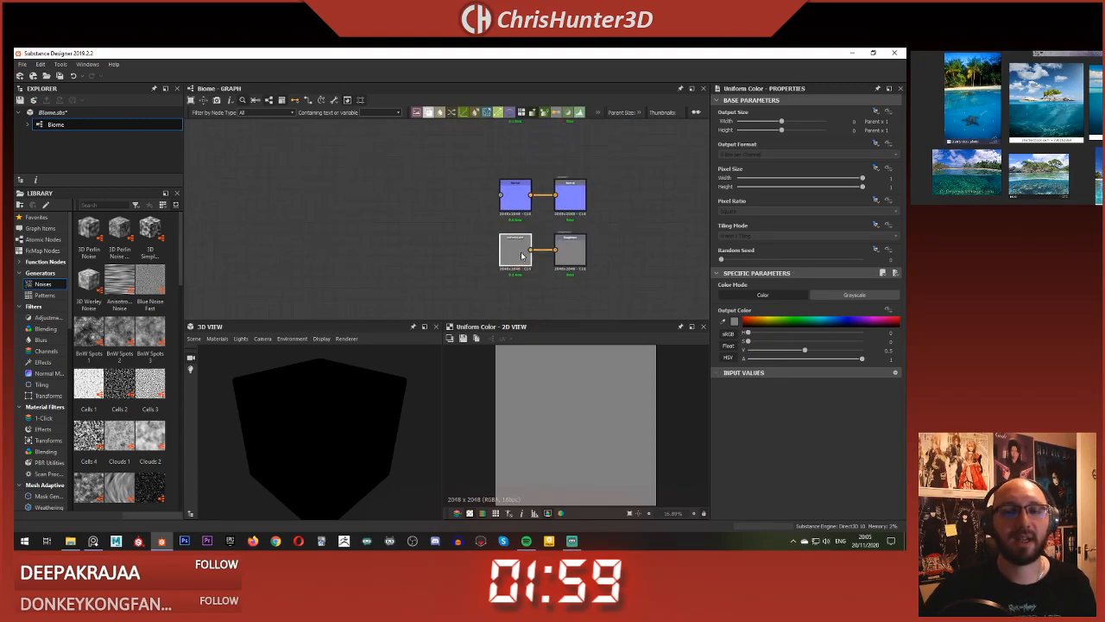
Step: Add a black Uniform Color node beside the Metallic output and connect it to that output
{"action": "scroll", "coordinate": [397, 263], "scroll_direction": "down", "scroll_amount": 3}
{"action": "scroll", "coordinate": [398, 263], "scroll_direction": "up", "scroll_amount": 5}
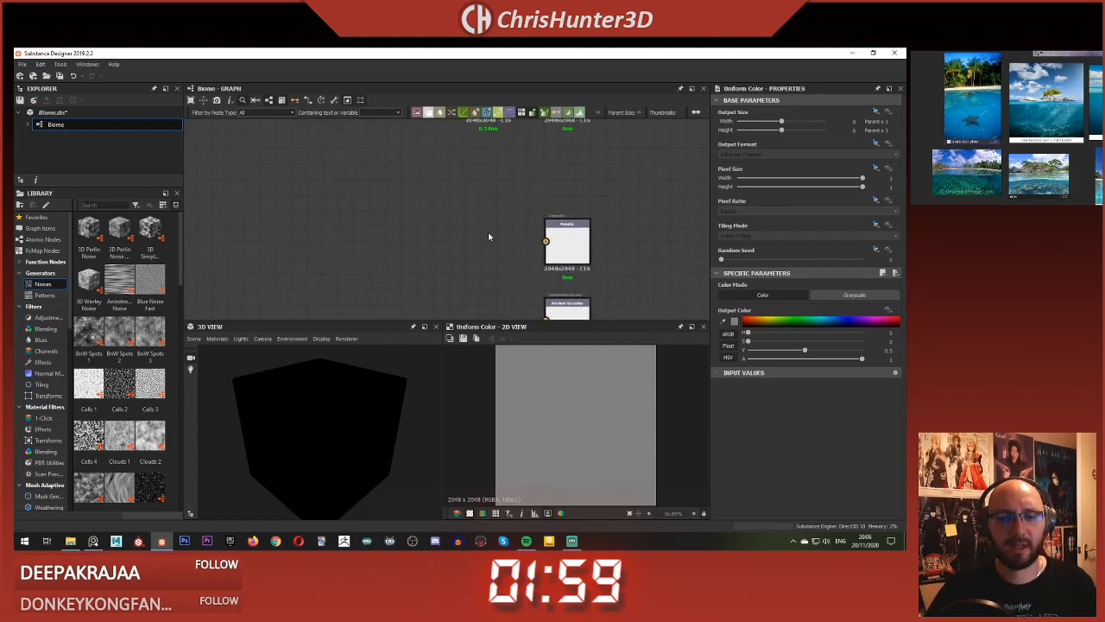
{"action": "key", "text": "space"}
{"action": "type", "text": "un"}
{"action": "left_click", "coordinate": [535, 251]}
{"action": "mouse_move", "coordinate": [505, 232]}
{"action": "left_mouse_down"}
{"action": "mouse_move", "coordinate": [516, 243]}
{"action": "mouse_move", "coordinate": [512, 232]}
{"action": "mouse_move", "coordinate": [557, 237]}
{"action": "mouse_move", "coordinate": [504, 230]}
{"action": "left_mouse_up"}
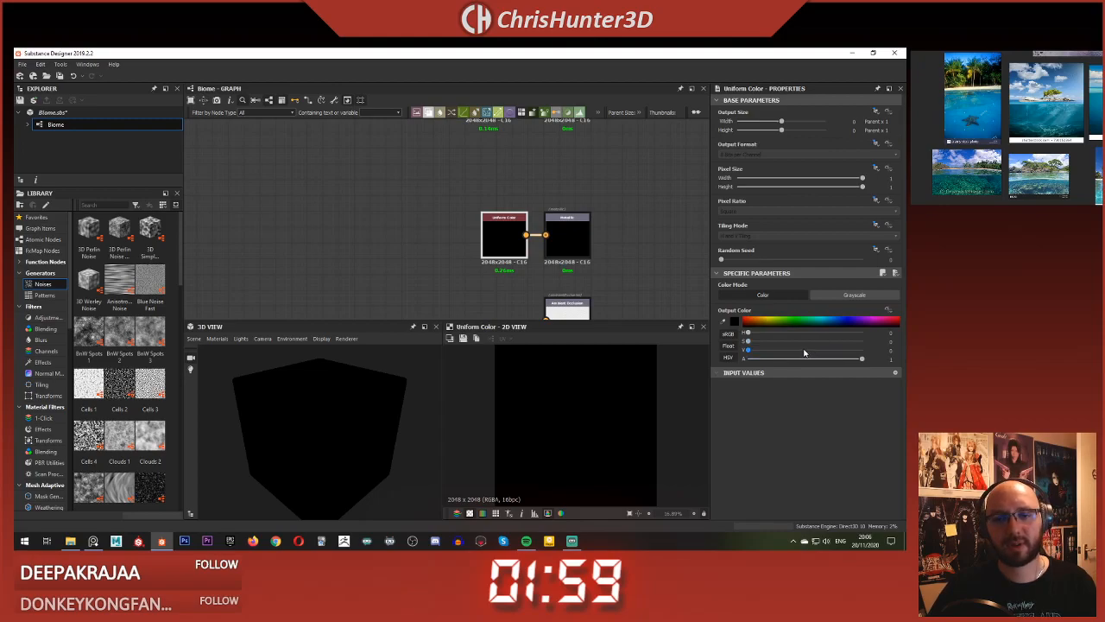
{"action": "scroll", "coordinate": [516, 225], "scroll_direction": "down", "scroll_amount": 3}
{"action": "scroll", "coordinate": [516, 235], "scroll_direction": "up", "scroll_amount": 3}
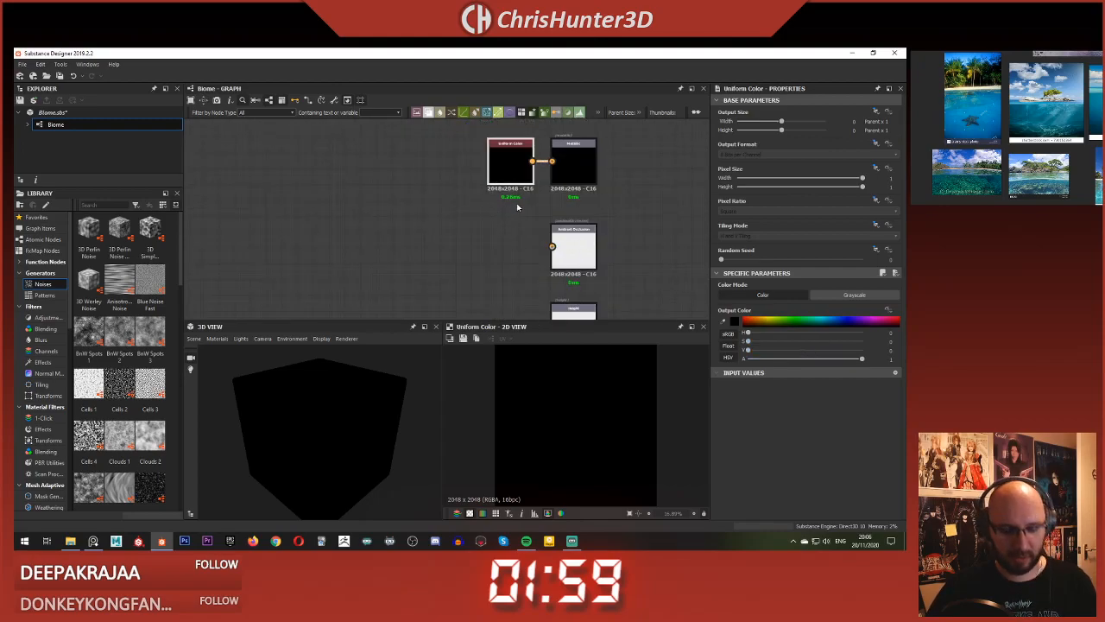
{"action": "key", "text": "ctrl+v"}
{"action": "left_click_drag", "start_coordinate": [450, 209], "coordinate": [509, 232]}
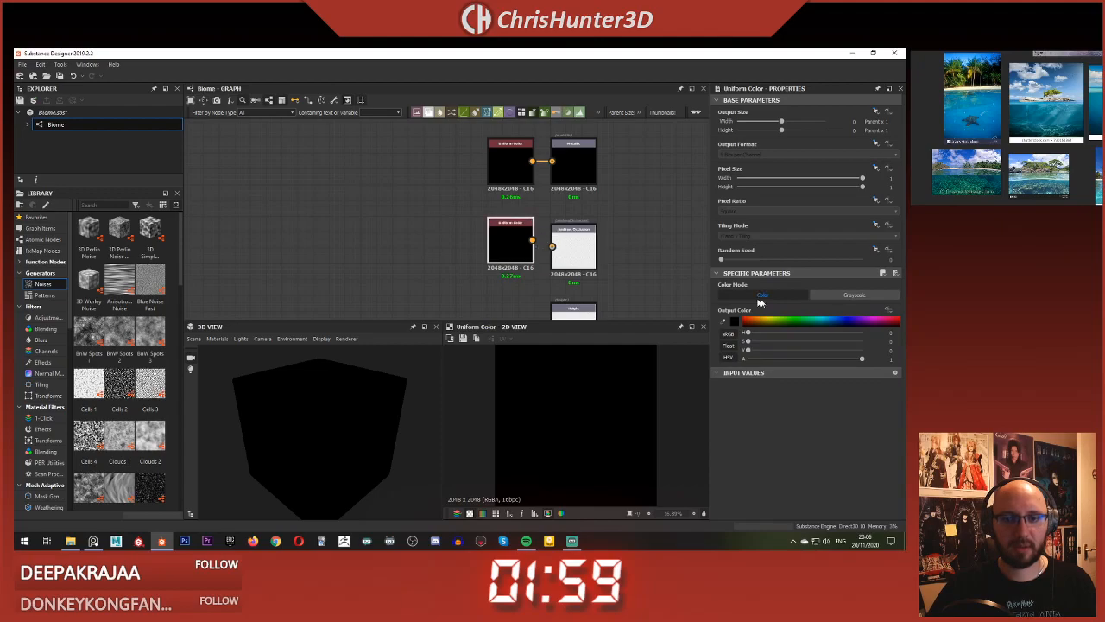
{"action": "key", "text": "Delete"}
Step: Add an HBAO ambient occlusion node and connect it to the Ambient Occlusion output
{"action": "middle_click_drag", "start_coordinate": [481, 262], "coordinate": [488, 184]}
{"action": "scroll", "coordinate": [489, 184], "scroll_direction": "up", "scroll_amount": 1}
{"action": "key", "text": "space"}
{"action": "type", "text": "h"}
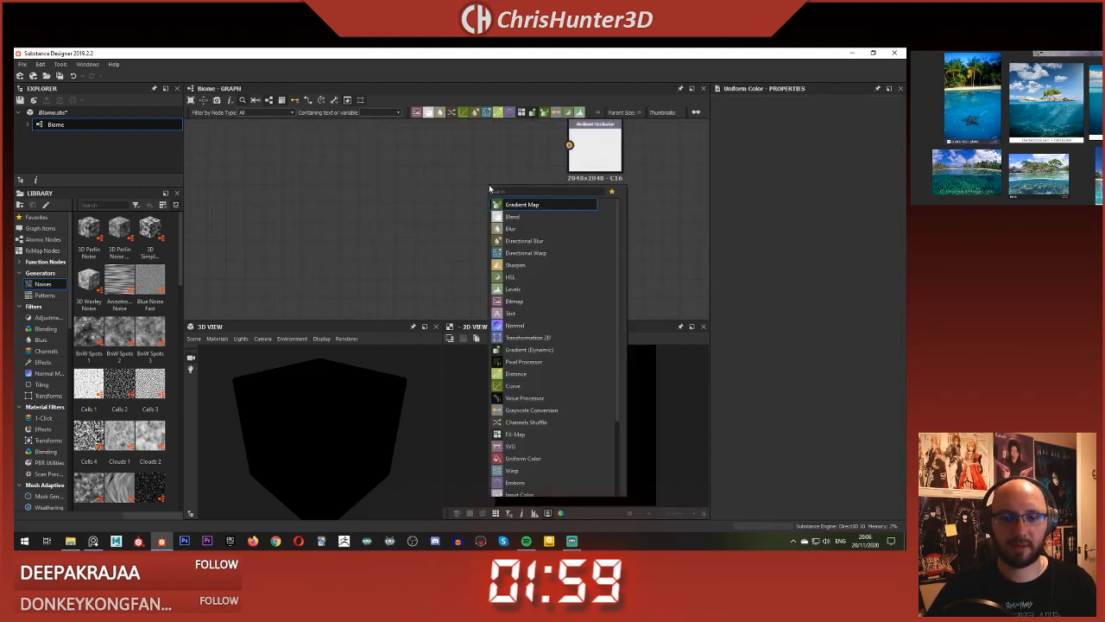
{"action": "type", "text": "bao"}
{"action": "key", "text": "Return"}
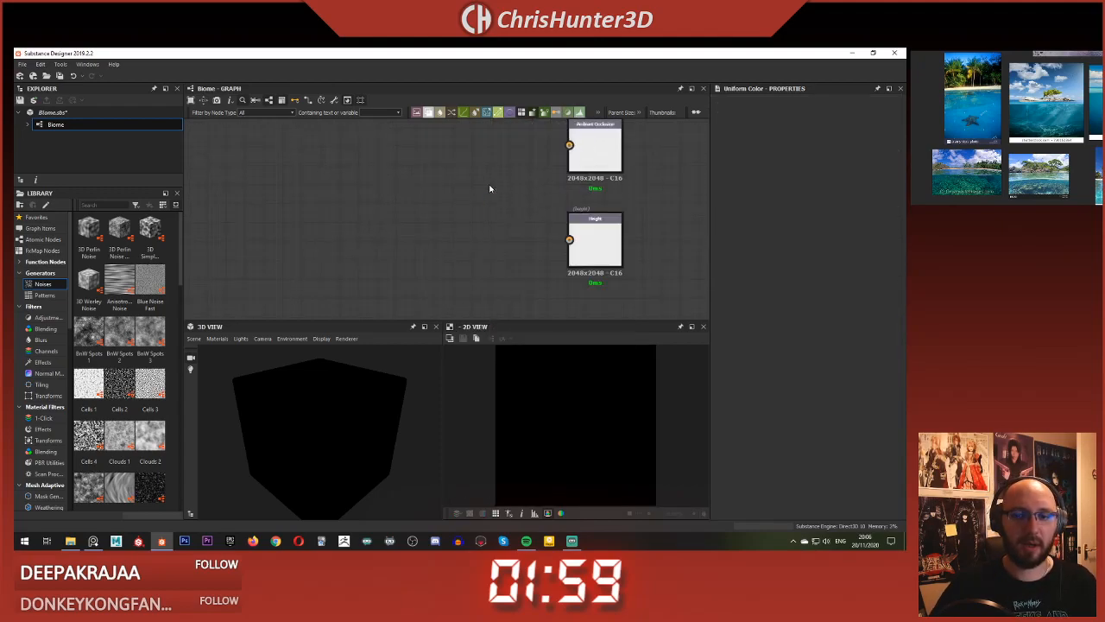
{"action": "left_click_drag", "start_coordinate": [508, 174], "coordinate": [521, 242]}
{"action": "scroll", "coordinate": [536, 263], "scroll_direction": "down", "scroll_amount": 6}
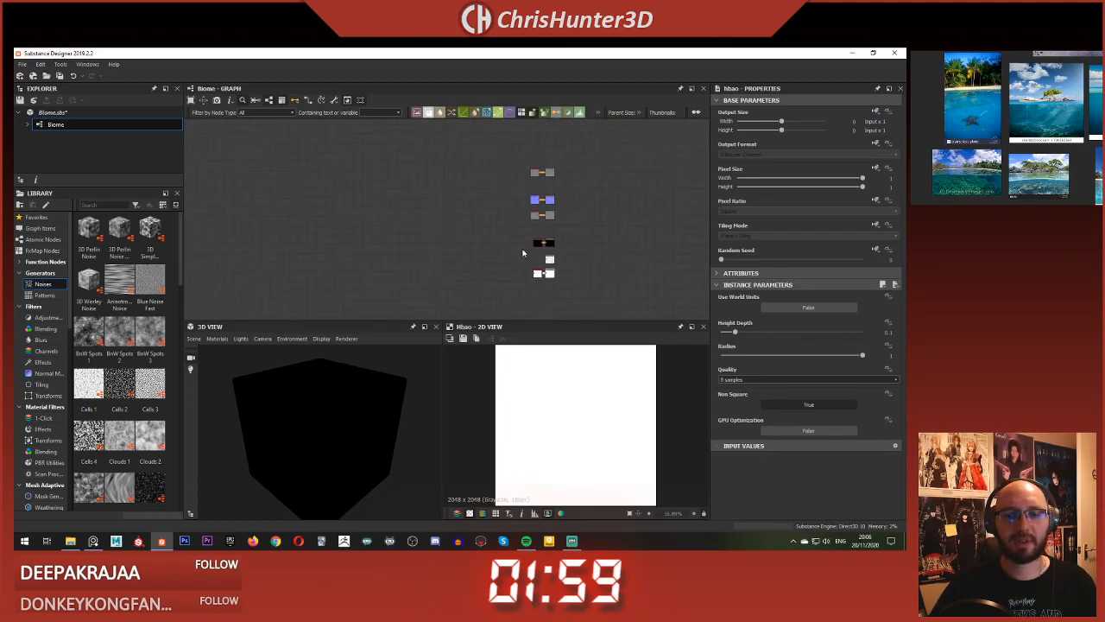
{"action": "scroll", "coordinate": [527, 222], "scroll_direction": "up", "scroll_amount": 5}
{"action": "middle_click_drag", "start_coordinate": [573, 255], "coordinate": [575, 265]}
{"action": "left_click_drag", "start_coordinate": [566, 259], "coordinate": [584, 179]}
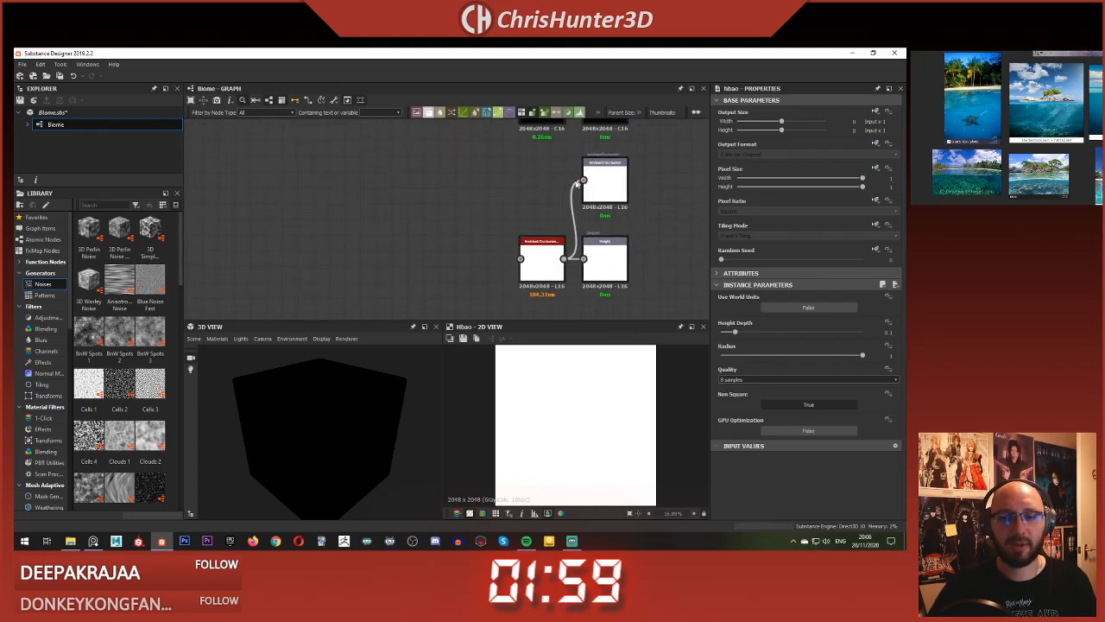
Step: Move the HBAO node beside the Ambient Occlusion output and delete its link to the Height output
{"action": "left_click_drag", "start_coordinate": [537, 268], "coordinate": [537, 190]}
{"action": "left_click", "coordinate": [524, 236]}
{"action": "left_click", "coordinate": [571, 240]}
{"action": "key", "text": "Delete"}
{"action": "scroll", "coordinate": [566, 243], "scroll_direction": "down", "scroll_amount": 3}
{"action": "middle_click_drag", "start_coordinate": [566, 243], "coordinate": [568, 291]}
{"action": "middle_click_drag", "start_coordinate": [478, 227], "coordinate": [541, 225]}
{"action": "scroll", "coordinate": [609, 189], "scroll_direction": "down", "scroll_amount": 2}
{"action": "scroll", "coordinate": [520, 172], "scroll_direction": "up", "scroll_amount": 2}
{"action": "middle_click_drag", "start_coordinate": [506, 184], "coordinate": [450, 173]}
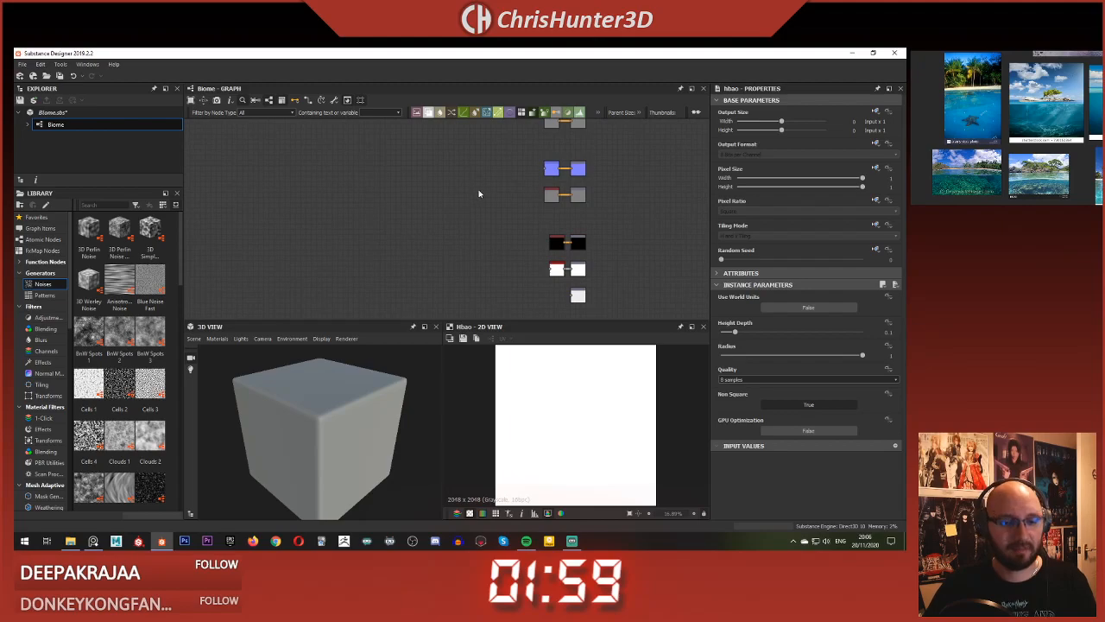
{"action": "left_click_drag", "start_coordinate": [348, 390], "coordinate": [291, 374]}
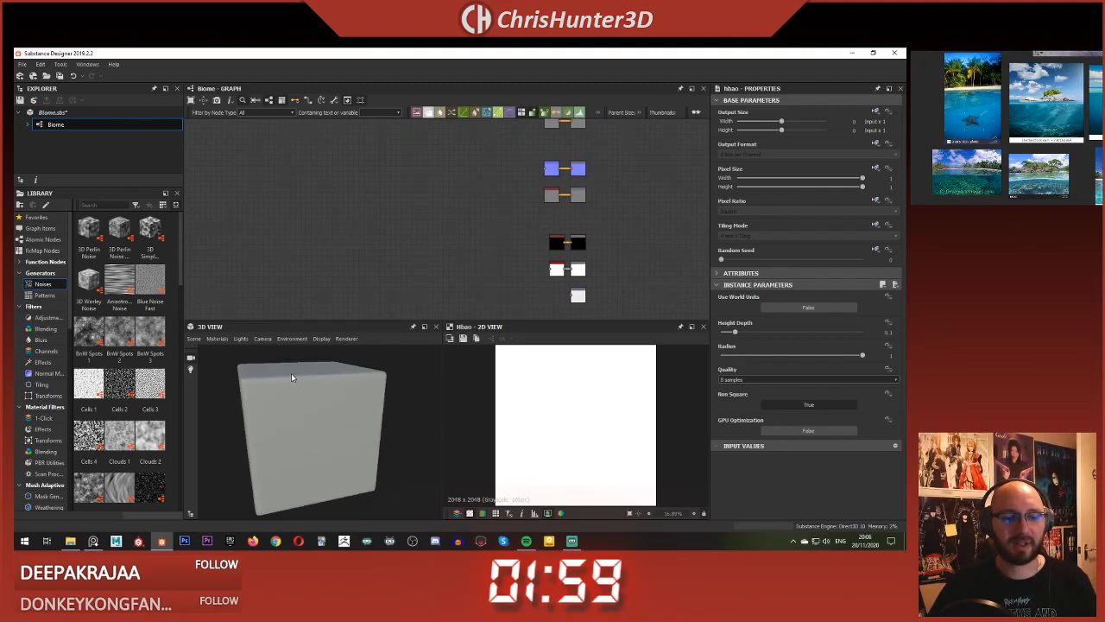
{"action": "left_click", "coordinate": [216, 338]}
{"action": "left_click", "coordinate": [285, 260]}
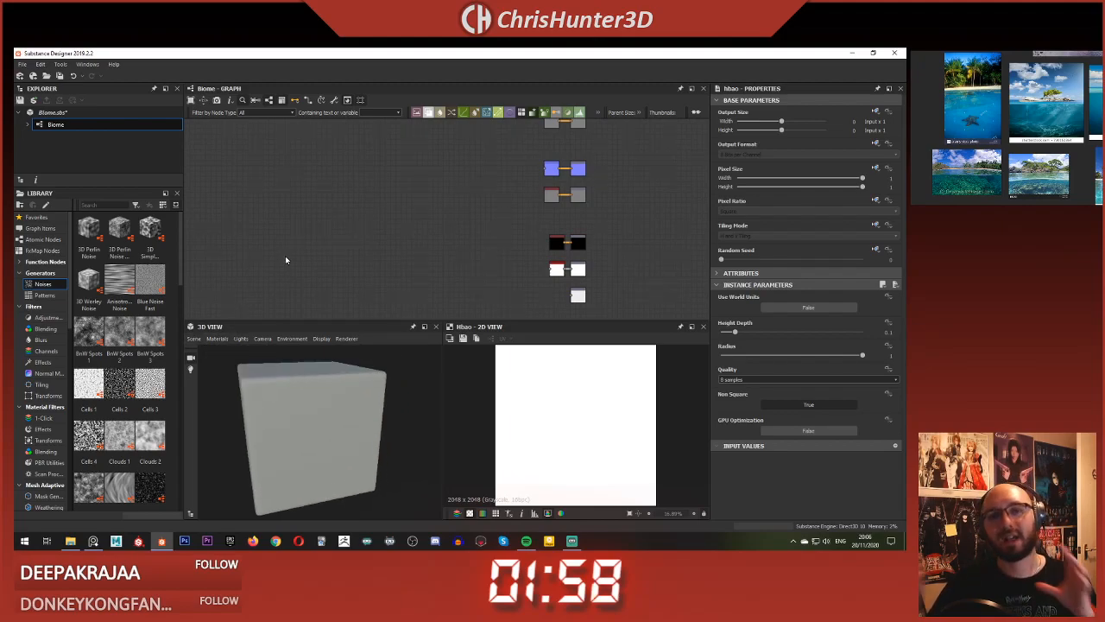
Step: Switch the 3D preview mesh to Sphere 2 Tiles
{"action": "left_click", "coordinate": [218, 338]}
{"action": "mouse_move", "coordinate": [194, 338]}
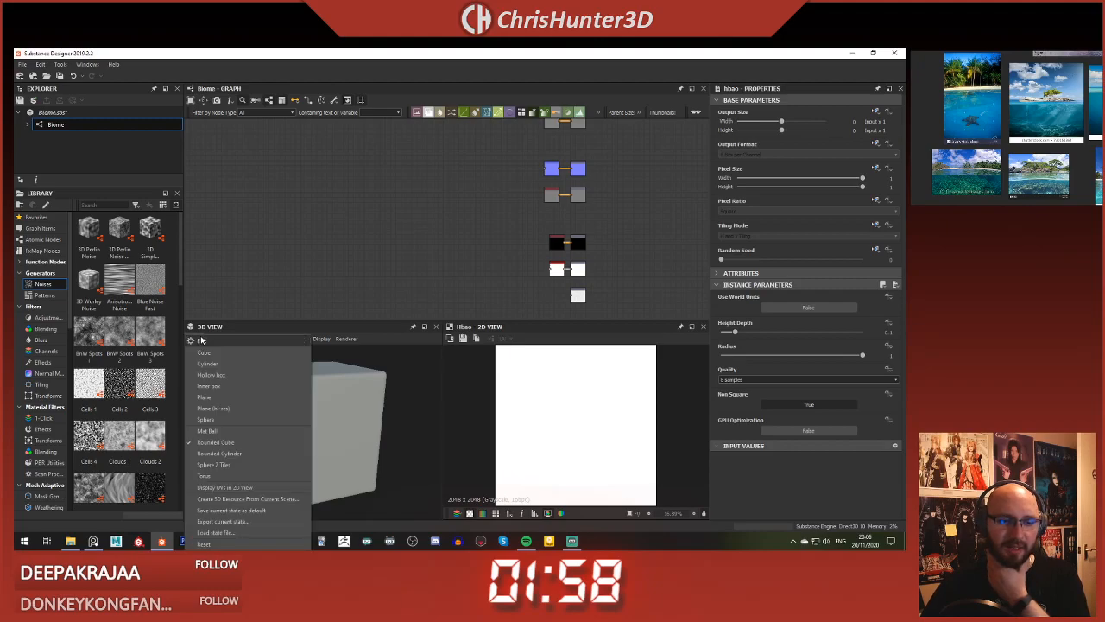
{"action": "left_click", "coordinate": [238, 464]}
Step: Add a Gradient Linear 1 node and place it in the empty graph area far before the outputs
{"action": "scroll", "coordinate": [301, 423], "scroll_direction": "up", "scroll_amount": 3}
{"action": "scroll", "coordinate": [311, 418], "scroll_direction": "down", "scroll_amount": 2}
{"action": "scroll", "coordinate": [384, 214], "scroll_direction": "up", "scroll_amount": 2}
{"action": "middle_click_drag", "start_coordinate": [392, 215], "coordinate": [433, 222]}
{"action": "scroll", "coordinate": [401, 233], "scroll_direction": "down", "scroll_amount": 3}
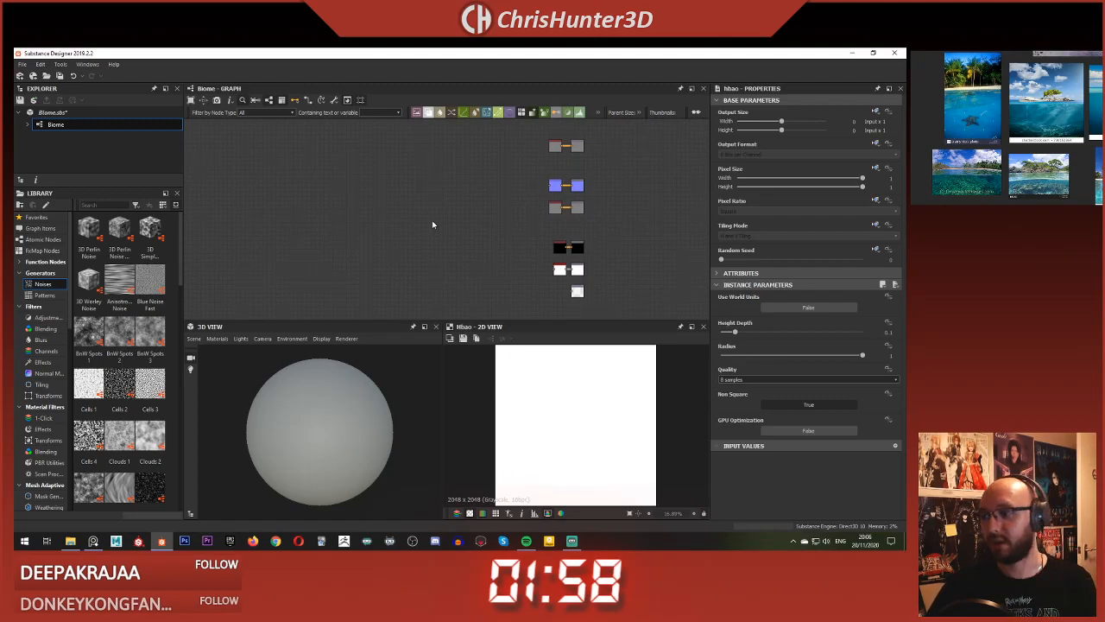
{"action": "right_click", "coordinate": [389, 207]}
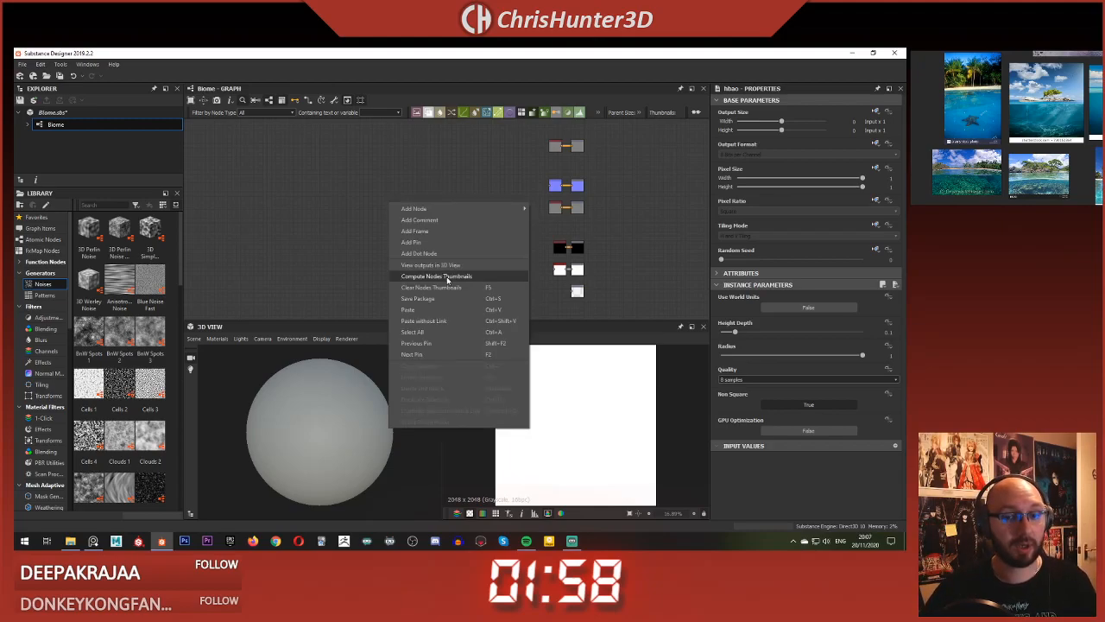
{"action": "left_click", "coordinate": [343, 216]}
{"action": "middle_click_drag", "start_coordinate": [343, 216], "coordinate": [426, 186]}
{"action": "right_click", "coordinate": [423, 187]}
{"action": "left_click", "coordinate": [382, 178]}
{"action": "key", "text": "space"}
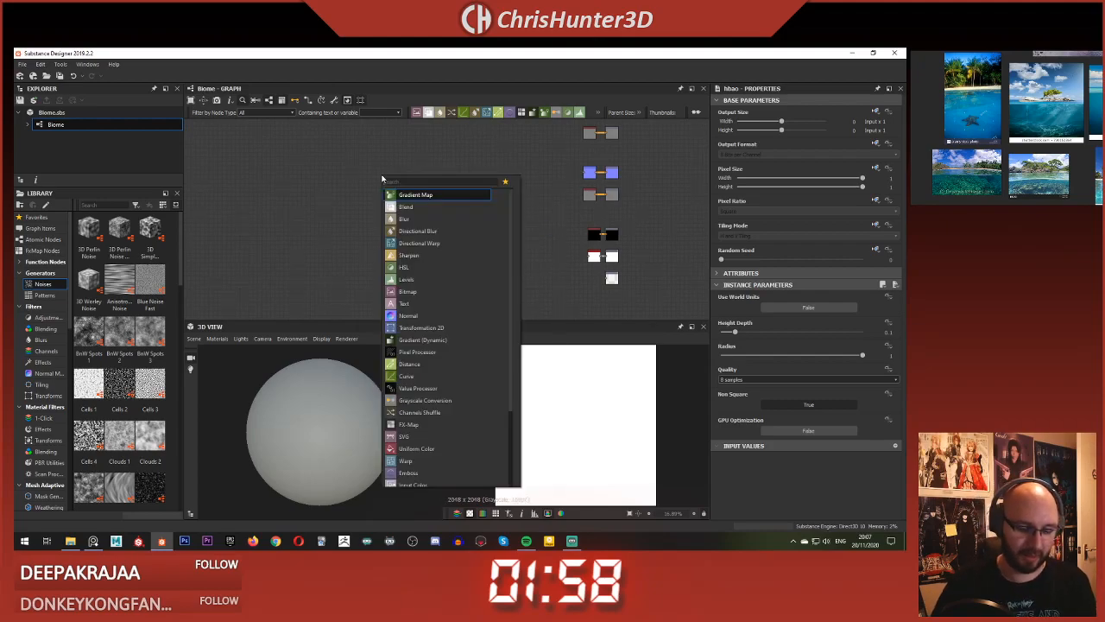
{"action": "type", "text": "grad"}
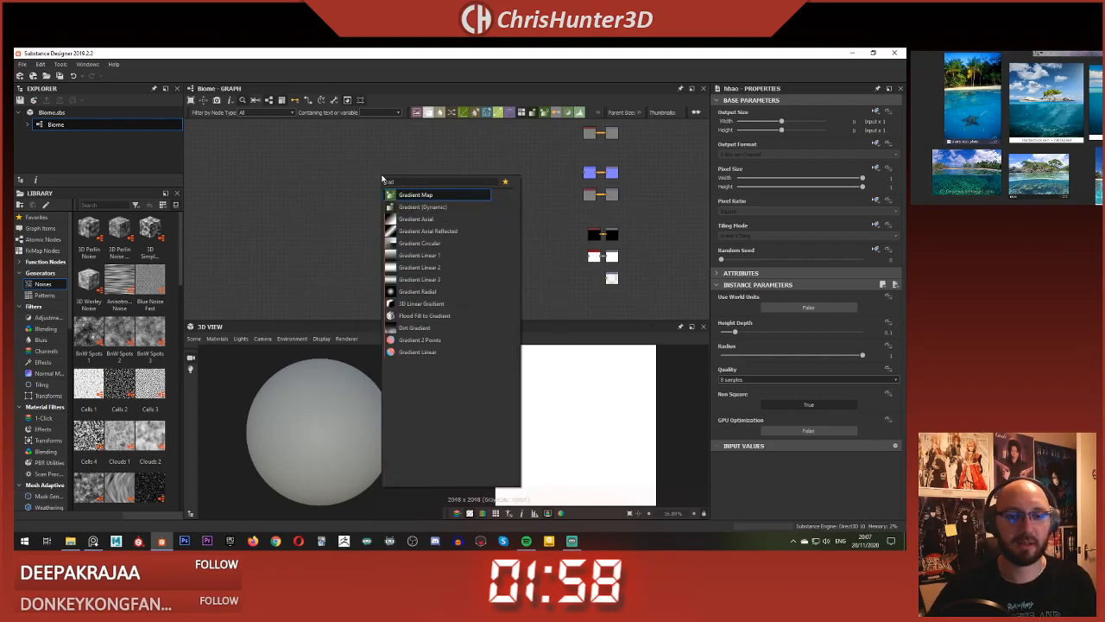
{"action": "left_click", "coordinate": [419, 255]}
{"action": "left_click_drag", "start_coordinate": [383, 178], "coordinate": [332, 204]}
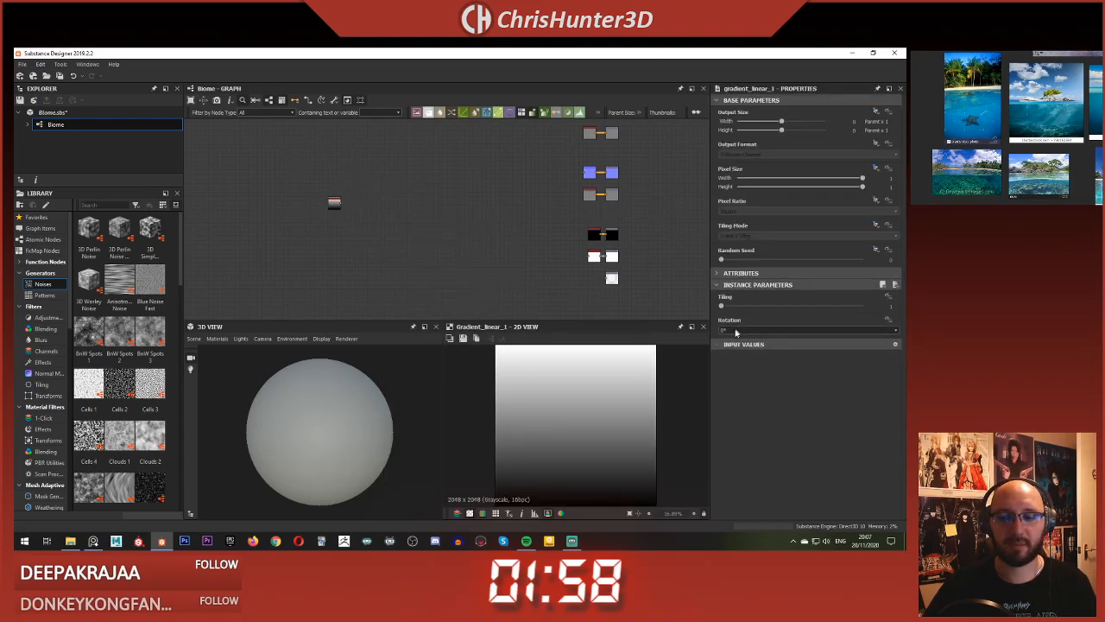
Step: Delete the WarpIntensity input parameter from the Biome graph
{"action": "left_click", "coordinate": [736, 300]}
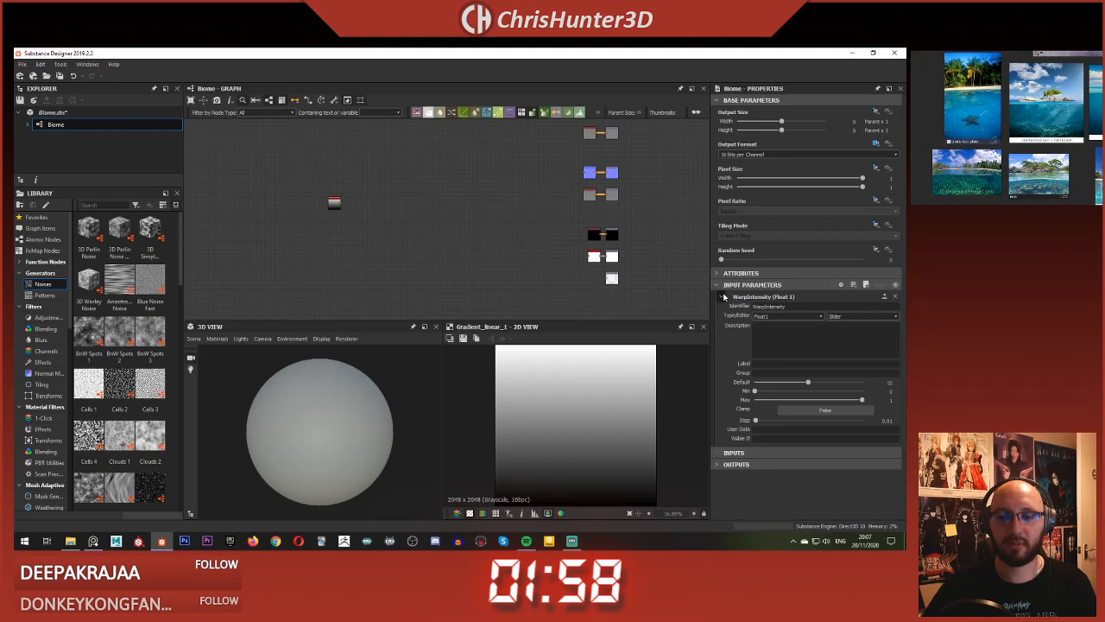
{"action": "left_click", "coordinate": [724, 297]}
{"action": "left_click", "coordinate": [893, 298]}
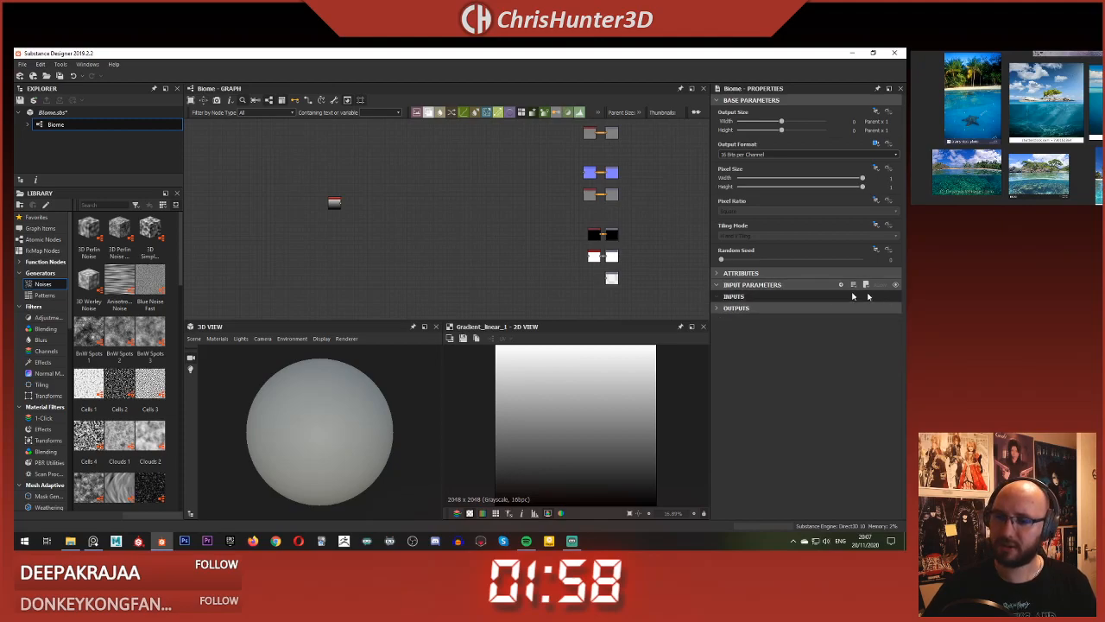
Step: Set the Gradient Linear 1 node's rotation to 180°
{"action": "left_click", "coordinate": [334, 203]}
{"action": "left_click", "coordinate": [744, 330]}
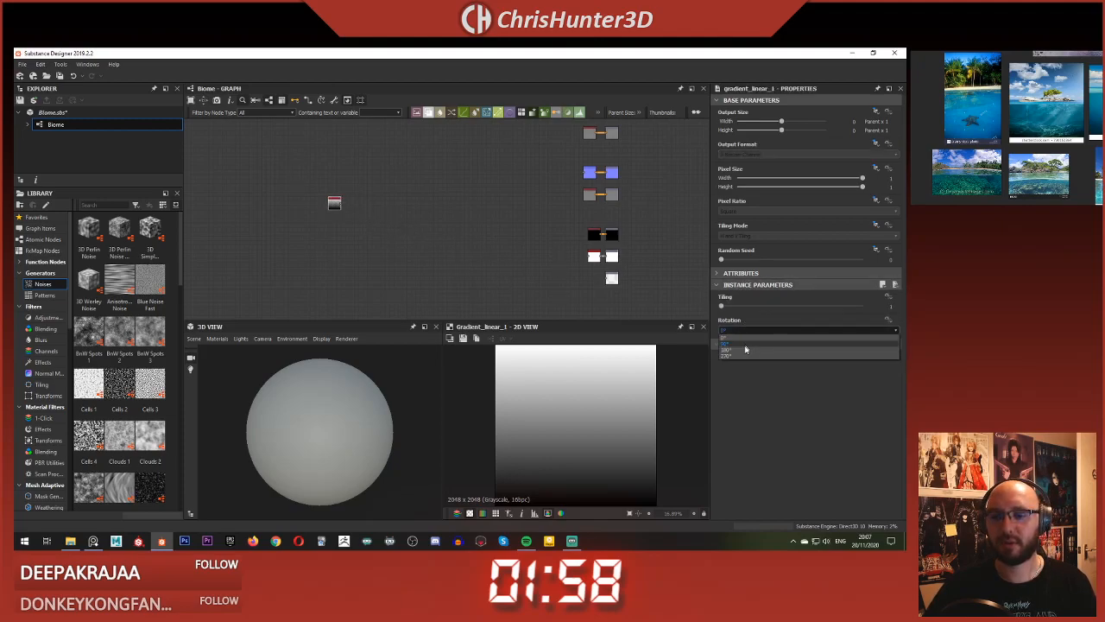
{"action": "left_click", "coordinate": [739, 351]}
{"action": "scroll", "coordinate": [597, 439], "scroll_direction": "down", "scroll_amount": 1}
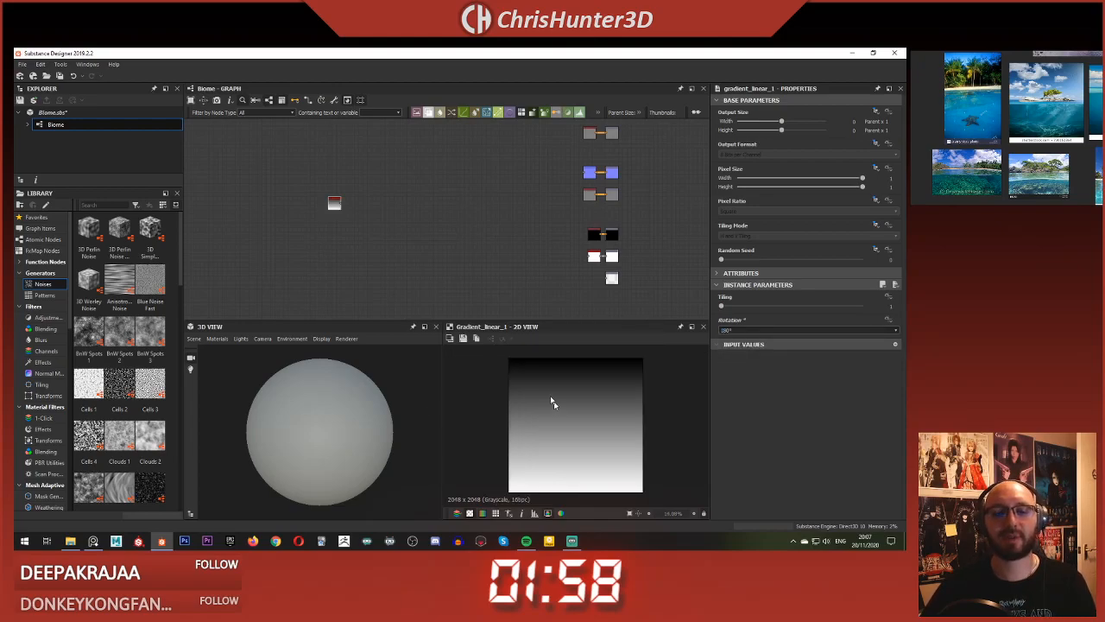
Step: Connect the Gradient Linear 1 node to the Normal node, the Height output and the Ambient Occlusion (HBAO) node
{"action": "middle_click_drag", "start_coordinate": [460, 255], "coordinate": [476, 262]}
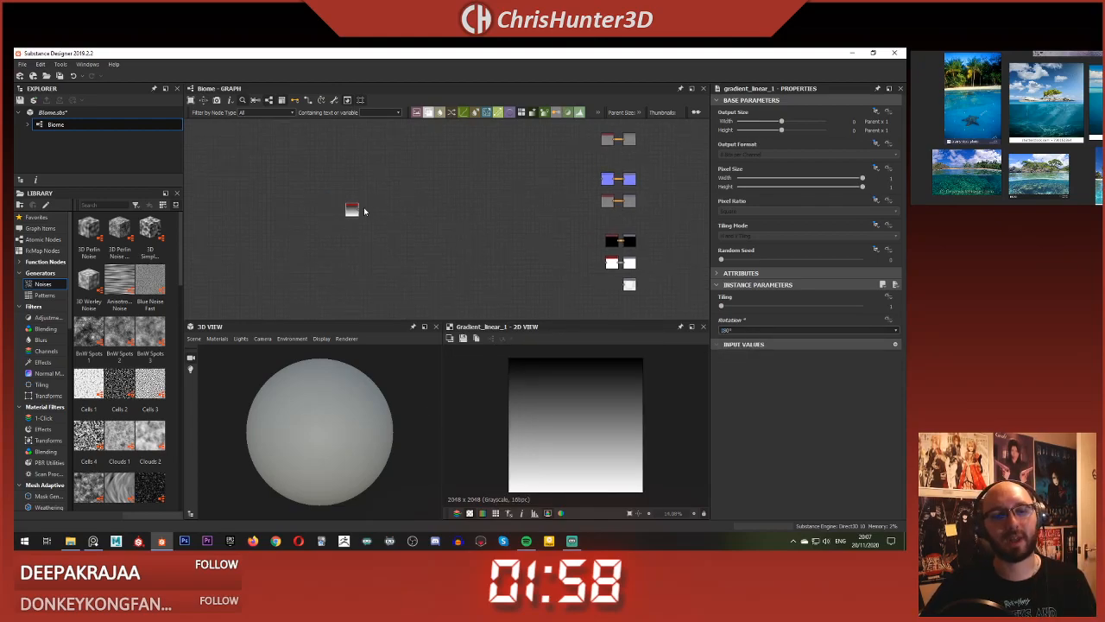
{"action": "left_click_drag", "start_coordinate": [363, 213], "coordinate": [603, 184]}
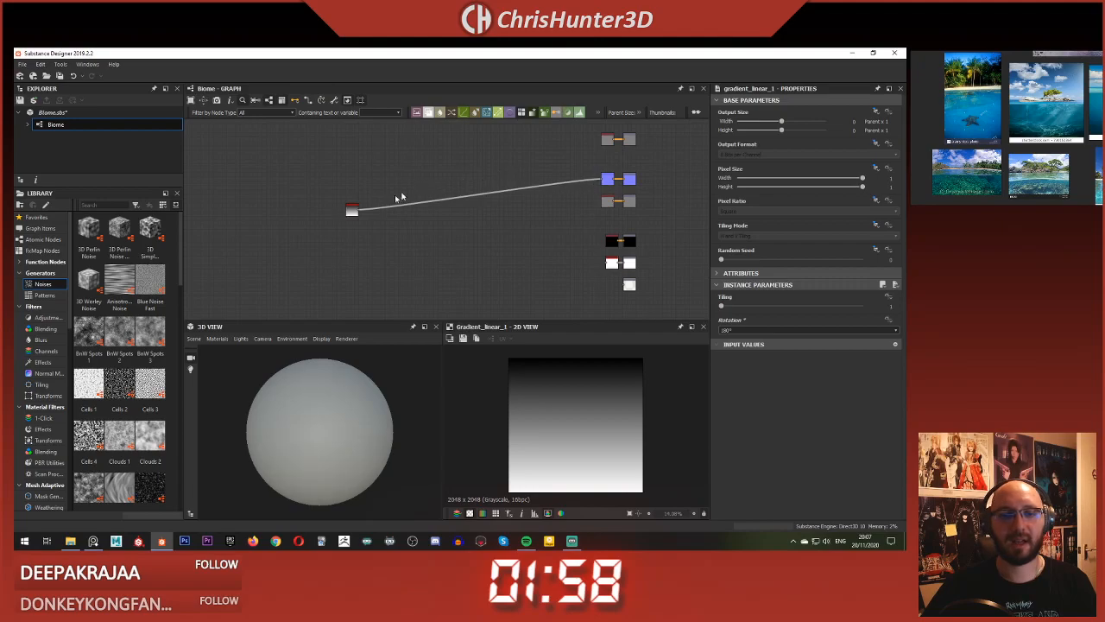
{"action": "left_click_drag", "start_coordinate": [359, 212], "coordinate": [628, 287]}
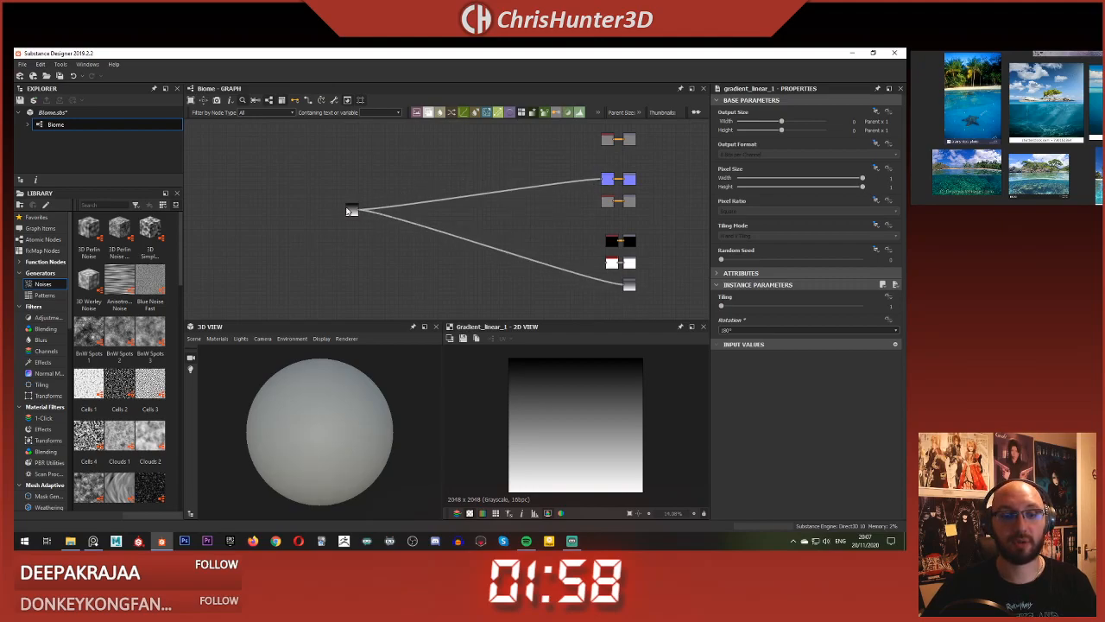
{"action": "left_click_drag", "start_coordinate": [358, 213], "coordinate": [608, 265]}
Step: Send the graph's outputs to the 3D view and display the Height output in the 2D view
{"action": "right_click", "coordinate": [568, 229]}
{"action": "left_click", "coordinate": [618, 288]}
{"action": "scroll", "coordinate": [336, 411], "scroll_direction": "down", "scroll_amount": 1}
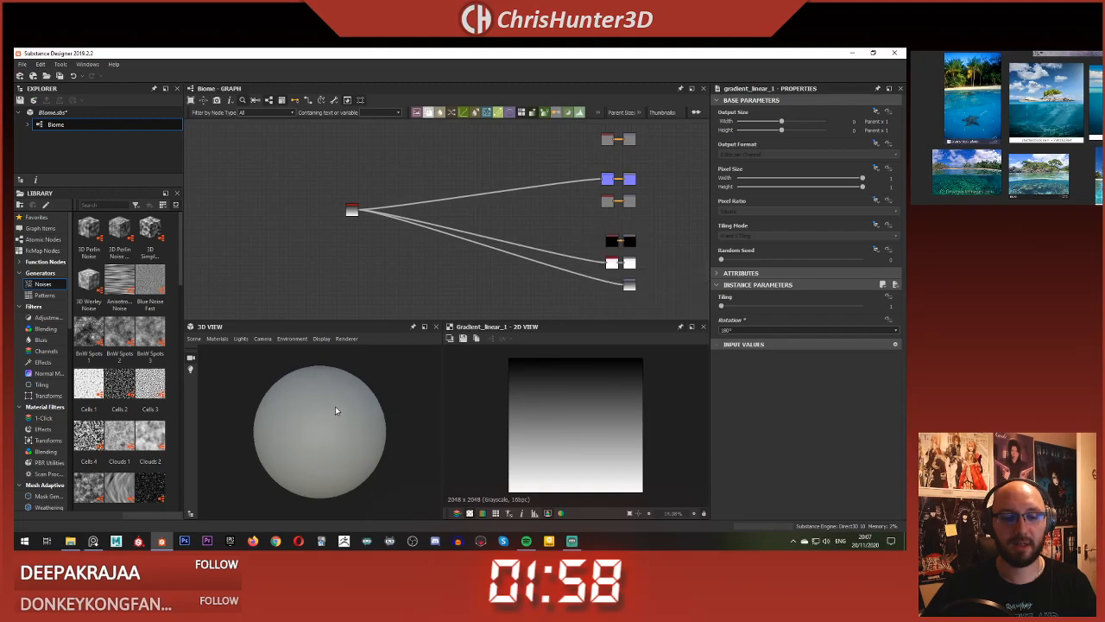
{"action": "mouse_move", "coordinate": [346, 409]}
{"action": "left_mouse_down"}
{"action": "mouse_move", "coordinate": [351, 444]}
{"action": "mouse_move", "coordinate": [347, 323]}
{"action": "mouse_move", "coordinate": [351, 391]}
{"action": "left_mouse_up"}
{"action": "scroll", "coordinate": [442, 220], "scroll_direction": "up", "scroll_amount": 3}
{"action": "middle_click_drag", "start_coordinate": [639, 267], "coordinate": [484, 233]}
{"action": "scroll", "coordinate": [548, 313], "scroll_direction": "up", "scroll_amount": 4}
{"action": "middle_click_drag", "start_coordinate": [552, 235], "coordinate": [452, 195]}
{"action": "left_click", "coordinate": [539, 233]}
{"action": "double_click", "coordinate": [538, 232]}
{"action": "scroll", "coordinate": [311, 190], "scroll_direction": "down", "scroll_amount": 3}
{"action": "middle_click_drag", "start_coordinate": [314, 191], "coordinate": [490, 236]}
Step: Edit the default preview material, setting DirectX Normal to True and the height scale to 20
{"action": "left_click", "coordinate": [218, 339]}
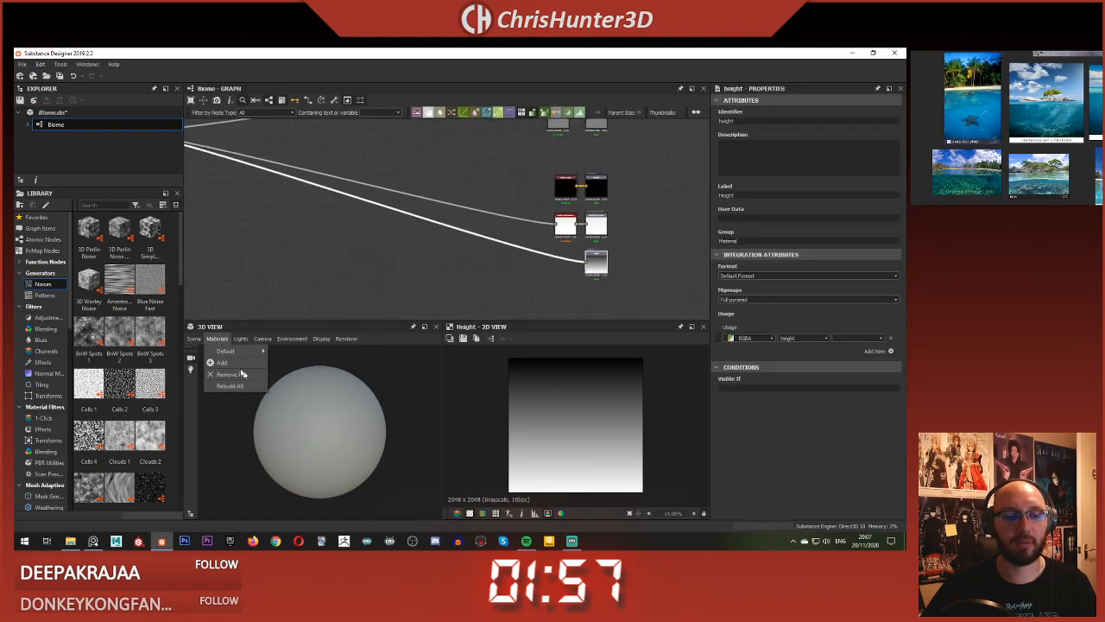
{"action": "mouse_move", "coordinate": [252, 352]}
{"action": "mouse_move", "coordinate": [293, 364]}
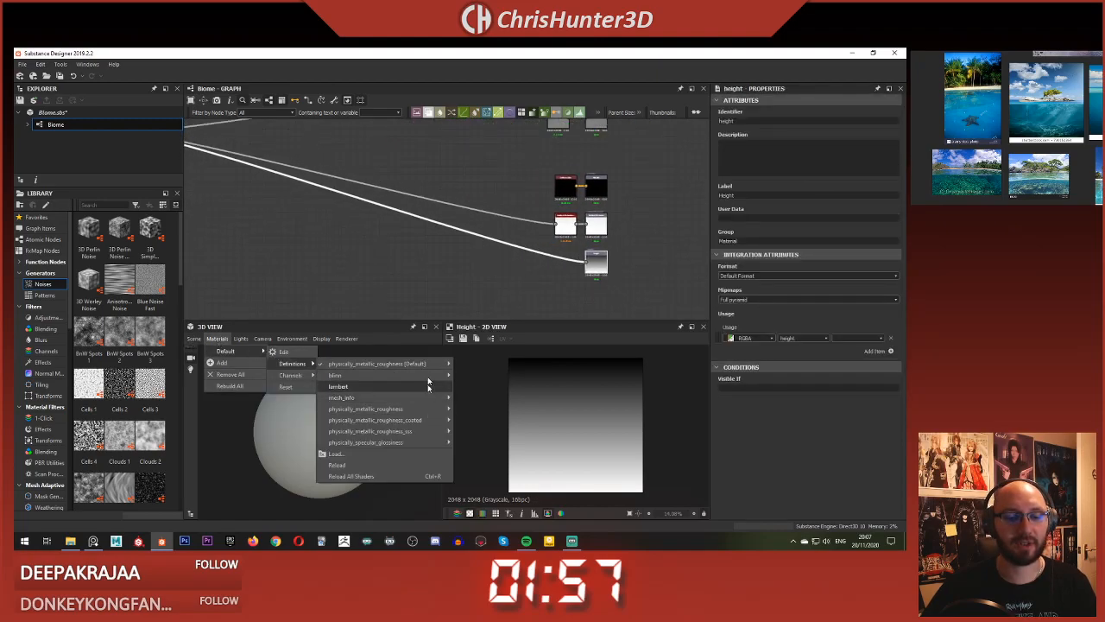
{"action": "mouse_move", "coordinate": [433, 368]}
{"action": "left_click", "coordinate": [477, 375]}
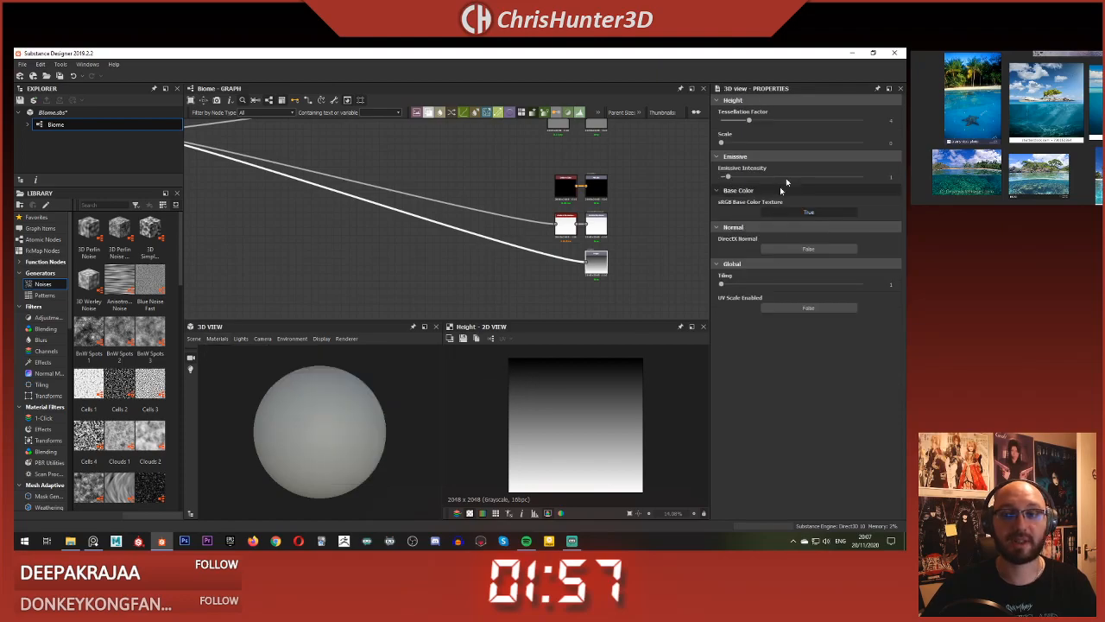
{"action": "left_click", "coordinate": [809, 249]}
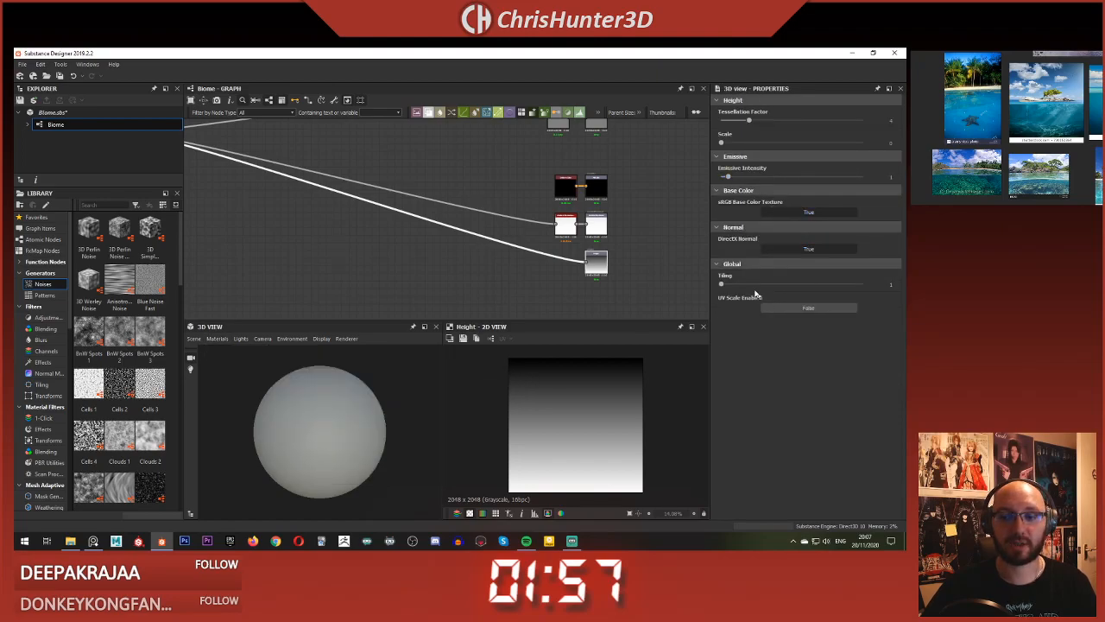
{"action": "left_click", "coordinate": [891, 143]}
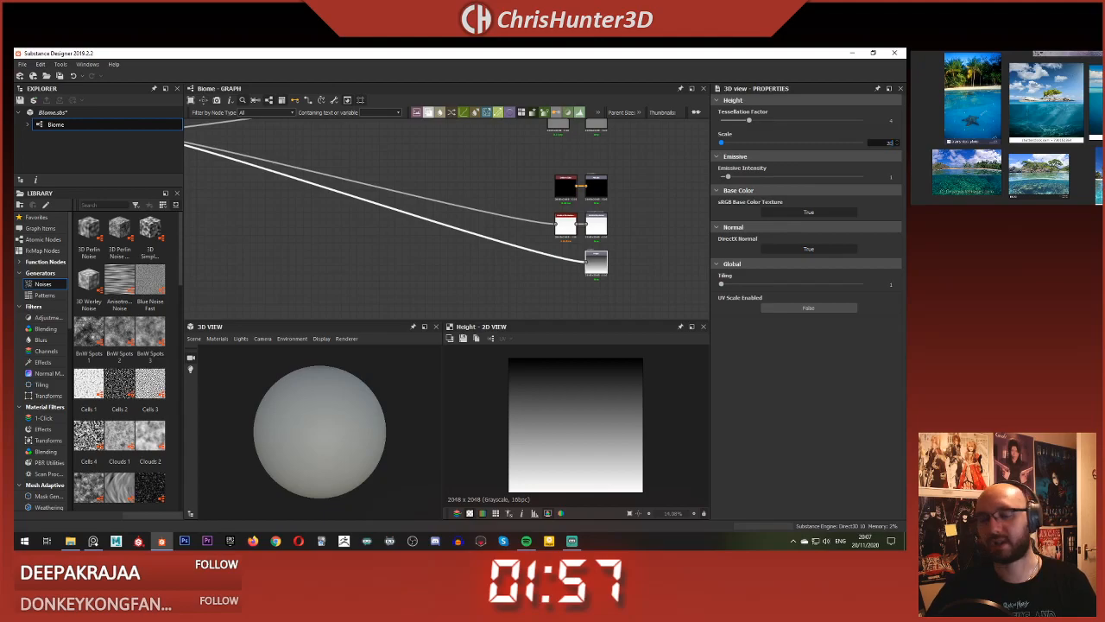
{"action": "key", "text": "Return"}
Step: Raise the preview material's tessellation factor to 7 and examine the displacement on the sphere
{"action": "scroll", "coordinate": [368, 356], "scroll_direction": "up", "scroll_amount": 4}
{"action": "middle_click_drag", "start_coordinate": [366, 355], "coordinate": [372, 393]}
{"action": "scroll", "coordinate": [371, 393], "scroll_direction": "up", "scroll_amount": 2}
{"action": "mouse_move", "coordinate": [371, 396]}
{"action": "left_mouse_down"}
{"action": "mouse_move", "coordinate": [366, 444]}
{"action": "mouse_move", "coordinate": [372, 390]}
{"action": "left_mouse_up"}
{"action": "scroll", "coordinate": [357, 378], "scroll_direction": "down", "scroll_amount": 4}
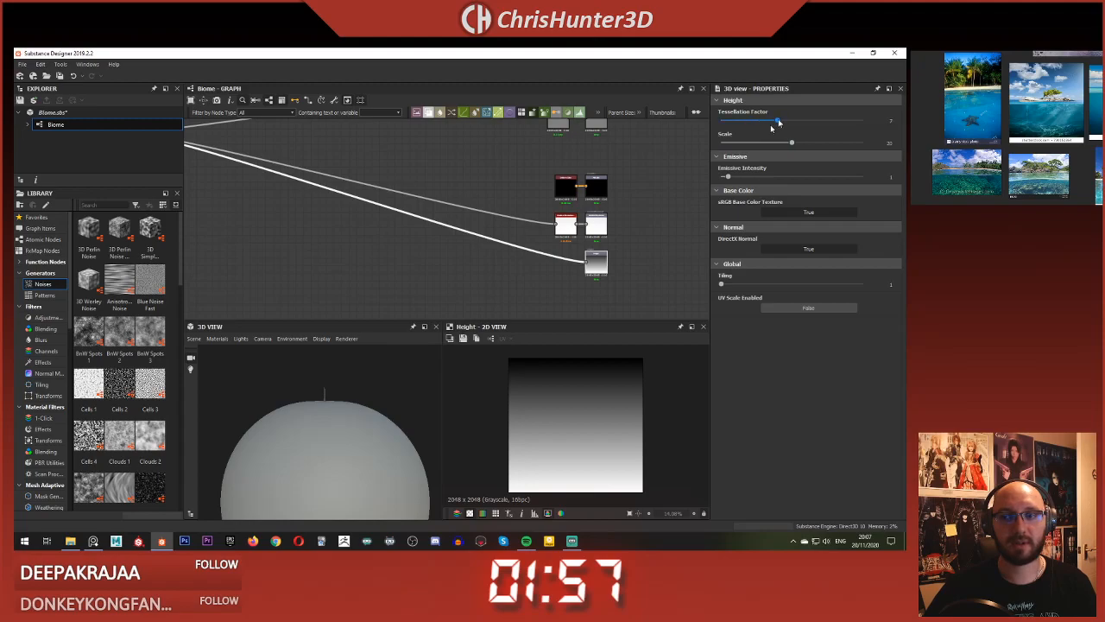
{"action": "scroll", "coordinate": [397, 392], "scroll_direction": "down", "scroll_amount": 3}
{"action": "left_click_drag", "start_coordinate": [397, 394], "coordinate": [357, 409]}
{"action": "scroll", "coordinate": [358, 410], "scroll_direction": "up", "scroll_amount": 2}
{"action": "scroll", "coordinate": [354, 404], "scroll_direction": "down", "scroll_amount": 2}
{"action": "scroll", "coordinate": [352, 399], "scroll_direction": "down", "scroll_amount": 1}
{"action": "middle_click_drag", "start_coordinate": [350, 398], "coordinate": [357, 387]}
Step: Examine the results of the Gradient Linear 1 and Ambient Occlusion (HBAO) nodes in the 2D view
{"action": "middle_click_drag", "start_coordinate": [231, 206], "coordinate": [332, 217]}
{"action": "scroll", "coordinate": [406, 226], "scroll_direction": "up", "scroll_amount": 2}
{"action": "double_click", "coordinate": [335, 158]}
{"action": "scroll", "coordinate": [335, 217], "scroll_direction": "down", "scroll_amount": 4}
{"action": "middle_click_drag", "start_coordinate": [446, 225], "coordinate": [436, 229]}
{"action": "scroll", "coordinate": [428, 238], "scroll_direction": "up", "scroll_amount": 2}
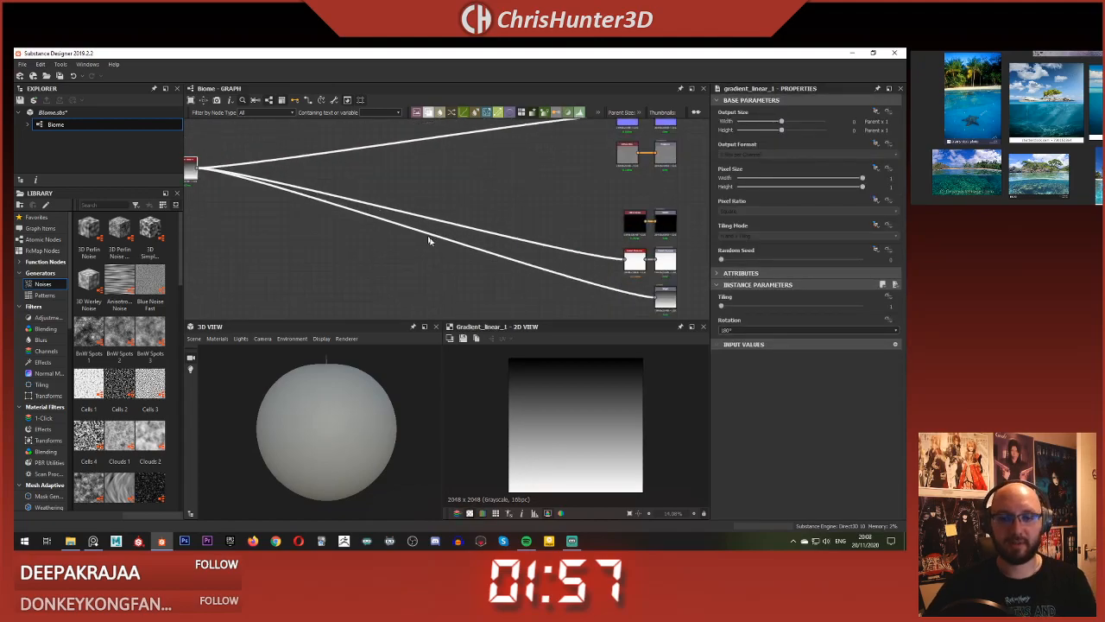
{"action": "scroll", "coordinate": [468, 247], "scroll_direction": "up", "scroll_amount": 3}
{"action": "left_click", "coordinate": [504, 229]}
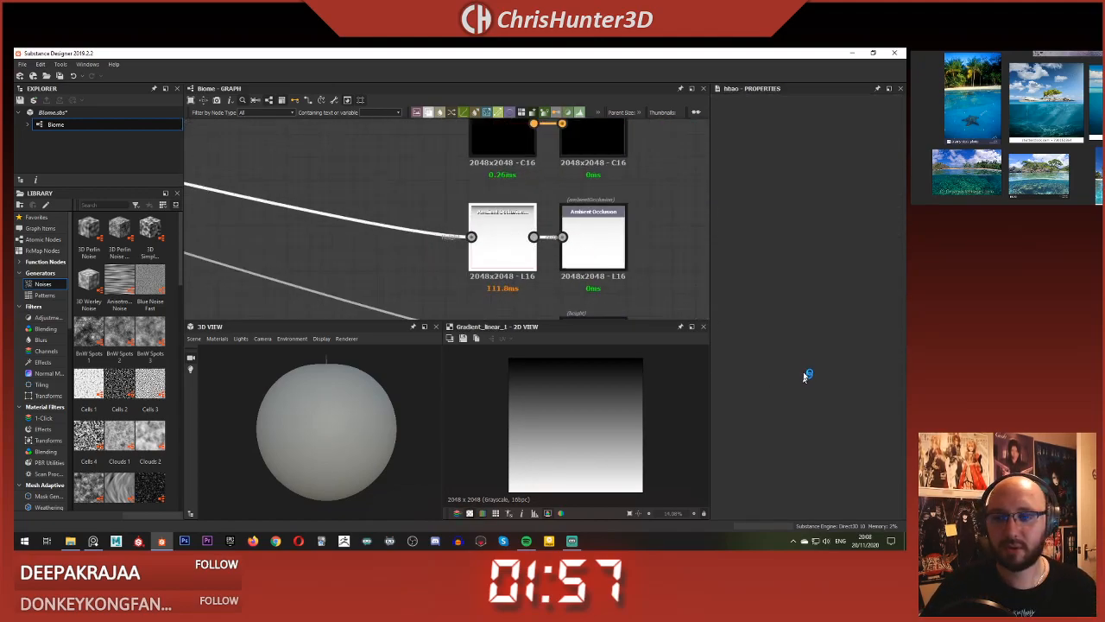
{"action": "scroll", "coordinate": [560, 419], "scroll_direction": "up", "scroll_amount": 3}
{"action": "scroll", "coordinate": [573, 412], "scroll_direction": "down", "scroll_amount": 4}
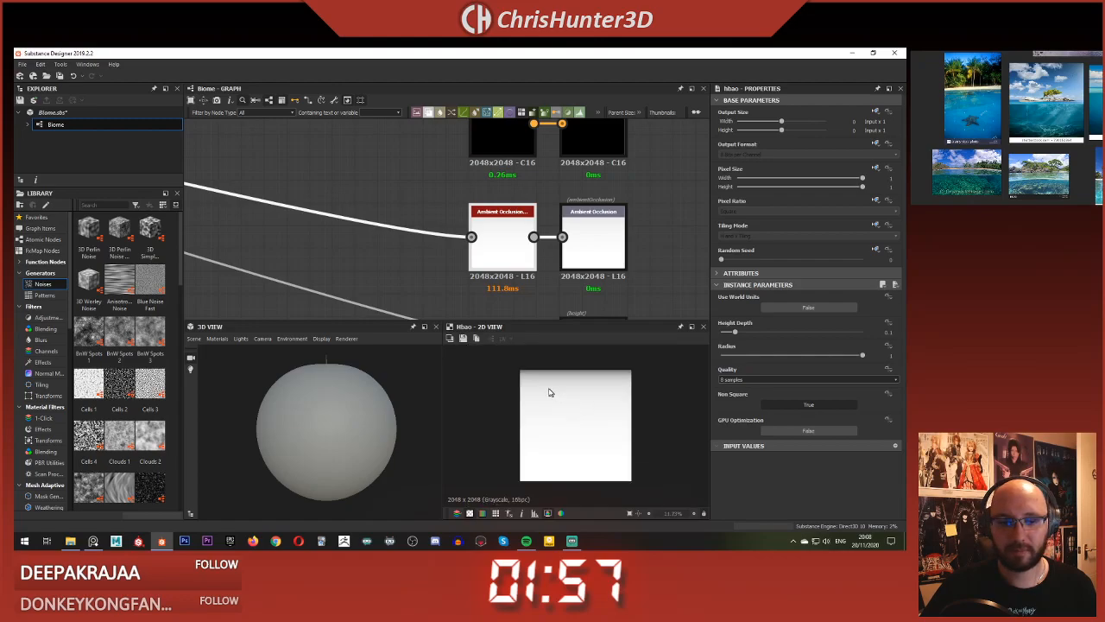
{"action": "scroll", "coordinate": [550, 393], "scroll_direction": "up", "scroll_amount": 2}
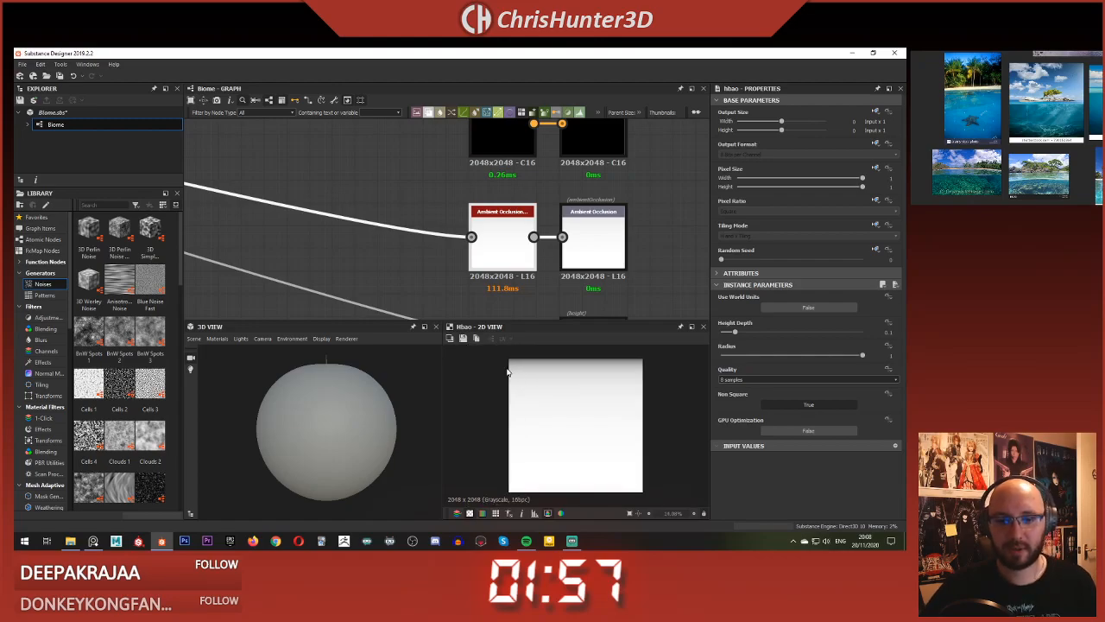
{"action": "double_click", "coordinate": [470, 237]}
{"action": "double_click", "coordinate": [500, 233]}
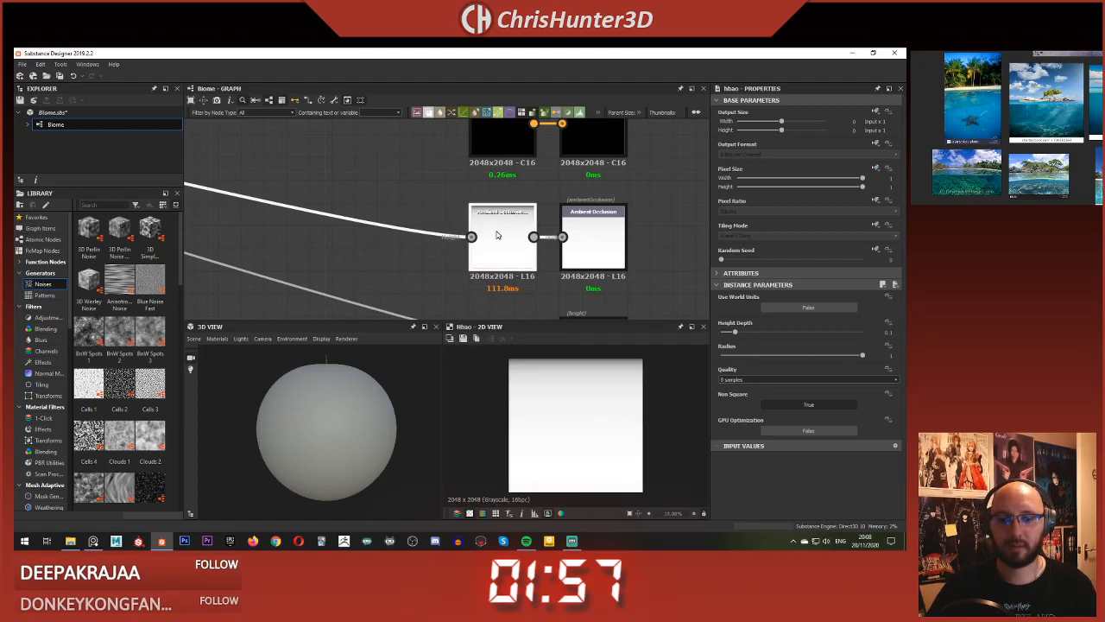
Step: Set the intensity of the Normal node feeding the Normal output to 20
{"action": "scroll", "coordinate": [422, 219], "scroll_direction": "down", "scroll_amount": 3}
{"action": "middle_click_drag", "start_coordinate": [394, 196], "coordinate": [528, 231]}
{"action": "scroll", "coordinate": [510, 222], "scroll_direction": "down", "scroll_amount": 2}
{"action": "middle_click_drag", "start_coordinate": [531, 155], "coordinate": [467, 215]}
{"action": "scroll", "coordinate": [466, 213], "scroll_direction": "up", "scroll_amount": 4}
{"action": "middle_click_drag", "start_coordinate": [481, 151], "coordinate": [509, 222]}
{"action": "scroll", "coordinate": [510, 221], "scroll_direction": "down", "scroll_amount": 2}
{"action": "double_click", "coordinate": [519, 221]}
{"action": "scroll", "coordinate": [519, 221], "scroll_direction": "up", "scroll_amount": 2}
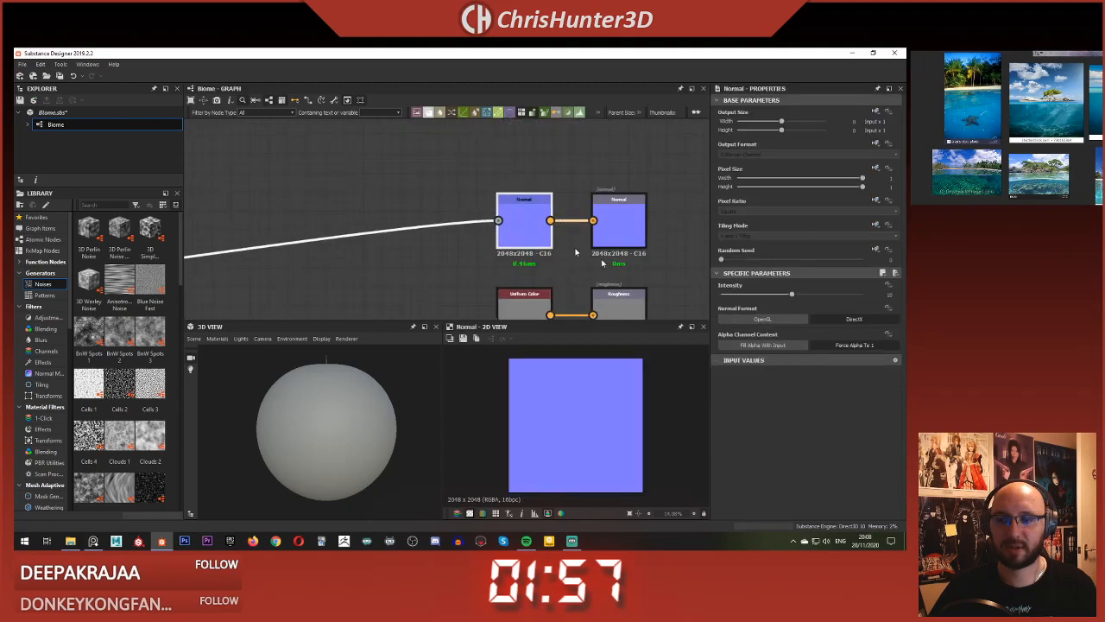
{"action": "double_click", "coordinate": [890, 294]}
{"action": "type", "text": "20"}
{"action": "key", "text": "Return"}
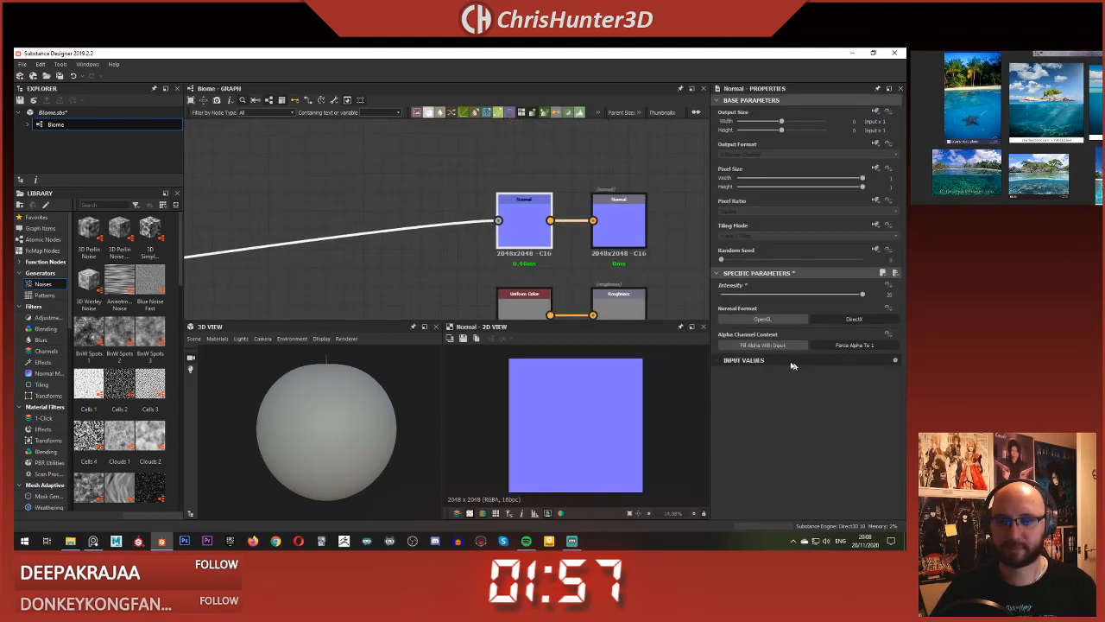
Step: Add a Curve node beside Gradient Linear 1 and connect the gradient to its input
{"action": "scroll", "coordinate": [325, 240], "scroll_direction": "down", "scroll_amount": 3}
{"action": "scroll", "coordinate": [332, 239], "scroll_direction": "down", "scroll_amount": 1}
{"action": "middle_click_drag", "start_coordinate": [333, 238], "coordinate": [471, 231]}
{"action": "scroll", "coordinate": [281, 267], "scroll_direction": "down", "scroll_amount": 1}
{"action": "middle_click_drag", "start_coordinate": [282, 267], "coordinate": [613, 265]}
{"action": "scroll", "coordinate": [485, 272], "scroll_direction": "up", "scroll_amount": 1}
{"action": "scroll", "coordinate": [485, 272], "scroll_direction": "up", "scroll_amount": 3}
{"action": "middle_click_drag", "start_coordinate": [485, 272], "coordinate": [482, 177]}
{"action": "scroll", "coordinate": [441, 255], "scroll_direction": "up", "scroll_amount": 4}
{"action": "middle_click_drag", "start_coordinate": [490, 216], "coordinate": [484, 270]}
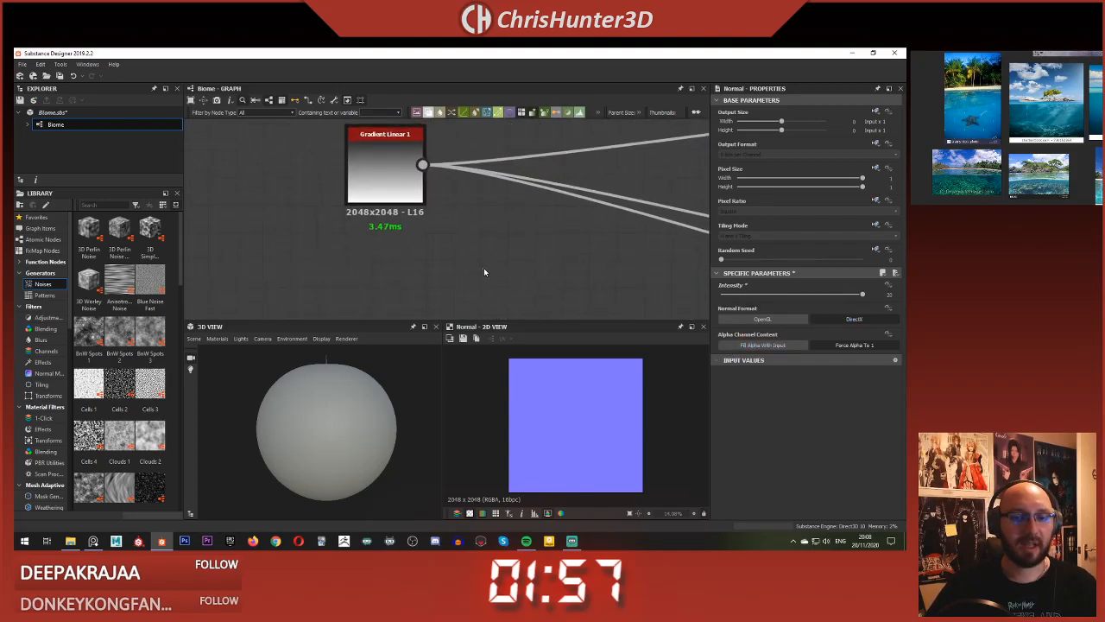
{"action": "key", "text": "space"}
{"action": "type", "text": "curve"}
{"action": "key", "text": "Return"}
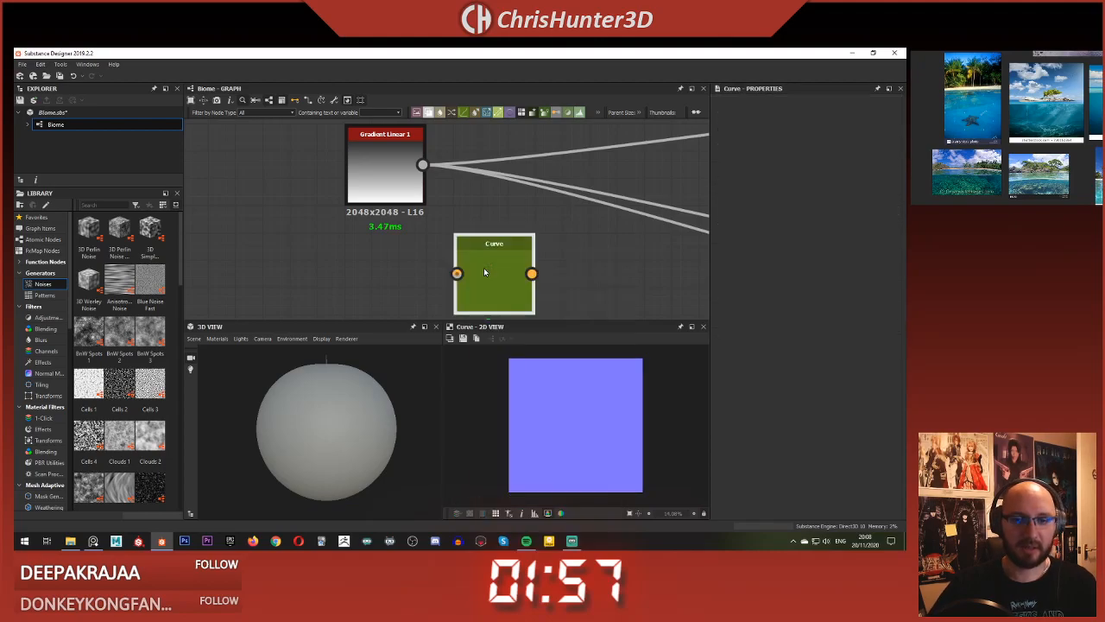
{"action": "left_click_drag", "start_coordinate": [424, 165], "coordinate": [467, 261]}
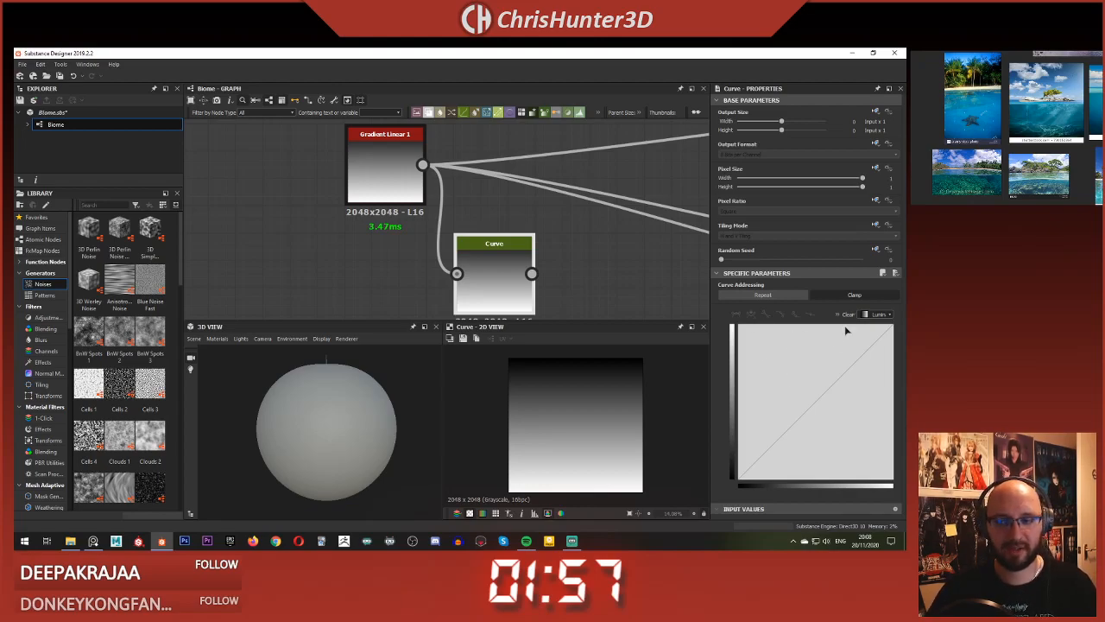
Step: Shape the Curve node's profile into a straight ramp up to about 0.63 followed by a vertical jump to full white
{"action": "left_click_drag", "start_coordinate": [841, 328], "coordinate": [837, 327]}
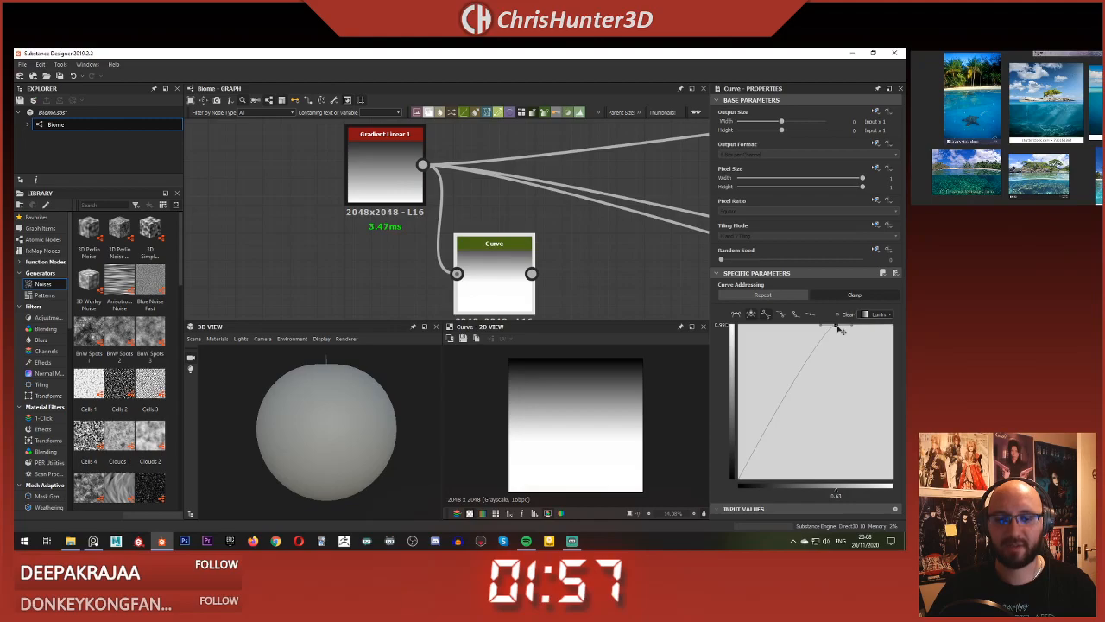
{"action": "left_click", "coordinate": [830, 357]}
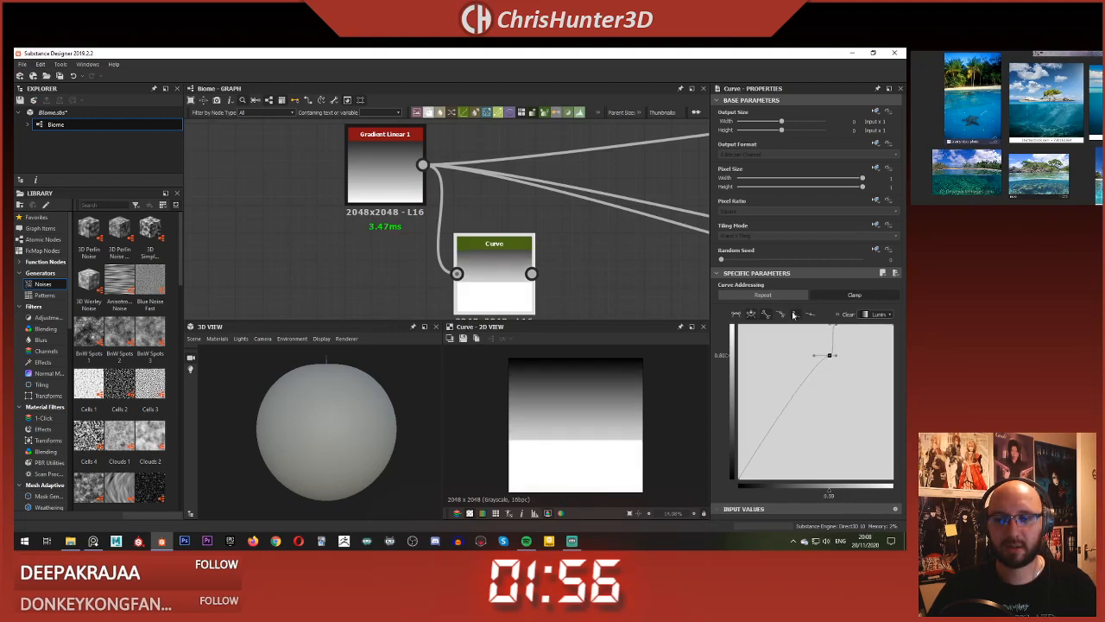
{"action": "left_click", "coordinate": [811, 316]}
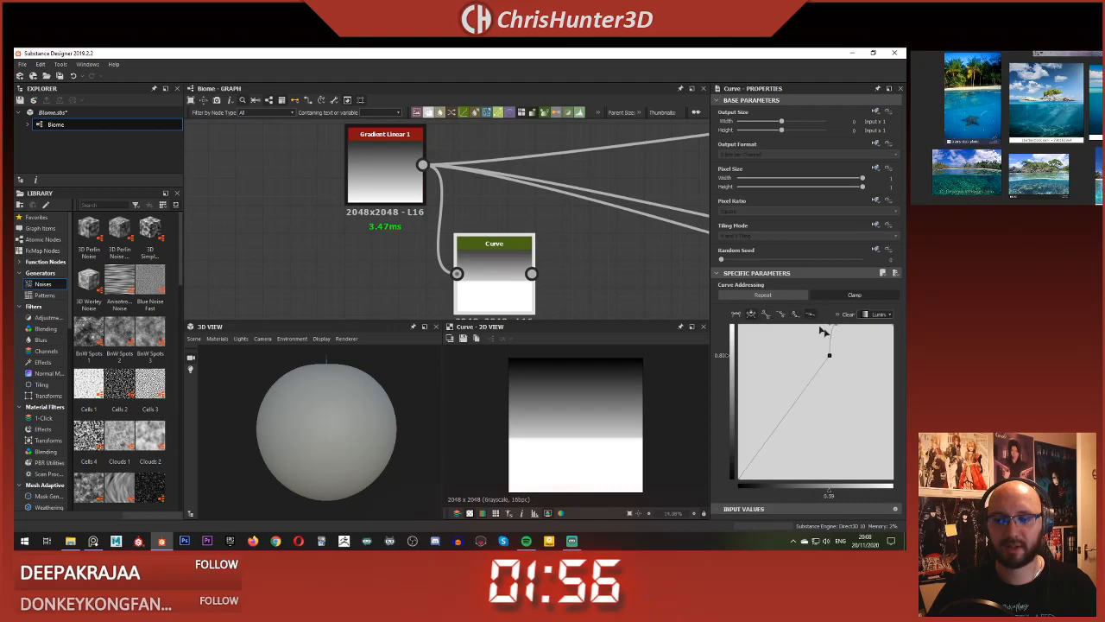
{"action": "left_click", "coordinate": [810, 316]}
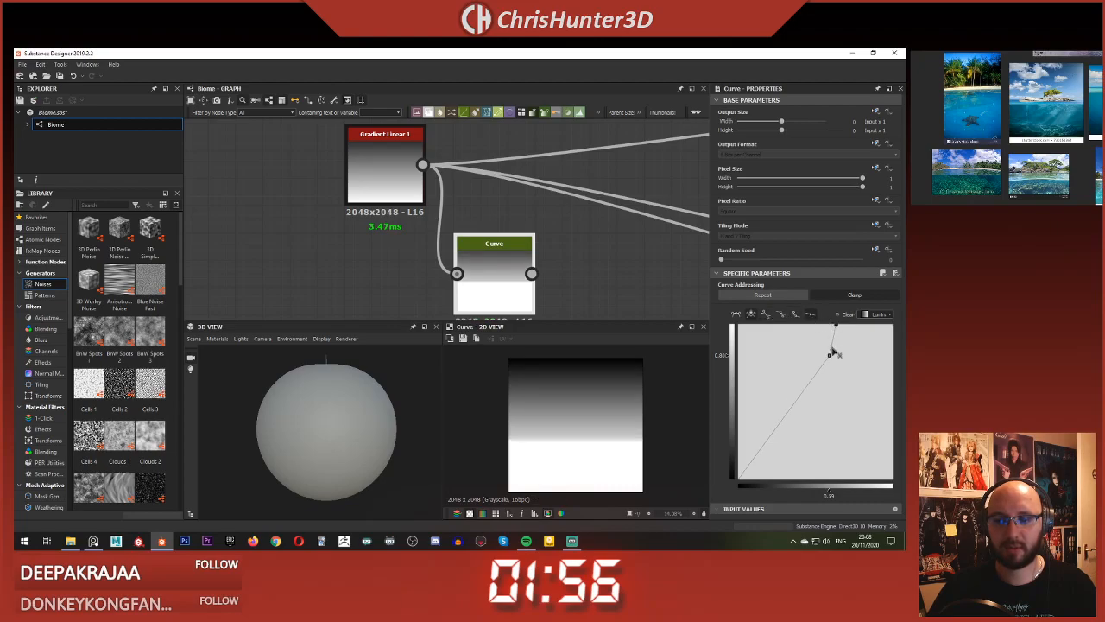
{"action": "left_click_drag", "start_coordinate": [829, 357], "coordinate": [845, 383]}
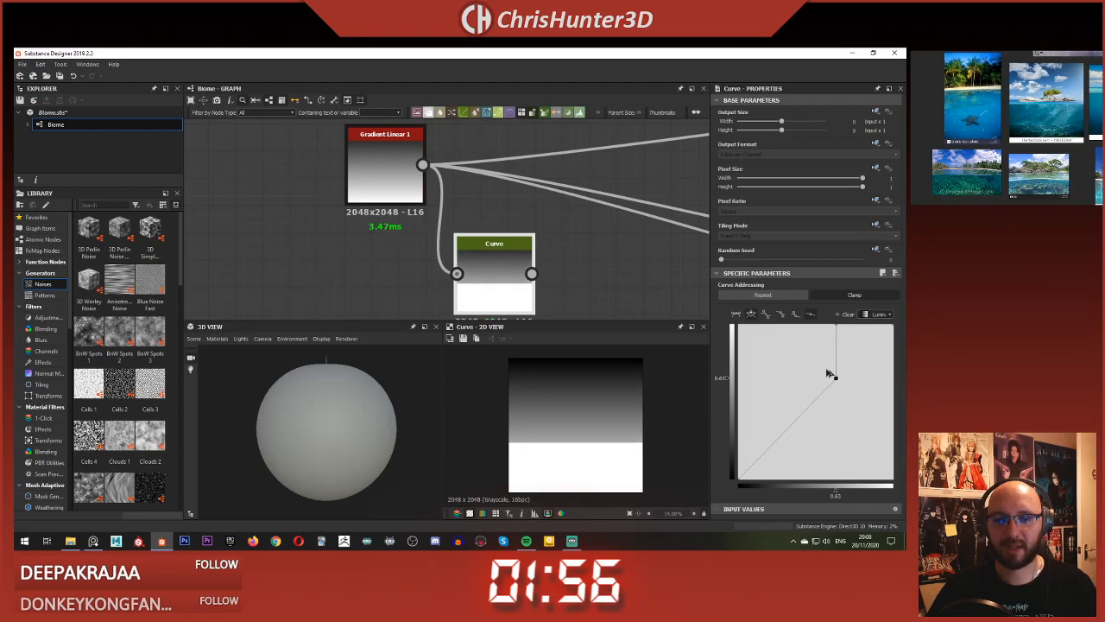
Step: Move all outgoing connections of Gradient Linear 1 onto the Curve node's output and check the displacement on the preview sphere
{"action": "scroll", "coordinate": [523, 253], "scroll_direction": "down", "scroll_amount": 5}
{"action": "scroll", "coordinate": [531, 255], "scroll_direction": "up", "scroll_amount": 4}
{"action": "left_click_drag", "start_coordinate": [394, 184], "coordinate": [470, 265], "text": "shift"}
{"action": "mouse_move", "coordinate": [318, 427]}
{"action": "left_mouse_down"}
{"action": "mouse_move", "coordinate": [352, 377]}
{"action": "mouse_move", "coordinate": [323, 422]}
{"action": "mouse_move", "coordinate": [324, 396]}
{"action": "mouse_move", "coordinate": [311, 430]}
{"action": "mouse_move", "coordinate": [323, 458]}
{"action": "mouse_move", "coordinate": [333, 422]}
{"action": "mouse_move", "coordinate": [324, 444]}
{"action": "mouse_move", "coordinate": [330, 434]}
{"action": "left_mouse_up"}
{"action": "scroll", "coordinate": [321, 412], "scroll_direction": "down", "scroll_amount": 2}
{"action": "scroll", "coordinate": [311, 430], "scroll_direction": "up", "scroll_amount": 1}
{"action": "scroll", "coordinate": [323, 459], "scroll_direction": "up", "scroll_amount": 3}
{"action": "scroll", "coordinate": [335, 436], "scroll_direction": "down", "scroll_amount": 3}
{"action": "mouse_move", "coordinate": [353, 394]}
{"action": "left_mouse_down"}
{"action": "mouse_move", "coordinate": [345, 385]}
{"action": "mouse_move", "coordinate": [347, 397]}
{"action": "left_mouse_up"}
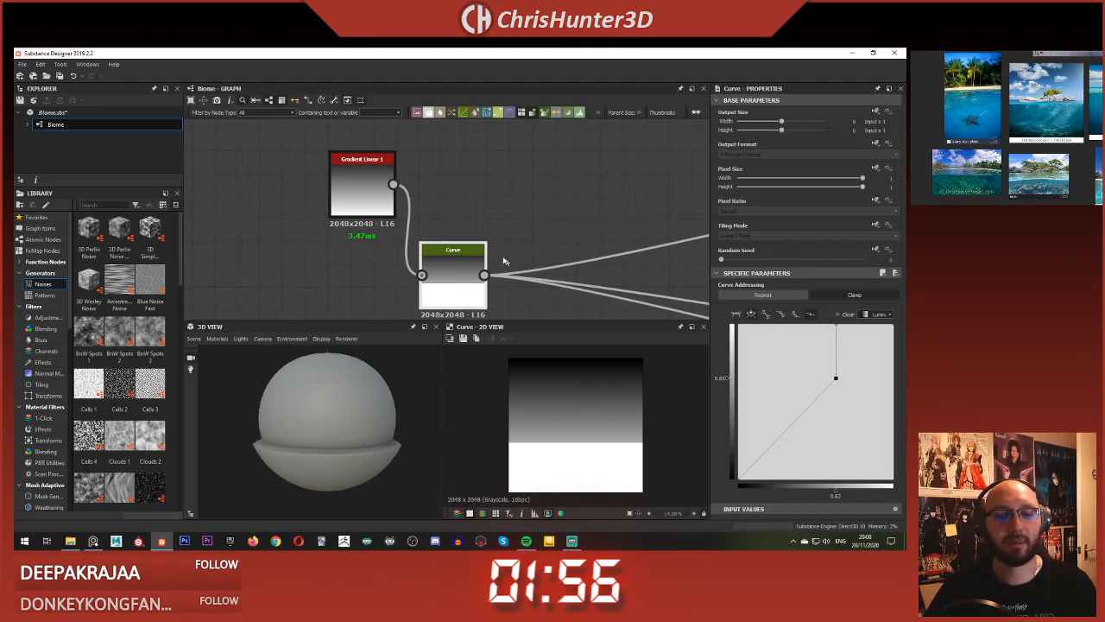
Step: Move the Gradient Linear 1 node farther away from the Curve node to space the chain out
{"action": "middle_click_drag", "start_coordinate": [525, 225], "coordinate": [661, 190]}
{"action": "scroll", "coordinate": [510, 219], "scroll_direction": "down", "scroll_amount": 1}
{"action": "scroll", "coordinate": [518, 214], "scroll_direction": "up", "scroll_amount": 2}
{"action": "left_click_drag", "start_coordinate": [431, 197], "coordinate": [305, 198]}
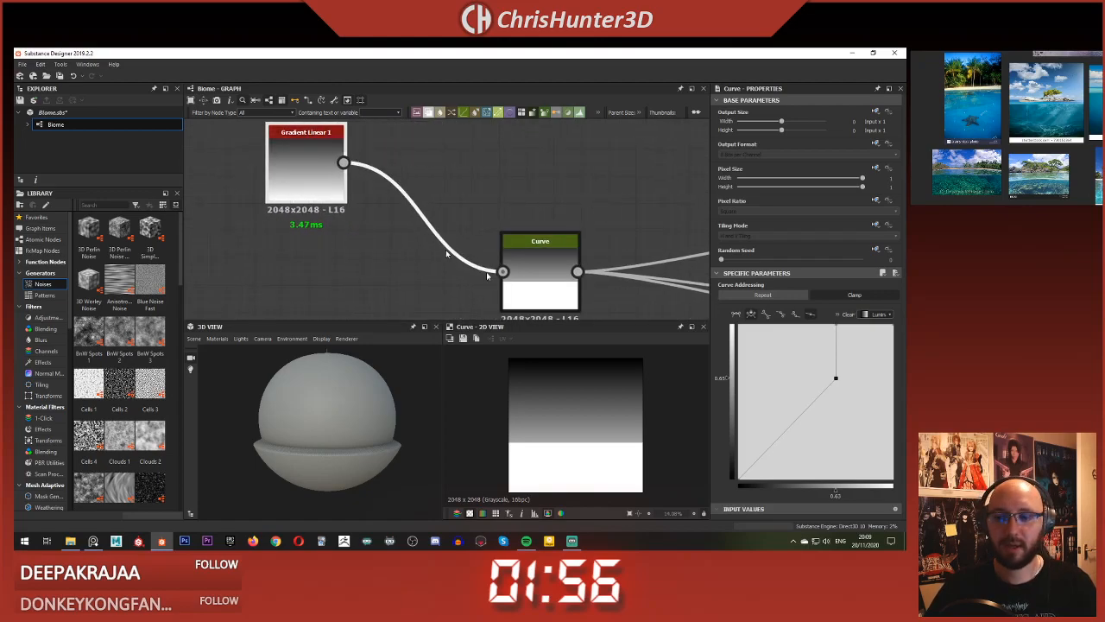
Step: Add a curve key at about 0.49, 0.42 and try different tangents on the key at 0.63, ending with no handles
{"action": "left_click", "coordinate": [816, 415]}
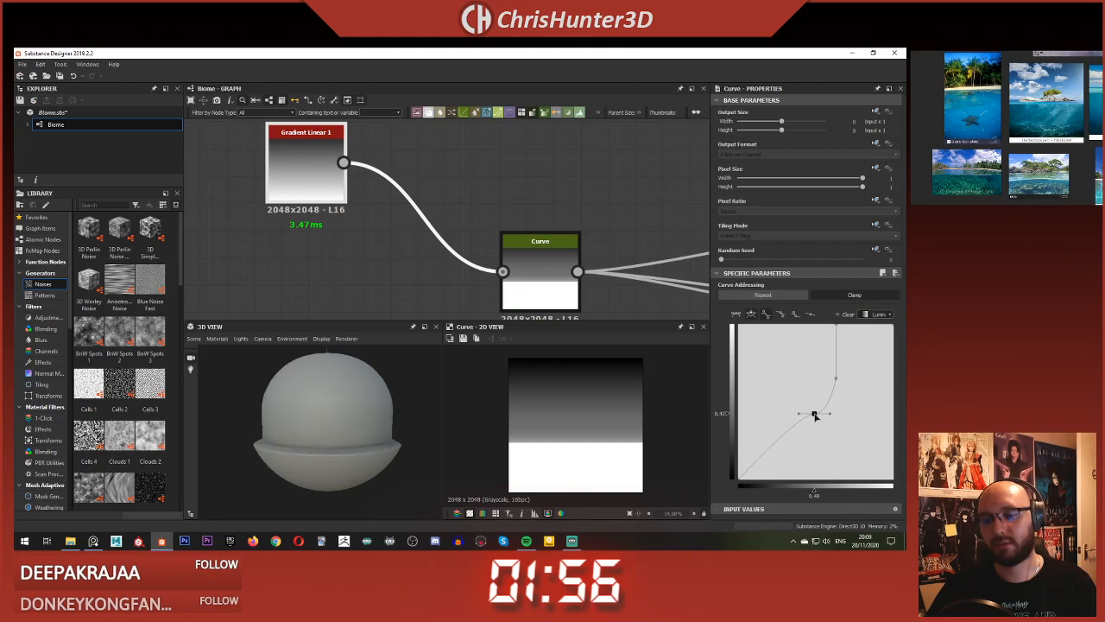
{"action": "left_click", "coordinate": [837, 379]}
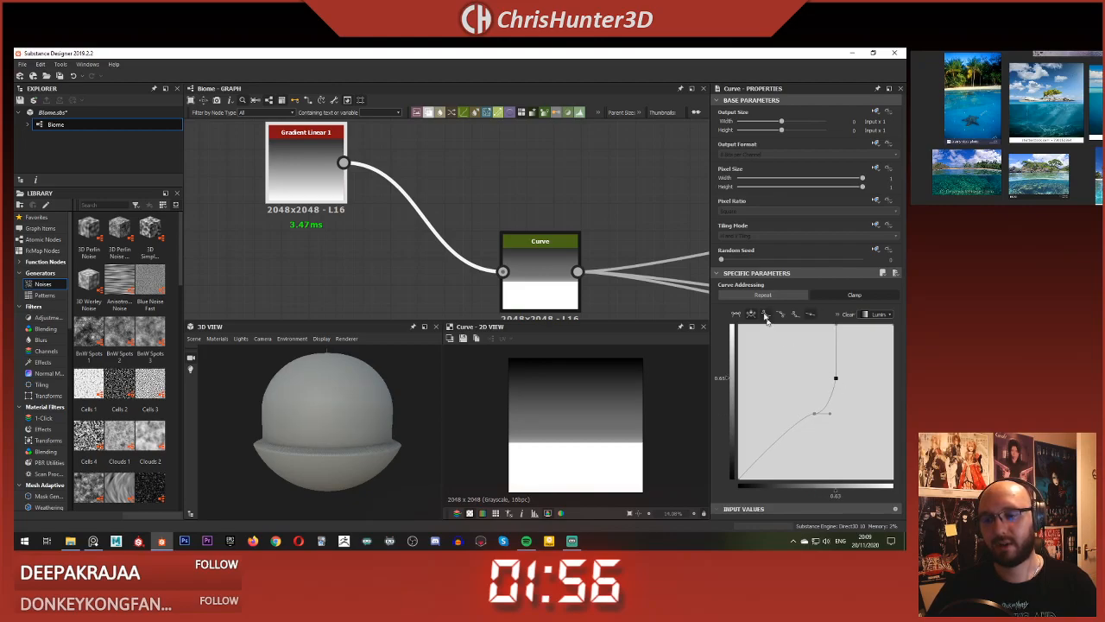
{"action": "left_click", "coordinate": [780, 316]}
{"action": "left_click", "coordinate": [767, 315]}
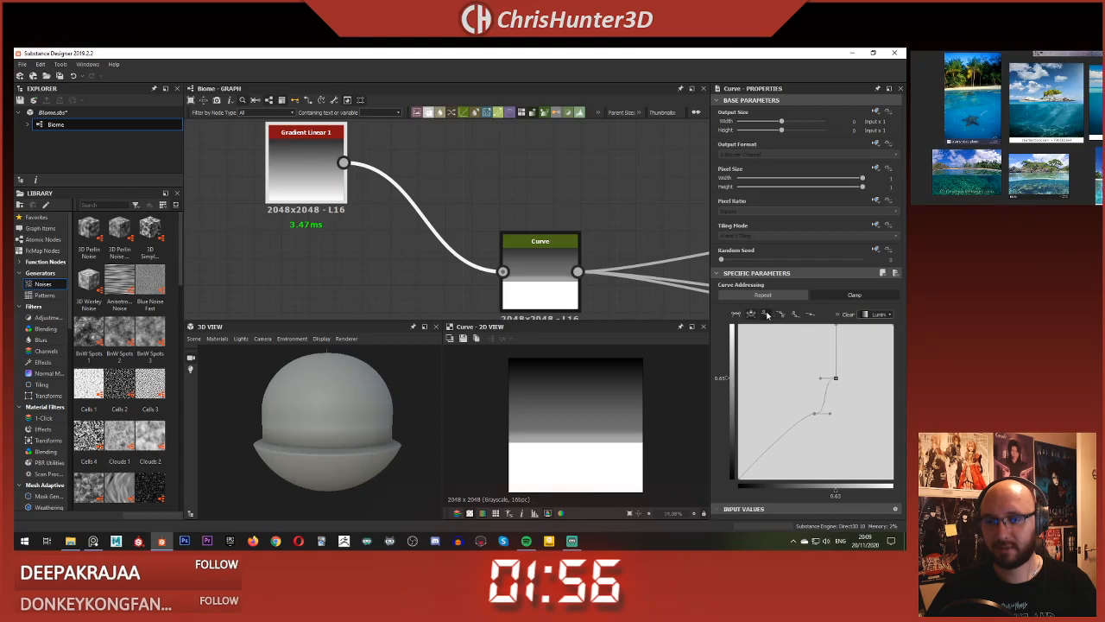
{"action": "left_click_drag", "start_coordinate": [821, 380], "coordinate": [820, 395]}
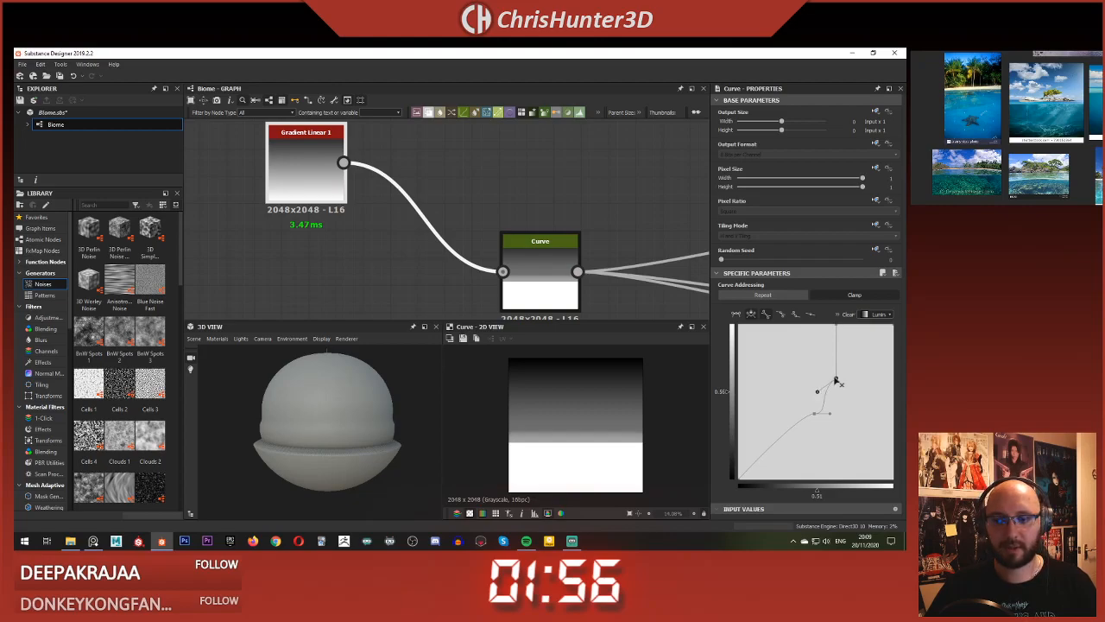
{"action": "left_click", "coordinate": [835, 379]}
{"action": "left_click", "coordinate": [810, 315]}
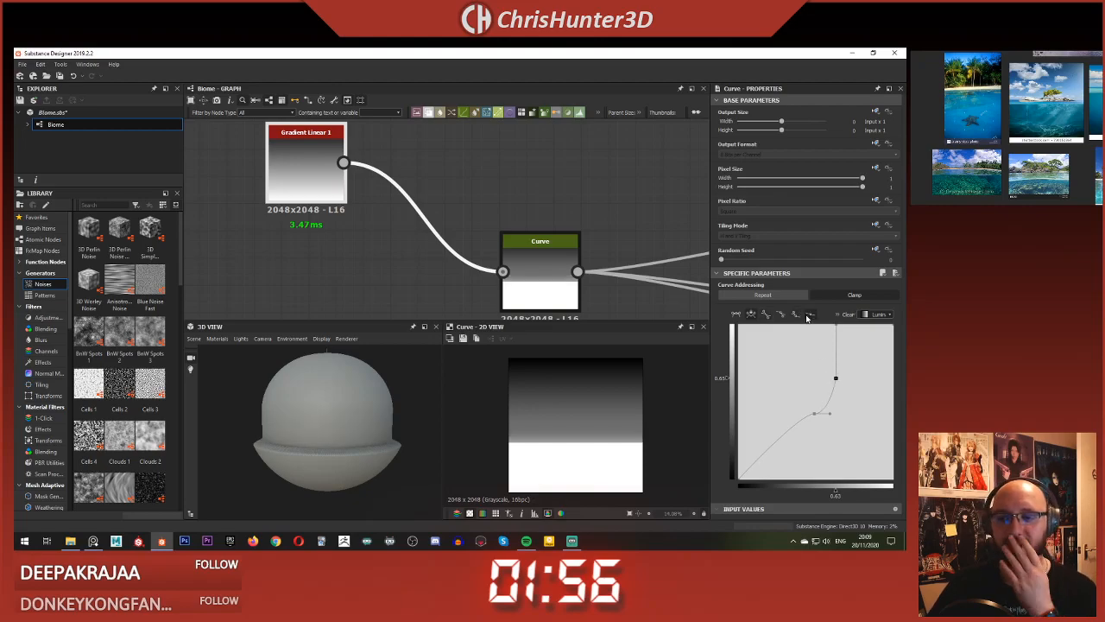
Step: Reshape the Curve profile into straight segments, with the start key at about 0.46, 0 and the next key at about 0.46, 0.23
{"action": "left_click_drag", "start_coordinate": [836, 380], "coordinate": [824, 377]}
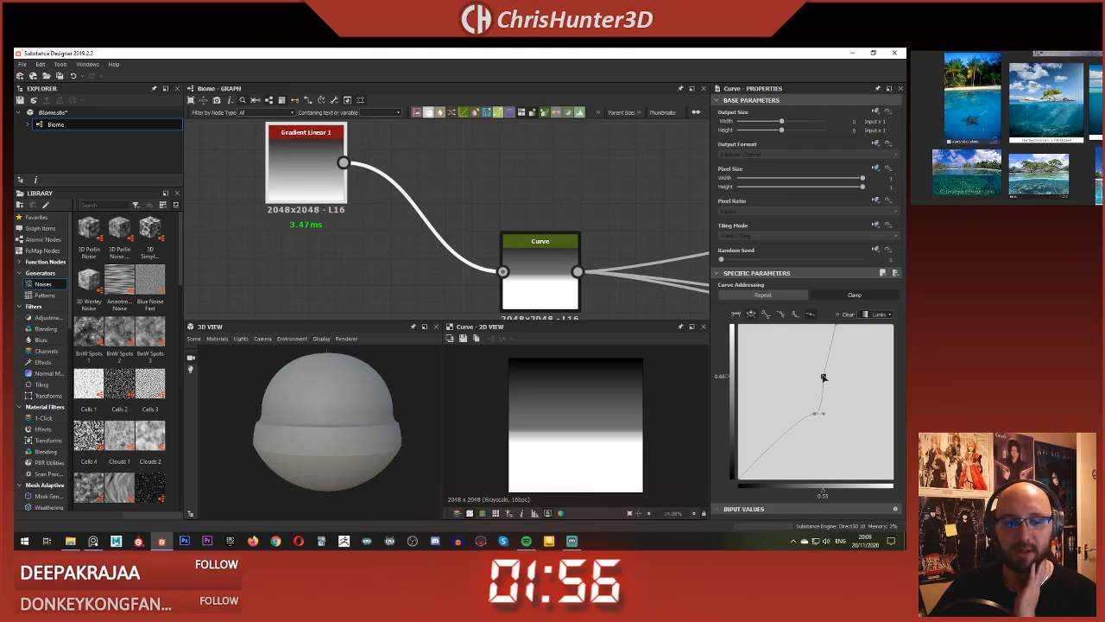
{"action": "left_click_drag", "start_coordinate": [823, 376], "coordinate": [801, 420]}
{"action": "left_click", "coordinate": [803, 314]}
{"action": "left_click_drag", "start_coordinate": [800, 420], "coordinate": [810, 445]}
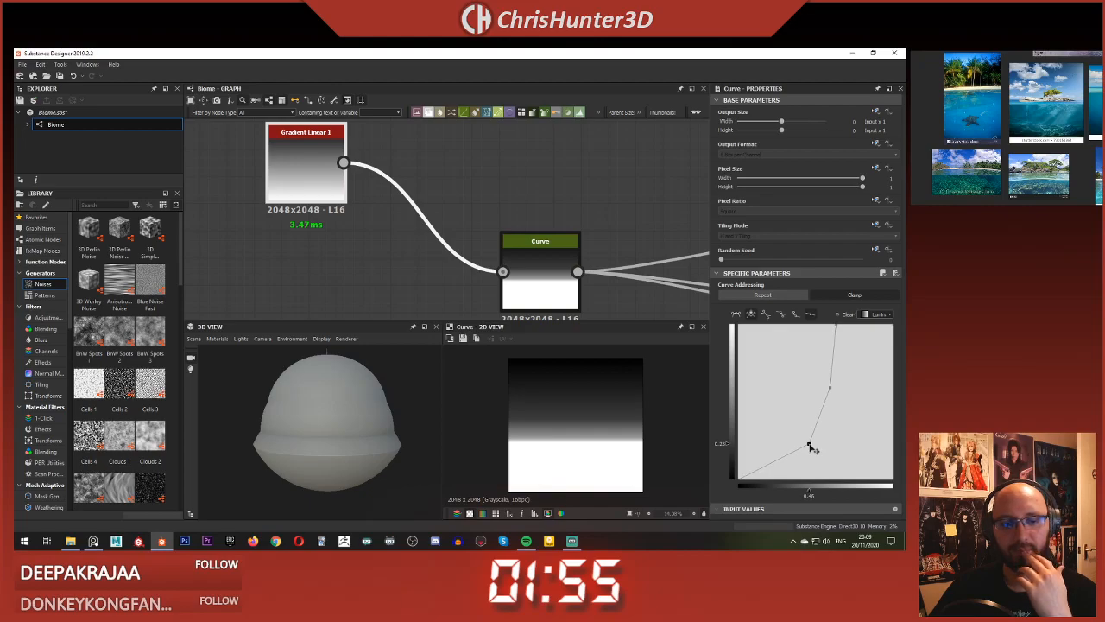
{"action": "left_click_drag", "start_coordinate": [741, 484], "coordinate": [820, 490]}
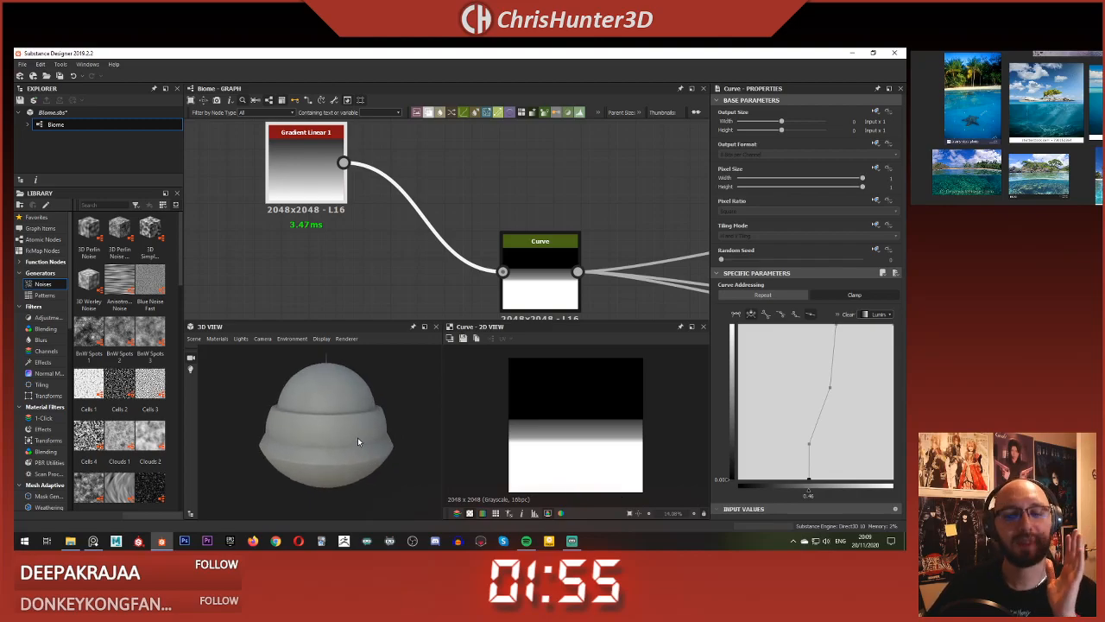
{"action": "scroll", "coordinate": [307, 387], "scroll_direction": "down", "scroll_amount": 3}
{"action": "left_click_drag", "start_coordinate": [307, 388], "coordinate": [348, 434]}
{"action": "scroll", "coordinate": [340, 414], "scroll_direction": "up", "scroll_amount": 3}
{"action": "scroll", "coordinate": [315, 439], "scroll_direction": "down", "scroll_amount": 1}
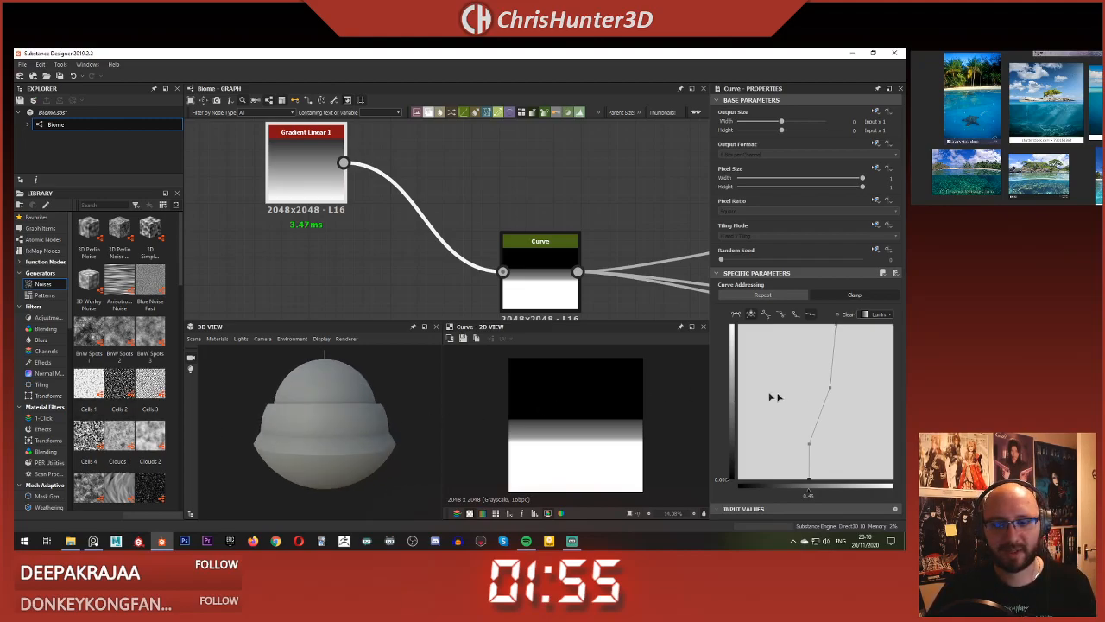
Step: Rearrange the Curve keys to about 0.48, 0 for the lowest, 0.52, 0.32 for the middle and 0.59, 0.48 for the upper one
{"action": "left_click_drag", "start_coordinate": [784, 424], "coordinate": [837, 486]}
{"action": "left_click_drag", "start_coordinate": [810, 446], "coordinate": [817, 422]}
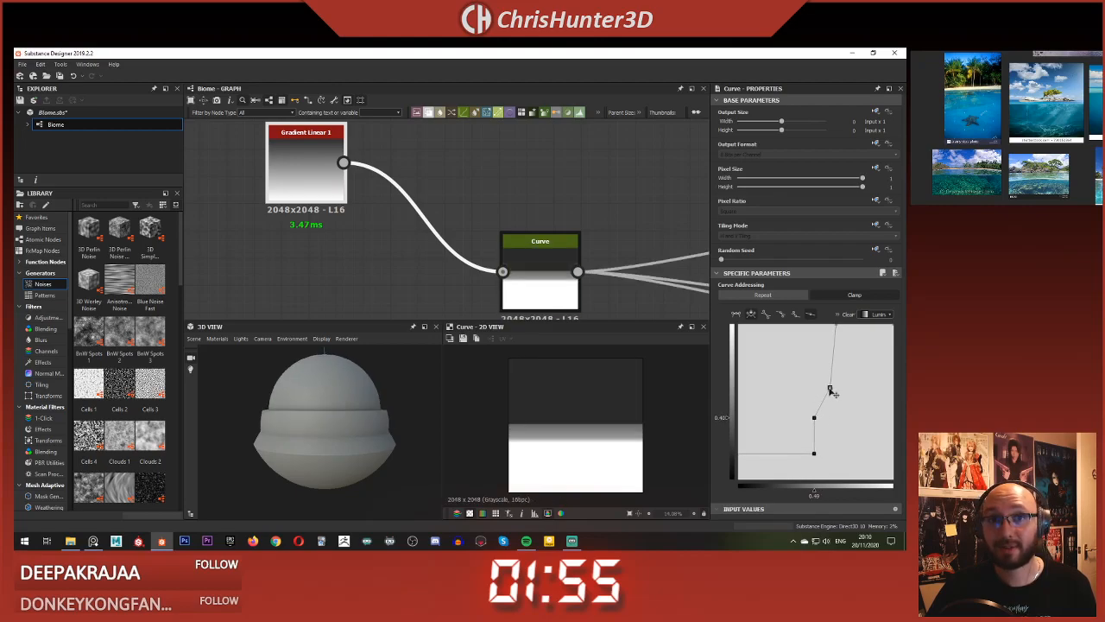
{"action": "mouse_move", "coordinate": [830, 388]}
{"action": "left_mouse_down"}
{"action": "mouse_move", "coordinate": [834, 348]}
{"action": "mouse_move", "coordinate": [830, 408]}
{"action": "left_mouse_up"}
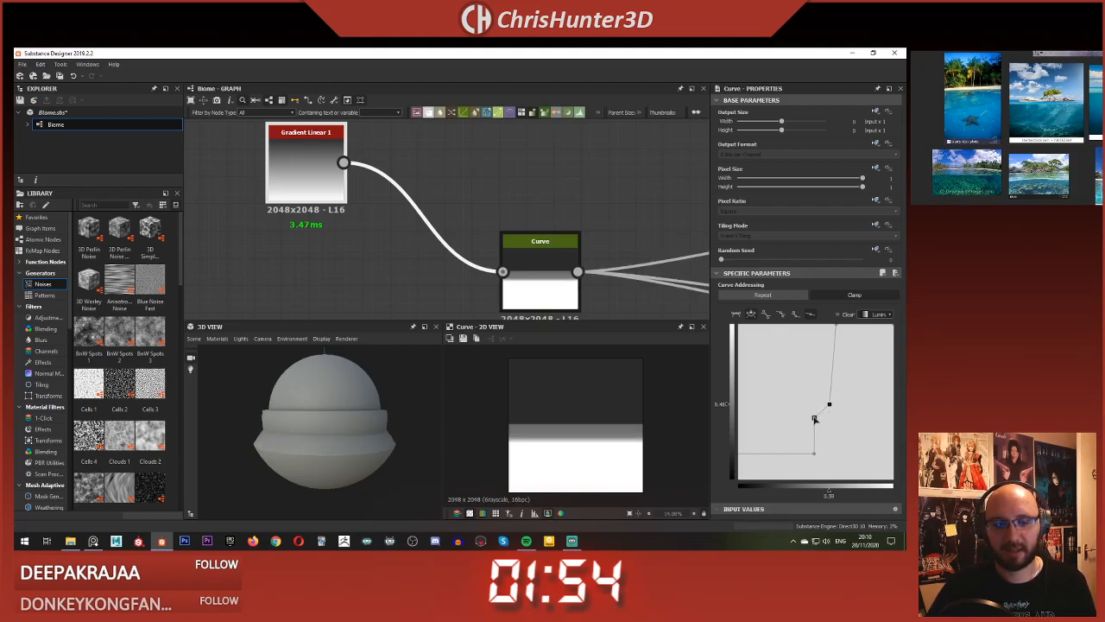
{"action": "left_click_drag", "start_coordinate": [814, 419], "coordinate": [822, 432]}
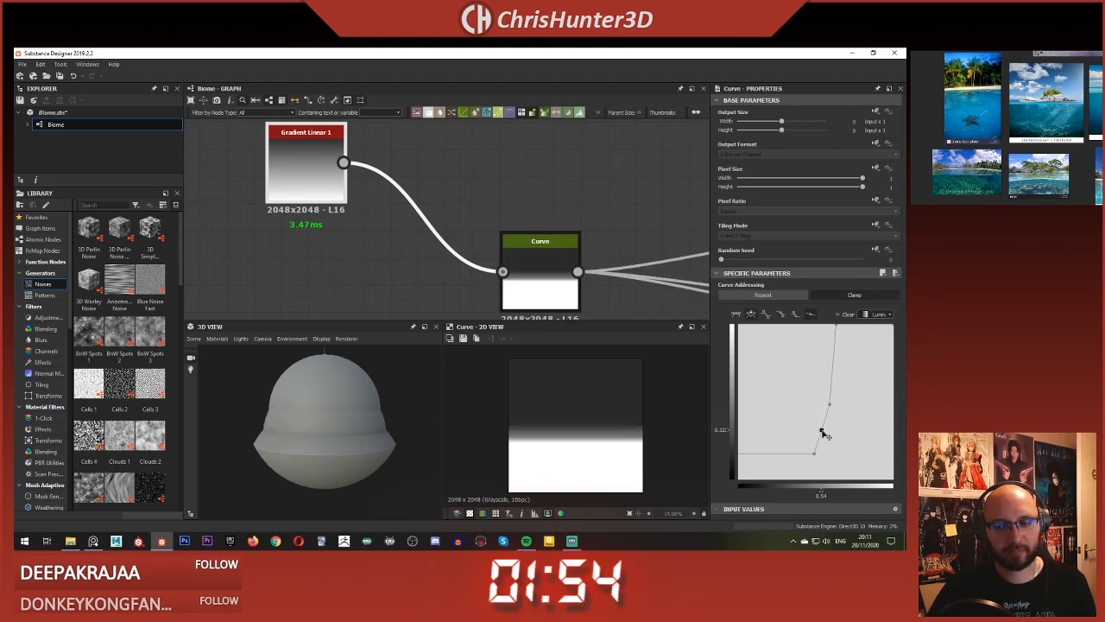
{"action": "left_click_drag", "start_coordinate": [821, 431], "coordinate": [812, 479]}
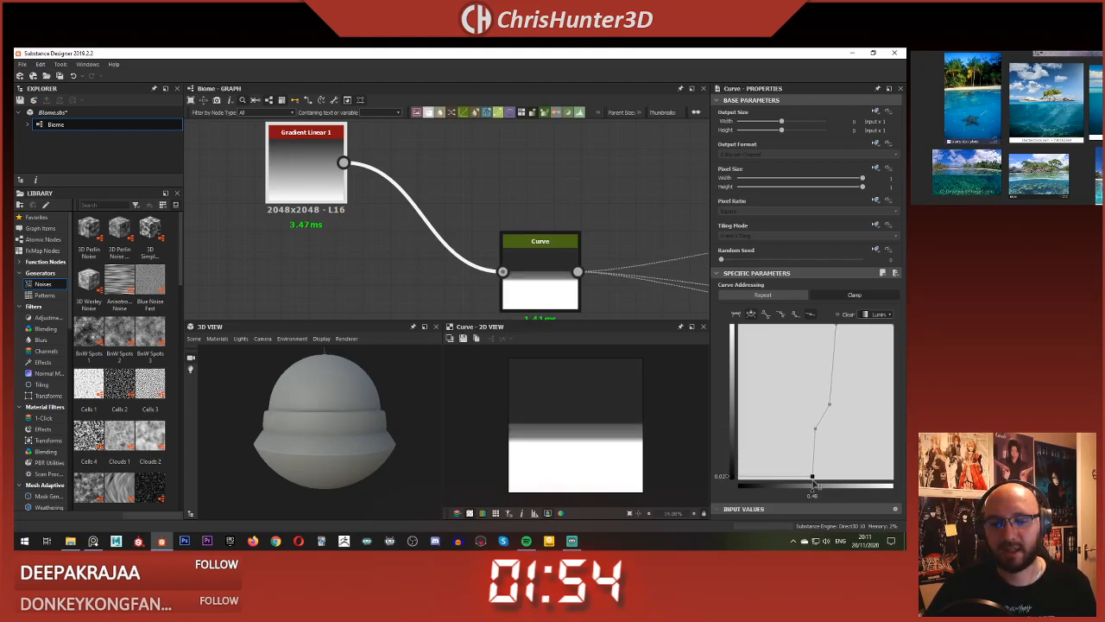
{"action": "left_click_drag", "start_coordinate": [819, 434], "coordinate": [815, 439]}
{"action": "left_click_drag", "start_coordinate": [823, 438], "coordinate": [822, 436]}
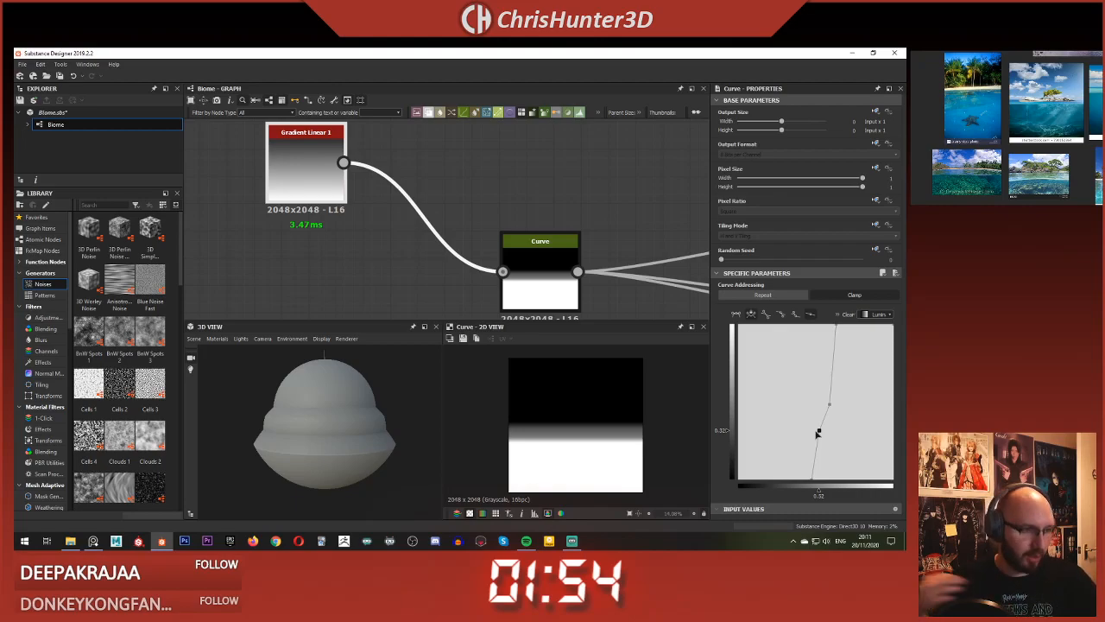
Step: Examine the stepped displacement on the 3D preview sphere from different angles and distances
{"action": "left_click_drag", "start_coordinate": [373, 405], "coordinate": [335, 360]}
{"action": "scroll", "coordinate": [535, 411], "scroll_direction": "down", "scroll_amount": 1}
{"action": "scroll", "coordinate": [347, 366], "scroll_direction": "up", "scroll_amount": 1}
{"action": "scroll", "coordinate": [343, 433], "scroll_direction": "up", "scroll_amount": 3}
{"action": "scroll", "coordinate": [326, 372], "scroll_direction": "down", "scroll_amount": 4}
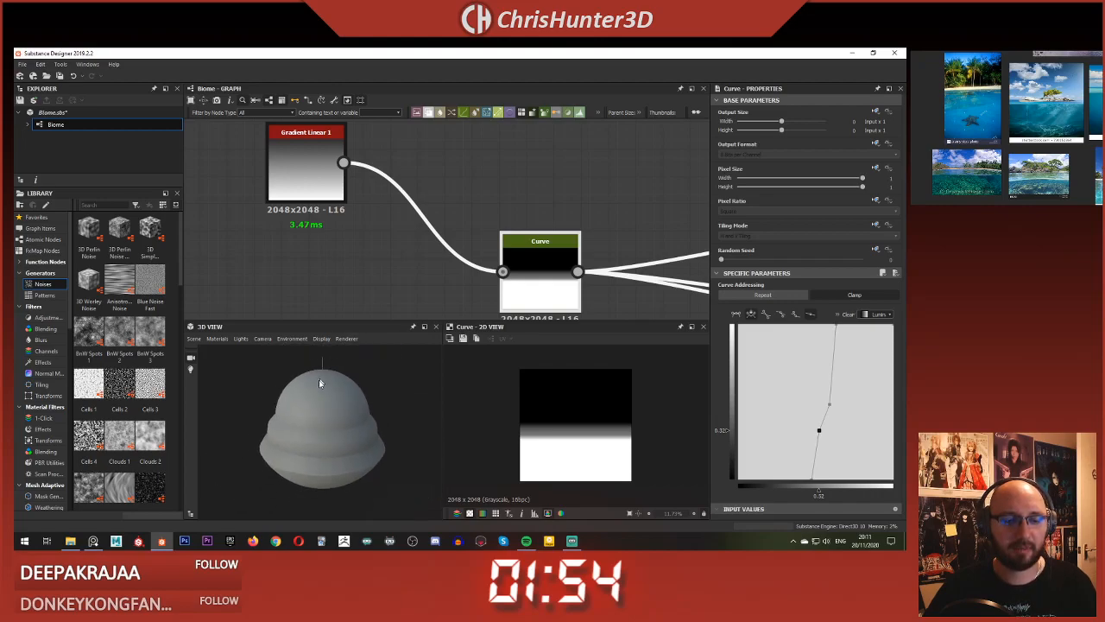
{"action": "scroll", "coordinate": [314, 382], "scroll_direction": "up", "scroll_amount": 2}
{"action": "scroll", "coordinate": [314, 383], "scroll_direction": "down", "scroll_amount": 1}
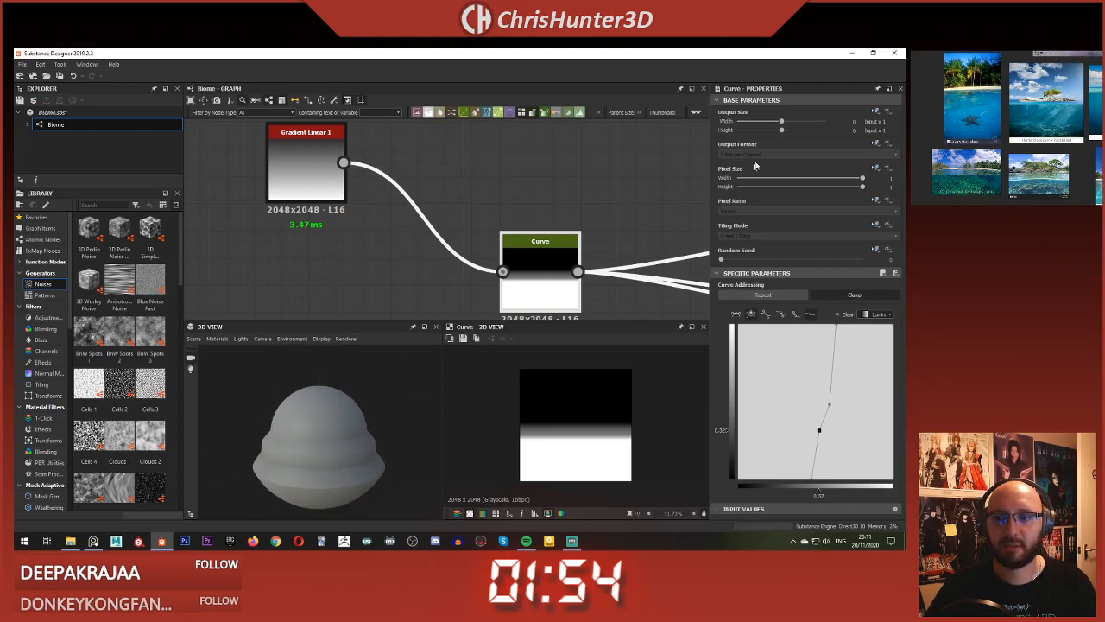
Step: Open the 3D view material's properties and inspect the displaced sphere up close
{"action": "left_click", "coordinate": [390, 270]}
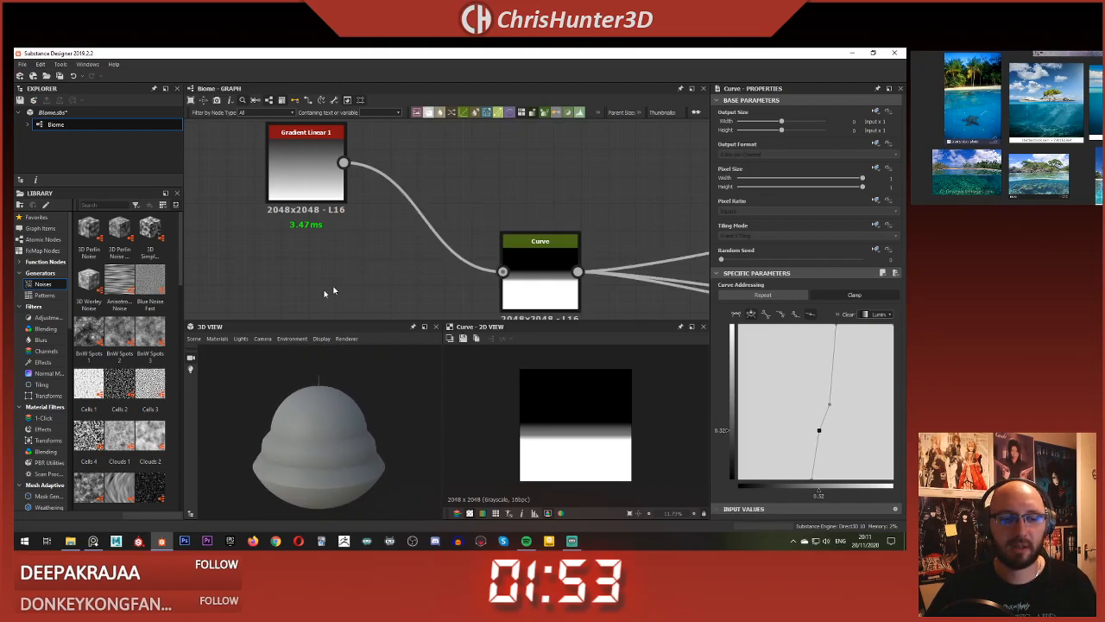
{"action": "left_click", "coordinate": [217, 338]}
{"action": "mouse_move", "coordinate": [231, 350]}
{"action": "left_click", "coordinate": [274, 353]}
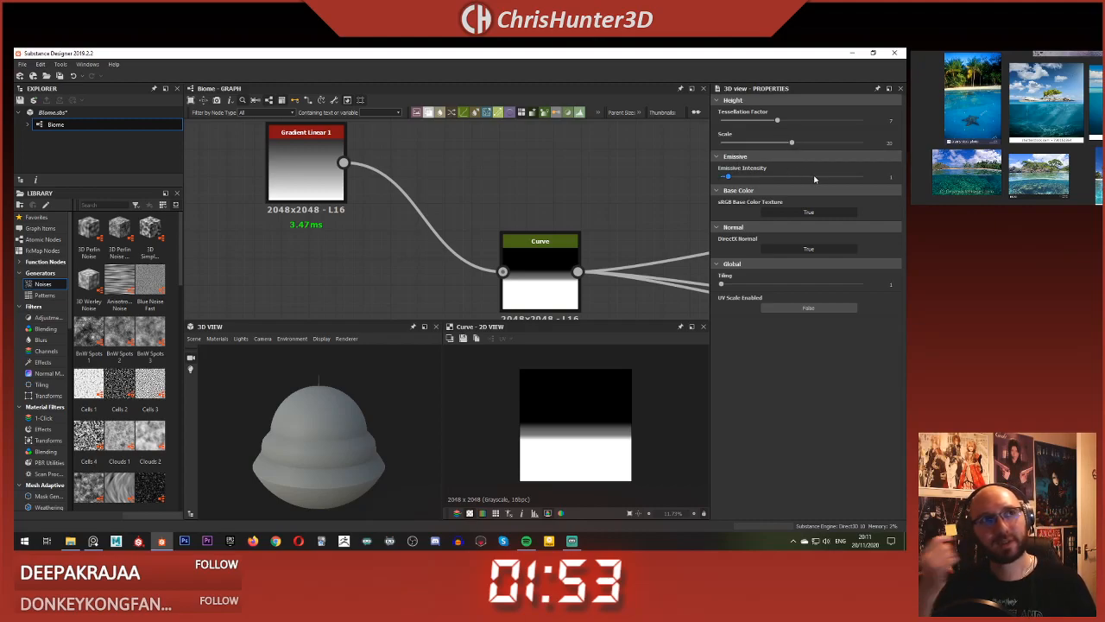
{"action": "scroll", "coordinate": [589, 203], "scroll_direction": "down", "scroll_amount": 2}
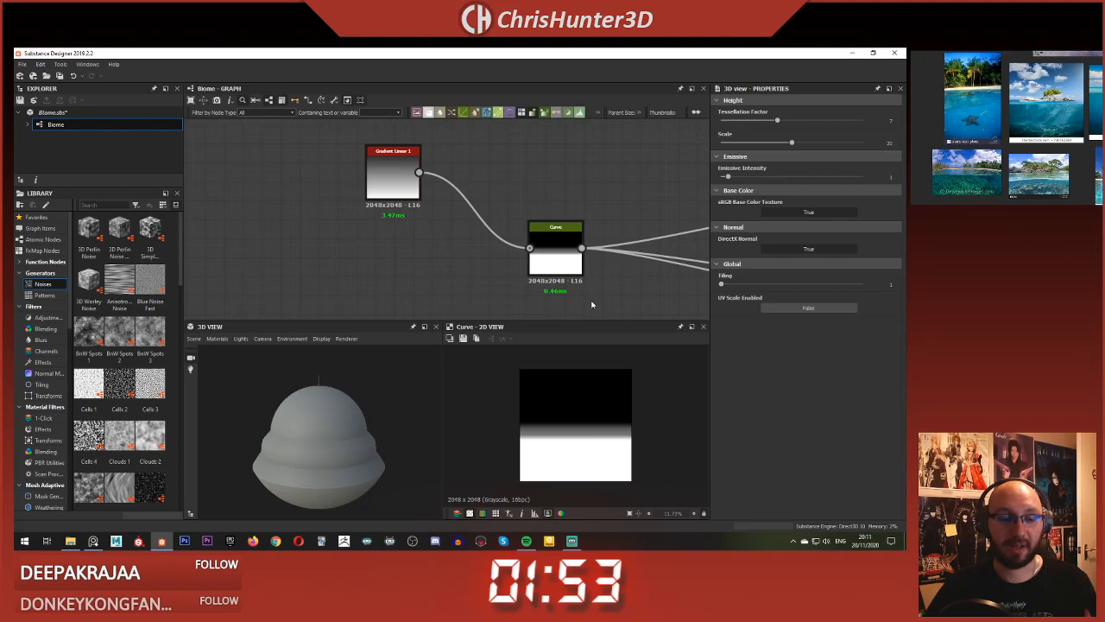
{"action": "scroll", "coordinate": [322, 387], "scroll_direction": "up", "scroll_amount": 3}
{"action": "scroll", "coordinate": [322, 388], "scroll_direction": "down", "scroll_amount": 2}
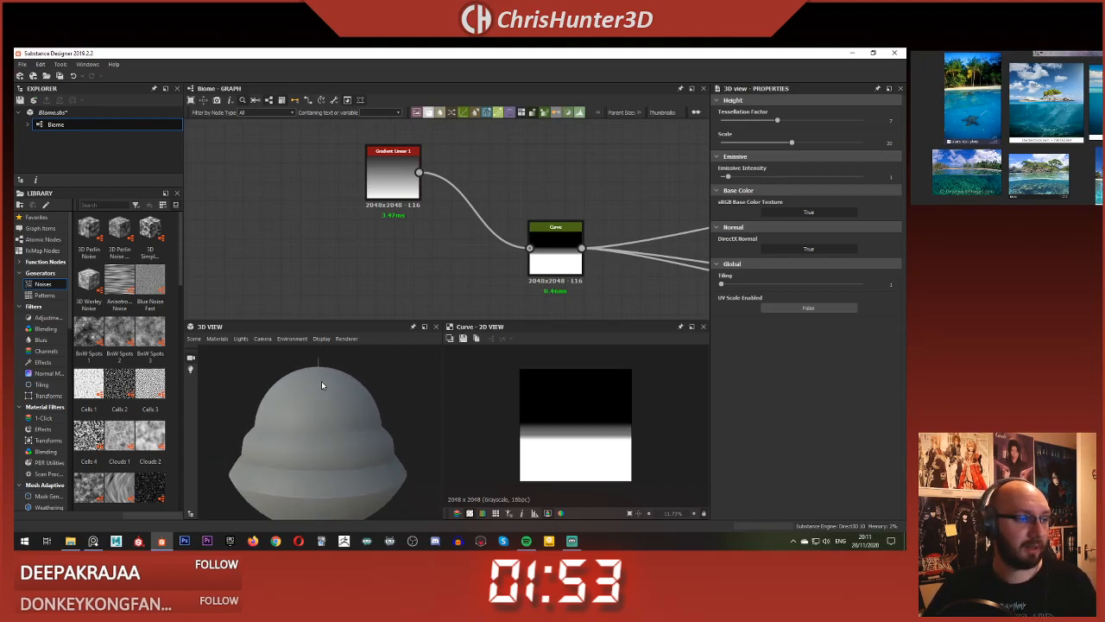
{"action": "left_click_drag", "start_coordinate": [329, 389], "coordinate": [326, 420]}
{"action": "scroll", "coordinate": [326, 422], "scroll_direction": "up", "scroll_amount": 2}
Step: Reposition the Curve node's lowest key at about 0.46, 0 and check the result on the preview sphere
{"action": "left_click", "coordinate": [554, 257]}
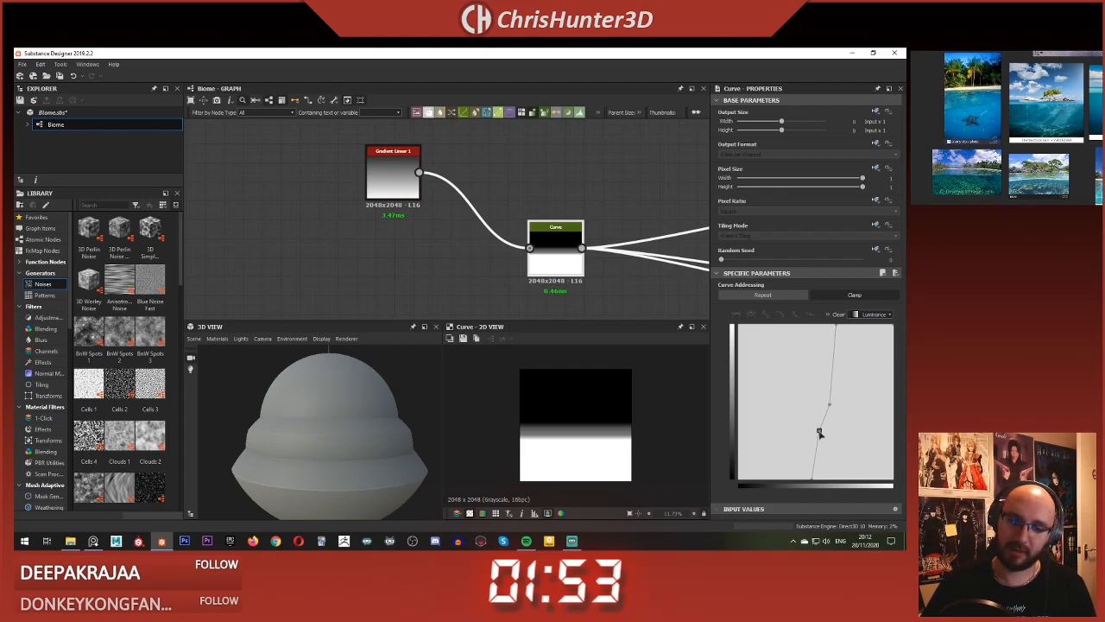
{"action": "left_click_drag", "start_coordinate": [812, 482], "coordinate": [810, 469]}
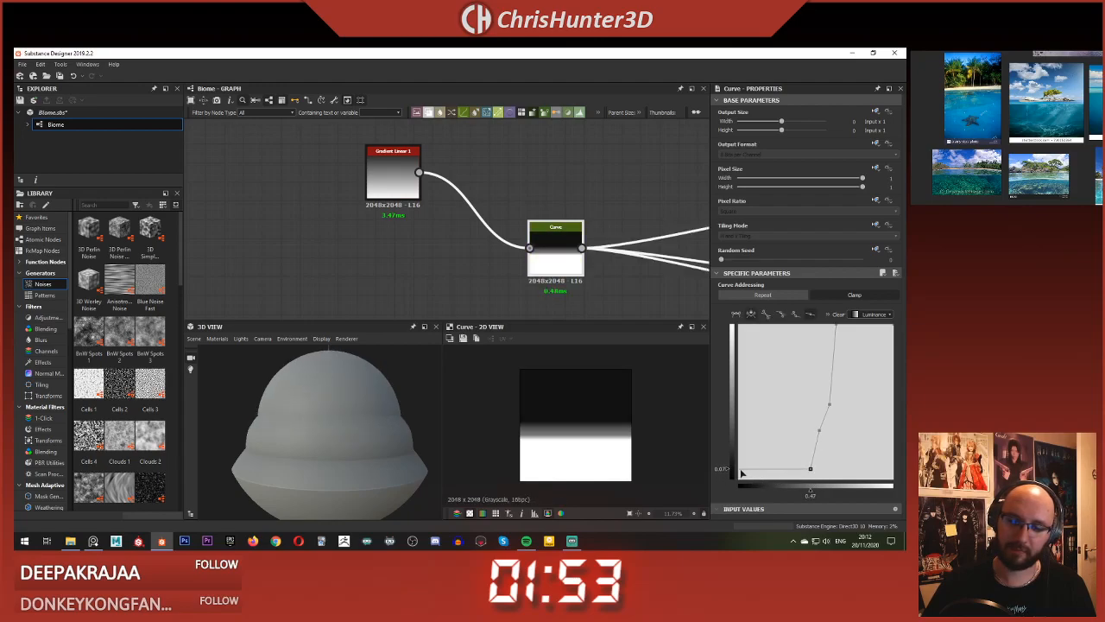
{"action": "left_click_drag", "start_coordinate": [742, 473], "coordinate": [780, 480]}
{"action": "key", "text": "Delete"}
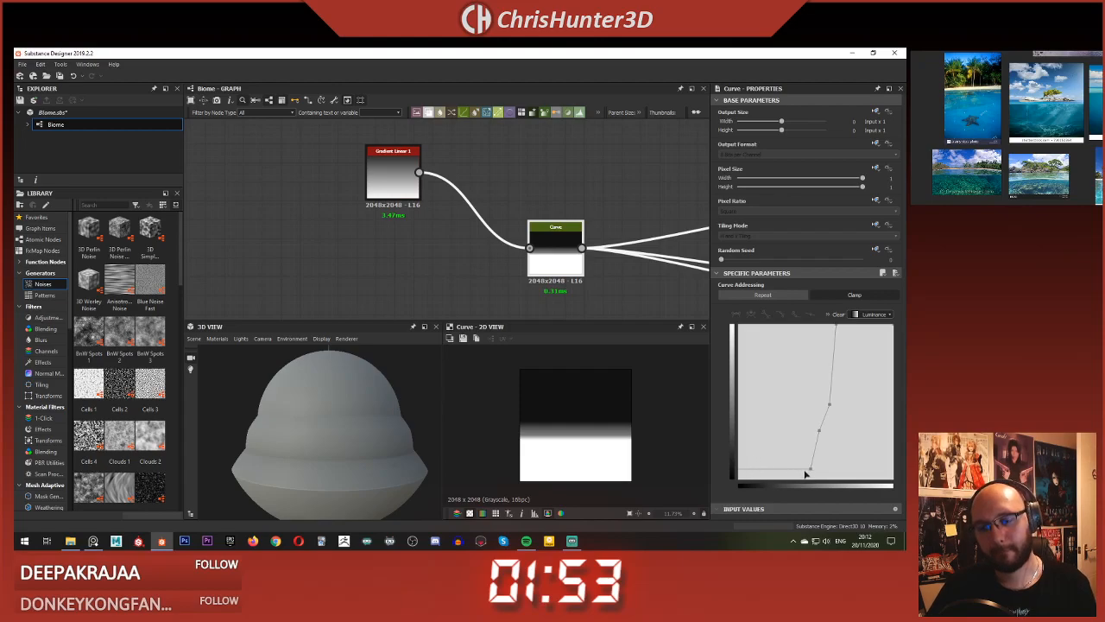
{"action": "mouse_move", "coordinate": [812, 470]}
{"action": "left_mouse_down"}
{"action": "mouse_move", "coordinate": [791, 486]}
{"action": "mouse_move", "coordinate": [812, 489]}
{"action": "left_mouse_up"}
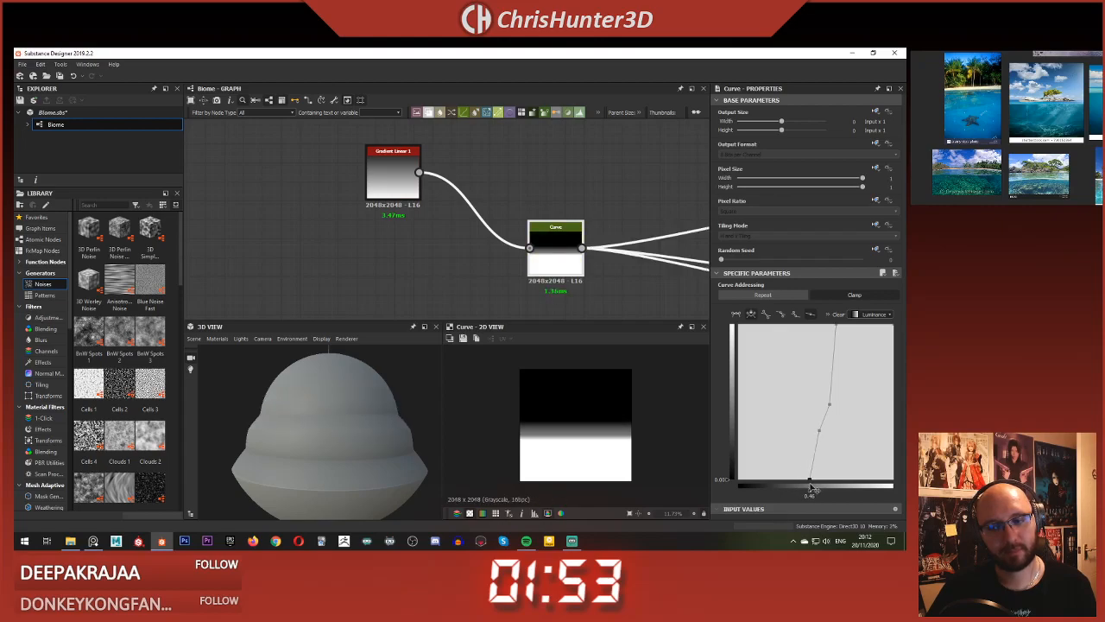
{"action": "scroll", "coordinate": [320, 432], "scroll_direction": "down", "scroll_amount": 1}
{"action": "scroll", "coordinate": [323, 430], "scroll_direction": "up", "scroll_amount": 1}
{"action": "middle_click_drag", "start_coordinate": [326, 427], "coordinate": [327, 430]}
{"action": "left_click_drag", "start_coordinate": [328, 431], "coordinate": [320, 423]}
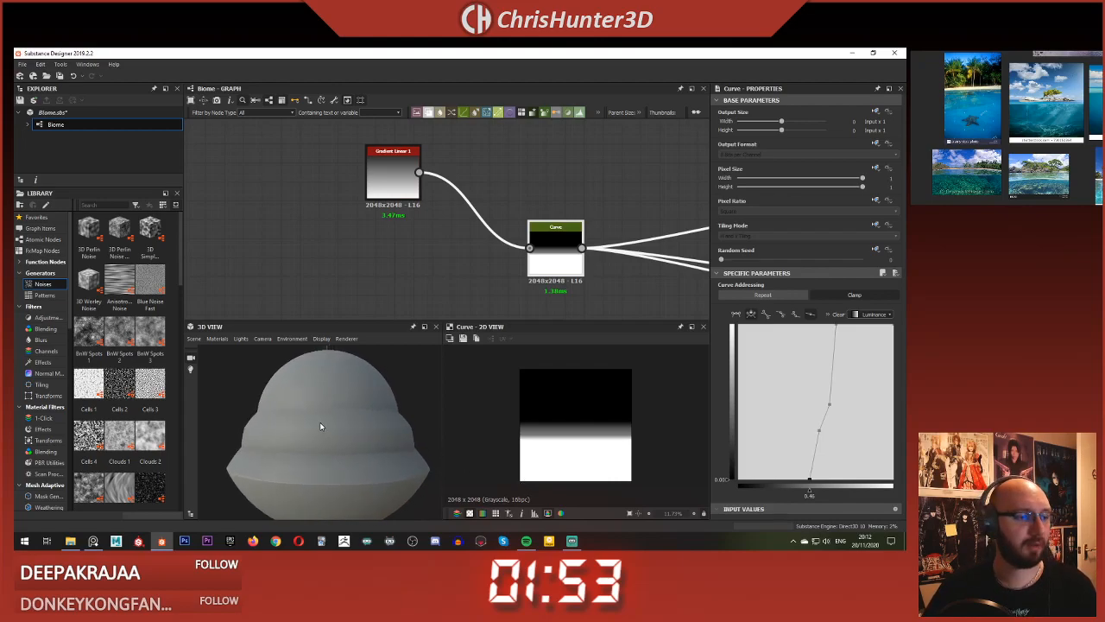
{"action": "left_click", "coordinate": [820, 431]}
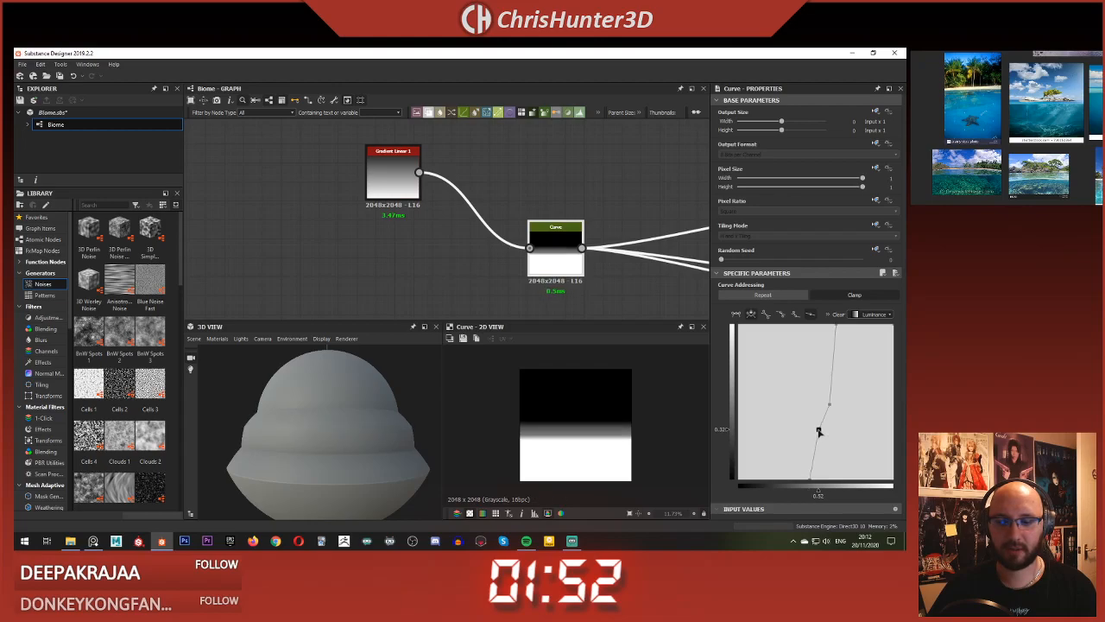
Step: Add a Gradient Map node above the Curve node and feed it from Gradient Linear 1
{"action": "scroll", "coordinate": [556, 449], "scroll_direction": "up", "scroll_amount": 4}
{"action": "scroll", "coordinate": [556, 449], "scroll_direction": "down", "scroll_amount": 3}
{"action": "scroll", "coordinate": [554, 445], "scroll_direction": "up", "scroll_amount": 3}
{"action": "scroll", "coordinate": [554, 446], "scroll_direction": "down", "scroll_amount": 2}
{"action": "scroll", "coordinate": [427, 240], "scroll_direction": "down", "scroll_amount": 1}
{"action": "scroll", "coordinate": [428, 241], "scroll_direction": "down", "scroll_amount": 1}
{"action": "middle_click_drag", "start_coordinate": [428, 244], "coordinate": [411, 287]}
{"action": "left_click", "coordinate": [471, 210]}
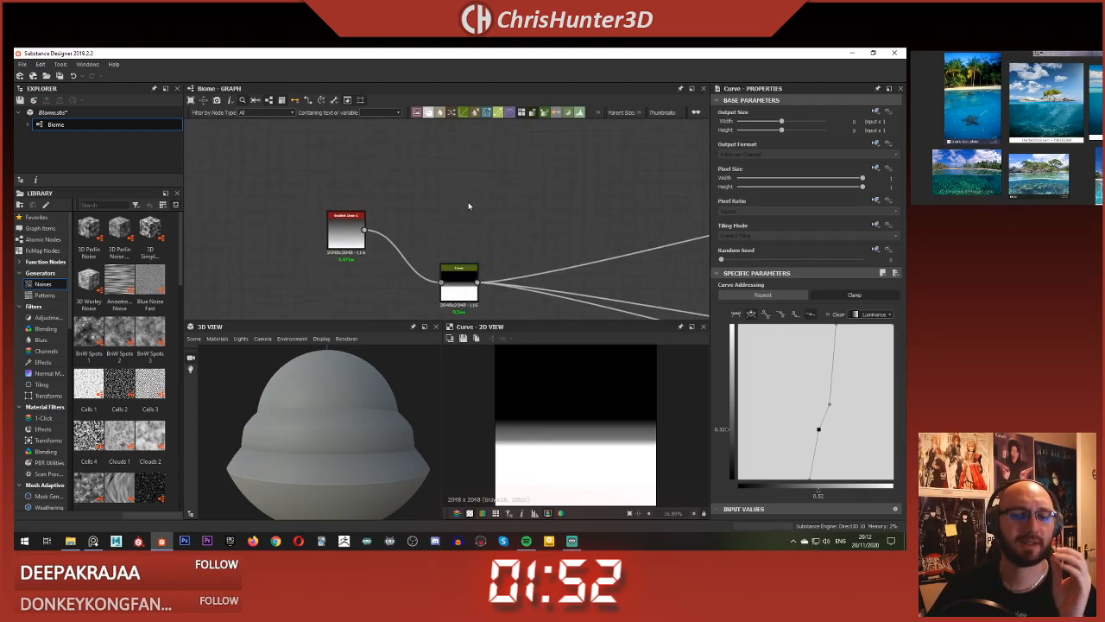
{"action": "key", "text": "space"}
{"action": "type", "text": "gra"}
{"action": "left_click", "coordinate": [509, 221]}
{"action": "left_click_drag", "start_coordinate": [364, 230], "coordinate": [455, 207]}
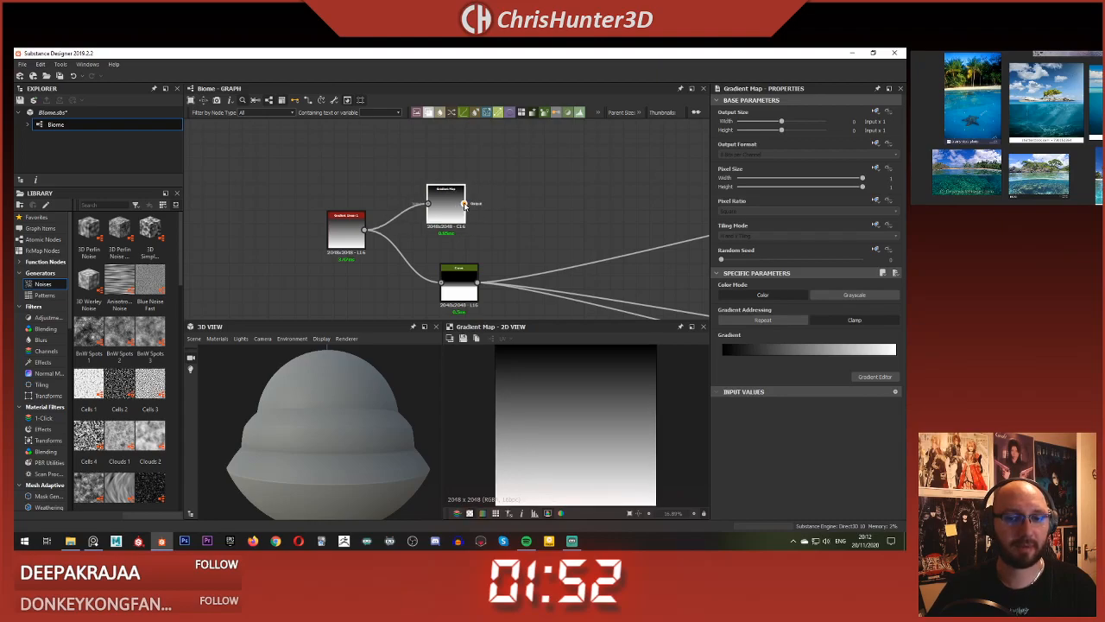
Step: Move all outgoing connections of the Curve node onto the Gradient Map node's output
{"action": "left_click_drag", "start_coordinate": [477, 283], "coordinate": [465, 204], "text": "shift"}
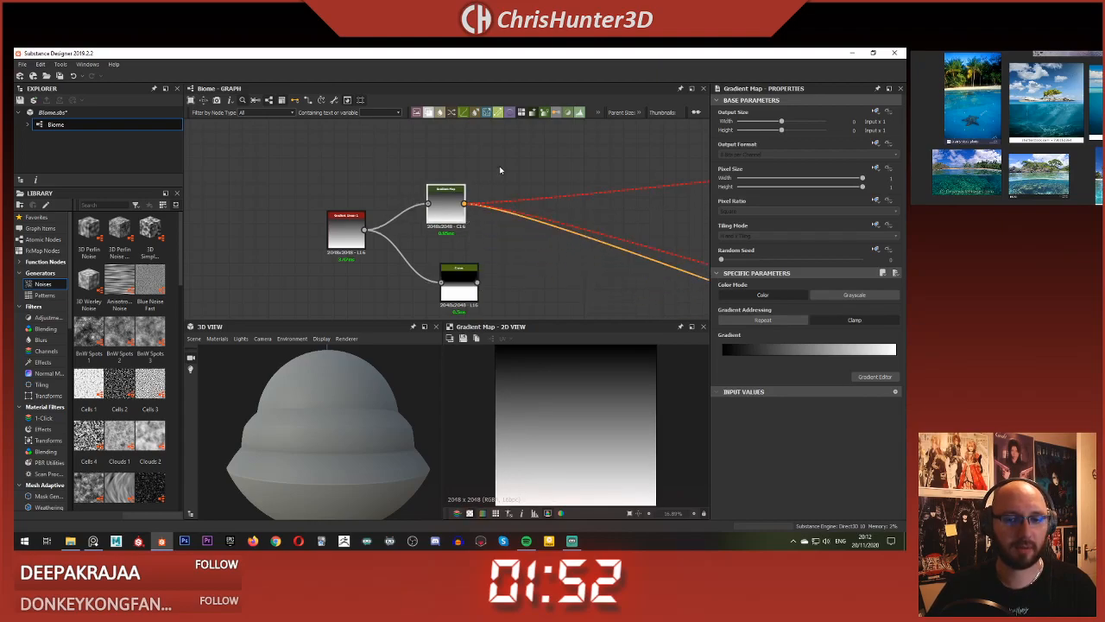
{"action": "scroll", "coordinate": [495, 206], "scroll_direction": "down", "scroll_amount": 3}
{"action": "left_click", "coordinate": [465, 206]}
{"action": "middle_click_drag", "start_coordinate": [502, 197], "coordinate": [298, 205]}
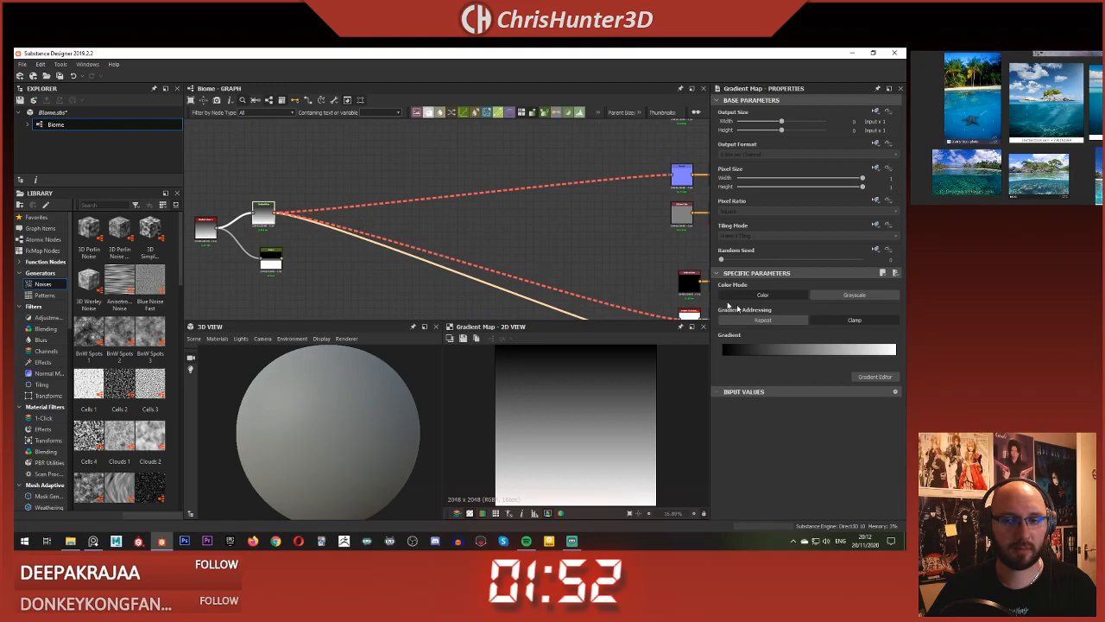
Step: Set the Gradient Map's color mode to Grayscale and open its gradient editor
{"action": "left_click", "coordinate": [864, 295]}
{"action": "middle_click_drag", "start_coordinate": [404, 219], "coordinate": [651, 226]}
{"action": "scroll", "coordinate": [531, 223], "scroll_direction": "up", "scroll_amount": 5}
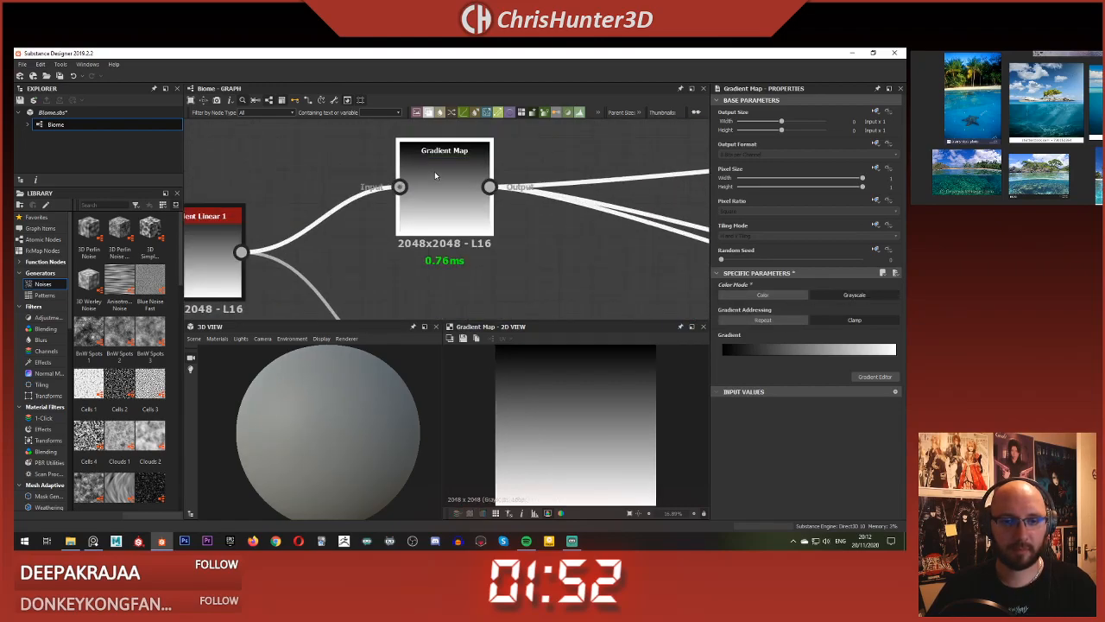
{"action": "scroll", "coordinate": [436, 175], "scroll_direction": "down", "scroll_amount": 3}
{"action": "middle_click_drag", "start_coordinate": [435, 175], "coordinate": [484, 106]}
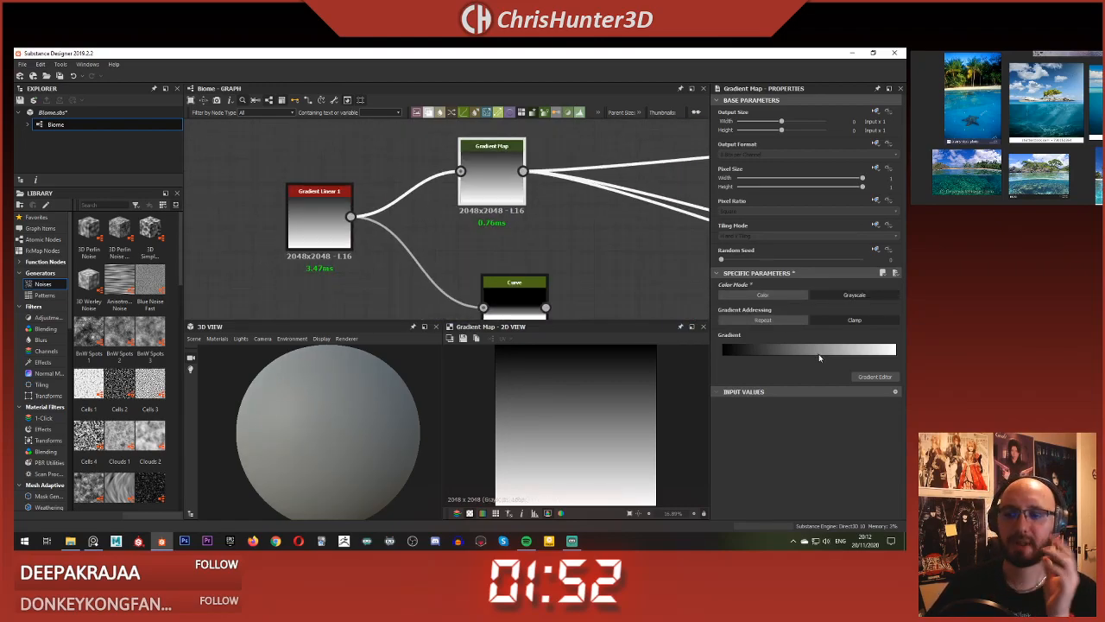
{"action": "left_click", "coordinate": [875, 377]}
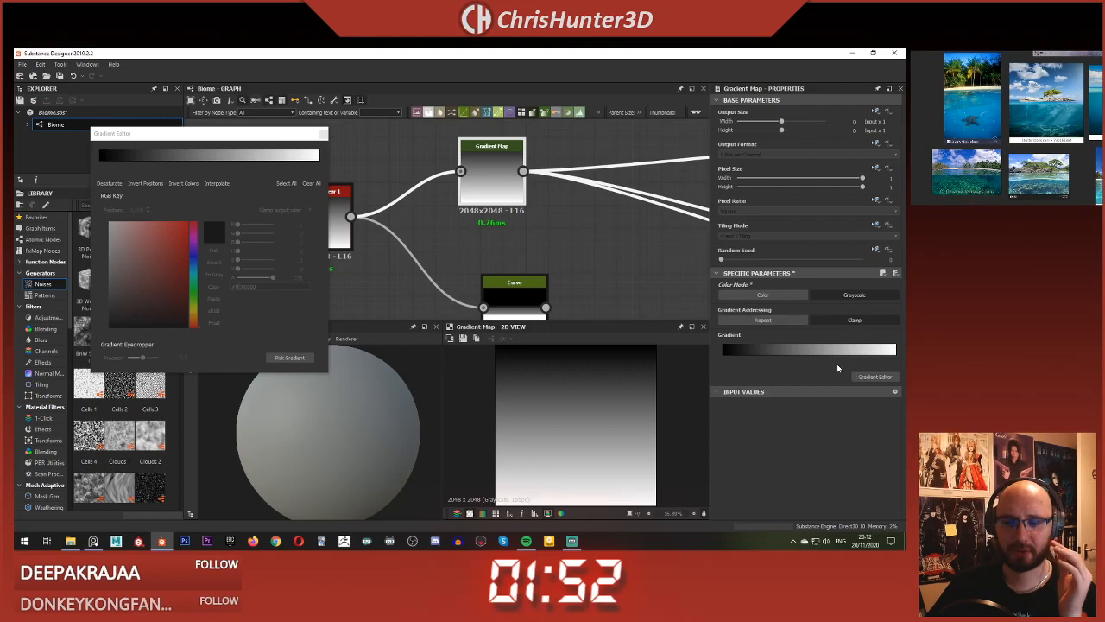
Step: Add two gradient keys, try the lower one black at about 0.67, and settle it at about 0.8 in white
{"action": "left_click", "coordinate": [300, 158]}
{"action": "left_click_drag", "start_coordinate": [299, 158], "coordinate": [276, 163]}
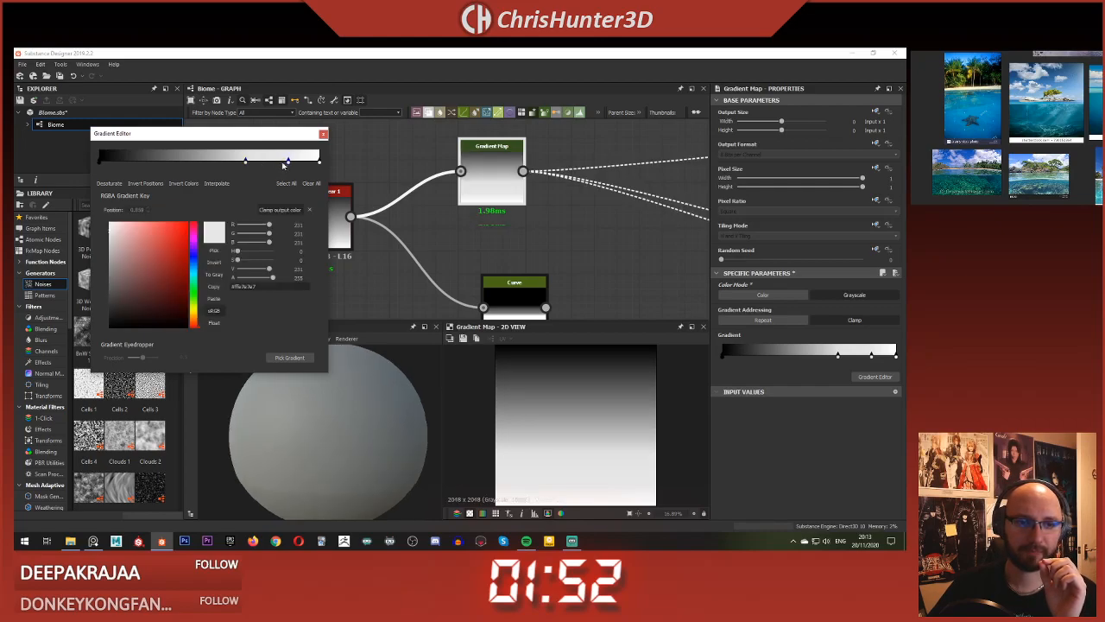
{"action": "left_click_drag", "start_coordinate": [251, 264], "coordinate": [233, 269]}
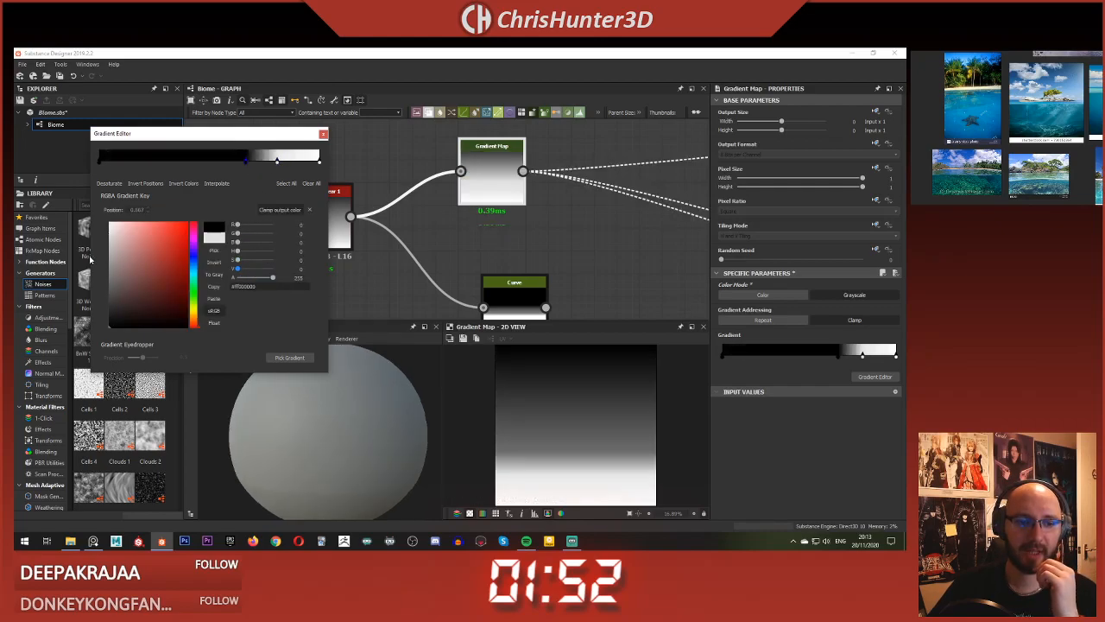
{"action": "scroll", "coordinate": [371, 401], "scroll_direction": "up", "scroll_amount": 1}
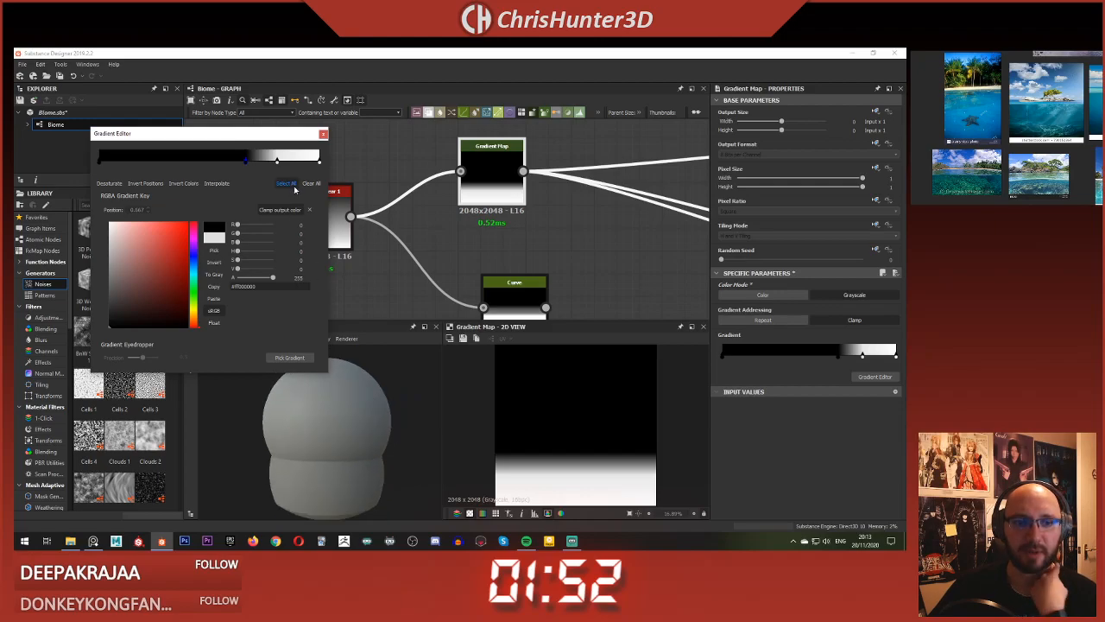
{"action": "mouse_move", "coordinate": [277, 163]}
{"action": "left_mouse_down"}
{"action": "mouse_move", "coordinate": [311, 165]}
{"action": "mouse_move", "coordinate": [249, 164]}
{"action": "mouse_move", "coordinate": [277, 168]}
{"action": "left_mouse_up"}
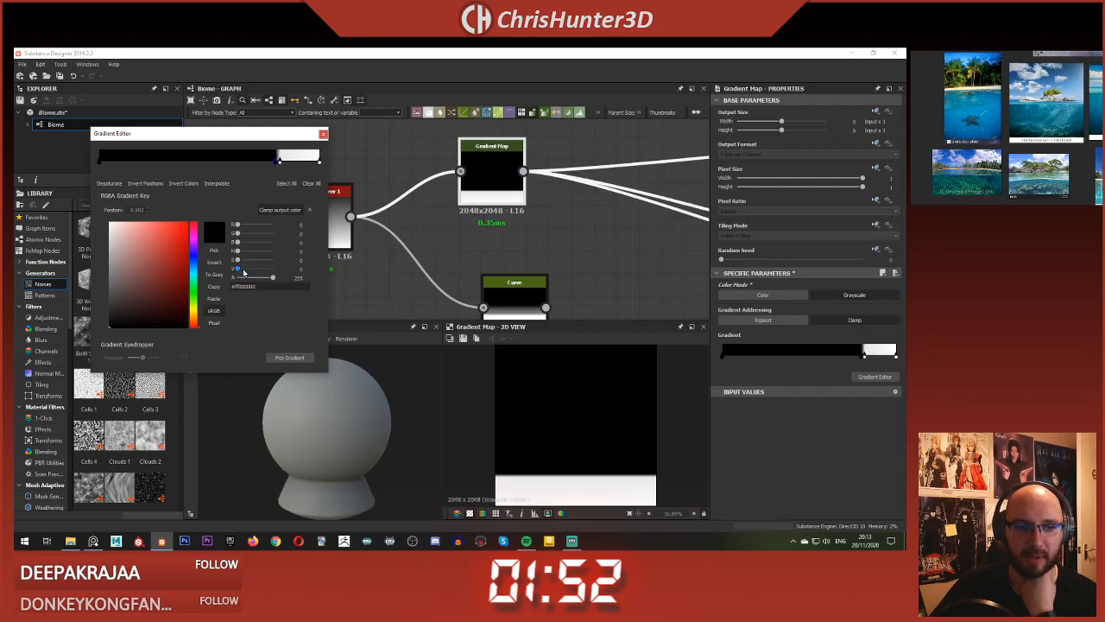
{"action": "left_click_drag", "start_coordinate": [239, 269], "coordinate": [277, 270]}
Step: Add a gradient key at about 0.6 and set its value to 125
{"action": "left_click", "coordinate": [231, 161]}
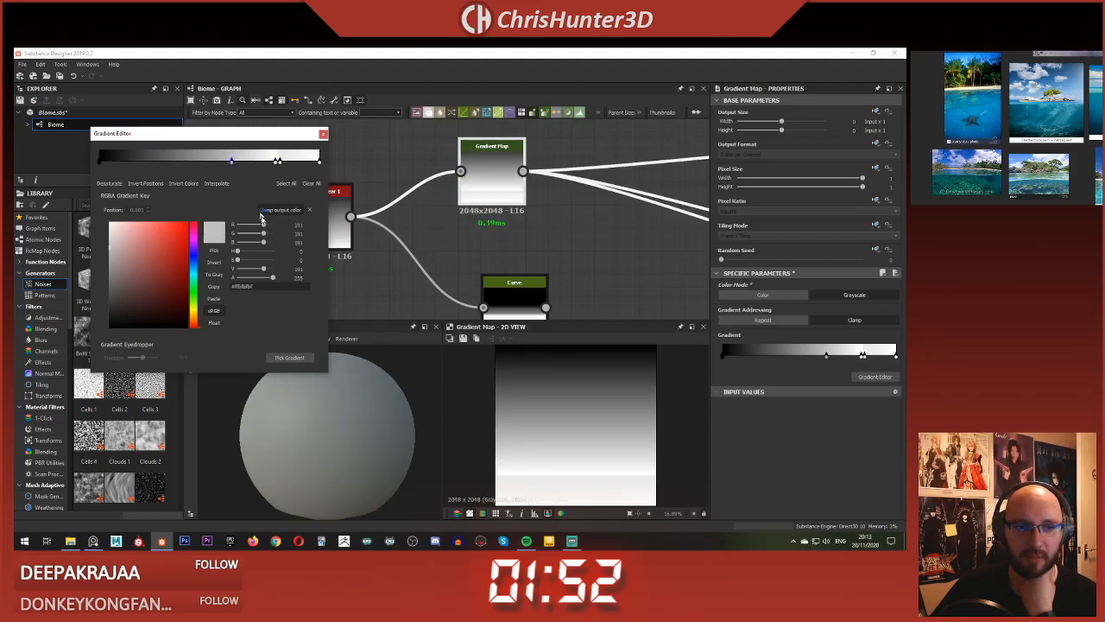
{"action": "left_click", "coordinate": [257, 271]}
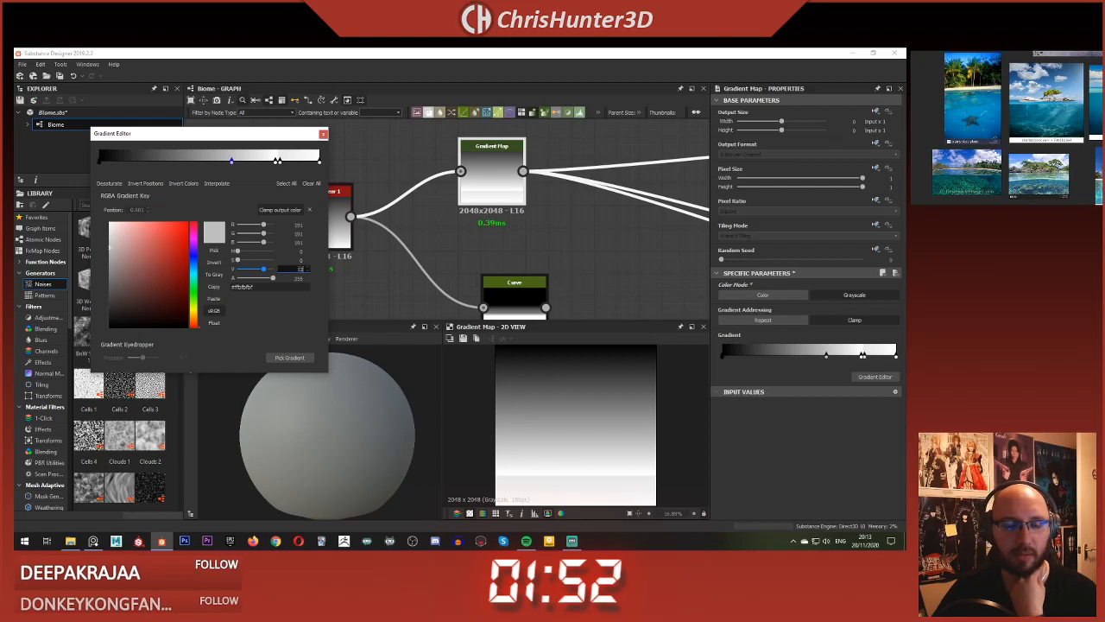
{"action": "type", "text": "125"}
{"action": "key", "text": "Return"}
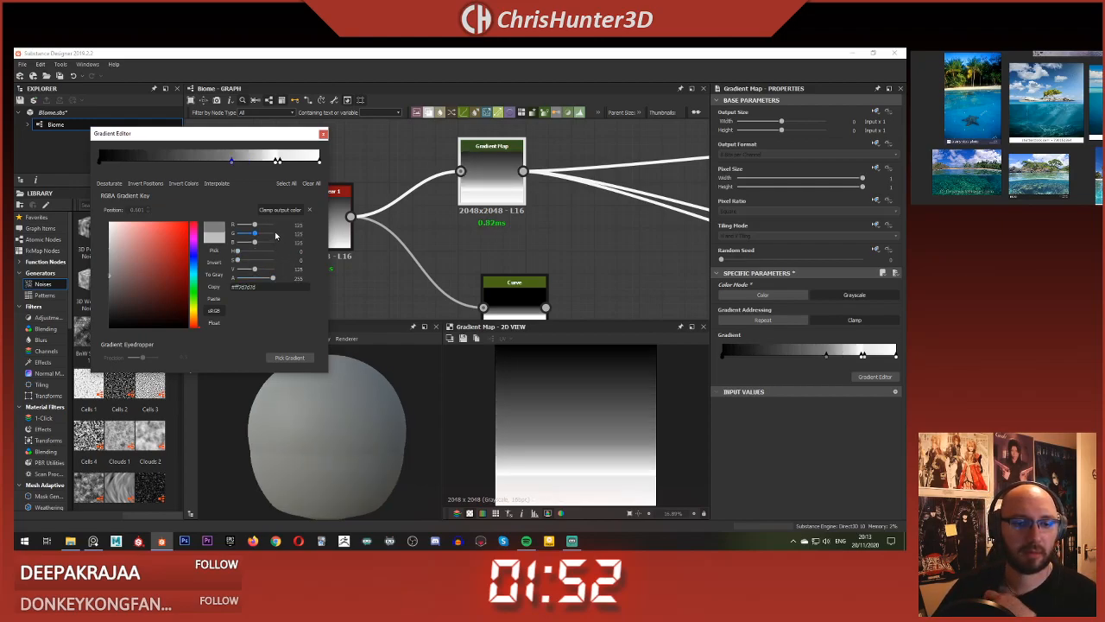
Step: Add another gradient key at about 0.58 and match its gray value to 125
{"action": "left_click", "coordinate": [229, 161]}
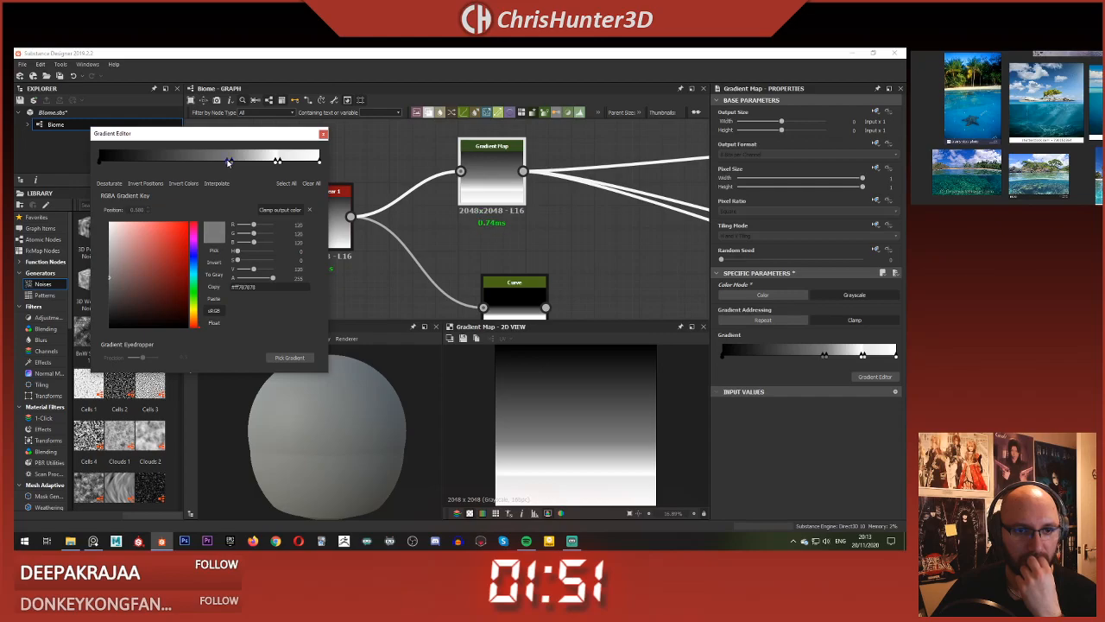
{"action": "left_click", "coordinate": [297, 269]}
{"action": "type", "text": "125"}
{"action": "key", "text": "Return"}
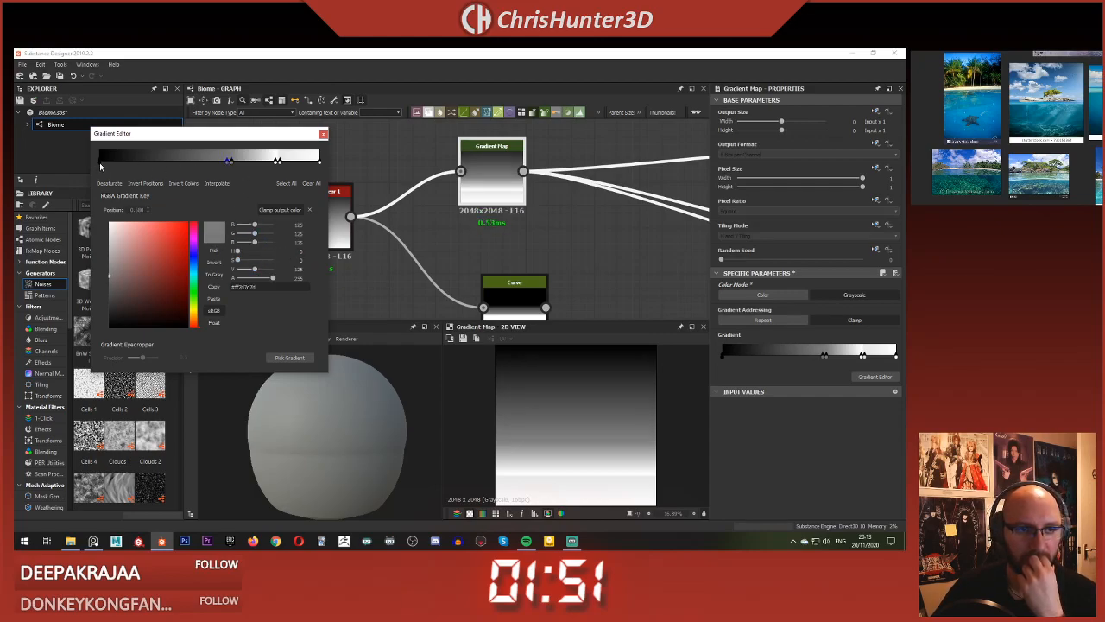
Step: Add a black gradient key just below the gray pair and check the step on the preview sphere
{"action": "left_click", "coordinate": [222, 162]}
{"action": "left_click", "coordinate": [216, 162]}
{"action": "left_click_drag", "start_coordinate": [216, 161], "coordinate": [222, 161]}
{"action": "left_click_drag", "start_coordinate": [253, 269], "coordinate": [151, 268]}
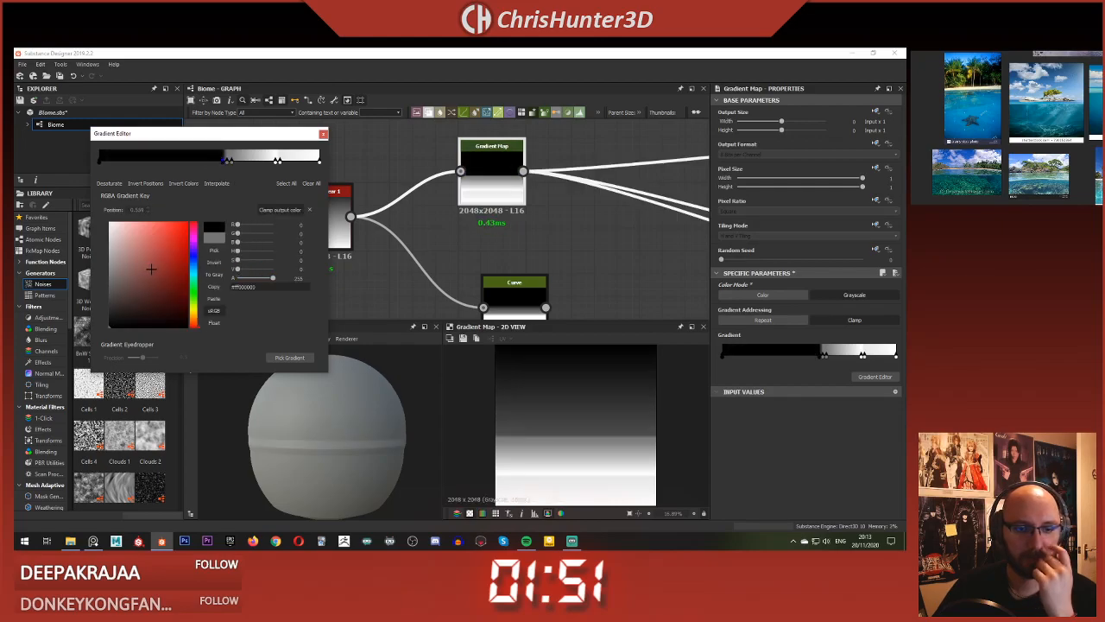
{"action": "mouse_move", "coordinate": [371, 435]}
{"action": "left_mouse_down"}
{"action": "mouse_move", "coordinate": [387, 421]}
{"action": "mouse_move", "coordinate": [348, 454]}
{"action": "mouse_move", "coordinate": [367, 450]}
{"action": "mouse_move", "coordinate": [384, 408]}
{"action": "mouse_move", "coordinate": [369, 427]}
{"action": "mouse_move", "coordinate": [378, 375]}
{"action": "mouse_move", "coordinate": [372, 440]}
{"action": "left_mouse_up"}
{"action": "scroll", "coordinate": [375, 449], "scroll_direction": "up", "scroll_amount": 3}
Step: Set the brightest gradient keys to a value of 255 and inspect the displaced preview sphere
{"action": "left_click", "coordinate": [320, 161]}
{"action": "left_click", "coordinate": [279, 162]}
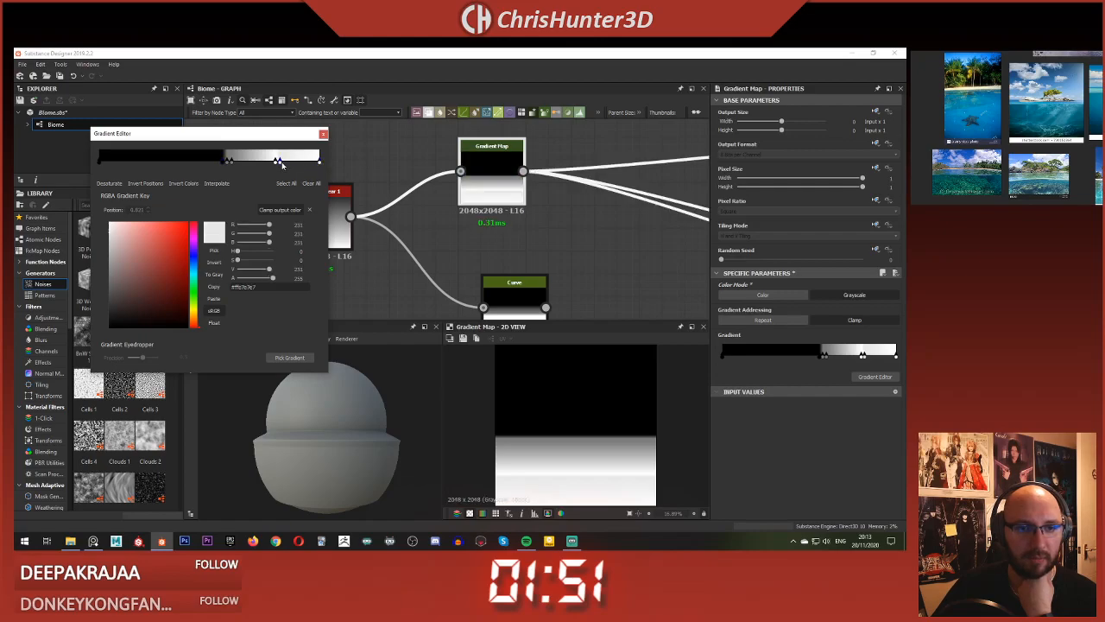
{"action": "left_click_drag", "start_coordinate": [270, 272], "coordinate": [275, 273]}
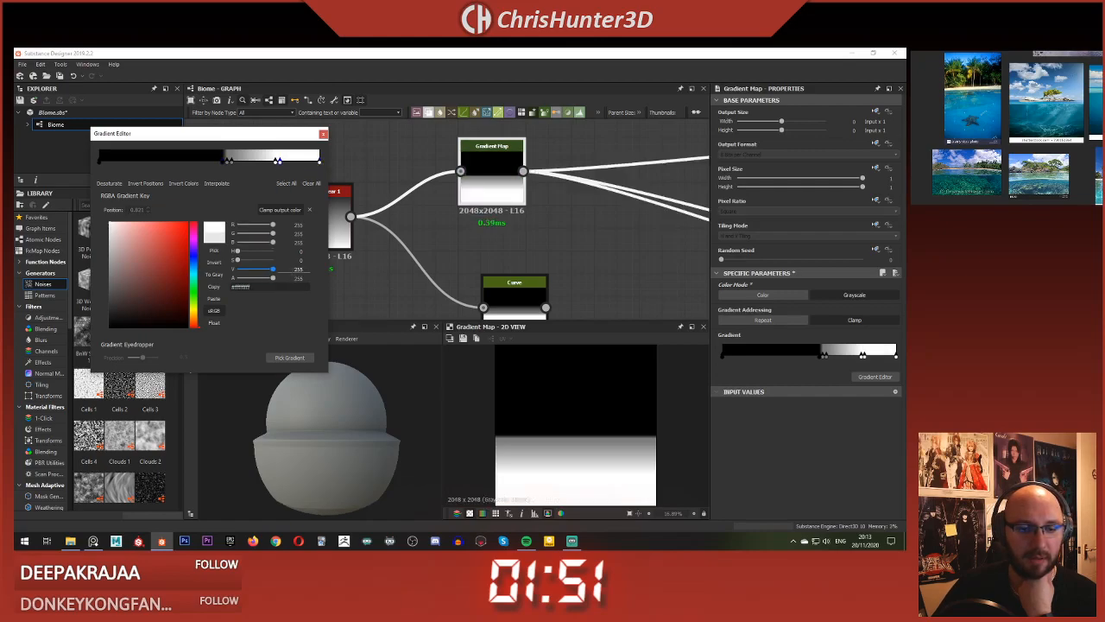
{"action": "left_click_drag", "start_coordinate": [335, 475], "coordinate": [345, 451]}
{"action": "scroll", "coordinate": [528, 484], "scroll_direction": "down", "scroll_amount": 2}
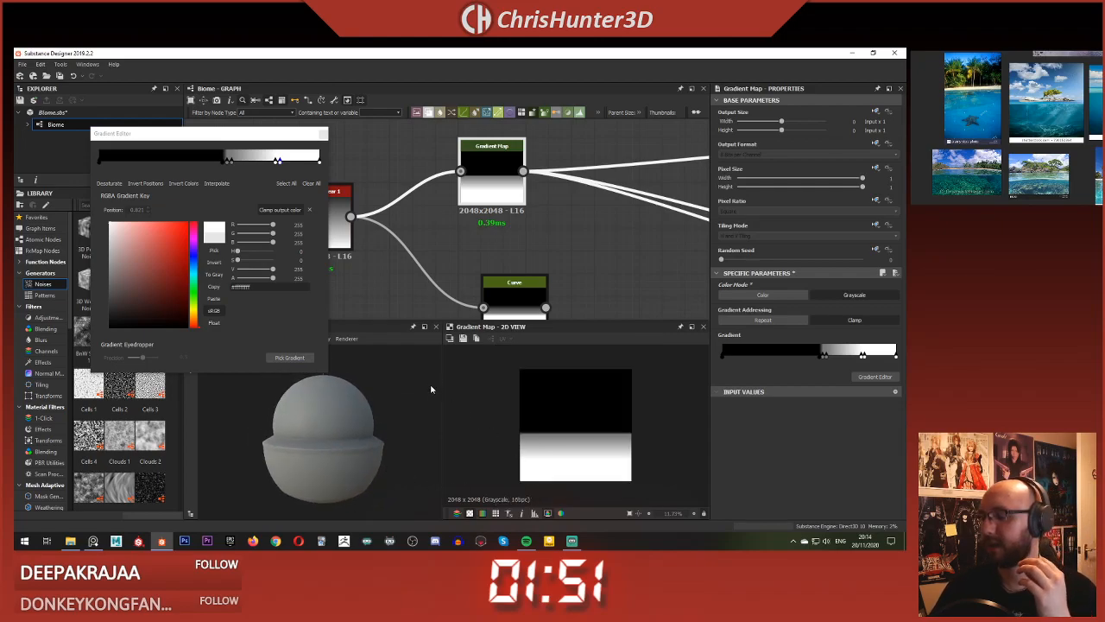
{"action": "scroll", "coordinate": [325, 438], "scroll_direction": "up", "scroll_amount": 3}
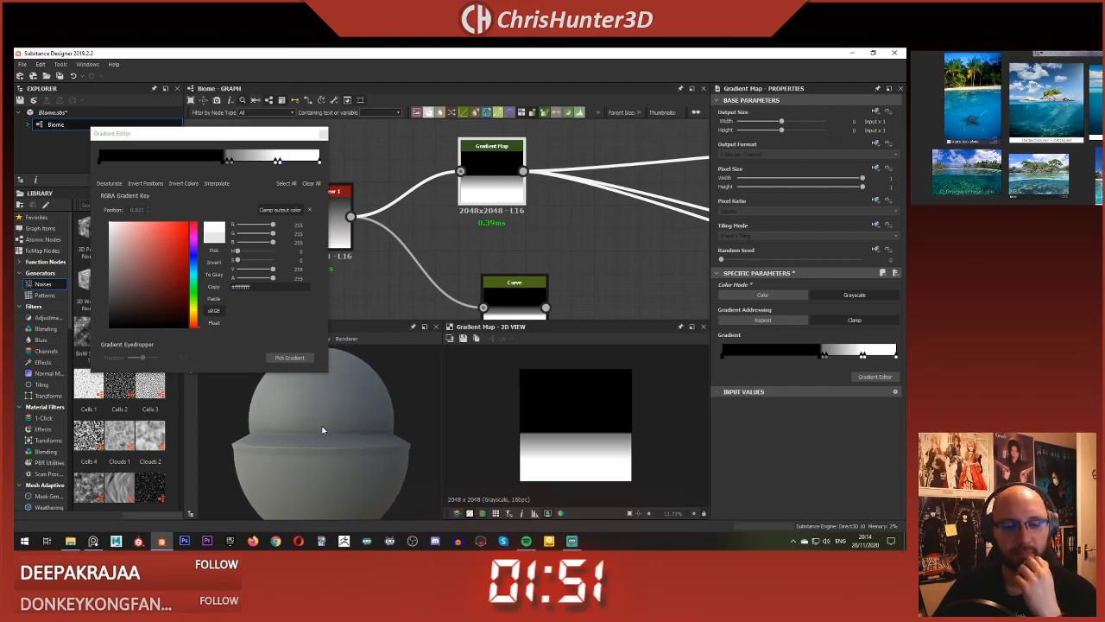
{"action": "middle_click_drag", "start_coordinate": [320, 446], "coordinate": [319, 449]}
Step: Try the Interpolate option on all gradient keys, check the sphere, and close the Gradient Editor
{"action": "left_click", "coordinate": [282, 163]}
{"action": "left_click", "coordinate": [277, 163]}
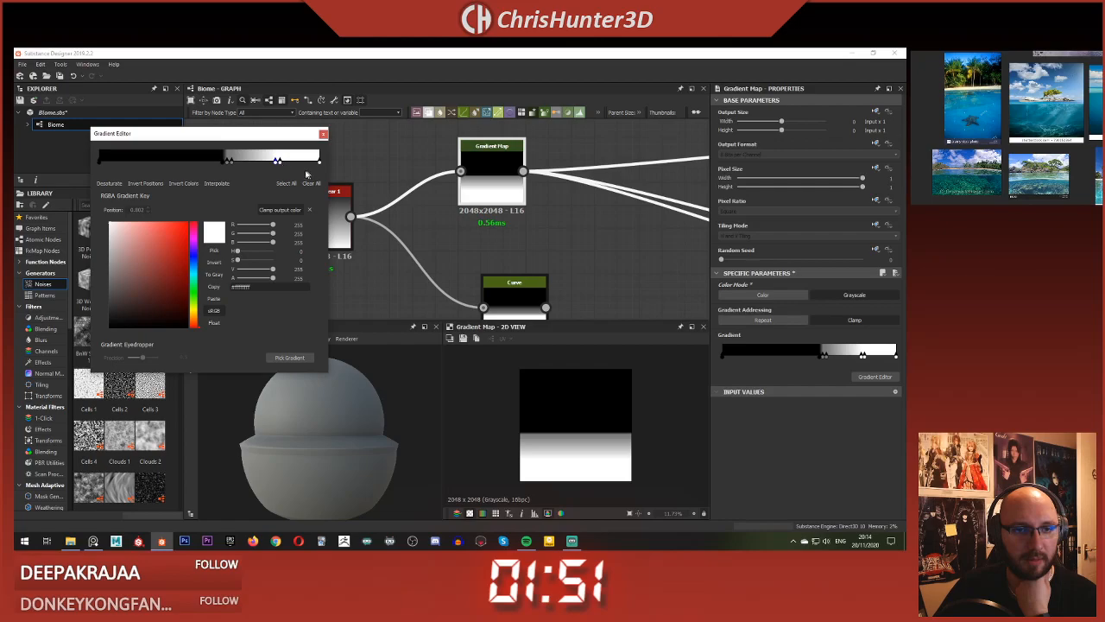
{"action": "left_click_drag", "start_coordinate": [216, 171], "coordinate": [347, 156]}
{"action": "left_click", "coordinate": [217, 184]}
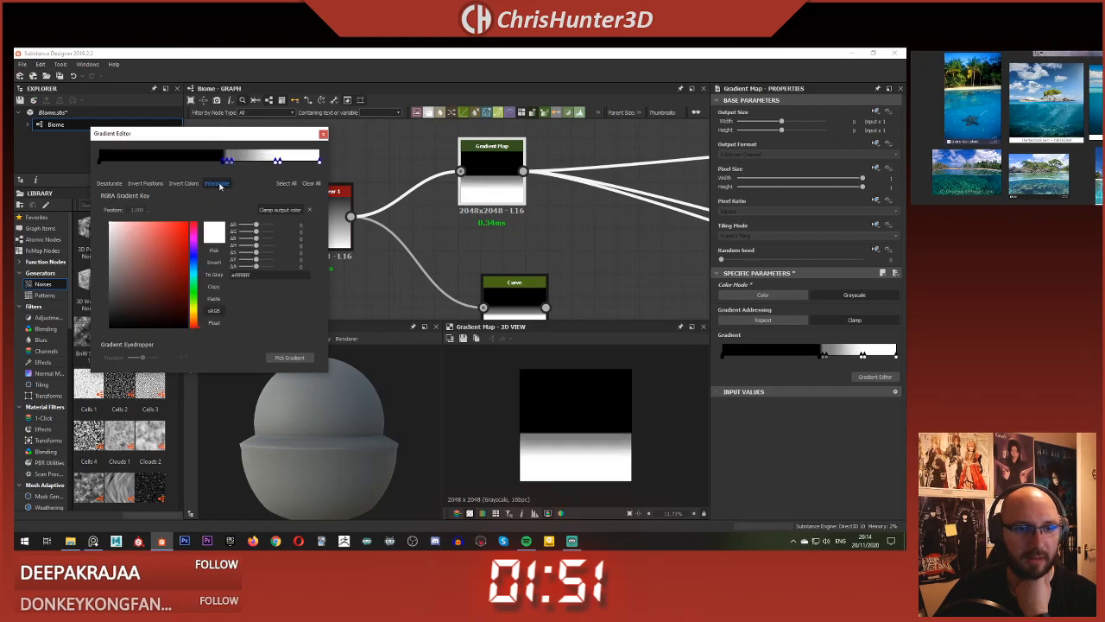
{"action": "left_click", "coordinate": [277, 164]}
{"action": "left_click", "coordinate": [230, 164]}
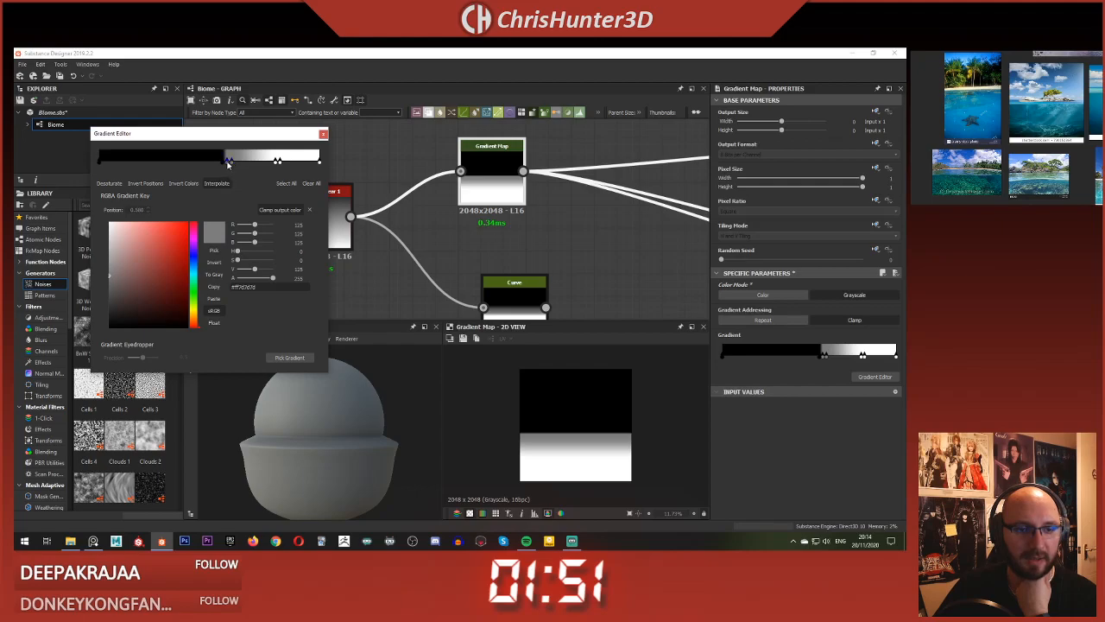
{"action": "mouse_move", "coordinate": [231, 164]}
{"action": "left_mouse_down"}
{"action": "mouse_move", "coordinate": [219, 165]}
{"action": "mouse_move", "coordinate": [244, 166]}
{"action": "mouse_move", "coordinate": [232, 168]}
{"action": "left_mouse_up"}
{"action": "left_click_drag", "start_coordinate": [352, 426], "coordinate": [320, 388]}
{"action": "left_click", "coordinate": [323, 132]}
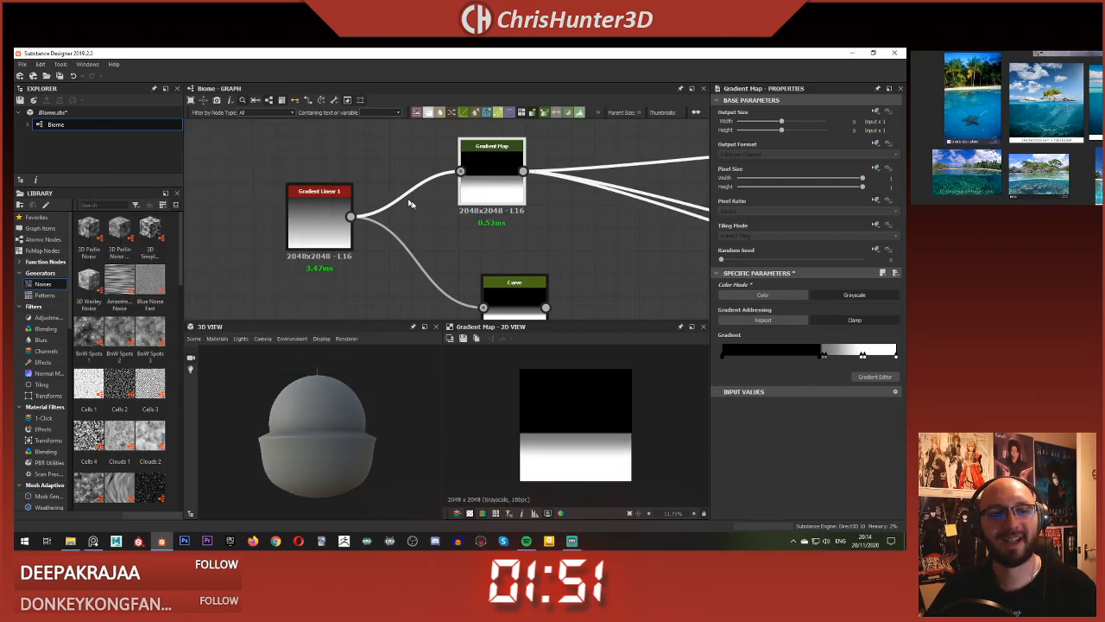
Step: Delete the Gradient Map node from the graph
{"action": "middle_click_drag", "start_coordinate": [524, 203], "coordinate": [471, 212]}
{"action": "key", "text": "Delete"}
{"action": "scroll", "coordinate": [446, 218], "scroll_direction": "down", "scroll_amount": 3}
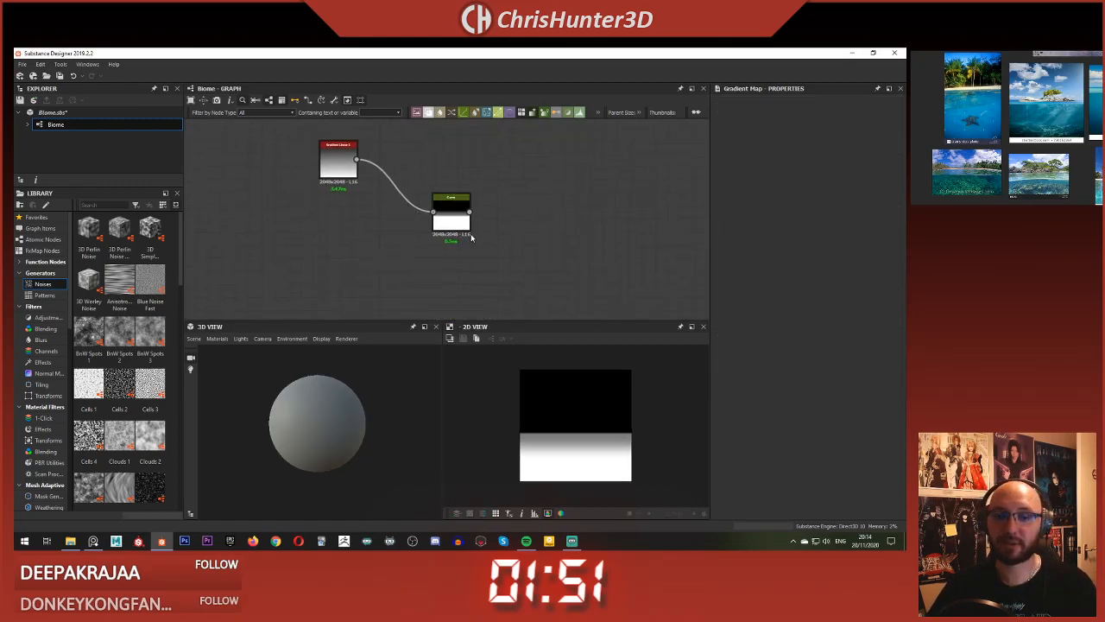
{"action": "left_click_drag", "start_coordinate": [431, 166], "coordinate": [333, 144]}
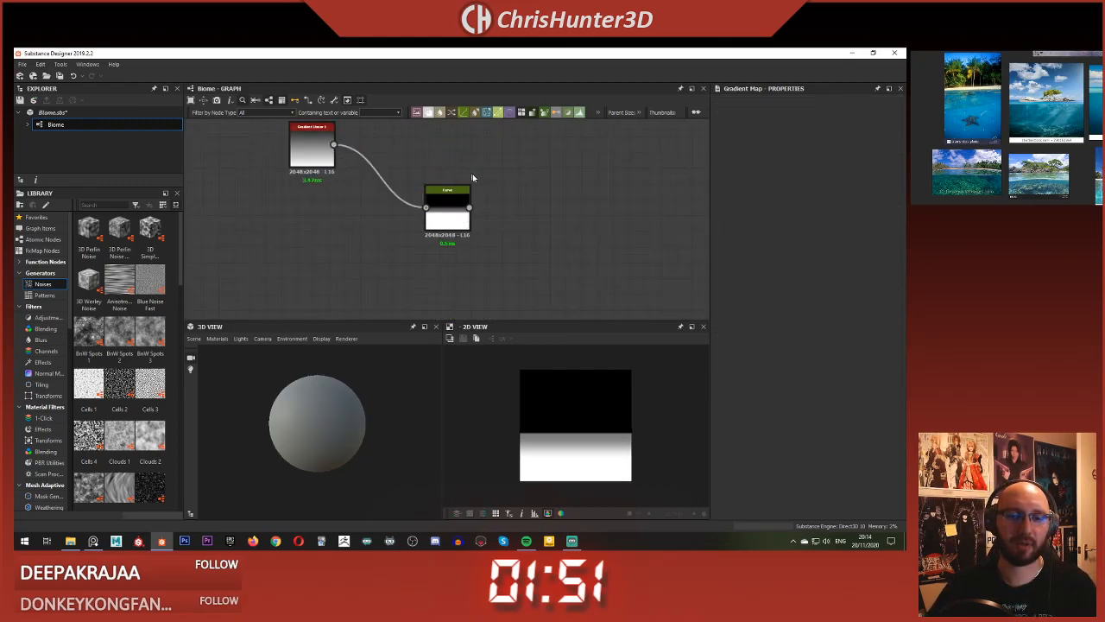
Step: Preview the Normal node and connect the Curve node's output to its input
{"action": "scroll", "coordinate": [440, 198], "scroll_direction": "down", "scroll_amount": 4}
{"action": "double_click", "coordinate": [567, 167]}
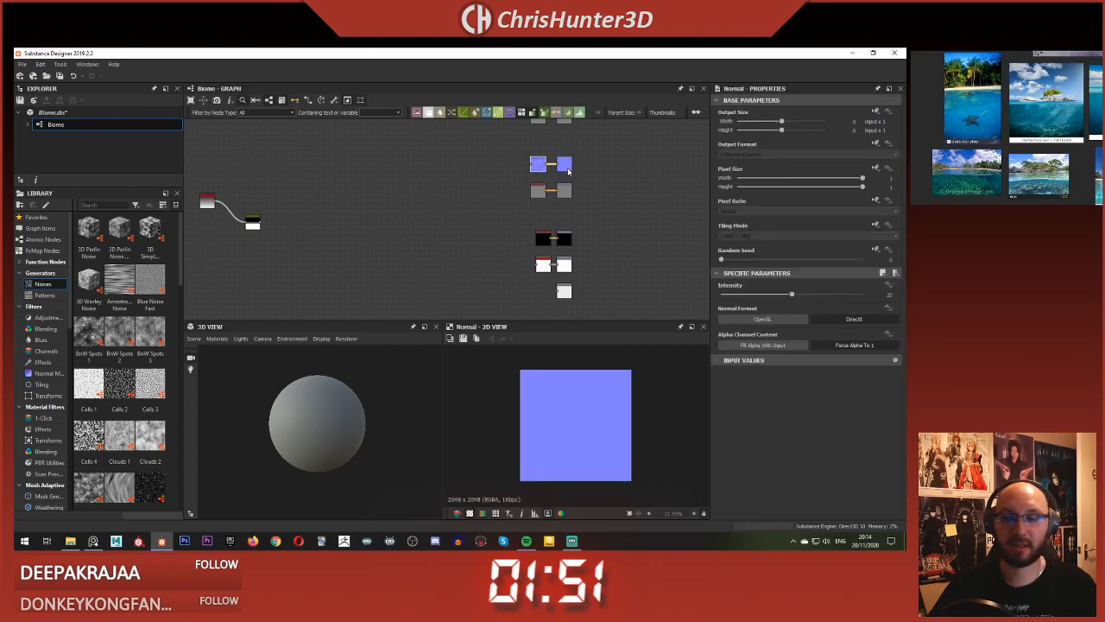
{"action": "left_click_drag", "start_coordinate": [299, 196], "coordinate": [259, 223]}
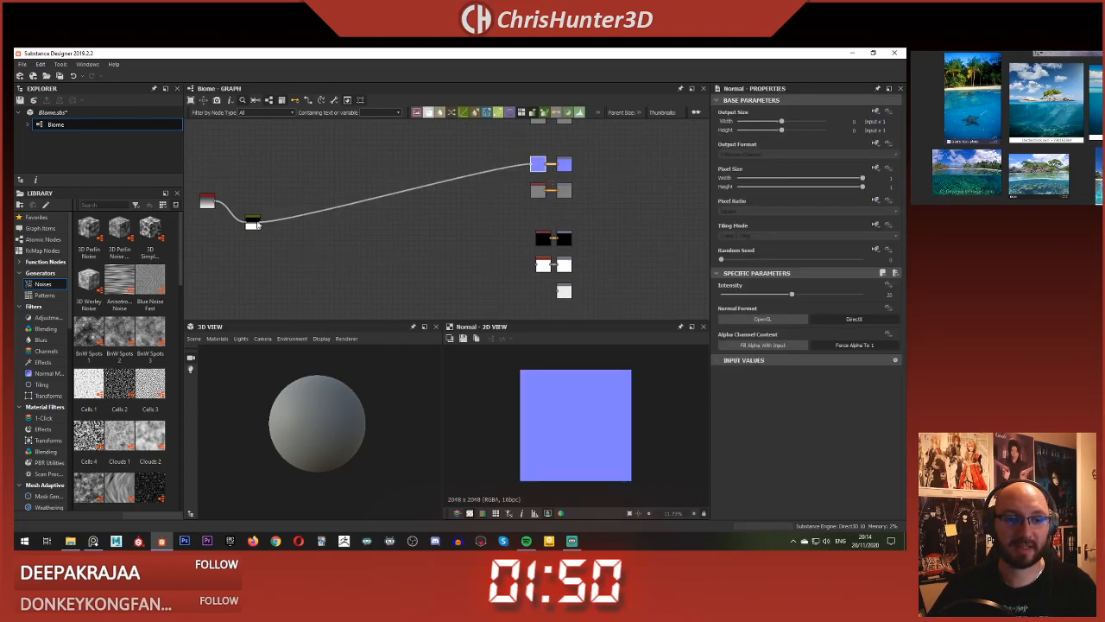
Step: Connect the Curve node's output to the Height input of the Ambient Occlusion node
{"action": "scroll", "coordinate": [549, 270], "scroll_direction": "up", "scroll_amount": 3}
{"action": "scroll", "coordinate": [550, 269], "scroll_direction": "up", "scroll_amount": 2}
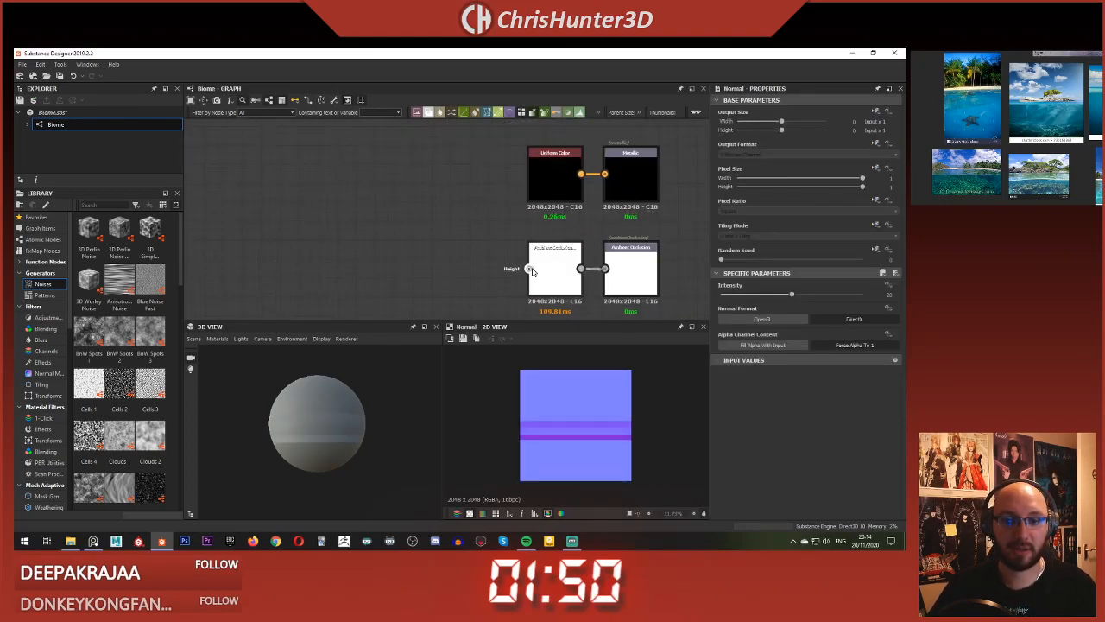
{"action": "left_click", "coordinate": [533, 267]}
{"action": "scroll", "coordinate": [406, 232], "scroll_direction": "down", "scroll_amount": 5}
{"action": "middle_click_drag", "start_coordinate": [378, 217], "coordinate": [587, 234]}
{"action": "left_click", "coordinate": [273, 207]}
Step: Connect the Curve node's output to the Height output node
{"action": "scroll", "coordinate": [315, 233], "scroll_direction": "down", "scroll_amount": 3}
{"action": "middle_click_drag", "start_coordinate": [480, 285], "coordinate": [459, 199]}
{"action": "scroll", "coordinate": [432, 158], "scroll_direction": "up", "scroll_amount": 6}
{"action": "left_click", "coordinate": [460, 204]}
{"action": "scroll", "coordinate": [318, 198], "scroll_direction": "down", "scroll_amount": 3}
{"action": "scroll", "coordinate": [318, 197], "scroll_direction": "up", "scroll_amount": 4}
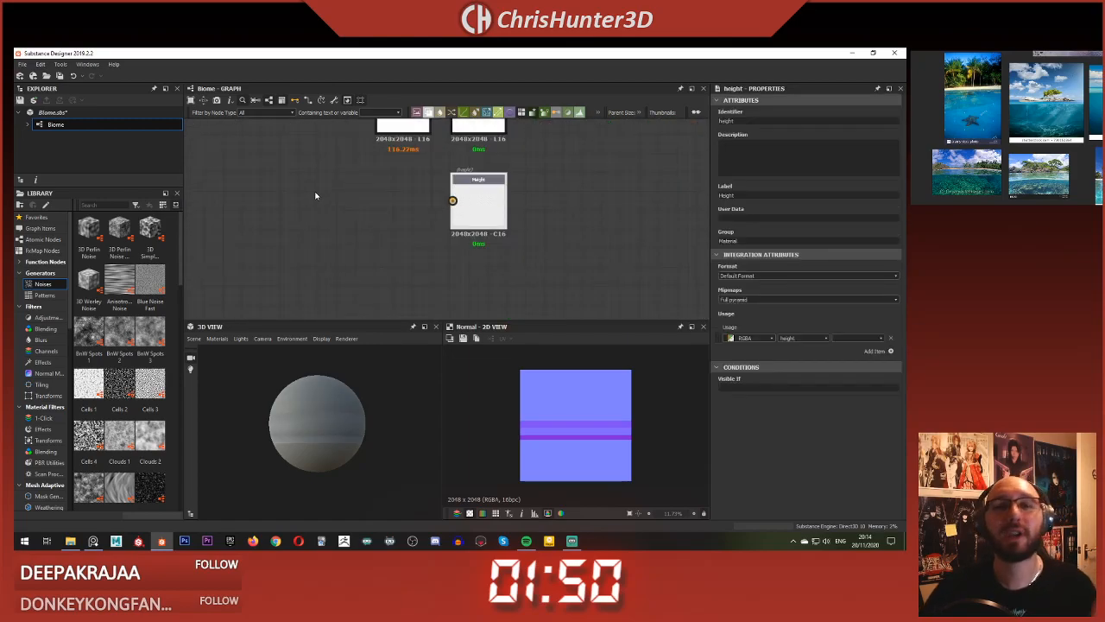
{"action": "middle_click_drag", "start_coordinate": [358, 205], "coordinate": [437, 253]}
{"action": "left_click", "coordinate": [555, 250]}
{"action": "middle_click_drag", "start_coordinate": [319, 164], "coordinate": [541, 297]}
{"action": "middle_click_drag", "start_coordinate": [382, 217], "coordinate": [645, 261]}
{"action": "left_click", "coordinate": [404, 246]}
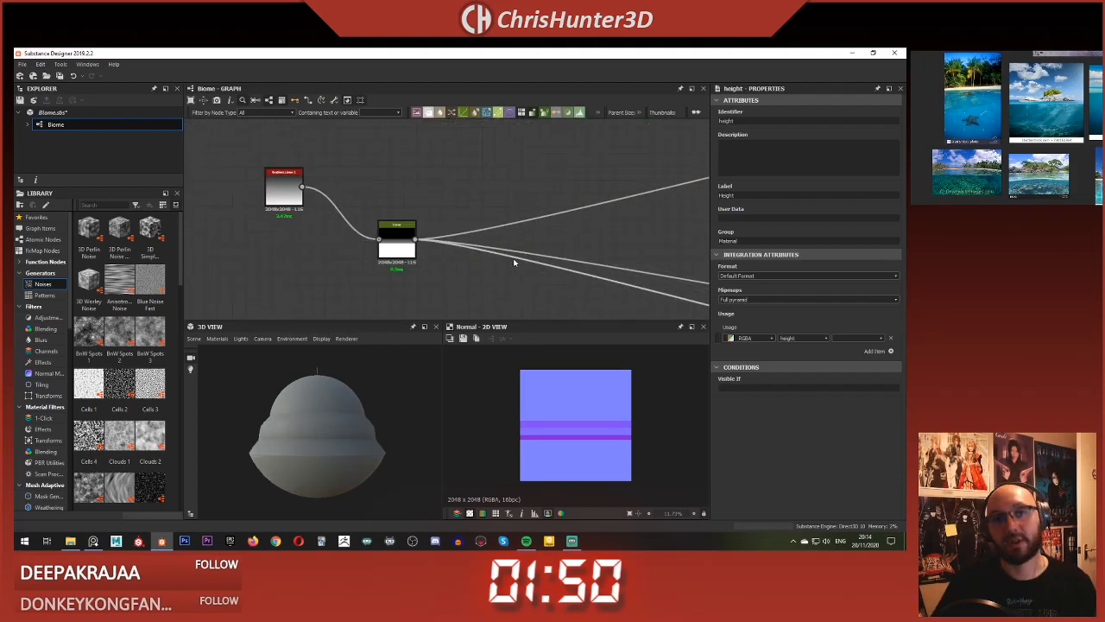
Step: Add a Blend node above and to the right of the Curve node
{"action": "scroll", "coordinate": [393, 207], "scroll_direction": "down", "scroll_amount": 3}
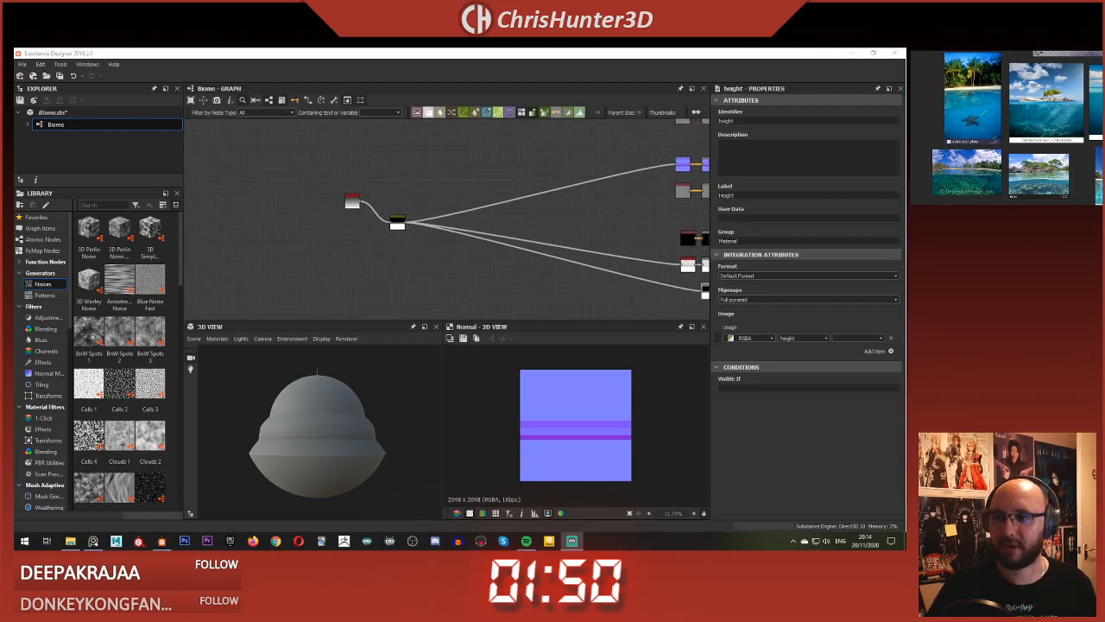
{"action": "left_click", "coordinate": [427, 160]}
{"action": "scroll", "coordinate": [427, 160], "scroll_direction": "up", "scroll_amount": 2}
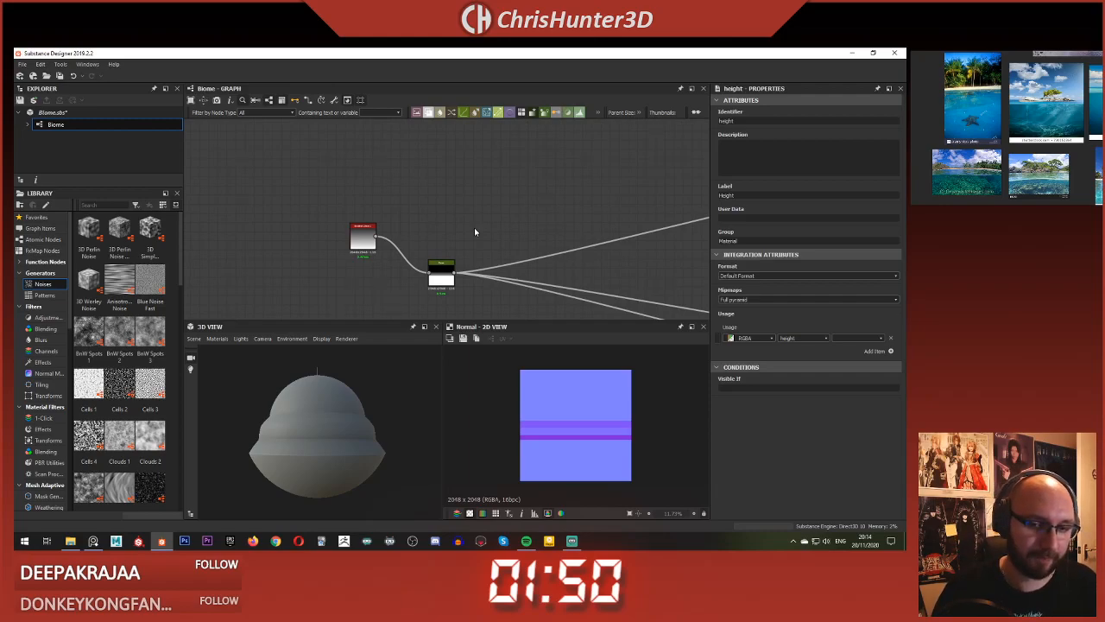
{"action": "key", "text": "space"}
{"action": "type", "text": "blend"}
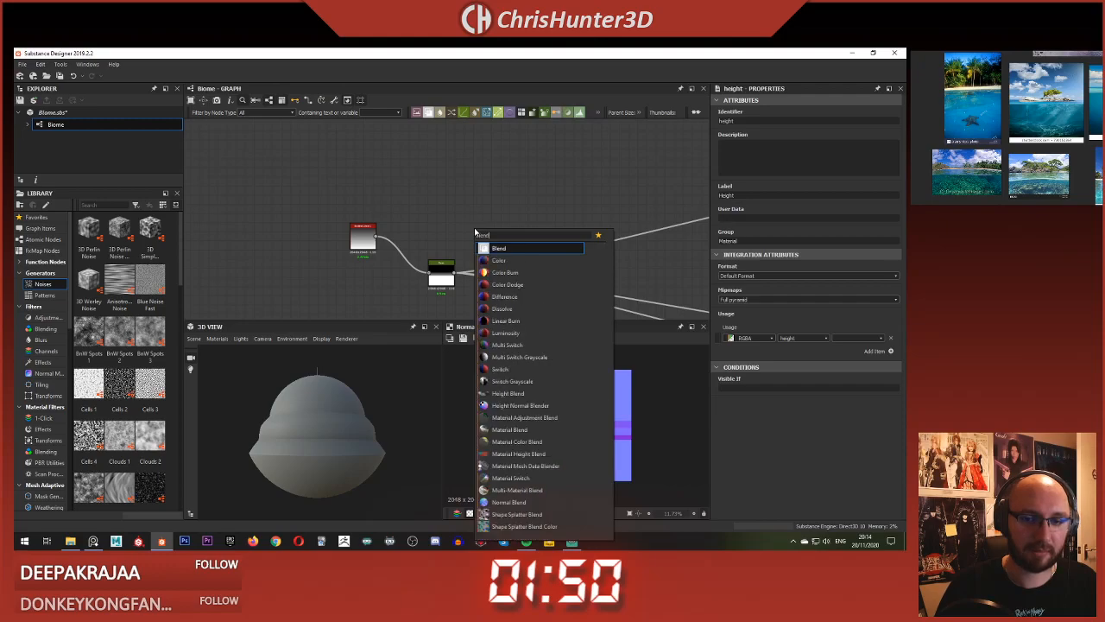
{"action": "key", "text": "Return"}
{"action": "scroll", "coordinate": [395, 226], "scroll_direction": "up", "scroll_amount": 3}
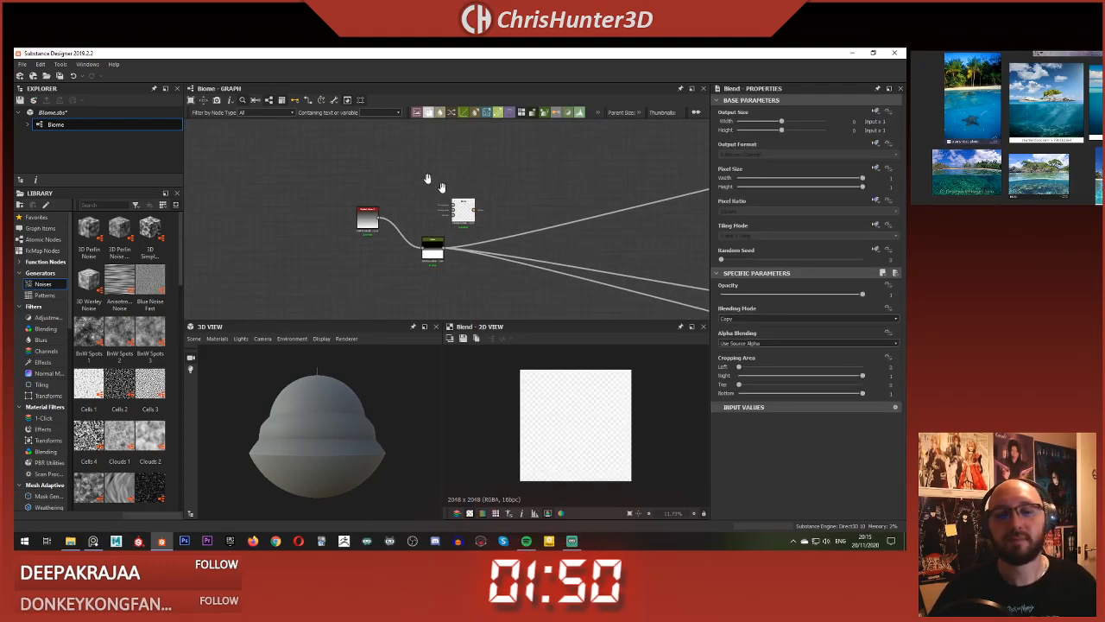
{"action": "left_click_drag", "start_coordinate": [396, 226], "coordinate": [478, 205]}
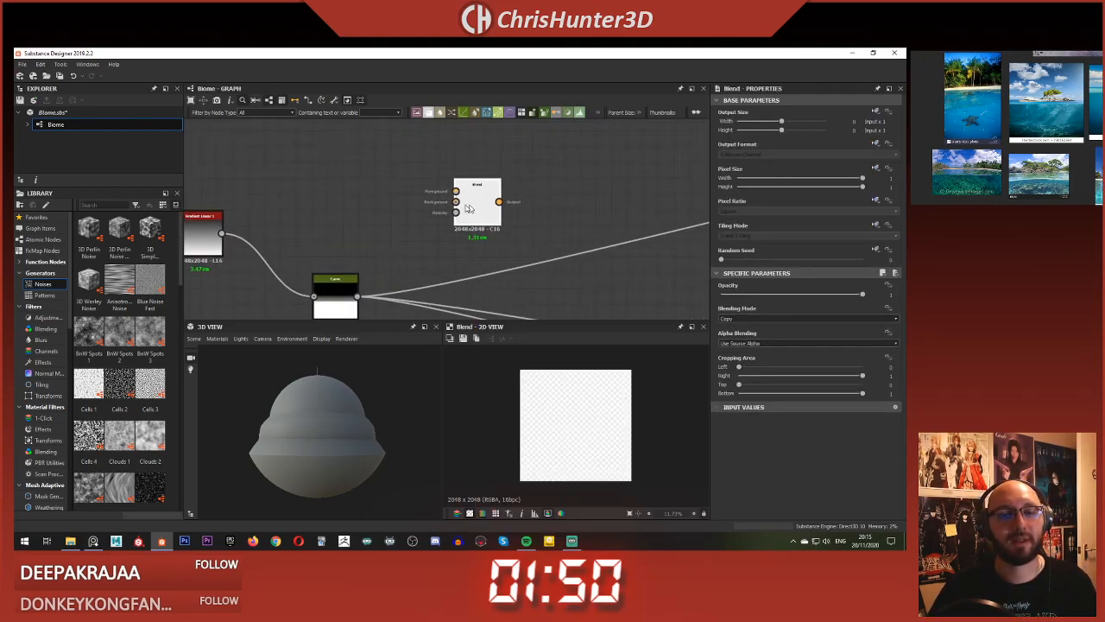
{"action": "middle_click_drag", "start_coordinate": [471, 208], "coordinate": [530, 219]}
{"action": "scroll", "coordinate": [453, 214], "scroll_direction": "down", "scroll_amount": 5}
{"action": "scroll", "coordinate": [406, 213], "scroll_direction": "up", "scroll_amount": 4}
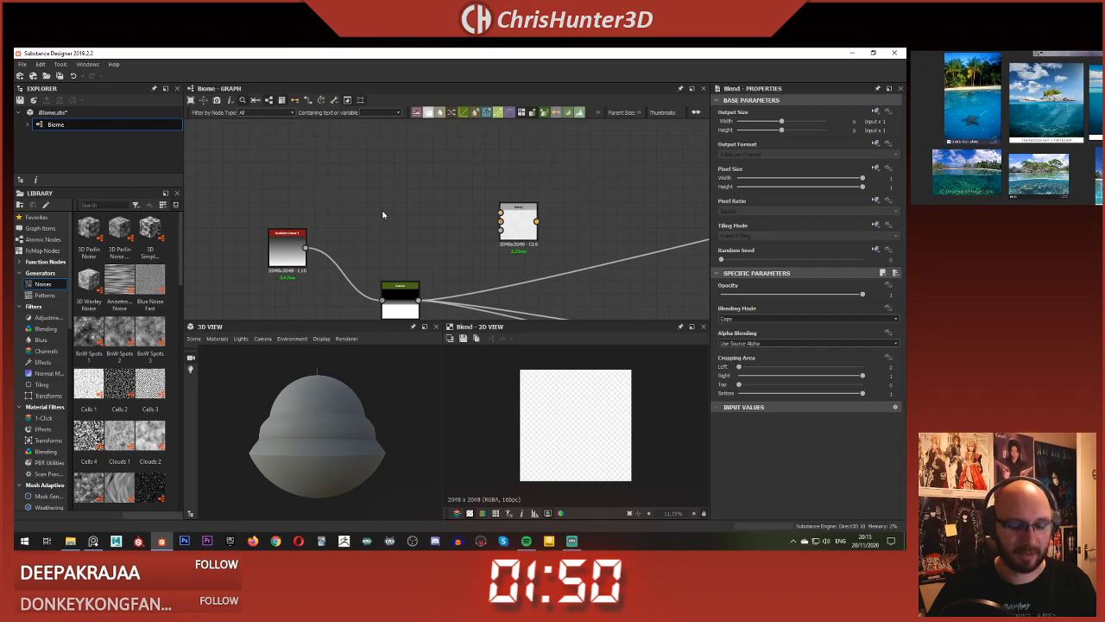
Step: Add a Uniform Color node, connect it to the Blend node's Foreground input, and set its color mode to Grayscale
{"action": "key", "text": "space"}
{"action": "type", "text": "un"}
{"action": "left_click", "coordinate": [434, 230]}
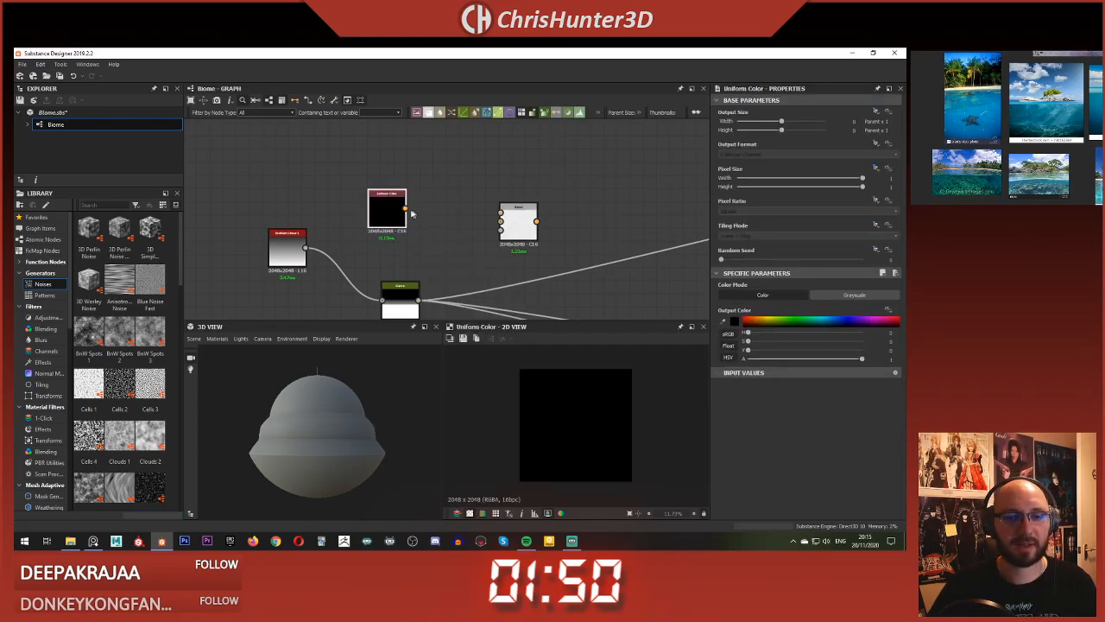
{"action": "left_click_drag", "start_coordinate": [507, 210], "coordinate": [505, 212]}
{"action": "left_click_drag", "start_coordinate": [386, 216], "coordinate": [385, 203]}
{"action": "left_click", "coordinate": [790, 296]}
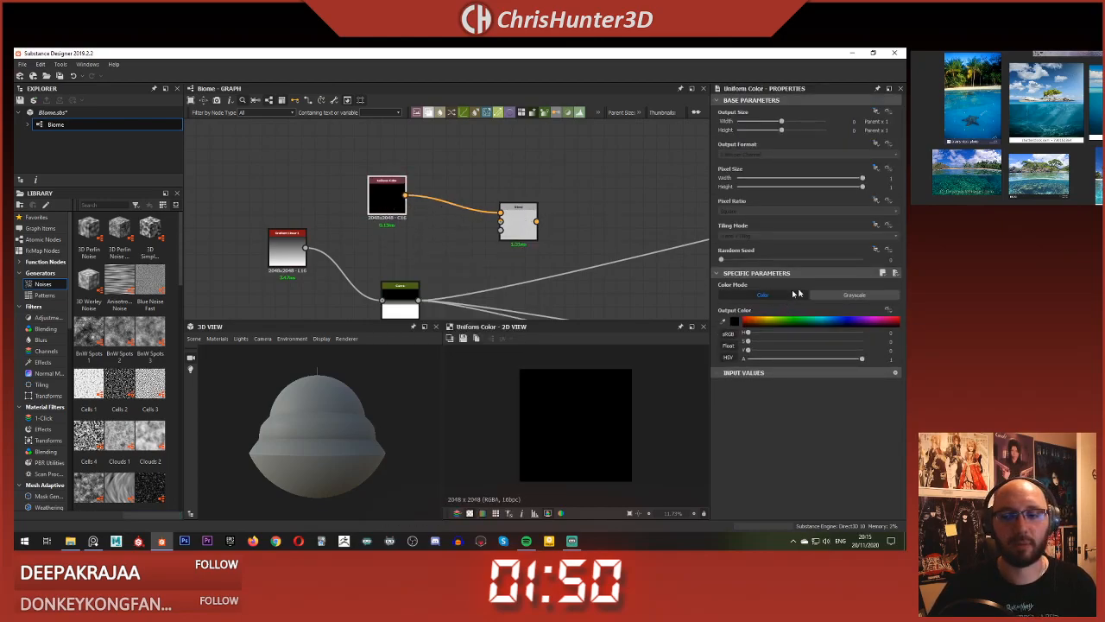
Step: Move the Uniform Color node up and place a duplicate of it directly below
{"action": "middle_click_drag", "start_coordinate": [424, 159], "coordinate": [464, 178]}
{"action": "left_click_drag", "start_coordinate": [438, 221], "coordinate": [438, 195]}
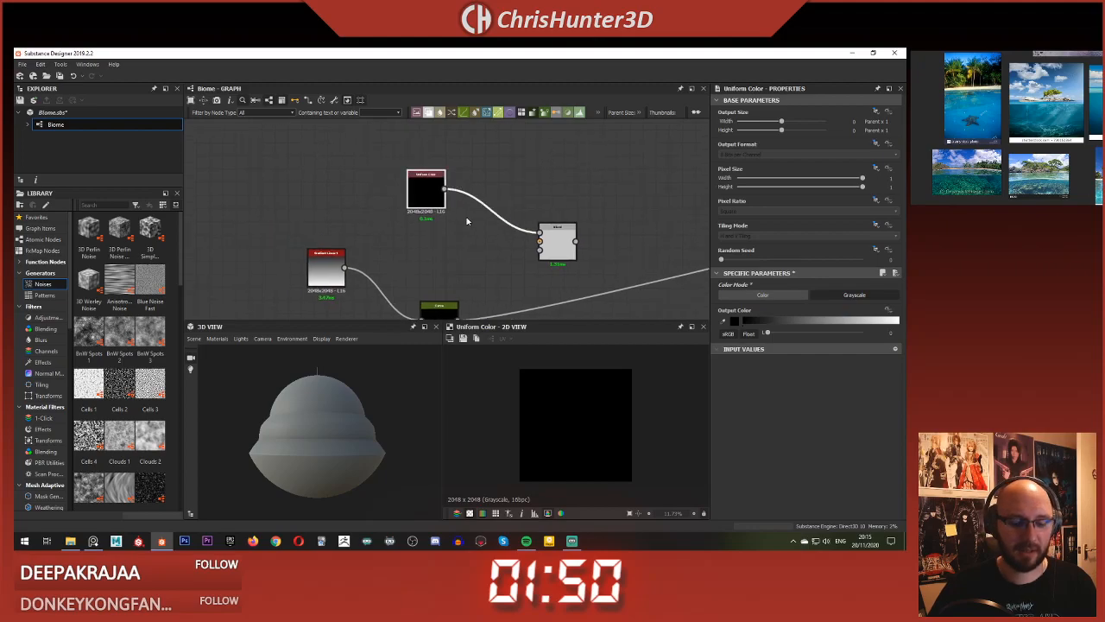
{"action": "key", "text": "ctrl+d"}
{"action": "left_click", "coordinate": [439, 245]}
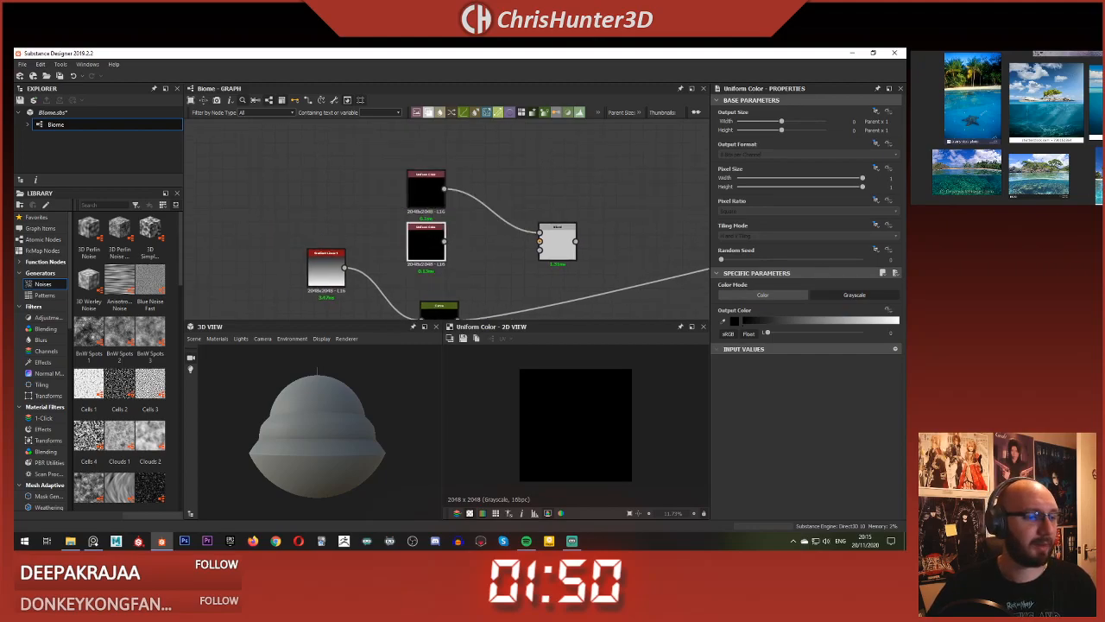
{"action": "scroll", "coordinate": [1039, 124], "scroll_direction": "down", "scroll_amount": 4}
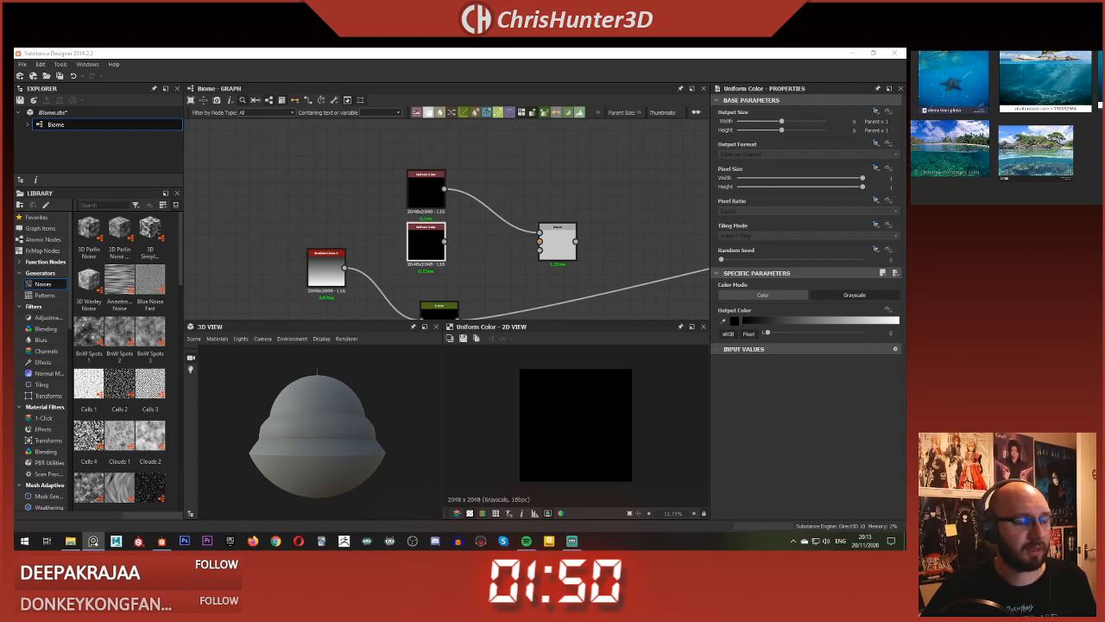
{"action": "scroll", "coordinate": [1008, 128], "scroll_direction": "down", "scroll_amount": 3}
{"action": "scroll", "coordinate": [1007, 127], "scroll_direction": "up", "scroll_amount": 3}
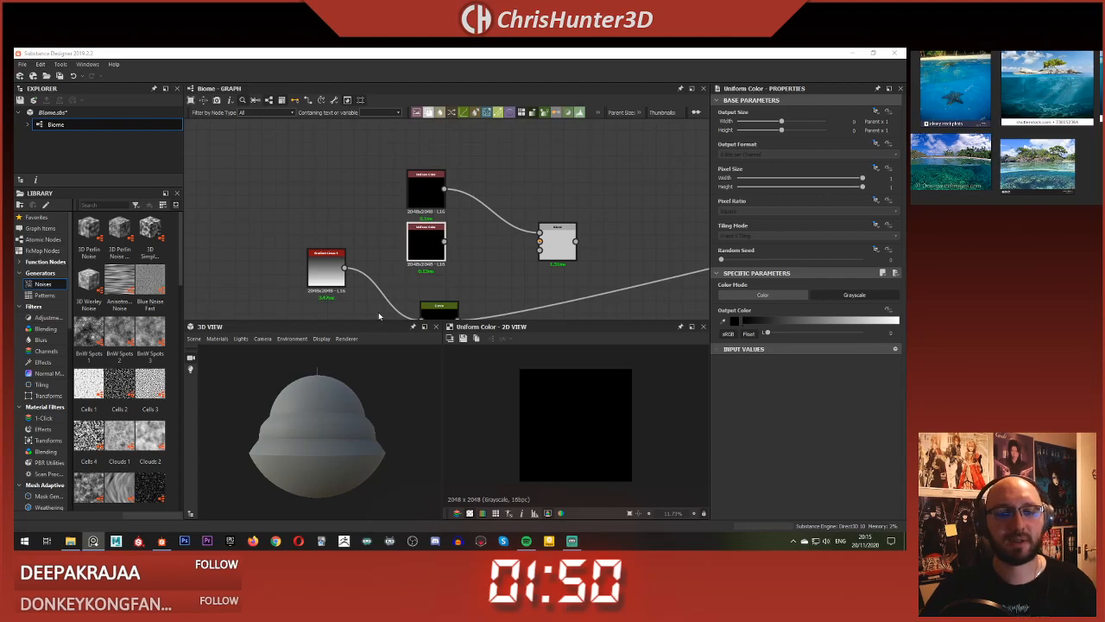
Step: Set the lower Uniform Color node's grayscale output color to 0.25
{"action": "middle_click_drag", "start_coordinate": [454, 230], "coordinate": [432, 244]}
{"action": "left_click", "coordinate": [410, 195]}
{"action": "left_click", "coordinate": [411, 261]}
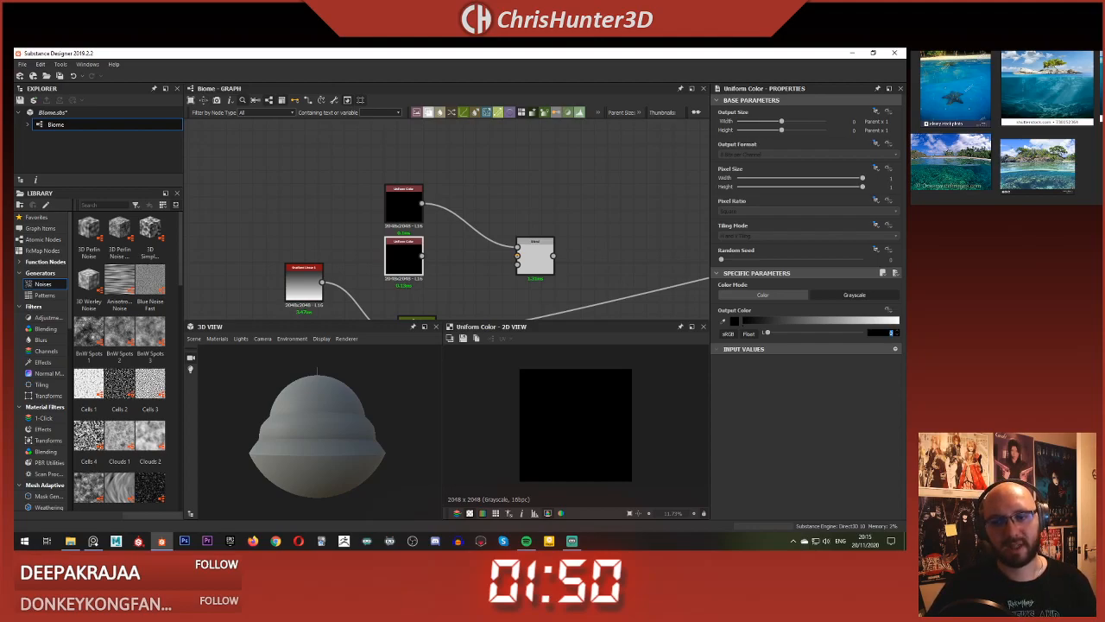
{"action": "key", "text": "Return"}
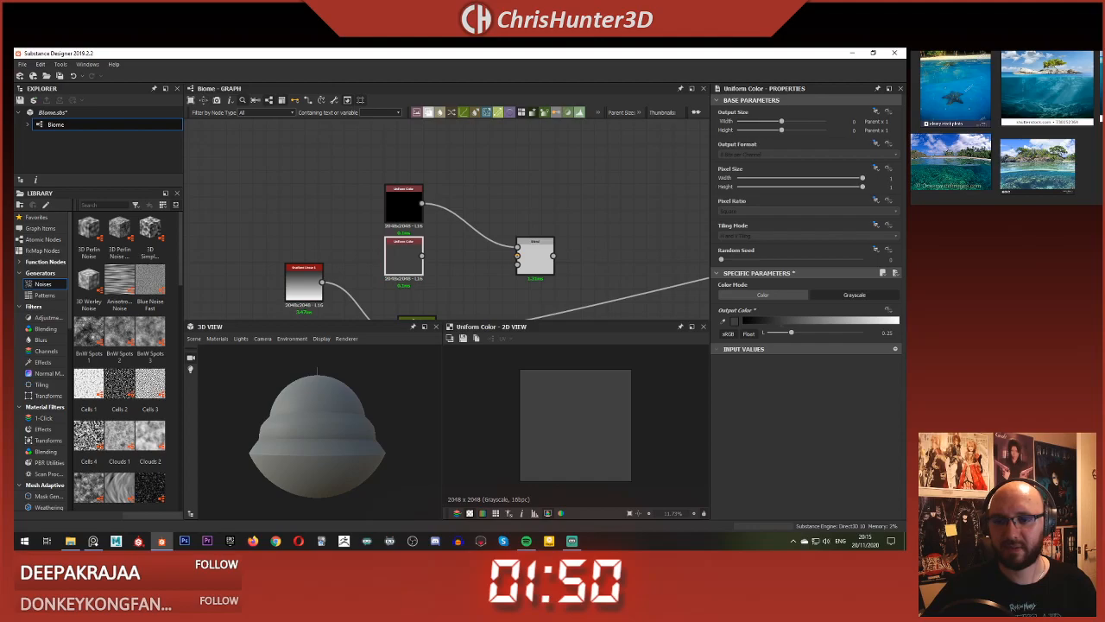
Step: Connect the lower, dark grey Uniform Color node to the Blend node's Background input and preview the Blend in the 2D view
{"action": "scroll", "coordinate": [428, 219], "scroll_direction": "down", "scroll_amount": 1}
{"action": "middle_click_drag", "start_coordinate": [437, 207], "coordinate": [432, 187]}
{"action": "left_click", "coordinate": [481, 192]}
{"action": "scroll", "coordinate": [461, 217], "scroll_direction": "up", "scroll_amount": 3}
{"action": "scroll", "coordinate": [461, 217], "scroll_direction": "down", "scroll_amount": 2}
{"action": "left_click", "coordinate": [524, 236]}
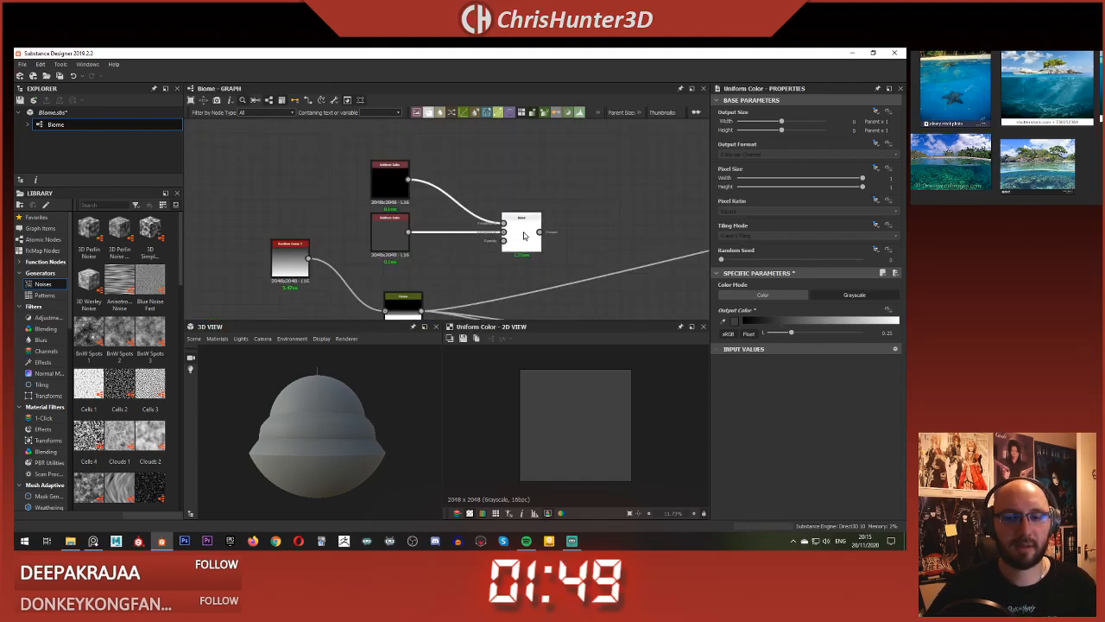
{"action": "double_click", "coordinate": [524, 236]}
{"action": "middle_click_drag", "start_coordinate": [512, 218], "coordinate": [525, 247]}
{"action": "scroll", "coordinate": [467, 207], "scroll_direction": "up", "scroll_amount": 3}
{"action": "scroll", "coordinate": [525, 247], "scroll_direction": "down", "scroll_amount": 2}
Step: Insert a Transformation 2D node between the black Uniform Color node and the Blend node's Foreground input
{"action": "left_click", "coordinate": [476, 225]}
{"action": "left_click", "coordinate": [420, 181]}
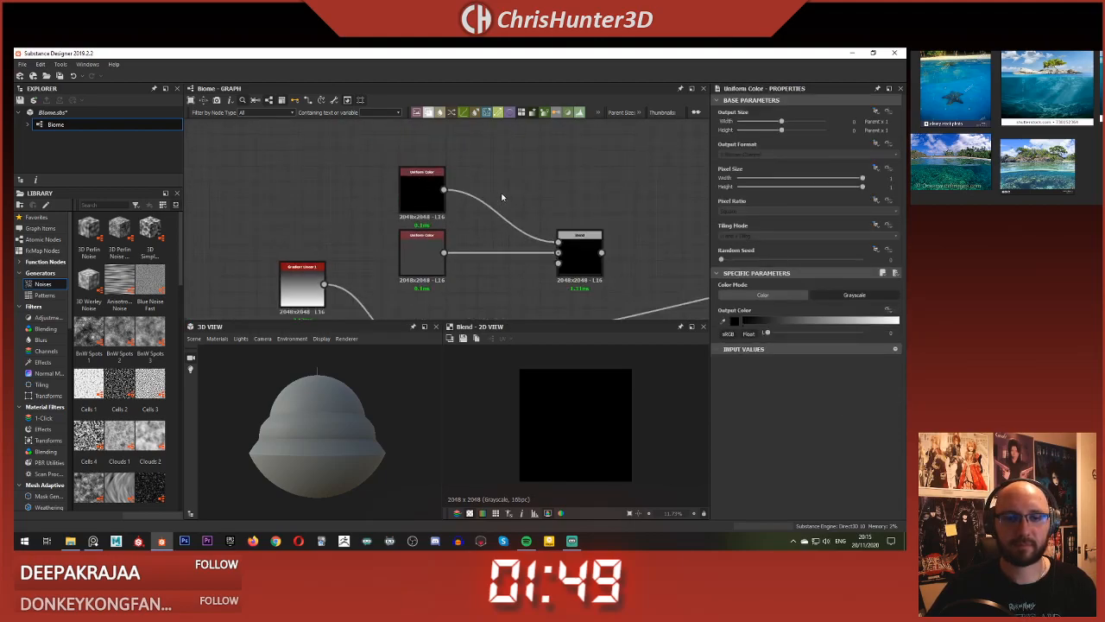
{"action": "key", "text": "space"}
{"action": "type", "text": "tr"}
{"action": "left_click", "coordinate": [548, 215]}
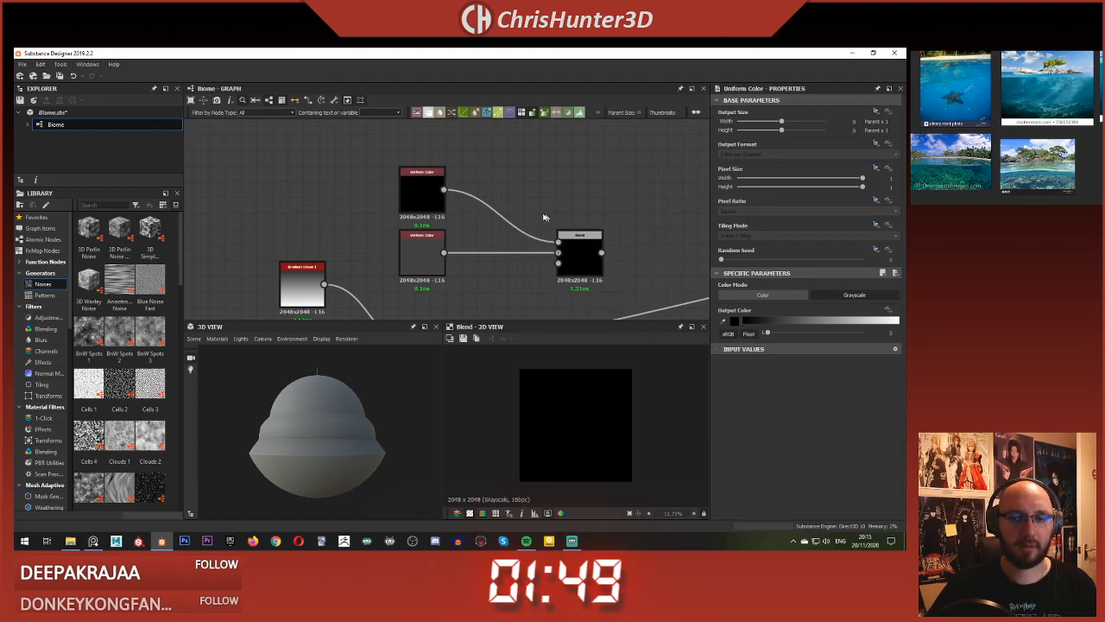
{"action": "mouse_move", "coordinate": [443, 191]}
{"action": "left_mouse_down"}
{"action": "mouse_move", "coordinate": [495, 189]}
{"action": "mouse_move", "coordinate": [559, 243]}
{"action": "left_mouse_up"}
{"action": "scroll", "coordinate": [595, 185], "scroll_direction": "down", "scroll_amount": 1}
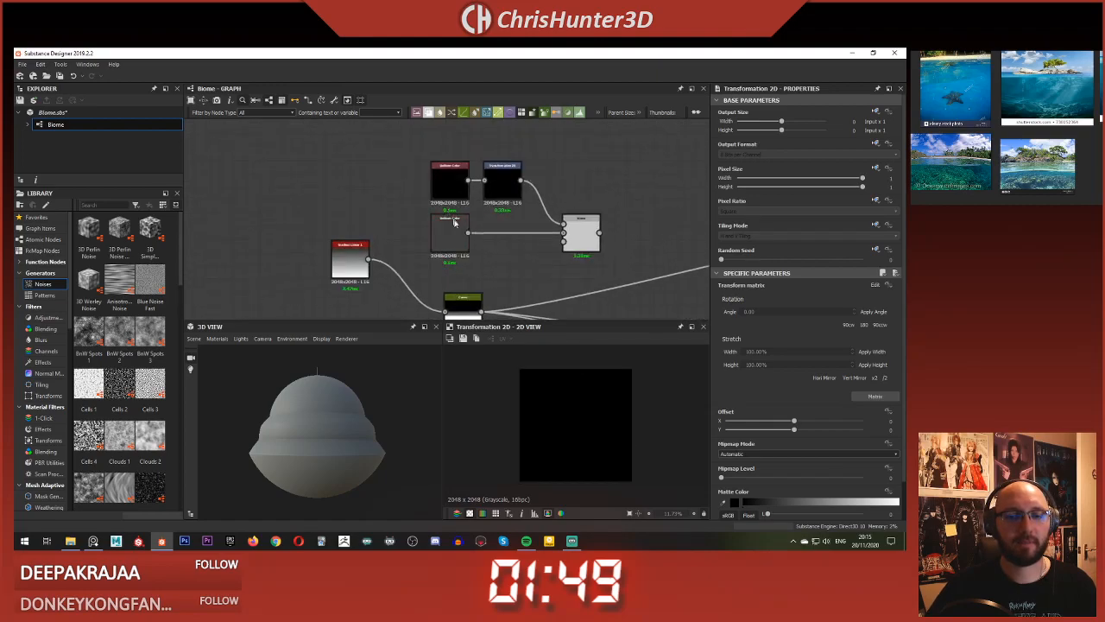
Step: Preview the Blend output and set the black Uniform Color node's Tiling Mode to Absolute with No Tiling
{"action": "left_click", "coordinate": [453, 220]}
{"action": "scroll", "coordinate": [572, 229], "scroll_direction": "up", "scroll_amount": 1}
{"action": "double_click", "coordinate": [594, 208]}
{"action": "middle_click_drag", "start_coordinate": [595, 209], "coordinate": [555, 220]}
{"action": "left_click", "coordinate": [445, 165]}
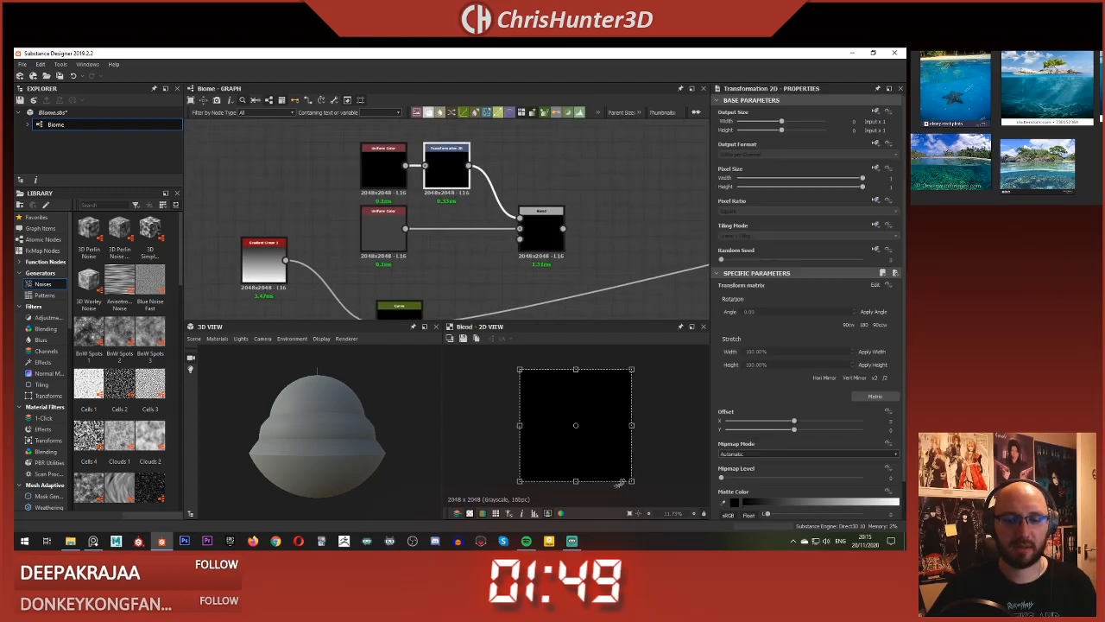
{"action": "left_click", "coordinate": [383, 165]}
{"action": "left_click", "coordinate": [876, 250]}
{"action": "left_click", "coordinate": [876, 227]}
{"action": "left_click", "coordinate": [876, 226]}
{"action": "left_click", "coordinate": [877, 225]}
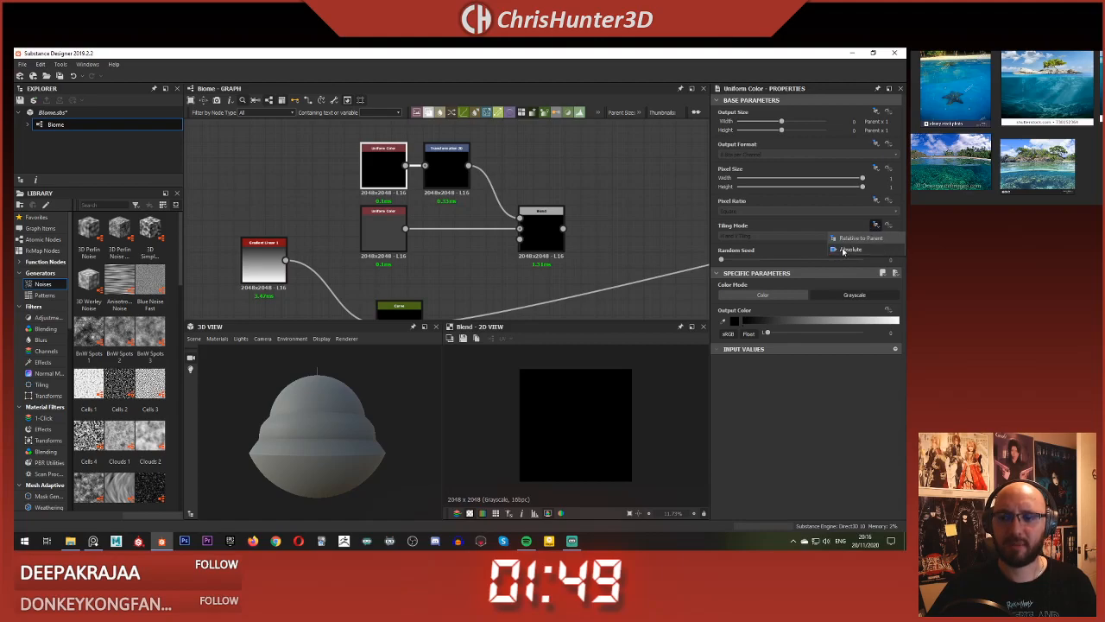
{"action": "left_click", "coordinate": [842, 252]}
Step: Squash the Transformation 2D vertically into a thin strip along the top edge of the image
{"action": "left_click", "coordinate": [540, 229]}
{"action": "left_click", "coordinate": [440, 169]}
{"action": "left_click_drag", "start_coordinate": [578, 484], "coordinate": [580, 395]}
Step: Check the settings and output of the Blend, Transformation 2D and Uniform Color nodes
{"action": "left_click", "coordinate": [531, 230]}
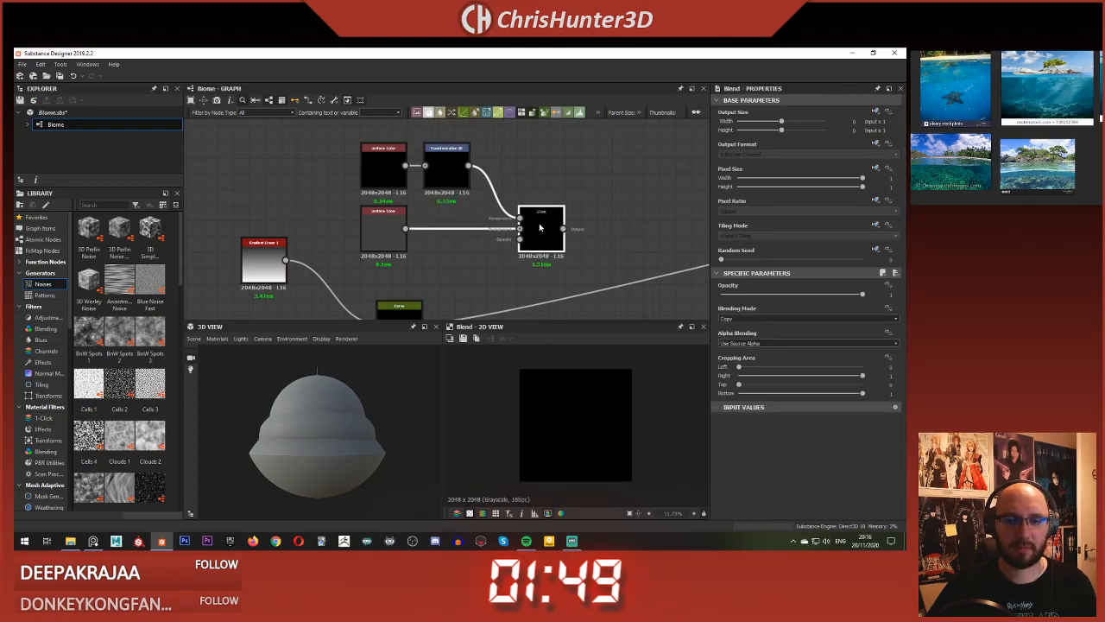
{"action": "left_click", "coordinate": [384, 229]}
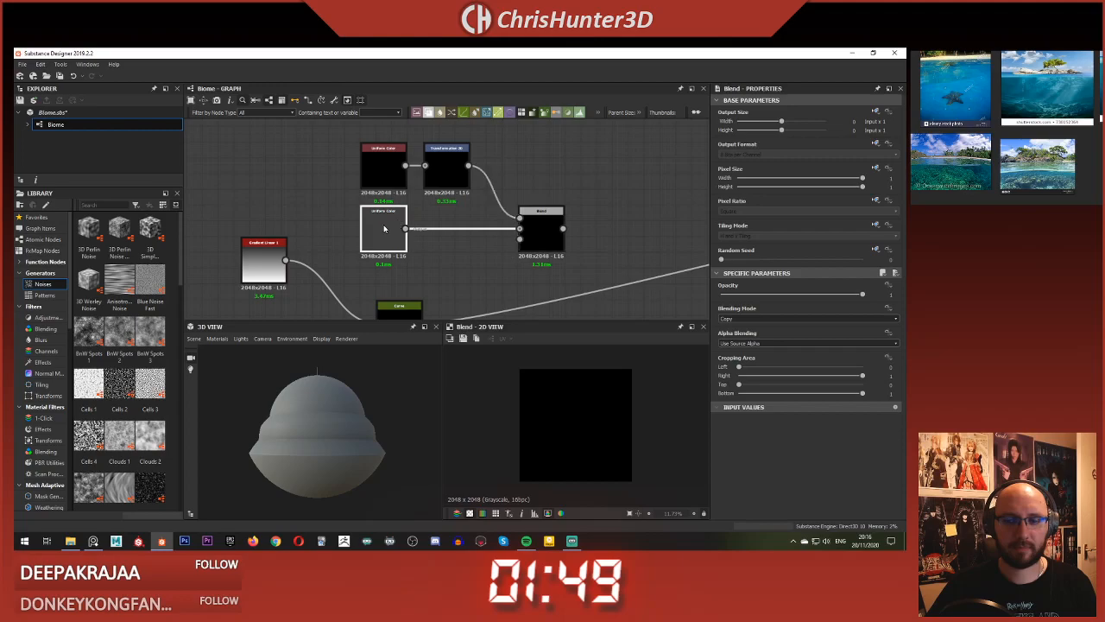
{"action": "double_click", "coordinate": [533, 228]}
{"action": "left_click", "coordinate": [442, 163]}
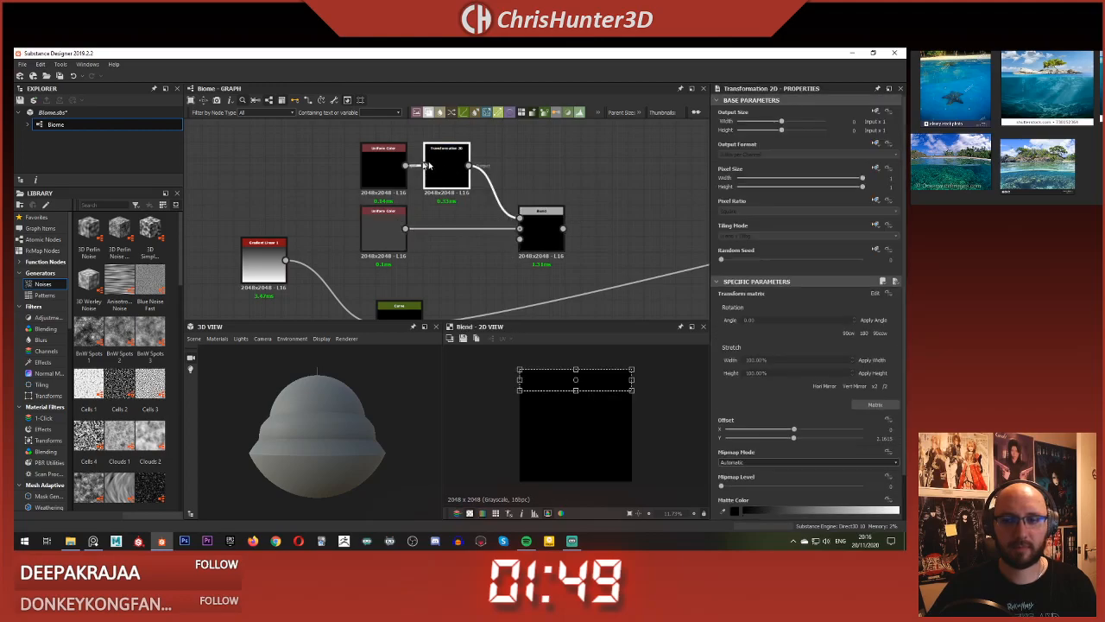
{"action": "left_click", "coordinate": [392, 162]}
{"action": "left_click", "coordinate": [545, 189]}
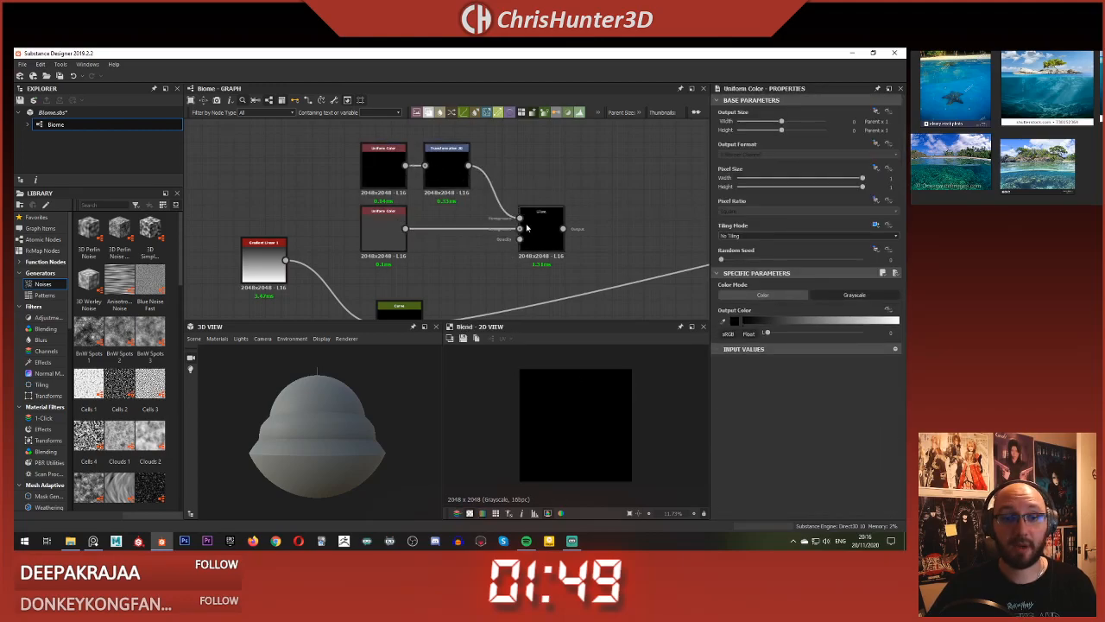
{"action": "left_click", "coordinate": [532, 221]}
Step: Try feeding the dark grey Uniform Color node into the Transformation 2D node and compare the Blend output
{"action": "left_click", "coordinate": [470, 246]}
{"action": "left_click_drag", "start_coordinate": [422, 179], "coordinate": [426, 166]}
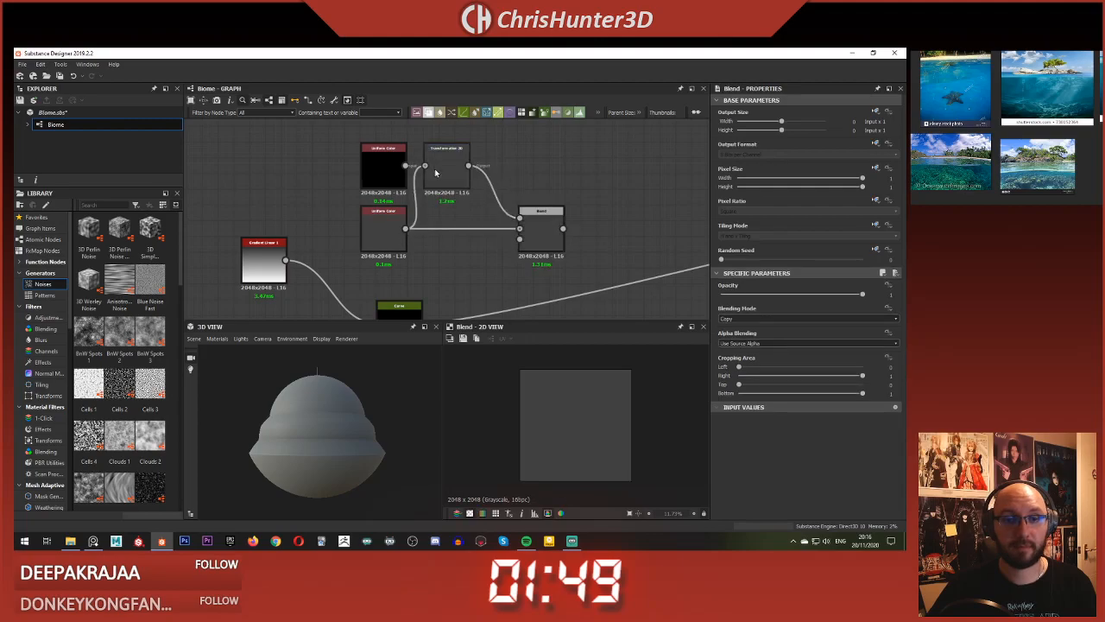
{"action": "left_click", "coordinate": [439, 171]}
{"action": "left_click", "coordinate": [544, 233]}
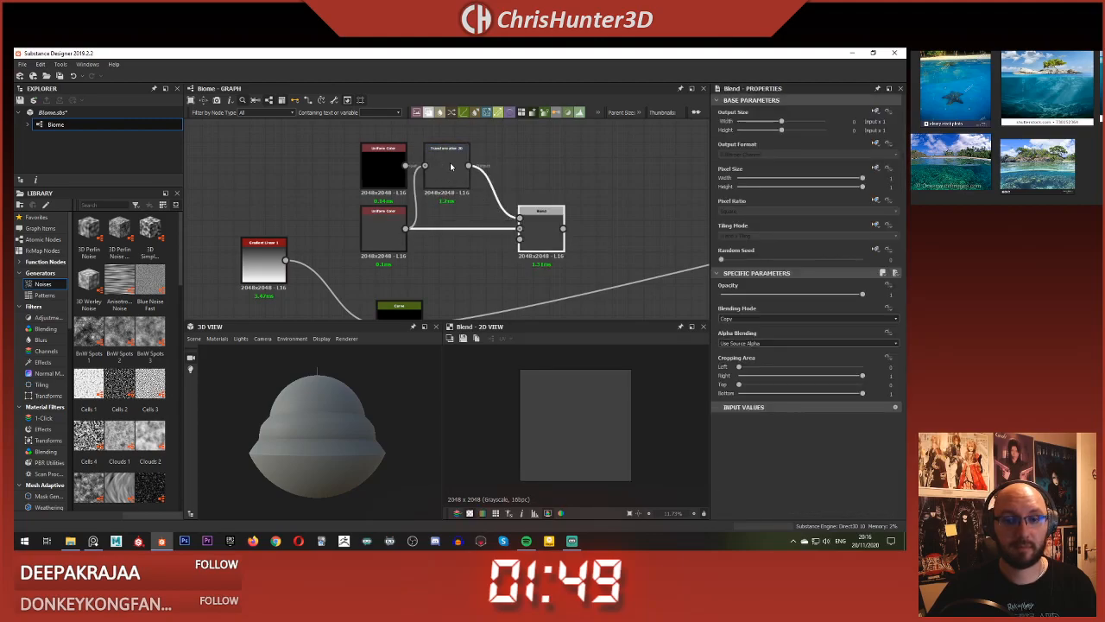
{"action": "left_click", "coordinate": [458, 174]}
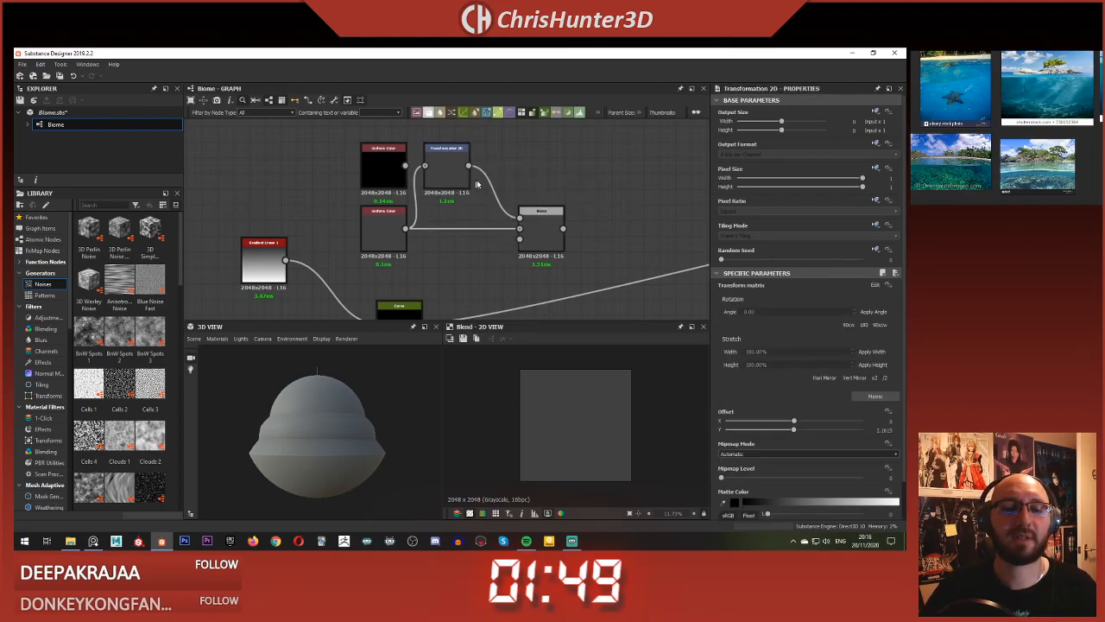
{"action": "mouse_move", "coordinate": [605, 388]}
{"action": "left_mouse_down"}
{"action": "mouse_move", "coordinate": [607, 414]}
{"action": "mouse_move", "coordinate": [615, 383]}
{"action": "left_mouse_up"}
Step: Set the Transformation 2D node's Tiling Mode to Absolute with No Tiling
{"action": "left_click", "coordinate": [875, 224]}
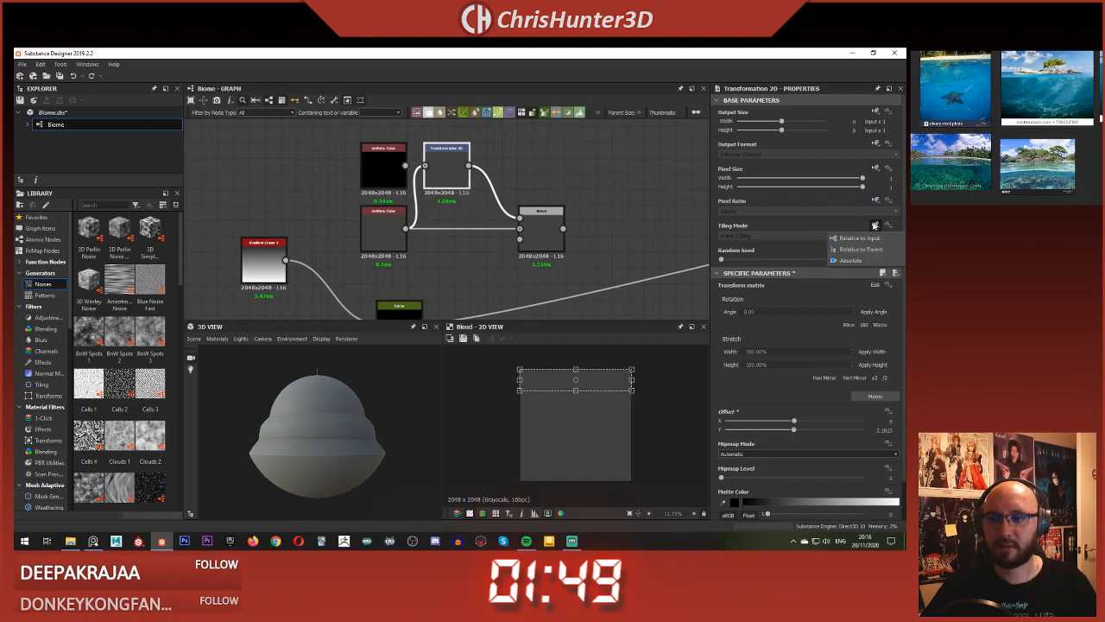
{"action": "left_click", "coordinate": [856, 262]}
{"action": "left_click", "coordinate": [819, 238]}
{"action": "left_click", "coordinate": [818, 242]}
{"action": "left_click", "coordinate": [654, 177]}
Step: Reconnect the black Uniform Color node to the Transformation 2D input and check the Blend result with its opacity at full
{"action": "left_click_drag", "start_coordinate": [406, 166], "coordinate": [425, 166]}
{"action": "double_click", "coordinate": [440, 180]}
{"action": "double_click", "coordinate": [541, 230]}
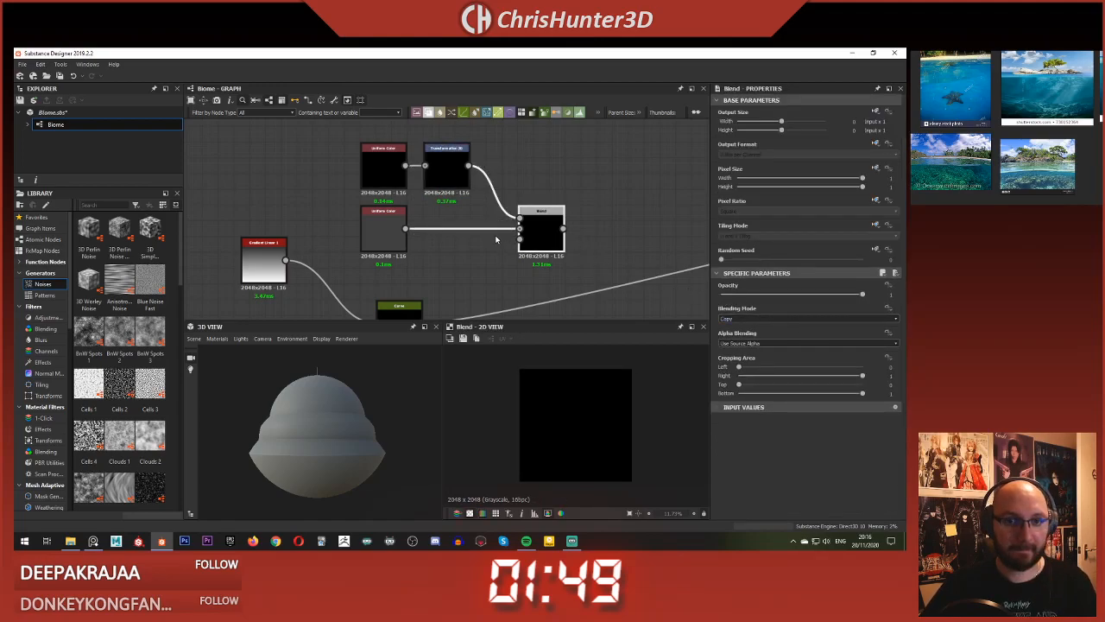
{"action": "left_click", "coordinate": [447, 177]}
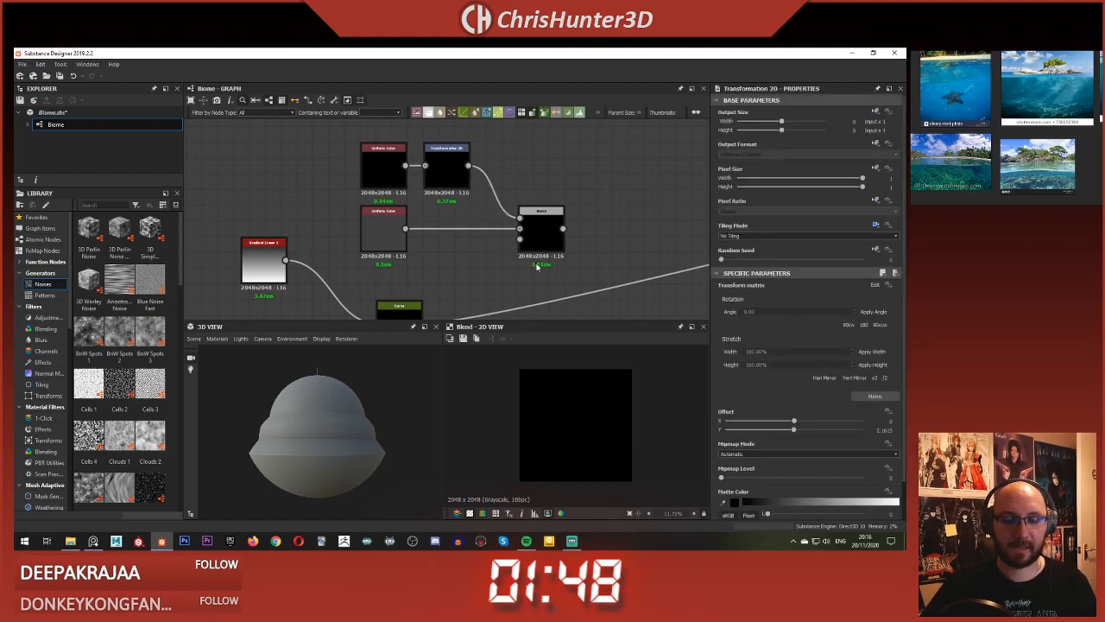
{"action": "left_click", "coordinate": [538, 231]}
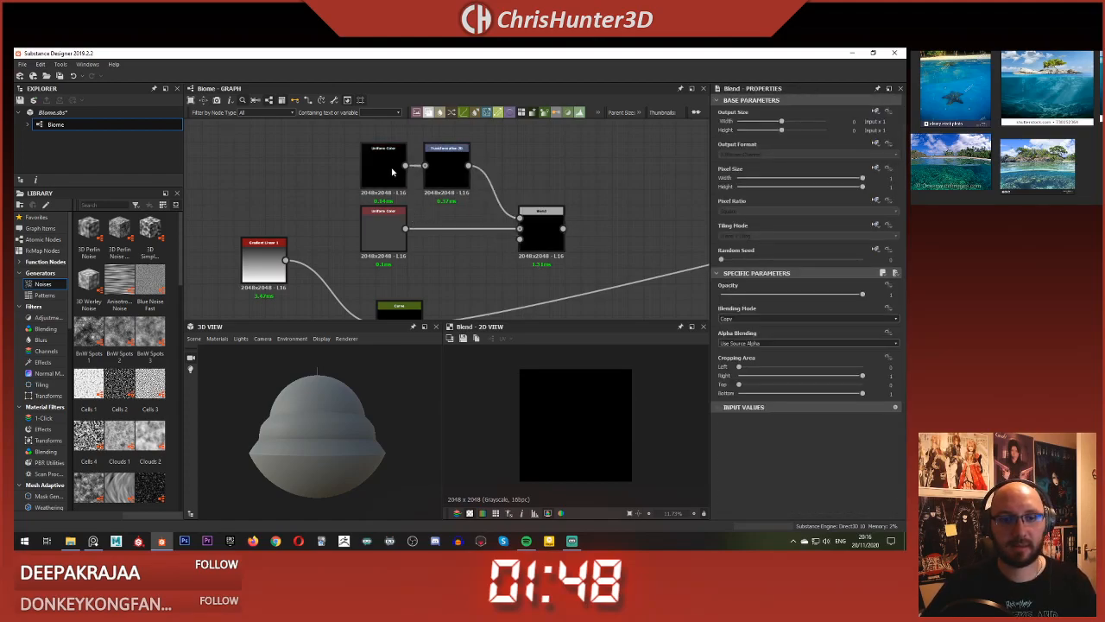
{"action": "left_click", "coordinate": [392, 172]}
{"action": "left_click", "coordinate": [445, 169]}
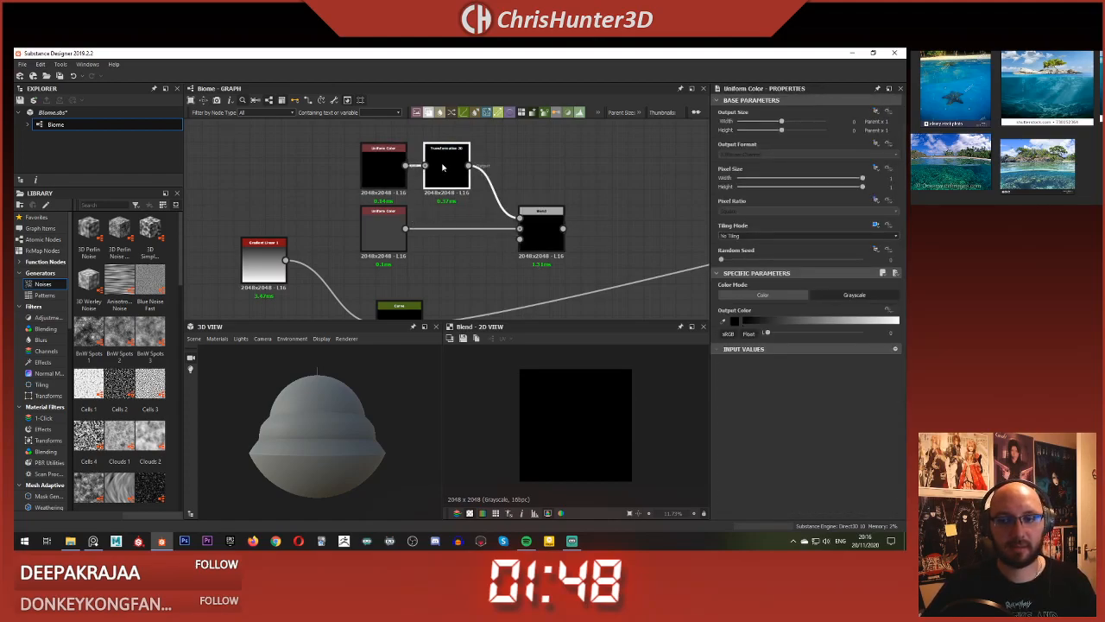
{"action": "left_click", "coordinate": [533, 228]}
{"action": "mouse_move", "coordinate": [861, 294]}
{"action": "left_mouse_down"}
{"action": "mouse_move", "coordinate": [612, 294]}
{"action": "mouse_move", "coordinate": [865, 294]}
{"action": "left_mouse_up"}
Step: Connect the dark grey Uniform Color node to the Transformation 2D input and stretch its strip to about the top third of the image
{"action": "left_click_drag", "start_coordinate": [378, 231], "coordinate": [399, 167]}
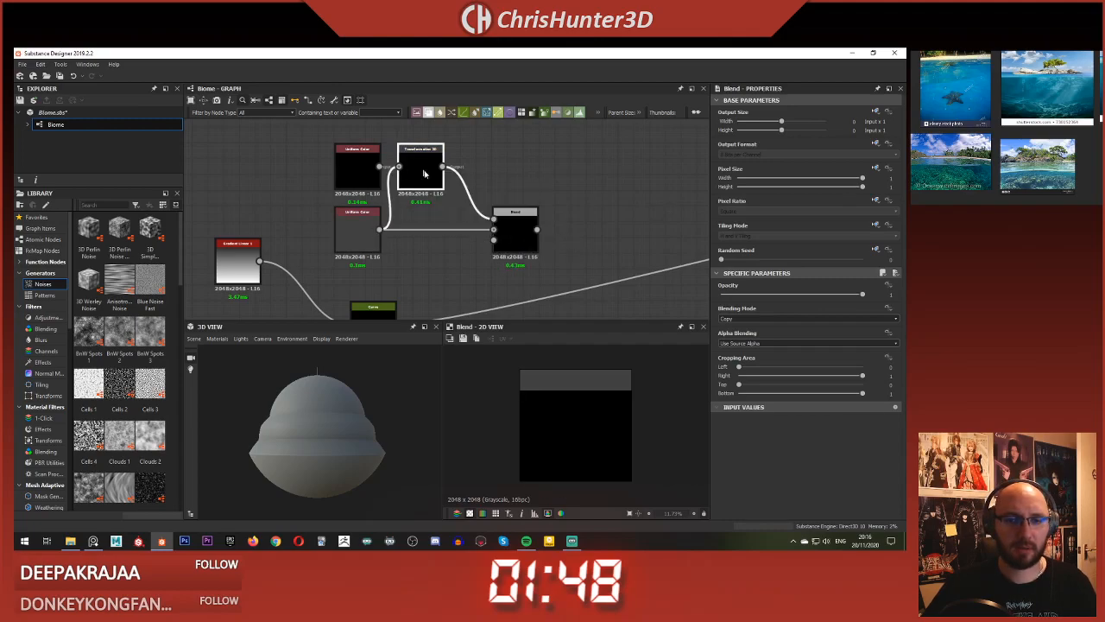
{"action": "left_click", "coordinate": [423, 172]}
{"action": "left_click_drag", "start_coordinate": [576, 390], "coordinate": [576, 407]}
Step: Move the Transformation 2D node closer to the Blend node and shift its grey band downward in the 2D view
{"action": "left_click", "coordinate": [458, 242]}
{"action": "left_click_drag", "start_coordinate": [431, 170], "coordinate": [462, 186]}
{"action": "left_click", "coordinate": [529, 234]}
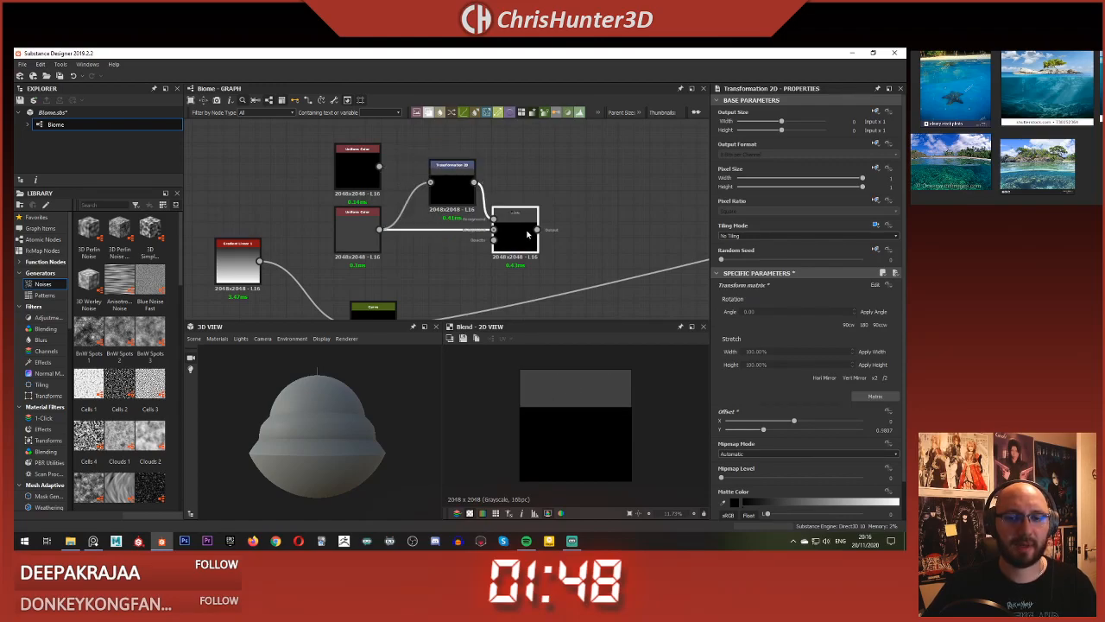
{"action": "double_click", "coordinate": [452, 183]}
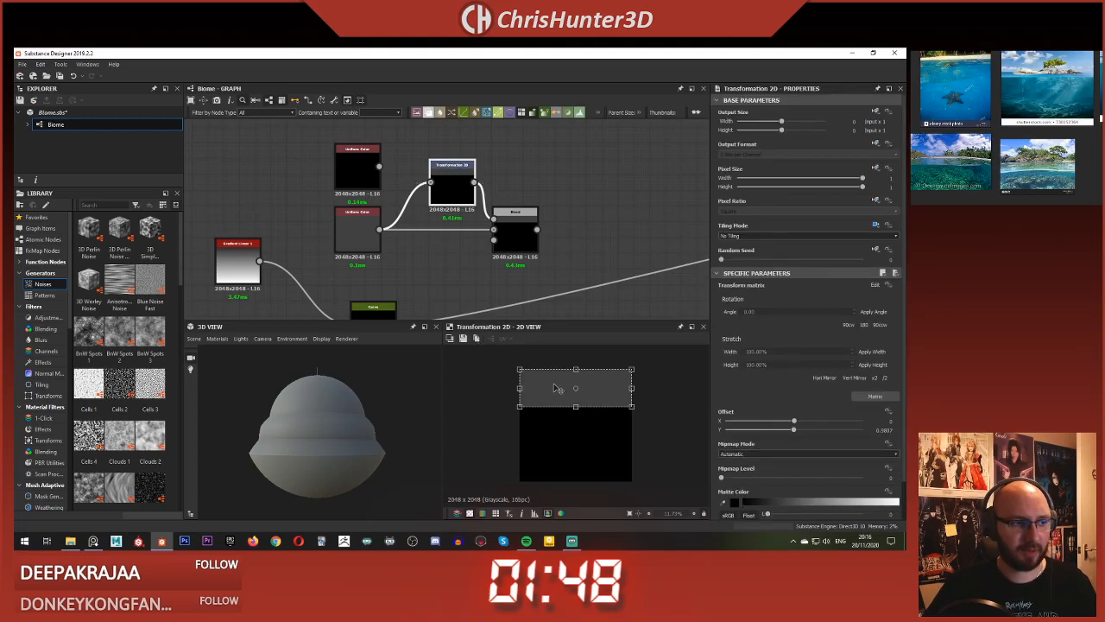
{"action": "left_click_drag", "start_coordinate": [557, 388], "coordinate": [575, 418]}
Step: Add a second Blend node after the first and connect the first Blend's output to its Background input
{"action": "left_click", "coordinate": [434, 258]}
{"action": "middle_click_drag", "start_coordinate": [608, 210], "coordinate": [530, 207]}
{"action": "key", "text": "space"}
{"action": "type", "text": "blend"}
{"action": "key", "text": "Return"}
{"action": "left_click_drag", "start_coordinate": [459, 227], "coordinate": [512, 211]}
{"action": "left_click_drag", "start_coordinate": [536, 218], "coordinate": [567, 235]}
{"action": "left_click", "coordinate": [511, 173]}
{"action": "key", "text": "space"}
{"action": "key", "text": "Escape"}
Step: Duplicate the dark grey Uniform Color node, place the copy above the second Blend node, and set its output color to 0.5
{"action": "left_click", "coordinate": [279, 217]}
{"action": "key", "text": "ctrl+c"}
{"action": "key", "text": "ctrl+v"}
{"action": "left_click_drag", "start_coordinate": [447, 216], "coordinate": [474, 161]}
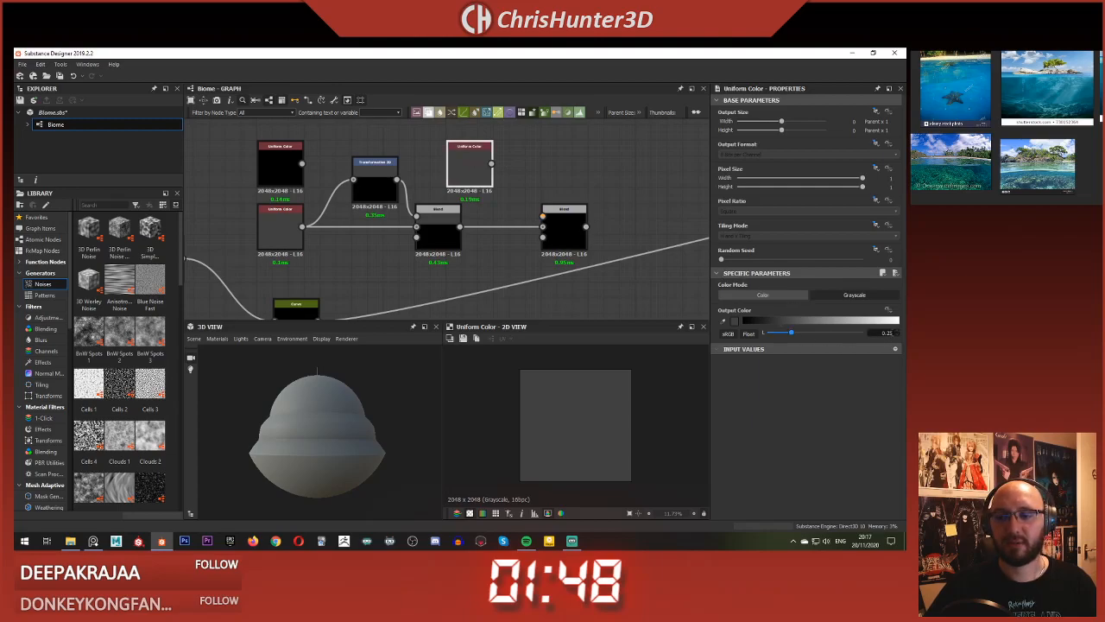
{"action": "key", "text": "Return"}
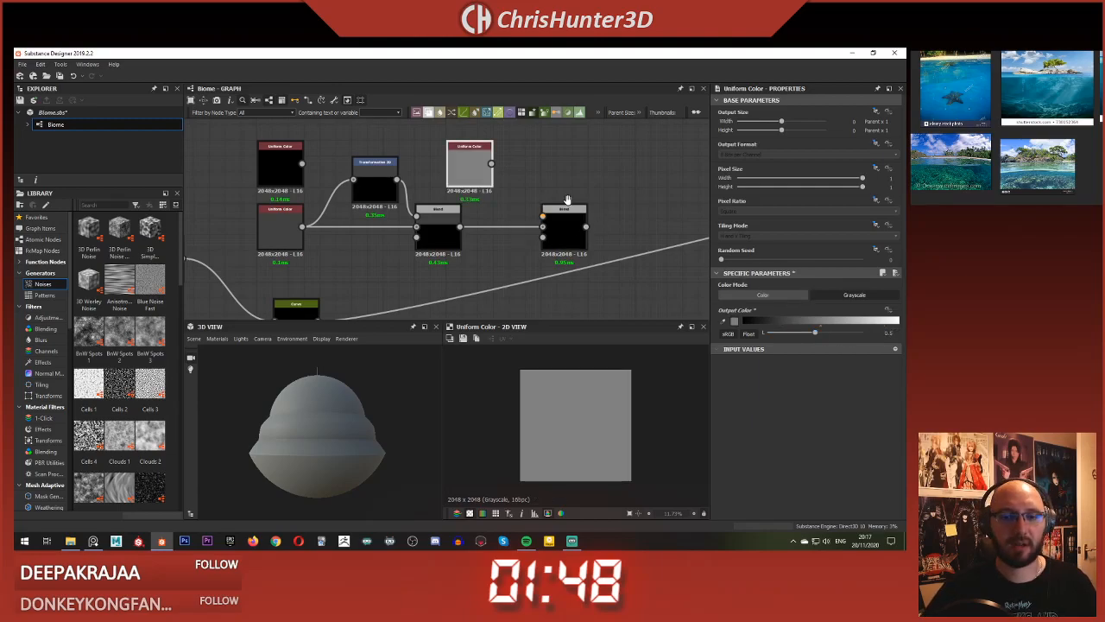
{"action": "middle_click_drag", "start_coordinate": [567, 201], "coordinate": [553, 205]}
{"action": "left_click_drag", "start_coordinate": [462, 179], "coordinate": [492, 179]}
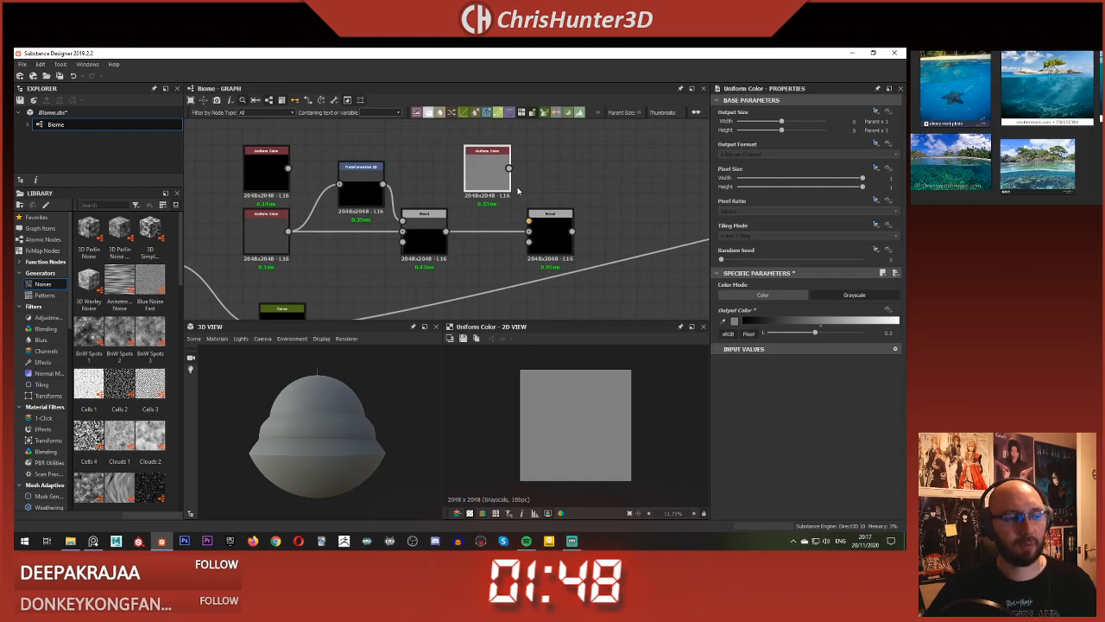
{"action": "middle_click_drag", "start_coordinate": [420, 151], "coordinate": [402, 149]}
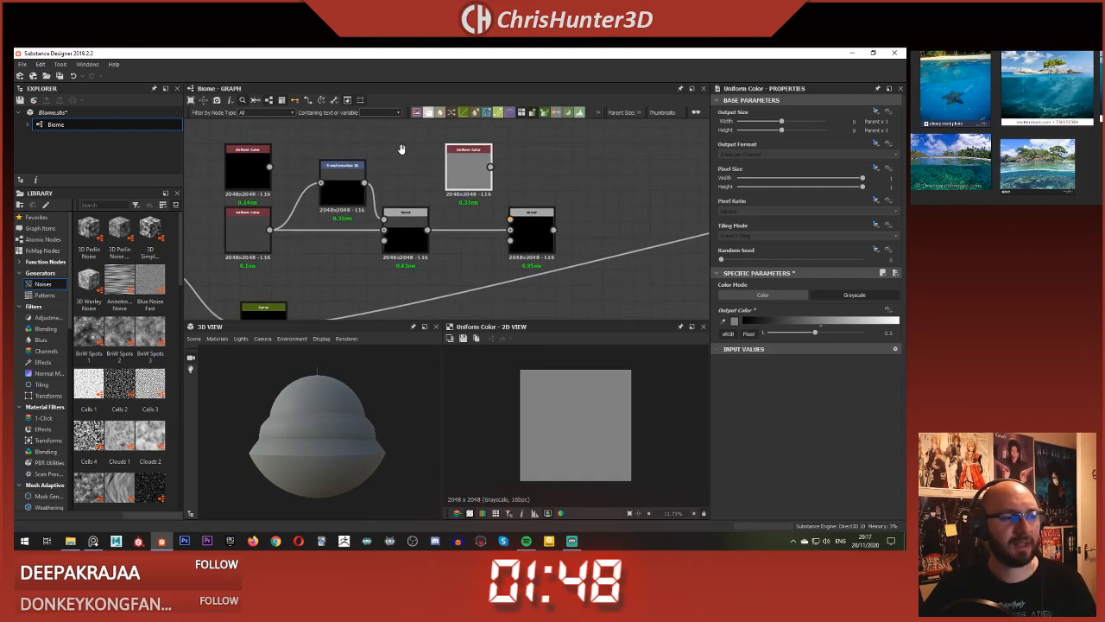
{"action": "middle_click_drag", "start_coordinate": [470, 169], "coordinate": [469, 177]}
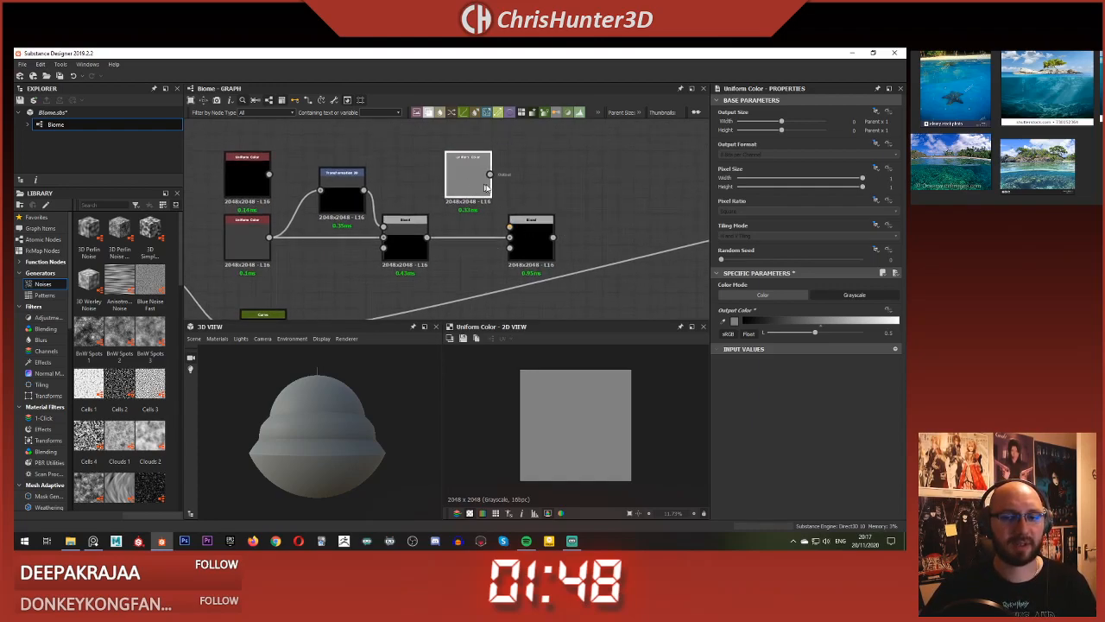
Step: Connect the 0.5 Uniform Color node to the second Blend's Foreground input and insert a Transformation 2D node between them
{"action": "left_click_drag", "start_coordinate": [490, 174], "coordinate": [510, 226]}
{"action": "left_click_drag", "start_coordinate": [471, 176], "coordinate": [509, 226]}
{"action": "left_click", "coordinate": [484, 175]}
{"action": "key", "text": "space"}
{"action": "type", "text": "tr"}
{"action": "left_click", "coordinate": [531, 191]}
Step: Squash the second Transformation 2D to a centred band about a third of the image height, and set its Uniform Color source to No Tiling
{"action": "double_click", "coordinate": [531, 240]}
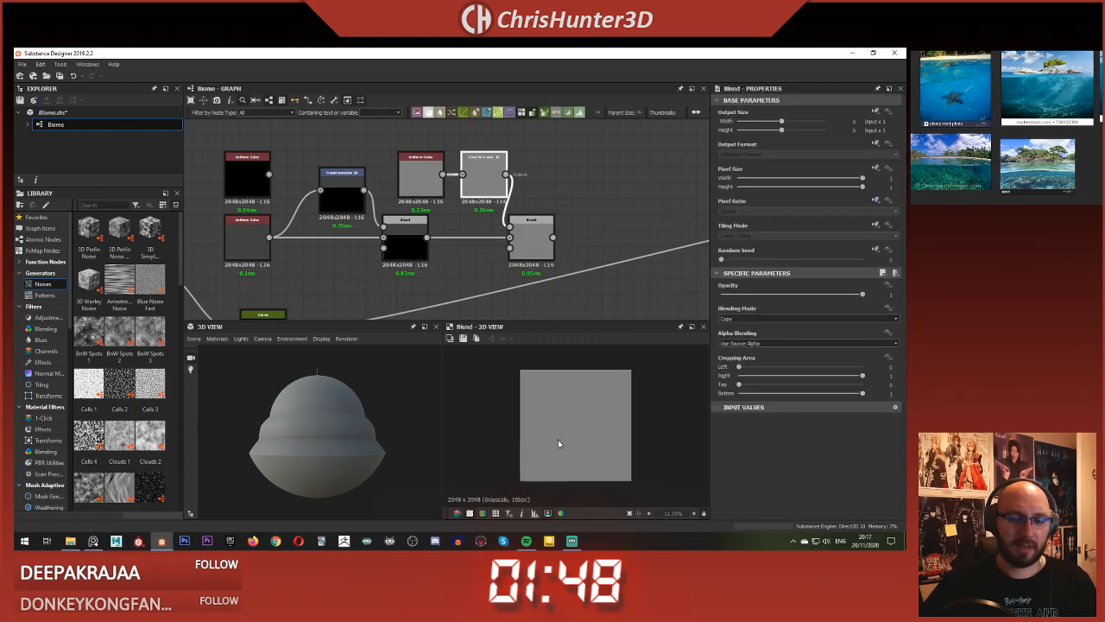
{"action": "left_click_drag", "start_coordinate": [576, 368], "coordinate": [584, 405]}
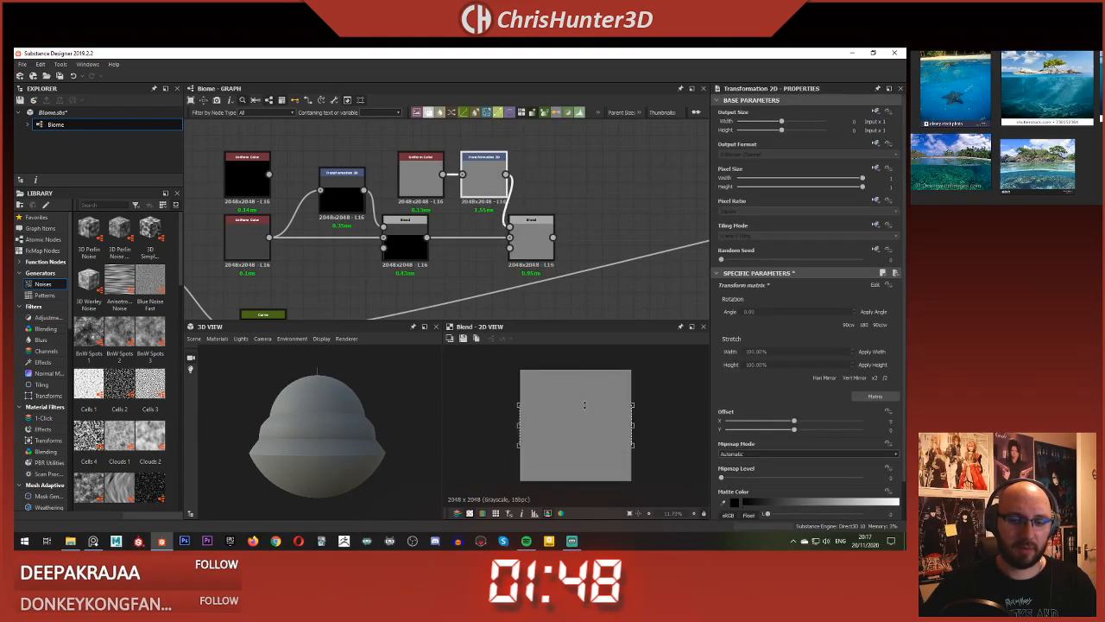
{"action": "left_click", "coordinate": [429, 180]}
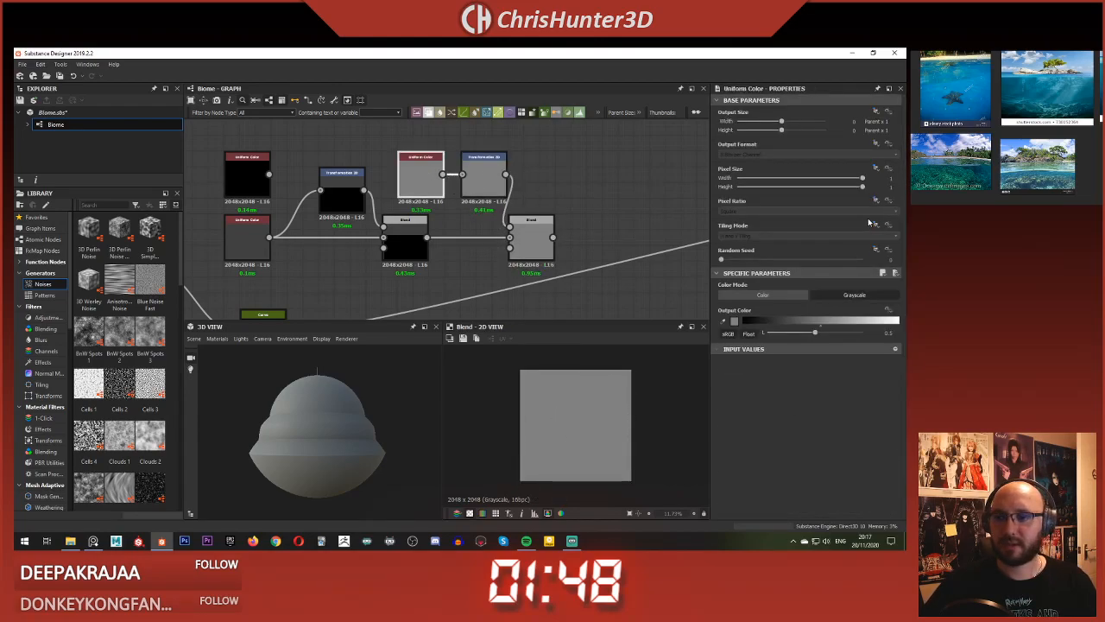
{"action": "left_click", "coordinate": [804, 236]}
{"action": "left_click", "coordinate": [800, 244]}
Step: Shift the second Transformation 2D's grey band slightly below the image centre and preview the node in the 2D view
{"action": "left_click", "coordinate": [531, 236]}
{"action": "left_click", "coordinate": [488, 173]}
{"action": "left_click_drag", "start_coordinate": [597, 423], "coordinate": [597, 429]}
{"action": "left_click", "coordinate": [529, 230]}
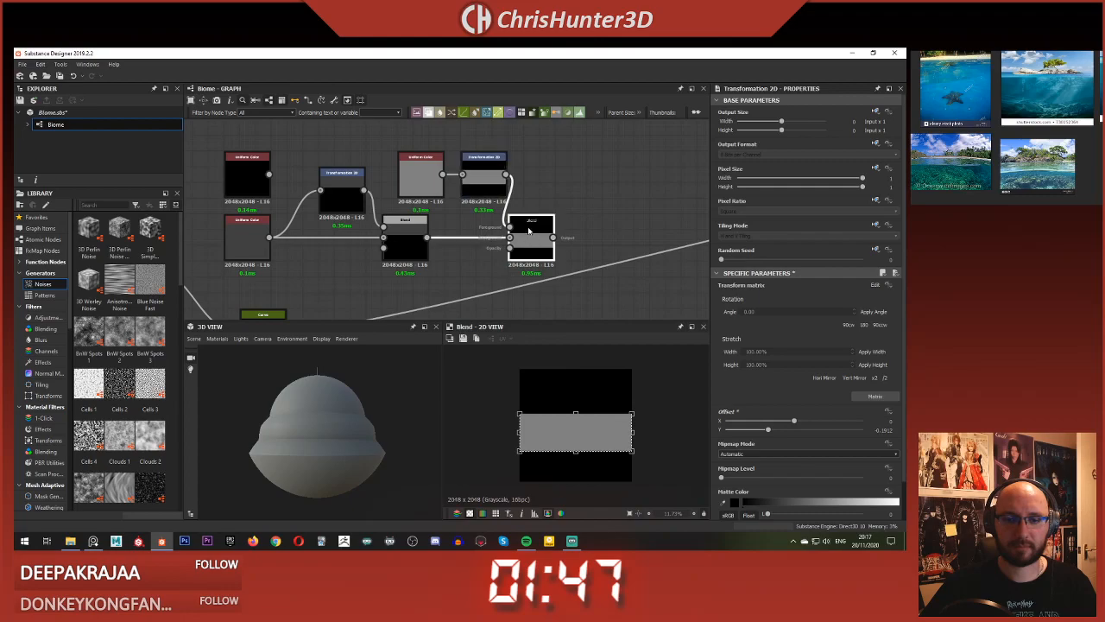
{"action": "left_click", "coordinate": [485, 177]}
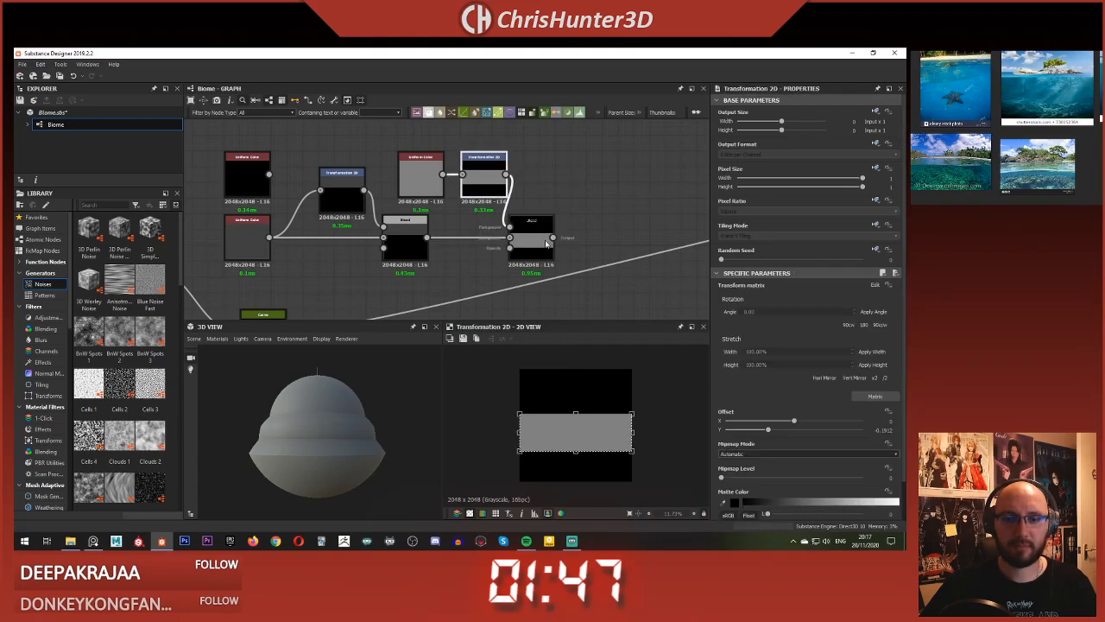
Step: Try setting the second Transformation 2D's matte color to about 0.45
{"action": "scroll", "coordinate": [817, 460], "scroll_direction": "down", "scroll_amount": 2}
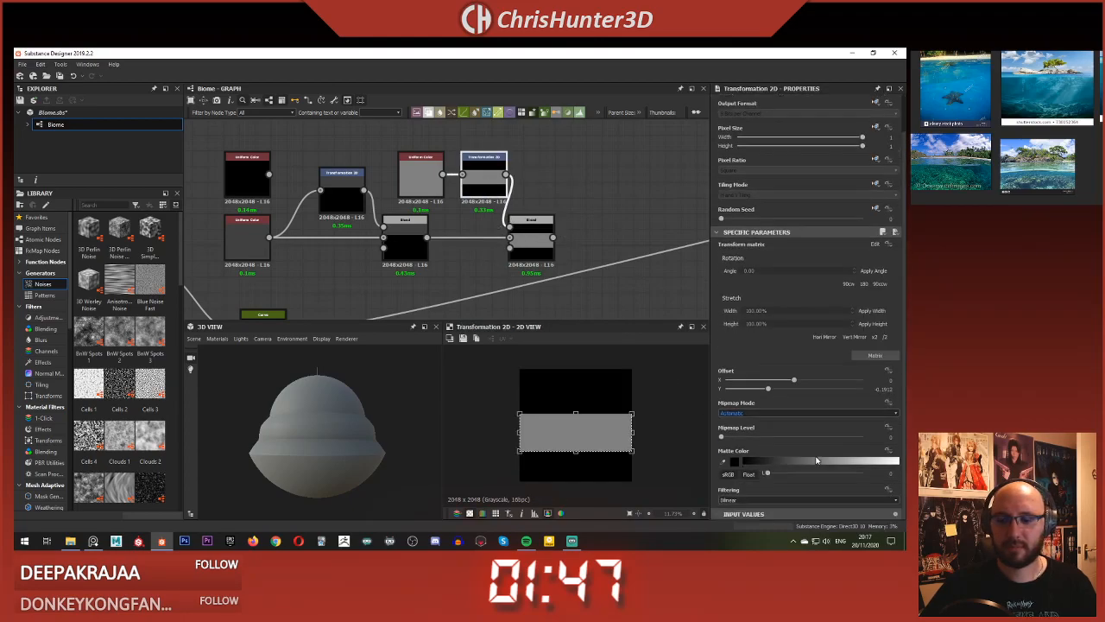
{"action": "left_click_drag", "start_coordinate": [772, 474], "coordinate": [807, 482]}
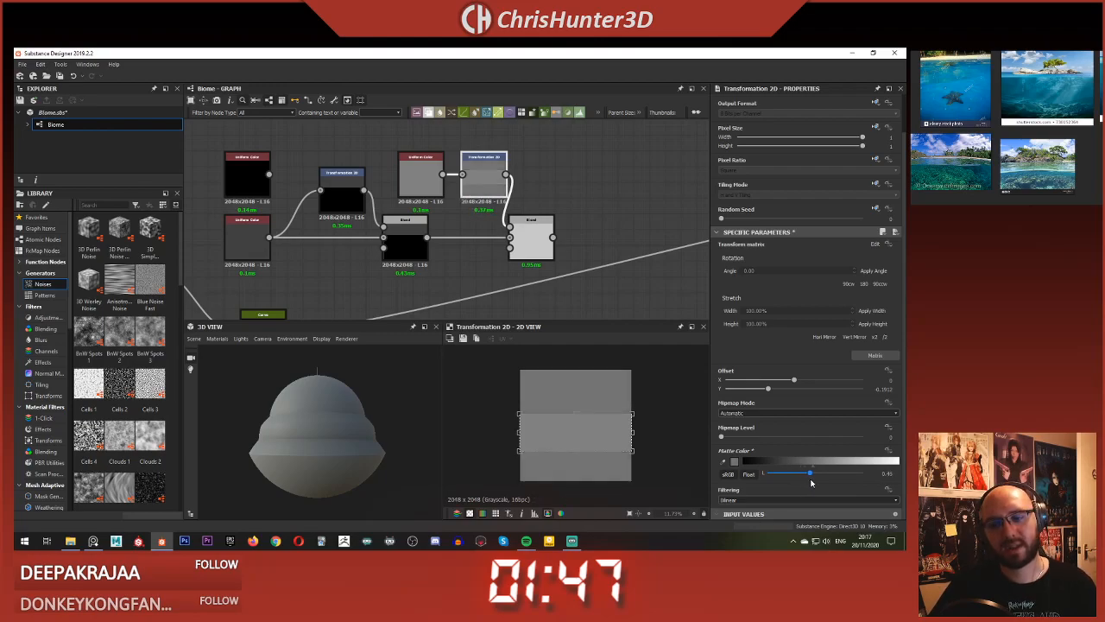
{"action": "left_click", "coordinate": [555, 200]}
Step: Try deleting the 0.5 Uniform Color node that feeds the second Transformation 2D, and restore it
{"action": "left_click", "coordinate": [419, 166]}
{"action": "key", "text": "Delete"}
{"action": "left_click", "coordinate": [495, 184]}
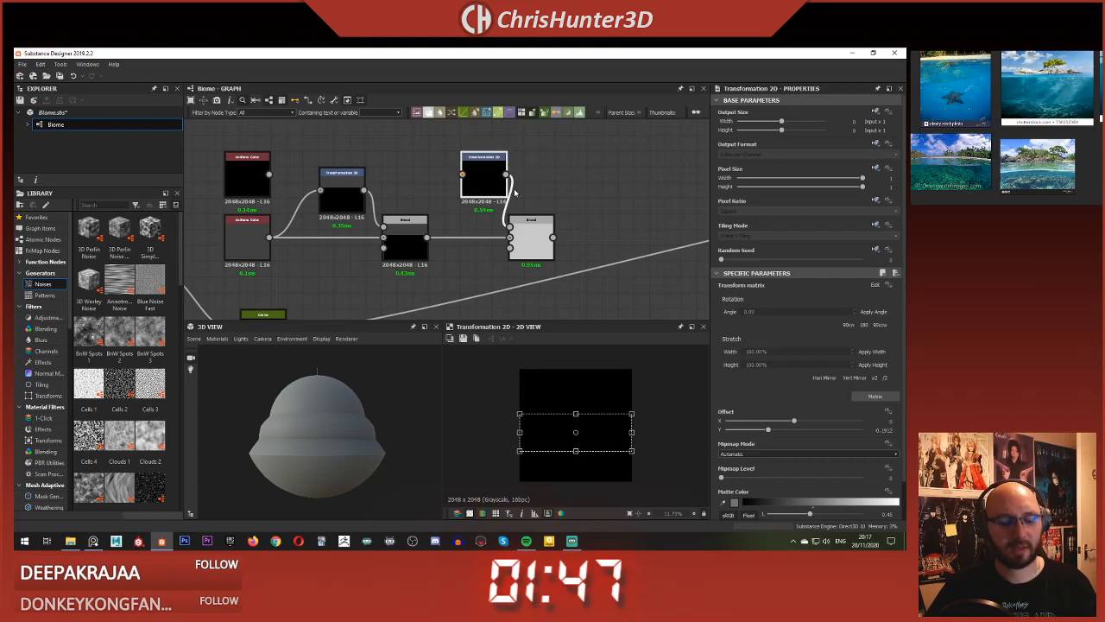
{"action": "key", "text": "ctrl+z"}
{"action": "left_click", "coordinate": [425, 178]}
{"action": "left_click", "coordinate": [488, 178]}
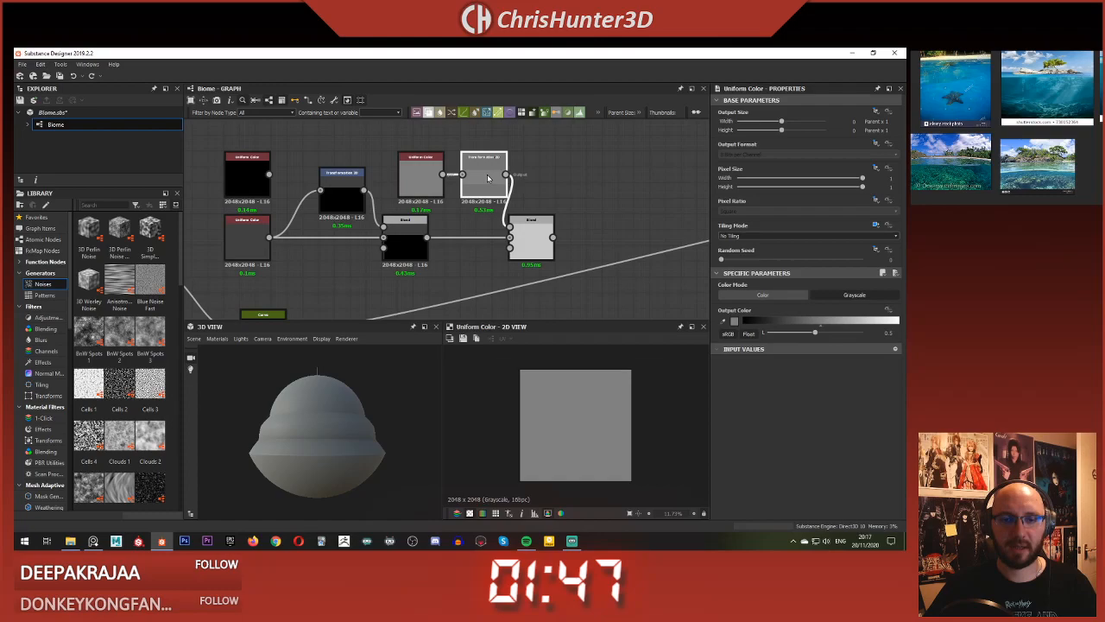
Step: Set the alpha of the 0.5 Uniform Color node's output color to 0
{"action": "left_click", "coordinate": [423, 177]}
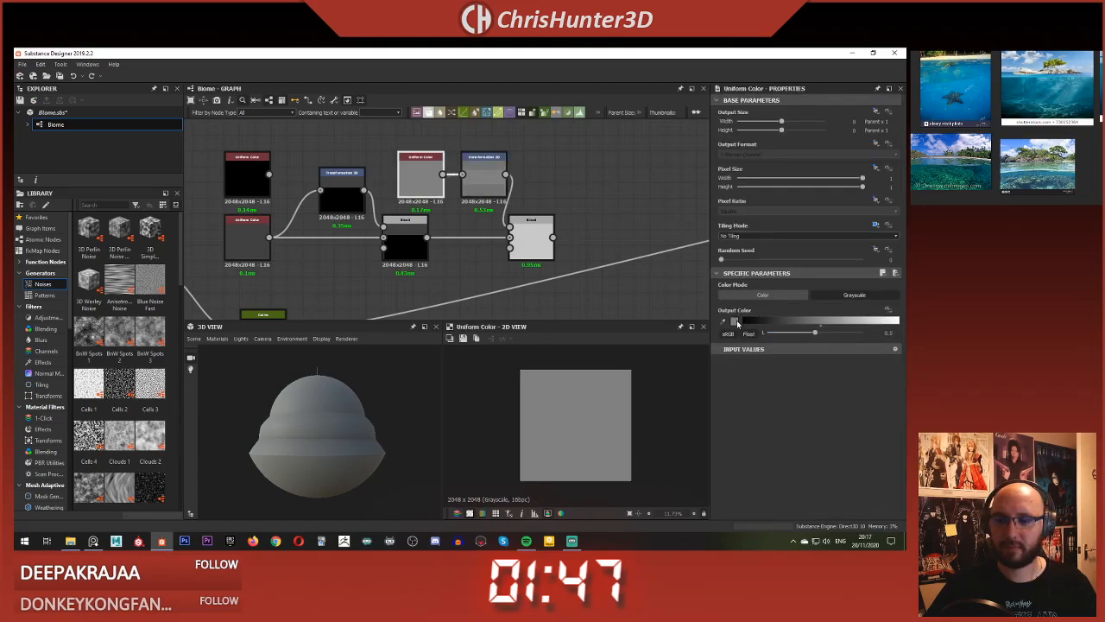
{"action": "left_click", "coordinate": [736, 322]}
{"action": "left_click_drag", "start_coordinate": [523, 322], "coordinate": [382, 314]}
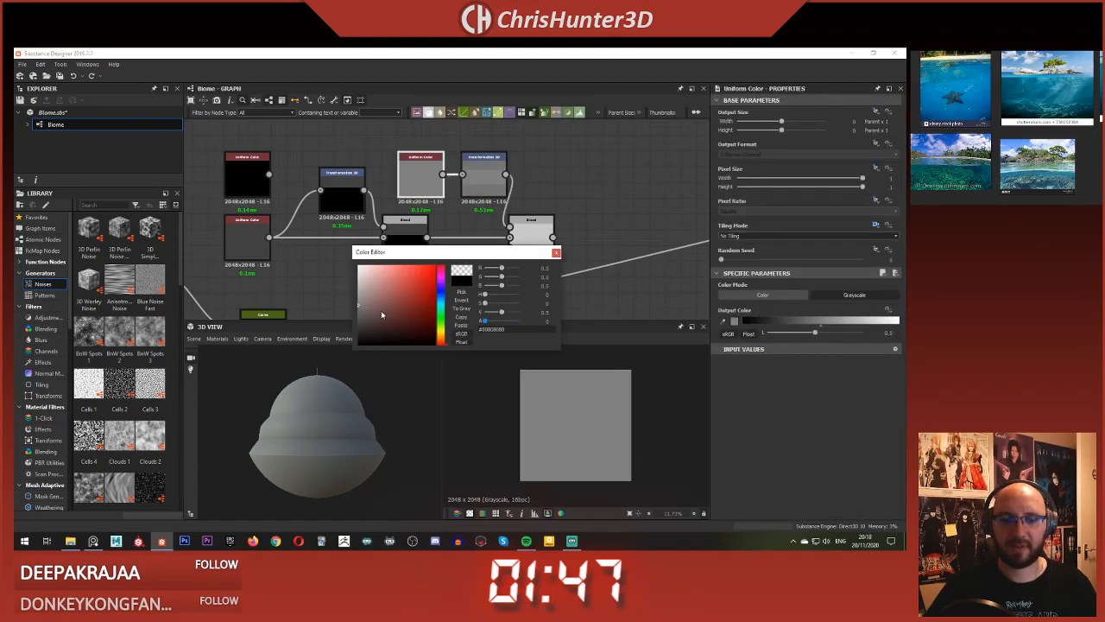
{"action": "left_click", "coordinate": [557, 253]}
Step: Preview the second Blend in the 2D view and set the second Transformation 2D's matte color to 0
{"action": "left_click", "coordinate": [484, 177]}
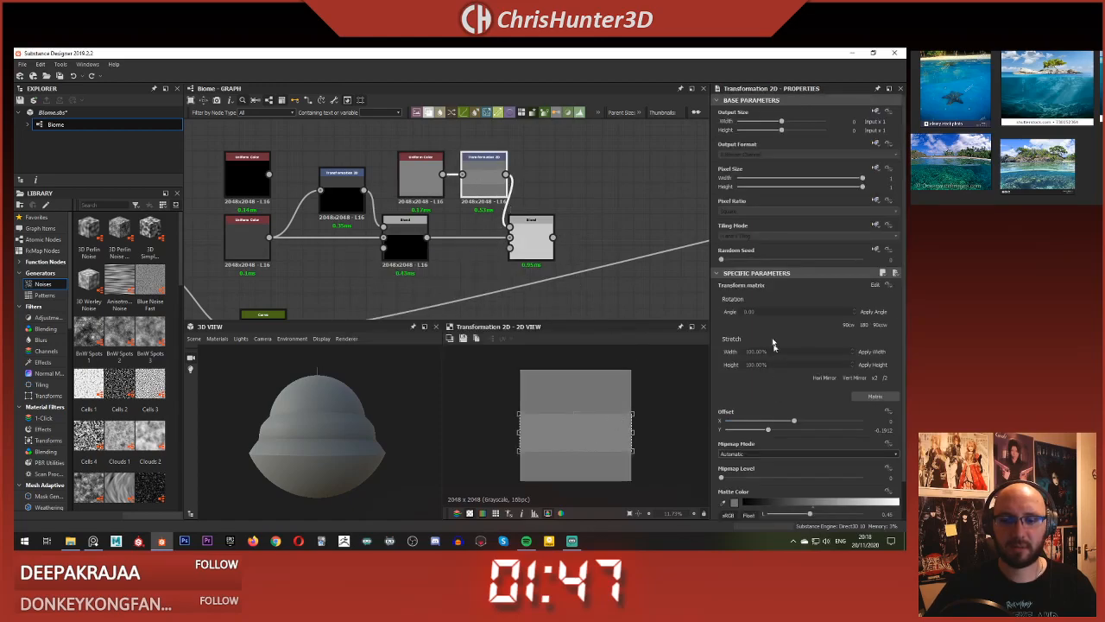
{"action": "left_click", "coordinate": [532, 240]}
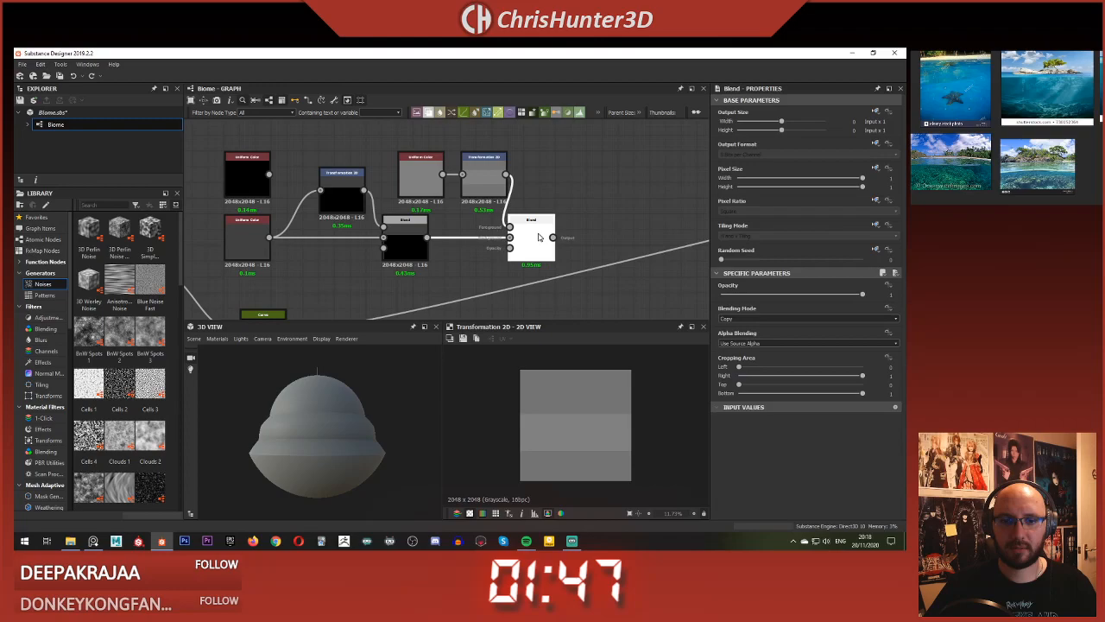
{"action": "double_click", "coordinate": [512, 242]}
{"action": "left_click", "coordinate": [484, 168]}
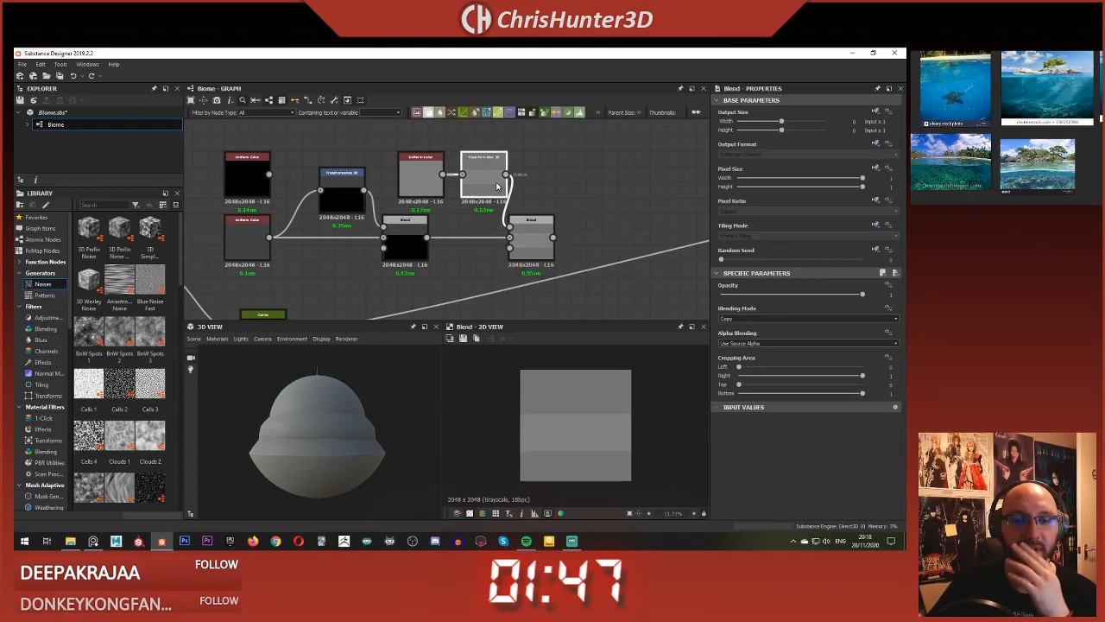
{"action": "left_click_drag", "start_coordinate": [801, 515], "coordinate": [766, 515]}
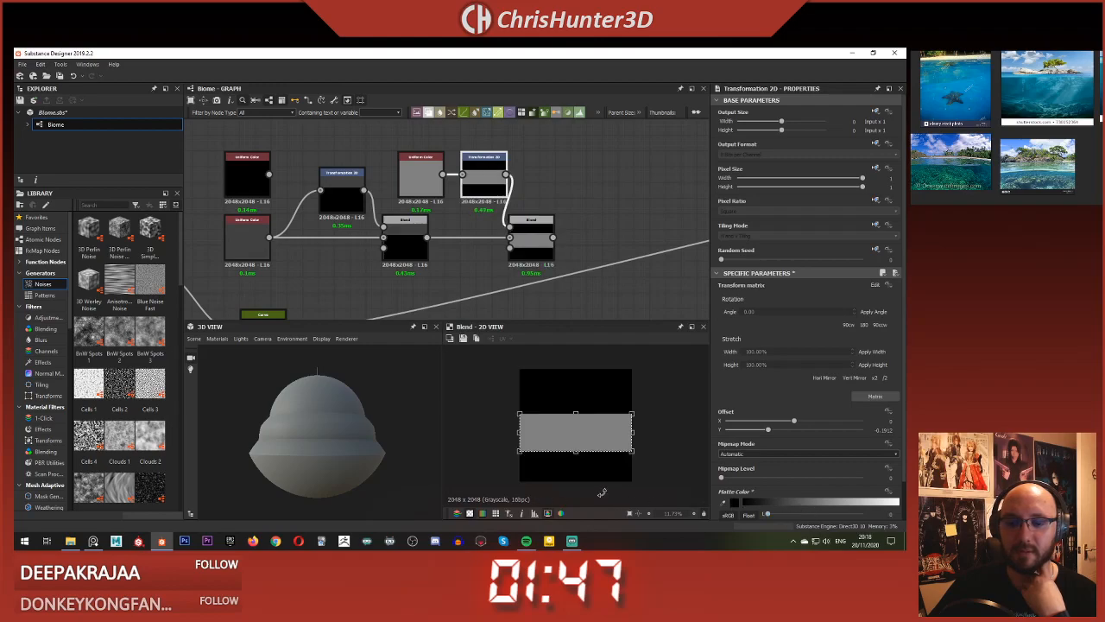
{"action": "left_click", "coordinate": [788, 455]}
{"action": "left_click", "coordinate": [789, 456]}
{"action": "scroll", "coordinate": [789, 484], "scroll_direction": "down", "scroll_amount": 2}
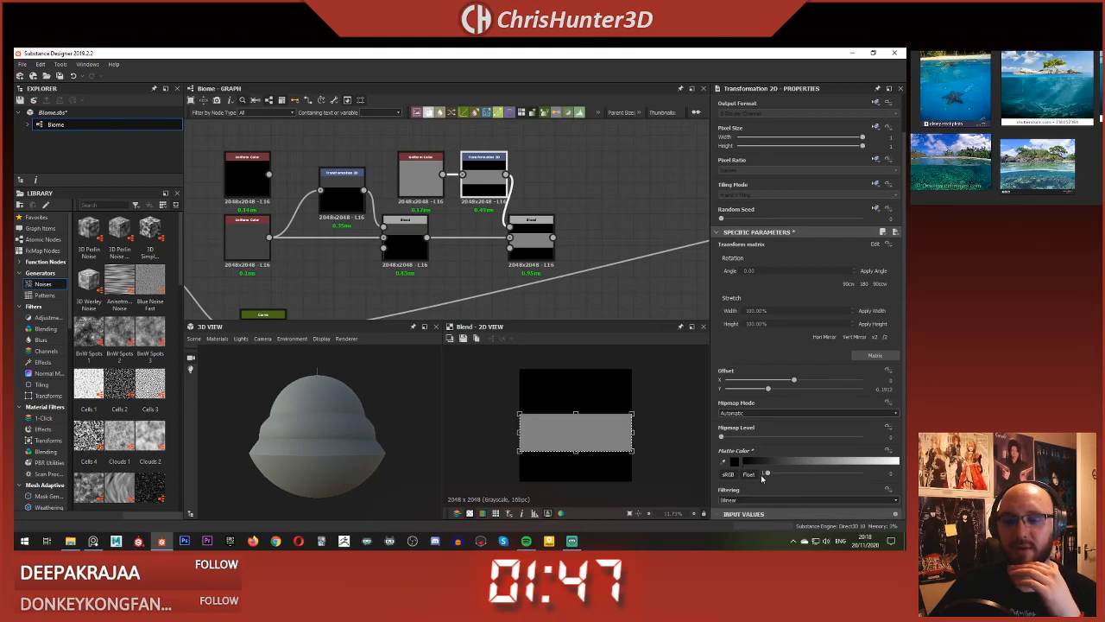
Step: Preview the first Transformation 2D and set its matte color to 0.25
{"action": "double_click", "coordinate": [344, 190]}
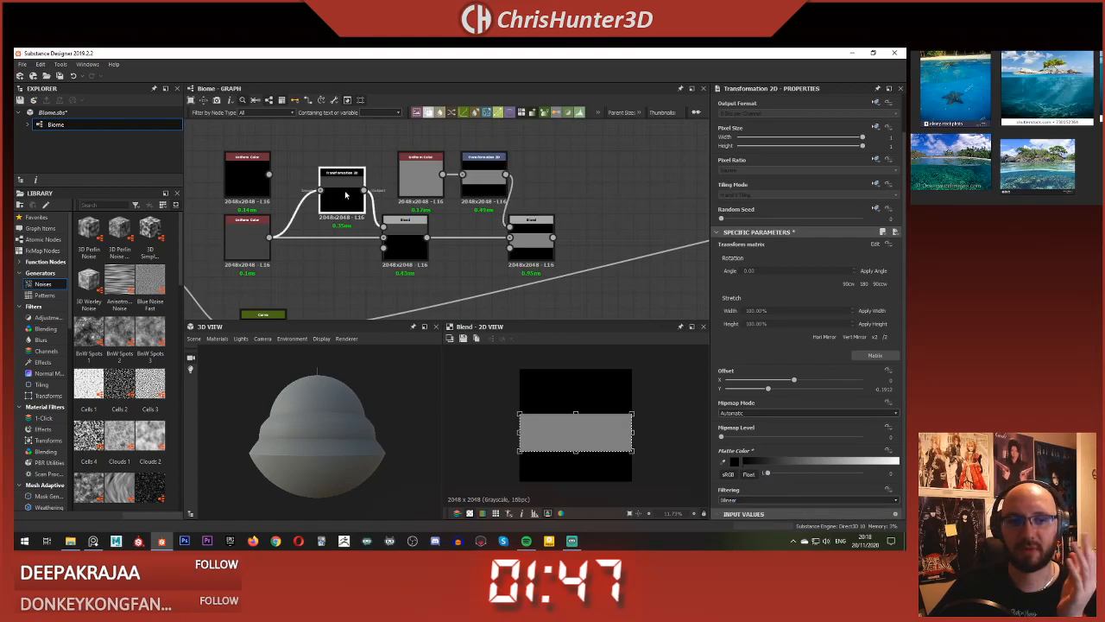
{"action": "left_click", "coordinate": [247, 240]}
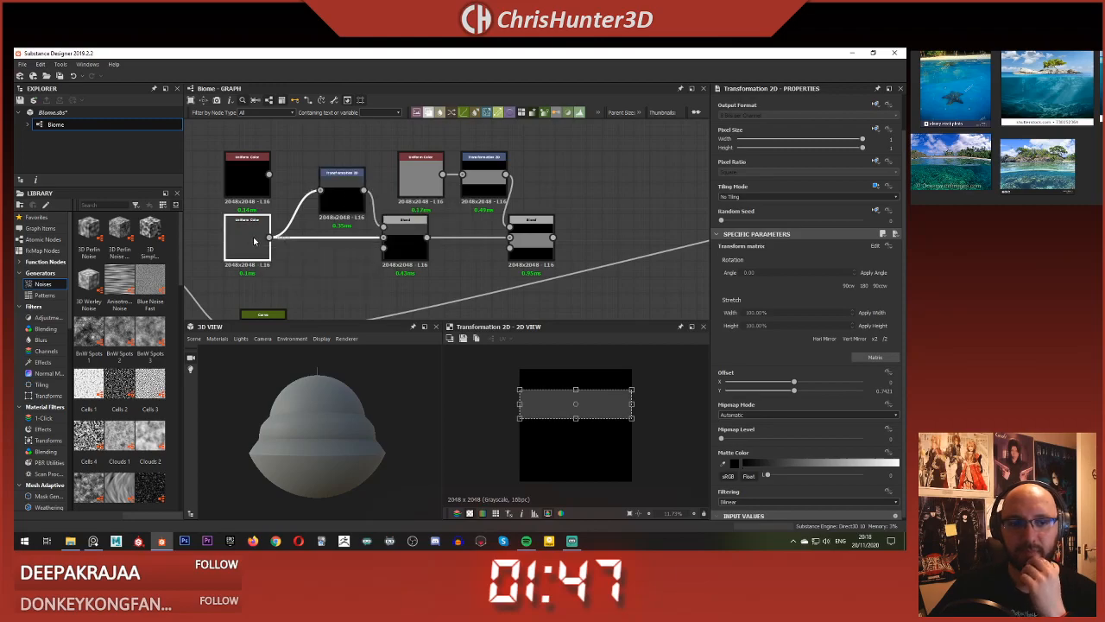
{"action": "left_click", "coordinate": [349, 194]}
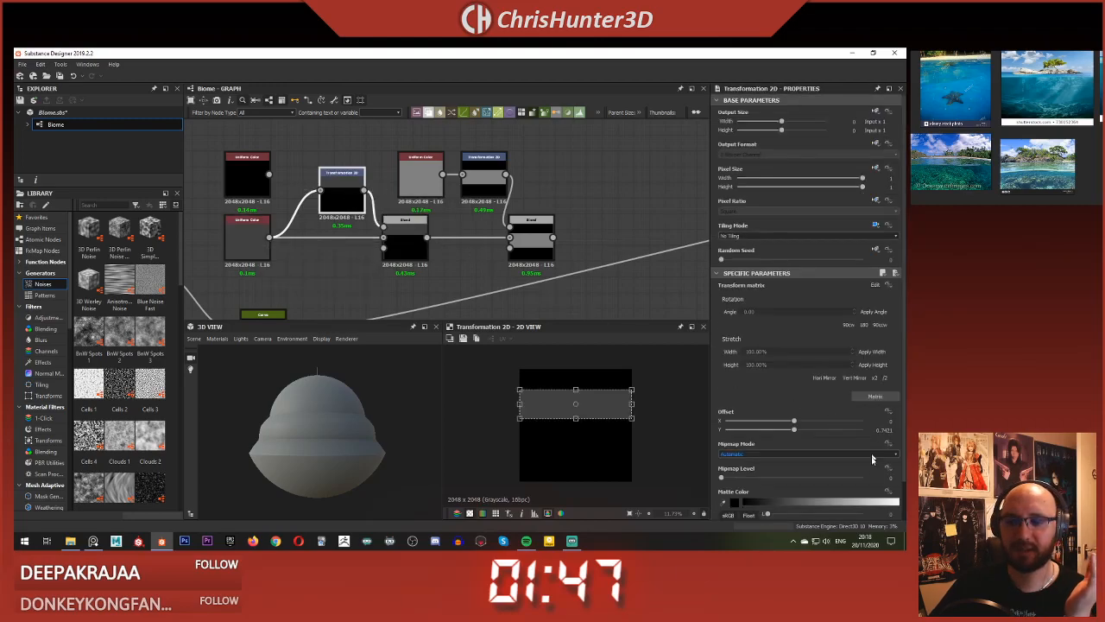
{"action": "scroll", "coordinate": [857, 487], "scroll_direction": "down", "scroll_amount": 2}
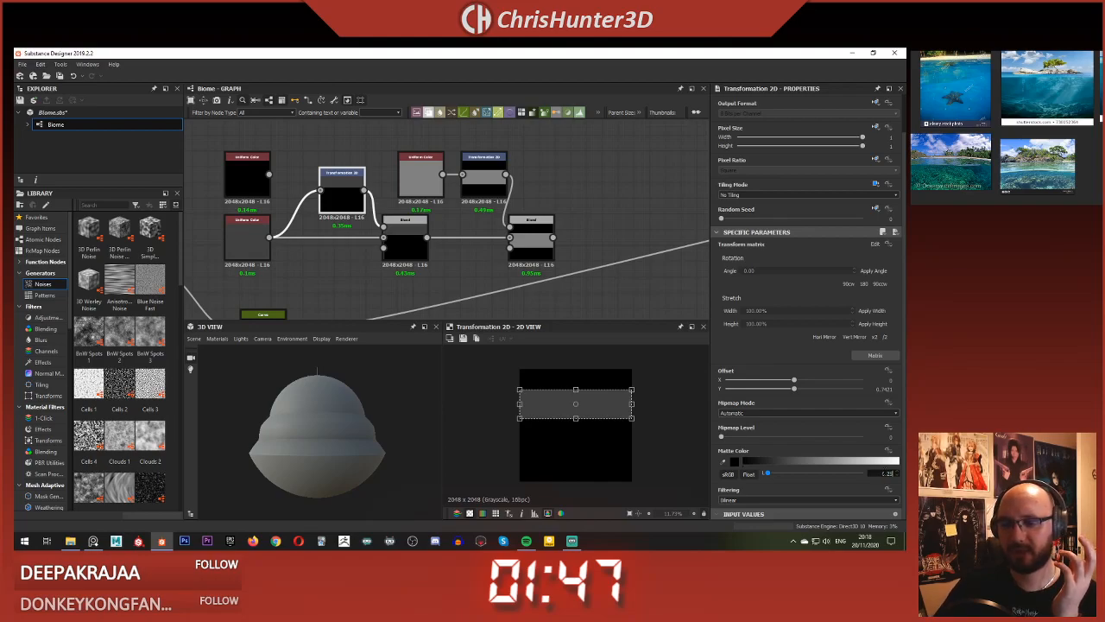
{"action": "left_click", "coordinate": [800, 459]}
Step: Set the alpha of the first Transformation 2D's matte color to 0 and preview the first Blend
{"action": "left_click", "coordinate": [728, 464]}
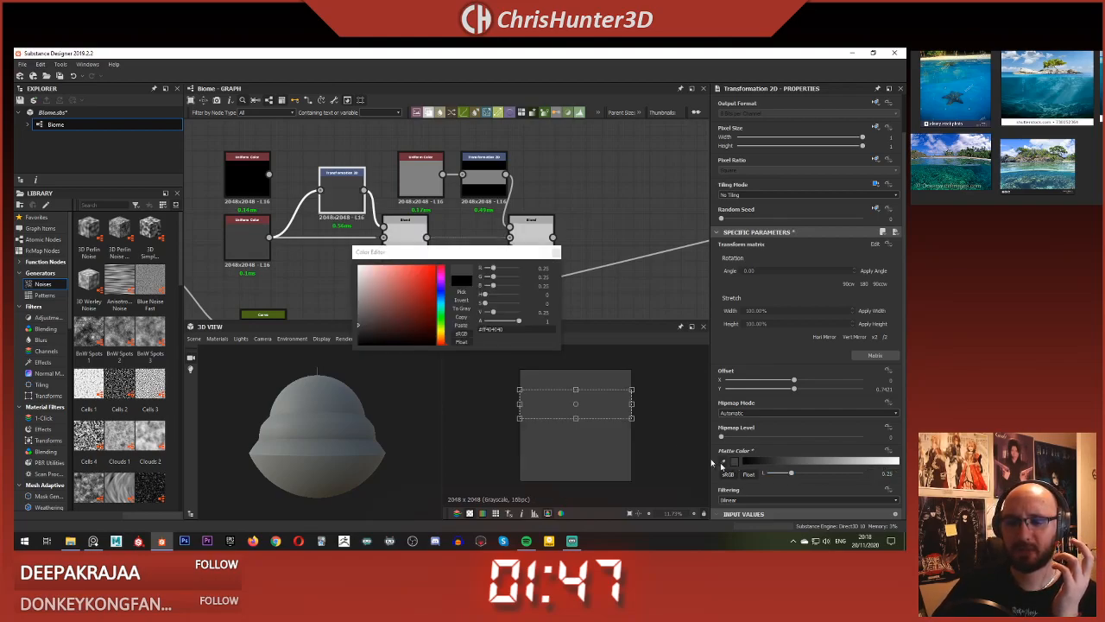
{"action": "left_click_drag", "start_coordinate": [513, 328], "coordinate": [430, 324]}
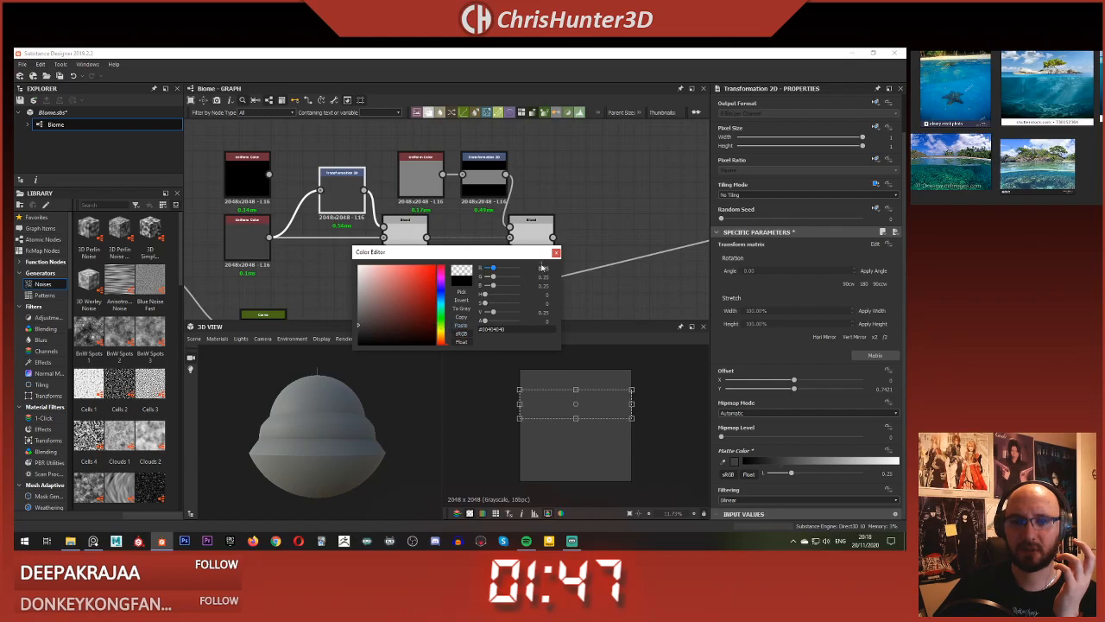
{"action": "left_click", "coordinate": [558, 254]}
{"action": "double_click", "coordinate": [417, 248]}
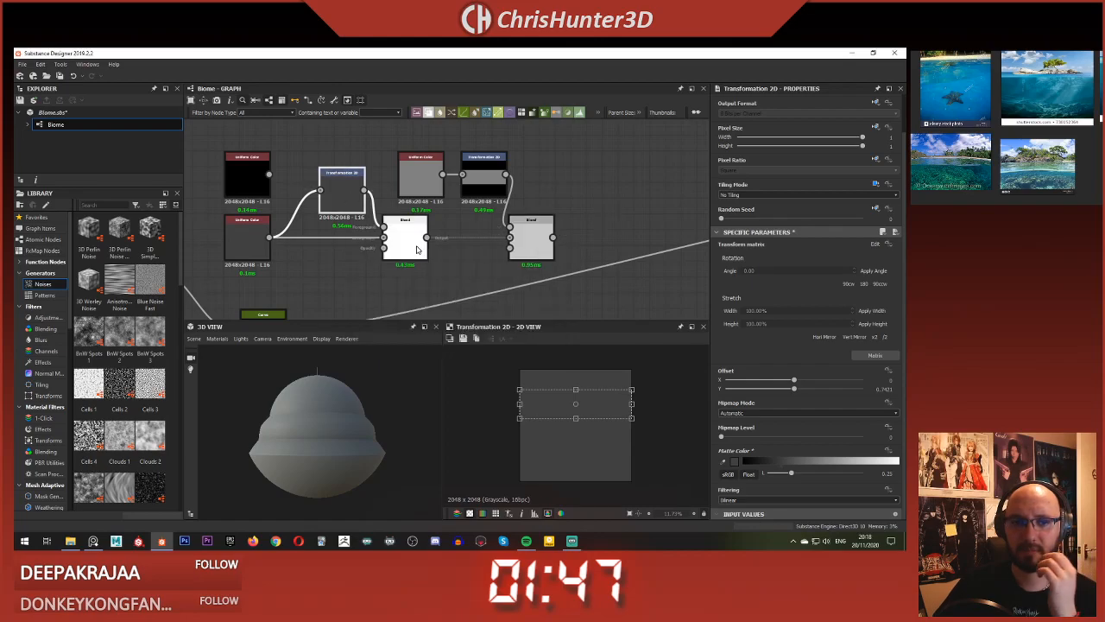
{"action": "left_click", "coordinate": [346, 199]}
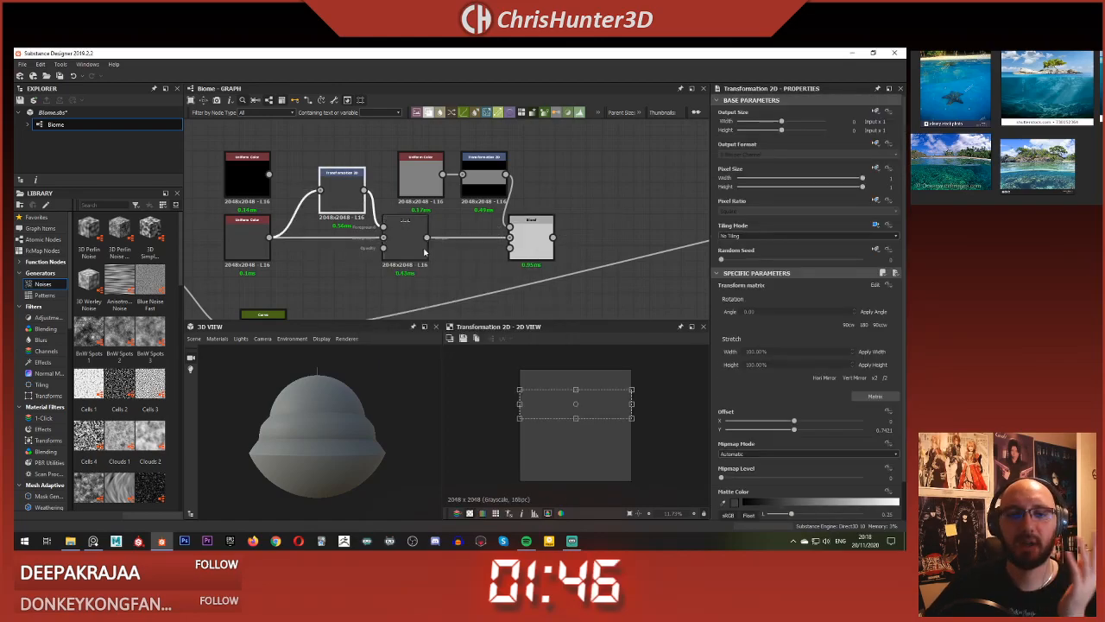
Step: Set the second Transformation 2D's matte color to 0.5 and preview the second Blend
{"action": "double_click", "coordinate": [421, 183]}
{"action": "double_click", "coordinate": [477, 173]}
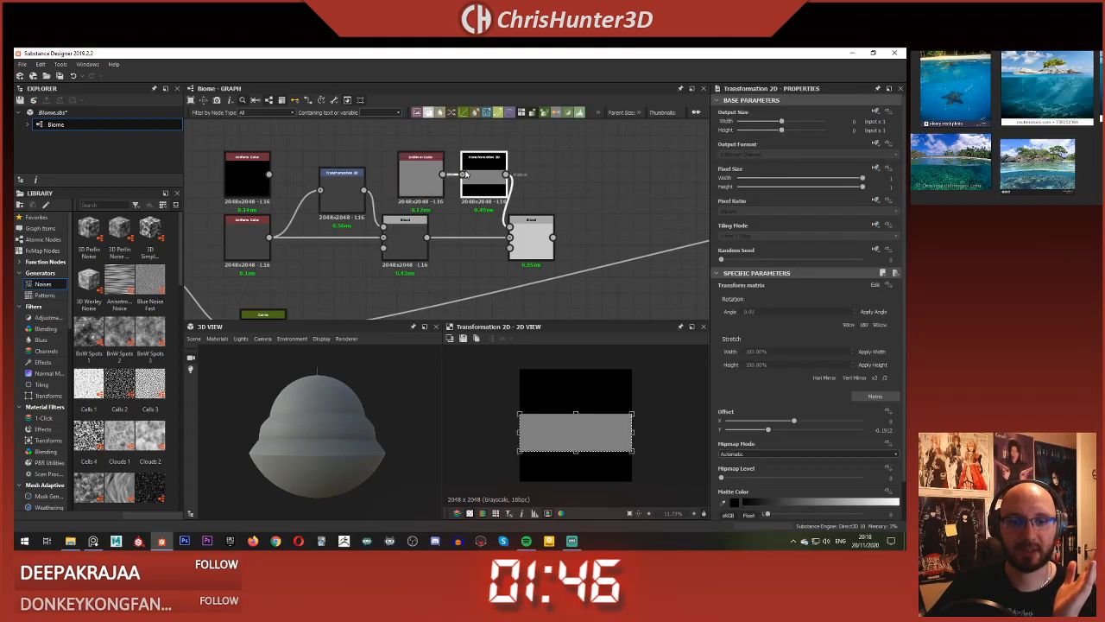
{"action": "scroll", "coordinate": [799, 488], "scroll_direction": "down", "scroll_amount": 2}
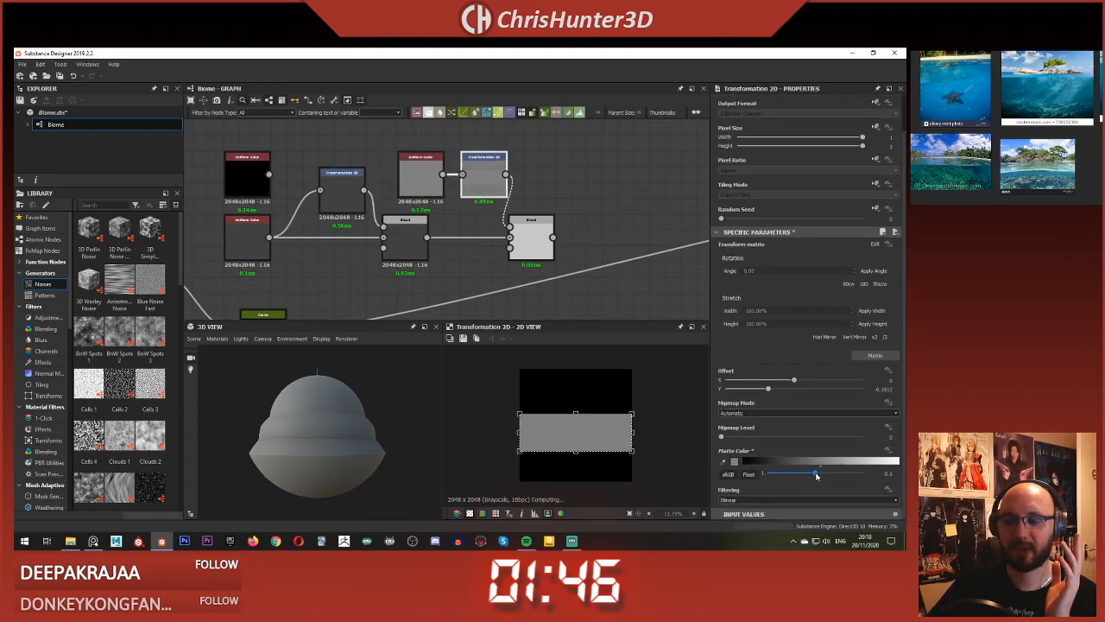
{"action": "left_click", "coordinate": [815, 475]}
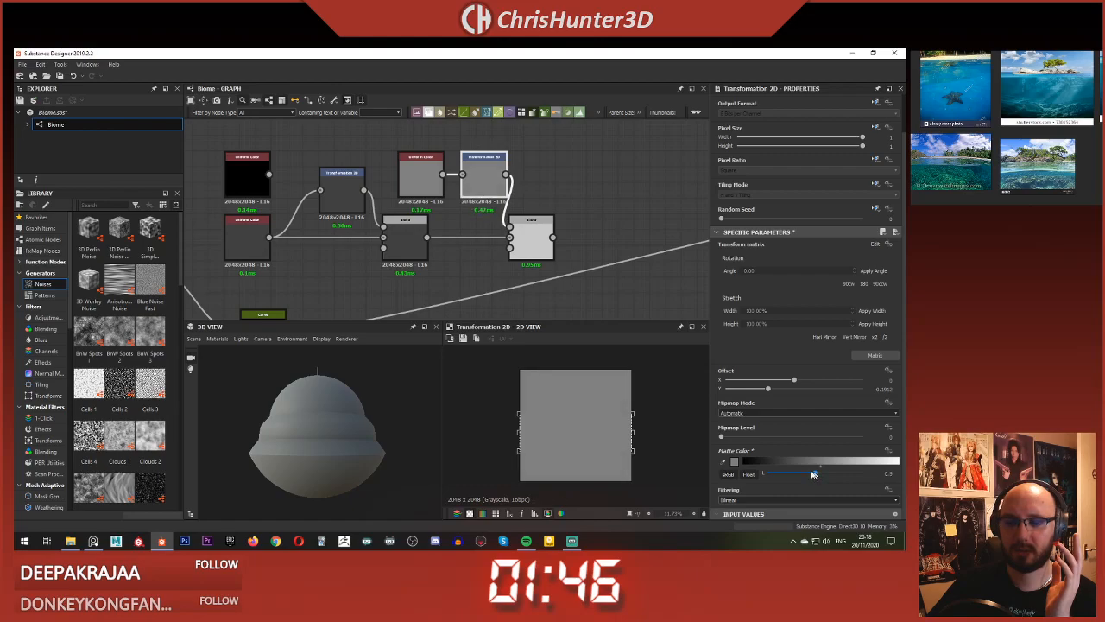
{"action": "double_click", "coordinate": [532, 223]}
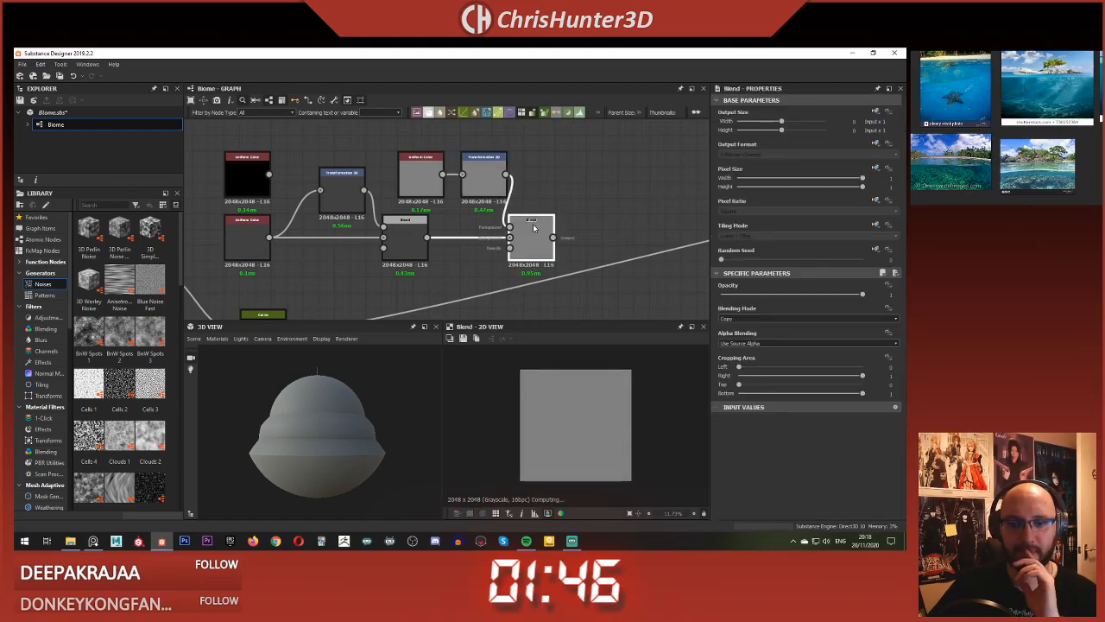
Step: Make the second Transformation 2D's tiling mode Absolute and set it to No Tiling
{"action": "left_click", "coordinate": [483, 177]}
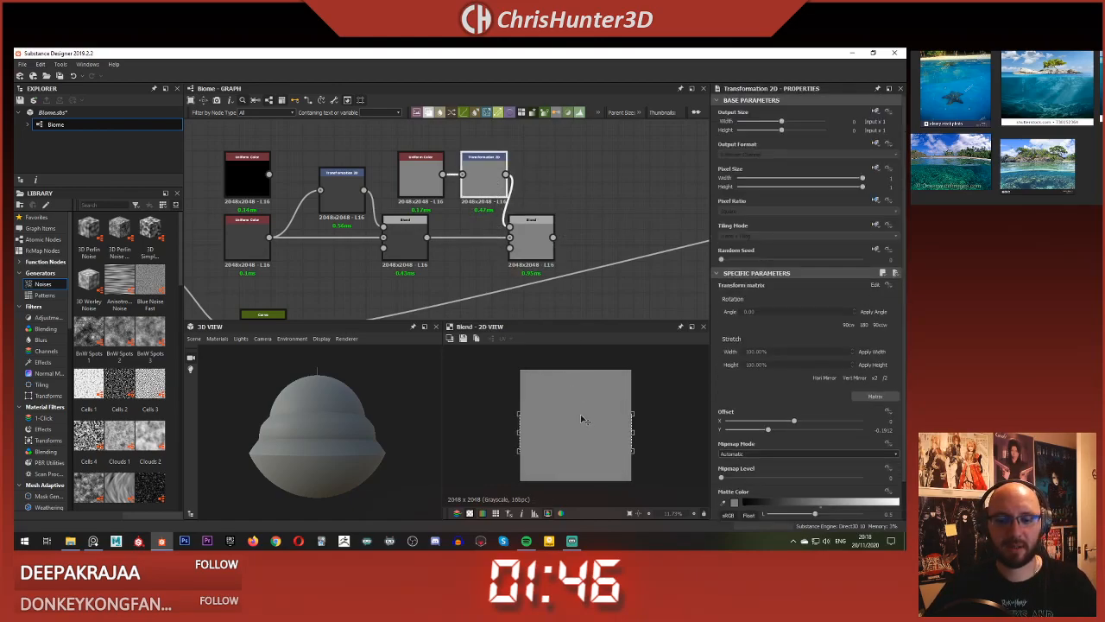
{"action": "left_click", "coordinate": [421, 183]}
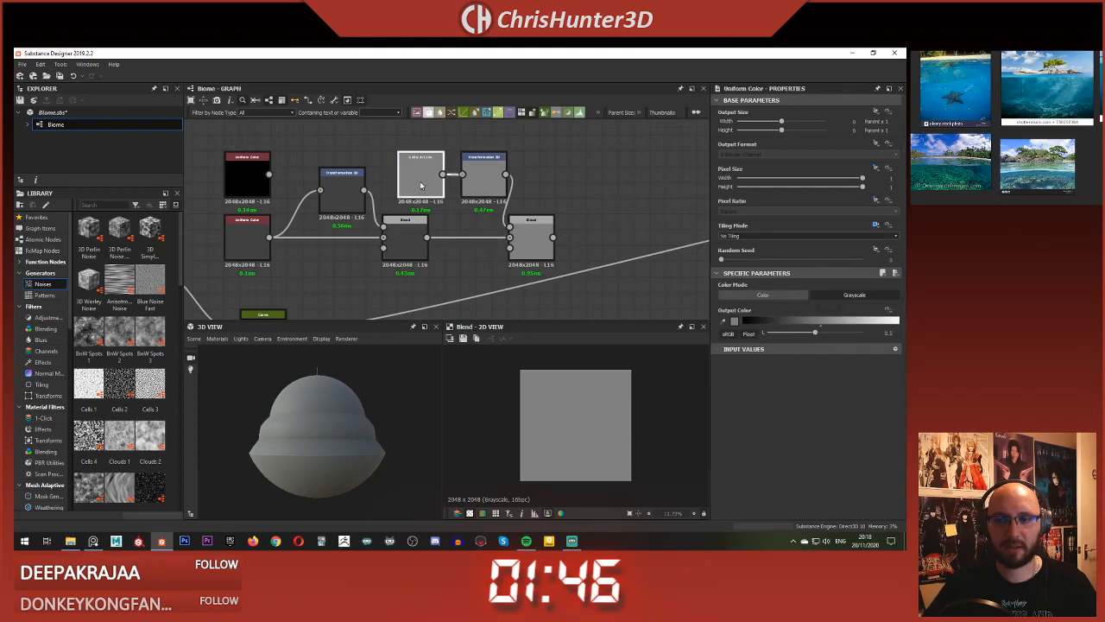
{"action": "left_click", "coordinate": [474, 179]}
{"action": "left_click", "coordinate": [876, 225]}
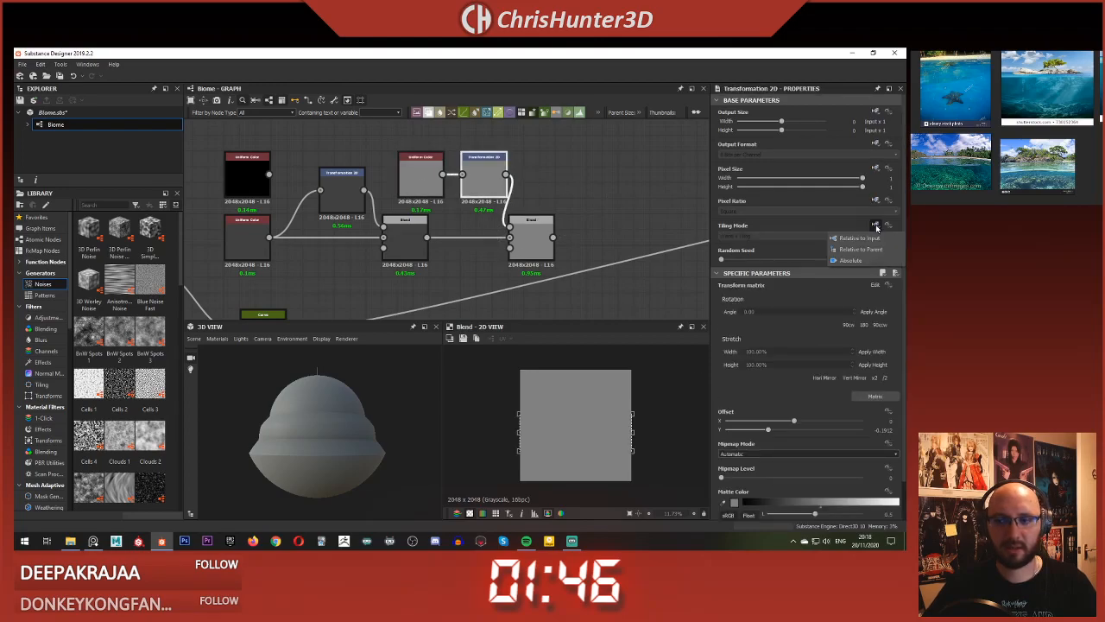
{"action": "left_click", "coordinate": [851, 260]}
{"action": "left_click", "coordinate": [790, 235]}
{"action": "left_click", "coordinate": [791, 242]}
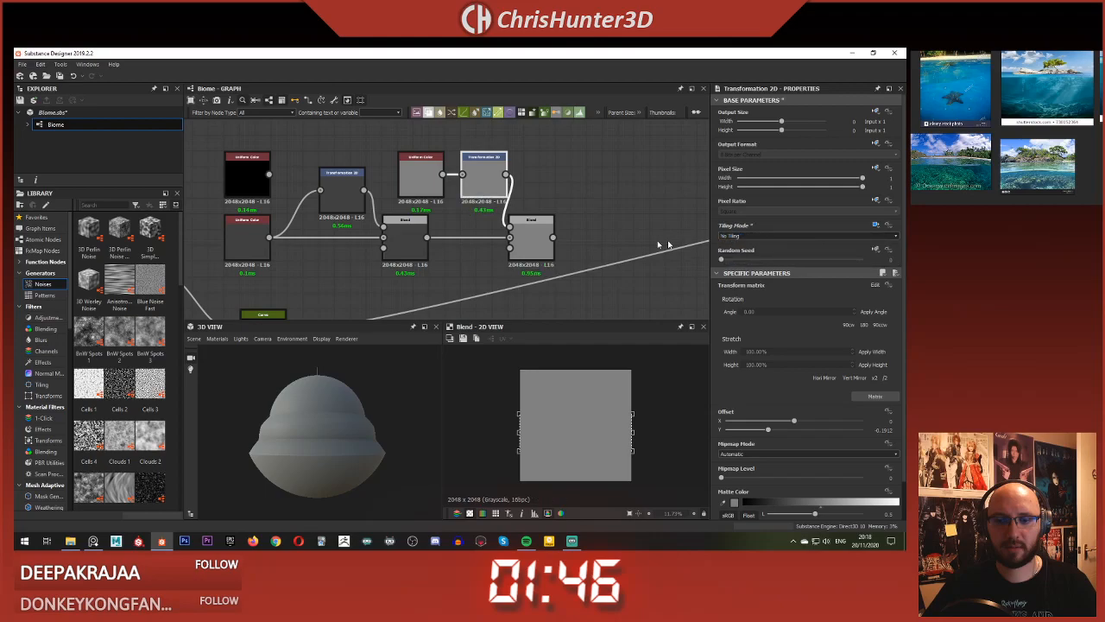
Step: Compare the second Transformation 2D with the second Blend in the 2D view, and test the Blend's bottom cropping
{"action": "left_click", "coordinate": [530, 226]}
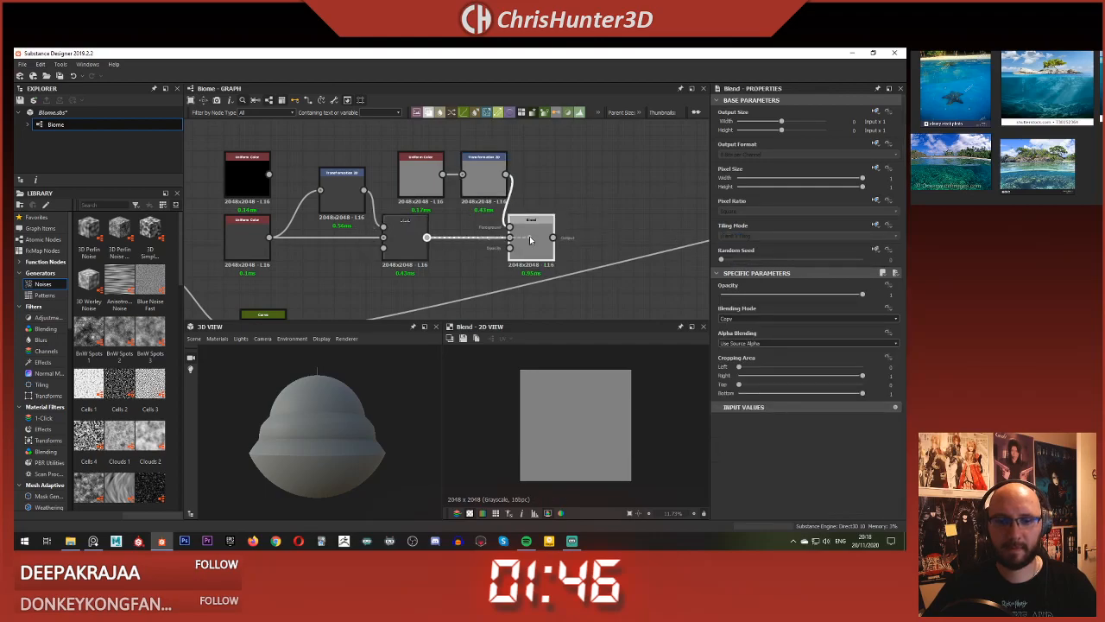
{"action": "double_click", "coordinate": [473, 173]}
{"action": "double_click", "coordinate": [530, 231]}
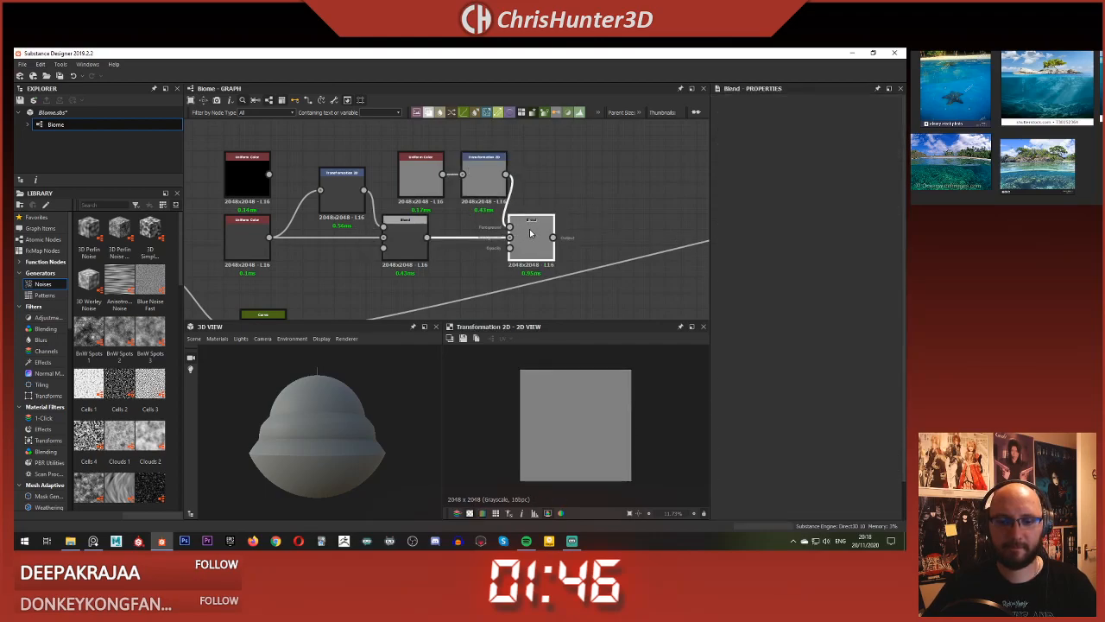
{"action": "left_click", "coordinate": [560, 198]}
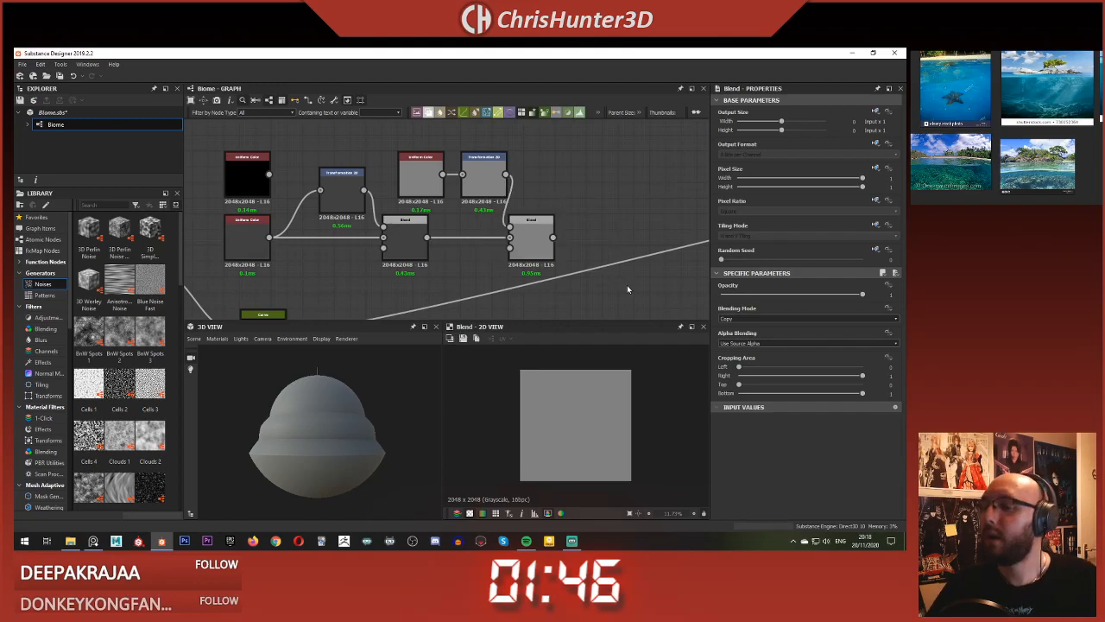
{"action": "left_click_drag", "start_coordinate": [797, 393], "coordinate": [868, 393]}
Step: Delete both Transformation 2D nodes from the band setup
{"action": "middle_click_drag", "start_coordinate": [594, 199], "coordinate": [667, 202]}
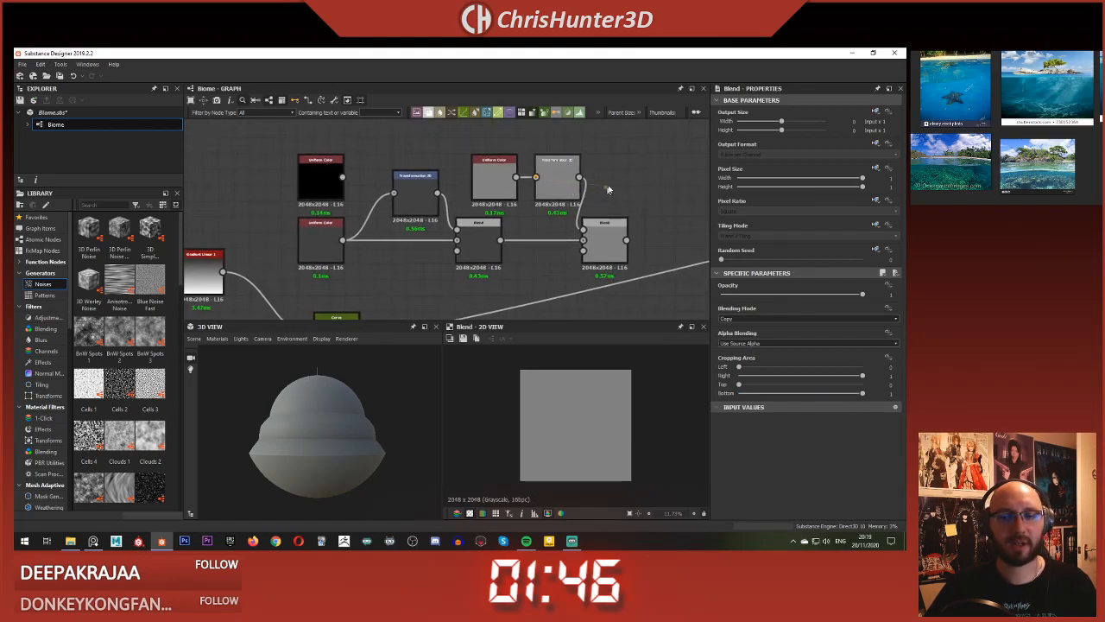
{"action": "left_click", "coordinate": [559, 173]}
{"action": "key", "text": "Delete"}
{"action": "left_click", "coordinate": [422, 201]}
{"action": "key", "text": "Delete"}
Step: Connect the black Uniform Color to the first Blend's Foreground and the 0.5 Uniform Color to the second Blend's Foreground
{"action": "left_click_drag", "start_coordinate": [342, 177], "coordinate": [459, 233]}
{"action": "left_click", "coordinate": [343, 237]}
{"action": "left_click", "coordinate": [506, 178]}
{"action": "left_click_drag", "start_coordinate": [516, 177], "coordinate": [583, 229]}
{"action": "double_click", "coordinate": [616, 251]}
Step: Preview the first Blend and set the bottom of its cropping area to 0.2
{"action": "double_click", "coordinate": [471, 248]}
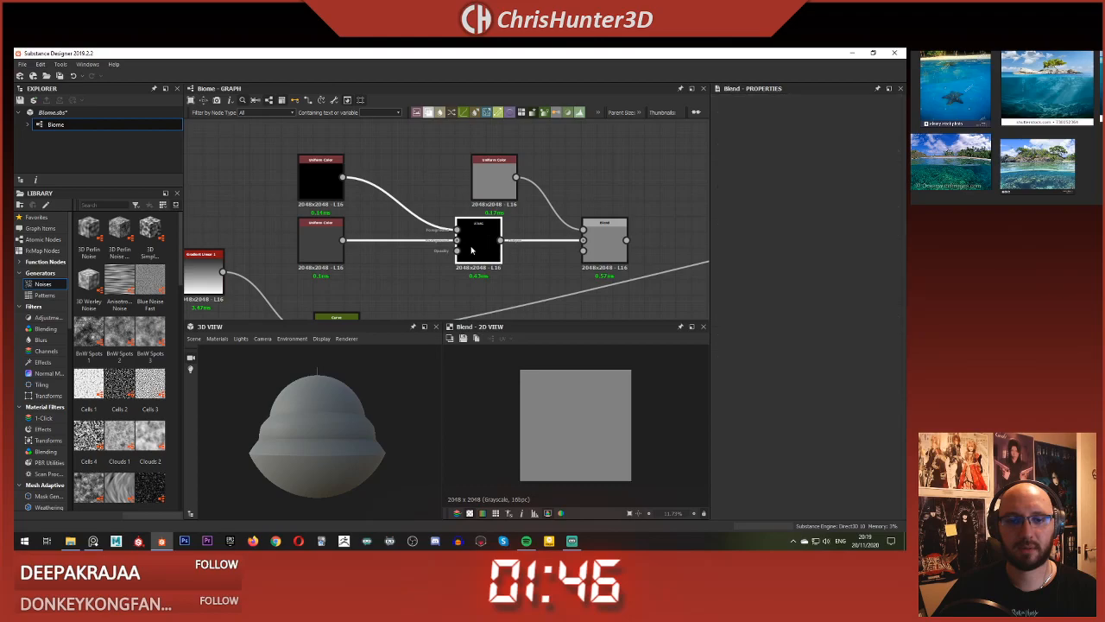
{"action": "left_click", "coordinate": [307, 242]}
{"action": "left_click", "coordinate": [484, 247]}
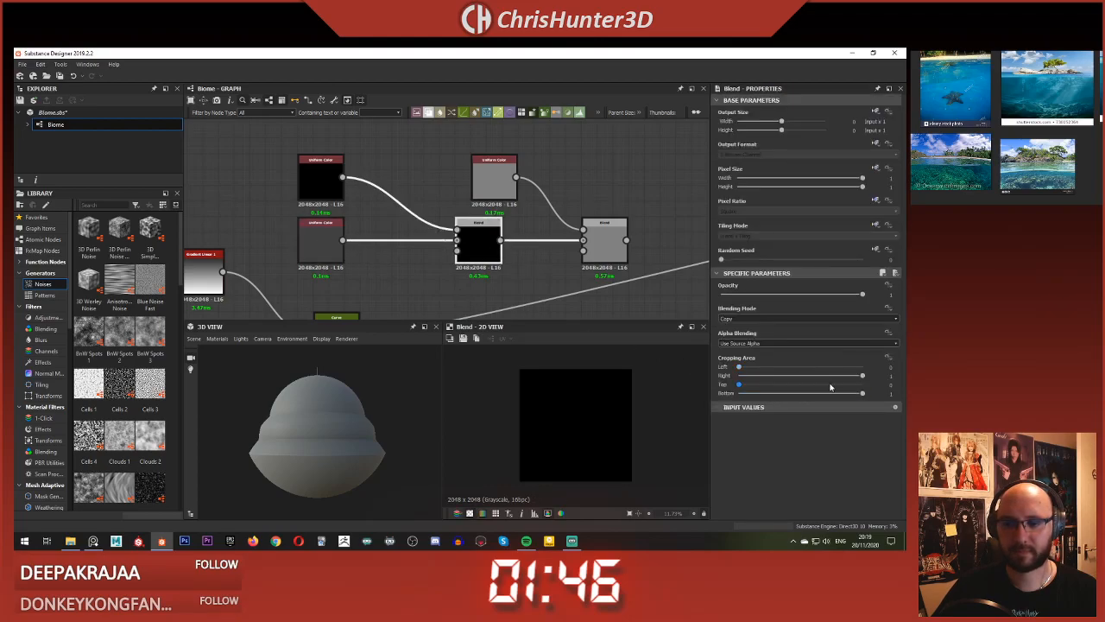
{"action": "left_click_drag", "start_coordinate": [810, 395], "coordinate": [764, 395]}
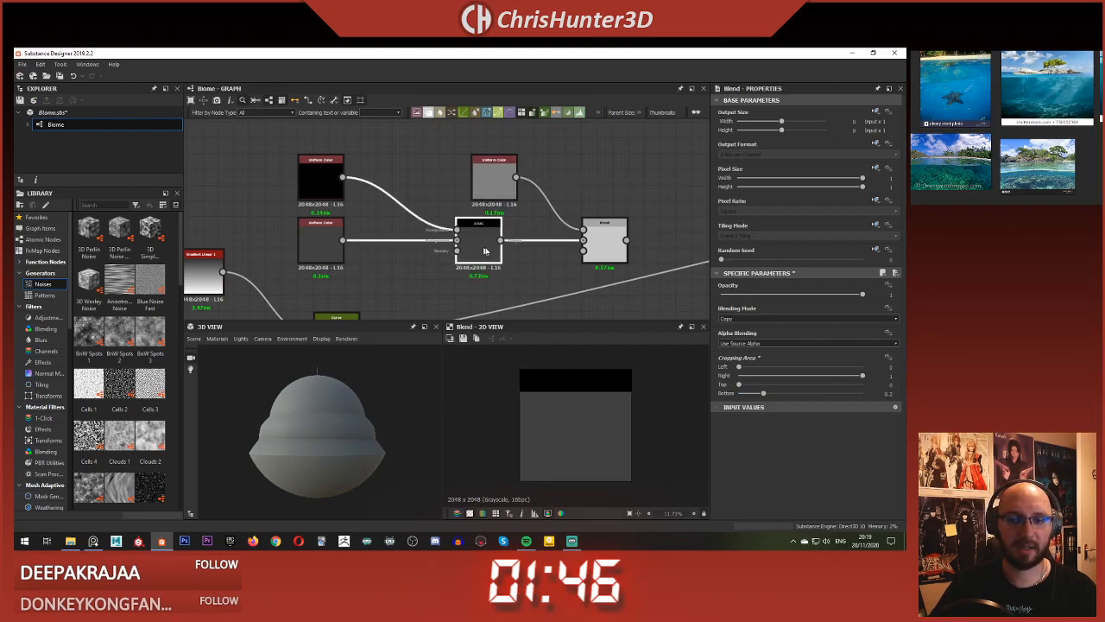
Step: Preview the second Blend and set the top of its cropping area to 0.46
{"action": "double_click", "coordinate": [619, 246]}
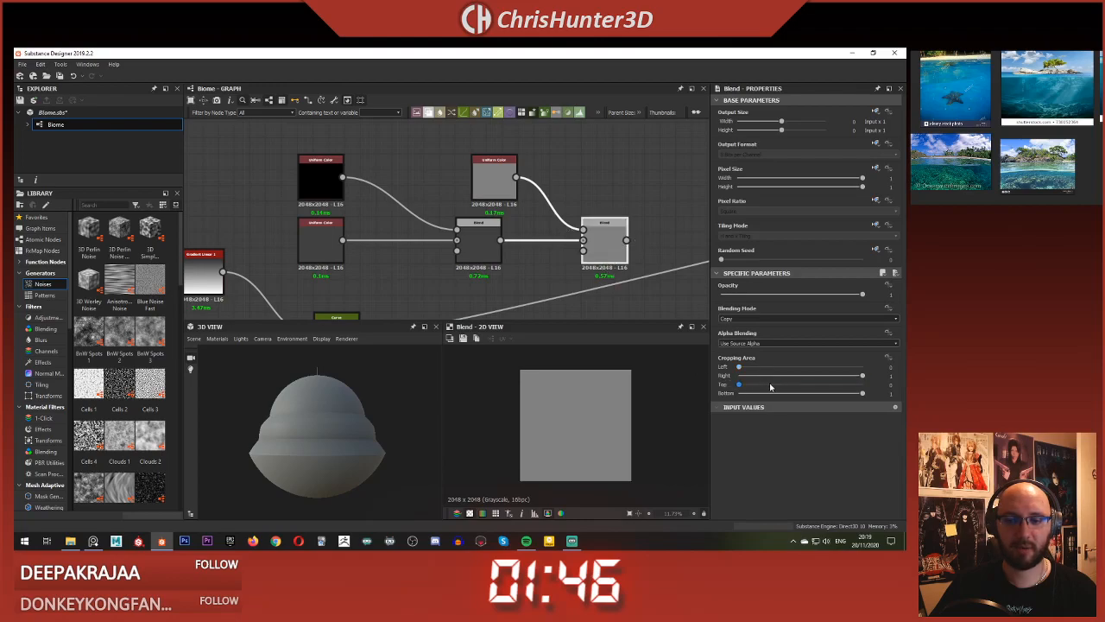
{"action": "left_click_drag", "start_coordinate": [779, 387], "coordinate": [796, 392]}
Step: Add a third Blend node after the second one and feed the second Blend's output into its Background
{"action": "scroll", "coordinate": [533, 207], "scroll_direction": "down", "scroll_amount": 1}
{"action": "middle_click_drag", "start_coordinate": [648, 188], "coordinate": [550, 184]}
{"action": "left_click", "coordinate": [577, 179]}
{"action": "key", "text": "space"}
{"action": "type", "text": "blend"}
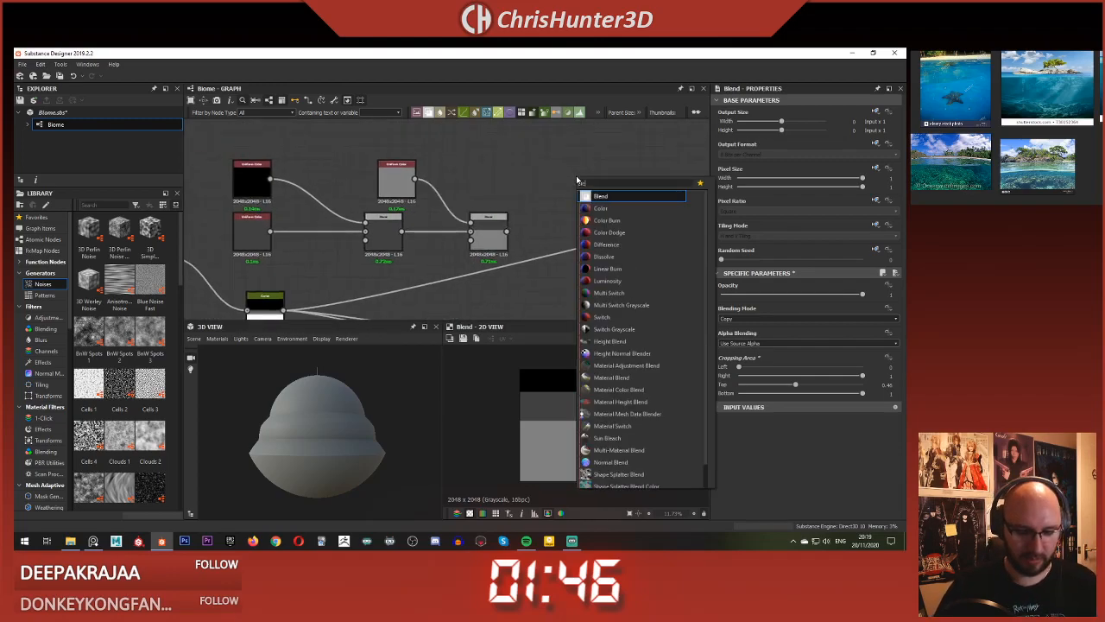
{"action": "key", "text": "Return"}
{"action": "left_click_drag", "start_coordinate": [528, 231], "coordinate": [586, 203]}
Step: Add another Uniform Color node above the third Blend and make it pure white
{"action": "key", "text": "space"}
{"action": "type", "text": "un"}
{"action": "key", "text": "Return"}
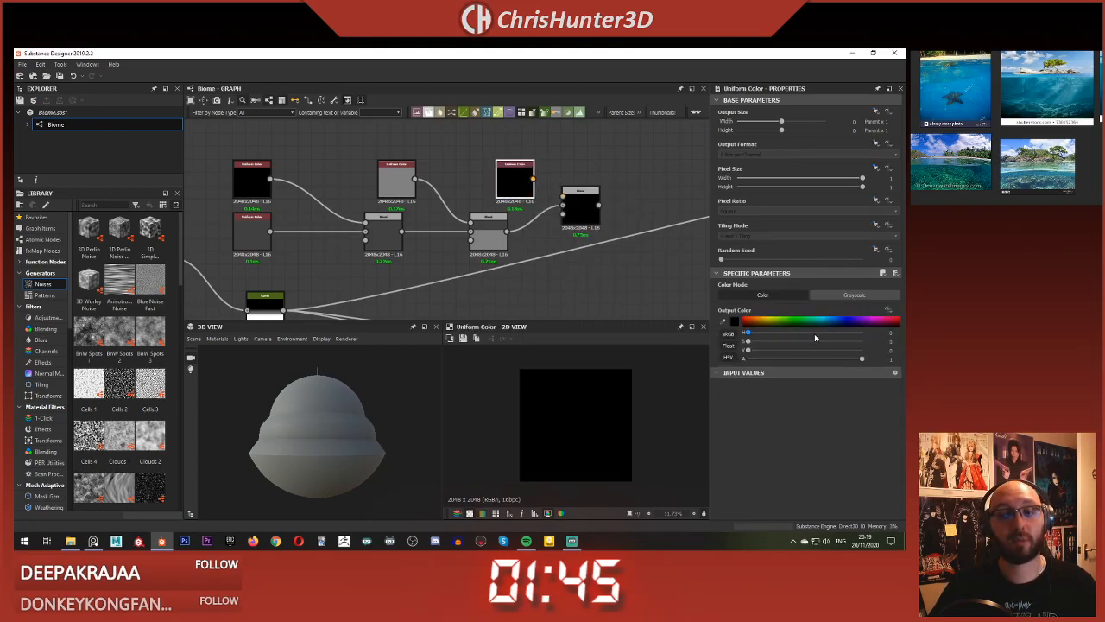
{"action": "scroll", "coordinate": [267, 228], "scroll_direction": "down", "scroll_amount": 1}
{"action": "middle_click_drag", "start_coordinate": [267, 229], "coordinate": [417, 237]}
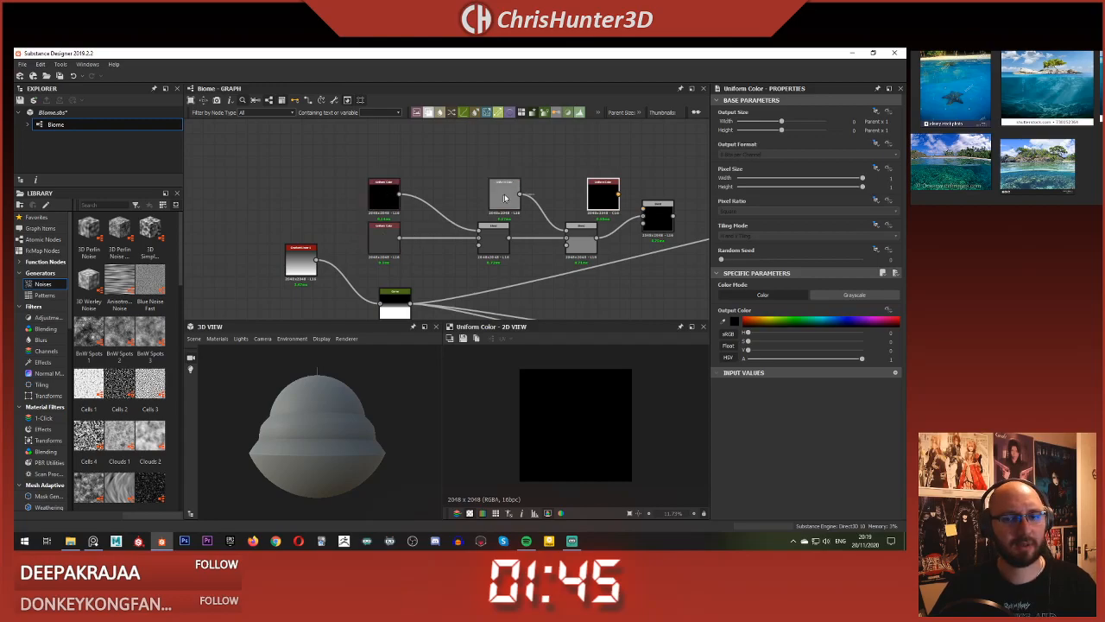
{"action": "middle_click_drag", "start_coordinate": [606, 185], "coordinate": [516, 176]}
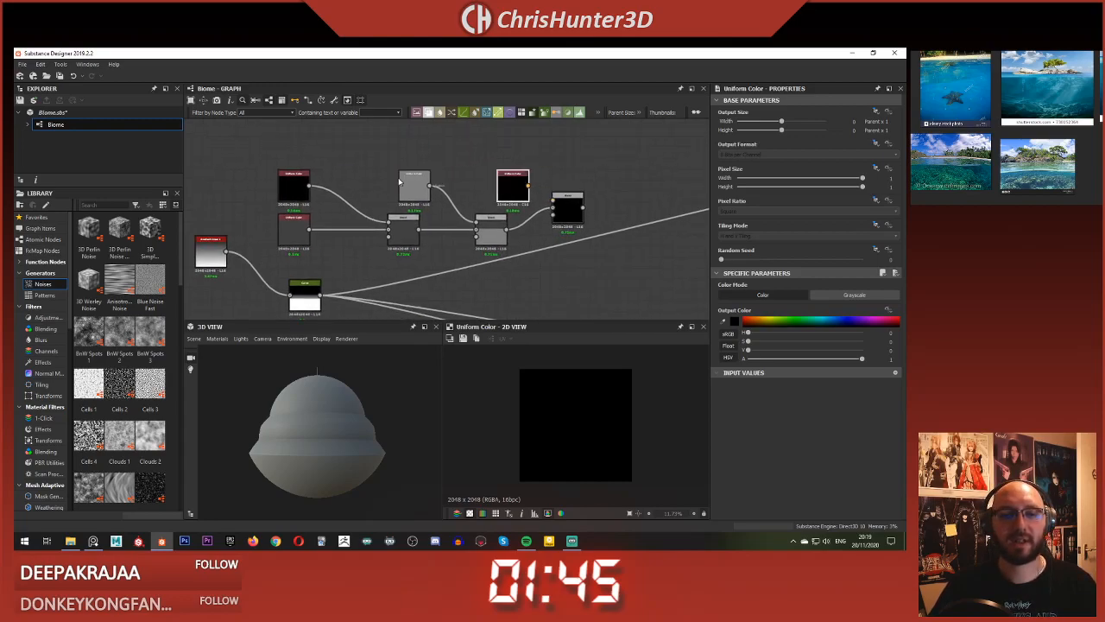
{"action": "left_click", "coordinate": [510, 185]}
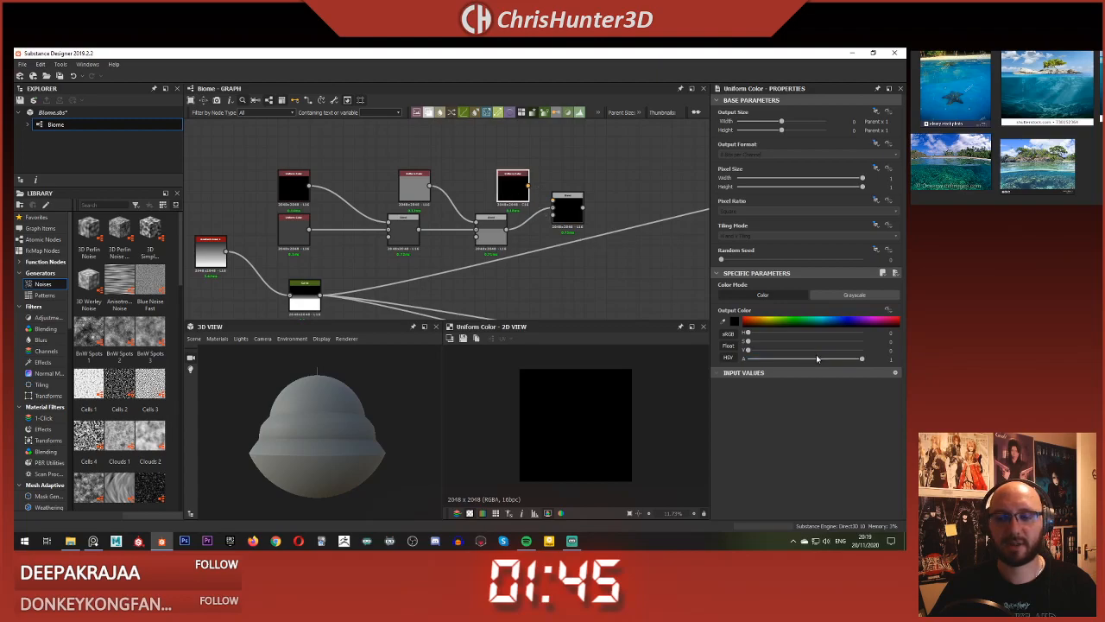
{"action": "left_click_drag", "start_coordinate": [818, 350], "coordinate": [864, 350]}
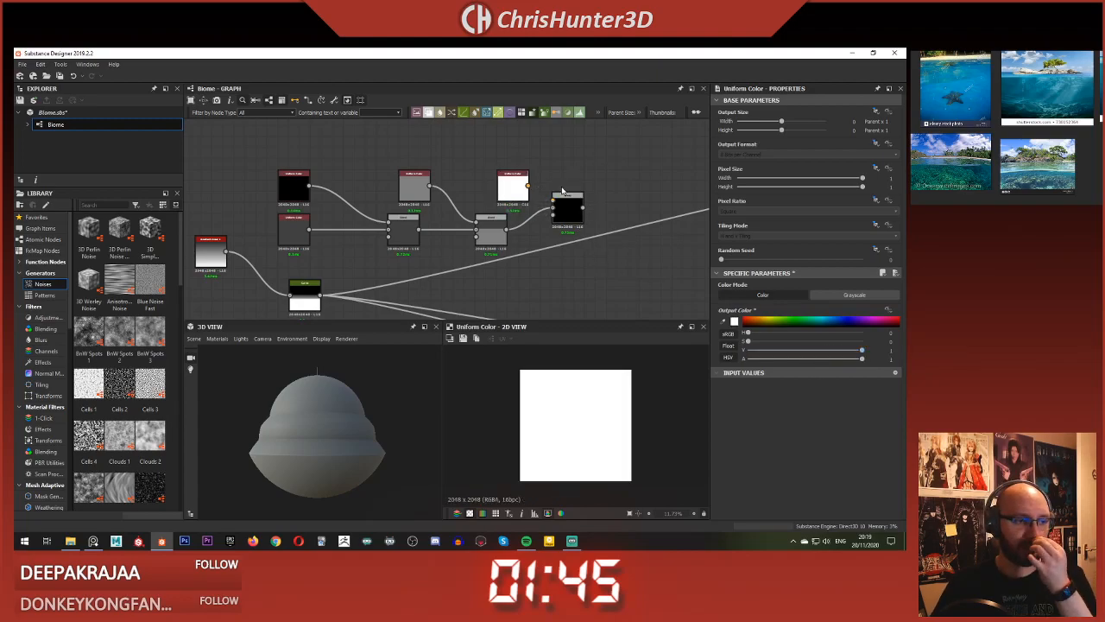
Step: Connect the white Uniform Color to the third Blend's Foreground and switch its color mode to Grayscale
{"action": "middle_click_drag", "start_coordinate": [606, 168], "coordinate": [562, 190]}
{"action": "left_click", "coordinate": [562, 190]}
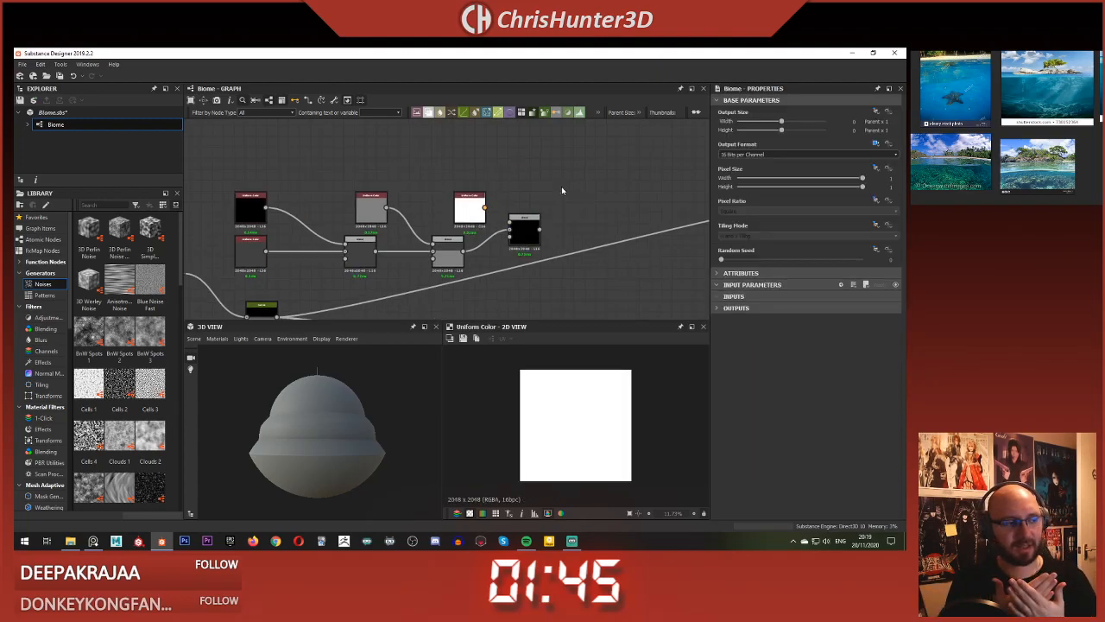
{"action": "scroll", "coordinate": [518, 201], "scroll_direction": "up", "scroll_amount": 3}
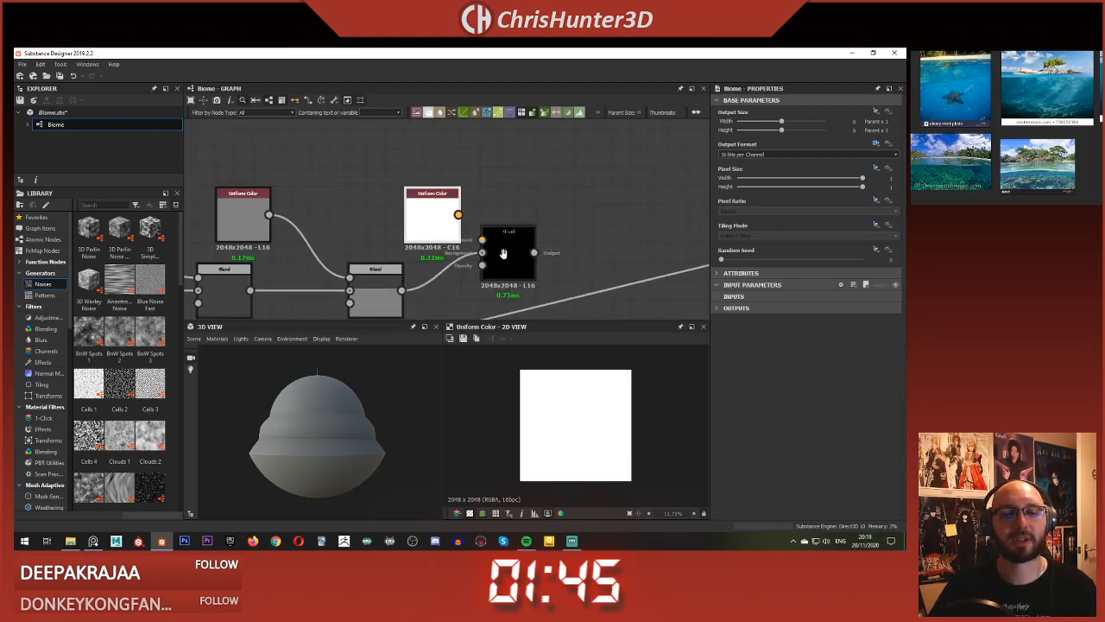
{"action": "middle_click_drag", "start_coordinate": [504, 255], "coordinate": [522, 220]}
{"action": "left_click_drag", "start_coordinate": [522, 220], "coordinate": [541, 242]}
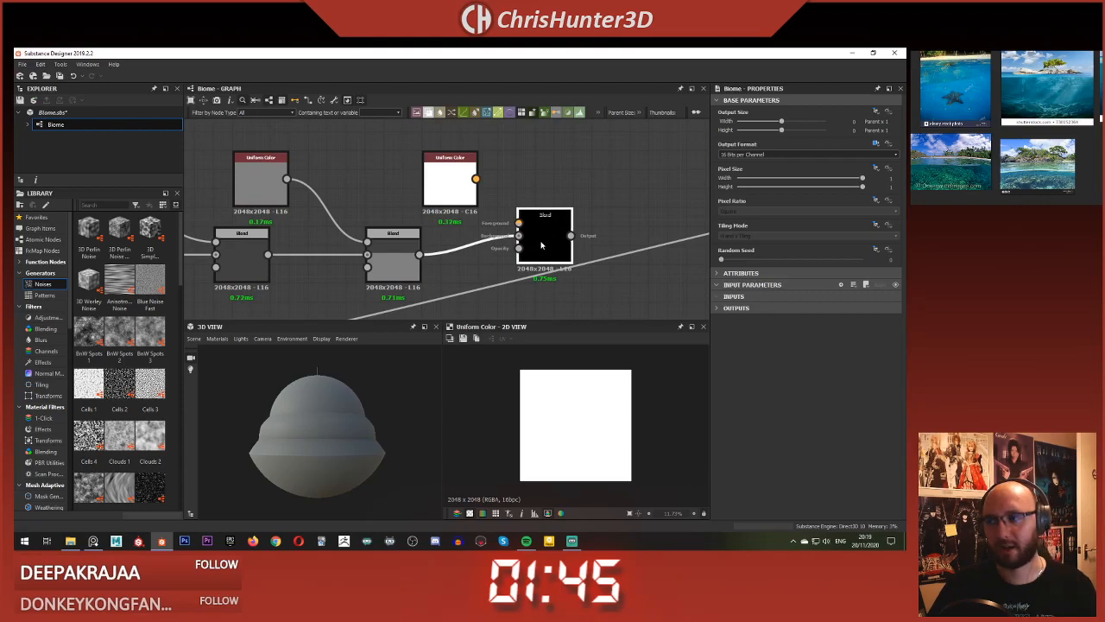
{"action": "left_click_drag", "start_coordinate": [476, 178], "coordinate": [518, 223]}
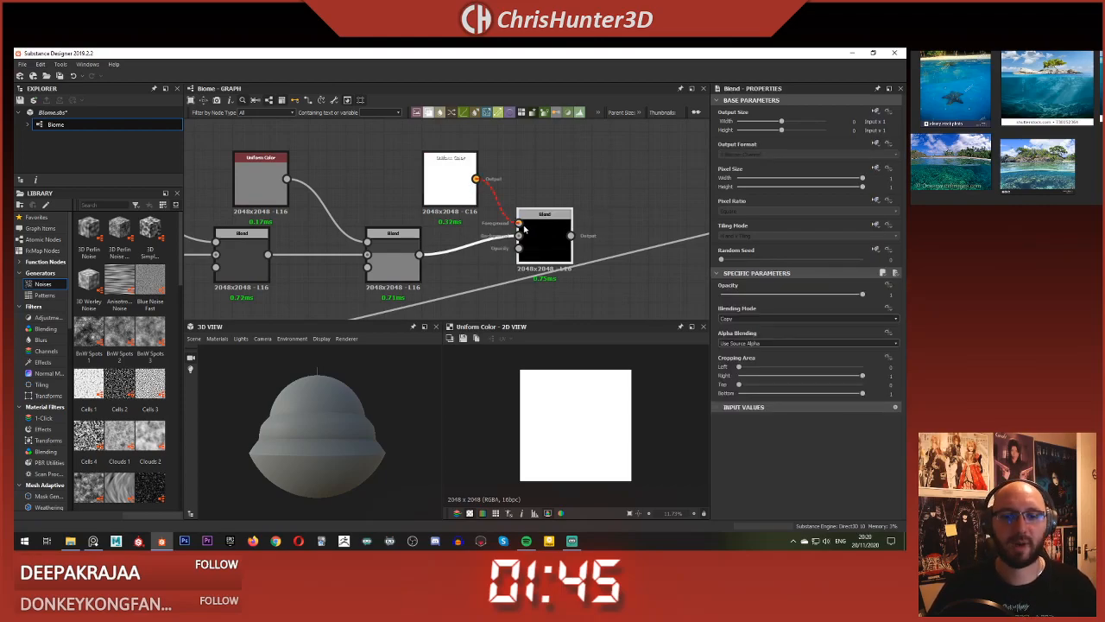
{"action": "left_click", "coordinate": [449, 183]}
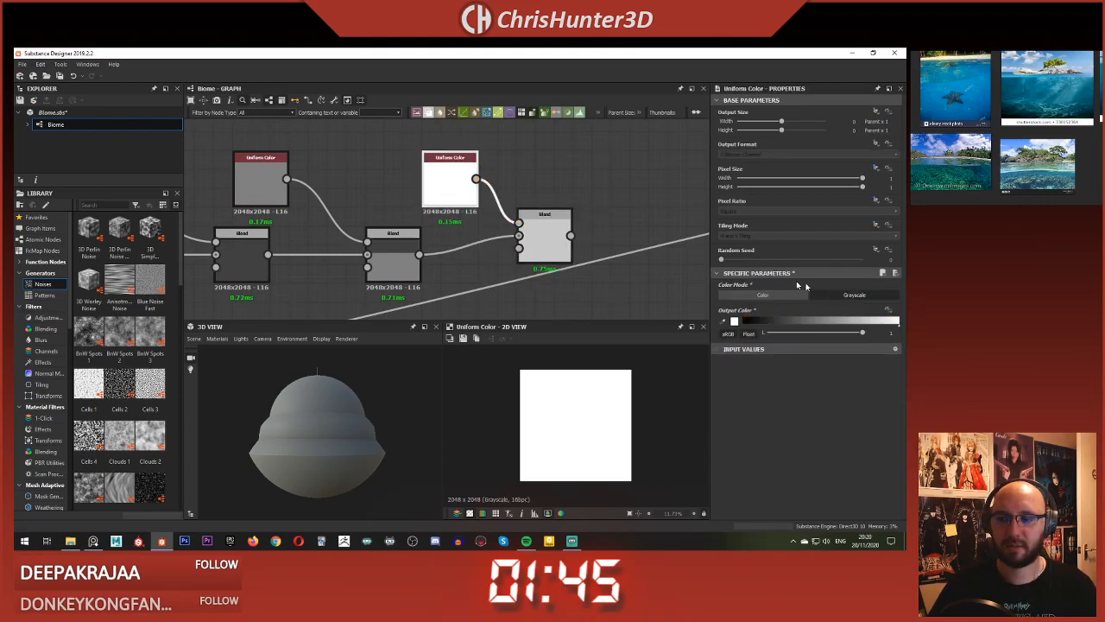
Step: Preview the third Blend and set the top of its cropping area to 0.73
{"action": "left_click", "coordinate": [544, 235]}
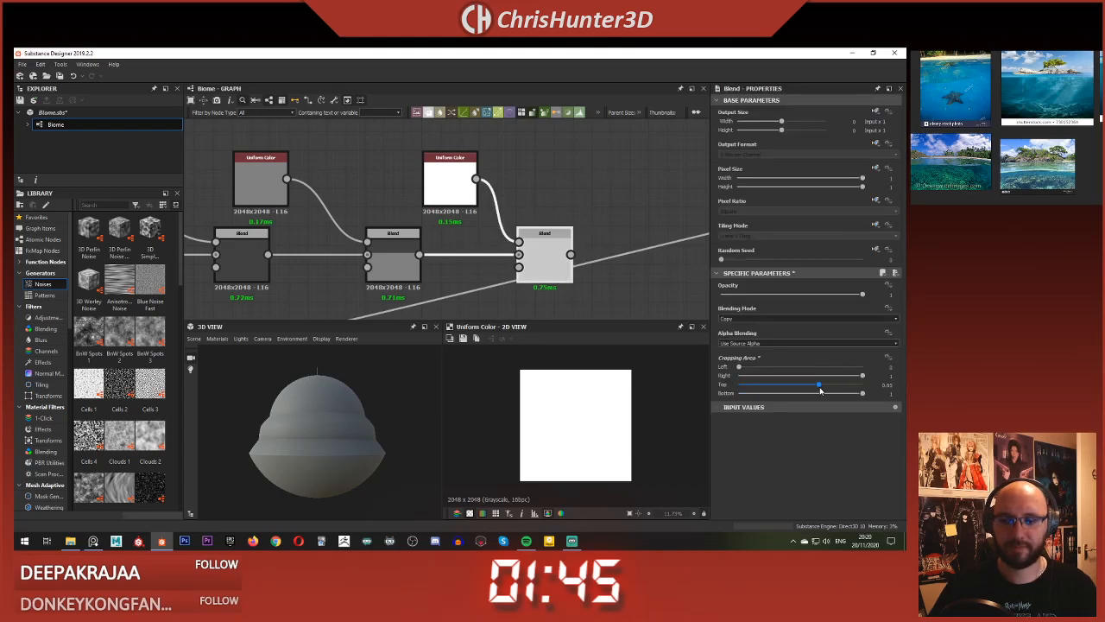
{"action": "double_click", "coordinate": [529, 251]}
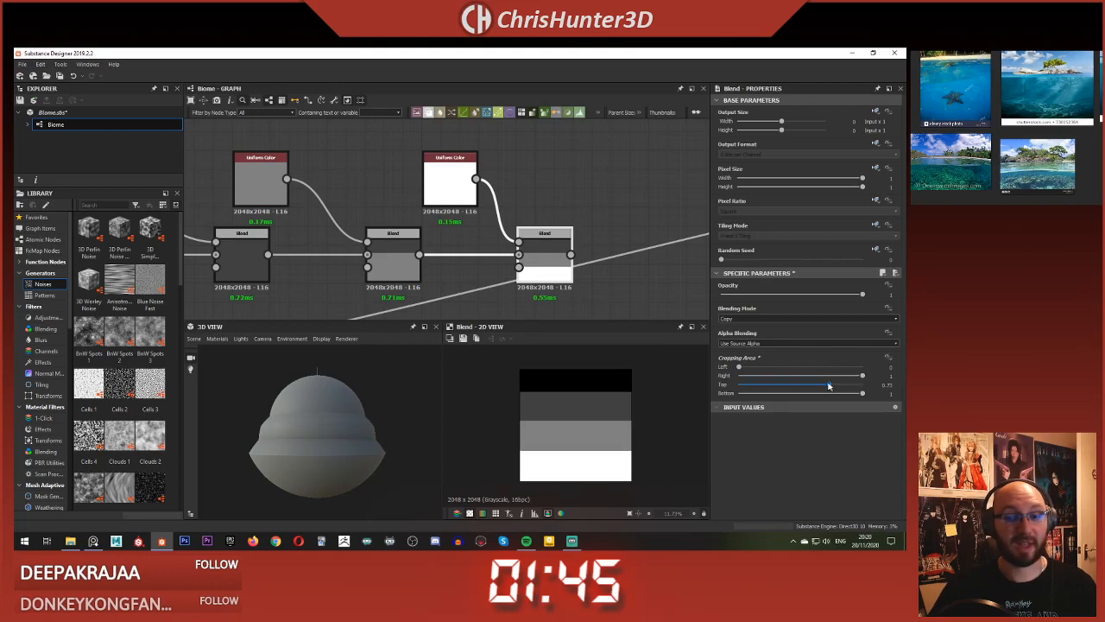
{"action": "scroll", "coordinate": [532, 197], "scroll_direction": "down", "scroll_amount": 3}
{"action": "scroll", "coordinate": [533, 196], "scroll_direction": "up", "scroll_amount": 3}
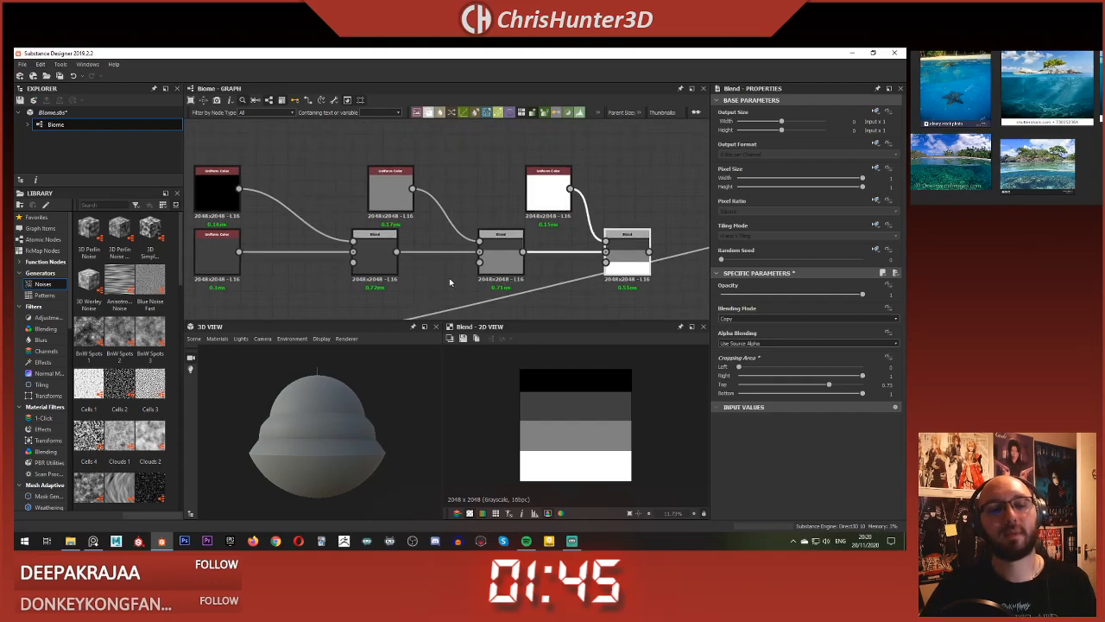
Step: Preview the first Blend and set the bottom of its cropping area to 0
{"action": "scroll", "coordinate": [451, 282], "scroll_direction": "down", "scroll_amount": 3}
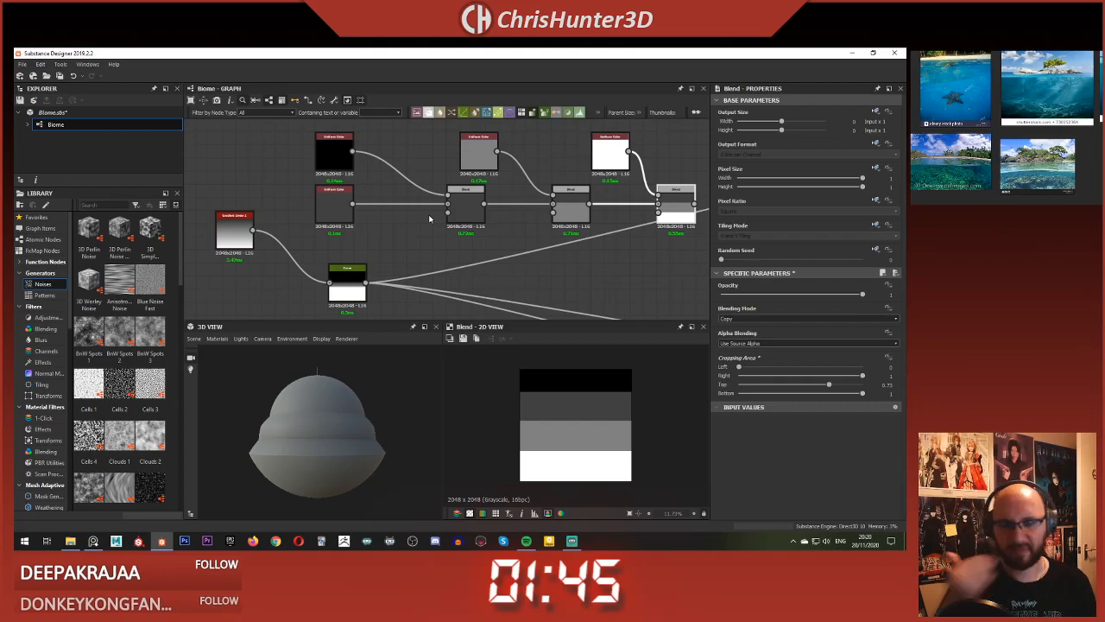
{"action": "scroll", "coordinate": [411, 200], "scroll_direction": "up", "scroll_amount": 3}
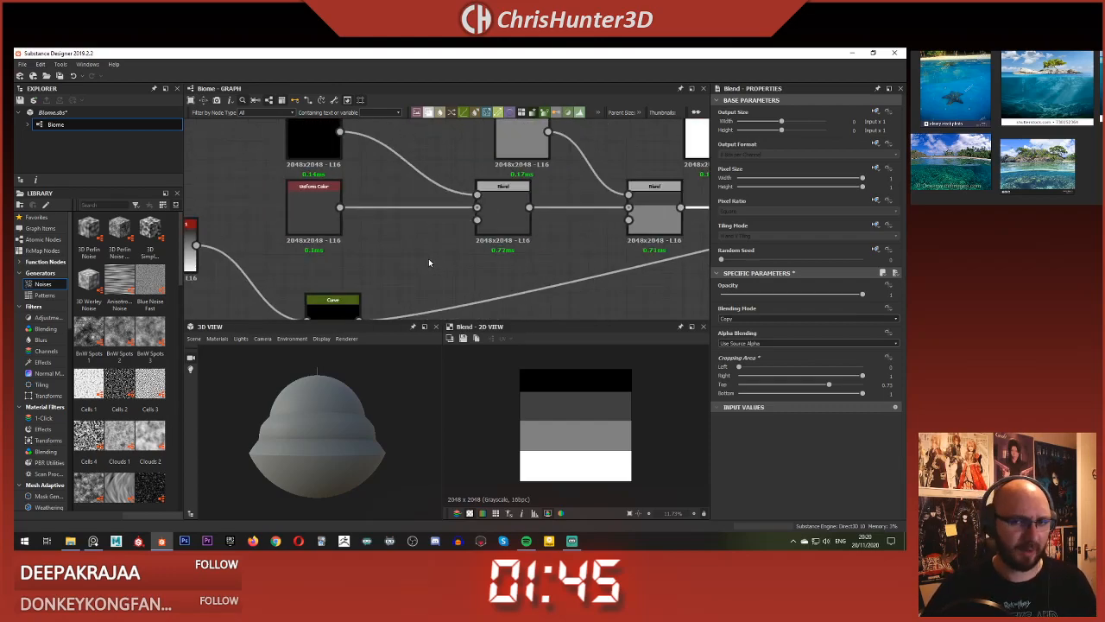
{"action": "double_click", "coordinate": [503, 192]}
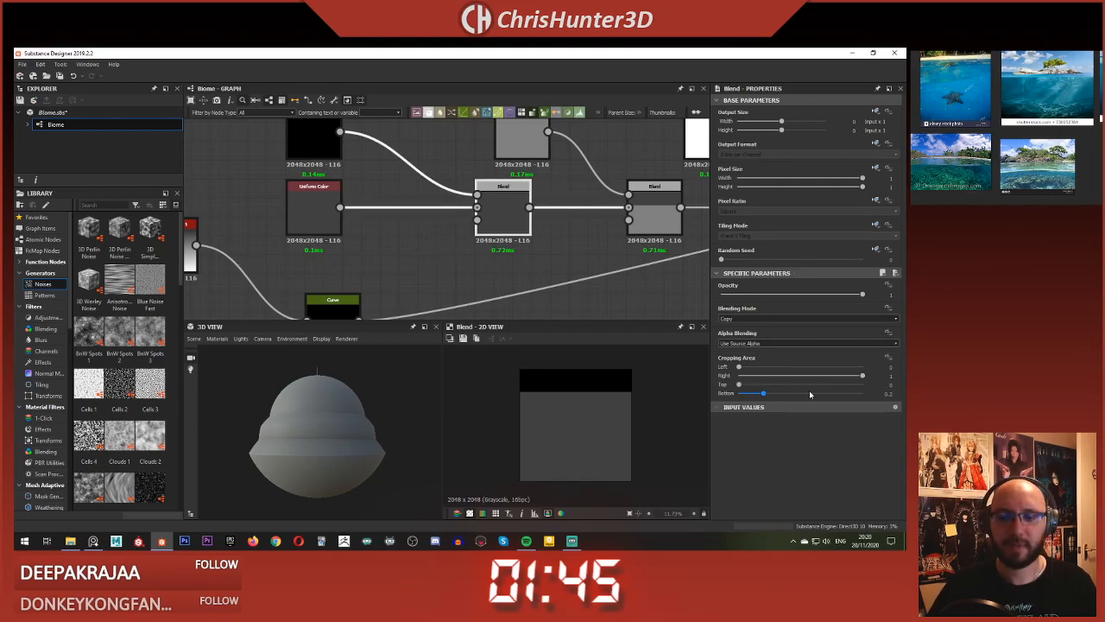
{"action": "left_click_drag", "start_coordinate": [810, 395], "coordinate": [641, 388]}
Step: Move the whole group of Uniform Color and Blend nodes upward, away from the gradient and Curve nodes
{"action": "scroll", "coordinate": [481, 249], "scroll_direction": "down", "scroll_amount": 4}
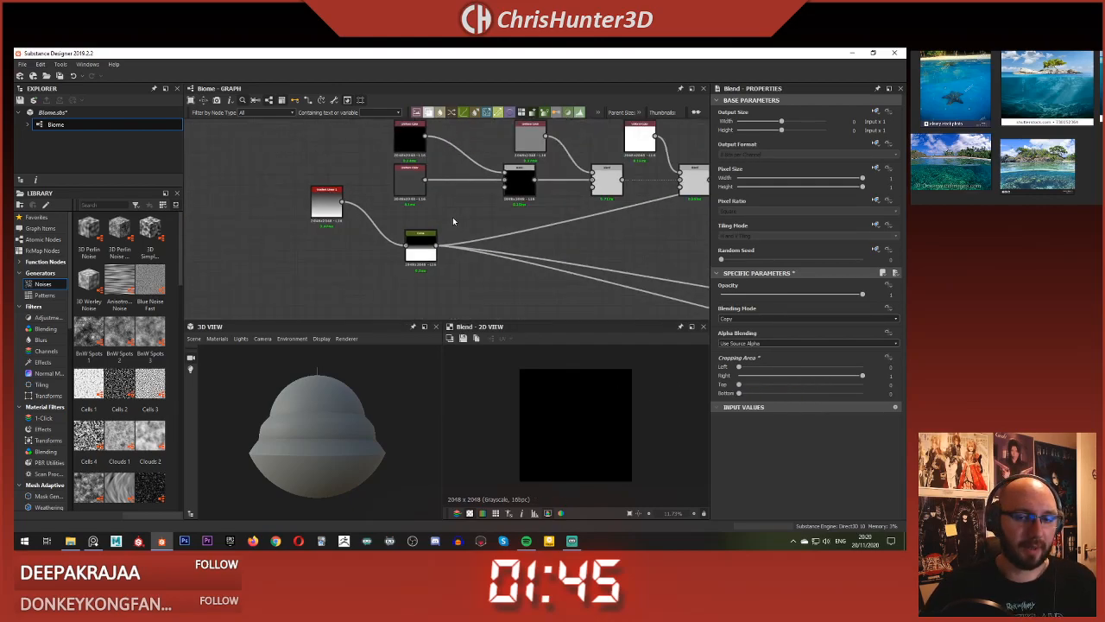
{"action": "scroll", "coordinate": [452, 221], "scroll_direction": "down", "scroll_amount": 3}
{"action": "middle_click_drag", "start_coordinate": [452, 221], "coordinate": [405, 264]}
{"action": "left_click_drag", "start_coordinate": [367, 175], "coordinate": [580, 251]}
{"action": "left_click_drag", "start_coordinate": [576, 235], "coordinate": [592, 150]}
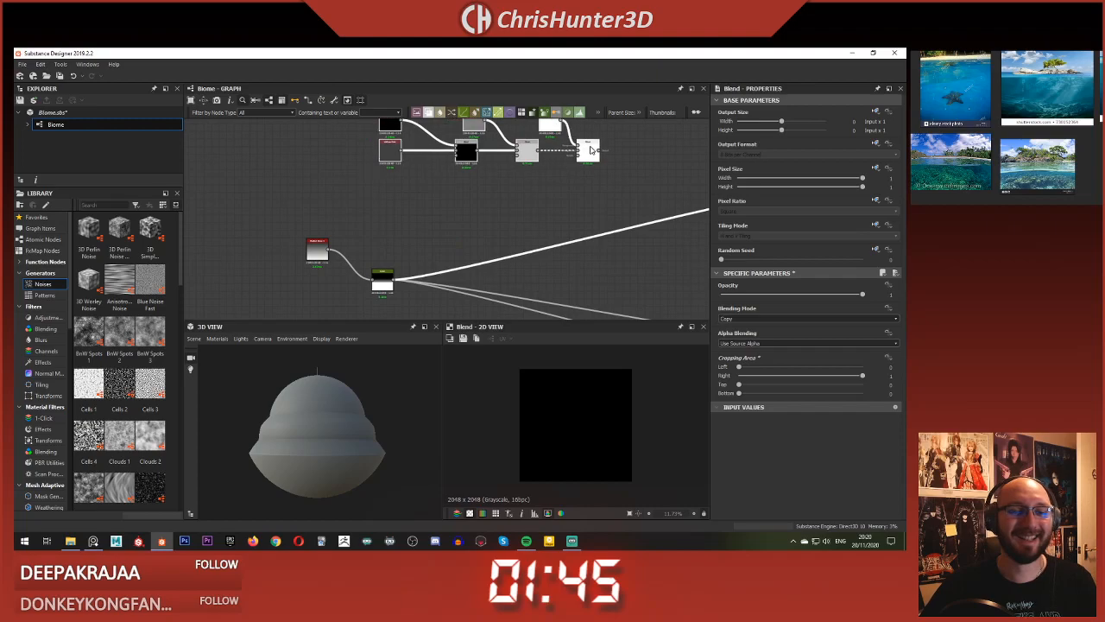
{"action": "scroll", "coordinate": [475, 249], "scroll_direction": "up", "scroll_amount": 3}
{"action": "middle_click_drag", "start_coordinate": [463, 253], "coordinate": [424, 261]}
Step: Add a Shape node and place it directly below the dark grey Uniform Color
{"action": "key", "text": "space"}
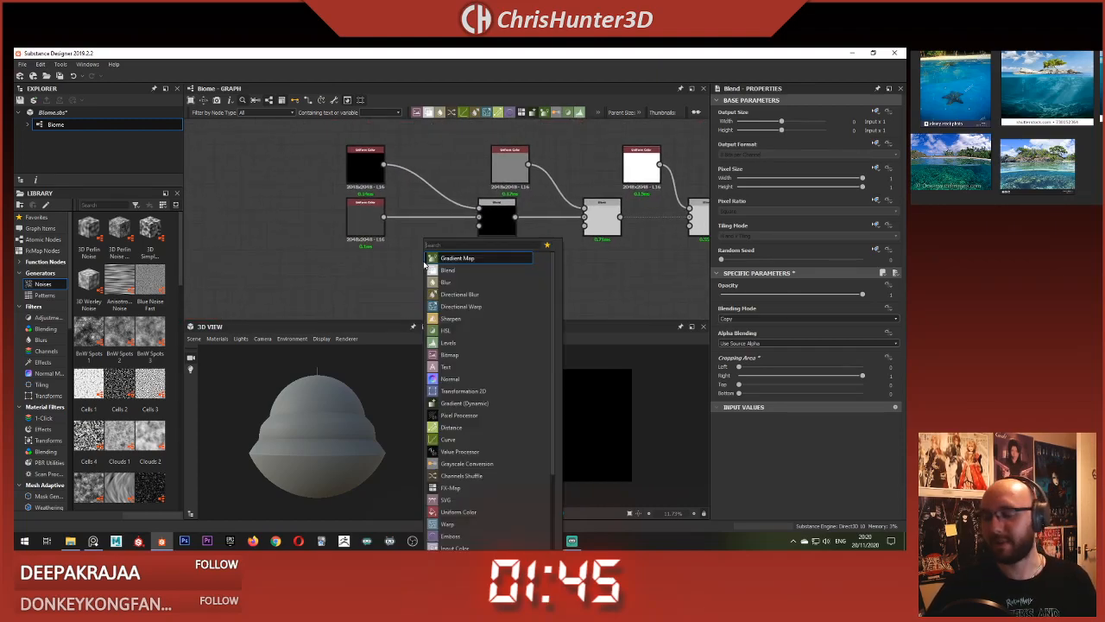
{"action": "type", "text": "shape"}
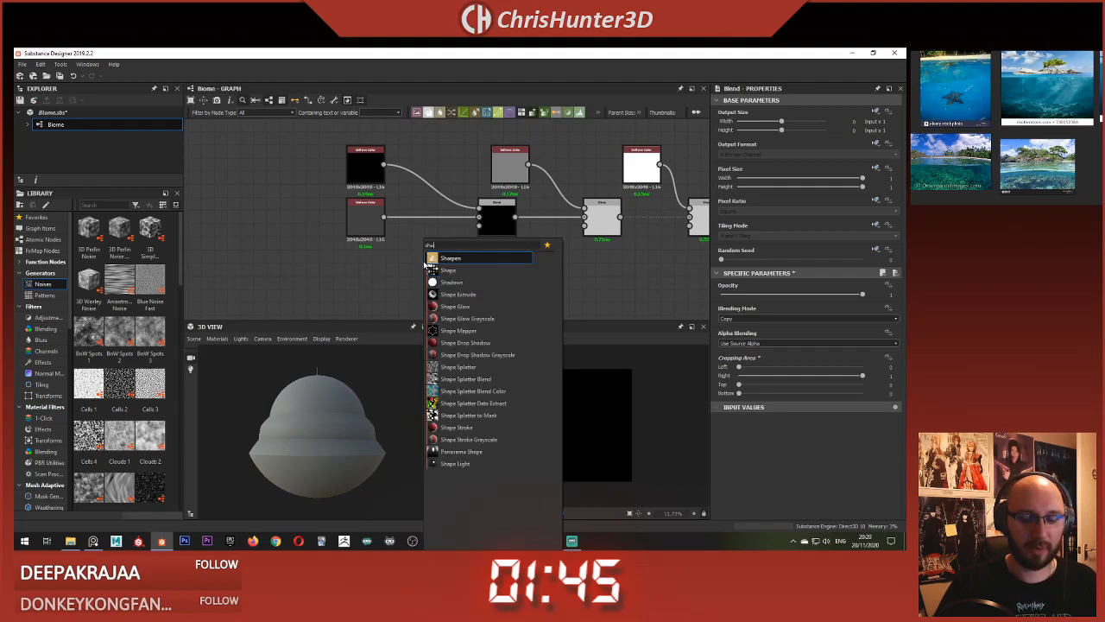
{"action": "key", "text": "Return"}
{"action": "left_click_drag", "start_coordinate": [416, 262], "coordinate": [366, 274]}
{"action": "middle_click_drag", "start_coordinate": [366, 274], "coordinate": [311, 272]}
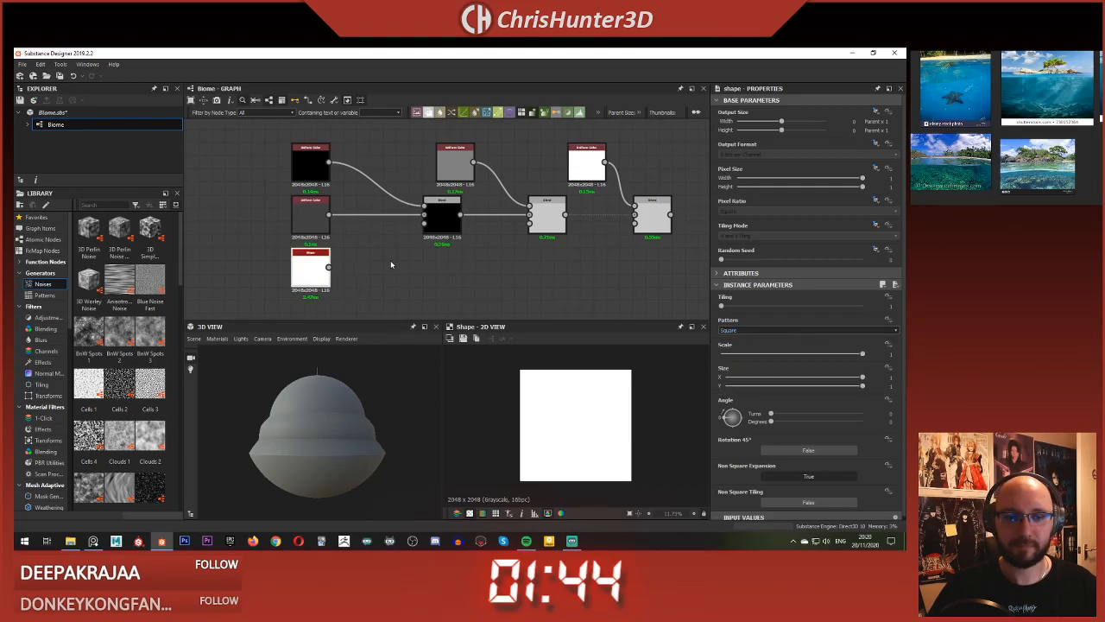
Step: Add a Transformation 2D node next to the Shape and connect the Shape's output to it
{"action": "key", "text": "space"}
{"action": "type", "text": "tra"}
{"action": "key", "text": "Return"}
{"action": "left_click_drag", "start_coordinate": [329, 268], "coordinate": [363, 268]}
Step: Override the Shape node's inherited tiling mode so that it stops tiling vertically
{"action": "left_click", "coordinate": [311, 267]}
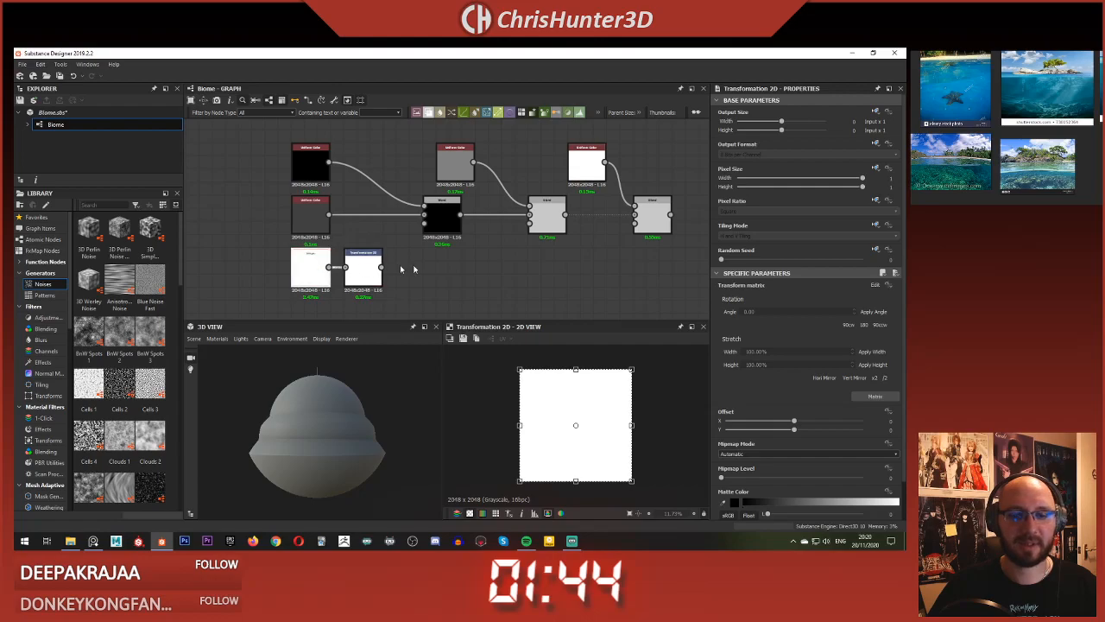
{"action": "left_click", "coordinate": [875, 225]}
{"action": "left_click", "coordinate": [852, 250]}
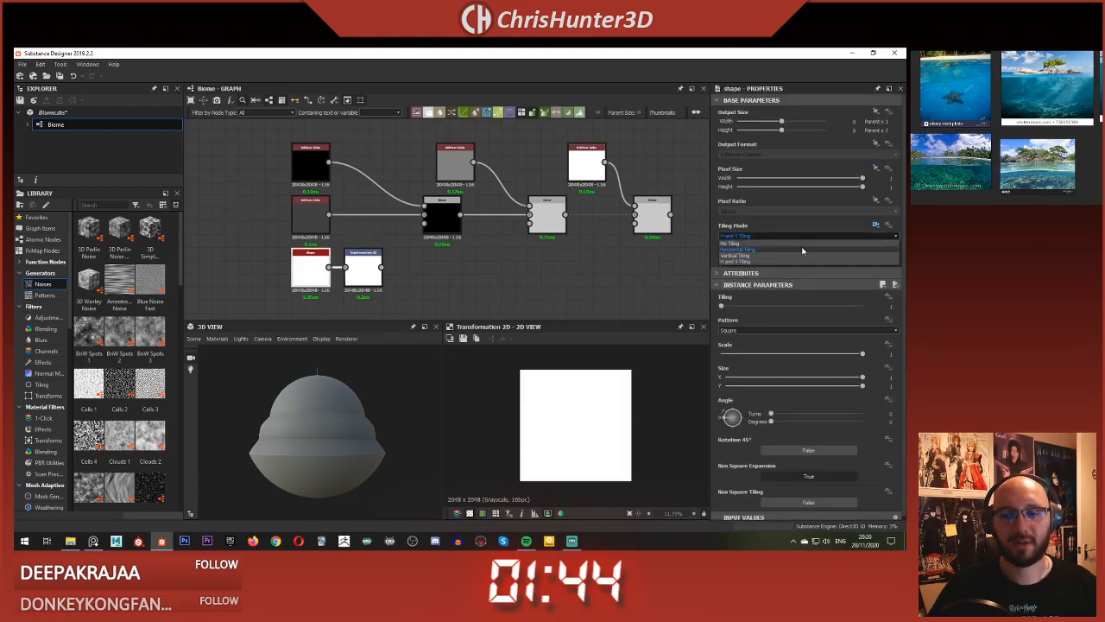
Step: Squash the white square in the Transformation 2D into a full-width band along the image's top edge, with a Y offset of about 1.21
{"action": "left_click", "coordinate": [350, 277]}
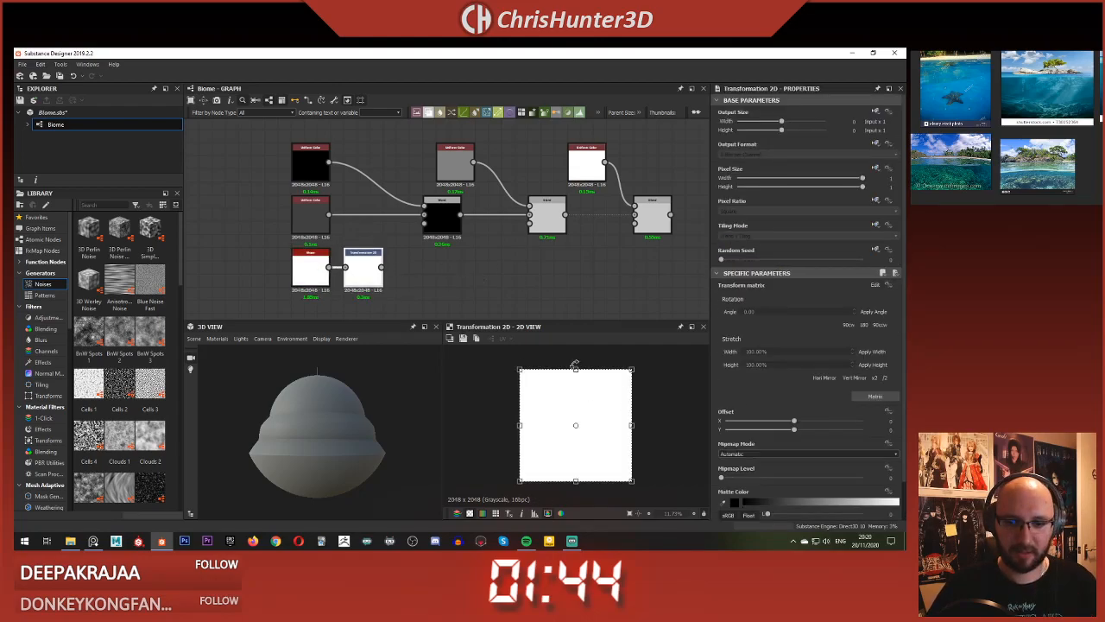
{"action": "left_click_drag", "start_coordinate": [588, 425], "coordinate": [582, 381]}
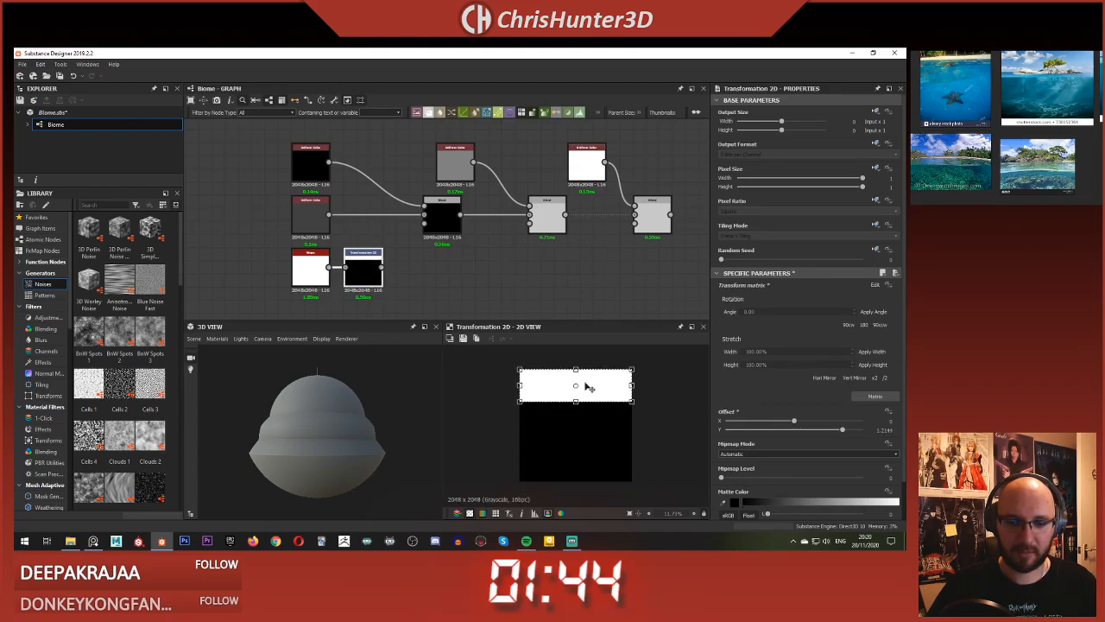
{"action": "scroll", "coordinate": [582, 385], "scroll_direction": "up", "scroll_amount": 6}
{"action": "middle_click_drag", "start_coordinate": [579, 388], "coordinate": [579, 453]}
{"action": "scroll", "coordinate": [577, 441], "scroll_direction": "down", "scroll_amount": 7}
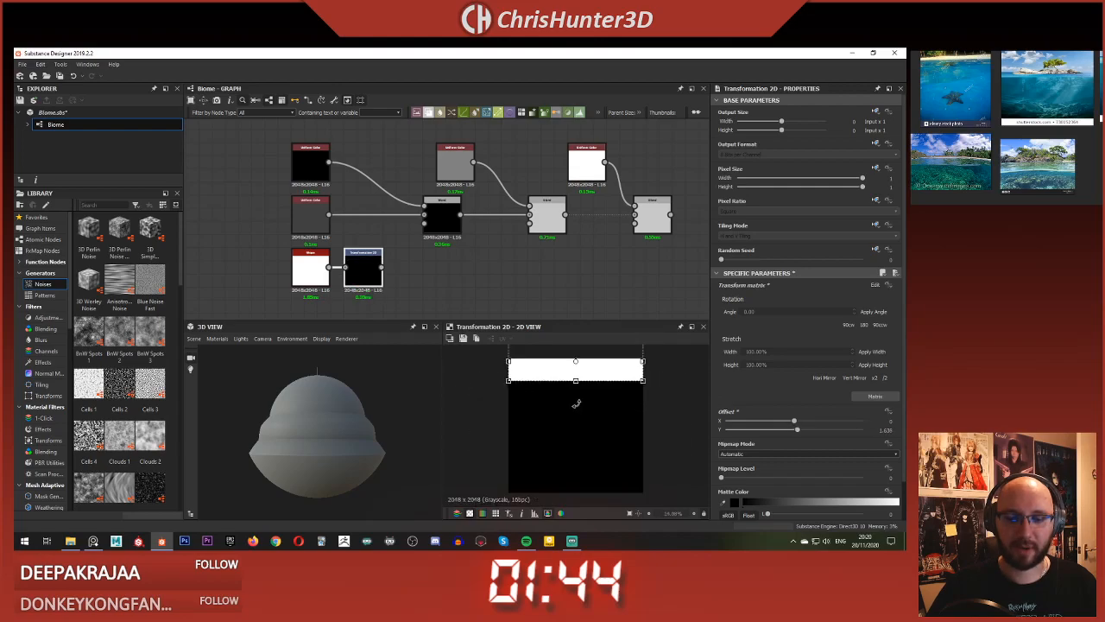
{"action": "left_click", "coordinate": [403, 273]}
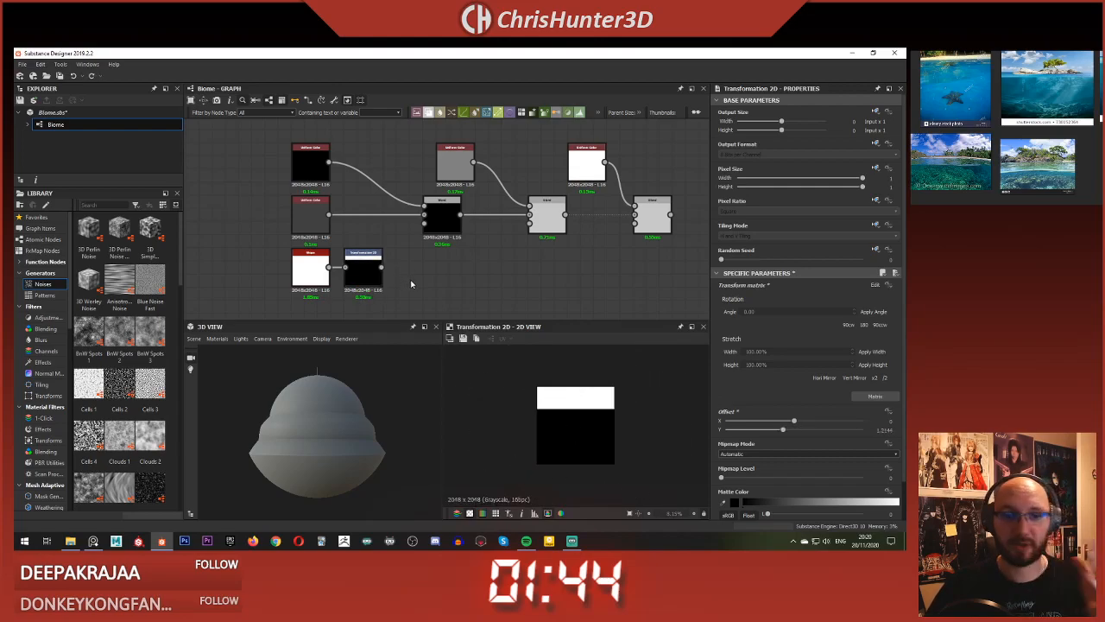
Step: Connect the Transformation 2D to the first Blend's Opacity and preview the masked result
{"action": "scroll", "coordinate": [413, 284], "scroll_direction": "up", "scroll_amount": 3}
{"action": "scroll", "coordinate": [441, 287], "scroll_direction": "down", "scroll_amount": 2}
{"action": "double_click", "coordinate": [464, 223]}
{"action": "left_click_drag", "start_coordinate": [391, 281], "coordinate": [465, 225]}
{"action": "scroll", "coordinate": [421, 270], "scroll_direction": "down", "scroll_amount": 1}
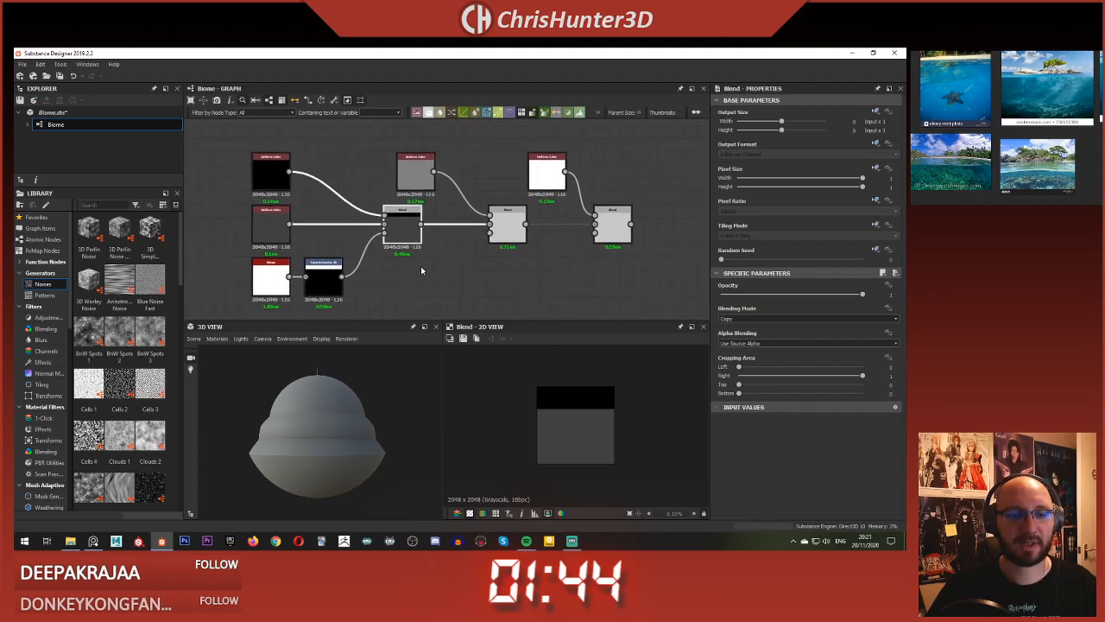
Step: Duplicate the Shape and Transformation 2D pair and connect the copy to the second Blend's Opacity
{"action": "middle_click_drag", "start_coordinate": [473, 266], "coordinate": [454, 266]}
{"action": "left_click", "coordinate": [480, 275]}
{"action": "left_click_drag", "start_coordinate": [342, 296], "coordinate": [249, 287]}
{"action": "key", "text": "ctrl+v"}
{"action": "left_click_drag", "start_coordinate": [427, 224], "coordinate": [383, 283]}
{"action": "left_click_drag", "start_coordinate": [453, 278], "coordinate": [471, 230]}
Step: Set the second Blend's top cropping to 0 and reshape its mask into a thin band just below the image's middle
{"action": "left_click", "coordinate": [488, 222]}
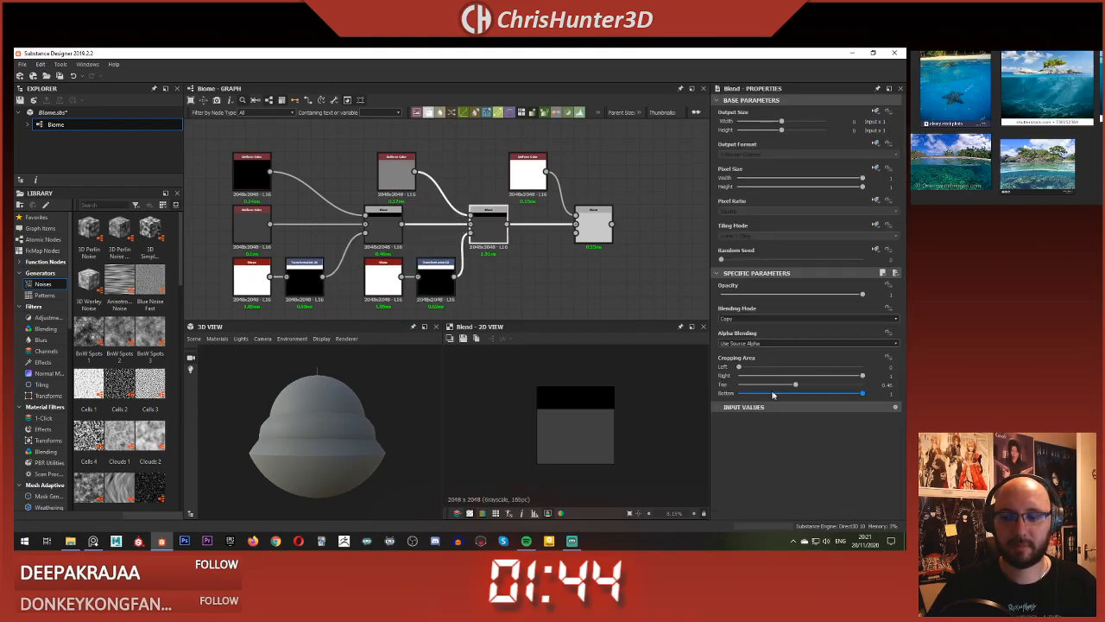
{"action": "left_click_drag", "start_coordinate": [777, 387], "coordinate": [736, 385]}
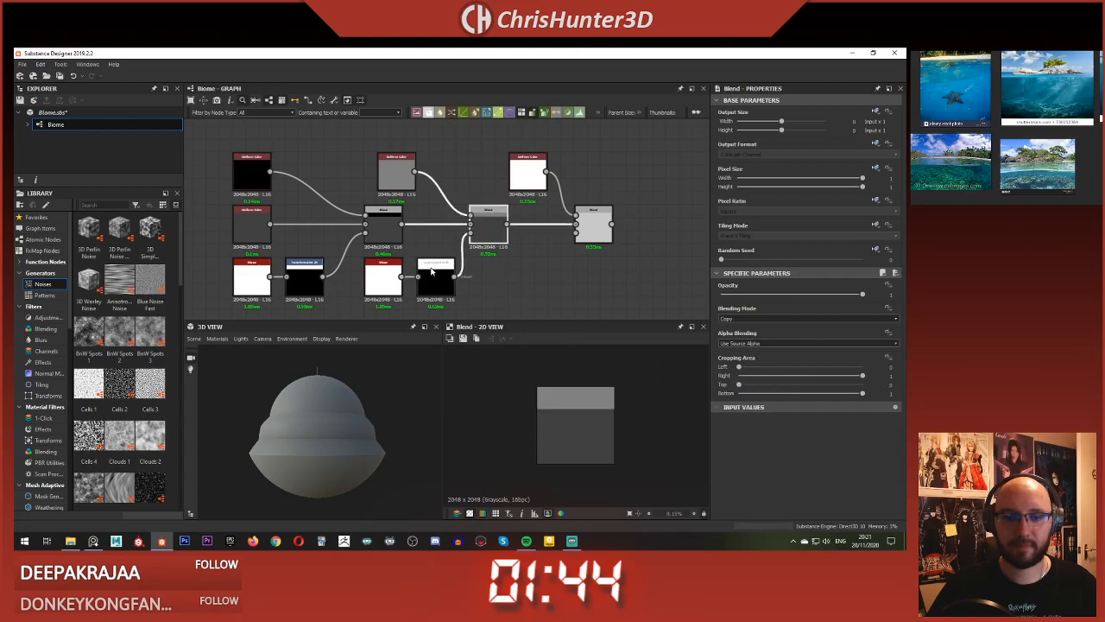
{"action": "left_click_drag", "start_coordinate": [592, 400], "coordinate": [575, 435]}
{"action": "middle_click_drag", "start_coordinate": [536, 259], "coordinate": [500, 253]}
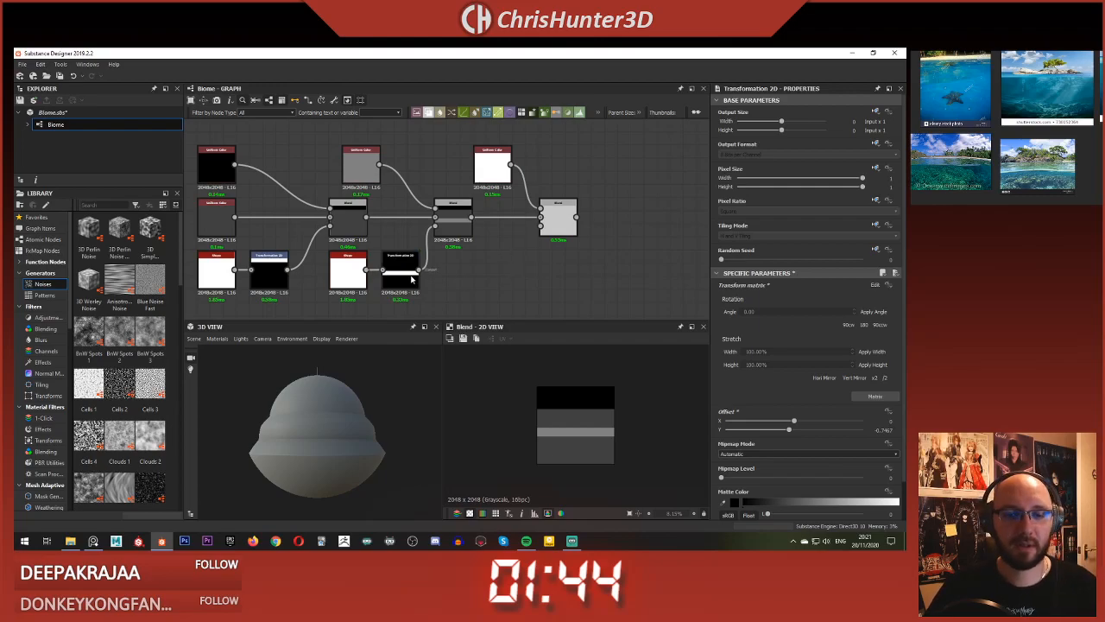
Step: Paste another Shape and Transformation 2D pair, connect it to the third Blend's Opacity, and select its Transformation 2D
{"action": "key", "text": "ctrl+v"}
{"action": "left_click_drag", "start_coordinate": [474, 221], "coordinate": [540, 230]}
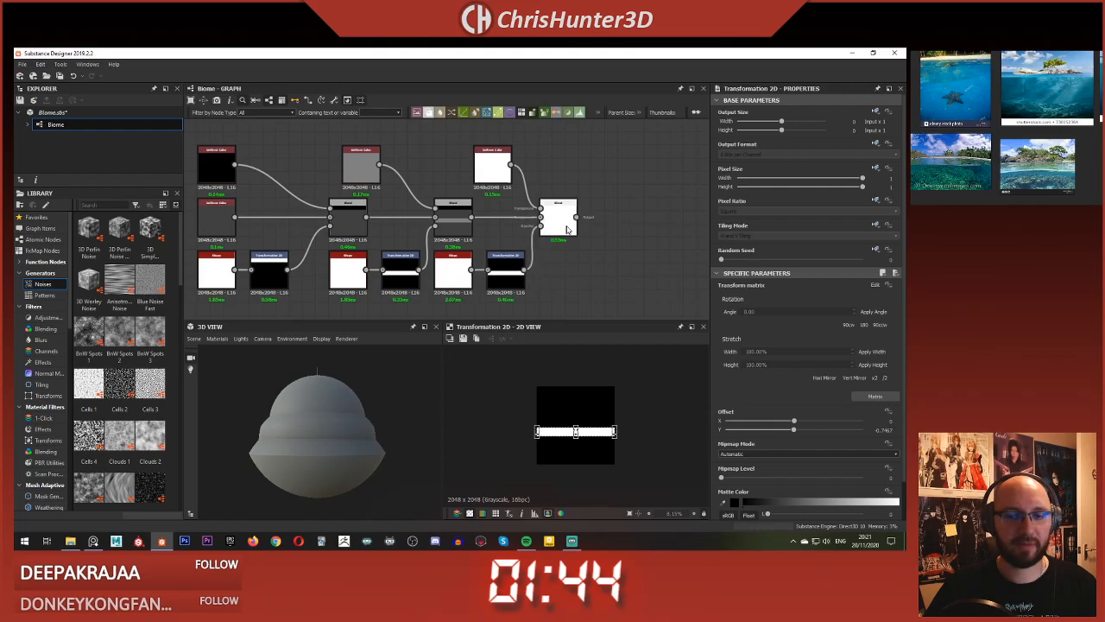
{"action": "left_click", "coordinate": [501, 276]}
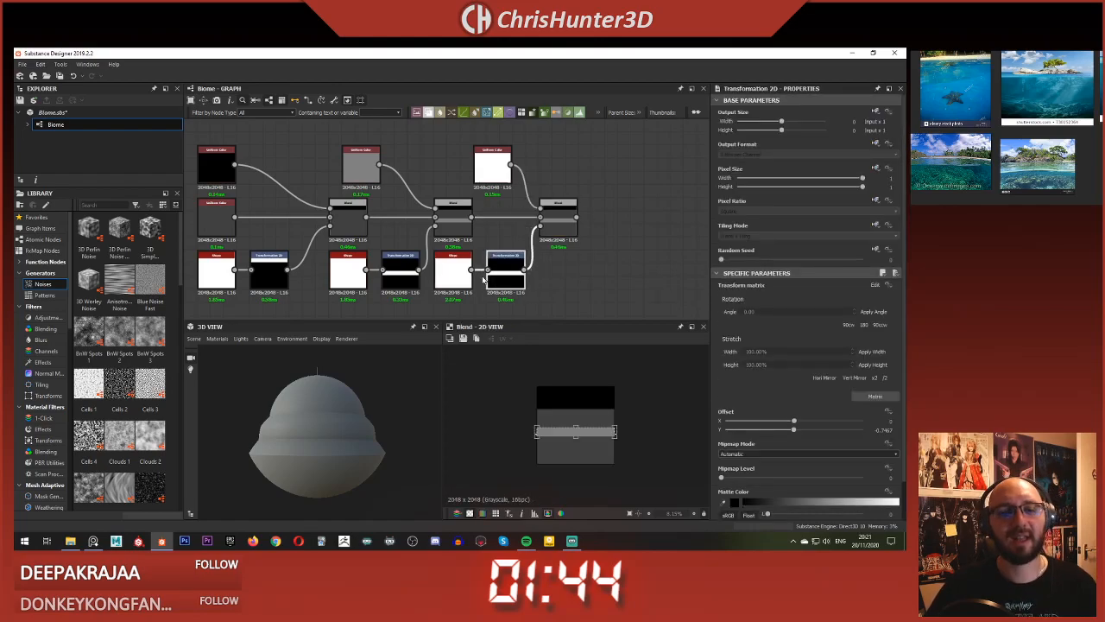
Step: Move the third mask's band further down the image and set the third Blend's top cropping to 0
{"action": "left_click_drag", "start_coordinate": [593, 439], "coordinate": [591, 444]}
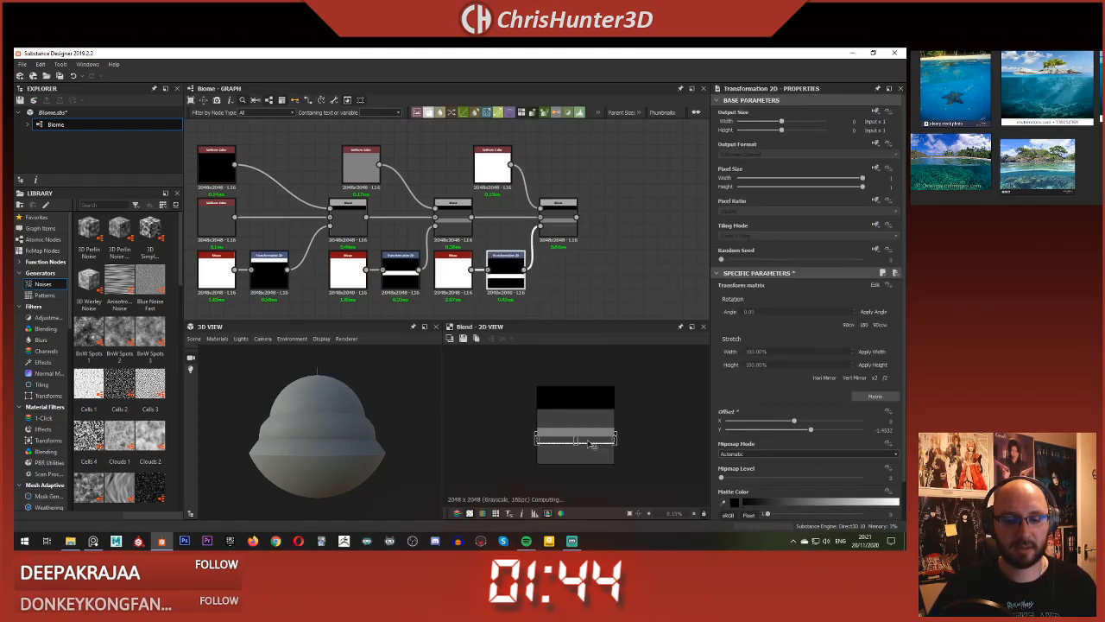
{"action": "left_click", "coordinate": [557, 227]}
{"action": "middle_click_drag", "start_coordinate": [557, 229], "coordinate": [563, 227]}
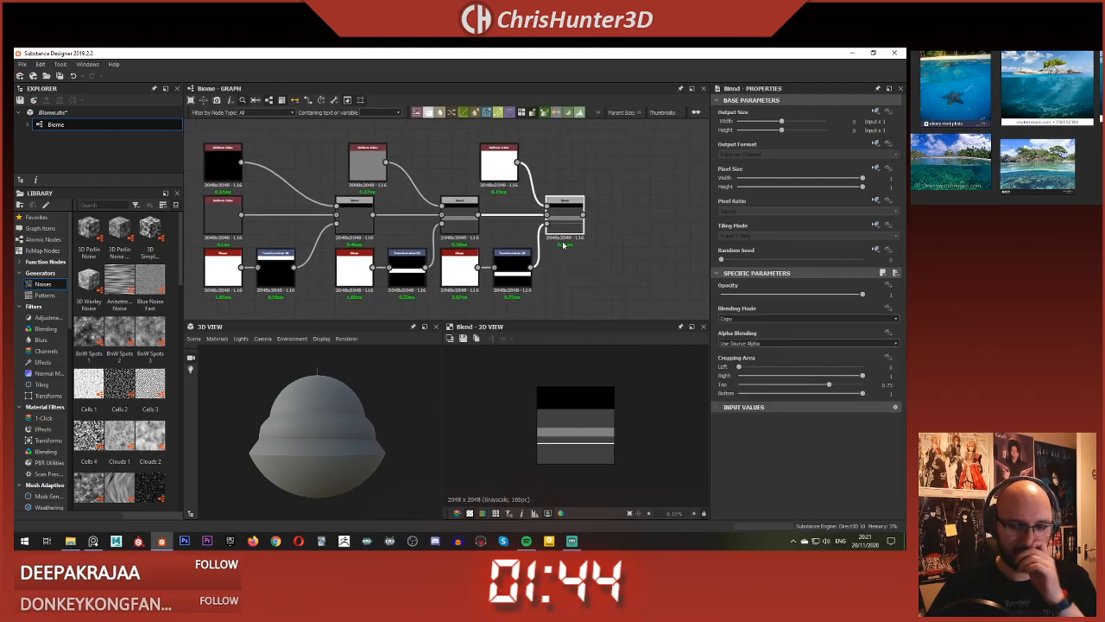
{"action": "left_click", "coordinate": [460, 213]}
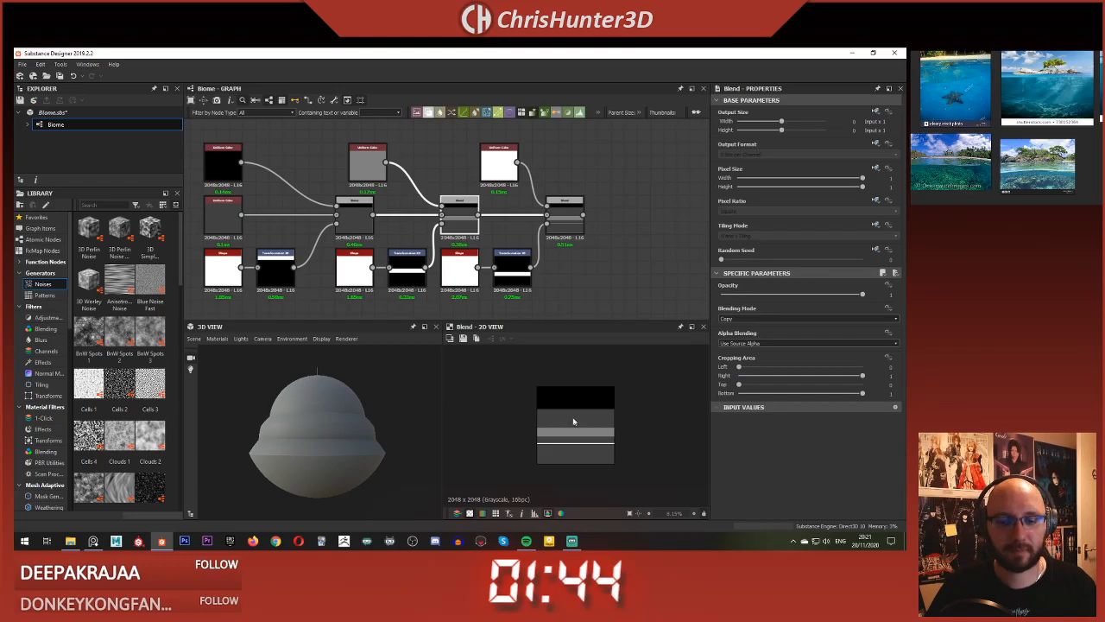
{"action": "middle_click_drag", "start_coordinate": [436, 263], "coordinate": [439, 261]}
{"action": "left_click", "coordinate": [566, 221]}
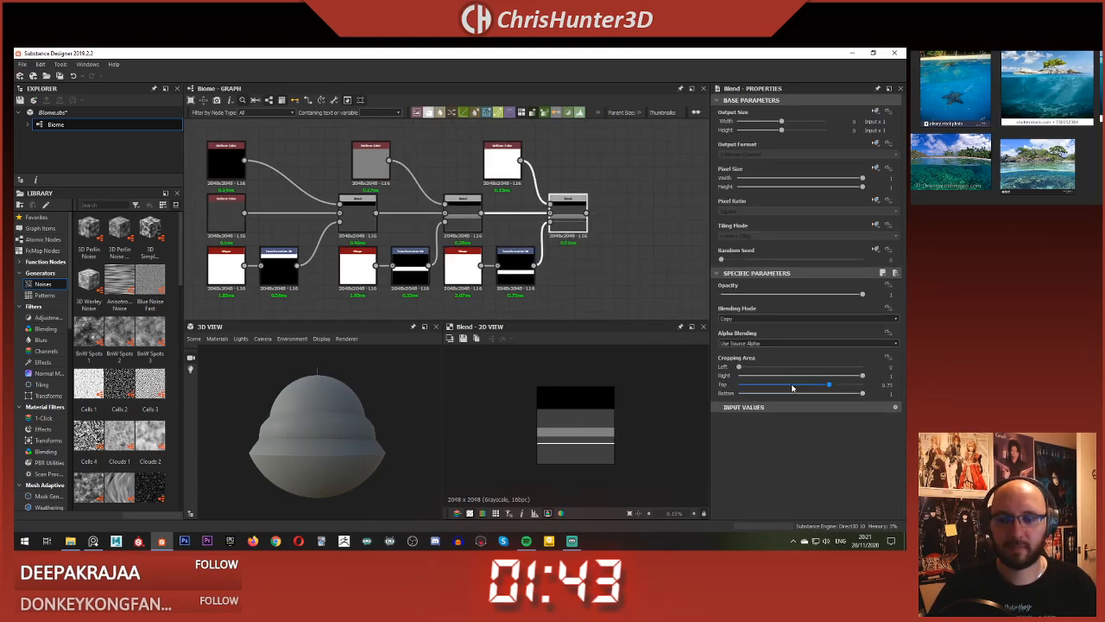
Step: Reposition the third Transformation 2D's band so it sits directly beneath the light grey band
{"action": "left_click", "coordinate": [515, 259]}
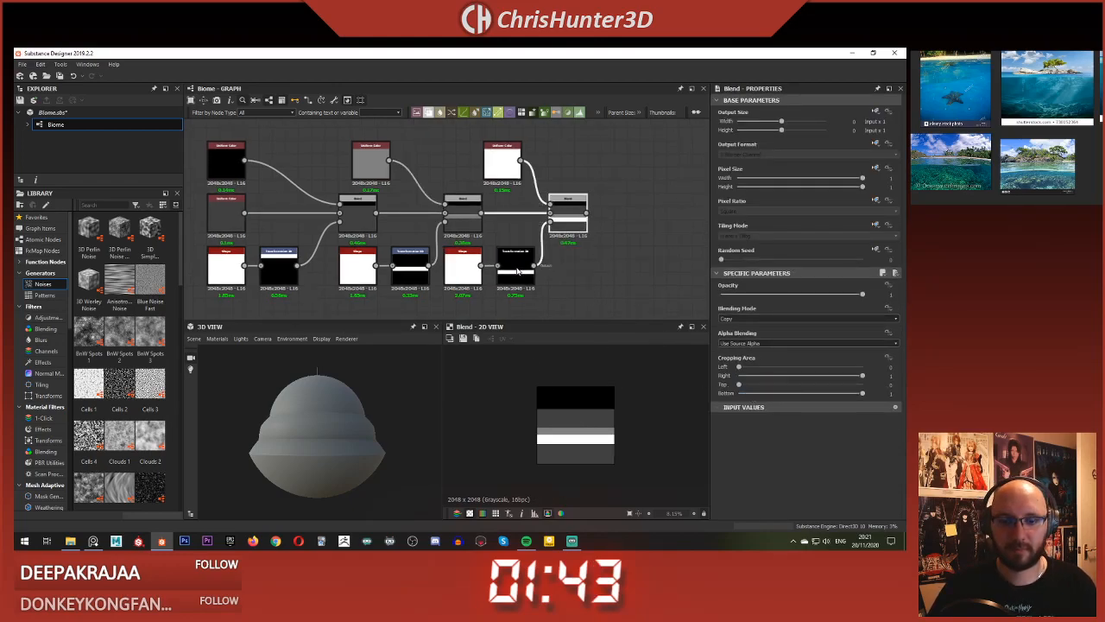
{"action": "left_click_drag", "start_coordinate": [605, 443], "coordinate": [601, 446]}
{"action": "scroll", "coordinate": [597, 445], "scroll_direction": "up", "scroll_amount": 3}
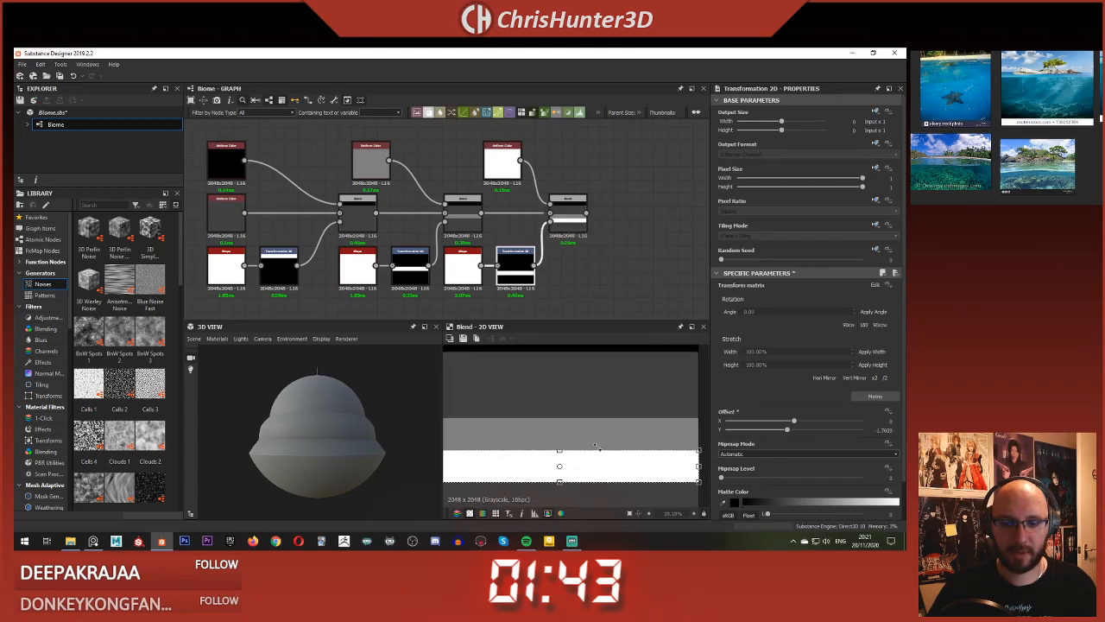
{"action": "scroll", "coordinate": [597, 446], "scroll_direction": "up", "scroll_amount": 1}
{"action": "middle_click_drag", "start_coordinate": [597, 445], "coordinate": [593, 391]}
{"action": "scroll", "coordinate": [595, 410], "scroll_direction": "up", "scroll_amount": 4}
{"action": "left_click_drag", "start_coordinate": [594, 413], "coordinate": [591, 414]}
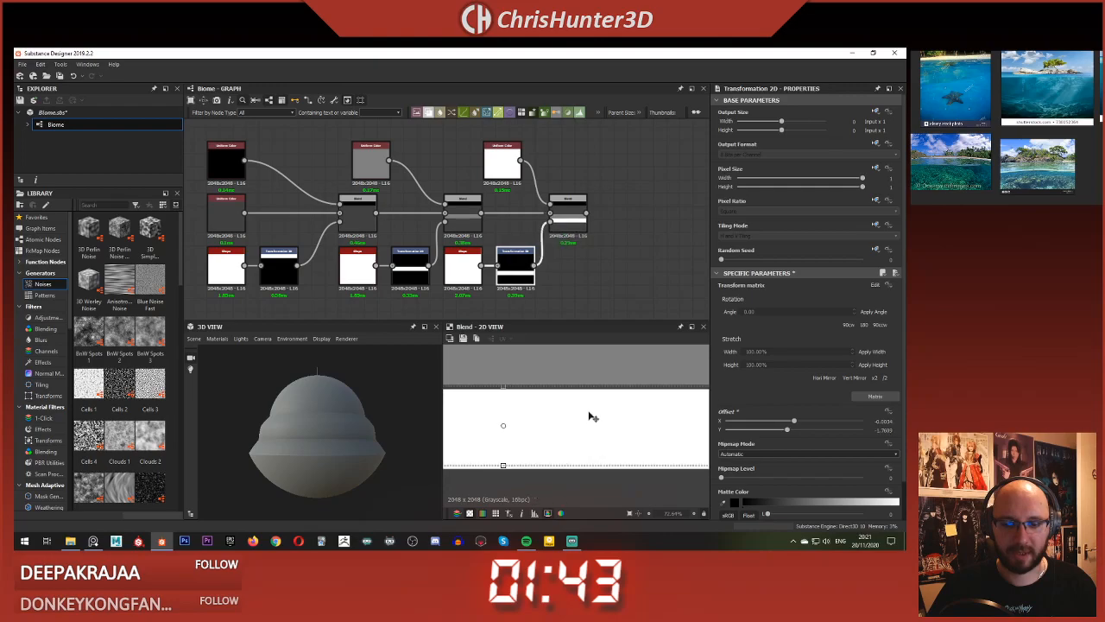
{"action": "scroll", "coordinate": [587, 410], "scroll_direction": "down", "scroll_amount": 5}
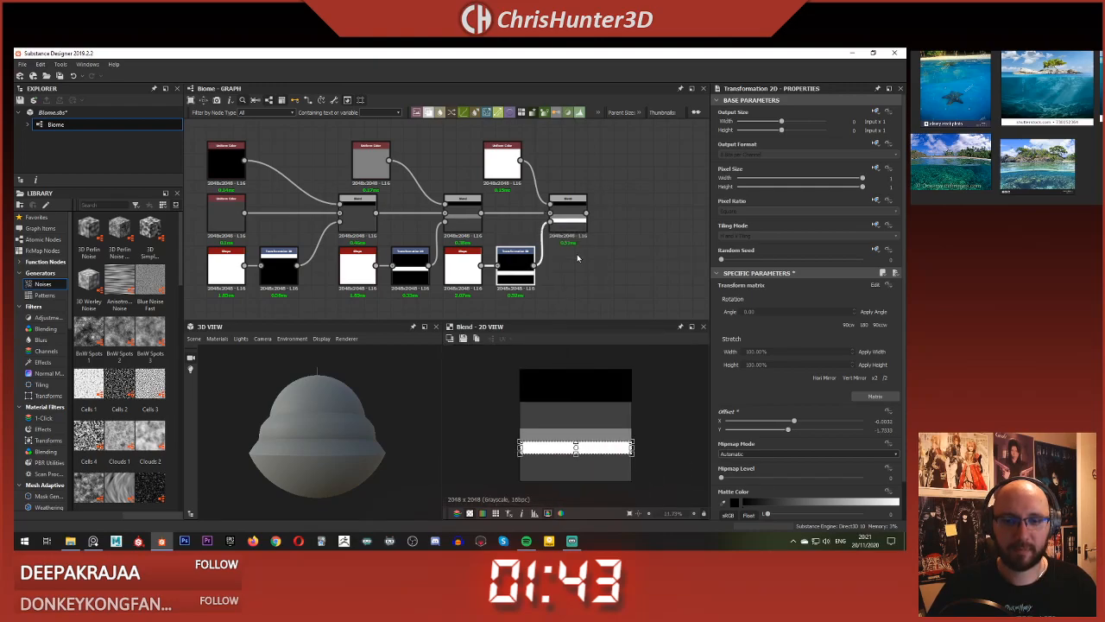
Step: Stretch the third mask's lower edge down so the white band fills the image to its bottom edge
{"action": "middle_click_drag", "start_coordinate": [577, 254], "coordinate": [583, 221]}
{"action": "left_click_drag", "start_coordinate": [577, 452], "coordinate": [577, 482]}
{"action": "left_click", "coordinate": [593, 272]}
{"action": "scroll", "coordinate": [585, 442], "scroll_direction": "down", "scroll_amount": 2}
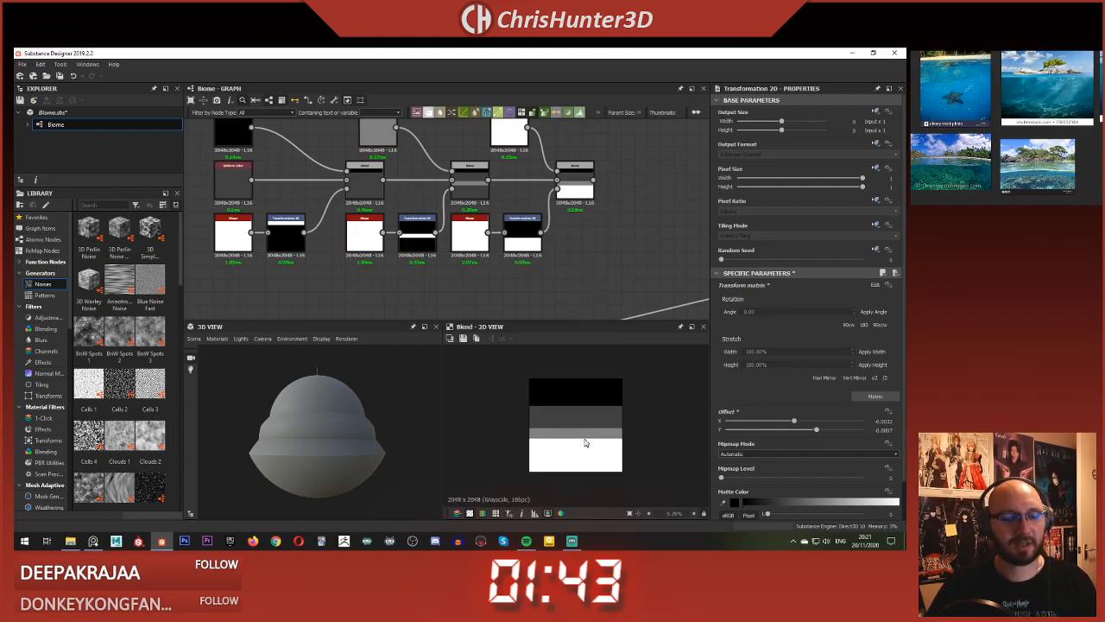
{"action": "scroll", "coordinate": [585, 442], "scroll_direction": "up", "scroll_amount": 1}
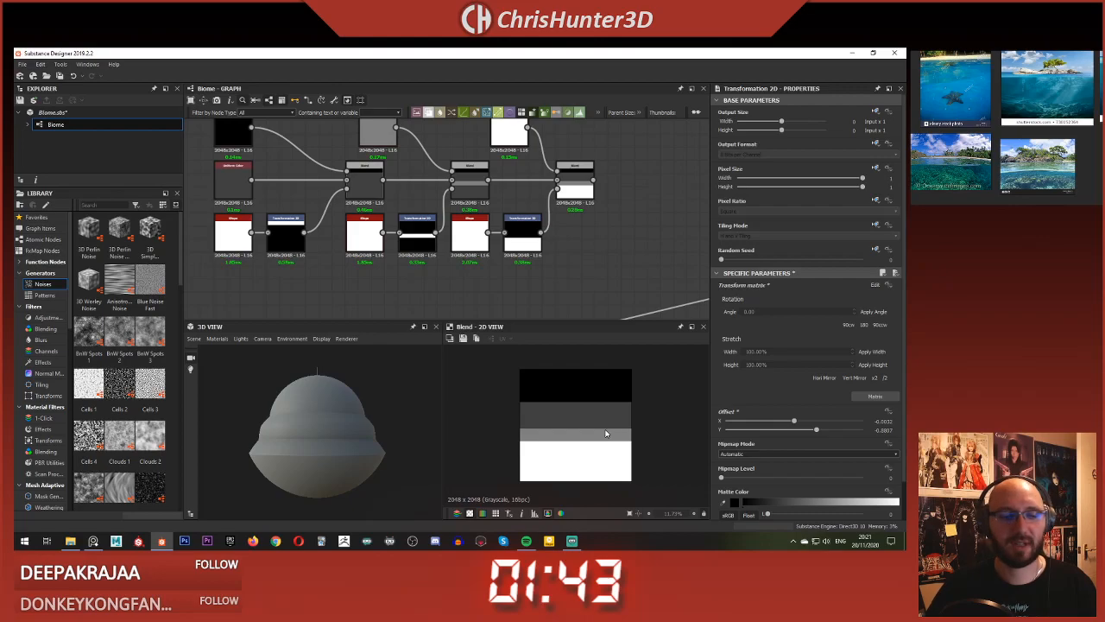
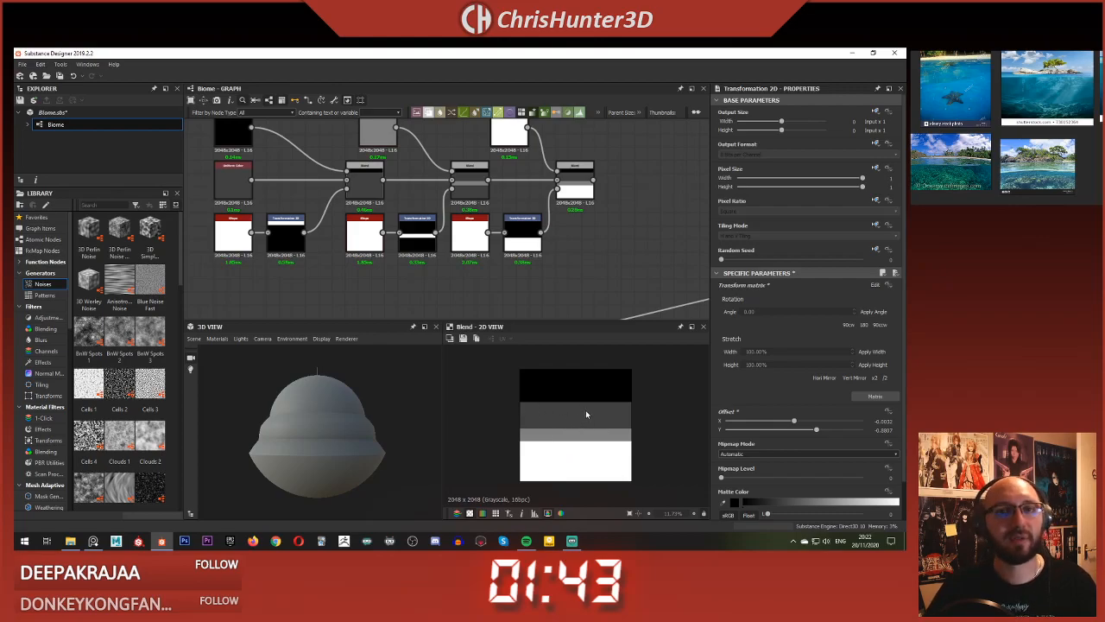
Step: Raise the lower edge of the first Transformation 2D's mask slightly to make the black band thinner
{"action": "scroll", "coordinate": [548, 262], "scroll_direction": "down", "scroll_amount": 2}
{"action": "middle_click_drag", "start_coordinate": [329, 244], "coordinate": [533, 262]}
{"action": "scroll", "coordinate": [639, 262], "scroll_direction": "up", "scroll_amount": 3}
{"action": "left_click", "coordinate": [604, 256]}
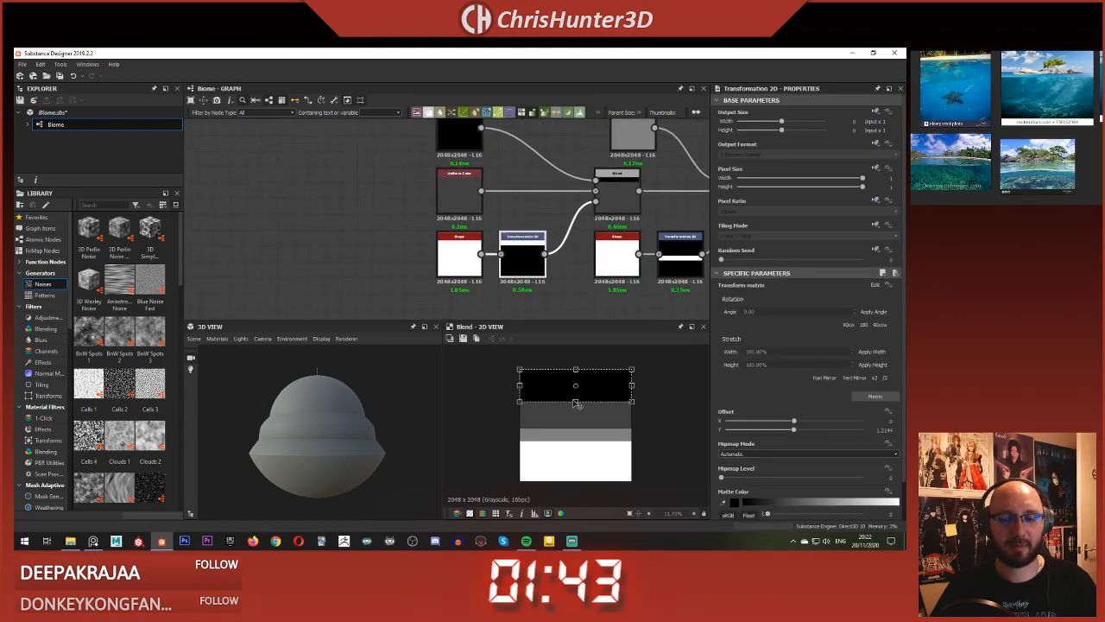
{"action": "left_click_drag", "start_coordinate": [574, 401], "coordinate": [574, 395]}
{"action": "left_click", "coordinate": [564, 295]}
Step: Transfer the output connections from the old gradient chain to the last Blend and inspect the stepped height on the sphere
{"action": "middle_click_drag", "start_coordinate": [563, 296], "coordinate": [471, 295]}
{"action": "scroll", "coordinate": [471, 295], "scroll_direction": "down", "scroll_amount": 1}
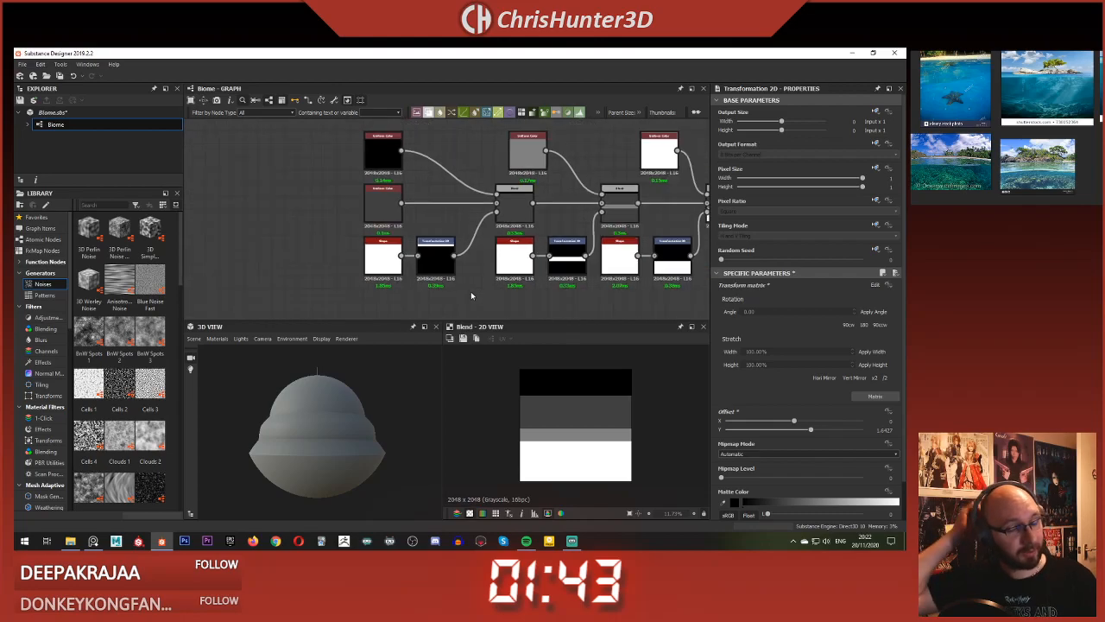
{"action": "scroll", "coordinate": [471, 295], "scroll_direction": "down", "scroll_amount": 1}
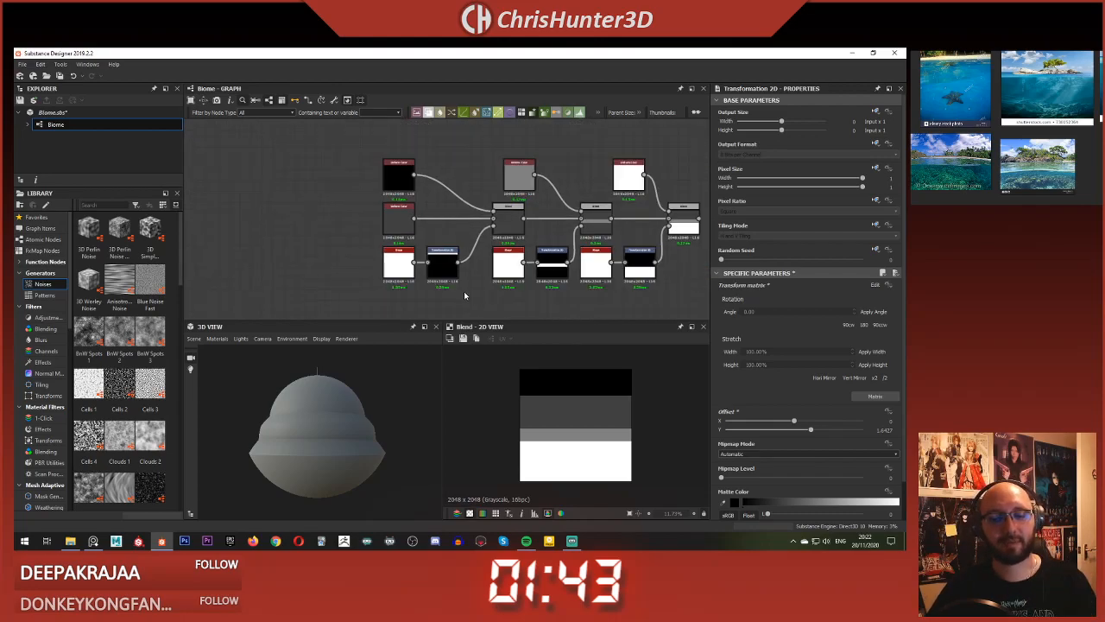
{"action": "middle_click_drag", "start_coordinate": [464, 291], "coordinate": [329, 251]}
{"action": "middle_click_drag", "start_coordinate": [415, 298], "coordinate": [411, 249]}
{"action": "scroll", "coordinate": [414, 264], "scroll_direction": "down", "scroll_amount": 2}
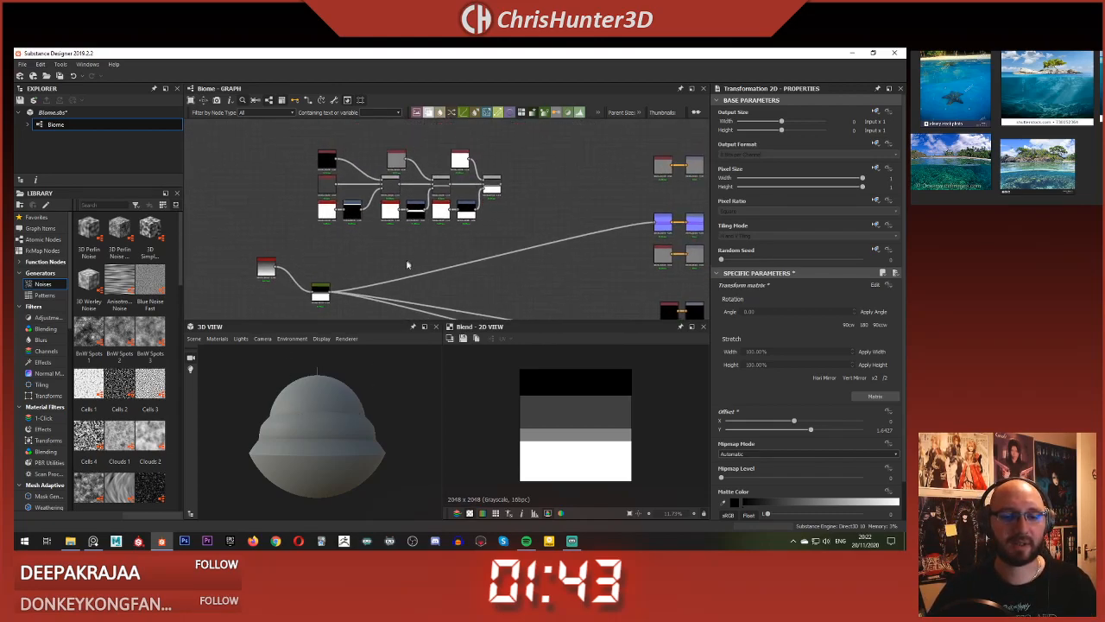
{"action": "scroll", "coordinate": [411, 249], "scroll_direction": "up", "scroll_amount": 1}
{"action": "left_click_drag", "start_coordinate": [313, 300], "coordinate": [508, 176], "text": "shift"}
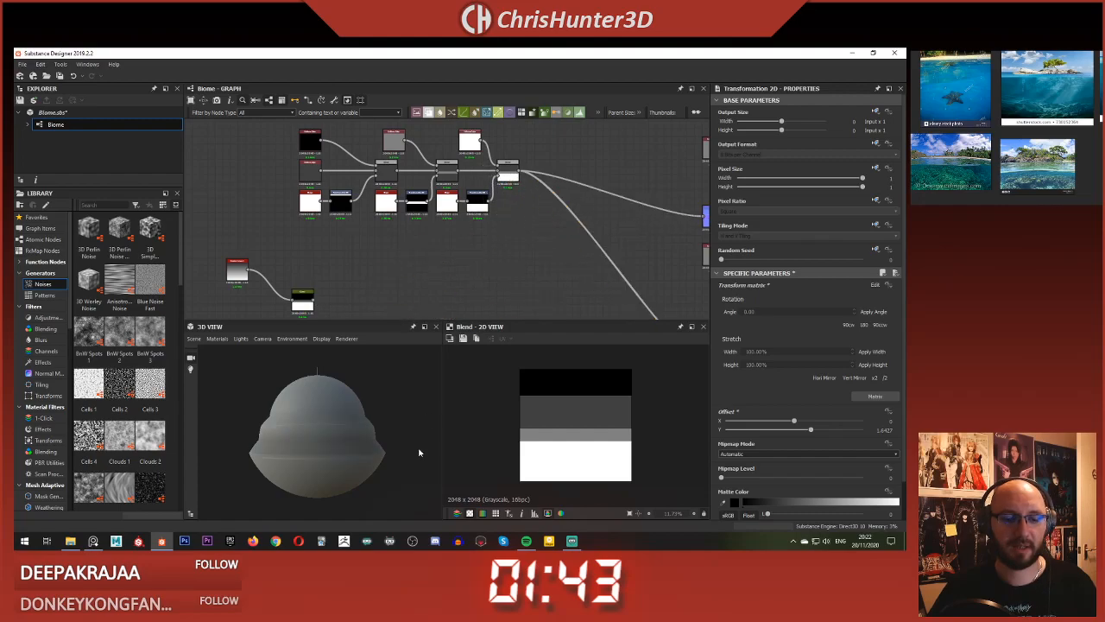
{"action": "left_click_drag", "start_coordinate": [362, 460], "coordinate": [322, 390]}
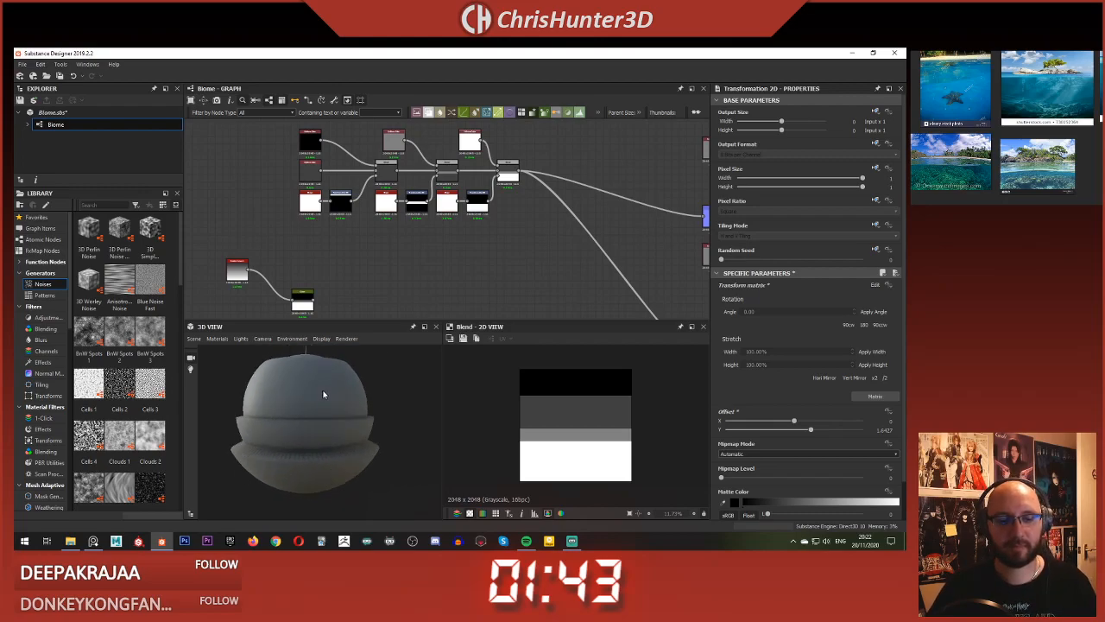
Step: Try softening the height bands by inserting a Blur HQ Grayscale between the last Blend and its outputs
{"action": "scroll", "coordinate": [575, 466], "scroll_direction": "up", "scroll_amount": 5}
{"action": "mouse_move", "coordinate": [579, 473]}
{"action": "middle_mouse_down"}
{"action": "mouse_move", "coordinate": [587, 453]}
{"action": "mouse_move", "coordinate": [583, 463]}
{"action": "middle_mouse_up"}
{"action": "key", "text": "f"}
{"action": "scroll", "coordinate": [506, 279], "scroll_direction": "down", "scroll_amount": 1}
{"action": "middle_click_drag", "start_coordinate": [505, 278], "coordinate": [515, 312]}
{"action": "scroll", "coordinate": [521, 278], "scroll_direction": "up", "scroll_amount": 3}
{"action": "scroll", "coordinate": [533, 261], "scroll_direction": "up", "scroll_amount": 2}
{"action": "key", "text": "space"}
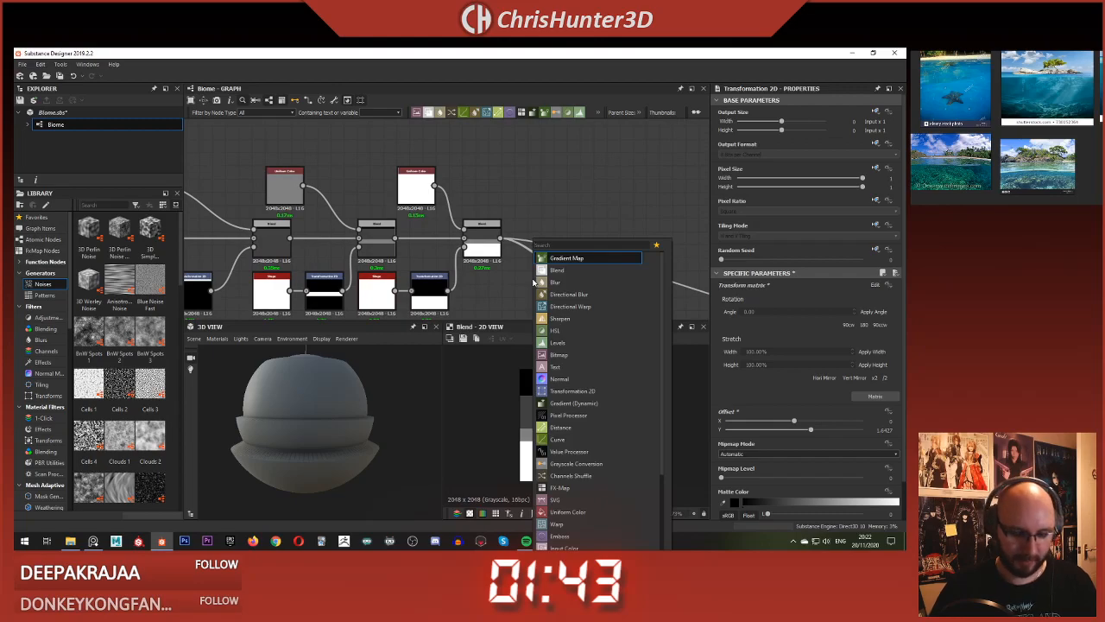
{"action": "type", "text": "blu"}
{"action": "key", "text": "Down"}
{"action": "key", "text": "Down"}
{"action": "key", "text": "Down"}
{"action": "key", "text": "Down"}
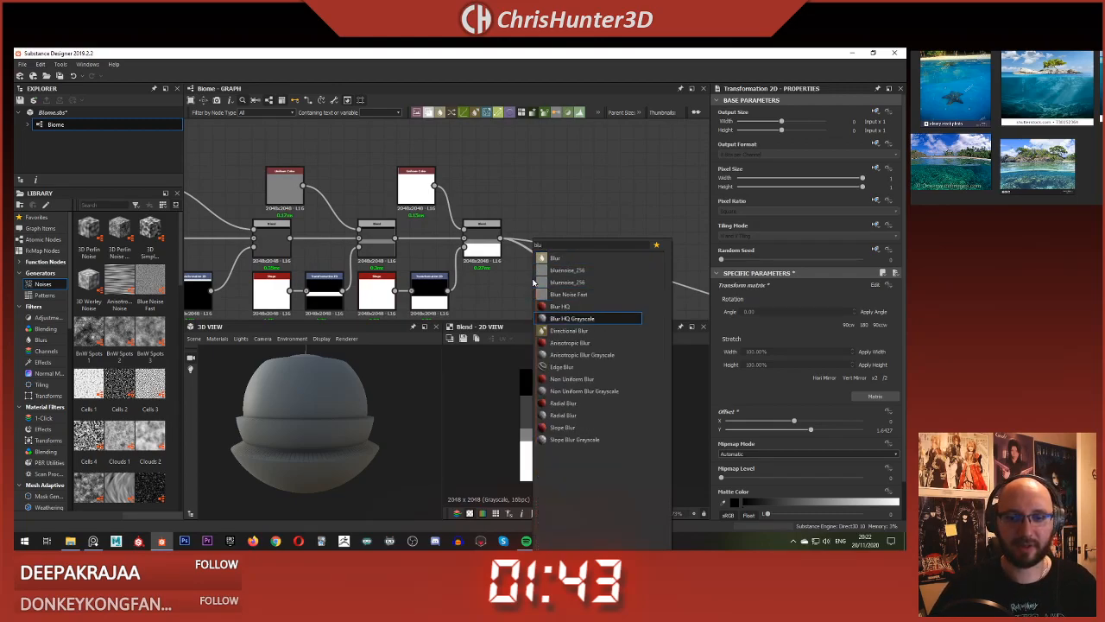
{"action": "key", "text": "Down"}
{"action": "key", "text": "Return"}
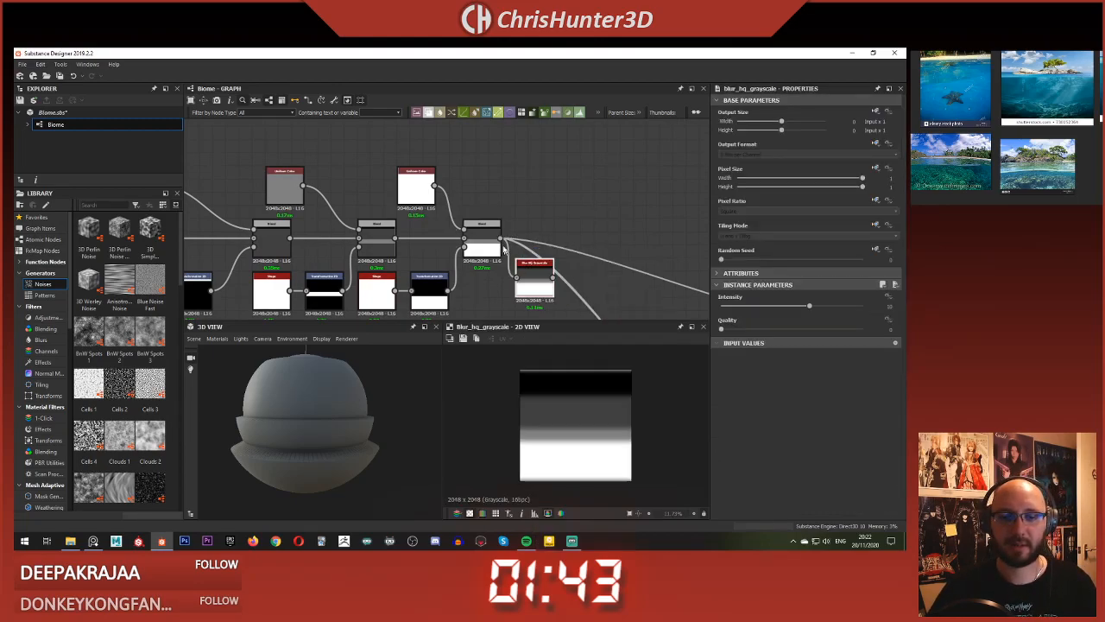
{"action": "left_click_drag", "start_coordinate": [501, 238], "coordinate": [553, 278], "text": "shift"}
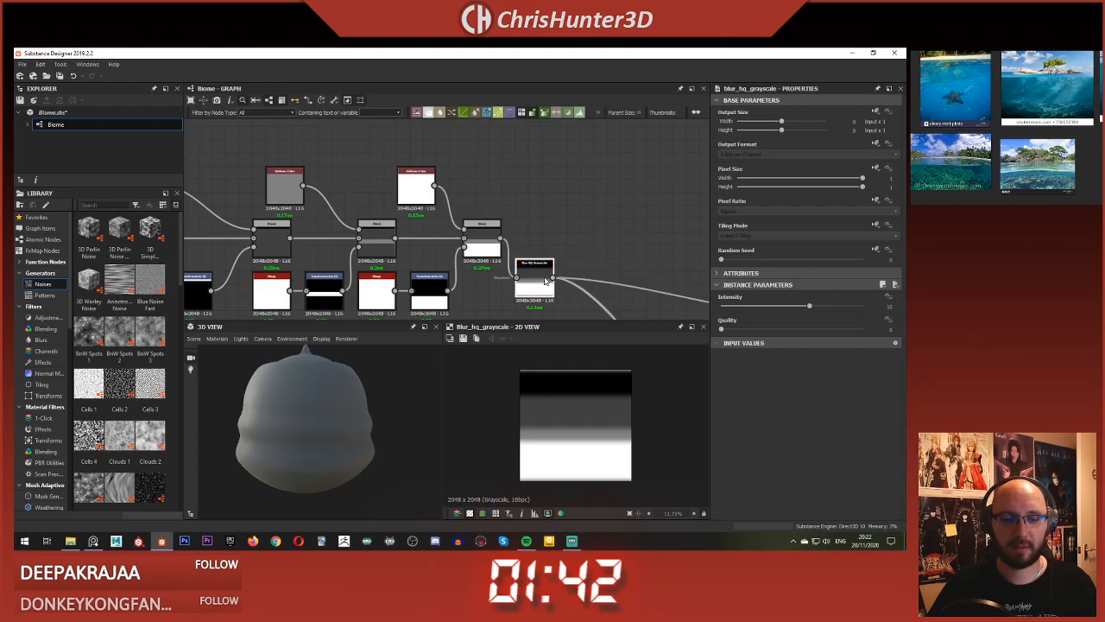
Step: Lower the Blur HQ Grayscale's Intensity and remove the blur from the chain
{"action": "left_click_drag", "start_coordinate": [787, 306], "coordinate": [762, 312]}
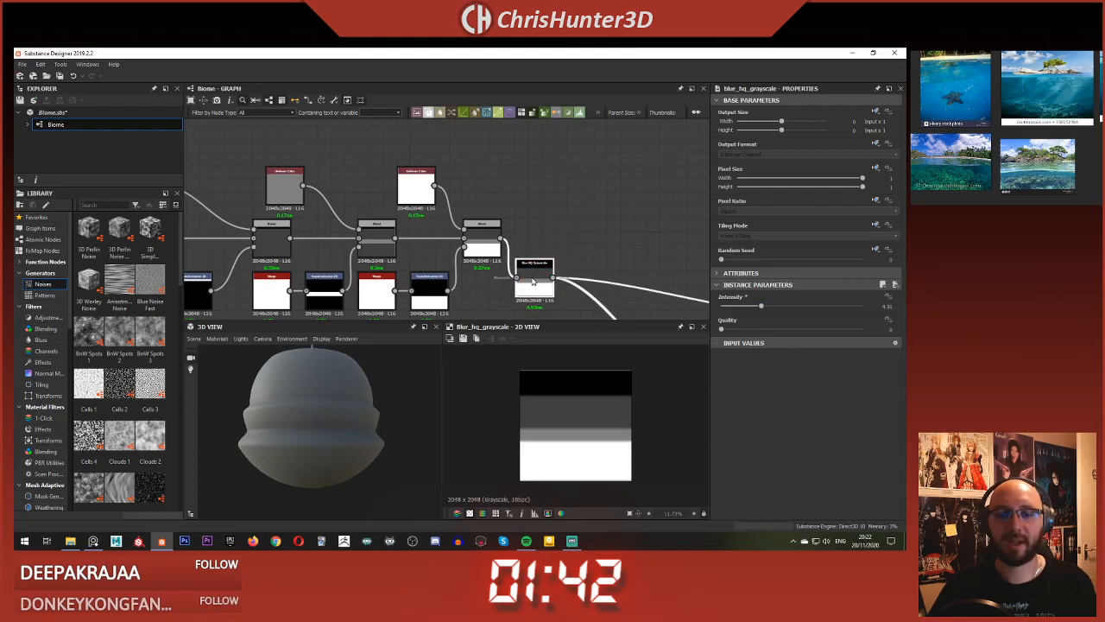
{"action": "left_click", "coordinate": [581, 224]}
{"action": "scroll", "coordinate": [511, 226], "scroll_direction": "down", "scroll_amount": 4}
{"action": "scroll", "coordinate": [510, 226], "scroll_direction": "up", "scroll_amount": 5}
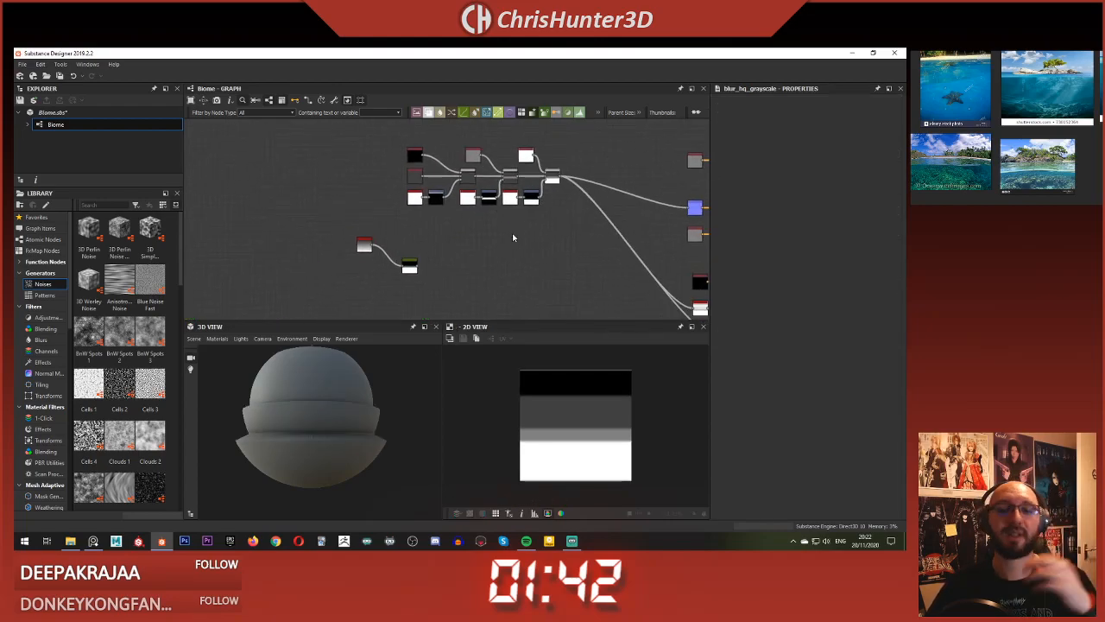
Step: Preview the last Blend, add a Histogram Select node, and feed the Blend's output into it
{"action": "left_click", "coordinate": [526, 208]}
{"action": "scroll", "coordinate": [565, 418], "scroll_direction": "up", "scroll_amount": 1}
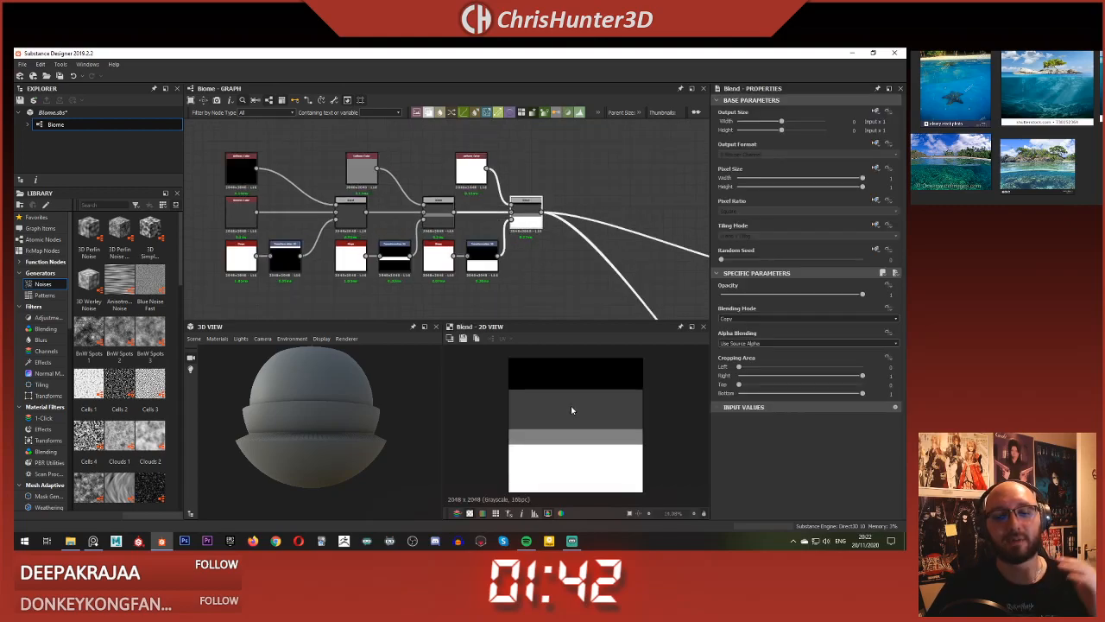
{"action": "scroll", "coordinate": [570, 233], "scroll_direction": "down", "scroll_amount": 1}
{"action": "middle_click_drag", "start_coordinate": [604, 203], "coordinate": [519, 208]}
{"action": "left_click", "coordinate": [517, 201]}
{"action": "key", "text": "space"}
{"action": "type", "text": "hist"}
{"action": "key", "text": "Down"}
{"action": "key", "text": "Down"}
{"action": "key", "text": "Down"}
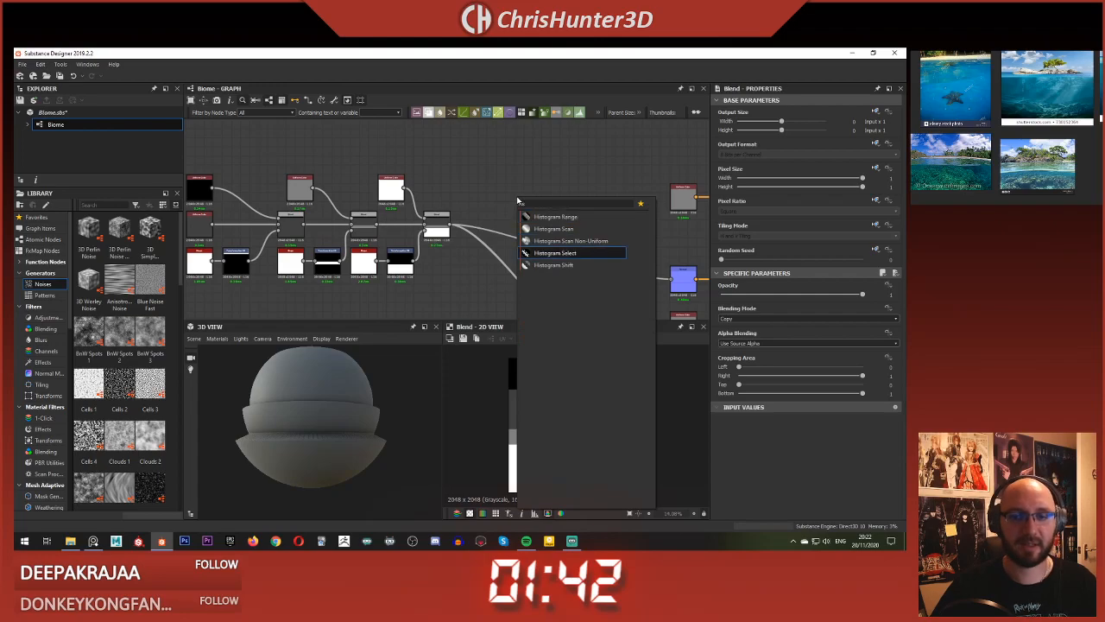
{"action": "key", "text": "Return"}
{"action": "left_click_drag", "start_coordinate": [455, 226], "coordinate": [509, 198]}
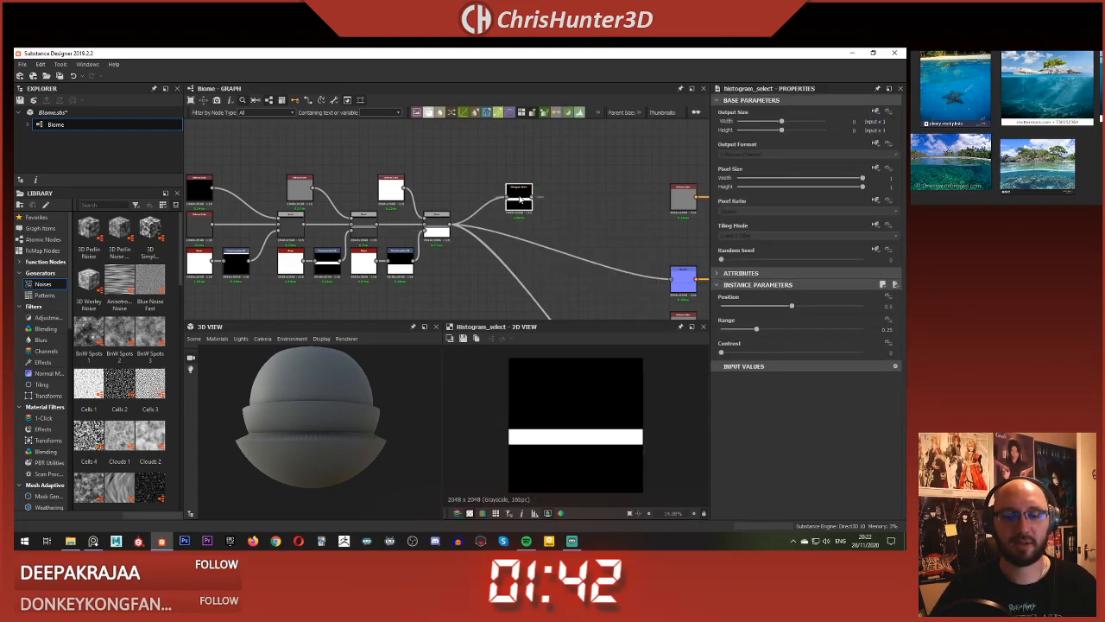
Step: Isolate the dark grey band in the Histogram Select with Range 0.1, Contrast 1 and Position 0.25
{"action": "mouse_move", "coordinate": [738, 332]}
{"action": "left_mouse_down"}
{"action": "mouse_move", "coordinate": [778, 335]}
{"action": "mouse_move", "coordinate": [739, 339]}
{"action": "left_mouse_up"}
{"action": "left_click_drag", "start_coordinate": [788, 308], "coordinate": [751, 311]}
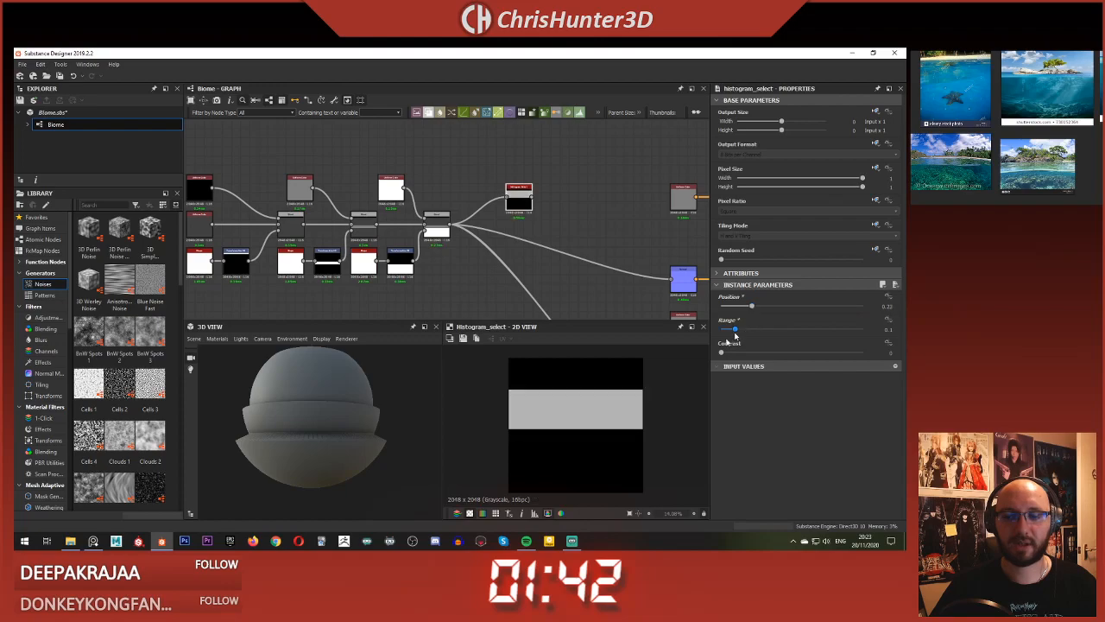
{"action": "left_click_drag", "start_coordinate": [721, 353], "coordinate": [862, 354]}
{"action": "mouse_move", "coordinate": [751, 308]}
{"action": "left_mouse_down"}
{"action": "mouse_move", "coordinate": [734, 309]}
{"action": "mouse_move", "coordinate": [829, 312]}
{"action": "mouse_move", "coordinate": [718, 304]}
{"action": "mouse_move", "coordinate": [753, 307]}
{"action": "left_mouse_up"}
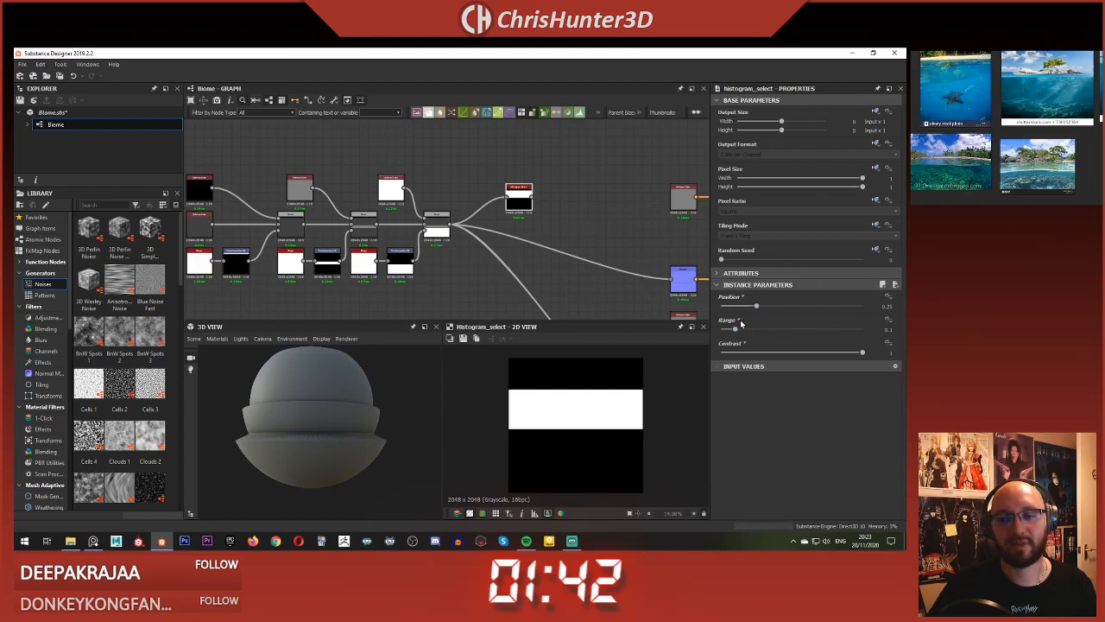
Step: Set the Histogram Select's Position to 0.5 for the light grey band and to 1 for the white band
{"action": "left_click_drag", "start_coordinate": [902, 330], "coordinate": [787, 308]}
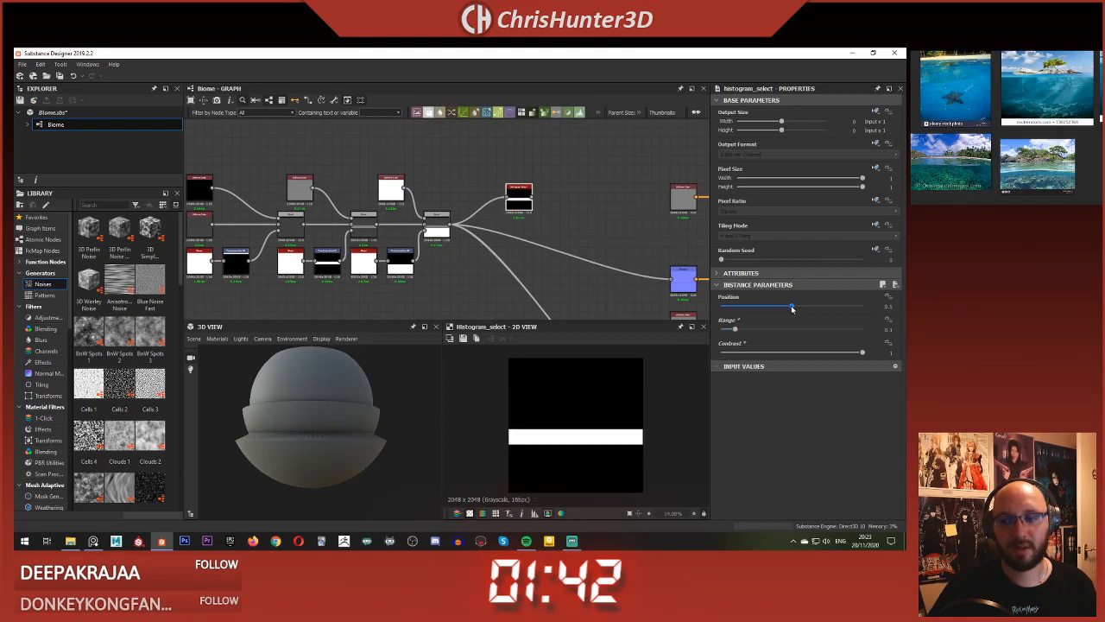
{"action": "left_click_drag", "start_coordinate": [803, 309], "coordinate": [868, 309]}
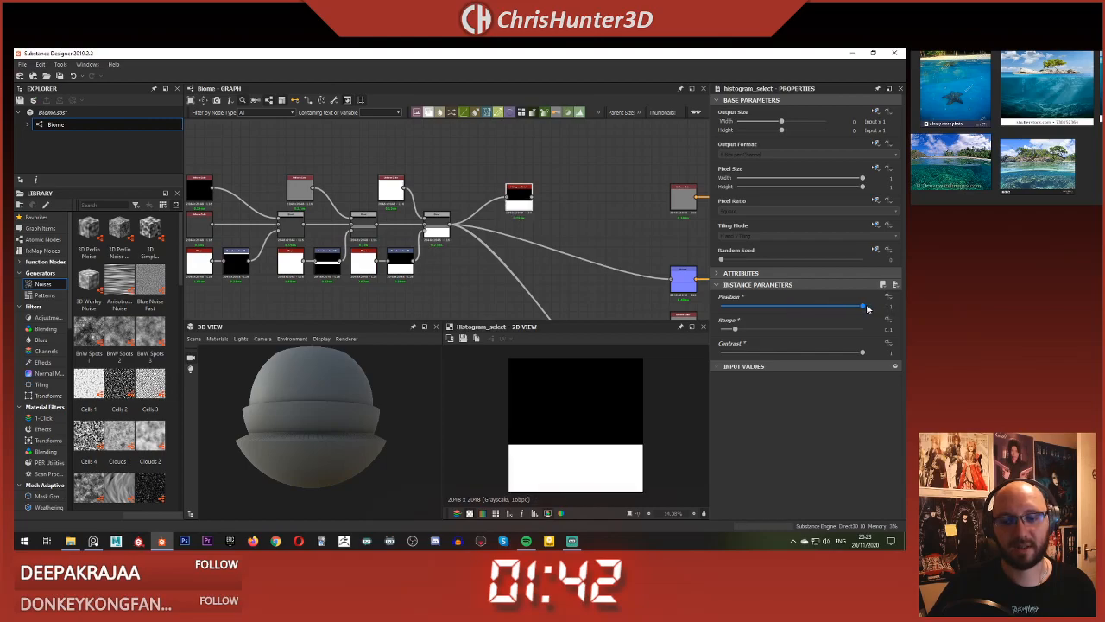
{"action": "left_click", "coordinate": [578, 215]}
Step: Reposition the height-band node group in the graph so it lines up better with the material's output nodes
{"action": "scroll", "coordinate": [558, 215], "scroll_direction": "down", "scroll_amount": 1}
{"action": "middle_click_drag", "start_coordinate": [515, 220], "coordinate": [547, 195]}
{"action": "scroll", "coordinate": [548, 195], "scroll_direction": "down", "scroll_amount": 3}
{"action": "middle_click_drag", "start_coordinate": [416, 233], "coordinate": [537, 223]}
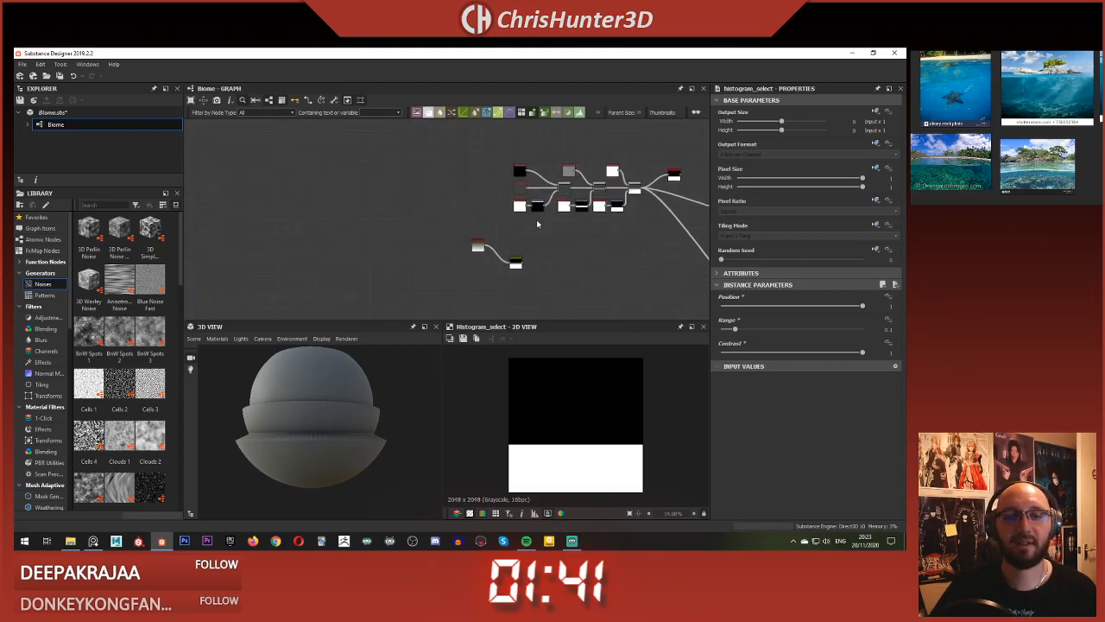
{"action": "left_click_drag", "start_coordinate": [439, 226], "coordinate": [499, 331]}
{"action": "scroll", "coordinate": [523, 254], "scroll_direction": "down", "scroll_amount": 3}
{"action": "left_click", "coordinate": [523, 254]}
{"action": "middle_click_drag", "start_coordinate": [523, 254], "coordinate": [516, 210]}
{"action": "scroll", "coordinate": [517, 210], "scroll_direction": "up", "scroll_amount": 4}
{"action": "scroll", "coordinate": [527, 293], "scroll_direction": "down", "scroll_amount": 2}
{"action": "middle_click_drag", "start_coordinate": [427, 121], "coordinate": [392, 178]}
{"action": "left_click_drag", "start_coordinate": [391, 178], "coordinate": [614, 302]}
{"action": "middle_click_drag", "start_coordinate": [602, 251], "coordinate": [514, 218]}
{"action": "scroll", "coordinate": [515, 218], "scroll_direction": "up", "scroll_amount": 2}
{"action": "scroll", "coordinate": [506, 196], "scroll_direction": "up", "scroll_amount": 2}
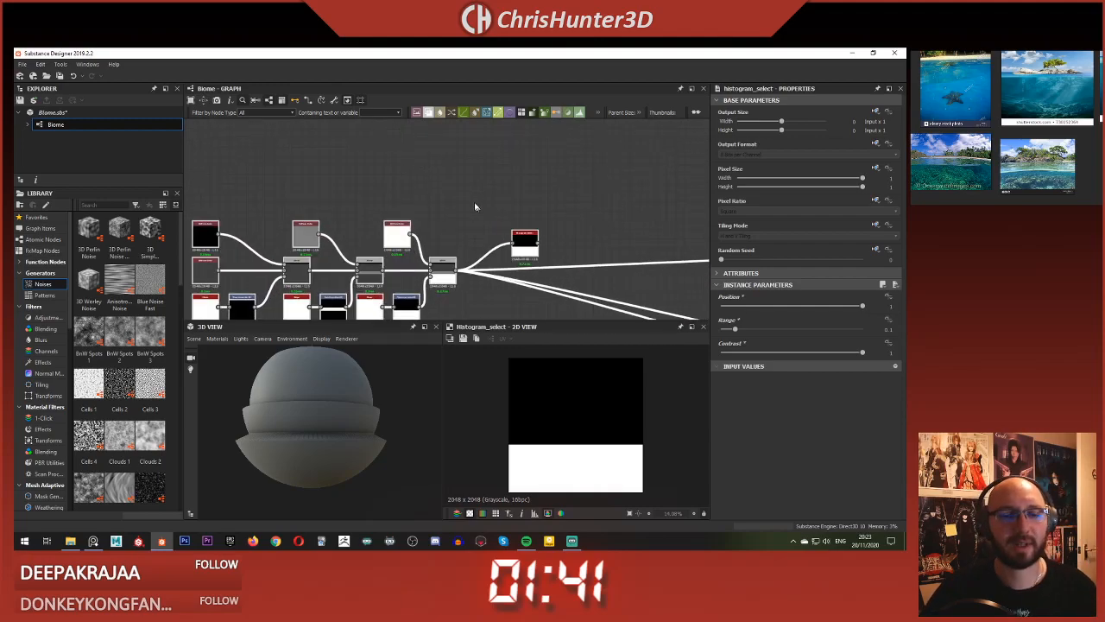
{"action": "middle_click_drag", "start_coordinate": [460, 272], "coordinate": [510, 223]}
Step: Preview the final Blend's height bands and try the Rounded Cube as the 3D preview mesh
{"action": "left_click", "coordinate": [509, 223]}
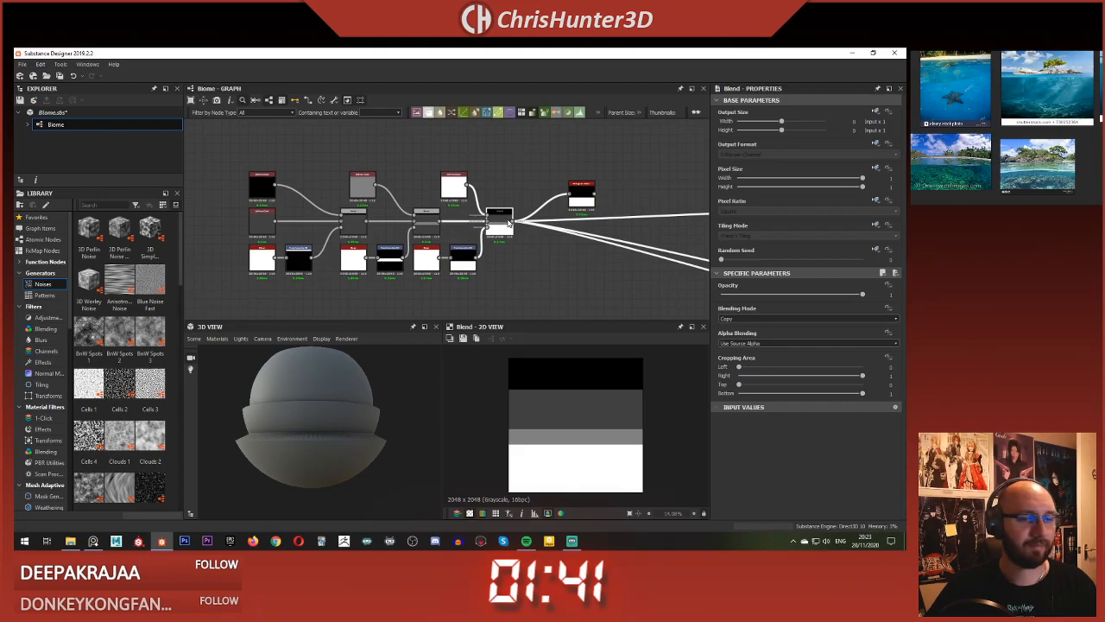
{"action": "middle_click_drag", "start_coordinate": [525, 297], "coordinate": [562, 263]}
{"action": "left_click_drag", "start_coordinate": [321, 462], "coordinate": [311, 413]}
{"action": "left_click", "coordinate": [218, 339]}
{"action": "left_click", "coordinate": [194, 339]}
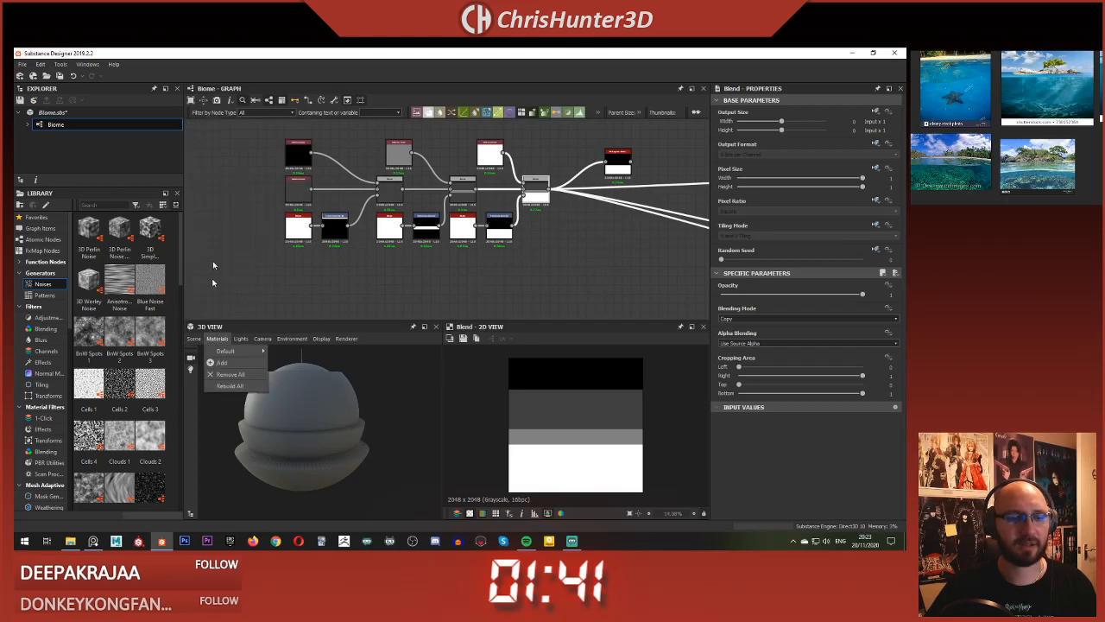
{"action": "left_click", "coordinate": [195, 339]}
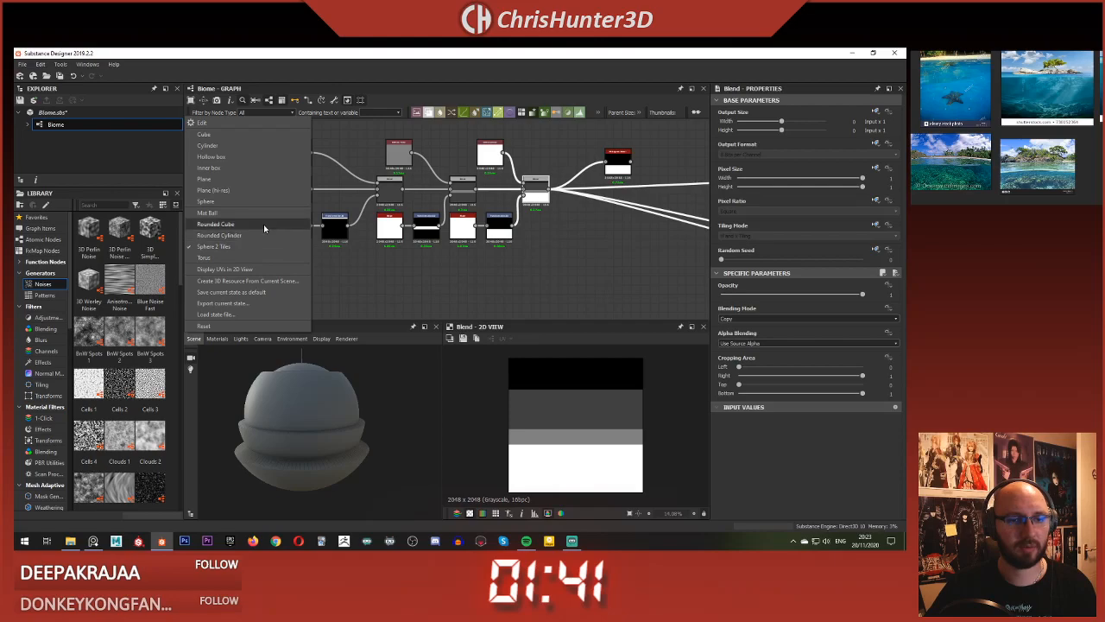
{"action": "left_click", "coordinate": [259, 224]}
{"action": "left_click_drag", "start_coordinate": [343, 420], "coordinate": [285, 372]}
Step: Switch the 3D preview mesh to the high-resolution plane and view its stepped height from an angle
{"action": "left_click", "coordinate": [216, 339]}
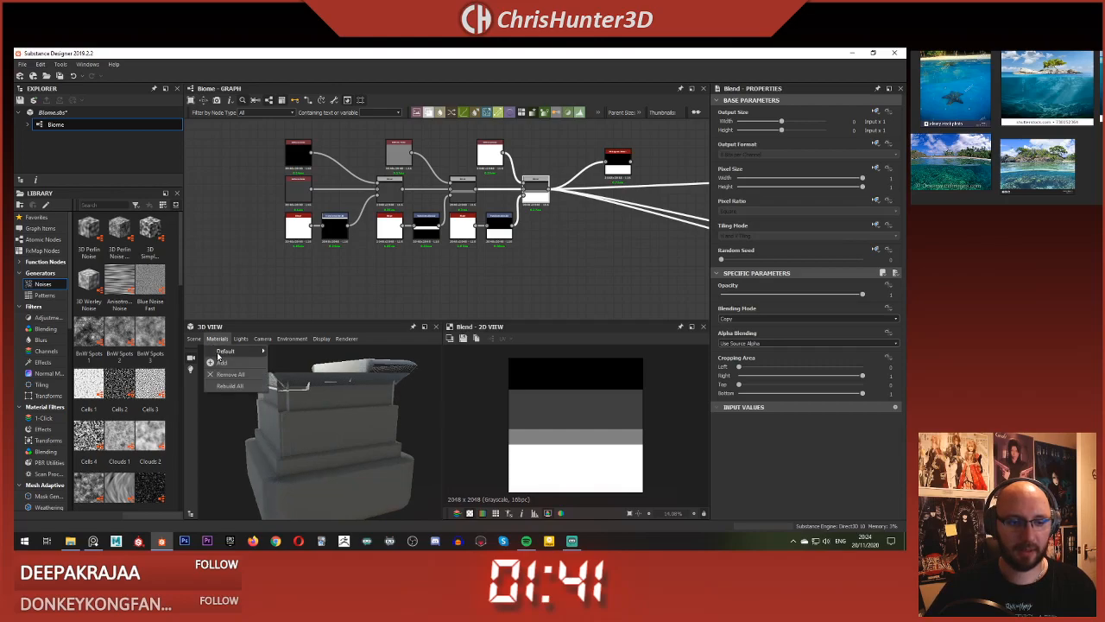
{"action": "left_click", "coordinate": [288, 265]}
{"action": "left_click", "coordinate": [216, 338]}
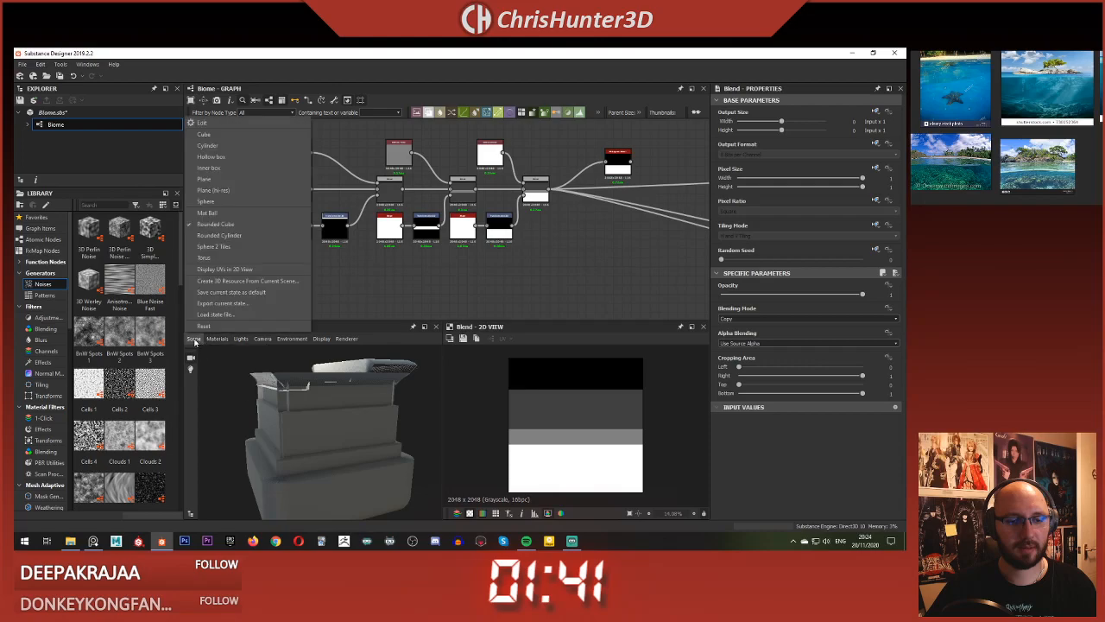
{"action": "mouse_move", "coordinate": [194, 338]}
{"action": "left_click", "coordinate": [242, 188]}
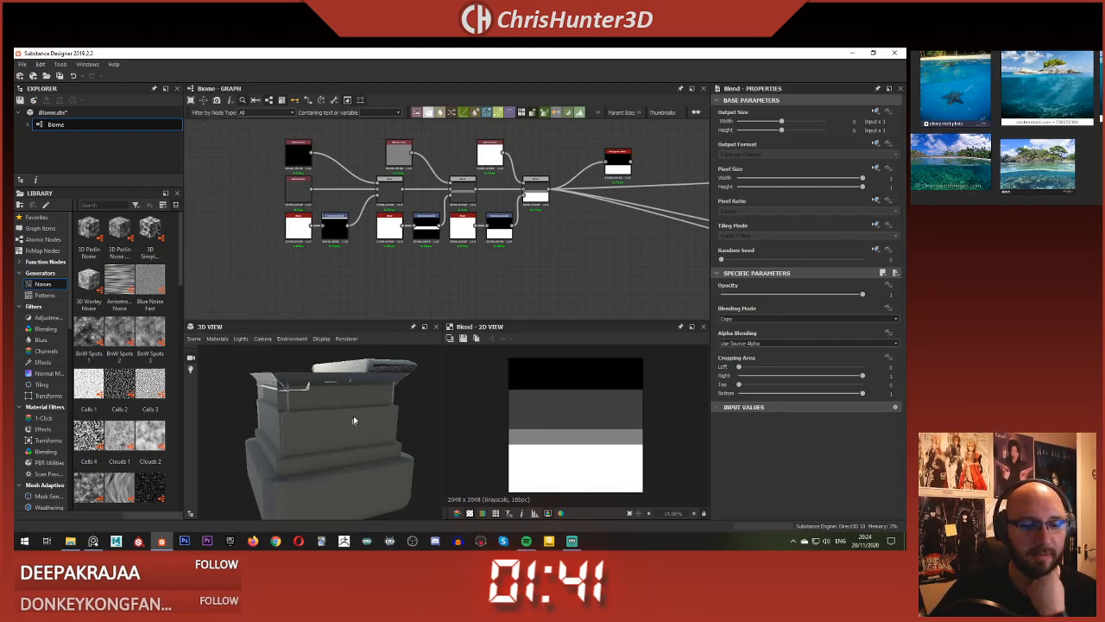
{"action": "left_click_drag", "start_coordinate": [329, 446], "coordinate": [360, 355]}
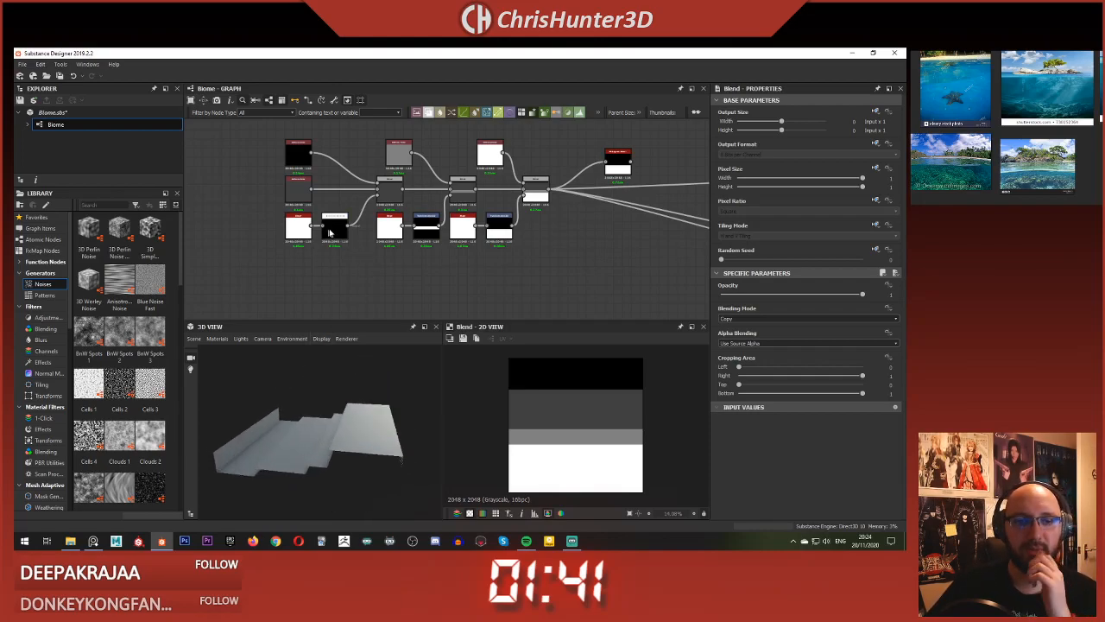
Step: Preview the black Uniform Color node and the Histogram Select mask in the 2D view
{"action": "middle_click_drag", "start_coordinate": [334, 232], "coordinate": [436, 241]}
{"action": "scroll", "coordinate": [432, 238], "scroll_direction": "up", "scroll_amount": 2}
{"action": "double_click", "coordinate": [394, 133]}
{"action": "scroll", "coordinate": [567, 408], "scroll_direction": "up", "scroll_amount": 5}
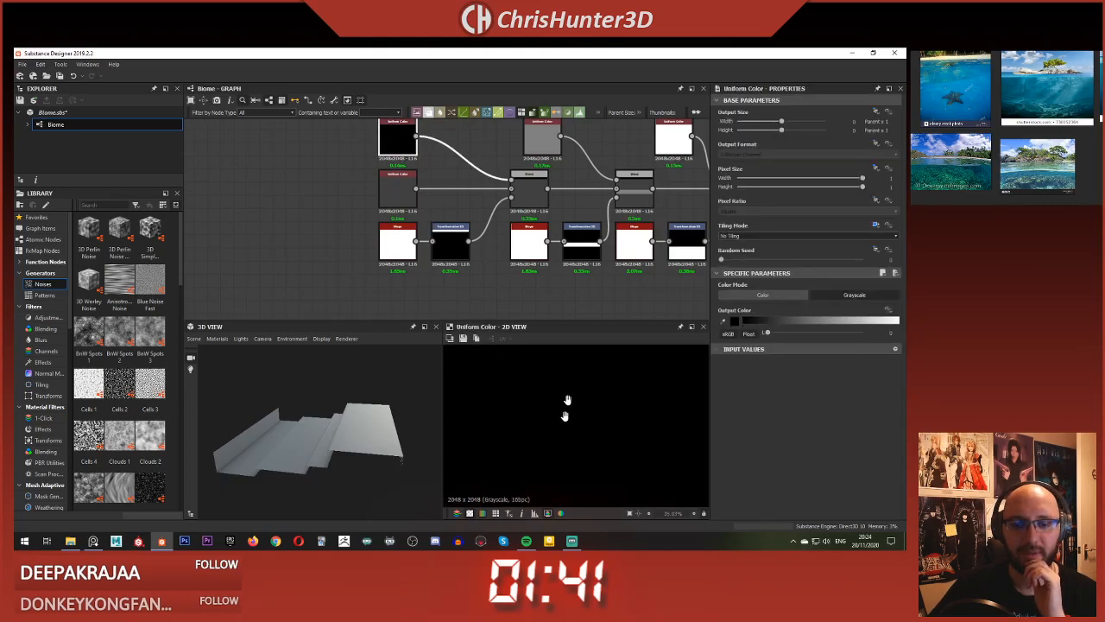
{"action": "scroll", "coordinate": [590, 434], "scroll_direction": "down", "scroll_amount": 3}
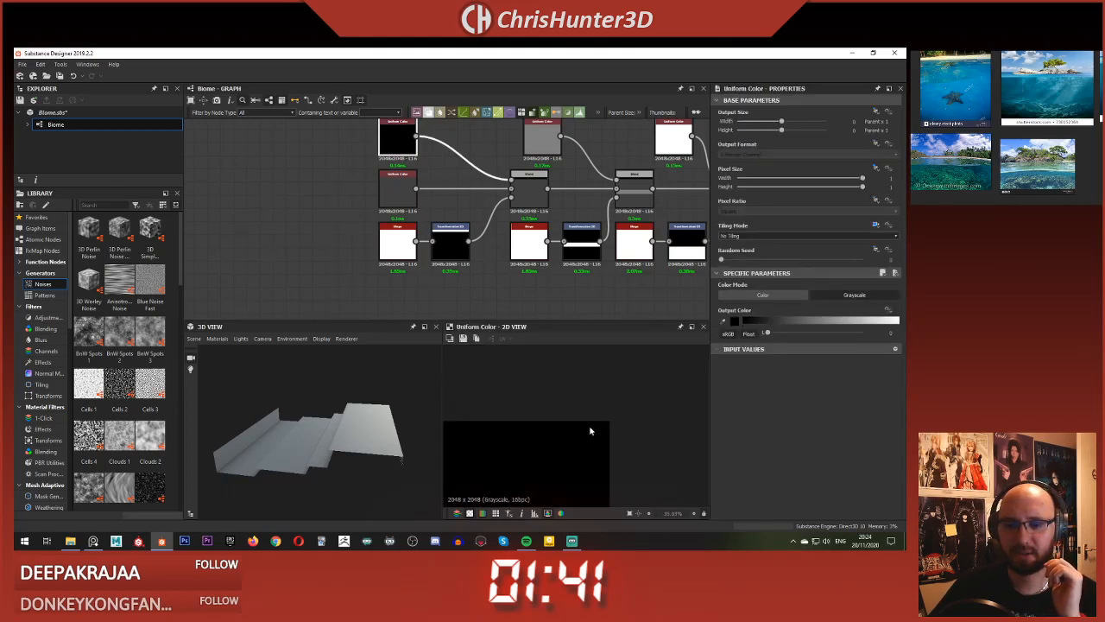
{"action": "key", "text": "f"}
{"action": "scroll", "coordinate": [615, 208], "scroll_direction": "down", "scroll_amount": 1}
{"action": "middle_click_drag", "start_coordinate": [624, 211], "coordinate": [405, 226]}
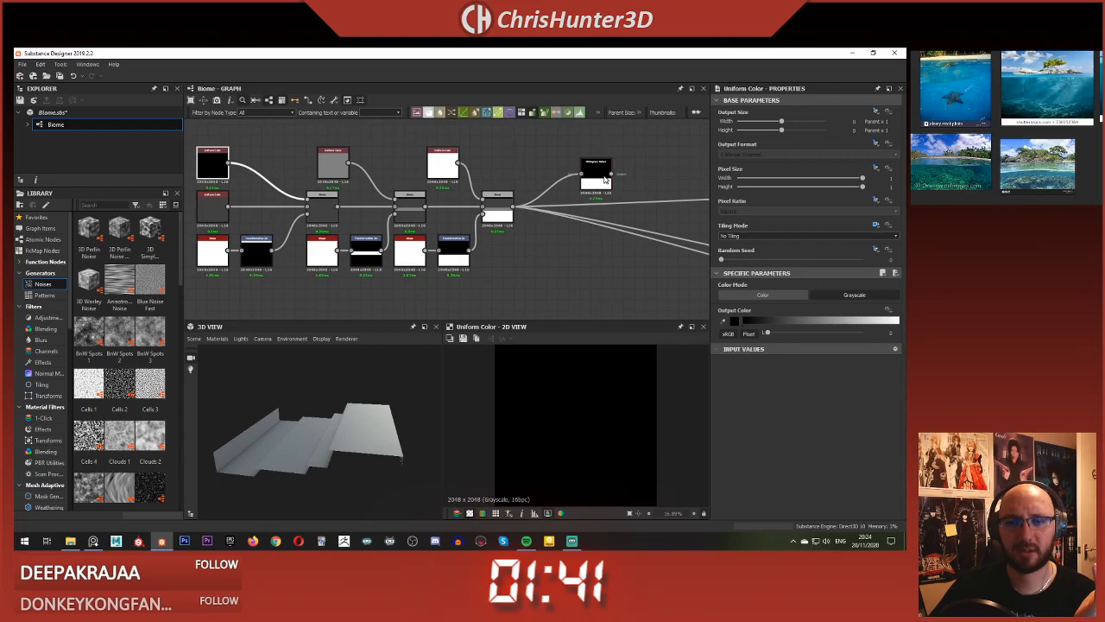
{"action": "double_click", "coordinate": [606, 178]}
{"action": "scroll", "coordinate": [602, 401], "scroll_direction": "up", "scroll_amount": 2}
{"action": "middle_click_drag", "start_coordinate": [603, 380], "coordinate": [611, 425]}
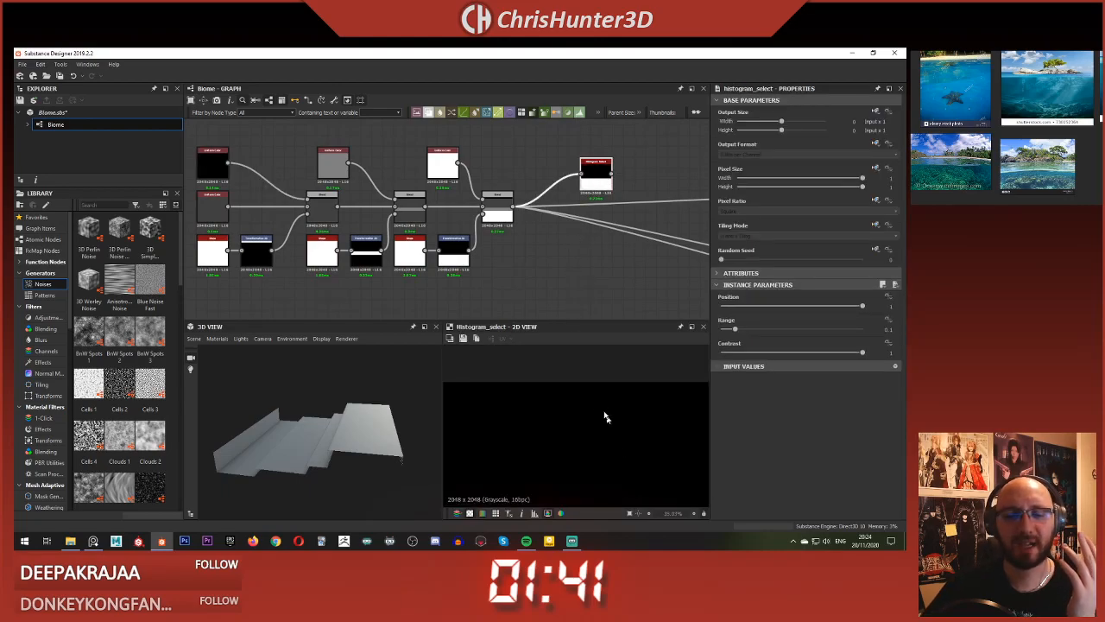
{"action": "scroll", "coordinate": [610, 400], "scroll_direction": "down", "scroll_amount": 6}
{"action": "left_click", "coordinate": [557, 260]}
{"action": "middle_click_drag", "start_coordinate": [557, 261], "coordinate": [520, 269]}
{"action": "middle_click_drag", "start_coordinate": [439, 208], "coordinate": [391, 202]}
{"action": "scroll", "coordinate": [430, 271], "scroll_direction": "down", "scroll_amount": 2}
{"action": "scroll", "coordinate": [441, 210], "scroll_direction": "up", "scroll_amount": 2}
{"action": "middle_click_drag", "start_coordinate": [504, 212], "coordinate": [403, 237]}
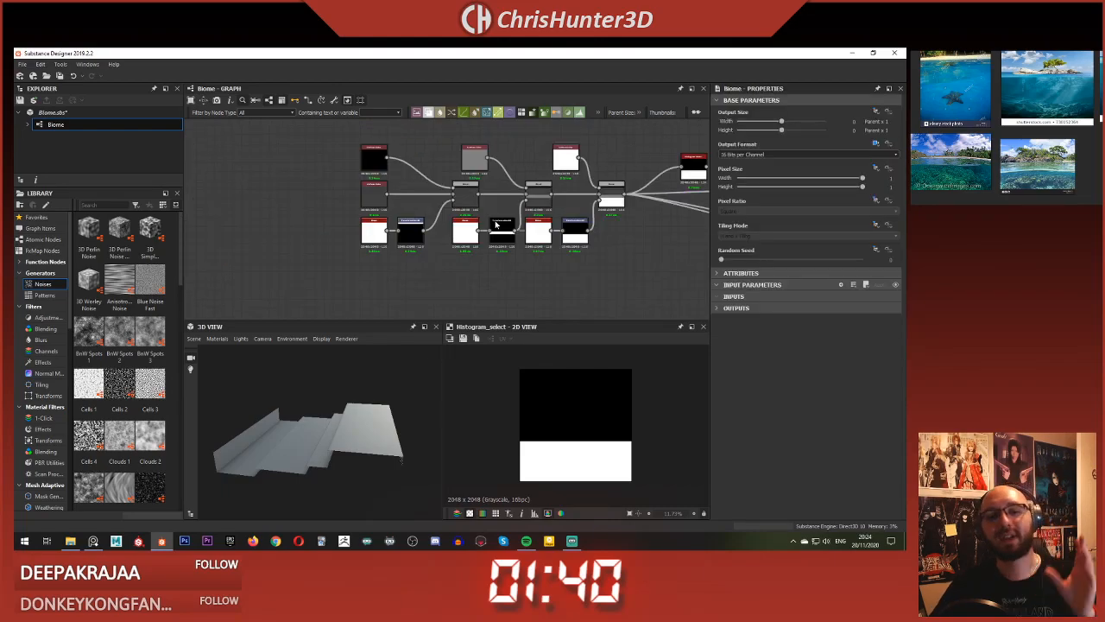
{"action": "middle_click_drag", "start_coordinate": [403, 209], "coordinate": [343, 258]}
{"action": "scroll", "coordinate": [354, 215], "scroll_direction": "down", "scroll_amount": 1}
{"action": "scroll", "coordinate": [370, 211], "scroll_direction": "up", "scroll_amount": 3}
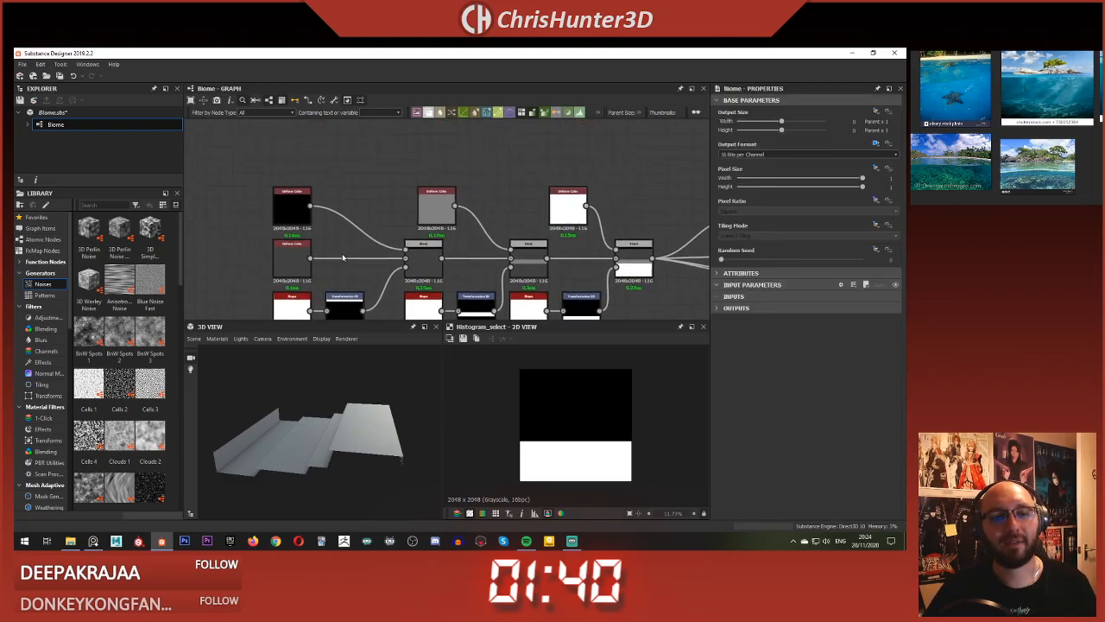
Step: Inspect the output colours of the black, dark grey and mid-grey Uniform Color nodes
{"action": "double_click", "coordinate": [290, 205]}
{"action": "middle_click_drag", "start_coordinate": [309, 211], "coordinate": [337, 196]}
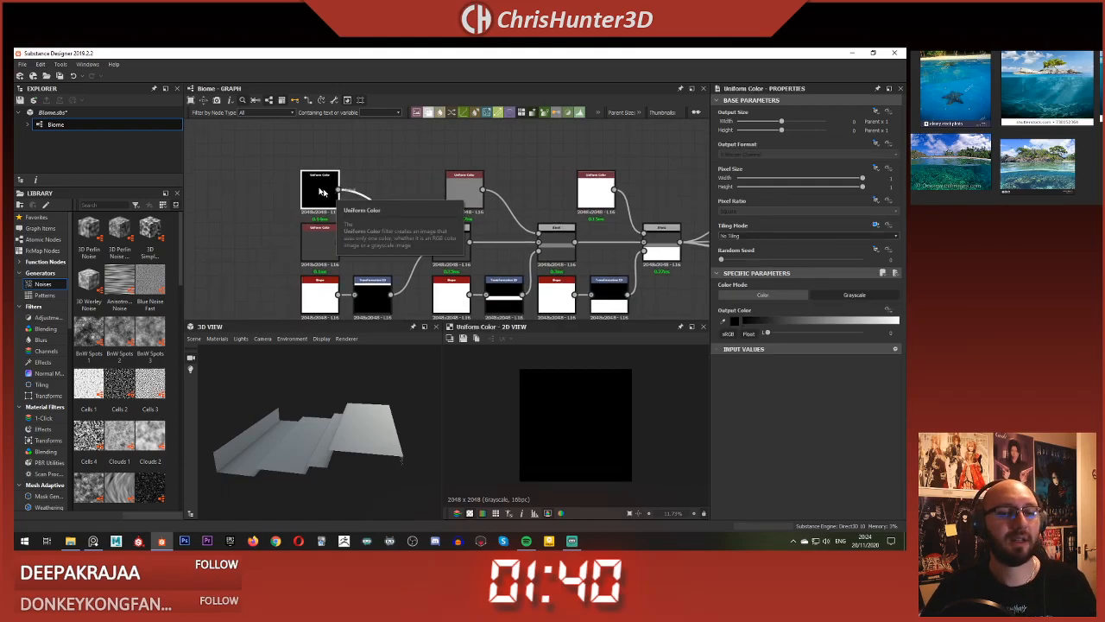
{"action": "middle_click_drag", "start_coordinate": [366, 158], "coordinate": [315, 126]}
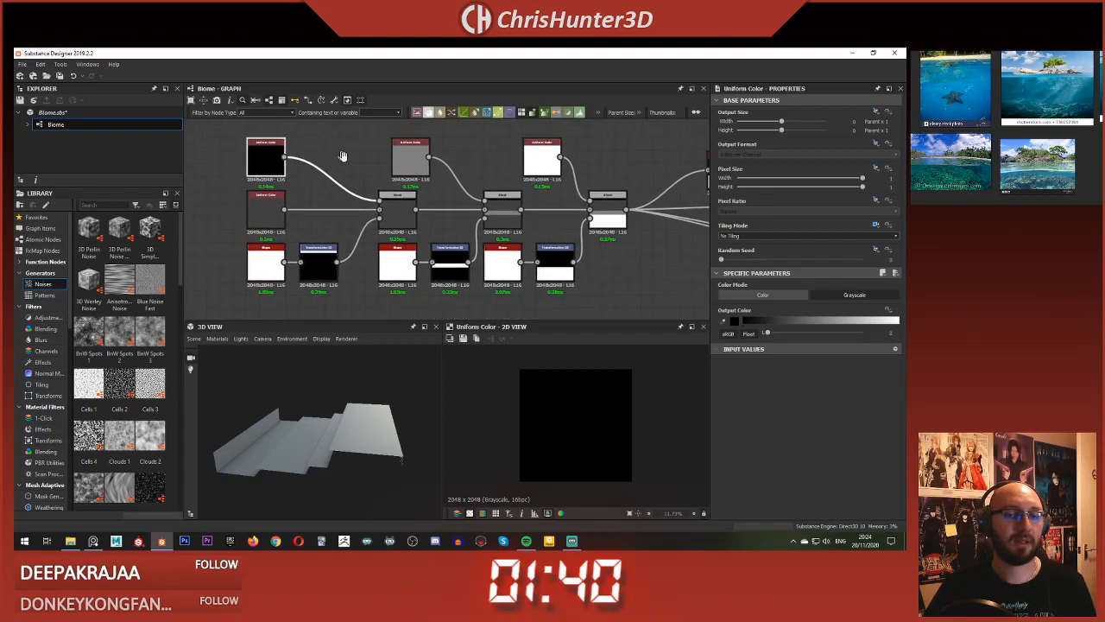
{"action": "middle_click_drag", "start_coordinate": [321, 190], "coordinate": [347, 213]}
{"action": "scroll", "coordinate": [348, 214], "scroll_direction": "up", "scroll_amount": 1}
{"action": "left_click", "coordinate": [349, 213]}
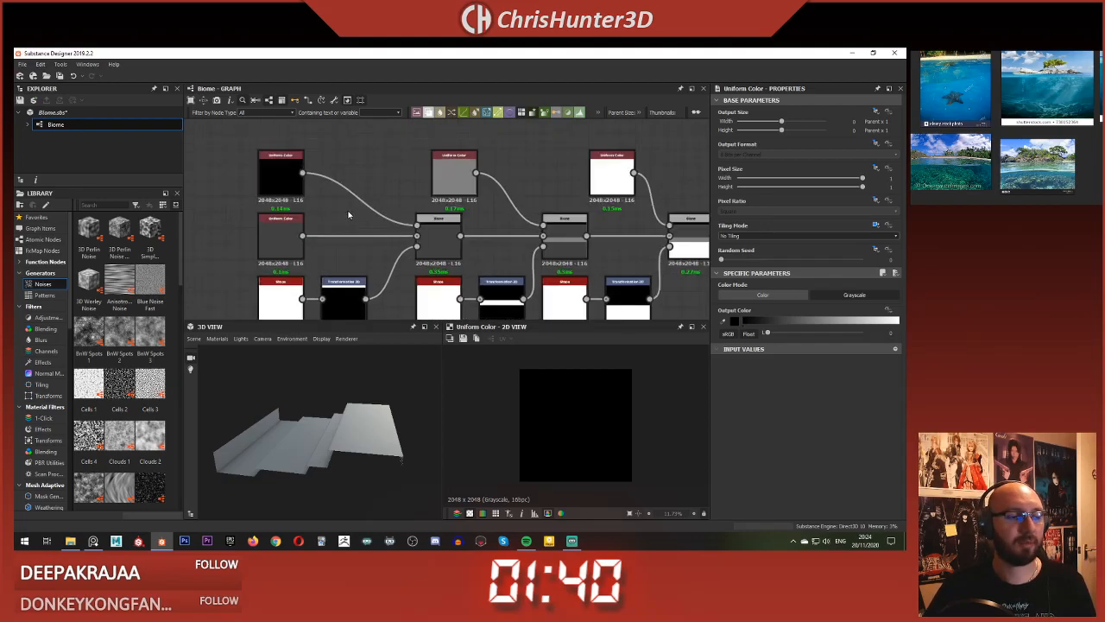
{"action": "left_click", "coordinate": [277, 230]}
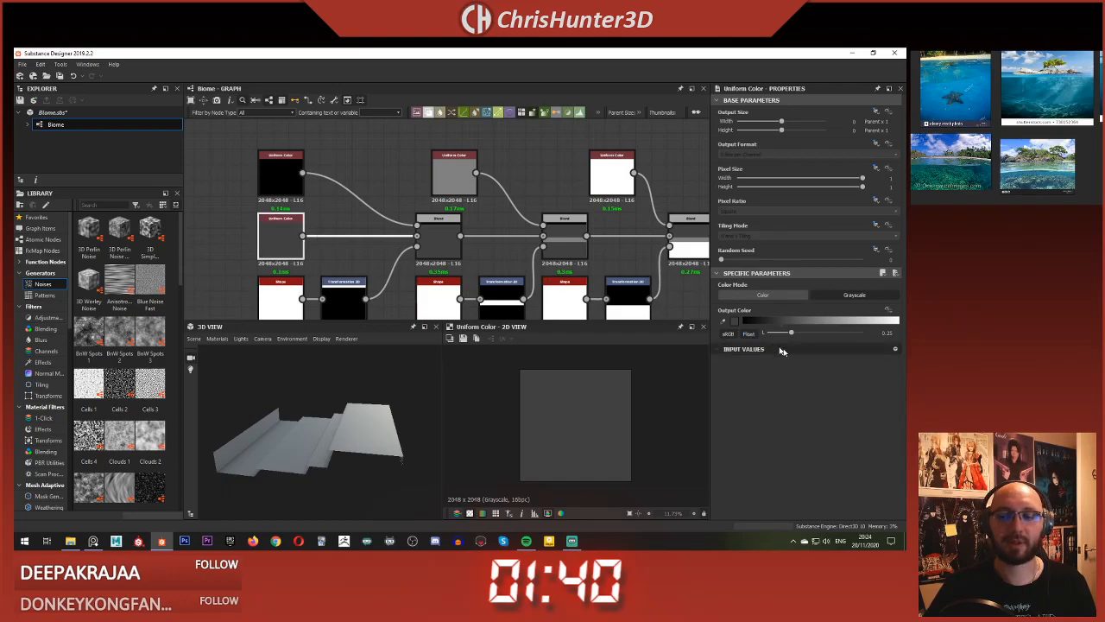
{"action": "middle_click_drag", "start_coordinate": [584, 276], "coordinate": [549, 249]}
{"action": "left_click", "coordinate": [418, 145]}
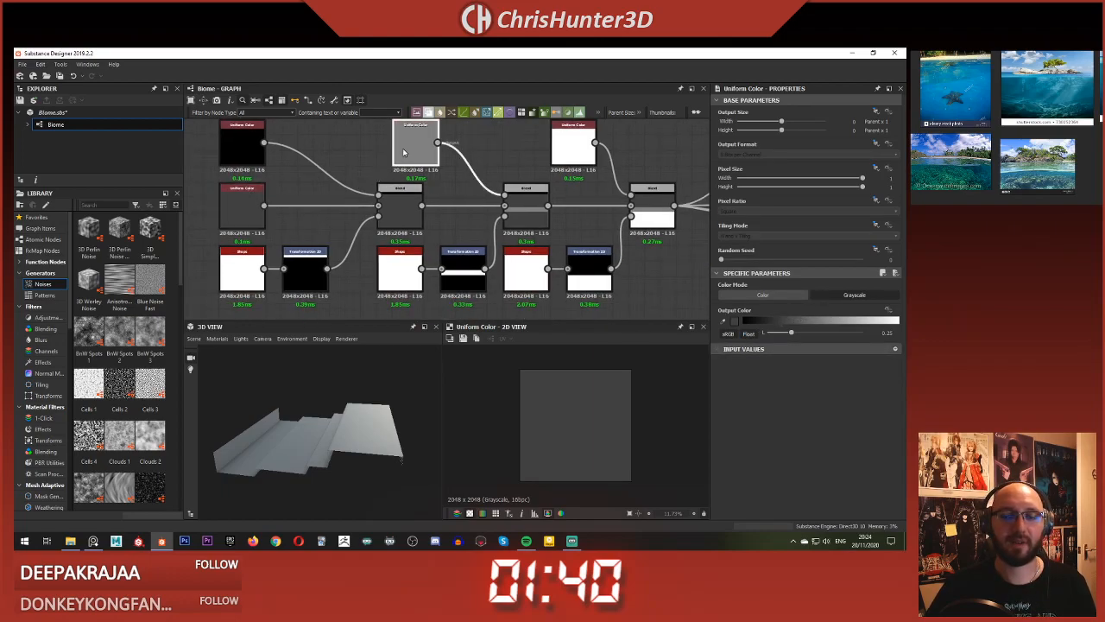
{"action": "middle_click_drag", "start_coordinate": [362, 152], "coordinate": [329, 174]}
{"action": "left_click", "coordinate": [369, 225]}
{"action": "scroll", "coordinate": [329, 175], "scroll_direction": "down", "scroll_amount": 1}
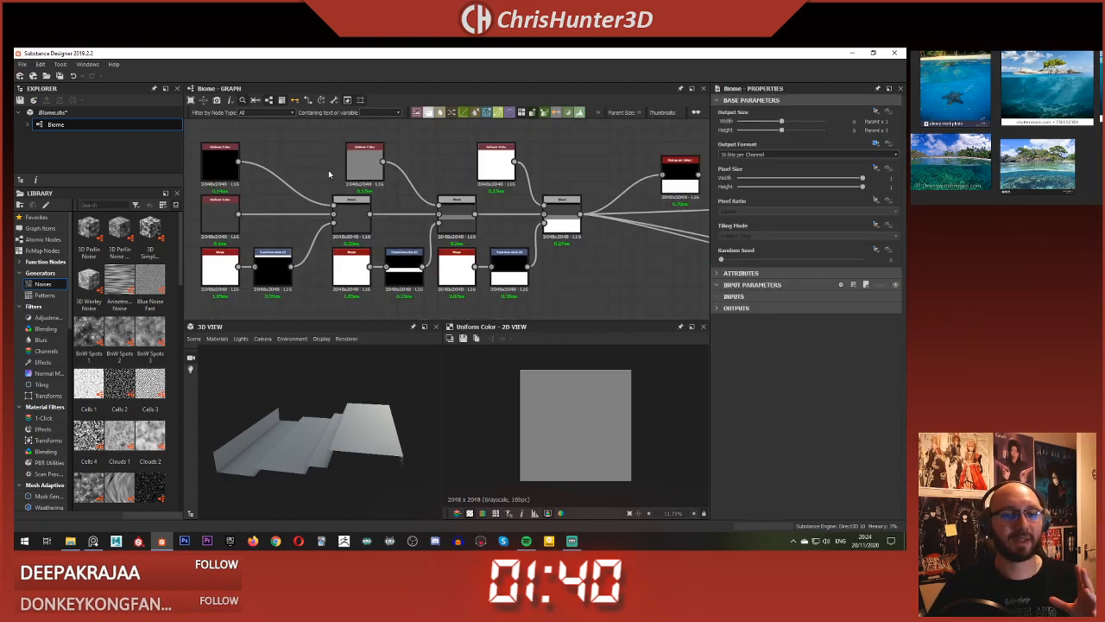
{"action": "left_click", "coordinate": [375, 174]}
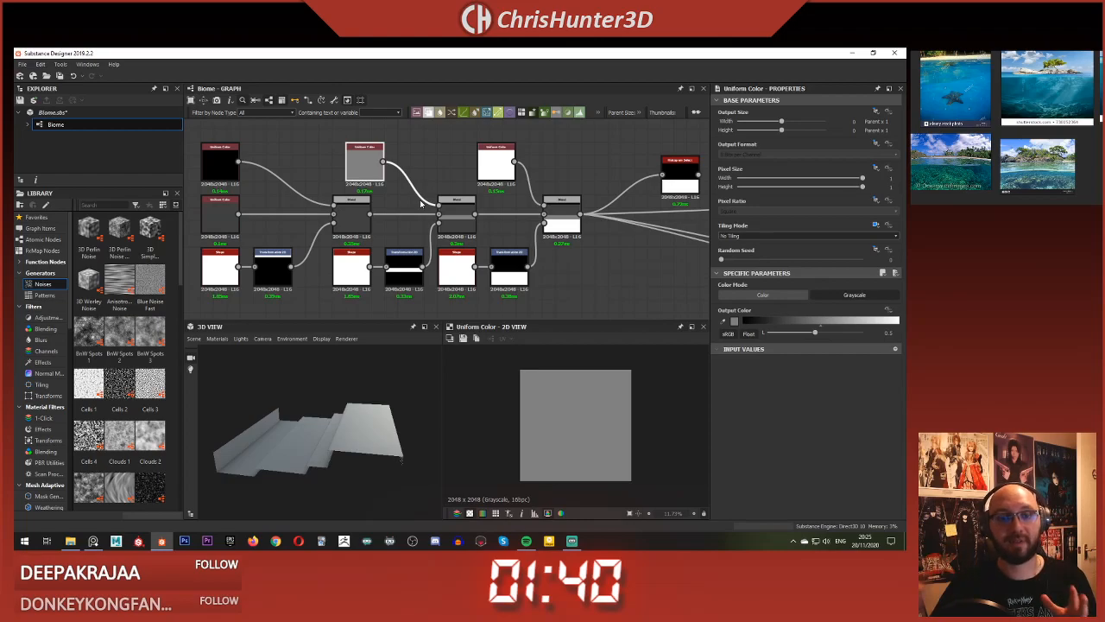
Step: Preview the final Blend and examine the stacked height bands it produces
{"action": "left_click", "coordinate": [561, 219]}
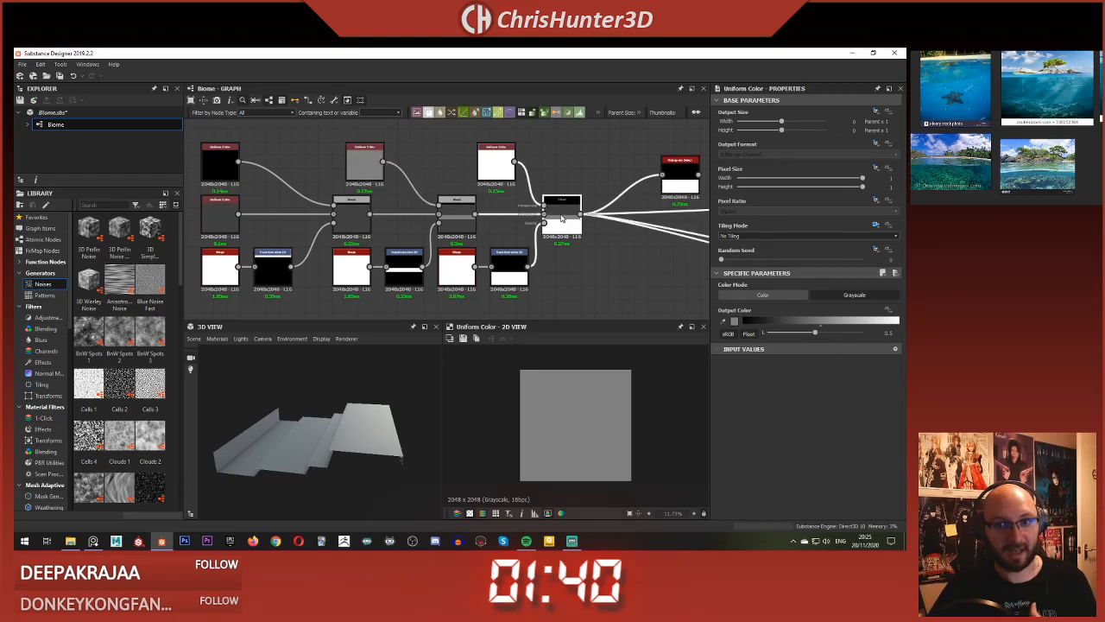
{"action": "middle_click_drag", "start_coordinate": [423, 176], "coordinate": [493, 219]}
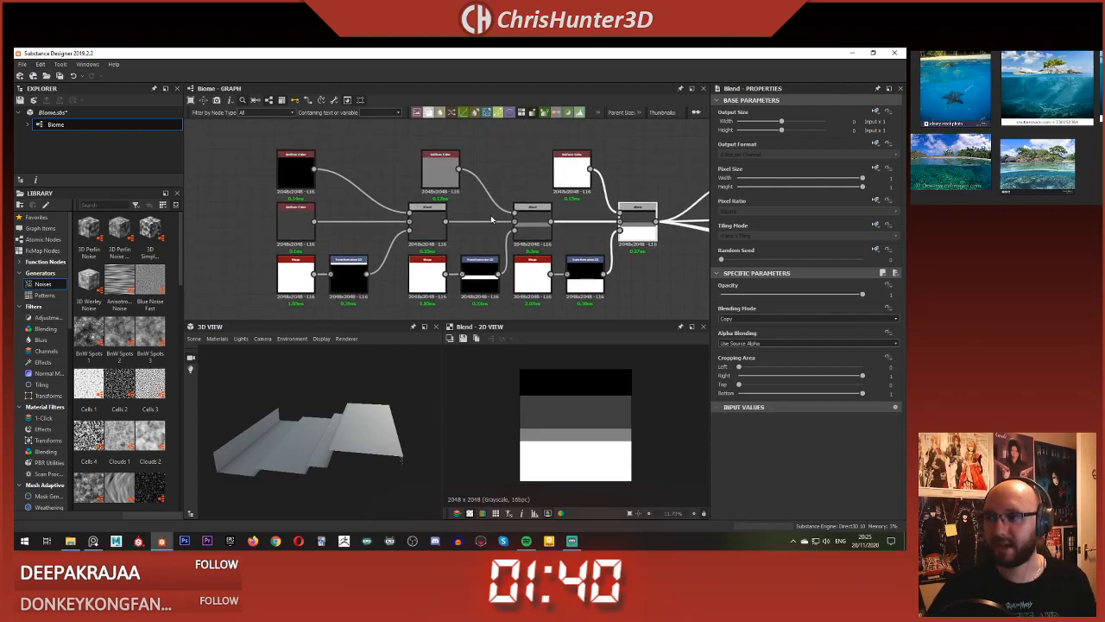
{"action": "scroll", "coordinate": [427, 214], "scroll_direction": "down", "scroll_amount": 3}
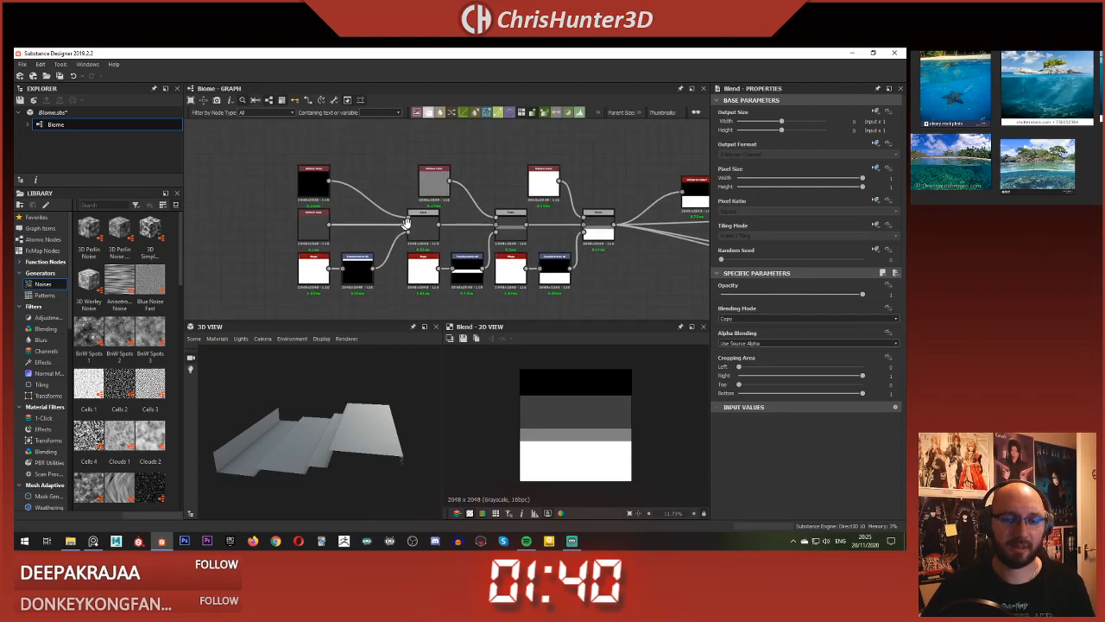
{"action": "scroll", "coordinate": [424, 213], "scroll_direction": "up", "scroll_amount": 3}
{"action": "mouse_move", "coordinate": [351, 165]}
{"action": "middle_mouse_down"}
{"action": "mouse_move", "coordinate": [349, 195]}
{"action": "mouse_move", "coordinate": [396, 178]}
{"action": "mouse_move", "coordinate": [345, 163]}
{"action": "middle_mouse_up"}
{"action": "scroll", "coordinate": [395, 178], "scroll_direction": "down", "scroll_amount": 1}
{"action": "scroll", "coordinate": [368, 169], "scroll_direction": "up", "scroll_amount": 1}
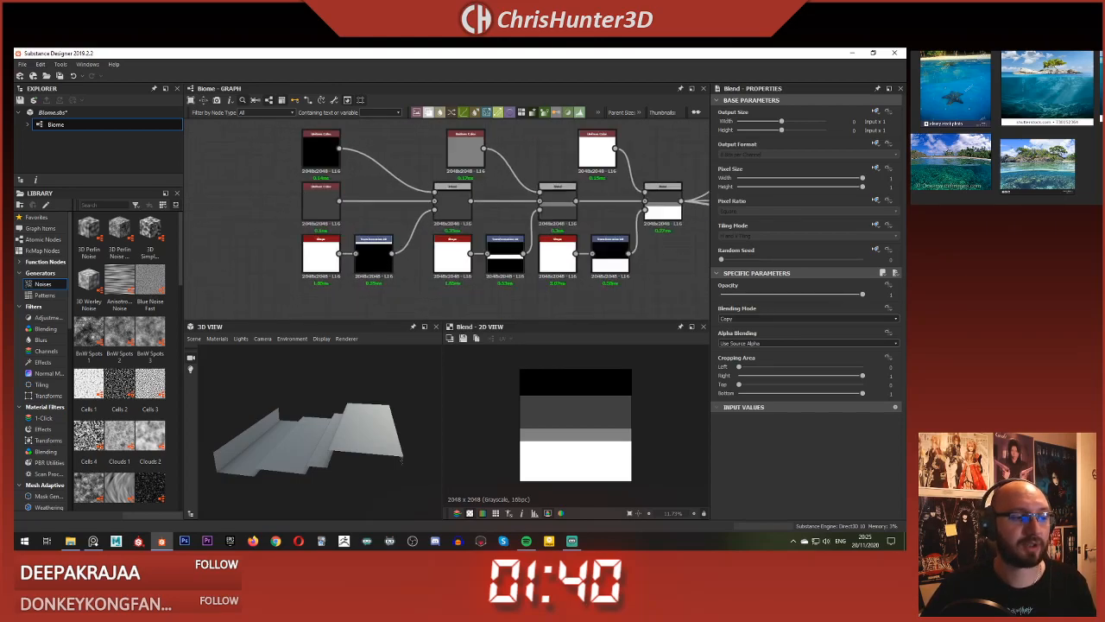
Step: Examine the half-underwater tropical island photo up close on the reference board
{"action": "scroll", "coordinate": [1003, 173], "scroll_direction": "up", "scroll_amount": 5}
{"action": "scroll", "coordinate": [1006, 156], "scroll_direction": "down", "scroll_amount": 3}
{"action": "middle_click_drag", "start_coordinate": [1006, 156], "coordinate": [1019, 130]}
{"action": "scroll", "coordinate": [1023, 130], "scroll_direction": "up", "scroll_amount": 3}
{"action": "scroll", "coordinate": [1025, 130], "scroll_direction": "down", "scroll_amount": 3}
{"action": "scroll", "coordinate": [1019, 138], "scroll_direction": "up", "scroll_amount": 3}
{"action": "scroll", "coordinate": [1018, 176], "scroll_direction": "down", "scroll_amount": 3}
{"action": "middle_click_drag", "start_coordinate": [1018, 176], "coordinate": [1015, 112]}
{"action": "scroll", "coordinate": [1036, 126], "scroll_direction": "up", "scroll_amount": 2}
{"action": "scroll", "coordinate": [1045, 132], "scroll_direction": "down", "scroll_amount": 1}
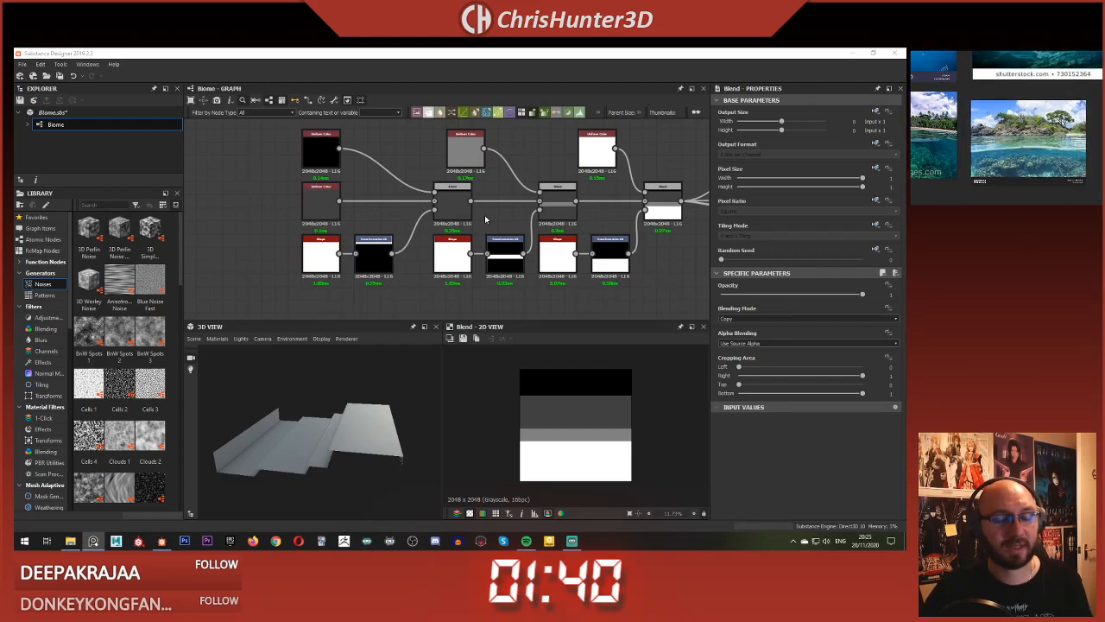
Step: Move the node group for the later height bands away from the first Blend to make working space
{"action": "scroll", "coordinate": [458, 209], "scroll_direction": "down", "scroll_amount": 3}
{"action": "middle_click_drag", "start_coordinate": [495, 236], "coordinate": [433, 251]}
{"action": "middle_click_drag", "start_coordinate": [331, 225], "coordinate": [417, 231]}
{"action": "left_click_drag", "start_coordinate": [363, 169], "coordinate": [501, 282]}
{"action": "left_click", "coordinate": [447, 266]}
{"action": "scroll", "coordinate": [386, 257], "scroll_direction": "up", "scroll_amount": 3}
Step: Preview the mid-grey Uniform Color and reposition it in the open space between the first and second Blend nodes
{"action": "double_click", "coordinate": [382, 193]}
{"action": "scroll", "coordinate": [436, 212], "scroll_direction": "down", "scroll_amount": 3}
{"action": "middle_click_drag", "start_coordinate": [432, 212], "coordinate": [341, 212]}
{"action": "left_click_drag", "start_coordinate": [317, 199], "coordinate": [360, 198]}
{"action": "scroll", "coordinate": [371, 230], "scroll_direction": "up", "scroll_amount": 2}
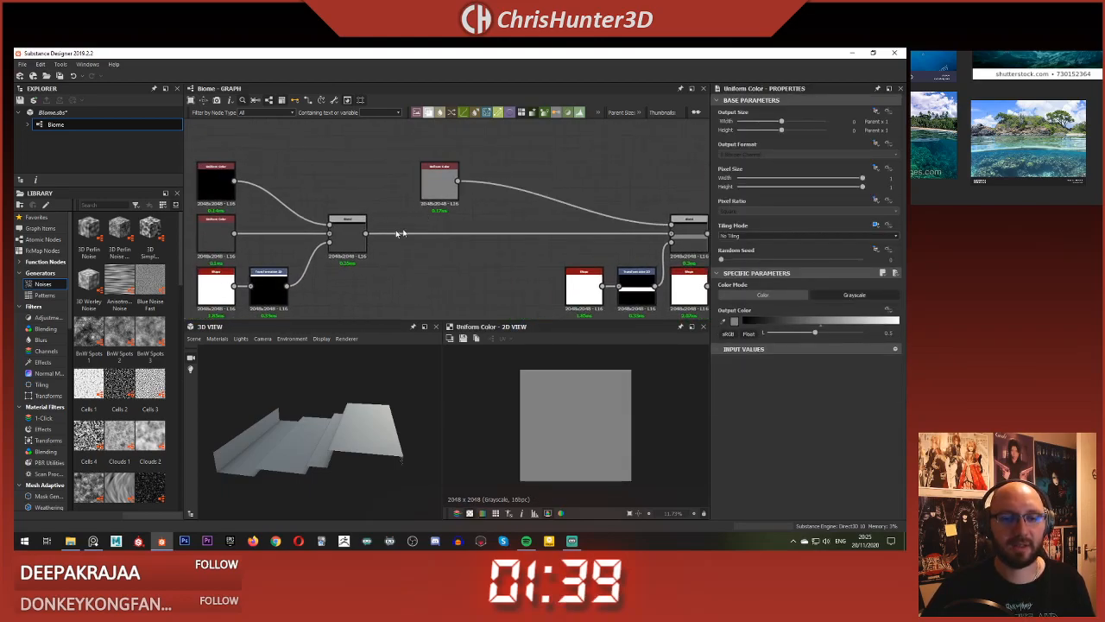
{"action": "left_click_drag", "start_coordinate": [440, 187], "coordinate": [493, 188]}
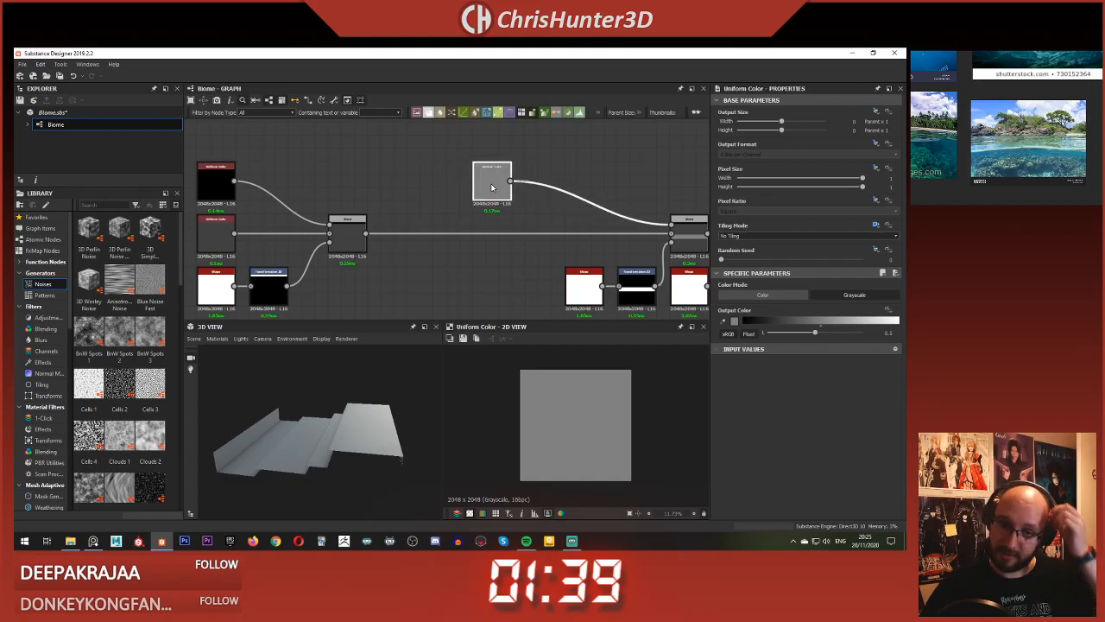
{"action": "middle_click_drag", "start_coordinate": [483, 188], "coordinate": [393, 182]}
{"action": "left_click_drag", "start_coordinate": [393, 181], "coordinate": [349, 162]}
{"action": "middle_click_drag", "start_coordinate": [378, 170], "coordinate": [395, 204]}
Step: Add a Crystal 2 noise to the graph below the mid-grey Uniform Color
{"action": "key", "text": "space"}
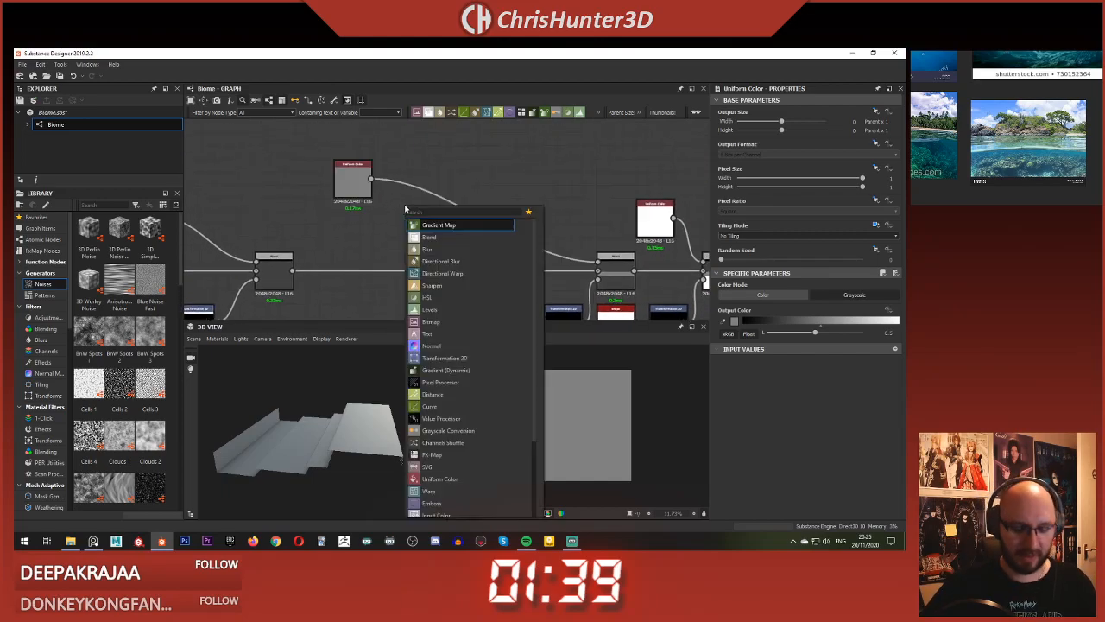
{"action": "left_click", "coordinate": [421, 192]}
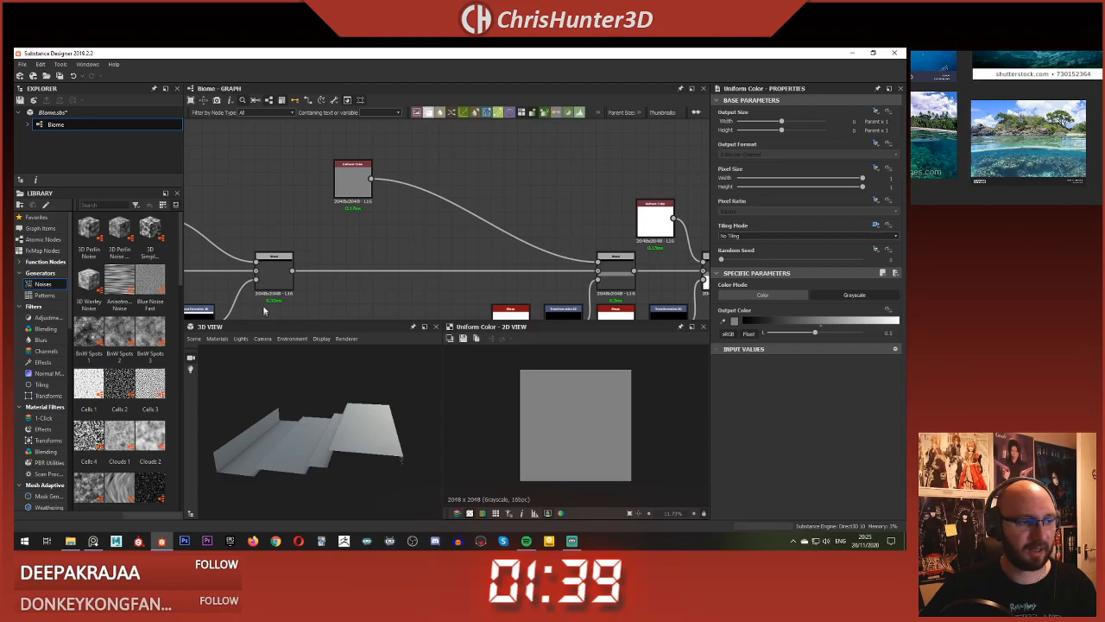
{"action": "scroll", "coordinate": [90, 299], "scroll_direction": "down", "scroll_amount": 3}
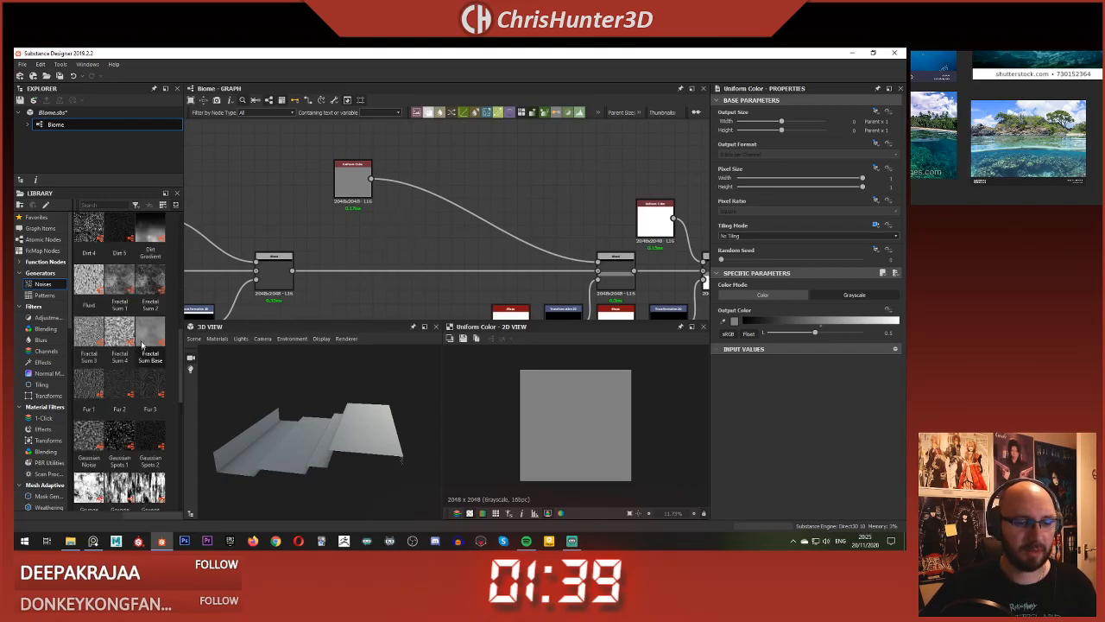
{"action": "left_click_drag", "start_coordinate": [89, 384], "coordinate": [397, 239]}
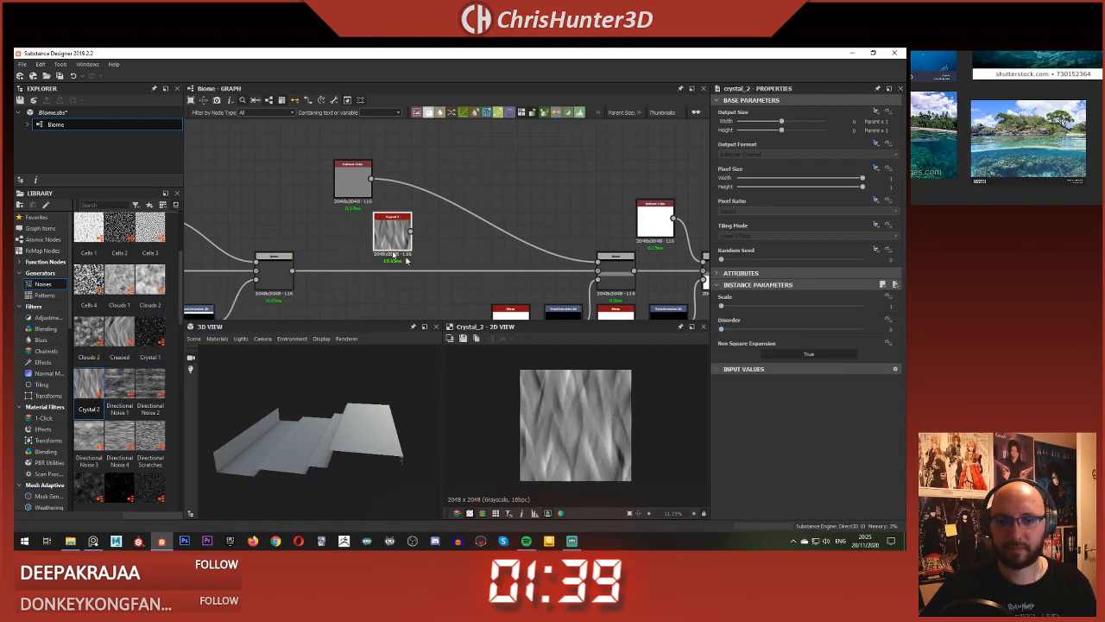
Step: Add a Transformation 2D node fed by the Crystal 2 noise and rotate the pattern about 90 degrees
{"action": "left_click", "coordinate": [448, 242]}
{"action": "key", "text": "space"}
{"action": "left_click", "coordinate": [465, 255]}
{"action": "left_click_drag", "start_coordinate": [409, 233], "coordinate": [426, 231]}
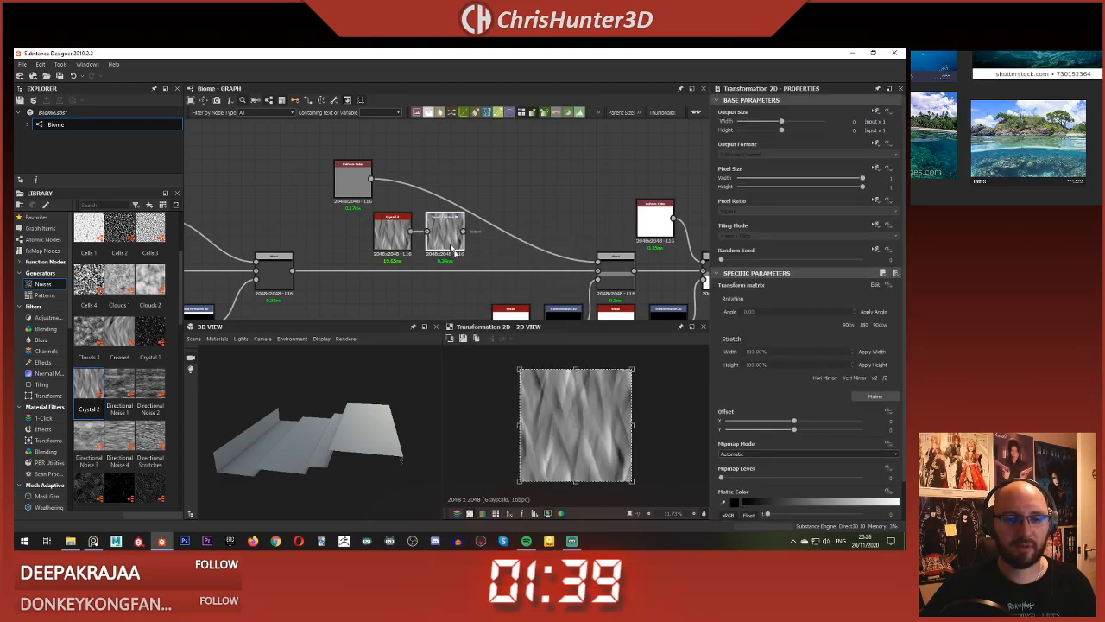
{"action": "left_click_drag", "start_coordinate": [673, 418], "coordinate": [580, 492]}
{"action": "scroll", "coordinate": [572, 447], "scroll_direction": "up", "scroll_amount": 3}
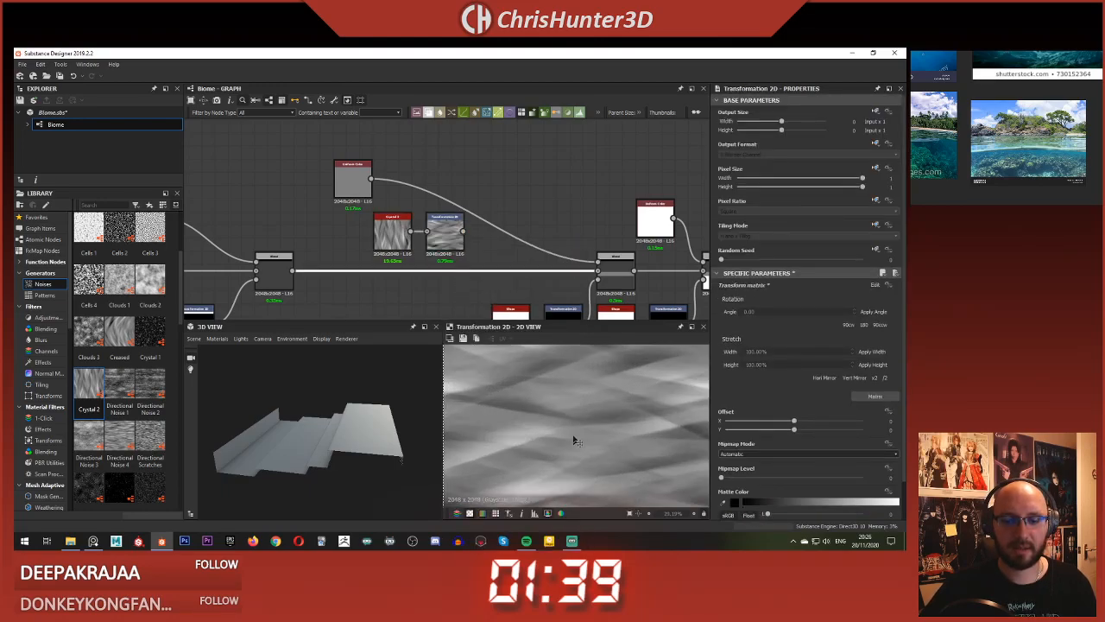
Step: Replace the Crystal 2 noise with a Creased noise as the input of the Transformation 2D node
{"action": "left_click", "coordinate": [395, 224]}
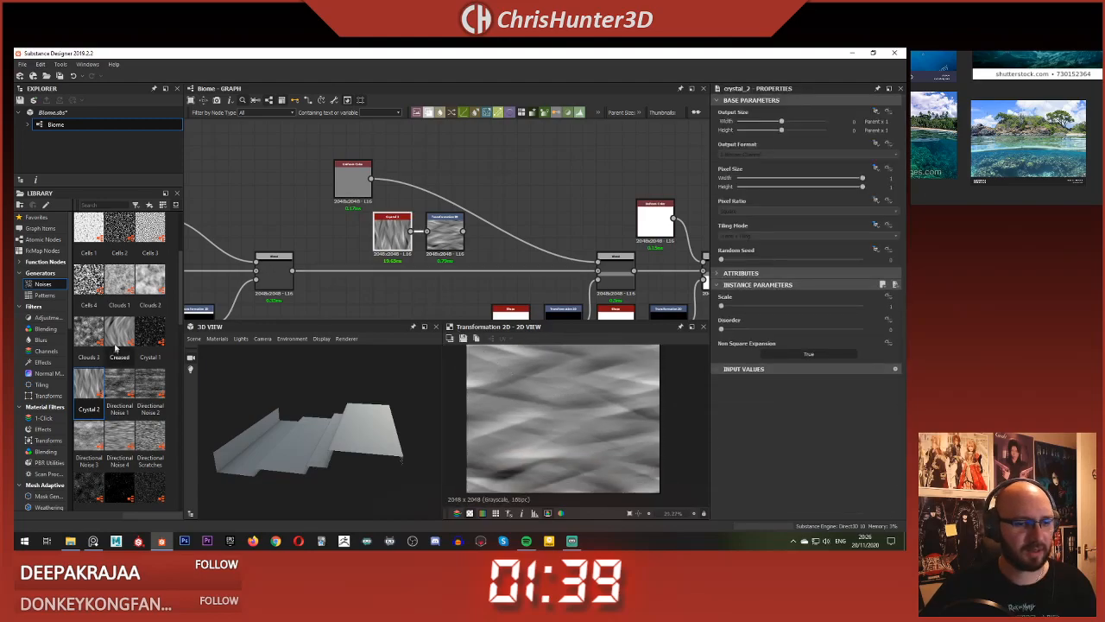
{"action": "left_click_drag", "start_coordinate": [122, 331], "coordinate": [406, 234]}
{"action": "double_click", "coordinate": [358, 235]}
{"action": "left_click", "coordinate": [387, 237]}
{"action": "key", "text": "Delete"}
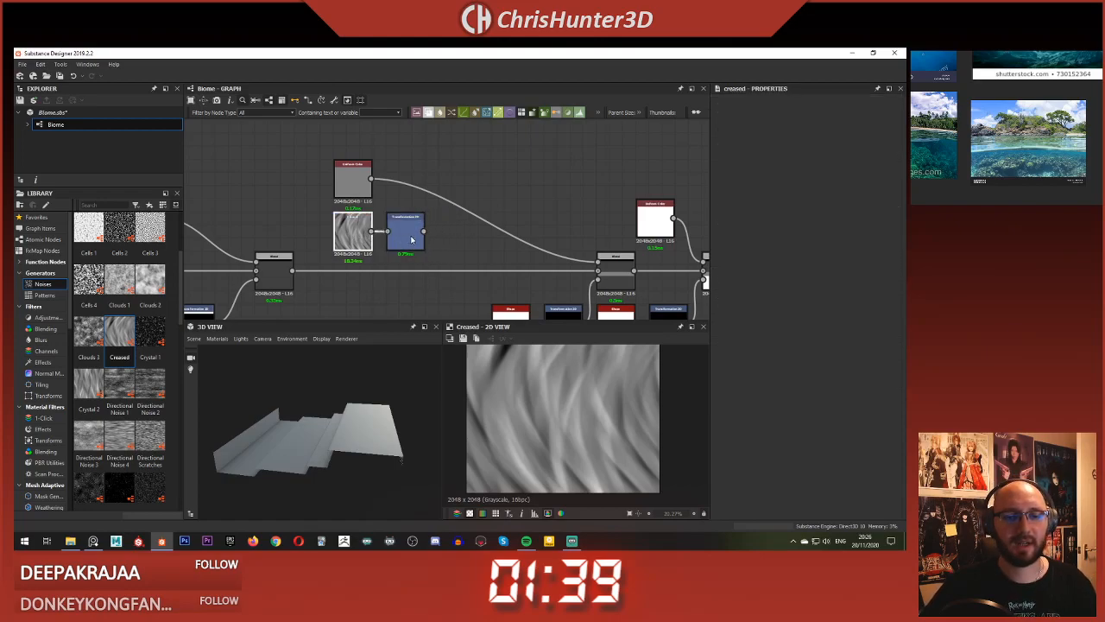
Step: Set the Creased noise's Warp Intensity to about 0.08 and Scale to 4 while previewing the Transformation 2D node
{"action": "double_click", "coordinate": [408, 234]}
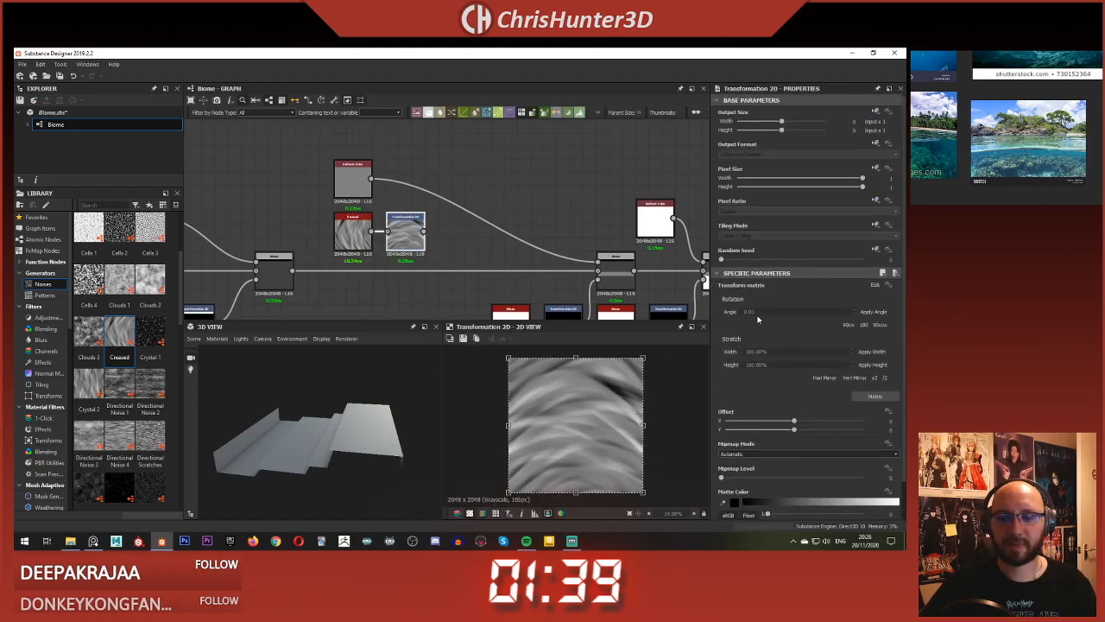
{"action": "scroll", "coordinate": [747, 451], "scroll_direction": "down", "scroll_amount": 2}
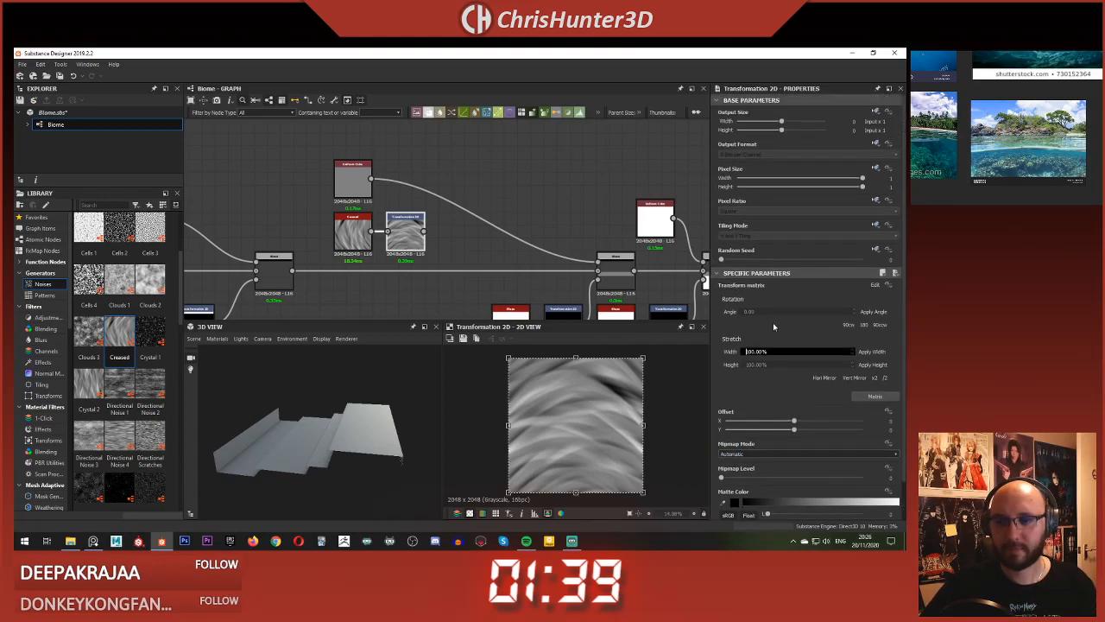
{"action": "left_click", "coordinate": [352, 243]}
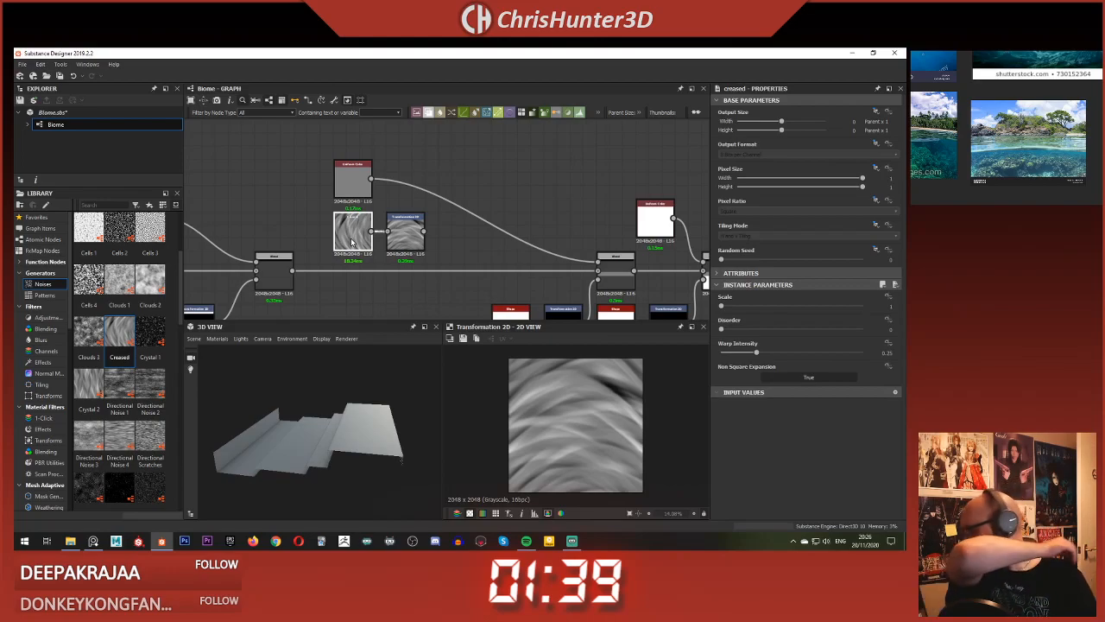
{"action": "left_click_drag", "start_coordinate": [751, 354], "coordinate": [733, 355]}
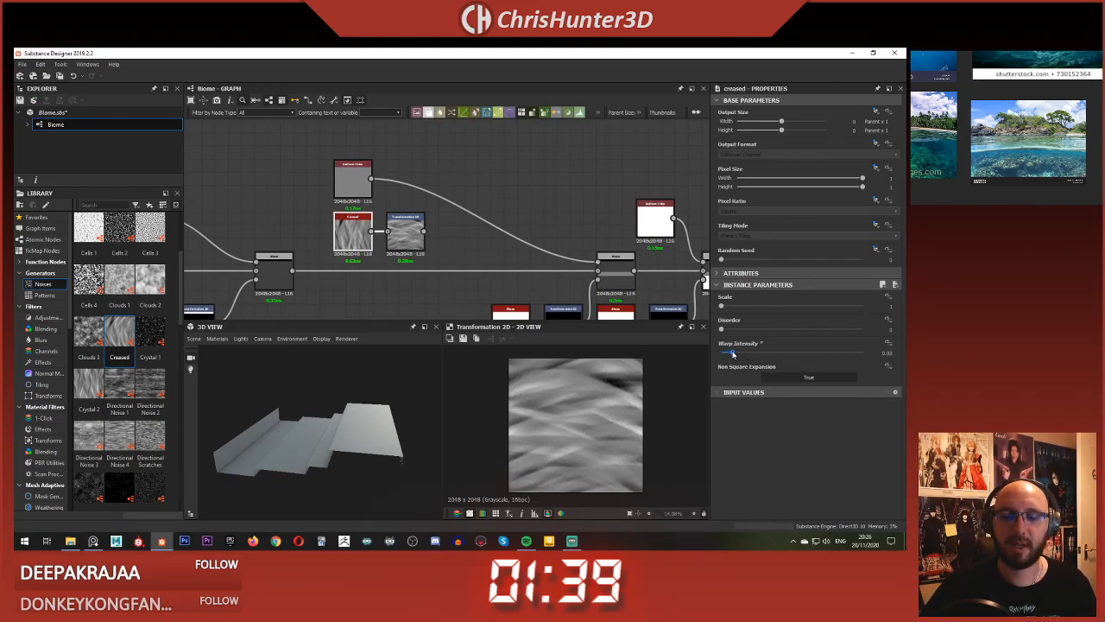
{"action": "left_click_drag", "start_coordinate": [723, 306], "coordinate": [782, 313]}
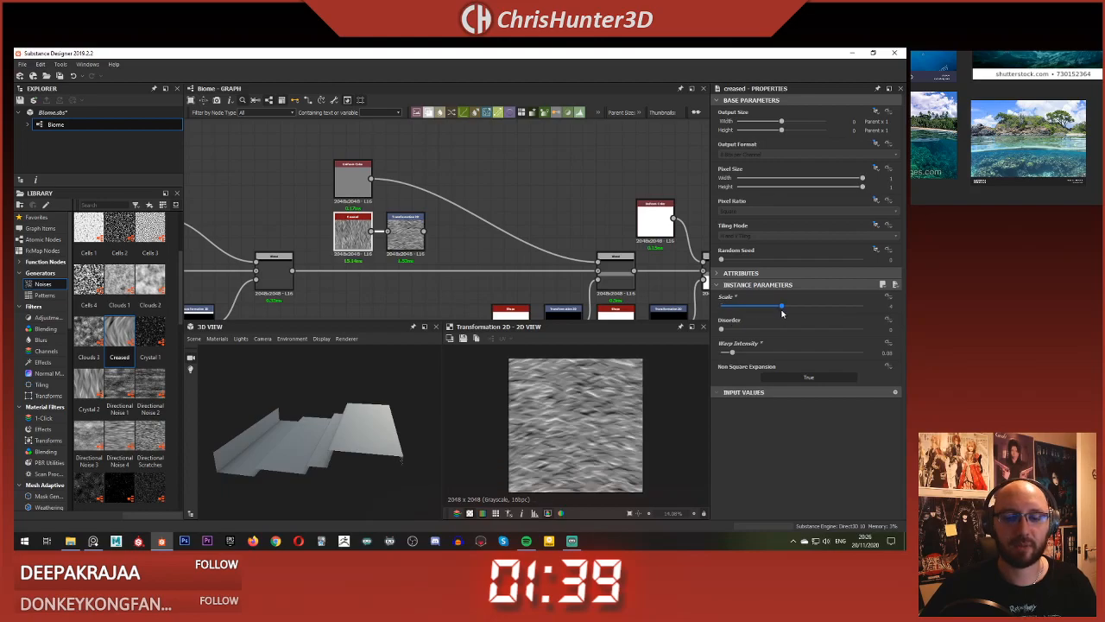
{"action": "left_click_drag", "start_coordinate": [736, 355], "coordinate": [733, 355]}
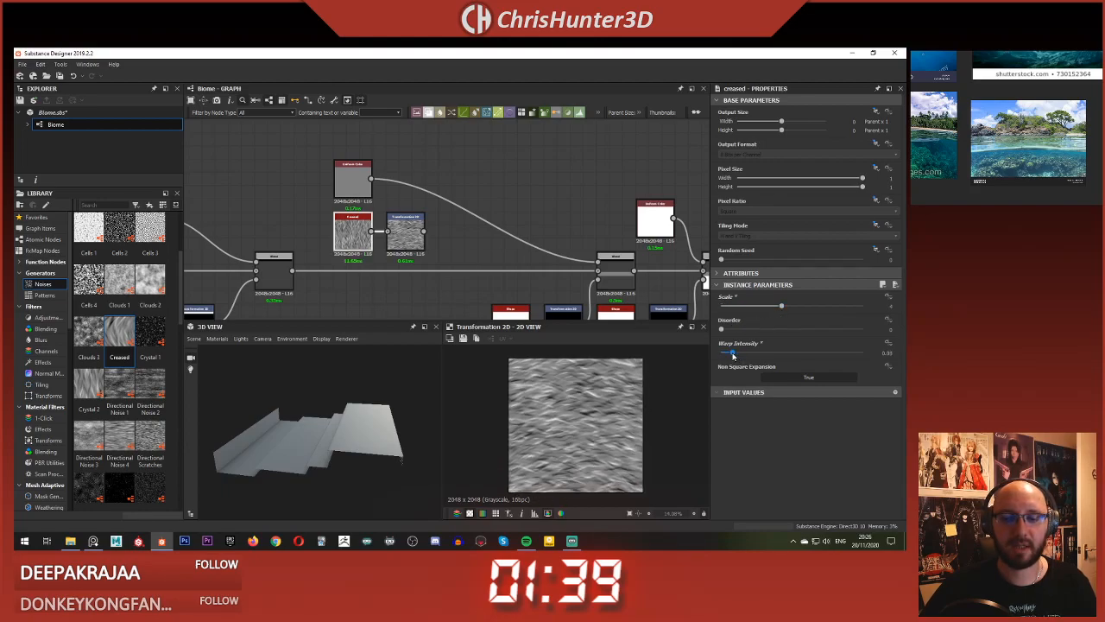
Step: Add a Gradient Map node beside the Transformation 2D node and feed it the rotated Creased noise
{"action": "scroll", "coordinate": [466, 240], "scroll_direction": "up", "scroll_amount": 3}
{"action": "scroll", "coordinate": [463, 250], "scroll_direction": "down", "scroll_amount": 1}
{"action": "left_click", "coordinate": [462, 251]}
{"action": "middle_click_drag", "start_coordinate": [464, 268], "coordinate": [415, 238]}
{"action": "scroll", "coordinate": [415, 238], "scroll_direction": "down", "scroll_amount": 2}
{"action": "middle_click_drag", "start_coordinate": [535, 218], "coordinate": [486, 184]}
{"action": "middle_click_drag", "start_coordinate": [395, 186], "coordinate": [489, 219]}
{"action": "key", "text": "space"}
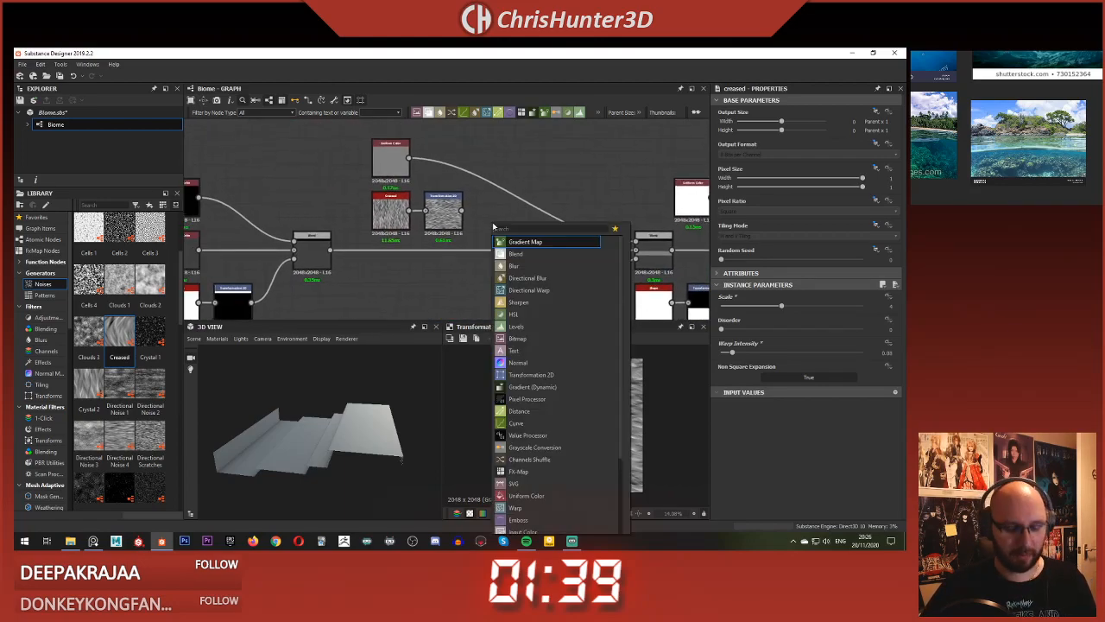
{"action": "left_click", "coordinate": [534, 243]}
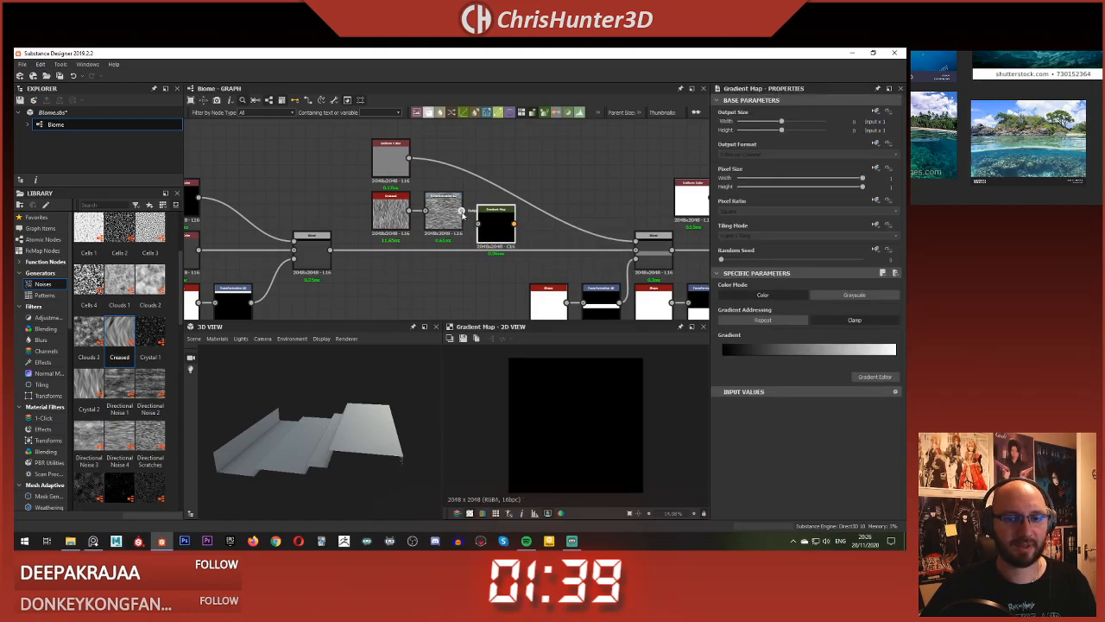
{"action": "left_click_drag", "start_coordinate": [462, 211], "coordinate": [478, 224]}
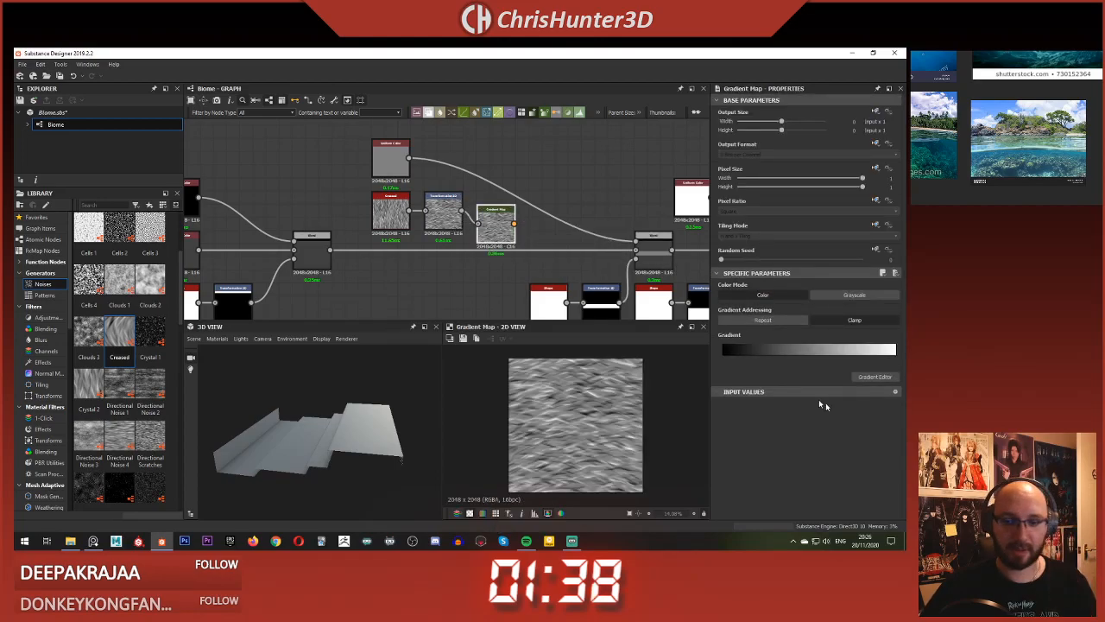
Step: Set the white end key of the Gradient Map's gradient to a value of 0.49 in float mode
{"action": "left_click", "coordinate": [874, 377]}
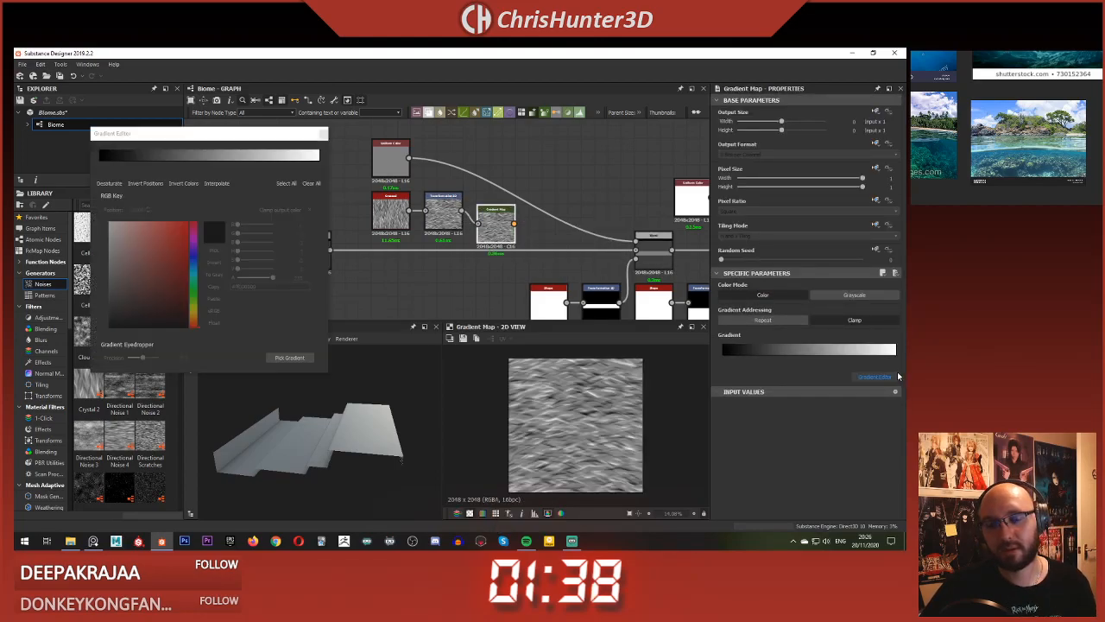
{"action": "left_click", "coordinate": [320, 163]}
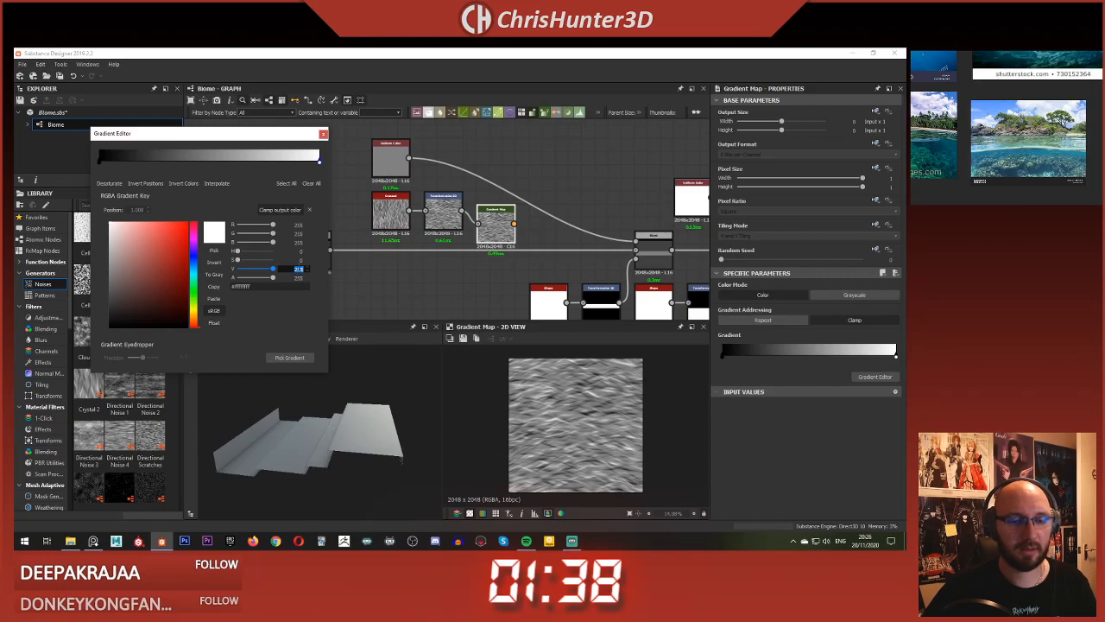
{"action": "left_click", "coordinate": [216, 323]}
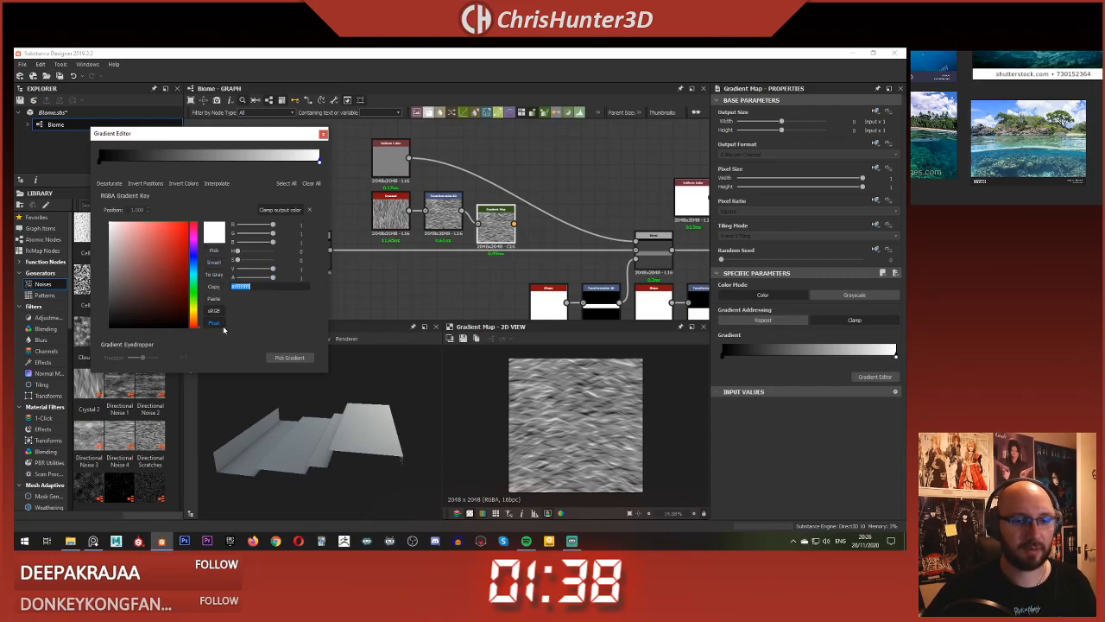
{"action": "left_click", "coordinate": [301, 268]}
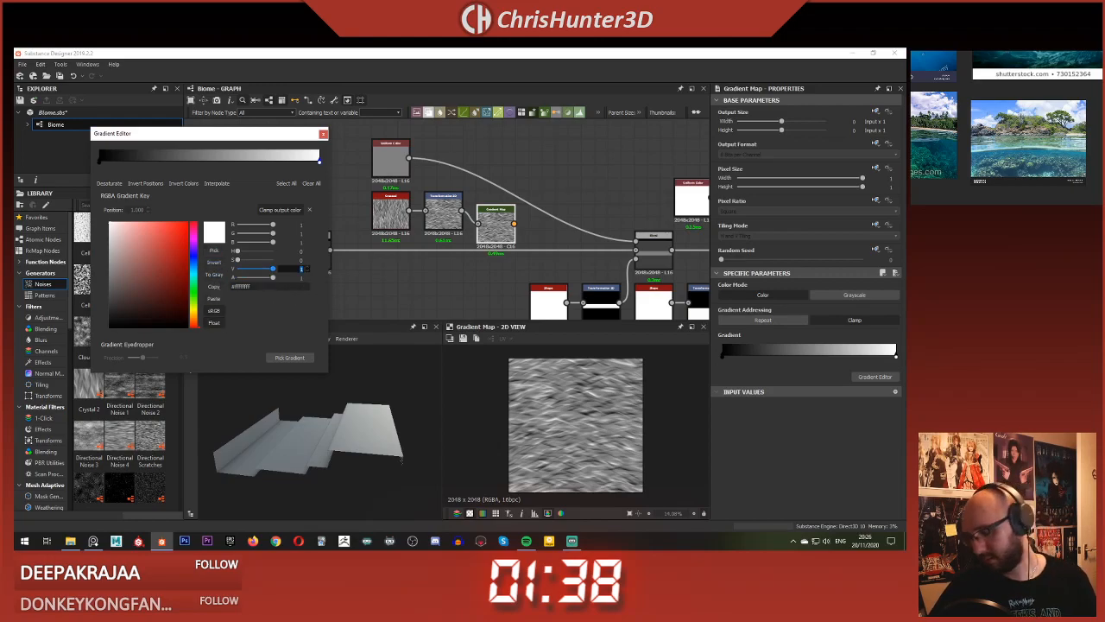
{"action": "key", "text": "Return"}
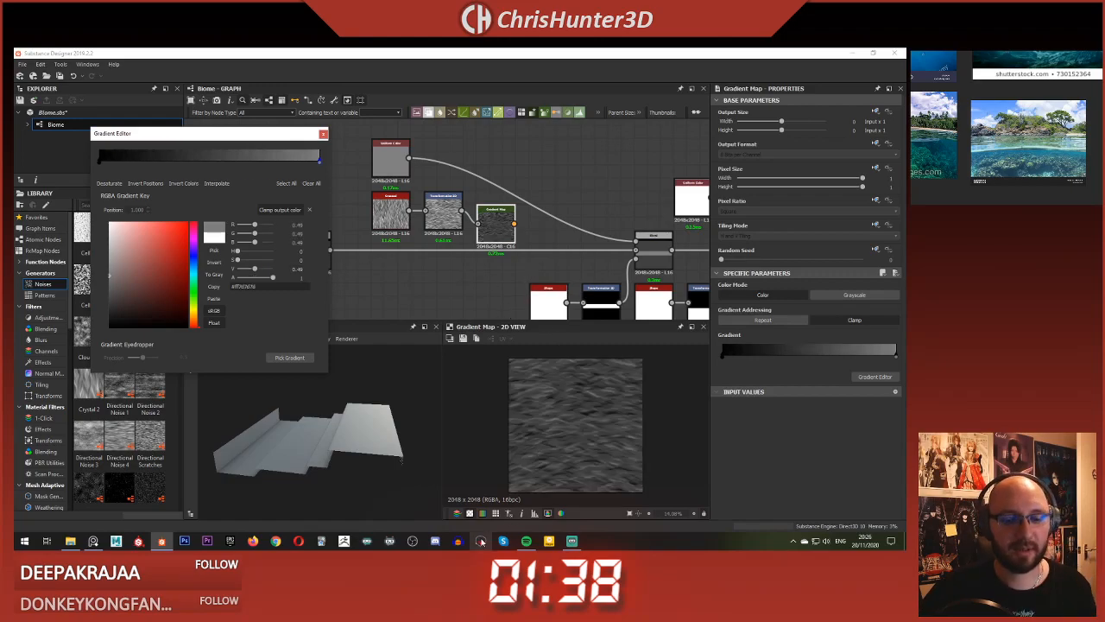
Step: Examine the Gradient Map's pixel values and inspect the first Blend node and its Uniform Color input
{"action": "left_click", "coordinate": [521, 513]}
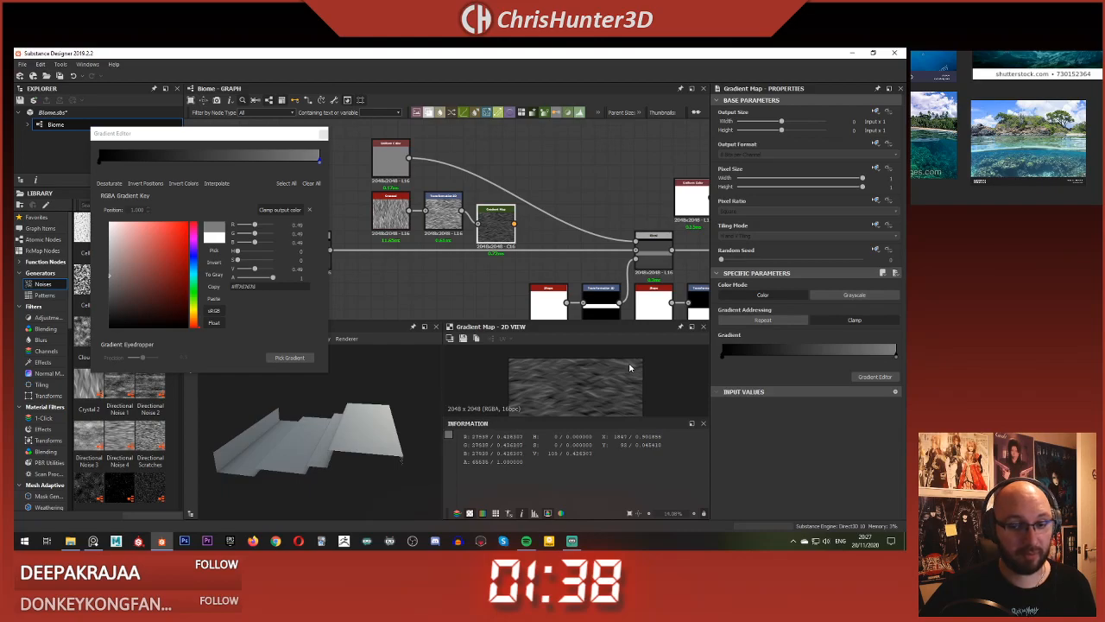
{"action": "left_click", "coordinate": [522, 513]}
{"action": "middle_click_drag", "start_coordinate": [397, 250], "coordinate": [483, 244]}
{"action": "left_click", "coordinate": [485, 268]}
{"action": "scroll", "coordinate": [371, 258], "scroll_direction": "down", "scroll_amount": 3}
{"action": "scroll", "coordinate": [483, 245], "scroll_direction": "up", "scroll_amount": 2}
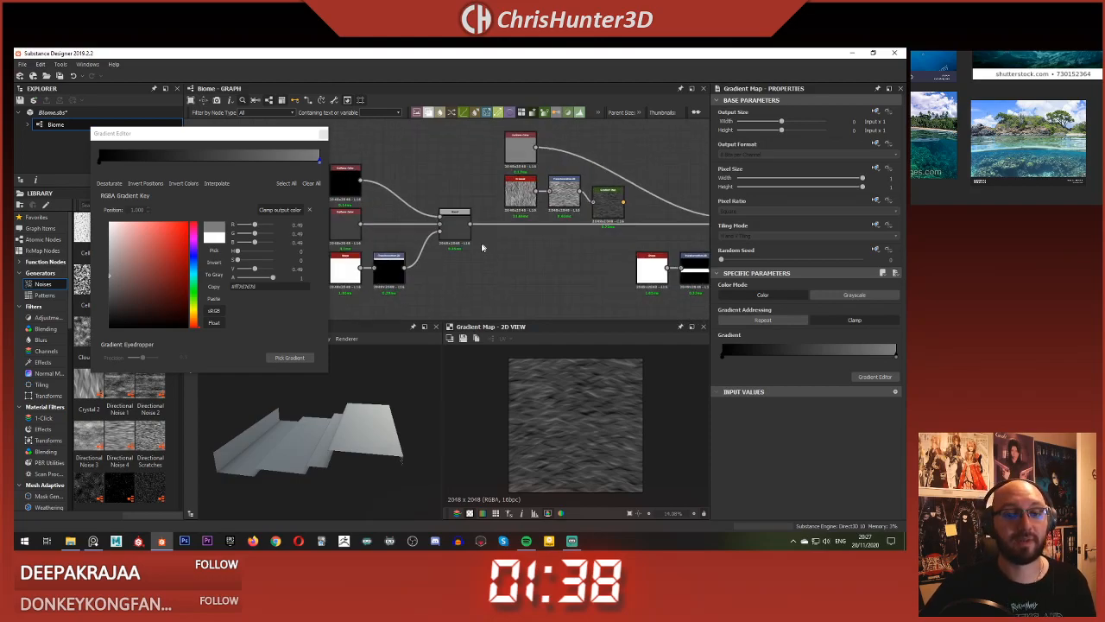
{"action": "left_click", "coordinate": [458, 227]}
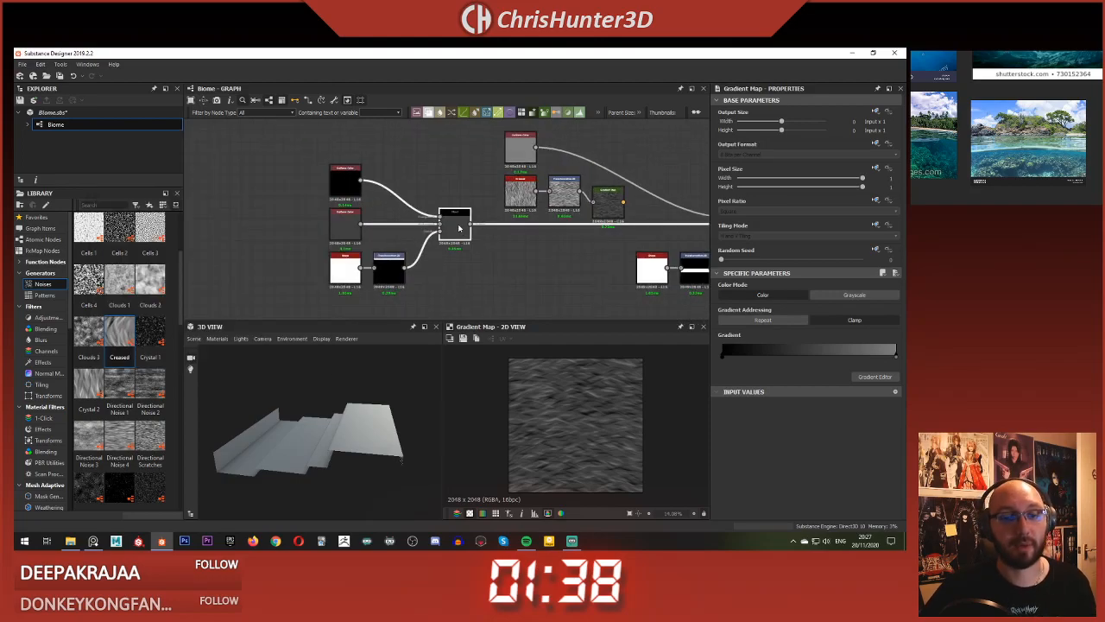
{"action": "left_click", "coordinate": [344, 222]}
{"action": "middle_click_drag", "start_coordinate": [486, 247], "coordinate": [403, 273]}
{"action": "left_click", "coordinate": [523, 233]}
{"action": "middle_click_drag", "start_coordinate": [458, 237], "coordinate": [448, 249]}
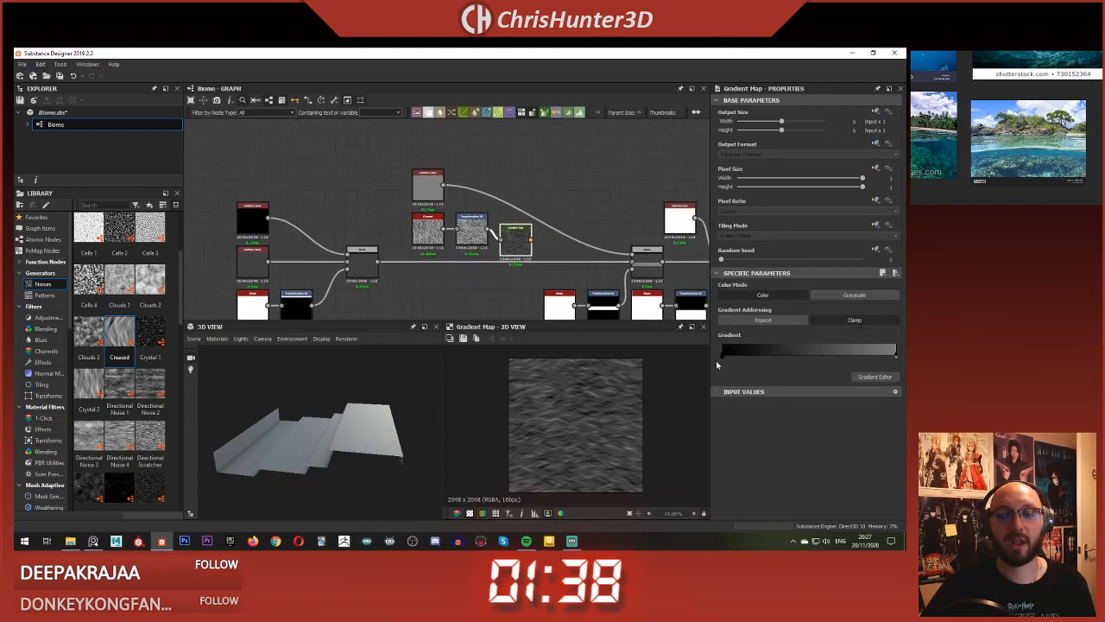
Step: Set the black start key of the Gradient Map's gradient to a value of 0.26
{"action": "double_click", "coordinate": [723, 354]}
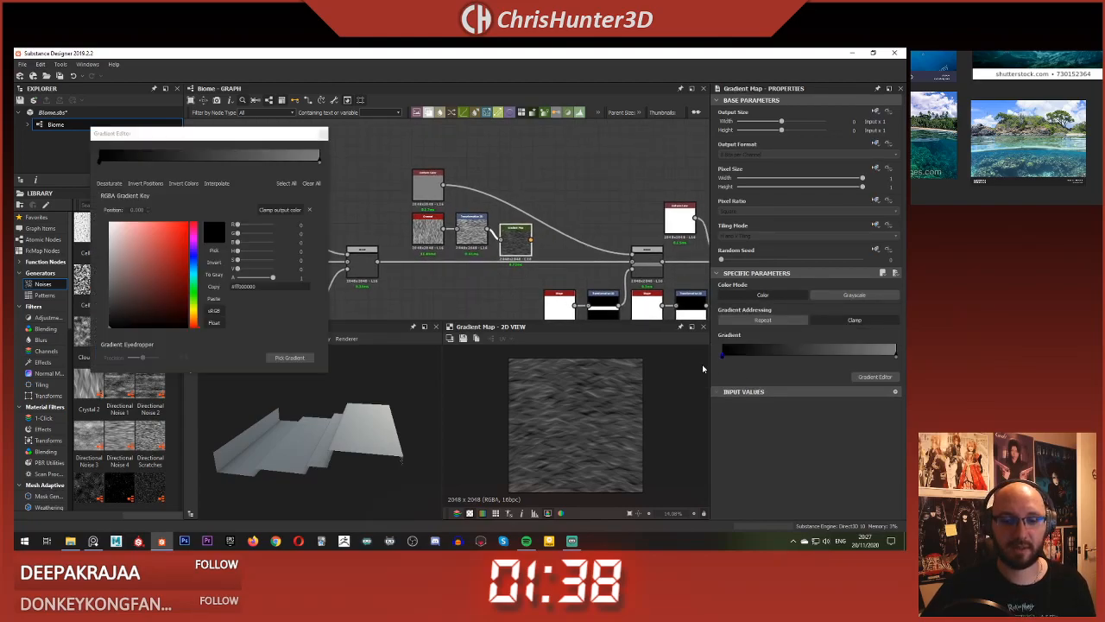
{"action": "double_click", "coordinate": [290, 269]}
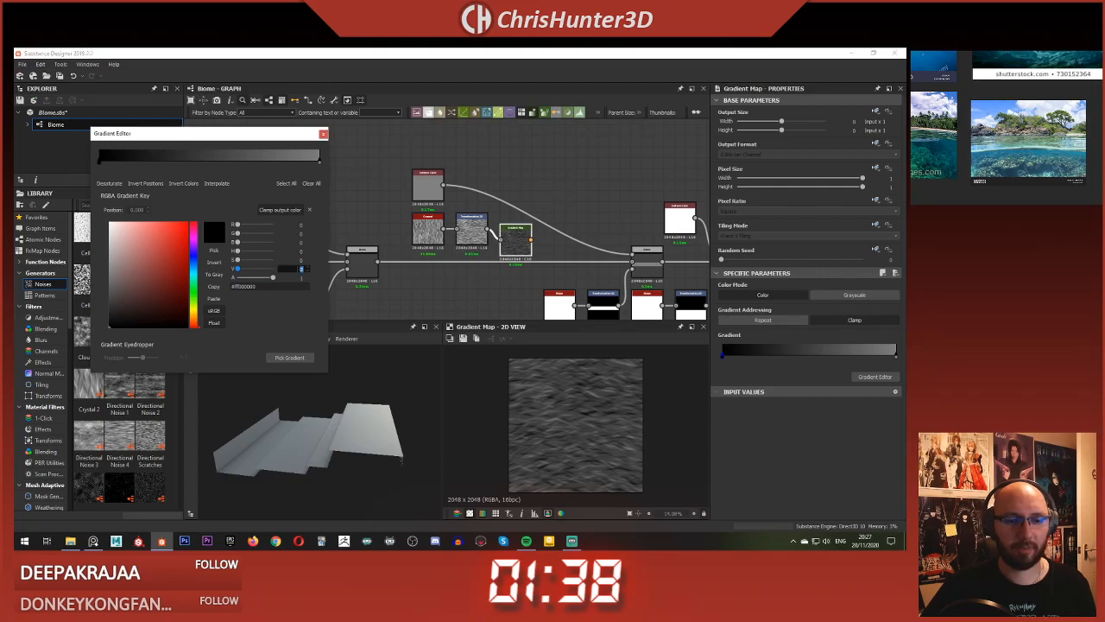
{"action": "type", "text": "0.26"}
{"action": "key", "text": "Return"}
{"action": "left_click", "coordinate": [489, 207]}
{"action": "scroll", "coordinate": [568, 407], "scroll_direction": "up", "scroll_amount": 1}
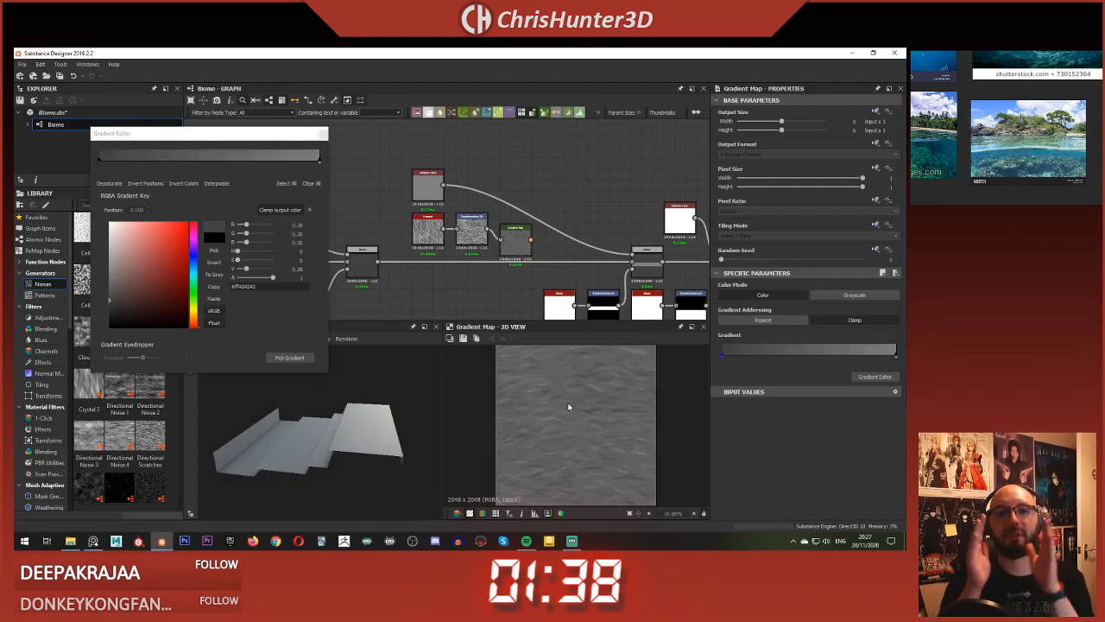
{"action": "scroll", "coordinate": [524, 267], "scroll_direction": "up", "scroll_amount": 2}
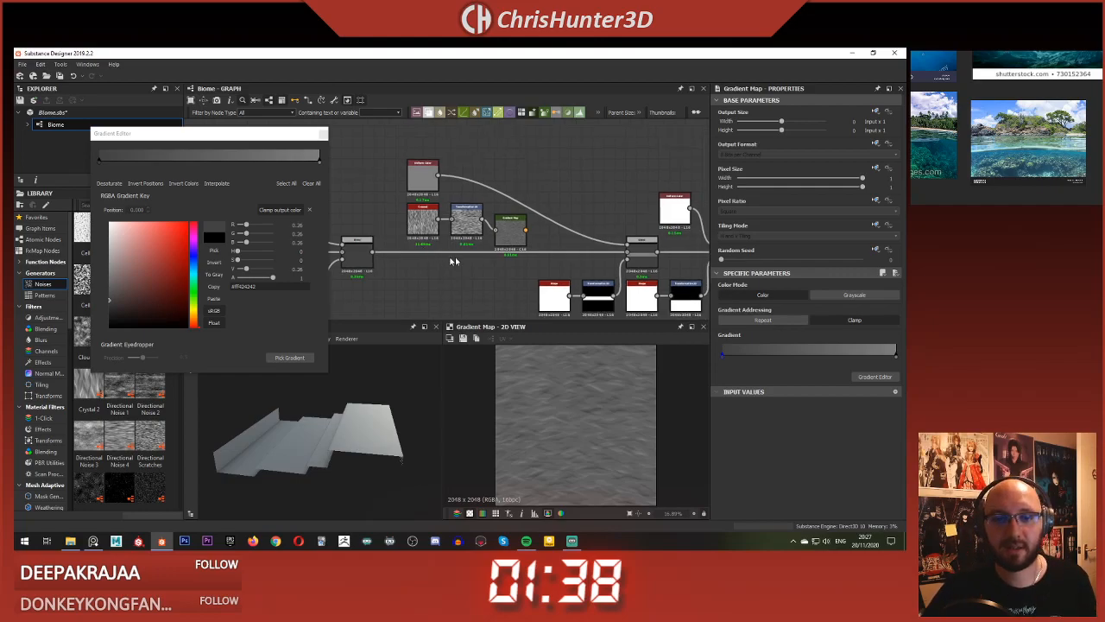
{"action": "scroll", "coordinate": [561, 259], "scroll_direction": "down", "scroll_amount": 2}
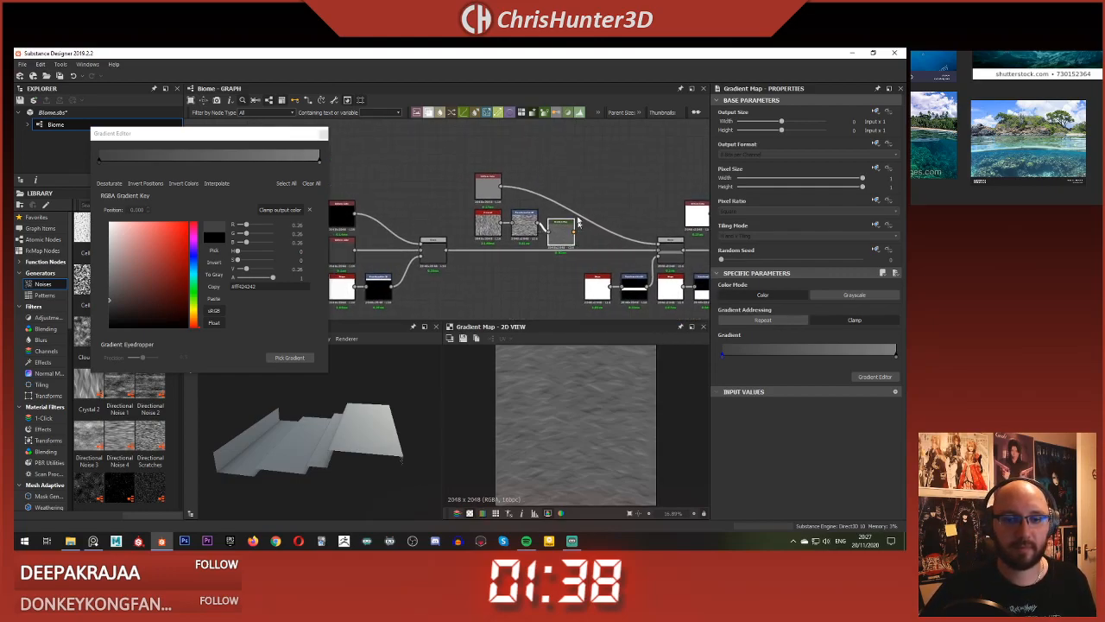
Step: Replace the mid-grey Uniform Color with the Gradient Map as the second Blend's foreground and set its Color Mode to Grayscale
{"action": "scroll", "coordinate": [693, 283], "scroll_direction": "up", "scroll_amount": 2}
{"action": "middle_click_drag", "start_coordinate": [692, 283], "coordinate": [612, 255]}
{"action": "scroll", "coordinate": [469, 198], "scroll_direction": "down", "scroll_amount": 2}
{"action": "middle_click_drag", "start_coordinate": [469, 198], "coordinate": [547, 242]}
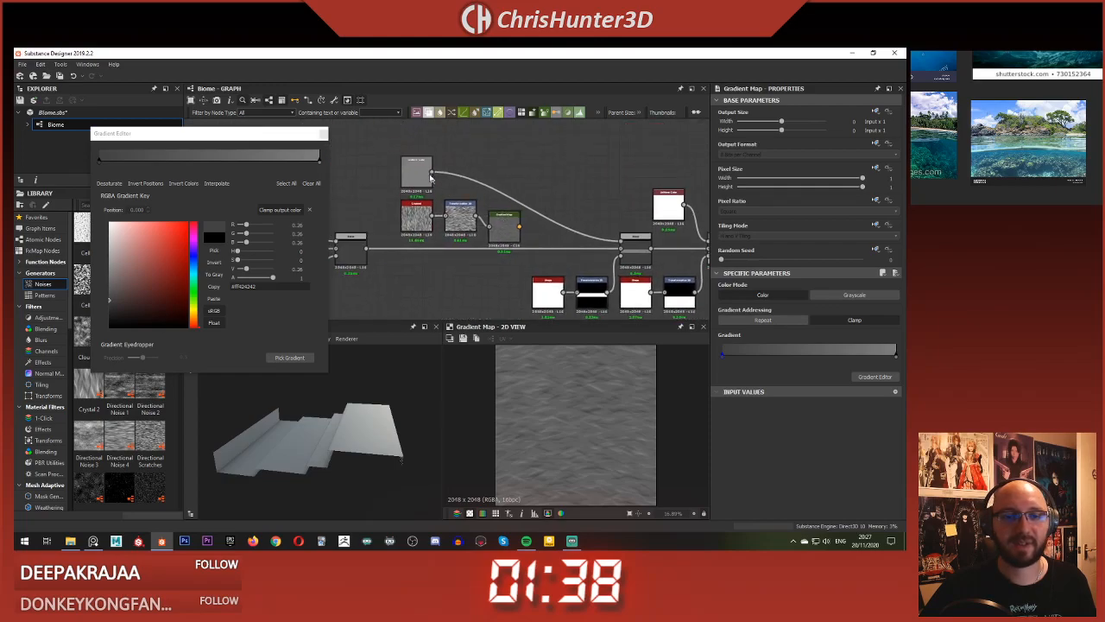
{"action": "left_click", "coordinate": [405, 168]}
{"action": "double_click", "coordinate": [405, 169]}
{"action": "left_click_drag", "start_coordinate": [372, 381], "coordinate": [345, 413]}
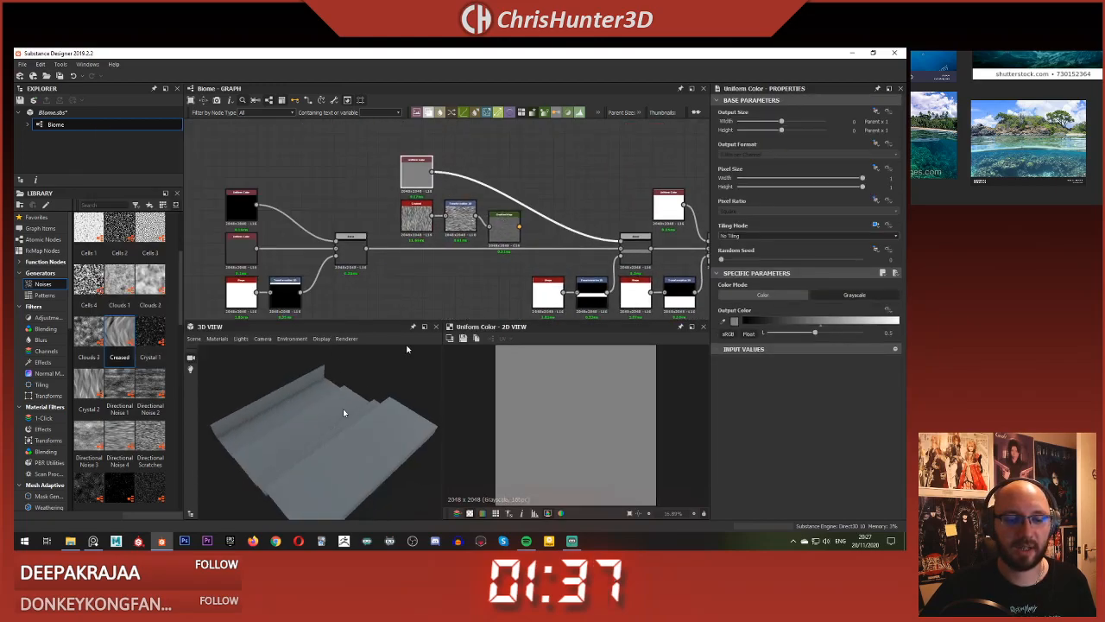
{"action": "middle_click_drag", "start_coordinate": [519, 257], "coordinate": [420, 242]}
{"action": "left_click_drag", "start_coordinate": [420, 212], "coordinate": [521, 227]}
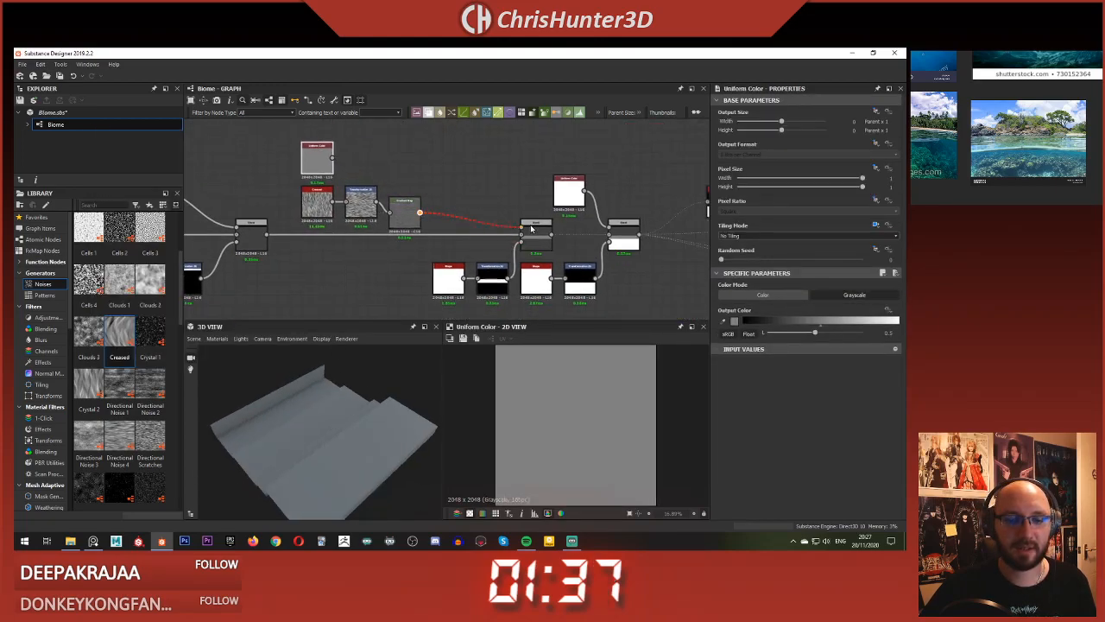
{"action": "left_click", "coordinate": [405, 209]}
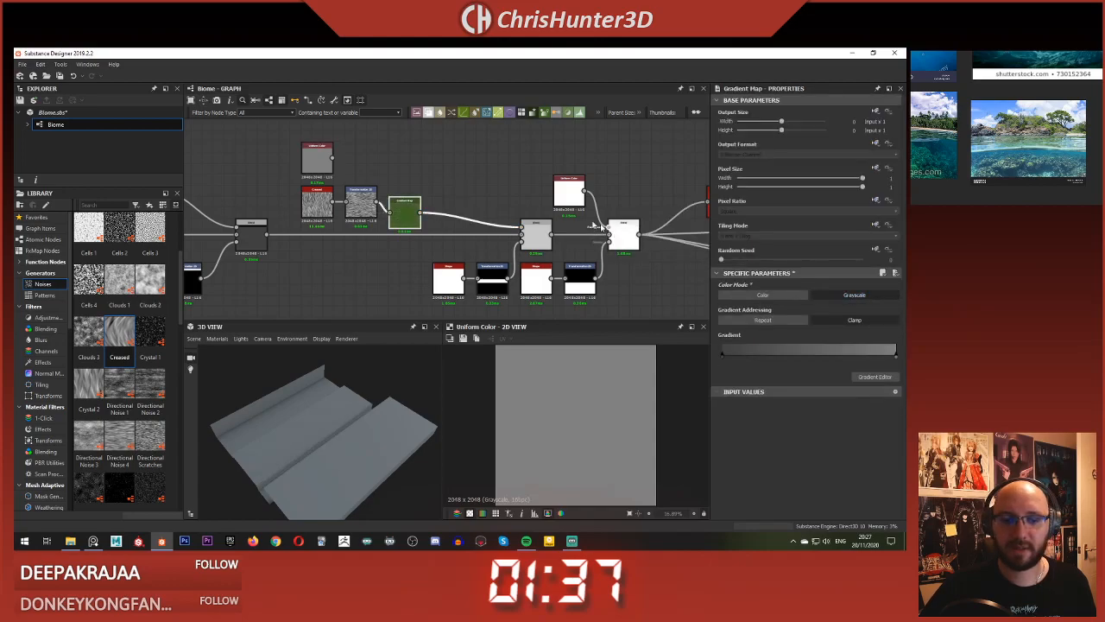
Step: Align the Gradient Map with the Transformation 2D node and move the disconnected Uniform Color up to free space above the row
{"action": "left_click_drag", "start_coordinate": [331, 393], "coordinate": [311, 493]}
{"action": "left_click_drag", "start_coordinate": [262, 521], "coordinate": [357, 418]}
{"action": "scroll", "coordinate": [385, 239], "scroll_direction": "up", "scroll_amount": 3}
{"action": "middle_click_drag", "start_coordinate": [385, 239], "coordinate": [457, 238]}
{"action": "scroll", "coordinate": [400, 285], "scroll_direction": "down", "scroll_amount": 2}
{"action": "left_click_drag", "start_coordinate": [457, 238], "coordinate": [455, 226]}
{"action": "mouse_move", "coordinate": [341, 163]}
{"action": "left_mouse_down"}
{"action": "mouse_move", "coordinate": [482, 150]}
{"action": "mouse_move", "coordinate": [454, 150]}
{"action": "mouse_move", "coordinate": [485, 163]}
{"action": "mouse_move", "coordinate": [330, 149]}
{"action": "mouse_move", "coordinate": [345, 148]}
{"action": "left_mouse_up"}
{"action": "middle_click_drag", "start_coordinate": [439, 177], "coordinate": [401, 183]}
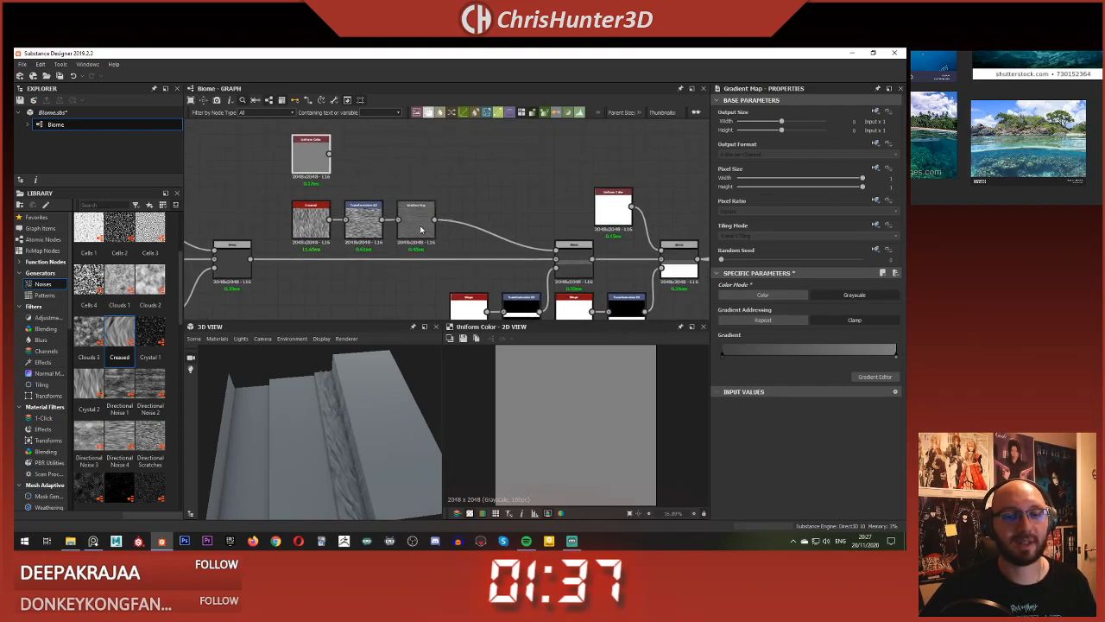
{"action": "middle_click_drag", "start_coordinate": [420, 228], "coordinate": [434, 234]}
{"action": "scroll", "coordinate": [436, 185], "scroll_direction": "up", "scroll_amount": 2}
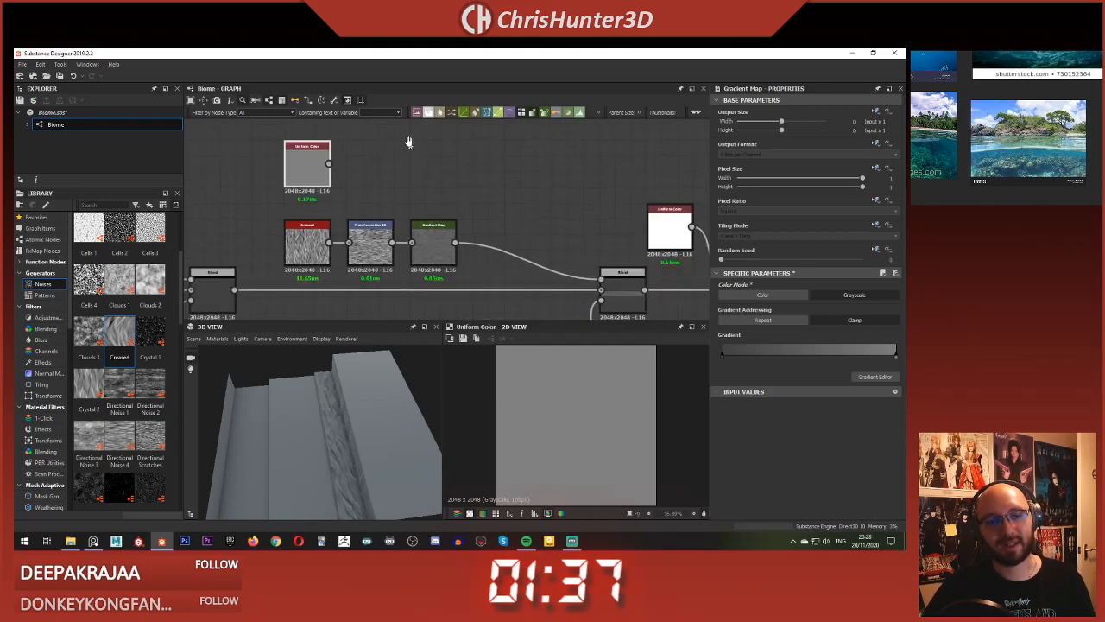
{"action": "scroll", "coordinate": [436, 185], "scroll_direction": "down", "scroll_amount": 3}
{"action": "left_click_drag", "start_coordinate": [349, 195], "coordinate": [348, 159]}
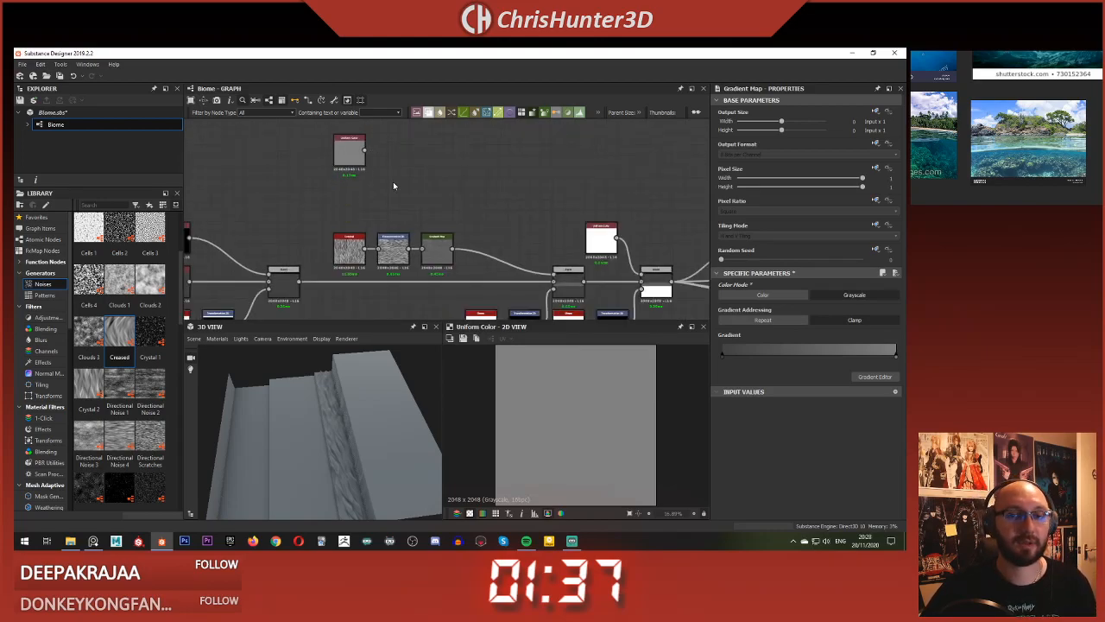
Step: Add a Gradient Linear 1 node directly below the disconnected Uniform Color
{"action": "key", "text": "space"}
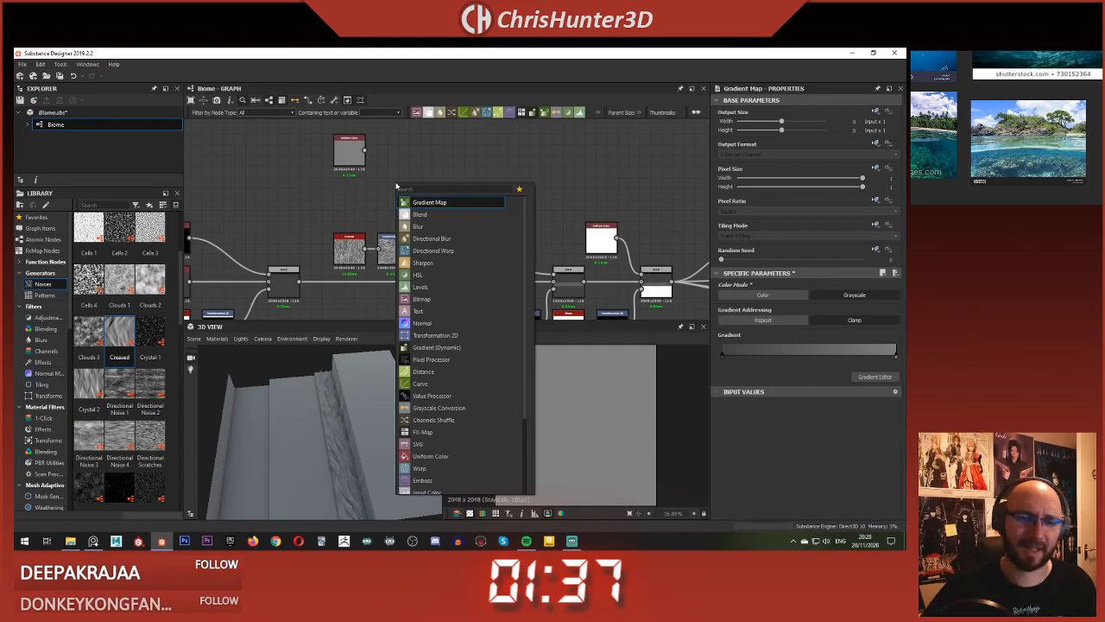
{"action": "type", "text": "grad"}
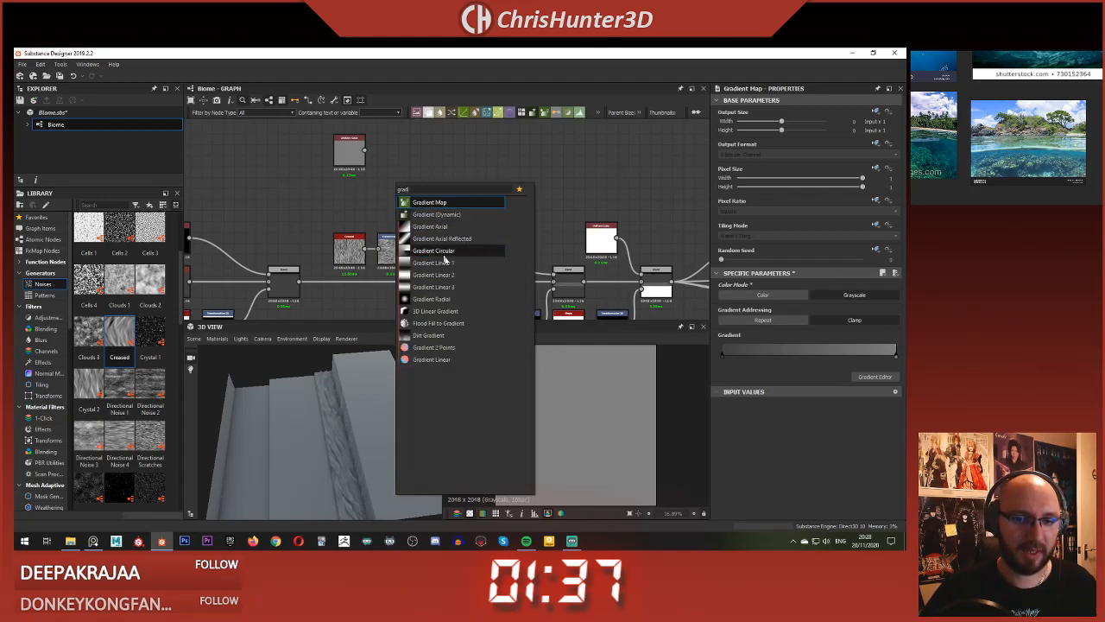
{"action": "left_click", "coordinate": [454, 264]}
{"action": "left_click_drag", "start_coordinate": [396, 190], "coordinate": [348, 199]}
Step: Duplicate the Gradient Map with Gradient Linear 1 as its input and connect the copy to the second Blend's foreground
{"action": "left_click", "coordinate": [435, 249]}
{"action": "key", "text": "ctrl+d"}
{"action": "left_click_drag", "start_coordinate": [442, 211], "coordinate": [423, 194]}
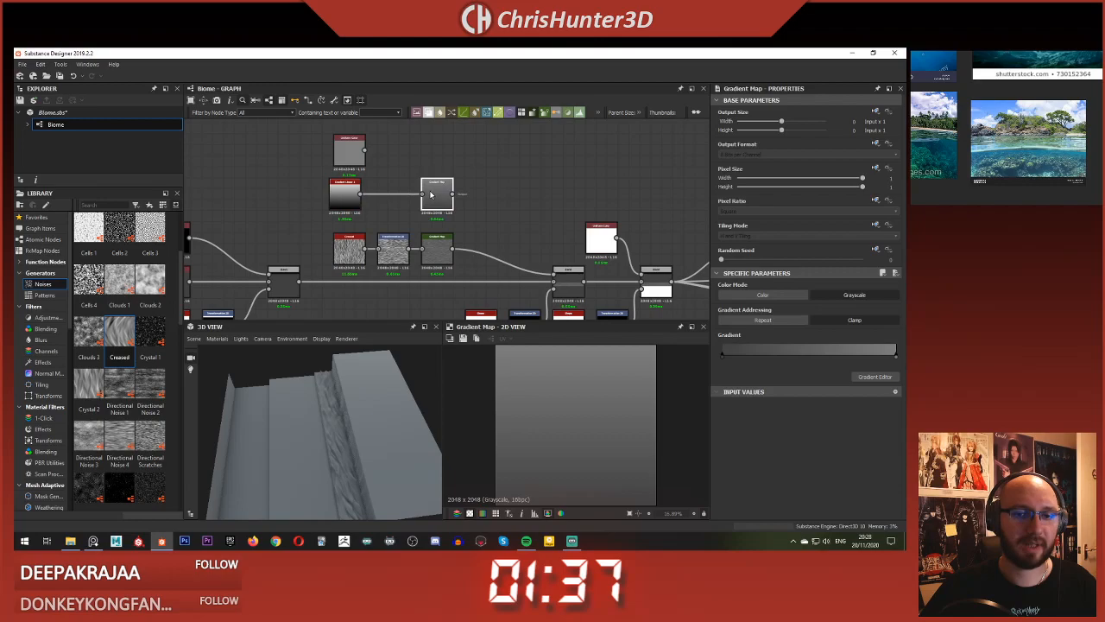
{"action": "left_click_drag", "start_coordinate": [349, 201], "coordinate": [396, 201]}
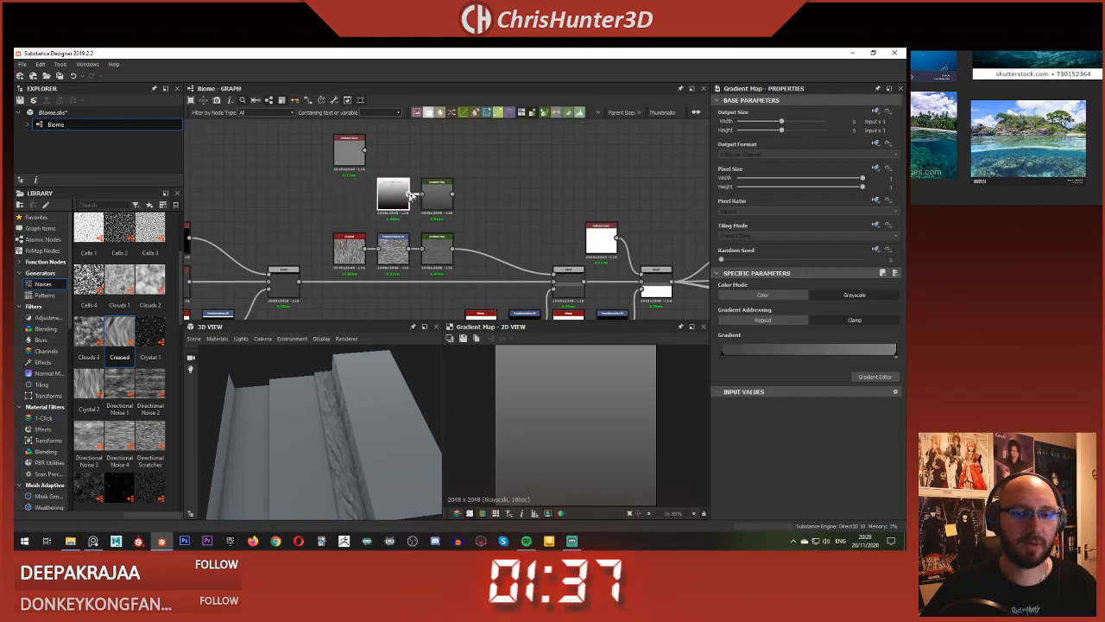
{"action": "left_click_drag", "start_coordinate": [504, 242], "coordinate": [554, 274]}
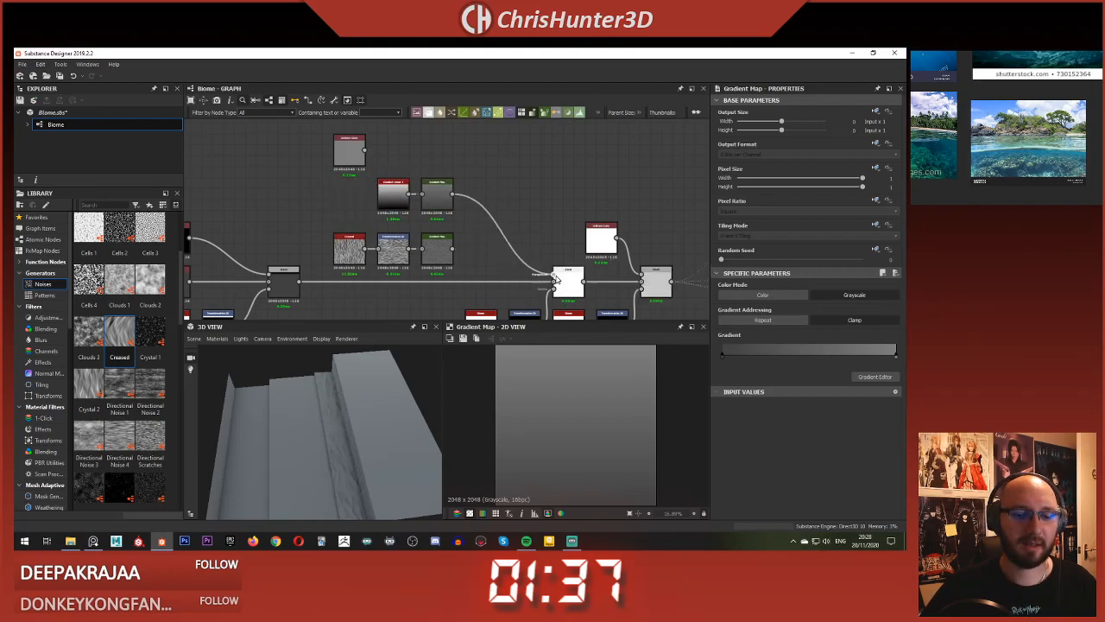
Step: Examine the stepped bands in the 3D preview and display the second Blend's output in the 2D view
{"action": "left_click_drag", "start_coordinate": [351, 393], "coordinate": [316, 422]}
{"action": "middle_click_drag", "start_coordinate": [525, 267], "coordinate": [568, 241]}
{"action": "scroll", "coordinate": [498, 216], "scroll_direction": "up", "scroll_amount": 2}
{"action": "double_click", "coordinate": [543, 231]}
{"action": "double_click", "coordinate": [578, 236]}
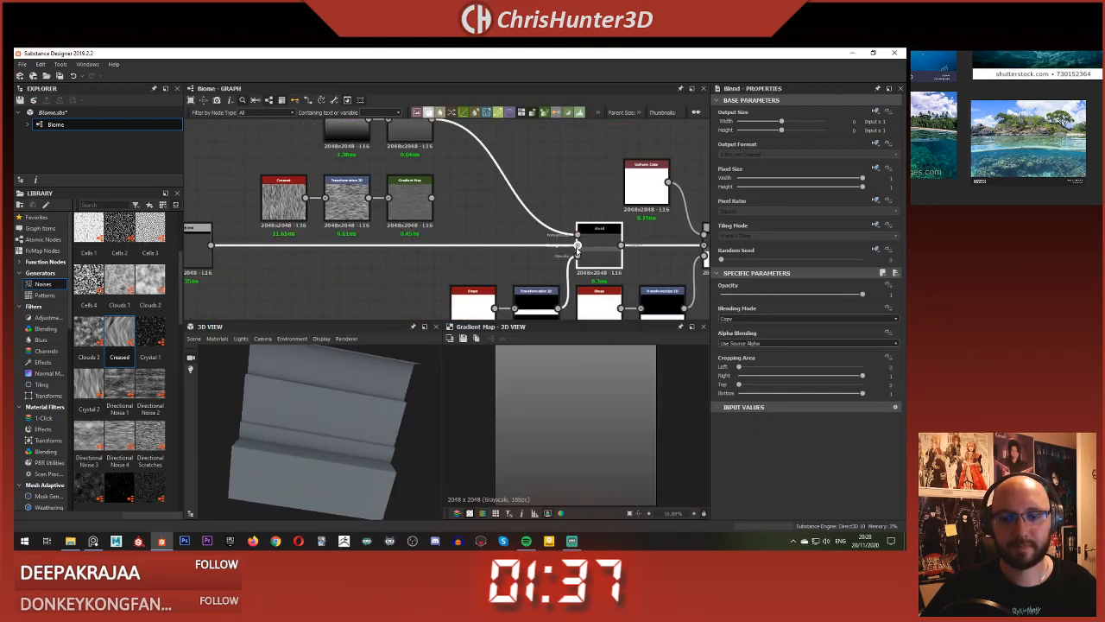
{"action": "double_click", "coordinate": [578, 247]}
{"action": "double_click", "coordinate": [602, 247]}
Step: Insert a Transformation 2D node between the upper Gradient Map and the second Blend's foreground, scaled so the gradient repeats in narrow bands
{"action": "left_click", "coordinate": [481, 201]}
{"action": "middle_click_drag", "start_coordinate": [481, 195], "coordinate": [518, 269]}
{"action": "scroll", "coordinate": [499, 239], "scroll_direction": "down", "scroll_amount": 1}
{"action": "scroll", "coordinate": [497, 207], "scroll_direction": "down", "scroll_amount": 1}
{"action": "scroll", "coordinate": [509, 236], "scroll_direction": "down", "scroll_amount": 1}
{"action": "scroll", "coordinate": [515, 213], "scroll_direction": "up", "scroll_amount": 1}
{"action": "mouse_move", "coordinate": [472, 230]}
{"action": "middle_mouse_down"}
{"action": "mouse_move", "coordinate": [435, 159]}
{"action": "mouse_move", "coordinate": [464, 200]}
{"action": "mouse_move", "coordinate": [464, 249]}
{"action": "middle_mouse_up"}
{"action": "left_click", "coordinate": [509, 257]}
{"action": "key", "text": "ctrl+d"}
{"action": "left_click_drag", "start_coordinate": [446, 216], "coordinate": [543, 279]}
{"action": "left_click", "coordinate": [557, 279]}
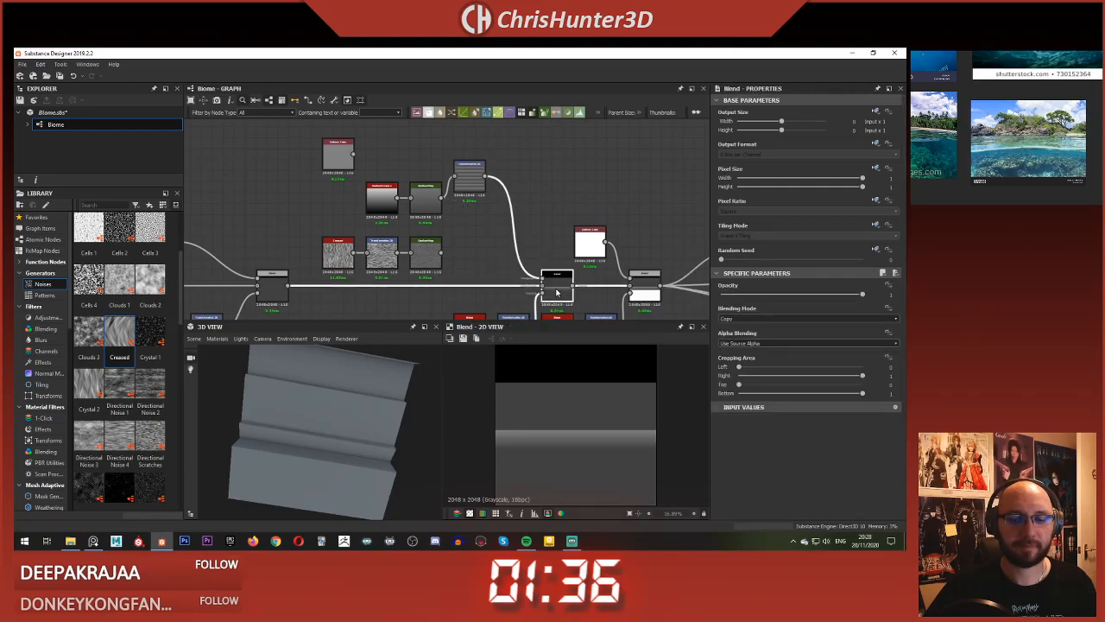
Step: Switch the 3D preview mesh to Rounded Cylinder and frame its stepped ledges up close
{"action": "left_click_drag", "start_coordinate": [389, 487], "coordinate": [361, 395]}
{"action": "middle_click_drag", "start_coordinate": [474, 240], "coordinate": [493, 245]}
{"action": "left_click_drag", "start_coordinate": [414, 365], "coordinate": [260, 384]}
{"action": "left_click", "coordinate": [217, 338]}
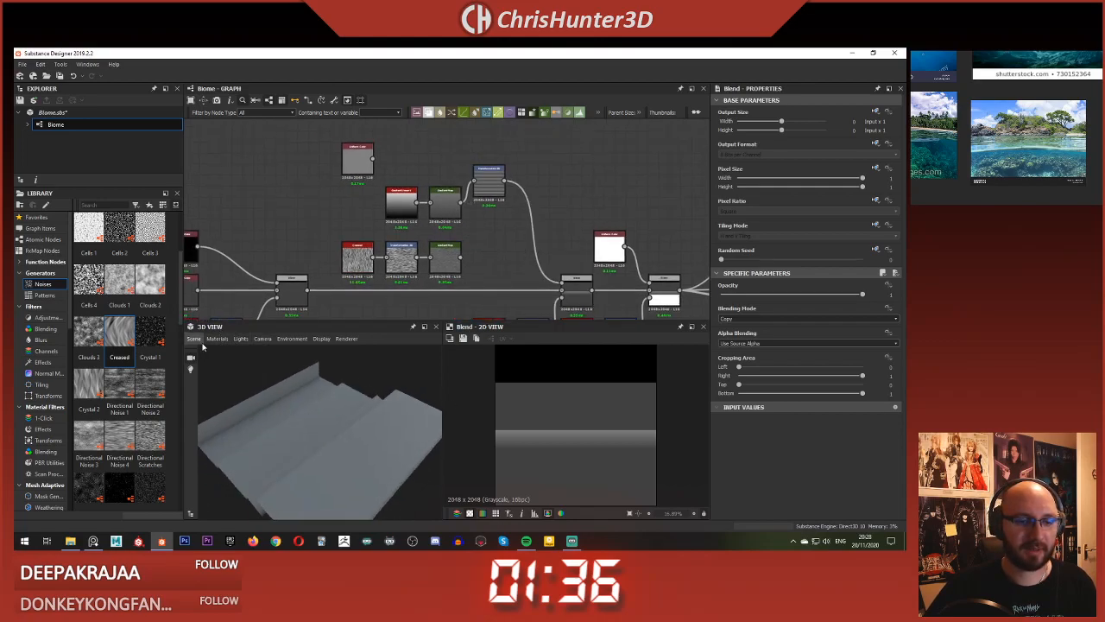
{"action": "mouse_move", "coordinate": [208, 350]}
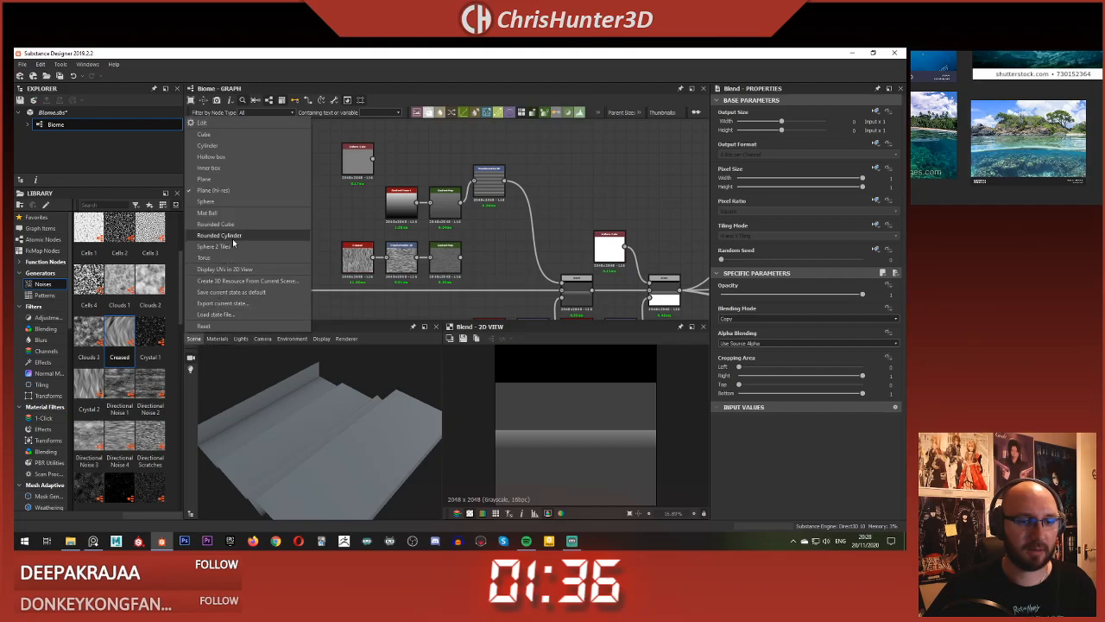
{"action": "left_click", "coordinate": [232, 245]}
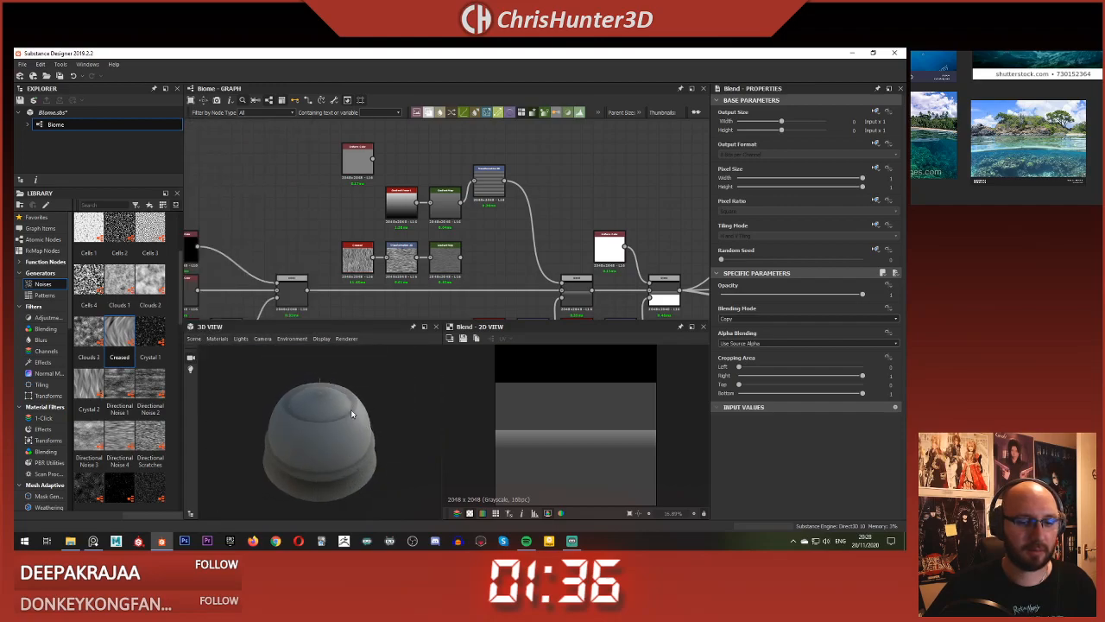
{"action": "right_click_drag", "start_coordinate": [346, 407], "coordinate": [347, 433]}
{"action": "mouse_move", "coordinate": [346, 436]}
{"action": "left_mouse_down"}
{"action": "mouse_move", "coordinate": [350, 400]}
{"action": "mouse_move", "coordinate": [358, 435]}
{"action": "mouse_move", "coordinate": [352, 426]}
{"action": "left_mouse_up"}
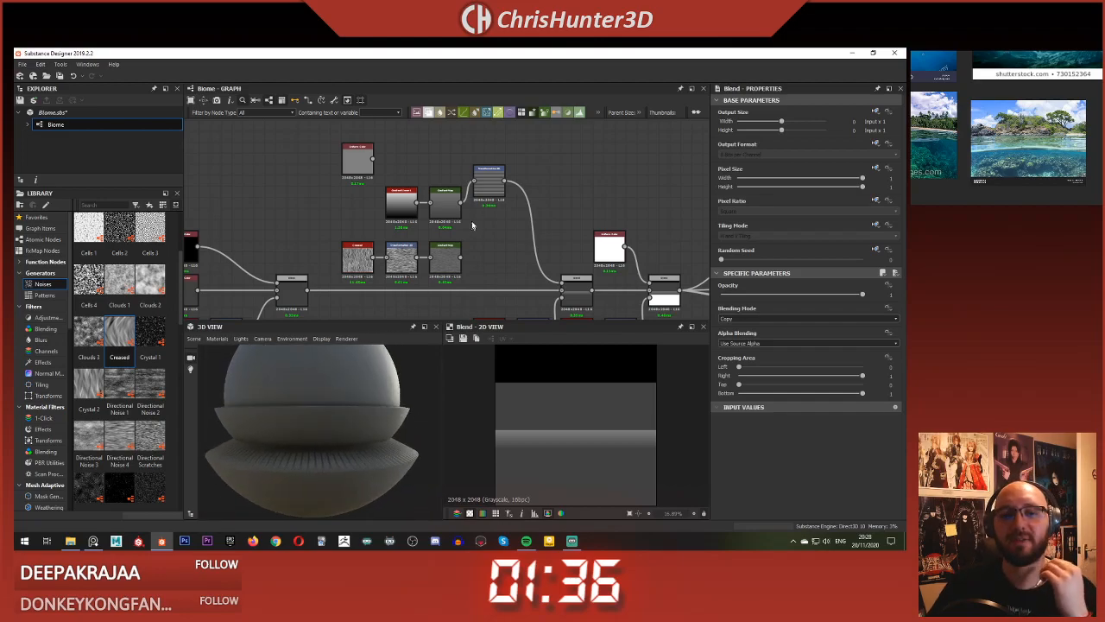
Step: Set the Rotation of the Gradient Linear 1 node to 180°
{"action": "middle_click_drag", "start_coordinate": [468, 232], "coordinate": [474, 222]}
{"action": "left_click", "coordinate": [407, 186]}
{"action": "left_click", "coordinate": [745, 330]}
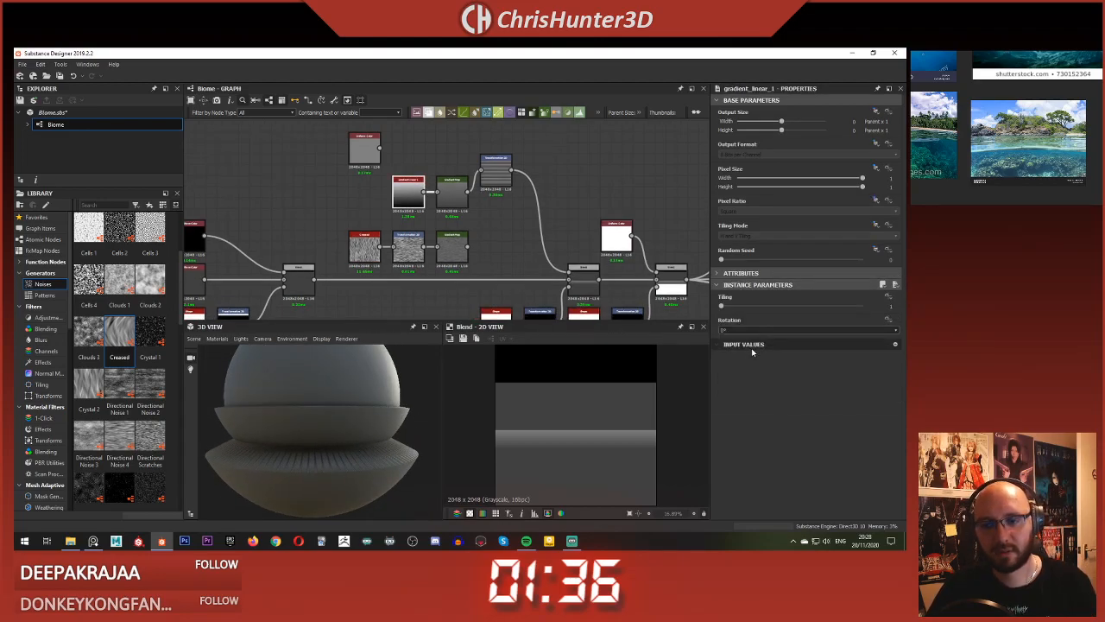
{"action": "left_click", "coordinate": [745, 349]}
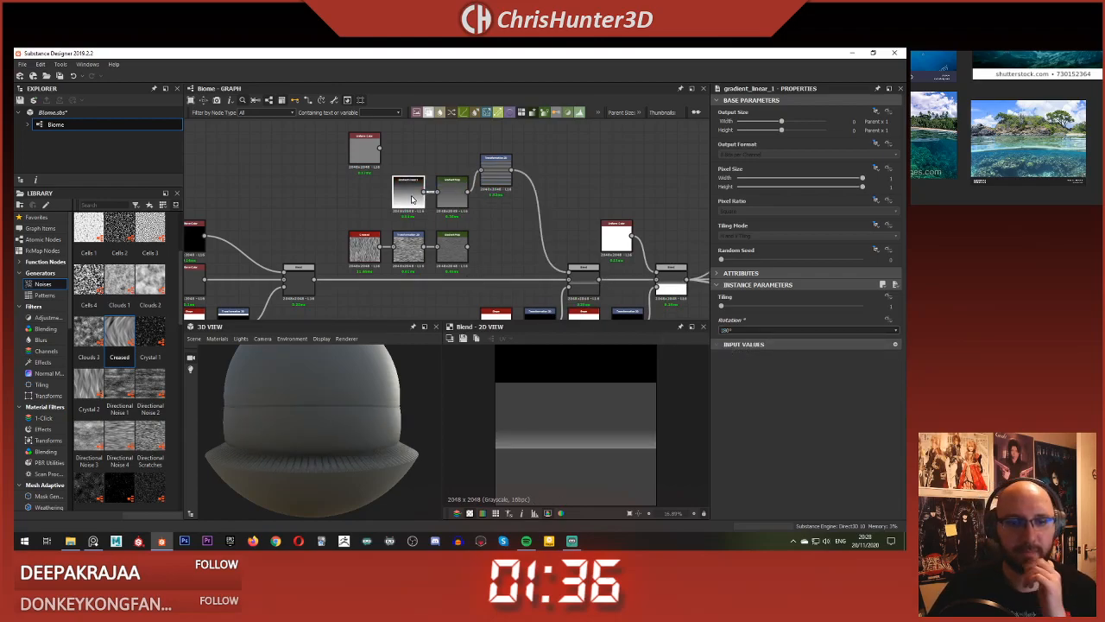
Step: Inspect both Gradient Map nodes, the unconnected Uniform Color node and the first gradient key of the Creased branch's Gradient Map
{"action": "double_click", "coordinate": [451, 198]}
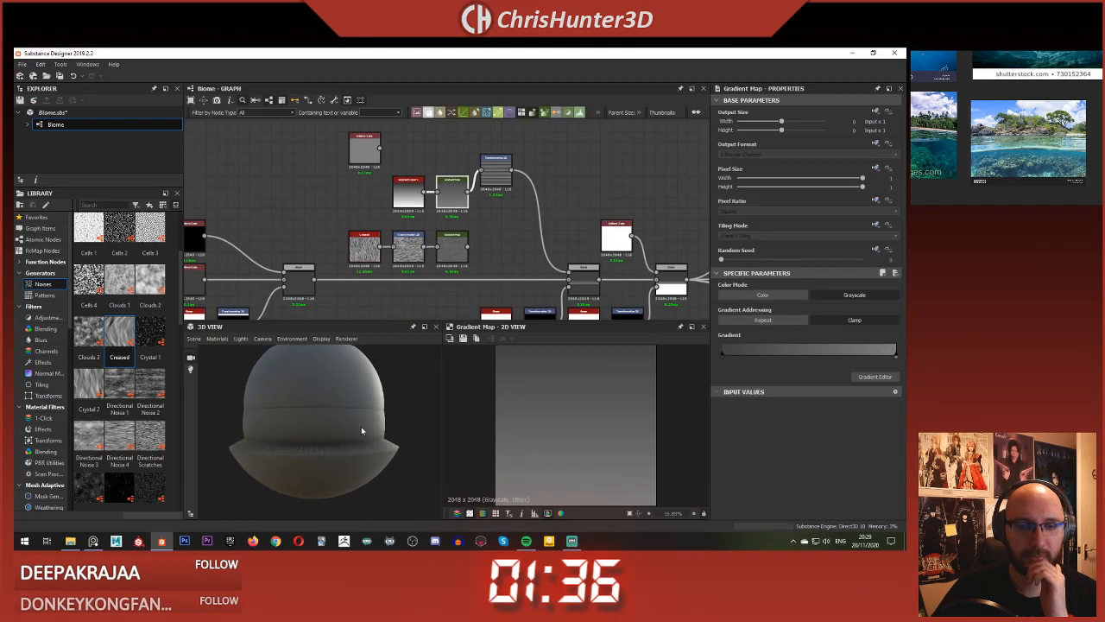
{"action": "scroll", "coordinate": [479, 238], "scroll_direction": "down", "scroll_amount": 1}
{"action": "mouse_move", "coordinate": [480, 239]}
{"action": "middle_mouse_down"}
{"action": "mouse_move", "coordinate": [448, 228]}
{"action": "mouse_move", "coordinate": [466, 222]}
{"action": "mouse_move", "coordinate": [459, 240]}
{"action": "mouse_move", "coordinate": [452, 223]}
{"action": "mouse_move", "coordinate": [468, 241]}
{"action": "middle_mouse_up"}
{"action": "scroll", "coordinate": [457, 237], "scroll_direction": "up", "scroll_amount": 1}
{"action": "scroll", "coordinate": [466, 221], "scroll_direction": "down", "scroll_amount": 1}
{"action": "left_click", "coordinate": [354, 147]}
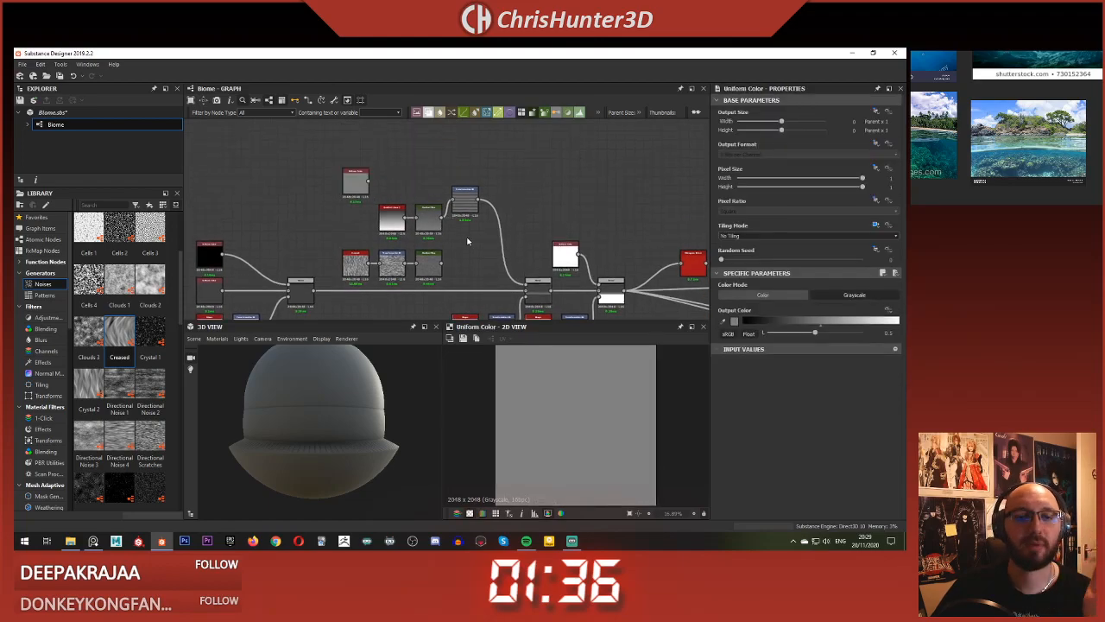
{"action": "left_click", "coordinate": [427, 223]}
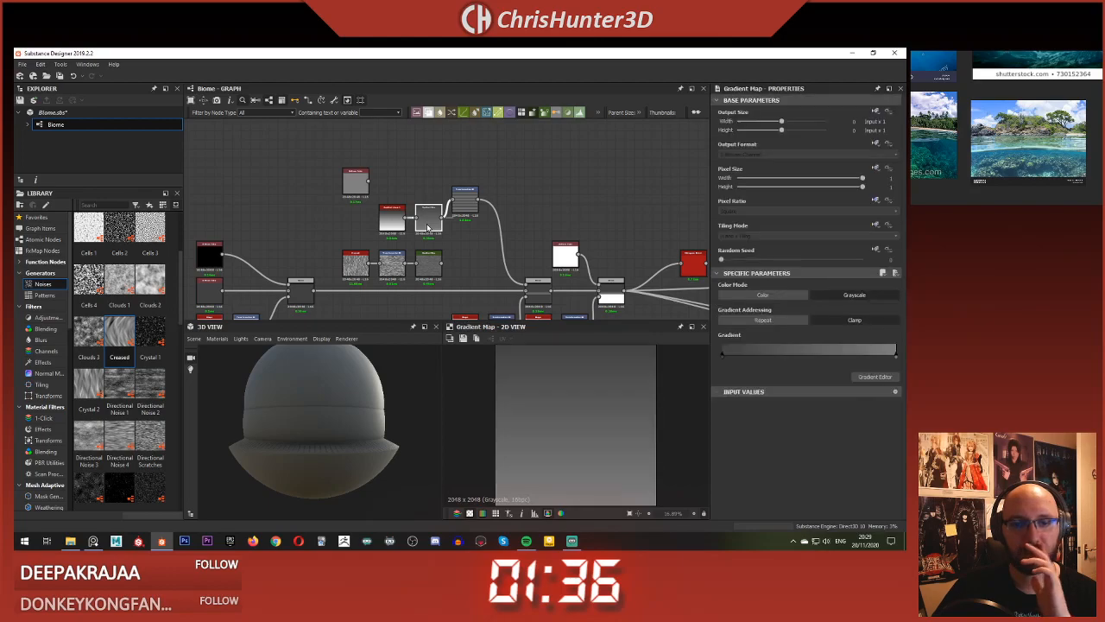
{"action": "left_click", "coordinate": [434, 265]}
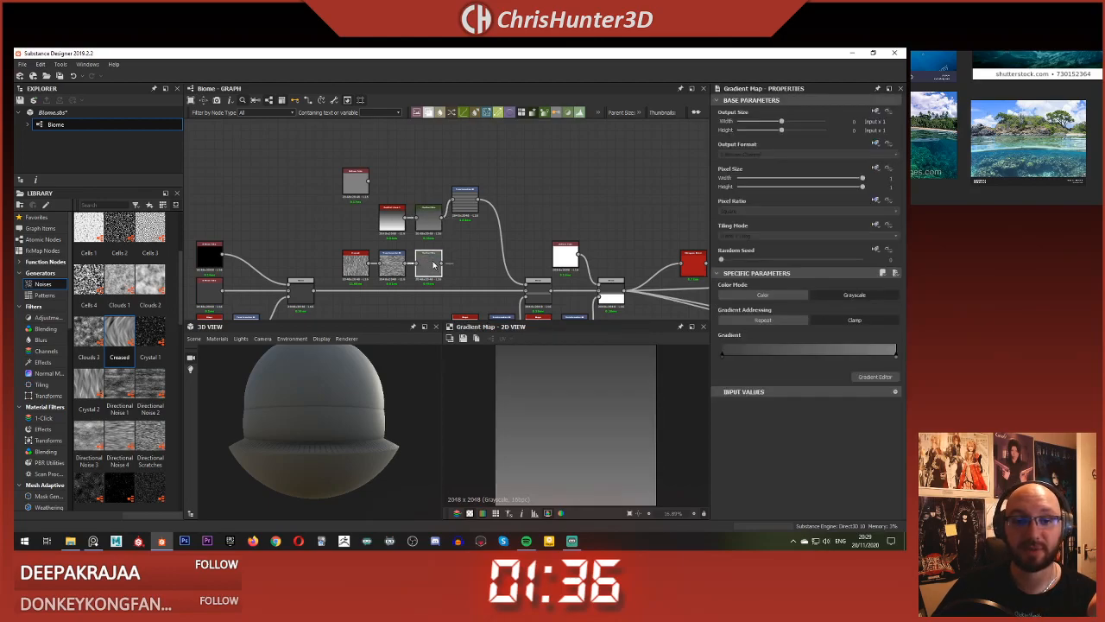
{"action": "left_click", "coordinate": [721, 357]}
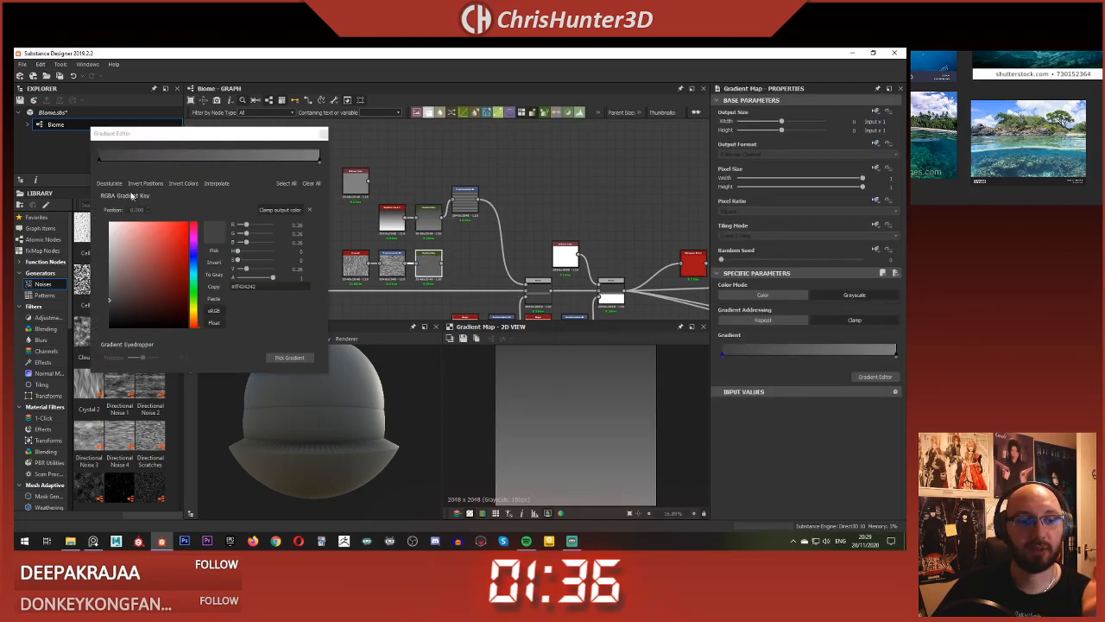
{"action": "left_click", "coordinate": [100, 162]}
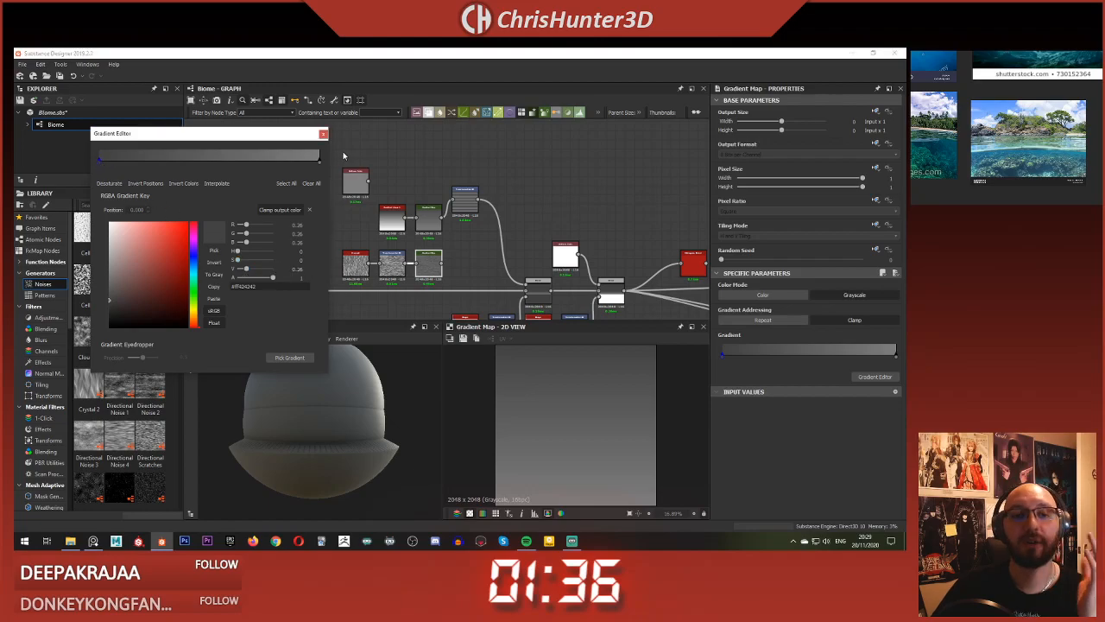
{"action": "left_click", "coordinate": [325, 134]}
Step: Compare the Uniform Color nodes feeding the first Blend with the unconnected one, and examine the layout of the blend chain
{"action": "middle_click_drag", "start_coordinate": [215, 296], "coordinate": [461, 291]}
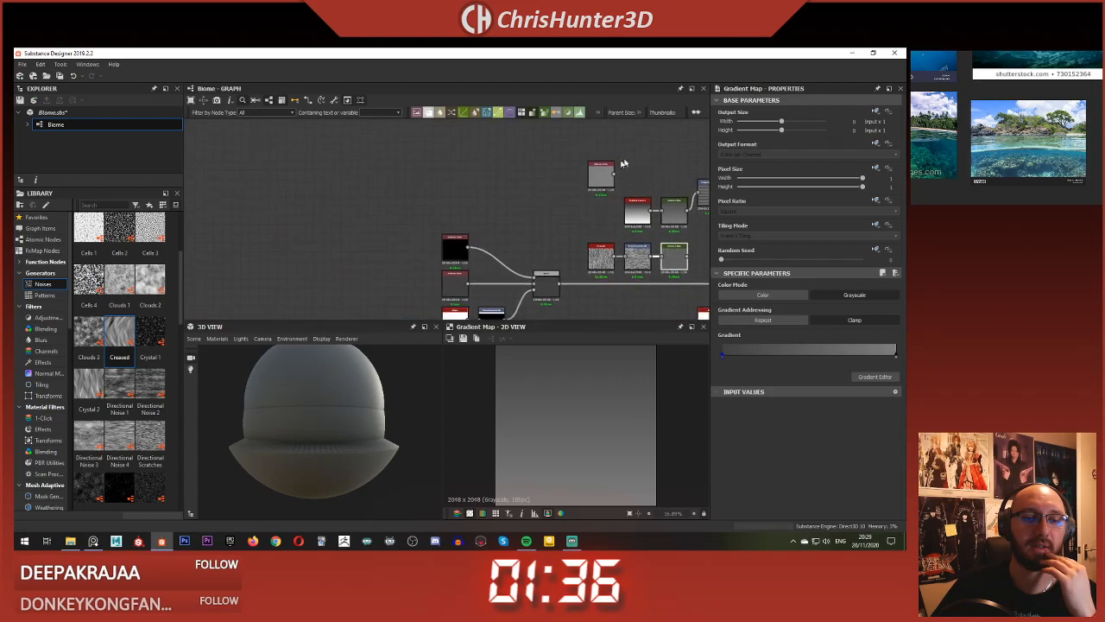
{"action": "left_click", "coordinate": [461, 291]}
{"action": "middle_click_drag", "start_coordinate": [506, 234], "coordinate": [378, 212]}
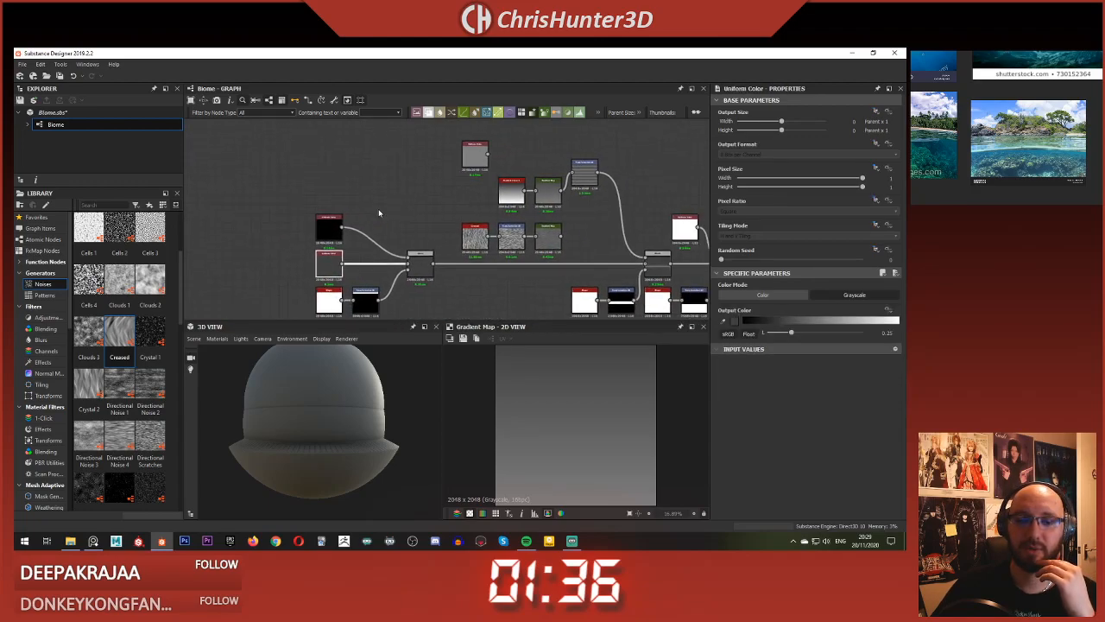
{"action": "left_click", "coordinate": [325, 226]}
{"action": "left_click", "coordinate": [331, 263]}
{"action": "middle_click_drag", "start_coordinate": [415, 208], "coordinate": [285, 213]}
{"action": "left_click", "coordinate": [343, 164]}
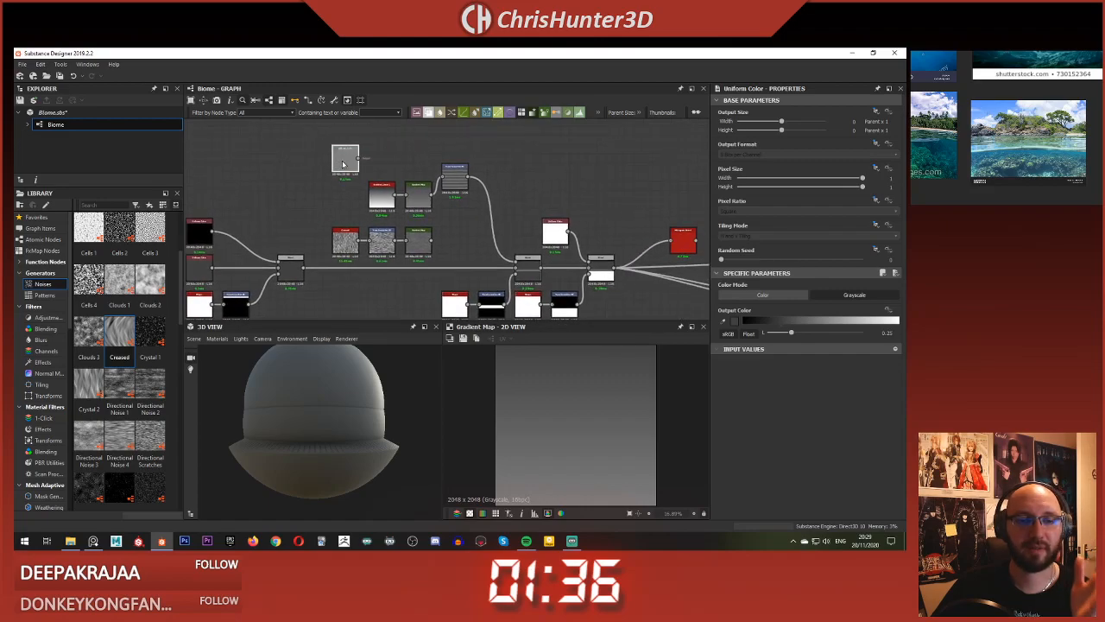
{"action": "middle_click_drag", "start_coordinate": [613, 272], "coordinate": [555, 249]}
{"action": "middle_click_drag", "start_coordinate": [443, 240], "coordinate": [494, 234]}
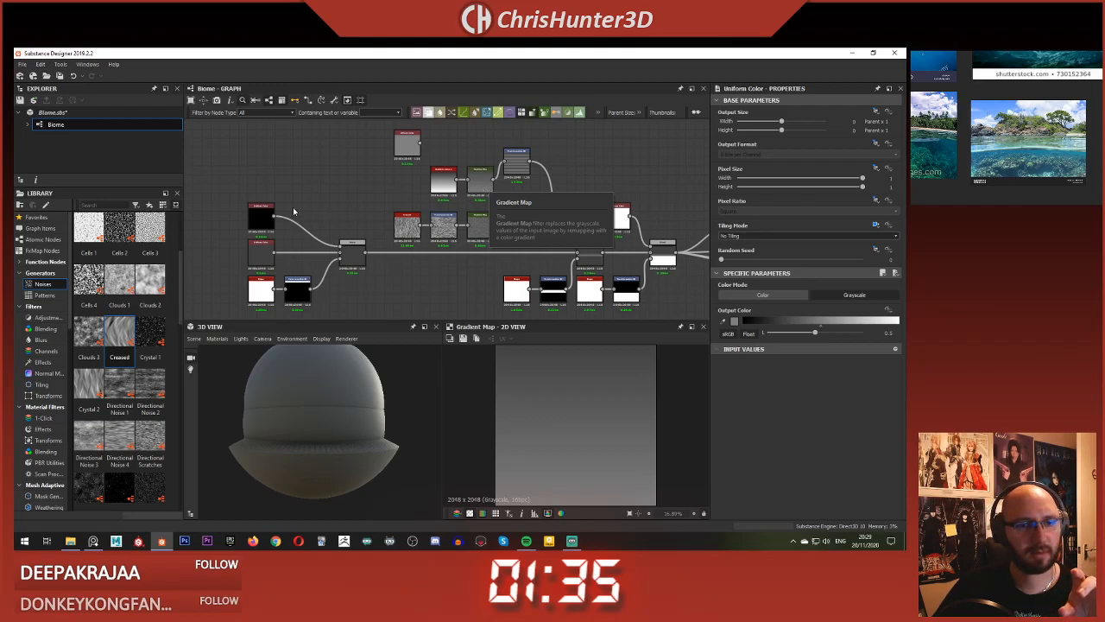
{"action": "middle_click_drag", "start_coordinate": [370, 209], "coordinate": [365, 202]}
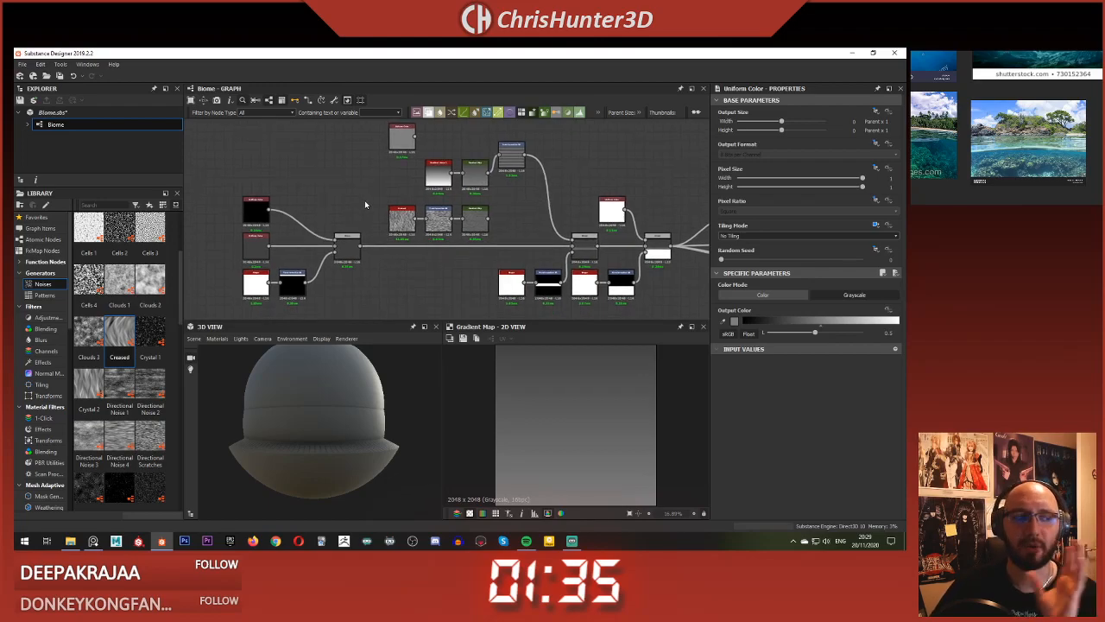
{"action": "middle_click_drag", "start_coordinate": [440, 202], "coordinate": [435, 202]}
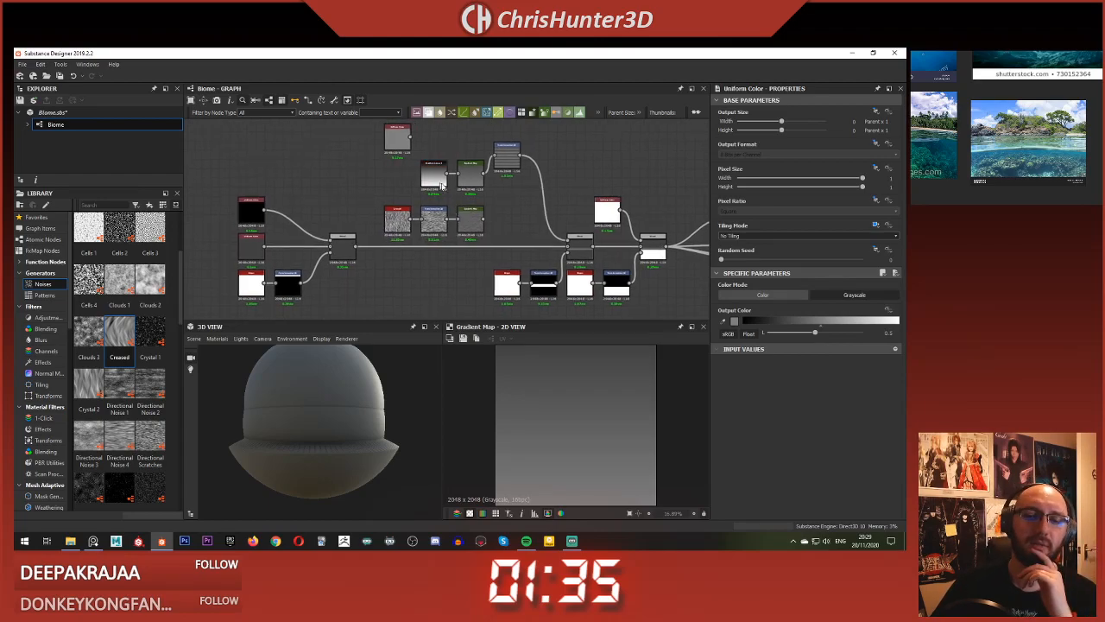
Step: Change the end key of the linear gradient's Gradient Map to white with a value of 1
{"action": "left_click", "coordinate": [476, 178]}
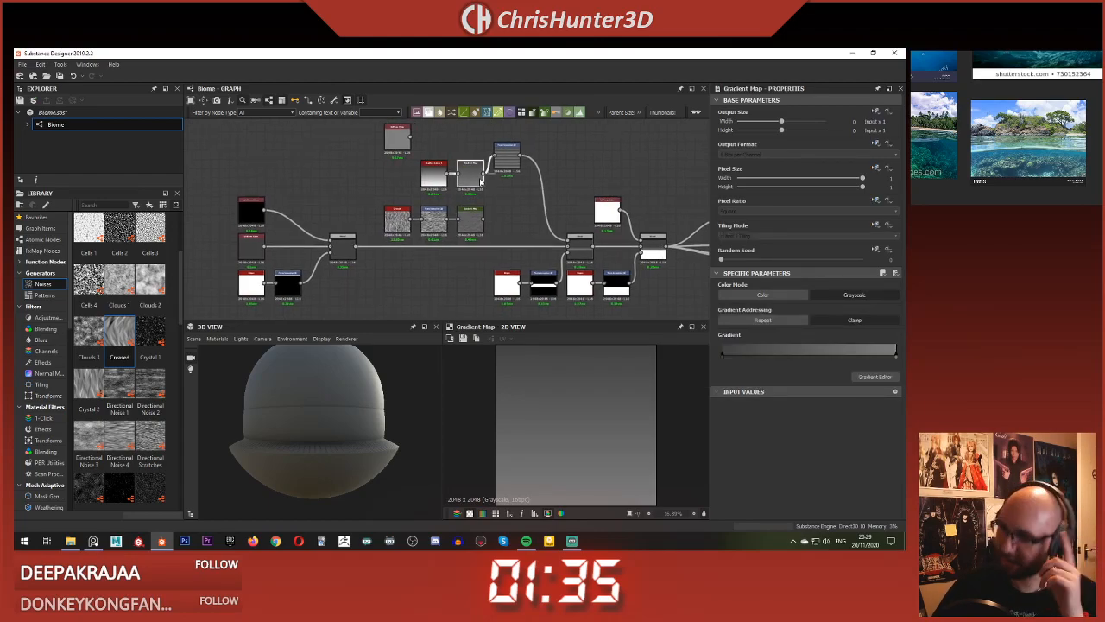
{"action": "left_click", "coordinate": [722, 356]}
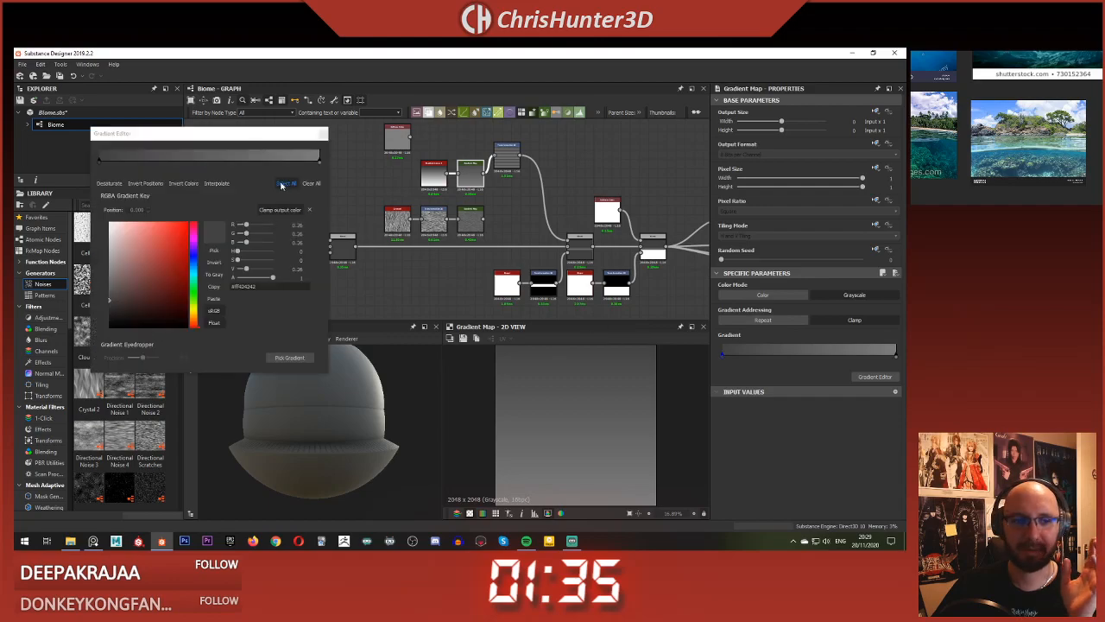
{"action": "left_click", "coordinate": [99, 162]}
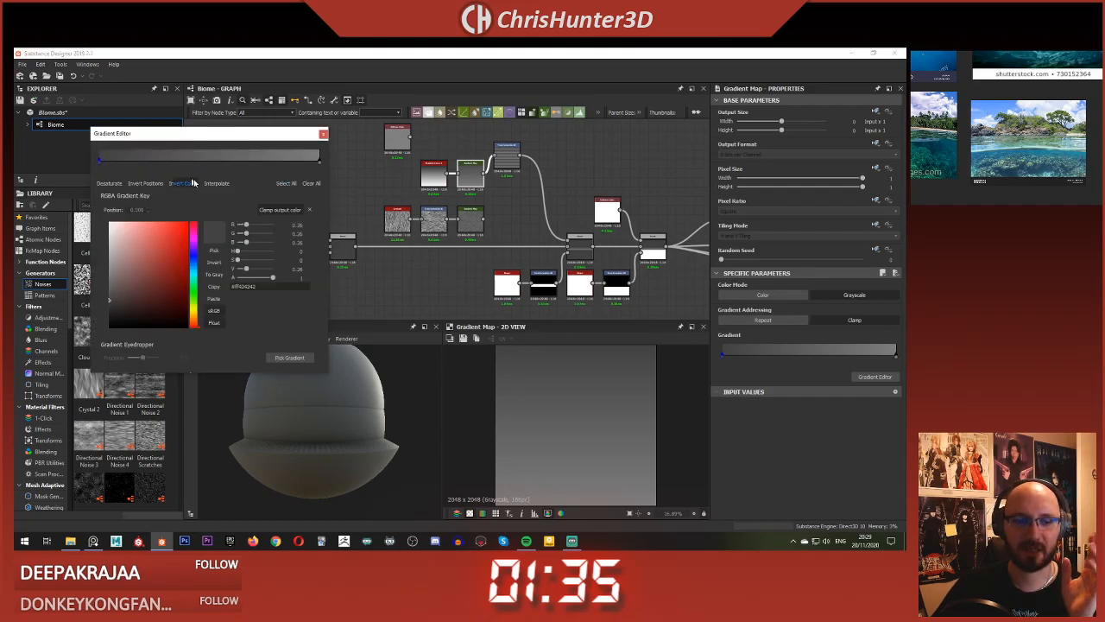
{"action": "left_click", "coordinate": [321, 162]}
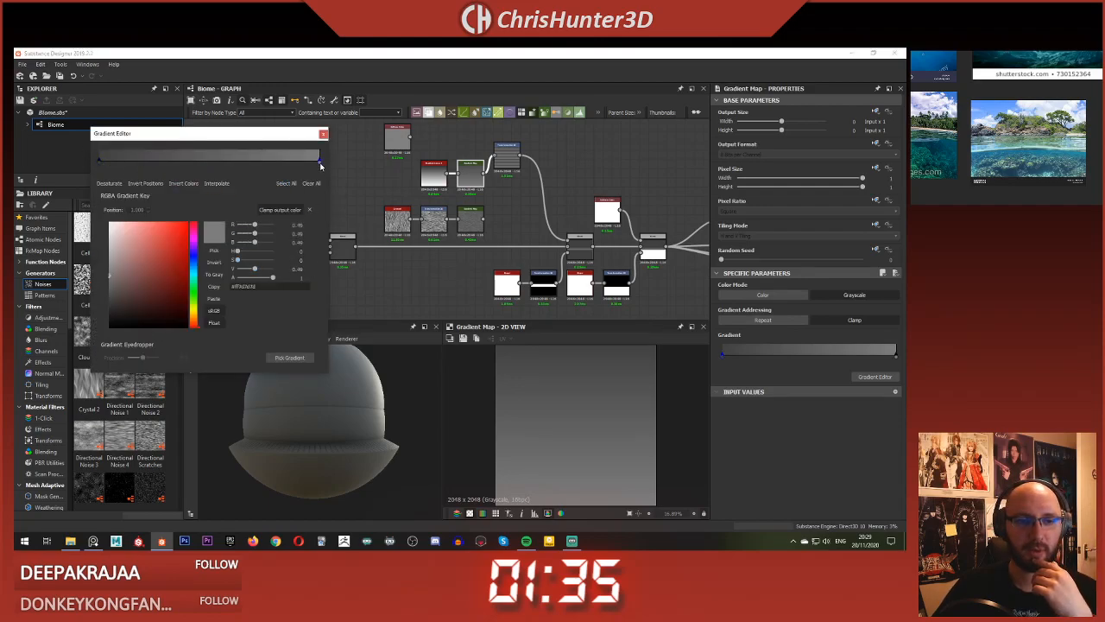
{"action": "left_click_drag", "start_coordinate": [251, 273], "coordinate": [273, 271]}
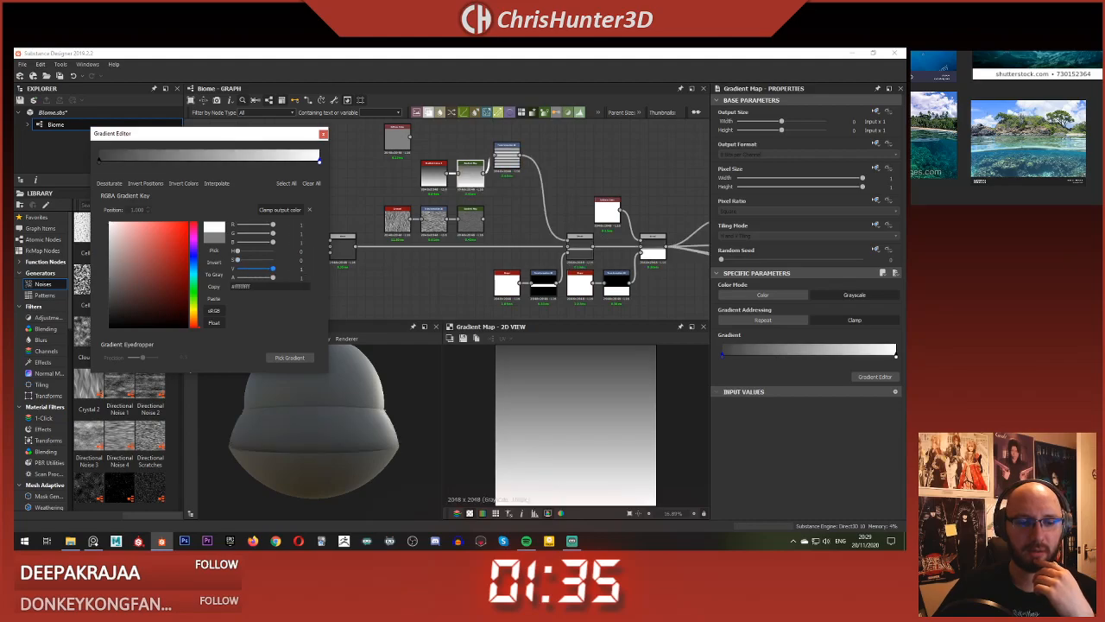
{"action": "left_click_drag", "start_coordinate": [383, 469], "coordinate": [361, 397]}
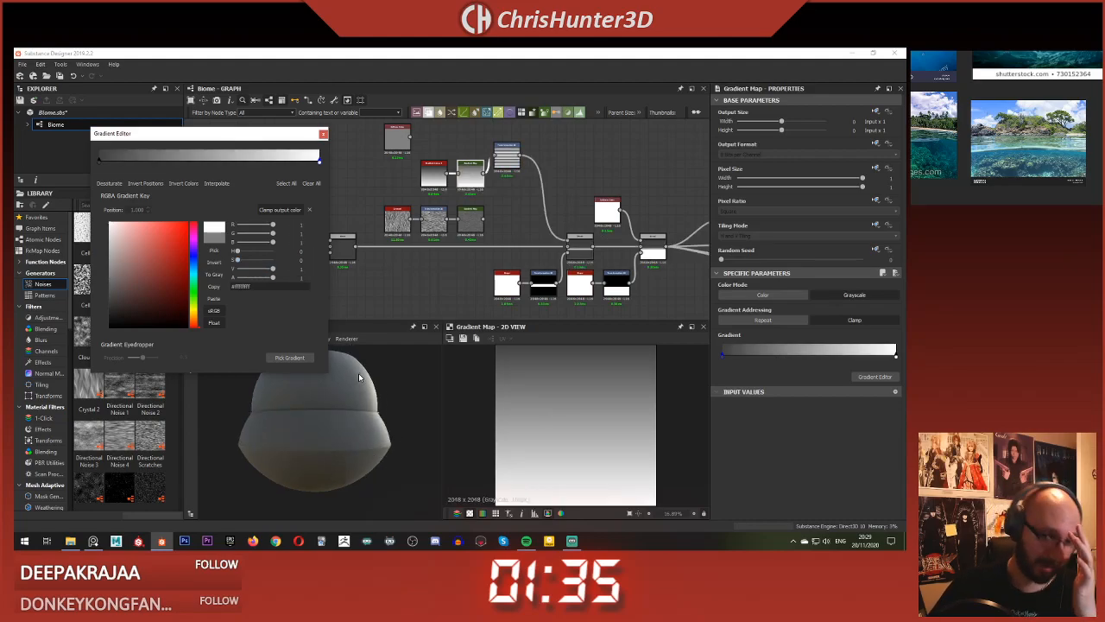
{"action": "left_click", "coordinate": [323, 135]}
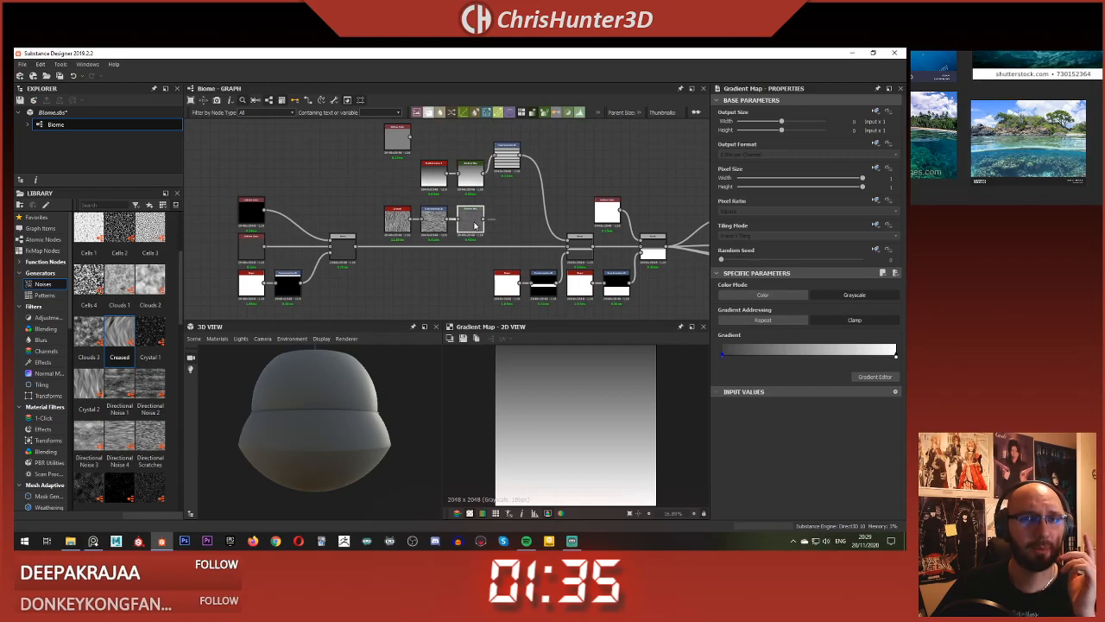
Step: Set the end key of the Creased branch's Gradient Map to white
{"action": "left_click", "coordinate": [895, 360]}
{"action": "left_click", "coordinate": [319, 164]}
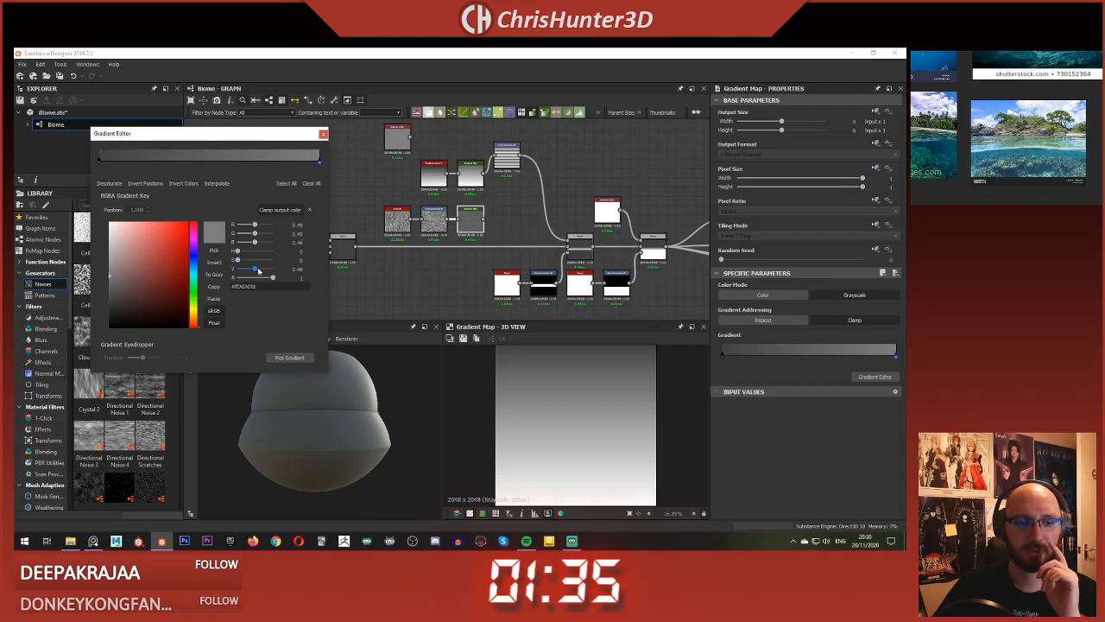
{"action": "left_click_drag", "start_coordinate": [259, 271], "coordinate": [273, 269]}
{"action": "left_click", "coordinate": [322, 134]}
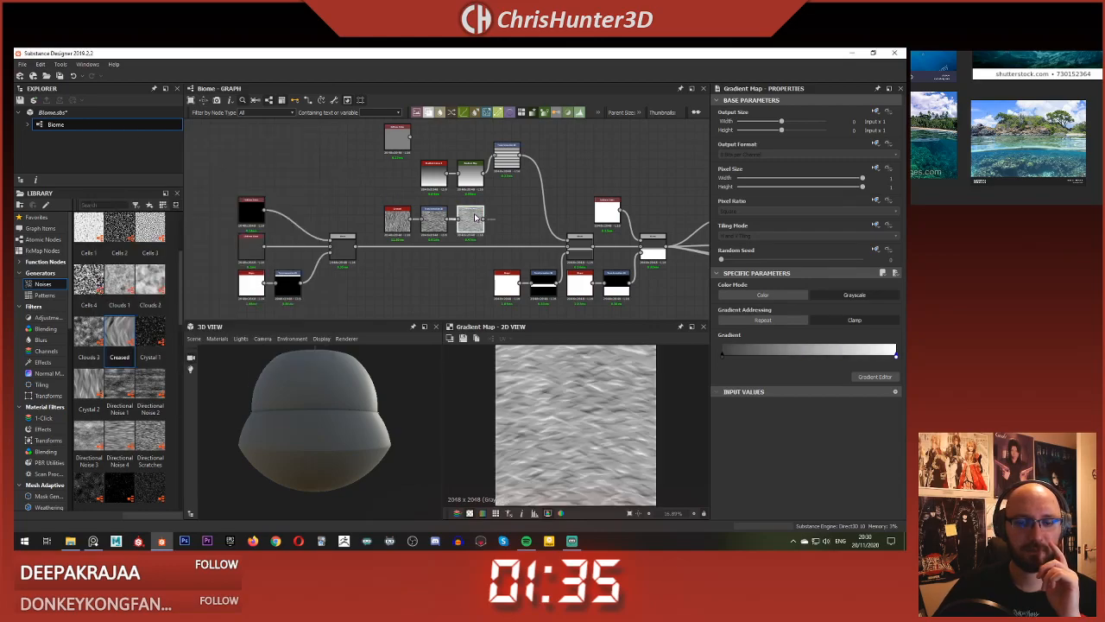
Step: Examine the Transformation 2D output of the linear gradient branch and its effect on the 3D preview
{"action": "middle_click_drag", "start_coordinate": [512, 216], "coordinate": [465, 211]}
{"action": "double_click", "coordinate": [472, 163]}
{"action": "mouse_move", "coordinate": [334, 423]}
{"action": "left_mouse_down"}
{"action": "mouse_move", "coordinate": [331, 390]}
{"action": "mouse_move", "coordinate": [328, 434]}
{"action": "mouse_move", "coordinate": [331, 424]}
{"action": "mouse_move", "coordinate": [313, 421]}
{"action": "mouse_move", "coordinate": [405, 426]}
{"action": "mouse_move", "coordinate": [332, 425]}
{"action": "left_mouse_up"}
{"action": "scroll", "coordinate": [332, 426], "scroll_direction": "down", "scroll_amount": 3}
{"action": "scroll", "coordinate": [338, 439], "scroll_direction": "up", "scroll_amount": 3}
{"action": "scroll", "coordinate": [330, 424], "scroll_direction": "down", "scroll_amount": 2}
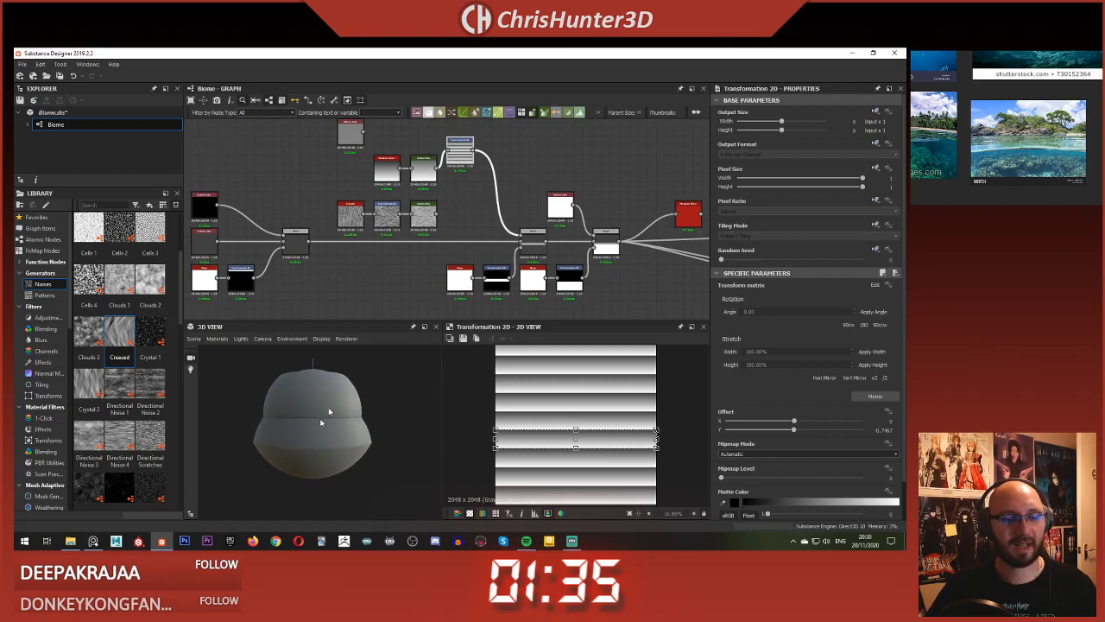
{"action": "scroll", "coordinate": [465, 230], "scroll_direction": "up", "scroll_amount": 2}
{"action": "scroll", "coordinate": [465, 230], "scroll_direction": "up", "scroll_amount": 1}
{"action": "mouse_move", "coordinate": [464, 230]}
{"action": "middle_mouse_down"}
{"action": "mouse_move", "coordinate": [433, 236]}
{"action": "mouse_move", "coordinate": [449, 223]}
{"action": "mouse_move", "coordinate": [453, 240]}
{"action": "mouse_move", "coordinate": [469, 227]}
{"action": "mouse_move", "coordinate": [464, 204]}
{"action": "mouse_move", "coordinate": [465, 222]}
{"action": "middle_mouse_up"}
{"action": "scroll", "coordinate": [443, 250], "scroll_direction": "down", "scroll_amount": 1}
{"action": "left_click", "coordinate": [485, 290]}
{"action": "scroll", "coordinate": [469, 227], "scroll_direction": "down", "scroll_amount": 1}
Step: Reposition the linear gradient's Transformation 2D node in line with its Gradient Map and preview the Blend it feeds
{"action": "left_click_drag", "start_coordinate": [444, 153], "coordinate": [453, 169]}
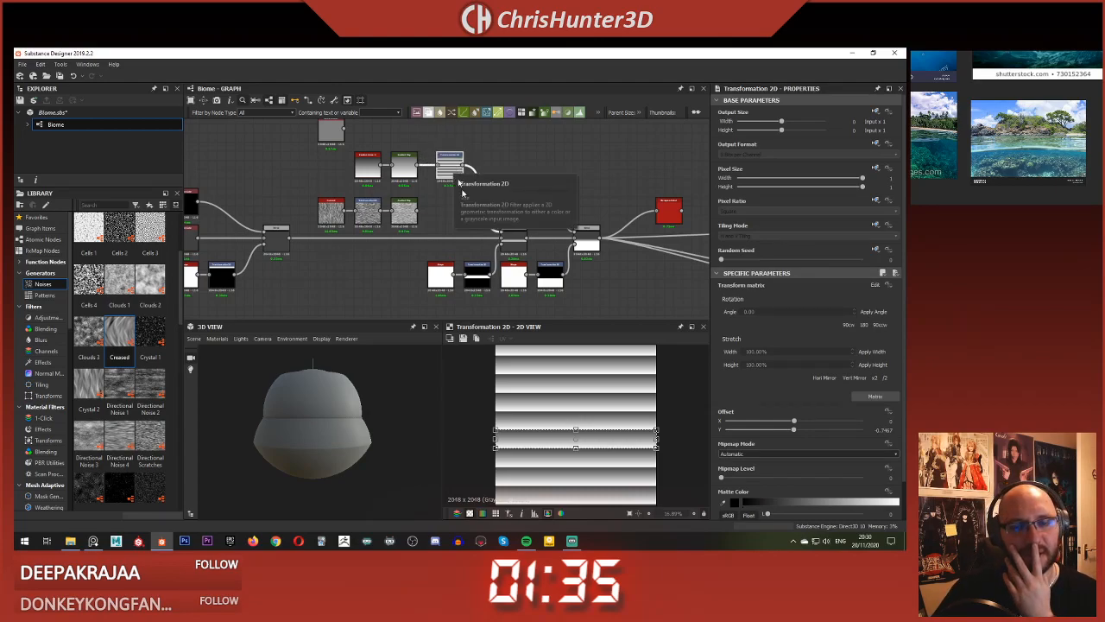
{"action": "scroll", "coordinate": [473, 205], "scroll_direction": "up", "scroll_amount": 1}
{"action": "middle_click_drag", "start_coordinate": [474, 205], "coordinate": [436, 201]}
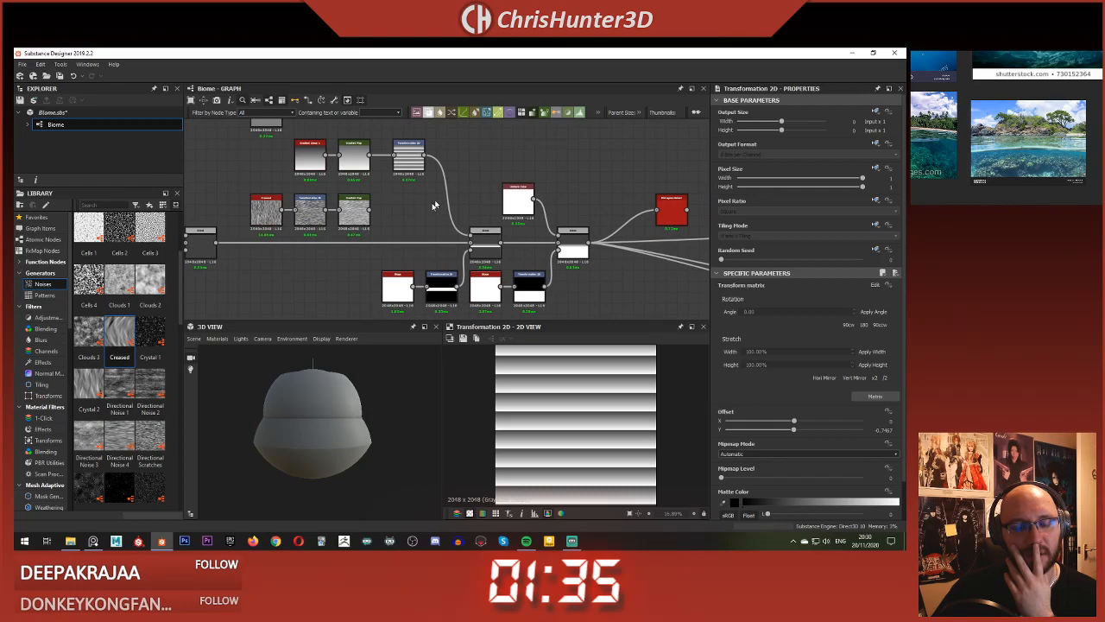
{"action": "left_click", "coordinate": [439, 281]}
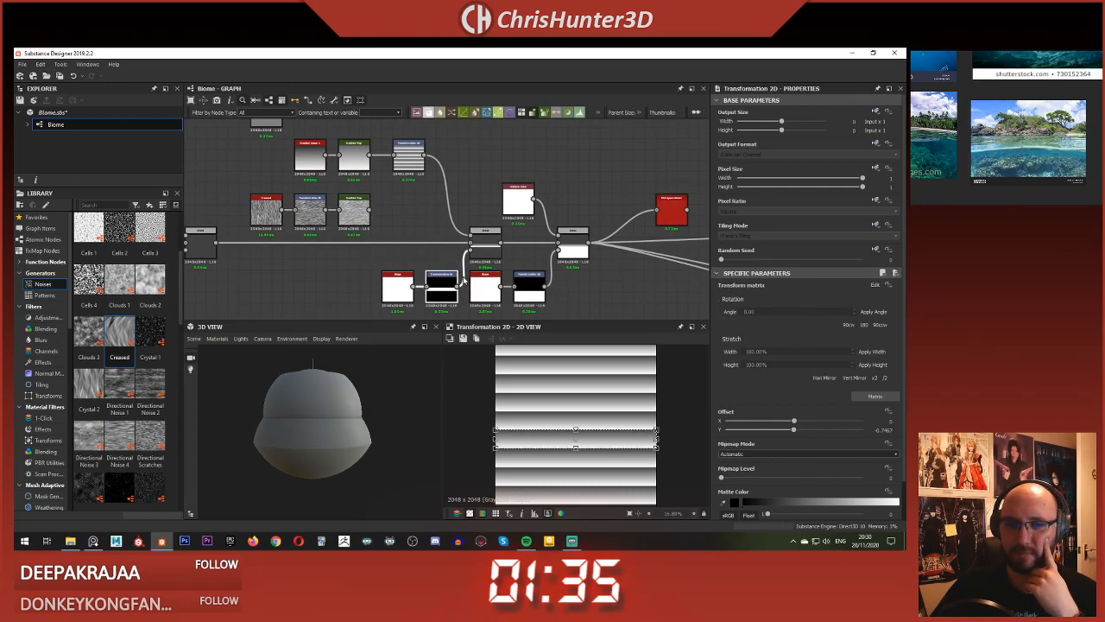
{"action": "scroll", "coordinate": [437, 200], "scroll_direction": "up", "scroll_amount": 1}
{"action": "left_click", "coordinate": [509, 229]}
{"action": "left_click_drag", "start_coordinate": [280, 403], "coordinate": [359, 394]}
Step: Add a Blend node combining the Creased branch's Gradient Map with the linear gradient's Transformation 2D output
{"action": "middle_click_drag", "start_coordinate": [420, 216], "coordinate": [444, 243]}
{"action": "scroll", "coordinate": [444, 243], "scroll_direction": "up", "scroll_amount": 1}
{"action": "key", "text": "space"}
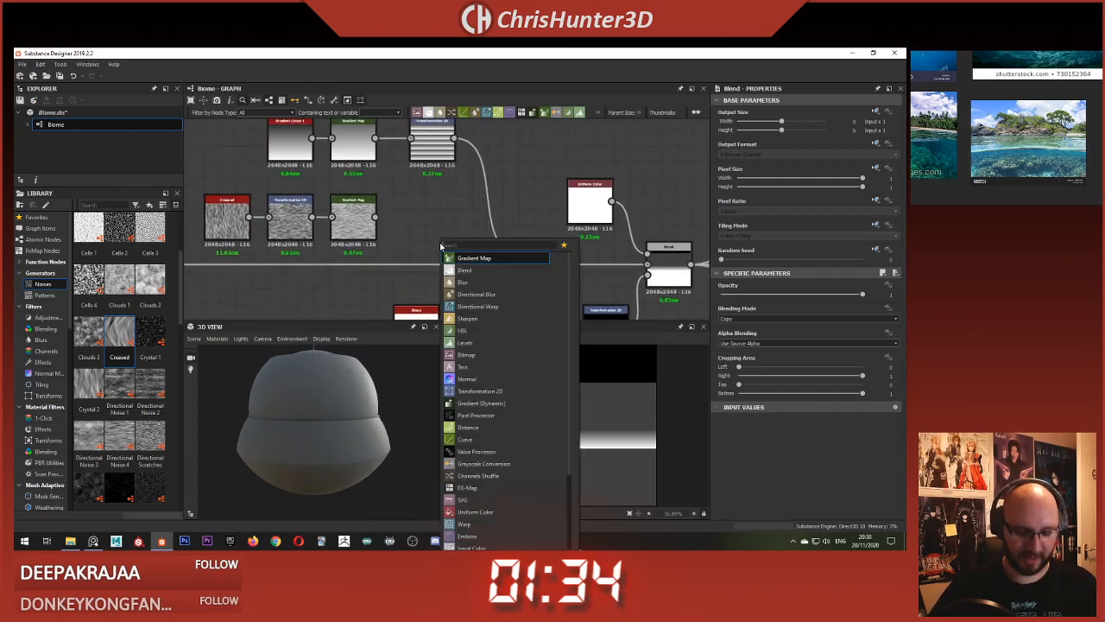
{"action": "left_click", "coordinate": [465, 270]}
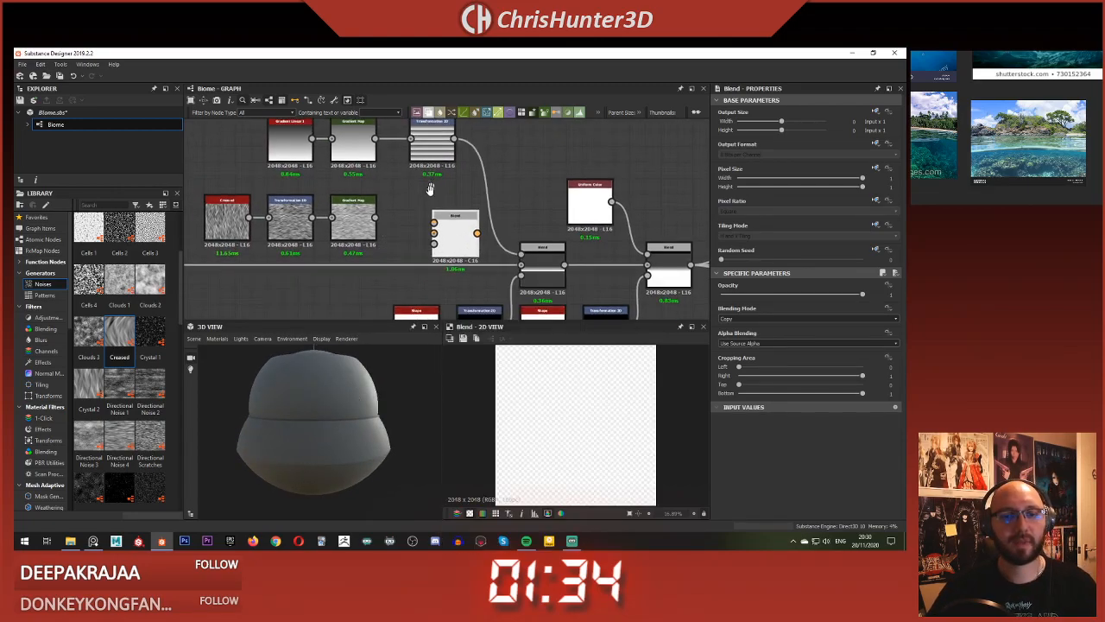
{"action": "middle_click_drag", "start_coordinate": [431, 185], "coordinate": [424, 208]}
{"action": "mouse_move", "coordinate": [448, 162]}
{"action": "left_mouse_down"}
{"action": "mouse_move", "coordinate": [428, 256]}
{"action": "mouse_move", "coordinate": [427, 245]}
{"action": "left_mouse_up"}
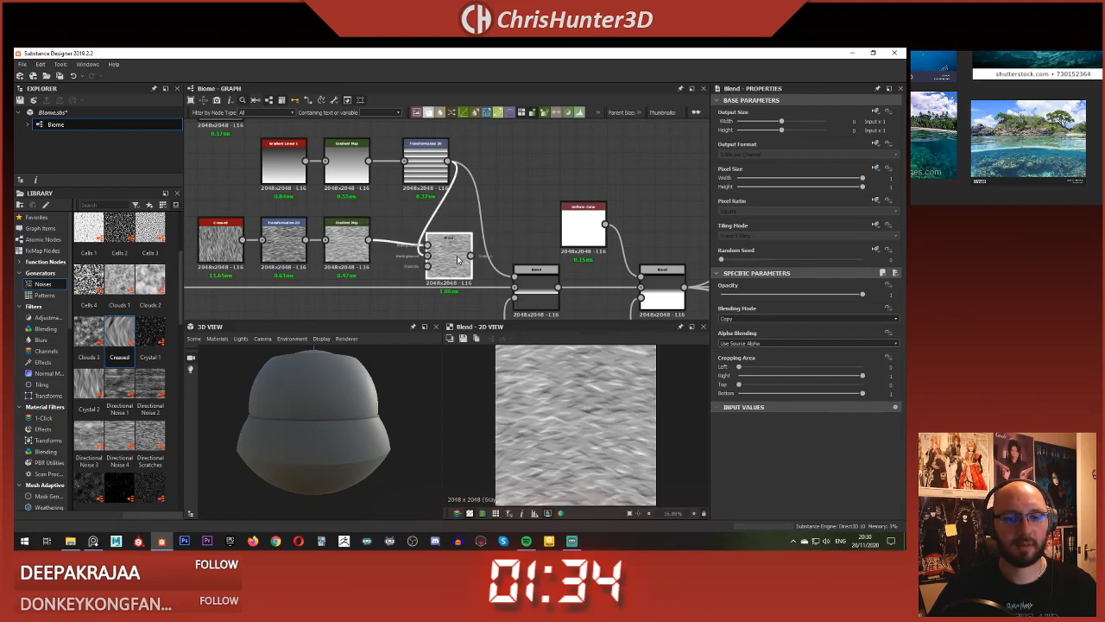
Step: Set the new Blend to Min (Darken) and connect its output to the downstream Blend in place of the Transformation 2D
{"action": "left_click", "coordinate": [787, 320]}
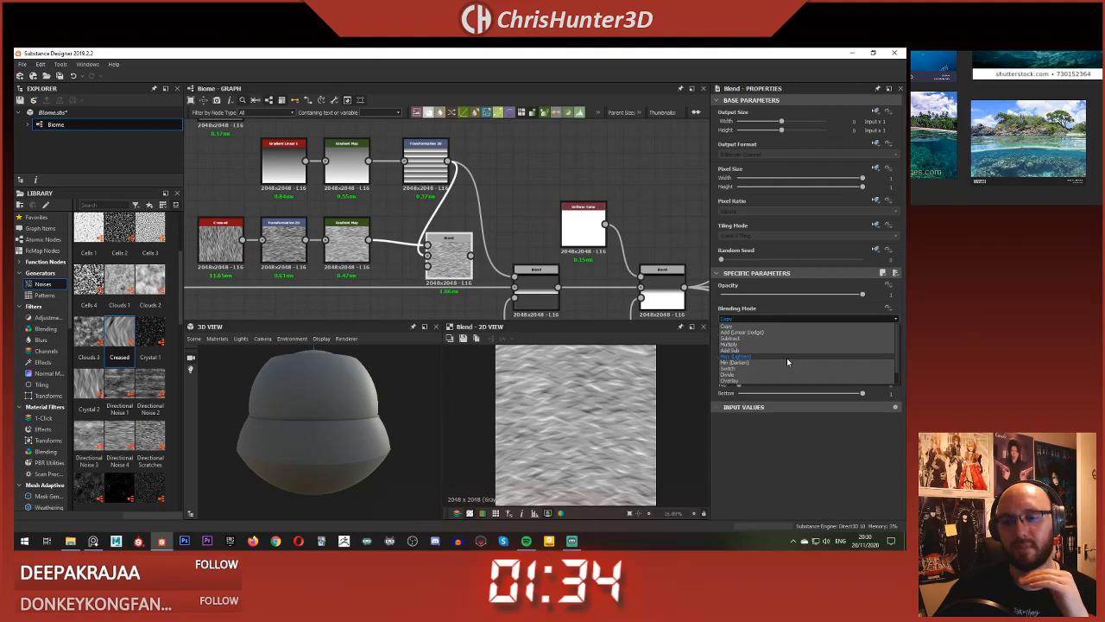
{"action": "left_click", "coordinate": [786, 366]}
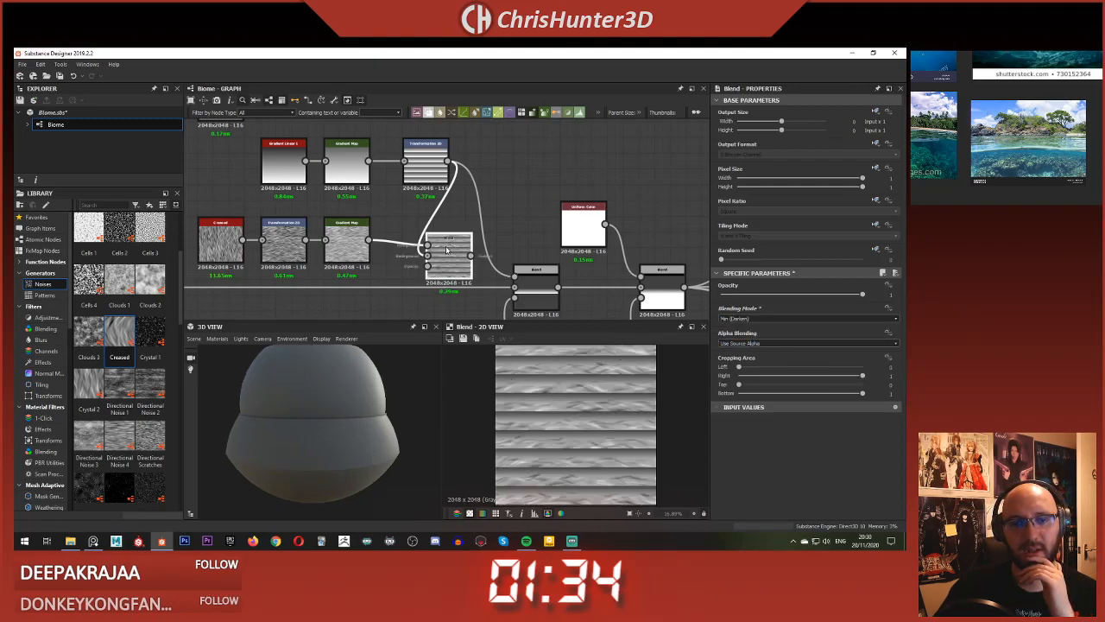
{"action": "left_click_drag", "start_coordinate": [469, 255], "coordinate": [515, 277]}
{"action": "left_click_drag", "start_coordinate": [332, 428], "coordinate": [366, 390]}
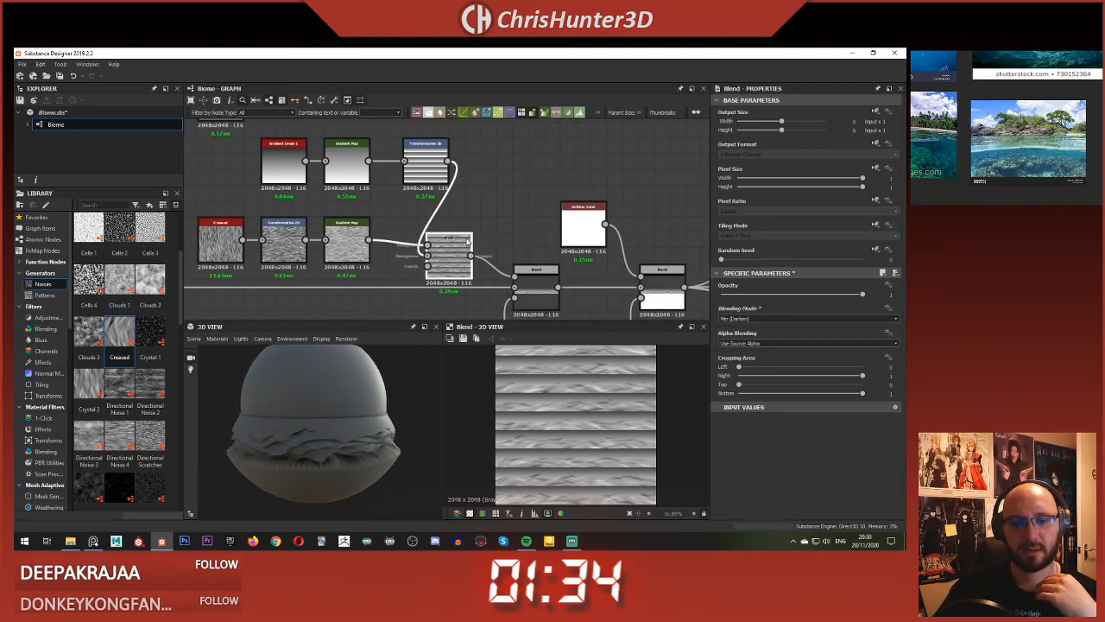
Step: Try the Max (Lighten) blending mode on the new Blend node and check the 3D preview
{"action": "left_click", "coordinate": [790, 320]}
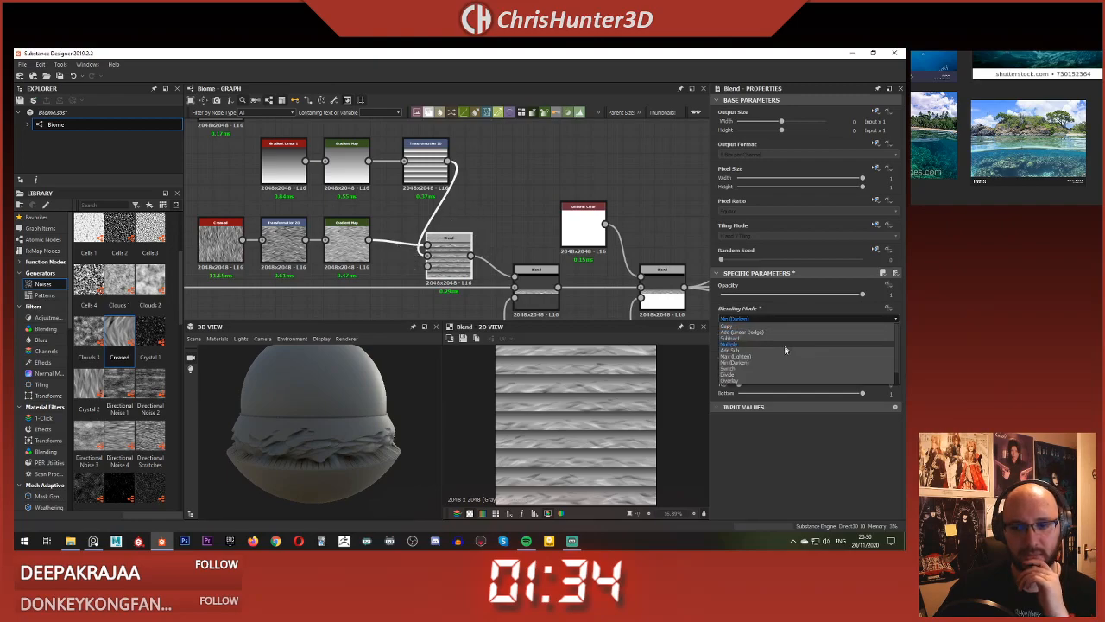
{"action": "left_click", "coordinate": [784, 359]}
{"action": "left_click_drag", "start_coordinate": [380, 414], "coordinate": [342, 437]}
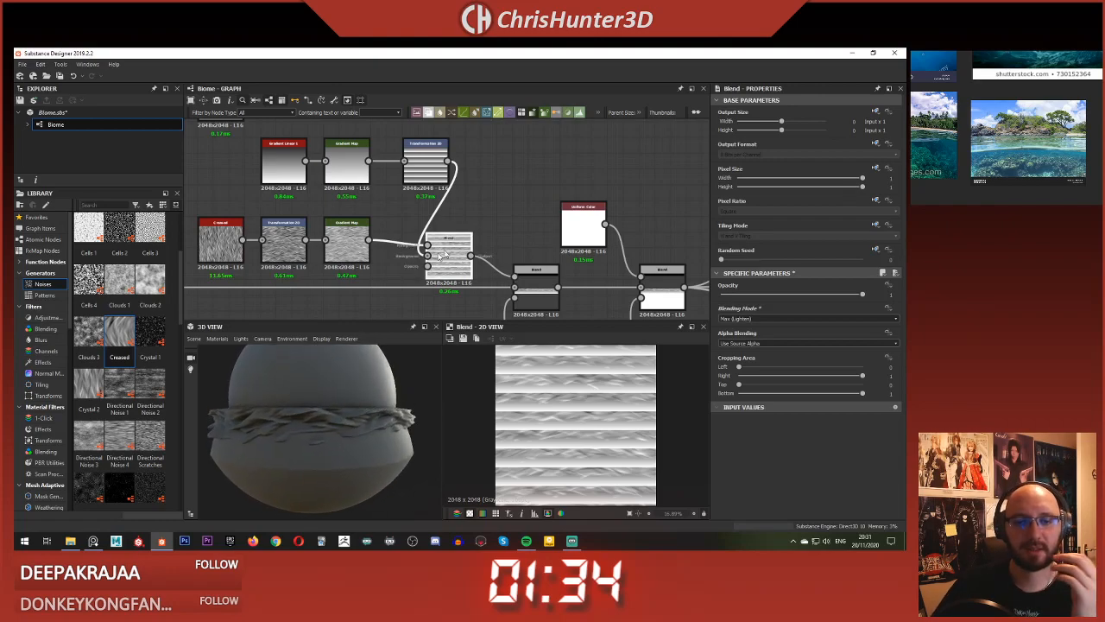
Step: Set the new Blend node's blending mode to Overlay
{"action": "left_click", "coordinate": [776, 319]}
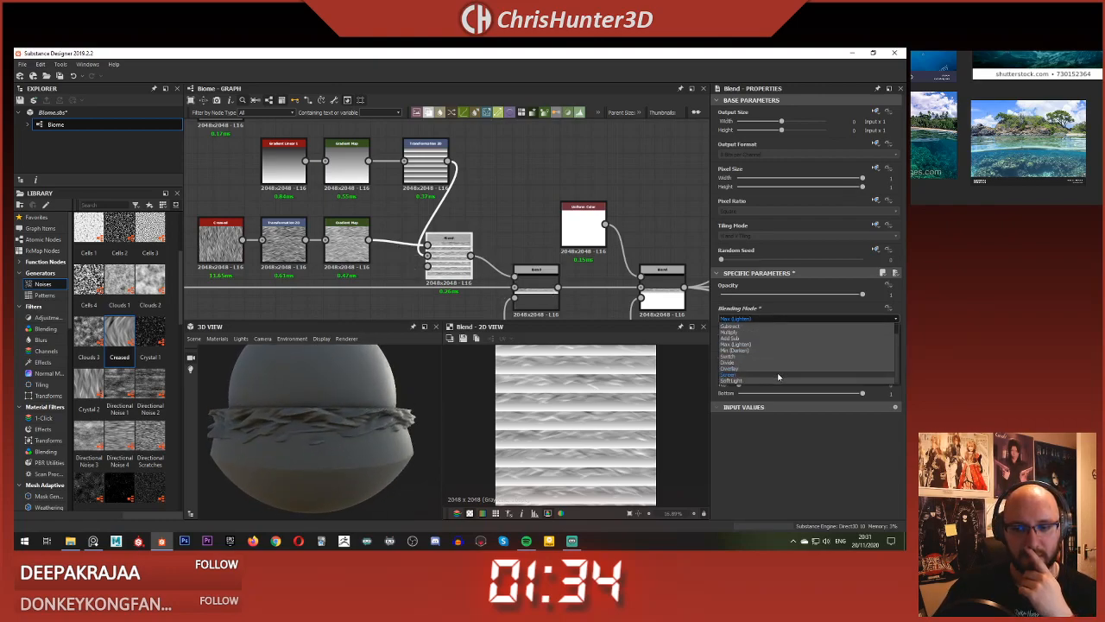
{"action": "left_click", "coordinate": [780, 370]}
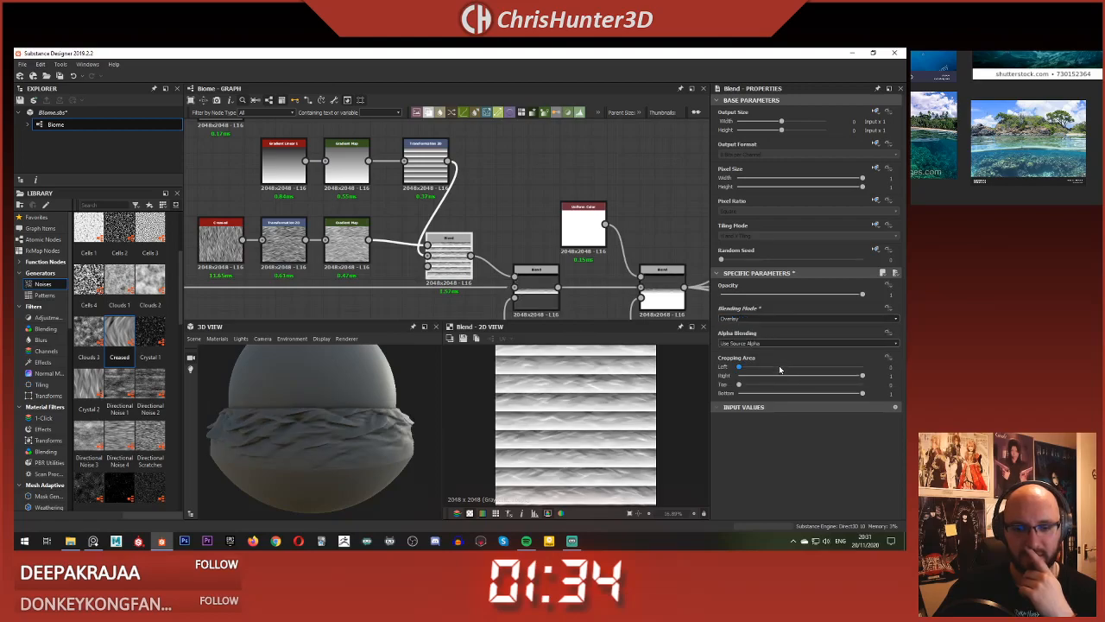
Step: Lower the opacity of the Overlay Blend node to 0.36 and check the layered strip in the 3D preview
{"action": "left_click_drag", "start_coordinate": [819, 295], "coordinate": [763, 294]}
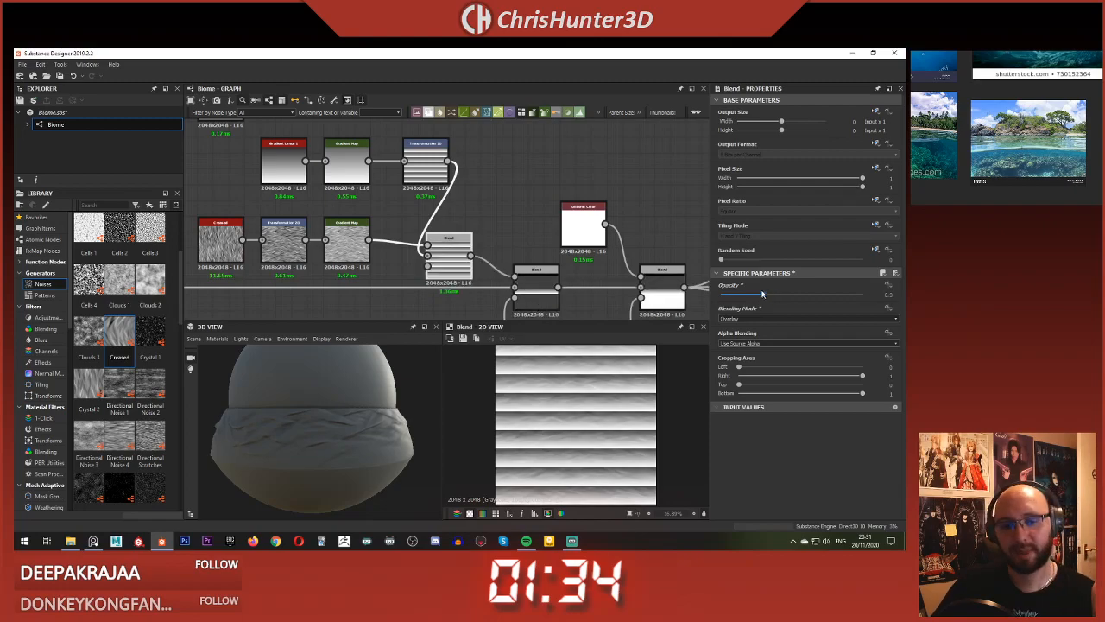
{"action": "scroll", "coordinate": [365, 368], "scroll_direction": "down", "scroll_amount": 2}
{"action": "left_click_drag", "start_coordinate": [366, 368], "coordinate": [323, 404]}
{"action": "scroll", "coordinate": [348, 371], "scroll_direction": "down", "scroll_amount": 3}
{"action": "scroll", "coordinate": [324, 404], "scroll_direction": "up", "scroll_amount": 4}
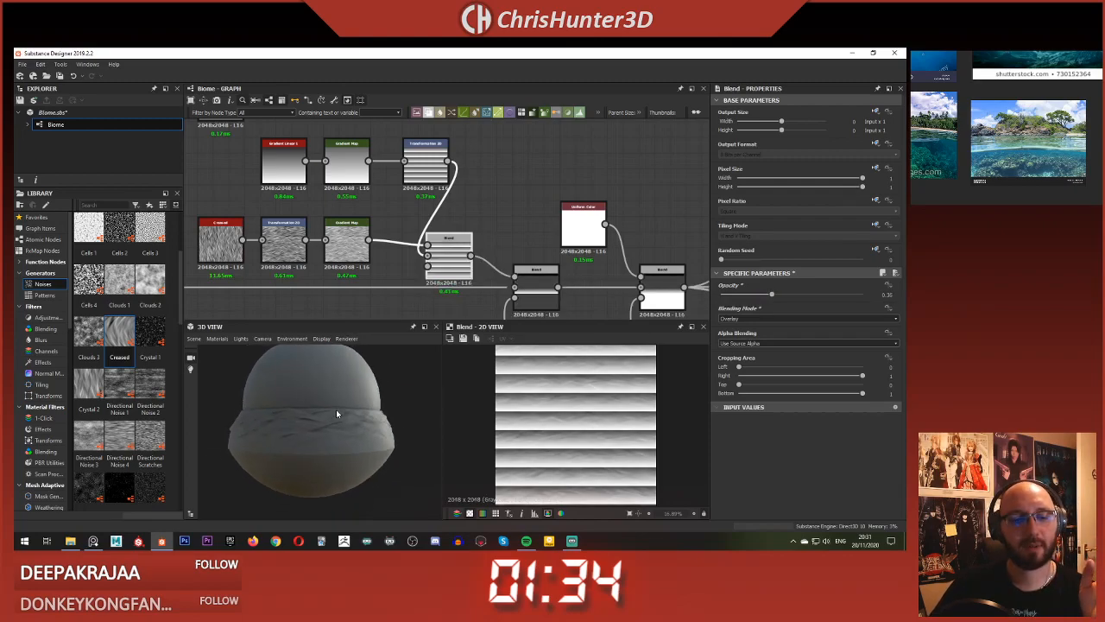
Step: Shift the Creased, Transformation 2D and Gradient Map nodes back and insert a Blur HQ Grayscale node between the Gradient Map and the Blend
{"action": "middle_click_drag", "start_coordinate": [296, 267], "coordinate": [395, 258]}
{"action": "scroll", "coordinate": [389, 227], "scroll_direction": "down", "scroll_amount": 1}
{"action": "left_click", "coordinate": [398, 246]}
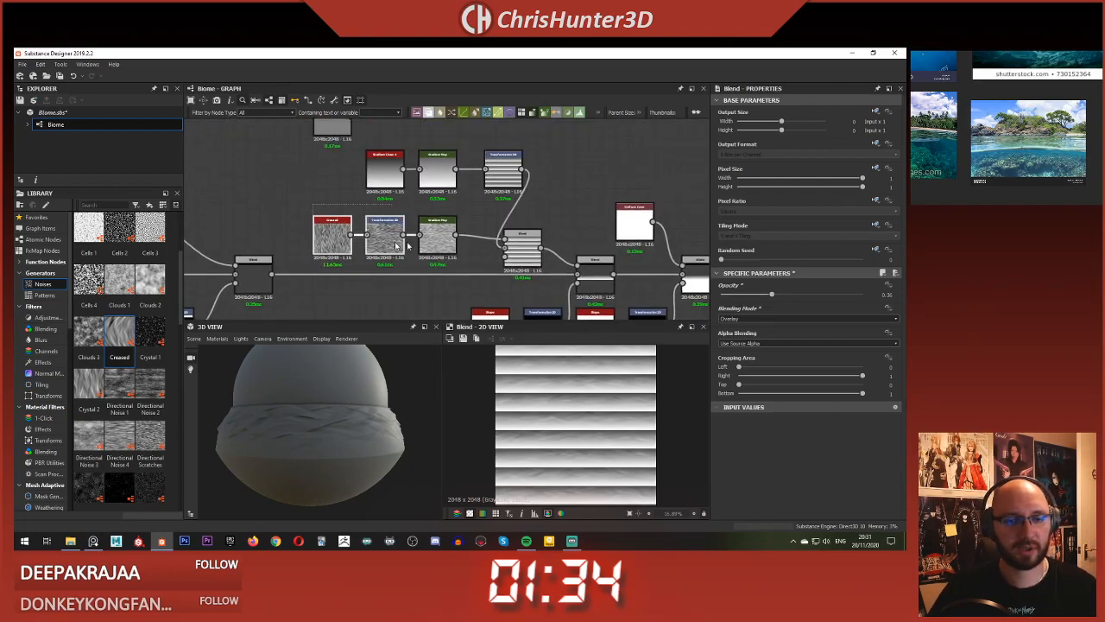
{"action": "left_click_drag", "start_coordinate": [434, 243], "coordinate": [387, 228]}
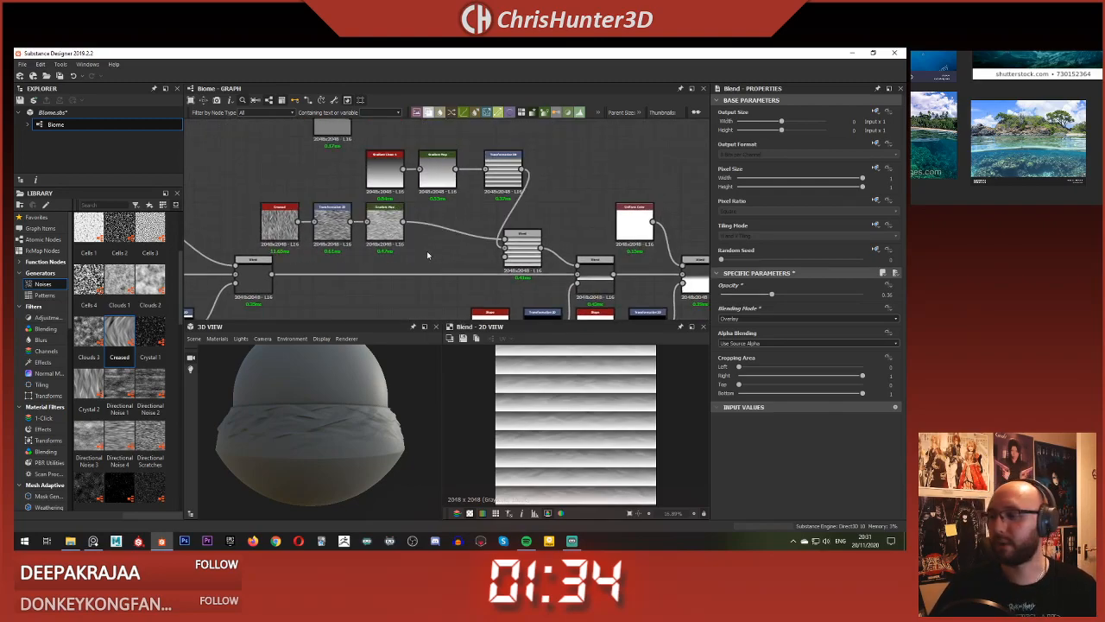
{"action": "key", "text": "space"}
{"action": "type", "text": "blur"}
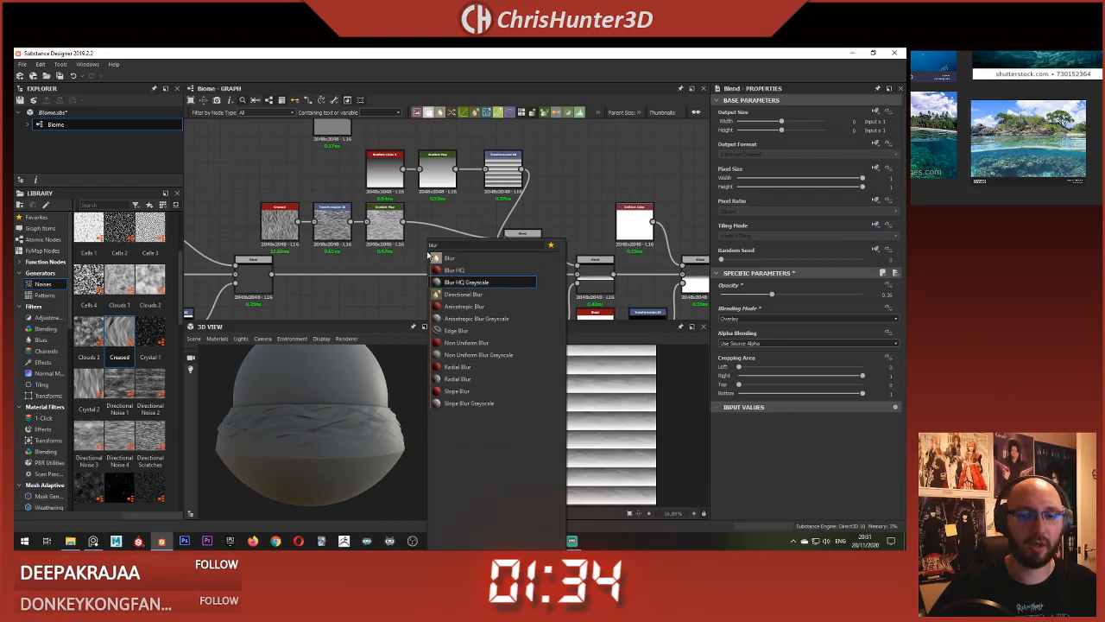
{"action": "key", "text": "Return"}
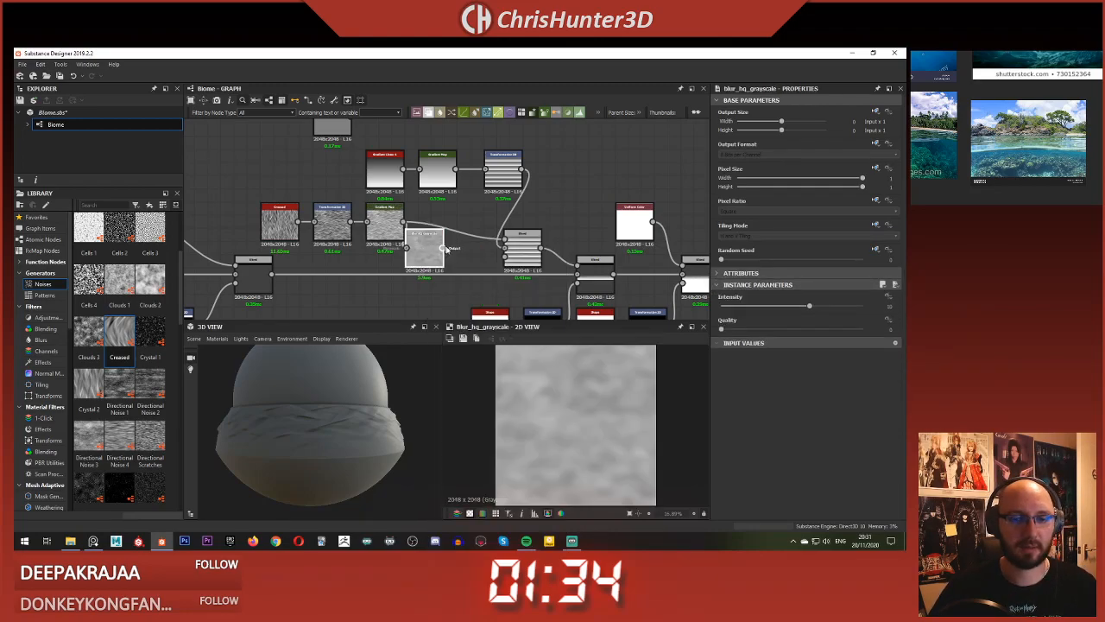
{"action": "left_click_drag", "start_coordinate": [427, 255], "coordinate": [441, 230]}
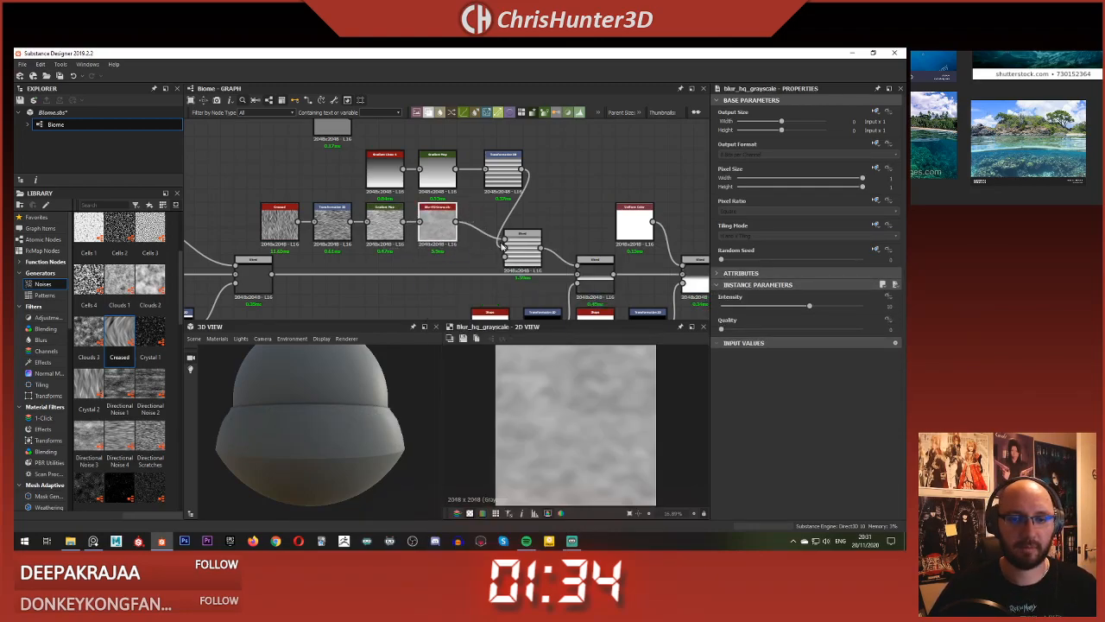
Step: Set the Blur HQ Grayscale intensity to 1.84 and inspect the softened creases on the 3D model
{"action": "left_click_drag", "start_coordinate": [752, 307], "coordinate": [728, 307]}
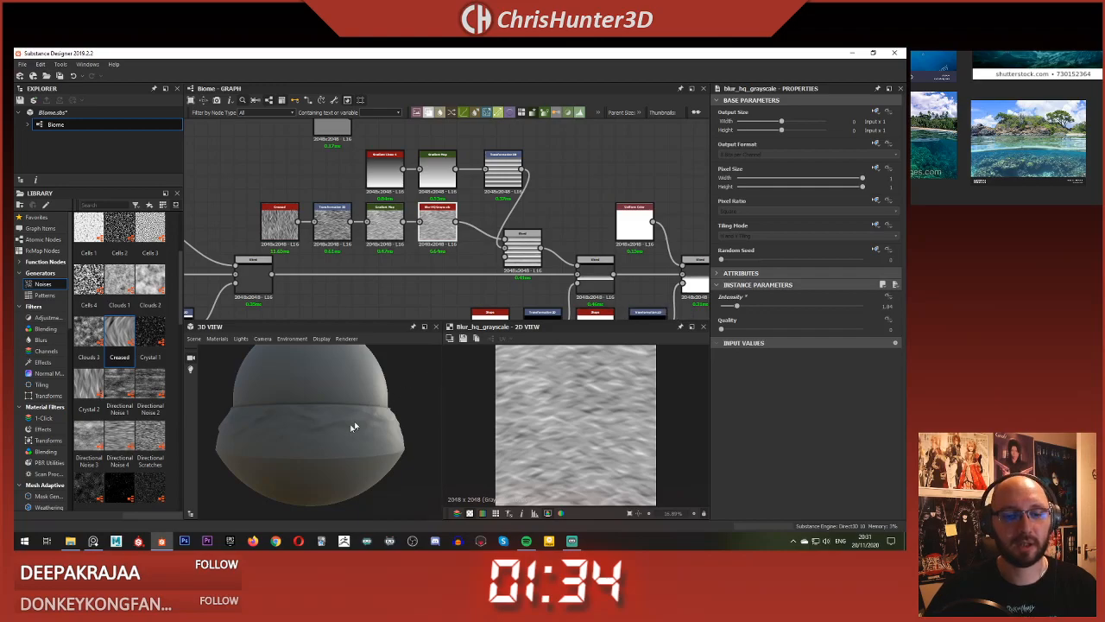
{"action": "scroll", "coordinate": [345, 442], "scroll_direction": "up", "scroll_amount": 4}
{"action": "left_click_drag", "start_coordinate": [338, 452], "coordinate": [330, 426]}
{"action": "scroll", "coordinate": [331, 425], "scroll_direction": "down", "scroll_amount": 2}
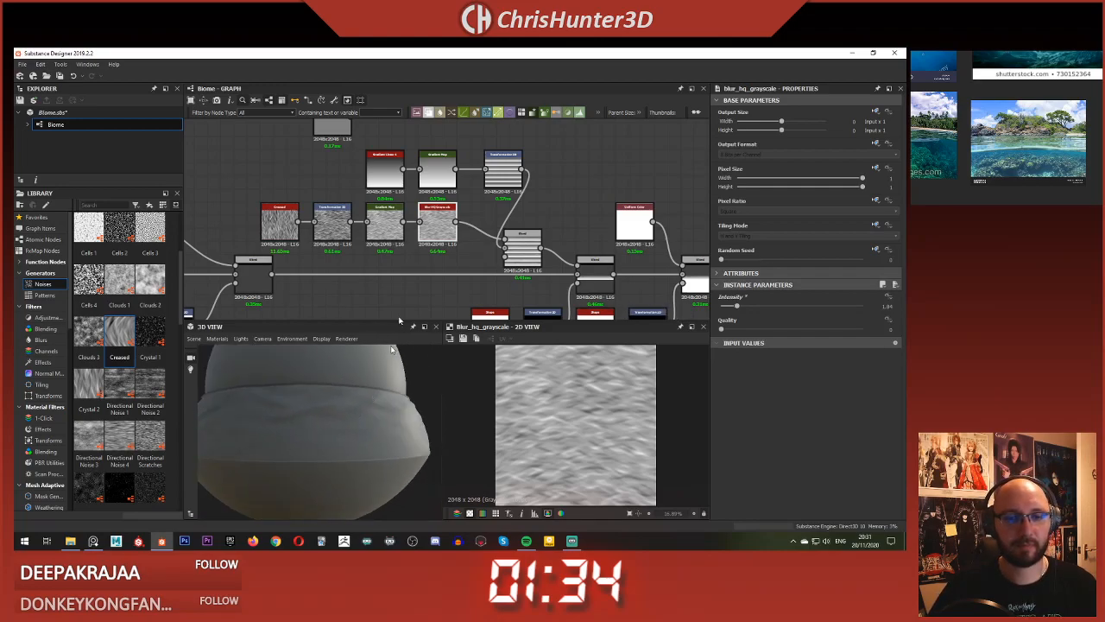
Step: Try Multiply on the Blend of creases and linear gradient, comparing it with the Transformation 2D output and the 3D preview
{"action": "left_click", "coordinate": [448, 192]}
{"action": "left_click", "coordinate": [504, 171]}
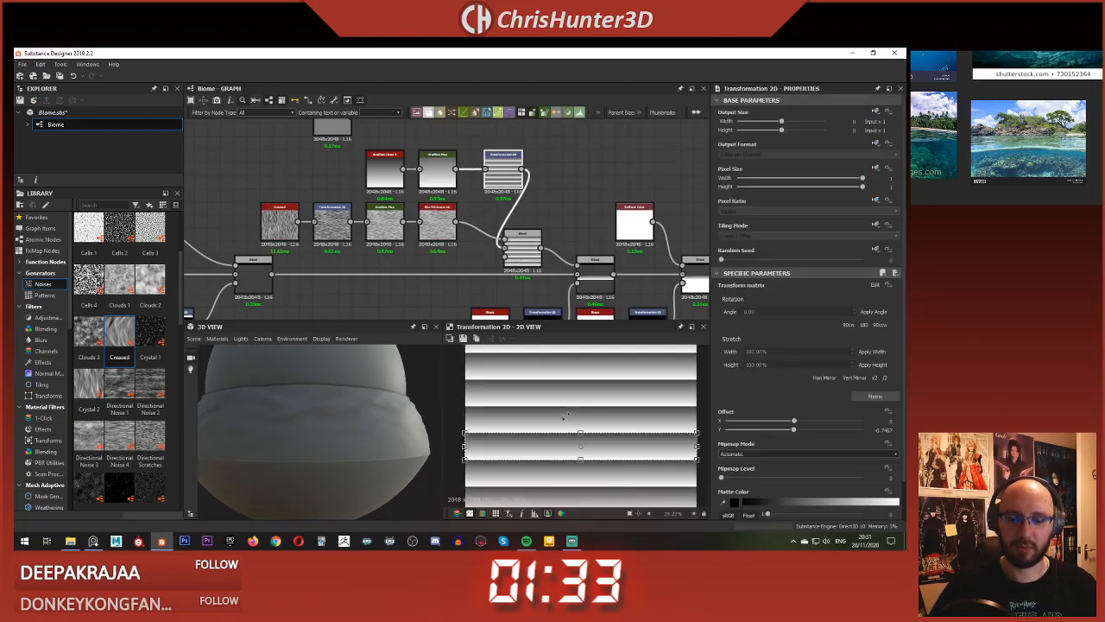
{"action": "left_click", "coordinate": [532, 239]}
{"action": "scroll", "coordinate": [576, 442], "scroll_direction": "down", "scroll_amount": 1}
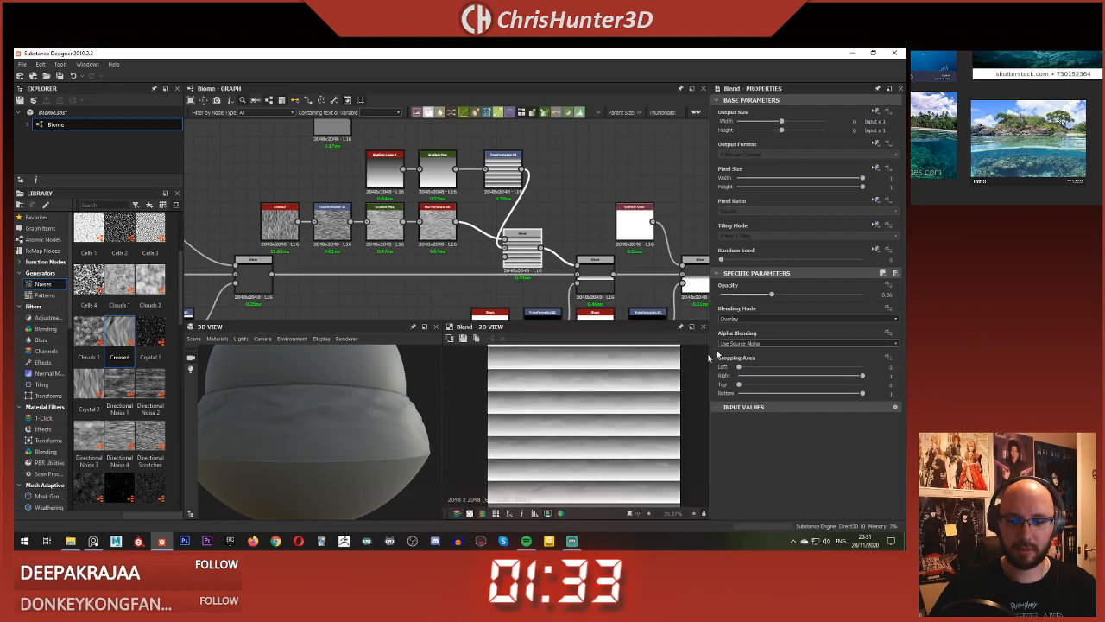
{"action": "left_click", "coordinate": [751, 318]}
{"action": "left_click", "coordinate": [756, 346]}
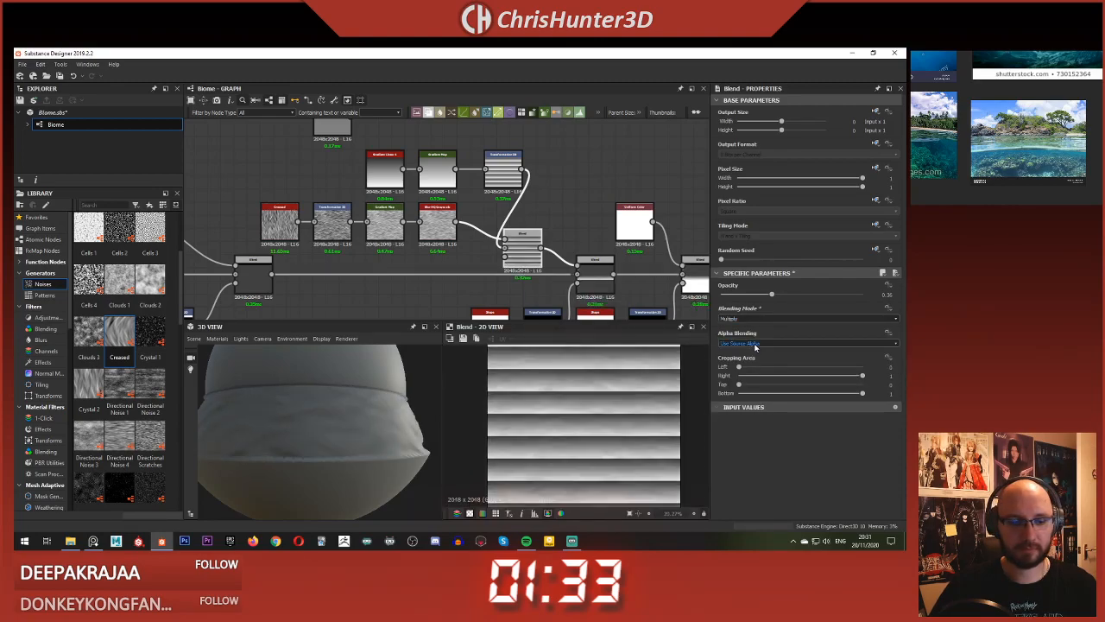
{"action": "left_click_drag", "start_coordinate": [371, 443], "coordinate": [365, 488]}
{"action": "left_click", "coordinate": [501, 168]}
{"action": "left_click", "coordinate": [522, 256]}
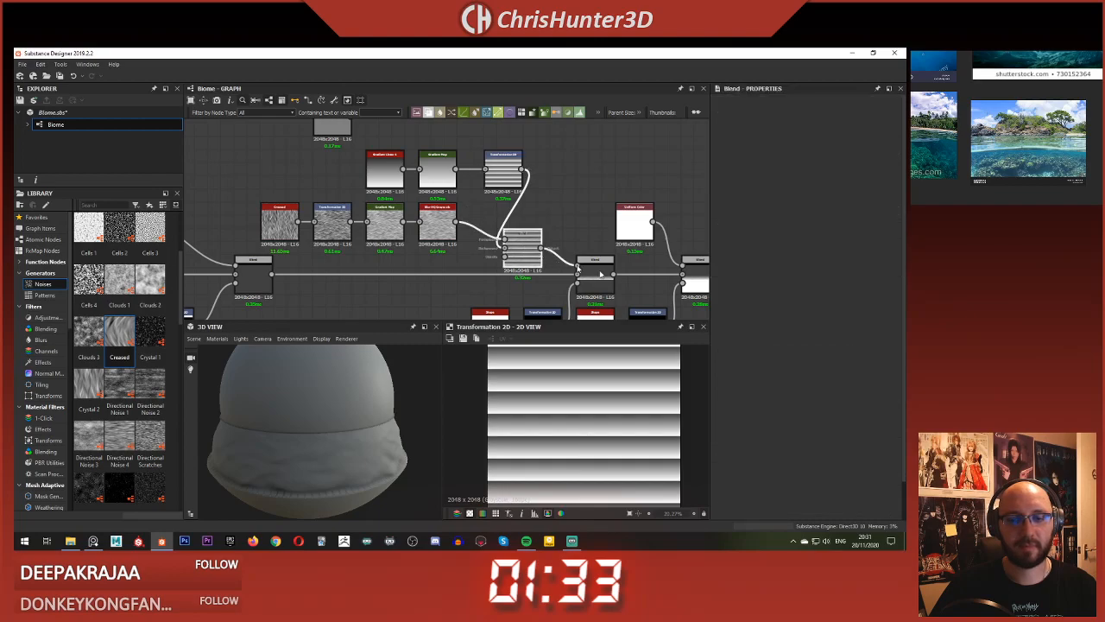
Step: Set the crease-and-gradient Blend node's opacity to 1 and its blending mode to Overlay
{"action": "left_click", "coordinate": [783, 319]}
{"action": "left_click", "coordinate": [777, 299]}
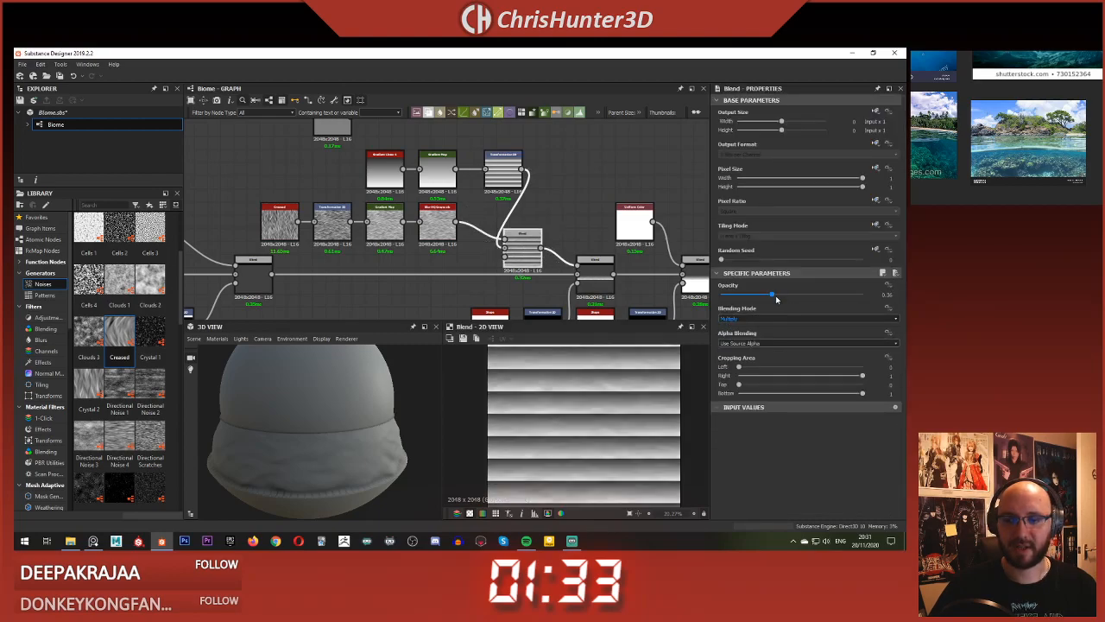
{"action": "left_click_drag", "start_coordinate": [891, 297], "coordinate": [895, 298]}
{"action": "scroll", "coordinate": [301, 422], "scroll_direction": "down", "scroll_amount": 3}
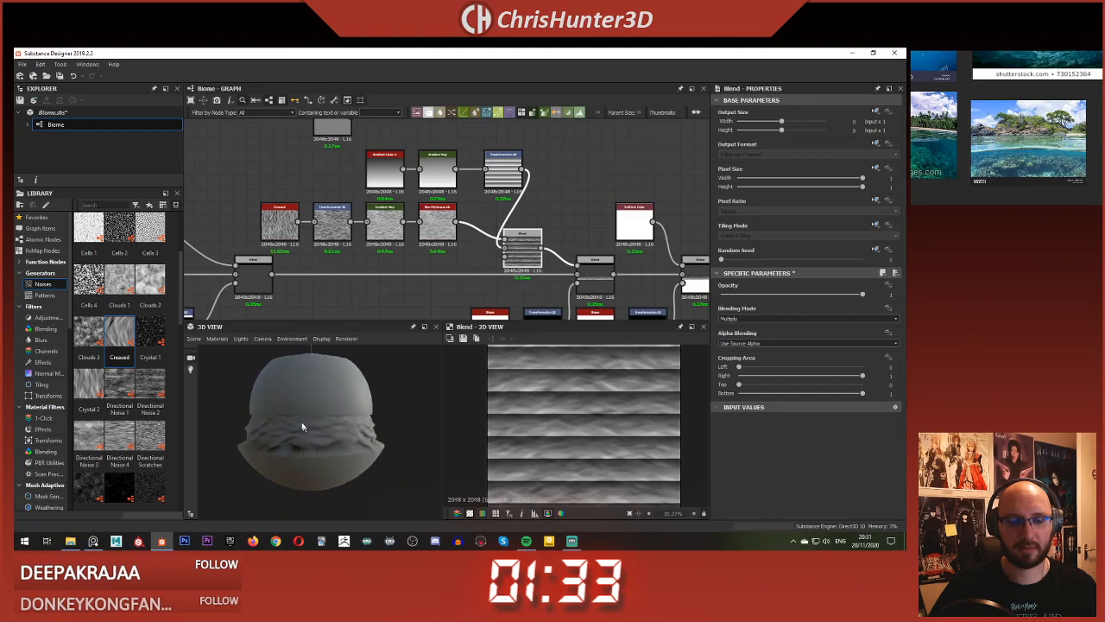
{"action": "left_click", "coordinate": [784, 318]}
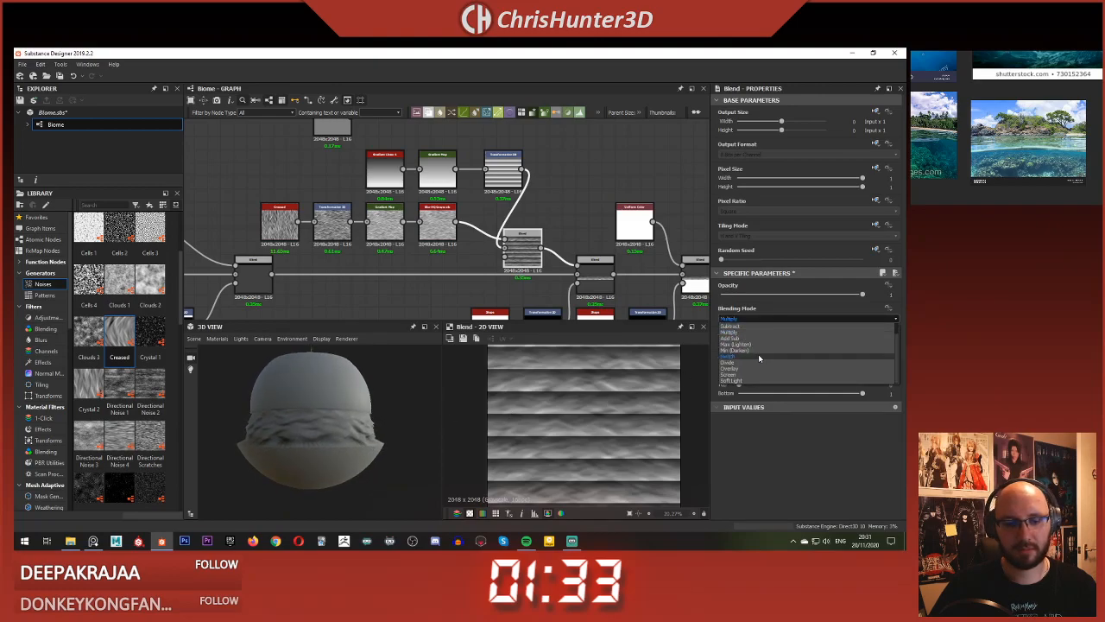
{"action": "left_click", "coordinate": [765, 368]}
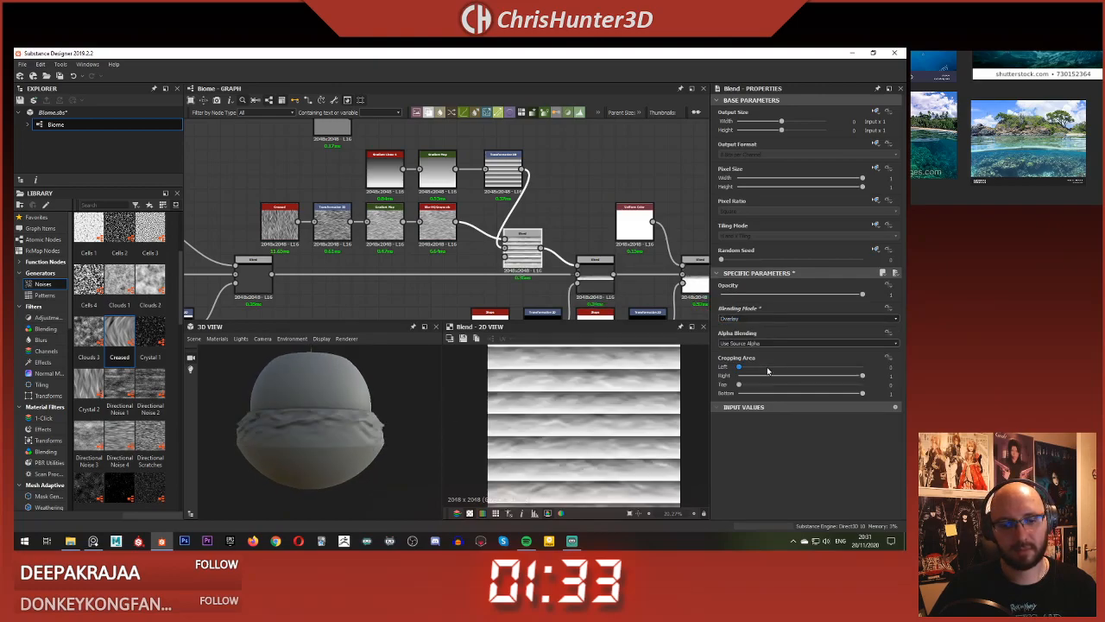
{"action": "mouse_move", "coordinate": [321, 440]}
{"action": "left_mouse_down"}
{"action": "mouse_move", "coordinate": [303, 424]}
{"action": "mouse_move", "coordinate": [320, 439]}
{"action": "mouse_move", "coordinate": [327, 420]}
{"action": "mouse_move", "coordinate": [303, 408]}
{"action": "mouse_move", "coordinate": [302, 437]}
{"action": "mouse_move", "coordinate": [321, 403]}
{"action": "mouse_move", "coordinate": [330, 438]}
{"action": "mouse_move", "coordinate": [311, 399]}
{"action": "mouse_move", "coordinate": [311, 441]}
{"action": "left_mouse_up"}
{"action": "scroll", "coordinate": [475, 224], "scroll_direction": "down", "scroll_amount": 3}
{"action": "scroll", "coordinate": [542, 278], "scroll_direction": "up", "scroll_amount": 4}
Step: Preview the final Blend node's output and move the node farther downstream to make room in the graph
{"action": "middle_click_drag", "start_coordinate": [541, 278], "coordinate": [333, 272]}
{"action": "double_click", "coordinate": [470, 225]}
{"action": "scroll", "coordinate": [480, 260], "scroll_direction": "down", "scroll_amount": 2}
{"action": "left_click", "coordinate": [504, 255]}
{"action": "left_click_drag", "start_coordinate": [477, 236], "coordinate": [510, 237]}
{"action": "scroll", "coordinate": [383, 273], "scroll_direction": "up", "scroll_amount": 2}
{"action": "mouse_move", "coordinate": [383, 273]}
{"action": "middle_mouse_down"}
{"action": "mouse_move", "coordinate": [413, 248]}
{"action": "mouse_move", "coordinate": [386, 272]}
{"action": "mouse_move", "coordinate": [401, 262]}
{"action": "middle_mouse_up"}
{"action": "scroll", "coordinate": [350, 273], "scroll_direction": "down", "scroll_amount": 3}
{"action": "scroll", "coordinate": [359, 278], "scroll_direction": "up", "scroll_amount": 2}
{"action": "scroll", "coordinate": [351, 284], "scroll_direction": "down", "scroll_amount": 2}
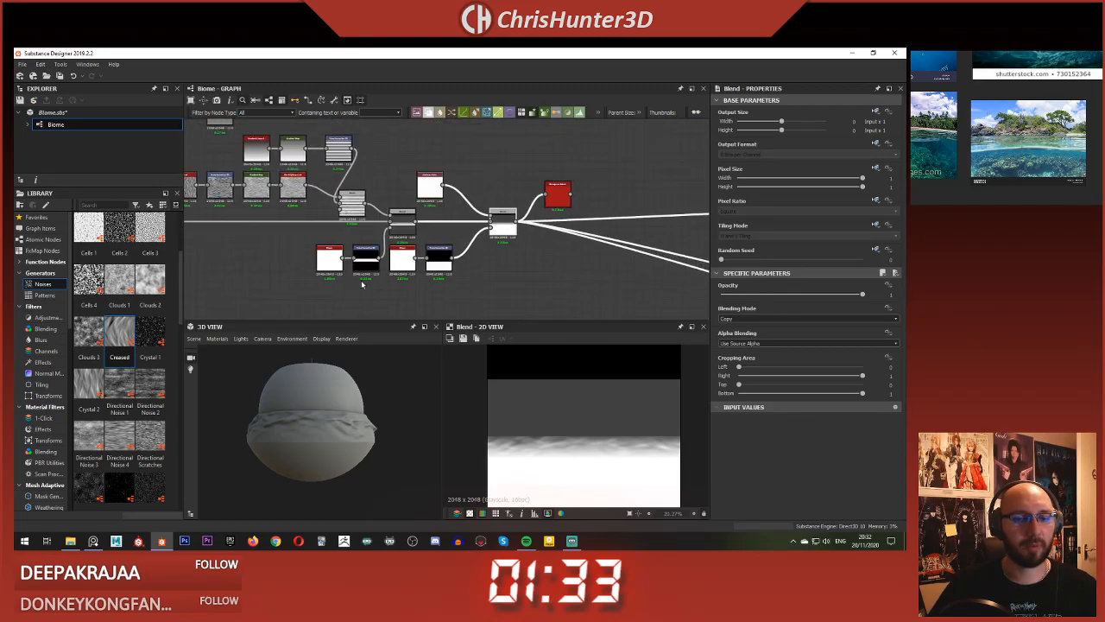
Step: Add a Warp node fed by the Transformation 2D that masks the final Blend
{"action": "scroll", "coordinate": [417, 287], "scroll_direction": "up", "scroll_amount": 3}
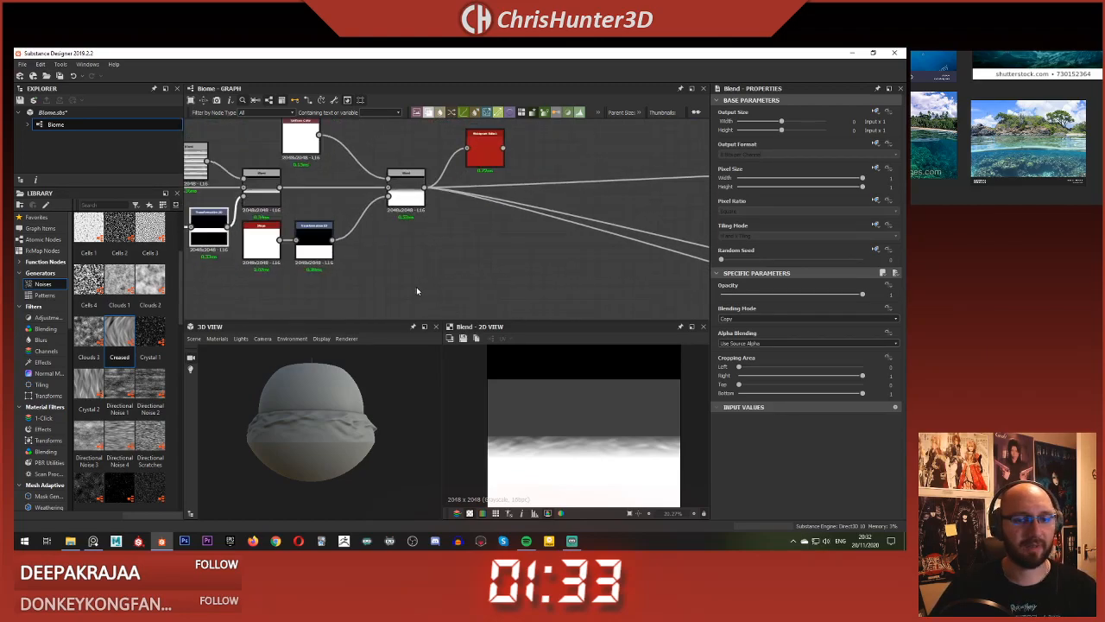
{"action": "key", "text": "space"}
{"action": "type", "text": "warp"}
{"action": "key", "text": "Return"}
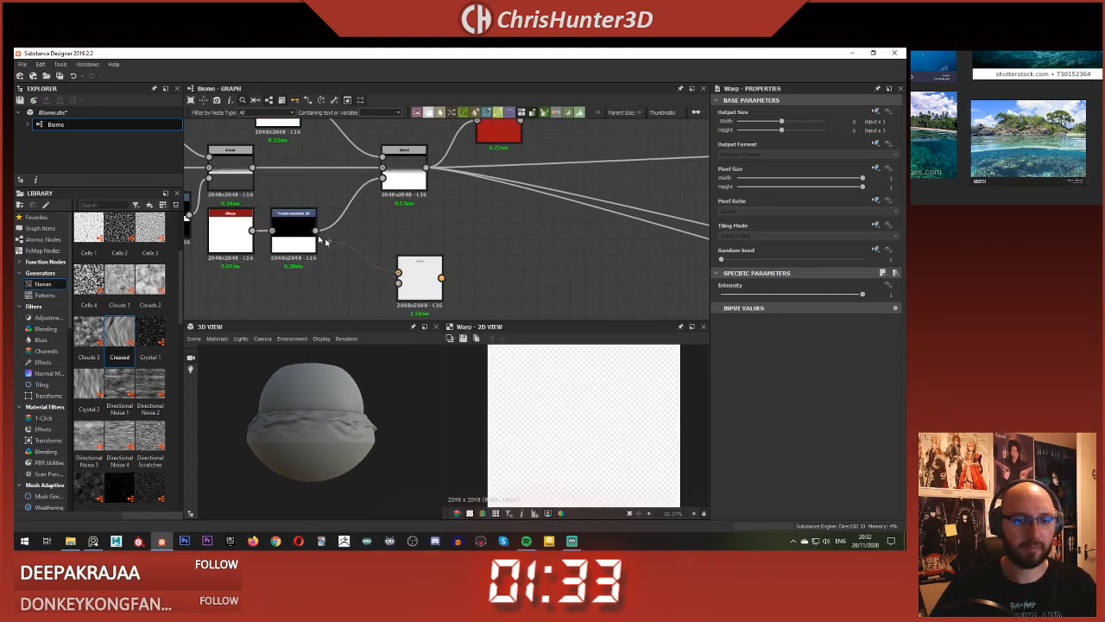
Step: Add a Perlin Noise node driving the Warp, with its Scale set to 8 and its Disorder to 0.09
{"action": "key", "text": "space"}
{"action": "type", "text": "perl"}
{"action": "key", "text": "Return"}
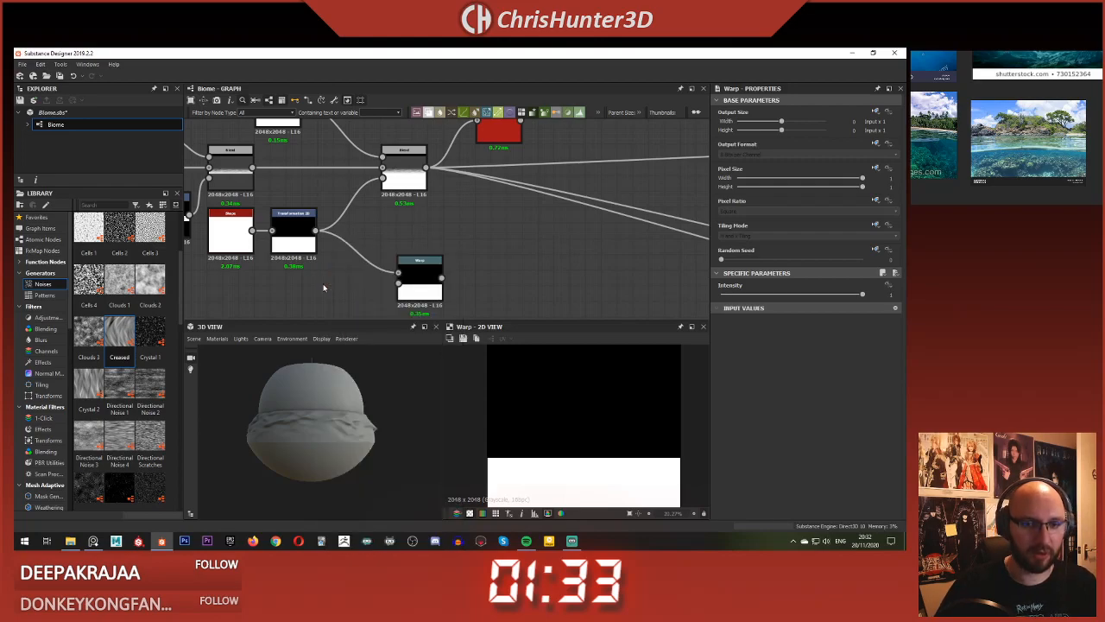
{"action": "left_click_drag", "start_coordinate": [331, 290], "coordinate": [303, 304]}
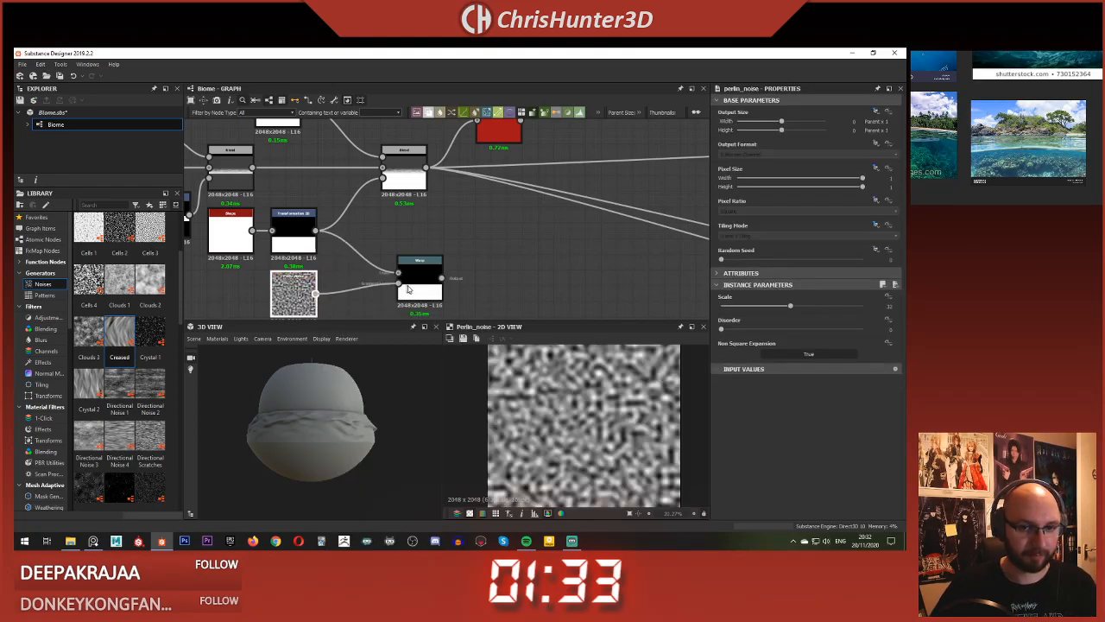
{"action": "left_click_drag", "start_coordinate": [744, 331], "coordinate": [736, 307]}
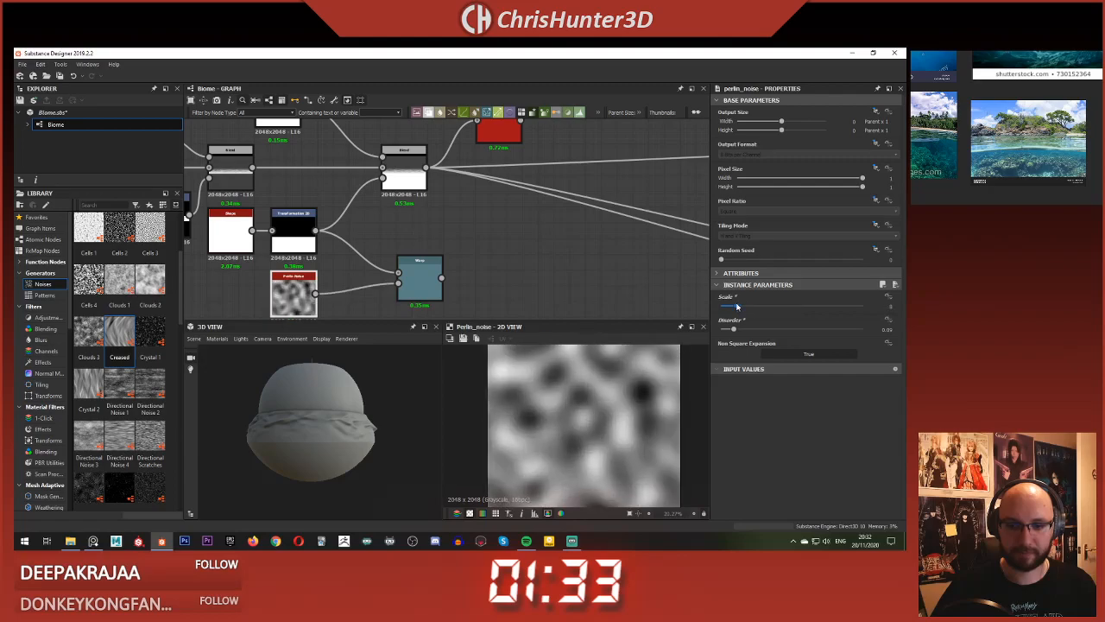
Step: Set the Warp intensity to 0.45 and connect its output to the final Blend's opacity input in place of the Transformation 2D
{"action": "double_click", "coordinate": [428, 285]}
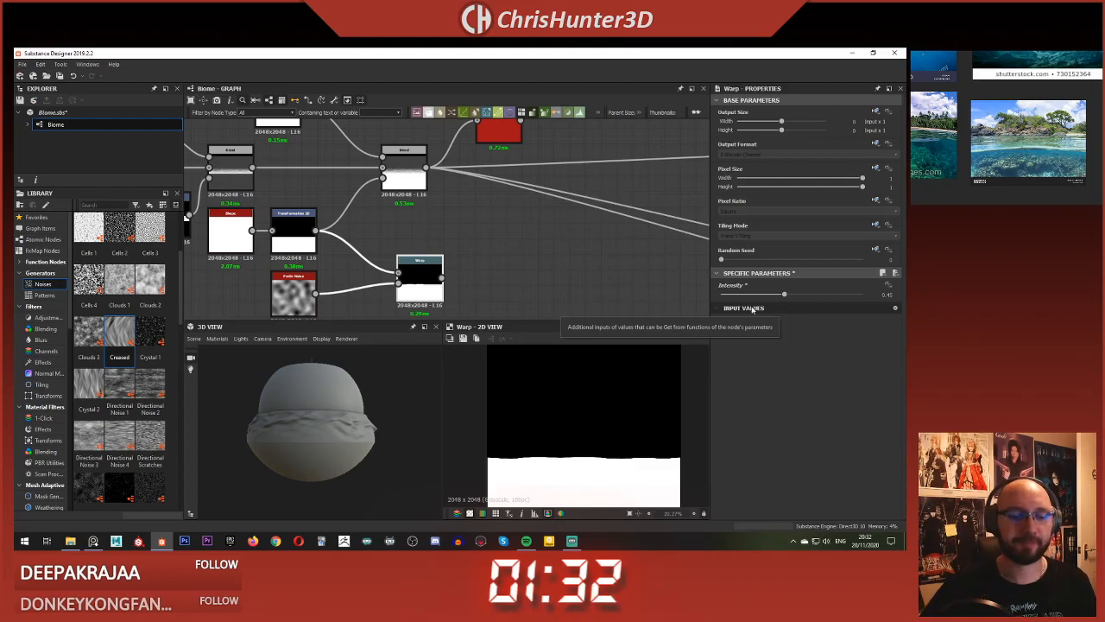
{"action": "middle_click_drag", "start_coordinate": [436, 243], "coordinate": [448, 179]}
{"action": "scroll", "coordinate": [456, 235], "scroll_direction": "down", "scroll_amount": 1}
{"action": "left_click", "coordinate": [426, 216]}
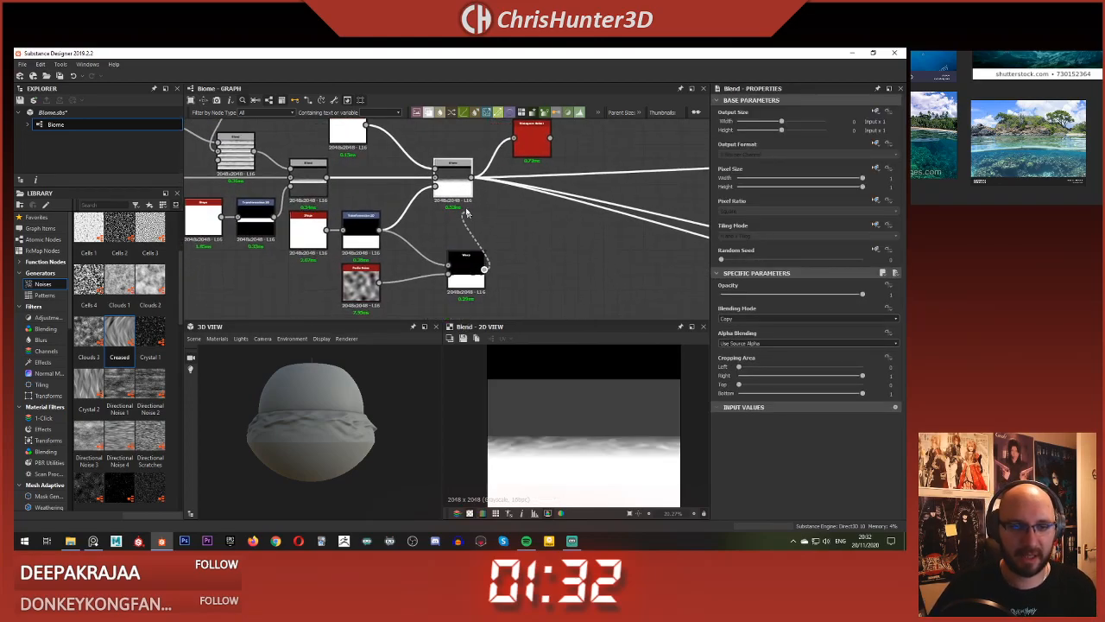
{"action": "scroll", "coordinate": [311, 401], "scroll_direction": "up", "scroll_amount": 5}
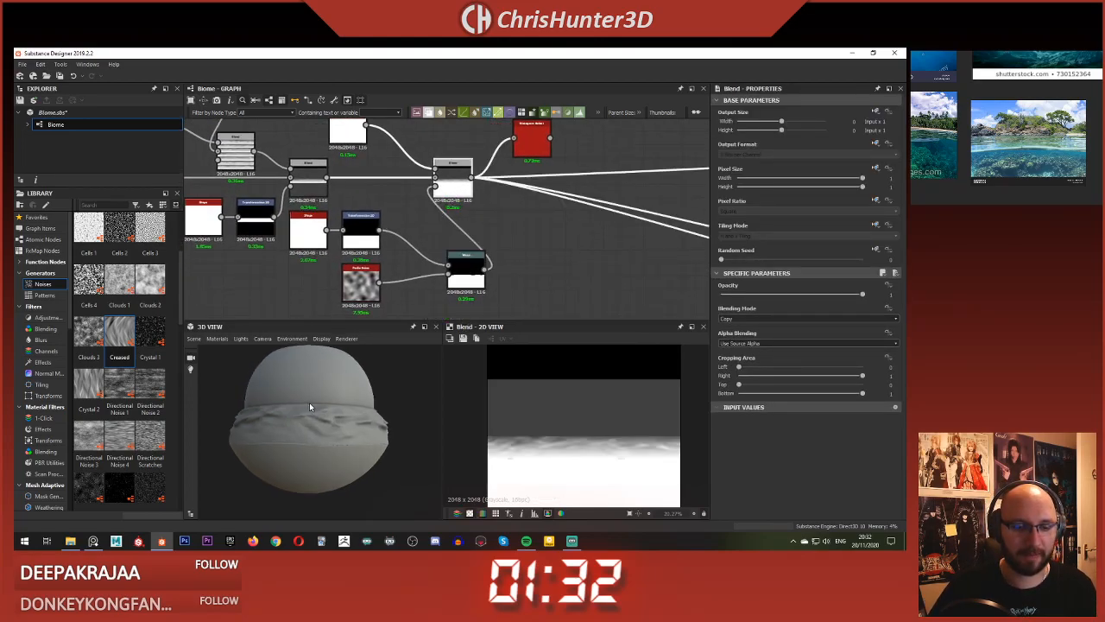
{"action": "mouse_move", "coordinate": [305, 442]}
{"action": "left_mouse_down"}
{"action": "mouse_move", "coordinate": [289, 425]}
{"action": "mouse_move", "coordinate": [312, 455]}
{"action": "left_mouse_up"}
{"action": "scroll", "coordinate": [302, 435], "scroll_direction": "down", "scroll_amount": 2}
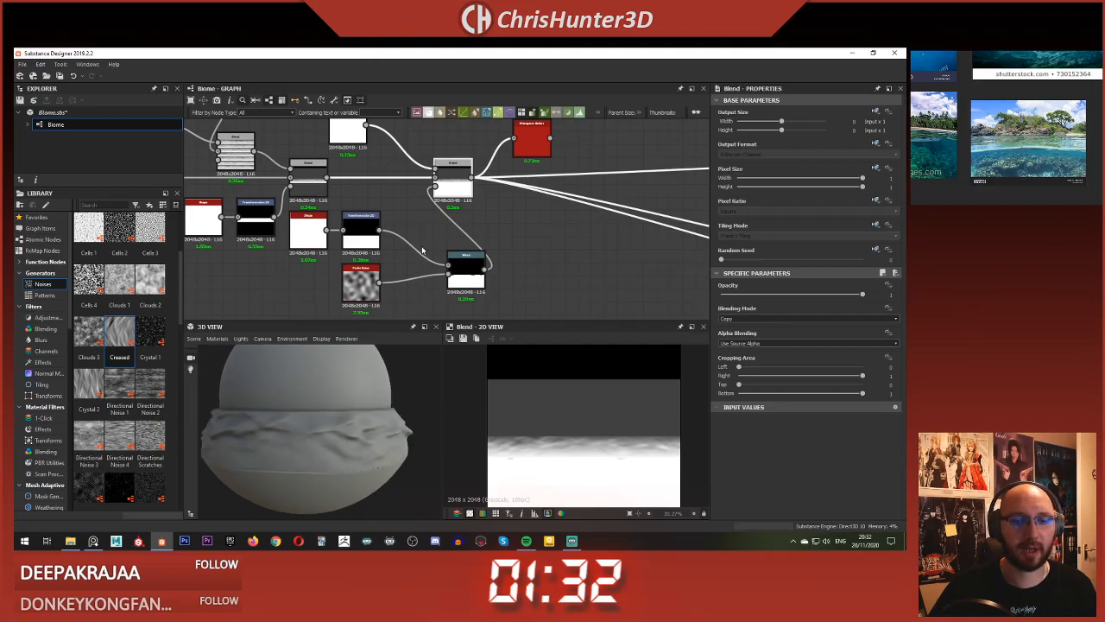
Step: Raise the upper edge of the white shape slightly in the Transformation 2D feeding the Warp, and check the 3D preview
{"action": "middle_click_drag", "start_coordinate": [424, 247], "coordinate": [443, 246]}
{"action": "scroll", "coordinate": [442, 243], "scroll_direction": "down", "scroll_amount": 2}
{"action": "left_click", "coordinate": [443, 241]}
{"action": "scroll", "coordinate": [439, 243], "scroll_direction": "up", "scroll_amount": 4}
{"action": "left_click", "coordinate": [361, 235]}
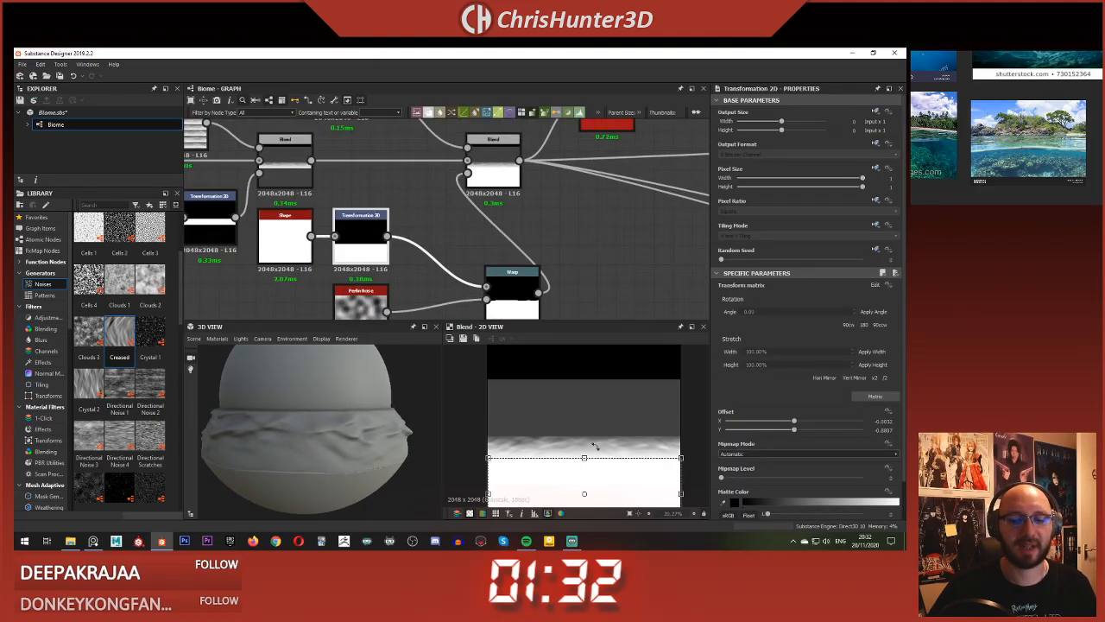
{"action": "left_click_drag", "start_coordinate": [584, 457], "coordinate": [583, 454]}
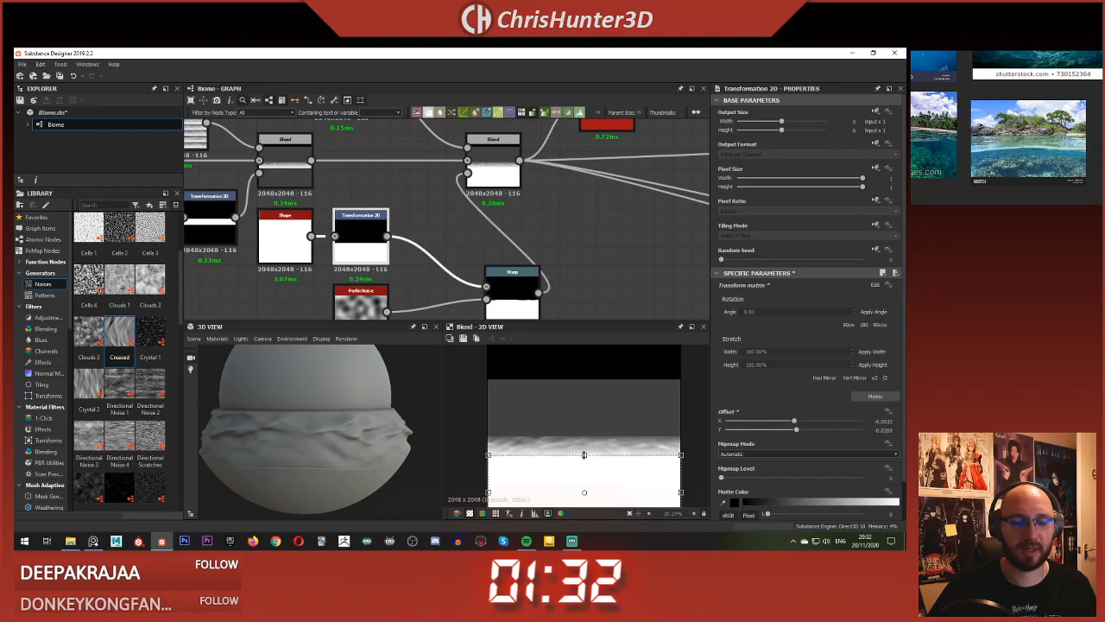
{"action": "scroll", "coordinate": [336, 434], "scroll_direction": "down", "scroll_amount": 3}
{"action": "mouse_move", "coordinate": [336, 433]}
{"action": "left_mouse_down"}
{"action": "mouse_move", "coordinate": [338, 420]}
{"action": "mouse_move", "coordinate": [339, 437]}
{"action": "left_mouse_up"}
{"action": "scroll", "coordinate": [494, 262], "scroll_direction": "up", "scroll_amount": 3}
{"action": "middle_click_drag", "start_coordinate": [494, 262], "coordinate": [498, 184]}
{"action": "scroll", "coordinate": [467, 273], "scroll_direction": "down", "scroll_amount": 3}
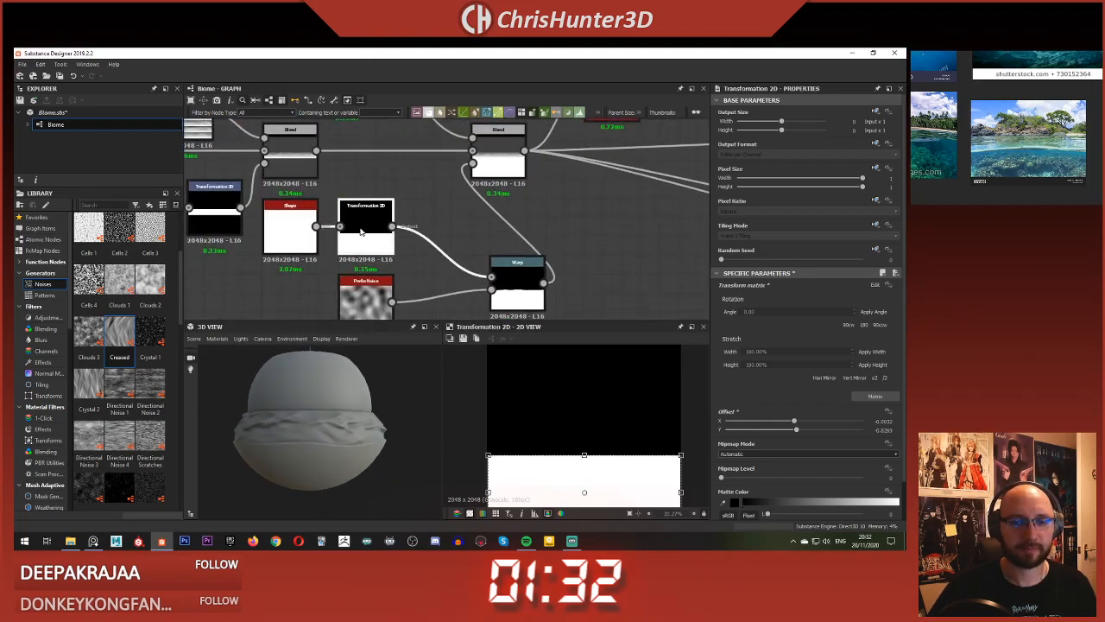
Step: Preview the Warp and final Blend outputs, and move the Warp node closer to its input nodes
{"action": "double_click", "coordinate": [517, 289]}
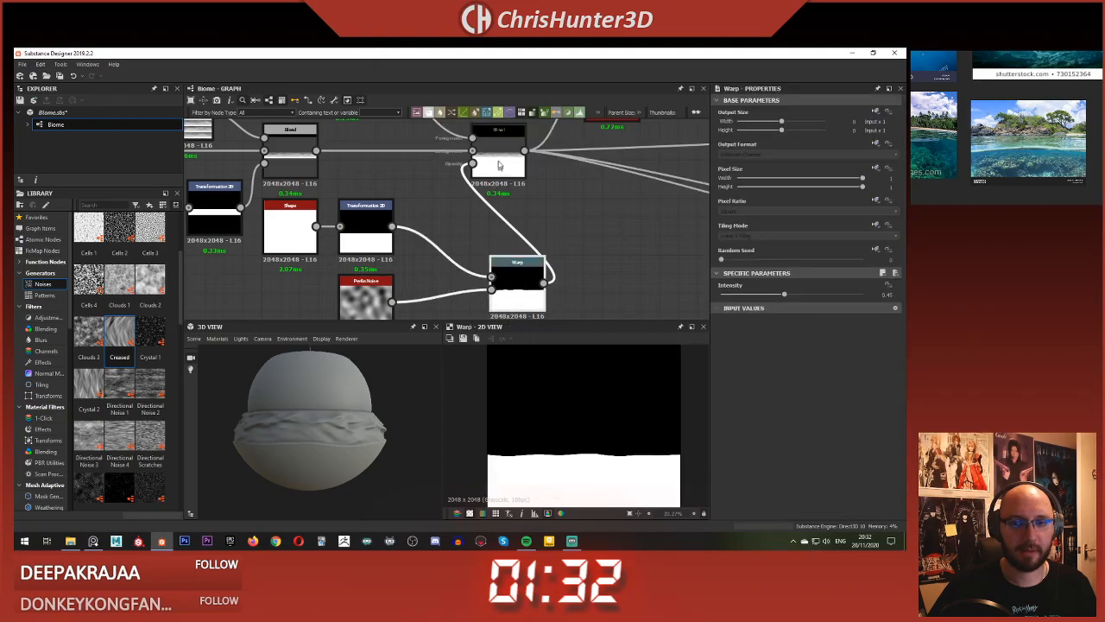
{"action": "double_click", "coordinate": [499, 166]}
{"action": "middle_click_drag", "start_coordinate": [499, 166], "coordinate": [541, 203]}
{"action": "scroll", "coordinate": [476, 218], "scroll_direction": "down", "scroll_amount": 1}
{"action": "middle_click_drag", "start_coordinate": [485, 224], "coordinate": [493, 190]}
{"action": "scroll", "coordinate": [489, 210], "scroll_direction": "down", "scroll_amount": 1}
{"action": "scroll", "coordinate": [527, 250], "scroll_direction": "up", "scroll_amount": 2}
{"action": "scroll", "coordinate": [493, 189], "scroll_direction": "down", "scroll_amount": 1}
{"action": "left_click_drag", "start_coordinate": [553, 287], "coordinate": [456, 253]}
{"action": "left_click", "coordinate": [519, 277]}
Step: Add a Blur HQ Grayscale node fed by the Warp output and reduce its intensity to 0
{"action": "key", "text": "space"}
{"action": "type", "text": "blur"}
{"action": "key", "text": "Down"}
{"action": "key", "text": "Down"}
{"action": "key", "text": "Return"}
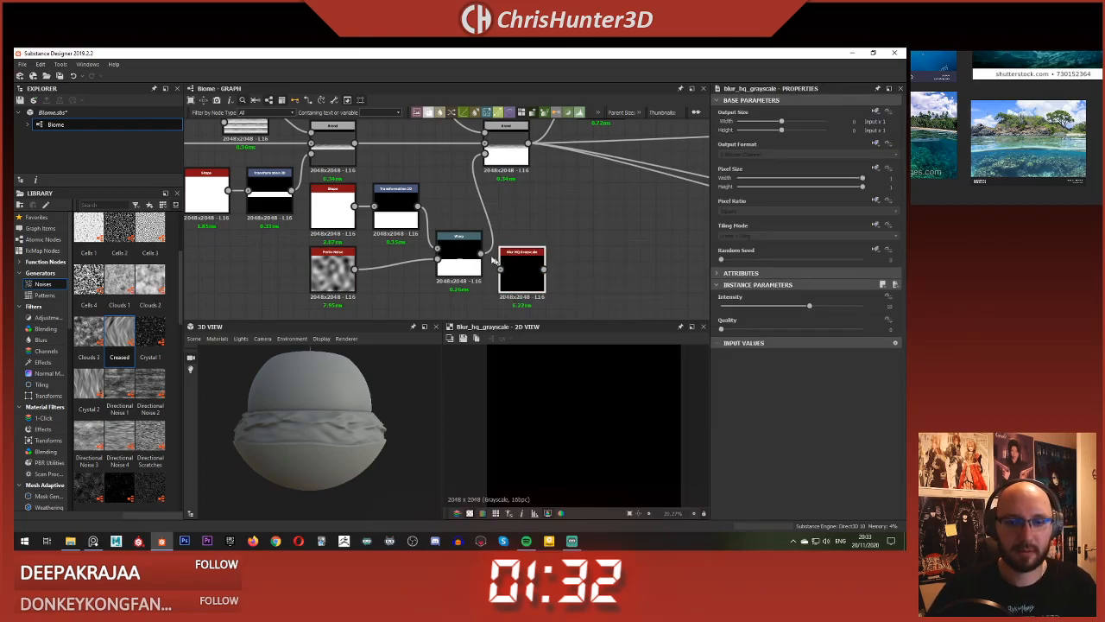
{"action": "left_click_drag", "start_coordinate": [740, 306], "coordinate": [710, 306]}
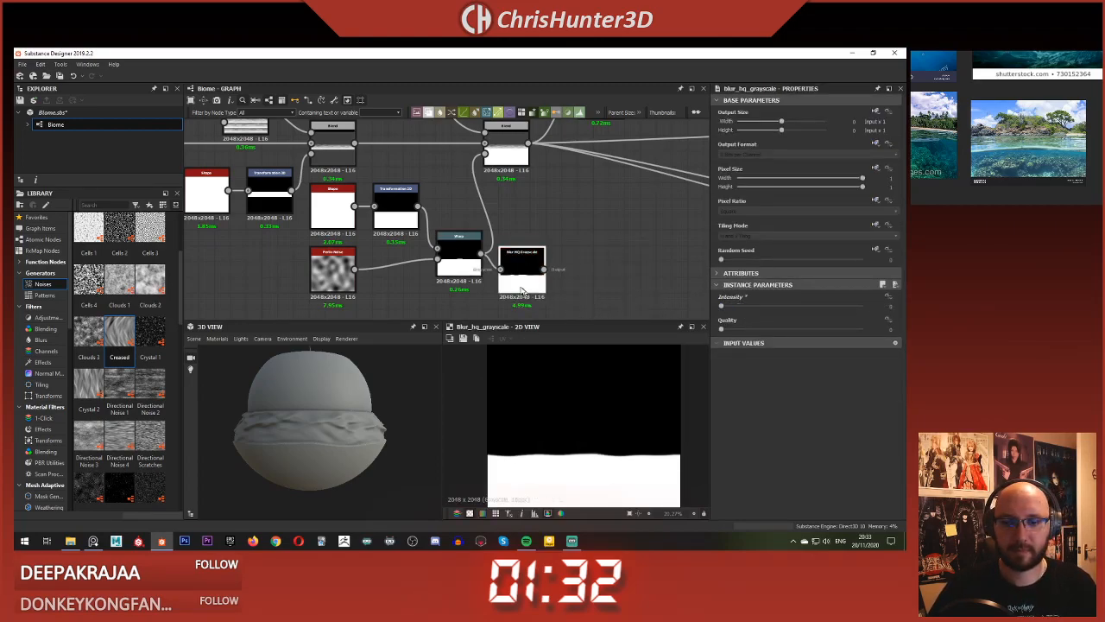
Step: Connect the new blur to the final Blend's opacity input, raise its intensity to about 1.84 and check the 3D preview
{"action": "double_click", "coordinate": [485, 159]}
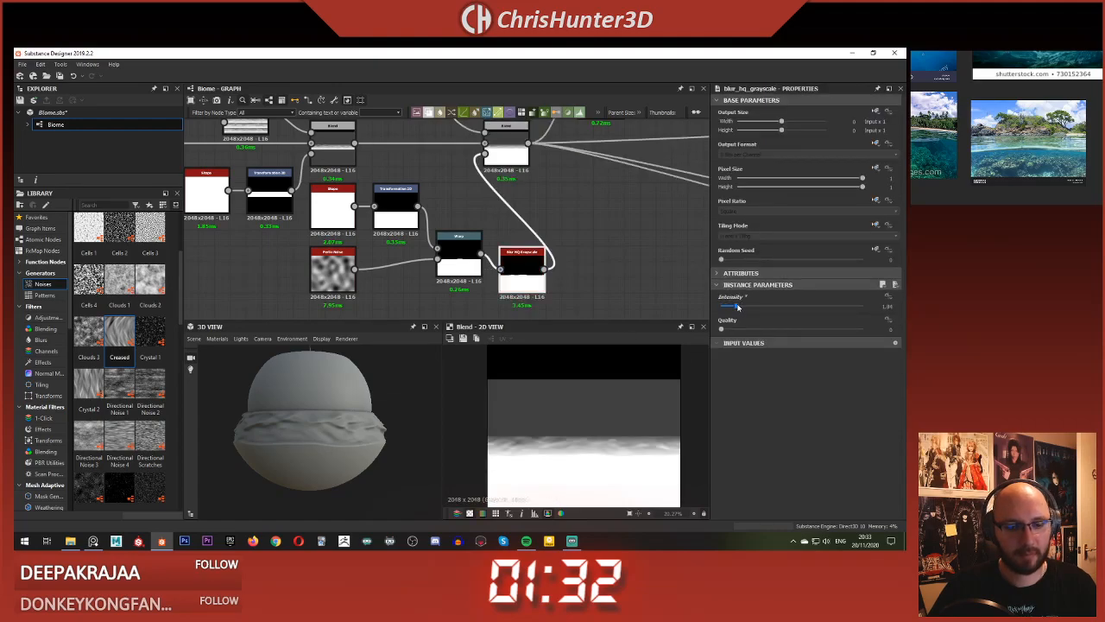
{"action": "mouse_move", "coordinate": [728, 305]}
{"action": "left_mouse_down"}
{"action": "mouse_move", "coordinate": [744, 308]}
{"action": "mouse_move", "coordinate": [732, 306]}
{"action": "left_mouse_up"}
{"action": "scroll", "coordinate": [301, 447], "scroll_direction": "up", "scroll_amount": 3}
{"action": "left_click_drag", "start_coordinate": [307, 369], "coordinate": [333, 430]}
{"action": "scroll", "coordinate": [371, 242], "scroll_direction": "down", "scroll_amount": 4}
{"action": "scroll", "coordinate": [370, 232], "scroll_direction": "up", "scroll_amount": 2}
Step: Remove the stray key from the gradient of the creased noise's Gradient Map and set its end key to a value of 1
{"action": "middle_click_drag", "start_coordinate": [255, 147], "coordinate": [522, 212]}
{"action": "scroll", "coordinate": [370, 232], "scroll_direction": "up", "scroll_amount": 3}
{"action": "scroll", "coordinate": [423, 231], "scroll_direction": "down", "scroll_amount": 2}
{"action": "scroll", "coordinate": [452, 237], "scroll_direction": "up", "scroll_amount": 1}
{"action": "scroll", "coordinate": [452, 209], "scroll_direction": "down", "scroll_amount": 1}
{"action": "scroll", "coordinate": [451, 210], "scroll_direction": "up", "scroll_amount": 1}
{"action": "left_click", "coordinate": [522, 234]}
{"action": "scroll", "coordinate": [500, 238], "scroll_direction": "up", "scroll_amount": 2}
{"action": "left_click", "coordinate": [472, 233]}
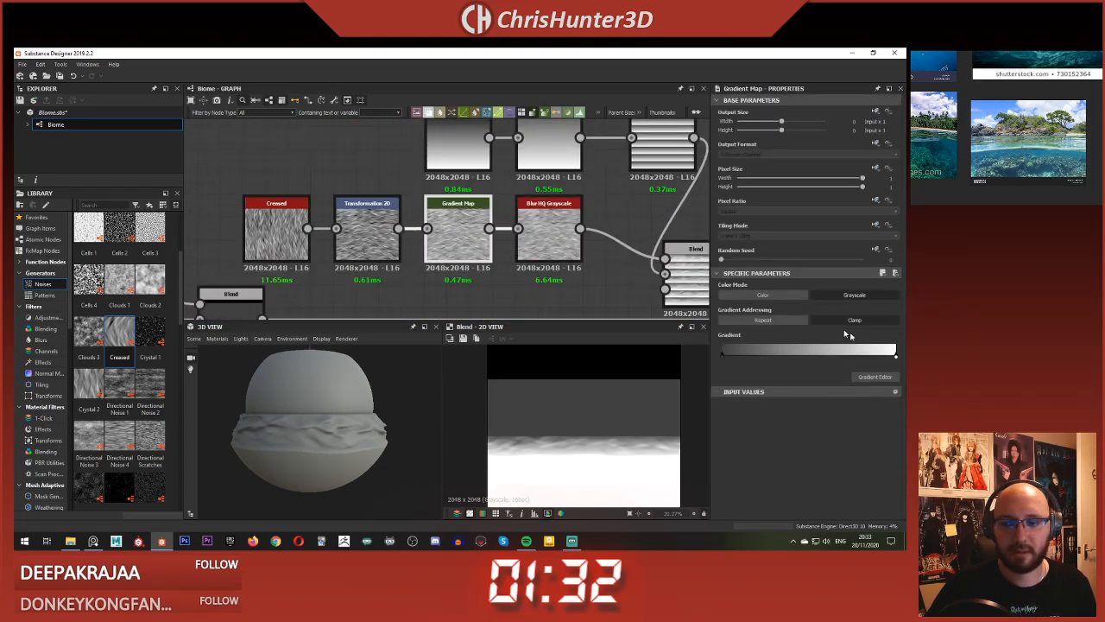
{"action": "left_click", "coordinate": [894, 357]}
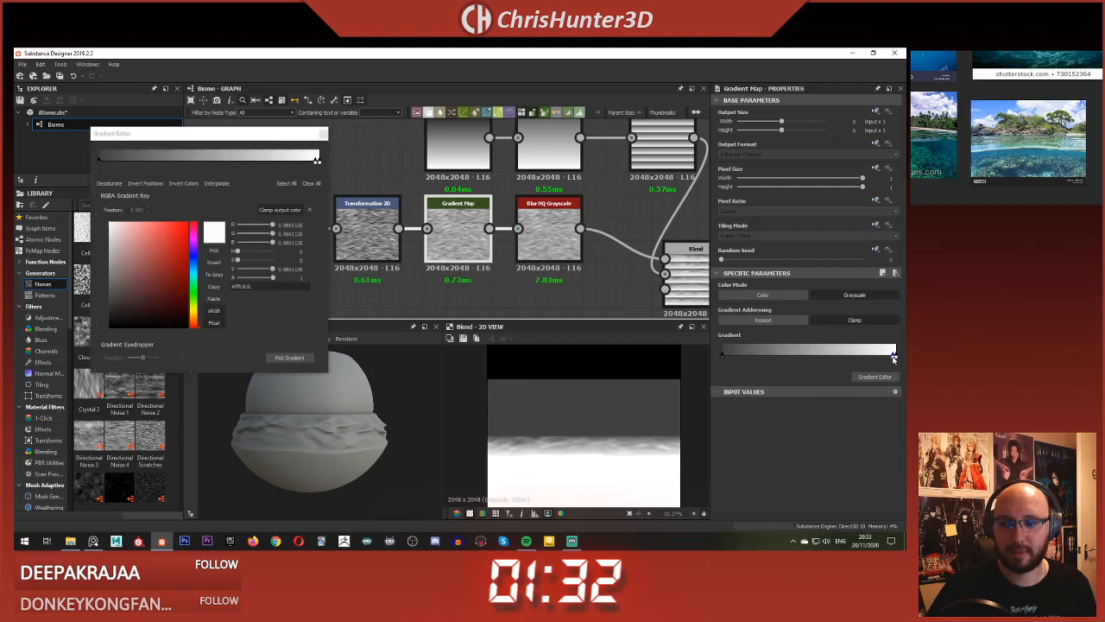
{"action": "left_click", "coordinate": [310, 210]}
{"action": "left_click", "coordinate": [319, 162]}
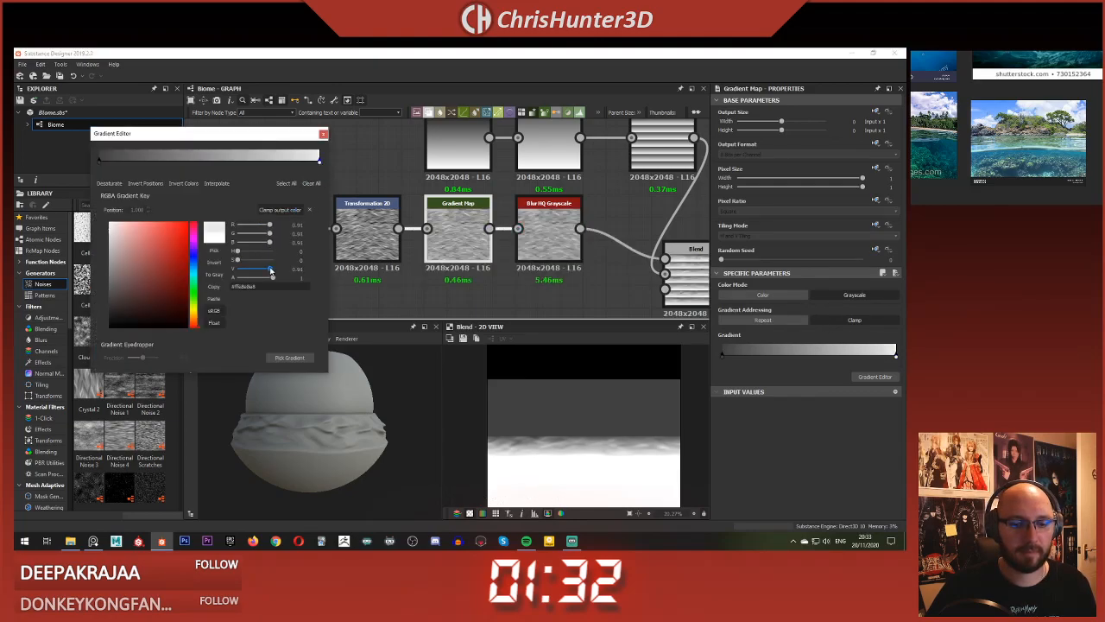
{"action": "left_click_drag", "start_coordinate": [272, 271], "coordinate": [280, 265]}
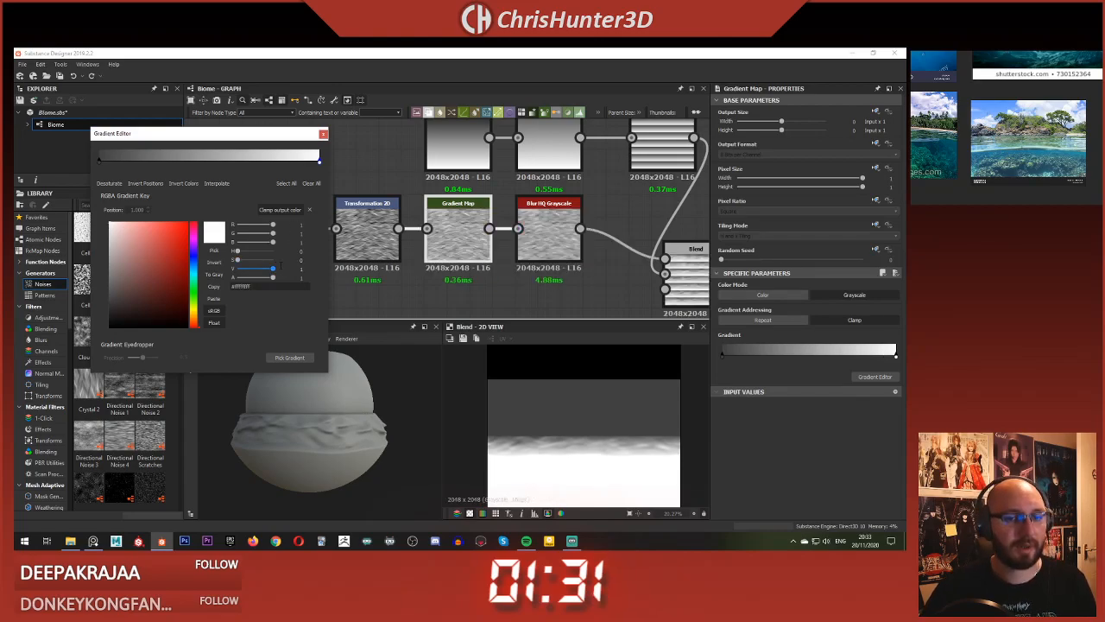
{"action": "left_click", "coordinate": [322, 136]}
Step: Add a Dissolve node above the creased noise chain
{"action": "scroll", "coordinate": [535, 273], "scroll_direction": "down", "scroll_amount": 1}
{"action": "left_click_drag", "start_coordinate": [306, 208], "coordinate": [496, 202]}
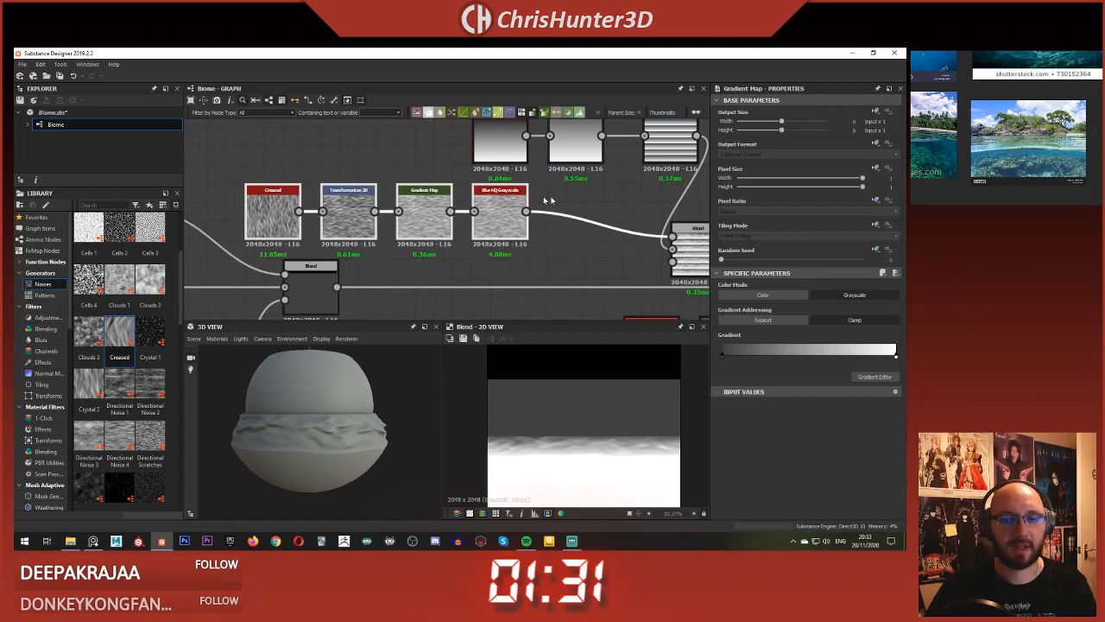
{"action": "left_click", "coordinate": [567, 200]}
{"action": "key", "text": "space"}
{"action": "type", "text": "blend"}
{"action": "key", "text": "Return"}
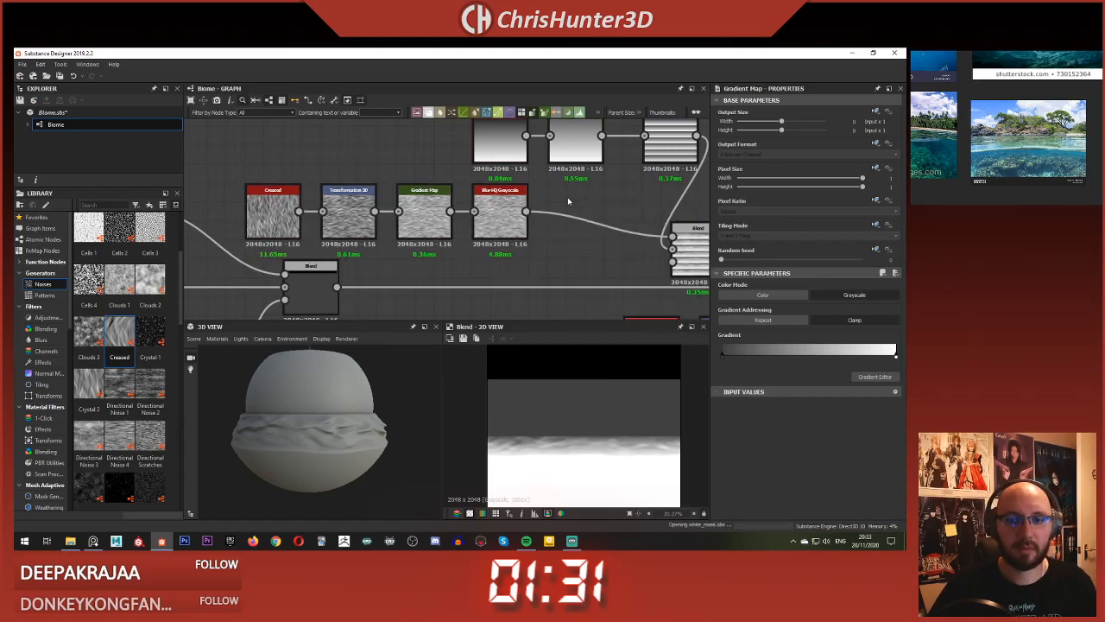
{"action": "left_click_drag", "start_coordinate": [571, 200], "coordinate": [407, 164]}
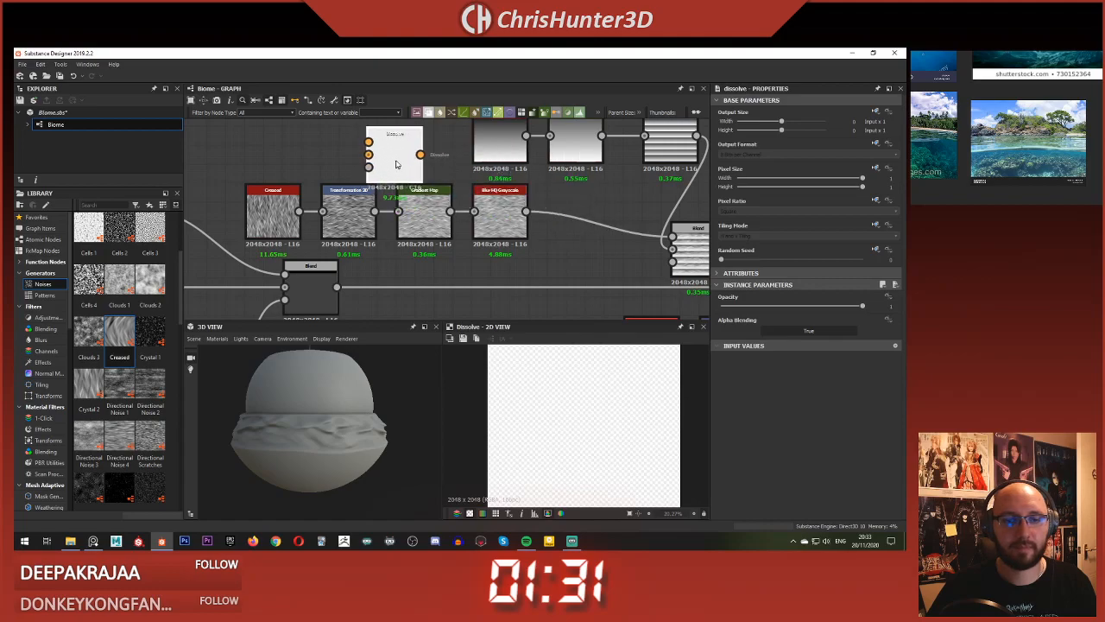
Step: Move the creased chain's Gradient Map and Blur HQ Grayscale away from Transformation 2D to open a gap between them
{"action": "left_click", "coordinate": [345, 168]}
{"action": "middle_click_drag", "start_coordinate": [417, 223], "coordinate": [428, 248]}
{"action": "scroll", "coordinate": [428, 248], "scroll_direction": "down", "scroll_amount": 1}
{"action": "left_click_drag", "start_coordinate": [504, 284], "coordinate": [495, 249]}
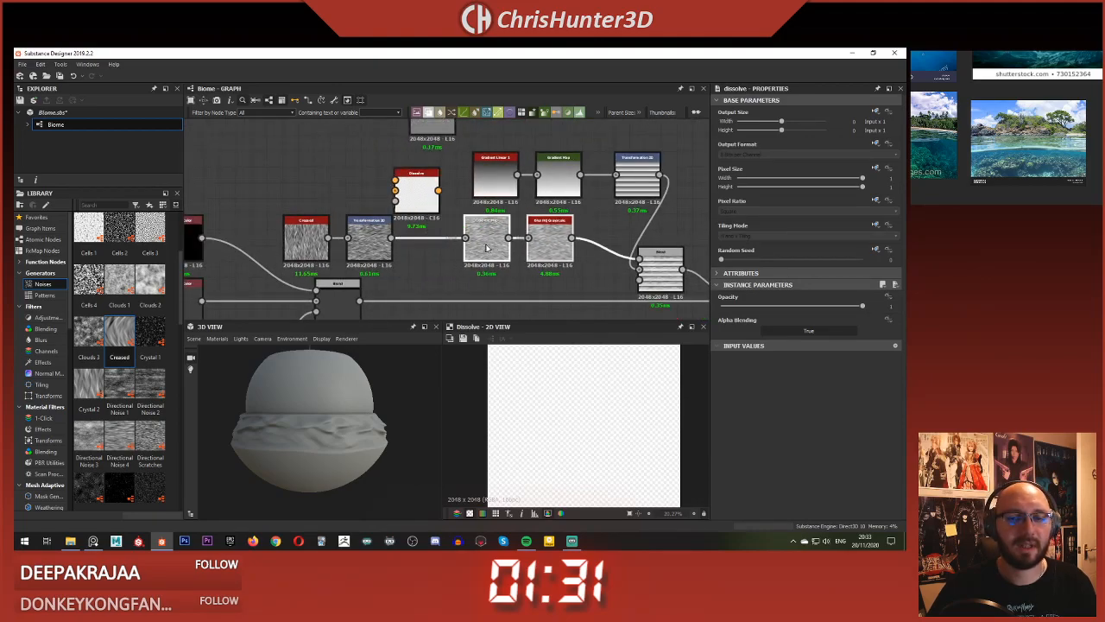
{"action": "left_click", "coordinate": [414, 251]}
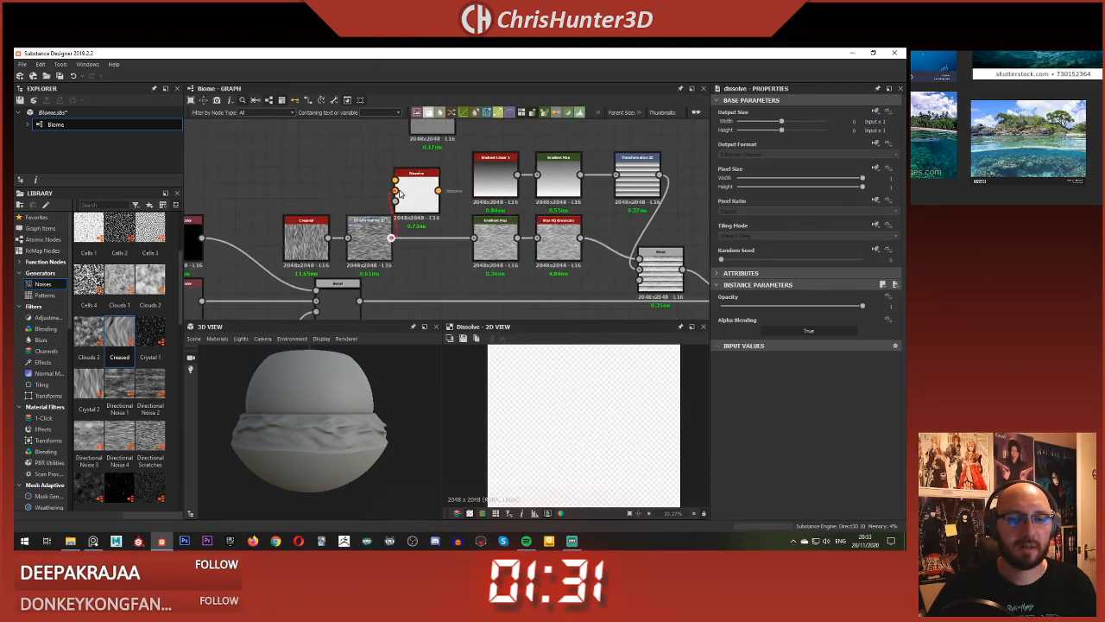
Step: Delete the Dissolve node and insert a Levels node between the creased noise's Transformation 2D and its Gradient Map
{"action": "key", "text": "Delete"}
{"action": "key", "text": "space"}
{"action": "type", "text": "lev"}
{"action": "key", "text": "Return"}
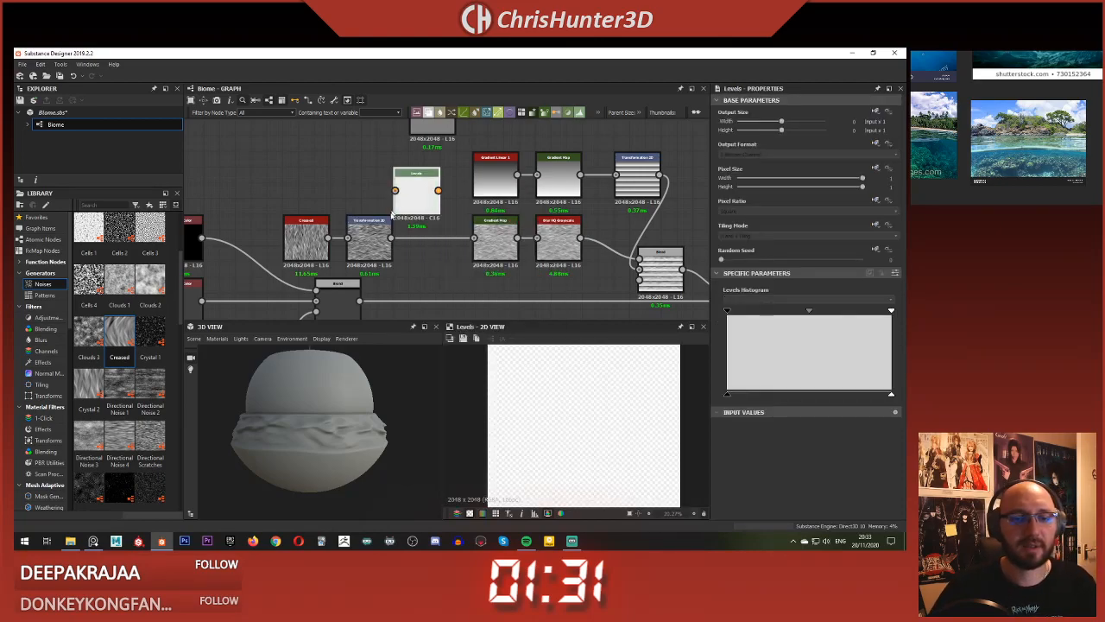
{"action": "left_click_drag", "start_coordinate": [369, 242], "coordinate": [437, 244]}
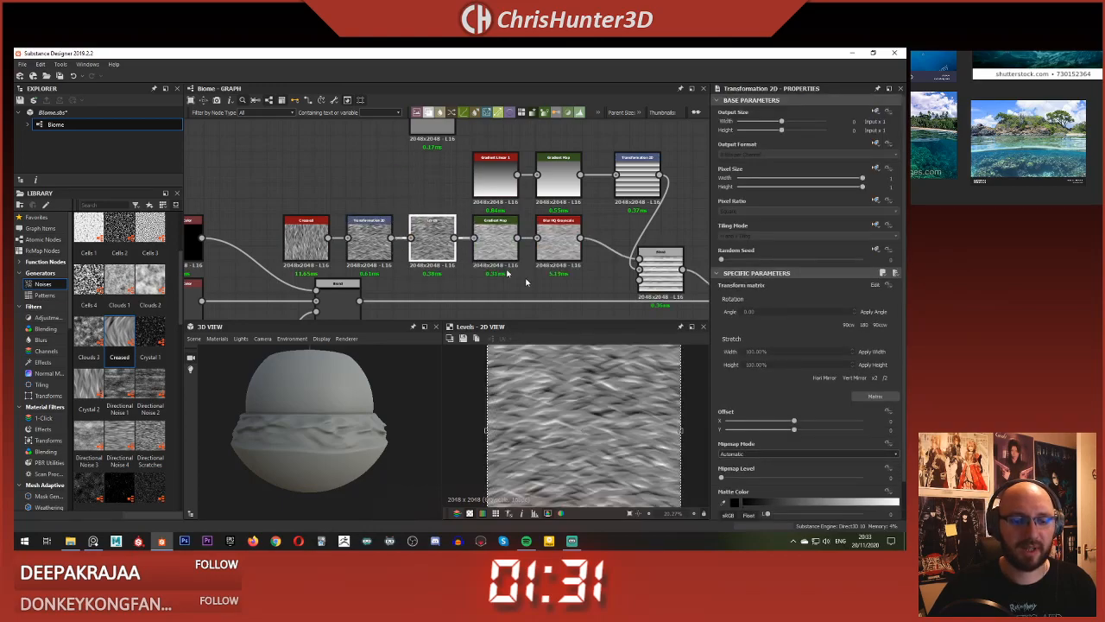
Step: Lower the output white level of the new Levels node to darken the creased noise, and check the 3D preview
{"action": "left_click_drag", "start_coordinate": [873, 396], "coordinate": [848, 396]}
{"action": "scroll", "coordinate": [348, 427], "scroll_direction": "down", "scroll_amount": 3}
{"action": "mouse_move", "coordinate": [347, 427]}
{"action": "left_mouse_down"}
{"action": "mouse_move", "coordinate": [346, 438]}
{"action": "mouse_move", "coordinate": [361, 430]}
{"action": "left_mouse_up"}
{"action": "scroll", "coordinate": [570, 268], "scroll_direction": "up", "scroll_amount": 3}
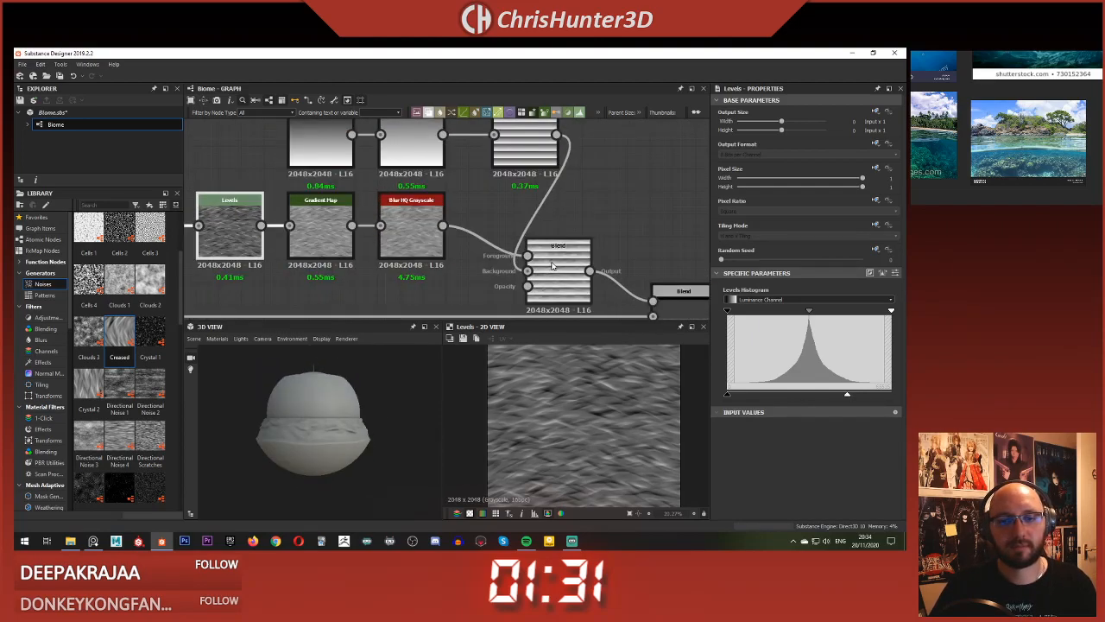
Step: Preview the masked layer Blend and the final Blend in the 2D view
{"action": "left_click", "coordinate": [584, 276]}
{"action": "middle_click_drag", "start_coordinate": [679, 296], "coordinate": [509, 221]}
{"action": "double_click", "coordinate": [486, 264]}
{"action": "scroll", "coordinate": [488, 266], "scroll_direction": "down", "scroll_amount": 1}
{"action": "scroll", "coordinate": [556, 259], "scroll_direction": "down", "scroll_amount": 2}
{"action": "middle_click_drag", "start_coordinate": [555, 259], "coordinate": [515, 228]}
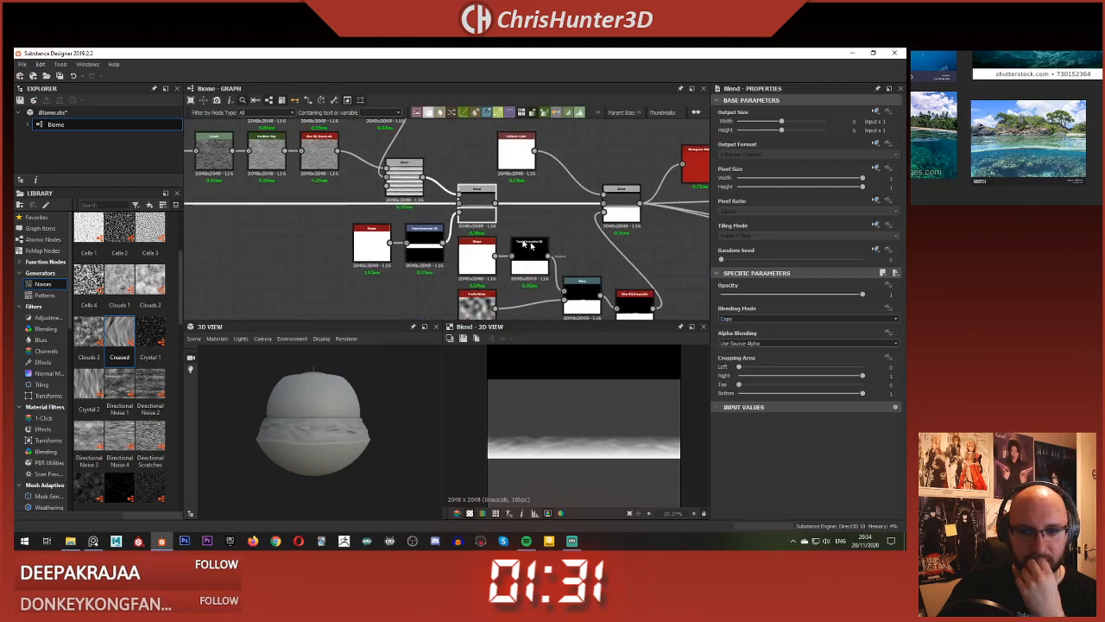
{"action": "scroll", "coordinate": [524, 242], "scroll_direction": "up", "scroll_amount": 1}
{"action": "double_click", "coordinate": [639, 200]}
{"action": "middle_click_drag", "start_coordinate": [595, 261], "coordinate": [510, 246]}
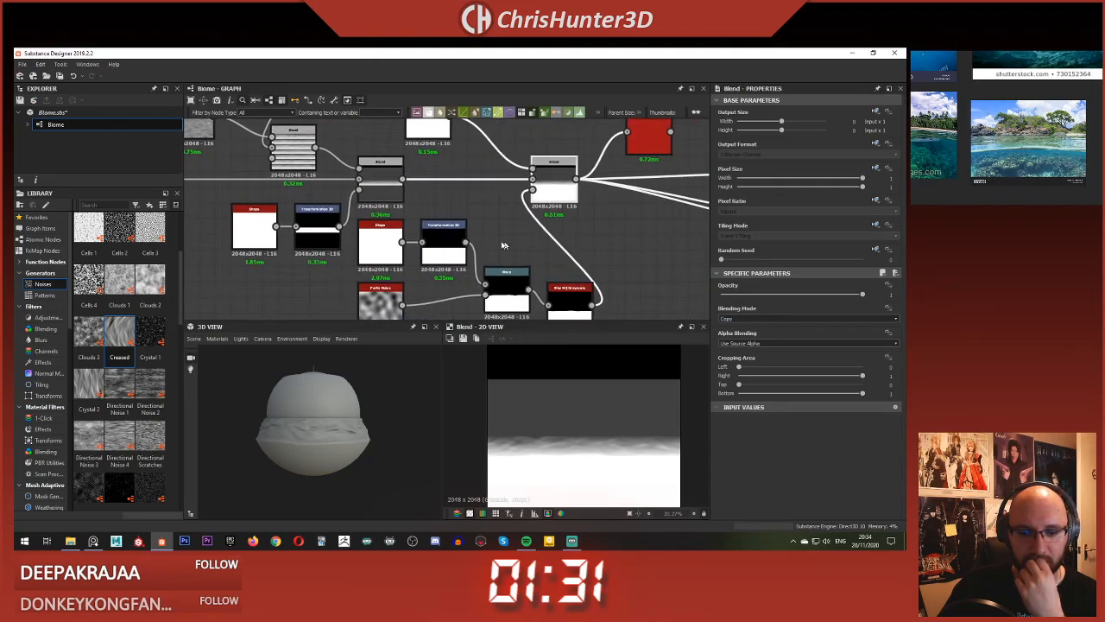
Step: Examine the layered relief on the 3D preview from several angles and distances
{"action": "scroll", "coordinate": [384, 455], "scroll_direction": "up", "scroll_amount": 3}
{"action": "left_click_drag", "start_coordinate": [384, 454], "coordinate": [316, 404]}
{"action": "scroll", "coordinate": [314, 409], "scroll_direction": "down", "scroll_amount": 2}
{"action": "scroll", "coordinate": [324, 420], "scroll_direction": "down", "scroll_amount": 1}
{"action": "scroll", "coordinate": [321, 398], "scroll_direction": "up", "scroll_amount": 2}
{"action": "middle_click_drag", "start_coordinate": [316, 404], "coordinate": [316, 425]}
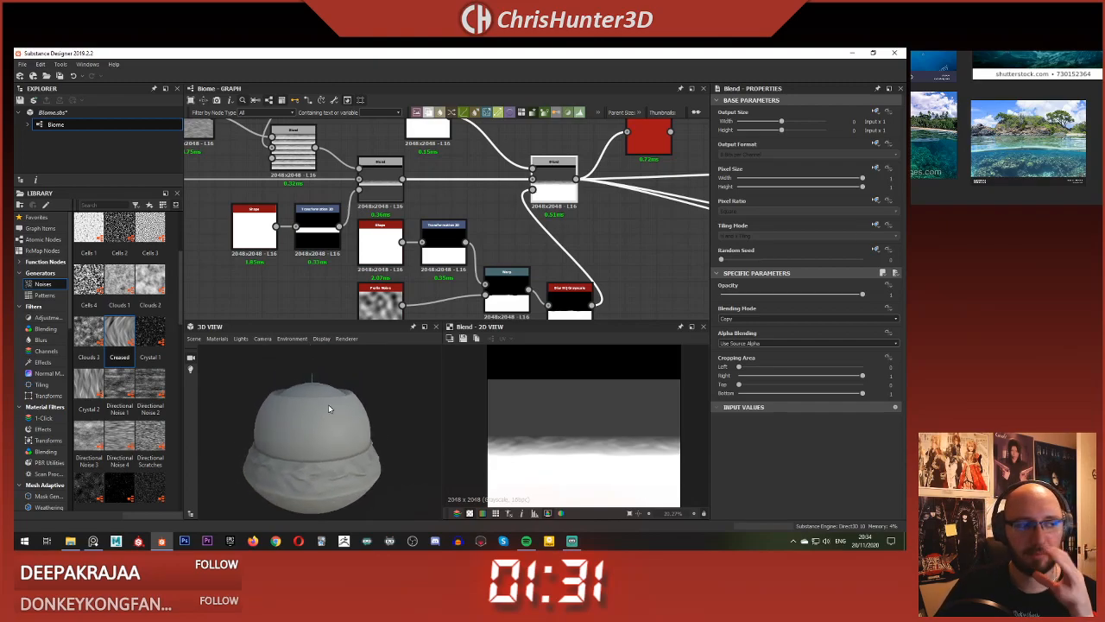
{"action": "left_click_drag", "start_coordinate": [327, 397], "coordinate": [277, 400]}
{"action": "scroll", "coordinate": [396, 248], "scroll_direction": "down", "scroll_amount": 2}
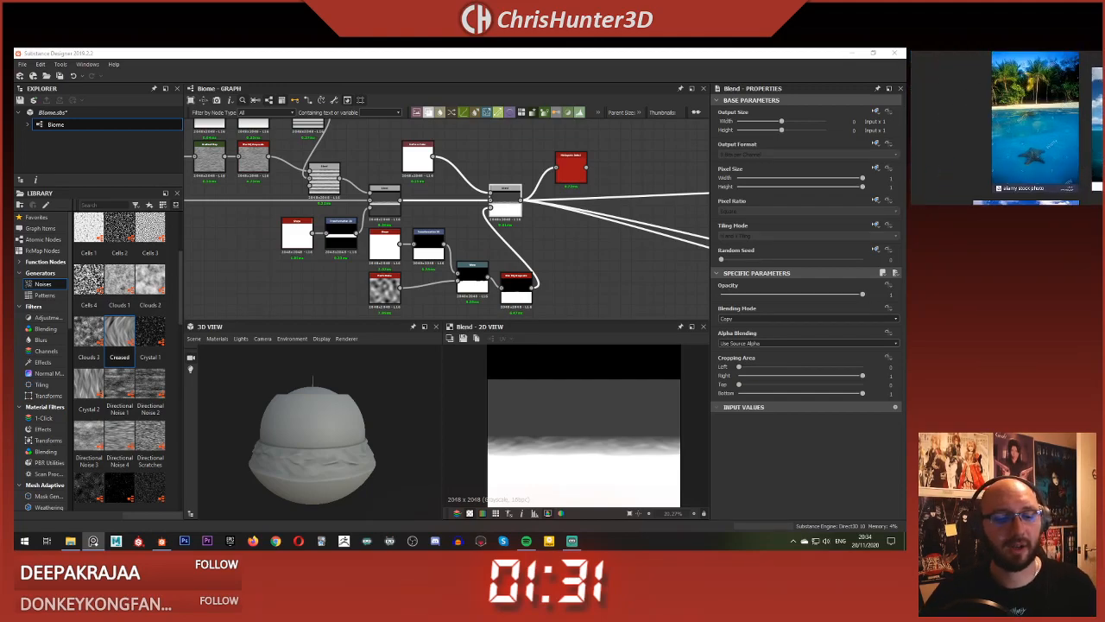
Step: Review the whole node graph up to the outputs and examine the creased band closely in the 3D preview
{"action": "scroll", "coordinate": [375, 201], "scroll_direction": "down", "scroll_amount": 1}
{"action": "middle_click_drag", "start_coordinate": [374, 200], "coordinate": [434, 224]}
{"action": "scroll", "coordinate": [431, 224], "scroll_direction": "down", "scroll_amount": 4}
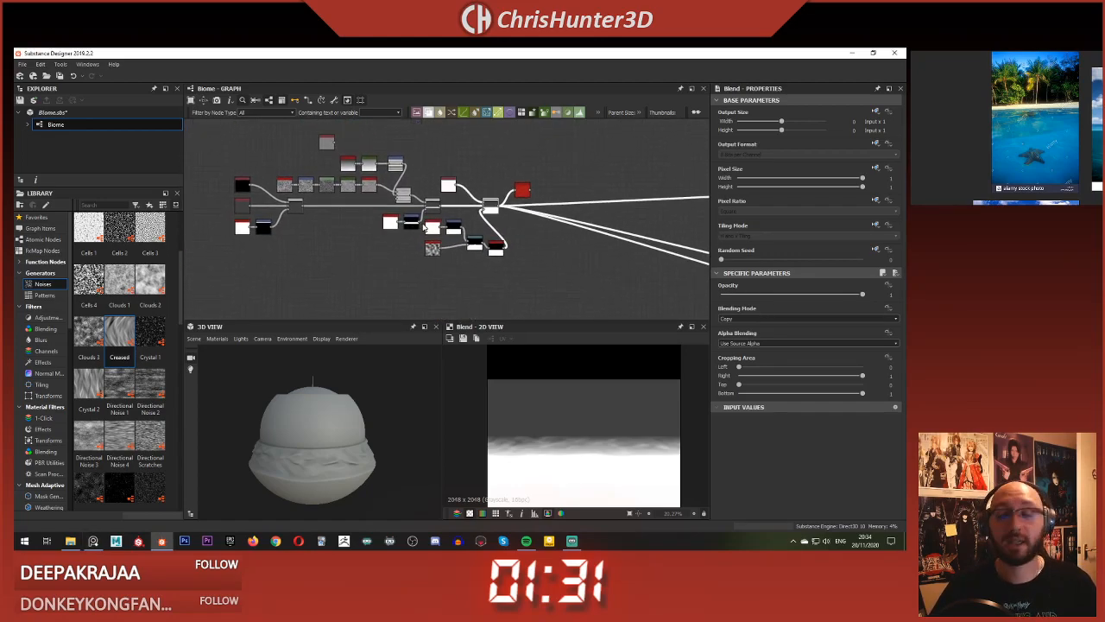
{"action": "scroll", "coordinate": [390, 219], "scroll_direction": "down", "scroll_amount": 2}
{"action": "middle_click_drag", "start_coordinate": [390, 219], "coordinate": [478, 281]}
{"action": "scroll", "coordinate": [403, 206], "scroll_direction": "up", "scroll_amount": 3}
{"action": "scroll", "coordinate": [477, 281], "scroll_direction": "down", "scroll_amount": 1}
{"action": "scroll", "coordinate": [478, 282], "scroll_direction": "up", "scroll_amount": 2}
{"action": "left_click_drag", "start_coordinate": [318, 461], "coordinate": [309, 429]}
{"action": "scroll", "coordinate": [338, 446], "scroll_direction": "up", "scroll_amount": 3}
{"action": "scroll", "coordinate": [337, 447], "scroll_direction": "up", "scroll_amount": 3}
{"action": "scroll", "coordinate": [333, 437], "scroll_direction": "down", "scroll_amount": 3}
{"action": "scroll", "coordinate": [308, 425], "scroll_direction": "down", "scroll_amount": 2}
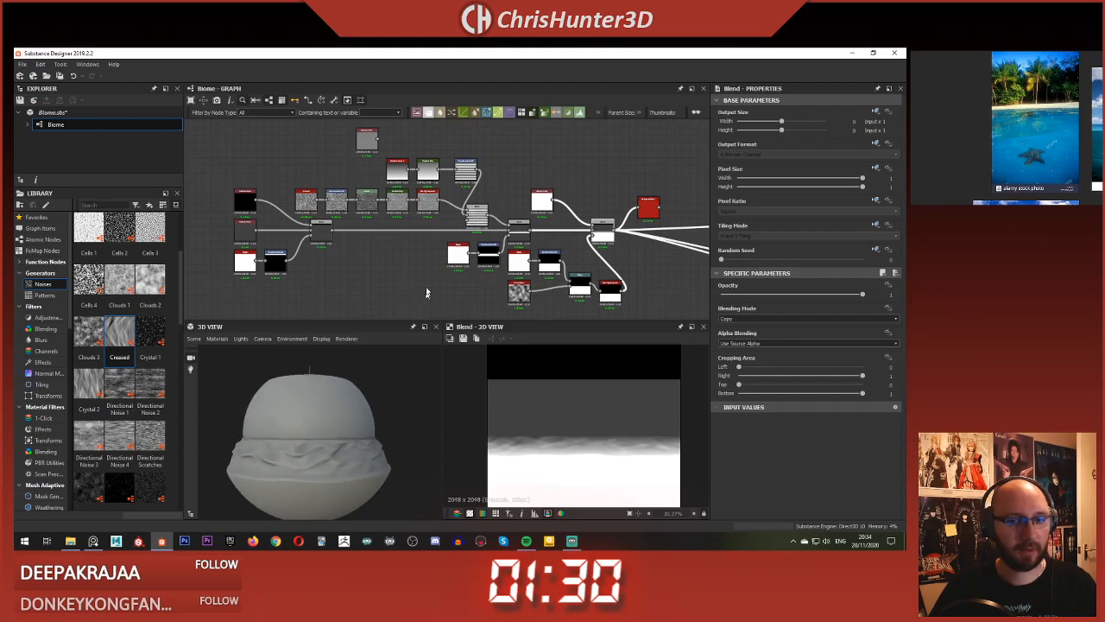
{"action": "scroll", "coordinate": [291, 234], "scroll_direction": "down", "scroll_amount": 5}
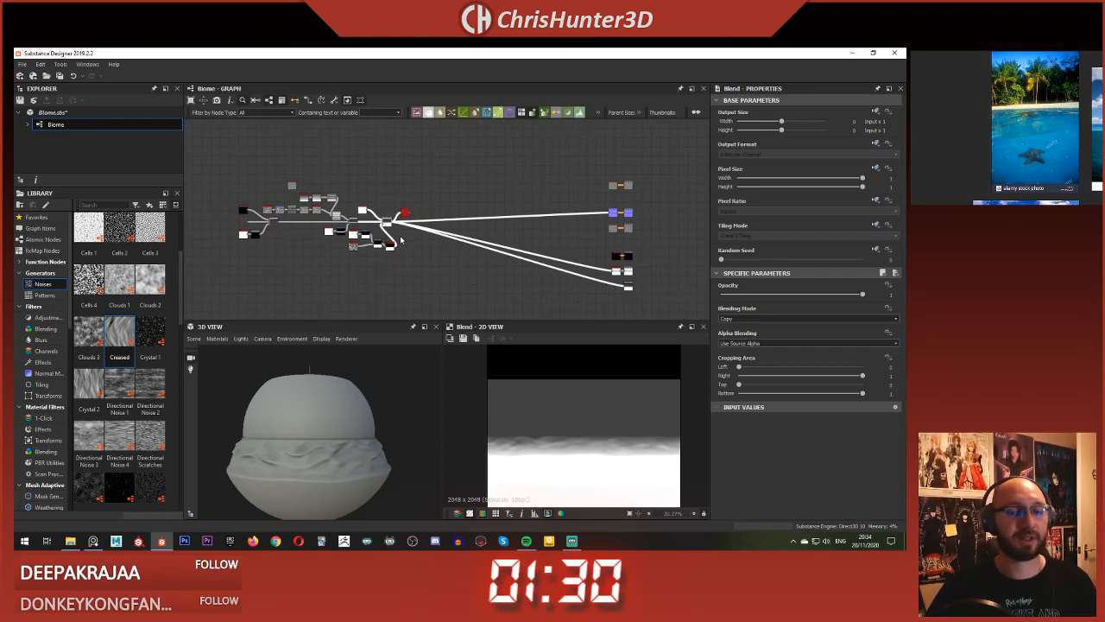
{"action": "scroll", "coordinate": [425, 208], "scroll_direction": "up", "scroll_amount": 3}
Step: Compare the Histogram Select mask with the final Blend output in the 2D view
{"action": "left_click", "coordinate": [402, 250]}
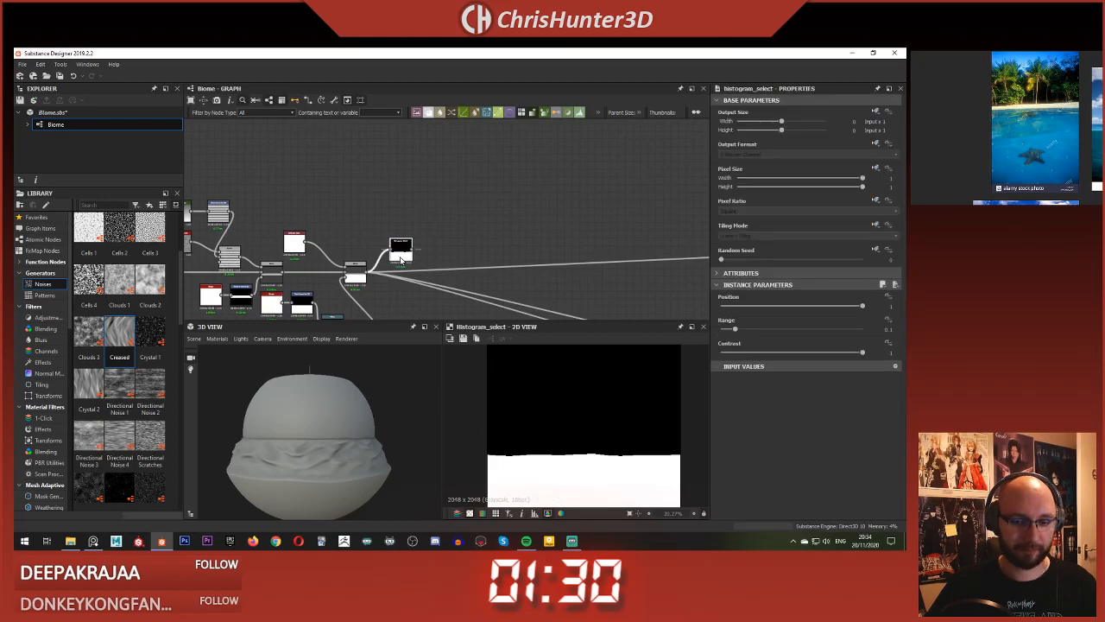
{"action": "scroll", "coordinate": [420, 250], "scroll_direction": "up", "scroll_amount": 1}
{"action": "scroll", "coordinate": [467, 266], "scroll_direction": "up", "scroll_amount": 2}
{"action": "middle_click_drag", "start_coordinate": [479, 244], "coordinate": [536, 206]}
{"action": "double_click", "coordinate": [365, 248]}
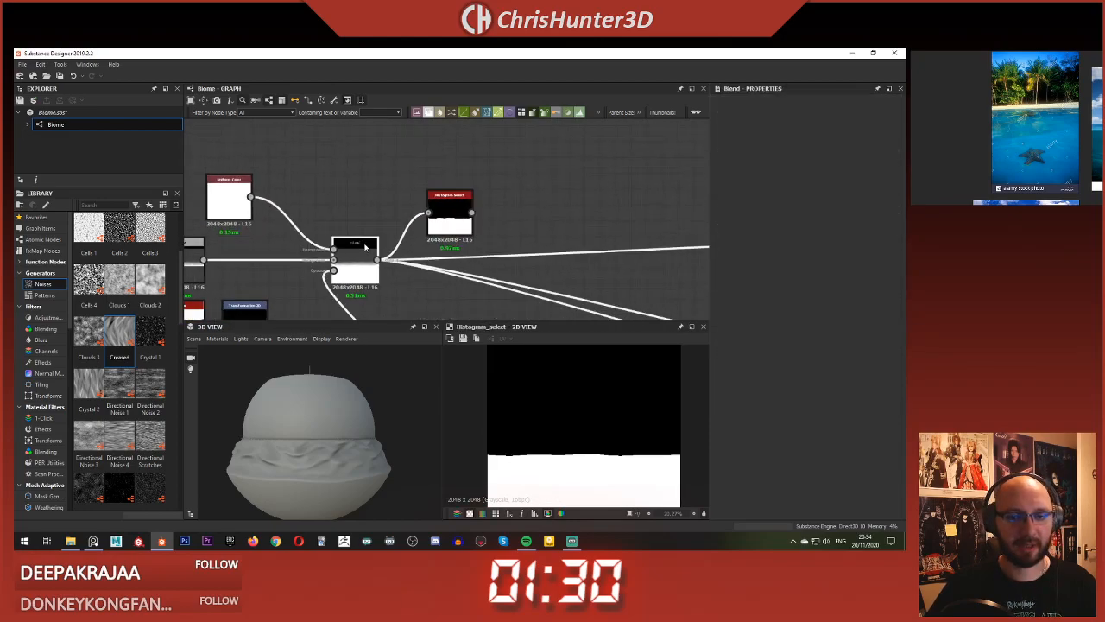
{"action": "double_click", "coordinate": [440, 221]}
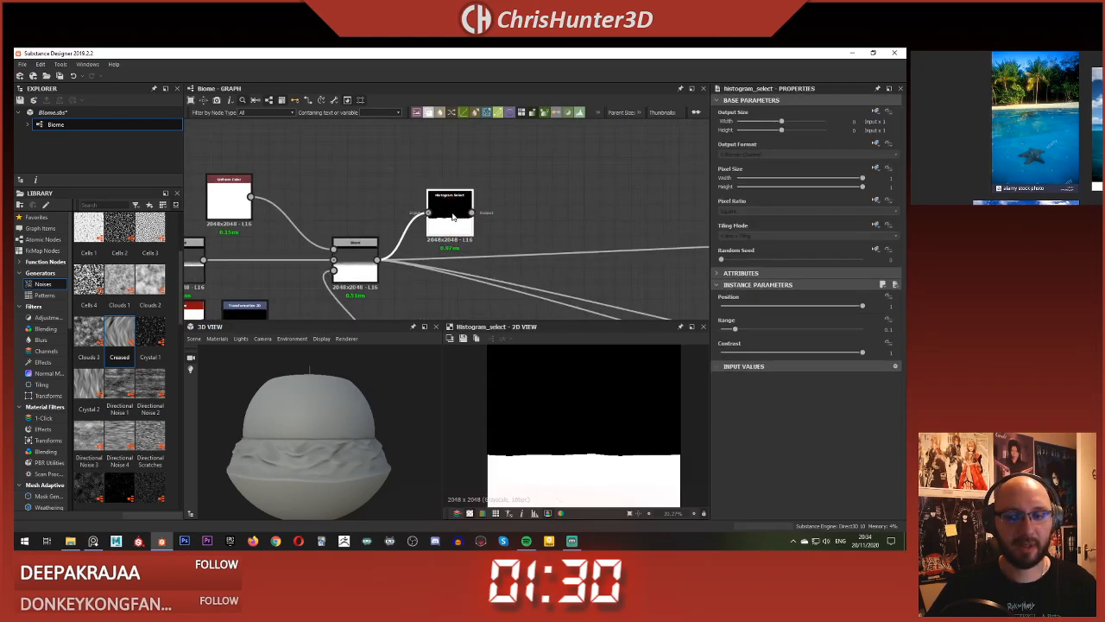
{"action": "scroll", "coordinate": [453, 217], "scroll_direction": "down", "scroll_amount": 4}
{"action": "scroll", "coordinate": [506, 389], "scroll_direction": "down", "scroll_amount": 2}
{"action": "scroll", "coordinate": [551, 426], "scroll_direction": "up", "scroll_amount": 2}
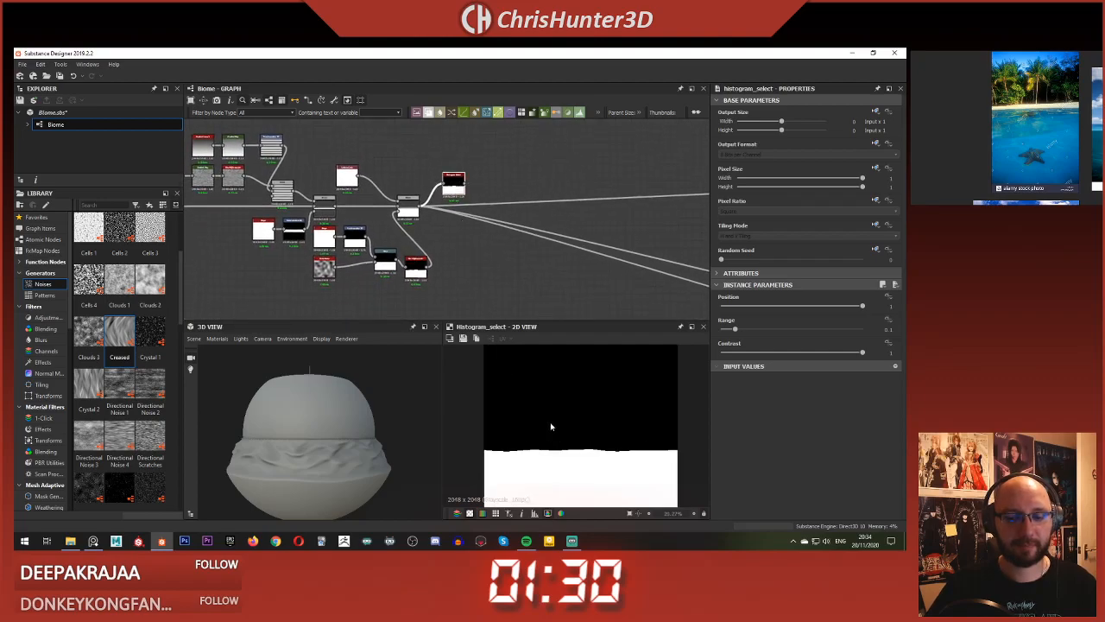
{"action": "double_click", "coordinate": [412, 209]}
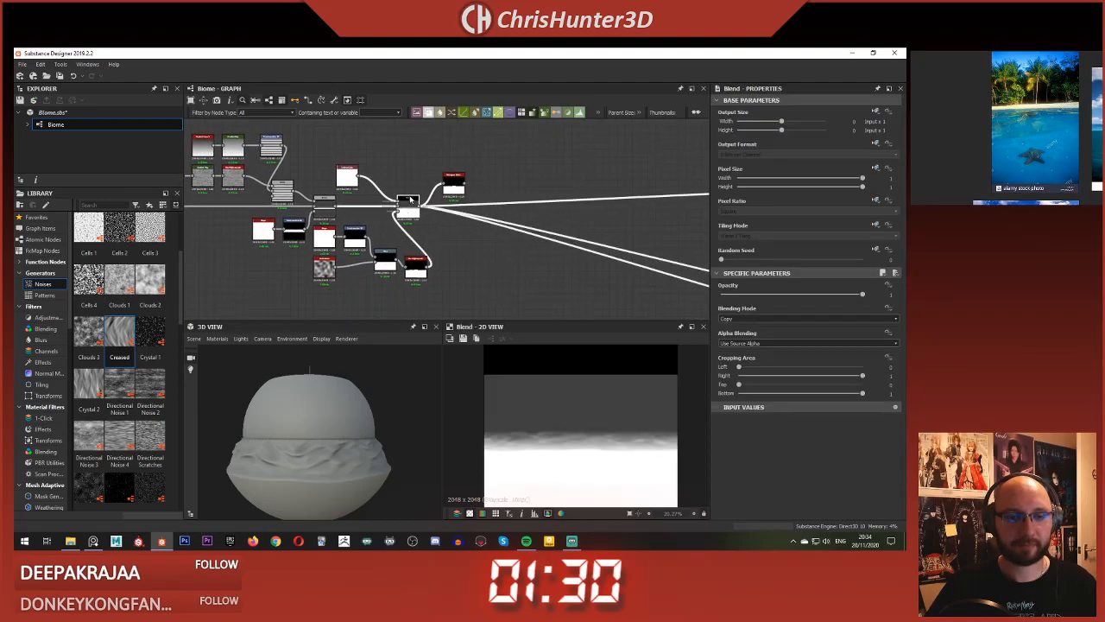
Step: Delete the Histogram Select node connected to the final Blend
{"action": "scroll", "coordinate": [435, 276], "scroll_direction": "down", "scroll_amount": 3}
{"action": "scroll", "coordinate": [438, 281], "scroll_direction": "up", "scroll_amount": 6}
{"action": "middle_click_drag", "start_coordinate": [512, 193], "coordinate": [488, 275]}
{"action": "scroll", "coordinate": [487, 269], "scroll_direction": "down", "scroll_amount": 1}
{"action": "left_click", "coordinate": [553, 164]}
{"action": "left_click", "coordinate": [539, 203]}
{"action": "key", "text": "Delete"}
{"action": "scroll", "coordinate": [442, 191], "scroll_direction": "down", "scroll_amount": 3}
{"action": "middle_click_drag", "start_coordinate": [442, 191], "coordinate": [525, 142]}
{"action": "middle_click_drag", "start_coordinate": [448, 163], "coordinate": [468, 229]}
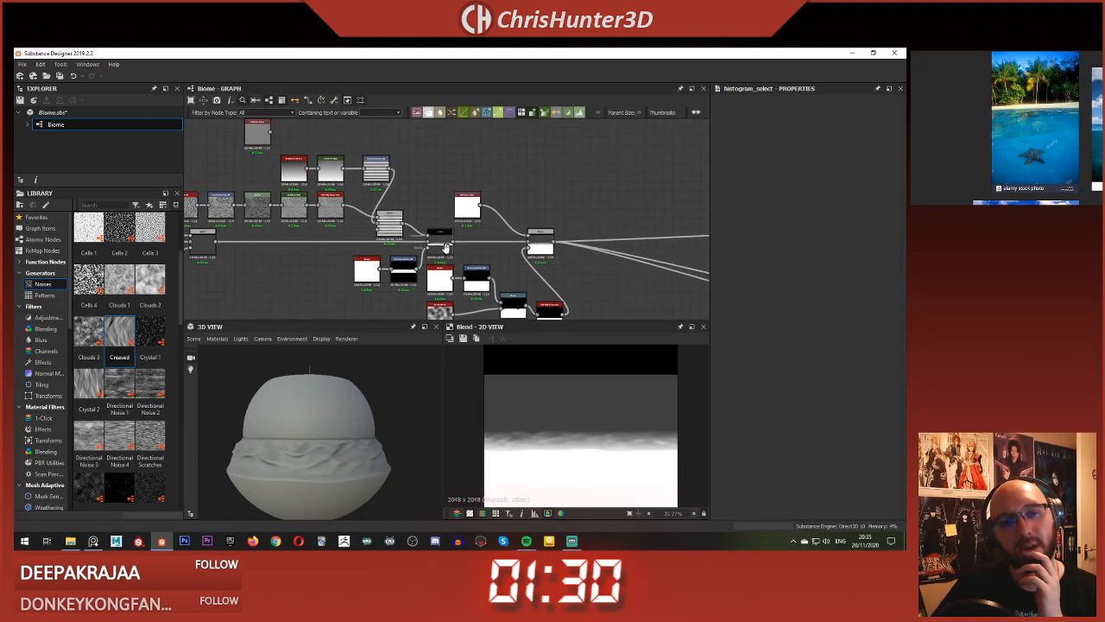
Step: Preview the unconnected grey Uniform Color node, and check the overall graph and the 3D preview
{"action": "scroll", "coordinate": [447, 251], "scroll_direction": "down", "scroll_amount": 3}
{"action": "scroll", "coordinate": [386, 249], "scroll_direction": "up", "scroll_amount": 3}
{"action": "middle_click_drag", "start_coordinate": [467, 248], "coordinate": [567, 258]}
{"action": "left_click_drag", "start_coordinate": [372, 169], "coordinate": [435, 188]}
{"action": "left_click", "coordinate": [366, 148]}
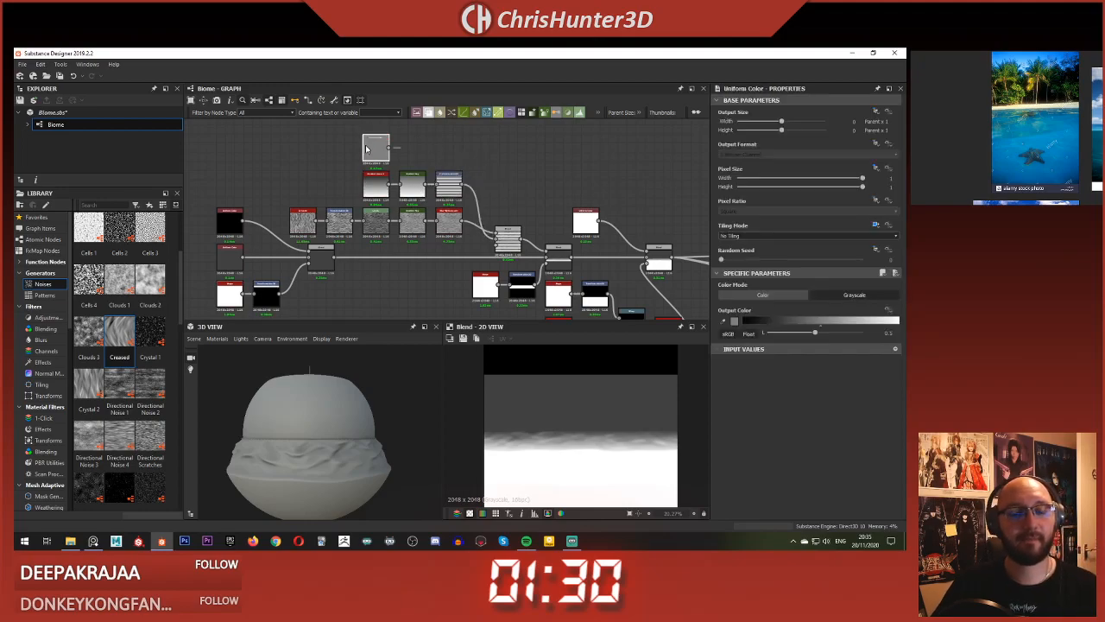
{"action": "scroll", "coordinate": [491, 153], "scroll_direction": "down", "scroll_amount": 3}
{"action": "scroll", "coordinate": [491, 154], "scroll_direction": "up", "scroll_amount": 2}
{"action": "double_click", "coordinate": [414, 143]}
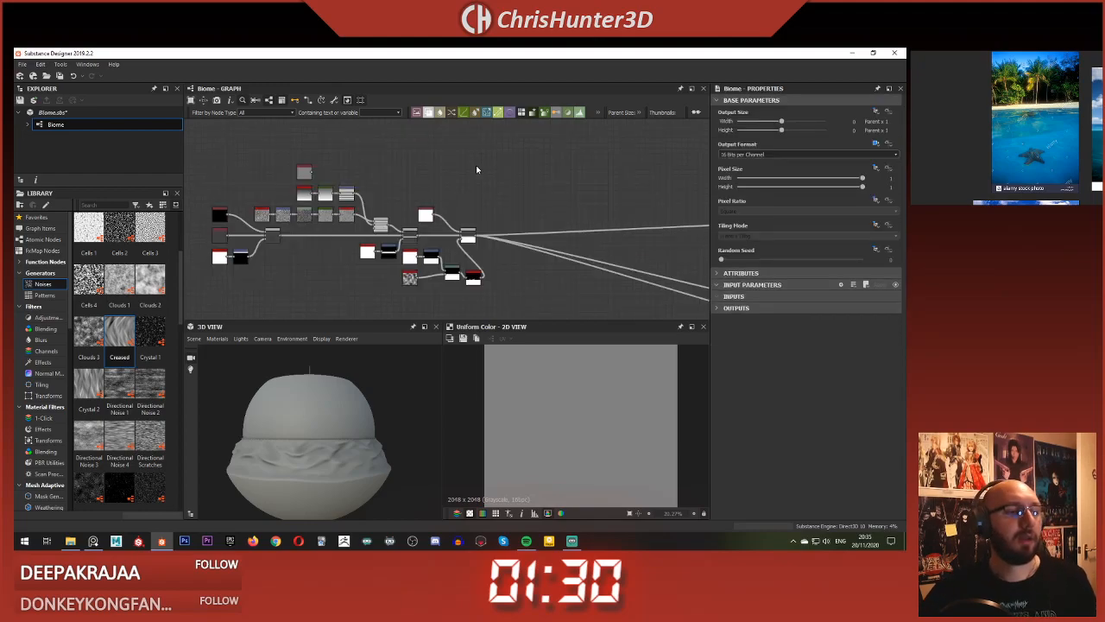
{"action": "scroll", "coordinate": [487, 227], "scroll_direction": "down", "scroll_amount": 5}
{"action": "scroll", "coordinate": [363, 438], "scroll_direction": "down", "scroll_amount": 2}
{"action": "left_click_drag", "start_coordinate": [364, 439], "coordinate": [338, 464]}
{"action": "scroll", "coordinate": [444, 257], "scroll_direction": "down", "scroll_amount": 1}
{"action": "middle_click_drag", "start_coordinate": [439, 258], "coordinate": [427, 279]}
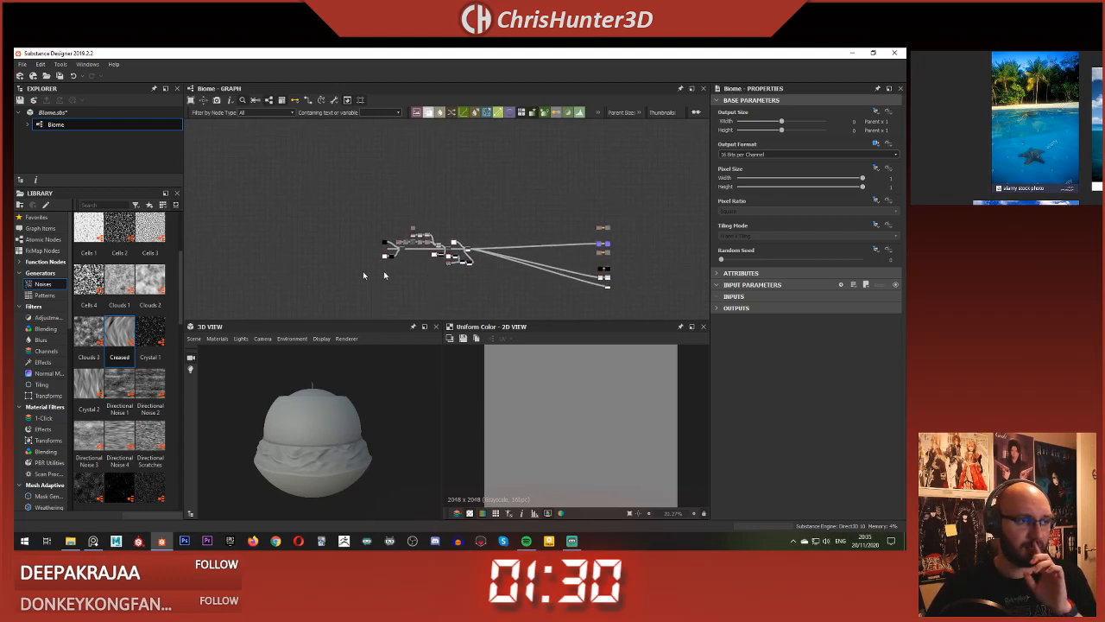
Step: Switch to the reference image board and examine the palm tree and rocky tropical shoreline pictures
{"action": "scroll", "coordinate": [1023, 112], "scroll_direction": "up", "scroll_amount": 5}
{"action": "middle_click_drag", "start_coordinate": [1049, 85], "coordinate": [989, 164]}
{"action": "scroll", "coordinate": [1029, 109], "scroll_direction": "up", "scroll_amount": 2}
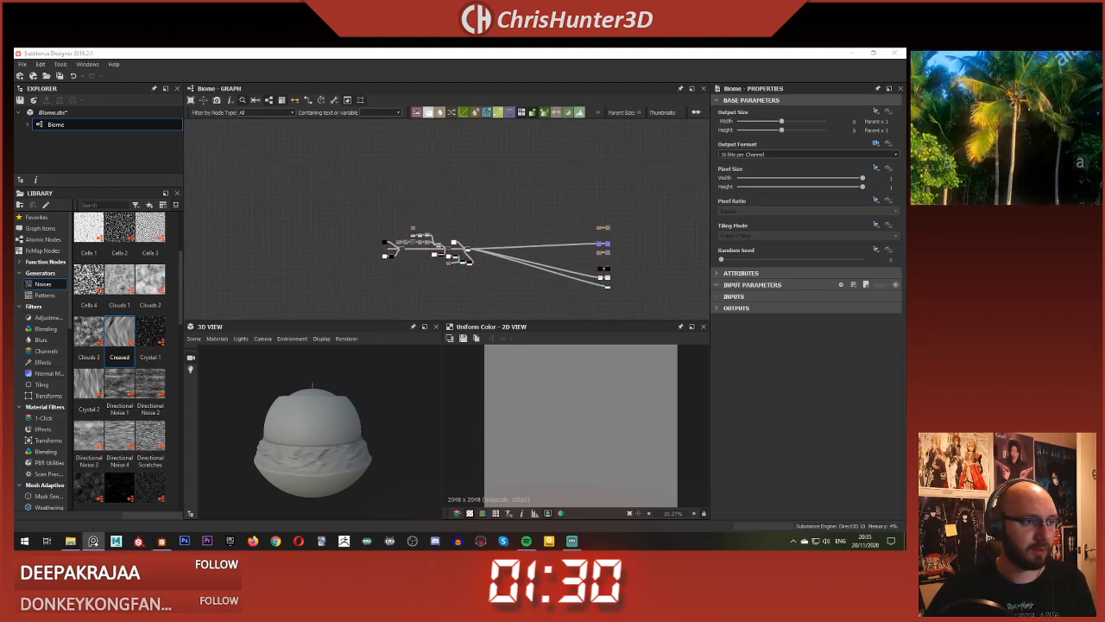
{"action": "scroll", "coordinate": [1030, 108], "scroll_direction": "down", "scroll_amount": 5}
{"action": "scroll", "coordinate": [990, 81], "scroll_direction": "up", "scroll_amount": 1}
{"action": "middle_click_drag", "start_coordinate": [1012, 192], "coordinate": [963, 105]}
{"action": "scroll", "coordinate": [968, 147], "scroll_direction": "up", "scroll_amount": 4}
{"action": "scroll", "coordinate": [1036, 121], "scroll_direction": "up", "scroll_amount": 3}
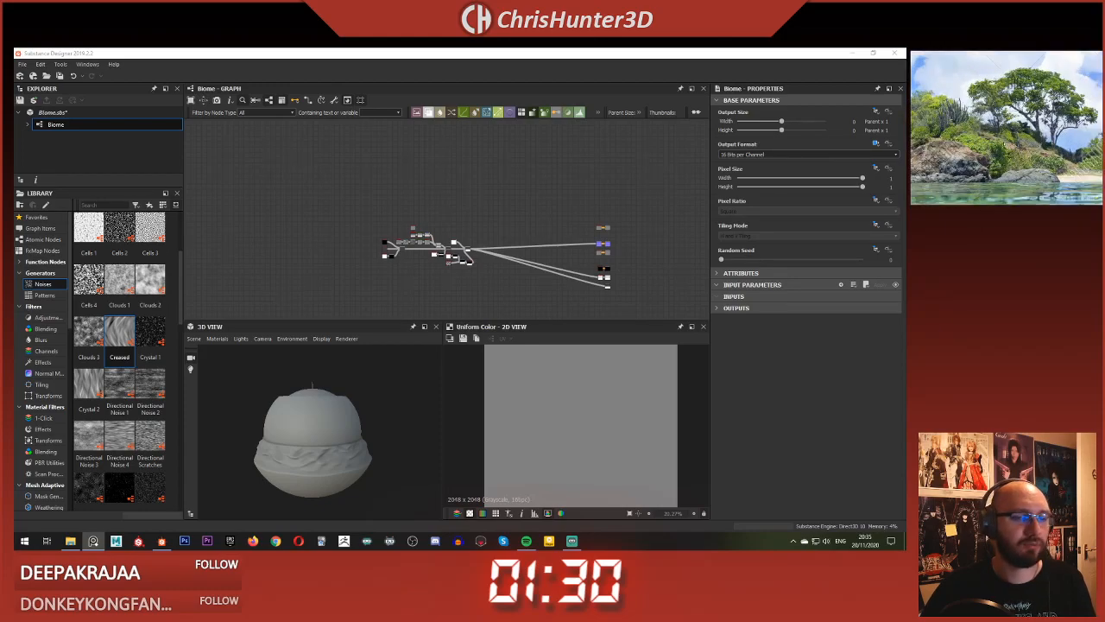
{"action": "scroll", "coordinate": [388, 231], "scroll_direction": "up", "scroll_amount": 5}
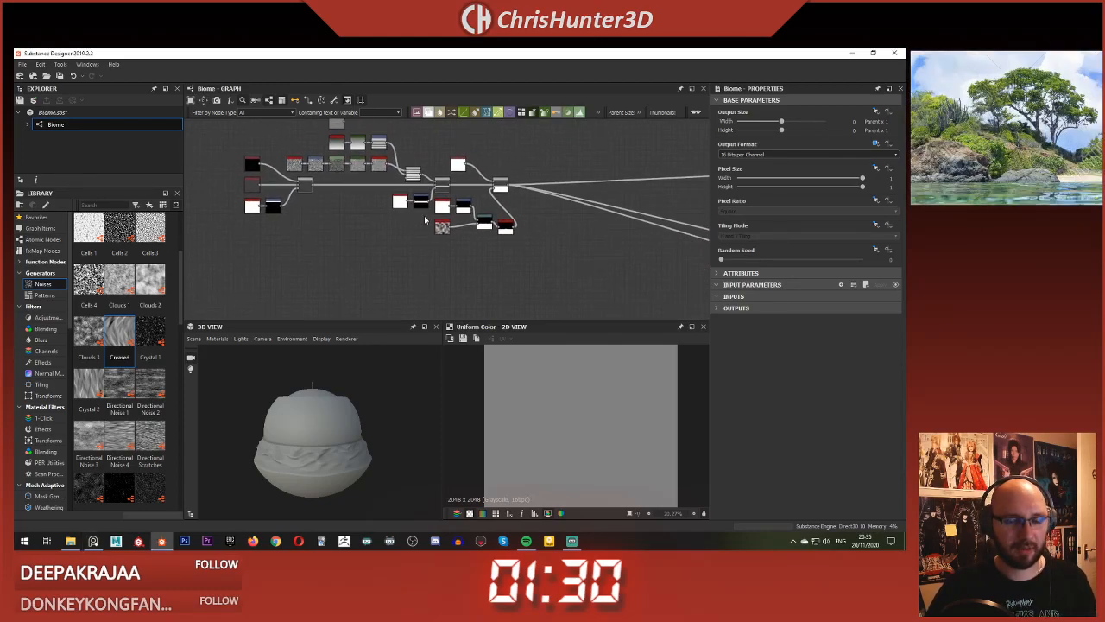
{"action": "scroll", "coordinate": [1006, 128], "scroll_direction": "down", "scroll_amount": 3}
{"action": "middle_click_drag", "start_coordinate": [1006, 112], "coordinate": [1007, 142]}
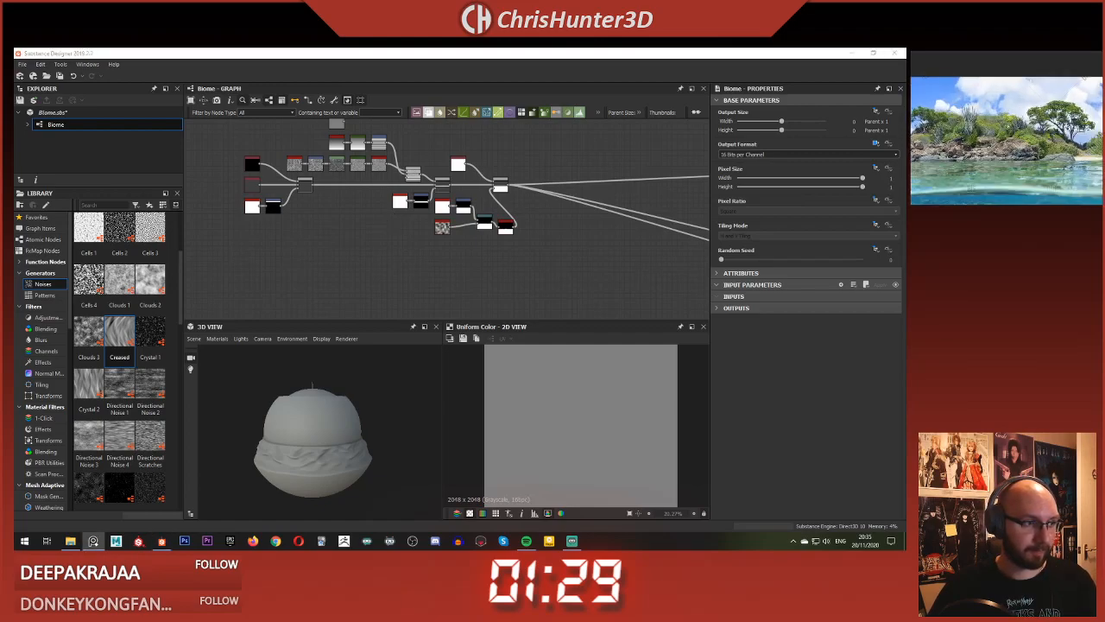
{"action": "scroll", "coordinate": [1012, 138], "scroll_direction": "up", "scroll_amount": 1}
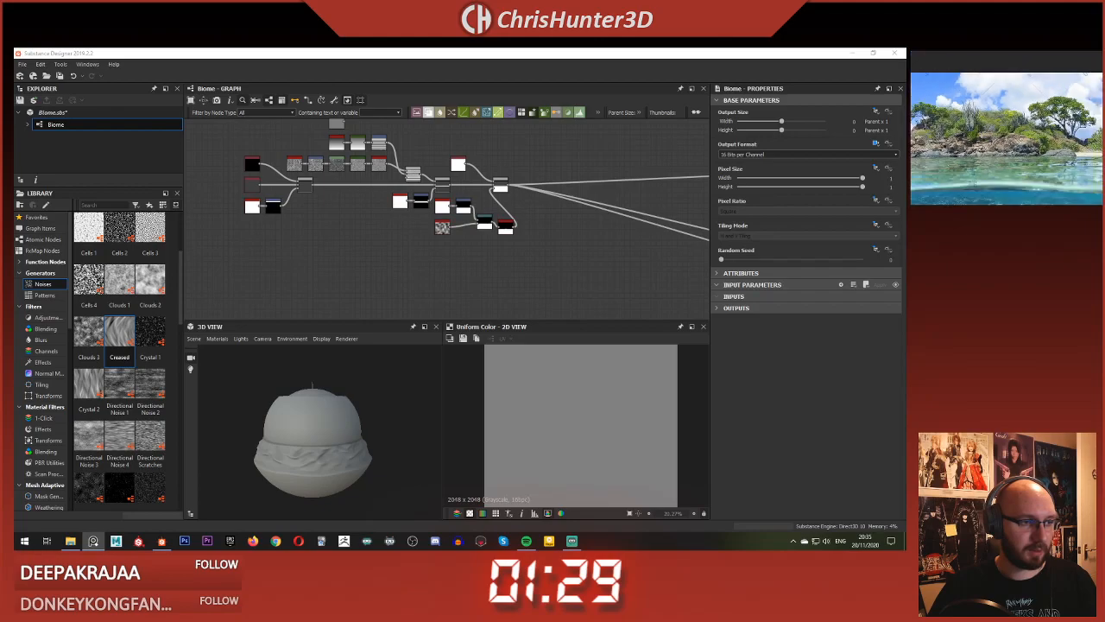
Step: Move the first Blend and its Uniform Color, Shape and Transformation 2D inputs farther away from the creased noise chain
{"action": "scroll", "coordinate": [367, 183], "scroll_direction": "down", "scroll_amount": 3}
{"action": "middle_click_drag", "start_coordinate": [365, 179], "coordinate": [458, 185]}
{"action": "scroll", "coordinate": [375, 240], "scroll_direction": "up", "scroll_amount": 3}
{"action": "scroll", "coordinate": [342, 181], "scroll_direction": "down", "scroll_amount": 2}
{"action": "scroll", "coordinate": [453, 185], "scroll_direction": "up", "scroll_amount": 3}
{"action": "left_click_drag", "start_coordinate": [323, 182], "coordinate": [441, 267]}
{"action": "left_click_drag", "start_coordinate": [498, 261], "coordinate": [375, 197]}
{"action": "left_click_drag", "start_coordinate": [468, 214], "coordinate": [279, 211]}
{"action": "scroll", "coordinate": [281, 212], "scroll_direction": "down", "scroll_amount": 1}
{"action": "middle_click_drag", "start_coordinate": [304, 197], "coordinate": [459, 252]}
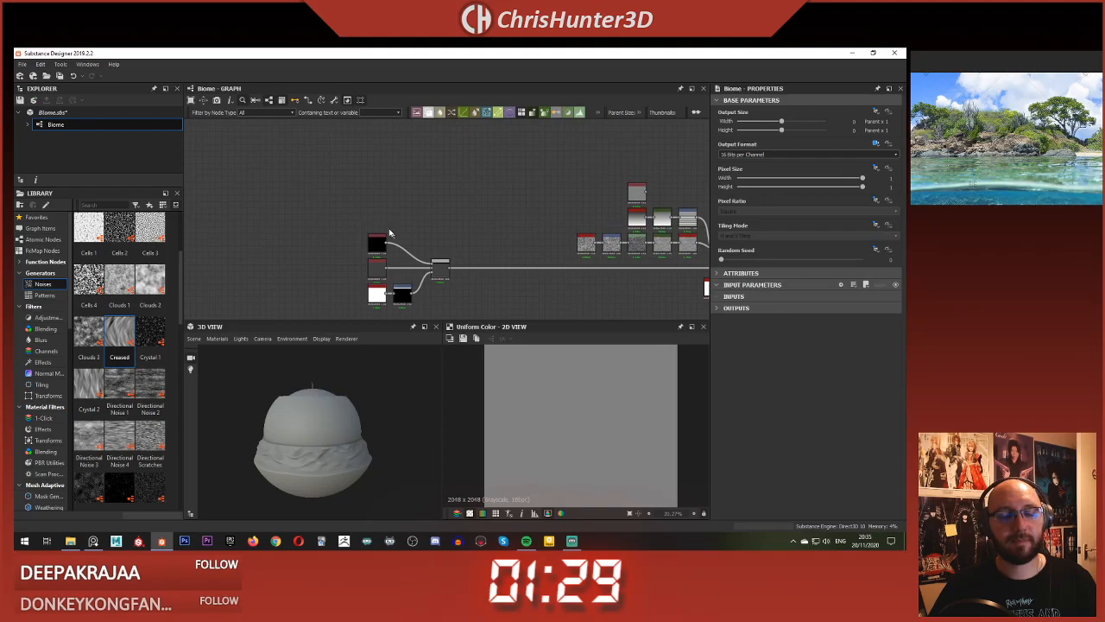
{"action": "scroll", "coordinate": [453, 247], "scroll_direction": "up", "scroll_amount": 3}
{"action": "scroll", "coordinate": [447, 240], "scroll_direction": "down", "scroll_amount": 4}
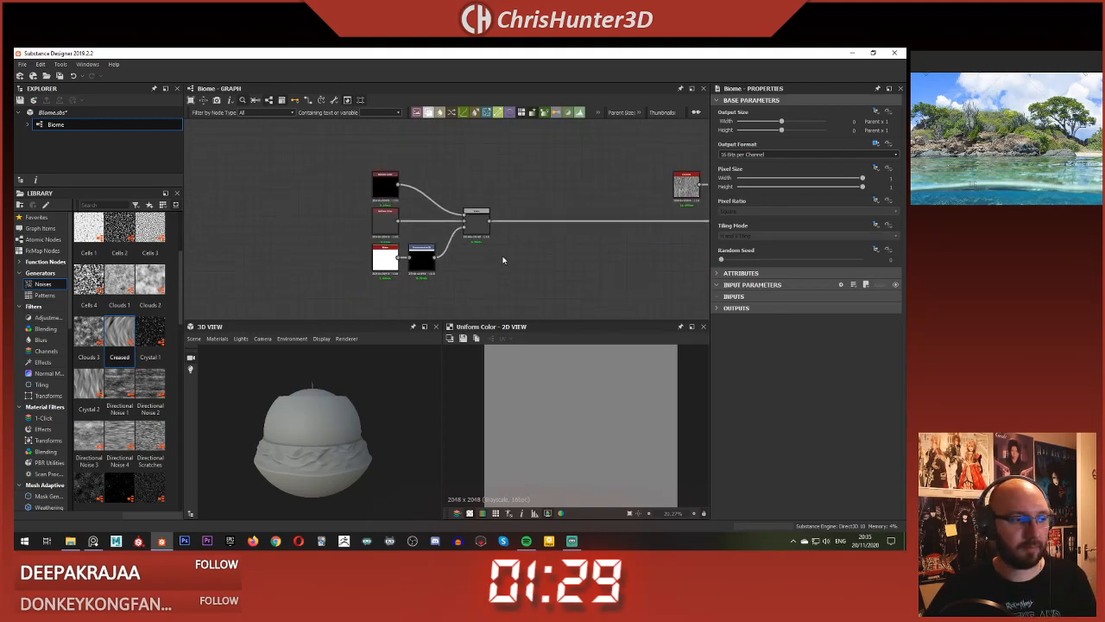
Step: Move the black Uniform Color node well away from the first Blend and its other inputs
{"action": "scroll", "coordinate": [556, 250], "scroll_direction": "up", "scroll_amount": 4}
{"action": "middle_click_drag", "start_coordinate": [539, 251], "coordinate": [457, 231]}
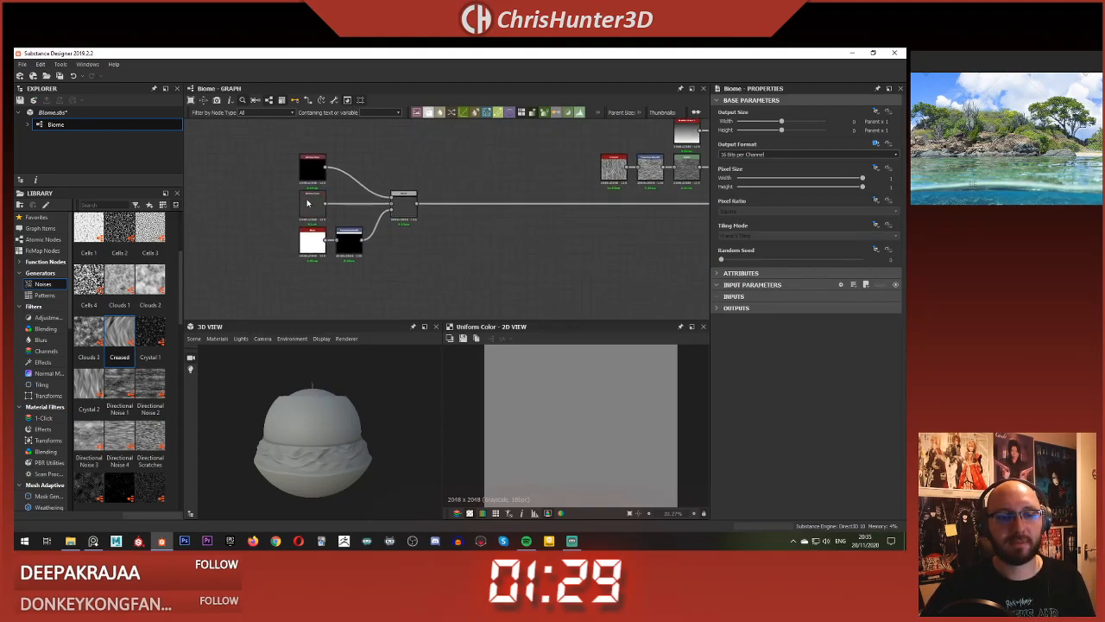
{"action": "left_click", "coordinate": [311, 203]}
{"action": "middle_click_drag", "start_coordinate": [311, 203], "coordinate": [448, 248]}
{"action": "left_click_drag", "start_coordinate": [446, 216], "coordinate": [228, 215]}
{"action": "middle_click_drag", "start_coordinate": [267, 249], "coordinate": [435, 249]}
{"action": "left_click", "coordinate": [432, 249]}
{"action": "scroll", "coordinate": [504, 254], "scroll_direction": "down", "scroll_amount": 2}
{"action": "middle_click_drag", "start_coordinate": [504, 255], "coordinate": [454, 295]}
{"action": "scroll", "coordinate": [454, 295], "scroll_direction": "up", "scroll_amount": 3}
{"action": "scroll", "coordinate": [441, 245], "scroll_direction": "down", "scroll_amount": 3}
{"action": "mouse_move", "coordinate": [441, 250]}
{"action": "middle_mouse_down"}
{"action": "mouse_move", "coordinate": [340, 192]}
{"action": "mouse_move", "coordinate": [230, 247]}
{"action": "mouse_move", "coordinate": [353, 234]}
{"action": "mouse_move", "coordinate": [283, 234]}
{"action": "mouse_move", "coordinate": [693, 251]}
{"action": "mouse_move", "coordinate": [433, 268]}
{"action": "middle_mouse_up"}
{"action": "scroll", "coordinate": [435, 239], "scroll_direction": "up", "scroll_amount": 3}
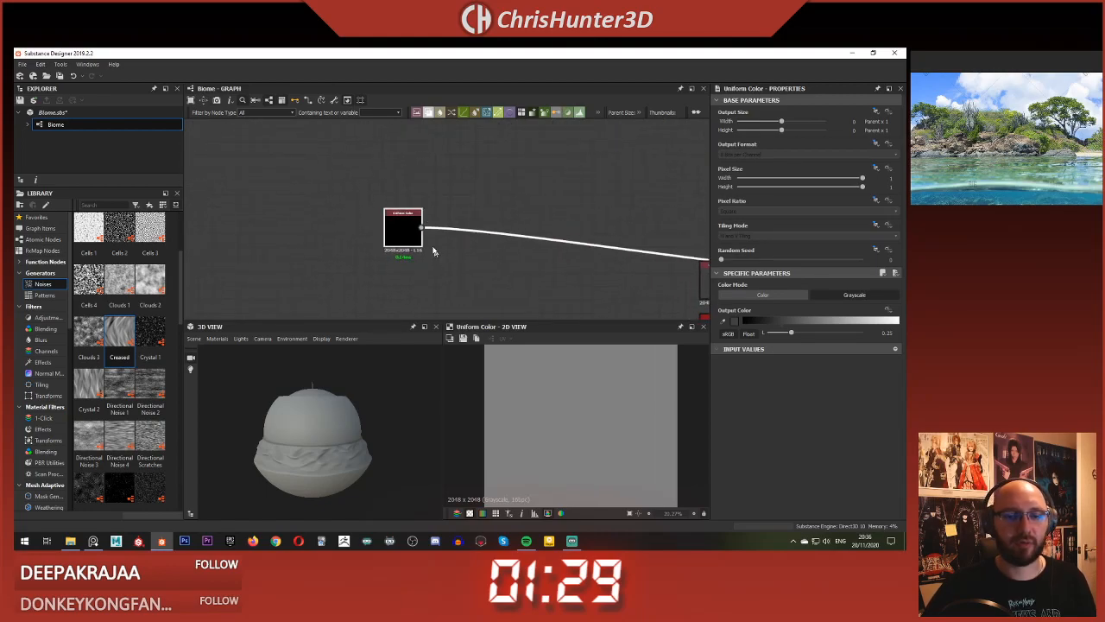
Step: Frame the black Uniform Color node and title the frame Sky Height
{"action": "right_click", "coordinate": [494, 198]}
{"action": "left_click", "coordinate": [557, 219]}
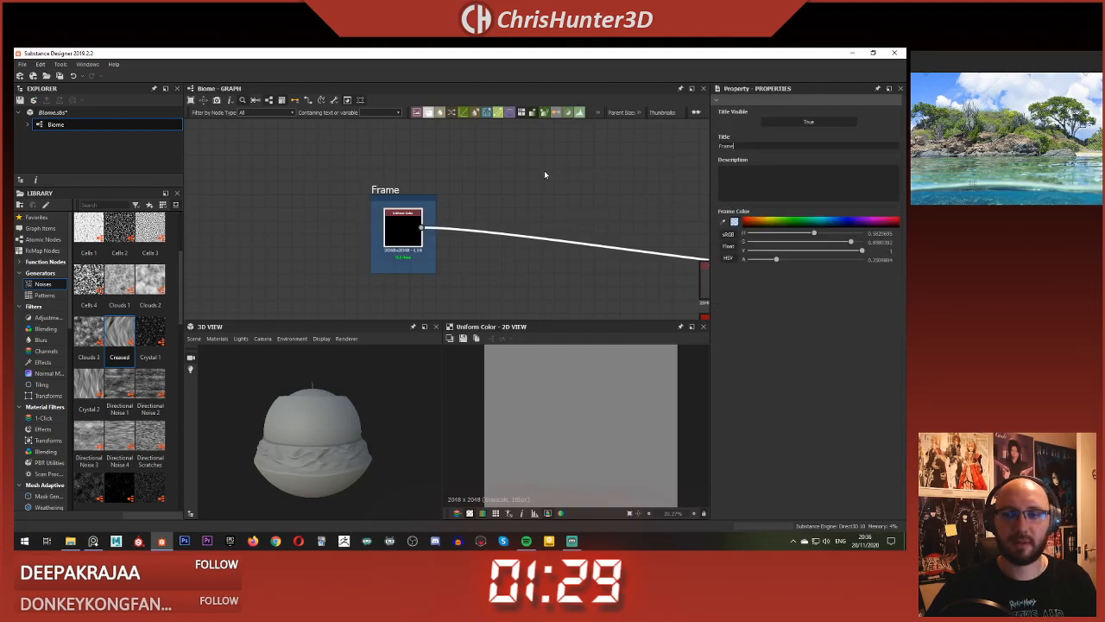
{"action": "type", "text": "Sky Height"}
{"action": "key", "text": "Return"}
{"action": "left_click", "coordinate": [511, 183]}
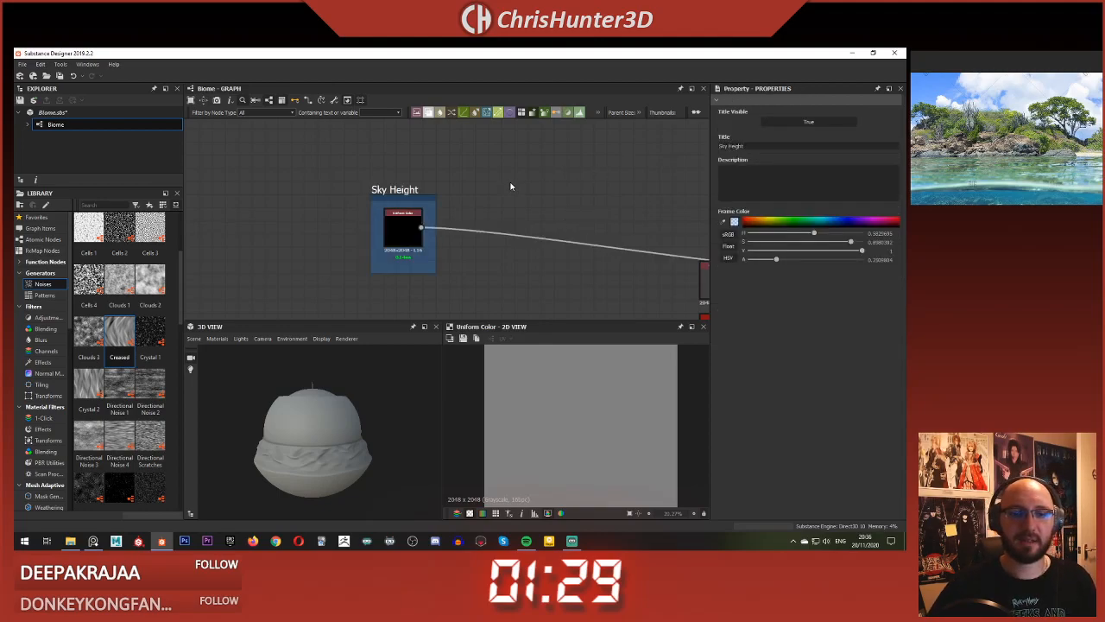
Step: Add a frame around the grey Uniform Color, Shape and Transformation 2D nodes feeding the first Blend
{"action": "scroll", "coordinate": [512, 184], "scroll_direction": "down", "scroll_amount": 3}
{"action": "middle_click_drag", "start_coordinate": [553, 192], "coordinate": [223, 189]}
{"action": "scroll", "coordinate": [225, 190], "scroll_direction": "up", "scroll_amount": 4}
{"action": "middle_click_drag", "start_coordinate": [404, 215], "coordinate": [511, 178]}
{"action": "left_click_drag", "start_coordinate": [373, 166], "coordinate": [564, 319]}
{"action": "left_click_drag", "start_coordinate": [373, 157], "coordinate": [490, 286]}
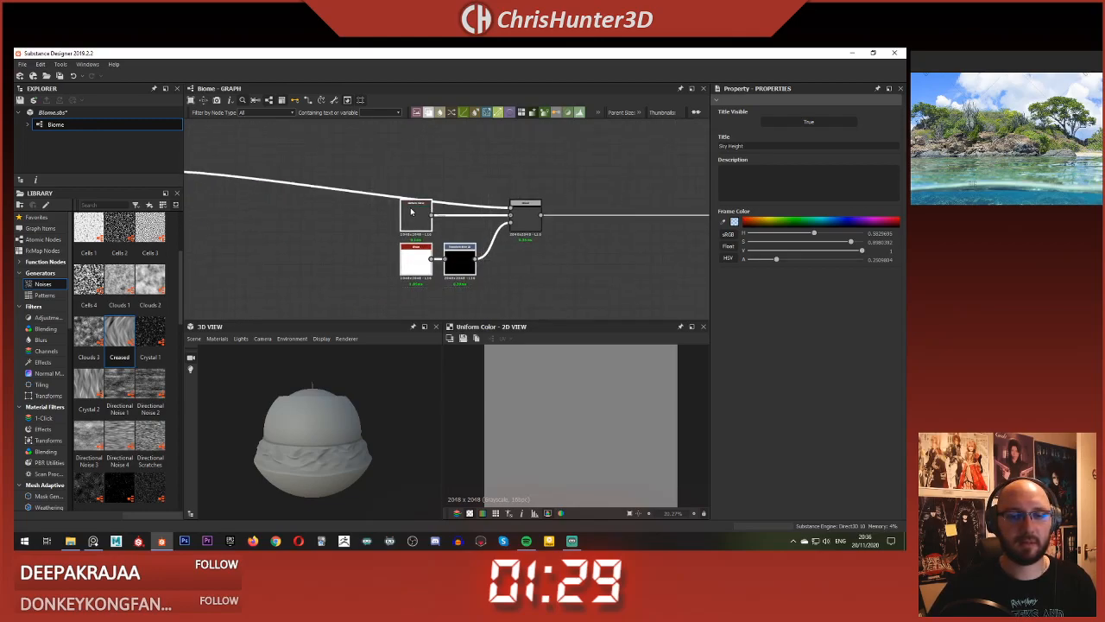
{"action": "right_click", "coordinate": [411, 211]}
{"action": "left_click", "coordinate": [462, 259]}
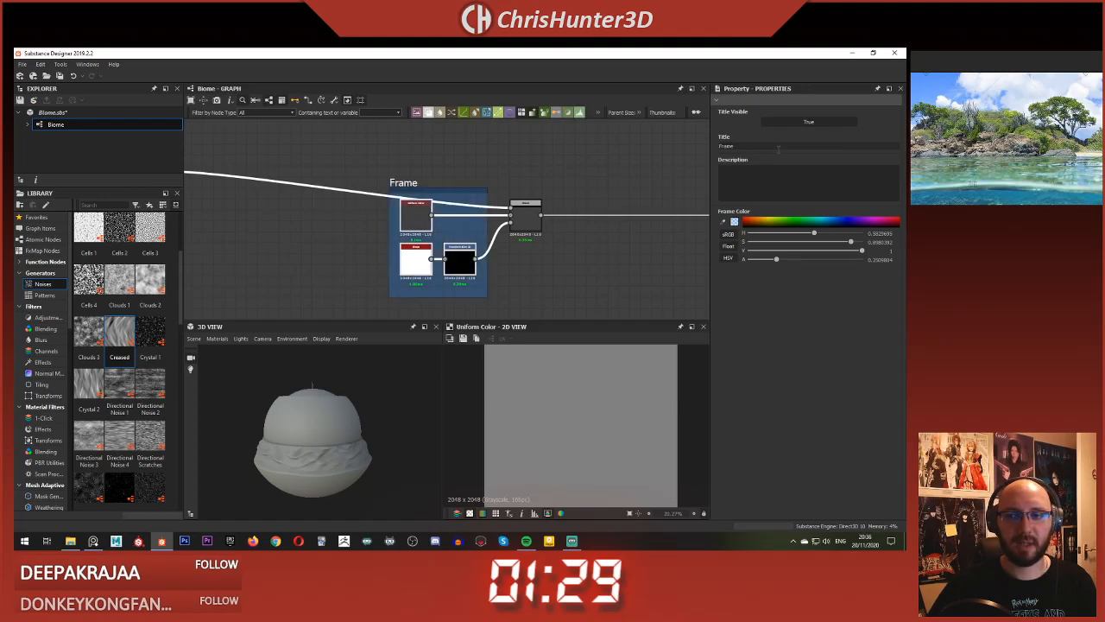
Step: Title the new frame around the grey Uniform Color, Shape and Transformation 2D nodes Beach Height
{"action": "type", "text": "Base Height"}
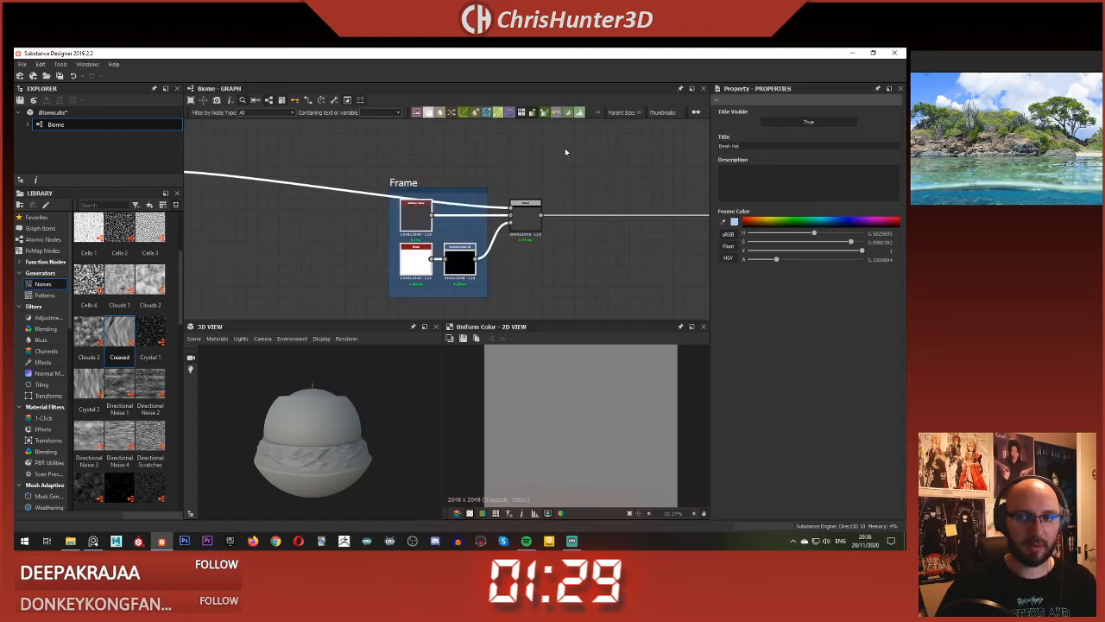
{"action": "key", "text": "BackSpace"}
{"action": "key", "text": "BackSpace"}
{"action": "key", "text": "BackSpace"}
{"action": "key", "text": "BackSpace"}
{"action": "key", "text": "BackSpace"}
{"action": "key", "text": "BackSpace"}
{"action": "key", "text": "BackSpace"}
{"action": "key", "text": "BackSpace"}
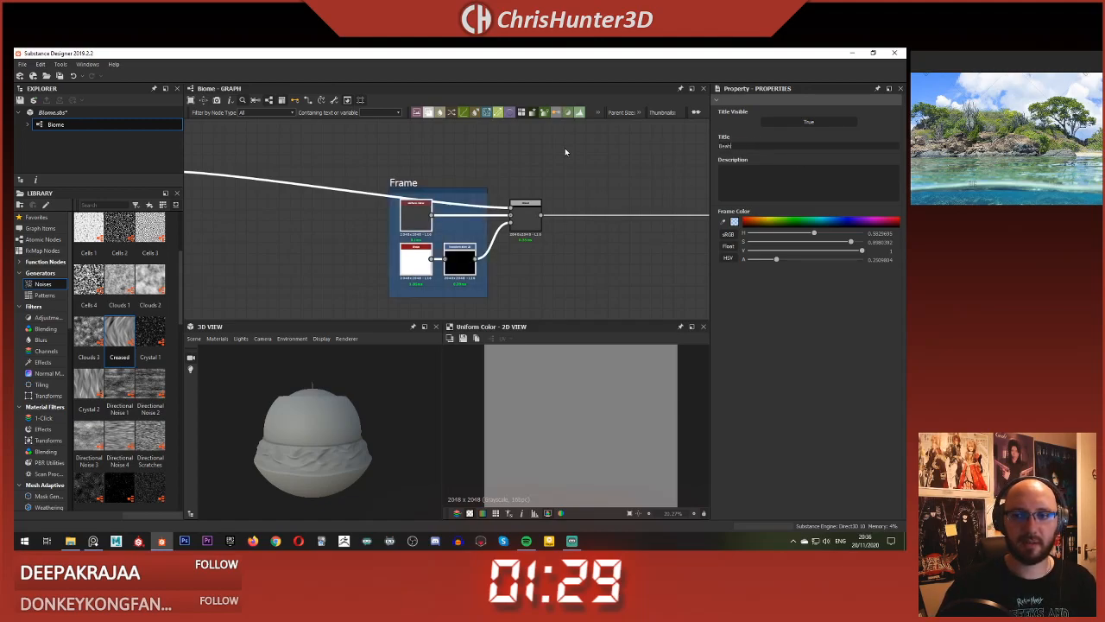
{"action": "type", "text": "ch Height"}
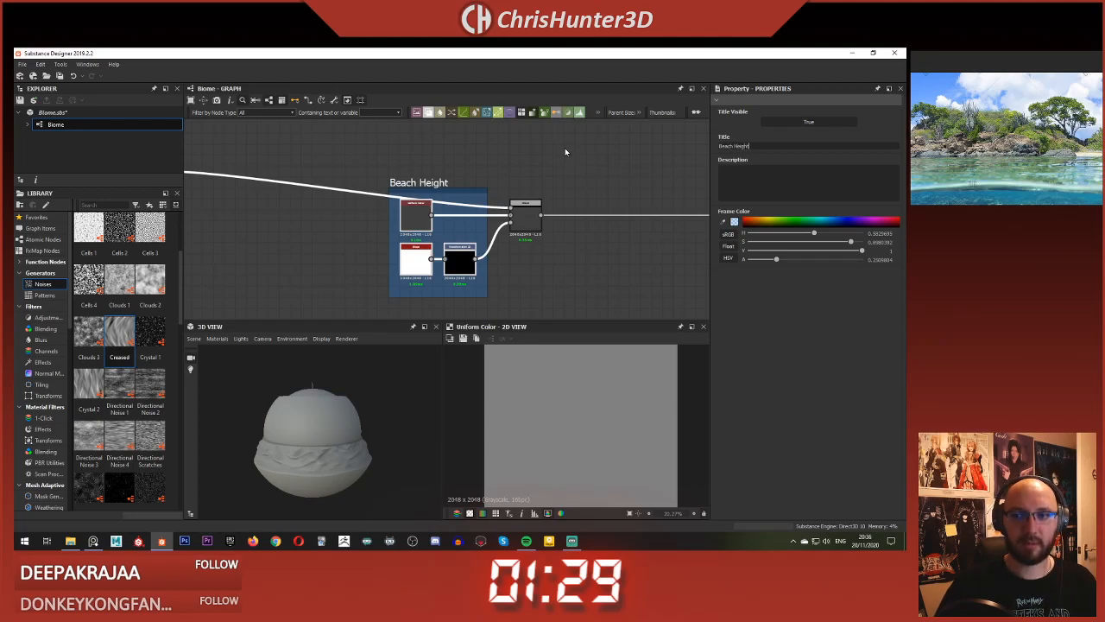
Step: Move the final Blend, its white Uniform Color and its mask chain away from the creased noise chain, and preview the Blend
{"action": "scroll", "coordinate": [592, 151], "scroll_direction": "down", "scroll_amount": 3}
{"action": "middle_click_drag", "start_coordinate": [592, 154], "coordinate": [338, 216]}
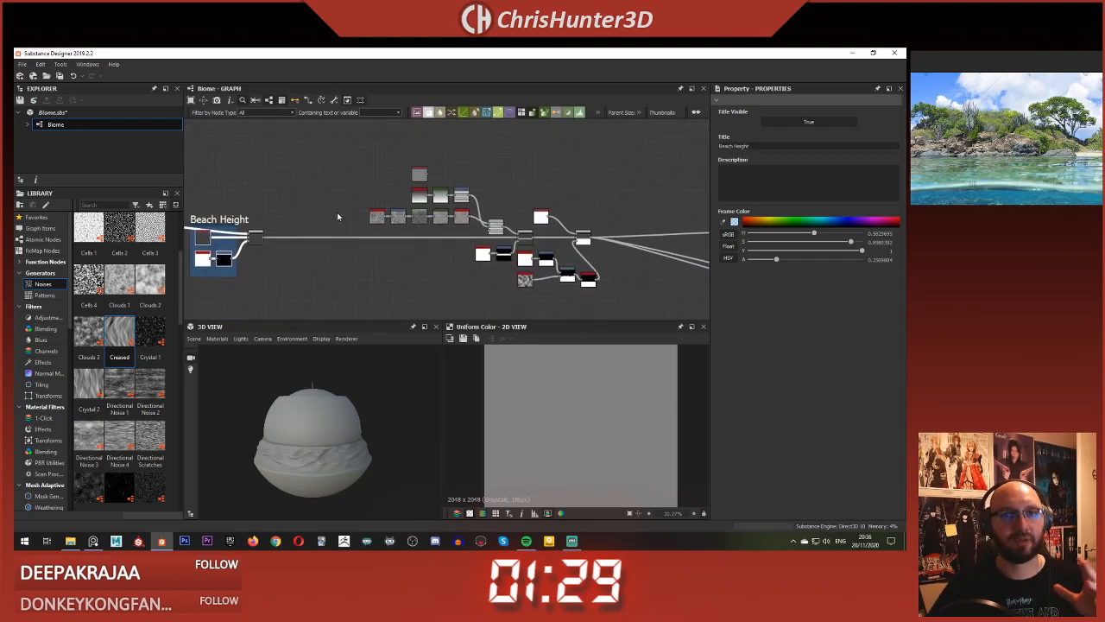
{"action": "middle_click_drag", "start_coordinate": [609, 222], "coordinate": [480, 193]}
{"action": "scroll", "coordinate": [480, 193], "scroll_direction": "up", "scroll_amount": 2}
{"action": "left_click_drag", "start_coordinate": [446, 222], "coordinate": [566, 222]}
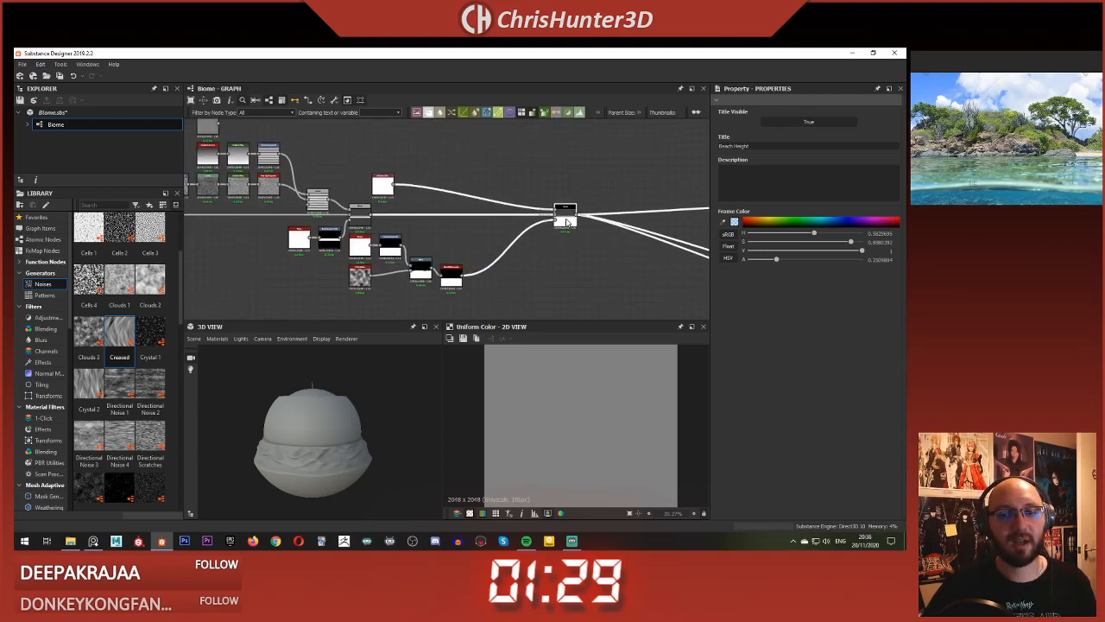
{"action": "middle_click_drag", "start_coordinate": [509, 248], "coordinate": [542, 220]}
{"action": "left_click_drag", "start_coordinate": [499, 289], "coordinate": [467, 215]}
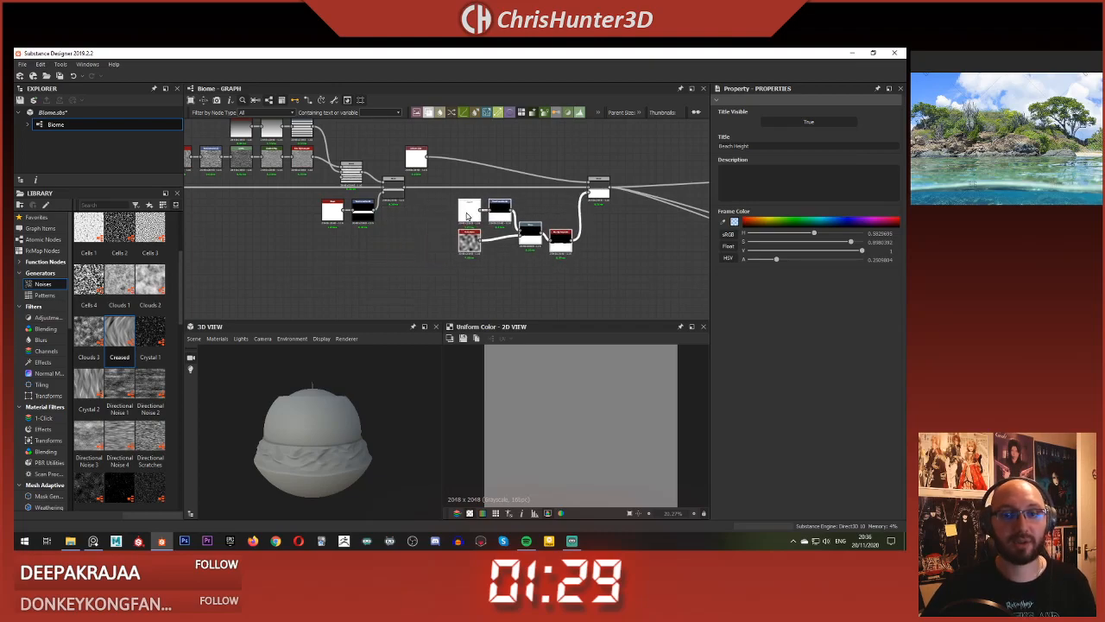
{"action": "left_click_drag", "start_coordinate": [422, 156], "coordinate": [568, 168]}
{"action": "middle_click_drag", "start_coordinate": [496, 206], "coordinate": [487, 270]}
{"action": "double_click", "coordinate": [582, 208]}
Step: Frame the final Blend's white Uniform Color and mask chain, and title the frame Water Front Height
{"action": "left_click_drag", "start_coordinate": [426, 149], "coordinate": [576, 251]}
{"action": "left_click_drag", "start_coordinate": [577, 298], "coordinate": [577, 295]}
{"action": "right_click", "coordinate": [546, 180]}
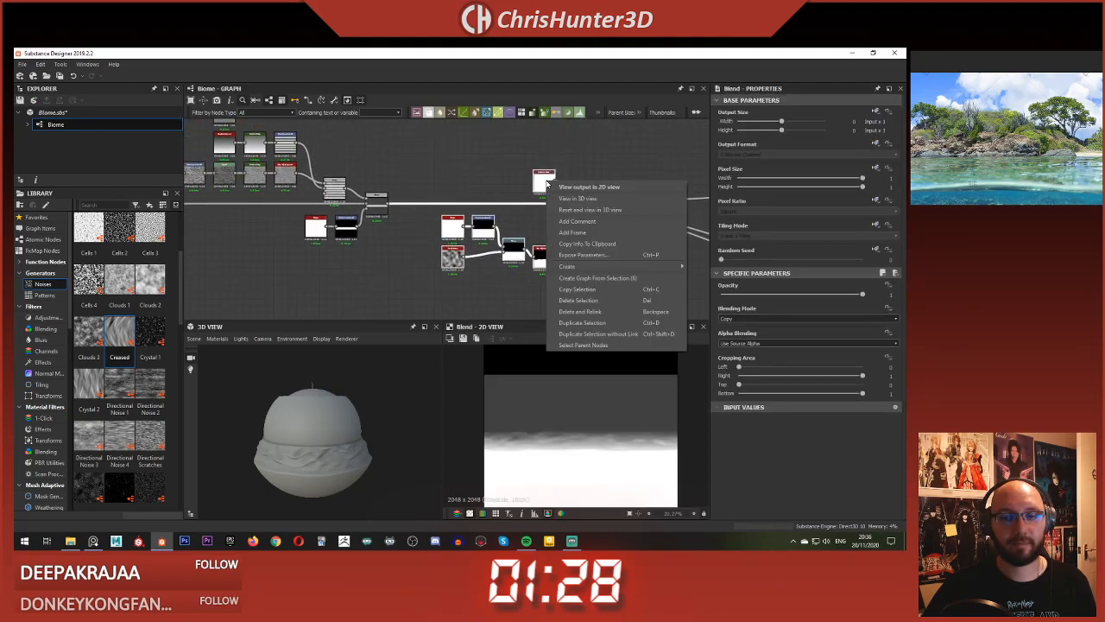
{"action": "left_click", "coordinate": [601, 231]}
{"action": "type", "text": "Water Front"}
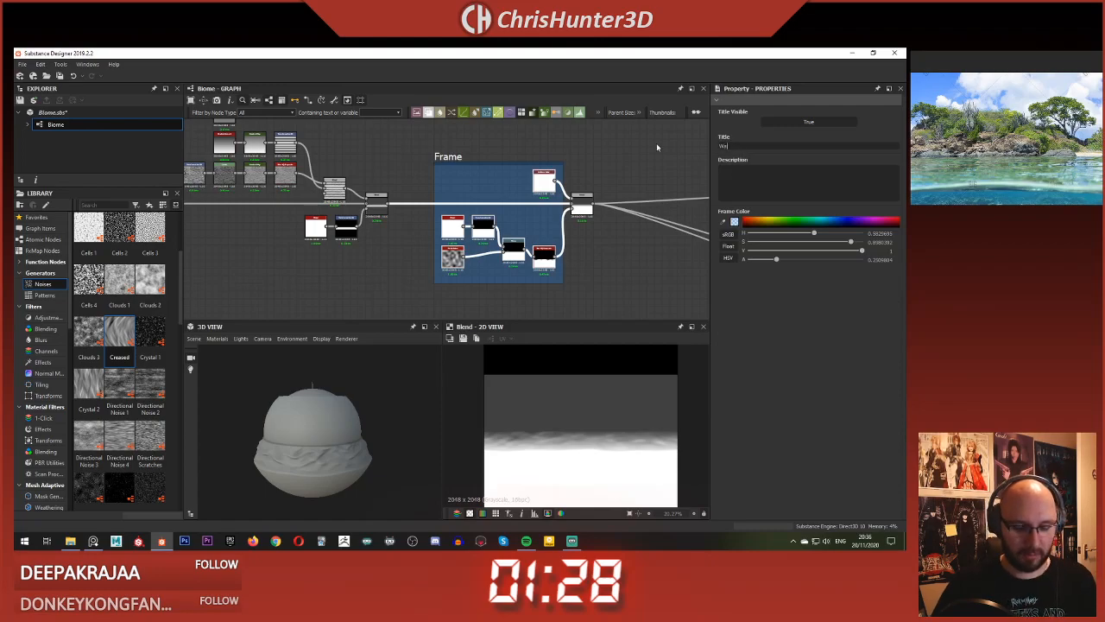
{"action": "type", "text": " Height"}
{"action": "key", "text": "Return"}
Step: Shift the creased noise chain with its Blend and mask slightly, frame it and title the frame Water Top Height
{"action": "scroll", "coordinate": [312, 221], "scroll_direction": "down", "scroll_amount": 2}
{"action": "middle_click_drag", "start_coordinate": [312, 221], "coordinate": [449, 243]}
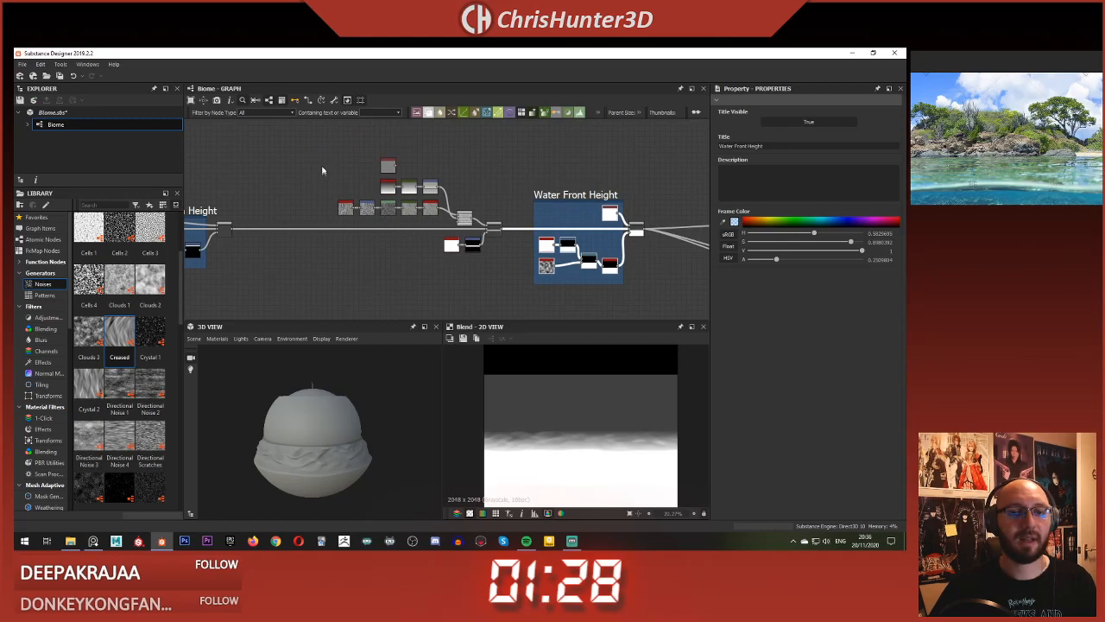
{"action": "left_click_drag", "start_coordinate": [322, 173], "coordinate": [486, 267]}
{"action": "left_click_drag", "start_coordinate": [492, 226], "coordinate": [476, 229]}
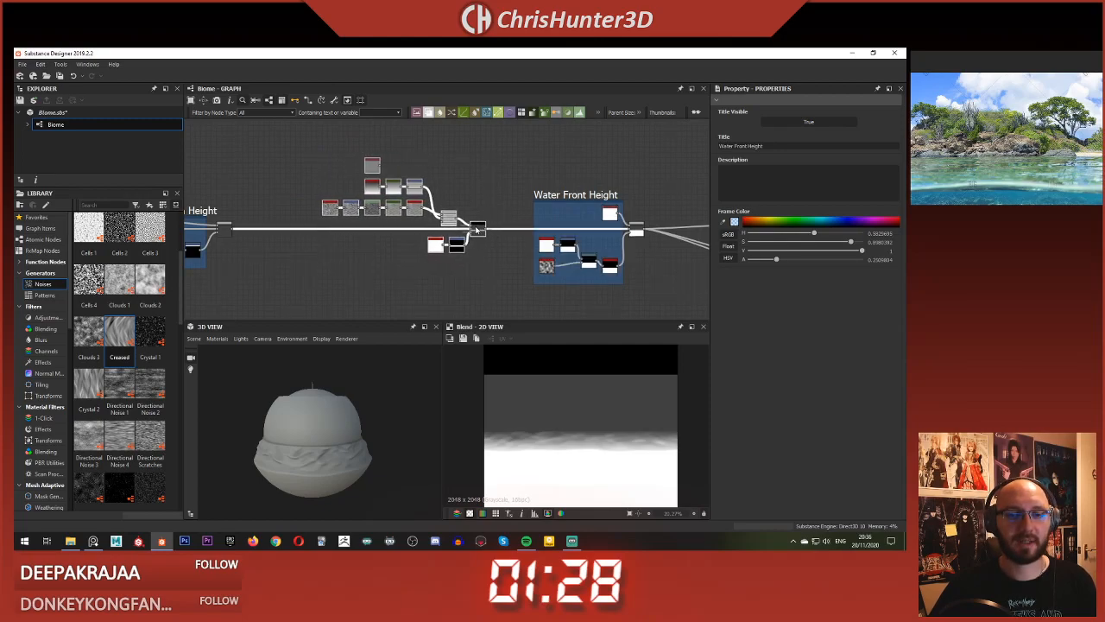
{"action": "right_click", "coordinate": [476, 229]}
{"action": "left_click", "coordinate": [553, 277]}
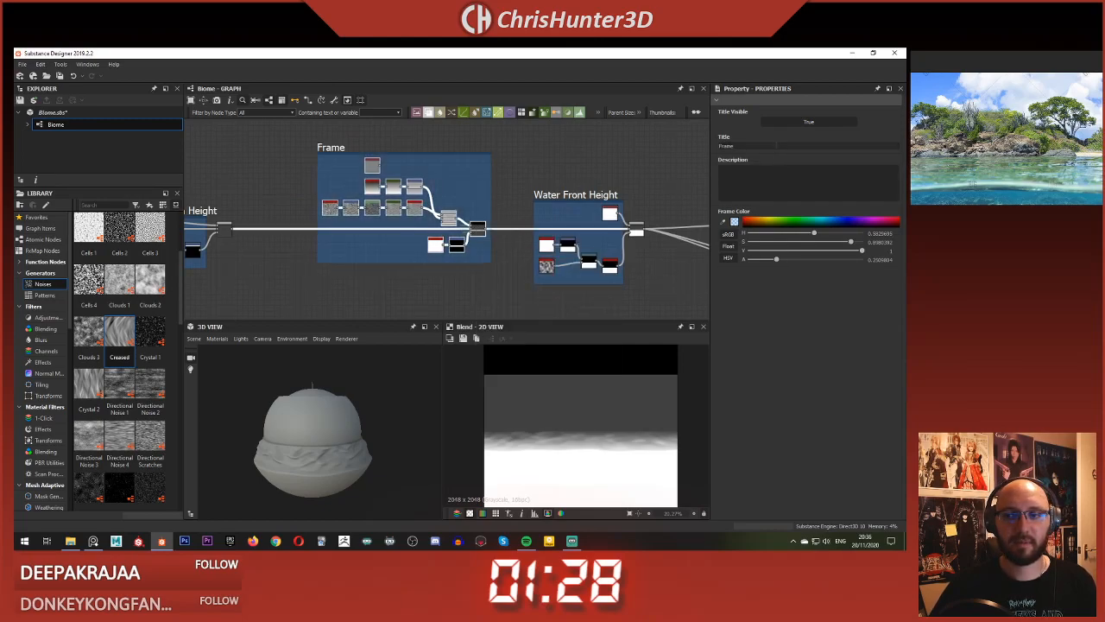
{"action": "type", "text": "t"}
{"action": "key", "text": "Return"}
Step: Save the Biome package with the four titled height frames
{"action": "left_click", "coordinate": [513, 160]}
{"action": "scroll", "coordinate": [513, 160], "scroll_direction": "down", "scroll_amount": 5}
{"action": "middle_click_drag", "start_coordinate": [513, 161], "coordinate": [428, 173]}
{"action": "scroll", "coordinate": [521, 176], "scroll_direction": "up", "scroll_amount": 4}
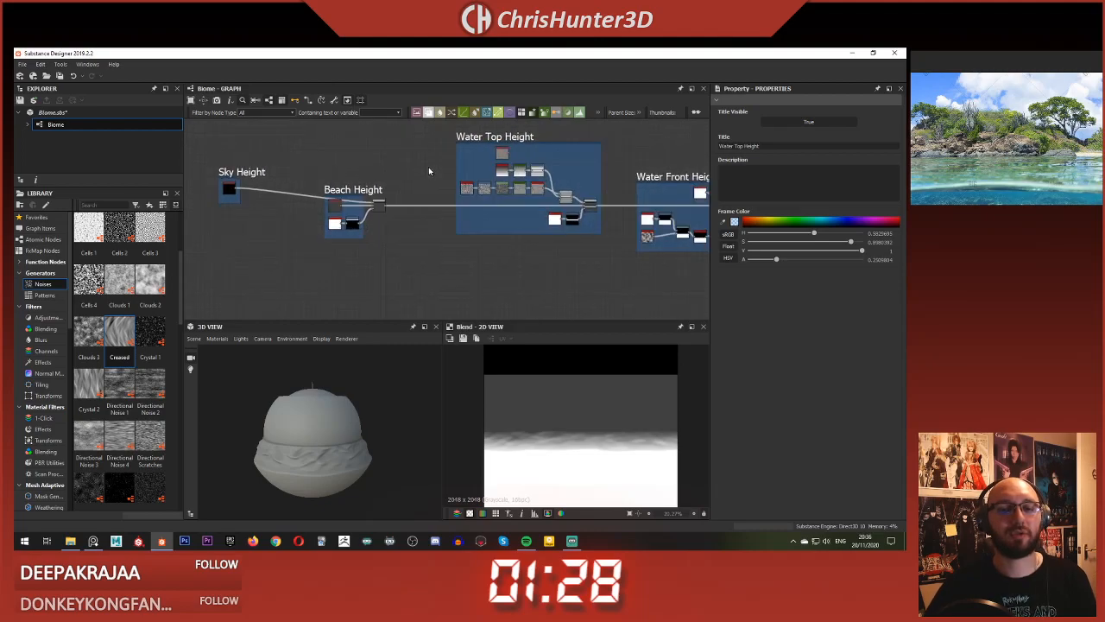
{"action": "right_click", "coordinate": [428, 169]}
{"action": "left_click", "coordinate": [486, 264]}
{"action": "scroll", "coordinate": [466, 226], "scroll_direction": "down", "scroll_amount": 1}
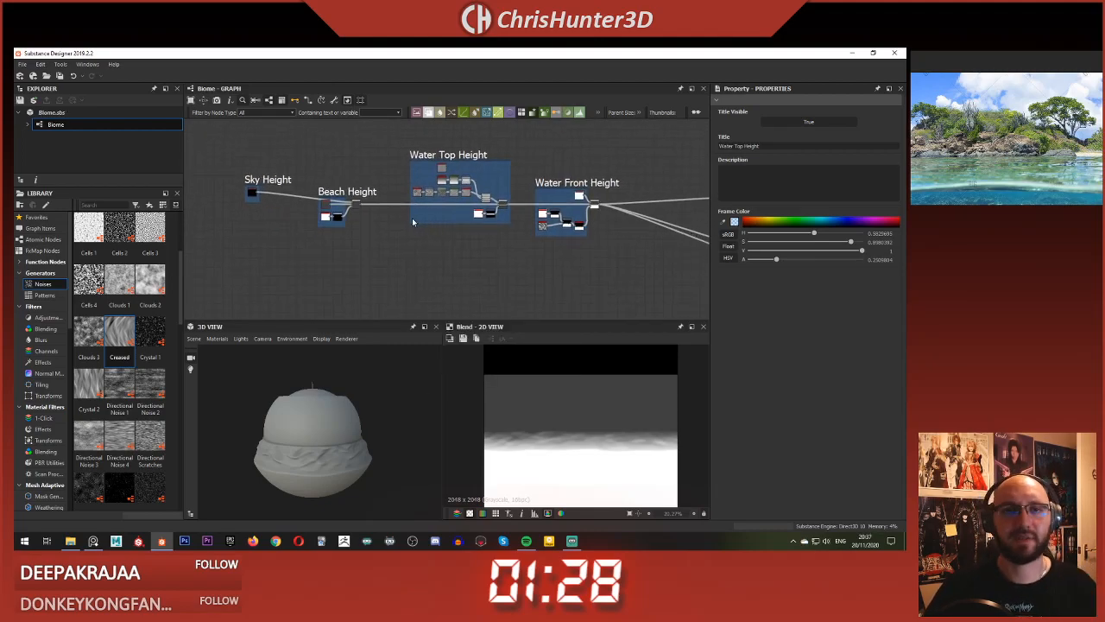
Step: Move the first Blend away from the Beach Height frame, close to the Water Top Height frame
{"action": "scroll", "coordinate": [408, 224], "scroll_direction": "down", "scroll_amount": 2}
{"action": "scroll", "coordinate": [439, 199], "scroll_direction": "up", "scroll_amount": 2}
{"action": "middle_click_drag", "start_coordinate": [439, 199], "coordinate": [453, 258]}
{"action": "scroll", "coordinate": [398, 247], "scroll_direction": "down", "scroll_amount": 2}
{"action": "middle_click_drag", "start_coordinate": [380, 264], "coordinate": [540, 264]}
{"action": "scroll", "coordinate": [539, 264], "scroll_direction": "up", "scroll_amount": 5}
{"action": "middle_click_drag", "start_coordinate": [540, 264], "coordinate": [449, 267]}
{"action": "scroll", "coordinate": [448, 267], "scroll_direction": "up", "scroll_amount": 2}
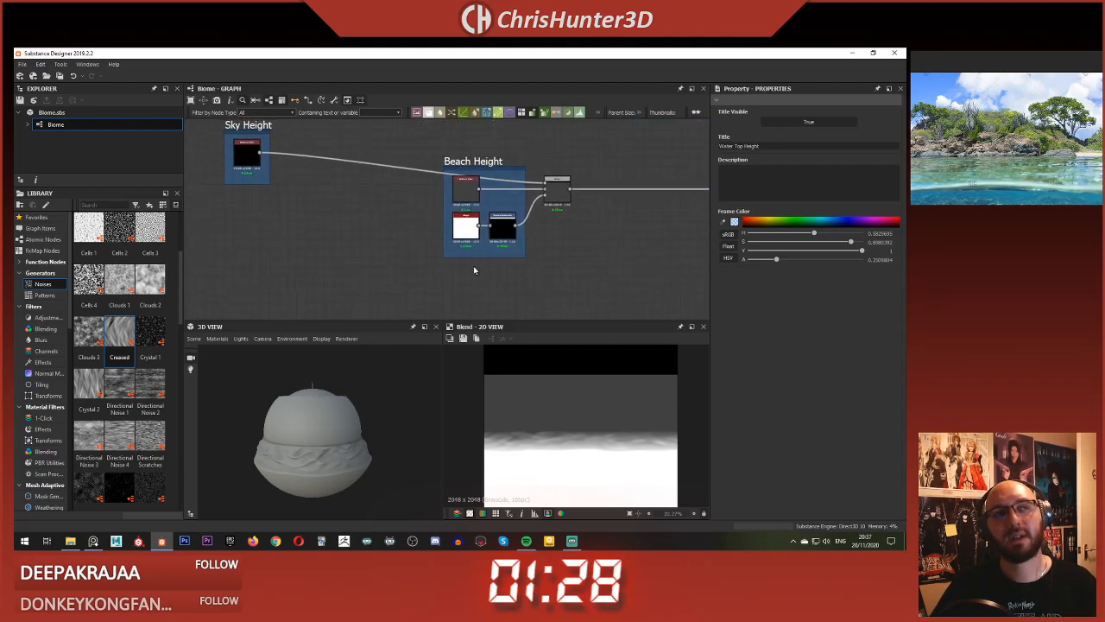
{"action": "scroll", "coordinate": [545, 269], "scroll_direction": "down", "scroll_amount": 2}
{"action": "left_click_drag", "start_coordinate": [466, 239], "coordinate": [581, 240]}
{"action": "scroll", "coordinate": [526, 242], "scroll_direction": "down", "scroll_amount": 1}
{"action": "middle_click_drag", "start_coordinate": [516, 242], "coordinate": [572, 239]}
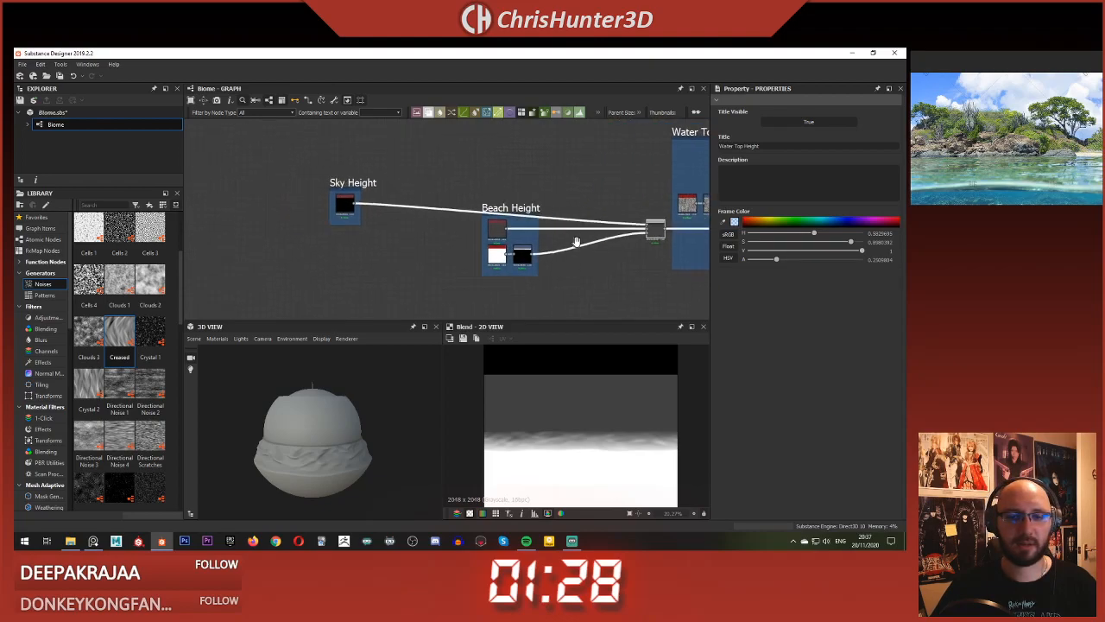
Step: Enlarge the Beach Height frame on both sides and upward to make room for more nodes
{"action": "scroll", "coordinate": [553, 245], "scroll_direction": "up", "scroll_amount": 3}
{"action": "left_click", "coordinate": [553, 246]}
{"action": "left_click_drag", "start_coordinate": [541, 239], "coordinate": [708, 241]}
{"action": "middle_click_drag", "start_coordinate": [592, 240], "coordinate": [559, 244]}
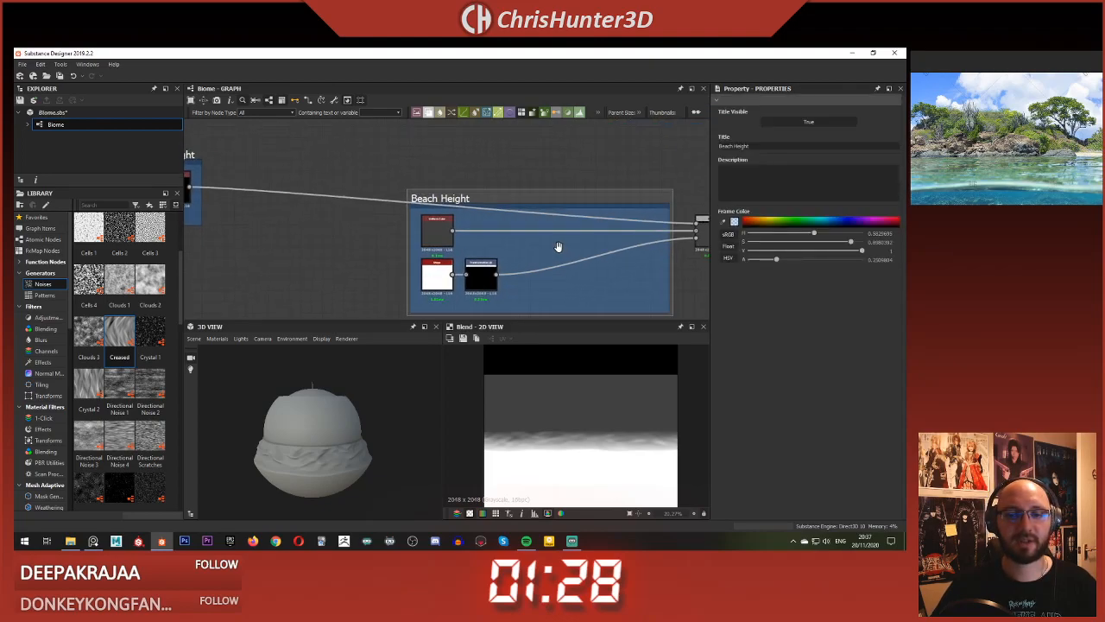
{"action": "scroll", "coordinate": [553, 250], "scroll_direction": "down", "scroll_amount": 3}
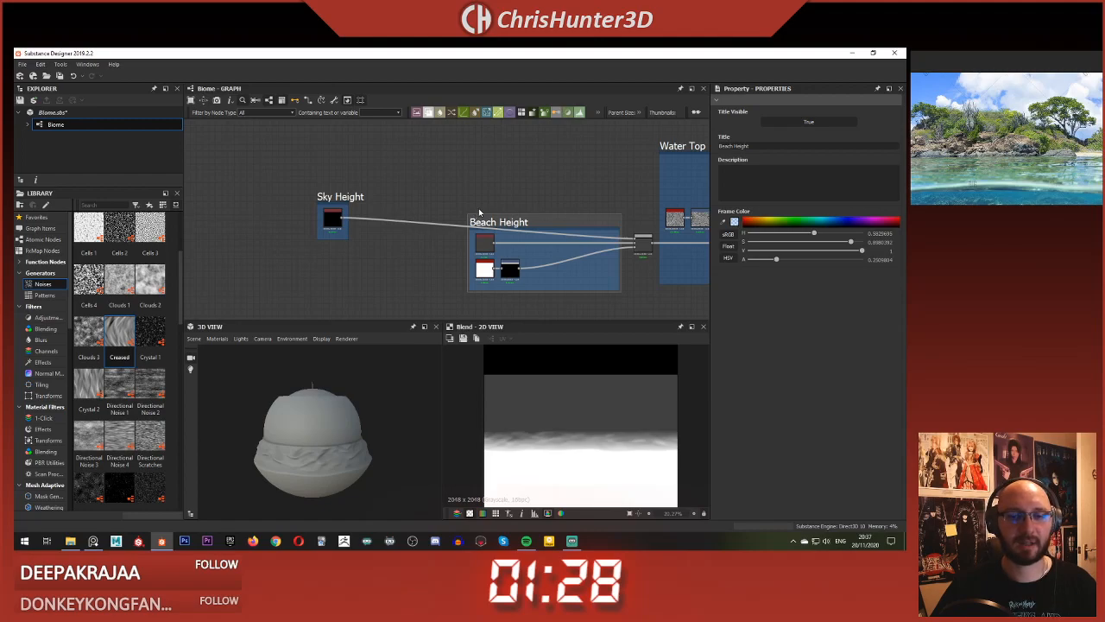
{"action": "scroll", "coordinate": [530, 218], "scroll_direction": "up", "scroll_amount": 1}
{"action": "scroll", "coordinate": [461, 243], "scroll_direction": "down", "scroll_amount": 1}
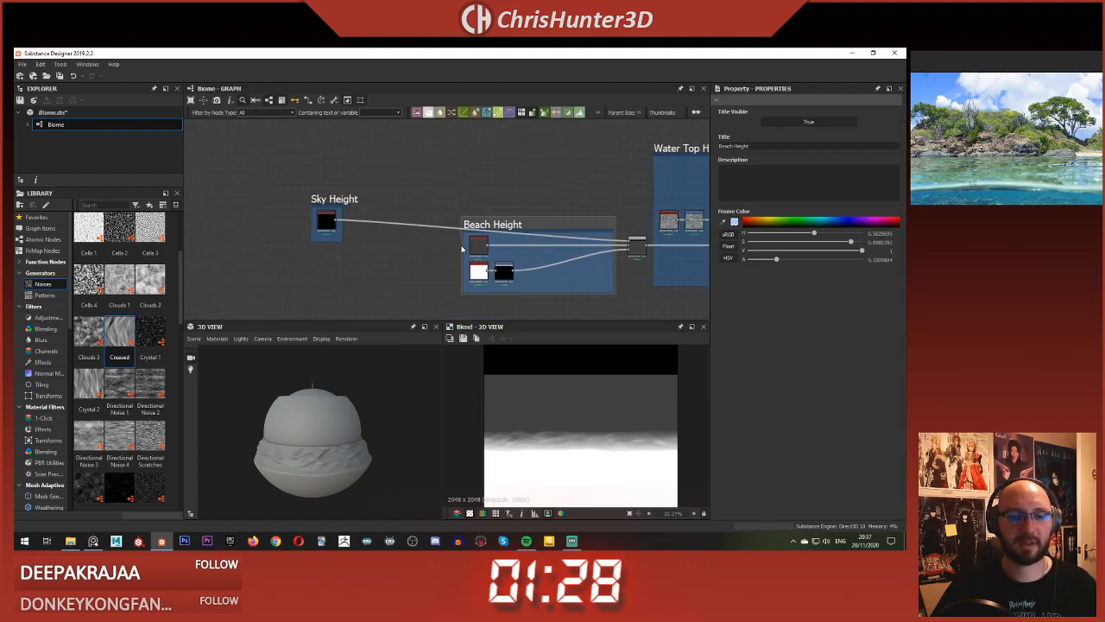
{"action": "left_click_drag", "start_coordinate": [461, 246], "coordinate": [353, 242]}
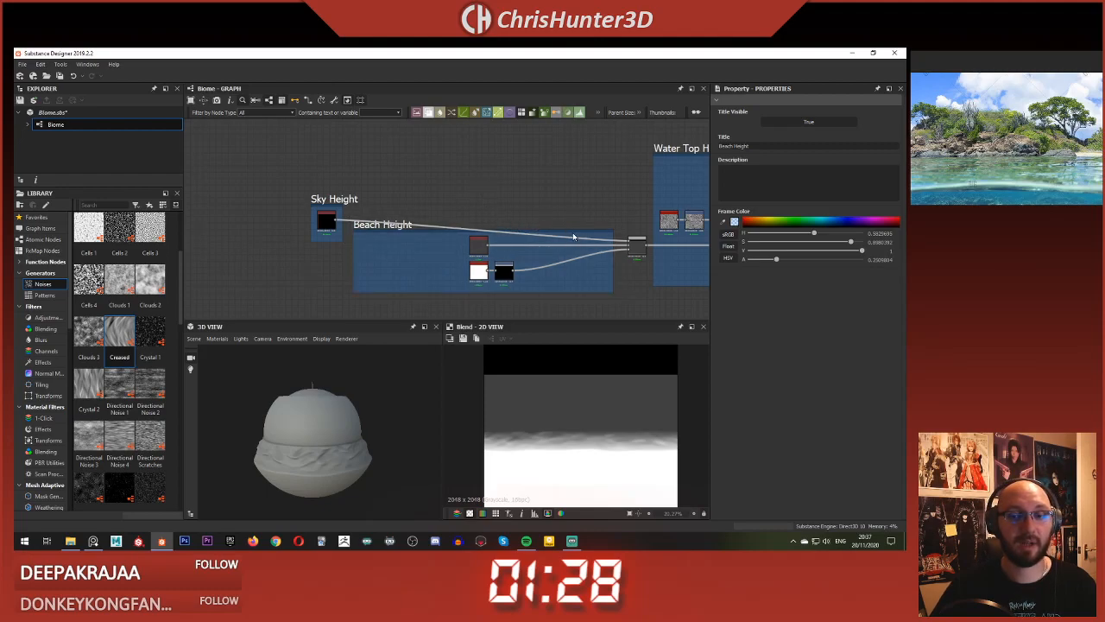
{"action": "left_click_drag", "start_coordinate": [571, 230], "coordinate": [588, 166]}
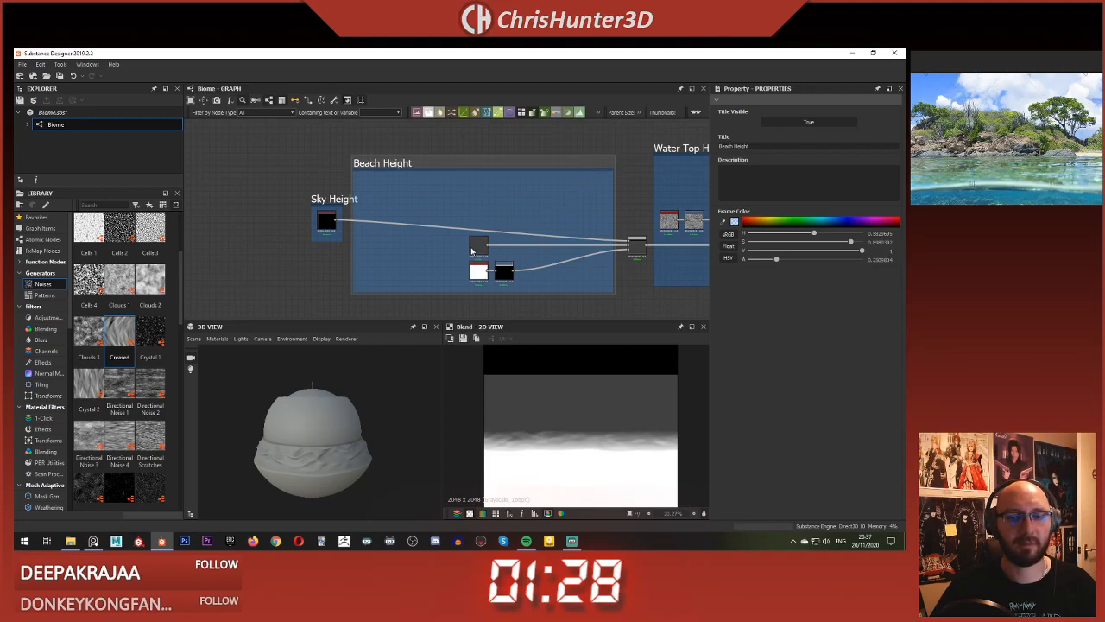
Step: Spread the Uniform Color and the Shape and Transformation 2D pair apart inside the Beach Height frame, and preview the mask and Blend
{"action": "left_click_drag", "start_coordinate": [459, 244], "coordinate": [569, 281]}
{"action": "left_click", "coordinate": [403, 287]}
{"action": "double_click", "coordinate": [592, 277]}
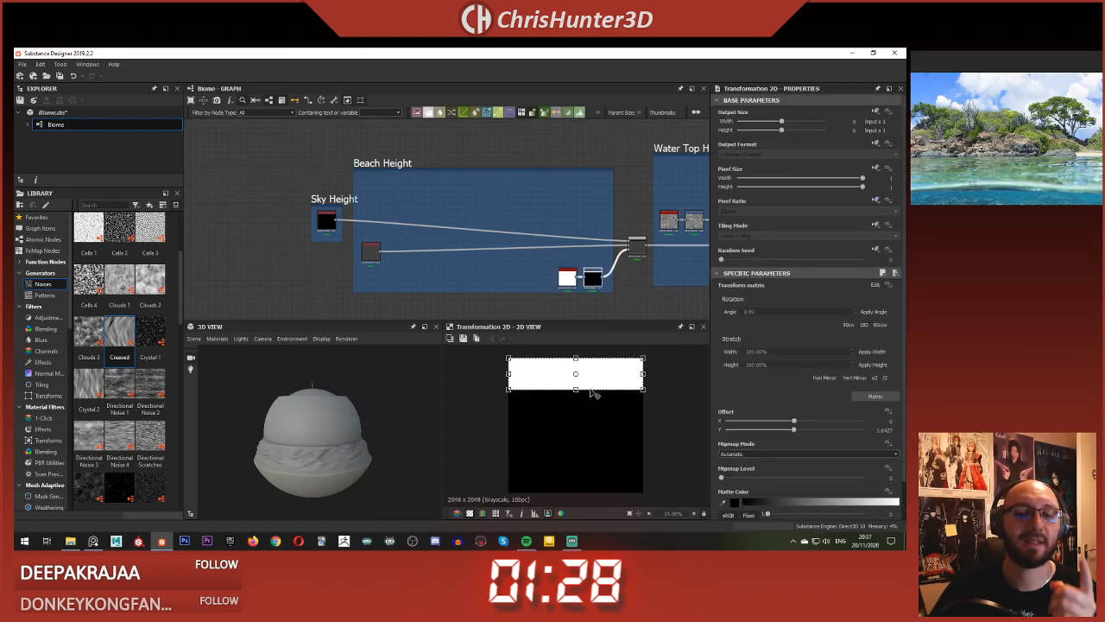
{"action": "middle_click_drag", "start_coordinate": [596, 290], "coordinate": [598, 272]}
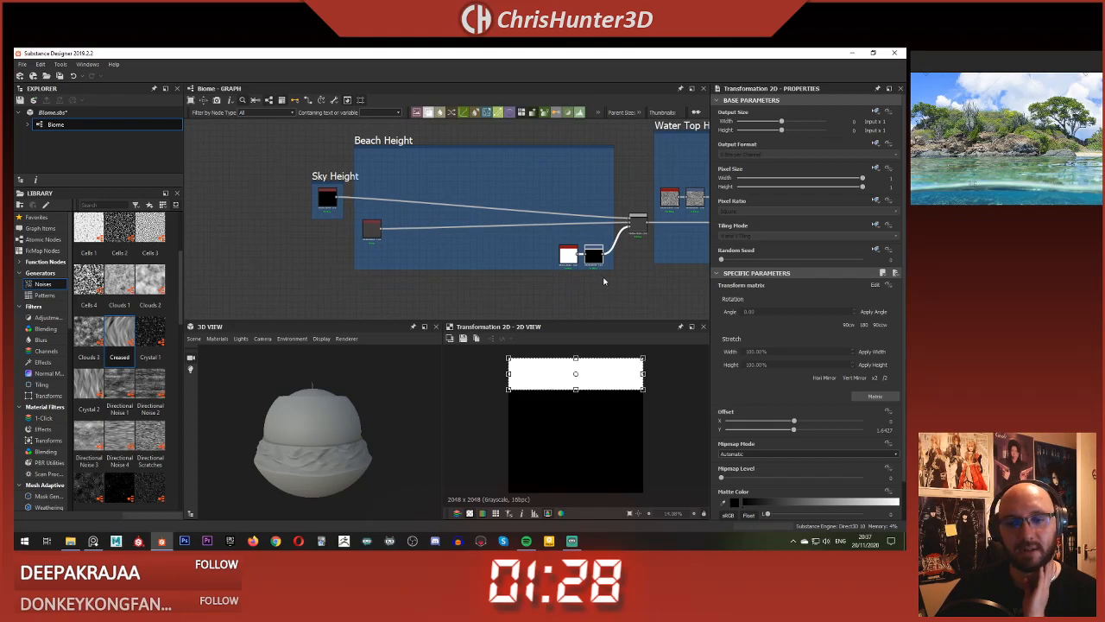
{"action": "double_click", "coordinate": [639, 222]}
{"action": "middle_click_drag", "start_coordinate": [463, 233], "coordinate": [476, 249]}
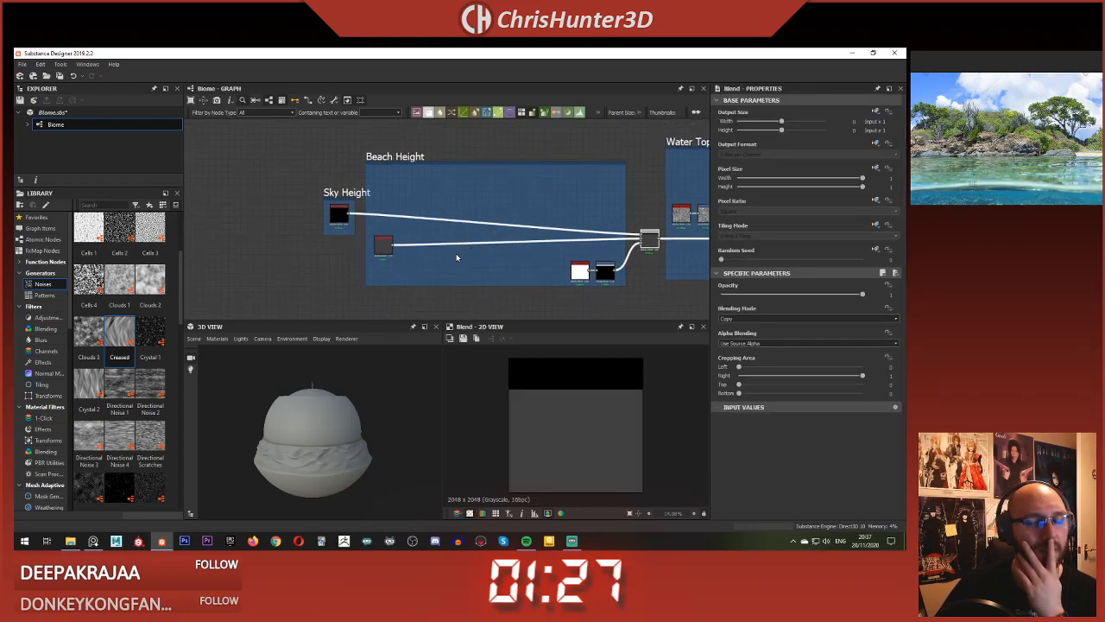
{"action": "left_click", "coordinate": [451, 257]}
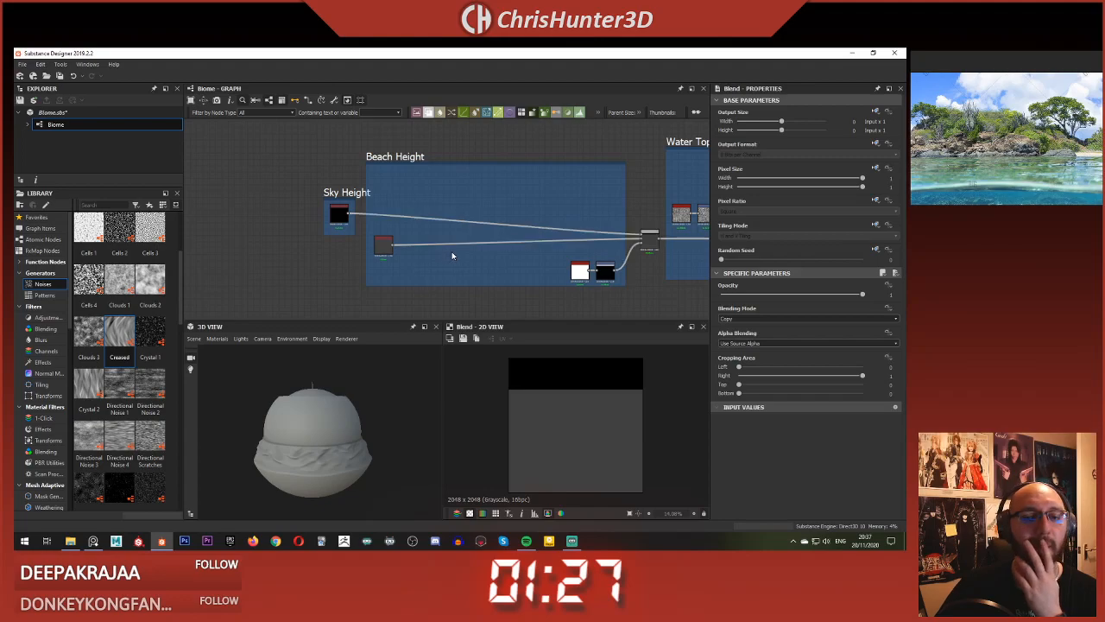
Step: Swap the foreground and background inputs of the first Blend
{"action": "scroll", "coordinate": [572, 248], "scroll_direction": "up", "scroll_amount": 2}
{"action": "middle_click_drag", "start_coordinate": [571, 249], "coordinate": [472, 221]}
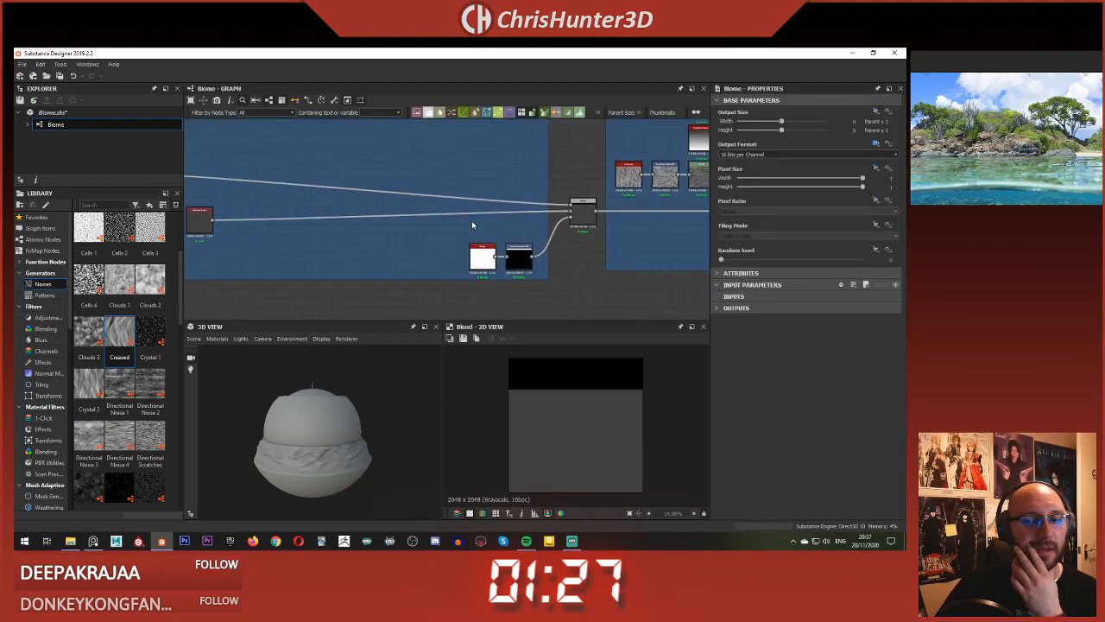
{"action": "left_click_drag", "start_coordinate": [528, 209], "coordinate": [531, 227]}
{"action": "key", "text": "x"}
{"action": "left_click", "coordinate": [524, 182]}
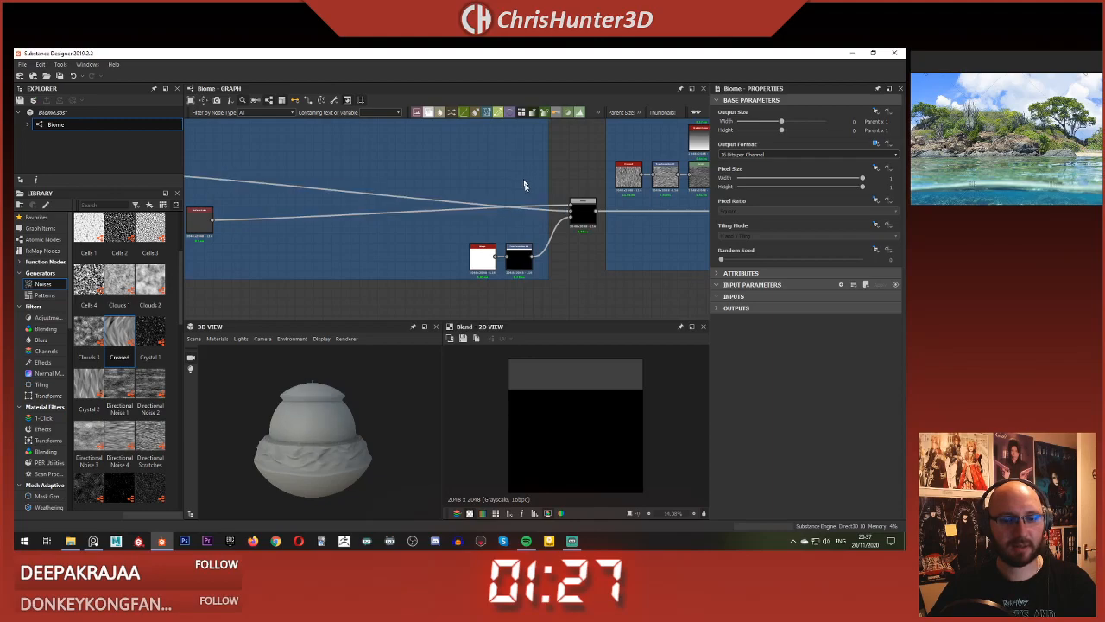
Step: Preview the Shape and the first Blend, and move the Shape and Transformation 2D pair farther from the Blend
{"action": "left_click", "coordinate": [580, 213]}
{"action": "middle_click_drag", "start_coordinate": [518, 261], "coordinate": [522, 255]}
{"action": "left_click", "coordinate": [485, 252]}
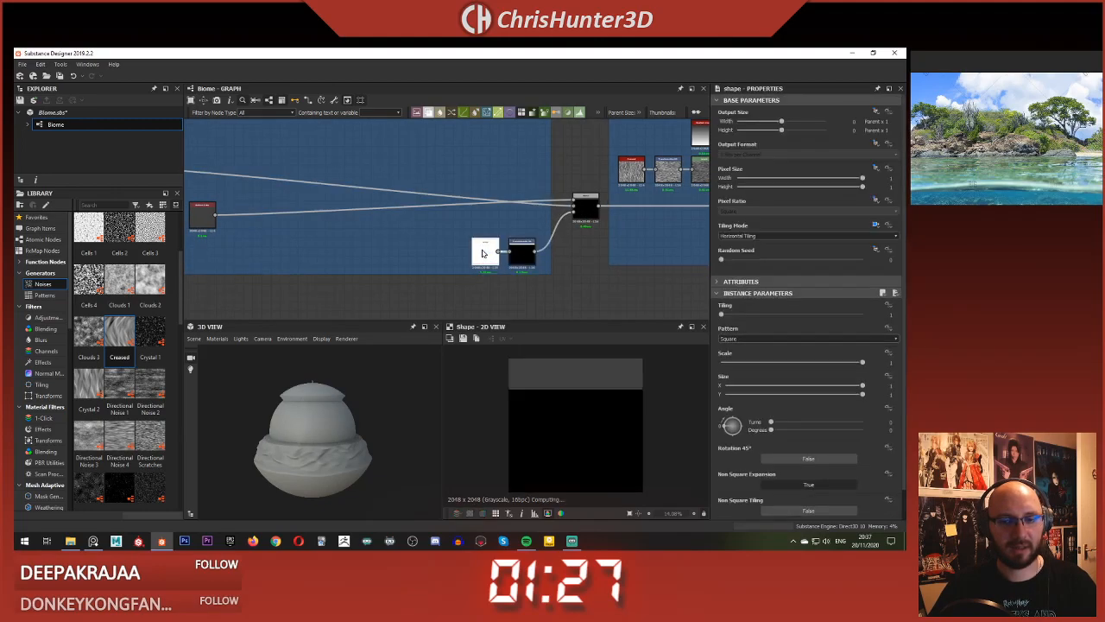
{"action": "double_click", "coordinate": [483, 252]}
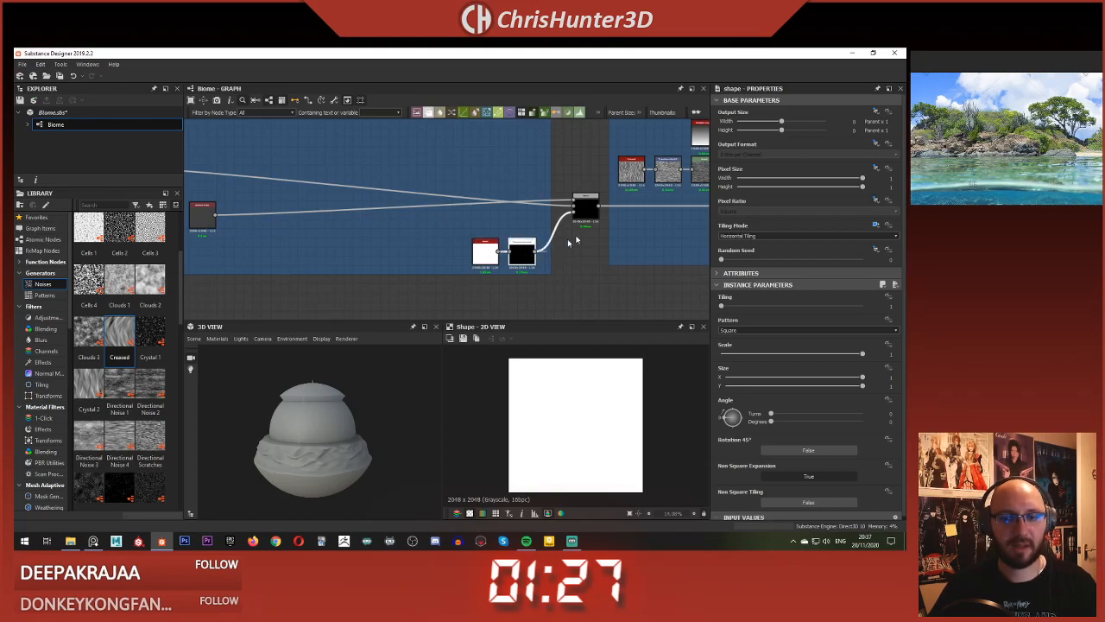
{"action": "left_click", "coordinate": [585, 208]}
{"action": "mouse_move", "coordinate": [476, 233]}
{"action": "left_mouse_down"}
{"action": "mouse_move", "coordinate": [529, 257]}
{"action": "mouse_move", "coordinate": [485, 253]}
{"action": "left_mouse_up"}
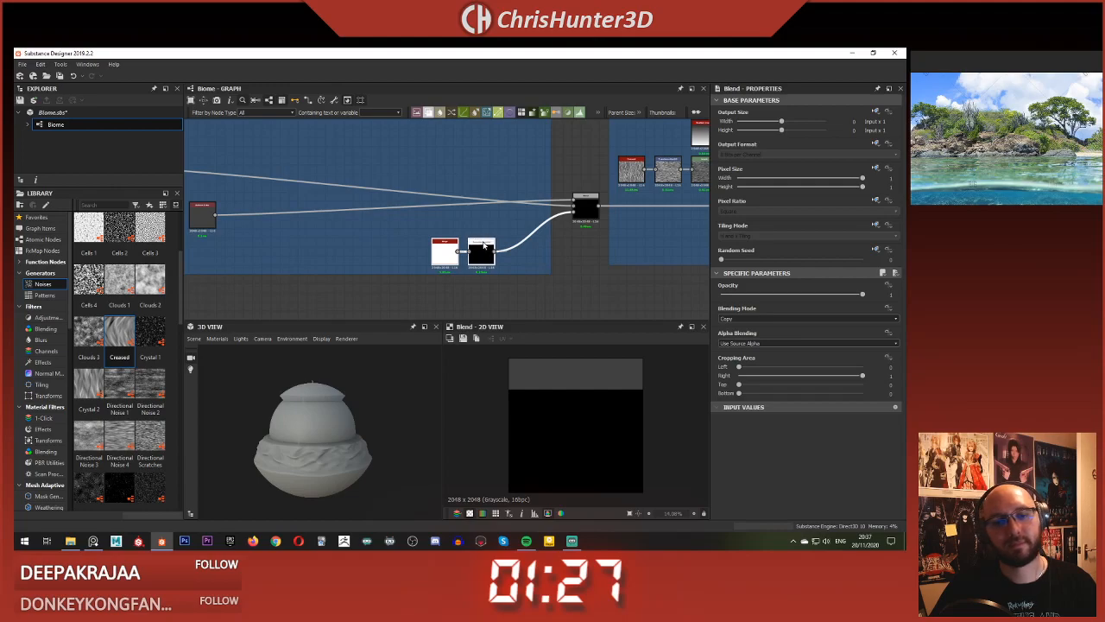
Step: Insert an Invert Grayscale node between the mask's Transformation 2D and the first Blend, and preview the Blend
{"action": "key", "text": "space"}
{"action": "type", "text": "inv"}
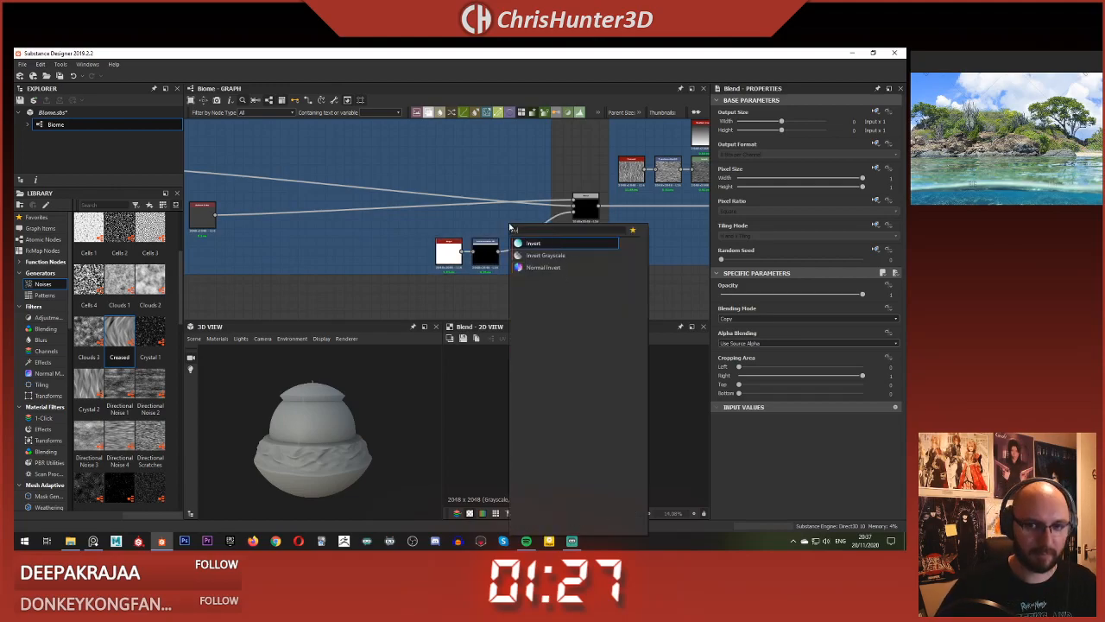
{"action": "key", "text": "Down"}
{"action": "key", "text": "Return"}
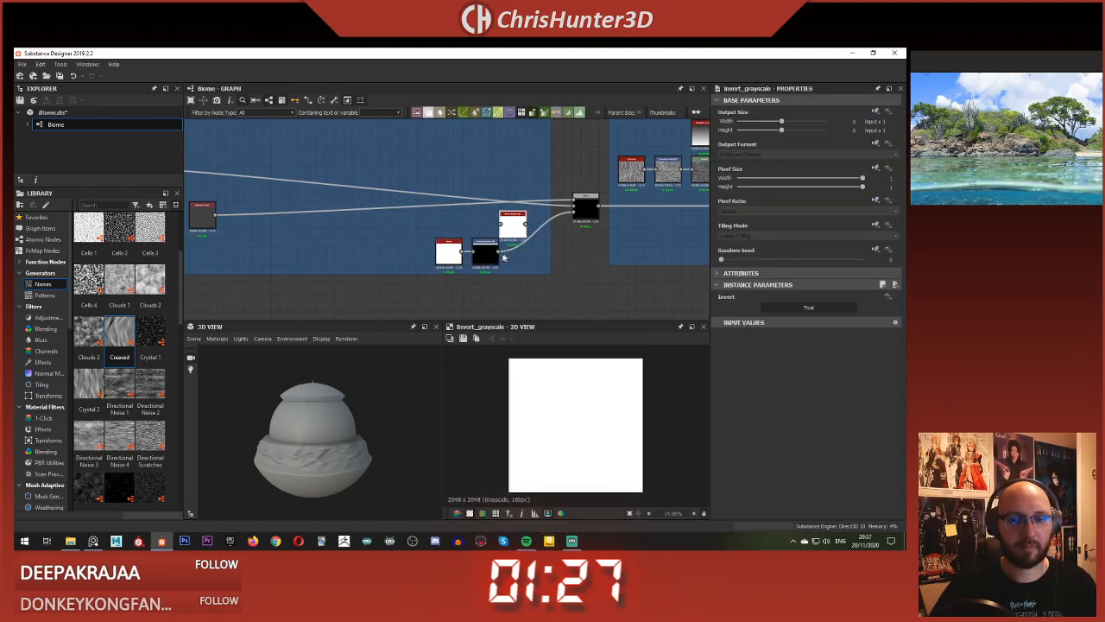
{"action": "left_click_drag", "start_coordinate": [571, 222], "coordinate": [536, 256]}
{"action": "double_click", "coordinate": [584, 212]}
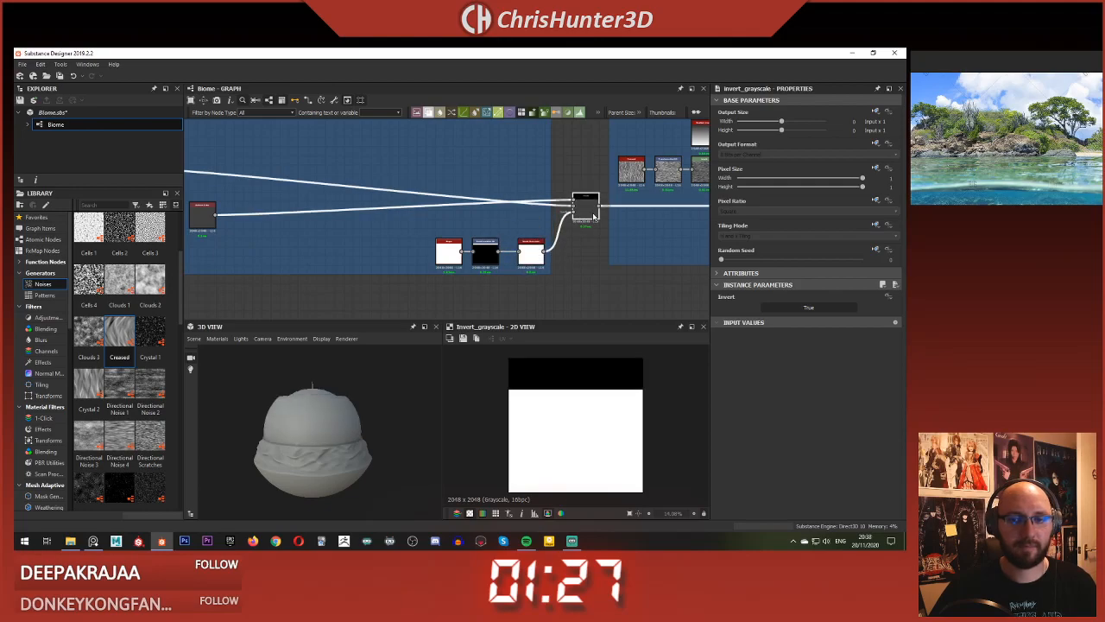
Step: Try adjusting the lower edge of the mask's Transformation 2D, and move it and the Shape closer to Invert Grayscale
{"action": "left_click", "coordinate": [485, 250]}
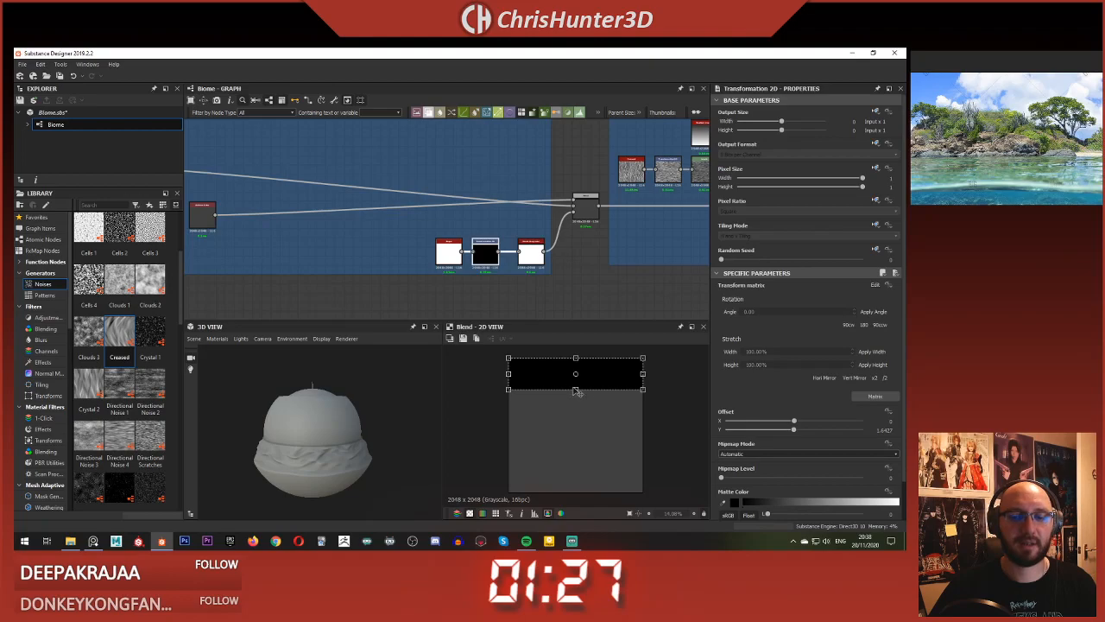
{"action": "left_click_drag", "start_coordinate": [575, 387], "coordinate": [577, 393]}
{"action": "left_click", "coordinate": [494, 217]}
{"action": "left_click_drag", "start_coordinate": [435, 228], "coordinate": [495, 252]}
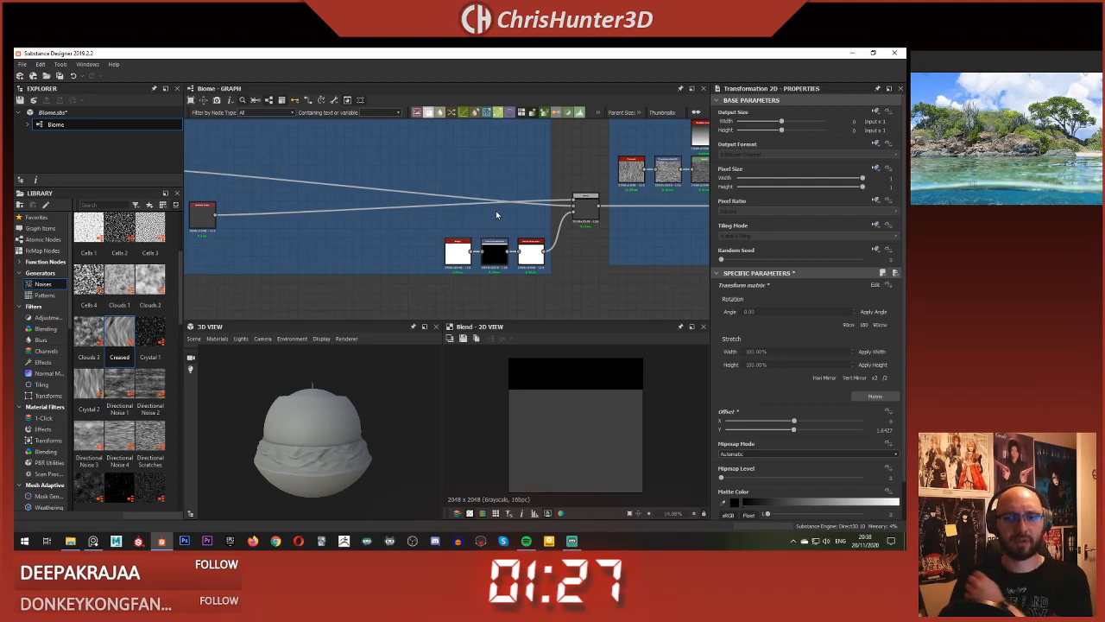
Step: Examine the outputs of the mask's Transformation 2D and Shape, and check the Invert Grayscale settings
{"action": "middle_click_drag", "start_coordinate": [456, 222], "coordinate": [494, 229]}
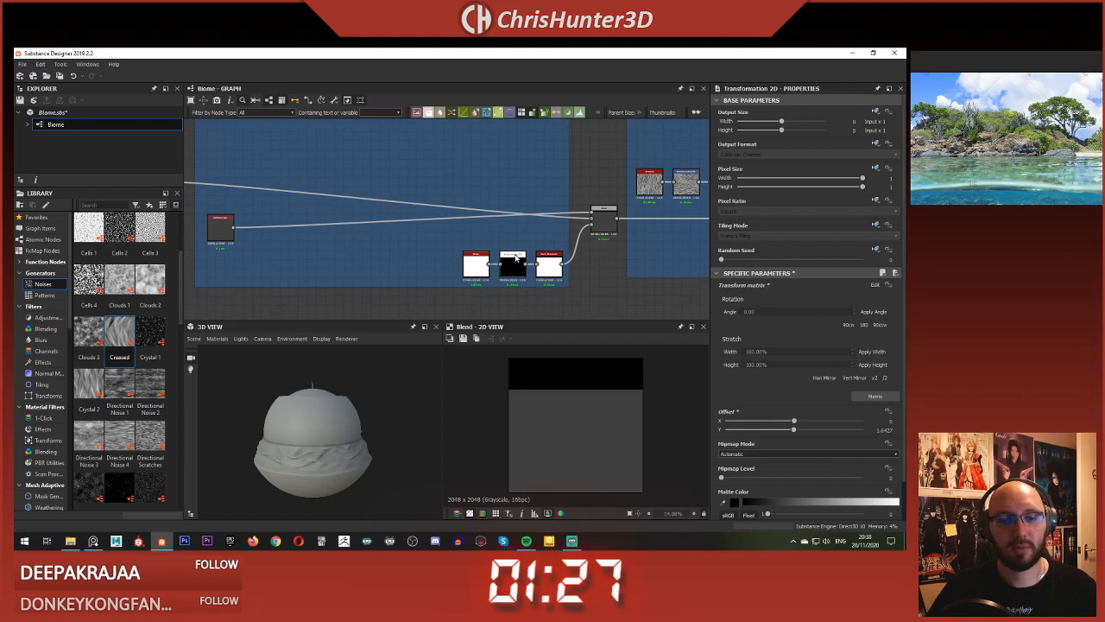
{"action": "double_click", "coordinate": [518, 266]}
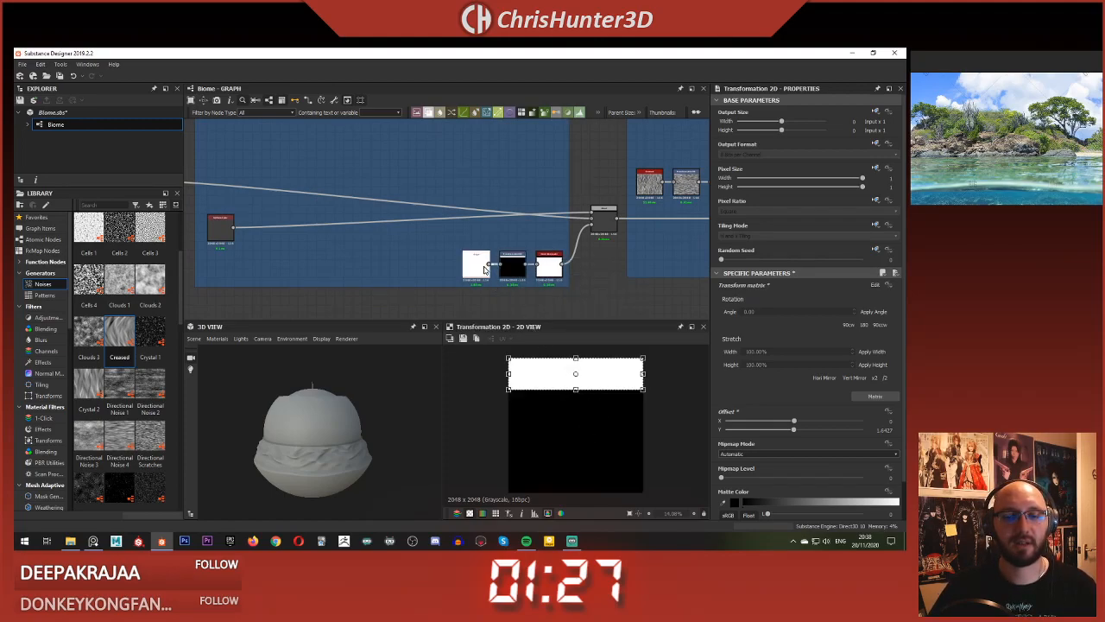
{"action": "double_click", "coordinate": [483, 267]}
{"action": "left_click", "coordinate": [557, 265]}
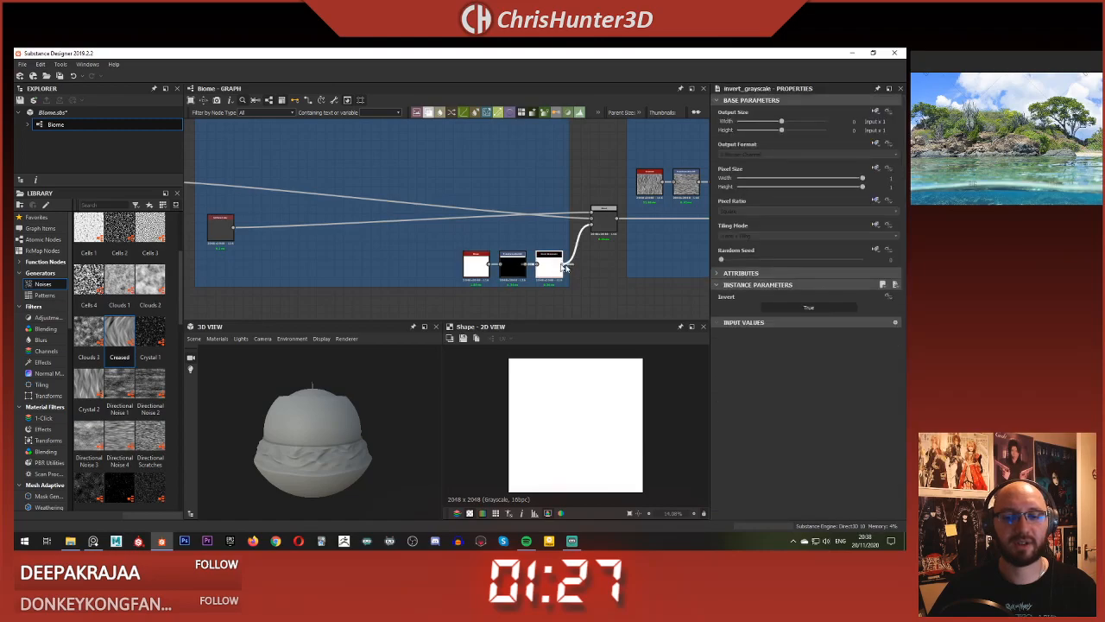
{"action": "left_click", "coordinate": [602, 266]}
{"action": "scroll", "coordinate": [557, 249], "scroll_direction": "up", "scroll_amount": 1}
{"action": "middle_click_drag", "start_coordinate": [554, 249], "coordinate": [558, 228]}
{"action": "scroll", "coordinate": [537, 227], "scroll_direction": "up", "scroll_amount": 1}
{"action": "scroll", "coordinate": [535, 226], "scroll_direction": "down", "scroll_amount": 1}
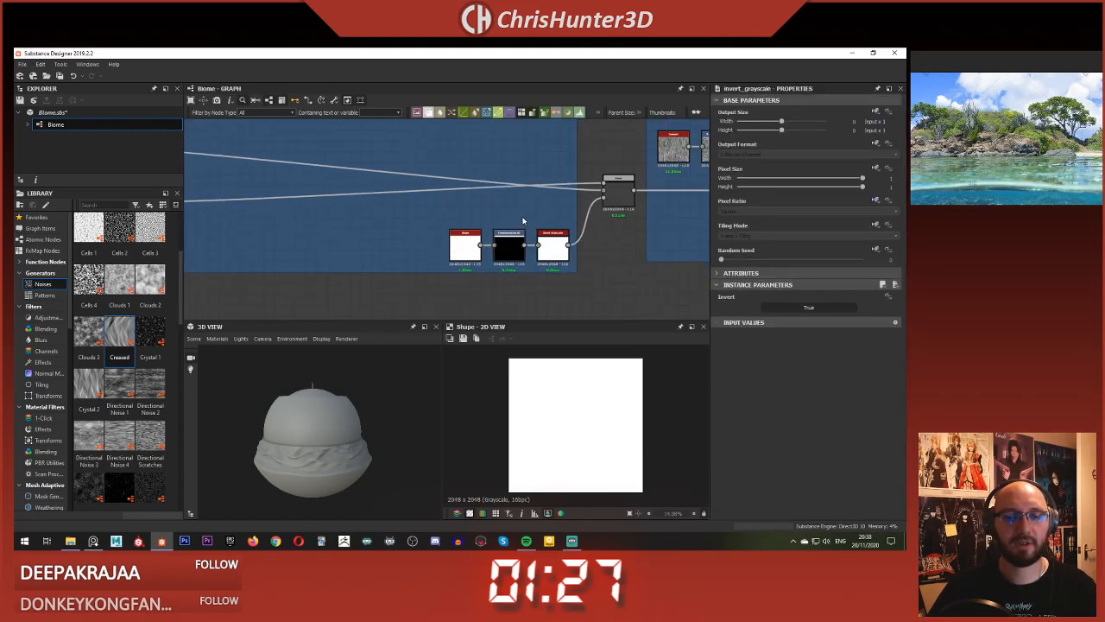
Step: Add a second Transformation 2D from the Shape with Horizontal Tiling, feed it to the first Blend's opacity, and preview the Blend
{"action": "key", "text": "space"}
{"action": "type", "text": "tr"}
{"action": "left_click", "coordinate": [527, 235]}
{"action": "left_click_drag", "start_coordinate": [481, 246], "coordinate": [484, 213]}
{"action": "left_click", "coordinate": [870, 233]}
{"action": "left_click", "coordinate": [851, 246]}
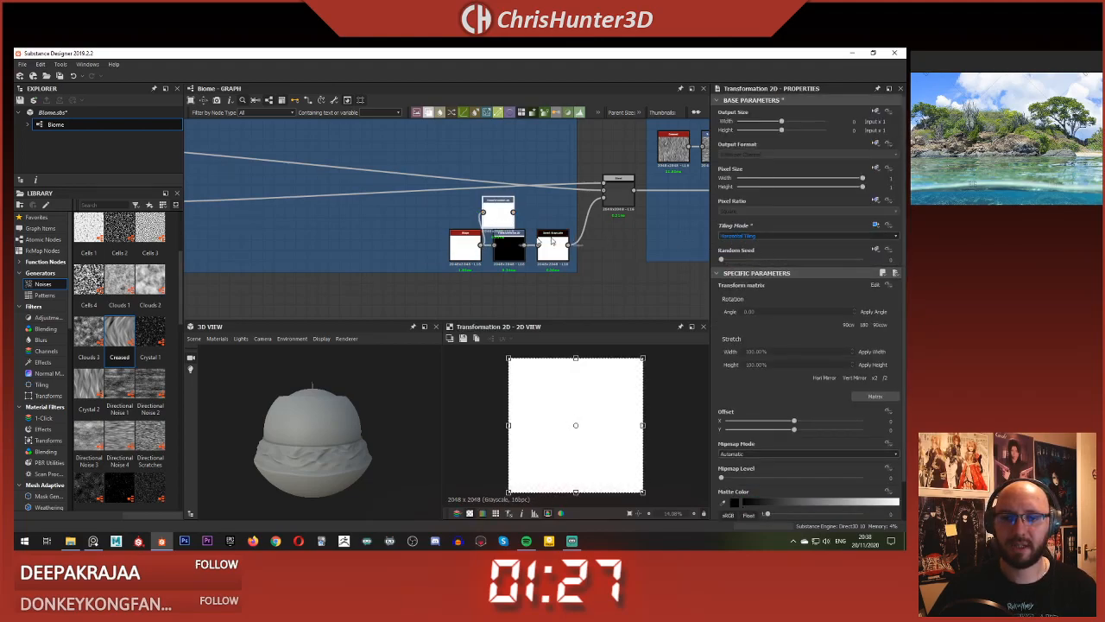
{"action": "left_click_drag", "start_coordinate": [629, 205], "coordinate": [627, 202]}
{"action": "double_click", "coordinate": [625, 200]}
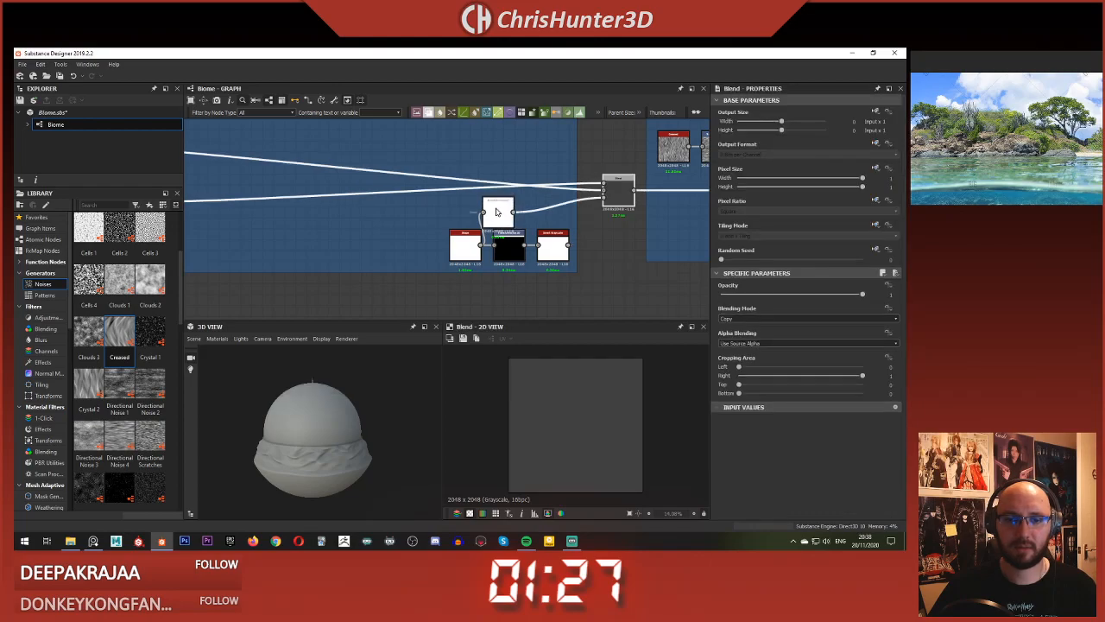
Step: Lower the upper edge of the new Transformation 2D's output to leave a black band above the white mask area
{"action": "left_click", "coordinate": [500, 213]}
{"action": "left_click_drag", "start_coordinate": [576, 357], "coordinate": [575, 393]}
{"action": "scroll", "coordinate": [524, 238], "scroll_direction": "up", "scroll_amount": 2}
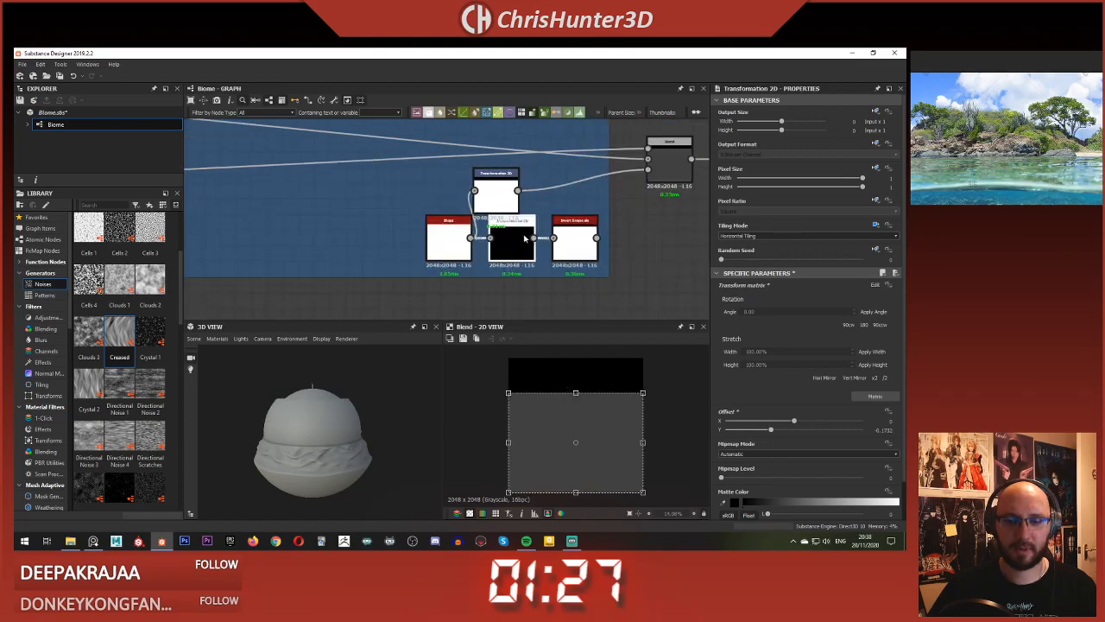
{"action": "double_click", "coordinate": [496, 192]}
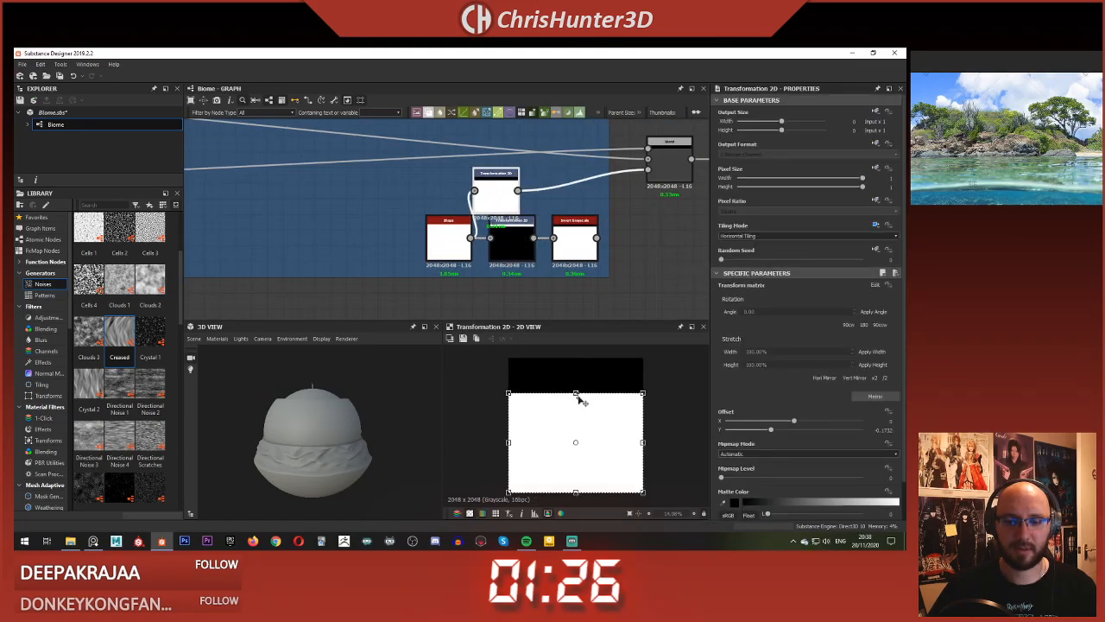
{"action": "left_click_drag", "start_coordinate": [576, 392], "coordinate": [576, 388]}
Step: Compare the new Transformation 2D with the original one and fine-tune its upper edge to match the original band height
{"action": "left_click", "coordinate": [507, 239]}
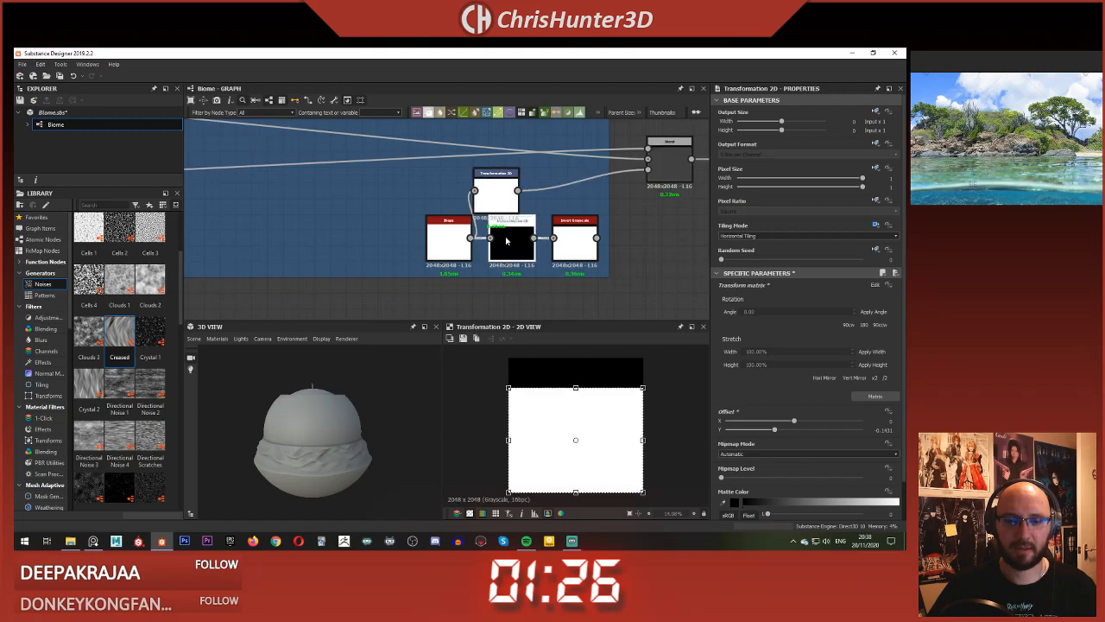
{"action": "double_click", "coordinate": [496, 198]}
{"action": "left_click", "coordinate": [513, 232]}
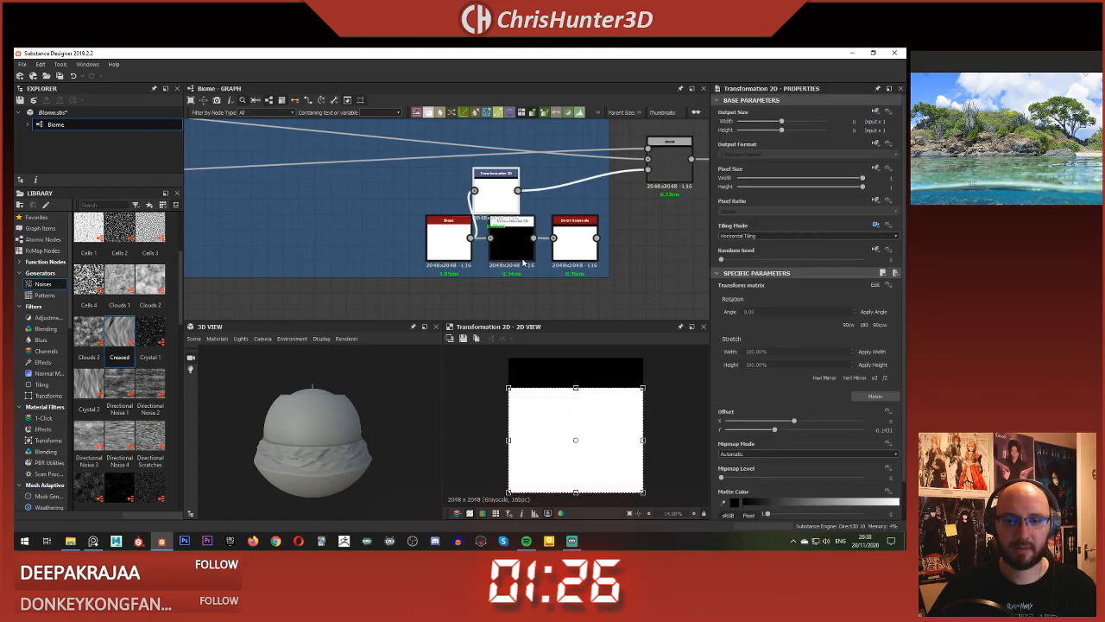
{"action": "left_click", "coordinate": [508, 191]}
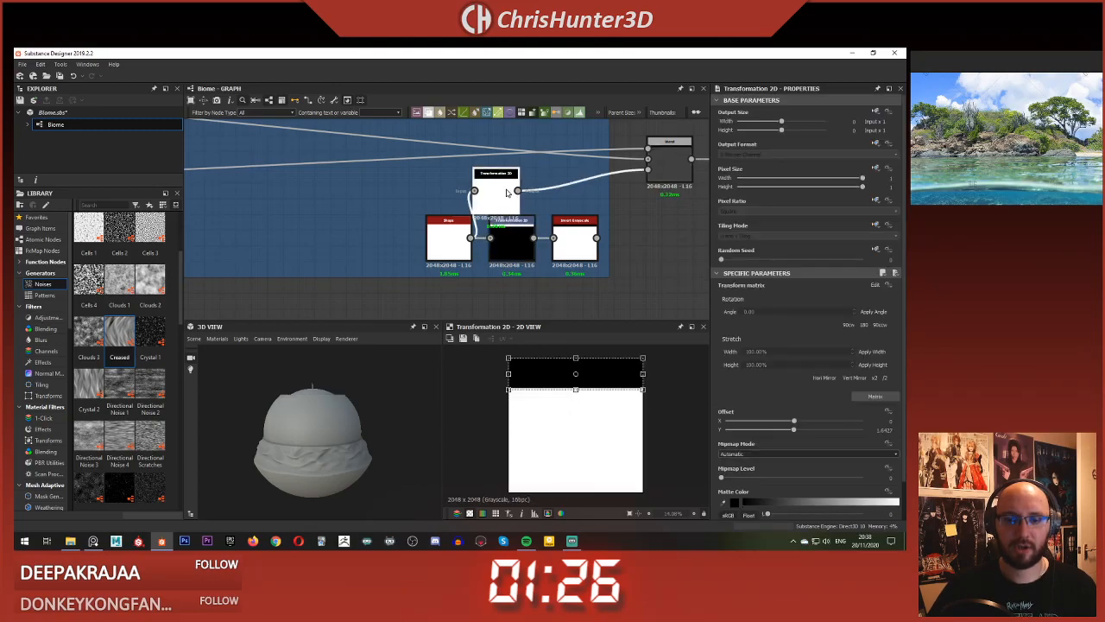
{"action": "left_click", "coordinate": [510, 240]}
{"action": "left_click", "coordinate": [492, 194]}
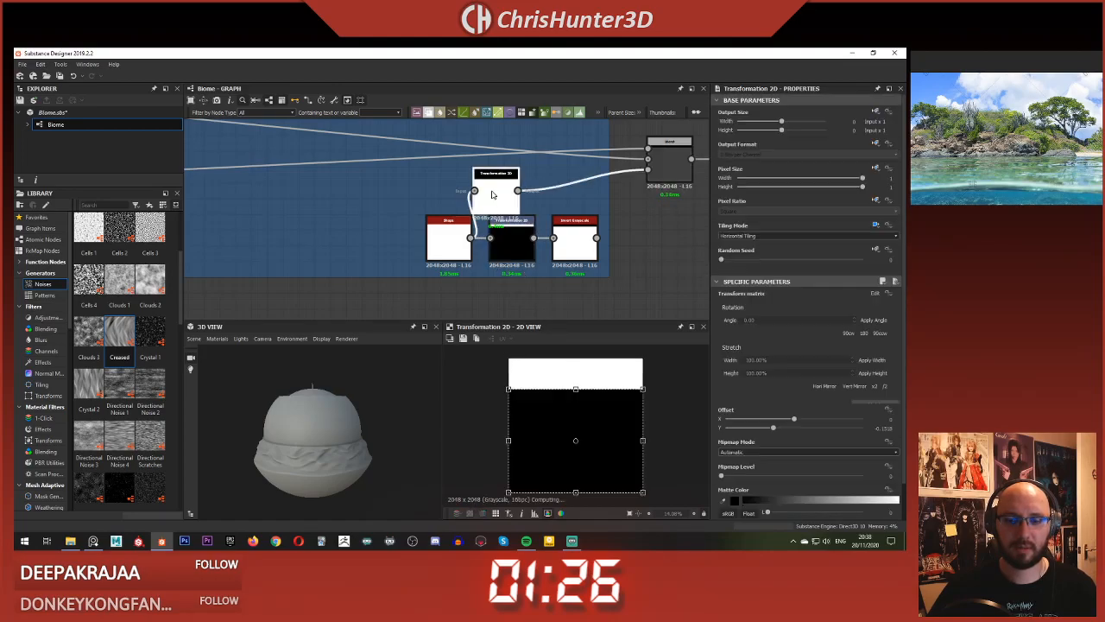
Step: Delete the old Transformation 2D and Invert Grayscale, and line up the Shape and the remaining Transformation 2D near the Blend
{"action": "middle_click_drag", "start_coordinate": [511, 190], "coordinate": [457, 207]}
{"action": "left_click", "coordinate": [525, 255]}
{"action": "key", "text": "Delete"}
{"action": "left_click_drag", "start_coordinate": [442, 212], "coordinate": [504, 259]}
{"action": "left_click_drag", "start_coordinate": [388, 257], "coordinate": [435, 257]}
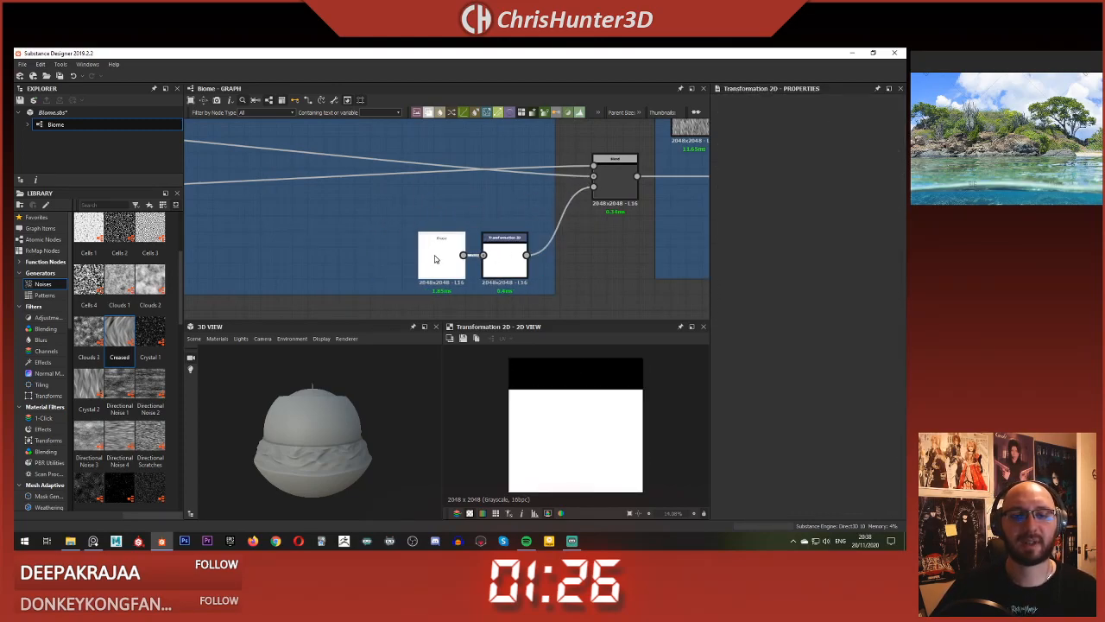
{"action": "left_click", "coordinate": [510, 254]}
{"action": "left_click", "coordinate": [612, 177]}
Step: Add a new Shape node in the Beach Height frame and place it just beside the Uniform Color
{"action": "scroll", "coordinate": [511, 241], "scroll_direction": "down", "scroll_amount": 3}
{"action": "middle_click_drag", "start_coordinate": [377, 241], "coordinate": [365, 287]}
{"action": "scroll", "coordinate": [383, 239], "scroll_direction": "up", "scroll_amount": 6}
{"action": "key", "text": "space"}
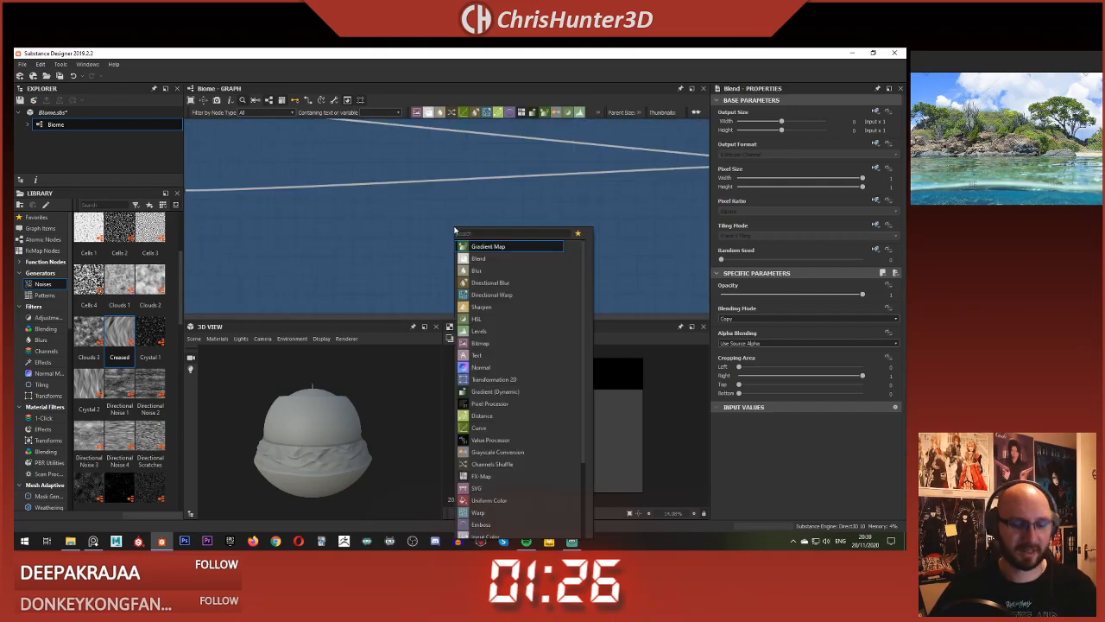
{"action": "type", "text": "shape"}
{"action": "key", "text": "Return"}
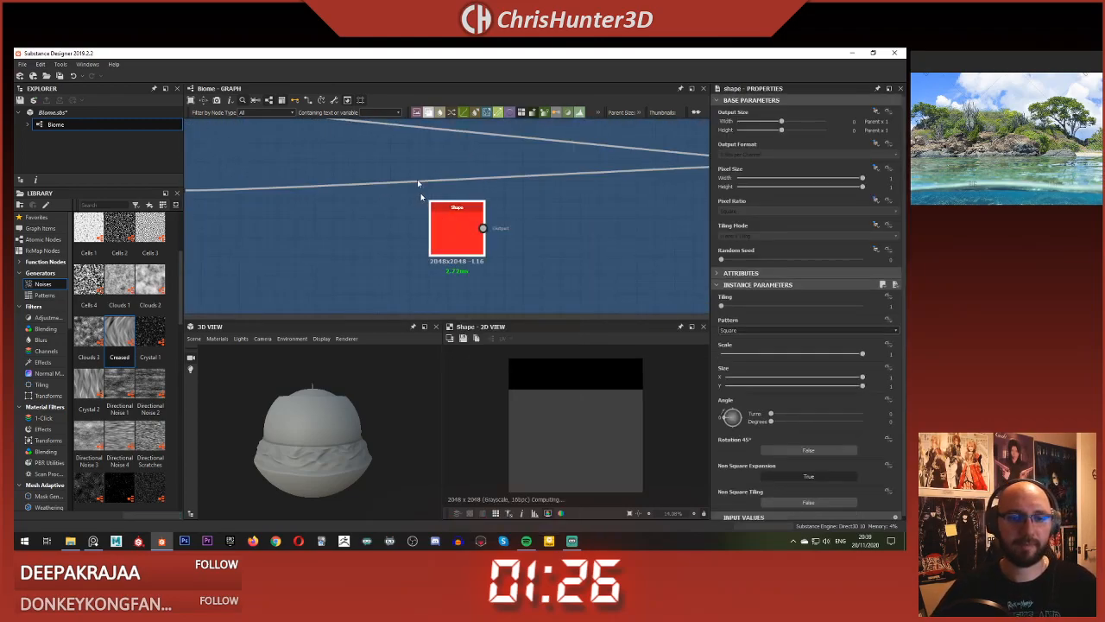
{"action": "scroll", "coordinate": [521, 226], "scroll_direction": "down", "scroll_amount": 2}
{"action": "scroll", "coordinate": [521, 226], "scroll_direction": "up", "scroll_amount": 1}
{"action": "left_click_drag", "start_coordinate": [542, 198], "coordinate": [397, 199]}
{"action": "scroll", "coordinate": [397, 199], "scroll_direction": "up", "scroll_amount": 2}
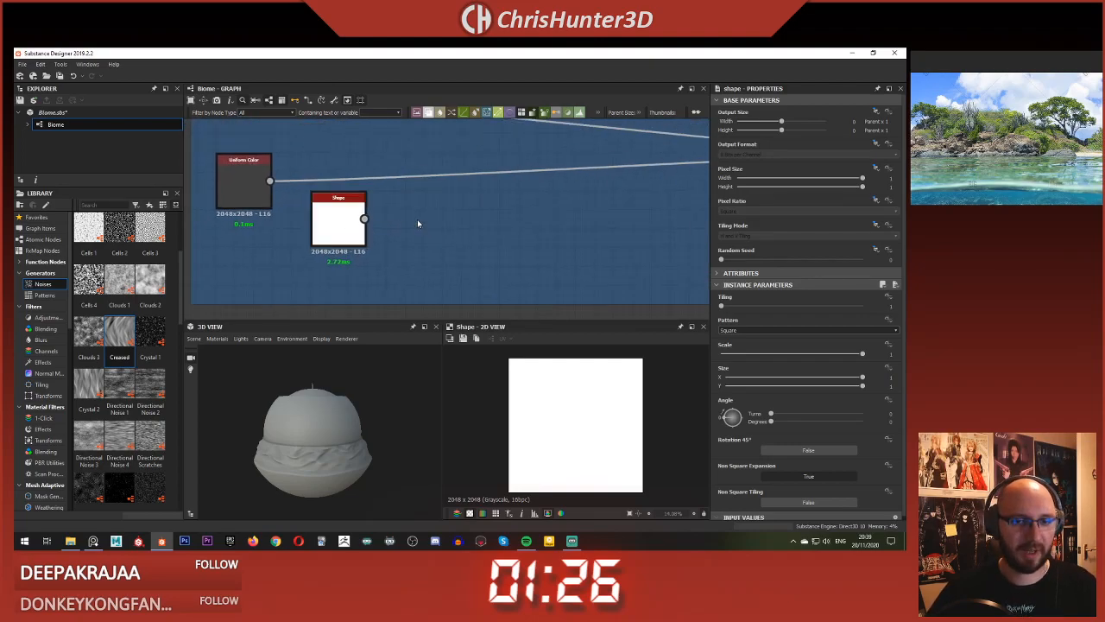
Step: Set the new Shape's pattern to Paraboloid
{"action": "left_click", "coordinate": [353, 230]}
{"action": "scroll", "coordinate": [427, 222], "scroll_direction": "down", "scroll_amount": 1}
{"action": "left_click", "coordinate": [754, 331]}
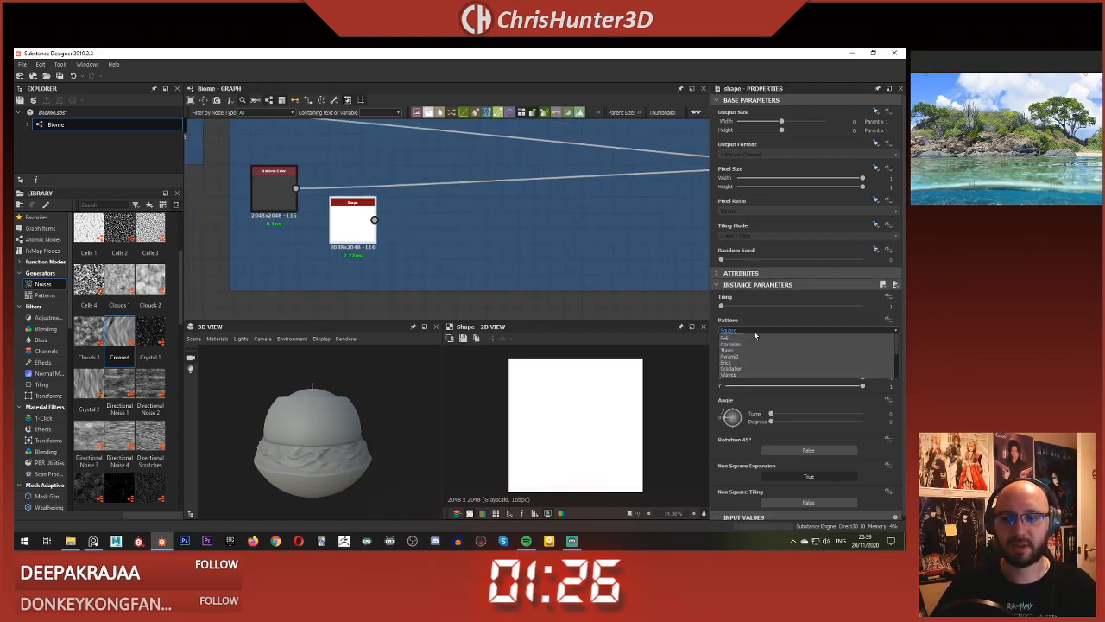
{"action": "left_click", "coordinate": [745, 343]}
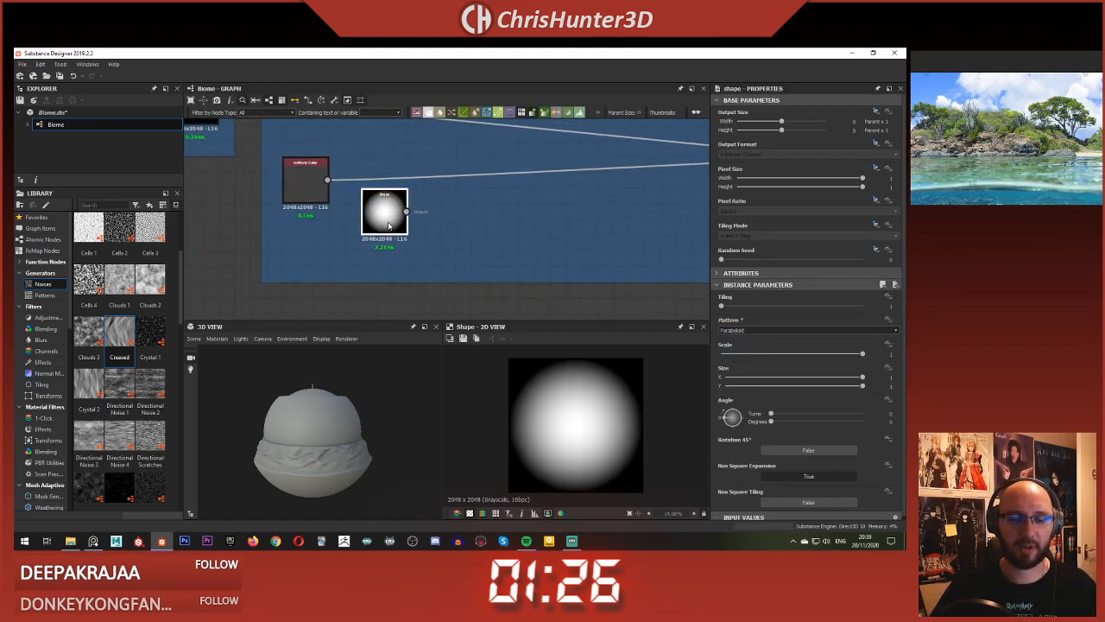
Step: Add a Transformation 2D after the Paraboloid Shape, undoing the trial change to its offset
{"action": "key", "text": "space"}
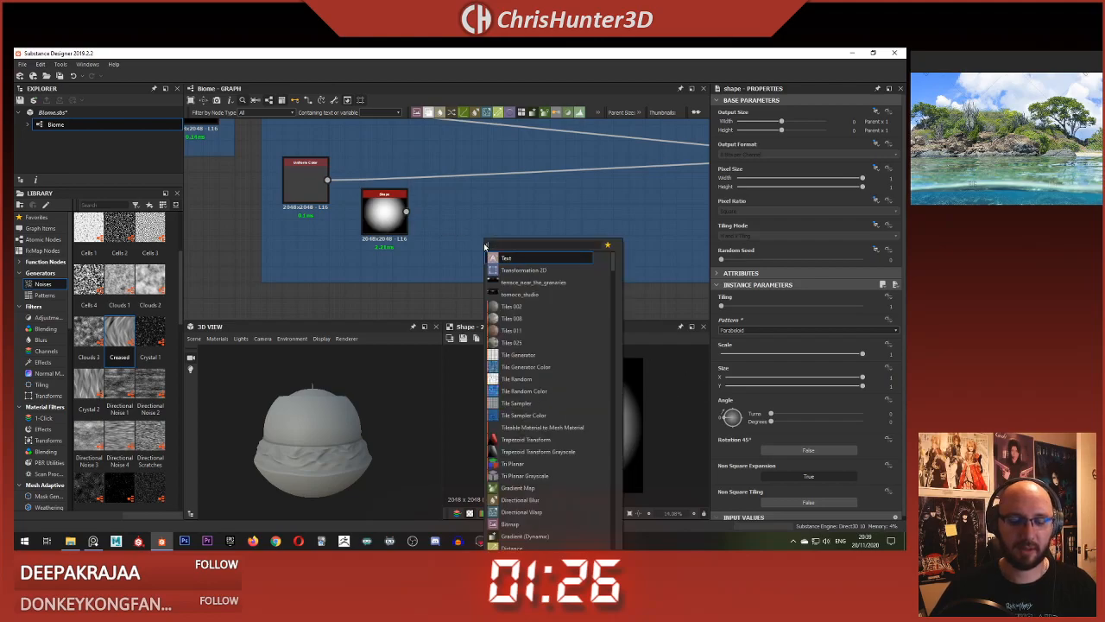
{"action": "left_click", "coordinate": [523, 270]}
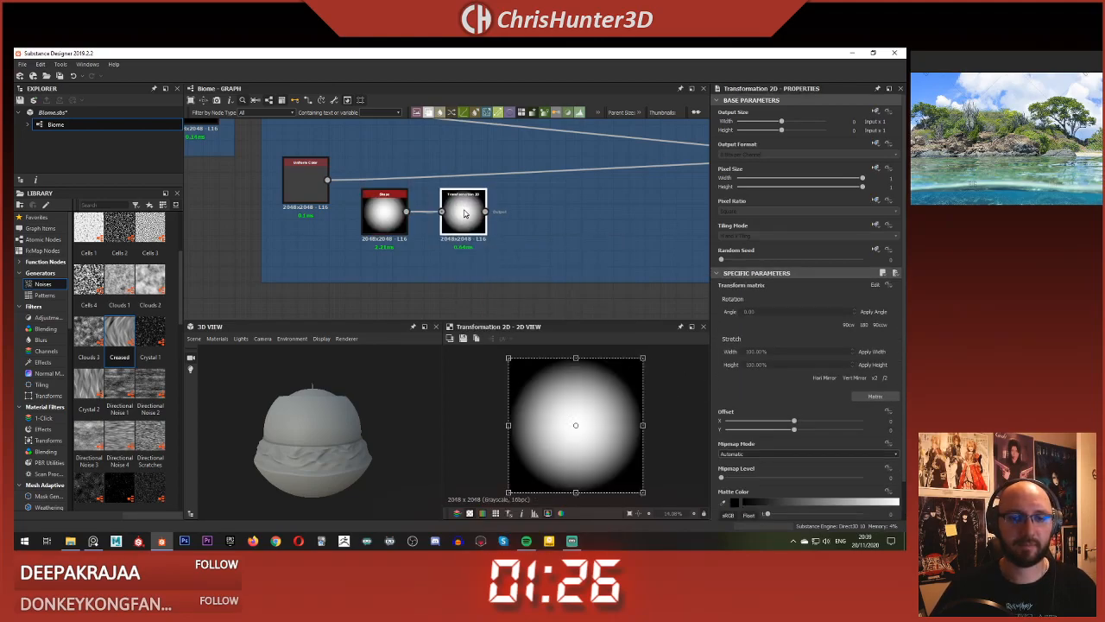
{"action": "left_click_drag", "start_coordinate": [786, 423], "coordinate": [782, 421]}
{"action": "key", "text": "ctrl+z"}
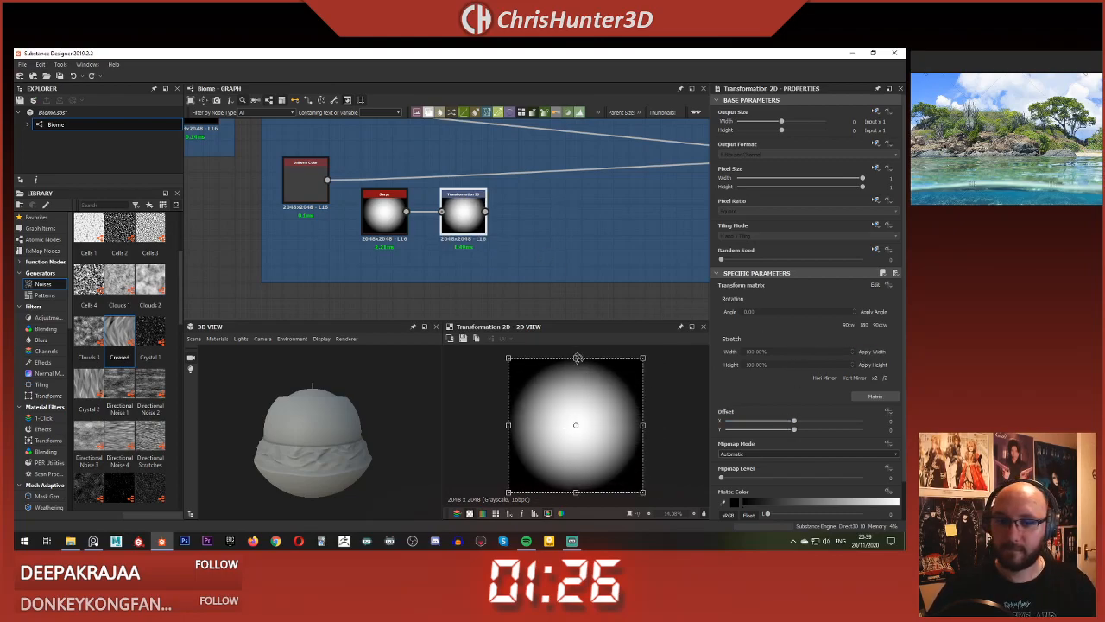
Step: Set this Transformation 2D to No Tiling and squash the paraboloid vertically into a wide ellipse
{"action": "left_click", "coordinate": [857, 235]}
{"action": "left_click", "coordinate": [841, 245]}
{"action": "left_click", "coordinate": [820, 236]}
{"action": "left_click", "coordinate": [811, 242]}
{"action": "left_click_drag", "start_coordinate": [576, 358], "coordinate": [576, 387]}
{"action": "left_click_drag", "start_coordinate": [594, 452], "coordinate": [598, 438]}
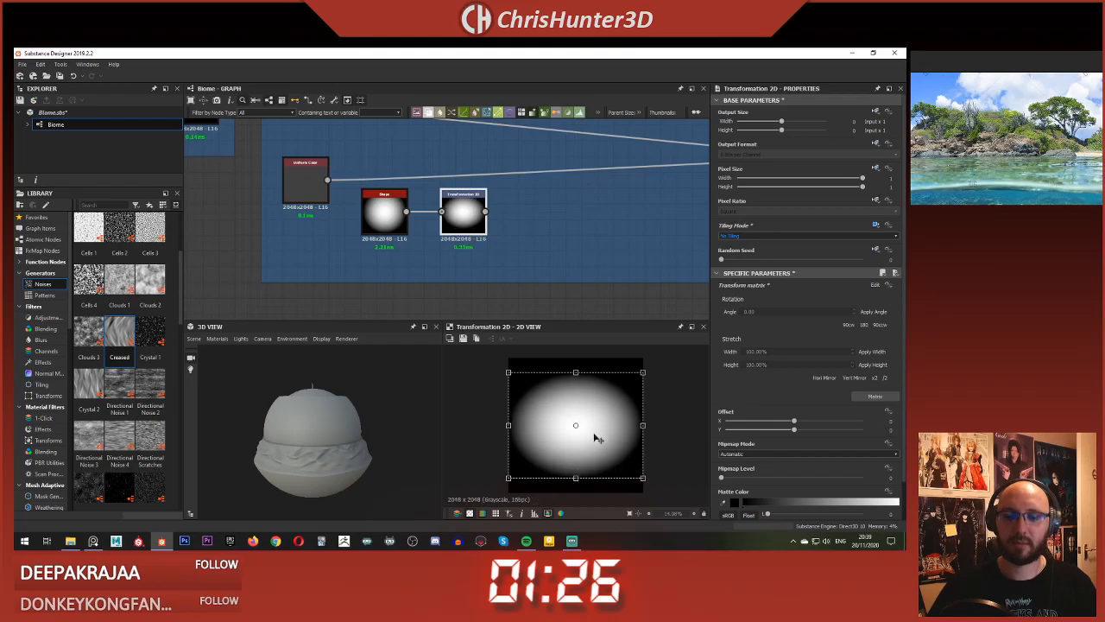
{"action": "left_click", "coordinate": [562, 243]}
{"action": "middle_click_drag", "start_coordinate": [541, 234], "coordinate": [550, 257]}
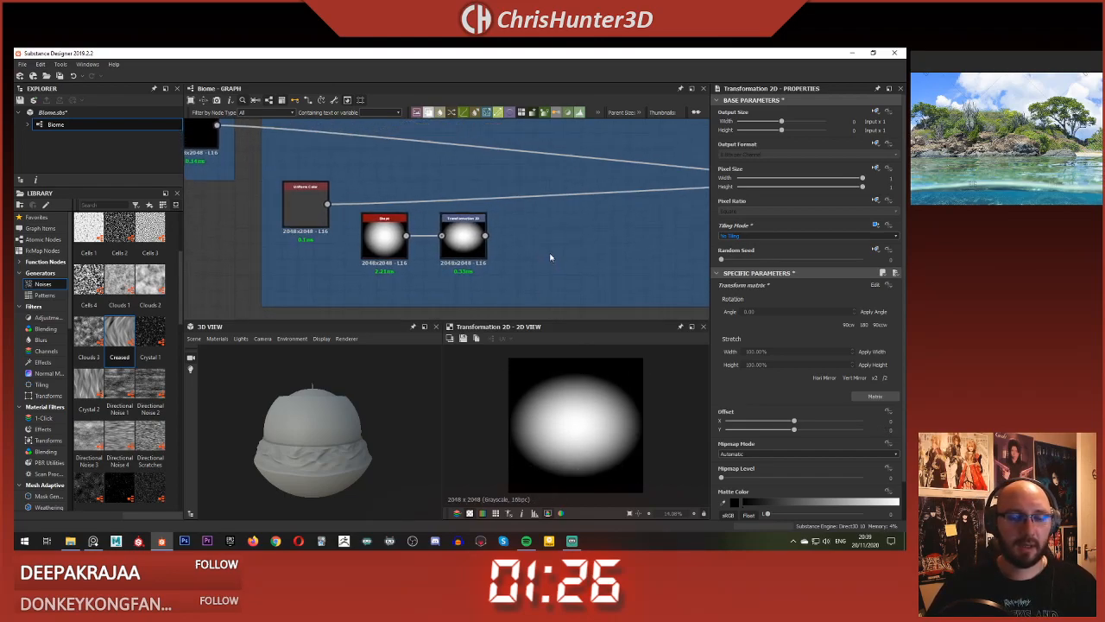
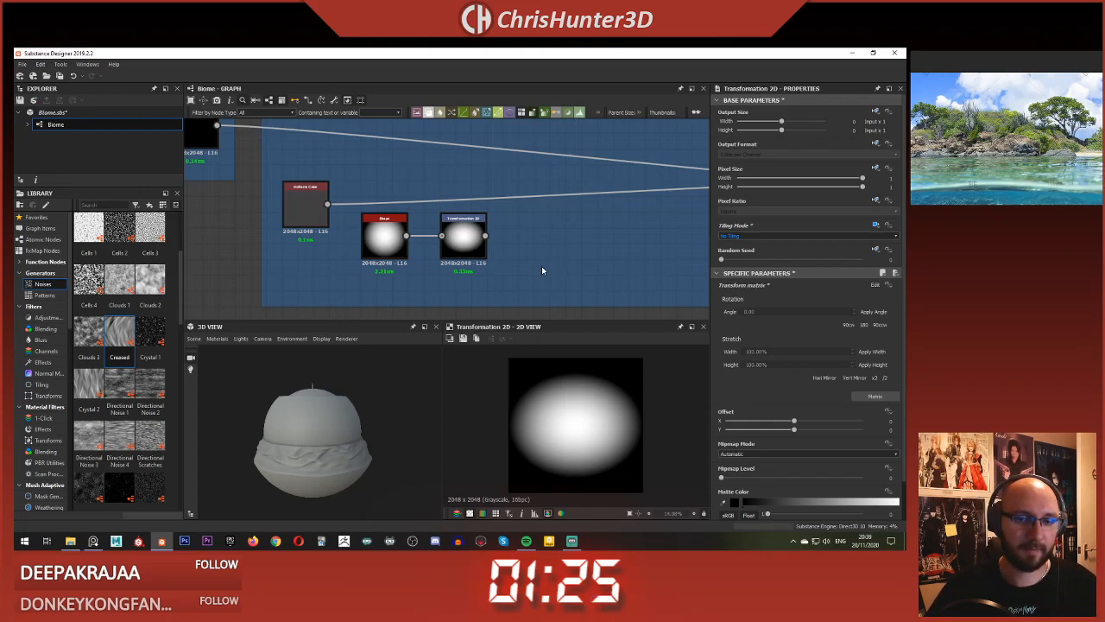
Step: Add a Blend node after the squashed paraboloid's Transformation 2D and place it to allow room for another input
{"action": "left_click", "coordinate": [382, 242]}
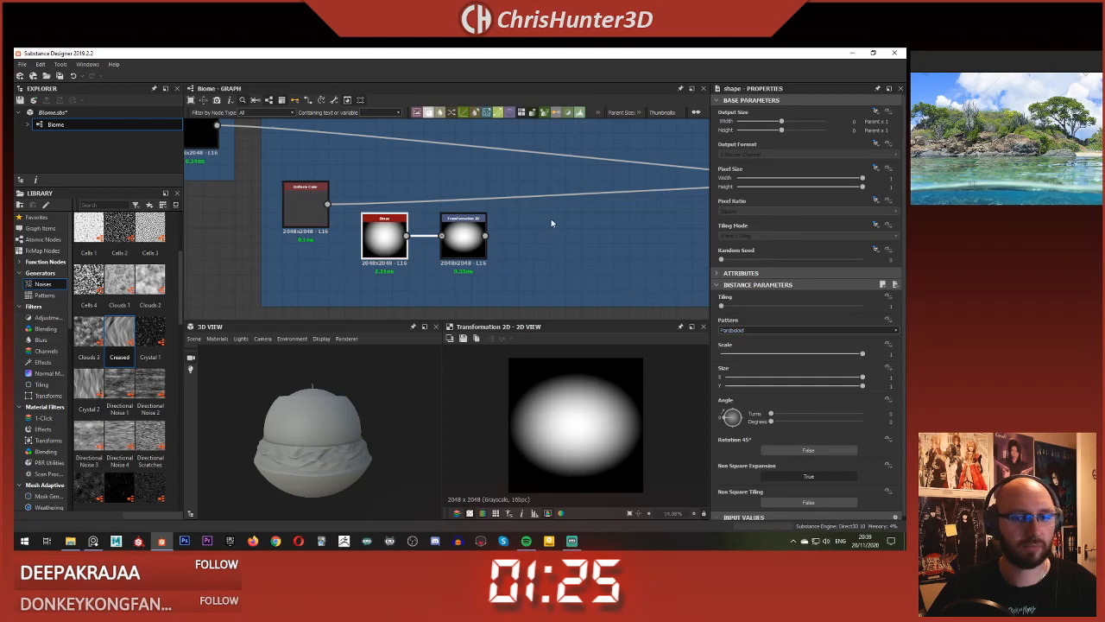
{"action": "left_click", "coordinate": [464, 238]}
{"action": "key", "text": "space"}
{"action": "type", "text": "blend"}
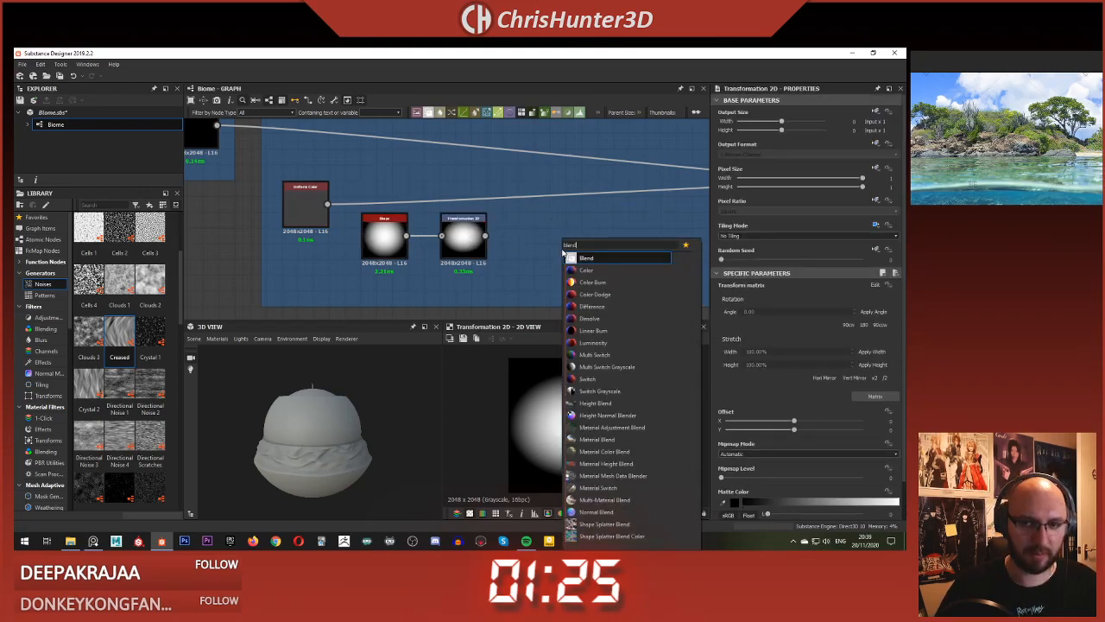
{"action": "key", "text": "Return"}
{"action": "left_click_drag", "start_coordinate": [543, 264], "coordinate": [574, 280]}
Step: Add another Transformation 2D fed by the Paraboloid Shape and connect it to the new Blend's foreground
{"action": "key", "text": "space"}
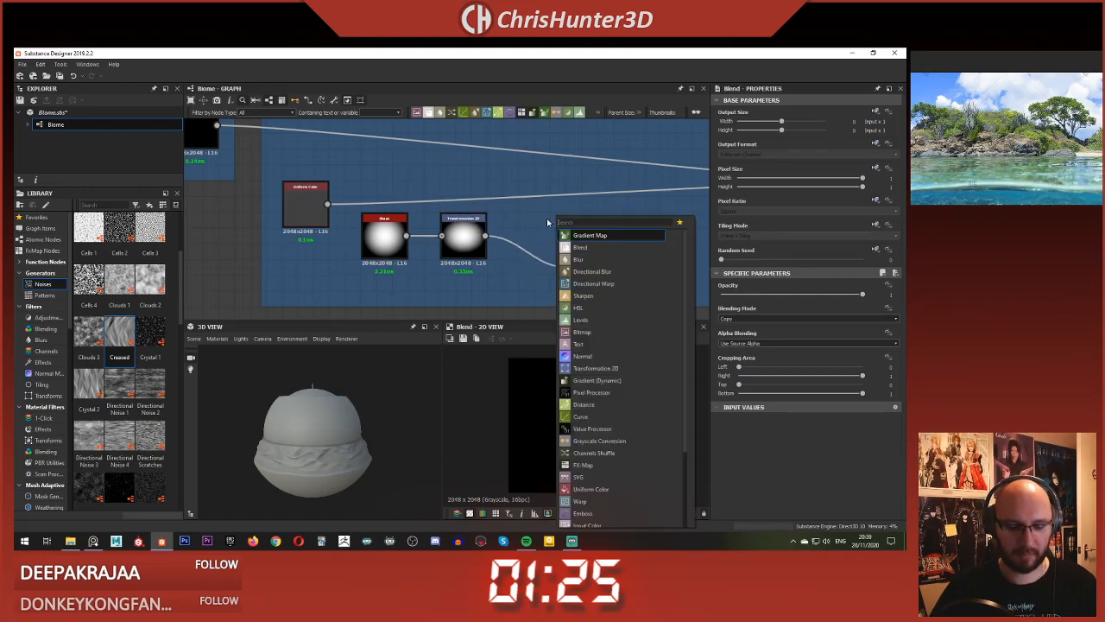
{"action": "type", "text": "tr"}
{"action": "key", "text": "Return"}
{"action": "left_click_drag", "start_coordinate": [406, 235], "coordinate": [568, 256]}
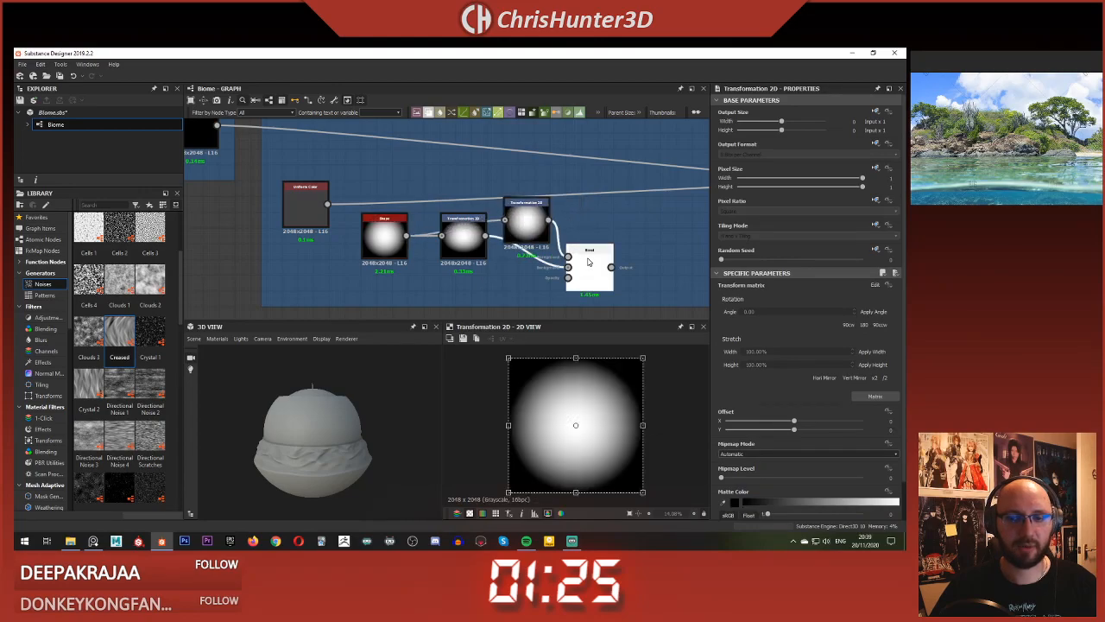
Step: Set the new Blend's blending mode to Max (Lighten)
{"action": "left_click", "coordinate": [590, 272]}
{"action": "left_click", "coordinate": [781, 319]}
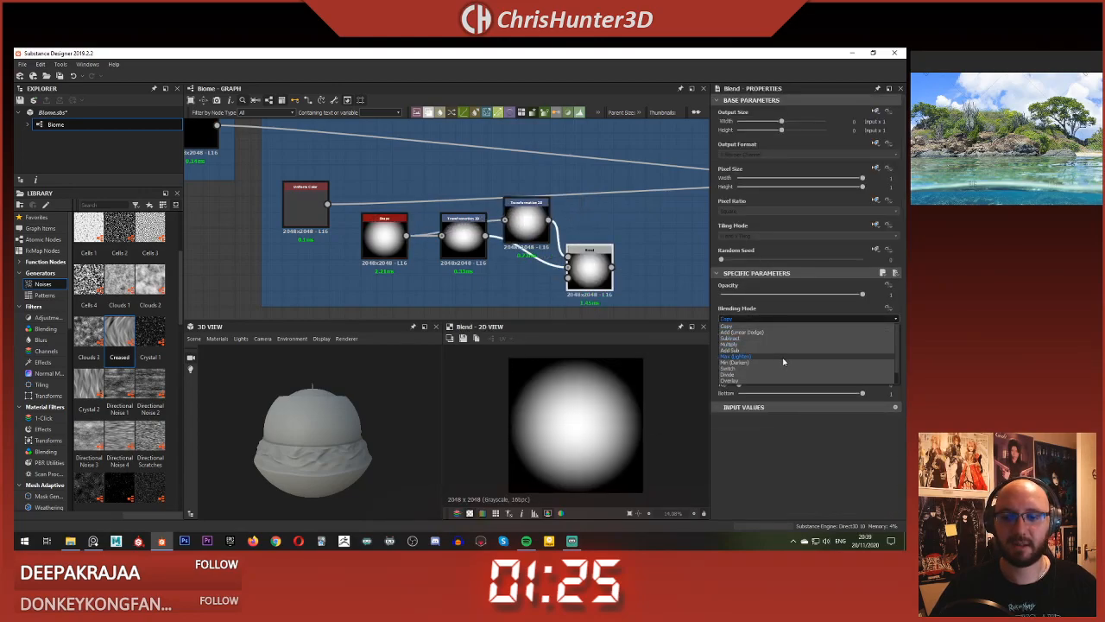
{"action": "left_click", "coordinate": [784, 357]}
Step: Shrink the second paraboloid to about half size in its Transformation 2D and set its tiling mode to No Tiling
{"action": "left_click", "coordinate": [518, 231]}
{"action": "left_click_drag", "start_coordinate": [643, 352], "coordinate": [608, 391]}
{"action": "left_click", "coordinate": [872, 235]}
{"action": "left_click", "coordinate": [834, 239]}
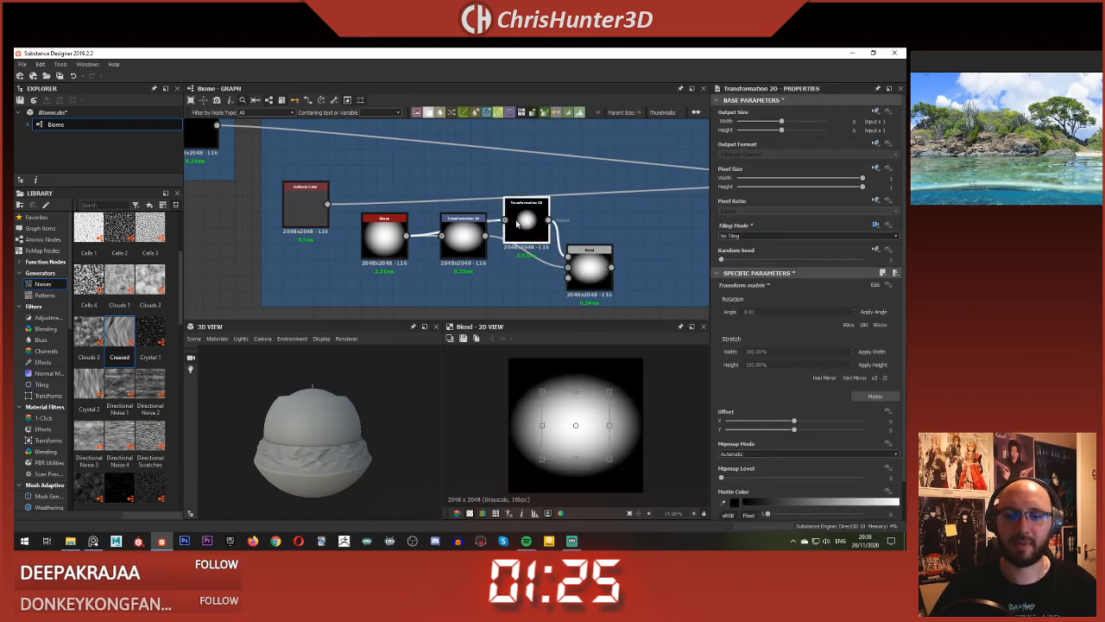
Step: Move the second, smaller paraboloid to the upper-right part of the large one and stretch it wider in its Transformation 2D
{"action": "left_click_drag", "start_coordinate": [594, 424], "coordinate": [619, 394]}
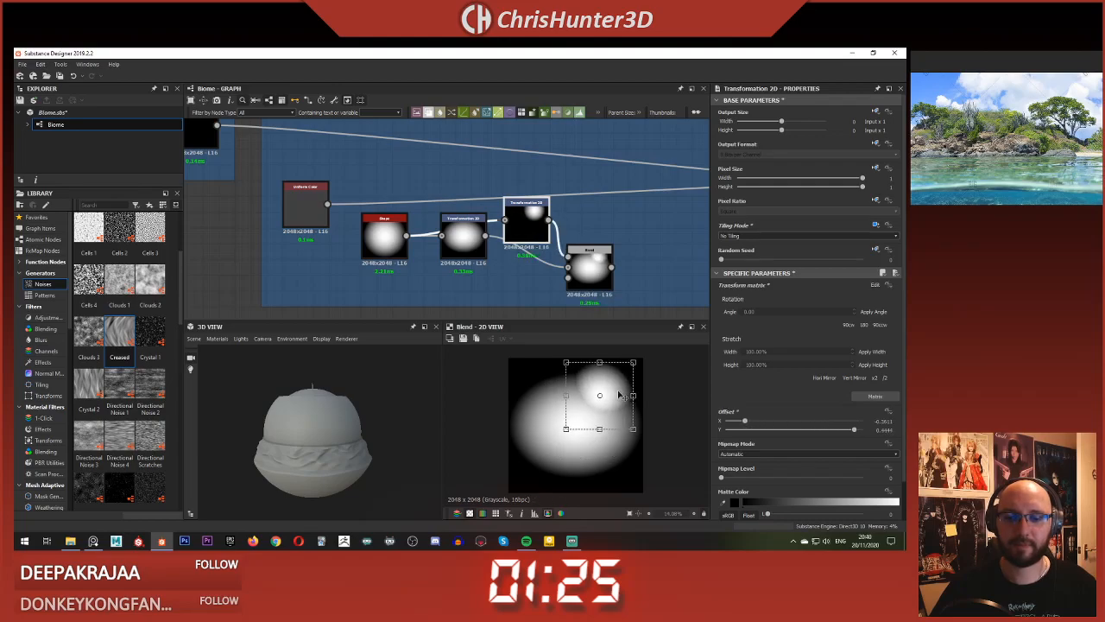
{"action": "left_click", "coordinate": [540, 275]}
{"action": "scroll", "coordinate": [518, 283], "scroll_direction": "down", "scroll_amount": 3}
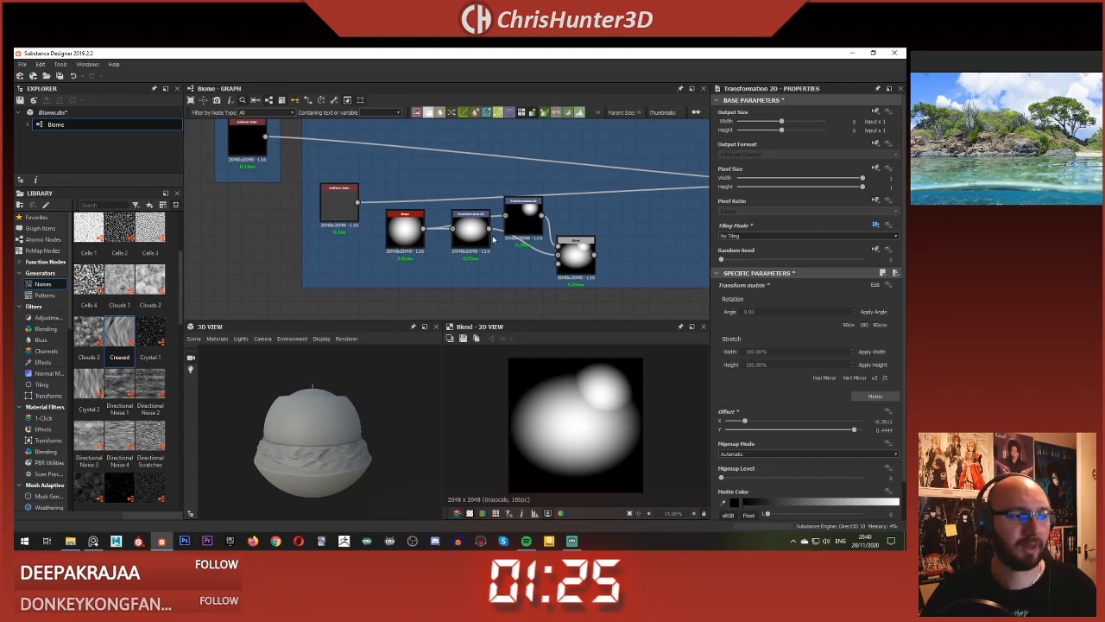
{"action": "left_click", "coordinate": [521, 216]}
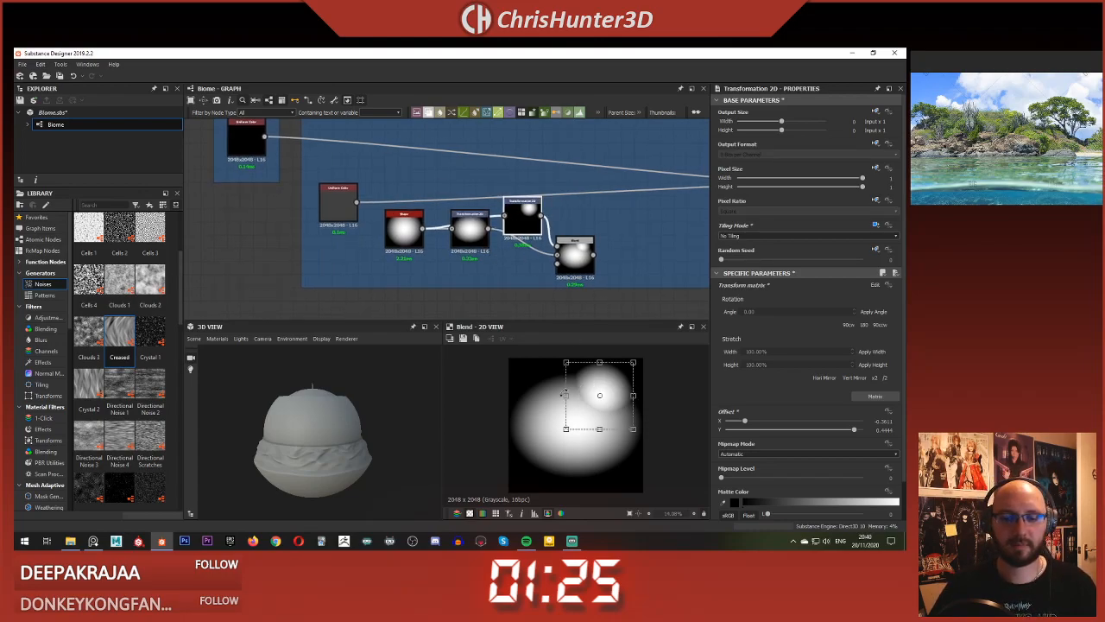
{"action": "left_click_drag", "start_coordinate": [566, 396], "coordinate": [535, 371]}
{"action": "mouse_move", "coordinate": [610, 384]}
{"action": "left_mouse_down"}
{"action": "mouse_move", "coordinate": [640, 366]}
{"action": "mouse_move", "coordinate": [625, 391]}
{"action": "mouse_move", "coordinate": [592, 367]}
{"action": "mouse_move", "coordinate": [619, 393]}
{"action": "mouse_move", "coordinate": [630, 385]}
{"action": "left_mouse_up"}
{"action": "scroll", "coordinate": [611, 418], "scroll_direction": "up", "scroll_amount": 4}
{"action": "scroll", "coordinate": [614, 414], "scroll_direction": "down", "scroll_amount": 2}
{"action": "scroll", "coordinate": [621, 389], "scroll_direction": "down", "scroll_amount": 2}
{"action": "scroll", "coordinate": [623, 389], "scroll_direction": "up", "scroll_amount": 3}
{"action": "scroll", "coordinate": [622, 389], "scroll_direction": "down", "scroll_amount": 2}
{"action": "middle_click_drag", "start_coordinate": [607, 260], "coordinate": [607, 264]}
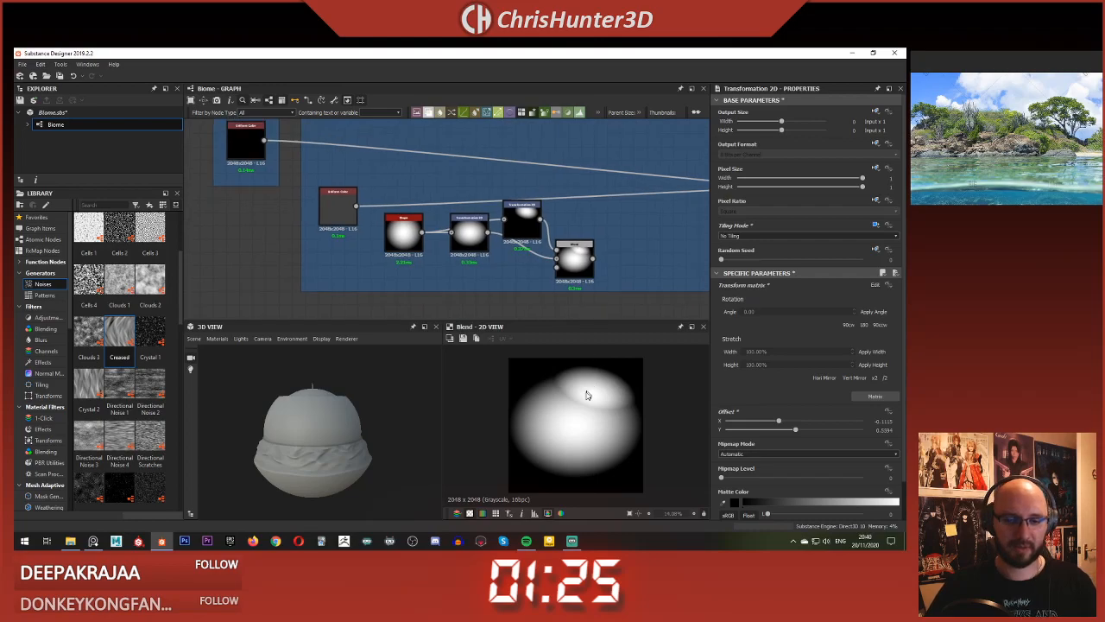
{"action": "scroll", "coordinate": [557, 441], "scroll_direction": "up", "scroll_amount": 1}
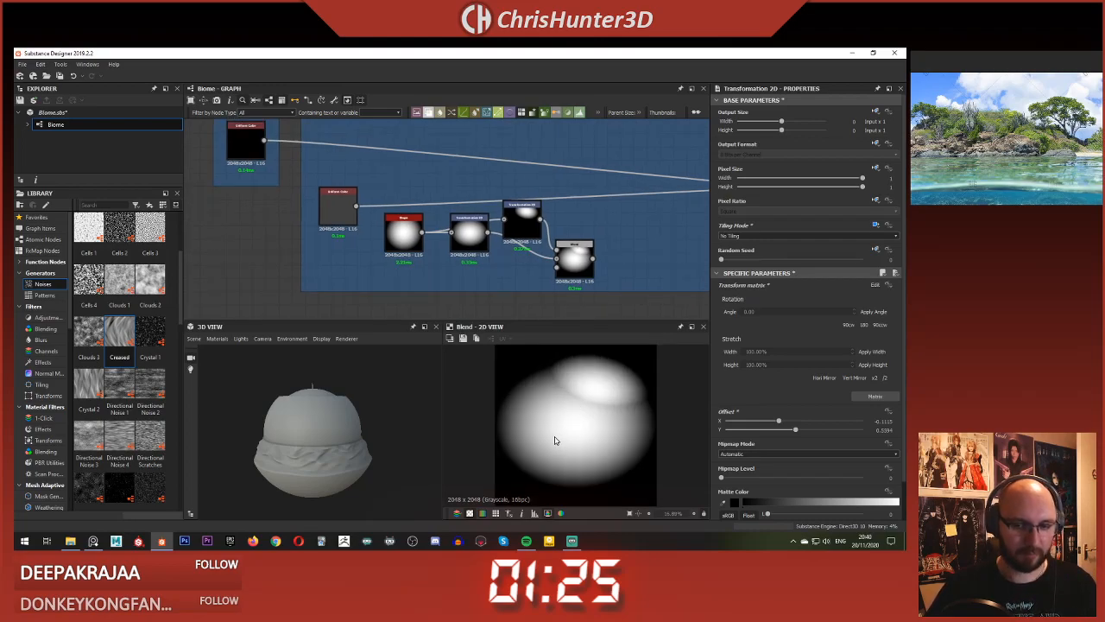
{"action": "scroll", "coordinate": [556, 441], "scroll_direction": "down", "scroll_amount": 1}
{"action": "middle_click_drag", "start_coordinate": [490, 281], "coordinate": [457, 277]}
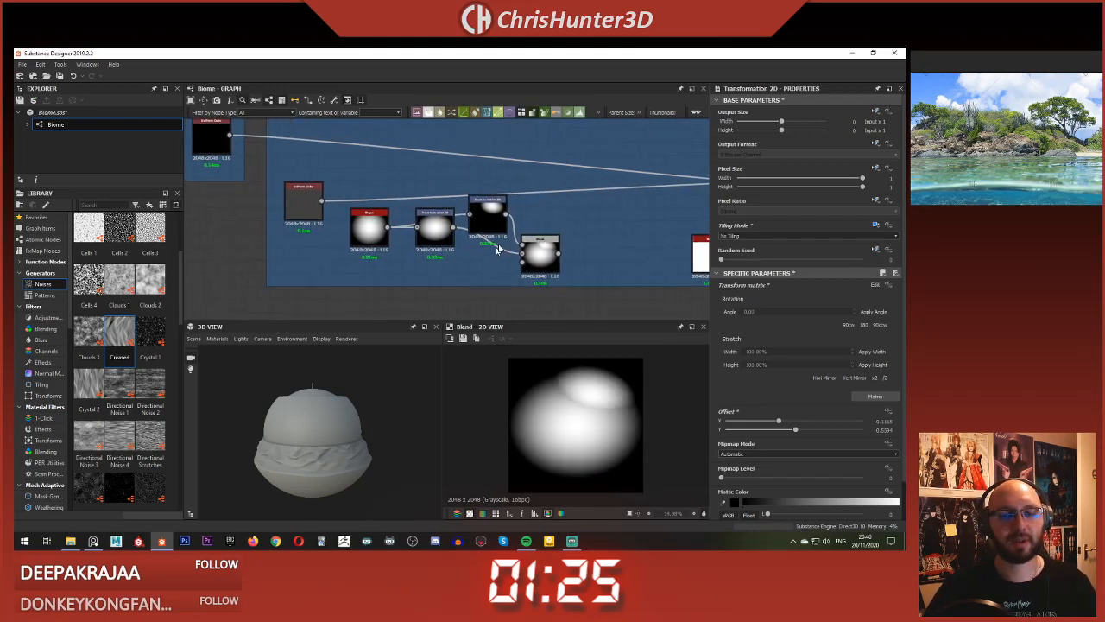
Step: Add a Slope Blur Grayscale node after the paraboloids' Blend and feed it the Blend's output
{"action": "middle_click_drag", "start_coordinate": [603, 244], "coordinate": [549, 244]}
{"action": "key", "text": "space"}
{"action": "type", "text": "blend"}
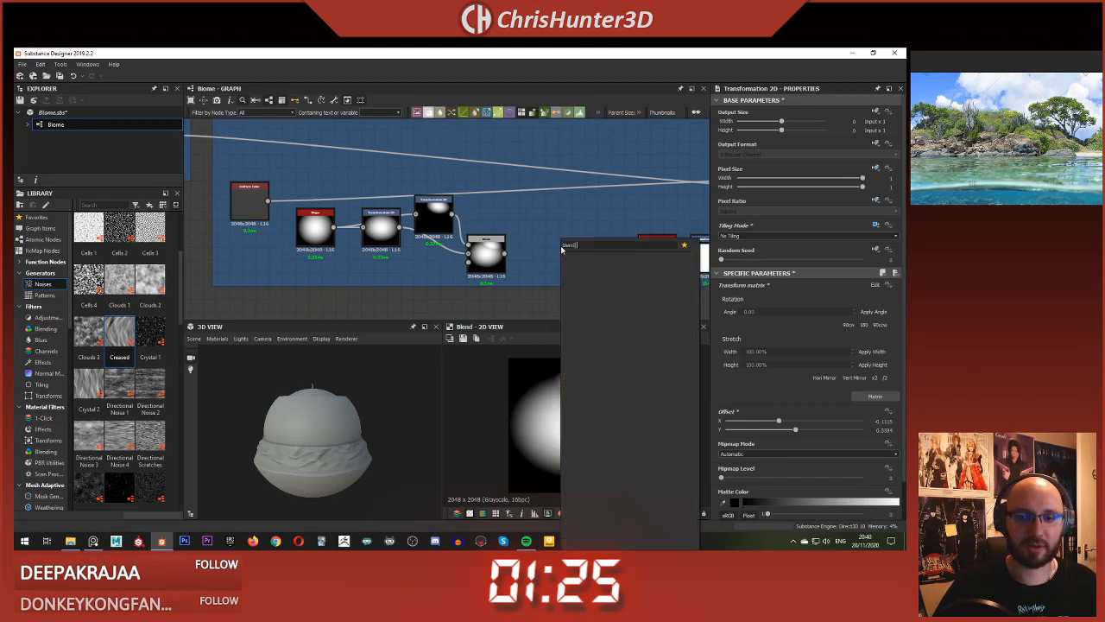
{"action": "key", "text": "BackSpace"}
{"action": "key", "text": "BackSpace"}
{"action": "key", "text": "BackSpace"}
{"action": "key", "text": "BackSpace"}
{"action": "key", "text": "BackSpace"}
{"action": "type", "text": "slope"}
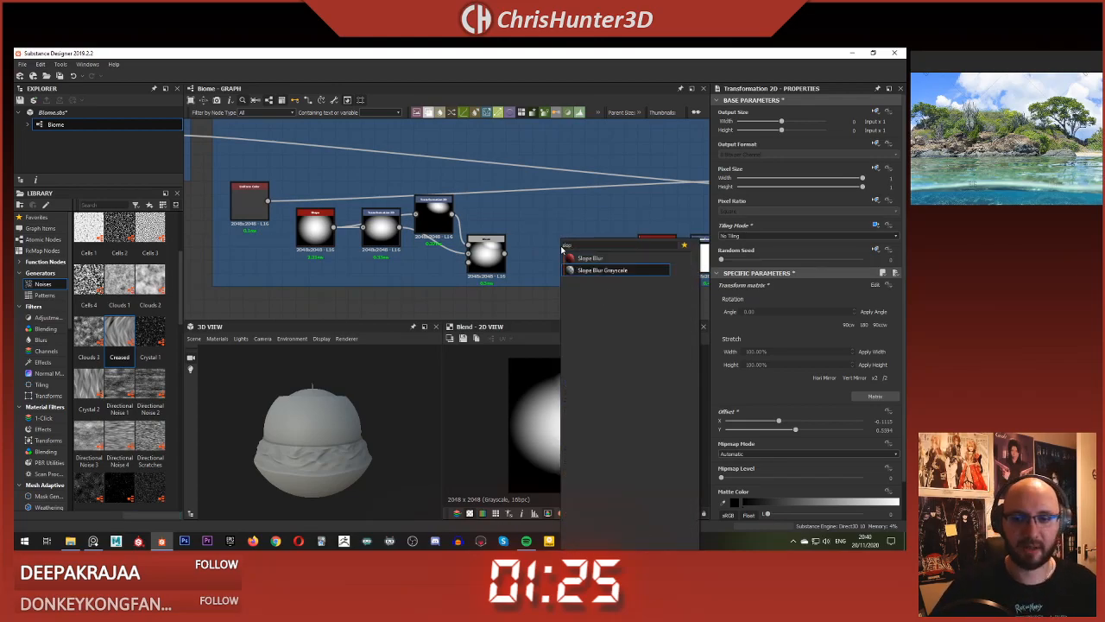
{"action": "key", "text": "Return"}
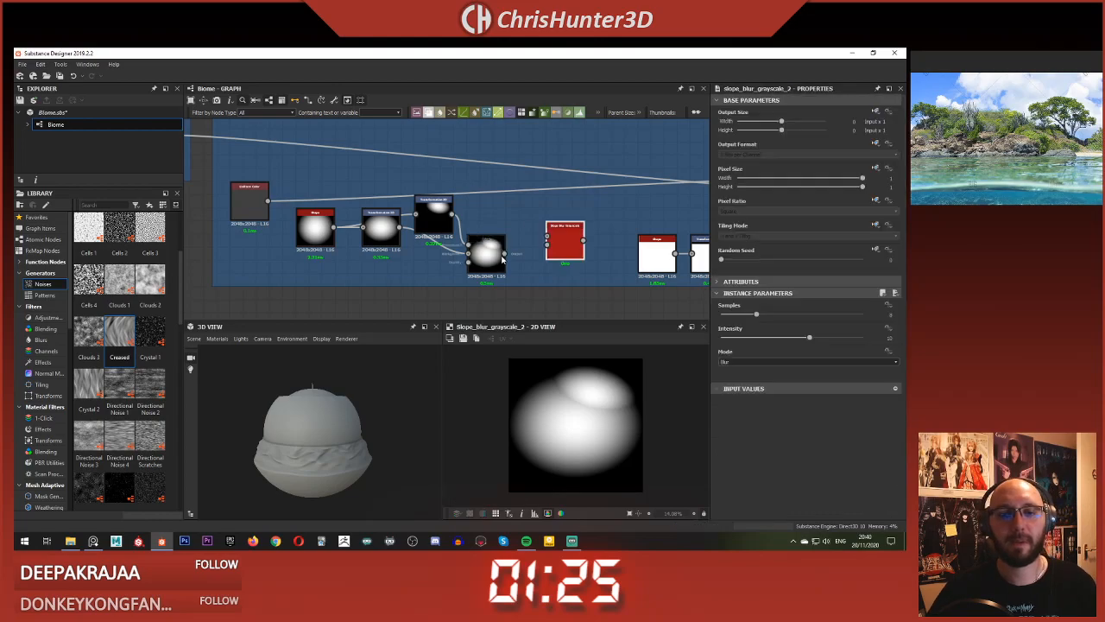
{"action": "key", "text": "space"}
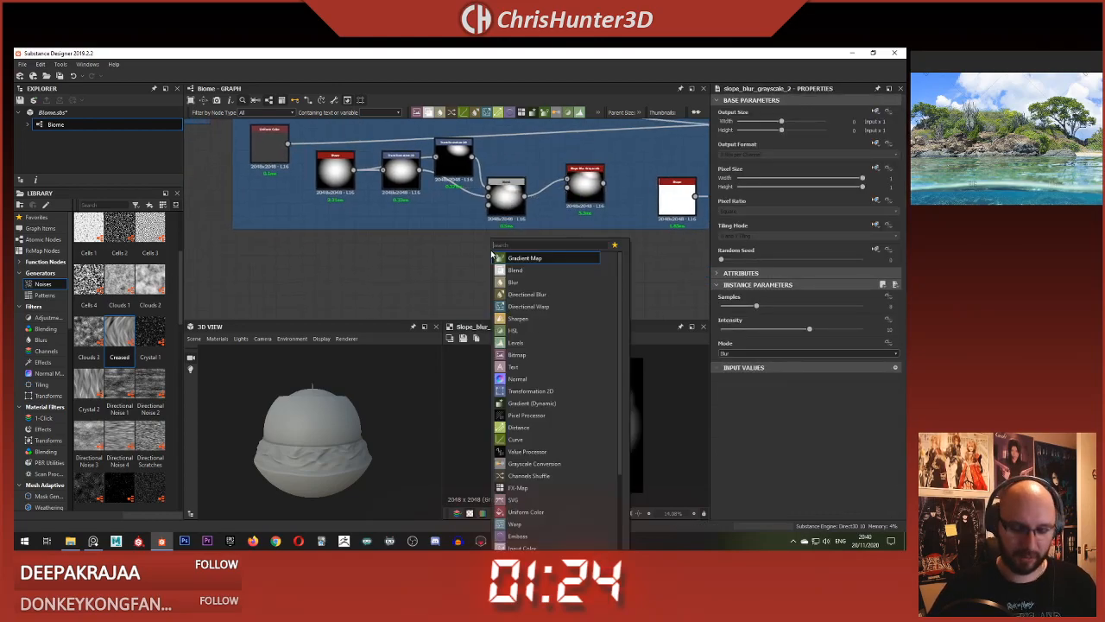
{"action": "type", "text": "d"}
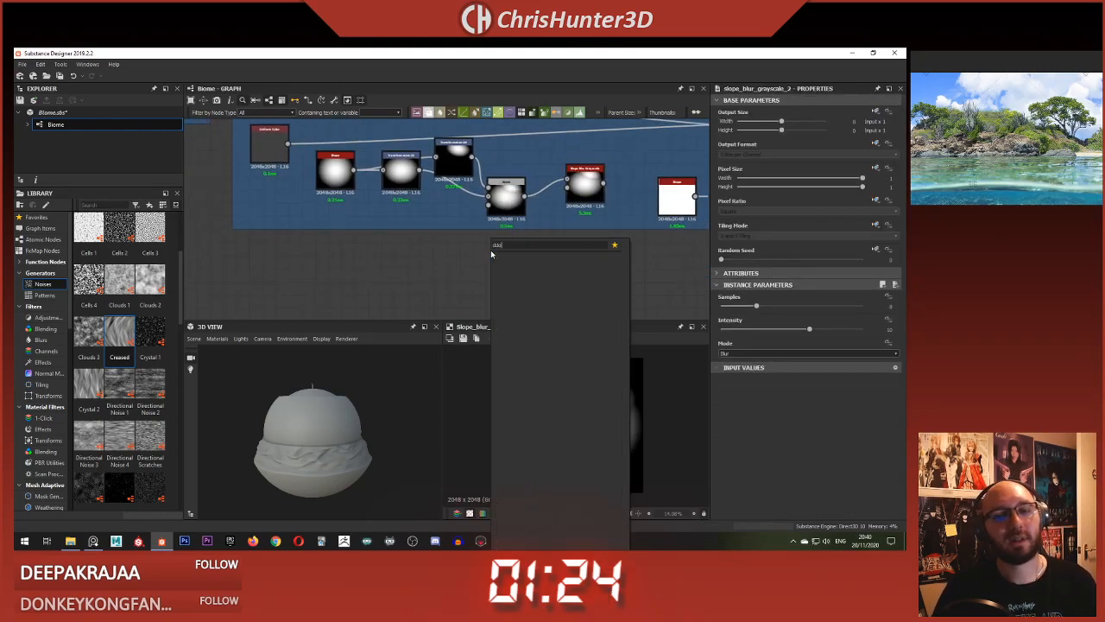
{"action": "type", "text": "ir"}
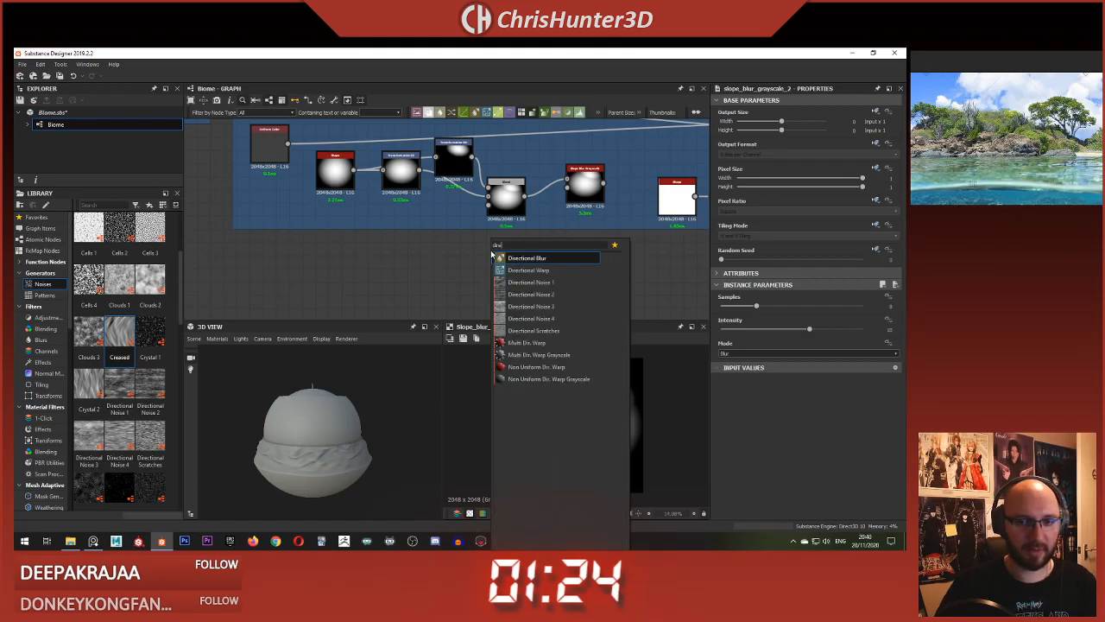
{"action": "key", "text": "Down"}
{"action": "key", "text": "Down"}
{"action": "key", "text": "Down"}
{"action": "key", "text": "Down"}
{"action": "key", "text": "Return"}
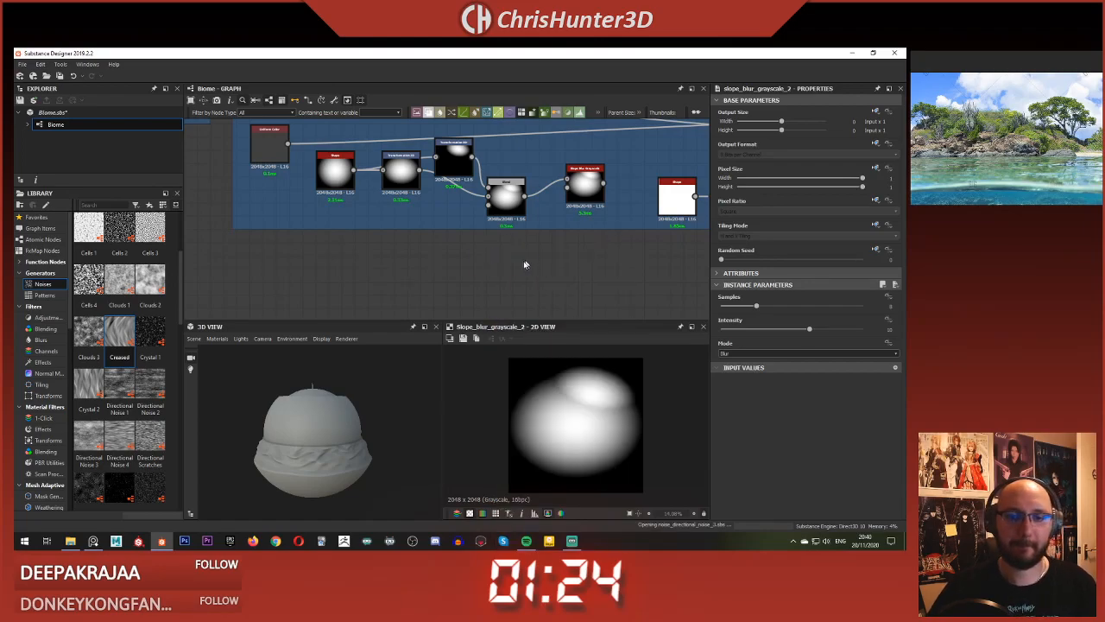
{"action": "key", "text": "Delete"}
Step: Add a Directional Noise 4 node below the beach chain and connect it to the Slope Blur's slope input
{"action": "key", "text": "space"}
{"action": "type", "text": "direc"}
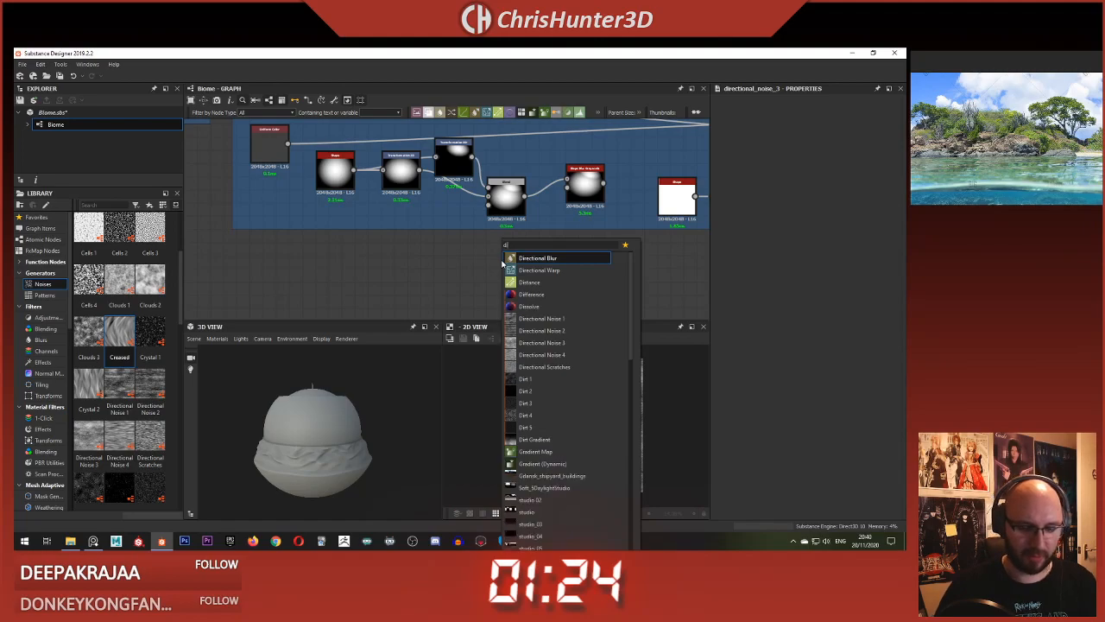
{"action": "key", "text": "Down"}
{"action": "key", "text": "Down"}
{"action": "key", "text": "Down"}
{"action": "key", "text": "Down"}
{"action": "key", "text": "Down"}
{"action": "key", "text": "Return"}
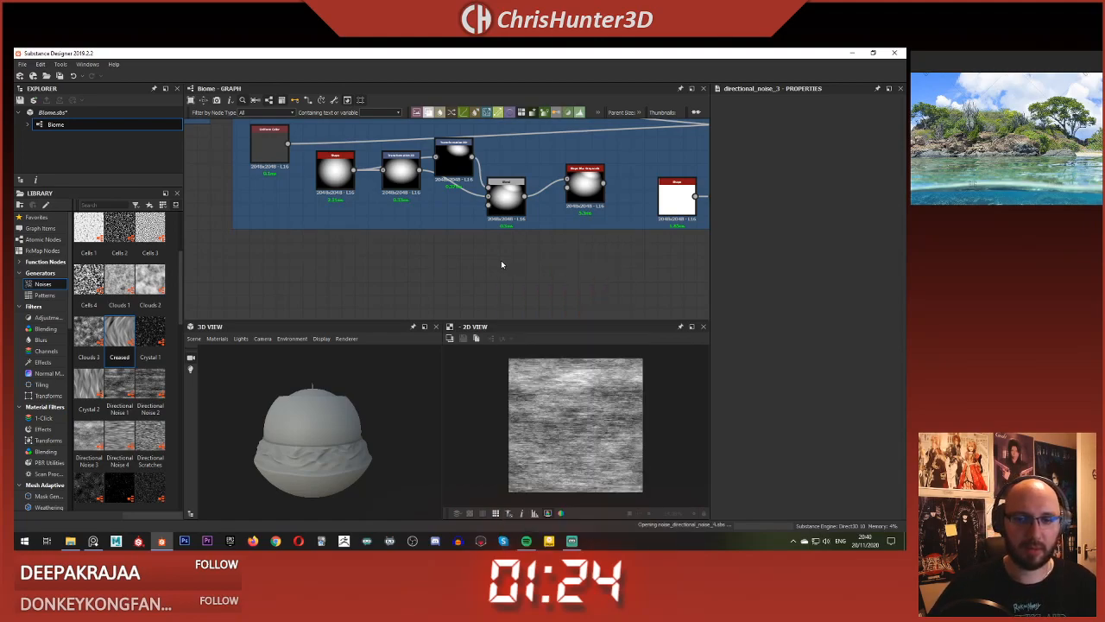
{"action": "left_click_drag", "start_coordinate": [485, 257], "coordinate": [567, 192]}
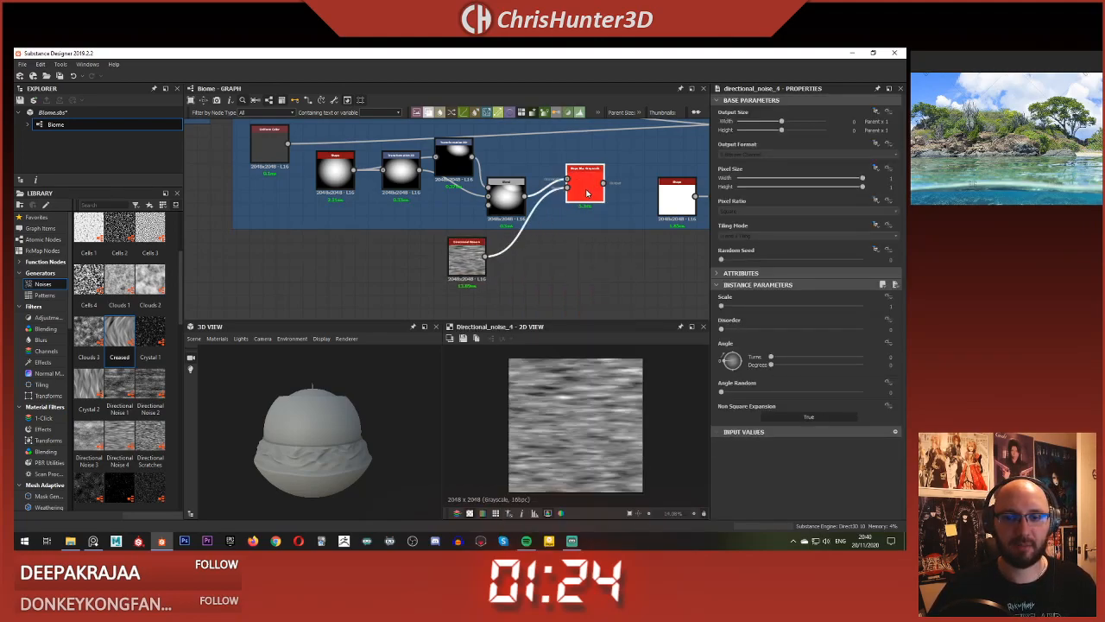
{"action": "double_click", "coordinate": [584, 185]}
Step: Insert a Blur HQ Grayscale node between Directional Noise 4 and the Slope Blur's slope input
{"action": "key", "text": "space"}
{"action": "type", "text": "blur"}
{"action": "key", "text": "Down"}
{"action": "key", "text": "Down"}
{"action": "key", "text": "Return"}
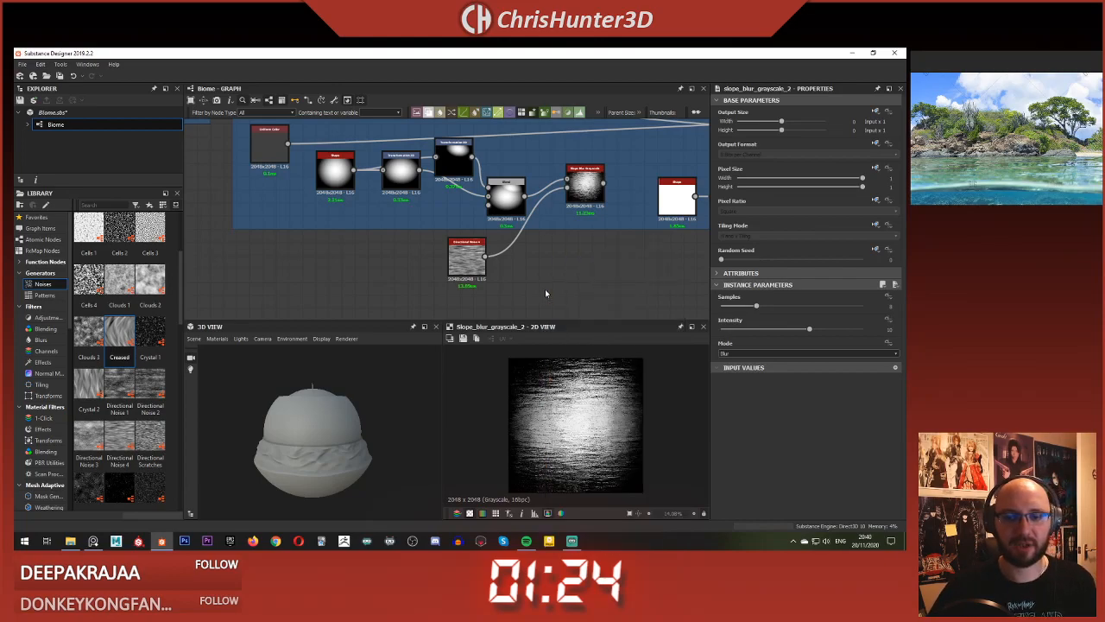
{"action": "left_click_drag", "start_coordinate": [485, 256], "coordinate": [552, 263]}
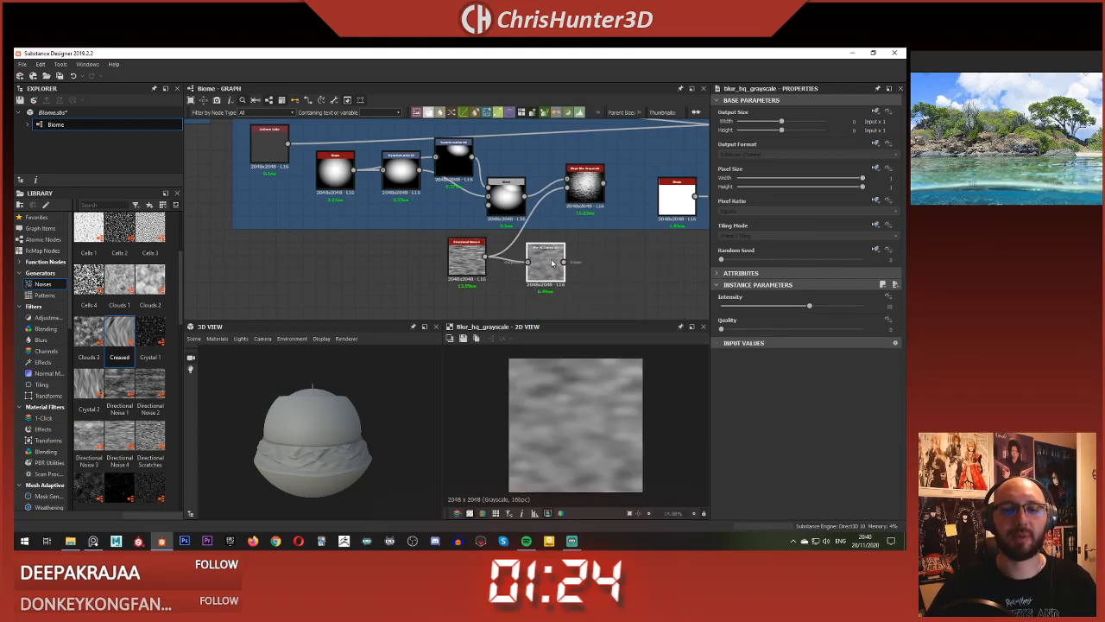
{"action": "left_click_drag", "start_coordinate": [581, 207], "coordinate": [583, 194]}
{"action": "left_click", "coordinate": [585, 184]}
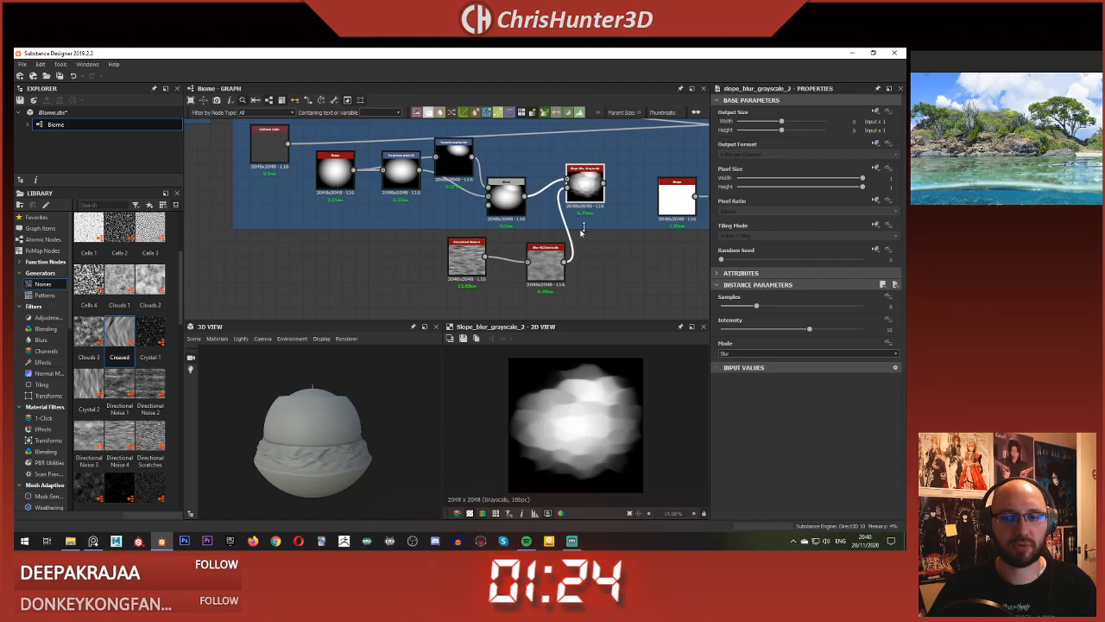
Step: Set the Slope Blur's mode to Min, its samples to 5 and its intensity to about 12.64
{"action": "left_click", "coordinate": [817, 350]}
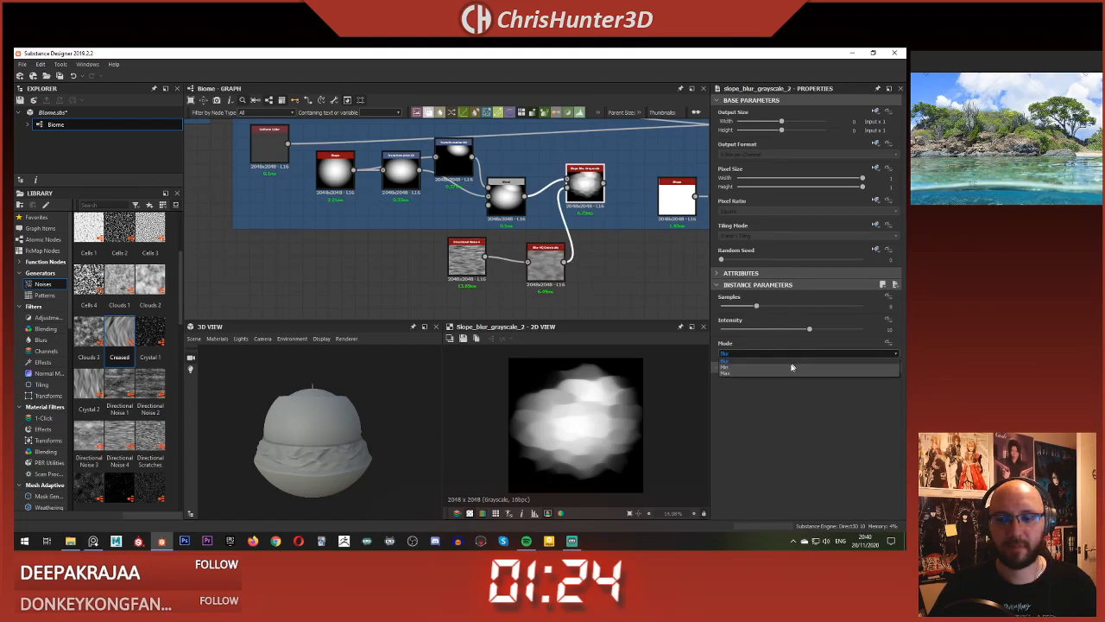
{"action": "left_click", "coordinate": [790, 366]}
{"action": "left_click_drag", "start_coordinate": [753, 304], "coordinate": [738, 323]}
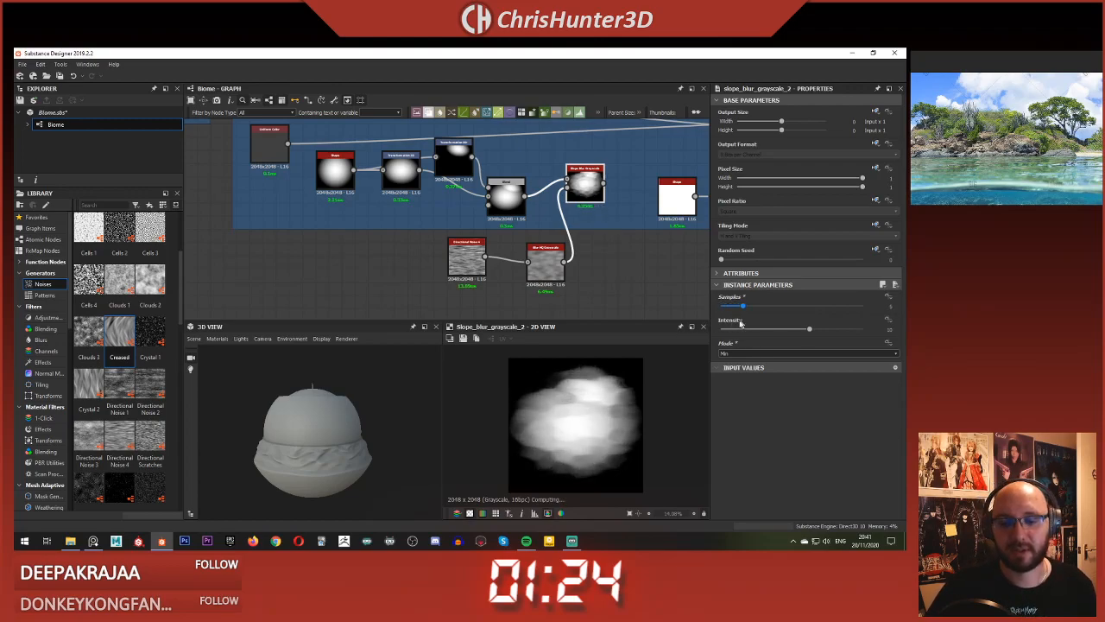
{"action": "mouse_move", "coordinate": [766, 335]}
{"action": "left_mouse_down"}
{"action": "mouse_move", "coordinate": [730, 330]}
{"action": "mouse_move", "coordinate": [762, 337]}
{"action": "left_mouse_up"}
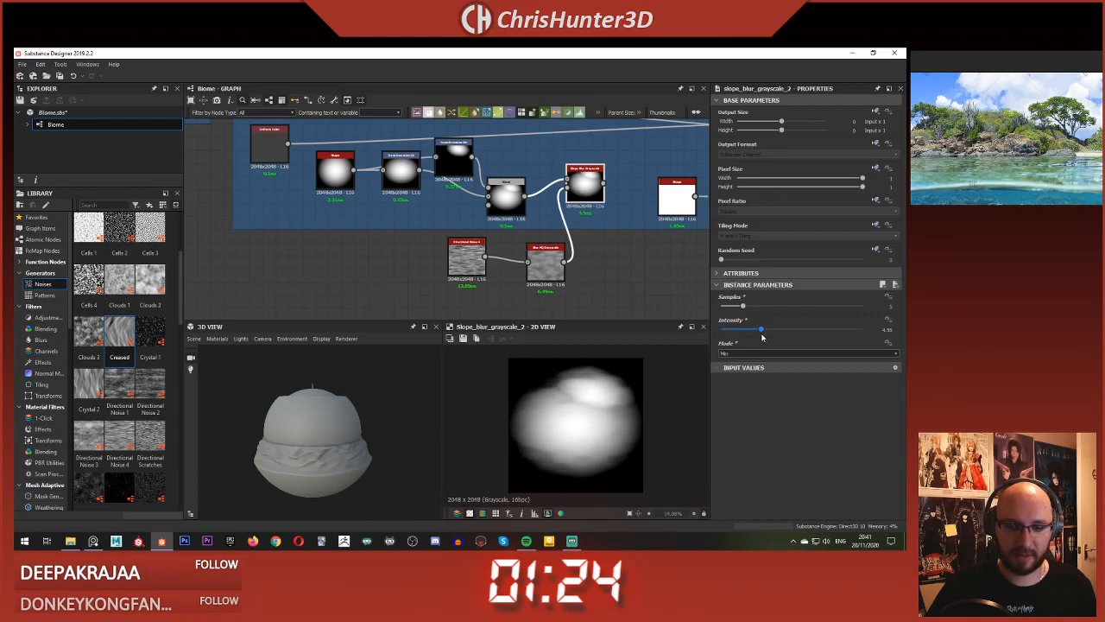
{"action": "left_click_drag", "start_coordinate": [837, 344], "coordinate": [896, 345]}
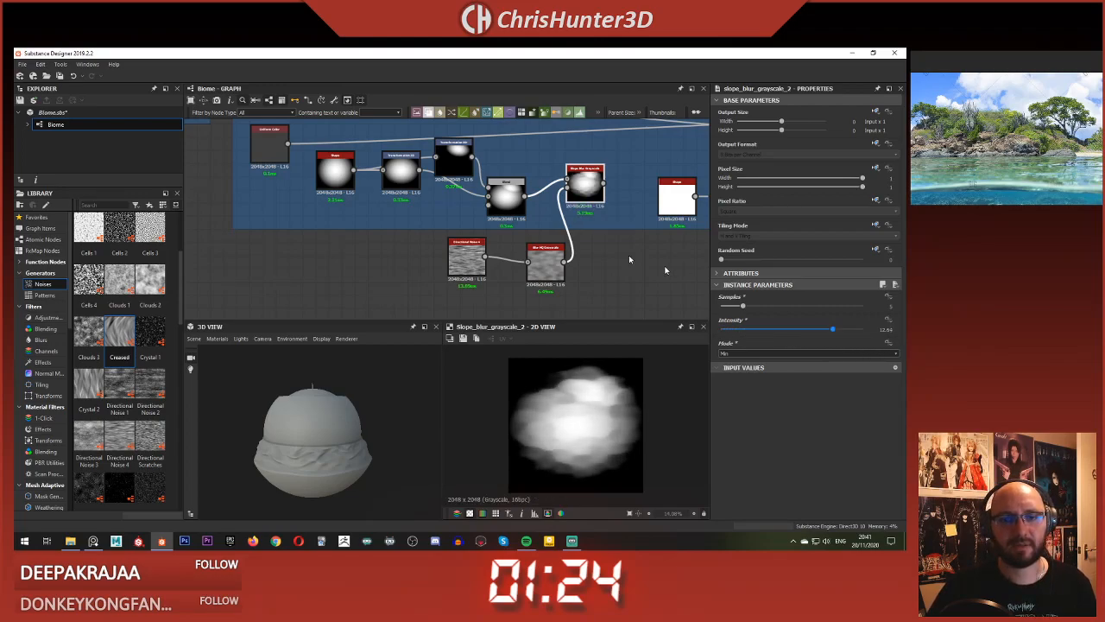
Step: Insert a Transformation 2D between the paraboloids' Blend and the Slope Blur, and squash the combined shape vertically
{"action": "middle_click_drag", "start_coordinate": [491, 170], "coordinate": [490, 212]}
{"action": "scroll", "coordinate": [490, 212], "scroll_direction": "up", "scroll_amount": 2}
{"action": "left_click", "coordinate": [588, 196]}
{"action": "key", "text": "space"}
{"action": "type", "text": "st"}
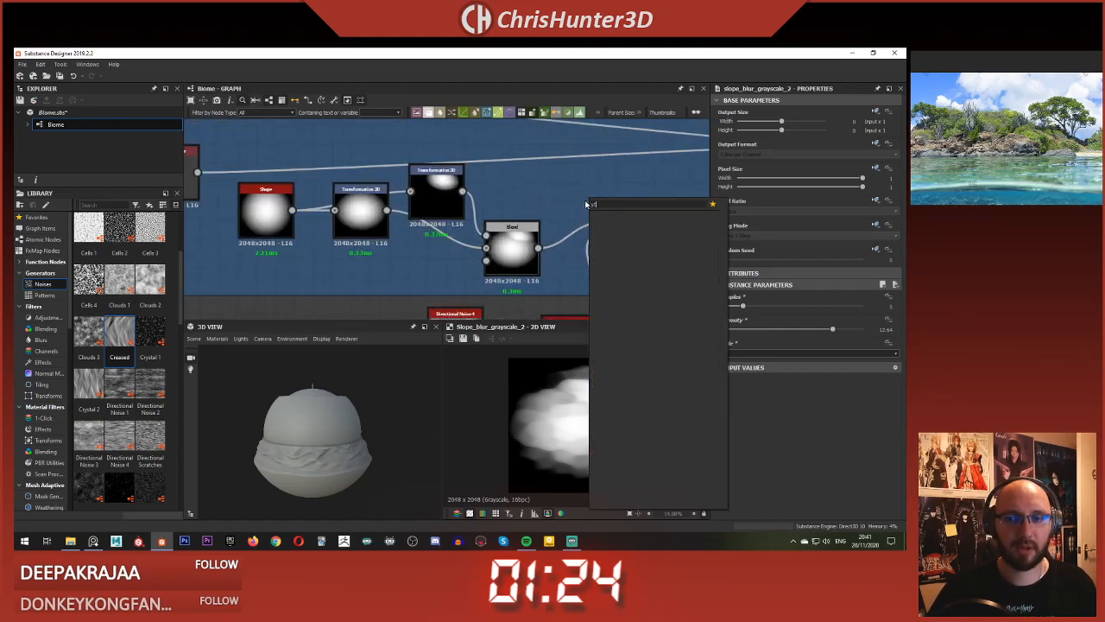
{"action": "key", "text": "BackSpace"}
{"action": "key", "text": "BackSpace"}
{"action": "type", "text": "tr"}
{"action": "key", "text": "Return"}
{"action": "left_click_drag", "start_coordinate": [539, 249], "coordinate": [536, 187]}
{"action": "left_click_drag", "start_coordinate": [577, 365], "coordinate": [577, 382]}
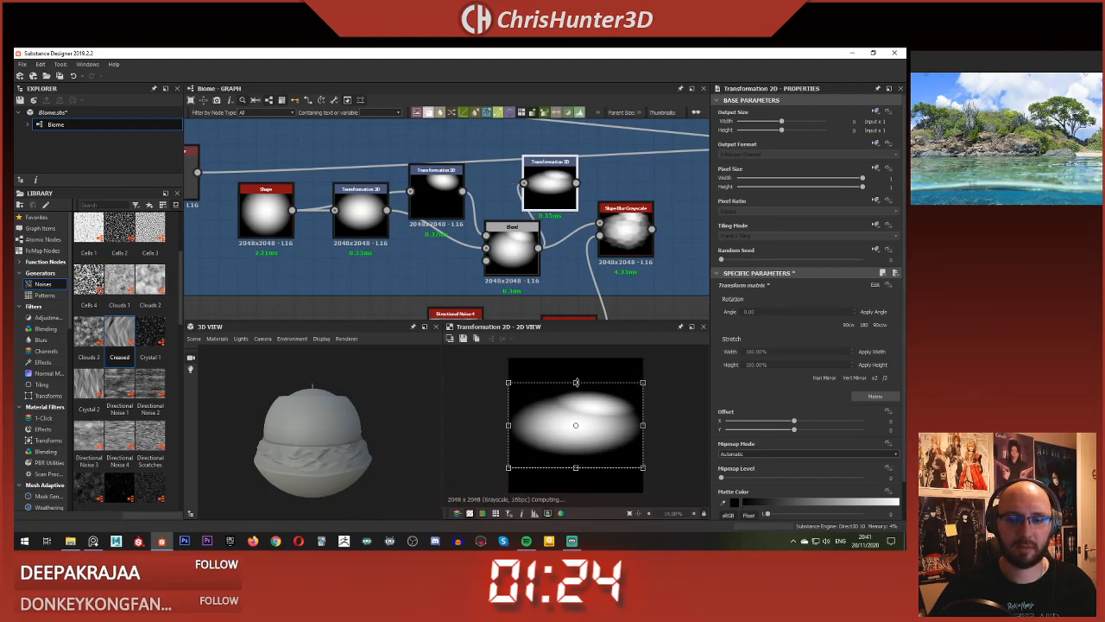
Step: Lower the Slope Blur's intensity to about 5.14 and set the Directional Noise 4 scale to 3
{"action": "left_click", "coordinate": [615, 223]}
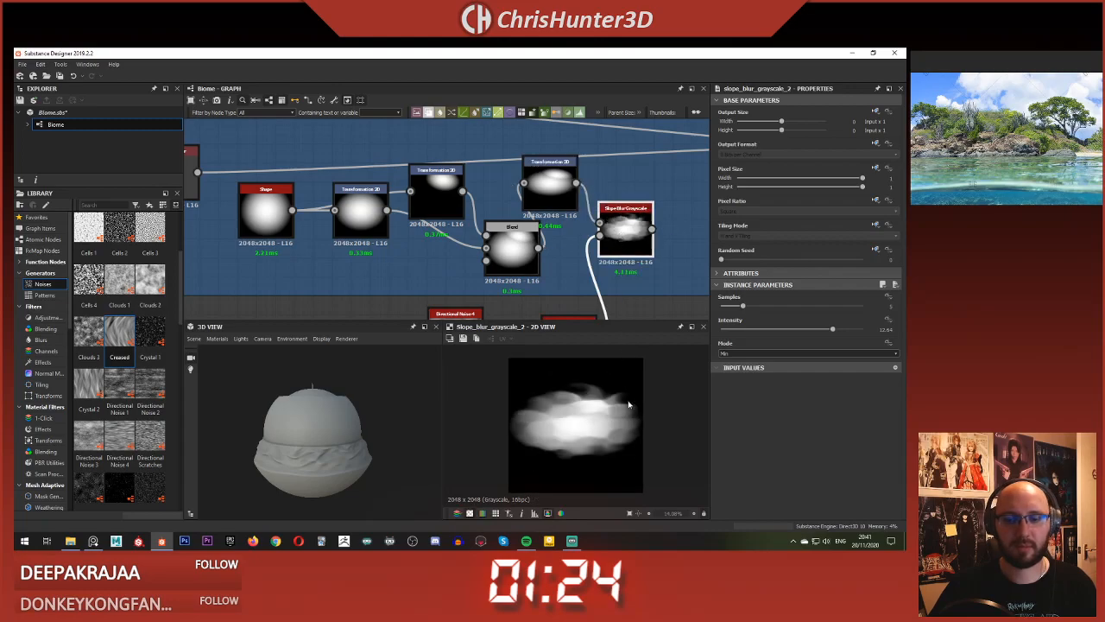
{"action": "left_click_drag", "start_coordinate": [802, 328], "coordinate": [751, 329]}
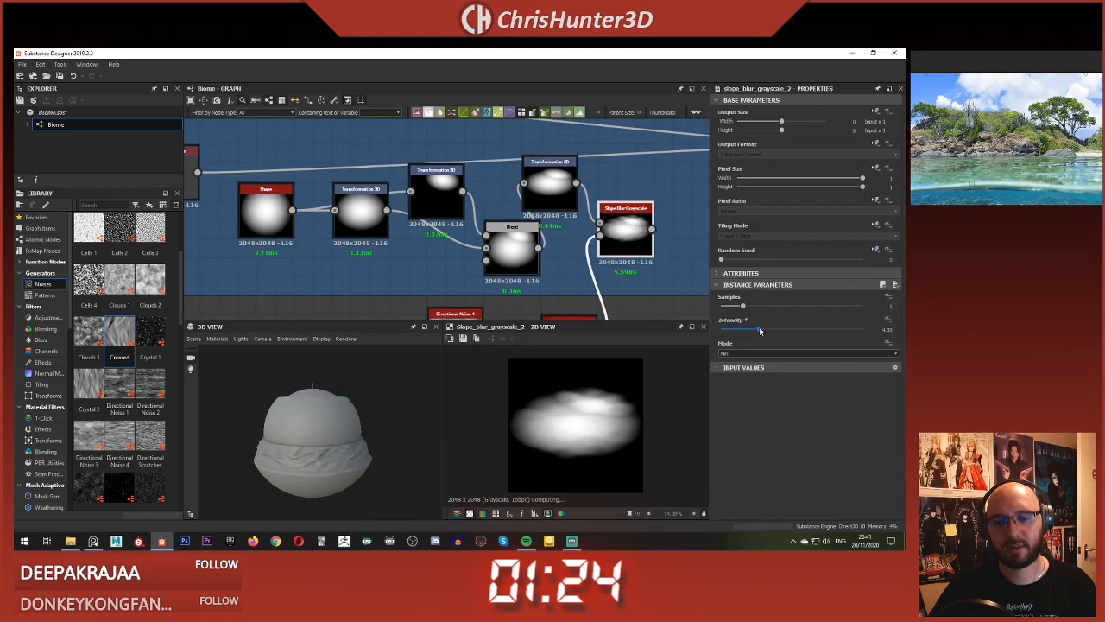
{"action": "middle_click_drag", "start_coordinate": [557, 291], "coordinate": [547, 234]}
{"action": "left_click", "coordinate": [547, 234]}
{"action": "left_click", "coordinate": [453, 273]}
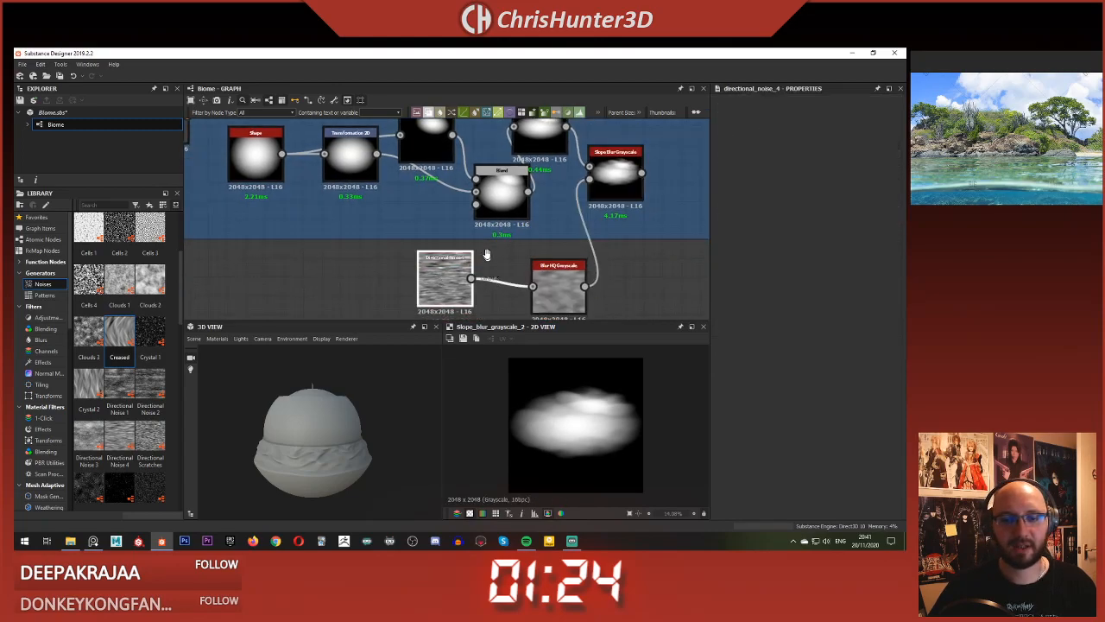
{"action": "middle_click_drag", "start_coordinate": [489, 256], "coordinate": [477, 224]}
{"action": "left_click_drag", "start_coordinate": [461, 266], "coordinate": [470, 274]}
{"action": "left_click_drag", "start_coordinate": [722, 307], "coordinate": [757, 309]}
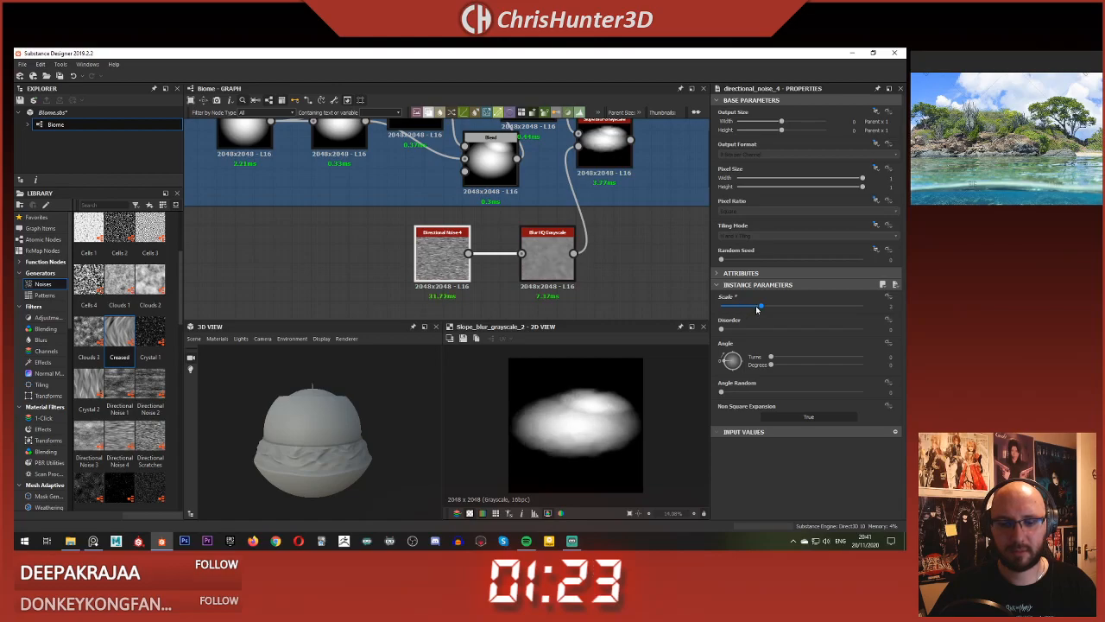
Step: Shift the Directional Noise 4 and Blur HQ Grayscale nodes left beneath the paraboloid chain
{"action": "scroll", "coordinate": [601, 254], "scroll_direction": "down", "scroll_amount": 4}
{"action": "middle_click_drag", "start_coordinate": [605, 253], "coordinate": [562, 263]}
{"action": "left_click", "coordinate": [538, 258]}
{"action": "scroll", "coordinate": [538, 261], "scroll_direction": "up", "scroll_amount": 3}
{"action": "scroll", "coordinate": [563, 259], "scroll_direction": "down", "scroll_amount": 2}
{"action": "left_click_drag", "start_coordinate": [480, 278], "coordinate": [404, 247]}
{"action": "scroll", "coordinate": [523, 264], "scroll_direction": "up", "scroll_amount": 2}
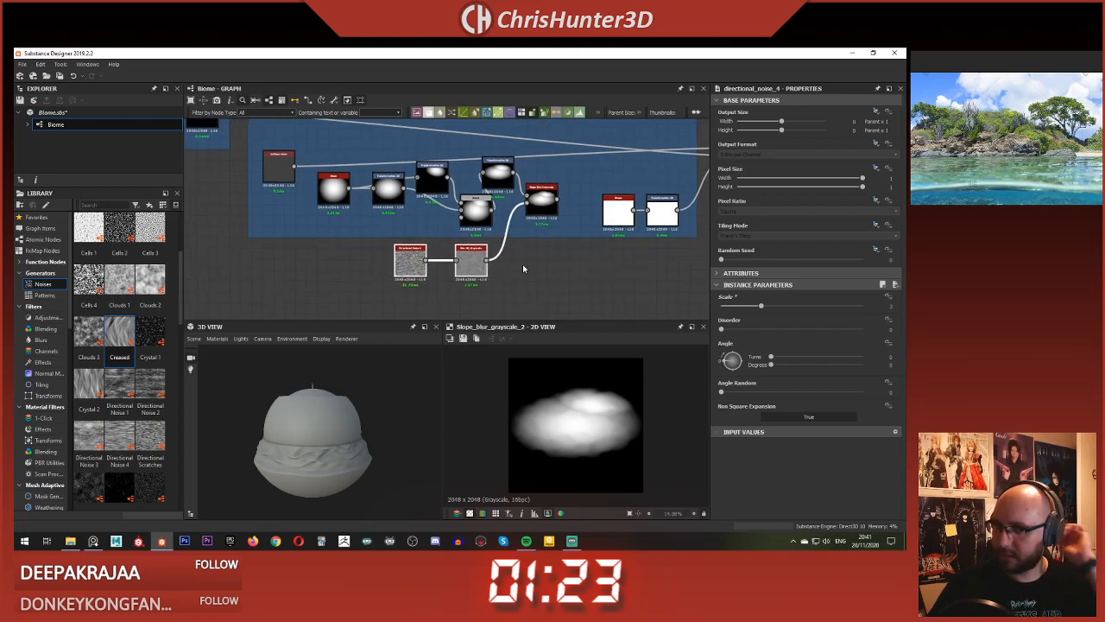
Step: Add a Blend node below the Slope Blur Grayscale node
{"action": "left_click", "coordinate": [554, 186]}
{"action": "key", "text": "space"}
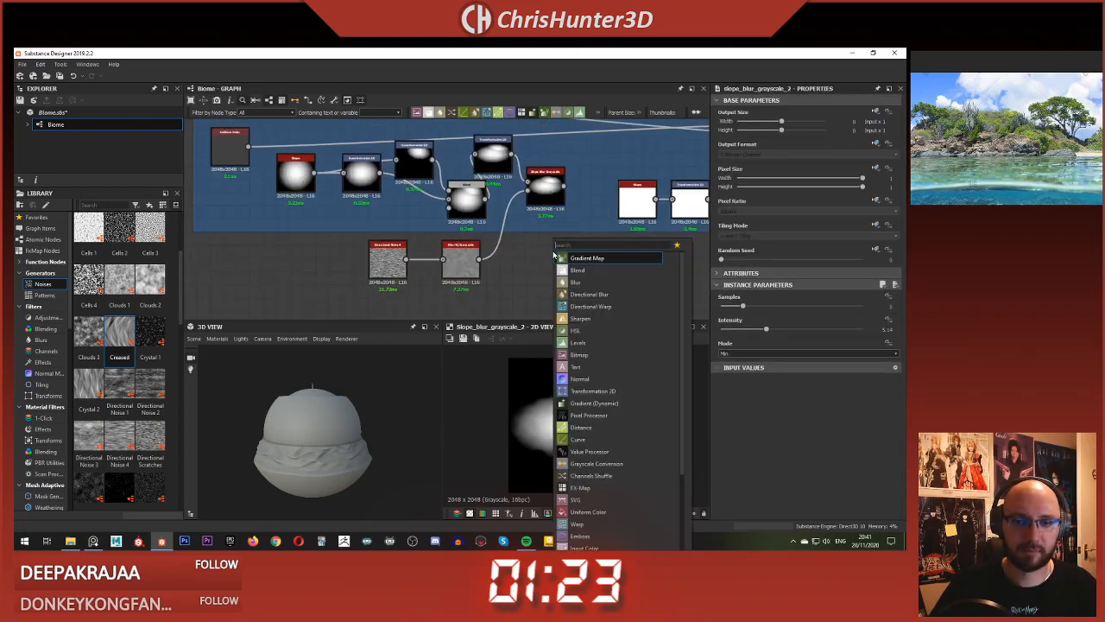
{"action": "left_click", "coordinate": [577, 270]}
{"action": "scroll", "coordinate": [368, 202], "scroll_direction": "down", "scroll_amount": 5}
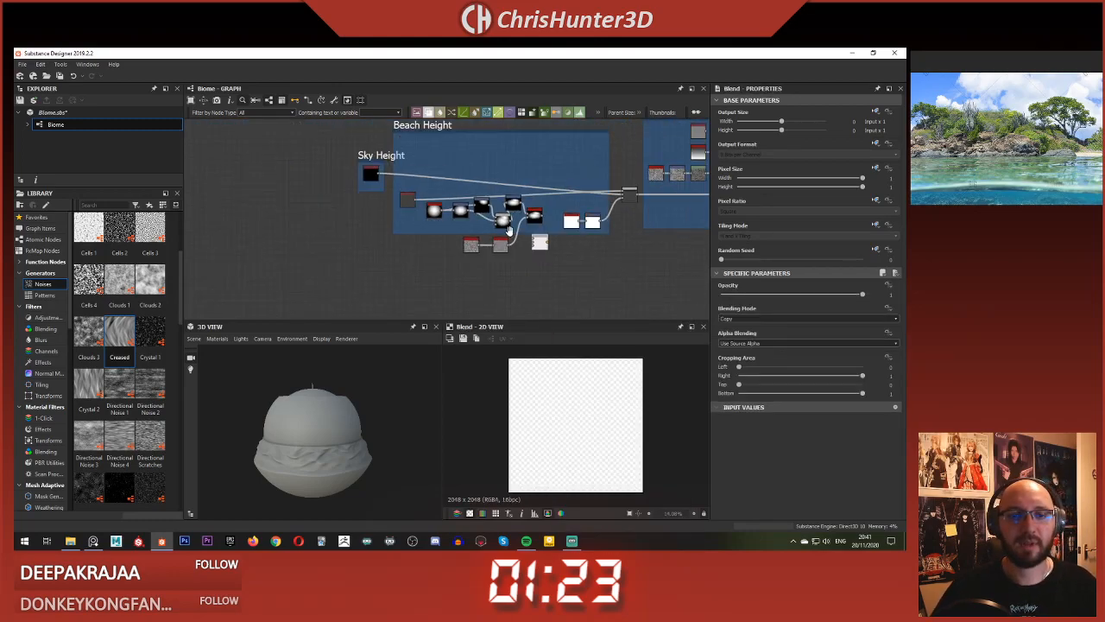
Step: Move the Sky Height frame farther left and extend the Beach Height frame's left edge to make room for nodes
{"action": "left_click_drag", "start_coordinate": [374, 187], "coordinate": [190, 178]}
{"action": "left_click", "coordinate": [398, 176]}
{"action": "left_click_drag", "start_coordinate": [398, 177], "coordinate": [222, 181]}
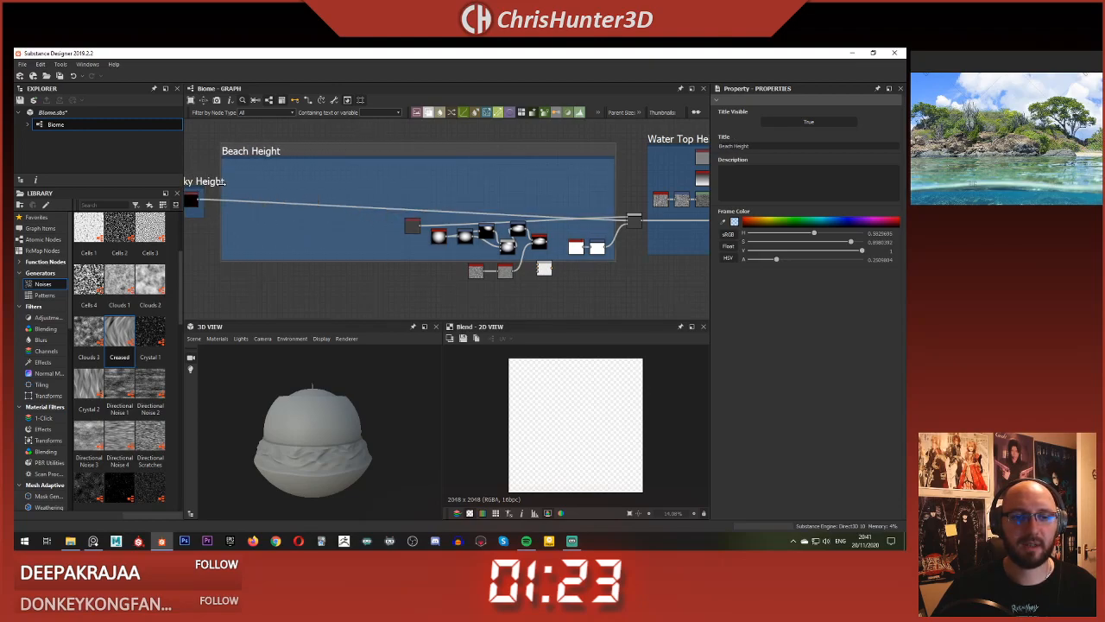
Step: Move the Uniform Color and the paraboloid nodes up to their Blend toward the Beach Height frame's left end
{"action": "left_click_drag", "start_coordinate": [374, 186], "coordinate": [331, 246]}
{"action": "left_click", "coordinate": [411, 185]}
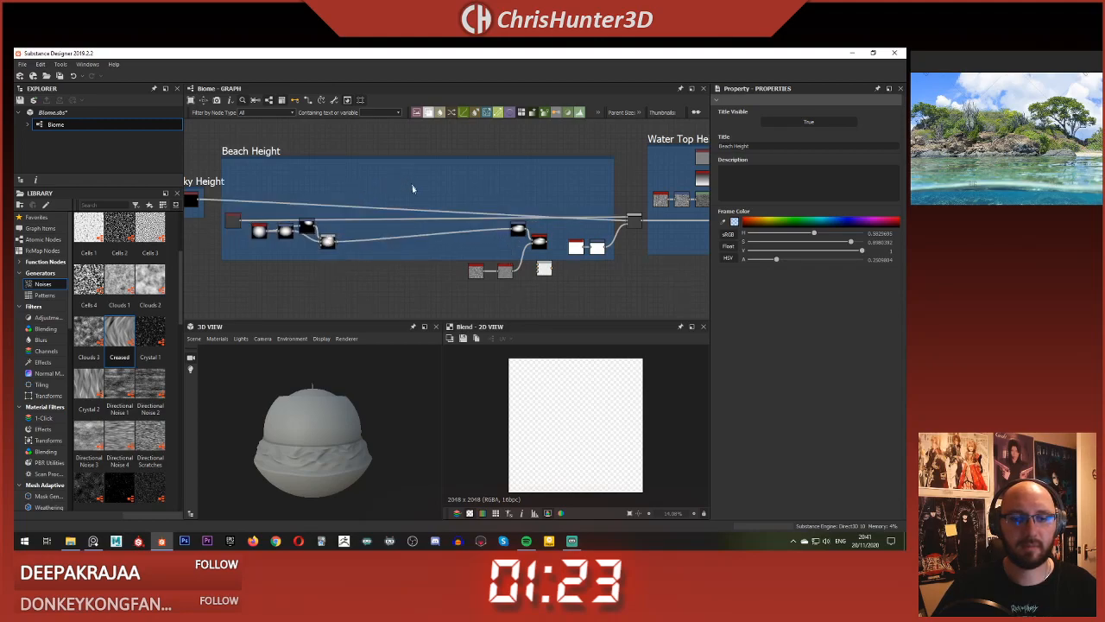
{"action": "left_click_drag", "start_coordinate": [432, 222], "coordinate": [524, 292]}
{"action": "left_click_drag", "start_coordinate": [538, 244], "coordinate": [512, 246]}
{"action": "key", "text": "ctrl+z"}
{"action": "left_click", "coordinate": [544, 171]}
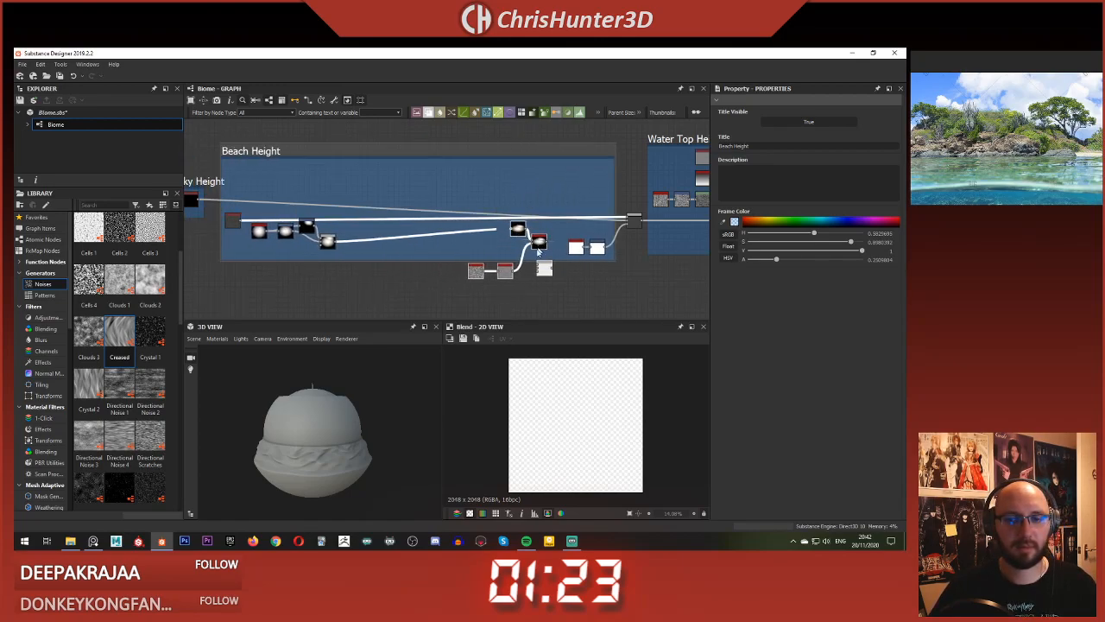
Step: Move the Transformation 2D, Slope Blur Grayscale, Directional Noise 4, Blur HQ Grayscale and Blend nodes left beside the paraboloid chain
{"action": "left_click", "coordinate": [534, 297]}
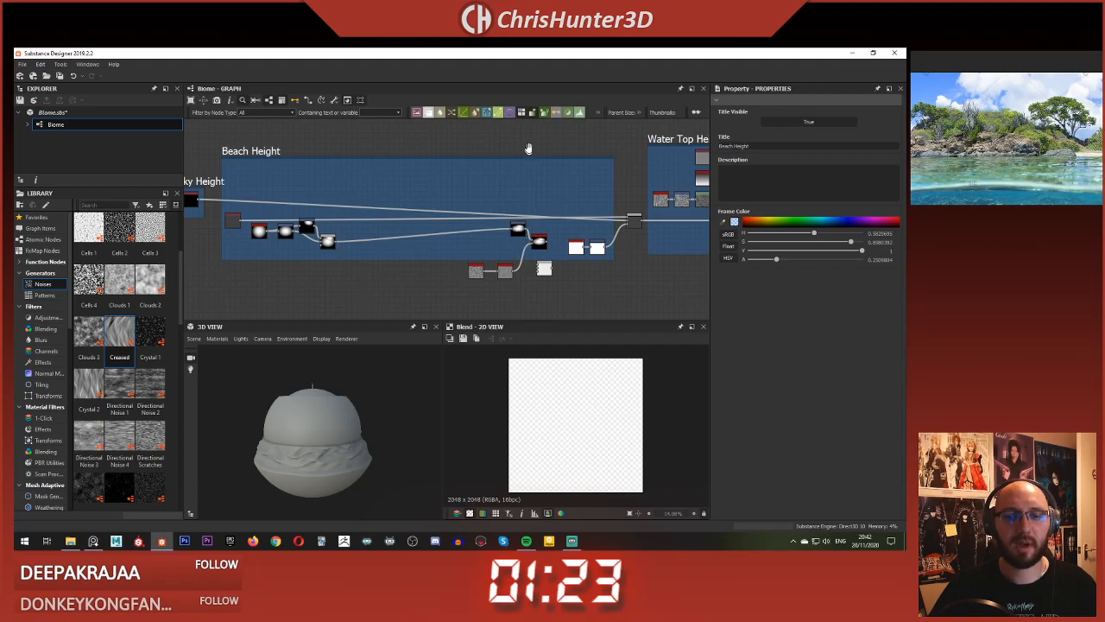
{"action": "left_click", "coordinate": [539, 242]}
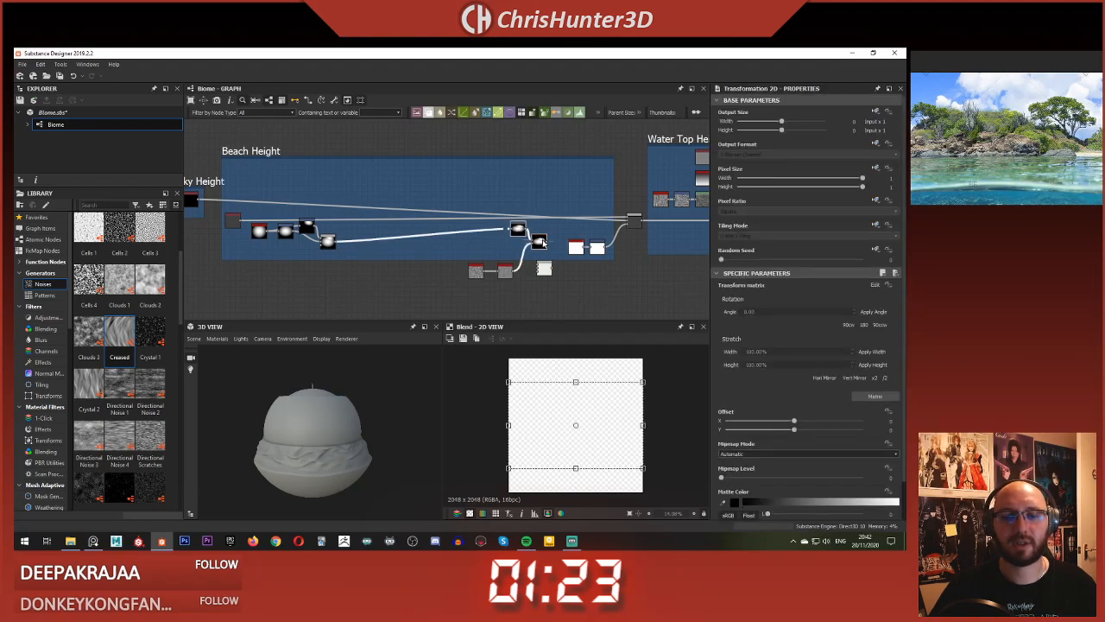
{"action": "left_click_drag", "start_coordinate": [476, 273], "coordinate": [310, 285]}
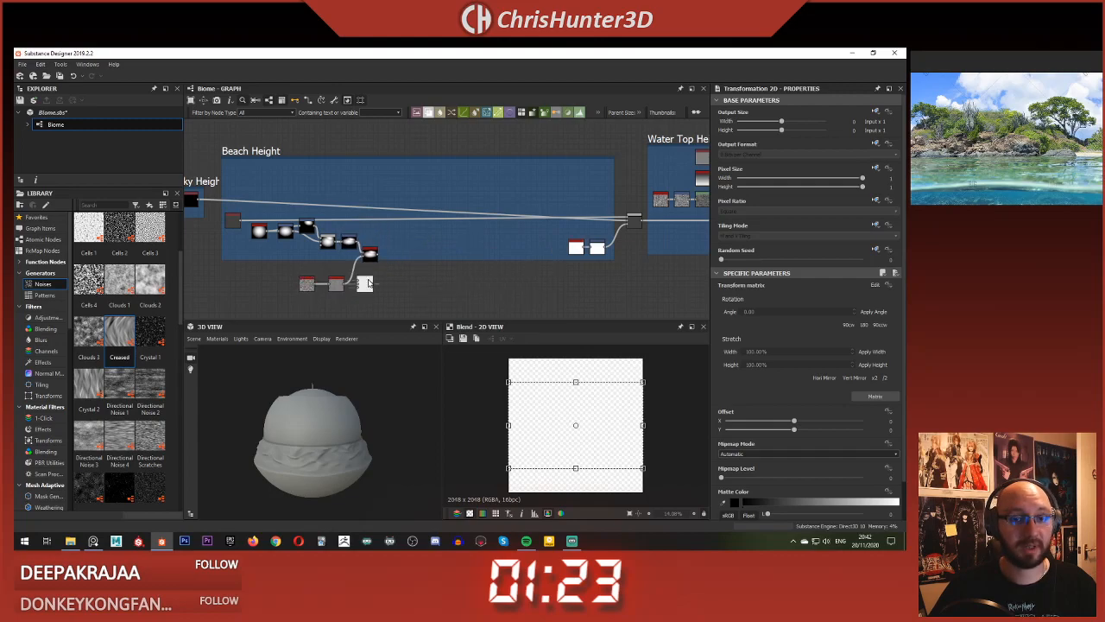
Step: Place the Blend beside the Slope Blur Grayscale node and feed the blur's output into both its Foreground and Background
{"action": "scroll", "coordinate": [370, 284], "scroll_direction": "up", "scroll_amount": 4}
{"action": "middle_click_drag", "start_coordinate": [415, 280], "coordinate": [466, 254]}
{"action": "scroll", "coordinate": [470, 255], "scroll_direction": "up", "scroll_amount": 4}
{"action": "left_click_drag", "start_coordinate": [328, 271], "coordinate": [481, 242]}
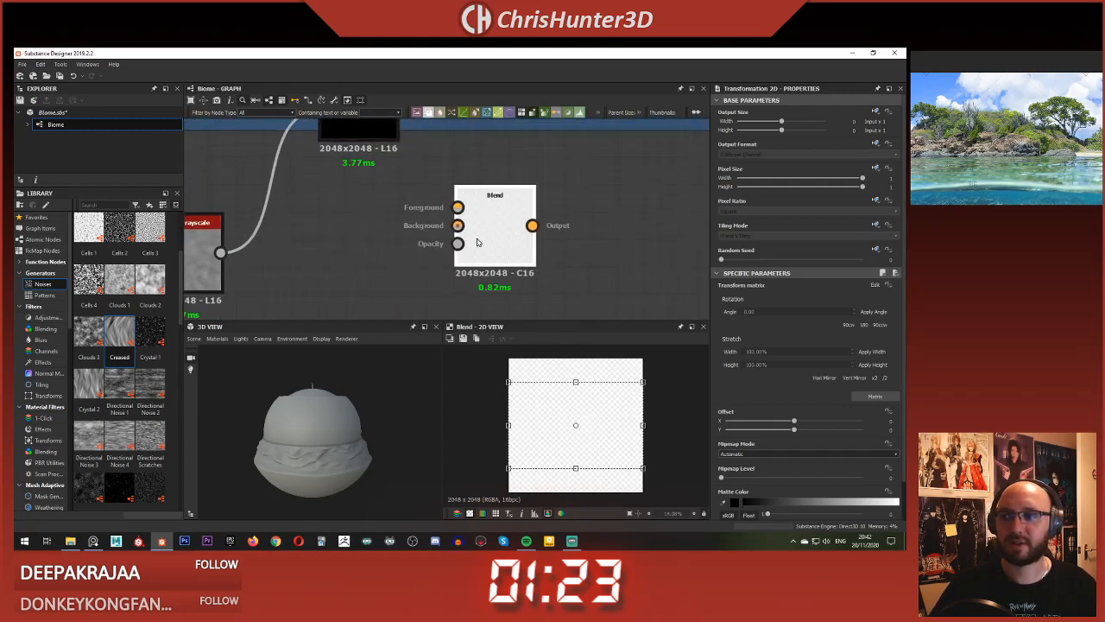
{"action": "scroll", "coordinate": [479, 241], "scroll_direction": "down", "scroll_amount": 2}
{"action": "middle_click_drag", "start_coordinate": [471, 239], "coordinate": [466, 286]}
{"action": "left_click", "coordinate": [406, 192]}
{"action": "left_click_drag", "start_coordinate": [492, 283], "coordinate": [419, 194]}
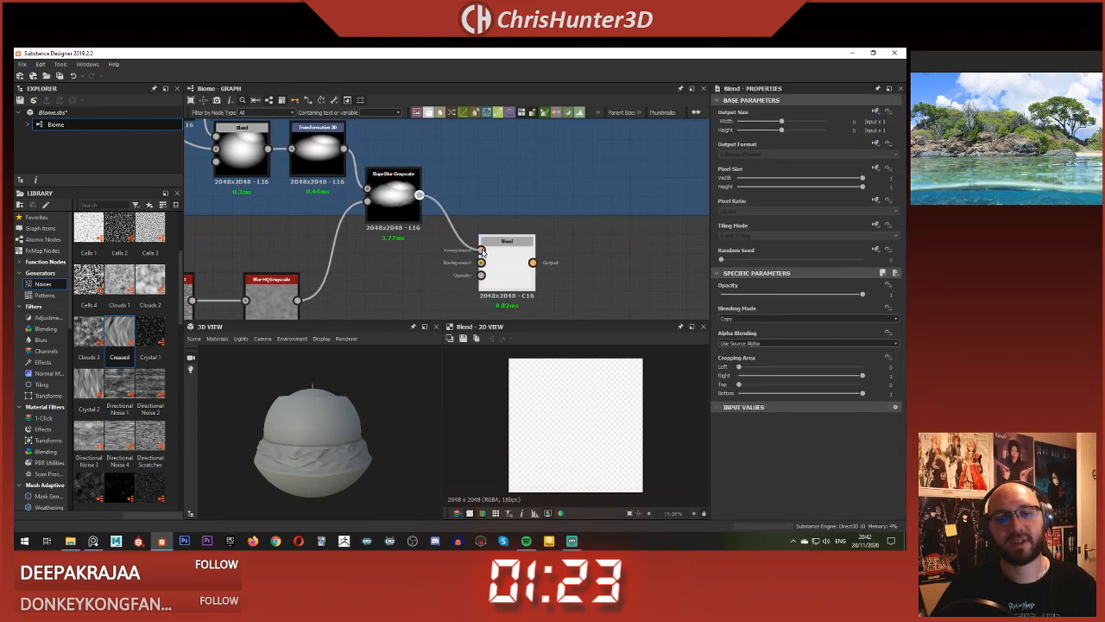
{"action": "left_click_drag", "start_coordinate": [462, 261], "coordinate": [562, 262]}
Step: Insert a Transformation 2D node on the Slope Blur Grayscale link to the Blend's Foreground and place it above the link
{"action": "left_click", "coordinate": [509, 247]}
{"action": "key", "text": "space"}
{"action": "left_click", "coordinate": [549, 379]}
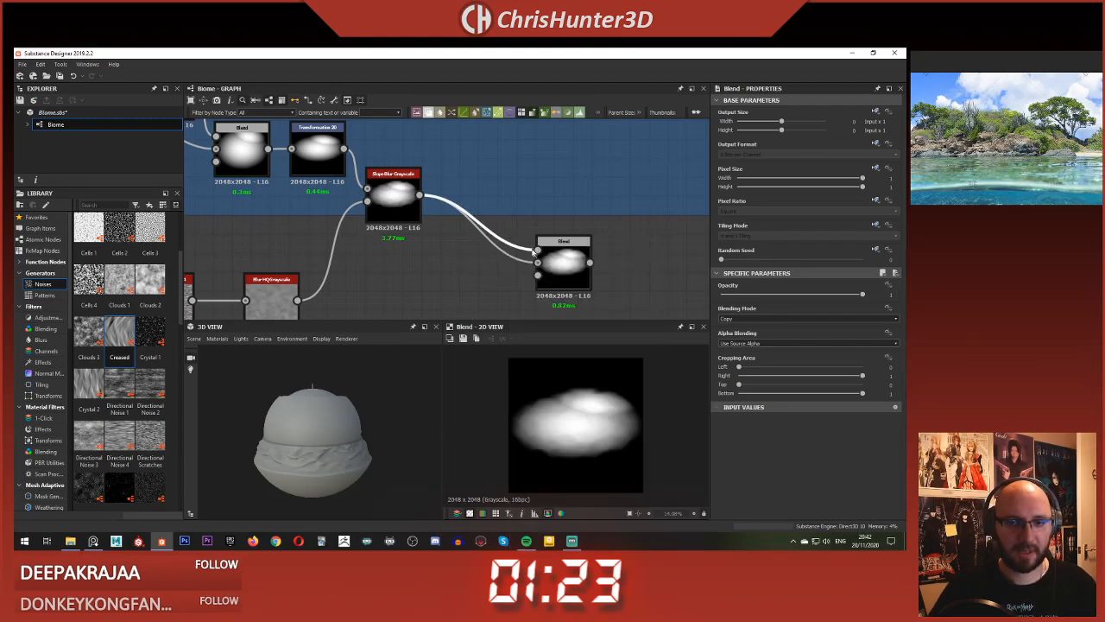
{"action": "left_click_drag", "start_coordinate": [494, 225], "coordinate": [496, 164]}
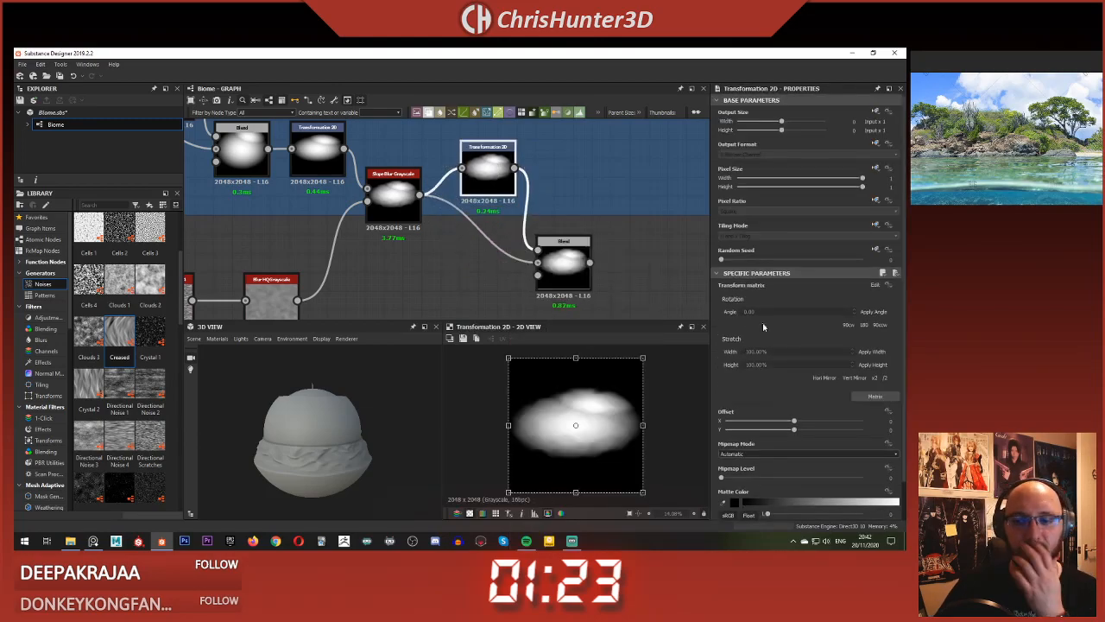
Step: Set the Blend to Min (Darken), shift it farther right and show its output in the 2D view
{"action": "left_click", "coordinate": [567, 247]}
{"action": "left_click", "coordinate": [775, 318]}
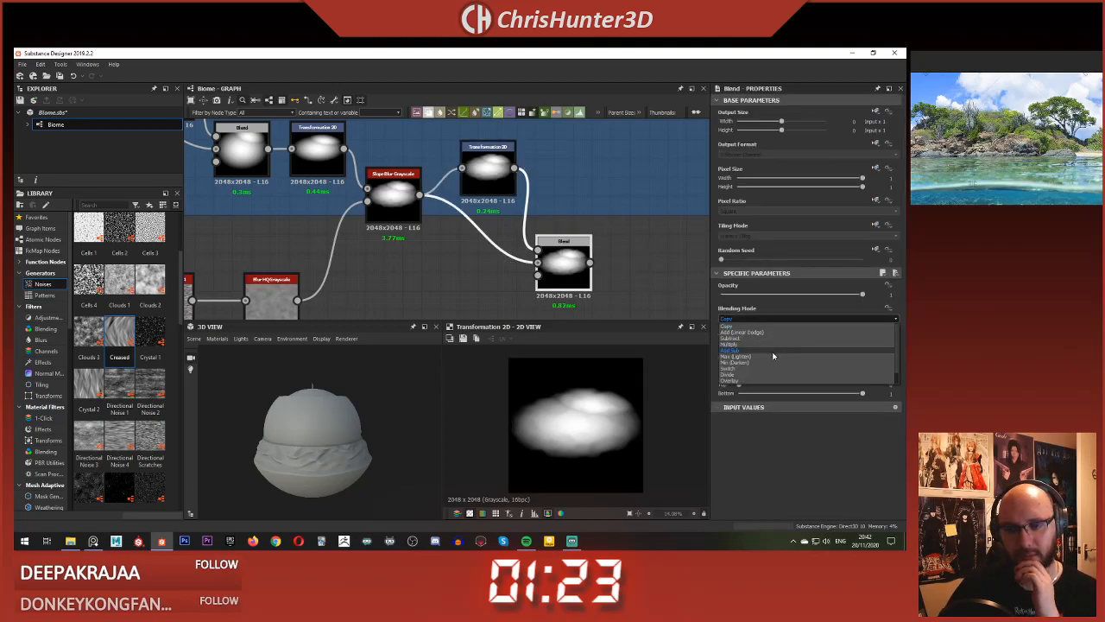
{"action": "left_click", "coordinate": [787, 362]}
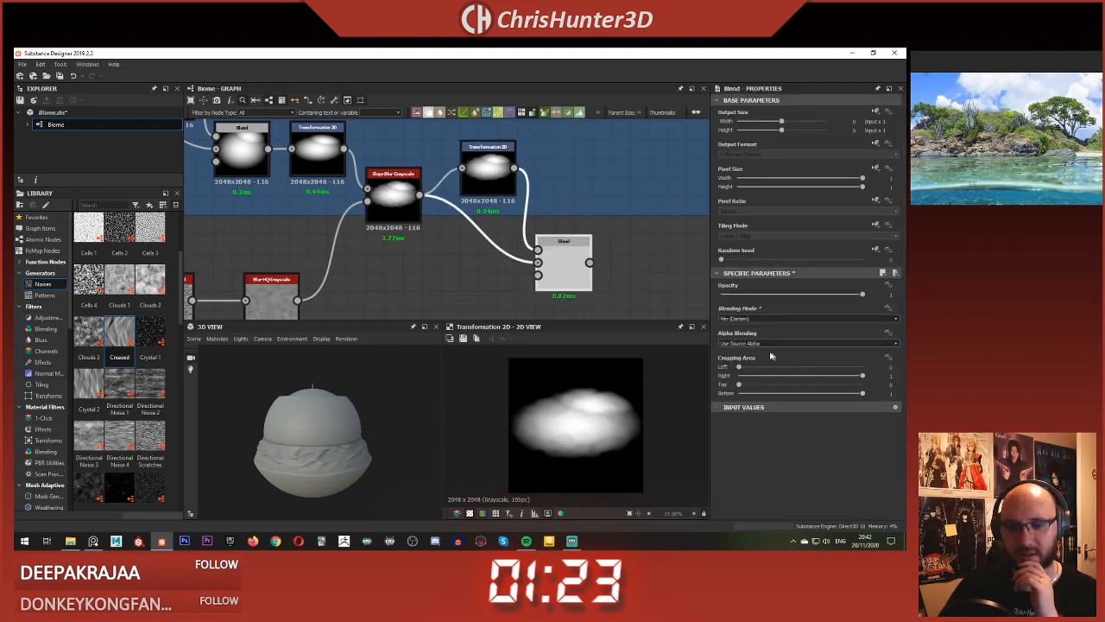
{"action": "left_click_drag", "start_coordinate": [565, 267], "coordinate": [632, 265]}
{"action": "double_click", "coordinate": [631, 266]}
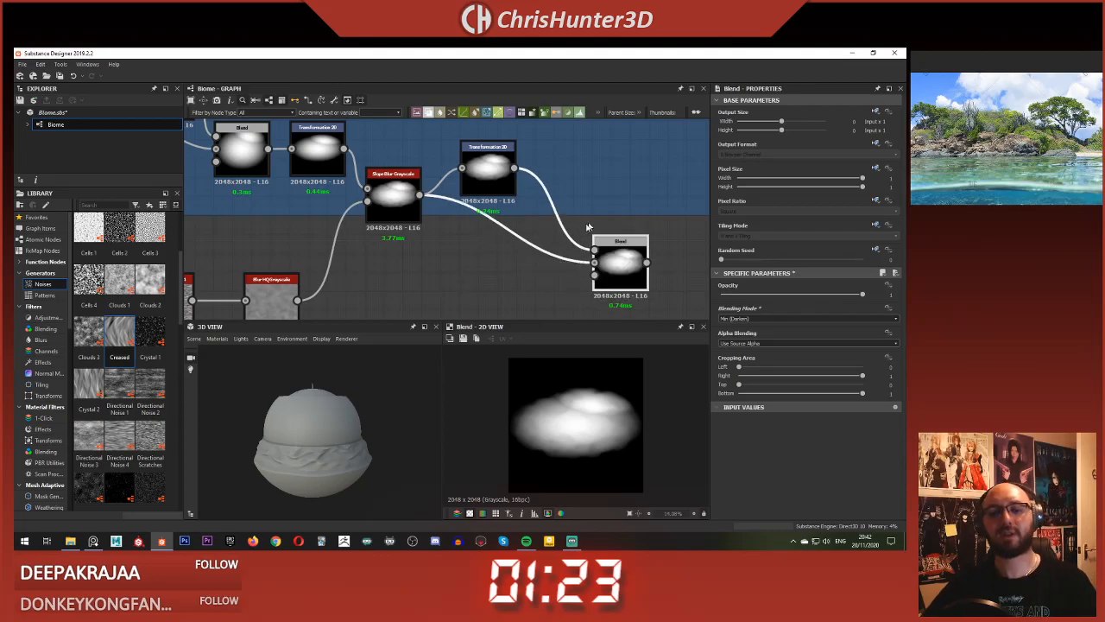
Step: Rotate the shape slightly counterclockwise in the new Transformation 2D and offset it to about X -0.05, Y -0.11 while previewing the Blend
{"action": "left_click", "coordinate": [487, 164]}
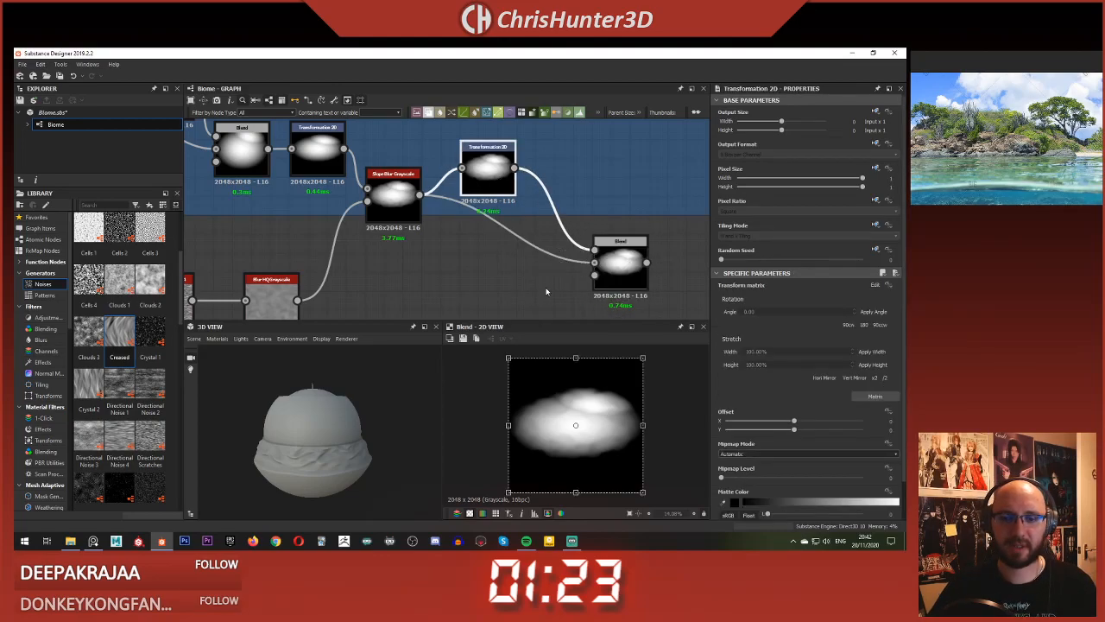
{"action": "left_click", "coordinate": [617, 259]}
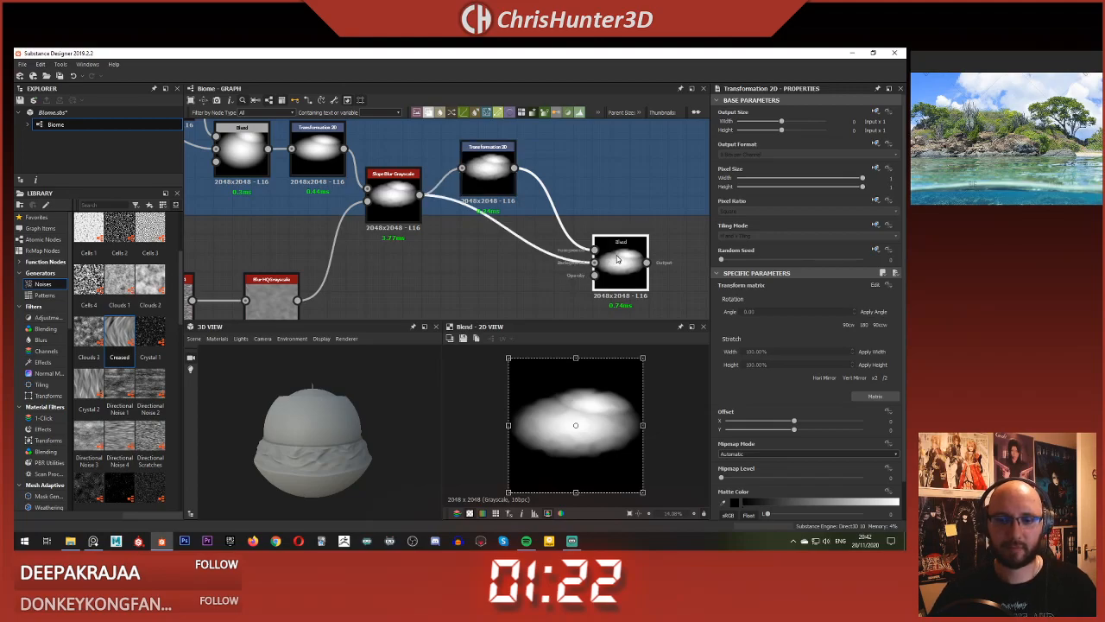
{"action": "double_click", "coordinate": [488, 160]}
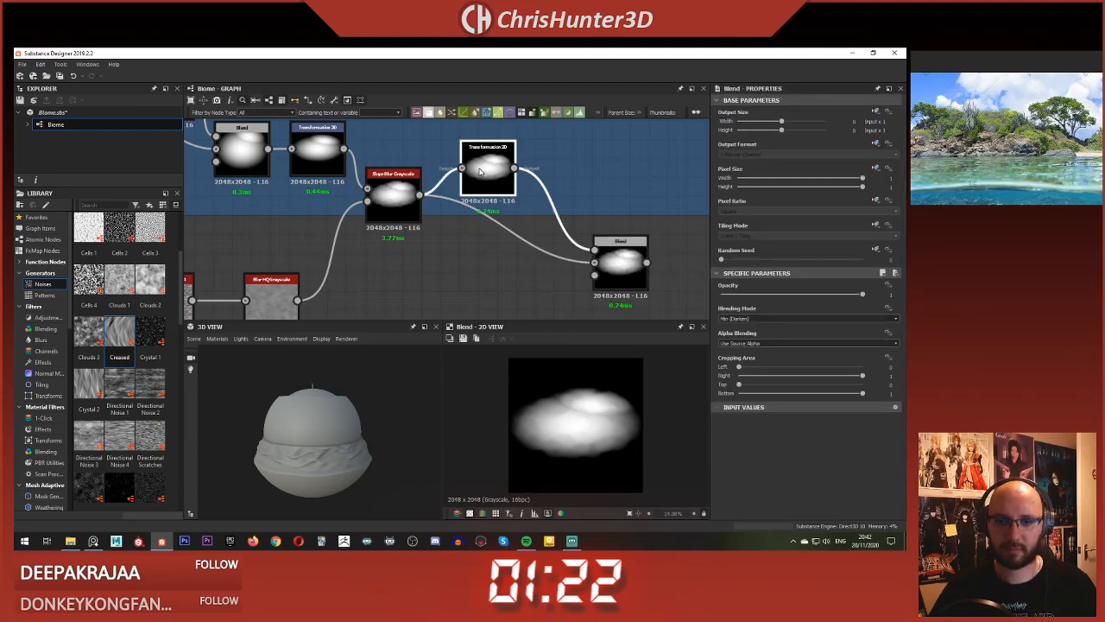
{"action": "left_click_drag", "start_coordinate": [654, 350], "coordinate": [663, 405]}
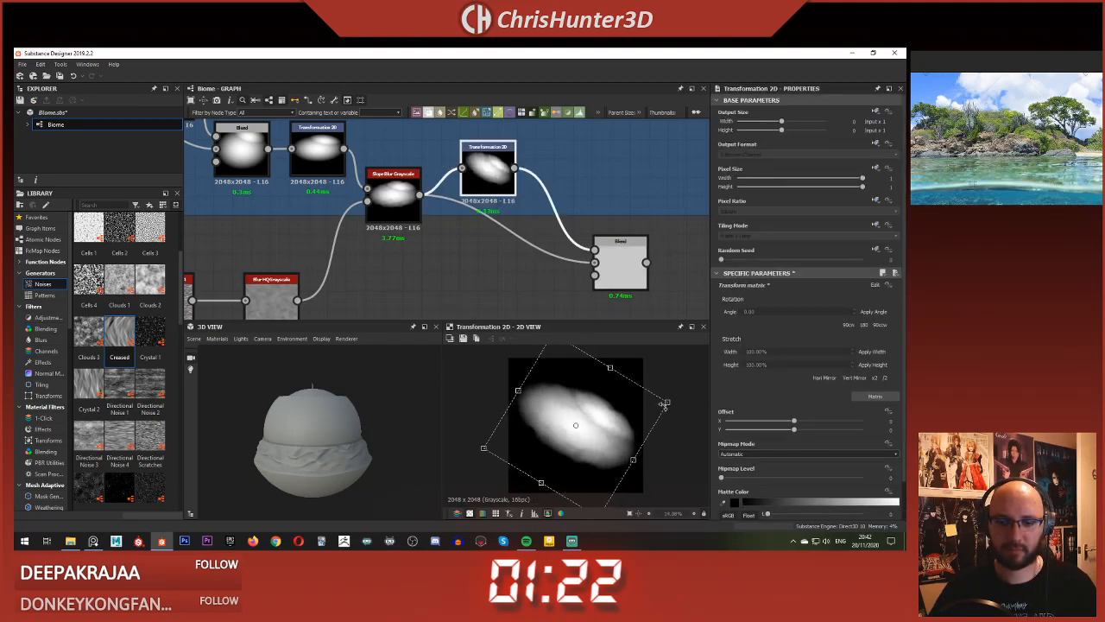
{"action": "left_click", "coordinate": [614, 253]}
{"action": "left_click", "coordinate": [487, 164]}
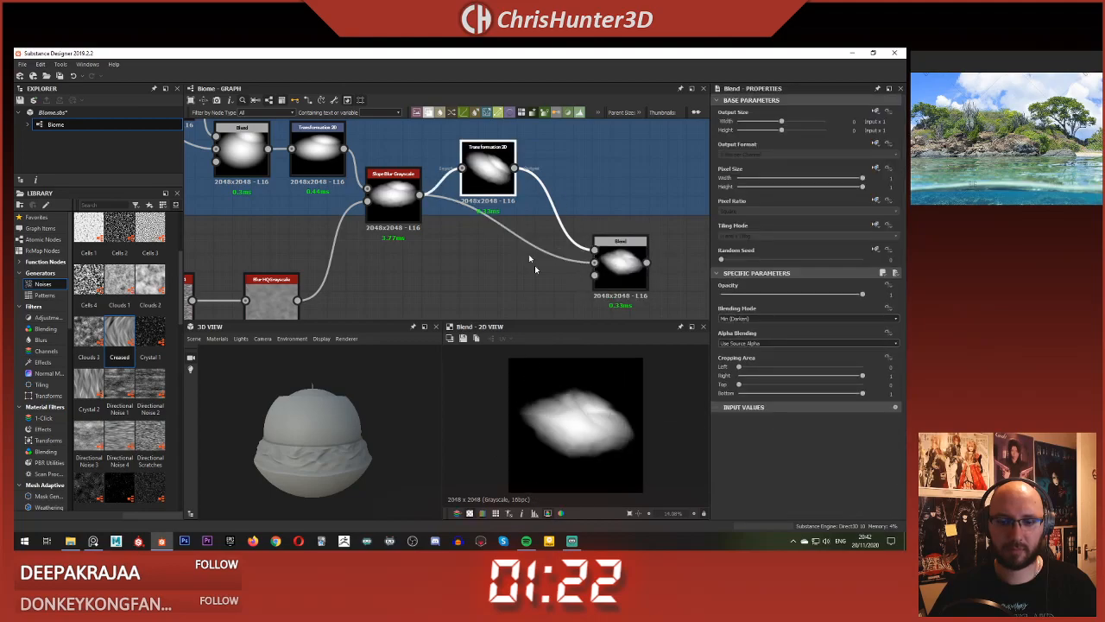
{"action": "left_click_drag", "start_coordinate": [646, 354], "coordinate": [632, 412]}
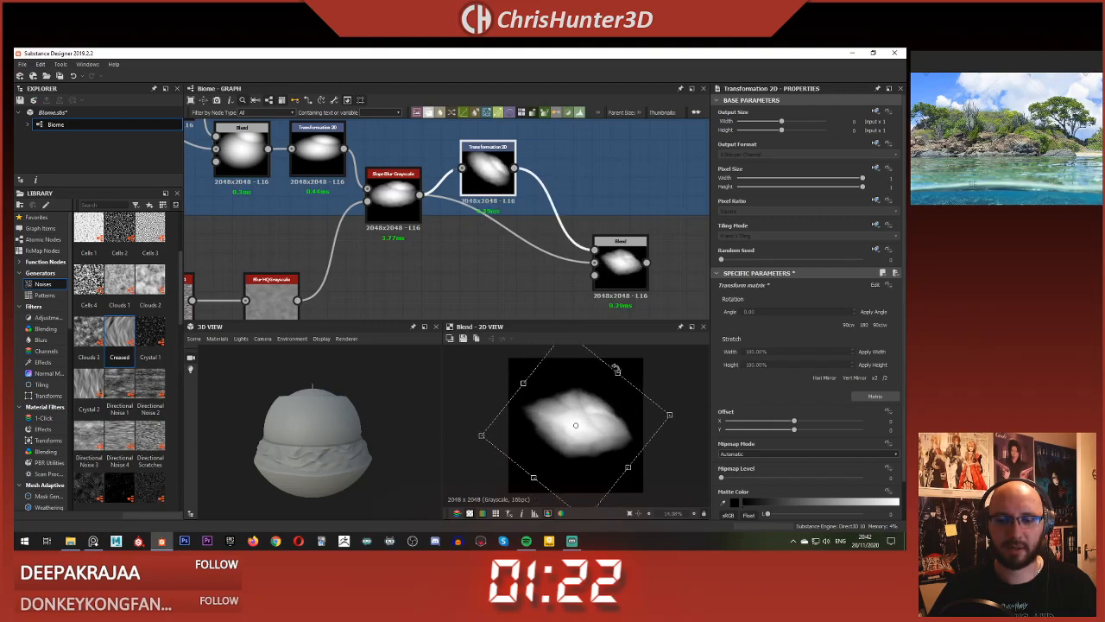
{"action": "left_click_drag", "start_coordinate": [617, 373], "coordinate": [598, 333]}
{"action": "left_click_drag", "start_coordinate": [593, 410], "coordinate": [608, 412]}
{"action": "left_click_drag", "start_coordinate": [646, 371], "coordinate": [651, 389]}
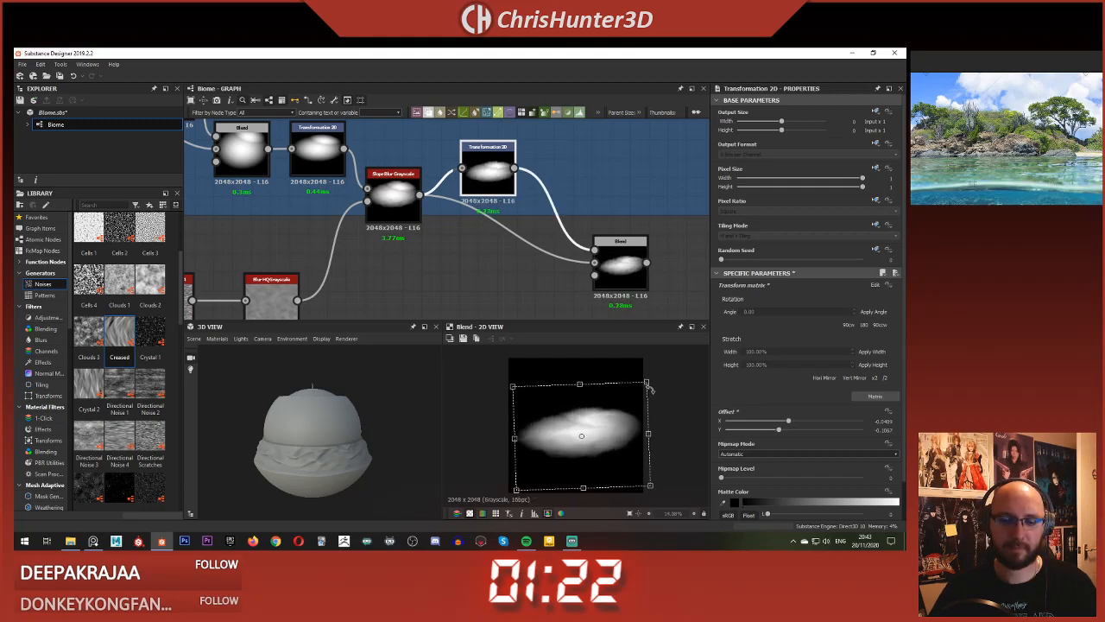
Step: Compare the Slope Blur Grayscale output with the darkened Blend output in the 2D view
{"action": "left_click", "coordinate": [537, 246]}
{"action": "middle_click_drag", "start_coordinate": [533, 270], "coordinate": [511, 245]}
{"action": "left_click", "coordinate": [603, 257]}
{"action": "double_click", "coordinate": [371, 188]}
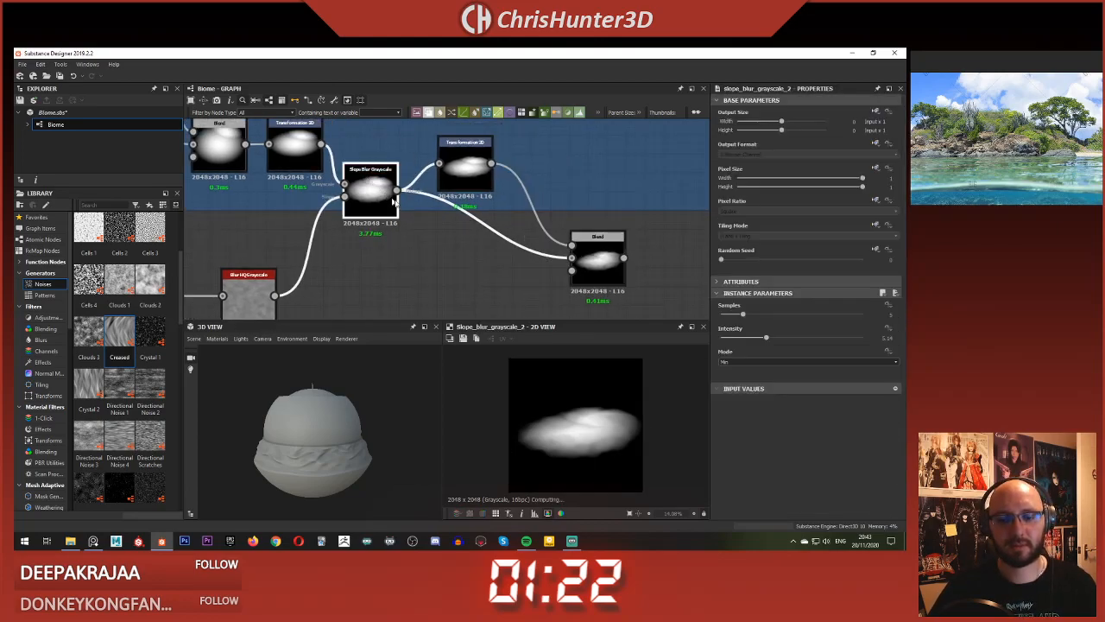
{"action": "double_click", "coordinate": [598, 261]}
{"action": "middle_click_drag", "start_coordinate": [602, 268], "coordinate": [581, 278]}
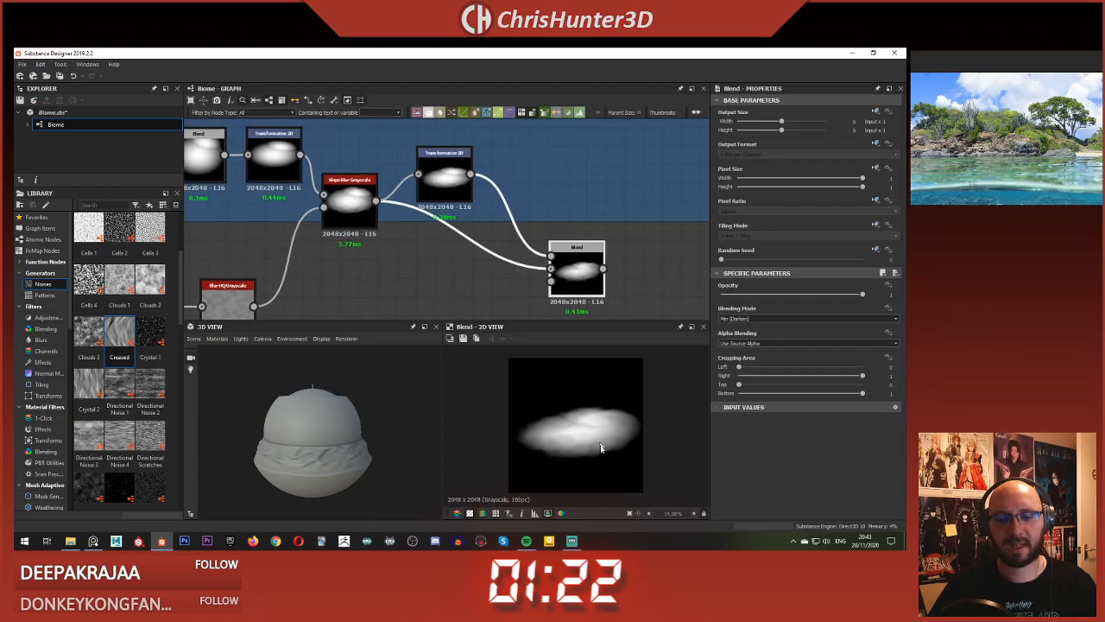
{"action": "mouse_move", "coordinate": [464, 280]}
{"action": "middle_mouse_down"}
{"action": "mouse_move", "coordinate": [469, 256]}
{"action": "mouse_move", "coordinate": [482, 273]}
{"action": "middle_mouse_up"}
{"action": "scroll", "coordinate": [482, 273], "scroll_direction": "down", "scroll_amount": 2}
{"action": "left_click", "coordinate": [411, 230]}
{"action": "double_click", "coordinate": [411, 229]}
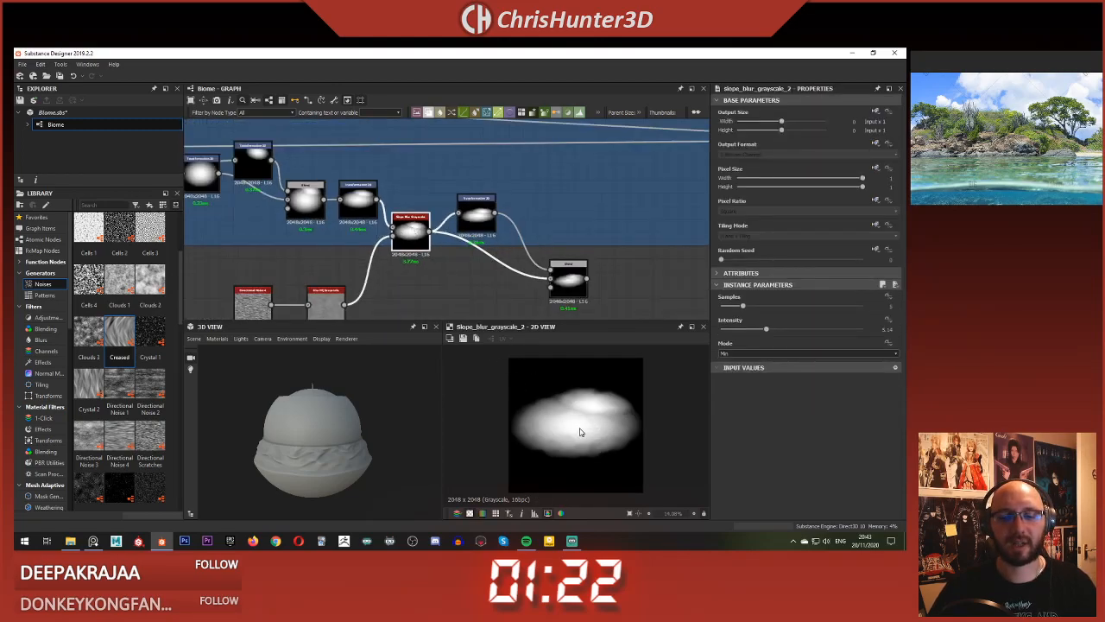
{"action": "double_click", "coordinate": [566, 286]}
{"action": "scroll", "coordinate": [606, 380], "scroll_direction": "up", "scroll_amount": 2}
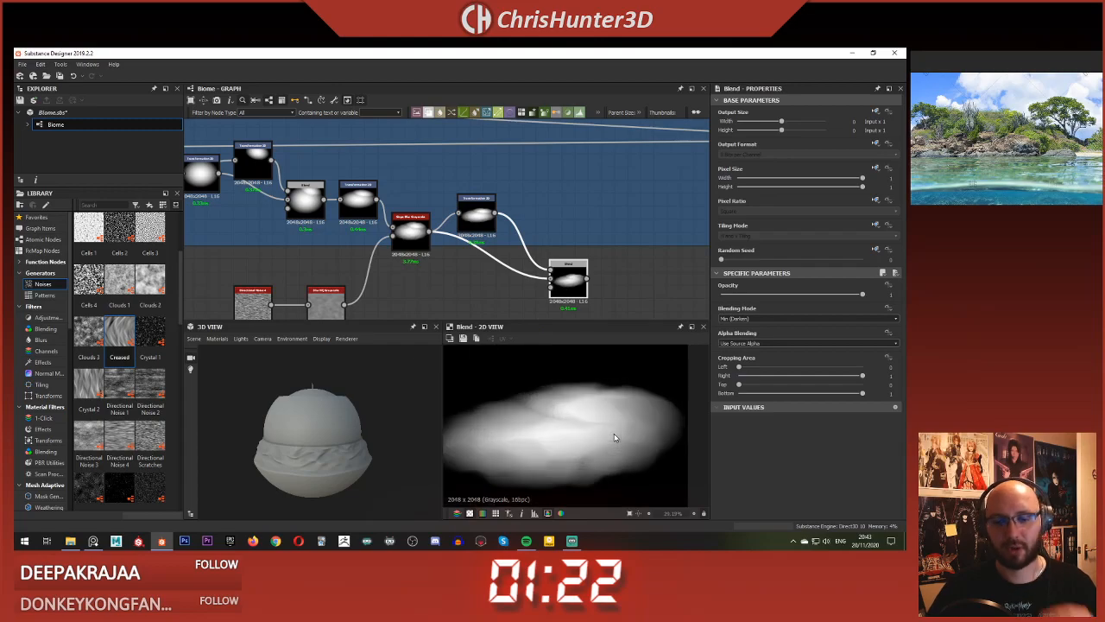
{"action": "scroll", "coordinate": [606, 381], "scroll_direction": "down", "scroll_amount": 2}
Step: Inspect the darkened Blend shape up close and review the beach height node chain that feeds it
{"action": "middle_click_drag", "start_coordinate": [563, 319], "coordinate": [517, 266]}
{"action": "scroll", "coordinate": [526, 250], "scroll_direction": "up", "scroll_amount": 2}
{"action": "left_click", "coordinate": [526, 249]}
{"action": "left_click", "coordinate": [453, 231]}
{"action": "left_click", "coordinate": [561, 244]}
{"action": "scroll", "coordinate": [563, 245], "scroll_direction": "down", "scroll_amount": 3}
{"action": "scroll", "coordinate": [551, 260], "scroll_direction": "up", "scroll_amount": 3}
{"action": "scroll", "coordinate": [516, 267], "scroll_direction": "down", "scroll_amount": 1}
{"action": "key", "text": "space"}
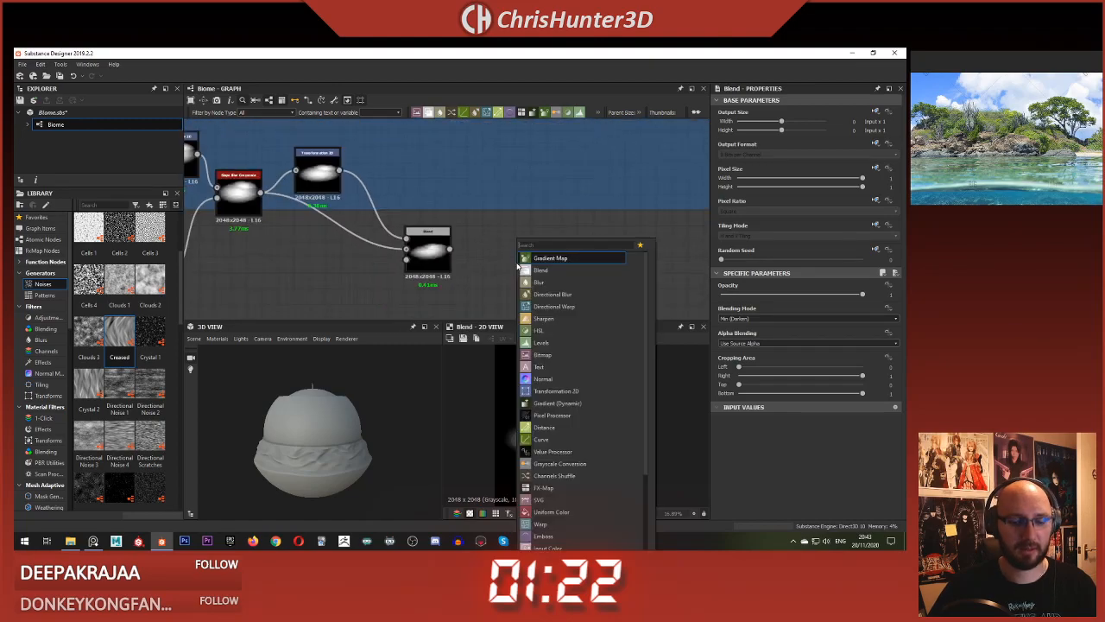
{"action": "key", "text": "Escape"}
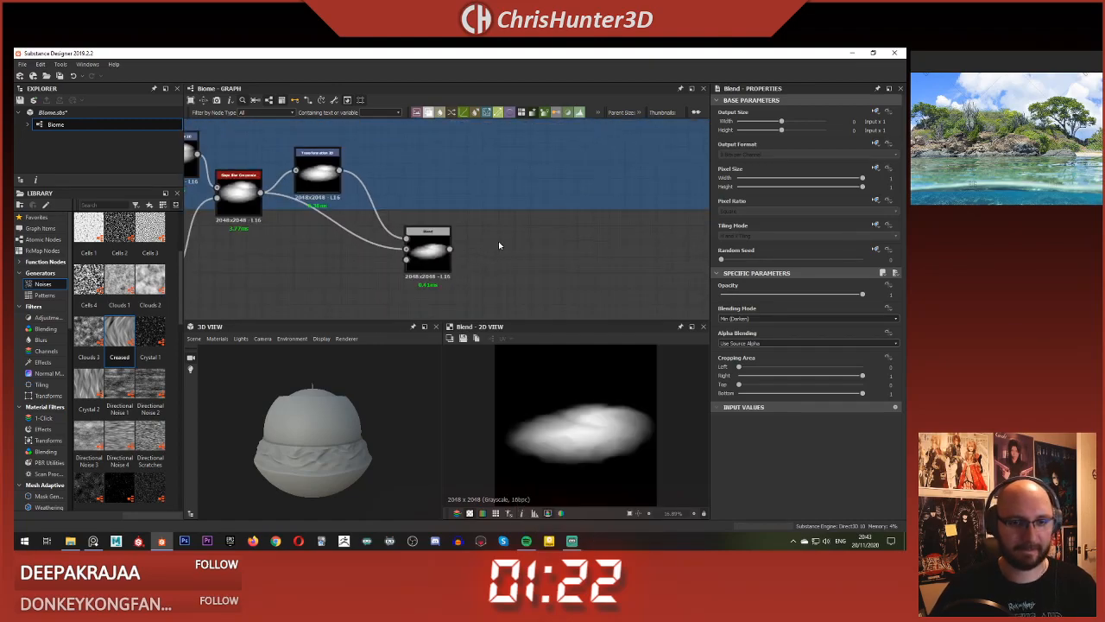
{"action": "scroll", "coordinate": [574, 384], "scroll_direction": "up", "scroll_amount": 4}
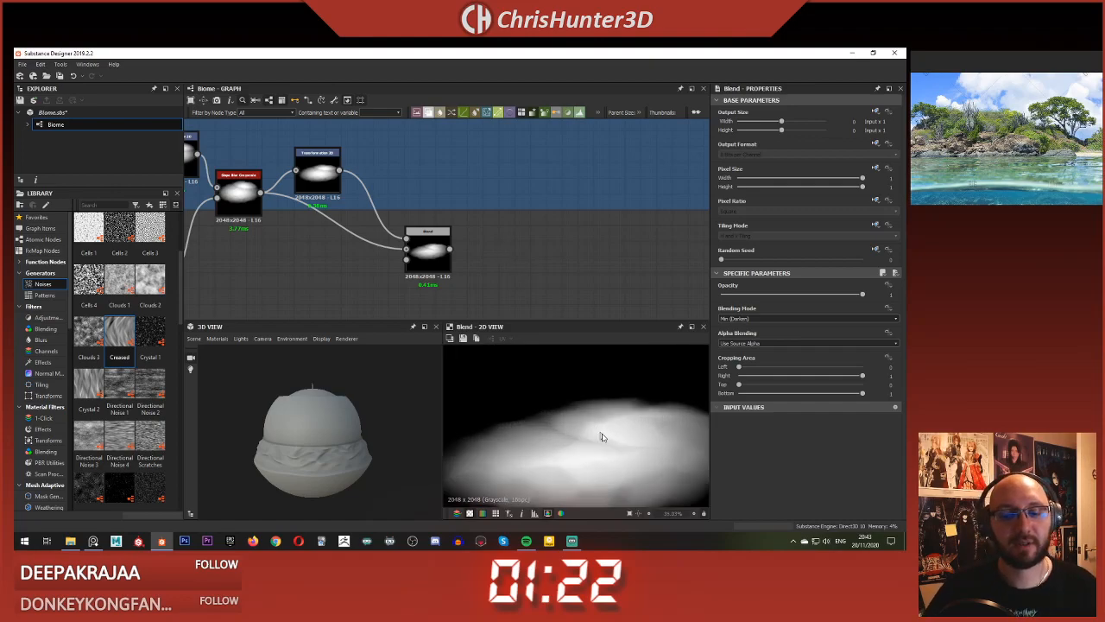
{"action": "scroll", "coordinate": [570, 387], "scroll_direction": "down", "scroll_amount": 4}
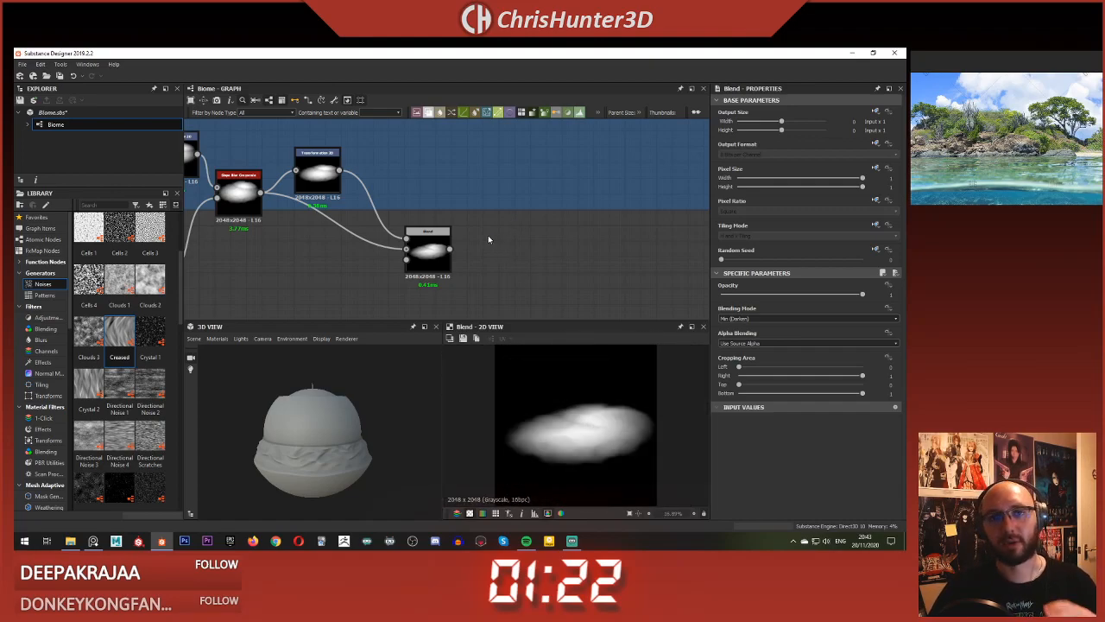
{"action": "scroll", "coordinate": [477, 237], "scroll_direction": "down", "scroll_amount": 3}
{"action": "middle_click_drag", "start_coordinate": [463, 238], "coordinate": [551, 216]}
{"action": "scroll", "coordinate": [445, 261], "scroll_direction": "up", "scroll_amount": 2}
{"action": "middle_click_drag", "start_coordinate": [443, 262], "coordinate": [399, 315]}
{"action": "scroll", "coordinate": [424, 284], "scroll_direction": "up", "scroll_amount": 1}
{"action": "scroll", "coordinate": [424, 284], "scroll_direction": "down", "scroll_amount": 2}
{"action": "middle_click_drag", "start_coordinate": [314, 253], "coordinate": [377, 268]}
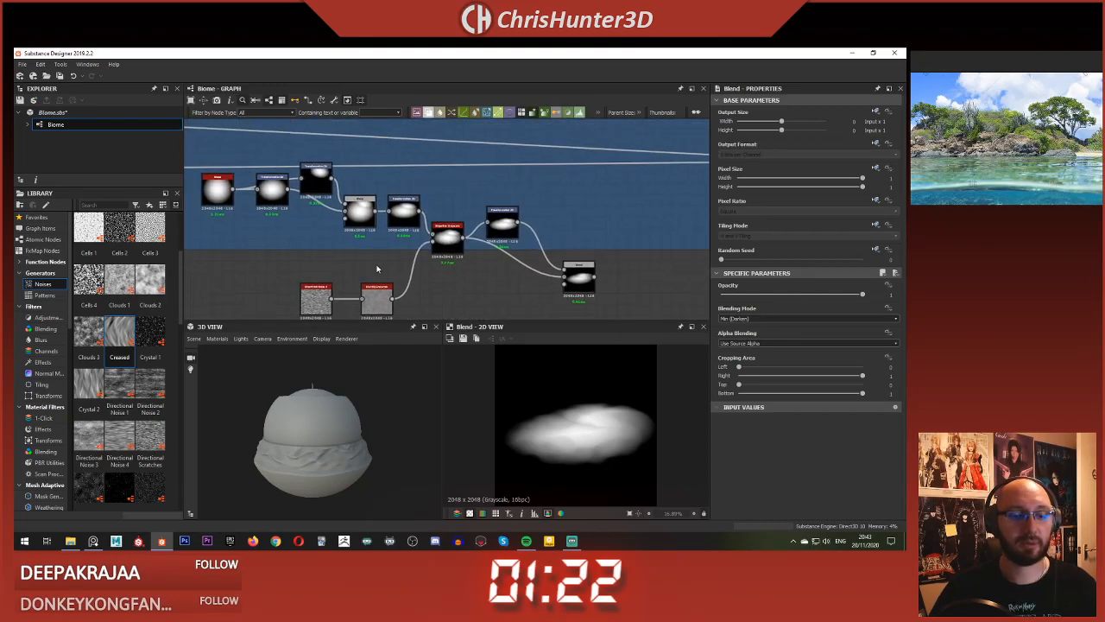
Step: Add a second Blend with the first Blend as Background and the Blur HQ Grayscale output as Foreground
{"action": "middle_click_drag", "start_coordinate": [537, 252], "coordinate": [456, 207]}
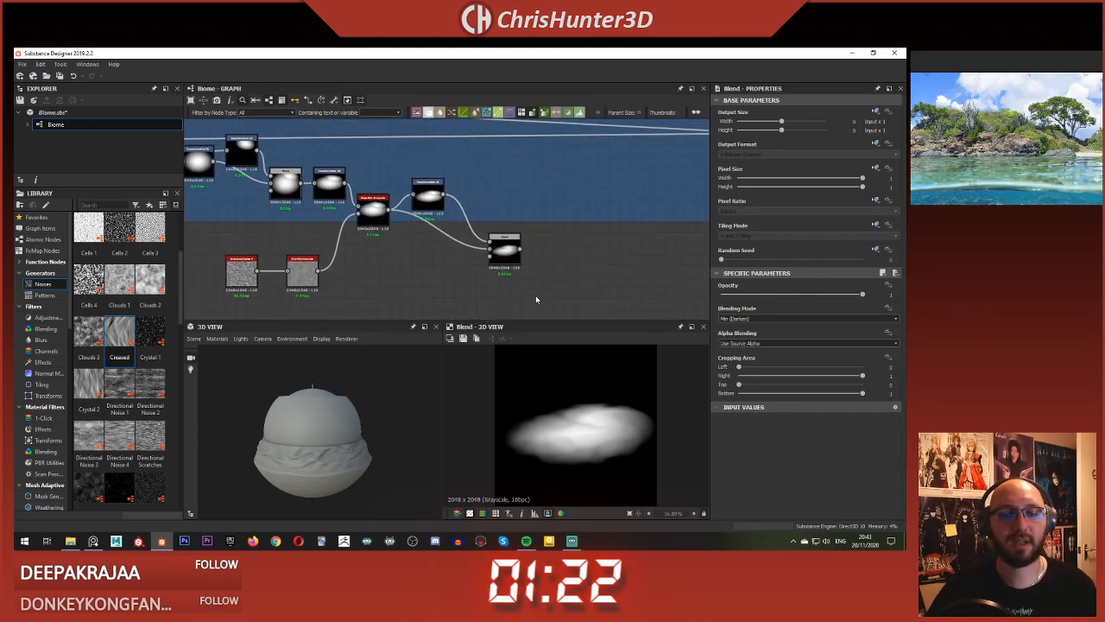
{"action": "scroll", "coordinate": [550, 266], "scroll_direction": "up", "scroll_amount": 2}
{"action": "key", "text": "space"}
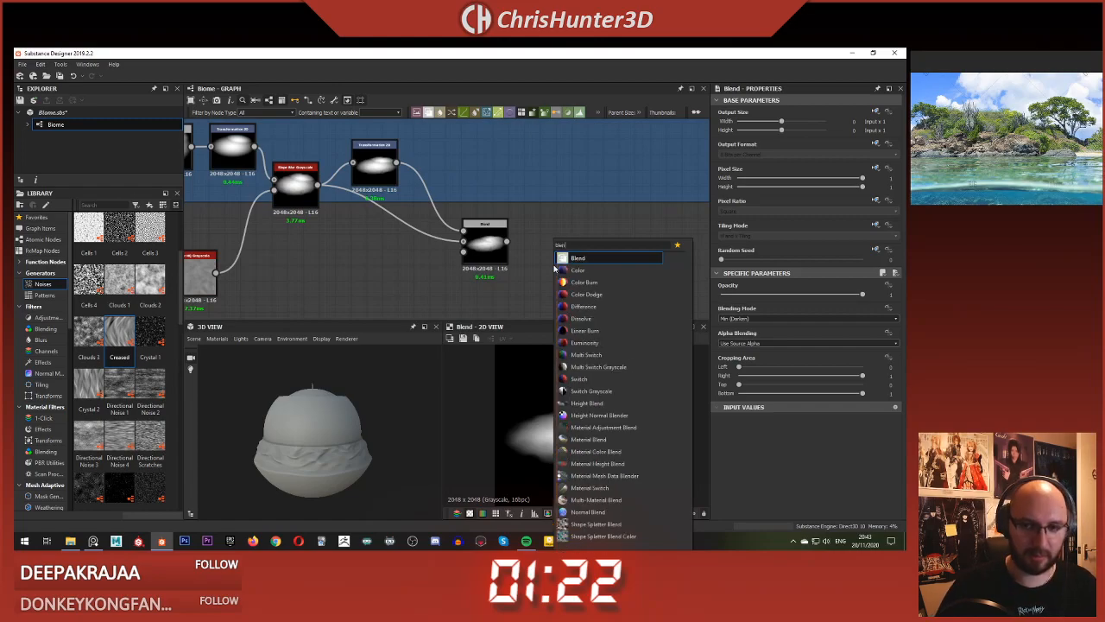
{"action": "left_click", "coordinate": [570, 270]}
{"action": "left_click_drag", "start_coordinate": [506, 242], "coordinate": [526, 246]}
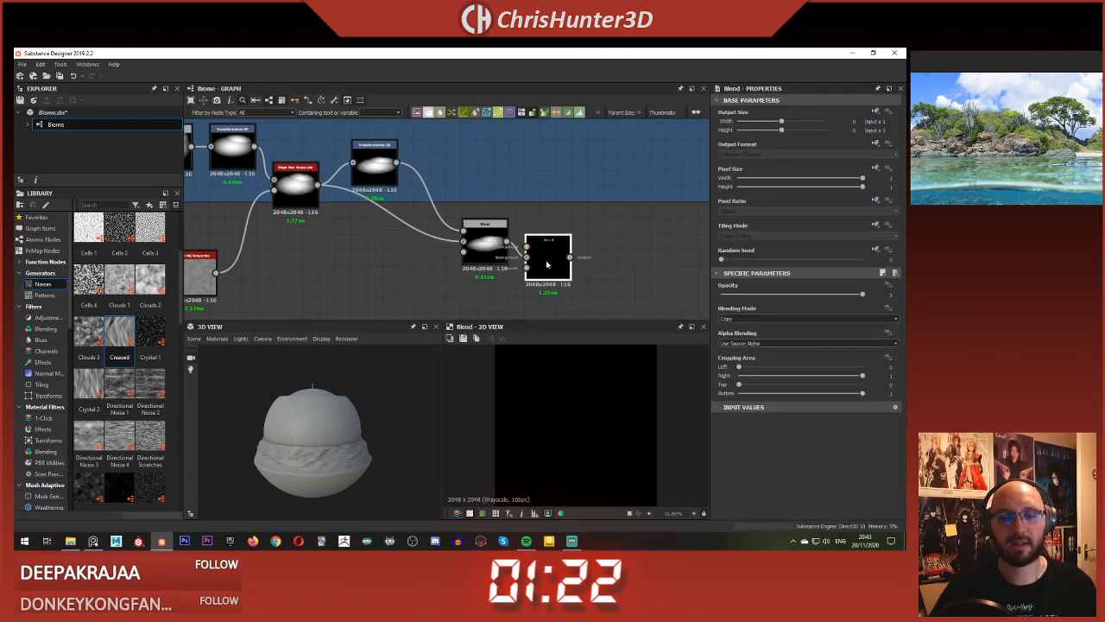
{"action": "scroll", "coordinate": [568, 261], "scroll_direction": "down", "scroll_amount": 1}
{"action": "scroll", "coordinate": [565, 259], "scroll_direction": "down", "scroll_amount": 2}
{"action": "scroll", "coordinate": [507, 261], "scroll_direction": "up", "scroll_amount": 3}
{"action": "double_click", "coordinate": [382, 256]}
{"action": "middle_click_drag", "start_coordinate": [520, 248], "coordinate": [430, 239]}
{"action": "left_click_drag", "start_coordinate": [448, 233], "coordinate": [615, 223]}
Step: Set the second Blend to Min (Darken), try different opacities and leave its opacity at 0
{"action": "left_click", "coordinate": [633, 221]}
{"action": "left_click", "coordinate": [784, 319]}
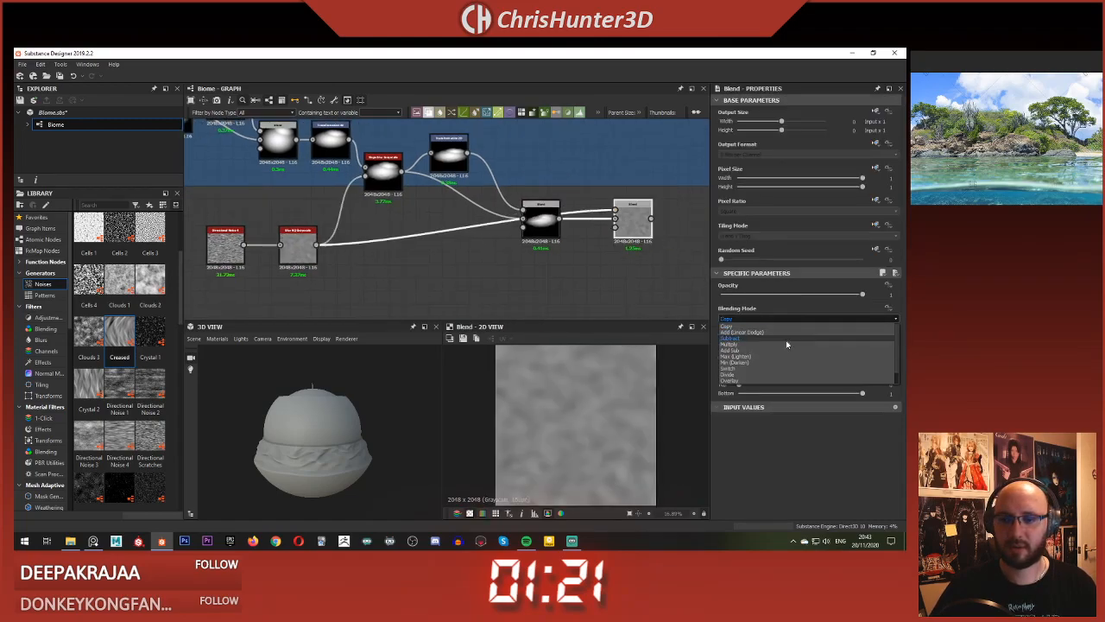
{"action": "left_click", "coordinate": [779, 362]}
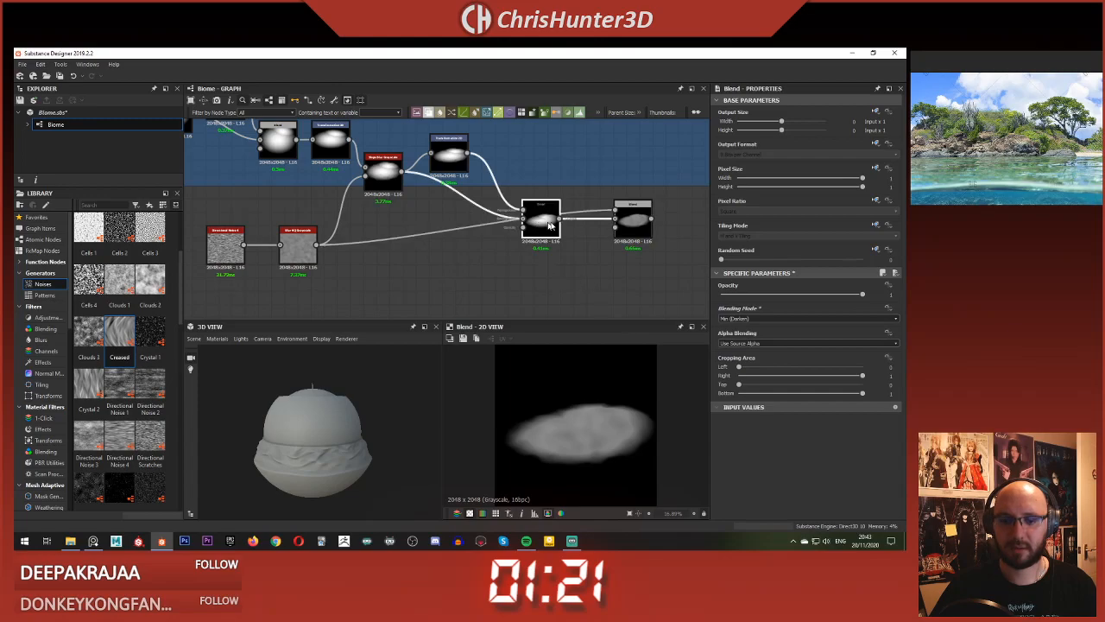
{"action": "left_click", "coordinate": [633, 221]}
{"action": "left_click_drag", "start_coordinate": [862, 295], "coordinate": [705, 302]}
{"action": "left_click_drag", "start_coordinate": [786, 305], "coordinate": [878, 330]}
{"action": "left_click_drag", "start_coordinate": [791, 328], "coordinate": [627, 306]}
{"action": "left_click", "coordinate": [588, 262]}
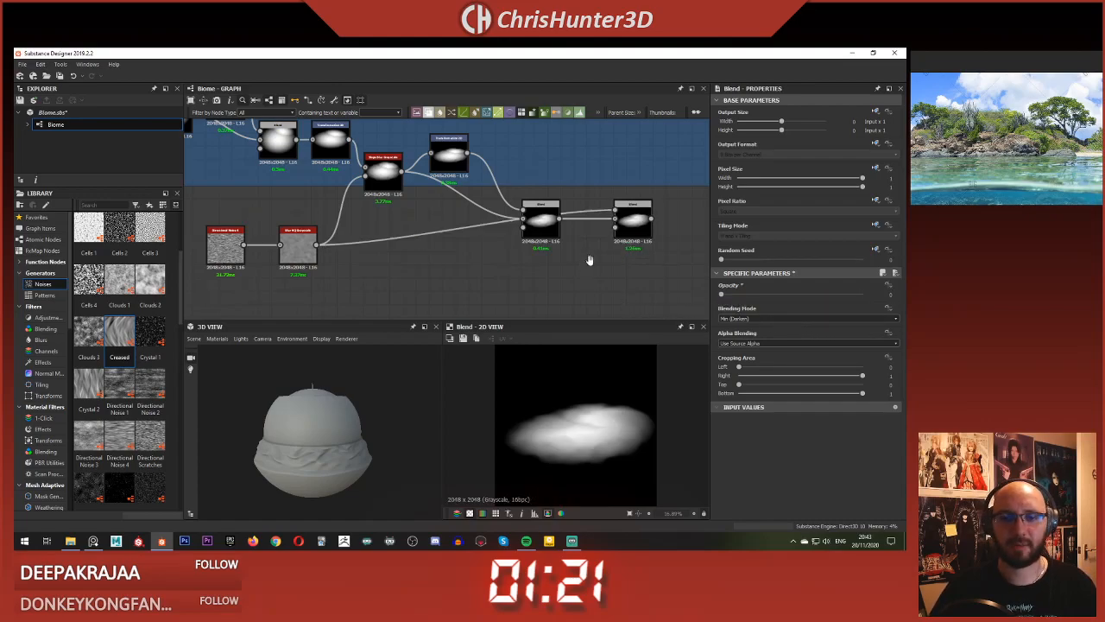
Step: Add a Transformation 2D fed by the first Blend and use it as the second Blend's Foreground instead of the blurred noise
{"action": "middle_click_drag", "start_coordinate": [589, 258], "coordinate": [564, 310]}
{"action": "key", "text": "space"}
{"action": "type", "text": "tr"}
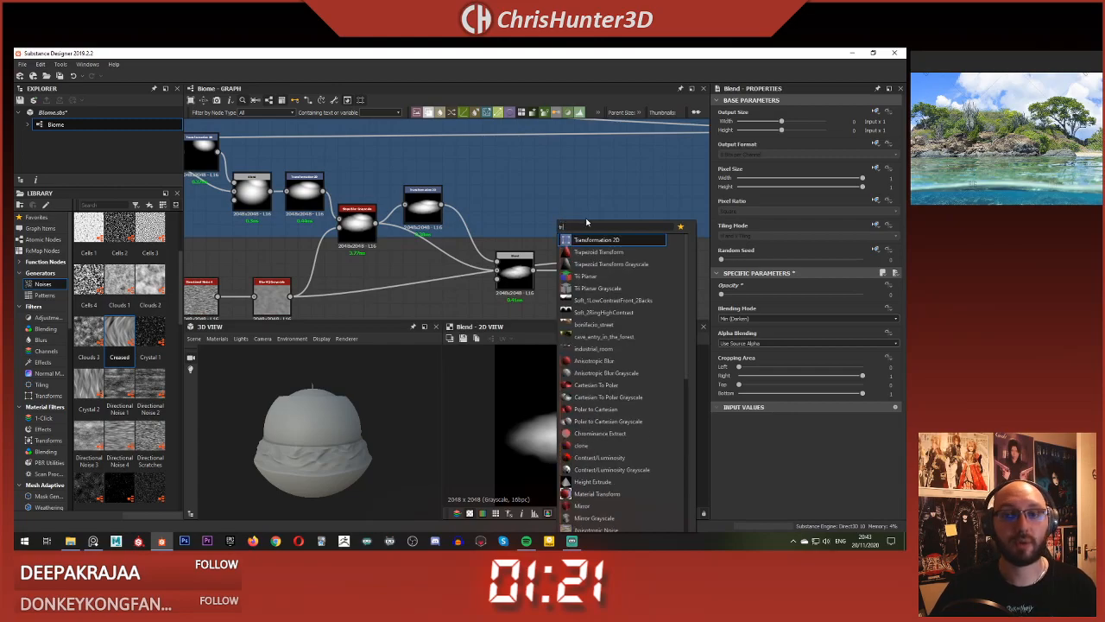
{"action": "left_click", "coordinate": [599, 239]}
{"action": "left_click_drag", "start_coordinate": [533, 269], "coordinate": [589, 264]}
{"action": "left_click", "coordinate": [620, 275]}
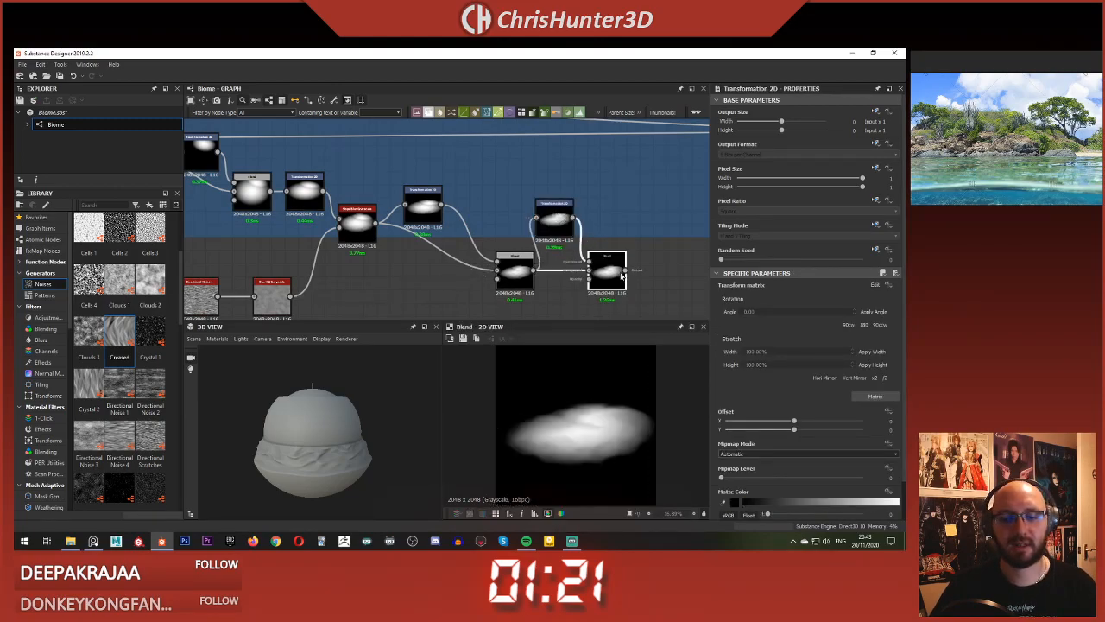
Step: Rotate the shape clockwise in the newest Transformation 2D, offset it to about X -0.06, Y -0.22, and select the second Blend
{"action": "left_click", "coordinate": [553, 223]}
{"action": "left_click_drag", "start_coordinate": [630, 365], "coordinate": [640, 411]}
{"action": "left_click", "coordinate": [616, 287]}
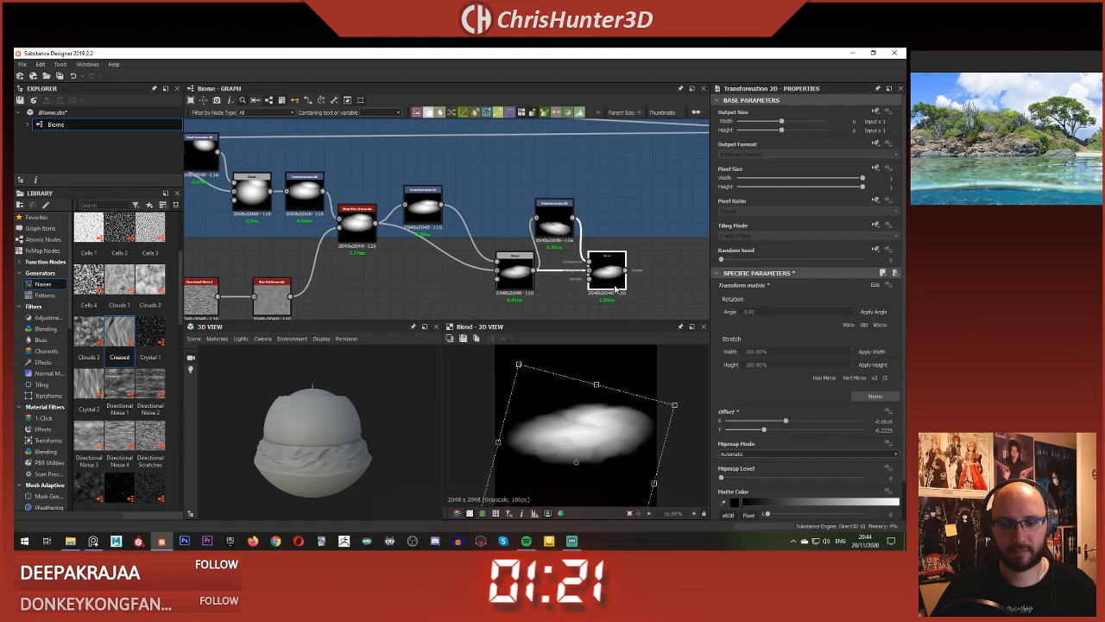
Step: Set the second Blend's opacity to 1, then rotate its foreground shape in the newest Transformation 2D and offset it to about X 0.03, Y 0.09
{"action": "left_click_drag", "start_coordinate": [722, 296], "coordinate": [896, 298]}
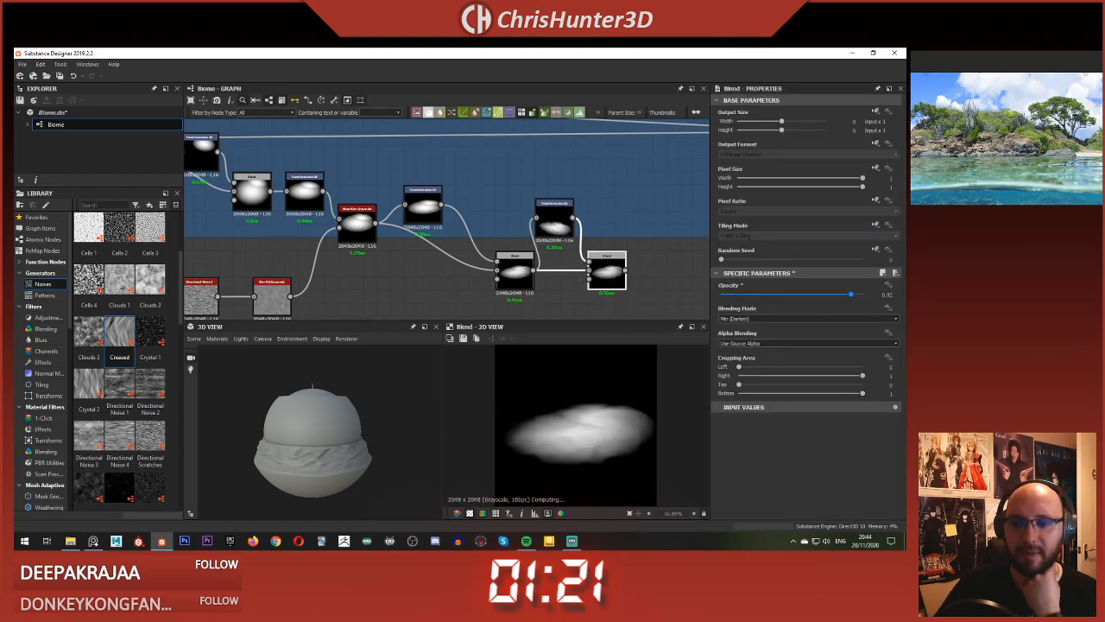
{"action": "left_click", "coordinate": [560, 226]}
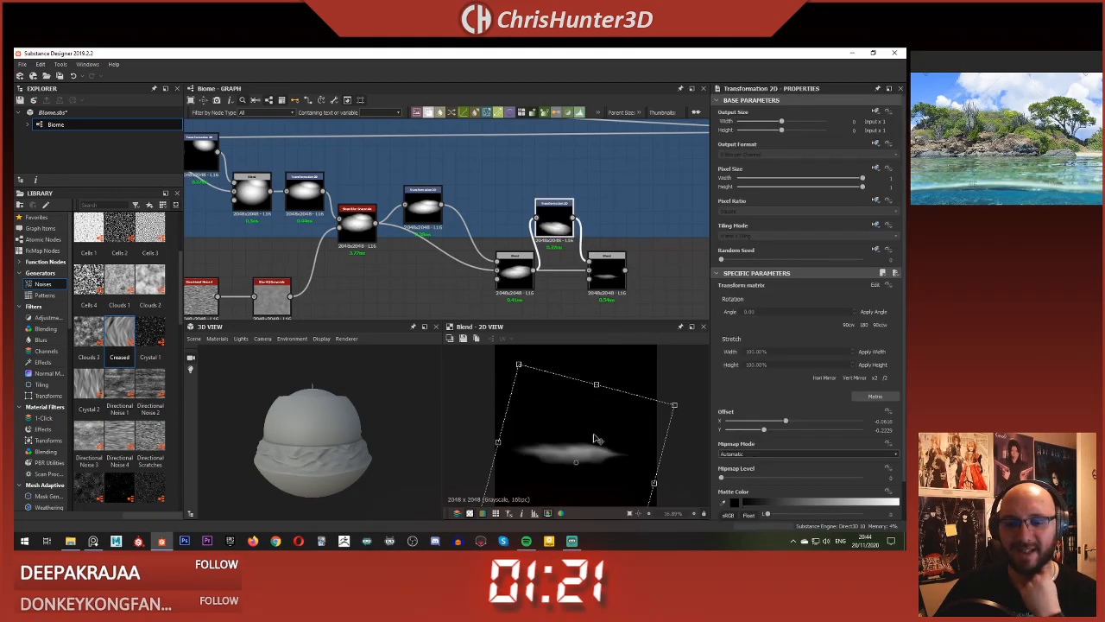
{"action": "left_click_drag", "start_coordinate": [605, 401], "coordinate": [602, 391]}
{"action": "left_click_drag", "start_coordinate": [494, 376], "coordinate": [722, 512]}
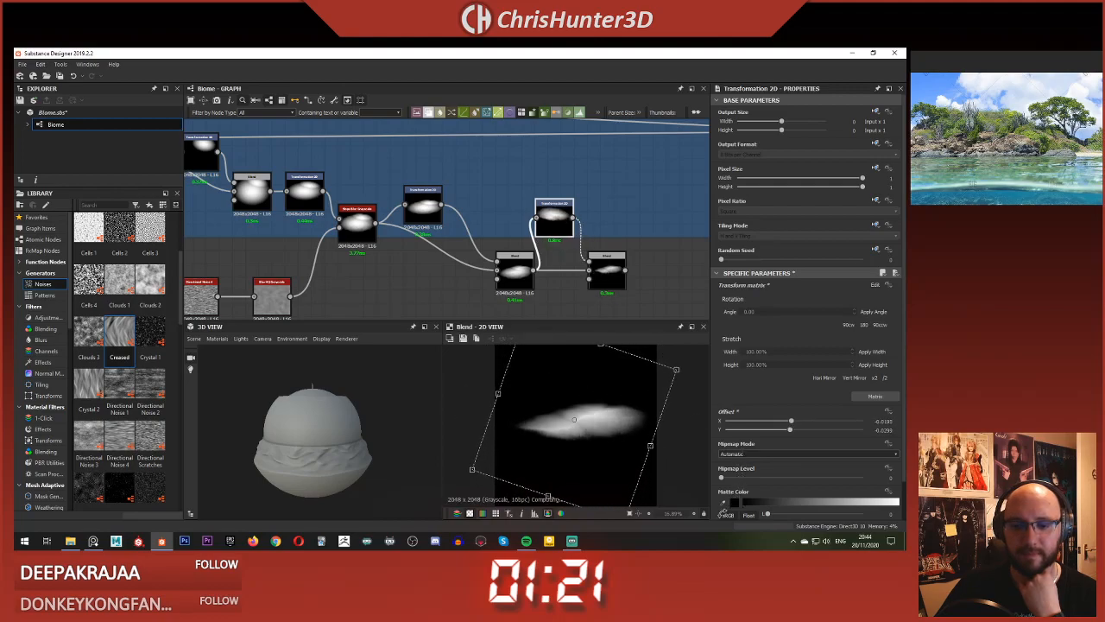
{"action": "left_click_drag", "start_coordinate": [600, 410], "coordinate": [604, 429]}
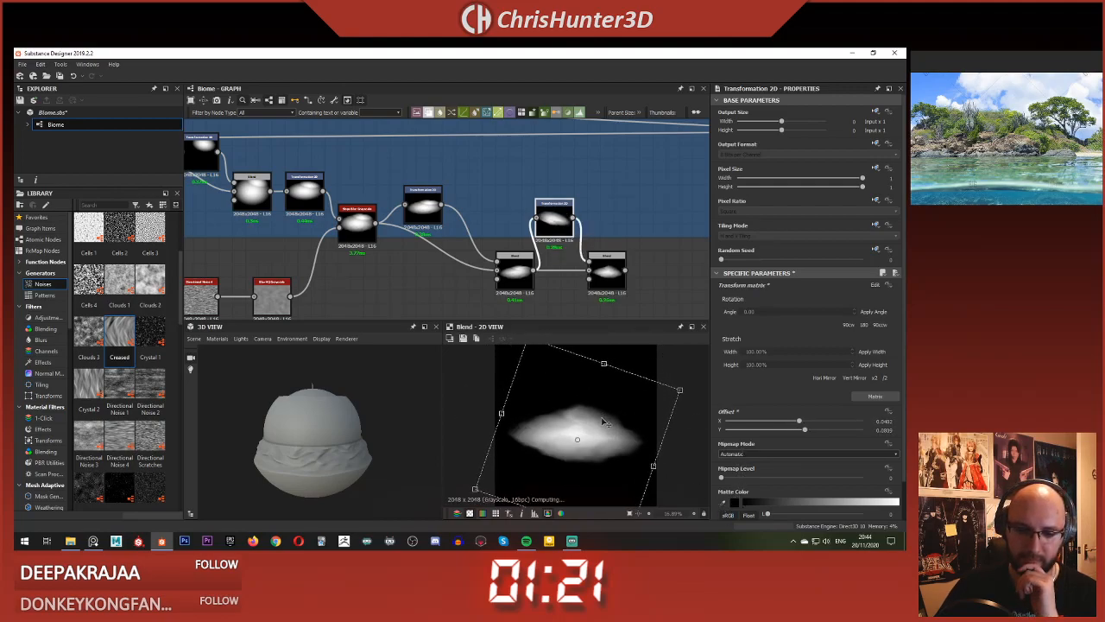
{"action": "left_click_drag", "start_coordinate": [678, 356], "coordinate": [640, 340]}
{"action": "mouse_move", "coordinate": [636, 402]}
{"action": "left_mouse_down"}
{"action": "mouse_move", "coordinate": [641, 417]}
{"action": "mouse_move", "coordinate": [636, 403]}
{"action": "left_mouse_up"}
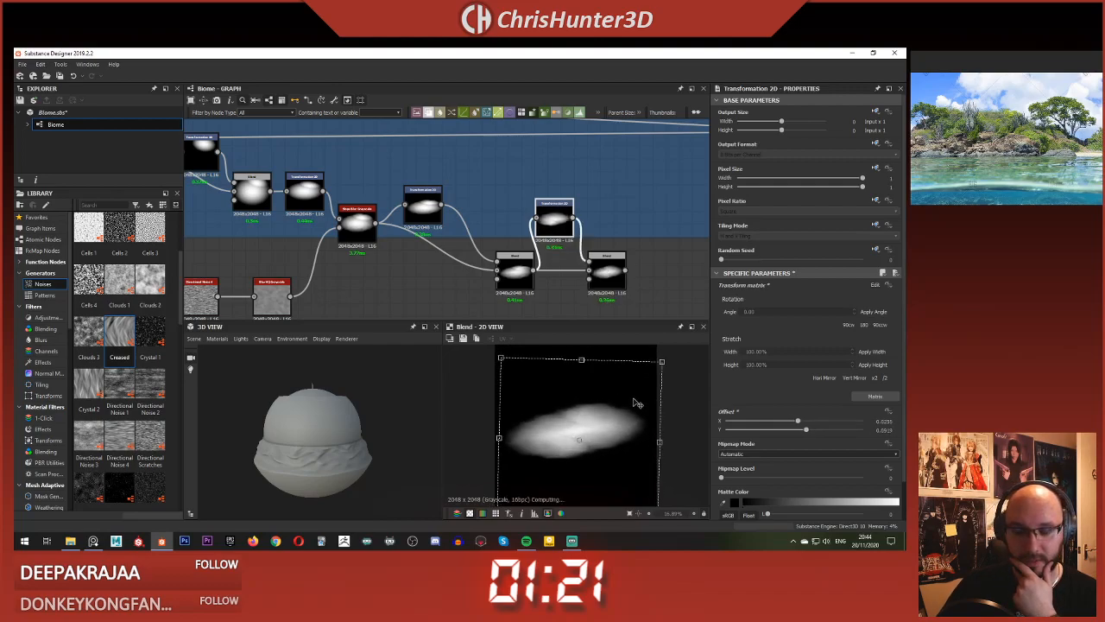
Step: Rotate the newest Transformation 2D's shape clockwise, stretch it taller at an offset of about X 0.03, Y 0.09, and compare both Blend outputs
{"action": "left_click", "coordinate": [659, 281]}
{"action": "middle_click_drag", "start_coordinate": [649, 278], "coordinate": [622, 287]}
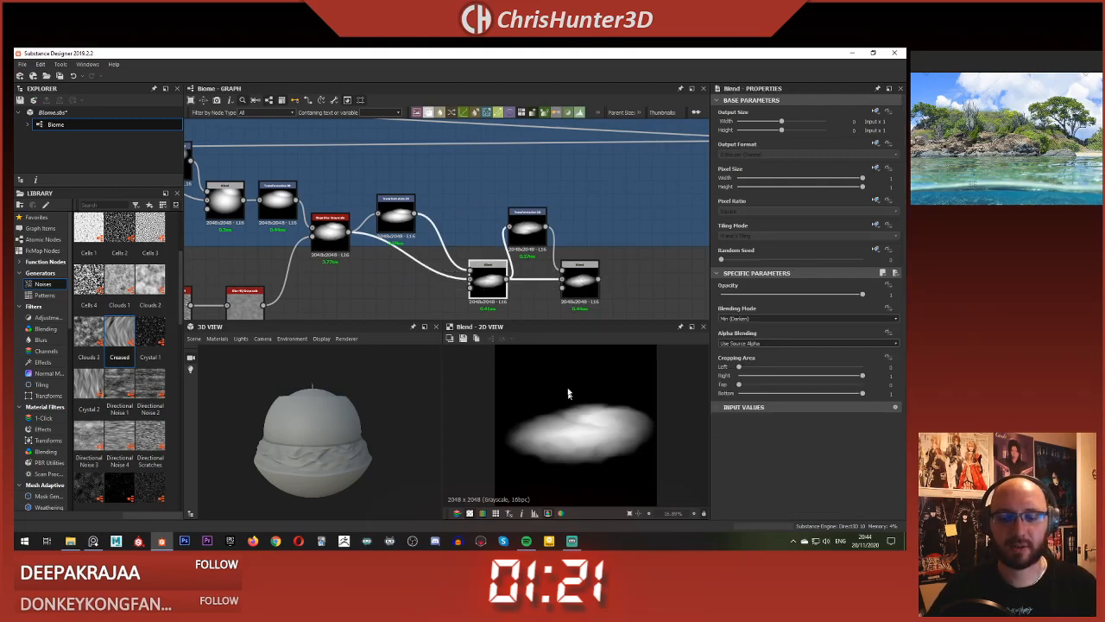
{"action": "left_click", "coordinate": [587, 275]}
{"action": "left_click", "coordinate": [531, 218]}
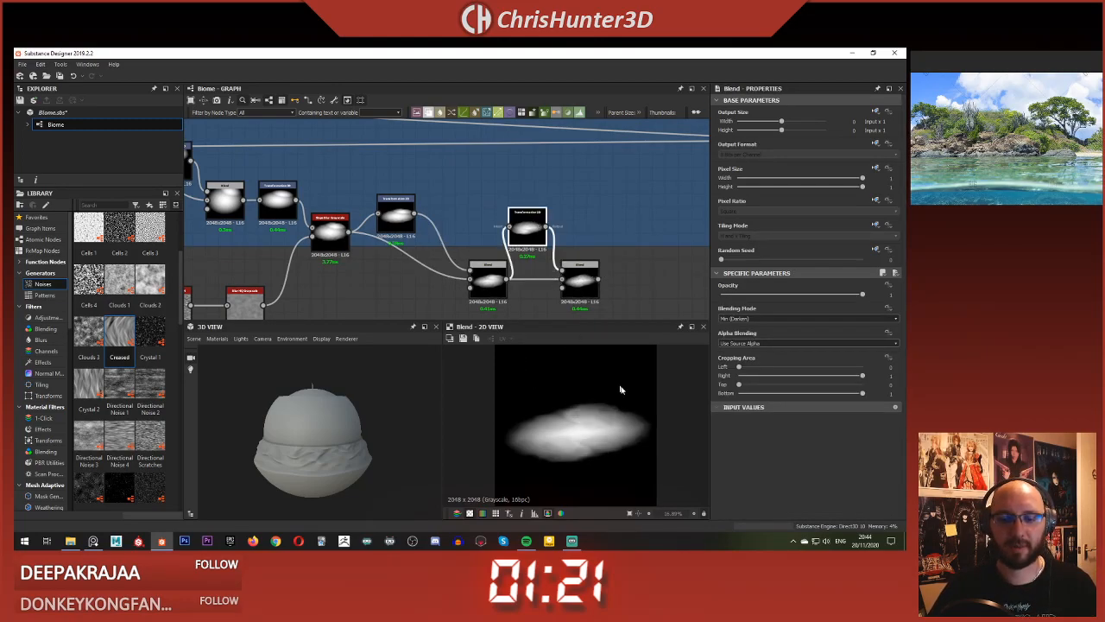
{"action": "left_click_drag", "start_coordinate": [682, 357], "coordinate": [649, 332]}
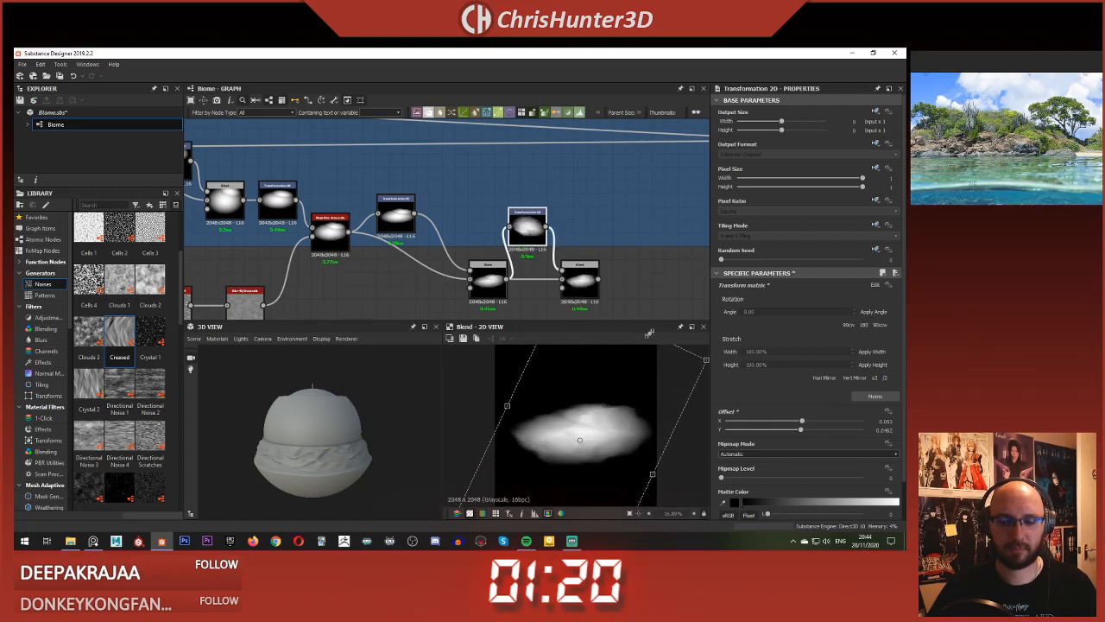
{"action": "left_click", "coordinate": [578, 278]}
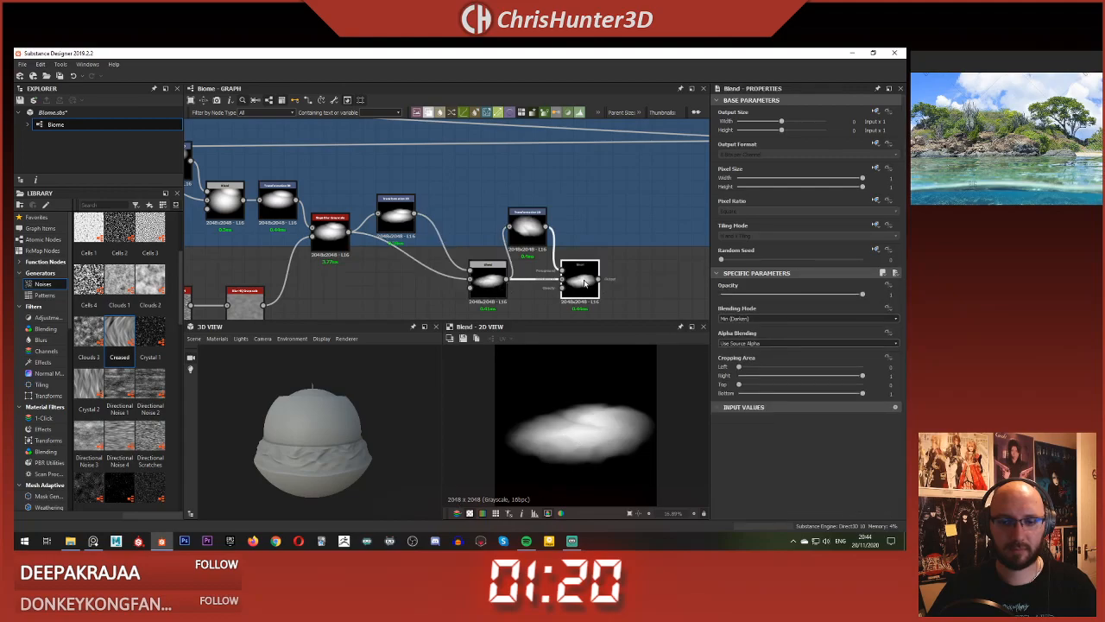
{"action": "left_click", "coordinate": [542, 247]}
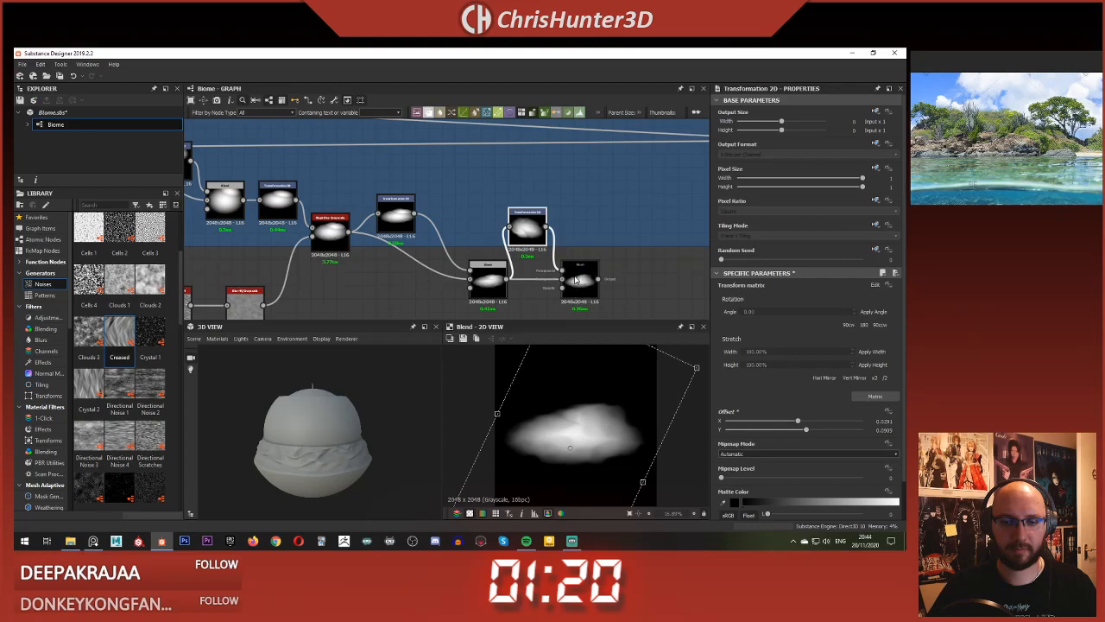
{"action": "left_click", "coordinate": [577, 279]}
{"action": "left_click", "coordinate": [478, 277]}
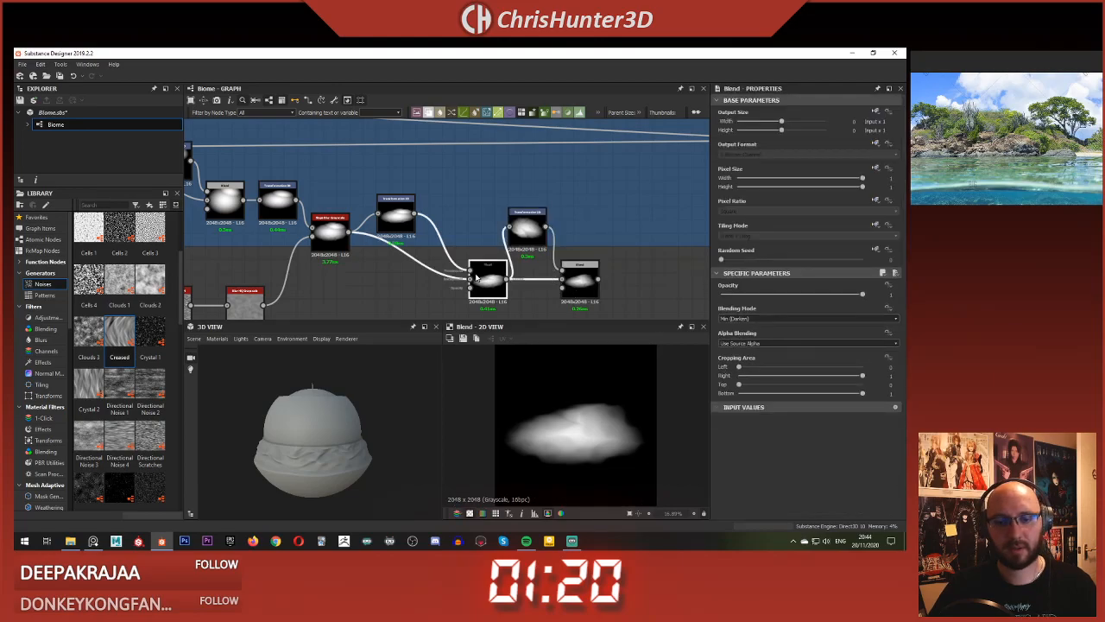
{"action": "left_click", "coordinate": [581, 273]}
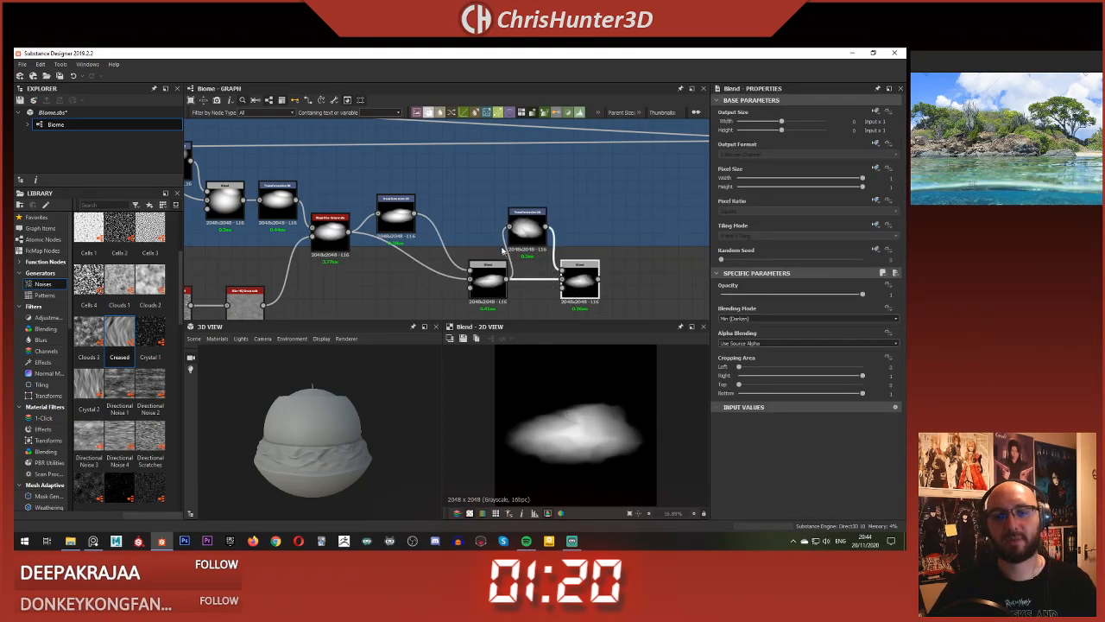
Step: Shorten the shape slightly in the newest Transformation 2D, nudge it upward, and preview the second Blend against the first
{"action": "left_click", "coordinate": [527, 229]}
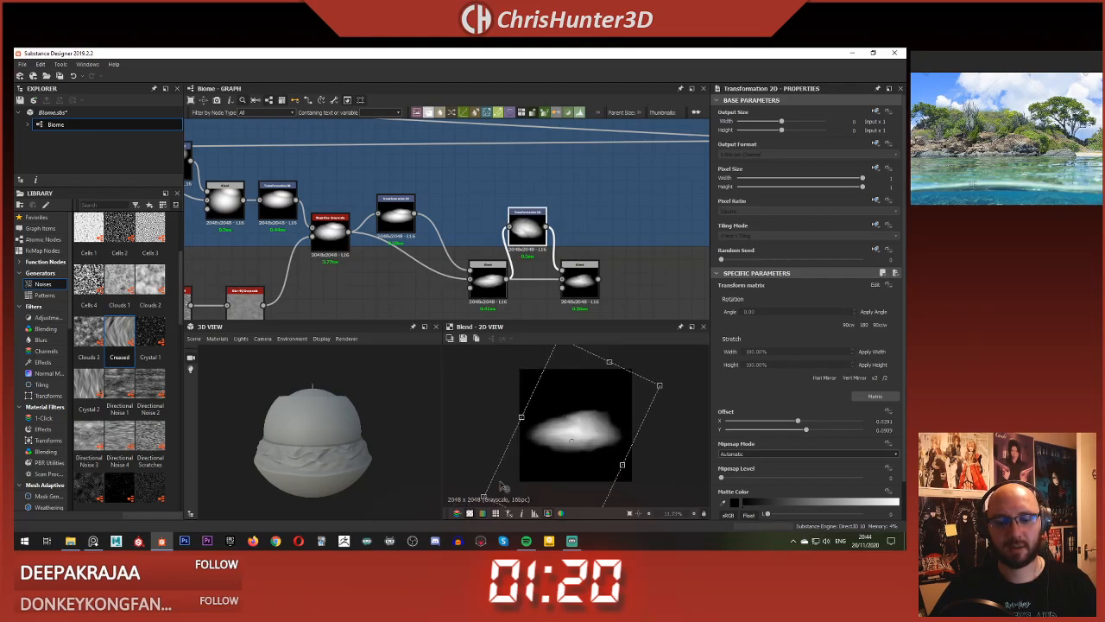
{"action": "scroll", "coordinate": [499, 494], "scroll_direction": "down", "scroll_amount": 2}
{"action": "left_click_drag", "start_coordinate": [547, 493], "coordinate": [551, 485]}
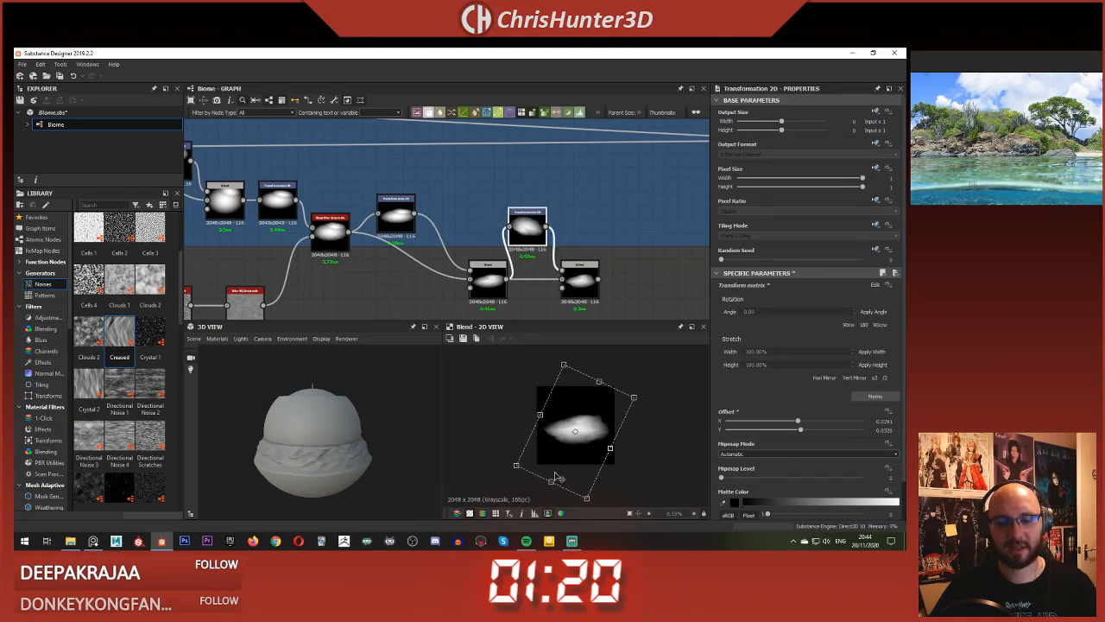
{"action": "scroll", "coordinate": [556, 480], "scroll_direction": "up", "scroll_amount": 3}
{"action": "left_click_drag", "start_coordinate": [595, 396], "coordinate": [599, 389]}
{"action": "left_click", "coordinate": [486, 281]}
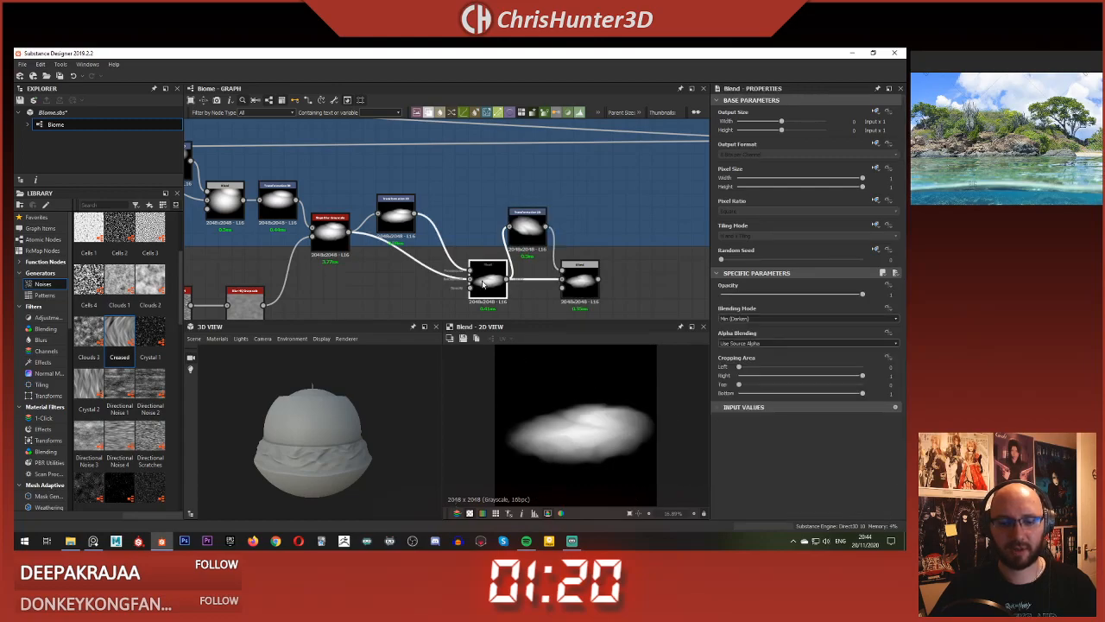
{"action": "double_click", "coordinate": [563, 278]}
Step: Add a third Blend node in the empty area of the Beach Height frame between the second Blend and the Shape node
{"action": "scroll", "coordinate": [527, 280], "scroll_direction": "down", "scroll_amount": 3}
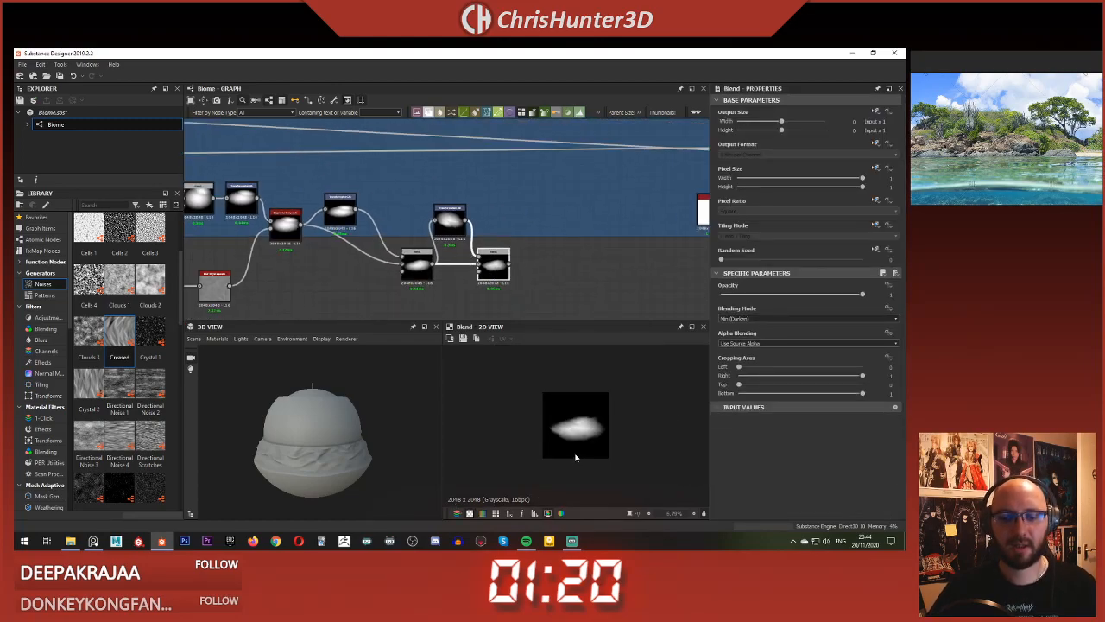
{"action": "middle_click_drag", "start_coordinate": [499, 287], "coordinate": [514, 319]}
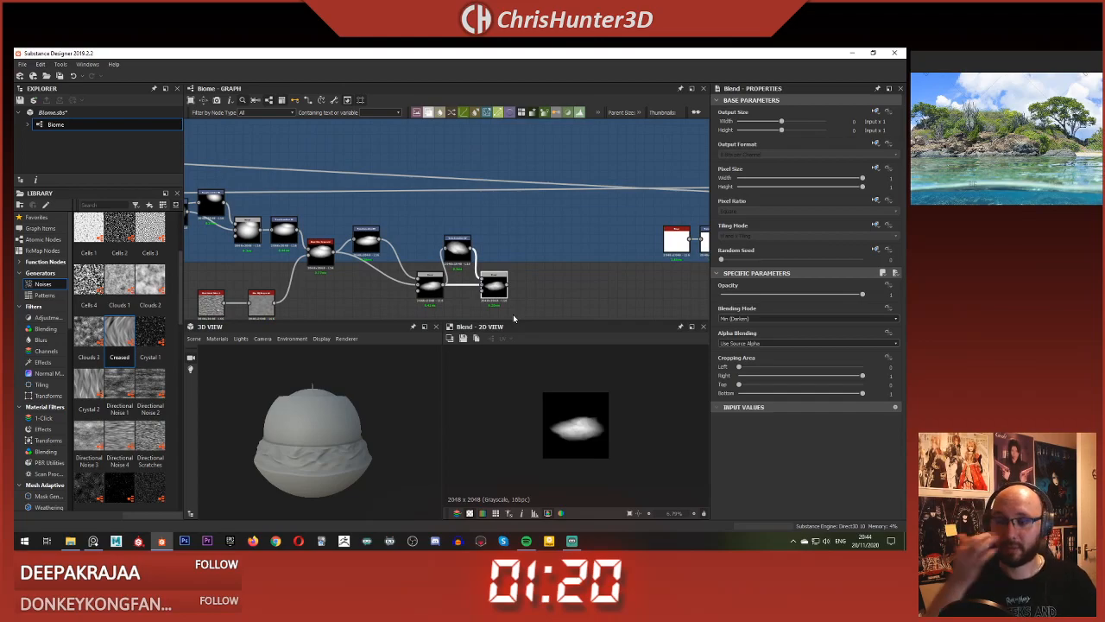
{"action": "middle_click_drag", "start_coordinate": [518, 208], "coordinate": [466, 210]}
{"action": "scroll", "coordinate": [525, 257], "scroll_direction": "down", "scroll_amount": 3}
{"action": "middle_click_drag", "start_coordinate": [525, 257], "coordinate": [469, 244]}
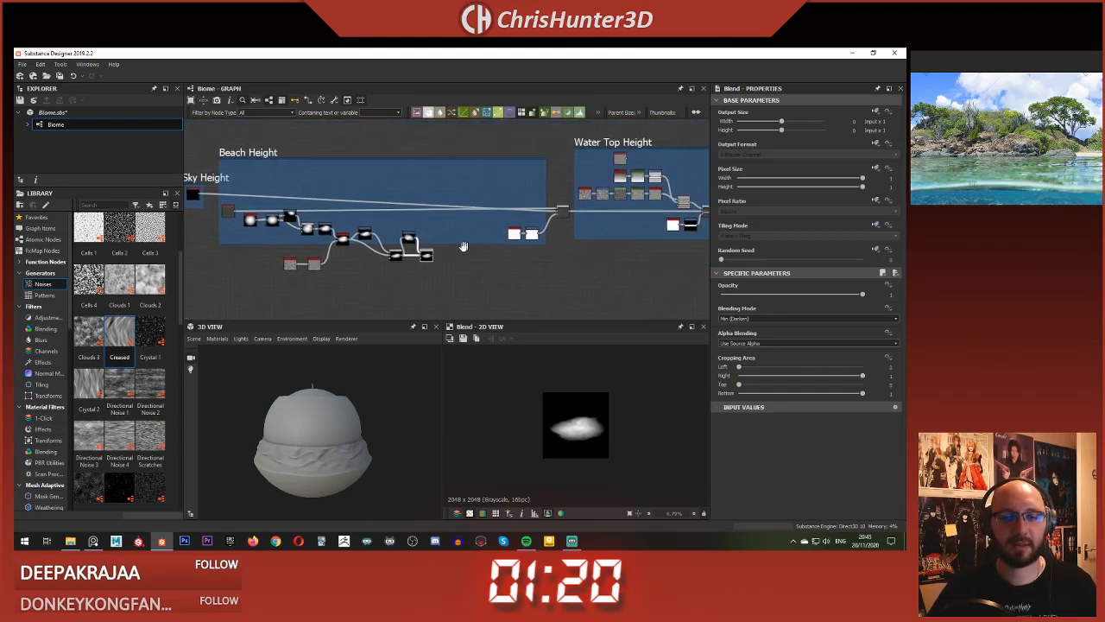
{"action": "scroll", "coordinate": [469, 244], "scroll_direction": "up", "scroll_amount": 5}
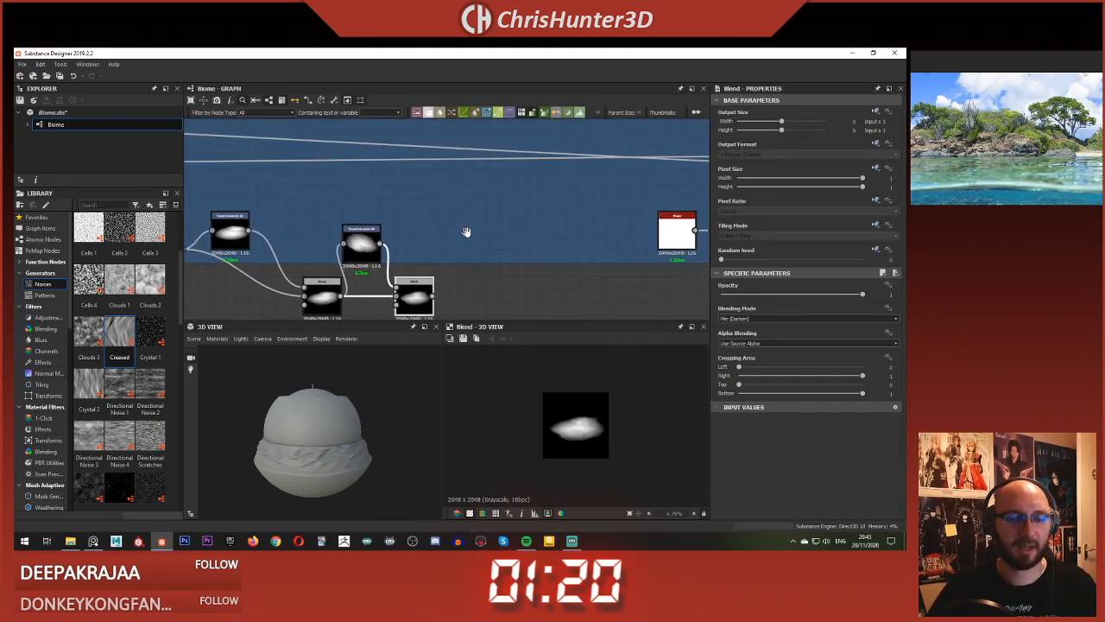
{"action": "scroll", "coordinate": [453, 227], "scroll_direction": "down", "scroll_amount": 5}
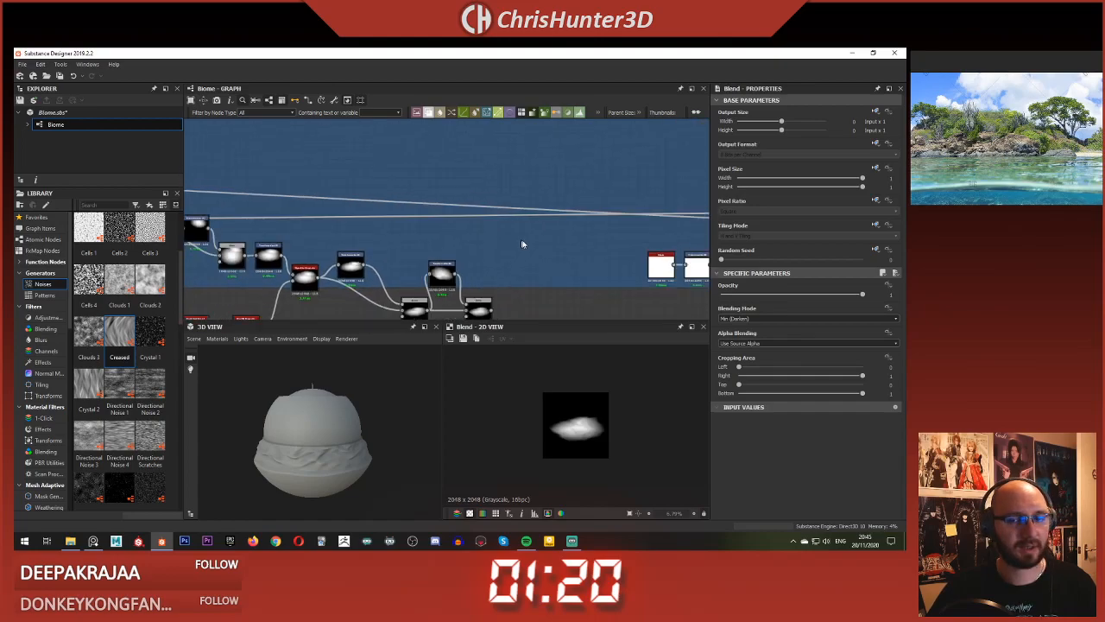
{"action": "scroll", "coordinate": [519, 243], "scroll_direction": "down", "scroll_amount": 4}
{"action": "scroll", "coordinate": [378, 227], "scroll_direction": "up", "scroll_amount": 5}
{"action": "scroll", "coordinate": [378, 227], "scroll_direction": "down", "scroll_amount": 4}
{"action": "scroll", "coordinate": [420, 227], "scroll_direction": "up", "scroll_amount": 4}
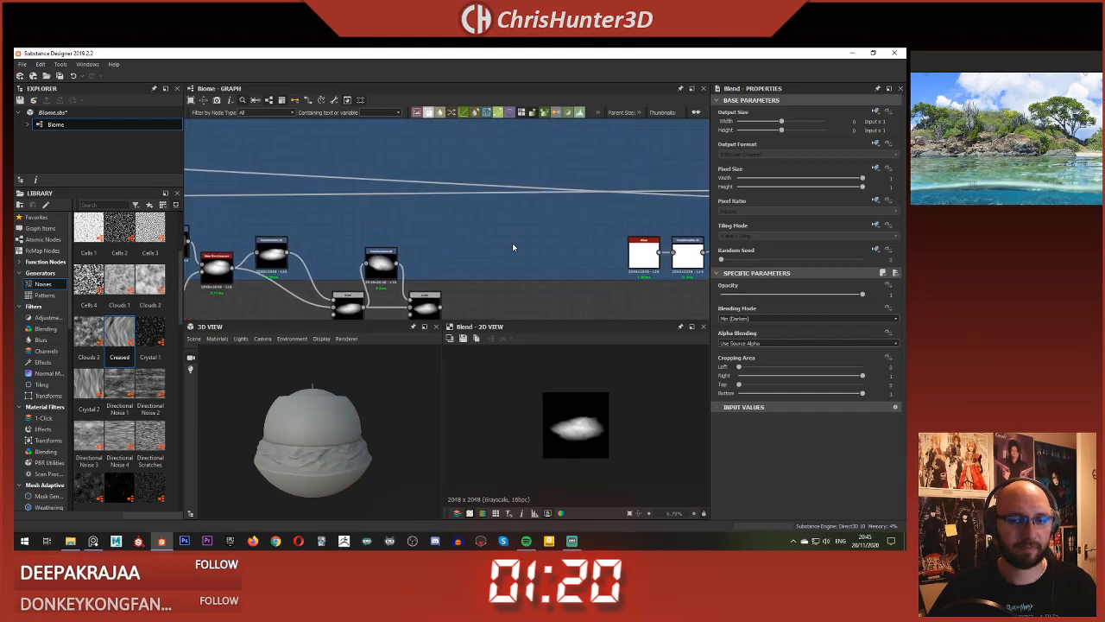
{"action": "key", "text": "space"}
{"action": "type", "text": "blend"}
{"action": "key", "text": "Return"}
{"action": "scroll", "coordinate": [480, 250], "scroll_direction": "up", "scroll_amount": 2}
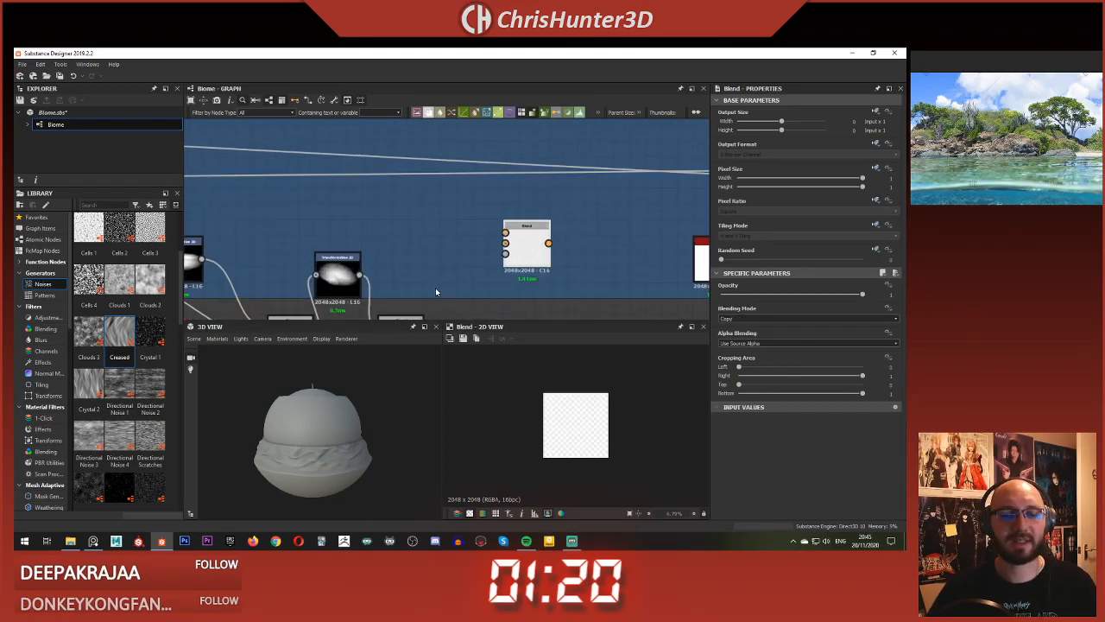
Step: Connect the first Blend to the third Blend's Background and the second Blend to its Foreground
{"action": "scroll", "coordinate": [435, 287], "scroll_direction": "down", "scroll_amount": 4}
{"action": "scroll", "coordinate": [434, 222], "scroll_direction": "up", "scroll_amount": 3}
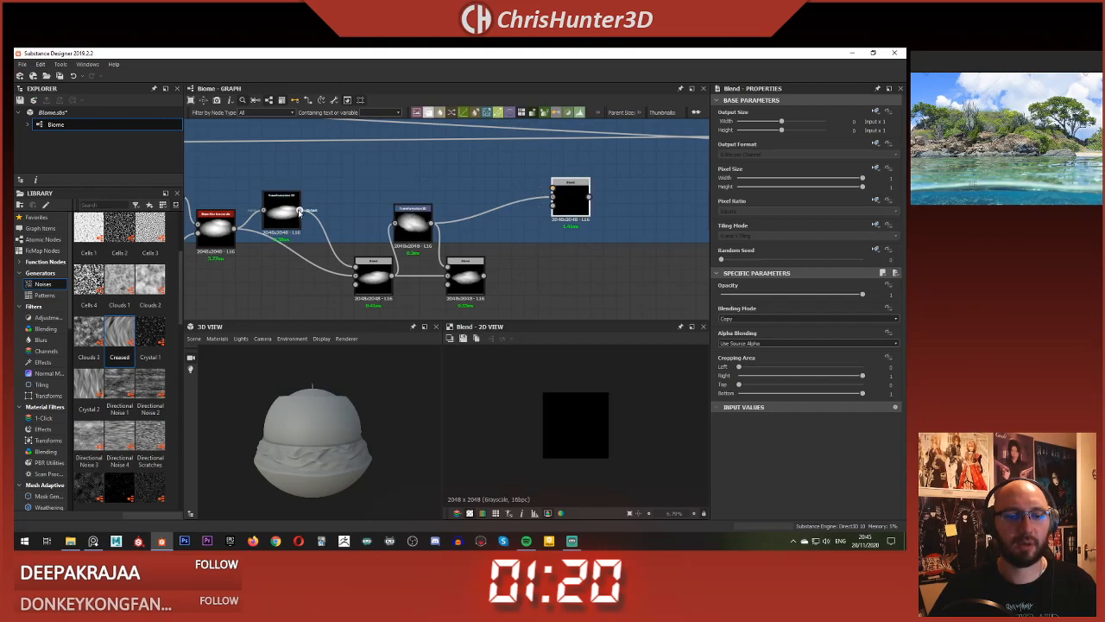
{"action": "left_click_drag", "start_coordinate": [568, 203], "coordinate": [569, 202]}
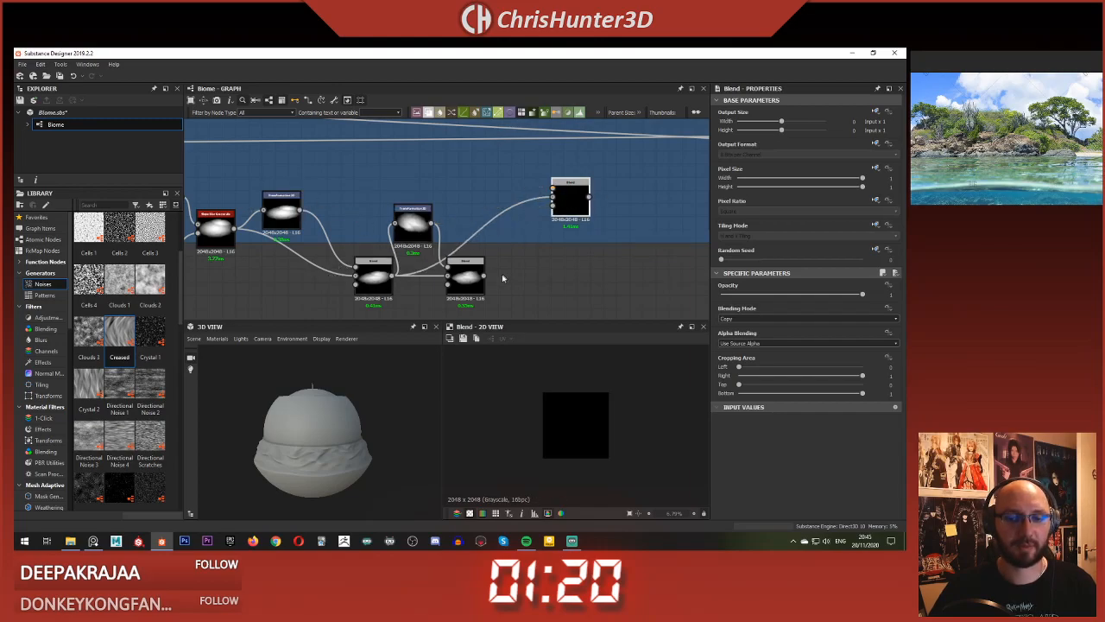
{"action": "scroll", "coordinate": [574, 203], "scroll_direction": "up", "scroll_amount": 3}
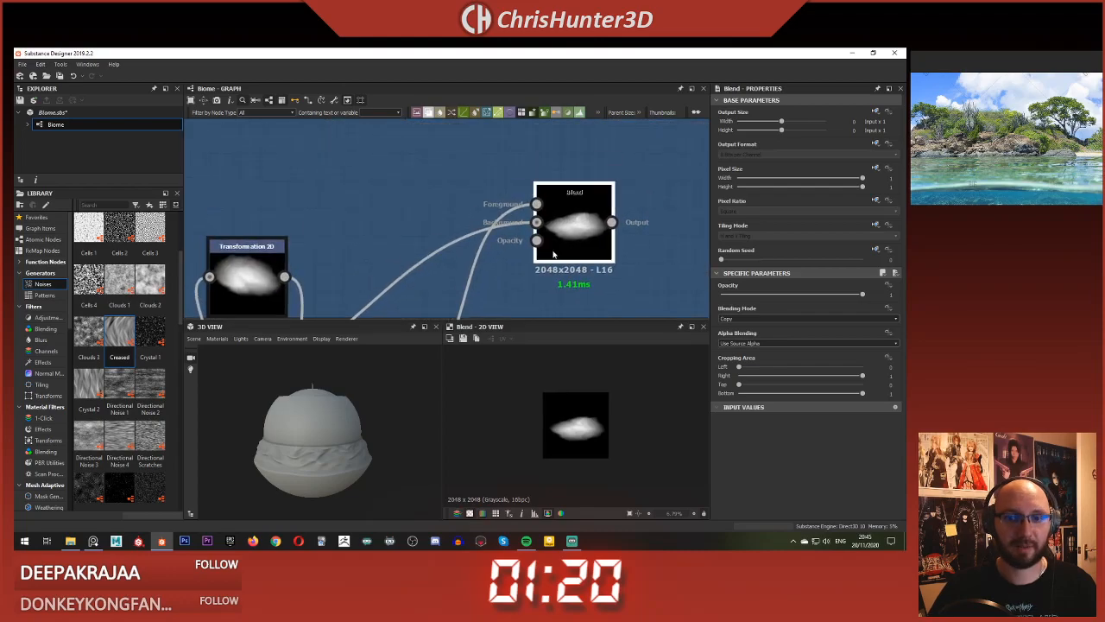
Step: Insert a Transformation 2D between the second Blend and the third Blend's Foreground, and scale its shape down uniformly to roughly a third
{"action": "key", "text": "space"}
{"action": "type", "text": "tran"}
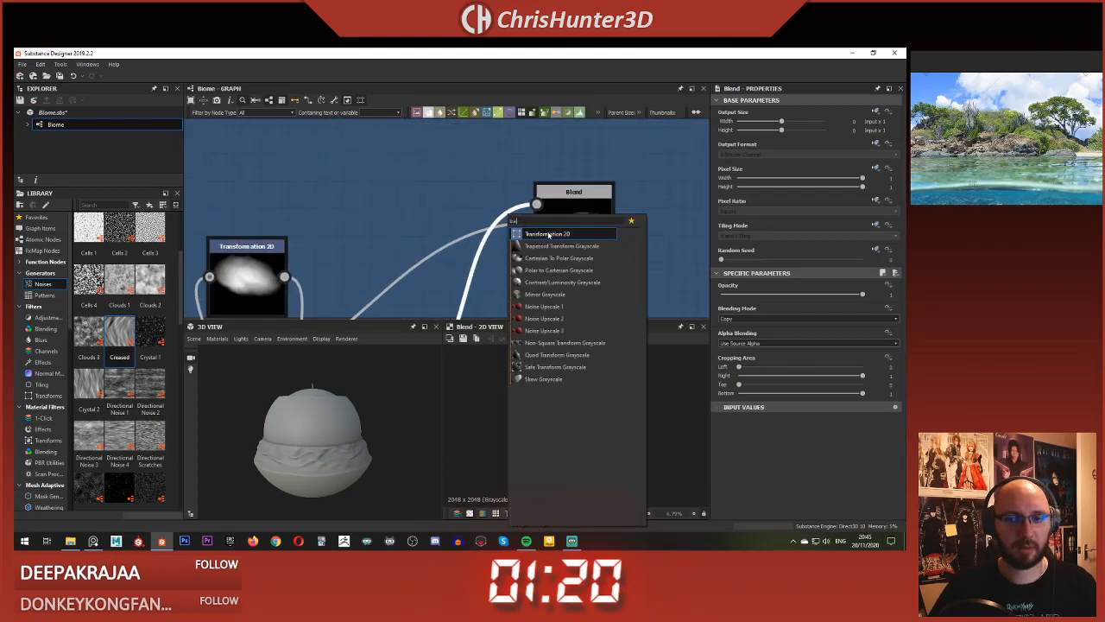
{"action": "left_click", "coordinate": [546, 233]}
{"action": "left_click_drag", "start_coordinate": [471, 289], "coordinate": [443, 153]}
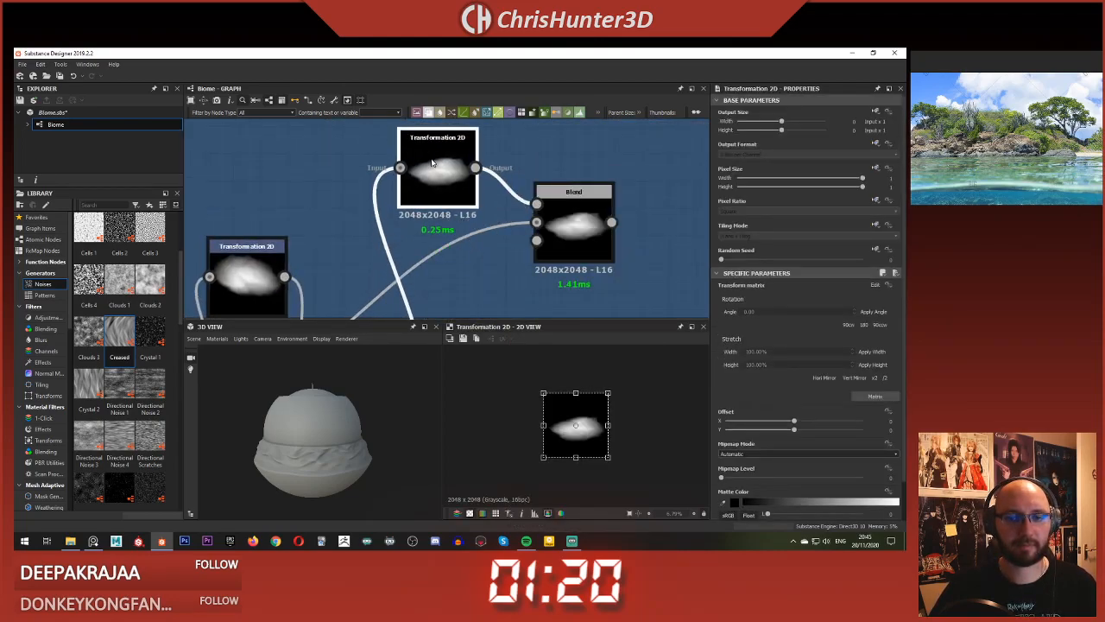
{"action": "scroll", "coordinate": [555, 405], "scroll_direction": "up", "scroll_amount": 2}
{"action": "left_click_drag", "start_coordinate": [519, 368], "coordinate": [554, 405]}
{"action": "scroll", "coordinate": [487, 282], "scroll_direction": "down", "scroll_amount": 2}
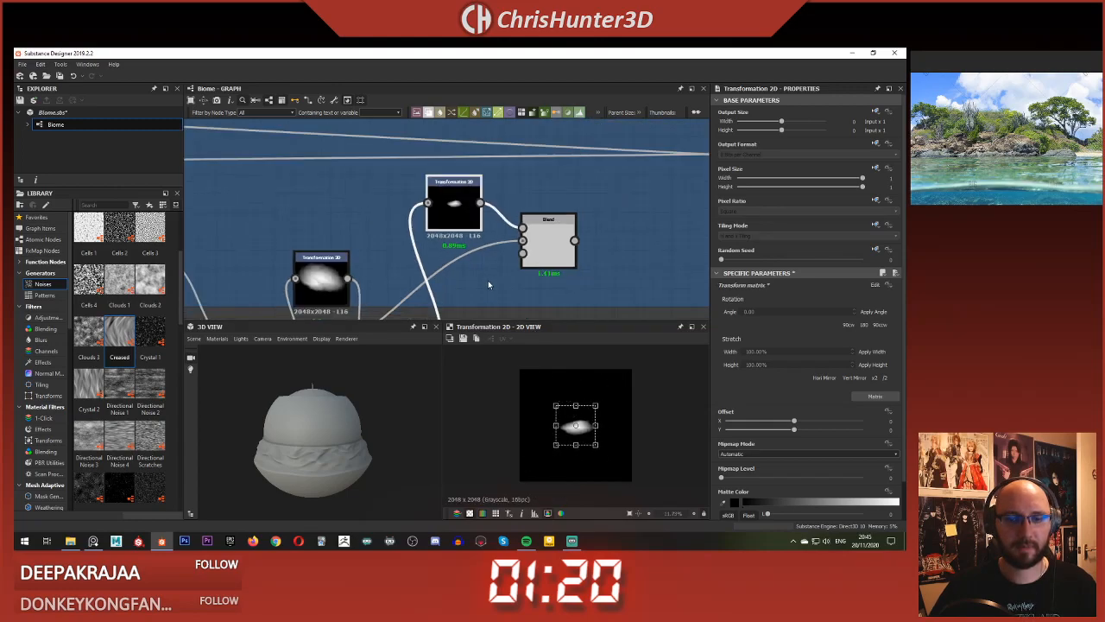
Step: Insert another Transformation 2D on the link from the first Blend to the third Blend's Background, placed below the Foreground Transformation 2D
{"action": "middle_click_drag", "start_coordinate": [488, 286], "coordinate": [513, 161]}
{"action": "scroll", "coordinate": [460, 234], "scroll_direction": "down", "scroll_amount": 2}
{"action": "middle_click_drag", "start_coordinate": [484, 227], "coordinate": [485, 254]}
{"action": "scroll", "coordinate": [483, 233], "scroll_direction": "up", "scroll_amount": 2}
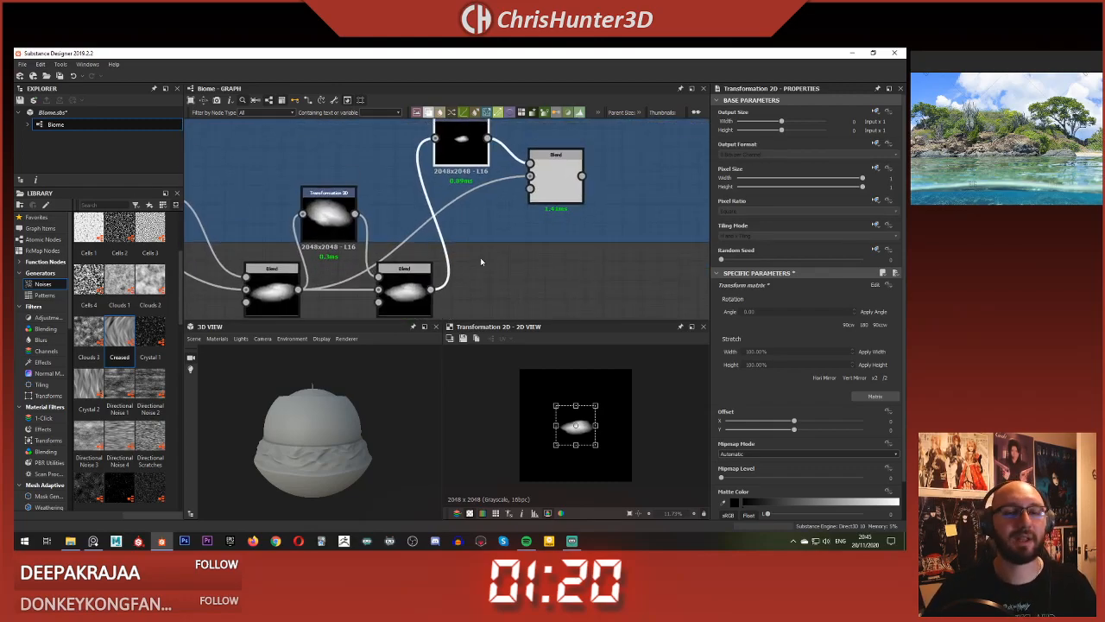
{"action": "left_click", "coordinate": [479, 189]}
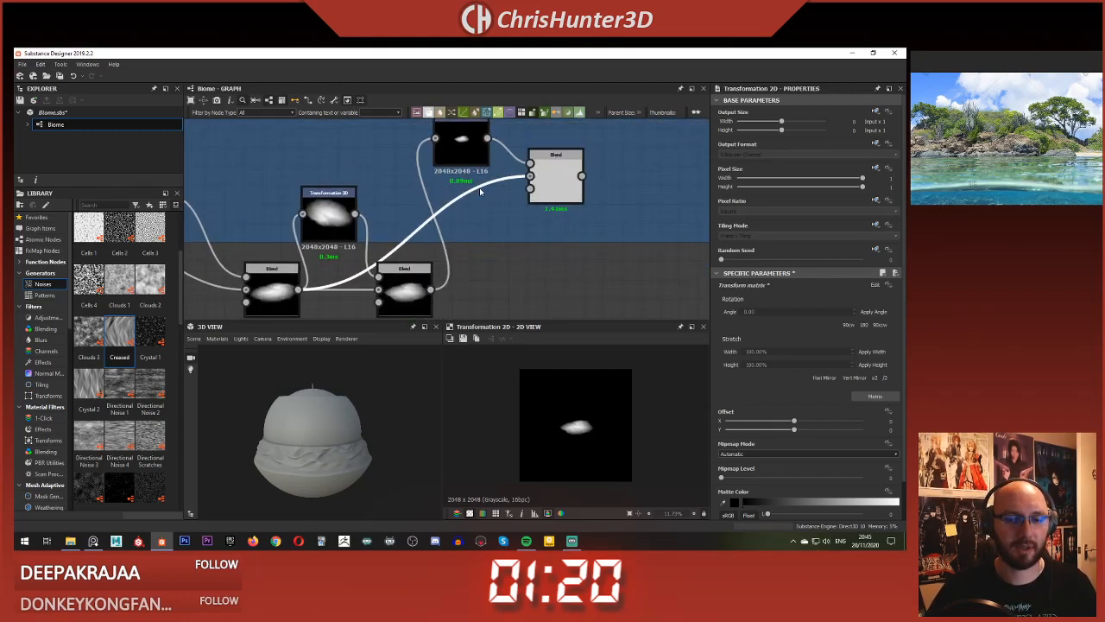
{"action": "key", "text": "space"}
{"action": "type", "text": "trans"}
{"action": "left_click", "coordinate": [508, 207]}
{"action": "left_click_drag", "start_coordinate": [408, 222], "coordinate": [473, 204]}
{"action": "middle_click_drag", "start_coordinate": [473, 204], "coordinate": [471, 229]}
{"action": "left_click_drag", "start_coordinate": [471, 230], "coordinate": [483, 156]}
Step: Scale the shape in the Background Transformation 2D down uniformly to about the size of the Foreground copy
{"action": "double_click", "coordinate": [541, 207]}
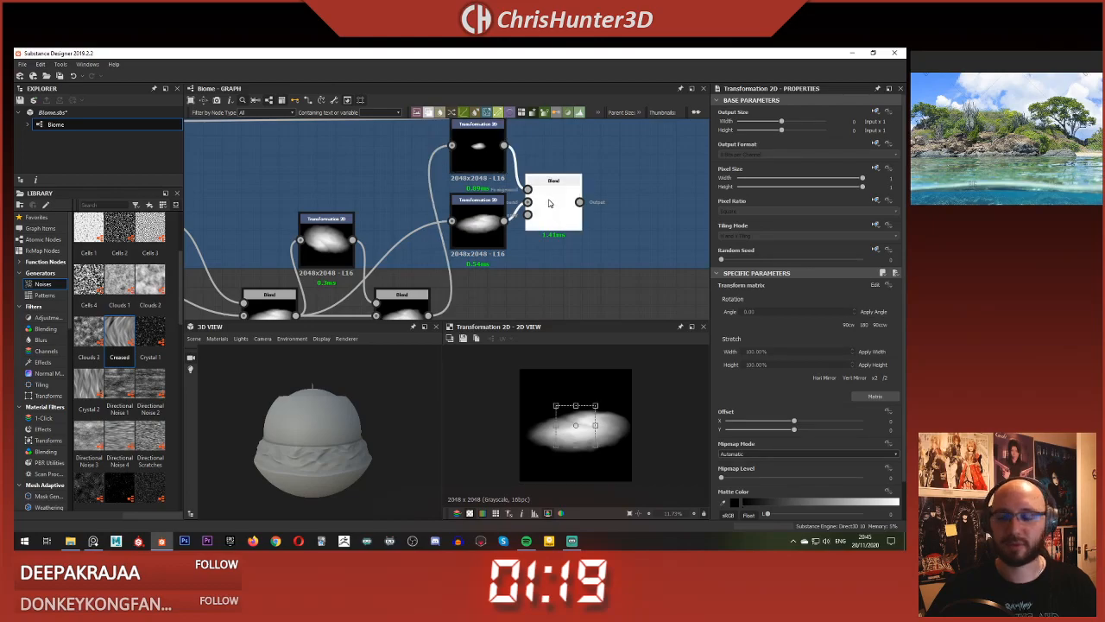
{"action": "double_click", "coordinate": [481, 226]}
{"action": "middle_click_drag", "start_coordinate": [481, 227], "coordinate": [450, 238]}
{"action": "double_click", "coordinate": [536, 215]}
{"action": "left_click", "coordinate": [432, 233]}
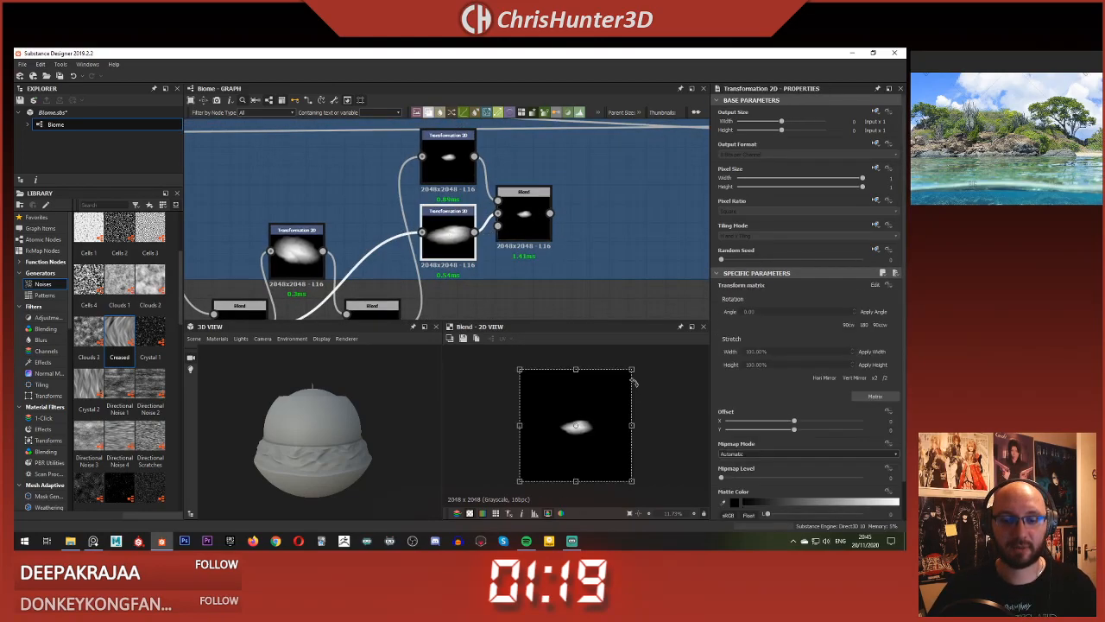
{"action": "left_click_drag", "start_coordinate": [633, 369], "coordinate": [591, 401]}
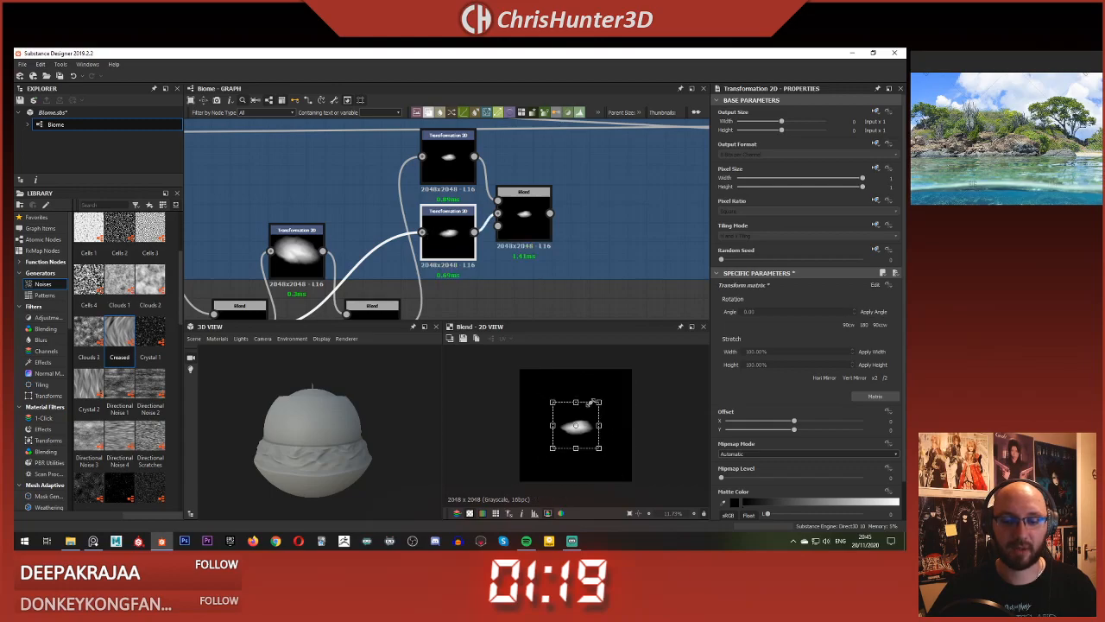
Step: Set the blending mode of the third Blend, which combines the two scaled copies, to Max (Lighten)
{"action": "left_click", "coordinate": [525, 210]}
{"action": "left_click", "coordinate": [440, 231]}
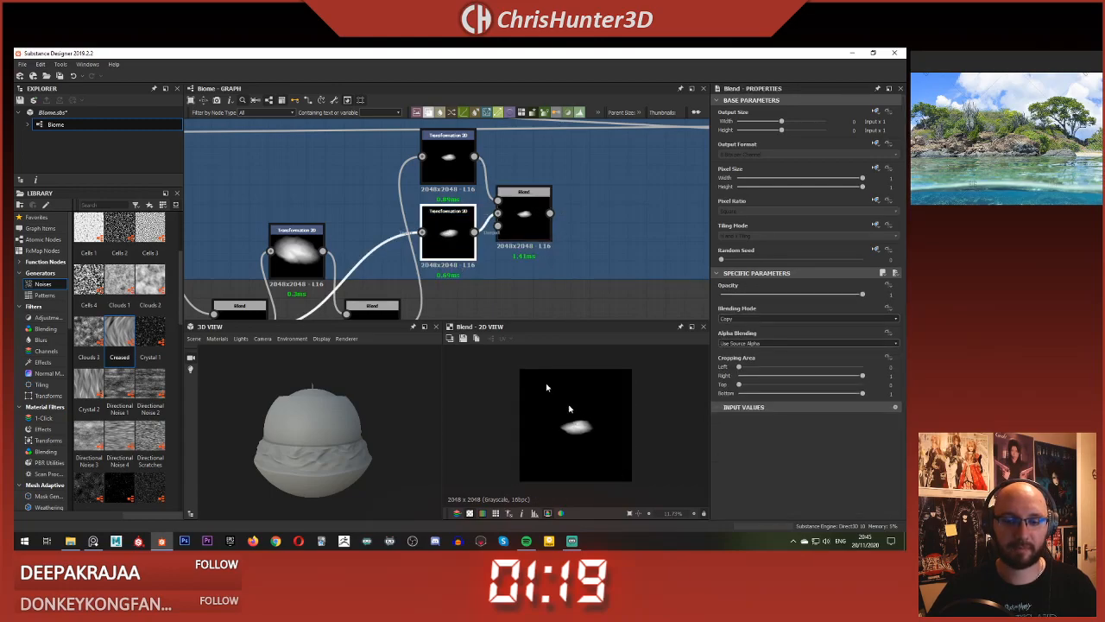
{"action": "left_click", "coordinate": [524, 216]}
{"action": "left_click", "coordinate": [777, 319]}
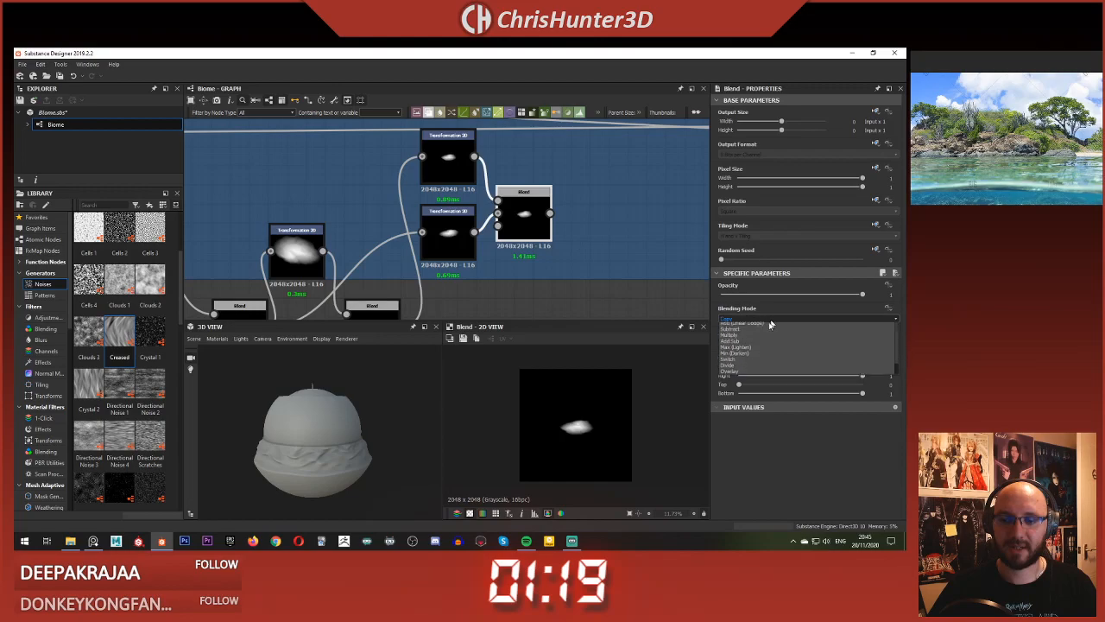
{"action": "left_click", "coordinate": [764, 356]}
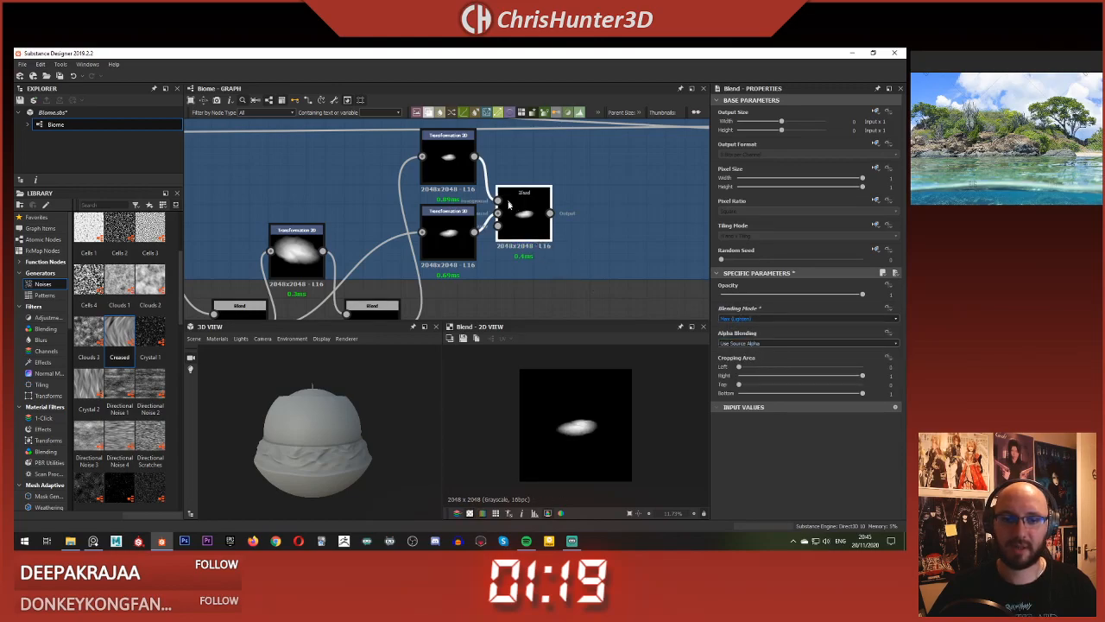
Step: Offset the shape in the Background Transformation 2D sideways so the two island copies sit side by side and overlap slightly
{"action": "left_click", "coordinate": [446, 231]}
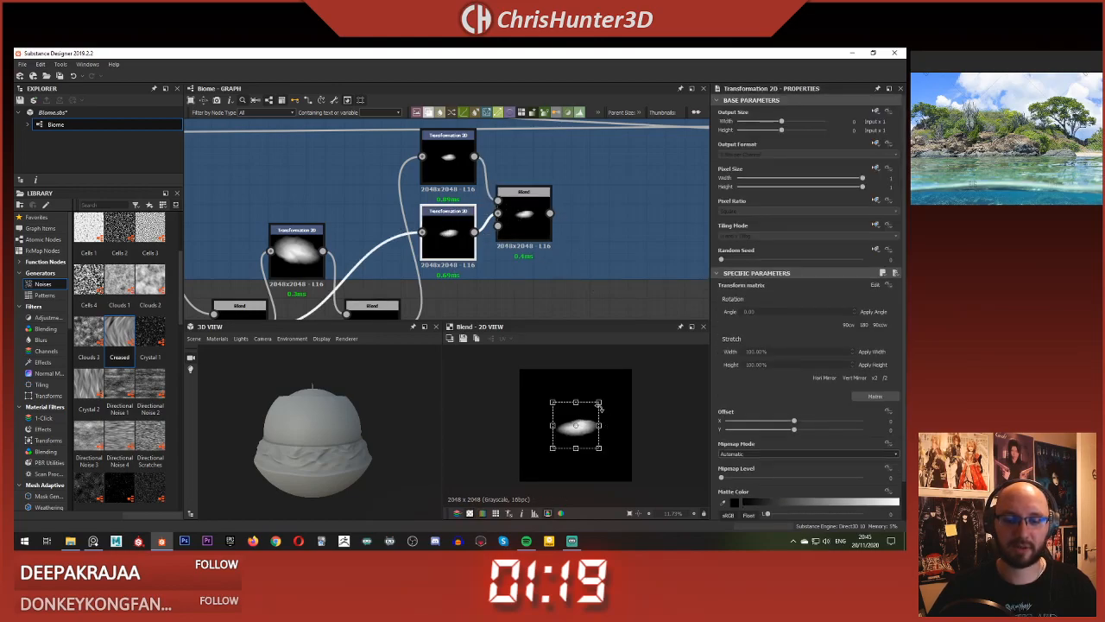
{"action": "left_click_drag", "start_coordinate": [596, 423], "coordinate": [574, 421]}
{"action": "scroll", "coordinate": [572, 423], "scroll_direction": "up", "scroll_amount": 3}
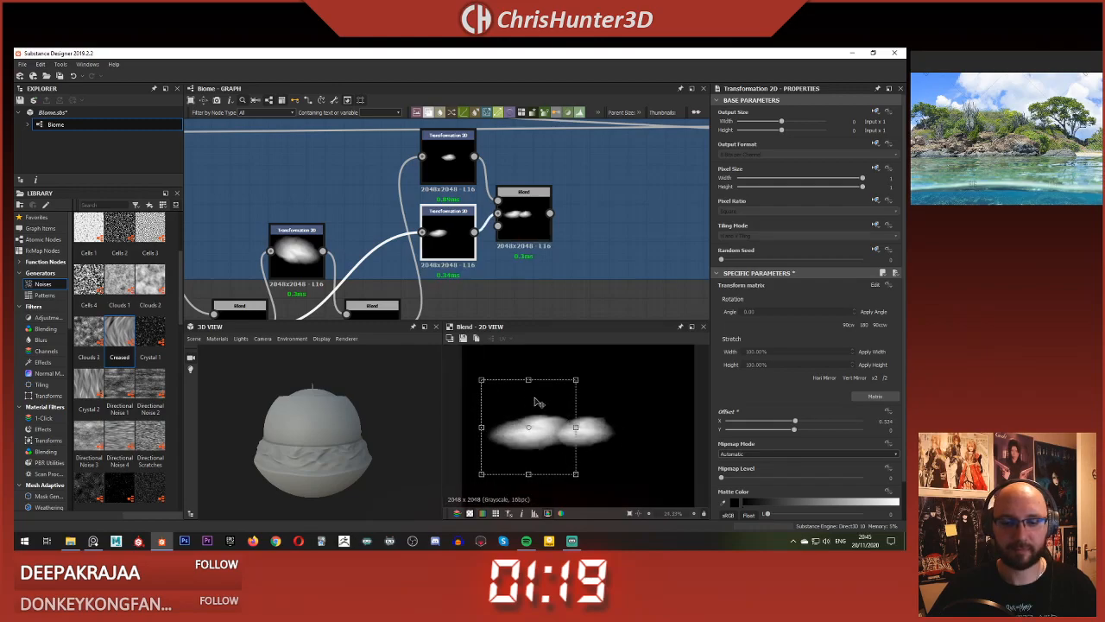
{"action": "scroll", "coordinate": [523, 226], "scroll_direction": "down", "scroll_amount": 3}
Step: Try to connect the third Blend to the Background of the Blend that follows the Beach Height frame
{"action": "left_click", "coordinate": [560, 269]}
{"action": "scroll", "coordinate": [561, 269], "scroll_direction": "down", "scroll_amount": 2}
{"action": "scroll", "coordinate": [535, 429], "scroll_direction": "down", "scroll_amount": 1}
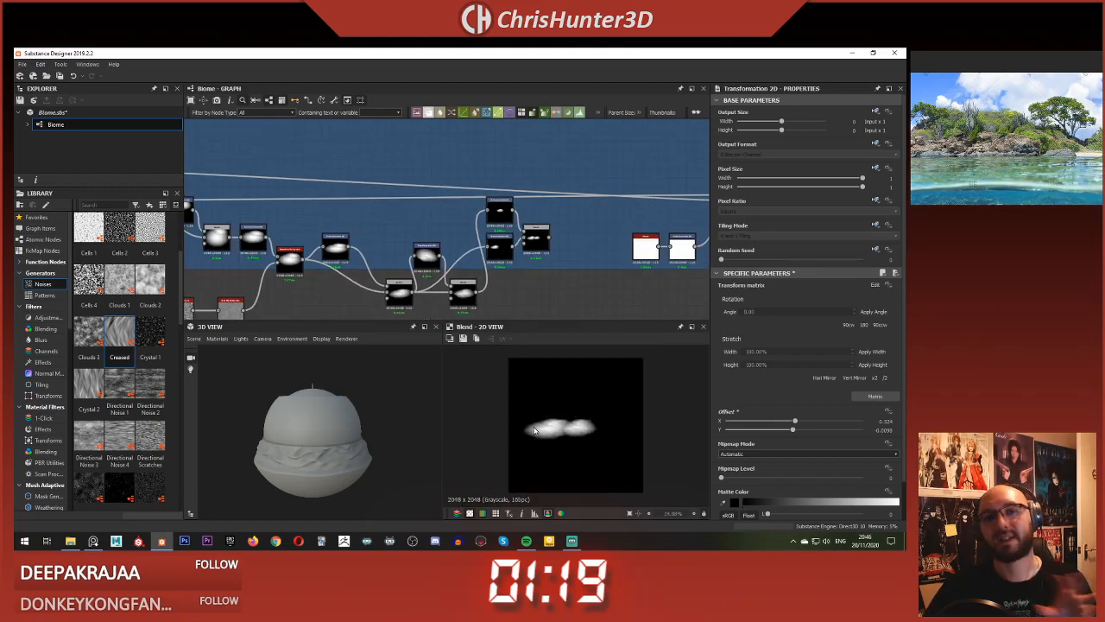
{"action": "scroll", "coordinate": [501, 237], "scroll_direction": "down", "scroll_amount": 2}
{"action": "middle_click_drag", "start_coordinate": [583, 252], "coordinate": [477, 275]}
{"action": "scroll", "coordinate": [477, 275], "scroll_direction": "up", "scroll_amount": 5}
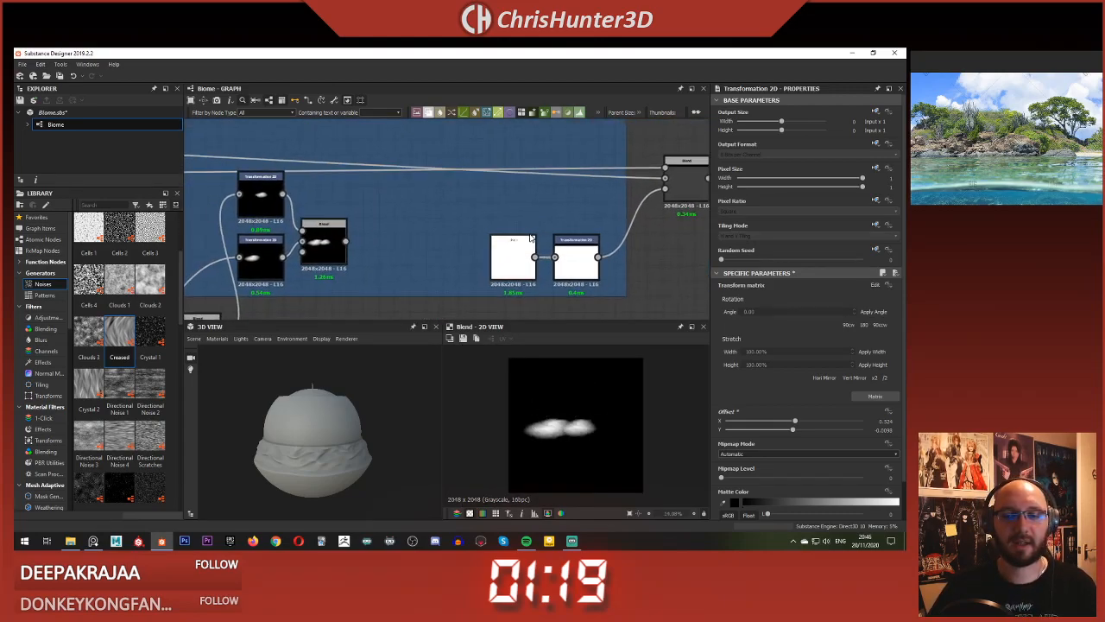
{"action": "scroll", "coordinate": [648, 233], "scroll_direction": "down", "scroll_amount": 2}
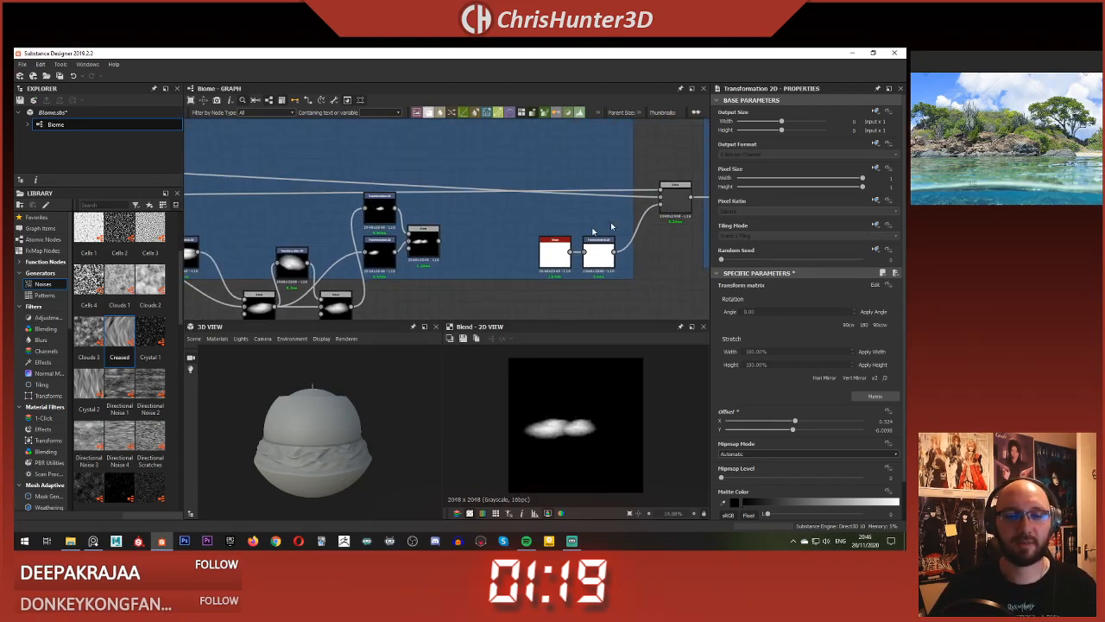
{"action": "left_click", "coordinate": [660, 192]}
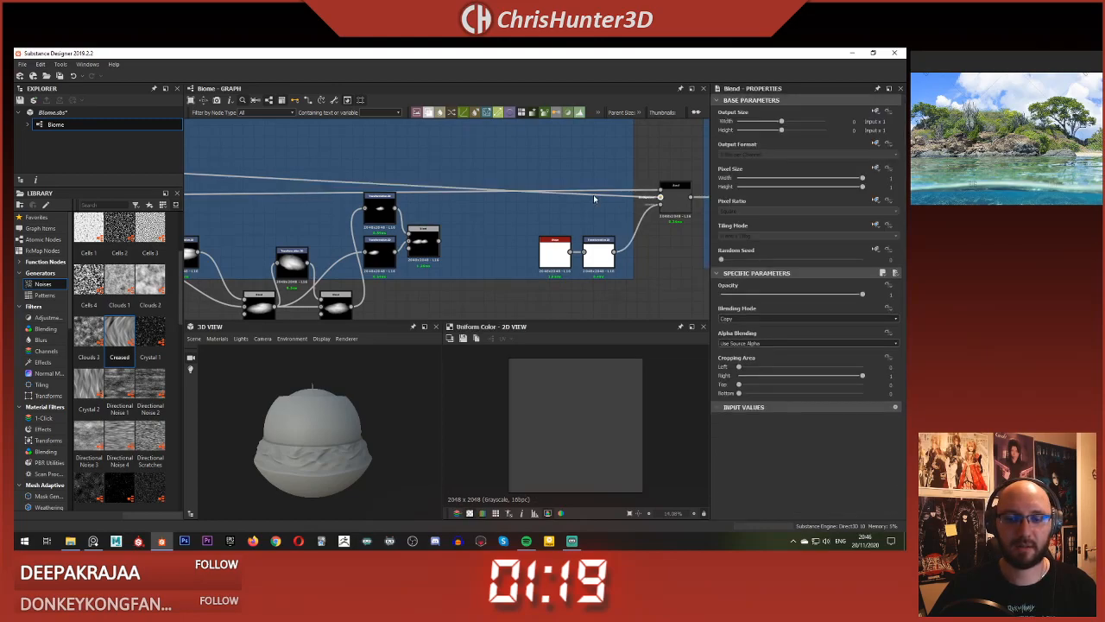
{"action": "scroll", "coordinate": [483, 216], "scroll_direction": "down", "scroll_amount": 1}
{"action": "middle_click_drag", "start_coordinate": [479, 211], "coordinate": [406, 179]}
{"action": "scroll", "coordinate": [264, 210], "scroll_direction": "up", "scroll_amount": 2}
{"action": "scroll", "coordinate": [456, 225], "scroll_direction": "down", "scroll_amount": 1}
{"action": "scroll", "coordinate": [477, 231], "scroll_direction": "up", "scroll_amount": 1}
{"action": "left_click_drag", "start_coordinate": [357, 232], "coordinate": [632, 181]}
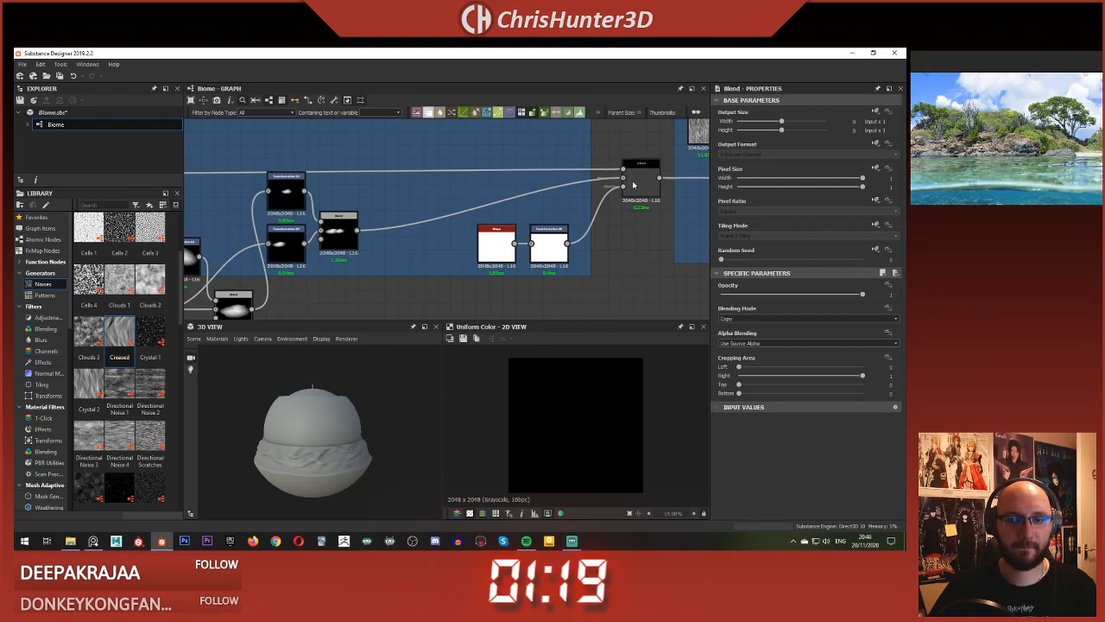
Step: Preview the Blend that follows the Beach Height frame and check its incoming links
{"action": "double_click", "coordinate": [633, 184]}
{"action": "scroll", "coordinate": [682, 207], "scroll_direction": "down", "scroll_amount": 3}
{"action": "scroll", "coordinate": [692, 218], "scroll_direction": "up", "scroll_amount": 1}
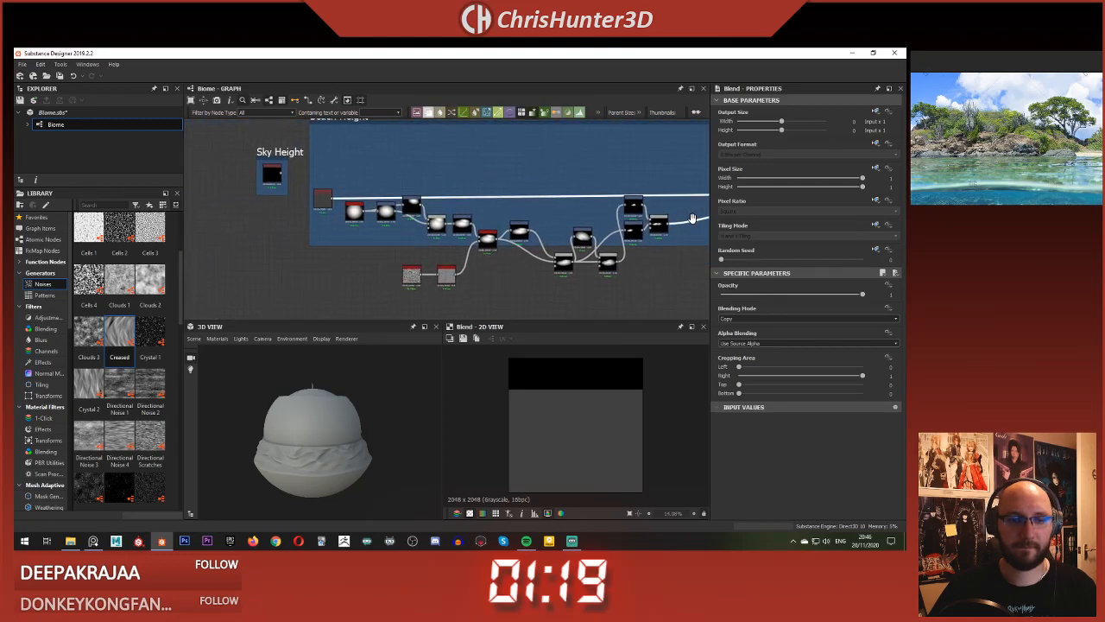
{"action": "middle_click_drag", "start_coordinate": [692, 219], "coordinate": [477, 229]}
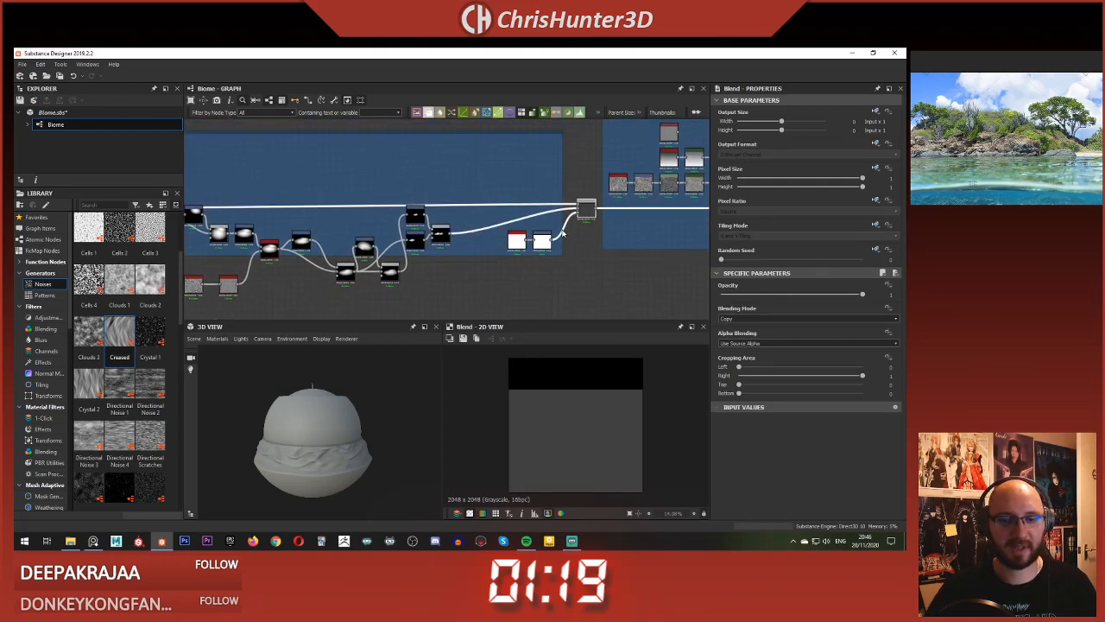
Step: Undo the Background connection and link the third Blend to the Foreground of the Blend after the Beach Height frame
{"action": "scroll", "coordinate": [432, 237], "scroll_direction": "up", "scroll_amount": 3}
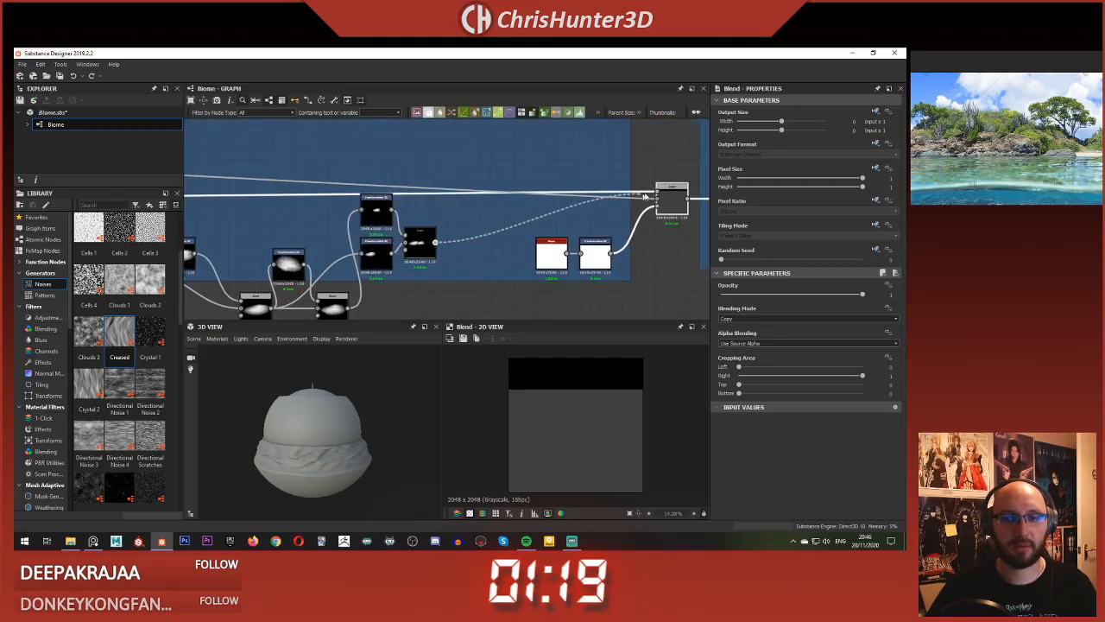
{"action": "scroll", "coordinate": [641, 197], "scroll_direction": "down", "scroll_amount": 3}
{"action": "scroll", "coordinate": [523, 218], "scroll_direction": "up", "scroll_amount": 3}
{"action": "scroll", "coordinate": [587, 203], "scroll_direction": "down", "scroll_amount": 2}
{"action": "scroll", "coordinate": [680, 199], "scroll_direction": "down", "scroll_amount": 2}
{"action": "middle_click_drag", "start_coordinate": [676, 200], "coordinate": [499, 189]}
{"action": "scroll", "coordinate": [597, 184], "scroll_direction": "up", "scroll_amount": 5}
{"action": "left_click_drag", "start_coordinate": [499, 189], "coordinate": [571, 211]}
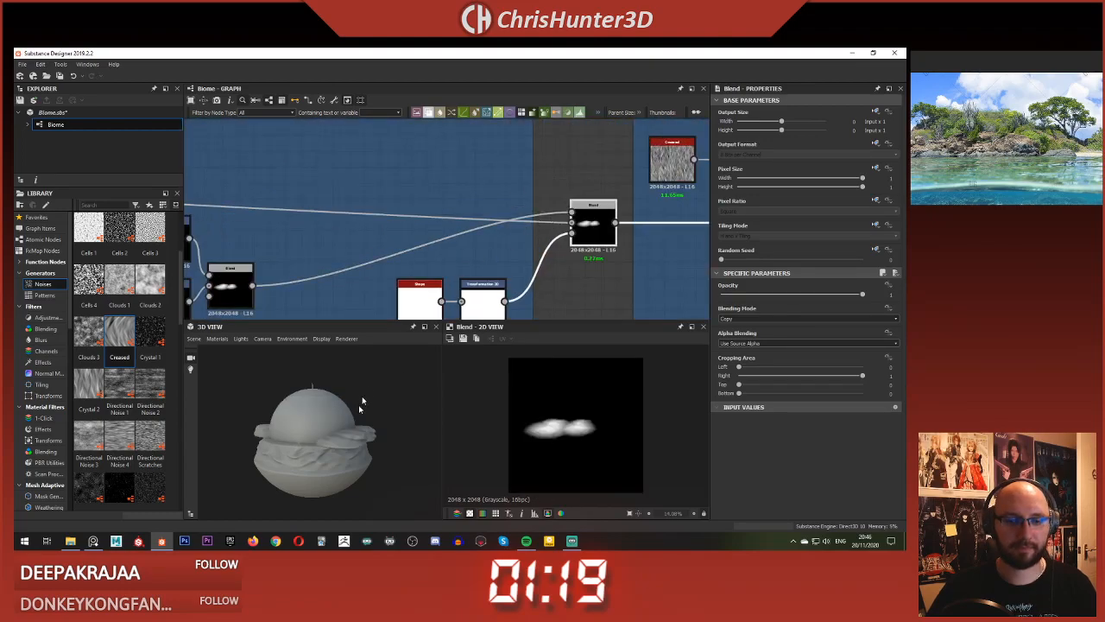
Step: Add a Gradient Map node near the third Blend in the Beach Height frame
{"action": "scroll", "coordinate": [363, 274], "scroll_direction": "down", "scroll_amount": 3}
{"action": "middle_click_drag", "start_coordinate": [321, 270], "coordinate": [417, 246]}
{"action": "scroll", "coordinate": [448, 207], "scroll_direction": "up", "scroll_amount": 2}
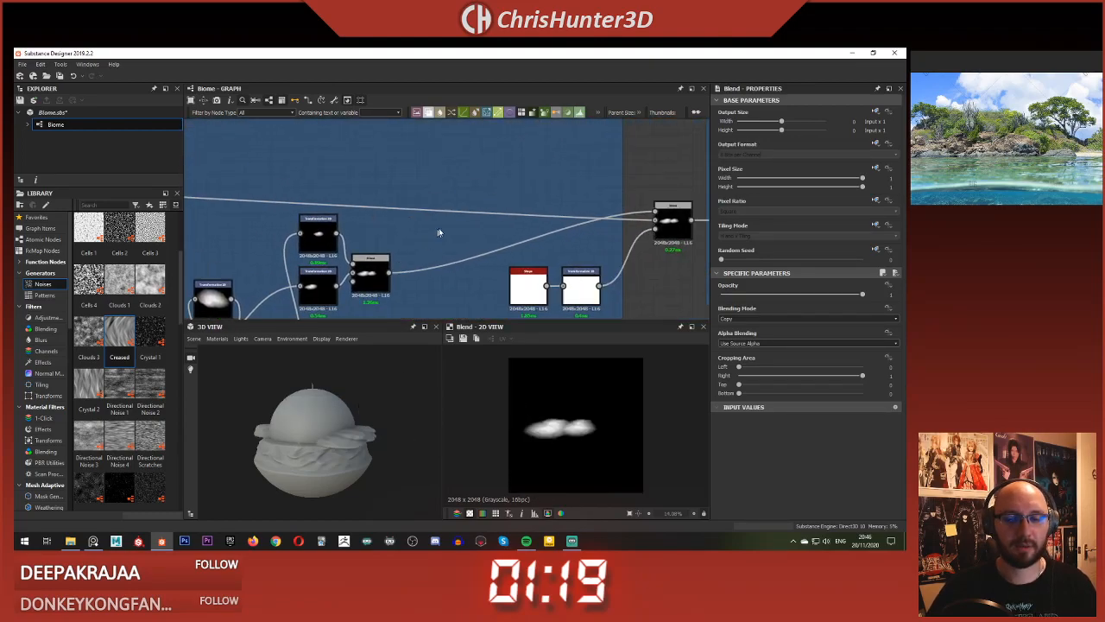
{"action": "scroll", "coordinate": [437, 232], "scroll_direction": "down", "scroll_amount": 3}
{"action": "middle_click_drag", "start_coordinate": [587, 247], "coordinate": [432, 208]}
{"action": "scroll", "coordinate": [432, 207], "scroll_direction": "up", "scroll_amount": 3}
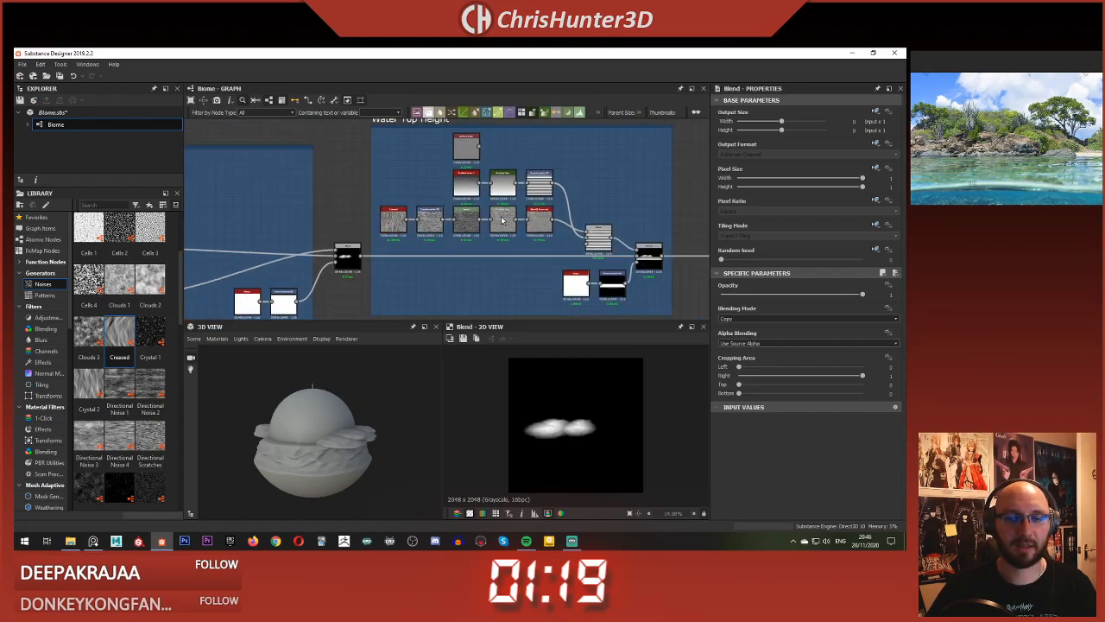
{"action": "scroll", "coordinate": [502, 220], "scroll_direction": "down", "scroll_amount": 3}
{"action": "scroll", "coordinate": [448, 227], "scroll_direction": "up", "scroll_amount": 3}
{"action": "key", "text": "space"}
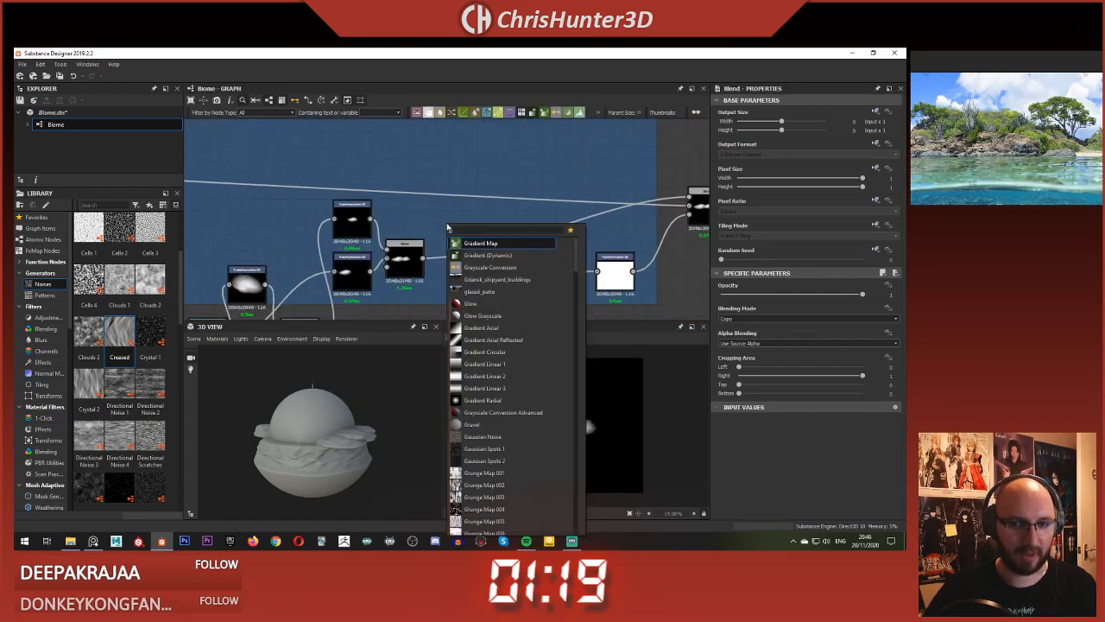
{"action": "left_click", "coordinate": [485, 243]}
Step: Darken the white end key of the Gradient Map's gradient to a grey value of 0.25
{"action": "scroll", "coordinate": [393, 226], "scroll_direction": "down", "scroll_amount": 3}
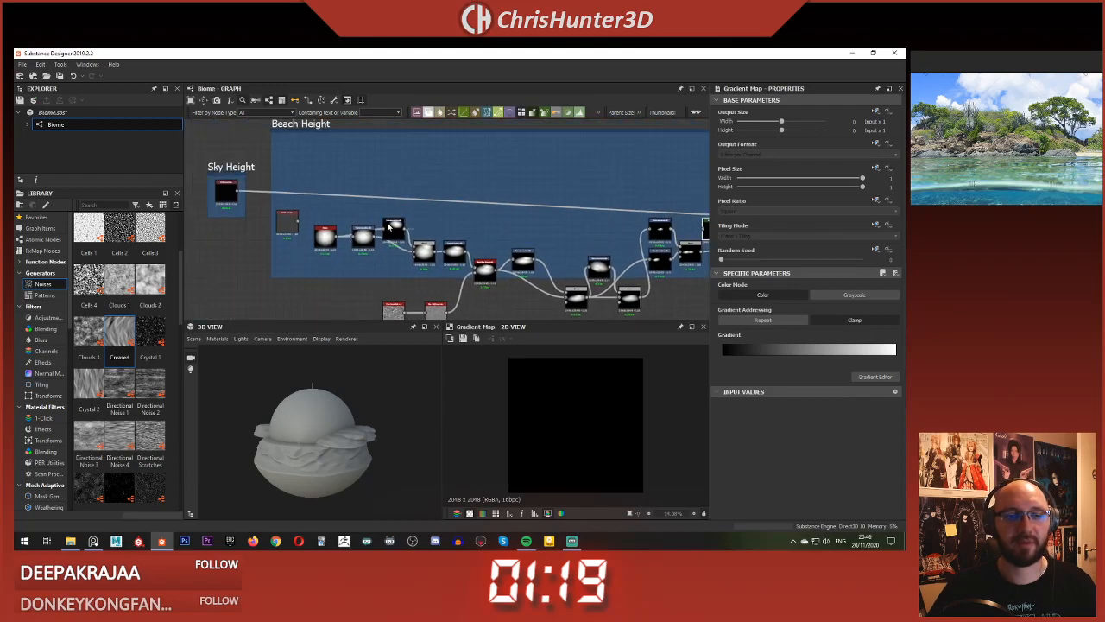
{"action": "middle_click_drag", "start_coordinate": [387, 227], "coordinate": [617, 217]}
{"action": "scroll", "coordinate": [618, 217], "scroll_direction": "up", "scroll_amount": 3}
{"action": "scroll", "coordinate": [445, 212], "scroll_direction": "up", "scroll_amount": 2}
{"action": "left_click", "coordinate": [446, 209]}
{"action": "scroll", "coordinate": [447, 207], "scroll_direction": "down", "scroll_amount": 4}
{"action": "middle_click_drag", "start_coordinate": [495, 195], "coordinate": [240, 179]}
{"action": "middle_click_drag", "start_coordinate": [557, 190], "coordinate": [354, 178]}
{"action": "scroll", "coordinate": [357, 177], "scroll_direction": "up", "scroll_amount": 3}
{"action": "left_click", "coordinate": [542, 183]}
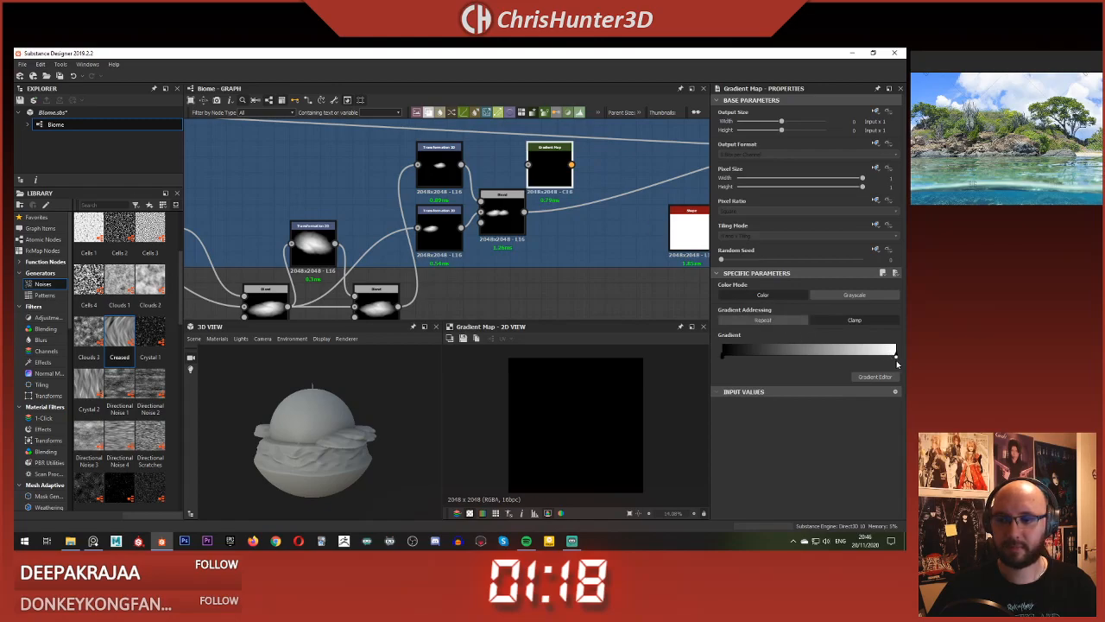
{"action": "left_click", "coordinate": [897, 359]}
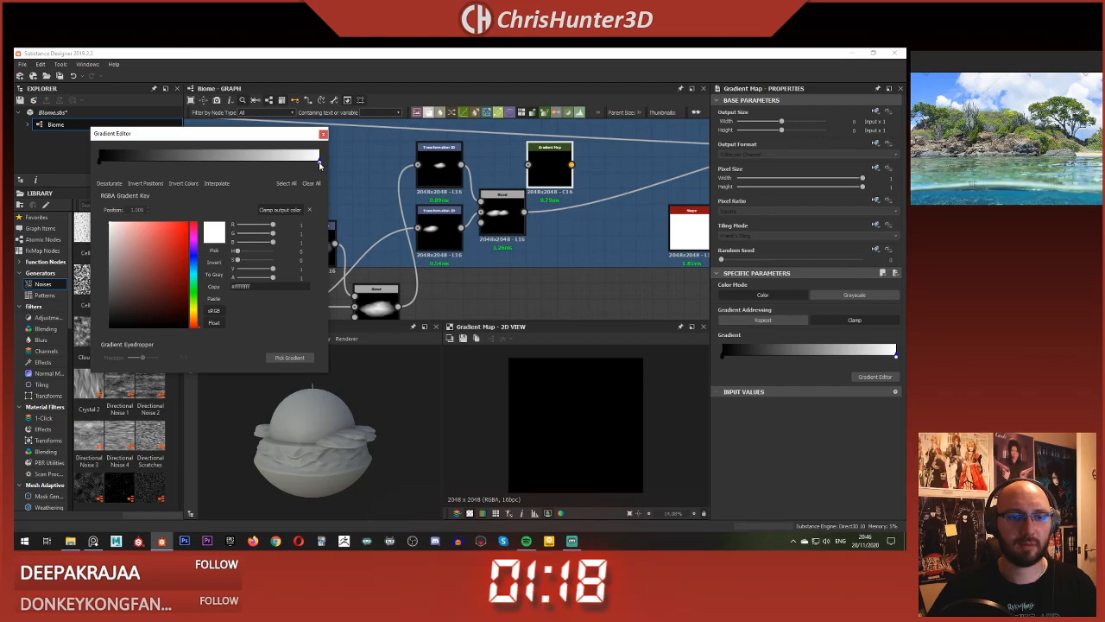
{"action": "left_click_drag", "start_coordinate": [256, 271], "coordinate": [244, 273]}
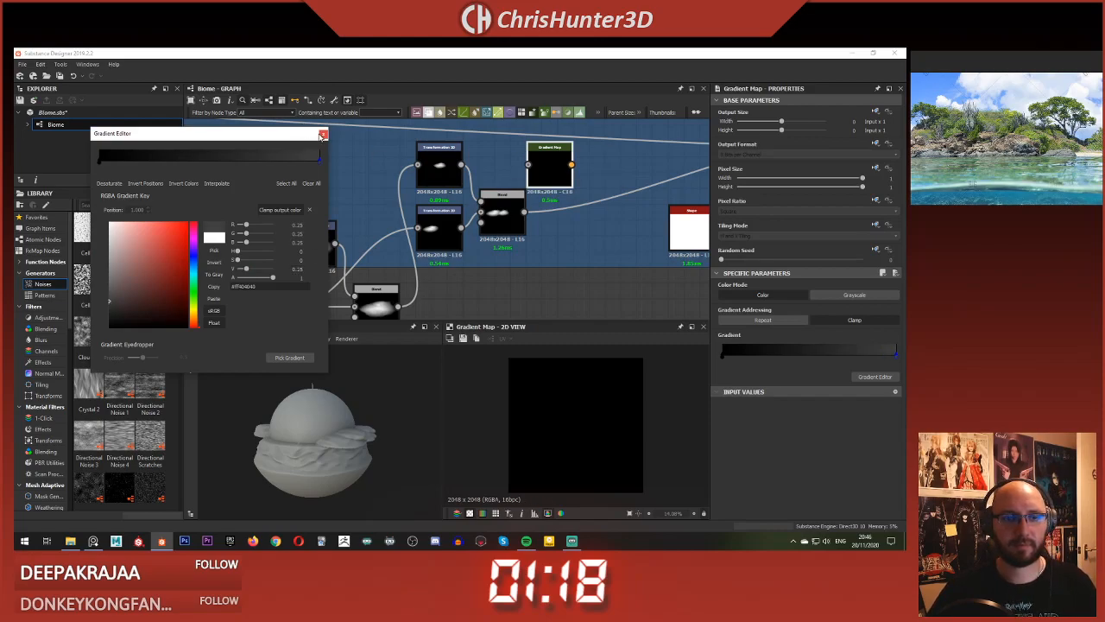
{"action": "left_click", "coordinate": [323, 136]}
Step: Route the third Blend through the Gradient Map into the following Blend's Foreground, and set the Gradient Map's color mode to Grayscale
{"action": "scroll", "coordinate": [421, 203], "scroll_direction": "down", "scroll_amount": 2}
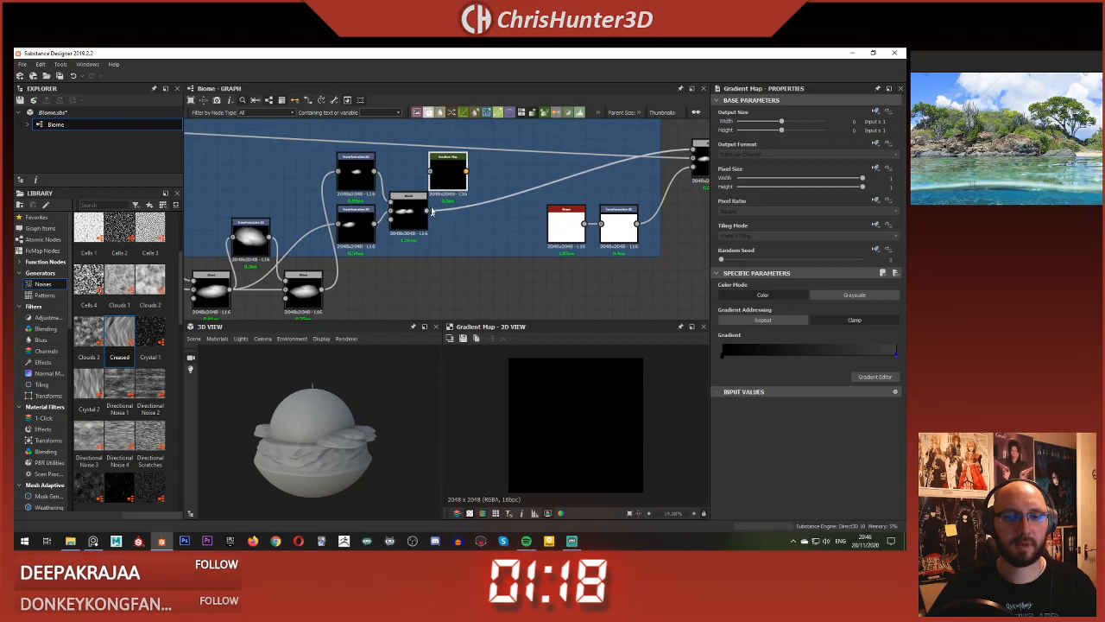
{"action": "left_click_drag", "start_coordinate": [432, 211], "coordinate": [449, 173]}
{"action": "left_click_drag", "start_coordinate": [707, 151], "coordinate": [704, 152]}
{"action": "double_click", "coordinate": [704, 158]}
{"action": "left_click", "coordinate": [446, 171]}
{"action": "left_click", "coordinate": [854, 295]}
Step: Examine the displaced beach and water heights on the 3D preview from several angles and distances
{"action": "scroll", "coordinate": [370, 436], "scroll_direction": "up", "scroll_amount": 4}
{"action": "scroll", "coordinate": [371, 437], "scroll_direction": "down", "scroll_amount": 3}
{"action": "mouse_move", "coordinate": [391, 429]}
{"action": "left_mouse_down"}
{"action": "mouse_move", "coordinate": [326, 416]}
{"action": "mouse_move", "coordinate": [222, 420]}
{"action": "mouse_move", "coordinate": [302, 399]}
{"action": "mouse_move", "coordinate": [283, 409]}
{"action": "mouse_move", "coordinate": [310, 419]}
{"action": "mouse_move", "coordinate": [327, 412]}
{"action": "mouse_move", "coordinate": [353, 437]}
{"action": "mouse_move", "coordinate": [311, 403]}
{"action": "mouse_move", "coordinate": [345, 423]}
{"action": "mouse_move", "coordinate": [335, 421]}
{"action": "left_mouse_up"}
{"action": "scroll", "coordinate": [449, 229], "scroll_direction": "down", "scroll_amount": 3}
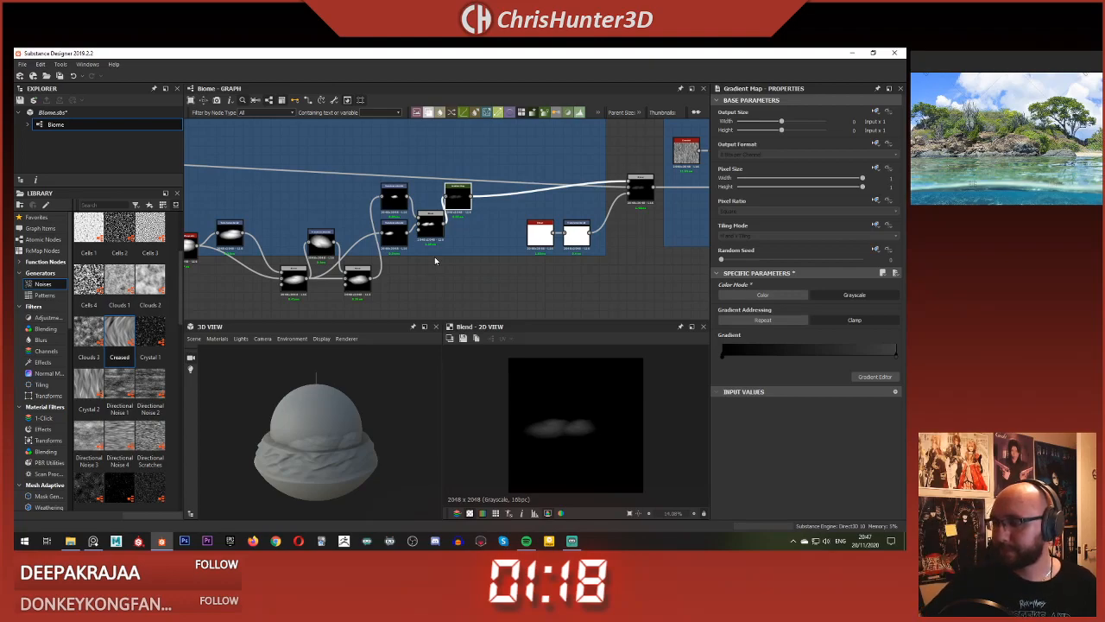
{"action": "mouse_move", "coordinate": [363, 367]}
{"action": "left_mouse_down"}
{"action": "mouse_move", "coordinate": [361, 412]}
{"action": "mouse_move", "coordinate": [352, 380]}
{"action": "left_mouse_up"}
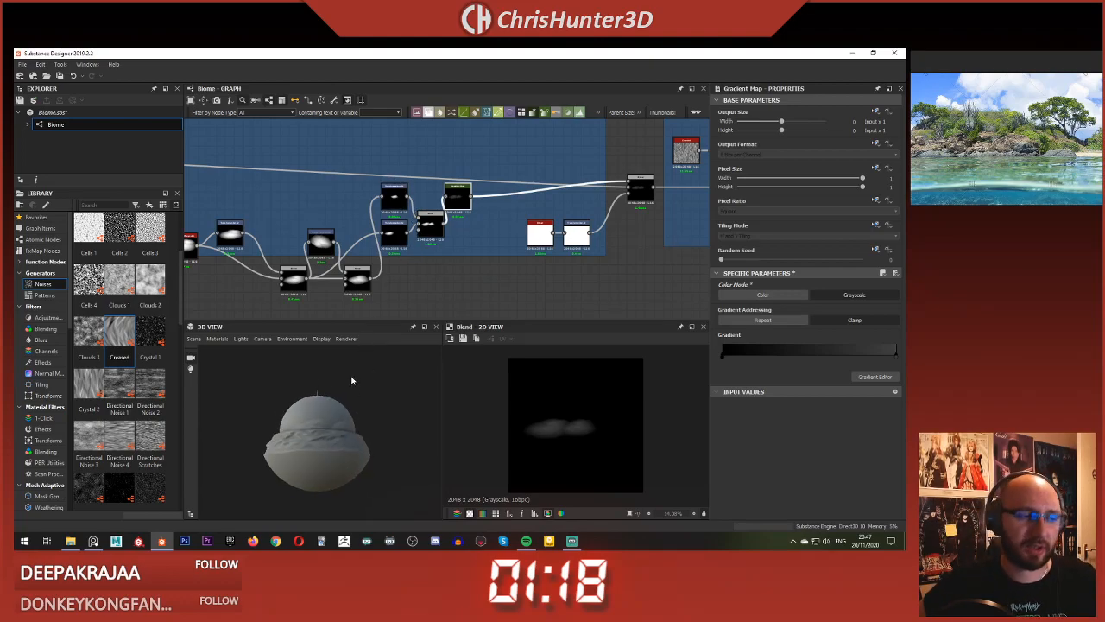
{"action": "scroll", "coordinate": [351, 380], "scroll_direction": "up", "scroll_amount": 5}
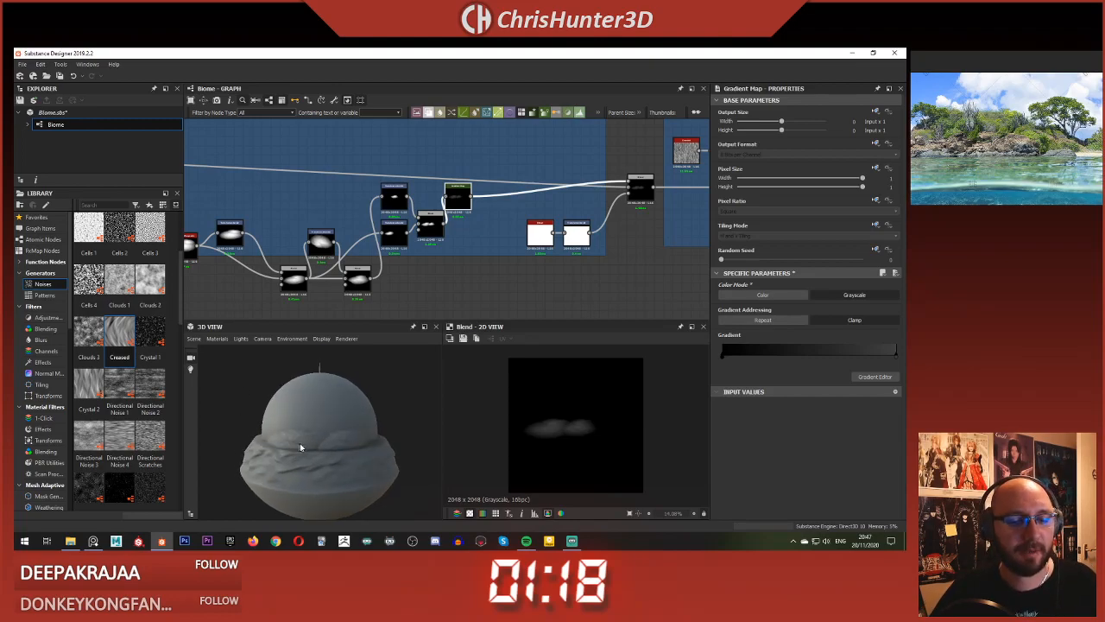
{"action": "scroll", "coordinate": [448, 220], "scroll_direction": "down", "scroll_amount": 2}
{"action": "scroll", "coordinate": [448, 221], "scroll_direction": "down", "scroll_amount": 2}
{"action": "left_click_drag", "start_coordinate": [379, 406], "coordinate": [302, 429]}
{"action": "scroll", "coordinate": [362, 279], "scroll_direction": "down", "scroll_amount": 2}
{"action": "scroll", "coordinate": [288, 426], "scroll_direction": "down", "scroll_amount": 3}
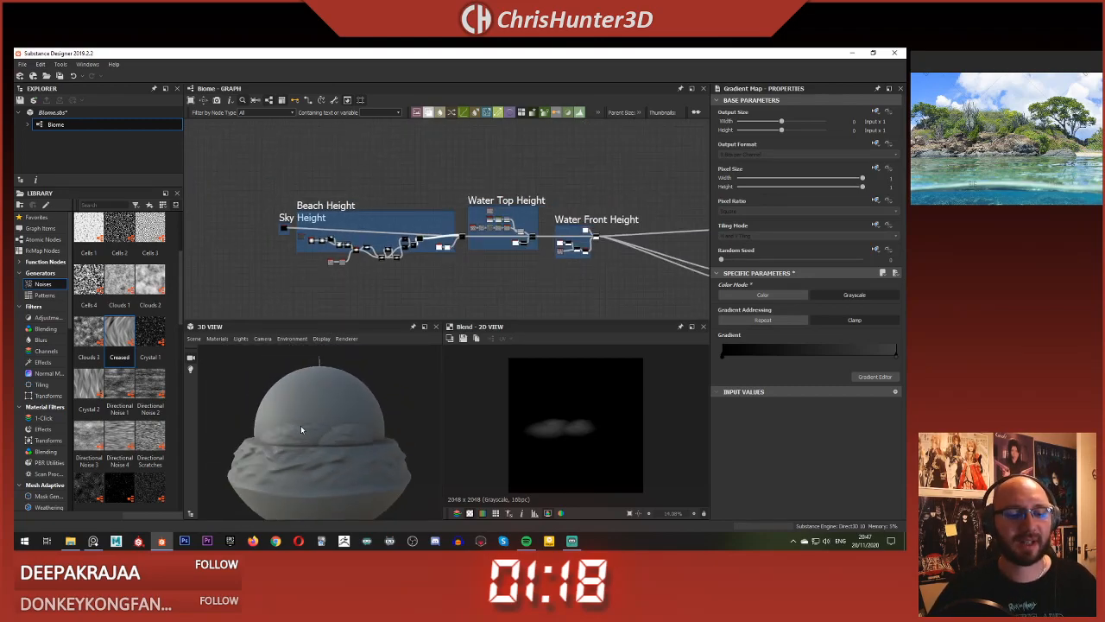
Step: Move the Gradient Map closer to the Blend that follows the Beach Height frame
{"action": "scroll", "coordinate": [384, 216], "scroll_direction": "up", "scroll_amount": 6}
{"action": "middle_click_drag", "start_coordinate": [385, 217], "coordinate": [332, 123]}
{"action": "scroll", "coordinate": [355, 215], "scroll_direction": "down", "scroll_amount": 3}
{"action": "mouse_move", "coordinate": [449, 235]}
{"action": "middle_mouse_down"}
{"action": "mouse_move", "coordinate": [588, 231]}
{"action": "mouse_move", "coordinate": [453, 235]}
{"action": "middle_mouse_up"}
{"action": "scroll", "coordinate": [549, 224], "scroll_direction": "up", "scroll_amount": 5}
{"action": "scroll", "coordinate": [507, 239], "scroll_direction": "down", "scroll_amount": 4}
{"action": "scroll", "coordinate": [491, 235], "scroll_direction": "up", "scroll_amount": 4}
{"action": "left_click_drag", "start_coordinate": [455, 217], "coordinate": [642, 179]}
{"action": "scroll", "coordinate": [564, 197], "scroll_direction": "up", "scroll_amount": 1}
Step: Extend the Beach Height frame downward around its lower nodes, and move the two noise nodes up beside the slope blur
{"action": "middle_click_drag", "start_coordinate": [564, 198], "coordinate": [777, 189]}
{"action": "scroll", "coordinate": [596, 193], "scroll_direction": "down", "scroll_amount": 2}
{"action": "middle_click_drag", "start_coordinate": [561, 194], "coordinate": [539, 175]}
{"action": "scroll", "coordinate": [479, 211], "scroll_direction": "down", "scroll_amount": 2}
{"action": "middle_click_drag", "start_coordinate": [231, 225], "coordinate": [337, 218]}
{"action": "scroll", "coordinate": [357, 245], "scroll_direction": "up", "scroll_amount": 1}
{"action": "scroll", "coordinate": [361, 246], "scroll_direction": "down", "scroll_amount": 3}
{"action": "scroll", "coordinate": [479, 267], "scroll_direction": "up", "scroll_amount": 2}
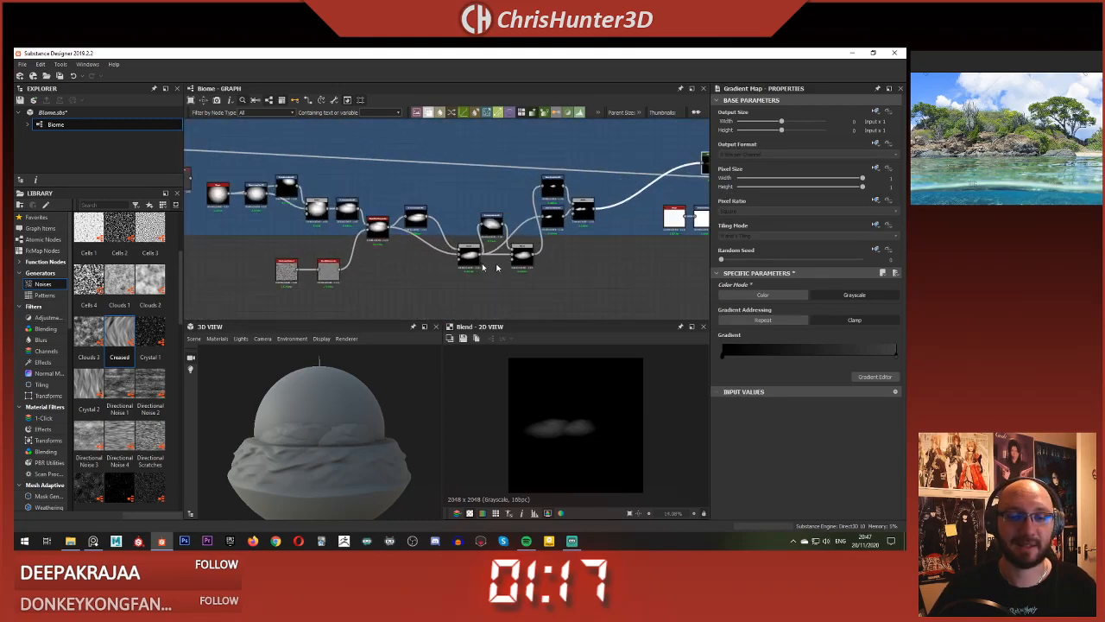
{"action": "left_click_drag", "start_coordinate": [596, 235], "coordinate": [597, 285]}
{"action": "scroll", "coordinate": [324, 265], "scroll_direction": "up", "scroll_amount": 2}
{"action": "left_click_drag", "start_coordinate": [396, 314], "coordinate": [396, 314]}
{"action": "left_click_drag", "start_coordinate": [322, 305], "coordinate": [373, 257]}
Step: Reposition the Shape node at the start of the beach chain, just before its Transformation 2D nodes
{"action": "left_click", "coordinate": [296, 240]}
{"action": "scroll", "coordinate": [267, 233], "scroll_direction": "down", "scroll_amount": 3}
{"action": "middle_click_drag", "start_coordinate": [277, 233], "coordinate": [380, 246]}
{"action": "scroll", "coordinate": [385, 245], "scroll_direction": "up", "scroll_amount": 2}
{"action": "left_click_drag", "start_coordinate": [278, 172], "coordinate": [323, 205]}
{"action": "right_click", "coordinate": [328, 235]}
{"action": "left_click", "coordinate": [288, 163]}
{"action": "left_click_drag", "start_coordinate": [343, 213], "coordinate": [293, 213]}
{"action": "left_click", "coordinate": [332, 190]}
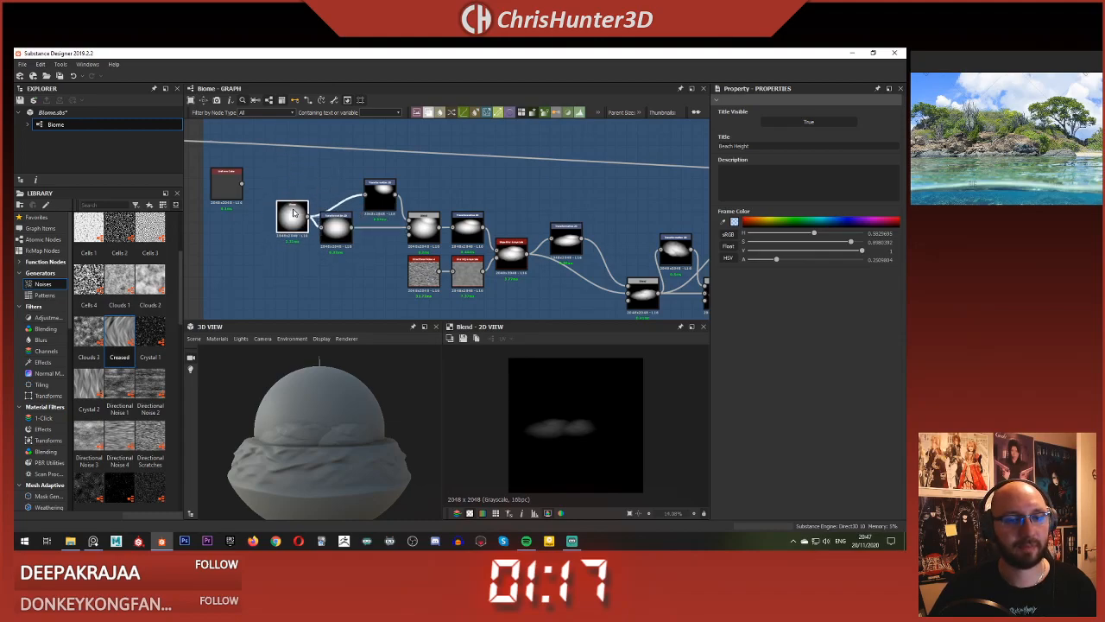
Step: Tidy the first two Blends and their Transformation 2D nodes into a compact chain inside the Beach Height frame
{"action": "scroll", "coordinate": [290, 180], "scroll_direction": "down", "scroll_amount": 4}
{"action": "middle_click_drag", "start_coordinate": [435, 196], "coordinate": [344, 205]}
{"action": "scroll", "coordinate": [356, 209], "scroll_direction": "up", "scroll_amount": 5}
{"action": "left_click_drag", "start_coordinate": [307, 239], "coordinate": [295, 226]}
{"action": "middle_click_drag", "start_coordinate": [368, 244], "coordinate": [338, 198]}
{"action": "left_click_drag", "start_coordinate": [371, 252], "coordinate": [319, 214]}
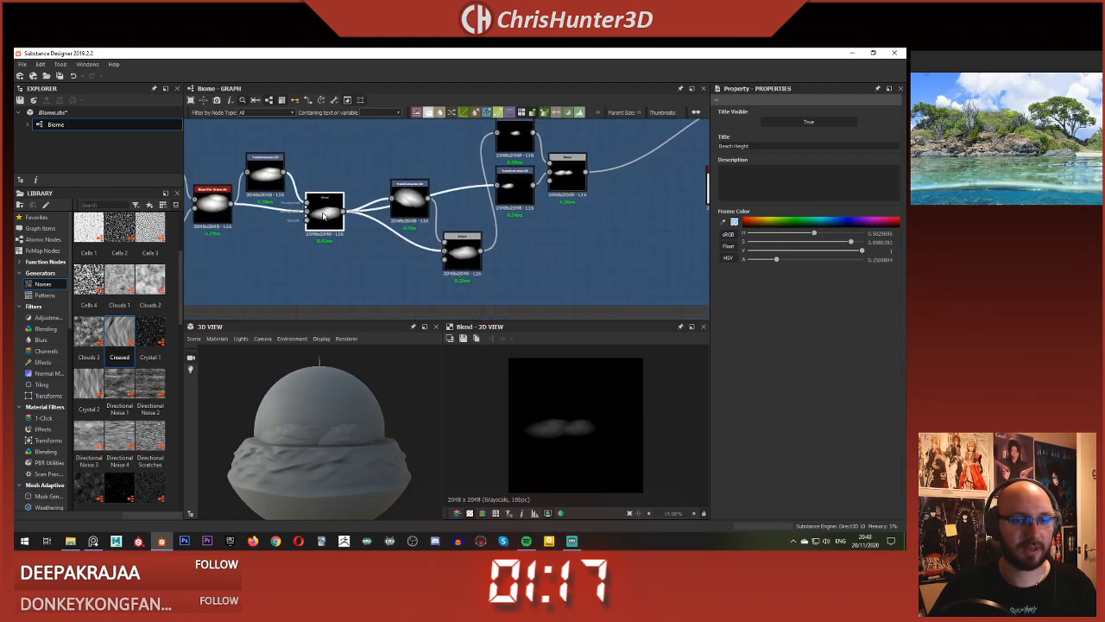
{"action": "left_click_drag", "start_coordinate": [410, 203], "coordinate": [371, 165]}
{"action": "left_click_drag", "start_coordinate": [454, 240], "coordinate": [414, 228]}
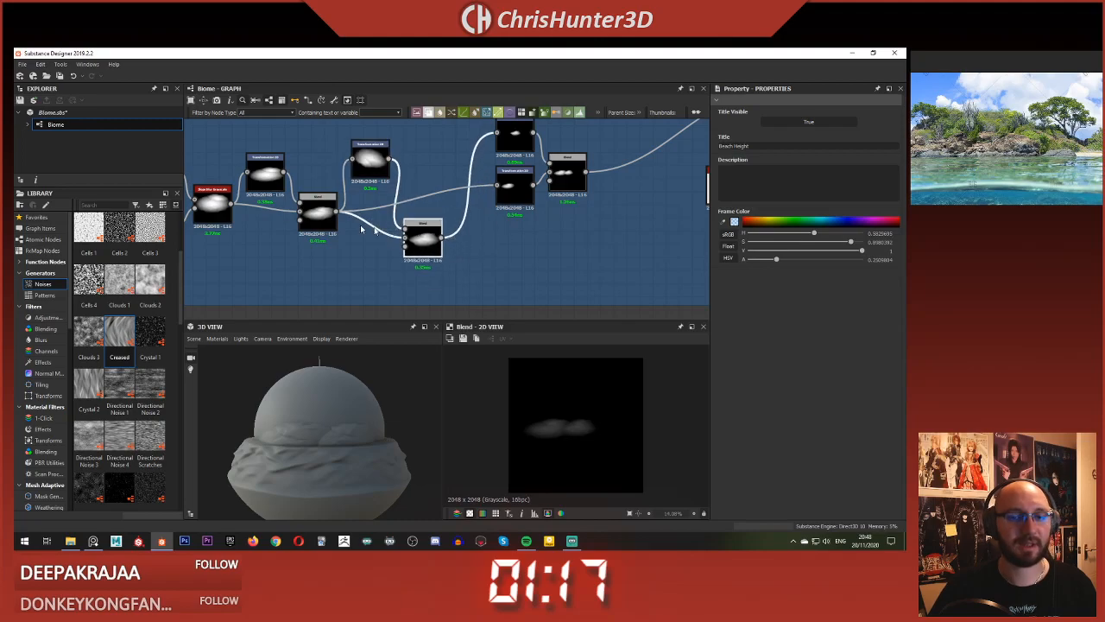
Step: Add a fourth Blend node after the third Blend and connect the third Blend's output to it
{"action": "scroll", "coordinate": [350, 219], "scroll_direction": "down", "scroll_amount": 3}
{"action": "scroll", "coordinate": [458, 235], "scroll_direction": "up", "scroll_amount": 3}
{"action": "middle_click_drag", "start_coordinate": [481, 239], "coordinate": [491, 274]}
{"action": "double_click", "coordinate": [495, 193]}
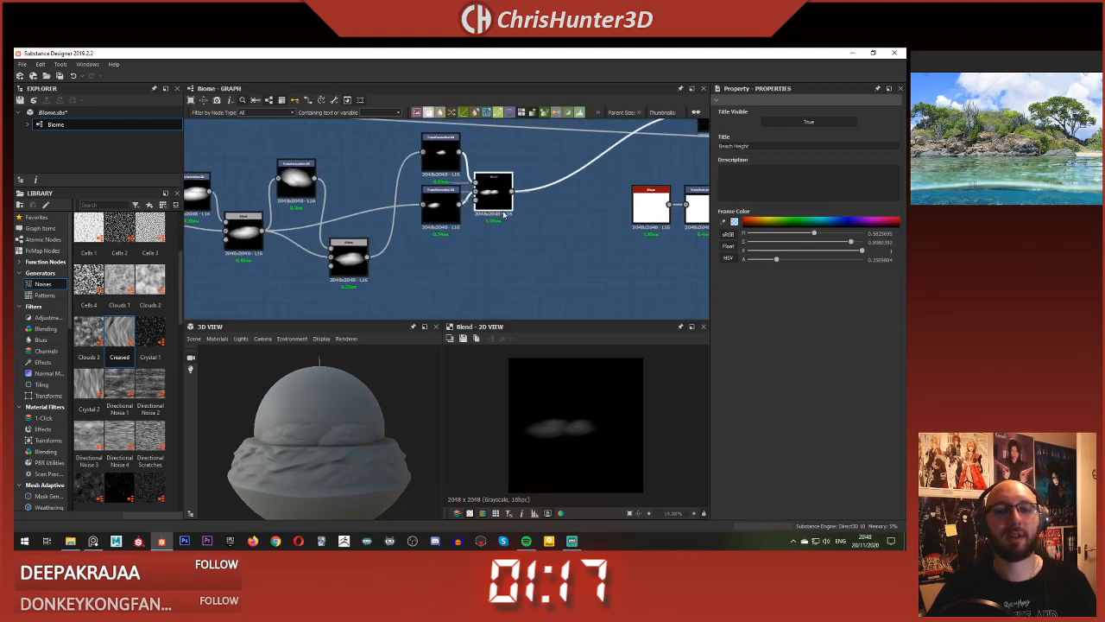
{"action": "scroll", "coordinate": [504, 222], "scroll_direction": "down", "scroll_amount": 1}
{"action": "middle_click_drag", "start_coordinate": [505, 222], "coordinate": [513, 258]}
{"action": "key", "text": "space"}
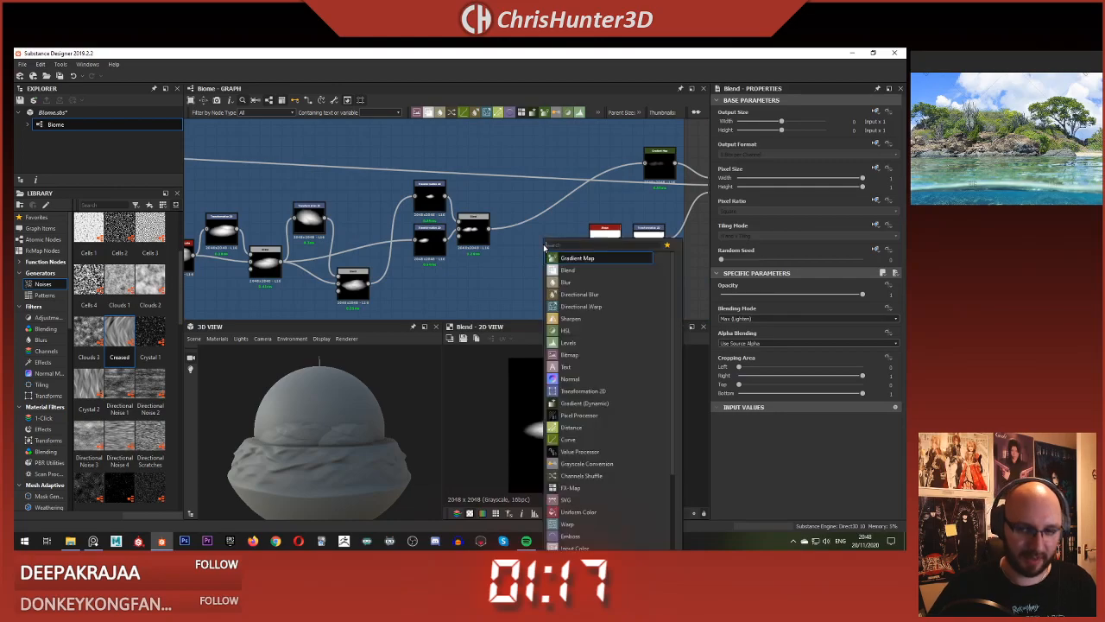
{"action": "type", "text": "tr"}
{"action": "key", "text": "BackSpace"}
{"action": "key", "text": "BackSpace"}
{"action": "type", "text": "blend"}
{"action": "key", "text": "Return"}
{"action": "left_click_drag", "start_coordinate": [498, 234], "coordinate": [562, 245]}
Step: Add a Transformation 2D node between and just below the third and fourth Blends in the Beach Height frame
{"action": "key", "text": "space"}
{"action": "key", "text": "Escape"}
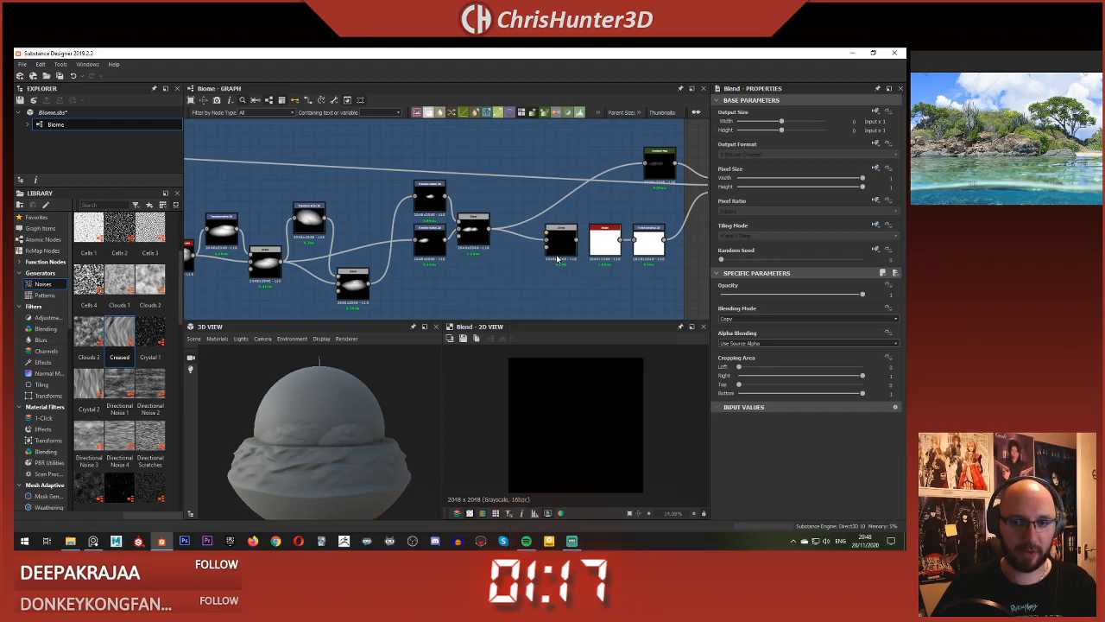
{"action": "double_click", "coordinate": [348, 285]}
{"action": "double_click", "coordinate": [515, 290]}
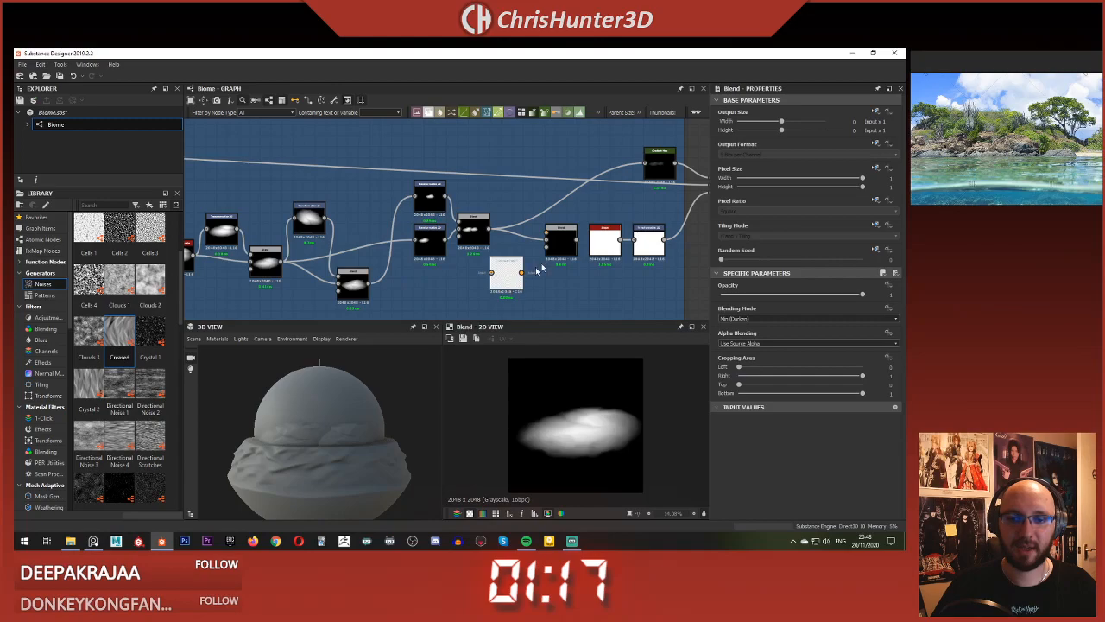
{"action": "double_click", "coordinate": [562, 244]}
{"action": "middle_click_drag", "start_coordinate": [549, 248], "coordinate": [543, 233]}
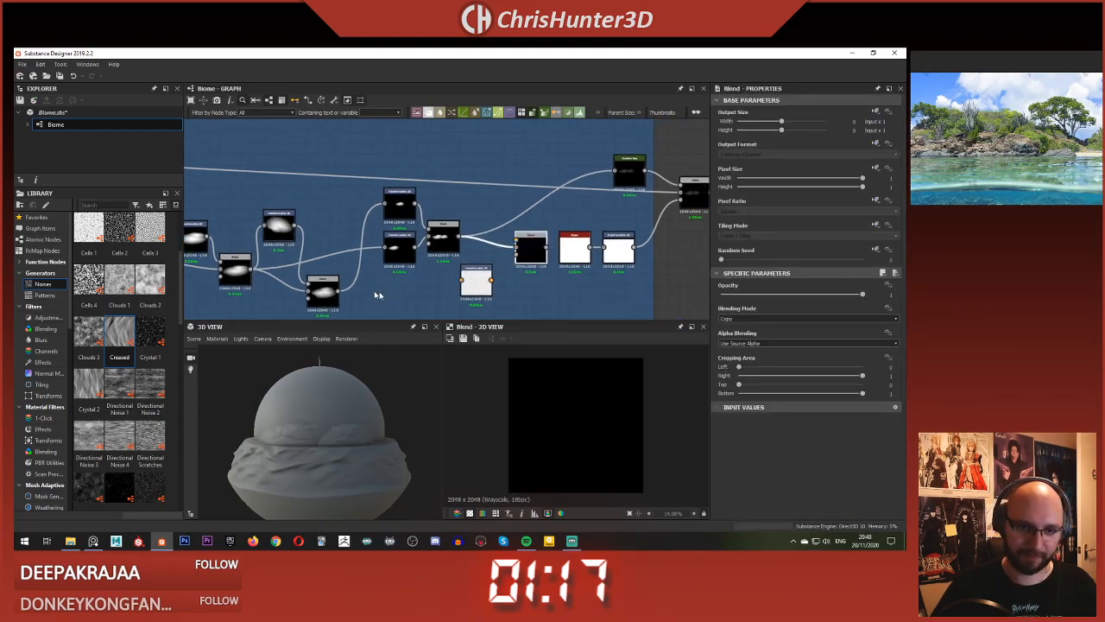
Step: Compare the earlier island Blends and route the first Blend's output through the new Transformation 2D into the fourth Blend
{"action": "double_click", "coordinate": [344, 271]}
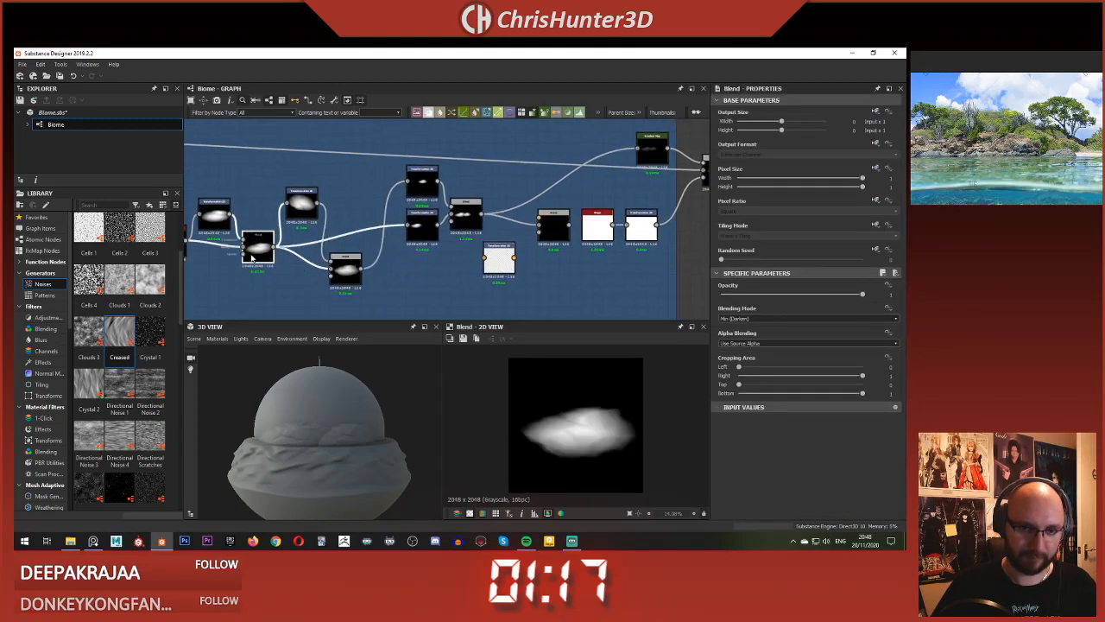
{"action": "double_click", "coordinate": [252, 256]}
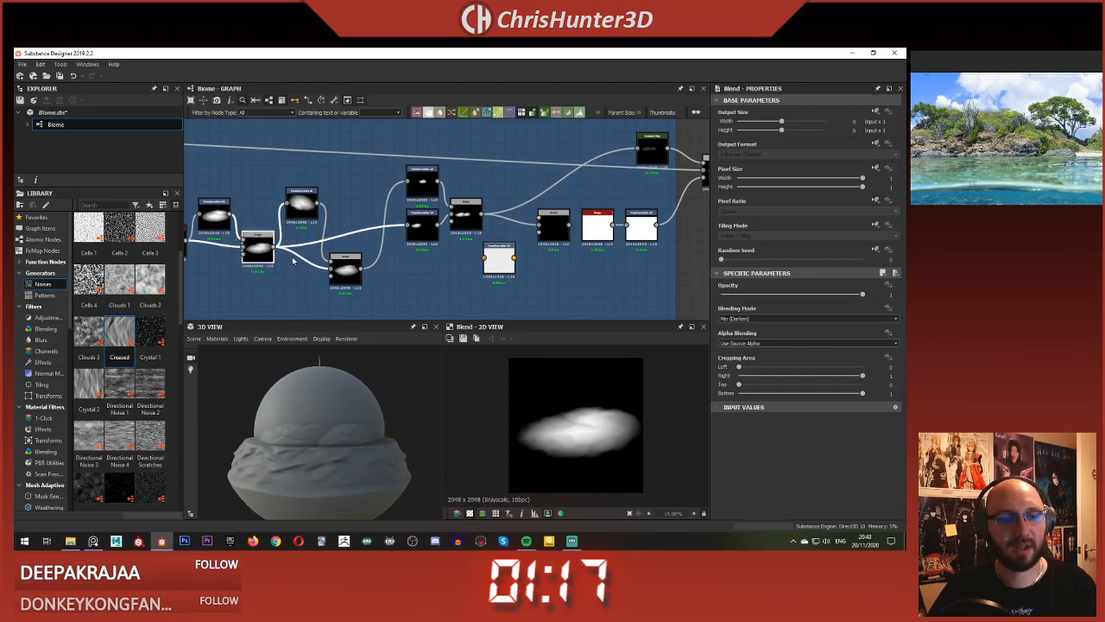
{"action": "double_click", "coordinate": [498, 266]}
{"action": "left_click_drag", "start_coordinate": [515, 257], "coordinate": [540, 218]}
Step: Set the fourth Blend's blending mode to Max (Lighten), then flatten and shift the island copy in its new Transformation 2D
{"action": "double_click", "coordinate": [561, 227]}
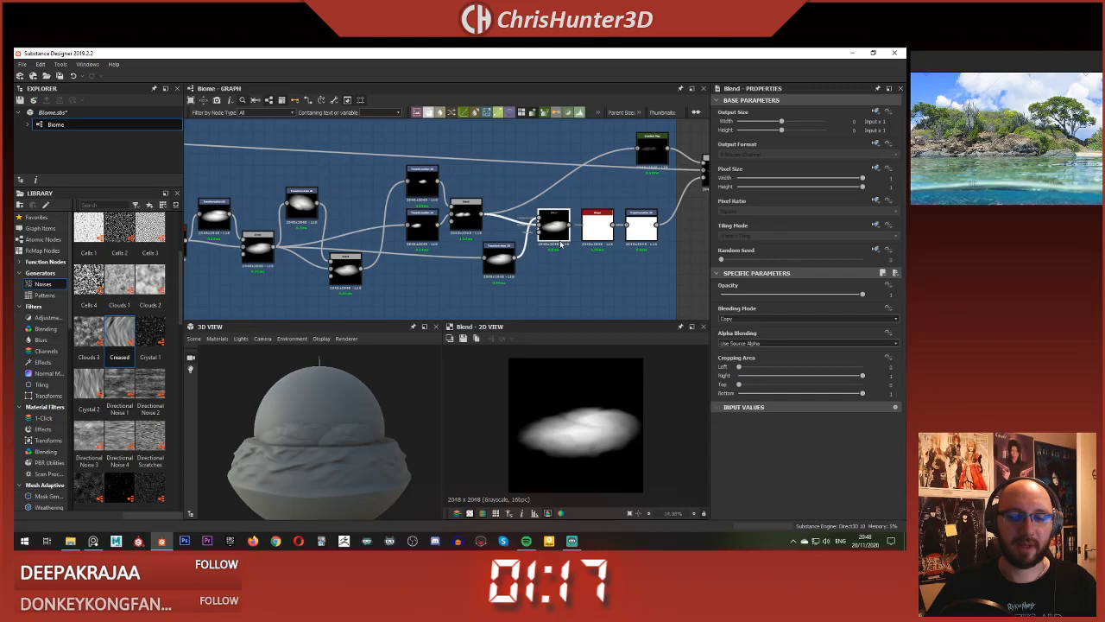
{"action": "middle_click_drag", "start_coordinate": [561, 244], "coordinate": [490, 242]}
{"action": "left_click", "coordinate": [807, 319]}
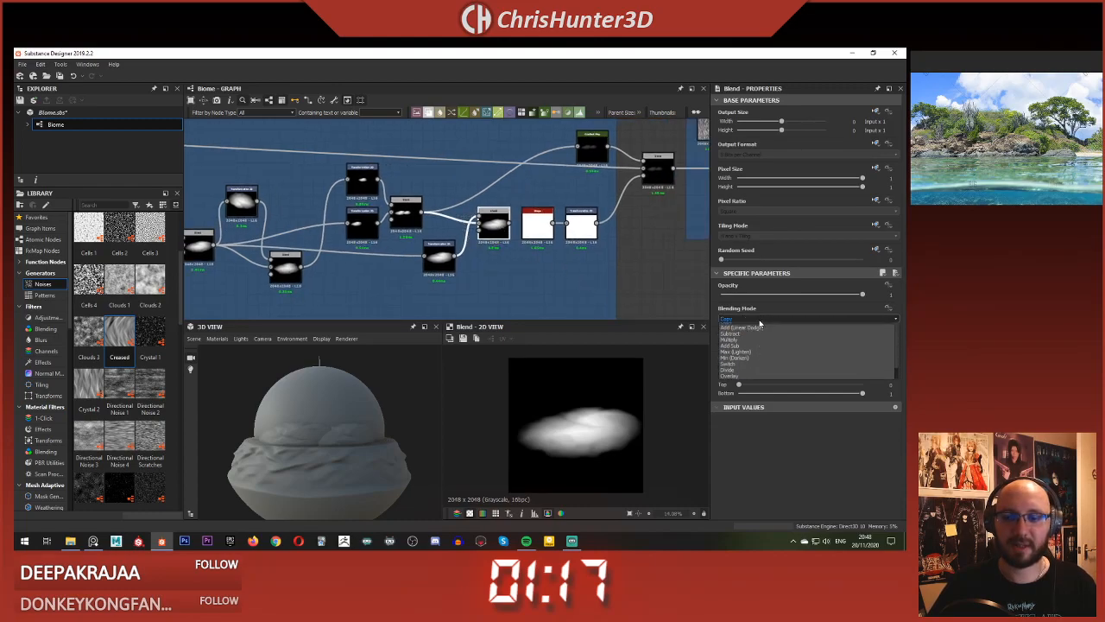
{"action": "left_click", "coordinate": [760, 365]}
{"action": "left_click", "coordinate": [439, 255]}
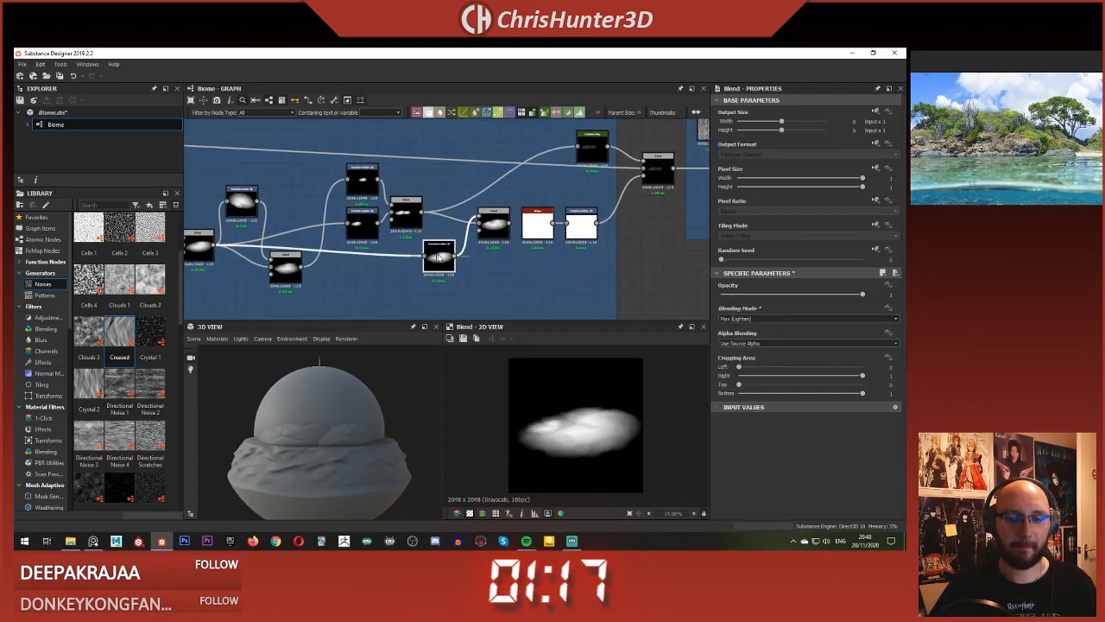
{"action": "left_click_drag", "start_coordinate": [596, 401], "coordinate": [610, 422]}
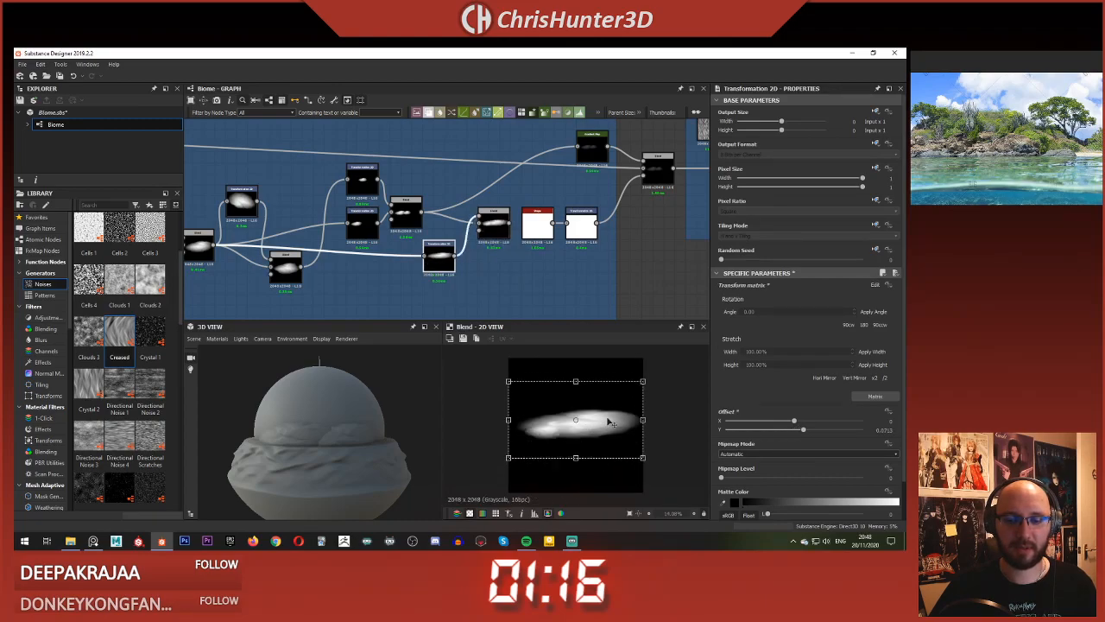
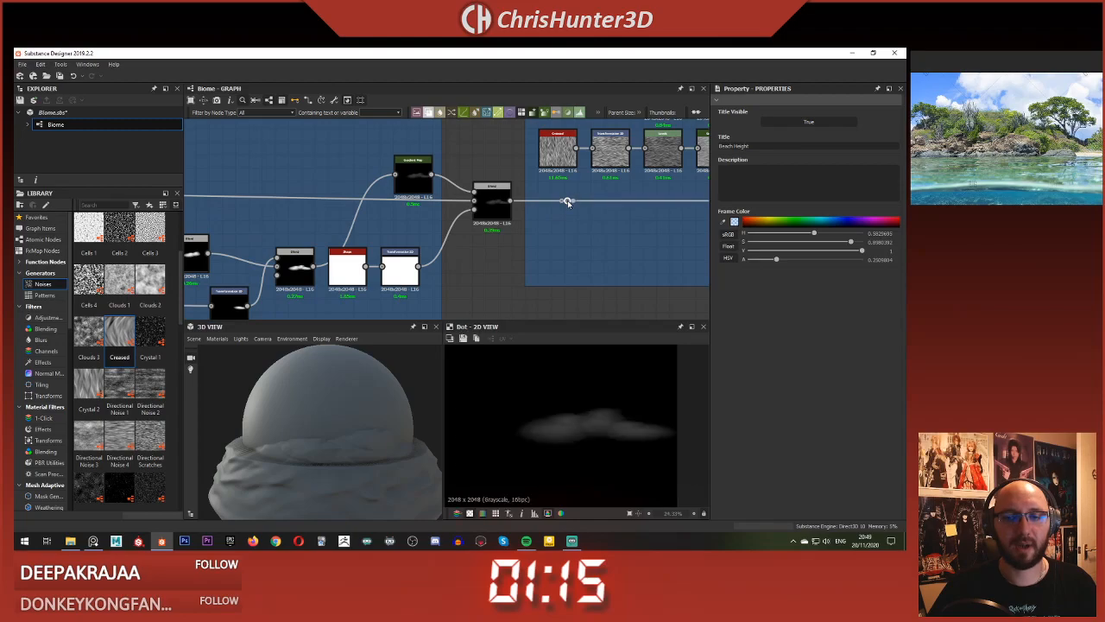
Step: Try rerouting the combined height link below the Water Top Height frame using its dot node
{"action": "left_click_drag", "start_coordinate": [567, 207], "coordinate": [526, 307]}
{"action": "scroll", "coordinate": [542, 265], "scroll_direction": "down", "scroll_amount": 5}
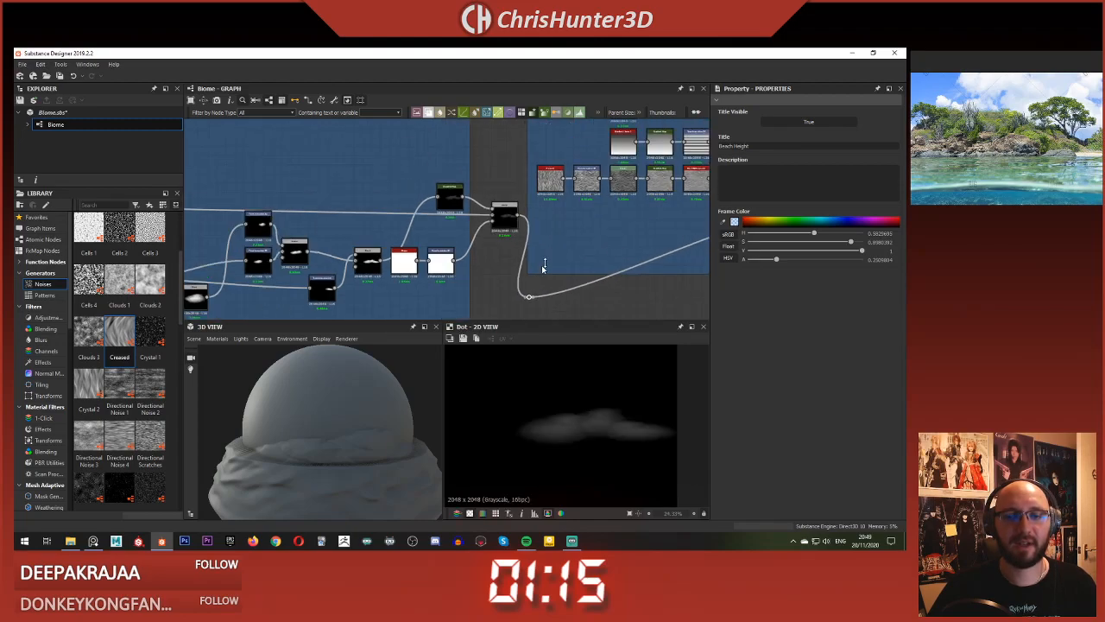
{"action": "middle_click_drag", "start_coordinate": [609, 218], "coordinate": [486, 235]}
{"action": "scroll", "coordinate": [414, 279], "scroll_direction": "up", "scroll_amount": 5}
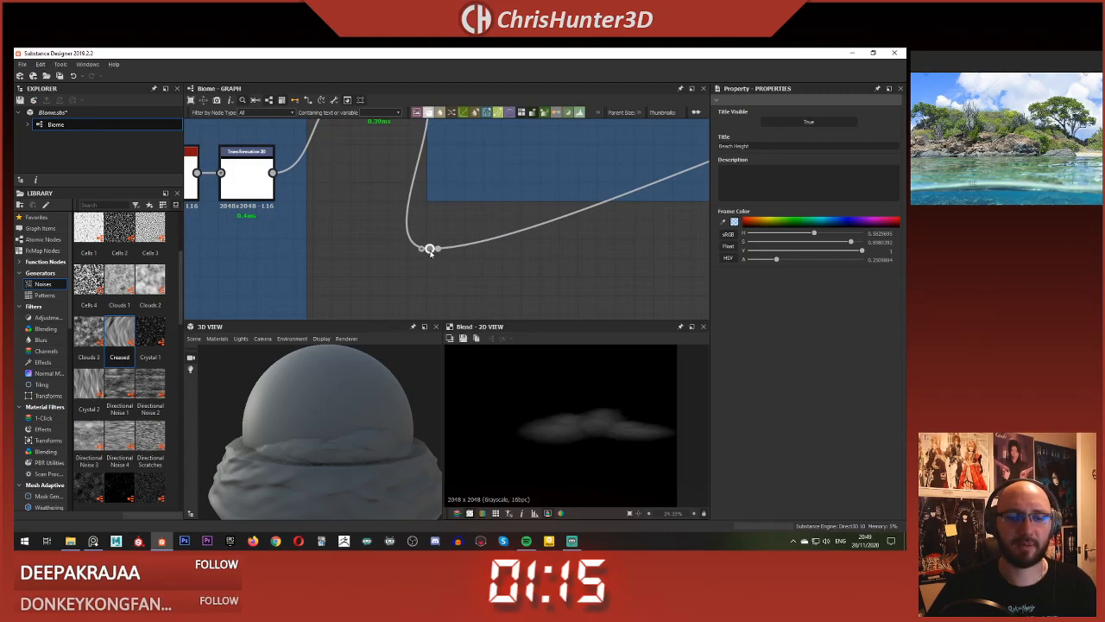
{"action": "scroll", "coordinate": [432, 248], "scroll_direction": "down", "scroll_amount": 5}
{"action": "scroll", "coordinate": [449, 242], "scroll_direction": "up", "scroll_amount": 4}
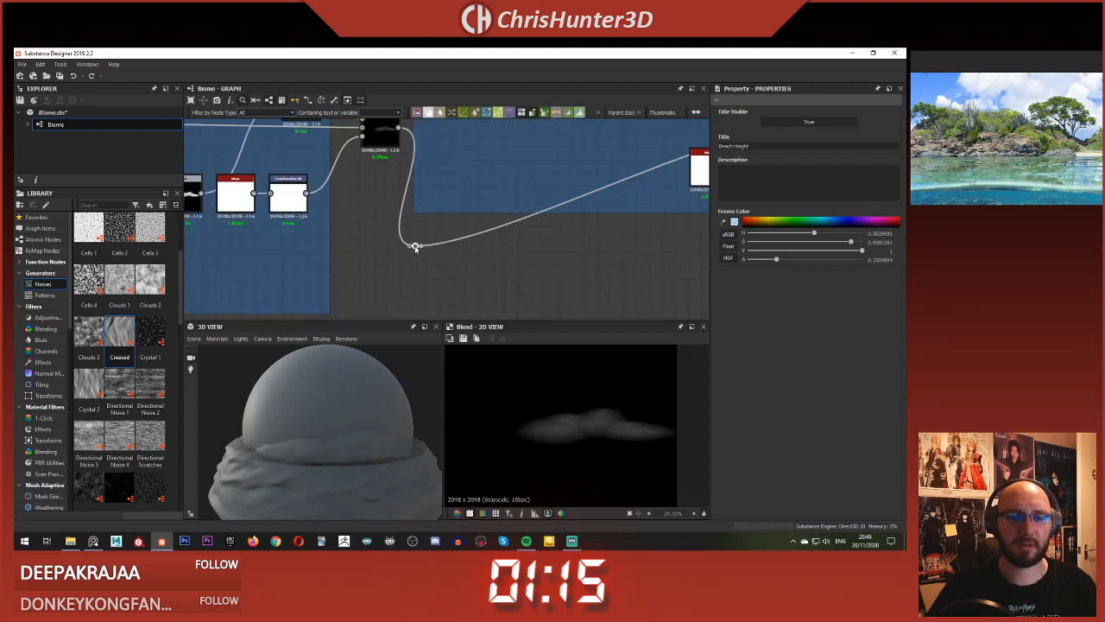
{"action": "right_click", "coordinate": [415, 247]}
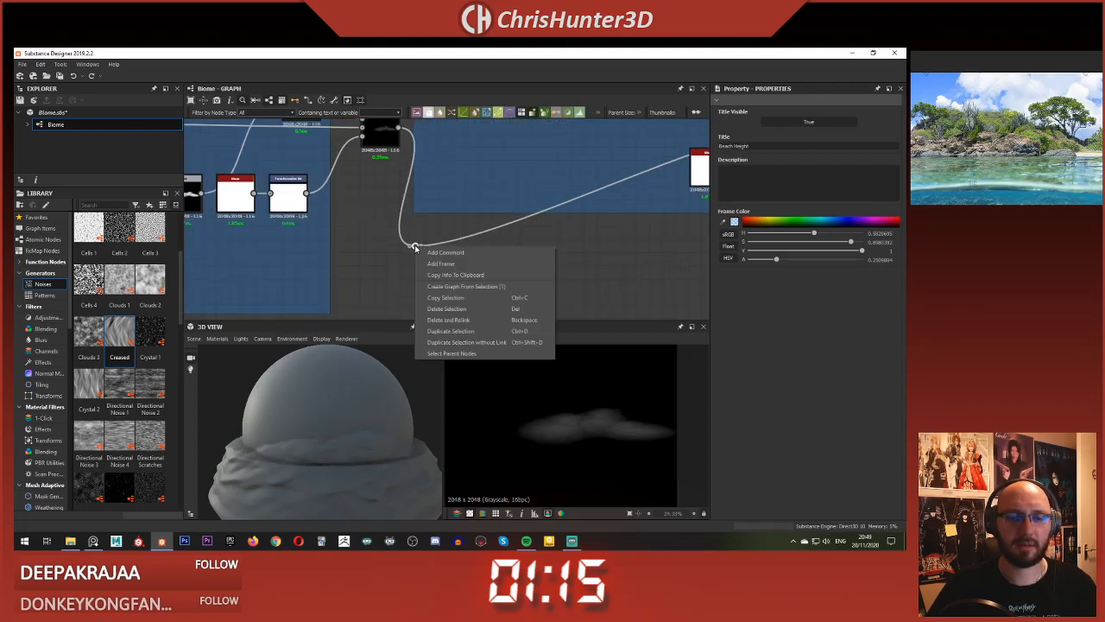
{"action": "left_click", "coordinate": [496, 354]}
{"action": "scroll", "coordinate": [406, 276], "scroll_direction": "down", "scroll_amount": 3}
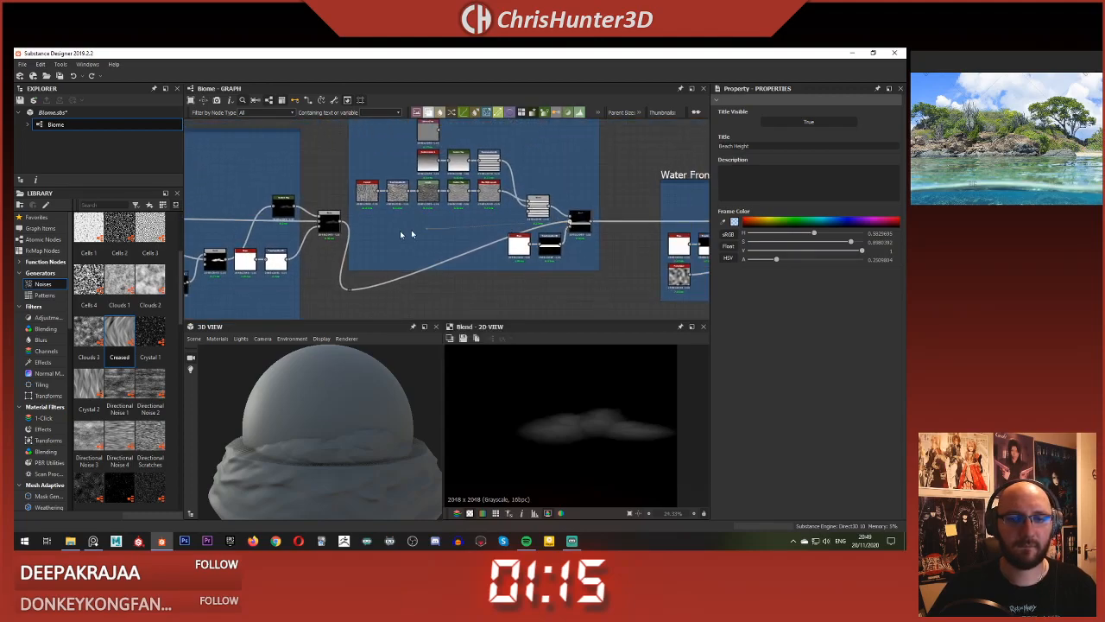
{"action": "key", "text": "ctrl+y"}
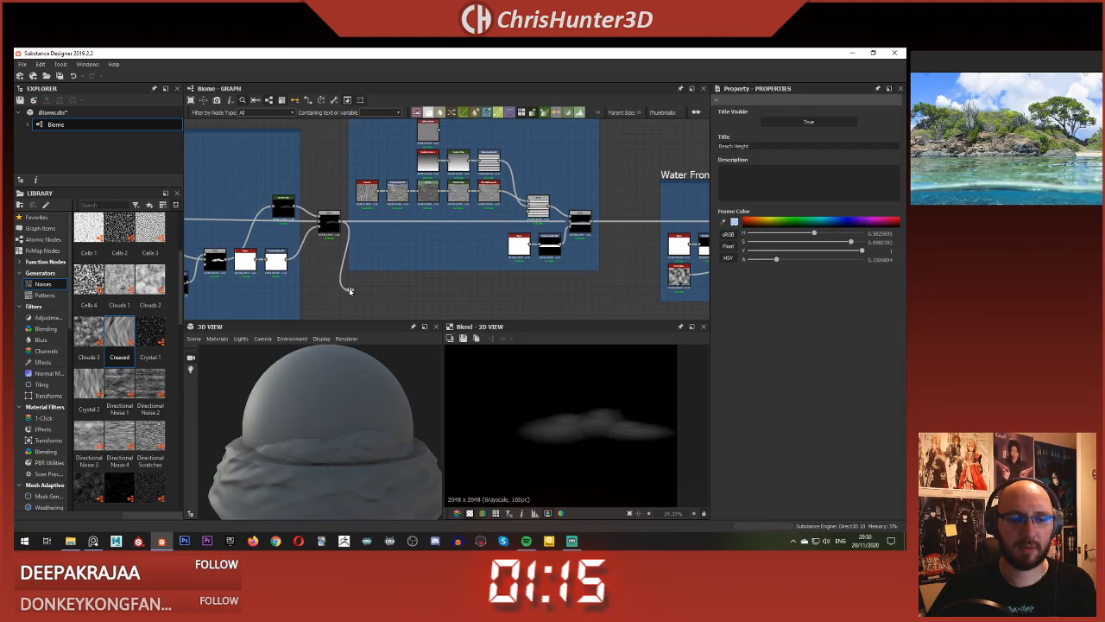
Step: Try moving the Beach Height frame and its connected nodes to the left, and undo the move
{"action": "scroll", "coordinate": [335, 284], "scroll_direction": "down", "scroll_amount": 8}
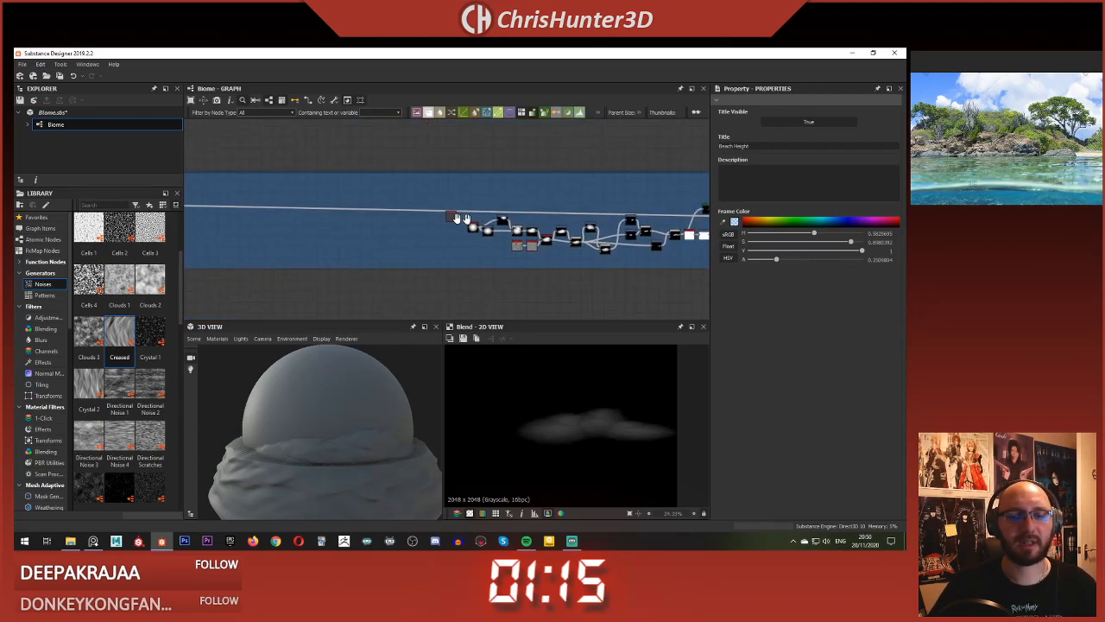
{"action": "middle_click_drag", "start_coordinate": [438, 229], "coordinate": [571, 255]}
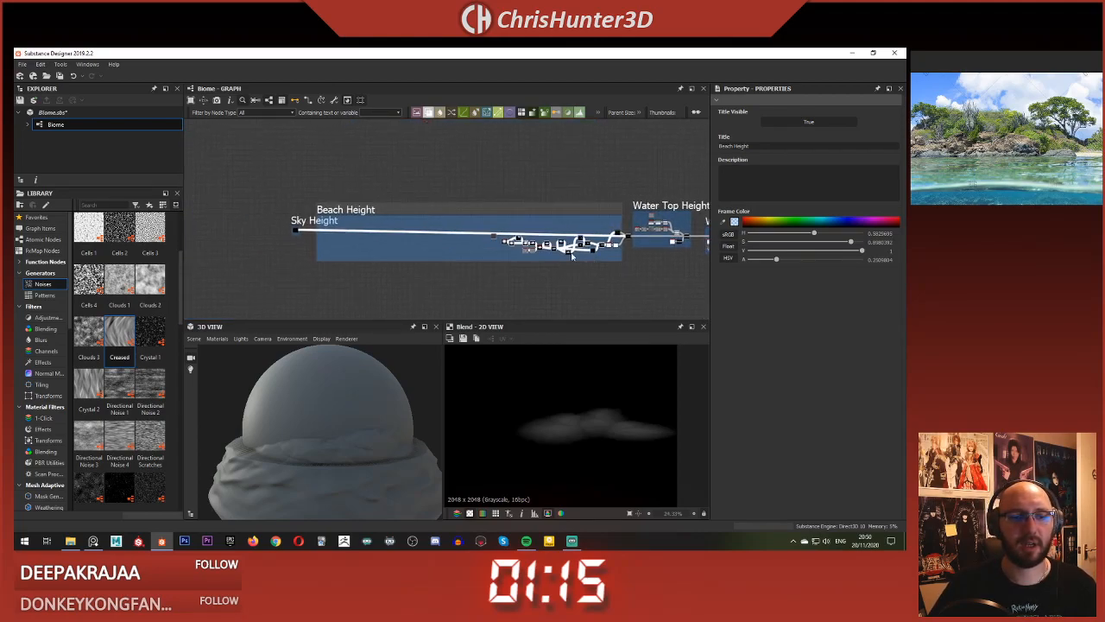
{"action": "left_click_drag", "start_coordinate": [604, 249], "coordinate": [533, 247]}
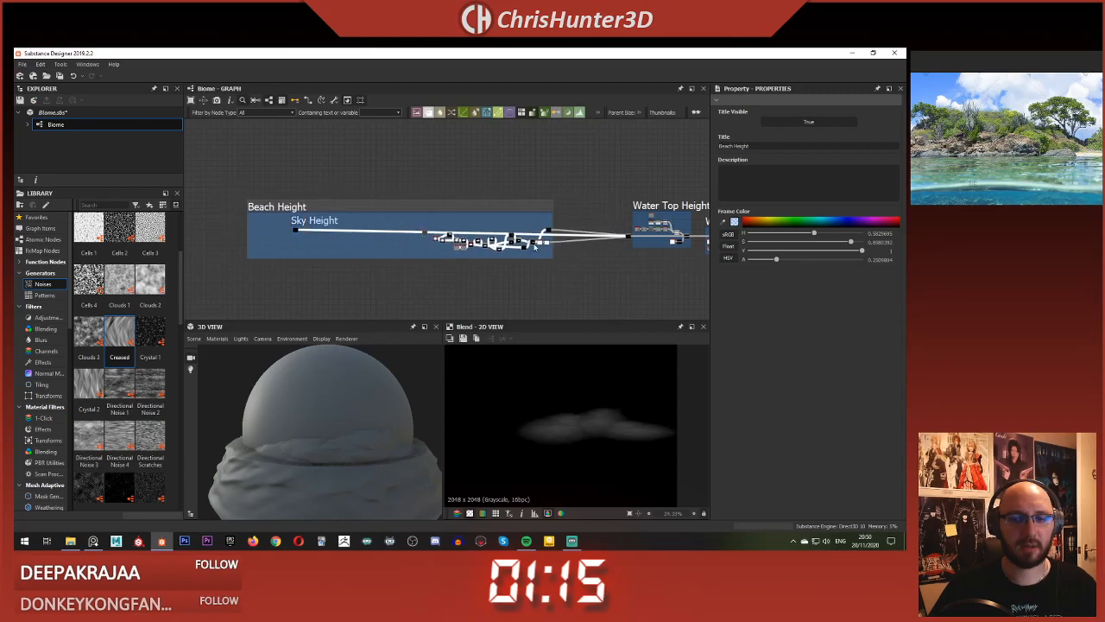
{"action": "key", "text": "ctrl+z"}
Step: Move the island-building nodes feeding the fourth Blend far to the left inside the Beach Height frame
{"action": "scroll", "coordinate": [535, 250], "scroll_direction": "up", "scroll_amount": 5}
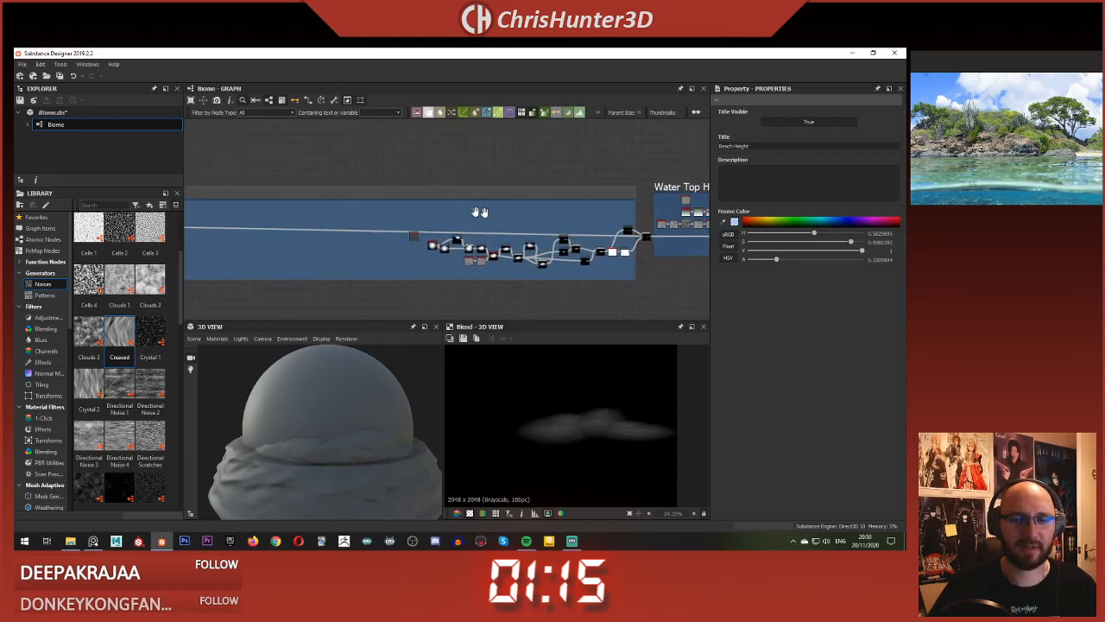
{"action": "scroll", "coordinate": [565, 275], "scroll_direction": "down", "scroll_amount": 5}
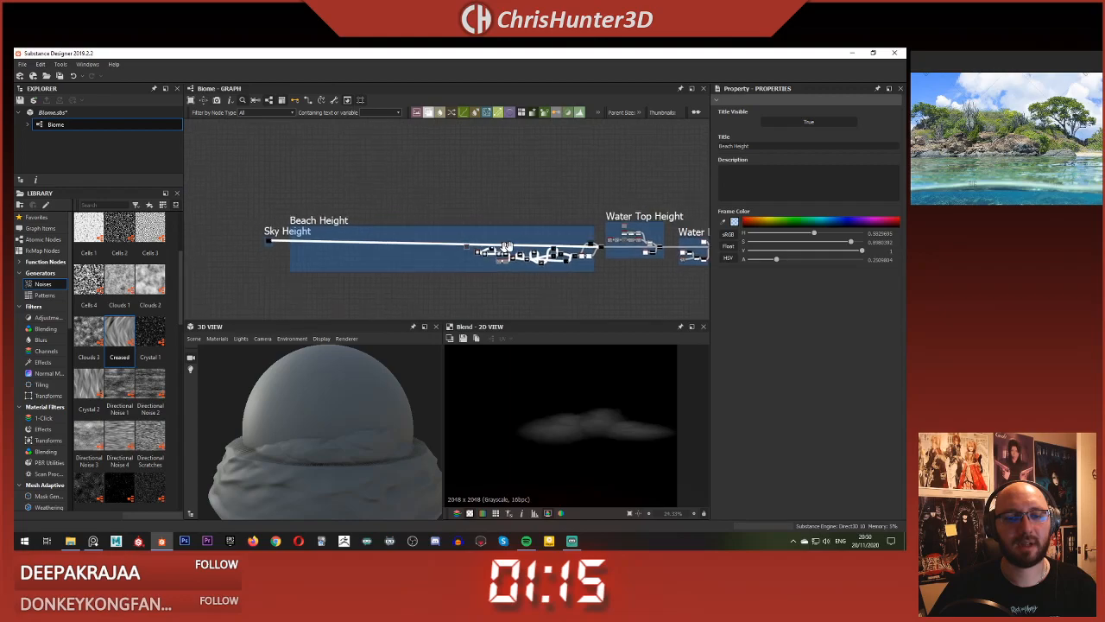
{"action": "scroll", "coordinate": [536, 246], "scroll_direction": "up", "scroll_amount": 3}
{"action": "left_click_drag", "start_coordinate": [551, 253], "coordinate": [259, 255]}
{"action": "scroll", "coordinate": [514, 250], "scroll_direction": "up", "scroll_amount": 5}
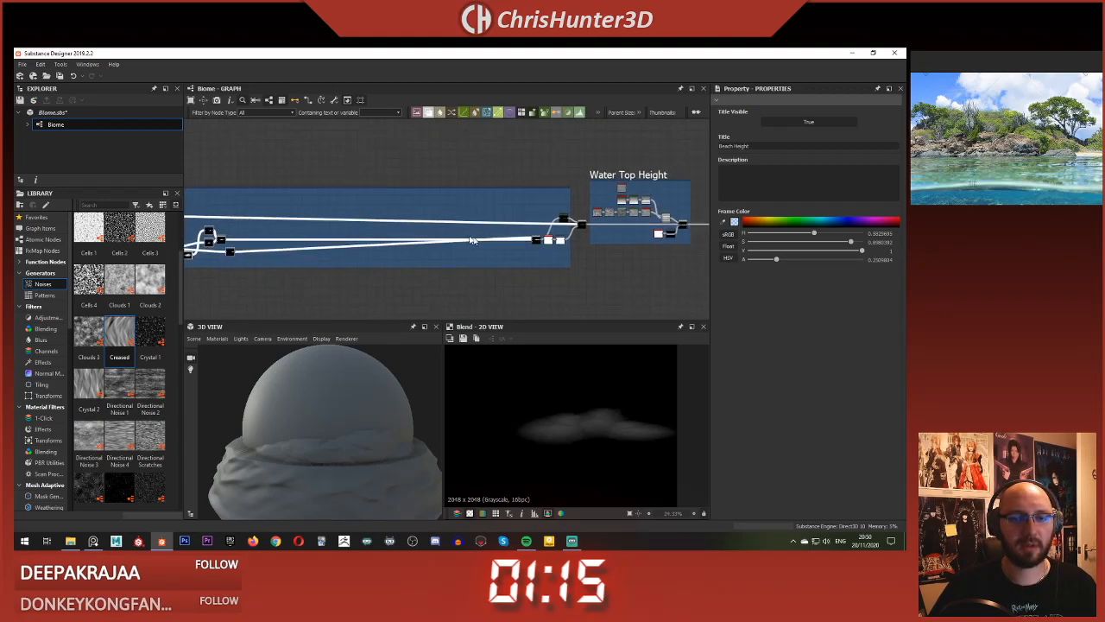
Step: Move the fourth Blend left until it sits just after the third Blend and the latest Transformation 2D
{"action": "left_click_drag", "start_coordinate": [365, 245], "coordinate": [278, 241]}
{"action": "scroll", "coordinate": [278, 239], "scroll_direction": "down", "scroll_amount": 2}
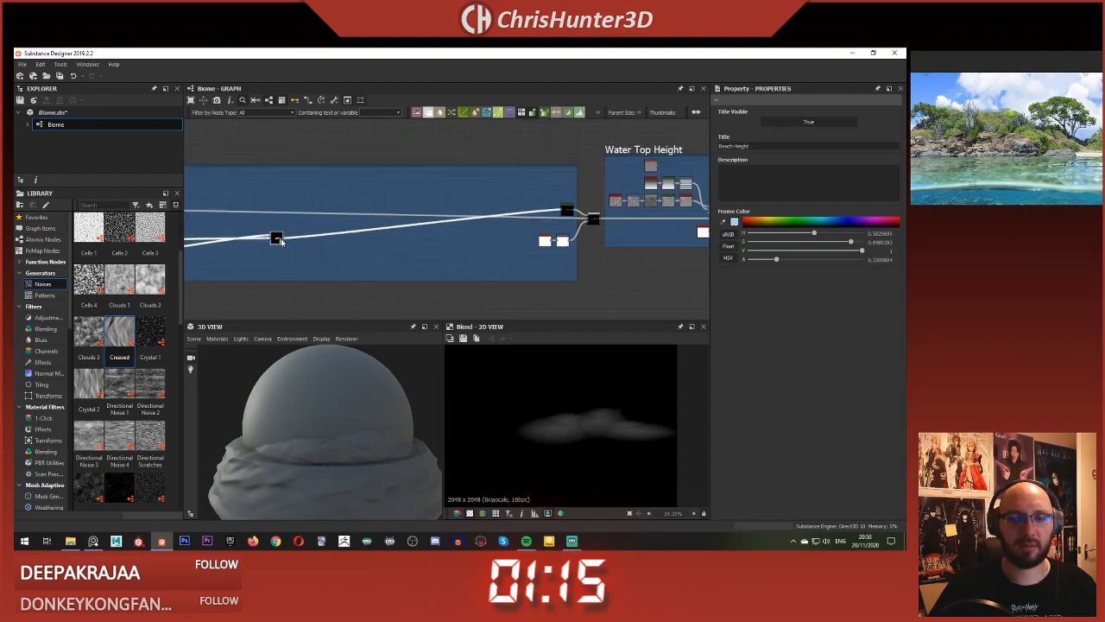
{"action": "mouse_move", "coordinate": [320, 191]}
{"action": "middle_mouse_down"}
{"action": "mouse_move", "coordinate": [457, 217]}
{"action": "mouse_move", "coordinate": [331, 185]}
{"action": "middle_mouse_up"}
{"action": "scroll", "coordinate": [507, 212], "scroll_direction": "up", "scroll_amount": 3}
{"action": "scroll", "coordinate": [545, 221], "scroll_direction": "up", "scroll_amount": 5}
{"action": "middle_click_drag", "start_coordinate": [545, 222], "coordinate": [503, 233]}
{"action": "scroll", "coordinate": [437, 209], "scroll_direction": "down", "scroll_amount": 5}
{"action": "scroll", "coordinate": [503, 233], "scroll_direction": "down", "scroll_amount": 3}
{"action": "middle_click_drag", "start_coordinate": [350, 237], "coordinate": [555, 231]}
{"action": "scroll", "coordinate": [422, 240], "scroll_direction": "up", "scroll_amount": 3}
{"action": "scroll", "coordinate": [619, 279], "scroll_direction": "up", "scroll_amount": 3}
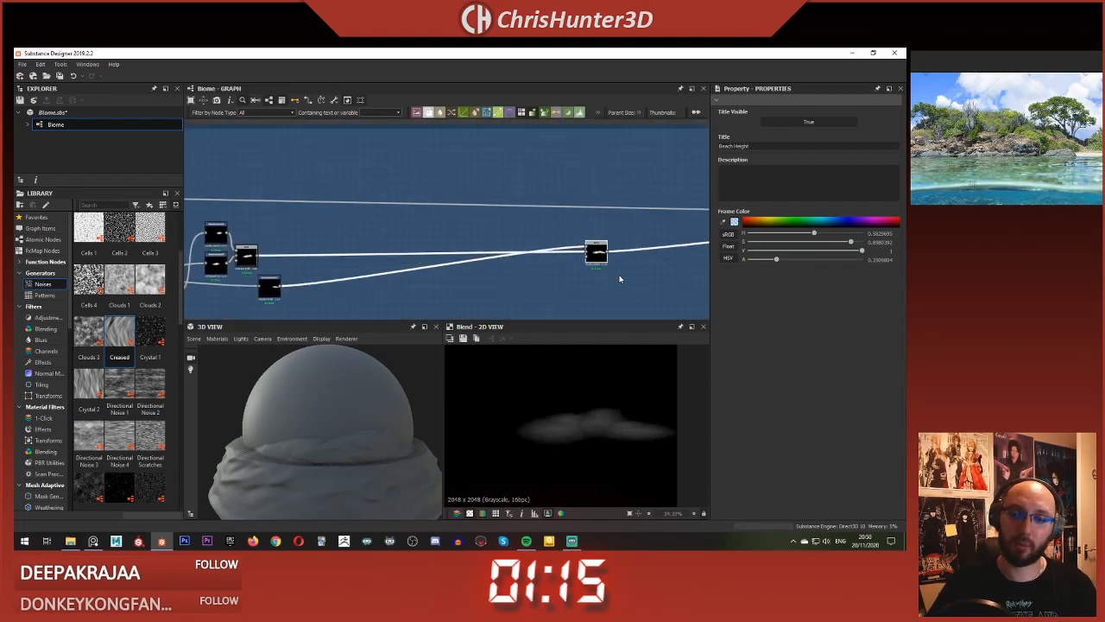
{"action": "left_click_drag", "start_coordinate": [587, 247], "coordinate": [298, 249]}
{"action": "scroll", "coordinate": [299, 250], "scroll_direction": "down", "scroll_amount": 3}
{"action": "middle_click_drag", "start_coordinate": [299, 250], "coordinate": [610, 254]}
{"action": "scroll", "coordinate": [609, 254], "scroll_direction": "up", "scroll_amount": 2}
{"action": "scroll", "coordinate": [609, 254], "scroll_direction": "up", "scroll_amount": 3}
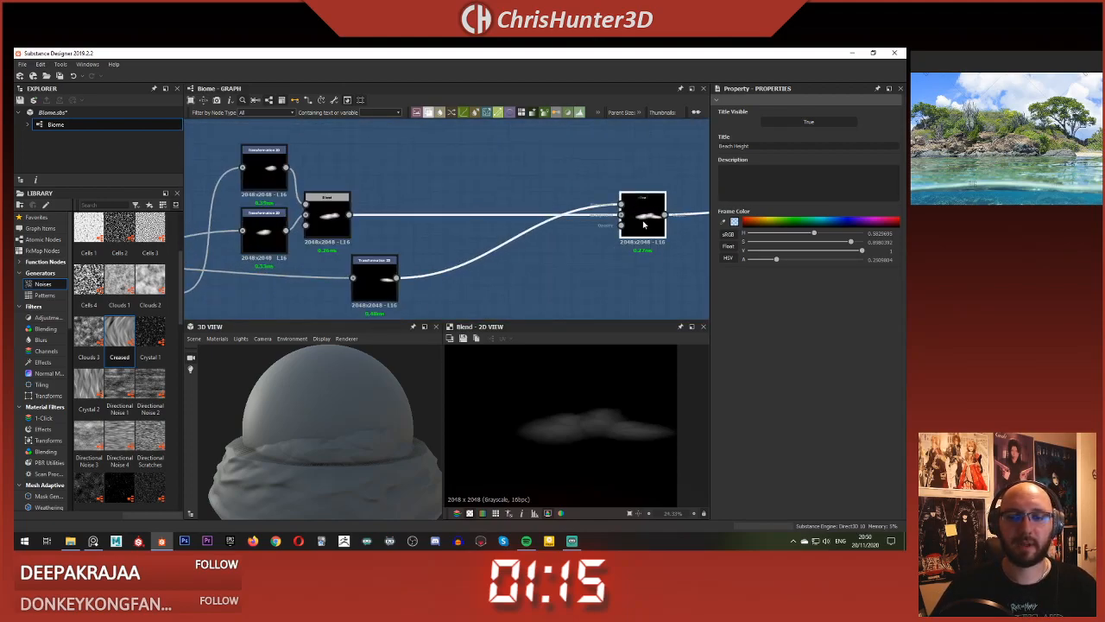
{"action": "left_click_drag", "start_coordinate": [643, 238], "coordinate": [470, 252]}
{"action": "scroll", "coordinate": [477, 287], "scroll_direction": "down", "scroll_amount": 4}
{"action": "scroll", "coordinate": [343, 409], "scroll_direction": "down", "scroll_amount": 1}
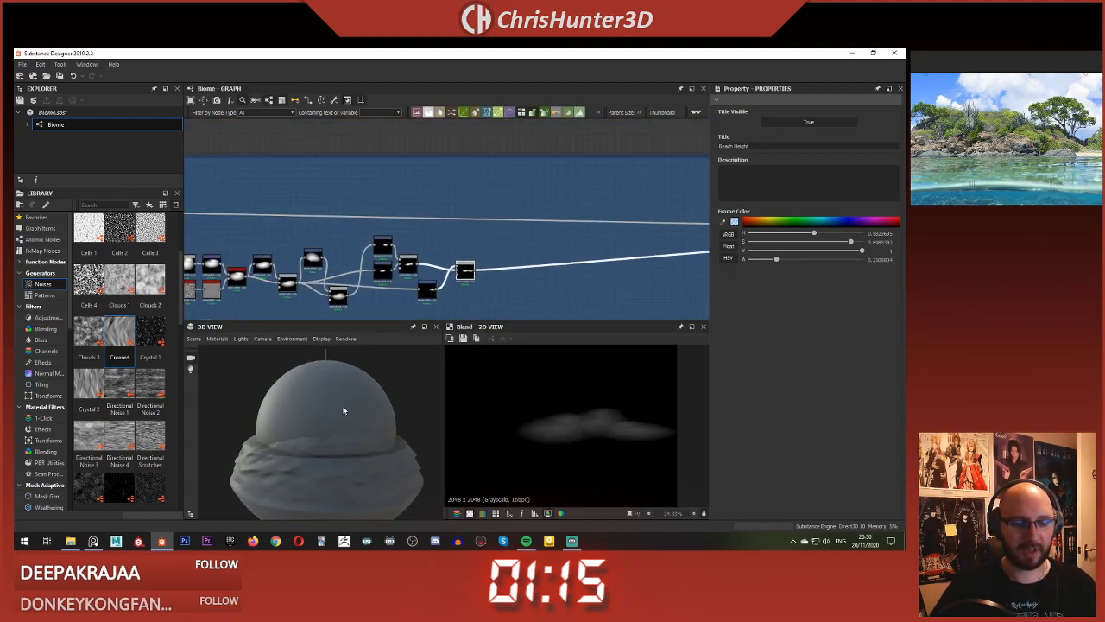
Step: Preview the fourth Blend, add a fifth Blend node after it, and connect the fourth Blend's output to the new node
{"action": "left_click_drag", "start_coordinate": [343, 409], "coordinate": [472, 363]}
{"action": "scroll", "coordinate": [330, 399], "scroll_direction": "down", "scroll_amount": 2}
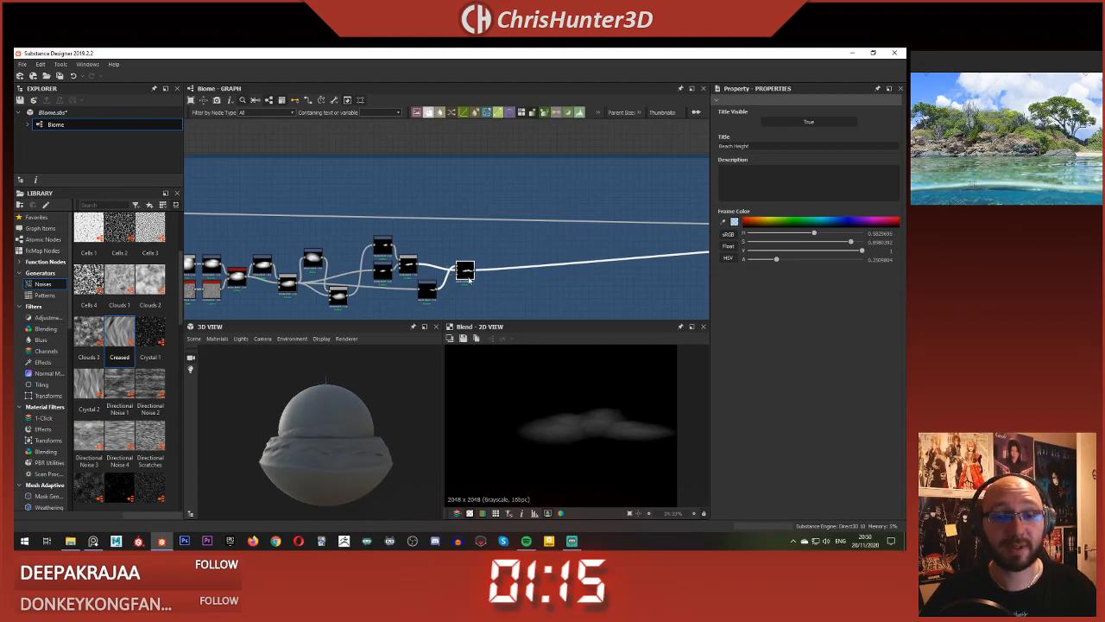
{"action": "scroll", "coordinate": [489, 253], "scroll_direction": "up", "scroll_amount": 3}
{"action": "scroll", "coordinate": [490, 253], "scroll_direction": "up", "scroll_amount": 3}
{"action": "double_click", "coordinate": [452, 219]}
{"action": "scroll", "coordinate": [467, 226], "scroll_direction": "down", "scroll_amount": 3}
{"action": "middle_click_drag", "start_coordinate": [565, 244], "coordinate": [484, 247]}
{"action": "left_click", "coordinate": [483, 247]}
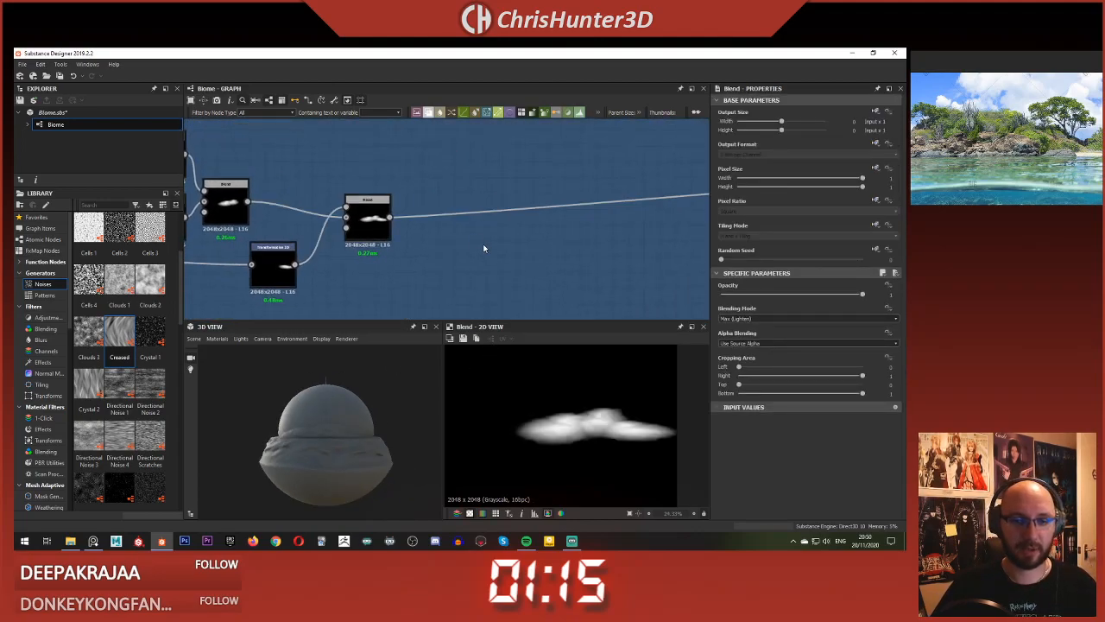
{"action": "key", "text": "space"}
{"action": "left_click", "coordinate": [508, 271]}
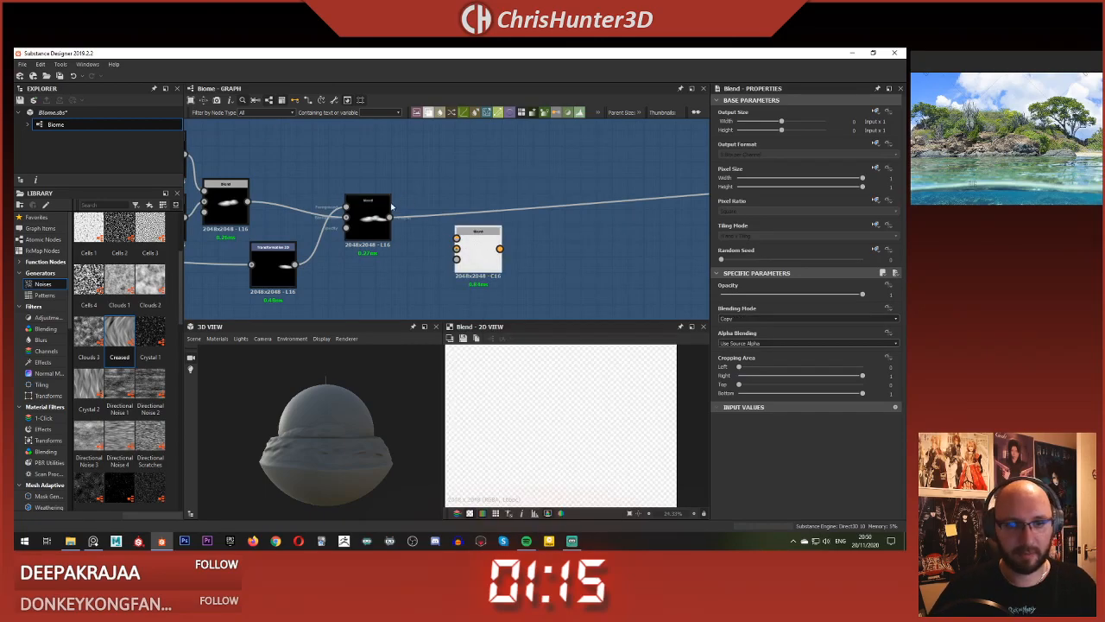
{"action": "left_click_drag", "start_coordinate": [460, 249], "coordinate": [542, 232]}
{"action": "left_click", "coordinate": [519, 180]}
{"action": "middle_click_drag", "start_coordinate": [519, 164], "coordinate": [508, 177]}
Step: Add a Transformation 2D node above the link between the fourth and fifth Blends
{"action": "left_click", "coordinate": [535, 244]}
{"action": "key", "text": "space"}
{"action": "type", "text": "t"}
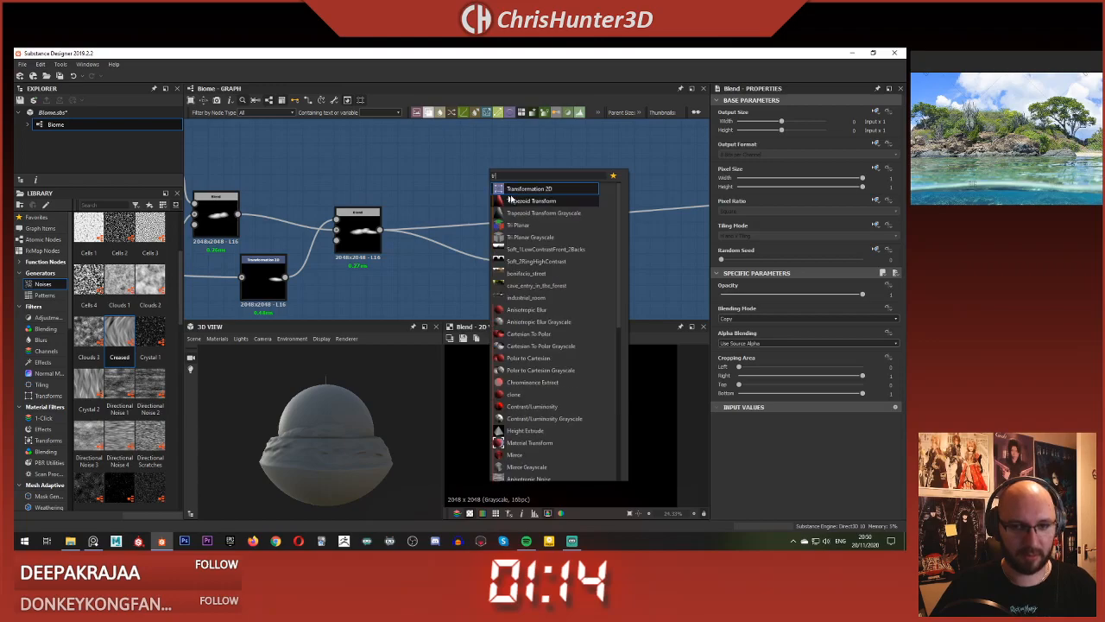
{"action": "left_click", "coordinate": [570, 188]}
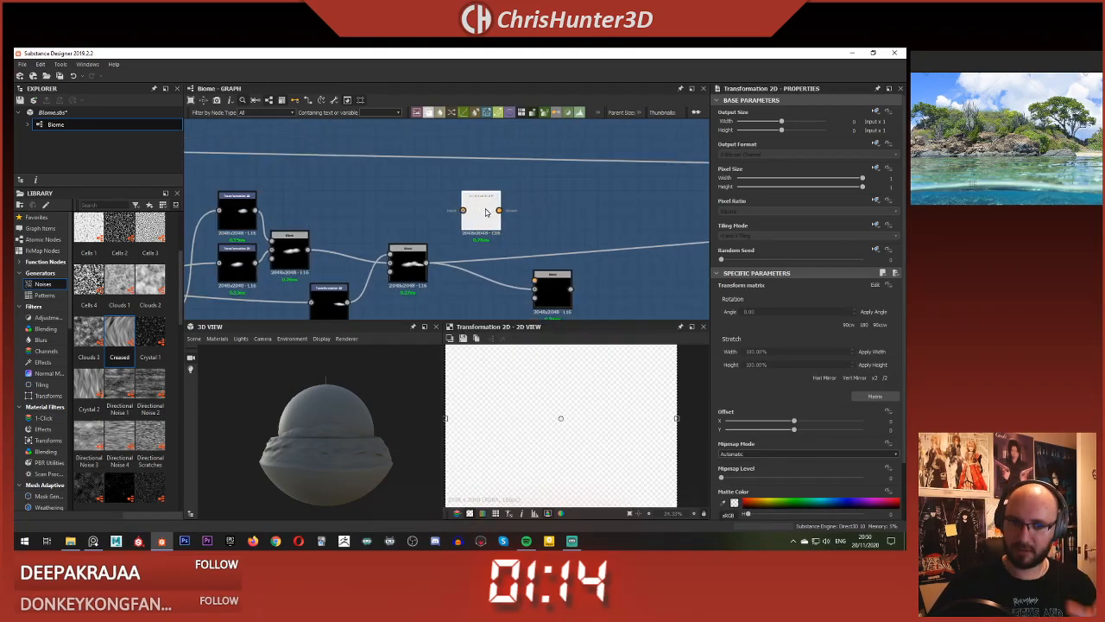
{"action": "left_click_drag", "start_coordinate": [486, 213], "coordinate": [484, 224]}
Step: Examine the outputs of the earlier island Blends and Transformation 2D nodes as possible sources for the next island copy
{"action": "scroll", "coordinate": [466, 226], "scroll_direction": "down", "scroll_amount": 4}
{"action": "scroll", "coordinate": [411, 259], "scroll_direction": "up", "scroll_amount": 5}
{"action": "middle_click_drag", "start_coordinate": [419, 249], "coordinate": [378, 243]}
{"action": "double_click", "coordinate": [370, 263]}
{"action": "scroll", "coordinate": [377, 224], "scroll_direction": "down", "scroll_amount": 2}
{"action": "double_click", "coordinate": [283, 243]}
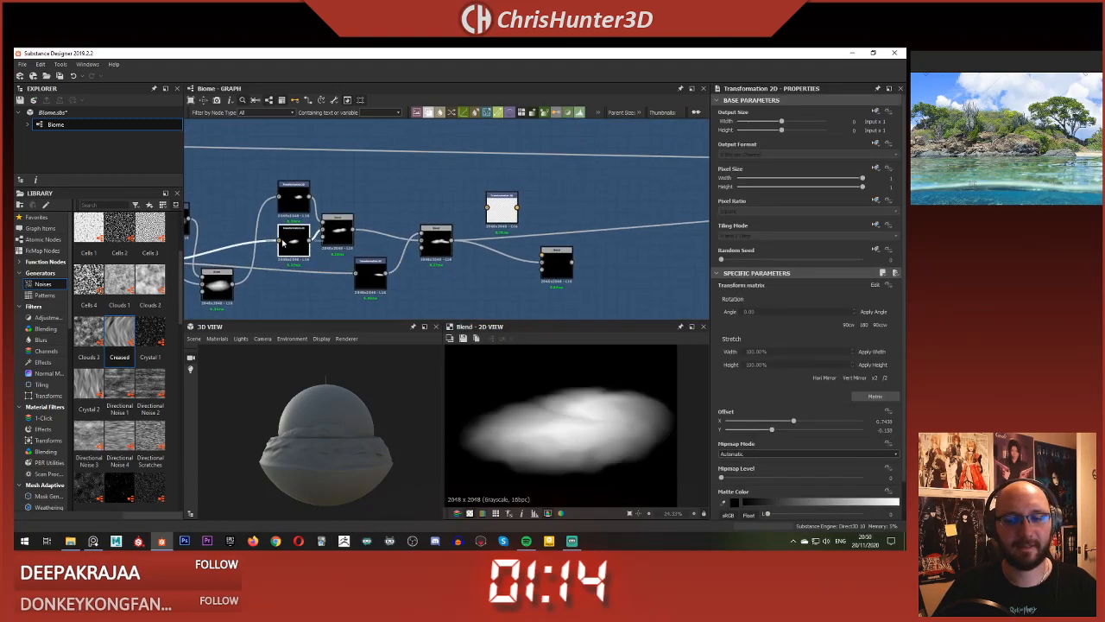
{"action": "left_click", "coordinate": [293, 240]}
{"action": "left_click", "coordinate": [438, 184]}
{"action": "middle_click_drag", "start_coordinate": [395, 190], "coordinate": [392, 205]}
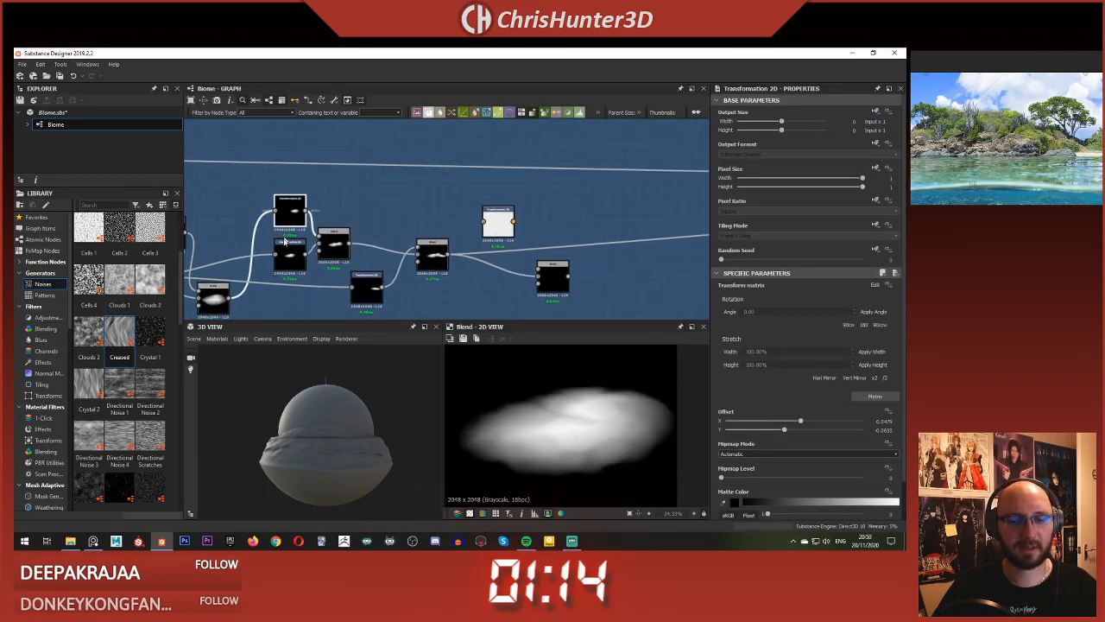
{"action": "double_click", "coordinate": [285, 242]}
{"action": "middle_click_drag", "start_coordinate": [490, 211], "coordinate": [465, 181]}
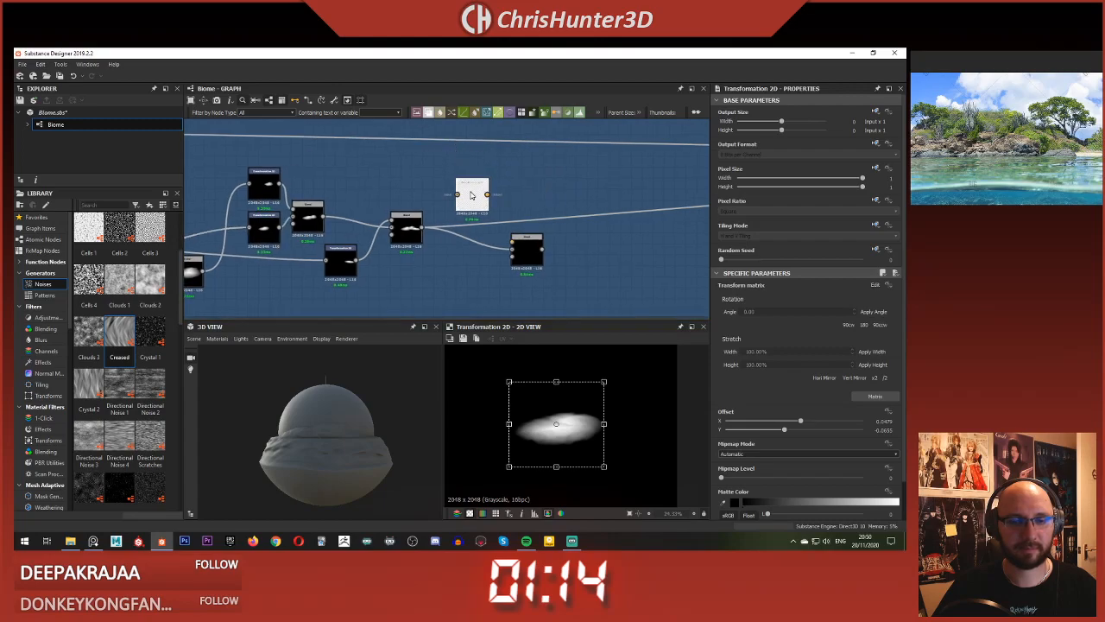
{"action": "double_click", "coordinate": [471, 195]}
{"action": "double_click", "coordinate": [522, 253]}
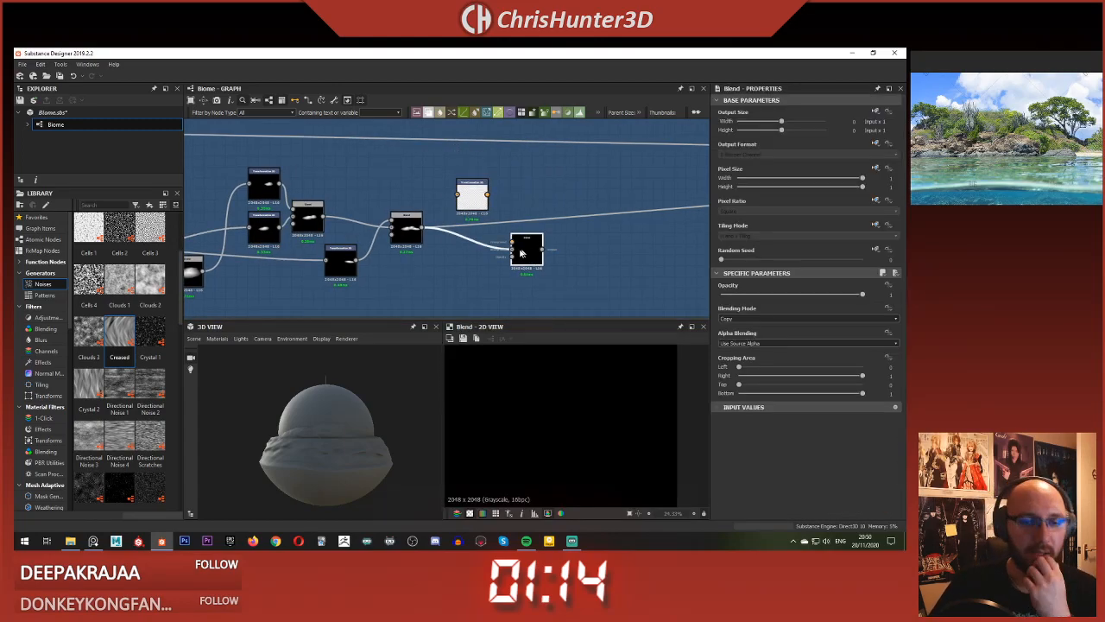
Step: Connect the third Blend's output to the new Transformation 2D node and preview that node in the 2D view
{"action": "scroll", "coordinate": [353, 240], "scroll_direction": "down", "scroll_amount": 4}
{"action": "middle_click_drag", "start_coordinate": [354, 240], "coordinate": [447, 203]}
{"action": "scroll", "coordinate": [423, 228], "scroll_direction": "up", "scroll_amount": 4}
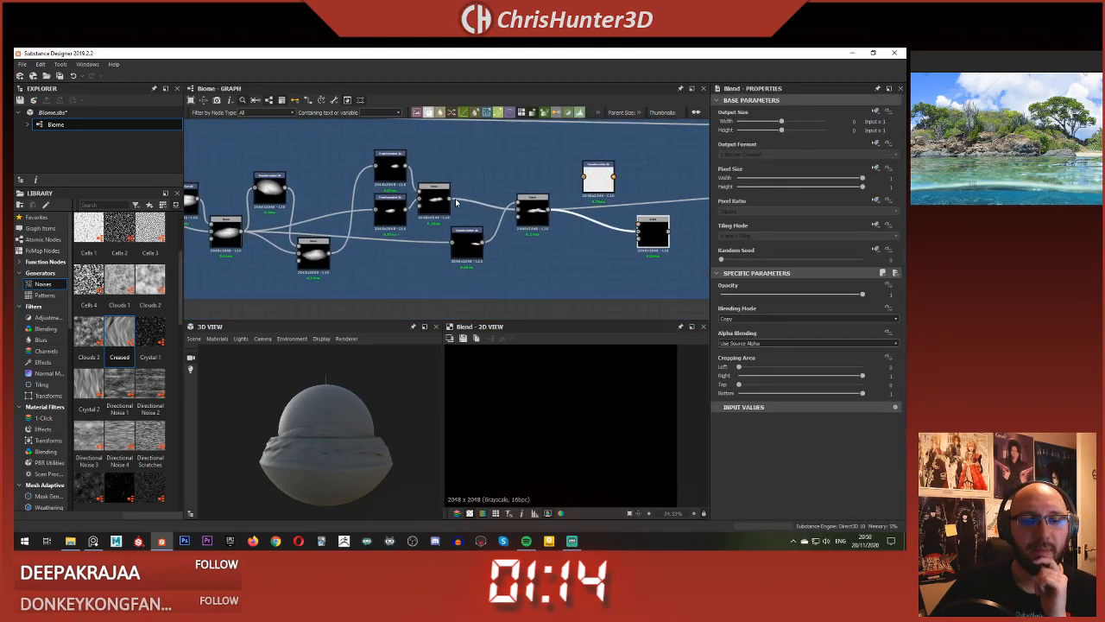
{"action": "scroll", "coordinate": [449, 204], "scroll_direction": "up", "scroll_amount": 1}
{"action": "middle_click_drag", "start_coordinate": [623, 180], "coordinate": [509, 172]}
{"action": "double_click", "coordinate": [508, 171]}
{"action": "scroll", "coordinate": [586, 430], "scroll_direction": "down", "scroll_amount": 5}
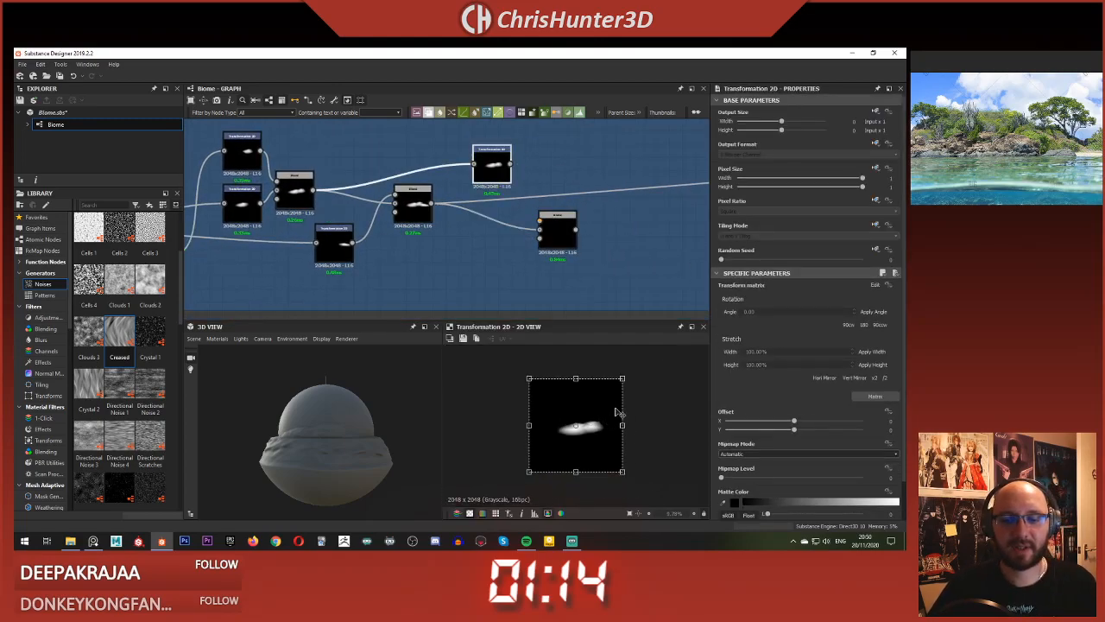
Step: Rotate the new island copy by about half a turn and squash it vertically to roughly three quarters of its height
{"action": "left_click_drag", "start_coordinate": [640, 399], "coordinate": [475, 457], "text": "shift"}
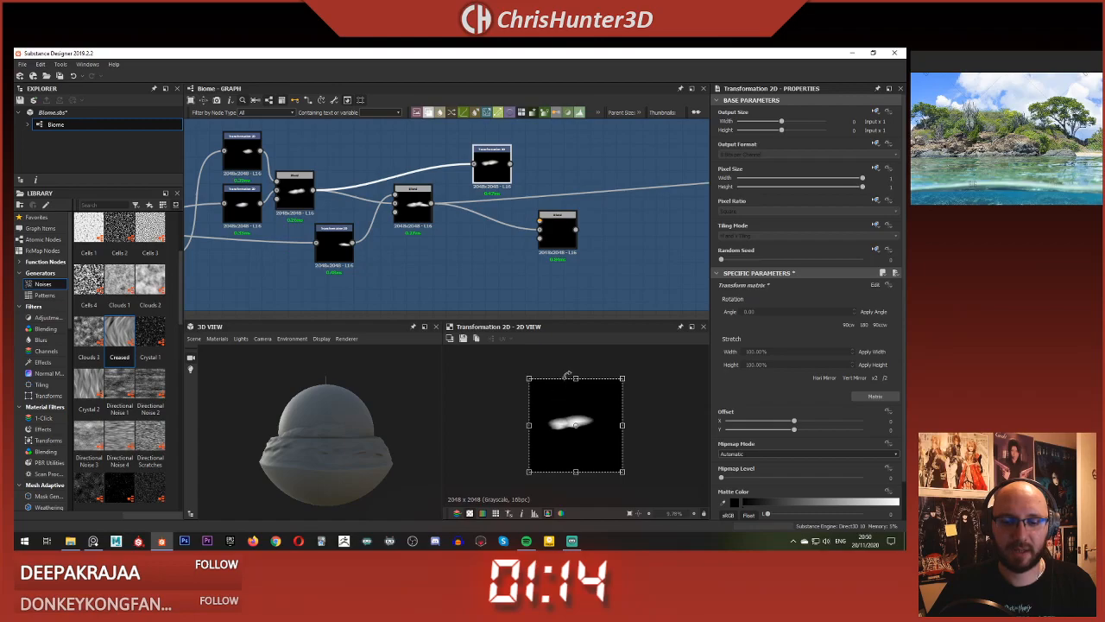
{"action": "left_click_drag", "start_coordinate": [576, 377], "coordinate": [576, 390]}
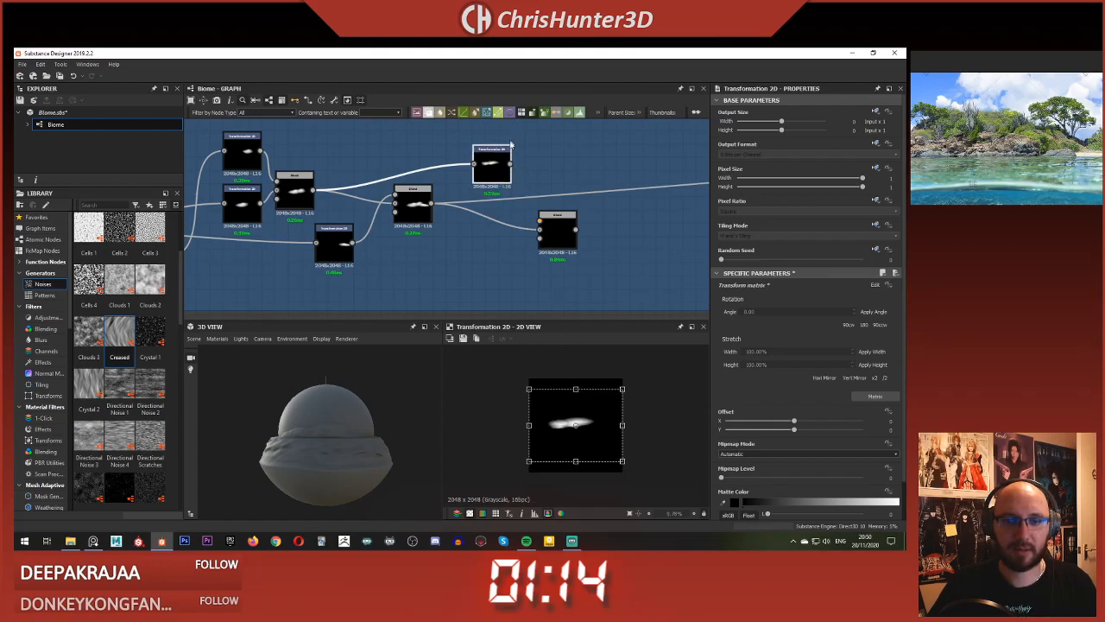
Step: Connect the new Transformation 2D to the fifth Blend's foreground input and set that Blend's mode to Max (Lighten)
{"action": "left_click_drag", "start_coordinate": [529, 199], "coordinate": [540, 227]}
{"action": "double_click", "coordinate": [557, 231]}
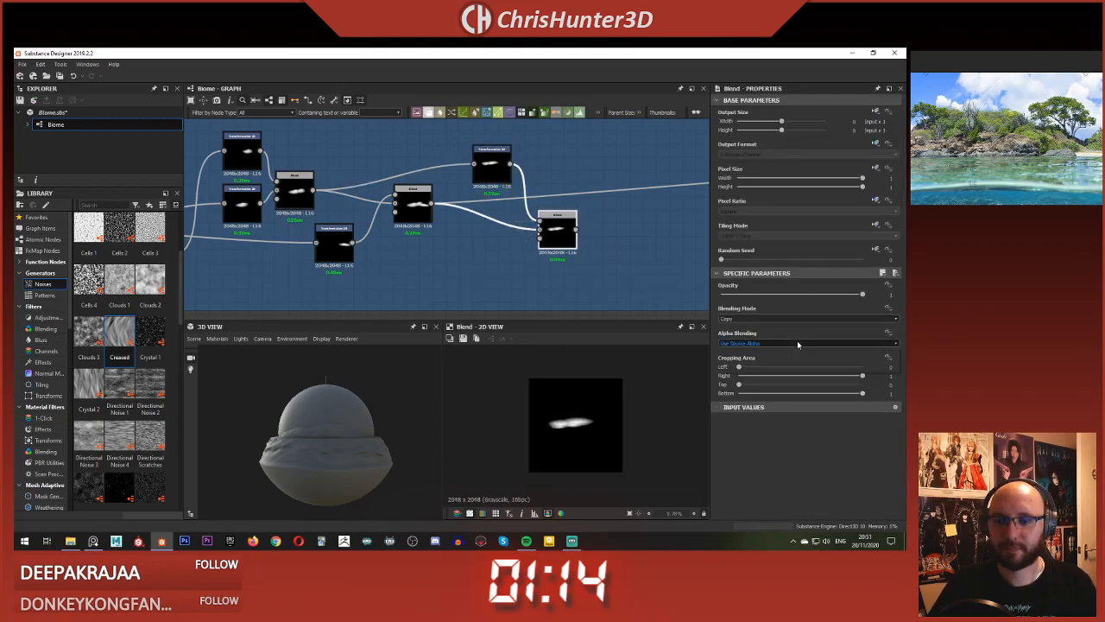
{"action": "left_click", "coordinate": [797, 319]}
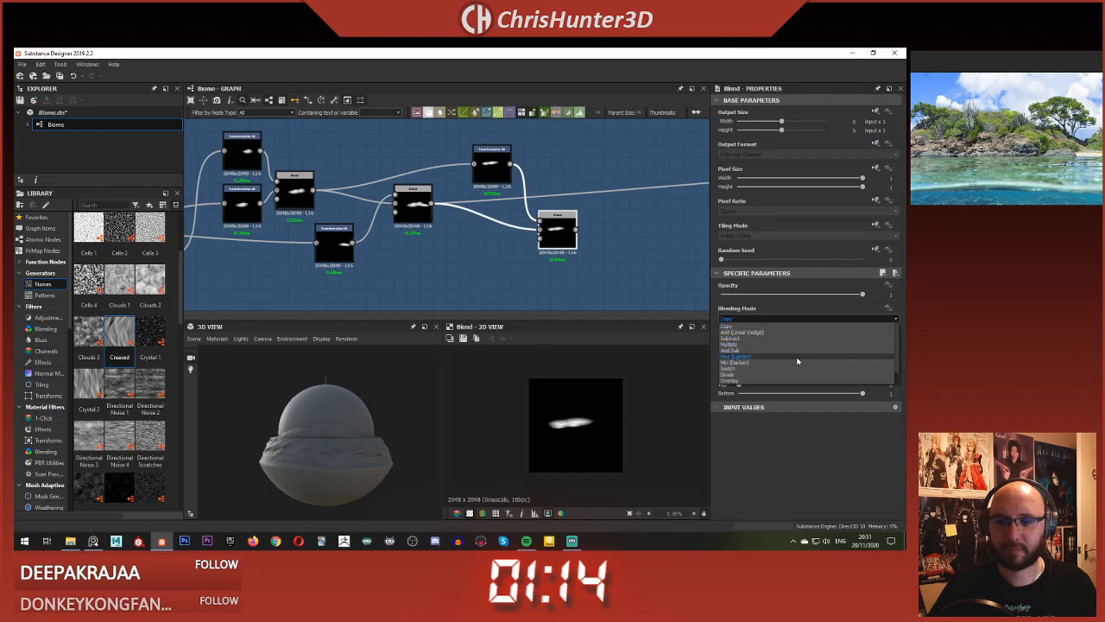
{"action": "left_click", "coordinate": [797, 358]}
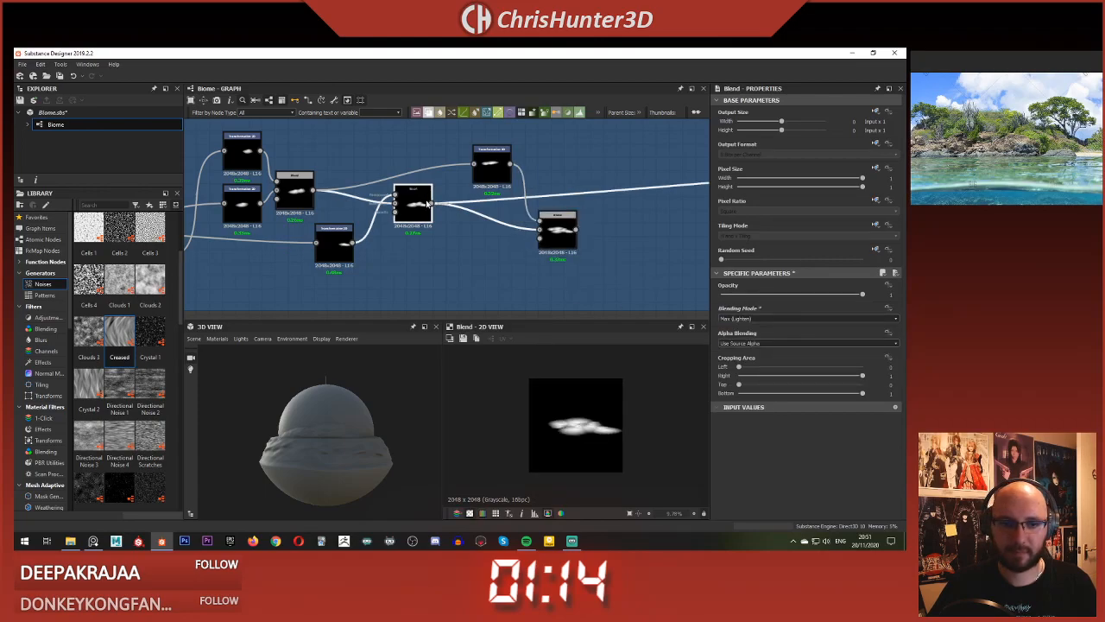
Step: Transfer the fourth Blend's outgoing downstream link to the fifth Blend's output and inspect the height on the 3D preview
{"action": "mouse_move", "coordinate": [433, 204]}
{"action": "left_mouse_down", "text": "shift"}
{"action": "mouse_move", "coordinate": [594, 229]}
{"action": "mouse_move", "coordinate": [573, 231]}
{"action": "left_mouse_up", "text": "shift"}
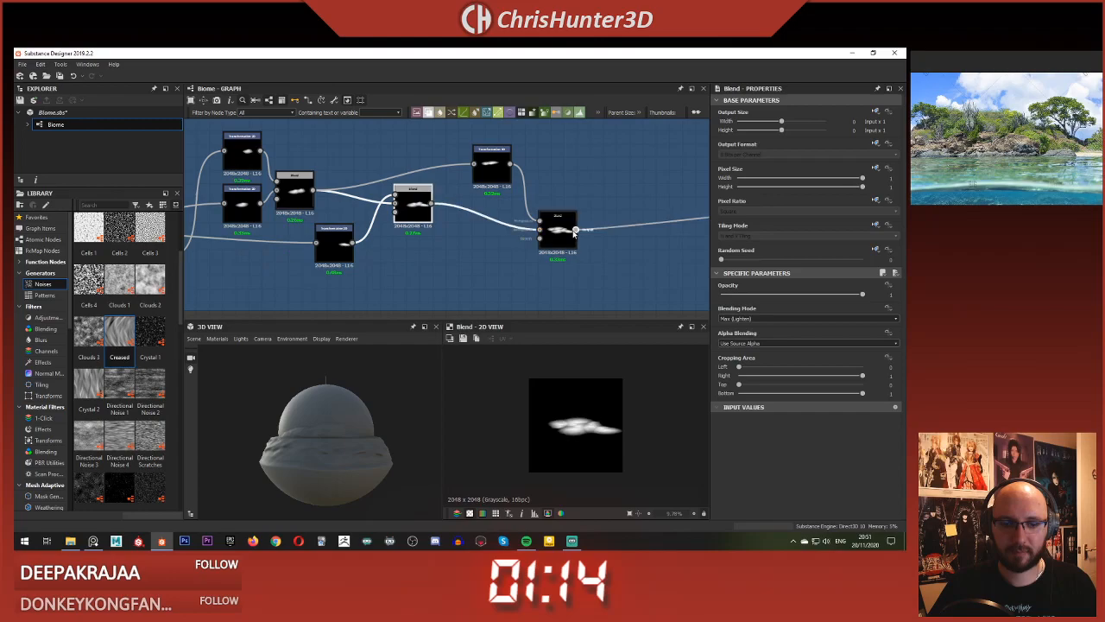
{"action": "scroll", "coordinate": [361, 422], "scroll_direction": "up", "scroll_amount": 5}
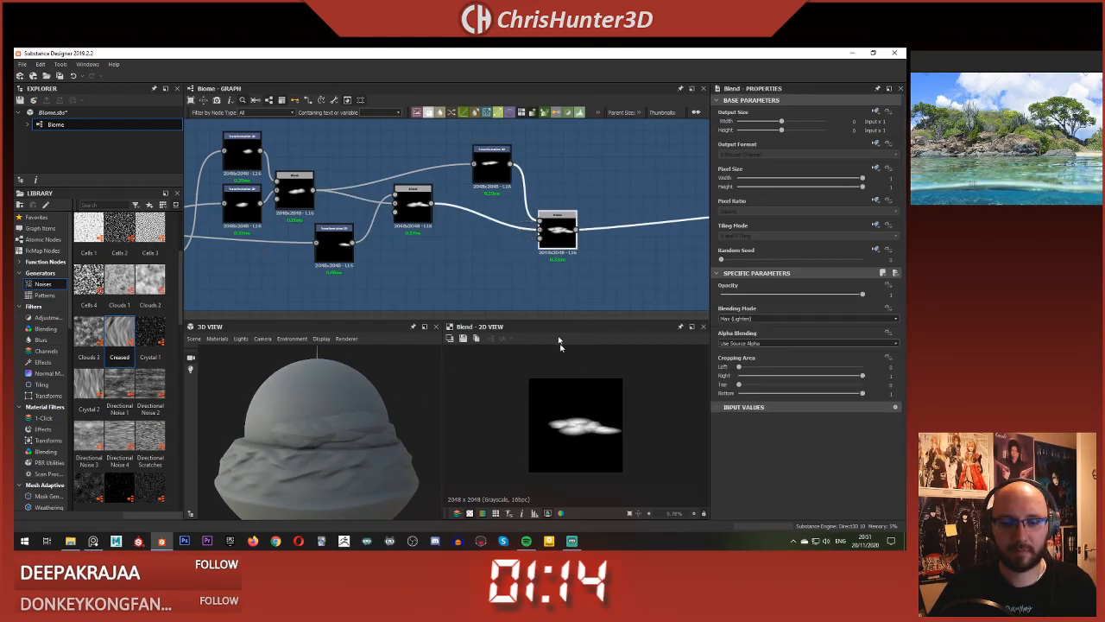
Step: Offset the latest Transformation 2D's island copy about 0.22 to the left and slightly downward, checking the result on the 3D preview
{"action": "left_click", "coordinate": [492, 165]}
{"action": "left_click_drag", "start_coordinate": [583, 423], "coordinate": [566, 422]}
{"action": "scroll", "coordinate": [337, 450], "scroll_direction": "up", "scroll_amount": 3}
{"action": "scroll", "coordinate": [350, 450], "scroll_direction": "down", "scroll_amount": 2}
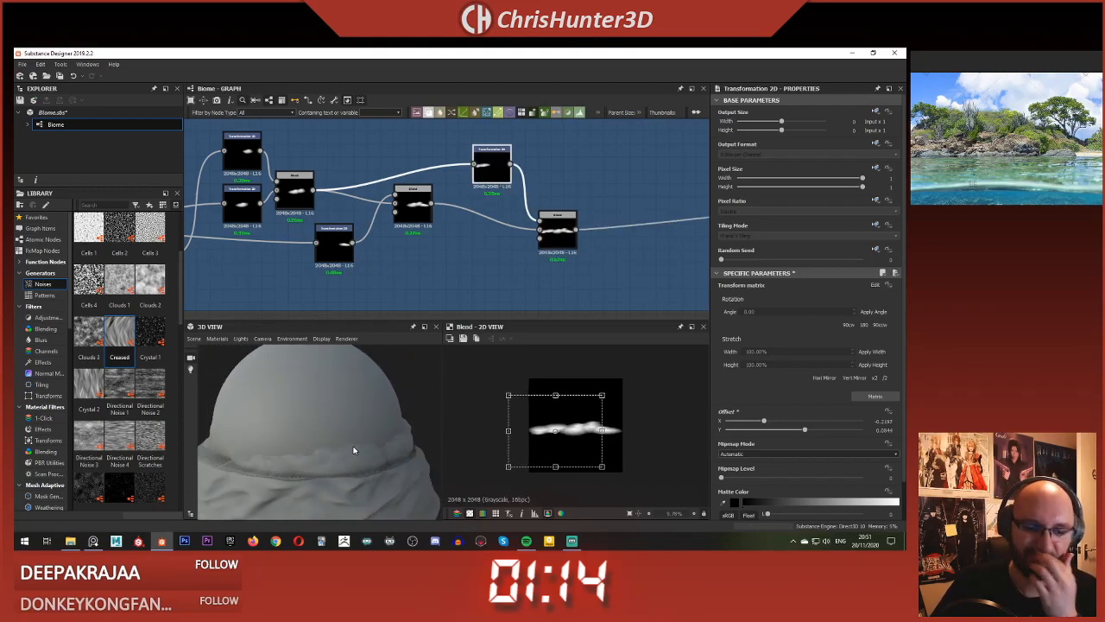
Step: Add a Blend node after the final cloud Blend, feed that Blend's output into its background input, and place it alongside
{"action": "left_click_drag", "start_coordinate": [353, 449], "coordinate": [288, 429]}
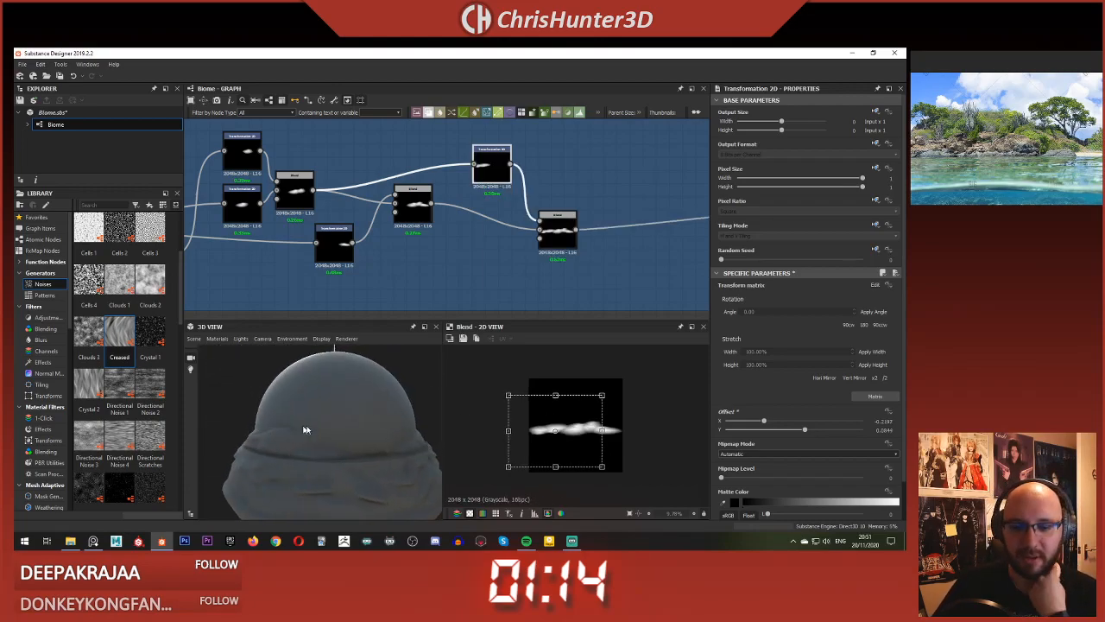
{"action": "scroll", "coordinate": [638, 430], "scroll_direction": "up", "scroll_amount": 4}
{"action": "scroll", "coordinate": [498, 252], "scroll_direction": "down", "scroll_amount": 1}
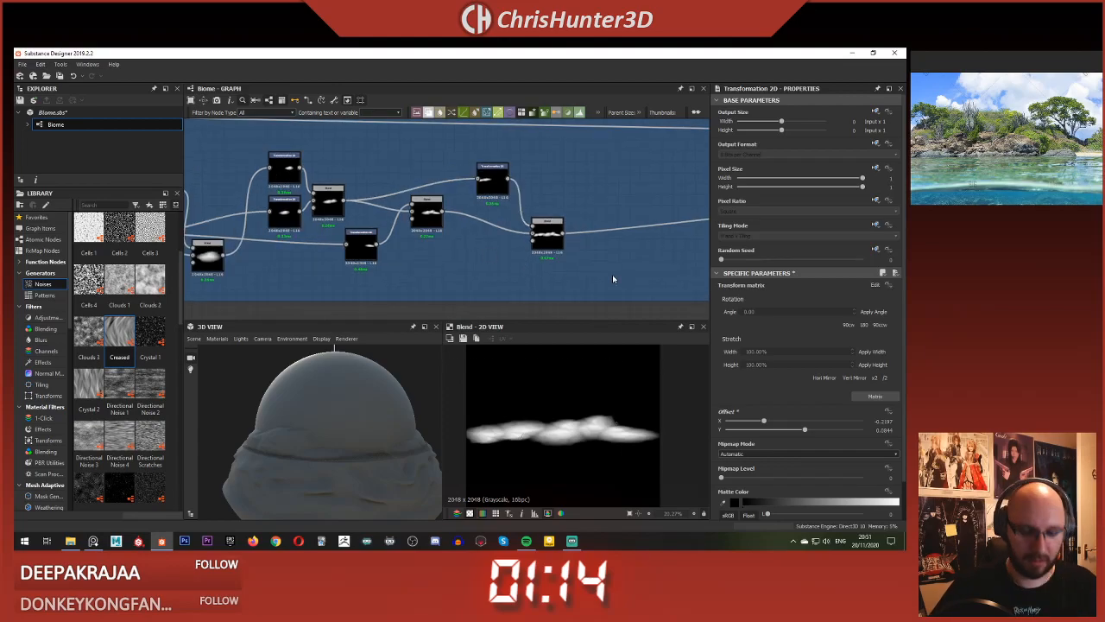
{"action": "right_click", "coordinate": [612, 275]}
{"action": "key", "text": "Escape"}
{"action": "scroll", "coordinate": [549, 260], "scroll_direction": "up", "scroll_amount": 3}
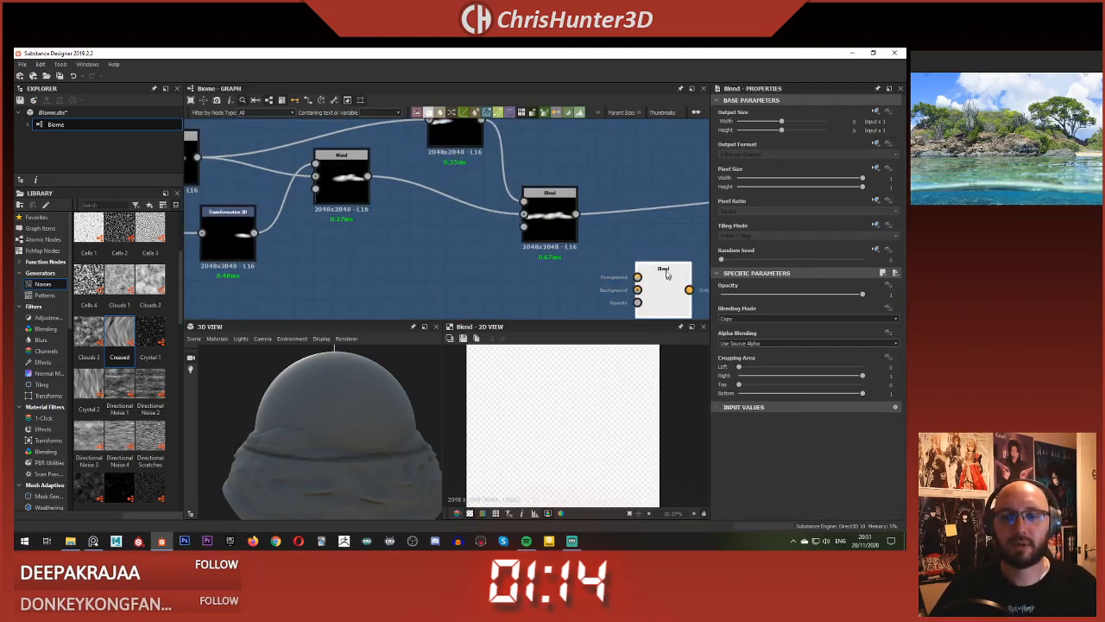
{"action": "left_click_drag", "start_coordinate": [666, 271], "coordinate": [646, 234]}
{"action": "left_click_drag", "start_coordinate": [578, 215], "coordinate": [618, 239]}
{"action": "scroll", "coordinate": [537, 266], "scroll_direction": "down", "scroll_amount": 3}
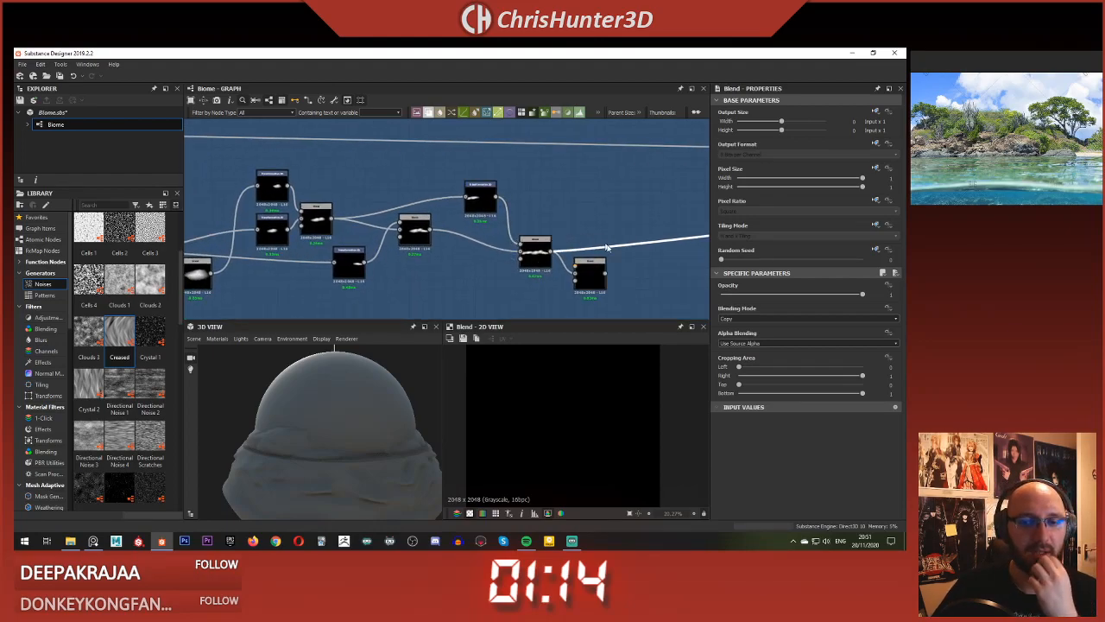
{"action": "left_click_drag", "start_coordinate": [595, 275], "coordinate": [601, 231]}
Step: Add a Transformation 2D node above the new Blend node
{"action": "key", "text": "space"}
{"action": "type", "text": "tr"}
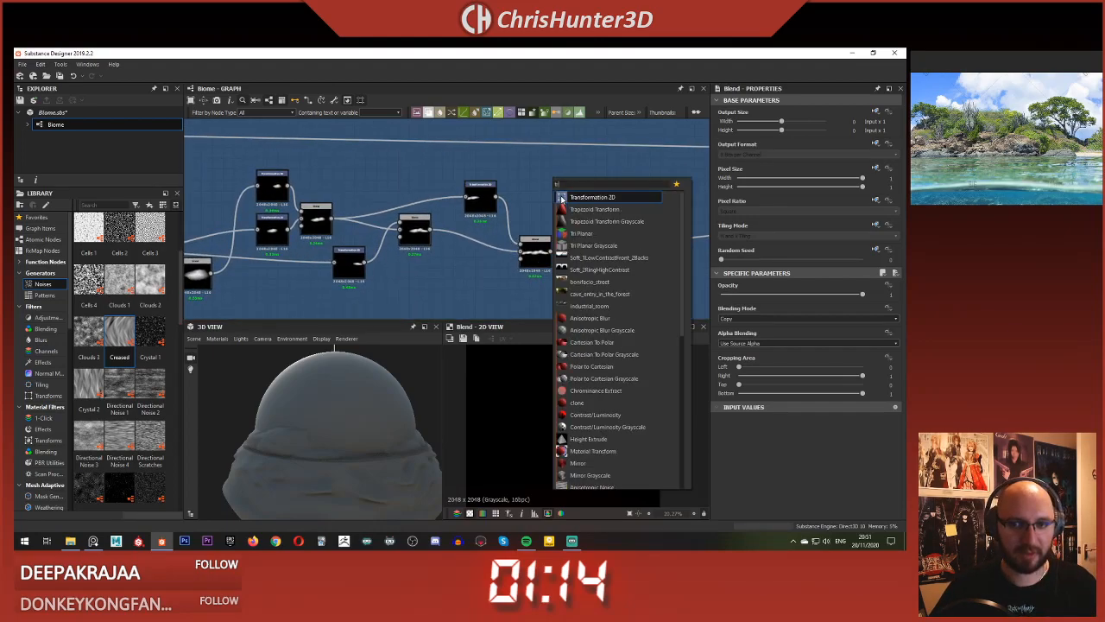
{"action": "left_click", "coordinate": [562, 198]}
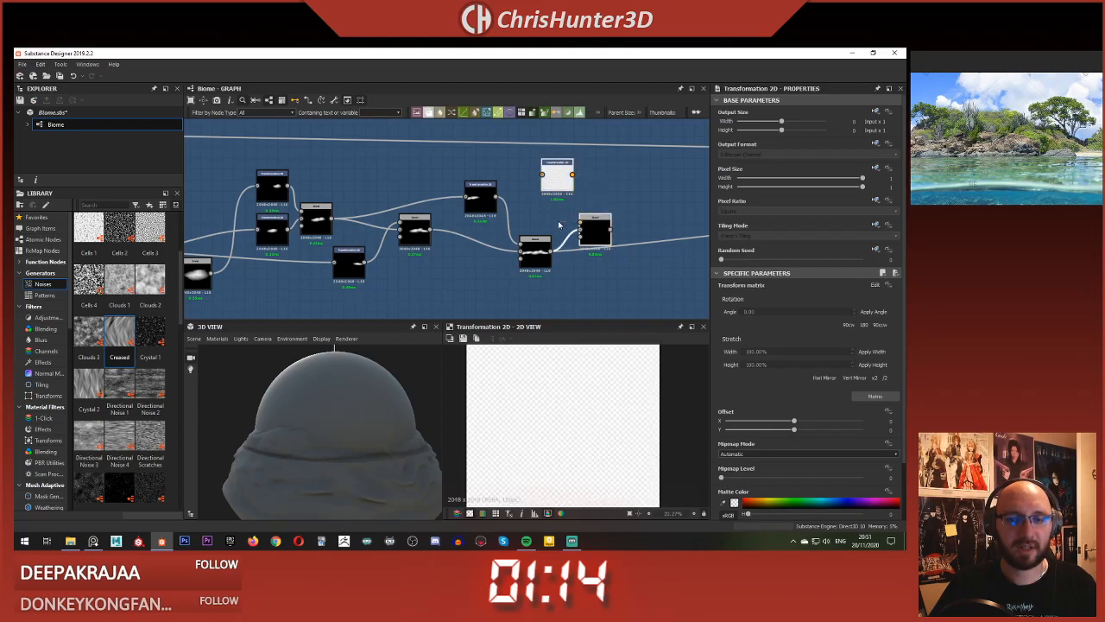
{"action": "left_click", "coordinate": [557, 177]}
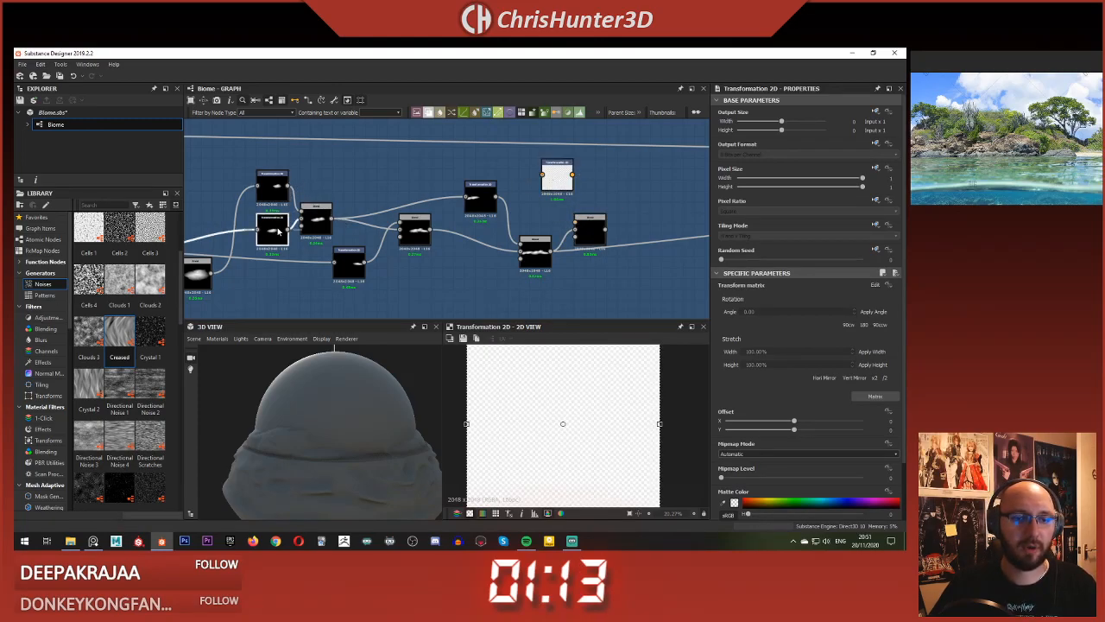
Step: Examine the upstream Transformation 2D and Blend outputs for a cloud shape to use as the new transformation's source
{"action": "left_click", "coordinate": [278, 191]}
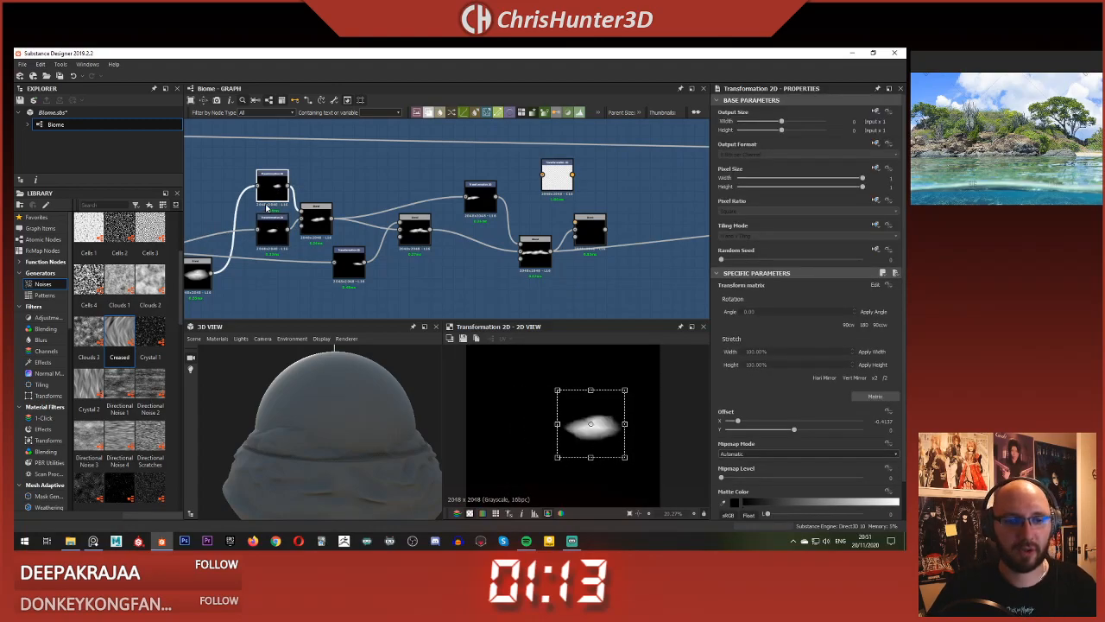
{"action": "left_click", "coordinate": [275, 230]}
{"action": "middle_click_drag", "start_coordinate": [333, 279], "coordinate": [379, 287]}
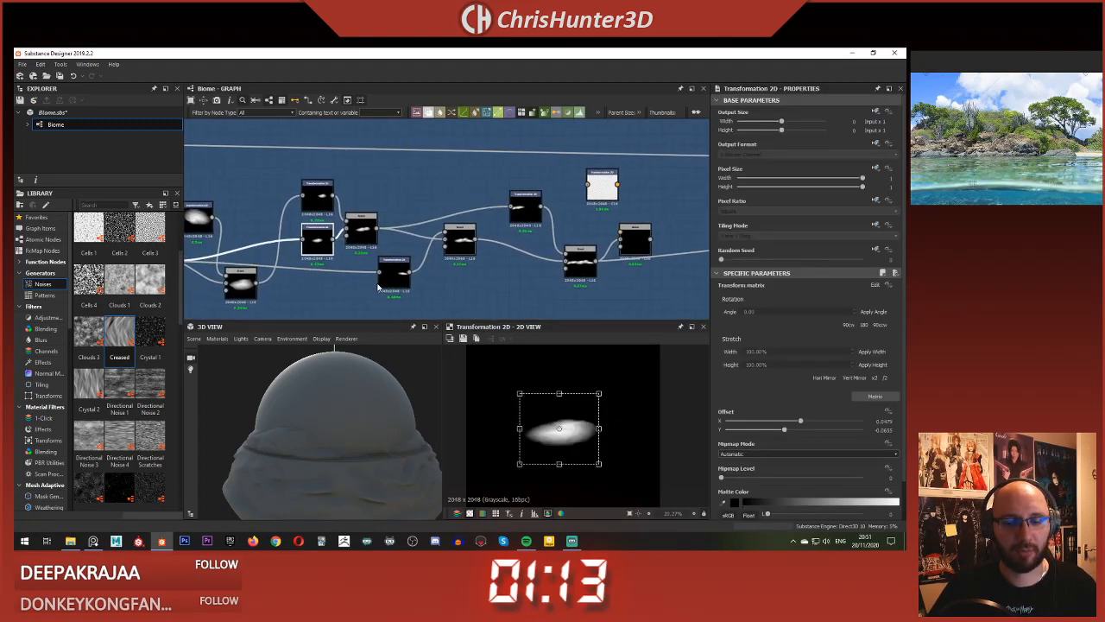
{"action": "left_click", "coordinate": [320, 203]}
{"action": "middle_click_drag", "start_coordinate": [273, 207], "coordinate": [358, 220]}
{"action": "double_click", "coordinate": [246, 232]}
{"action": "scroll", "coordinate": [355, 222], "scroll_direction": "down", "scroll_amount": 1}
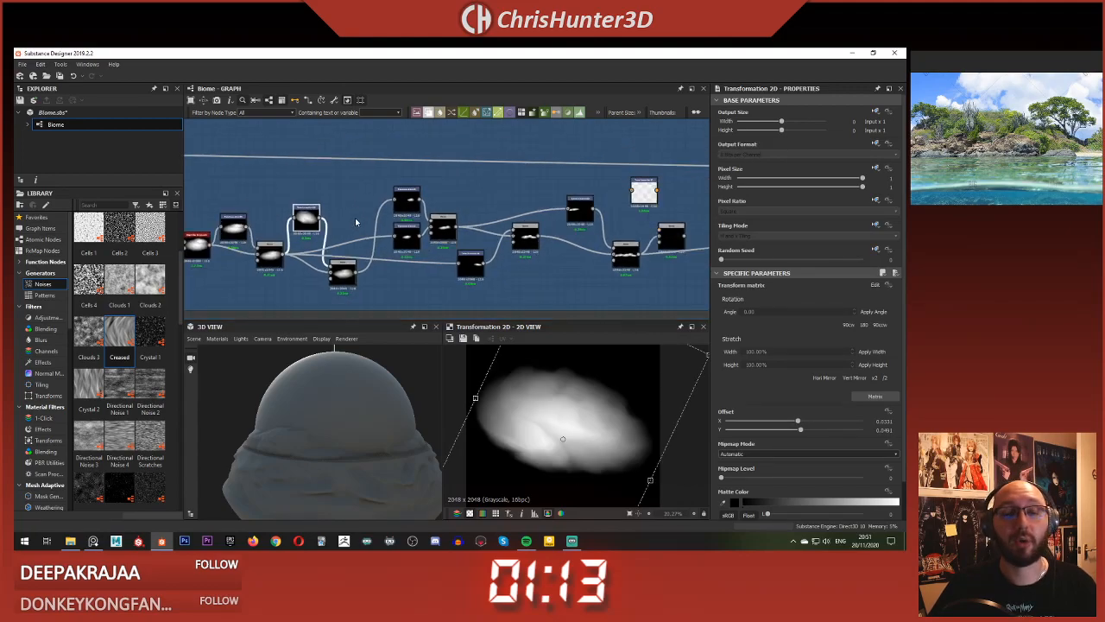
{"action": "scroll", "coordinate": [356, 222], "scroll_direction": "up", "scroll_amount": 1}
{"action": "scroll", "coordinate": [335, 221], "scroll_direction": "down", "scroll_amount": 1}
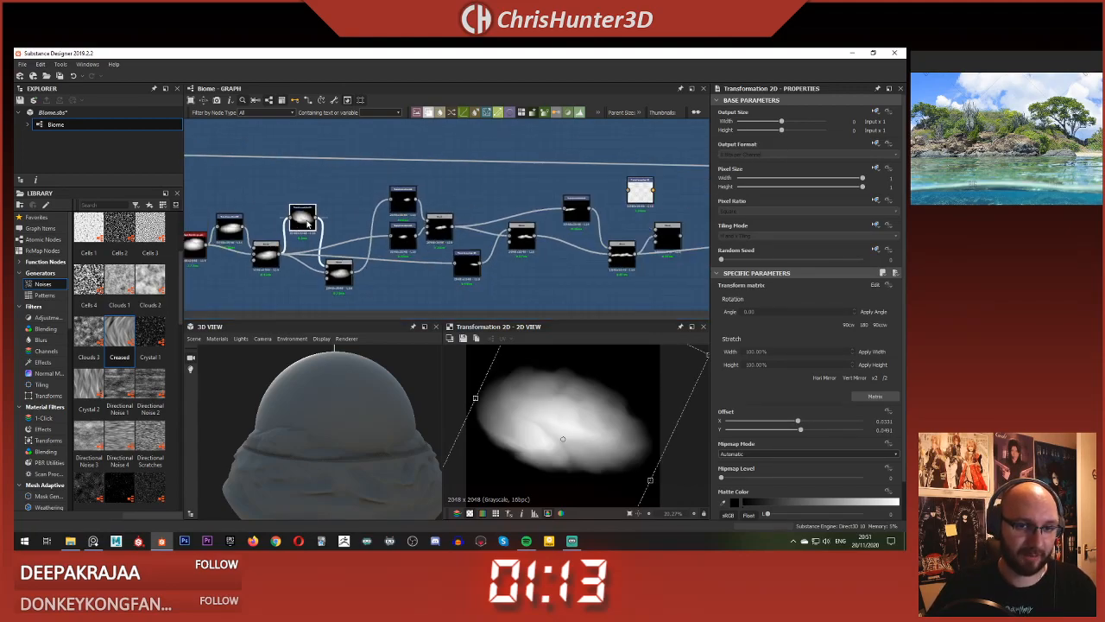
{"action": "double_click", "coordinate": [269, 256]}
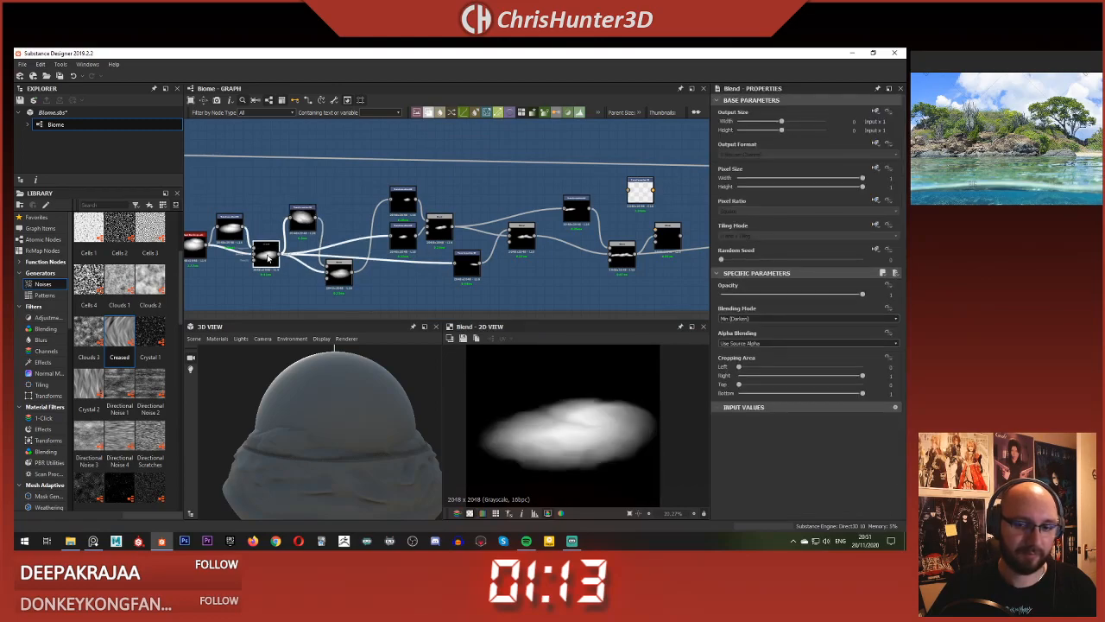
{"action": "double_click", "coordinate": [233, 230]}
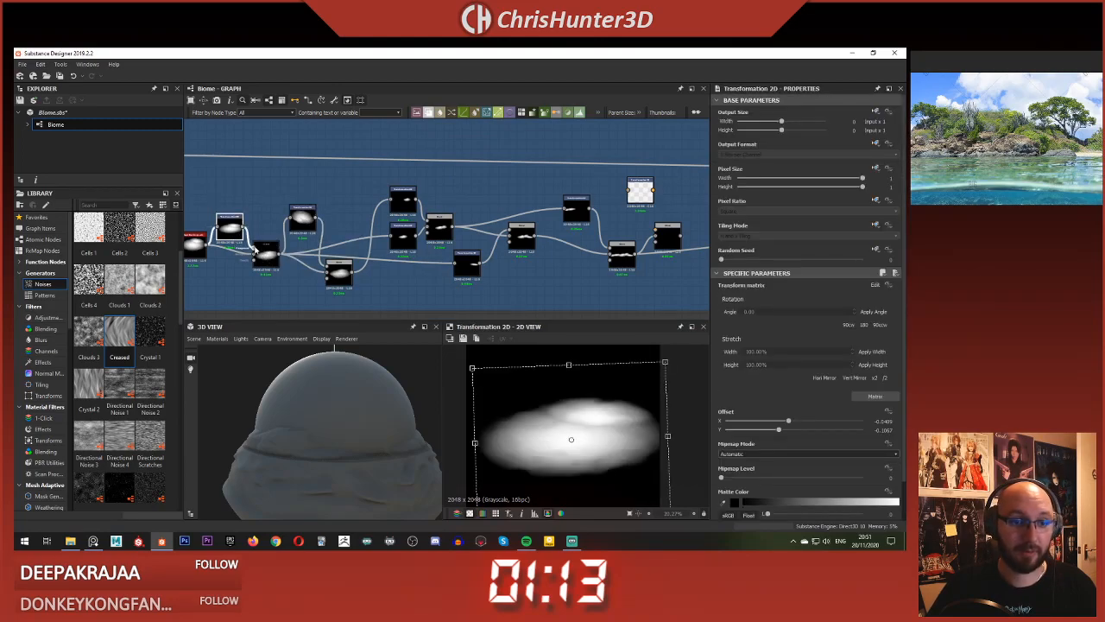
{"action": "double_click", "coordinate": [259, 251]}
{"action": "middle_click_drag", "start_coordinate": [297, 269], "coordinate": [269, 265]}
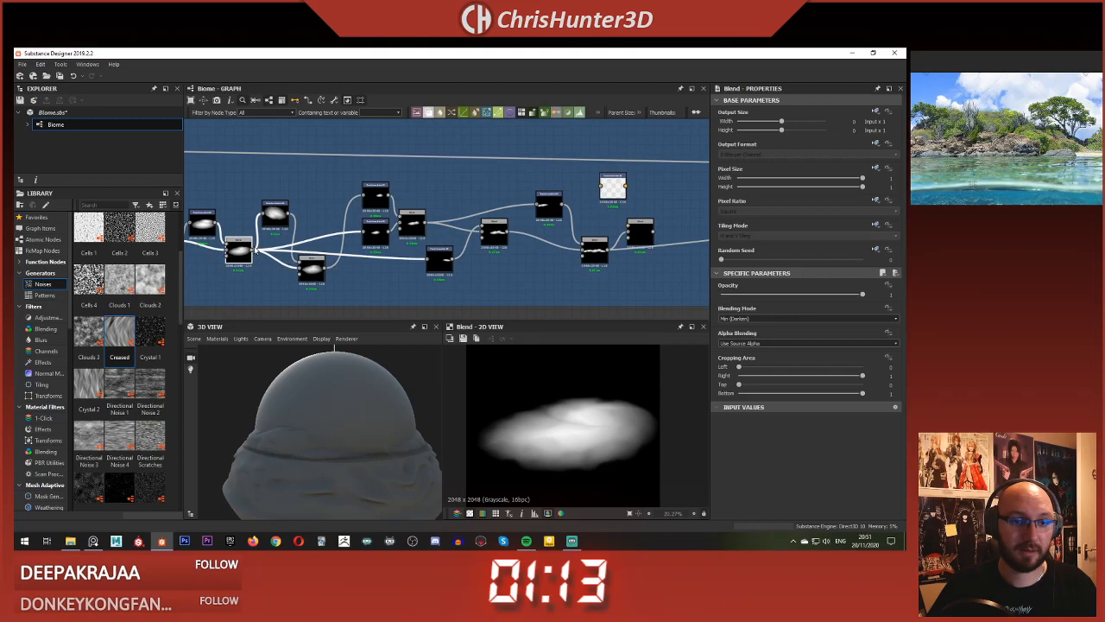
Step: Feed the early Min (Darken) Blend's output into the new Transformation 2D and scale its cloud shape down into a small puff
{"action": "left_click_drag", "start_coordinate": [251, 251], "coordinate": [602, 185]}
{"action": "double_click", "coordinate": [615, 192]}
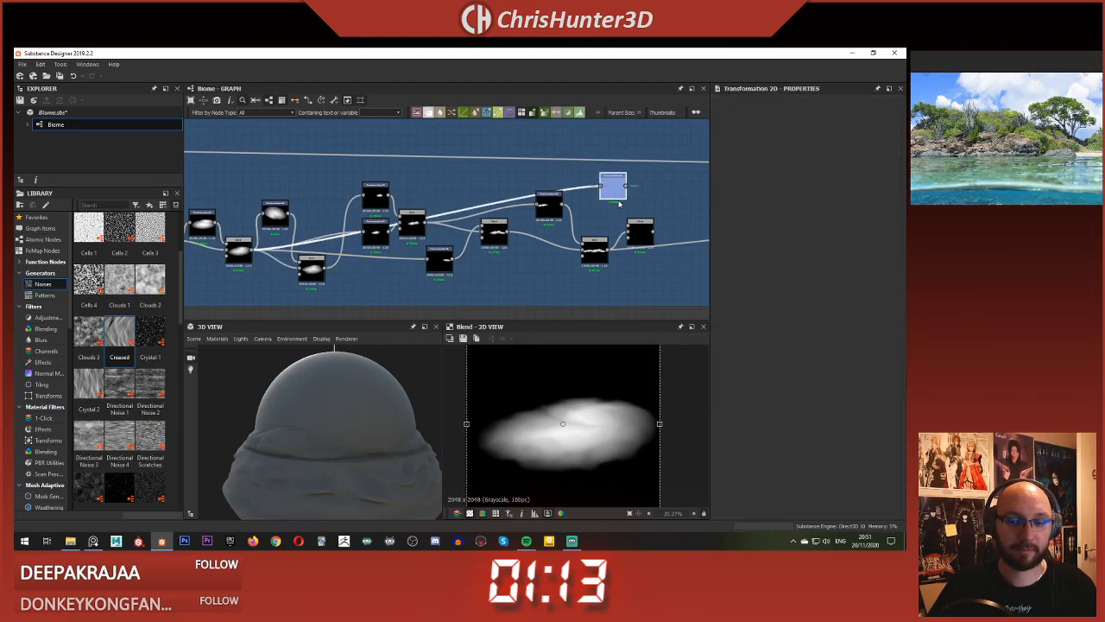
{"action": "middle_click_drag", "start_coordinate": [618, 200], "coordinate": [584, 205]}
{"action": "scroll", "coordinate": [603, 434], "scroll_direction": "down", "scroll_amount": 3}
{"action": "scroll", "coordinate": [591, 461], "scroll_direction": "down", "scroll_amount": 2}
{"action": "left_click_drag", "start_coordinate": [631, 368], "coordinate": [595, 425]}
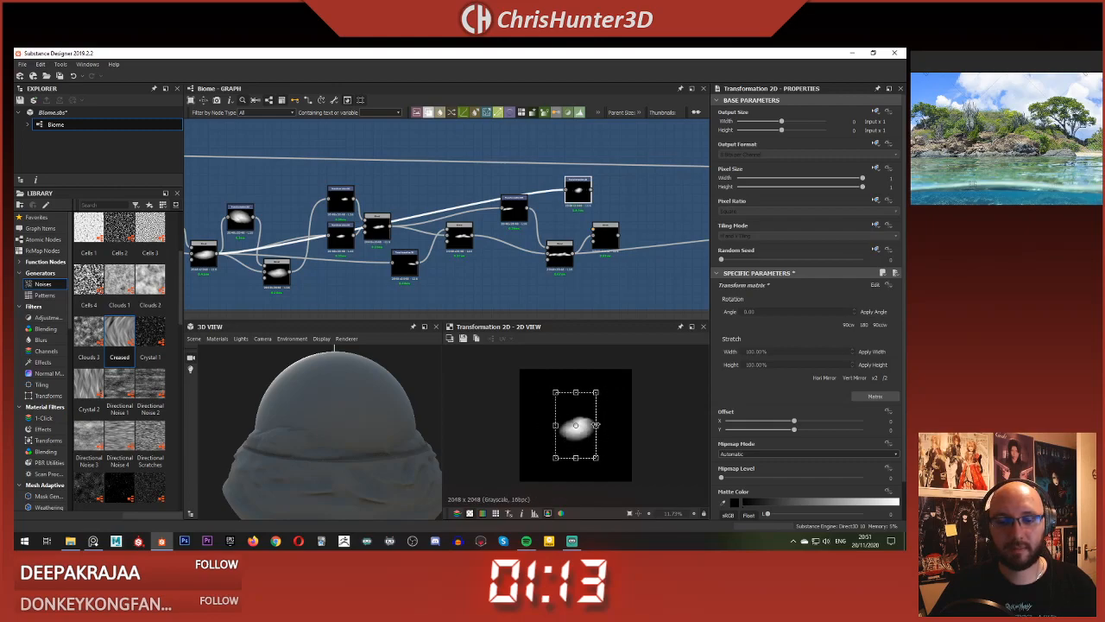
Step: Connect the new Transformation 2D to the new Blend's foreground and set the blending mode to Max (Lighten)
{"action": "left_click", "coordinate": [603, 236]}
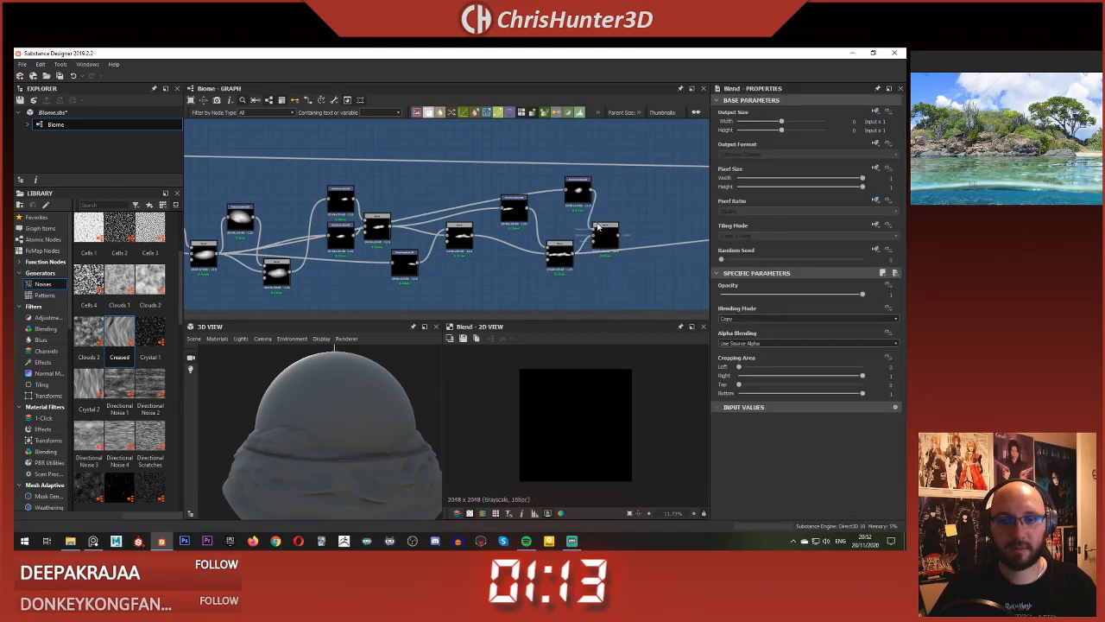
{"action": "left_click", "coordinate": [807, 319]}
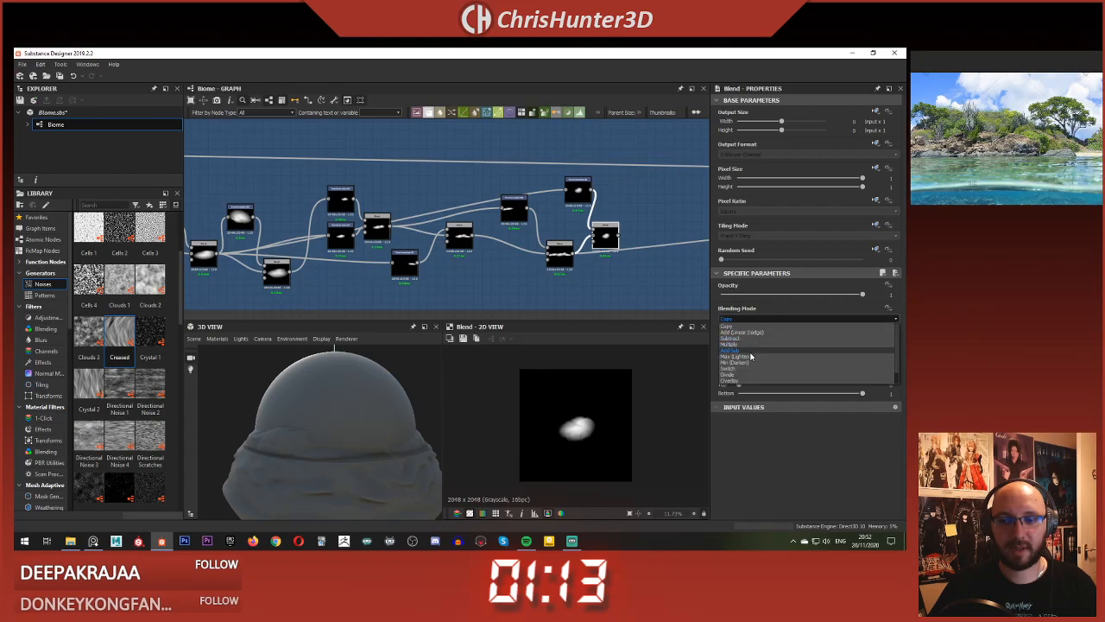
{"action": "left_click", "coordinate": [752, 358]}
Step: Move the new puff to the right end of the cloud band, shrink it, and rotate it diagonally above the band
{"action": "scroll", "coordinate": [582, 210], "scroll_direction": "up", "scroll_amount": 2}
{"action": "left_click", "coordinate": [585, 175]}
{"action": "scroll", "coordinate": [585, 404], "scroll_direction": "up", "scroll_amount": 3}
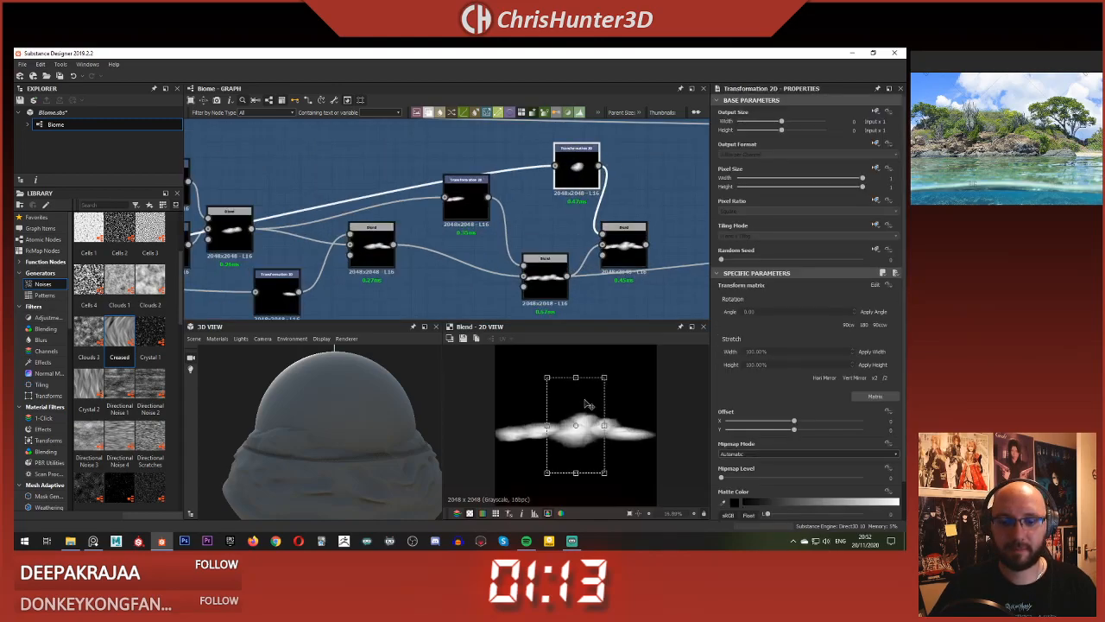
{"action": "left_click_drag", "start_coordinate": [581, 390], "coordinate": [671, 403]}
{"action": "left_click_drag", "start_coordinate": [622, 369], "coordinate": [649, 421]}
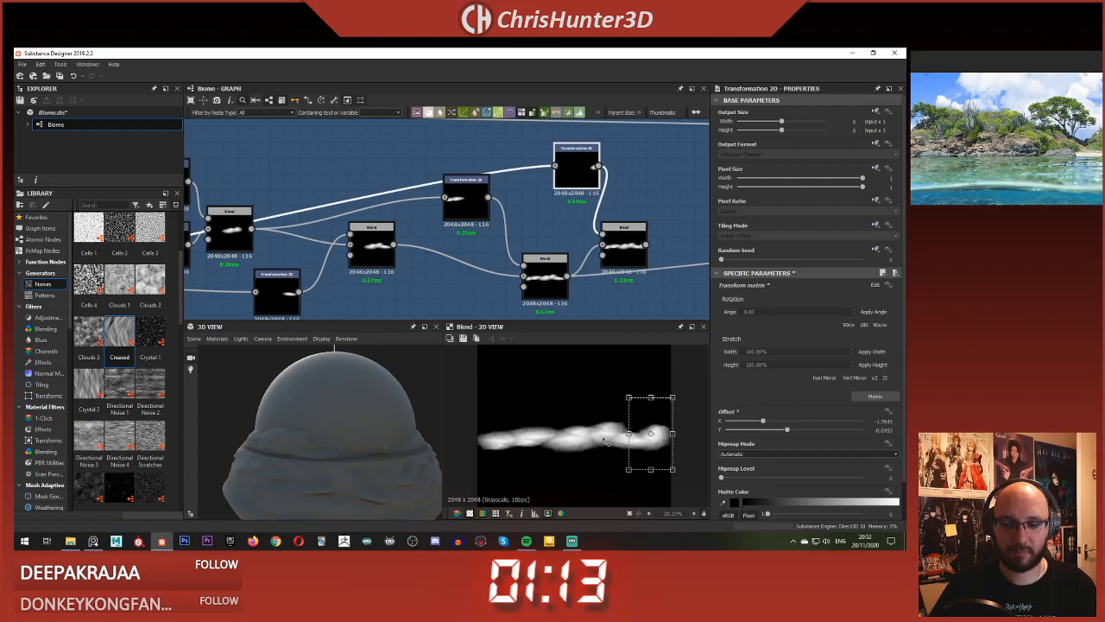
{"action": "mouse_move", "coordinate": [656, 429]}
{"action": "left_mouse_down"}
{"action": "mouse_move", "coordinate": [644, 436]}
{"action": "mouse_move", "coordinate": [641, 422]}
{"action": "left_mouse_up"}
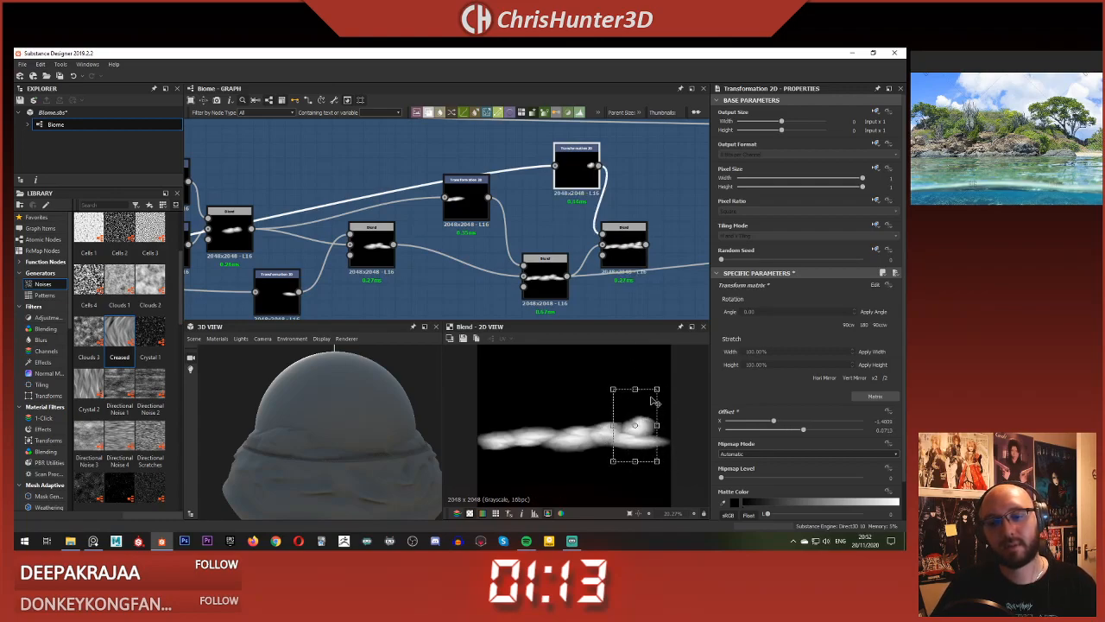
{"action": "left_click_drag", "start_coordinate": [664, 375], "coordinate": [658, 428]}
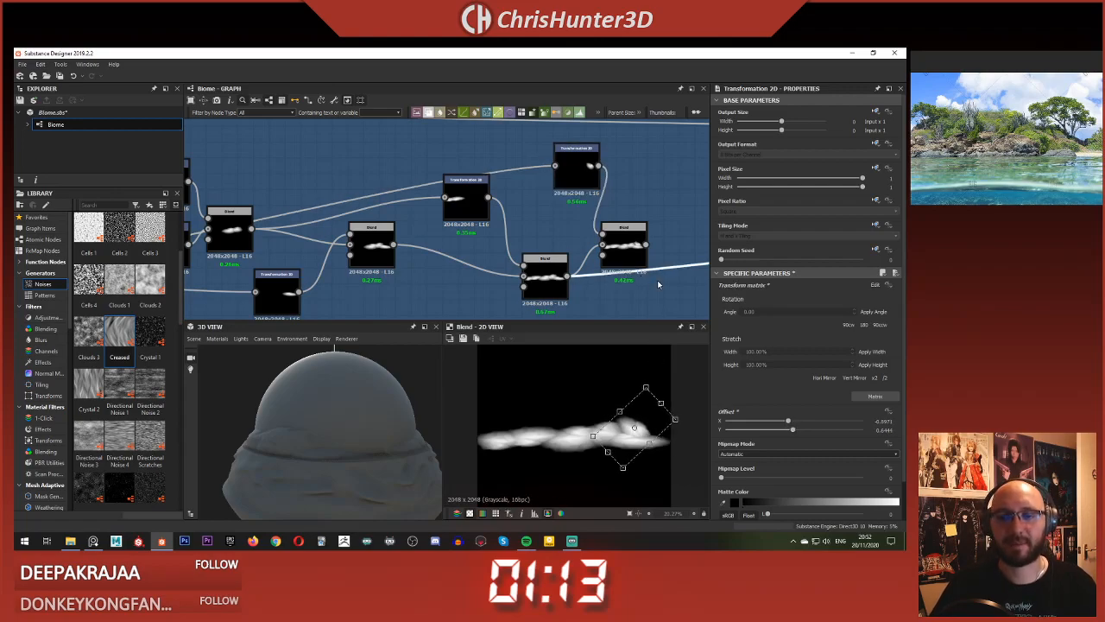
Step: Reroute the downstream connection from the previous Blend to the new Blend's output and inspect the cloud on the 3D sphere
{"action": "middle_click_drag", "start_coordinate": [598, 285], "coordinate": [515, 288]}
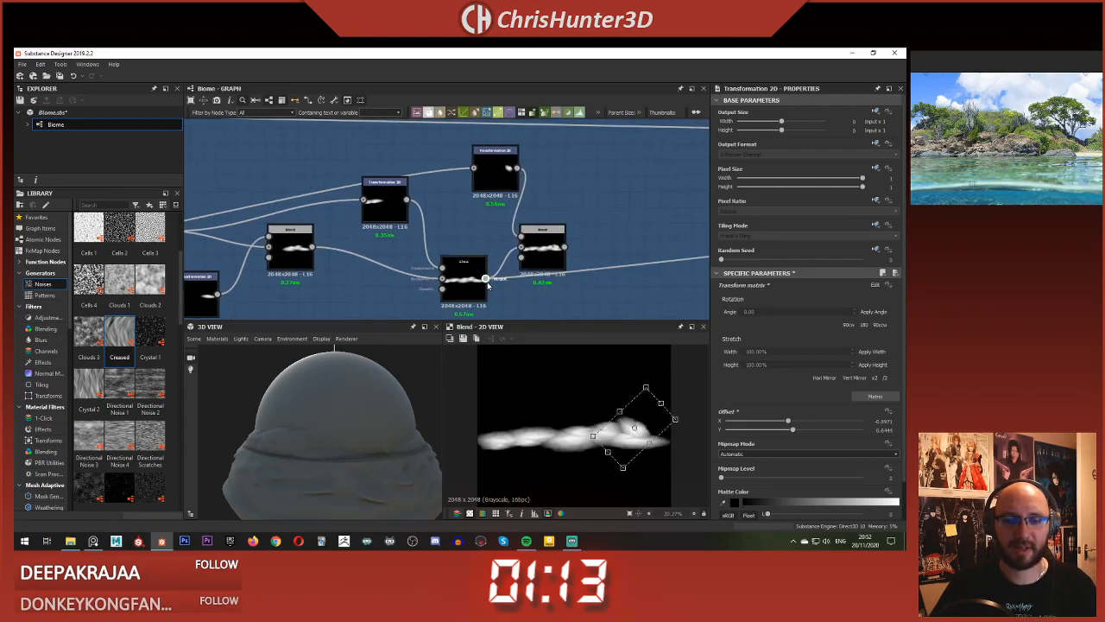
{"action": "left_click_drag", "start_coordinate": [487, 280], "coordinate": [563, 248], "text": "shift"}
{"action": "mouse_move", "coordinate": [337, 423]}
{"action": "left_mouse_down"}
{"action": "mouse_move", "coordinate": [357, 418]}
{"action": "mouse_move", "coordinate": [410, 439]}
{"action": "mouse_move", "coordinate": [431, 414]}
{"action": "mouse_move", "coordinate": [292, 423]}
{"action": "left_mouse_up"}
{"action": "scroll", "coordinate": [366, 410], "scroll_direction": "down", "scroll_amount": 3}
{"action": "scroll", "coordinate": [543, 251], "scroll_direction": "up", "scroll_amount": 1}
{"action": "middle_click_drag", "start_coordinate": [543, 251], "coordinate": [499, 247]}
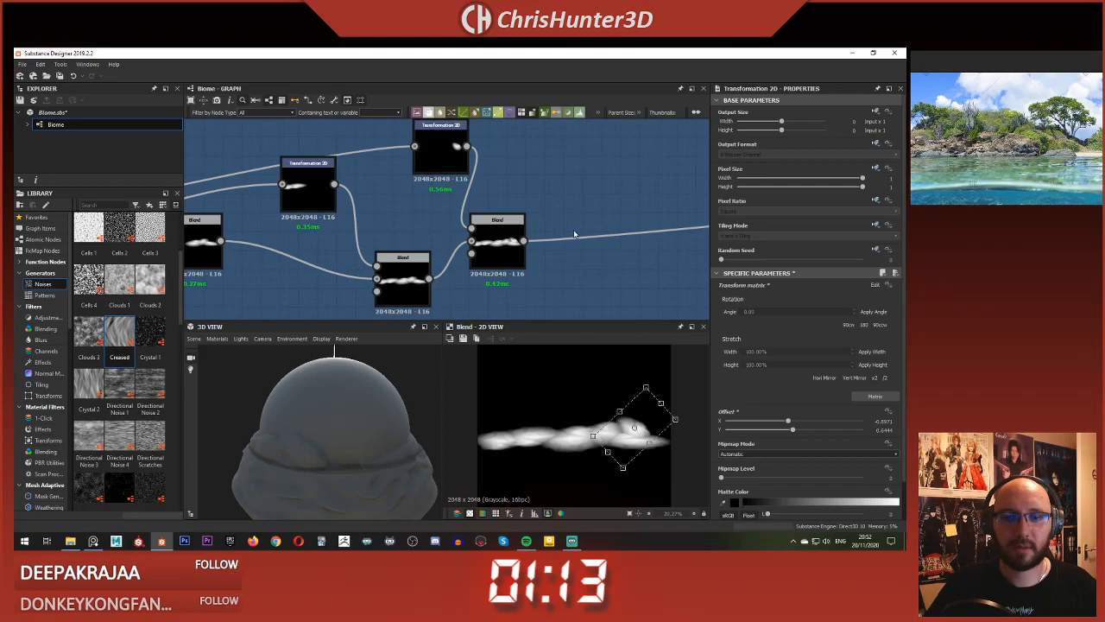
Step: Shift the cloud shape at the band's lower right end slightly outward using its Transformation 2D node
{"action": "left_click", "coordinate": [403, 277]}
{"action": "middle_click_drag", "start_coordinate": [391, 194], "coordinate": [517, 206]}
{"action": "left_click", "coordinate": [435, 205]}
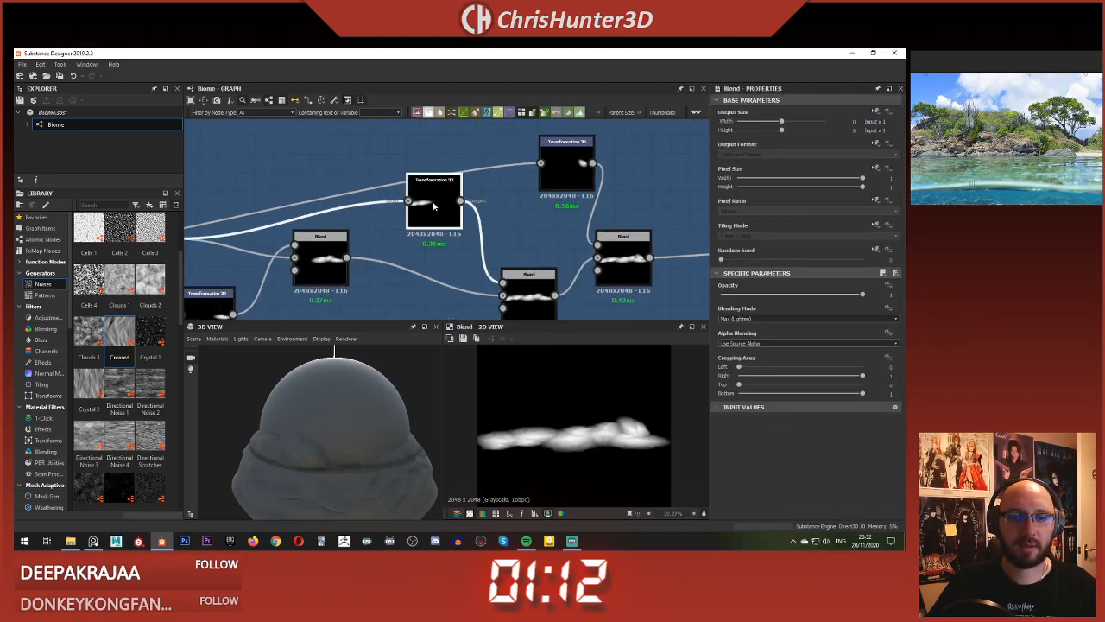
{"action": "scroll", "coordinate": [437, 269], "scroll_direction": "down", "scroll_amount": 2}
{"action": "middle_click_drag", "start_coordinate": [437, 261], "coordinate": [540, 219]}
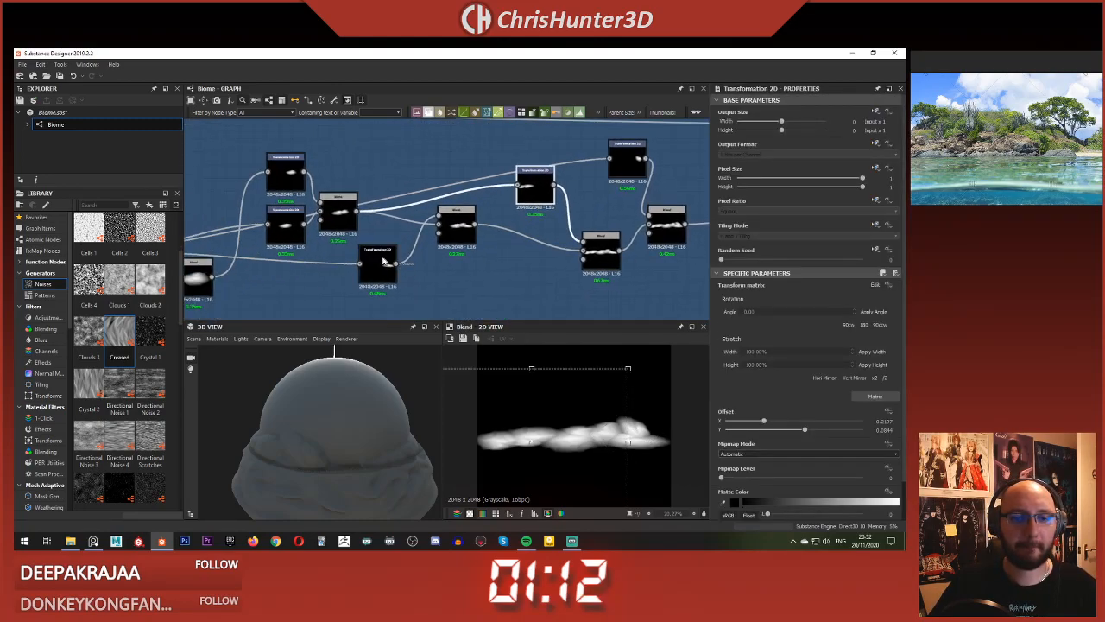
{"action": "left_click", "coordinate": [384, 260]}
{"action": "left_click_drag", "start_coordinate": [659, 444], "coordinate": [666, 444]}
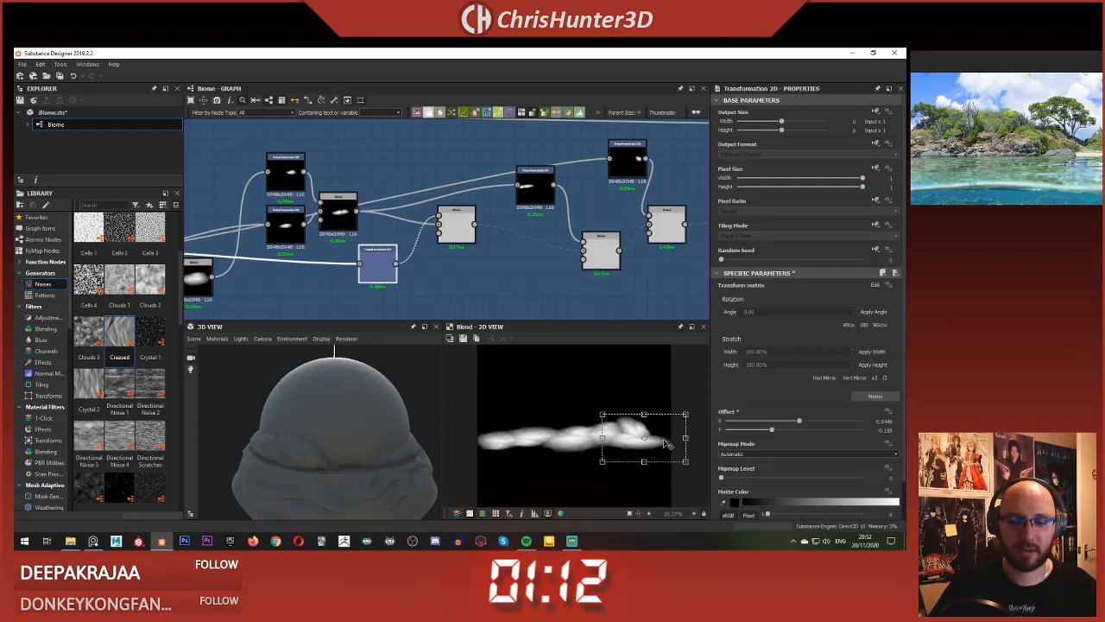
Step: Examine the combined cloud on the 3D sphere and in the final Blend's 2D preview
{"action": "scroll", "coordinate": [291, 455], "scroll_direction": "up", "scroll_amount": 2}
{"action": "left_click_drag", "start_coordinate": [291, 455], "coordinate": [313, 446]}
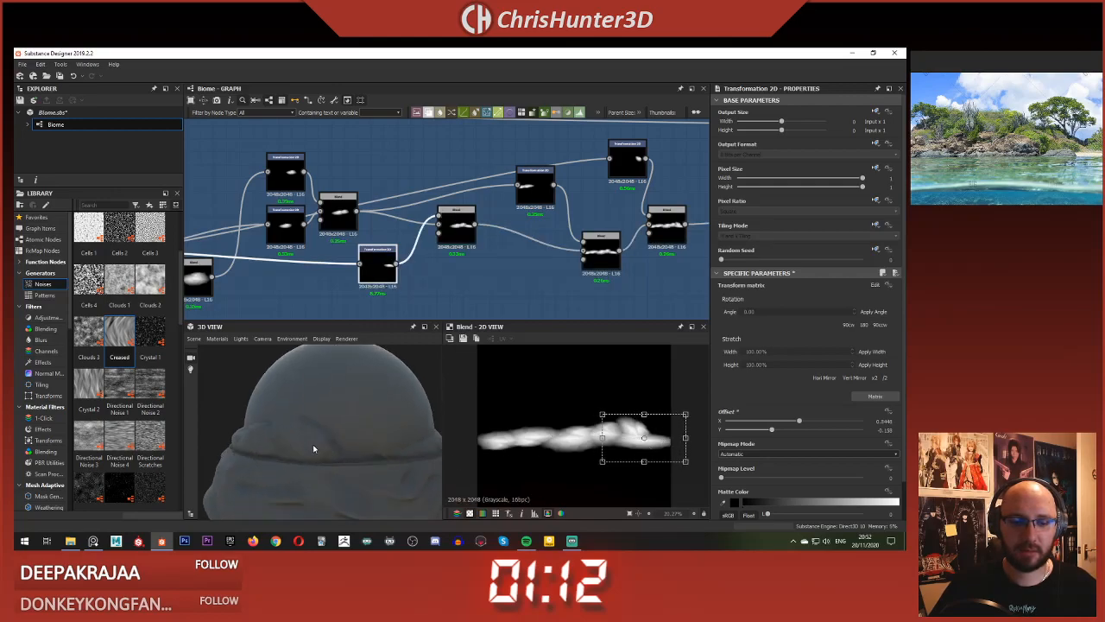
{"action": "middle_click_drag", "start_coordinate": [547, 269], "coordinate": [412, 266]}
{"action": "left_click", "coordinate": [532, 218]}
{"action": "left_click_drag", "start_coordinate": [302, 431], "coordinate": [333, 456]}
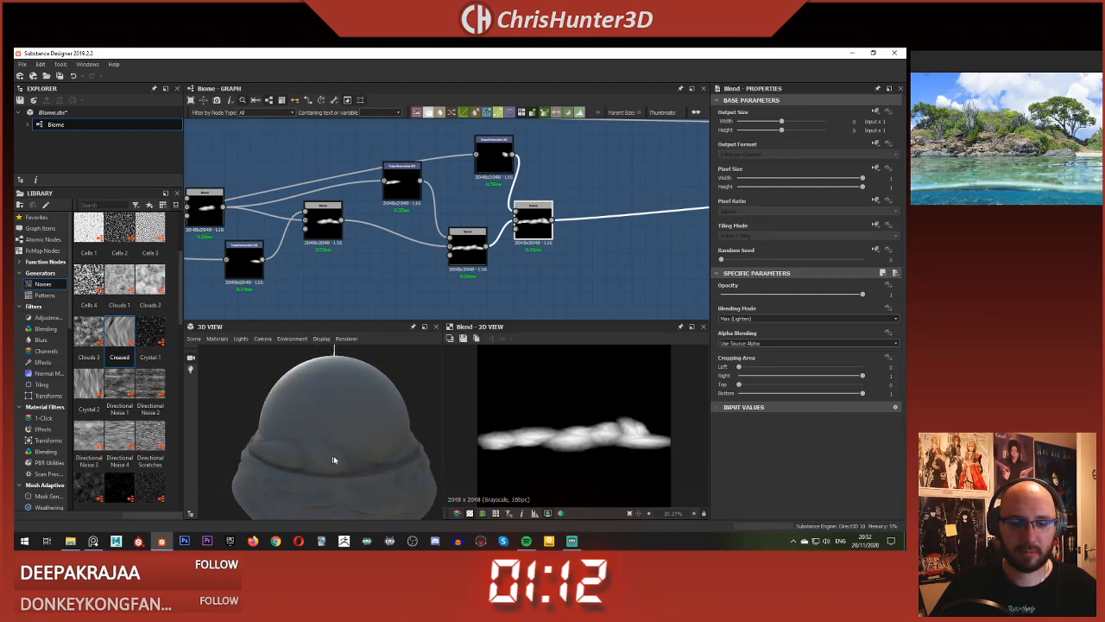
{"action": "scroll", "coordinate": [531, 447], "scroll_direction": "down", "scroll_amount": 3}
{"action": "scroll", "coordinate": [530, 447], "scroll_direction": "up", "scroll_amount": 4}
{"action": "middle_click_drag", "start_coordinate": [602, 439], "coordinate": [481, 434]}
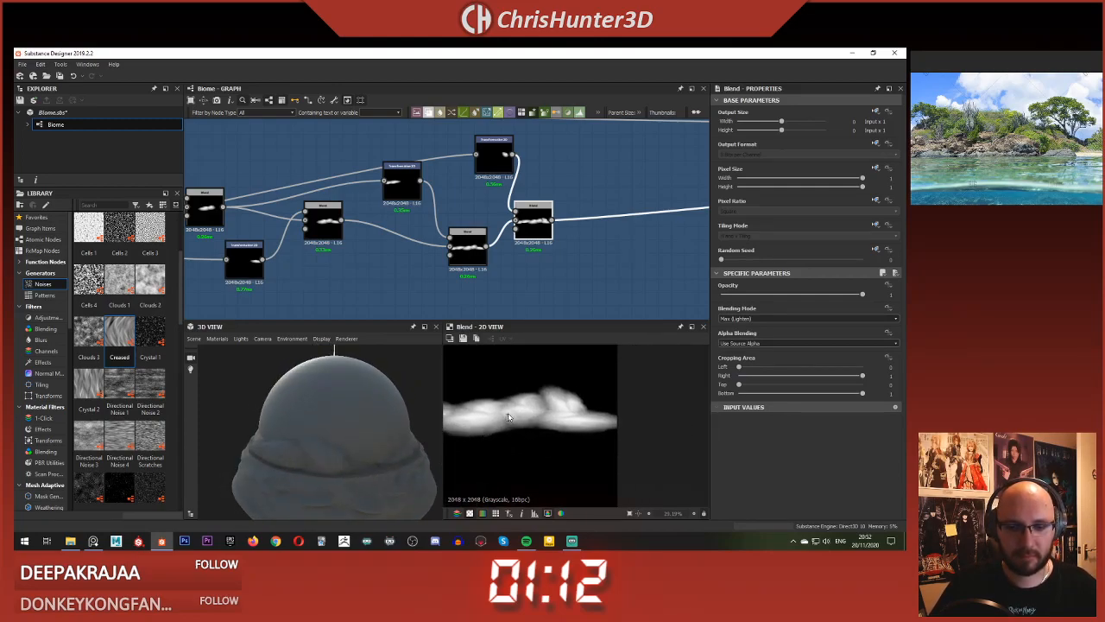
{"action": "scroll", "coordinate": [532, 411], "scroll_direction": "down", "scroll_amount": 1}
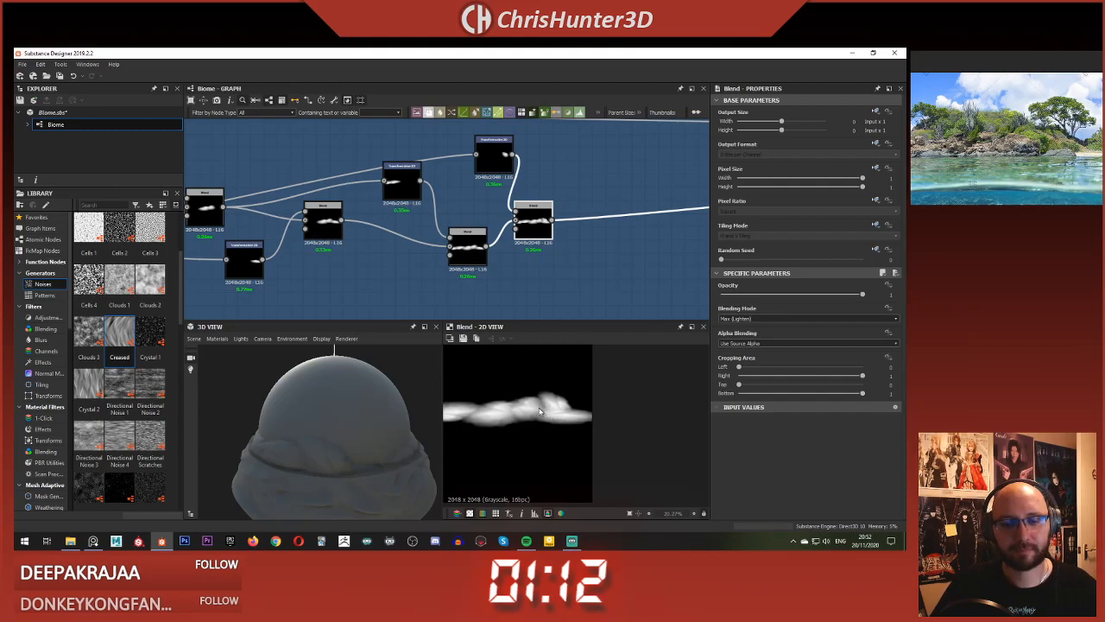
{"action": "scroll", "coordinate": [541, 411], "scroll_direction": "down", "scroll_amount": 2}
{"action": "scroll", "coordinate": [541, 410], "scroll_direction": "up", "scroll_amount": 2}
{"action": "middle_click_drag", "start_coordinate": [562, 258], "coordinate": [501, 269]}
Step: Adjust the rotation, size and position of the newest Transformation 2D's puff at the right end of the cloud band
{"action": "left_click", "coordinate": [433, 176]}
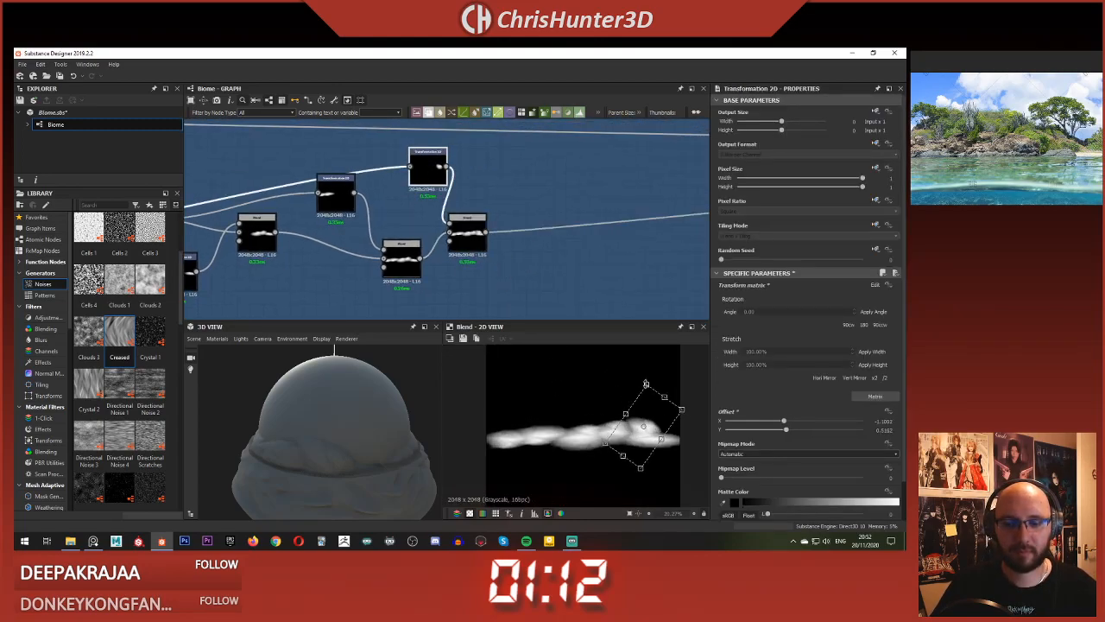
{"action": "left_click_drag", "start_coordinate": [646, 384], "coordinate": [667, 420]}
{"action": "left_click_drag", "start_coordinate": [669, 420], "coordinate": [664, 419]}
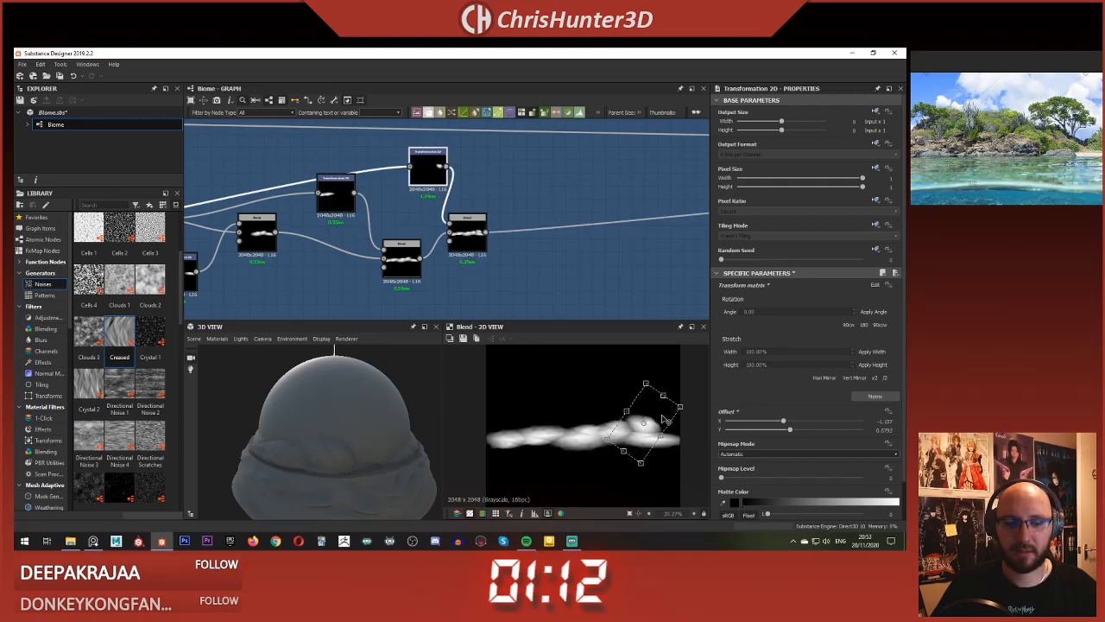
Step: Add another Blend node after the final cloud Blend and connect that Blend's output to its background input
{"action": "left_click_drag", "start_coordinate": [280, 437], "coordinate": [342, 445]}
{"action": "middle_click_drag", "start_coordinate": [540, 292], "coordinate": [502, 289]}
{"action": "key", "text": "space"}
{"action": "type", "text": "blend"}
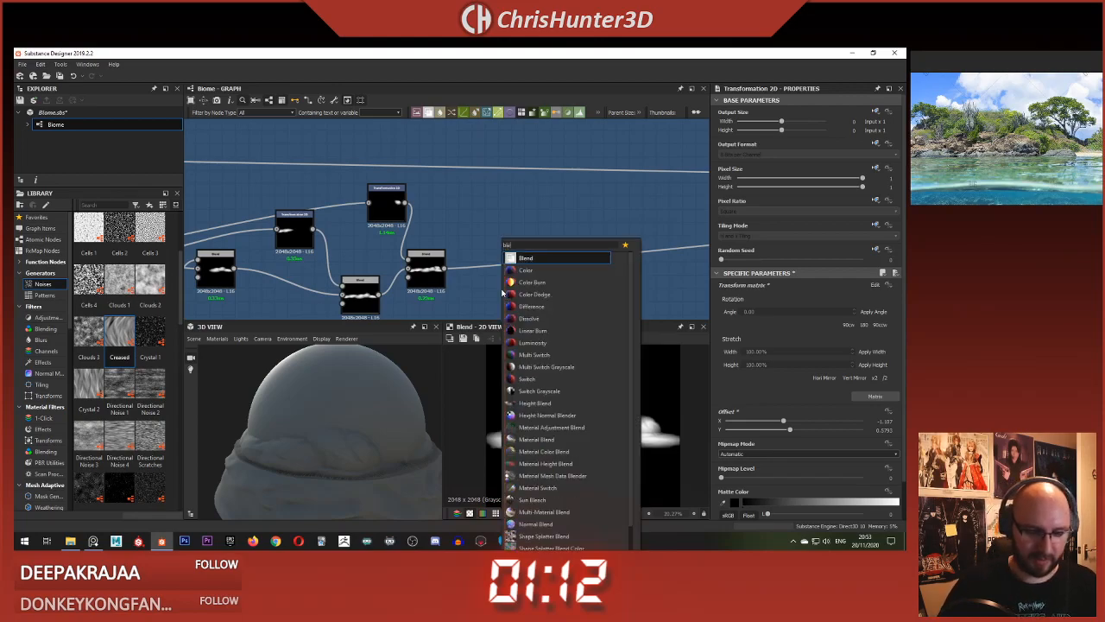
{"action": "key", "text": "Return"}
{"action": "left_click_drag", "start_coordinate": [491, 298], "coordinate": [488, 295]}
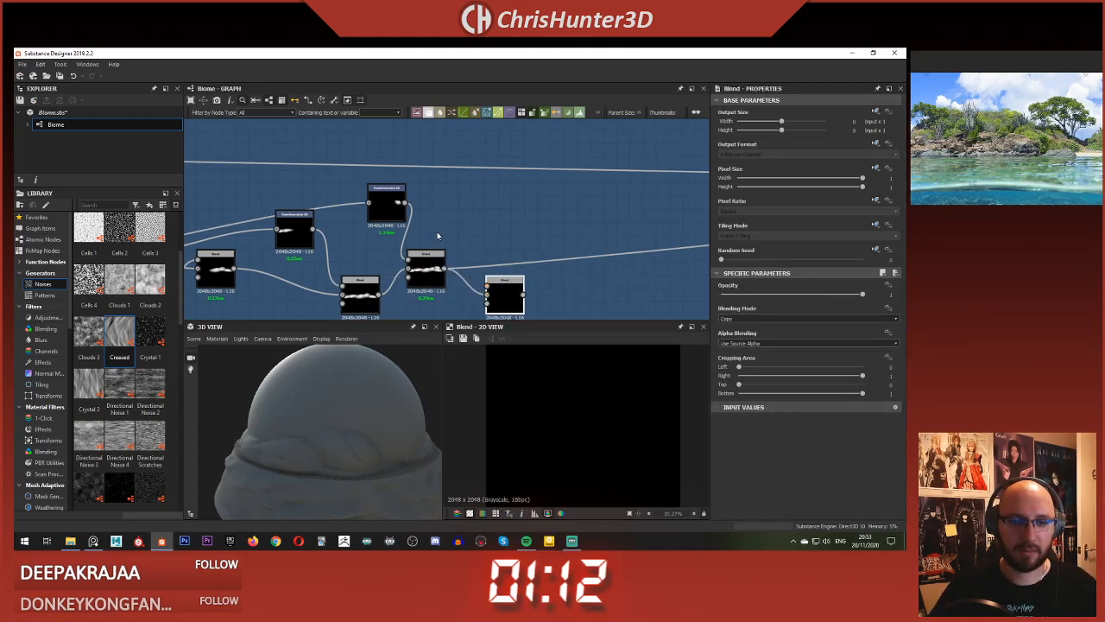
Step: Add a Transformation 2D node, connect it to the newest Blend's foreground input and set that Blend's mode to Max (Lighten)
{"action": "key", "text": "space"}
{"action": "type", "text": "tra"}
{"action": "key", "text": "Return"}
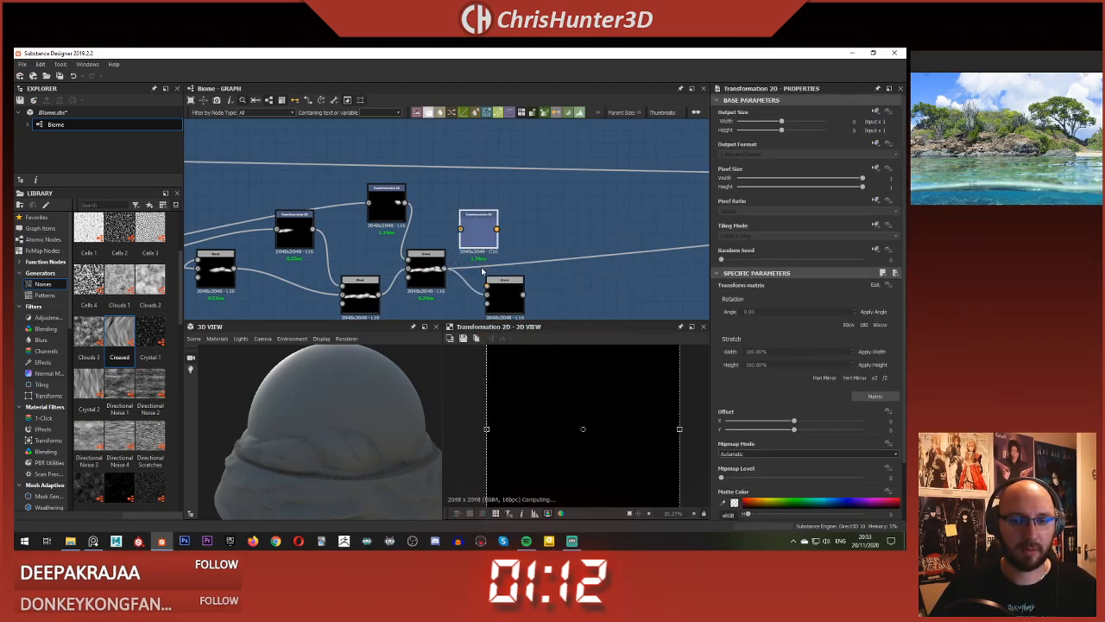
{"action": "left_click_drag", "start_coordinate": [494, 285], "coordinate": [488, 286]}
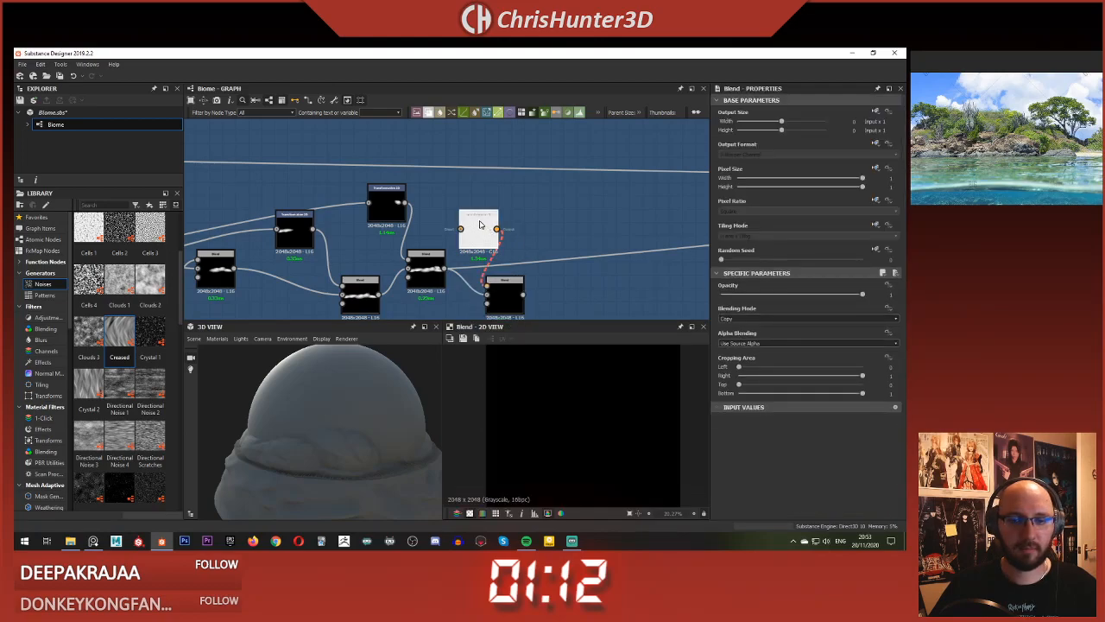
{"action": "left_click", "coordinate": [505, 296]}
{"action": "left_click", "coordinate": [808, 318]}
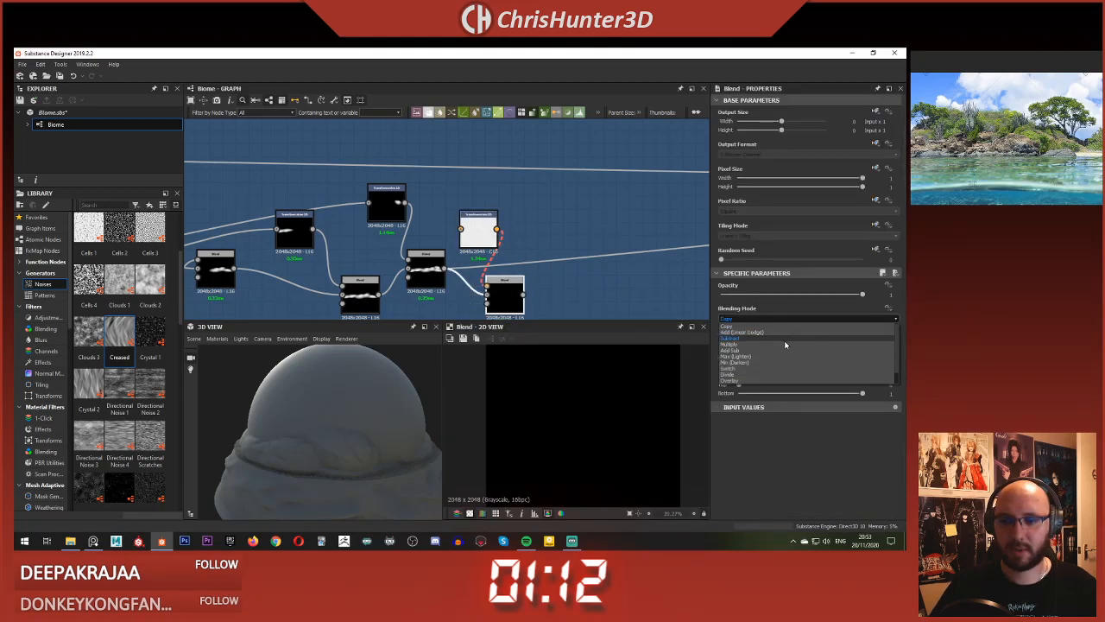
{"action": "left_click", "coordinate": [780, 356]}
Step: Connect the output of the Blend holding the finished single cloud shape to the new Transformation 2D's input
{"action": "scroll", "coordinate": [444, 283], "scroll_direction": "down", "scroll_amount": 1}
{"action": "middle_click_drag", "start_coordinate": [443, 283], "coordinate": [646, 222]}
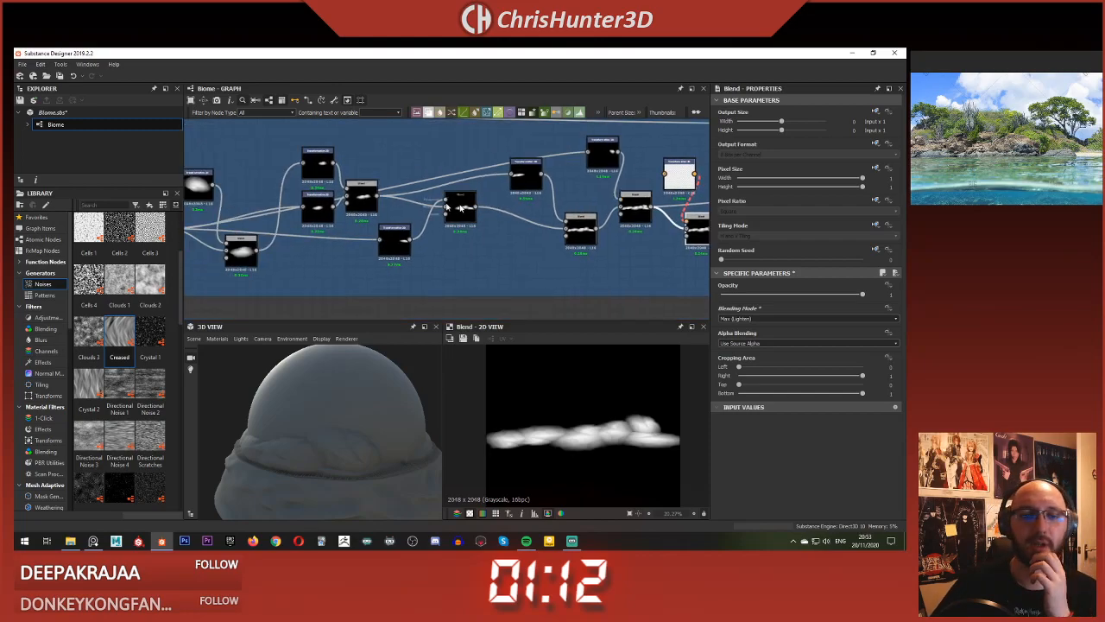
{"action": "scroll", "coordinate": [507, 234], "scroll_direction": "down", "scroll_amount": 1}
{"action": "middle_click_drag", "start_coordinate": [507, 234], "coordinate": [701, 266]}
{"action": "scroll", "coordinate": [453, 288], "scroll_direction": "up", "scroll_amount": 2}
{"action": "double_click", "coordinate": [463, 278]}
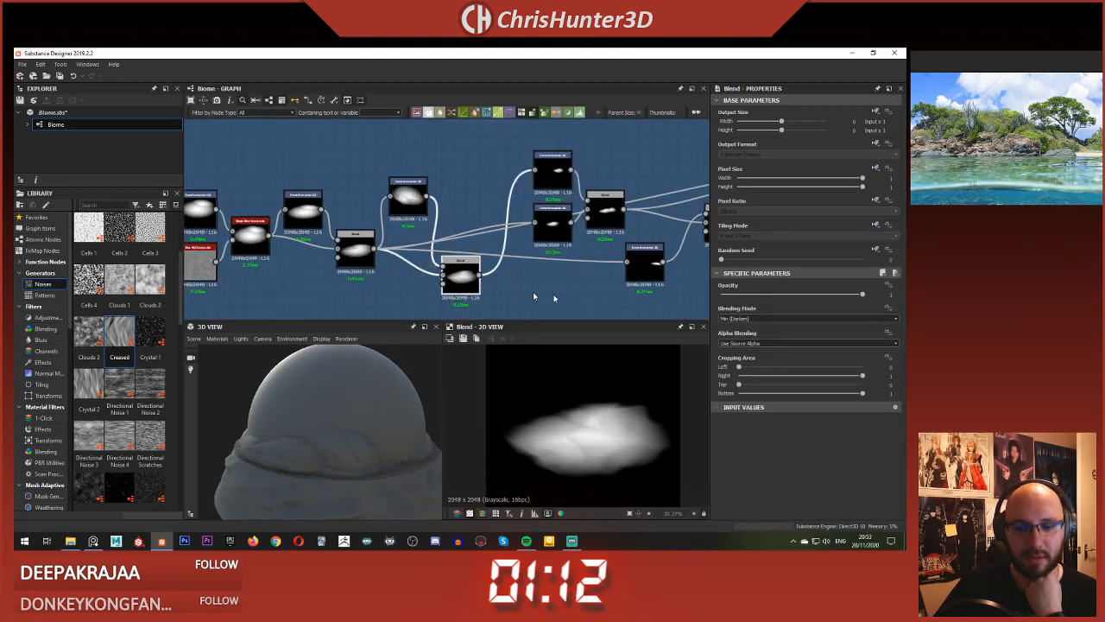
{"action": "scroll", "coordinate": [520, 287], "scroll_direction": "down", "scroll_amount": 3}
{"action": "middle_click_drag", "start_coordinate": [515, 280], "coordinate": [383, 250]}
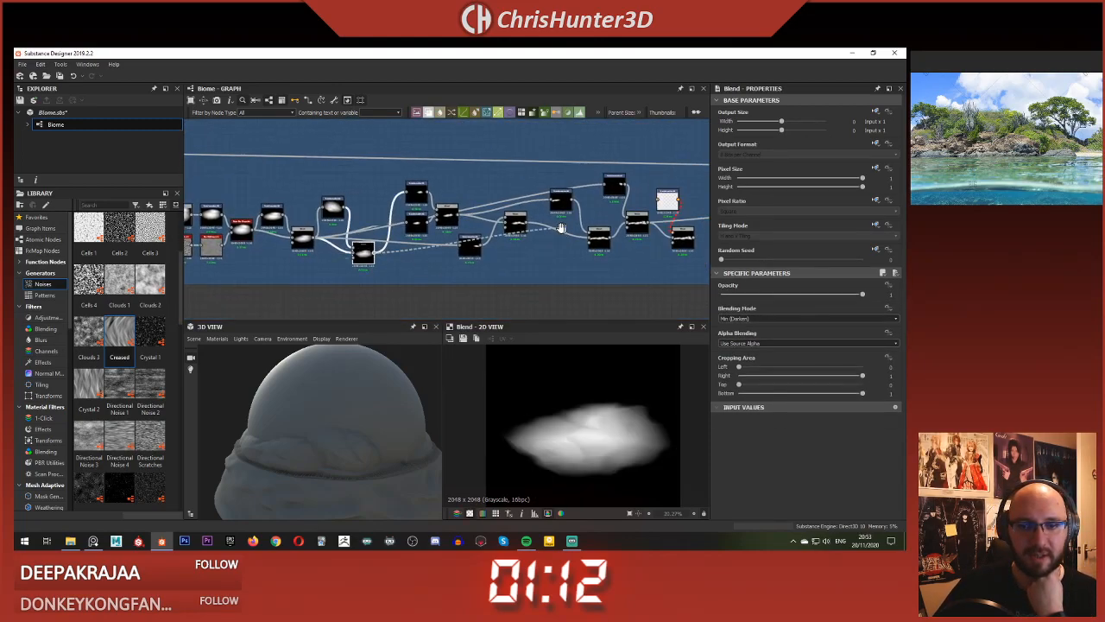
{"action": "middle_click_drag", "start_coordinate": [561, 228], "coordinate": [349, 238]}
{"action": "scroll", "coordinate": [430, 271], "scroll_direction": "up", "scroll_amount": 3}
{"action": "double_click", "coordinate": [482, 144]}
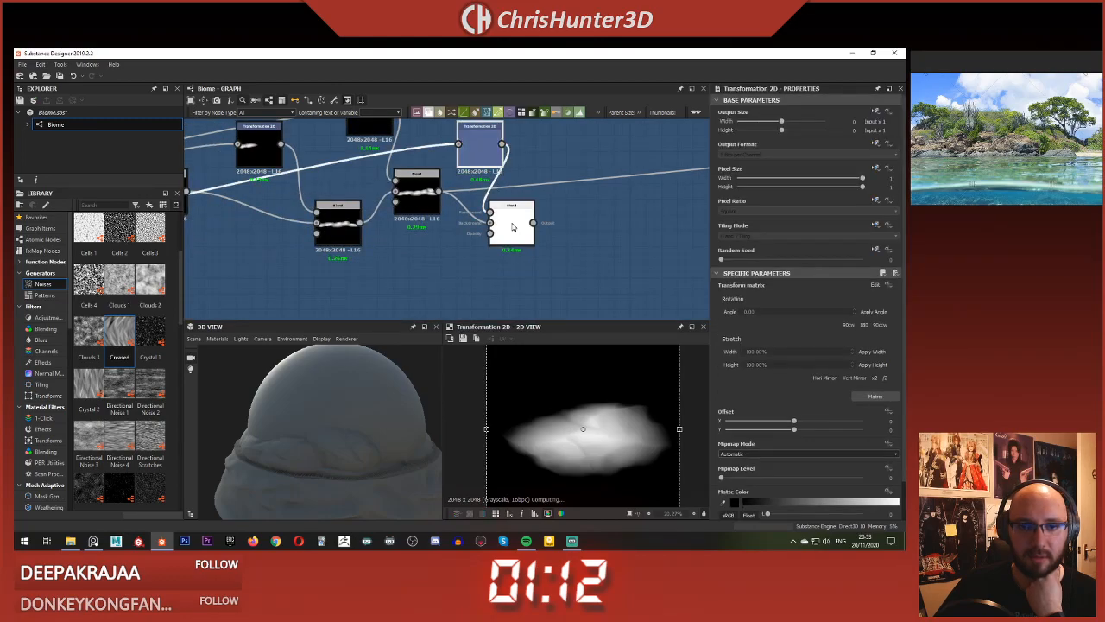
Step: Move the newest Blend node further along the chain and preview its combined result in 2D
{"action": "left_click_drag", "start_coordinate": [506, 223], "coordinate": [555, 225]}
{"action": "double_click", "coordinate": [554, 225]}
{"action": "middle_click_drag", "start_coordinate": [554, 225], "coordinate": [541, 242]}
{"action": "scroll", "coordinate": [540, 243], "scroll_direction": "down", "scroll_amount": 1}
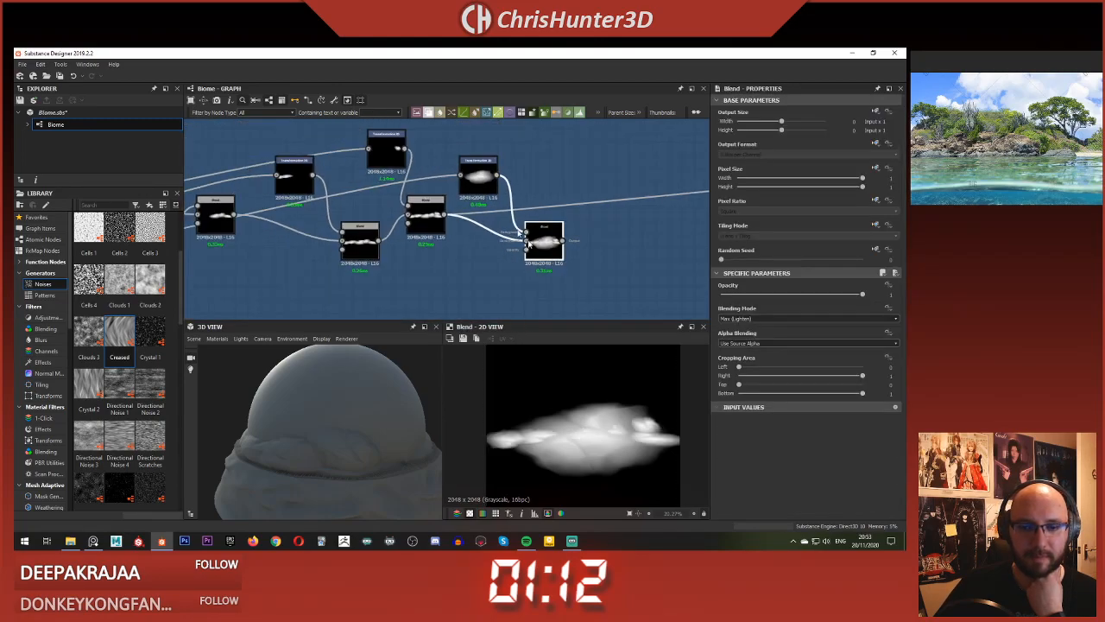
Step: Scale the newest Transformation 2D's cloud shape down to about half size and position it at the right end of the band
{"action": "left_click", "coordinate": [479, 176]}
{"action": "scroll", "coordinate": [594, 373], "scroll_direction": "down", "scroll_amount": 3}
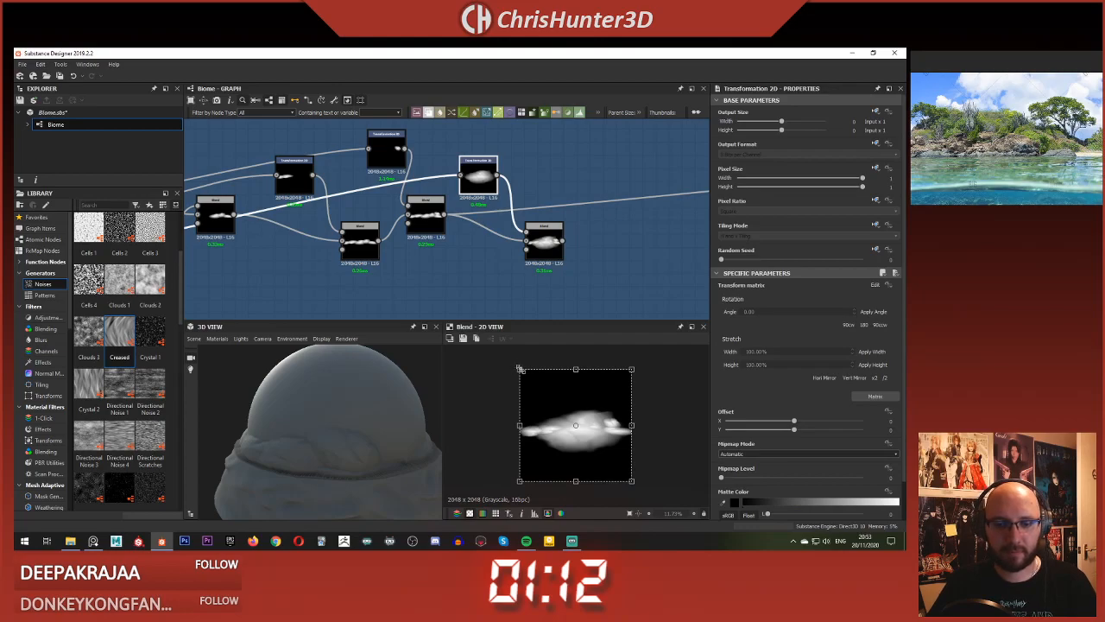
{"action": "left_click_drag", "start_coordinate": [519, 368], "coordinate": [646, 386]}
{"action": "scroll", "coordinate": [553, 430], "scroll_direction": "up", "scroll_amount": 5}
{"action": "scroll", "coordinate": [647, 387], "scroll_direction": "down", "scroll_amount": 3}
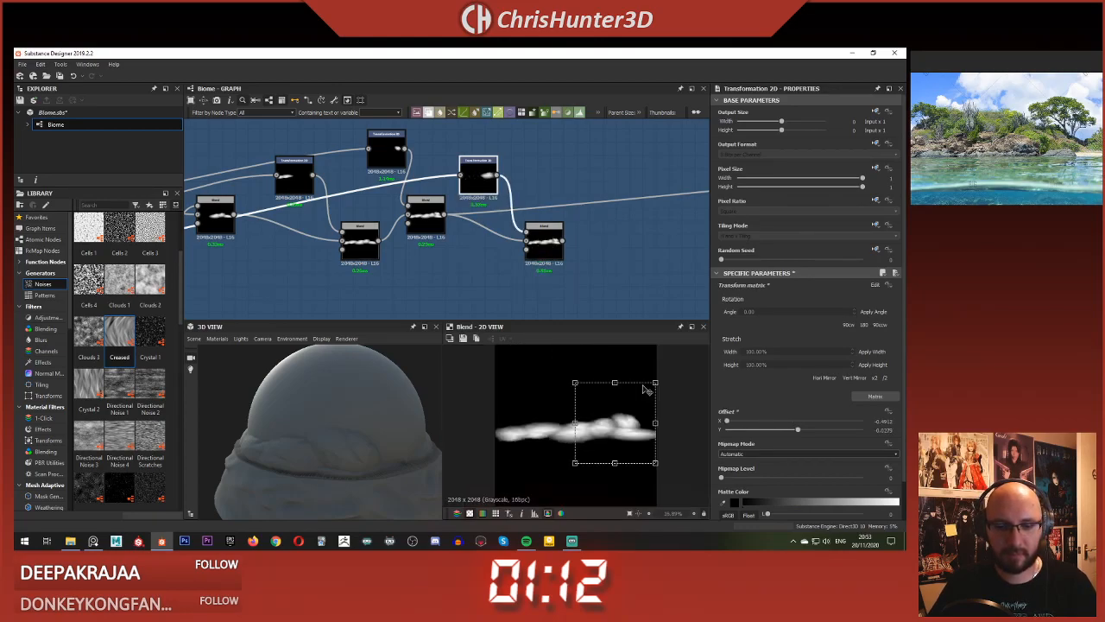
{"action": "scroll", "coordinate": [559, 405], "scroll_direction": "up", "scroll_amount": 2}
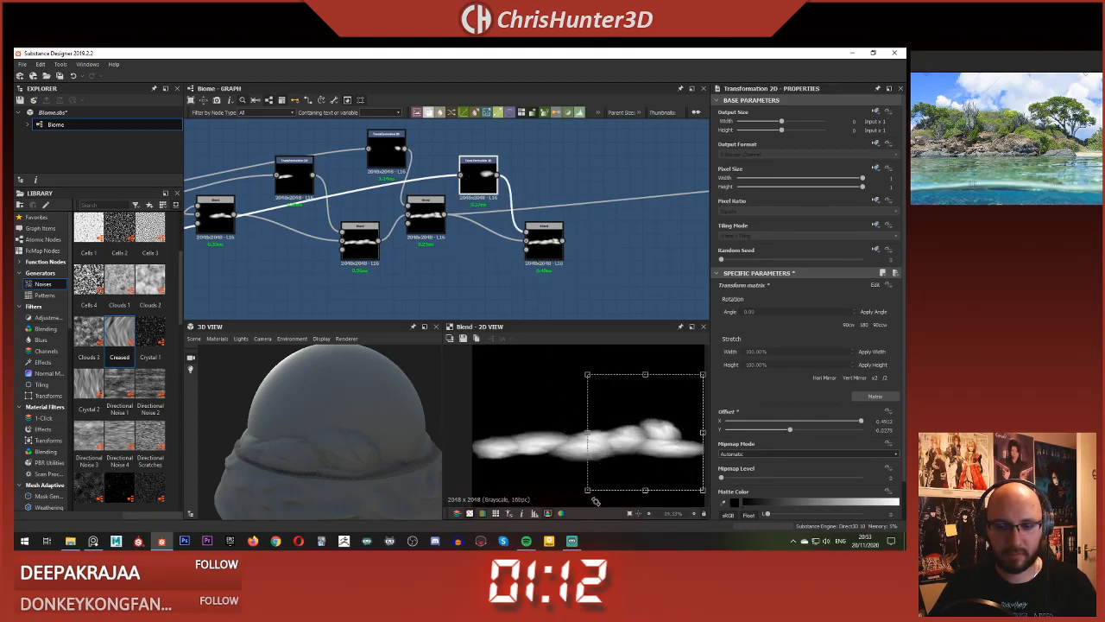
{"action": "middle_click_drag", "start_coordinate": [639, 409], "coordinate": [531, 384]}
{"action": "left_click_drag", "start_coordinate": [539, 410], "coordinate": [583, 405]}
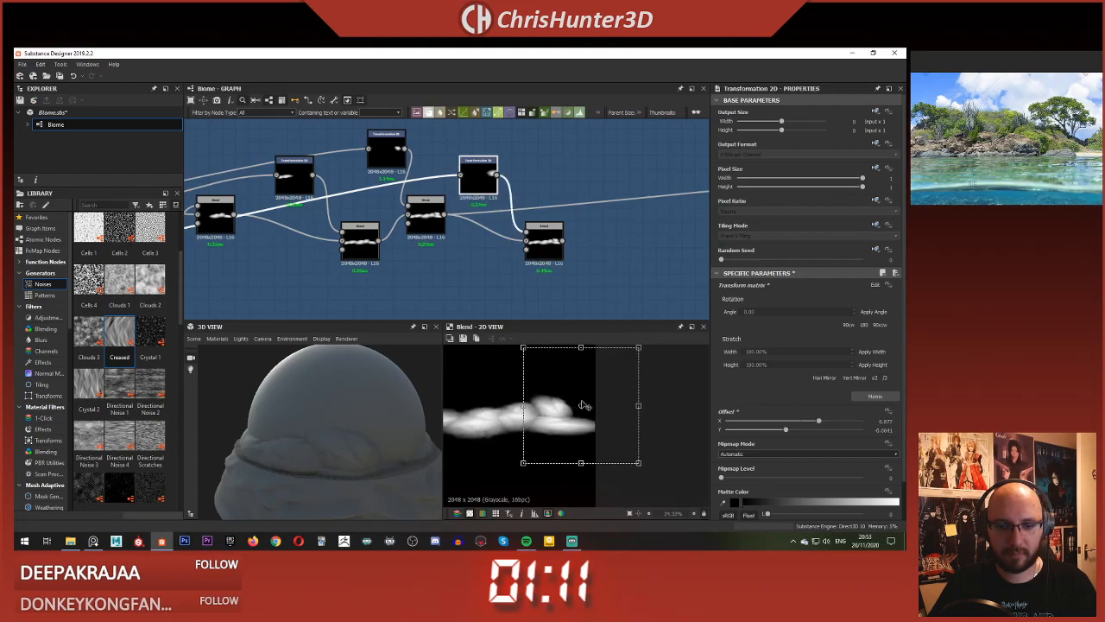
Step: Compare the newest Transformation 2D's puff with the combined cloud band in the newest Blend's 2D preview
{"action": "left_click", "coordinate": [549, 226]}
{"action": "left_click", "coordinate": [479, 176]}
{"action": "left_click", "coordinate": [534, 233]}
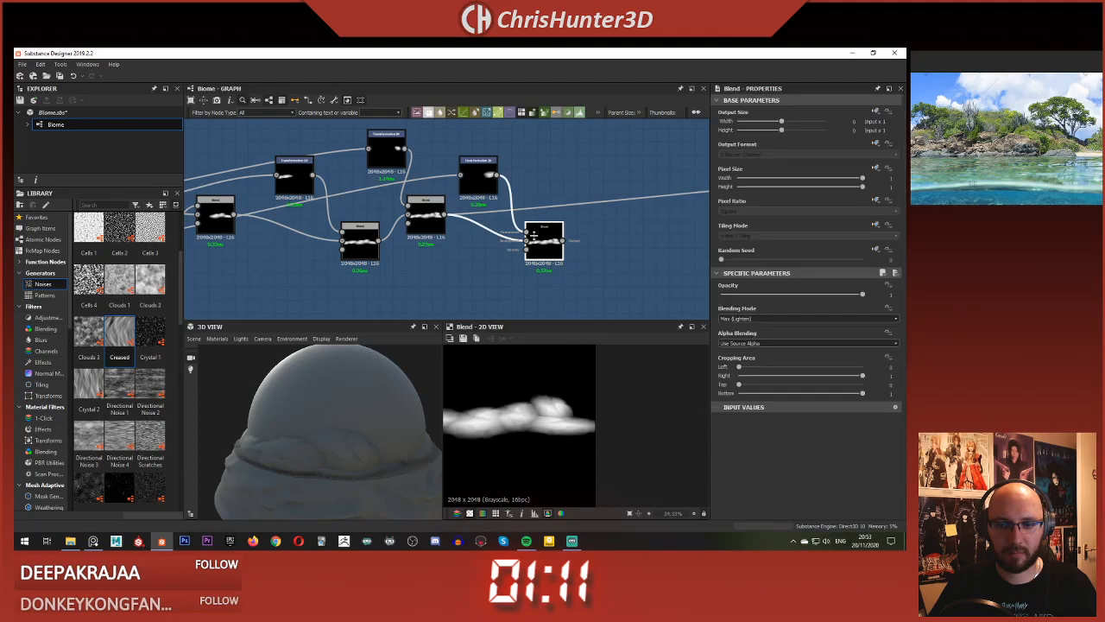
{"action": "left_click", "coordinate": [471, 173]}
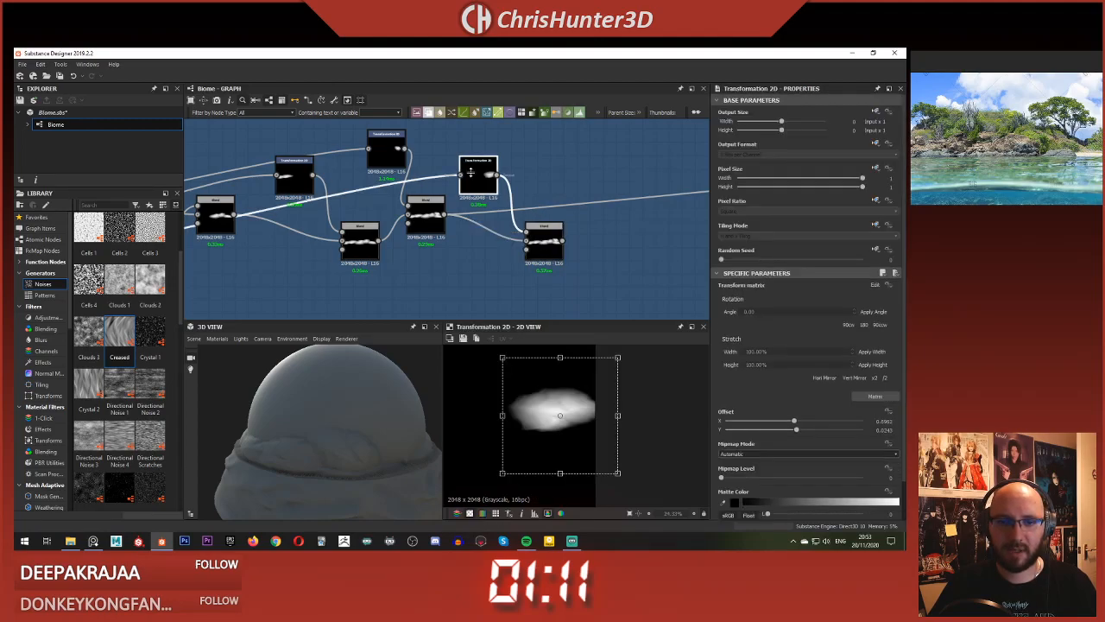
{"action": "left_click", "coordinate": [546, 247]}
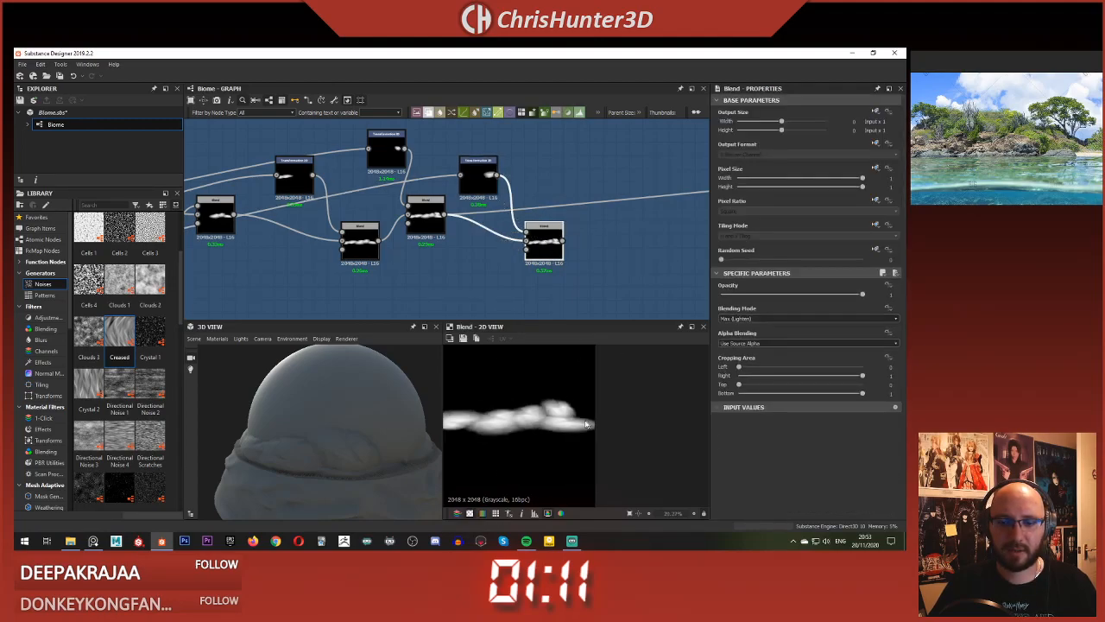
{"action": "key", "text": "f"}
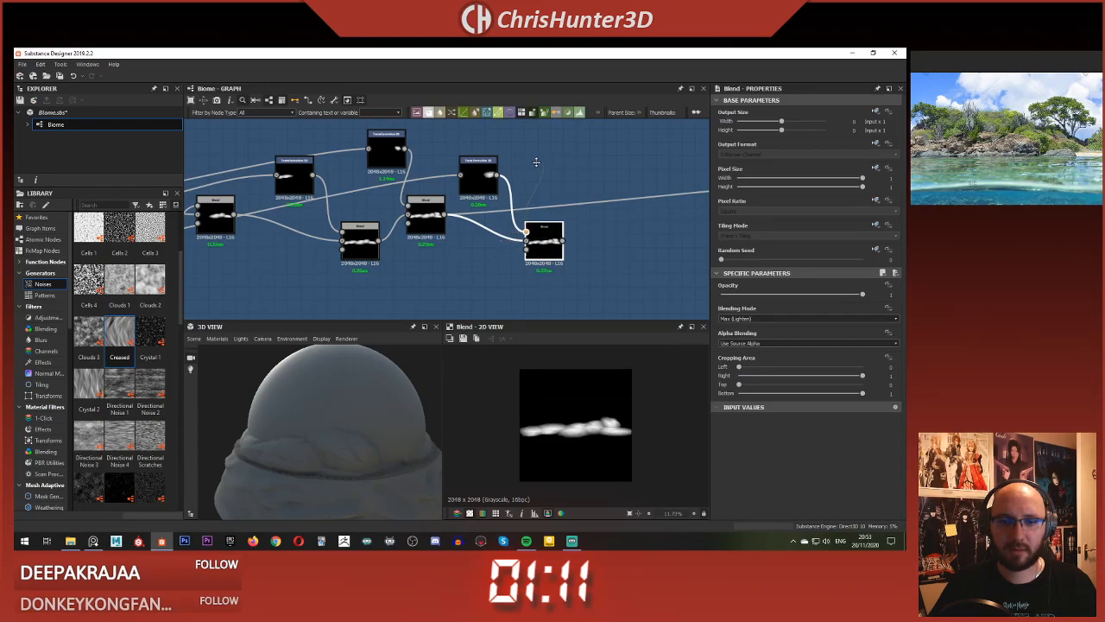
{"action": "left_click", "coordinate": [472, 170]}
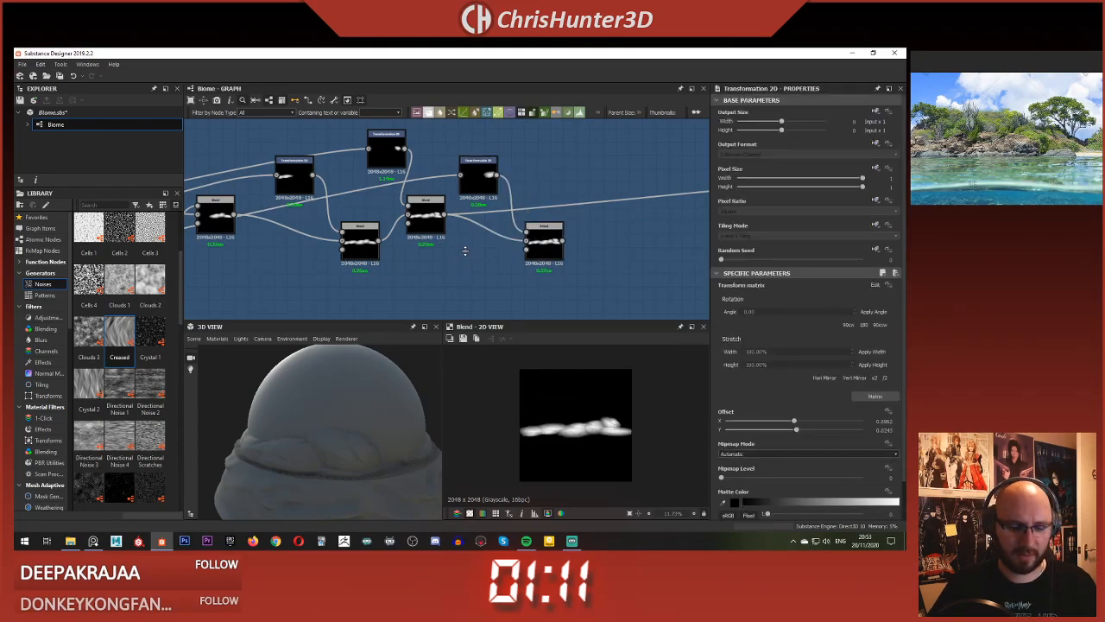
{"action": "double_click", "coordinate": [477, 170]}
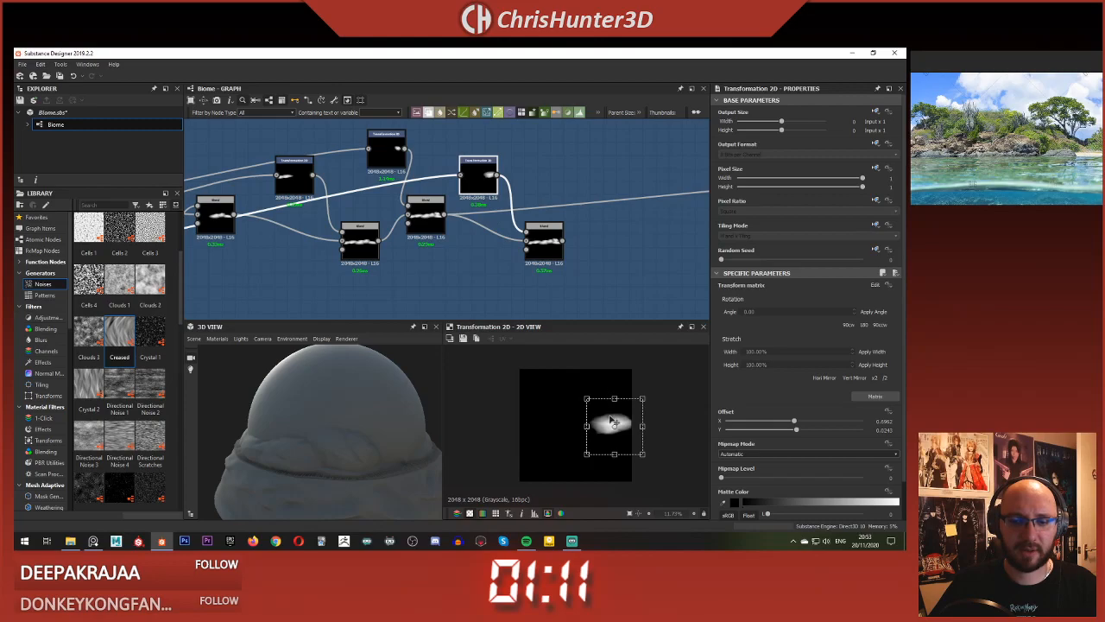
{"action": "double_click", "coordinate": [544, 240]}
Step: Nudge the newest Transformation 2D's puff slightly outward and check the cloud band in the newest Blend
{"action": "scroll", "coordinate": [471, 276], "scroll_direction": "down", "scroll_amount": 5}
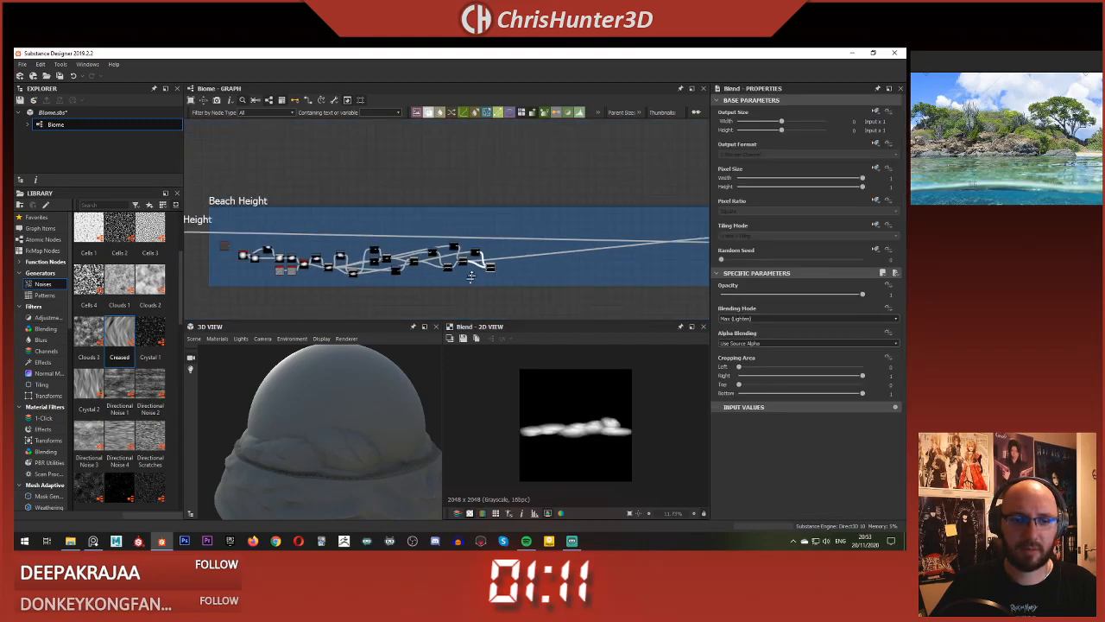
{"action": "scroll", "coordinate": [464, 210], "scroll_direction": "down", "scroll_amount": 2}
{"action": "scroll", "coordinate": [493, 175], "scroll_direction": "up", "scroll_amount": 3}
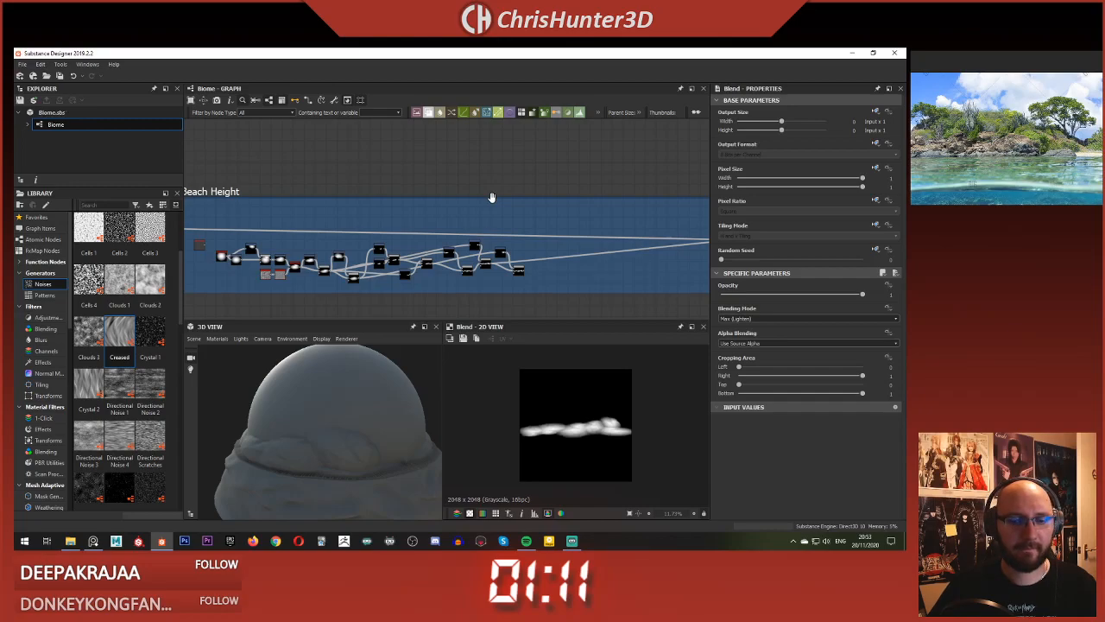
{"action": "scroll", "coordinate": [495, 203], "scroll_direction": "up", "scroll_amount": 4}
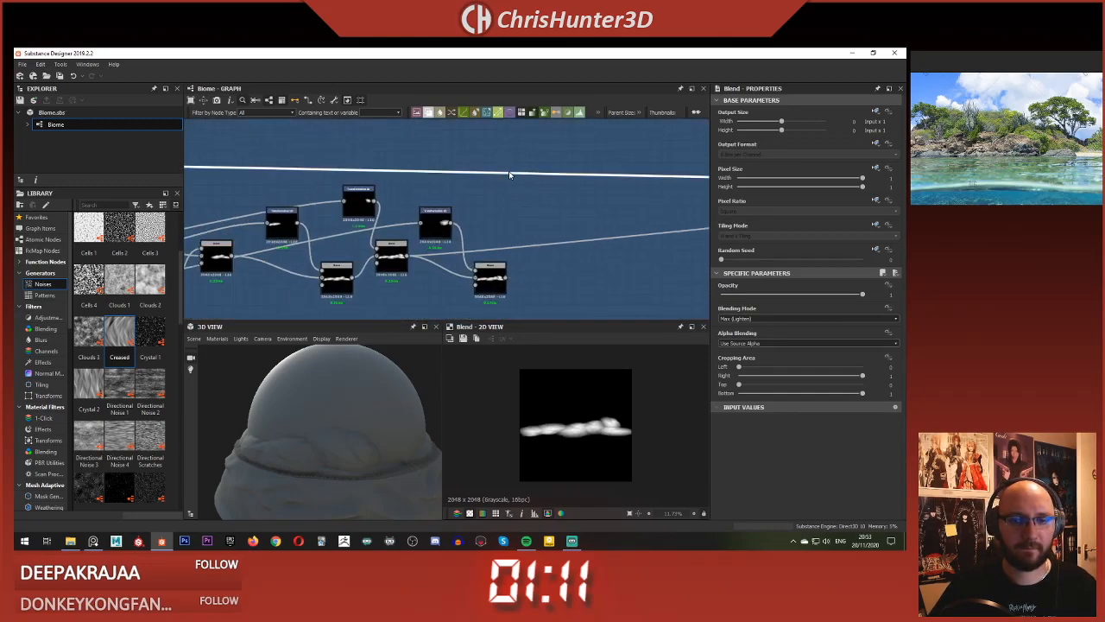
{"action": "left_click", "coordinate": [436, 223]}
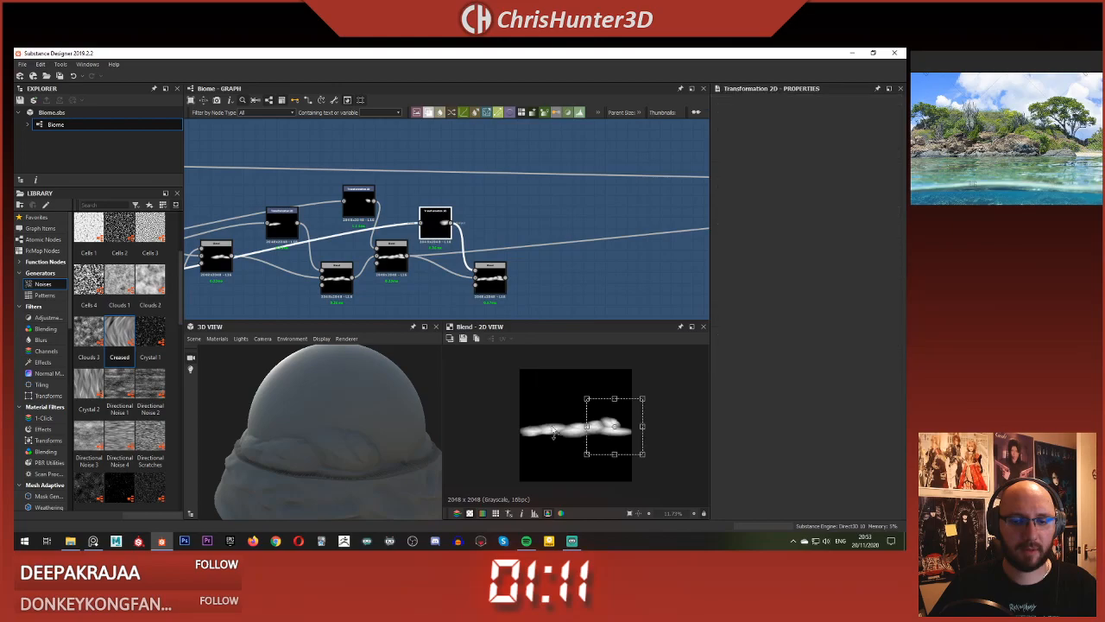
{"action": "scroll", "coordinate": [570, 442], "scroll_direction": "up", "scroll_amount": 1}
{"action": "left_click_drag", "start_coordinate": [629, 410], "coordinate": [645, 410]}
{"action": "left_click", "coordinate": [494, 284]}
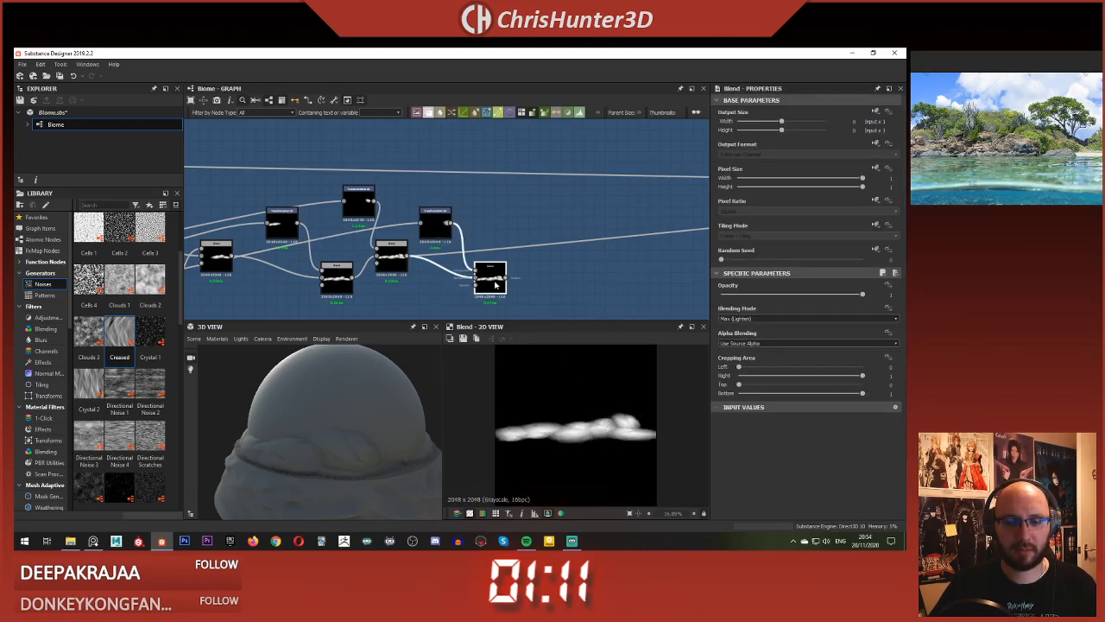
Step: Transfer the previous cloud Blend's outgoing connection to the newest Blend's output and align the newest Blend with the row
{"action": "right_click", "coordinate": [568, 251]}
{"action": "left_click", "coordinate": [624, 317]}
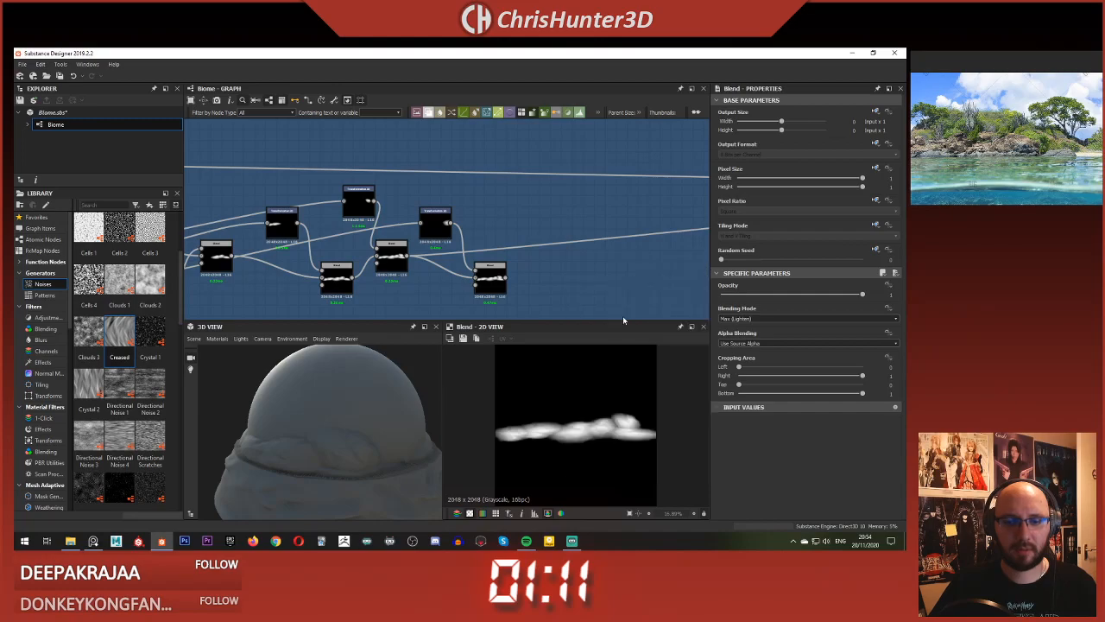
{"action": "left_click_drag", "start_coordinate": [407, 257], "coordinate": [498, 275]}
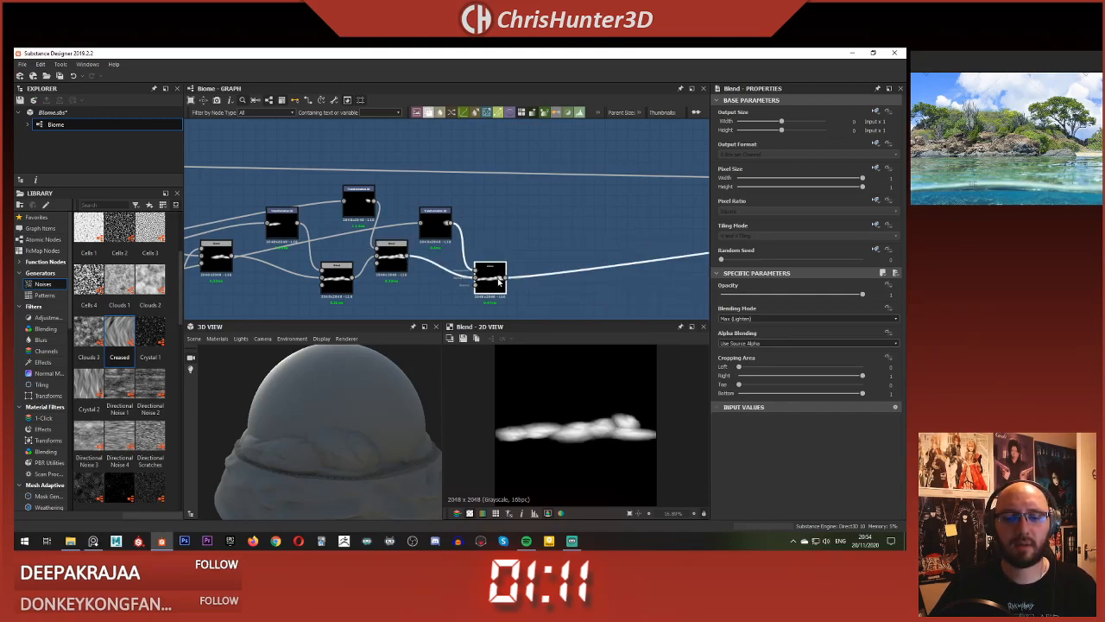
{"action": "right_click", "coordinate": [498, 280]}
{"action": "left_click", "coordinate": [527, 296]}
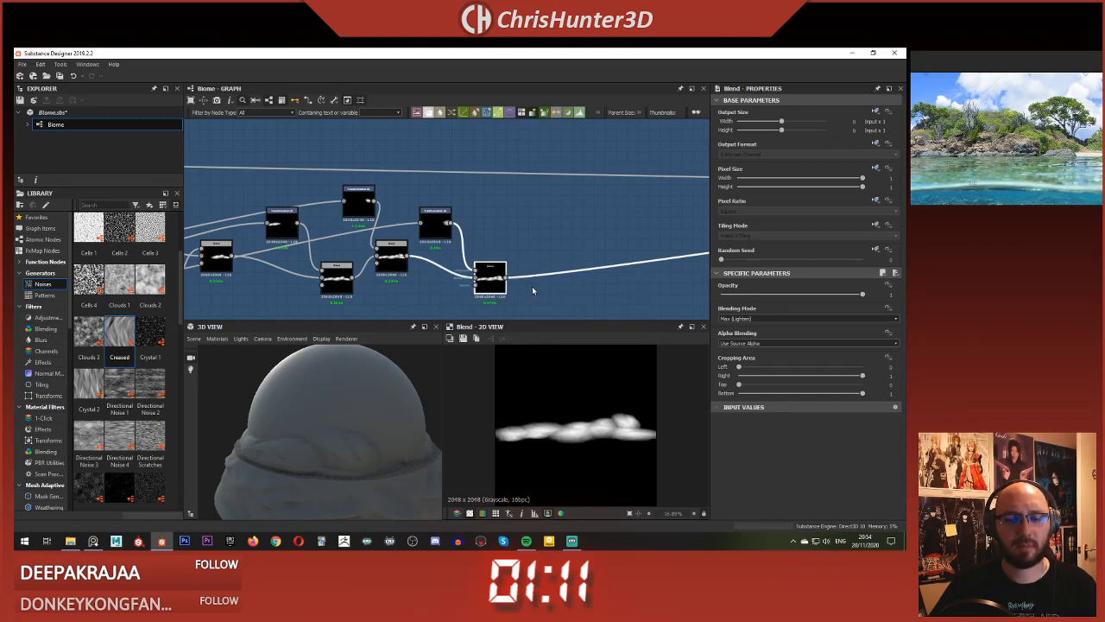
{"action": "scroll", "coordinate": [543, 393], "scroll_direction": "up", "scroll_amount": 3}
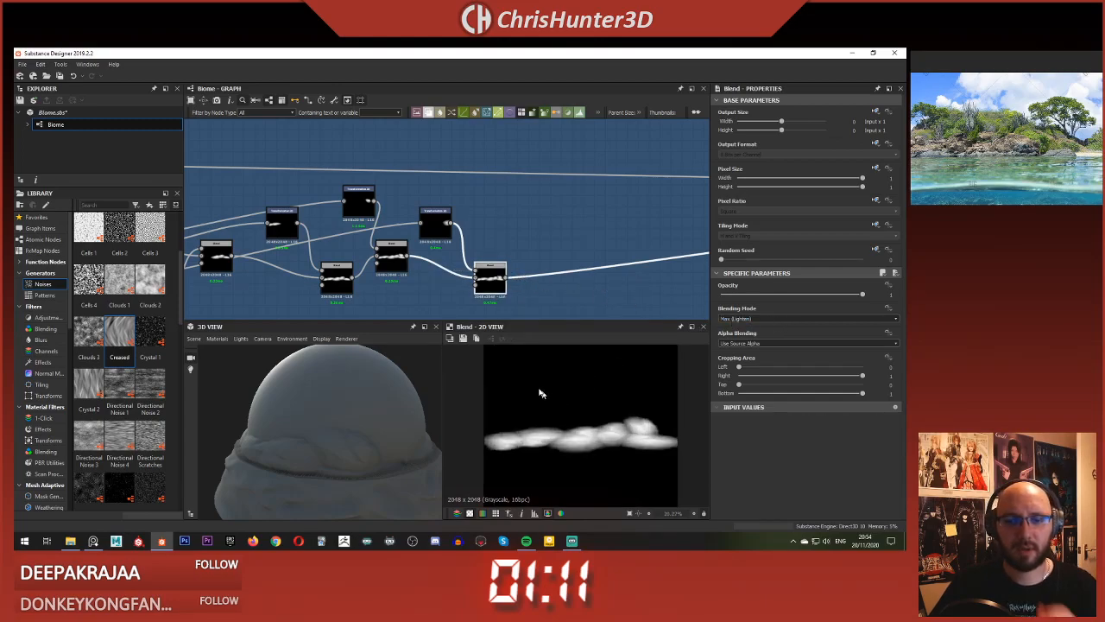
{"action": "left_click_drag", "start_coordinate": [486, 285], "coordinate": [496, 256]}
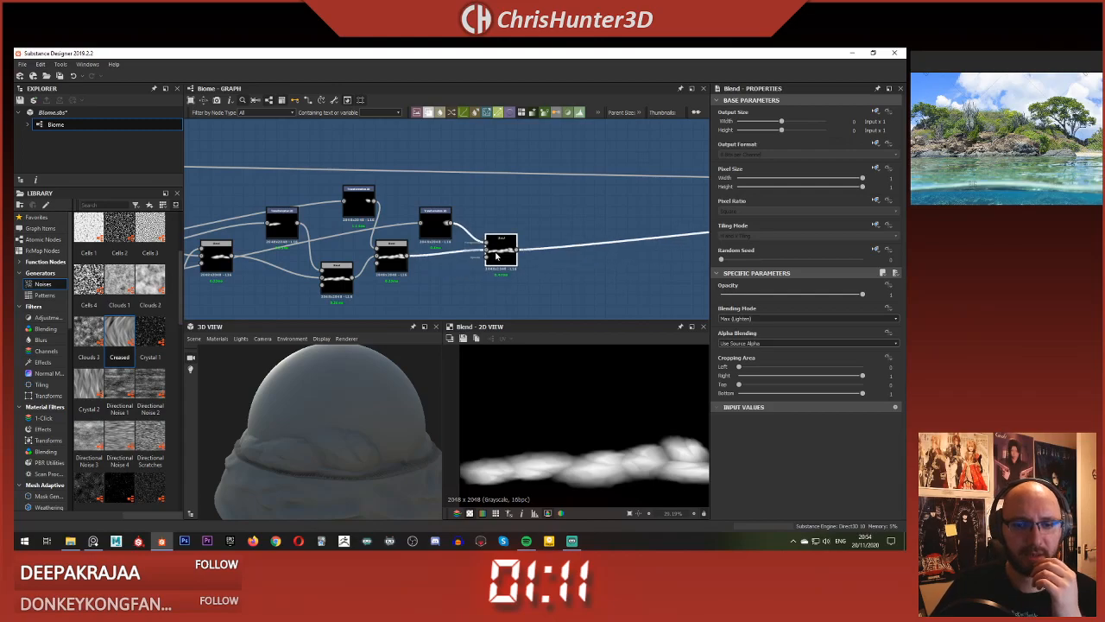
Step: Move the newest Transformation 2D's puff to the image's right edge and scale it down around the end of the band
{"action": "left_click", "coordinate": [436, 224]}
{"action": "scroll", "coordinate": [596, 396], "scroll_direction": "down", "scroll_amount": 2}
{"action": "mouse_move", "coordinate": [635, 414]}
{"action": "left_mouse_down"}
{"action": "mouse_move", "coordinate": [609, 393]}
{"action": "mouse_move", "coordinate": [634, 413]}
{"action": "left_mouse_up"}
{"action": "scroll", "coordinate": [498, 279], "scroll_direction": "up", "scroll_amount": 3}
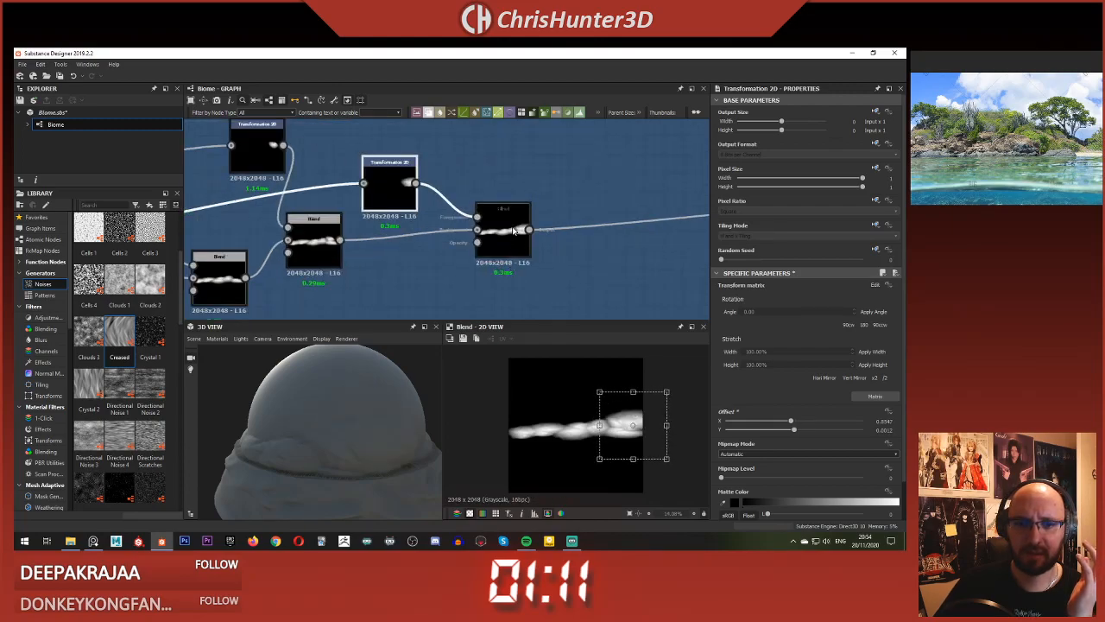
{"action": "left_click", "coordinate": [504, 234]}
{"action": "scroll", "coordinate": [606, 425], "scroll_direction": "up", "scroll_amount": 3}
{"action": "left_click", "coordinate": [392, 195]}
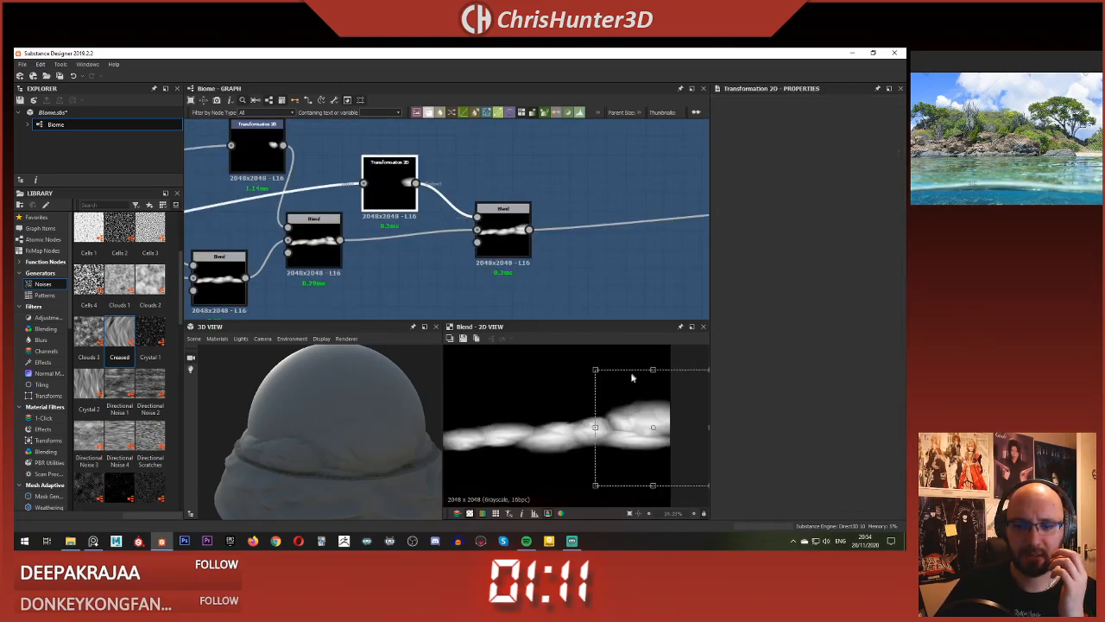
{"action": "left_click_drag", "start_coordinate": [596, 370], "coordinate": [624, 391]}
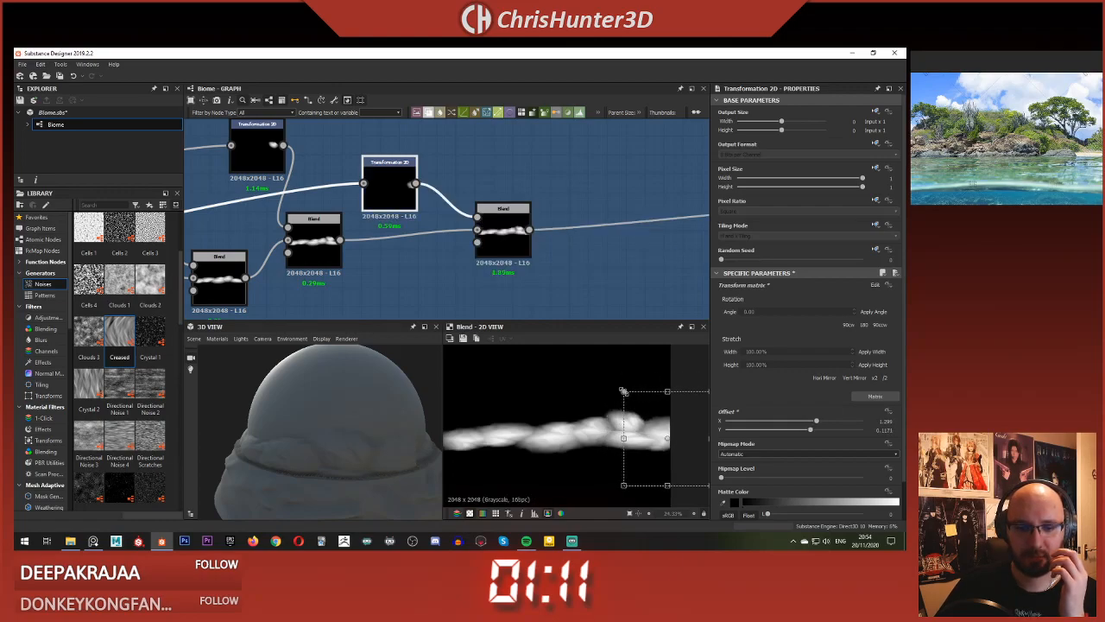
Step: Override the newest Transformation 2D's inherited tiling mode and set it to Horizontal Tiling
{"action": "left_click_drag", "start_coordinate": [337, 441], "coordinate": [360, 438]}
{"action": "scroll", "coordinate": [531, 404], "scroll_direction": "down", "scroll_amount": 3}
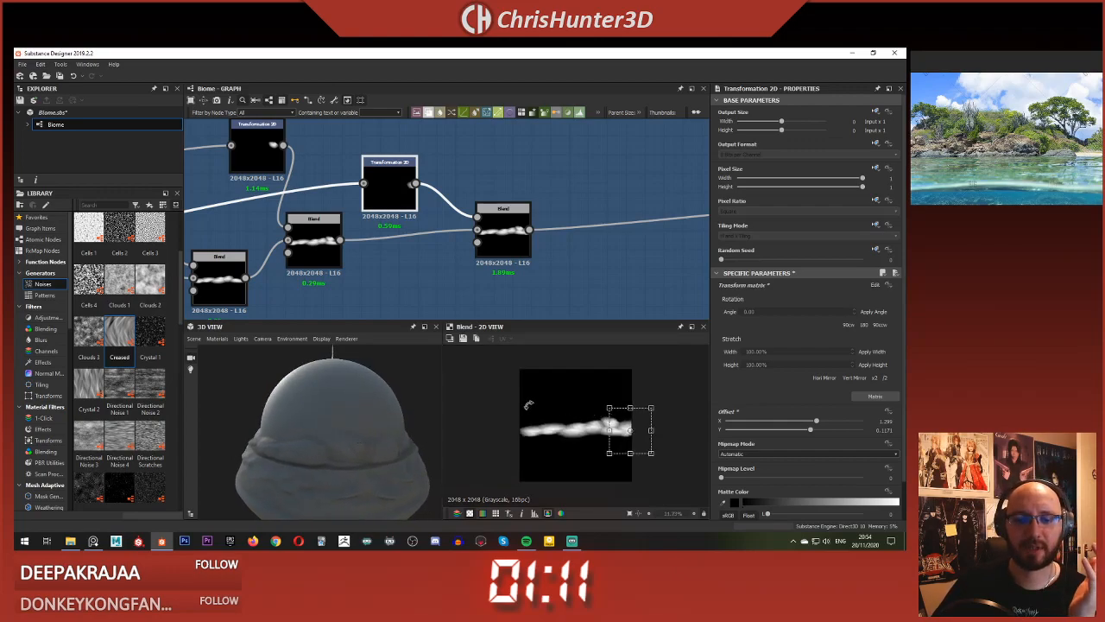
{"action": "left_click", "coordinate": [876, 224]}
{"action": "left_click", "coordinate": [852, 260]}
{"action": "left_click", "coordinate": [804, 235]}
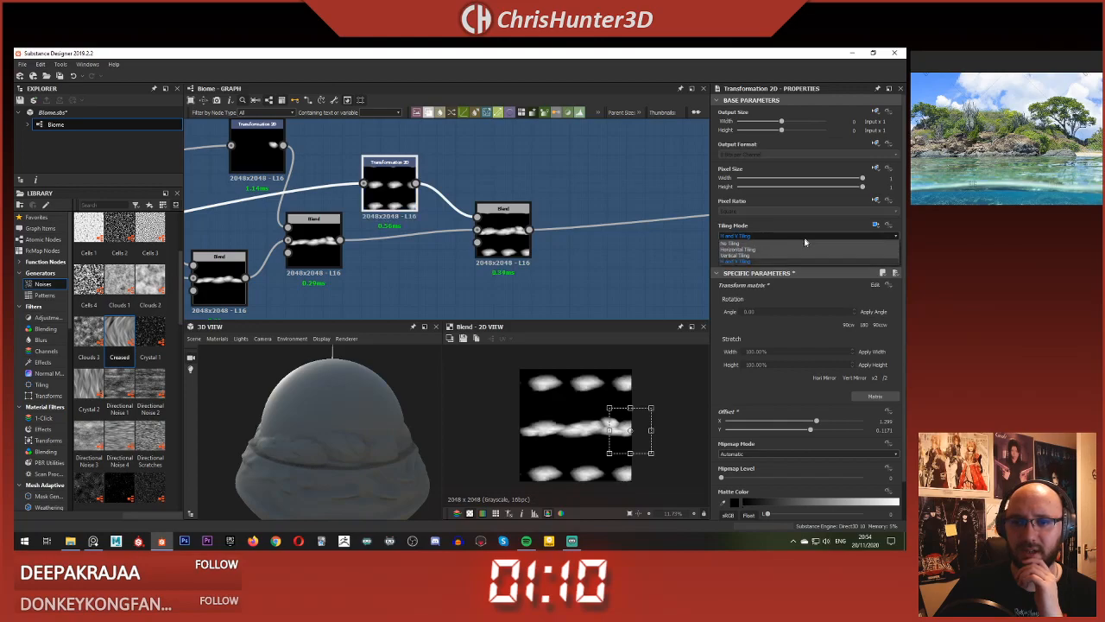
{"action": "left_click", "coordinate": [799, 249]}
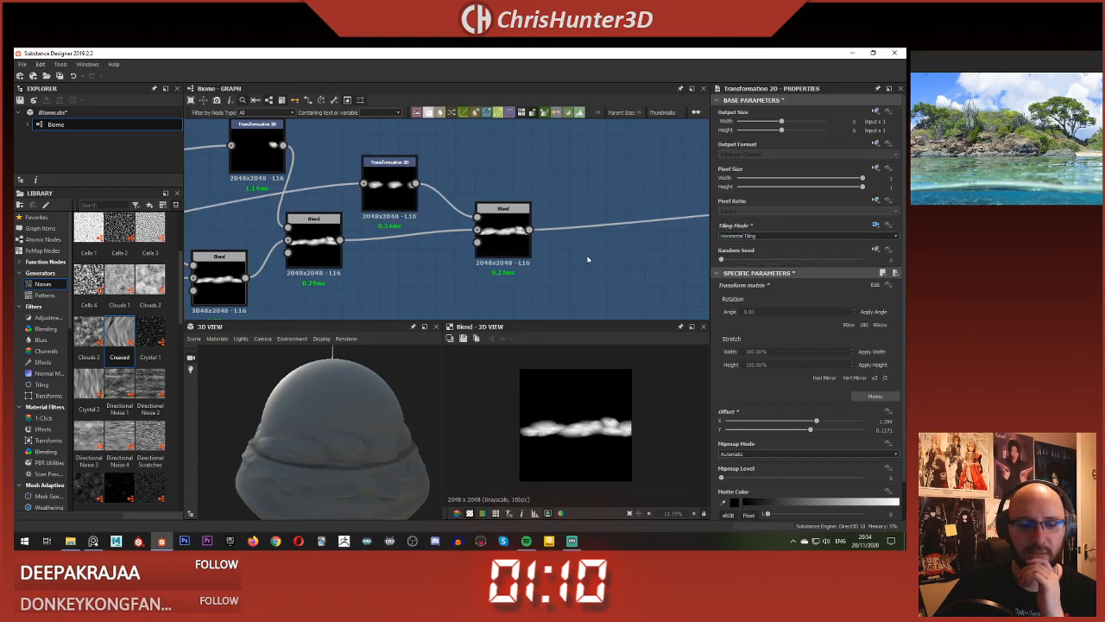
Step: Inspect the cloud band's seam on the 3D sphere and select the newest Blend
{"action": "scroll", "coordinate": [556, 424], "scroll_direction": "up", "scroll_amount": 2}
{"action": "left_click_drag", "start_coordinate": [348, 456], "coordinate": [285, 442]}
{"action": "left_click", "coordinate": [506, 231]}
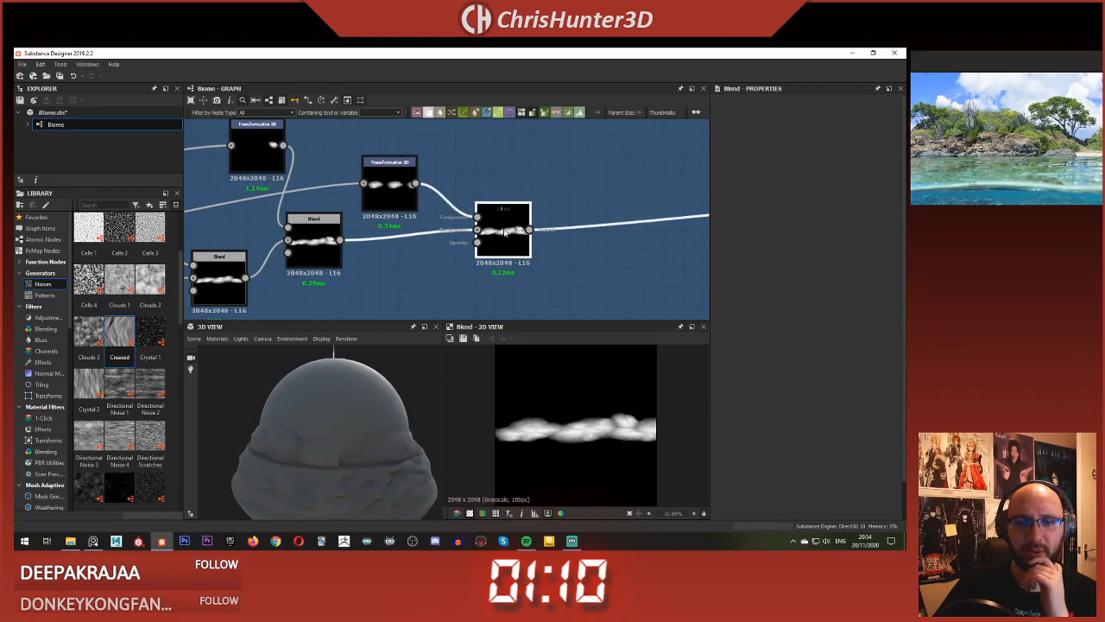
Step: Try vertical, combined and horizontal tiling on the newest Transformation 2D, settle on No Tiling, and check the Blend's result
{"action": "left_click", "coordinate": [387, 187]}
{"action": "left_click", "coordinate": [792, 239]}
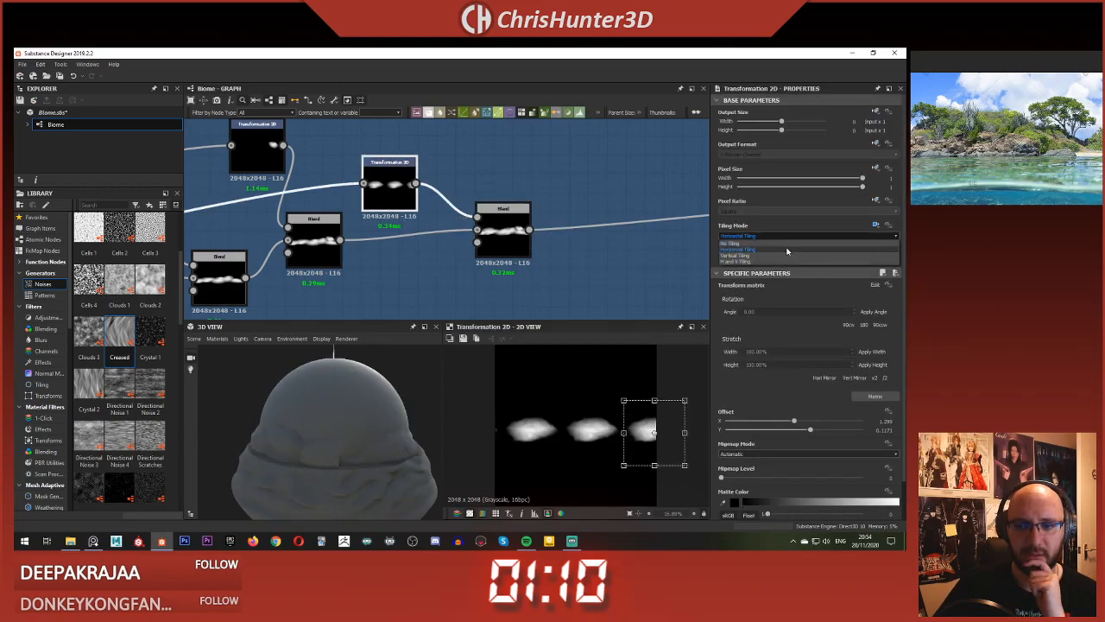
{"action": "left_click", "coordinate": [787, 247]}
{"action": "left_click", "coordinate": [786, 237]}
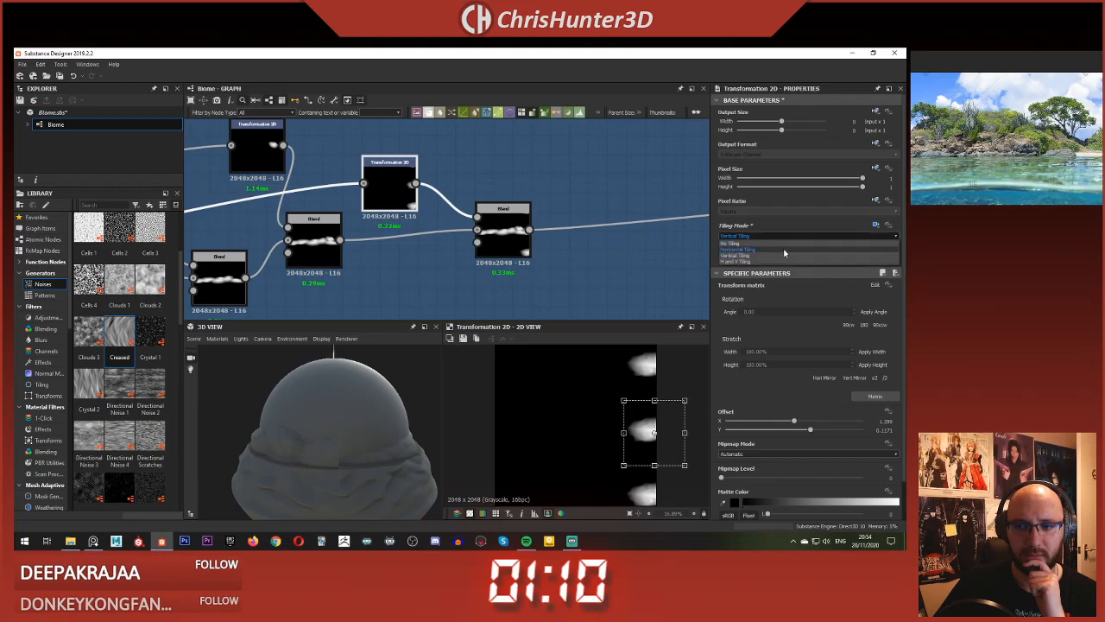
{"action": "left_click", "coordinate": [788, 244]}
{"action": "left_click", "coordinate": [786, 236]}
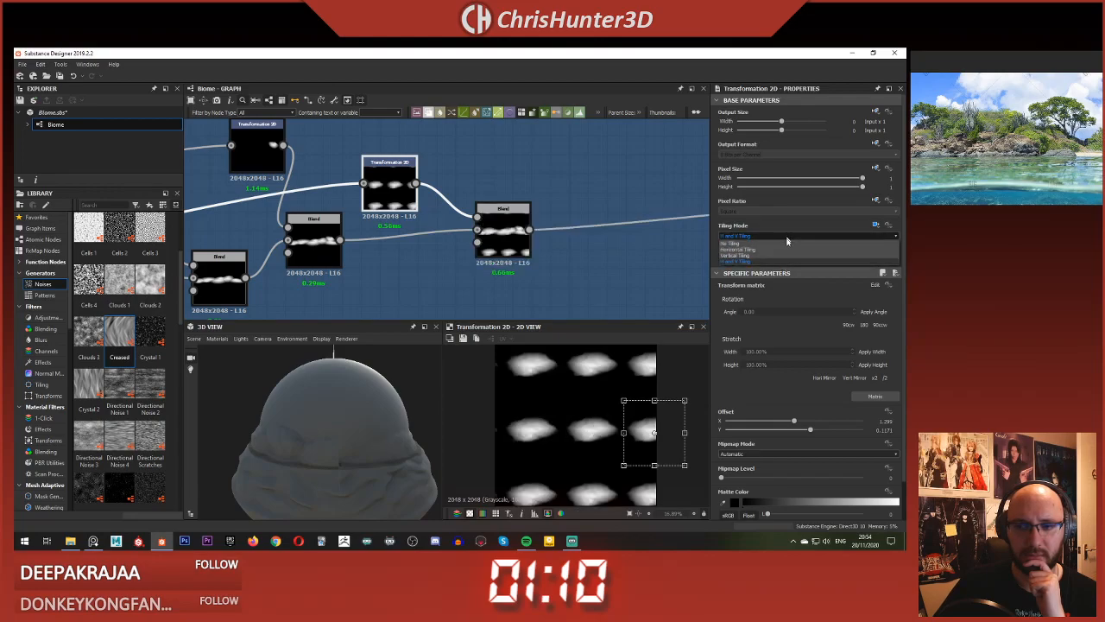
{"action": "left_click", "coordinate": [784, 253]}
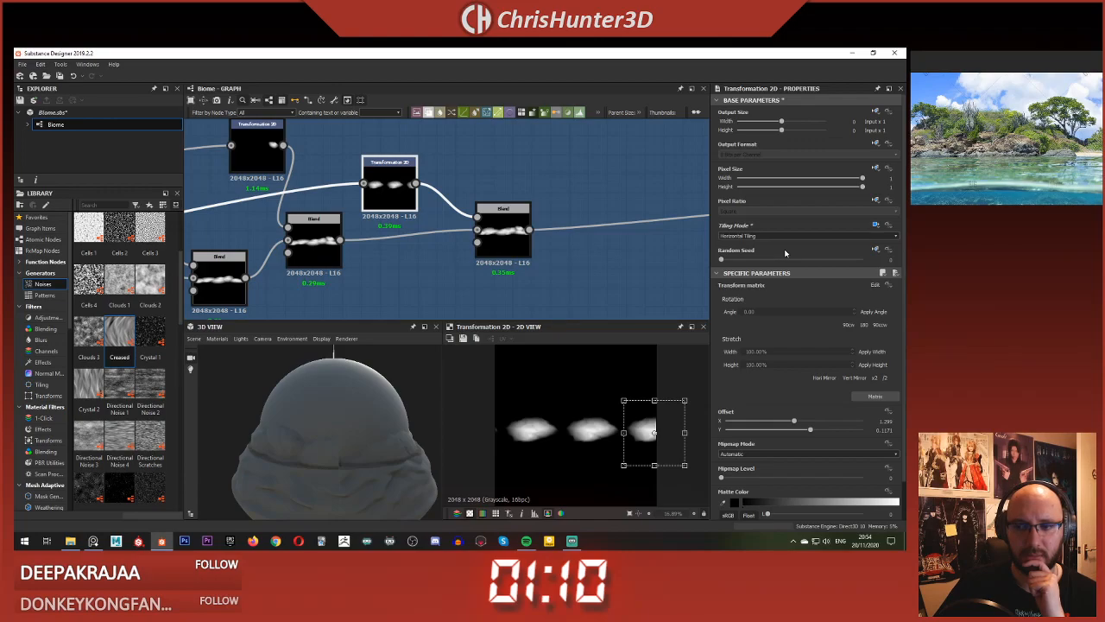
{"action": "left_click", "coordinate": [778, 238]}
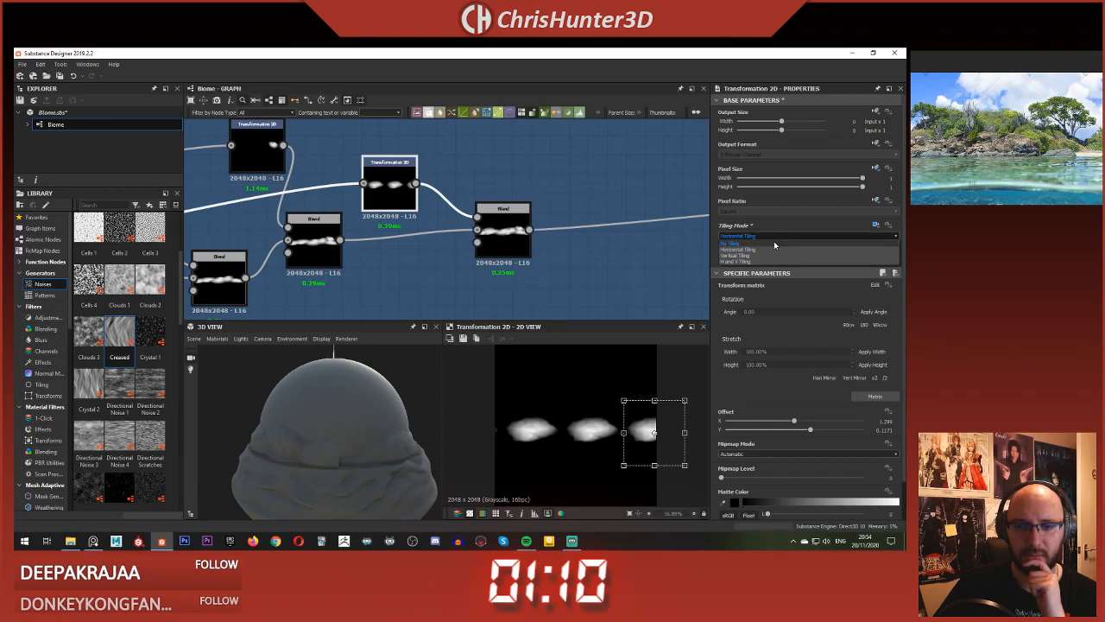
{"action": "left_click", "coordinate": [777, 248]}
{"action": "left_click", "coordinate": [512, 248]}
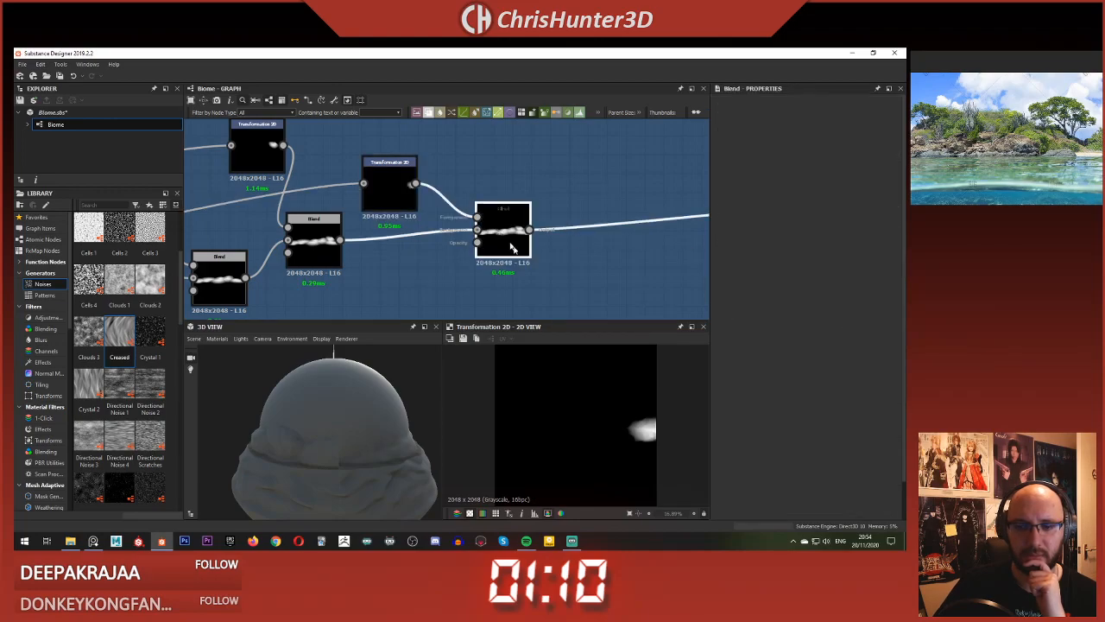
Step: Tilt the end puff about 23 degrees clockwise, shift it slightly inward from the image edge, and check the seam on the sphere
{"action": "left_click", "coordinate": [411, 197]}
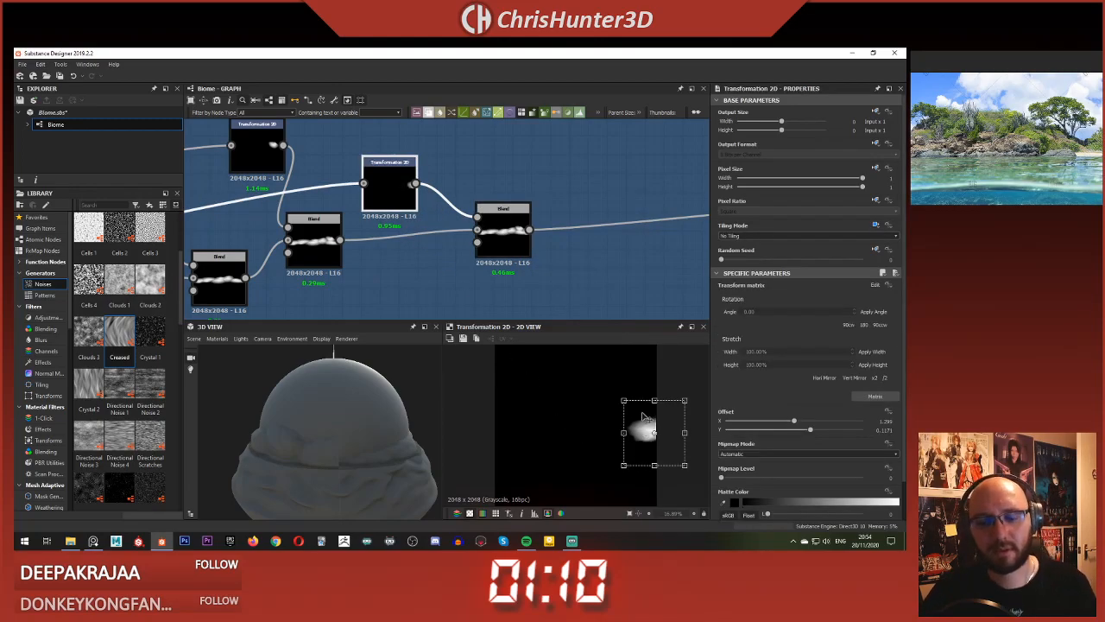
{"action": "mouse_move", "coordinate": [642, 411]}
{"action": "left_mouse_down"}
{"action": "mouse_move", "coordinate": [628, 410]}
{"action": "mouse_move", "coordinate": [681, 403]}
{"action": "mouse_move", "coordinate": [644, 424]}
{"action": "left_mouse_up"}
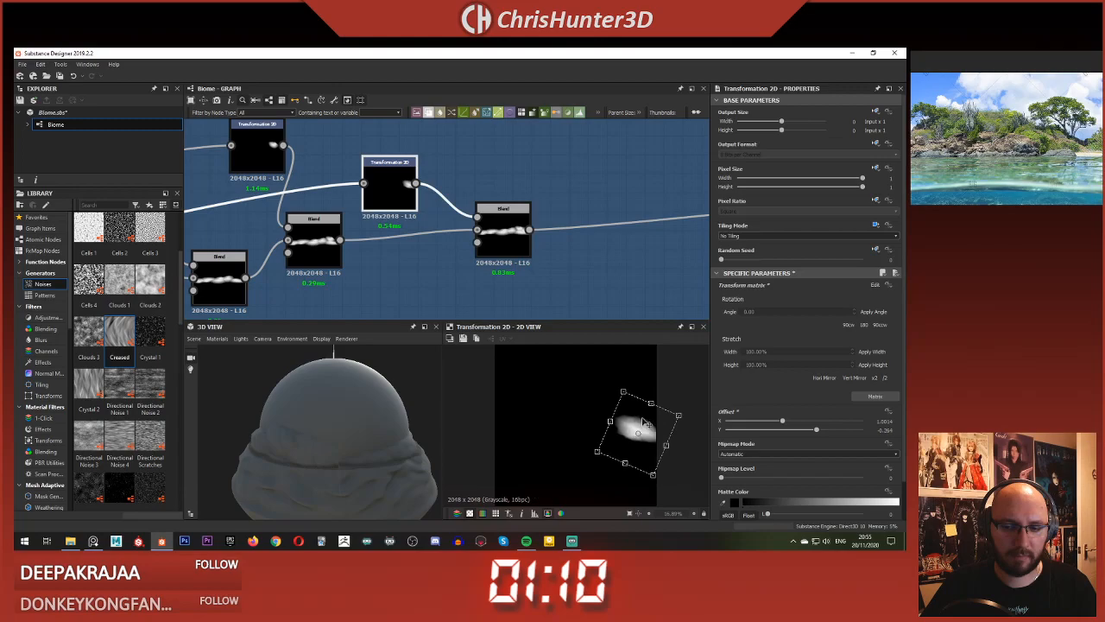
{"action": "mouse_move", "coordinate": [325, 451]}
{"action": "left_mouse_down"}
{"action": "mouse_move", "coordinate": [370, 462]}
{"action": "mouse_move", "coordinate": [312, 442]}
{"action": "mouse_move", "coordinate": [382, 424]}
{"action": "mouse_move", "coordinate": [336, 440]}
{"action": "mouse_move", "coordinate": [252, 435]}
{"action": "mouse_move", "coordinate": [226, 411]}
{"action": "mouse_move", "coordinate": [362, 443]}
{"action": "left_mouse_up"}
{"action": "scroll", "coordinate": [289, 435], "scroll_direction": "down", "scroll_amount": 3}
{"action": "scroll", "coordinate": [365, 443], "scroll_direction": "up", "scroll_amount": 3}
{"action": "left_click_drag", "start_coordinate": [449, 439], "coordinate": [300, 448]}
{"action": "left_click", "coordinate": [503, 226]}
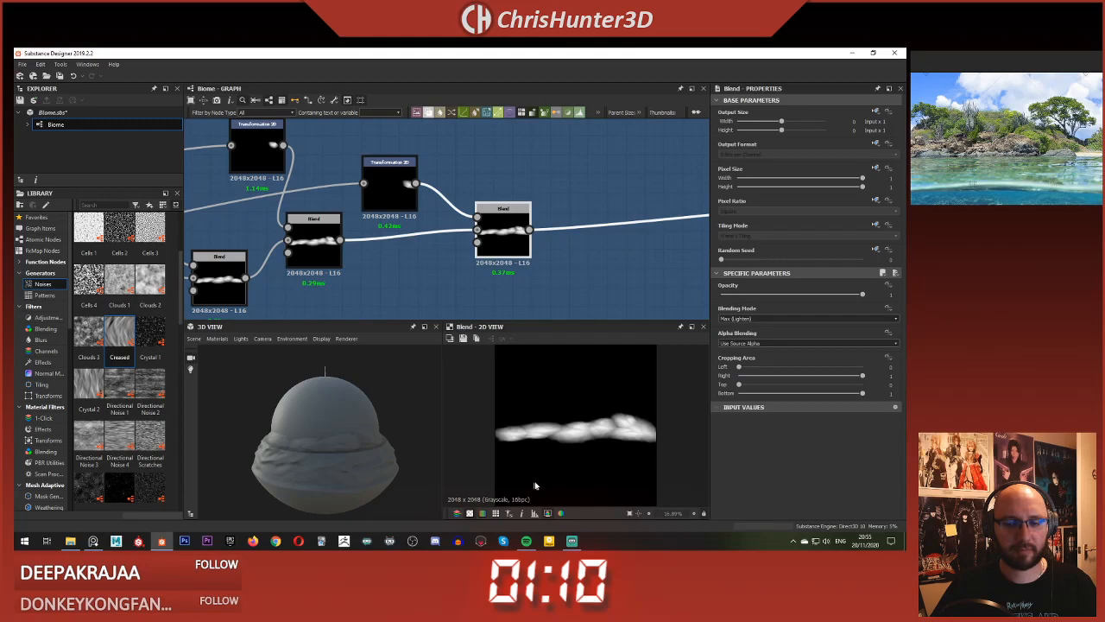
Step: Add another Blend node fed by the last cloud Blend
{"action": "scroll", "coordinate": [473, 445], "scroll_direction": "down", "scroll_amount": 1}
{"action": "scroll", "coordinate": [337, 456], "scroll_direction": "up", "scroll_amount": 3}
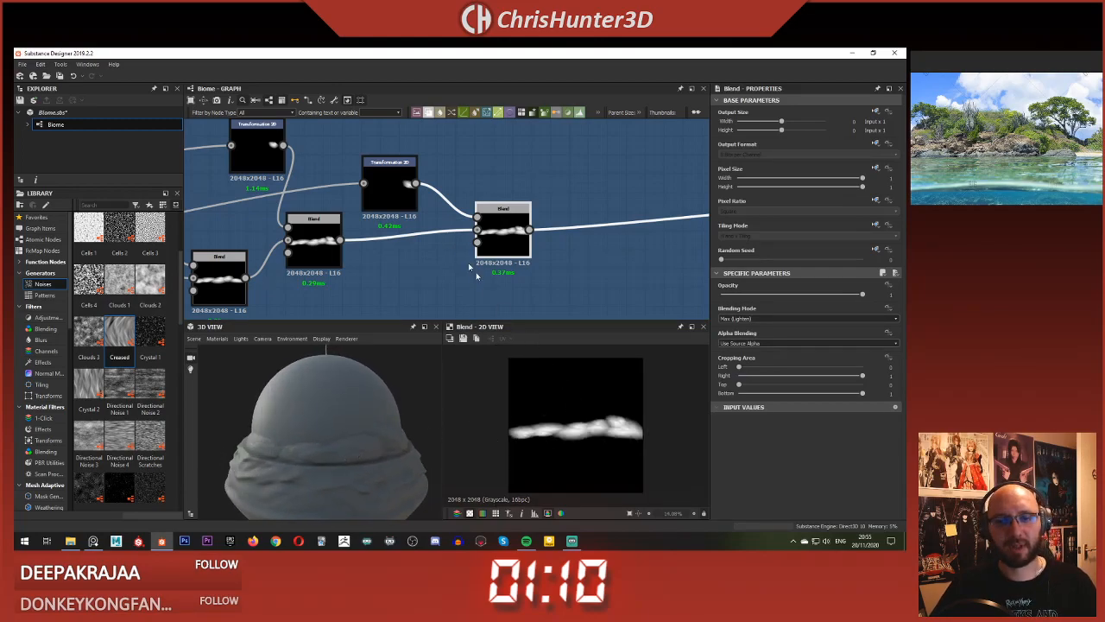
{"action": "scroll", "coordinate": [474, 270], "scroll_direction": "down", "scroll_amount": 2}
{"action": "scroll", "coordinate": [470, 269], "scroll_direction": "up", "scroll_amount": 3}
{"action": "key", "text": "space"}
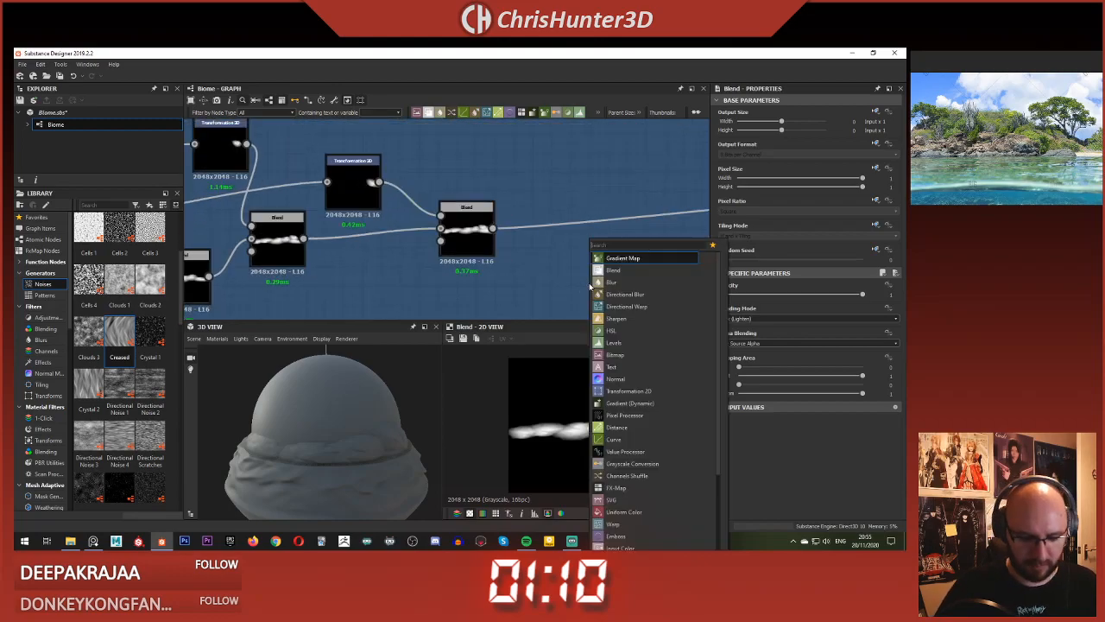
{"action": "type", "text": "blend"}
{"action": "key", "text": "Return"}
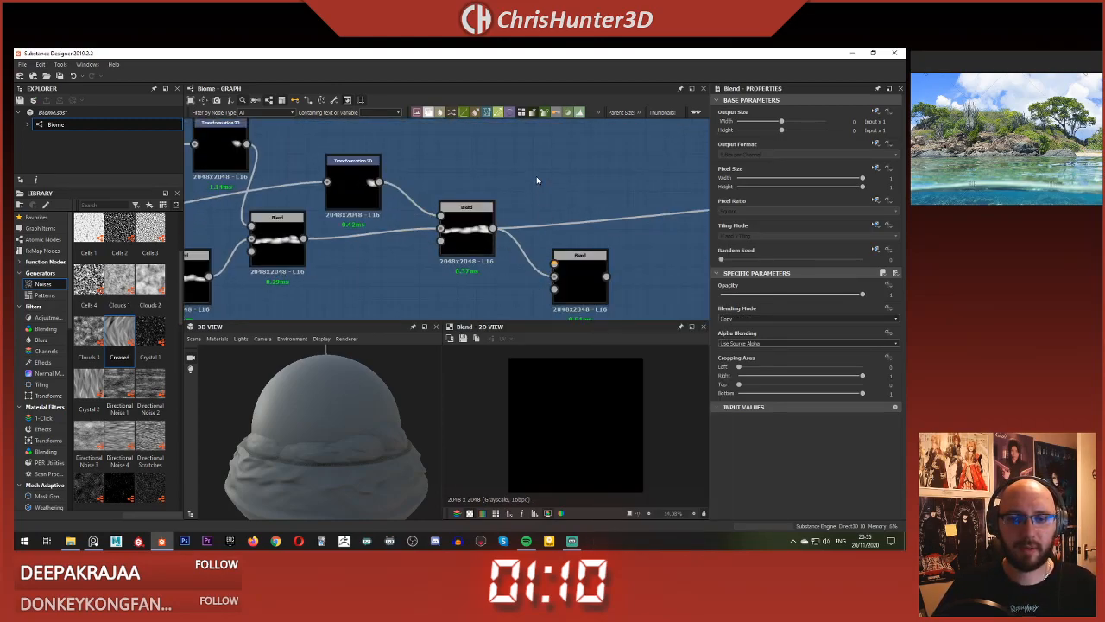
Step: Add a Transformation 2D node above the new Blend and move the Blend further along the row
{"action": "key", "text": "space"}
{"action": "type", "text": "transform"}
{"action": "key", "text": "Return"}
{"action": "scroll", "coordinate": [582, 185], "scroll_direction": "up", "scroll_amount": 1}
{"action": "middle_click_drag", "start_coordinate": [582, 184], "coordinate": [501, 202]}
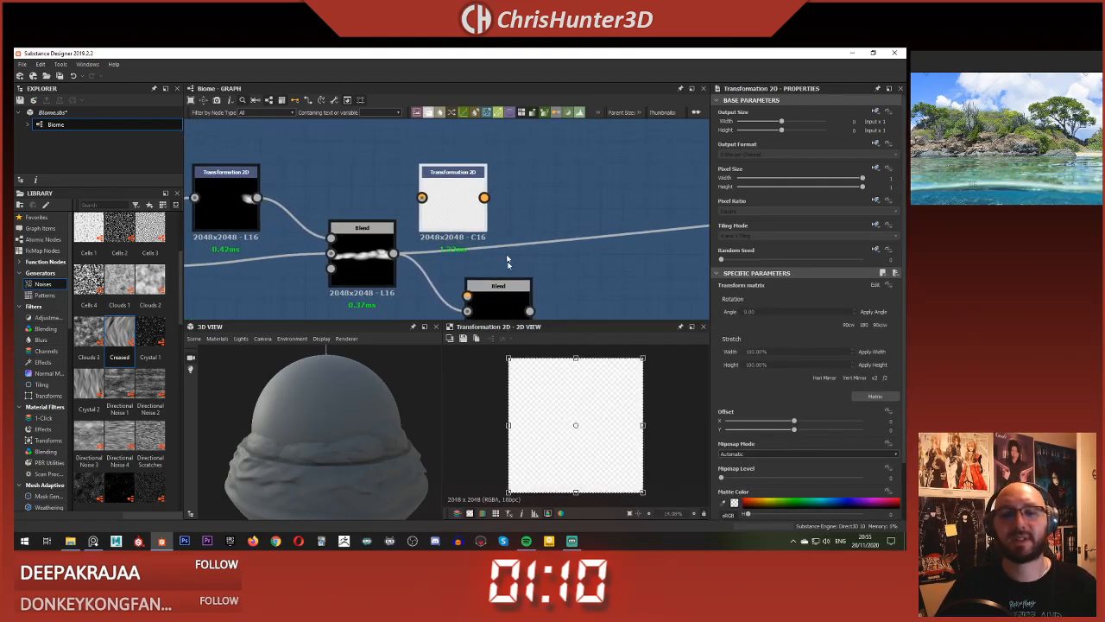
{"action": "left_click_drag", "start_coordinate": [504, 296], "coordinate": [569, 275]}
{"action": "middle_click_drag", "start_coordinate": [448, 238], "coordinate": [450, 237]}
{"action": "scroll", "coordinate": [432, 213], "scroll_direction": "down", "scroll_amount": 2}
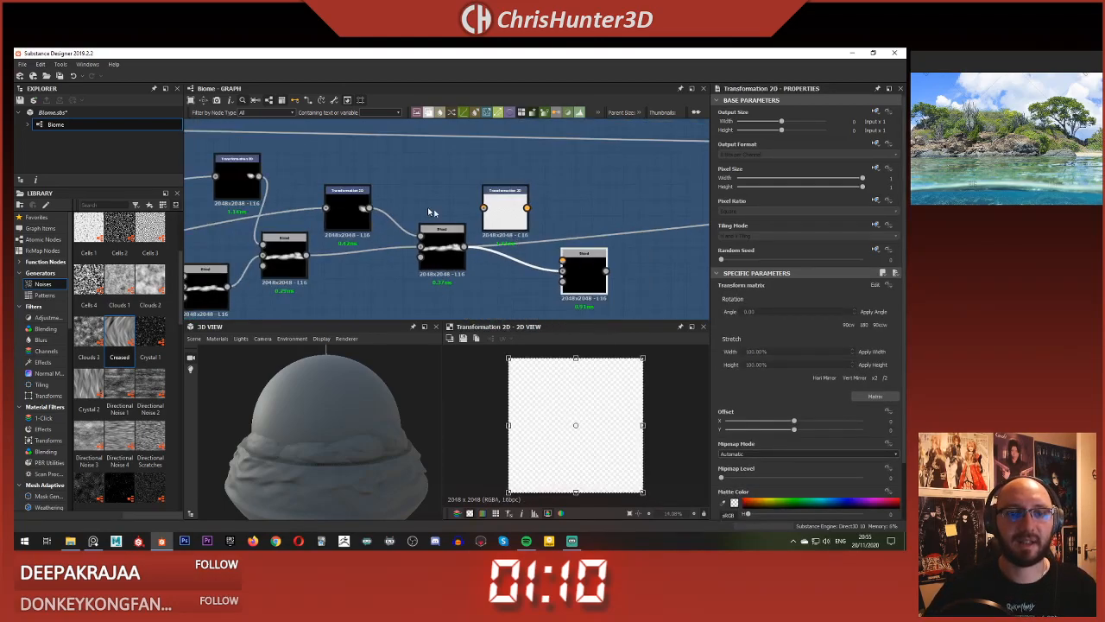
Step: Feed the early cloud shape from the start of the chain through the new Transformation 2D into the newest Blend's foreground
{"action": "scroll", "coordinate": [421, 205], "scroll_direction": "down", "scroll_amount": 3}
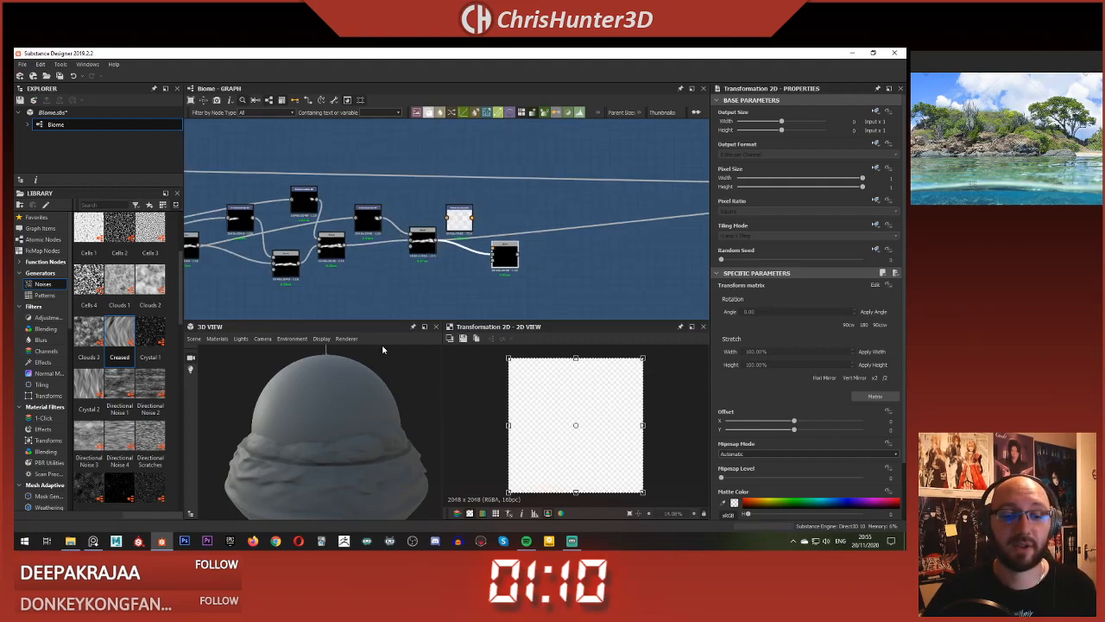
{"action": "scroll", "coordinate": [362, 407], "scroll_direction": "down", "scroll_amount": 2}
{"action": "mouse_move", "coordinate": [361, 406]}
{"action": "left_mouse_down"}
{"action": "mouse_move", "coordinate": [345, 429]}
{"action": "mouse_move", "coordinate": [359, 410]}
{"action": "left_mouse_up"}
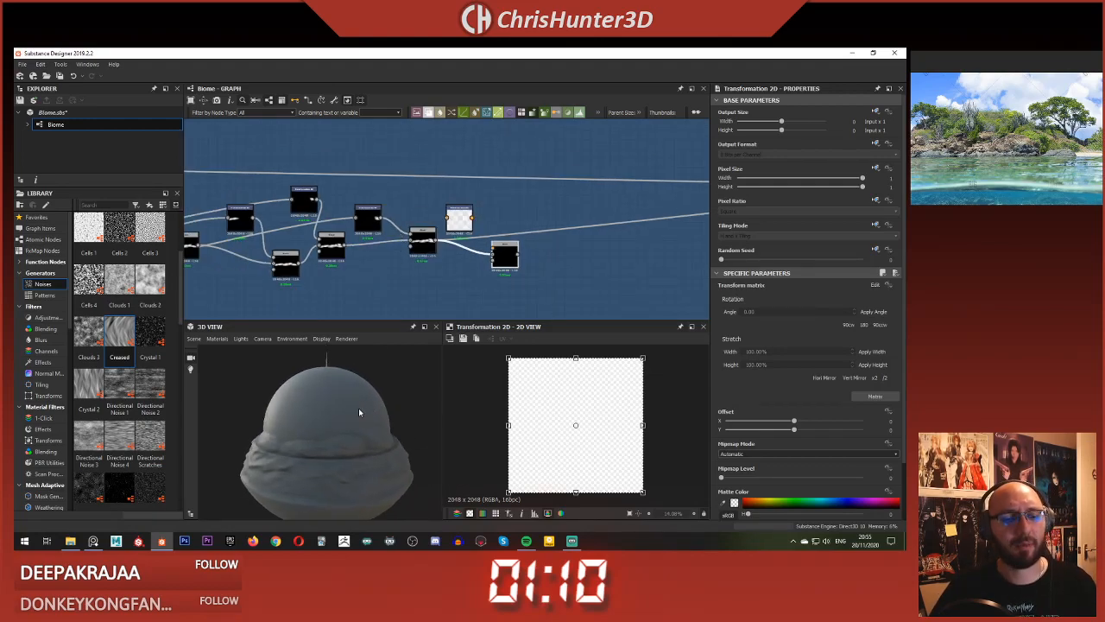
{"action": "scroll", "coordinate": [396, 254], "scroll_direction": "up", "scroll_amount": 4}
{"action": "middle_click_drag", "start_coordinate": [395, 254], "coordinate": [382, 283]}
{"action": "scroll", "coordinate": [381, 283], "scroll_direction": "down", "scroll_amount": 3}
{"action": "middle_click_drag", "start_coordinate": [458, 223], "coordinate": [496, 203]}
{"action": "scroll", "coordinate": [371, 235], "scroll_direction": "up", "scroll_amount": 1}
{"action": "middle_click_drag", "start_coordinate": [371, 235], "coordinate": [525, 204]}
{"action": "scroll", "coordinate": [414, 216], "scroll_direction": "down", "scroll_amount": 3}
{"action": "scroll", "coordinate": [321, 242], "scroll_direction": "up", "scroll_amount": 2}
{"action": "middle_click_drag", "start_coordinate": [321, 242], "coordinate": [587, 236]}
{"action": "scroll", "coordinate": [391, 197], "scroll_direction": "up", "scroll_amount": 1}
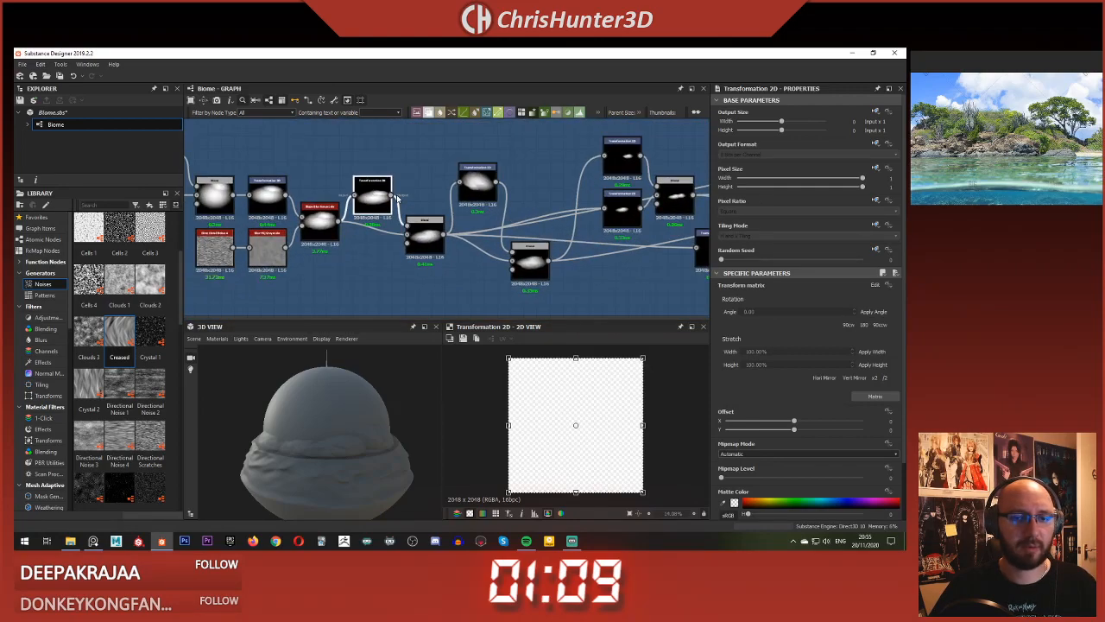
{"action": "scroll", "coordinate": [458, 235], "scroll_direction": "down", "scroll_amount": 1}
{"action": "middle_click_drag", "start_coordinate": [538, 210], "coordinate": [354, 208]}
{"action": "scroll", "coordinate": [354, 208], "scroll_direction": "down", "scroll_amount": 2}
{"action": "middle_click_drag", "start_coordinate": [632, 183], "coordinate": [349, 219]}
{"action": "scroll", "coordinate": [422, 229], "scroll_direction": "up", "scroll_amount": 4}
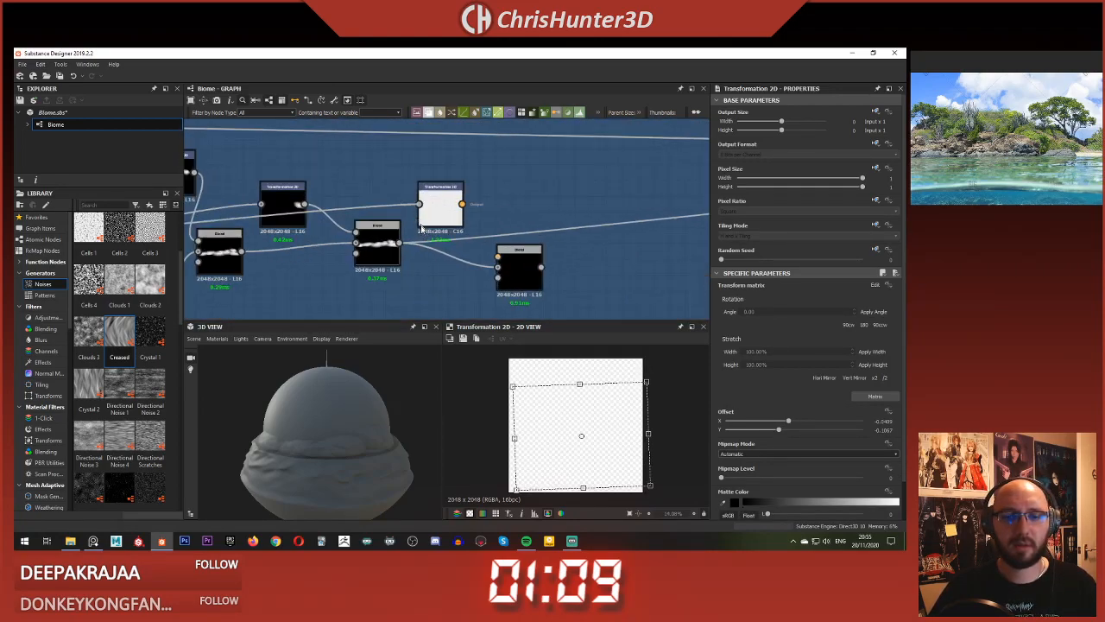
{"action": "left_click_drag", "start_coordinate": [498, 256], "coordinate": [463, 204]}
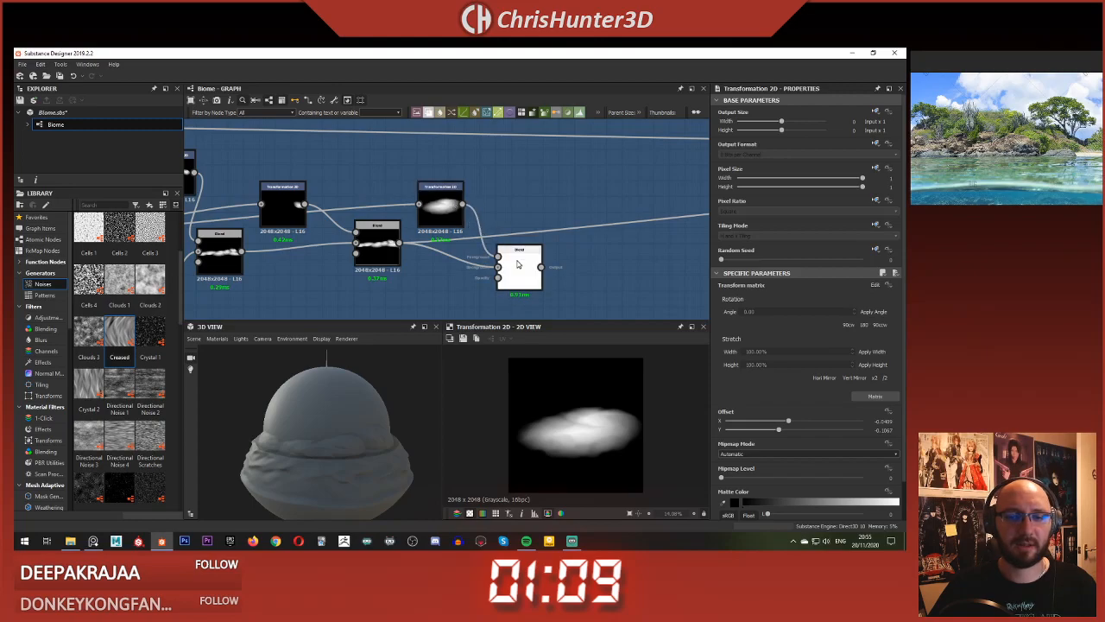
Step: Set the newest Blend's blending mode to Max (Lighten)
{"action": "double_click", "coordinate": [522, 266]}
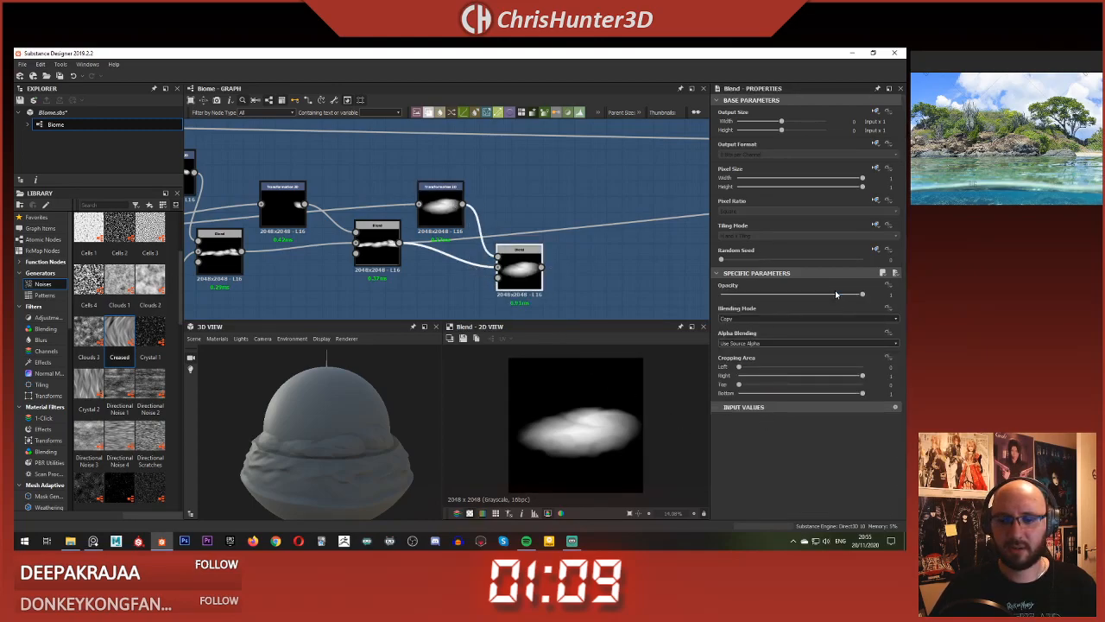
{"action": "left_click", "coordinate": [749, 319]}
{"action": "left_click", "coordinate": [765, 363]}
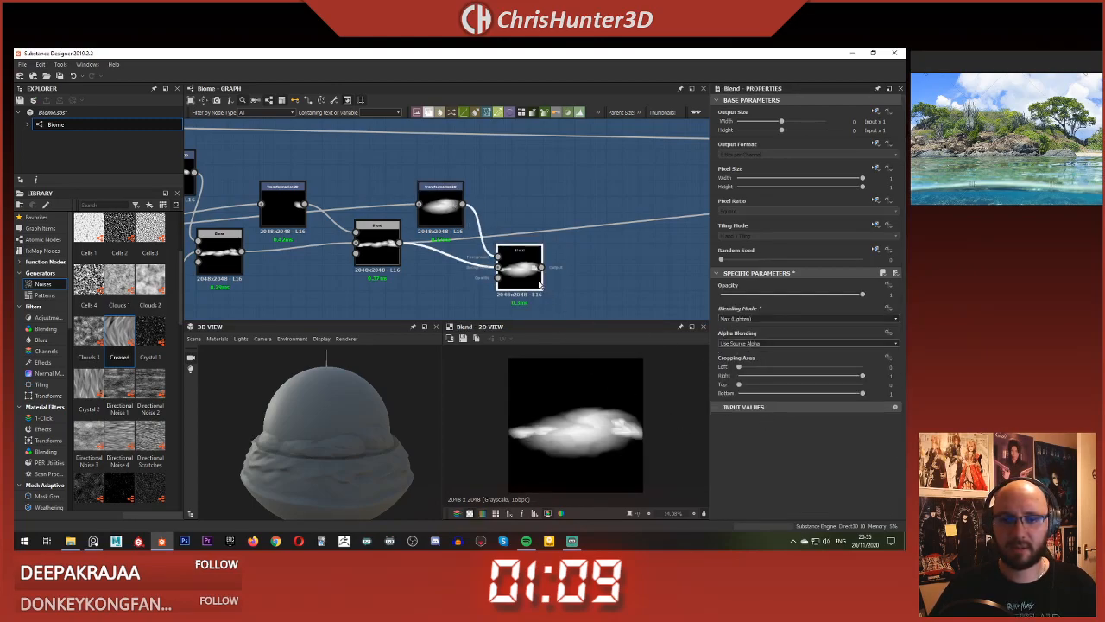
Step: Scale the new cloud down over the band's middle and transfer the previous Blend's outgoing connection to the newest Blend
{"action": "left_click", "coordinate": [418, 198]}
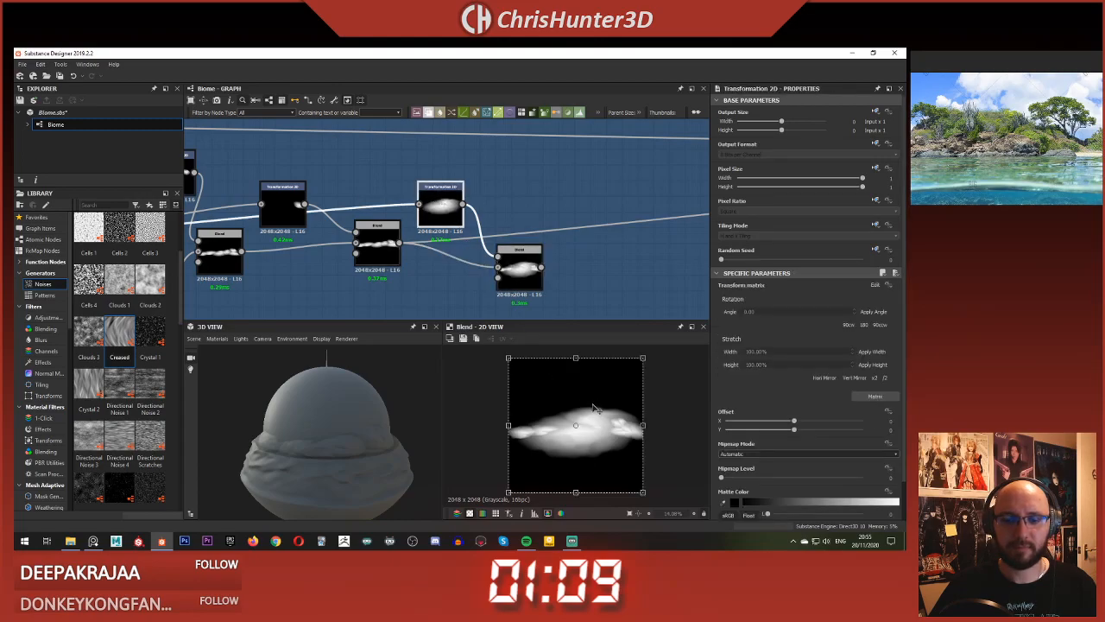
{"action": "left_click_drag", "start_coordinate": [558, 383], "coordinate": [602, 380]}
{"action": "scroll", "coordinate": [608, 376], "scroll_direction": "down", "scroll_amount": 2}
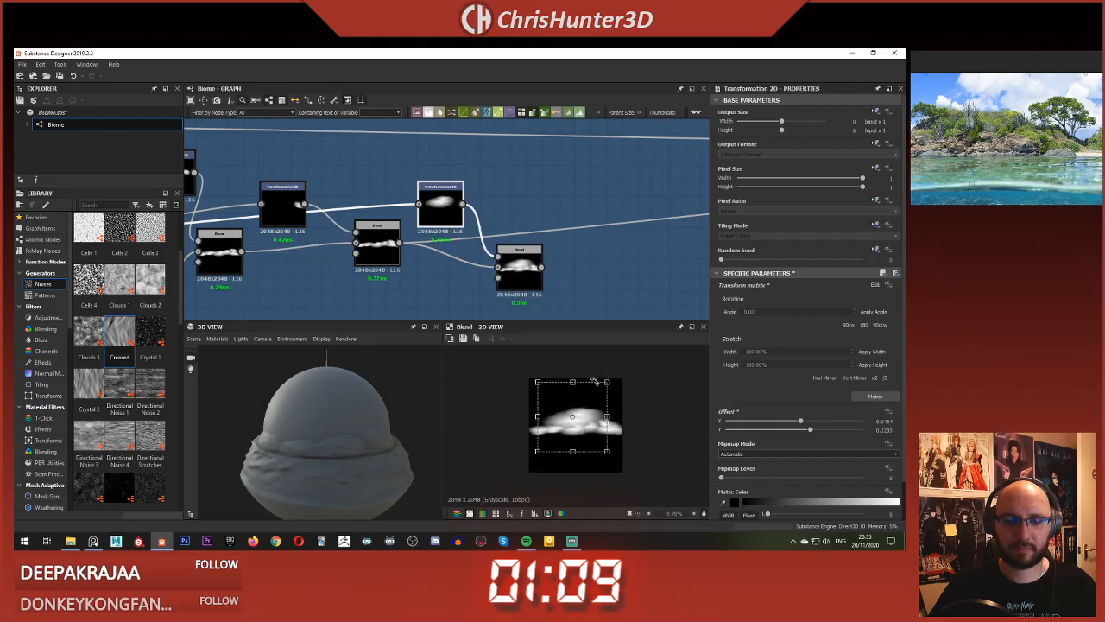
{"action": "left_click_drag", "start_coordinate": [399, 243], "coordinate": [528, 272], "text": "shift"}
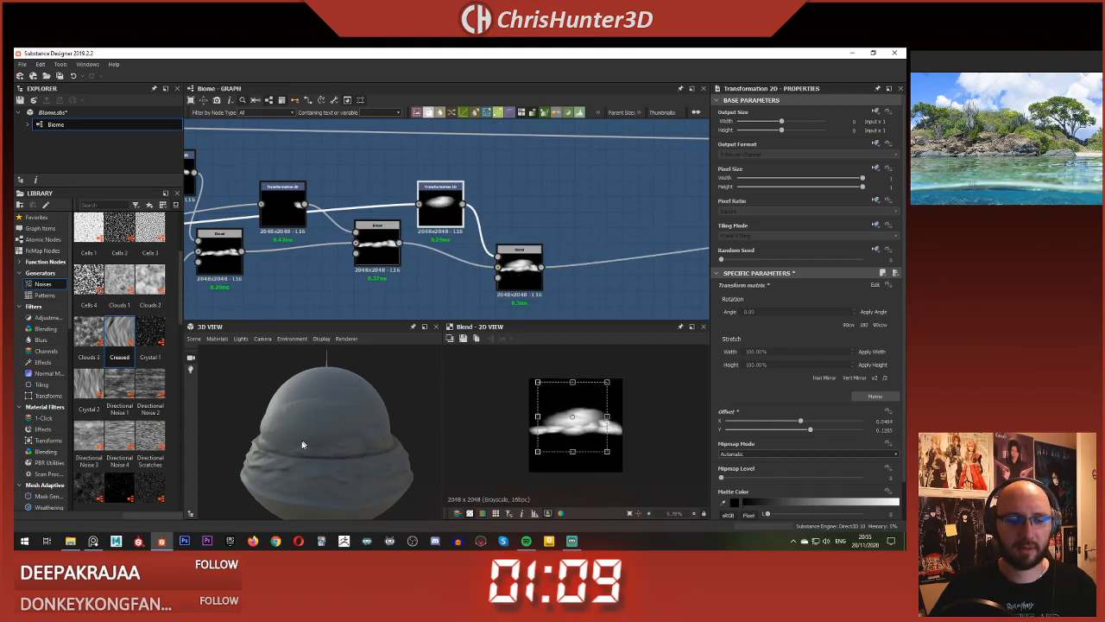
{"action": "mouse_move", "coordinate": [302, 444]}
{"action": "left_mouse_down"}
{"action": "mouse_move", "coordinate": [358, 442]}
{"action": "mouse_move", "coordinate": [334, 444]}
{"action": "mouse_move", "coordinate": [366, 431]}
{"action": "mouse_move", "coordinate": [255, 451]}
{"action": "mouse_move", "coordinate": [285, 436]}
{"action": "left_mouse_up"}
Step: Insert a Levels node between the new Transformation 2D and the newest Blend, moving the Blend aside to make room
{"action": "scroll", "coordinate": [532, 206], "scroll_direction": "up", "scroll_amount": 2}
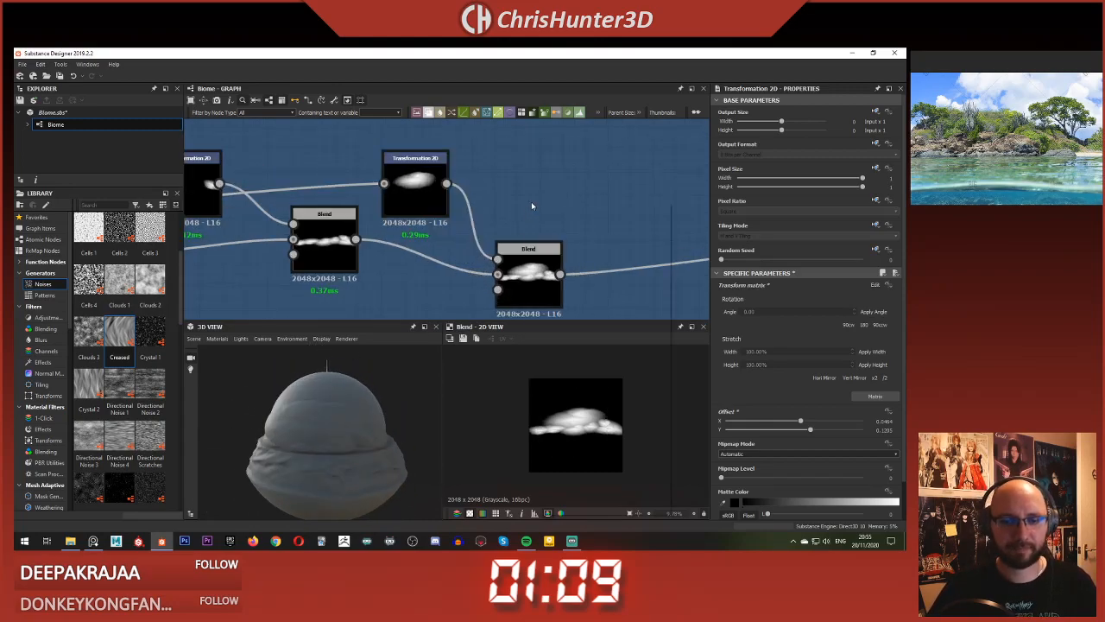
{"action": "key", "text": "space"}
{"action": "type", "text": "lev"}
{"action": "key", "text": "Return"}
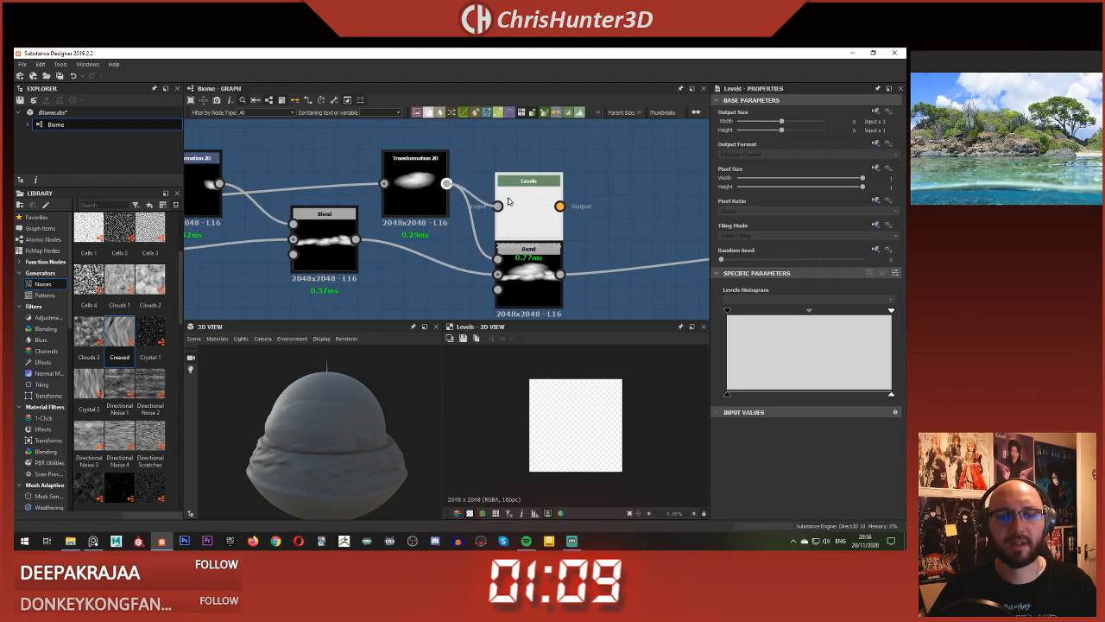
{"action": "left_click_drag", "start_coordinate": [509, 201], "coordinate": [486, 179]}
{"action": "left_click_drag", "start_coordinate": [528, 254], "coordinate": [597, 254]}
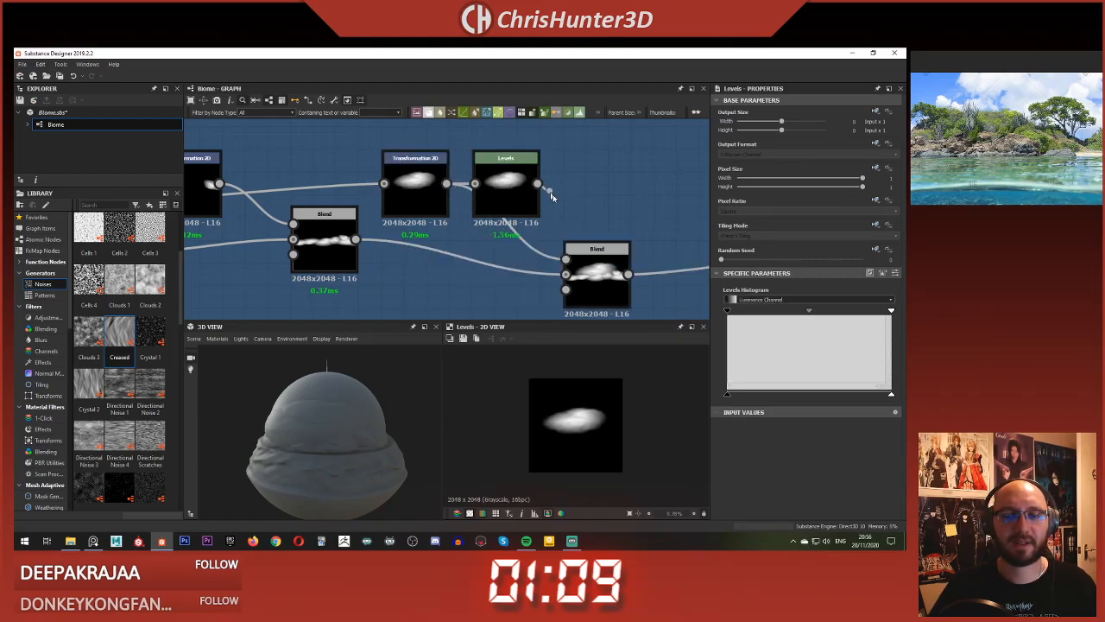
Step: Lower the Levels node's output white point to about three quarters of the range and check the cloud's height on the sphere
{"action": "left_click", "coordinate": [603, 271]}
{"action": "left_click", "coordinate": [507, 203]}
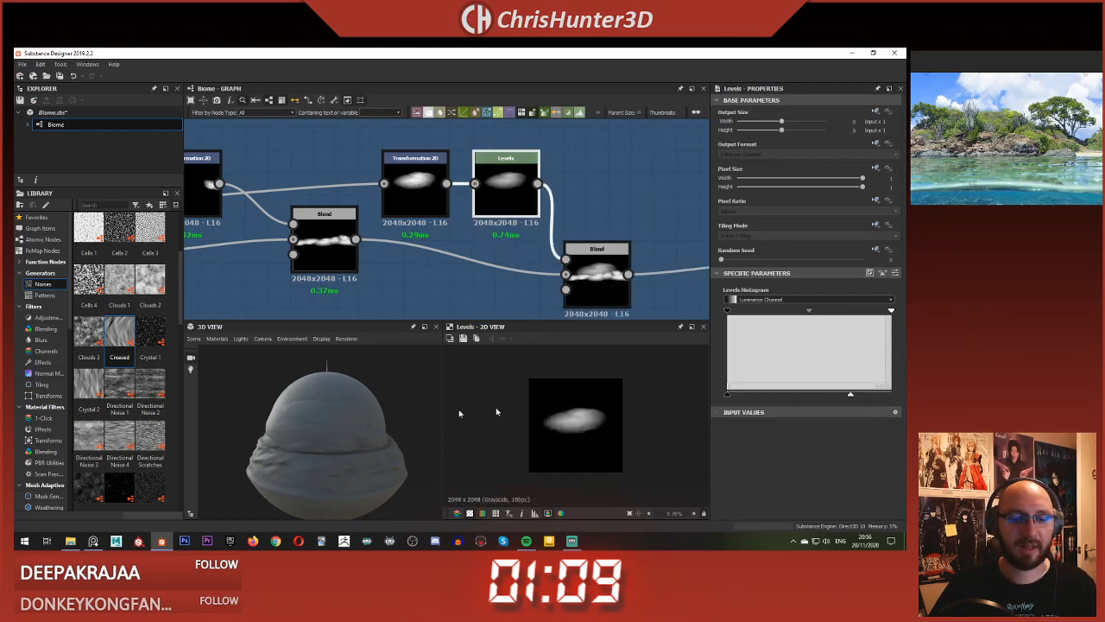
{"action": "scroll", "coordinate": [306, 439], "scroll_direction": "up", "scroll_amount": 3}
{"action": "left_click_drag", "start_coordinate": [306, 439], "coordinate": [284, 432]}
{"action": "scroll", "coordinate": [334, 419], "scroll_direction": "down", "scroll_amount": 3}
{"action": "left_click_drag", "start_coordinate": [359, 407], "coordinate": [281, 404]}
Step: Shrink the new cloud further with its Transformation 2D, tilt it counter-clockwise, and move it down and left into the band
{"action": "left_click", "coordinate": [431, 204]}
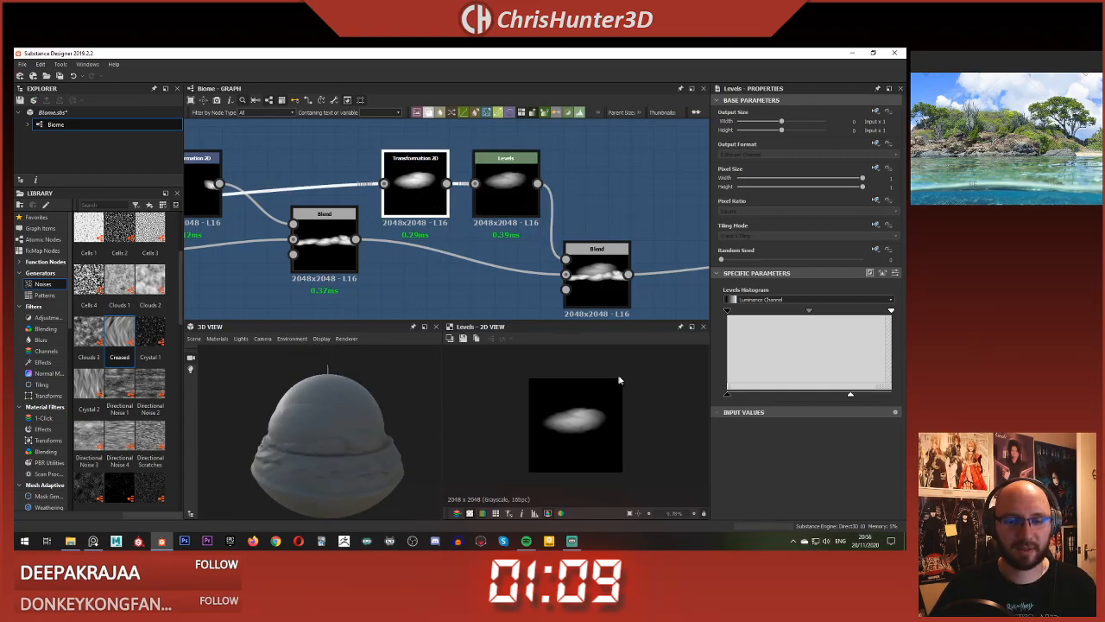
{"action": "left_click_drag", "start_coordinate": [606, 382], "coordinate": [591, 392]}
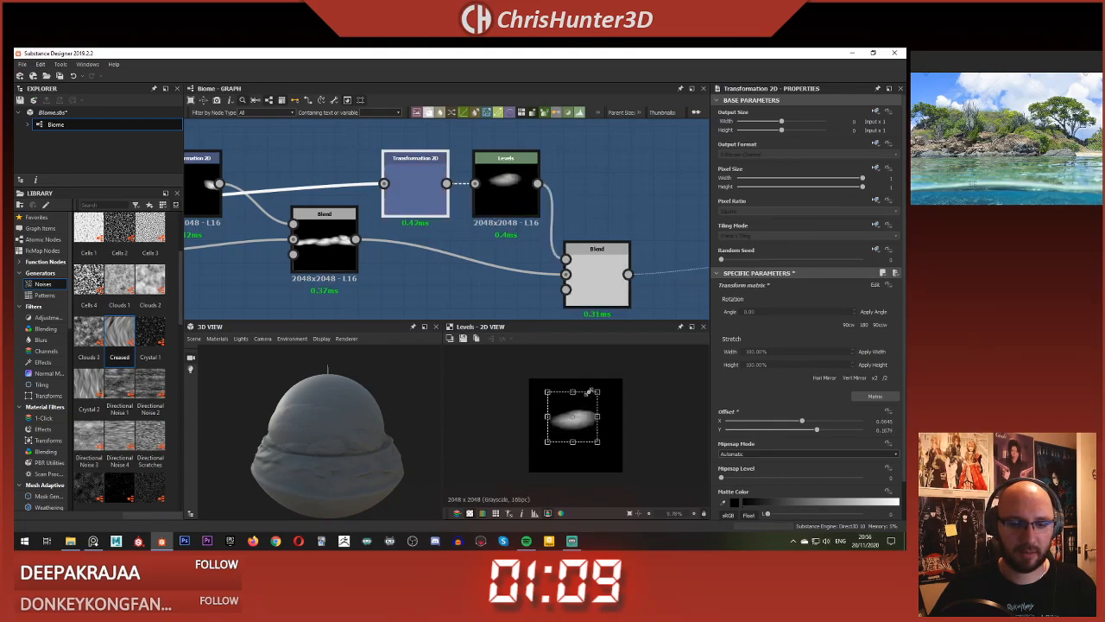
{"action": "scroll", "coordinate": [371, 416], "scroll_direction": "up", "scroll_amount": 3}
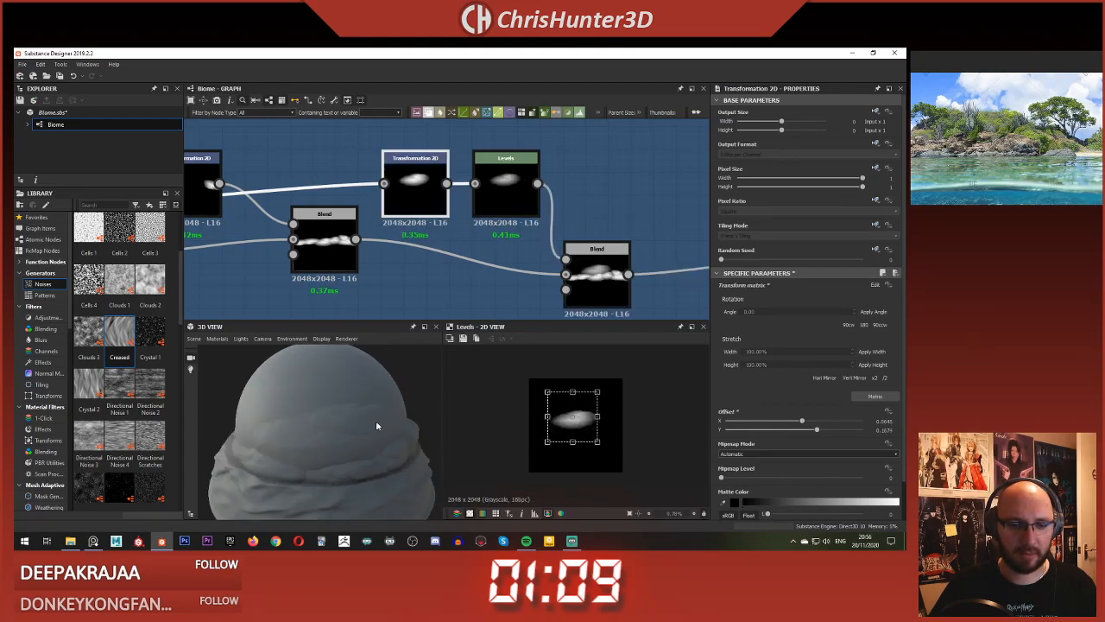
{"action": "left_click_drag", "start_coordinate": [377, 421], "coordinate": [341, 412]}
{"action": "scroll", "coordinate": [347, 416], "scroll_direction": "down", "scroll_amount": 2}
{"action": "left_click_drag", "start_coordinate": [289, 420], "coordinate": [371, 397]}
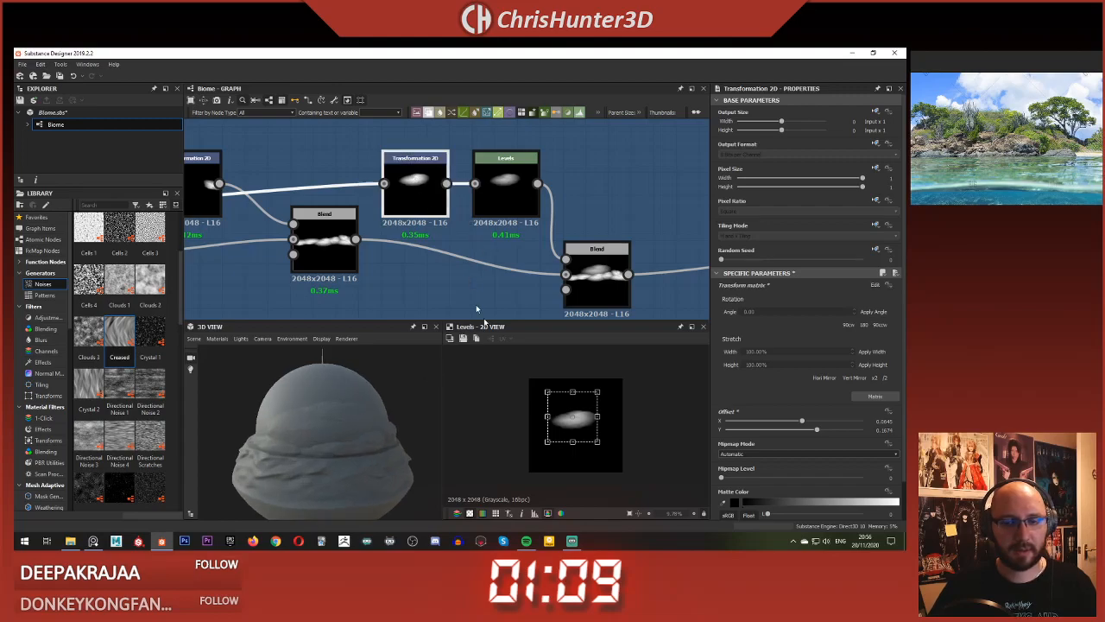
{"action": "left_click_drag", "start_coordinate": [566, 409], "coordinate": [608, 380]}
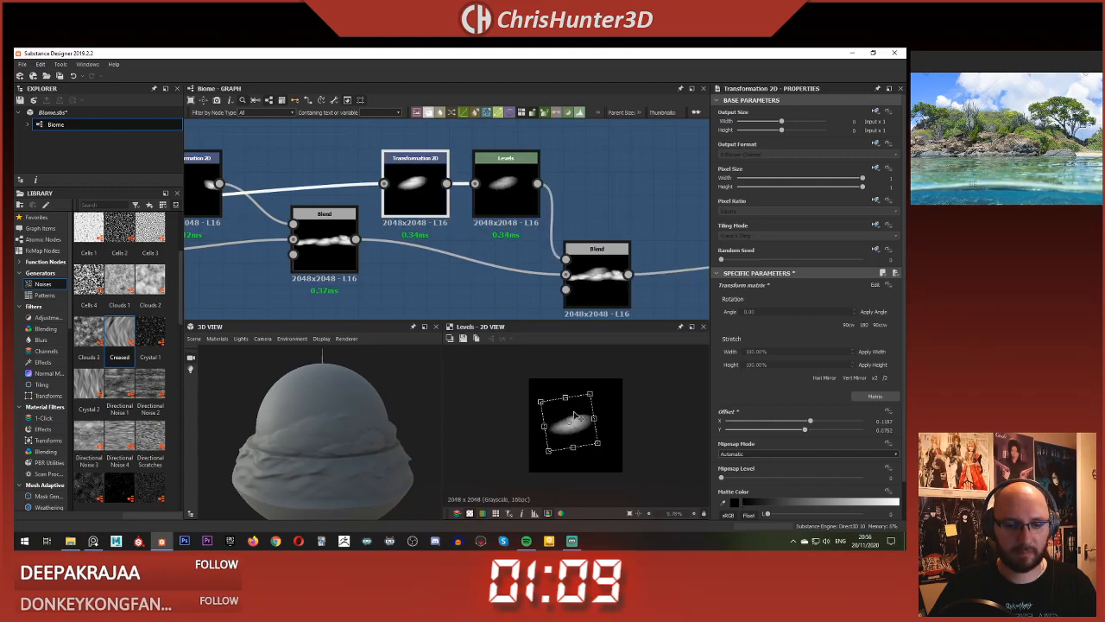
{"action": "left_click", "coordinate": [504, 298]}
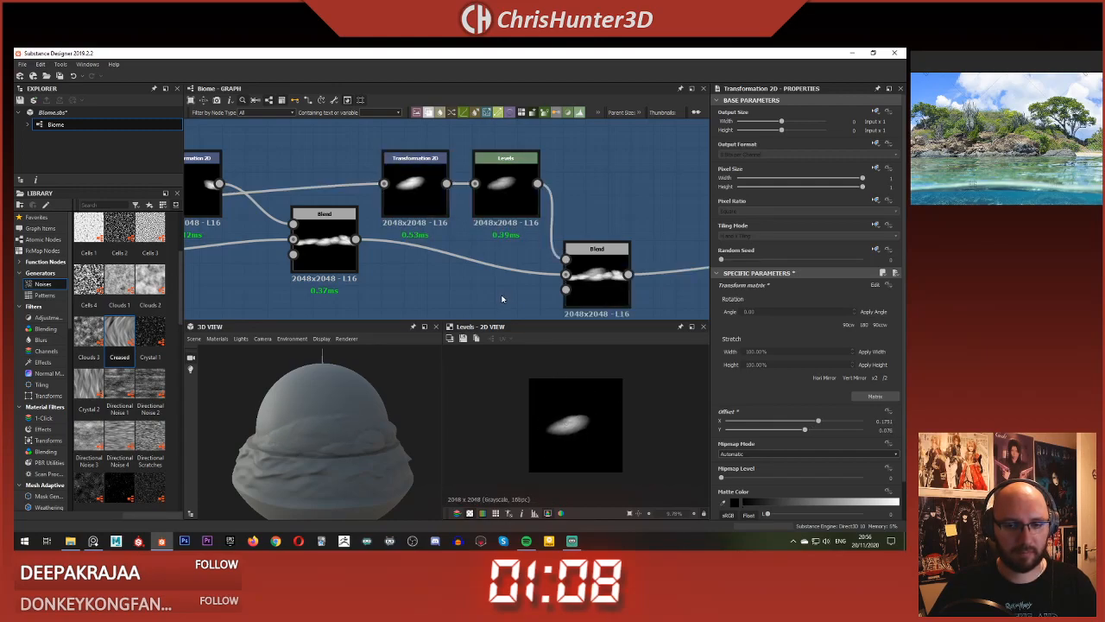
Step: Examine the layered cloud band on the 3D sphere from several angles and under different lighting
{"action": "scroll", "coordinate": [352, 448], "scroll_direction": "up", "scroll_amount": 4}
{"action": "left_click_drag", "start_coordinate": [352, 448], "coordinate": [326, 424]}
{"action": "right_click_drag", "start_coordinate": [326, 425], "coordinate": [351, 454]}
{"action": "mouse_move", "coordinate": [350, 454]}
{"action": "left_mouse_down"}
{"action": "mouse_move", "coordinate": [372, 438]}
{"action": "mouse_move", "coordinate": [367, 477]}
{"action": "mouse_move", "coordinate": [355, 453]}
{"action": "left_mouse_up"}
{"action": "right_click_drag", "start_coordinate": [355, 453], "coordinate": [325, 439]}
{"action": "left_click_drag", "start_coordinate": [325, 438], "coordinate": [342, 432]}
{"action": "scroll", "coordinate": [343, 432], "scroll_direction": "down", "scroll_amount": 2}
{"action": "scroll", "coordinate": [477, 234], "scroll_direction": "down", "scroll_amount": 3}
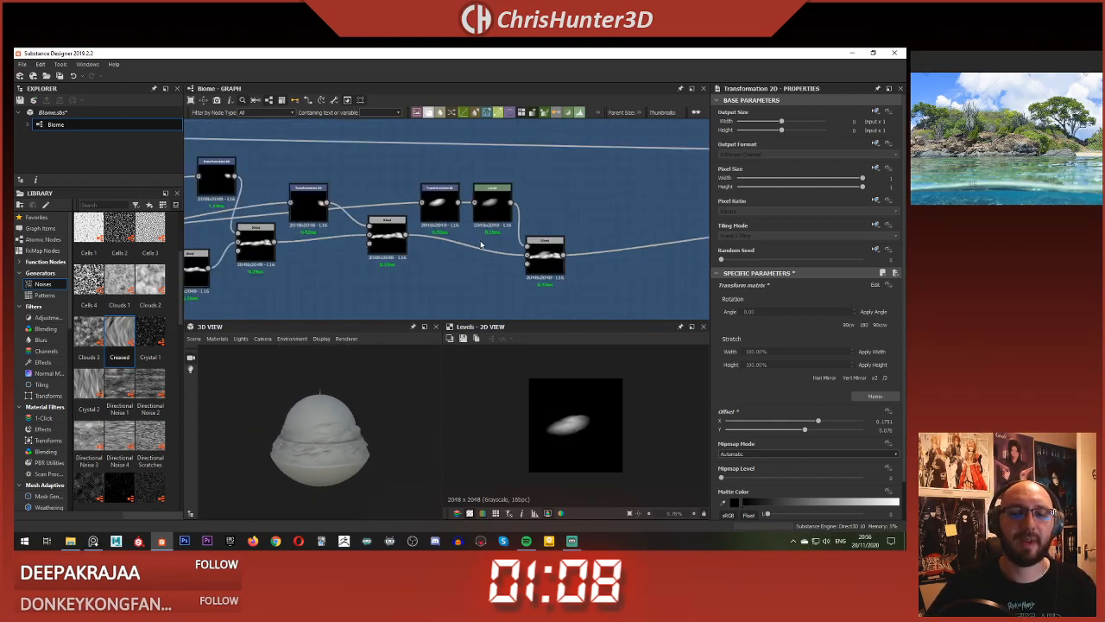
Step: Preview the Blend just before the newest one and examine the raised clouds on the 3D sphere up close
{"action": "scroll", "coordinate": [444, 241], "scroll_direction": "up", "scroll_amount": 3}
{"action": "middle_click_drag", "start_coordinate": [556, 260], "coordinate": [580, 295]}
{"action": "double_click", "coordinate": [444, 240]}
{"action": "scroll", "coordinate": [482, 261], "scroll_direction": "up", "scroll_amount": 1}
{"action": "scroll", "coordinate": [581, 295], "scroll_direction": "down", "scroll_amount": 4}
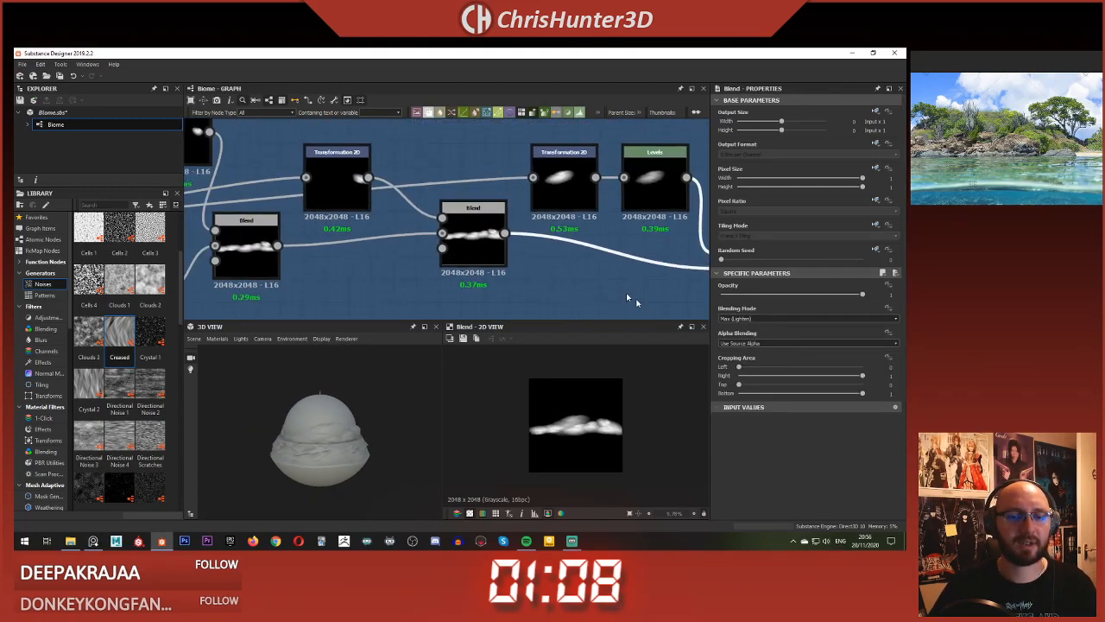
{"action": "scroll", "coordinate": [345, 393], "scroll_direction": "up", "scroll_amount": 3}
{"action": "left_click_drag", "start_coordinate": [318, 387], "coordinate": [330, 411]}
{"action": "scroll", "coordinate": [331, 419], "scroll_direction": "down", "scroll_amount": 2}
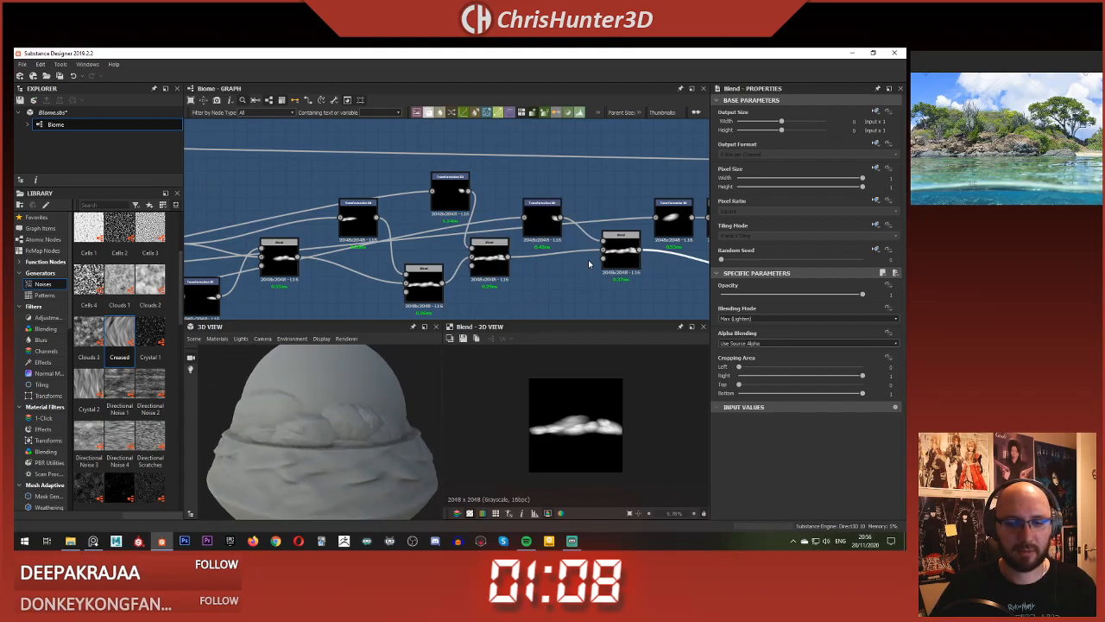
Step: Trace the Blend chain upstream to the first two-cloud Blend, previewing the output at each stage
{"action": "middle_click_drag", "start_coordinate": [633, 262], "coordinate": [583, 247]}
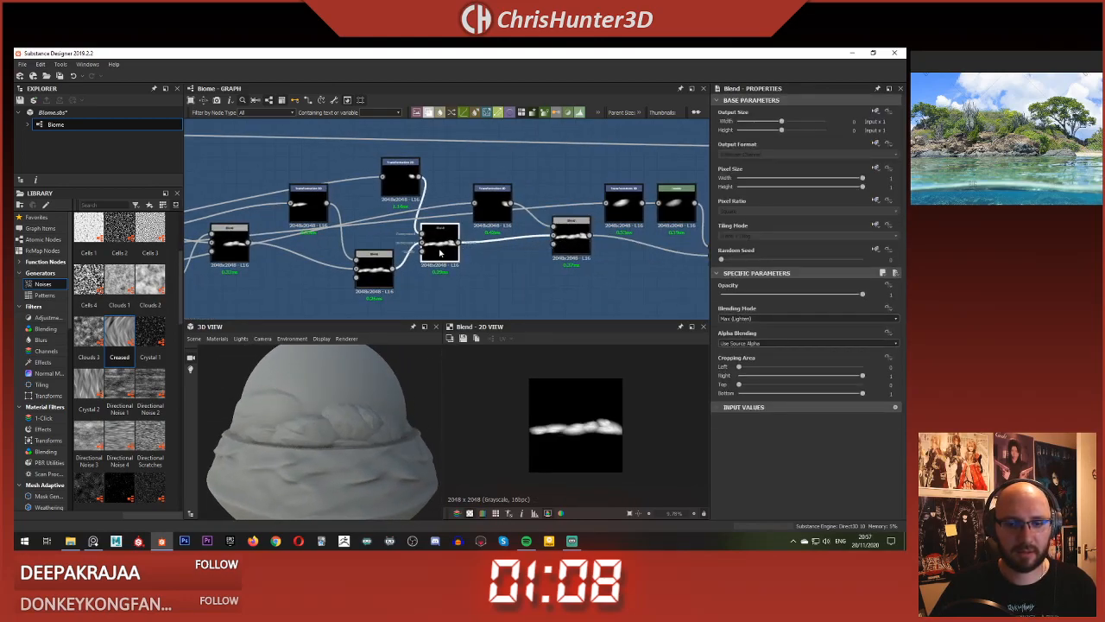
{"action": "middle_click_drag", "start_coordinate": [375, 278], "coordinate": [433, 256]}
{"action": "middle_click_drag", "start_coordinate": [336, 252], "coordinate": [412, 239]}
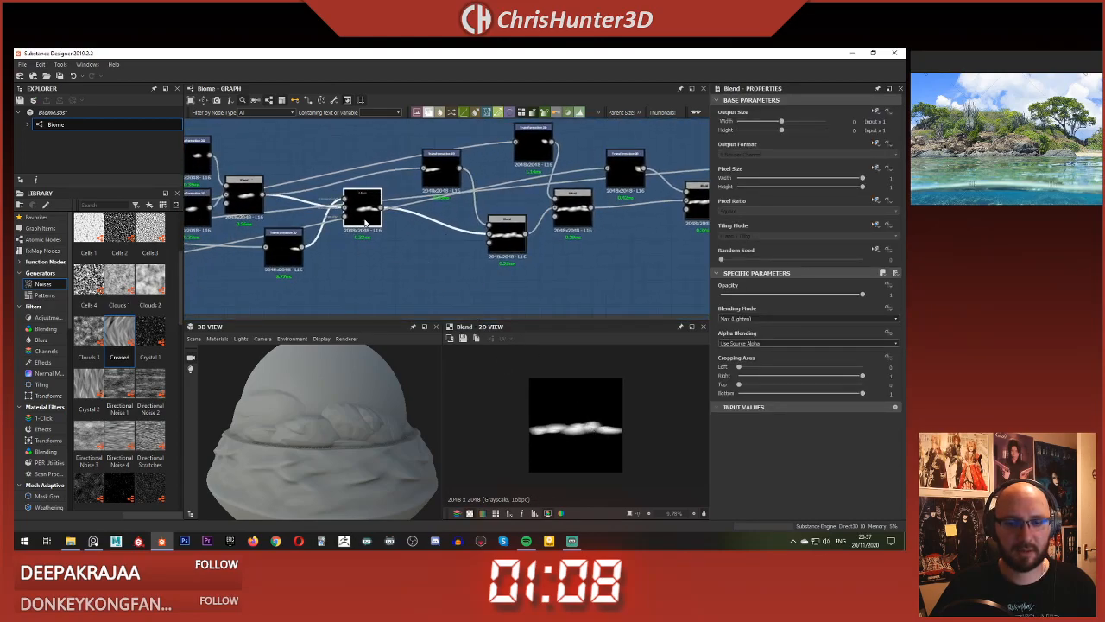
{"action": "middle_click_drag", "start_coordinate": [274, 229], "coordinate": [449, 213]}
{"action": "left_click", "coordinate": [327, 275]}
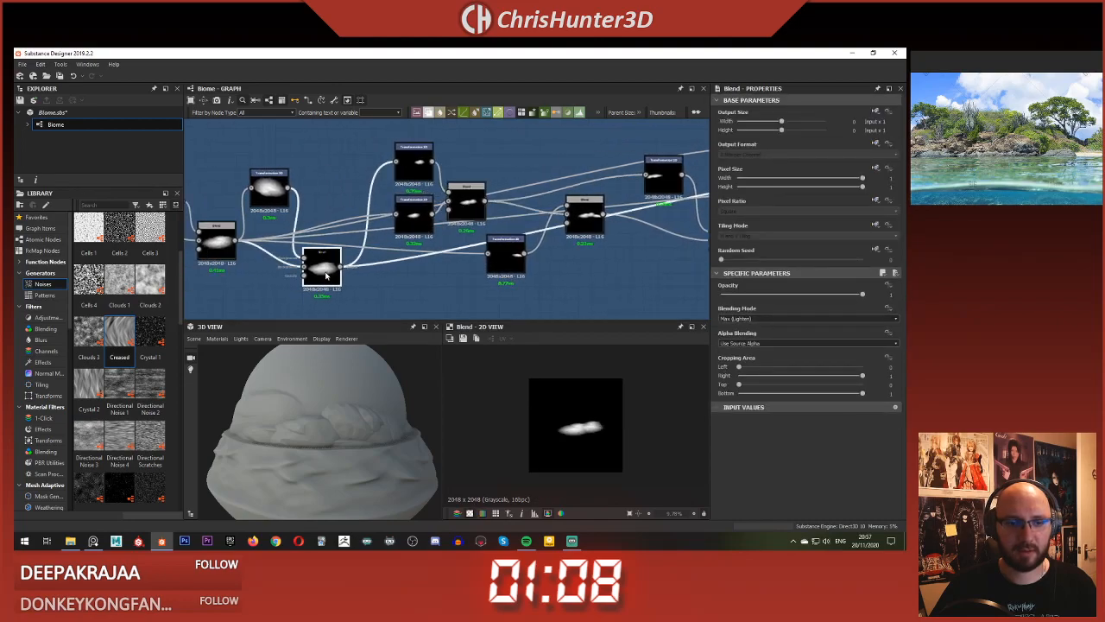
{"action": "left_click", "coordinate": [461, 204]}
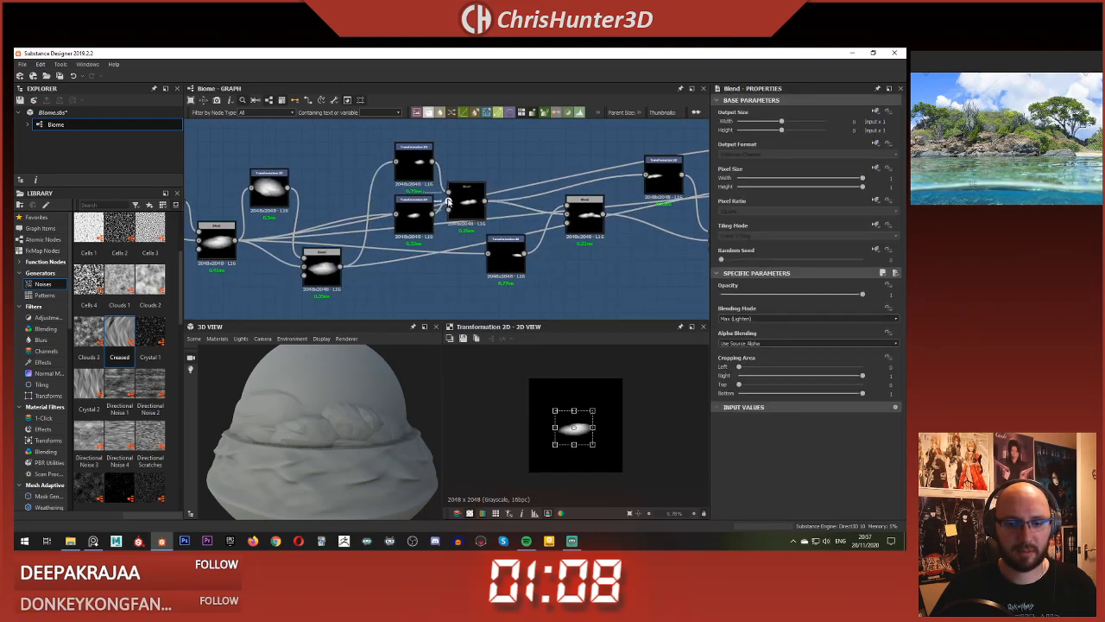
Step: Insert a Levels node between the upper Transformation 2D and the first two-cloud Blend, and preview the Blend
{"action": "left_click", "coordinate": [418, 162]}
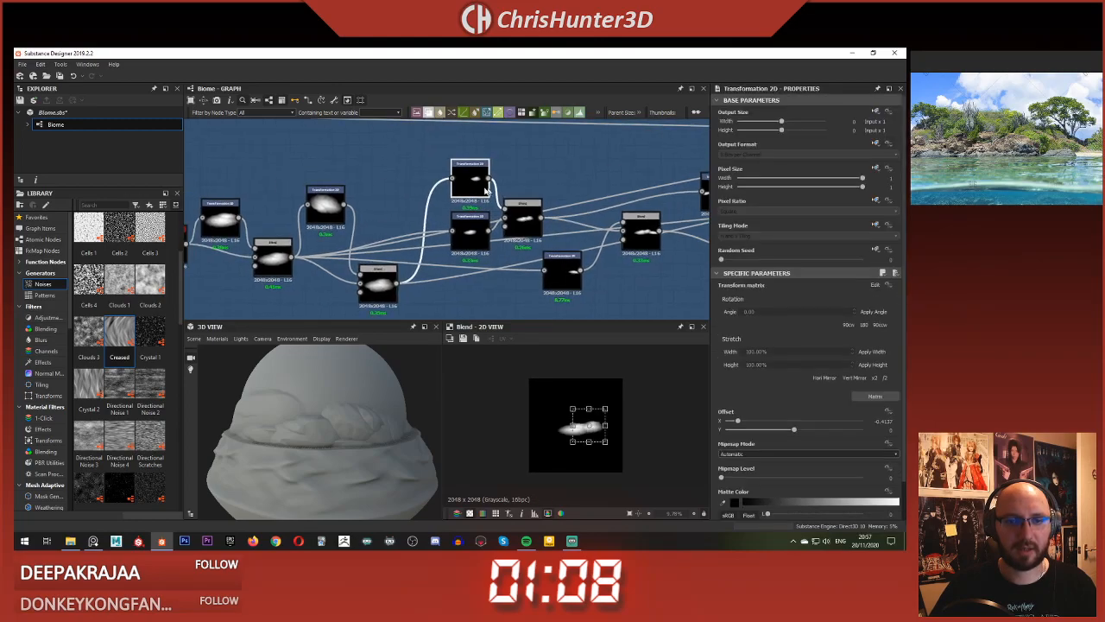
{"action": "key", "text": "space"}
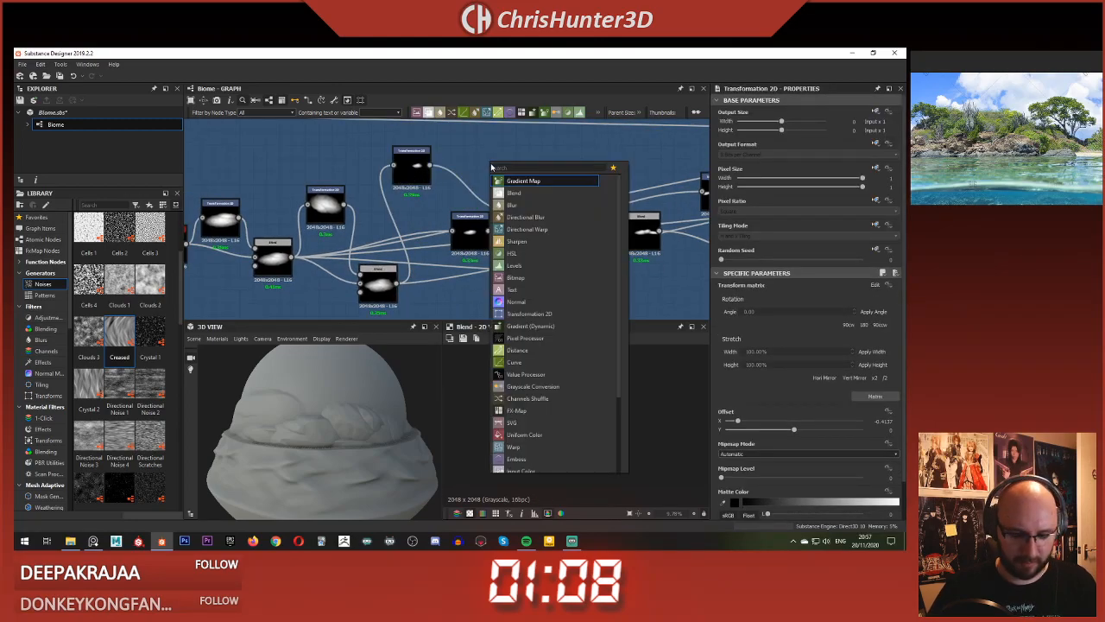
{"action": "type", "text": "level"}
{"action": "left_click", "coordinate": [524, 185]}
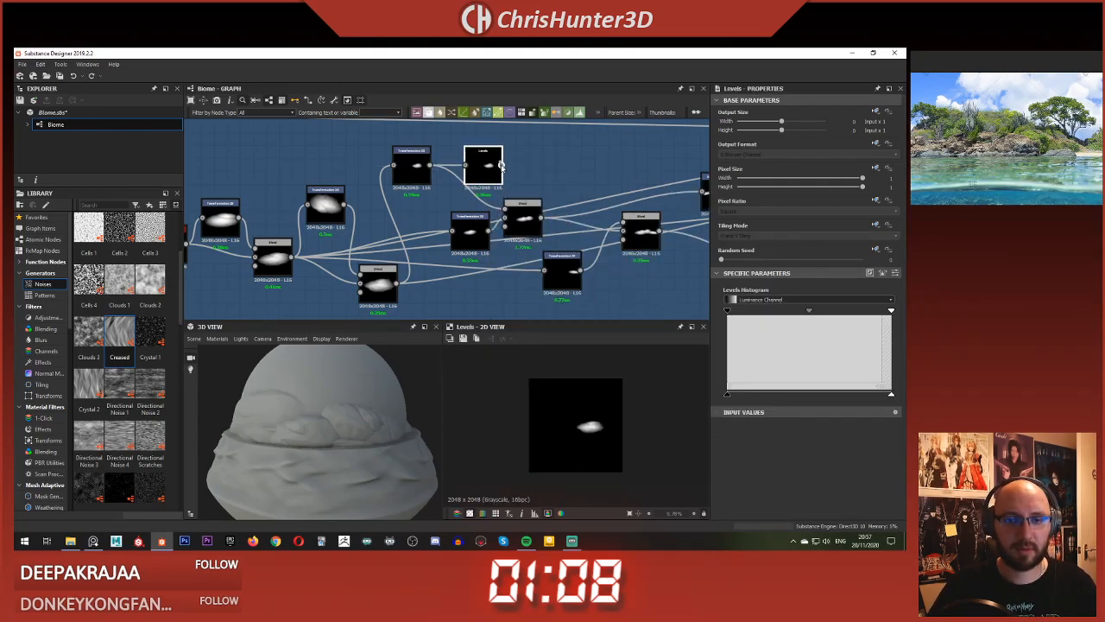
{"action": "left_click", "coordinate": [513, 206]}
{"action": "scroll", "coordinate": [388, 219], "scroll_direction": "up", "scroll_amount": 3}
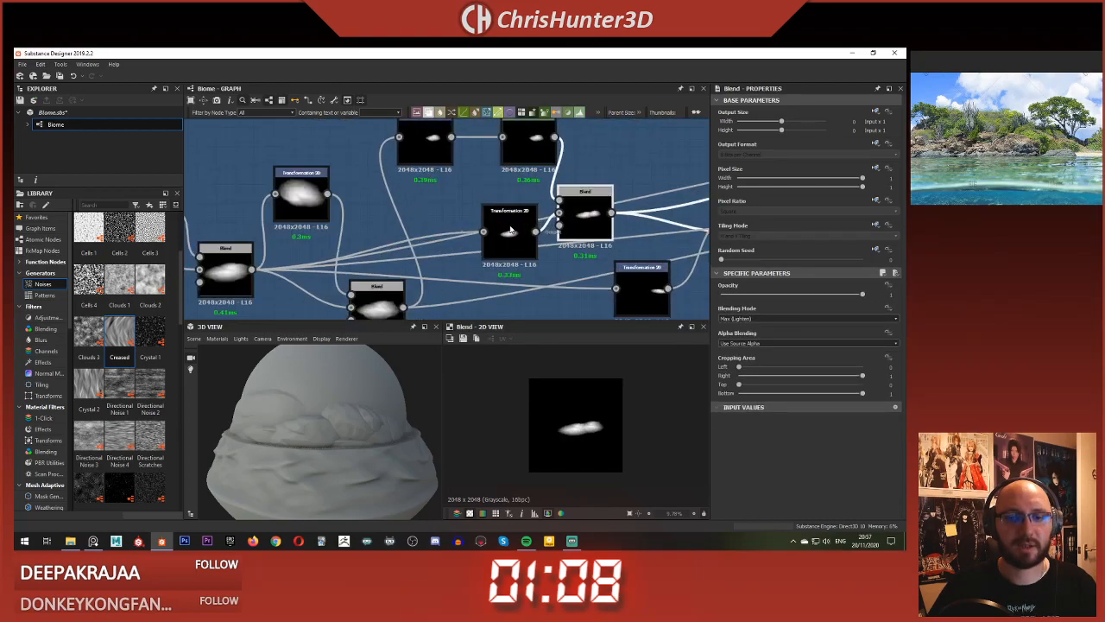
{"action": "left_click", "coordinate": [490, 231]}
{"action": "middle_click_drag", "start_coordinate": [490, 232], "coordinate": [456, 252]}
Step: Try lowering the Levels node's input white point to about four fifths, and remove the node, relinking the Transformation 2D to the Blend
{"action": "left_click", "coordinate": [494, 162]}
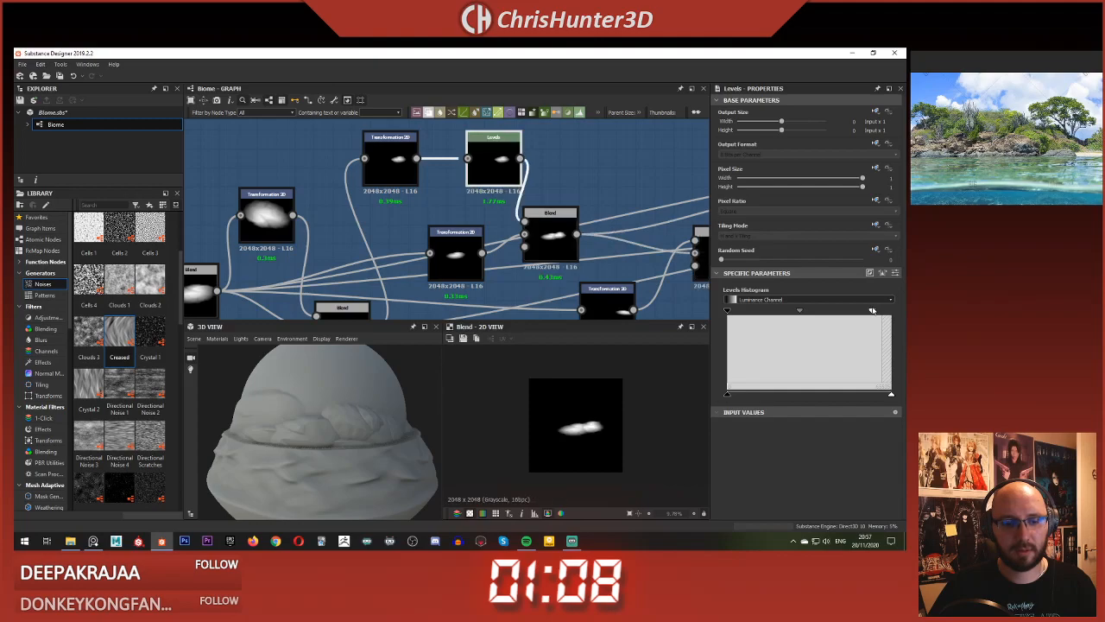
{"action": "left_click_drag", "start_coordinate": [872, 310], "coordinate": [859, 310]}
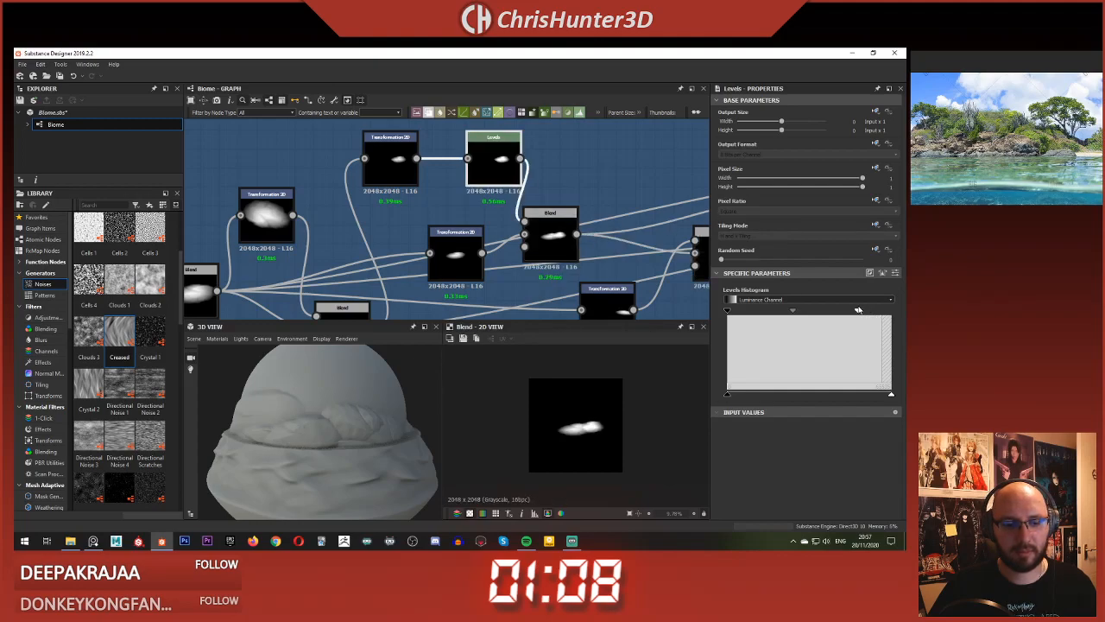
{"action": "scroll", "coordinate": [394, 454], "scroll_direction": "up", "scroll_amount": 3}
{"action": "left_click_drag", "start_coordinate": [394, 454], "coordinate": [356, 421]}
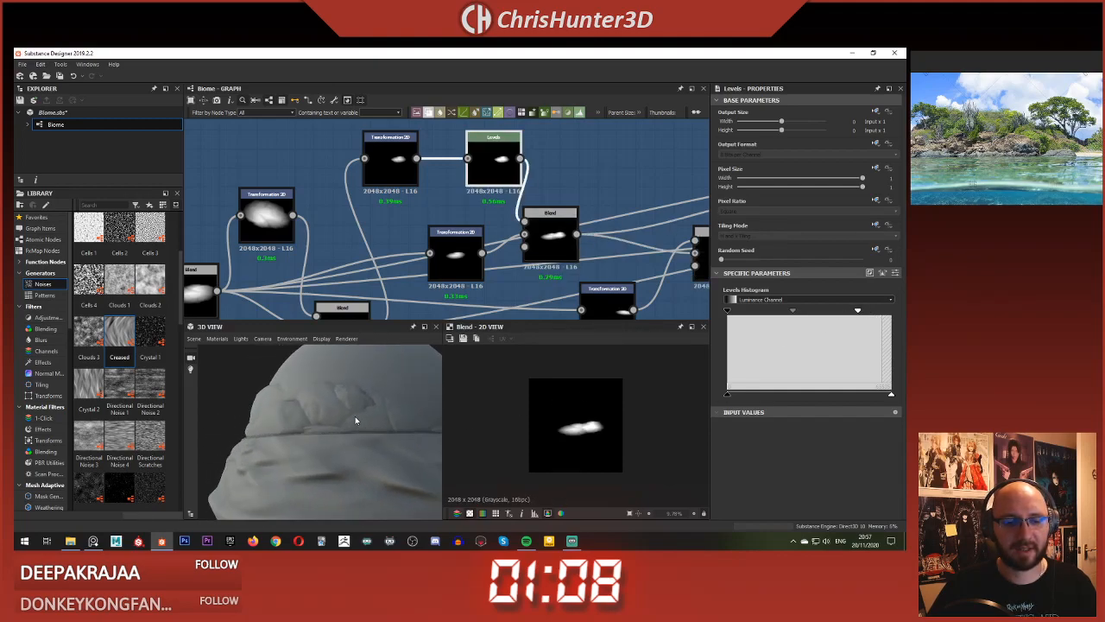
{"action": "key", "text": "ctrl+z"}
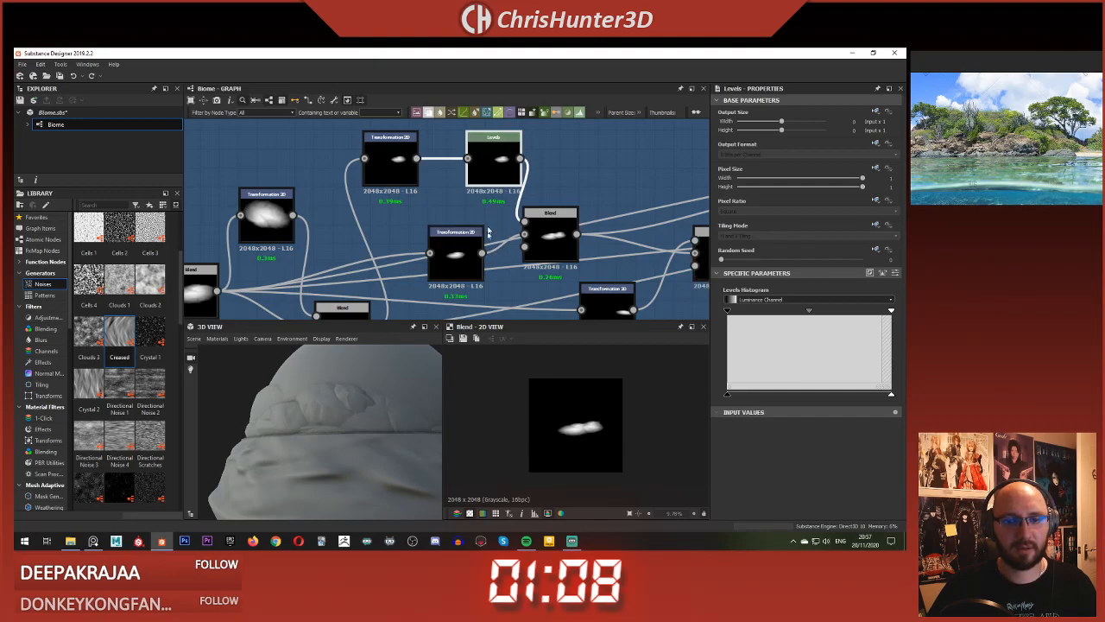
{"action": "key", "text": "Delete"}
{"action": "left_click_drag", "start_coordinate": [416, 158], "coordinate": [521, 208]}
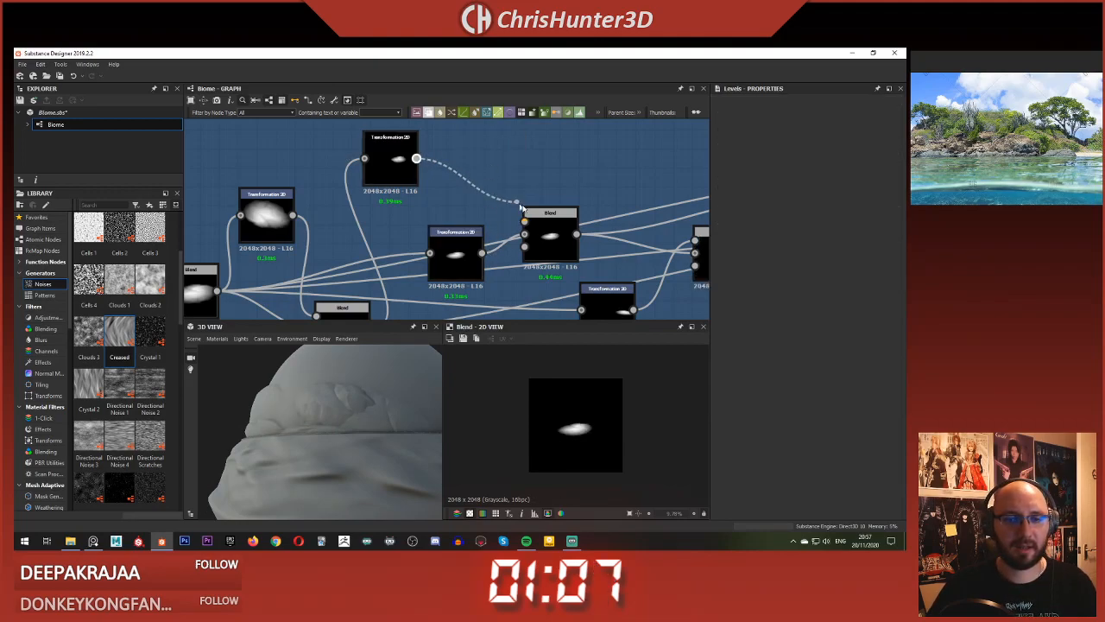
Step: Insert a Levels node between the lower Transformation 2D and the first two-cloud Blend, moving the Transformation 2D nodes aside to make room
{"action": "left_click_drag", "start_coordinate": [463, 242], "coordinate": [389, 223]}
{"action": "left_click_drag", "start_coordinate": [393, 147], "coordinate": [383, 147]}
{"action": "key", "text": "space"}
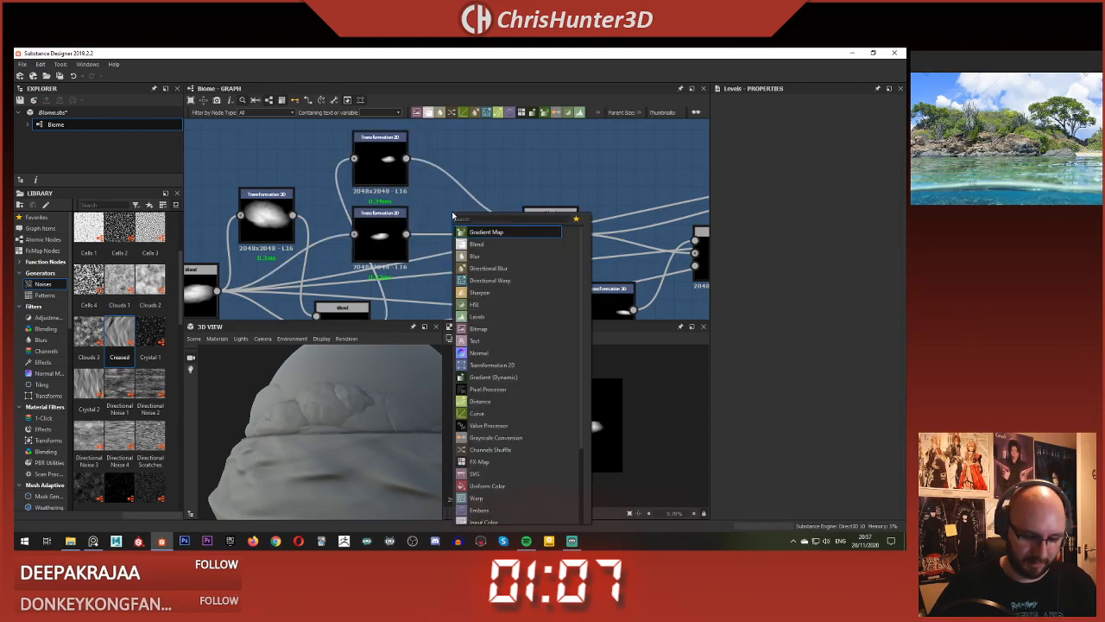
{"action": "type", "text": "level"}
{"action": "key", "text": "Return"}
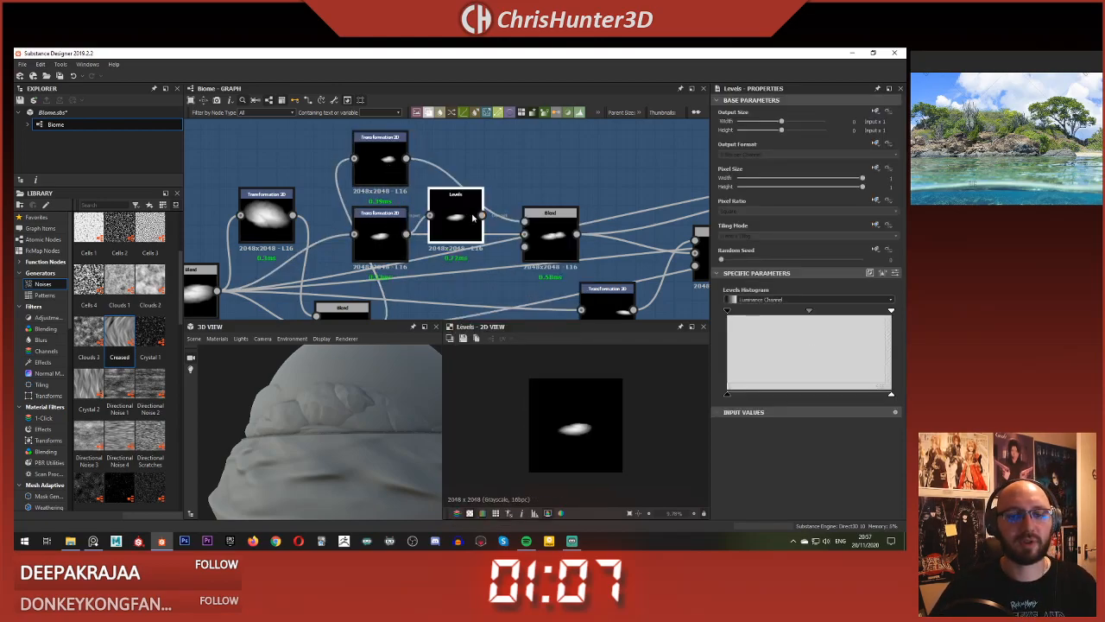
{"action": "left_click_drag", "start_coordinate": [482, 216], "coordinate": [524, 234]}
{"action": "double_click", "coordinate": [555, 235]}
Step: Lower the Levels node's output white point to about nine tenths of the range and check the cloud's height on the sphere
{"action": "left_click", "coordinate": [457, 221]}
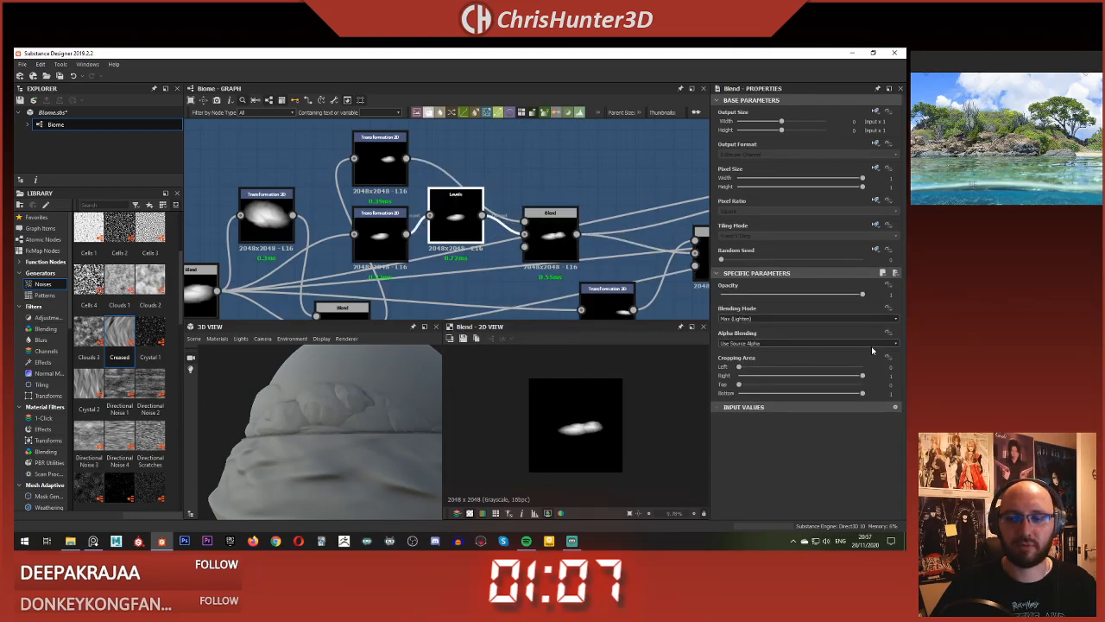
{"action": "left_click_drag", "start_coordinate": [892, 396], "coordinate": [875, 398]}
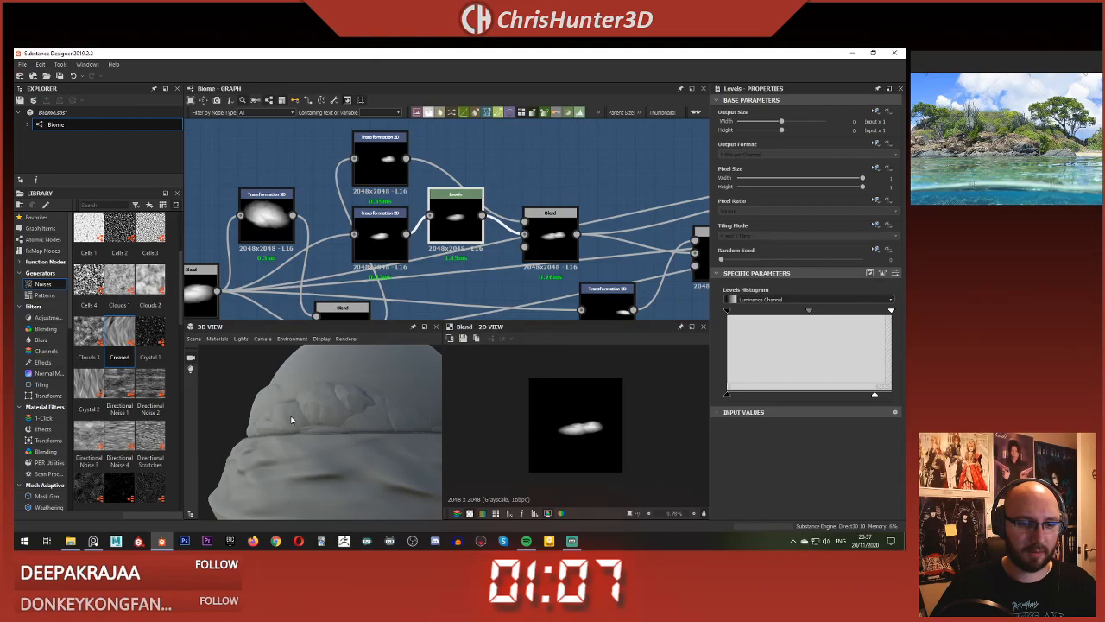
{"action": "left_click_drag", "start_coordinate": [292, 419], "coordinate": [270, 450]}
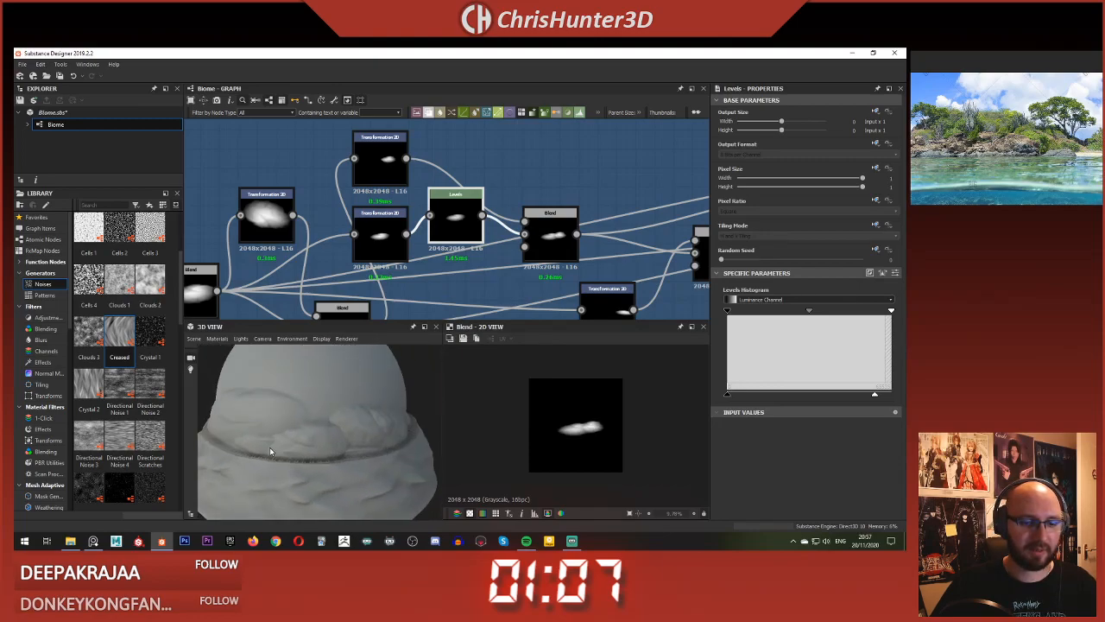
{"action": "left_click_drag", "start_coordinate": [339, 434], "coordinate": [352, 460]}
Step: Review the downstream end of the cloud chain, previewing the last Levels and the final two Blend outputs
{"action": "scroll", "coordinate": [534, 199], "scroll_direction": "down", "scroll_amount": 5}
{"action": "middle_click_drag", "start_coordinate": [678, 203], "coordinate": [532, 212]}
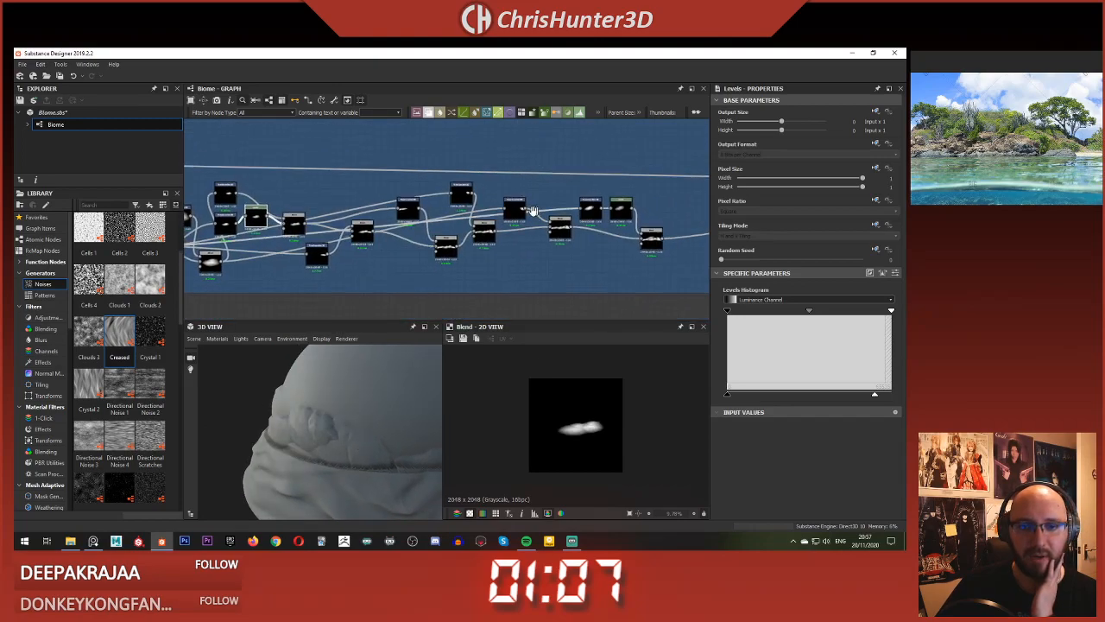
{"action": "middle_click_drag", "start_coordinate": [643, 236], "coordinate": [413, 248]}
{"action": "scroll", "coordinate": [413, 248], "scroll_direction": "up", "scroll_amount": 4}
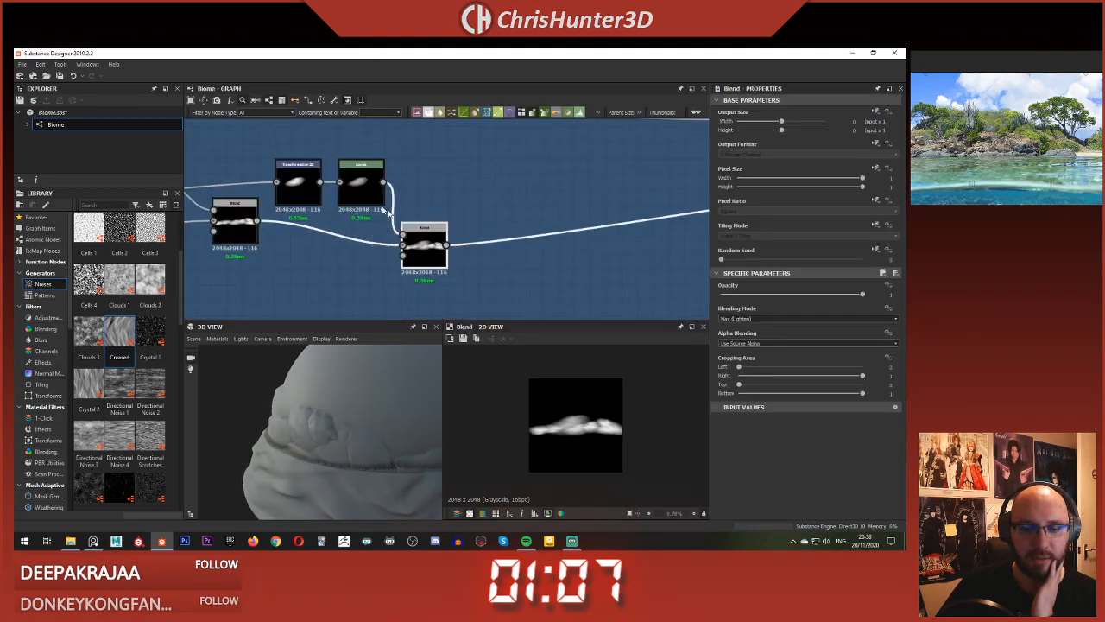
{"action": "double_click", "coordinate": [359, 191]}
{"action": "middle_click_drag", "start_coordinate": [359, 191], "coordinate": [405, 182]}
{"action": "double_click", "coordinate": [454, 239]}
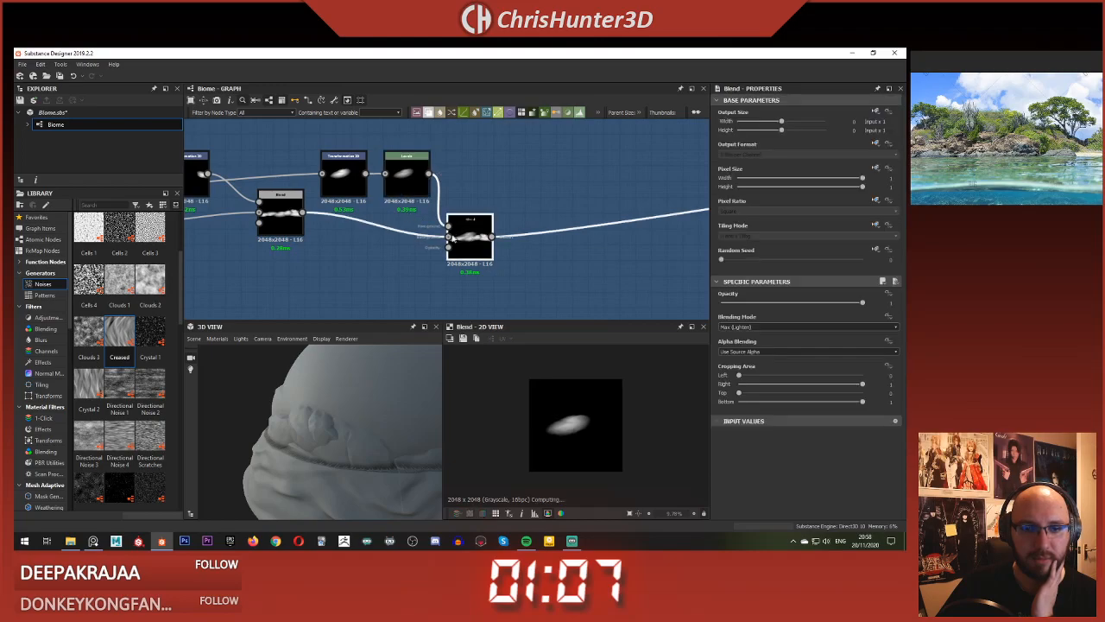
{"action": "middle_click_drag", "start_coordinate": [469, 234], "coordinate": [335, 236]}
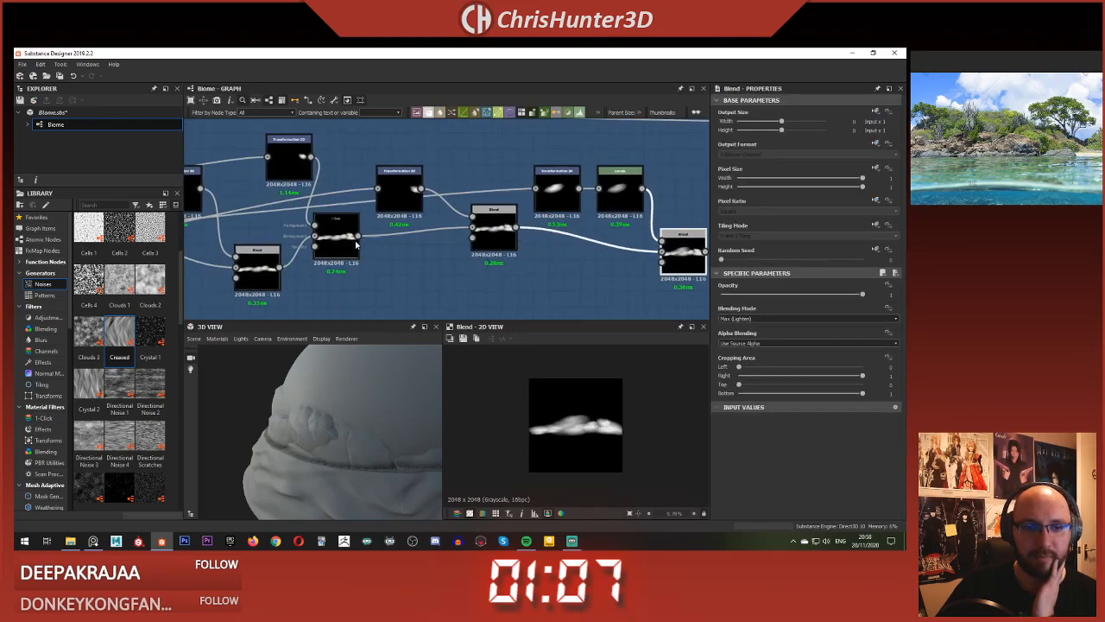
{"action": "double_click", "coordinate": [508, 220]}
Step: Insert a Levels node between the Transformation 2D and the second-to-last Blend, moving the Transformation 2D aside and previewing the Blend
{"action": "left_click_drag", "start_coordinate": [400, 187], "coordinate": [445, 158]}
{"action": "key", "text": "space"}
{"action": "type", "text": "lev"}
{"action": "key", "text": "Return"}
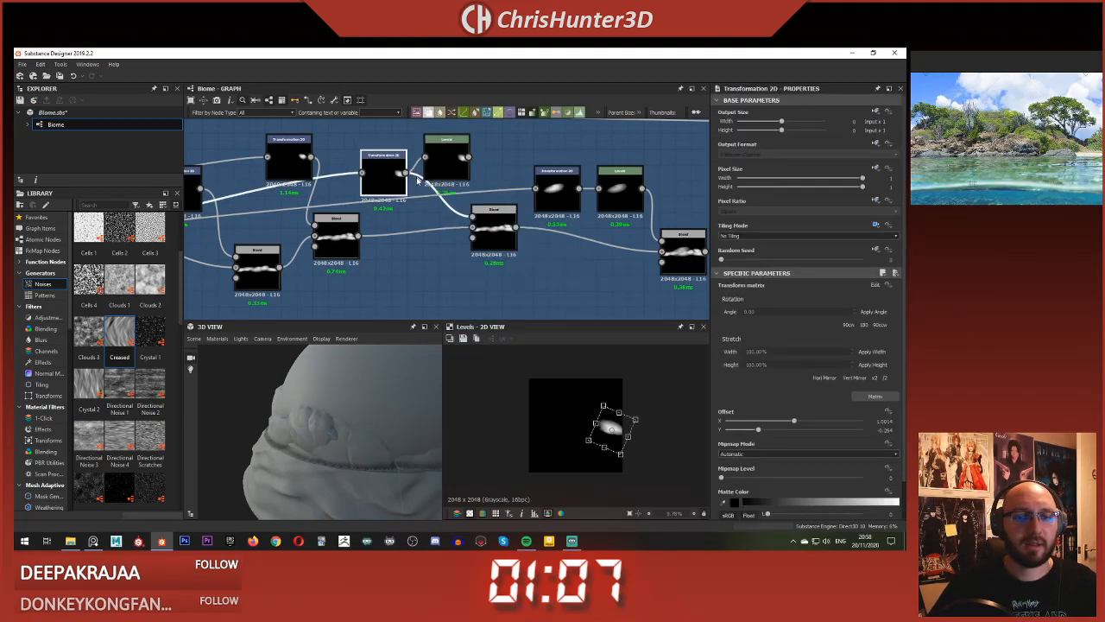
{"action": "left_click", "coordinate": [468, 181]}
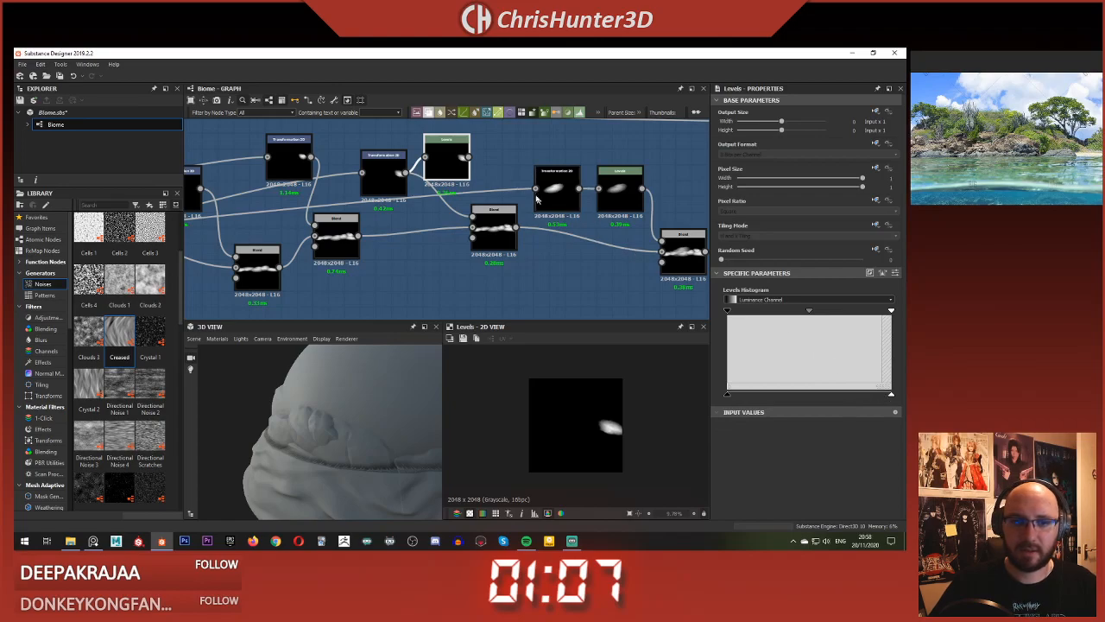
{"action": "left_click_drag", "start_coordinate": [491, 223], "coordinate": [493, 224]}
{"action": "double_click", "coordinate": [496, 226]}
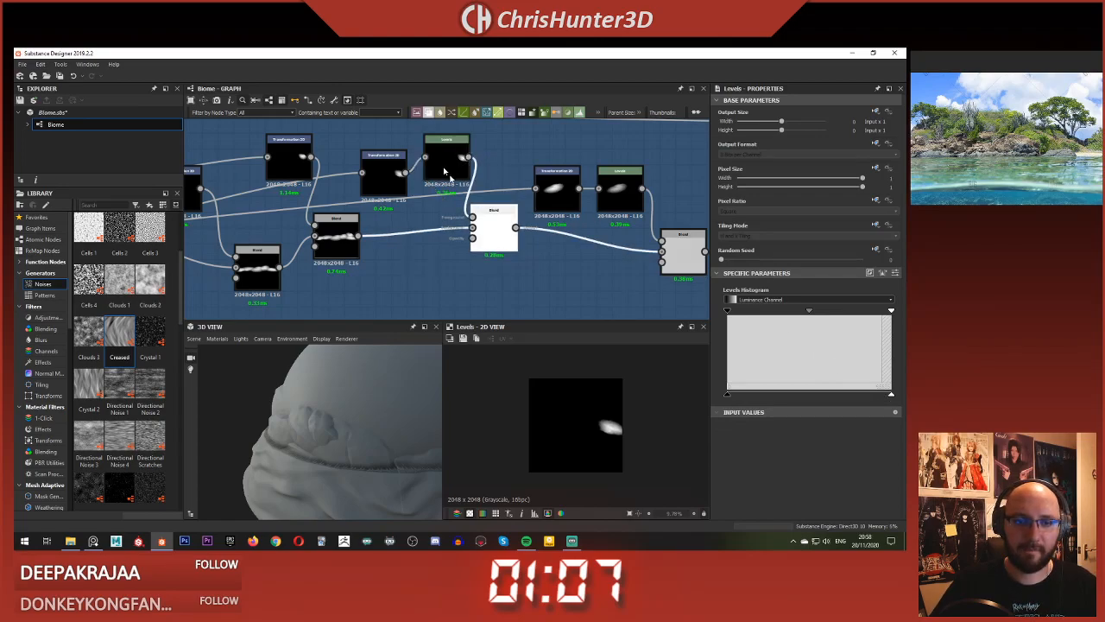
Step: Try lowering the Levels node's output white point to about seven tenths, check the sphere, and restore it to full white
{"action": "left_click", "coordinate": [440, 155]}
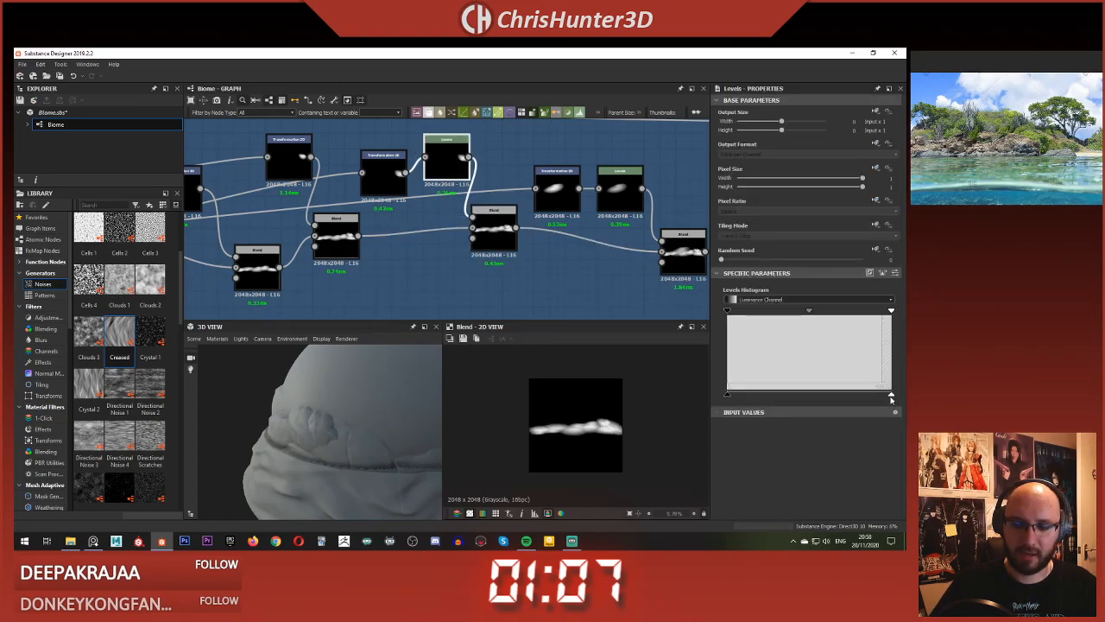
{"action": "left_click_drag", "start_coordinate": [879, 397], "coordinate": [849, 393]}
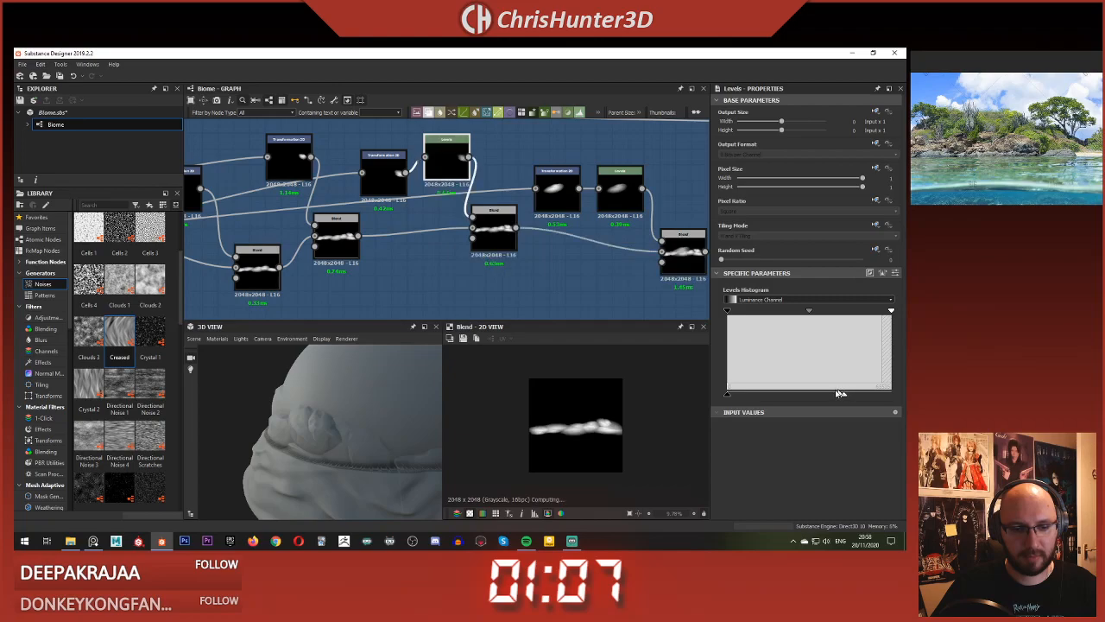
{"action": "left_click_drag", "start_coordinate": [345, 436], "coordinate": [368, 442]}
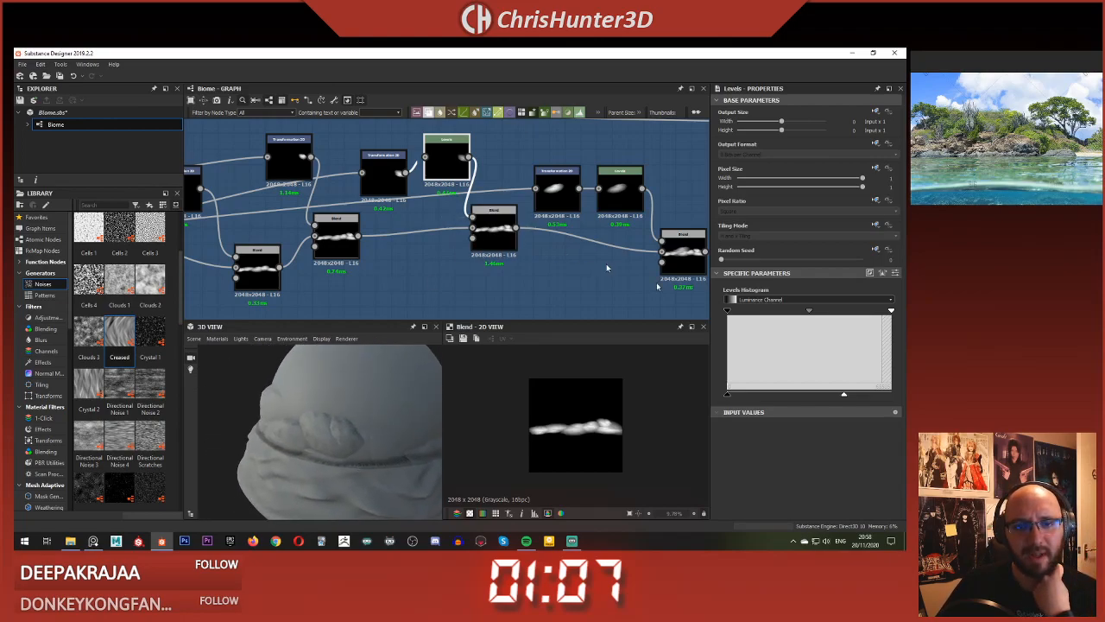
{"action": "left_click_drag", "start_coordinate": [846, 399], "coordinate": [895, 399]}
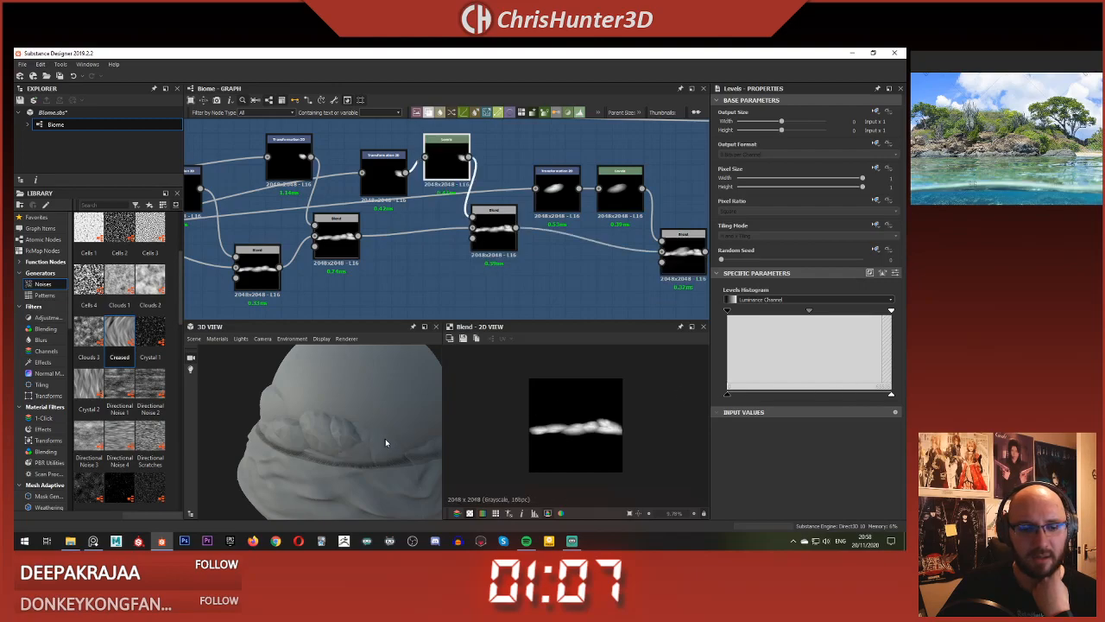
Step: Relocate the Levels node to the preceding cloud branch, connecting it between that branch's Transformation 2D and its Blend
{"action": "middle_click_drag", "start_coordinate": [443, 235], "coordinate": [521, 232]}
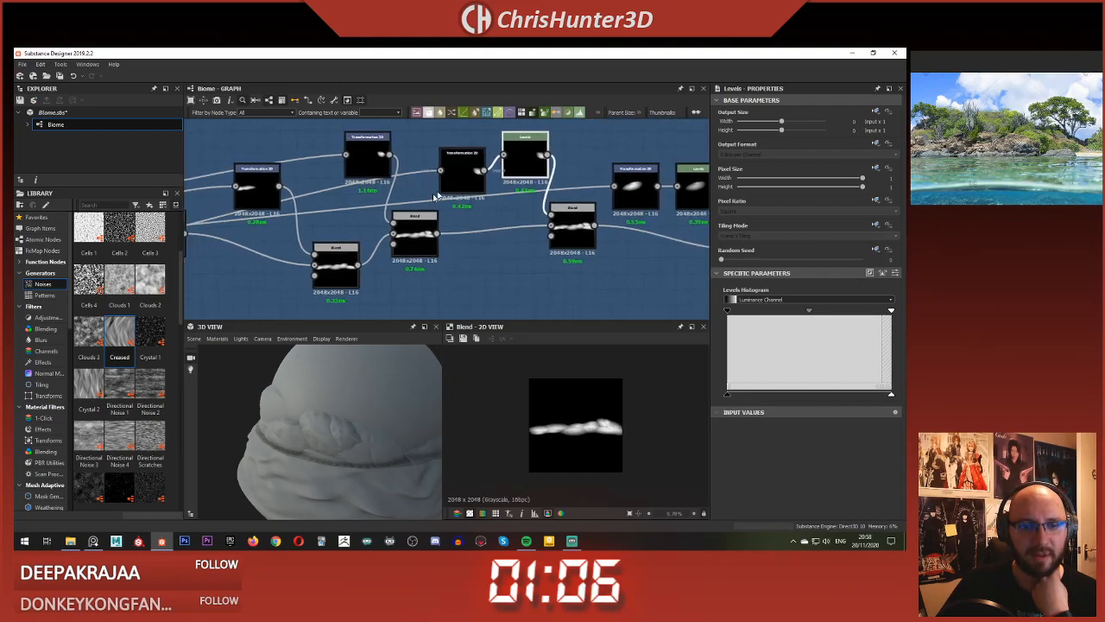
{"action": "left_click", "coordinate": [376, 162]}
{"action": "middle_click_drag", "start_coordinate": [440, 196], "coordinate": [440, 220]}
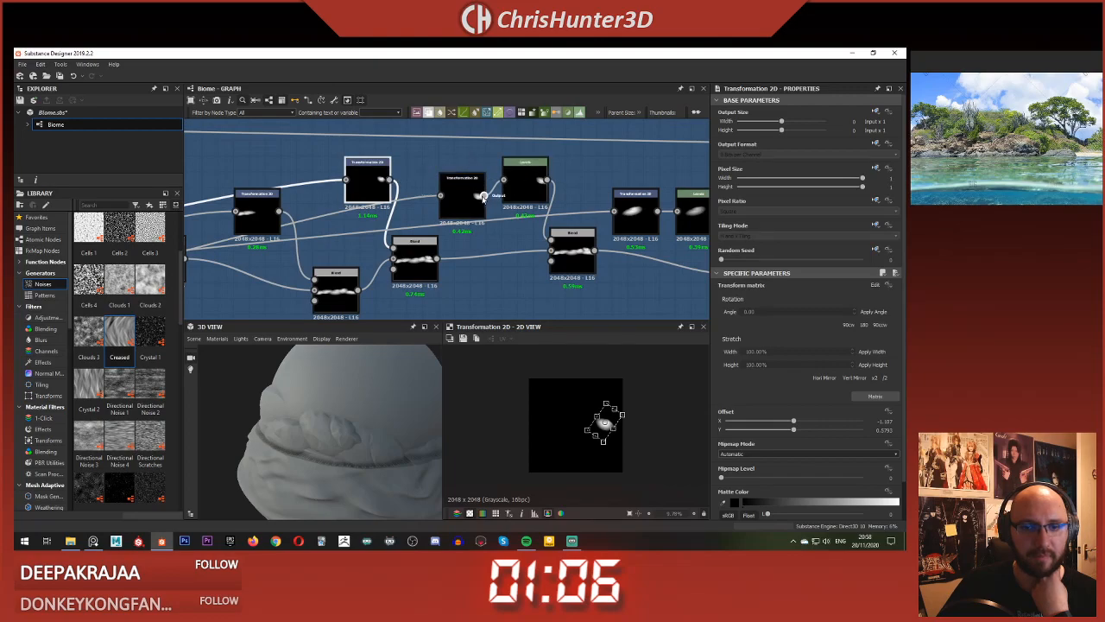
{"action": "left_click_drag", "start_coordinate": [525, 168], "coordinate": [448, 154]}
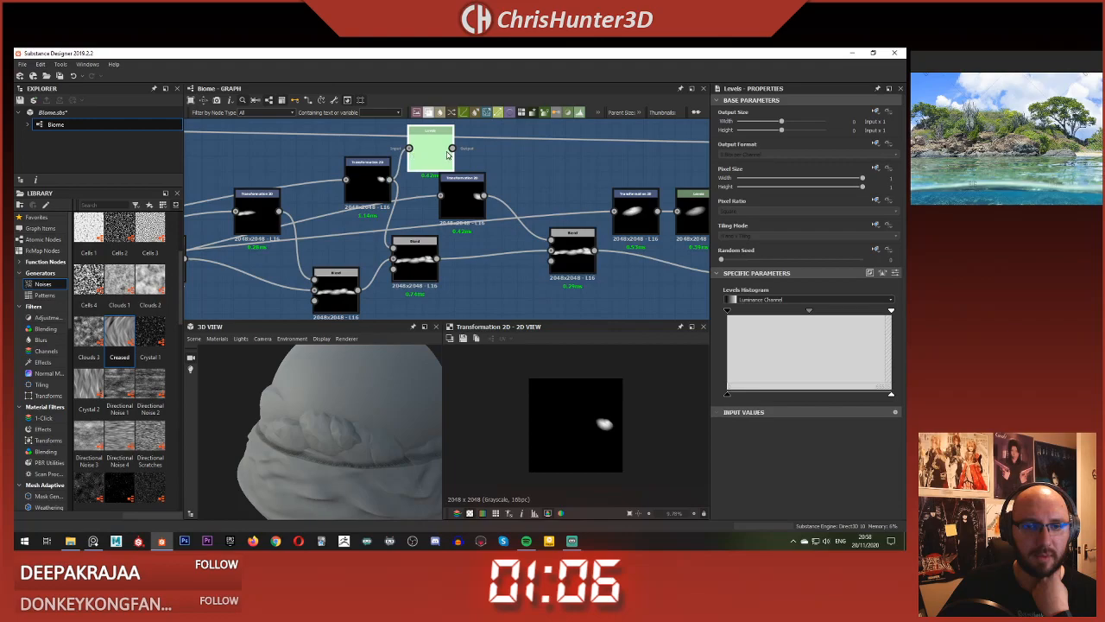
{"action": "left_click_drag", "start_coordinate": [404, 233], "coordinate": [399, 245]}
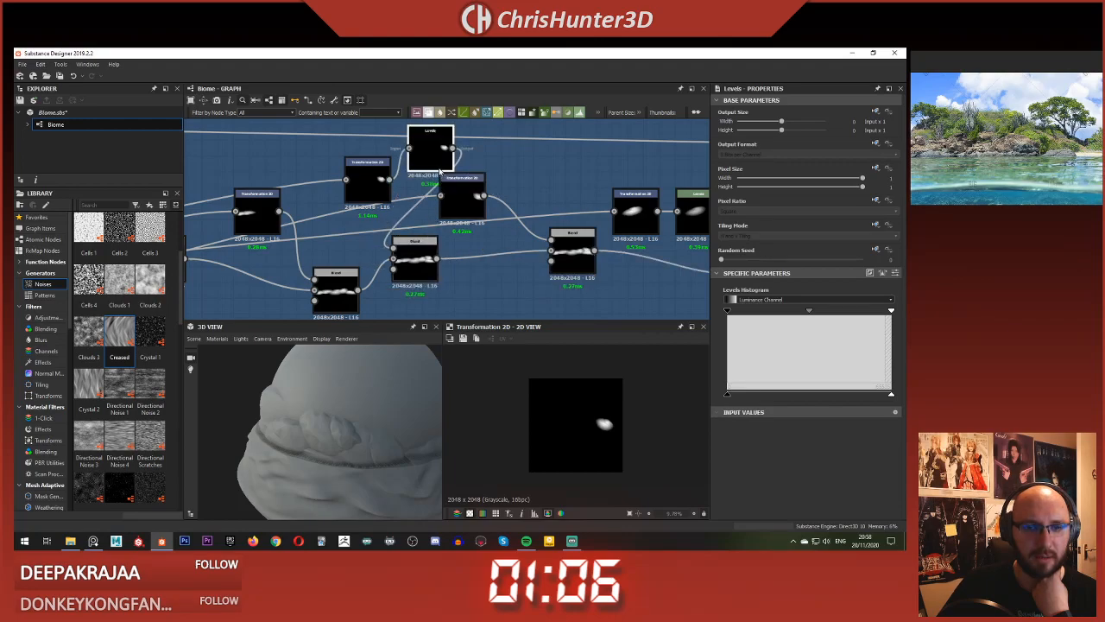
Step: Lower the Levels node's output white point to about six tenths and check the cloud relief on the 3D sphere
{"action": "left_click_drag", "start_coordinate": [895, 395], "coordinate": [851, 393]}
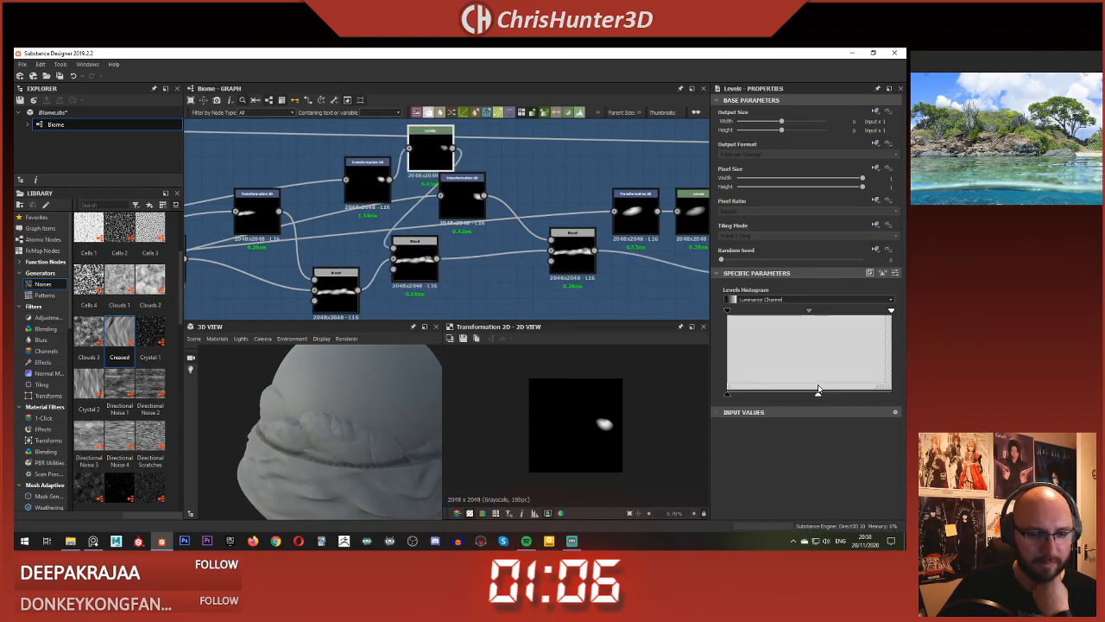
{"action": "left_click_drag", "start_coordinate": [821, 390], "coordinate": [825, 393]}
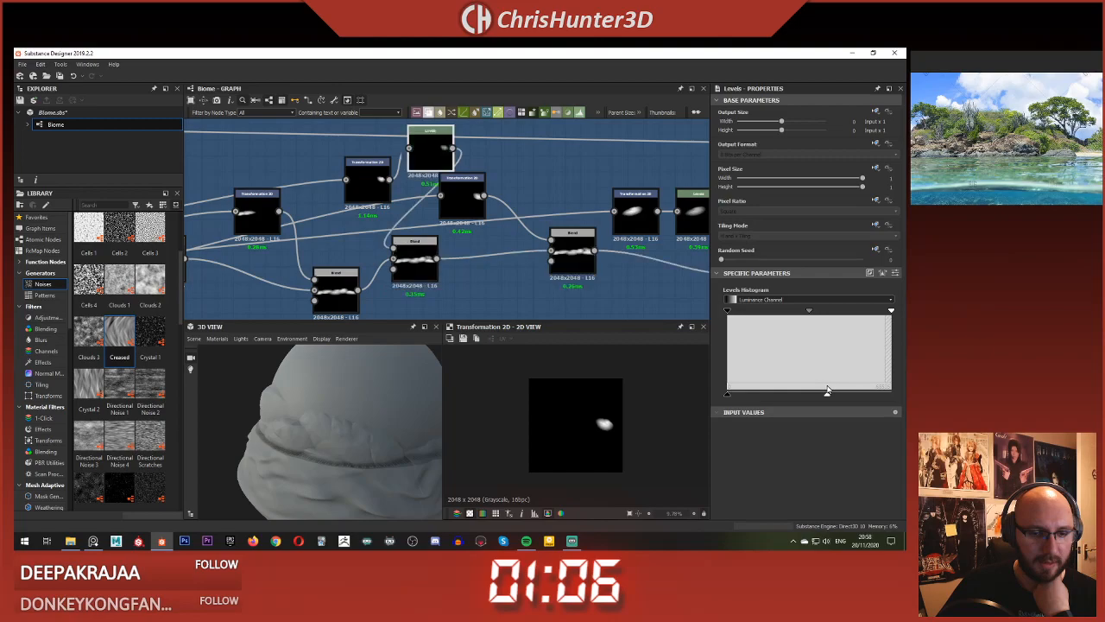
{"action": "mouse_move", "coordinate": [406, 436]}
{"action": "left_mouse_down"}
{"action": "mouse_move", "coordinate": [337, 453]}
{"action": "mouse_move", "coordinate": [318, 439]}
{"action": "mouse_move", "coordinate": [389, 469]}
{"action": "mouse_move", "coordinate": [395, 452]}
{"action": "mouse_move", "coordinate": [306, 458]}
{"action": "mouse_move", "coordinate": [398, 446]}
{"action": "mouse_move", "coordinate": [354, 449]}
{"action": "mouse_move", "coordinate": [298, 418]}
{"action": "mouse_move", "coordinate": [382, 457]}
{"action": "mouse_move", "coordinate": [362, 420]}
{"action": "mouse_move", "coordinate": [390, 425]}
{"action": "left_mouse_up"}
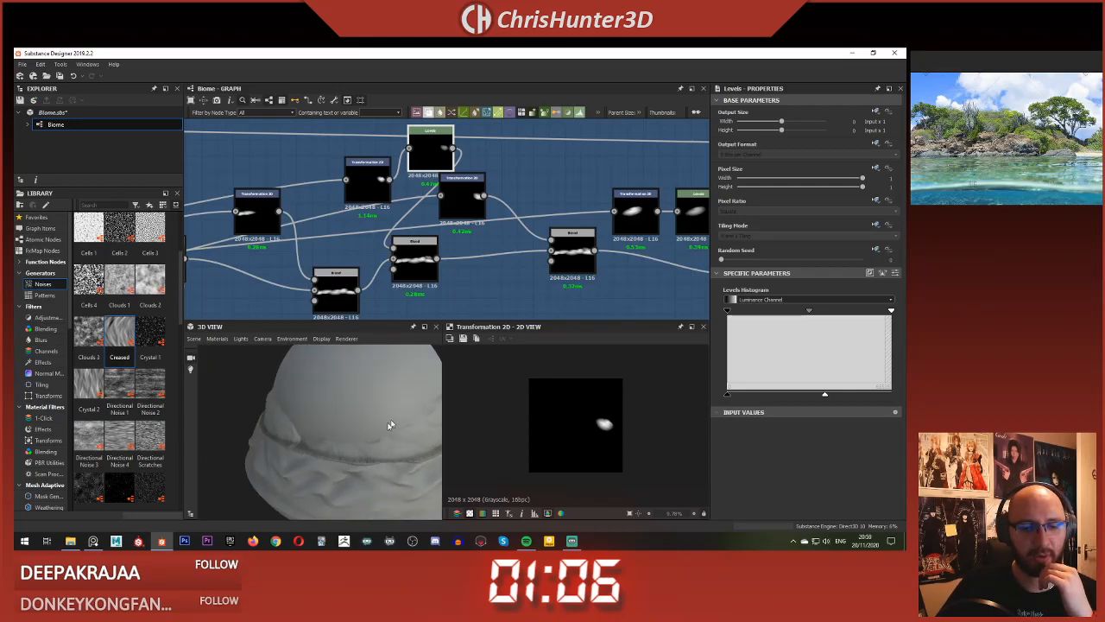
Step: Trace the cloud chain upstream past the Transformation 2D nodes and inspect the matching clouds on the sphere
{"action": "scroll", "coordinate": [346, 252], "scroll_direction": "down", "scroll_amount": 1}
{"action": "middle_click_drag", "start_coordinate": [251, 275], "coordinate": [467, 253]}
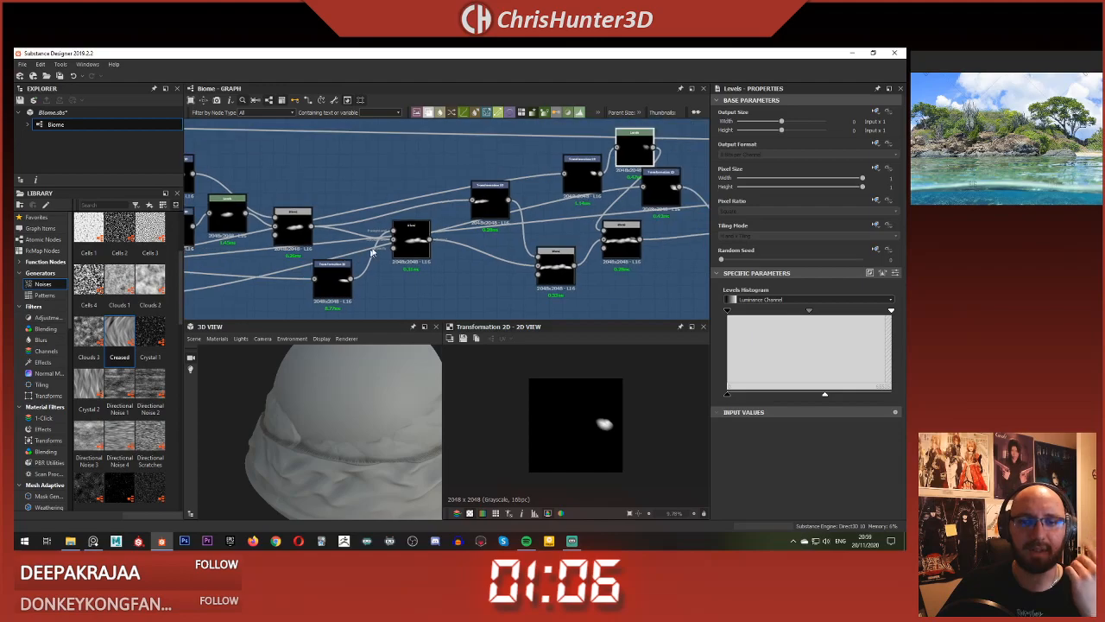
{"action": "scroll", "coordinate": [375, 249], "scroll_direction": "down", "scroll_amount": 1}
{"action": "middle_click_drag", "start_coordinate": [374, 248], "coordinate": [448, 240]}
{"action": "left_click", "coordinate": [535, 203]}
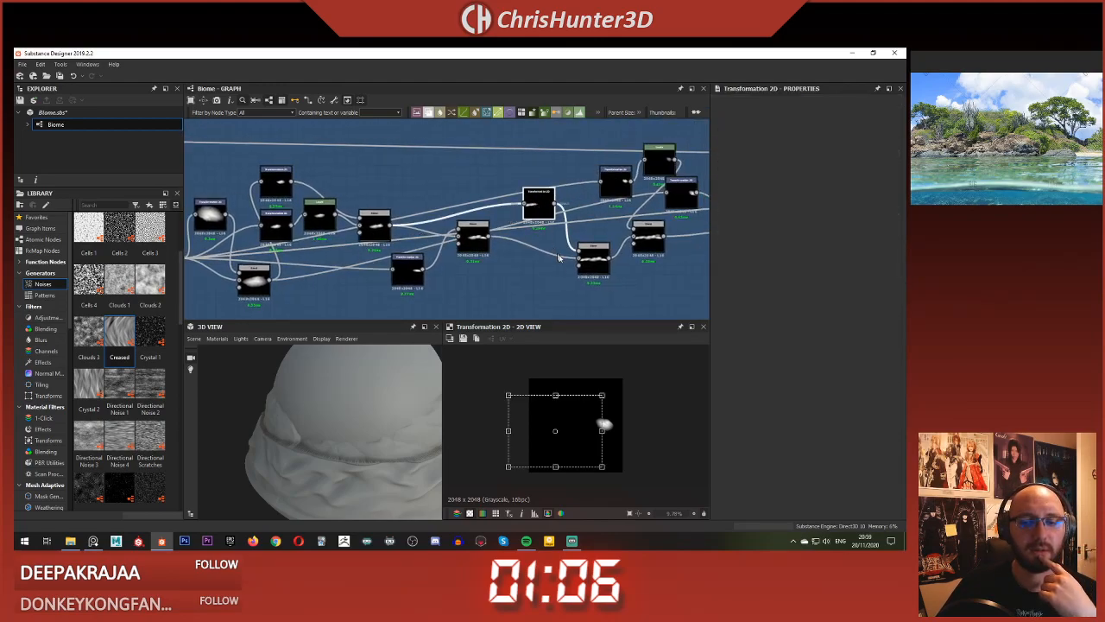
{"action": "scroll", "coordinate": [501, 250], "scroll_direction": "down", "scroll_amount": 2}
{"action": "mouse_move", "coordinate": [532, 248]}
{"action": "middle_mouse_down"}
{"action": "mouse_move", "coordinate": [614, 239]}
{"action": "mouse_move", "coordinate": [518, 248]}
{"action": "middle_mouse_up"}
{"action": "scroll", "coordinate": [475, 257], "scroll_direction": "up", "scroll_amount": 3}
{"action": "left_click_drag", "start_coordinate": [270, 431], "coordinate": [363, 406]}
Step: Preview two consecutive mid-chain Blends and check the Transformation 2D that feeds the second one
{"action": "left_click", "coordinate": [471, 226]}
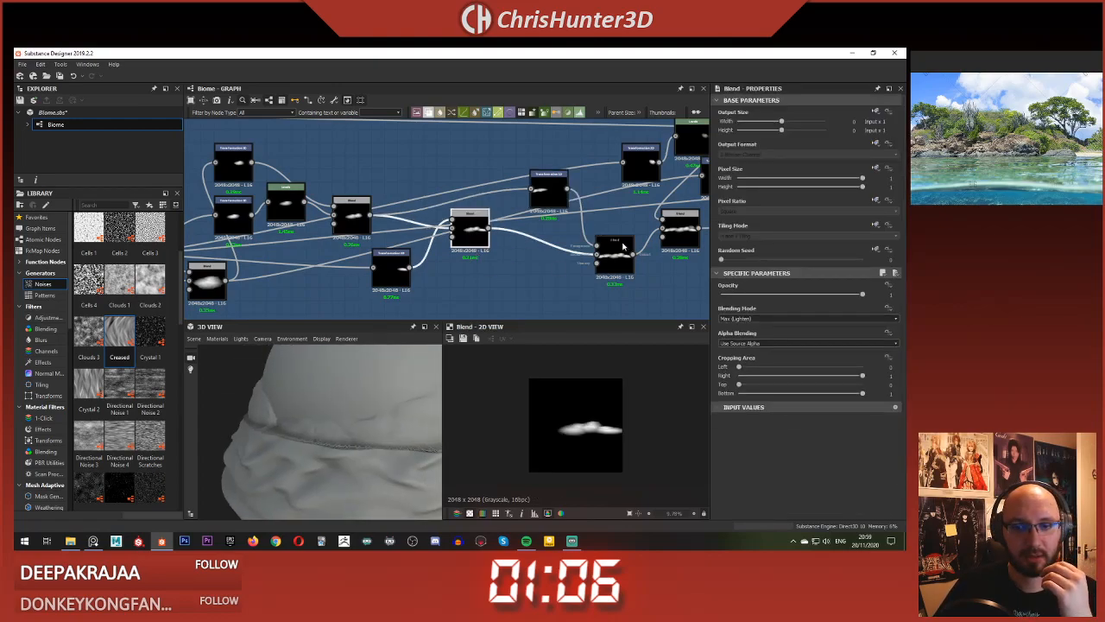
{"action": "left_click", "coordinate": [623, 246]}
{"action": "middle_click_drag", "start_coordinate": [589, 246], "coordinate": [488, 245]}
{"action": "left_click", "coordinate": [451, 197]}
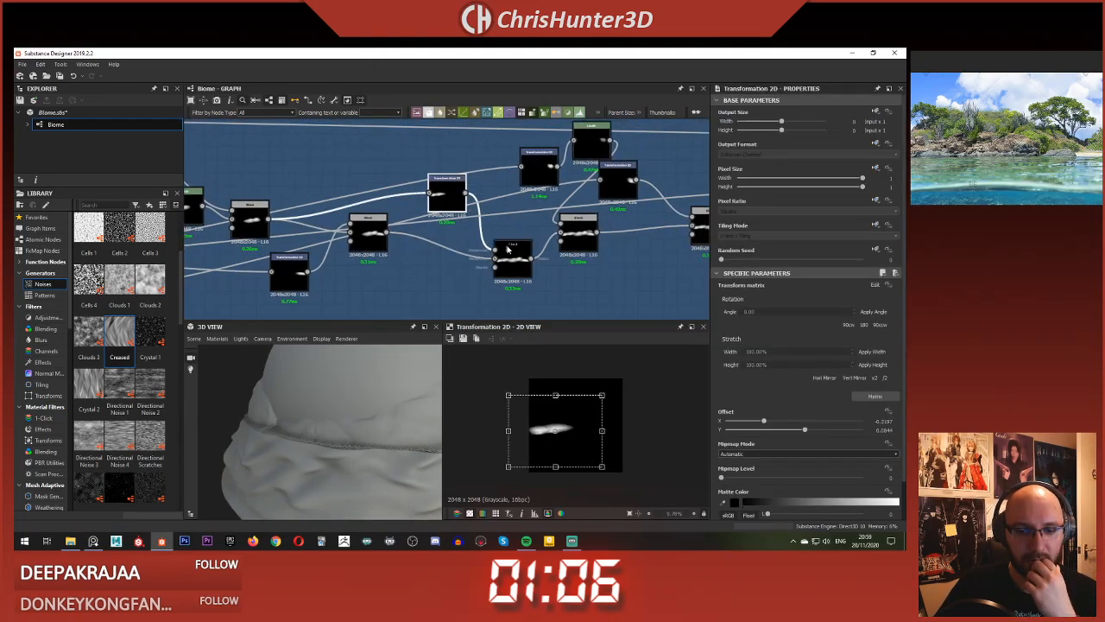
{"action": "double_click", "coordinate": [519, 260]}
{"action": "scroll", "coordinate": [471, 245], "scroll_direction": "up", "scroll_amount": 4}
{"action": "scroll", "coordinate": [503, 273], "scroll_direction": "down", "scroll_amount": 1}
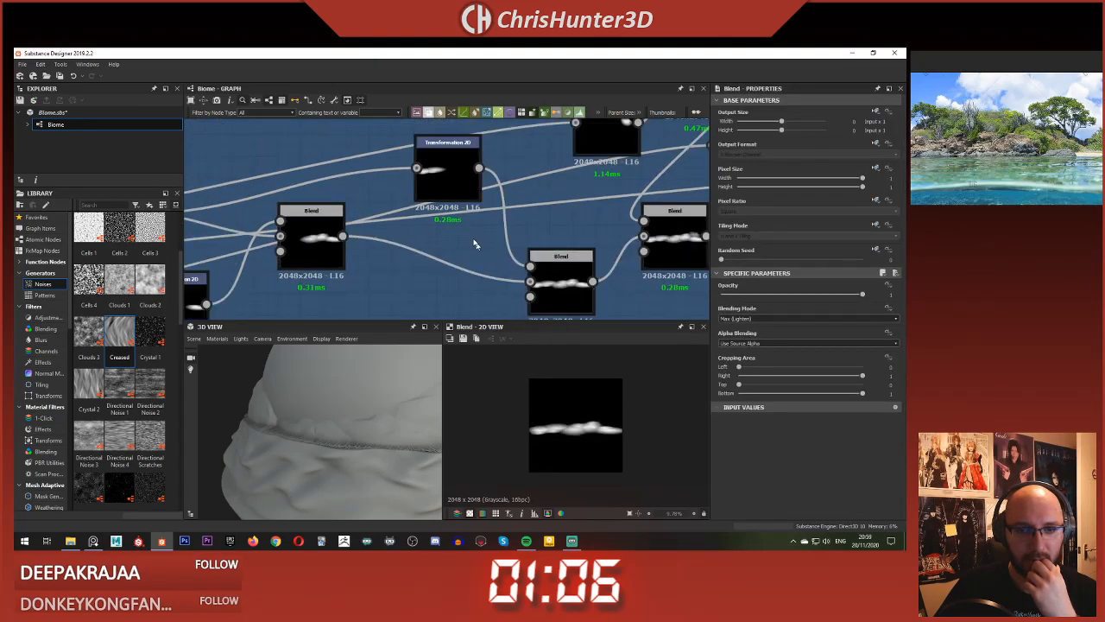
Step: Move the mid-chain Transformation 2D farther from its Blend and inspect the cloud band up close in the 2D and 3D previews
{"action": "left_click", "coordinate": [412, 164]}
{"action": "scroll", "coordinate": [557, 423], "scroll_direction": "up", "scroll_amount": 4}
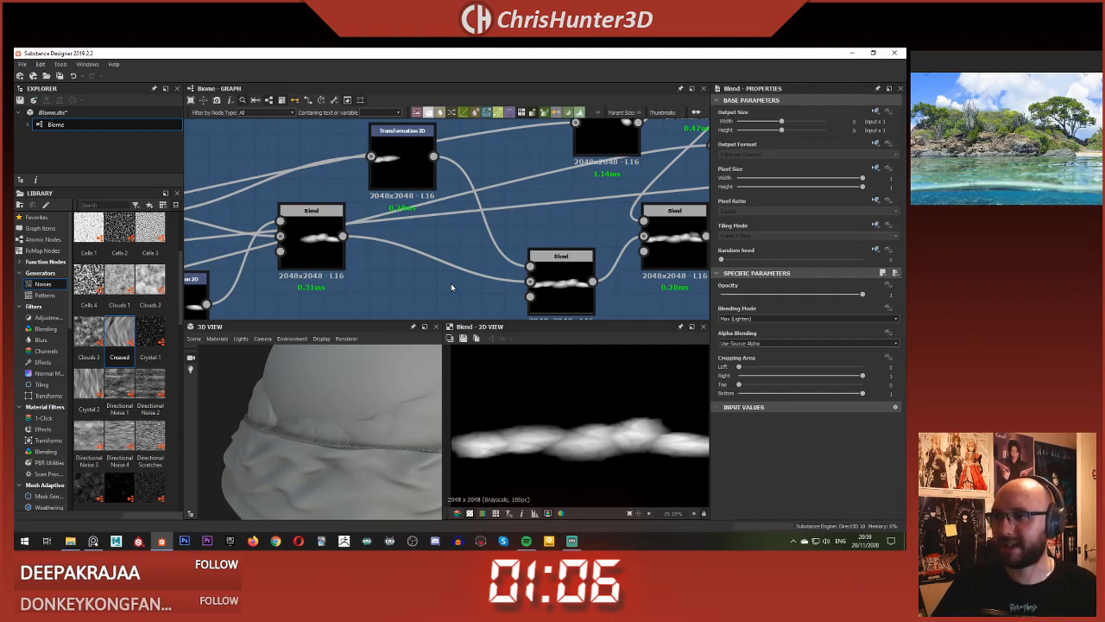
{"action": "mouse_move", "coordinate": [328, 406]}
{"action": "left_mouse_down"}
{"action": "mouse_move", "coordinate": [351, 442]}
{"action": "mouse_move", "coordinate": [317, 424]}
{"action": "left_mouse_up"}
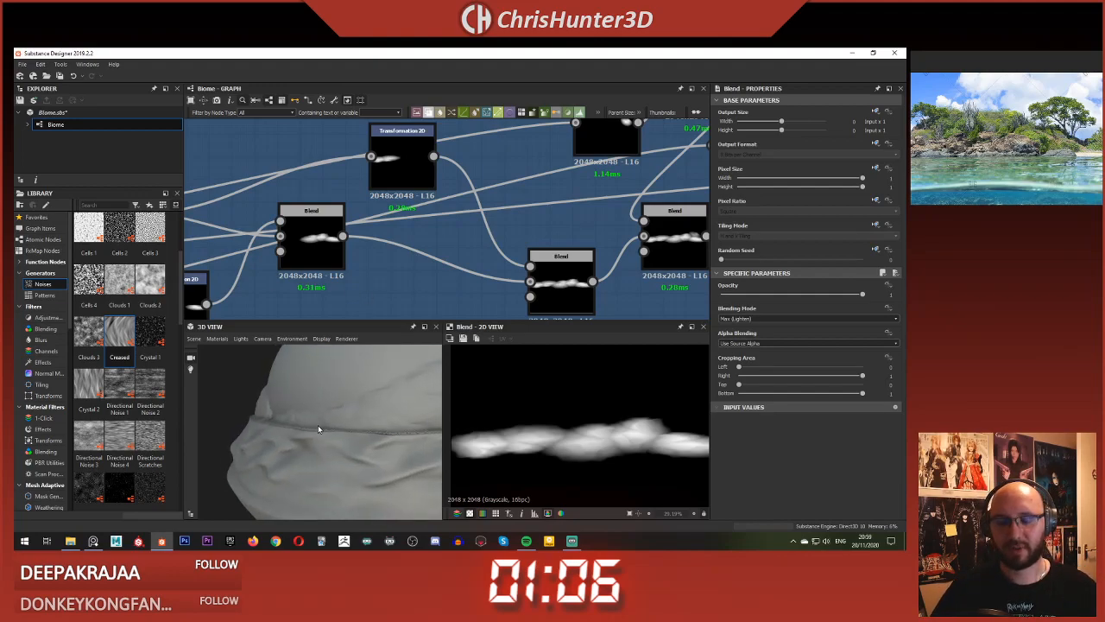
Step: Check the whole sphere and save the Biome package
{"action": "scroll", "coordinate": [406, 218], "scroll_direction": "down", "scroll_amount": 6}
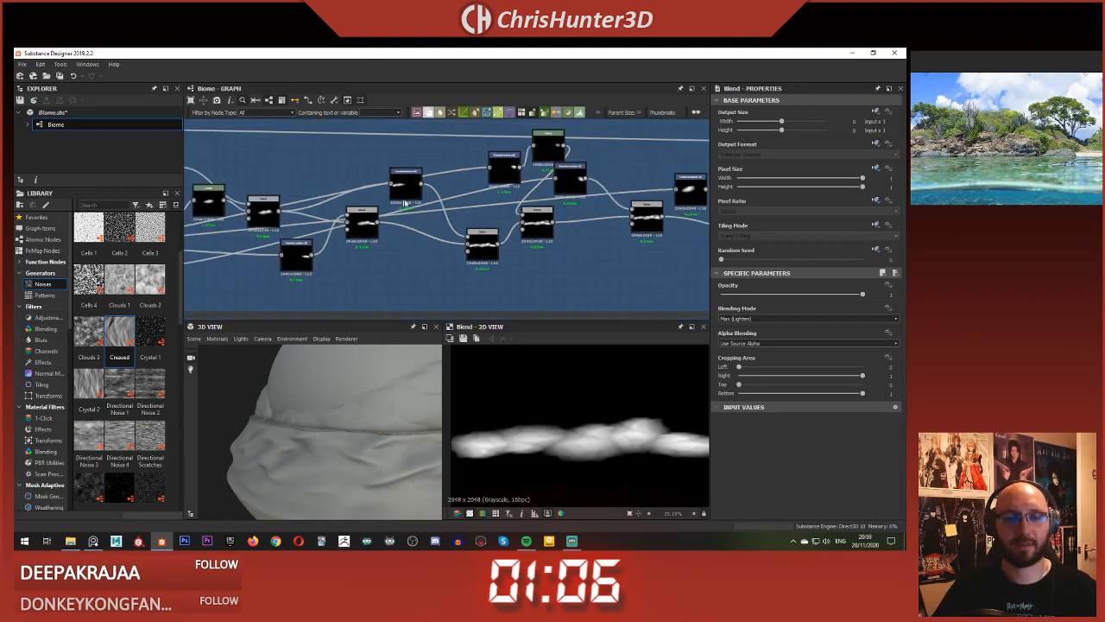
{"action": "middle_click_drag", "start_coordinate": [432, 229], "coordinate": [327, 203]}
{"action": "scroll", "coordinate": [388, 411], "scroll_direction": "down", "scroll_amount": 2}
{"action": "right_click_drag", "start_coordinate": [302, 406], "coordinate": [392, 410]}
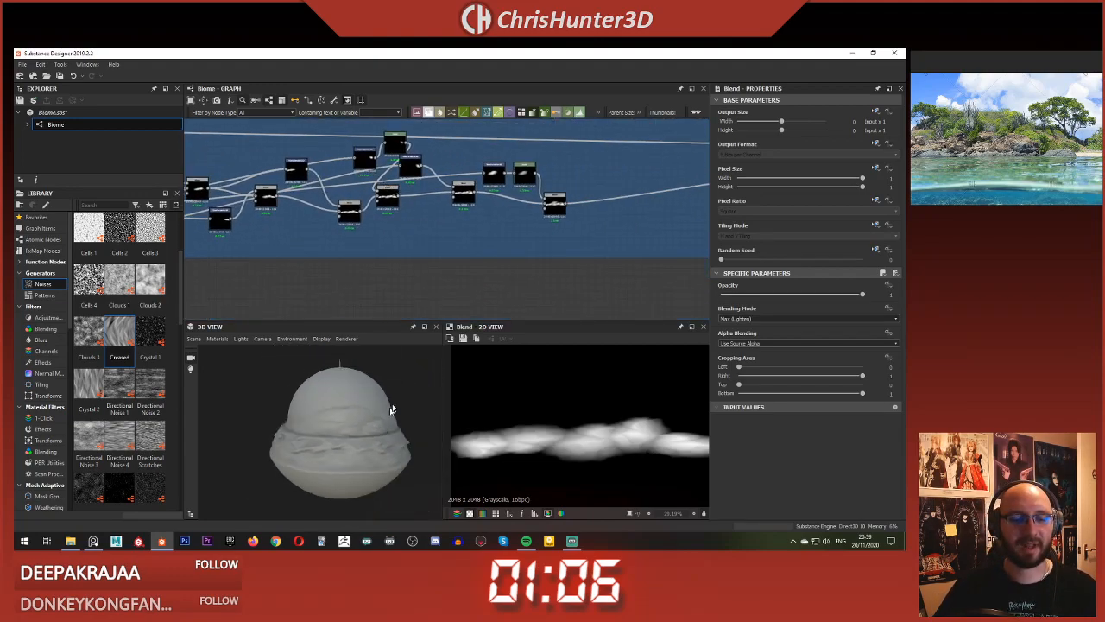
{"action": "middle_click_drag", "start_coordinate": [482, 226], "coordinate": [475, 215]}
{"action": "right_click", "coordinate": [471, 294]}
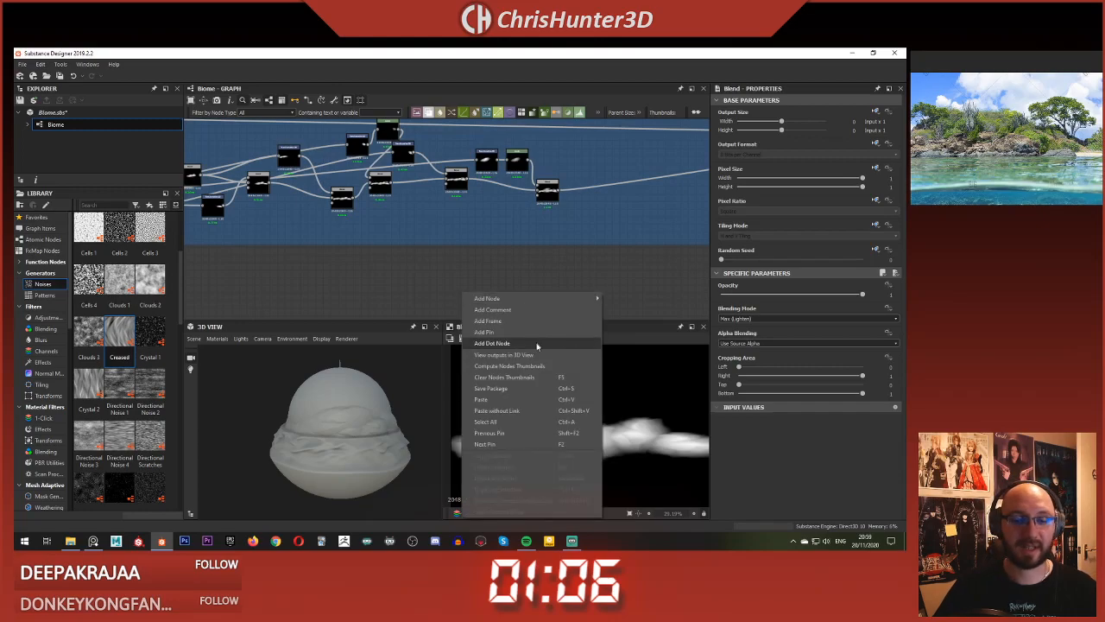
{"action": "left_click", "coordinate": [536, 386]}
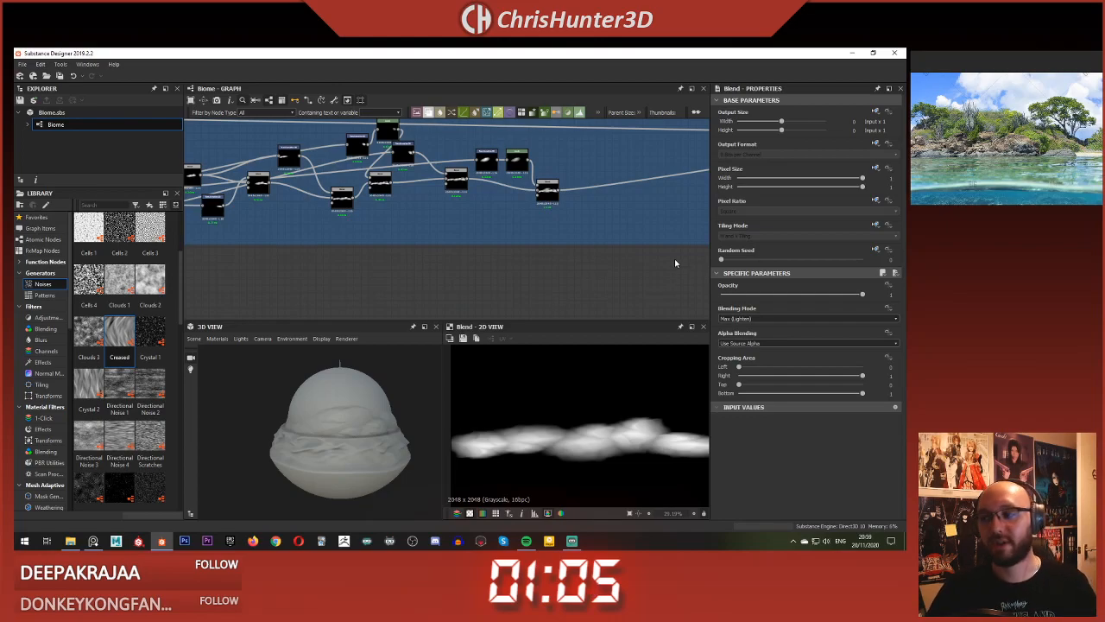
Step: Review the Beach Height and water frames in the graph and examine the sphere's cloud and water relief up close
{"action": "scroll", "coordinate": [536, 283], "scroll_direction": "down", "scroll_amount": 6}
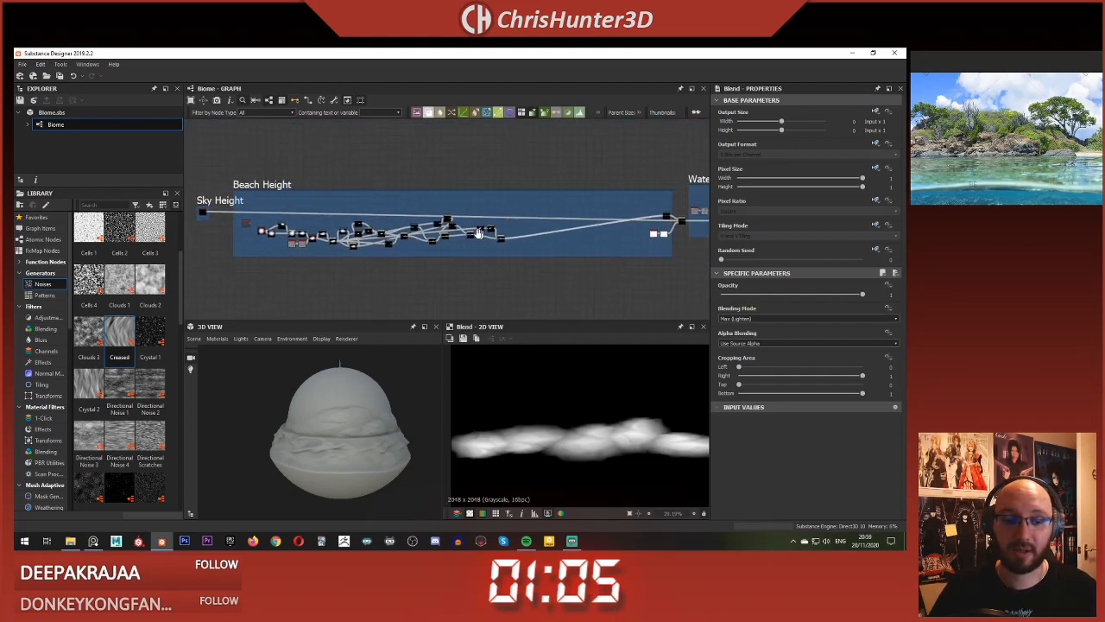
{"action": "scroll", "coordinate": [551, 276], "scroll_direction": "up", "scroll_amount": 2}
{"action": "middle_click_drag", "start_coordinate": [551, 277], "coordinate": [333, 216]}
{"action": "scroll", "coordinate": [478, 259], "scroll_direction": "up", "scroll_amount": 1}
{"action": "scroll", "coordinate": [477, 242], "scroll_direction": "down", "scroll_amount": 3}
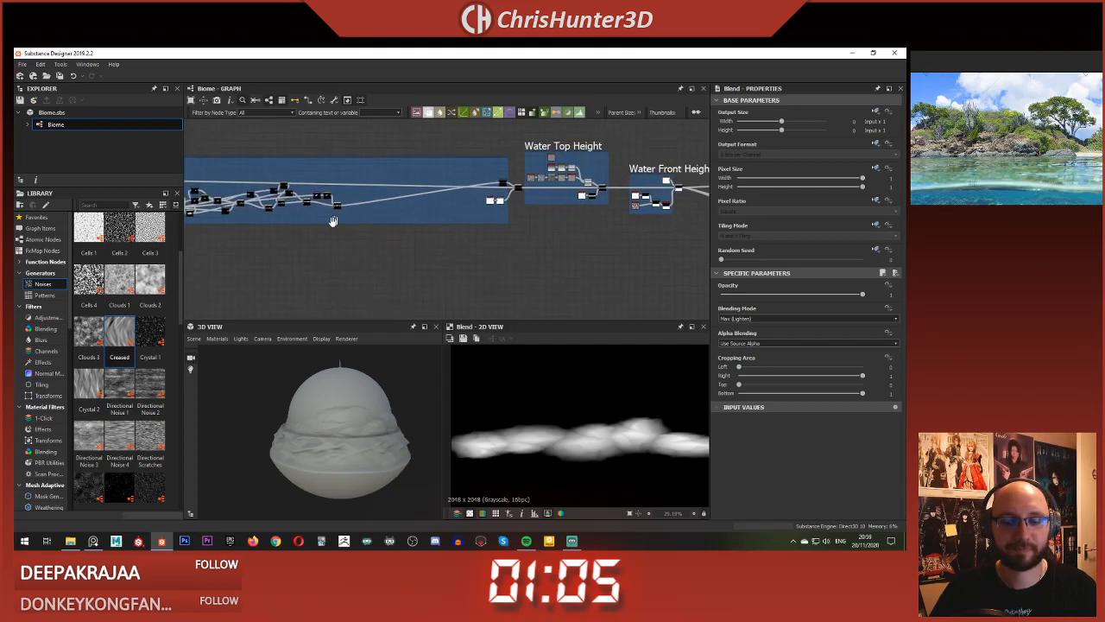
{"action": "left_click_drag", "start_coordinate": [304, 406], "coordinate": [375, 445]}
{"action": "scroll", "coordinate": [334, 453], "scroll_direction": "up", "scroll_amount": 3}
{"action": "mouse_move", "coordinate": [351, 415]}
{"action": "left_mouse_down"}
{"action": "mouse_move", "coordinate": [334, 452]}
{"action": "mouse_move", "coordinate": [350, 414]}
{"action": "mouse_move", "coordinate": [318, 414]}
{"action": "mouse_move", "coordinate": [353, 437]}
{"action": "mouse_move", "coordinate": [336, 431]}
{"action": "left_mouse_up"}
{"action": "scroll", "coordinate": [337, 421], "scroll_direction": "up", "scroll_amount": 3}
{"action": "scroll", "coordinate": [337, 422], "scroll_direction": "down", "scroll_amount": 6}
{"action": "scroll", "coordinate": [328, 428], "scroll_direction": "up", "scroll_amount": 4}
{"action": "scroll", "coordinate": [348, 456], "scroll_direction": "down", "scroll_amount": 4}
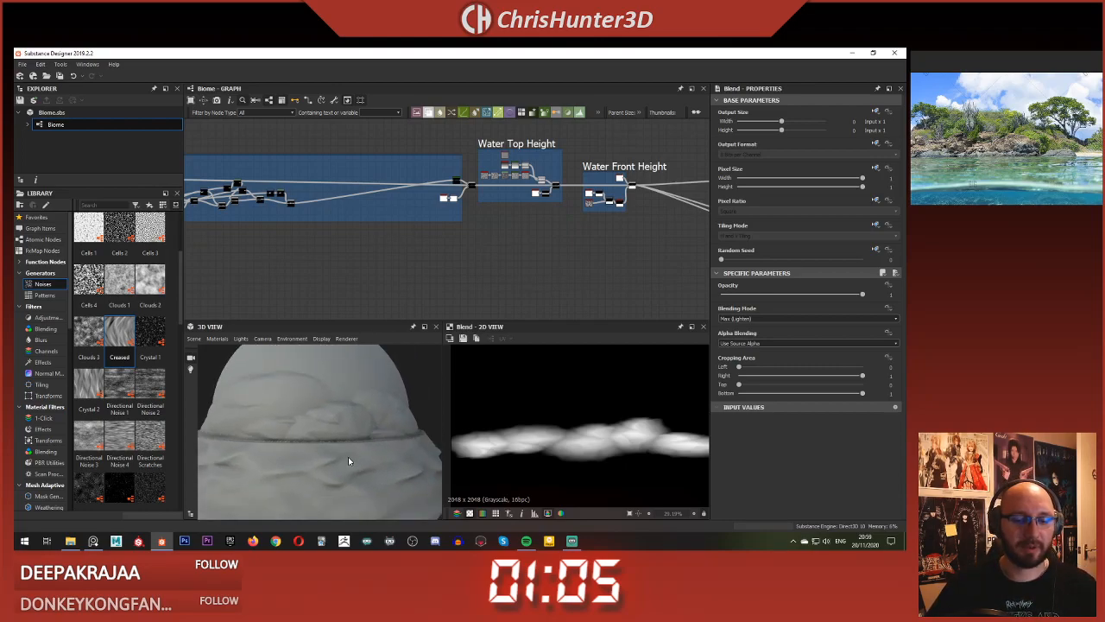
{"action": "scroll", "coordinate": [525, 234], "scroll_direction": "down", "scroll_amount": 2}
{"action": "scroll", "coordinate": [471, 230], "scroll_direction": "up", "scroll_amount": 2}
Step: Shift the Sky Height and Beach Height frames with their nodes away from the Water Top Height frame to open space between them
{"action": "middle_click_drag", "start_coordinate": [472, 230], "coordinate": [502, 320]}
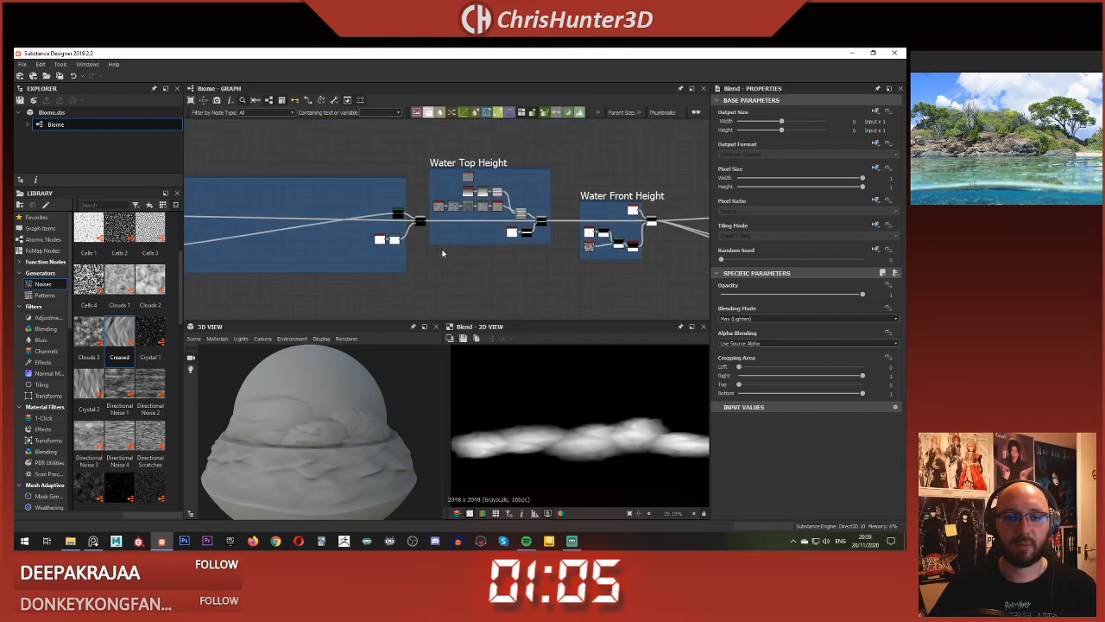
{"action": "scroll", "coordinate": [444, 250], "scroll_direction": "down", "scroll_amount": 3}
{"action": "middle_click_drag", "start_coordinate": [444, 249], "coordinate": [595, 232]}
{"action": "left_click_drag", "start_coordinate": [311, 204], "coordinate": [591, 283]}
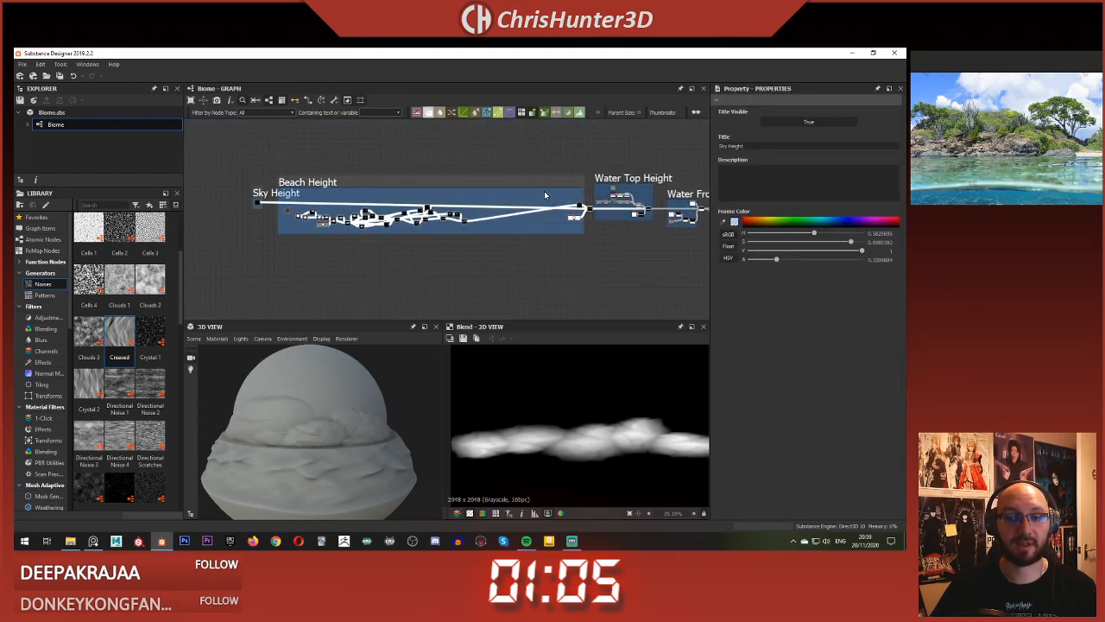
{"action": "left_click_drag", "start_coordinate": [544, 184], "coordinate": [420, 179]}
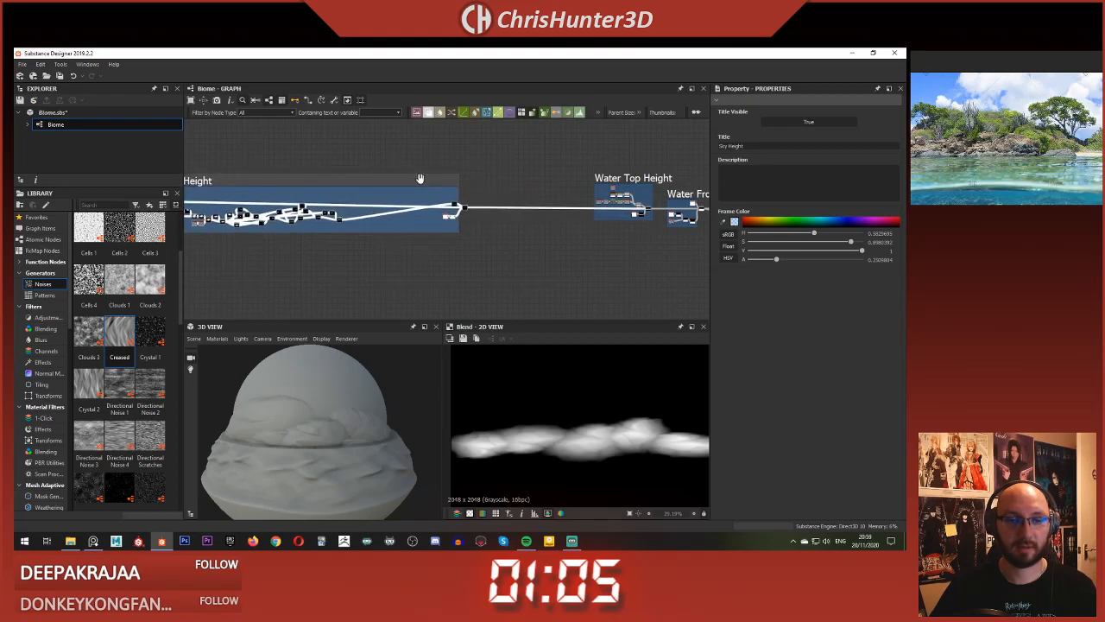
Step: Select the Water Top Height frame and save the package
{"action": "scroll", "coordinate": [535, 195], "scroll_direction": "up", "scroll_amount": 5}
{"action": "middle_click_drag", "start_coordinate": [535, 194], "coordinate": [285, 205]}
{"action": "scroll", "coordinate": [400, 199], "scroll_direction": "up", "scroll_amount": 3}
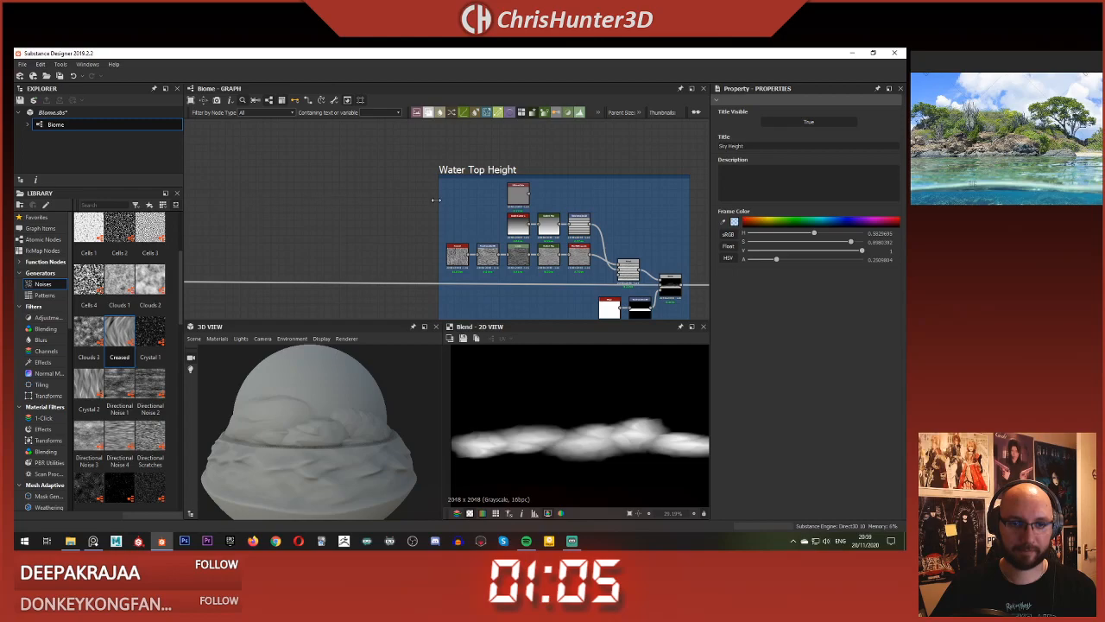
{"action": "left_click", "coordinate": [440, 201]}
{"action": "scroll", "coordinate": [363, 196], "scroll_direction": "down", "scroll_amount": 2}
{"action": "scroll", "coordinate": [399, 200], "scroll_direction": "up", "scroll_amount": 2}
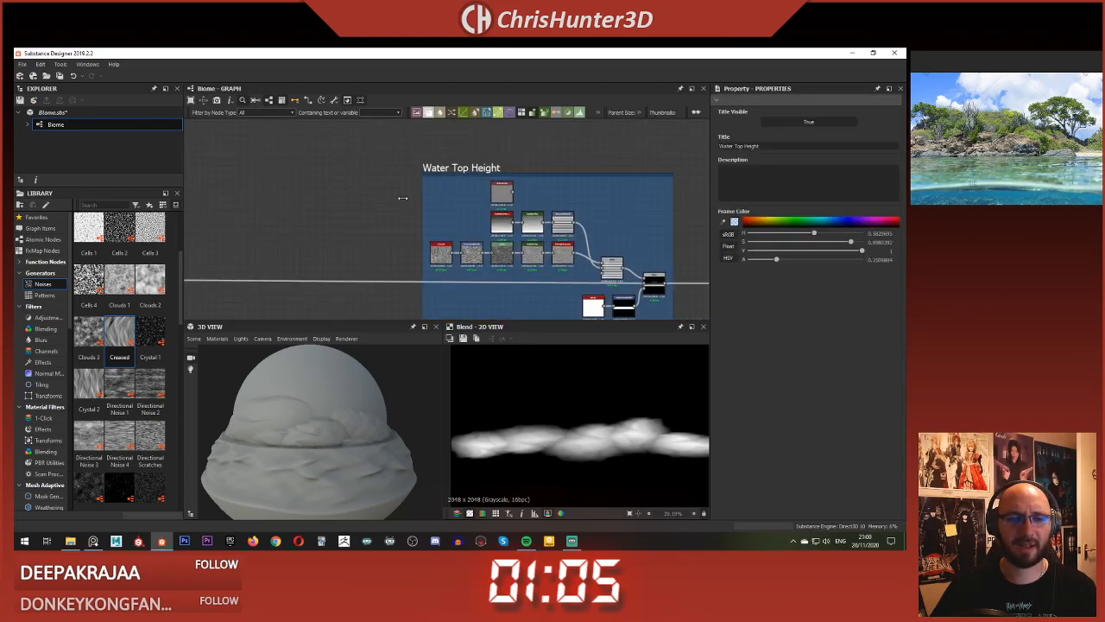
{"action": "scroll", "coordinate": [400, 198], "scroll_direction": "up", "scroll_amount": 1}
{"action": "right_click", "coordinate": [350, 178]}
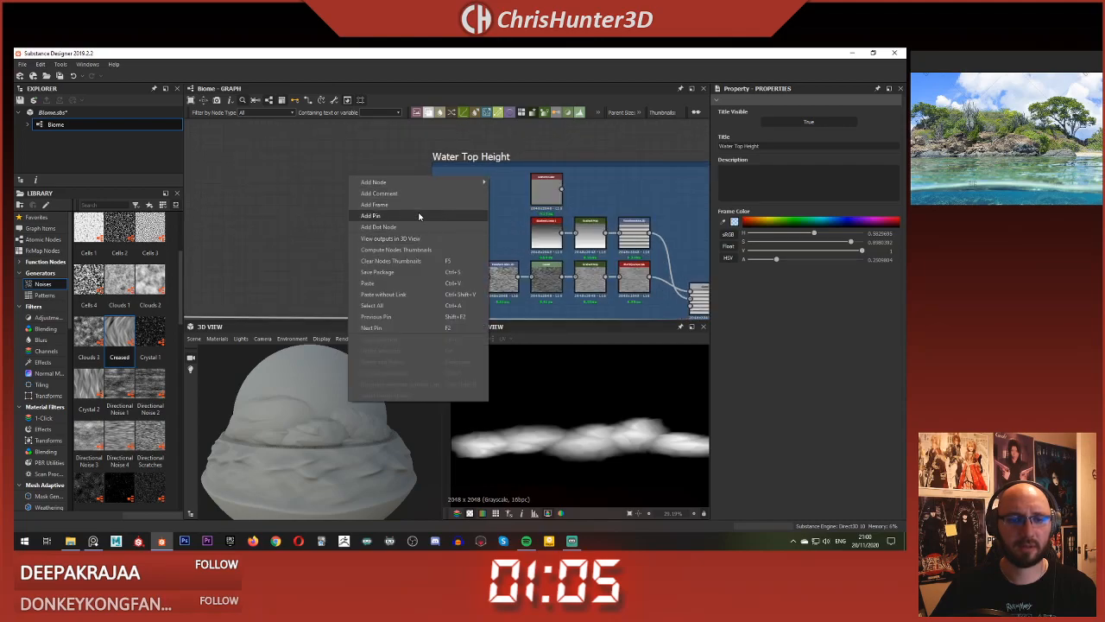
{"action": "left_click", "coordinate": [422, 273]}
Step: Widen the Water Top Height frame on its input side and move its Shape and Transformation 2D nodes farther from the final Blend
{"action": "scroll", "coordinate": [393, 225], "scroll_direction": "down", "scroll_amount": 2}
{"action": "scroll", "coordinate": [432, 183], "scroll_direction": "up", "scroll_amount": 2}
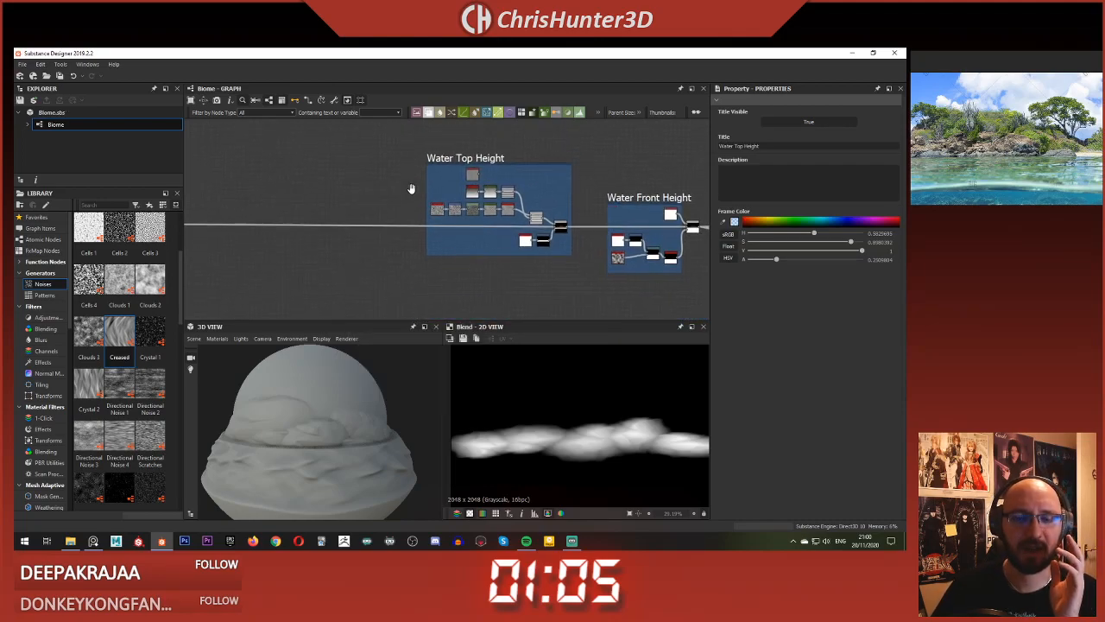
{"action": "left_click_drag", "start_coordinate": [436, 186], "coordinate": [262, 185]}
{"action": "left_click_drag", "start_coordinate": [399, 162], "coordinate": [602, 266]}
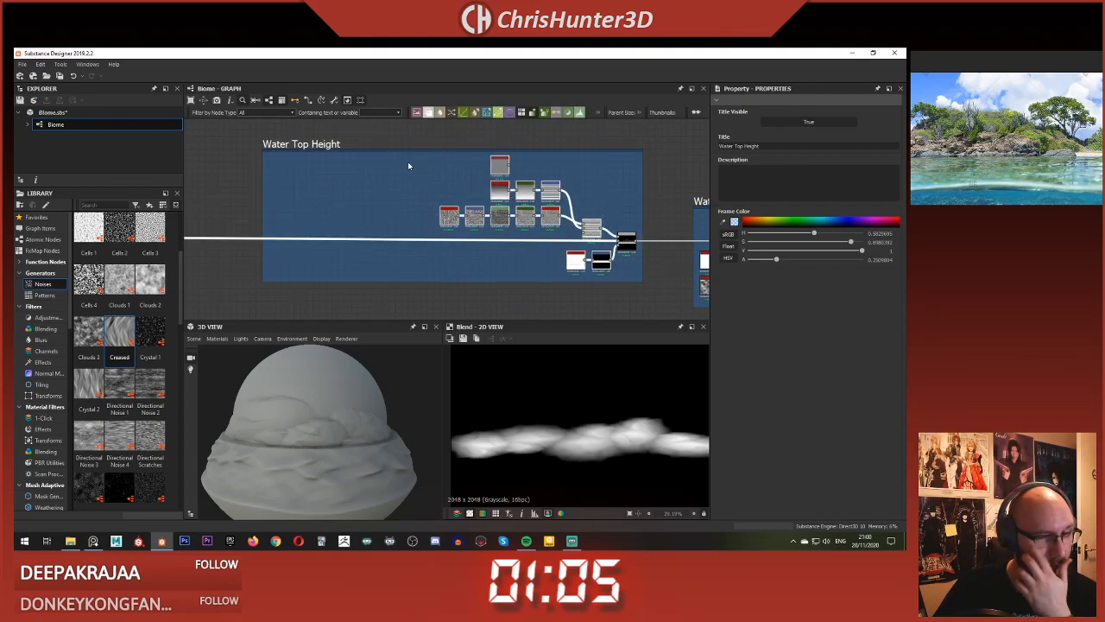
{"action": "left_click_drag", "start_coordinate": [410, 164], "coordinate": [624, 280]}
{"action": "scroll", "coordinate": [627, 245], "scroll_direction": "up", "scroll_amount": 3}
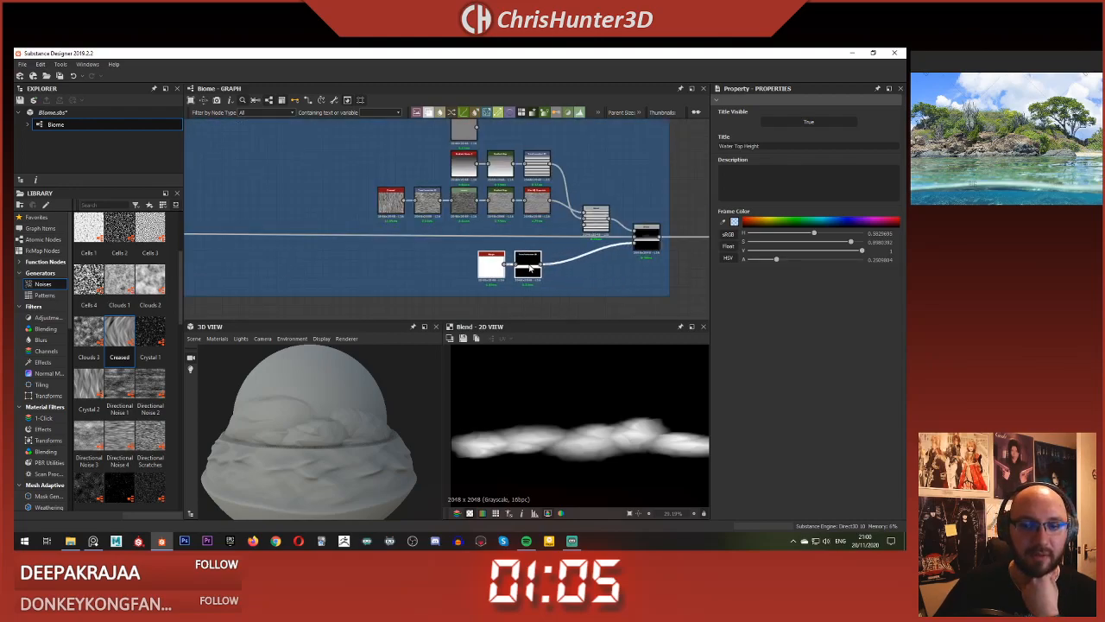
Step: Preview the final Blend of Water Top Height and examine the Shape and Transformation 2D mask driving its opacity
{"action": "scroll", "coordinate": [557, 255], "scroll_direction": "up", "scroll_amount": 8}
{"action": "double_click", "coordinate": [683, 166]}
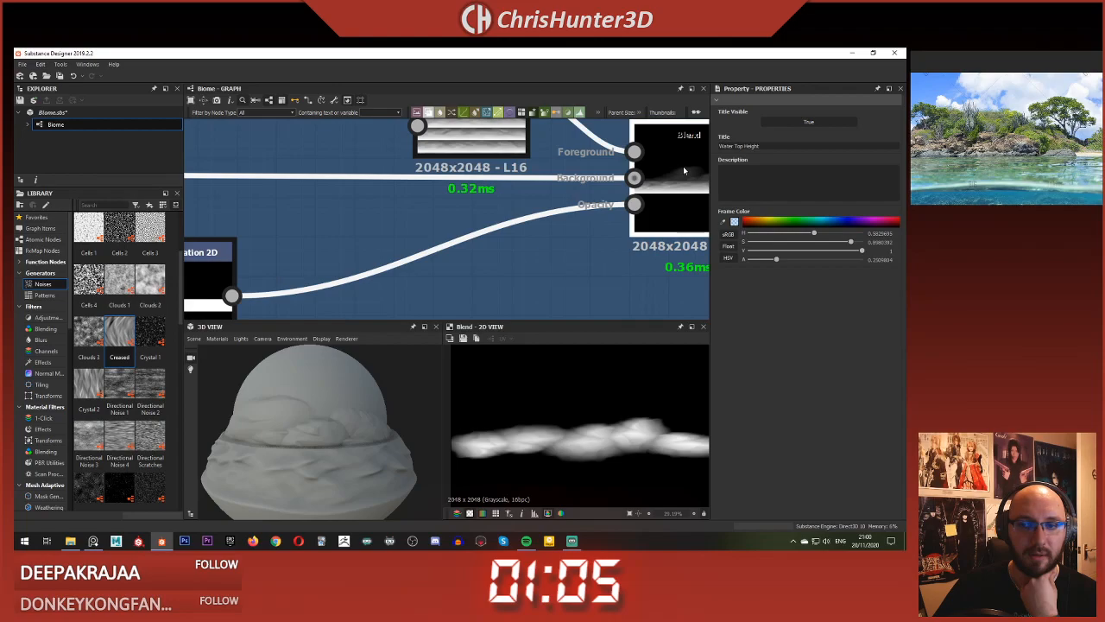
{"action": "middle_click_drag", "start_coordinate": [652, 209], "coordinate": [620, 219]}
{"action": "scroll", "coordinate": [566, 442], "scroll_direction": "down", "scroll_amount": 4}
{"action": "scroll", "coordinate": [391, 281], "scroll_direction": "down", "scroll_amount": 5}
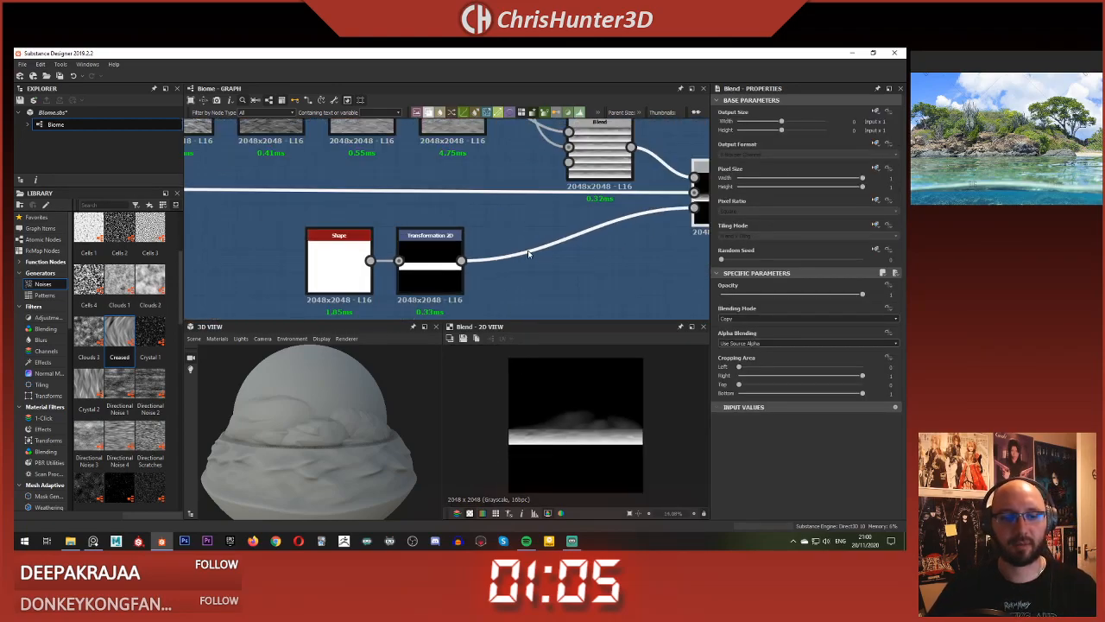
{"action": "scroll", "coordinate": [466, 181], "scroll_direction": "up", "scroll_amount": 2}
{"action": "left_click", "coordinate": [482, 180]}
{"action": "double_click", "coordinate": [482, 180]}
{"action": "middle_click_drag", "start_coordinate": [447, 230], "coordinate": [548, 195]}
{"action": "left_click", "coordinate": [520, 244]}
{"action": "scroll", "coordinate": [556, 261], "scroll_direction": "up", "scroll_amount": 2}
{"action": "scroll", "coordinate": [555, 262], "scroll_direction": "down", "scroll_amount": 2}
{"action": "middle_click_drag", "start_coordinate": [556, 262], "coordinate": [532, 225]}
{"action": "double_click", "coordinate": [557, 214]}
Step: Try softening the Transformation 2D mask with a Blur HQ Grayscale node, and delete that node
{"action": "left_click", "coordinate": [525, 245]}
{"action": "key", "text": "space"}
{"action": "type", "text": "blur"}
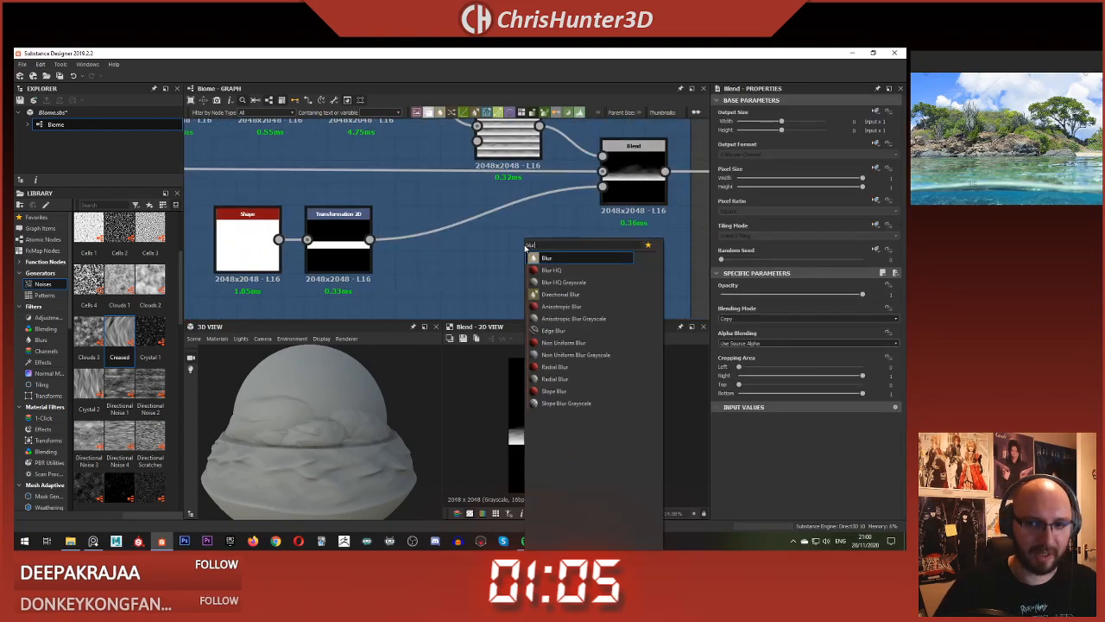
{"action": "key", "text": "Down"}
{"action": "key", "text": "Down"}
{"action": "key", "text": "Return"}
{"action": "left_click_drag", "start_coordinate": [370, 239], "coordinate": [499, 271]}
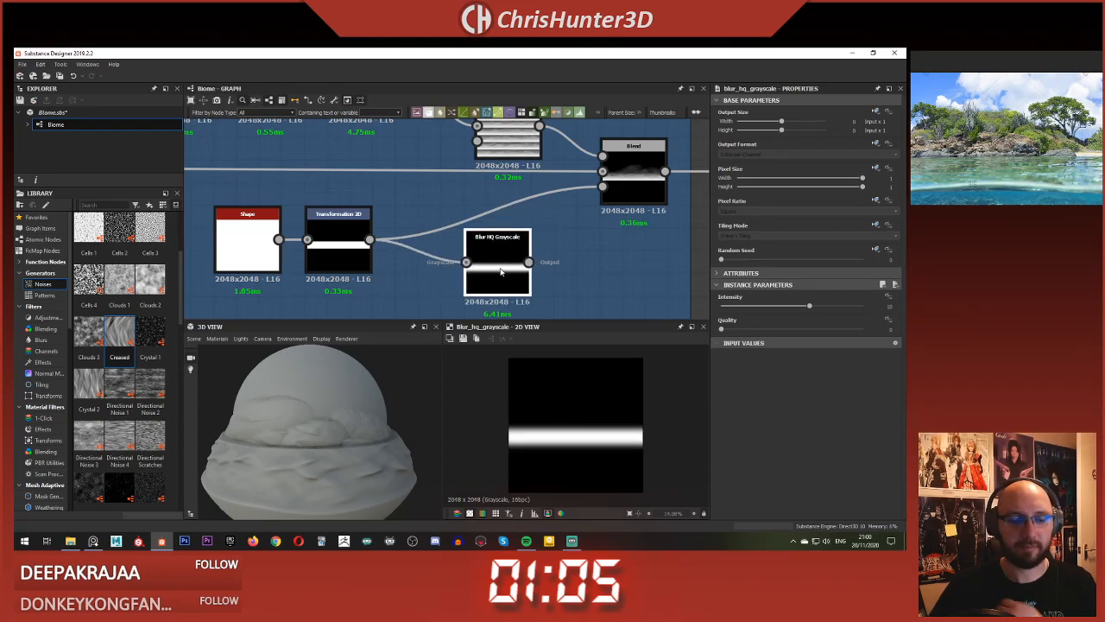
{"action": "middle_click_drag", "start_coordinate": [501, 271], "coordinate": [527, 246]}
{"action": "key", "text": "Delete"}
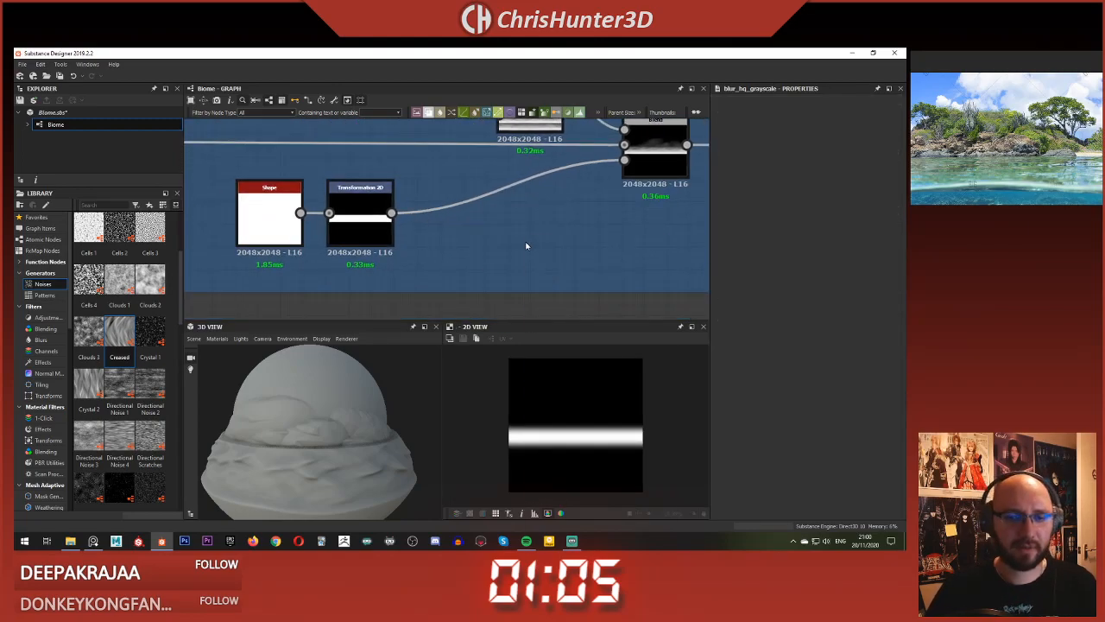
Step: Add a Non Uniform Blur Grayscale node and connect the Transformation 2D mask to both its grayscale and blur map inputs
{"action": "key", "text": "space"}
{"action": "type", "text": "non"}
{"action": "key", "text": "Down"}
{"action": "key", "text": "Down"}
{"action": "key", "text": "Down"}
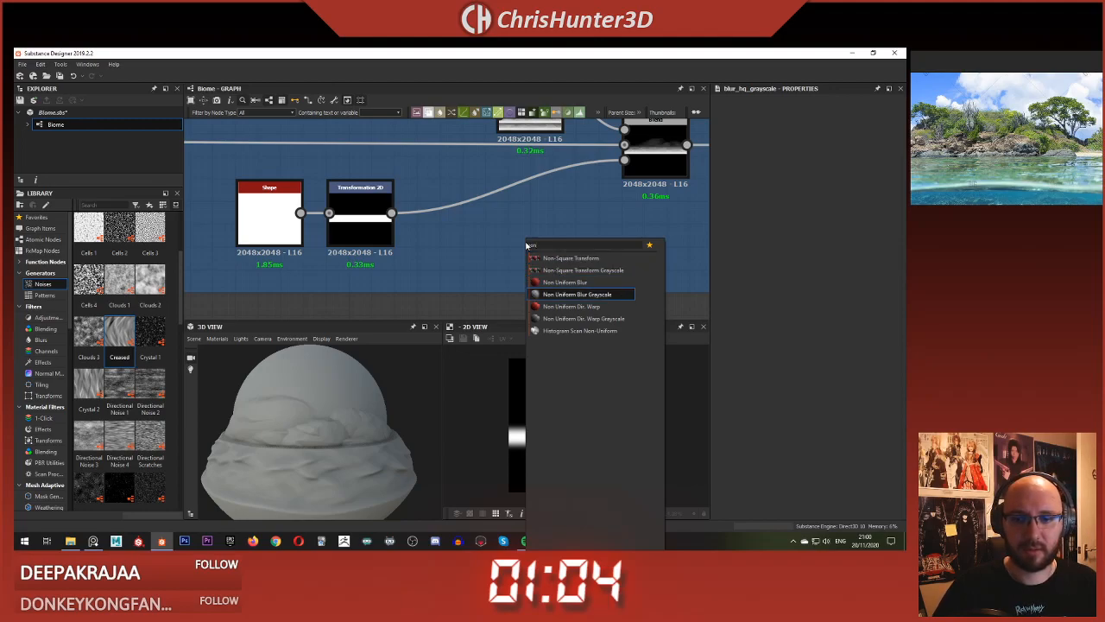
{"action": "key", "text": "Return"}
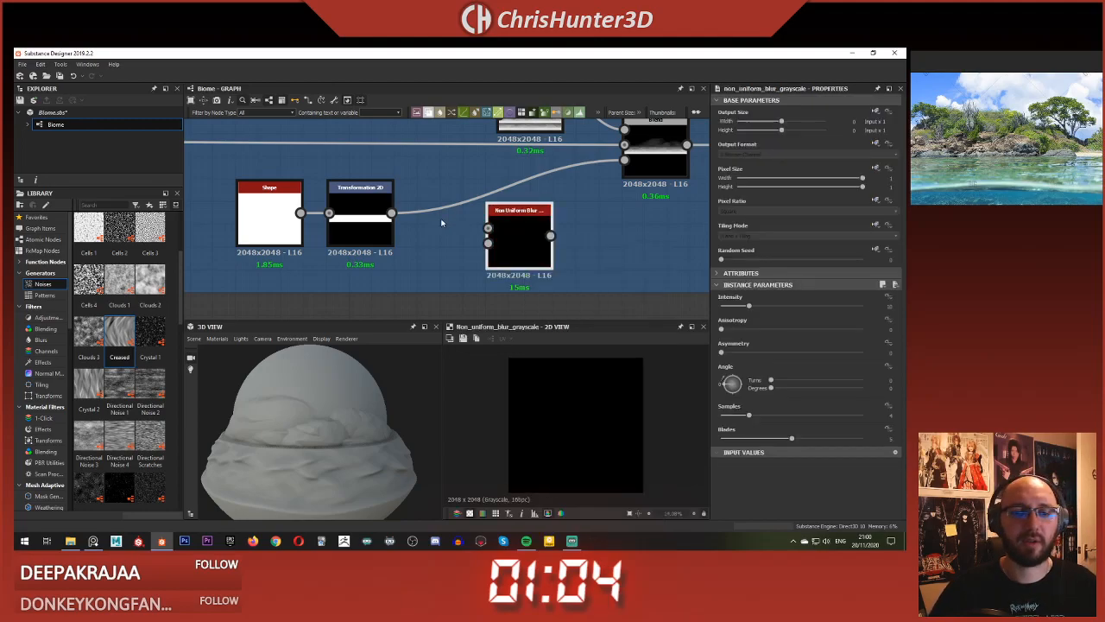
{"action": "left_click_drag", "start_coordinate": [392, 213], "coordinate": [488, 242]}
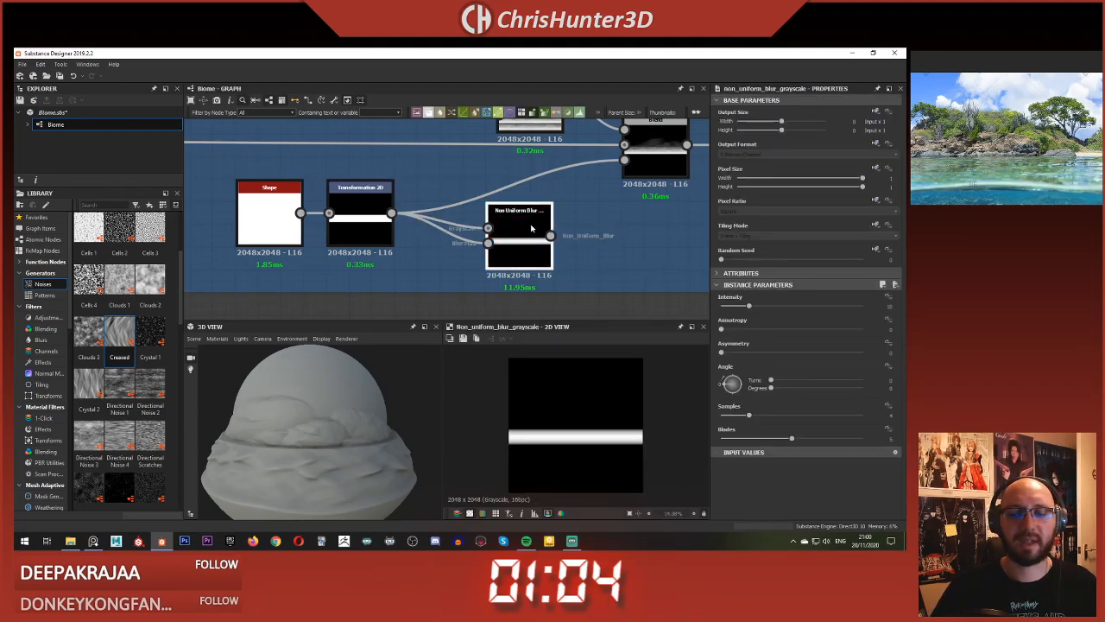
Step: Set the Non Uniform Blur's Asymmetry to 1, Angle to 270 degrees, Samples to 16 and Blades to the maximum
{"action": "left_click", "coordinate": [734, 380]}
{"action": "left_click_drag", "start_coordinate": [722, 352], "coordinate": [862, 352]}
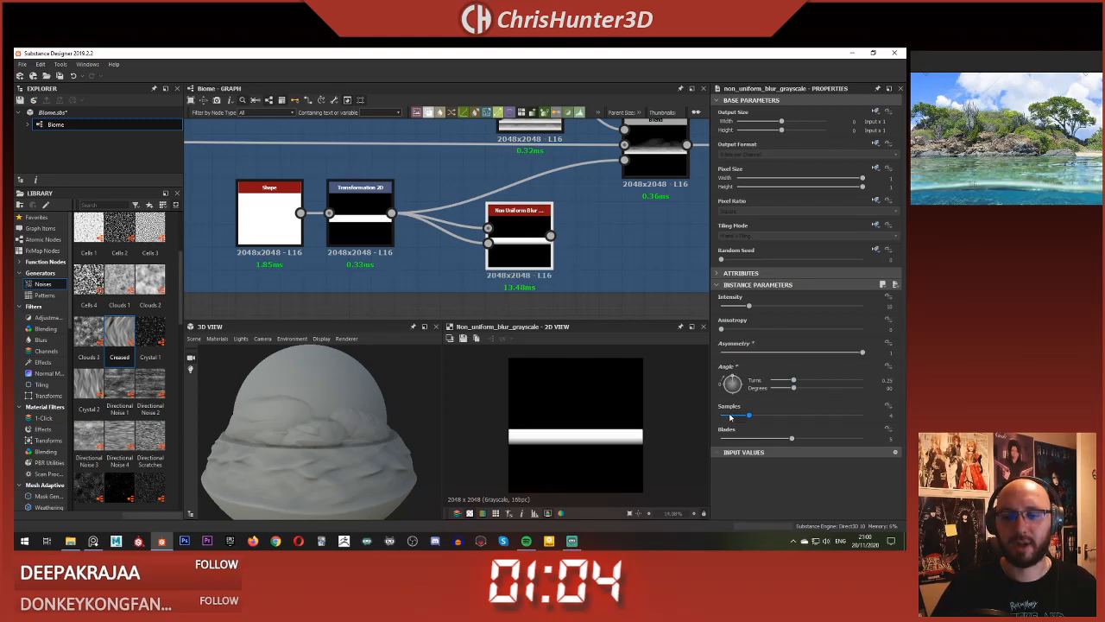
{"action": "left_click_drag", "start_coordinate": [736, 386], "coordinate": [732, 406]}
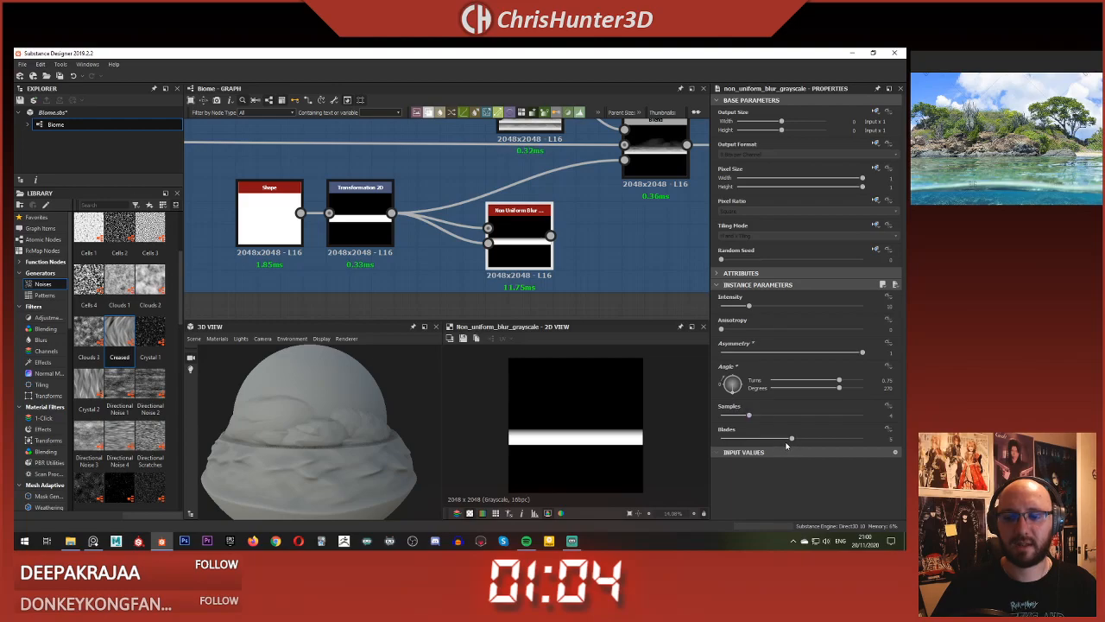
{"action": "left_click_drag", "start_coordinate": [792, 439], "coordinate": [864, 440]}
{"action": "left_click_drag", "start_coordinate": [750, 415], "coordinate": [864, 416]}
Step: Connect the Non Uniform Blur output to the final Blend's opacity input and lower the blur Intensity to 1.64
{"action": "middle_click_drag", "start_coordinate": [597, 249], "coordinate": [564, 264]}
{"action": "left_click_drag", "start_coordinate": [513, 252], "coordinate": [573, 189]}
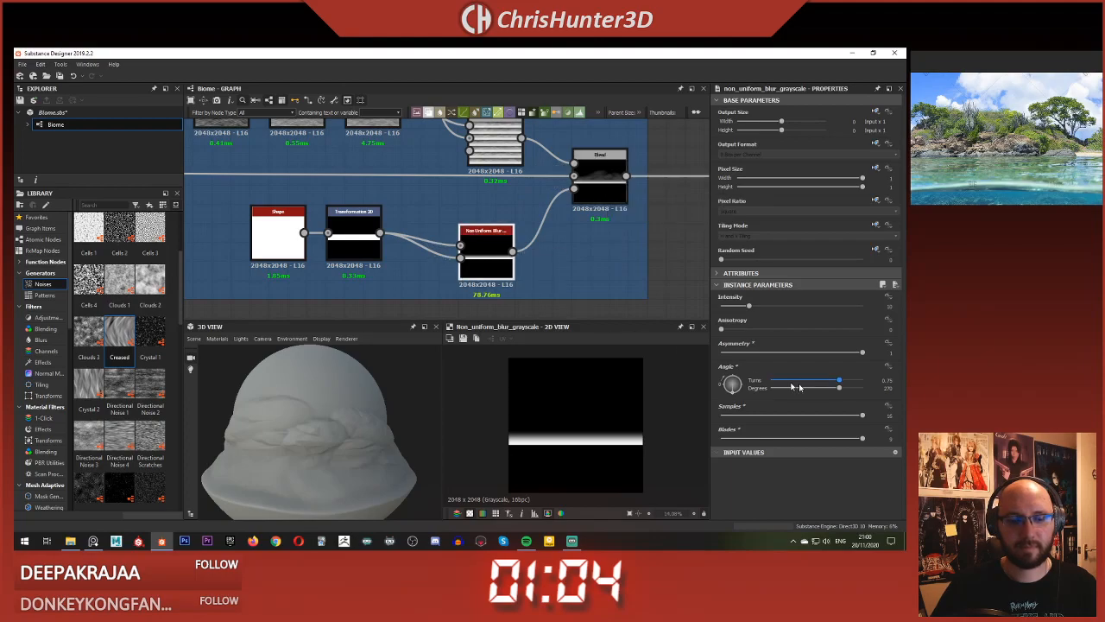
{"action": "left_click_drag", "start_coordinate": [734, 308], "coordinate": [726, 308]}
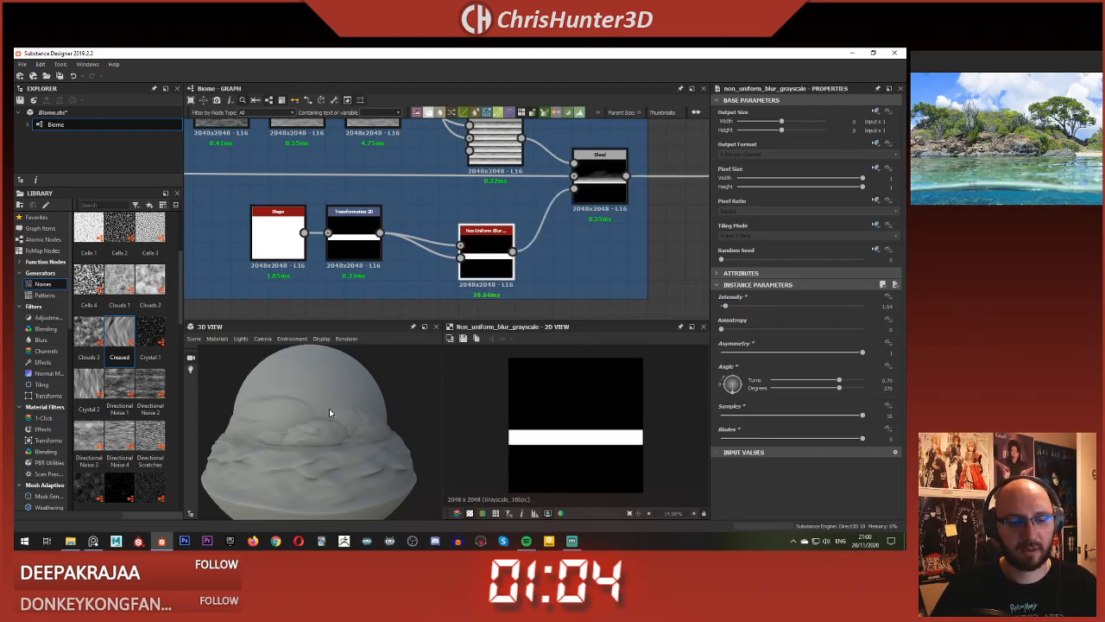
Step: Examine the sphere from several angles and distances to judge how the water top band meets the layers around it
{"action": "scroll", "coordinate": [329, 409], "scroll_direction": "down", "scroll_amount": 2}
{"action": "left_click_drag", "start_coordinate": [329, 410], "coordinate": [349, 428]}
{"action": "scroll", "coordinate": [371, 436], "scroll_direction": "up", "scroll_amount": 3}
{"action": "scroll", "coordinate": [354, 429], "scroll_direction": "down", "scroll_amount": 3}
{"action": "scroll", "coordinate": [349, 466], "scroll_direction": "down", "scroll_amount": 1}
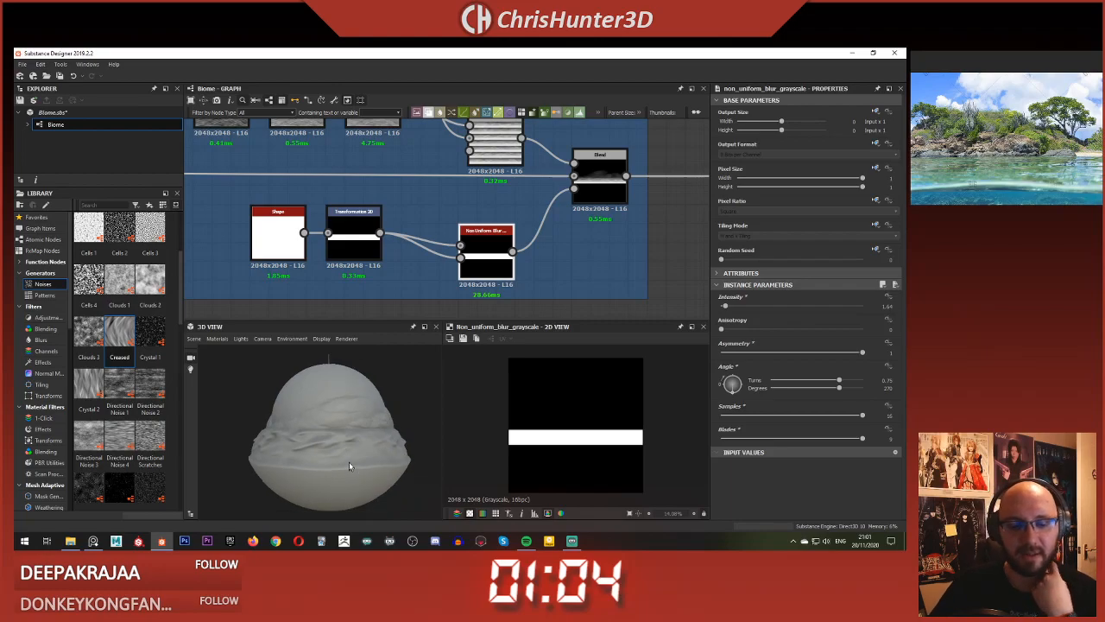
{"action": "left_click_drag", "start_coordinate": [349, 466], "coordinate": [365, 435]}
{"action": "scroll", "coordinate": [304, 432], "scroll_direction": "down", "scroll_amount": 3}
{"action": "scroll", "coordinate": [312, 441], "scroll_direction": "up", "scroll_amount": 3}
{"action": "scroll", "coordinate": [395, 232], "scroll_direction": "down", "scroll_amount": 1}
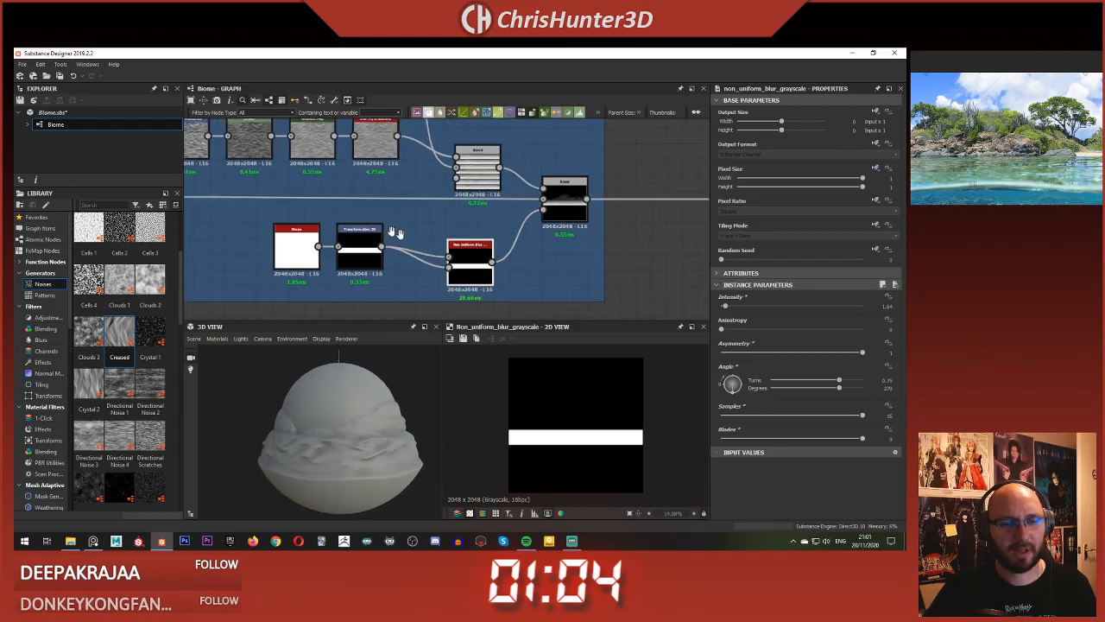
Step: Set the dark gradient key to a value of 0.4 in the Gradient Map of the Creased noise chain
{"action": "mouse_move", "coordinate": [395, 232]}
{"action": "middle_mouse_down"}
{"action": "mouse_move", "coordinate": [395, 245]}
{"action": "mouse_move", "coordinate": [459, 245]}
{"action": "mouse_move", "coordinate": [404, 249]}
{"action": "middle_mouse_up"}
{"action": "scroll", "coordinate": [394, 244], "scroll_direction": "down", "scroll_amount": 2}
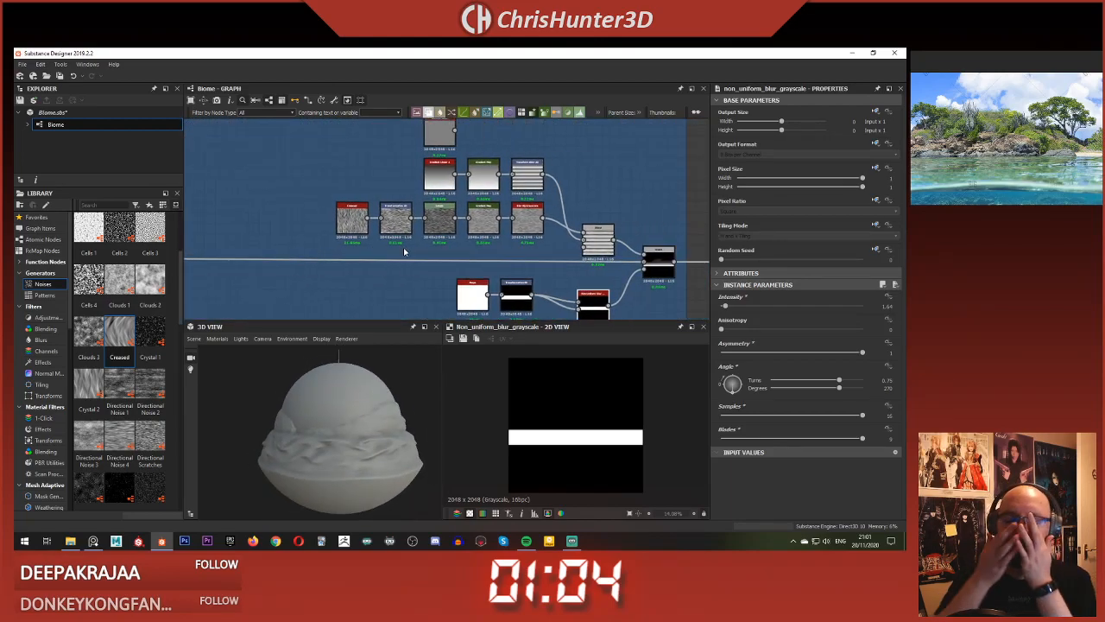
{"action": "scroll", "coordinate": [509, 226], "scroll_direction": "up", "scroll_amount": 3}
{"action": "left_click", "coordinate": [518, 226]}
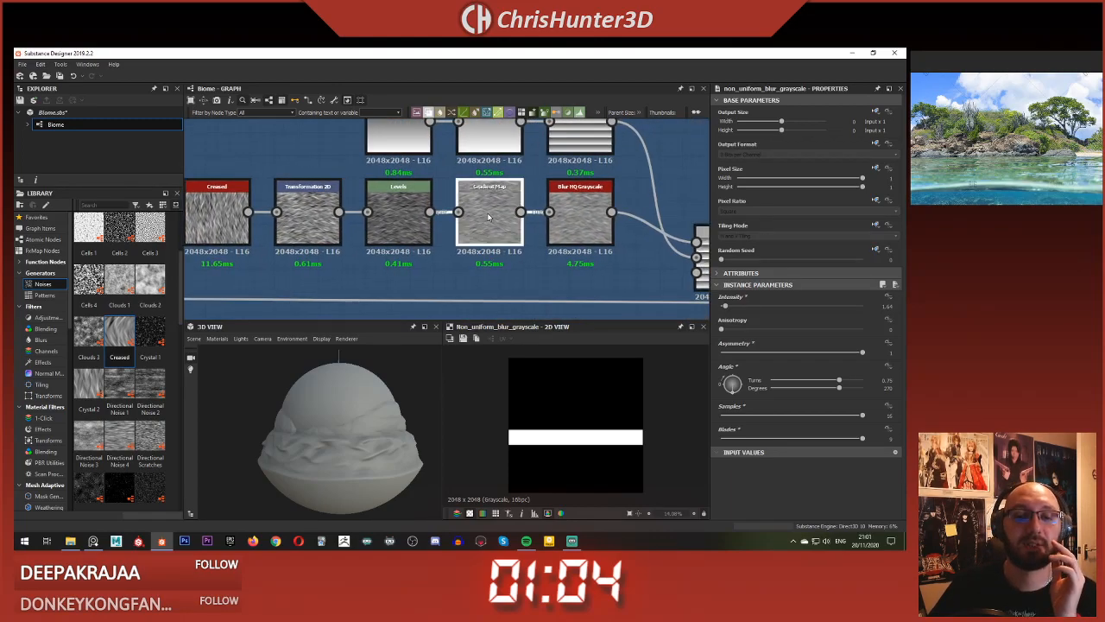
{"action": "scroll", "coordinate": [476, 245], "scroll_direction": "down", "scroll_amount": 2}
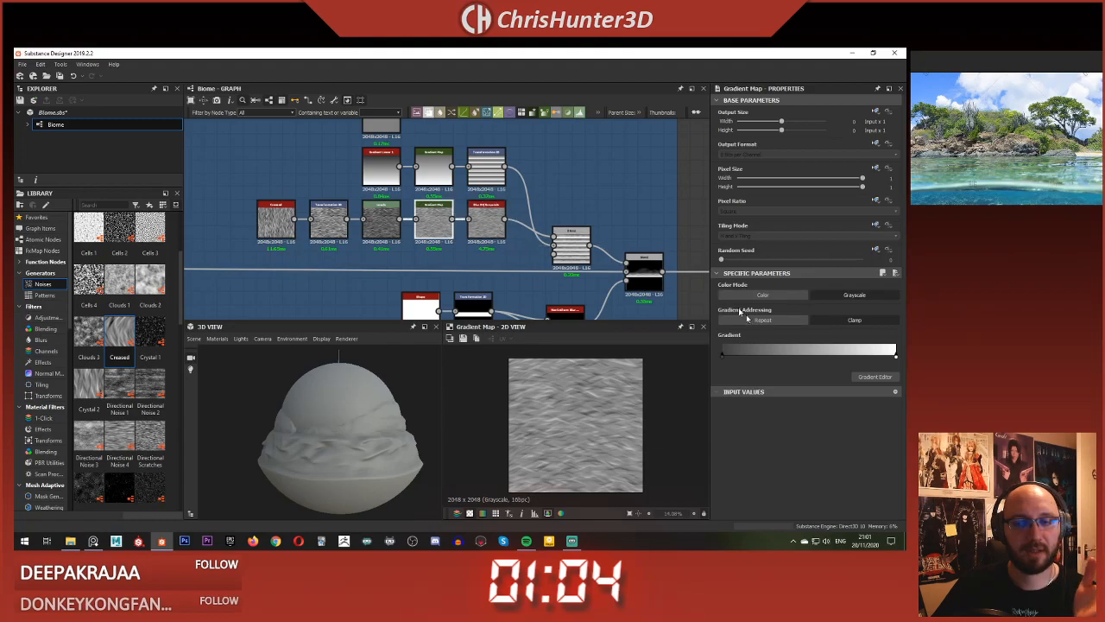
{"action": "mouse_move", "coordinate": [723, 356]}
{"action": "left_mouse_down"}
{"action": "mouse_move", "coordinate": [743, 355]}
{"action": "mouse_move", "coordinate": [722, 355]}
{"action": "left_mouse_up"}
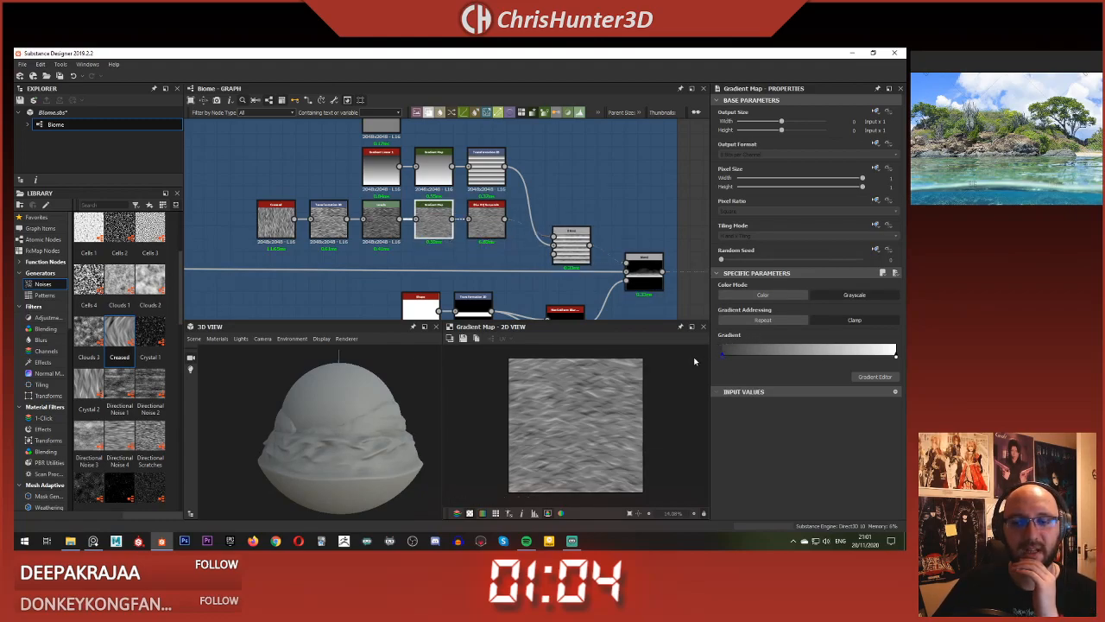
{"action": "left_click", "coordinate": [874, 376]}
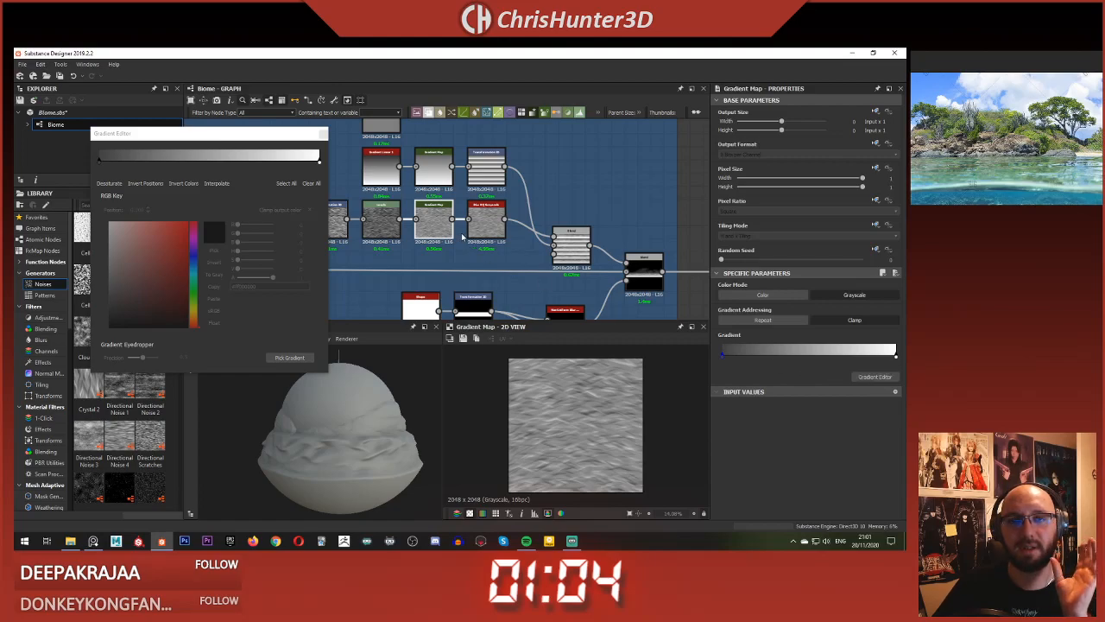
{"action": "left_click", "coordinate": [100, 164]}
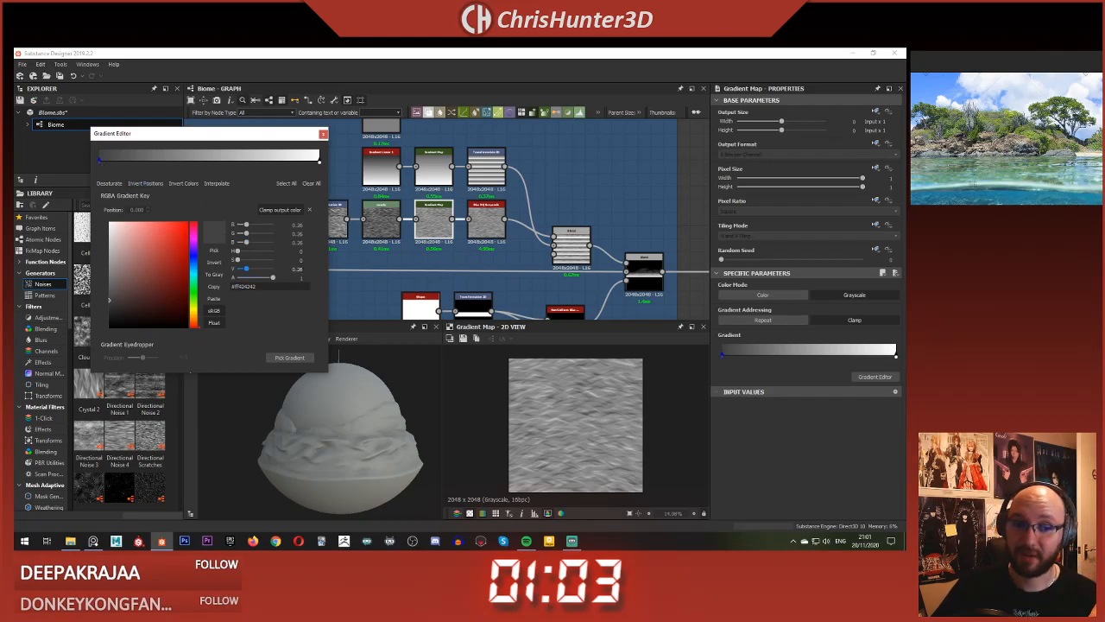
{"action": "double_click", "coordinate": [305, 270]}
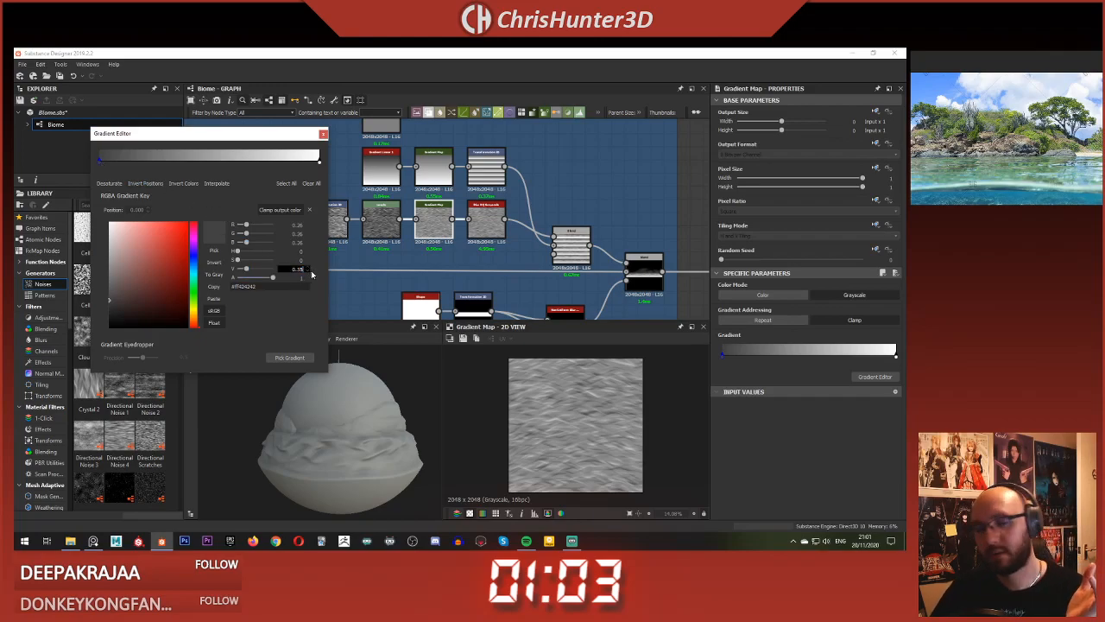
{"action": "key", "text": "Return"}
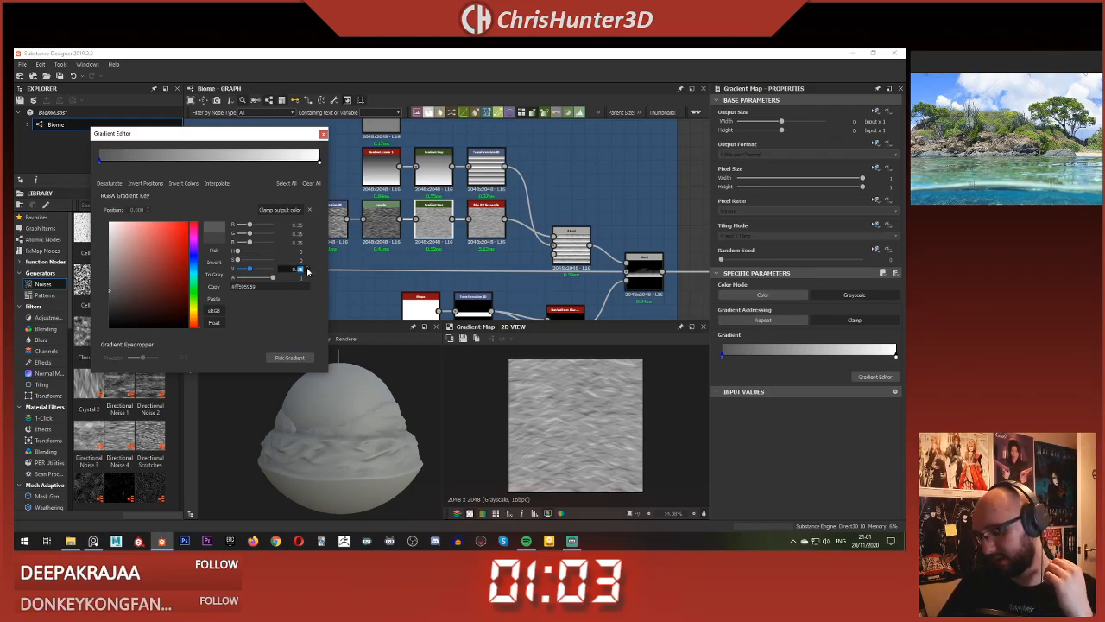
{"action": "type", "text": "0.4"}
{"action": "key", "text": "Return"}
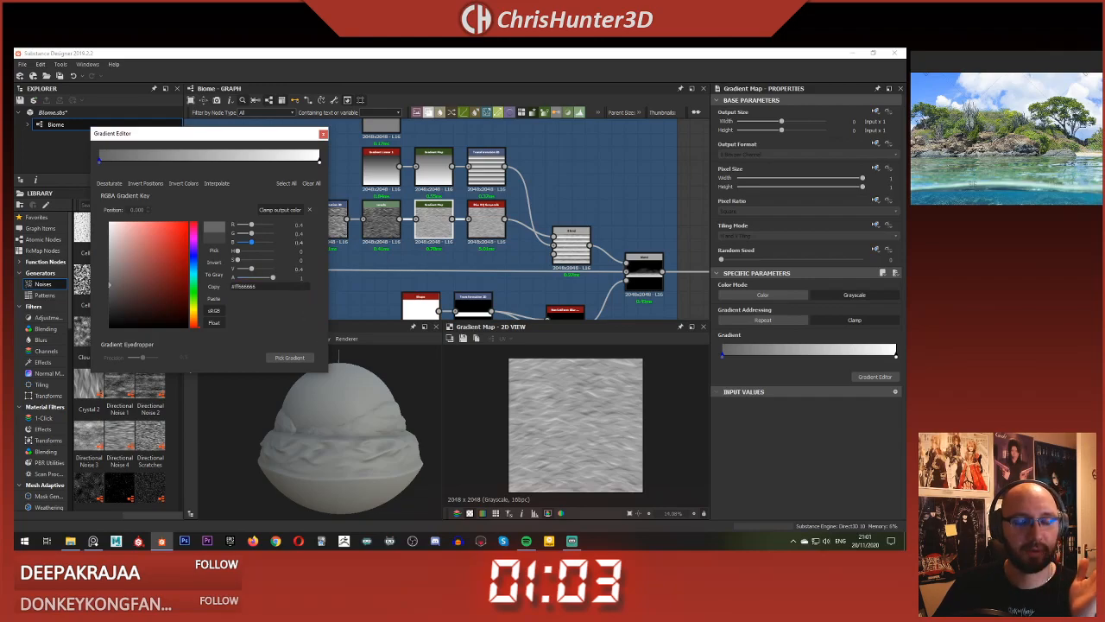
{"action": "scroll", "coordinate": [414, 251], "scroll_direction": "down", "scroll_amount": 3}
{"action": "middle_click_drag", "start_coordinate": [414, 251], "coordinate": [587, 240]}
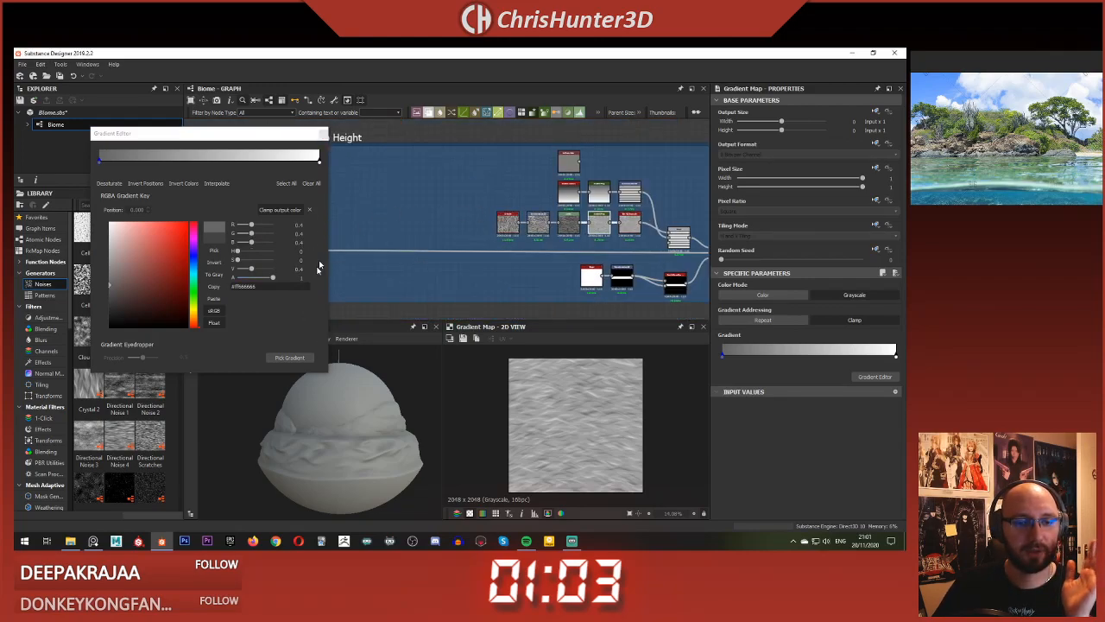
{"action": "left_click", "coordinate": [322, 135]}
Step: Preview the Blend node that ends the cloud layer preceding Water Top Height
{"action": "scroll", "coordinate": [393, 184], "scroll_direction": "down", "scroll_amount": 1}
{"action": "middle_click_drag", "start_coordinate": [214, 183], "coordinate": [459, 202]}
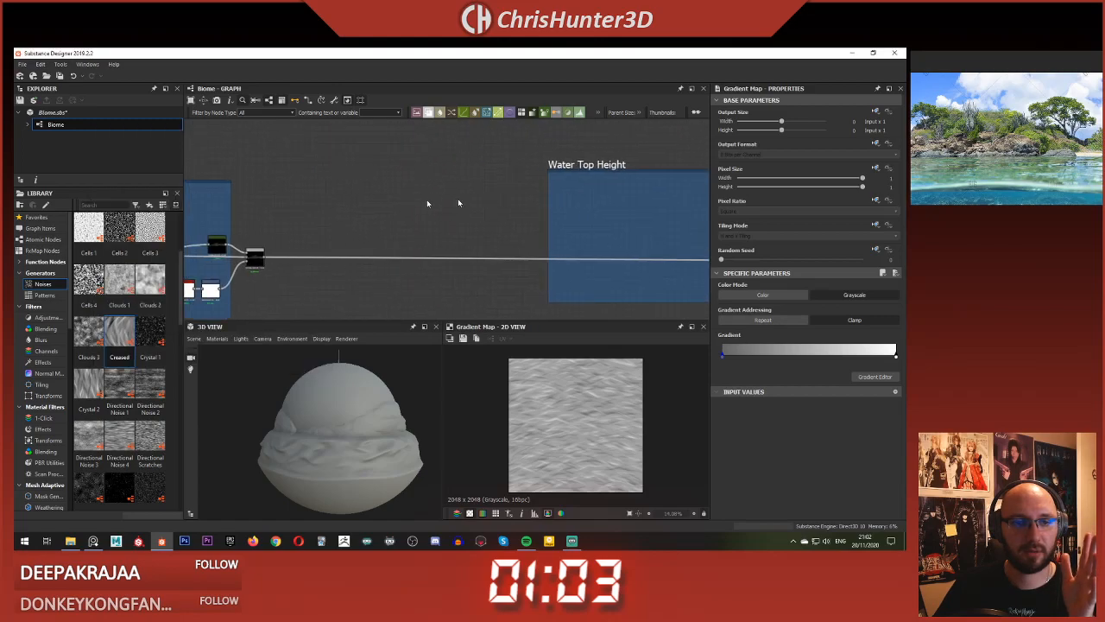
{"action": "scroll", "coordinate": [436, 202], "scroll_direction": "down", "scroll_amount": 2}
{"action": "middle_click_drag", "start_coordinate": [340, 245], "coordinate": [400, 224]}
{"action": "scroll", "coordinate": [400, 224], "scroll_direction": "up", "scroll_amount": 3}
{"action": "double_click", "coordinate": [339, 220]}
Step: Check the brightness of the light gradient key in the Gradient Map feeding the cloud layer's final Blend
{"action": "scroll", "coordinate": [267, 230], "scroll_direction": "down", "scroll_amount": 3}
{"action": "middle_click_drag", "start_coordinate": [266, 229], "coordinate": [585, 228]}
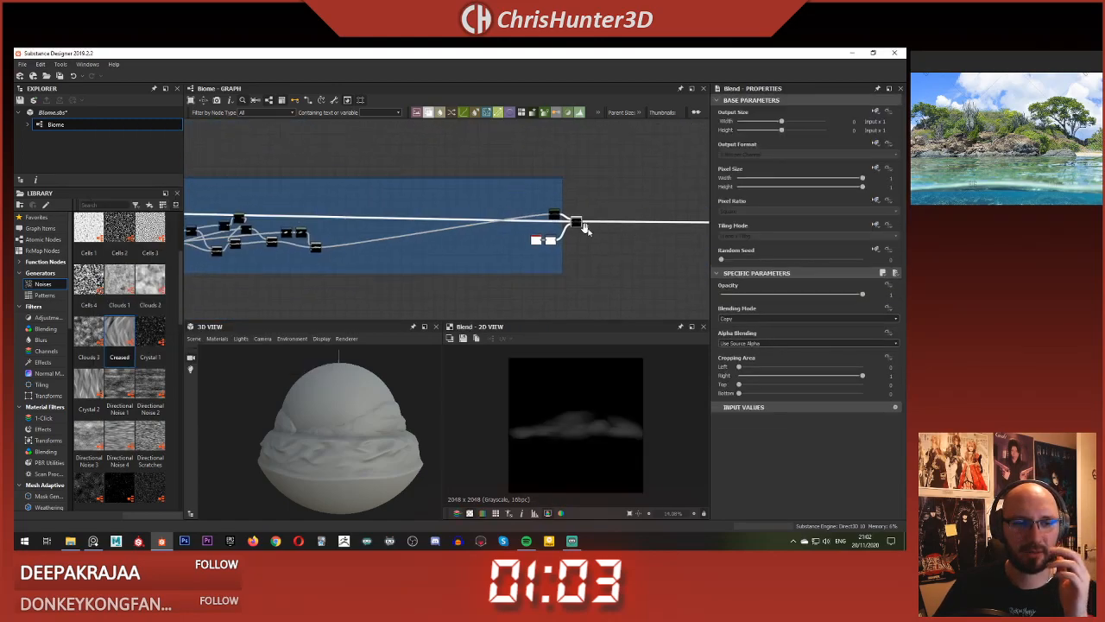
{"action": "scroll", "coordinate": [336, 225], "scroll_direction": "up", "scroll_amount": 2}
{"action": "middle_click_drag", "start_coordinate": [336, 224], "coordinate": [220, 181]}
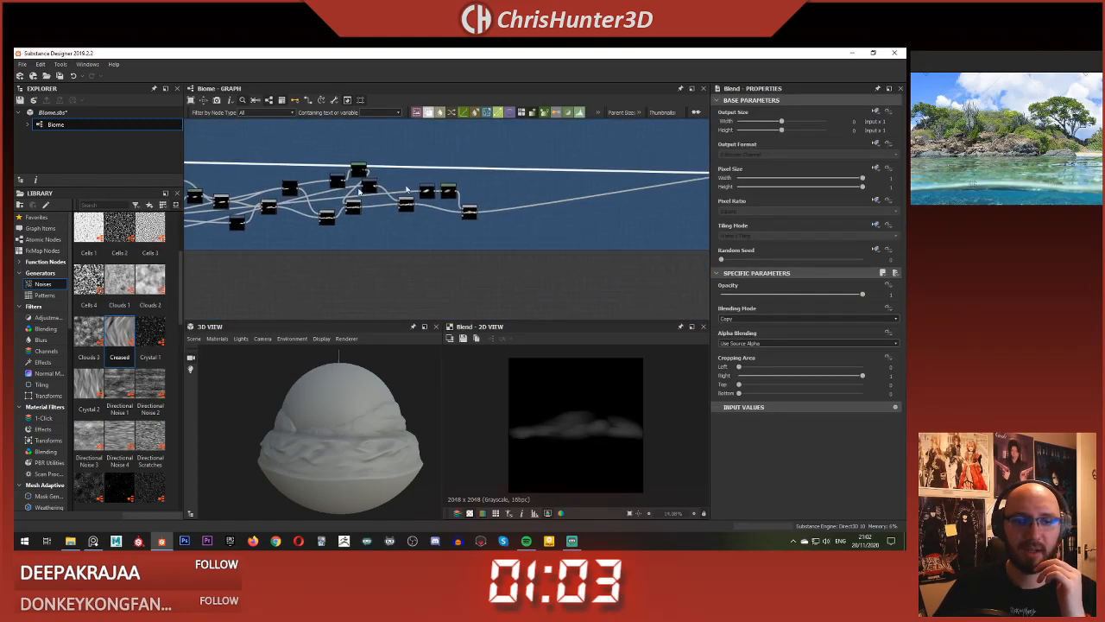
{"action": "middle_click_drag", "start_coordinate": [467, 182], "coordinate": [179, 189]}
{"action": "scroll", "coordinate": [406, 197], "scroll_direction": "up", "scroll_amount": 3}
{"action": "middle_click_drag", "start_coordinate": [411, 179], "coordinate": [245, 175]}
{"action": "scroll", "coordinate": [535, 181], "scroll_direction": "up", "scroll_amount": 2}
{"action": "middle_click_drag", "start_coordinate": [535, 181], "coordinate": [406, 184]}
{"action": "left_click", "coordinate": [419, 186]}
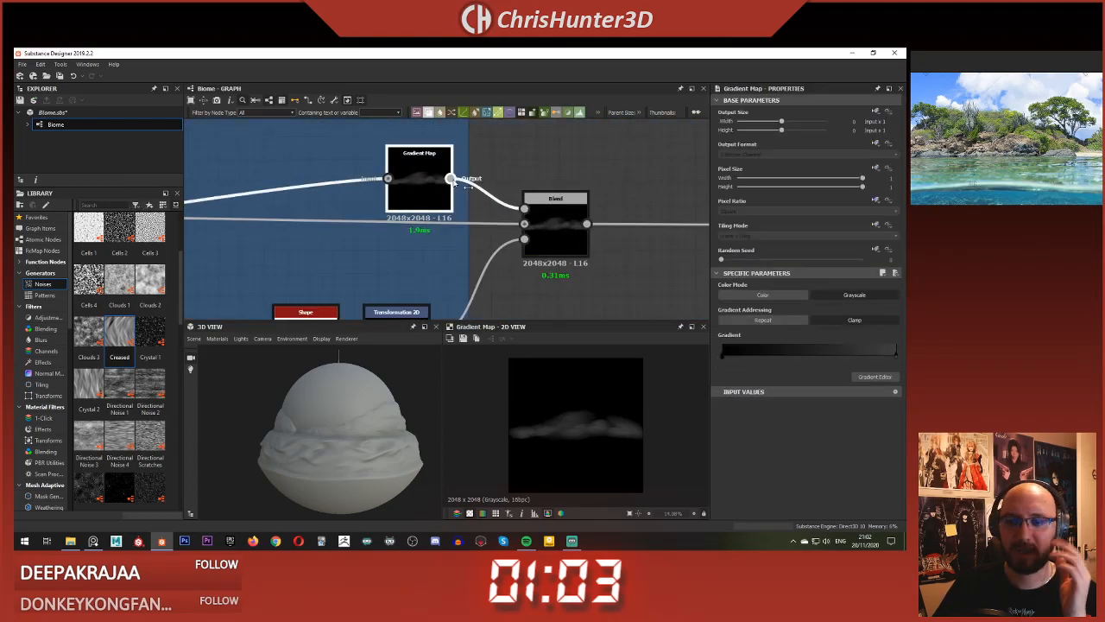
{"action": "left_click", "coordinate": [895, 356]}
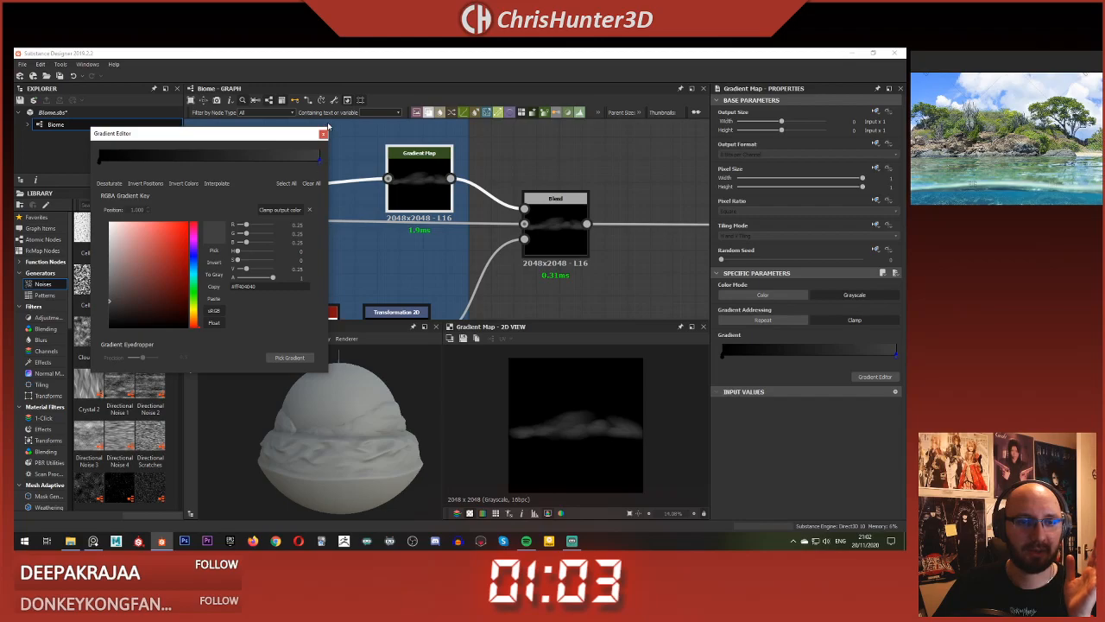
{"action": "left_click", "coordinate": [323, 134]}
Step: Duplicate the Creased chain's Gradient Map in Water Top Height and place the copy below the original
{"action": "scroll", "coordinate": [592, 205], "scroll_direction": "down", "scroll_amount": 5}
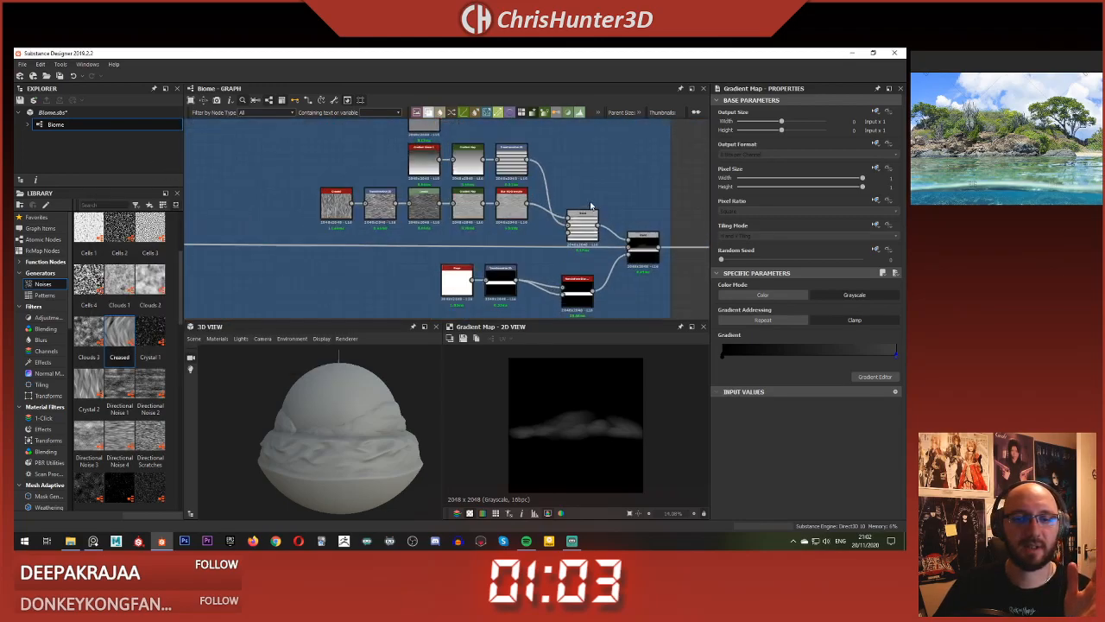
{"action": "scroll", "coordinate": [342, 156], "scroll_direction": "down", "scroll_amount": 2}
{"action": "middle_click_drag", "start_coordinate": [256, 202], "coordinate": [345, 225]}
{"action": "scroll", "coordinate": [344, 224], "scroll_direction": "up", "scroll_amount": 1}
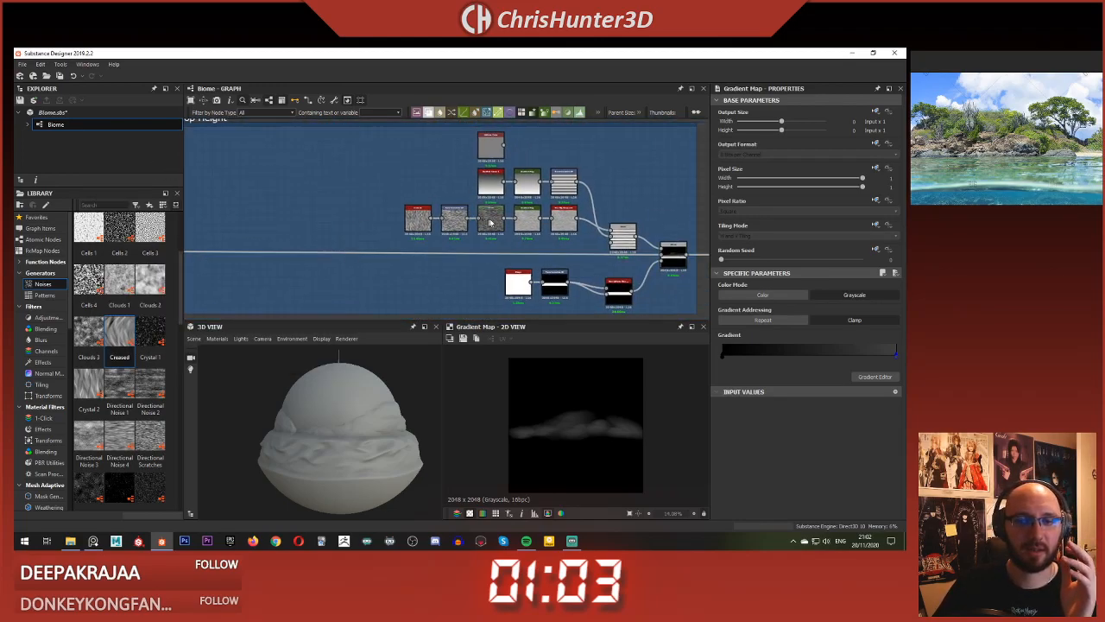
{"action": "middle_click_drag", "start_coordinate": [489, 223], "coordinate": [417, 219]}
{"action": "scroll", "coordinate": [443, 228], "scroll_direction": "up", "scroll_amount": 2}
{"action": "left_click", "coordinate": [459, 208]}
{"action": "key", "text": "ctrl+d"}
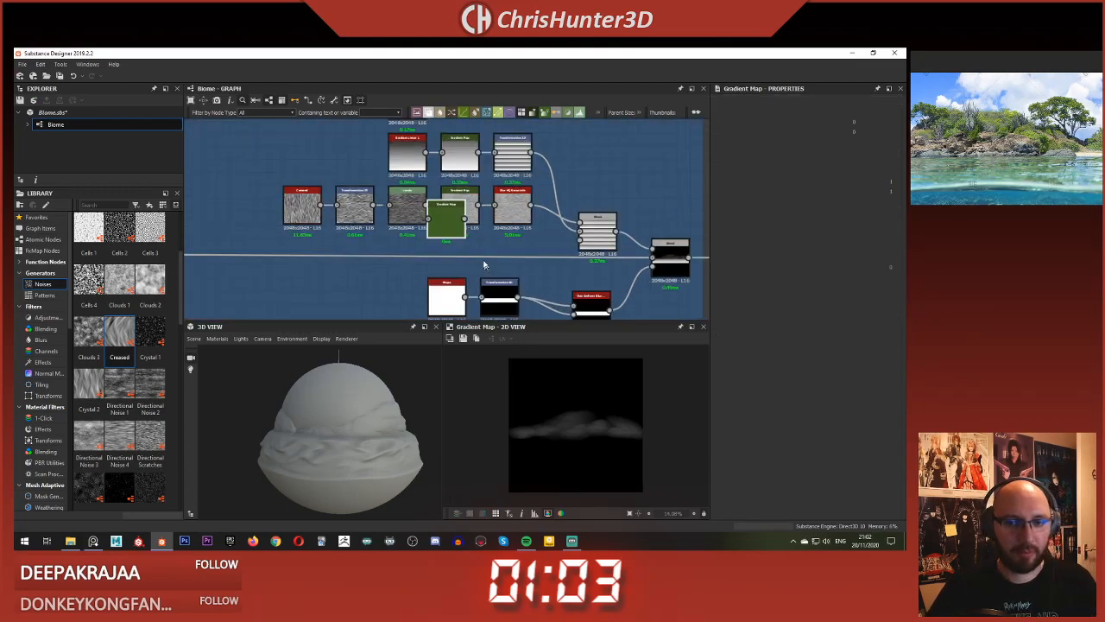
{"action": "left_click_drag", "start_coordinate": [444, 222], "coordinate": [458, 252]}
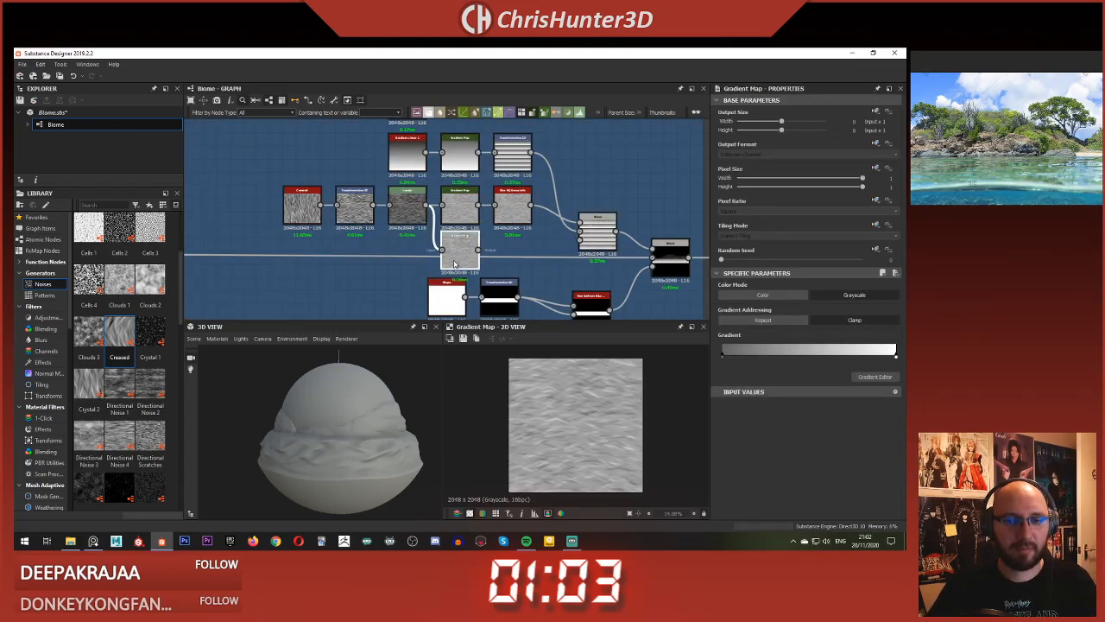
Step: Set the duplicated Gradient Map's dark key to a value of 0.26 and its light key to 0.39
{"action": "left_click", "coordinate": [874, 378]}
{"action": "left_click", "coordinate": [100, 161]}
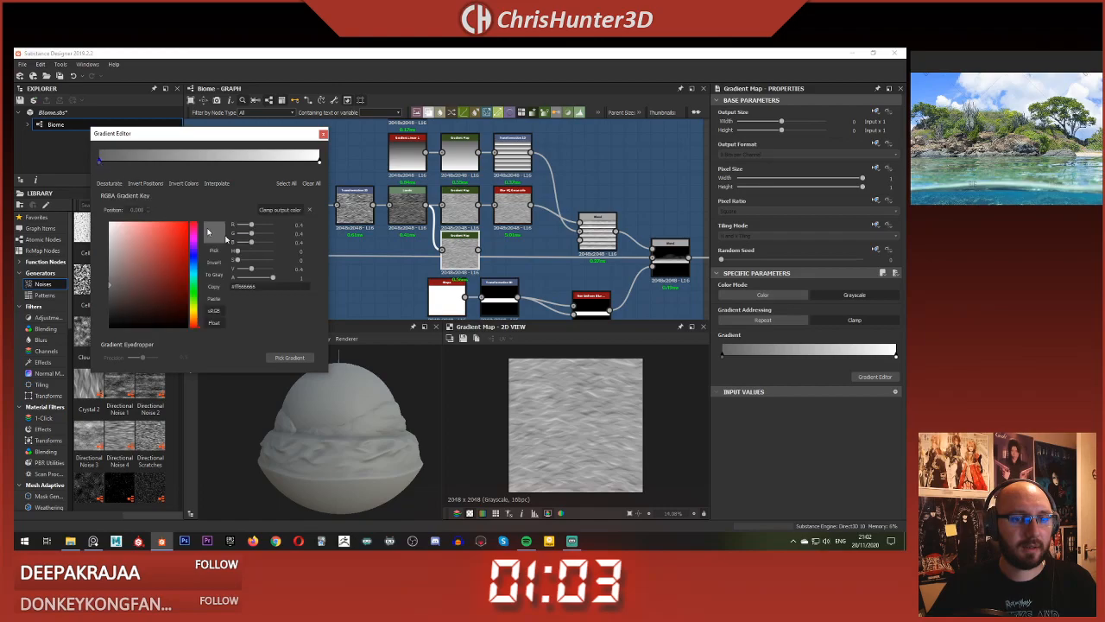
{"action": "left_click", "coordinate": [309, 271]}
{"action": "type", "text": "0."}
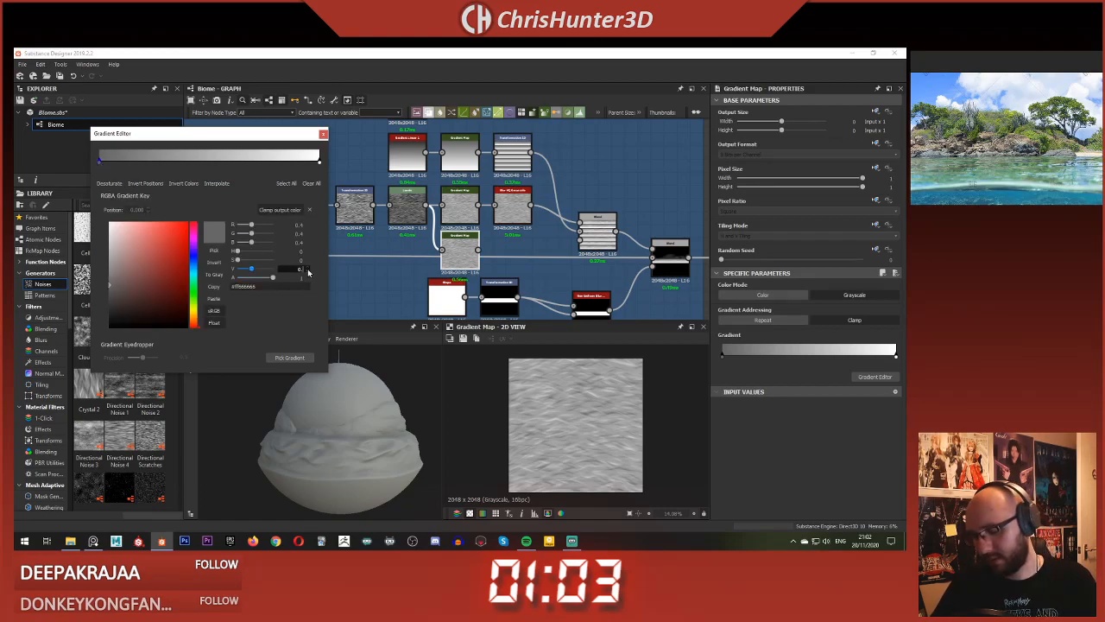
{"action": "type", "text": "26"}
{"action": "key", "text": "Return"}
{"action": "left_click", "coordinate": [320, 162]}
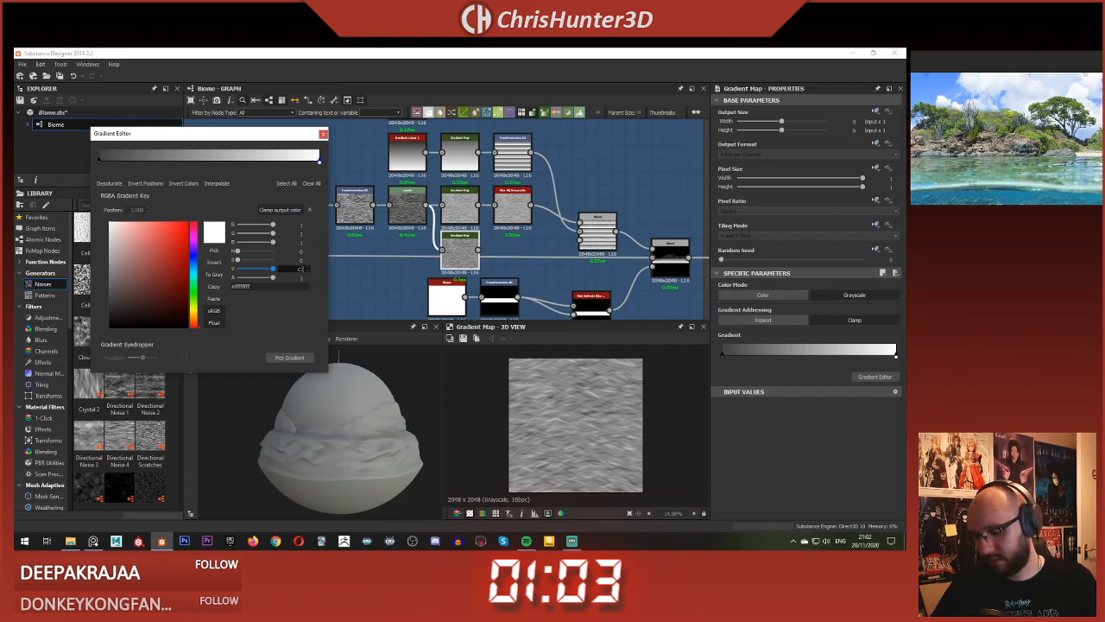
{"action": "key", "text": "Return"}
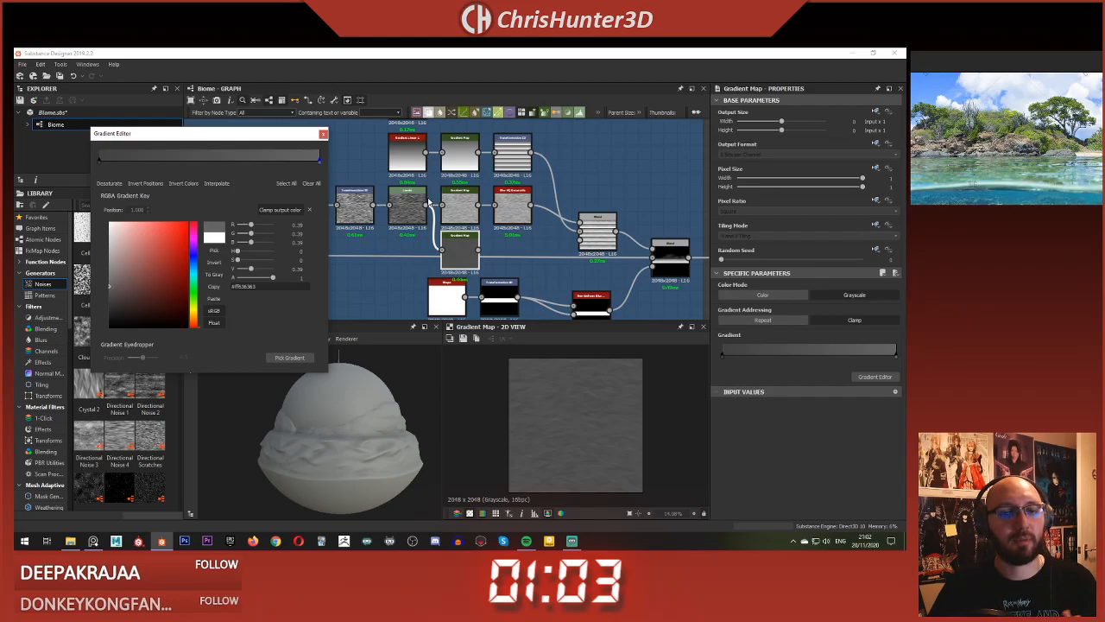
{"action": "key", "text": "Escape"}
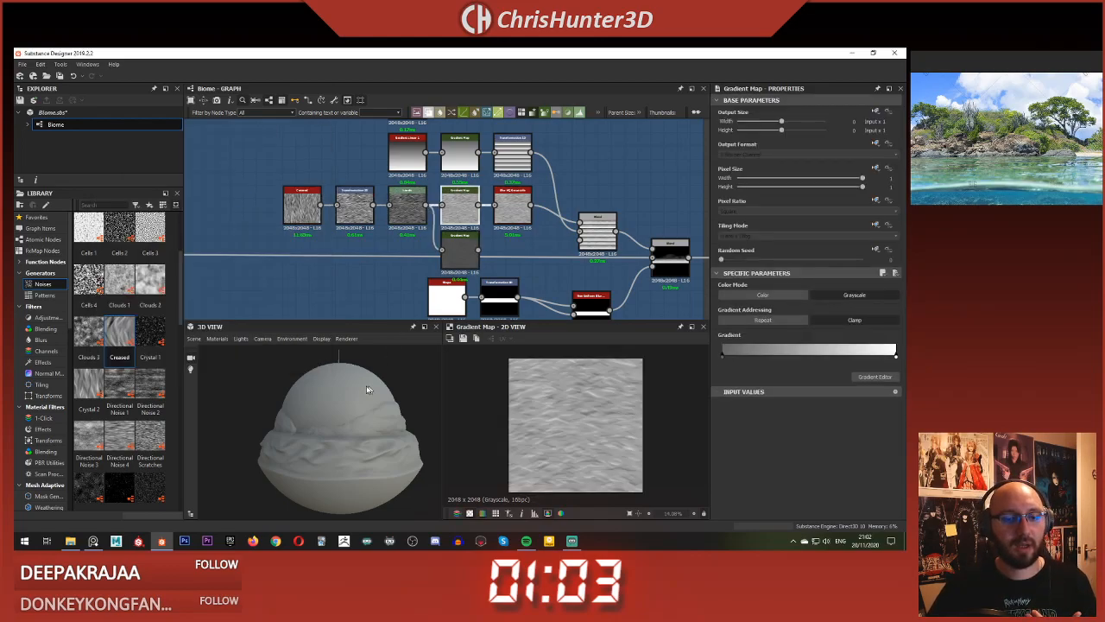
Step: Align the duplicated Gradient Map directly beneath the original Gradient Map
{"action": "scroll", "coordinate": [376, 256], "scroll_direction": "down", "scroll_amount": 3}
{"action": "middle_click_drag", "start_coordinate": [376, 256], "coordinate": [405, 217]}
{"action": "scroll", "coordinate": [430, 225], "scroll_direction": "up", "scroll_amount": 2}
{"action": "left_click_drag", "start_coordinate": [458, 212], "coordinate": [442, 214]}
{"action": "middle_click_drag", "start_coordinate": [441, 213], "coordinate": [465, 232]}
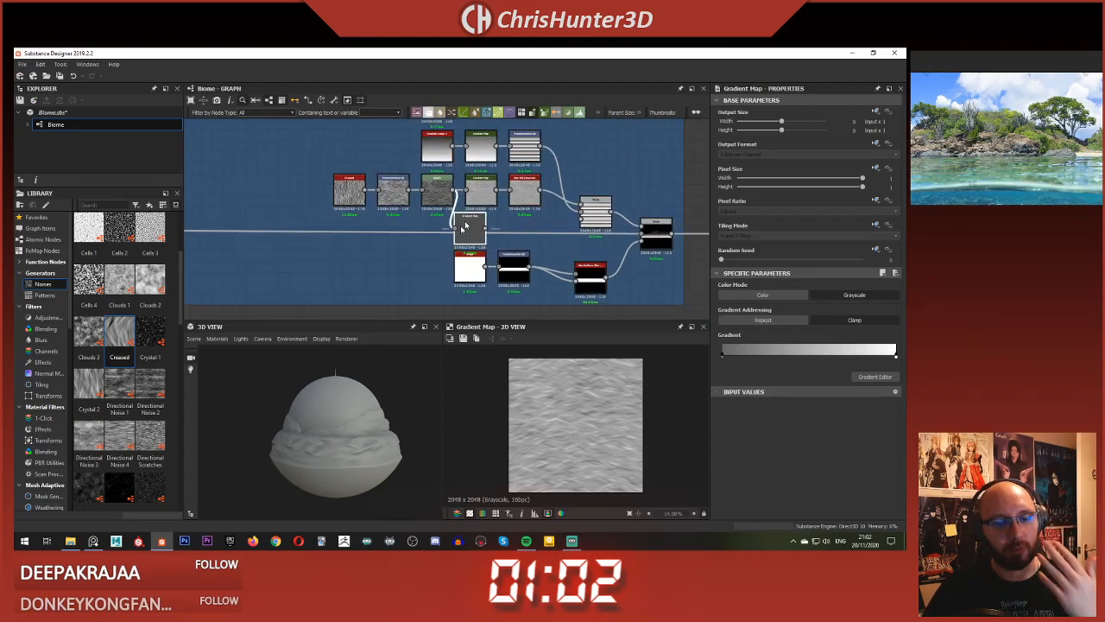
{"action": "scroll", "coordinate": [266, 436], "scroll_direction": "up", "scroll_amount": 3}
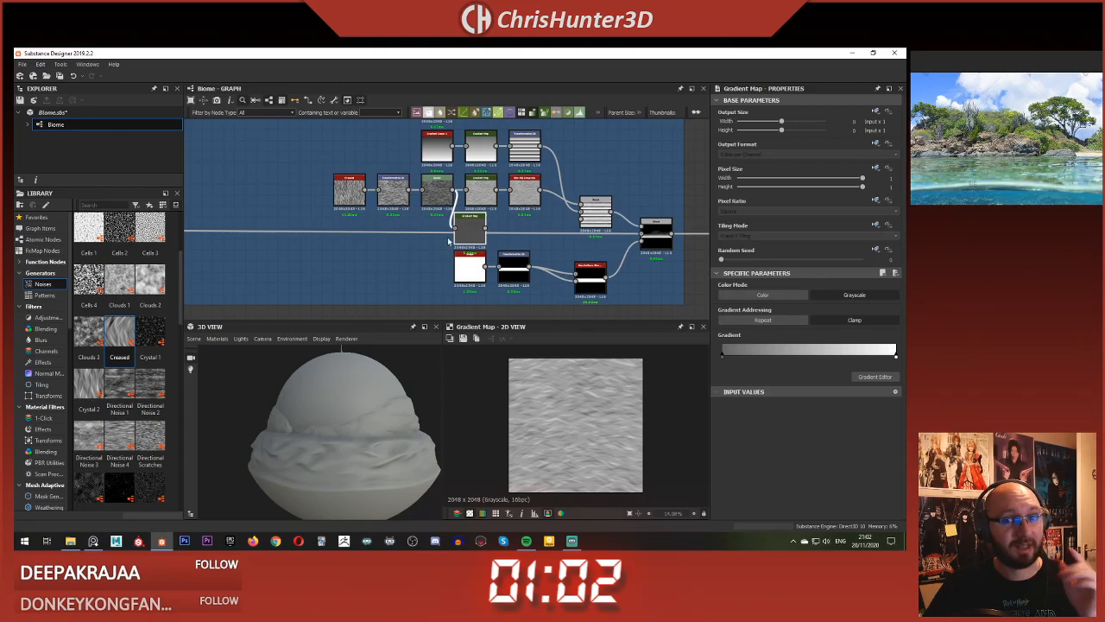
{"action": "left_click_drag", "start_coordinate": [471, 228], "coordinate": [482, 233]}
Step: Move the Shape and Transformation 2D nodes down and closer to the Non Uniform Blur node
{"action": "scroll", "coordinate": [481, 231], "scroll_direction": "down", "scroll_amount": 1}
{"action": "middle_click_drag", "start_coordinate": [473, 282], "coordinate": [437, 226]}
{"action": "scroll", "coordinate": [437, 227], "scroll_direction": "up", "scroll_amount": 1}
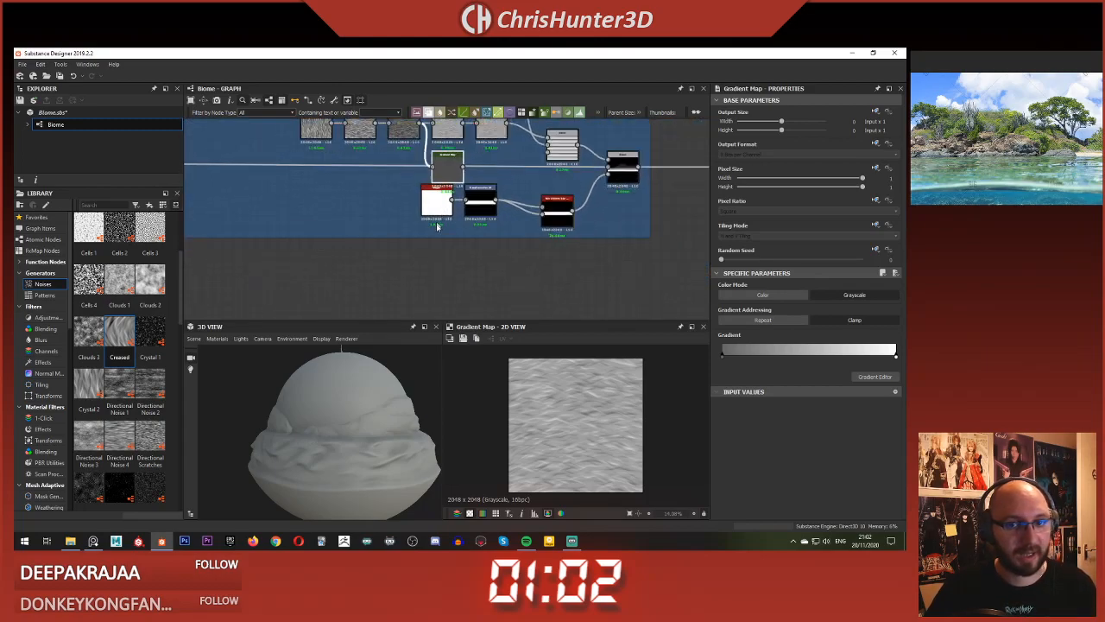
{"action": "left_click_drag", "start_coordinate": [402, 203], "coordinate": [519, 222]}
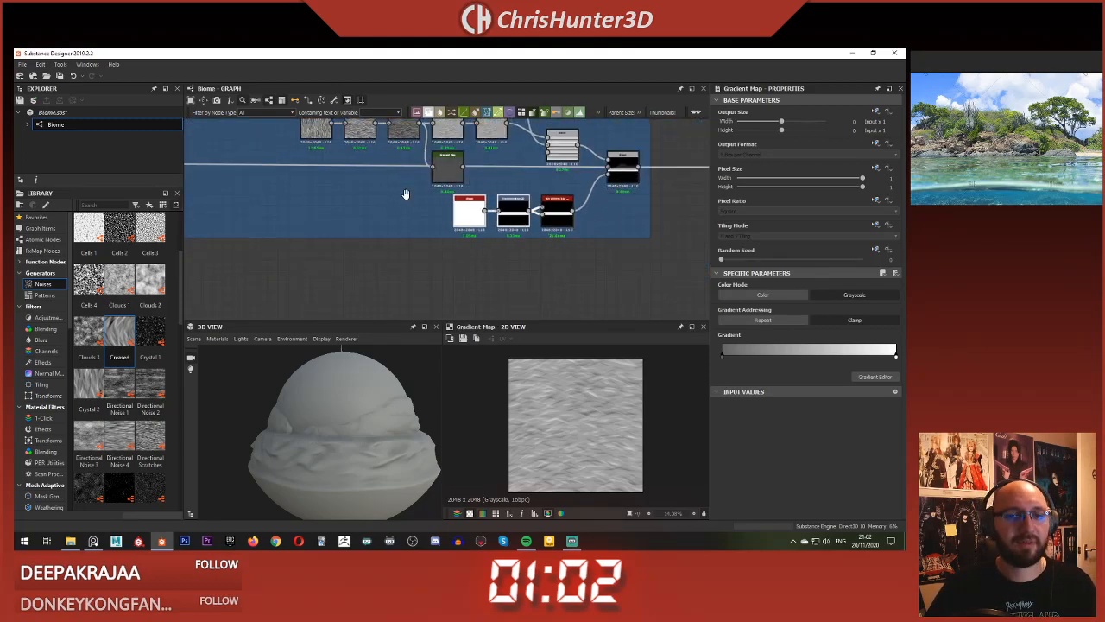
Step: Add a Fractal Sum Base noise node beneath the Creased chain, ahead of the duplicated Gradient Map
{"action": "scroll", "coordinate": [405, 194], "scroll_direction": "up", "scroll_amount": 1}
{"action": "key", "text": "space"}
{"action": "type", "text": "frac"}
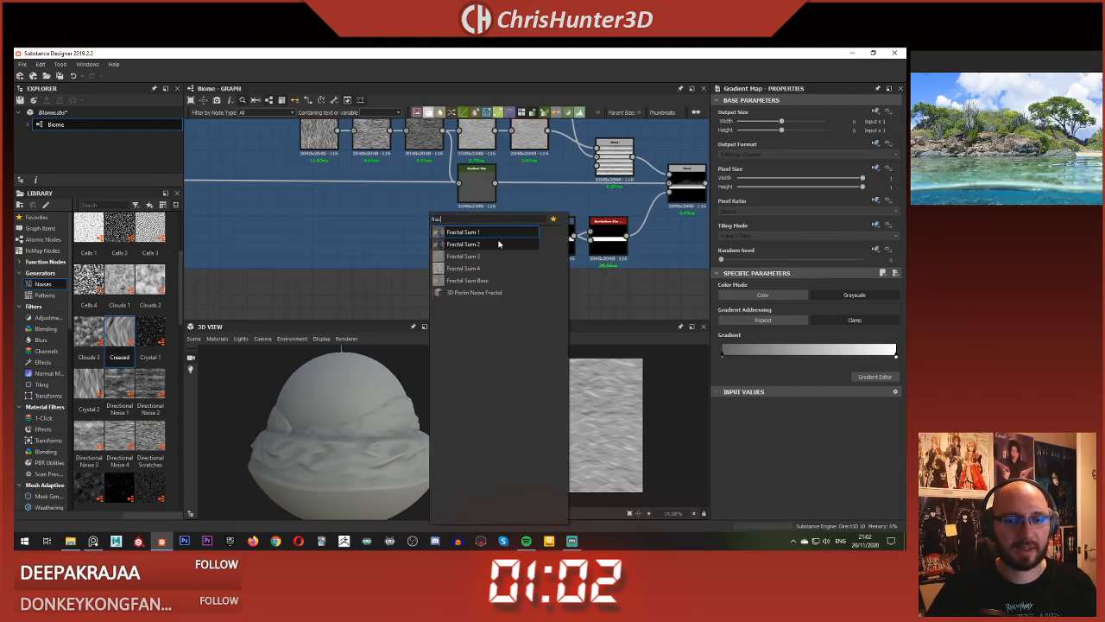
{"action": "left_click", "coordinate": [501, 281]}
{"action": "left_click_drag", "start_coordinate": [429, 208], "coordinate": [363, 208]}
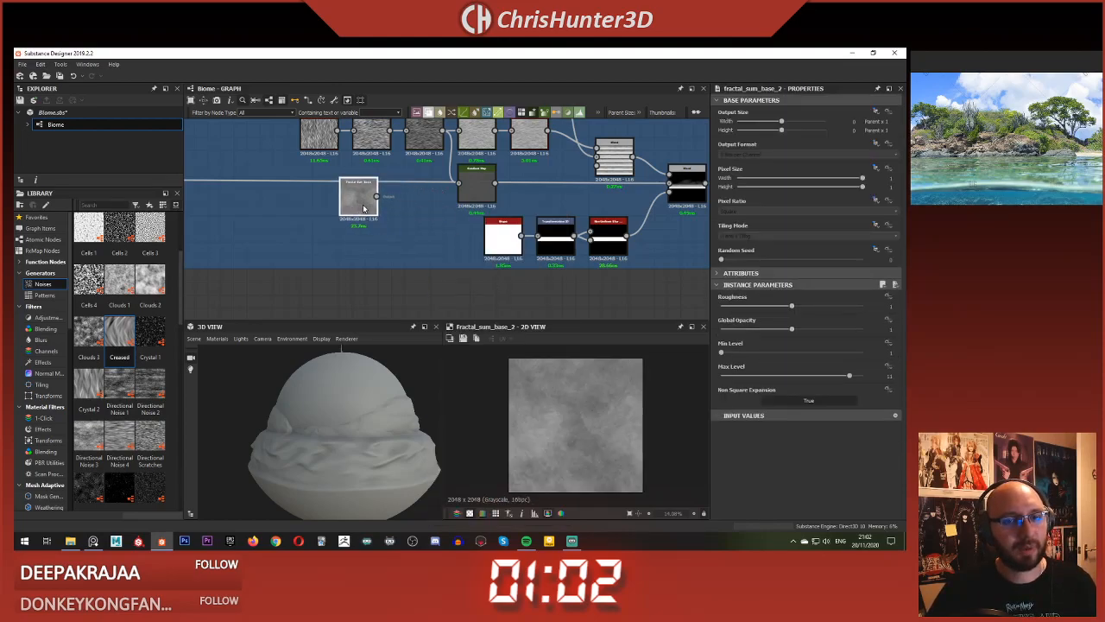
{"action": "scroll", "coordinate": [563, 383], "scroll_direction": "up", "scroll_amount": 2}
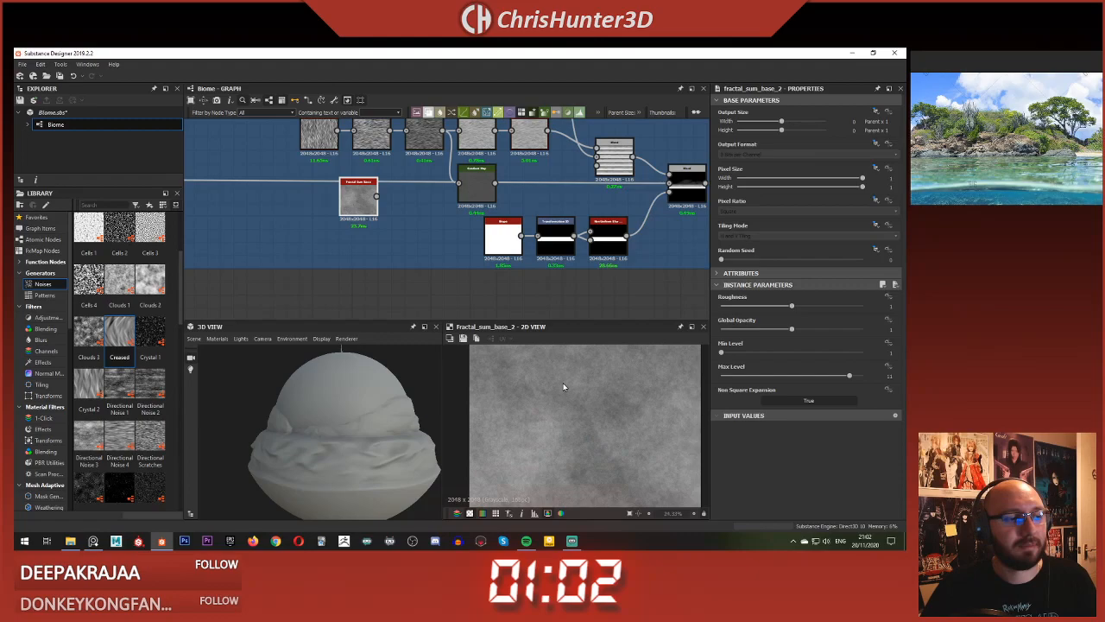
{"action": "scroll", "coordinate": [563, 386], "scroll_direction": "down", "scroll_amount": 1}
{"action": "scroll", "coordinate": [363, 246], "scroll_direction": "up", "scroll_amount": 2}
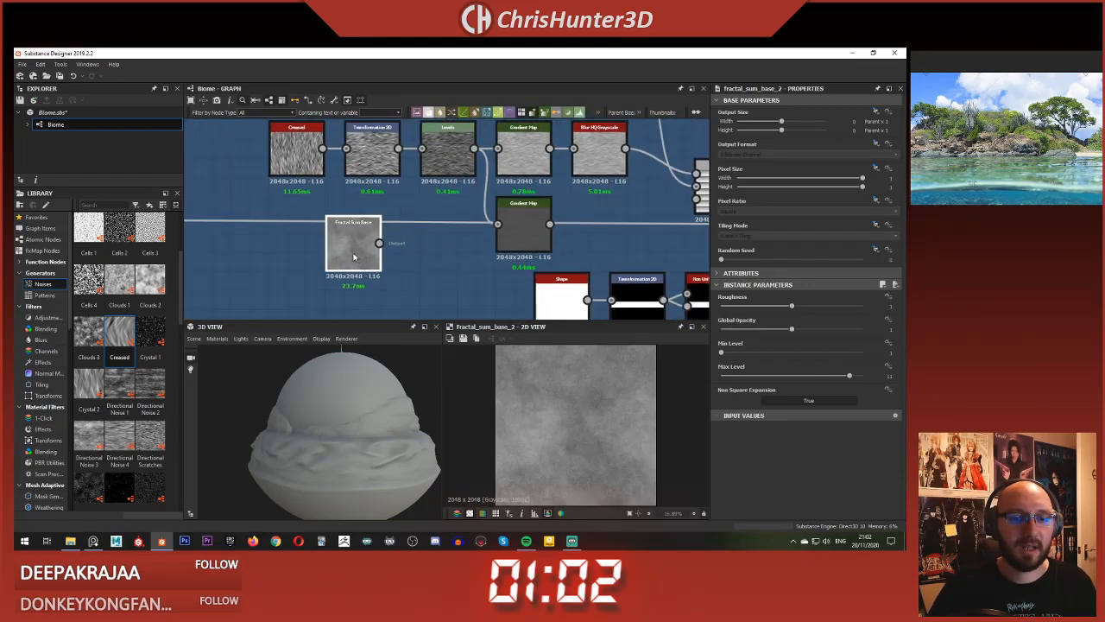
{"action": "left_click_drag", "start_coordinate": [353, 257], "coordinate": [315, 238]}
Step: Attach a Transformation 2D to the Fractal Sum Base, squash the noise vertically and offset it to about -0.2 in Y
{"action": "left_click", "coordinate": [380, 275]}
{"action": "key", "text": "space"}
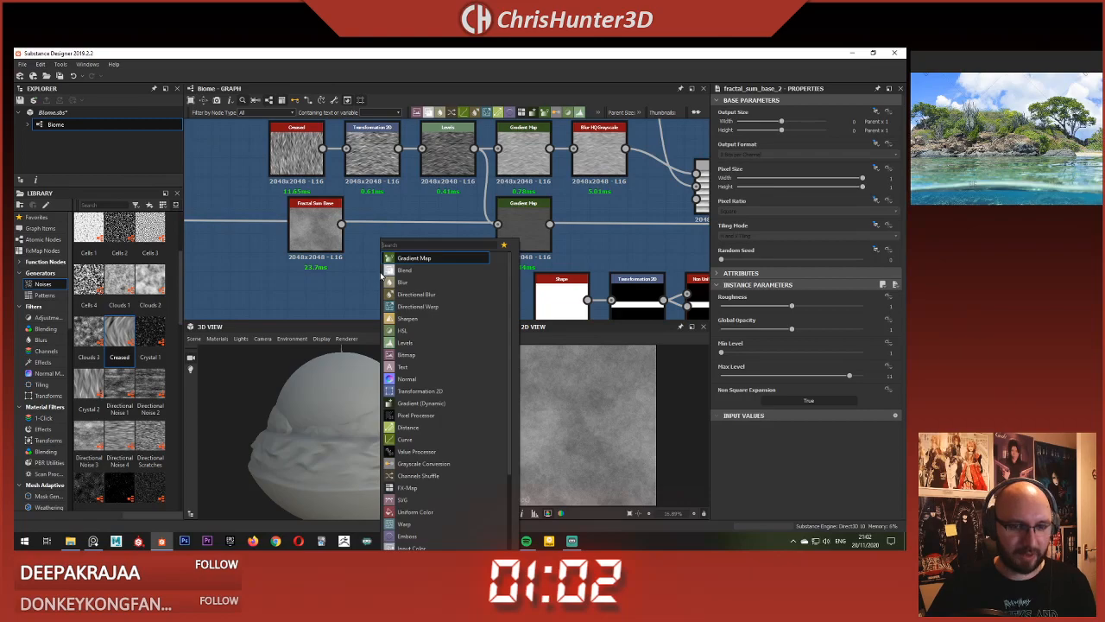
{"action": "left_click", "coordinate": [420, 390]}
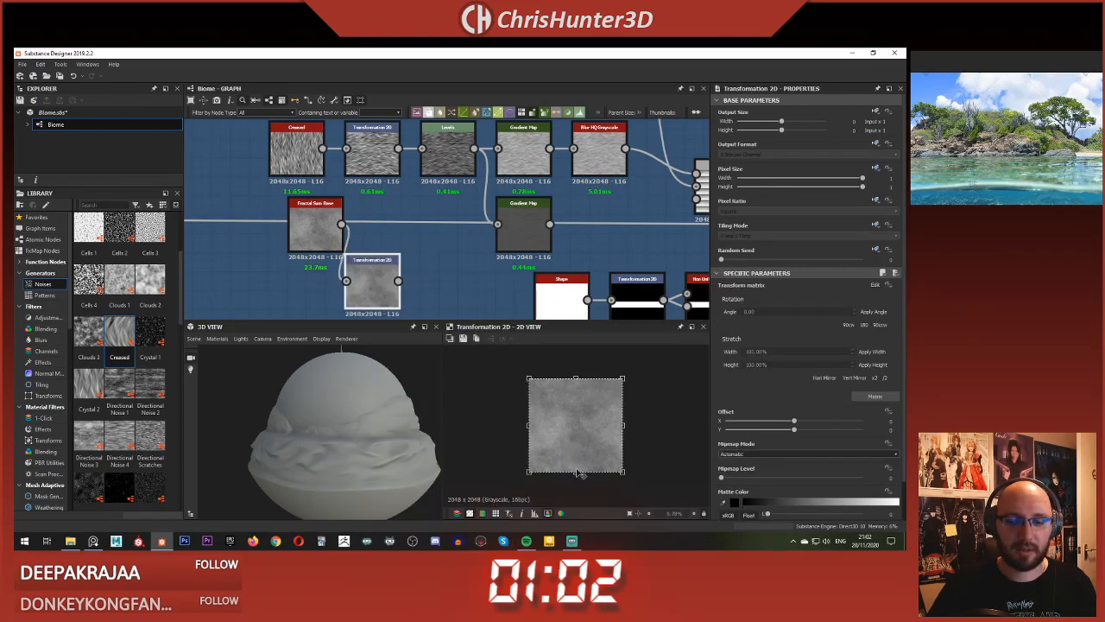
{"action": "left_click_drag", "start_coordinate": [575, 470], "coordinate": [576, 445]}
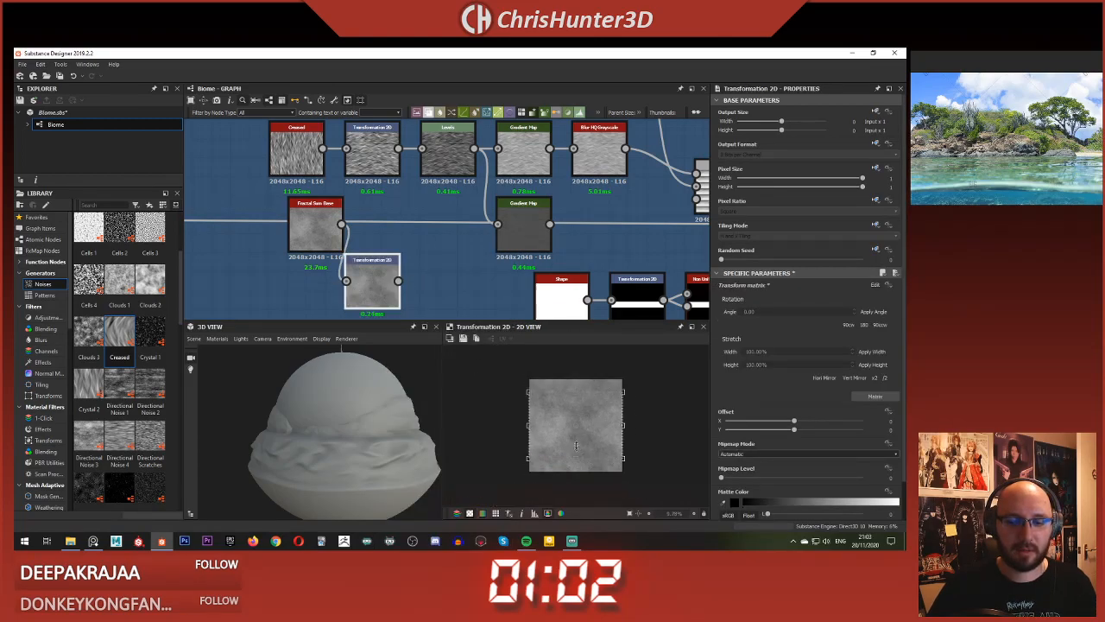
{"action": "scroll", "coordinate": [576, 446], "scroll_direction": "up", "scroll_amount": 3}
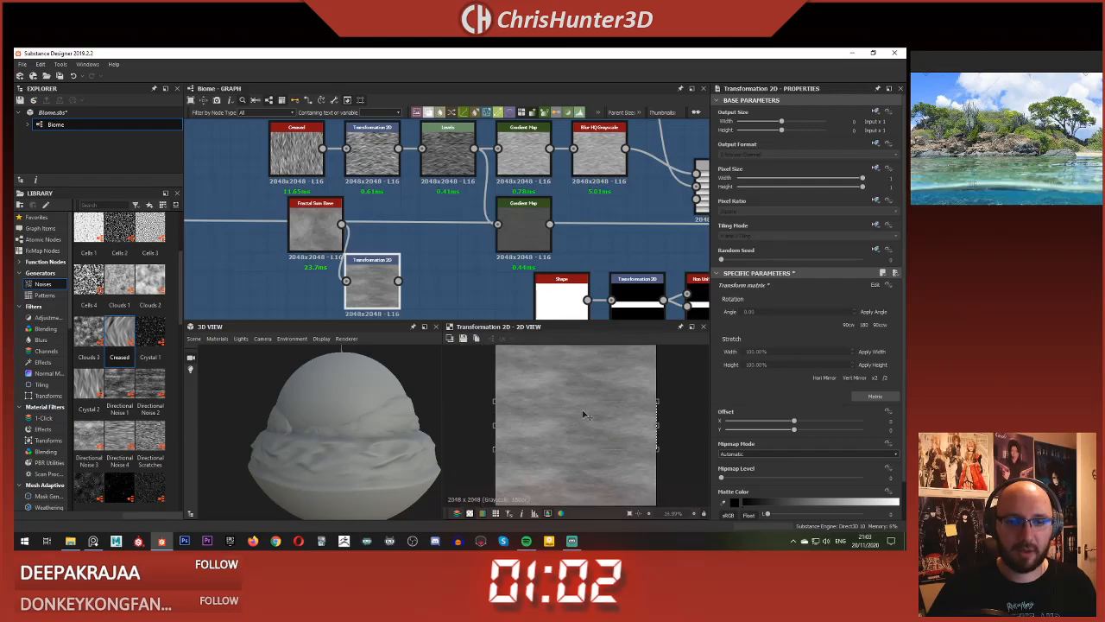
{"action": "left_click_drag", "start_coordinate": [587, 420], "coordinate": [588, 432]}
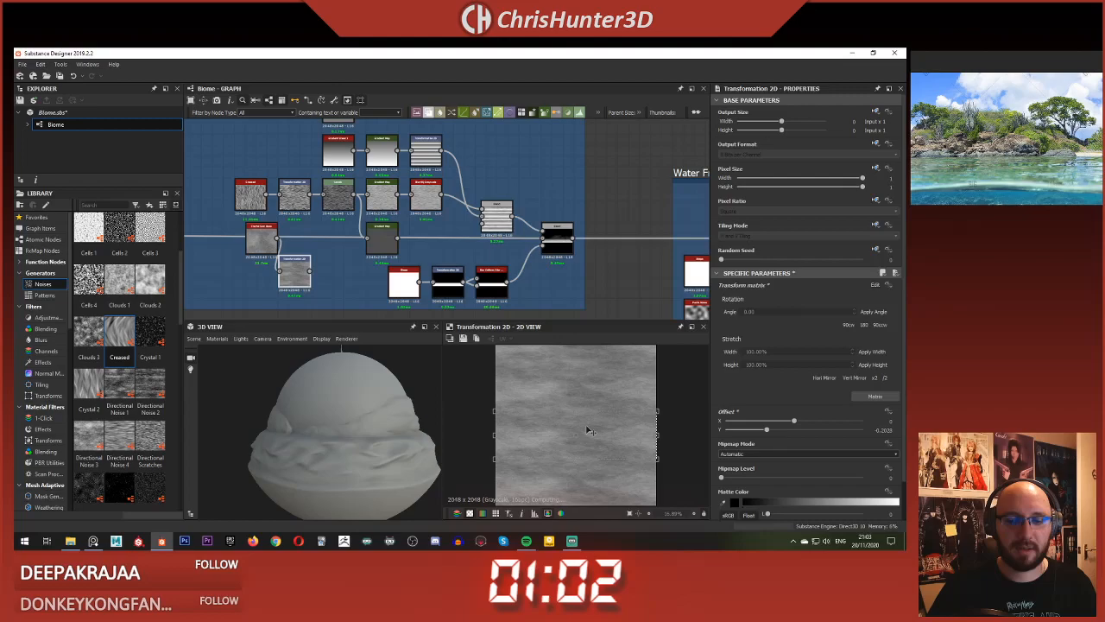
Step: Connect the squashed Fractal Sum Base's Transformation 2D to the duplicated Gradient Map and preview that map
{"action": "scroll", "coordinate": [346, 246], "scroll_direction": "up", "scroll_amount": 1}
{"action": "left_click", "coordinate": [390, 231]}
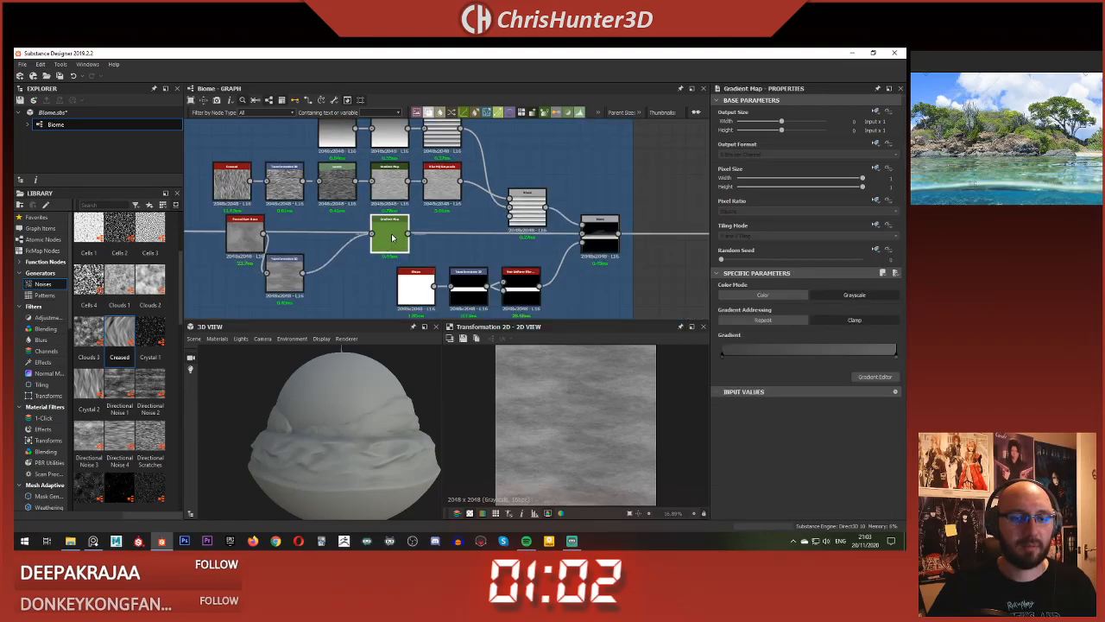
{"action": "scroll", "coordinate": [446, 230], "scroll_direction": "up", "scroll_amount": 2}
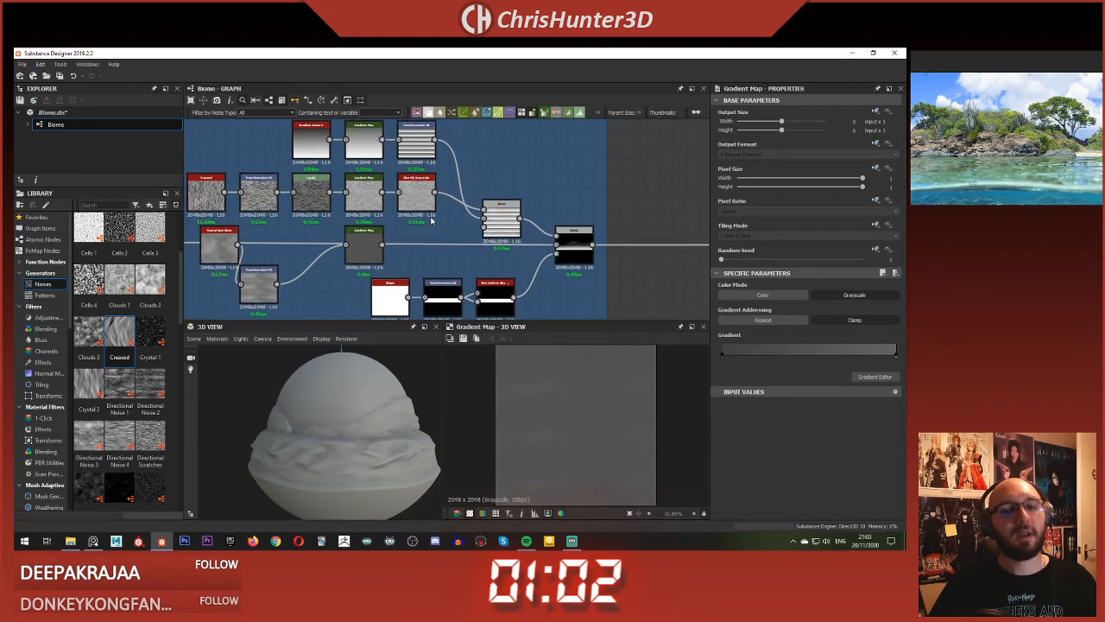
{"action": "middle_click_drag", "start_coordinate": [437, 239], "coordinate": [456, 254]}
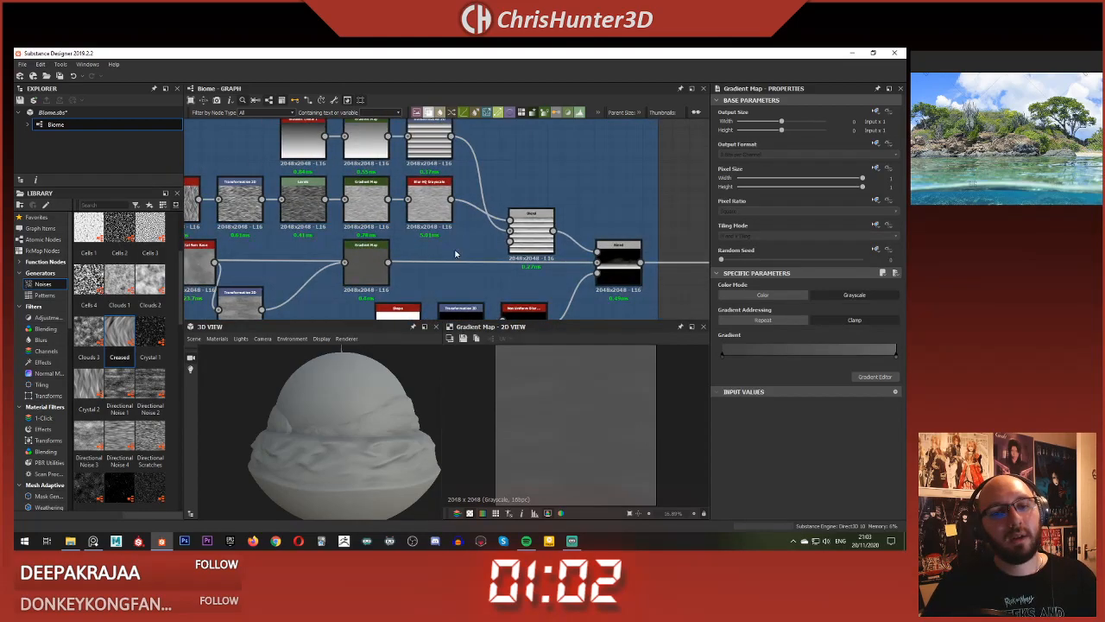
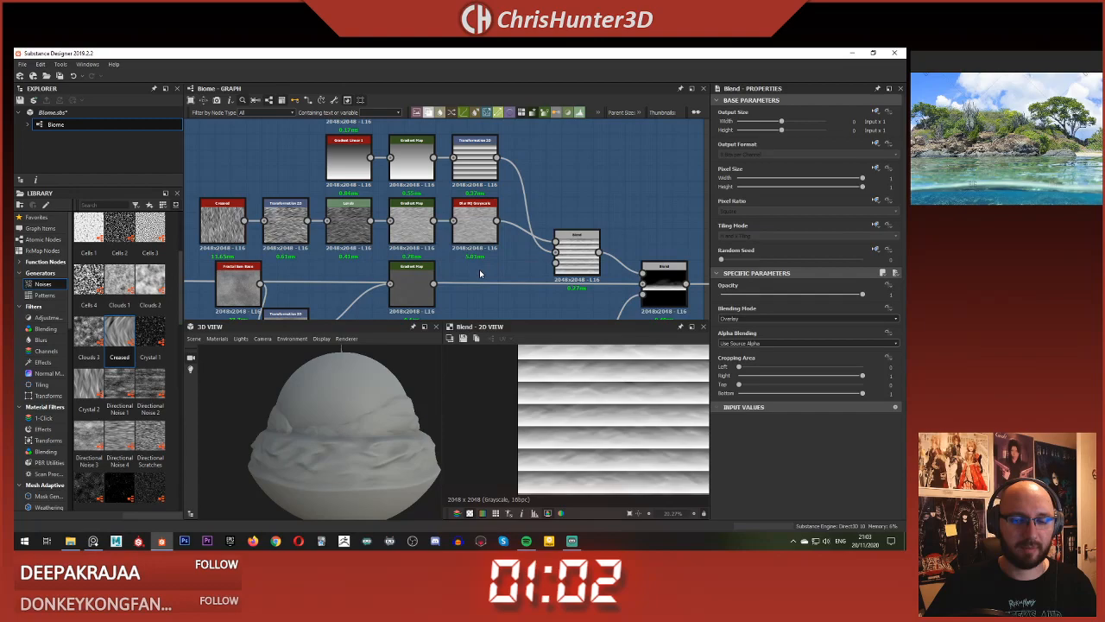
Step: Add a Blend node with the Blur HQ Grayscale as foreground and the duplicated Gradient Map as background
{"action": "key", "text": "b"}
{"action": "left_click_drag", "start_coordinate": [480, 270], "coordinate": [525, 291]}
{"action": "left_click", "coordinate": [486, 235]}
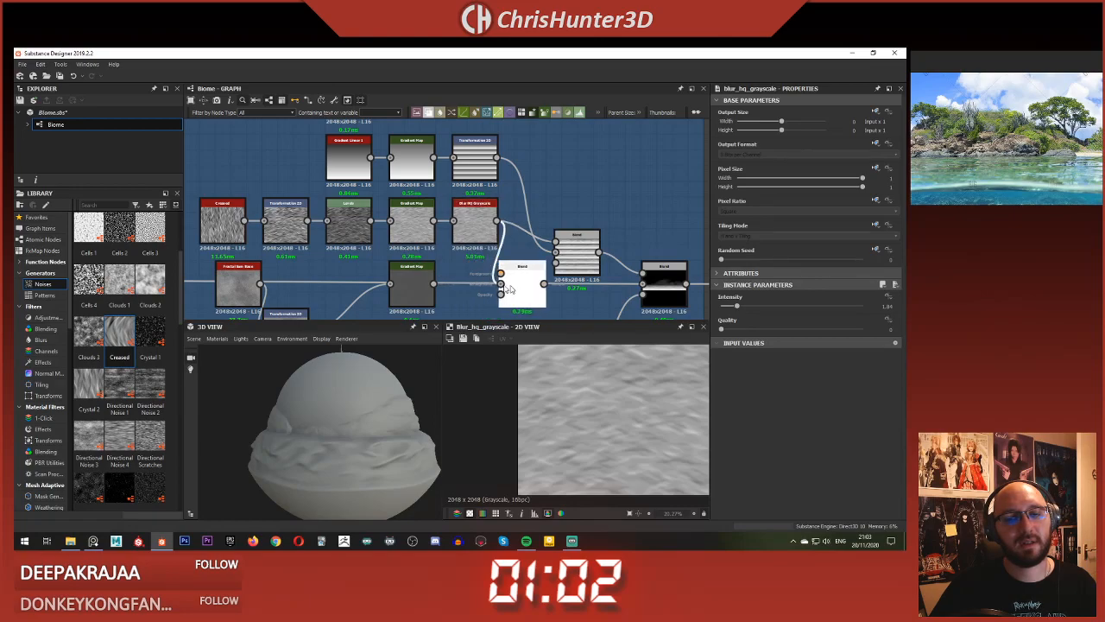
{"action": "left_click", "coordinate": [509, 289]}
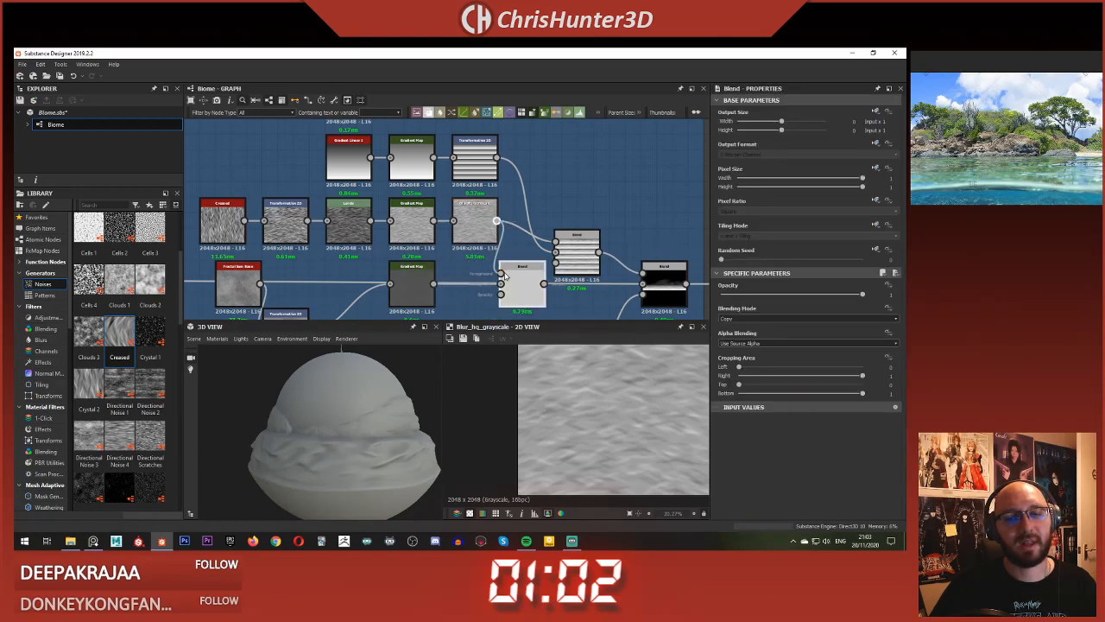
Step: Set the new Blend's blending mode to Max (Lighten) and inspect the result up close
{"action": "left_click", "coordinate": [774, 319]}
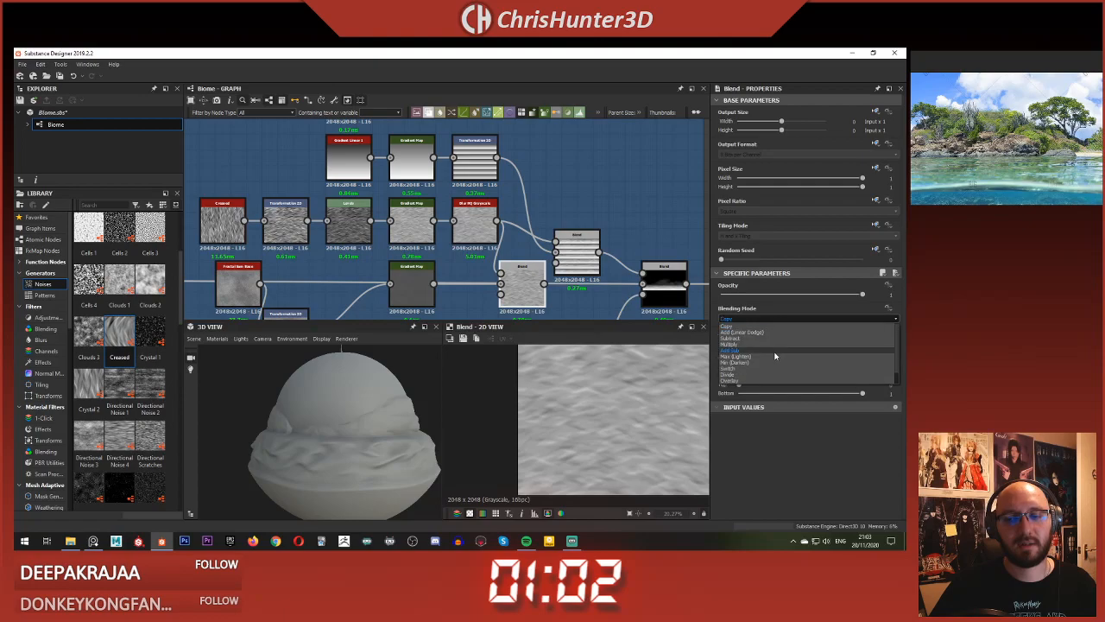
{"action": "left_click", "coordinate": [776, 360]}
{"action": "scroll", "coordinate": [639, 384], "scroll_direction": "up", "scroll_amount": 3}
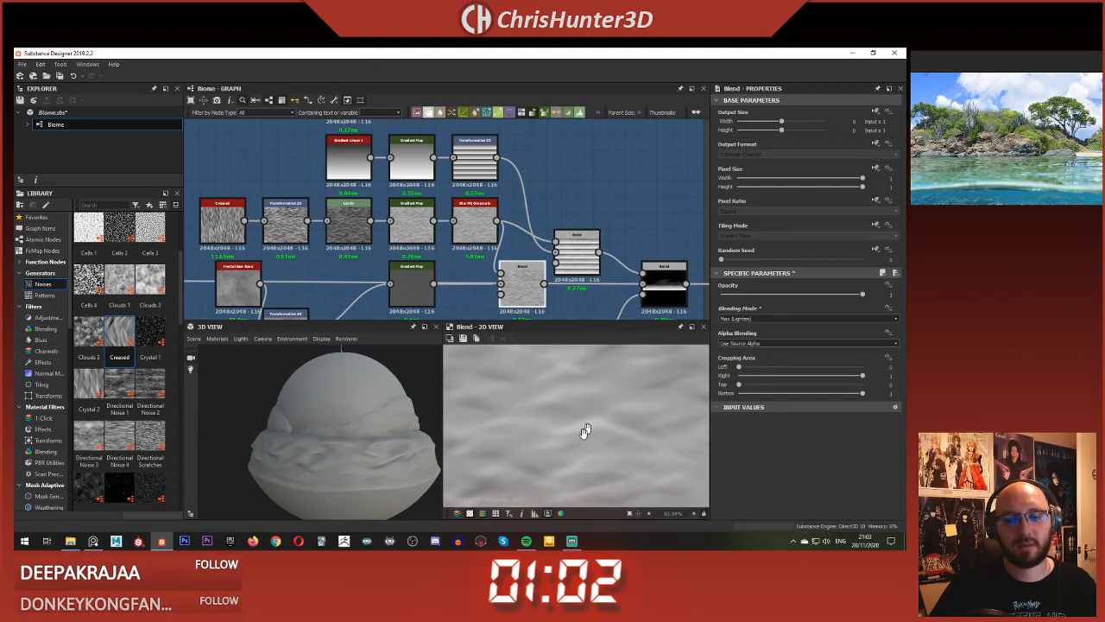
{"action": "scroll", "coordinate": [584, 414], "scroll_direction": "down", "scroll_amount": 4}
{"action": "scroll", "coordinate": [583, 408], "scroll_direction": "up", "scroll_amount": 1}
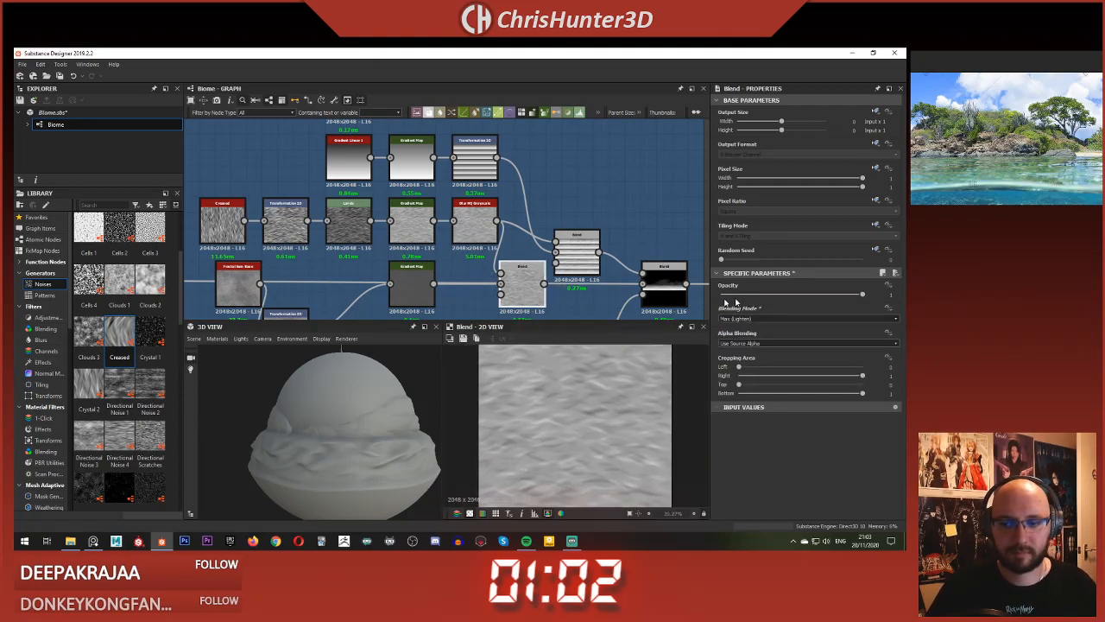
Step: Test the new Blend at opacity 0 and restore its opacity to 1
{"action": "left_click_drag", "start_coordinate": [797, 298], "coordinate": [589, 335]}
{"action": "scroll", "coordinate": [616, 397], "scroll_direction": "up", "scroll_amount": 6}
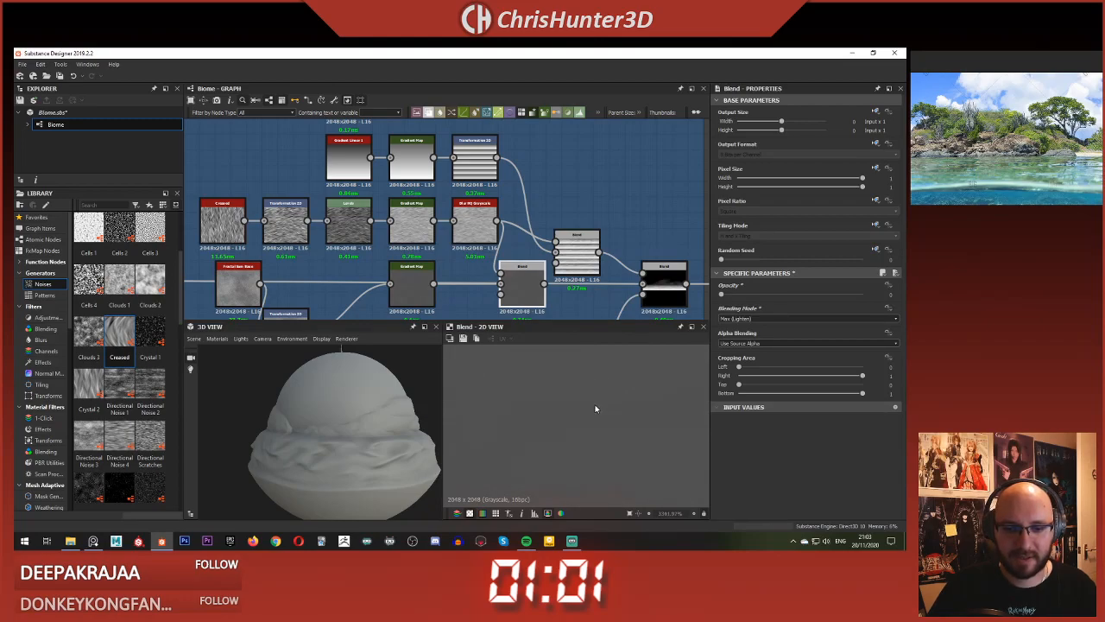
{"action": "scroll", "coordinate": [595, 410], "scroll_direction": "down", "scroll_amount": 6}
{"action": "left_click", "coordinate": [403, 287]}
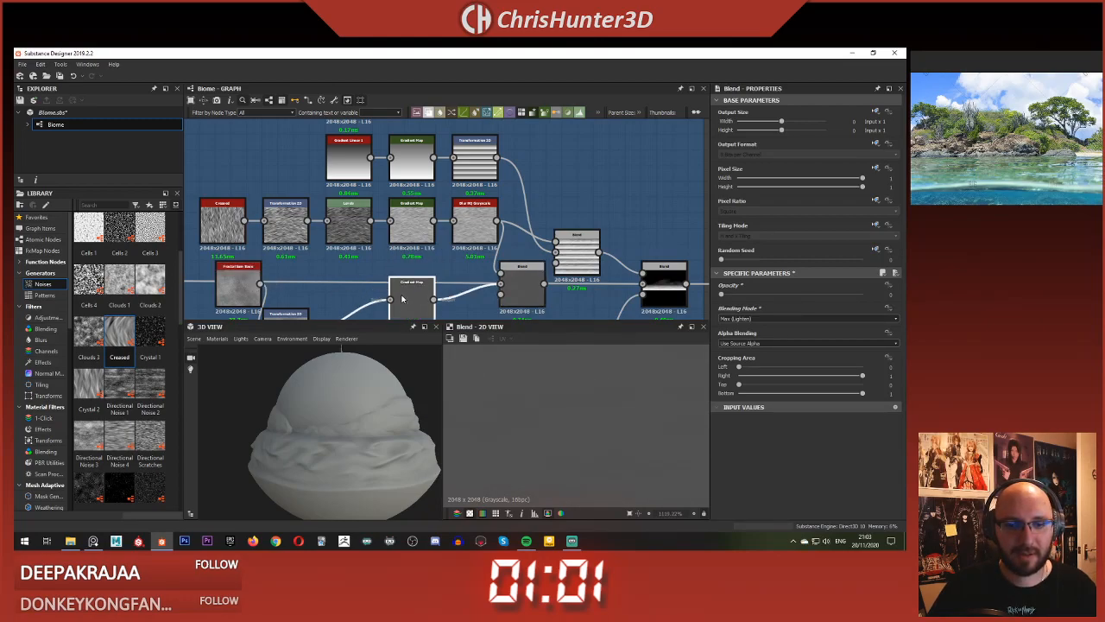
{"action": "left_click", "coordinate": [521, 284]}
{"action": "middle_click_drag", "start_coordinate": [547, 282], "coordinate": [488, 272]}
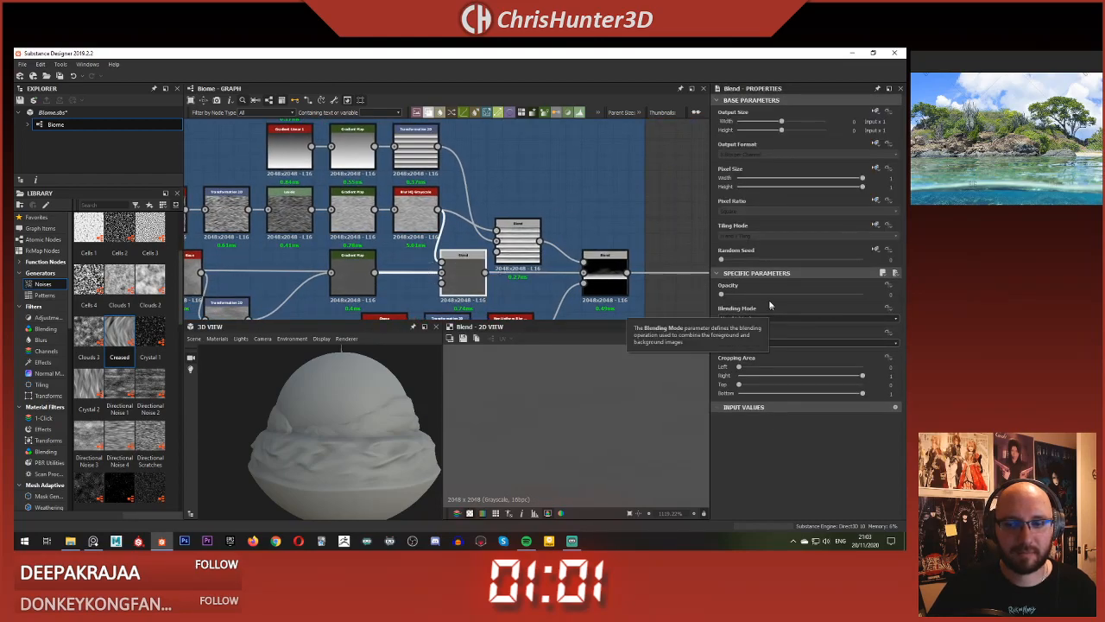
{"action": "left_click_drag", "start_coordinate": [770, 305], "coordinate": [866, 300]}
Step: Feed the new Blend's output into the striped Overlay Blend and test a lower opacity before restoring it to 1
{"action": "scroll", "coordinate": [459, 420], "scroll_direction": "up", "scroll_amount": 3}
{"action": "scroll", "coordinate": [396, 400], "scroll_direction": "up", "scroll_amount": 3}
{"action": "middle_click_drag", "start_coordinate": [396, 399], "coordinate": [348, 383]}
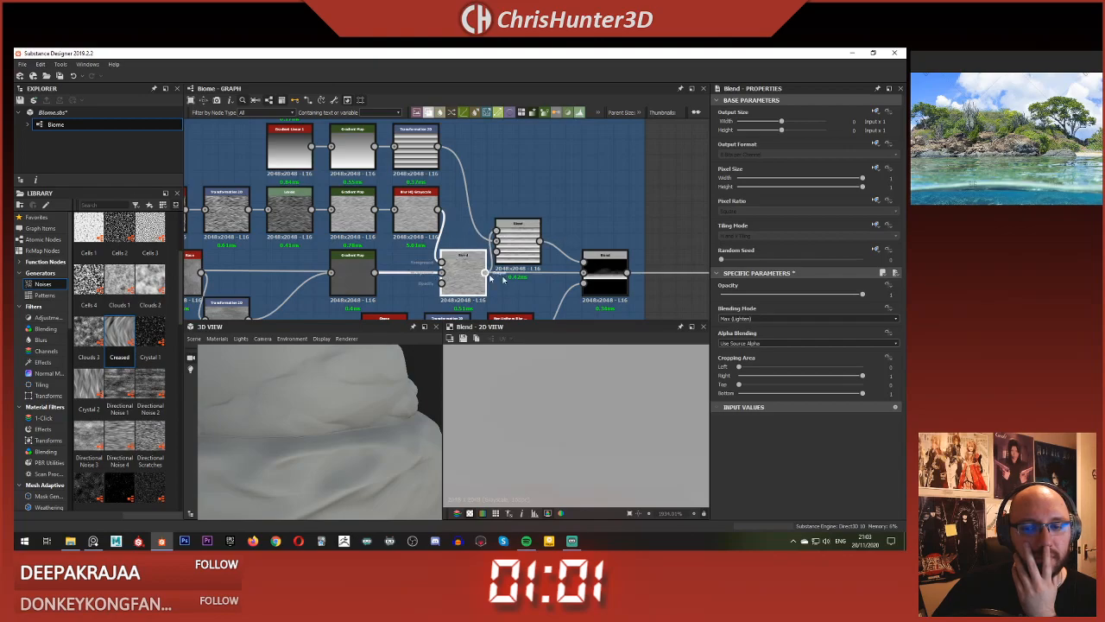
{"action": "left_click", "coordinate": [773, 296]}
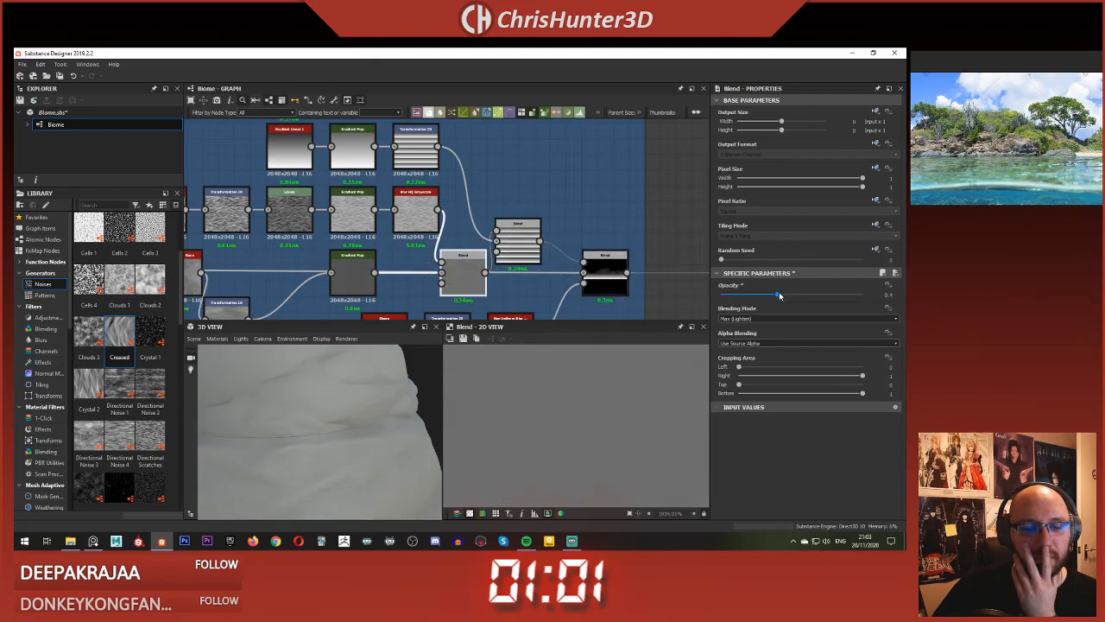
{"action": "left_click_drag", "start_coordinate": [773, 296], "coordinate": [887, 299]}
Step: Preview the striped Blend's output in the 2D view and examine its bands up close
{"action": "middle_click_drag", "start_coordinate": [478, 231], "coordinate": [522, 220]}
{"action": "scroll", "coordinate": [529, 209], "scroll_direction": "down", "scroll_amount": 1}
{"action": "left_click", "coordinate": [471, 207]}
{"action": "left_click", "coordinate": [554, 227]}
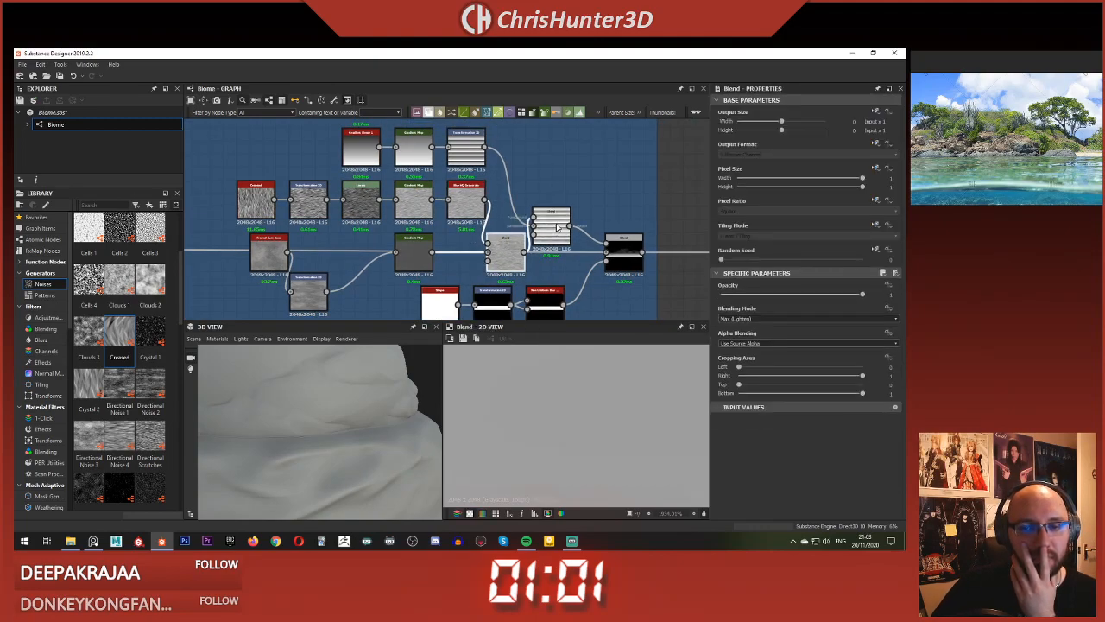
{"action": "double_click", "coordinate": [557, 227]}
{"action": "scroll", "coordinate": [593, 427], "scroll_direction": "down", "scroll_amount": 7}
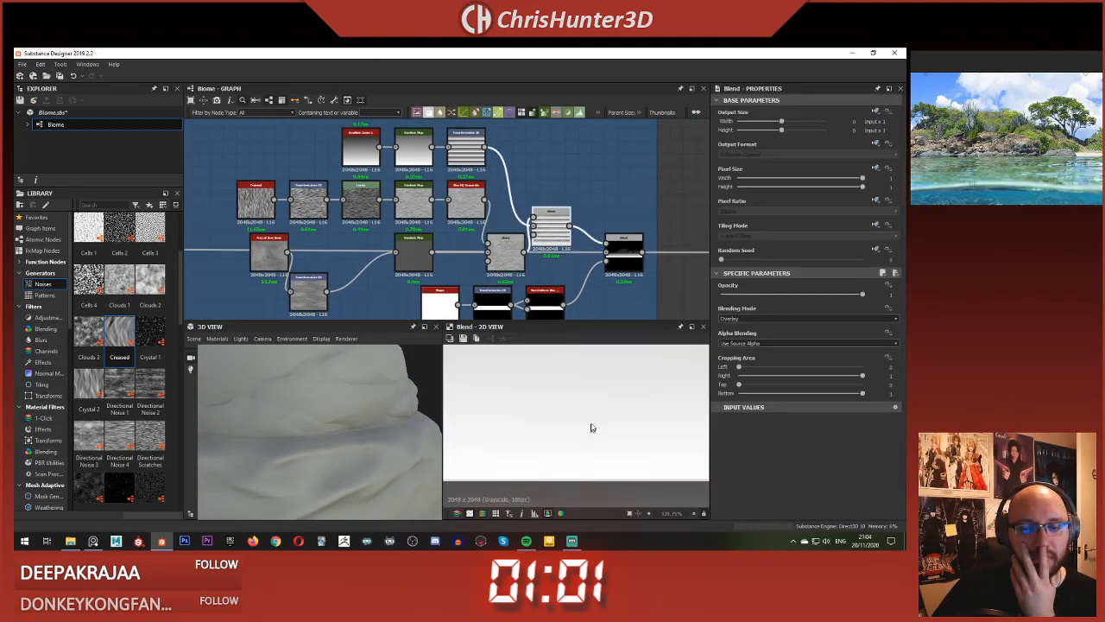
{"action": "scroll", "coordinate": [592, 427], "scroll_direction": "down", "scroll_amount": 13}
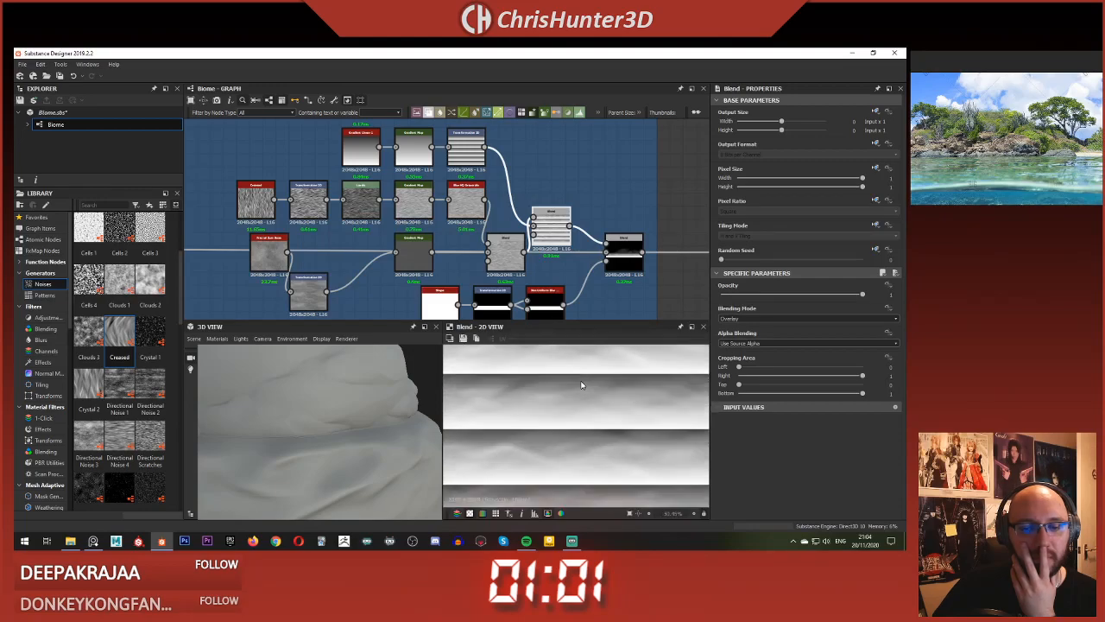
{"action": "scroll", "coordinate": [582, 383], "scroll_direction": "up", "scroll_amount": 4}
{"action": "middle_click_drag", "start_coordinate": [579, 383], "coordinate": [578, 392]}
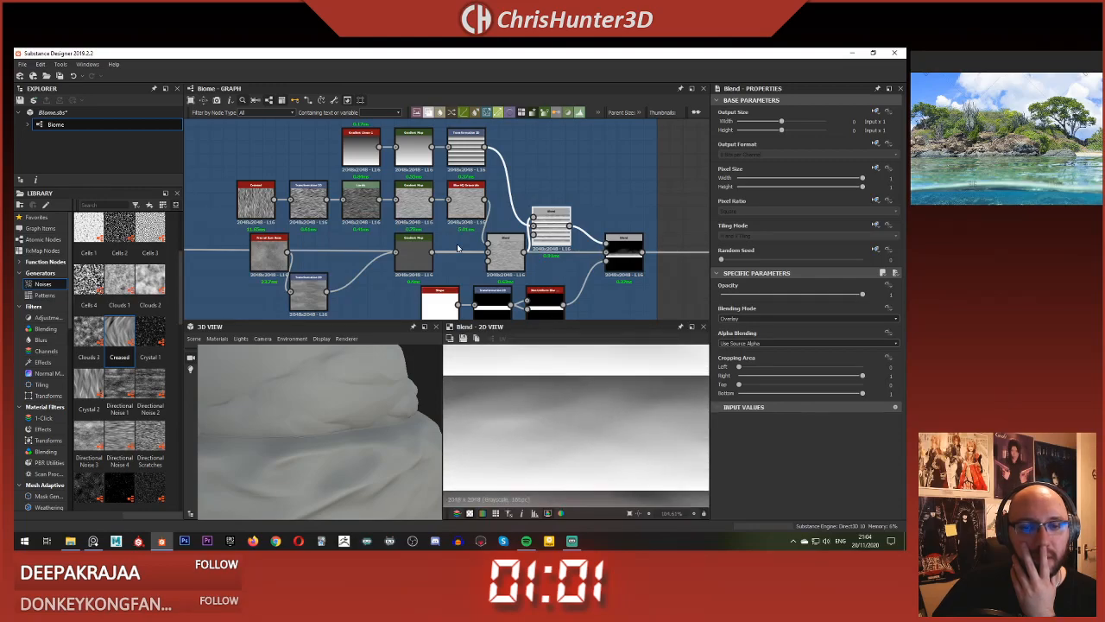
Step: Try the new Blend in Min (Darken) mode, comparing opacity 0 with opacity 1
{"action": "scroll", "coordinate": [459, 248], "scroll_direction": "up", "scroll_amount": 3}
{"action": "left_click", "coordinate": [541, 259]}
{"action": "left_click", "coordinate": [807, 319]}
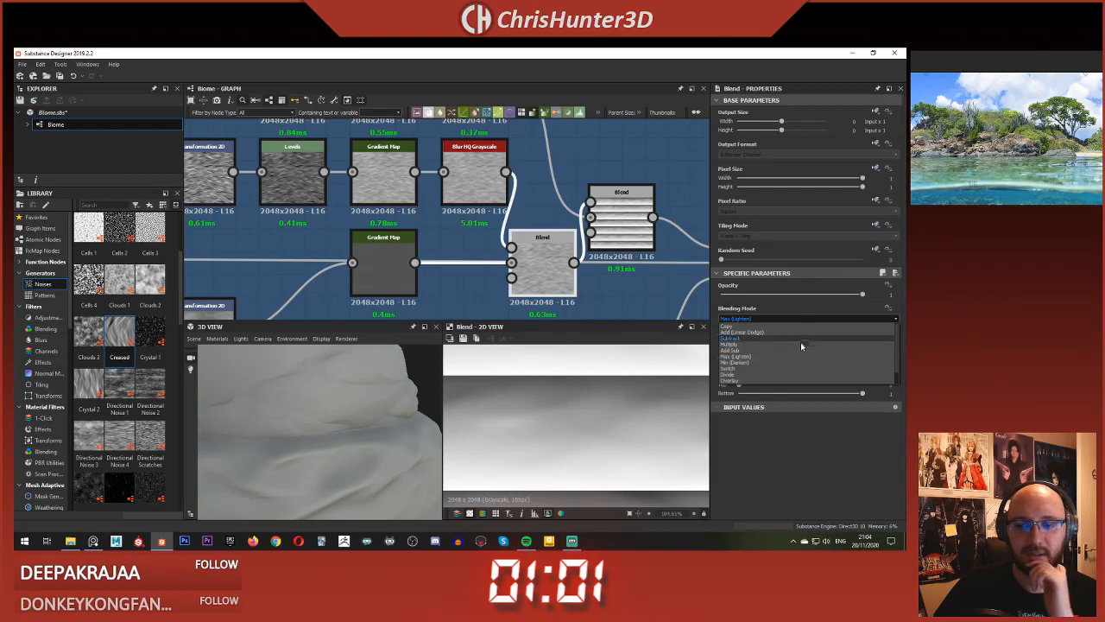
{"action": "left_click", "coordinate": [799, 362]}
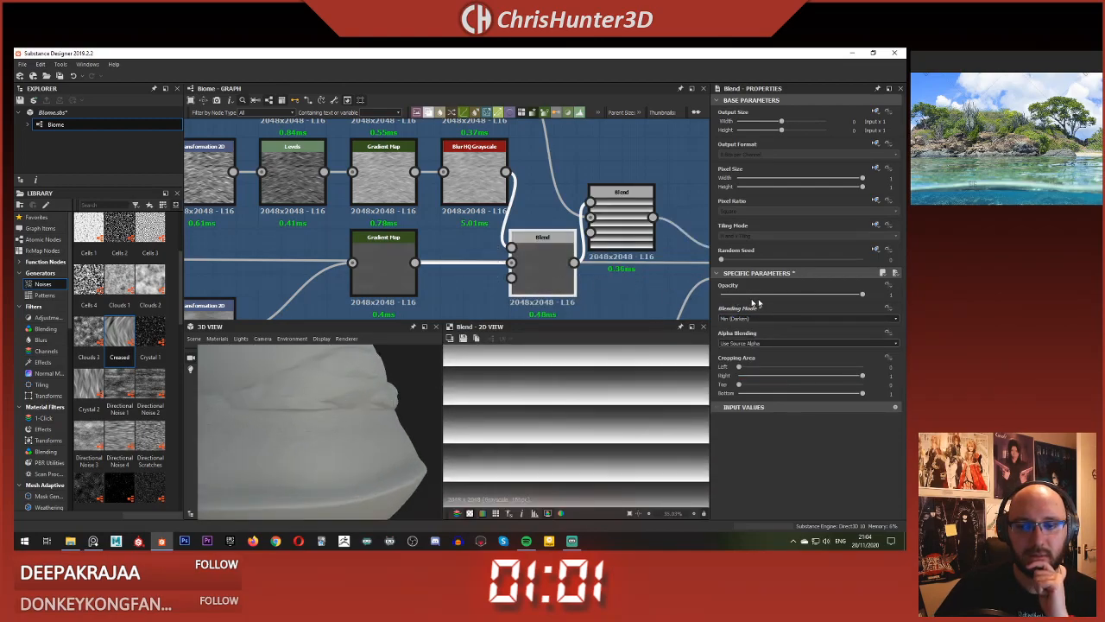
{"action": "left_click_drag", "start_coordinate": [781, 296], "coordinate": [627, 293]}
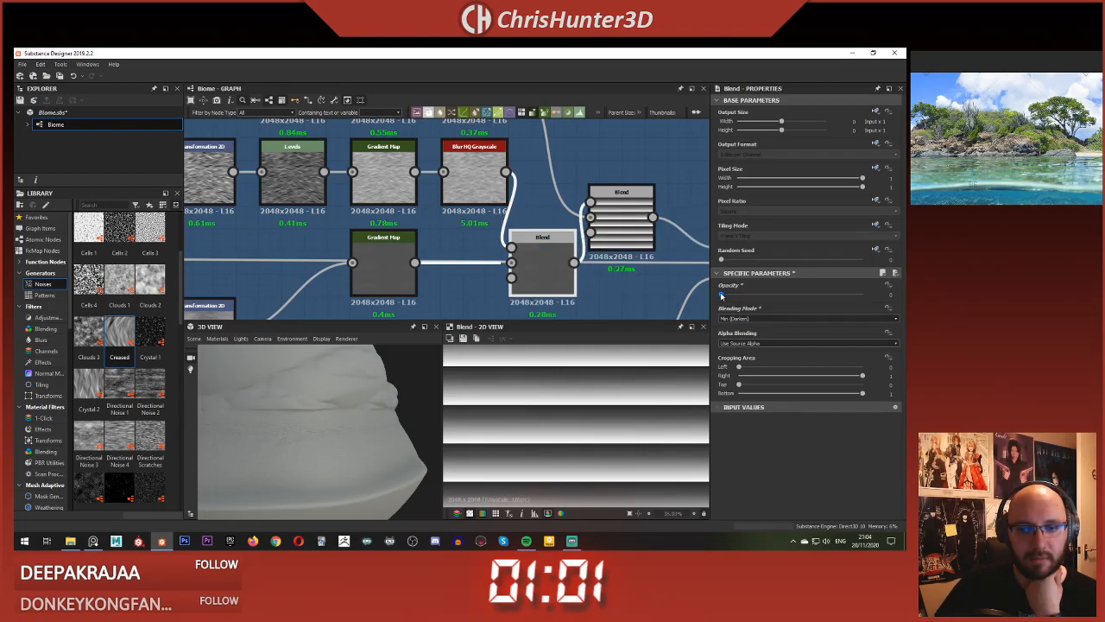
{"action": "left_click_drag", "start_coordinate": [722, 296], "coordinate": [862, 295]}
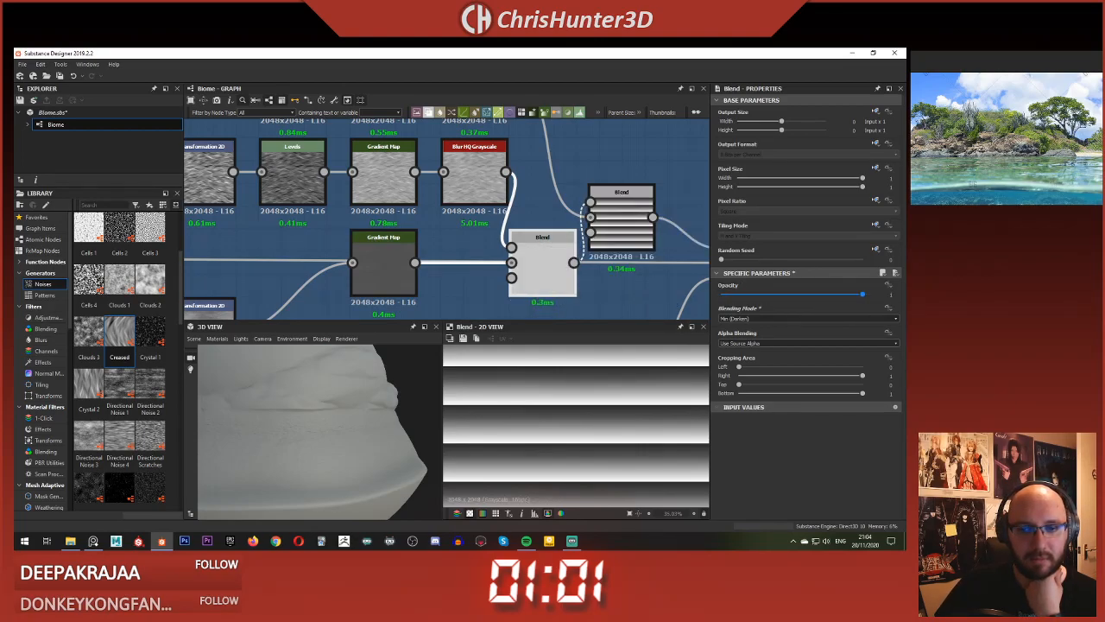
Step: Try Screen mode on the new Blend, set it to Overlay with opacity 1, and check the sphere
{"action": "left_click", "coordinate": [793, 318]}
{"action": "left_click", "coordinate": [793, 376]}
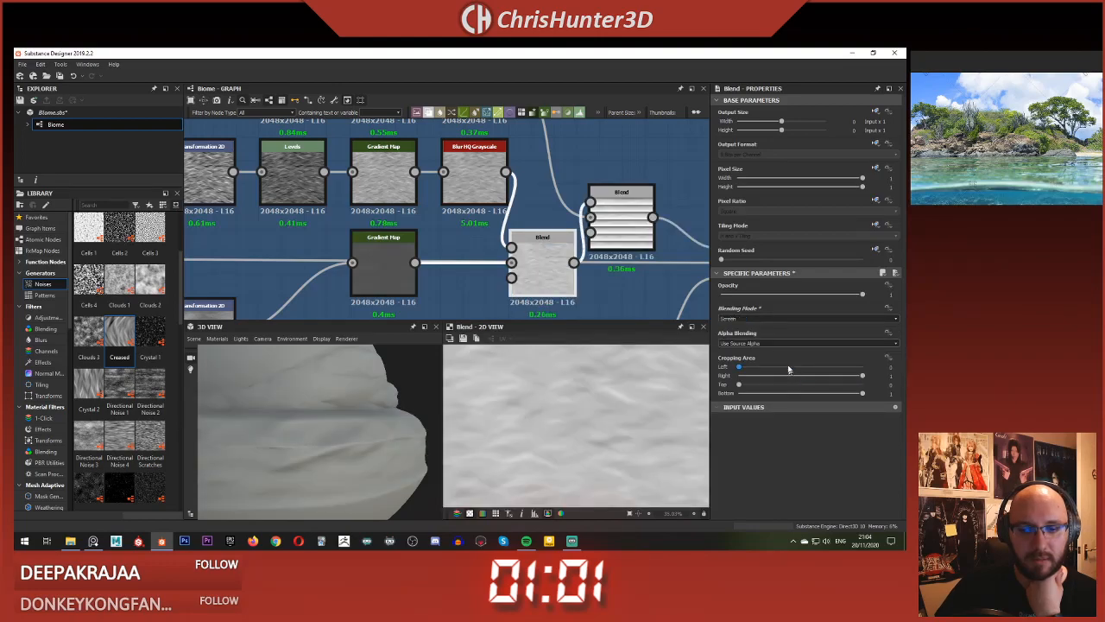
{"action": "left_click", "coordinate": [785, 320]}
{"action": "left_click", "coordinate": [787, 367]}
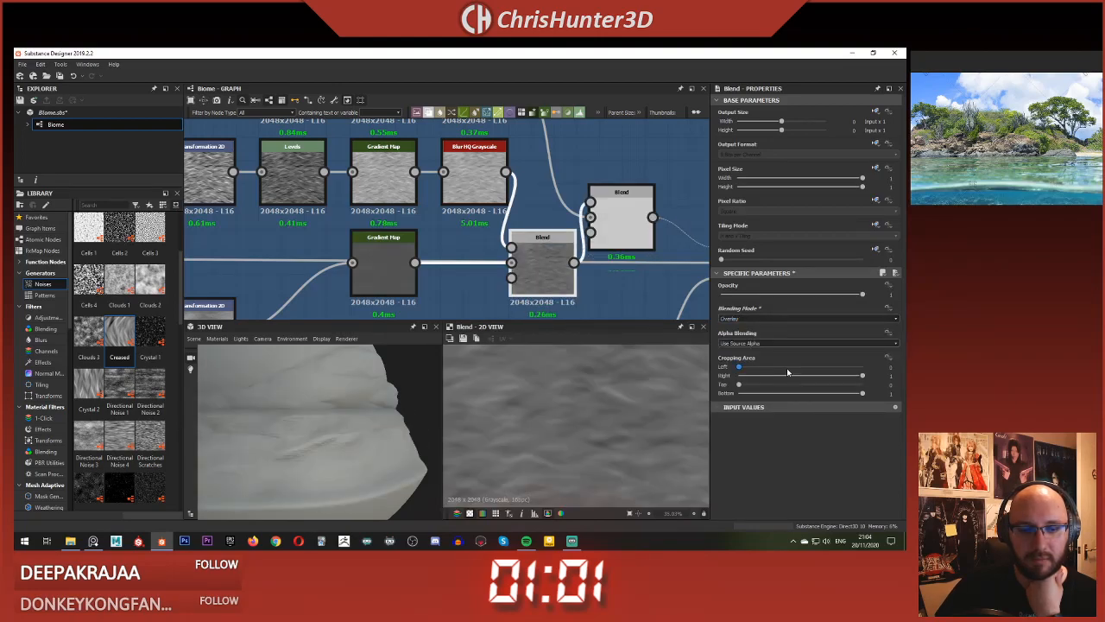
{"action": "left_click_drag", "start_coordinate": [812, 294], "coordinate": [901, 333]}
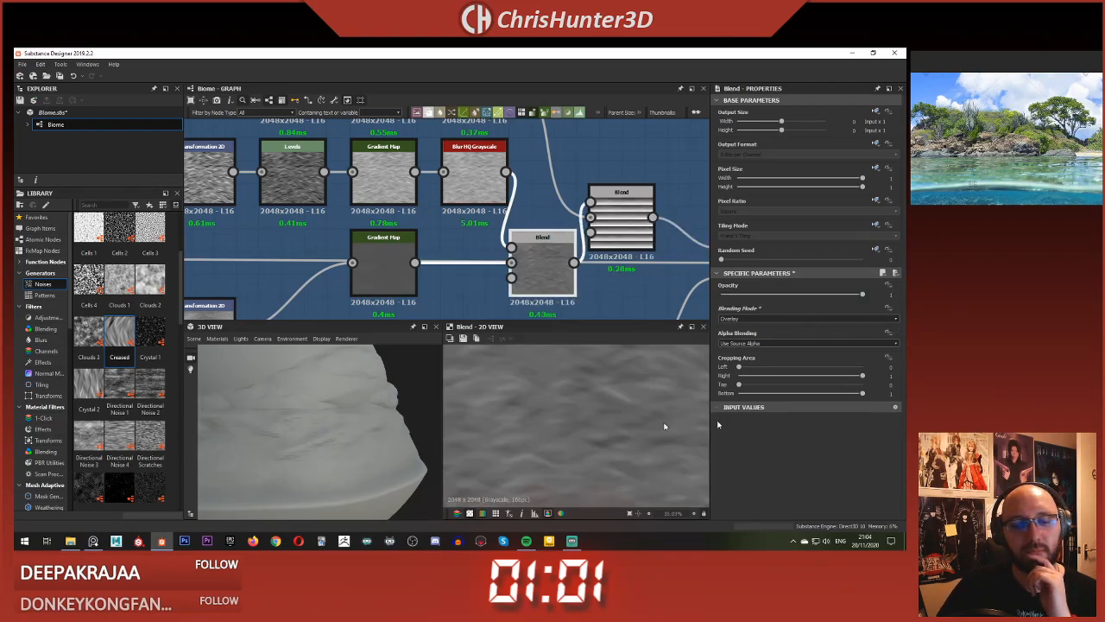
{"action": "scroll", "coordinate": [665, 425], "scroll_direction": "down", "scroll_amount": 3}
{"action": "mouse_move", "coordinate": [345, 427]}
{"action": "left_mouse_down"}
{"action": "mouse_move", "coordinate": [369, 420]}
{"action": "mouse_move", "coordinate": [362, 427]}
{"action": "left_mouse_up"}
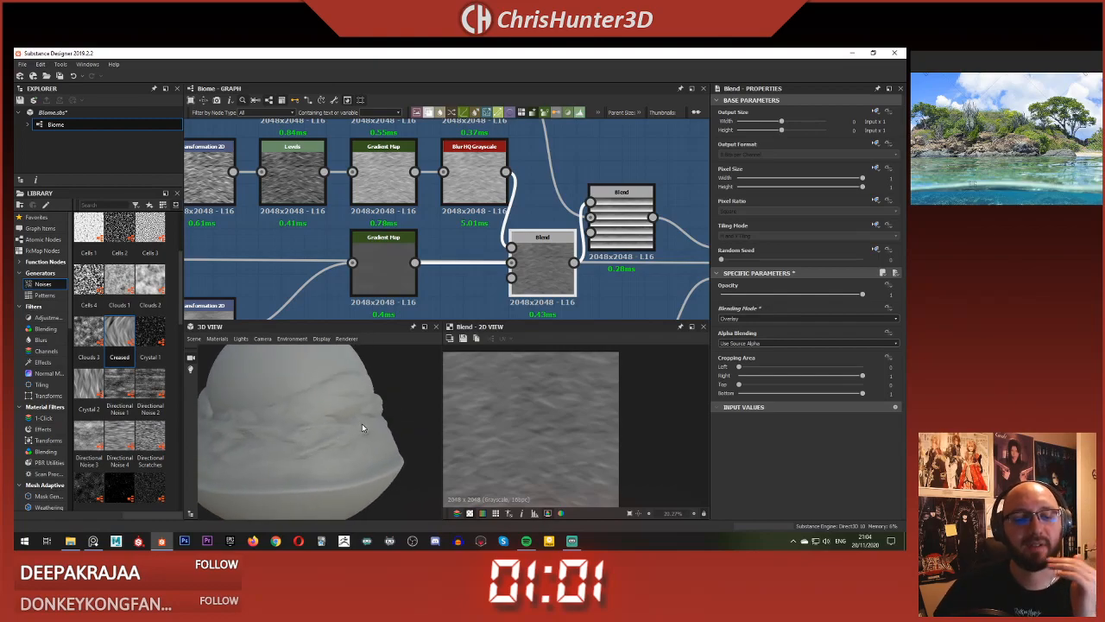
Step: Move the Gradient Map of the fractal branch closer to the Transformation 2D that feeds it
{"action": "scroll", "coordinate": [484, 281], "scroll_direction": "down", "scroll_amount": 2}
{"action": "scroll", "coordinate": [422, 278], "scroll_direction": "up", "scroll_amount": 1}
{"action": "middle_click_drag", "start_coordinate": [421, 278], "coordinate": [538, 249]}
{"action": "scroll", "coordinate": [539, 249], "scroll_direction": "down", "scroll_amount": 1}
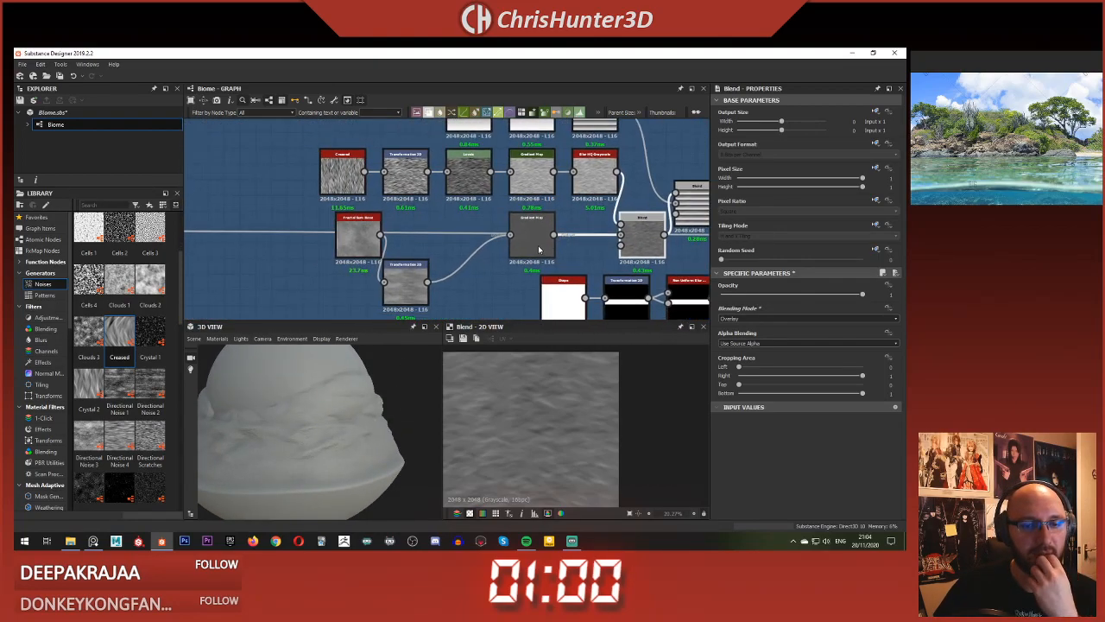
{"action": "left_click_drag", "start_coordinate": [539, 249], "coordinate": [476, 248]}
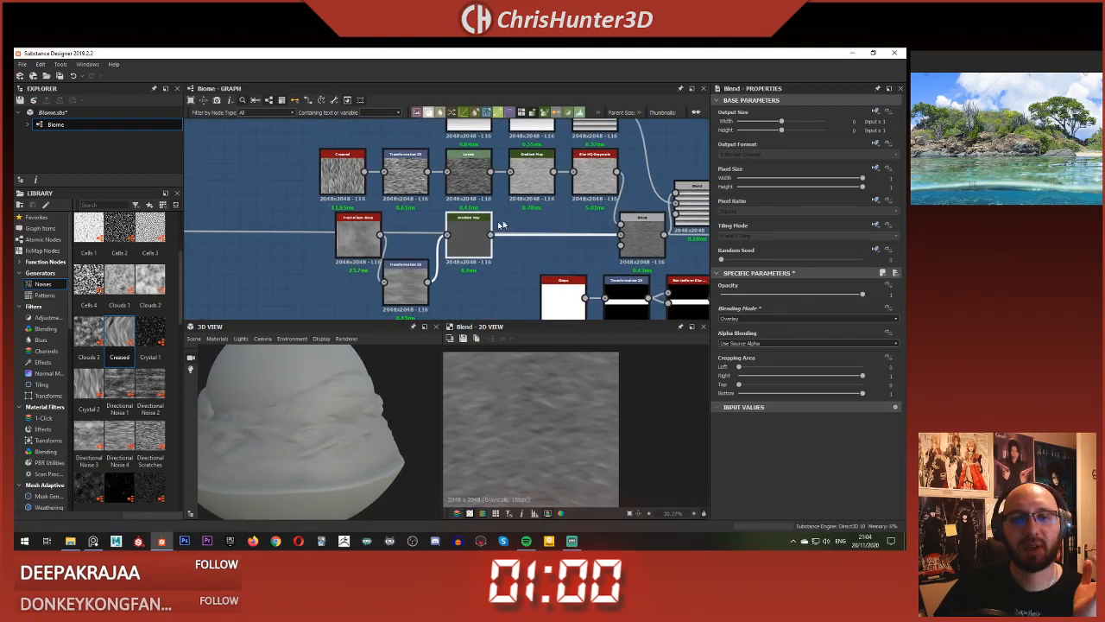
{"action": "middle_click_drag", "start_coordinate": [500, 225], "coordinate": [422, 258]}
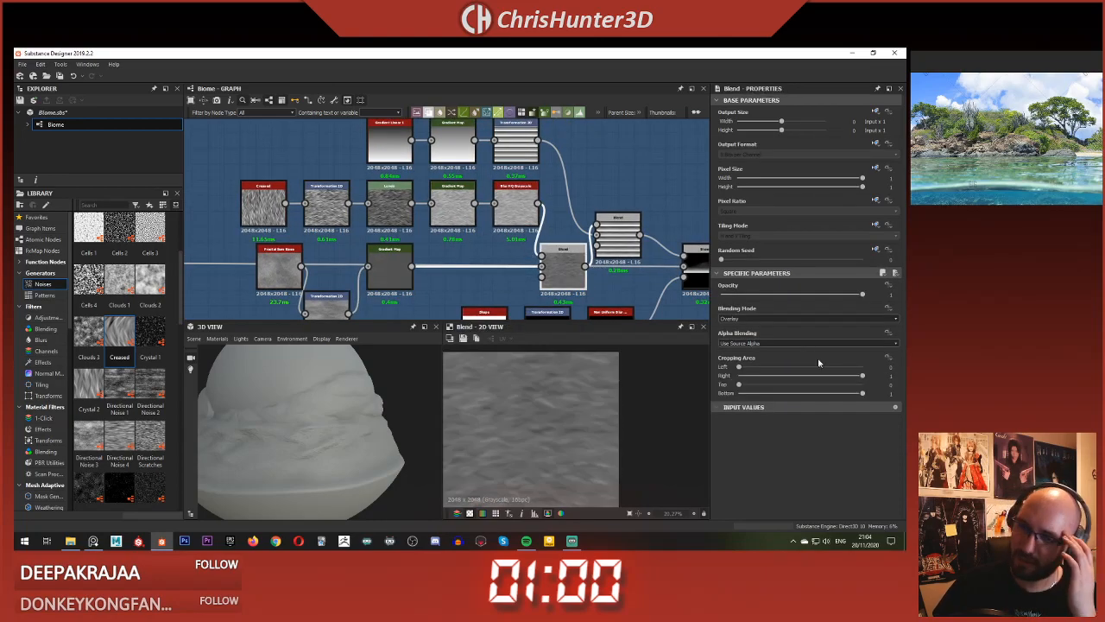
Step: Try Multiply mode on the new Blend and check the layered surface of the sphere up close
{"action": "left_click", "coordinate": [803, 319]}
{"action": "left_click", "coordinate": [793, 344]}
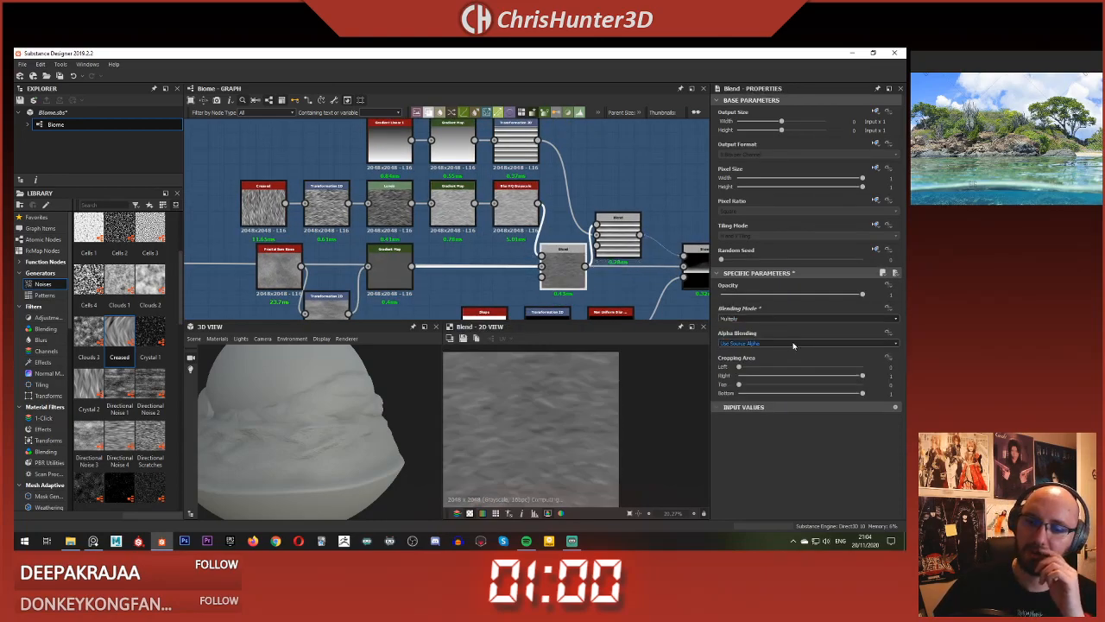
{"action": "scroll", "coordinate": [361, 461], "scroll_direction": "up", "scroll_amount": 5}
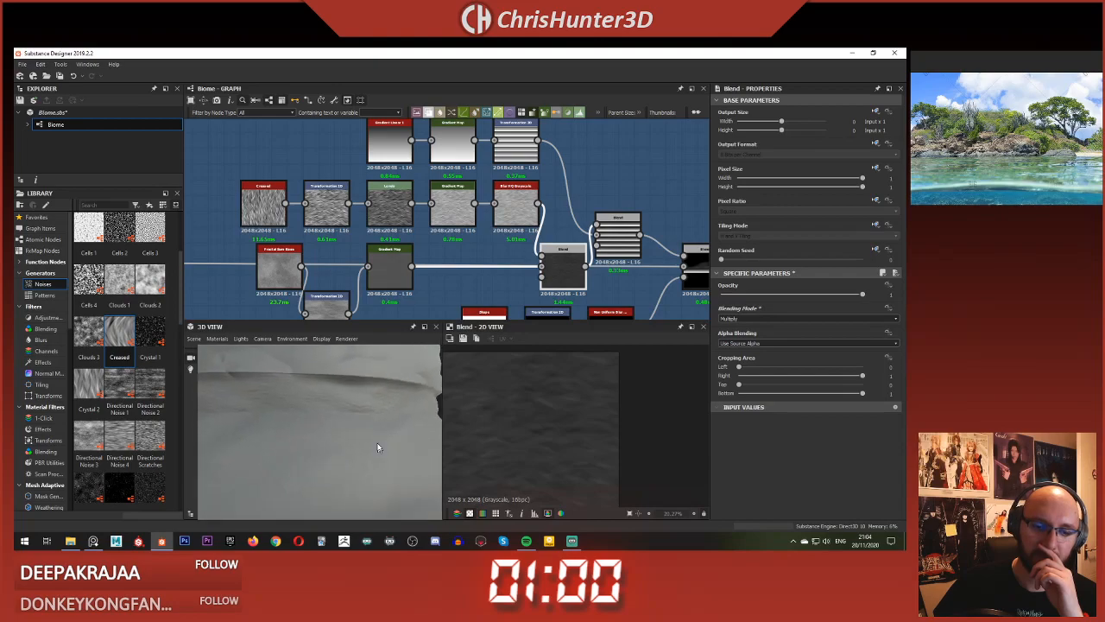
{"action": "scroll", "coordinate": [374, 442], "scroll_direction": "down", "scroll_amount": 3}
{"action": "scroll", "coordinate": [375, 447], "scroll_direction": "up", "scroll_amount": 3}
{"action": "left_click_drag", "start_coordinate": [517, 356], "coordinate": [324, 376]}
Step: Try Add Sub mode on the new Blend with a lower opacity, then undo the opacity change
{"action": "left_click", "coordinate": [781, 320]}
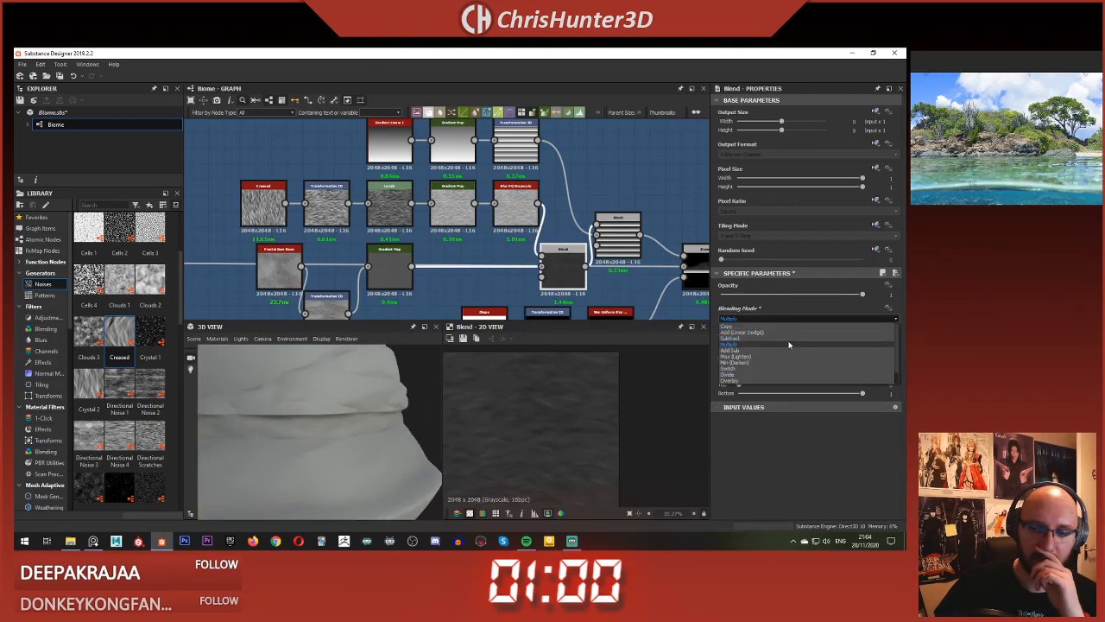
{"action": "left_click", "coordinate": [801, 351]}
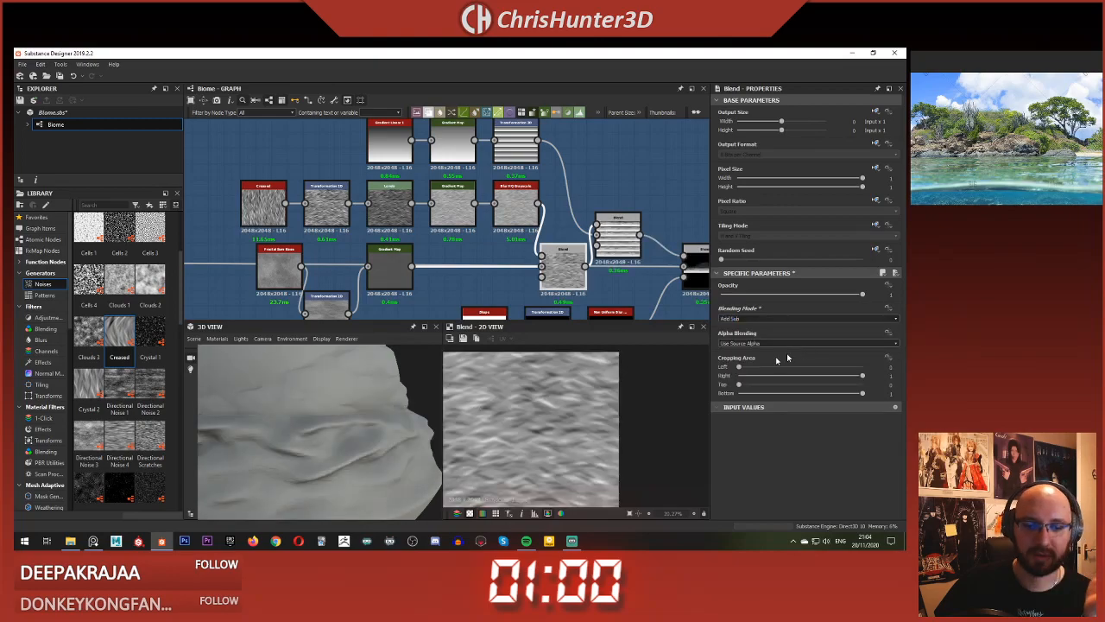
{"action": "left_click_drag", "start_coordinate": [811, 298], "coordinate": [712, 299]}
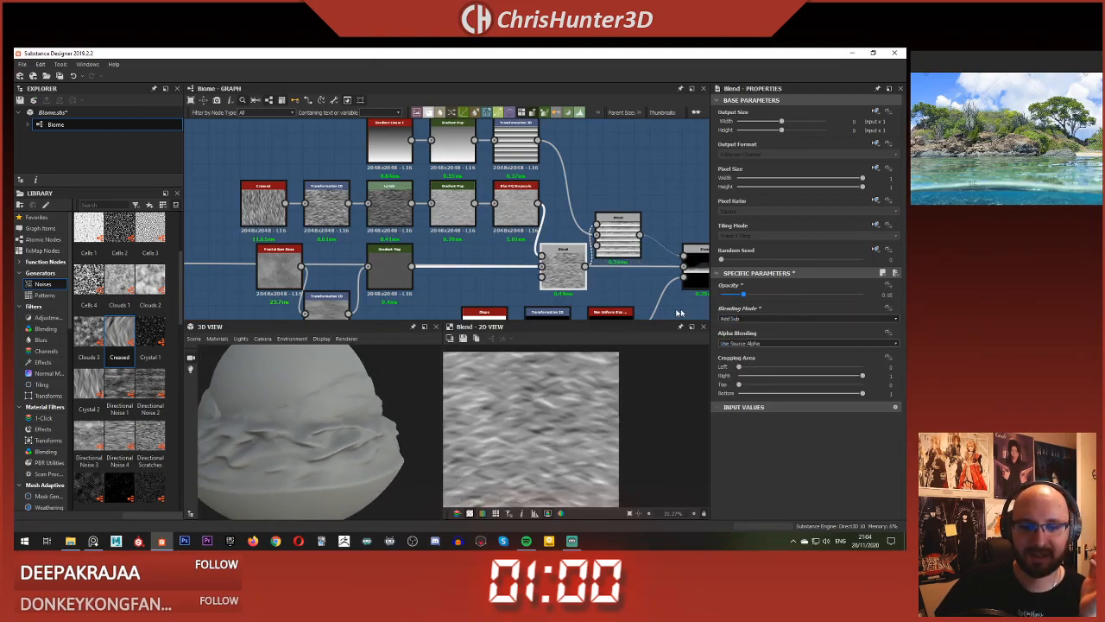
{"action": "key", "text": "ctrl+z"}
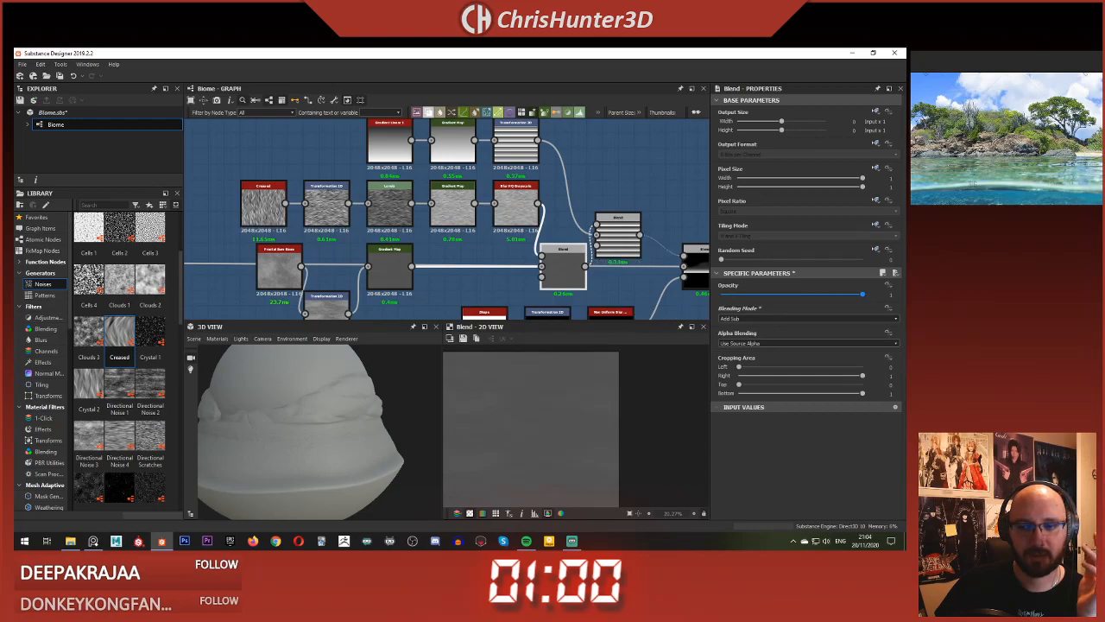
Step: Cycle the new Blend through the modes from Add (Linear Dodge) to Overlay, comparing the effect of each on the sphere
{"action": "left_click", "coordinate": [821, 319]}
{"action": "left_click", "coordinate": [821, 337]}
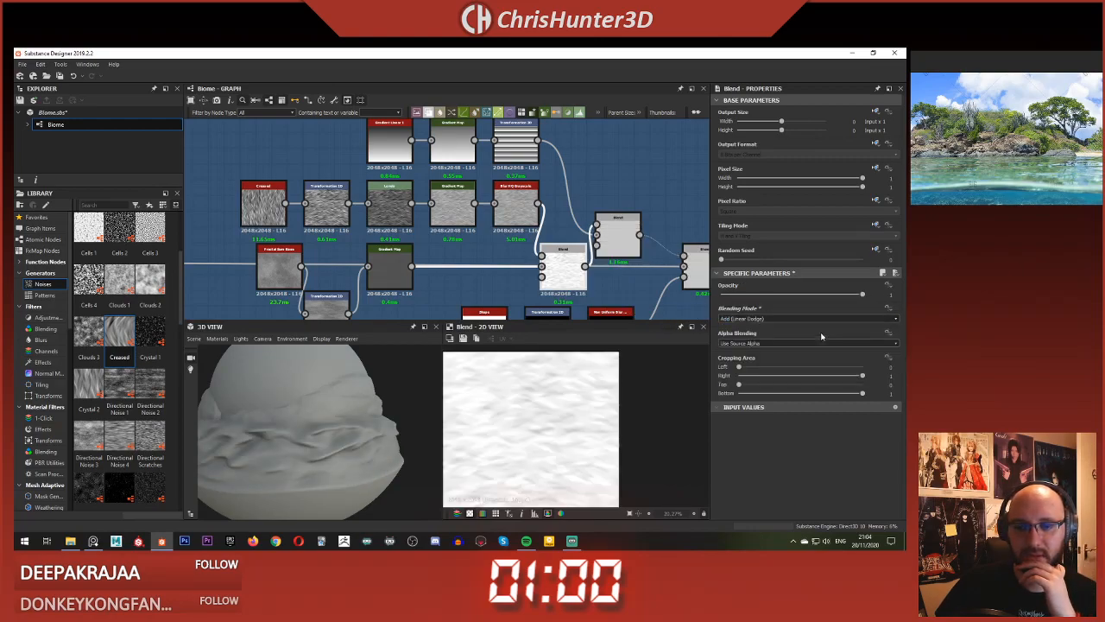
{"action": "key", "text": "Down"}
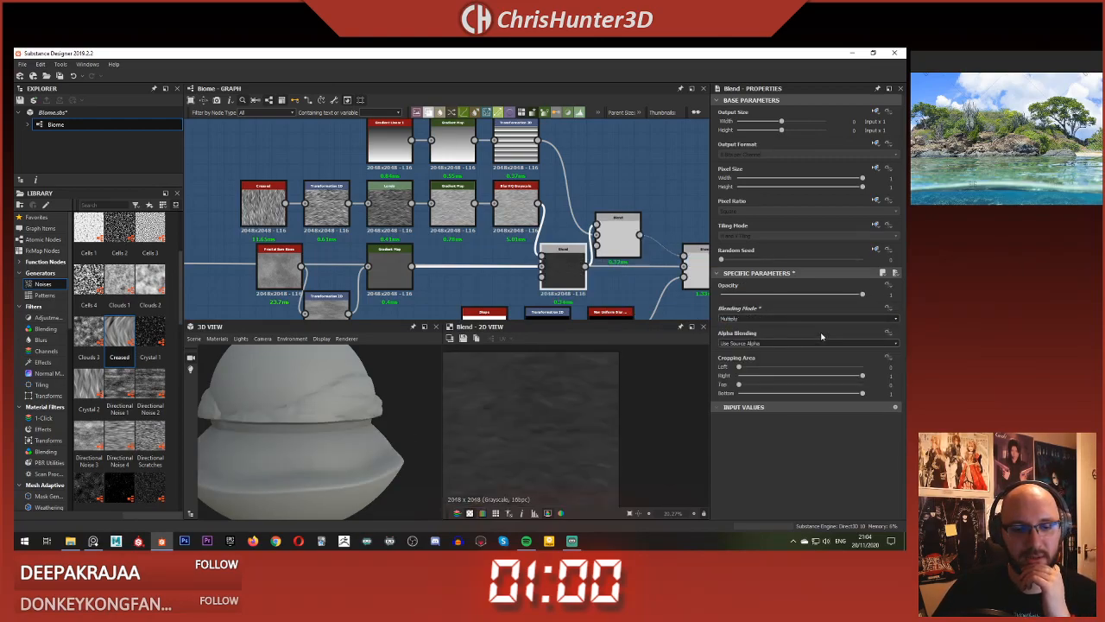
{"action": "key", "text": "Down"}
{"action": "key", "text": "Down"}
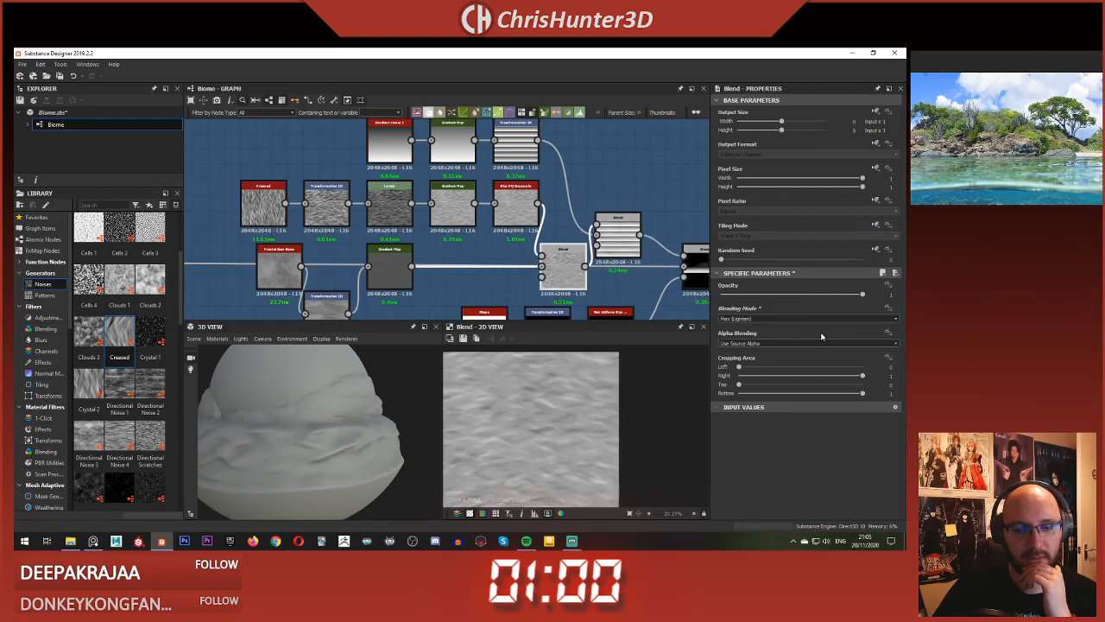
{"action": "key", "text": "Down"}
{"action": "key", "text": "Down"}
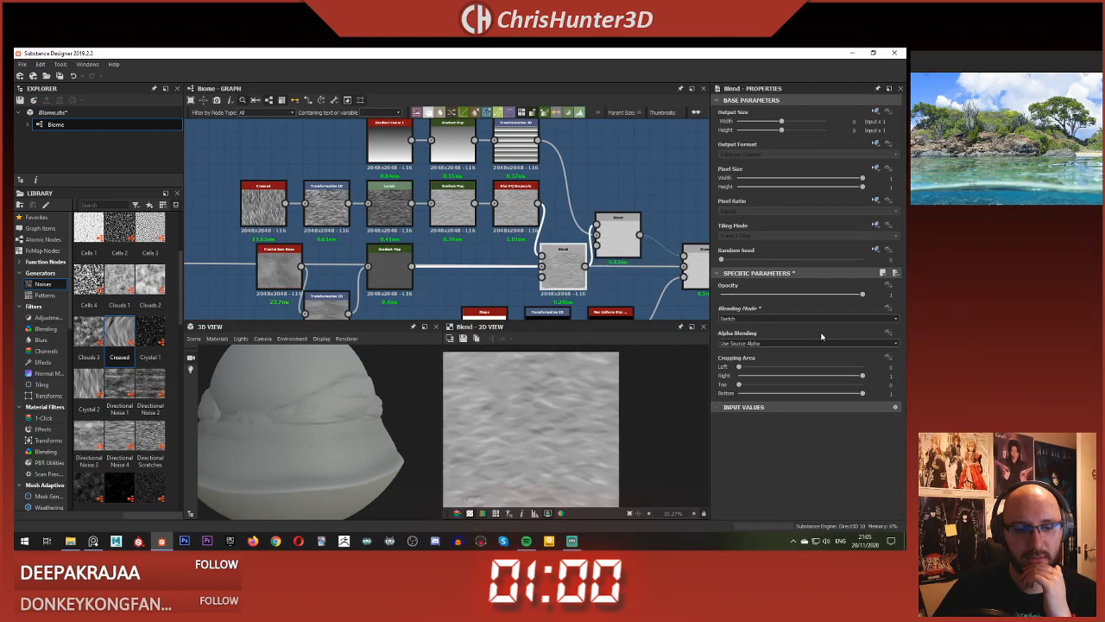
{"action": "key", "text": "Down"}
{"action": "key", "text": "Down"}
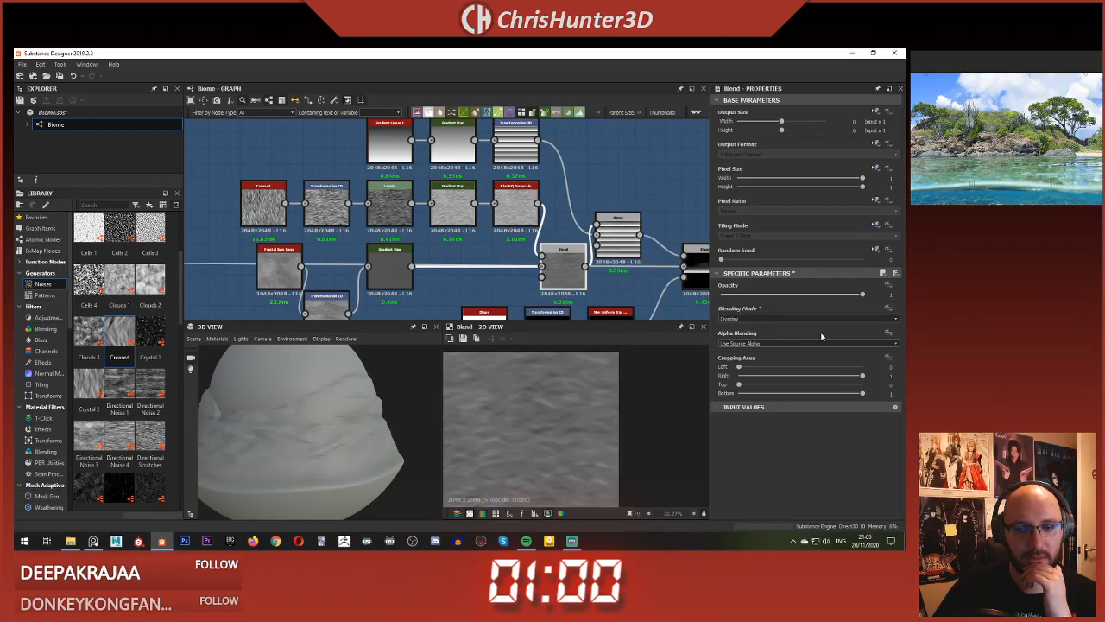
Step: Try Screen mode on the new Blend at opacity 0 and at 0.11
{"action": "key", "text": "Down"}
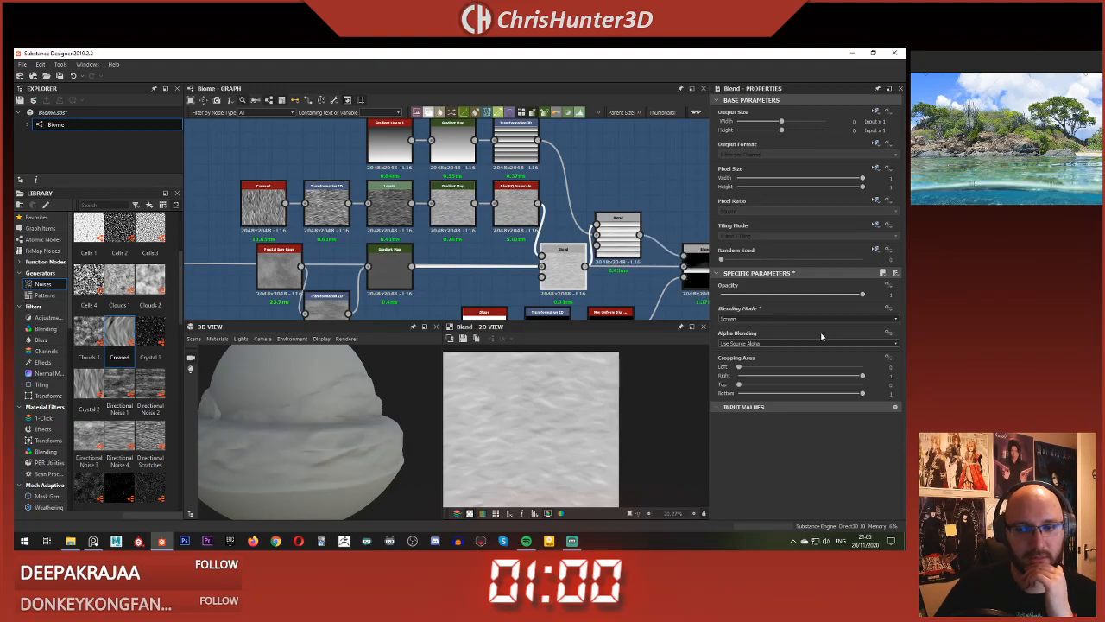
{"action": "left_click_drag", "start_coordinate": [840, 299], "coordinate": [665, 304]}
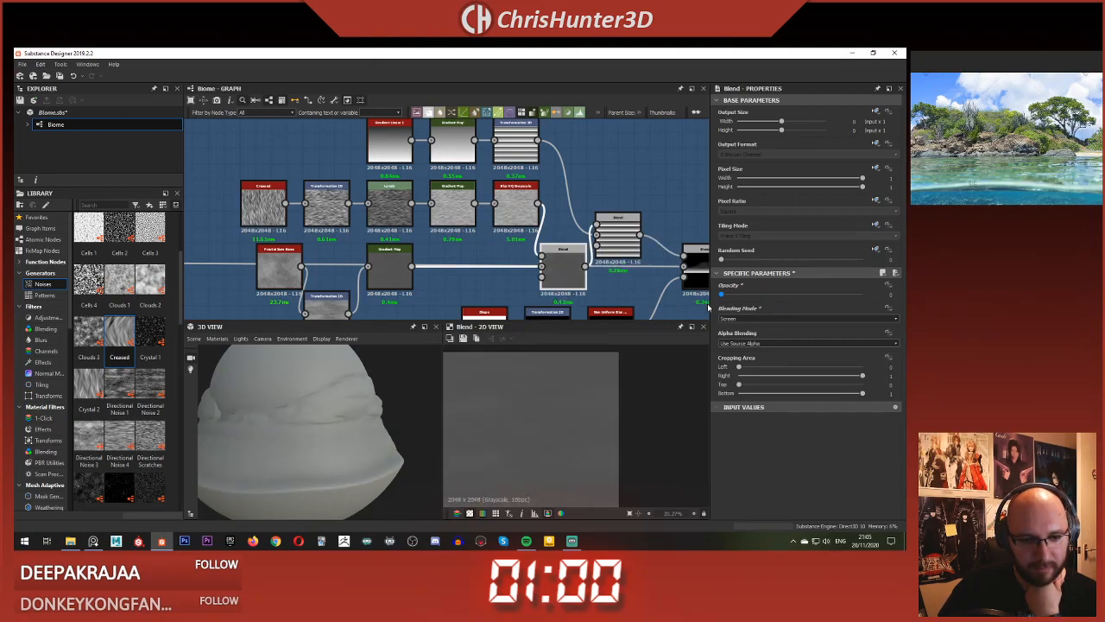
{"action": "left_click_drag", "start_coordinate": [721, 309], "coordinate": [737, 309]}
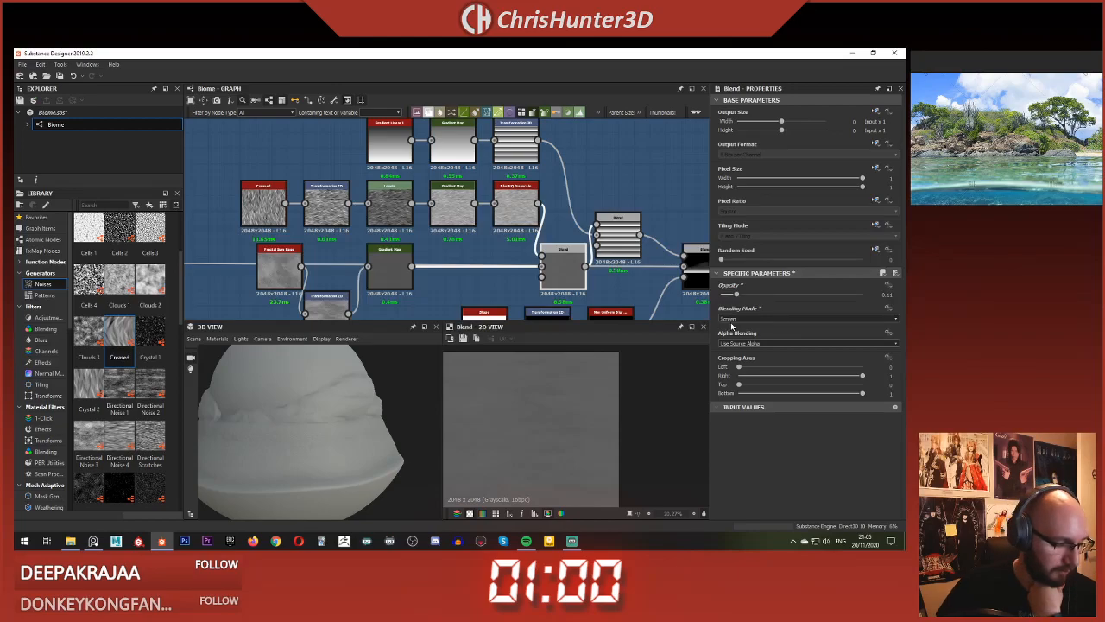
Step: Try Soft Light mode on the new Blend with opacity 1 and inspect the sphere's surface
{"action": "left_click", "coordinate": [732, 320]}
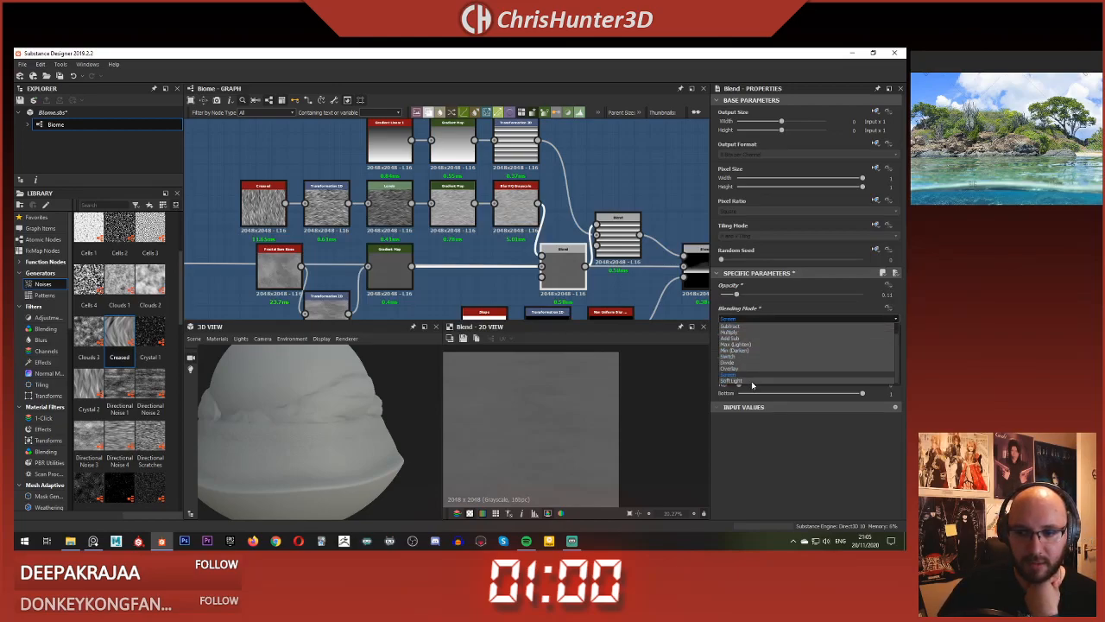
{"action": "left_click", "coordinate": [752, 381]}
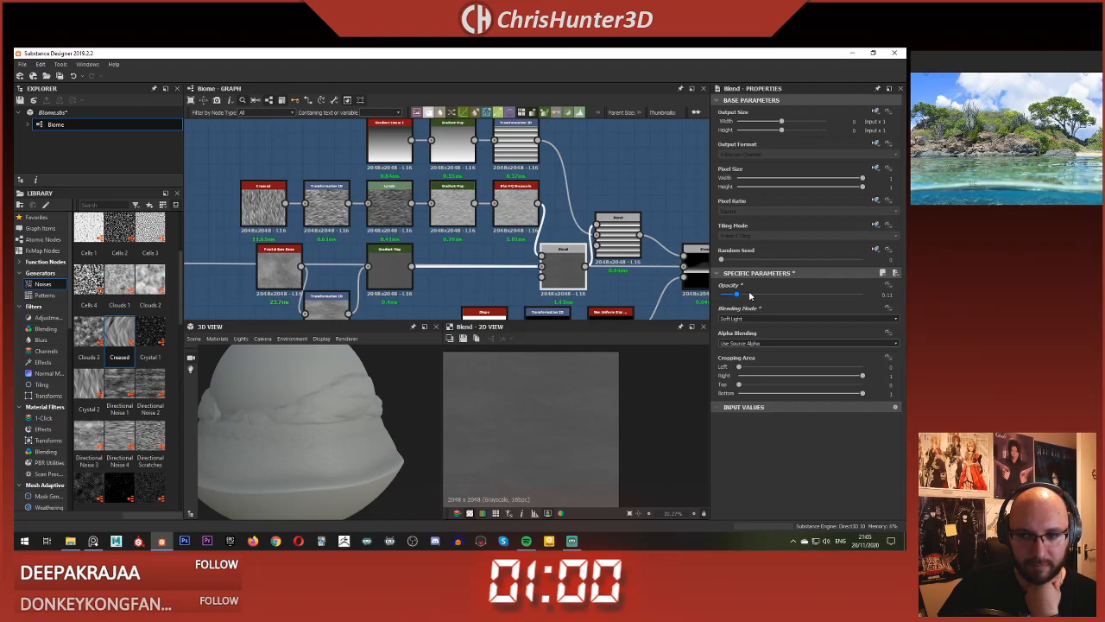
{"action": "left_click_drag", "start_coordinate": [750, 295], "coordinate": [868, 296]}
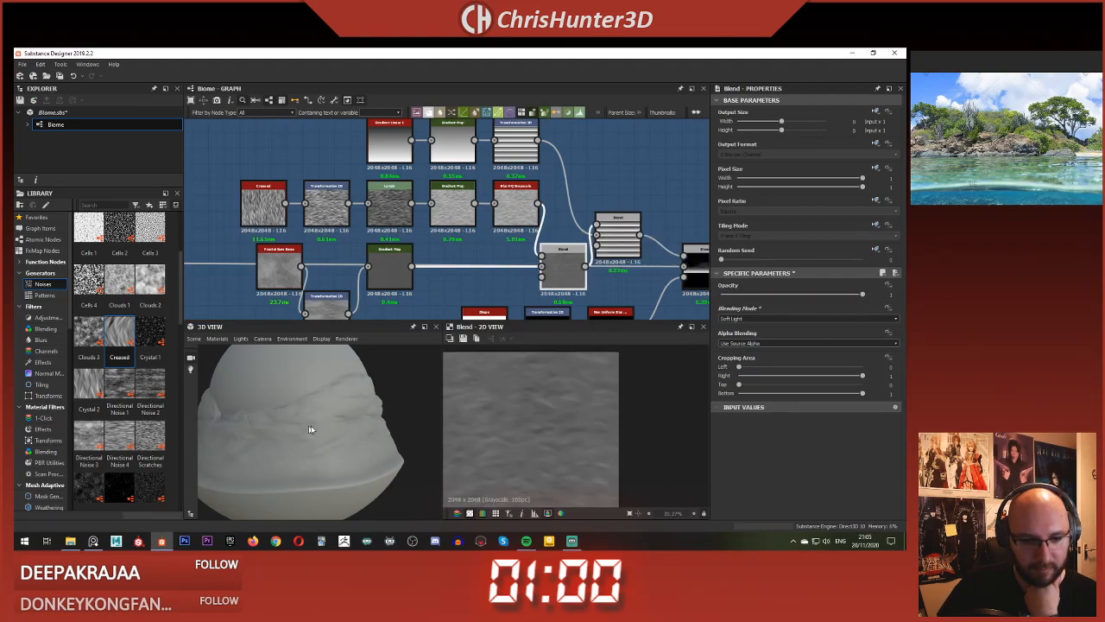
{"action": "scroll", "coordinate": [320, 425], "scroll_direction": "up", "scroll_amount": 5}
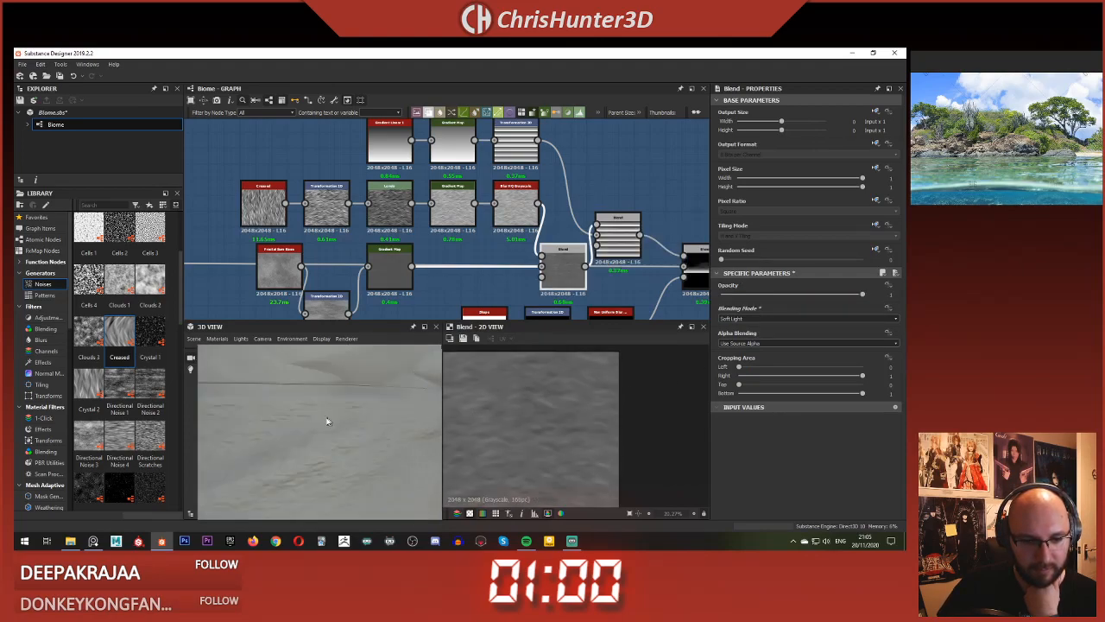
{"action": "scroll", "coordinate": [328, 421], "scroll_direction": "down", "scroll_amount": 5}
Step: Examine the final masked Blend and the stripe branch's Gradient Map in the 2D view, and review how the nodes connect
{"action": "left_click", "coordinate": [617, 246]}
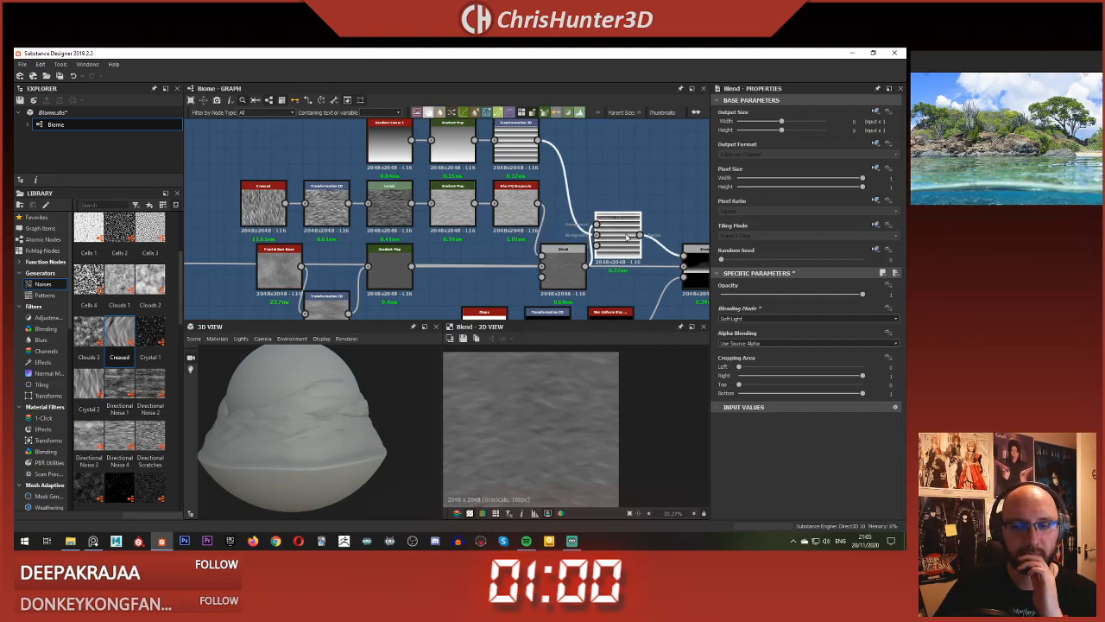
{"action": "middle_click_drag", "start_coordinate": [618, 246], "coordinate": [541, 229]}
{"action": "left_click", "coordinate": [628, 247]}
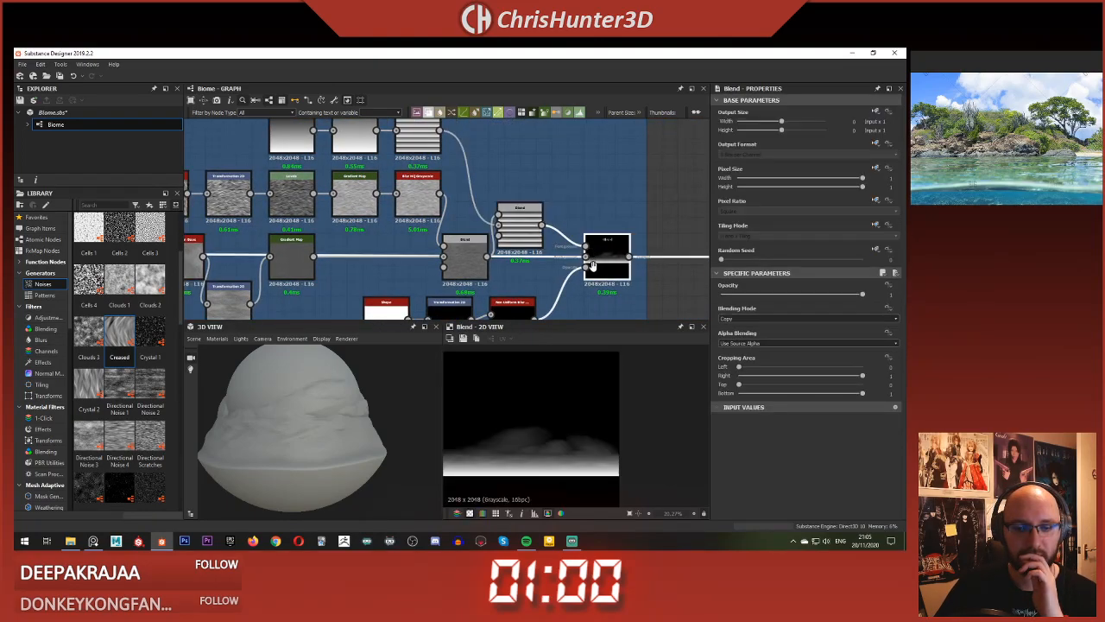
{"action": "scroll", "coordinate": [539, 458], "scroll_direction": "down", "scroll_amount": 3}
{"action": "scroll", "coordinate": [505, 260], "scroll_direction": "down", "scroll_amount": 3}
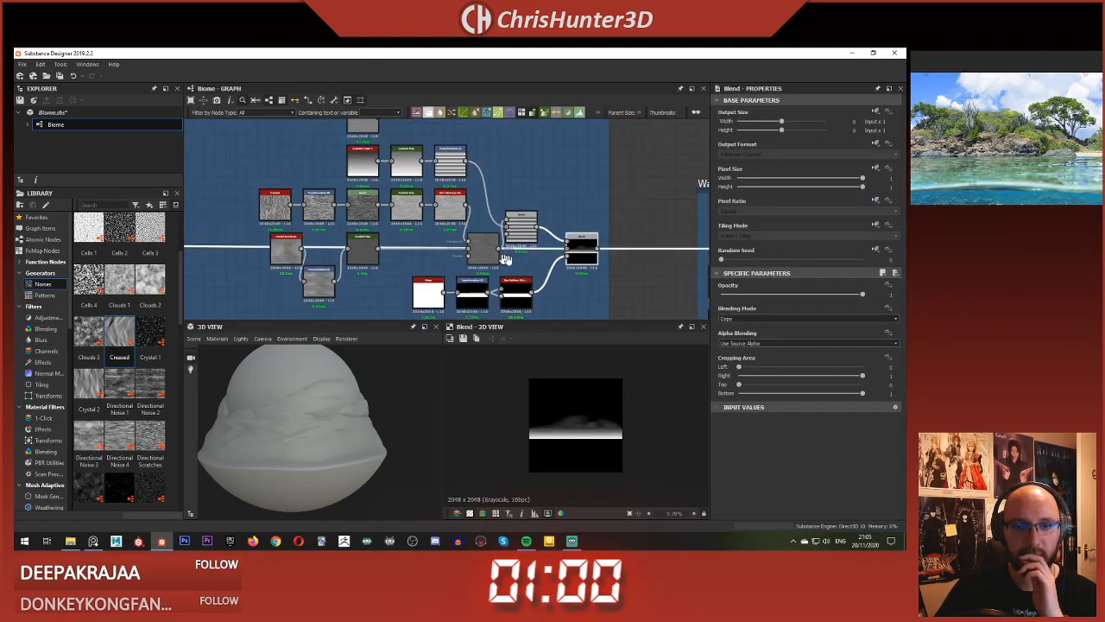
{"action": "left_click", "coordinate": [370, 258]}
{"action": "middle_click_drag", "start_coordinate": [370, 258], "coordinate": [476, 300]}
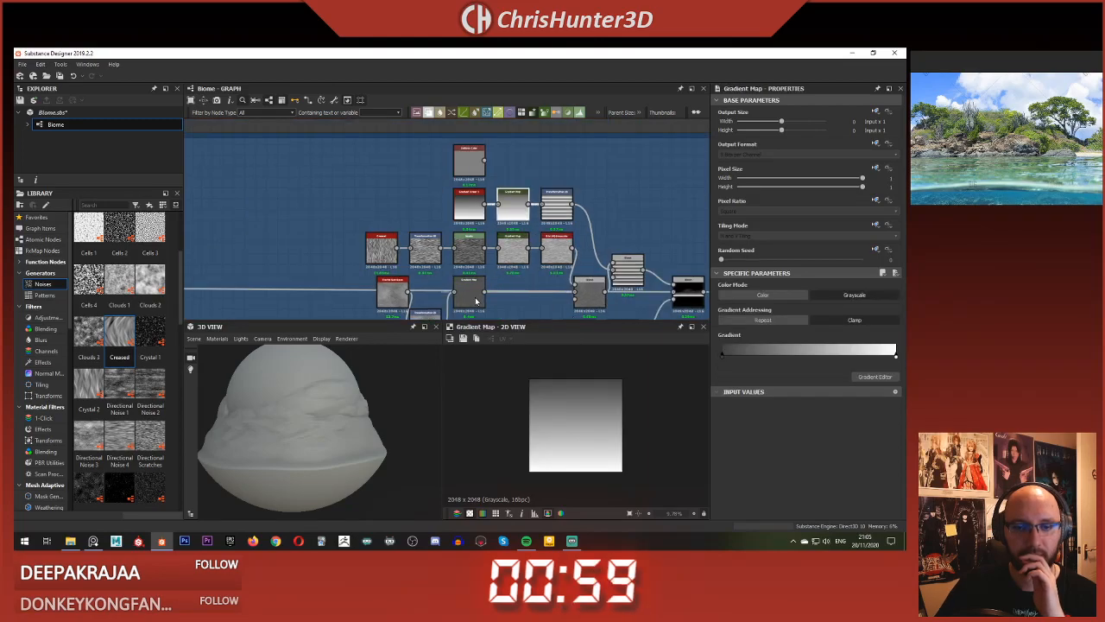
{"action": "scroll", "coordinate": [523, 263], "scroll_direction": "down", "scroll_amount": 2}
{"action": "middle_click_drag", "start_coordinate": [524, 263], "coordinate": [506, 234]}
{"action": "scroll", "coordinate": [535, 251], "scroll_direction": "up", "scroll_amount": 3}
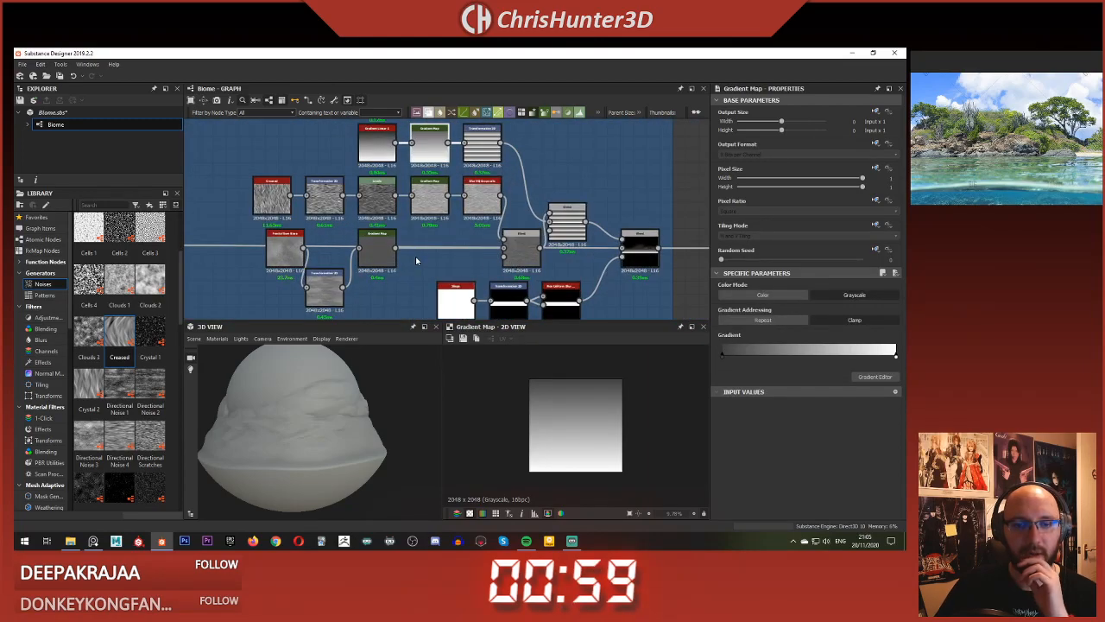
{"action": "scroll", "coordinate": [419, 256], "scroll_direction": "up", "scroll_amount": 1}
{"action": "middle_click_drag", "start_coordinate": [421, 254], "coordinate": [431, 253]}
{"action": "scroll", "coordinate": [518, 255], "scroll_direction": "down", "scroll_amount": 1}
Step: Compare the striped Blend's output with the new Blend's output in the 2D view
{"action": "double_click", "coordinate": [545, 256]}
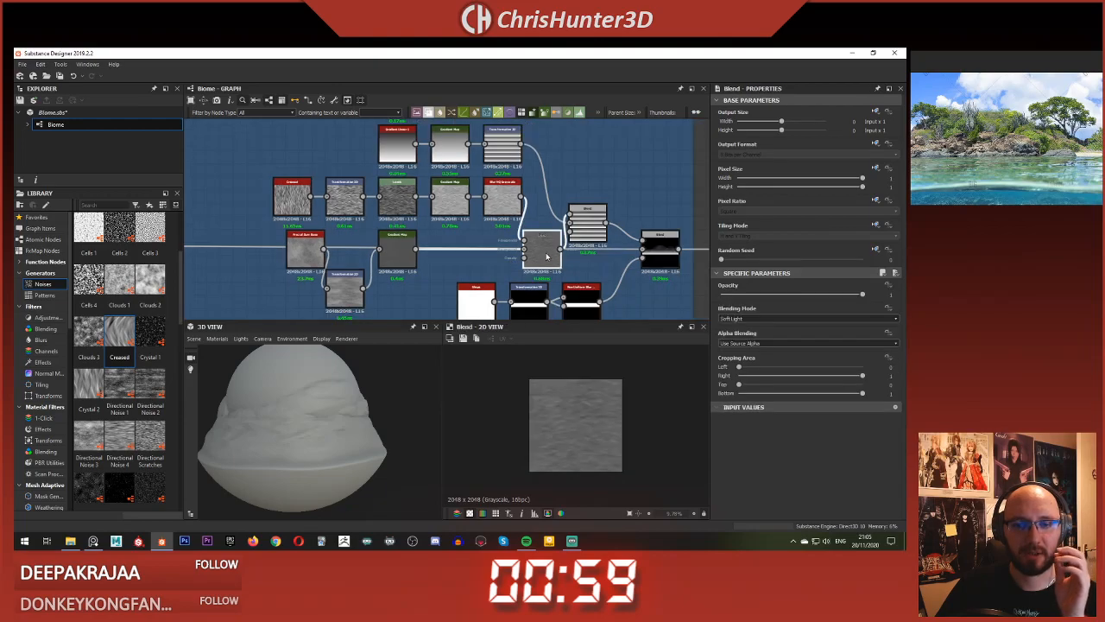
{"action": "left_click", "coordinate": [591, 229]}
{"action": "double_click", "coordinate": [591, 229]}
{"action": "double_click", "coordinate": [544, 252]}
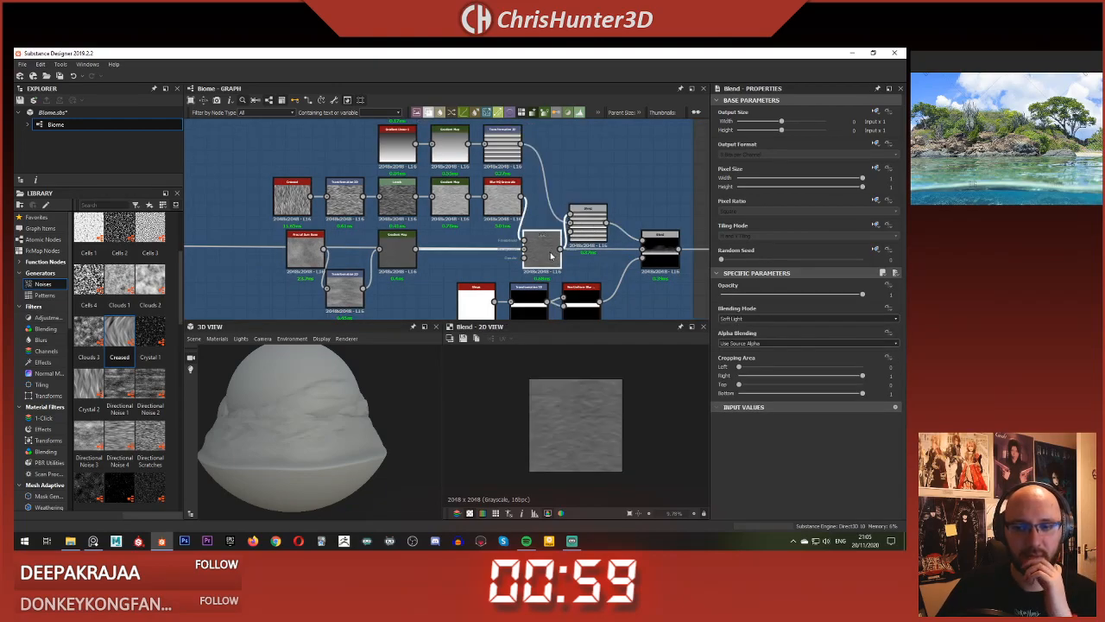
Step: Set the new Blend to Copy mode, test a lower opacity, restore it to 1, and check the sphere
{"action": "left_click", "coordinate": [739, 318]}
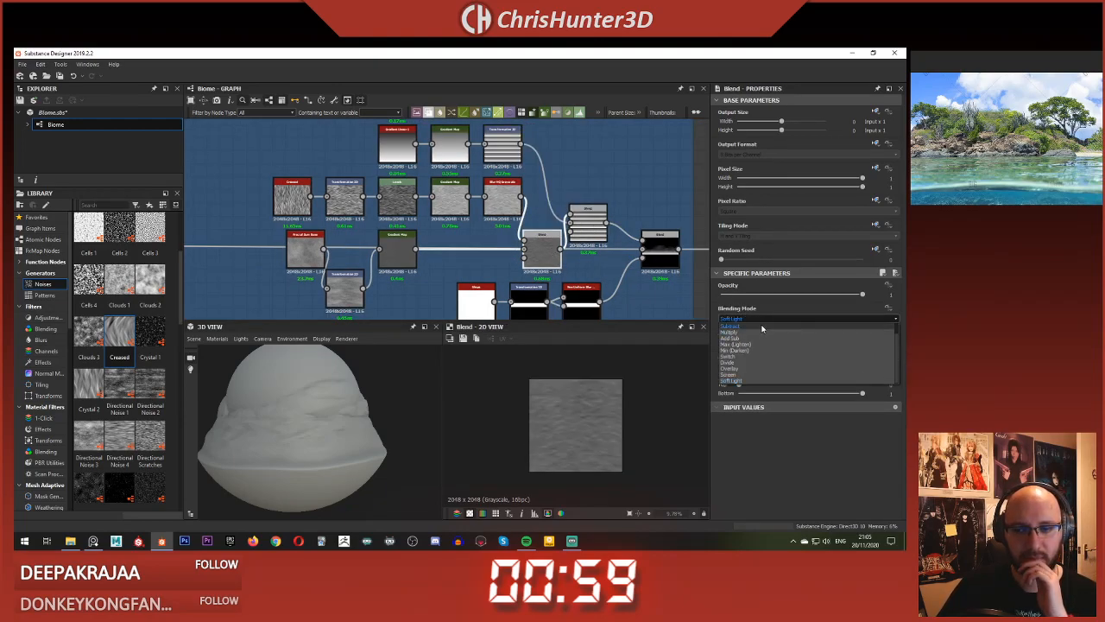
{"action": "left_click", "coordinate": [760, 319]}
{"action": "scroll", "coordinate": [335, 400], "scroll_direction": "up", "scroll_amount": 5}
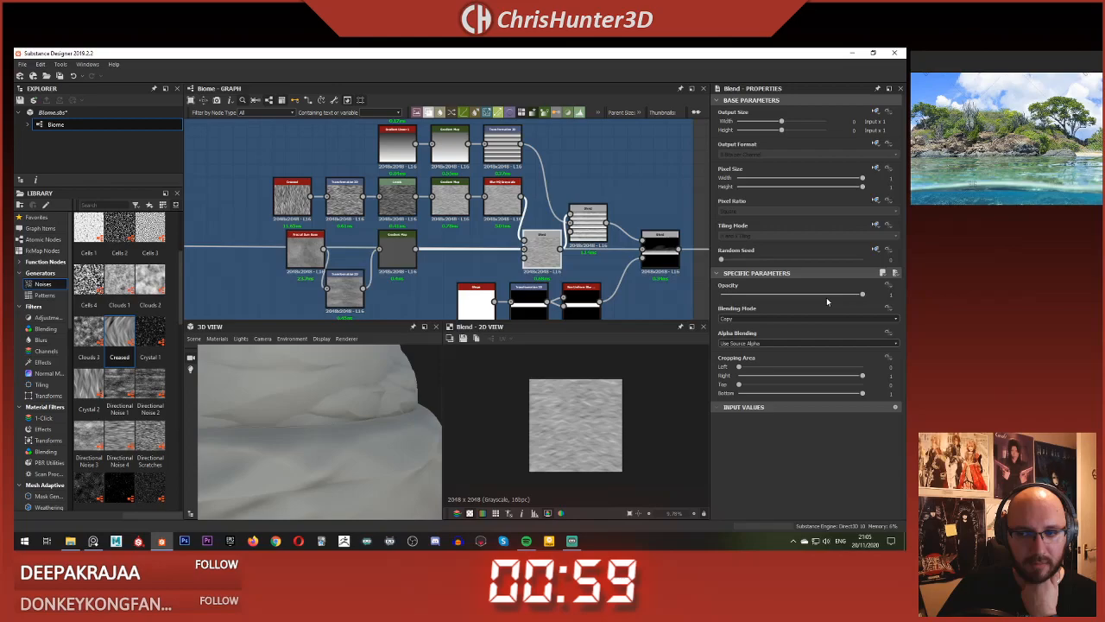
{"action": "left_click_drag", "start_coordinate": [826, 297], "coordinate": [881, 306]}
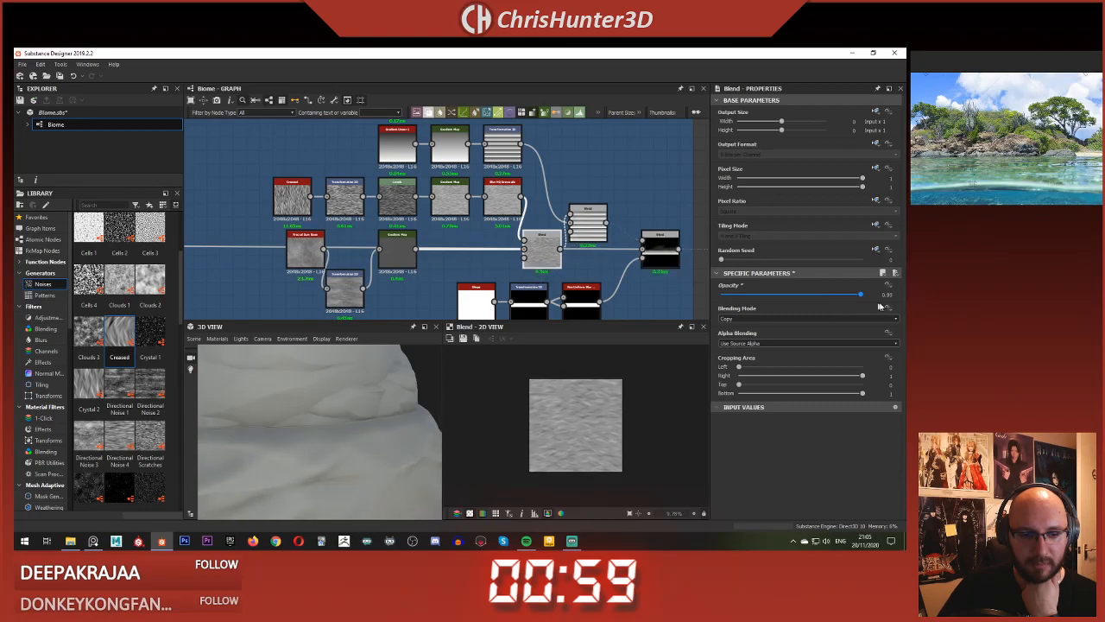
{"action": "scroll", "coordinate": [375, 412], "scroll_direction": "down", "scroll_amount": 3}
{"action": "left_click_drag", "start_coordinate": [375, 412], "coordinate": [320, 410]}
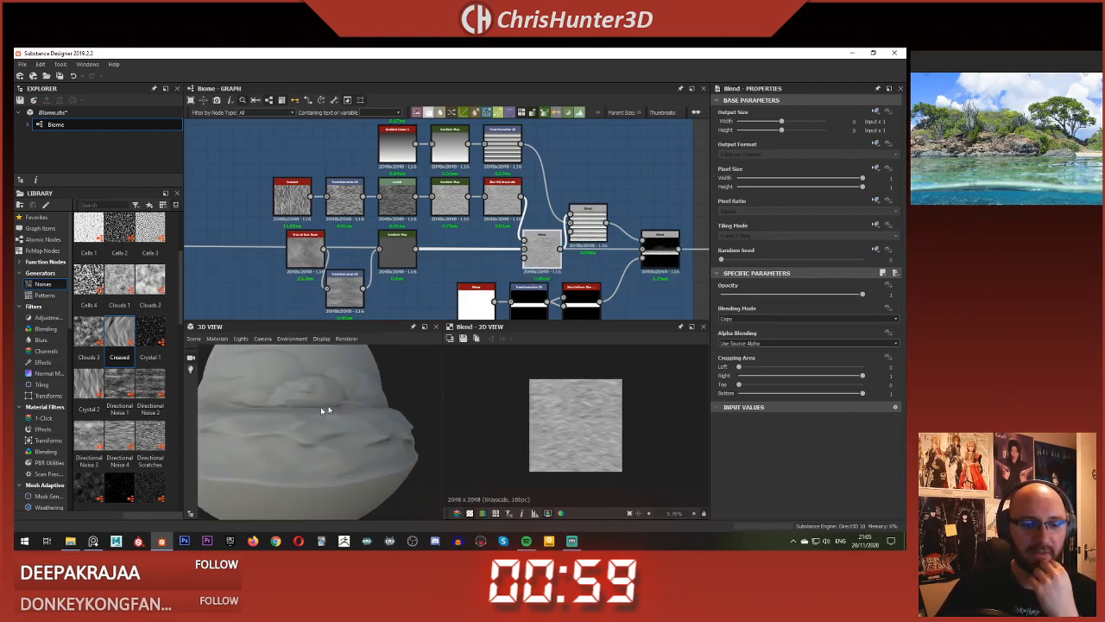
{"action": "scroll", "coordinate": [505, 285], "scroll_direction": "up", "scroll_amount": 3}
{"action": "scroll", "coordinate": [506, 285], "scroll_direction": "down", "scroll_amount": 1}
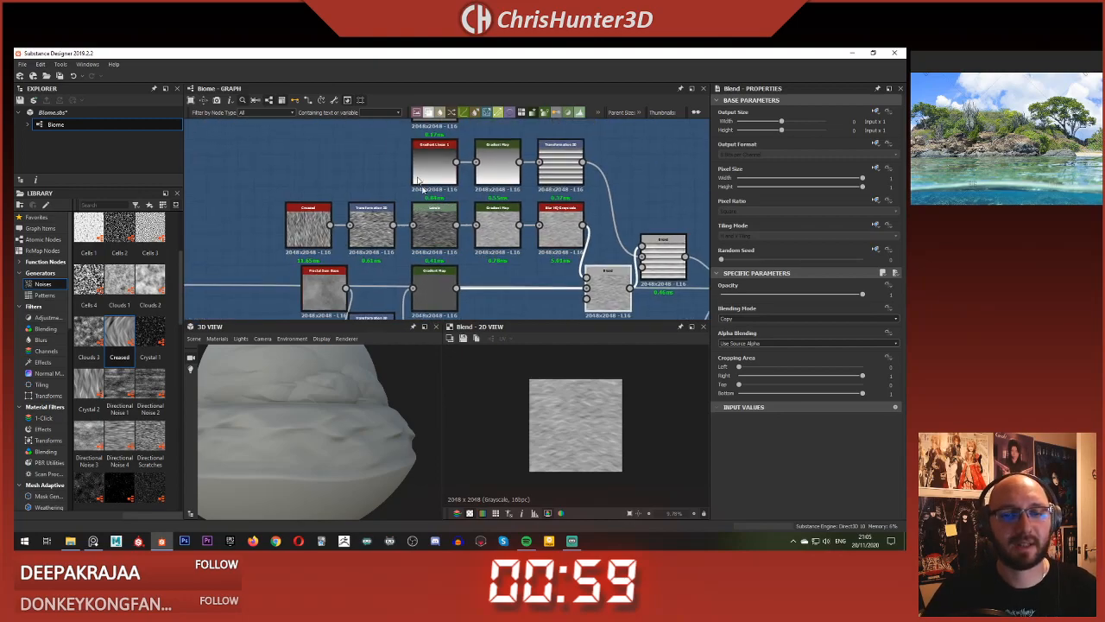
Step: Add a Histogram Select node below the Creased branch, fed by the Gradient Map of the stripe branch
{"action": "middle_click_drag", "start_coordinate": [418, 179], "coordinate": [396, 151]}
{"action": "scroll", "coordinate": [393, 154], "scroll_direction": "down", "scroll_amount": 1}
{"action": "left_click", "coordinate": [480, 259]}
{"action": "key", "text": "space"}
{"action": "type", "text": "his"}
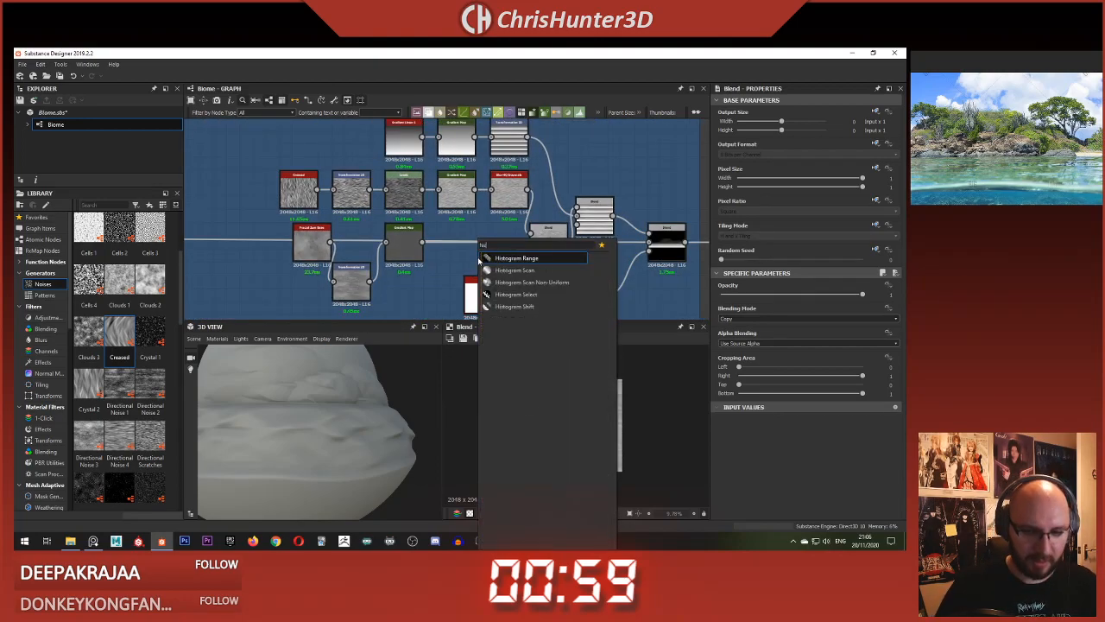
{"action": "key", "text": "Down"}
{"action": "key", "text": "Down"}
{"action": "key", "text": "Down"}
{"action": "key", "text": "Return"}
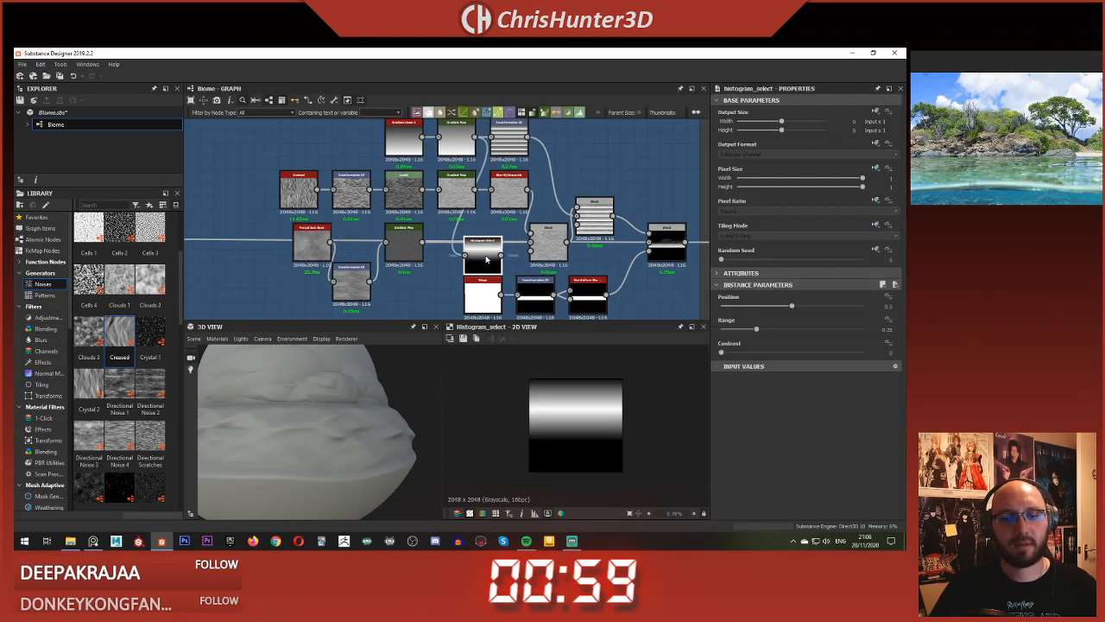
Step: Examine the gradient key colours of the stripe branch's Gradient Map and of the fractal branch's Gradient Map
{"action": "left_click", "coordinate": [464, 131]}
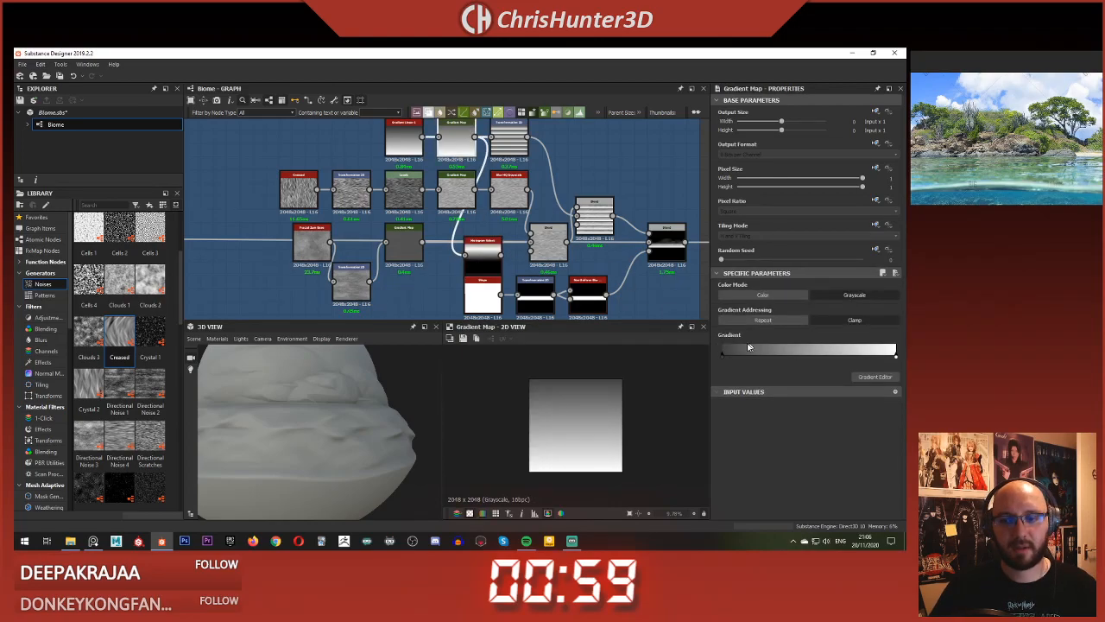
{"action": "left_click", "coordinate": [721, 358]}
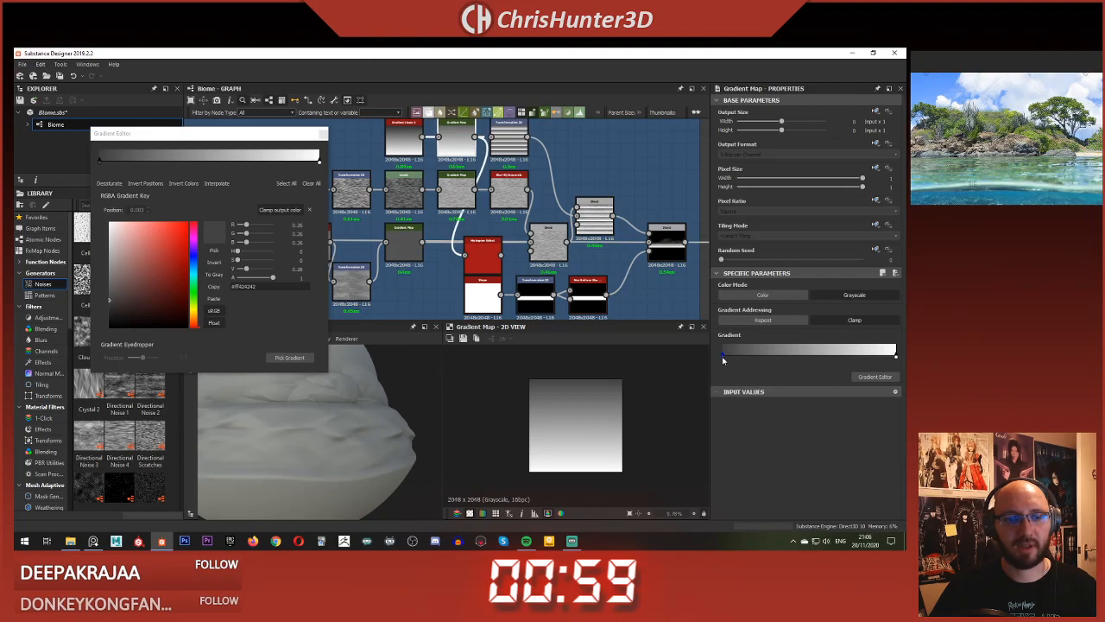
{"action": "left_click", "coordinate": [323, 134]}
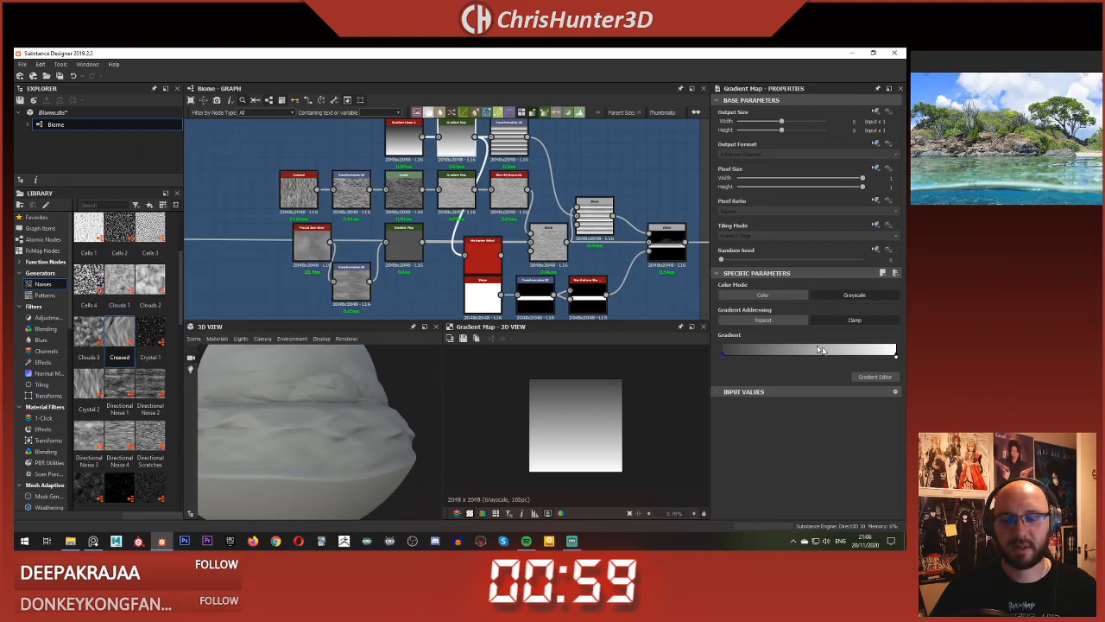
{"action": "double_click", "coordinate": [404, 243]}
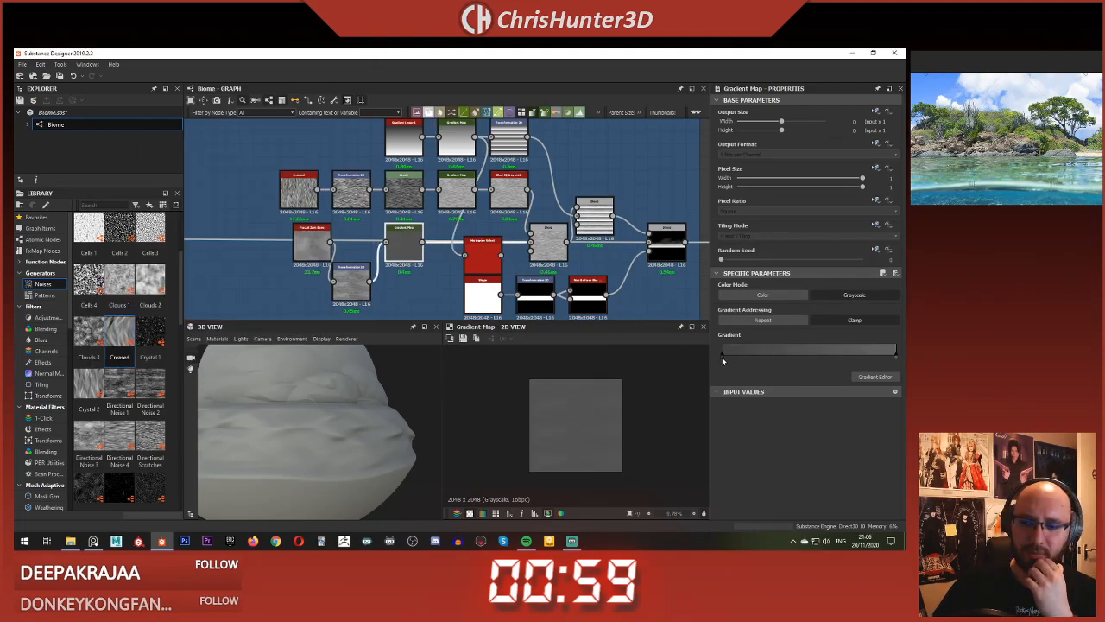
{"action": "left_click", "coordinate": [722, 357]}
{"action": "left_click", "coordinate": [323, 133]}
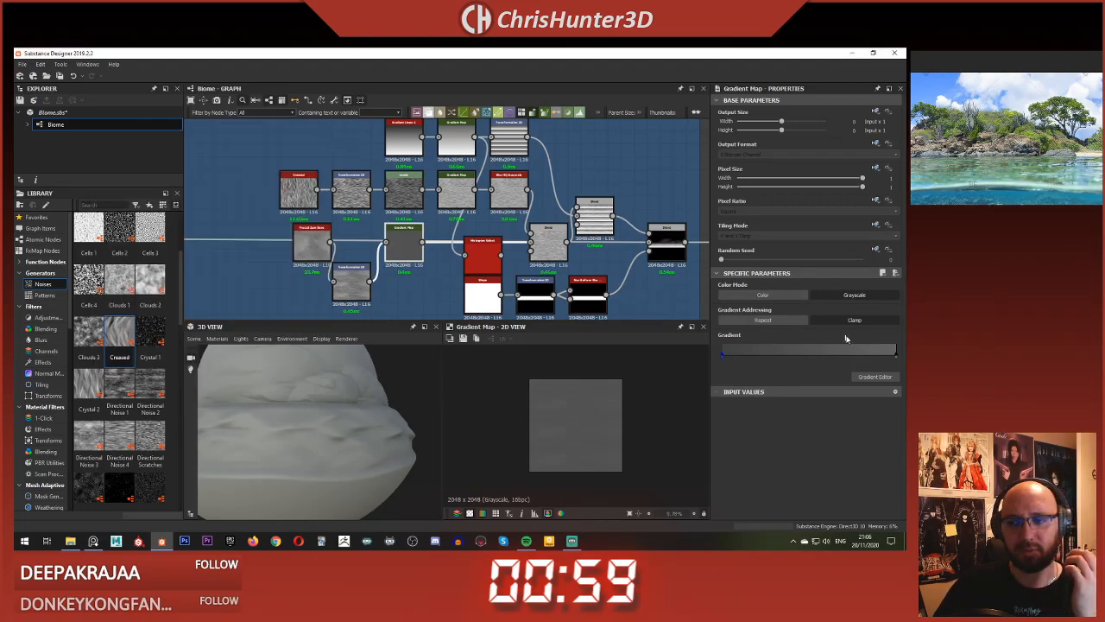
{"action": "left_click", "coordinate": [896, 357]}
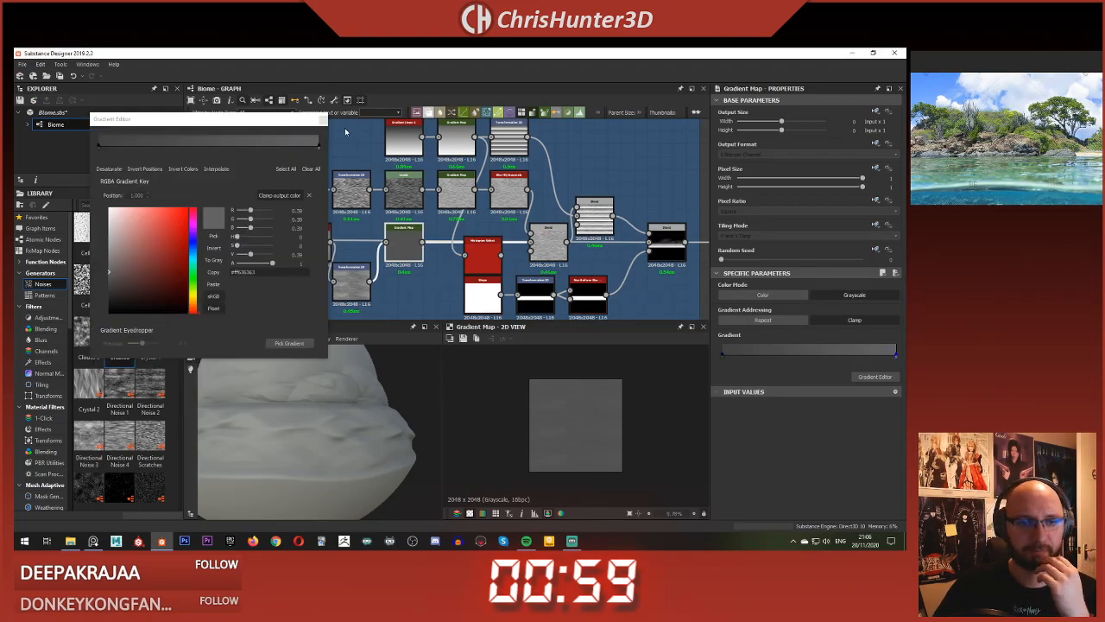
{"action": "left_click", "coordinate": [326, 130]}
Step: Try the Histogram Select node with Contrast 1, Position about 0.26 and Range about 0.39
{"action": "double_click", "coordinate": [498, 257]}
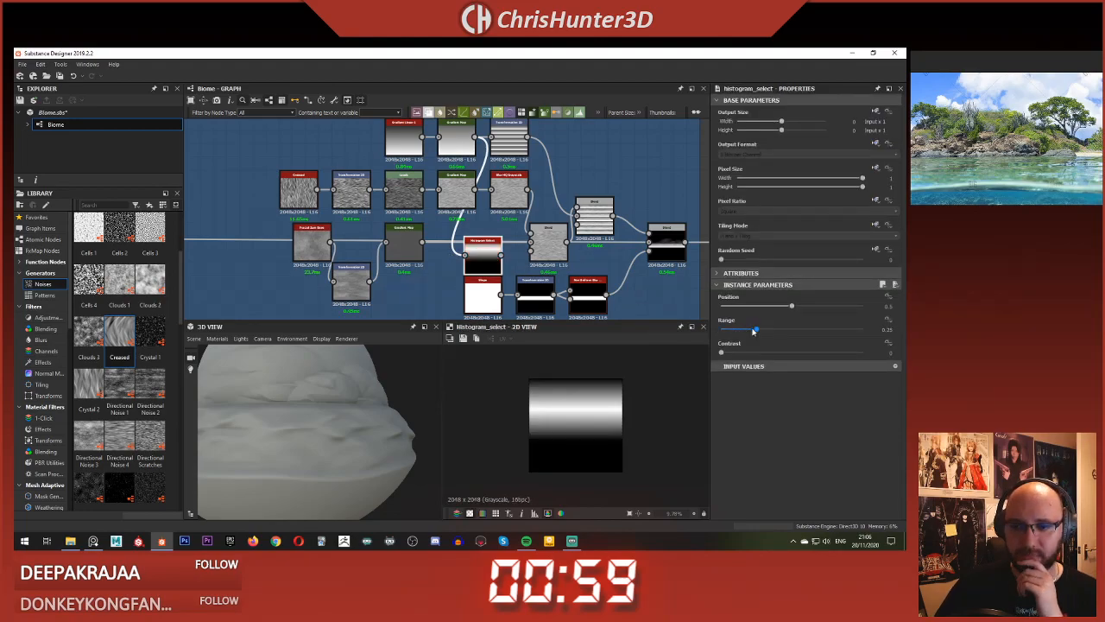
{"action": "left_click_drag", "start_coordinate": [754, 331], "coordinate": [775, 312]}
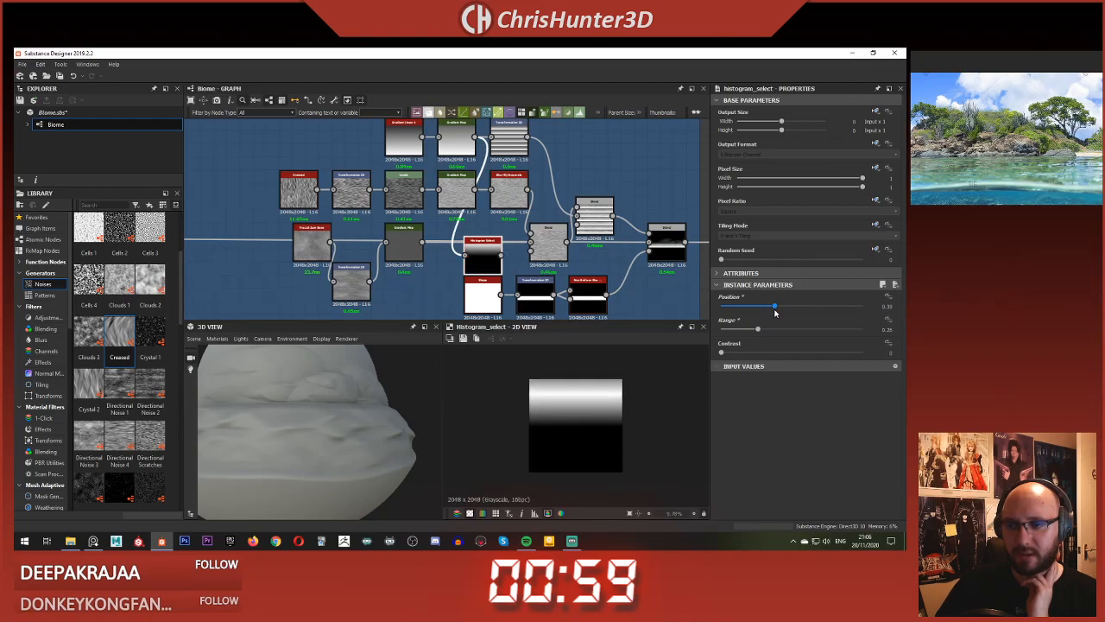
{"action": "left_click_drag", "start_coordinate": [776, 313], "coordinate": [777, 315]}
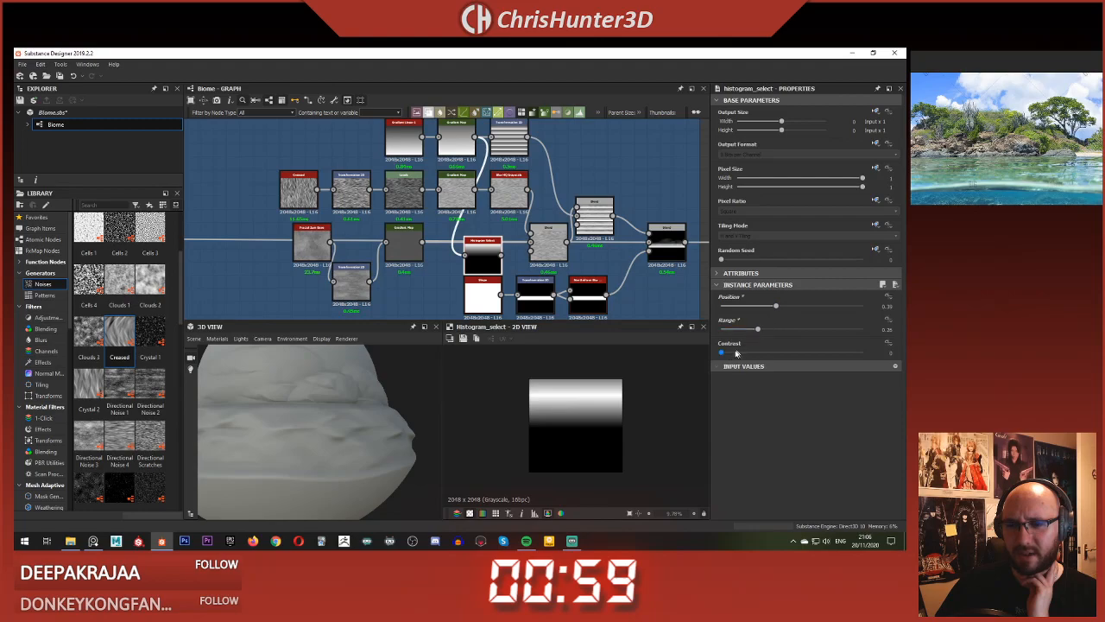
{"action": "left_click_drag", "start_coordinate": [793, 353], "coordinate": [862, 352]}
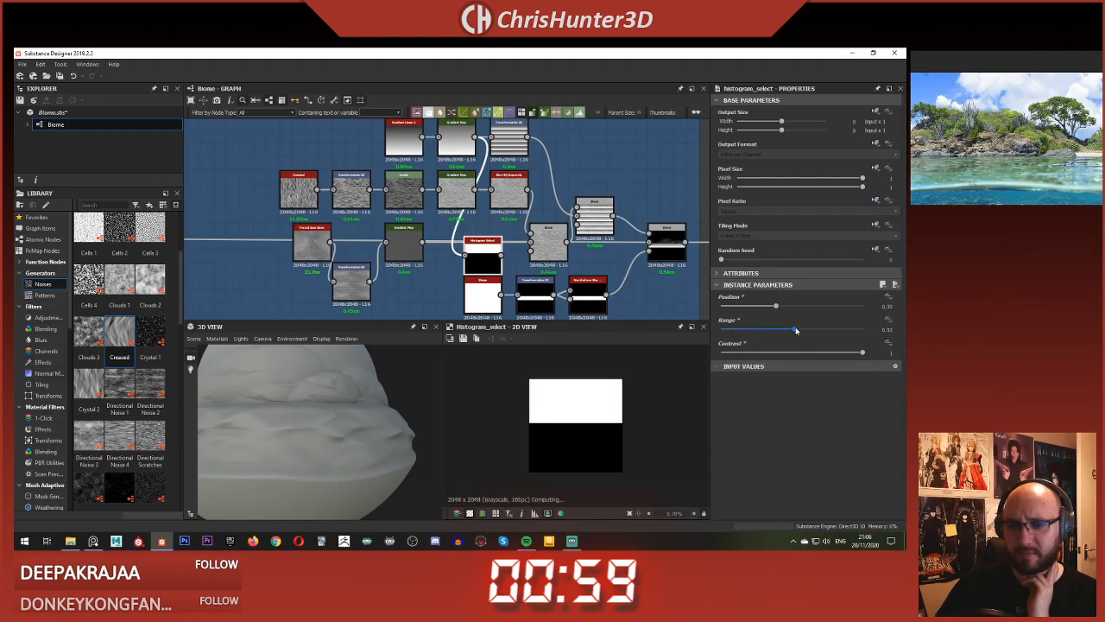
{"action": "left_click_drag", "start_coordinate": [806, 331], "coordinate": [762, 311]}
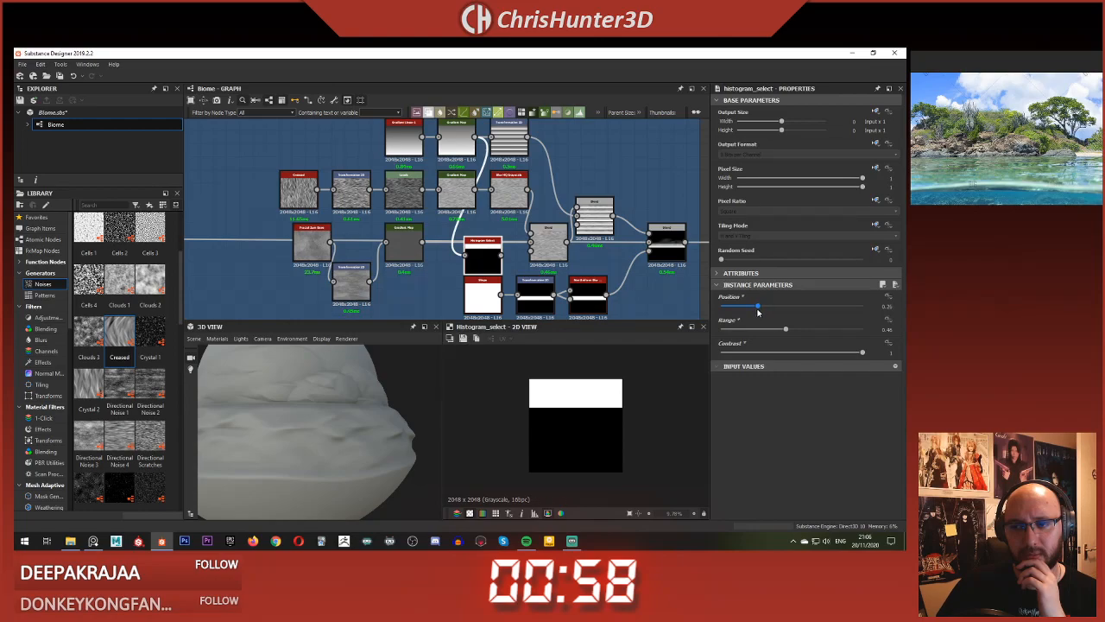
{"action": "left_click_drag", "start_coordinate": [785, 329], "coordinate": [861, 329]}
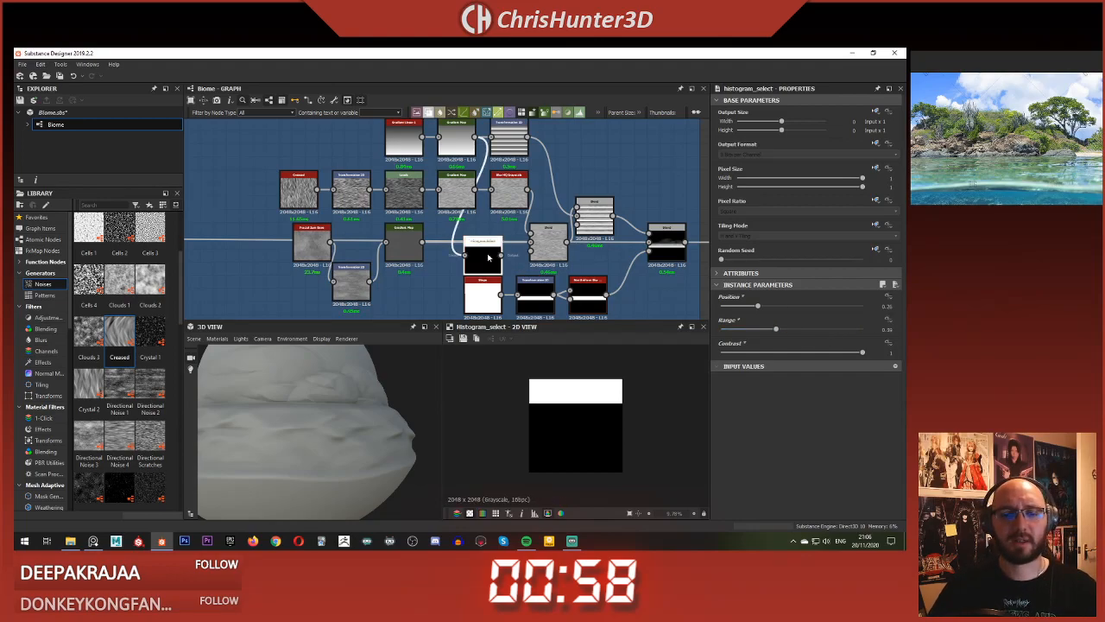
Step: Delete the Histogram Select node from the graph
{"action": "key", "text": "Delete"}
{"action": "scroll", "coordinate": [495, 255], "scroll_direction": "down", "scroll_amount": 1}
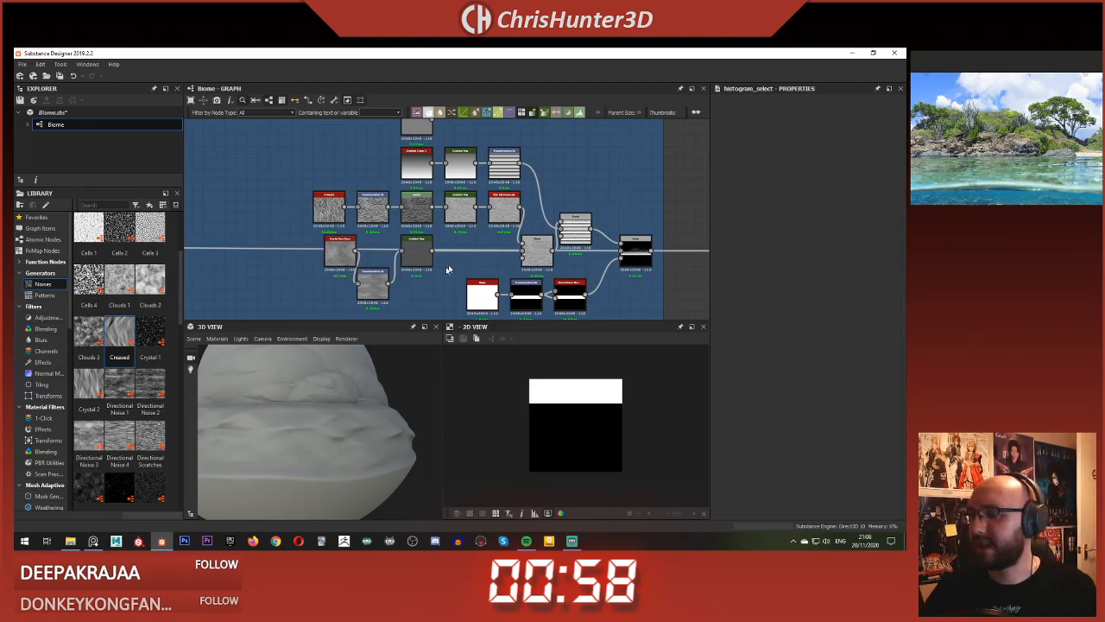
{"action": "scroll", "coordinate": [475, 255], "scroll_direction": "up", "scroll_amount": 1}
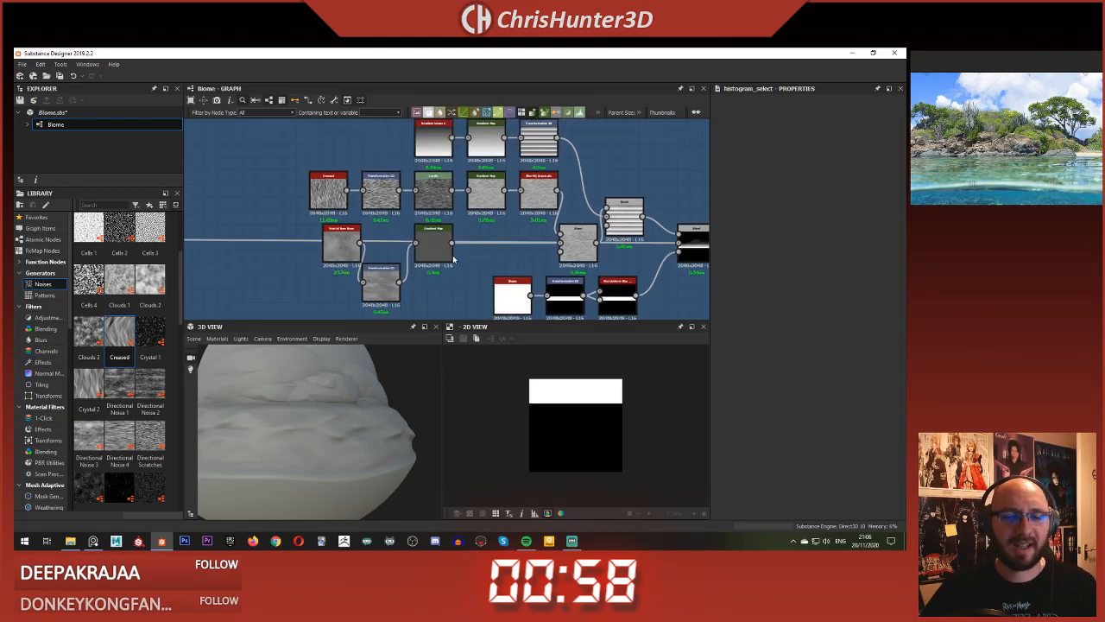
Step: Compare the fractal branch's Gradient Map with the Creased Blend in the 2D view and check the sphere
{"action": "left_click", "coordinate": [449, 254]}
{"action": "left_click_drag", "start_coordinate": [304, 405], "coordinate": [373, 405]}
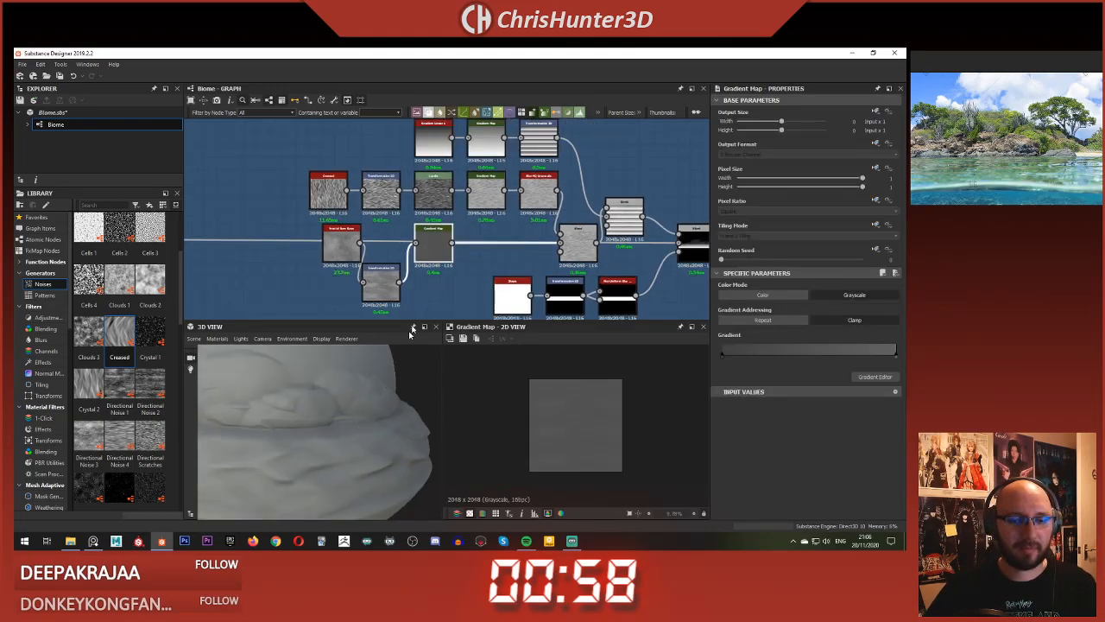
{"action": "left_click", "coordinate": [571, 244]}
{"action": "left_click", "coordinate": [450, 250]}
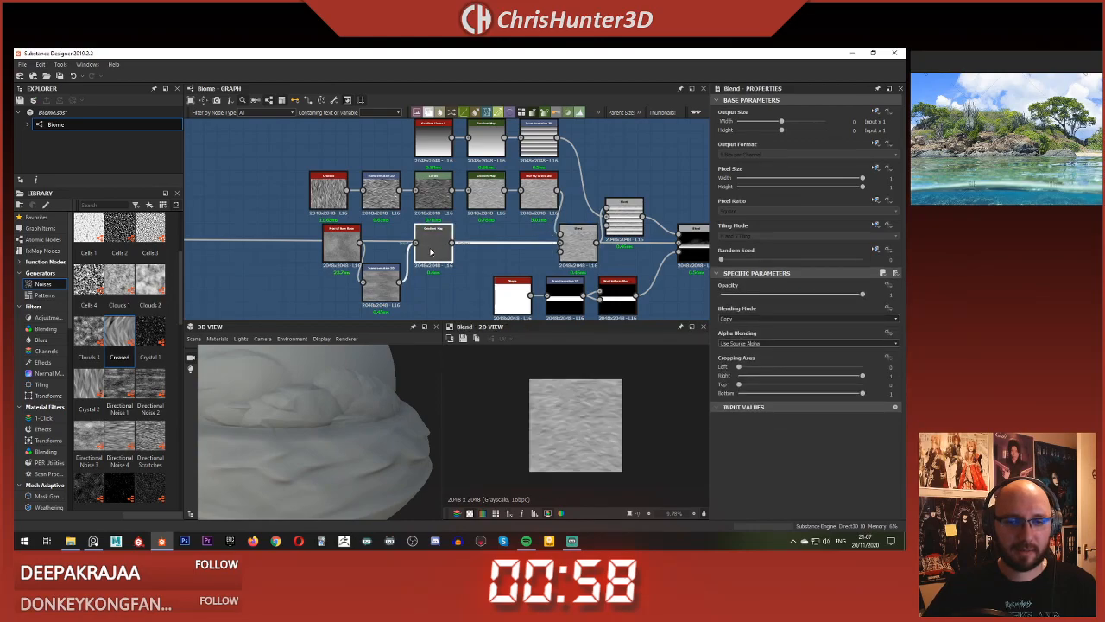
Step: Try adjusting the Creased Blend's cropping area, restore the full area, and check the striped Blend's output
{"action": "left_click", "coordinate": [585, 249]}
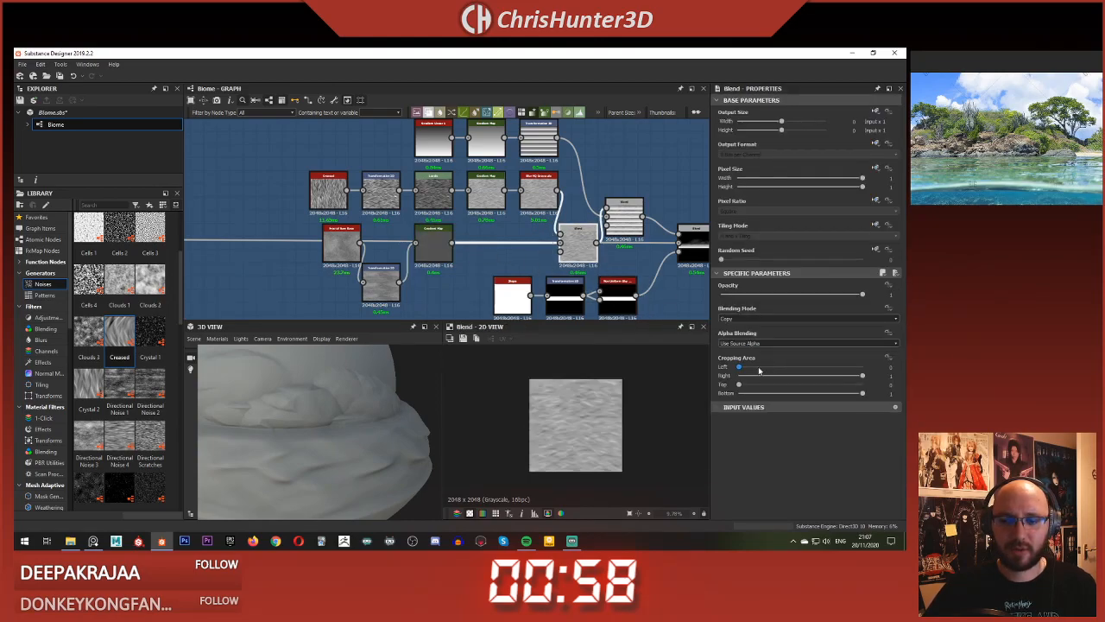
{"action": "left_click_drag", "start_coordinate": [781, 392], "coordinate": [721, 386]}
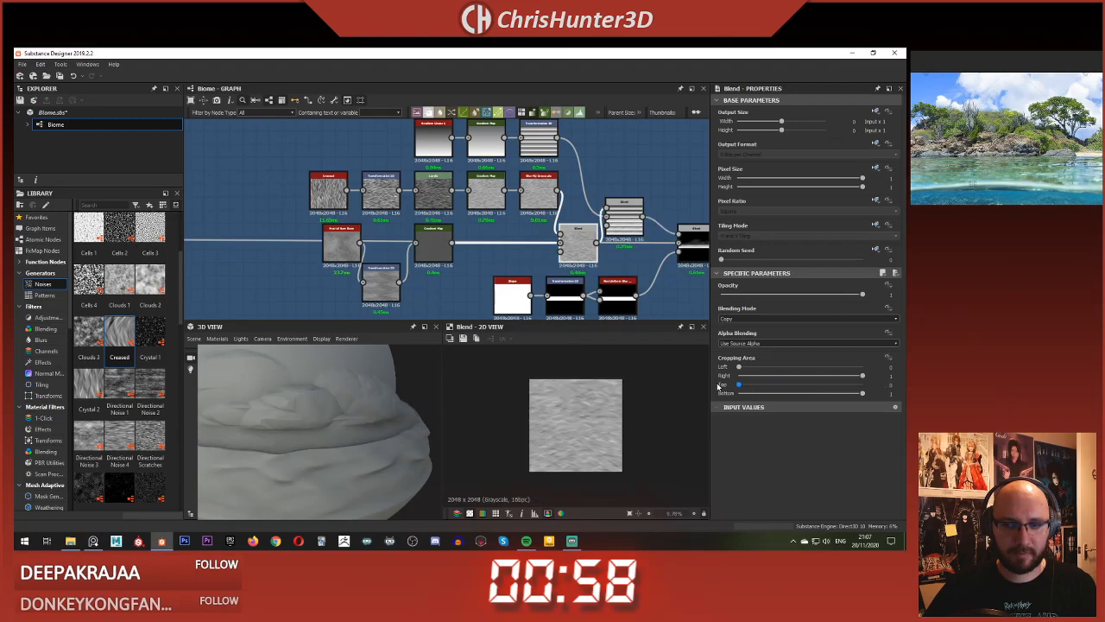
{"action": "left_click", "coordinate": [501, 256]}
{"action": "scroll", "coordinate": [493, 253], "scroll_direction": "up", "scroll_amount": 1}
{"action": "middle_click_drag", "start_coordinate": [493, 253], "coordinate": [449, 252]}
{"action": "left_click", "coordinate": [605, 214]}
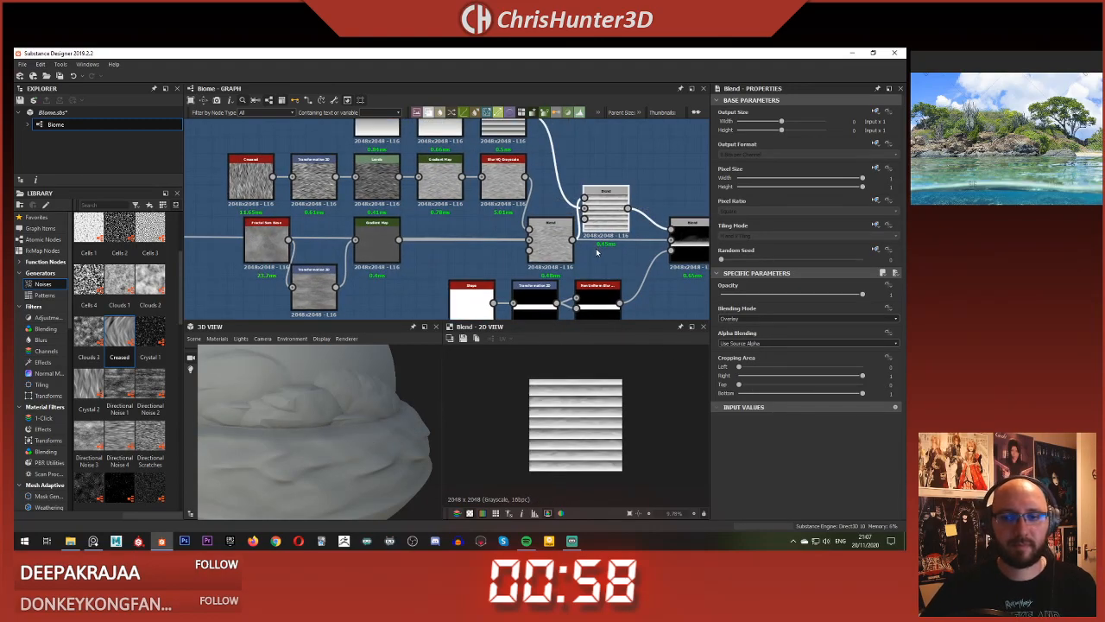
Step: Add a Histogram Range node after the fractal branch's Gradient Map and place it slightly below the connection line
{"action": "key", "text": "space"}
{"action": "type", "text": "his"}
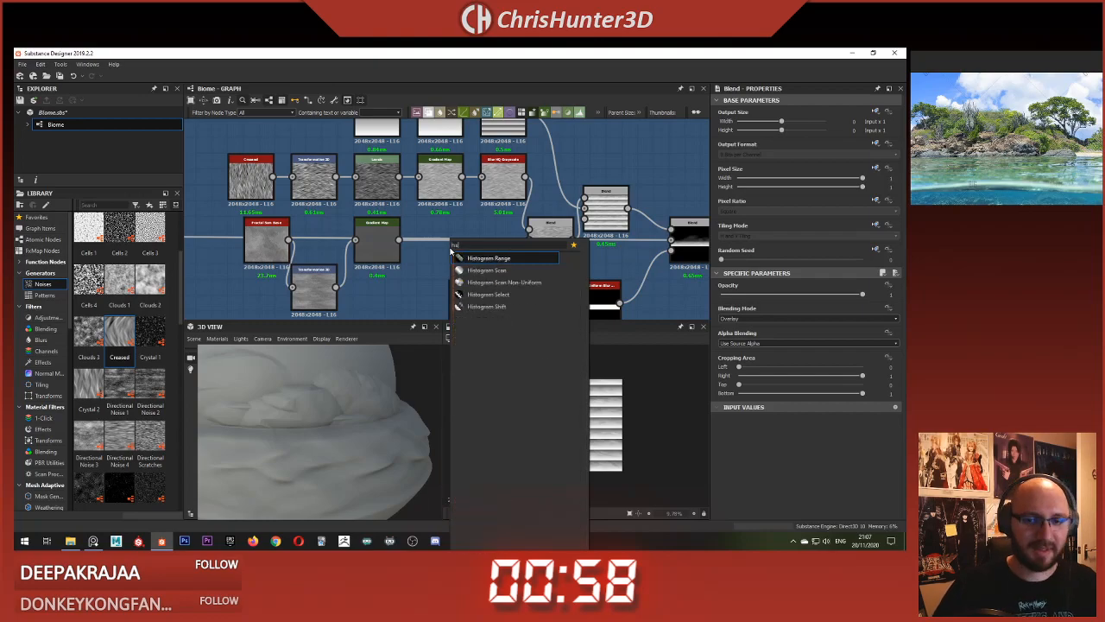
{"action": "key", "text": "Down"}
{"action": "key", "text": "Down"}
{"action": "key", "text": "Up"}
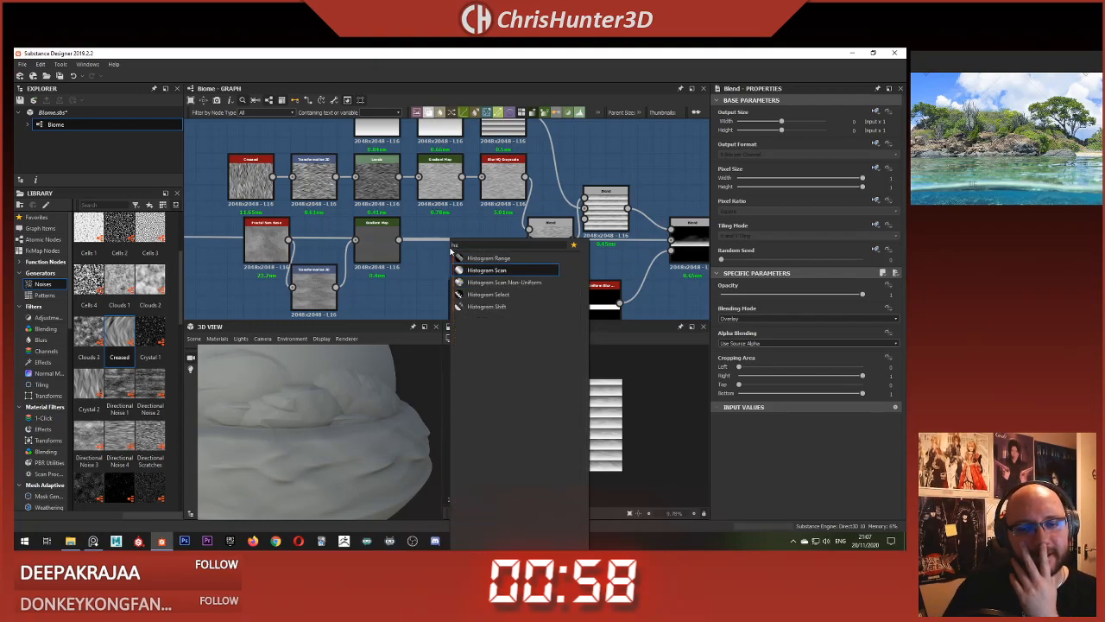
{"action": "key", "text": "Up"}
{"action": "key", "text": "Return"}
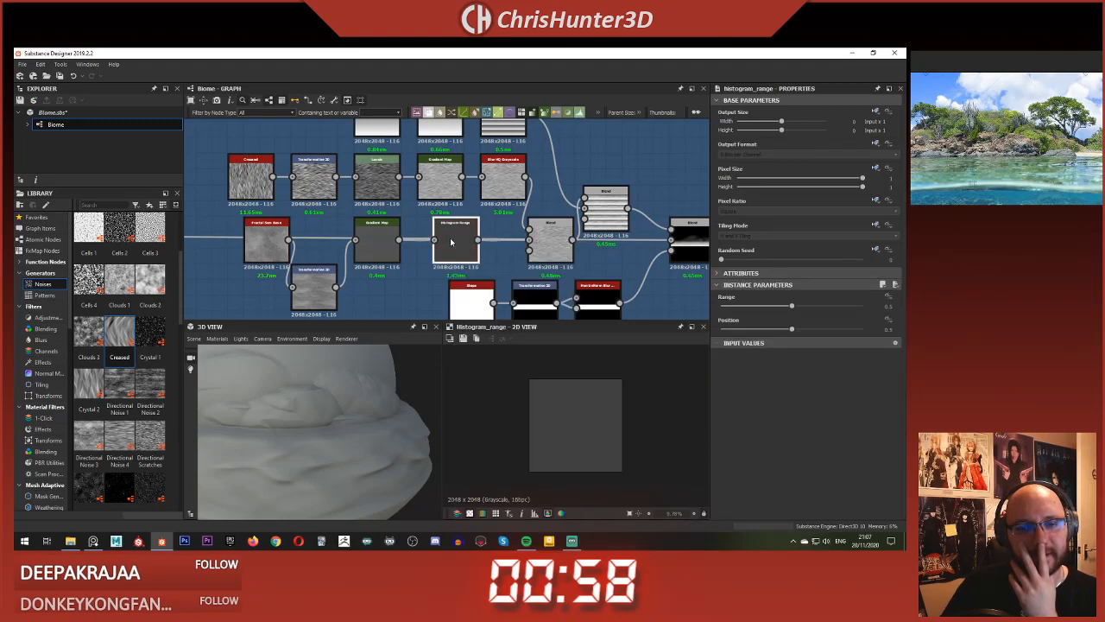
{"action": "scroll", "coordinate": [458, 234], "scroll_direction": "down", "scroll_amount": 1}
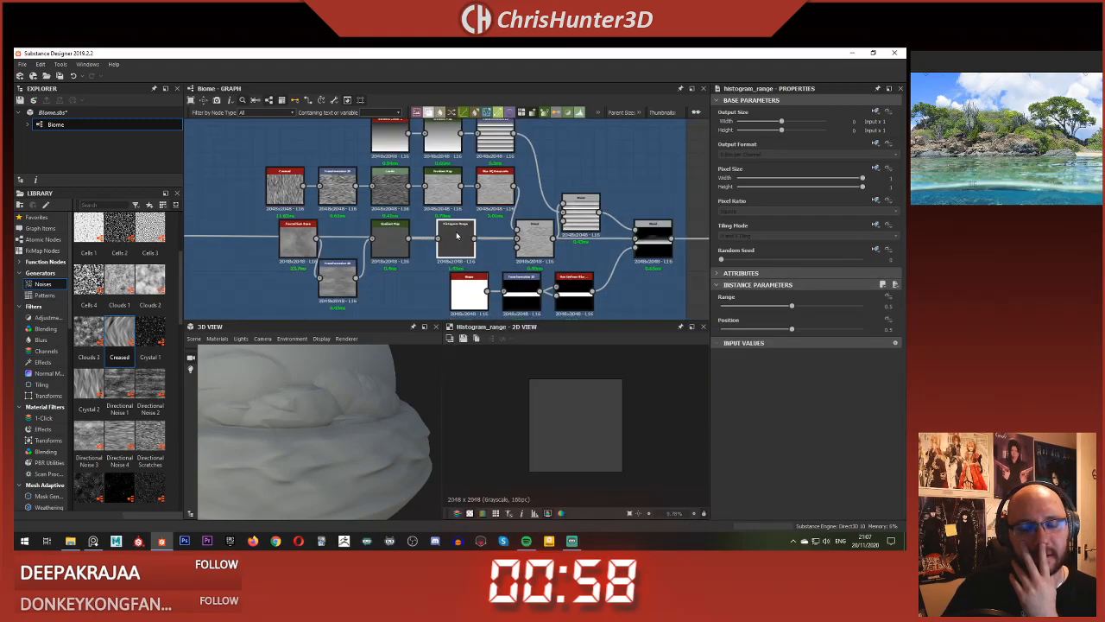
{"action": "left_click_drag", "start_coordinate": [458, 235], "coordinate": [458, 248]}
{"action": "middle_click_drag", "start_coordinate": [548, 267], "coordinate": [554, 285]}
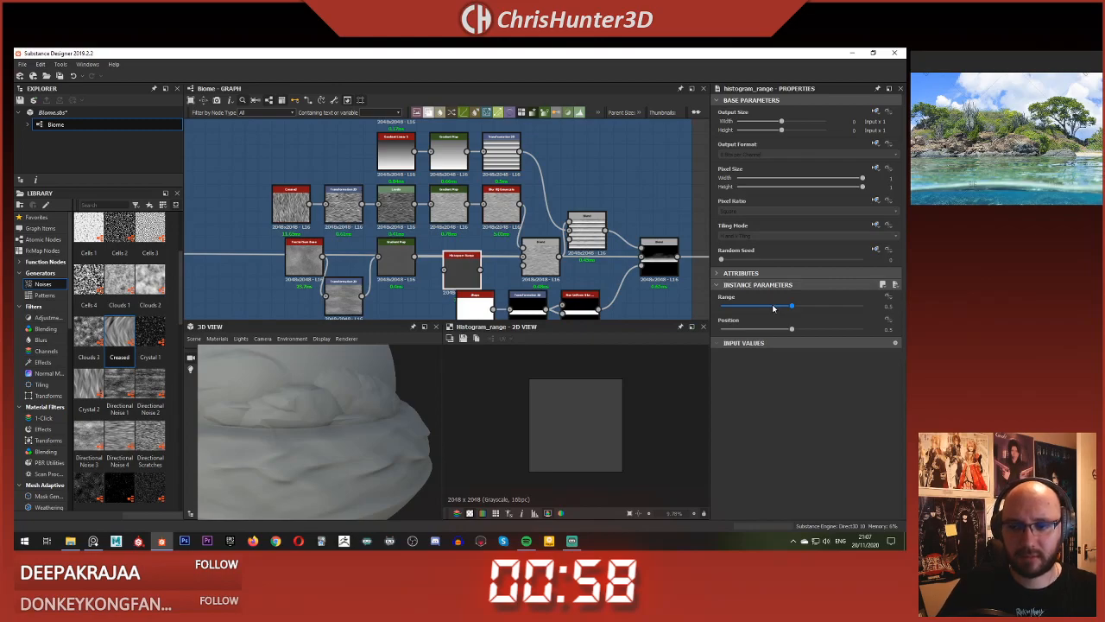
Step: Try the Histogram Range node with Position about 0.39 and Range about 0.28, and delete the node
{"action": "left_click_drag", "start_coordinate": [784, 332], "coordinate": [771, 332]}
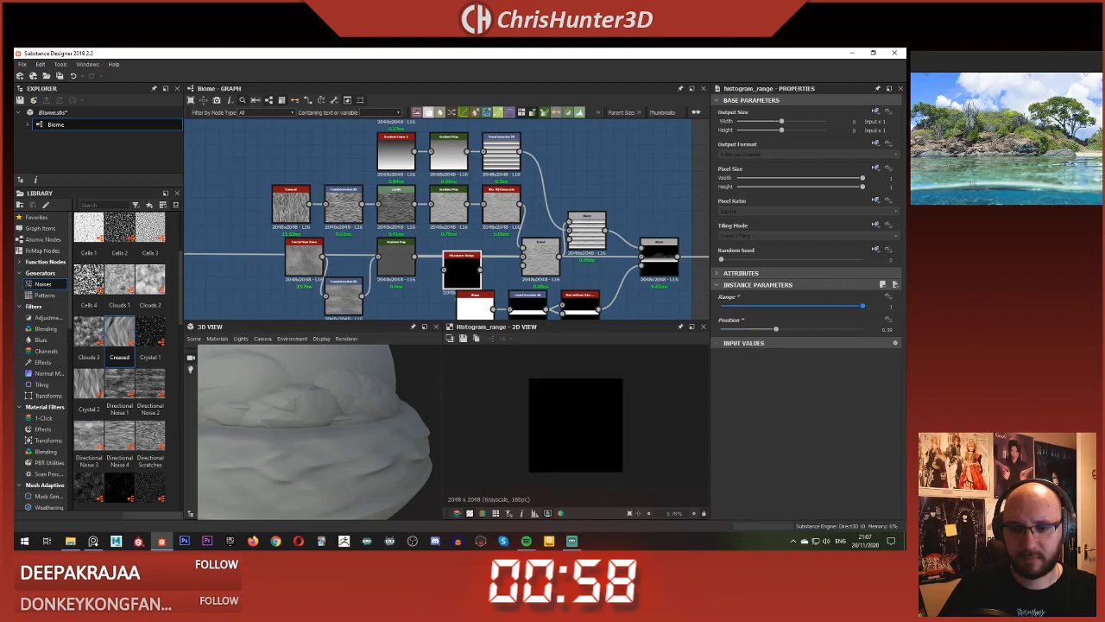
{"action": "left_click_drag", "start_coordinate": [774, 303], "coordinate": [760, 305]}
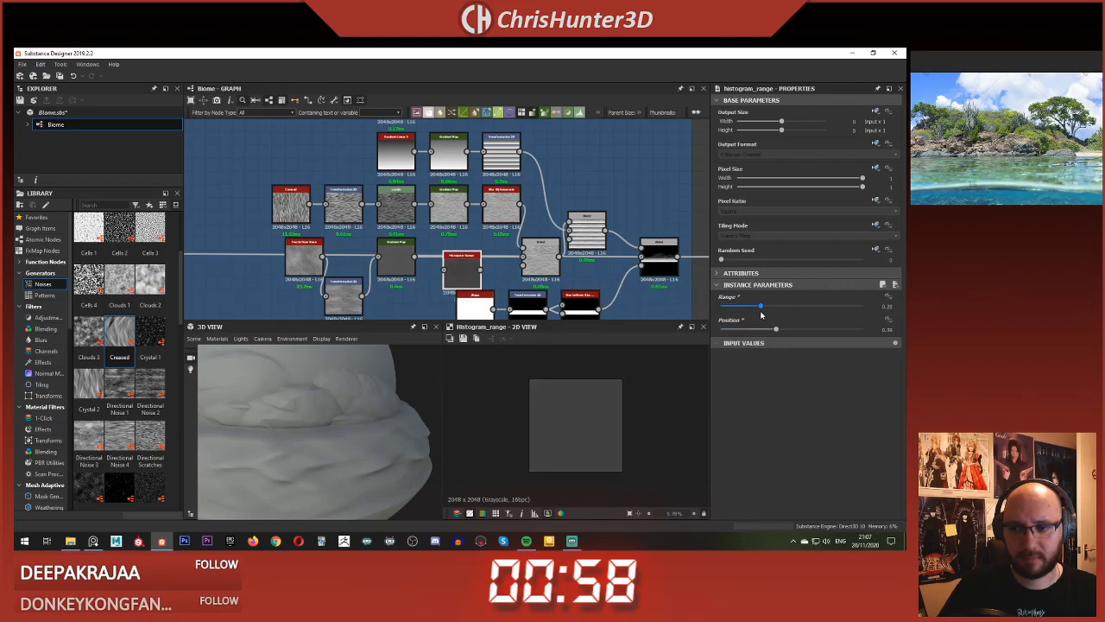
{"action": "key", "text": "Delete"}
{"action": "left_click", "coordinate": [474, 274]}
{"action": "key", "text": "space"}
{"action": "type", "text": "b"}
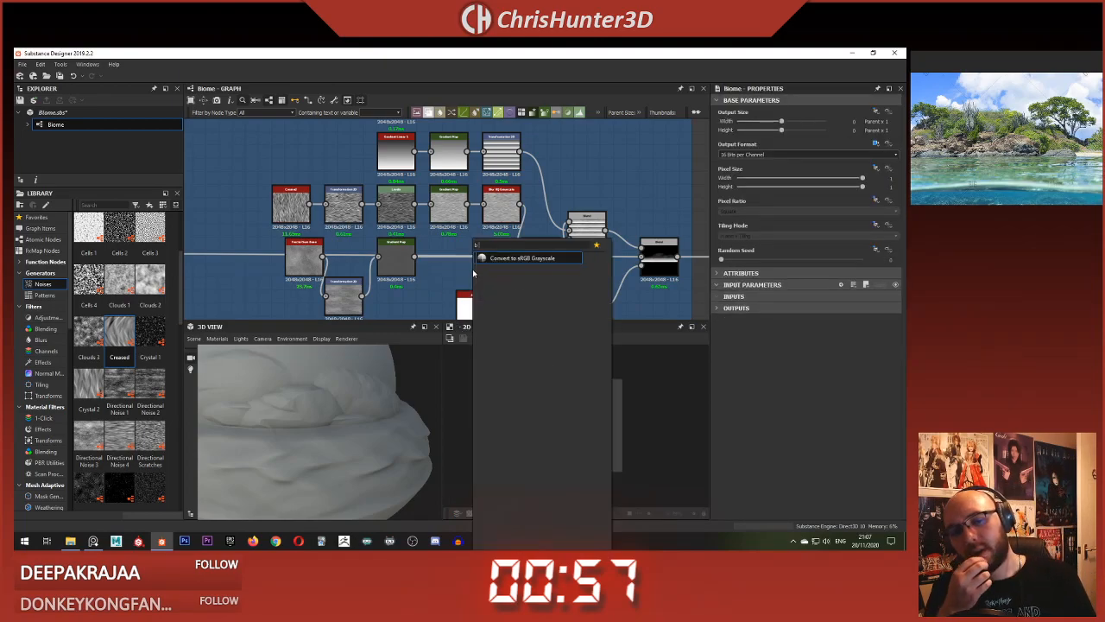
{"action": "key", "text": "BackSpace"}
{"action": "key", "text": "BackSpace"}
{"action": "left_click", "coordinate": [459, 258]}
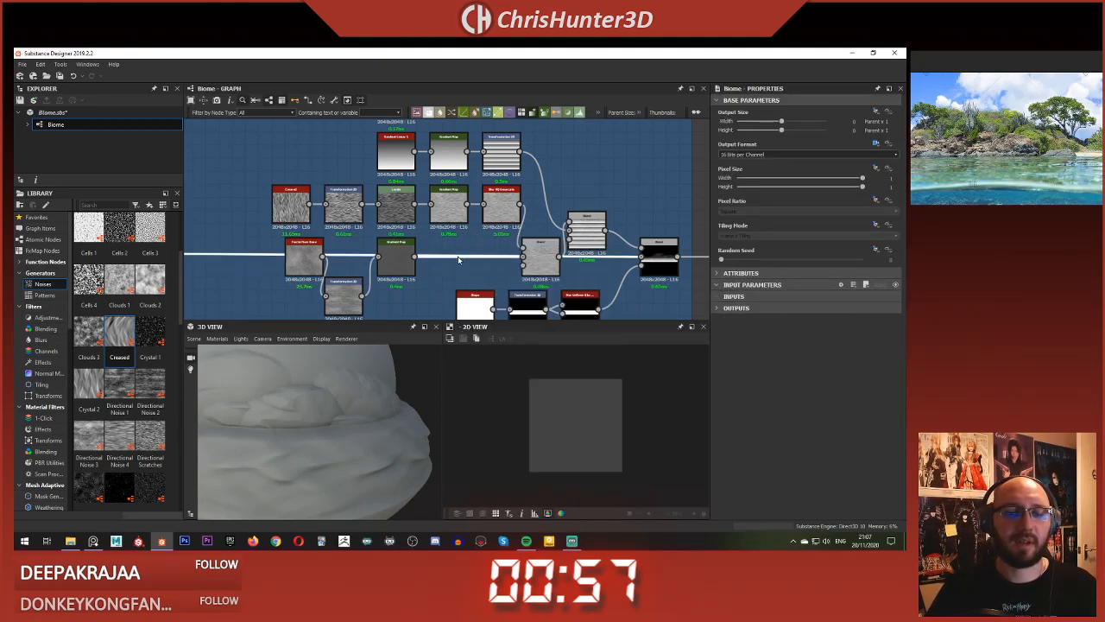
Step: Add a Transformation 2D node between the fractal Gradient Map and the Creased Blend, fed by the Shape node
{"action": "left_click_drag", "start_coordinate": [388, 264], "coordinate": [396, 262]}
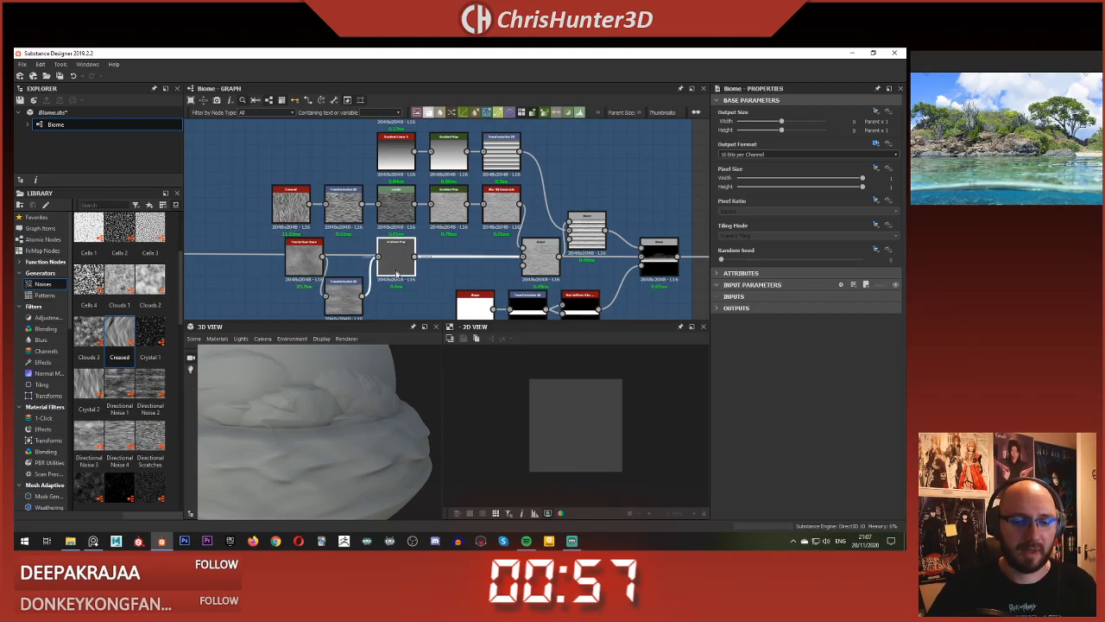
{"action": "double_click", "coordinate": [396, 271]}
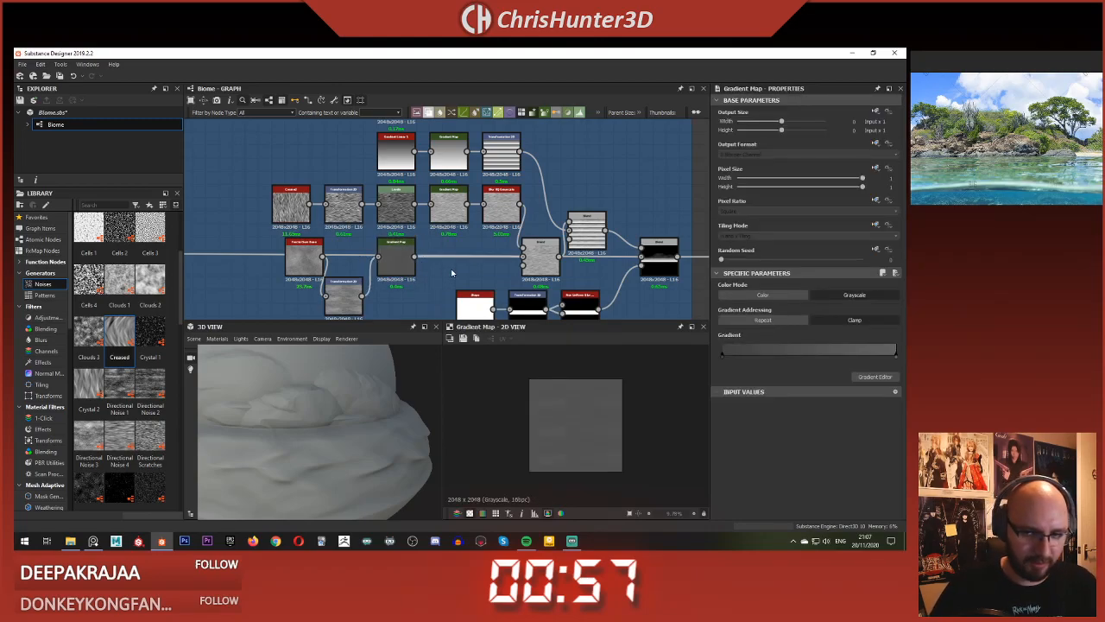
{"action": "key", "text": "space"}
{"action": "type", "text": "tra"}
{"action": "key", "text": "Return"}
{"action": "scroll", "coordinate": [453, 270], "scroll_direction": "down", "scroll_amount": 2}
{"action": "middle_click_drag", "start_coordinate": [456, 220], "coordinate": [463, 186]}
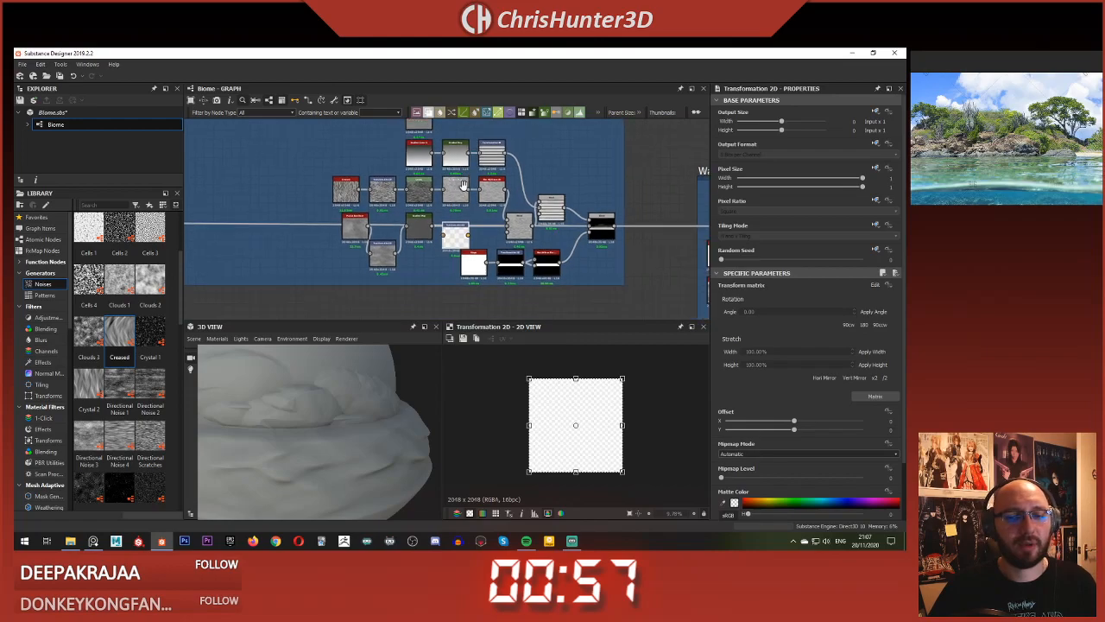
{"action": "scroll", "coordinate": [463, 186], "scroll_direction": "up", "scroll_amount": 3}
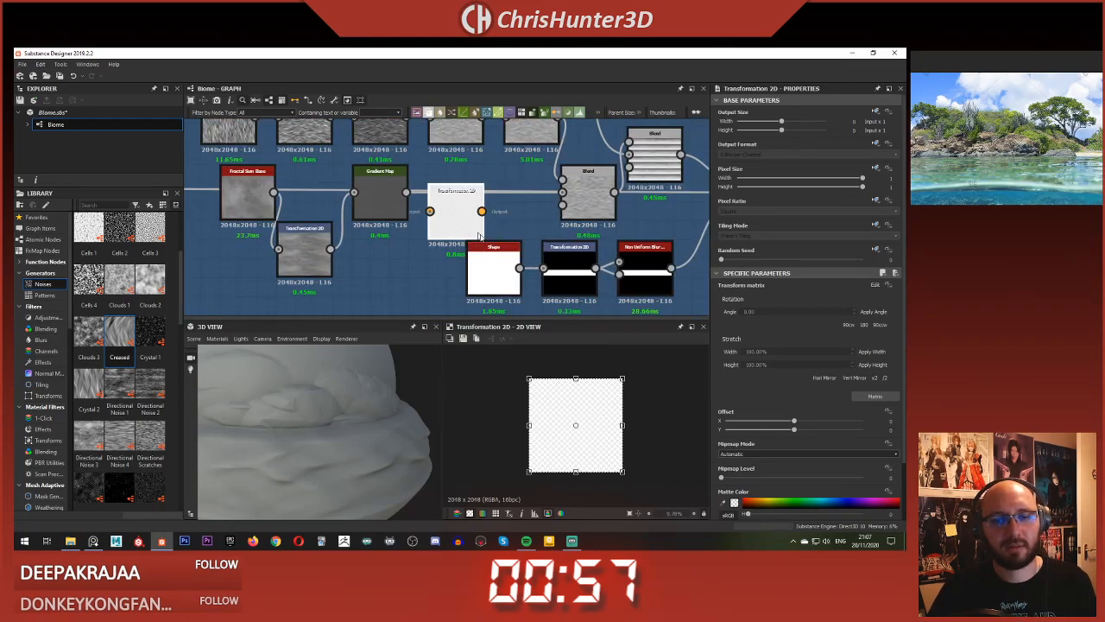
{"action": "left_click_drag", "start_coordinate": [519, 268], "coordinate": [462, 215]}
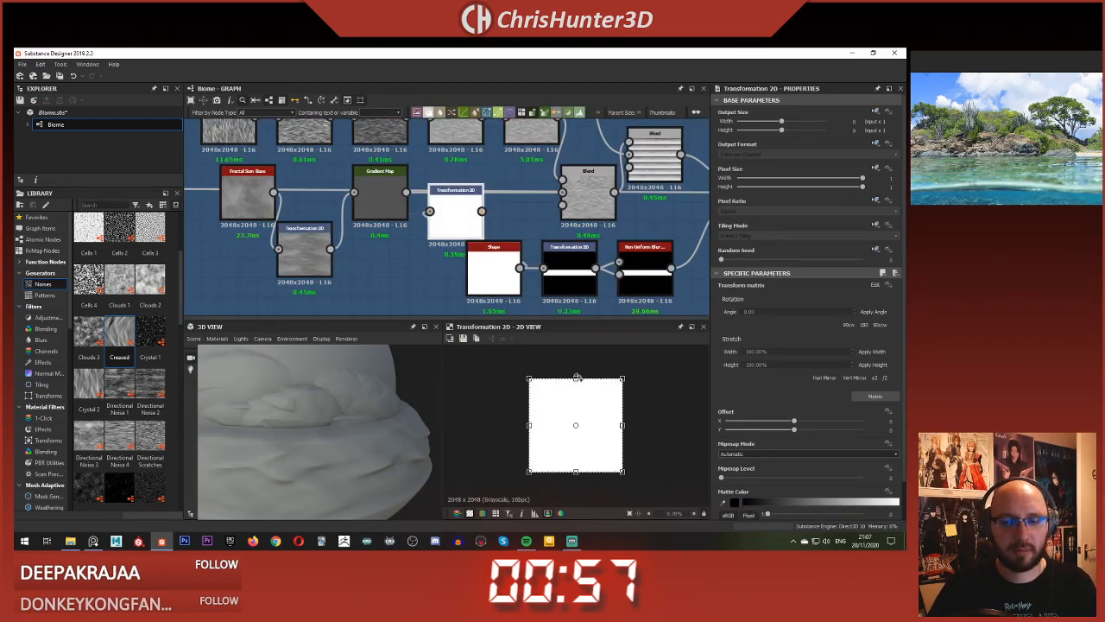
Step: Squash the new Transformation 2D's white shape vertically into a thin central band and connect it as the Creased Blend's mask
{"action": "left_click_drag", "start_coordinate": [577, 377], "coordinate": [584, 419]}
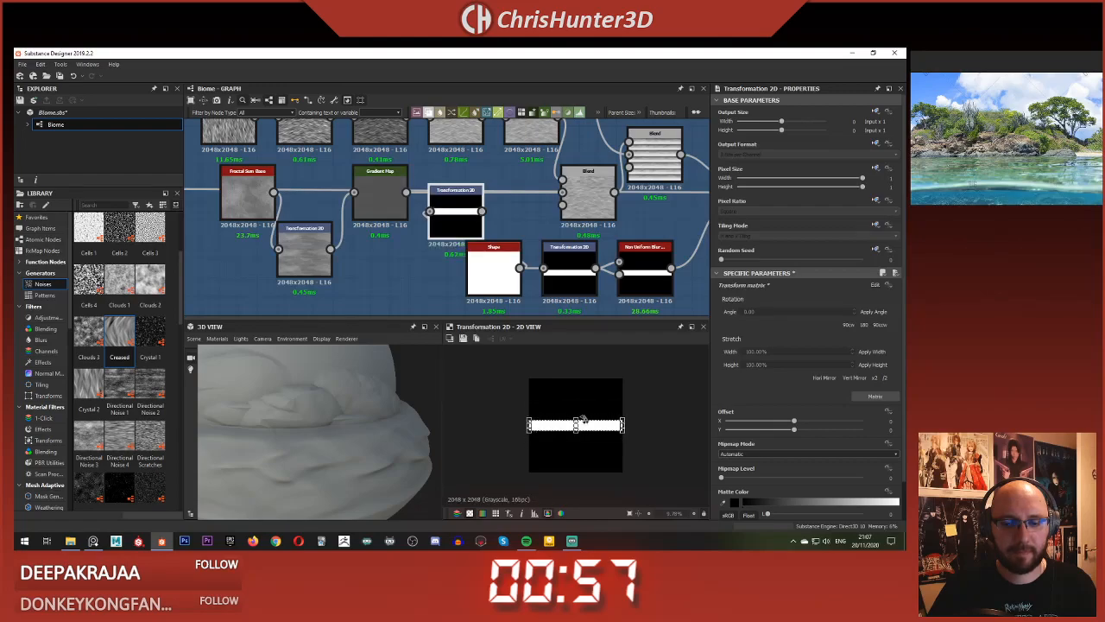
{"action": "left_click_drag", "start_coordinate": [481, 212], "coordinate": [562, 204]}
{"action": "double_click", "coordinate": [587, 197]}
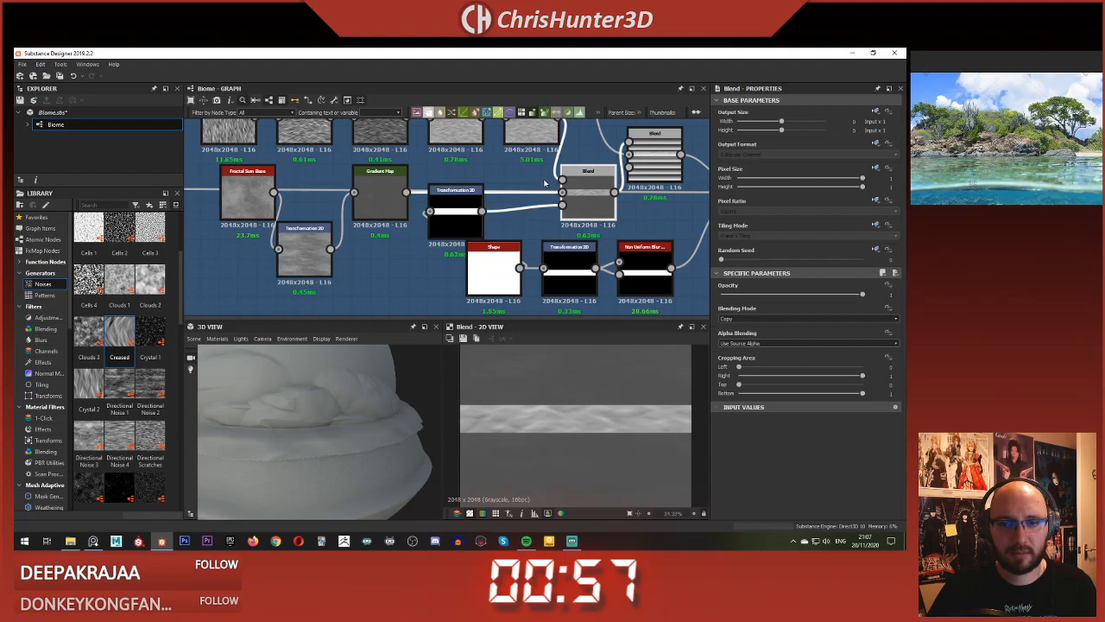
Step: Swap the two image inputs of the Creased Blend so the darker fractal fills the central band and the Creased detail surrounds it
{"action": "scroll", "coordinate": [549, 197], "scroll_direction": "down", "scroll_amount": 4}
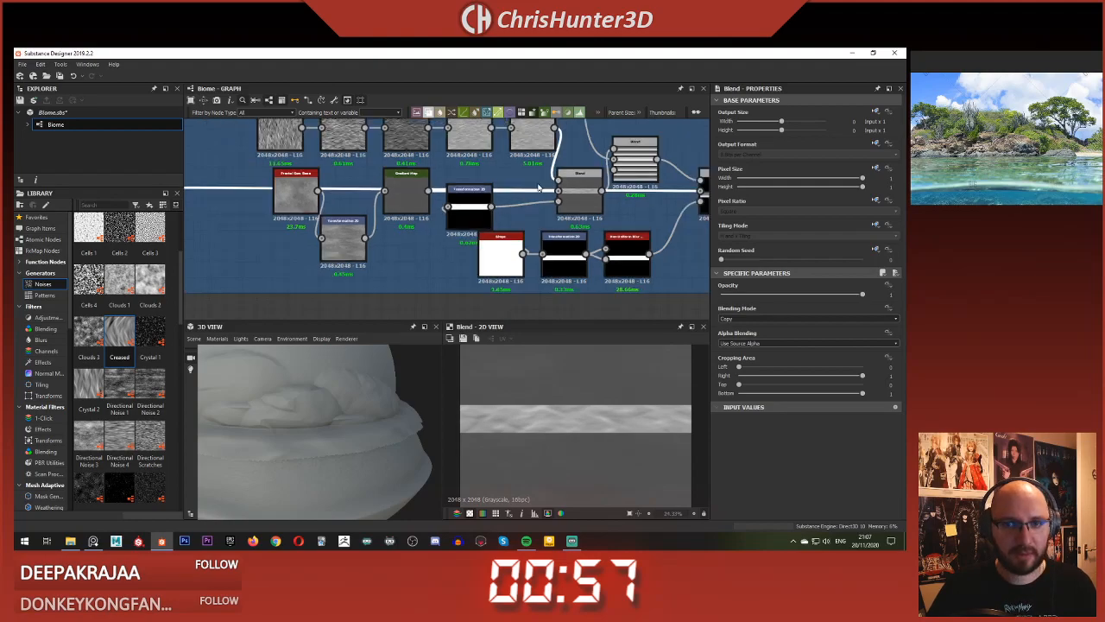
{"action": "left_click_drag", "start_coordinate": [573, 185], "coordinate": [553, 179]}
{"action": "left_click_drag", "start_coordinate": [375, 423], "coordinate": [376, 405]}
{"action": "scroll", "coordinate": [491, 213], "scroll_direction": "up", "scroll_amount": 3}
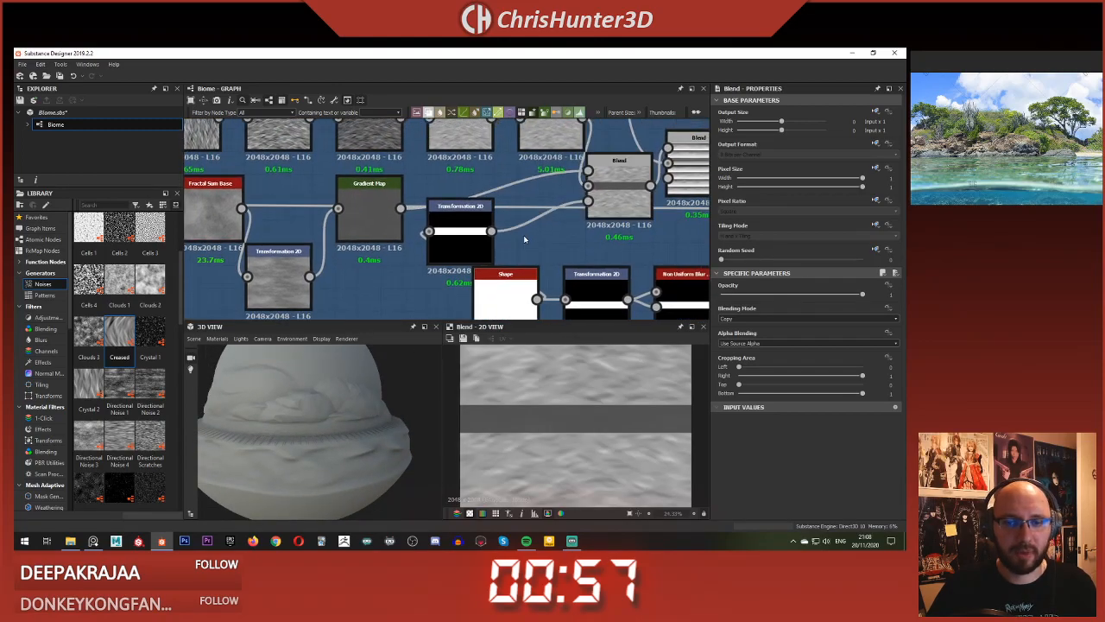
Step: Add a Blur HQ Grayscale node between the mask's Transformation 2D and the Creased Blend, feed the Blend's mask, and preview the Blend
{"action": "key", "text": "space"}
{"action": "type", "text": "blur"}
{"action": "key", "text": "Down"}
{"action": "key", "text": "Down"}
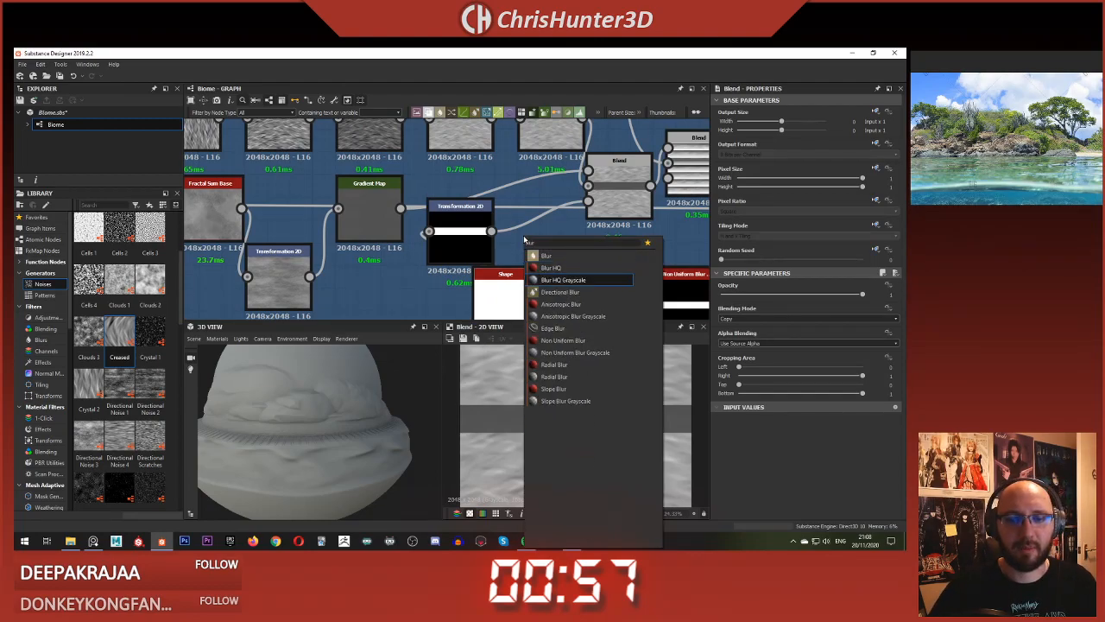
{"action": "key", "text": "Return"}
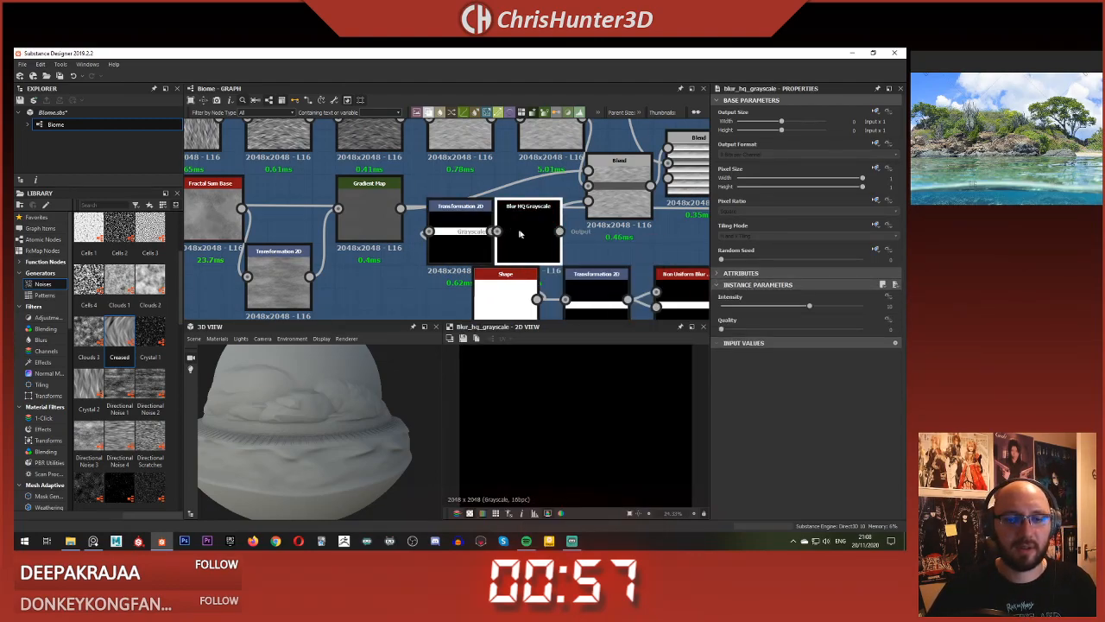
{"action": "double_click", "coordinate": [594, 211]}
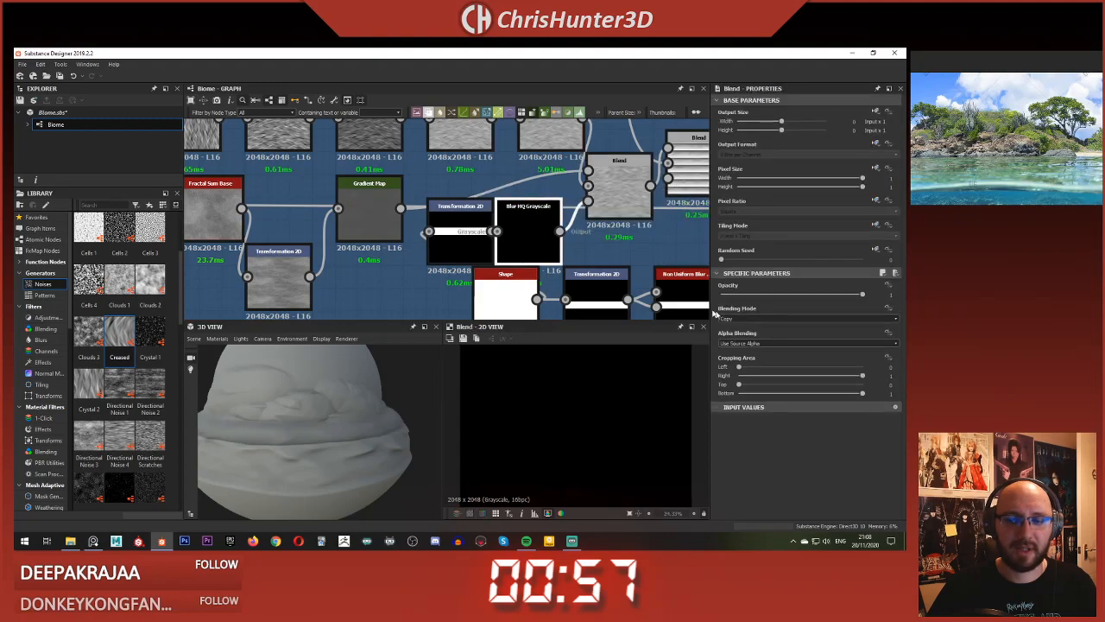
Step: Connect the mask's Transformation 2D to the Blur HQ Grayscale node and check the softened band on the 3D mesh
{"action": "scroll", "coordinate": [357, 415], "scroll_direction": "down", "scroll_amount": 1}
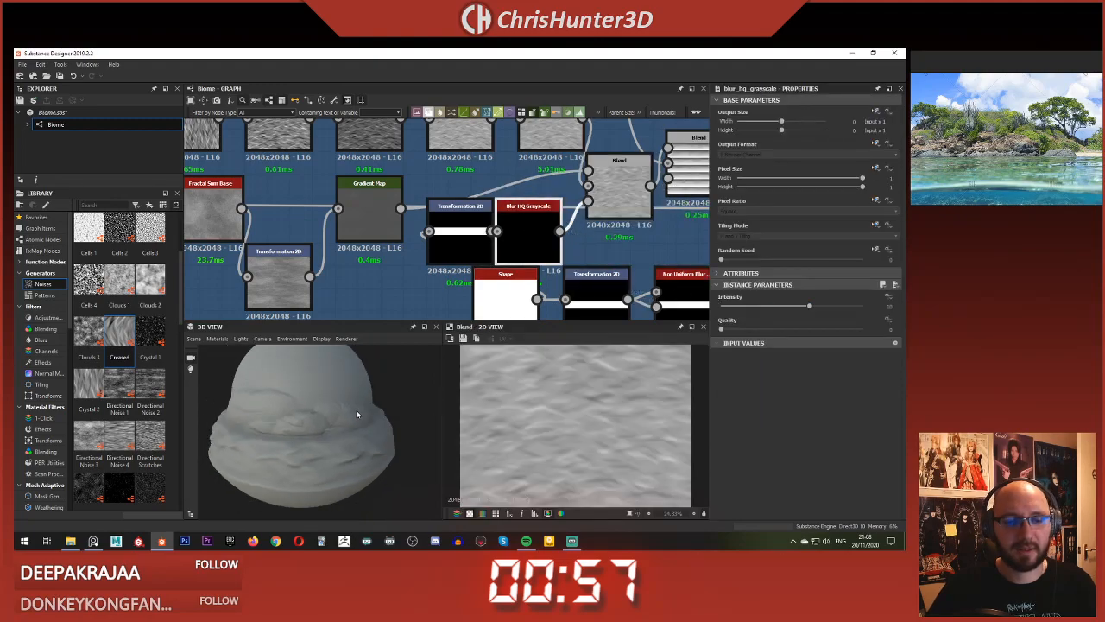
{"action": "scroll", "coordinate": [352, 431], "scroll_direction": "up", "scroll_amount": 4}
{"action": "left_click_drag", "start_coordinate": [348, 444], "coordinate": [357, 429]}
{"action": "mouse_move", "coordinate": [491, 244]}
{"action": "left_mouse_down"}
{"action": "mouse_move", "coordinate": [478, 245]}
{"action": "mouse_move", "coordinate": [510, 237]}
{"action": "left_mouse_up"}
{"action": "left_click_drag", "start_coordinate": [413, 414], "coordinate": [311, 432]}
{"action": "scroll", "coordinate": [343, 416], "scroll_direction": "up", "scroll_amount": 4}
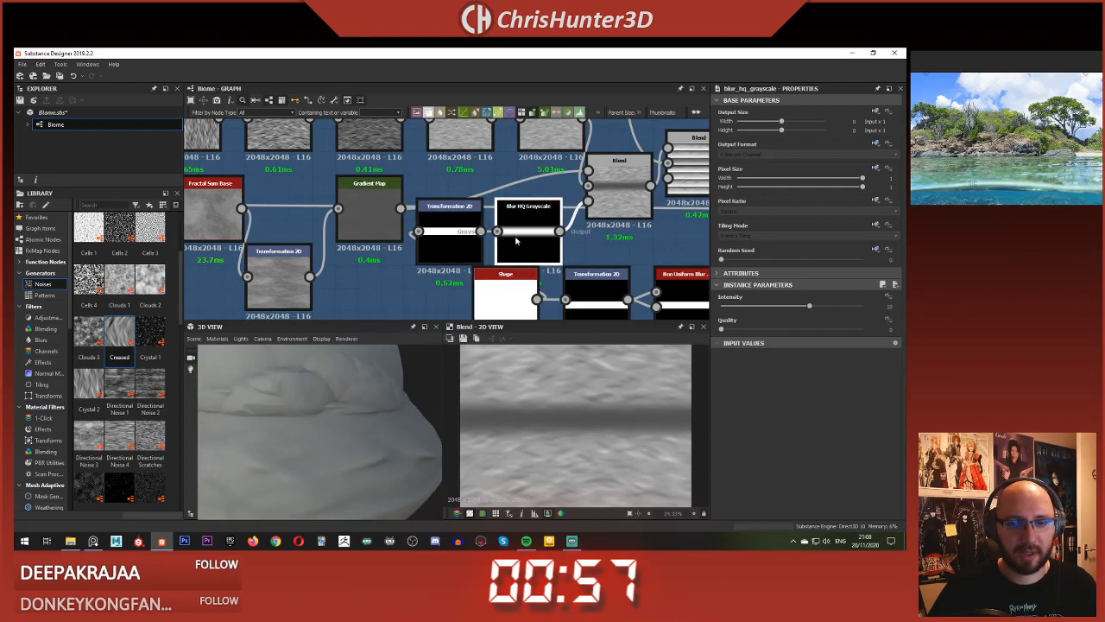
Step: Set the mask's Blur HQ Grayscale intensity to 3.41 and check the band's edges on the 3D mesh
{"action": "left_click_drag", "start_coordinate": [769, 308], "coordinate": [703, 309]}
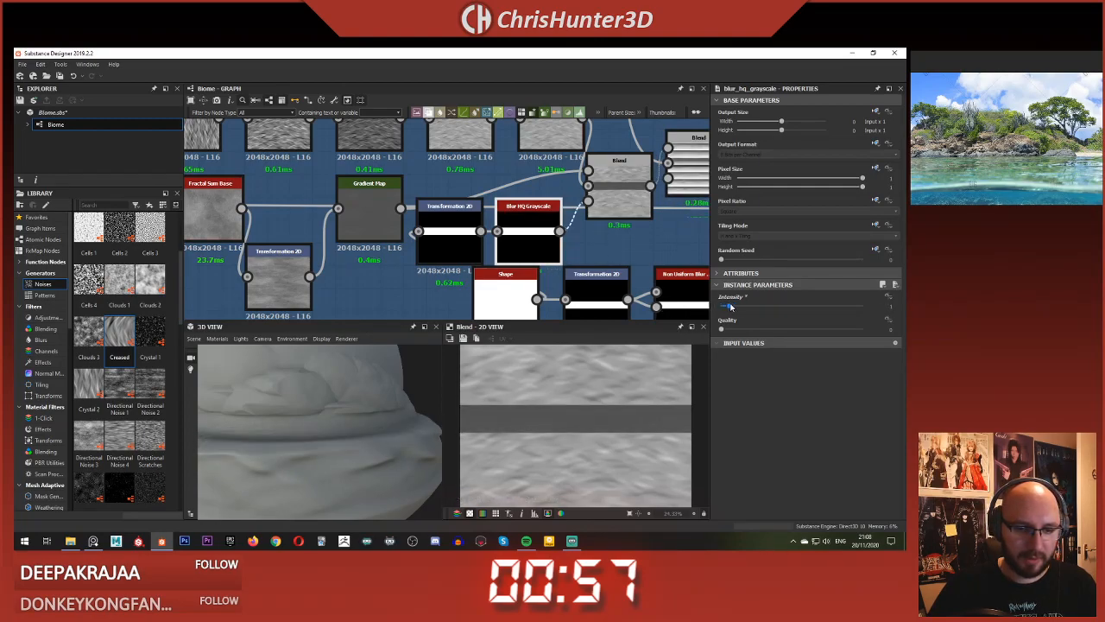
{"action": "left_click_drag", "start_coordinate": [721, 307], "coordinate": [752, 309]}
{"action": "scroll", "coordinate": [324, 454], "scroll_direction": "down", "scroll_amount": 5}
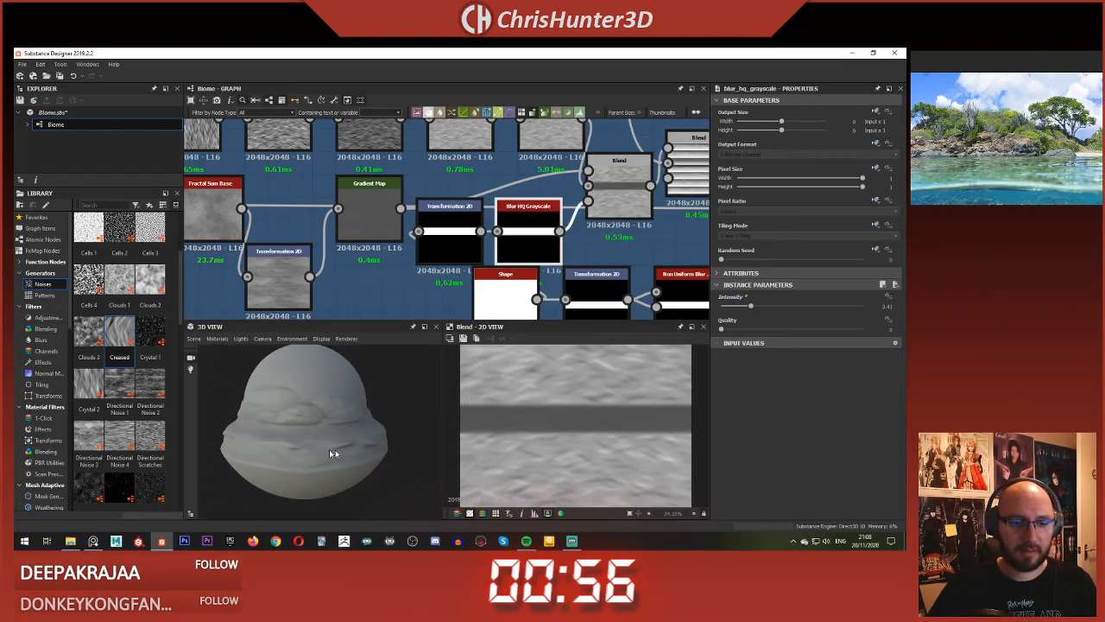
{"action": "left_click_drag", "start_coordinate": [332, 451], "coordinate": [350, 399]}
{"action": "scroll", "coordinate": [319, 437], "scroll_direction": "up", "scroll_amount": 3}
{"action": "scroll", "coordinate": [321, 437], "scroll_direction": "up", "scroll_amount": 3}
{"action": "scroll", "coordinate": [285, 416], "scroll_direction": "down", "scroll_amount": 3}
{"action": "scroll", "coordinate": [285, 417], "scroll_direction": "up", "scroll_amount": 3}
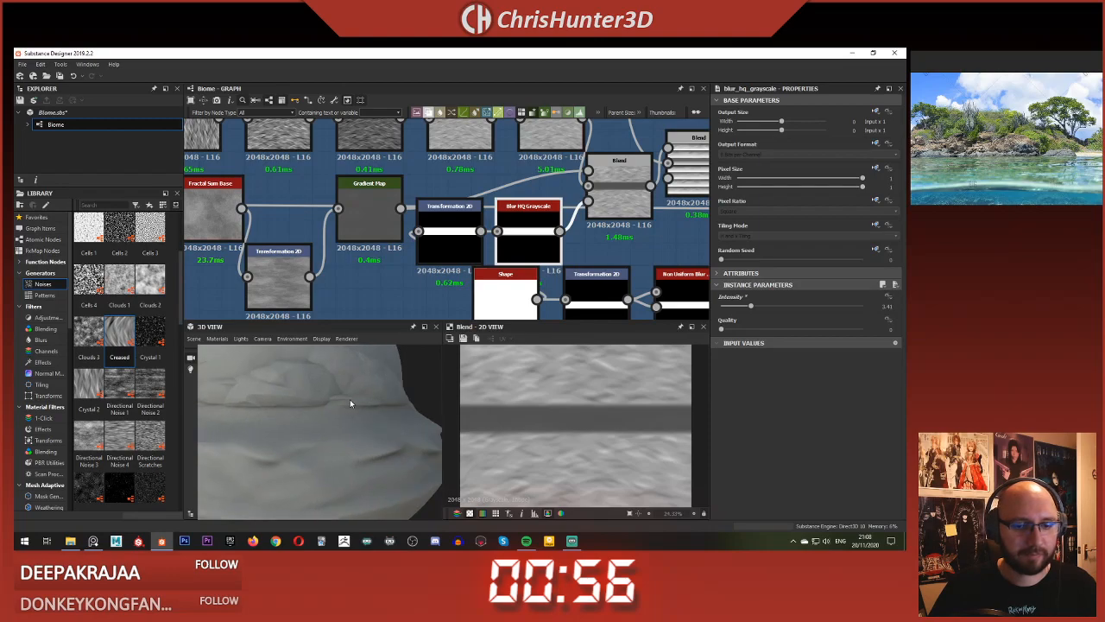
{"action": "scroll", "coordinate": [349, 398], "scroll_direction": "down", "scroll_amount": 3}
{"action": "scroll", "coordinate": [427, 161], "scroll_direction": "down", "scroll_amount": 2}
Step: Lighten the fractal Gradient Map by setting its first gradient key to a grey value of 0.52, and close the Gradient Editor
{"action": "middle_click_drag", "start_coordinate": [426, 161], "coordinate": [453, 234]}
{"action": "scroll", "coordinate": [453, 235], "scroll_direction": "up", "scroll_amount": 2}
{"action": "left_click", "coordinate": [397, 281]}
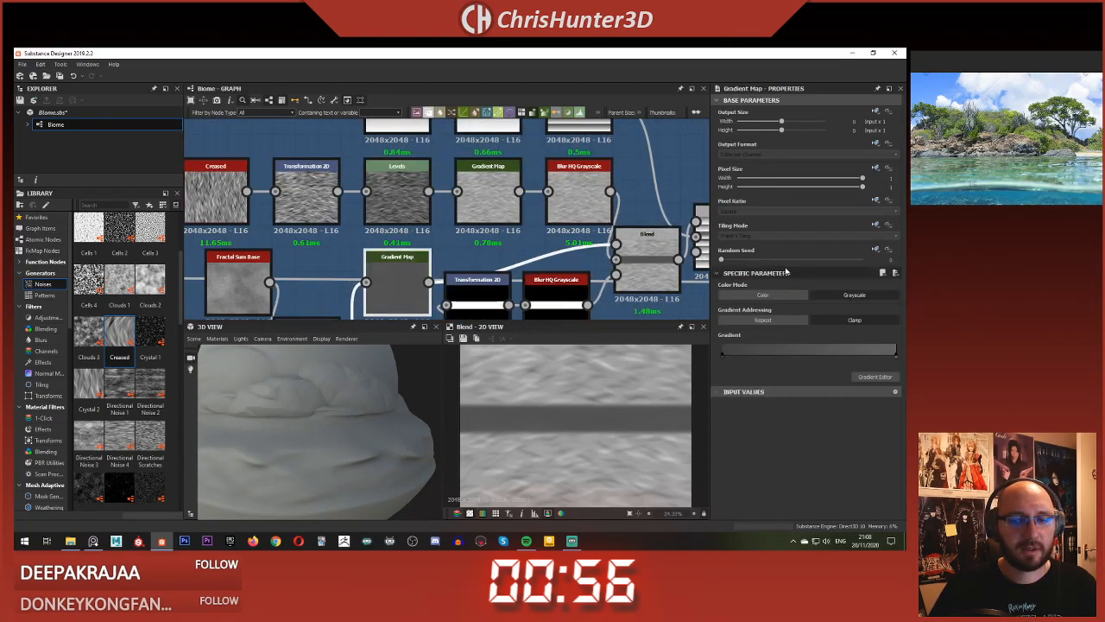
{"action": "left_click", "coordinate": [732, 356]}
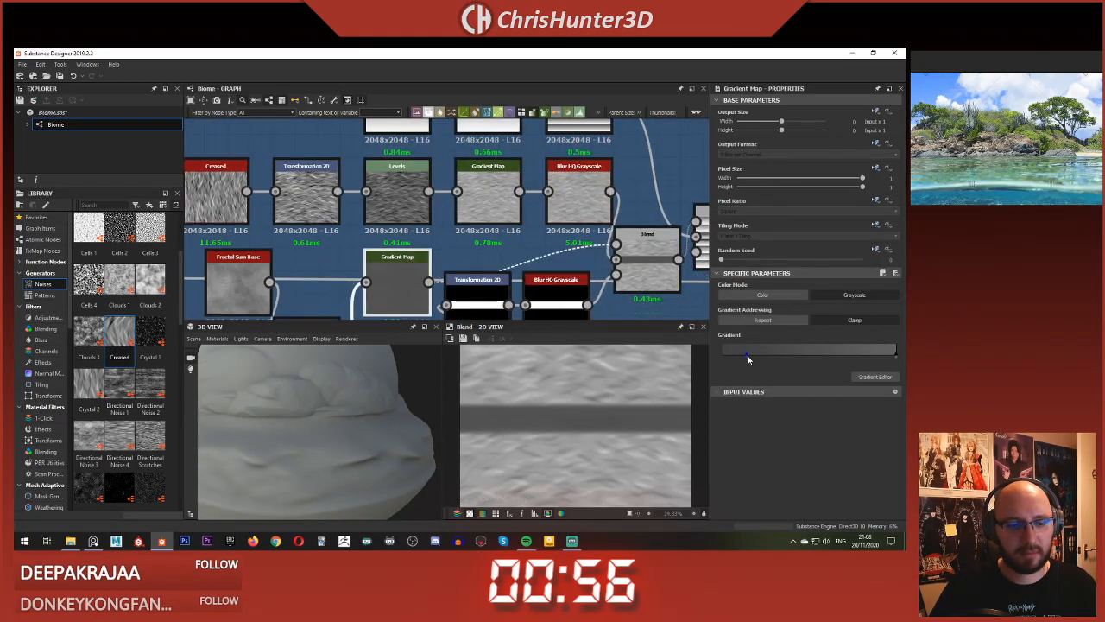
{"action": "mouse_move", "coordinate": [749, 357]}
{"action": "left_mouse_down"}
{"action": "mouse_move", "coordinate": [846, 369]}
{"action": "mouse_move", "coordinate": [727, 368]}
{"action": "left_mouse_up"}
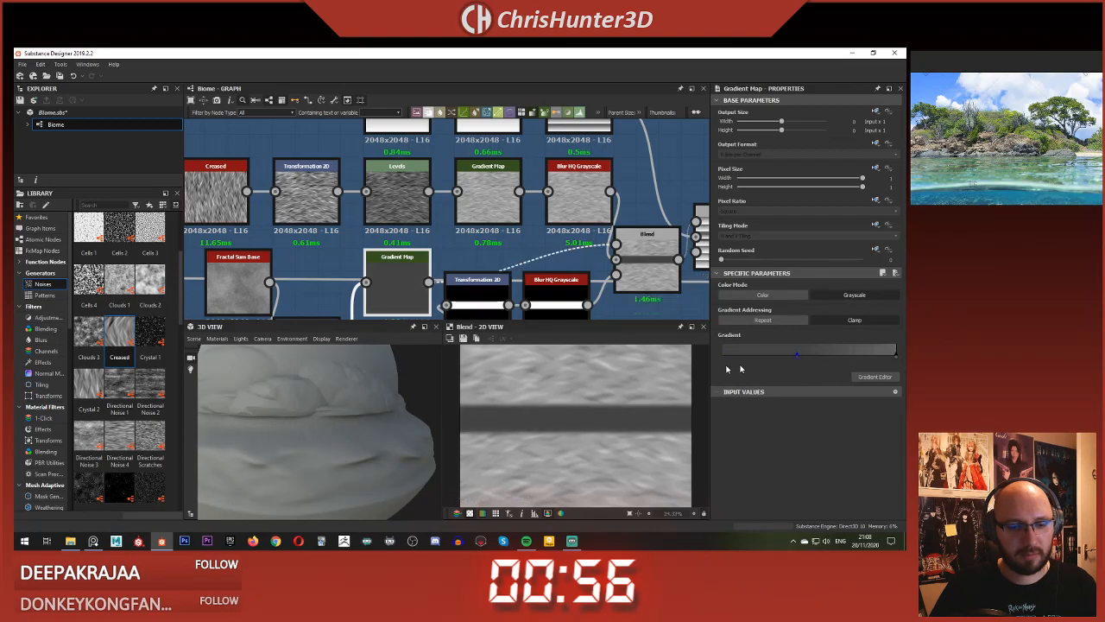
{"action": "left_click", "coordinate": [875, 377]}
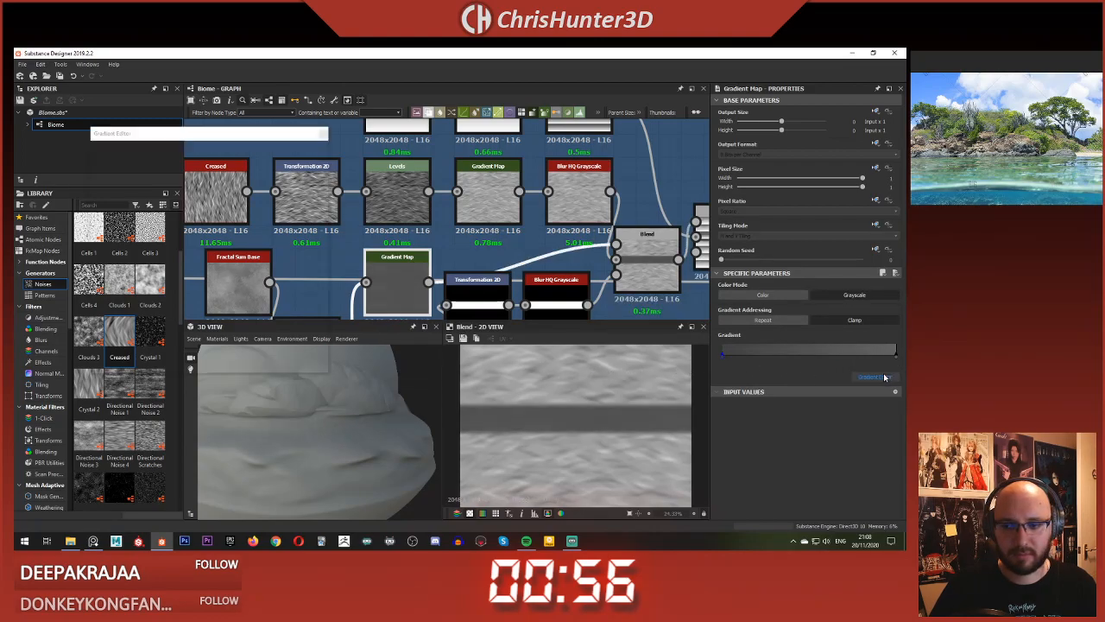
{"action": "left_click", "coordinate": [100, 164]}
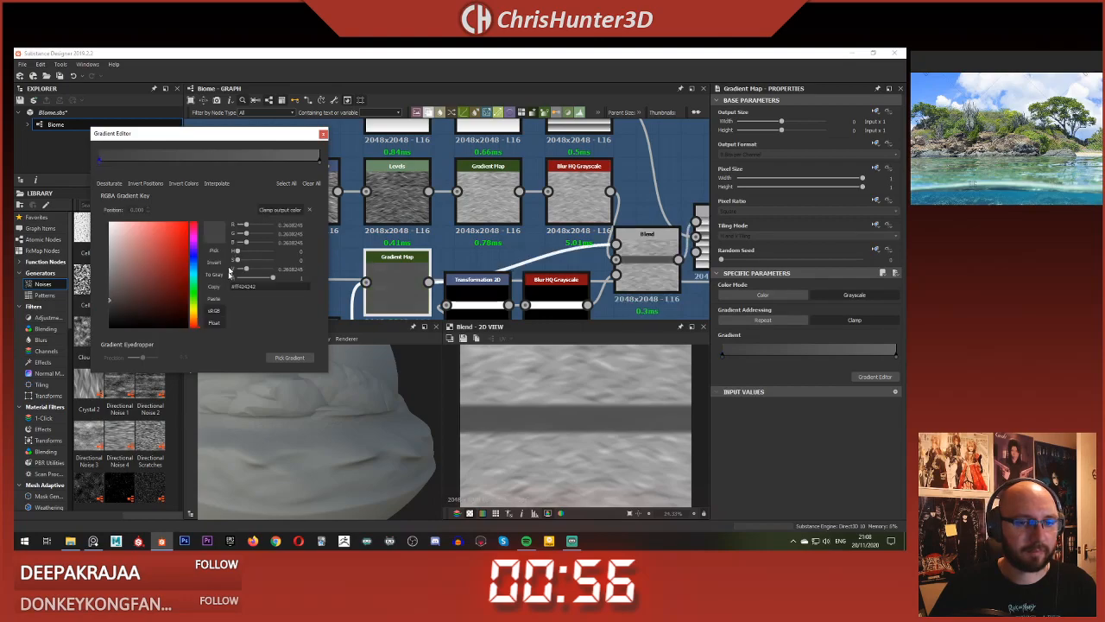
{"action": "left_click_drag", "start_coordinate": [248, 271], "coordinate": [256, 273]}
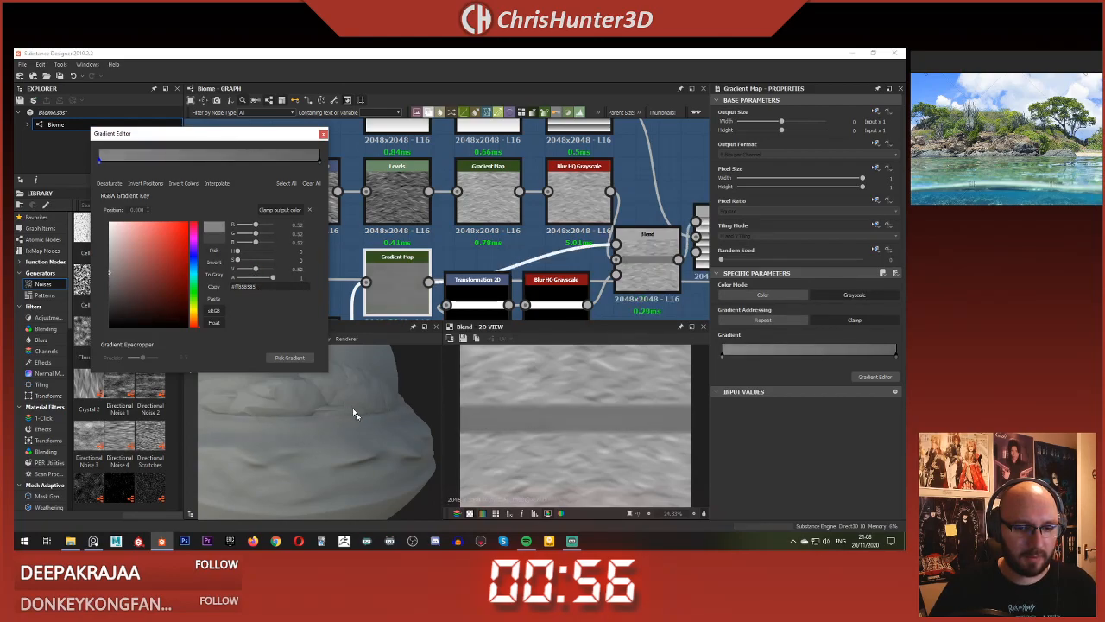
{"action": "mouse_move", "coordinate": [354, 414]}
{"action": "left_mouse_down"}
{"action": "mouse_move", "coordinate": [393, 429]}
{"action": "mouse_move", "coordinate": [413, 417]}
{"action": "mouse_move", "coordinate": [387, 391]}
{"action": "mouse_move", "coordinate": [252, 410]}
{"action": "mouse_move", "coordinate": [304, 406]}
{"action": "mouse_move", "coordinate": [245, 384]}
{"action": "mouse_move", "coordinate": [342, 431]}
{"action": "mouse_move", "coordinate": [369, 418]}
{"action": "mouse_move", "coordinate": [351, 412]}
{"action": "left_mouse_up"}
{"action": "scroll", "coordinate": [368, 417], "scroll_direction": "down", "scroll_amount": 2}
{"action": "scroll", "coordinate": [351, 412], "scroll_direction": "down", "scroll_amount": 2}
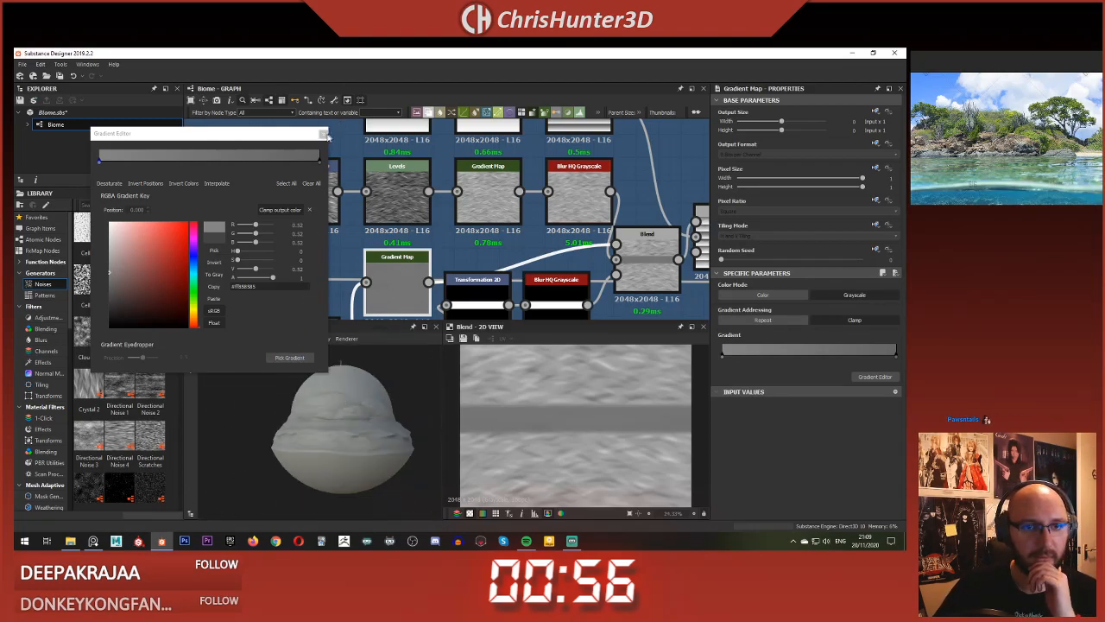
{"action": "left_click", "coordinate": [326, 135]}
Step: Examine the Water Top Height node chain and the shape of its water edge on the 3D mesh
{"action": "middle_click_drag", "start_coordinate": [486, 295], "coordinate": [486, 219]}
{"action": "scroll", "coordinate": [486, 219], "scroll_direction": "down", "scroll_amount": 1}
{"action": "scroll", "coordinate": [486, 219], "scroll_direction": "up", "scroll_amount": 3}
{"action": "scroll", "coordinate": [488, 229], "scroll_direction": "down", "scroll_amount": 3}
{"action": "middle_click_drag", "start_coordinate": [403, 232], "coordinate": [404, 203]}
{"action": "scroll", "coordinate": [405, 202], "scroll_direction": "down", "scroll_amount": 3}
{"action": "middle_click_drag", "start_coordinate": [404, 202], "coordinate": [355, 208]}
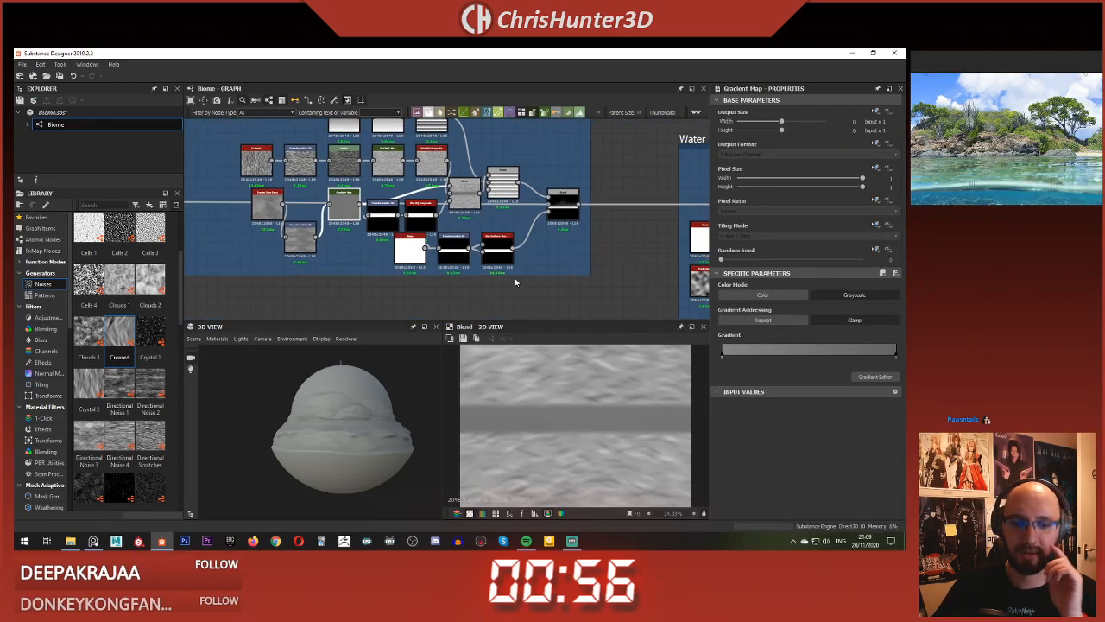
{"action": "left_click_drag", "start_coordinate": [327, 460], "coordinate": [334, 405]}
{"action": "scroll", "coordinate": [321, 413], "scroll_direction": "up", "scroll_amount": 2}
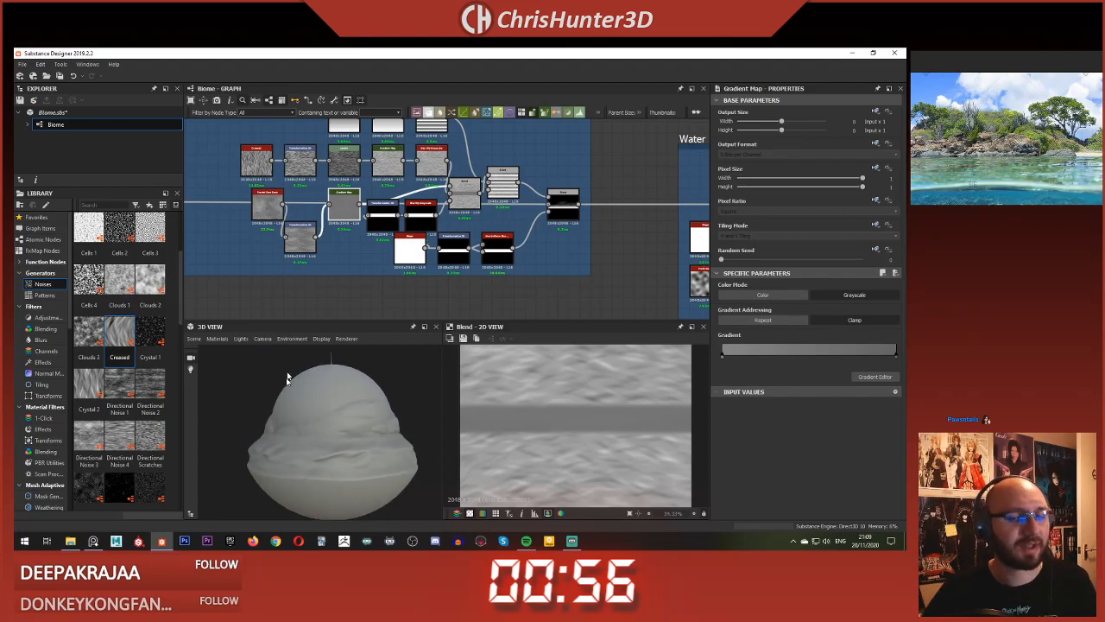
{"action": "left_click_drag", "start_coordinate": [288, 377], "coordinate": [310, 439]}
{"action": "scroll", "coordinate": [306, 406], "scroll_direction": "down", "scroll_amount": 3}
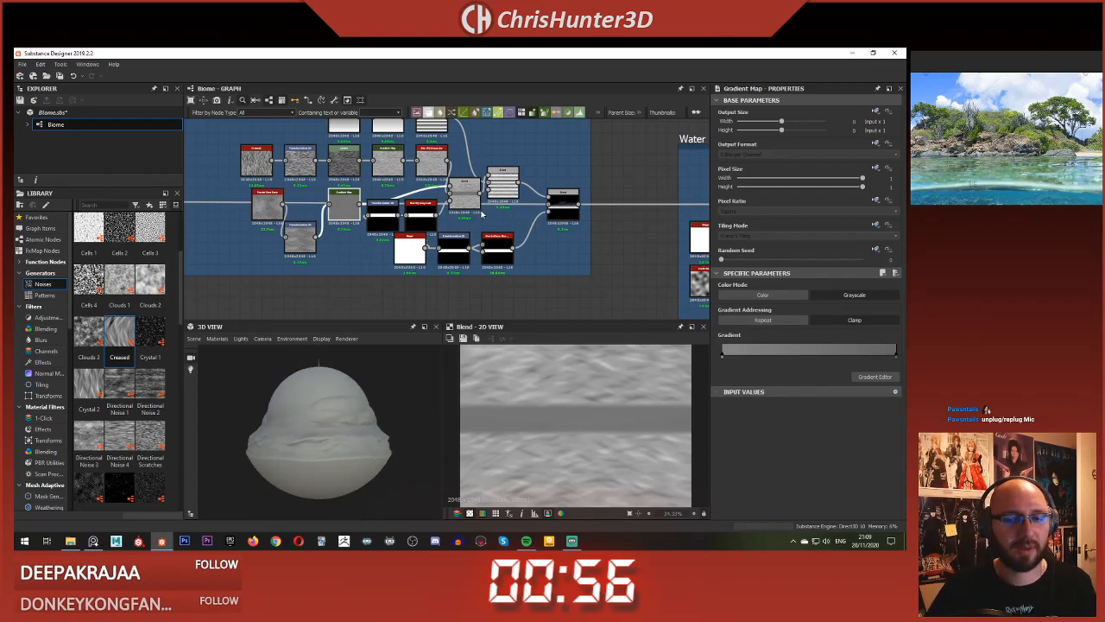
{"action": "scroll", "coordinate": [518, 218], "scroll_direction": "down", "scroll_amount": 3}
{"action": "mouse_move", "coordinate": [544, 221]}
{"action": "middle_mouse_down"}
{"action": "mouse_move", "coordinate": [382, 221]}
{"action": "mouse_move", "coordinate": [627, 227]}
{"action": "mouse_move", "coordinate": [541, 201]}
{"action": "middle_mouse_up"}
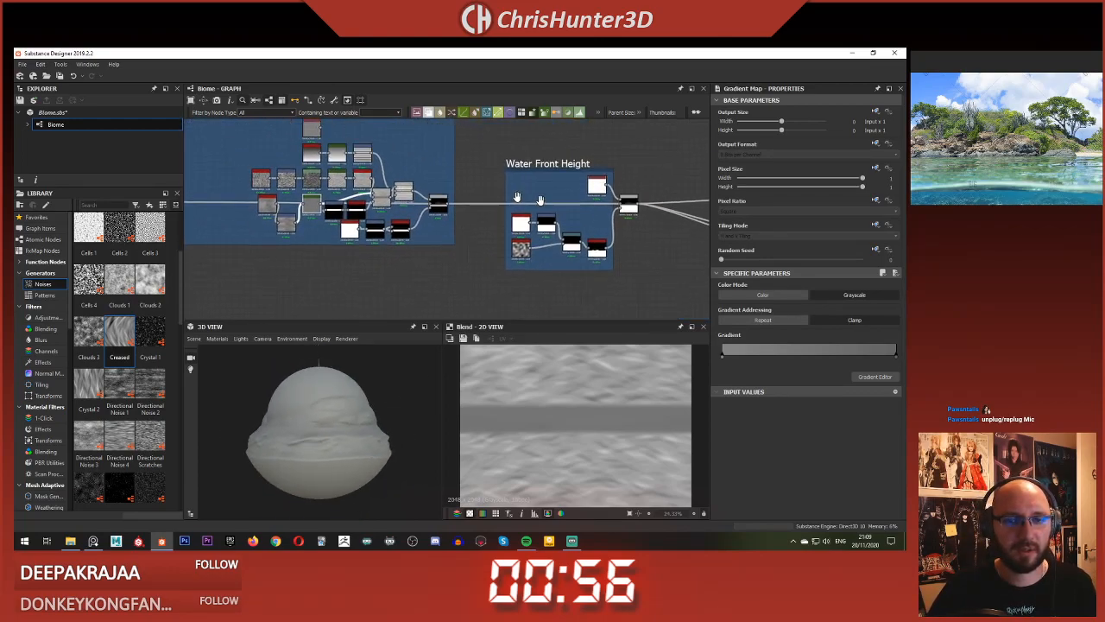
Step: Preview the Overlay Blend, and narrow the white band of the Shape's Transformation 2D from its lower edge to a Y offset of about -0.8
{"action": "scroll", "coordinate": [539, 200], "scroll_direction": "up", "scroll_amount": 8}
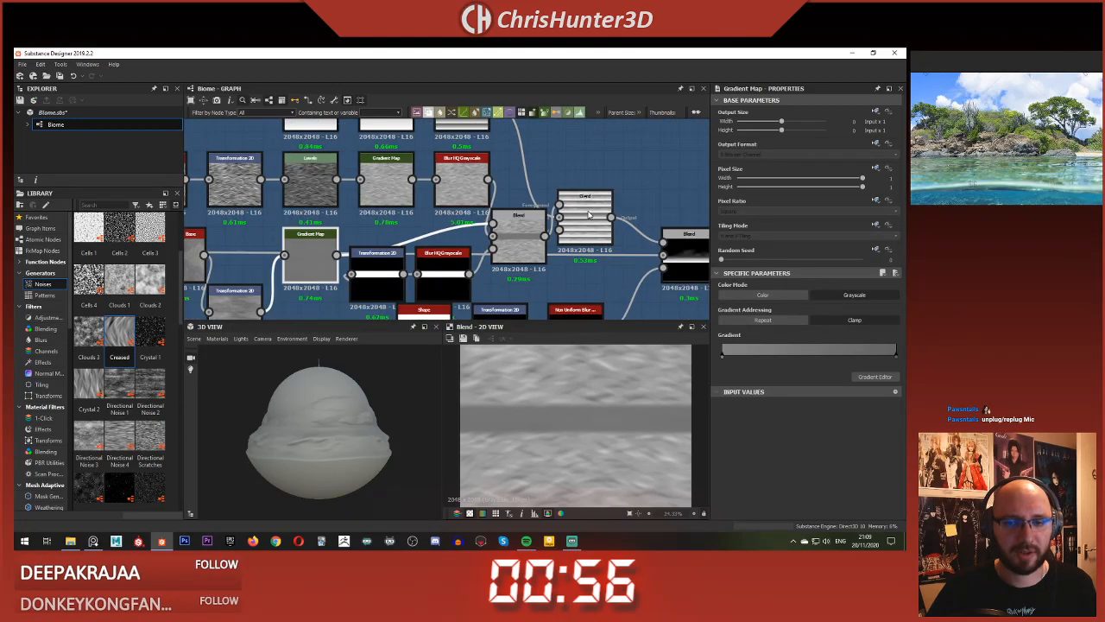
{"action": "double_click", "coordinate": [589, 215]}
{"action": "scroll", "coordinate": [464, 201], "scroll_direction": "down", "scroll_amount": 1}
{"action": "middle_click_drag", "start_coordinate": [464, 202], "coordinate": [461, 240]}
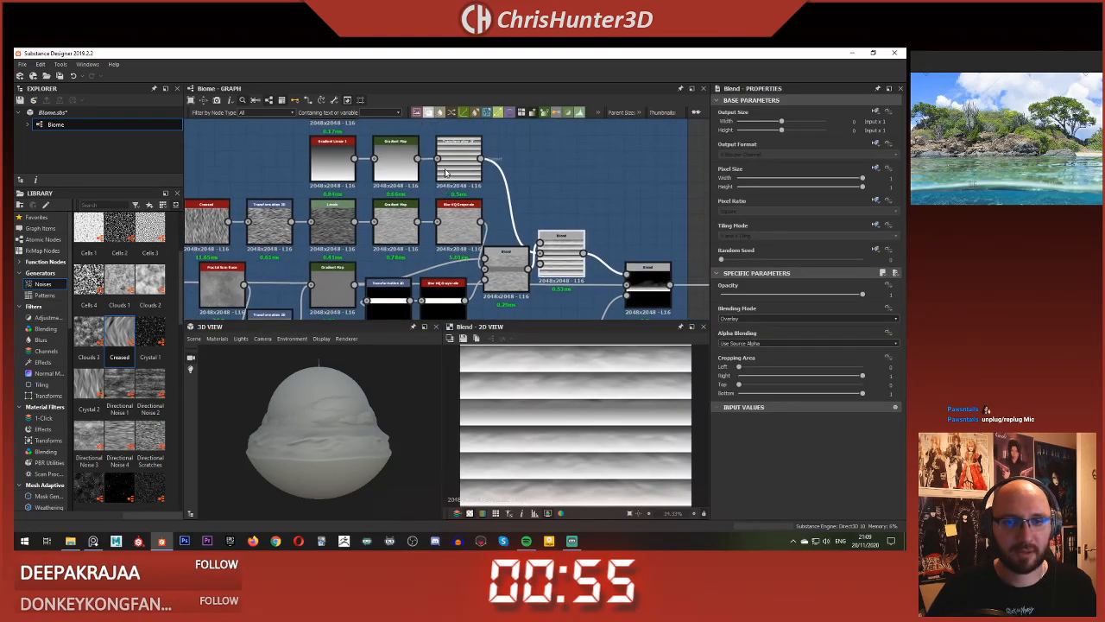
{"action": "left_click", "coordinate": [446, 172]}
{"action": "scroll", "coordinate": [467, 185], "scroll_direction": "down", "scroll_amount": 2}
{"action": "middle_click_drag", "start_coordinate": [494, 184], "coordinate": [480, 222]}
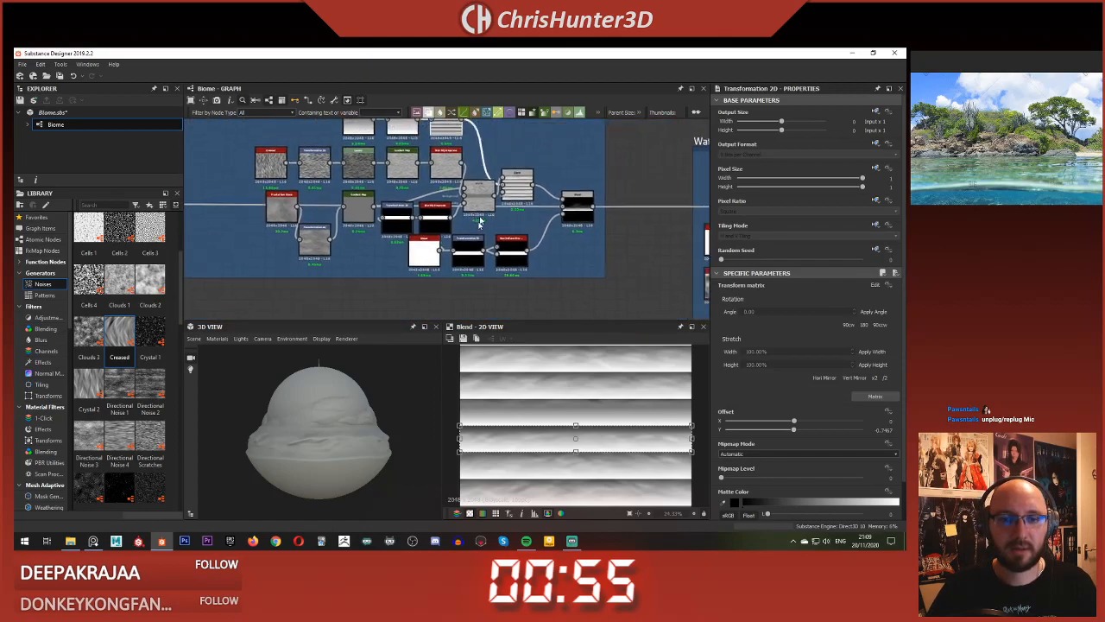
{"action": "scroll", "coordinate": [480, 222], "scroll_direction": "up", "scroll_amount": 2}
{"action": "double_click", "coordinate": [475, 259]}
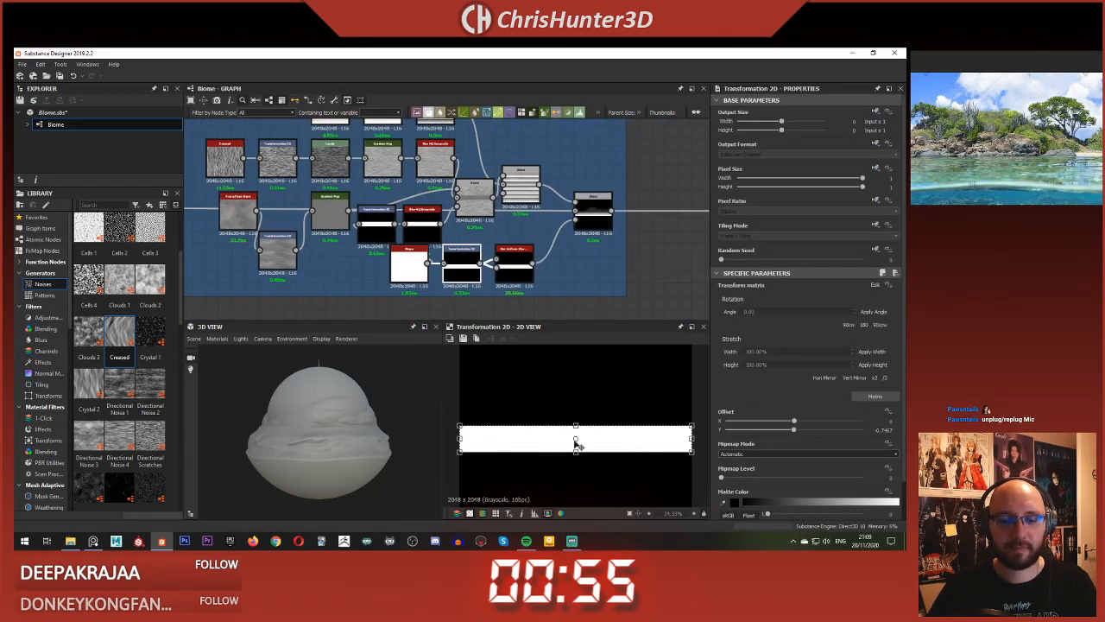
{"action": "left_click_drag", "start_coordinate": [575, 448], "coordinate": [577, 446]}
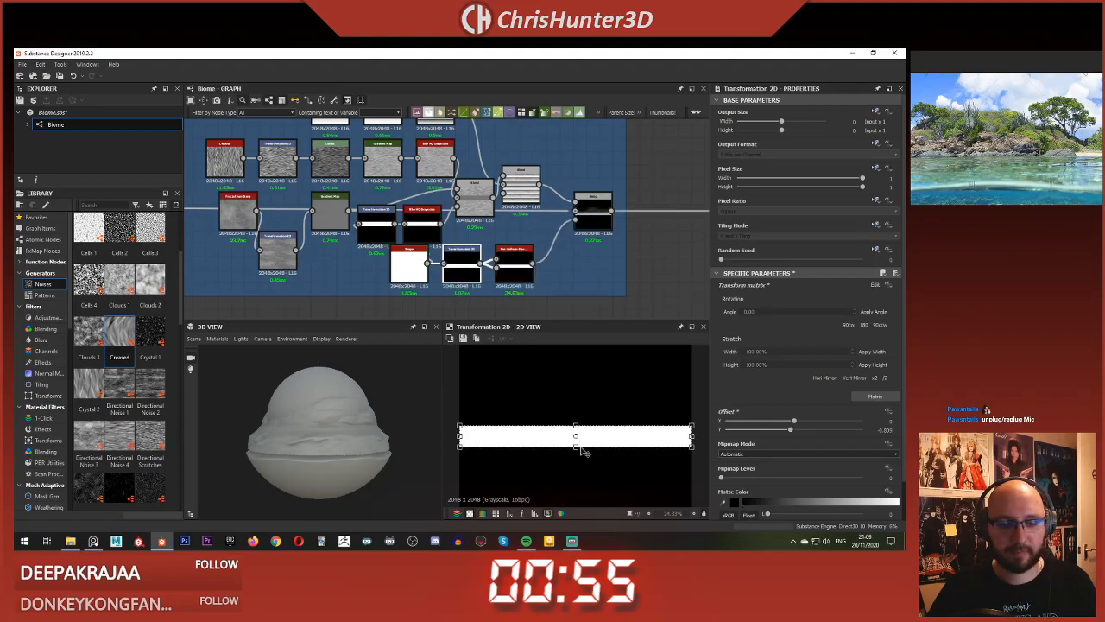
Step: Replace the gradient branch's Transformation 2D with a pasted copy of the narrowed one, placed between the Gradient Map and the Overlay Blend
{"action": "middle_click_drag", "start_coordinate": [502, 236], "coordinate": [517, 270]}
{"action": "key", "text": "ctrl+v"}
{"action": "left_click_drag", "start_coordinate": [445, 222], "coordinate": [500, 140]}
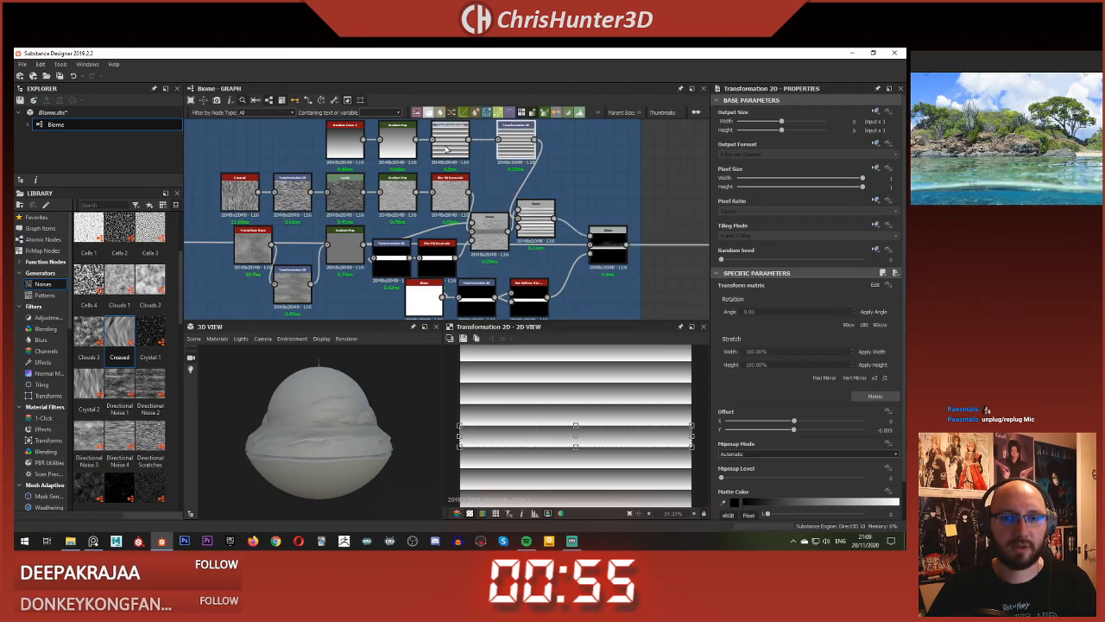
{"action": "scroll", "coordinate": [318, 419], "scroll_direction": "up", "scroll_amount": 3}
{"action": "mouse_move", "coordinate": [318, 419]}
{"action": "left_mouse_down"}
{"action": "mouse_move", "coordinate": [341, 414]}
{"action": "mouse_move", "coordinate": [333, 424]}
{"action": "left_mouse_up"}
{"action": "scroll", "coordinate": [348, 428], "scroll_direction": "up", "scroll_amount": 4}
{"action": "scroll", "coordinate": [333, 425], "scroll_direction": "down", "scroll_amount": 3}
{"action": "scroll", "coordinate": [333, 423], "scroll_direction": "down", "scroll_amount": 3}
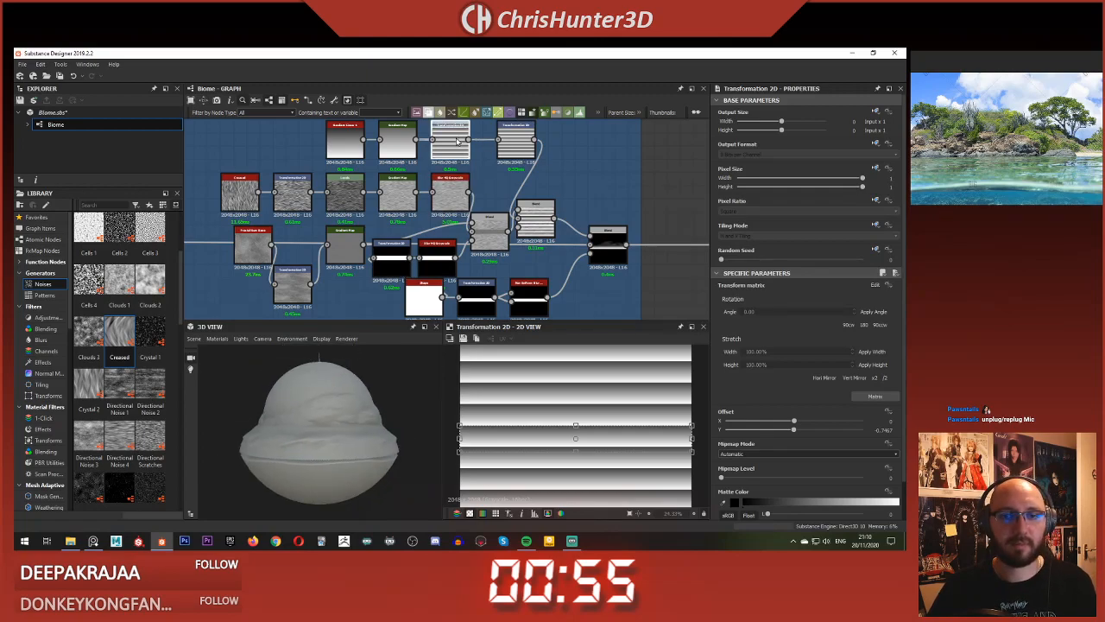
{"action": "key", "text": "BackSpace"}
{"action": "left_click_drag", "start_coordinate": [525, 146], "coordinate": [459, 146]}
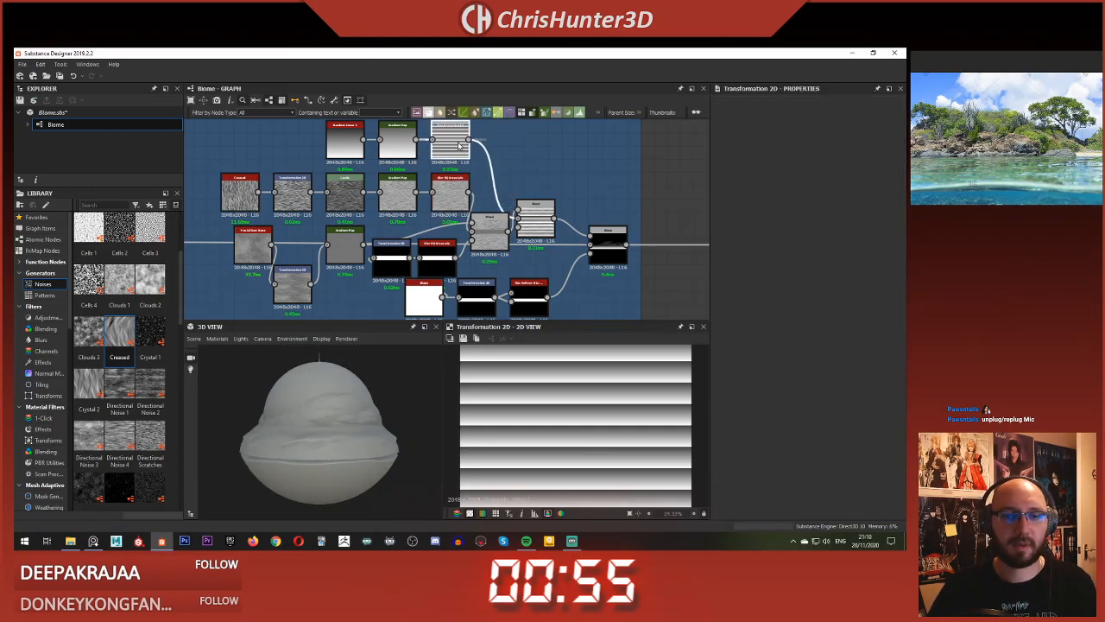
Step: Extend the white shape of the Water Front Height's Transformation 2D slightly upward and check the seam on the 3D mesh
{"action": "scroll", "coordinate": [459, 146], "scroll_direction": "down", "scroll_amount": 4}
{"action": "middle_click_drag", "start_coordinate": [459, 146], "coordinate": [320, 132]}
{"action": "scroll", "coordinate": [594, 190], "scroll_direction": "up", "scroll_amount": 5}
{"action": "scroll", "coordinate": [593, 190], "scroll_direction": "down", "scroll_amount": 1}
{"action": "middle_click_drag", "start_coordinate": [528, 204], "coordinate": [563, 205]}
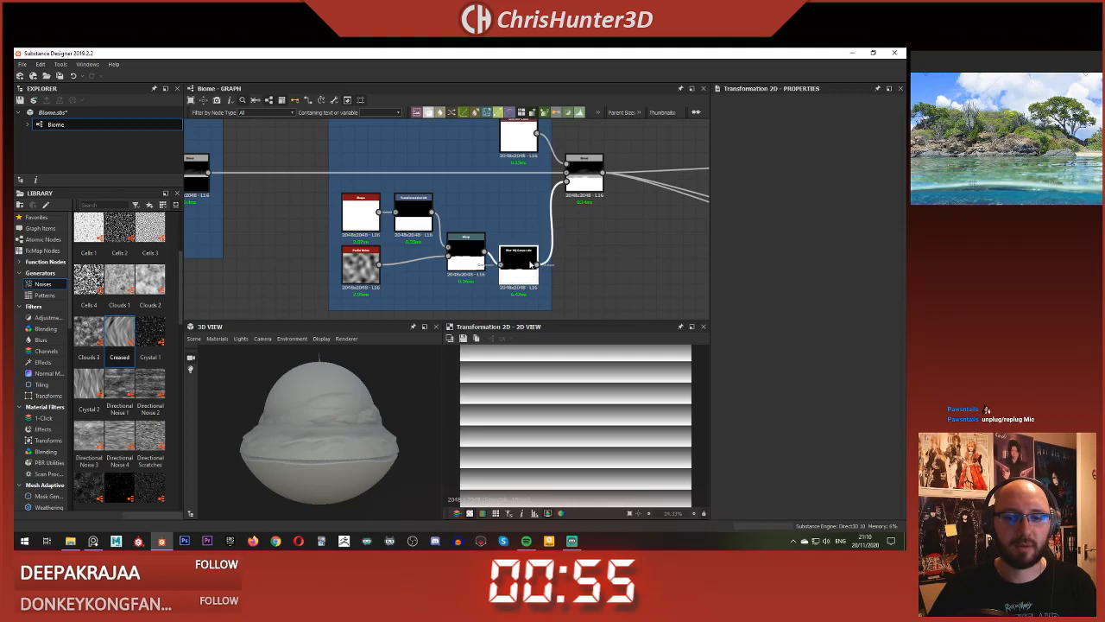
{"action": "left_click", "coordinate": [589, 180]}
{"action": "left_click", "coordinate": [409, 218]}
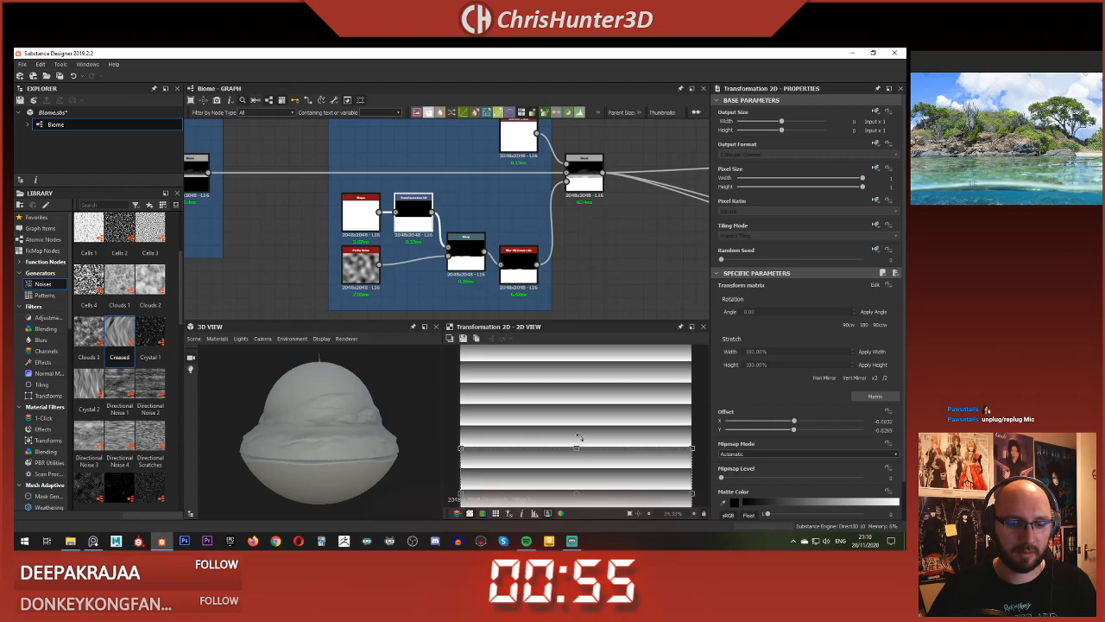
{"action": "left_click_drag", "start_coordinate": [575, 447], "coordinate": [576, 443]}
{"action": "scroll", "coordinate": [262, 465], "scroll_direction": "up", "scroll_amount": 5}
{"action": "left_click_drag", "start_coordinate": [268, 469], "coordinate": [326, 446]}
{"action": "scroll", "coordinate": [257, 461], "scroll_direction": "down", "scroll_amount": 4}
{"action": "scroll", "coordinate": [321, 447], "scroll_direction": "up", "scroll_amount": 4}
{"action": "scroll", "coordinate": [318, 433], "scroll_direction": "down", "scroll_amount": 3}
{"action": "scroll", "coordinate": [311, 423], "scroll_direction": "down", "scroll_amount": 3}
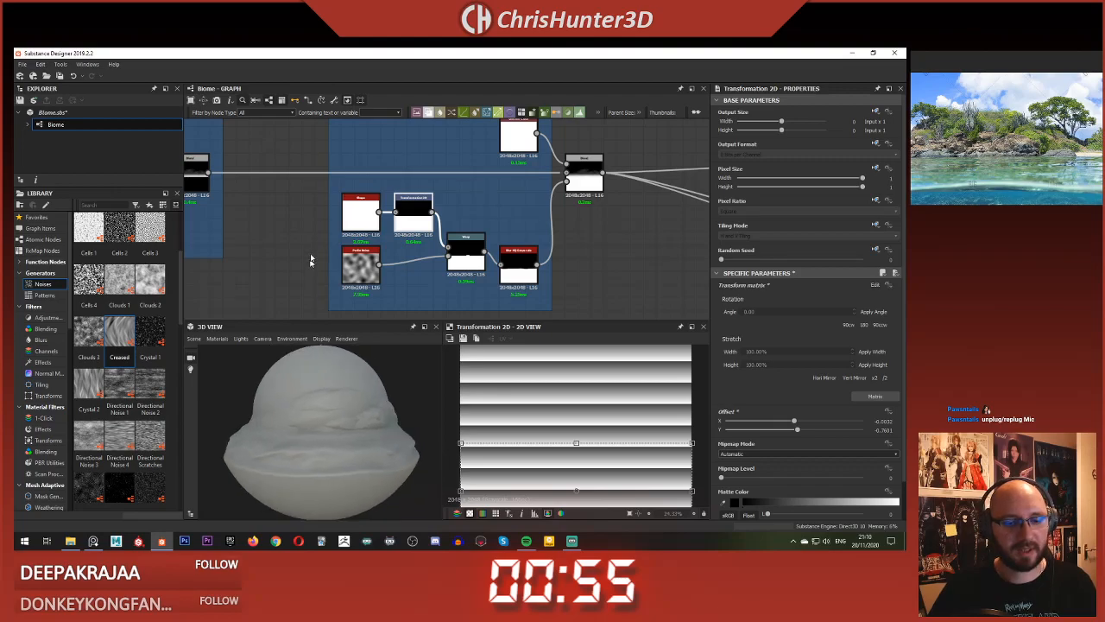
Step: Raise the scale of the Creased noise in the Water Top Height group to 6 and check the surface on the 3D mesh
{"action": "scroll", "coordinate": [311, 259], "scroll_direction": "down", "scroll_amount": 4}
{"action": "middle_click_drag", "start_coordinate": [311, 259], "coordinate": [540, 249]}
{"action": "scroll", "coordinate": [384, 231], "scroll_direction": "up", "scroll_amount": 5}
{"action": "middle_click_drag", "start_coordinate": [385, 231], "coordinate": [251, 242]}
{"action": "scroll", "coordinate": [596, 242], "scroll_direction": "down", "scroll_amount": 2}
{"action": "middle_click_drag", "start_coordinate": [595, 242], "coordinate": [457, 234]}
{"action": "scroll", "coordinate": [314, 222], "scroll_direction": "up", "scroll_amount": 1}
{"action": "middle_click_drag", "start_coordinate": [297, 211], "coordinate": [627, 244]}
{"action": "scroll", "coordinate": [471, 176], "scroll_direction": "up", "scroll_amount": 4}
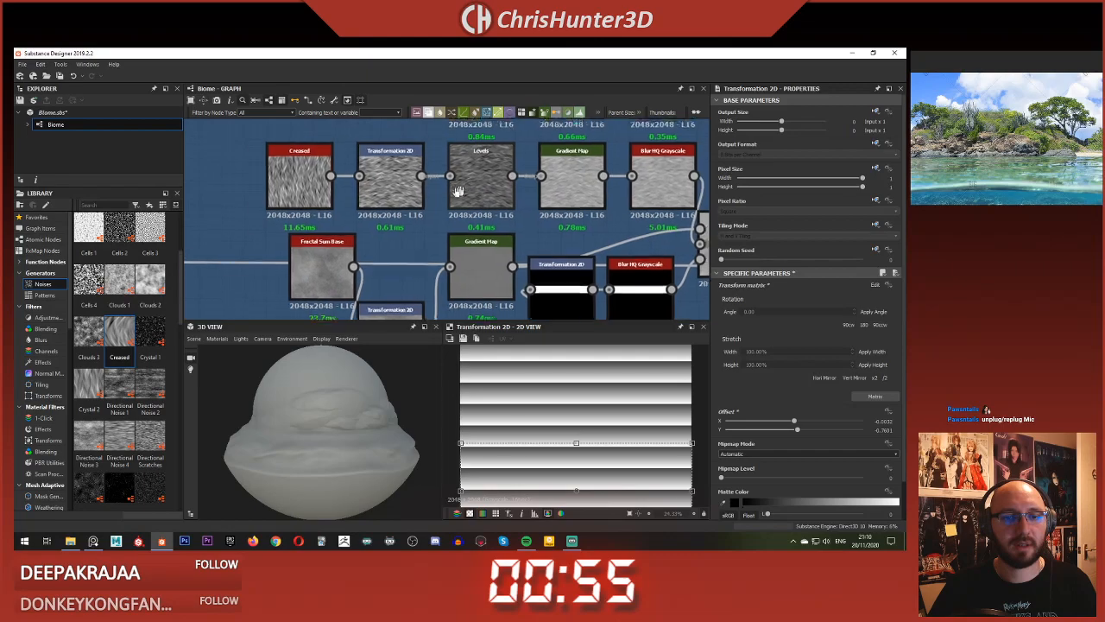
{"action": "middle_click_drag", "start_coordinate": [457, 193], "coordinate": [443, 201]}
{"action": "left_click", "coordinate": [289, 183]}
{"action": "left_click", "coordinate": [388, 204]}
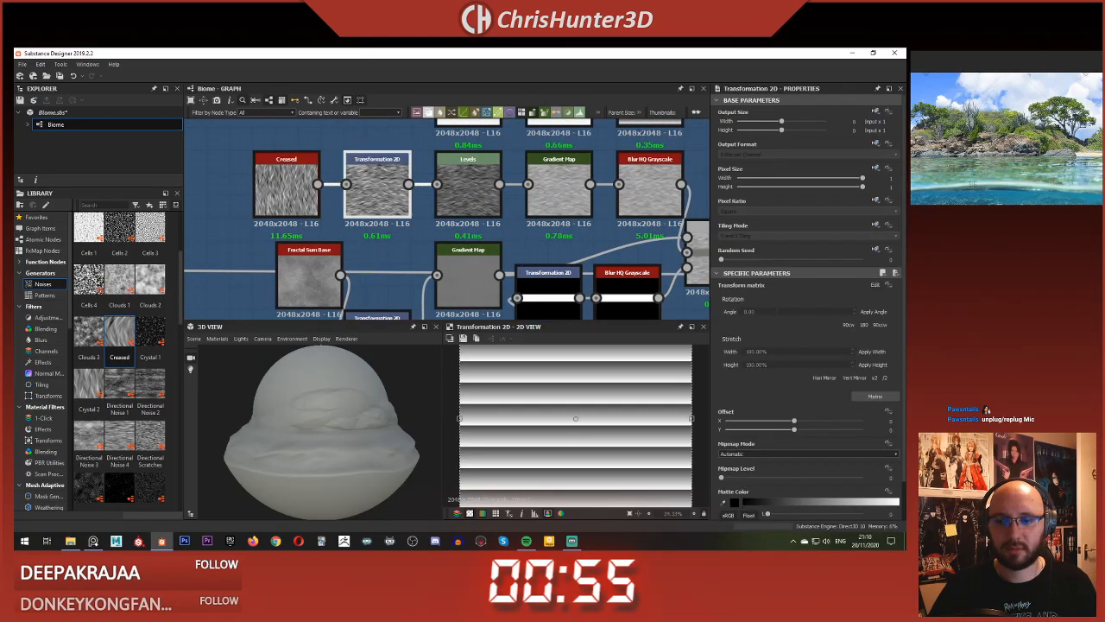
{"action": "left_click", "coordinate": [282, 187]}
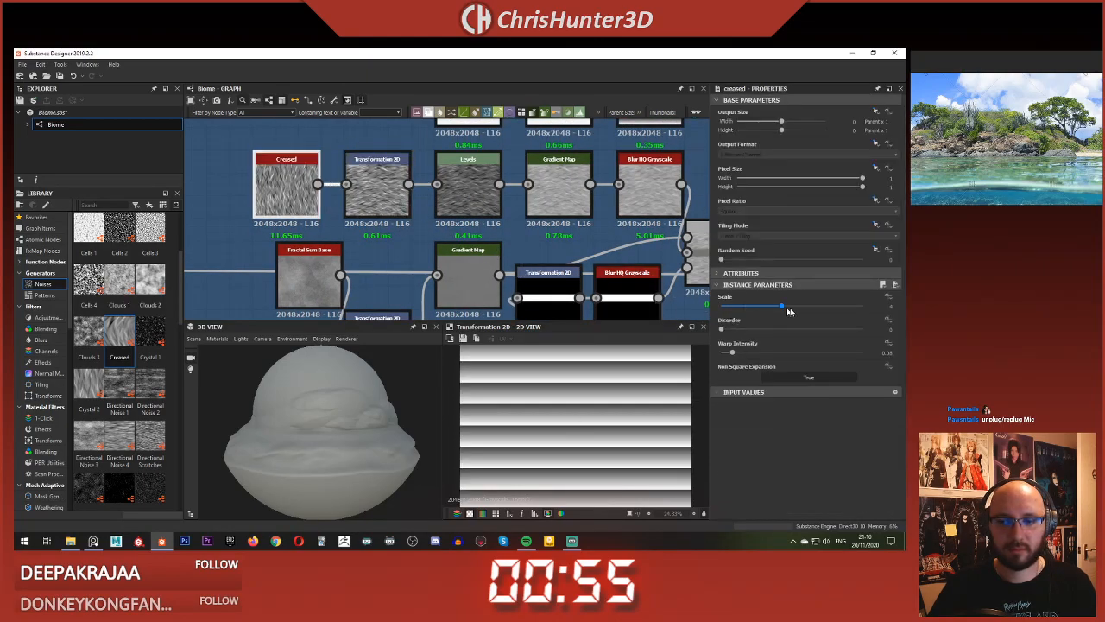
{"action": "left_click_drag", "start_coordinate": [796, 307], "coordinate": [820, 305]}
{"action": "scroll", "coordinate": [295, 398], "scroll_direction": "down", "scroll_amount": 3}
{"action": "left_click_drag", "start_coordinate": [295, 399], "coordinate": [417, 408]}
{"action": "scroll", "coordinate": [401, 404], "scroll_direction": "up", "scroll_amount": 2}
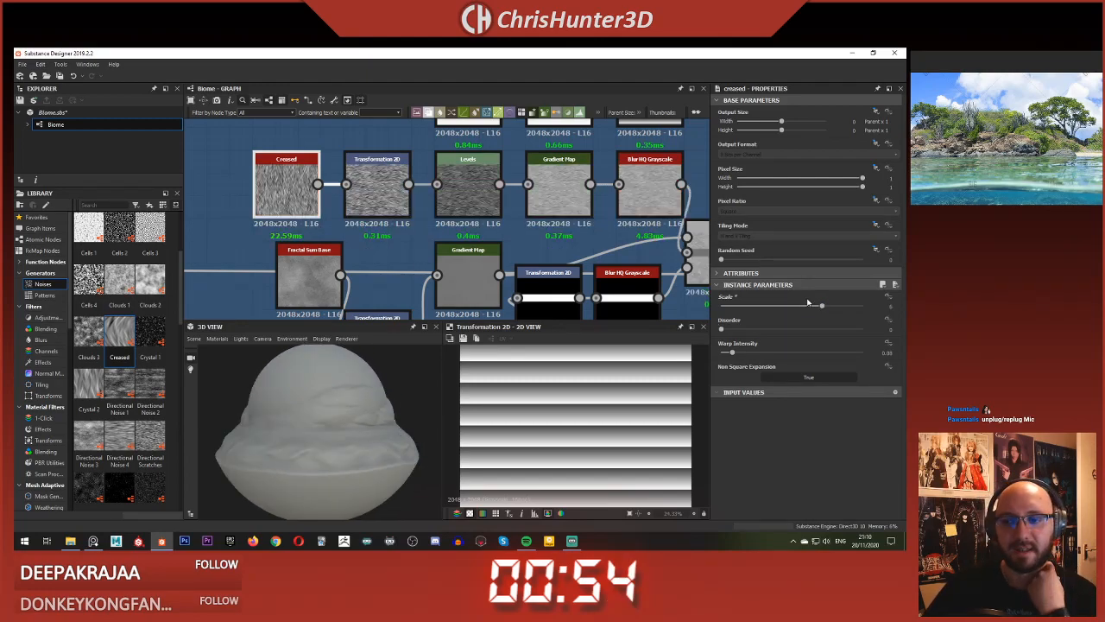
Step: Reduce the Creased noise's scale to 5 and inspect the water surface on the 3D mesh
{"action": "mouse_move", "coordinate": [821, 306]}
{"action": "left_mouse_down"}
{"action": "mouse_move", "coordinate": [857, 309]}
{"action": "mouse_move", "coordinate": [812, 306]}
{"action": "left_mouse_up"}
{"action": "left_click_drag", "start_coordinate": [352, 439], "coordinate": [292, 413]}
{"action": "scroll", "coordinate": [360, 425], "scroll_direction": "up", "scroll_amount": 4}
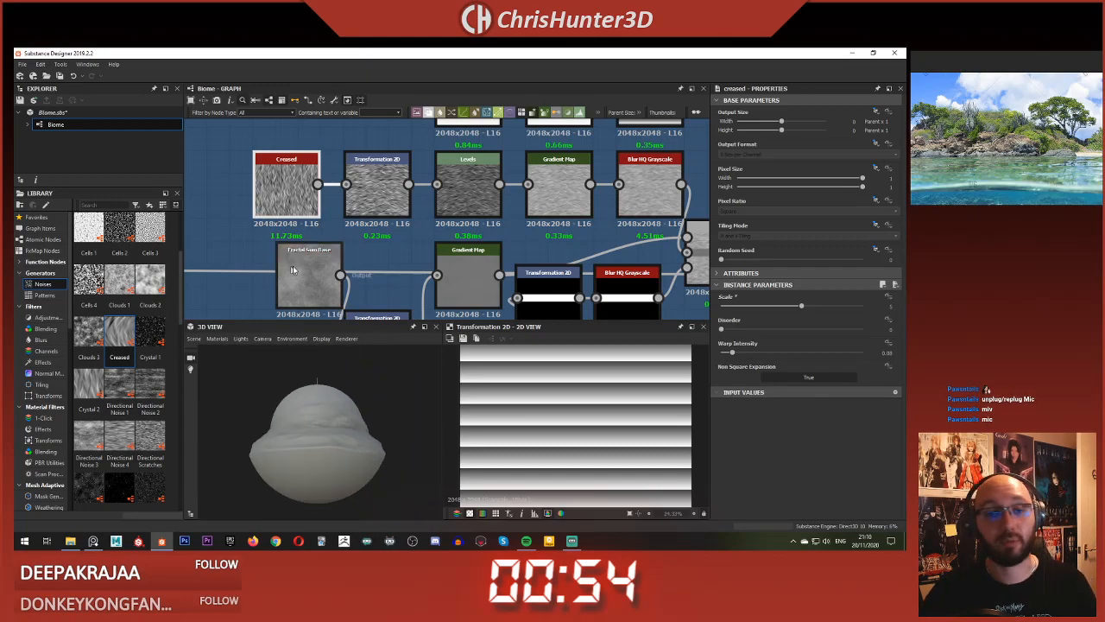
Step: Save the Biome package
{"action": "scroll", "coordinate": [429, 161], "scroll_direction": "down", "scroll_amount": 5}
{"action": "middle_click_drag", "start_coordinate": [428, 161], "coordinate": [320, 207]}
{"action": "scroll", "coordinate": [333, 233], "scroll_direction": "down", "scroll_amount": 3}
{"action": "scroll", "coordinate": [343, 250], "scroll_direction": "up", "scroll_amount": 1}
{"action": "right_click", "coordinate": [430, 267]}
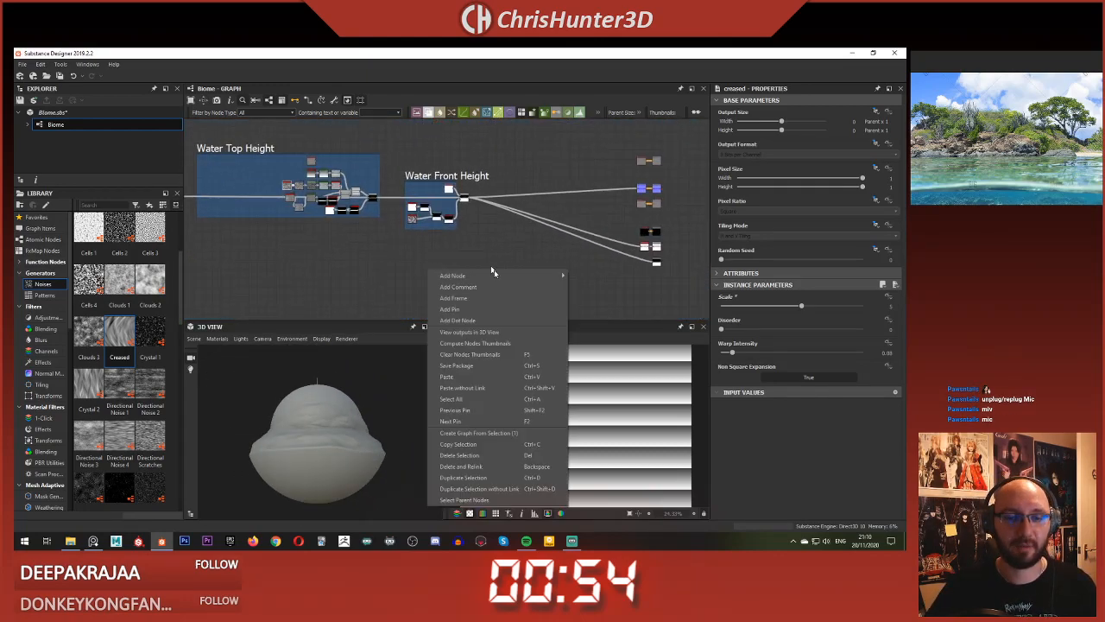
{"action": "left_click", "coordinate": [504, 367]}
Step: Examine the Water Front Height group's connections to the outputs and the water surface detail on the 3D mesh
{"action": "scroll", "coordinate": [311, 418], "scroll_direction": "up", "scroll_amount": 2}
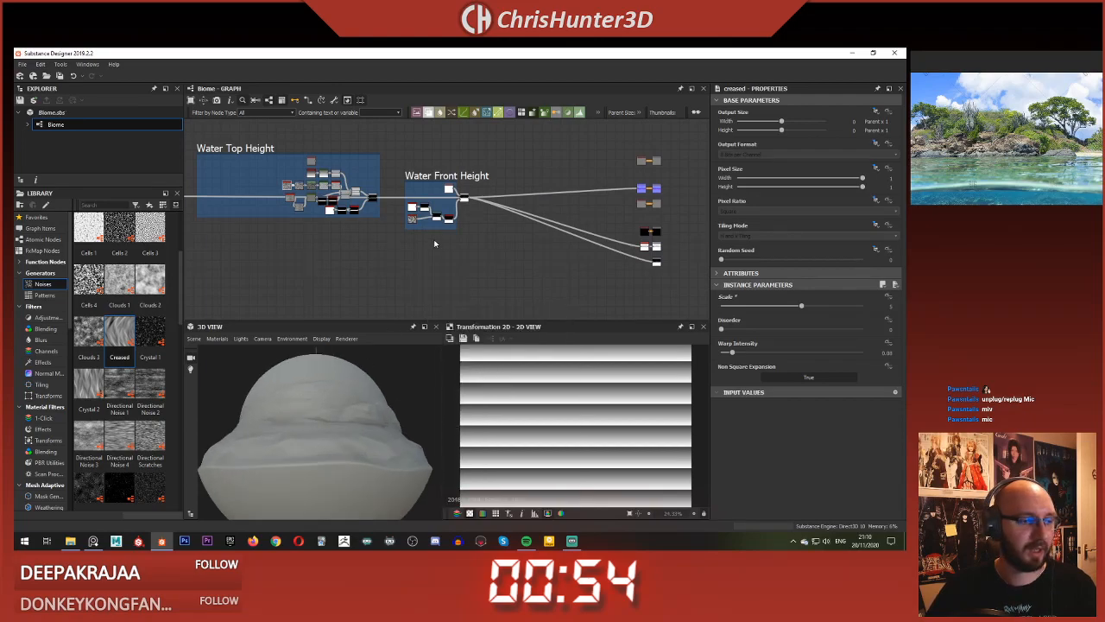
{"action": "scroll", "coordinate": [435, 244], "scroll_direction": "down", "scroll_amount": 4}
{"action": "scroll", "coordinate": [471, 207], "scroll_direction": "up", "scroll_amount": 6}
{"action": "middle_click_drag", "start_coordinate": [439, 247], "coordinate": [488, 229]}
{"action": "scroll", "coordinate": [492, 278], "scroll_direction": "down", "scroll_amount": 1}
{"action": "scroll", "coordinate": [494, 243], "scroll_direction": "up", "scroll_amount": 4}
{"action": "scroll", "coordinate": [485, 237], "scroll_direction": "down", "scroll_amount": 4}
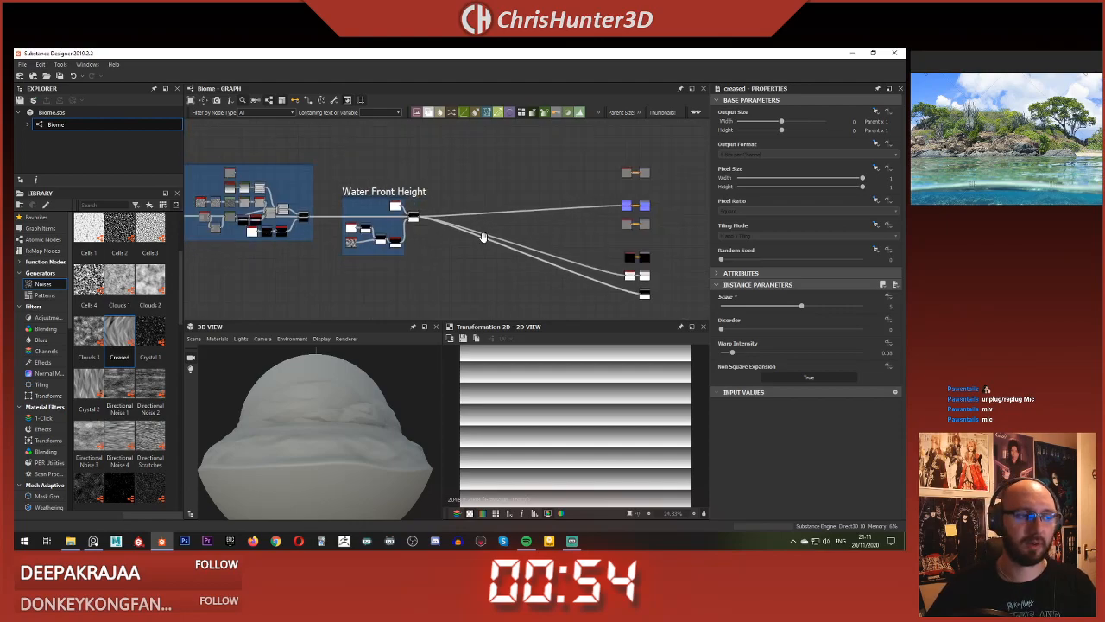
{"action": "scroll", "coordinate": [466, 235], "scroll_direction": "up", "scroll_amount": 3}
{"action": "left_click_drag", "start_coordinate": [405, 372], "coordinate": [385, 385]}
{"action": "scroll", "coordinate": [383, 385], "scroll_direction": "up", "scroll_amount": 4}
{"action": "scroll", "coordinate": [378, 381], "scroll_direction": "down", "scroll_amount": 3}
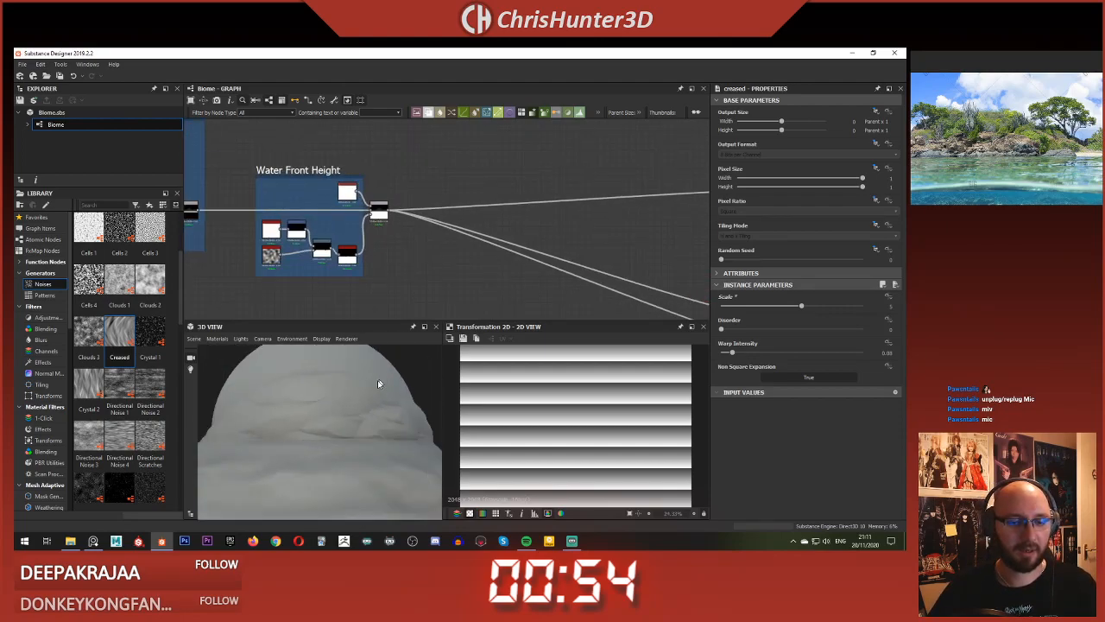
Step: Inspect the water surface on the 3D preview and the Water Front Height and output nodes in the graph
{"action": "middle_click_drag", "start_coordinate": [492, 237], "coordinate": [514, 221]}
{"action": "scroll", "coordinate": [503, 226], "scroll_direction": "down", "scroll_amount": 3}
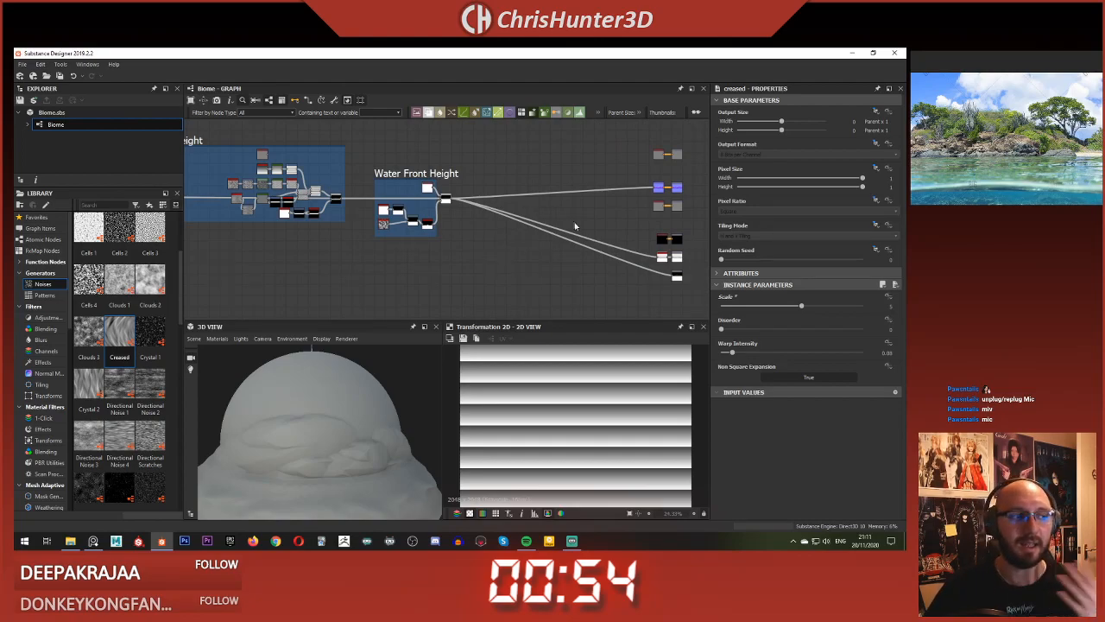
{"action": "scroll", "coordinate": [319, 429], "scroll_direction": "up", "scroll_amount": 5}
{"action": "scroll", "coordinate": [314, 431], "scroll_direction": "down", "scroll_amount": 4}
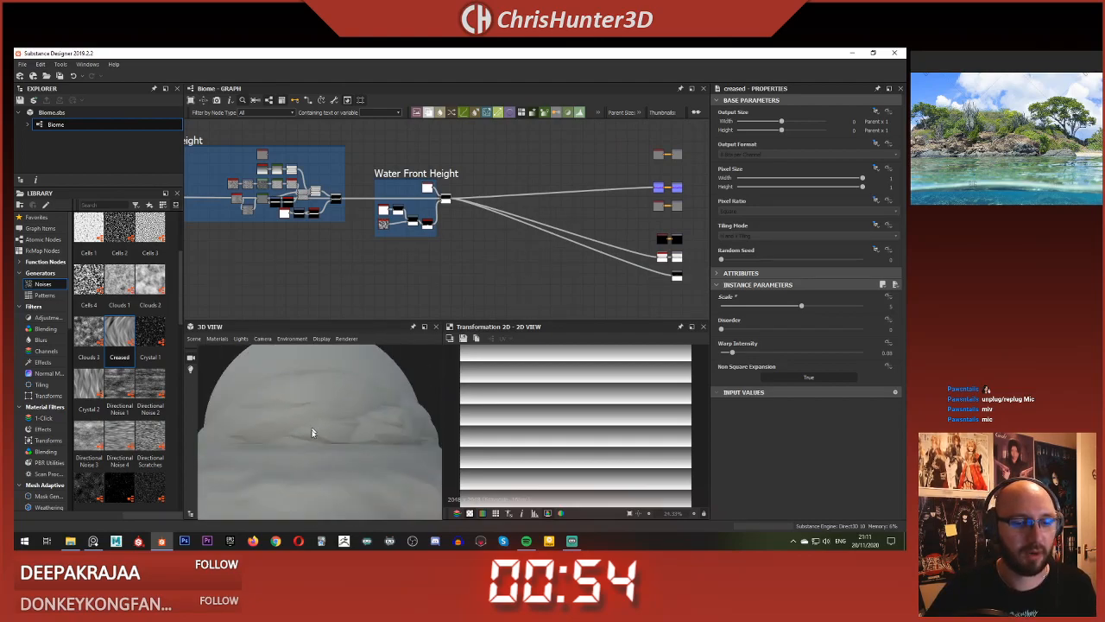
{"action": "scroll", "coordinate": [494, 274], "scroll_direction": "down", "scroll_amount": 3}
{"action": "scroll", "coordinate": [431, 290], "scroll_direction": "up", "scroll_amount": 5}
{"action": "scroll", "coordinate": [378, 291], "scroll_direction": "down", "scroll_amount": 5}
{"action": "scroll", "coordinate": [361, 315], "scroll_direction": "up", "scroll_amount": 4}
{"action": "left_click_drag", "start_coordinate": [294, 400], "coordinate": [269, 431]}
{"action": "scroll", "coordinate": [291, 429], "scroll_direction": "up", "scroll_amount": 5}
{"action": "scroll", "coordinate": [269, 431], "scroll_direction": "down", "scroll_amount": 3}
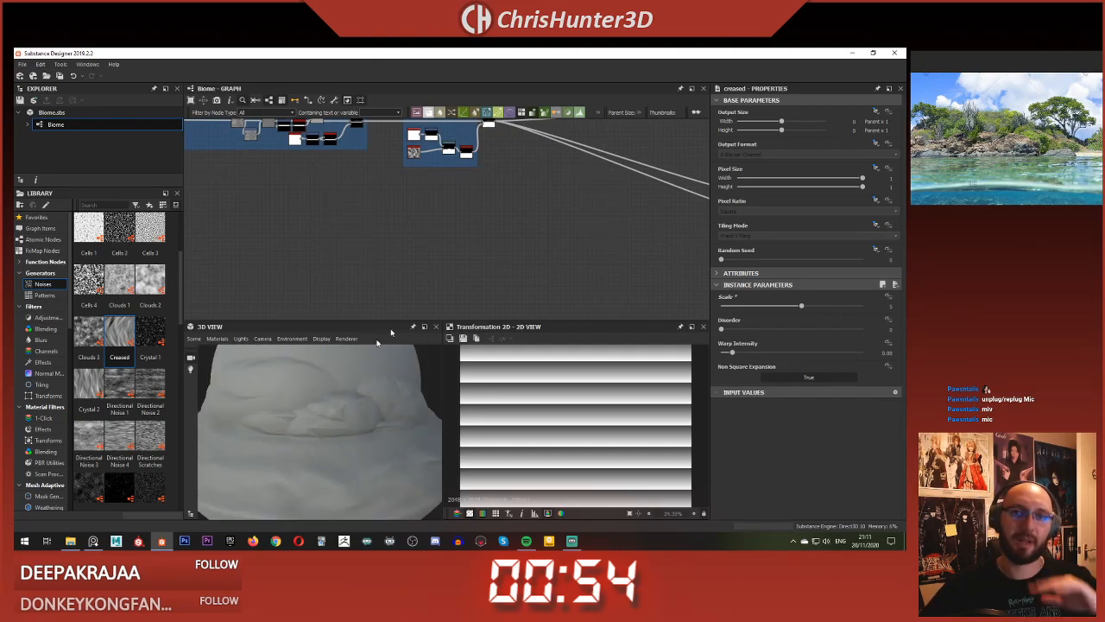
{"action": "scroll", "coordinate": [457, 309], "scroll_direction": "down", "scroll_amount": 4}
{"action": "scroll", "coordinate": [349, 414], "scroll_direction": "down", "scroll_amount": 4}
{"action": "scroll", "coordinate": [554, 223], "scroll_direction": "up", "scroll_amount": 6}
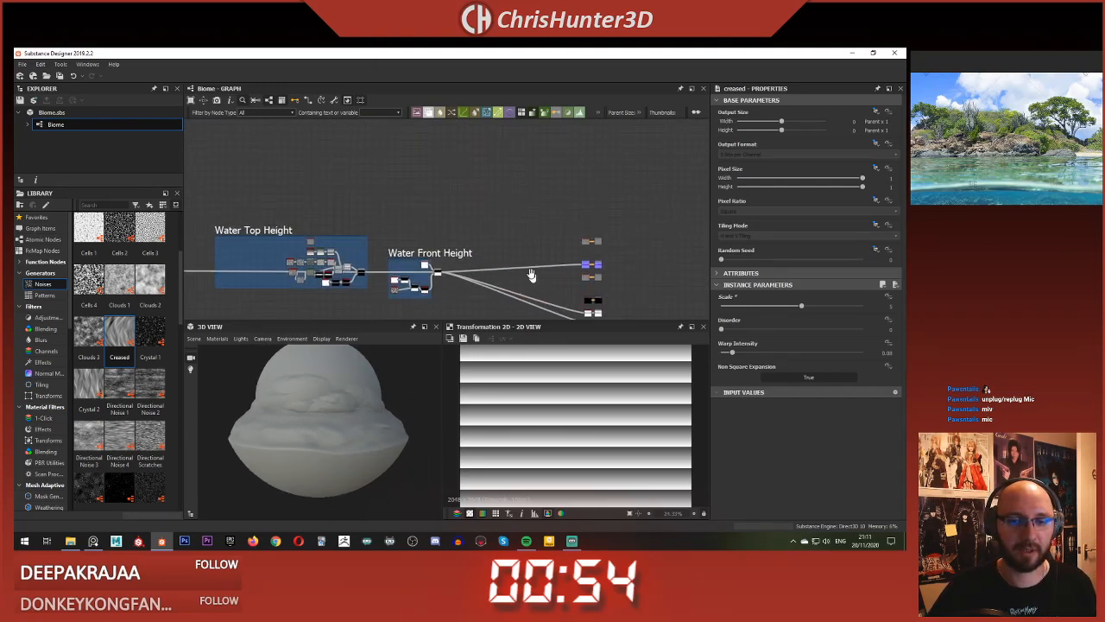
{"action": "middle_click_drag", "start_coordinate": [555, 220], "coordinate": [511, 255]}
{"action": "scroll", "coordinate": [512, 256], "scroll_direction": "up", "scroll_amount": 1}
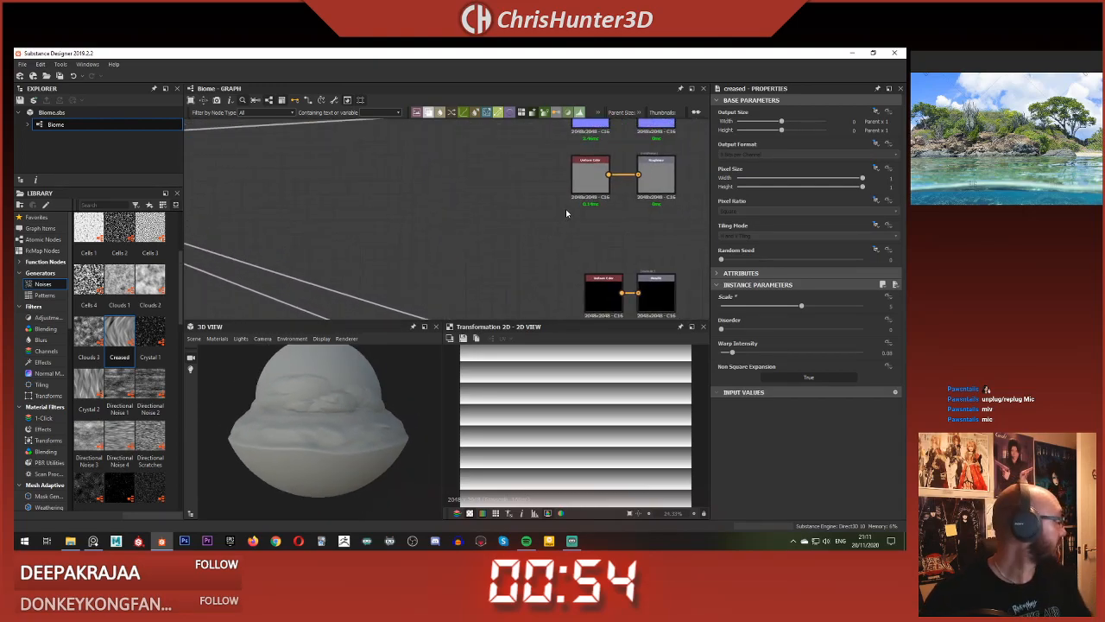
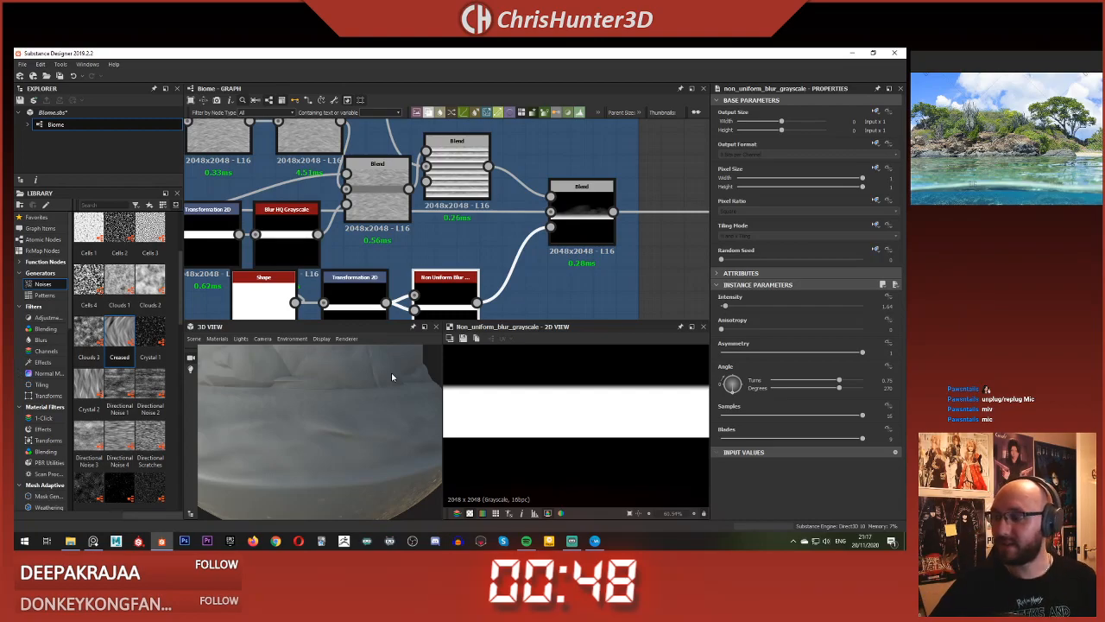
Step: Preview the last Blend of the Water Top Height frame in 2D and check the waterline on the 3D model
{"action": "scroll", "coordinate": [417, 263], "scroll_direction": "down", "scroll_amount": 2}
{"action": "scroll", "coordinate": [443, 234], "scroll_direction": "up", "scroll_amount": 4}
{"action": "middle_click_drag", "start_coordinate": [437, 222], "coordinate": [434, 209]}
{"action": "middle_click_drag", "start_coordinate": [543, 203], "coordinate": [434, 244]}
{"action": "left_click", "coordinate": [577, 205]}
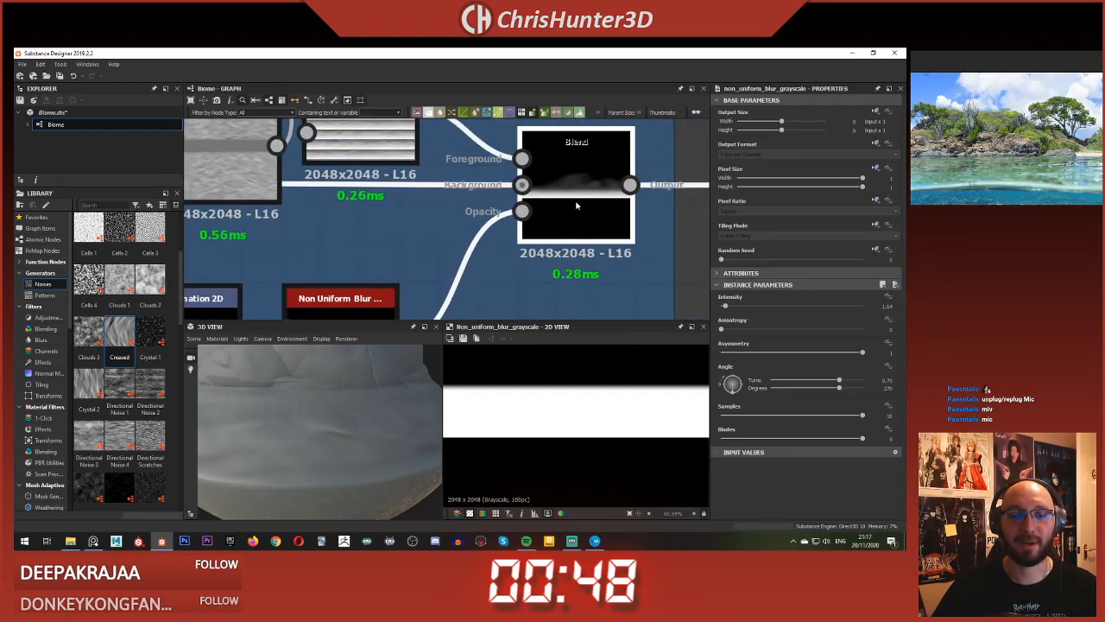
{"action": "scroll", "coordinate": [554, 222], "scroll_direction": "down", "scroll_amount": 2}
{"action": "middle_click_drag", "start_coordinate": [554, 222], "coordinate": [564, 238]}
{"action": "scroll", "coordinate": [577, 417], "scroll_direction": "up", "scroll_amount": 2}
{"action": "middle_click_drag", "start_coordinate": [564, 384], "coordinate": [562, 424]}
{"action": "scroll", "coordinate": [618, 425], "scroll_direction": "down", "scroll_amount": 3}
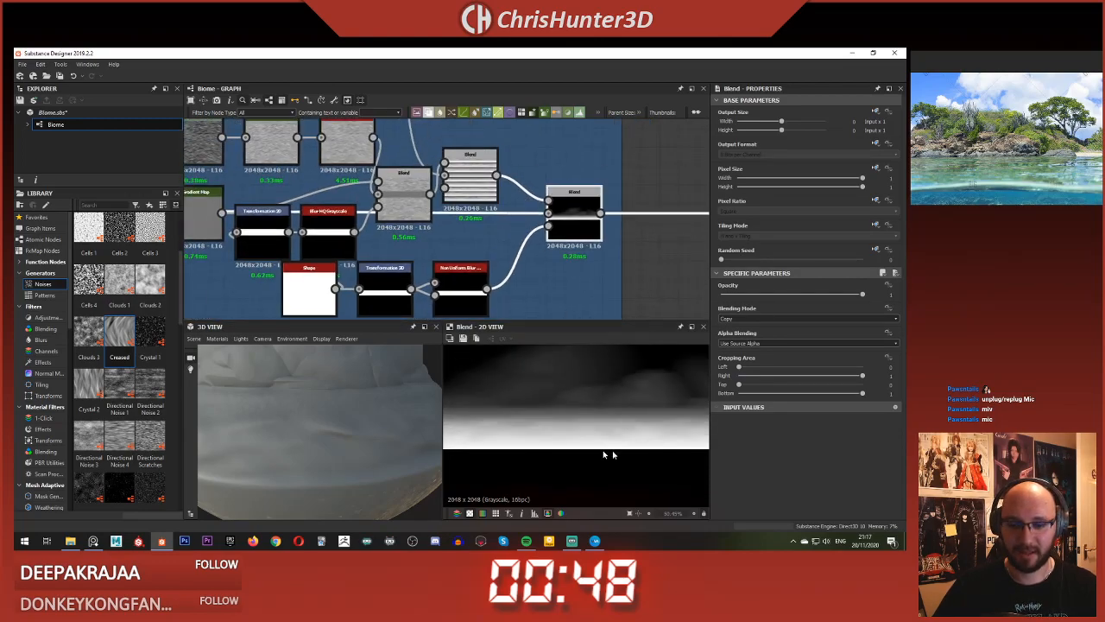
{"action": "scroll", "coordinate": [589, 426], "scroll_direction": "down", "scroll_amount": 1}
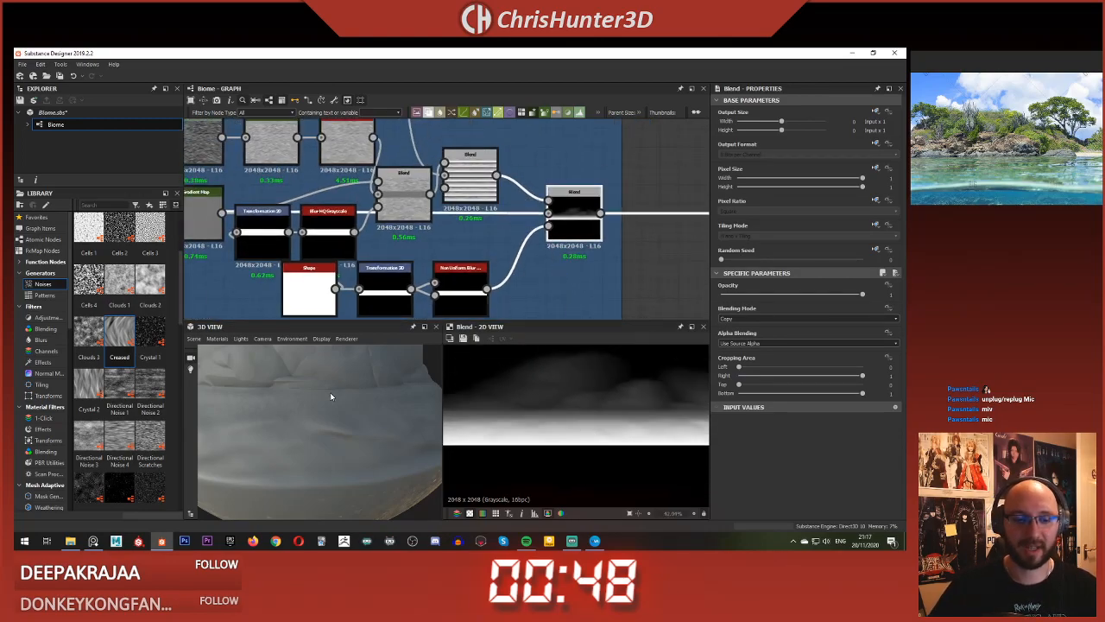
{"action": "left_click_drag", "start_coordinate": [330, 401], "coordinate": [299, 395]}
{"action": "scroll", "coordinate": [294, 421], "scroll_direction": "down", "scroll_amount": 2}
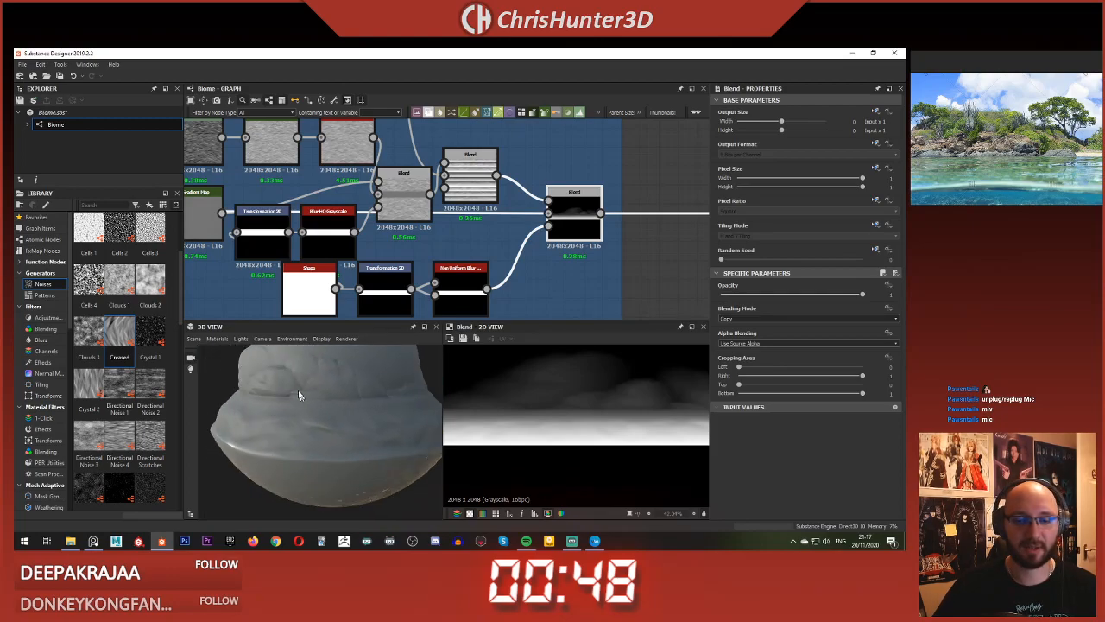
Step: Preview the foreground, background and opacity inputs of the last Water Top Height Blend, plus its result
{"action": "left_click", "coordinate": [458, 278]}
{"action": "middle_click_drag", "start_coordinate": [504, 279], "coordinate": [460, 289]}
{"action": "left_click", "coordinate": [531, 226]}
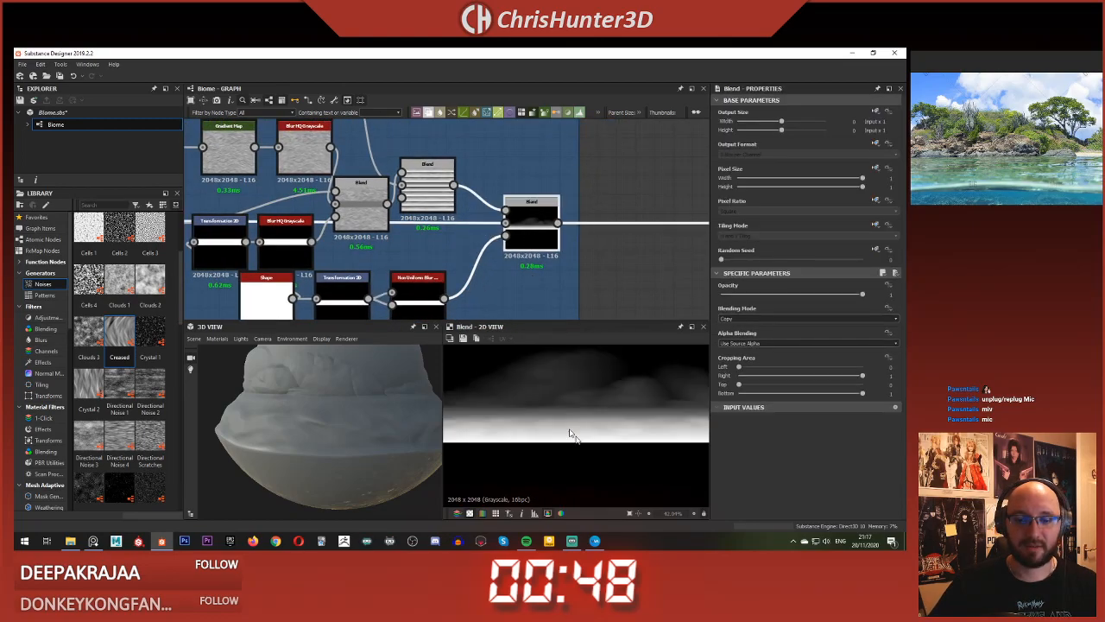
{"action": "double_click", "coordinate": [506, 211]}
{"action": "double_click", "coordinate": [503, 224]}
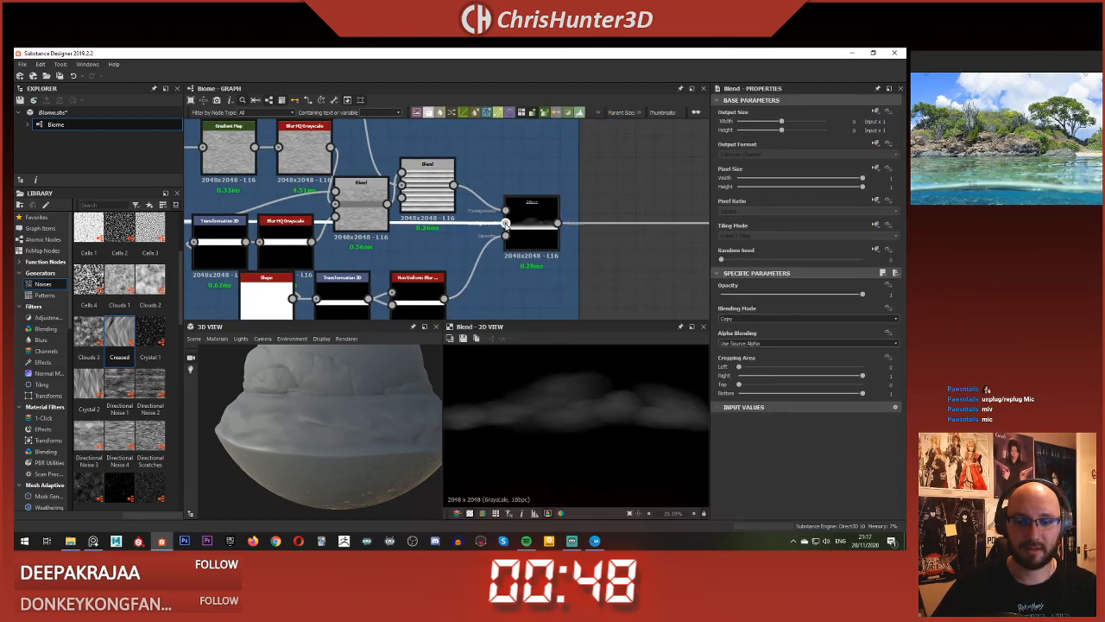
{"action": "double_click", "coordinate": [507, 211]}
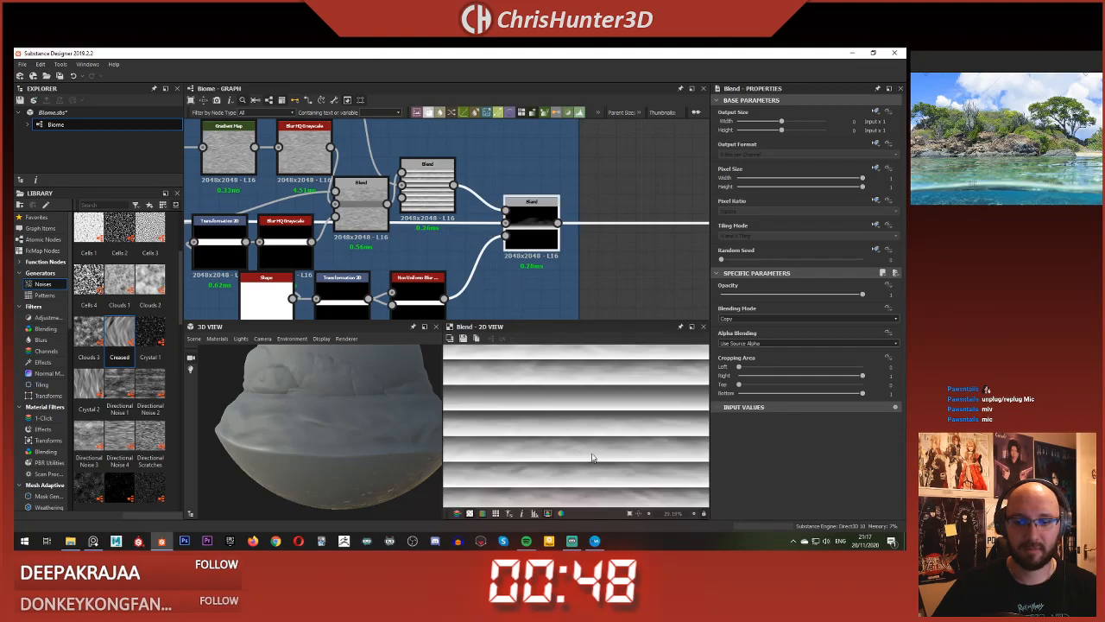
{"action": "scroll", "coordinate": [596, 414], "scroll_direction": "up", "scroll_amount": 5}
{"action": "double_click", "coordinate": [506, 236]}
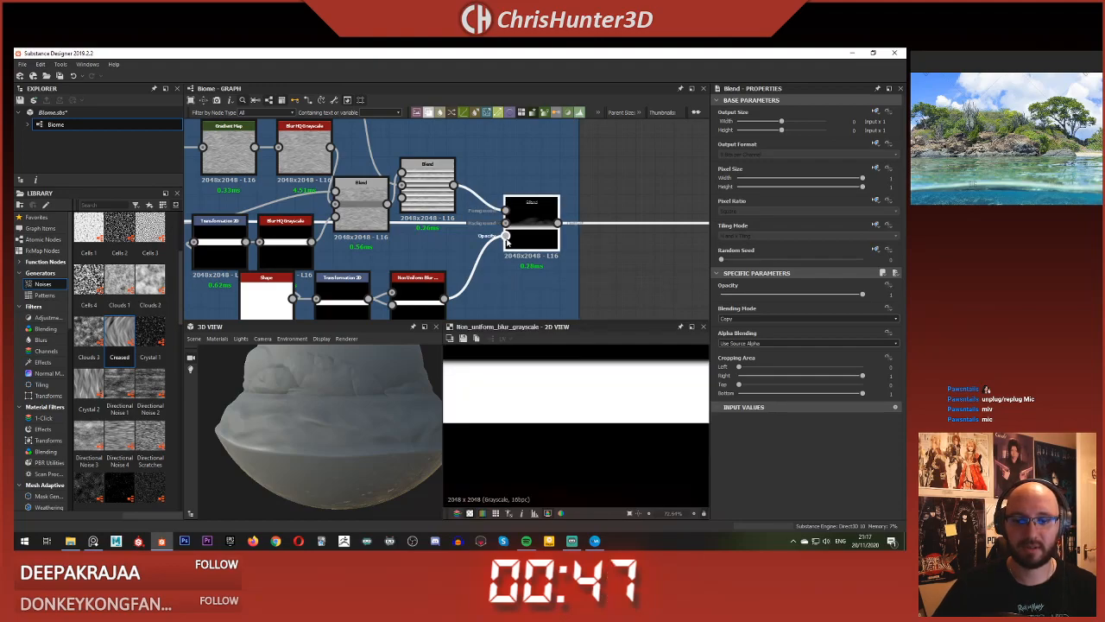
{"action": "double_click", "coordinate": [528, 229]}
{"action": "scroll", "coordinate": [522, 232], "scroll_direction": "down", "scroll_amount": 3}
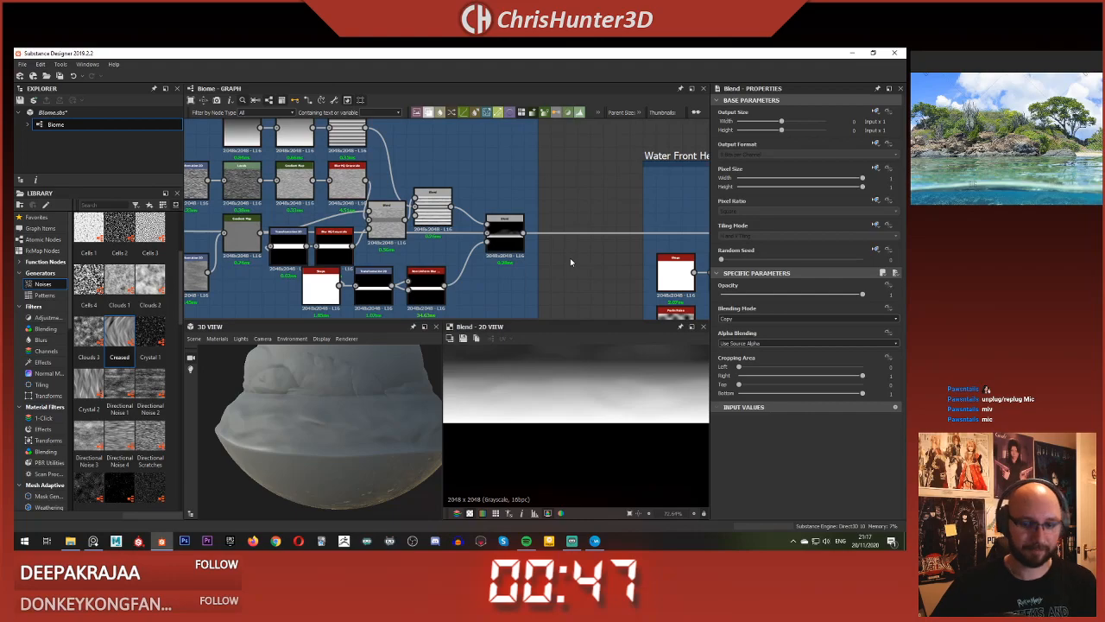
Step: Add a Blend node fed by the last Water Top Height Blend as foreground and the Non Uniform Blur as opacity
{"action": "key", "text": "space"}
{"action": "type", "text": "blend"}
{"action": "key", "text": "Return"}
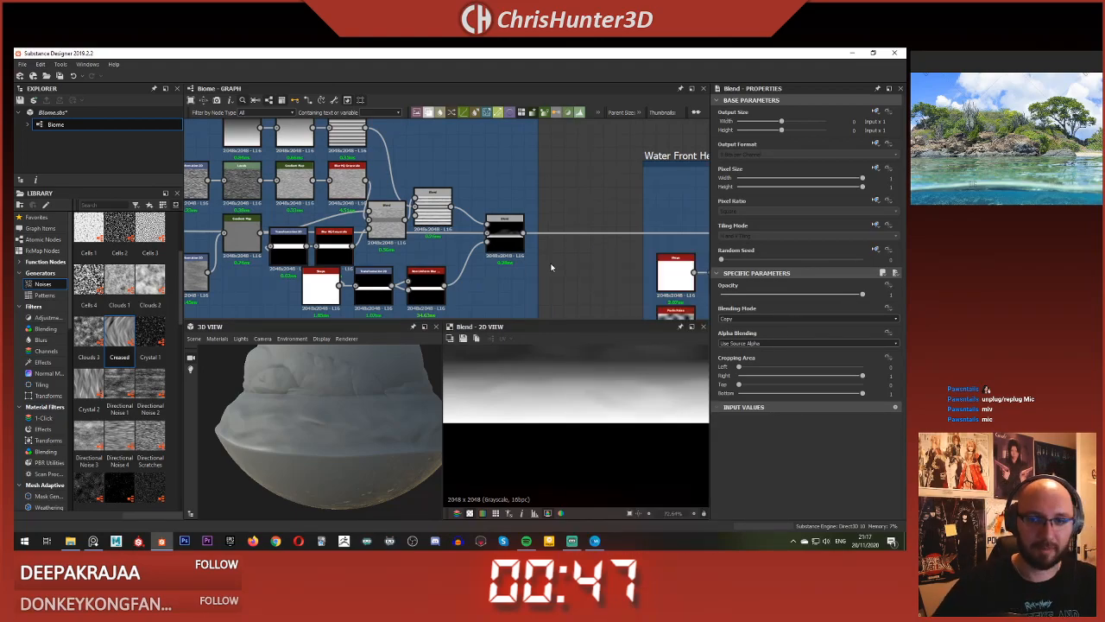
{"action": "key", "text": "space"}
{"action": "type", "text": "blend"}
{"action": "key", "text": "Return"}
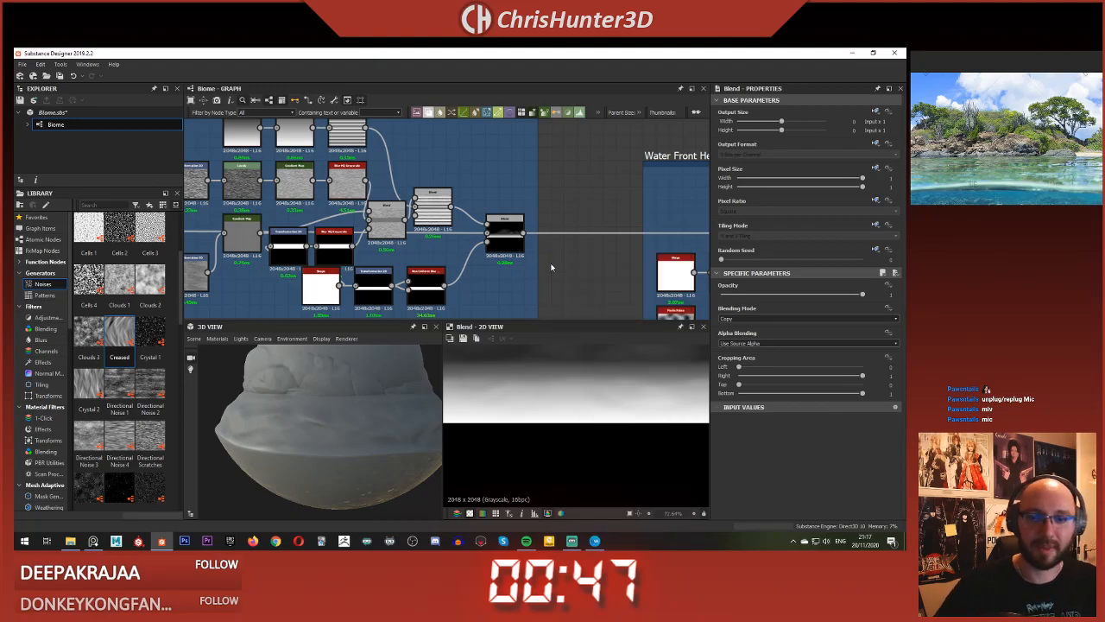
{"action": "mouse_move", "coordinate": [559, 265]}
{"action": "left_mouse_down"}
{"action": "mouse_move", "coordinate": [592, 277]}
{"action": "mouse_move", "coordinate": [567, 266]}
{"action": "left_mouse_up"}
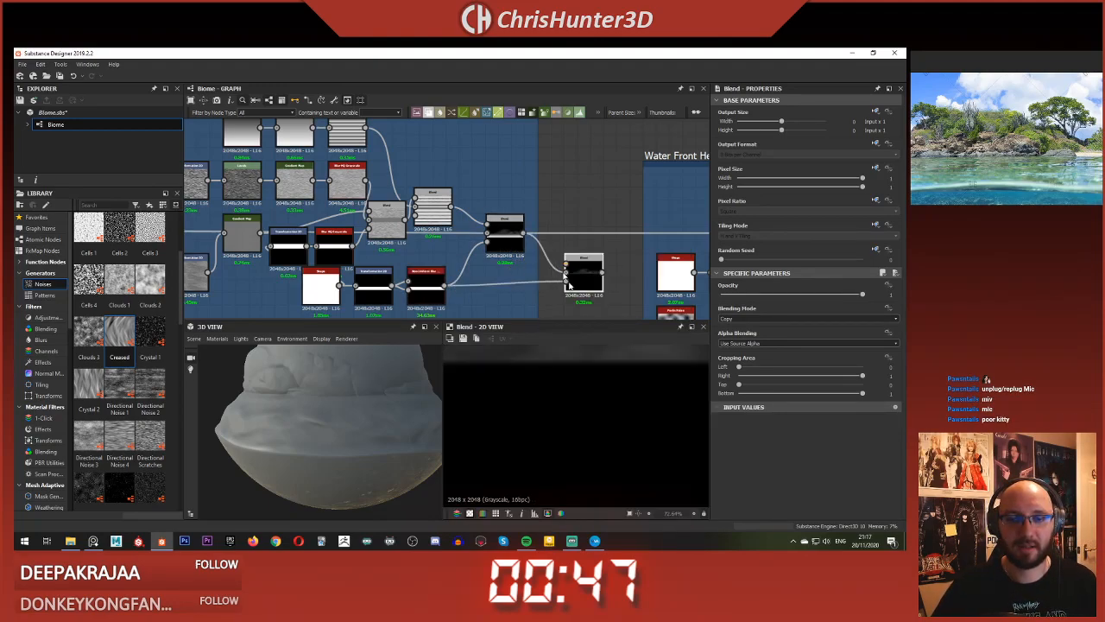
{"action": "key", "text": "f"}
{"action": "scroll", "coordinate": [591, 393], "scroll_direction": "up", "scroll_amount": 1}
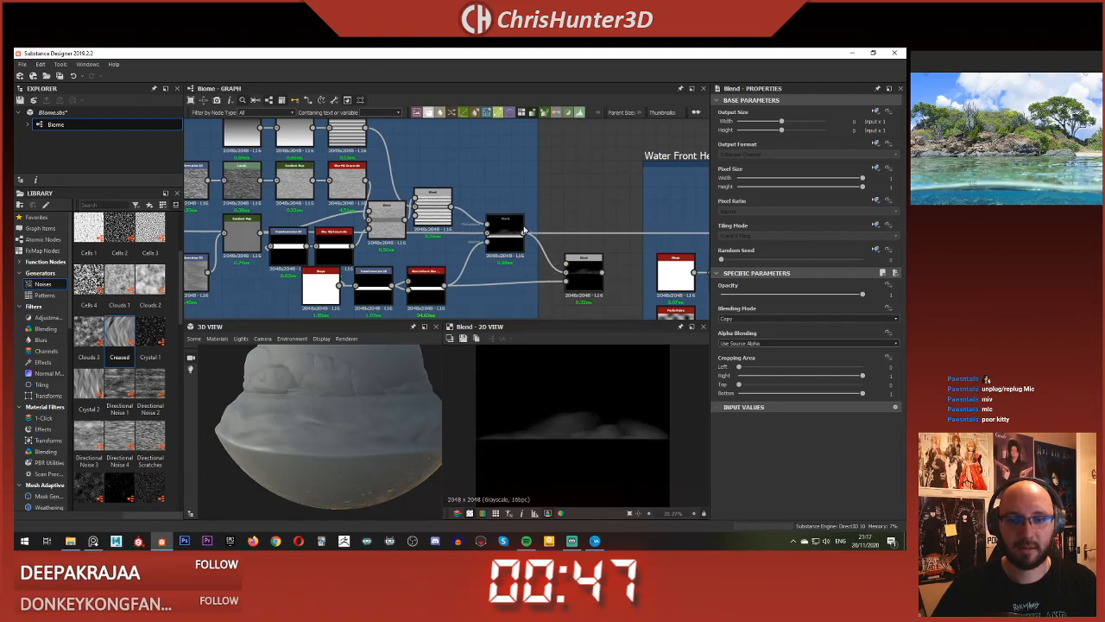
{"action": "left_click_drag", "start_coordinate": [565, 265], "coordinate": [590, 273]}
Step: Move the new mask Blend node past the Water Front Height frame, next to the roughness nodes
{"action": "scroll", "coordinate": [583, 301], "scroll_direction": "down", "scroll_amount": 5}
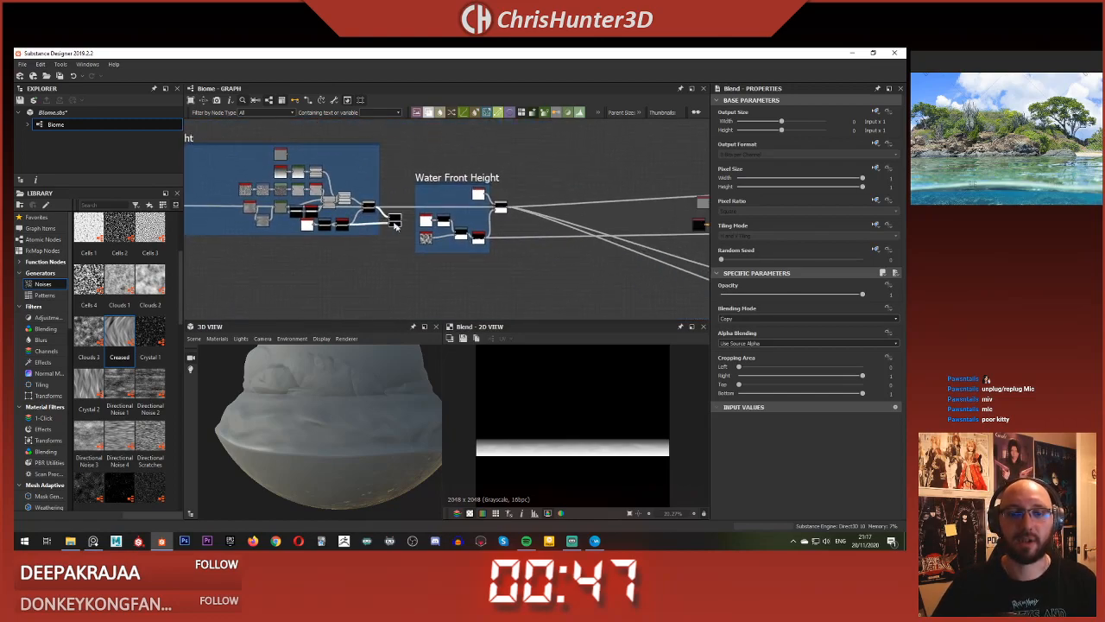
{"action": "left_click_drag", "start_coordinate": [399, 224], "coordinate": [651, 228]}
{"action": "middle_click_drag", "start_coordinate": [663, 228], "coordinate": [392, 219]}
{"action": "scroll", "coordinate": [393, 219], "scroll_direction": "up", "scroll_amount": 3}
{"action": "left_click_drag", "start_coordinate": [362, 212], "coordinate": [463, 248]}
{"action": "scroll", "coordinate": [501, 253], "scroll_direction": "up", "scroll_amount": 4}
{"action": "middle_click_drag", "start_coordinate": [501, 254], "coordinate": [478, 285]}
Step: Spread out the roughness Blend and its grey and black Uniform Color nodes to make room between them
{"action": "left_click_drag", "start_coordinate": [555, 232], "coordinate": [518, 207]}
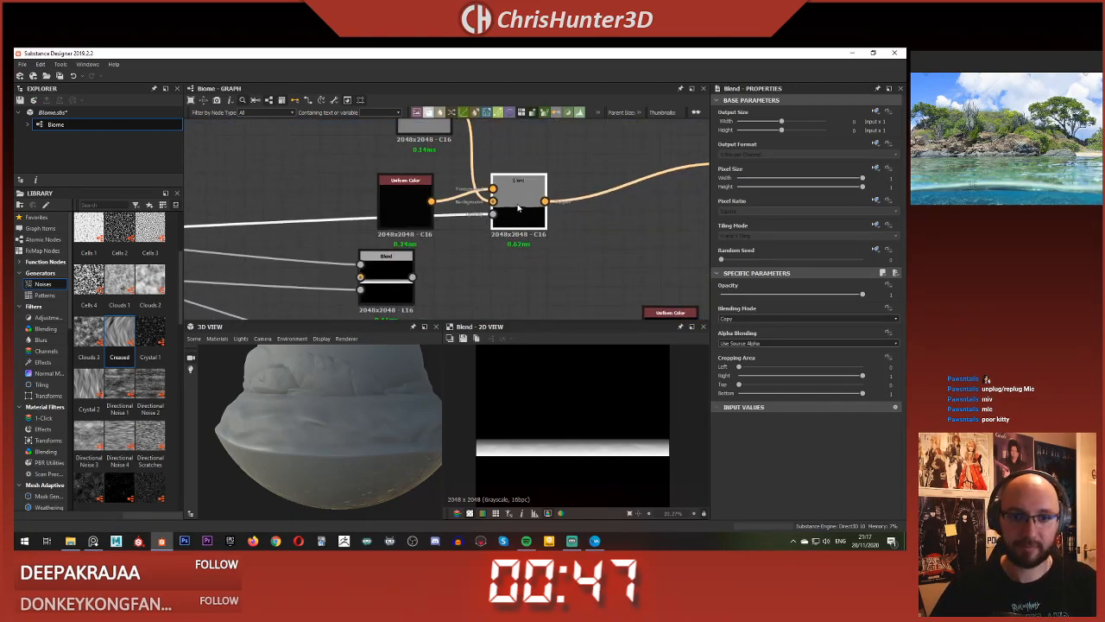
{"action": "scroll", "coordinate": [550, 240], "scroll_direction": "down", "scroll_amount": 2}
{"action": "middle_click_drag", "start_coordinate": [549, 240], "coordinate": [542, 260]}
{"action": "left_click_drag", "start_coordinate": [526, 247], "coordinate": [558, 249]}
{"action": "scroll", "coordinate": [416, 219], "scroll_direction": "down", "scroll_amount": 2}
{"action": "middle_click_drag", "start_coordinate": [416, 219], "coordinate": [410, 224]}
{"action": "scroll", "coordinate": [409, 225], "scroll_direction": "up", "scroll_amount": 1}
{"action": "left_click_drag", "start_coordinate": [442, 184], "coordinate": [465, 168]}
{"action": "middle_click_drag", "start_coordinate": [432, 264], "coordinate": [500, 243]}
{"action": "left_click_drag", "start_coordinate": [485, 261], "coordinate": [444, 158]}
{"action": "left_click_drag", "start_coordinate": [493, 211], "coordinate": [414, 225]}
{"action": "left_click_drag", "start_coordinate": [441, 166], "coordinate": [441, 293]}
{"action": "left_click_drag", "start_coordinate": [419, 232], "coordinate": [406, 223]}
{"action": "middle_click_drag", "start_coordinate": [434, 203], "coordinate": [364, 217]}
Step: Add another Blend node and place it between the grey Uniform Color and the existing roughness Blend
{"action": "key", "text": "space"}
{"action": "type", "text": "bl"}
{"action": "key", "text": "Return"}
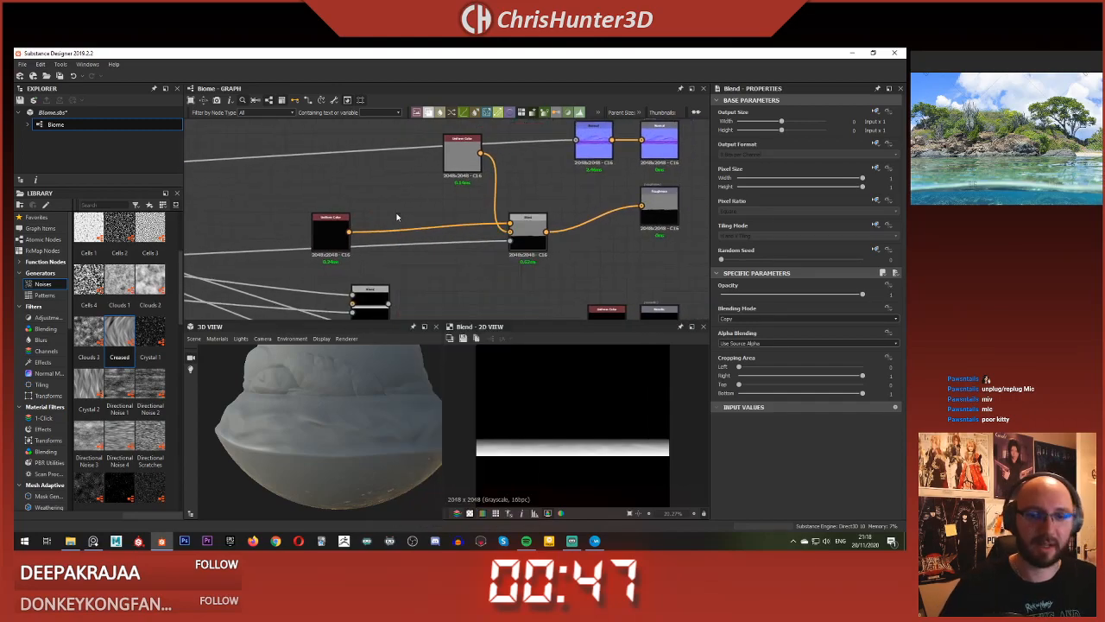
{"action": "mouse_move", "coordinate": [391, 218]}
{"action": "left_mouse_down"}
{"action": "mouse_move", "coordinate": [412, 205]}
{"action": "mouse_move", "coordinate": [378, 214]}
{"action": "left_mouse_up"}
{"action": "middle_click_drag", "start_coordinate": [436, 191], "coordinate": [373, 199]}
{"action": "left_click", "coordinate": [480, 242]}
{"action": "middle_click_drag", "start_coordinate": [468, 184], "coordinate": [481, 205]}
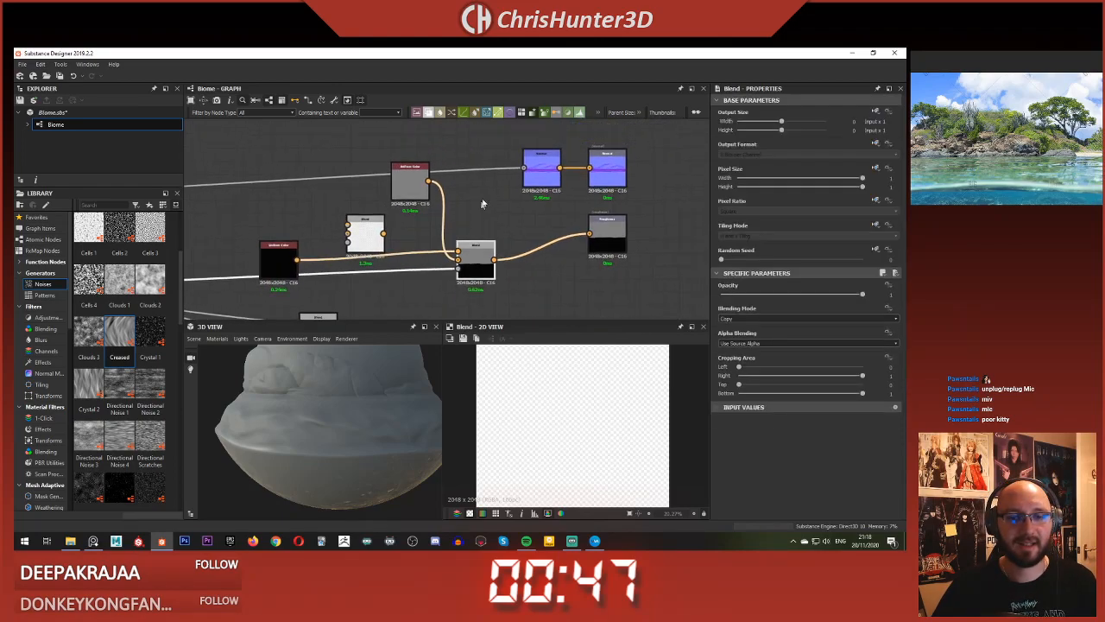
{"action": "left_click_drag", "start_coordinate": [411, 177], "coordinate": [333, 164]}
{"action": "left_click_drag", "start_coordinate": [367, 231], "coordinate": [432, 205]}
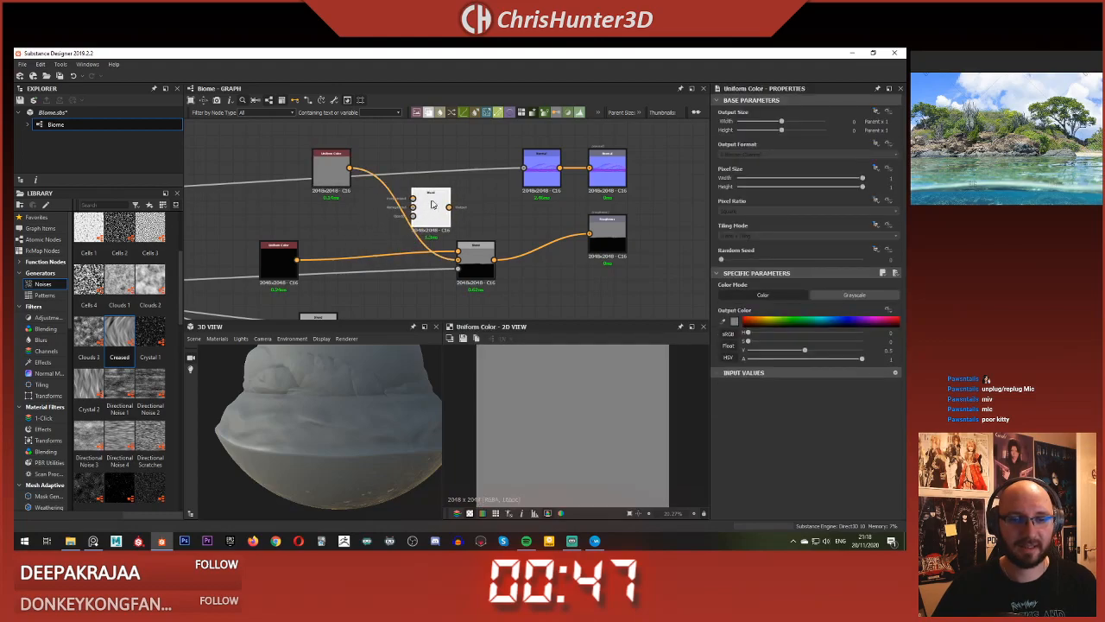
Step: Wire black Uniform Color as foreground, grey as background and the mask Blend as opacity into the new Blend, and preview it
{"action": "middle_click_drag", "start_coordinate": [403, 220], "coordinate": [370, 235]}
{"action": "scroll", "coordinate": [367, 229], "scroll_direction": "down", "scroll_amount": 2}
{"action": "scroll", "coordinate": [370, 238], "scroll_direction": "up", "scroll_amount": 2}
{"action": "left_click_drag", "start_coordinate": [317, 225], "coordinate": [352, 233]}
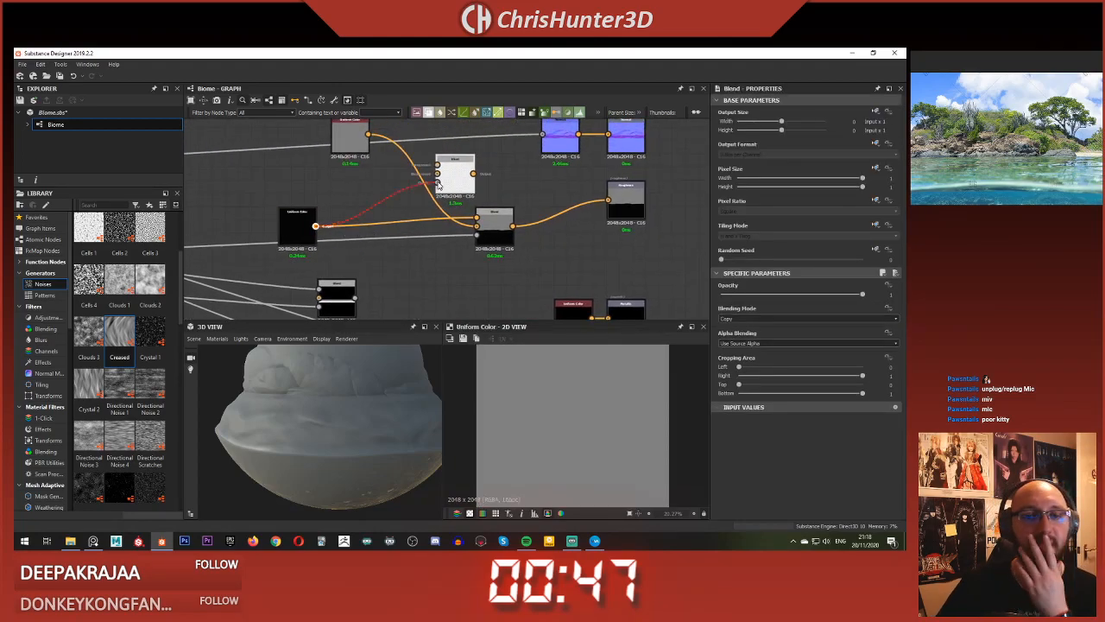
{"action": "left_click_drag", "start_coordinate": [446, 165], "coordinate": [445, 165]}
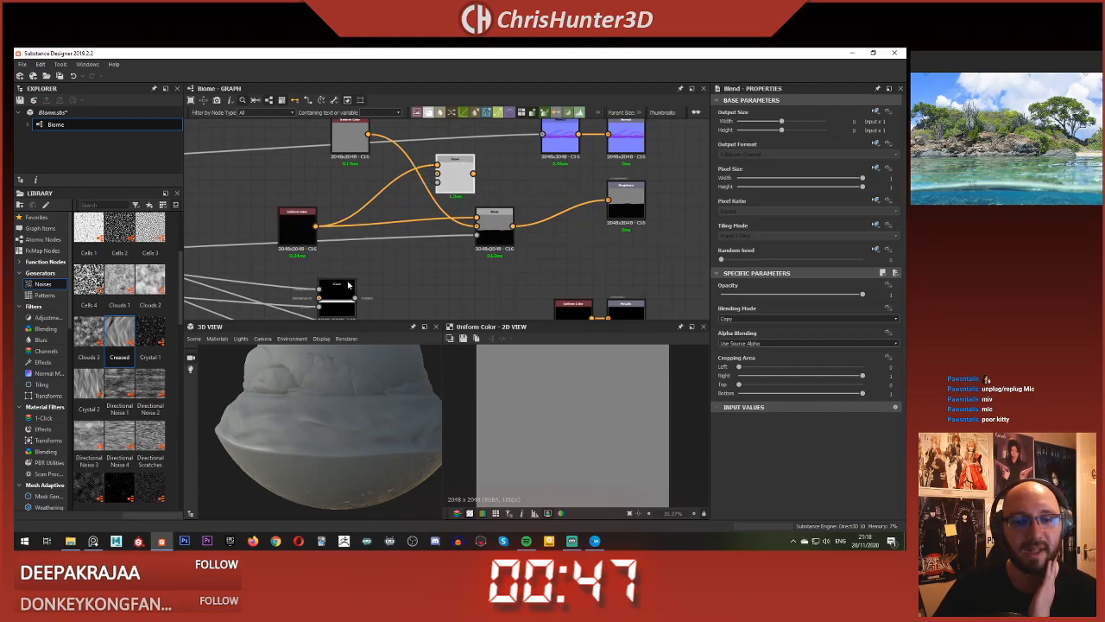
{"action": "double_click", "coordinate": [458, 176]}
{"action": "middle_click_drag", "start_coordinate": [468, 243], "coordinate": [451, 263]}
{"action": "scroll", "coordinate": [582, 432], "scroll_direction": "up", "scroll_amount": 1}
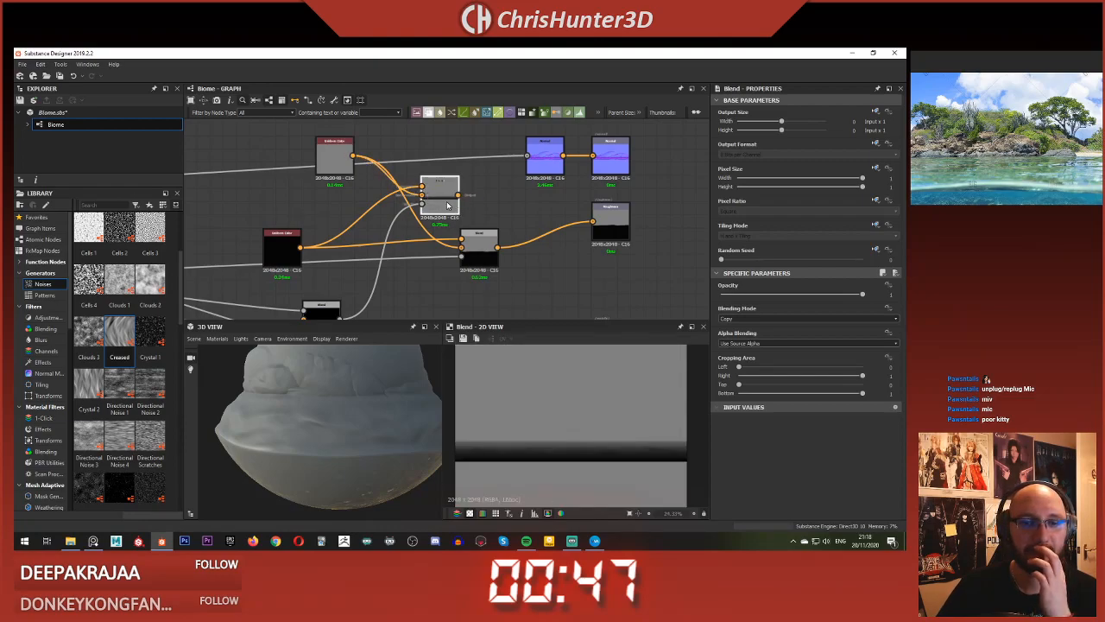
Step: Connect the new Blend to the background of the final roughness Blend and check the result in 2D and 3D
{"action": "left_click_drag", "start_coordinate": [469, 249], "coordinate": [467, 248]}
{"action": "double_click", "coordinate": [480, 243]}
{"action": "left_click_drag", "start_coordinate": [333, 413], "coordinate": [325, 437]}
{"action": "scroll", "coordinate": [589, 433], "scroll_direction": "down", "scroll_amount": 3}
{"action": "scroll", "coordinate": [601, 424], "scroll_direction": "up", "scroll_amount": 5}
{"action": "scroll", "coordinate": [602, 425], "scroll_direction": "down", "scroll_amount": 1}
{"action": "scroll", "coordinate": [442, 204], "scroll_direction": "down", "scroll_amount": 2}
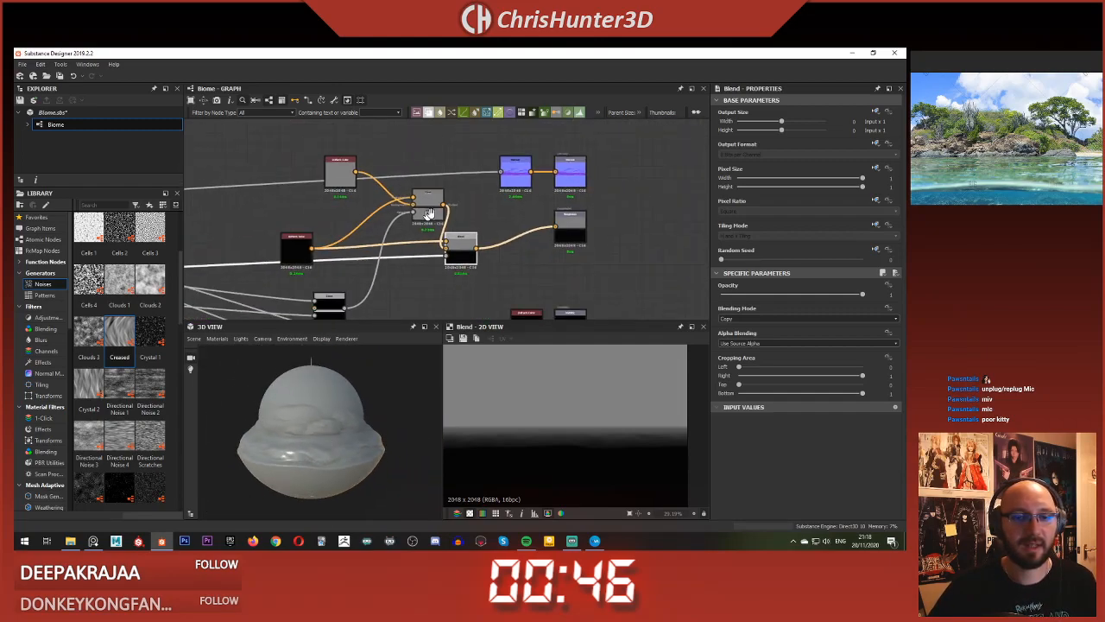
Step: Save the Biome package
{"action": "middle_click_drag", "start_coordinate": [442, 204], "coordinate": [493, 192]}
{"action": "right_click", "coordinate": [507, 175]}
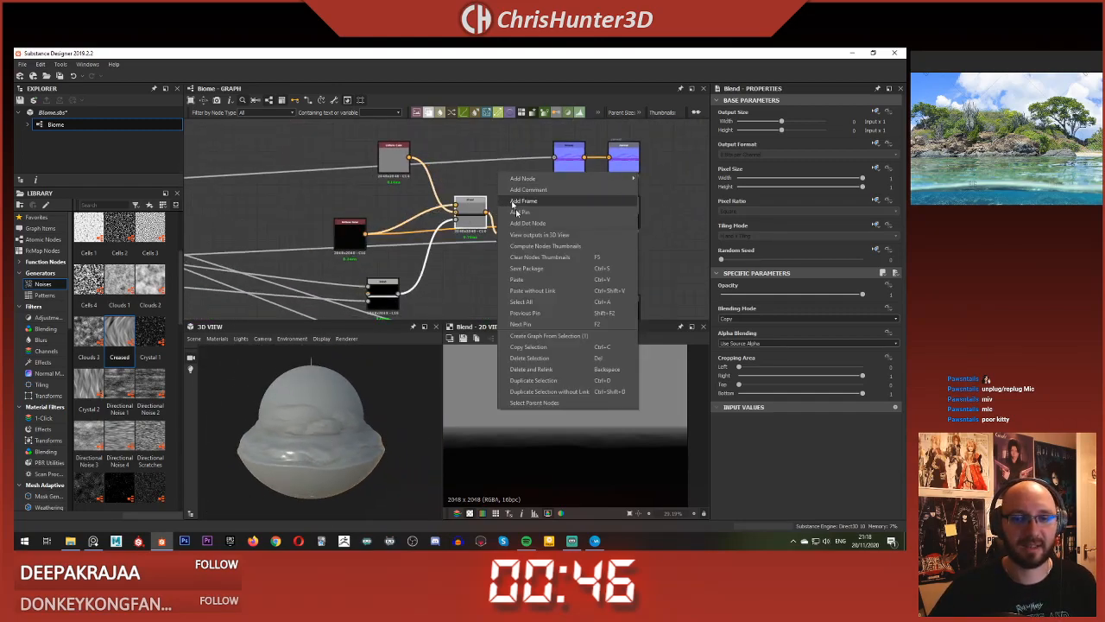
{"action": "left_click", "coordinate": [544, 278]}
{"action": "scroll", "coordinate": [537, 199], "scroll_direction": "down", "scroll_amount": 2}
{"action": "middle_click_drag", "start_coordinate": [537, 199], "coordinate": [542, 200]}
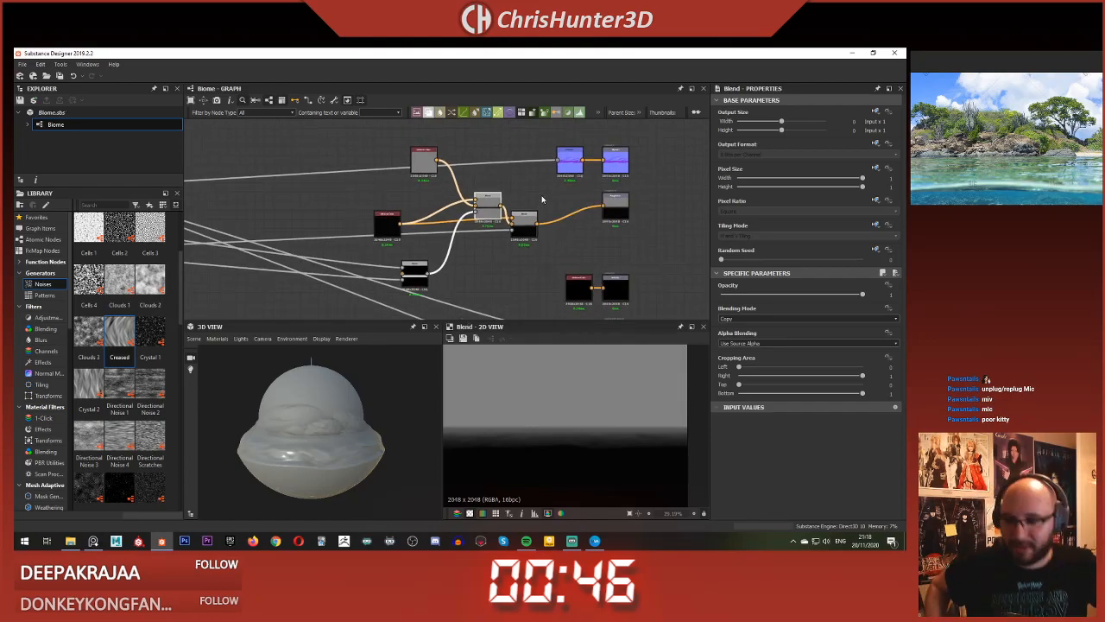
Step: Tidy the roughness inputs by grouping the grey and black Uniform Color nodes and the mask Blend close to their Blend nodes
{"action": "scroll", "coordinate": [406, 161], "scroll_direction": "up", "scroll_amount": 3}
{"action": "left_click_drag", "start_coordinate": [446, 173], "coordinate": [503, 229]}
{"action": "scroll", "coordinate": [504, 206], "scroll_direction": "down", "scroll_amount": 3}
{"action": "middle_click_drag", "start_coordinate": [503, 206], "coordinate": [510, 175]}
{"action": "scroll", "coordinate": [502, 205], "scroll_direction": "up", "scroll_amount": 3}
{"action": "left_click_drag", "start_coordinate": [427, 225], "coordinate": [475, 210]}
{"action": "scroll", "coordinate": [474, 210], "scroll_direction": "down", "scroll_amount": 1}
{"action": "middle_click_drag", "start_coordinate": [475, 258], "coordinate": [472, 222]}
{"action": "scroll", "coordinate": [469, 237], "scroll_direction": "up", "scroll_amount": 1}
{"action": "left_click_drag", "start_coordinate": [469, 254], "coordinate": [463, 219]}
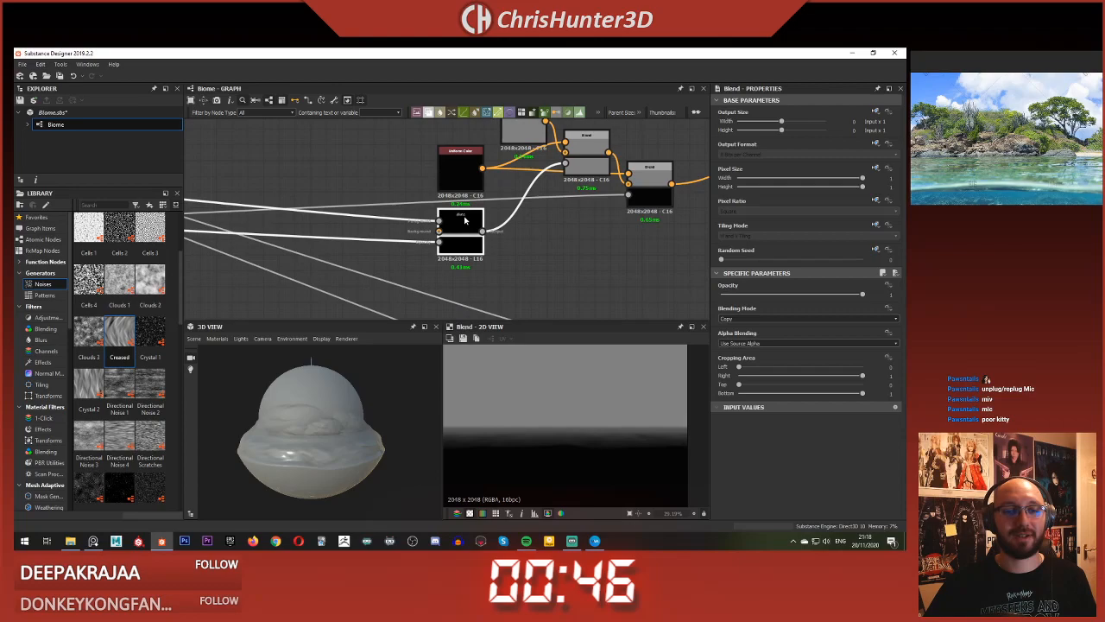
Step: Shift the roughness Blend nodes away from the Roughness output to free space before it
{"action": "scroll", "coordinate": [585, 194], "scroll_direction": "down", "scroll_amount": 3}
{"action": "middle_click_drag", "start_coordinate": [576, 193], "coordinate": [492, 218]}
{"action": "left_click_drag", "start_coordinate": [415, 175], "coordinate": [542, 254]}
{"action": "left_click_drag", "start_coordinate": [522, 202], "coordinate": [459, 211]}
Step: Insert a Blend node between the final roughness Blend and the Roughness output
{"action": "scroll", "coordinate": [495, 183], "scroll_direction": "up", "scroll_amount": 3}
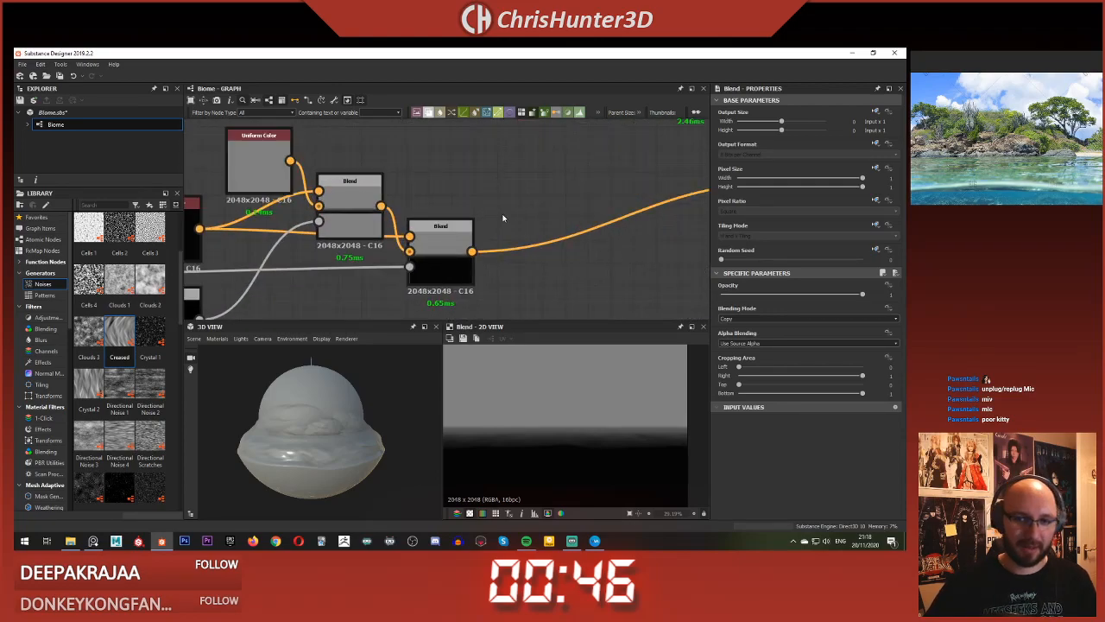
{"action": "key", "text": "space"}
{"action": "type", "text": "blen"}
{"action": "key", "text": "Return"}
{"action": "left_click_drag", "start_coordinate": [502, 213], "coordinate": [568, 205]}
{"action": "scroll", "coordinate": [504, 198], "scroll_direction": "down", "scroll_amount": 3}
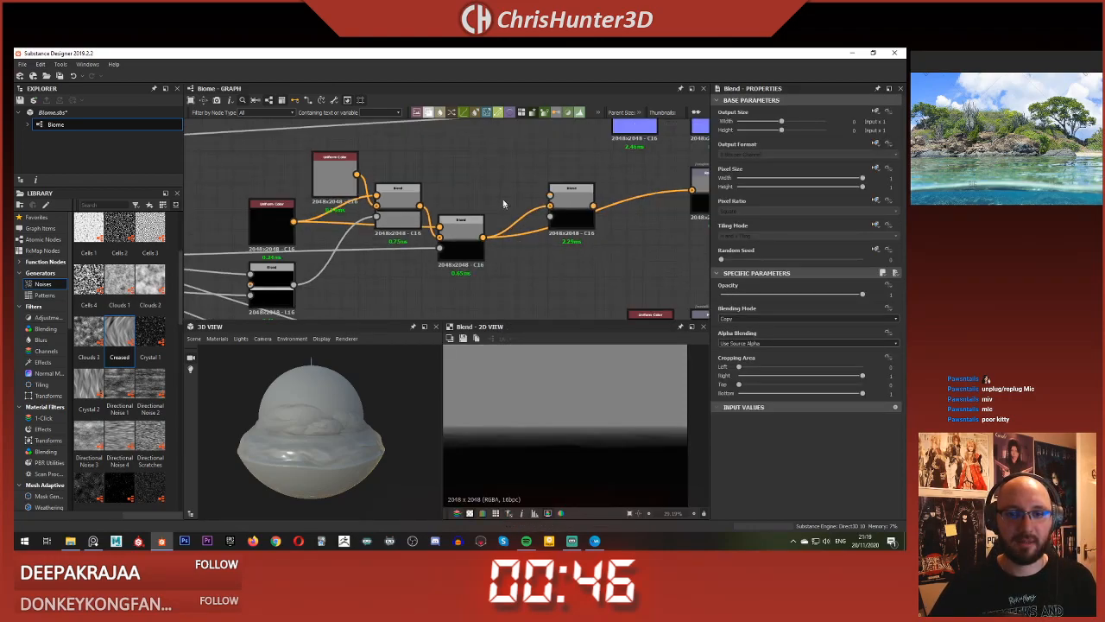
Step: Add a Uniform Color node just before the newly inserted Blend in the roughness chain
{"action": "key", "text": "space"}
{"action": "type", "text": "uniform"}
{"action": "key", "text": "Return"}
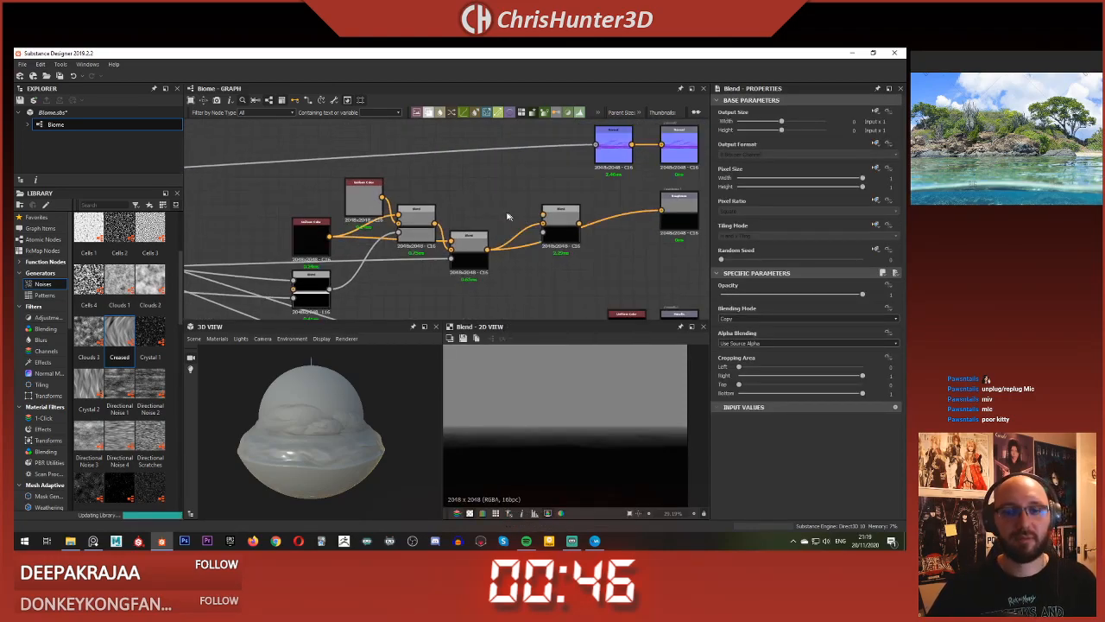
{"action": "left_click_drag", "start_coordinate": [497, 200], "coordinate": [496, 203]}
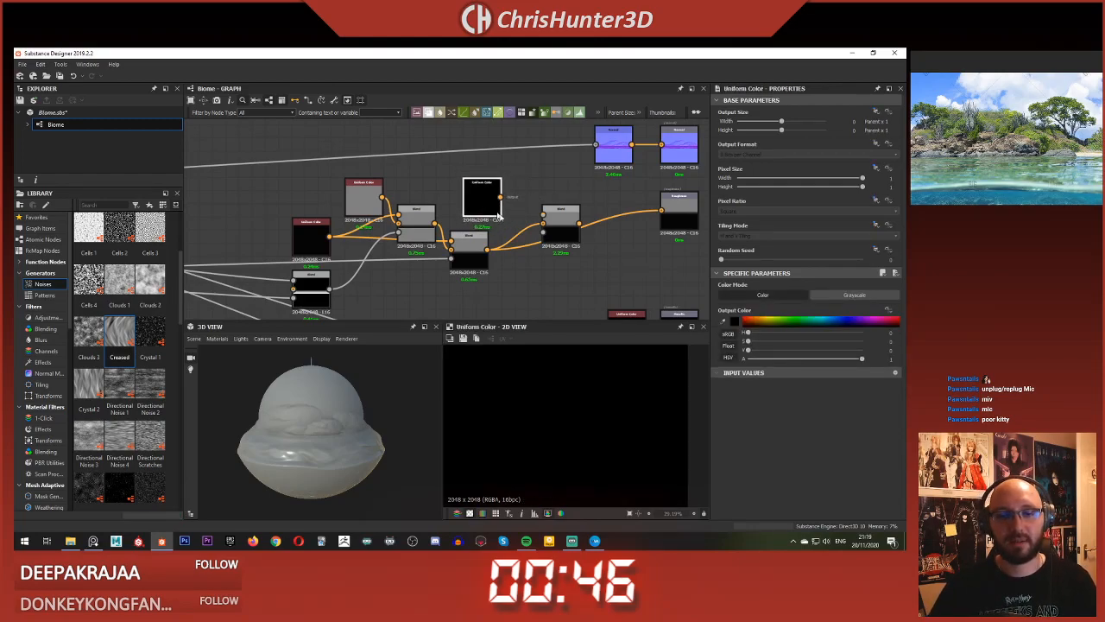
Step: Set the new Uniform Color's value to 0.63 and connect it to the Foreground input of the last roughness Blend
{"action": "left_click_drag", "start_coordinate": [765, 356], "coordinate": [821, 361]}
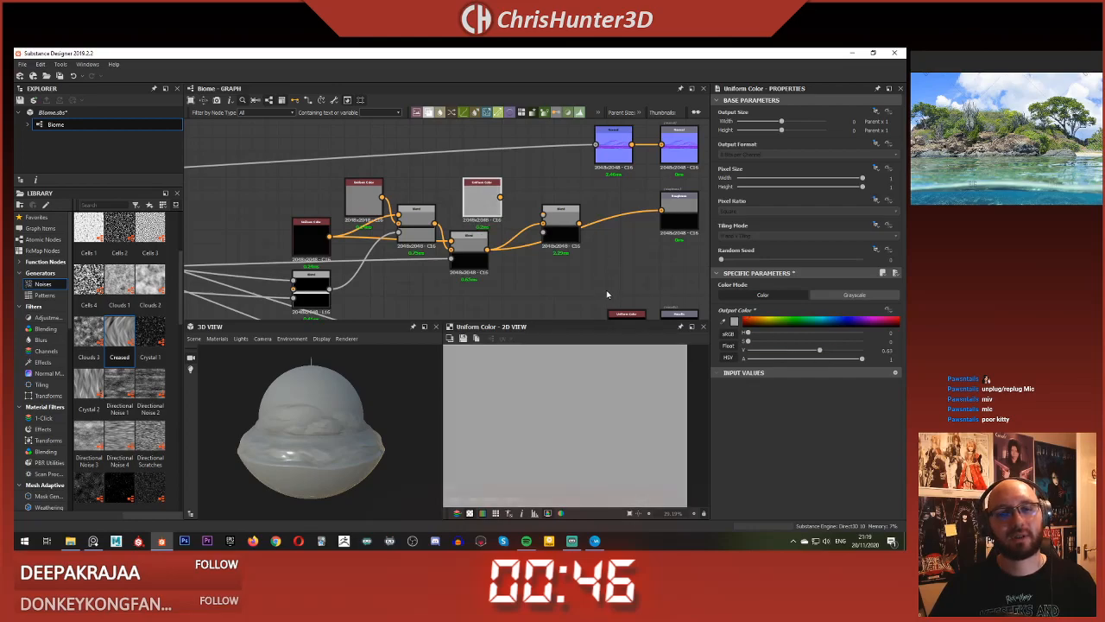
{"action": "left_click_drag", "start_coordinate": [543, 209], "coordinate": [543, 213]}
{"action": "scroll", "coordinate": [541, 178], "scroll_direction": "down", "scroll_amount": 5}
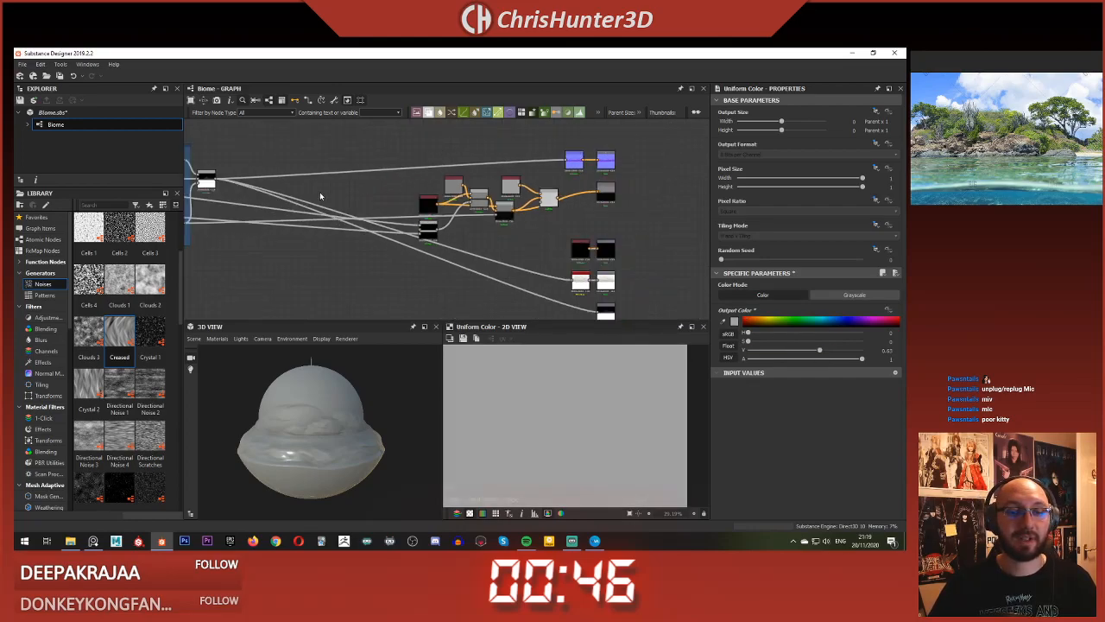
Step: Preview the final height Blend at the end of the blue frame and the cloud shapes feeding its Background input
{"action": "middle_click_drag", "start_coordinate": [320, 195], "coordinate": [682, 207]}
{"action": "scroll", "coordinate": [421, 189], "scroll_direction": "up", "scroll_amount": 6}
{"action": "middle_click_drag", "start_coordinate": [421, 189], "coordinate": [510, 243]}
{"action": "scroll", "coordinate": [510, 243], "scroll_direction": "up", "scroll_amount": 2}
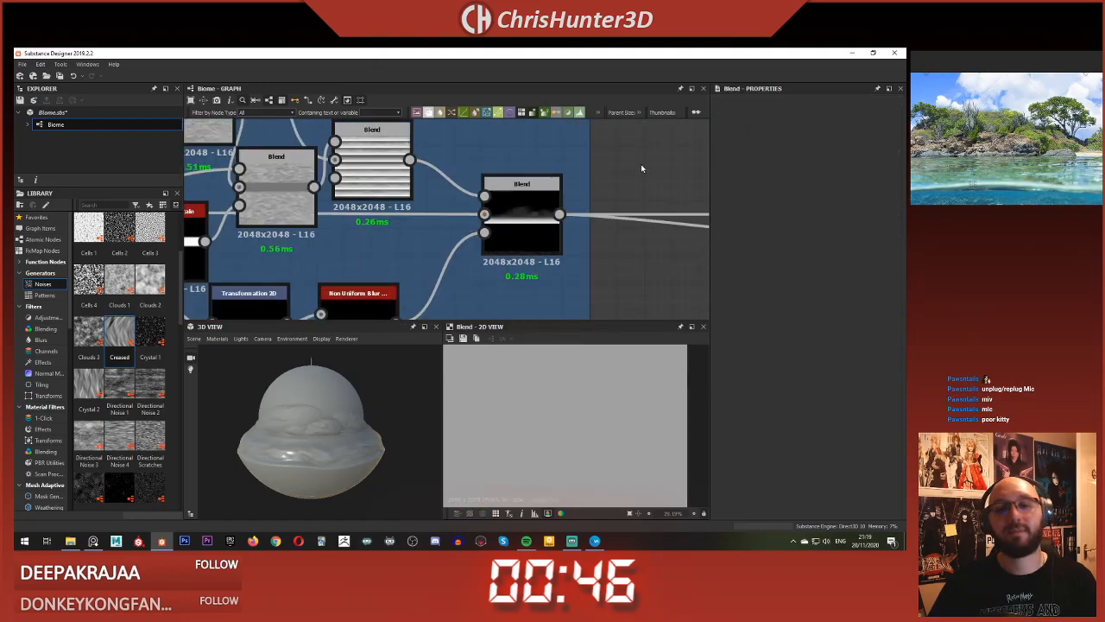
{"action": "left_click", "coordinate": [493, 224]}
{"action": "scroll", "coordinate": [493, 224], "scroll_direction": "down", "scroll_amount": 1}
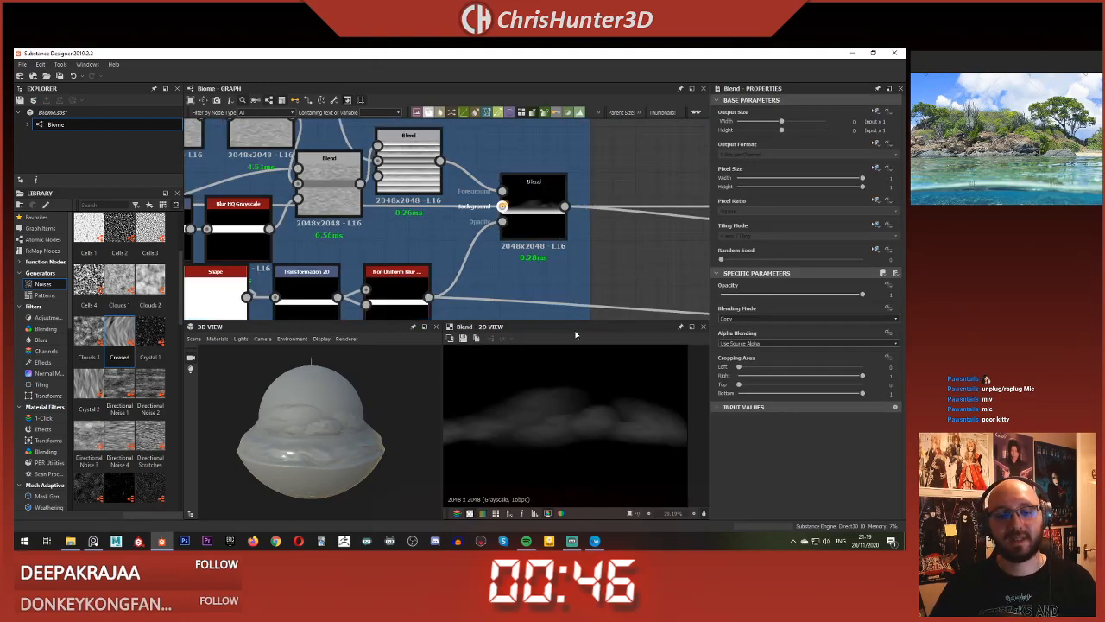
{"action": "left_click", "coordinate": [535, 204]}
{"action": "middle_click_drag", "start_coordinate": [439, 310], "coordinate": [400, 281]}
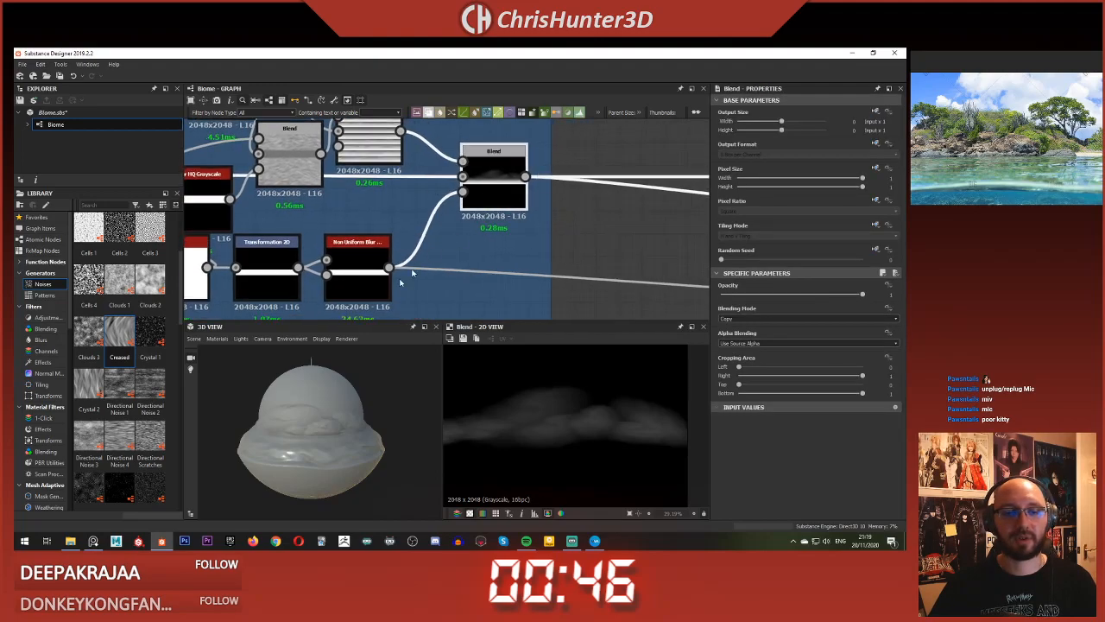
{"action": "double_click", "coordinate": [488, 182]}
{"action": "mouse_move", "coordinate": [567, 228]}
{"action": "middle_mouse_down"}
{"action": "mouse_move", "coordinate": [565, 273]}
{"action": "mouse_move", "coordinate": [584, 241]}
{"action": "middle_mouse_up"}
{"action": "scroll", "coordinate": [592, 427], "scroll_direction": "down", "scroll_amount": 3}
{"action": "scroll", "coordinate": [591, 427], "scroll_direction": "up", "scroll_amount": 3}
{"action": "left_click", "coordinate": [609, 241]}
{"action": "key", "text": "space"}
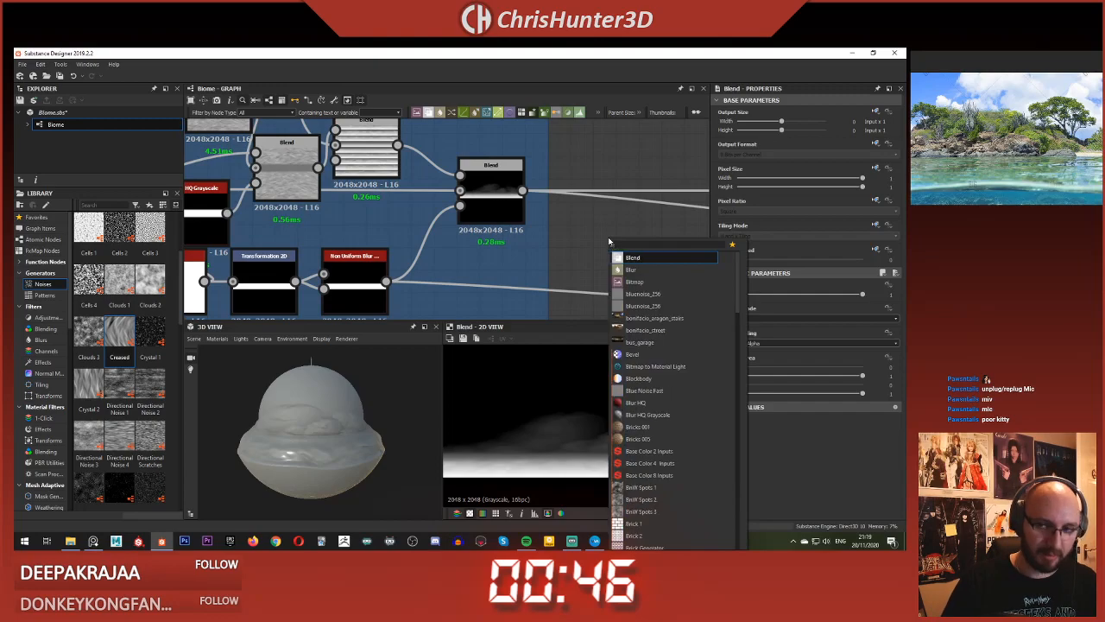
{"action": "key", "text": "Escape"}
Step: Preview the mask Blend below the black Uniform Color node, fitted to the 2D view
{"action": "scroll", "coordinate": [630, 175], "scroll_direction": "down", "scroll_amount": 4}
{"action": "middle_click_drag", "start_coordinate": [639, 178], "coordinate": [358, 184]}
{"action": "middle_click_drag", "start_coordinate": [683, 200], "coordinate": [422, 168]}
{"action": "scroll", "coordinate": [551, 207], "scroll_direction": "up", "scroll_amount": 3}
{"action": "scroll", "coordinate": [553, 206], "scroll_direction": "up", "scroll_amount": 2}
{"action": "middle_click_drag", "start_coordinate": [552, 207], "coordinate": [531, 229]}
{"action": "middle_click_drag", "start_coordinate": [276, 247], "coordinate": [442, 184]}
{"action": "scroll", "coordinate": [442, 184], "scroll_direction": "down", "scroll_amount": 2}
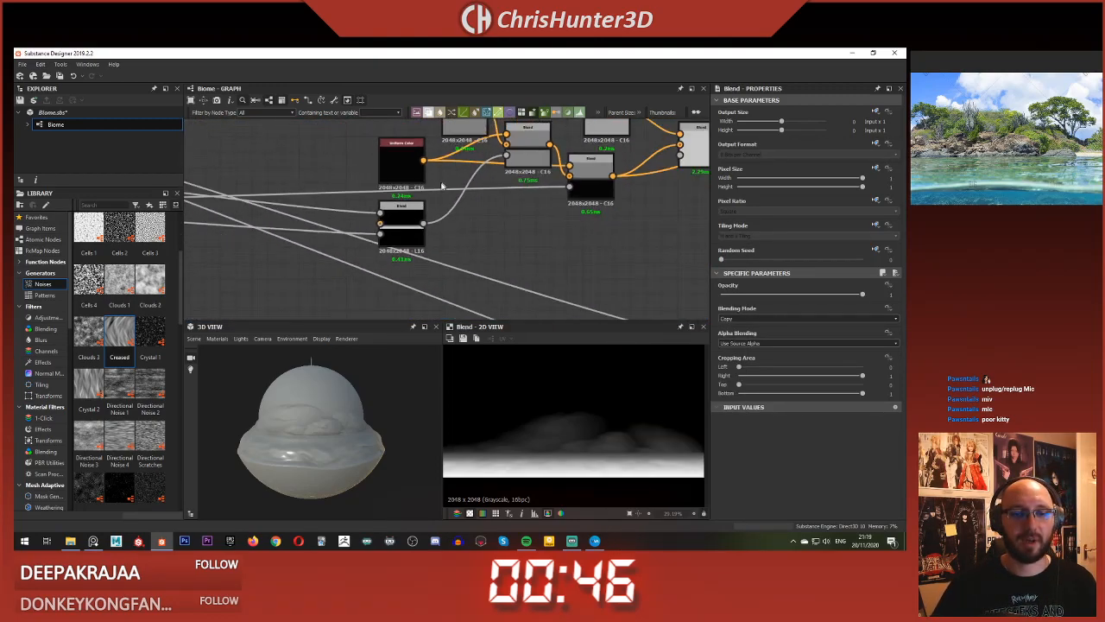
{"action": "double_click", "coordinate": [401, 225]}
{"action": "scroll", "coordinate": [533, 437], "scroll_direction": "down", "scroll_amount": 2}
{"action": "key", "text": "f"}
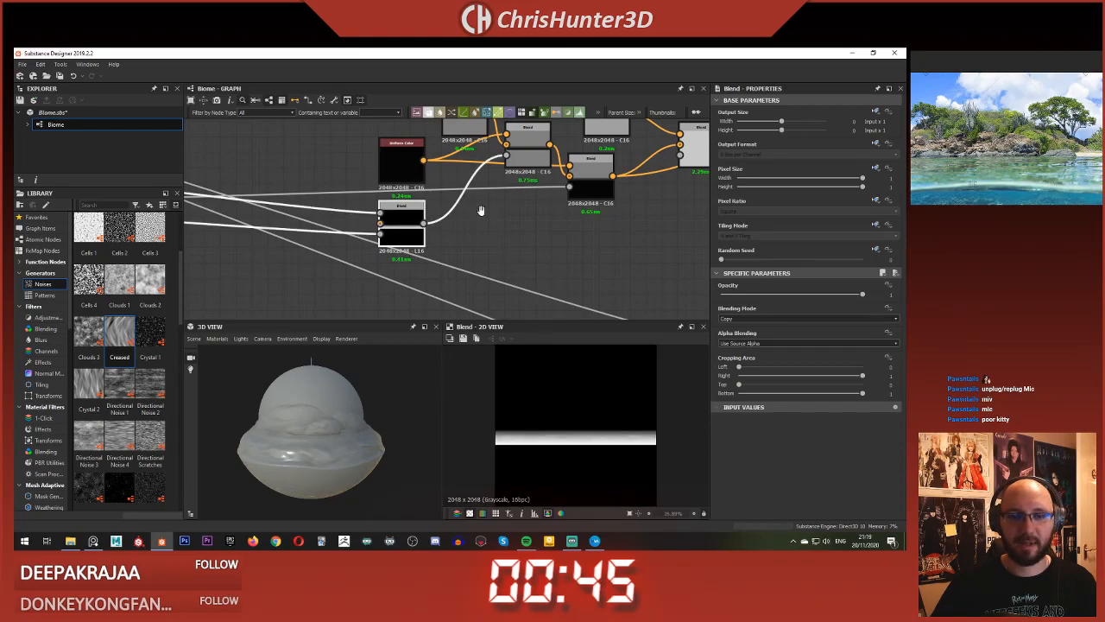
Step: Add a Blend node beside the roughness mask Blend, taking that mask as its Foreground
{"action": "middle_click_drag", "start_coordinate": [487, 223], "coordinate": [454, 242]}
{"action": "left_click", "coordinate": [454, 243]}
{"action": "scroll", "coordinate": [441, 252], "scroll_direction": "up", "scroll_amount": 2}
{"action": "right_click", "coordinate": [441, 252]}
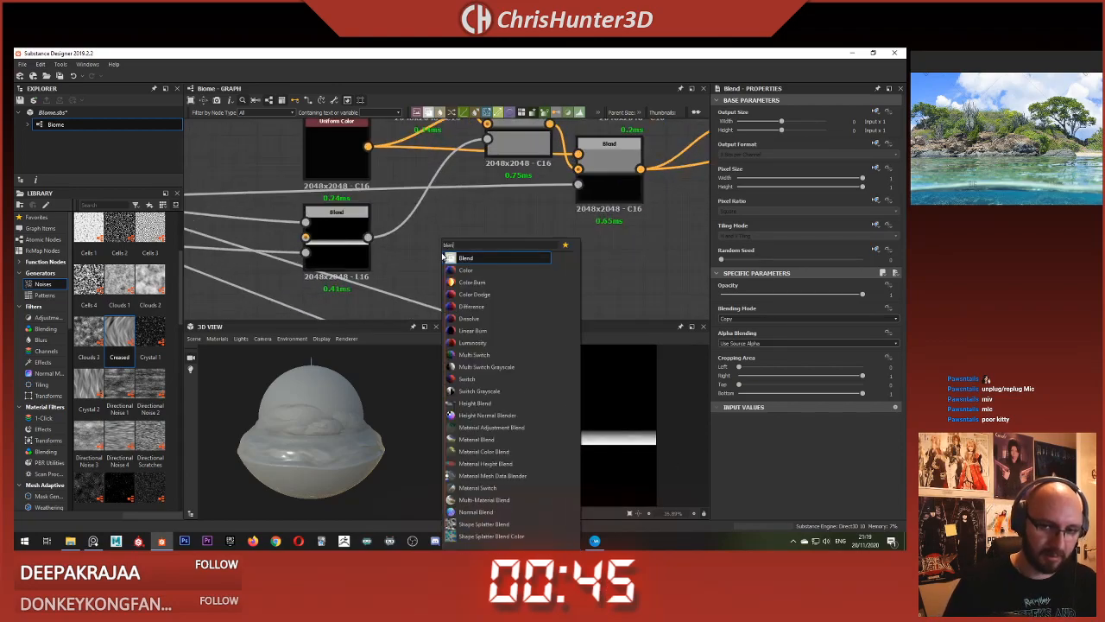
{"action": "key", "text": "Escape"}
{"action": "left_click_drag", "start_coordinate": [451, 256], "coordinate": [487, 259]}
Step: Try feeding height nodes from the blue frame into the new Blend's Opacity and Foreground inputs
{"action": "scroll", "coordinate": [432, 284], "scroll_direction": "down", "scroll_amount": 3}
{"action": "middle_click_drag", "start_coordinate": [432, 284], "coordinate": [216, 216]}
{"action": "scroll", "coordinate": [336, 203], "scroll_direction": "up", "scroll_amount": 2}
{"action": "scroll", "coordinate": [411, 200], "scroll_direction": "up", "scroll_amount": 4}
{"action": "left_click", "coordinate": [372, 193]}
{"action": "scroll", "coordinate": [631, 201], "scroll_direction": "down", "scroll_amount": 5}
{"action": "middle_click_drag", "start_coordinate": [568, 222], "coordinate": [250, 209]}
{"action": "middle_click_drag", "start_coordinate": [557, 192], "coordinate": [424, 205]}
{"action": "scroll", "coordinate": [424, 205], "scroll_direction": "up", "scroll_amount": 1}
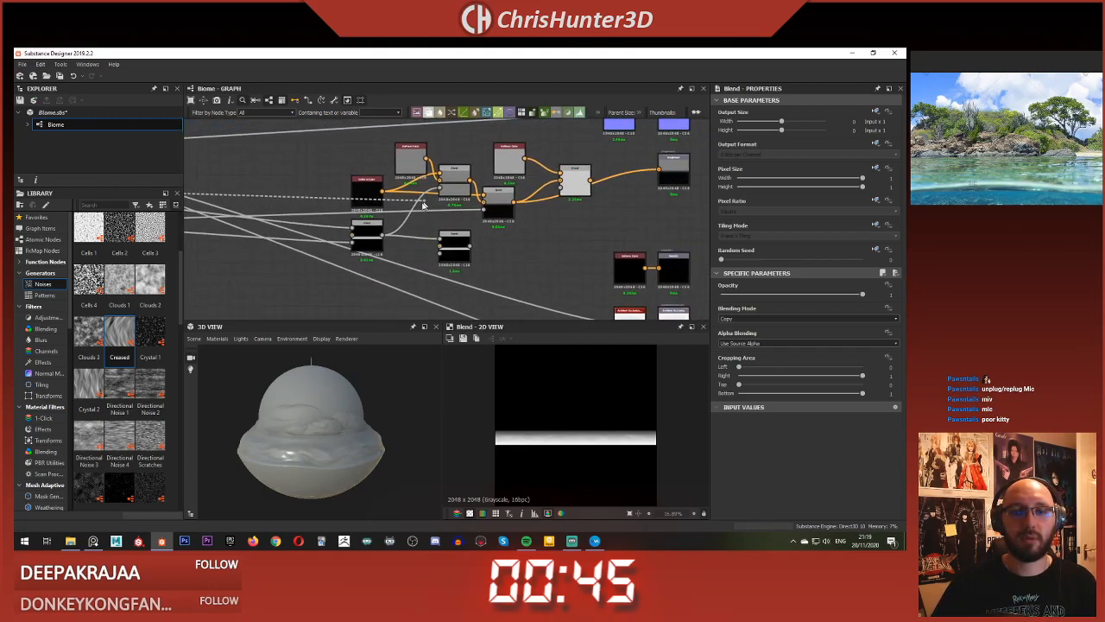
{"action": "scroll", "coordinate": [424, 205], "scroll_direction": "up", "scroll_amount": 4}
{"action": "left_click", "coordinate": [468, 290]}
{"action": "middle_click_drag", "start_coordinate": [486, 275], "coordinate": [514, 209]}
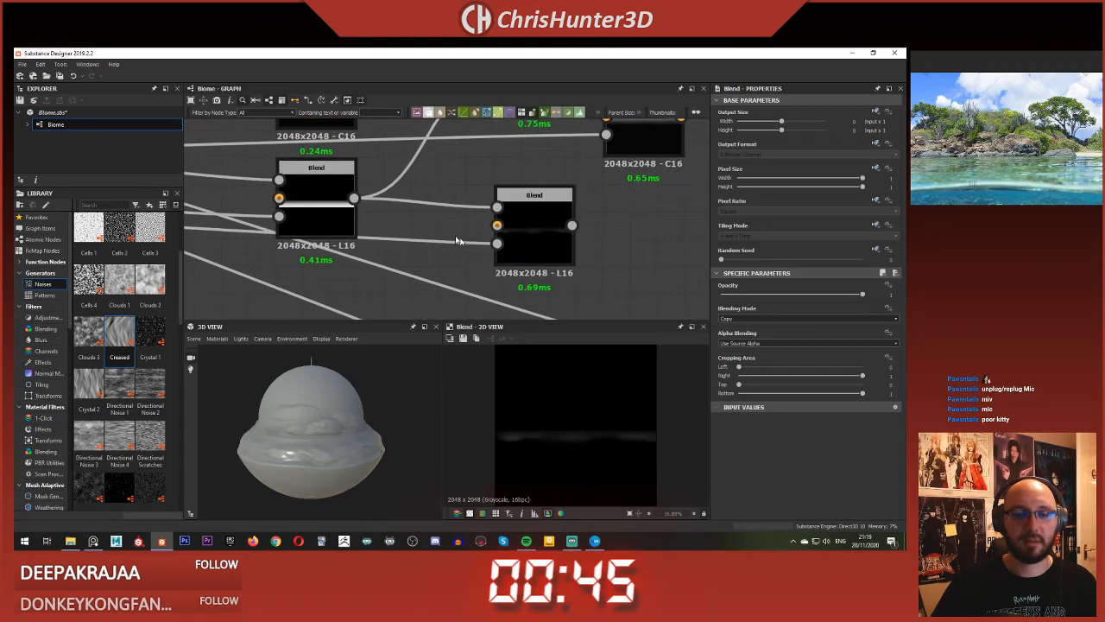
{"action": "left_click", "coordinate": [499, 207]}
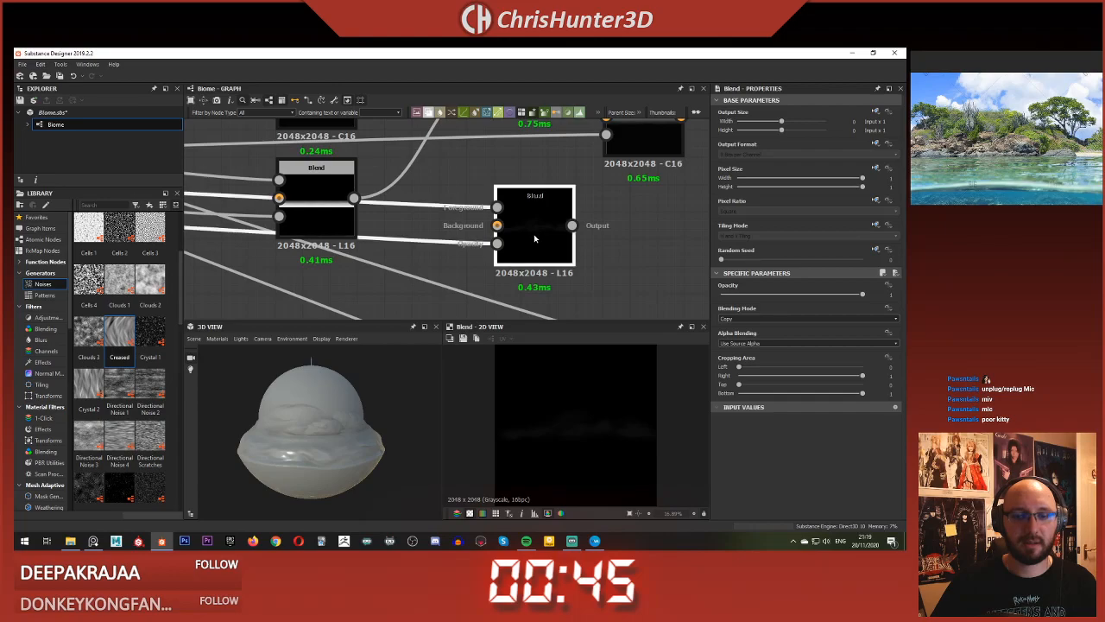
{"action": "scroll", "coordinate": [614, 430], "scroll_direction": "up", "scroll_amount": 3}
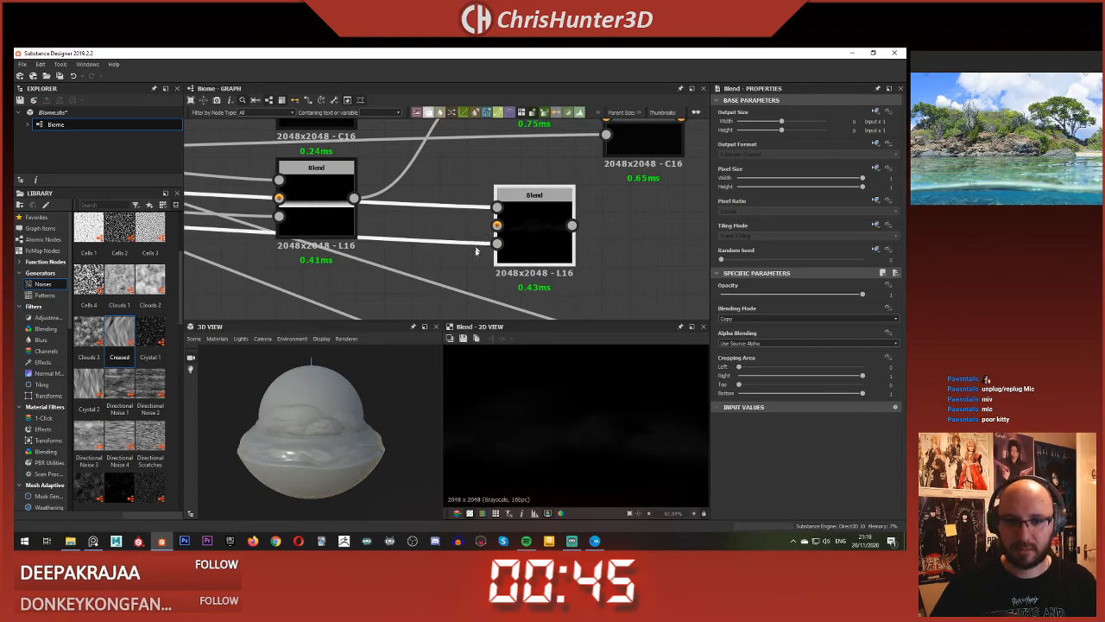
{"action": "scroll", "coordinate": [497, 248], "scroll_direction": "down", "scroll_amount": 4}
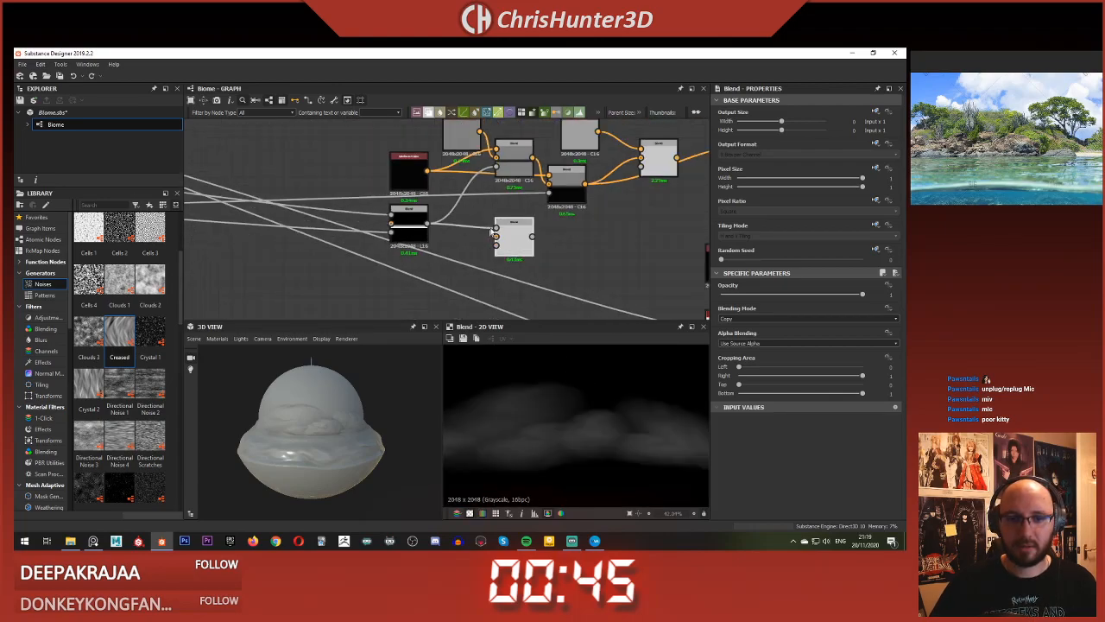
Step: Connect the output of the cloud height Blend to the Background input of the new Blend
{"action": "double_click", "coordinate": [503, 233]}
{"action": "scroll", "coordinate": [372, 204], "scroll_direction": "down", "scroll_amount": 5}
{"action": "middle_click_drag", "start_coordinate": [279, 190], "coordinate": [630, 220]}
{"action": "middle_click_drag", "start_coordinate": [422, 178], "coordinate": [691, 205]}
{"action": "middle_click_drag", "start_coordinate": [414, 178], "coordinate": [671, 164]}
{"action": "scroll", "coordinate": [634, 193], "scroll_direction": "up", "scroll_amount": 6}
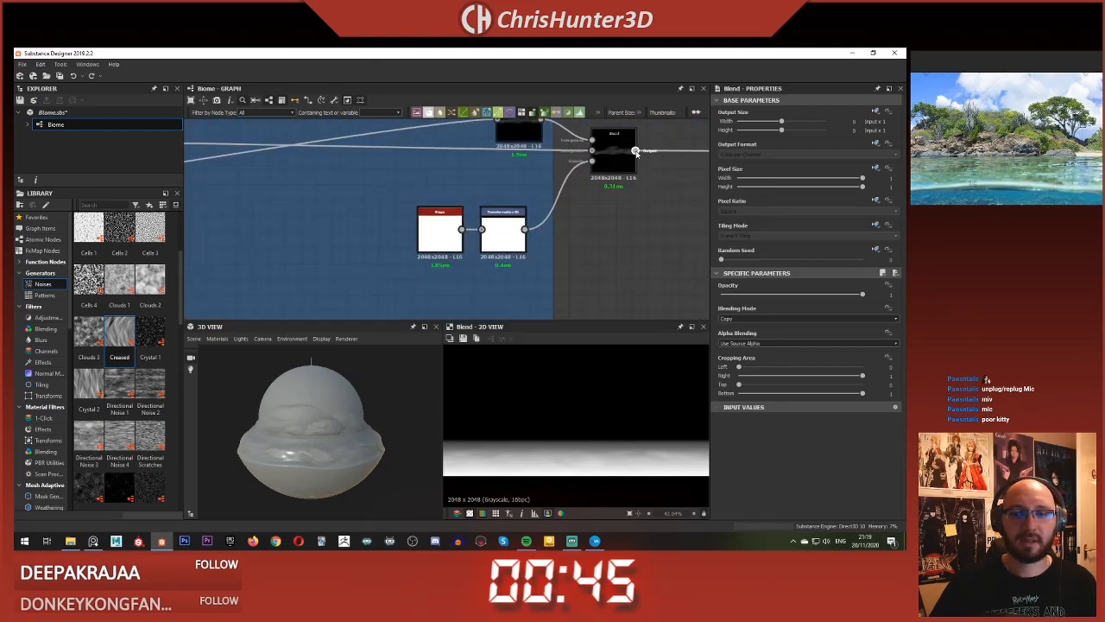
{"action": "left_click", "coordinate": [636, 152]}
{"action": "scroll", "coordinate": [573, 177], "scroll_direction": "down", "scroll_amount": 4}
{"action": "middle_click_drag", "start_coordinate": [574, 188], "coordinate": [222, 212]}
{"action": "middle_click_drag", "start_coordinate": [691, 217], "coordinate": [510, 201]}
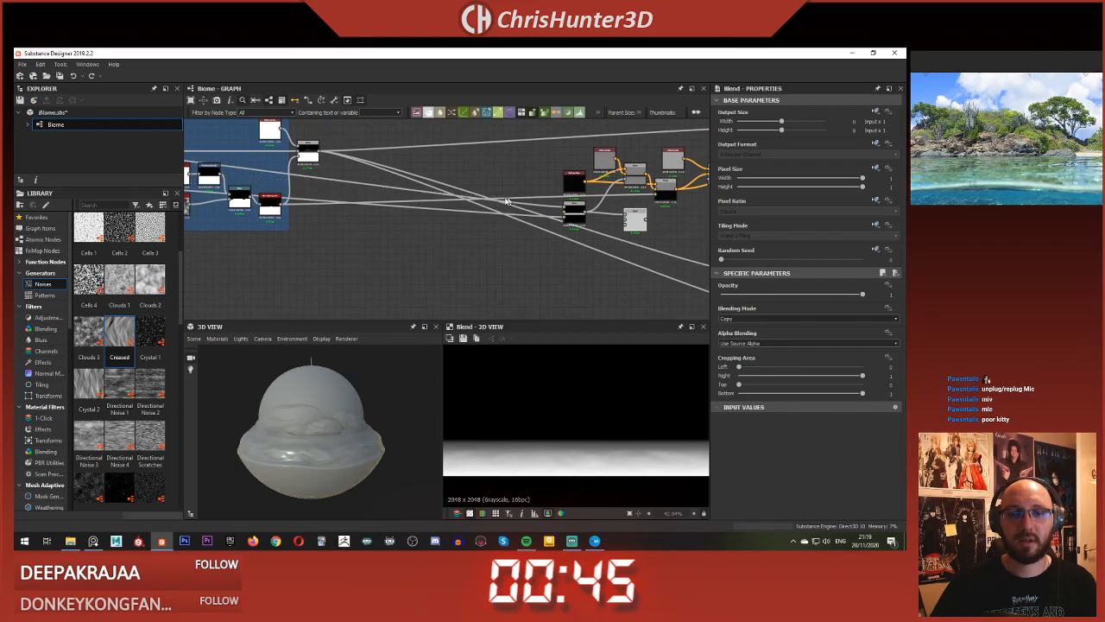
{"action": "scroll", "coordinate": [642, 210], "scroll_direction": "up", "scroll_amount": 5}
{"action": "left_click", "coordinate": [598, 244]}
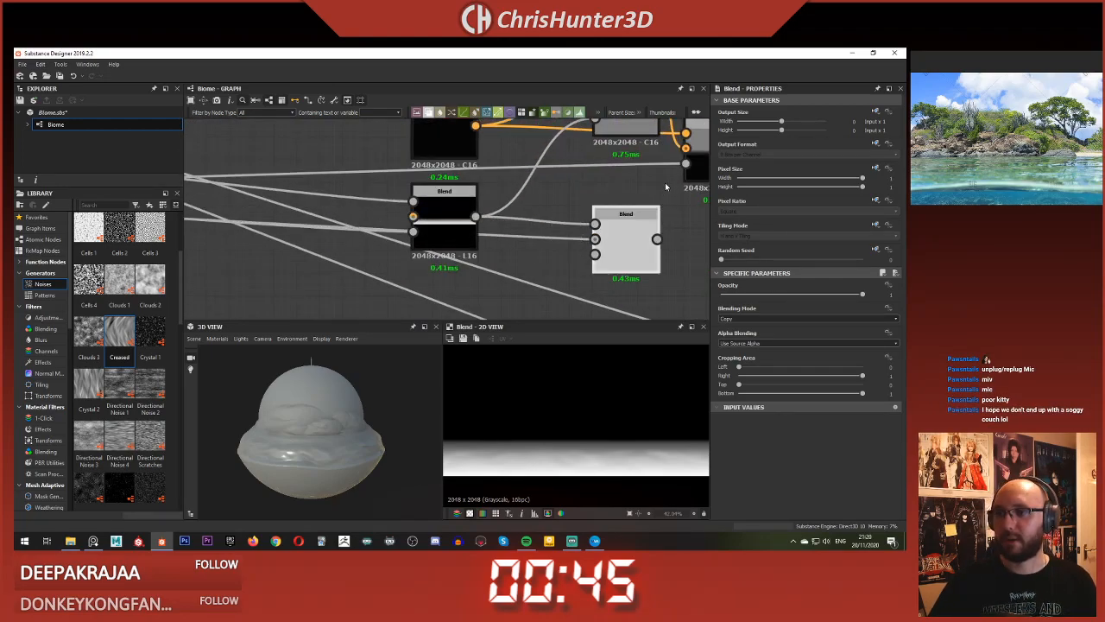
Step: Set the new Blend's blending mode to Subtract and check the isolated cloud shape in the 2D view
{"action": "left_click", "coordinate": [550, 228]}
{"action": "left_click", "coordinate": [620, 231]}
{"action": "scroll", "coordinate": [604, 189], "scroll_direction": "up", "scroll_amount": 1}
{"action": "middle_click_drag", "start_coordinate": [604, 190], "coordinate": [506, 176]}
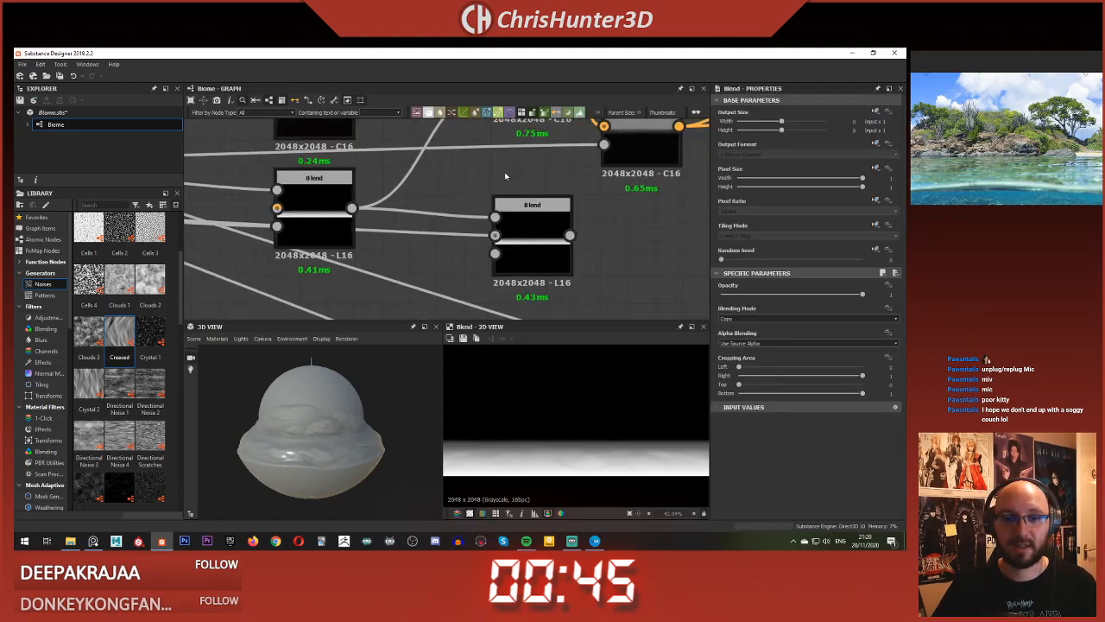
{"action": "left_click", "coordinate": [764, 318]}
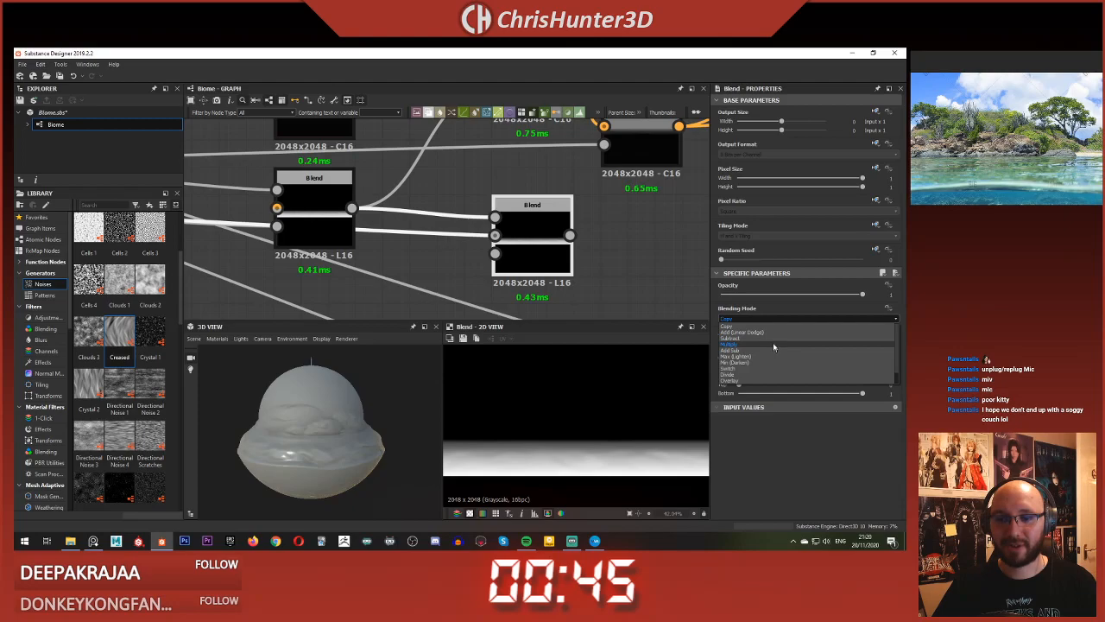
{"action": "left_click", "coordinate": [773, 337]}
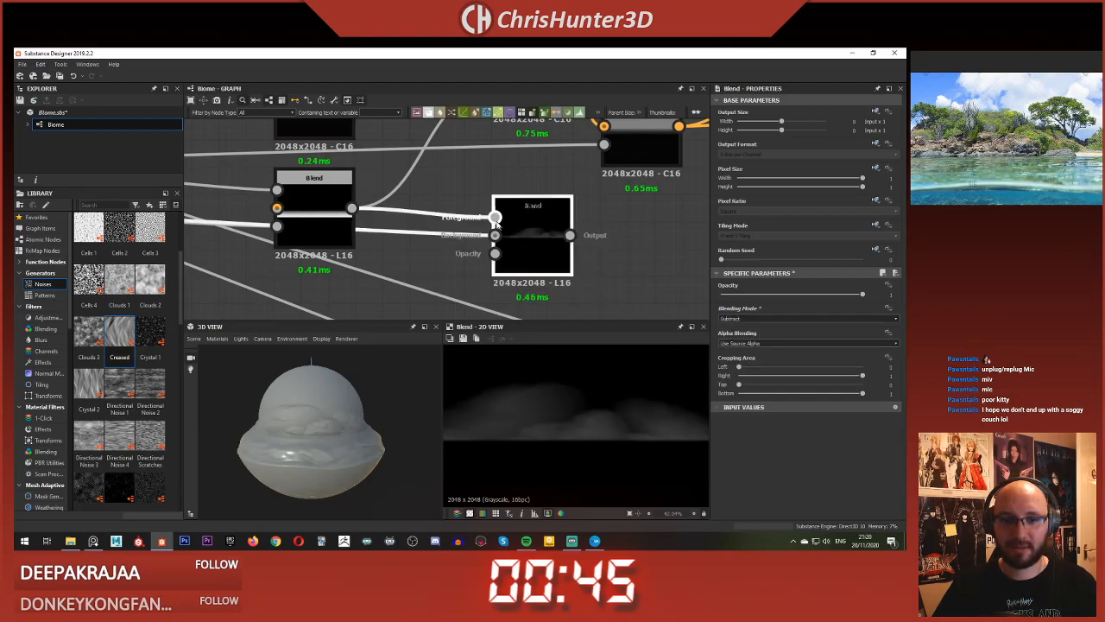
{"action": "scroll", "coordinate": [592, 437], "scroll_direction": "down", "scroll_amount": 1}
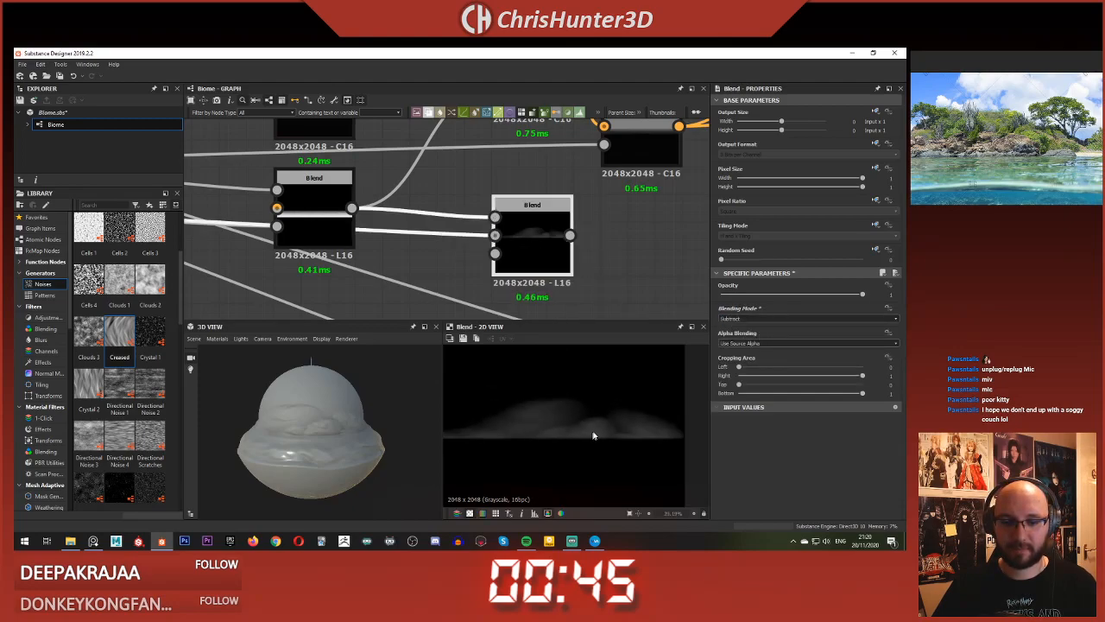
{"action": "scroll", "coordinate": [592, 437], "scroll_direction": "down", "scroll_amount": 2}
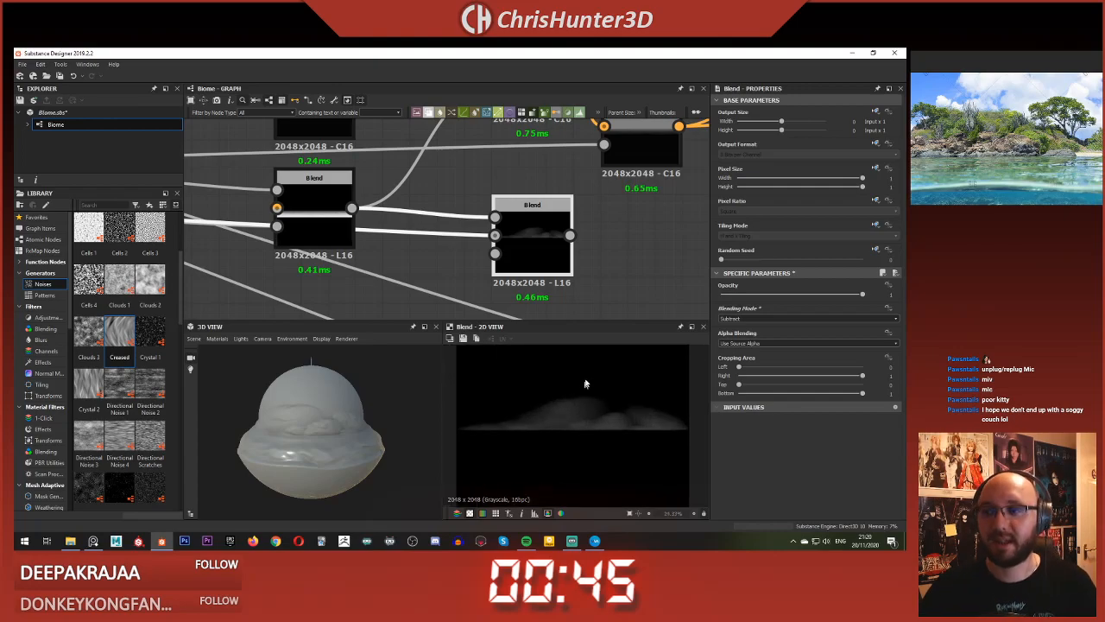
{"action": "scroll", "coordinate": [589, 367], "scroll_direction": "down", "scroll_amount": 1}
Step: Add a Histogram Scan node after the subtracting Blend and set its Position to 1
{"action": "scroll", "coordinate": [592, 272], "scroll_direction": "down", "scroll_amount": 4}
{"action": "middle_click_drag", "start_coordinate": [593, 263], "coordinate": [534, 256]}
{"action": "scroll", "coordinate": [525, 256], "scroll_direction": "up", "scroll_amount": 2}
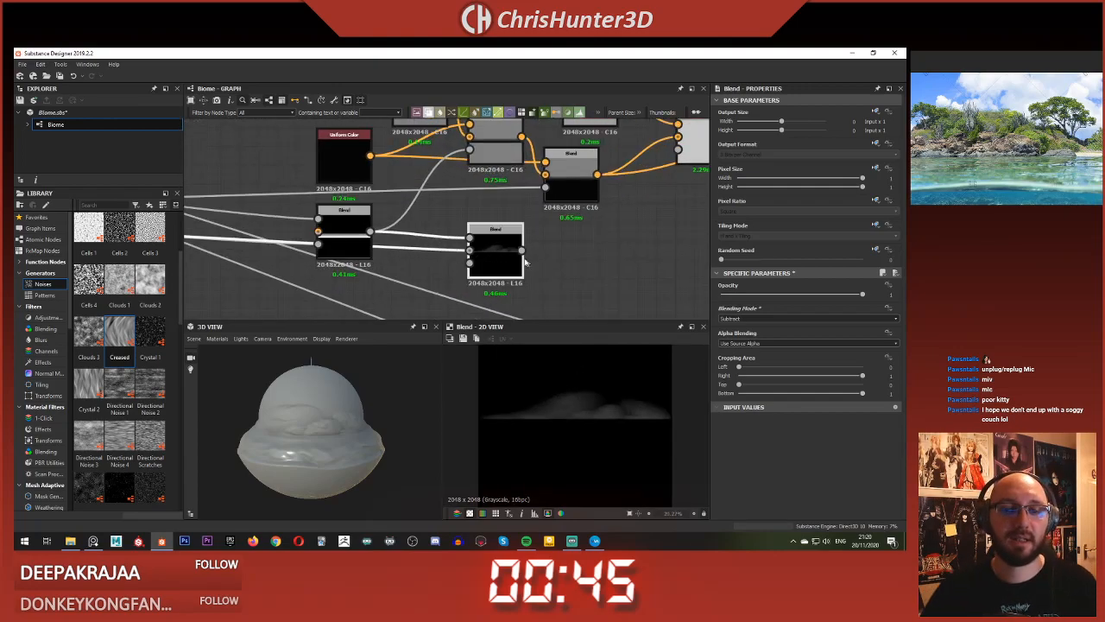
{"action": "mouse_move", "coordinate": [505, 259]}
{"action": "left_mouse_down"}
{"action": "mouse_move", "coordinate": [534, 262]}
{"action": "mouse_move", "coordinate": [513, 257]}
{"action": "mouse_move", "coordinate": [525, 259]}
{"action": "left_mouse_up"}
{"action": "middle_click_drag", "start_coordinate": [572, 278], "coordinate": [518, 287]}
{"action": "left_click", "coordinate": [516, 291]}
{"action": "scroll", "coordinate": [516, 291], "scroll_direction": "up", "scroll_amount": 4}
{"action": "key", "text": "space"}
{"action": "type", "text": "hist"}
{"action": "key", "text": "Return"}
{"action": "mouse_move", "coordinate": [455, 223]}
{"action": "left_mouse_down"}
{"action": "mouse_move", "coordinate": [465, 301]}
{"action": "mouse_move", "coordinate": [550, 224]}
{"action": "left_mouse_up"}
{"action": "left_click_drag", "start_coordinate": [721, 306], "coordinate": [853, 311]}
{"action": "left_click_drag", "start_coordinate": [863, 312], "coordinate": [871, 315]}
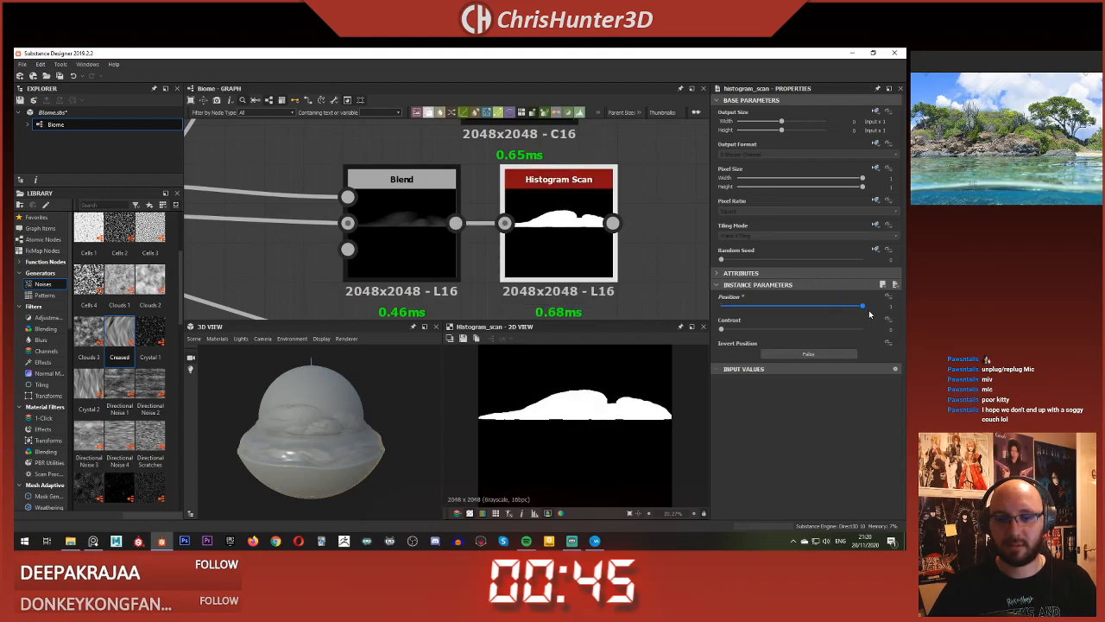
Step: Connect the Histogram Scan output to the Opacity input of the last roughness Blend and preview that Blend
{"action": "scroll", "coordinate": [658, 279], "scroll_direction": "down", "scroll_amount": 4}
{"action": "middle_click_drag", "start_coordinate": [659, 279], "coordinate": [510, 277]}
{"action": "scroll", "coordinate": [525, 238], "scroll_direction": "down", "scroll_amount": 2}
{"action": "scroll", "coordinate": [527, 220], "scroll_direction": "up", "scroll_amount": 2}
{"action": "double_click", "coordinate": [589, 193]}
{"action": "left_click_drag", "start_coordinate": [497, 298], "coordinate": [559, 197]}
{"action": "scroll", "coordinate": [551, 422], "scroll_direction": "down", "scroll_amount": 1}
{"action": "middle_click_drag", "start_coordinate": [515, 227], "coordinate": [481, 229]}
{"action": "left_click_drag", "start_coordinate": [446, 225], "coordinate": [577, 186], "text": "shift"}
Step: Examine the cloud and water roughness on the 3D preview up close and from several angles
{"action": "scroll", "coordinate": [311, 414], "scroll_direction": "up", "scroll_amount": 5}
{"action": "middle_click_drag", "start_coordinate": [286, 424], "coordinate": [316, 431]}
{"action": "scroll", "coordinate": [318, 432], "scroll_direction": "down", "scroll_amount": 1}
{"action": "scroll", "coordinate": [313, 437], "scroll_direction": "up", "scroll_amount": 4}
{"action": "scroll", "coordinate": [496, 265], "scroll_direction": "down", "scroll_amount": 4}
{"action": "middle_click_drag", "start_coordinate": [511, 257], "coordinate": [543, 250]}
{"action": "scroll", "coordinate": [518, 256], "scroll_direction": "up", "scroll_amount": 4}
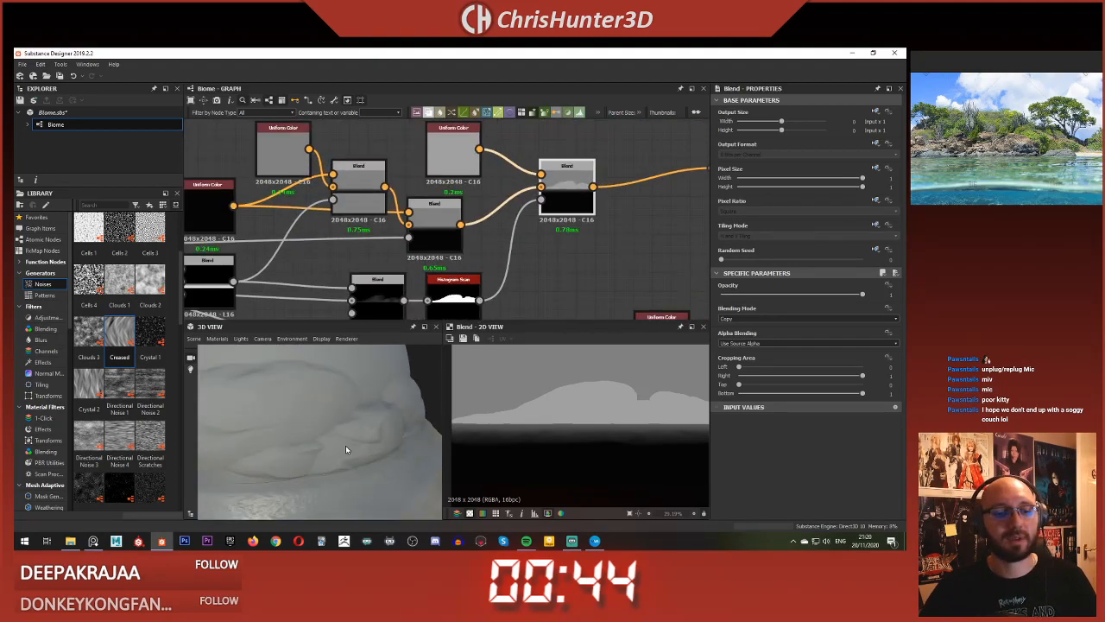
{"action": "scroll", "coordinate": [333, 389], "scroll_direction": "down", "scroll_amount": 6}
{"action": "scroll", "coordinate": [320, 399], "scroll_direction": "up", "scroll_amount": 1}
{"action": "left_click_drag", "start_coordinate": [319, 398], "coordinate": [313, 365]}
{"action": "scroll", "coordinate": [494, 201], "scroll_direction": "down", "scroll_amount": 3}
{"action": "middle_click_drag", "start_coordinate": [493, 202], "coordinate": [440, 248]}
{"action": "scroll", "coordinate": [340, 388], "scroll_direction": "up", "scroll_amount": 1}
{"action": "left_click_drag", "start_coordinate": [337, 393], "coordinate": [285, 402]}
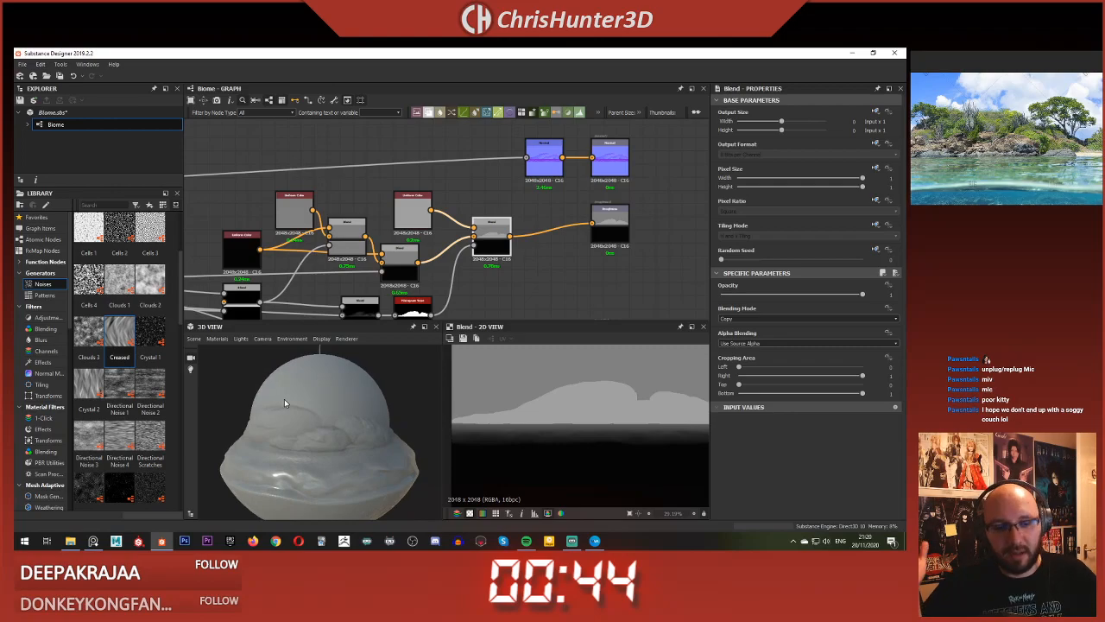
{"action": "scroll", "coordinate": [462, 182], "scroll_direction": "up", "scroll_amount": 4}
{"action": "scroll", "coordinate": [462, 182], "scroll_direction": "down", "scroll_amount": 3}
{"action": "middle_click_drag", "start_coordinate": [461, 182], "coordinate": [449, 171]}
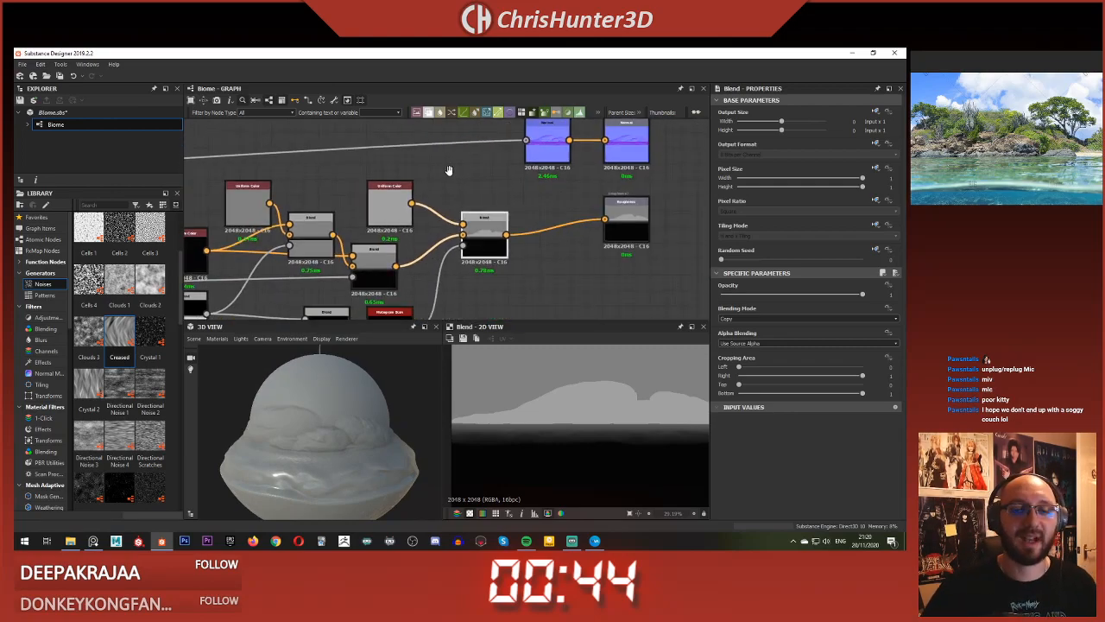
Step: Preview the combined roughness and set the first grey Uniform Color's value to 0.7
{"action": "scroll", "coordinate": [449, 170], "scroll_direction": "up", "scroll_amount": 1}
{"action": "left_click", "coordinate": [377, 207]}
{"action": "middle_click_drag", "start_coordinate": [310, 182], "coordinate": [421, 166]}
{"action": "scroll", "coordinate": [421, 166], "scroll_direction": "down", "scroll_amount": 2}
{"action": "left_click", "coordinate": [422, 167]}
{"action": "double_click", "coordinate": [353, 180]}
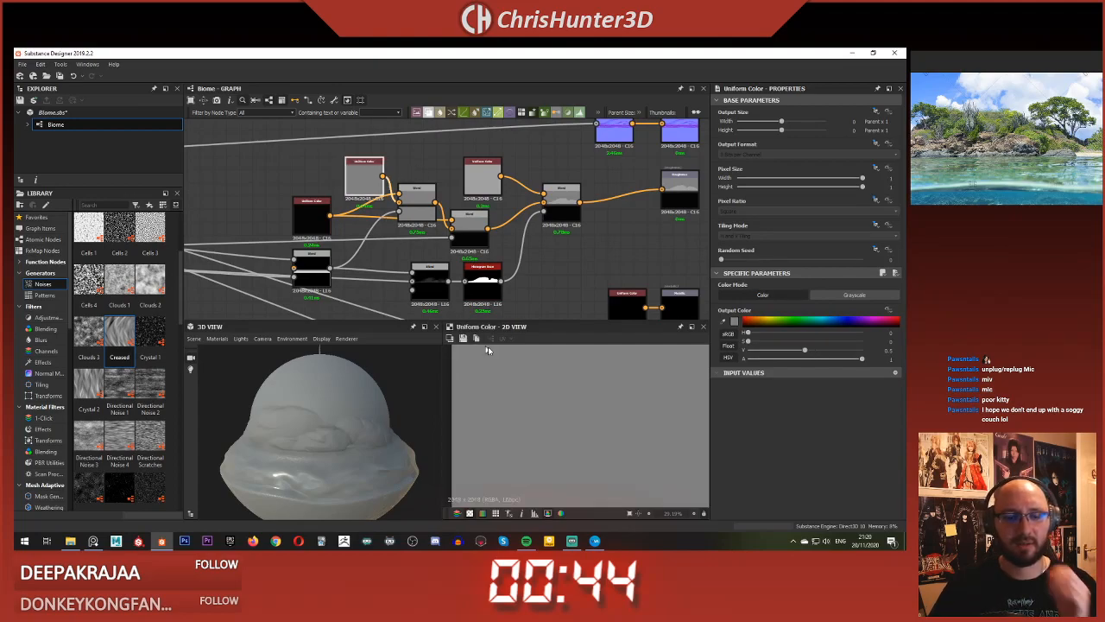
{"action": "double_click", "coordinate": [562, 195]}
{"action": "left_click", "coordinate": [366, 185]}
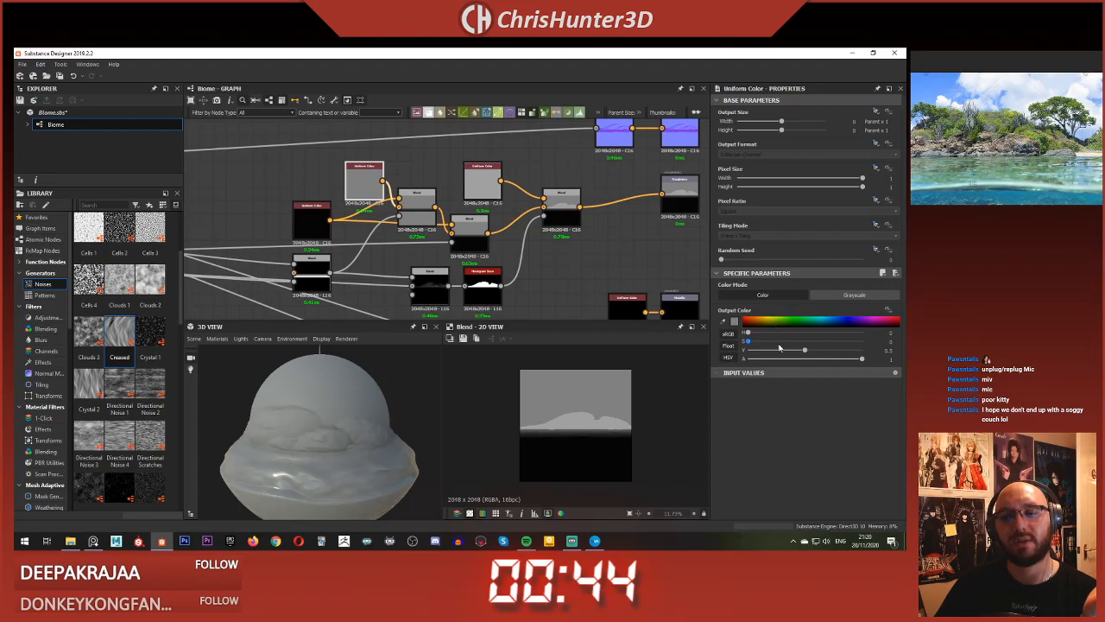
{"action": "left_click_drag", "start_coordinate": [802, 350], "coordinate": [830, 353]}
Step: Inspect how the changed background roughness looks on the 3D preview from close up and farther away
{"action": "scroll", "coordinate": [405, 424], "scroll_direction": "up", "scroll_amount": 3}
{"action": "left_click_drag", "start_coordinate": [405, 424], "coordinate": [327, 441]}
{"action": "scroll", "coordinate": [367, 390], "scroll_direction": "down", "scroll_amount": 3}
{"action": "scroll", "coordinate": [492, 239], "scroll_direction": "up", "scroll_amount": 2}
{"action": "scroll", "coordinate": [492, 240], "scroll_direction": "down", "scroll_amount": 3}
{"action": "scroll", "coordinate": [329, 382], "scroll_direction": "up", "scroll_amount": 3}
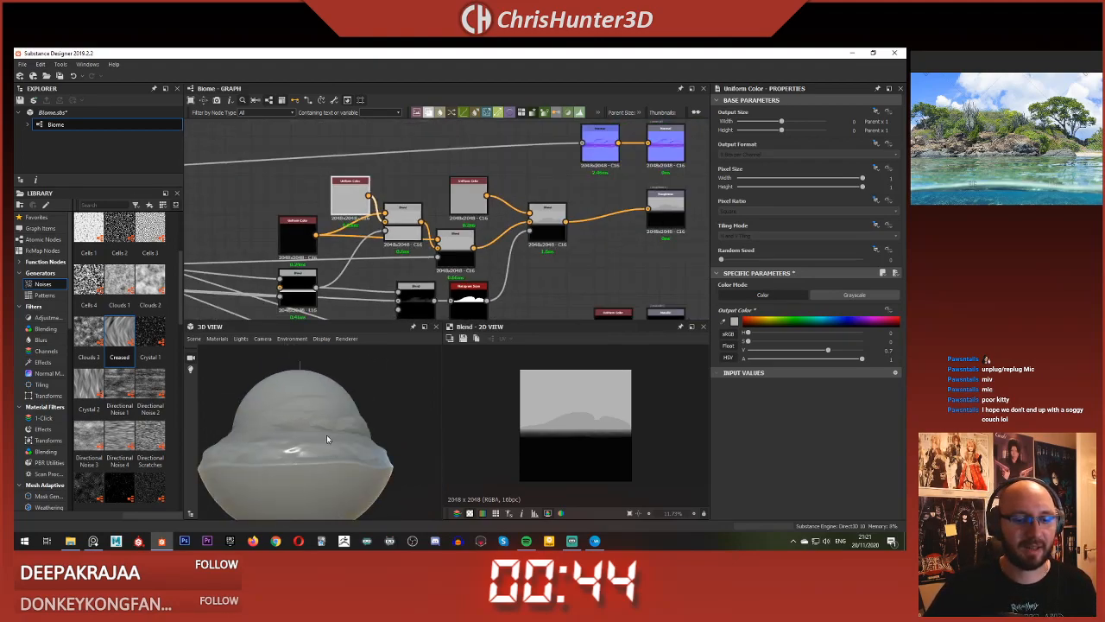
{"action": "scroll", "coordinate": [304, 444], "scroll_direction": "down", "scroll_amount": 4}
{"action": "scroll", "coordinate": [289, 407], "scroll_direction": "up", "scroll_amount": 1}
{"action": "scroll", "coordinate": [422, 188], "scroll_direction": "down", "scroll_amount": 3}
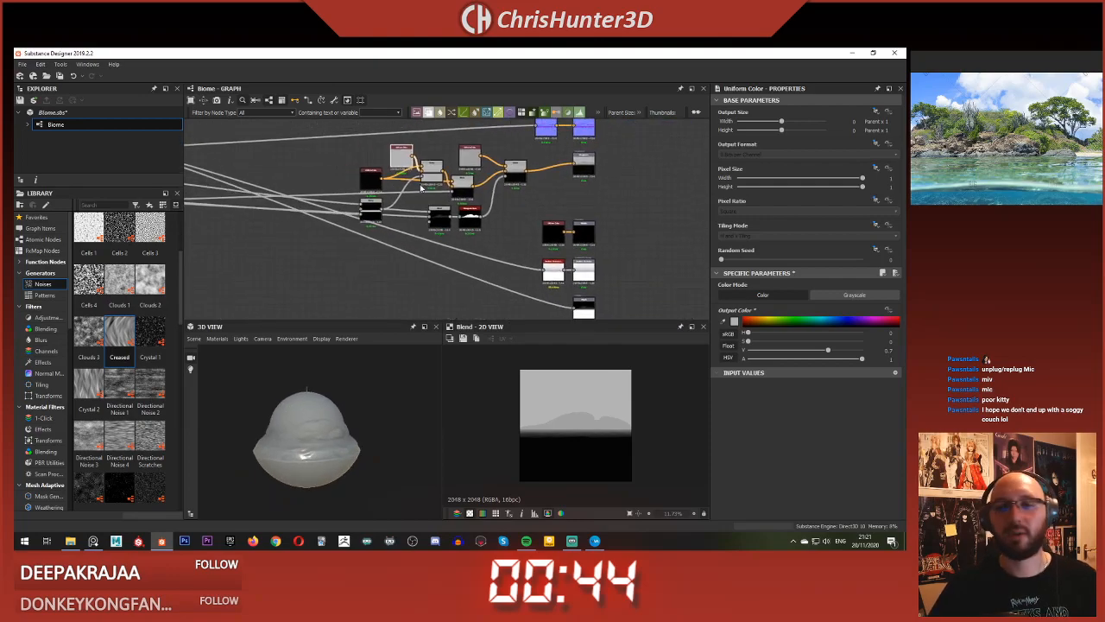
Step: Select the black Uniform Color node for the water roughness and save the Biome package
{"action": "scroll", "coordinate": [427, 215], "scroll_direction": "up", "scroll_amount": 2}
{"action": "left_click", "coordinate": [343, 200]}
{"action": "scroll", "coordinate": [388, 231], "scroll_direction": "down", "scroll_amount": 3}
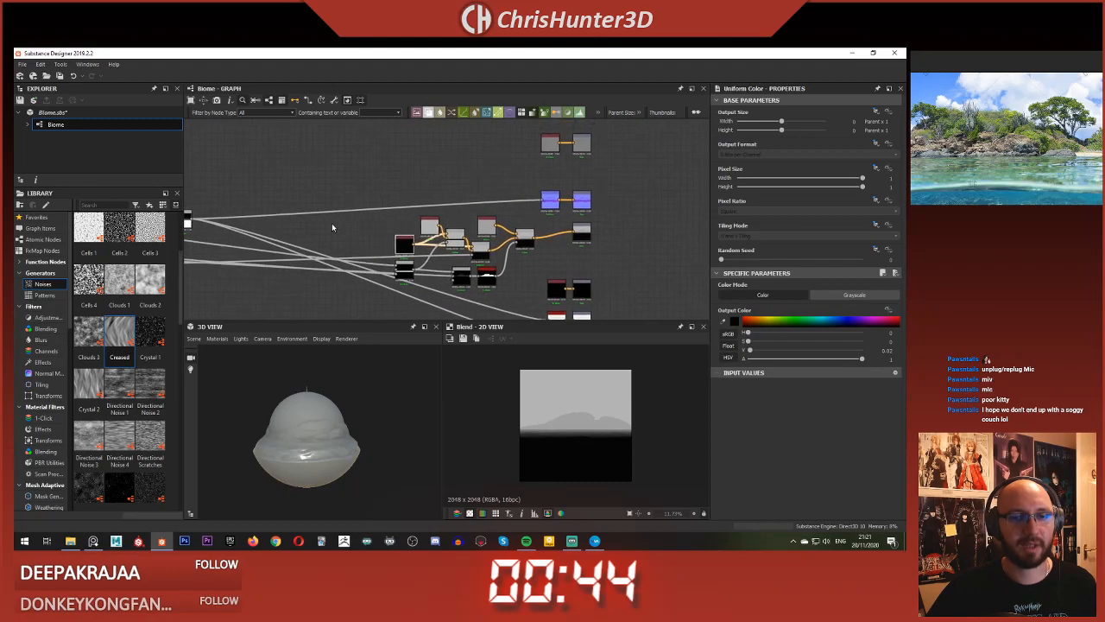
{"action": "right_click", "coordinate": [332, 223]}
{"action": "left_click", "coordinate": [390, 321]}
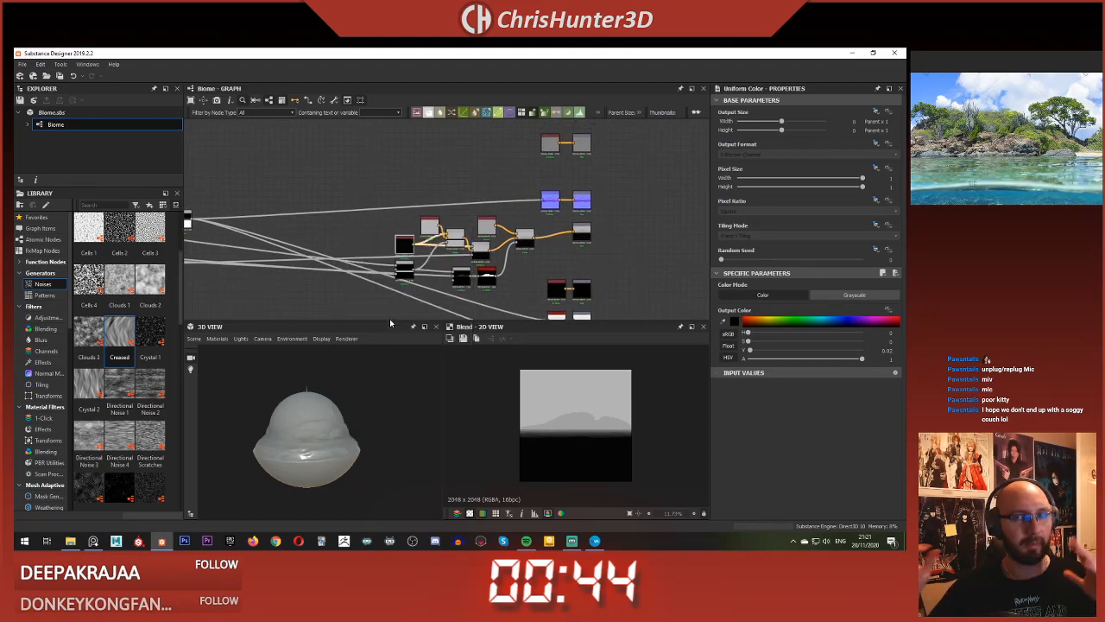
Step: Review the water surface on the 3D preview and the mask Blend nodes driving the roughness
{"action": "scroll", "coordinate": [385, 294], "scroll_direction": "up", "scroll_amount": 3}
{"action": "scroll", "coordinate": [369, 256], "scroll_direction": "down", "scroll_amount": 3}
{"action": "left_click_drag", "start_coordinate": [323, 418], "coordinate": [316, 442]}
{"action": "scroll", "coordinate": [316, 439], "scroll_direction": "down", "scroll_amount": 3}
{"action": "scroll", "coordinate": [376, 186], "scroll_direction": "down", "scroll_amount": 3}
{"action": "middle_click_drag", "start_coordinate": [405, 230], "coordinate": [449, 168]}
{"action": "scroll", "coordinate": [397, 216], "scroll_direction": "up", "scroll_amount": 4}
{"action": "scroll", "coordinate": [449, 168], "scroll_direction": "up", "scroll_amount": 3}
{"action": "middle_click_drag", "start_coordinate": [509, 203], "coordinate": [380, 175]}
{"action": "scroll", "coordinate": [561, 272], "scroll_direction": "up", "scroll_amount": 3}
{"action": "middle_click_drag", "start_coordinate": [561, 272], "coordinate": [486, 245]}
{"action": "scroll", "coordinate": [596, 194], "scroll_direction": "down", "scroll_amount": 4}
{"action": "middle_click_drag", "start_coordinate": [596, 194], "coordinate": [528, 238]}
{"action": "scroll", "coordinate": [528, 237], "scroll_direction": "up", "scroll_amount": 2}
{"action": "middle_click_drag", "start_coordinate": [427, 279], "coordinate": [369, 198]}
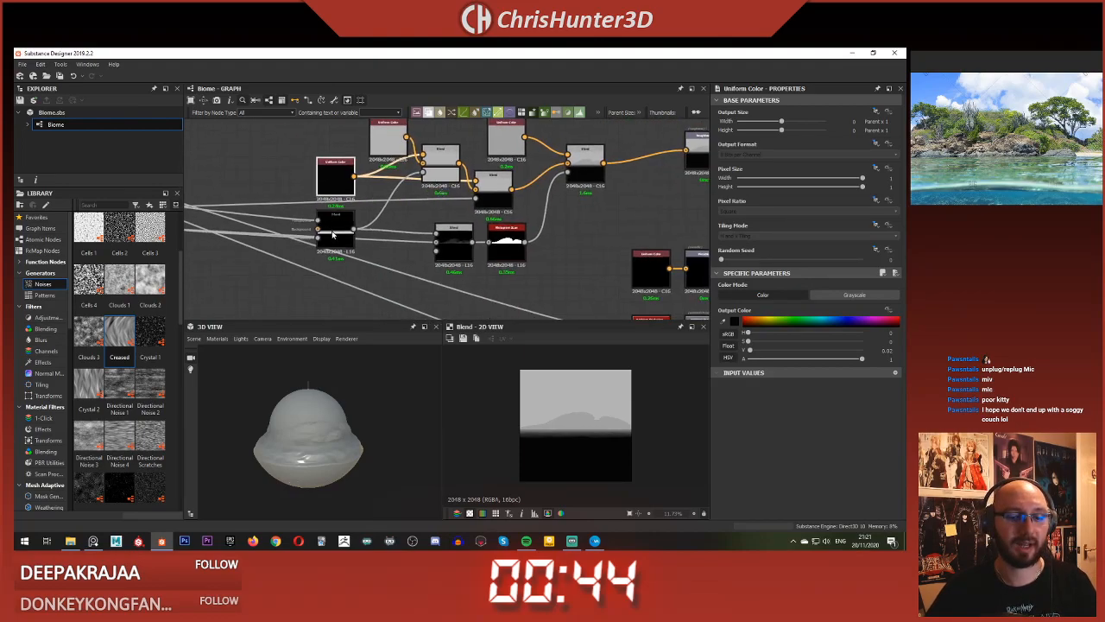
{"action": "scroll", "coordinate": [336, 226], "scroll_direction": "up", "scroll_amount": 3}
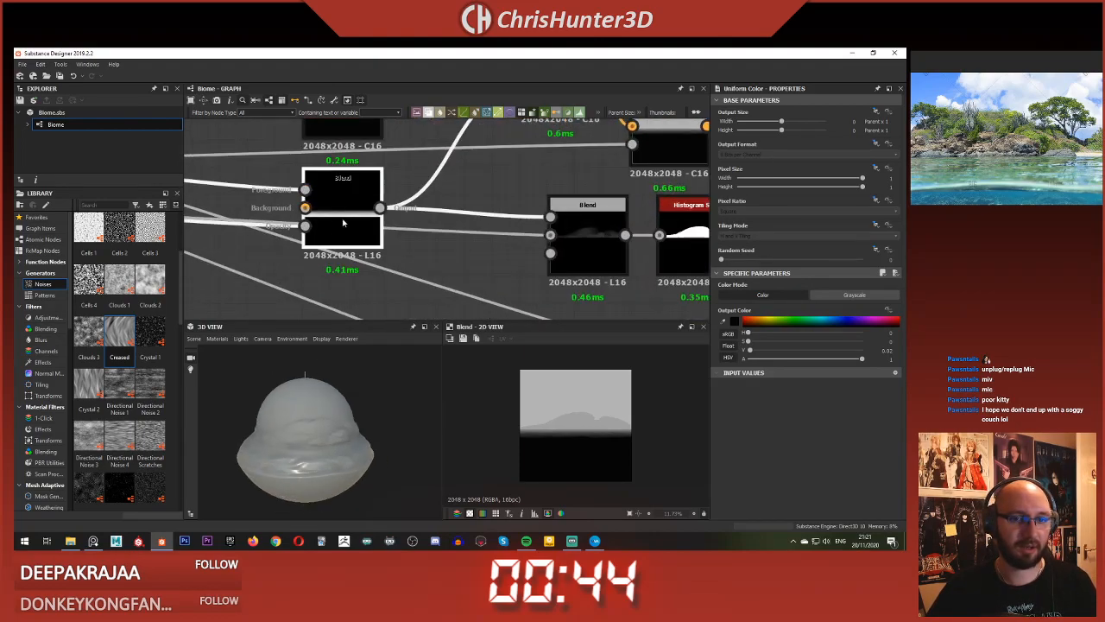
Step: Preview the roughness Blend nodes and the waterline mask, and examine the waterline highlight on the 3D model
{"action": "double_click", "coordinate": [343, 223]}
{"action": "scroll", "coordinate": [371, 233], "scroll_direction": "down", "scroll_amount": 3}
{"action": "middle_click_drag", "start_coordinate": [486, 190], "coordinate": [467, 230]}
{"action": "double_click", "coordinate": [467, 188]}
{"action": "scroll", "coordinate": [598, 412], "scroll_direction": "up", "scroll_amount": 4}
{"action": "scroll", "coordinate": [597, 412], "scroll_direction": "up", "scroll_amount": 2}
{"action": "scroll", "coordinate": [592, 411], "scroll_direction": "down", "scroll_amount": 2}
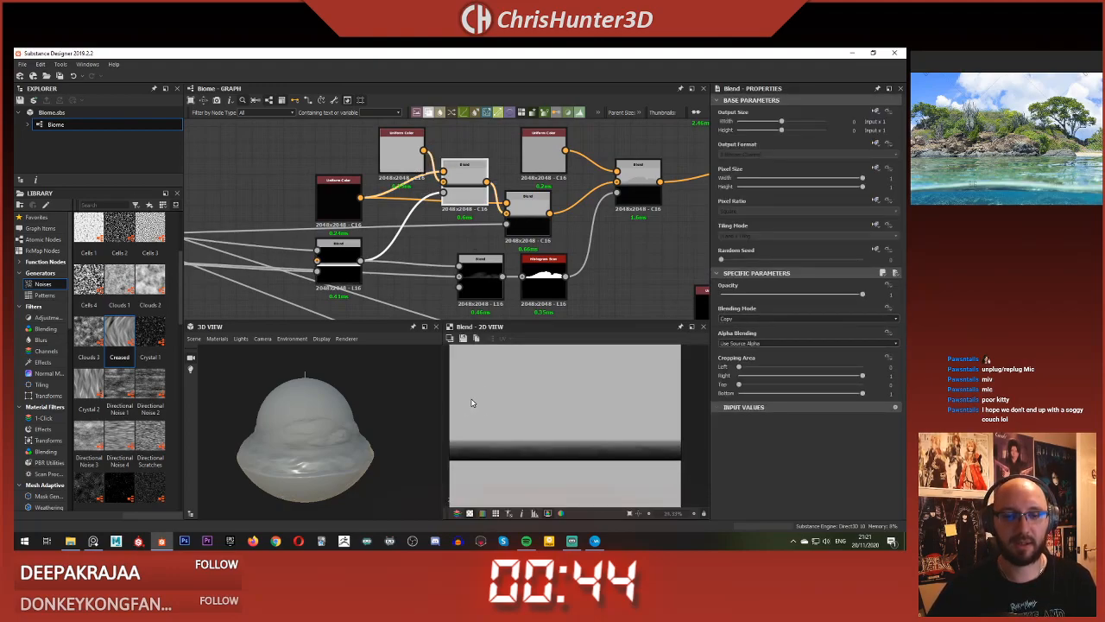
{"action": "double_click", "coordinate": [553, 275]}
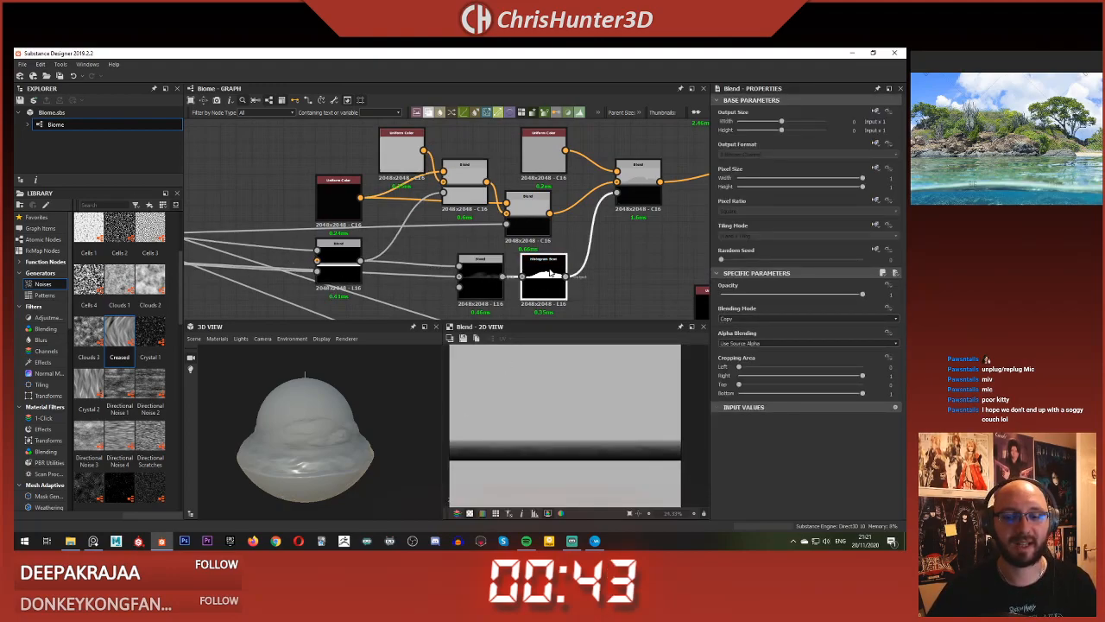
{"action": "double_click", "coordinate": [347, 258]}
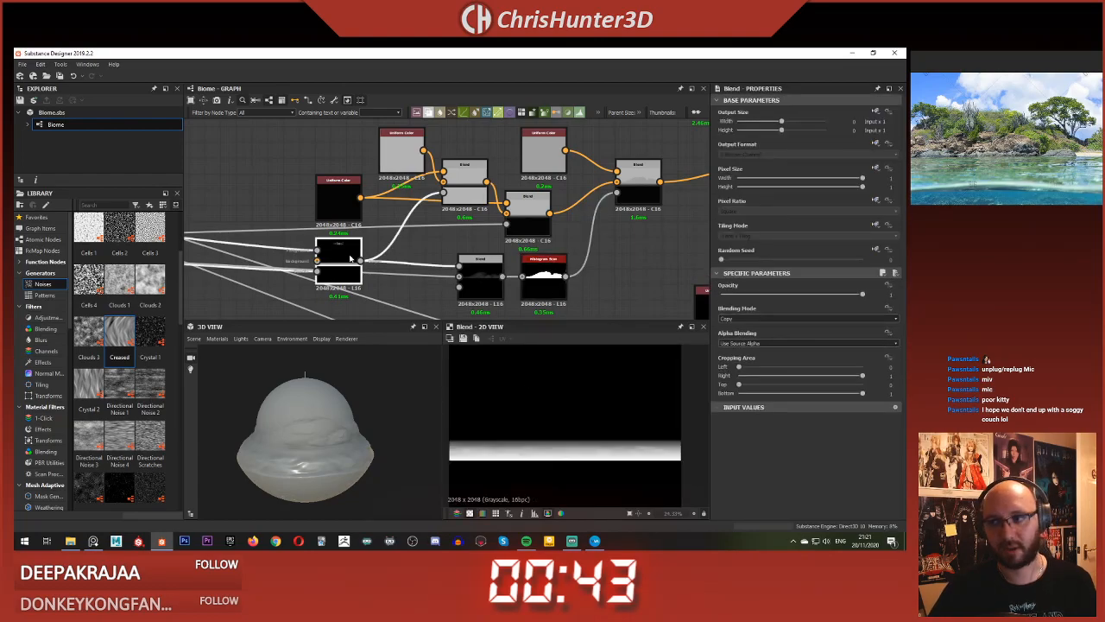
{"action": "scroll", "coordinate": [271, 448], "scroll_direction": "up", "scroll_amount": 3}
{"action": "left_click_drag", "start_coordinate": [284, 453], "coordinate": [286, 424]}
{"action": "scroll", "coordinate": [275, 419], "scroll_direction": "down", "scroll_amount": 3}
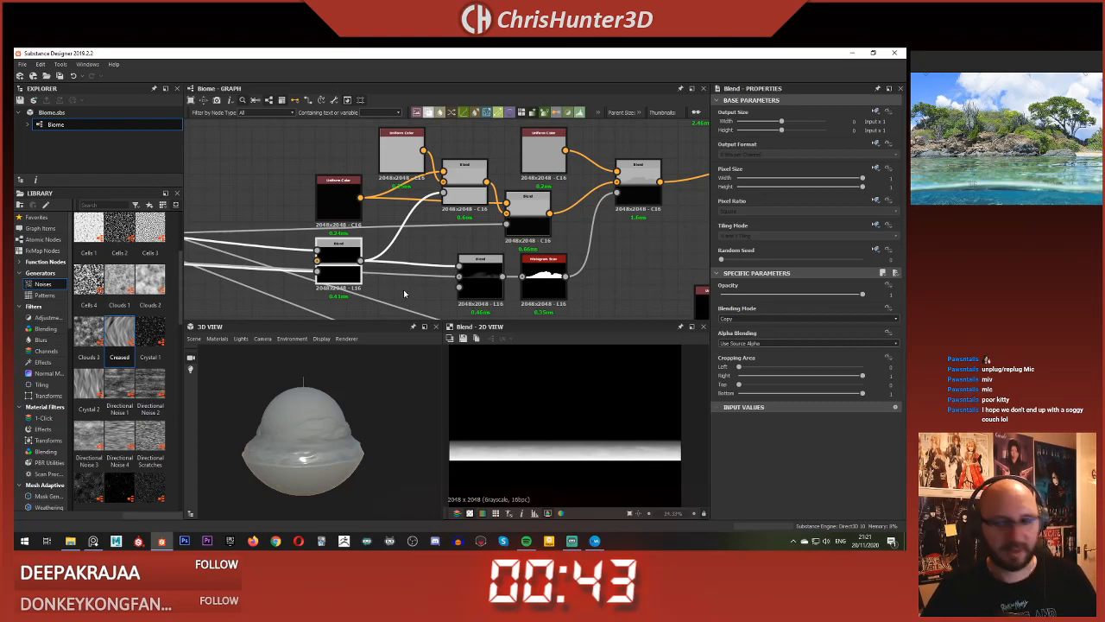
Step: Add a Uniform Color node in the empty area above the roughness nodes and give it a blue with hue about 0.53 and saturation about 0.78
{"action": "scroll", "coordinate": [501, 242], "scroll_direction": "down", "scroll_amount": 5}
{"action": "scroll", "coordinate": [429, 267], "scroll_direction": "down", "scroll_amount": 2}
{"action": "middle_click_drag", "start_coordinate": [406, 269], "coordinate": [599, 264]}
{"action": "middle_click_drag", "start_coordinate": [480, 277], "coordinate": [293, 314]}
{"action": "scroll", "coordinate": [409, 222], "scroll_direction": "up", "scroll_amount": 4}
{"action": "scroll", "coordinate": [397, 238], "scroll_direction": "down", "scroll_amount": 1}
{"action": "middle_click_drag", "start_coordinate": [384, 253], "coordinate": [431, 226]}
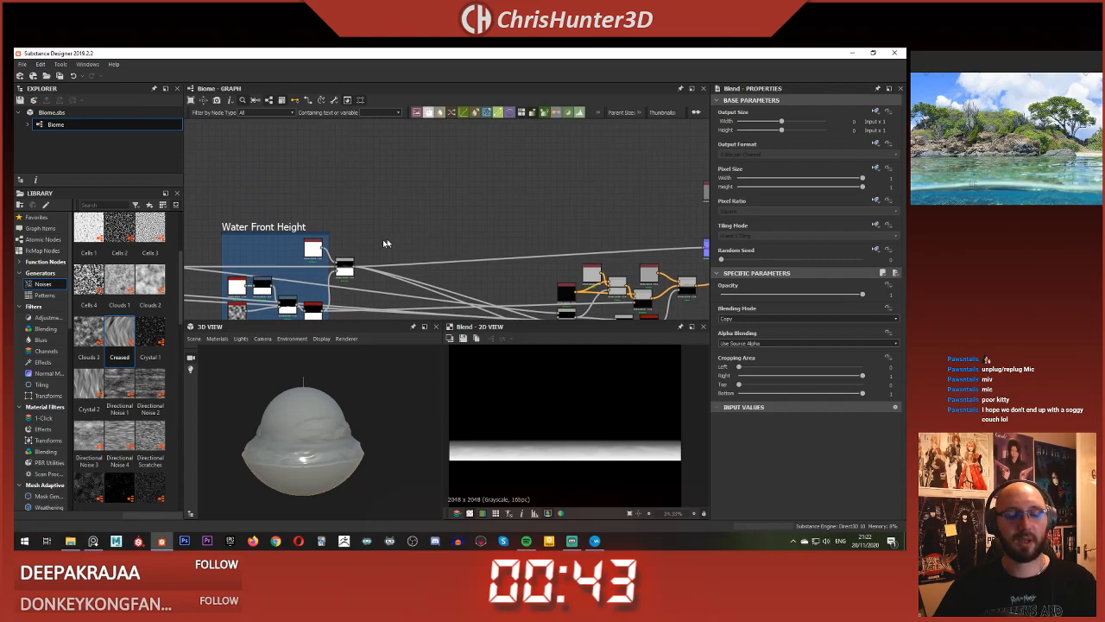
{"action": "scroll", "coordinate": [362, 260], "scroll_direction": "down", "scroll_amount": 1}
{"action": "middle_click_drag", "start_coordinate": [348, 245], "coordinate": [278, 262]}
{"action": "scroll", "coordinate": [421, 246], "scroll_direction": "up", "scroll_amount": 1}
{"action": "scroll", "coordinate": [434, 220], "scroll_direction": "up", "scroll_amount": 3}
{"action": "middle_click_drag", "start_coordinate": [422, 246], "coordinate": [446, 267]}
{"action": "key", "text": "space"}
{"action": "type", "text": "uni"}
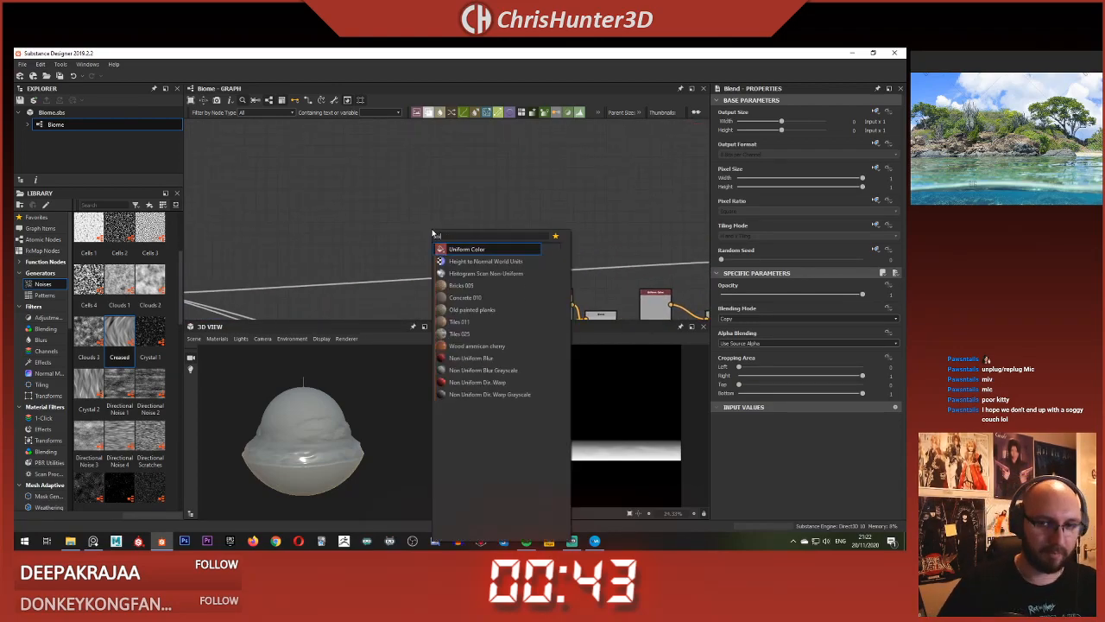
{"action": "key", "text": "Return"}
{"action": "left_click_drag", "start_coordinate": [444, 238], "coordinate": [375, 208]}
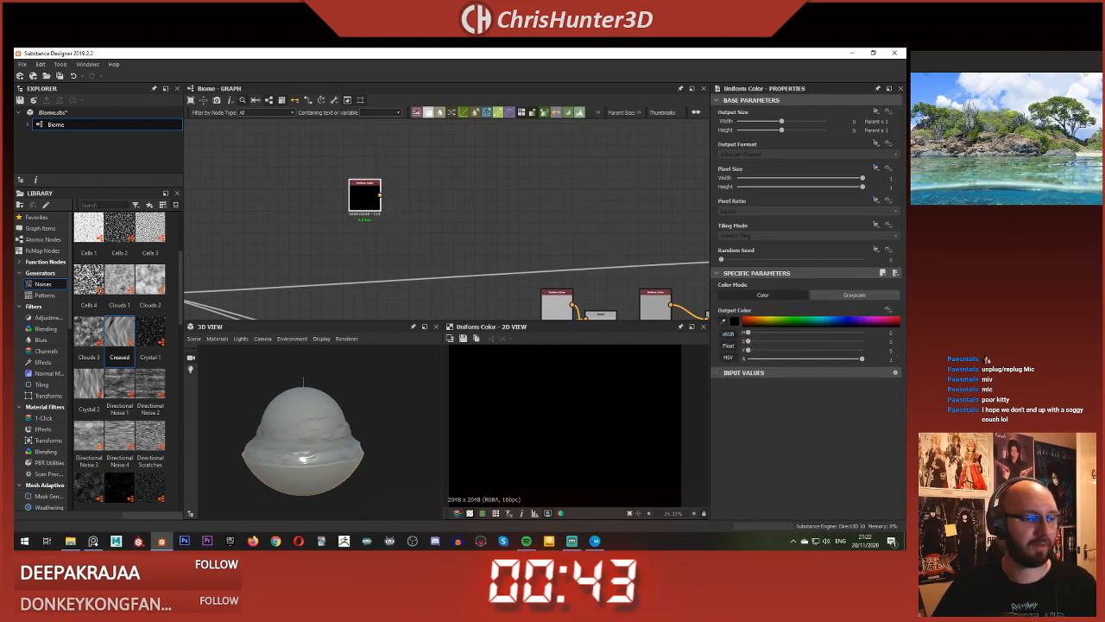
{"action": "scroll", "coordinate": [379, 371], "scroll_direction": "down", "scroll_amount": 3}
{"action": "scroll", "coordinate": [563, 392], "scroll_direction": "down", "scroll_amount": 6}
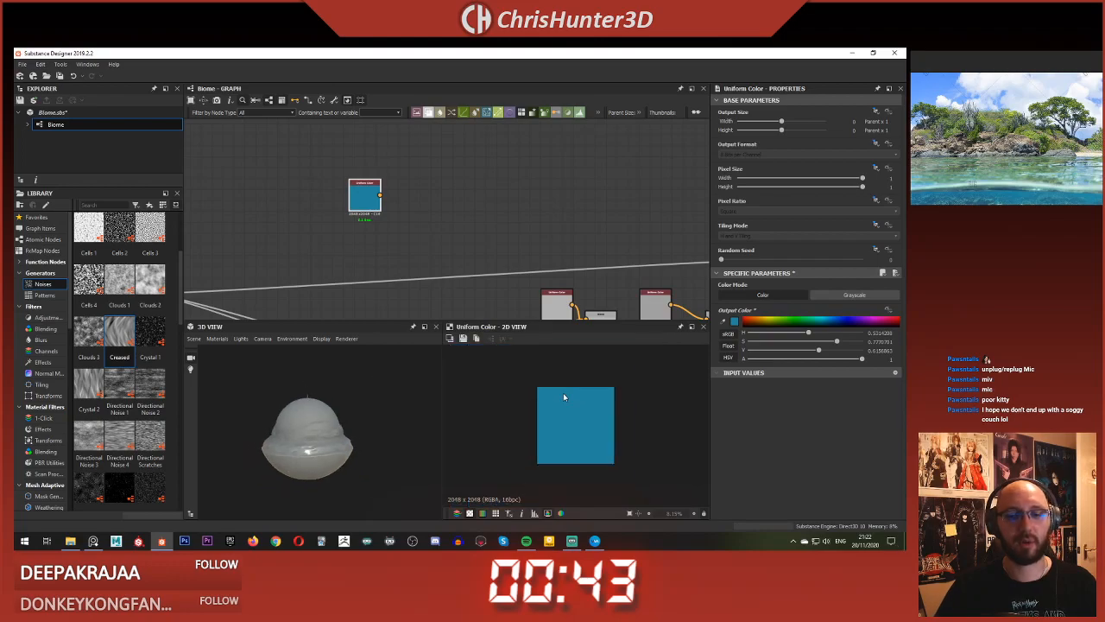
Step: Duplicate the blue Uniform Color, stack the two nodes and recolor the upper one to a muted green with saturation 0.21
{"action": "scroll", "coordinate": [428, 241], "scroll_direction": "up", "scroll_amount": 4}
{"action": "middle_click_drag", "start_coordinate": [401, 162], "coordinate": [347, 229]}
{"action": "key", "text": "ctrl+d"}
{"action": "left_click_drag", "start_coordinate": [430, 251], "coordinate": [319, 200]}
{"action": "left_click_drag", "start_coordinate": [327, 276], "coordinate": [316, 276]}
{"action": "left_click", "coordinate": [316, 196]}
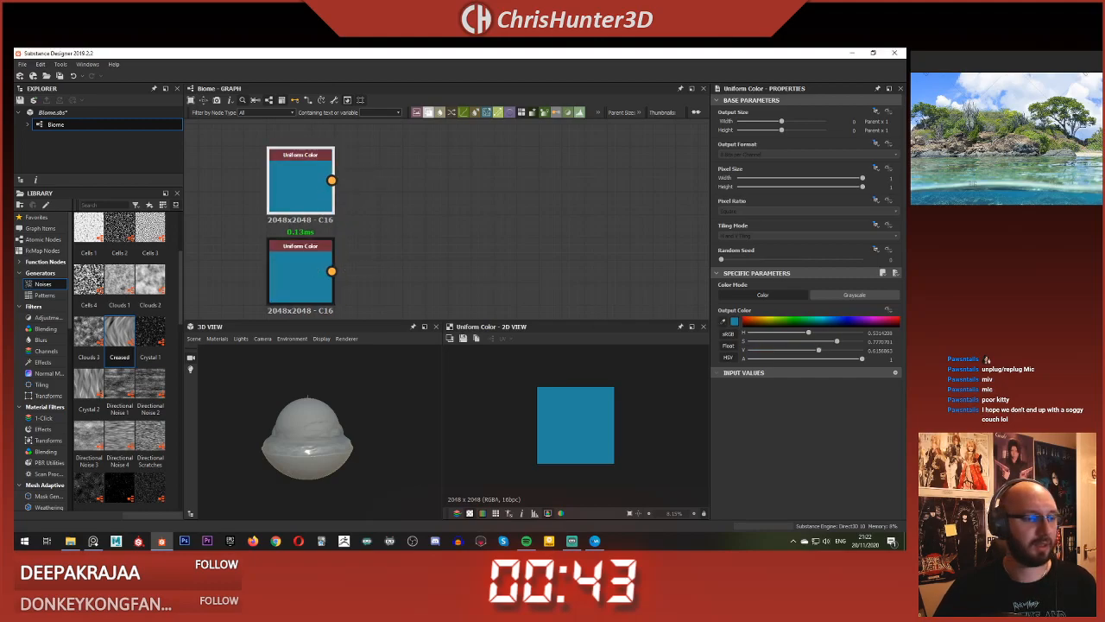
{"action": "left_click", "coordinate": [415, 264]}
{"action": "middle_click_drag", "start_coordinate": [416, 265], "coordinate": [442, 244]}
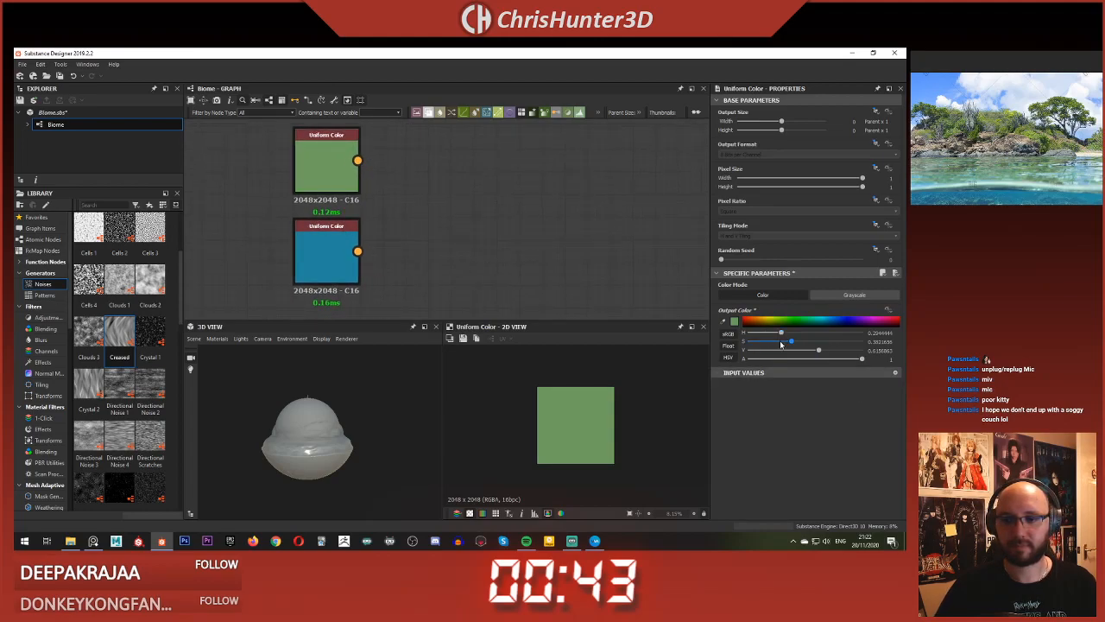
Step: Add a Blend node beside the two Uniform Color nodes and connect the blue one as its foreground
{"action": "scroll", "coordinate": [456, 213], "scroll_direction": "down", "scroll_amount": 4}
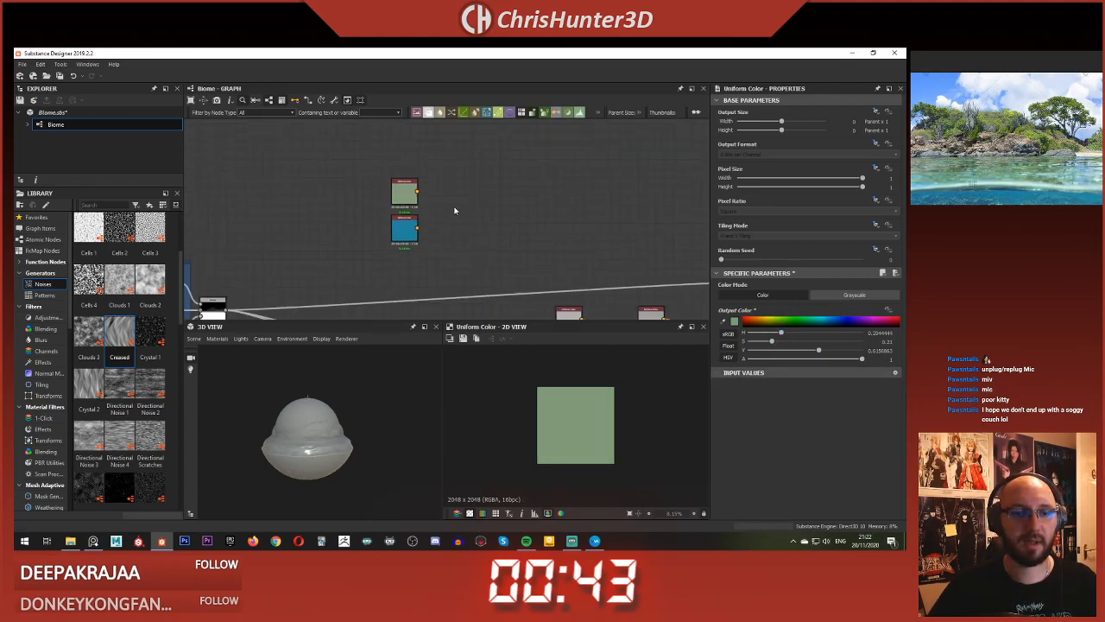
{"action": "middle_click_drag", "start_coordinate": [440, 212], "coordinate": [353, 198]}
{"action": "key", "text": "space"}
{"action": "type", "text": "blend"}
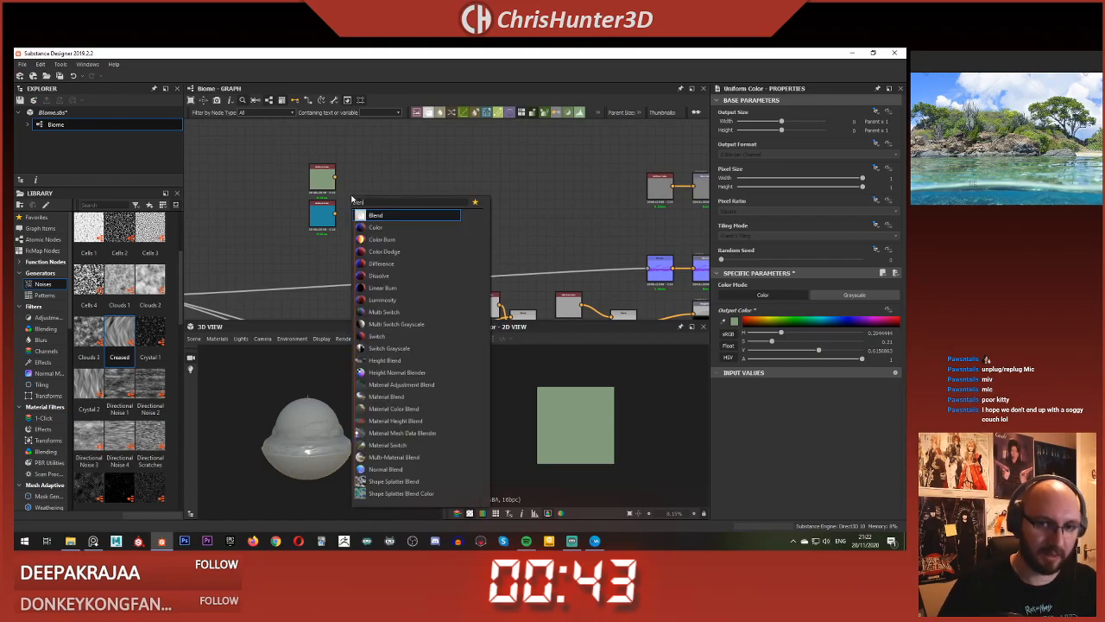
{"action": "key", "text": "Return"}
{"action": "scroll", "coordinate": [350, 199], "scroll_direction": "up", "scroll_amount": 3}
{"action": "left_click_drag", "start_coordinate": [359, 224], "coordinate": [378, 204]}
Step: Examine the roughness network's Blend and mask nodes to find a mask that suits the water color
{"action": "scroll", "coordinate": [401, 251], "scroll_direction": "down", "scroll_amount": 5}
{"action": "middle_click_drag", "start_coordinate": [416, 286], "coordinate": [457, 163]}
{"action": "scroll", "coordinate": [465, 225], "scroll_direction": "up", "scroll_amount": 2}
{"action": "middle_click_drag", "start_coordinate": [467, 238], "coordinate": [459, 278]}
{"action": "scroll", "coordinate": [458, 278], "scroll_direction": "up", "scroll_amount": 3}
{"action": "middle_click_drag", "start_coordinate": [436, 172], "coordinate": [601, 295]}
{"action": "scroll", "coordinate": [596, 292], "scroll_direction": "down", "scroll_amount": 2}
{"action": "scroll", "coordinate": [480, 203], "scroll_direction": "up", "scroll_amount": 2}
{"action": "scroll", "coordinate": [469, 226], "scroll_direction": "down", "scroll_amount": 3}
{"action": "scroll", "coordinate": [492, 227], "scroll_direction": "up", "scroll_amount": 3}
{"action": "double_click", "coordinate": [560, 193]}
{"action": "scroll", "coordinate": [530, 249], "scroll_direction": "down", "scroll_amount": 3}
{"action": "middle_click_drag", "start_coordinate": [530, 249], "coordinate": [488, 215]}
{"action": "scroll", "coordinate": [488, 215], "scroll_direction": "up", "scroll_amount": 1}
{"action": "double_click", "coordinate": [588, 192]}
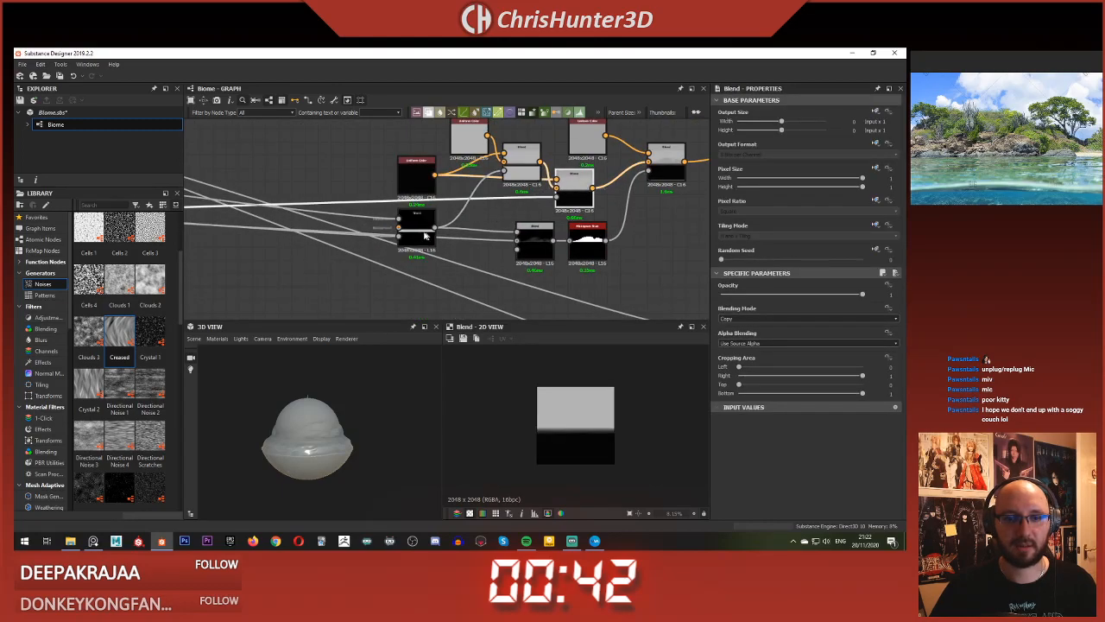
{"action": "double_click", "coordinate": [419, 234]}
{"action": "double_click", "coordinate": [574, 194]}
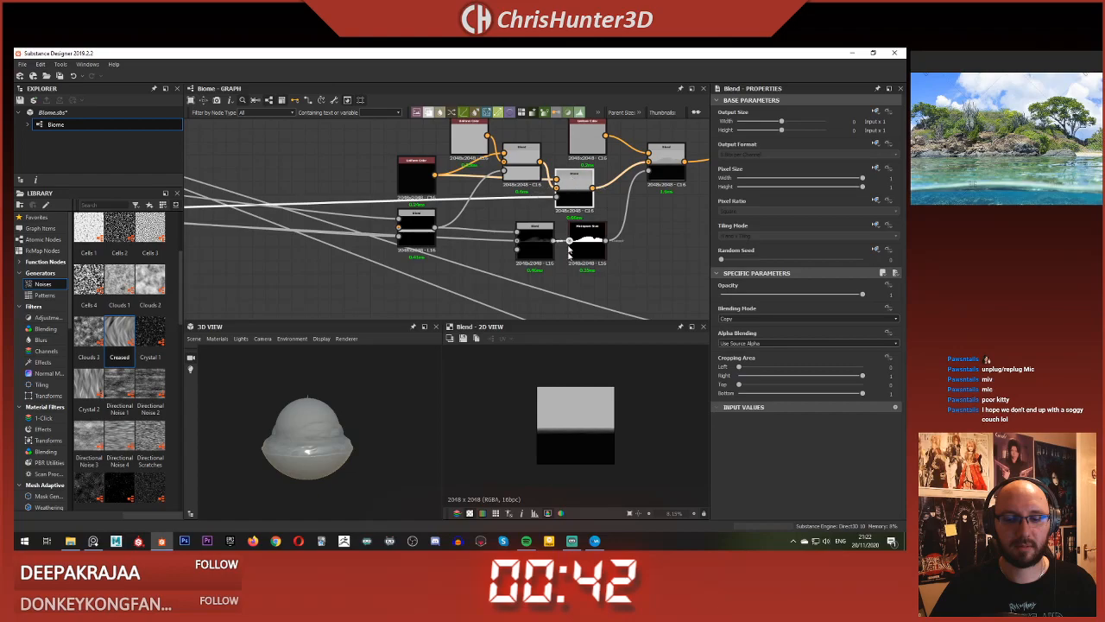
{"action": "scroll", "coordinate": [586, 443], "scroll_direction": "up", "scroll_amount": 3}
{"action": "scroll", "coordinate": [520, 209], "scroll_direction": "down", "scroll_amount": 1}
{"action": "double_click", "coordinate": [444, 243]}
{"action": "scroll", "coordinate": [455, 245], "scroll_direction": "down", "scroll_amount": 1}
{"action": "scroll", "coordinate": [542, 437], "scroll_direction": "down", "scroll_amount": 2}
{"action": "scroll", "coordinate": [543, 436], "scroll_direction": "down", "scroll_amount": 1}
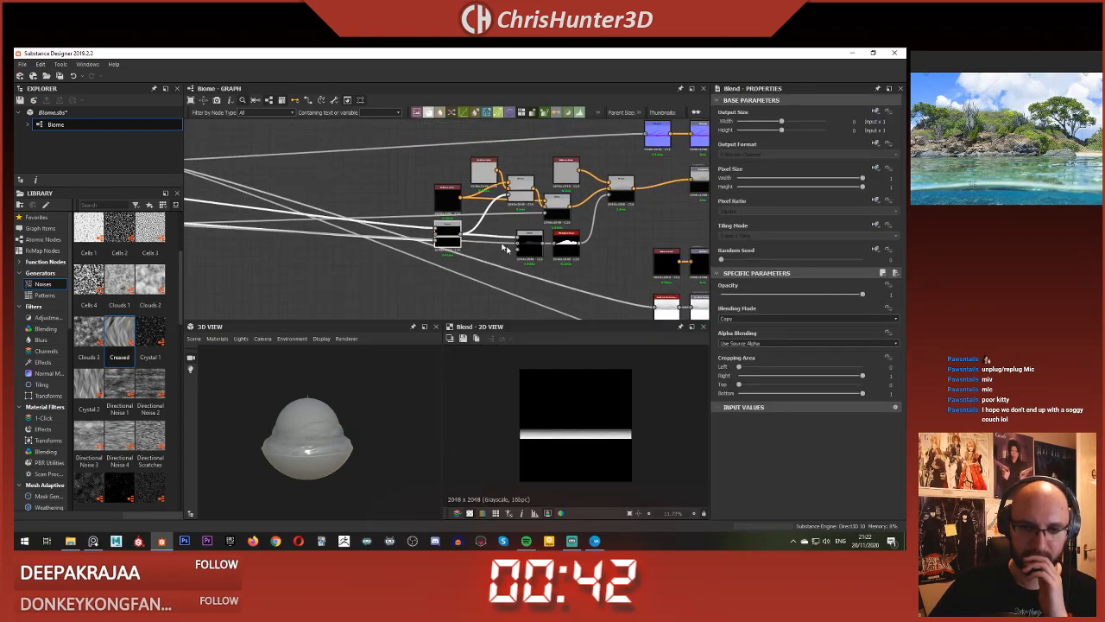
{"action": "scroll", "coordinate": [490, 246], "scroll_direction": "up", "scroll_amount": 3}
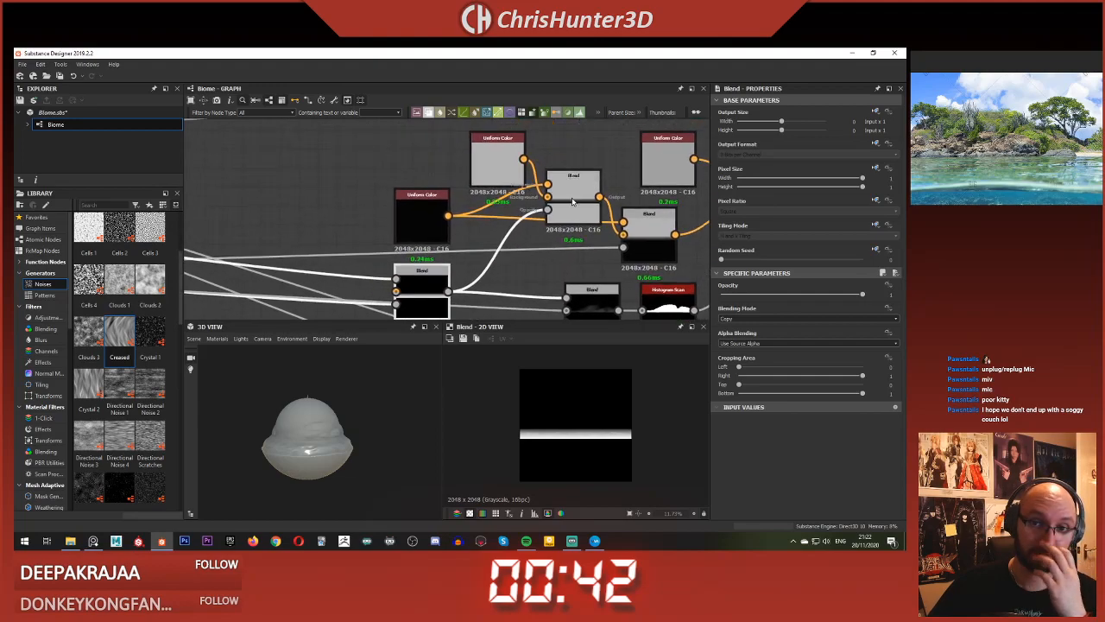
{"action": "scroll", "coordinate": [553, 216], "scroll_direction": "down", "scroll_amount": 2}
{"action": "double_click", "coordinate": [524, 232]}
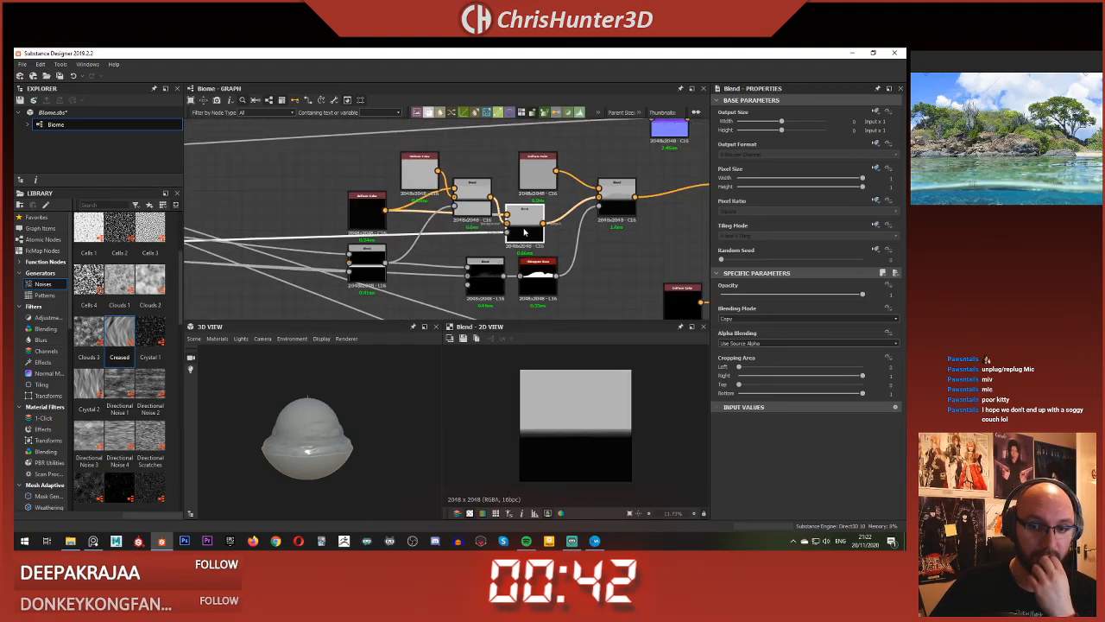
{"action": "middle_click_drag", "start_coordinate": [538, 240], "coordinate": [560, 244]}
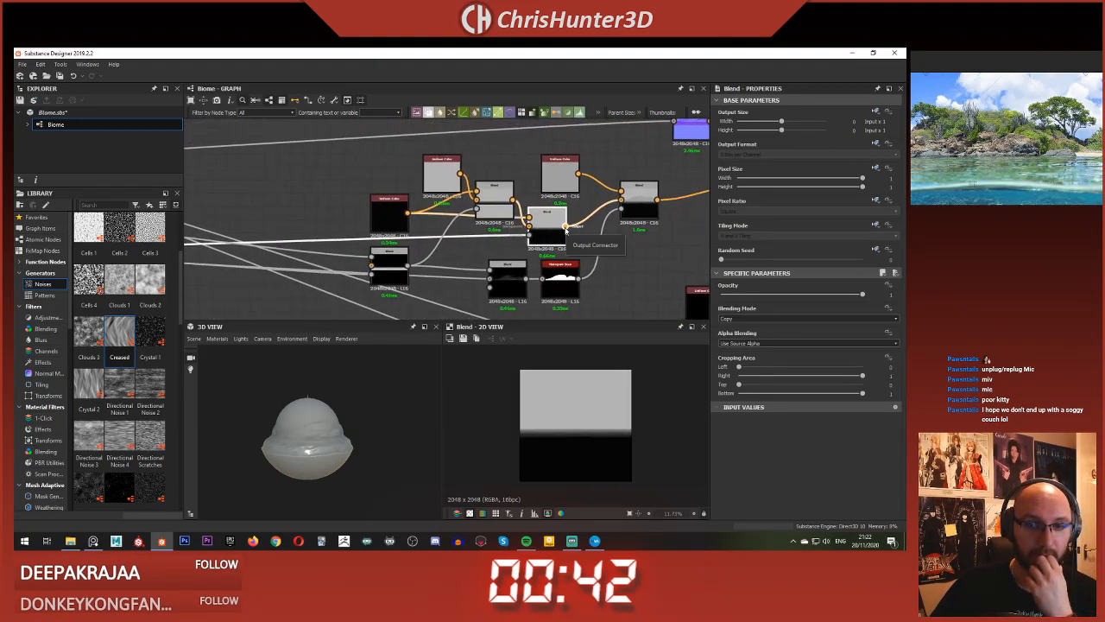
{"action": "scroll", "coordinate": [429, 278], "scroll_direction": "up", "scroll_amount": 1}
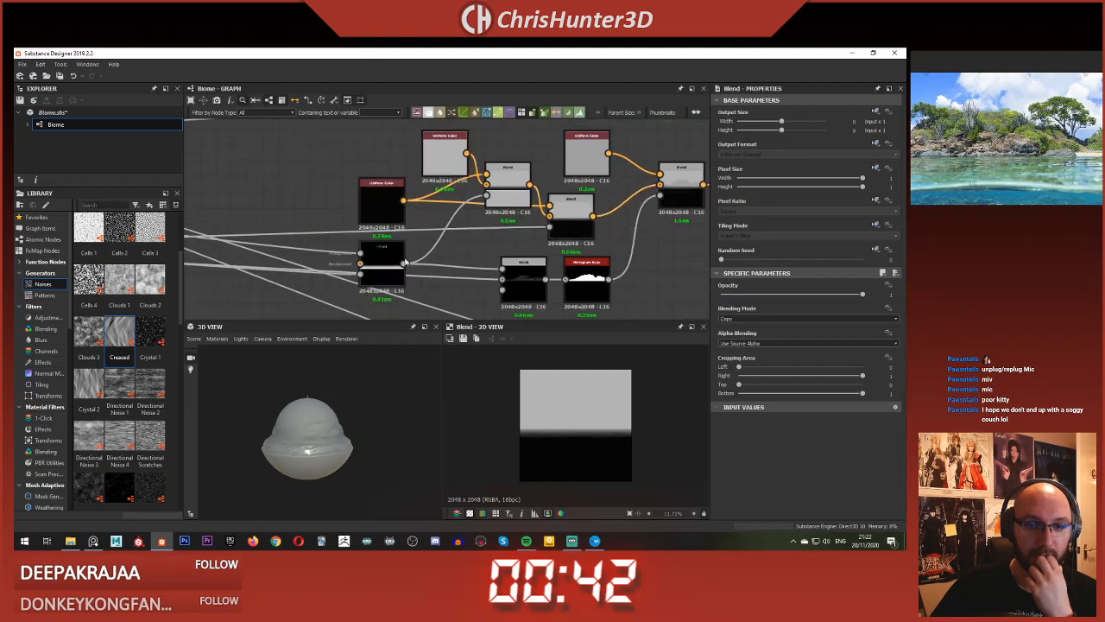
Step: Try to connect the black-and-grey roughness Blend to the new color Blend as its mask
{"action": "left_click", "coordinate": [592, 220]}
{"action": "scroll", "coordinate": [406, 211], "scroll_direction": "down", "scroll_amount": 4}
{"action": "middle_click_drag", "start_coordinate": [346, 193], "coordinate": [481, 269]}
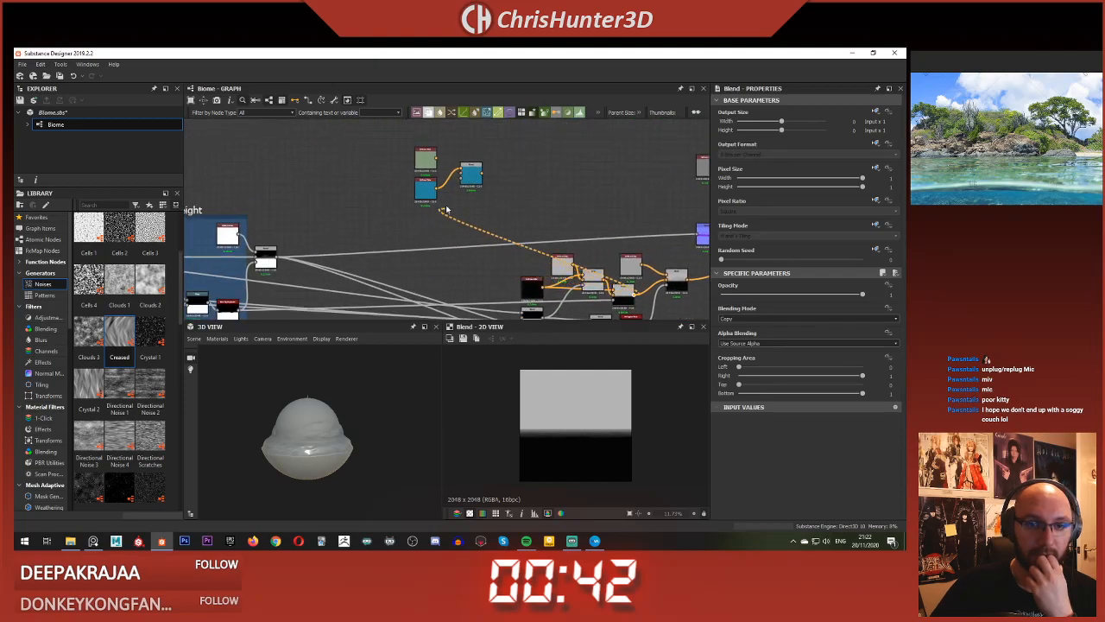
{"action": "scroll", "coordinate": [444, 214], "scroll_direction": "up", "scroll_amount": 1}
{"action": "left_click", "coordinate": [557, 206]}
{"action": "middle_click_drag", "start_coordinate": [573, 198], "coordinate": [528, 184]}
{"action": "scroll", "coordinate": [528, 184], "scroll_direction": "up", "scroll_amount": 1}
{"action": "middle_click_drag", "start_coordinate": [579, 224], "coordinate": [493, 129]}
{"action": "scroll", "coordinate": [493, 129], "scroll_direction": "up", "scroll_amount": 2}
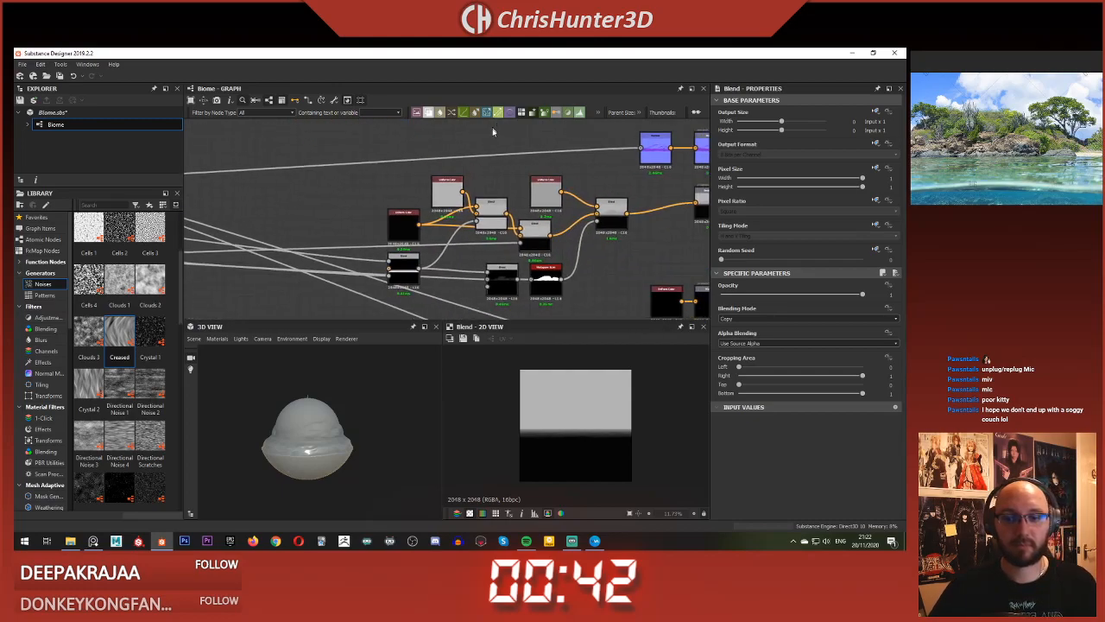
Step: Link the water shape mask to the color Blend's opacity and connect the green Uniform Color as its background
{"action": "left_click", "coordinate": [532, 284]}
{"action": "scroll", "coordinate": [458, 246], "scroll_direction": "down", "scroll_amount": 3}
{"action": "middle_click_drag", "start_coordinate": [301, 141], "coordinate": [454, 226]}
{"action": "scroll", "coordinate": [454, 226], "scroll_direction": "up", "scroll_amount": 3}
{"action": "left_click", "coordinate": [535, 206]}
{"action": "left_click", "coordinate": [562, 205]}
{"action": "scroll", "coordinate": [621, 416], "scroll_direction": "up", "scroll_amount": 4}
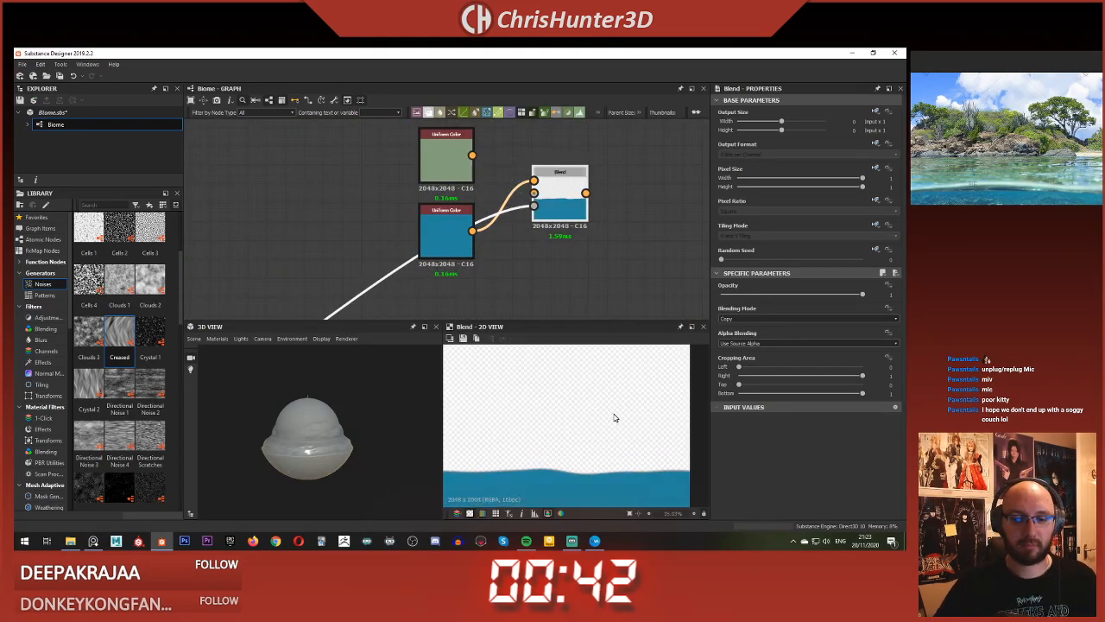
{"action": "scroll", "coordinate": [532, 206], "scroll_direction": "up", "scroll_amount": 1}
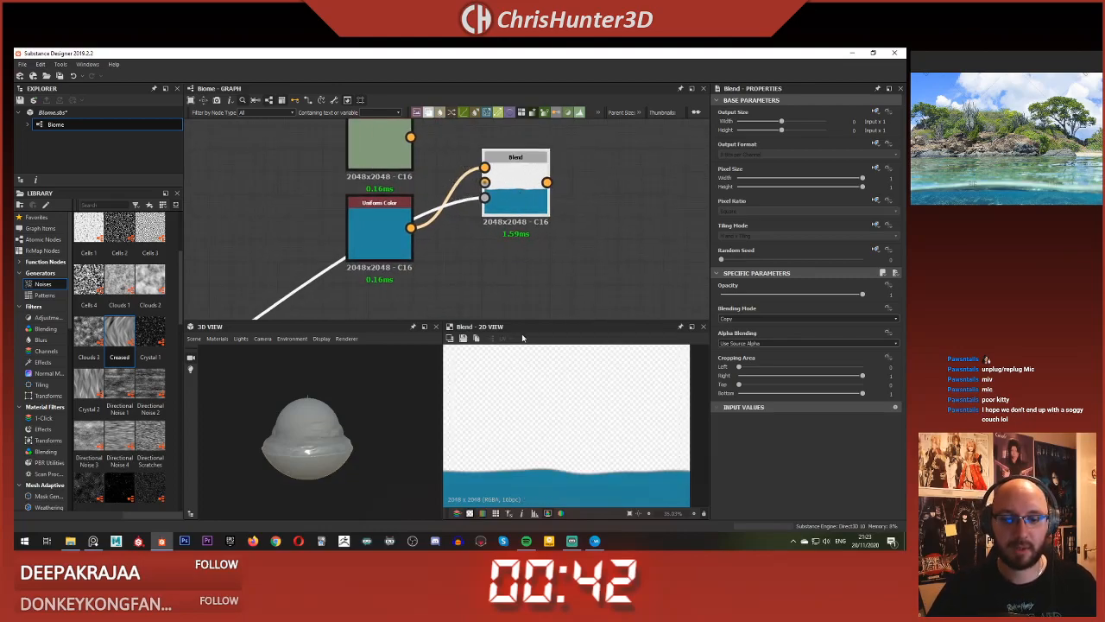
{"action": "scroll", "coordinate": [509, 203], "scroll_direction": "down", "scroll_amount": 1}
{"action": "left_click_drag", "start_coordinate": [426, 152], "coordinate": [487, 189]}
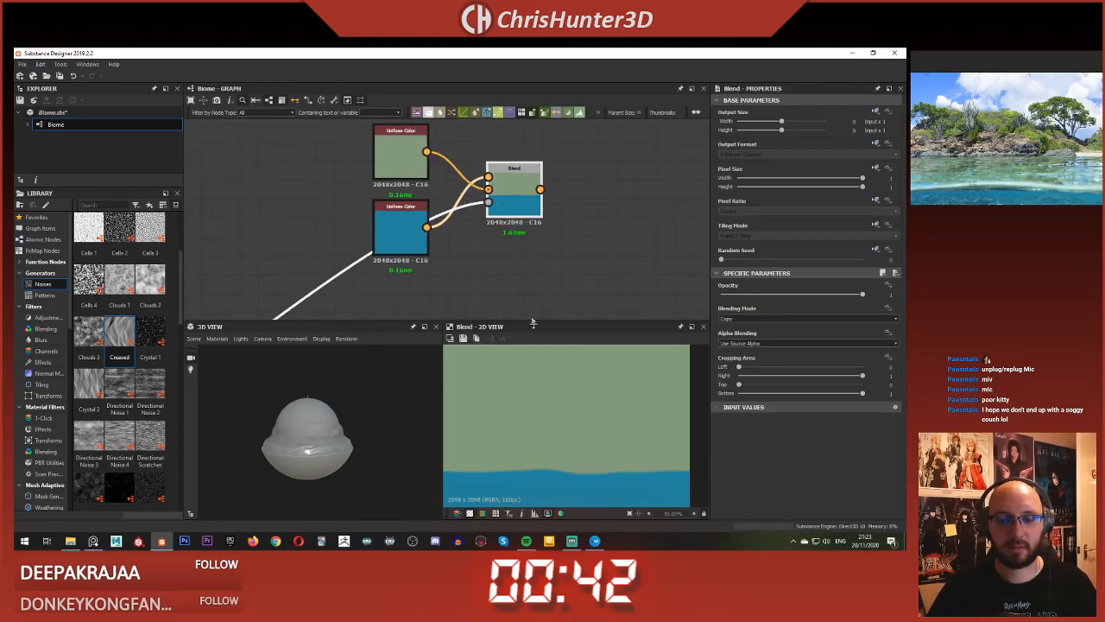
Step: Examine the masked blue and green blend in the 2D view and its place in the graph
{"action": "scroll", "coordinate": [497, 198], "scroll_direction": "down", "scroll_amount": 2}
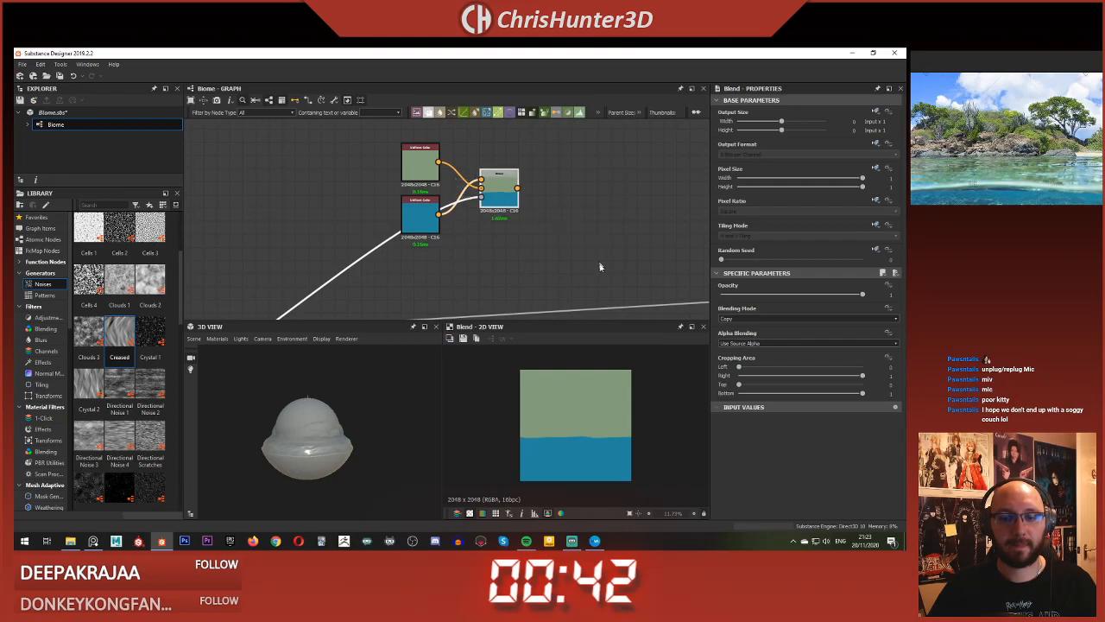
{"action": "scroll", "coordinate": [596, 257], "scroll_direction": "down", "scroll_amount": 1}
{"action": "scroll", "coordinate": [570, 438], "scroll_direction": "down", "scroll_amount": 2}
{"action": "scroll", "coordinate": [576, 436], "scroll_direction": "up", "scroll_amount": 7}
{"action": "scroll", "coordinate": [577, 433], "scroll_direction": "down", "scroll_amount": 1}
{"action": "scroll", "coordinate": [471, 201], "scroll_direction": "down", "scroll_amount": 1}
{"action": "scroll", "coordinate": [490, 206], "scroll_direction": "up", "scroll_amount": 1}
{"action": "scroll", "coordinate": [487, 209], "scroll_direction": "down", "scroll_amount": 2}
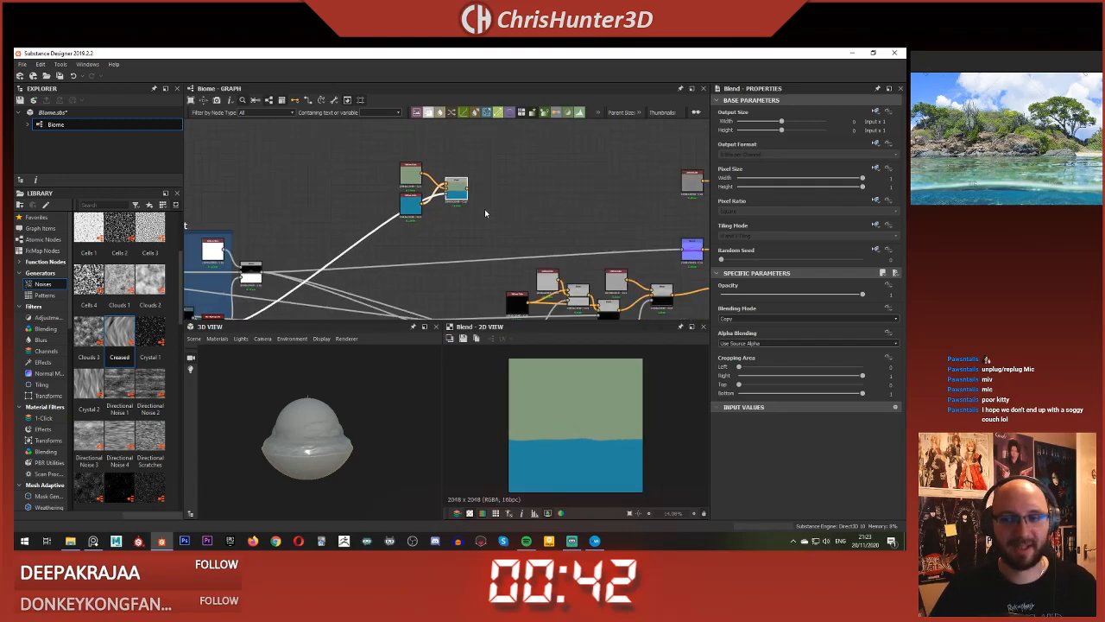
Step: Add a second Blend node after the color Blend and connect the first Blend's output to its background
{"action": "middle_click_drag", "start_coordinate": [484, 210], "coordinate": [506, 242]}
{"action": "left_click", "coordinate": [507, 245]}
{"action": "scroll", "coordinate": [509, 248], "scroll_direction": "down", "scroll_amount": 2}
{"action": "scroll", "coordinate": [543, 278], "scroll_direction": "up", "scroll_amount": 5}
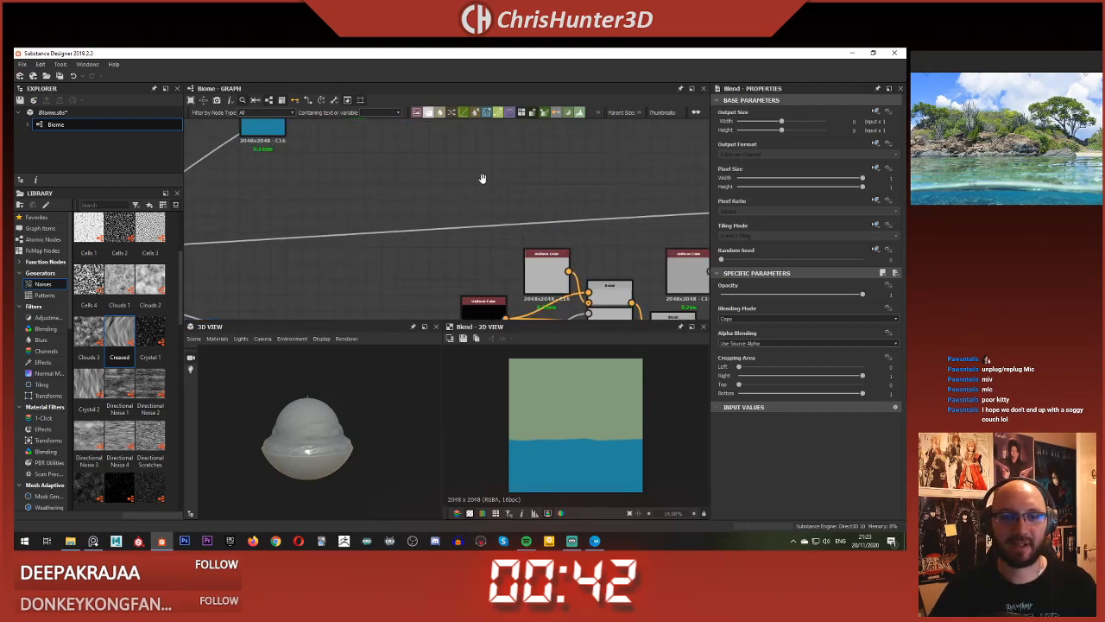
{"action": "middle_click_drag", "start_coordinate": [481, 179], "coordinate": [533, 281]}
{"action": "key", "text": "space"}
{"action": "type", "text": "blend"}
{"action": "key", "text": "Return"}
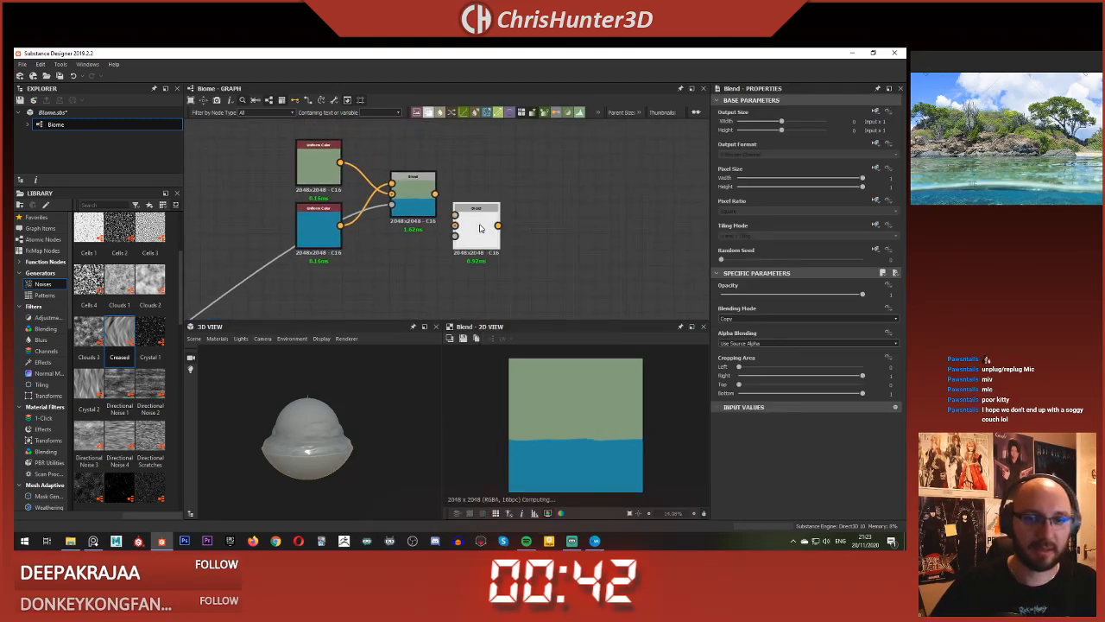
{"action": "double_click", "coordinate": [487, 228]}
{"action": "left_click_drag", "start_coordinate": [487, 228], "coordinate": [554, 205]}
{"action": "left_click_drag", "start_coordinate": [434, 194], "coordinate": [524, 203]}
{"action": "mouse_move", "coordinate": [520, 215]}
{"action": "middle_mouse_down"}
{"action": "mouse_move", "coordinate": [502, 234]}
{"action": "mouse_move", "coordinate": [514, 217]}
{"action": "middle_mouse_up"}
{"action": "scroll", "coordinate": [502, 234], "scroll_direction": "down", "scroll_amount": 2}
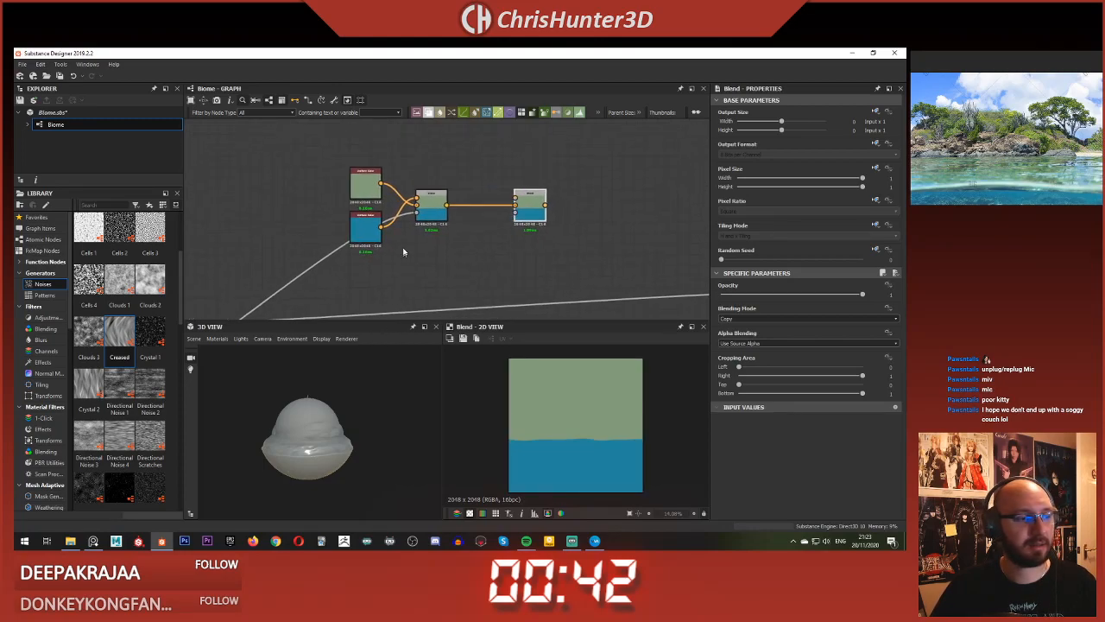
Step: Move the green Uniform Color node up and away from the blue one to make room beside it
{"action": "scroll", "coordinate": [428, 209], "scroll_direction": "up", "scroll_amount": 3}
{"action": "middle_click_drag", "start_coordinate": [428, 208], "coordinate": [394, 212]}
{"action": "scroll", "coordinate": [445, 227], "scroll_direction": "up", "scroll_amount": 2}
{"action": "middle_click_drag", "start_coordinate": [458, 235], "coordinate": [471, 249]}
{"action": "scroll", "coordinate": [472, 249], "scroll_direction": "down", "scroll_amount": 2}
{"action": "middle_click_drag", "start_coordinate": [303, 179], "coordinate": [434, 200]}
{"action": "middle_click_drag", "start_coordinate": [559, 260], "coordinate": [538, 266]}
{"action": "left_click_drag", "start_coordinate": [471, 230], "coordinate": [403, 192]}
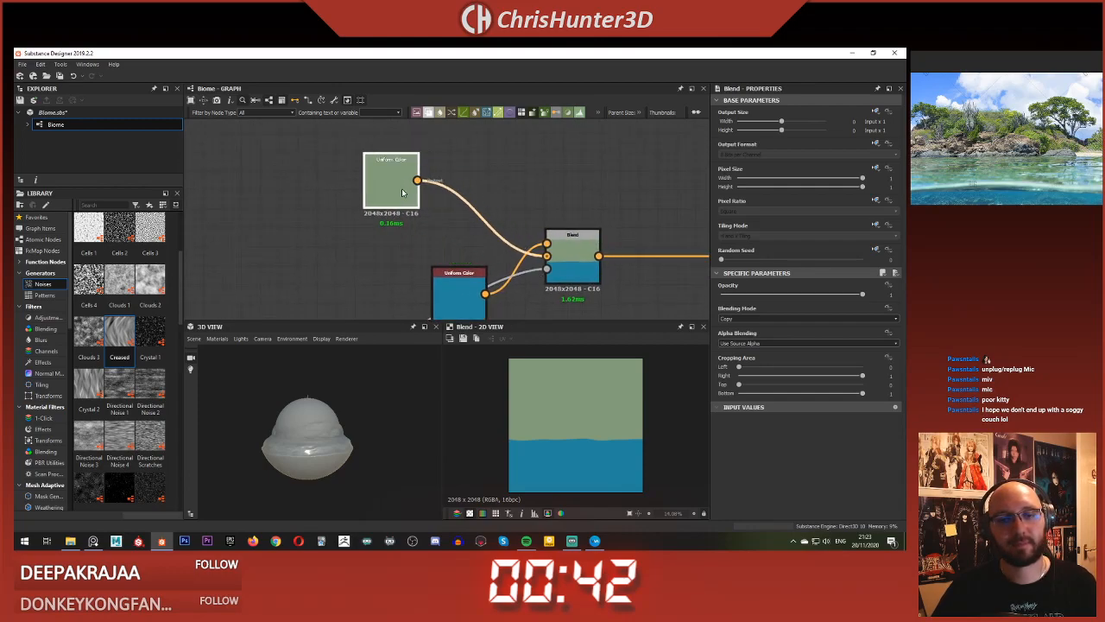
{"action": "left_click", "coordinate": [564, 203]}
{"action": "middle_click_drag", "start_coordinate": [458, 204], "coordinate": [494, 205]}
Step: Duplicate the masked color Blend and place the copy beside the green Uniform Color
{"action": "left_click", "coordinate": [605, 254]}
{"action": "key", "text": "ctrl+c"}
{"action": "key", "text": "ctrl+v"}
{"action": "left_click_drag", "start_coordinate": [451, 221], "coordinate": [536, 190]}
{"action": "left_click", "coordinate": [497, 224]}
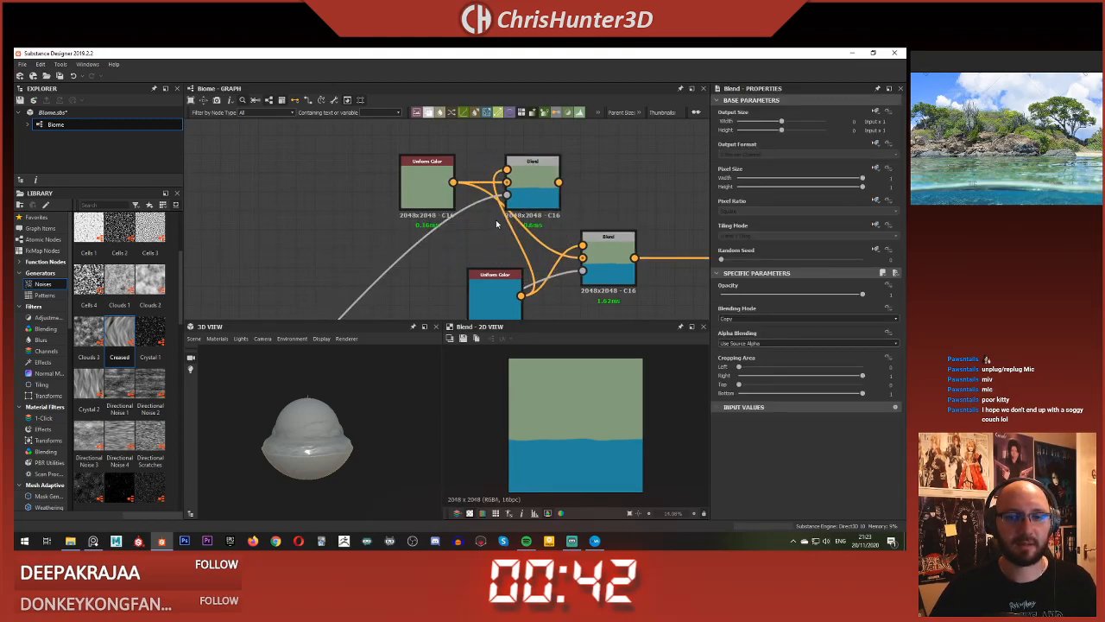
Step: Make green the only color input of the copied Blend, as its foreground, and remove green's link to the original Blend
{"action": "left_click_drag", "start_coordinate": [454, 182], "coordinate": [507, 182]}
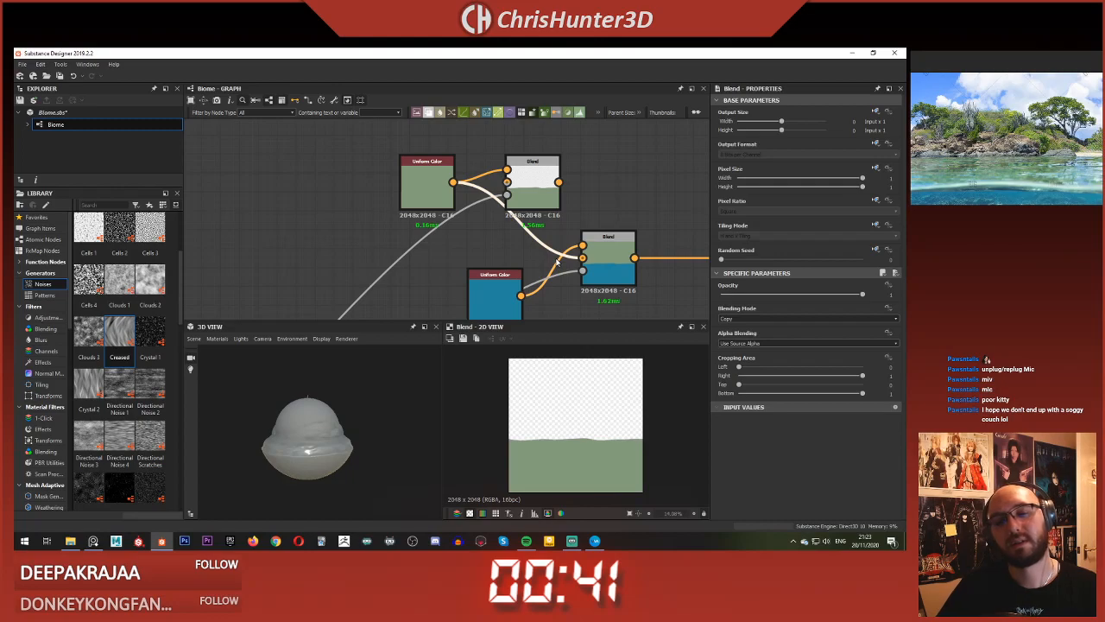
{"action": "key", "text": "Delete"}
{"action": "double_click", "coordinate": [615, 262]}
{"action": "double_click", "coordinate": [539, 178]}
Step: Connect the waterline band mask from the roughness network to the green Blend's opacity and preview the result
{"action": "scroll", "coordinate": [542, 231], "scroll_direction": "down", "scroll_amount": 5}
{"action": "middle_click_drag", "start_coordinate": [541, 231], "coordinate": [542, 152]}
{"action": "scroll", "coordinate": [542, 152], "scroll_direction": "down", "scroll_amount": 2}
{"action": "middle_click_drag", "start_coordinate": [639, 228], "coordinate": [519, 185]}
{"action": "scroll", "coordinate": [520, 185], "scroll_direction": "up", "scroll_amount": 6}
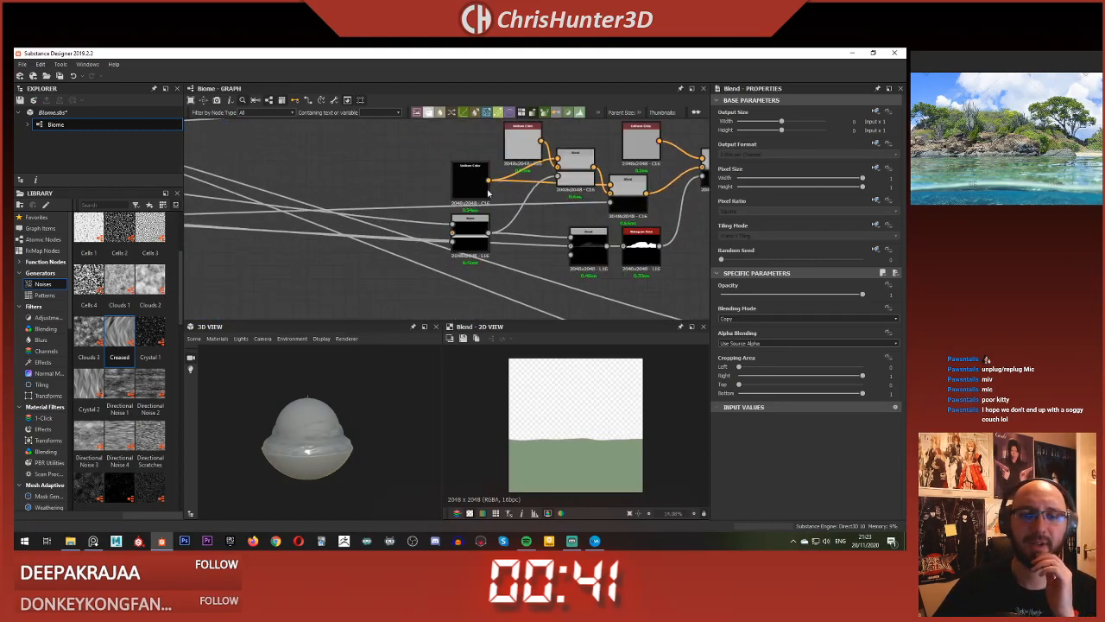
{"action": "left_click_drag", "start_coordinate": [574, 179], "coordinate": [572, 178]}
{"action": "scroll", "coordinate": [393, 162], "scroll_direction": "down", "scroll_amount": 5}
{"action": "middle_click_drag", "start_coordinate": [392, 163], "coordinate": [457, 259]}
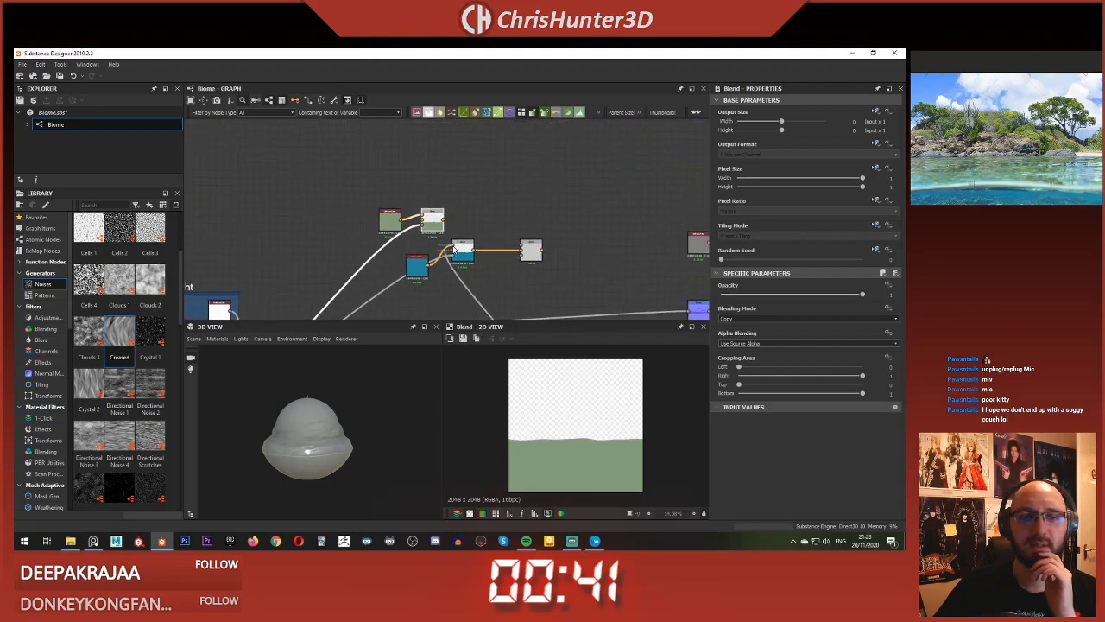
{"action": "scroll", "coordinate": [452, 251], "scroll_direction": "up", "scroll_amount": 5}
{"action": "double_click", "coordinate": [405, 193]}
{"action": "scroll", "coordinate": [544, 414], "scroll_direction": "up", "scroll_amount": 3}
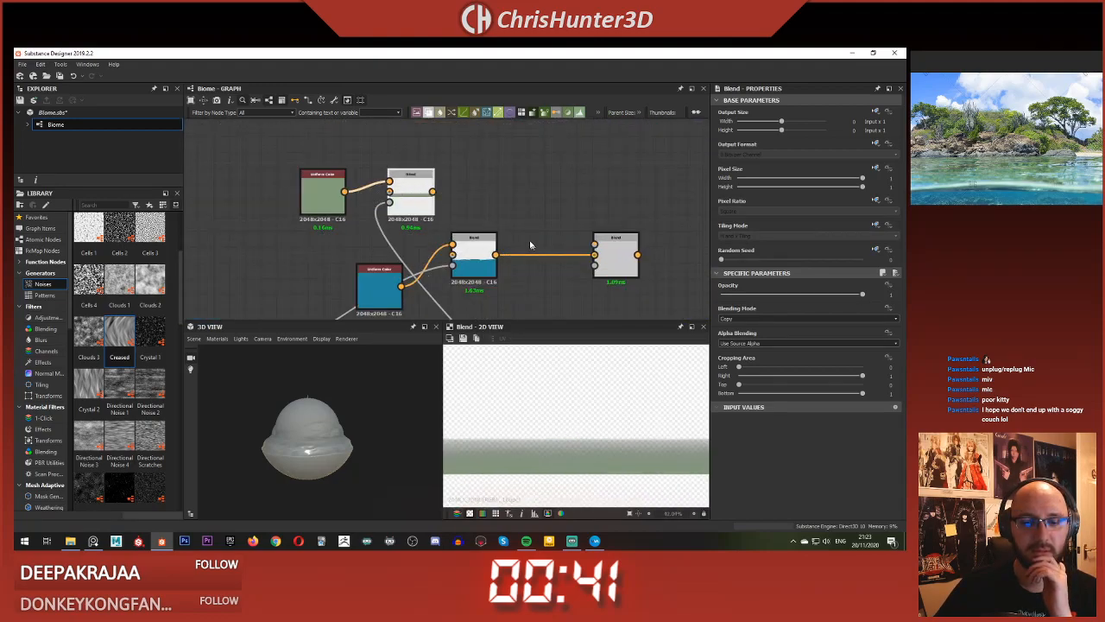
Step: Preview the green Blend and the waterline band mask that drives its opacity
{"action": "scroll", "coordinate": [546, 188], "scroll_direction": "down", "scroll_amount": 3}
{"action": "double_click", "coordinate": [484, 197]}
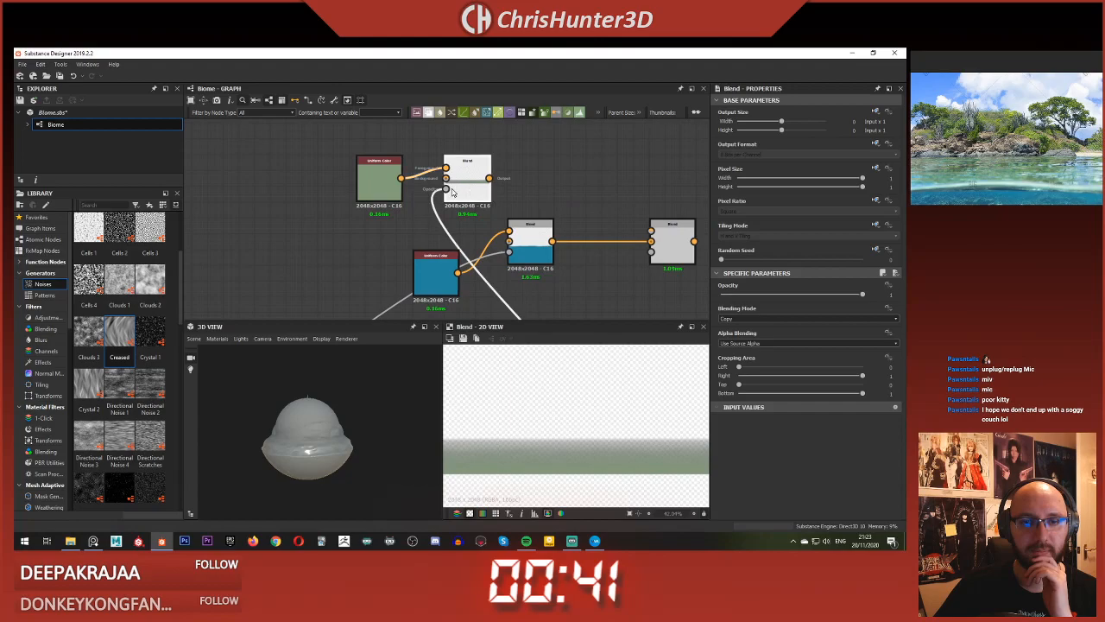
{"action": "scroll", "coordinate": [485, 203], "scroll_direction": "up", "scroll_amount": 2}
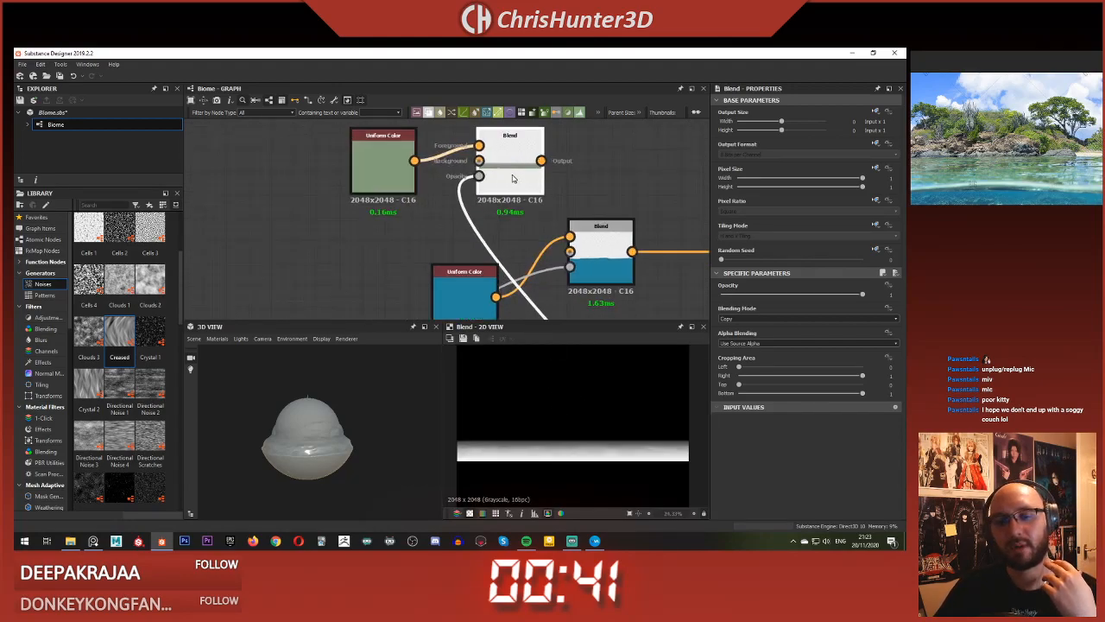
{"action": "scroll", "coordinate": [509, 199], "scroll_direction": "up", "scroll_amount": 1}
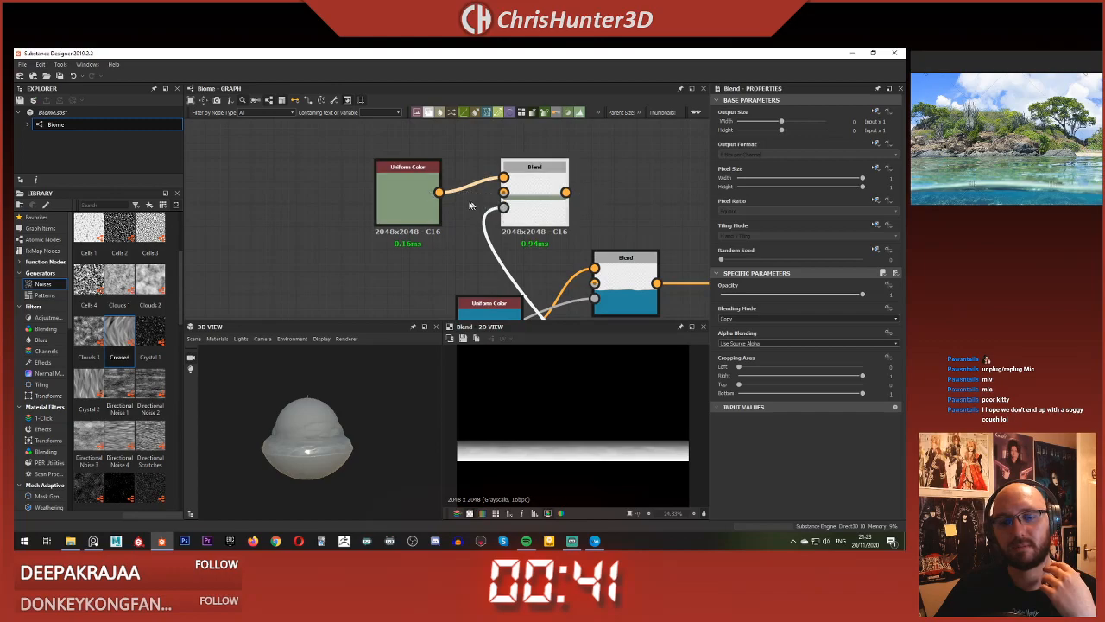
Step: Move the green Uniform Color away from its Blend and add a Gradient Map fed by the waterline band mask
{"action": "left_click_drag", "start_coordinate": [398, 194], "coordinate": [343, 172]}
{"action": "key", "text": "space"}
{"action": "type", "text": "gr"}
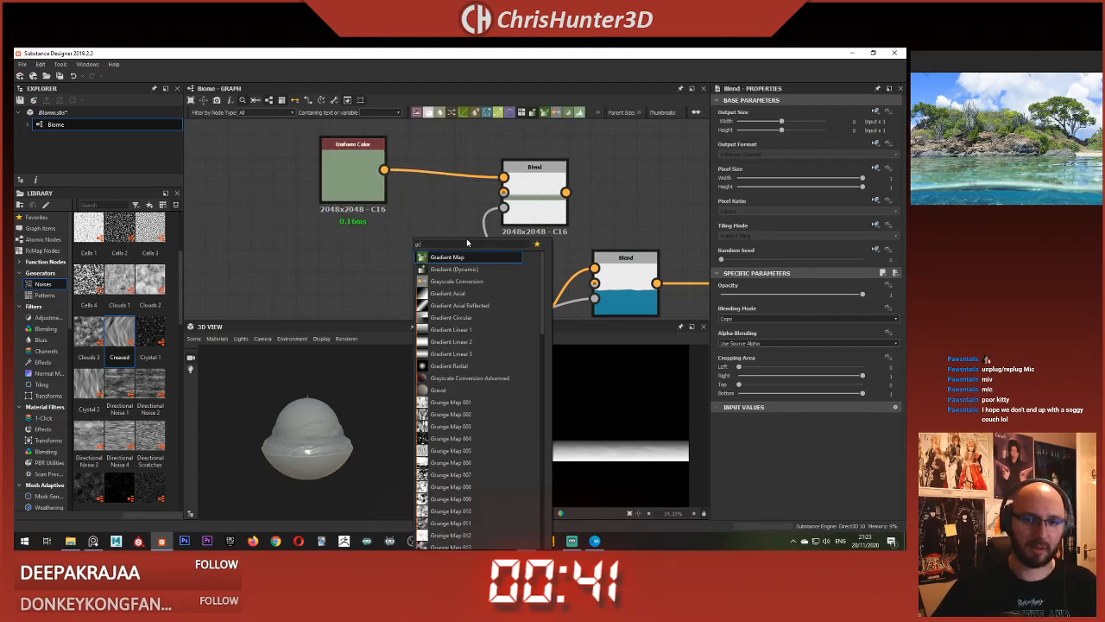
{"action": "left_click", "coordinate": [467, 257]}
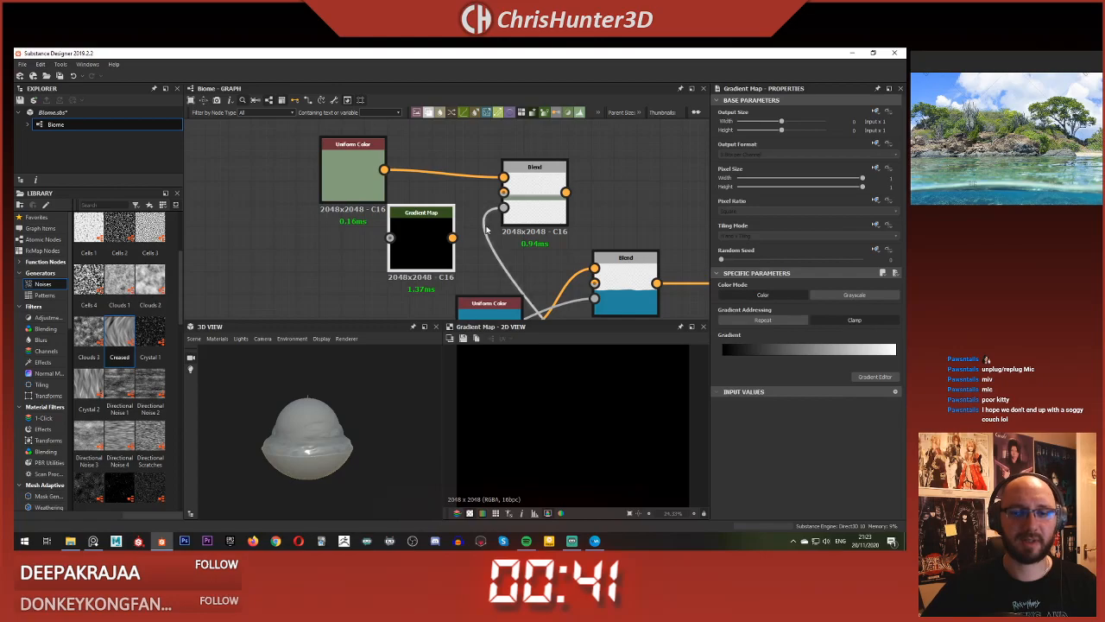
{"action": "left_click_drag", "start_coordinate": [504, 208], "coordinate": [415, 244], "text": "ctrl"}
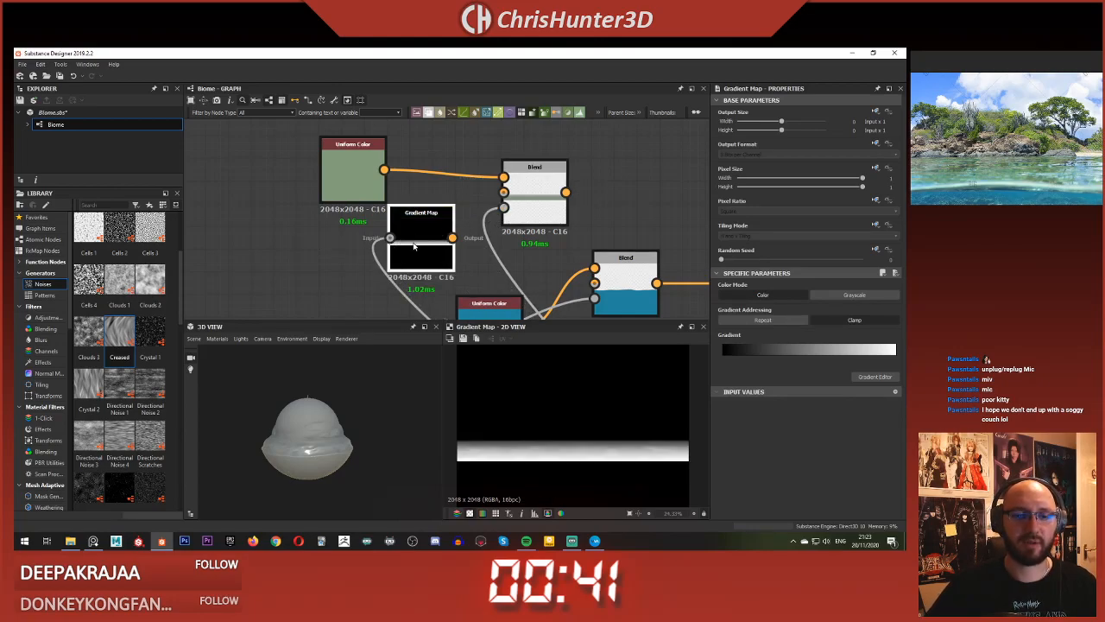
{"action": "left_click", "coordinate": [352, 173]}
{"action": "left_click_drag", "start_coordinate": [352, 173], "coordinate": [319, 173]}
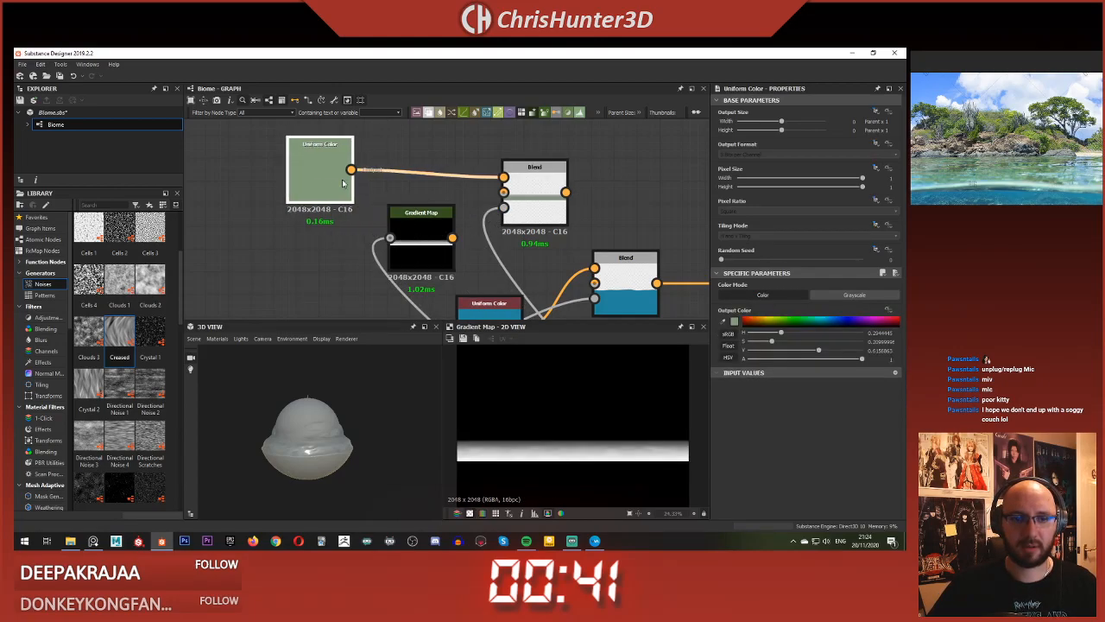
Step: In the Gradient Map's editor, color the white end key with the green sampled from the Uniform Color node
{"action": "left_click", "coordinate": [436, 242]}
{"action": "left_click", "coordinate": [881, 378]}
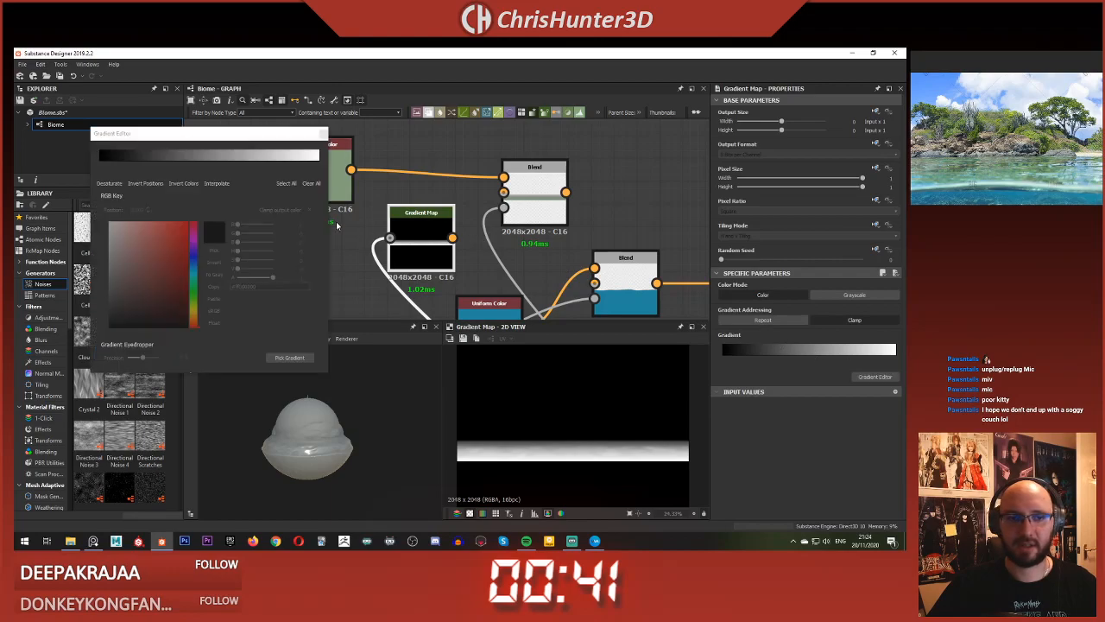
{"action": "left_click_drag", "start_coordinate": [261, 140], "coordinate": [268, 184]}
{"action": "left_click", "coordinate": [154, 245]}
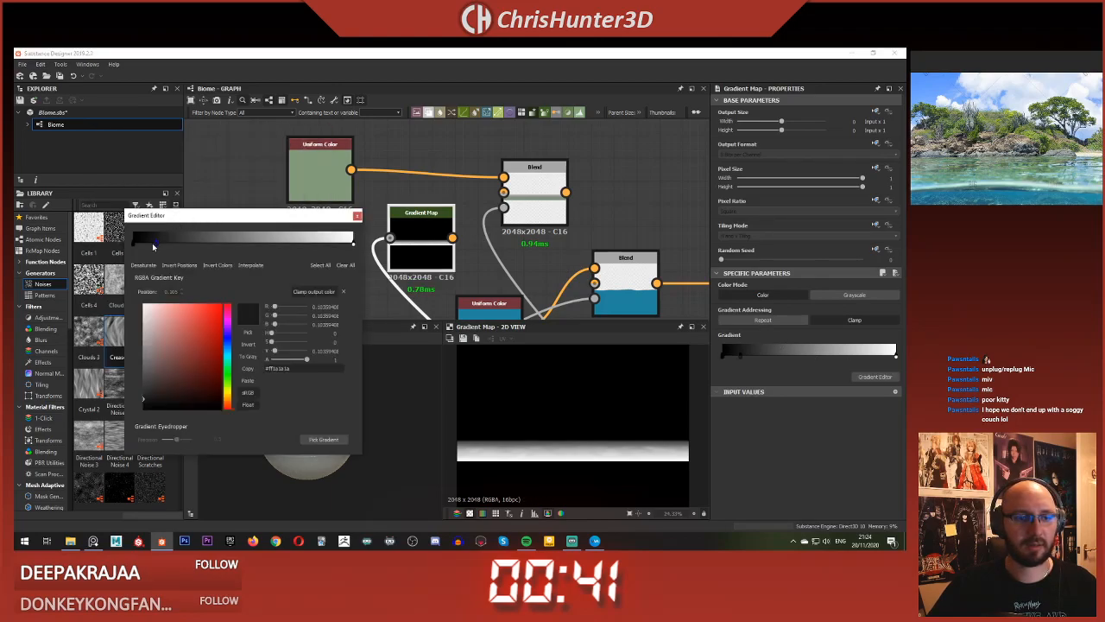
{"action": "key", "text": "Delete"}
{"action": "left_click", "coordinate": [352, 246]}
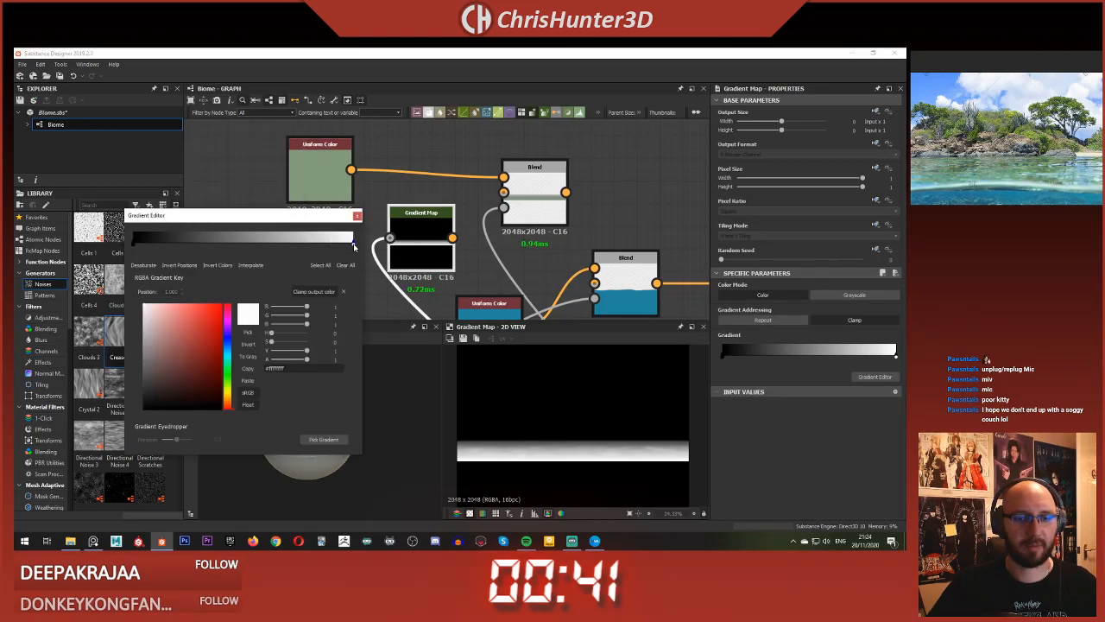
{"action": "left_click", "coordinate": [323, 183]}
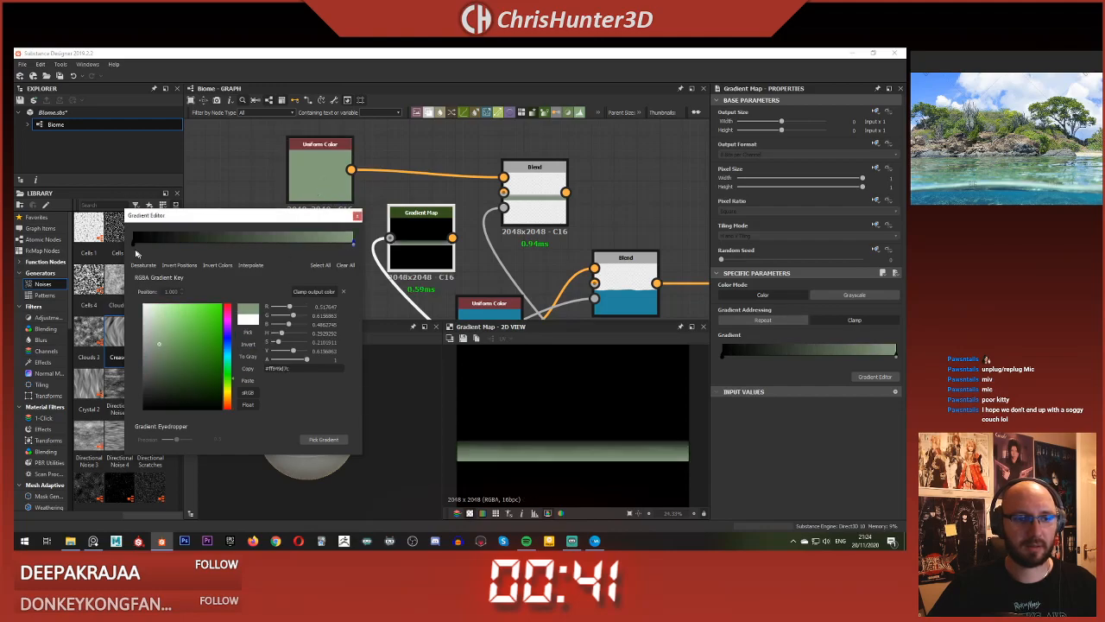
Step: Give the gradient's black start key the same sampled green, darkened to a brightness of 0.48, and close the editor
{"action": "left_click", "coordinate": [133, 247]}
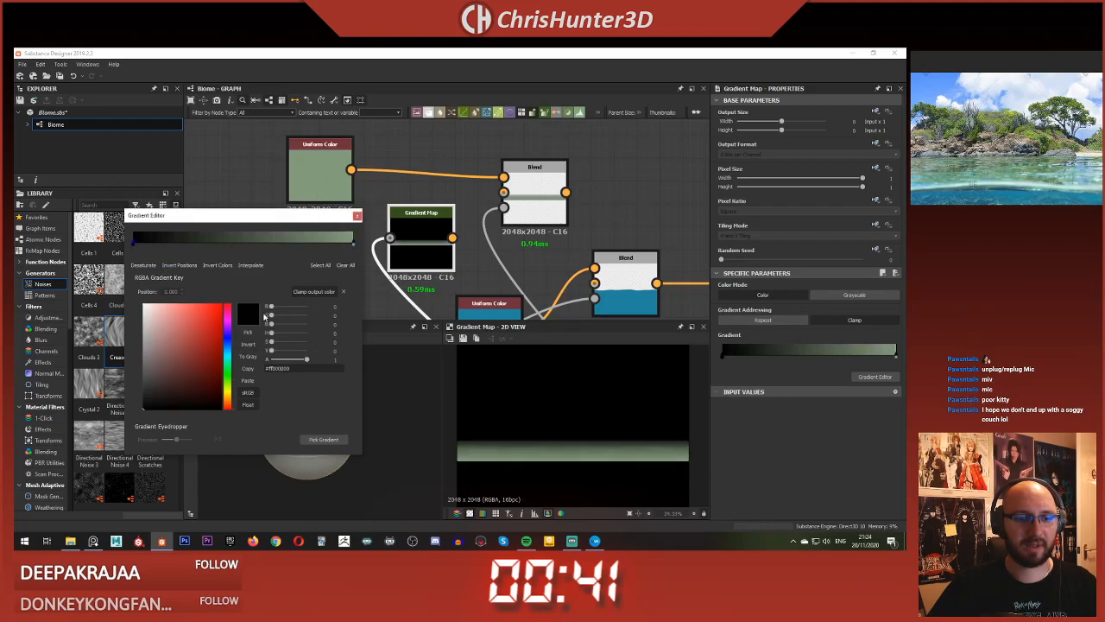
{"action": "left_click", "coordinate": [323, 175]}
{"action": "left_click_drag", "start_coordinate": [292, 355], "coordinate": [289, 357]}
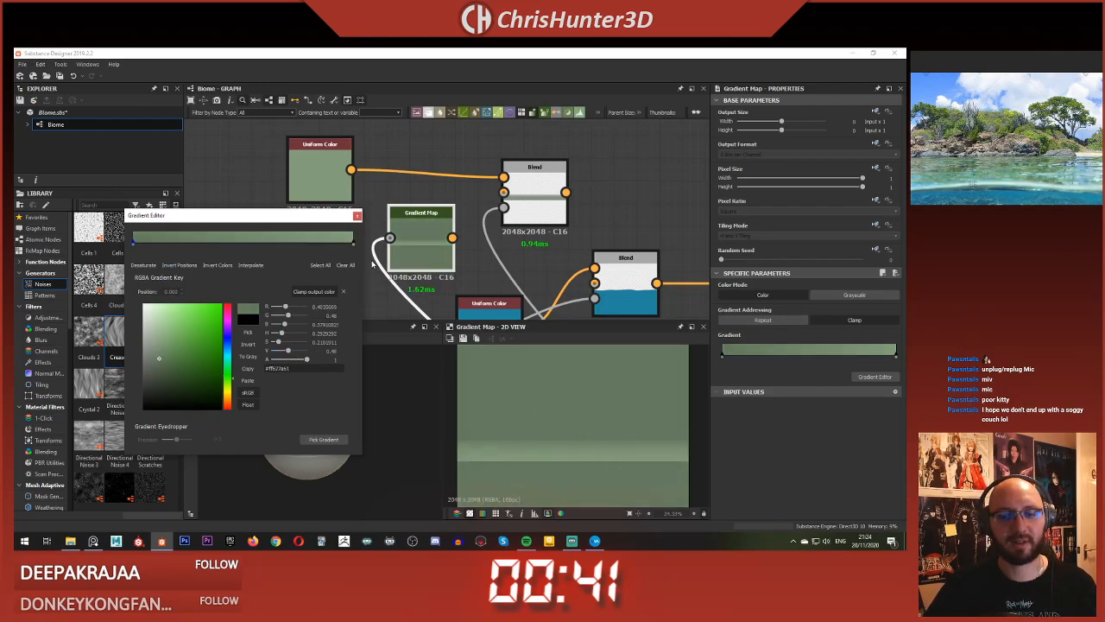
{"action": "left_click", "coordinate": [357, 216]}
Step: Connect the Gradient Map to the green Blend's foreground in place of the Uniform Color and line it up with the Blend
{"action": "middle_click_drag", "start_coordinate": [431, 232], "coordinate": [406, 224]}
{"action": "left_click_drag", "start_coordinate": [406, 224], "coordinate": [394, 224]}
{"action": "left_click", "coordinate": [289, 151]}
{"action": "left_click", "coordinate": [377, 232]}
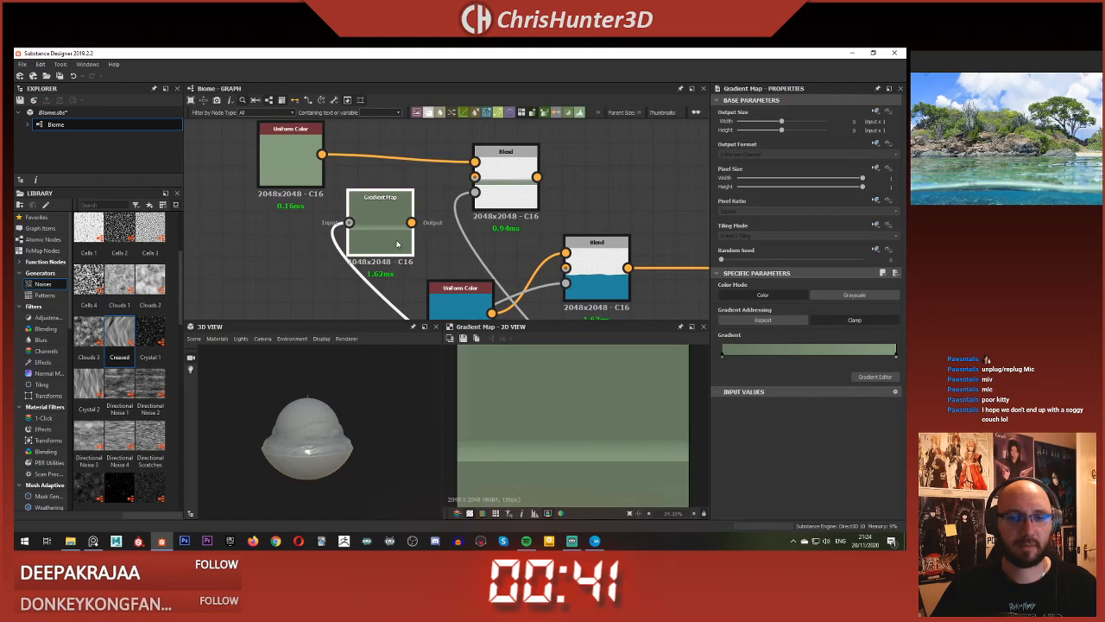
{"action": "double_click", "coordinate": [514, 197]}
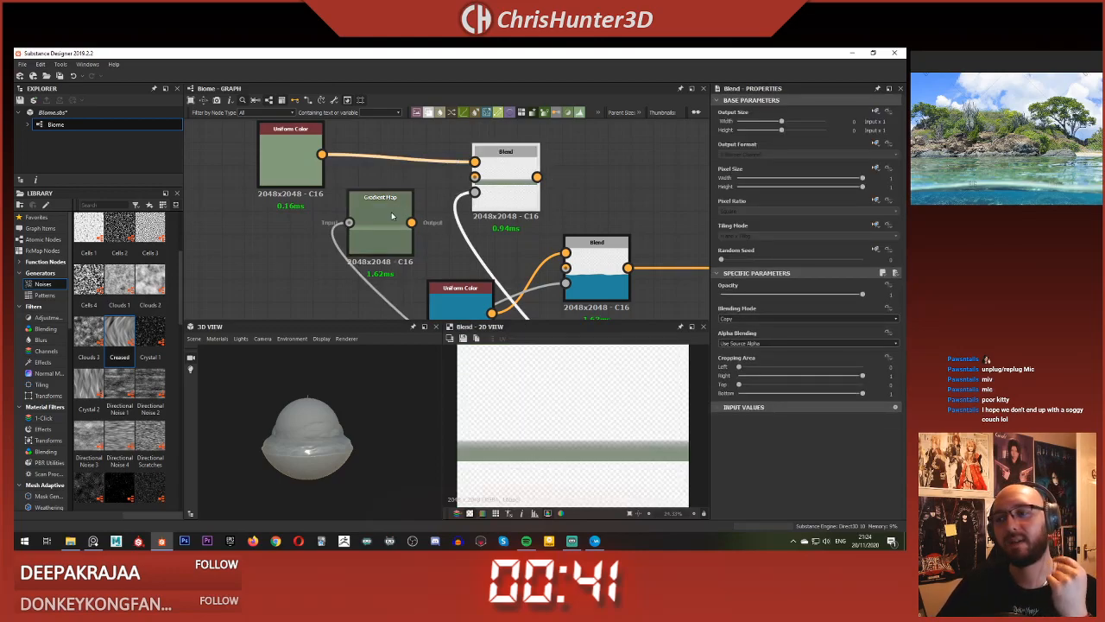
{"action": "double_click", "coordinate": [392, 215]}
{"action": "left_click_drag", "start_coordinate": [411, 222], "coordinate": [475, 161]}
{"action": "double_click", "coordinate": [480, 190]}
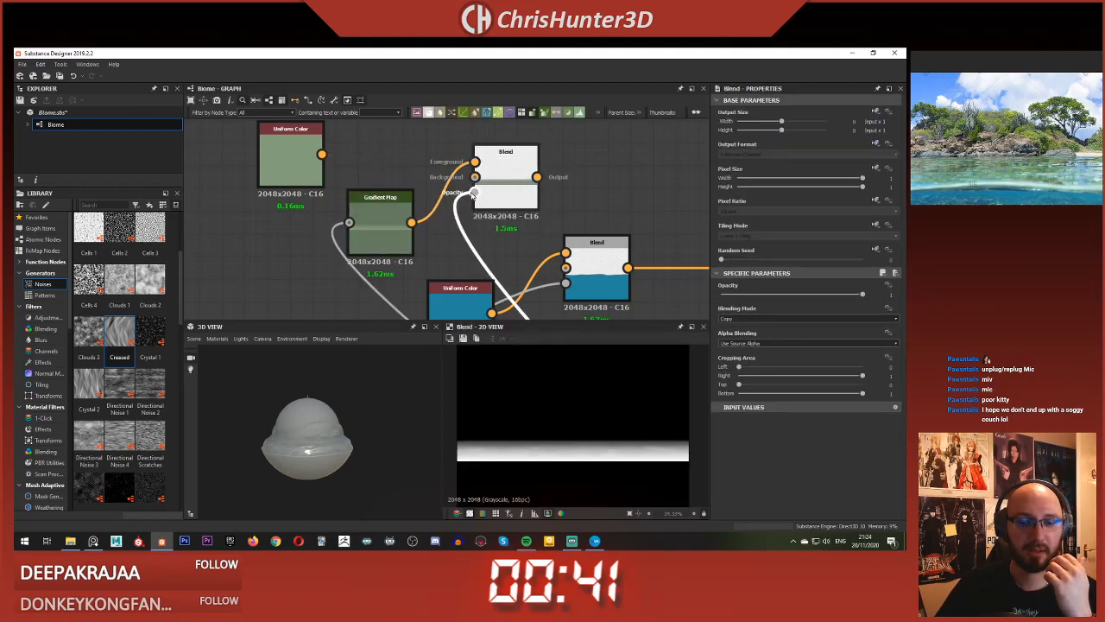
{"action": "left_click_drag", "start_coordinate": [384, 226], "coordinate": [374, 180]}
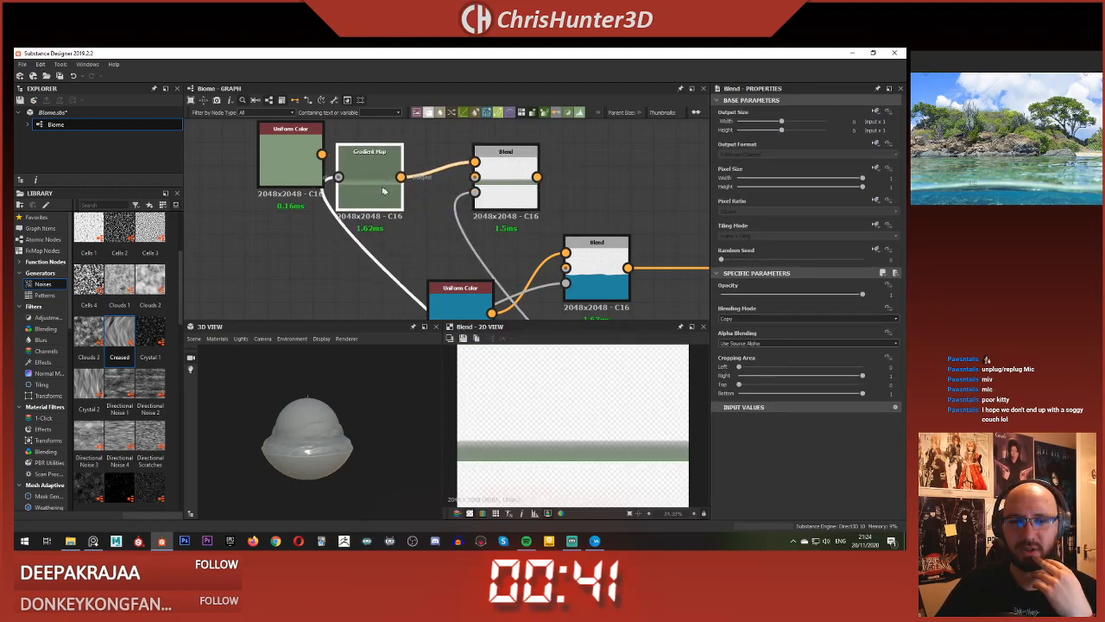
{"action": "scroll", "coordinate": [533, 426], "scroll_direction": "up", "scroll_amount": 1}
{"action": "scroll", "coordinate": [505, 213], "scroll_direction": "up", "scroll_amount": 1}
{"action": "scroll", "coordinate": [518, 203], "scroll_direction": "down", "scroll_amount": 1}
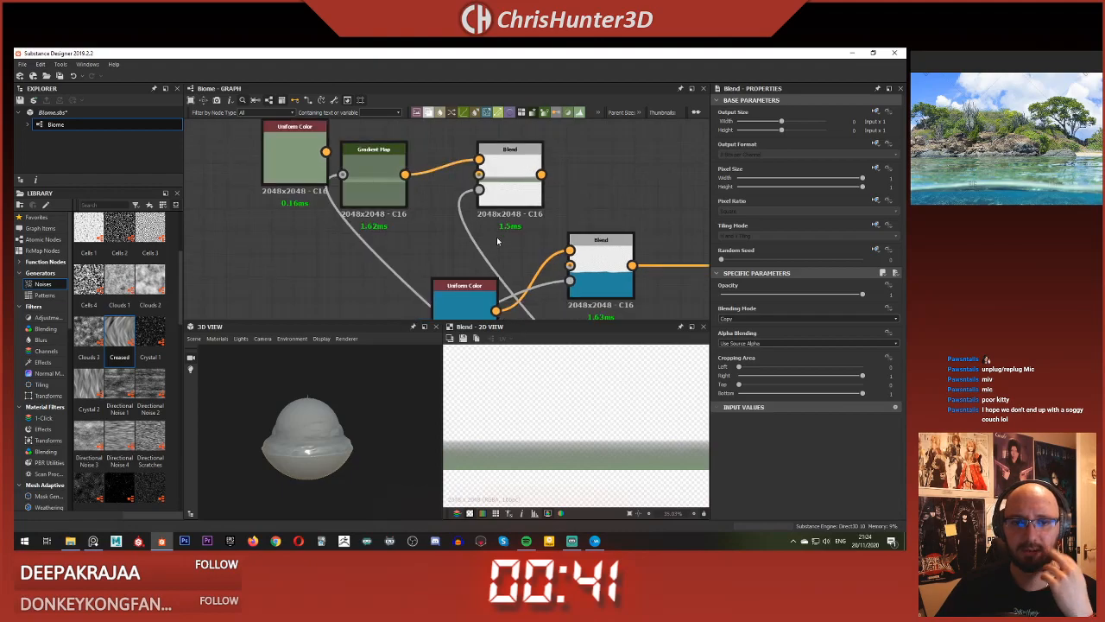
Step: Insert a Histogram Scan between the band mask and the green Blend's opacity, raising its position and contrast for a solid band
{"action": "left_click", "coordinate": [496, 243]}
{"action": "left_click", "coordinate": [395, 196]}
{"action": "key", "text": "space"}
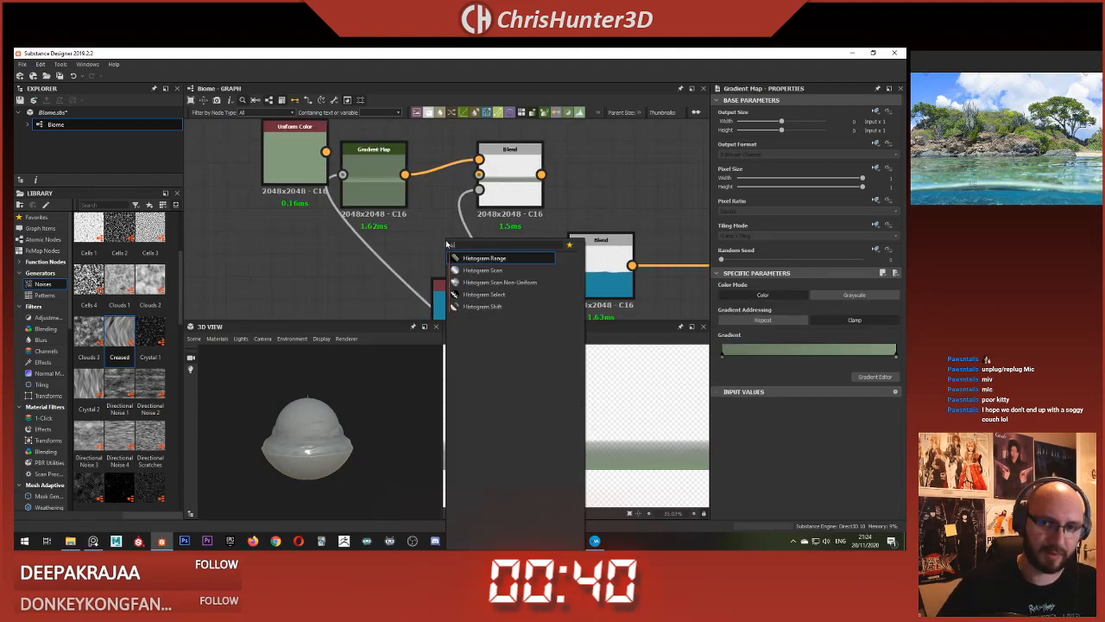
{"action": "key", "text": "Return"}
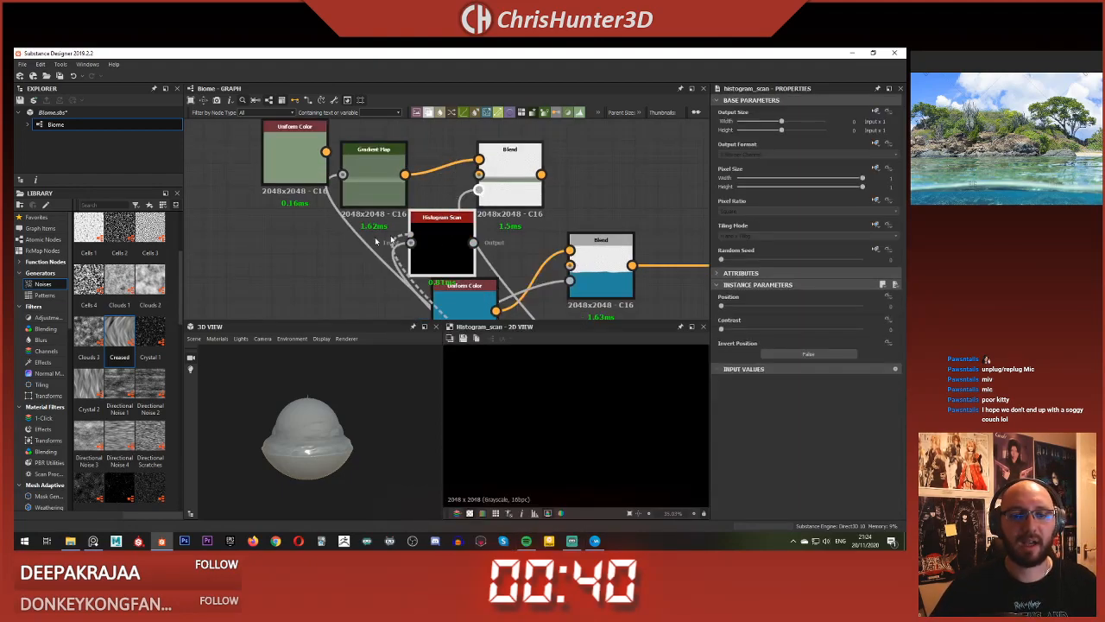
{"action": "left_click_drag", "start_coordinate": [798, 307], "coordinate": [884, 336]}
{"action": "left_click_drag", "start_coordinate": [807, 302], "coordinate": [861, 315]}
{"action": "left_click_drag", "start_coordinate": [474, 243], "coordinate": [479, 190]}
Step: Connect the green Blend's output to the background of the blue Blend and preview both Blends
{"action": "double_click", "coordinate": [521, 181]}
{"action": "scroll", "coordinate": [580, 431], "scroll_direction": "down", "scroll_amount": 4}
{"action": "scroll", "coordinate": [587, 437], "scroll_direction": "up", "scroll_amount": 4}
{"action": "scroll", "coordinate": [587, 436], "scroll_direction": "down", "scroll_amount": 4}
{"action": "scroll", "coordinate": [501, 207], "scroll_direction": "down", "scroll_amount": 2}
{"action": "middle_click_drag", "start_coordinate": [511, 212], "coordinate": [458, 178]}
{"action": "scroll", "coordinate": [462, 178], "scroll_direction": "up", "scroll_amount": 1}
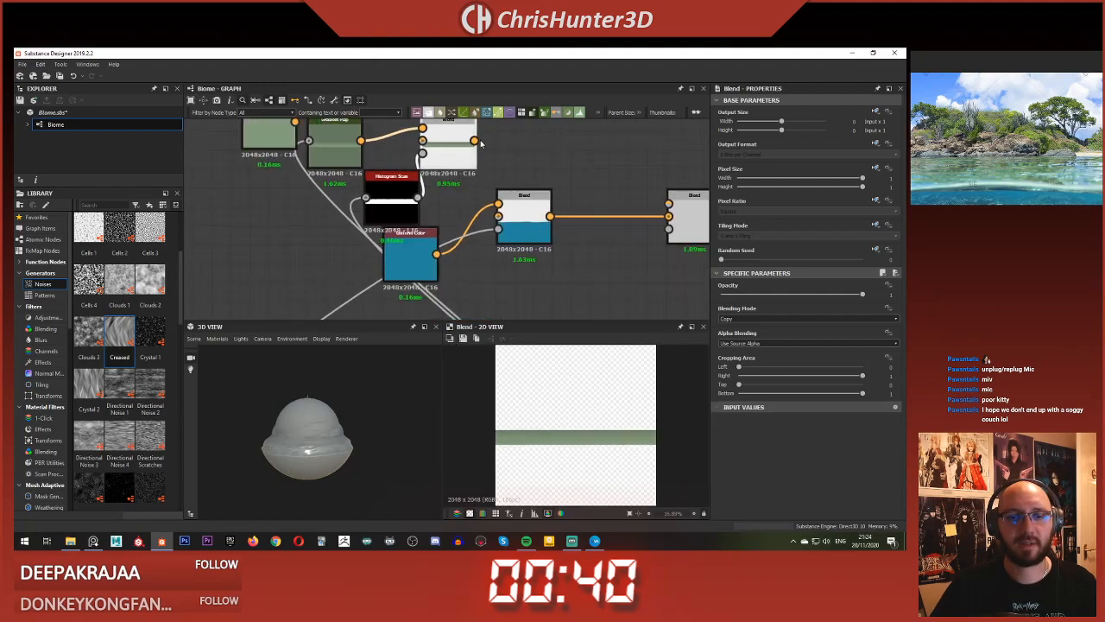
{"action": "double_click", "coordinate": [525, 219]}
{"action": "scroll", "coordinate": [563, 414], "scroll_direction": "up", "scroll_amount": 5}
{"action": "scroll", "coordinate": [592, 451], "scroll_direction": "down", "scroll_amount": 4}
{"action": "scroll", "coordinate": [526, 210], "scroll_direction": "down", "scroll_amount": 3}
Step: Connect the final color Blend's output to the material's base color output
{"action": "middle_click_drag", "start_coordinate": [577, 218], "coordinate": [474, 152]}
{"action": "scroll", "coordinate": [495, 198], "scroll_direction": "up", "scroll_amount": 1}
{"action": "scroll", "coordinate": [490, 230], "scroll_direction": "down", "scroll_amount": 2}
{"action": "scroll", "coordinate": [493, 217], "scroll_direction": "up", "scroll_amount": 3}
{"action": "middle_click_drag", "start_coordinate": [498, 212], "coordinate": [407, 234]}
{"action": "scroll", "coordinate": [436, 275], "scroll_direction": "down", "scroll_amount": 3}
{"action": "scroll", "coordinate": [409, 183], "scroll_direction": "up", "scroll_amount": 1}
{"action": "left_click_drag", "start_coordinate": [423, 183], "coordinate": [636, 173]}
Step: Examine the green and blue base color at the waterline on the 3D model
{"action": "scroll", "coordinate": [300, 452], "scroll_direction": "up", "scroll_amount": 5}
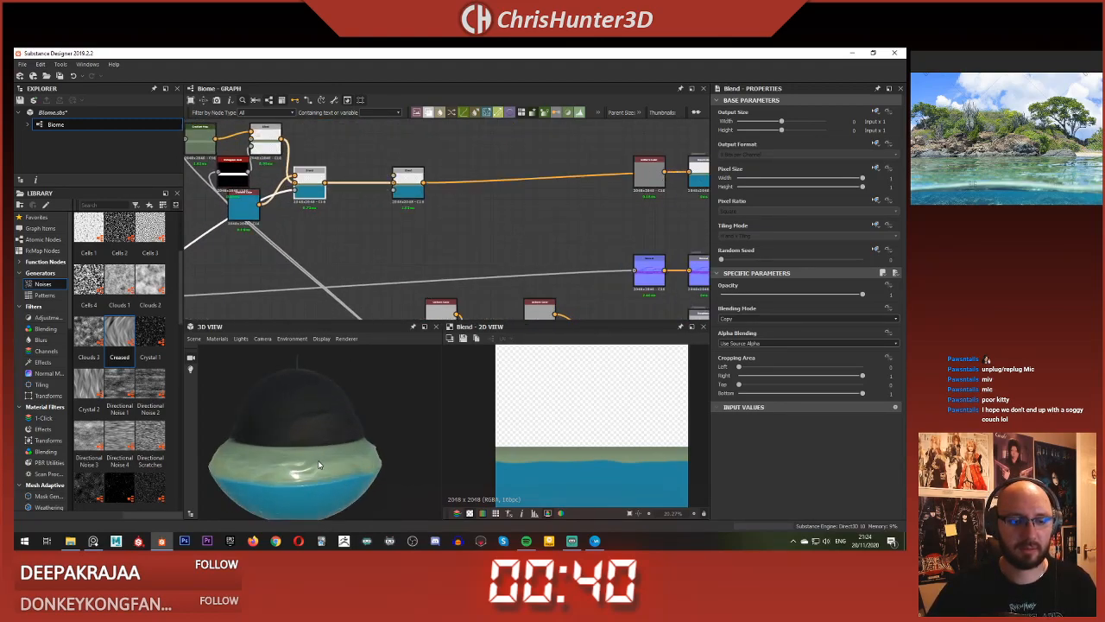
{"action": "left_click_drag", "start_coordinate": [301, 453], "coordinate": [320, 405]}
{"action": "scroll", "coordinate": [347, 226], "scroll_direction": "down", "scroll_amount": 3}
{"action": "middle_click_drag", "start_coordinate": [365, 225], "coordinate": [388, 292]}
{"action": "scroll", "coordinate": [324, 289], "scroll_direction": "up", "scroll_amount": 4}
{"action": "middle_click_drag", "start_coordinate": [313, 290], "coordinate": [403, 271]}
{"action": "scroll", "coordinate": [362, 405], "scroll_direction": "up", "scroll_amount": 1}
{"action": "mouse_move", "coordinate": [361, 405]}
{"action": "left_mouse_down"}
{"action": "mouse_move", "coordinate": [363, 429]}
{"action": "mouse_move", "coordinate": [362, 415]}
{"action": "left_mouse_up"}
{"action": "scroll", "coordinate": [392, 285], "scroll_direction": "down", "scroll_amount": 4}
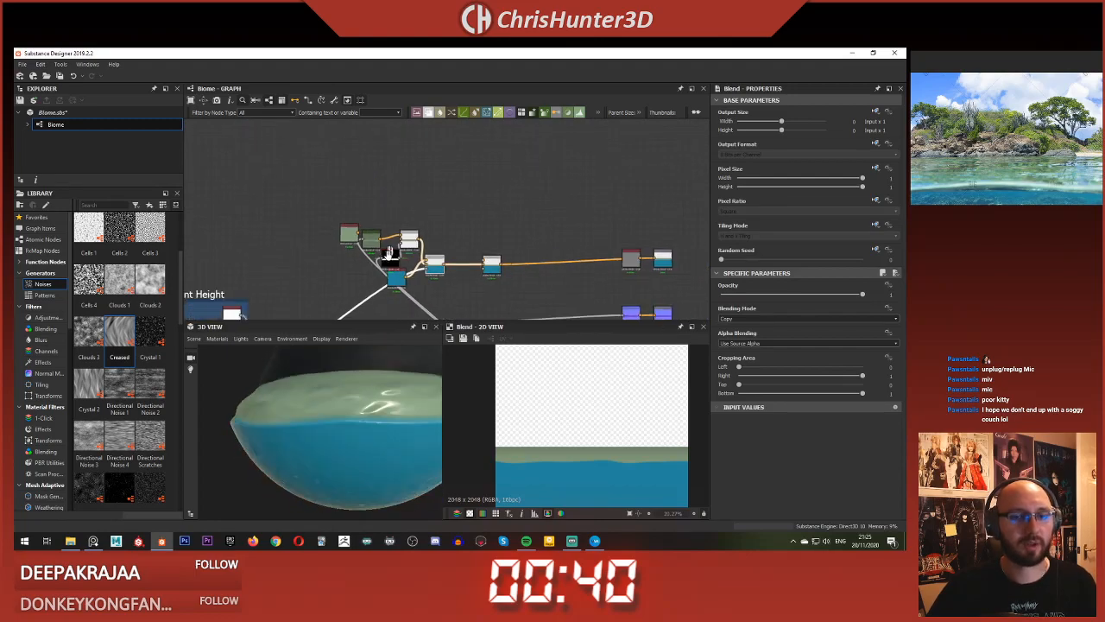
Step: Move the green Uniform Color and the Gradient Map up and away from the green Blend to space them out
{"action": "scroll", "coordinate": [380, 245], "scroll_direction": "up", "scroll_amount": 9}
{"action": "middle_click_drag", "start_coordinate": [332, 226], "coordinate": [365, 246]}
{"action": "scroll", "coordinate": [359, 224], "scroll_direction": "down", "scroll_amount": 2}
{"action": "left_click", "coordinate": [364, 246]}
{"action": "left_click_drag", "start_coordinate": [302, 213], "coordinate": [246, 189]}
{"action": "left_click_drag", "start_coordinate": [364, 238], "coordinate": [319, 193]}
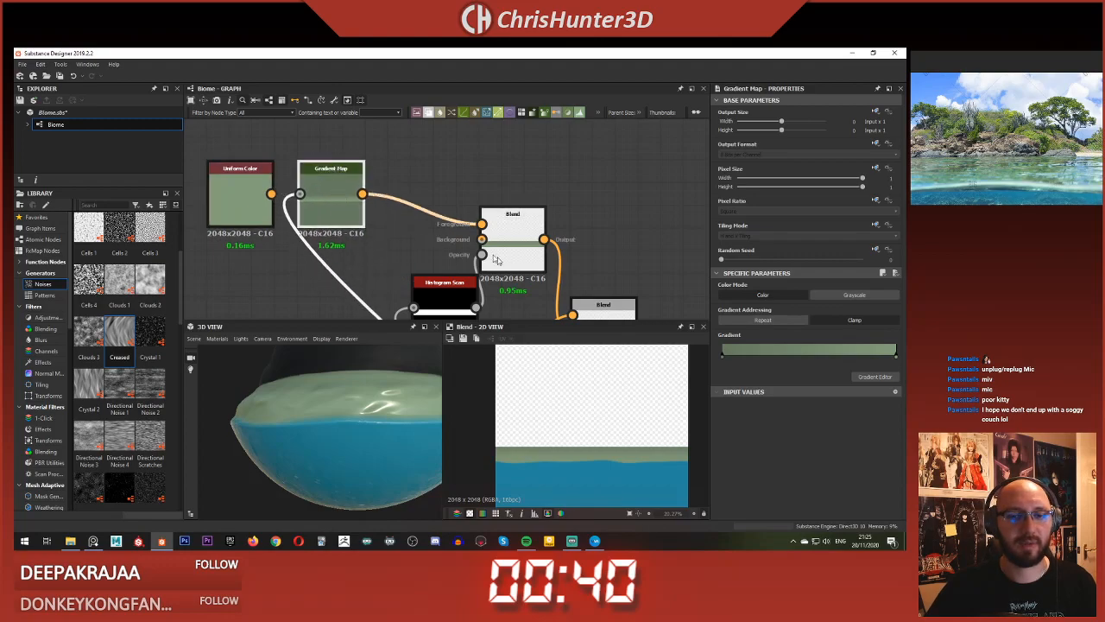
Step: Add two closely spaced keys near the gradient's dark end and color the lower one cream, sampled from the island reference photo
{"action": "left_click", "coordinate": [485, 243]}
{"action": "left_click", "coordinate": [330, 203]}
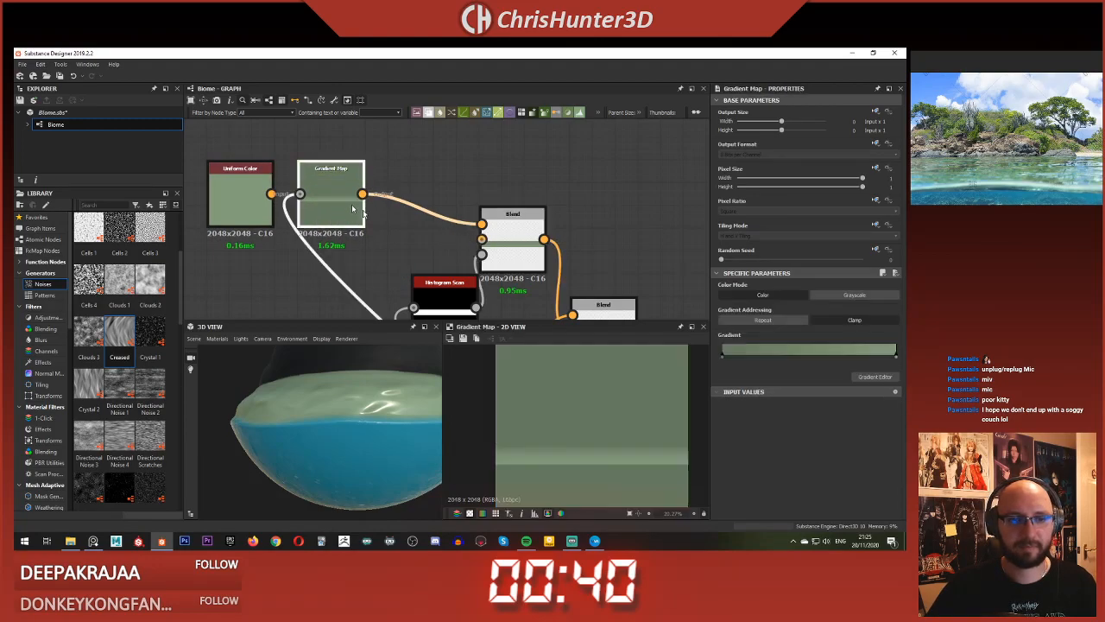
{"action": "left_click", "coordinate": [897, 358]}
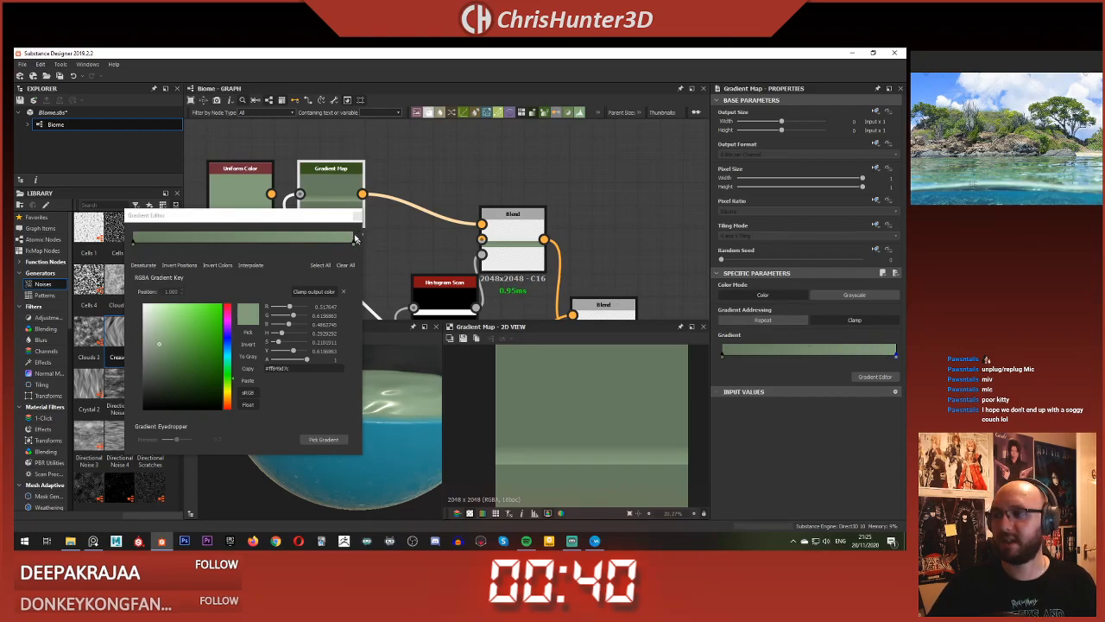
{"action": "mouse_move", "coordinate": [133, 246]}
{"action": "left_mouse_down"}
{"action": "mouse_move", "coordinate": [169, 248]}
{"action": "mouse_move", "coordinate": [133, 246]}
{"action": "left_mouse_up"}
{"action": "left_click", "coordinate": [137, 245]}
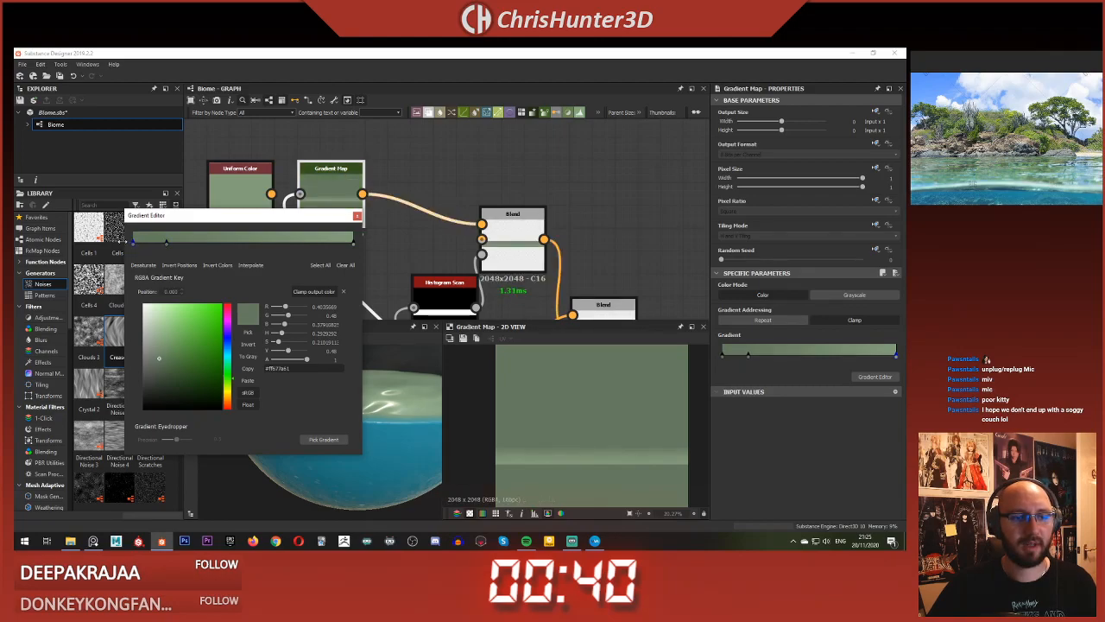
{"action": "left_click", "coordinate": [164, 245]}
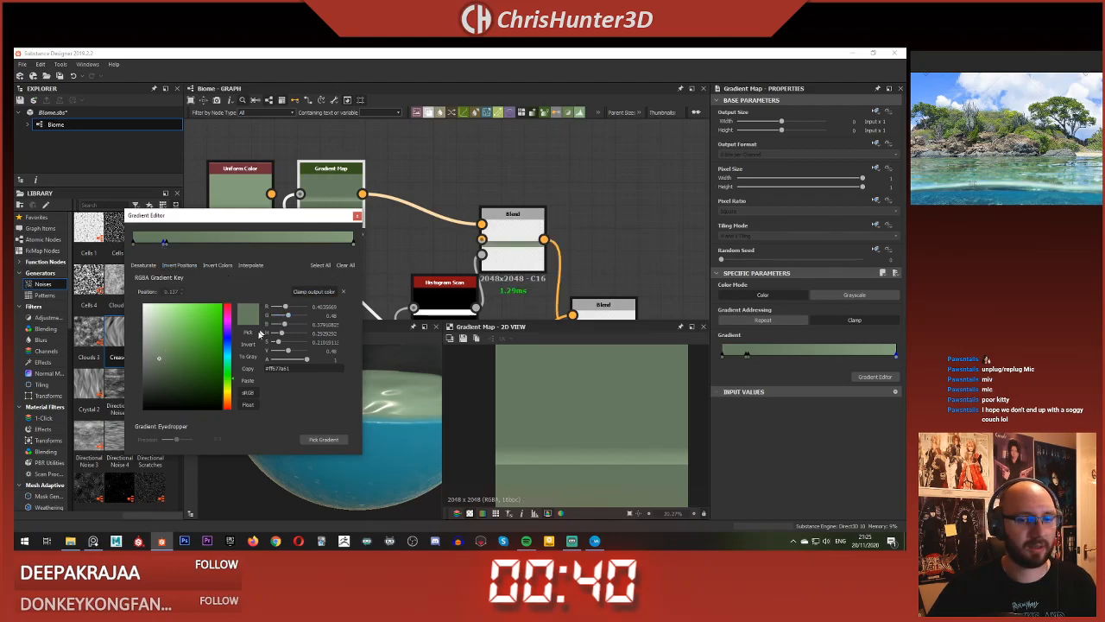
{"action": "left_click", "coordinate": [985, 148]}
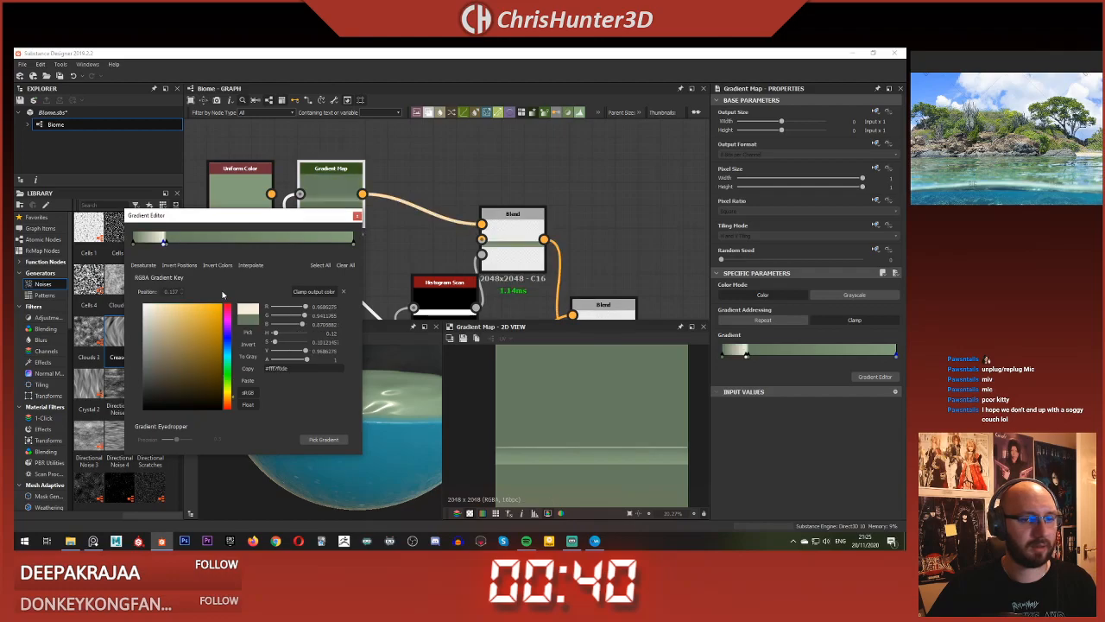
Step: Copy the cream color onto the gradient's start key, close the editor, and compare the Gradient Map with the masked Blend
{"action": "left_click", "coordinate": [134, 247]}
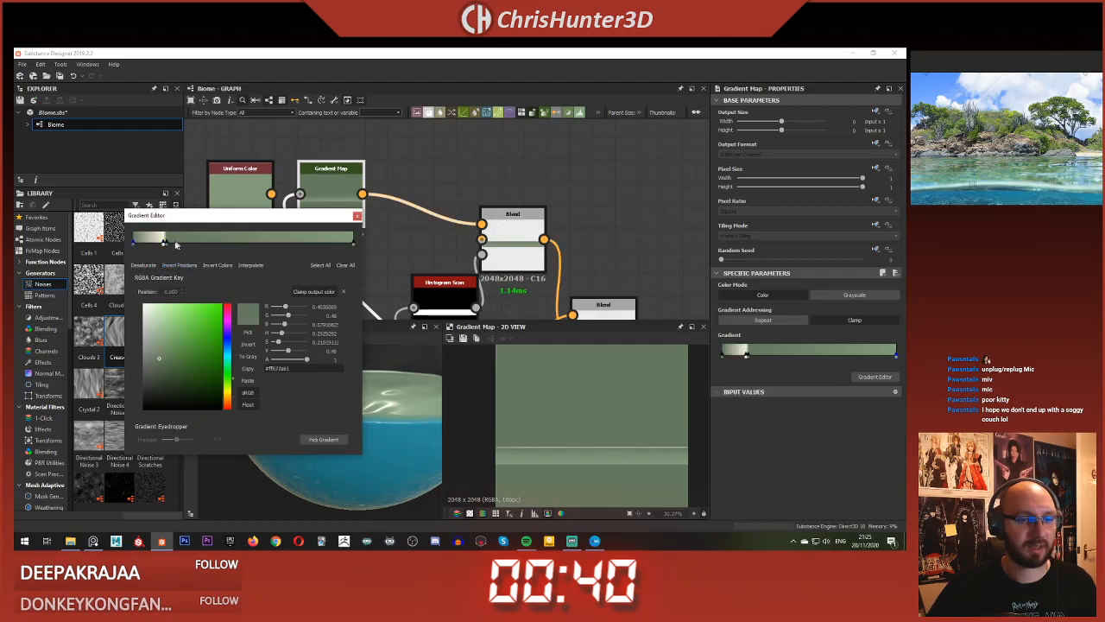
{"action": "left_click", "coordinate": [163, 246]}
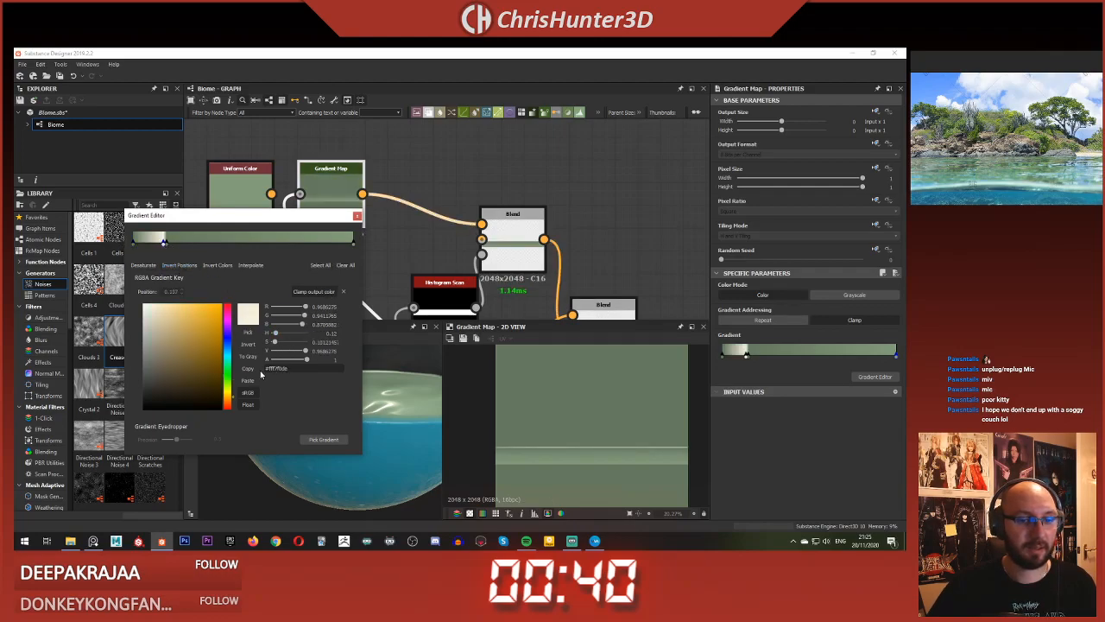
{"action": "left_click", "coordinate": [135, 246]}
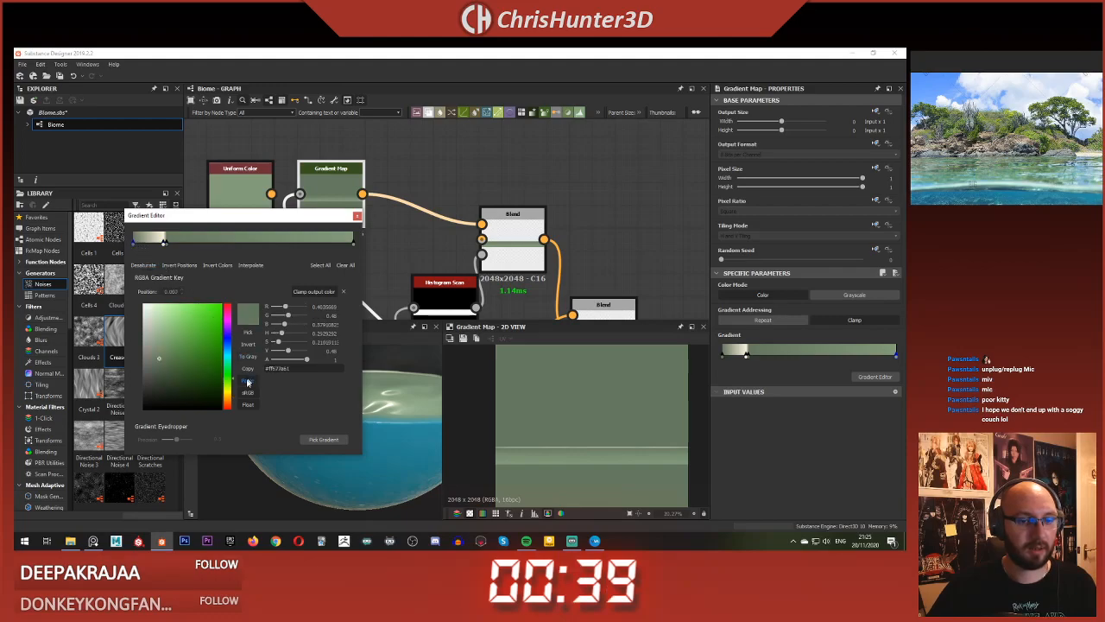
{"action": "left_click", "coordinate": [249, 382]}
{"action": "left_click", "coordinate": [357, 215]}
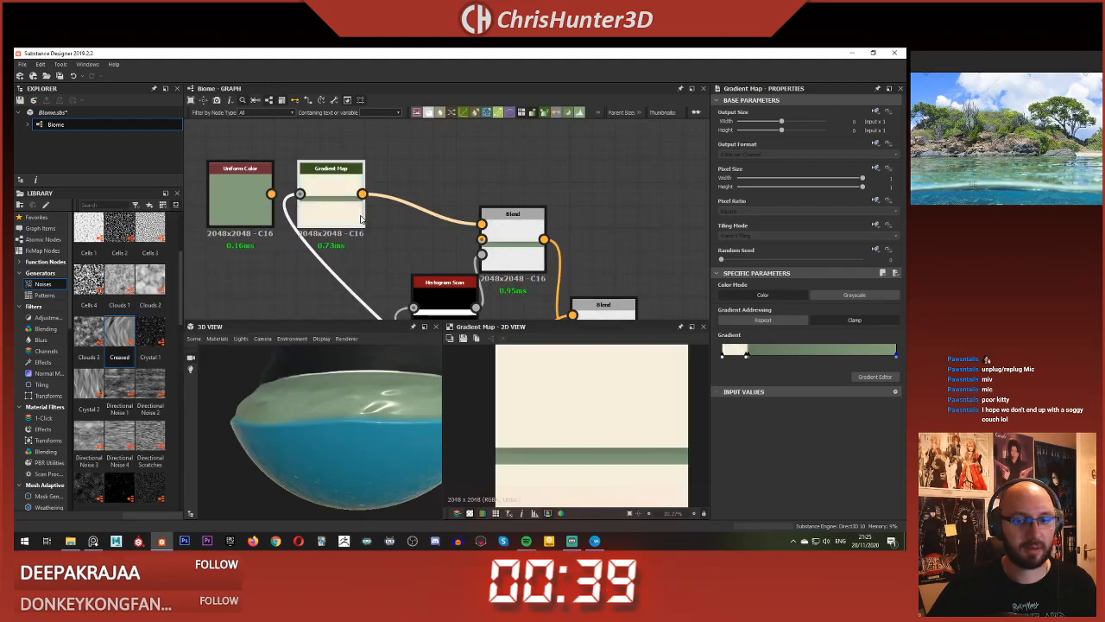
{"action": "double_click", "coordinate": [511, 237]}
{"action": "double_click", "coordinate": [347, 202]}
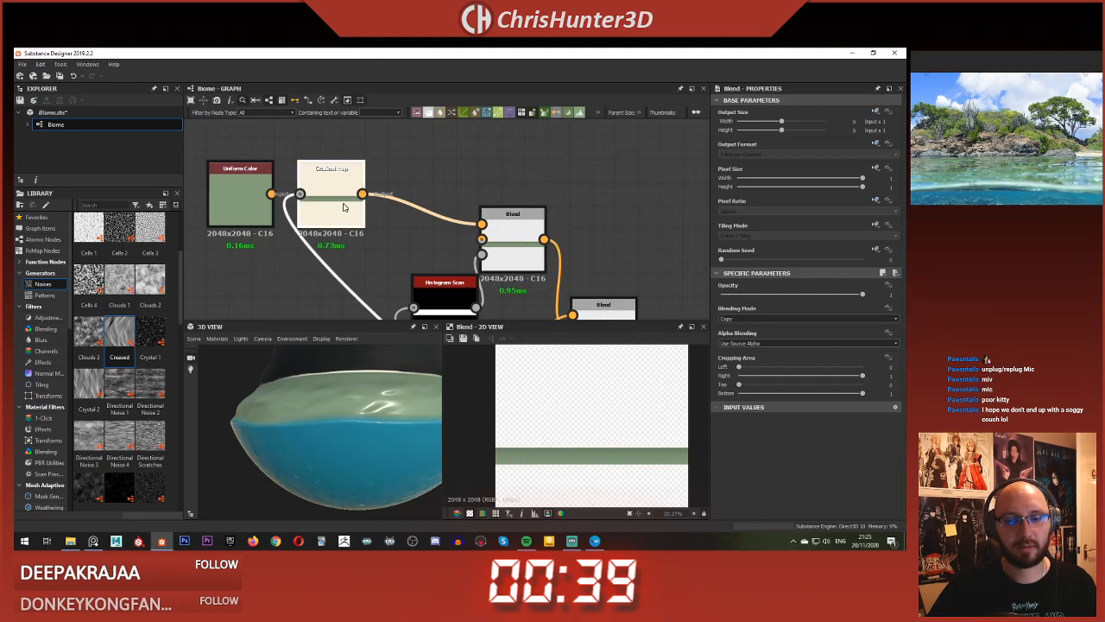
{"action": "double_click", "coordinate": [533, 225]}
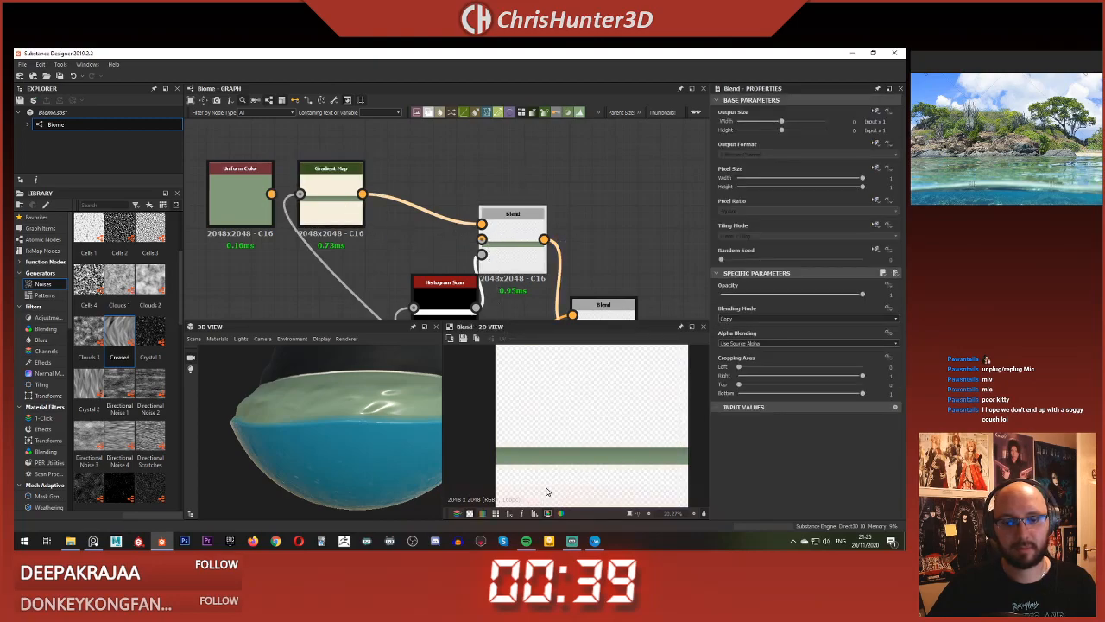
Step: Slide the cream-to-green transition keys of the green Gradient Map to just past the gradient's midpoint to widen the cream band
{"action": "left_click_drag", "start_coordinate": [356, 412], "coordinate": [341, 459]}
{"action": "double_click", "coordinate": [338, 207]}
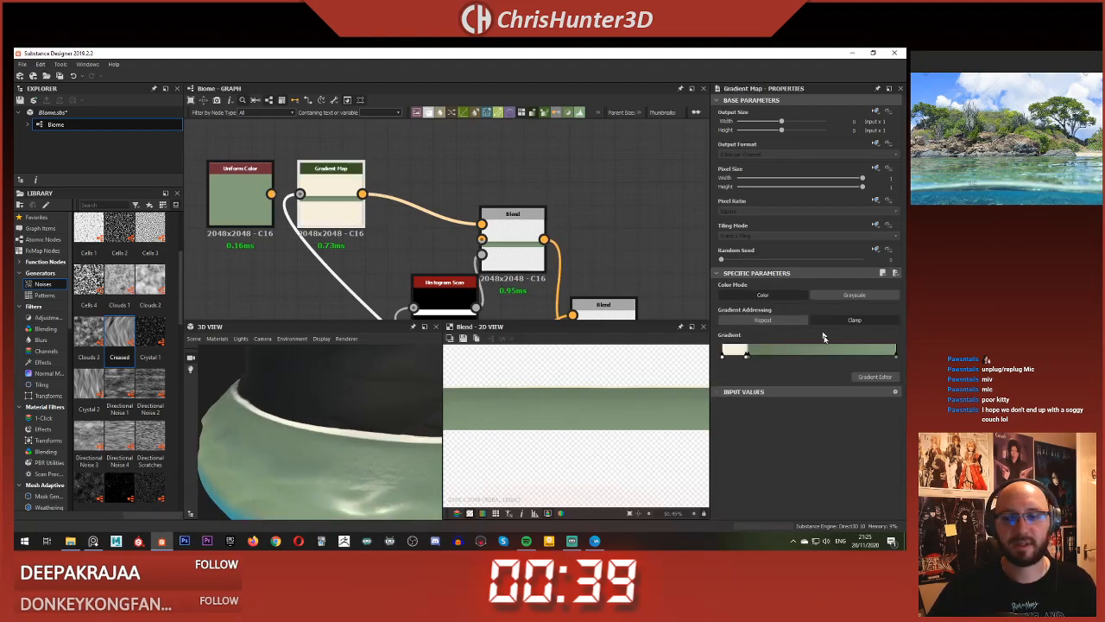
{"action": "left_click_drag", "start_coordinate": [747, 357], "coordinate": [813, 357]}
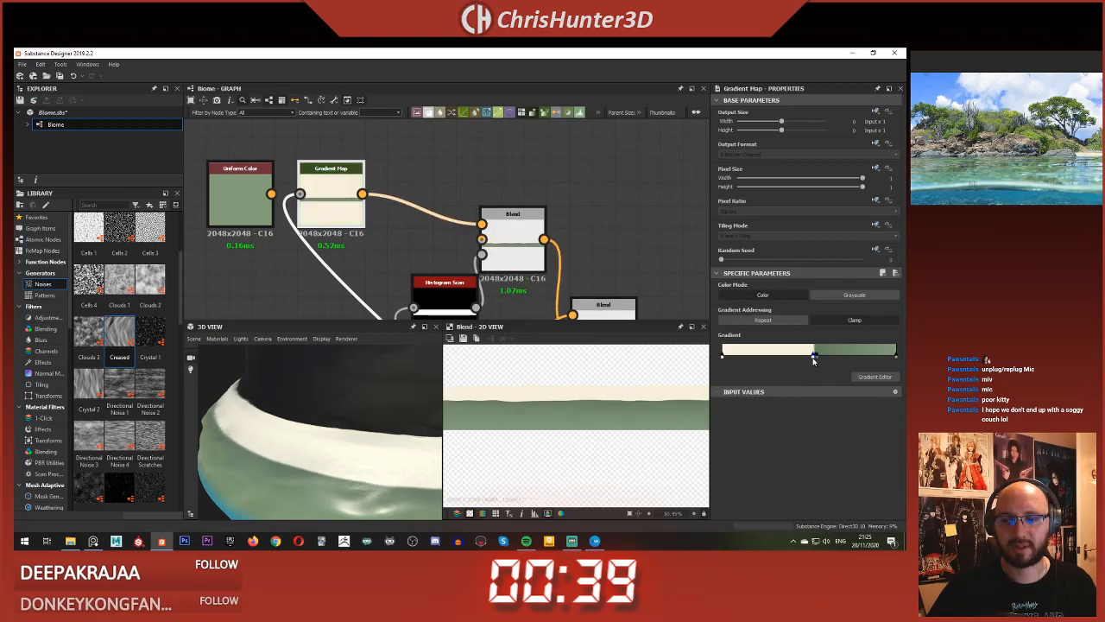
Step: Replace the green transition key in the gradient with a new one at about 0.58, slightly further from the cream key
{"action": "left_click", "coordinate": [875, 376]}
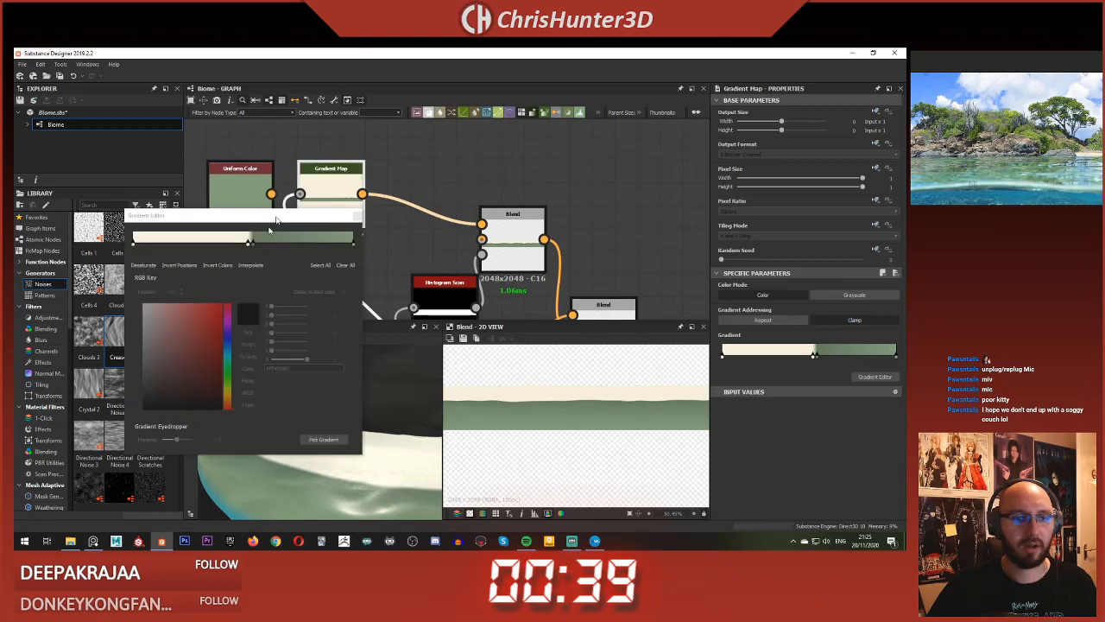
{"action": "left_click", "coordinate": [256, 244]}
{"action": "left_click_drag", "start_coordinate": [266, 216], "coordinate": [356, 112]}
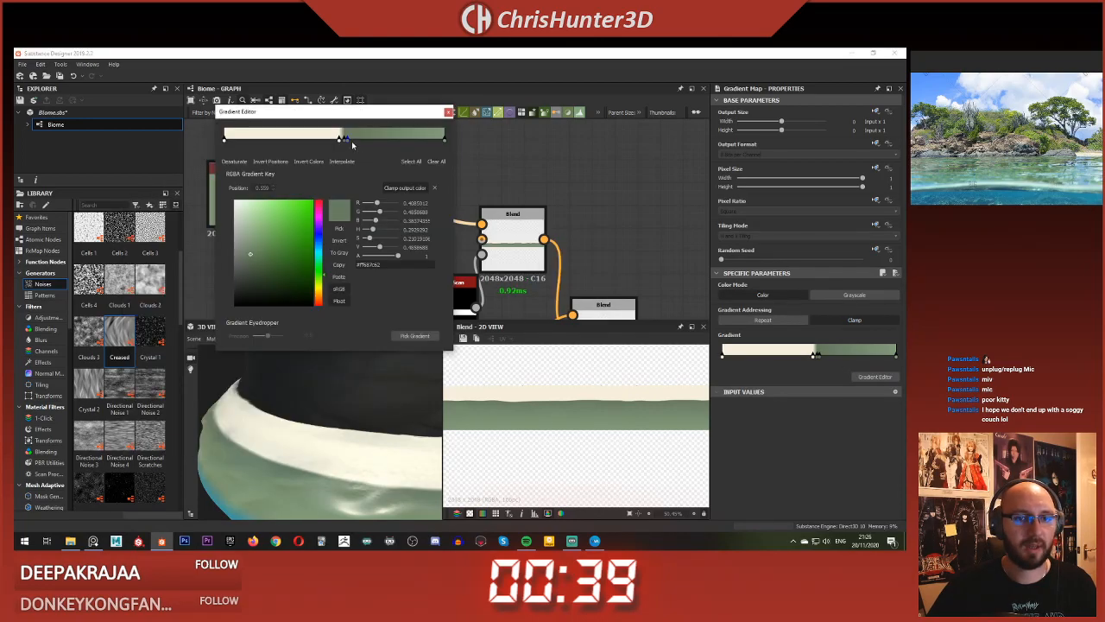
{"action": "key", "text": "Delete"}
{"action": "left_click", "coordinate": [349, 137]}
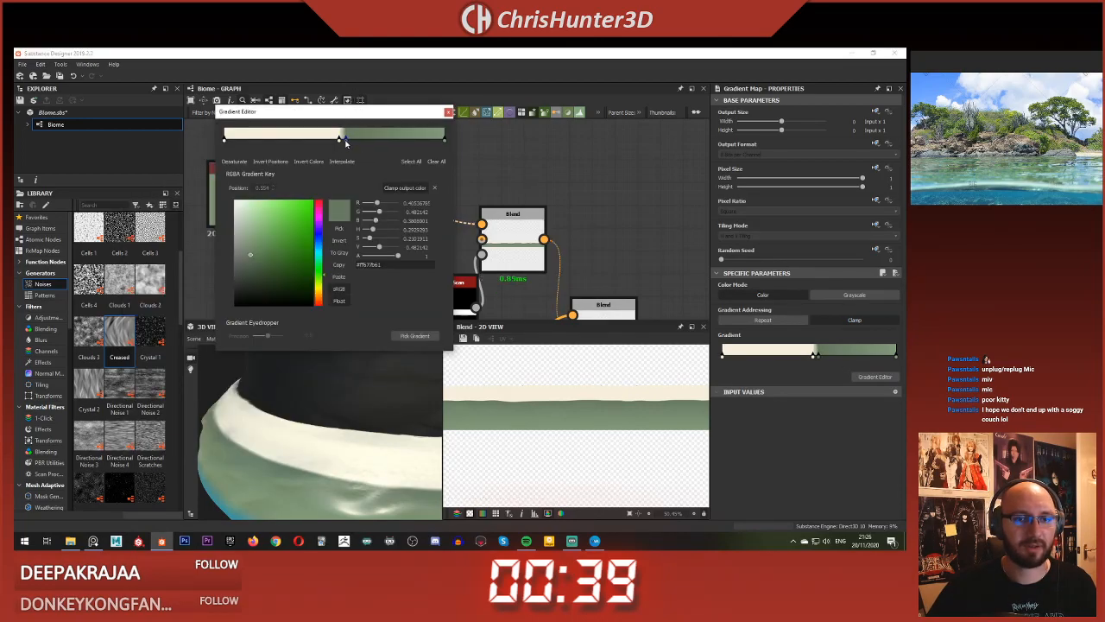
{"action": "left_click_drag", "start_coordinate": [350, 140], "coordinate": [352, 140]}
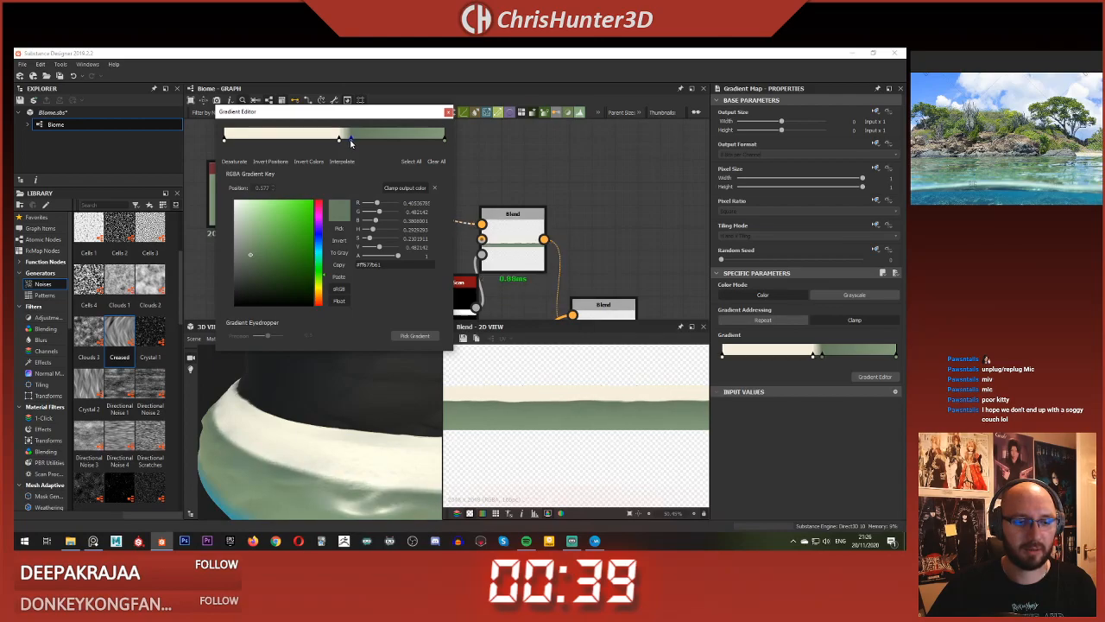
Step: Shift the cream and green transition keys together slightly toward the gradient's start, with the cream key at about 0.48, and close the editor
{"action": "scroll", "coordinate": [294, 404], "scroll_direction": "down", "scroll_amount": 4}
{"action": "left_click_drag", "start_coordinate": [294, 404], "coordinate": [325, 433]}
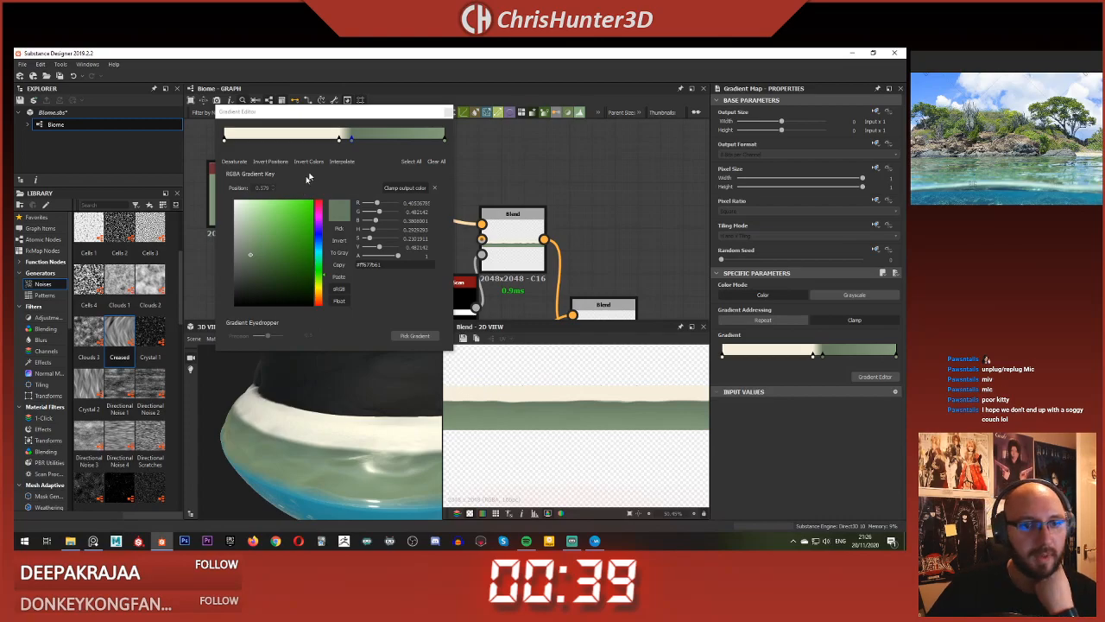
{"action": "left_click", "coordinate": [337, 139], "text": "shift"}
{"action": "left_click_drag", "start_coordinate": [341, 142], "coordinate": [333, 140]}
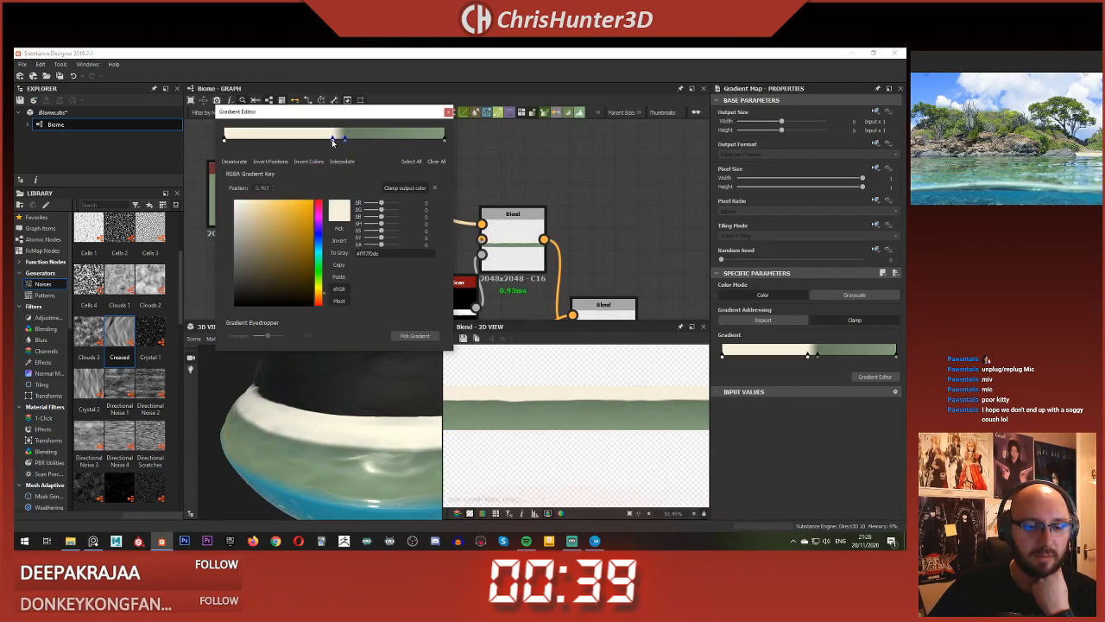
{"action": "left_click_drag", "start_coordinate": [345, 415], "coordinate": [354, 380]}
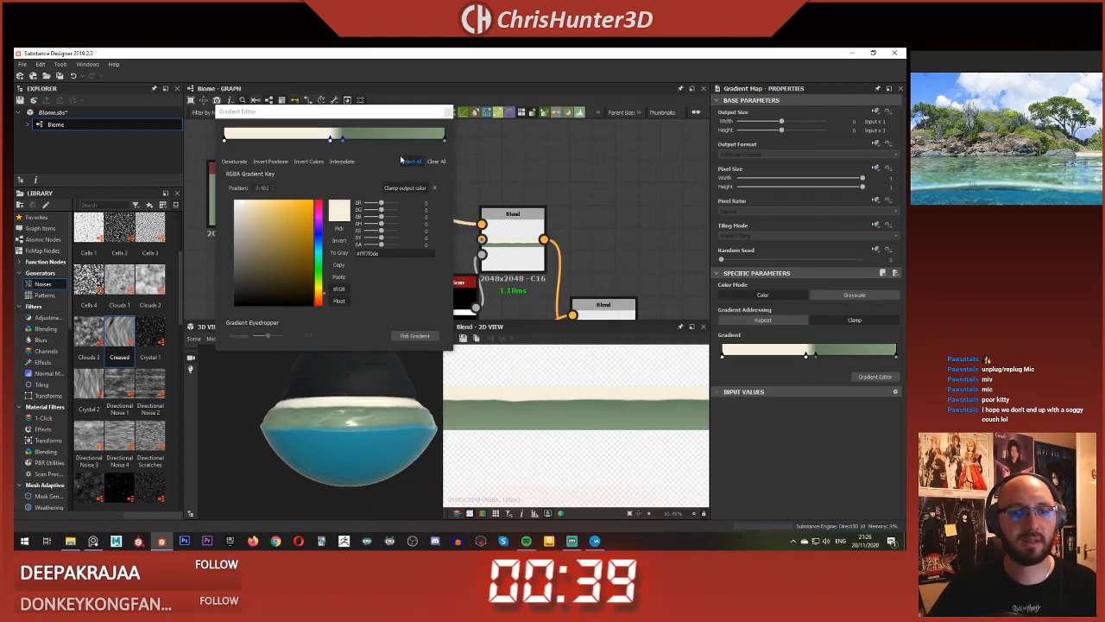
{"action": "left_click", "coordinate": [449, 113]}
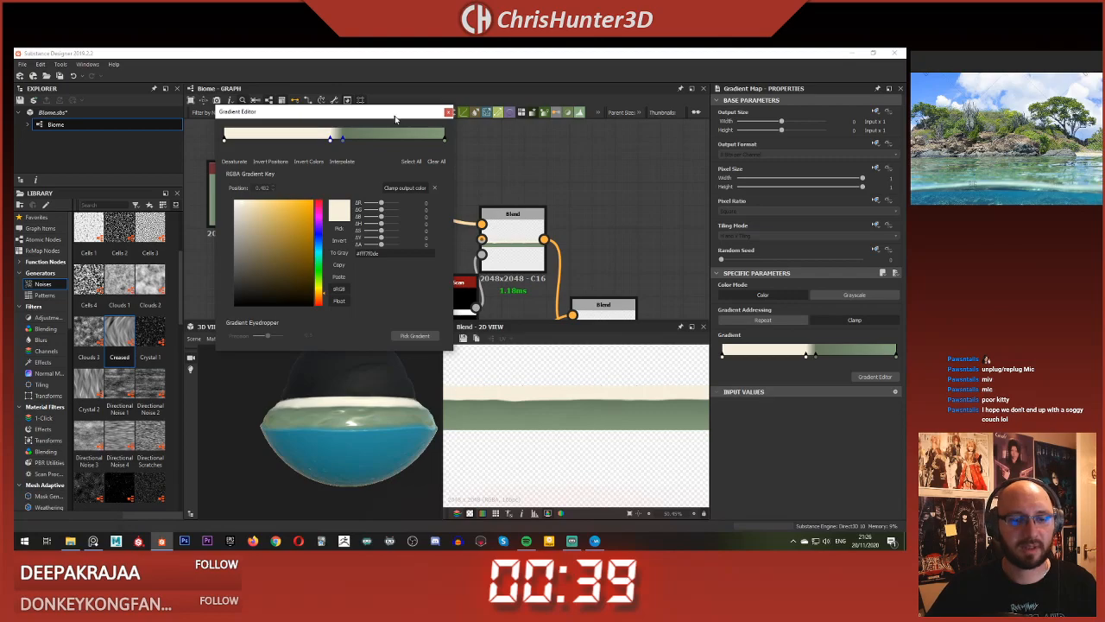
{"action": "left_click", "coordinate": [449, 113]}
Step: Move the blue Uniform Color further away from the blue Blend to open up space between them
{"action": "scroll", "coordinate": [421, 177], "scroll_direction": "down", "scroll_amount": 4}
{"action": "scroll", "coordinate": [473, 273], "scroll_direction": "up", "scroll_amount": 4}
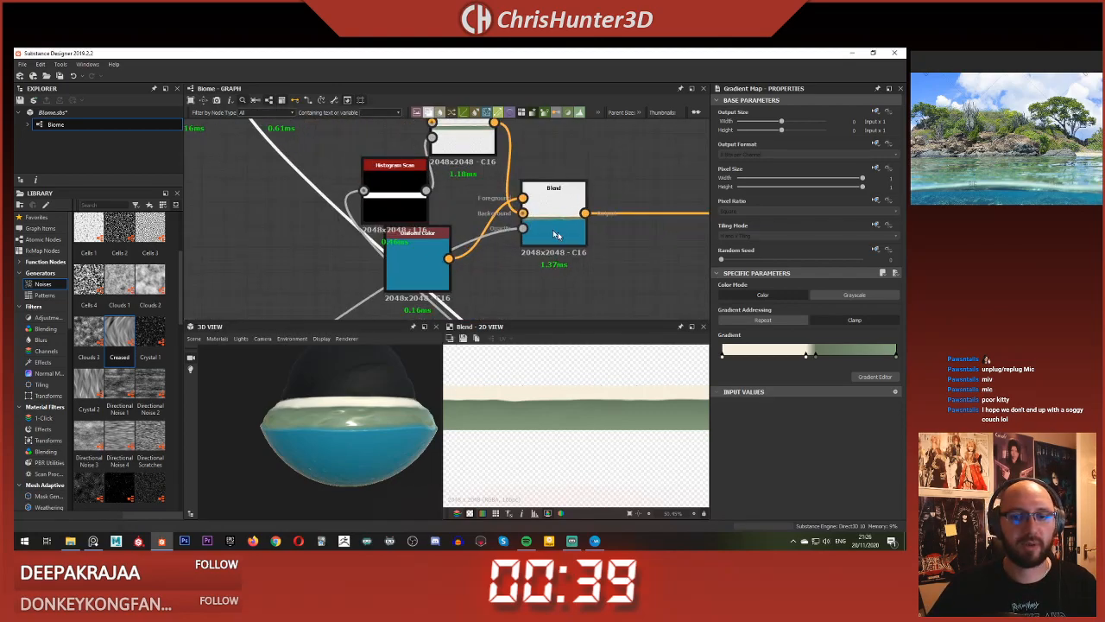
{"action": "left_click", "coordinate": [553, 231]}
{"action": "scroll", "coordinate": [456, 263], "scroll_direction": "up", "scroll_amount": 2}
{"action": "left_click_drag", "start_coordinate": [444, 270], "coordinate": [375, 270]}
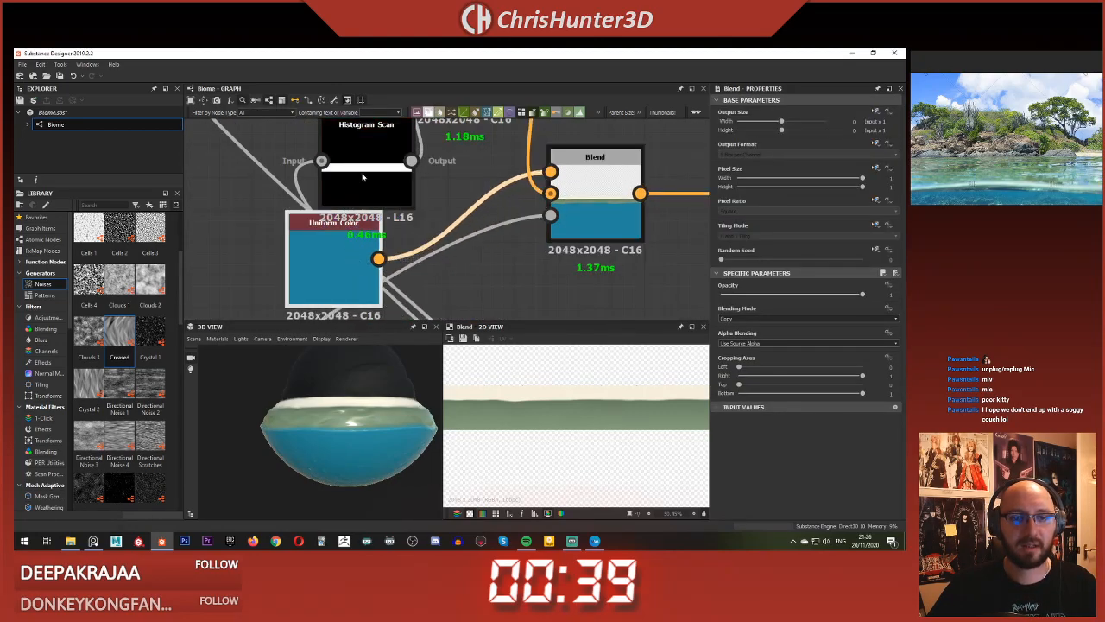
{"action": "scroll", "coordinate": [440, 236], "scroll_direction": "down", "scroll_amount": 2}
Step: Preview the mask feeding the blue Blend's opacity and trace it back to its Blur HQ Grayscale source
{"action": "double_click", "coordinate": [517, 222]}
{"action": "middle_click_drag", "start_coordinate": [481, 241], "coordinate": [528, 222]}
{"action": "scroll", "coordinate": [614, 380], "scroll_direction": "down", "scroll_amount": 7}
{"action": "middle_click_drag", "start_coordinate": [317, 311], "coordinate": [445, 223]}
{"action": "middle_click_drag", "start_coordinate": [358, 298], "coordinate": [459, 205]}
{"action": "scroll", "coordinate": [459, 205], "scroll_direction": "down", "scroll_amount": 3}
{"action": "middle_click_drag", "start_coordinate": [376, 278], "coordinate": [447, 190]}
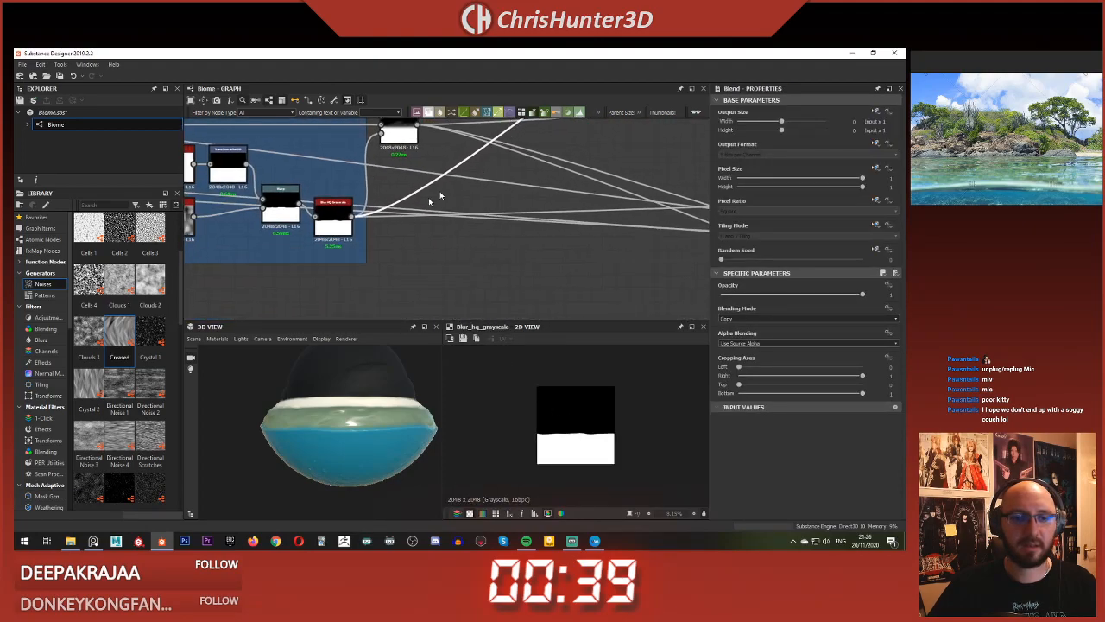
{"action": "scroll", "coordinate": [447, 190], "scroll_direction": "up", "scroll_amount": 3}
{"action": "middle_click_drag", "start_coordinate": [402, 224], "coordinate": [439, 202]}
{"action": "scroll", "coordinate": [439, 204], "scroll_direction": "down", "scroll_amount": 3}
{"action": "middle_click_drag", "start_coordinate": [509, 192], "coordinate": [414, 293]}
{"action": "scroll", "coordinate": [414, 293], "scroll_direction": "up", "scroll_amount": 3}
{"action": "middle_click_drag", "start_coordinate": [509, 155], "coordinate": [422, 283]}
{"action": "scroll", "coordinate": [422, 282], "scroll_direction": "up", "scroll_amount": 3}
{"action": "middle_click_drag", "start_coordinate": [402, 231], "coordinate": [454, 253]}
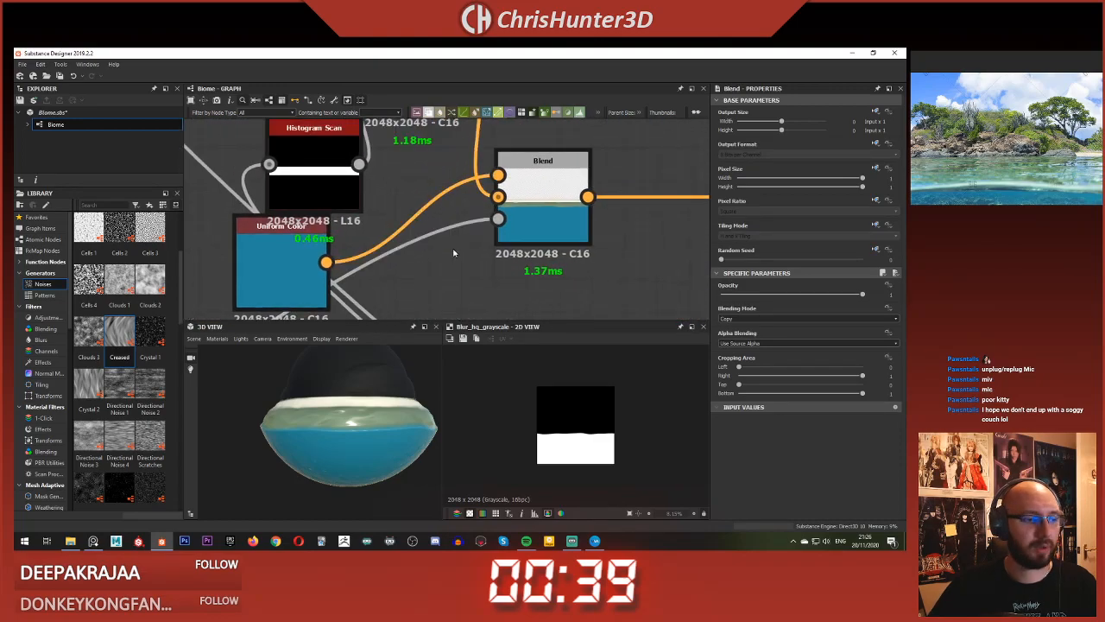
Step: Add a Gradient Map fed by the Blur HQ Grayscale waterline mask and place it below the blue Uniform Color
{"action": "key", "text": "space"}
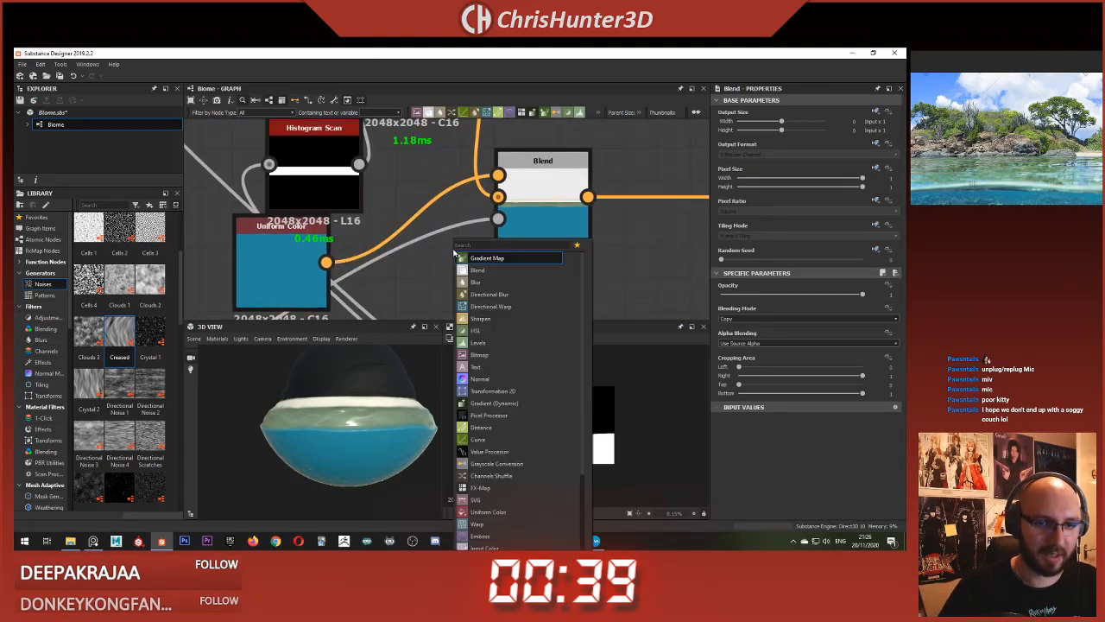
{"action": "left_click", "coordinate": [439, 255]}
{"action": "middle_click_drag", "start_coordinate": [433, 267], "coordinate": [460, 250]}
{"action": "scroll", "coordinate": [461, 249], "scroll_direction": "down", "scroll_amount": 1}
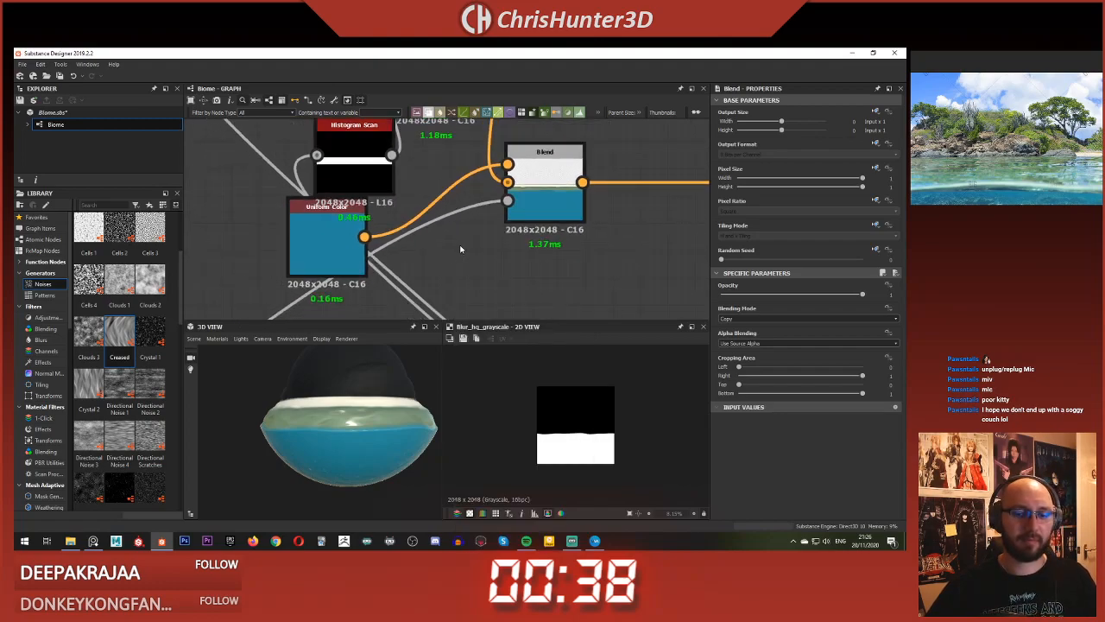
{"action": "key", "text": "space"}
{"action": "type", "text": "gr"}
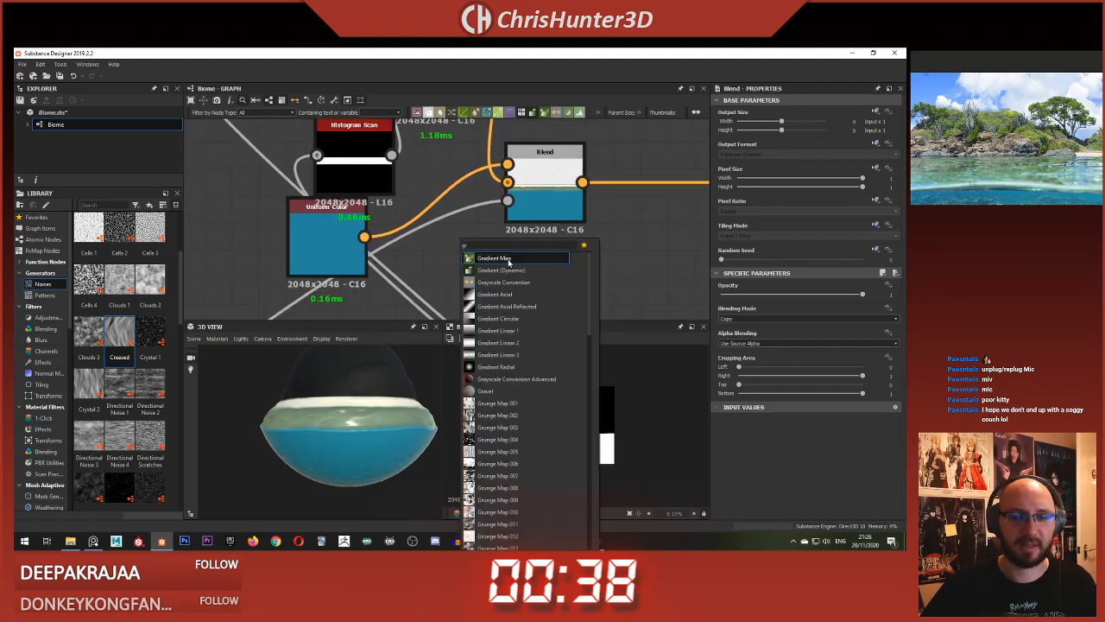
{"action": "left_click", "coordinate": [509, 259]}
{"action": "scroll", "coordinate": [449, 257], "scroll_direction": "down", "scroll_amount": 2}
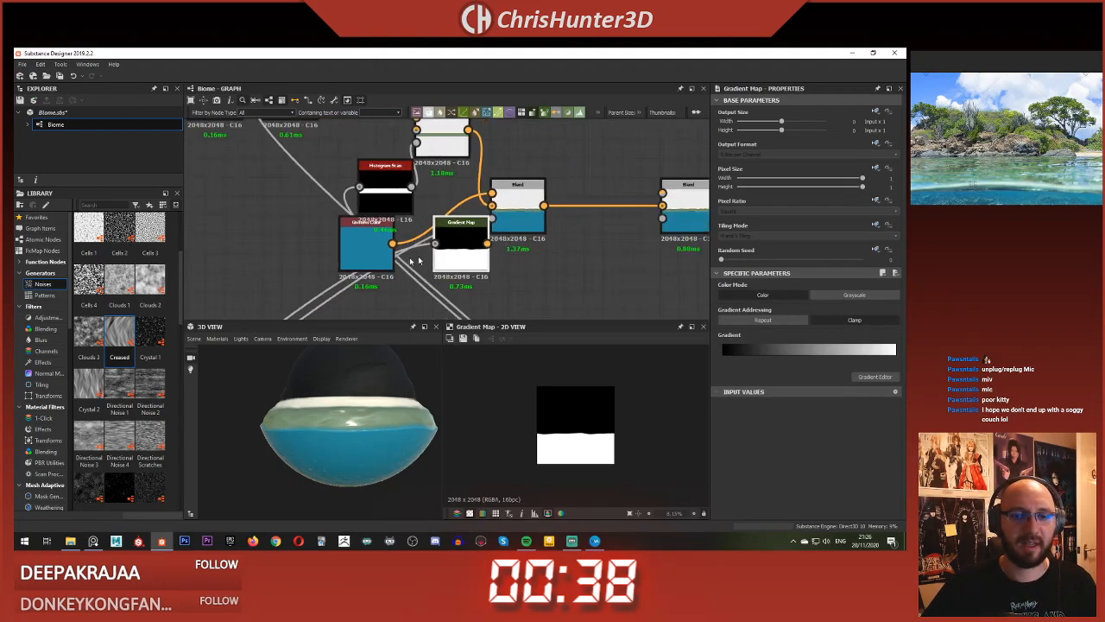
{"action": "left_click_drag", "start_coordinate": [453, 253], "coordinate": [321, 307]}
{"action": "middle_click_drag", "start_coordinate": [320, 307], "coordinate": [373, 240]}
{"action": "scroll", "coordinate": [373, 240], "scroll_direction": "up", "scroll_amount": 1}
{"action": "left_click_drag", "start_coordinate": [406, 256], "coordinate": [431, 279]}
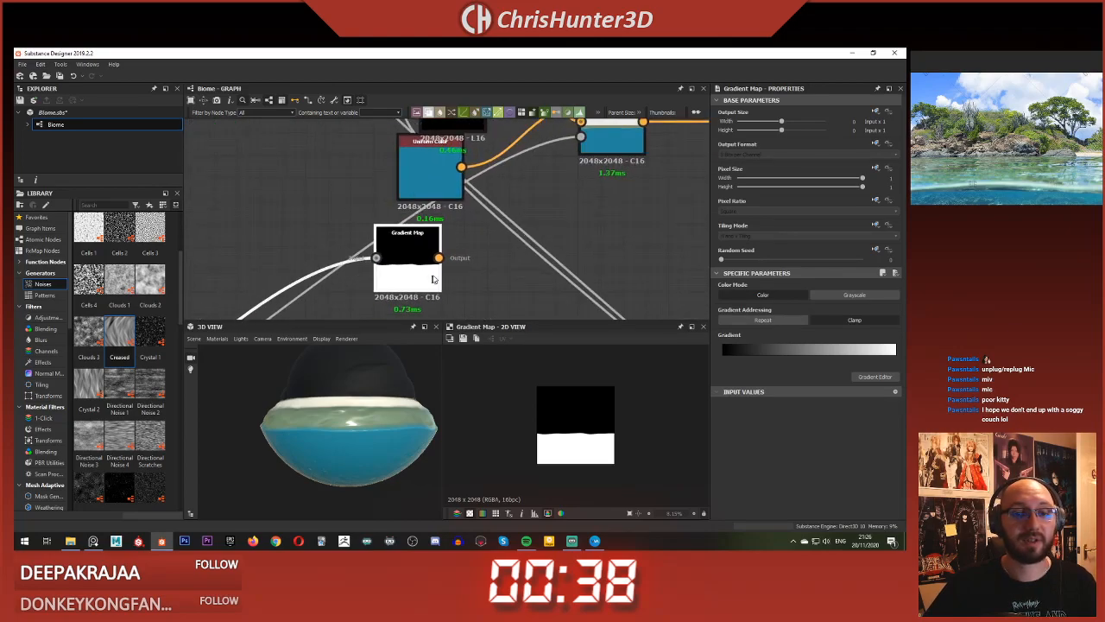
Step: Color the new Gradient Map's end key blue, sampled from the blue Uniform Color
{"action": "left_click", "coordinate": [869, 376]}
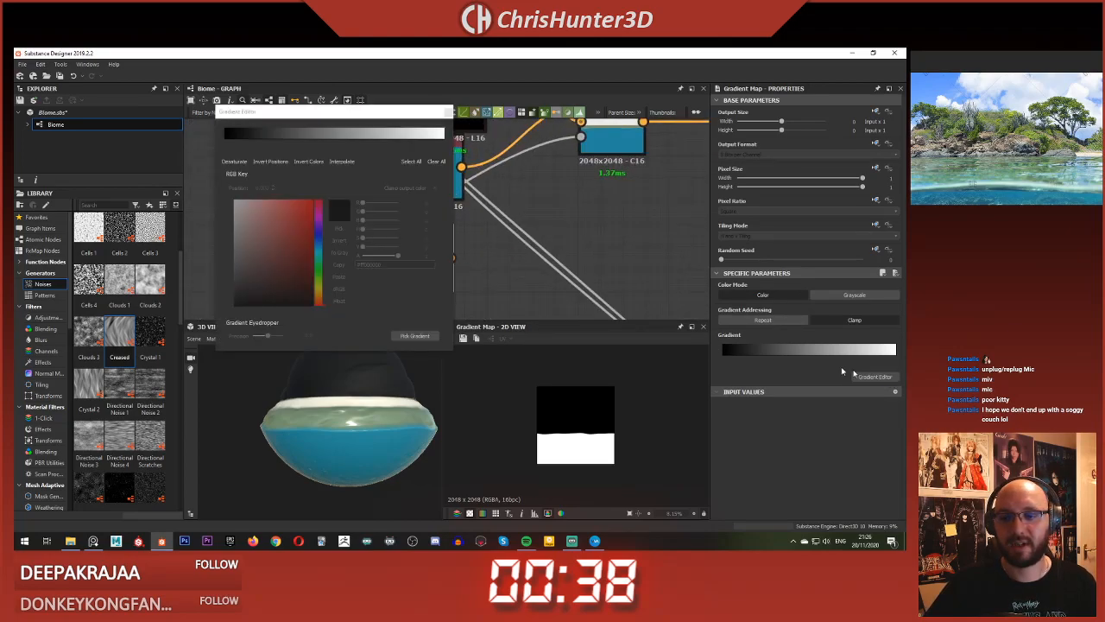
{"action": "left_click_drag", "start_coordinate": [303, 116], "coordinate": [648, 105]}
{"action": "left_click", "coordinate": [698, 129]}
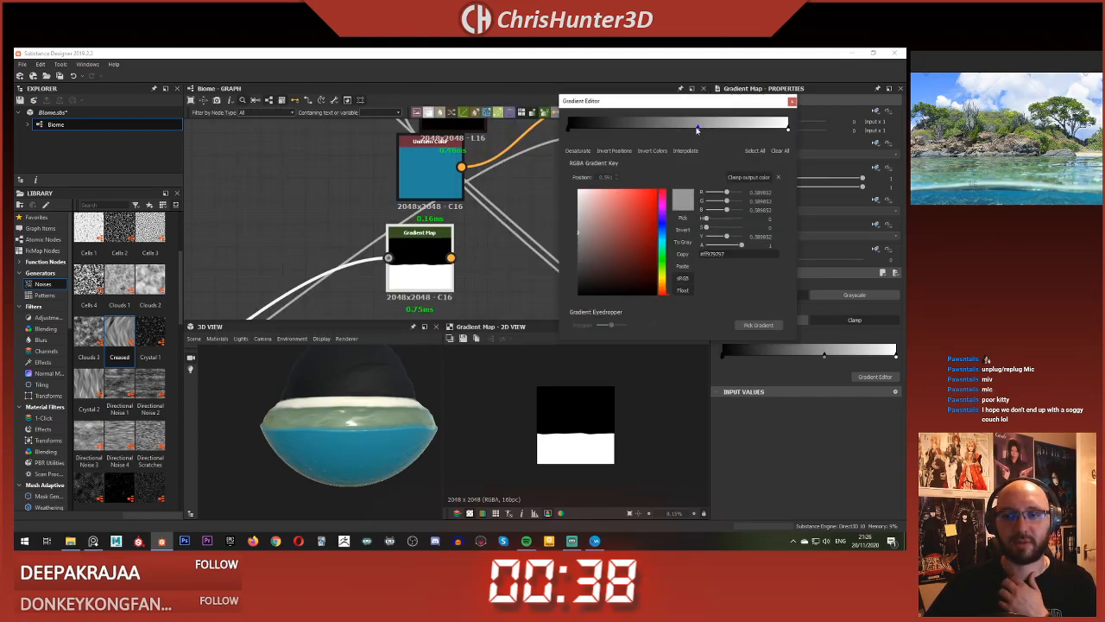
{"action": "key", "text": "Delete"}
{"action": "left_click", "coordinate": [789, 131]}
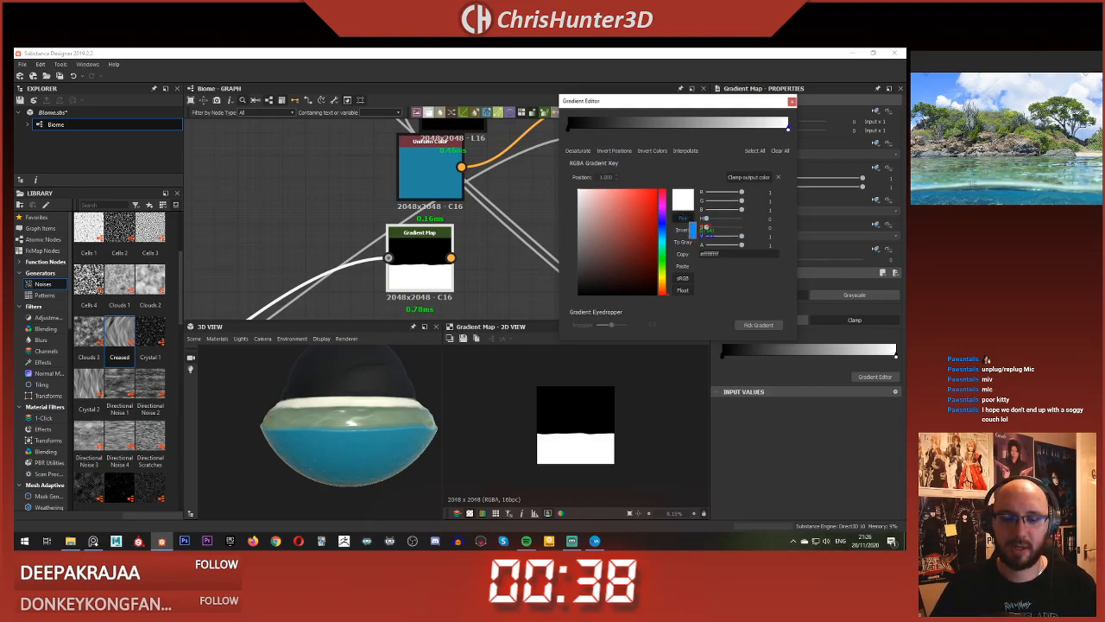
{"action": "left_click", "coordinate": [462, 186]}
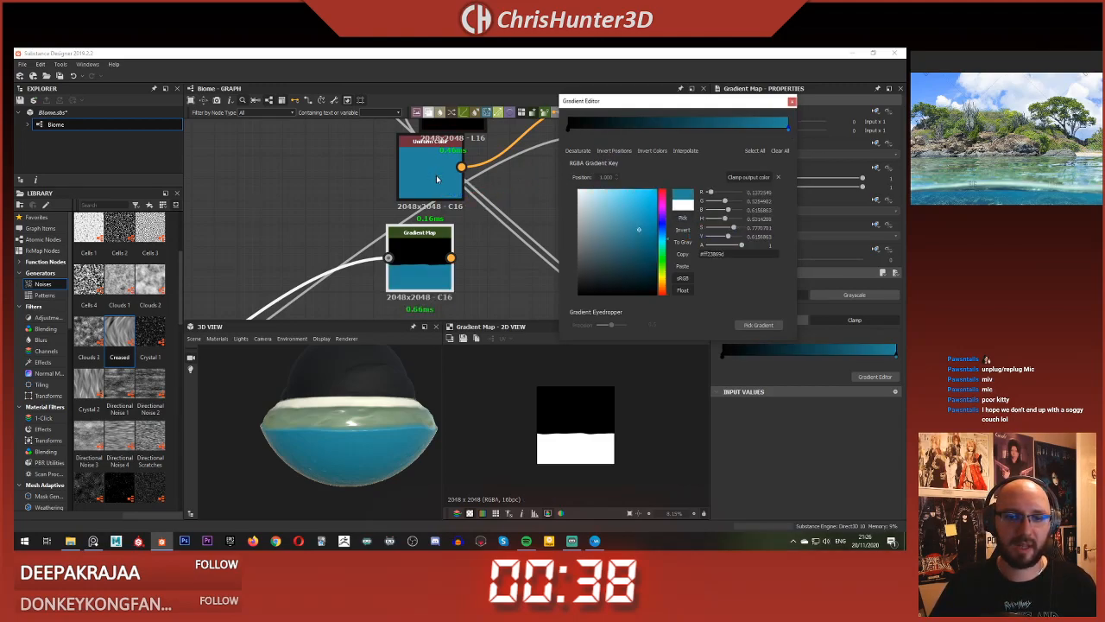
Step: Sample the same blue onto the start key, lighten it to saturation 0.48 and value 0.68, and close the editor
{"action": "left_click", "coordinate": [569, 130]}
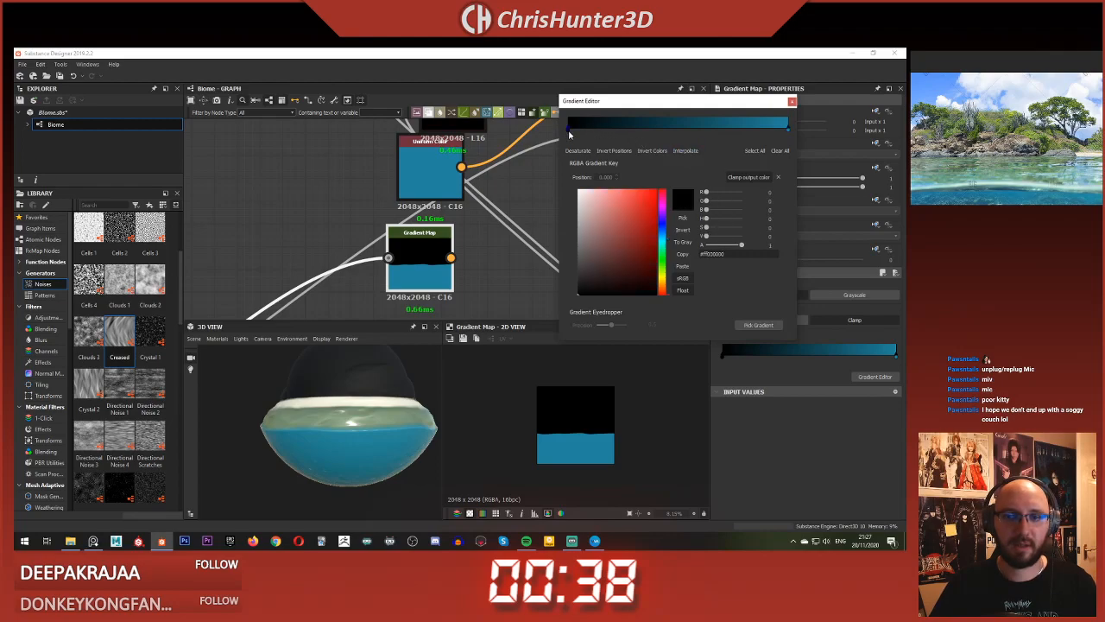
{"action": "left_click", "coordinate": [673, 218]}
{"action": "left_click", "coordinate": [434, 173]}
{"action": "left_click_drag", "start_coordinate": [728, 238], "coordinate": [737, 238]}
{"action": "left_click_drag", "start_coordinate": [732, 238], "coordinate": [724, 229]}
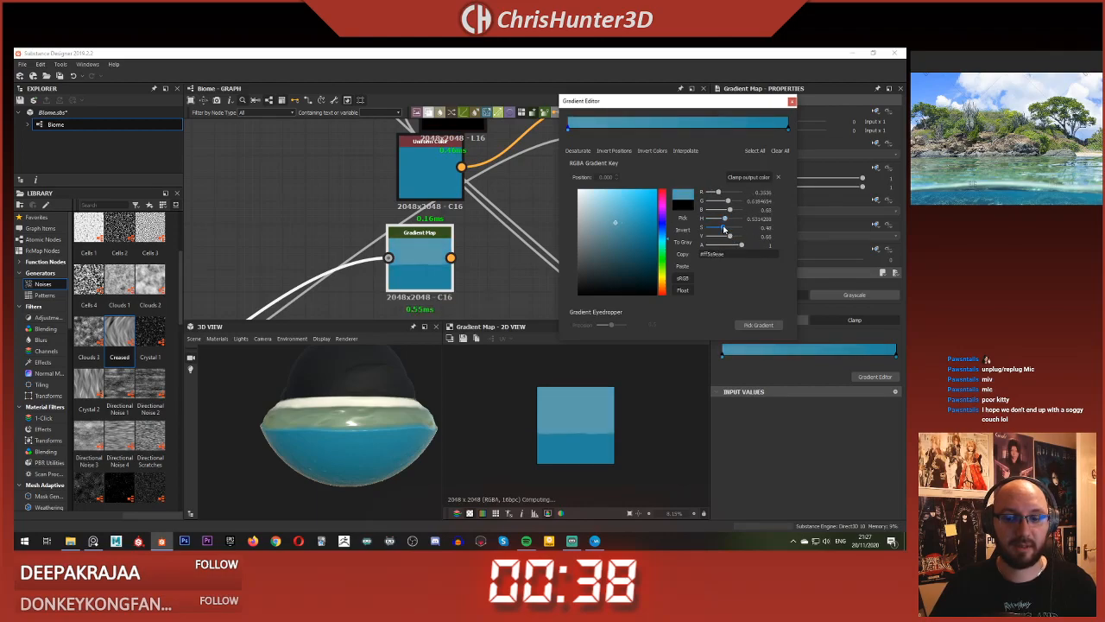
{"action": "left_click", "coordinate": [791, 101]}
Step: Connect the blue Gradient Map to the foreground of the blue Blend in place of the Uniform Color
{"action": "middle_click_drag", "start_coordinate": [621, 126], "coordinate": [594, 204]}
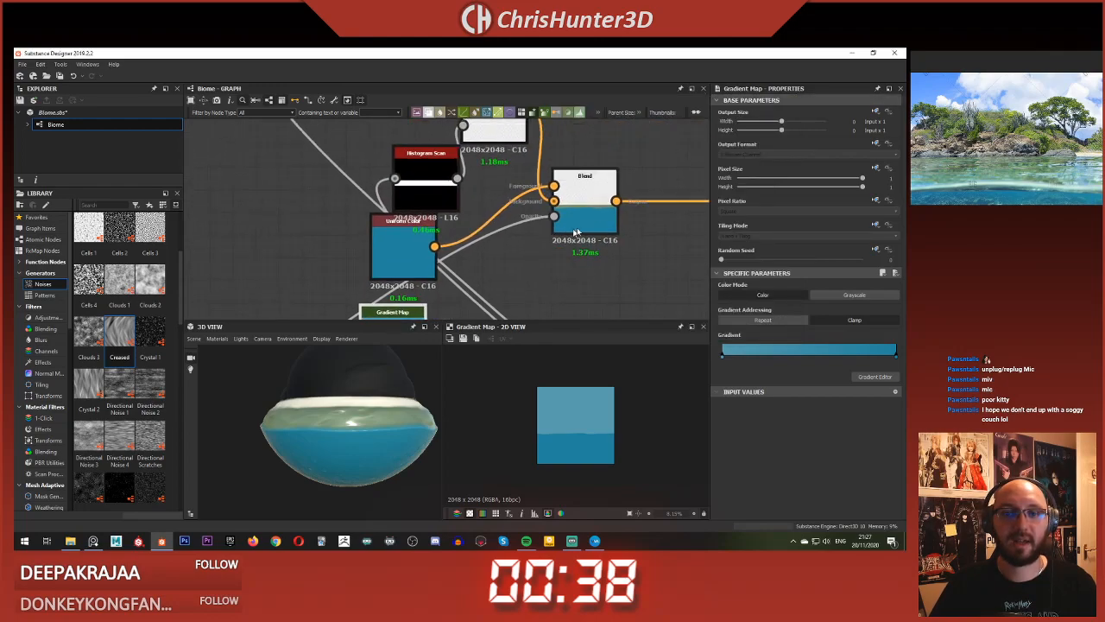
{"action": "double_click", "coordinate": [594, 204]}
{"action": "middle_click_drag", "start_coordinate": [509, 227], "coordinate": [475, 230]}
{"action": "scroll", "coordinate": [511, 180], "scroll_direction": "down", "scroll_amount": 1}
{"action": "left_click_drag", "start_coordinate": [436, 292], "coordinate": [553, 162]}
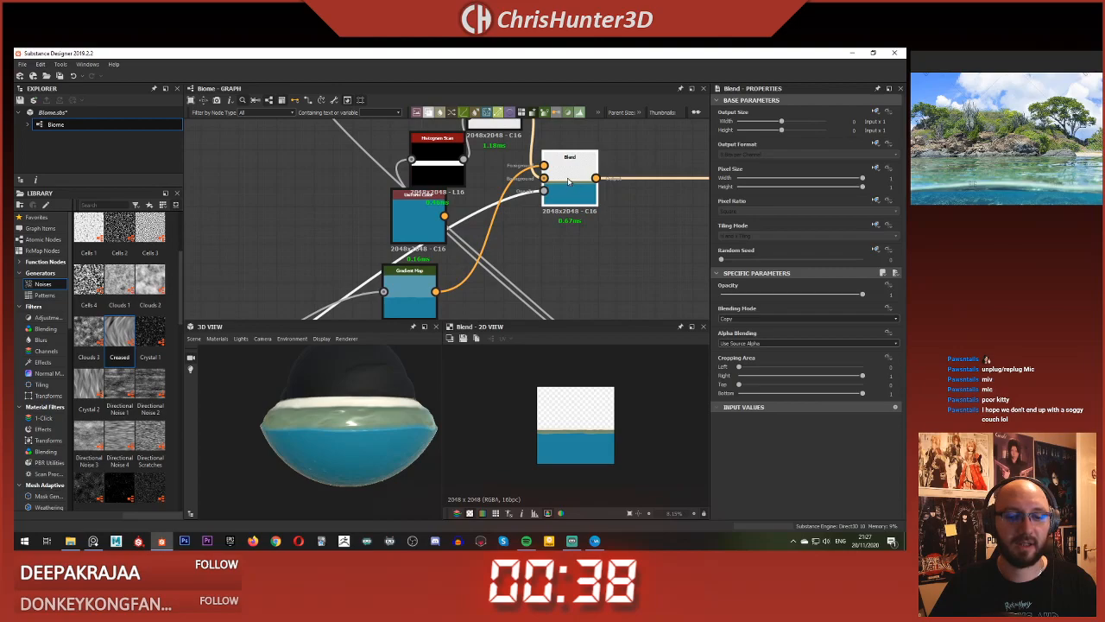
Step: Delete the unused blue Uniform Color and move the blue Gradient Map up into its place
{"action": "scroll", "coordinate": [354, 423], "scroll_direction": "up", "scroll_amount": 3}
{"action": "mouse_move", "coordinate": [354, 423]}
{"action": "left_mouse_down"}
{"action": "mouse_move", "coordinate": [380, 440]}
{"action": "mouse_move", "coordinate": [316, 446]}
{"action": "mouse_move", "coordinate": [385, 434]}
{"action": "mouse_move", "coordinate": [358, 450]}
{"action": "mouse_move", "coordinate": [341, 432]}
{"action": "mouse_move", "coordinate": [356, 422]}
{"action": "left_mouse_up"}
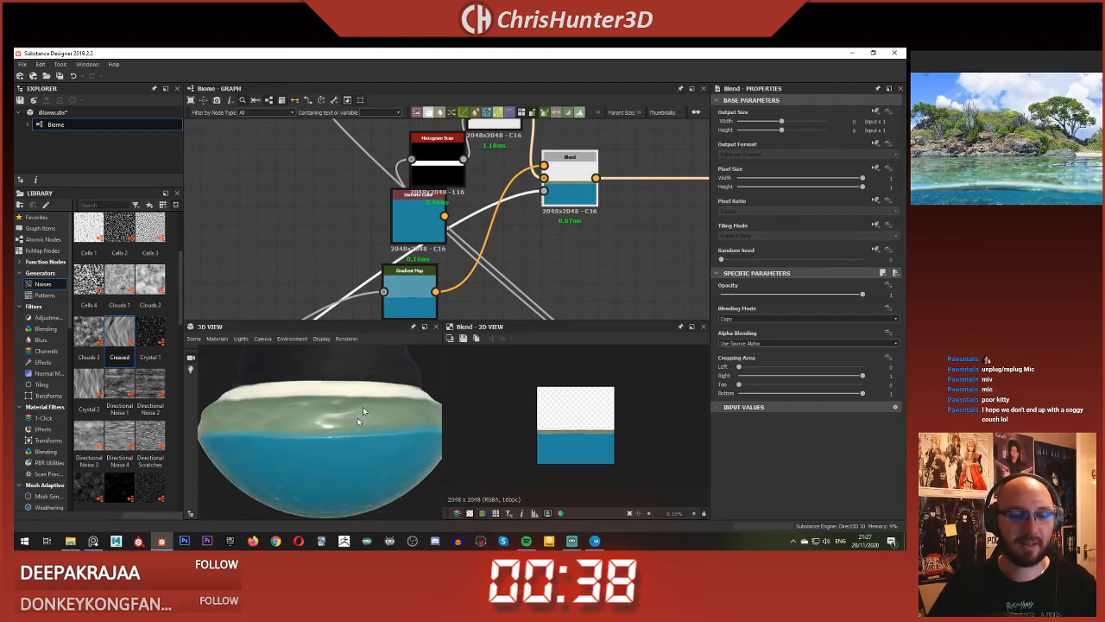
{"action": "left_click_drag", "start_coordinate": [414, 276], "coordinate": [423, 277]}
{"action": "left_click_drag", "start_coordinate": [430, 229], "coordinate": [373, 229]}
{"action": "key", "text": "Delete"}
{"action": "left_click_drag", "start_coordinate": [422, 276], "coordinate": [441, 234]}
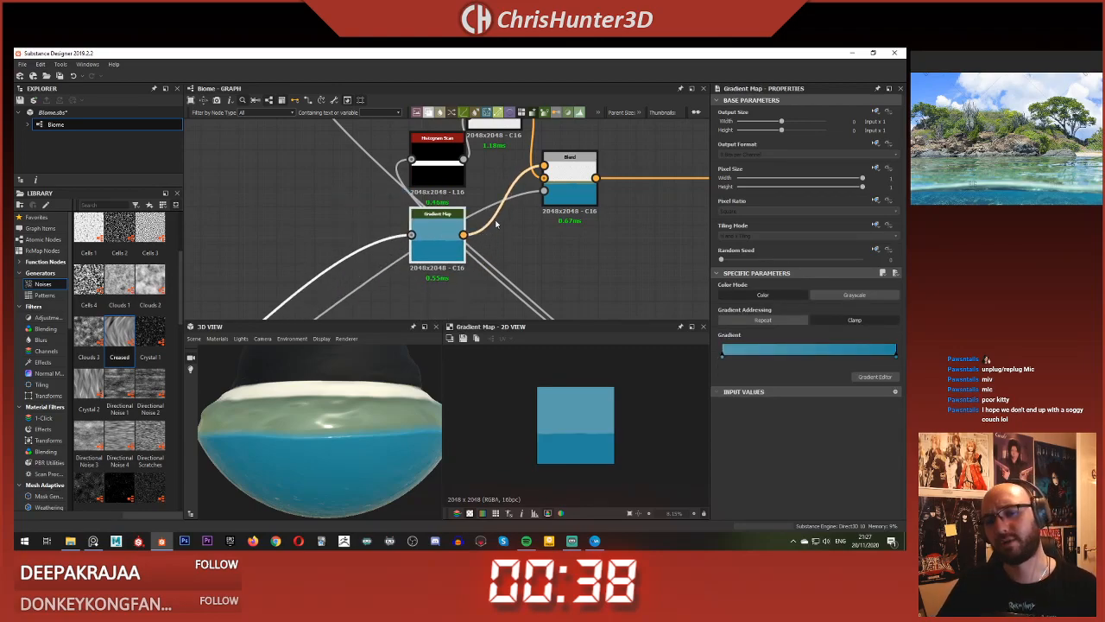
Step: Add a key to the blue gradient, copy the start key's lighter blue onto it, and move it to about 0.25
{"action": "scroll", "coordinate": [522, 256], "scroll_direction": "down", "scroll_amount": 2}
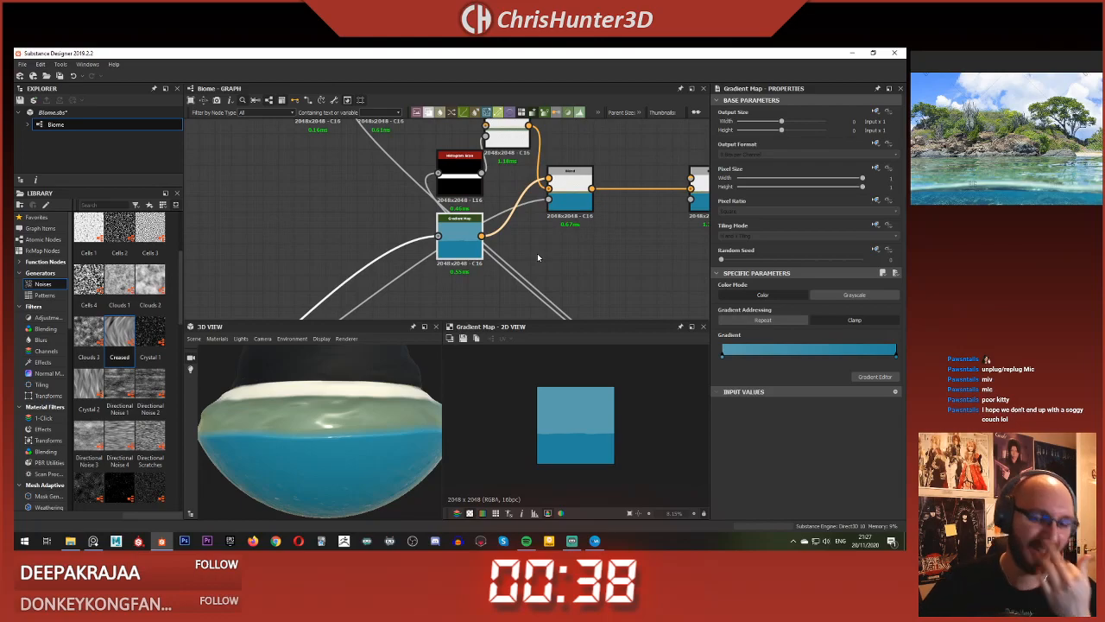
{"action": "mouse_move", "coordinate": [724, 360]}
{"action": "left_mouse_down"}
{"action": "mouse_move", "coordinate": [788, 356]}
{"action": "mouse_move", "coordinate": [706, 356]}
{"action": "left_mouse_up"}
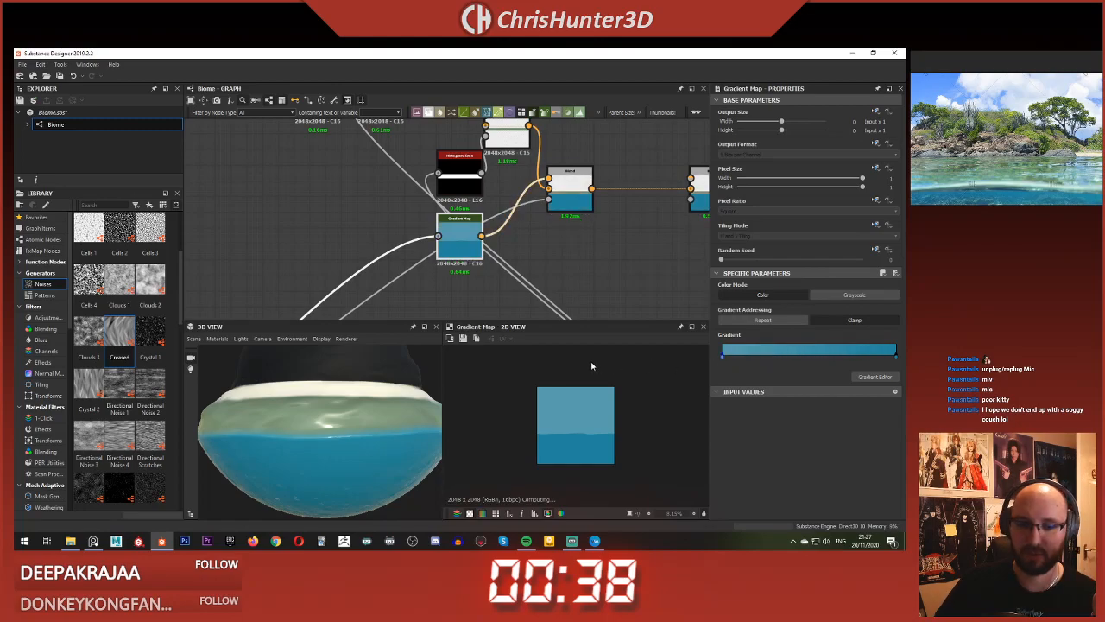
{"action": "double_click", "coordinate": [744, 354]}
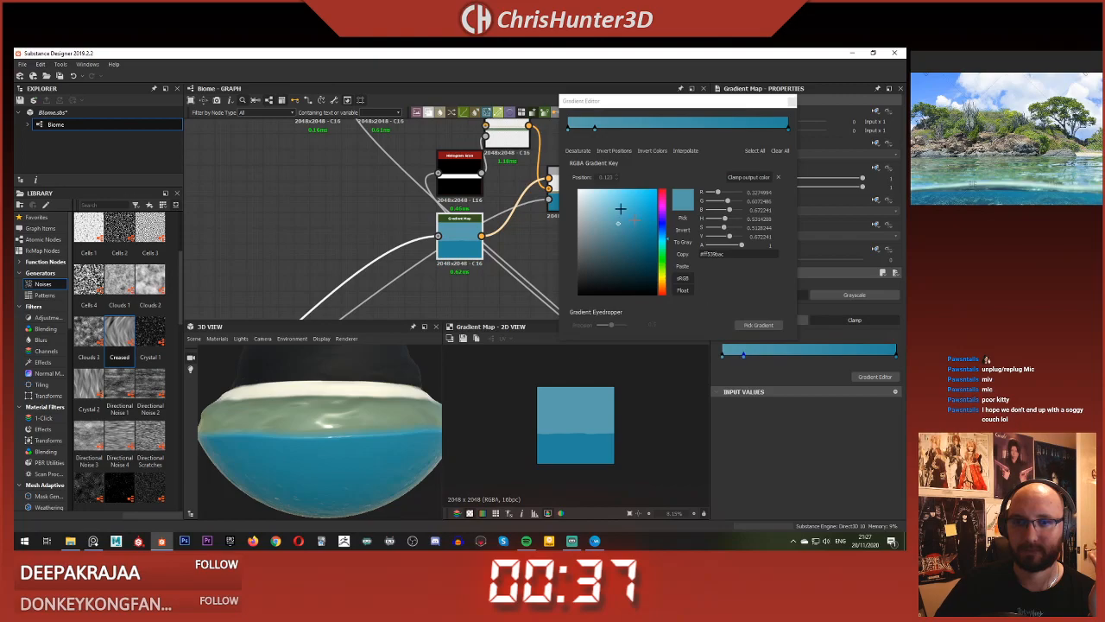
{"action": "left_click", "coordinate": [569, 129]}
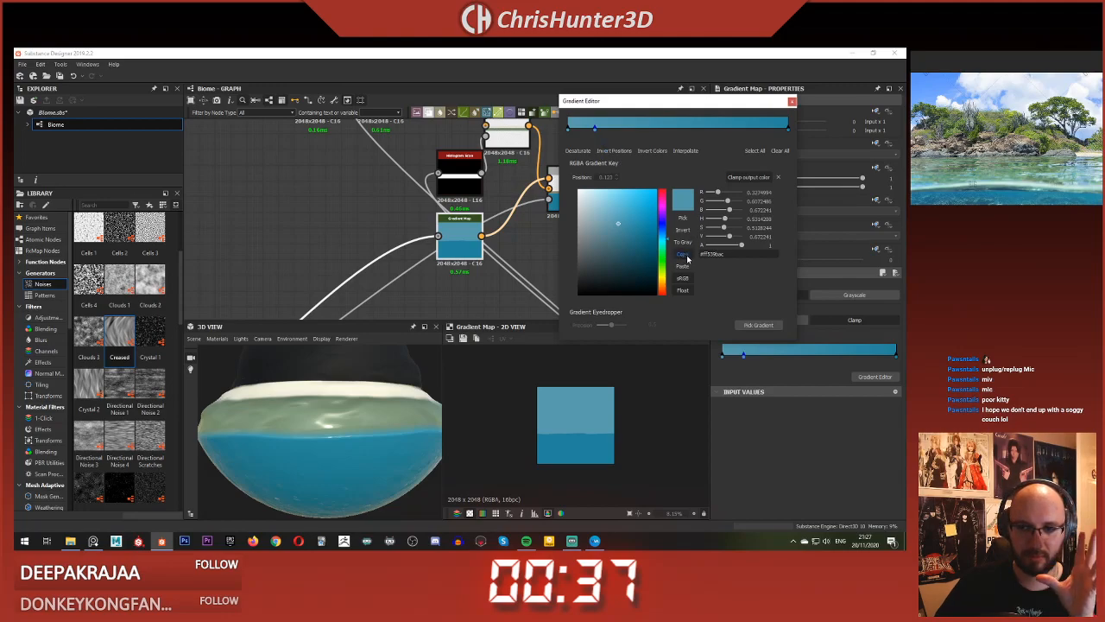
{"action": "left_click_drag", "start_coordinate": [594, 131], "coordinate": [623, 144]}
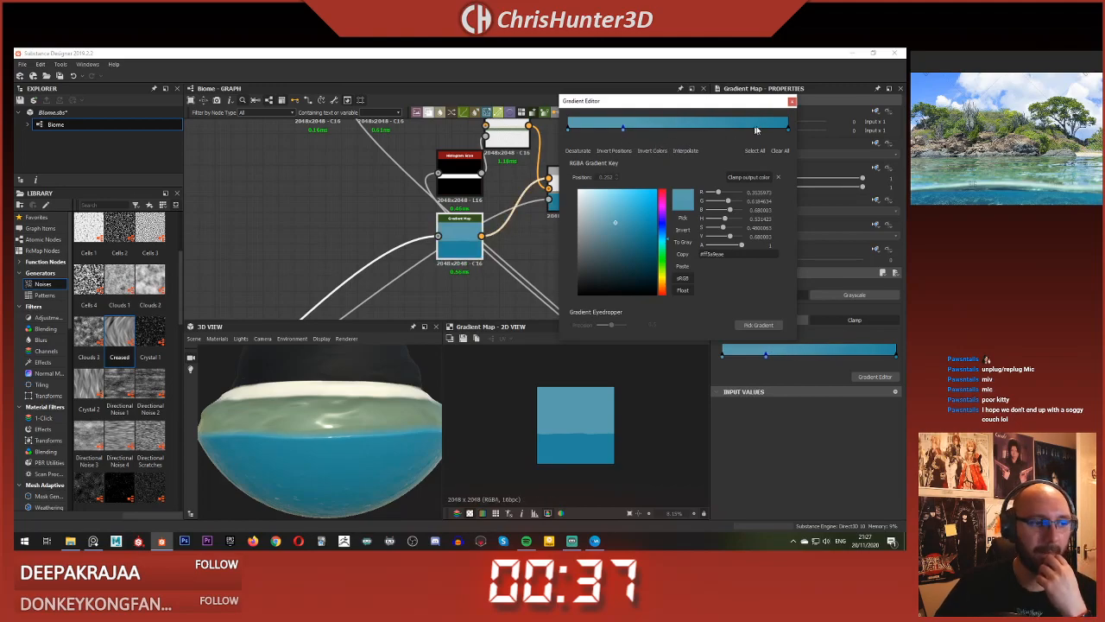
Step: Close the gradient editor and examine the cream, green and blue waterline bands on the 3D model
{"action": "left_click", "coordinate": [793, 101]}
{"action": "scroll", "coordinate": [439, 248], "scroll_direction": "down", "scroll_amount": 4}
{"action": "scroll", "coordinate": [343, 417], "scroll_direction": "down", "scroll_amount": 5}
{"action": "left_click_drag", "start_coordinate": [323, 420], "coordinate": [337, 366]}
{"action": "scroll", "coordinate": [430, 250], "scroll_direction": "up", "scroll_amount": 6}
{"action": "scroll", "coordinate": [429, 257], "scroll_direction": "down", "scroll_amount": 4}
{"action": "left_click_drag", "start_coordinate": [324, 424], "coordinate": [352, 423]}
{"action": "scroll", "coordinate": [343, 409], "scroll_direction": "up", "scroll_amount": 2}
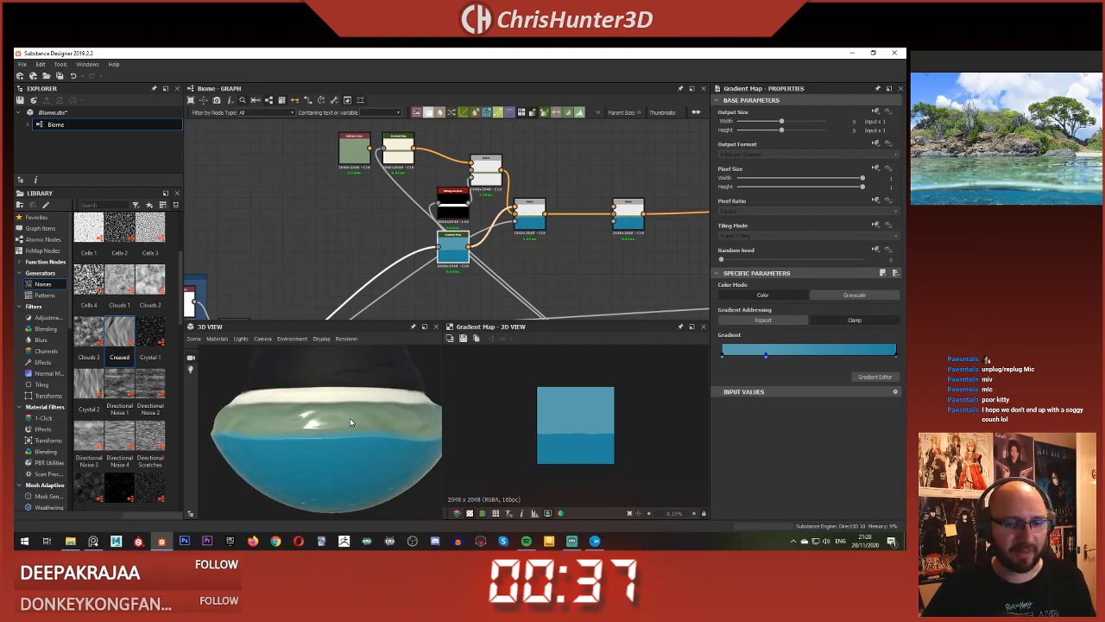
Step: Select the blue gradient's start key and its other light blue key and shift both to a paler, less saturated blue
{"action": "scroll", "coordinate": [349, 418], "scroll_direction": "up", "scroll_amount": 3}
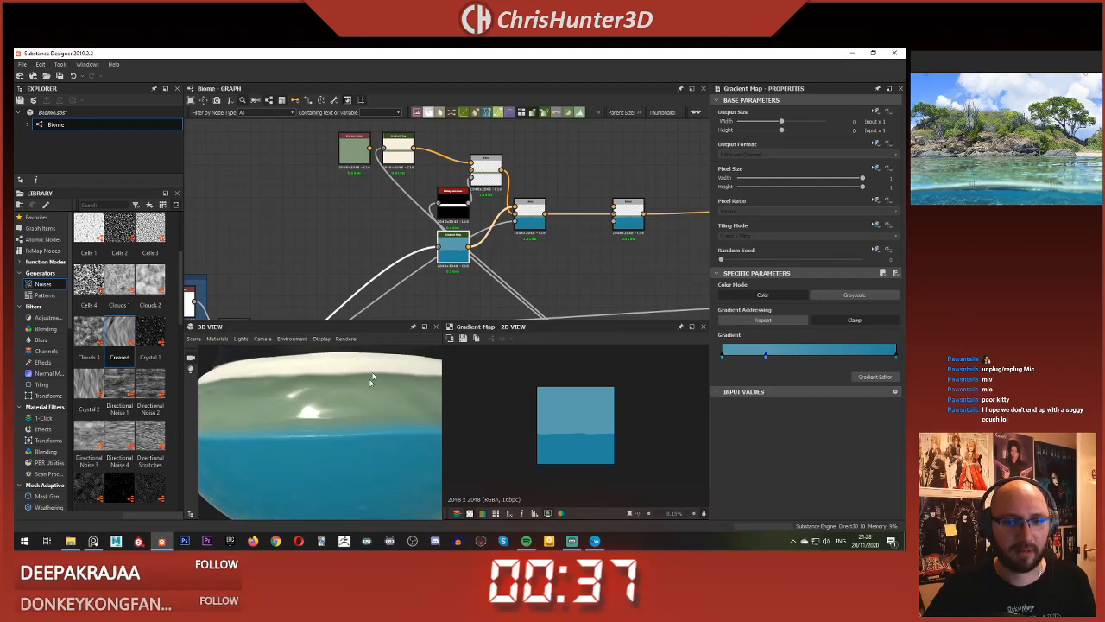
{"action": "double_click", "coordinate": [765, 355]}
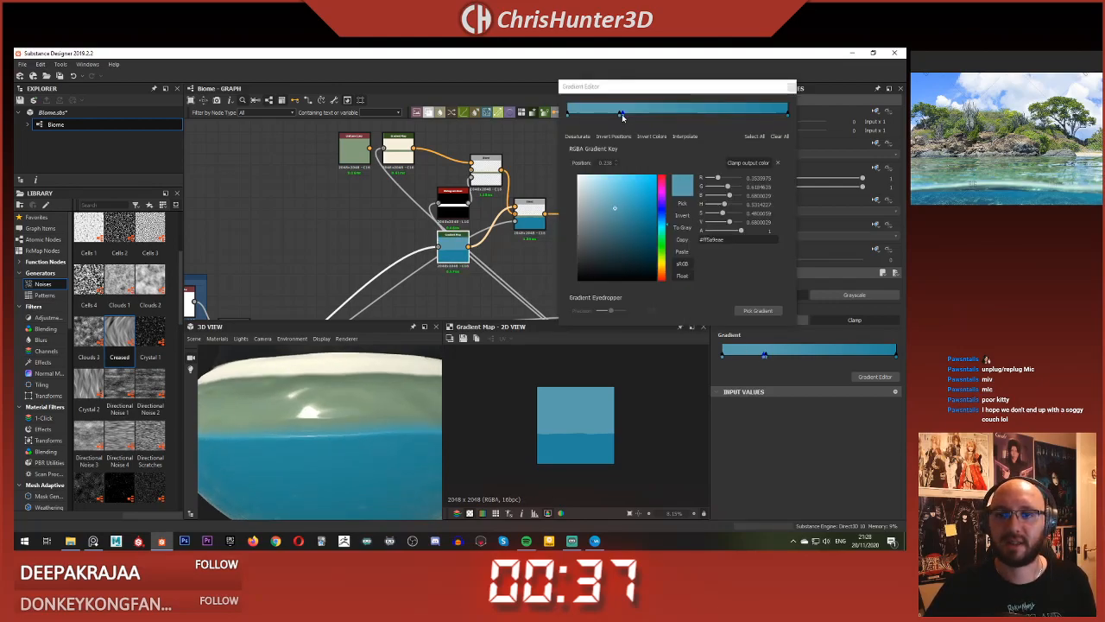
{"action": "left_click_drag", "start_coordinate": [621, 114], "coordinate": [621, 63]}
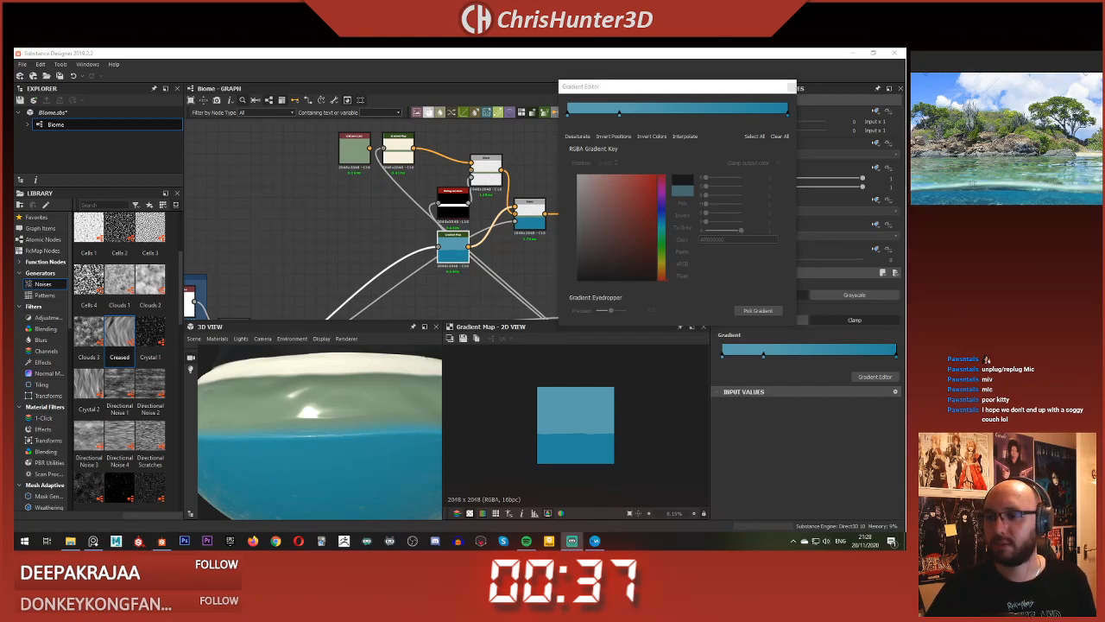
{"action": "scroll", "coordinate": [390, 257], "scroll_direction": "down", "scroll_amount": 5}
{"action": "scroll", "coordinate": [343, 393], "scroll_direction": "down", "scroll_amount": 6}
{"action": "left_click_drag", "start_coordinate": [336, 404], "coordinate": [362, 382]}
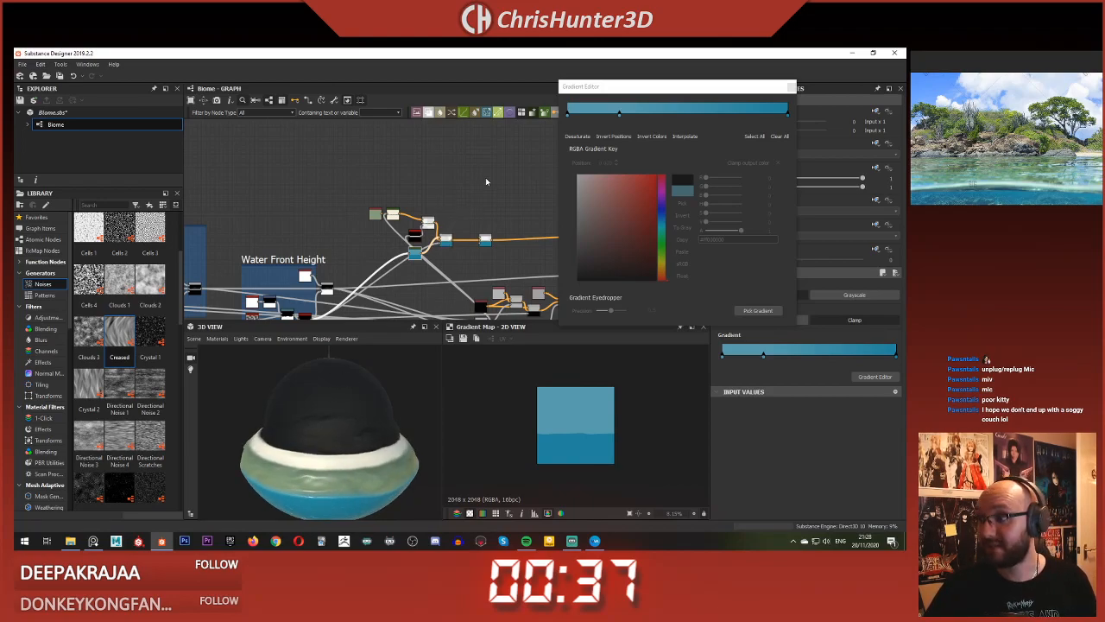
{"action": "left_click", "coordinate": [621, 117]}
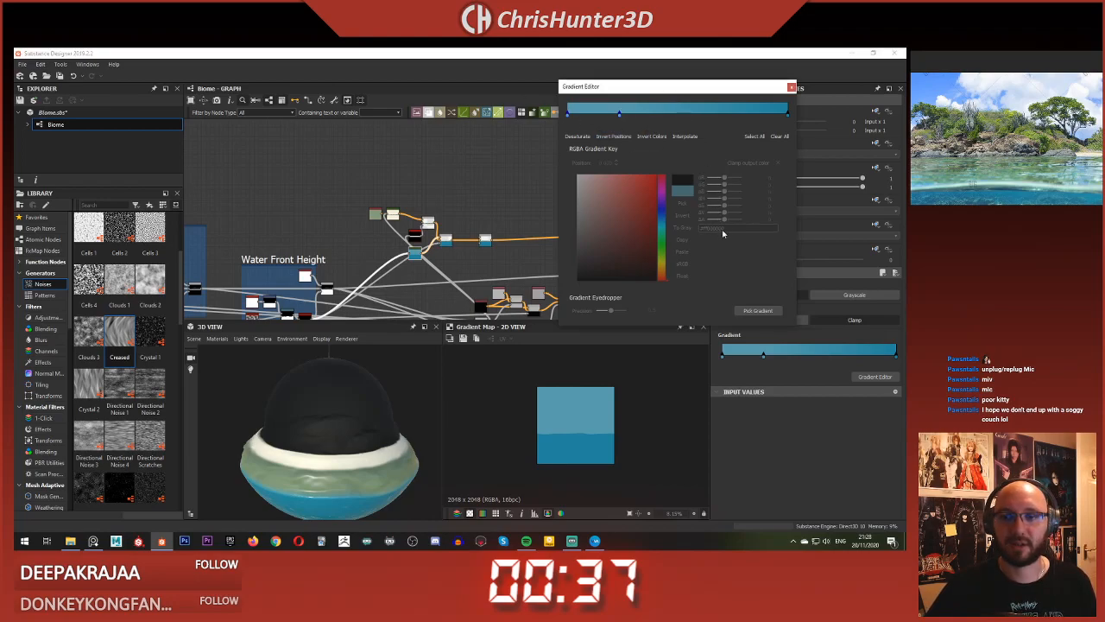
{"action": "left_click_drag", "start_coordinate": [632, 119], "coordinate": [549, 105]}
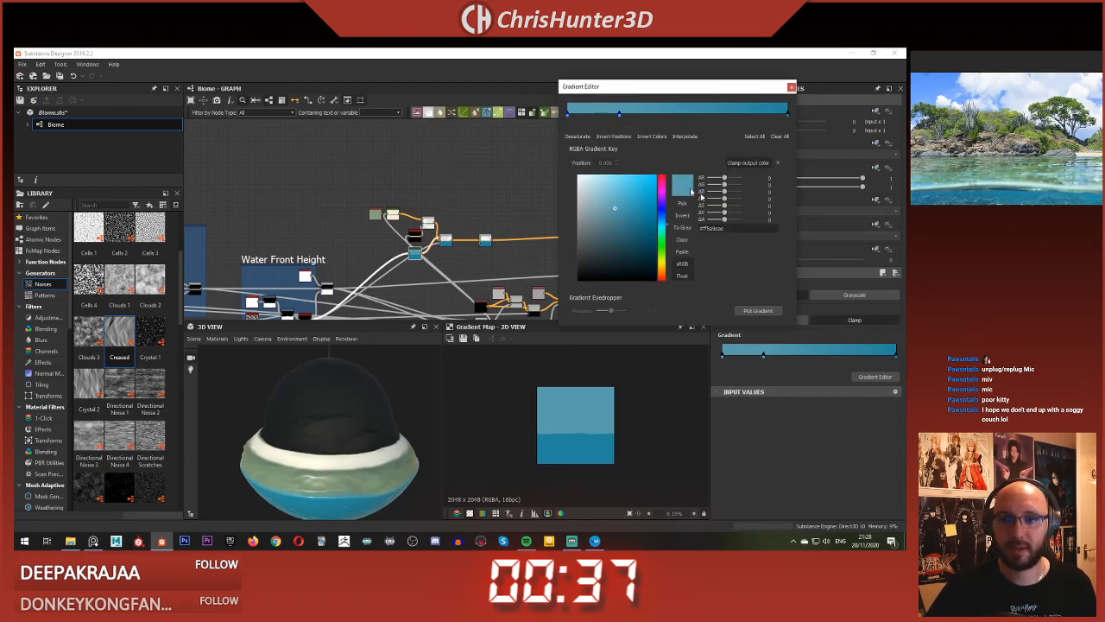
{"action": "left_click_drag", "start_coordinate": [724, 214], "coordinate": [727, 215]}
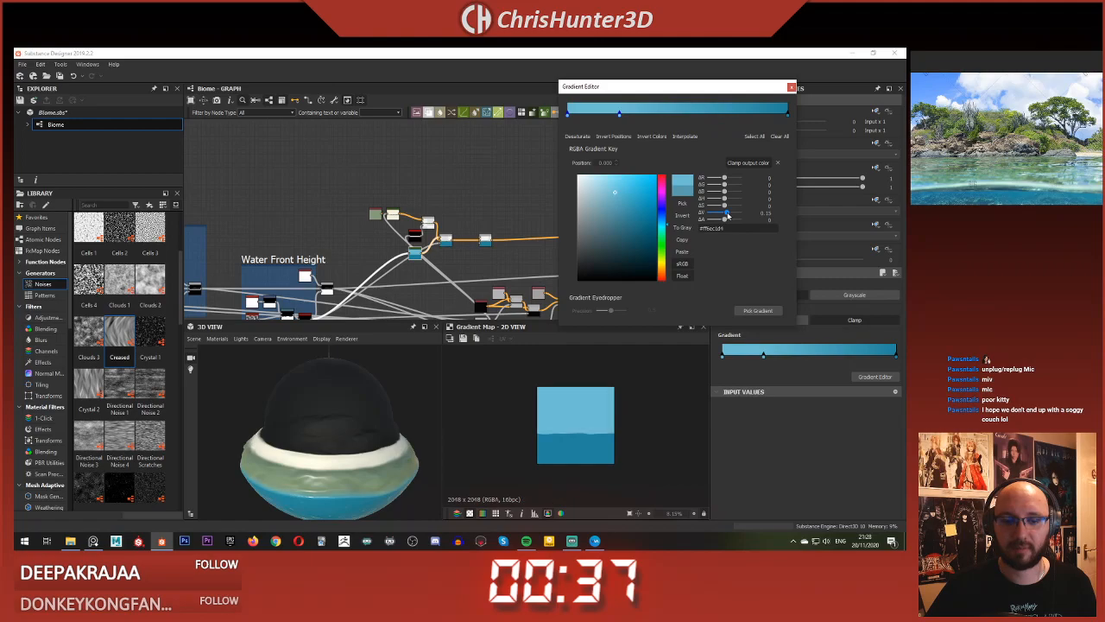
{"action": "left_click_drag", "start_coordinate": [386, 474], "coordinate": [511, 356]}
{"action": "left_click_drag", "start_coordinate": [724, 208], "coordinate": [721, 211]}
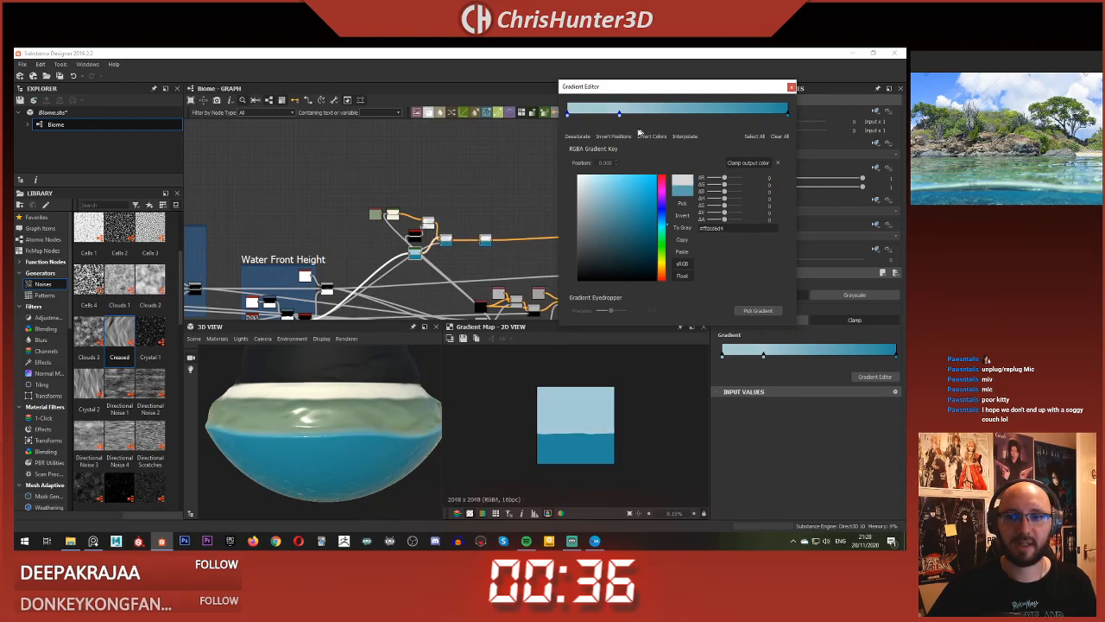
Step: Move the two pale blue gradient keys to about 0.5 and 0.75, close the gradient editor and check the model
{"action": "left_click", "coordinate": [625, 118]}
{"action": "left_click_drag", "start_coordinate": [619, 117], "coordinate": [732, 120]}
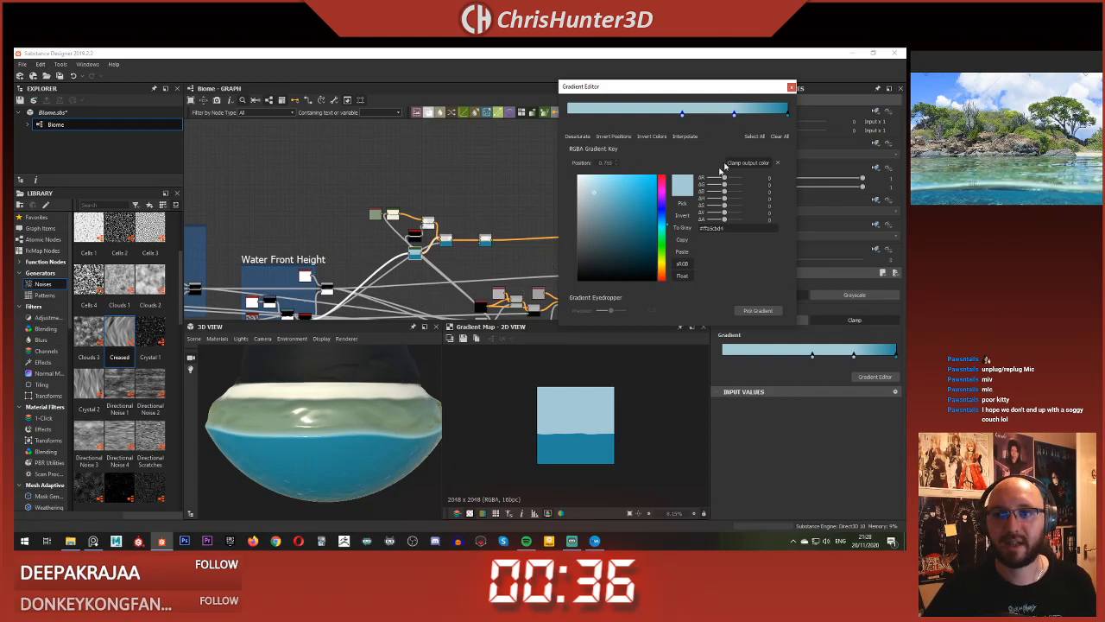
{"action": "left_click", "coordinate": [792, 88]}
{"action": "left_click_drag", "start_coordinate": [328, 406], "coordinate": [333, 434]}
{"action": "scroll", "coordinate": [325, 416], "scroll_direction": "down", "scroll_amount": 2}
{"action": "scroll", "coordinate": [333, 434], "scroll_direction": "up", "scroll_amount": 4}
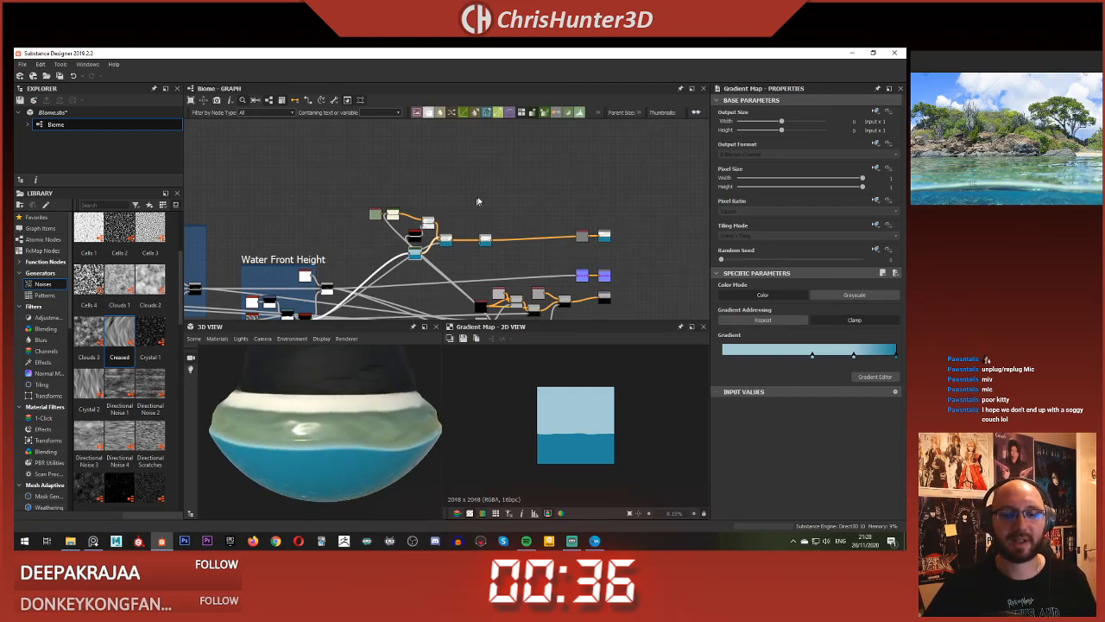
Step: Add a Blend node after the last base color Blend and connect that Blend's output to its background
{"action": "scroll", "coordinate": [475, 205], "scroll_direction": "down", "scroll_amount": 2}
{"action": "middle_click_drag", "start_coordinate": [485, 130], "coordinate": [488, 205]}
{"action": "scroll", "coordinate": [489, 263], "scroll_direction": "up", "scroll_amount": 5}
{"action": "middle_click_drag", "start_coordinate": [489, 264], "coordinate": [503, 128]}
{"action": "scroll", "coordinate": [502, 268], "scroll_direction": "up", "scroll_amount": 2}
{"action": "middle_click_drag", "start_coordinate": [502, 268], "coordinate": [544, 234]}
{"action": "scroll", "coordinate": [539, 189], "scroll_direction": "up", "scroll_amount": 1}
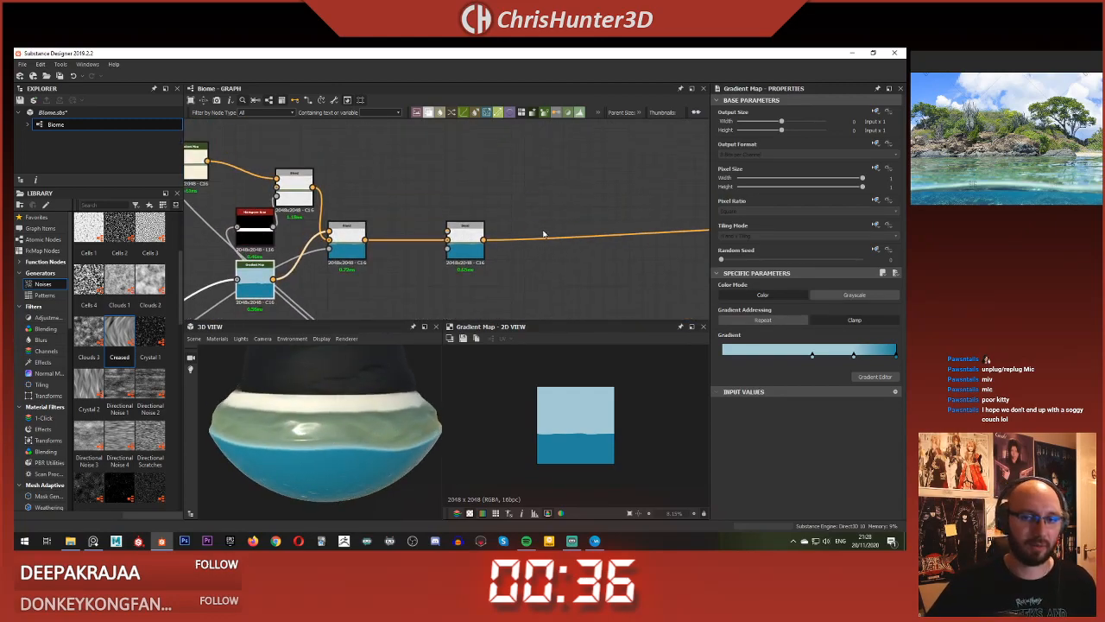
{"action": "key", "text": "space"}
{"action": "left_click", "coordinate": [553, 263]}
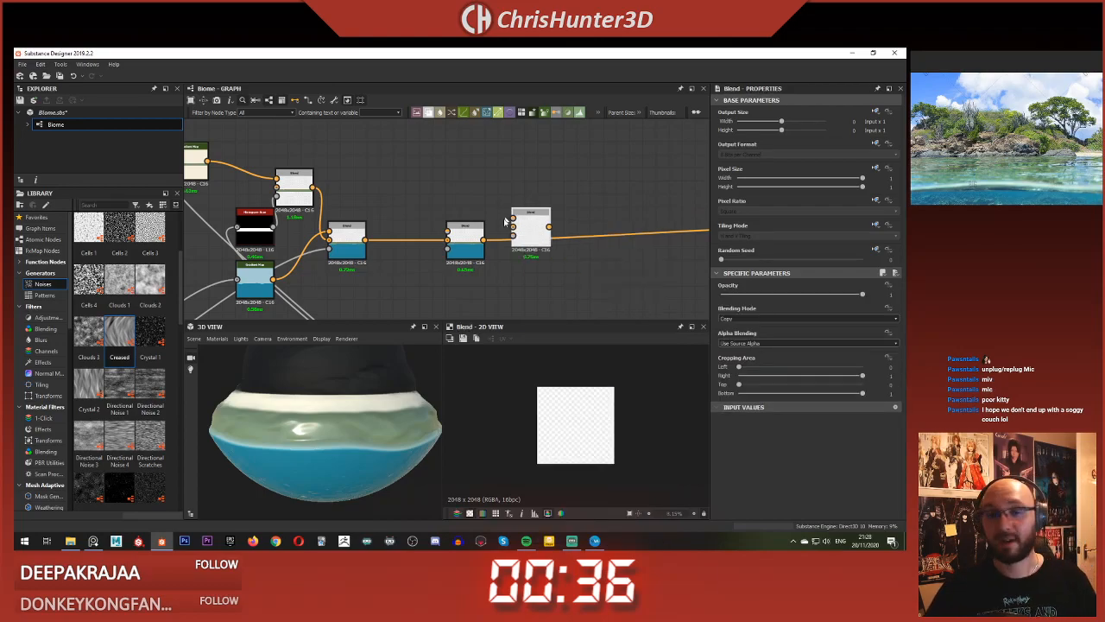
{"action": "left_click_drag", "start_coordinate": [533, 194], "coordinate": [528, 185]}
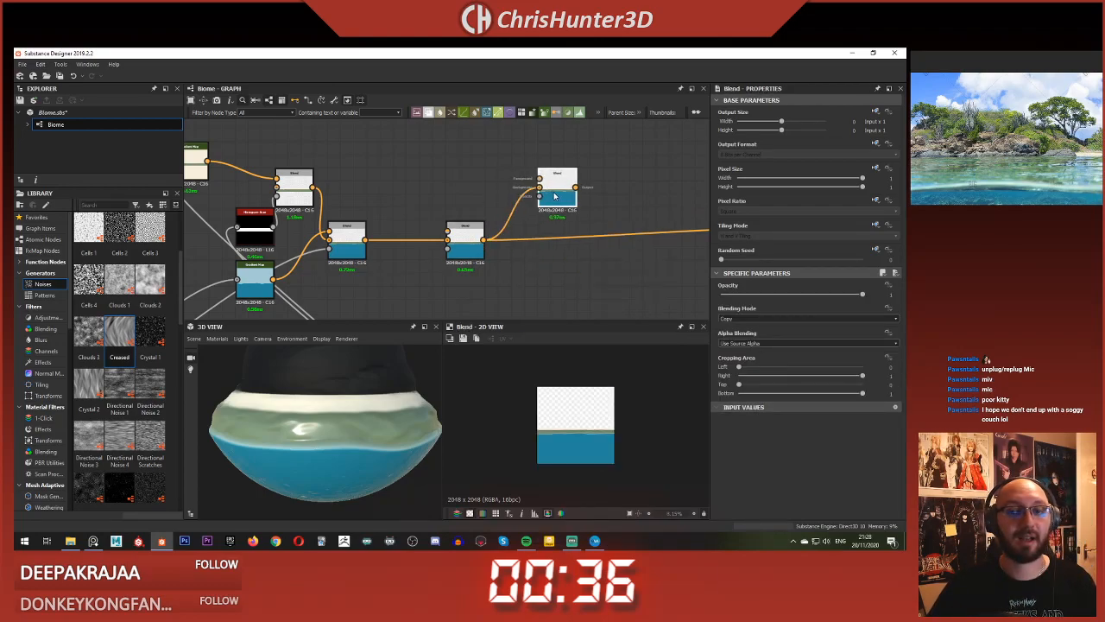
{"action": "scroll", "coordinate": [461, 167], "scroll_direction": "down", "scroll_amount": 3}
{"action": "middle_click_drag", "start_coordinate": [475, 202], "coordinate": [491, 220]}
{"action": "scroll", "coordinate": [489, 212], "scroll_direction": "up", "scroll_amount": 3}
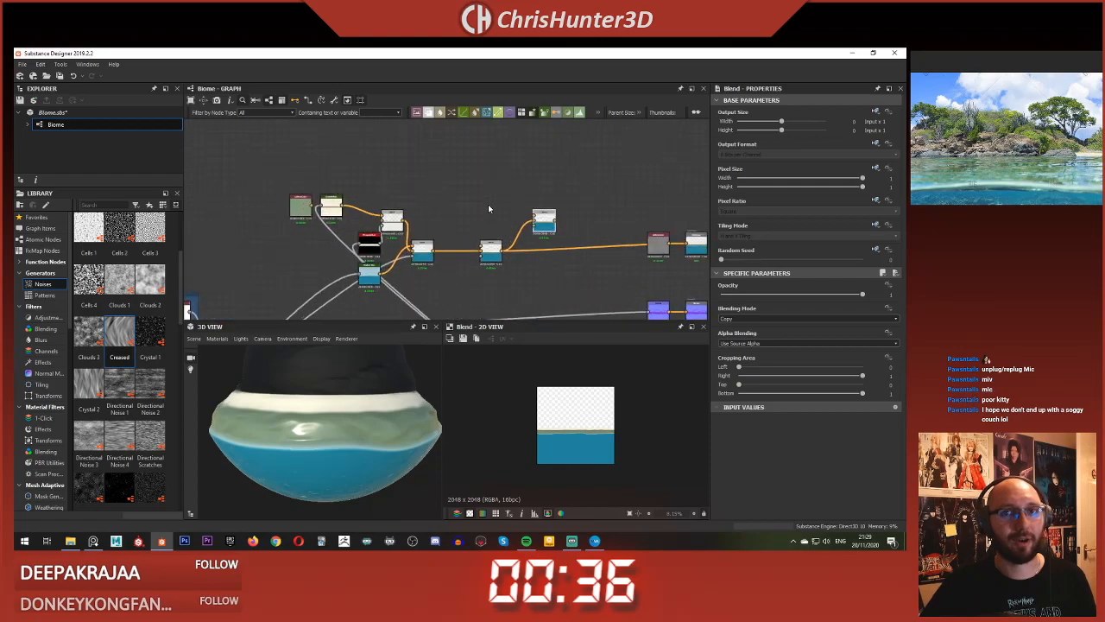
Step: Delete the extra Blend and space the remaining last Blend farther from the one before it
{"action": "left_click_drag", "start_coordinate": [502, 240], "coordinate": [466, 239]}
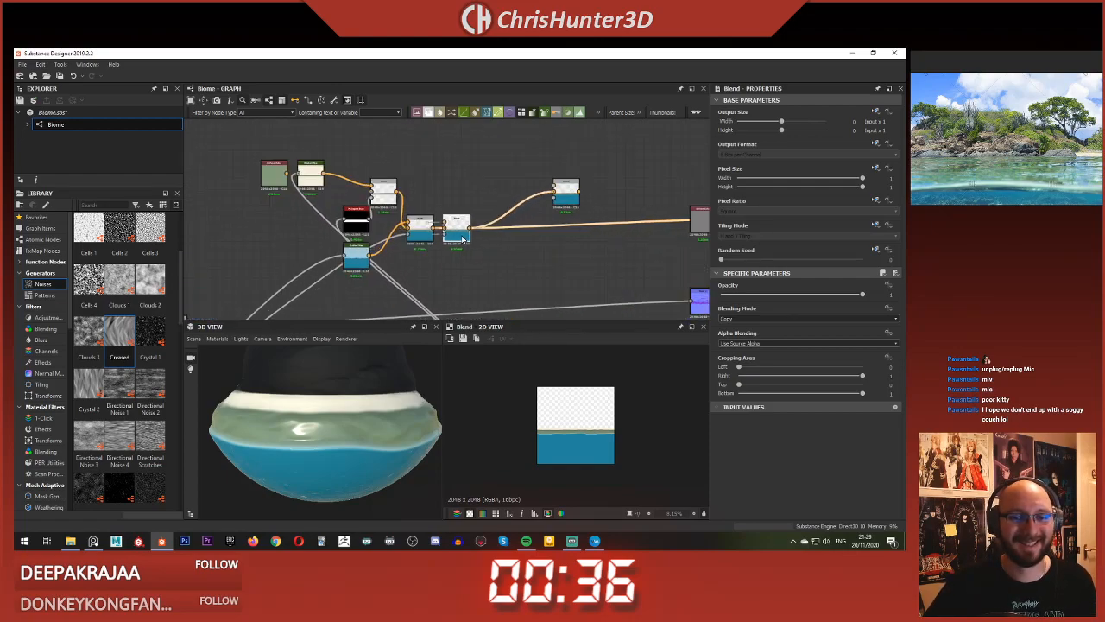
{"action": "scroll", "coordinate": [474, 219], "scroll_direction": "up", "scroll_amount": 4}
{"action": "left_click_drag", "start_coordinate": [492, 281], "coordinate": [540, 280]}
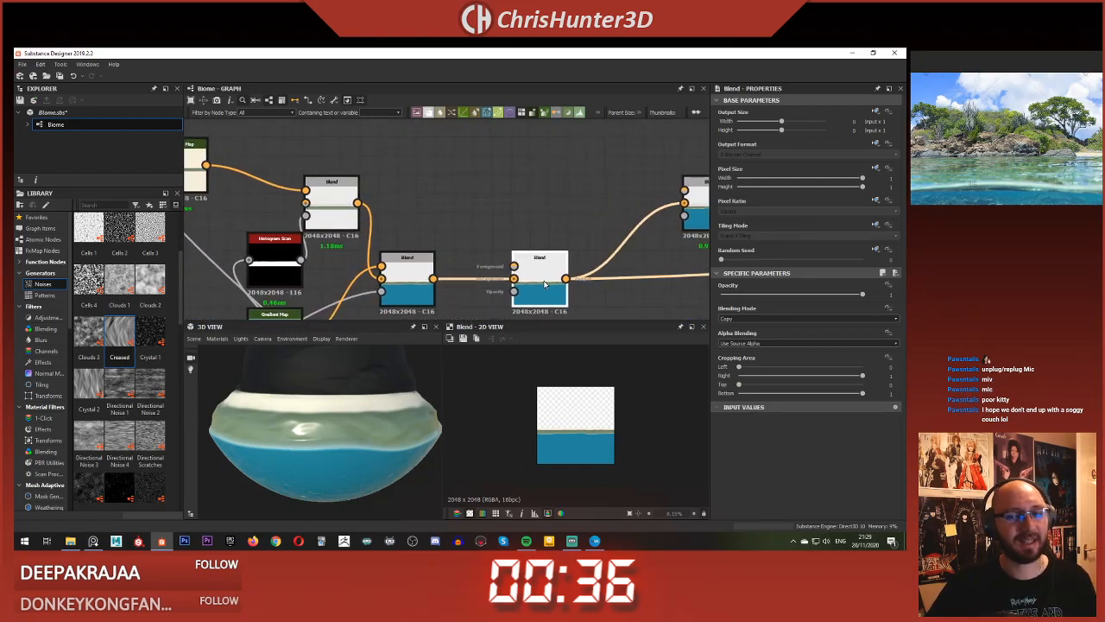
{"action": "left_click", "coordinate": [554, 229]}
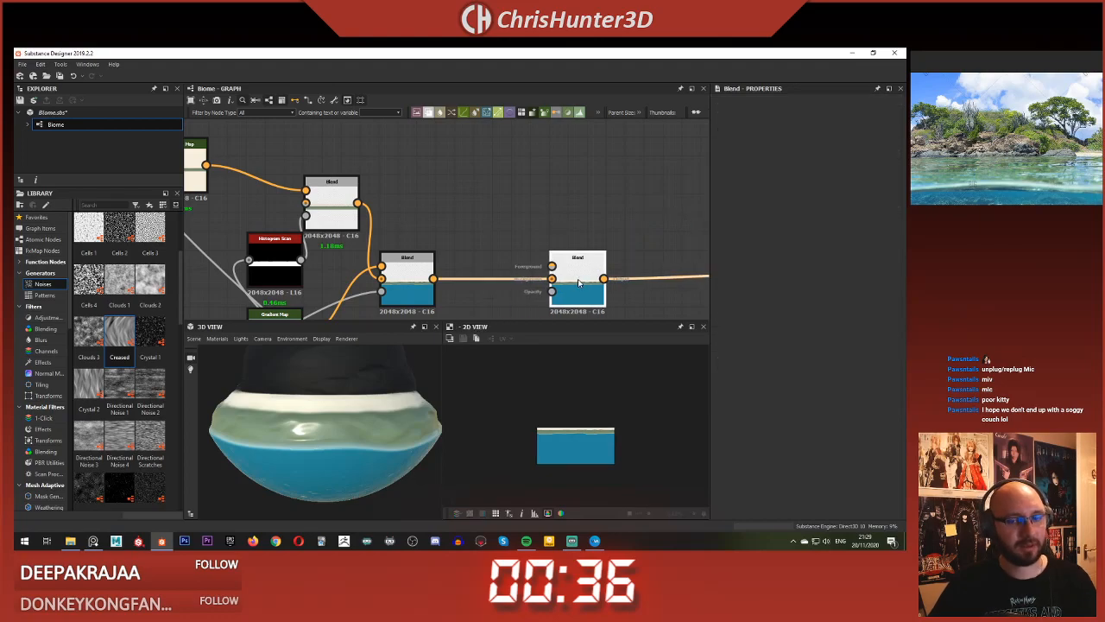
Step: Add a Uniform Color node above the last base color Blend and pick a light grey for its output color
{"action": "key", "text": "space"}
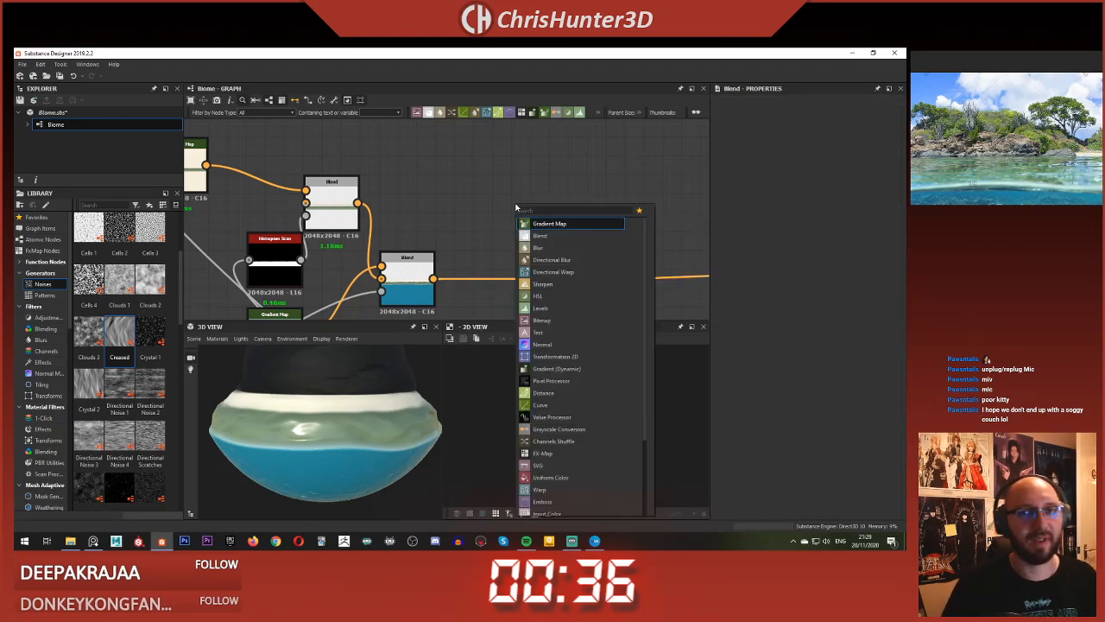
{"action": "type", "text": "uni"}
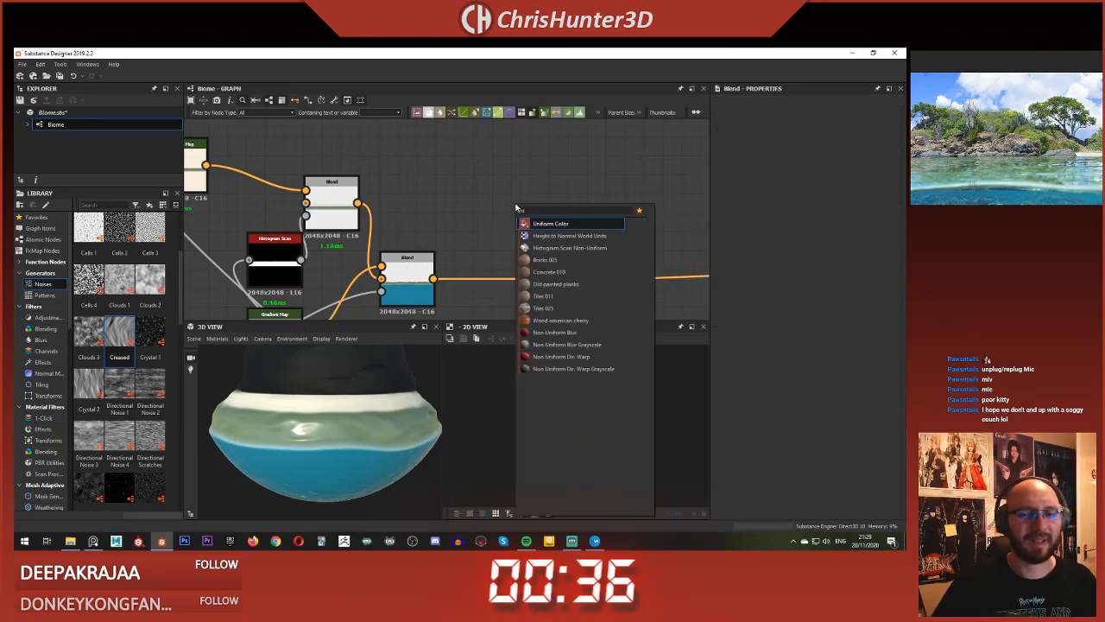
{"action": "key", "text": "Return"}
{"action": "scroll", "coordinate": [481, 212], "scroll_direction": "up", "scroll_amount": 2}
{"action": "left_click_drag", "start_coordinate": [560, 217], "coordinate": [486, 188]}
{"action": "middle_click_drag", "start_coordinate": [502, 208], "coordinate": [497, 175]}
{"action": "scroll", "coordinate": [497, 176], "scroll_direction": "down", "scroll_amount": 2}
{"action": "left_click_drag", "start_coordinate": [497, 176], "coordinate": [516, 176]}
{"action": "left_click", "coordinate": [727, 321]}
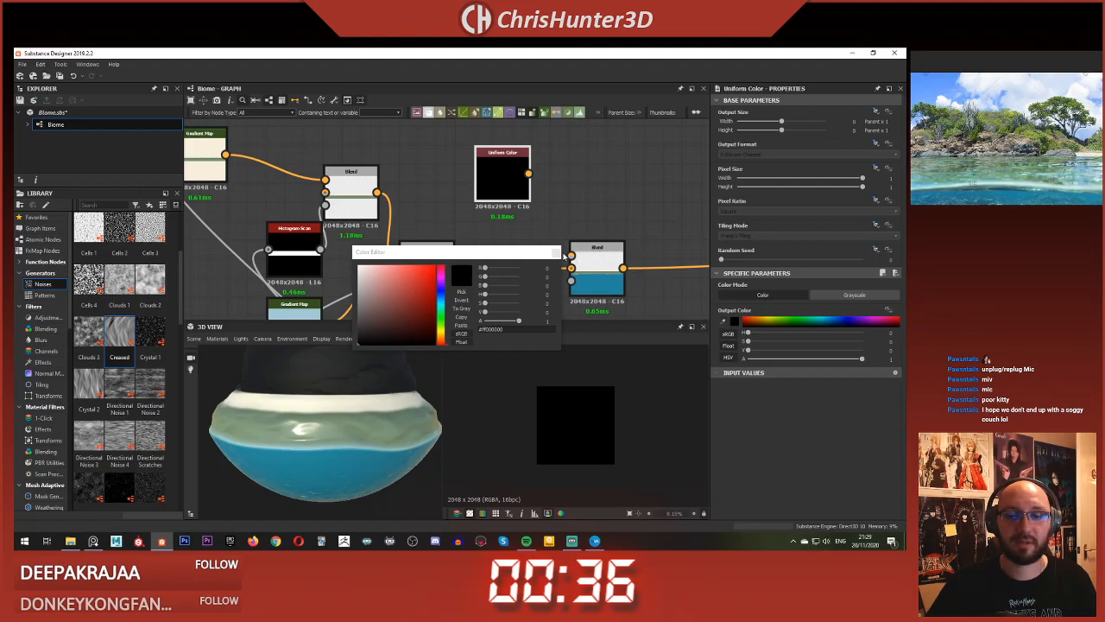
{"action": "left_click", "coordinate": [556, 253]}
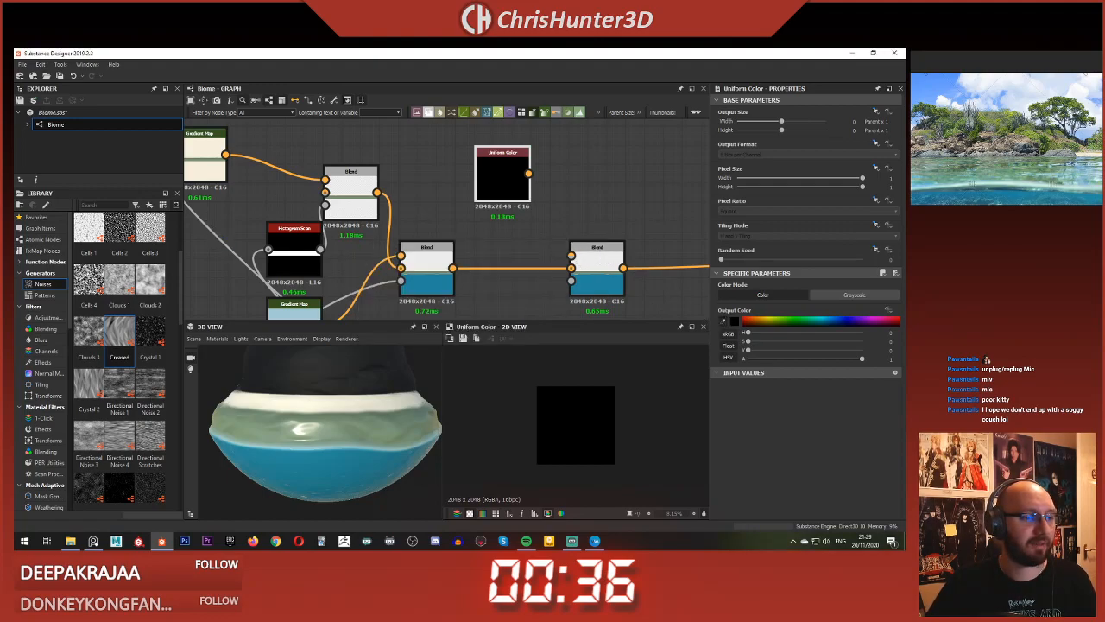
{"action": "left_click", "coordinate": [50, 264]}
Step: Move the grey Uniform Color higher up and away from the last base color Blend
{"action": "left_click", "coordinate": [461, 183]}
{"action": "scroll", "coordinate": [488, 176], "scroll_direction": "down", "scroll_amount": 2}
{"action": "middle_click_drag", "start_coordinate": [504, 162], "coordinate": [478, 122]}
{"action": "scroll", "coordinate": [487, 212], "scroll_direction": "down", "scroll_amount": 1}
{"action": "left_click_drag", "start_coordinate": [480, 163], "coordinate": [480, 131]}
{"action": "middle_click_drag", "start_coordinate": [479, 132], "coordinate": [468, 198]}
{"action": "scroll", "coordinate": [469, 198], "scroll_direction": "up", "scroll_amount": 1}
{"action": "left_click_drag", "start_coordinate": [468, 198], "coordinate": [443, 184]}
{"action": "left_click", "coordinate": [453, 207]}
{"action": "scroll", "coordinate": [480, 210], "scroll_direction": "down", "scroll_amount": 1}
{"action": "middle_click_drag", "start_coordinate": [480, 210], "coordinate": [498, 230]}
{"action": "scroll", "coordinate": [483, 198], "scroll_direction": "down", "scroll_amount": 1}
{"action": "scroll", "coordinate": [506, 230], "scroll_direction": "up", "scroll_amount": 4}
Step: Connect the grey Uniform Color to the foreground of the last base color Blend and check the 3D model
{"action": "left_click_drag", "start_coordinate": [460, 124], "coordinate": [542, 278]}
{"action": "left_click", "coordinate": [568, 294]}
{"action": "scroll", "coordinate": [512, 179], "scroll_direction": "down", "scroll_amount": 2}
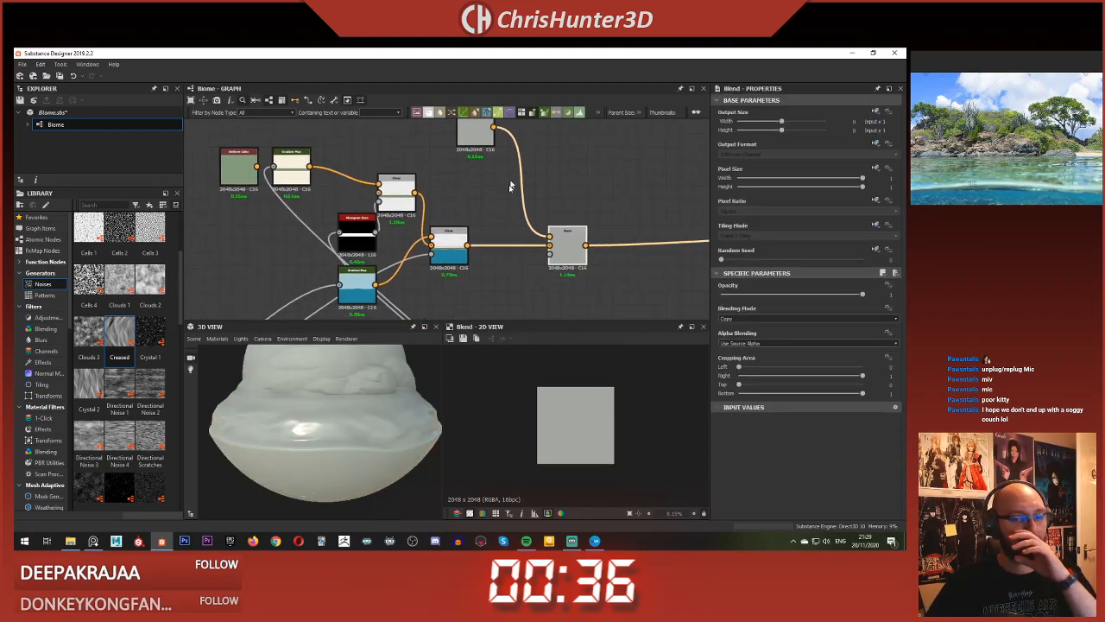
{"action": "scroll", "coordinate": [349, 419], "scroll_direction": "down", "scroll_amount": 2}
{"action": "left_click_drag", "start_coordinate": [348, 420], "coordinate": [339, 414]}
{"action": "scroll", "coordinate": [486, 251], "scroll_direction": "up", "scroll_amount": 3}
{"action": "left_click", "coordinate": [491, 244]}
{"action": "scroll", "coordinate": [515, 210], "scroll_direction": "down", "scroll_amount": 3}
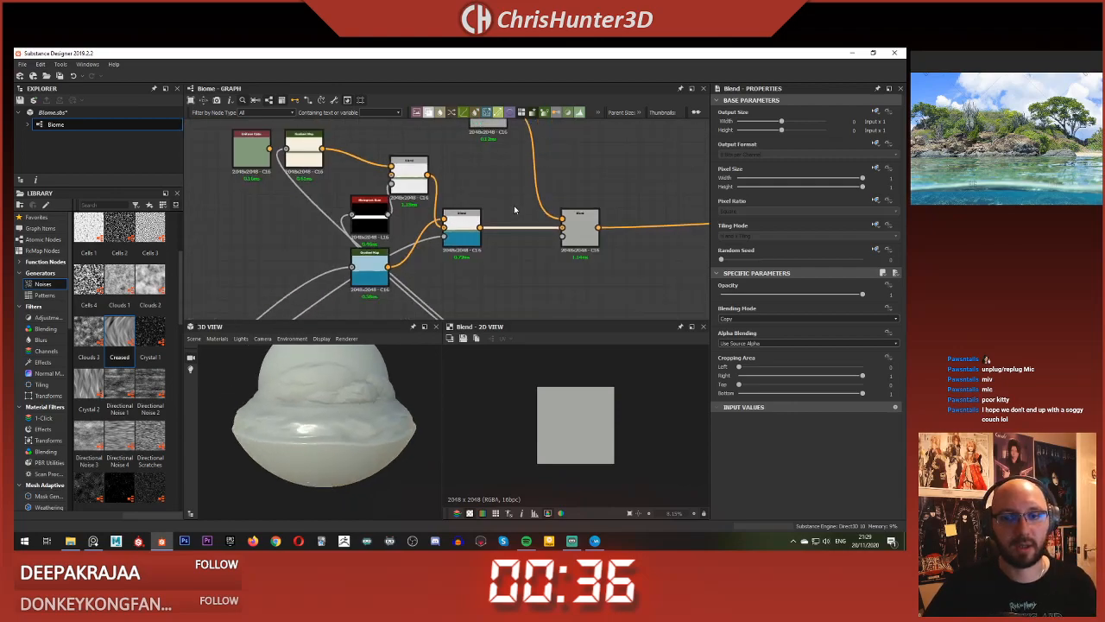
Step: Connect the last Histogram Scan of the roughness section to the opacity input of the grey color's Blend
{"action": "left_click", "coordinate": [514, 209]}
{"action": "middle_click_drag", "start_coordinate": [513, 209], "coordinate": [517, 233]}
{"action": "left_click", "coordinate": [522, 113]}
{"action": "left_click", "coordinate": [503, 132]}
{"action": "left_click", "coordinate": [567, 247]}
{"action": "left_click", "coordinate": [591, 255]}
{"action": "scroll", "coordinate": [509, 277], "scroll_direction": "down", "scroll_amount": 4}
{"action": "middle_click_drag", "start_coordinate": [509, 277], "coordinate": [475, 152]}
{"action": "scroll", "coordinate": [557, 199], "scroll_direction": "up", "scroll_amount": 3}
{"action": "scroll", "coordinate": [518, 208], "scroll_direction": "up", "scroll_amount": 3}
{"action": "left_click", "coordinate": [517, 248]}
{"action": "scroll", "coordinate": [521, 248], "scroll_direction": "down", "scroll_amount": 4}
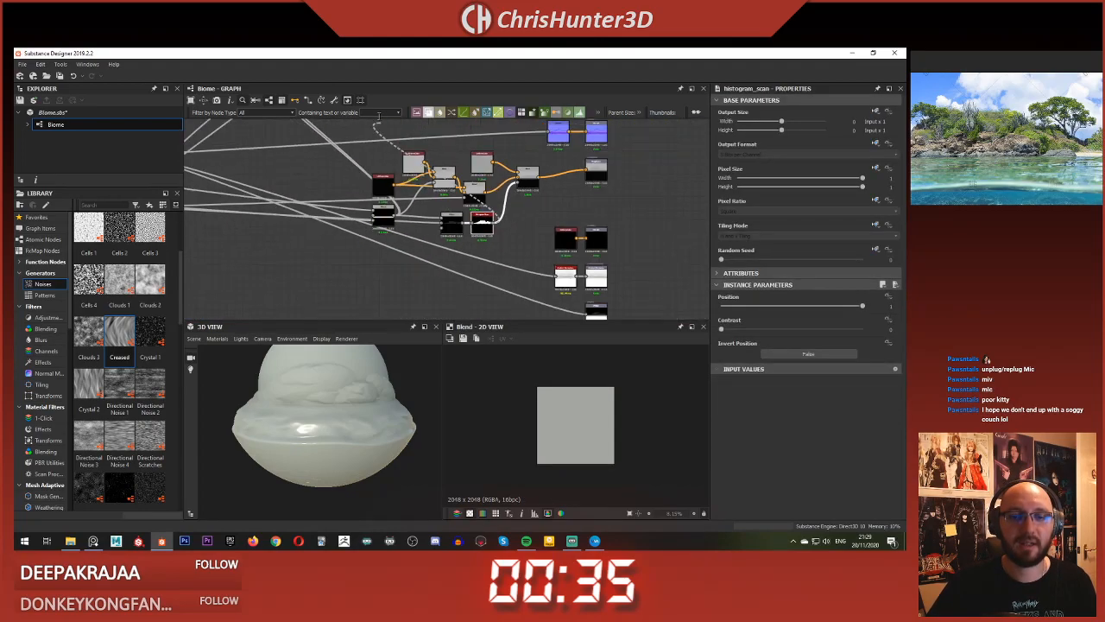
{"action": "scroll", "coordinate": [503, 225], "scroll_direction": "up", "scroll_amount": 5}
{"action": "middle_click_drag", "start_coordinate": [503, 226], "coordinate": [417, 142]}
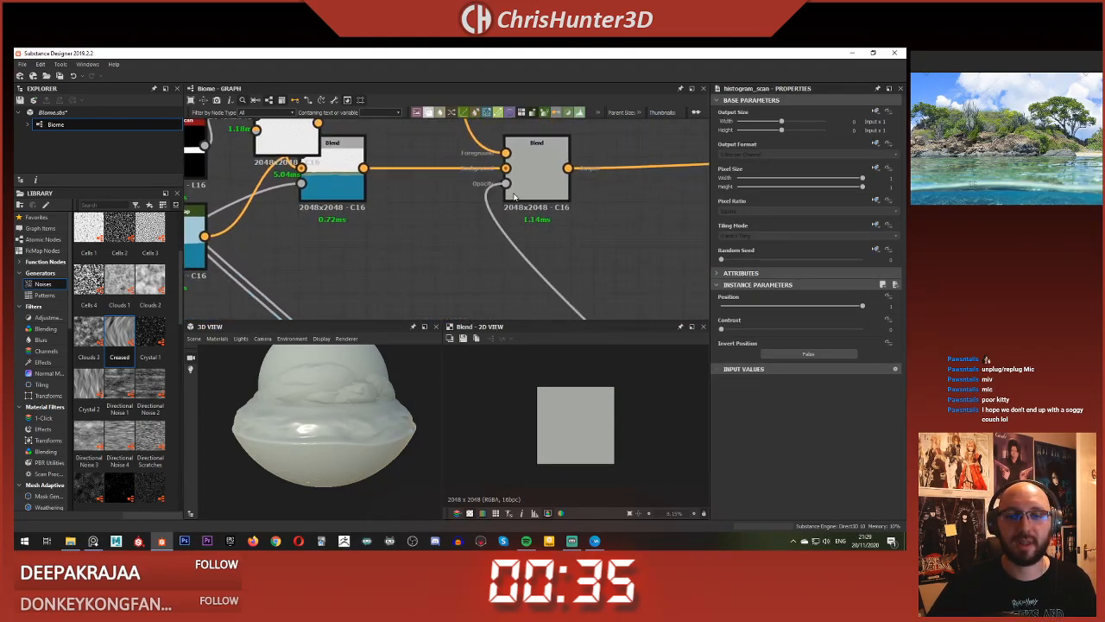
Step: Select the grey color's Blend and examine its masked grey shape on the 3D model
{"action": "left_click", "coordinate": [537, 165]}
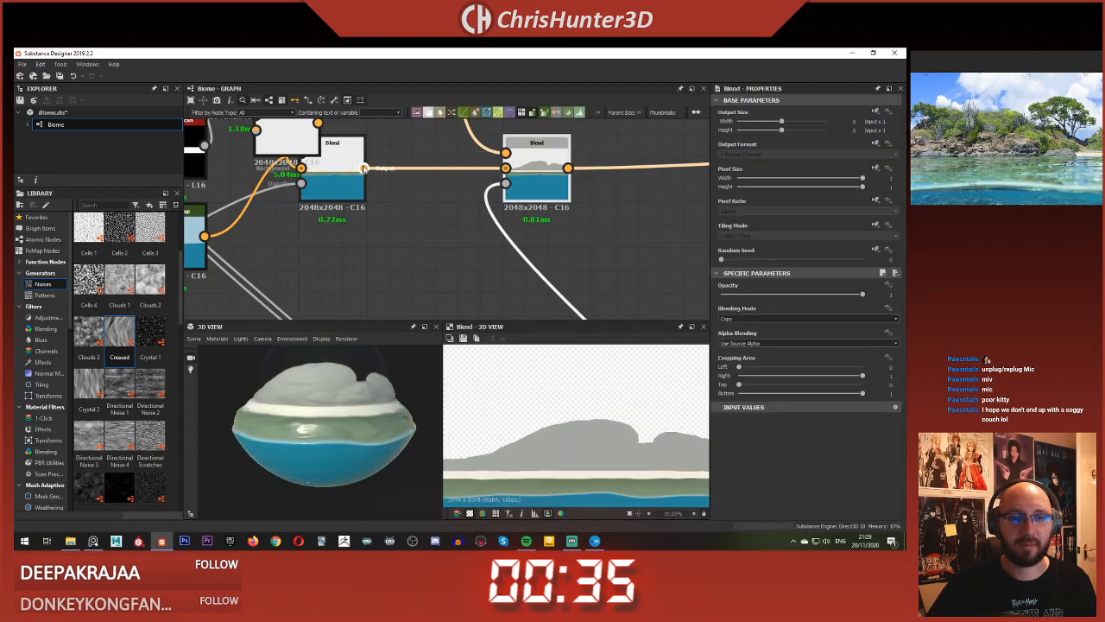
{"action": "scroll", "coordinate": [409, 257], "scroll_direction": "down", "scroll_amount": 2}
{"action": "left_click_drag", "start_coordinate": [328, 380], "coordinate": [327, 402]}
{"action": "scroll", "coordinate": [310, 406], "scroll_direction": "up", "scroll_amount": 4}
{"action": "scroll", "coordinate": [329, 418], "scroll_direction": "up", "scroll_amount": 5}
{"action": "scroll", "coordinate": [326, 421], "scroll_direction": "down", "scroll_amount": 5}
{"action": "scroll", "coordinate": [328, 401], "scroll_direction": "down", "scroll_amount": 2}
{"action": "scroll", "coordinate": [328, 399], "scroll_direction": "down", "scroll_amount": 2}
{"action": "scroll", "coordinate": [456, 212], "scroll_direction": "down", "scroll_amount": 4}
Step: Select all the base color nodes and move them away from the output to free up space
{"action": "middle_click_drag", "start_coordinate": [452, 226], "coordinate": [569, 214]}
{"action": "left_click_drag", "start_coordinate": [313, 131], "coordinate": [546, 272]}
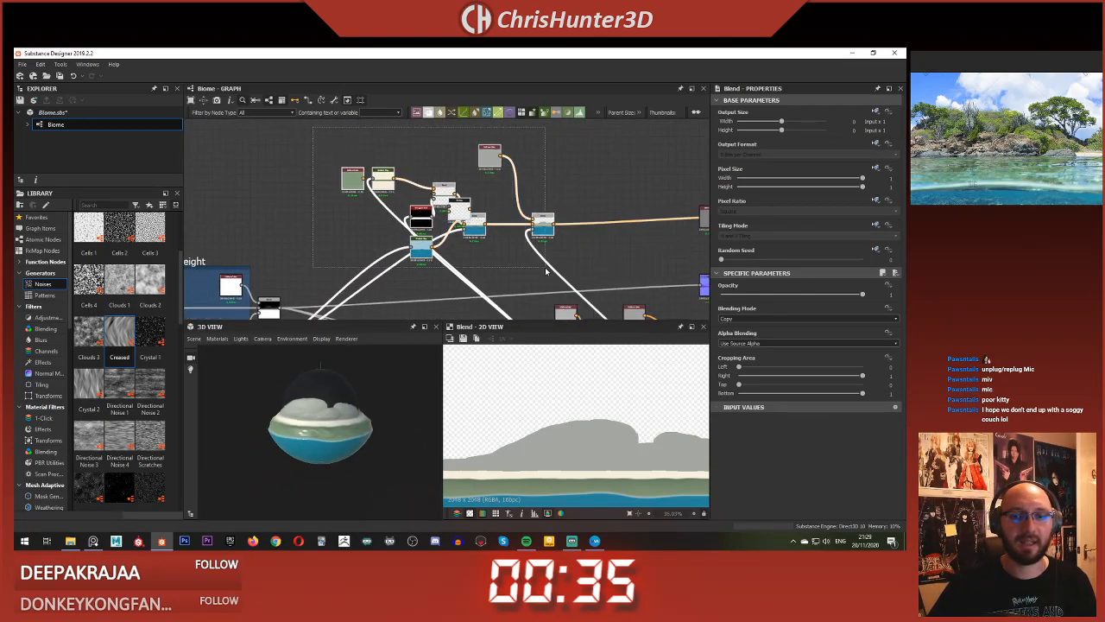
{"action": "key", "text": "space"}
{"action": "left_click", "coordinate": [547, 165]}
{"action": "left_click_drag", "start_coordinate": [331, 132], "coordinate": [587, 286]}
{"action": "left_click_drag", "start_coordinate": [542, 231], "coordinate": [496, 231]}
{"action": "left_click", "coordinate": [547, 200]}
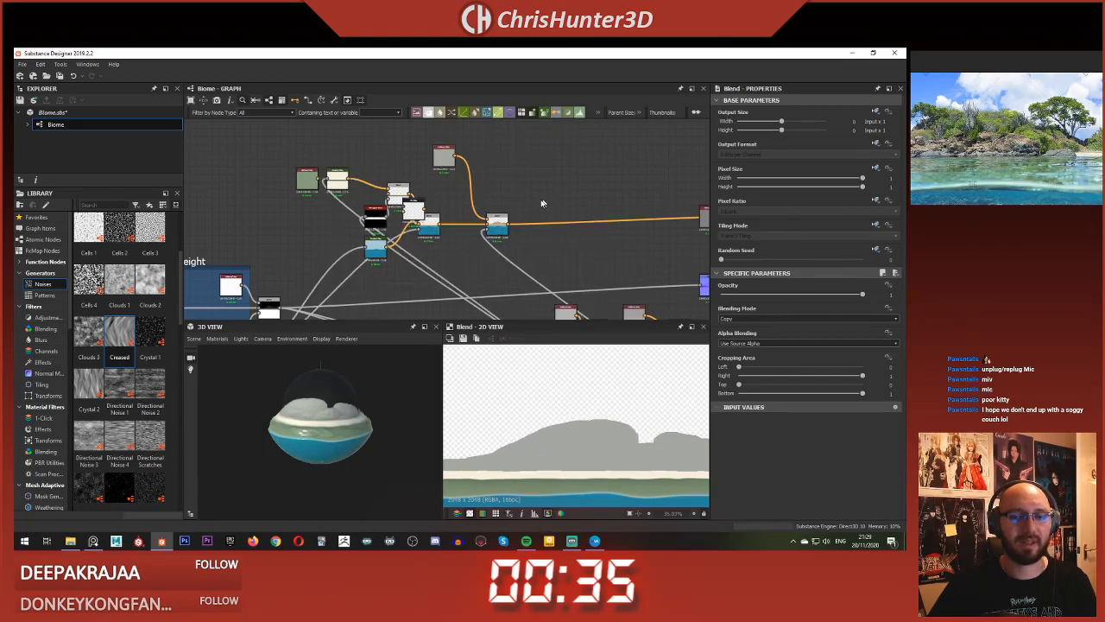
Step: Add a new Blend, feed the grey color's Blend into its background and place it closer to the base color output
{"action": "scroll", "coordinate": [549, 201], "scroll_direction": "up", "scroll_amount": 5}
{"action": "key", "text": "space"}
{"action": "type", "text": "blend"}
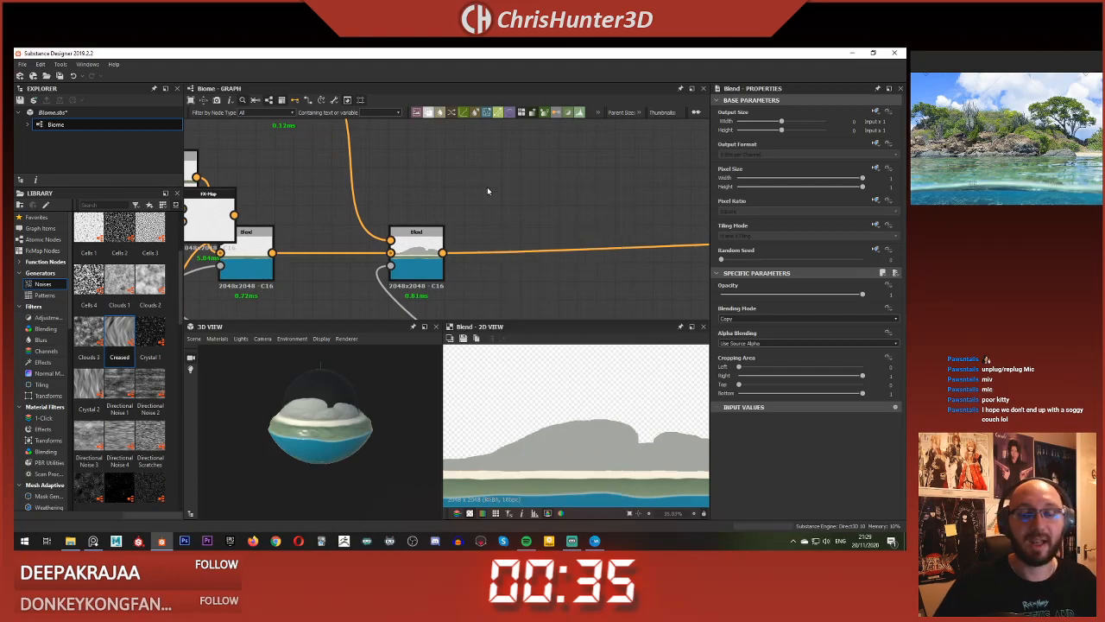
{"action": "key", "text": "Return"}
{"action": "left_click_drag", "start_coordinate": [496, 177], "coordinate": [552, 177]}
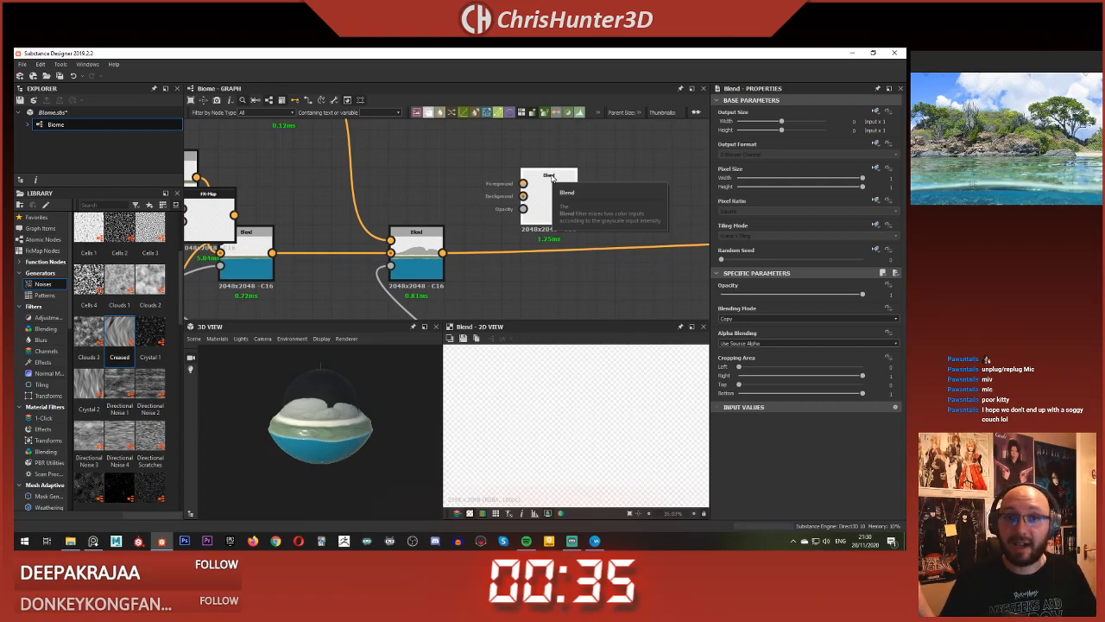
{"action": "left_click_drag", "start_coordinate": [442, 256], "coordinate": [523, 196]}
{"action": "scroll", "coordinate": [518, 246], "scroll_direction": "down", "scroll_amount": 4}
{"action": "scroll", "coordinate": [479, 205], "scroll_direction": "up", "scroll_amount": 2}
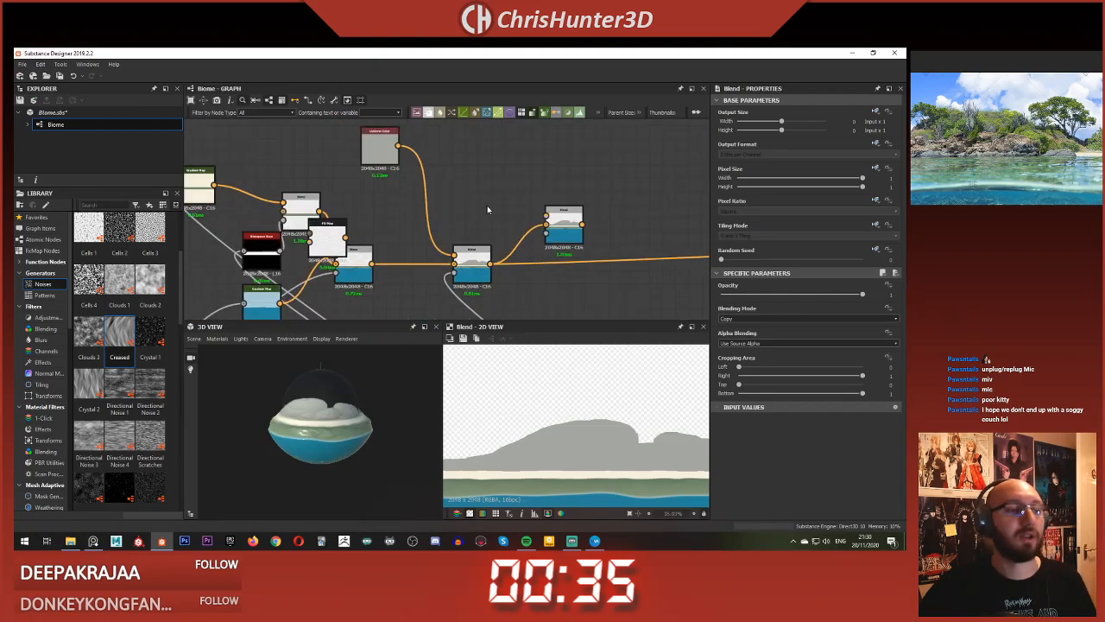
{"action": "middle_click_drag", "start_coordinate": [484, 204], "coordinate": [427, 201]}
{"action": "left_click_drag", "start_coordinate": [508, 229], "coordinate": [586, 243]}
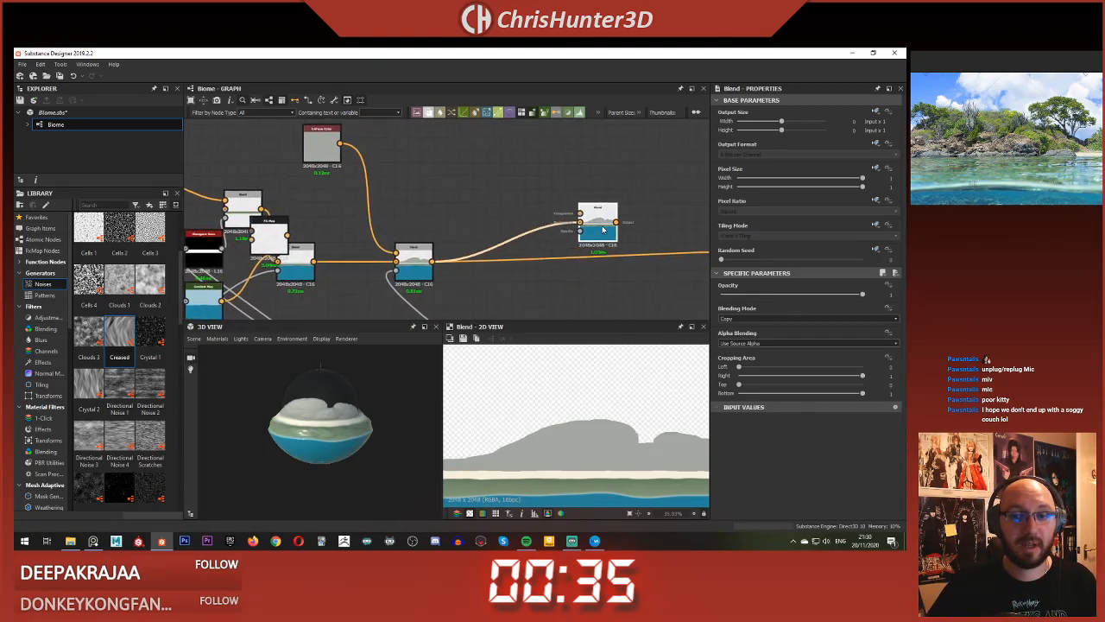
Step: Add a second, unconnected Blend above the wire between the grey color's Blend and the new one
{"action": "scroll", "coordinate": [587, 243], "scroll_direction": "up", "scroll_amount": 2}
{"action": "mouse_move", "coordinate": [468, 176]}
{"action": "middle_mouse_down"}
{"action": "mouse_move", "coordinate": [478, 189]}
{"action": "mouse_move", "coordinate": [471, 198]}
{"action": "middle_mouse_up"}
{"action": "key", "text": "space"}
{"action": "type", "text": "blend"}
{"action": "key", "text": "Return"}
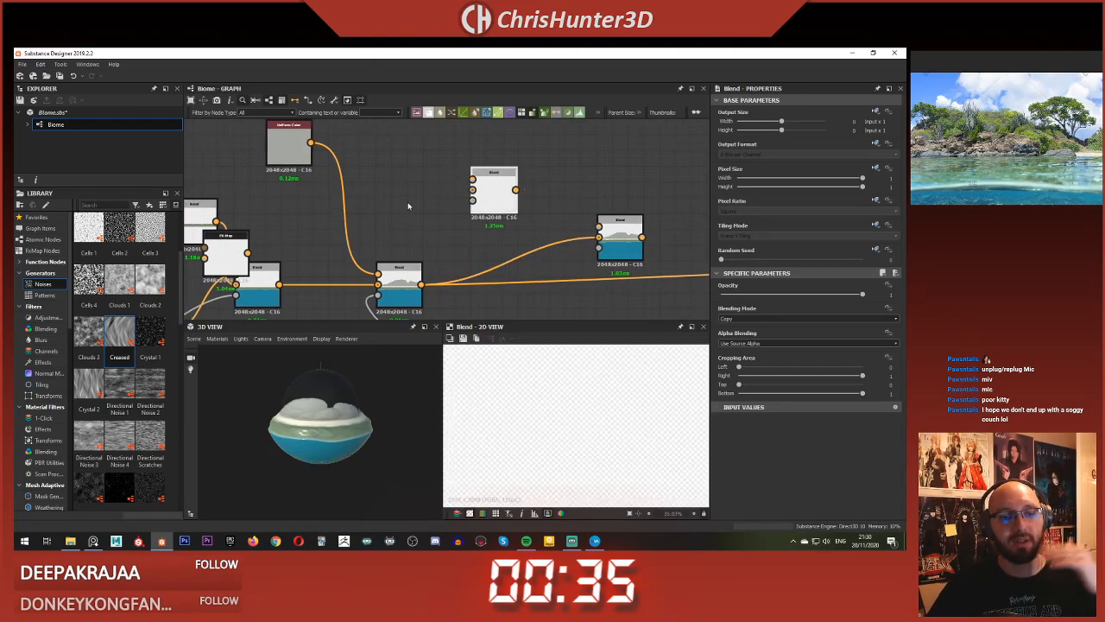
Step: Add a Uniform Color beside the grey one, before the unconnected Blend, and give it a light blue output color
{"action": "key", "text": "space"}
{"action": "type", "text": "un"}
{"action": "left_click", "coordinate": [454, 203]}
{"action": "middle_click_drag", "start_coordinate": [418, 171], "coordinate": [444, 206]}
{"action": "left_click_drag", "start_coordinate": [440, 205], "coordinate": [423, 173]}
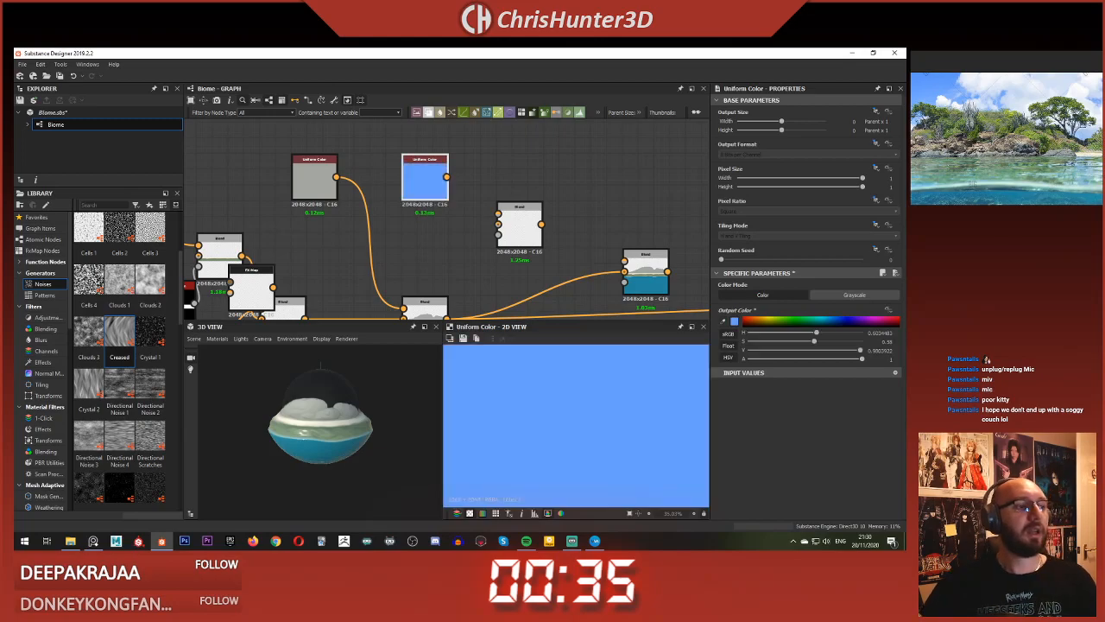
{"action": "scroll", "coordinate": [425, 222], "scroll_direction": "down", "scroll_amount": 2}
{"action": "scroll", "coordinate": [430, 255], "scroll_direction": "up", "scroll_amount": 2}
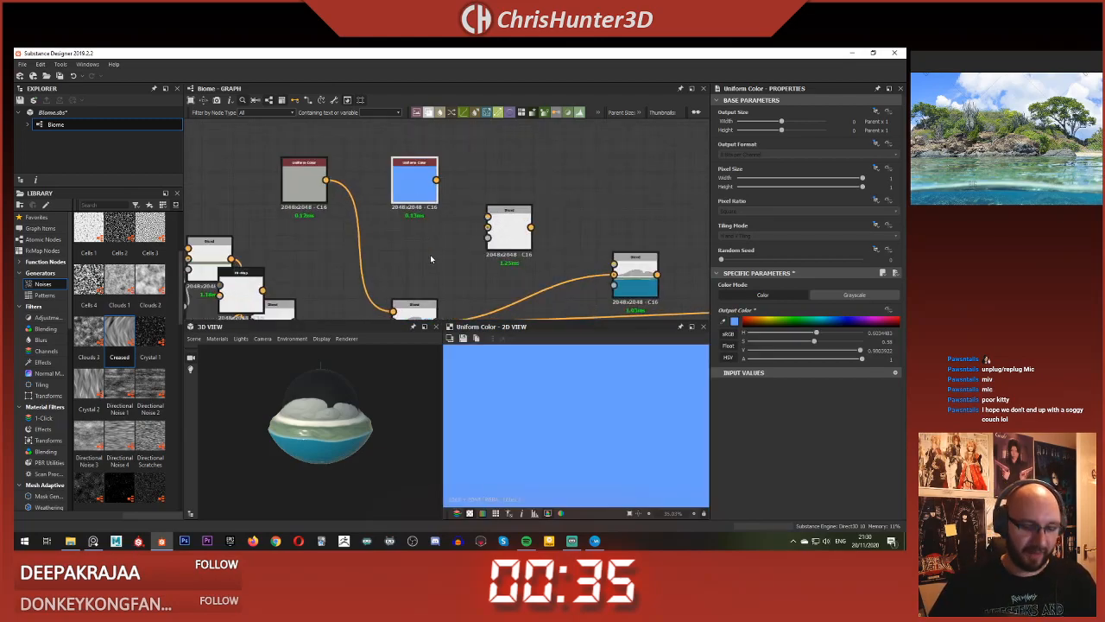
Step: Duplicate the light blue Uniform Color, make the copy near white, and feed white into the unconnected Blend's foreground and blue into its background
{"action": "key", "text": "ctrl+d"}
{"action": "left_click_drag", "start_coordinate": [466, 277], "coordinate": [430, 154]}
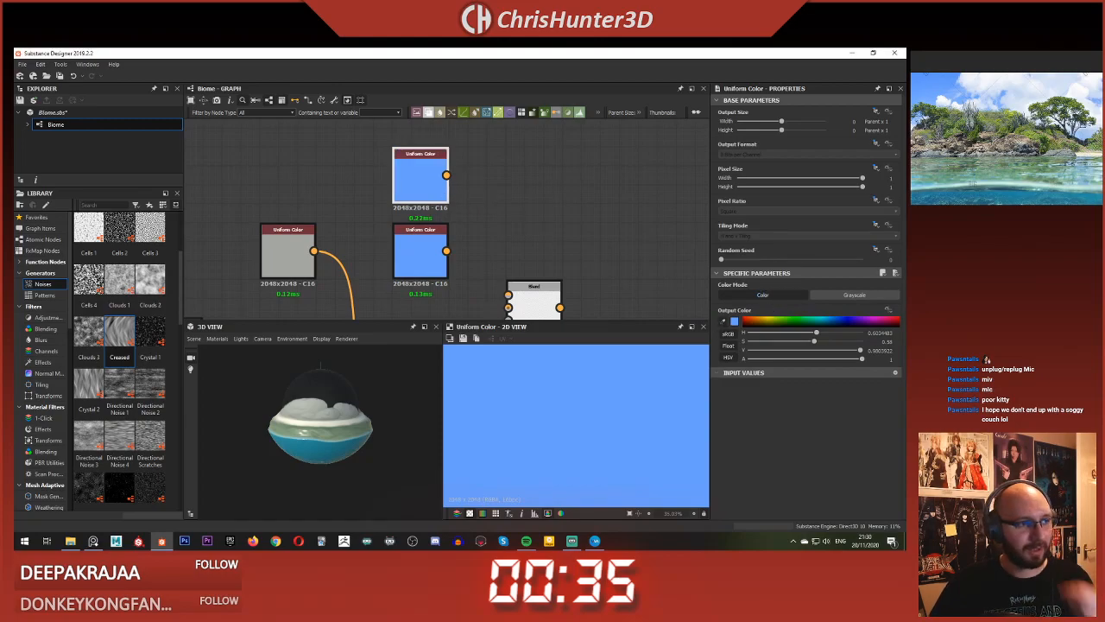
{"action": "middle_click_drag", "start_coordinate": [521, 187], "coordinate": [518, 164]}
{"action": "scroll", "coordinate": [518, 164], "scroll_direction": "down", "scroll_amount": 3}
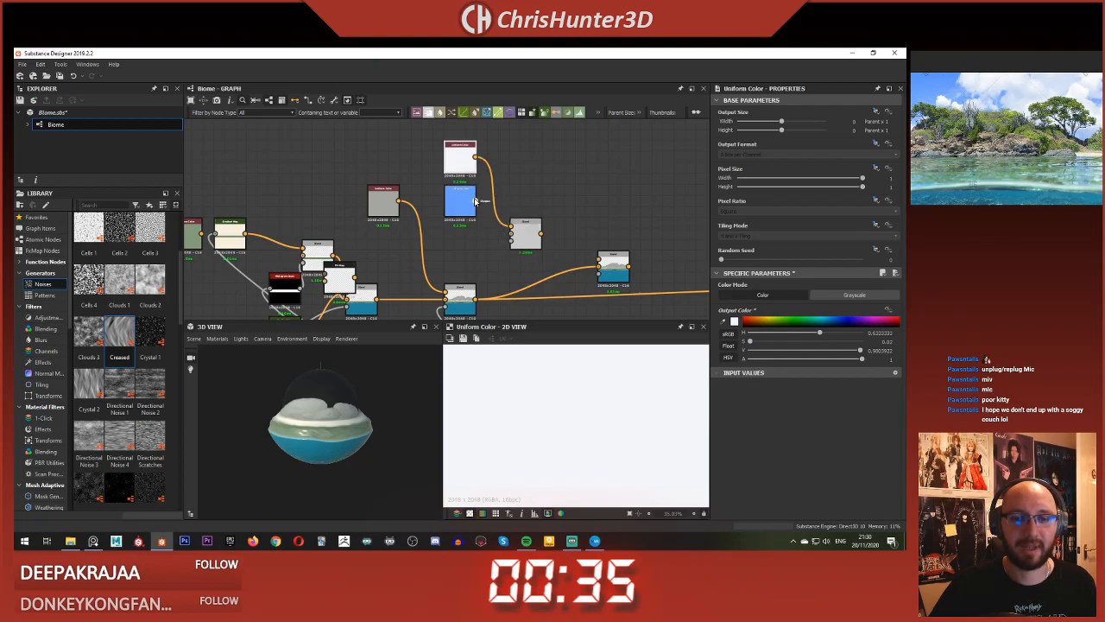
{"action": "left_click_drag", "start_coordinate": [519, 245], "coordinate": [531, 212]}
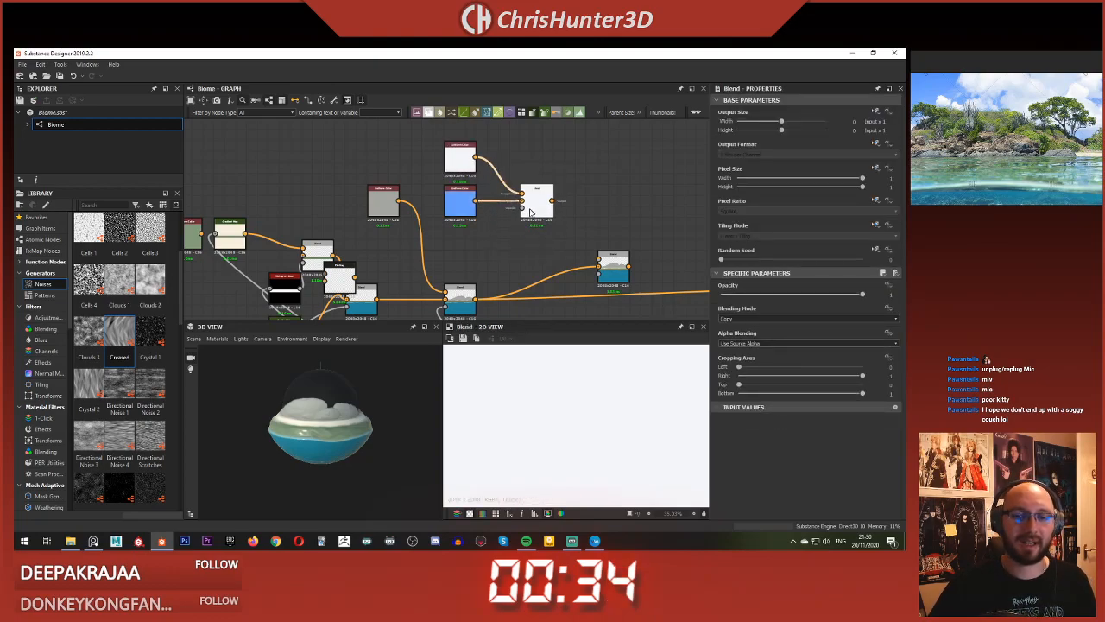
Step: Add a Clouds 2 noise below the blue color with scale 2, feed it into the white-and-blue Blend's opacity and preview the result
{"action": "scroll", "coordinate": [539, 206], "scroll_direction": "down", "scroll_amount": 2}
{"action": "scroll", "coordinate": [519, 244], "scroll_direction": "up", "scroll_amount": 4}
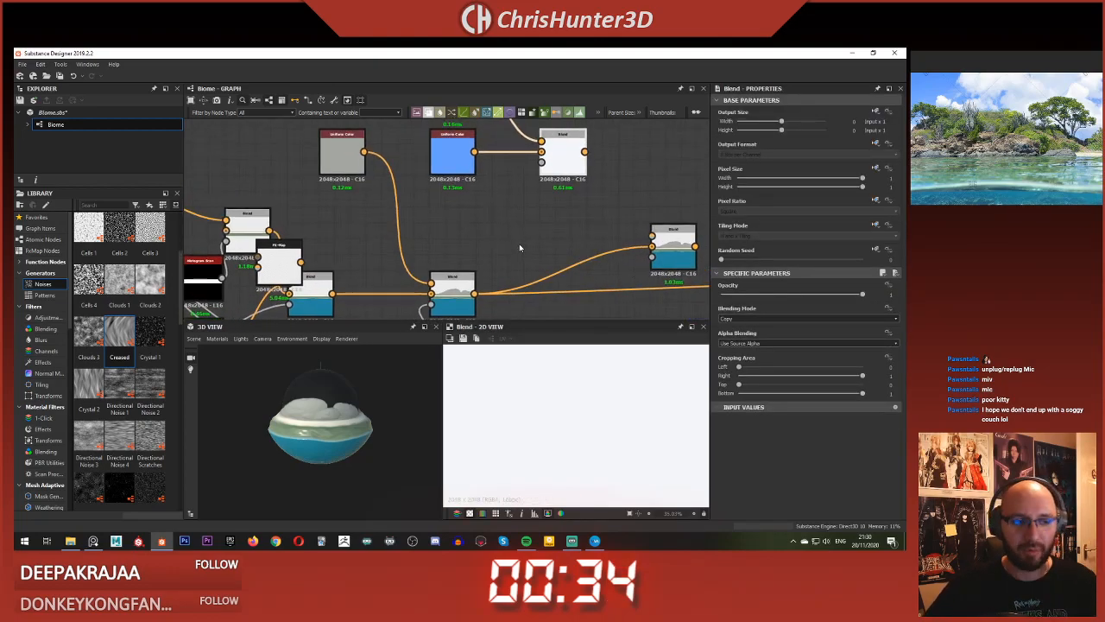
{"action": "left_click_drag", "start_coordinate": [153, 282], "coordinate": [460, 204]}
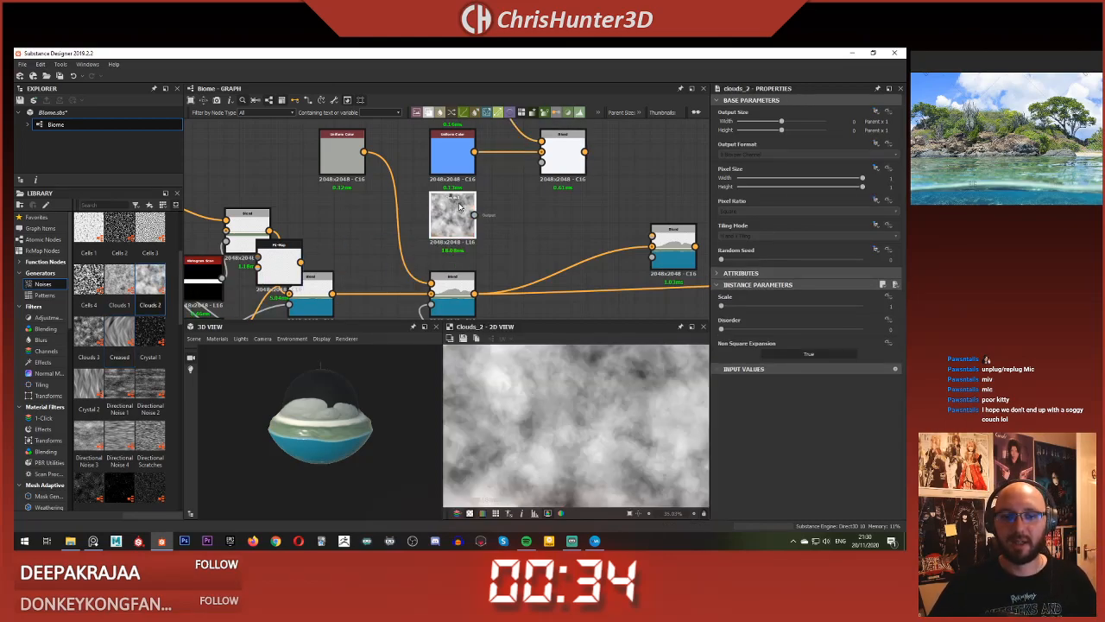
{"action": "left_click_drag", "start_coordinate": [722, 305], "coordinate": [743, 306]}
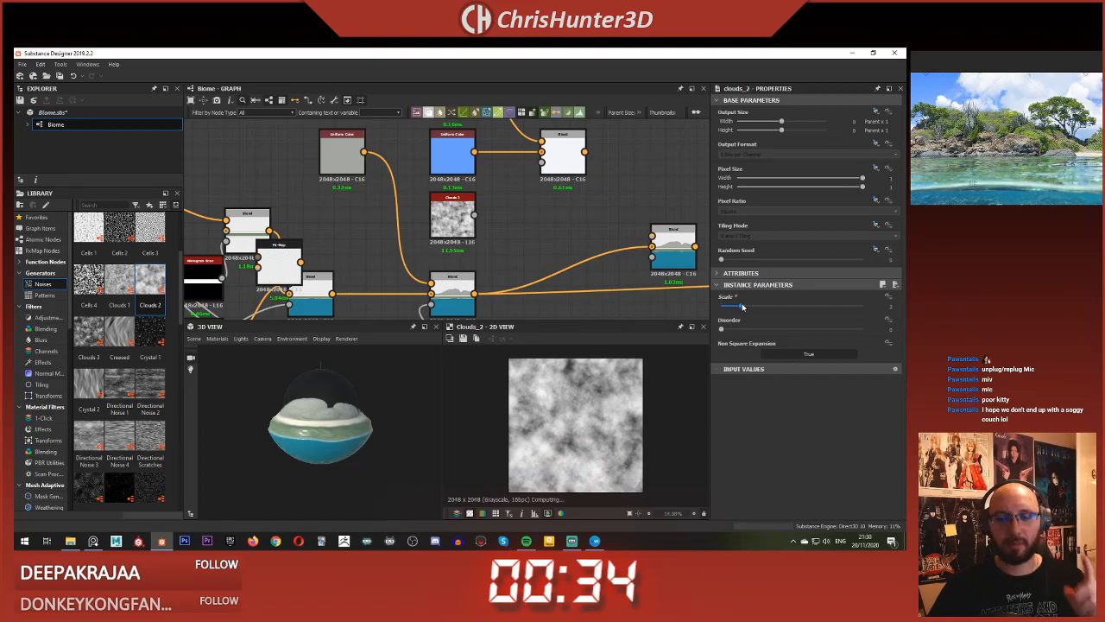
{"action": "middle_click_drag", "start_coordinate": [533, 195], "coordinate": [548, 235]}
{"action": "double_click", "coordinate": [580, 197]}
{"action": "scroll", "coordinate": [599, 402], "scroll_direction": "up", "scroll_amount": 3}
{"action": "scroll", "coordinate": [620, 447], "scroll_direction": "up", "scroll_amount": 1}
{"action": "scroll", "coordinate": [607, 429], "scroll_direction": "down", "scroll_amount": 4}
{"action": "scroll", "coordinate": [520, 208], "scroll_direction": "down", "scroll_amount": 1}
{"action": "middle_click_drag", "start_coordinate": [520, 208], "coordinate": [572, 205]}
Step: Try a Histogram Scan on the Clouds 2 noise with position 0.37 and contrast 0.88, and delete it
{"action": "left_click", "coordinate": [585, 227]}
{"action": "key", "text": "space"}
{"action": "type", "text": "hist"}
{"action": "key", "text": "Down"}
{"action": "key", "text": "Return"}
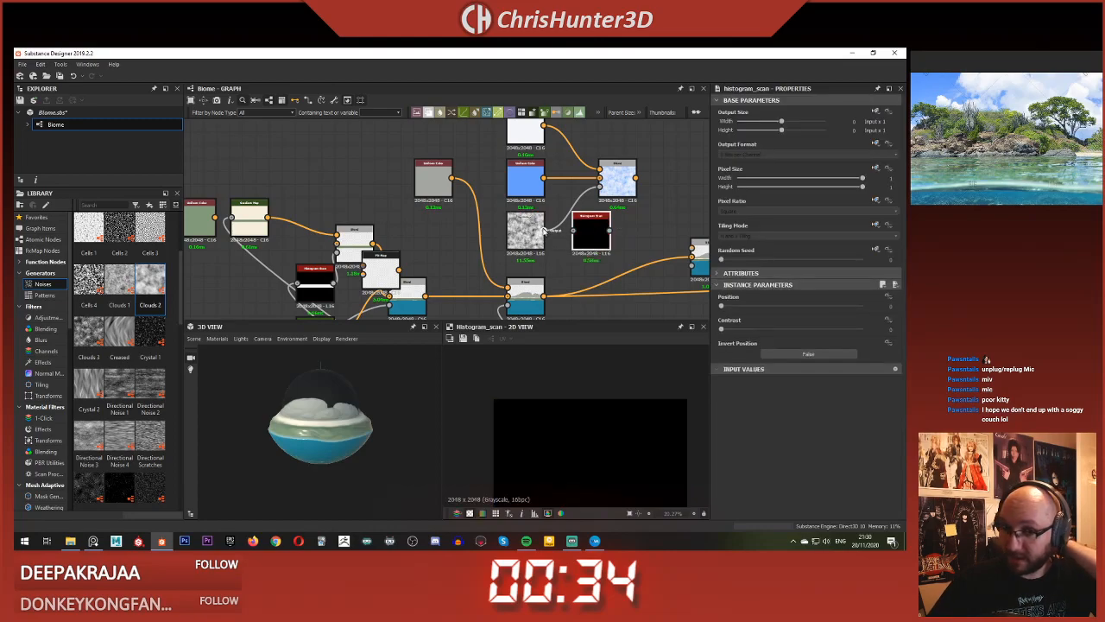
{"action": "left_click_drag", "start_coordinate": [574, 232], "coordinate": [544, 231]}
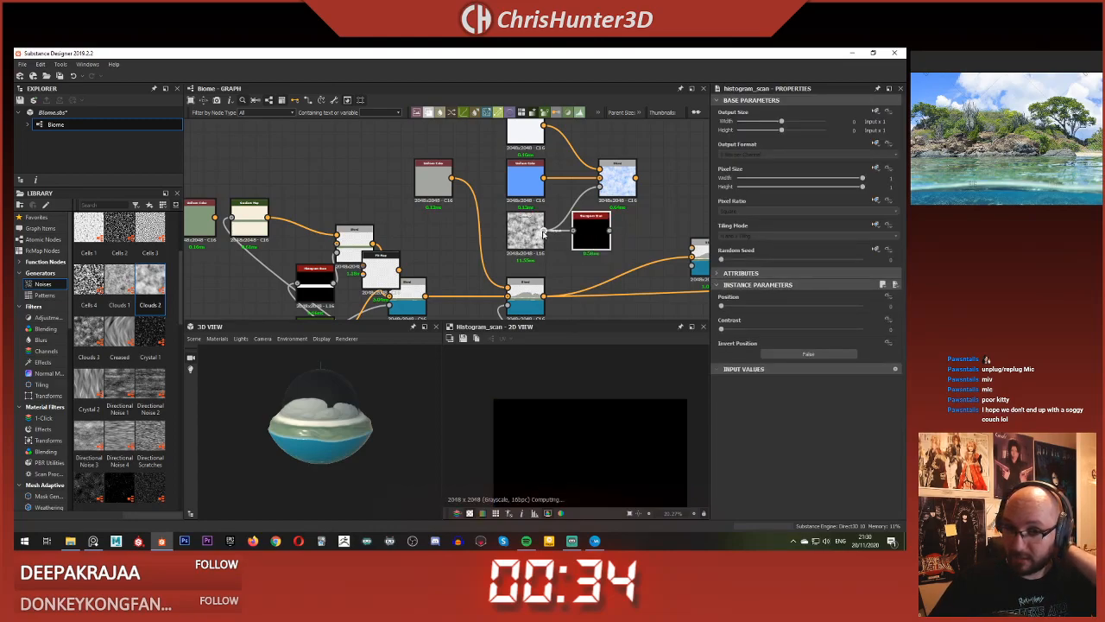
{"action": "left_click_drag", "start_coordinate": [722, 306], "coordinate": [850, 336]}
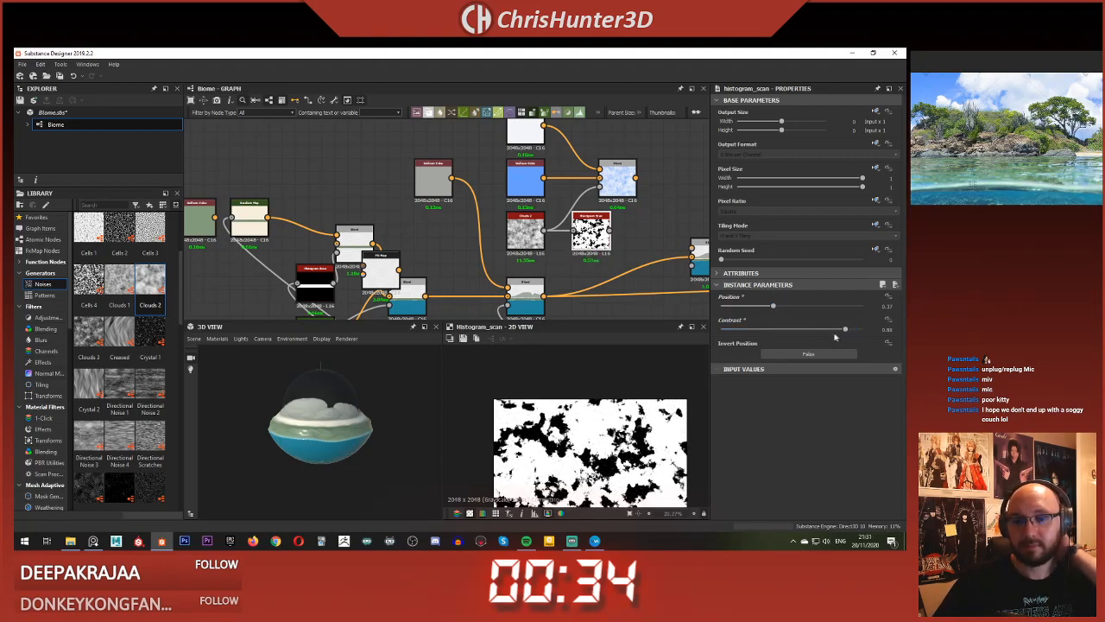
{"action": "scroll", "coordinate": [619, 444], "scroll_direction": "down", "scroll_amount": 7}
{"action": "scroll", "coordinate": [619, 444], "scroll_direction": "up", "scroll_amount": 5}
{"action": "scroll", "coordinate": [575, 275], "scroll_direction": "up", "scroll_amount": 1}
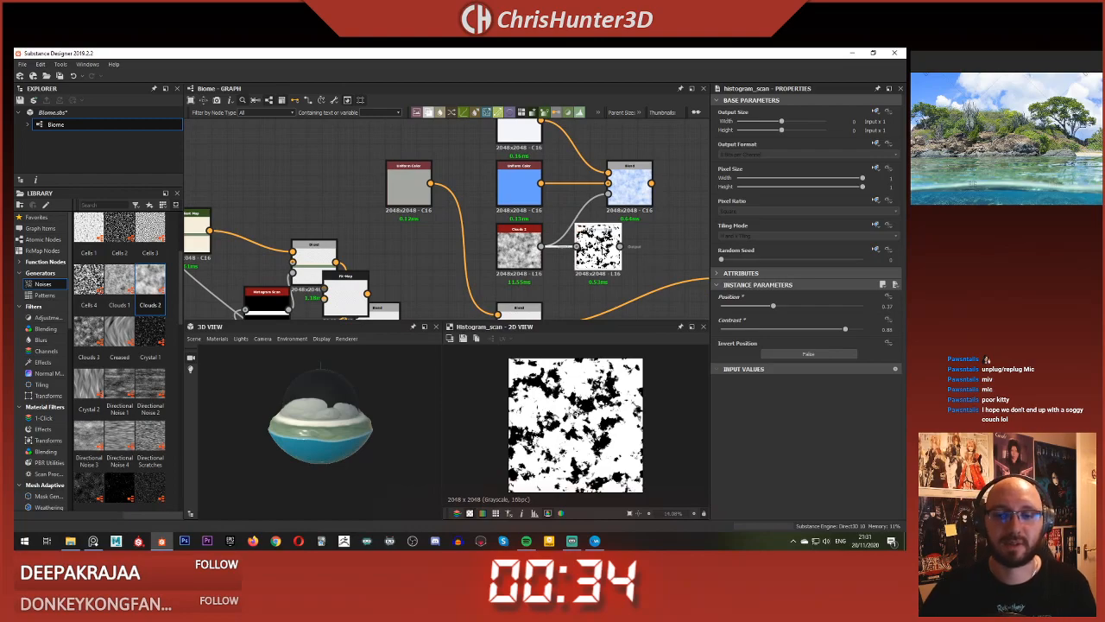
{"action": "key", "text": "Delete"}
Step: Move the white and blue colors, Clouds 2 and their Blend farther up, away from the grey color
{"action": "middle_click_drag", "start_coordinate": [574, 258], "coordinate": [556, 284]}
{"action": "scroll", "coordinate": [550, 295], "scroll_direction": "down", "scroll_amount": 3}
{"action": "scroll", "coordinate": [548, 293], "scroll_direction": "up", "scroll_amount": 1}
{"action": "left_click", "coordinate": [517, 193]}
{"action": "left_click_drag", "start_coordinate": [517, 194], "coordinate": [597, 164]}
{"action": "left_click", "coordinate": [596, 203]}
{"action": "scroll", "coordinate": [597, 203], "scroll_direction": "up", "scroll_amount": 3}
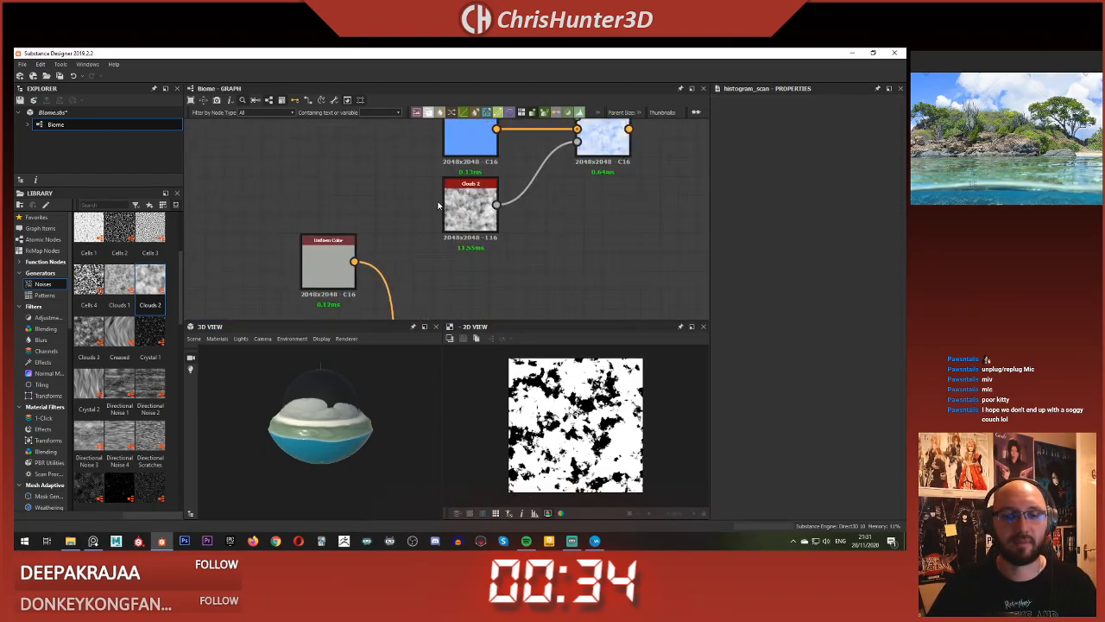
Step: Add a Blend beside the Clouds 2 noise and feed the noise into its background
{"action": "double_click", "coordinate": [471, 209]}
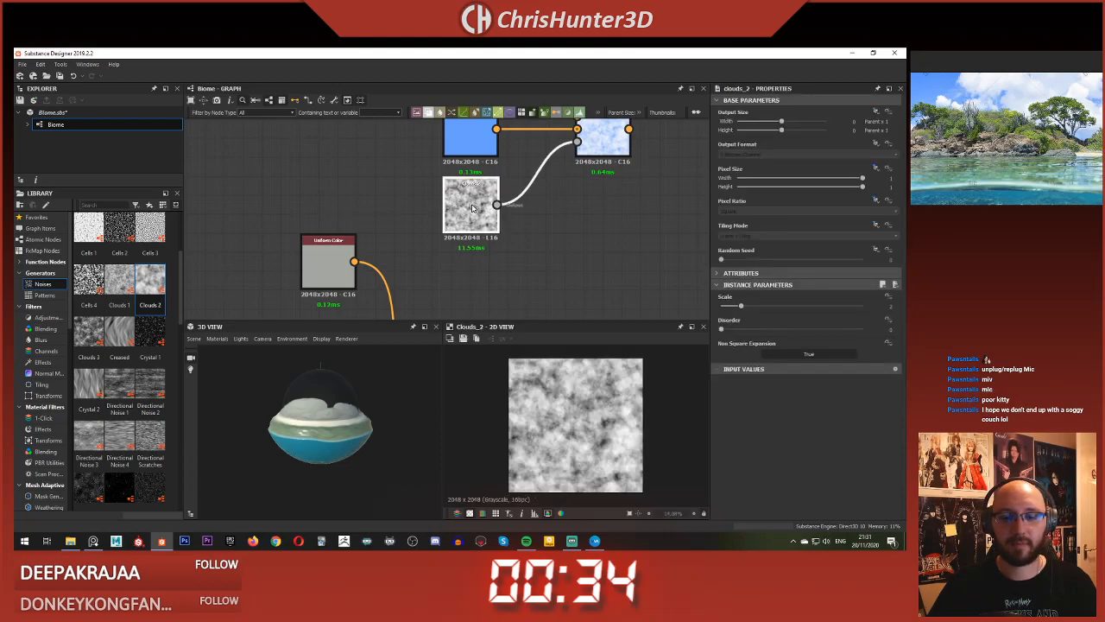
{"action": "scroll", "coordinate": [545, 241], "scroll_direction": "up", "scroll_amount": 3}
{"action": "scroll", "coordinate": [545, 242], "scroll_direction": "down", "scroll_amount": 3}
{"action": "right_click", "coordinate": [563, 238]}
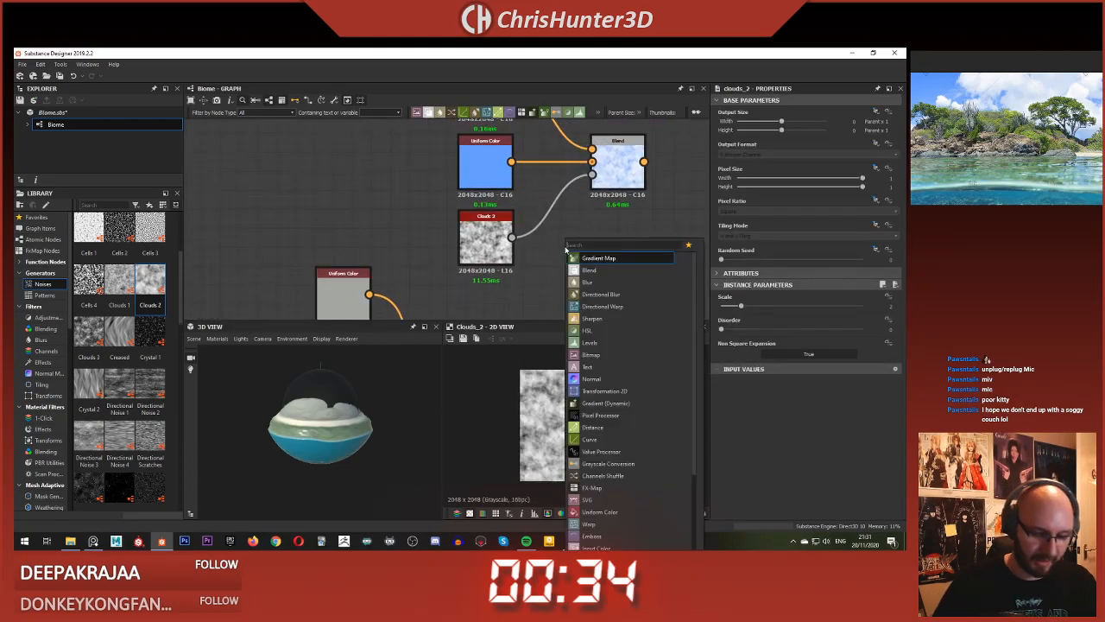
{"action": "key", "text": "Escape"}
{"action": "left_click_drag", "start_coordinate": [566, 250], "coordinate": [565, 276]}
{"action": "middle_click_drag", "start_coordinate": [494, 299], "coordinate": [501, 256]}
Step: Add a Perlin Noise below Clouds 2 and connect it to the foreground of the noise Blend
{"action": "key", "text": "space"}
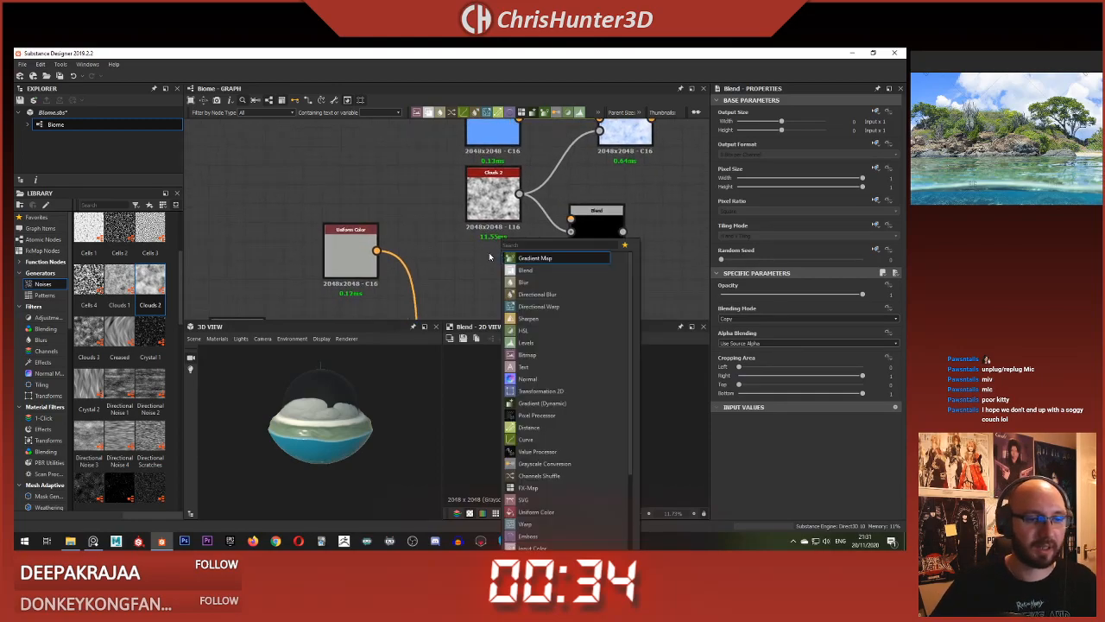
{"action": "left_click", "coordinate": [484, 256]}
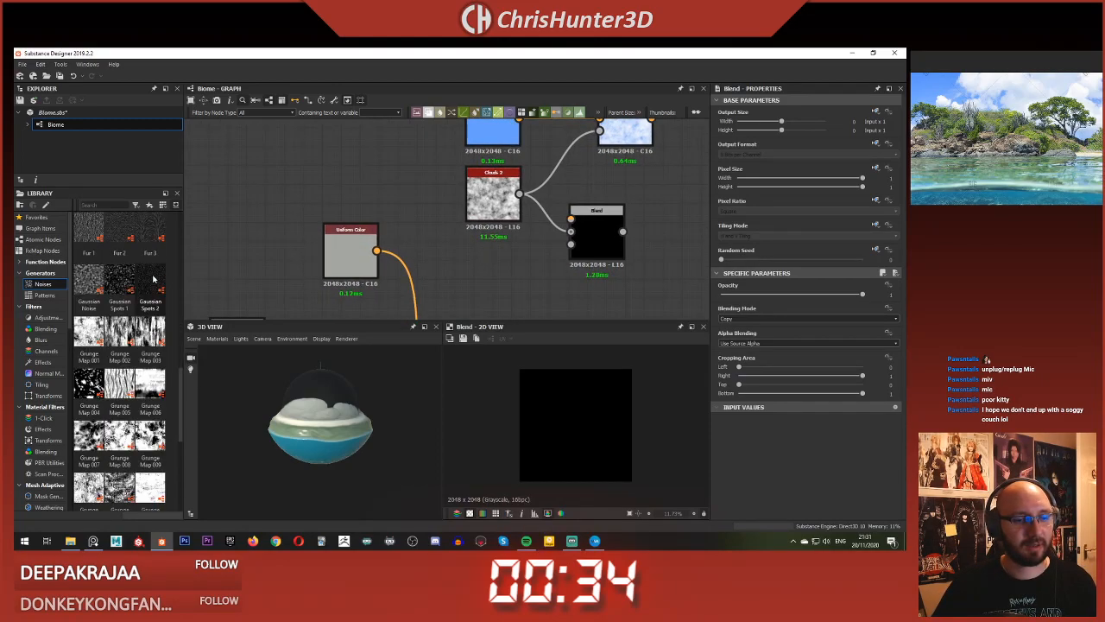
{"action": "key", "text": "space"}
{"action": "type", "text": "perlin"}
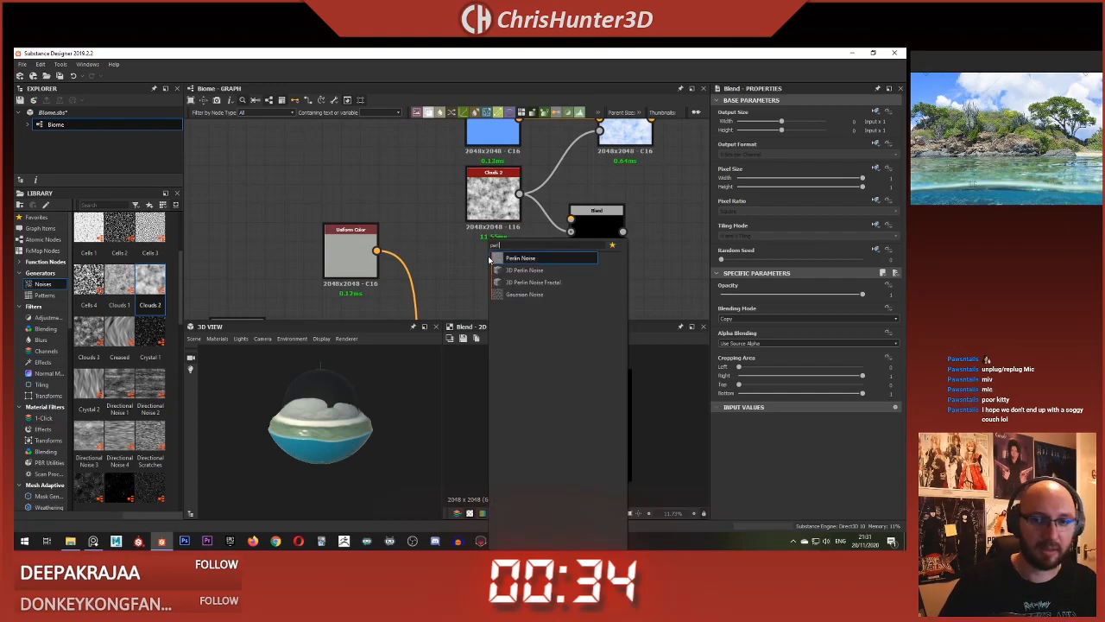
{"action": "key", "text": "Return"}
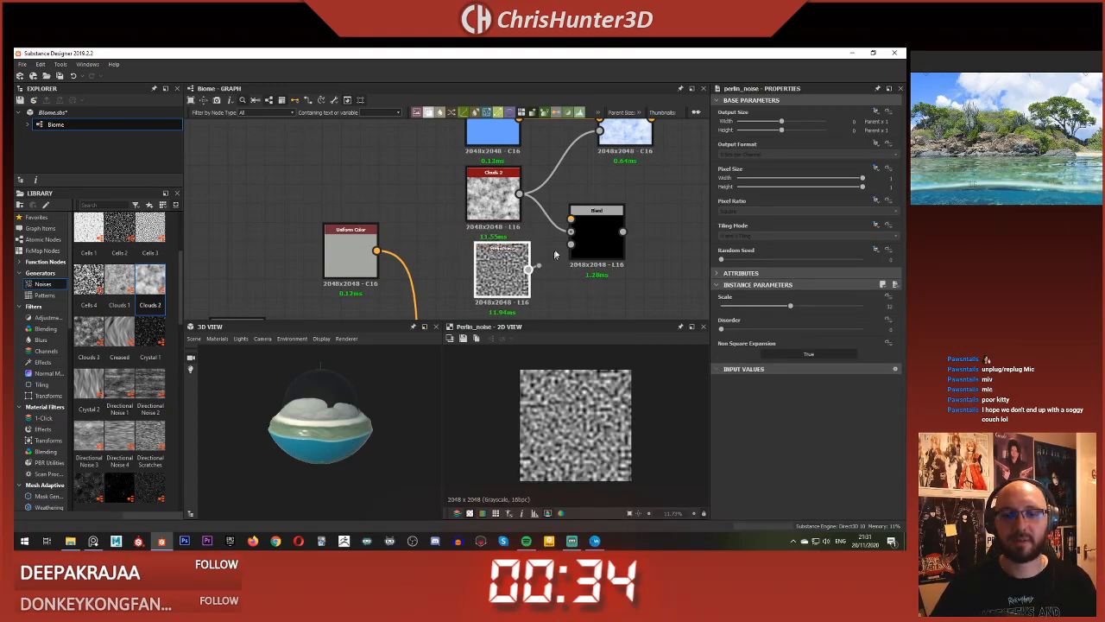
{"action": "left_click", "coordinate": [584, 236]}
{"action": "left_click_drag", "start_coordinate": [553, 245], "coordinate": [571, 232]}
Step: Set the noise Blend's blending mode to Subtract and lower the Perlin Noise scale until its blobs are large and soft
{"action": "double_click", "coordinate": [596, 235]}
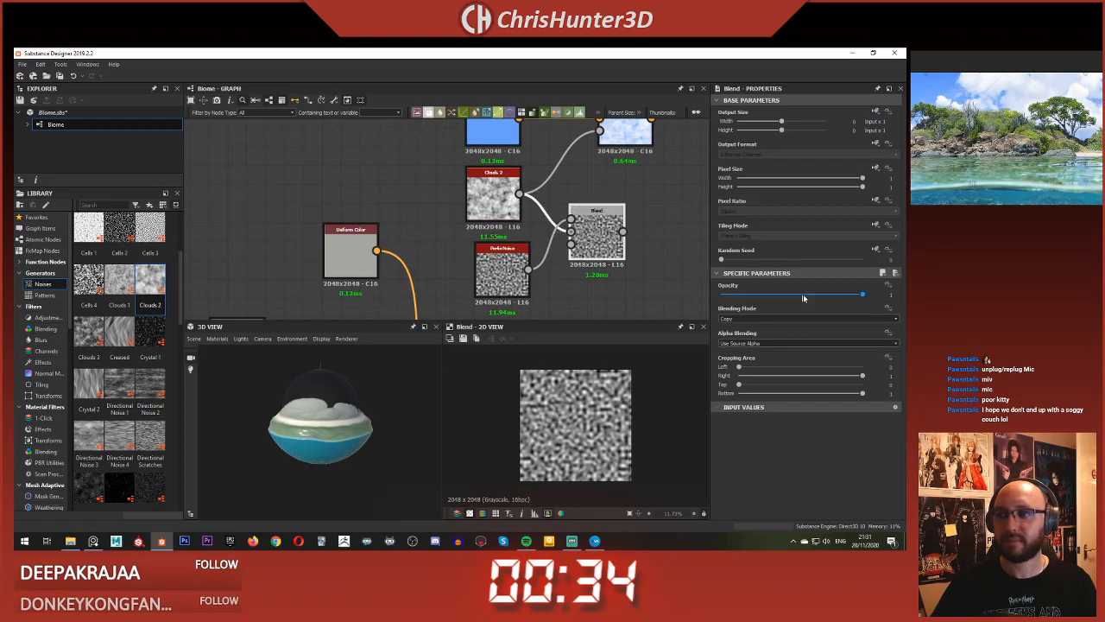
{"action": "left_click", "coordinate": [797, 319]}
{"action": "left_click", "coordinate": [777, 335]}
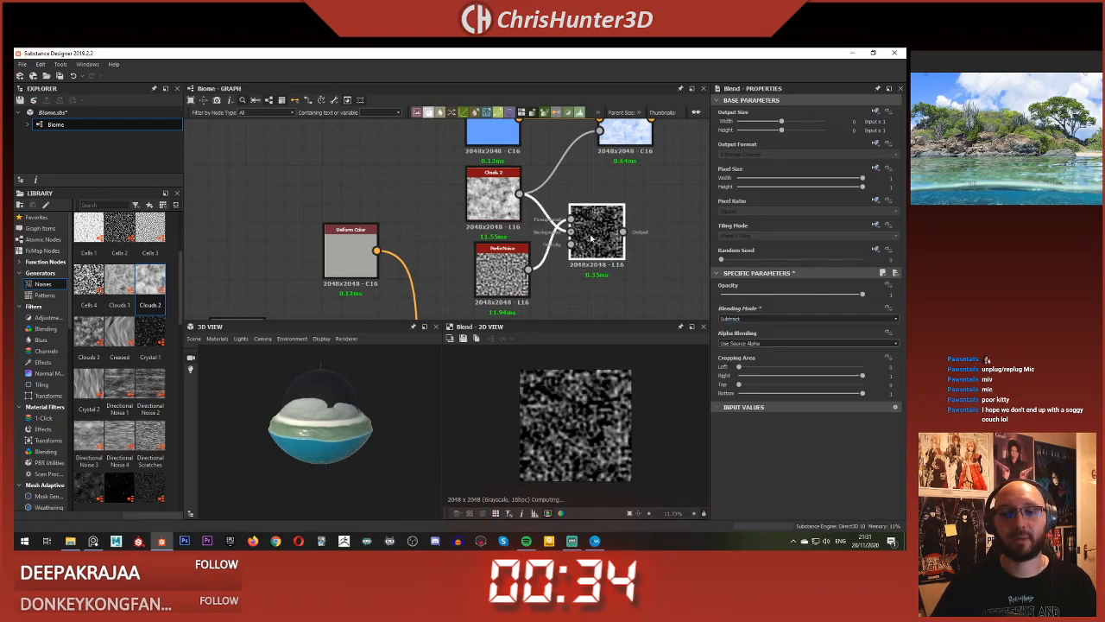
{"action": "left_click", "coordinate": [512, 277]}
{"action": "left_click_drag", "start_coordinate": [757, 305], "coordinate": [732, 322]}
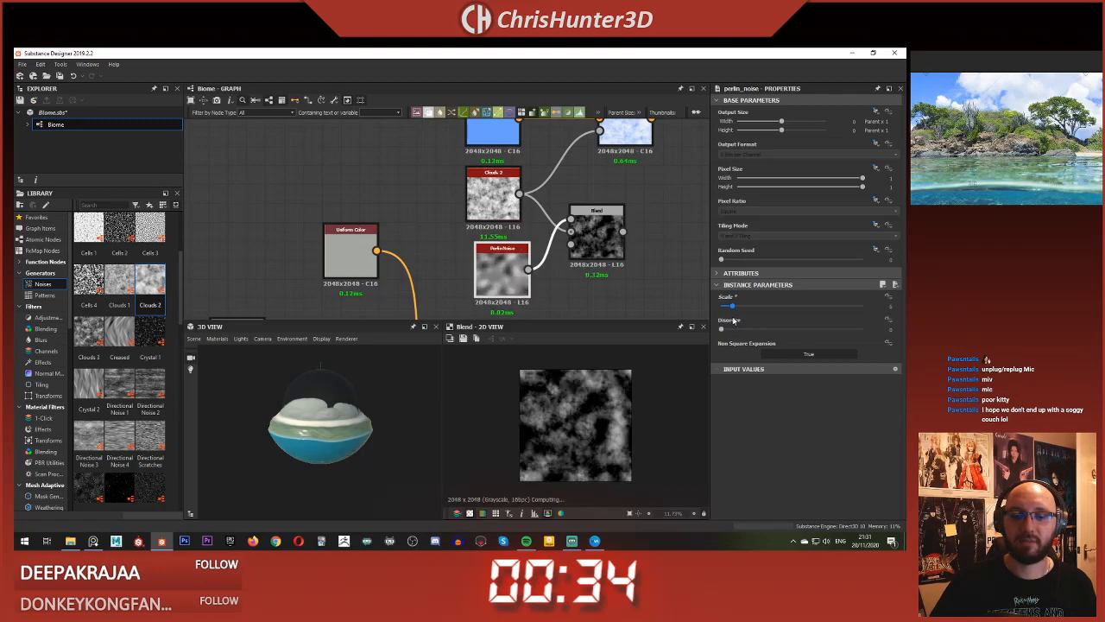
{"action": "double_click", "coordinate": [493, 197]}
{"action": "double_click", "coordinate": [594, 226]}
{"action": "scroll", "coordinate": [435, 248], "scroll_direction": "down", "scroll_amount": 2}
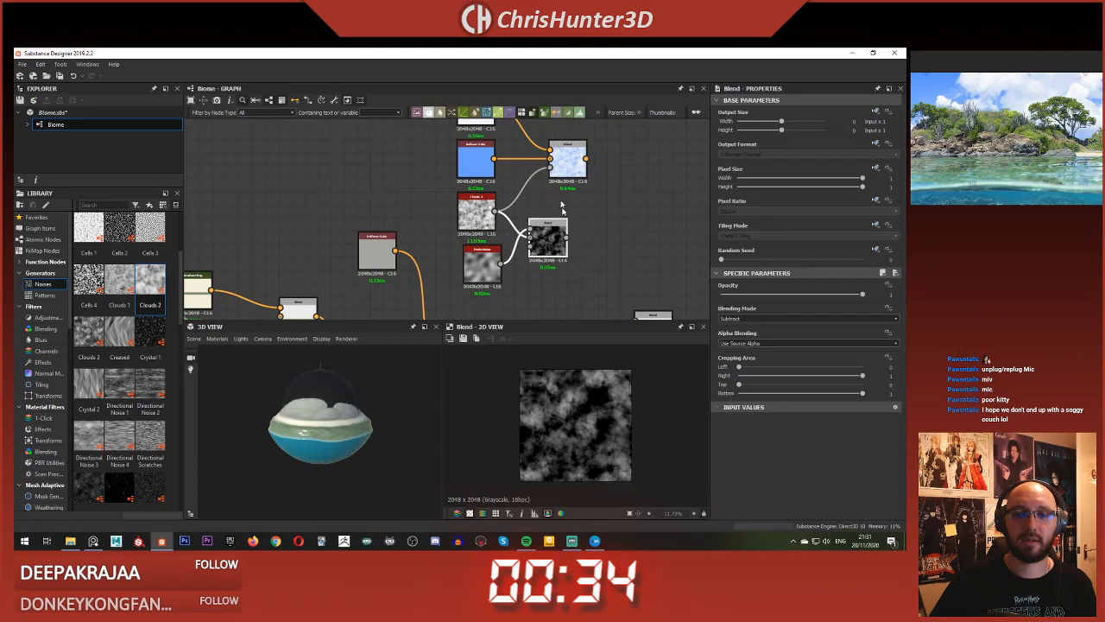
Step: Feed the subtracted noise Blend into the opacity of the white-and-blue sky Blend and preview the clouds
{"action": "left_click_drag", "start_coordinate": [571, 229], "coordinate": [566, 237]}
{"action": "double_click", "coordinate": [568, 160]}
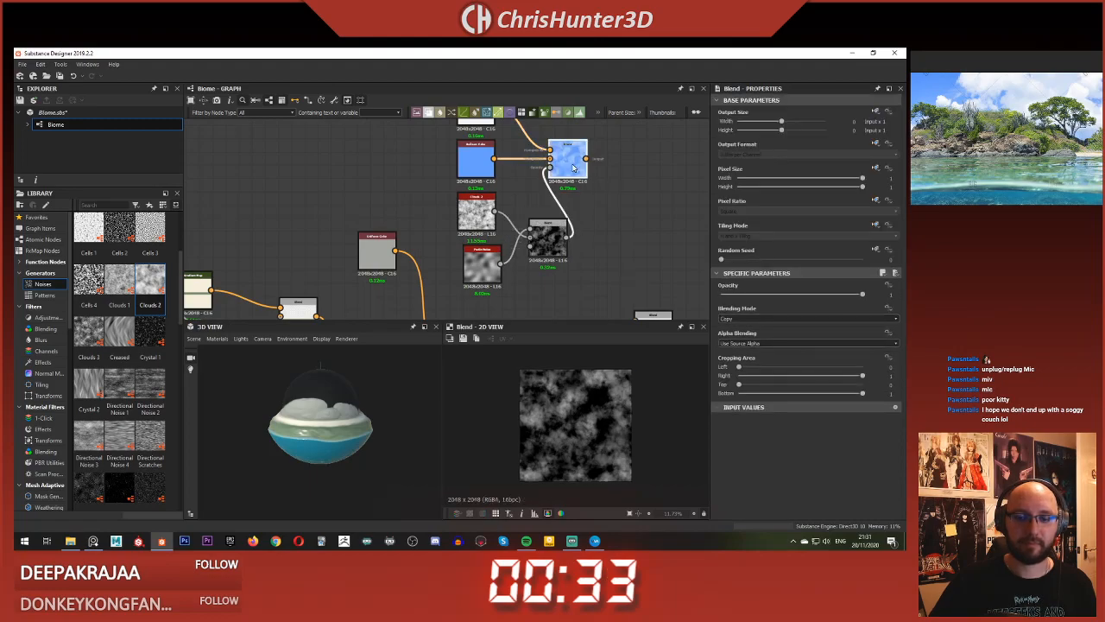
{"action": "scroll", "coordinate": [579, 468], "scroll_direction": "up", "scroll_amount": 5}
{"action": "scroll", "coordinate": [578, 468], "scroll_direction": "down", "scroll_amount": 3}
{"action": "scroll", "coordinate": [585, 395], "scroll_direction": "up", "scroll_amount": 3}
{"action": "scroll", "coordinate": [597, 380], "scroll_direction": "down", "scroll_amount": 3}
{"action": "middle_click_drag", "start_coordinate": [545, 219], "coordinate": [567, 238]}
{"action": "scroll", "coordinate": [554, 236], "scroll_direction": "up", "scroll_amount": 2}
Step: Space out the noise Blend, Perlin Noise and Clouds 2 nodes, and raise the Perlin Noise disorder to about 0.24
{"action": "left_click", "coordinate": [563, 270]}
{"action": "scroll", "coordinate": [572, 216], "scroll_direction": "down", "scroll_amount": 1}
{"action": "scroll", "coordinate": [566, 236], "scroll_direction": "up", "scroll_amount": 2}
{"action": "left_click_drag", "start_coordinate": [551, 247], "coordinate": [523, 245]}
{"action": "left_click_drag", "start_coordinate": [455, 278], "coordinate": [434, 276]}
{"action": "left_click_drag", "start_coordinate": [441, 204], "coordinate": [430, 199]}
{"action": "left_click", "coordinate": [427, 281]}
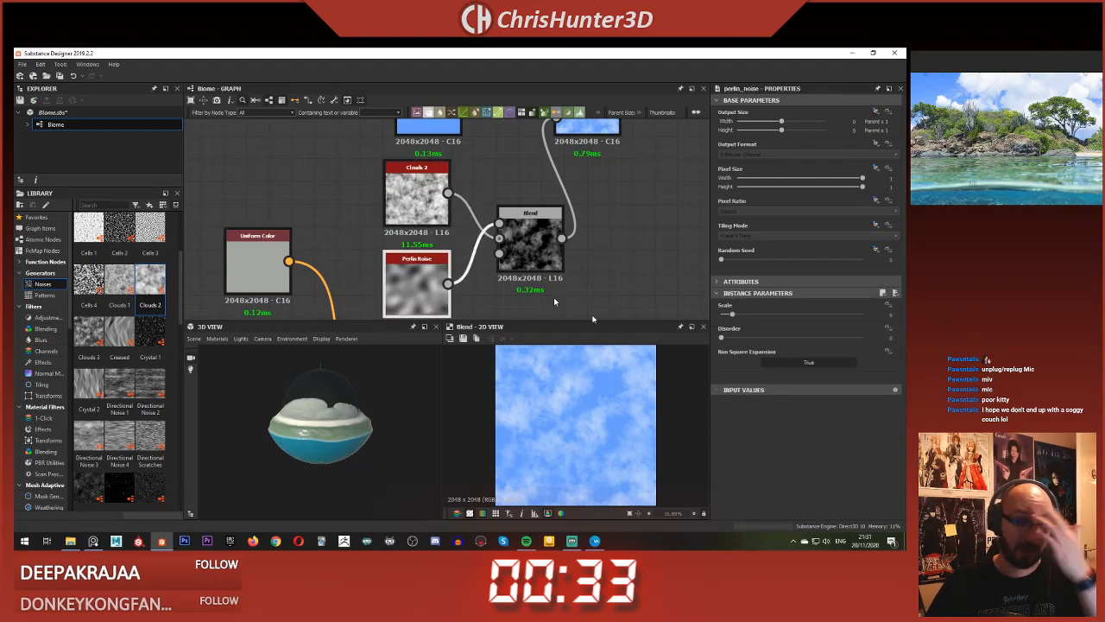
{"action": "left_click_drag", "start_coordinate": [721, 330], "coordinate": [758, 330]}
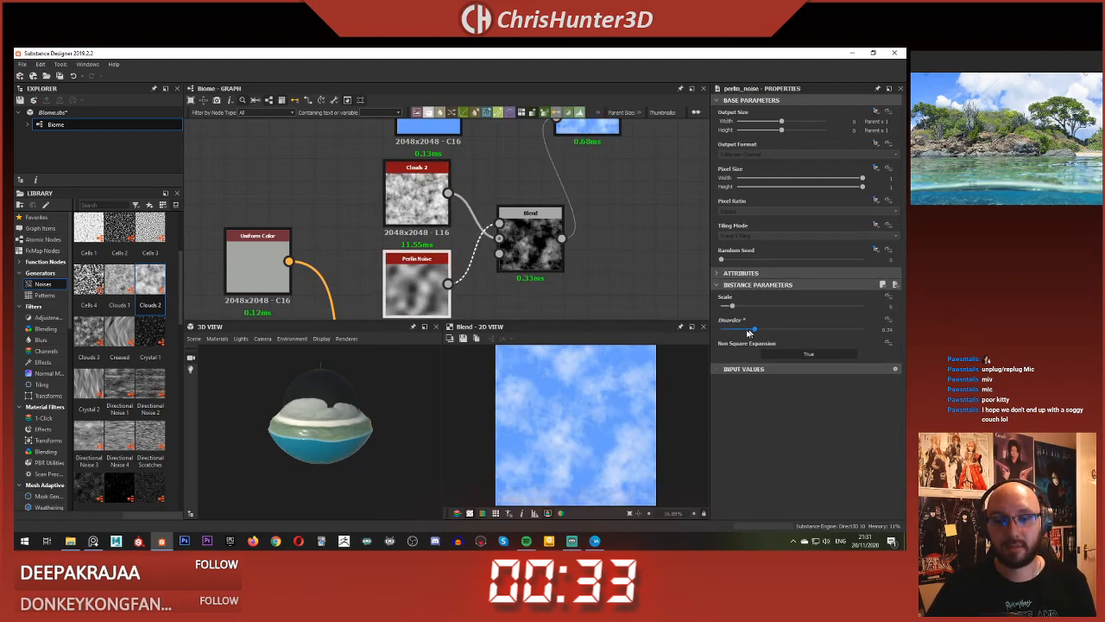
{"action": "scroll", "coordinate": [561, 248], "scroll_direction": "down", "scroll_amount": 3}
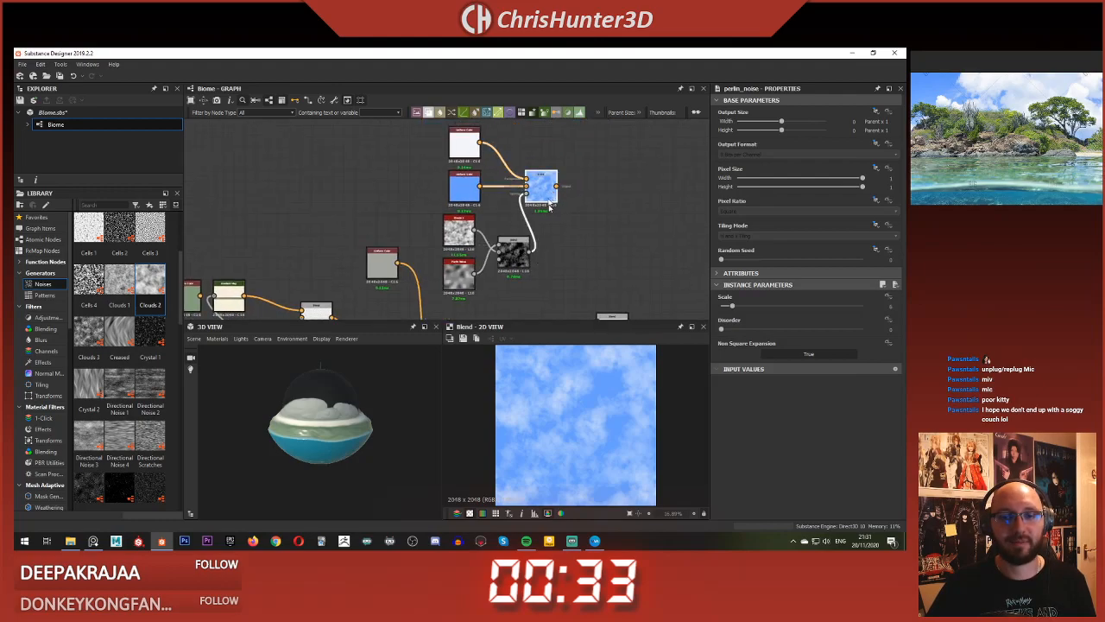
Step: Connect the cloudy sky Blend to the foreground of the Blend placed near the base color output
{"action": "middle_click_drag", "start_coordinate": [548, 200], "coordinate": [570, 147]}
{"action": "scroll", "coordinate": [593, 190], "scroll_direction": "down", "scroll_amount": 2}
{"action": "scroll", "coordinate": [587, 212], "scroll_direction": "up", "scroll_amount": 2}
{"action": "middle_click_drag", "start_coordinate": [588, 222], "coordinate": [551, 257]}
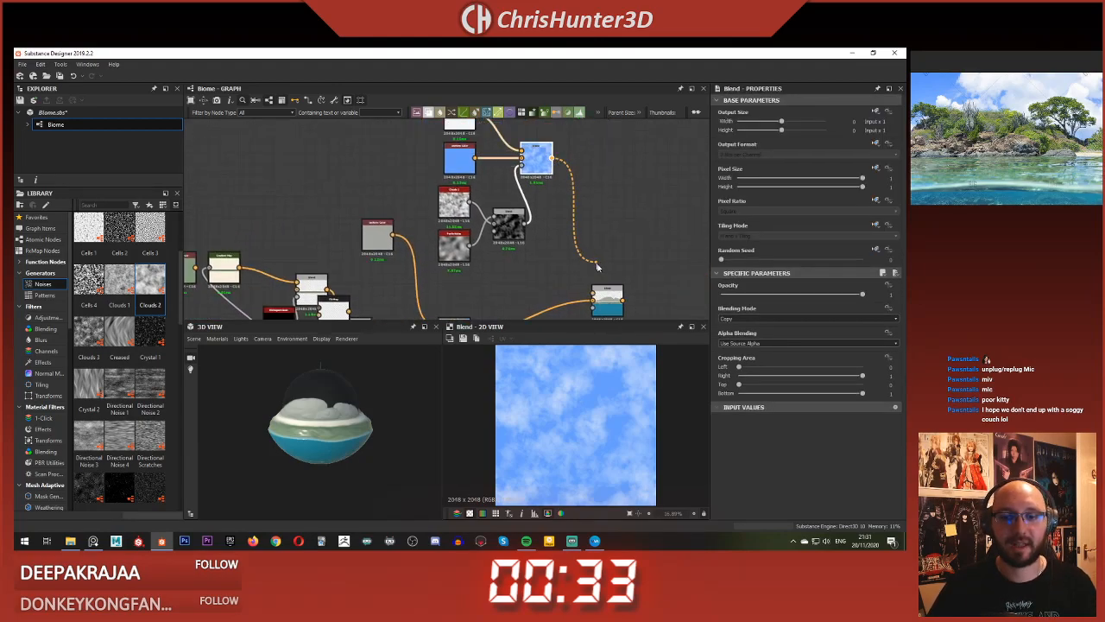
{"action": "middle_click_drag", "start_coordinate": [602, 306], "coordinate": [625, 195]}
{"action": "scroll", "coordinate": [583, 232], "scroll_direction": "down", "scroll_amount": 2}
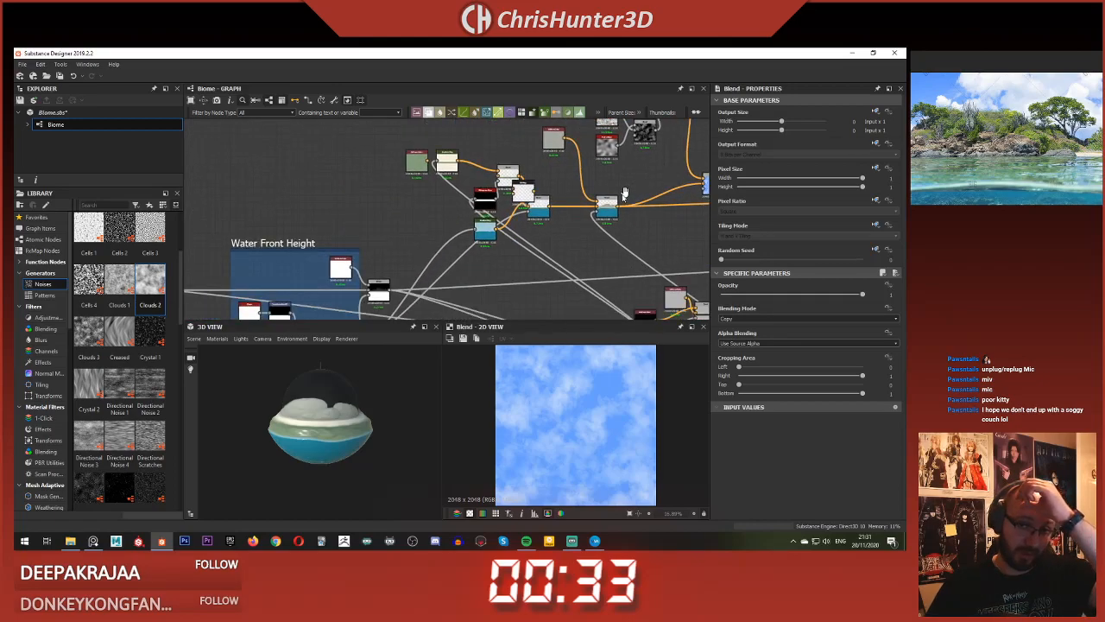
Step: Look through the graph for a mask that can drive the opacity of the Blend receiving the sky color
{"action": "middle_click_drag", "start_coordinate": [396, 272], "coordinate": [532, 197]}
{"action": "middle_click_drag", "start_coordinate": [486, 209], "coordinate": [642, 244]}
{"action": "middle_click_drag", "start_coordinate": [515, 239], "coordinate": [310, 237]}
{"action": "middle_click_drag", "start_coordinate": [579, 197], "coordinate": [320, 217]}
{"action": "scroll", "coordinate": [521, 203], "scroll_direction": "up", "scroll_amount": 3}
{"action": "middle_click_drag", "start_coordinate": [542, 172], "coordinate": [506, 257]}
{"action": "scroll", "coordinate": [506, 257], "scroll_direction": "down", "scroll_amount": 1}
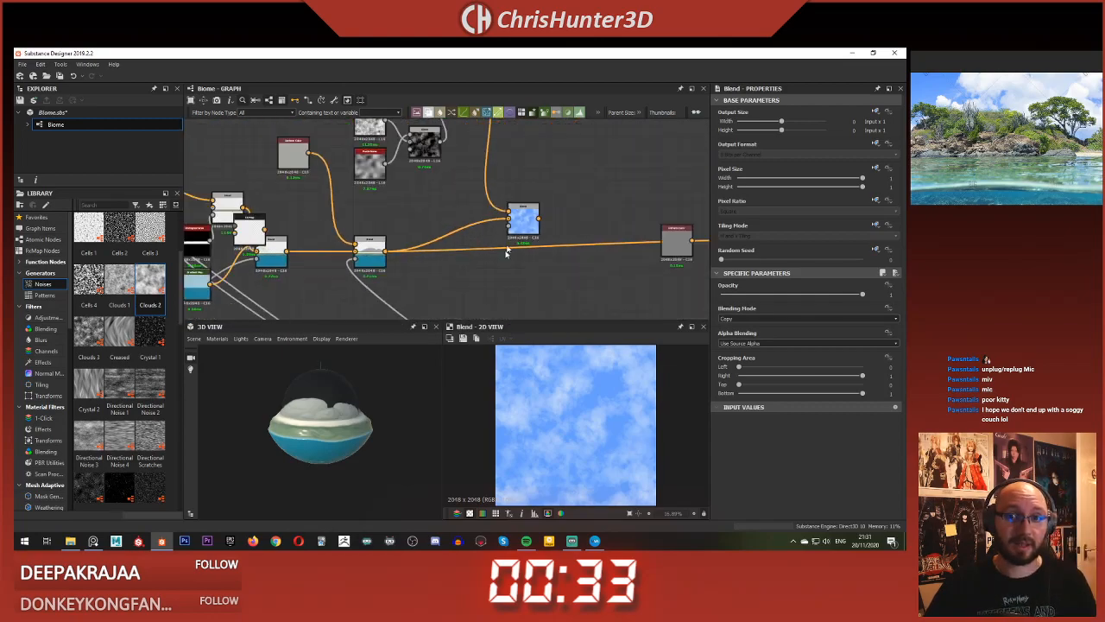
{"action": "left_click", "coordinate": [528, 192]}
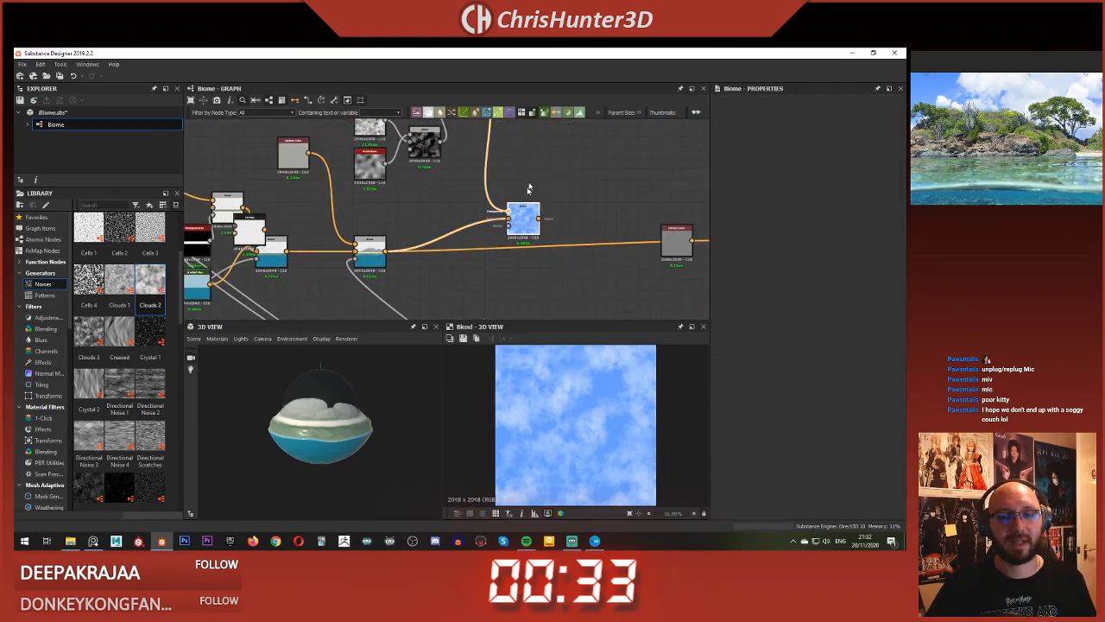
{"action": "left_click", "coordinate": [533, 222]}
{"action": "scroll", "coordinate": [533, 222], "scroll_direction": "up", "scroll_amount": 2}
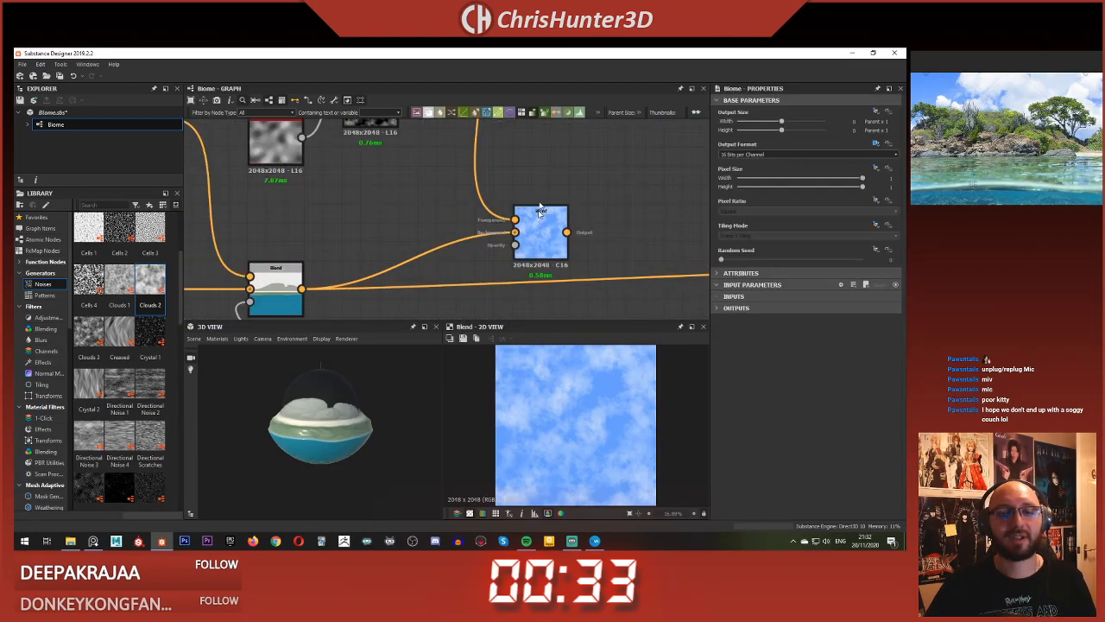
{"action": "middle_click_drag", "start_coordinate": [400, 259], "coordinate": [461, 215]}
{"action": "scroll", "coordinate": [461, 215], "scroll_direction": "down", "scroll_amount": 1}
{"action": "left_click", "coordinate": [366, 256]}
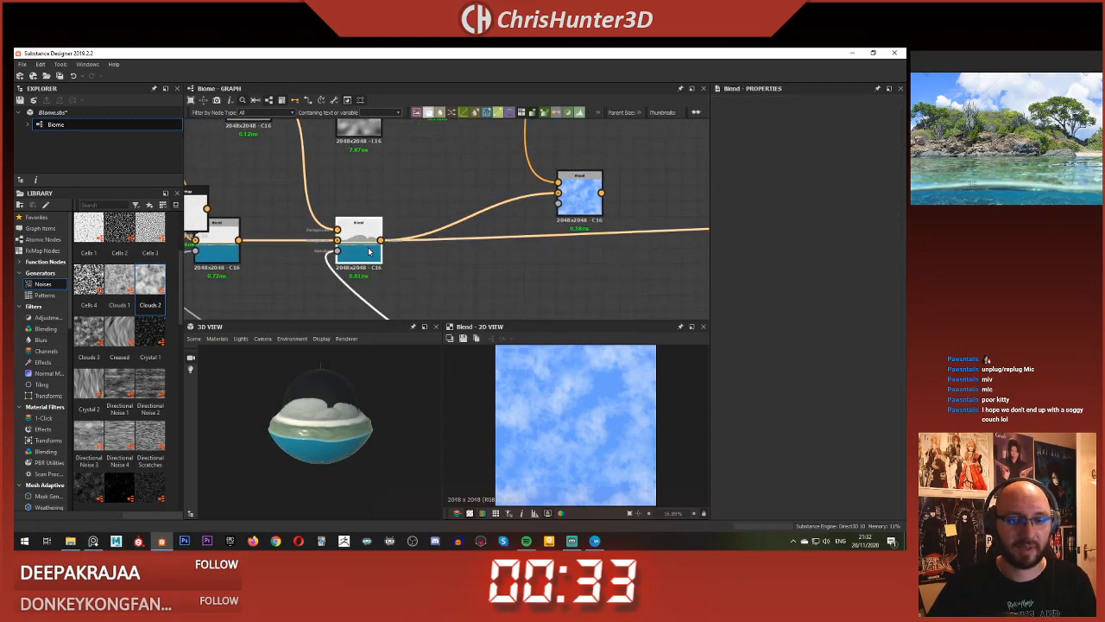
Step: Feed the Histogram Scan hill mask into the opacity of the Blend receiving the sky color, keeping the grey color's Blend as background, and preview it
{"action": "double_click", "coordinate": [329, 261]}
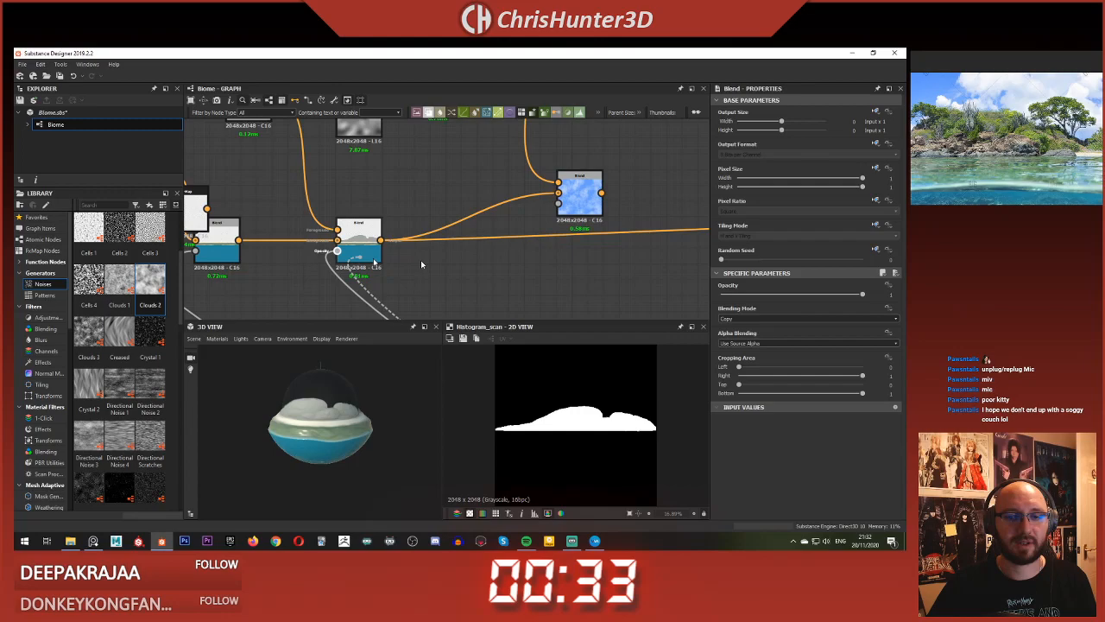
{"action": "left_click_drag", "start_coordinate": [422, 261], "coordinate": [579, 192]}
{"action": "double_click", "coordinate": [581, 197]}
{"action": "scroll", "coordinate": [571, 253], "scroll_direction": "down", "scroll_amount": 3}
{"action": "scroll", "coordinate": [576, 226], "scroll_direction": "up", "scroll_amount": 3}
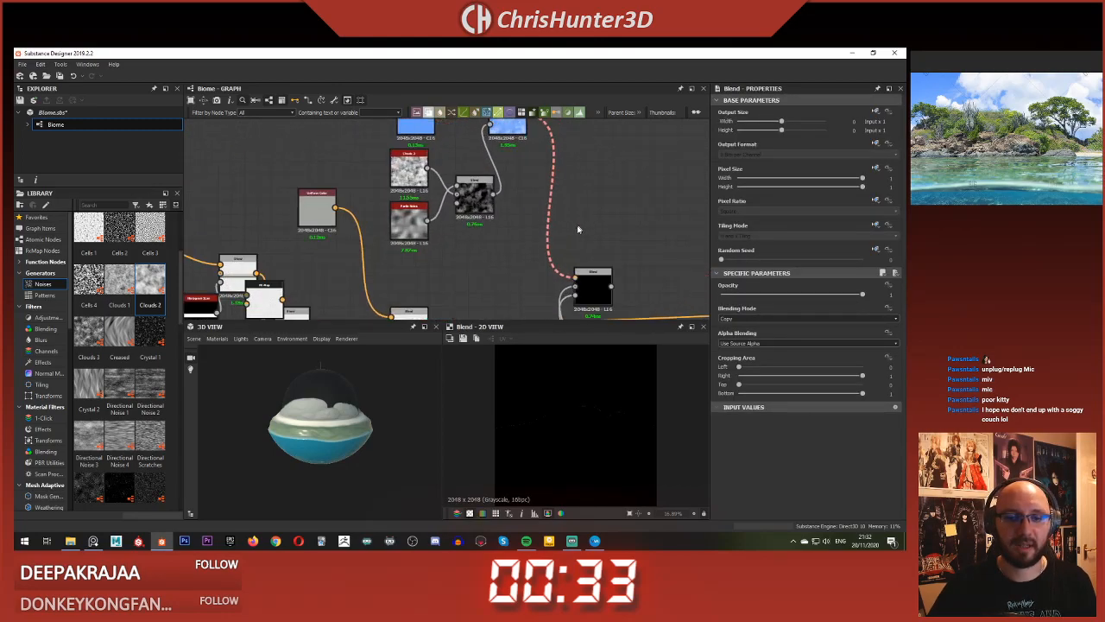
{"action": "middle_click_drag", "start_coordinate": [550, 248], "coordinate": [546, 447]}
{"action": "middle_click_drag", "start_coordinate": [499, 279], "coordinate": [495, 136]}
{"action": "scroll", "coordinate": [494, 135], "scroll_direction": "down", "scroll_amount": 5}
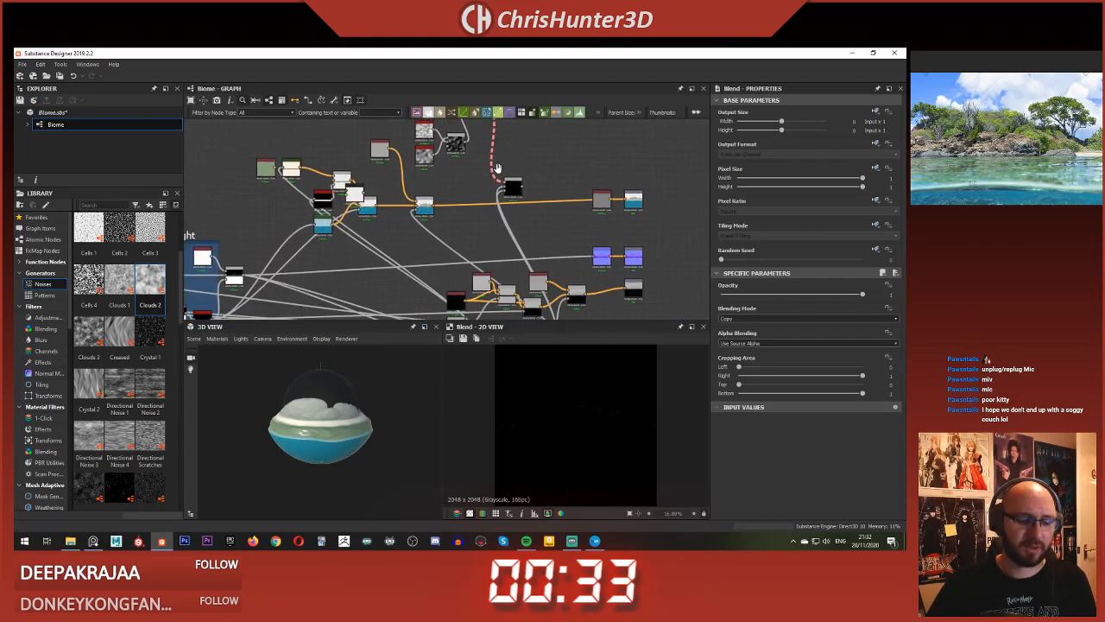
{"action": "scroll", "coordinate": [523, 171], "scroll_direction": "up", "scroll_amount": 3}
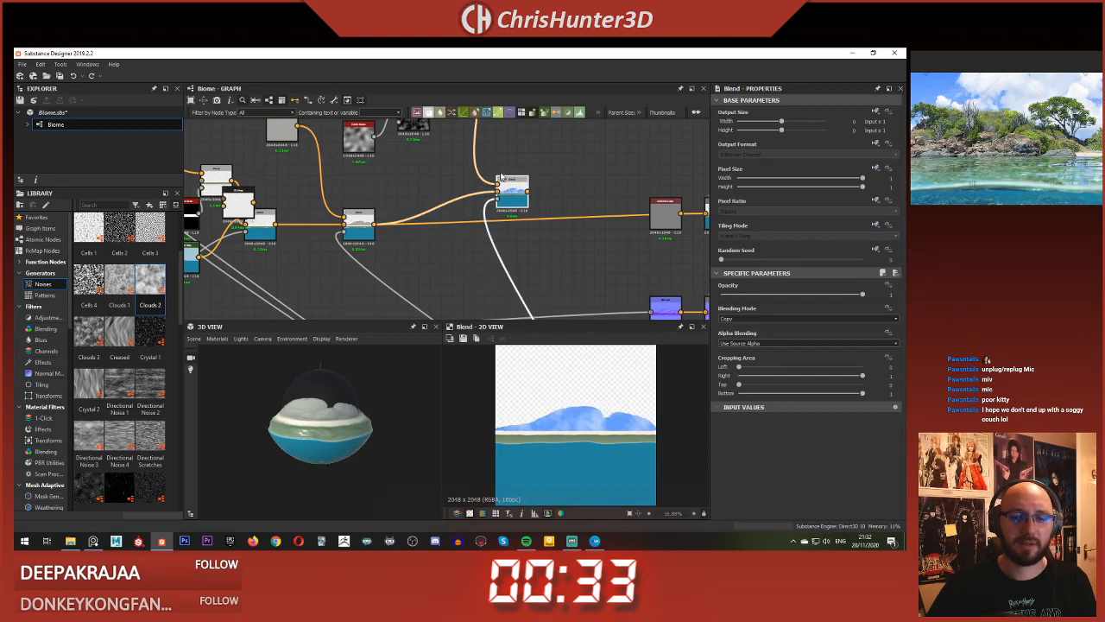
Step: Try swapping the foreground and background inputs of the sky color's Blend, with its bottom cropping set to about 0.54
{"action": "scroll", "coordinate": [502, 181], "scroll_direction": "up", "scroll_amount": 1}
{"action": "scroll", "coordinate": [500, 199], "scroll_direction": "up", "scroll_amount": 1}
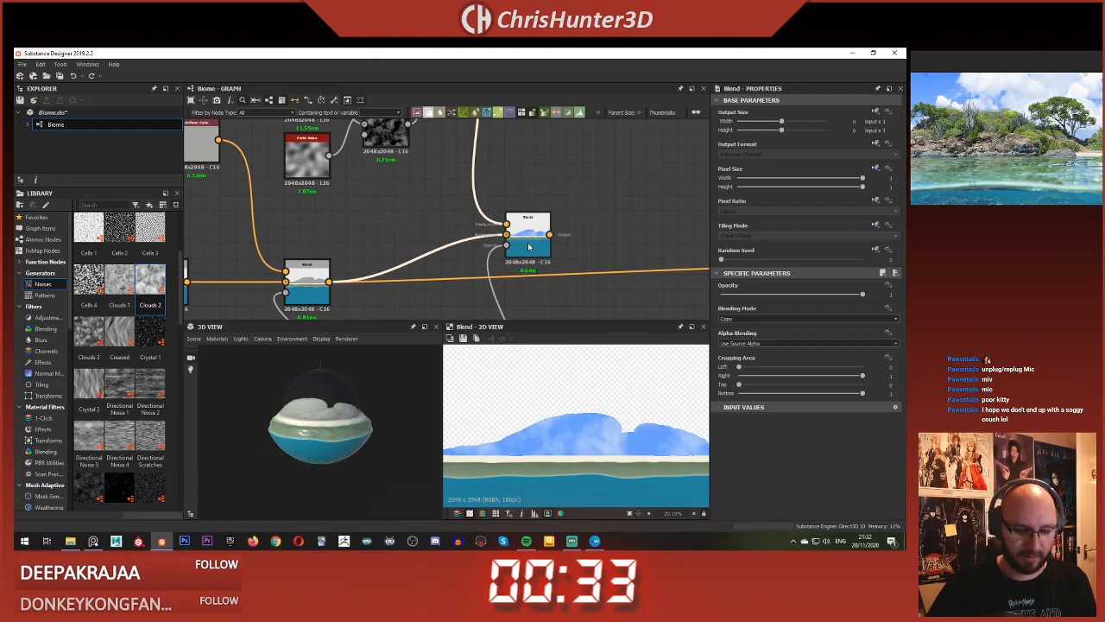
{"action": "key", "text": "x"}
{"action": "scroll", "coordinate": [596, 392], "scroll_direction": "down", "scroll_amount": 3}
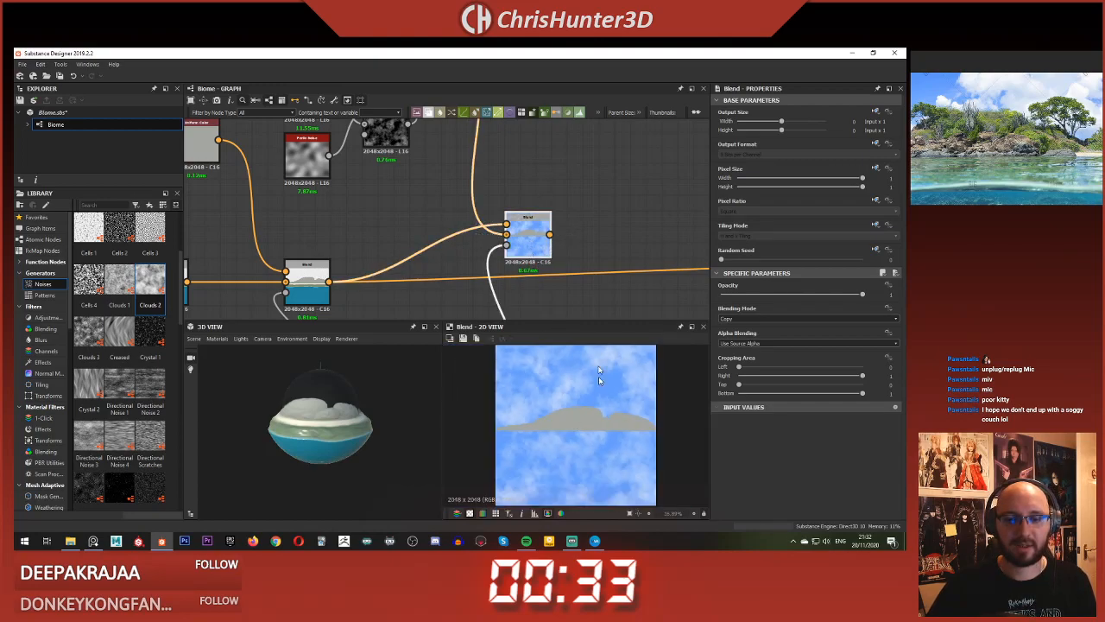
{"action": "scroll", "coordinate": [562, 236], "scroll_direction": "up", "scroll_amount": 2}
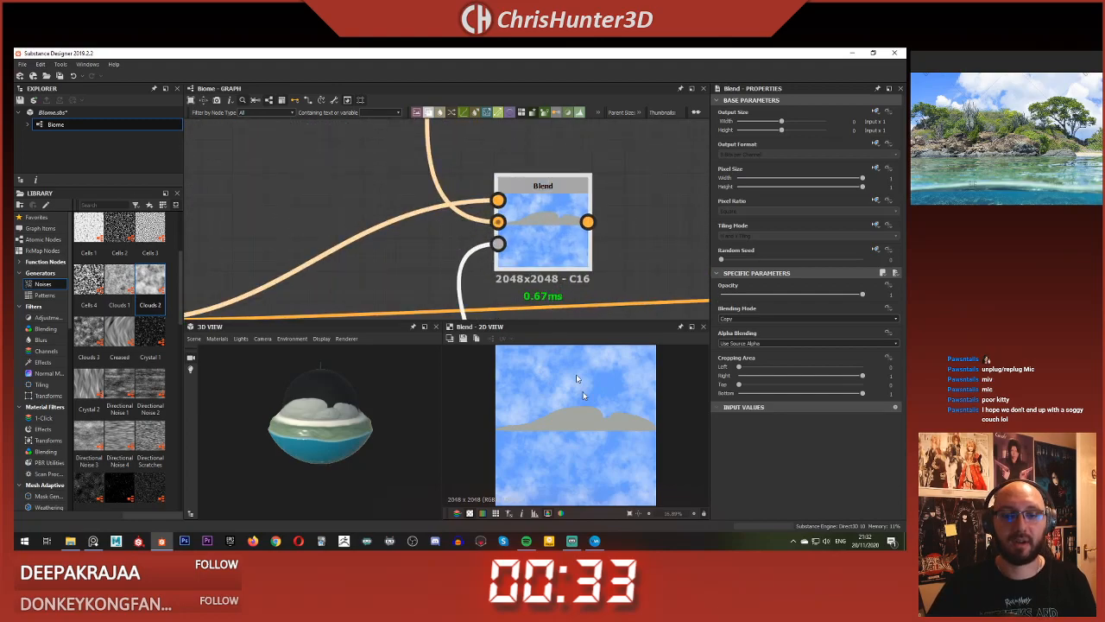
{"action": "scroll", "coordinate": [569, 358], "scroll_direction": "up", "scroll_amount": 2}
{"action": "scroll", "coordinate": [539, 436], "scroll_direction": "down", "scroll_amount": 1}
{"action": "left_click_drag", "start_coordinate": [765, 394], "coordinate": [808, 401]}
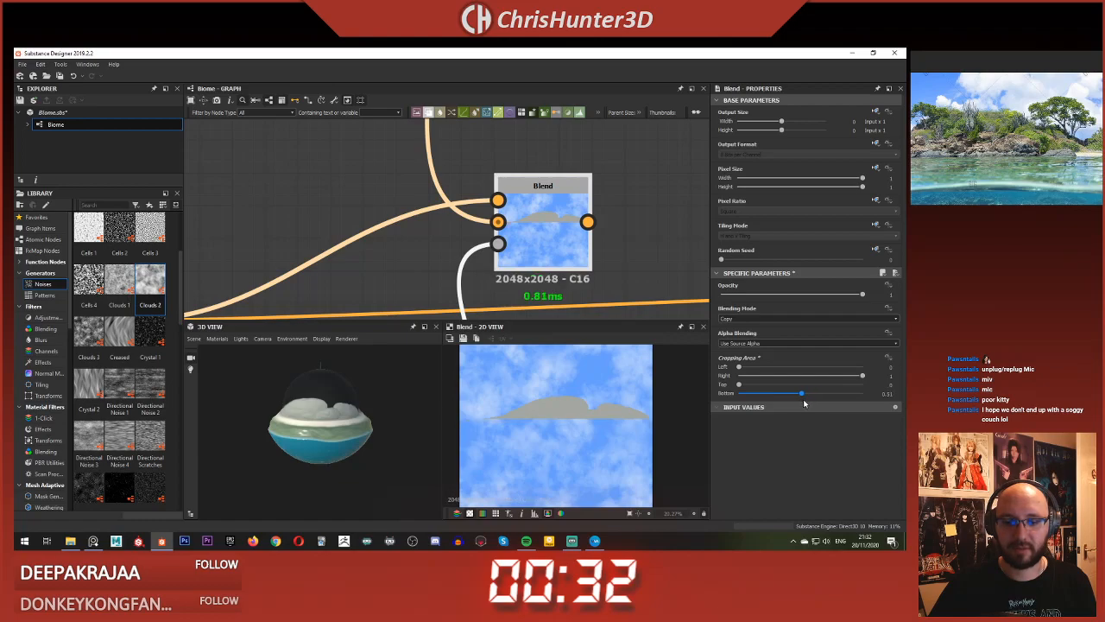
{"action": "scroll", "coordinate": [570, 267], "scroll_direction": "down", "scroll_amount": 4}
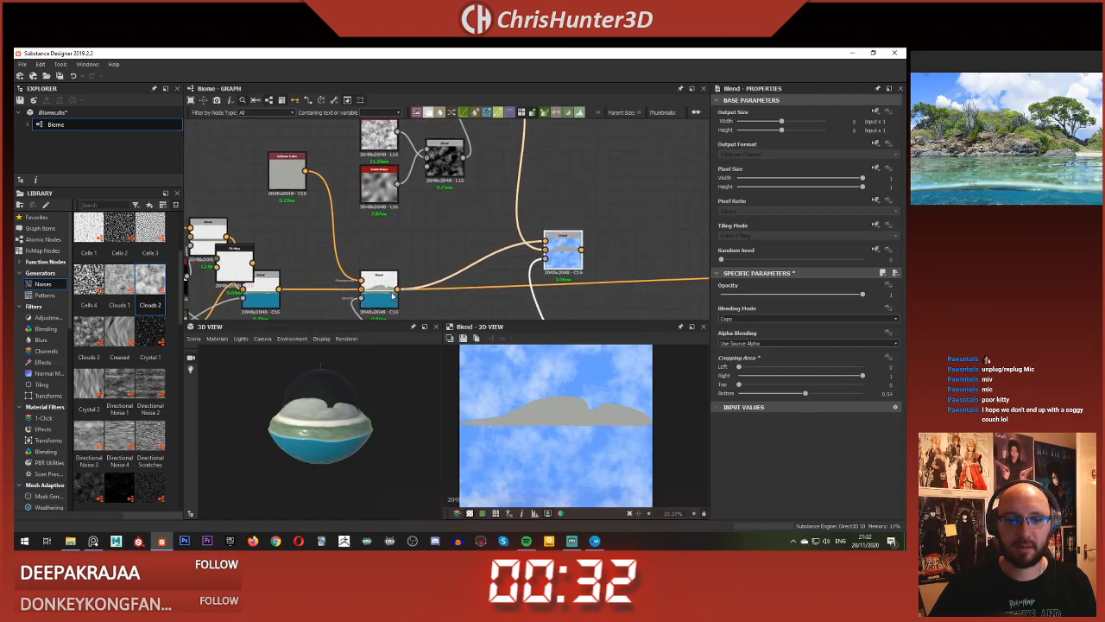
Step: Reconnect the cloudy sky Blend to the foreground and the grey color's Blend to the background of the final Blend
{"action": "left_click_drag", "start_coordinate": [557, 251], "coordinate": [558, 250]}
{"action": "left_click", "coordinate": [562, 212]}
{"action": "double_click", "coordinate": [563, 249]}
{"action": "left_click", "coordinate": [538, 215]}
{"action": "scroll", "coordinate": [467, 216], "scroll_direction": "down", "scroll_amount": 1}
{"action": "middle_click_drag", "start_coordinate": [469, 204], "coordinate": [480, 250]}
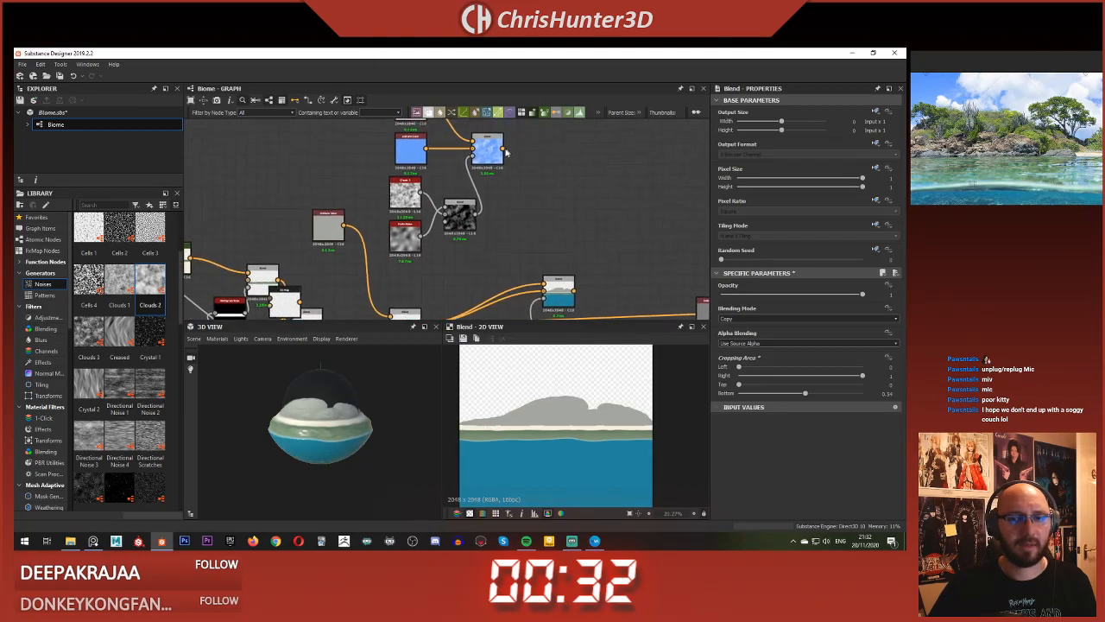
{"action": "left_click_drag", "start_coordinate": [558, 284], "coordinate": [557, 285]}
{"action": "middle_click_drag", "start_coordinate": [549, 285], "coordinate": [514, 185]}
{"action": "scroll", "coordinate": [524, 250], "scroll_direction": "down", "scroll_amount": 3}
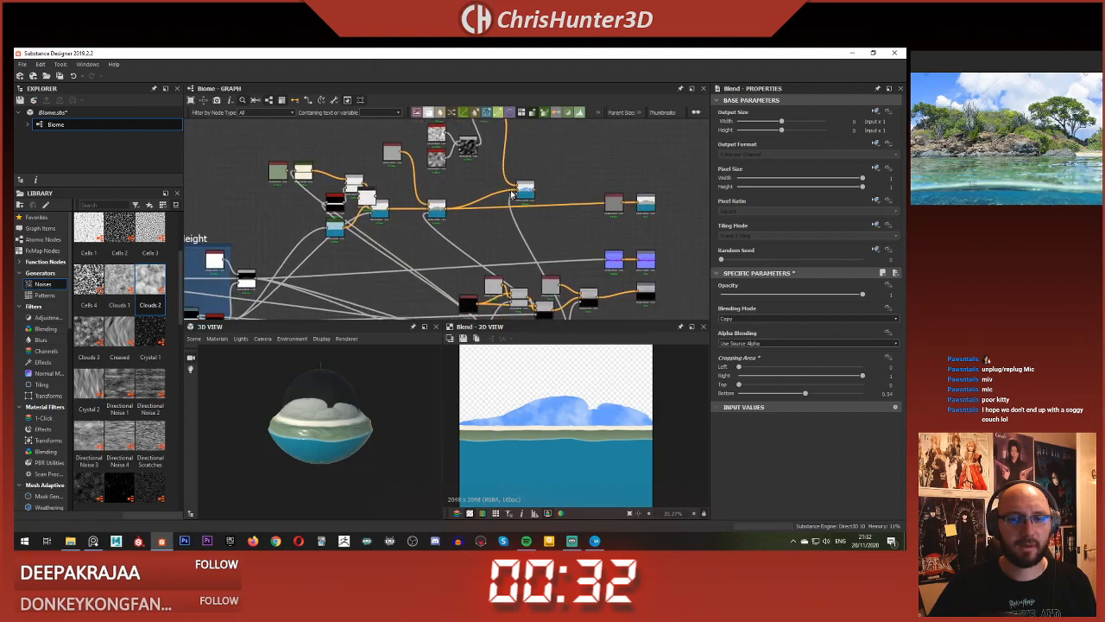
Step: Insert an Invert Grayscale node between the Histogram Scan hill mask and the sky Blend's opacity, and preview the blended result
{"action": "scroll", "coordinate": [517, 188], "scroll_direction": "up", "scroll_amount": 2}
{"action": "double_click", "coordinate": [517, 200]}
{"action": "scroll", "coordinate": [523, 214], "scroll_direction": "up", "scroll_amount": 4}
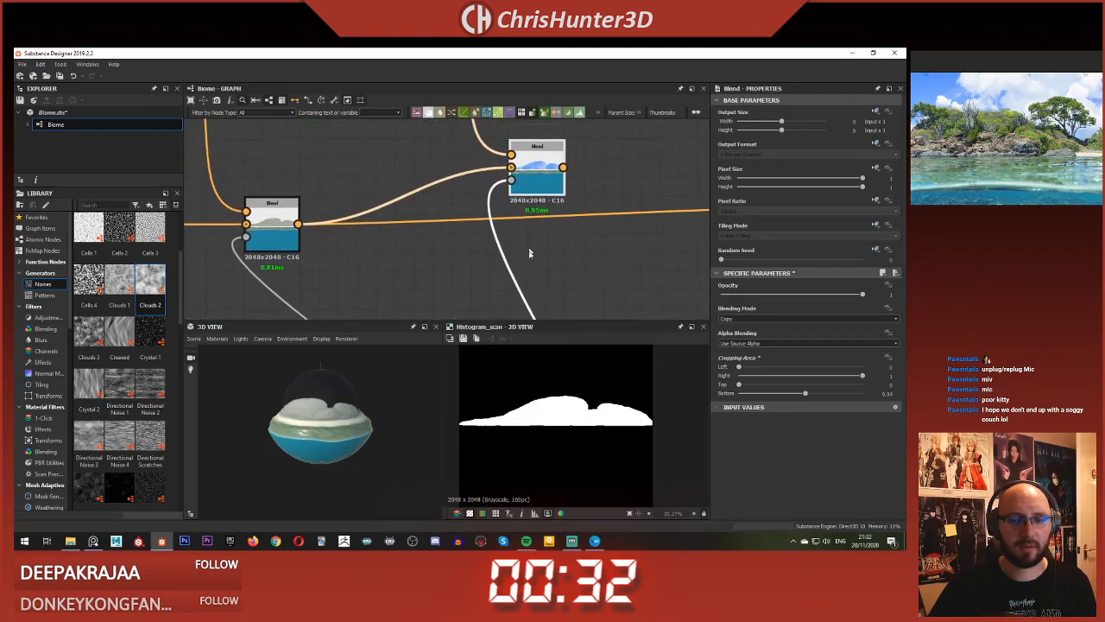
{"action": "scroll", "coordinate": [534, 262], "scroll_direction": "down", "scroll_amount": 1}
{"action": "key", "text": "space"}
{"action": "type", "text": "invert"}
{"action": "key", "text": "Return"}
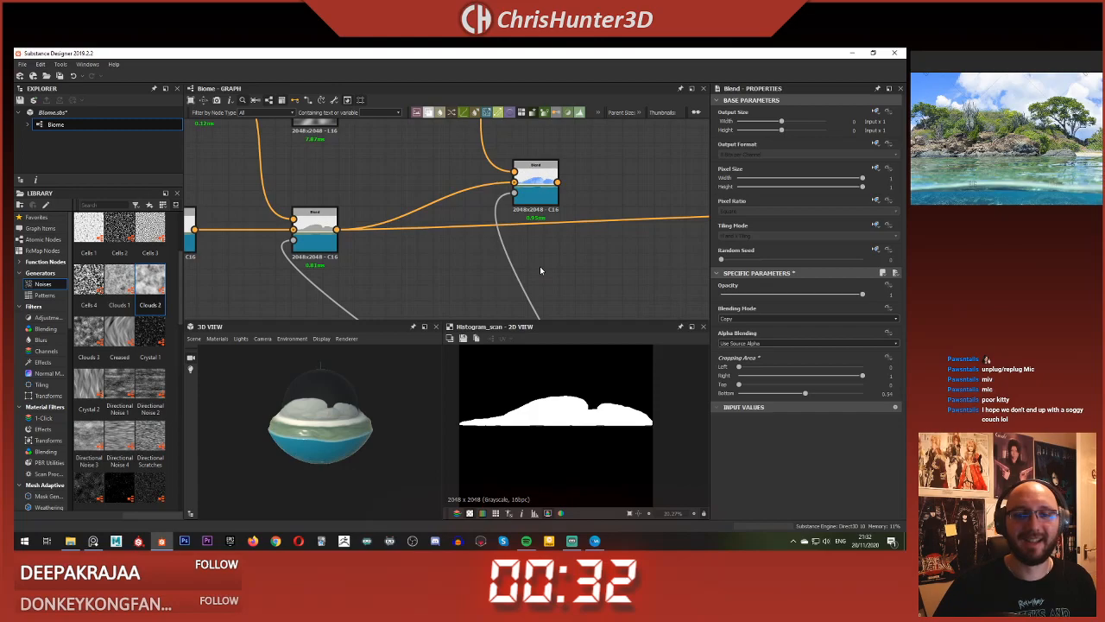
{"action": "left_click_drag", "start_coordinate": [513, 262], "coordinate": [457, 265]}
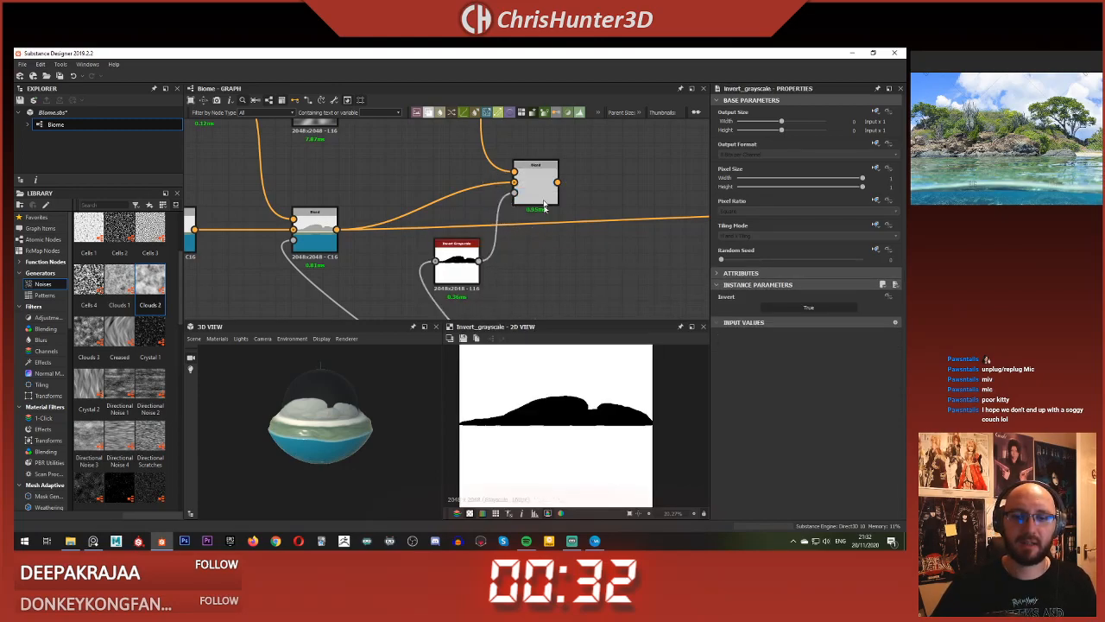
{"action": "double_click", "coordinate": [535, 183]}
{"action": "scroll", "coordinate": [569, 427], "scroll_direction": "up", "scroll_amount": 6}
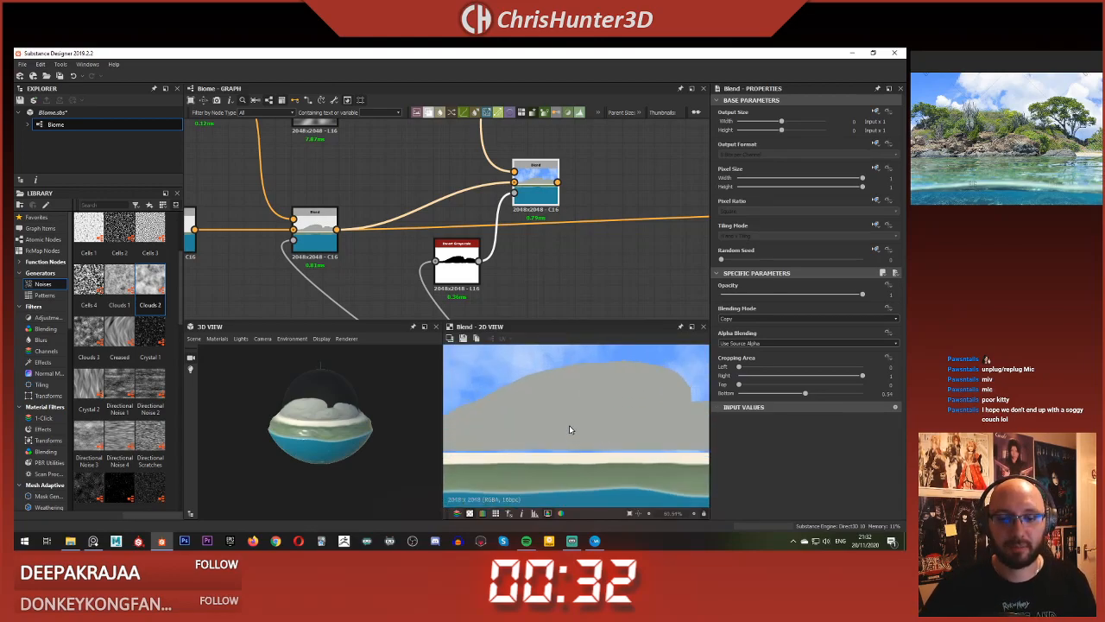
Step: Compare the grey color's Blend, the inverted mask and the sky Blend closely along the edge between hill and waterline
{"action": "scroll", "coordinate": [583, 449], "scroll_direction": "down", "scroll_amount": 3}
{"action": "double_click", "coordinate": [328, 238]}
{"action": "scroll", "coordinate": [573, 432], "scroll_direction": "up", "scroll_amount": 3}
{"action": "middle_click_drag", "start_coordinate": [574, 433], "coordinate": [567, 388]}
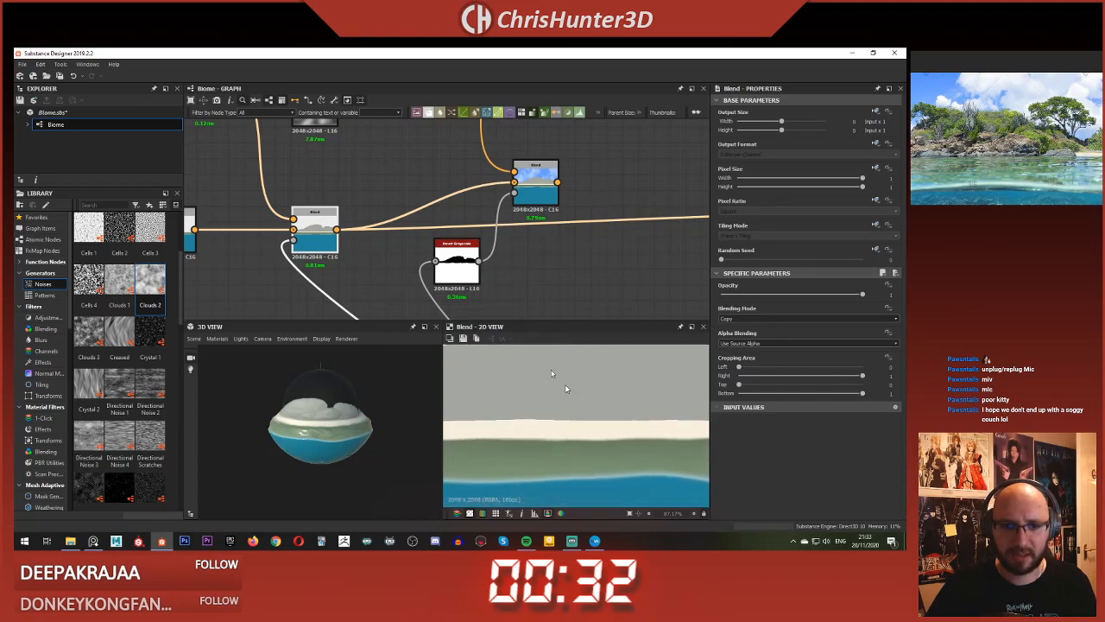
{"action": "left_click", "coordinate": [296, 244]}
{"action": "double_click", "coordinate": [455, 264]}
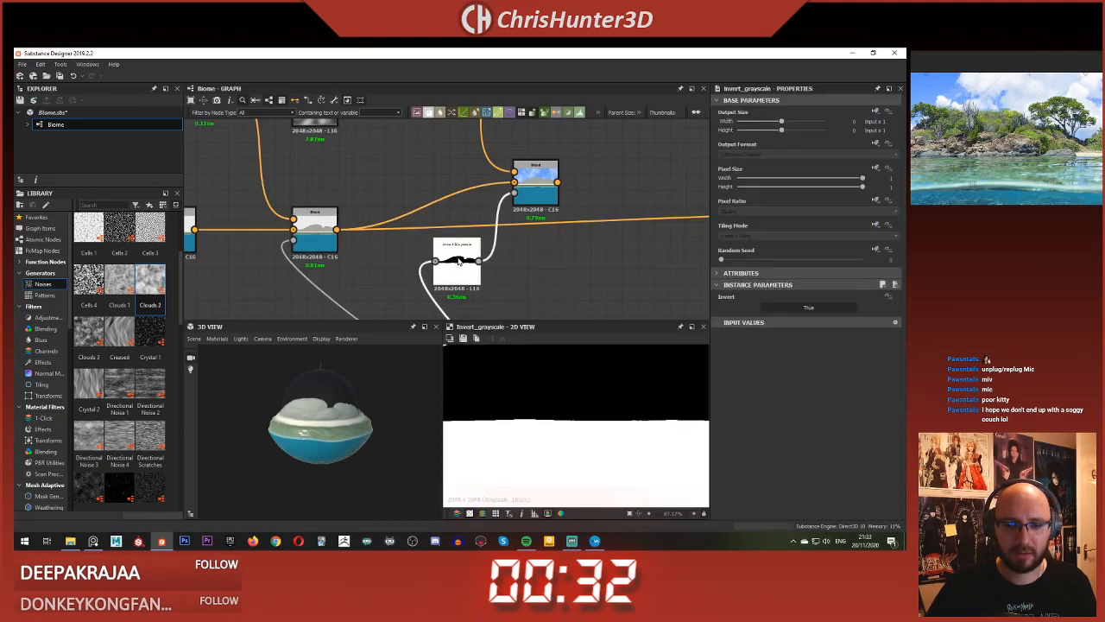
{"action": "left_click", "coordinate": [545, 177]}
{"action": "double_click", "coordinate": [544, 176]}
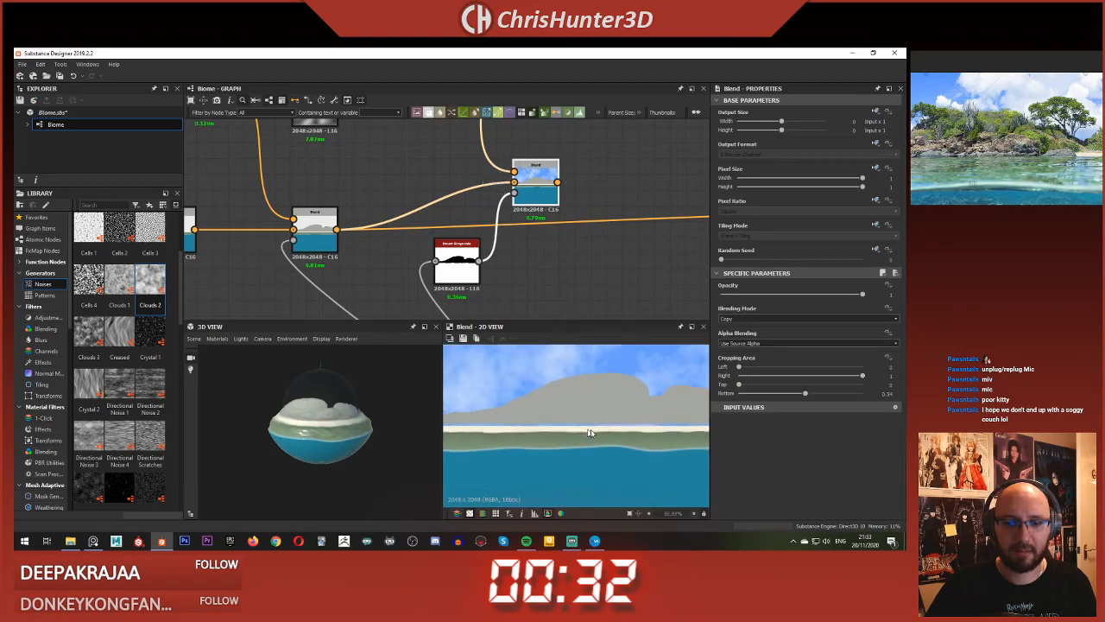
Step: Set the sky Blend's bottom cropping to about 0.53 and connect its output to the base color output in place of the grey color's Blend
{"action": "left_click_drag", "start_coordinate": [751, 396], "coordinate": [792, 396]}
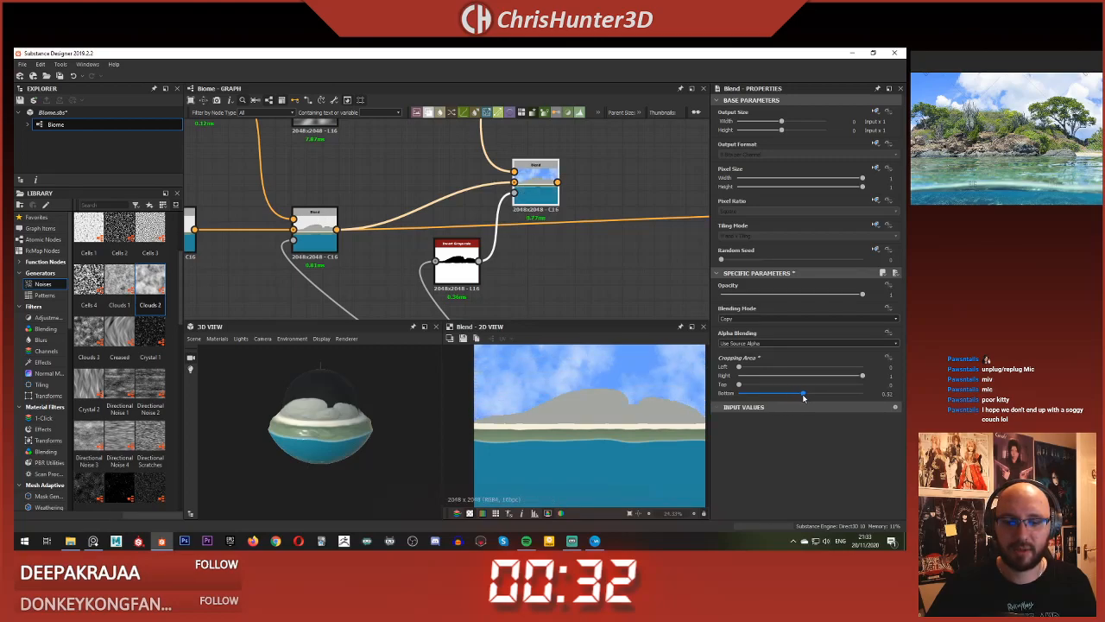
{"action": "scroll", "coordinate": [601, 402], "scroll_direction": "down", "scroll_amount": 3}
{"action": "scroll", "coordinate": [600, 411], "scroll_direction": "up", "scroll_amount": 5}
{"action": "scroll", "coordinate": [600, 411], "scroll_direction": "down", "scroll_amount": 5}
{"action": "scroll", "coordinate": [548, 205], "scroll_direction": "down", "scroll_amount": 4}
{"action": "scroll", "coordinate": [522, 217], "scroll_direction": "up", "scroll_amount": 2}
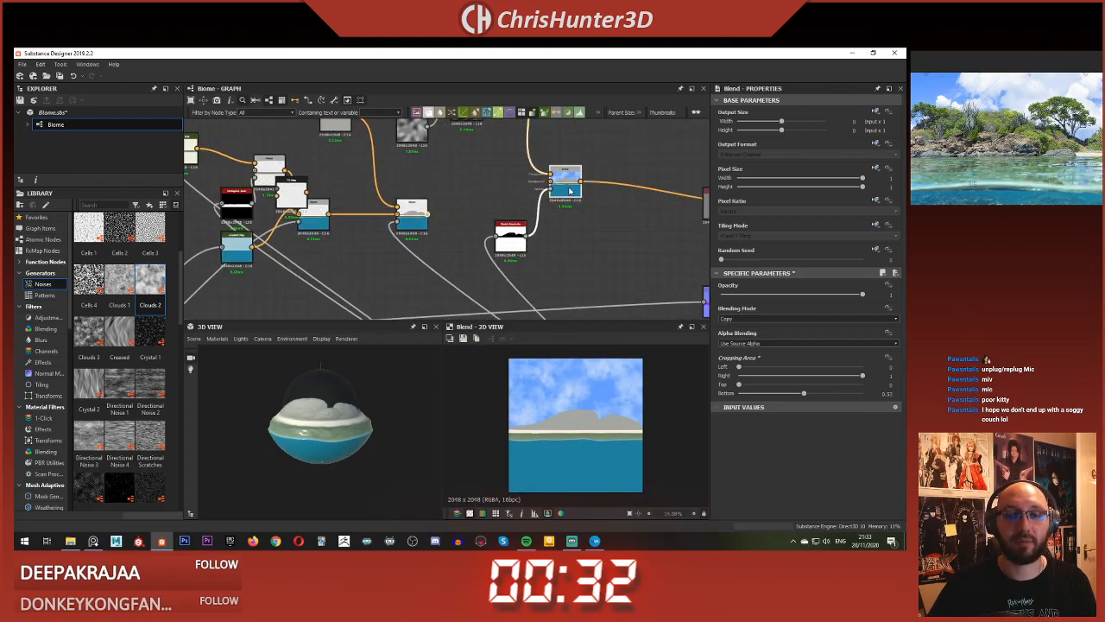
Step: Examine the new sky, hill and waterline colors on the 3D sphere from several angles and distances
{"action": "scroll", "coordinate": [333, 413], "scroll_direction": "up", "scroll_amount": 4}
{"action": "left_click_drag", "start_coordinate": [328, 401], "coordinate": [386, 424]}
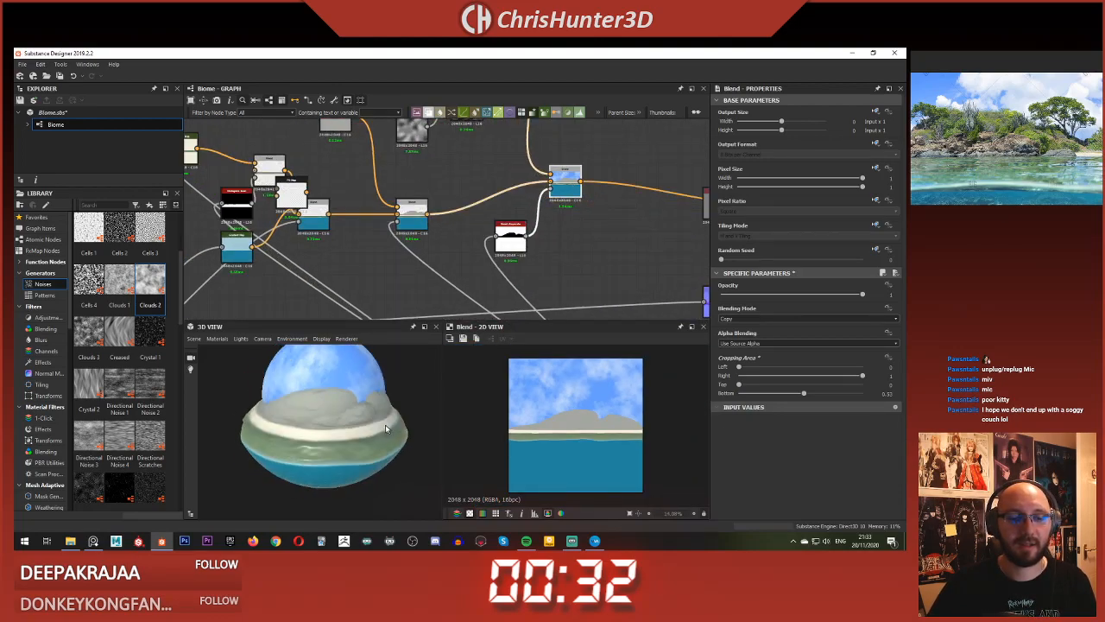
{"action": "scroll", "coordinate": [337, 433], "scroll_direction": "up", "scroll_amount": 4}
{"action": "scroll", "coordinate": [340, 426], "scroll_direction": "down", "scroll_amount": 8}
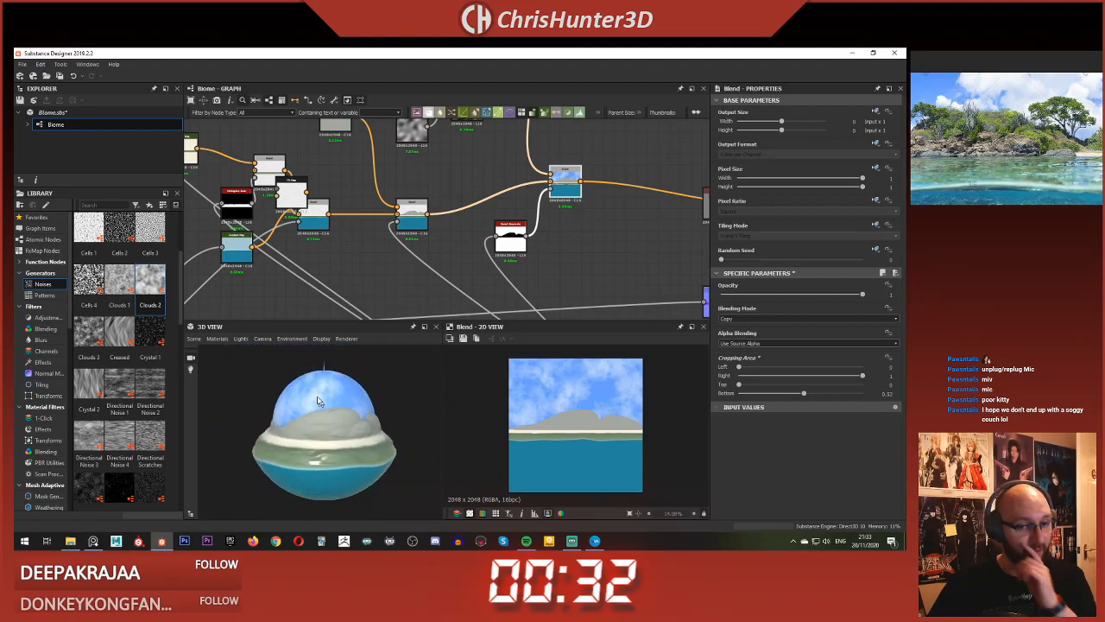
{"action": "left_click_drag", "start_coordinate": [230, 352], "coordinate": [339, 411]}
{"action": "scroll", "coordinate": [347, 420], "scroll_direction": "up", "scroll_amount": 3}
{"action": "scroll", "coordinate": [353, 431], "scroll_direction": "down", "scroll_amount": 3}
{"action": "scroll", "coordinate": [353, 434], "scroll_direction": "down", "scroll_amount": 3}
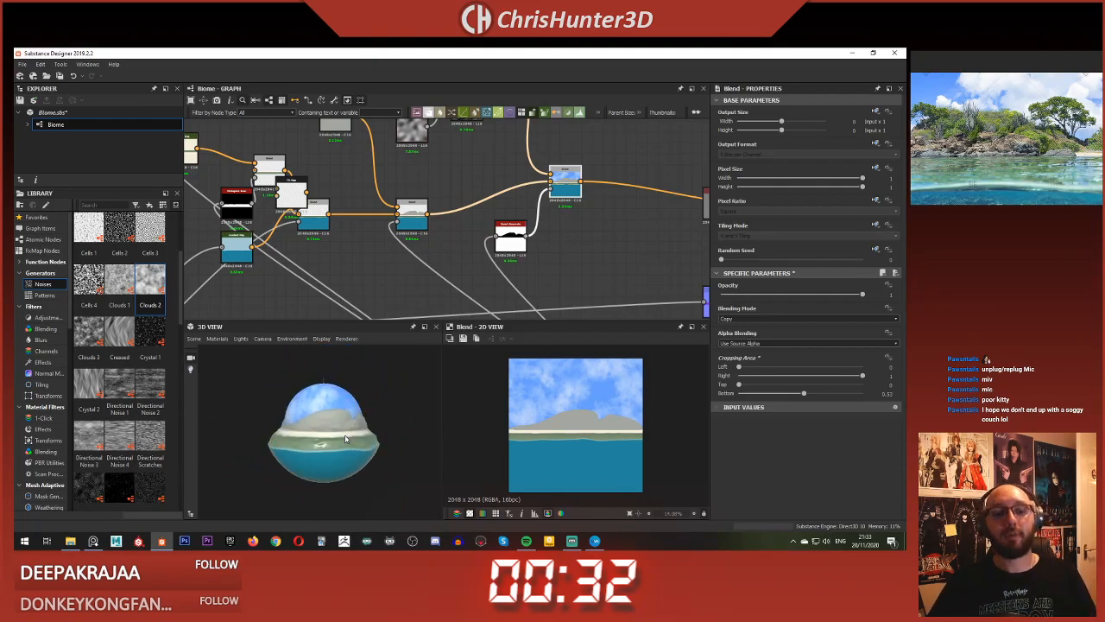
{"action": "scroll", "coordinate": [345, 434], "scroll_direction": "up", "scroll_amount": 5}
{"action": "left_click_drag", "start_coordinate": [336, 432], "coordinate": [380, 430]}
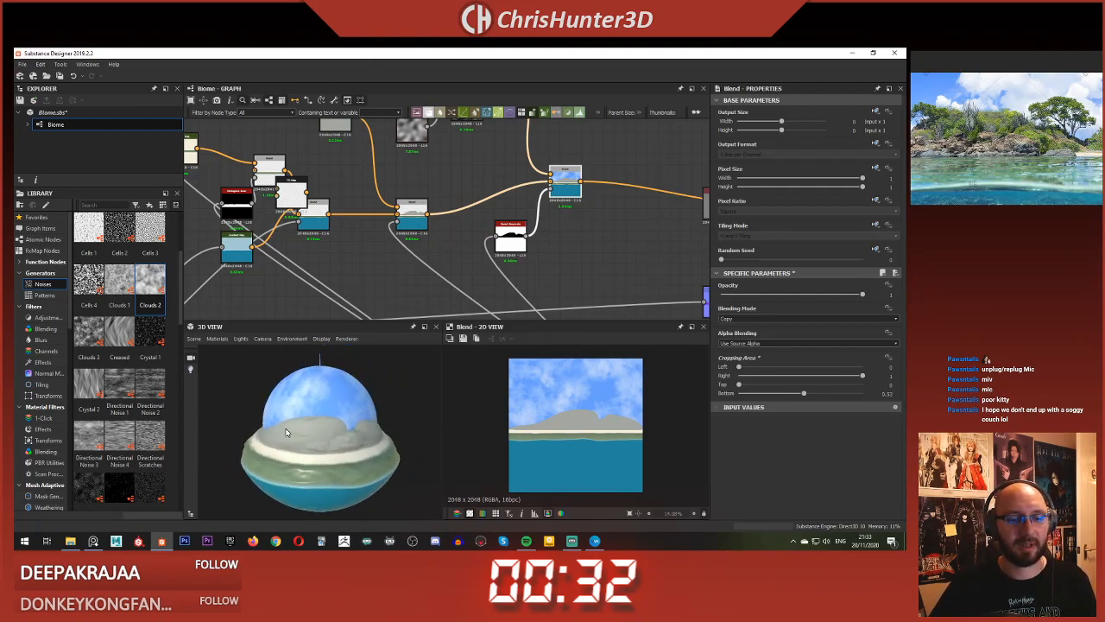
{"action": "scroll", "coordinate": [546, 207], "scroll_direction": "down", "scroll_amount": 1}
{"action": "scroll", "coordinate": [557, 220], "scroll_direction": "up", "scroll_amount": 3}
{"action": "middle_click_drag", "start_coordinate": [571, 236], "coordinate": [557, 275]}
{"action": "scroll", "coordinate": [482, 197], "scroll_direction": "down", "scroll_amount": 1}
{"action": "middle_click_drag", "start_coordinate": [481, 198], "coordinate": [546, 303]}
{"action": "scroll", "coordinate": [514, 236], "scroll_direction": "down", "scroll_amount": 2}
{"action": "left_click_drag", "start_coordinate": [350, 422], "coordinate": [317, 413]}
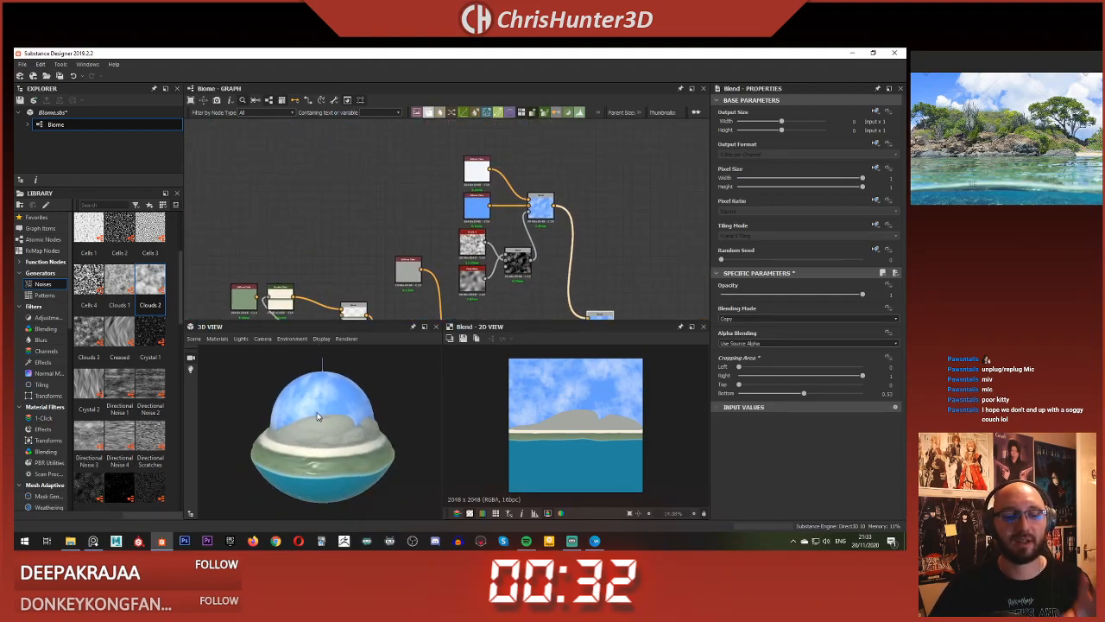
{"action": "scroll", "coordinate": [515, 232], "scroll_direction": "down", "scroll_amount": 2}
{"action": "scroll", "coordinate": [515, 232], "scroll_direction": "up", "scroll_amount": 4}
{"action": "scroll", "coordinate": [514, 232], "scroll_direction": "down", "scroll_amount": 3}
Step: Move the Clouds 2, Perlin Noise and noise Blend nodes to free space before the sky colors, and preview the noise Blend
{"action": "mouse_move", "coordinate": [515, 232]}
{"action": "middle_mouse_down"}
{"action": "mouse_move", "coordinate": [513, 257]}
{"action": "mouse_move", "coordinate": [454, 215]}
{"action": "mouse_move", "coordinate": [505, 250]}
{"action": "middle_mouse_up"}
{"action": "scroll", "coordinate": [510, 250], "scroll_direction": "up", "scroll_amount": 1}
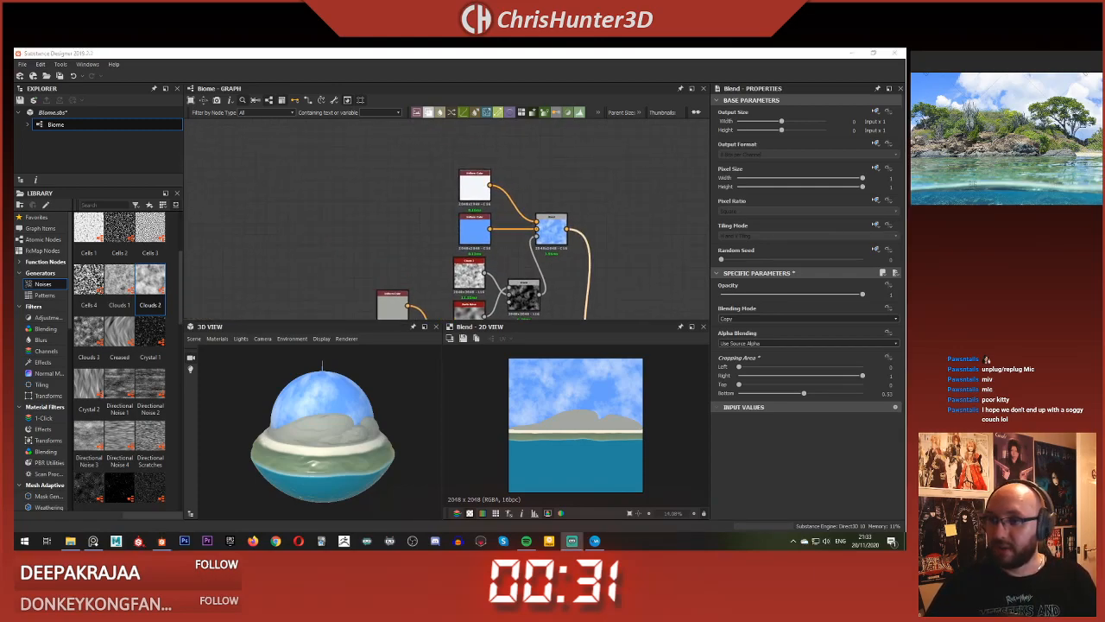
{"action": "scroll", "coordinate": [576, 177], "scroll_direction": "down", "scroll_amount": 1}
{"action": "middle_click_drag", "start_coordinate": [580, 207], "coordinate": [640, 183]}
{"action": "scroll", "coordinate": [635, 190], "scroll_direction": "up", "scroll_amount": 2}
{"action": "middle_click_drag", "start_coordinate": [610, 265], "coordinate": [632, 228]}
{"action": "scroll", "coordinate": [633, 229], "scroll_direction": "down", "scroll_amount": 3}
{"action": "middle_click_drag", "start_coordinate": [565, 251], "coordinate": [461, 234]}
{"action": "scroll", "coordinate": [457, 187], "scroll_direction": "up", "scroll_amount": 3}
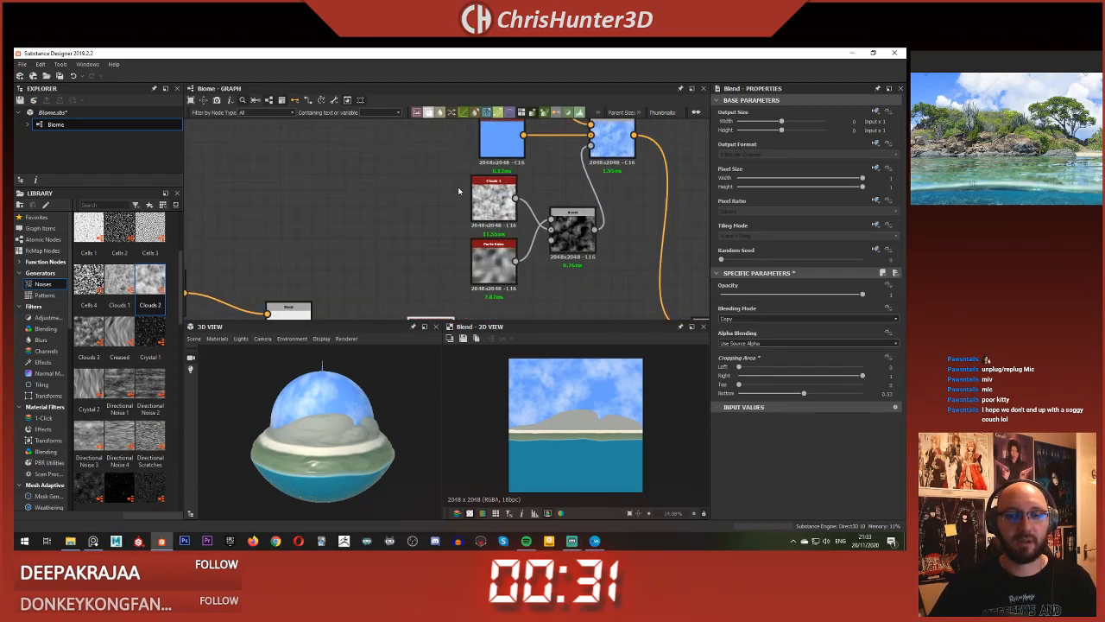
{"action": "left_click_drag", "start_coordinate": [568, 233], "coordinate": [424, 186]}
{"action": "scroll", "coordinate": [430, 192], "scroll_direction": "up", "scroll_amount": 3}
{"action": "middle_click_drag", "start_coordinate": [430, 191], "coordinate": [464, 228]}
{"action": "double_click", "coordinate": [459, 223]}
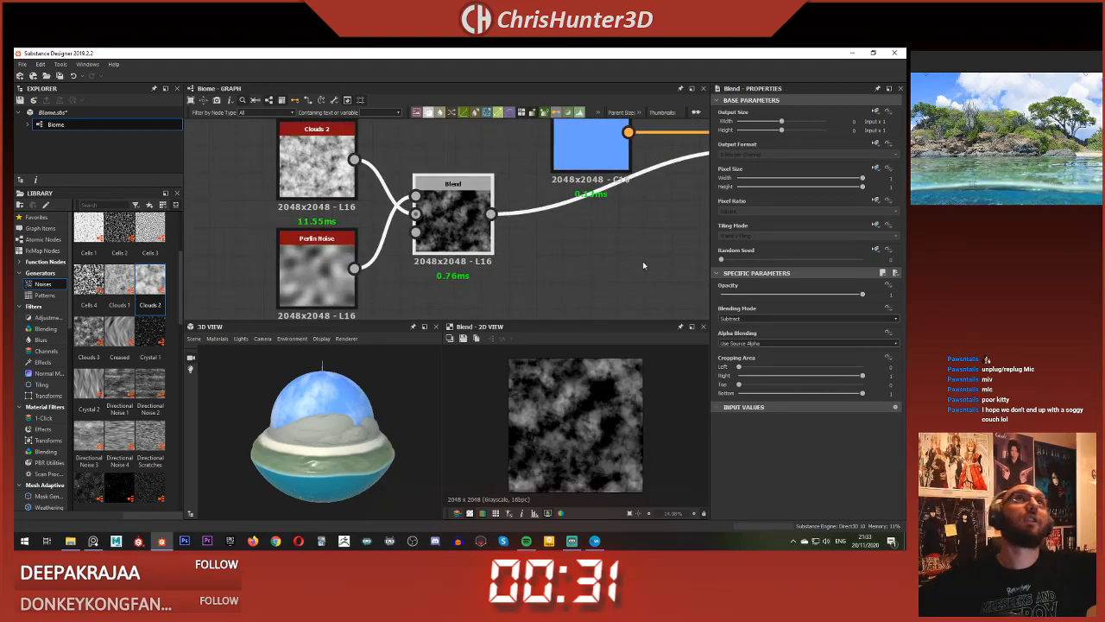
Step: Move the Clouds 2 and Perlin Noise nodes further away from their Blend to make room for more nodes
{"action": "scroll", "coordinate": [645, 258], "scroll_direction": "down", "scroll_amount": 3}
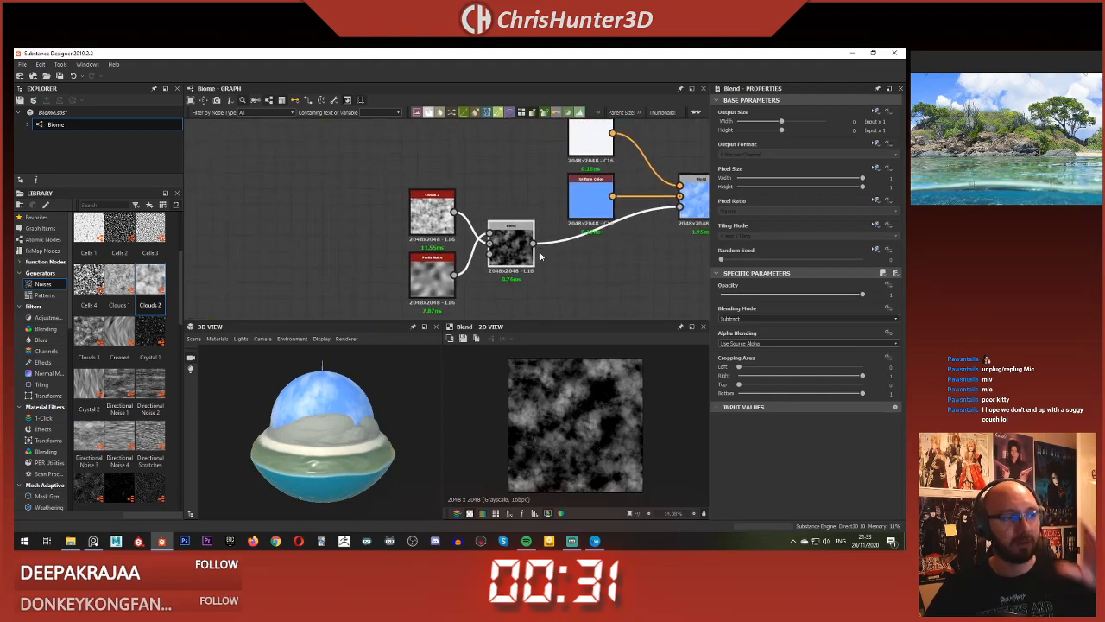
{"action": "middle_click_drag", "start_coordinate": [454, 167], "coordinate": [463, 163]}
{"action": "left_click_drag", "start_coordinate": [450, 202], "coordinate": [343, 180]}
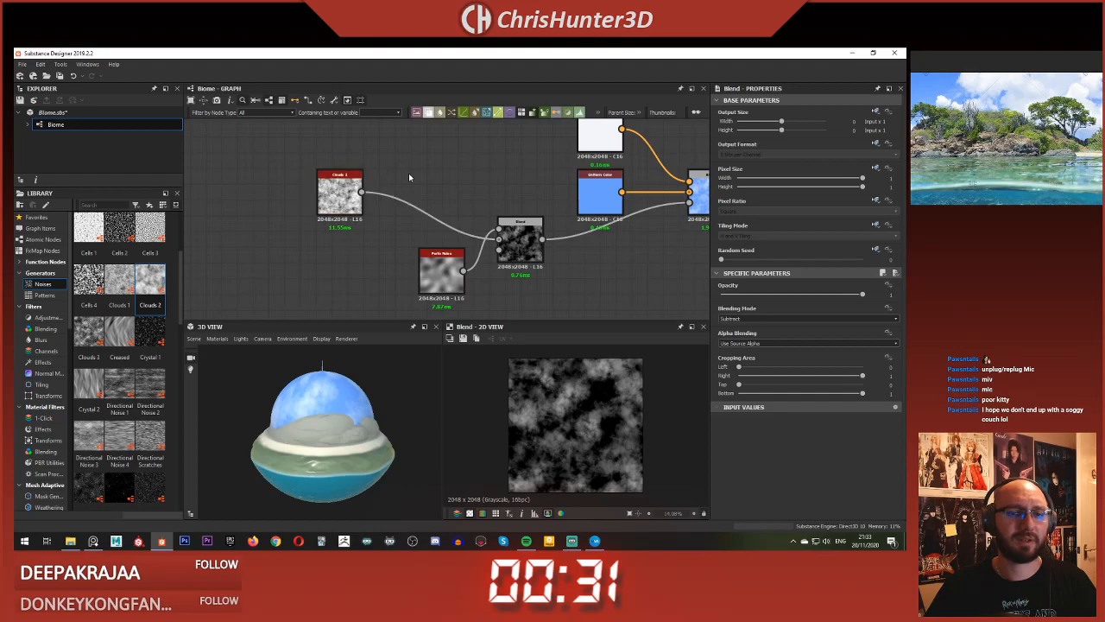
{"action": "right_click", "coordinate": [409, 173]}
{"action": "left_click", "coordinate": [425, 145]}
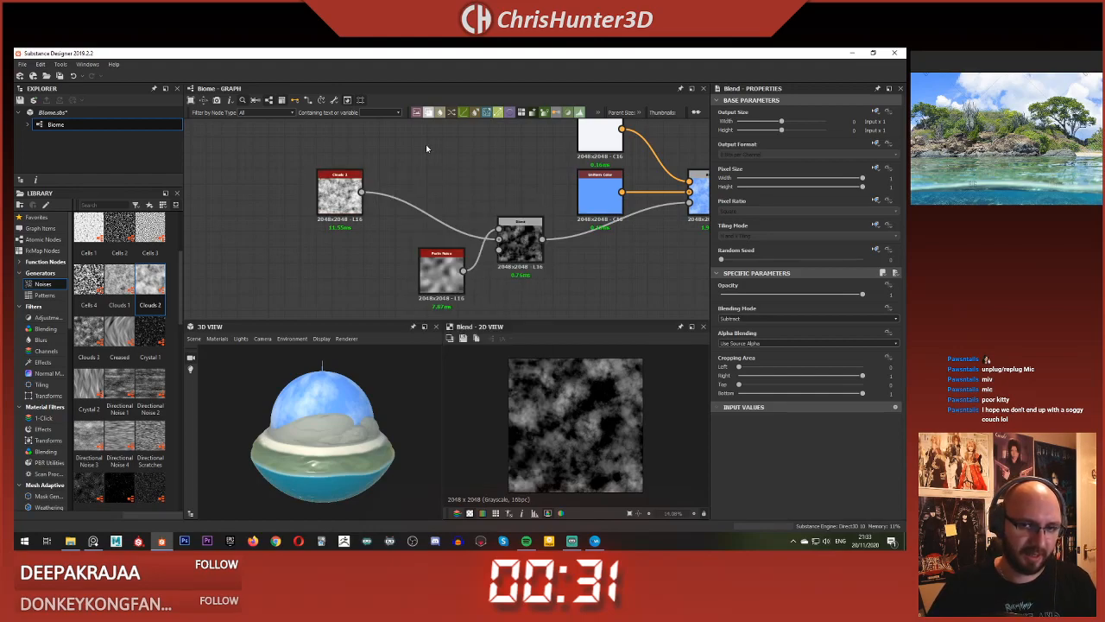
{"action": "middle_click_drag", "start_coordinate": [426, 144], "coordinate": [519, 130]}
{"action": "left_click_drag", "start_coordinate": [537, 259], "coordinate": [435, 238]}
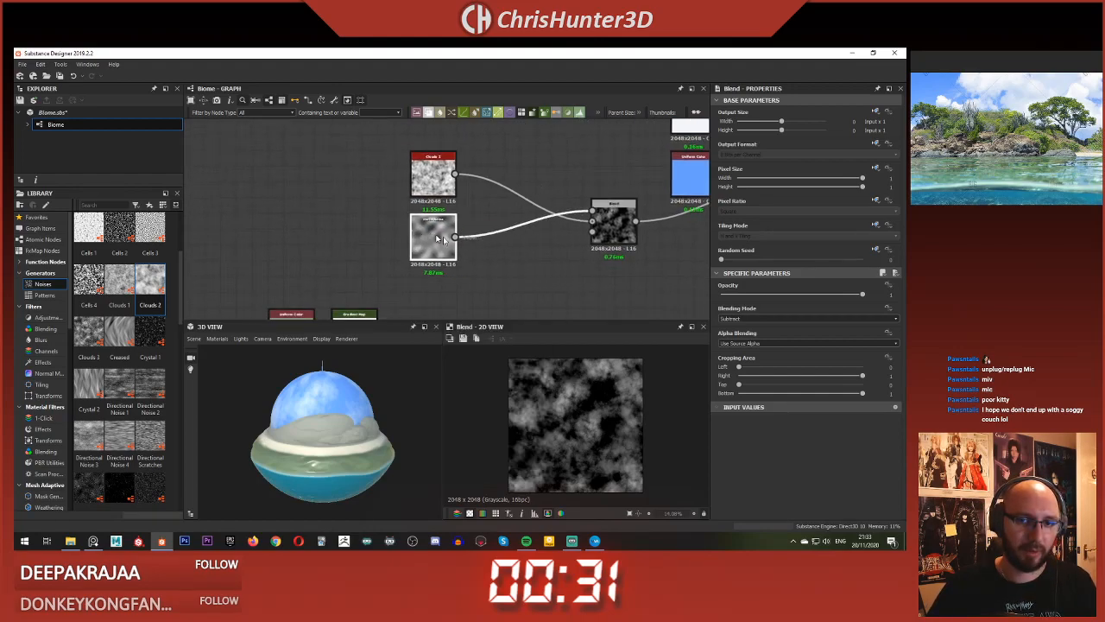
Step: Add a Transformation 2D node fed by Clouds 2 and squash the clouds vertically to roughly half their height
{"action": "key", "text": "space"}
{"action": "type", "text": "tra"}
{"action": "left_click", "coordinate": [535, 257]}
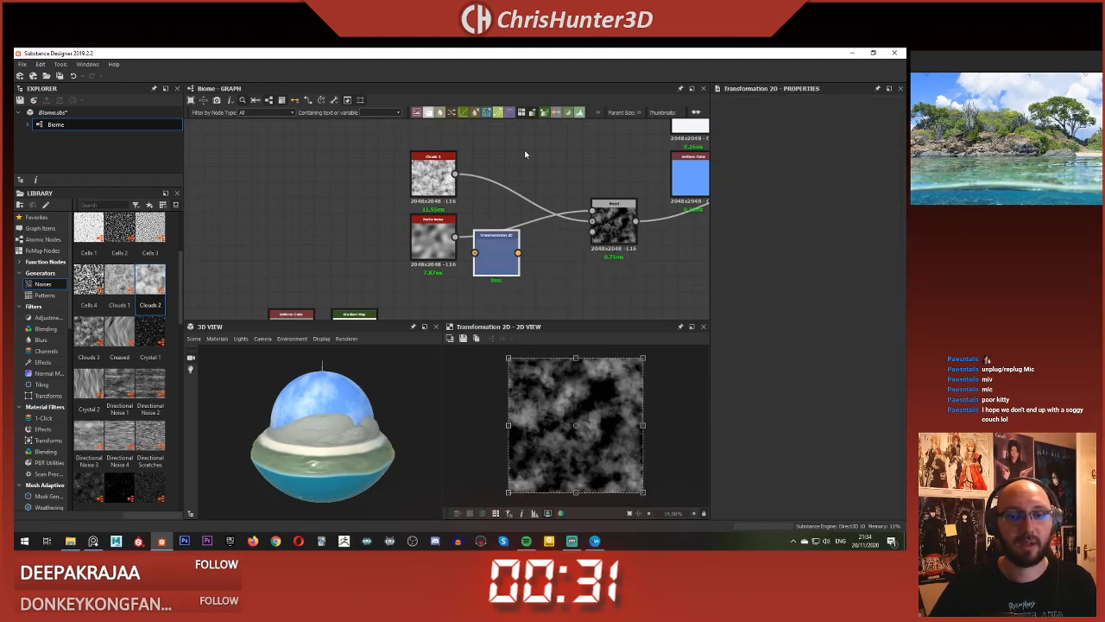
{"action": "left_click_drag", "start_coordinate": [477, 267], "coordinate": [513, 168]}
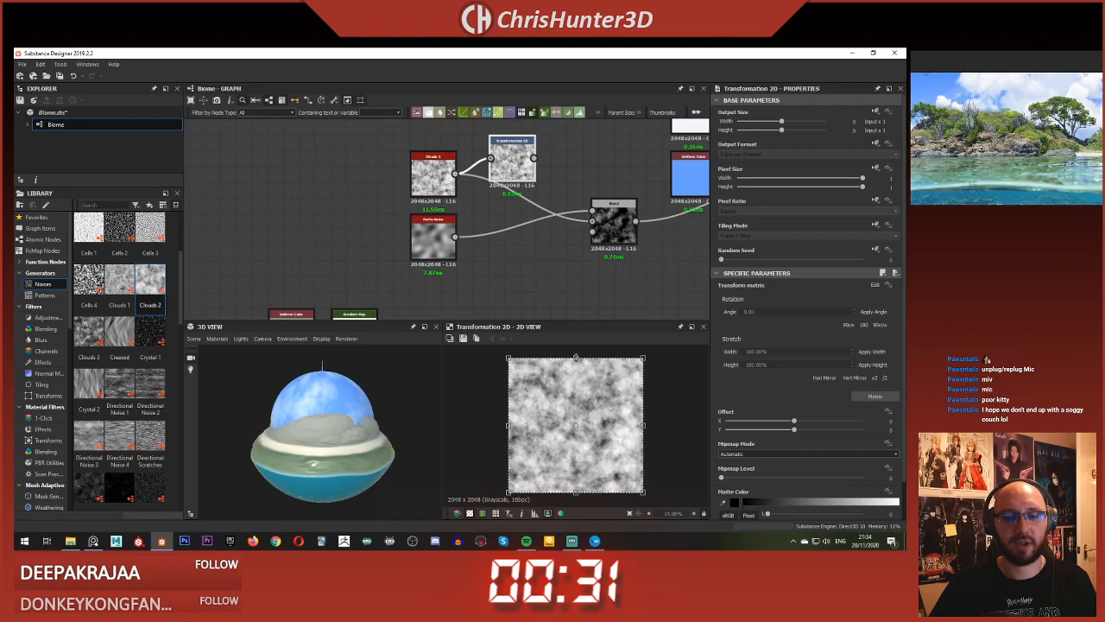
{"action": "left_click_drag", "start_coordinate": [576, 363], "coordinate": [576, 389]}
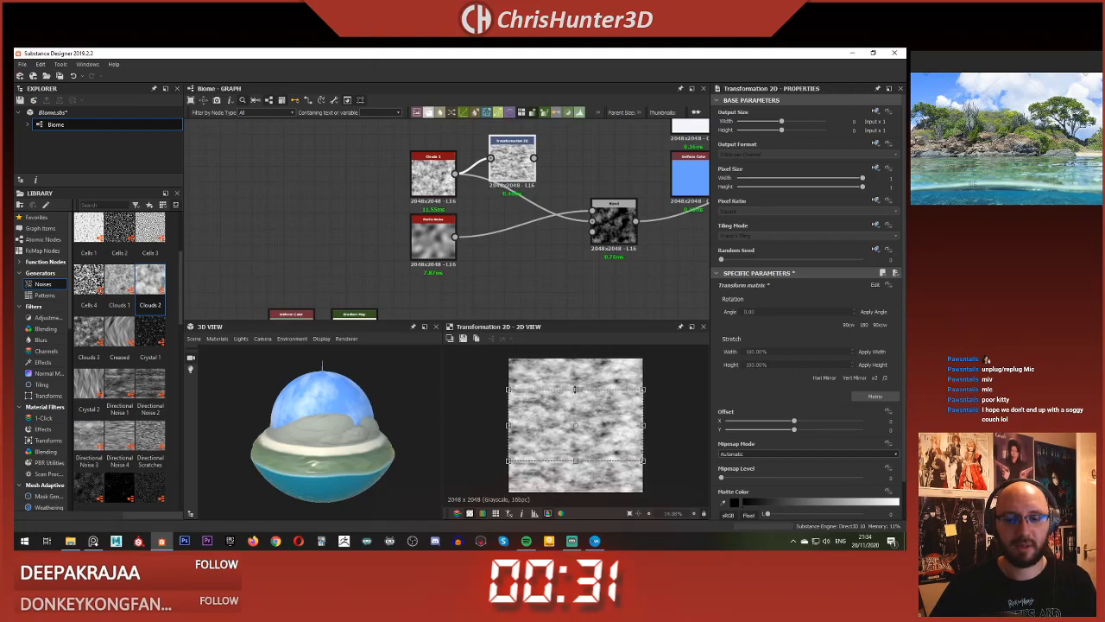
{"action": "middle_click_drag", "start_coordinate": [537, 180], "coordinate": [527, 203]}
Step: Add a Skew Grayscale node after the Transformation 2D, with a horizontal skew amount of about 0.75
{"action": "key", "text": "space"}
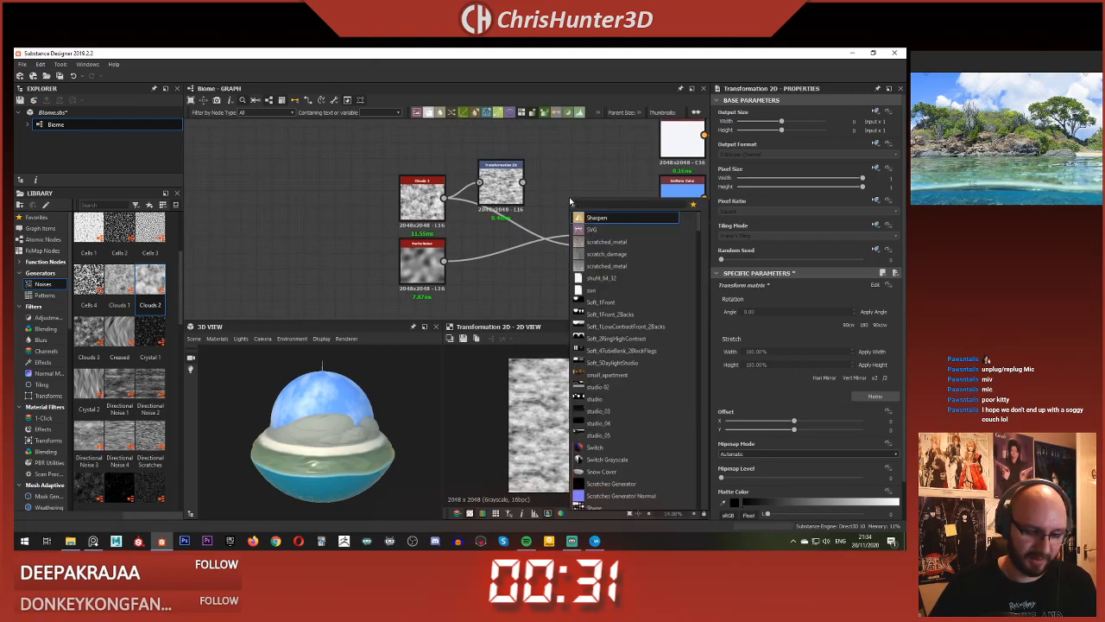
{"action": "left_click", "coordinate": [614, 229]}
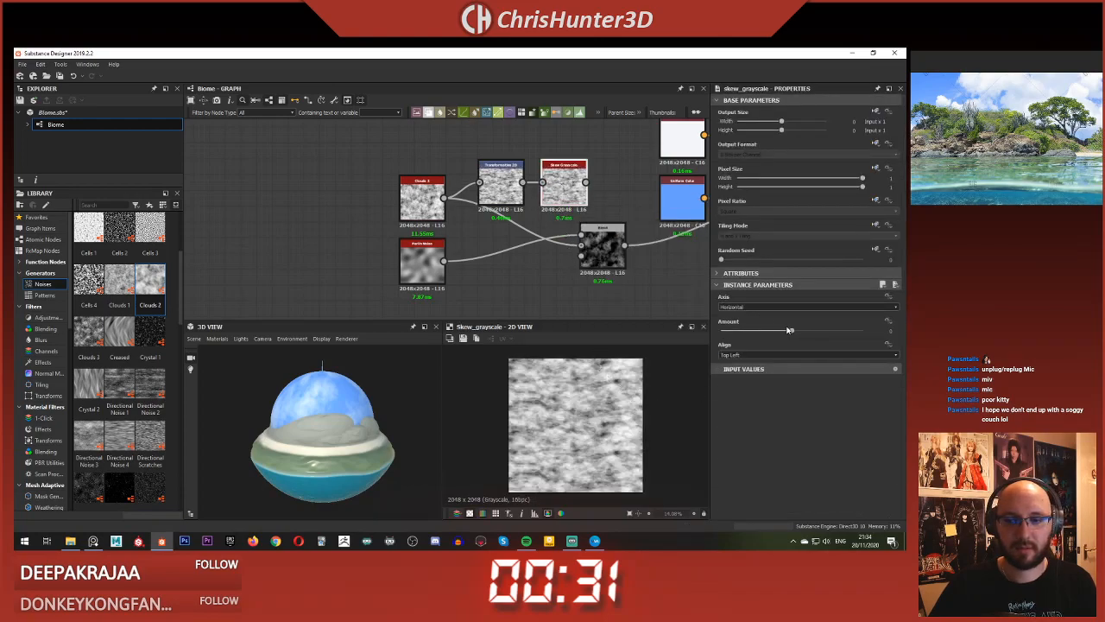
{"action": "left_click_drag", "start_coordinate": [805, 331], "coordinate": [845, 339]}
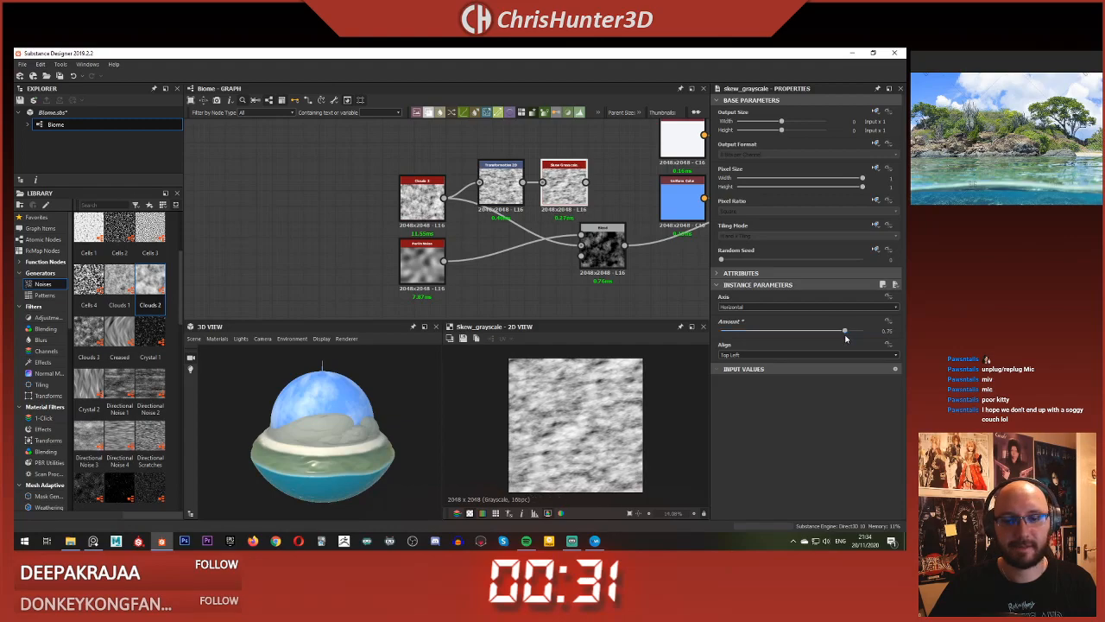
{"action": "scroll", "coordinate": [511, 151], "scroll_direction": "up", "scroll_amount": 2}
{"action": "left_click_drag", "start_coordinate": [518, 189], "coordinate": [498, 190]}
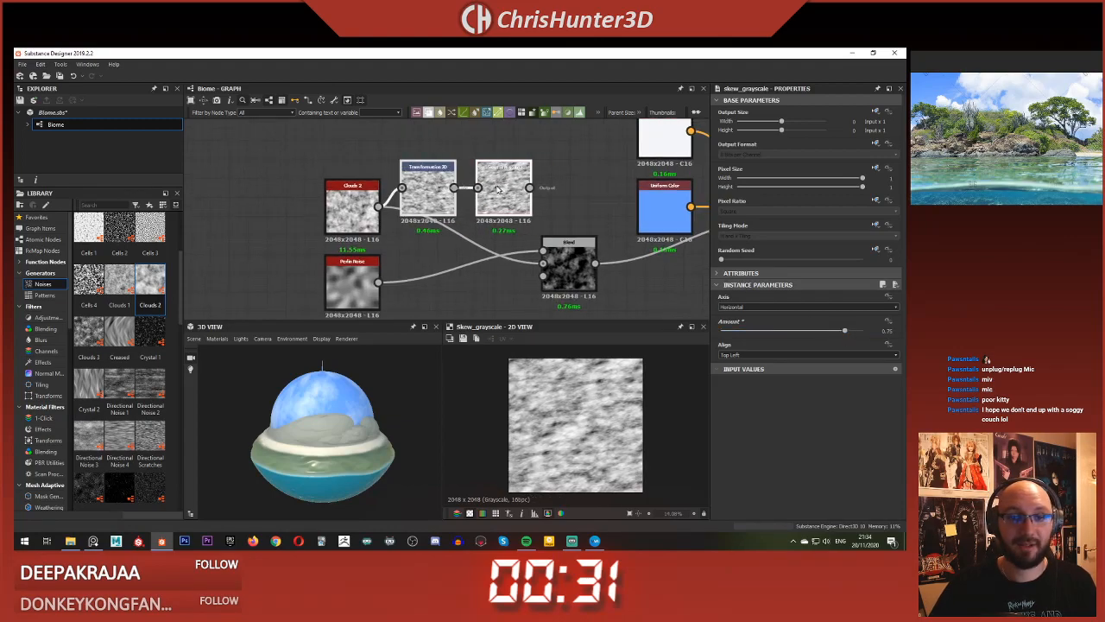
Step: Feed the skewed clouds into the noise Blend in place of the direct Clouds 2 connection, and preview the Blend
{"action": "left_click", "coordinate": [554, 265]}
{"action": "left_click_drag", "start_coordinate": [298, 406], "coordinate": [342, 396]}
{"action": "middle_click_drag", "start_coordinate": [496, 237], "coordinate": [508, 233]}
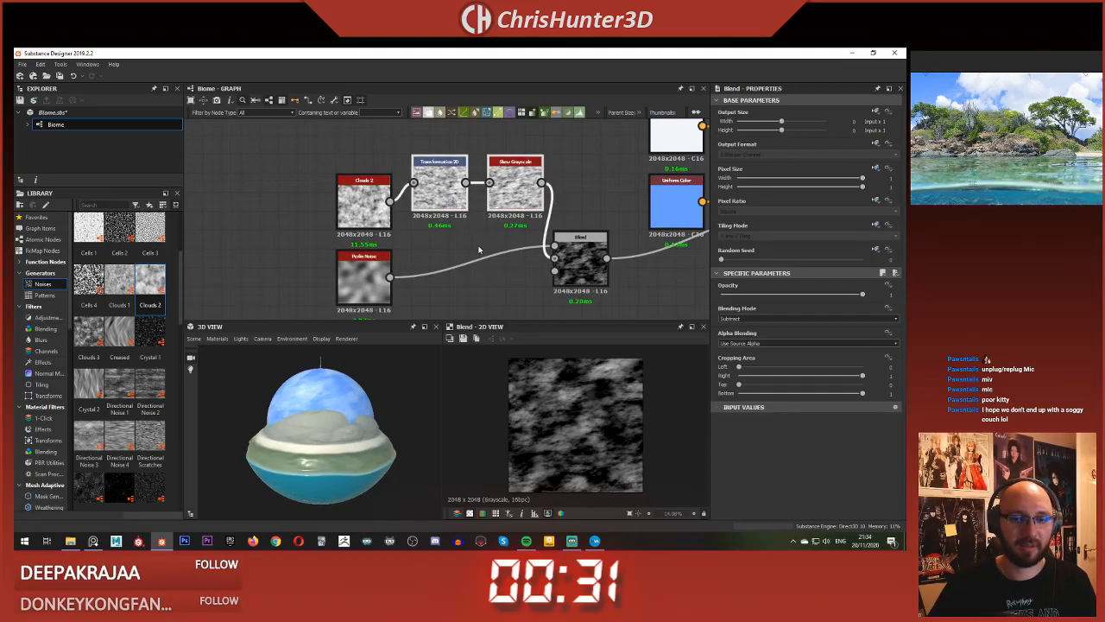
Step: Duplicate the Transformation 2D and Skew Grayscale nodes for the Perlin Noise, and feed the skewed result into the noise Blend's foreground
{"action": "key", "text": "ctrl+d"}
{"action": "left_click_drag", "start_coordinate": [413, 222], "coordinate": [414, 277]}
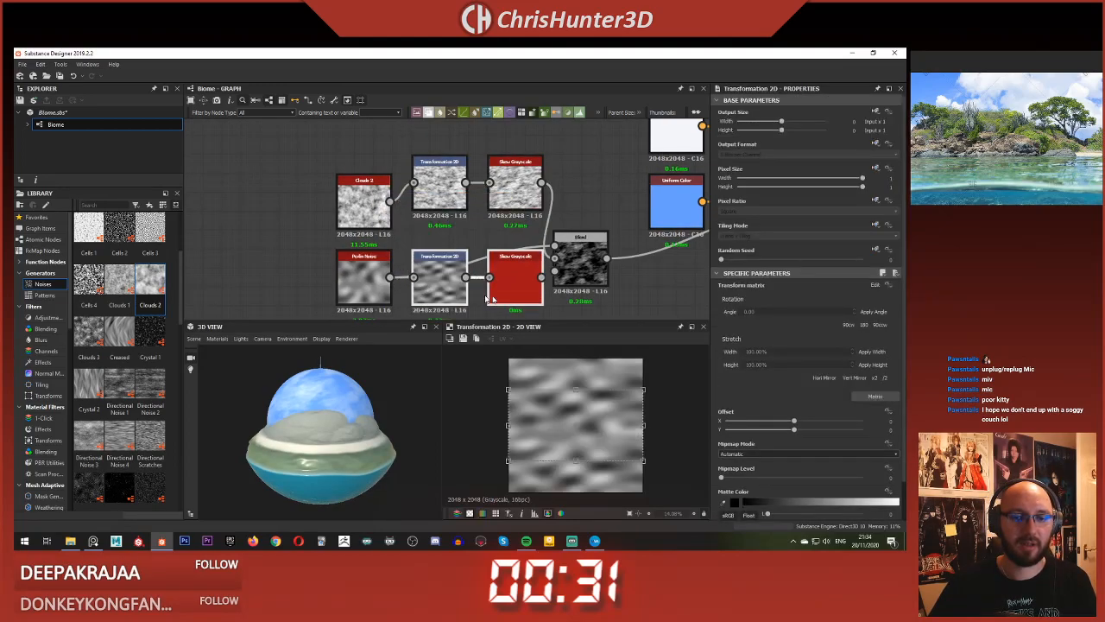
{"action": "left_click_drag", "start_coordinate": [563, 247], "coordinate": [555, 257]}
{"action": "left_click", "coordinate": [580, 263]}
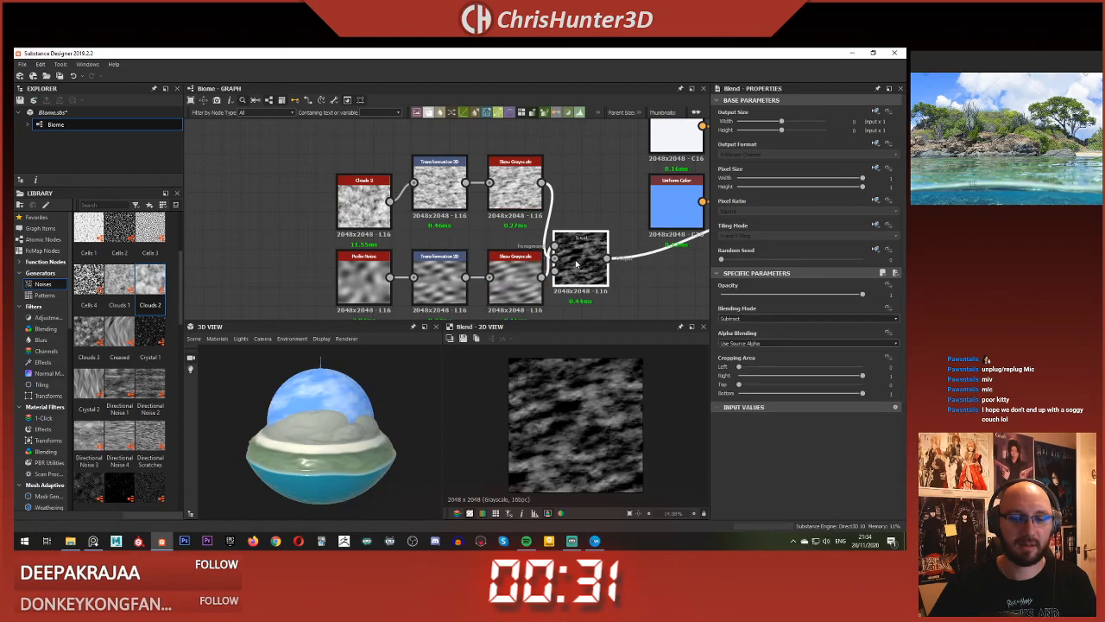
Step: Examine the stretched clouds on the sphere in the 3D view and in the noise Blend's 2D preview
{"action": "left_click_drag", "start_coordinate": [290, 404], "coordinate": [336, 405]}
{"action": "scroll", "coordinate": [319, 415], "scroll_direction": "up", "scroll_amount": 3}
{"action": "scroll", "coordinate": [321, 403], "scroll_direction": "down", "scroll_amount": 6}
{"action": "scroll", "coordinate": [355, 401], "scroll_direction": "up", "scroll_amount": 2}
{"action": "scroll", "coordinate": [335, 412], "scroll_direction": "down", "scroll_amount": 2}
{"action": "scroll", "coordinate": [324, 427], "scroll_direction": "down", "scroll_amount": 2}
{"action": "scroll", "coordinate": [333, 407], "scroll_direction": "up", "scroll_amount": 2}
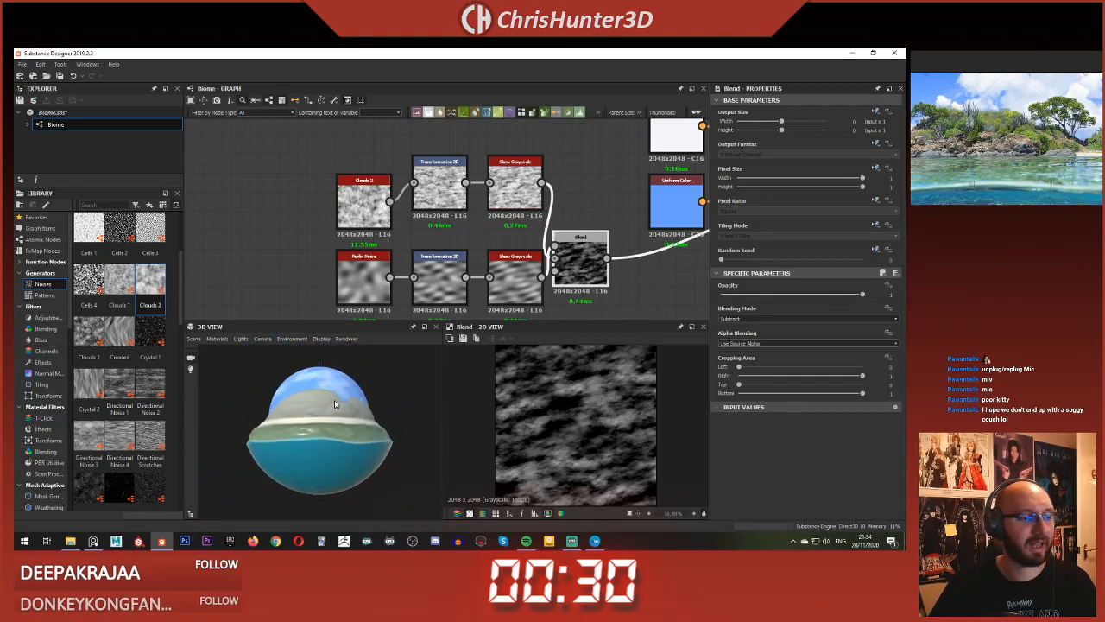
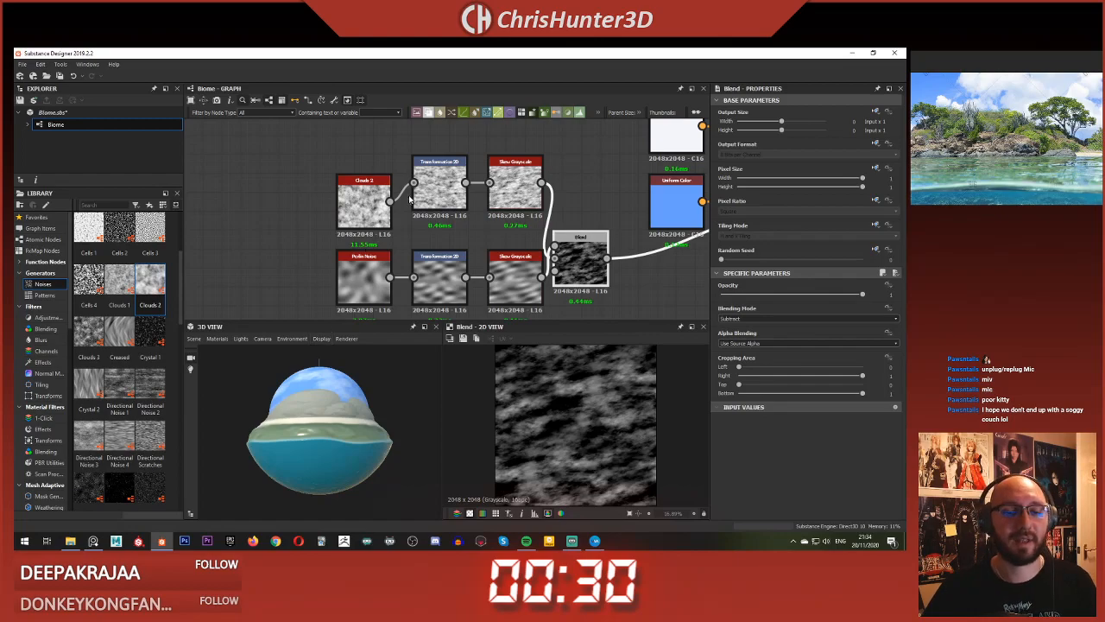
Step: Align the upper Transformation 2D and Skew Grayscale nodes with the Clouds 2 node
{"action": "scroll", "coordinate": [411, 199], "scroll_direction": "up", "scroll_amount": 2}
{"action": "left_click_drag", "start_coordinate": [439, 182], "coordinate": [442, 208]}
{"action": "left_click_drag", "start_coordinate": [543, 179], "coordinate": [540, 205]}
{"action": "scroll", "coordinate": [525, 225], "scroll_direction": "down", "scroll_amount": 5}
{"action": "scroll", "coordinate": [513, 190], "scroll_direction": "down", "scroll_amount": 2}
{"action": "middle_click_drag", "start_coordinate": [591, 247], "coordinate": [513, 187]}
Step: Save the Biome package after checking the sky on the sphere
{"action": "mouse_move", "coordinate": [313, 418]}
{"action": "left_mouse_down"}
{"action": "mouse_move", "coordinate": [299, 462]}
{"action": "mouse_move", "coordinate": [303, 425]}
{"action": "mouse_move", "coordinate": [323, 418]}
{"action": "mouse_move", "coordinate": [268, 405]}
{"action": "mouse_move", "coordinate": [304, 406]}
{"action": "left_mouse_up"}
{"action": "scroll", "coordinate": [302, 425], "scroll_direction": "up", "scroll_amount": 4}
{"action": "scroll", "coordinate": [304, 414], "scroll_direction": "down", "scroll_amount": 3}
{"action": "scroll", "coordinate": [349, 242], "scroll_direction": "down", "scroll_amount": 2}
{"action": "scroll", "coordinate": [304, 405], "scroll_direction": "down", "scroll_amount": 3}
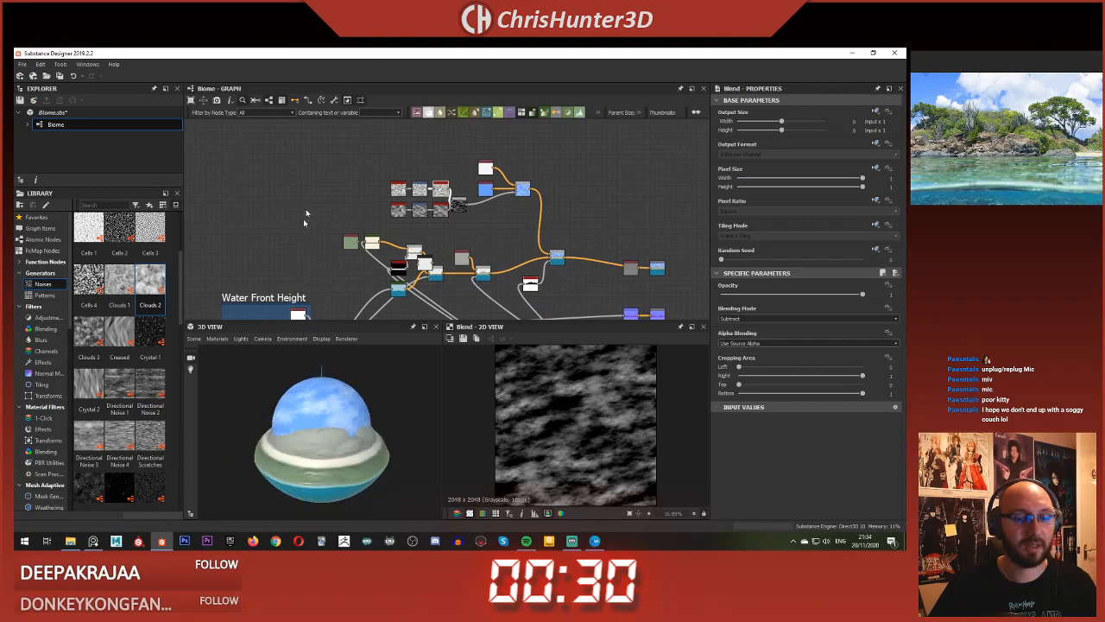
{"action": "right_click", "coordinate": [316, 187]}
{"action": "left_click", "coordinate": [387, 285]}
{"action": "left_click", "coordinate": [308, 243]}
Step: Check the sky and rocks on the sphere, and preview the rock color Blend in the 2D view
{"action": "scroll", "coordinate": [313, 242], "scroll_direction": "down", "scroll_amount": 3}
{"action": "middle_click_drag", "start_coordinate": [338, 197], "coordinate": [366, 157]}
{"action": "scroll", "coordinate": [364, 172], "scroll_direction": "up", "scroll_amount": 1}
{"action": "scroll", "coordinate": [335, 380], "scroll_direction": "up", "scroll_amount": 5}
{"action": "scroll", "coordinate": [321, 375], "scroll_direction": "down", "scroll_amount": 4}
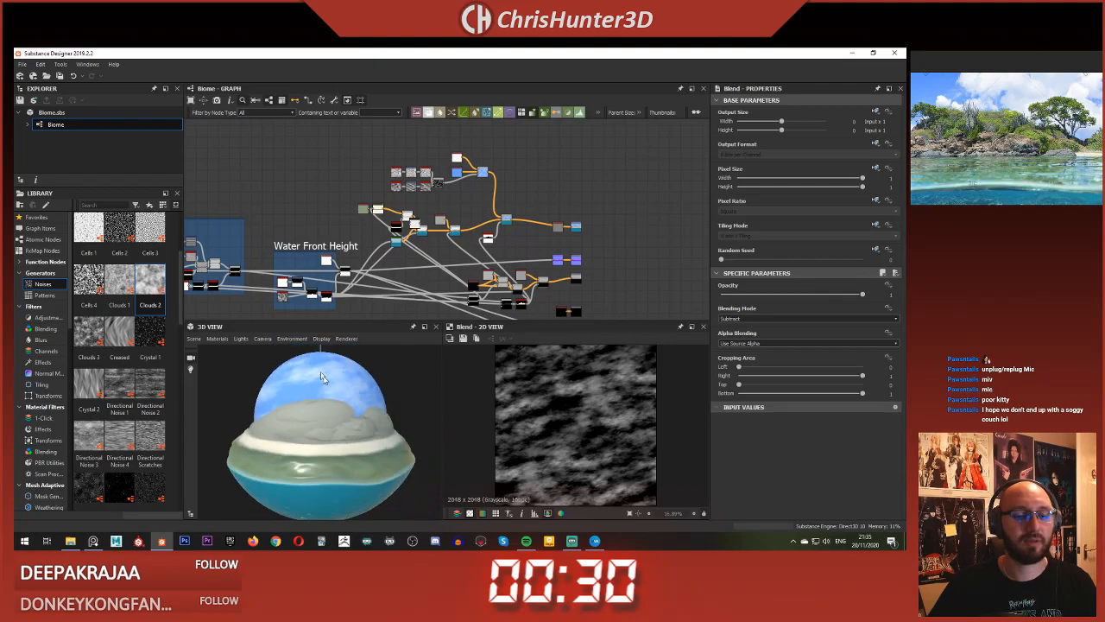
{"action": "left_click_drag", "start_coordinate": [315, 364], "coordinate": [282, 386]}
{"action": "scroll", "coordinate": [281, 387], "scroll_direction": "down", "scroll_amount": 2}
{"action": "scroll", "coordinate": [318, 210], "scroll_direction": "down", "scroll_amount": 3}
{"action": "scroll", "coordinate": [361, 206], "scroll_direction": "up", "scroll_amount": 8}
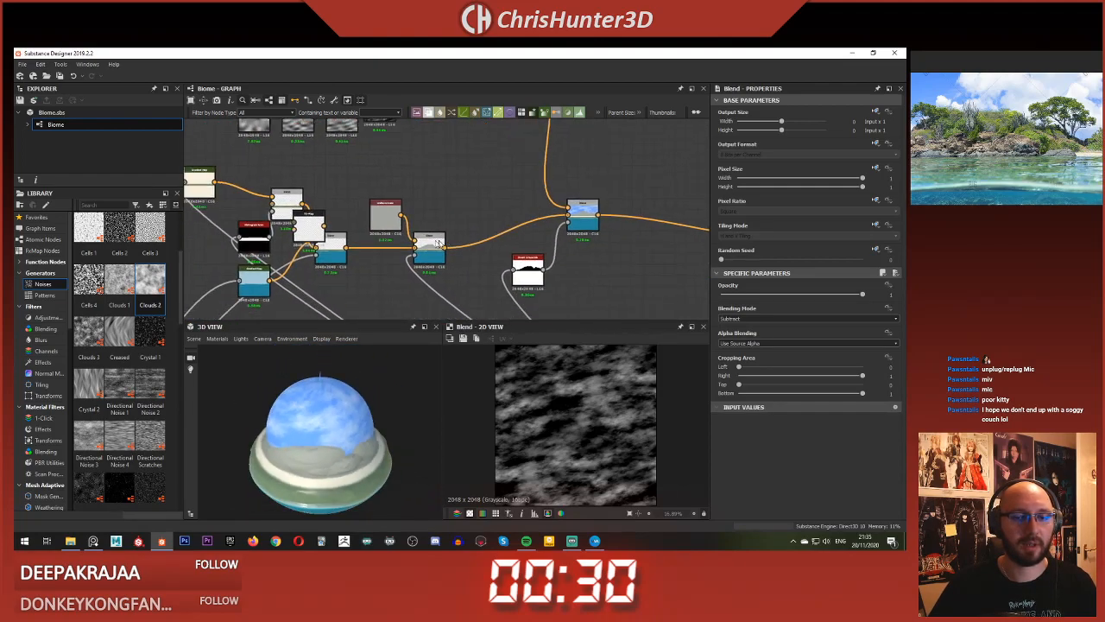
{"action": "double_click", "coordinate": [431, 244]}
{"action": "scroll", "coordinate": [470, 213], "scroll_direction": "up", "scroll_amount": 3}
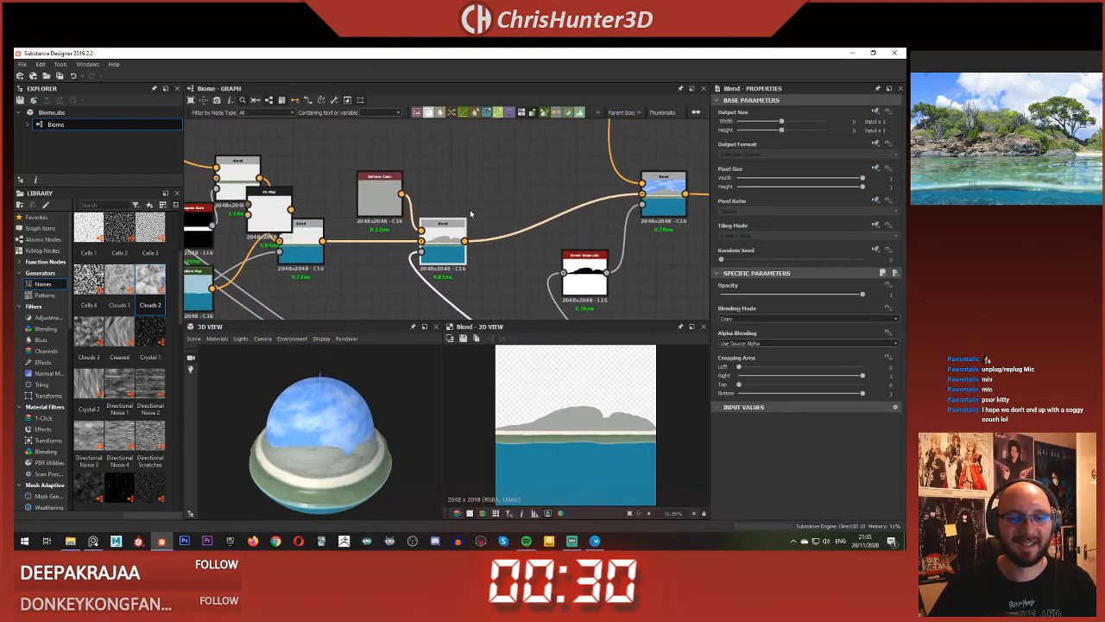
Step: Move the sky Blend and its Invert Grayscale mask further away from the rock Blend to make room
{"action": "scroll", "coordinate": [608, 190], "scroll_direction": "down", "scroll_amount": 3}
{"action": "middle_click_drag", "start_coordinate": [609, 191], "coordinate": [436, 205]}
{"action": "left_click_drag", "start_coordinate": [470, 208], "coordinate": [516, 222]}
{"action": "left_click_drag", "start_coordinate": [417, 252], "coordinate": [473, 252]}
{"action": "left_click", "coordinate": [439, 243]}
Step: Add a Curvature node and place it just below the rock color Blend
{"action": "scroll", "coordinate": [386, 237], "scroll_direction": "up", "scroll_amount": 2}
{"action": "middle_click_drag", "start_coordinate": [386, 237], "coordinate": [523, 253]}
{"action": "key", "text": "space"}
{"action": "type", "text": "cu"}
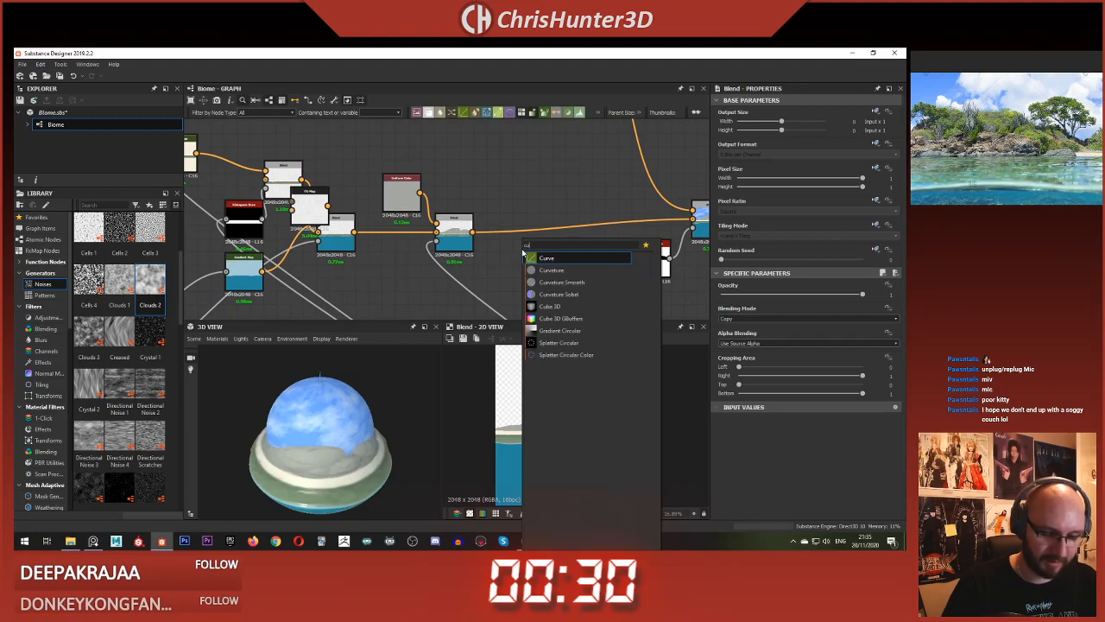
{"action": "type", "text": "rv"}
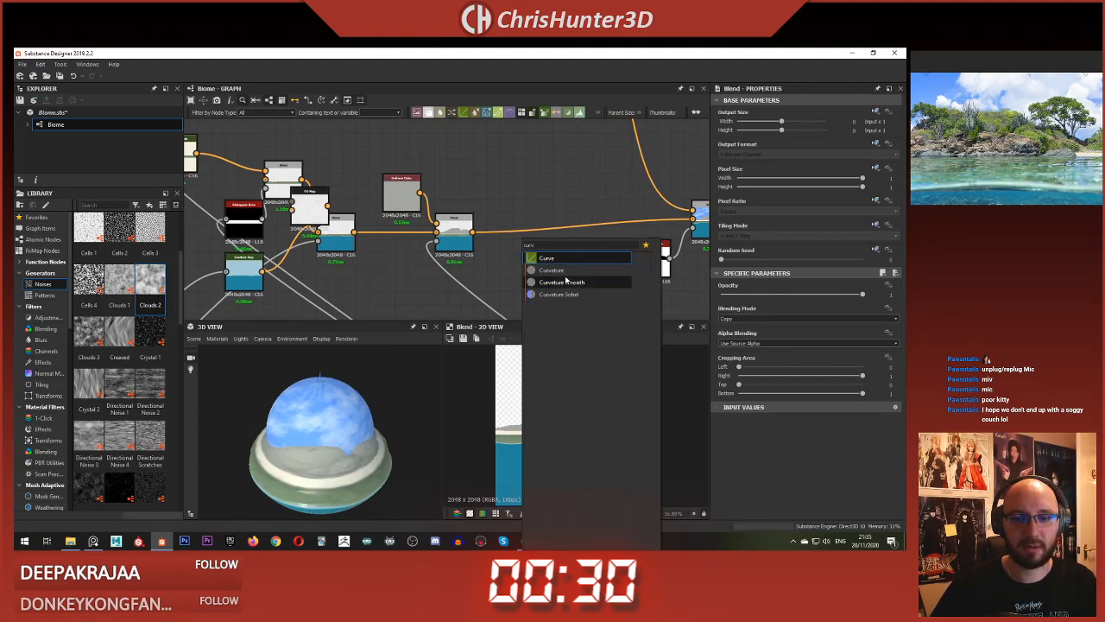
{"action": "left_click", "coordinate": [559, 271]}
{"action": "left_click_drag", "start_coordinate": [526, 258], "coordinate": [428, 292]}
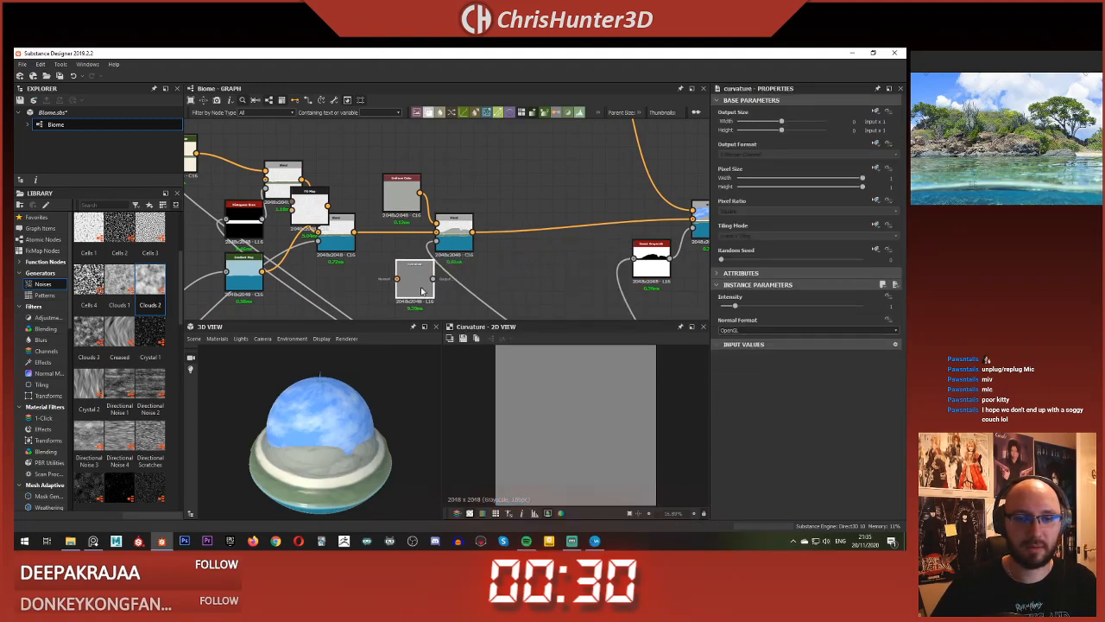
Step: Add a second Normal node from the existing one and connect it to the Curvature node's normal input
{"action": "scroll", "coordinate": [428, 293], "scroll_direction": "down", "scroll_amount": 3}
{"action": "middle_click_drag", "start_coordinate": [591, 304], "coordinate": [570, 253]}
{"action": "scroll", "coordinate": [458, 219], "scroll_direction": "up", "scroll_amount": 3}
{"action": "left_click", "coordinate": [567, 210]}
{"action": "left_click", "coordinate": [596, 199]}
{"action": "scroll", "coordinate": [416, 200], "scroll_direction": "down", "scroll_amount": 3}
{"action": "scroll", "coordinate": [458, 215], "scroll_direction": "up", "scroll_amount": 3}
Step: Set the Curvature intensity to 10 with the DirectX normal format, and inspect the edges in its preview
{"action": "middle_click_drag", "start_coordinate": [480, 209], "coordinate": [523, 244]}
{"action": "scroll", "coordinate": [509, 226], "scroll_direction": "up", "scroll_amount": 1}
{"action": "left_click", "coordinate": [475, 195]}
{"action": "double_click", "coordinate": [475, 194]}
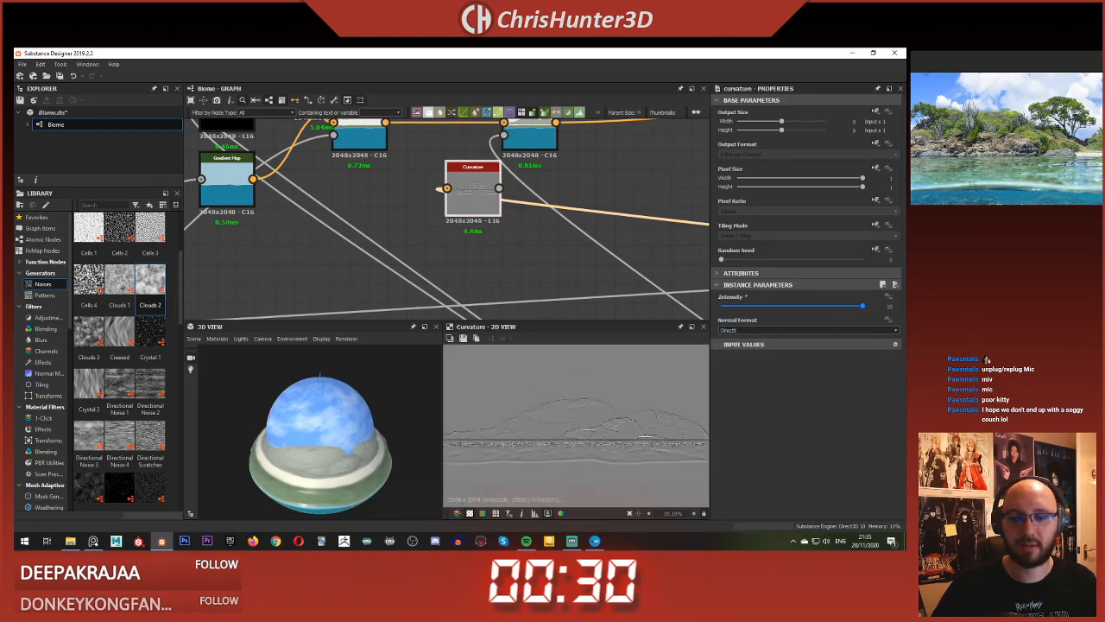
{"action": "scroll", "coordinate": [604, 397], "scroll_direction": "up", "scroll_amount": 5}
{"action": "scroll", "coordinate": [516, 382], "scroll_direction": "down", "scroll_amount": 5}
{"action": "scroll", "coordinate": [547, 399], "scroll_direction": "up", "scroll_amount": 1}
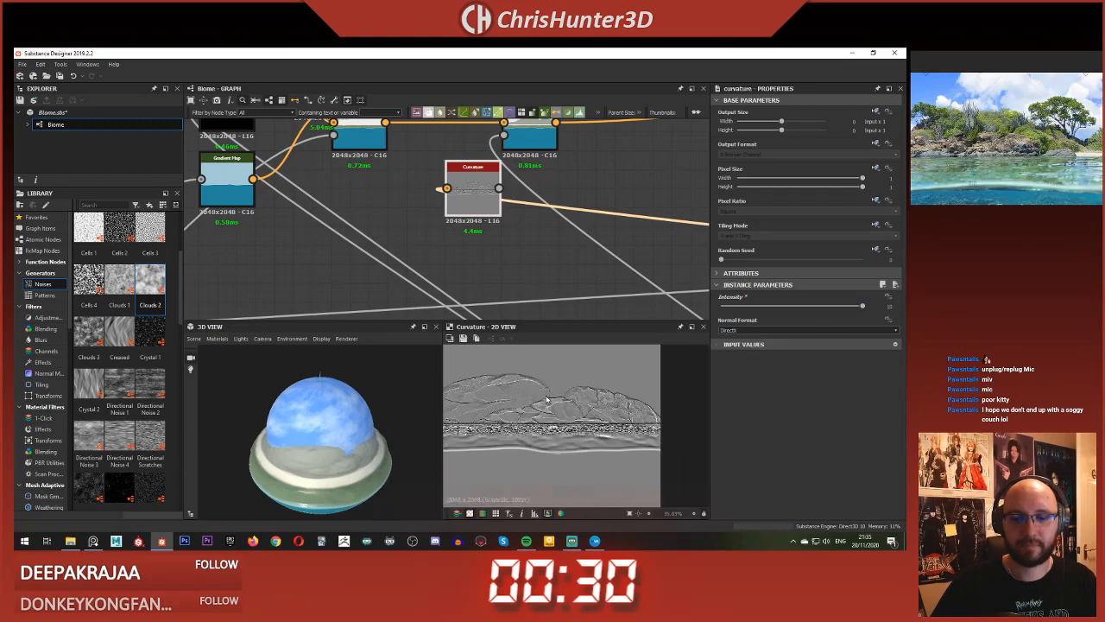
Step: Move the Curvature node and the new Normal node next to each other below the waterline colors
{"action": "scroll", "coordinate": [400, 222], "scroll_direction": "down", "scroll_amount": 3}
{"action": "middle_click_drag", "start_coordinate": [400, 222], "coordinate": [535, 237]}
{"action": "left_click_drag", "start_coordinate": [573, 217], "coordinate": [538, 234]}
{"action": "scroll", "coordinate": [496, 256], "scroll_direction": "down", "scroll_amount": 1}
{"action": "middle_click_drag", "start_coordinate": [491, 244], "coordinate": [506, 281]}
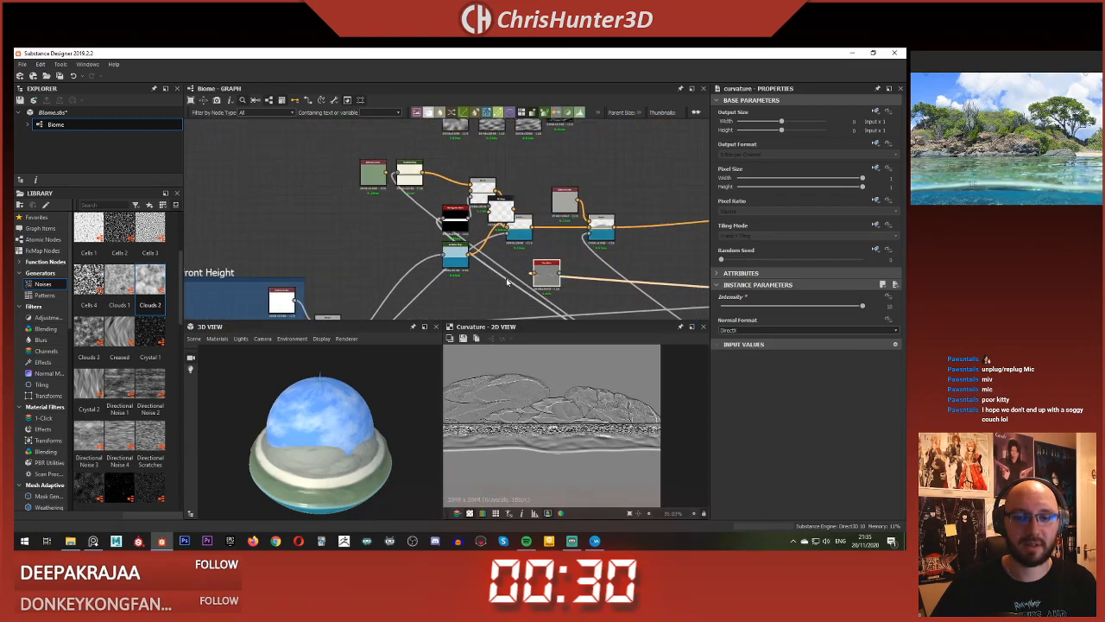
{"action": "middle_click_drag", "start_coordinate": [585, 292], "coordinate": [376, 214]}
{"action": "left_click", "coordinate": [458, 220]}
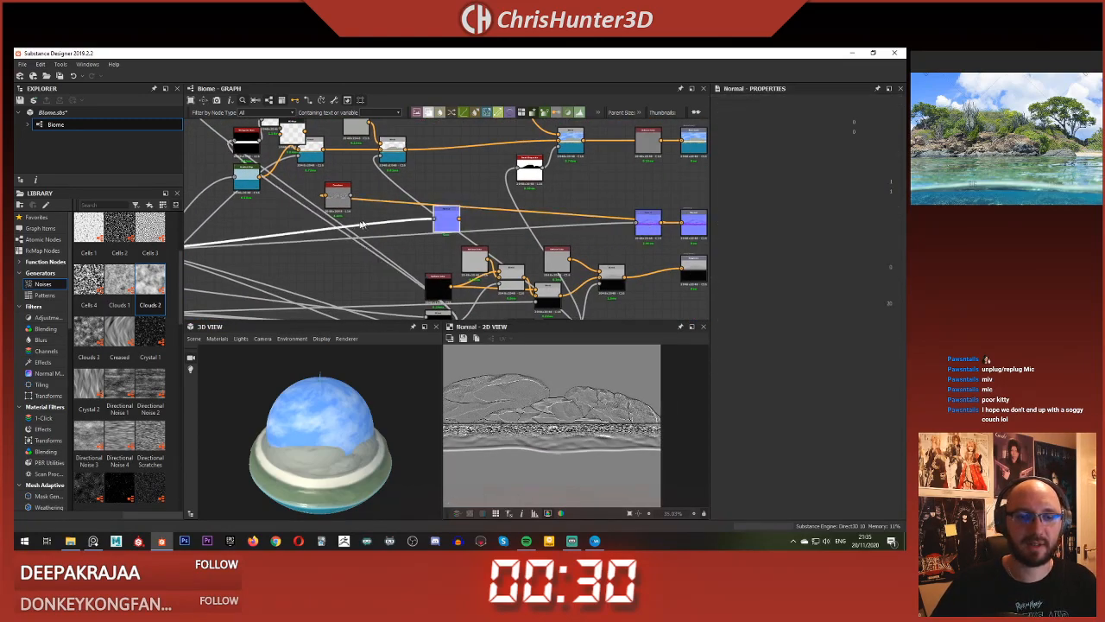
{"action": "left_click_drag", "start_coordinate": [460, 220], "coordinate": [335, 189]}
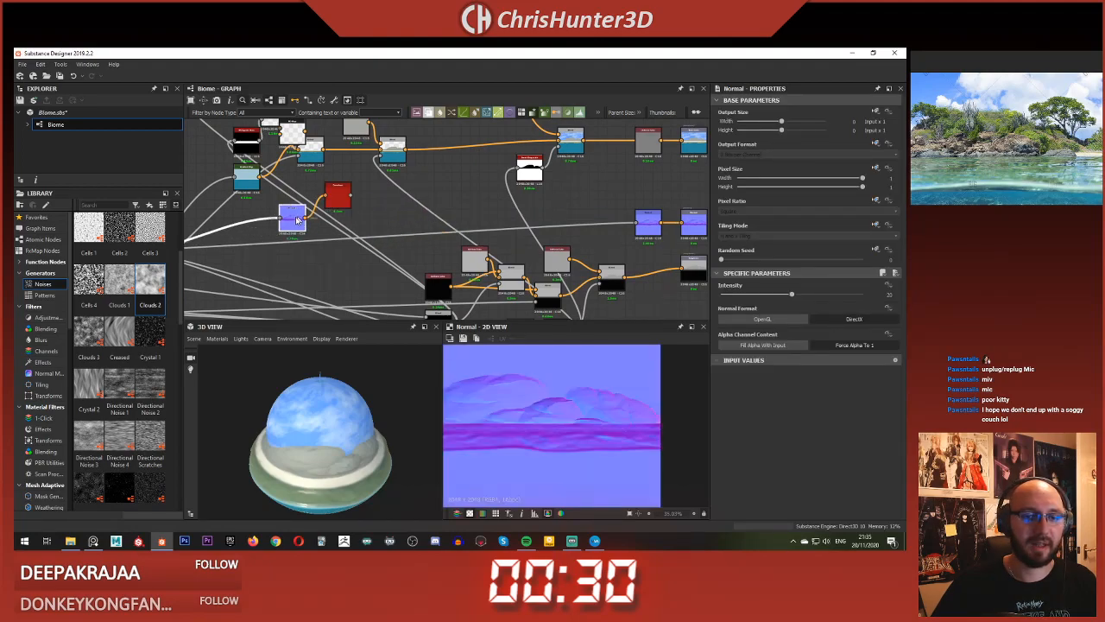
Step: Feed the new Normal node from the rock-only height upstream instead of the combined height, and preview the Curvature
{"action": "scroll", "coordinate": [291, 220], "scroll_direction": "down", "scroll_amount": 5}
{"action": "middle_click_drag", "start_coordinate": [226, 229], "coordinate": [471, 203]}
{"action": "scroll", "coordinate": [470, 202], "scroll_direction": "up", "scroll_amount": 5}
{"action": "scroll", "coordinate": [276, 207], "scroll_direction": "down", "scroll_amount": 2}
{"action": "middle_click_drag", "start_coordinate": [276, 208], "coordinate": [241, 222]}
{"action": "scroll", "coordinate": [641, 222], "scroll_direction": "up", "scroll_amount": 2}
{"action": "scroll", "coordinate": [641, 222], "scroll_direction": "up", "scroll_amount": 1}
{"action": "scroll", "coordinate": [593, 206], "scroll_direction": "down", "scroll_amount": 5}
{"action": "middle_click_drag", "start_coordinate": [701, 227], "coordinate": [415, 227]}
{"action": "scroll", "coordinate": [558, 198], "scroll_direction": "up", "scroll_amount": 5}
{"action": "left_click", "coordinate": [390, 198]}
{"action": "scroll", "coordinate": [518, 185], "scroll_direction": "down", "scroll_amount": 5}
{"action": "middle_click_drag", "start_coordinate": [622, 175], "coordinate": [284, 187]}
{"action": "middle_click_drag", "start_coordinate": [696, 208], "coordinate": [348, 210]}
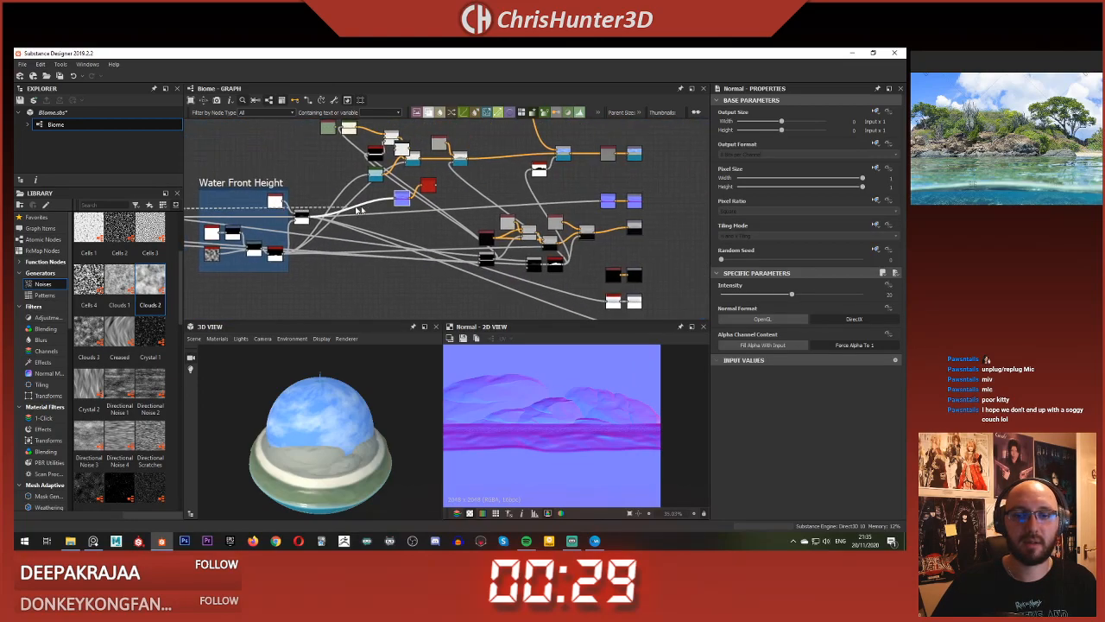
{"action": "scroll", "coordinate": [396, 204], "scroll_direction": "up", "scroll_amount": 5}
{"action": "left_click", "coordinate": [411, 193]}
{"action": "double_click", "coordinate": [500, 143]}
Step: Move the rock Blend and its grey Uniform Color away from the waterline nodes to make room for more nodes
{"action": "scroll", "coordinate": [501, 143], "scroll_direction": "up", "scroll_amount": 1}
{"action": "scroll", "coordinate": [502, 147], "scroll_direction": "down", "scroll_amount": 4}
{"action": "middle_click_drag", "start_coordinate": [504, 160], "coordinate": [512, 268]}
{"action": "scroll", "coordinate": [580, 199], "scroll_direction": "up", "scroll_amount": 3}
{"action": "double_click", "coordinate": [538, 166]}
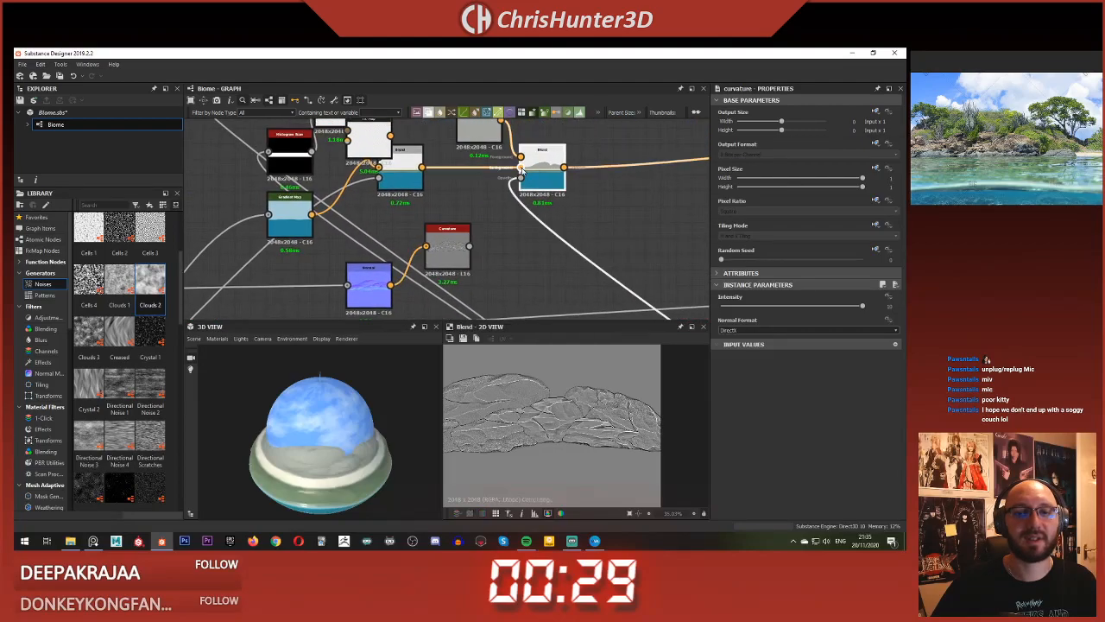
{"action": "scroll", "coordinate": [423, 226], "scroll_direction": "down", "scroll_amount": 1}
{"action": "middle_click_drag", "start_coordinate": [423, 227], "coordinate": [568, 231]}
{"action": "left_click_drag", "start_coordinate": [592, 217], "coordinate": [671, 217]}
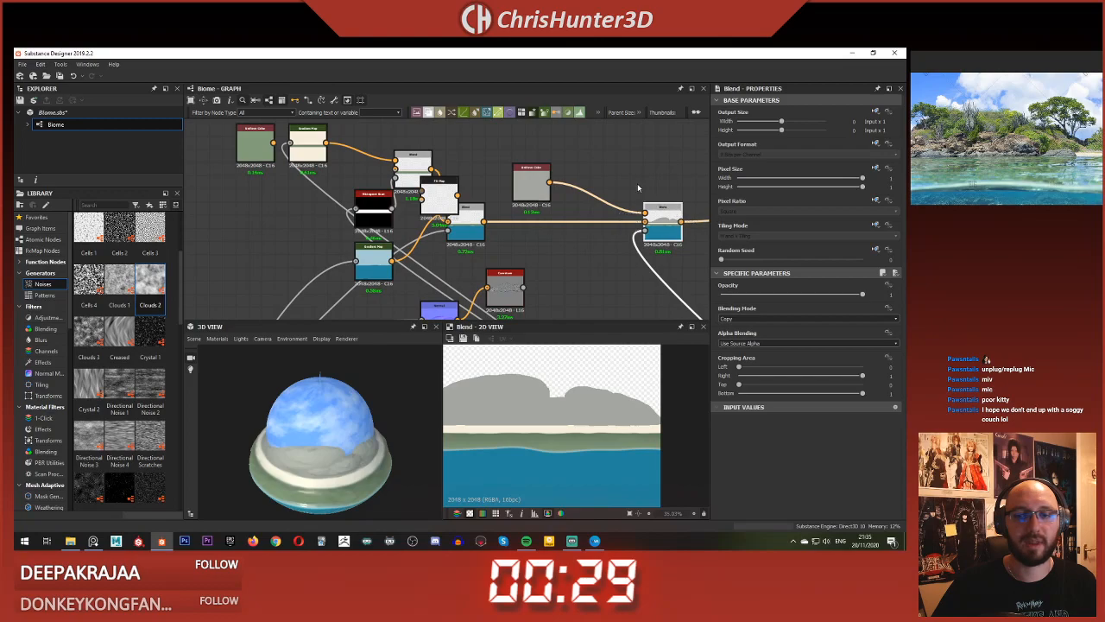
{"action": "left_click", "coordinate": [641, 229]}
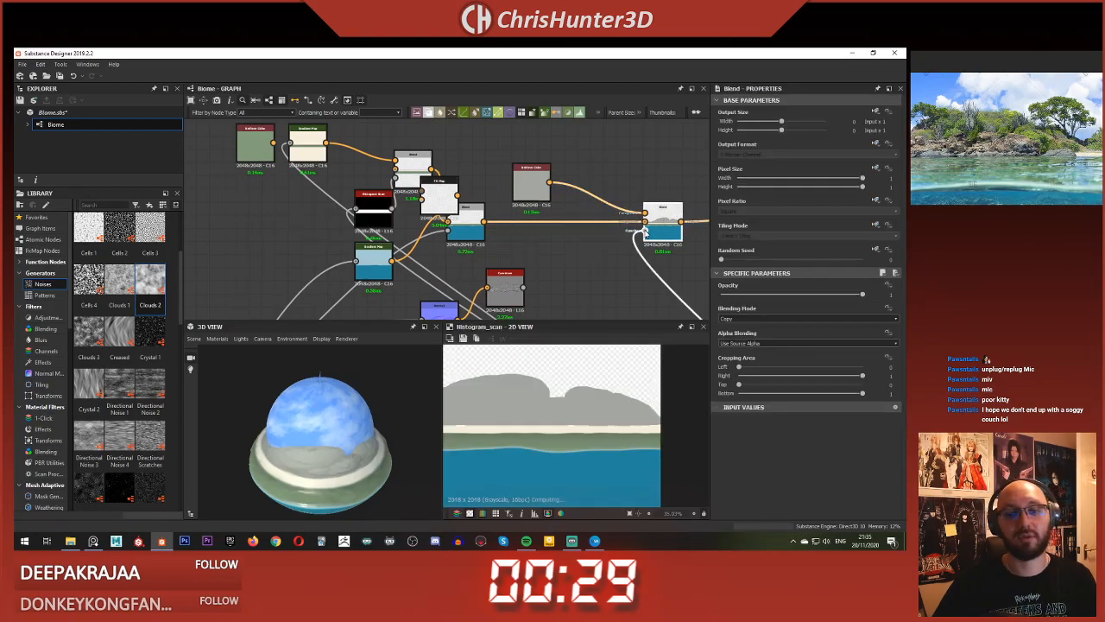
{"action": "middle_click_drag", "start_coordinate": [607, 237], "coordinate": [579, 295]}
{"action": "scroll", "coordinate": [592, 257], "scroll_direction": "up", "scroll_amount": 1}
{"action": "left_click_drag", "start_coordinate": [487, 238], "coordinate": [486, 174]}
Step: Duplicate the grey Uniform Color, place the copy below it, and lighten the copy to a V value of 0.72
{"action": "left_click", "coordinate": [489, 179]}
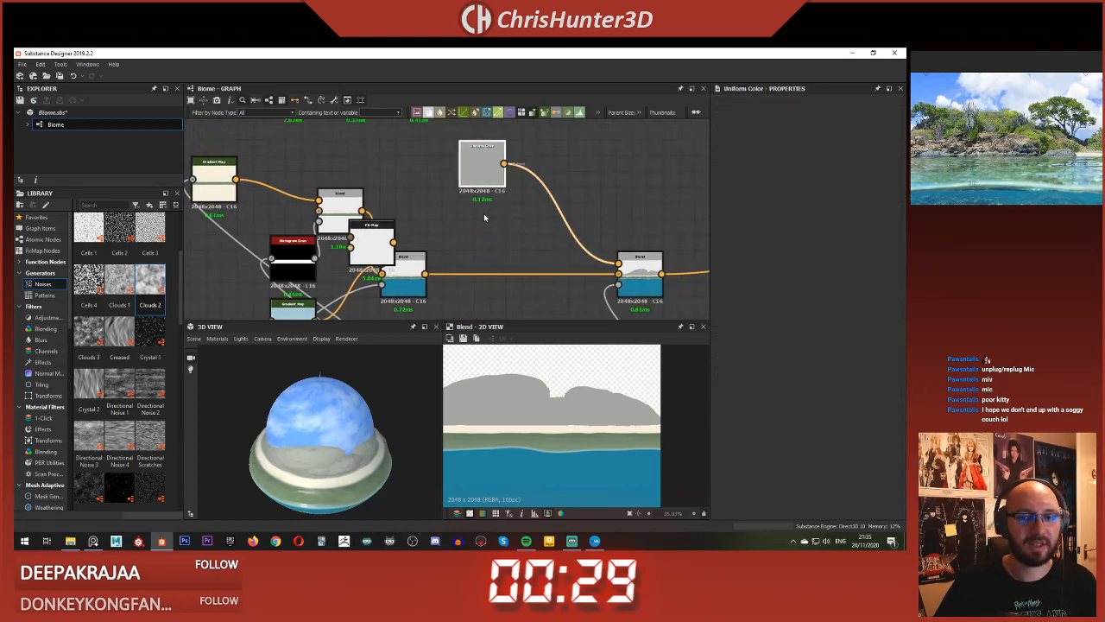
{"action": "key", "text": "ctrl+c"}
{"action": "key", "text": "ctrl+v"}
{"action": "left_click_drag", "start_coordinate": [441, 226], "coordinate": [477, 231]}
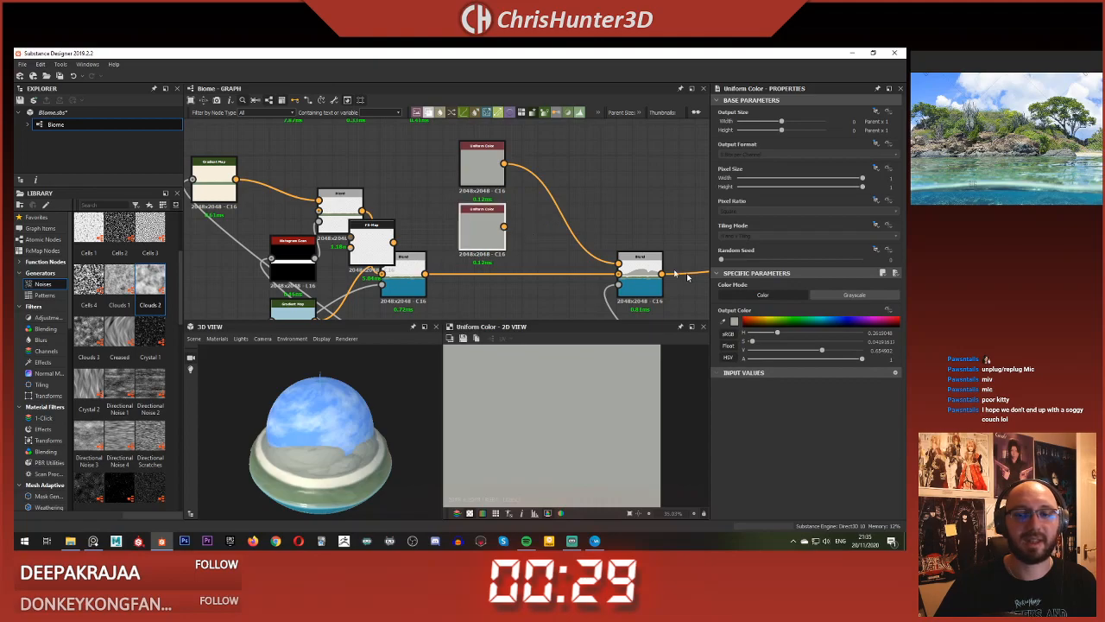
{"action": "left_click_drag", "start_coordinate": [832, 351], "coordinate": [831, 352]}
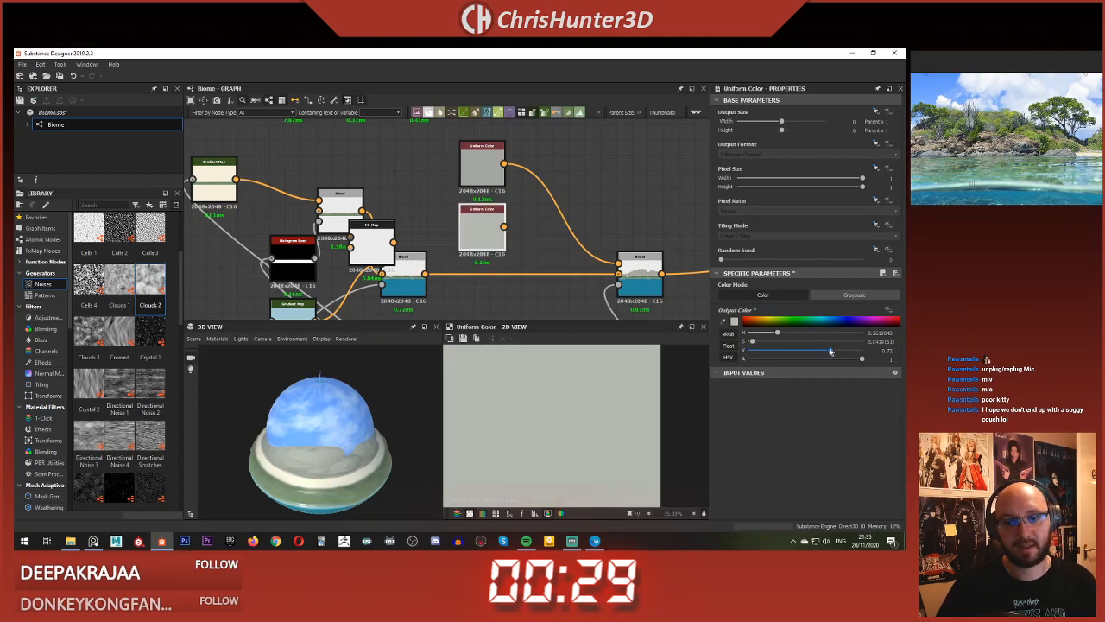
Step: Add a Blend node combining both grey Uniform Colors, and connect the Curvature to its opacity input
{"action": "key", "text": "space"}
{"action": "type", "text": "ble"}
{"action": "key", "text": "Return"}
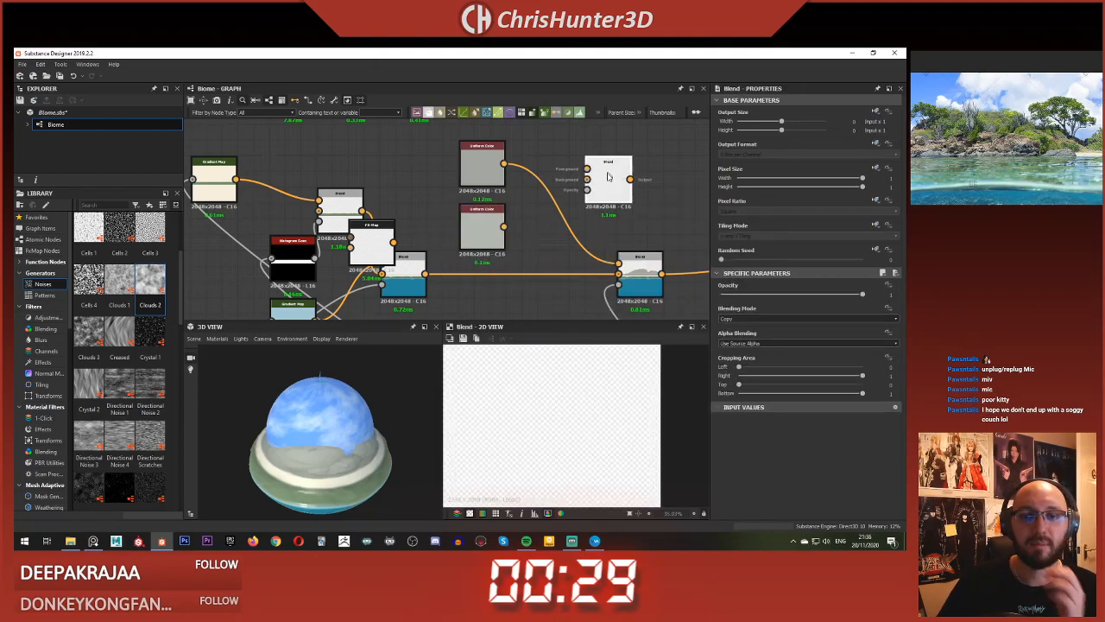
{"action": "left_click_drag", "start_coordinate": [587, 168], "coordinate": [506, 167]}
{"action": "left_click_drag", "start_coordinate": [631, 180], "coordinate": [514, 255]}
{"action": "scroll", "coordinate": [530, 218], "scroll_direction": "down", "scroll_amount": 4}
{"action": "scroll", "coordinate": [515, 258], "scroll_direction": "up", "scroll_amount": 3}
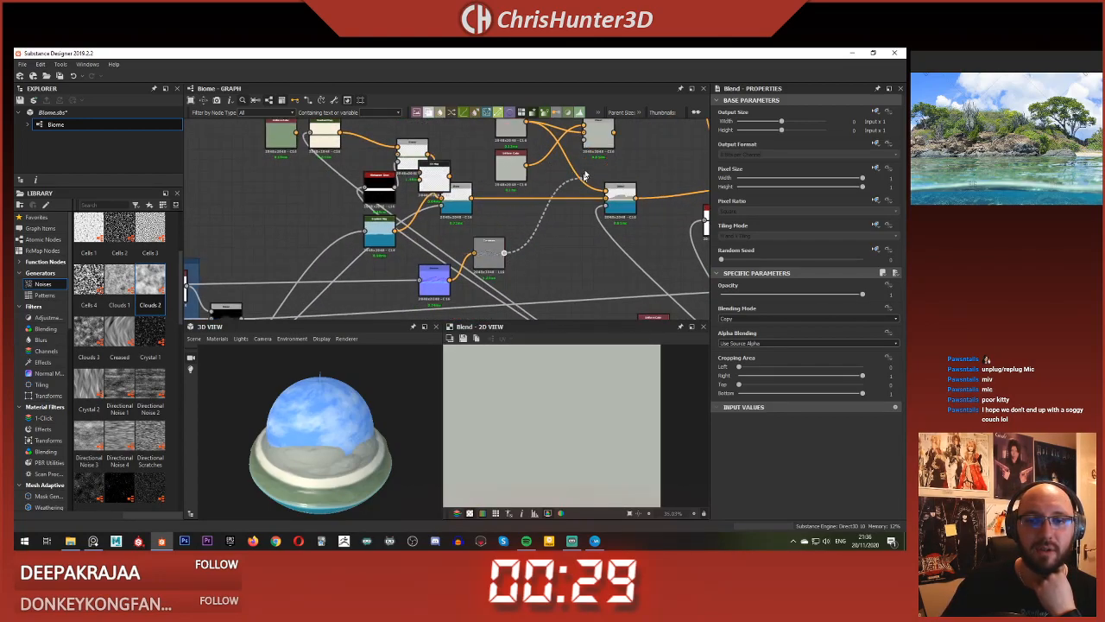
{"action": "left_click_drag", "start_coordinate": [597, 139], "coordinate": [586, 140]}
Step: Add a Histogram Scan node fed by the Curvature output
{"action": "scroll", "coordinate": [583, 180], "scroll_direction": "up", "scroll_amount": 3}
{"action": "left_click", "coordinate": [515, 287]}
{"action": "key", "text": "space"}
{"action": "type", "text": "his"}
{"action": "key", "text": "Down"}
{"action": "key", "text": "Return"}
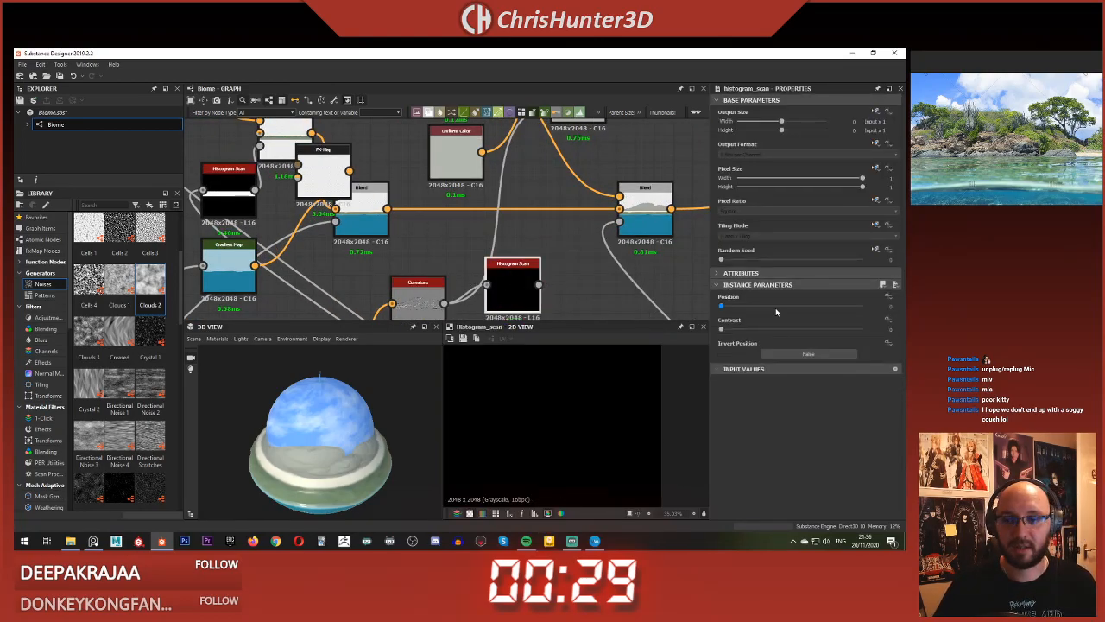
Step: Set the Histogram Scan's contrast to 0.9 and its position to about 0.21 to isolate the rock edges
{"action": "left_click", "coordinate": [778, 306]}
{"action": "left_click_drag", "start_coordinate": [775, 329], "coordinate": [856, 330]}
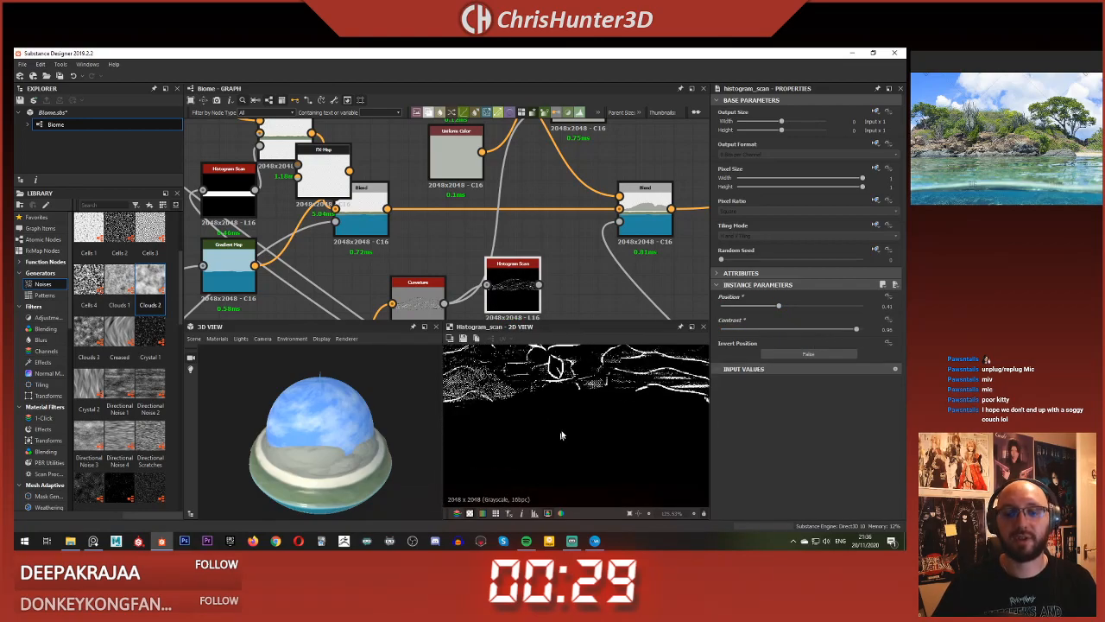
{"action": "scroll", "coordinate": [563, 440], "scroll_direction": "up", "scroll_amount": 1}
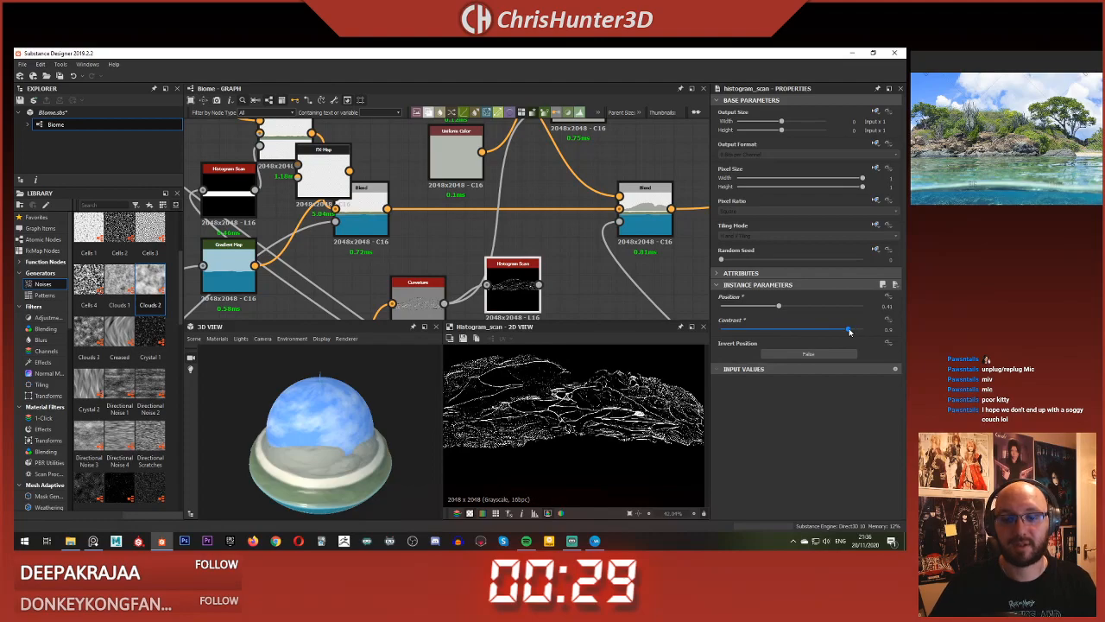
{"action": "mouse_move", "coordinate": [778, 305]}
{"action": "left_mouse_down"}
{"action": "mouse_move", "coordinate": [754, 306]}
{"action": "mouse_move", "coordinate": [806, 307]}
{"action": "mouse_move", "coordinate": [771, 310]}
{"action": "left_mouse_up"}
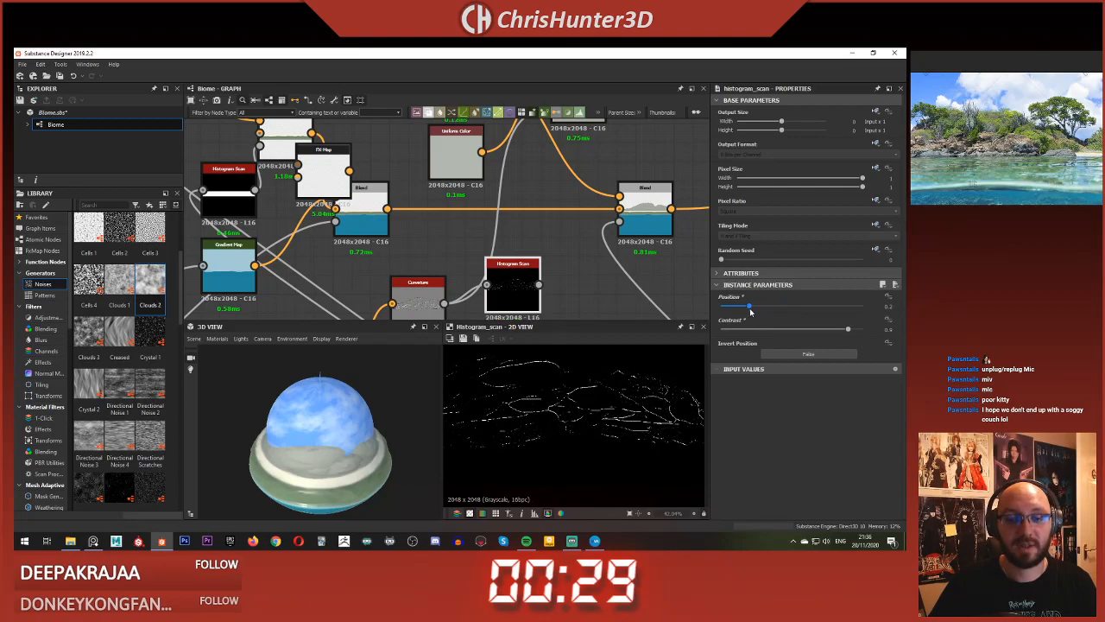
Step: Mask the two-grey Blend with the Histogram Scan and feed that Blend into the rock Blend's foreground
{"action": "scroll", "coordinate": [523, 306], "scroll_direction": "down", "scroll_amount": 3}
{"action": "left_click", "coordinate": [553, 178]}
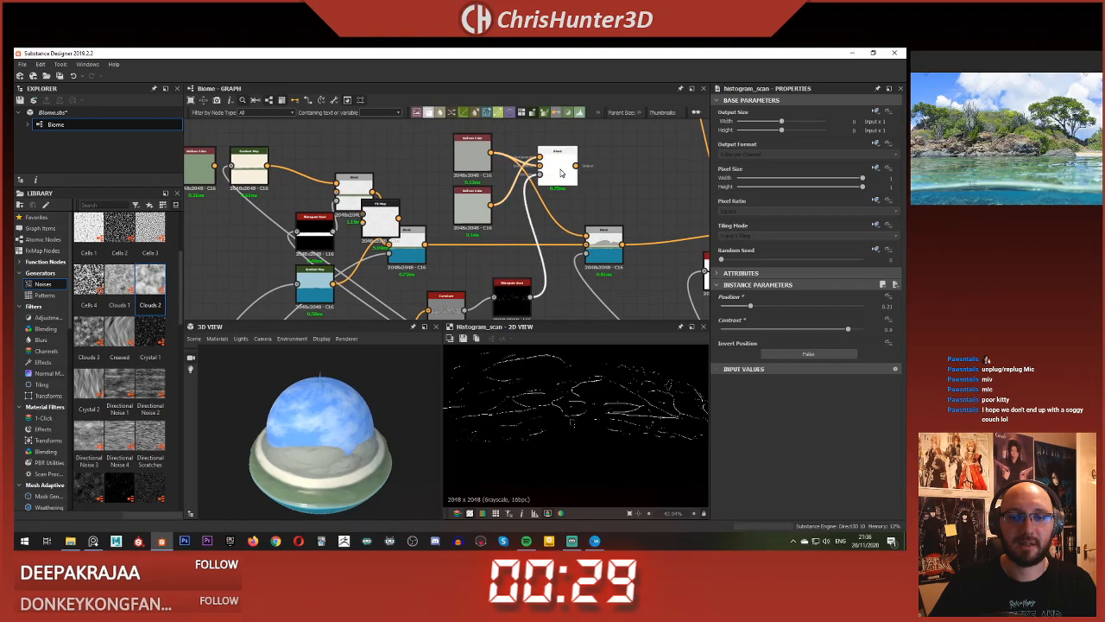
{"action": "scroll", "coordinate": [559, 152], "scroll_direction": "up", "scroll_amount": 3}
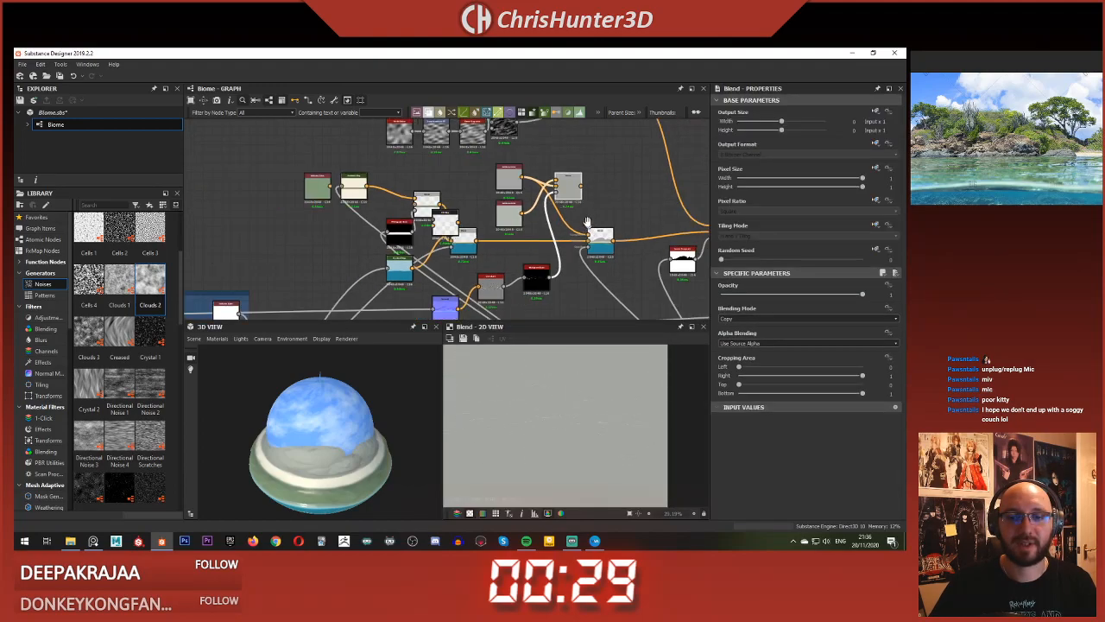
{"action": "left_click_drag", "start_coordinate": [569, 146], "coordinate": [572, 221]}
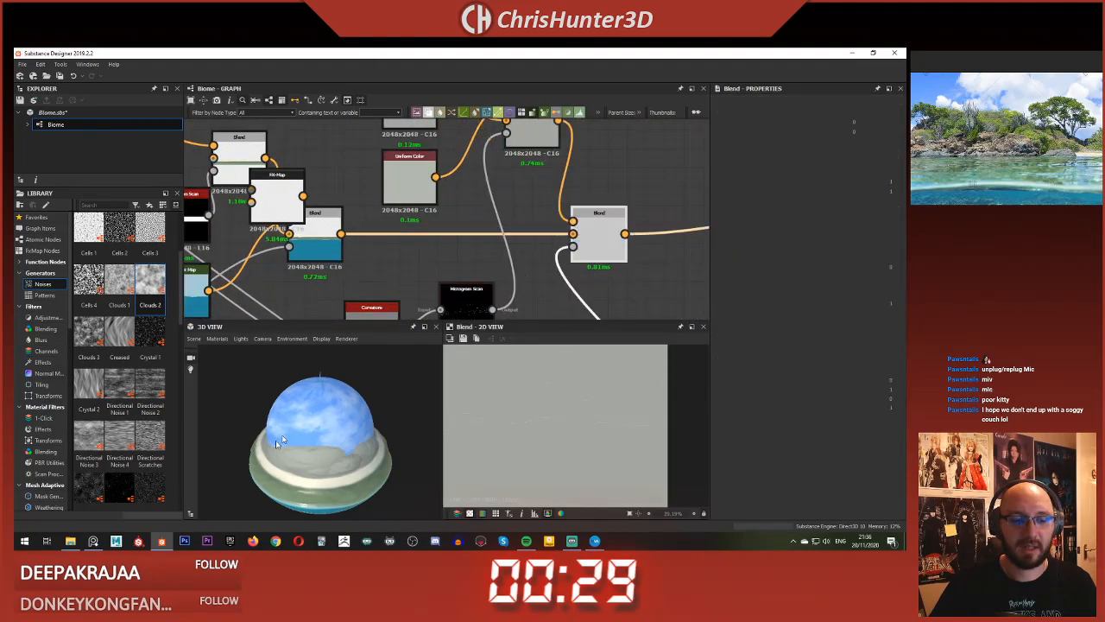
Step: Examine the rocks' edge highlights up close on the sphere in the 3D view
{"action": "scroll", "coordinate": [328, 445], "scroll_direction": "up", "scroll_amount": 3}
{"action": "scroll", "coordinate": [339, 446], "scroll_direction": "up", "scroll_amount": 3}
{"action": "left_click_drag", "start_coordinate": [339, 446], "coordinate": [311, 447]}
{"action": "scroll", "coordinate": [303, 441], "scroll_direction": "down", "scroll_amount": 4}
{"action": "scroll", "coordinate": [299, 443], "scroll_direction": "up", "scroll_amount": 3}
{"action": "scroll", "coordinate": [298, 443], "scroll_direction": "down", "scroll_amount": 3}
{"action": "scroll", "coordinate": [290, 436], "scroll_direction": "up", "scroll_amount": 1}
{"action": "scroll", "coordinate": [300, 443], "scroll_direction": "down", "scroll_amount": 1}
{"action": "scroll", "coordinate": [315, 445], "scroll_direction": "up", "scroll_amount": 1}
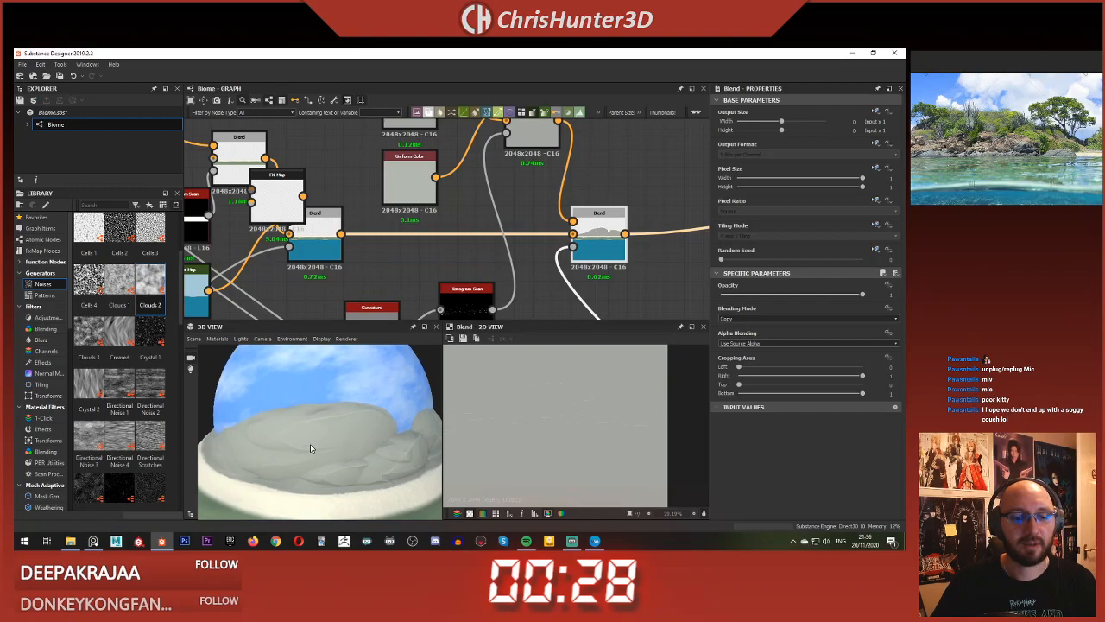
{"action": "scroll", "coordinate": [310, 447], "scroll_direction": "down", "scroll_amount": 3}
{"action": "scroll", "coordinate": [459, 234], "scroll_direction": "down", "scroll_amount": 1}
Step: Move the Histogram Scan node into line right beside the Curvature node
{"action": "middle_click_drag", "start_coordinate": [450, 314], "coordinate": [485, 266]}
{"action": "left_click_drag", "start_coordinate": [485, 266], "coordinate": [469, 281]}
{"action": "scroll", "coordinate": [487, 238], "scroll_direction": "down", "scroll_amount": 3}
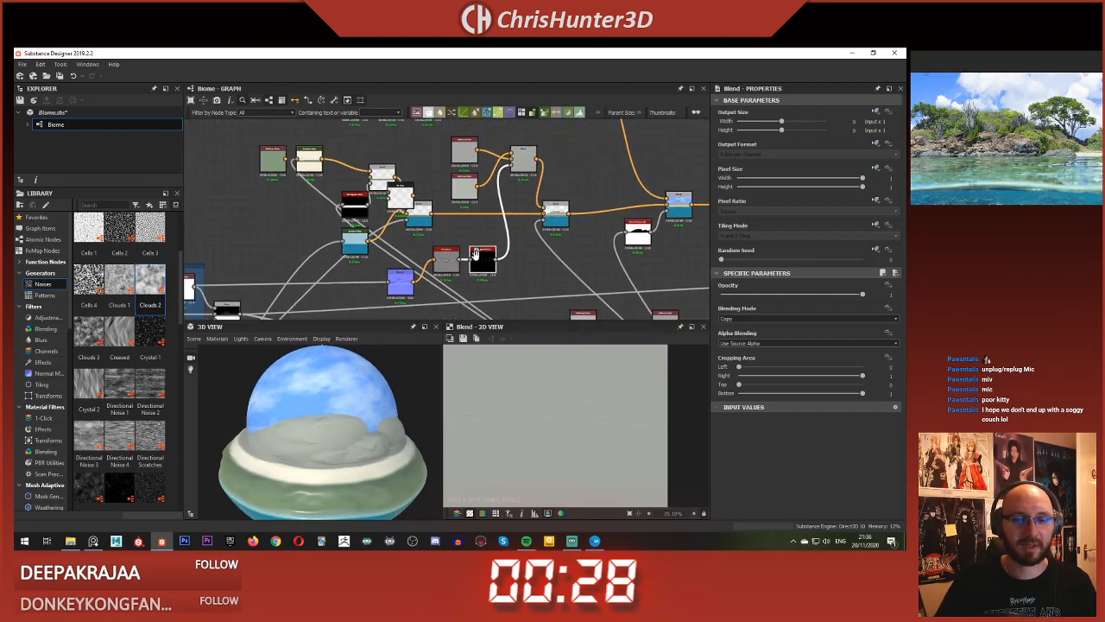
Step: Move the Water Top Height and Water Front Height frames further away from the base color nodes
{"action": "scroll", "coordinate": [535, 147], "scroll_direction": "up", "scroll_amount": 2}
{"action": "middle_click_drag", "start_coordinate": [535, 147], "coordinate": [534, 175]}
{"action": "left_click_drag", "start_coordinate": [295, 437], "coordinate": [341, 407]}
{"action": "scroll", "coordinate": [490, 248], "scroll_direction": "down", "scroll_amount": 2}
{"action": "scroll", "coordinate": [568, 246], "scroll_direction": "up", "scroll_amount": 3}
{"action": "scroll", "coordinate": [575, 234], "scroll_direction": "down", "scroll_amount": 2}
{"action": "middle_click_drag", "start_coordinate": [570, 232], "coordinate": [662, 229]}
{"action": "scroll", "coordinate": [665, 229], "scroll_direction": "down", "scroll_amount": 6}
{"action": "scroll", "coordinate": [446, 232], "scroll_direction": "up", "scroll_amount": 5}
{"action": "left_click_drag", "start_coordinate": [300, 166], "coordinate": [515, 256]}
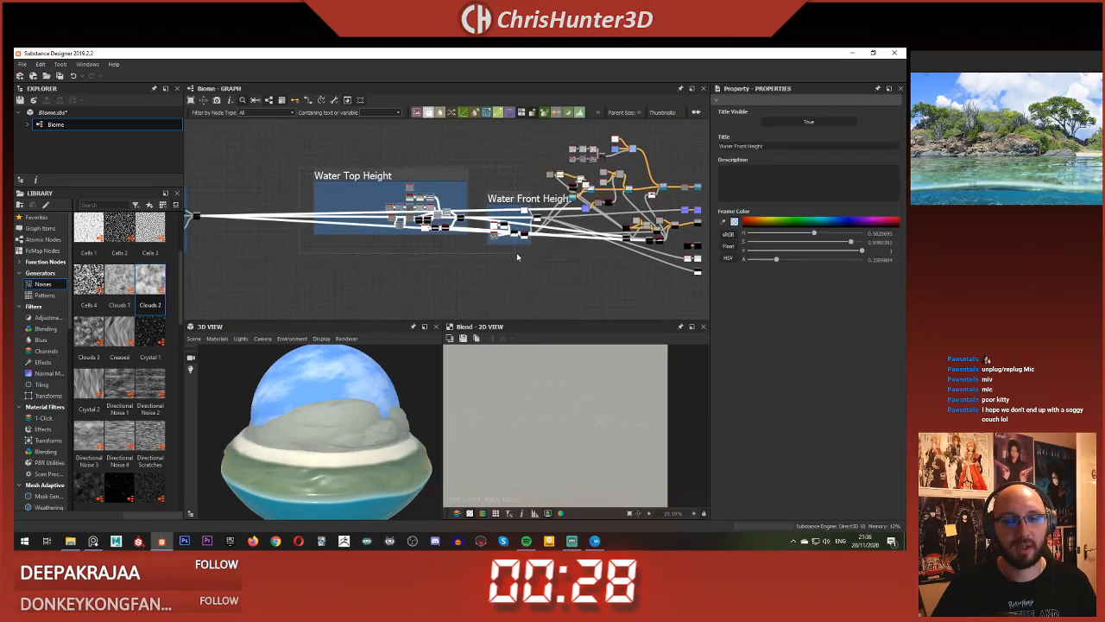
{"action": "left_click_drag", "start_coordinate": [498, 196], "coordinate": [384, 204]}
{"action": "scroll", "coordinate": [384, 205], "scroll_direction": "down", "scroll_amount": 3}
{"action": "middle_click_drag", "start_coordinate": [384, 204], "coordinate": [505, 187]}
{"action": "scroll", "coordinate": [250, 170], "scroll_direction": "down", "scroll_amount": 2}
{"action": "middle_click_drag", "start_coordinate": [288, 173], "coordinate": [358, 192]}
Step: Shift the height frames down in the graph so they sit clear below the base color nodes
{"action": "left_click_drag", "start_coordinate": [234, 162], "coordinate": [531, 239]}
{"action": "scroll", "coordinate": [530, 239], "scroll_direction": "up", "scroll_amount": 4}
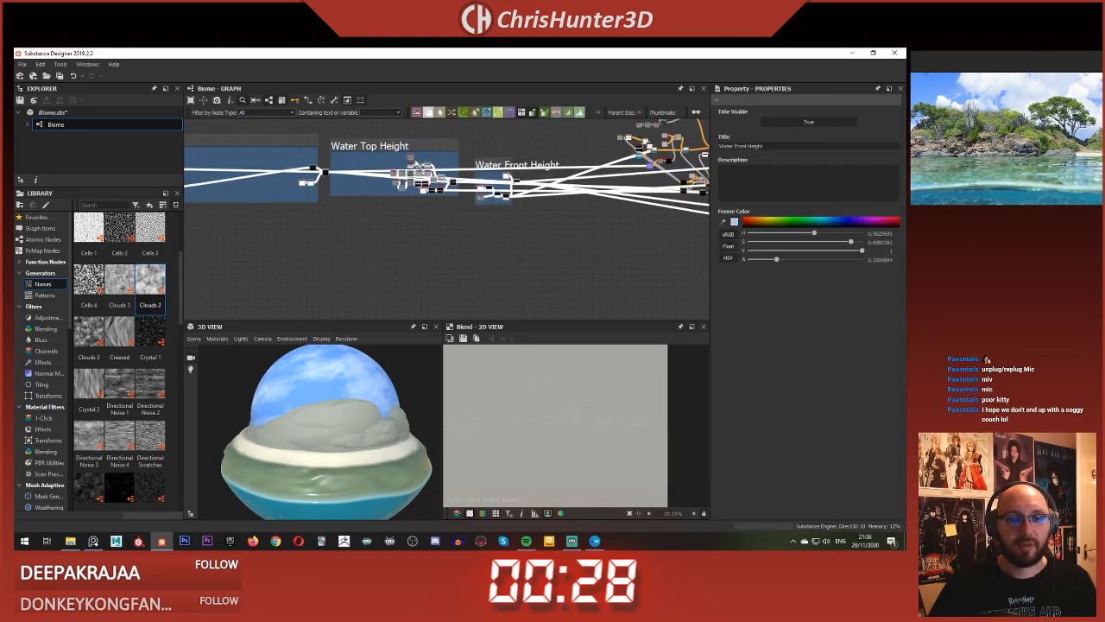
{"action": "left_click_drag", "start_coordinate": [382, 146], "coordinate": [380, 220]}
{"action": "left_click", "coordinate": [449, 167]}
{"action": "middle_click_drag", "start_coordinate": [454, 213], "coordinate": [424, 237]}
{"action": "scroll", "coordinate": [582, 172], "scroll_direction": "up", "scroll_amount": 4}
Step: Move the group of waterline color nodes well to the left of the rock color nodes
{"action": "middle_click_drag", "start_coordinate": [581, 172], "coordinate": [344, 232]}
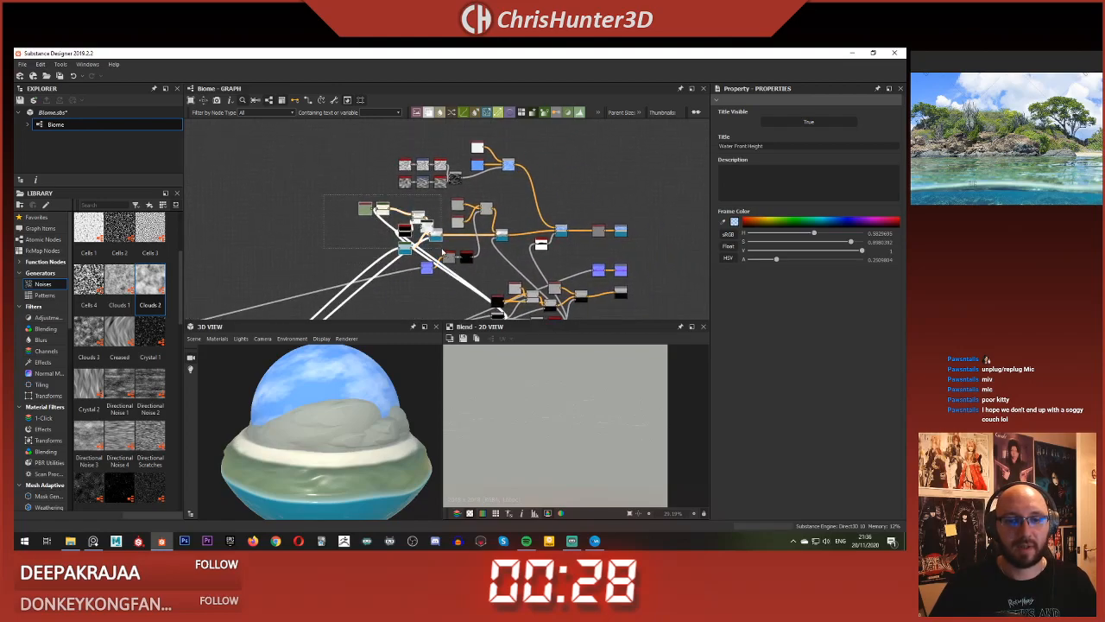
{"action": "left_click_drag", "start_coordinate": [436, 243], "coordinate": [299, 242]}
{"action": "left_click", "coordinate": [302, 210]}
{"action": "scroll", "coordinate": [302, 210], "scroll_direction": "up", "scroll_amount": 3}
{"action": "middle_click_drag", "start_coordinate": [302, 210], "coordinate": [553, 191]}
{"action": "scroll", "coordinate": [437, 212], "scroll_direction": "up", "scroll_amount": 2}
{"action": "scroll", "coordinate": [534, 180], "scroll_direction": "up", "scroll_amount": 2}
{"action": "scroll", "coordinate": [339, 436], "scroll_direction": "down", "scroll_amount": 5}
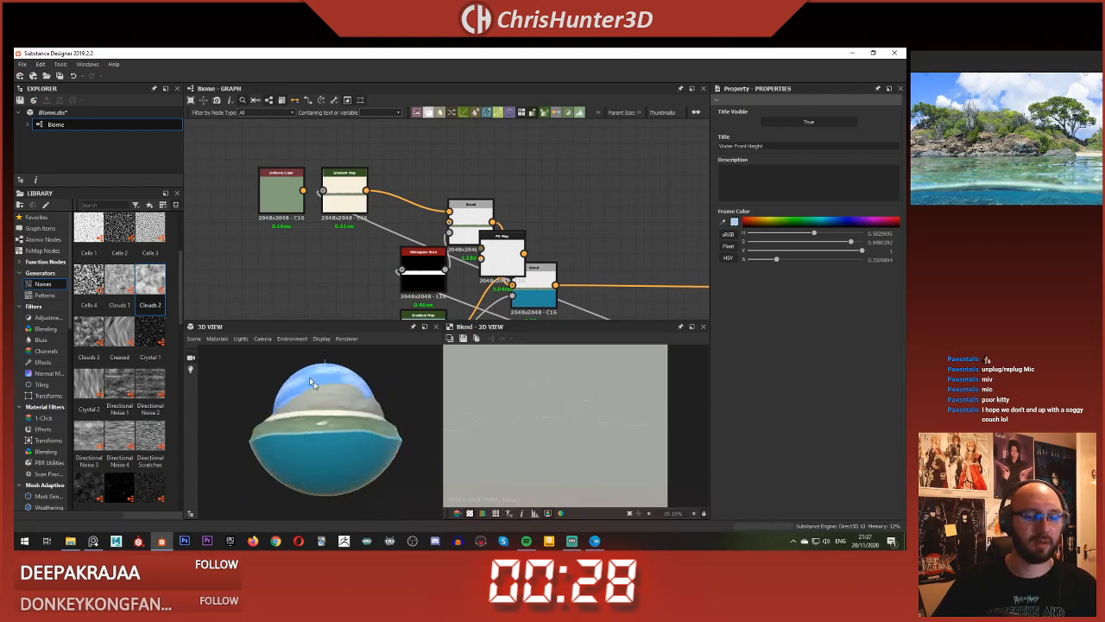
Step: Delete the unused green Uniform Color node and reposition the waterline Histogram Scan and water Gradient Map
{"action": "scroll", "coordinate": [339, 435], "scroll_direction": "up", "scroll_amount": 3}
{"action": "mouse_move", "coordinate": [338, 436]}
{"action": "left_mouse_down"}
{"action": "mouse_move", "coordinate": [370, 403]}
{"action": "mouse_move", "coordinate": [338, 423]}
{"action": "left_mouse_up"}
{"action": "scroll", "coordinate": [358, 412], "scroll_direction": "down", "scroll_amount": 2}
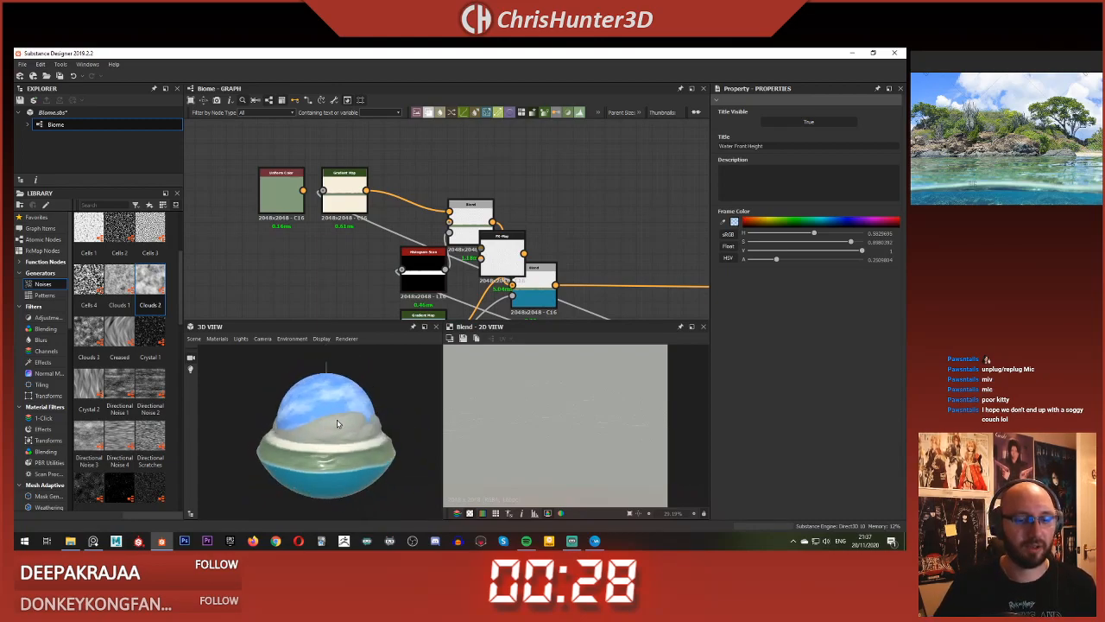
{"action": "left_click_drag", "start_coordinate": [338, 448], "coordinate": [328, 457]}
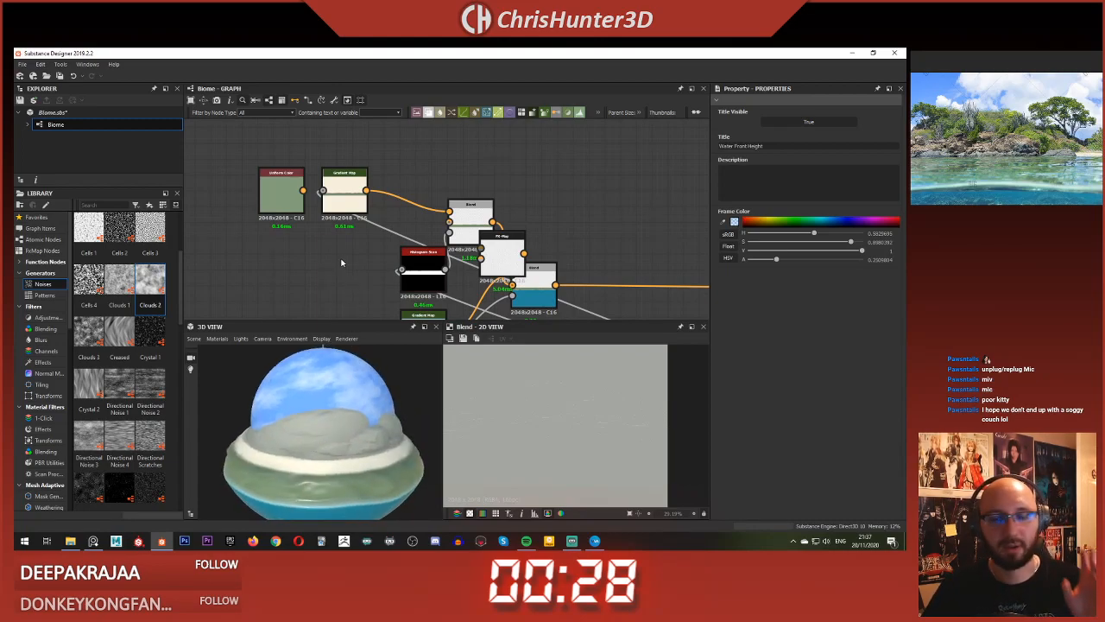
{"action": "scroll", "coordinate": [328, 235], "scroll_direction": "down", "scroll_amount": 3}
{"action": "scroll", "coordinate": [329, 220], "scroll_direction": "up", "scroll_amount": 2}
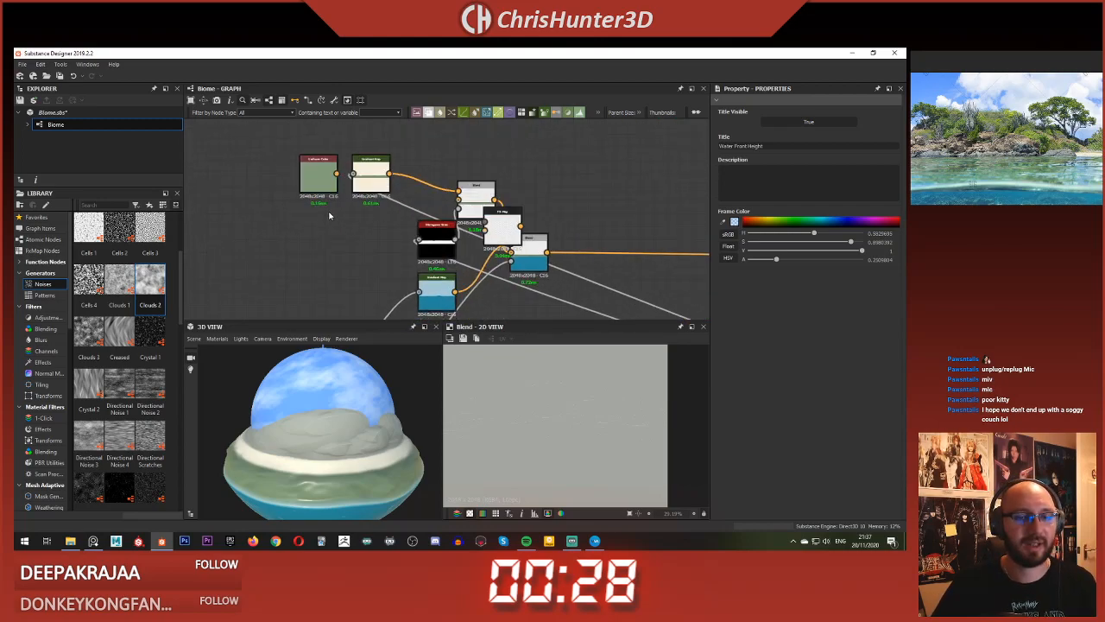
{"action": "key", "text": "Delete"}
{"action": "left_click_drag", "start_coordinate": [417, 239], "coordinate": [402, 220]}
{"action": "mouse_move", "coordinate": [433, 298]}
{"action": "left_mouse_down"}
{"action": "mouse_move", "coordinate": [419, 279]}
{"action": "mouse_move", "coordinate": [418, 291]}
{"action": "left_mouse_up"}
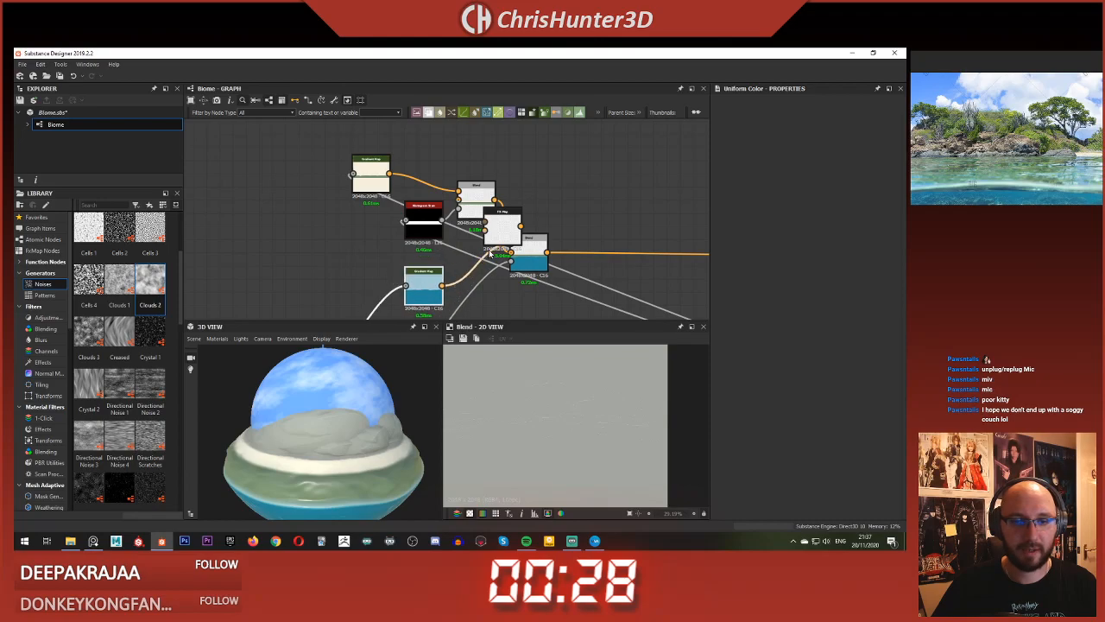
Step: Move the final waterline Blend apart and delete the FX-Map node overlapping it
{"action": "scroll", "coordinate": [441, 287], "scroll_direction": "down", "scroll_amount": 2}
{"action": "scroll", "coordinate": [520, 295], "scroll_direction": "up", "scroll_amount": 3}
{"action": "left_click_drag", "start_coordinate": [489, 228], "coordinate": [597, 226]}
{"action": "left_click_drag", "start_coordinate": [495, 228], "coordinate": [496, 216]}
{"action": "key", "text": "Escape"}
{"action": "key", "text": "Delete"}
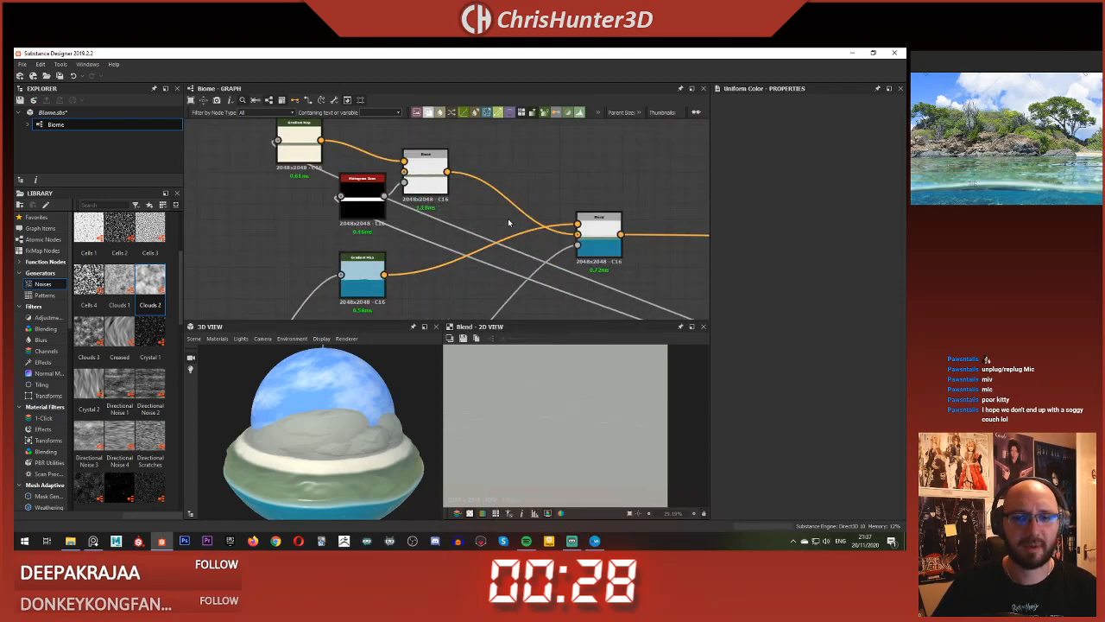
Step: Arrange the first waterline Blend, Histogram Scan and both Gradient Maps compactly beside the final waterline Blend
{"action": "left_click_drag", "start_coordinate": [429, 186], "coordinate": [543, 198]}
{"action": "left_click_drag", "start_coordinate": [370, 198], "coordinate": [480, 218]}
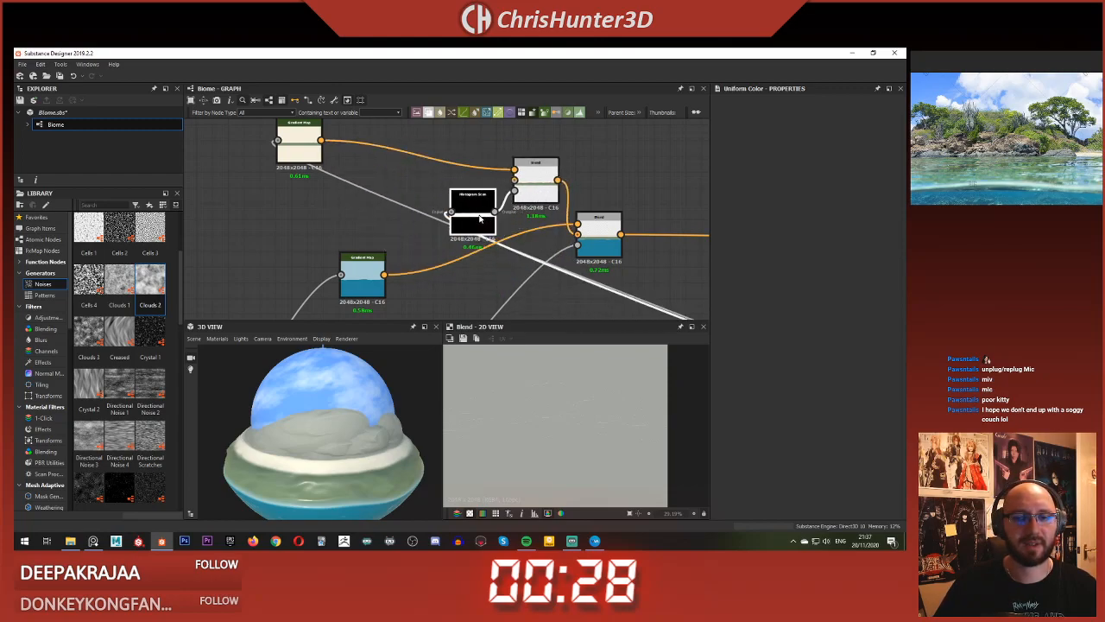
{"action": "left_click_drag", "start_coordinate": [344, 272], "coordinate": [499, 241]}
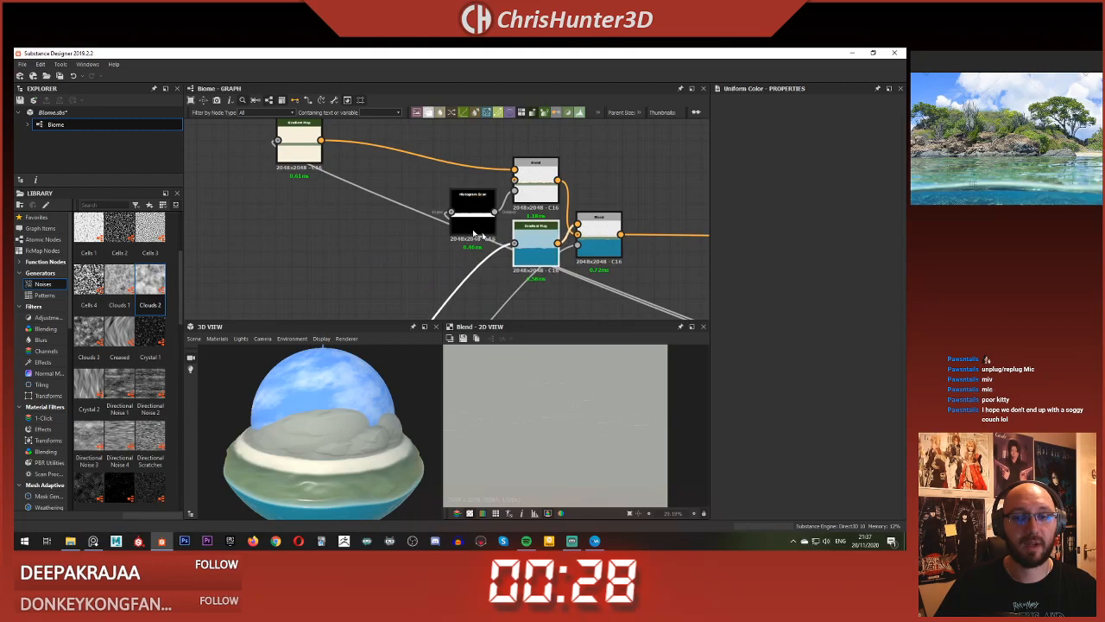
{"action": "left_click_drag", "start_coordinate": [304, 155], "coordinate": [413, 179]}
{"action": "scroll", "coordinate": [367, 186], "scroll_direction": "down", "scroll_amount": 3}
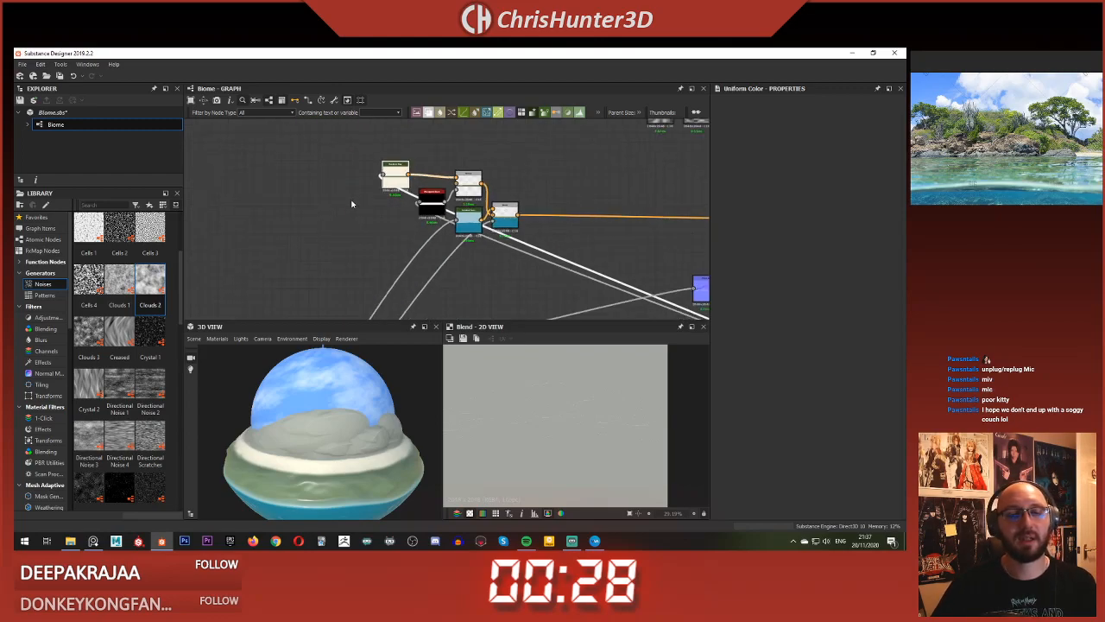
Step: Examine the final waterline Blend's output in the 2D view and the material on the sphere
{"action": "scroll", "coordinate": [355, 198], "scroll_direction": "up", "scroll_amount": 3}
{"action": "scroll", "coordinate": [377, 207], "scroll_direction": "down", "scroll_amount": 3}
{"action": "scroll", "coordinate": [276, 216], "scroll_direction": "up", "scroll_amount": 3}
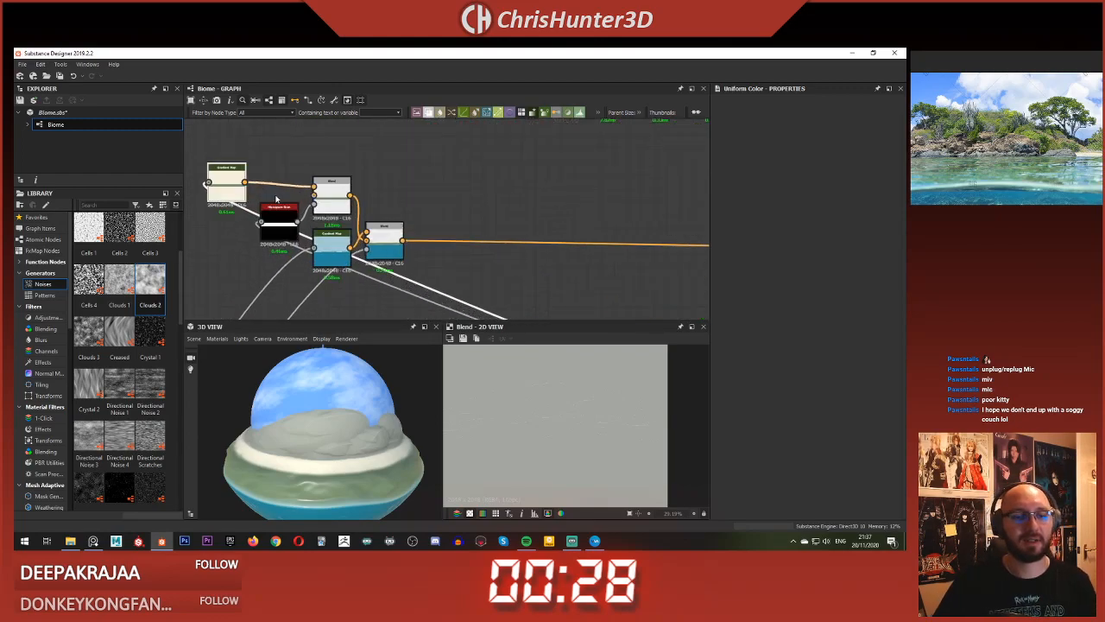
{"action": "left_click", "coordinate": [397, 248]}
{"action": "scroll", "coordinate": [550, 449], "scroll_direction": "up", "scroll_amount": 3}
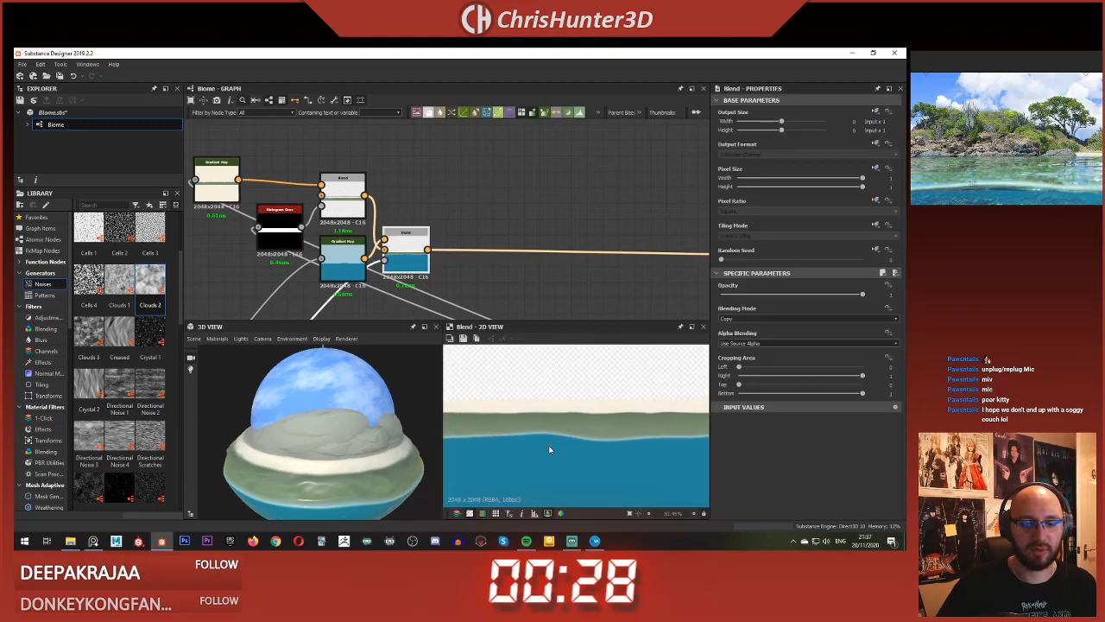
{"action": "scroll", "coordinate": [550, 449], "scroll_direction": "down", "scroll_amount": 3}
{"action": "scroll", "coordinate": [331, 230], "scroll_direction": "down", "scroll_amount": 2}
{"action": "middle_click_drag", "start_coordinate": [290, 230], "coordinate": [441, 227]}
{"action": "scroll", "coordinate": [438, 227], "scroll_direction": "up", "scroll_amount": 2}
{"action": "left_click_drag", "start_coordinate": [385, 407], "coordinate": [349, 435]}
{"action": "left_click_drag", "start_coordinate": [345, 395], "coordinate": [341, 421]}
{"action": "scroll", "coordinate": [324, 405], "scroll_direction": "down", "scroll_amount": 3}
{"action": "scroll", "coordinate": [325, 405], "scroll_direction": "up", "scroll_amount": 4}
{"action": "scroll", "coordinate": [341, 421], "scroll_direction": "down", "scroll_amount": 2}
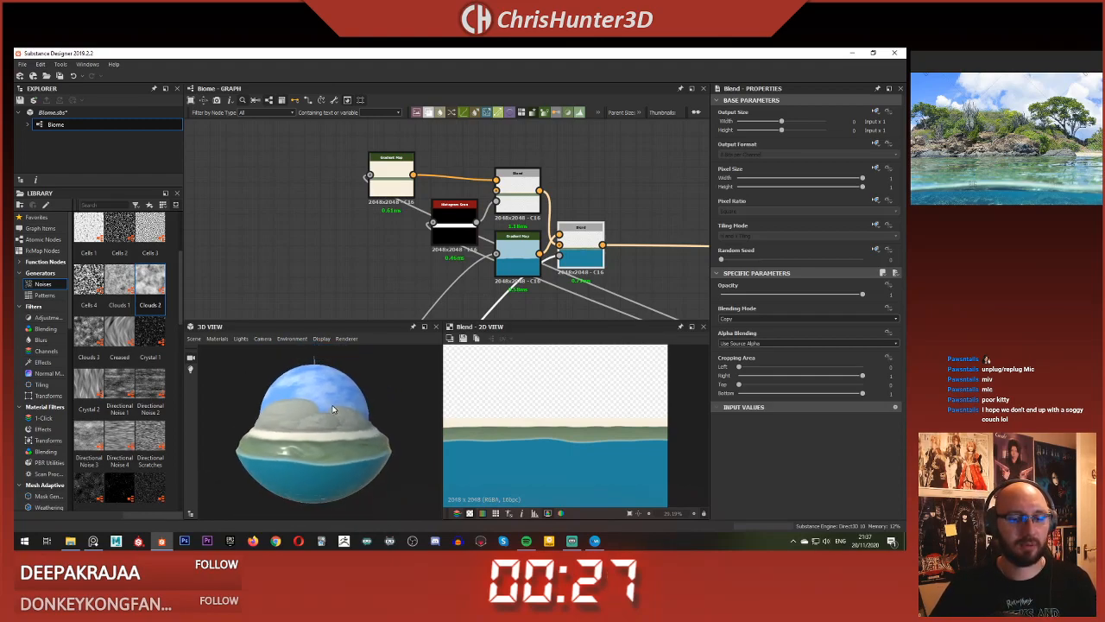
Step: Review the waterline, rock and sky node groups along the base color chain
{"action": "scroll", "coordinate": [512, 295], "scroll_direction": "down", "scroll_amount": 3}
{"action": "scroll", "coordinate": [512, 295], "scroll_direction": "up", "scroll_amount": 2}
{"action": "middle_click_drag", "start_coordinate": [511, 295], "coordinate": [327, 300]}
{"action": "left_click", "coordinate": [423, 256]}
{"action": "scroll", "coordinate": [422, 254], "scroll_direction": "down", "scroll_amount": 5}
{"action": "middle_click_drag", "start_coordinate": [421, 246], "coordinate": [356, 220]}
{"action": "scroll", "coordinate": [356, 220], "scroll_direction": "up", "scroll_amount": 2}
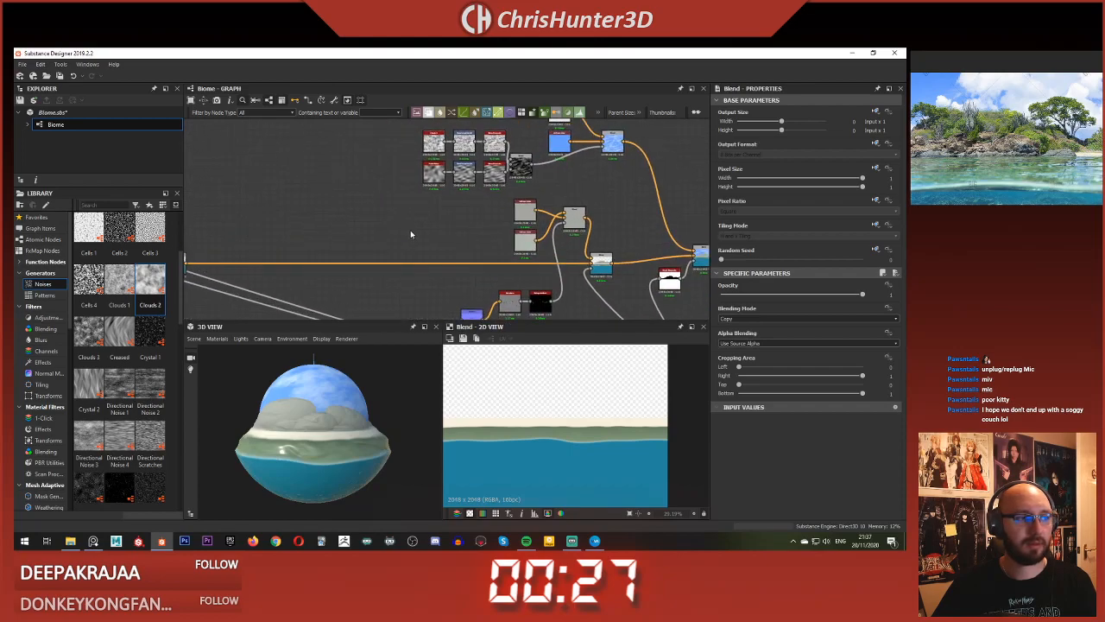
{"action": "middle_click_drag", "start_coordinate": [448, 237], "coordinate": [393, 236]}
{"action": "scroll", "coordinate": [394, 236], "scroll_direction": "down", "scroll_amount": 1}
{"action": "middle_click_drag", "start_coordinate": [555, 253], "coordinate": [495, 248]}
{"action": "scroll", "coordinate": [508, 246], "scroll_direction": "up", "scroll_amount": 4}
{"action": "scroll", "coordinate": [466, 143], "scroll_direction": "down", "scroll_amount": 3}
{"action": "middle_click_drag", "start_coordinate": [460, 134], "coordinate": [566, 288]}
{"action": "scroll", "coordinate": [529, 265], "scroll_direction": "up", "scroll_amount": 5}
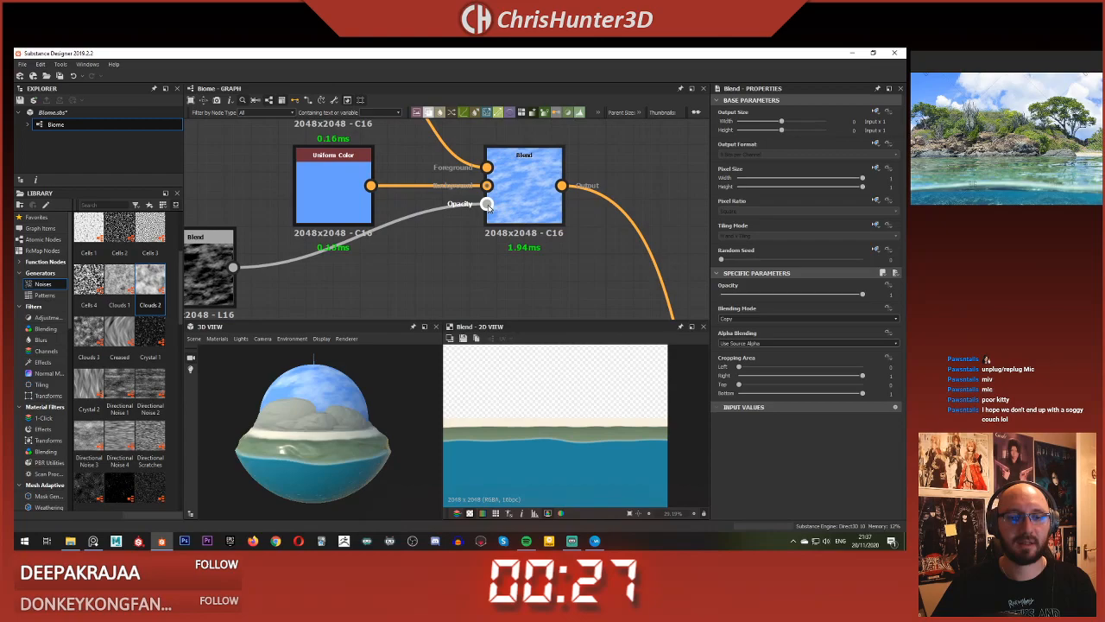
Step: Preview the sky Blend in the 2D view and inspect the cloud noise nodes feeding its opacity
{"action": "double_click", "coordinate": [496, 236]}
{"action": "scroll", "coordinate": [501, 246], "scroll_direction": "down", "scroll_amount": 3}
{"action": "scroll", "coordinate": [587, 471], "scroll_direction": "down", "scroll_amount": 3}
{"action": "scroll", "coordinate": [540, 256], "scroll_direction": "down", "scroll_amount": 2}
{"action": "middle_click_drag", "start_coordinate": [541, 258], "coordinate": [452, 167]}
{"action": "scroll", "coordinate": [540, 307], "scroll_direction": "up", "scroll_amount": 3}
{"action": "scroll", "coordinate": [562, 196], "scroll_direction": "up", "scroll_amount": 4}
{"action": "middle_click_drag", "start_coordinate": [540, 308], "coordinate": [545, 259]}
{"action": "double_click", "coordinate": [569, 169]}
{"action": "scroll", "coordinate": [523, 179], "scroll_direction": "down", "scroll_amount": 5}
{"action": "scroll", "coordinate": [508, 195], "scroll_direction": "down", "scroll_amount": 2}
{"action": "middle_click_drag", "start_coordinate": [507, 197], "coordinate": [595, 306]}
{"action": "scroll", "coordinate": [538, 248], "scroll_direction": "up", "scroll_amount": 4}
{"action": "middle_click_drag", "start_coordinate": [519, 253], "coordinate": [467, 283]}
{"action": "scroll", "coordinate": [498, 236], "scroll_direction": "down", "scroll_amount": 2}
{"action": "middle_click_drag", "start_coordinate": [458, 230], "coordinate": [508, 230]}
{"action": "middle_click_drag", "start_coordinate": [408, 252], "coordinate": [435, 274]}
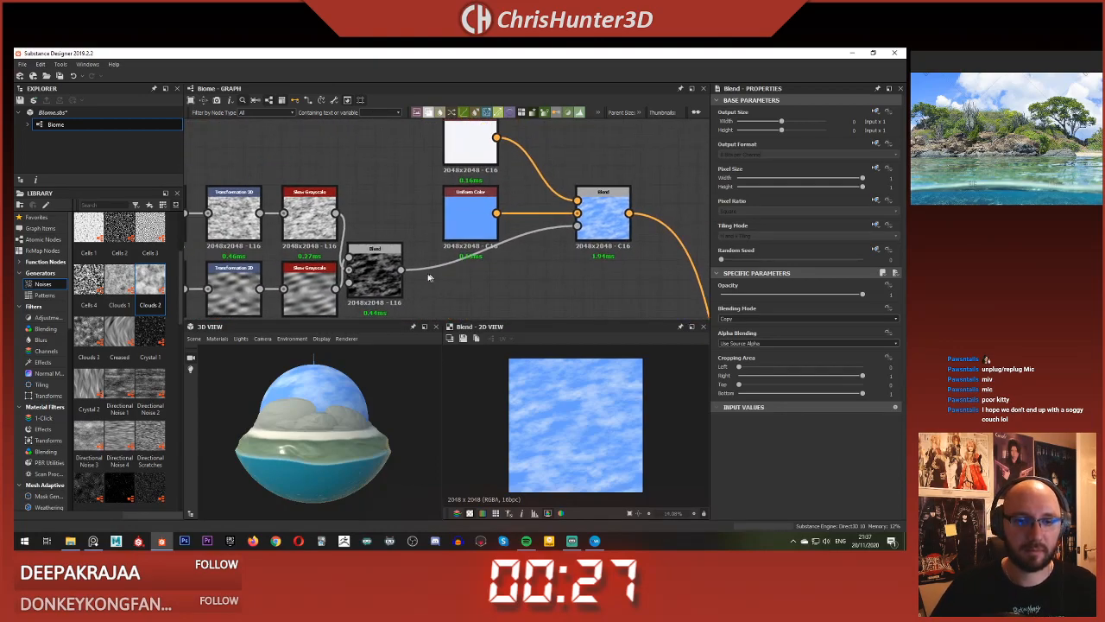
Step: Add a Blend node below the sky Blend and feed the combined cloud noise into its background
{"action": "left_click", "coordinate": [520, 285]}
{"action": "key", "text": "space"}
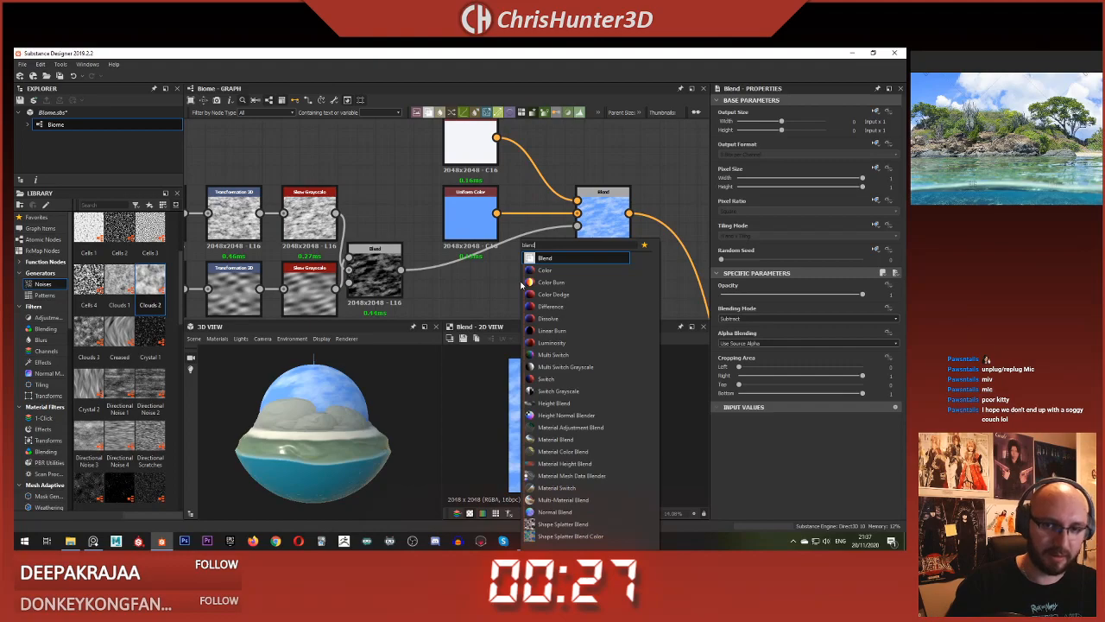
{"action": "left_click", "coordinate": [545, 271]}
{"action": "middle_click_drag", "start_coordinate": [412, 277], "coordinate": [438, 233]}
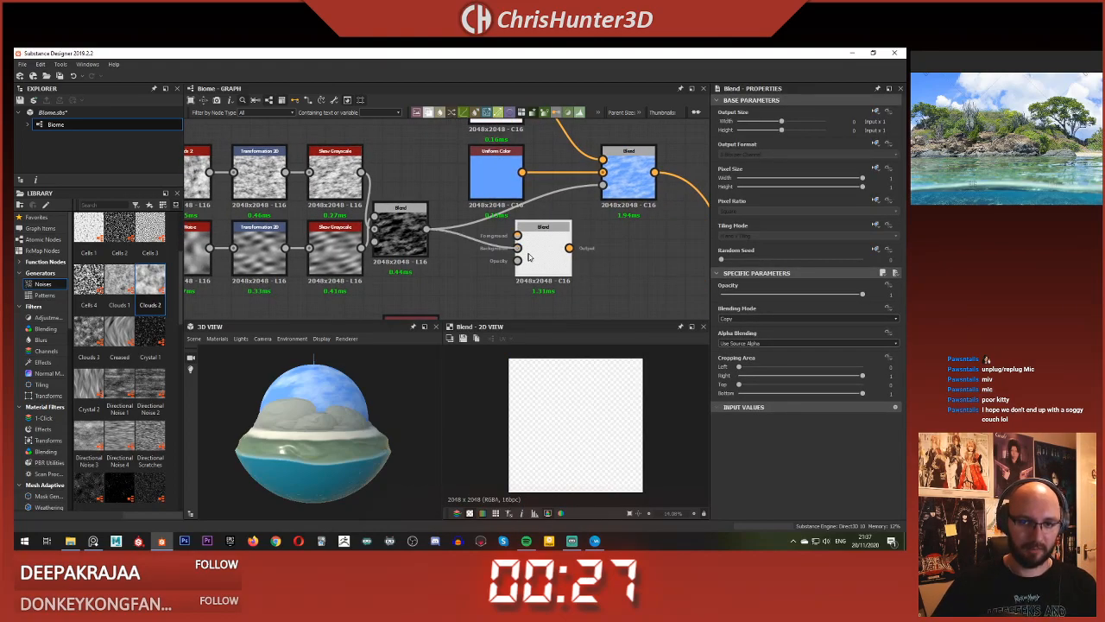
{"action": "left_click_drag", "start_coordinate": [550, 253], "coordinate": [589, 270]}
Step: Add a Gradient Linear 1 node and connect it to the new Blend's foreground
{"action": "left_click", "coordinate": [498, 273]}
{"action": "key", "text": "space"}
{"action": "type", "text": "gra"}
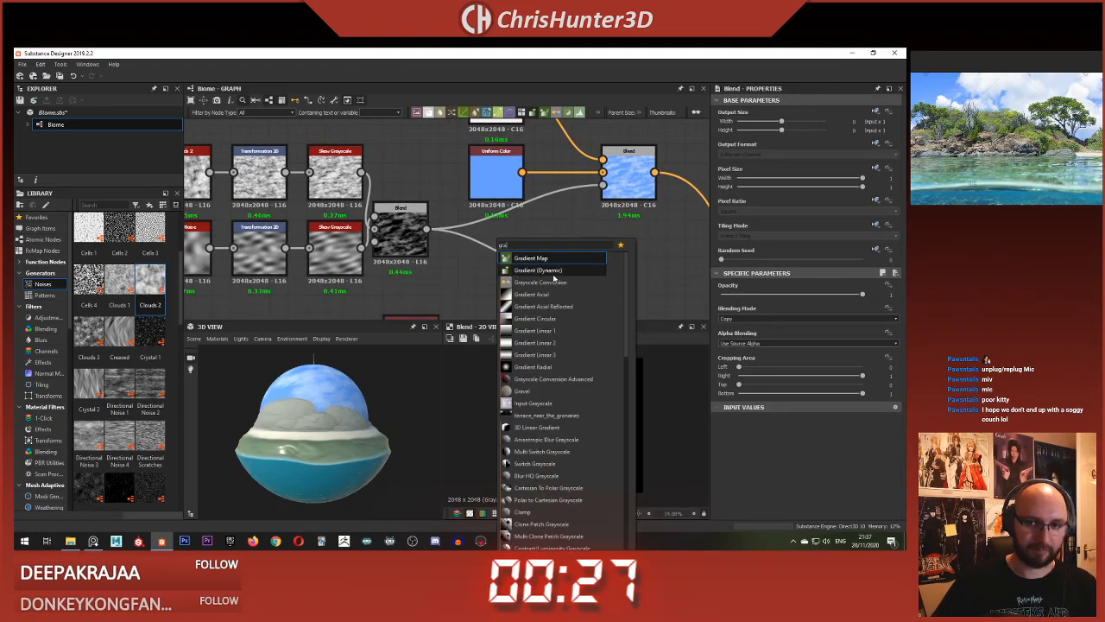
{"action": "left_click", "coordinate": [544, 331]}
{"action": "left_click_drag", "start_coordinate": [508, 274], "coordinate": [558, 246]}
Step: Set the new Blend's blending mode to Multiply and space it apart from the gradient node
{"action": "left_click", "coordinate": [583, 268]}
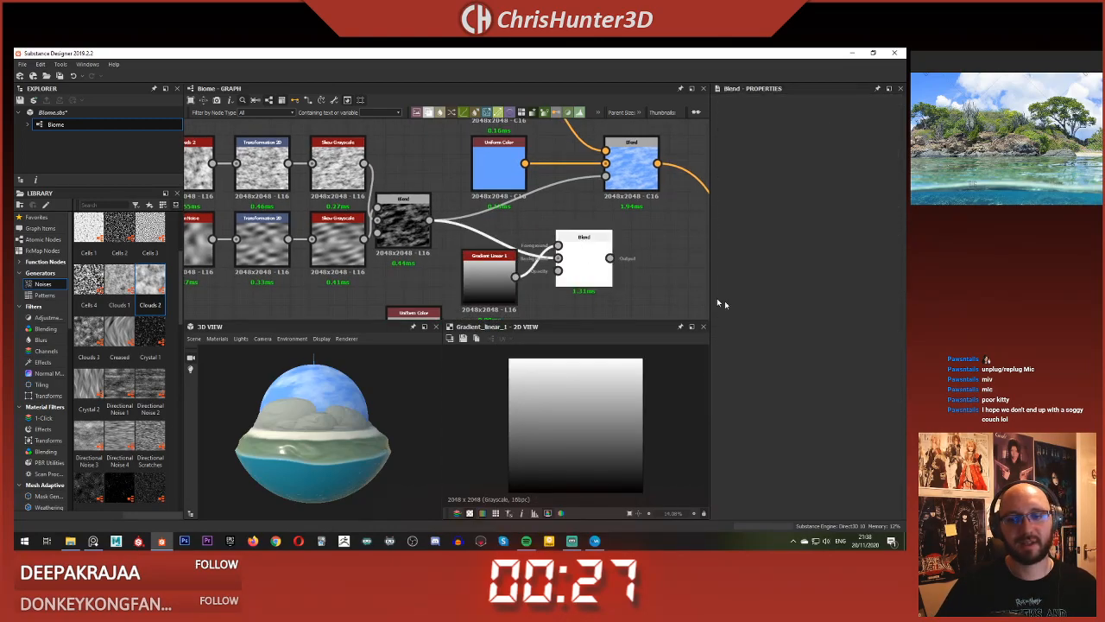
{"action": "left_click", "coordinate": [777, 320]}
{"action": "left_click", "coordinate": [777, 343]}
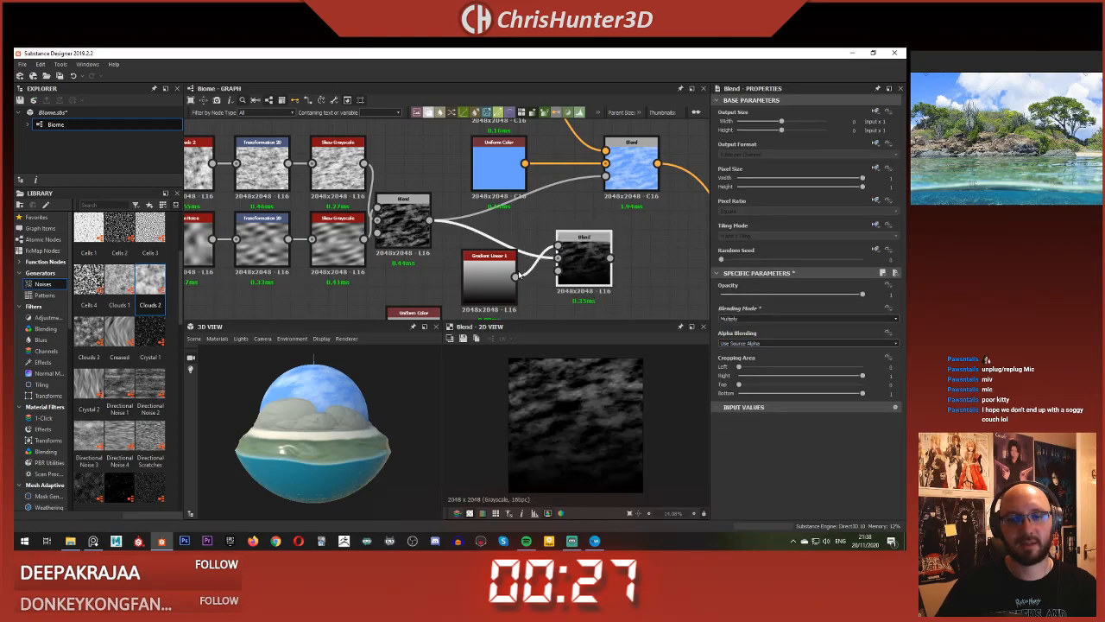
{"action": "left_click_drag", "start_coordinate": [489, 279], "coordinate": [470, 279]}
{"action": "left_click_drag", "start_coordinate": [582, 265], "coordinate": [601, 266]}
Step: Insert a Transformation 2D between the linear gradient and the Multiply Blend, offsetting the gradient vertically to about 0.435
{"action": "left_click", "coordinate": [547, 295]}
{"action": "key", "text": "space"}
{"action": "type", "text": "tra"}
{"action": "left_click", "coordinate": [551, 261]}
{"action": "left_click_drag", "start_coordinate": [498, 277], "coordinate": [578, 247]}
{"action": "double_click", "coordinate": [597, 250]}
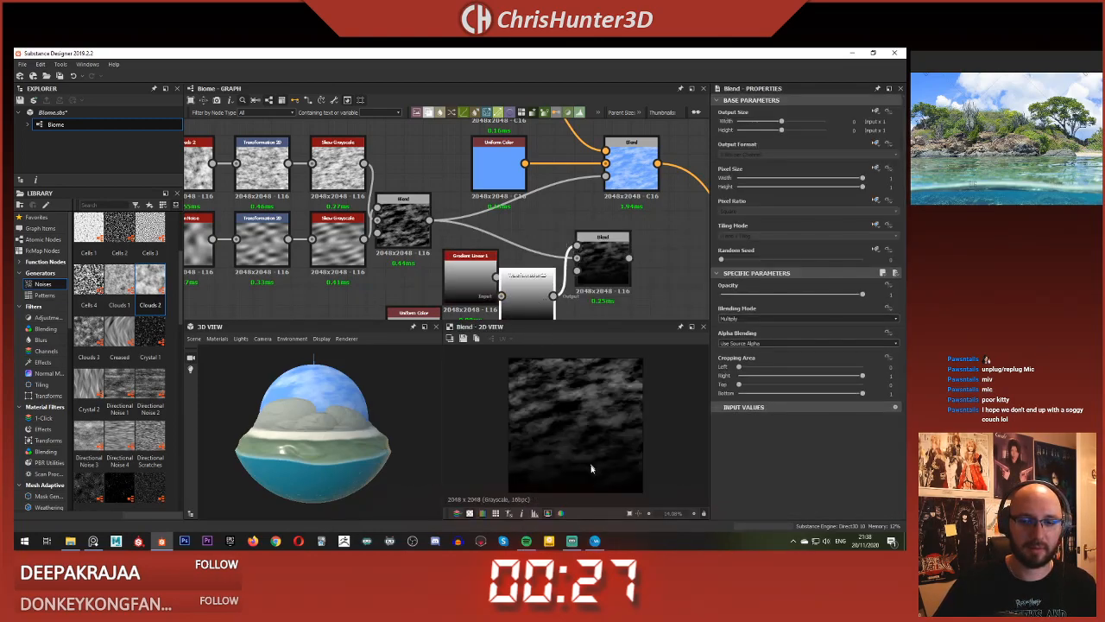
{"action": "left_click_drag", "start_coordinate": [580, 458], "coordinate": [580, 421]}
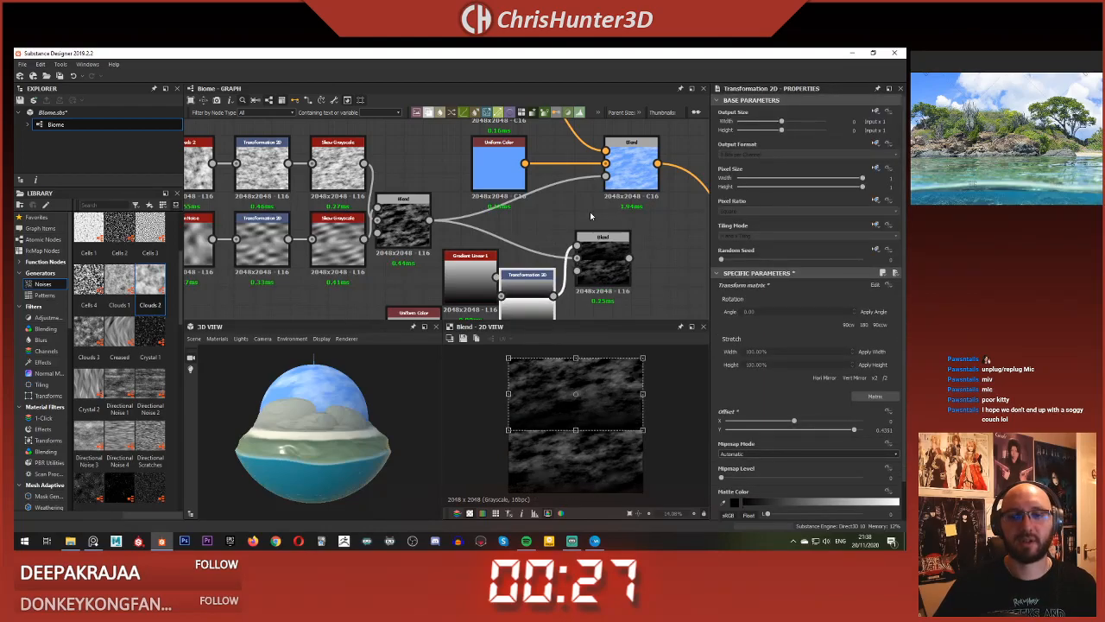
Step: Connect the Multiply Blend's output to the sky Blend's opacity and check the sky on the sphere
{"action": "middle_click_drag", "start_coordinate": [629, 225], "coordinate": [597, 235]}
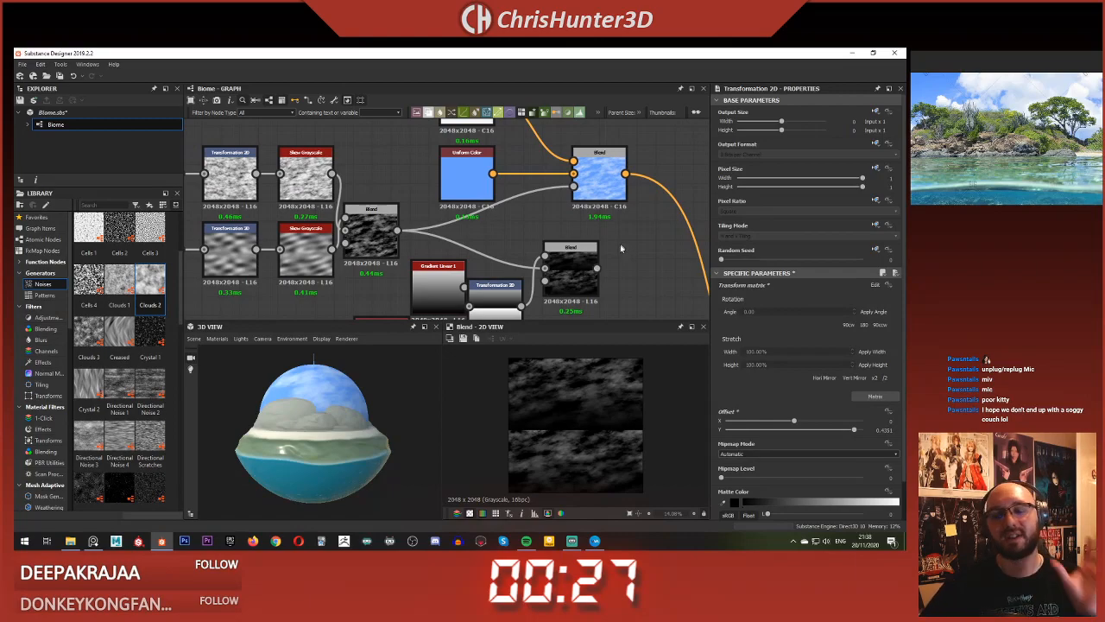
{"action": "left_click", "coordinate": [620, 275]}
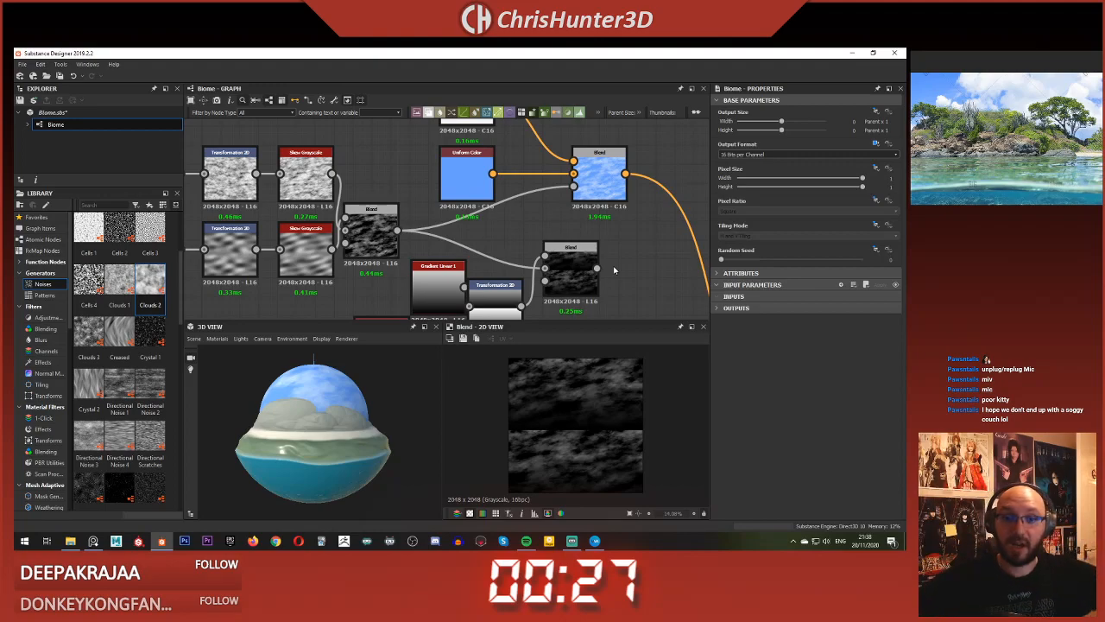
{"action": "left_click", "coordinate": [603, 192]}
{"action": "scroll", "coordinate": [628, 266], "scroll_direction": "down", "scroll_amount": 1}
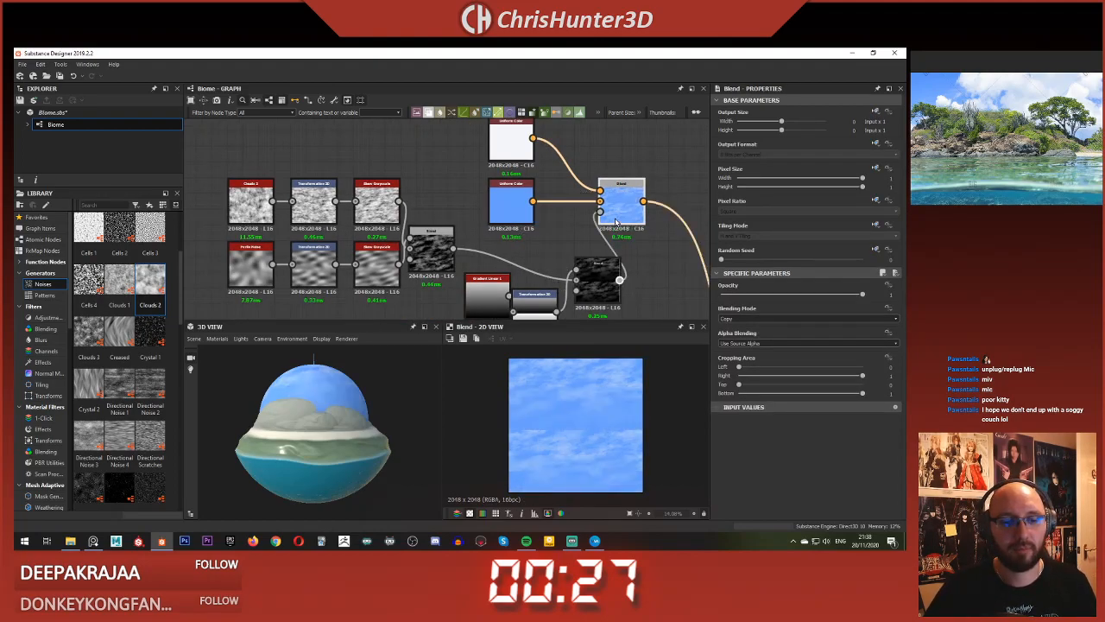
{"action": "mouse_move", "coordinate": [339, 408]}
{"action": "left_mouse_down"}
{"action": "mouse_move", "coordinate": [293, 449]}
{"action": "mouse_move", "coordinate": [345, 408]}
{"action": "mouse_move", "coordinate": [341, 438]}
{"action": "mouse_move", "coordinate": [330, 406]}
{"action": "mouse_move", "coordinate": [299, 419]}
{"action": "mouse_move", "coordinate": [336, 444]}
{"action": "mouse_move", "coordinate": [347, 407]}
{"action": "mouse_move", "coordinate": [323, 444]}
{"action": "mouse_move", "coordinate": [326, 419]}
{"action": "left_mouse_up"}
{"action": "scroll", "coordinate": [344, 408], "scroll_direction": "up", "scroll_amount": 2}
Step: Set the Multiply Blend's opacity to 0.71 after comparing the cloud fade at other values
{"action": "left_click", "coordinate": [598, 283]}
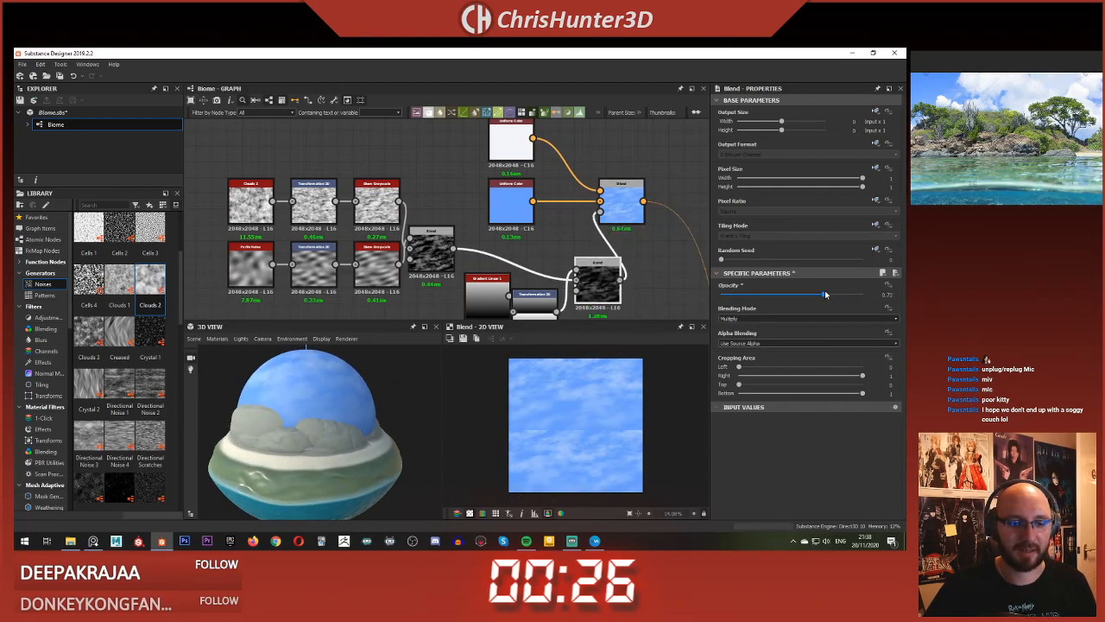
{"action": "left_click_drag", "start_coordinate": [828, 295], "coordinate": [814, 296]}
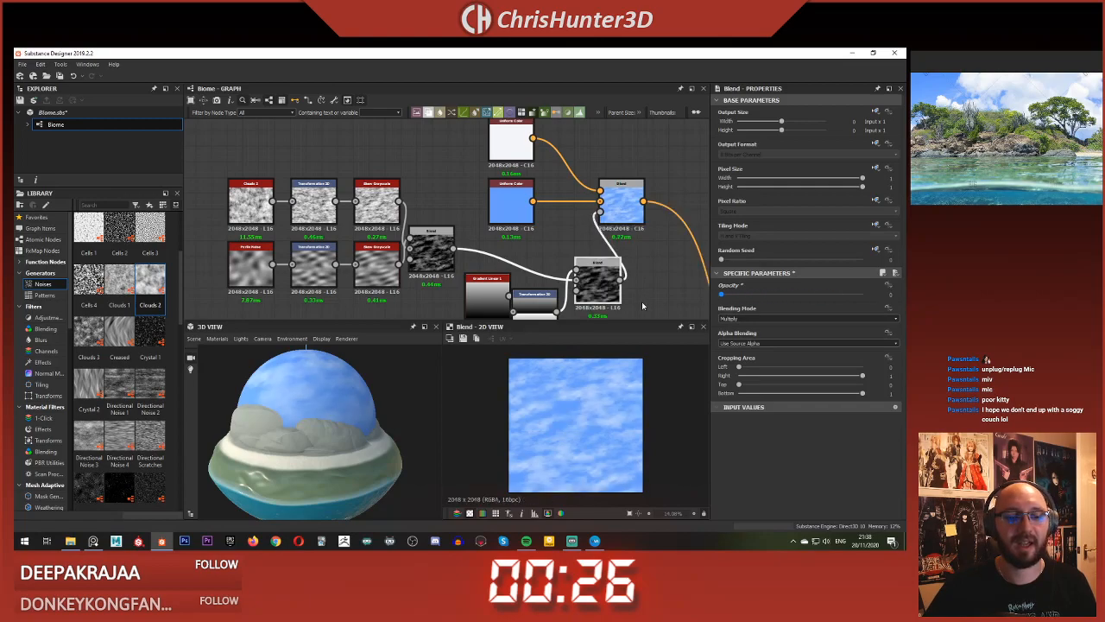
{"action": "left_click_drag", "start_coordinate": [722, 295], "coordinate": [825, 305]}
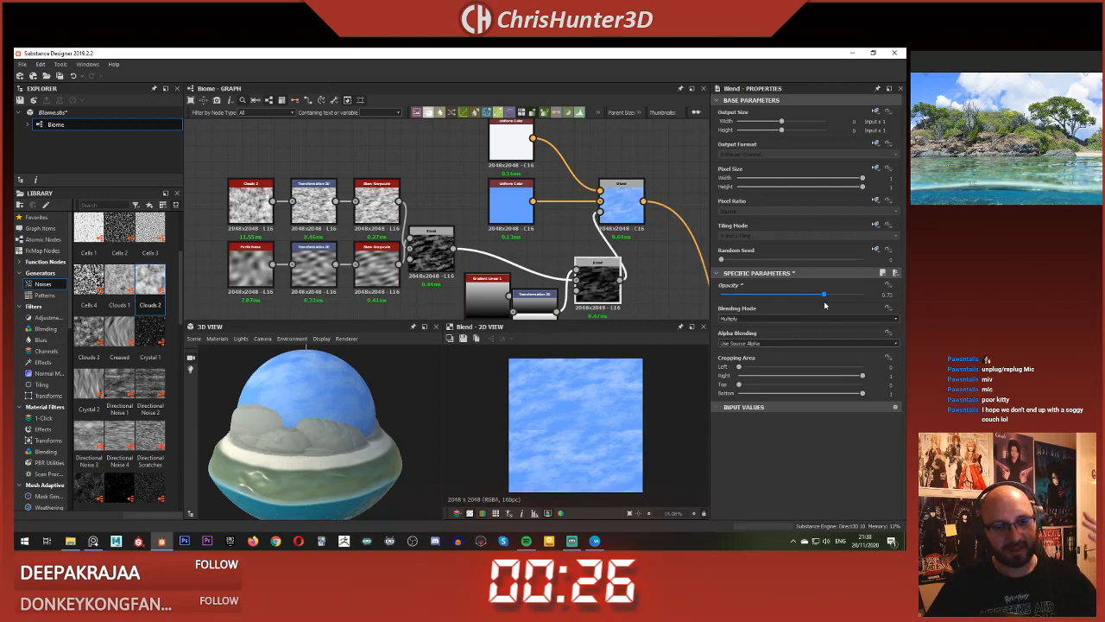
Step: Adjust the gradient's Transformation 2D to a vertical offset of about 0.41 and check the sphere
{"action": "middle_click_drag", "start_coordinate": [535, 272], "coordinate": [548, 252]}
{"action": "left_click", "coordinate": [544, 242]}
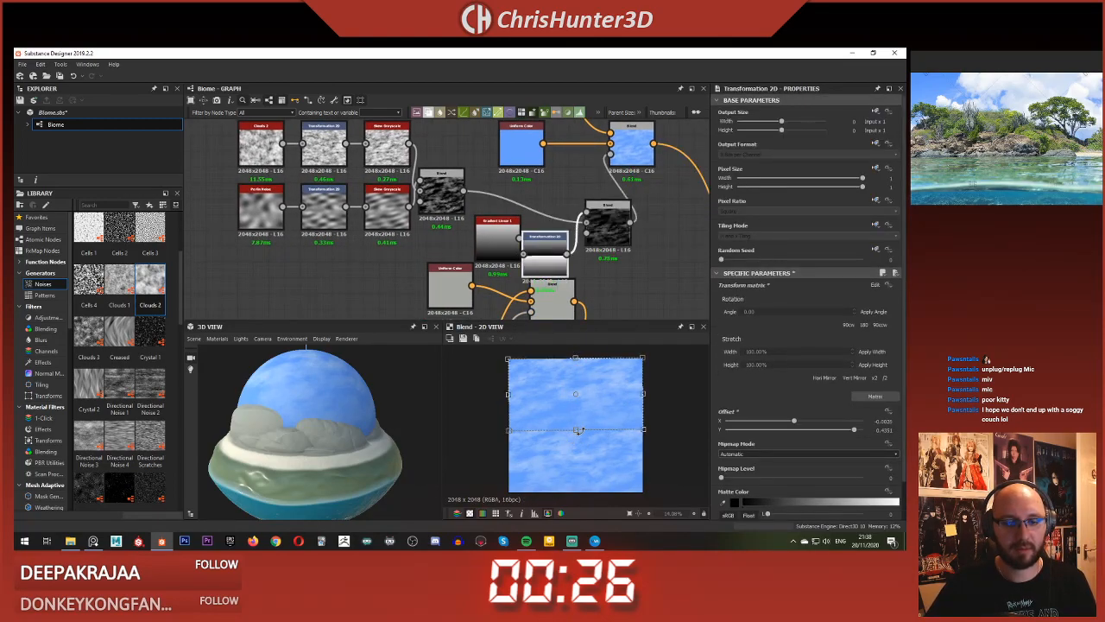
{"action": "mouse_move", "coordinate": [575, 429]}
{"action": "left_mouse_down"}
{"action": "mouse_move", "coordinate": [574, 451]}
{"action": "mouse_move", "coordinate": [580, 409]}
{"action": "mouse_move", "coordinate": [579, 431]}
{"action": "left_mouse_up"}
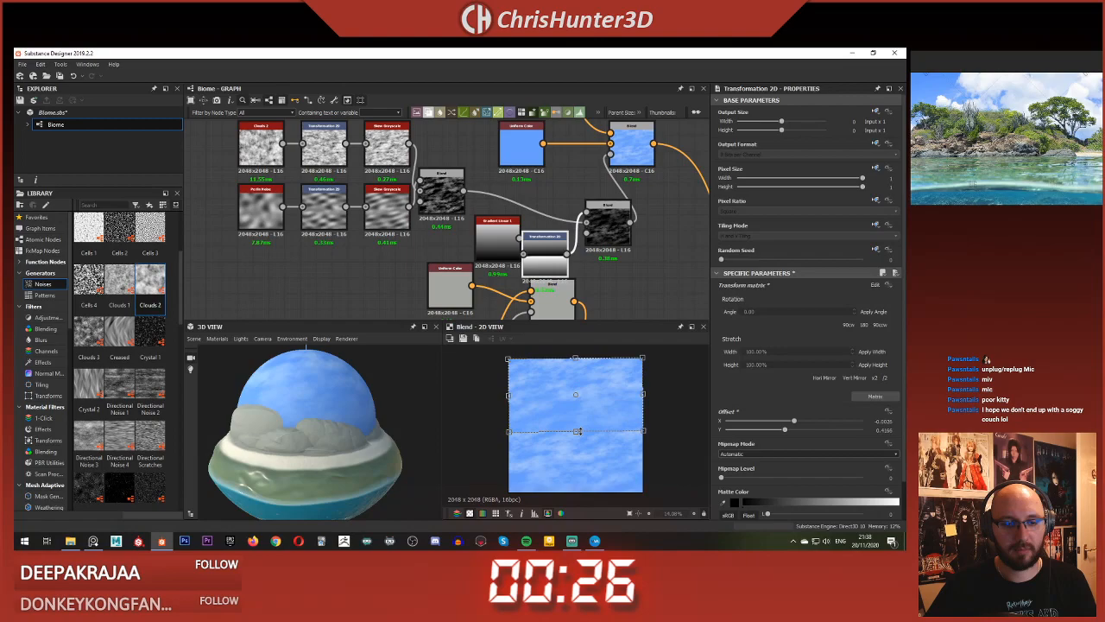
{"action": "left_click_drag", "start_coordinate": [361, 441], "coordinate": [329, 413]}
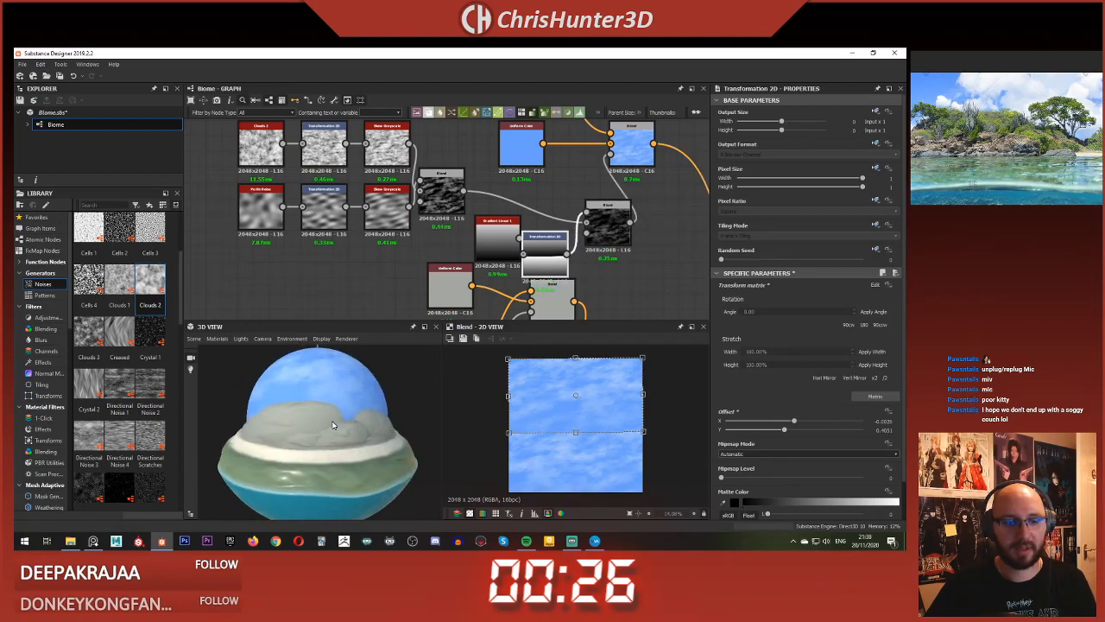
Step: Rearrange the sky Blend and its white and blue Uniform Color nodes closer to the Multiply Blend
{"action": "scroll", "coordinate": [322, 420], "scroll_direction": "down", "scroll_amount": 3}
{"action": "scroll", "coordinate": [406, 281], "scroll_direction": "down", "scroll_amount": 3}
{"action": "scroll", "coordinate": [330, 404], "scroll_direction": "up", "scroll_amount": 4}
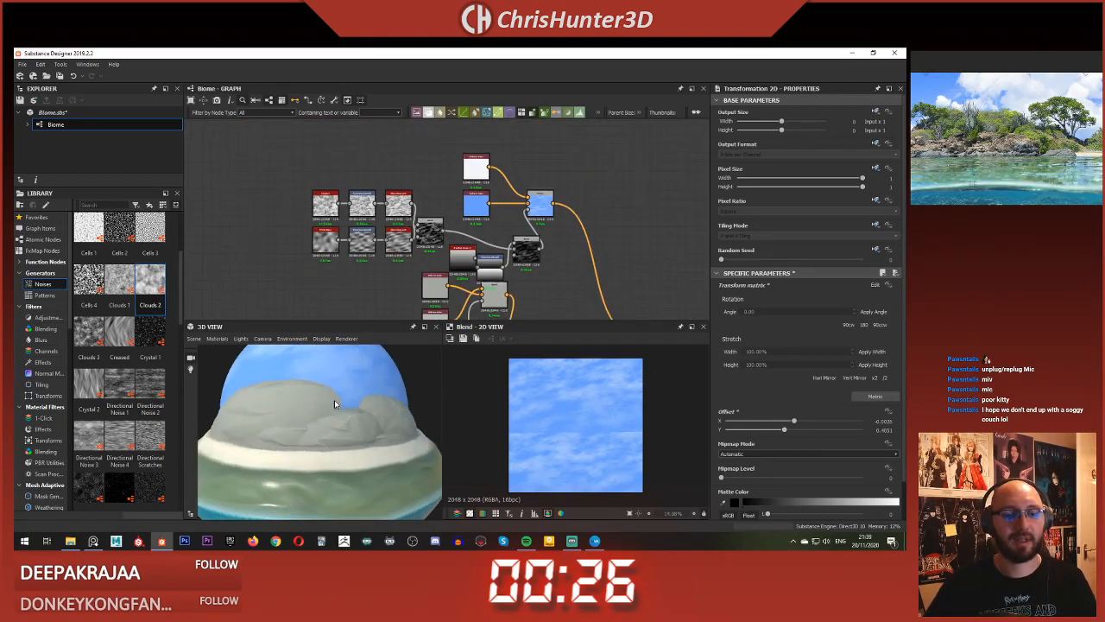
{"action": "scroll", "coordinate": [398, 270], "scroll_direction": "down", "scroll_amount": 2}
{"action": "scroll", "coordinate": [456, 272], "scroll_direction": "up", "scroll_amount": 3}
{"action": "left_click_drag", "start_coordinate": [522, 206], "coordinate": [542, 230]}
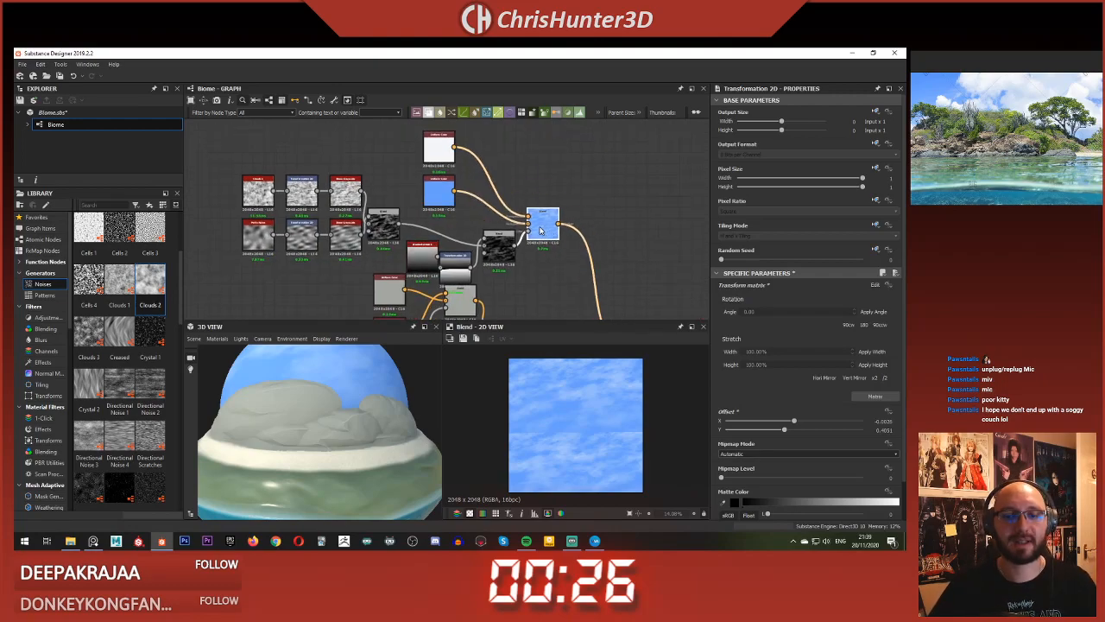
{"action": "left_click_drag", "start_coordinate": [446, 198], "coordinate": [497, 212]}
{"action": "left_click_drag", "start_coordinate": [438, 157], "coordinate": [497, 158]}
Step: Examine the sky and rocks on the sphere in the 3D view
{"action": "scroll", "coordinate": [517, 169], "scroll_direction": "down", "scroll_amount": 4}
{"action": "scroll", "coordinate": [350, 452], "scroll_direction": "down", "scroll_amount": 4}
{"action": "mouse_move", "coordinate": [335, 449]}
{"action": "left_mouse_down"}
{"action": "mouse_move", "coordinate": [333, 415]}
{"action": "mouse_move", "coordinate": [349, 391]}
{"action": "mouse_move", "coordinate": [332, 464]}
{"action": "mouse_move", "coordinate": [325, 443]}
{"action": "mouse_move", "coordinate": [325, 467]}
{"action": "mouse_move", "coordinate": [332, 449]}
{"action": "mouse_move", "coordinate": [291, 457]}
{"action": "mouse_move", "coordinate": [322, 444]}
{"action": "left_mouse_up"}
{"action": "scroll", "coordinate": [328, 423], "scroll_direction": "up", "scroll_amount": 4}
{"action": "scroll", "coordinate": [313, 430], "scroll_direction": "down", "scroll_amount": 3}
{"action": "scroll", "coordinate": [418, 219], "scroll_direction": "down", "scroll_amount": 3}
{"action": "scroll", "coordinate": [418, 219], "scroll_direction": "up", "scroll_amount": 5}
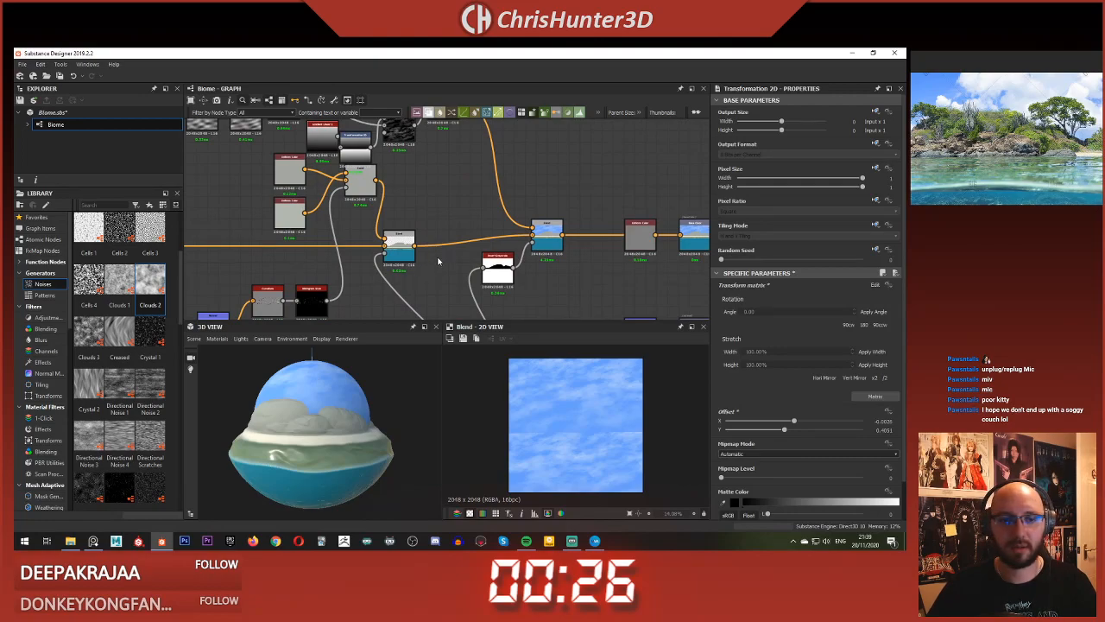
Step: Move the Normal, Curvature and Histogram Scan nodes of the rock edge mask further from the rock Blend
{"action": "scroll", "coordinate": [438, 261], "scroll_direction": "down", "scroll_amount": 4}
{"action": "scroll", "coordinate": [418, 248], "scroll_direction": "up", "scroll_amount": 3}
{"action": "scroll", "coordinate": [510, 231], "scroll_direction": "down", "scroll_amount": 1}
{"action": "middle_click_drag", "start_coordinate": [420, 249], "coordinate": [458, 235]}
{"action": "scroll", "coordinate": [491, 231], "scroll_direction": "down", "scroll_amount": 2}
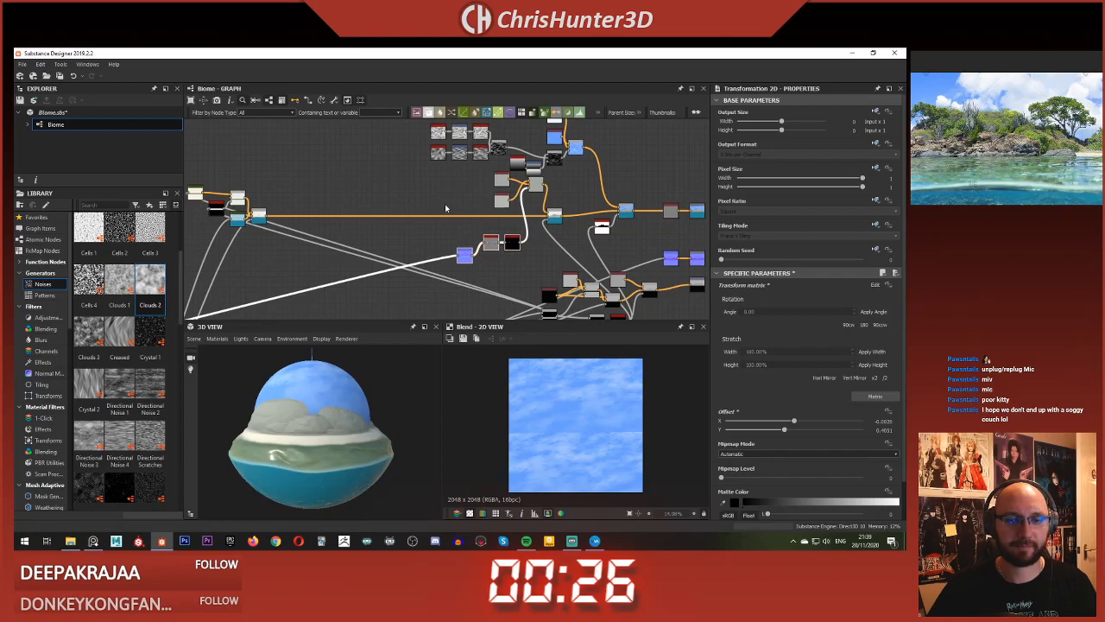
{"action": "scroll", "coordinate": [514, 241], "scroll_direction": "up", "scroll_amount": 4}
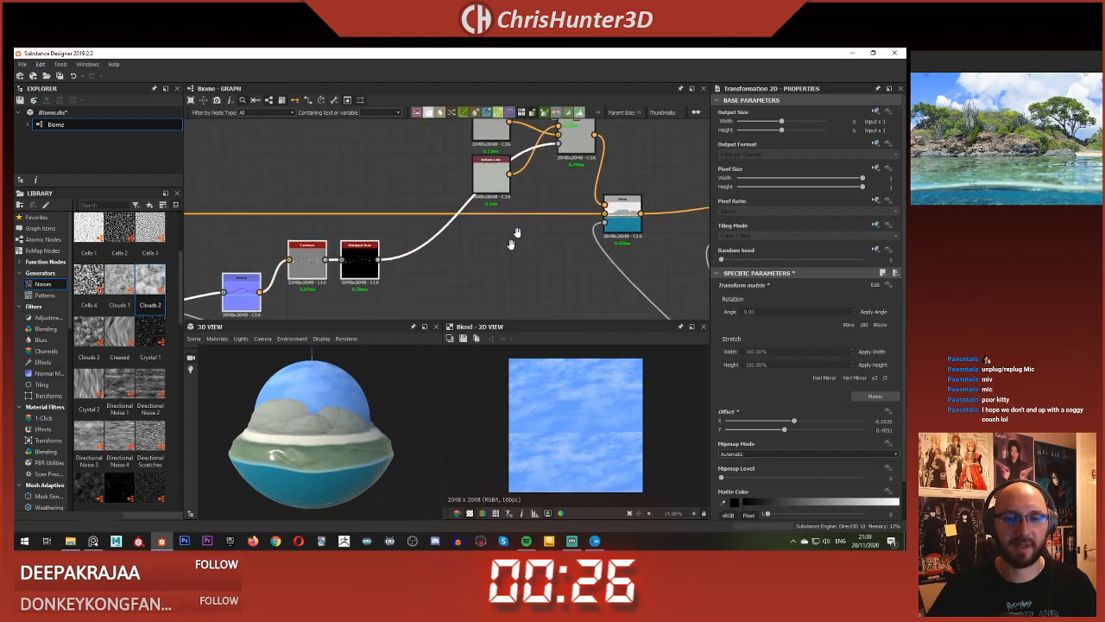
Step: Move the rock colour nodes back to free up space and add a Blend node fed by their combined colour
{"action": "left_click_drag", "start_coordinate": [550, 183], "coordinate": [450, 195]}
{"action": "key", "text": "space"}
{"action": "type", "text": "blend"}
{"action": "key", "text": "Return"}
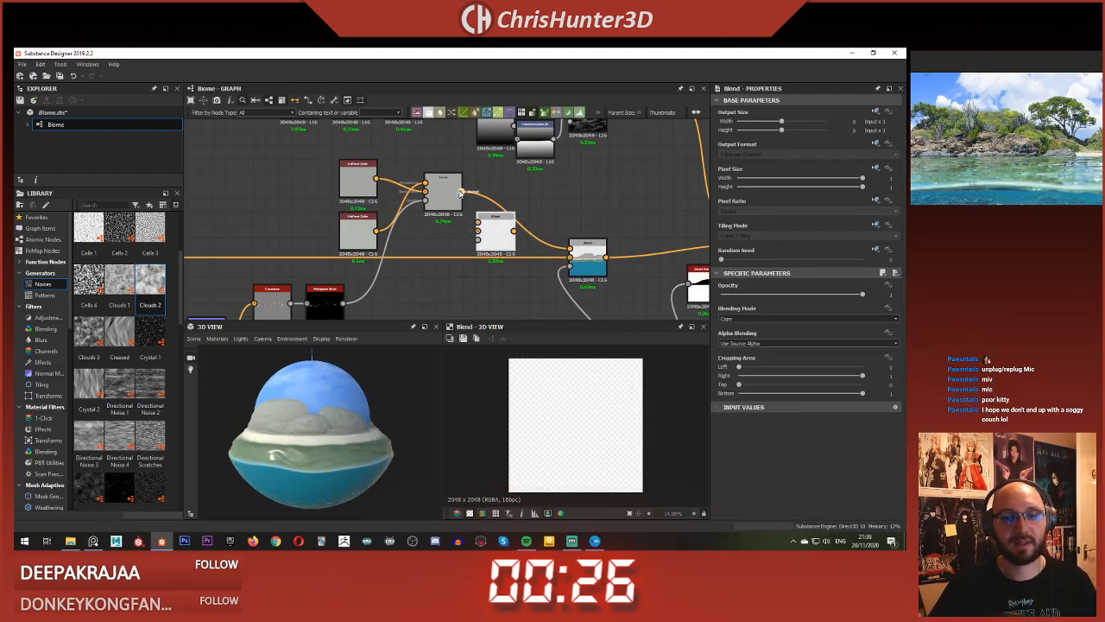
{"action": "left_click_drag", "start_coordinate": [495, 227], "coordinate": [522, 278]}
Step: Add an HSL node fed by the rock colour Blend, with saturation 0.48 and lightness 0.47
{"action": "left_click", "coordinate": [506, 231]}
{"action": "key", "text": "space"}
{"action": "type", "text": "hsl"}
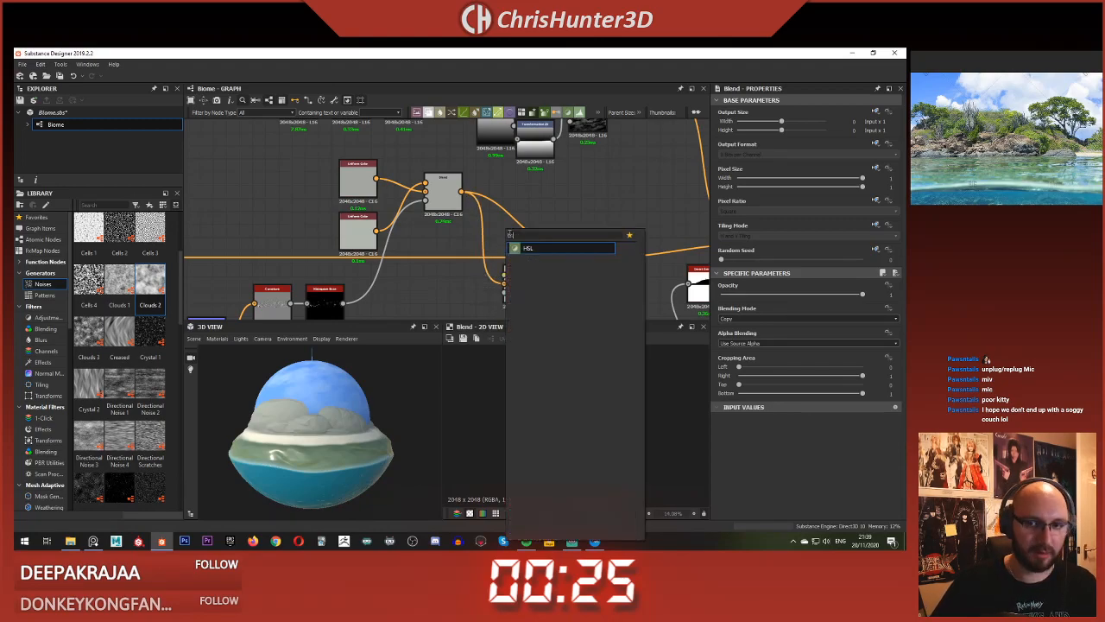
{"action": "key", "text": "Return"}
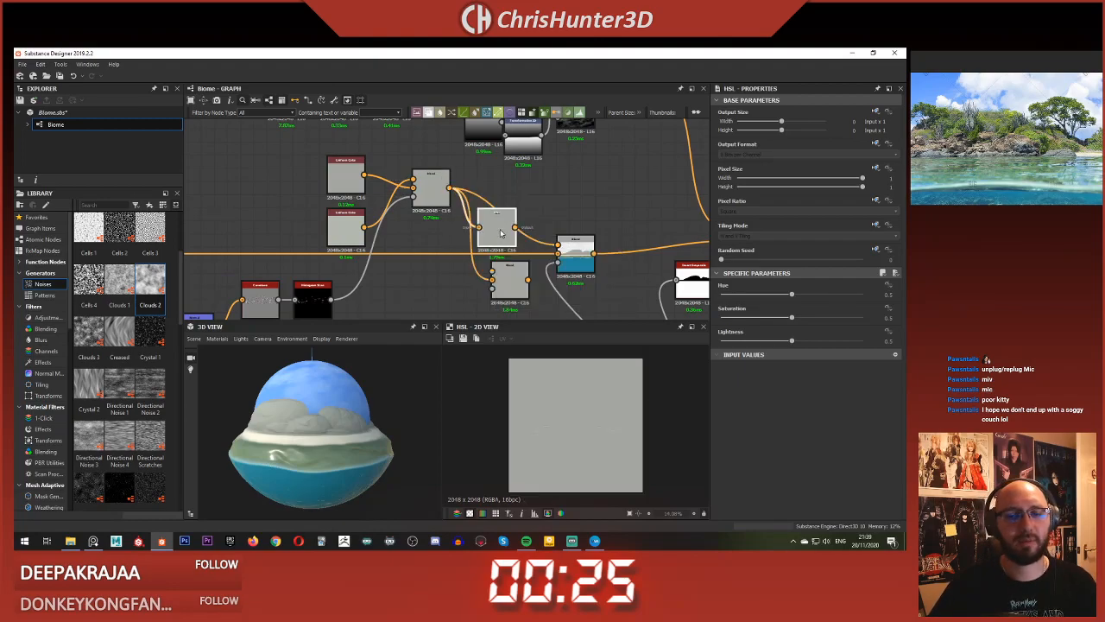
{"action": "left_click_drag", "start_coordinate": [790, 343], "coordinate": [787, 344]}
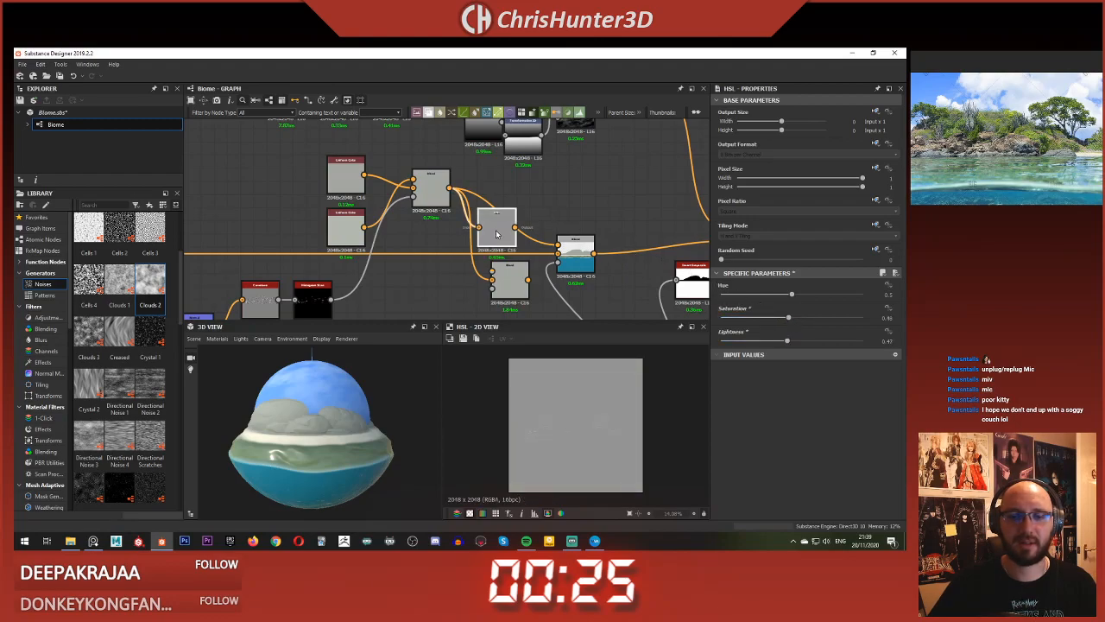
Step: Connect the HSL output to the new Blend's foreground and preview the result
{"action": "left_click_drag", "start_coordinate": [498, 275], "coordinate": [496, 273]}
{"action": "double_click", "coordinate": [511, 281]}
{"action": "scroll", "coordinate": [417, 279], "scroll_direction": "down", "scroll_amount": 3}
{"action": "middle_click_drag", "start_coordinate": [415, 281], "coordinate": [465, 270]}
{"action": "scroll", "coordinate": [508, 233], "scroll_direction": "up", "scroll_amount": 3}
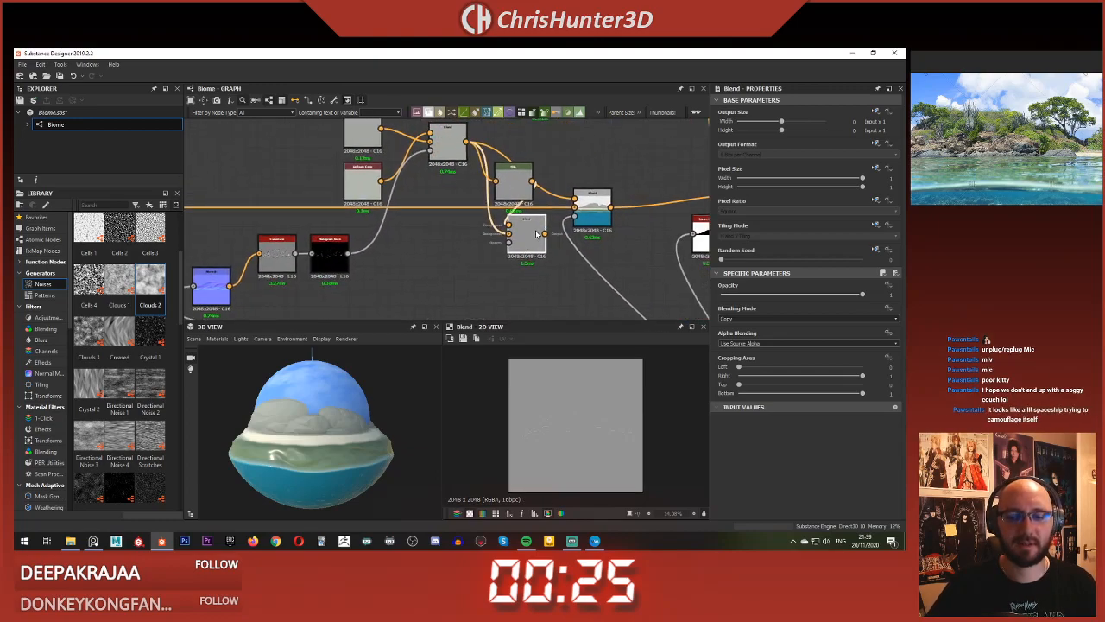
{"action": "scroll", "coordinate": [614, 400], "scroll_direction": "up", "scroll_amount": 4}
{"action": "double_click", "coordinate": [509, 235]}
{"action": "double_click", "coordinate": [508, 226]}
Step: Connect the grayscale height Blend just before the Water Top Height frame to the new Blend's opacity input
{"action": "scroll", "coordinate": [466, 236], "scroll_direction": "down", "scroll_amount": 4}
{"action": "middle_click_drag", "start_coordinate": [464, 237], "coordinate": [474, 207]}
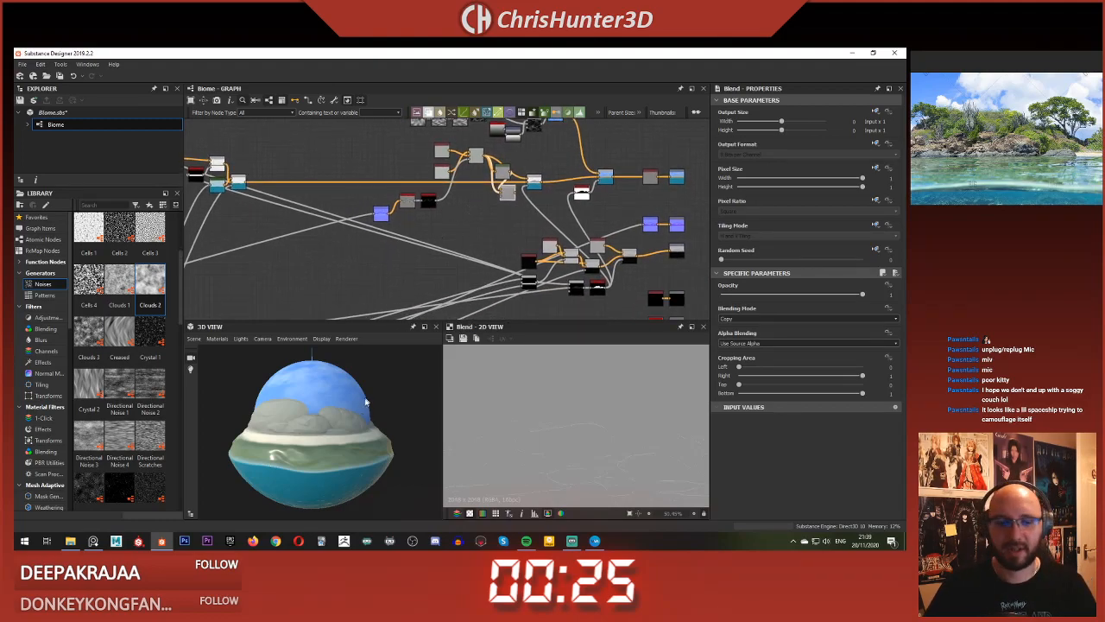
{"action": "scroll", "coordinate": [357, 403], "scroll_direction": "up", "scroll_amount": 3}
{"action": "scroll", "coordinate": [355, 401], "scroll_direction": "down", "scroll_amount": 3}
{"action": "mouse_move", "coordinate": [355, 404]}
{"action": "left_mouse_down"}
{"action": "mouse_move", "coordinate": [354, 392]}
{"action": "mouse_move", "coordinate": [338, 409]}
{"action": "mouse_move", "coordinate": [345, 335]}
{"action": "mouse_move", "coordinate": [339, 413]}
{"action": "mouse_move", "coordinate": [342, 404]}
{"action": "left_mouse_up"}
{"action": "scroll", "coordinate": [427, 242], "scroll_direction": "down", "scroll_amount": 3}
{"action": "scroll", "coordinate": [427, 242], "scroll_direction": "up", "scroll_amount": 4}
{"action": "middle_click_drag", "start_coordinate": [391, 216], "coordinate": [537, 224]}
{"action": "middle_click_drag", "start_coordinate": [457, 240], "coordinate": [552, 173]}
{"action": "scroll", "coordinate": [553, 173], "scroll_direction": "down", "scroll_amount": 2}
{"action": "middle_click_drag", "start_coordinate": [348, 231], "coordinate": [613, 199]}
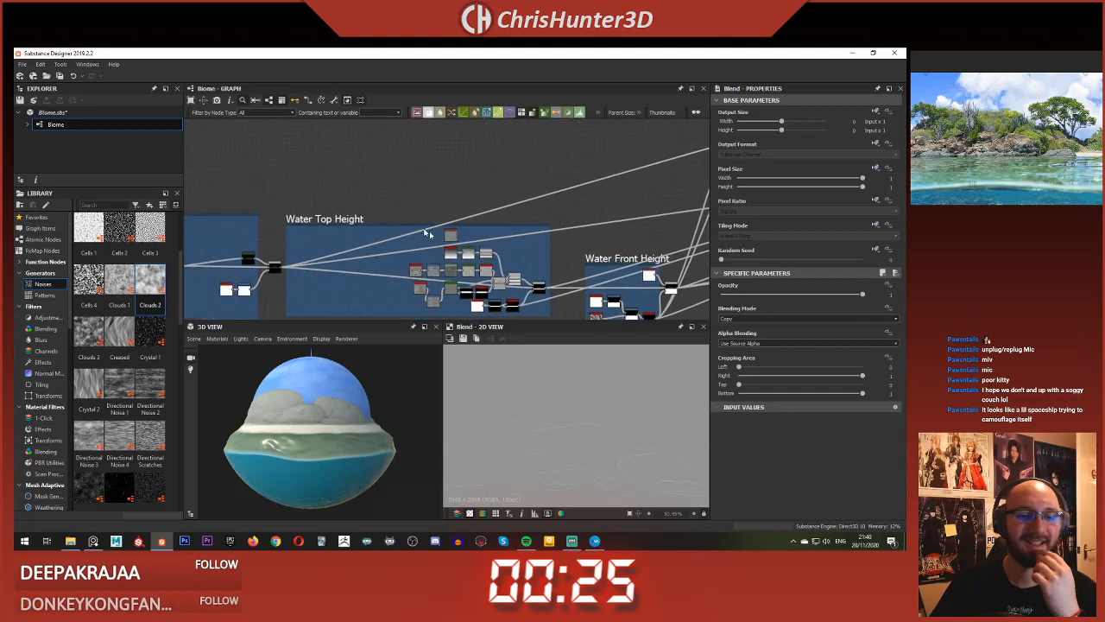
{"action": "middle_click_drag", "start_coordinate": [422, 230], "coordinate": [439, 183]}
{"action": "scroll", "coordinate": [475, 243], "scroll_direction": "down", "scroll_amount": 1}
{"action": "mouse_move", "coordinate": [377, 221]}
{"action": "middle_mouse_down"}
{"action": "mouse_move", "coordinate": [475, 243]}
{"action": "mouse_move", "coordinate": [461, 253]}
{"action": "mouse_move", "coordinate": [514, 257]}
{"action": "middle_mouse_up"}
{"action": "scroll", "coordinate": [475, 240], "scroll_direction": "up", "scroll_amount": 1}
{"action": "scroll", "coordinate": [483, 254], "scroll_direction": "up", "scroll_amount": 3}
{"action": "scroll", "coordinate": [496, 248], "scroll_direction": "up", "scroll_amount": 5}
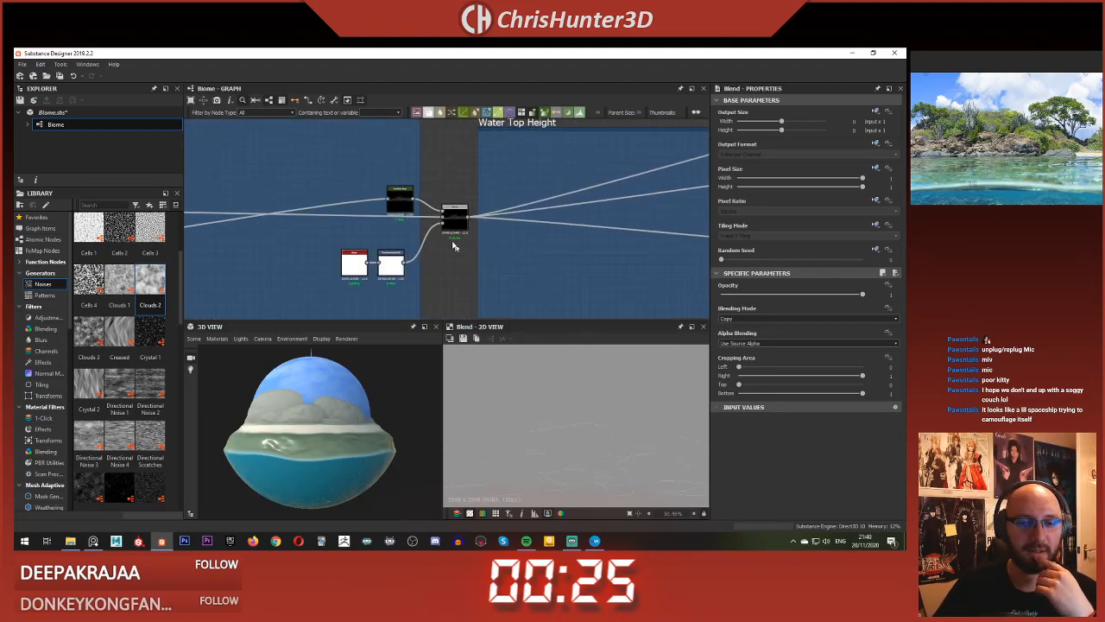
{"action": "scroll", "coordinate": [486, 203], "scroll_direction": "down", "scroll_amount": 4}
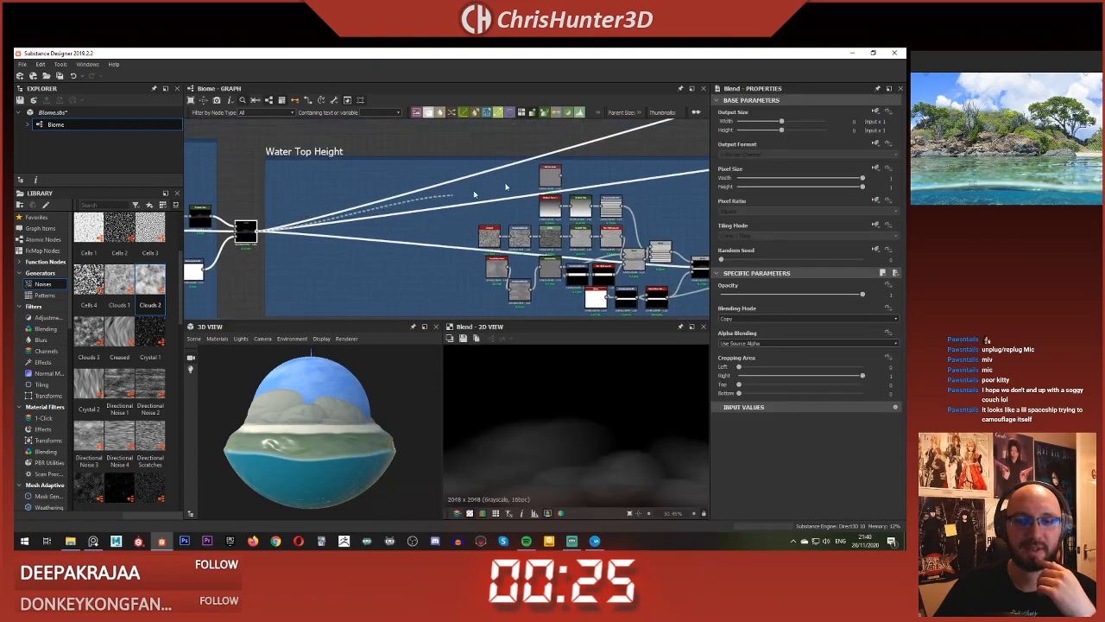
{"action": "scroll", "coordinate": [504, 369], "scroll_direction": "up", "scroll_amount": 1}
{"action": "scroll", "coordinate": [565, 176], "scroll_direction": "down", "scroll_amount": 2}
{"action": "middle_click_drag", "start_coordinate": [566, 175], "coordinate": [527, 164]}
{"action": "scroll", "coordinate": [528, 164], "scroll_direction": "down", "scroll_amount": 2}
{"action": "scroll", "coordinate": [661, 127], "scroll_direction": "down", "scroll_amount": 1}
{"action": "middle_click_drag", "start_coordinate": [660, 128], "coordinate": [508, 182]}
{"action": "scroll", "coordinate": [508, 183], "scroll_direction": "up", "scroll_amount": 8}
{"action": "left_click", "coordinate": [493, 262]}
{"action": "double_click", "coordinate": [521, 257]}
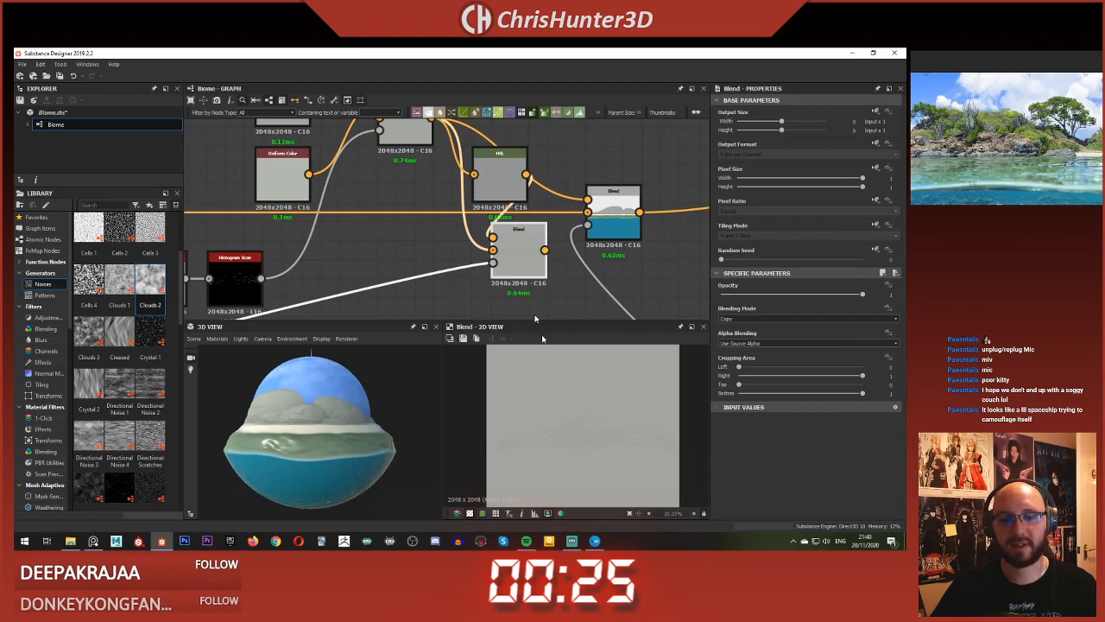
Step: Set the HSL node's lightness to 0.4 to darken the tinted rock colour
{"action": "double_click", "coordinate": [494, 265]}
{"action": "double_click", "coordinate": [523, 253]}
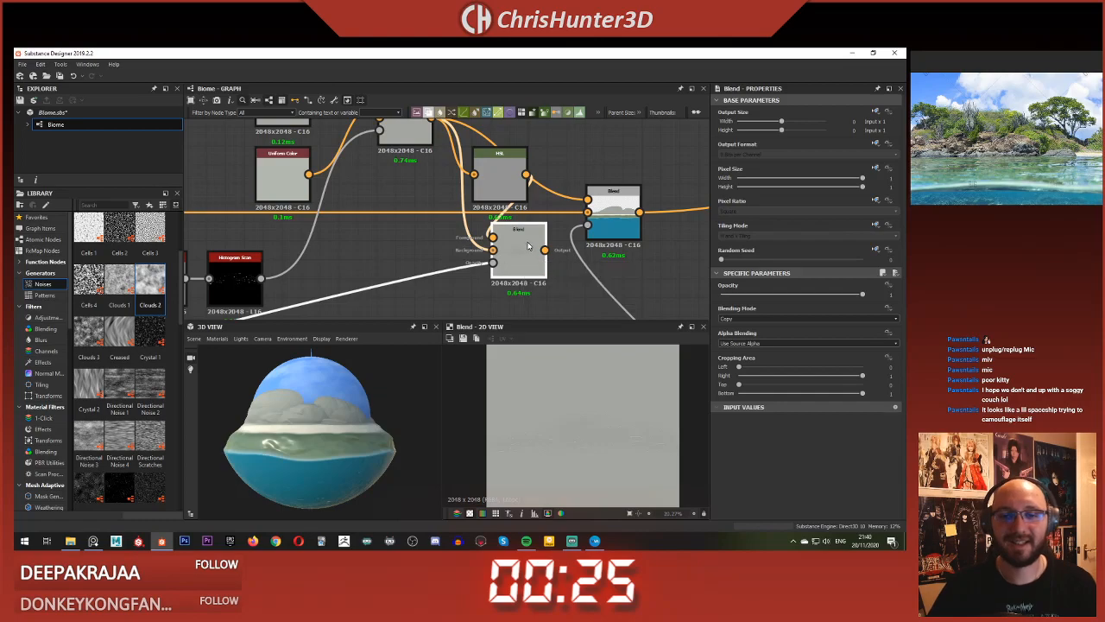
{"action": "middle_click_drag", "start_coordinate": [533, 259], "coordinate": [512, 275]}
{"action": "double_click", "coordinate": [623, 213]}
{"action": "double_click", "coordinate": [507, 251]}
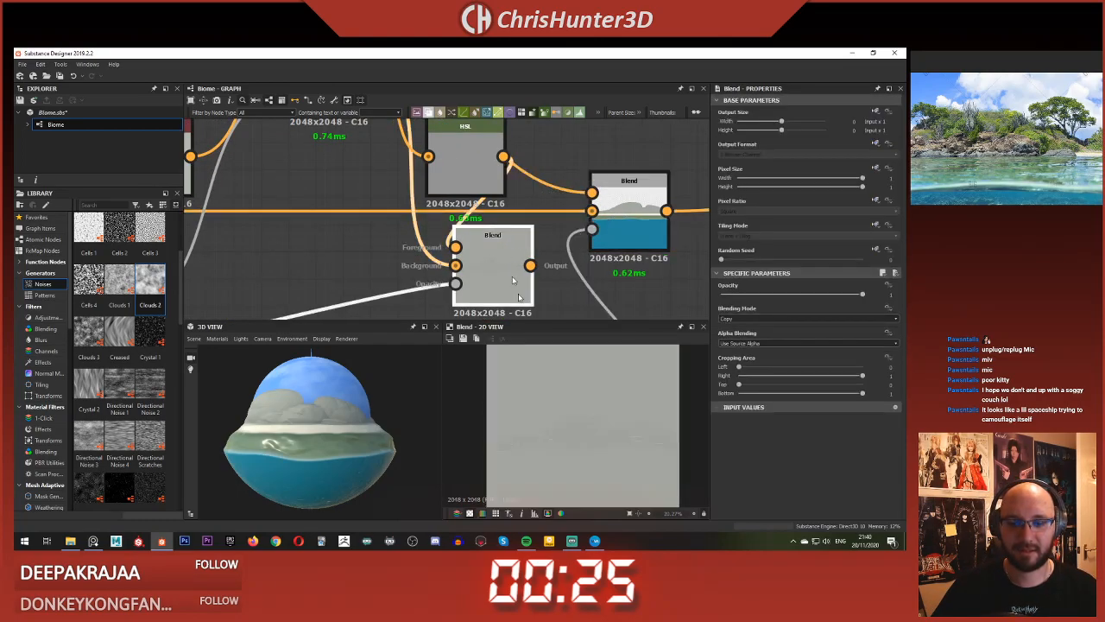
{"action": "left_click", "coordinate": [479, 168]}
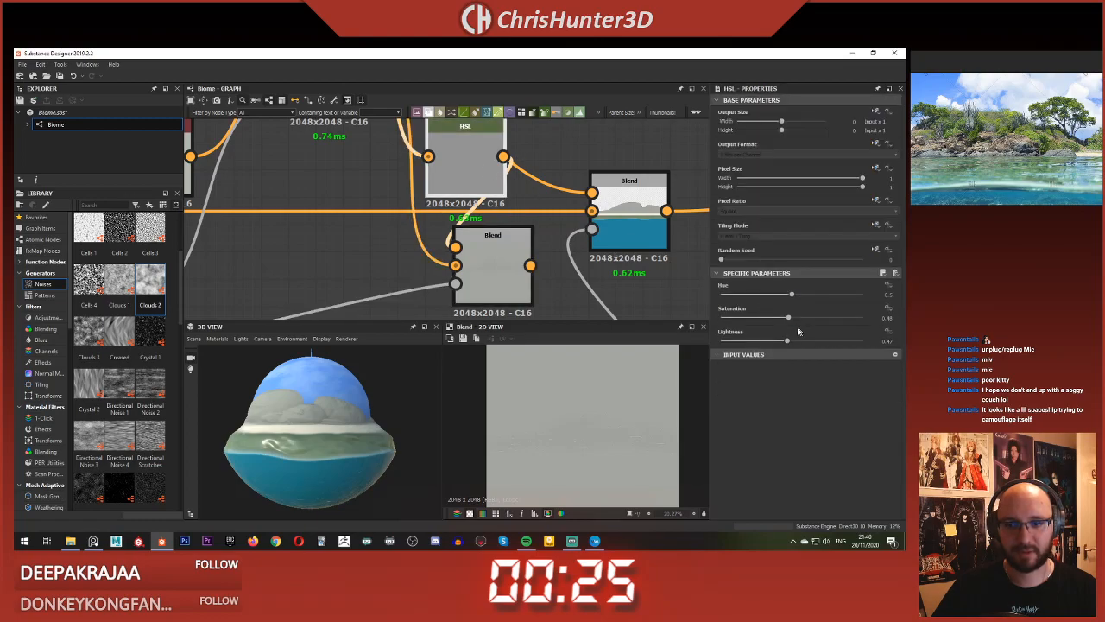
{"action": "mouse_move", "coordinate": [770, 342]}
{"action": "left_mouse_down"}
{"action": "mouse_move", "coordinate": [720, 339]}
{"action": "mouse_move", "coordinate": [778, 347]}
{"action": "left_mouse_up"}
Step: Add a Histogram Scan node beside the new Blend and feed the height mask into its input
{"action": "scroll", "coordinate": [449, 281], "scroll_direction": "down", "scroll_amount": 1}
{"action": "middle_click_drag", "start_coordinate": [445, 289], "coordinate": [494, 266]}
{"action": "scroll", "coordinate": [494, 266], "scroll_direction": "up", "scroll_amount": 3}
{"action": "left_click", "coordinate": [509, 259]}
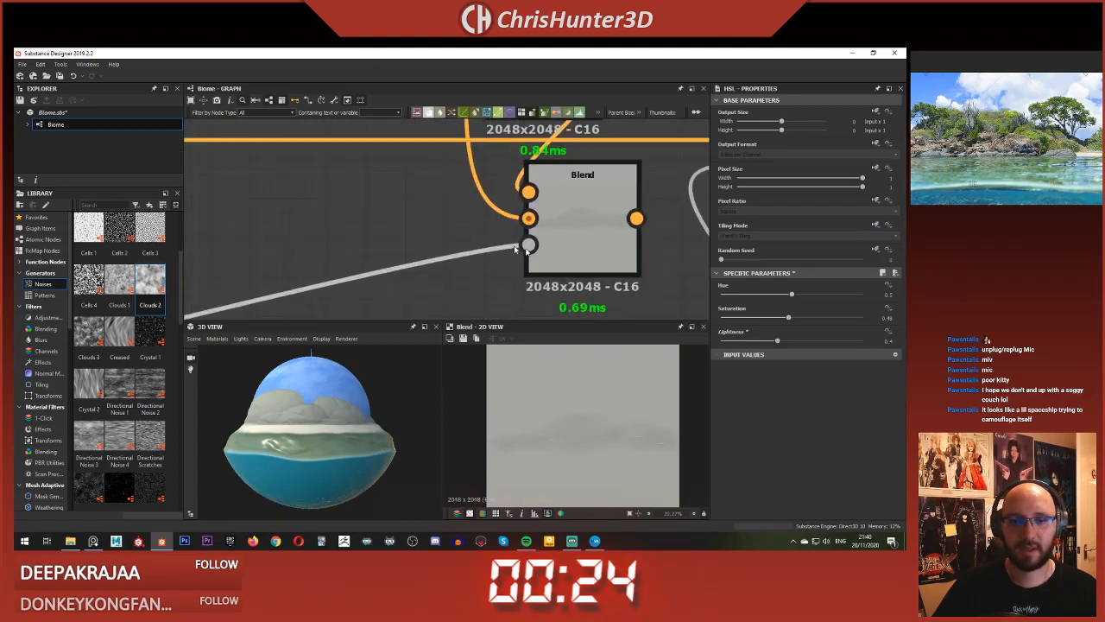
{"action": "left_click", "coordinate": [375, 206]}
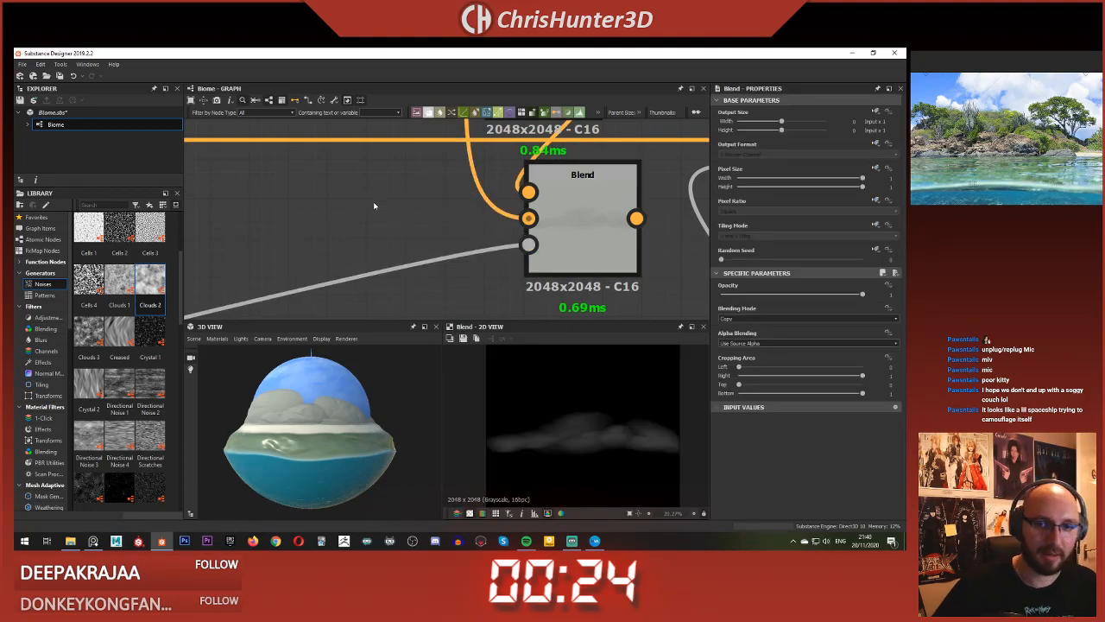
{"action": "key", "text": "space"}
{"action": "type", "text": "hist"}
{"action": "key", "text": "Down"}
{"action": "key", "text": "Return"}
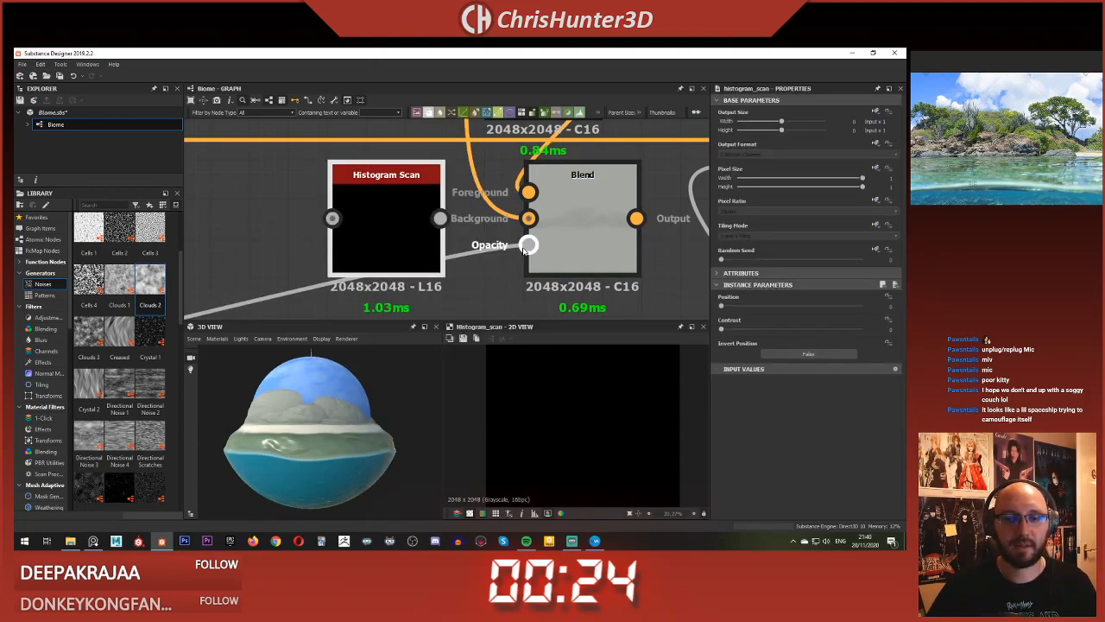
{"action": "left_click_drag", "start_coordinate": [359, 207], "coordinate": [333, 218]}
Step: Set the Histogram Scan's position to about 0.78, keeping contrast at 0
{"action": "left_click_drag", "start_coordinate": [755, 309], "coordinate": [811, 313]}
{"action": "left_click_drag", "start_coordinate": [722, 329], "coordinate": [721, 335]}
{"action": "left_click_drag", "start_coordinate": [819, 309], "coordinate": [835, 308]}
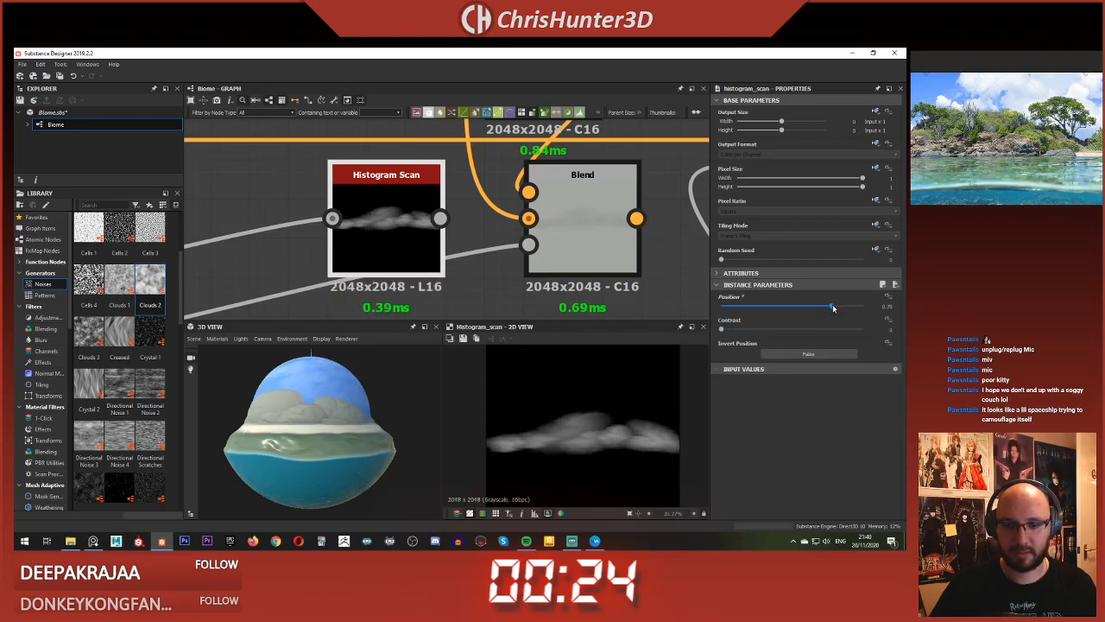
Step: Connect the Histogram Scan output to the new Blend's opacity, place the scan node below it and preview the Blend
{"action": "scroll", "coordinate": [431, 216], "scroll_direction": "down", "scroll_amount": 1}
{"action": "middle_click_drag", "start_coordinate": [432, 217], "coordinate": [403, 222]}
{"action": "left_click_drag", "start_coordinate": [402, 222], "coordinate": [476, 244]}
{"action": "double_click", "coordinate": [530, 238]}
{"action": "left_click_drag", "start_coordinate": [378, 227], "coordinate": [415, 288]}
{"action": "left_click", "coordinate": [532, 252]}
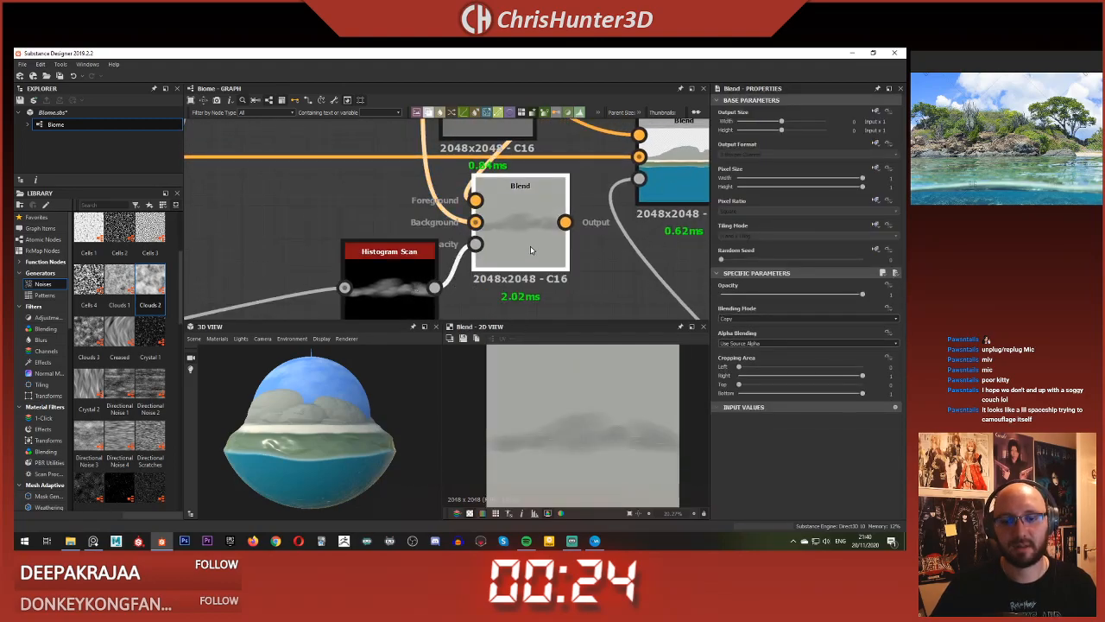
Step: Route the height-tinted rock Blend into the foreground of the Blend that combines the rock and water colours
{"action": "scroll", "coordinate": [520, 140], "scroll_direction": "down", "scroll_amount": 3}
{"action": "middle_click_drag", "start_coordinate": [554, 191], "coordinate": [548, 249]}
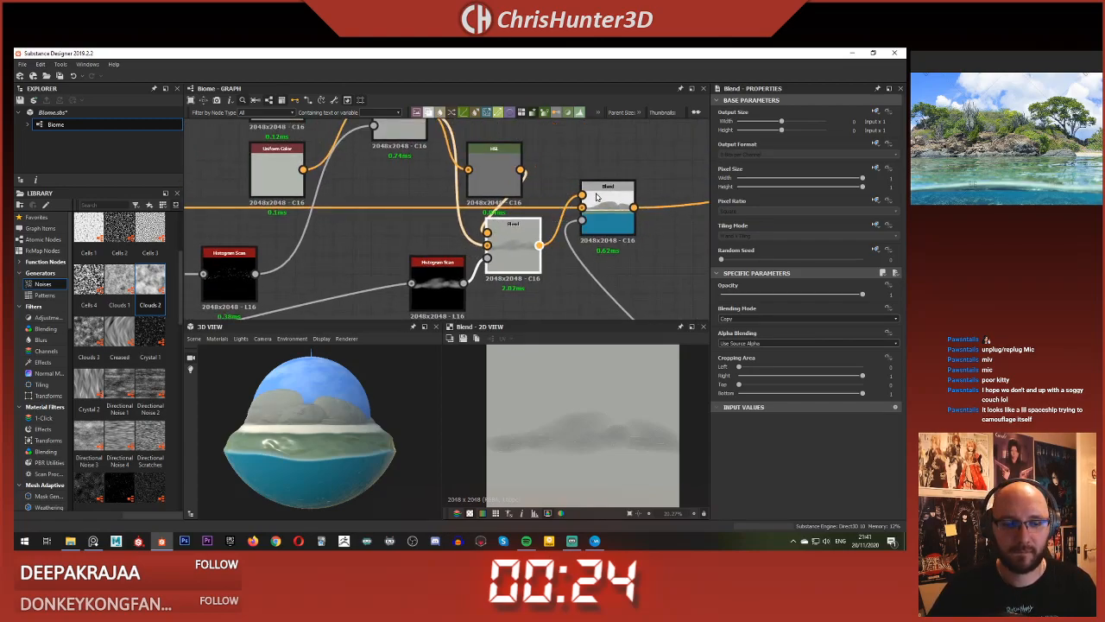
{"action": "scroll", "coordinate": [323, 422], "scroll_direction": "up", "scroll_amount": 5}
{"action": "scroll", "coordinate": [324, 422], "scroll_direction": "down", "scroll_amount": 4}
{"action": "mouse_move", "coordinate": [328, 427]}
{"action": "left_mouse_down"}
{"action": "mouse_move", "coordinate": [346, 442]}
{"action": "mouse_move", "coordinate": [449, 442]}
{"action": "mouse_move", "coordinate": [345, 433]}
{"action": "left_mouse_up"}
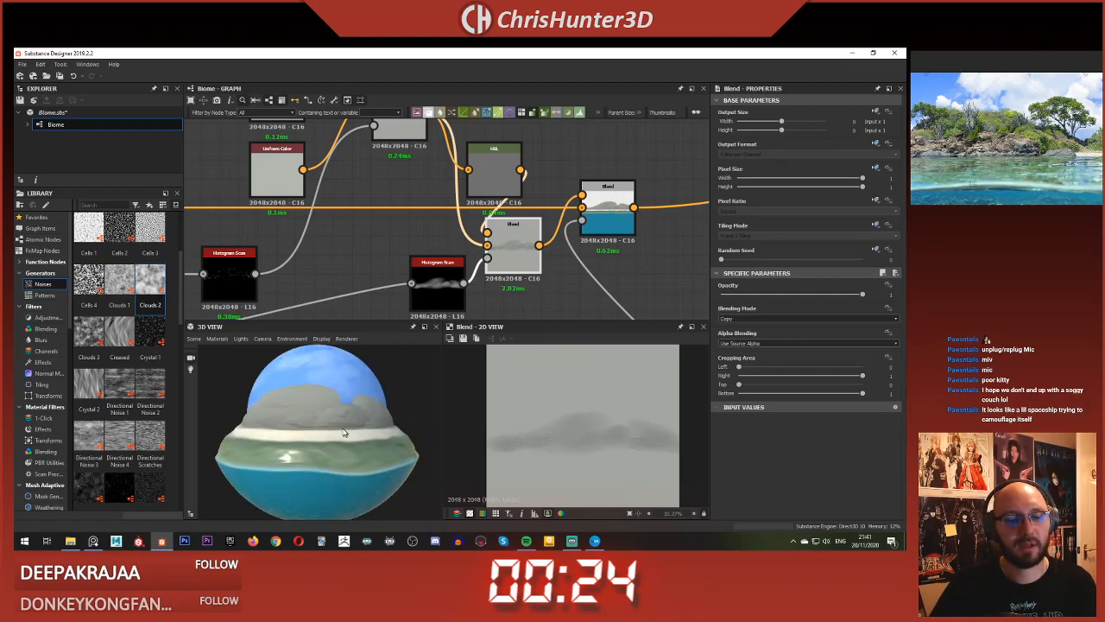
Step: Examine the rock shading on the 3D model from several angles and distances
{"action": "scroll", "coordinate": [326, 413], "scroll_direction": "down", "scroll_amount": 3}
{"action": "scroll", "coordinate": [360, 307], "scroll_direction": "up", "scroll_amount": 2}
{"action": "middle_click_drag", "start_coordinate": [371, 281], "coordinate": [371, 263]}
{"action": "left_click", "coordinate": [464, 259]}
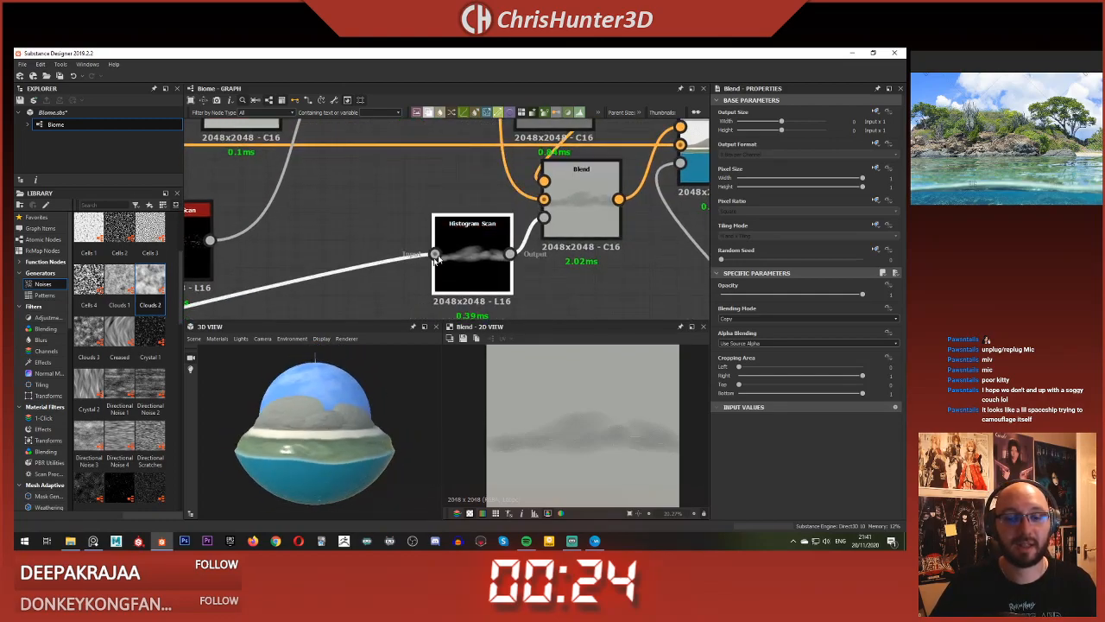
{"action": "scroll", "coordinate": [314, 449], "scroll_direction": "up", "scroll_amount": 2}
{"action": "left_click_drag", "start_coordinate": [315, 449], "coordinate": [385, 424]}
{"action": "scroll", "coordinate": [332, 465], "scroll_direction": "up", "scroll_amount": 3}
{"action": "scroll", "coordinate": [333, 445], "scroll_direction": "down", "scroll_amount": 3}
{"action": "scroll", "coordinate": [339, 436], "scroll_direction": "up", "scroll_amount": 4}
{"action": "scroll", "coordinate": [343, 433], "scroll_direction": "down", "scroll_amount": 4}
{"action": "scroll", "coordinate": [338, 442], "scroll_direction": "down", "scroll_amount": 3}
{"action": "scroll", "coordinate": [385, 424], "scroll_direction": "up", "scroll_amount": 4}
{"action": "scroll", "coordinate": [328, 420], "scroll_direction": "down", "scroll_amount": 2}
{"action": "scroll", "coordinate": [328, 420], "scroll_direction": "down", "scroll_amount": 3}
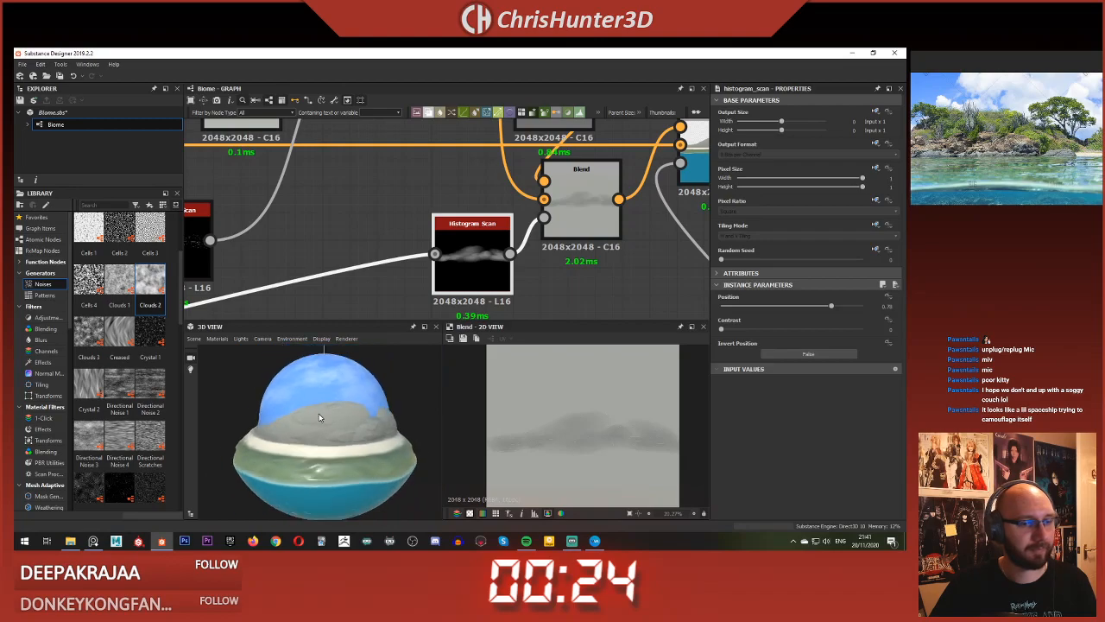
{"action": "scroll", "coordinate": [302, 401], "scroll_direction": "down", "scroll_amount": 2}
{"action": "scroll", "coordinate": [299, 398], "scroll_direction": "up", "scroll_amount": 1}
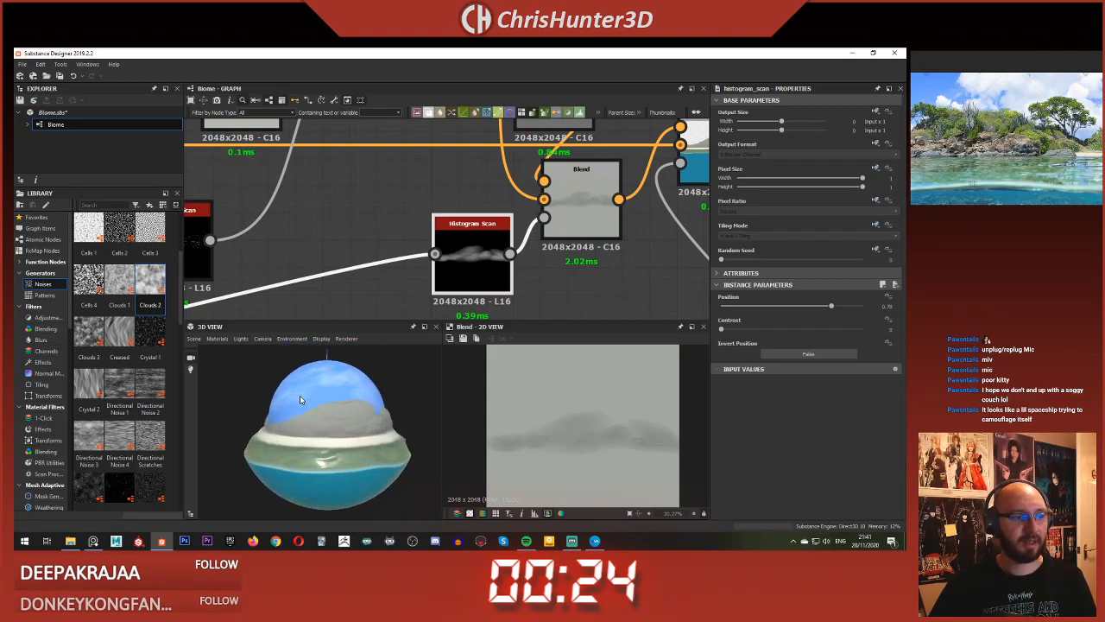
{"action": "scroll", "coordinate": [290, 380], "scroll_direction": "up", "scroll_amount": 1}
{"action": "left_click_drag", "start_coordinate": [312, 377], "coordinate": [289, 422]}
{"action": "scroll", "coordinate": [334, 413], "scroll_direction": "down", "scroll_amount": 2}
{"action": "scroll", "coordinate": [427, 302], "scroll_direction": "down", "scroll_amount": 4}
Step: Preview the combined rock and water colour Blend in the 2D view
{"action": "middle_click_drag", "start_coordinate": [585, 268], "coordinate": [481, 276]}
{"action": "scroll", "coordinate": [483, 275], "scroll_direction": "up", "scroll_amount": 4}
{"action": "scroll", "coordinate": [480, 259], "scroll_direction": "down", "scroll_amount": 1}
{"action": "middle_click_drag", "start_coordinate": [459, 201], "coordinate": [438, 222]}
{"action": "double_click", "coordinate": [418, 268]}
Step: Preview the Ambient Occlusion node's map and compare it with the shading on the 3D model
{"action": "scroll", "coordinate": [436, 294], "scroll_direction": "down", "scroll_amount": 1}
{"action": "scroll", "coordinate": [467, 250], "scroll_direction": "down", "scroll_amount": 2}
{"action": "middle_click_drag", "start_coordinate": [553, 303], "coordinate": [348, 181]}
{"action": "scroll", "coordinate": [472, 207], "scroll_direction": "up", "scroll_amount": 3}
{"action": "scroll", "coordinate": [471, 191], "scroll_direction": "down", "scroll_amount": 4}
{"action": "middle_click_drag", "start_coordinate": [471, 203], "coordinate": [507, 53]}
{"action": "scroll", "coordinate": [520, 214], "scroll_direction": "up", "scroll_amount": 4}
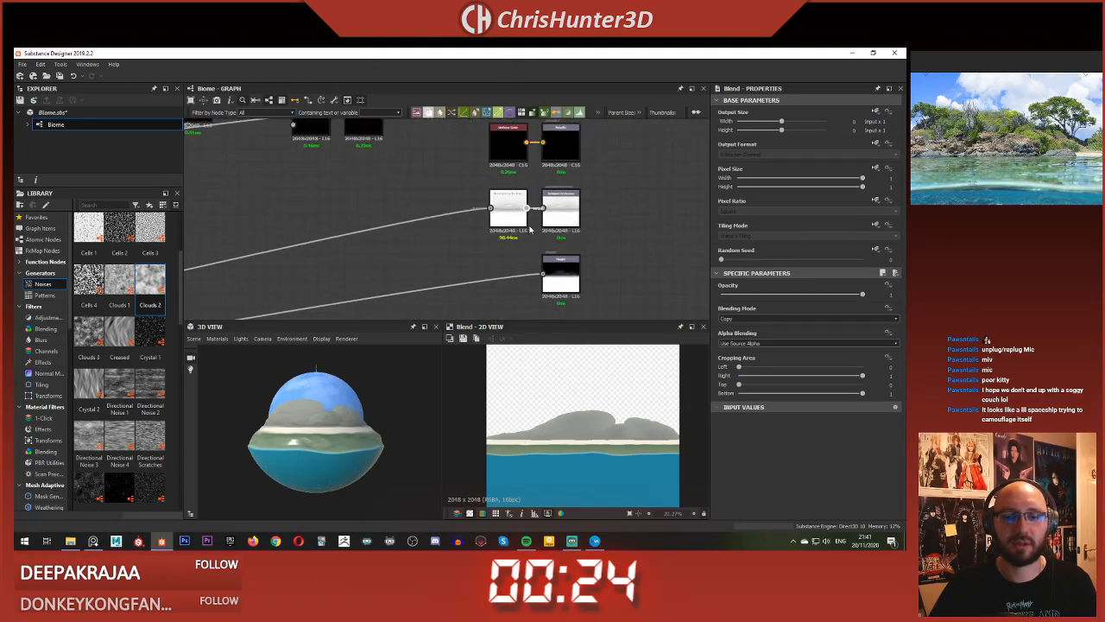
{"action": "double_click", "coordinate": [513, 211]}
{"action": "scroll", "coordinate": [595, 412], "scroll_direction": "up", "scroll_amount": 1}
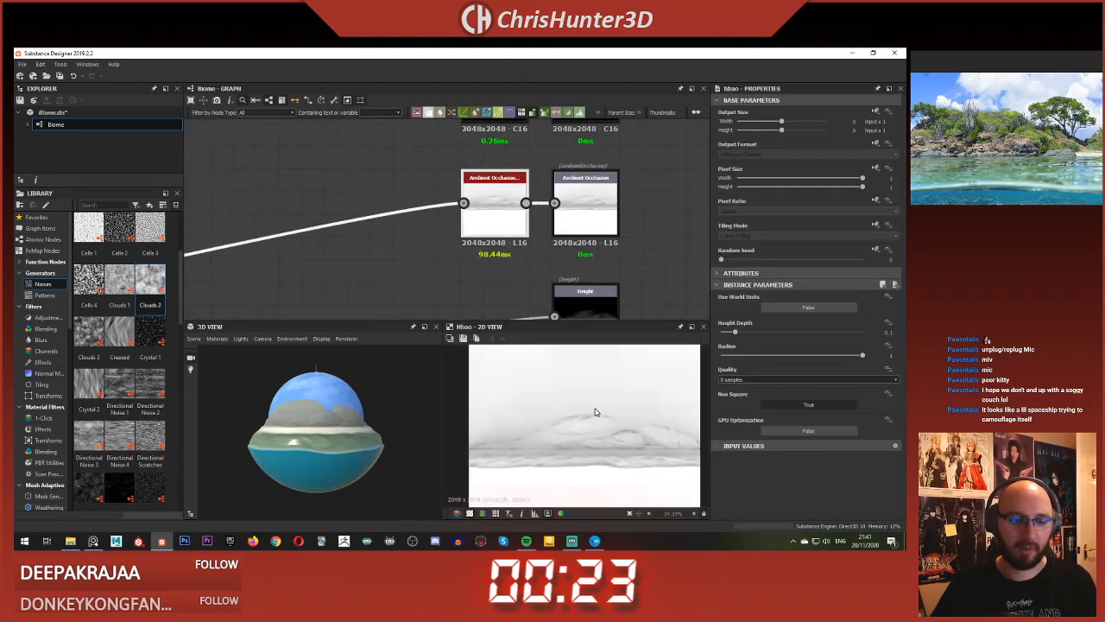
{"action": "scroll", "coordinate": [592, 420], "scroll_direction": "up", "scroll_amount": 1}
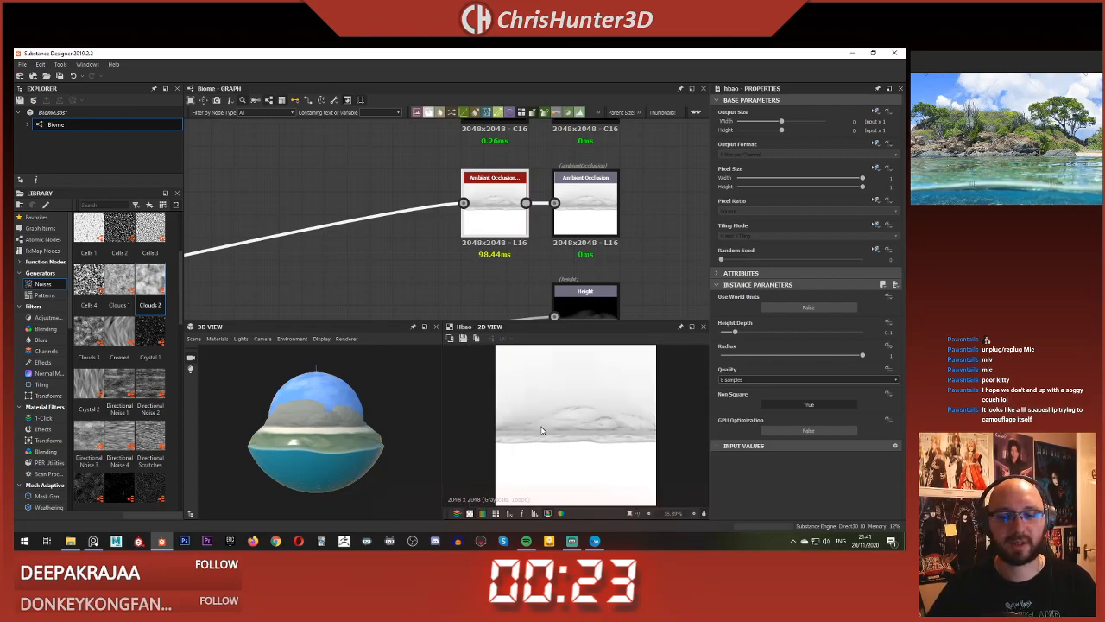
{"action": "scroll", "coordinate": [522, 420], "scroll_direction": "down", "scroll_amount": 2}
{"action": "scroll", "coordinate": [521, 421], "scroll_direction": "up", "scroll_amount": 2}
{"action": "scroll", "coordinate": [509, 419], "scroll_direction": "down", "scroll_amount": 1}
{"action": "scroll", "coordinate": [509, 419], "scroll_direction": "down", "scroll_amount": 2}
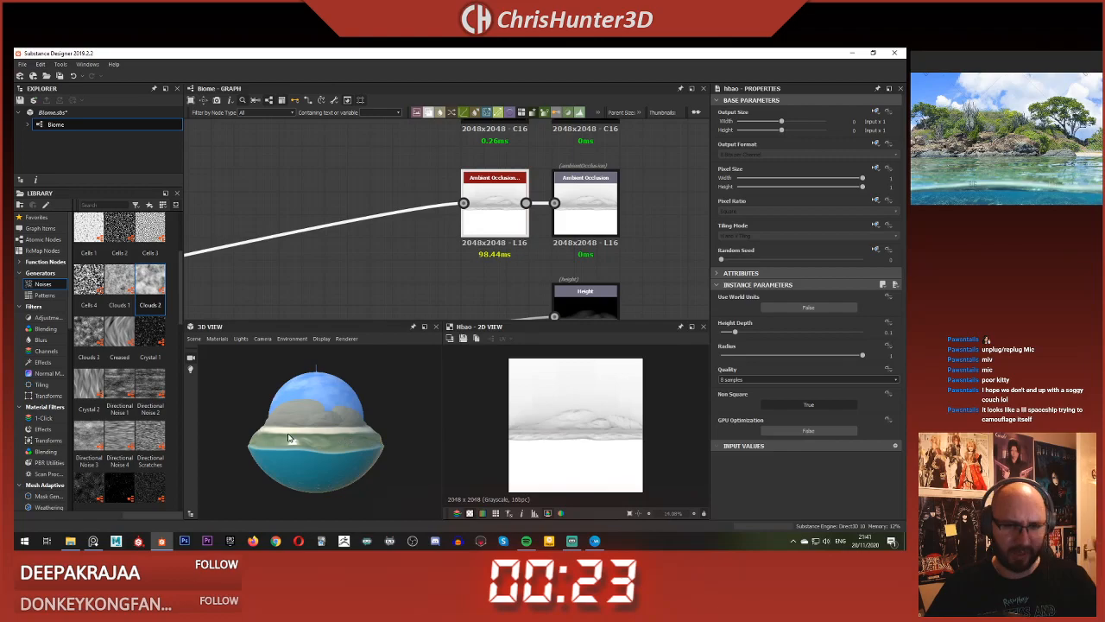
{"action": "scroll", "coordinate": [320, 432], "scroll_direction": "up", "scroll_amount": 3}
{"action": "scroll", "coordinate": [324, 427], "scroll_direction": "down", "scroll_amount": 2}
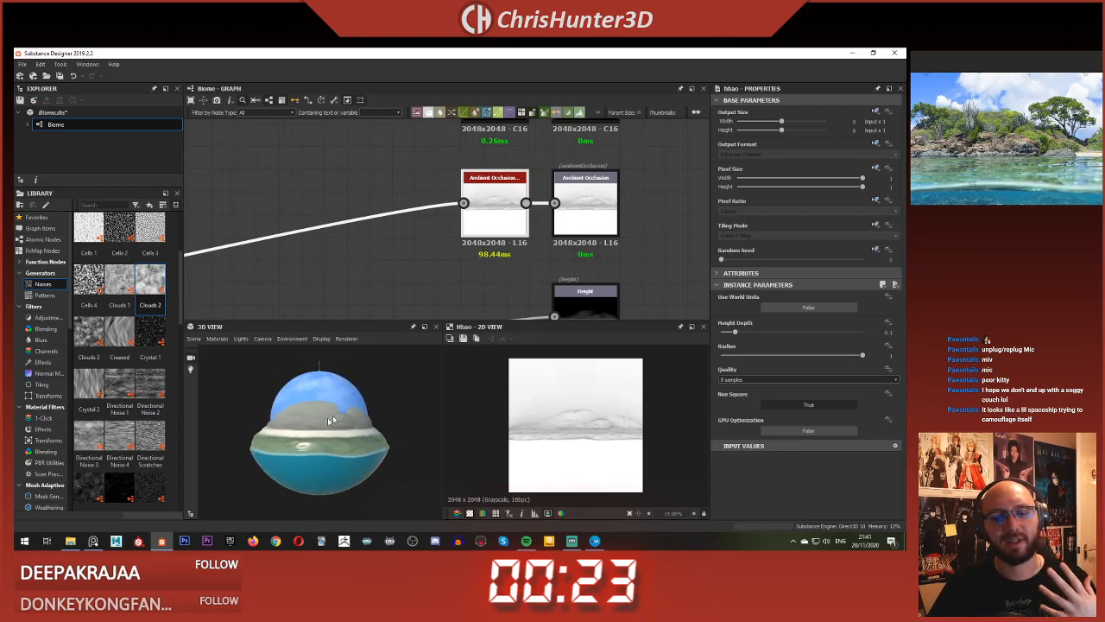
{"action": "scroll", "coordinate": [517, 422], "scroll_direction": "up", "scroll_amount": 1}
{"action": "scroll", "coordinate": [484, 259], "scroll_direction": "down", "scroll_amount": 3}
{"action": "scroll", "coordinate": [483, 260], "scroll_direction": "up", "scroll_amount": 3}
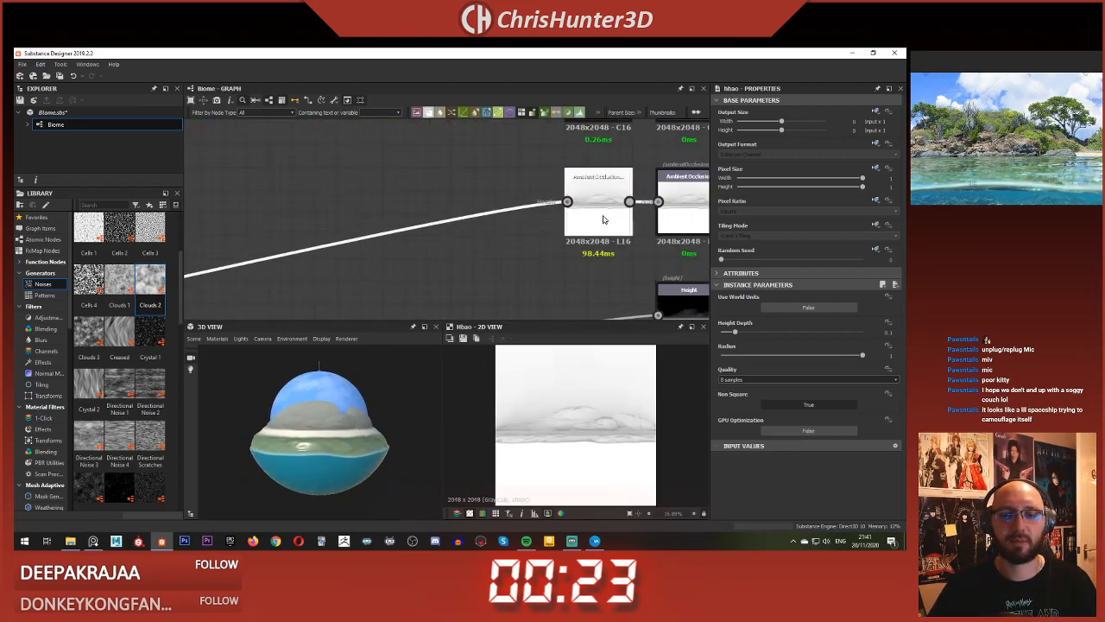
Step: Move the Ambient Occlusion node back and add a Blend node with the occlusion map as its background
{"action": "key", "text": "space"}
{"action": "type", "text": "blend"}
{"action": "key", "text": "Return"}
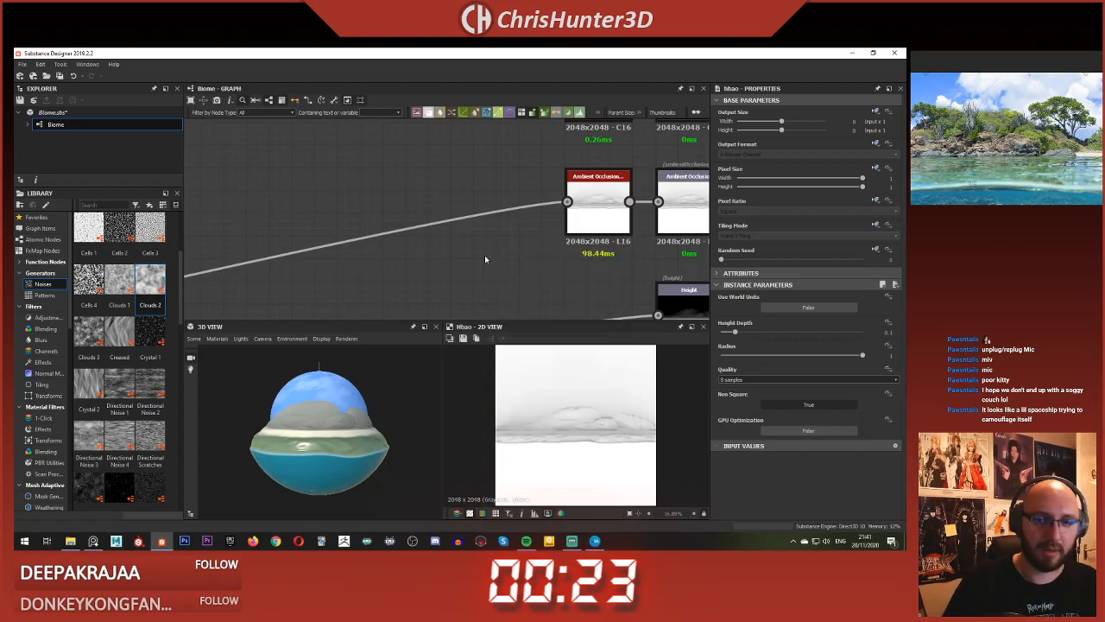
{"action": "left_click_drag", "start_coordinate": [596, 183], "coordinate": [460, 159]}
{"action": "left_click", "coordinate": [488, 226]}
Step: Add a Uniform Color node set to white in grayscale mode and connect it to the occlusion Blend's foreground
{"action": "left_click_drag", "start_coordinate": [489, 235], "coordinate": [429, 271]}
{"action": "left_click", "coordinate": [463, 511]}
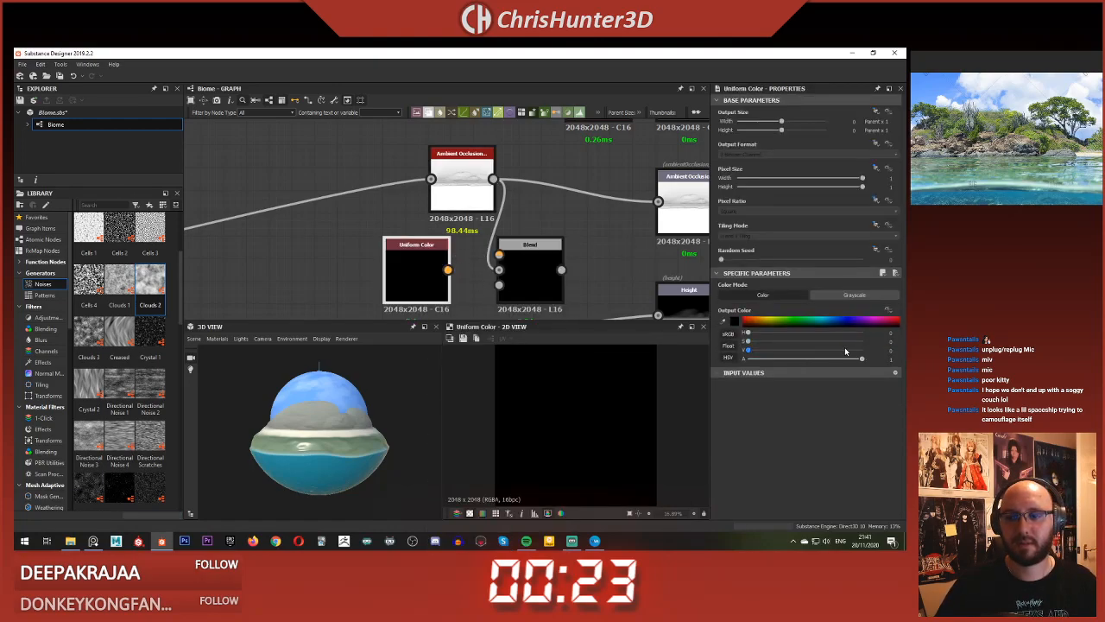
{"action": "left_click_drag", "start_coordinate": [845, 351], "coordinate": [862, 350]}
{"action": "left_click_drag", "start_coordinate": [459, 272], "coordinate": [498, 255]}
{"action": "double_click", "coordinate": [527, 271]}
{"action": "left_click", "coordinate": [409, 265]}
{"action": "left_click", "coordinate": [855, 296]}
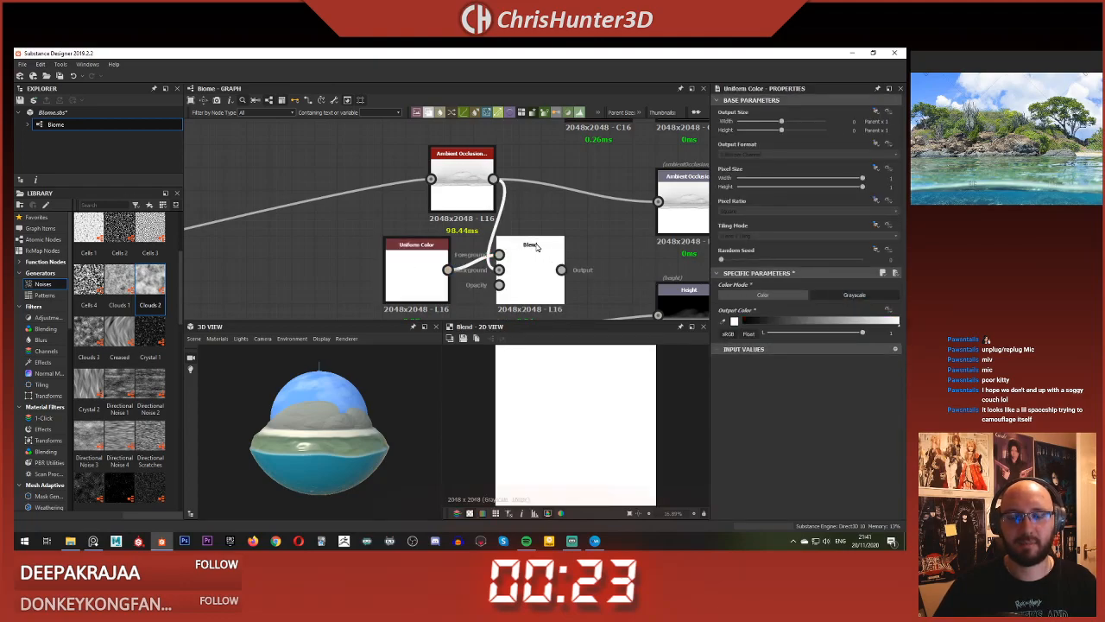
Step: Check the occlusion Blend's settings and preview the original Ambient Occlusion map
{"action": "left_click", "coordinate": [535, 259]}
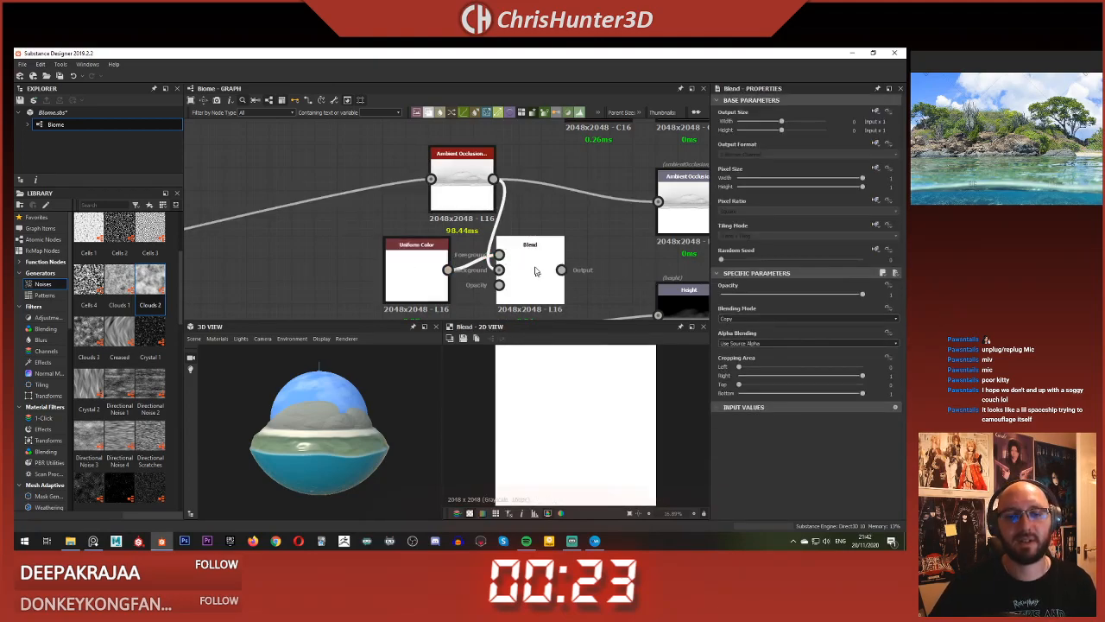
{"action": "scroll", "coordinate": [535, 273], "scroll_direction": "down", "scroll_amount": 3}
{"action": "scroll", "coordinate": [437, 211], "scroll_direction": "up", "scroll_amount": 4}
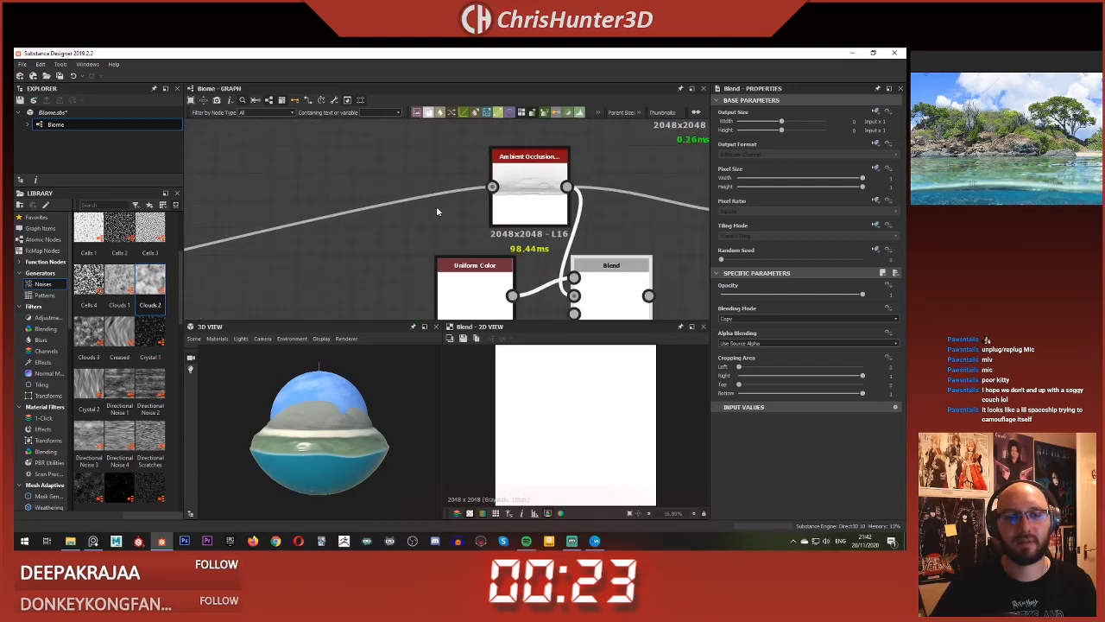
{"action": "double_click", "coordinate": [527, 188]}
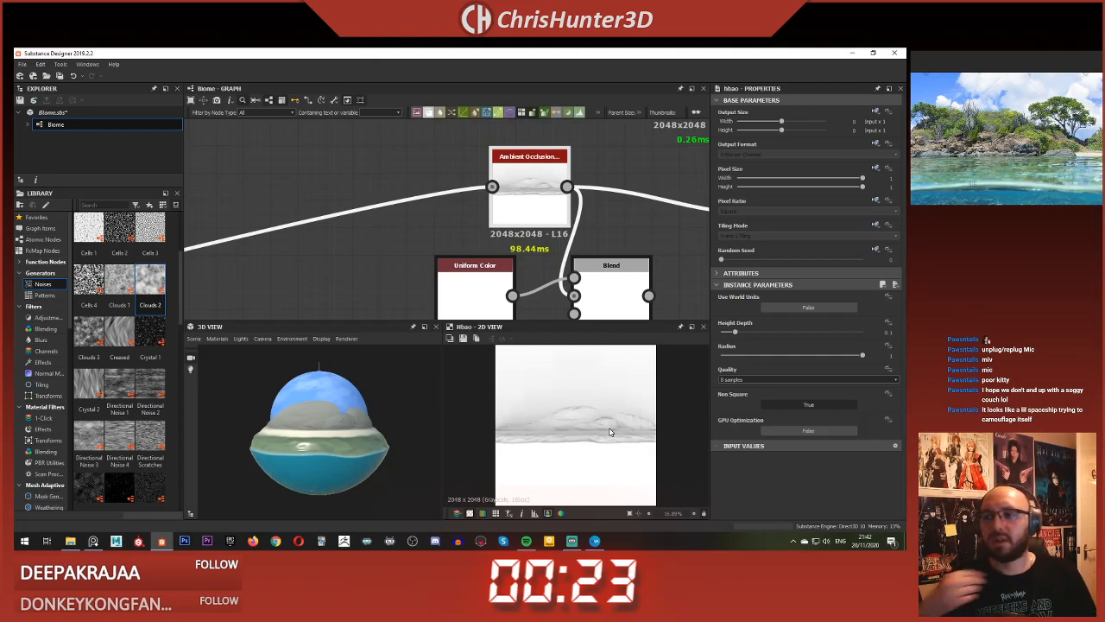
Step: Preview Blend nodes across the graph to look for a mask that isolates the island rocks
{"action": "scroll", "coordinate": [333, 207], "scroll_direction": "down", "scroll_amount": 5}
{"action": "scroll", "coordinate": [580, 251], "scroll_direction": "up", "scroll_amount": 4}
{"action": "middle_click_drag", "start_coordinate": [354, 216], "coordinate": [517, 251]}
{"action": "double_click", "coordinate": [570, 261]}
{"action": "scroll", "coordinate": [544, 245], "scroll_direction": "down", "scroll_amount": 4}
{"action": "double_click", "coordinate": [514, 216]}
{"action": "scroll", "coordinate": [458, 235], "scroll_direction": "down", "scroll_amount": 2}
{"action": "middle_click_drag", "start_coordinate": [277, 197], "coordinate": [479, 196]}
{"action": "middle_click_drag", "start_coordinate": [588, 133], "coordinate": [436, 233]}
{"action": "scroll", "coordinate": [423, 205], "scroll_direction": "up", "scroll_amount": 6}
{"action": "scroll", "coordinate": [427, 207], "scroll_direction": "down", "scroll_amount": 2}
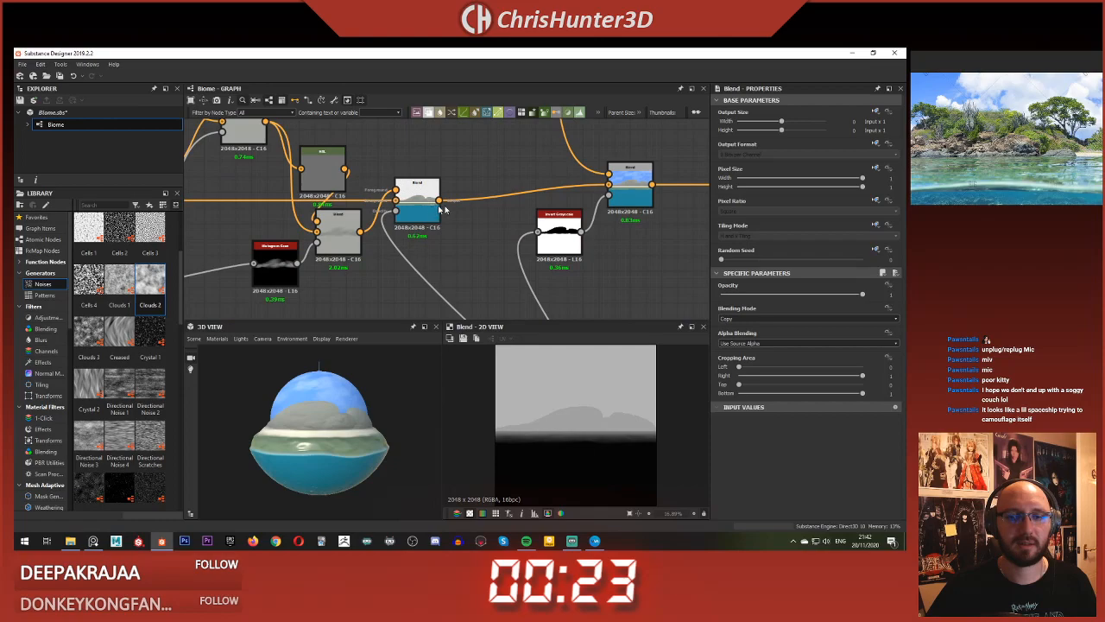
Step: Preview the Invert Grayscale island mask and connect it to the occlusion Blend's opacity input
{"action": "double_click", "coordinate": [560, 231]}
{"action": "scroll", "coordinate": [519, 198], "scroll_direction": "down", "scroll_amount": 3}
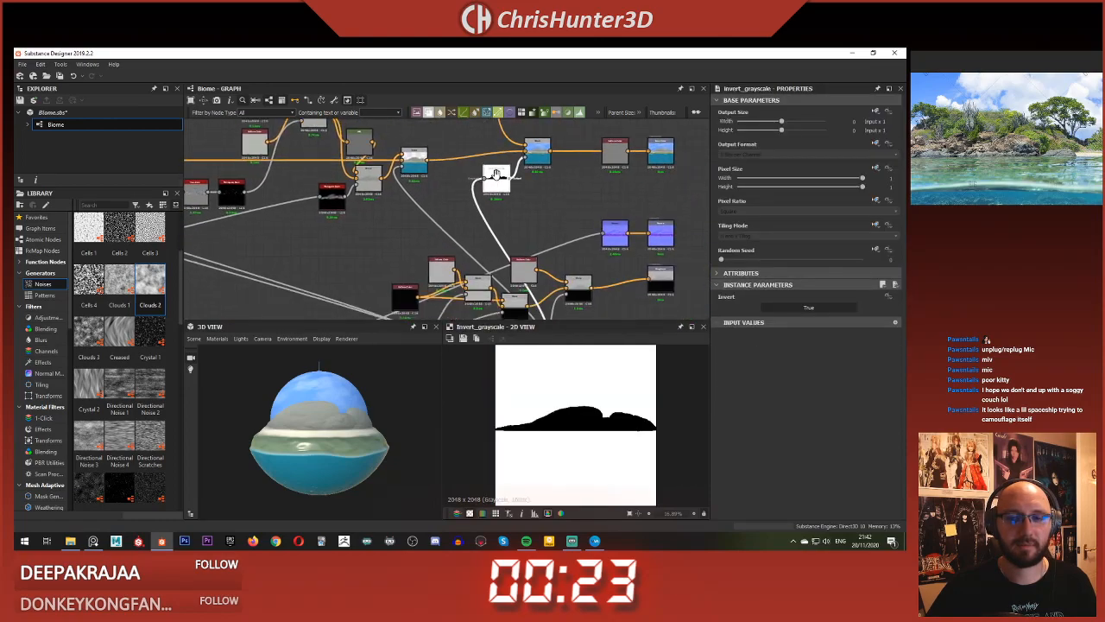
{"action": "left_click", "coordinate": [498, 175]}
{"action": "middle_click_drag", "start_coordinate": [530, 284], "coordinate": [477, 172]}
{"action": "middle_click_drag", "start_coordinate": [513, 246], "coordinate": [497, 295]}
{"action": "scroll", "coordinate": [518, 280], "scroll_direction": "up", "scroll_amount": 4}
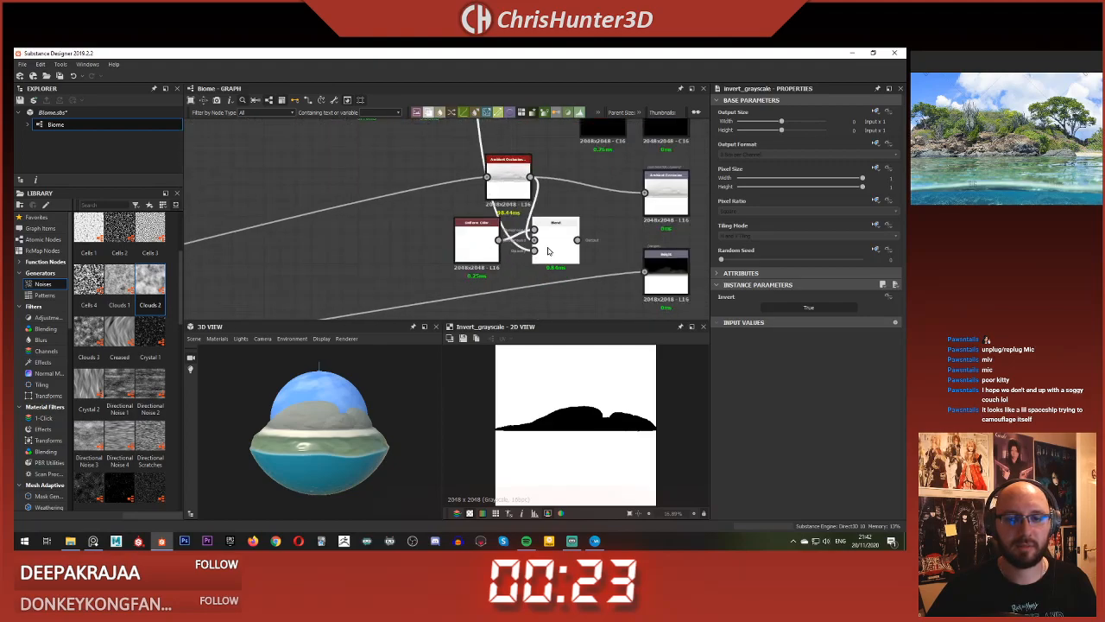
{"action": "left_click", "coordinate": [547, 251]}
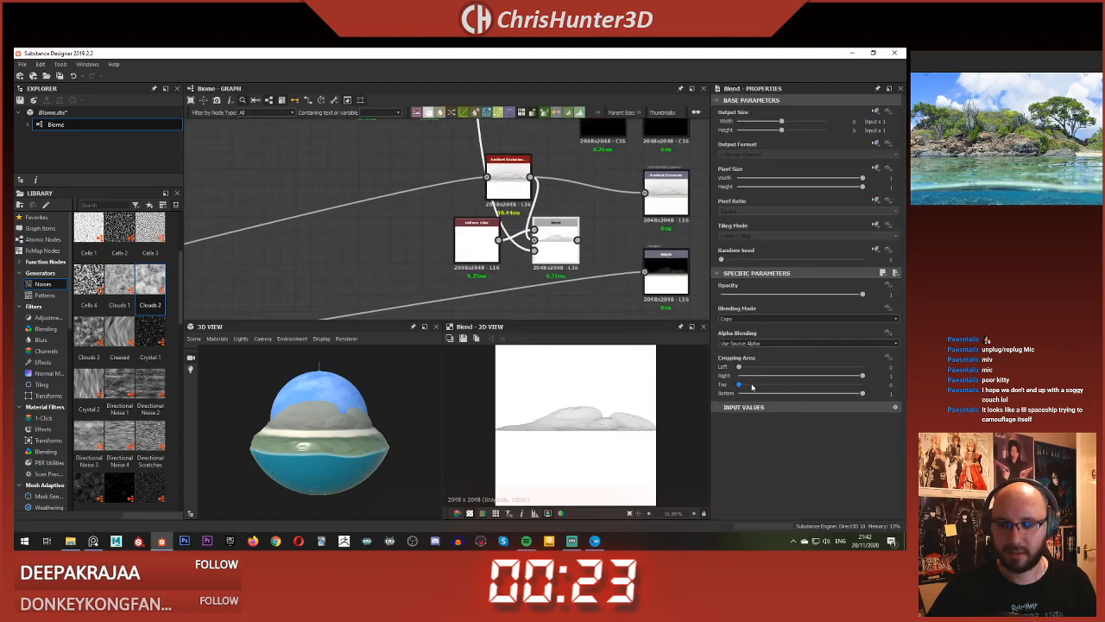
Step: Set the occlusion Blend's bottom cropping to about 0.52 and connect its output to the Ambient Occlusion output node
{"action": "left_click_drag", "start_coordinate": [772, 388], "coordinate": [817, 396]}
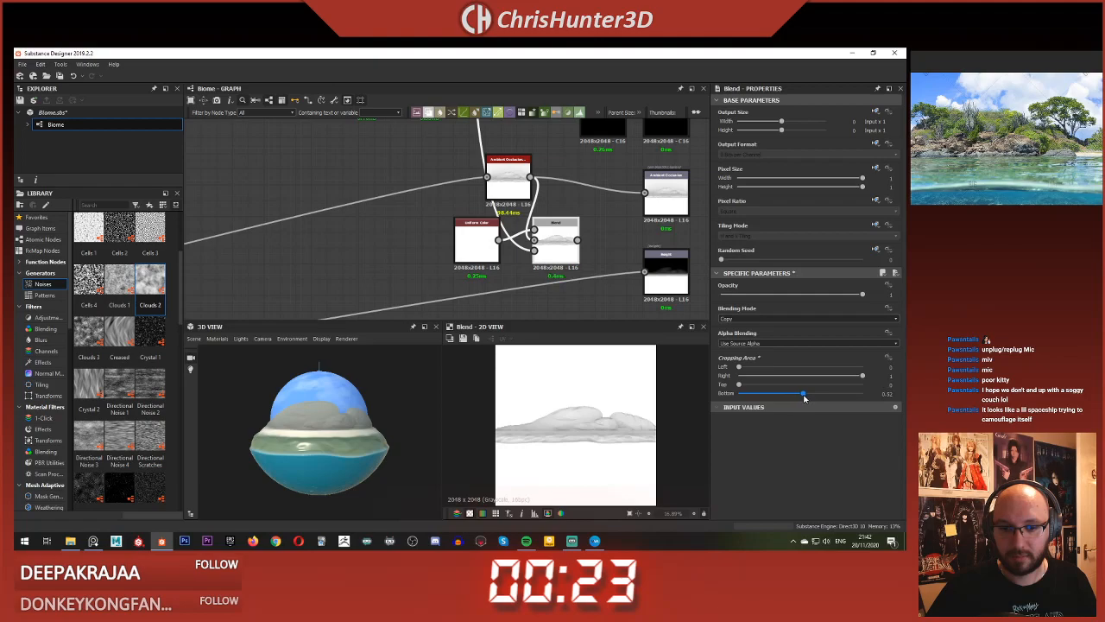
{"action": "middle_click_drag", "start_coordinate": [565, 242], "coordinate": [550, 250]}
{"action": "left_click", "coordinate": [550, 249]}
{"action": "scroll", "coordinate": [291, 436], "scroll_direction": "up", "scroll_amount": 4}
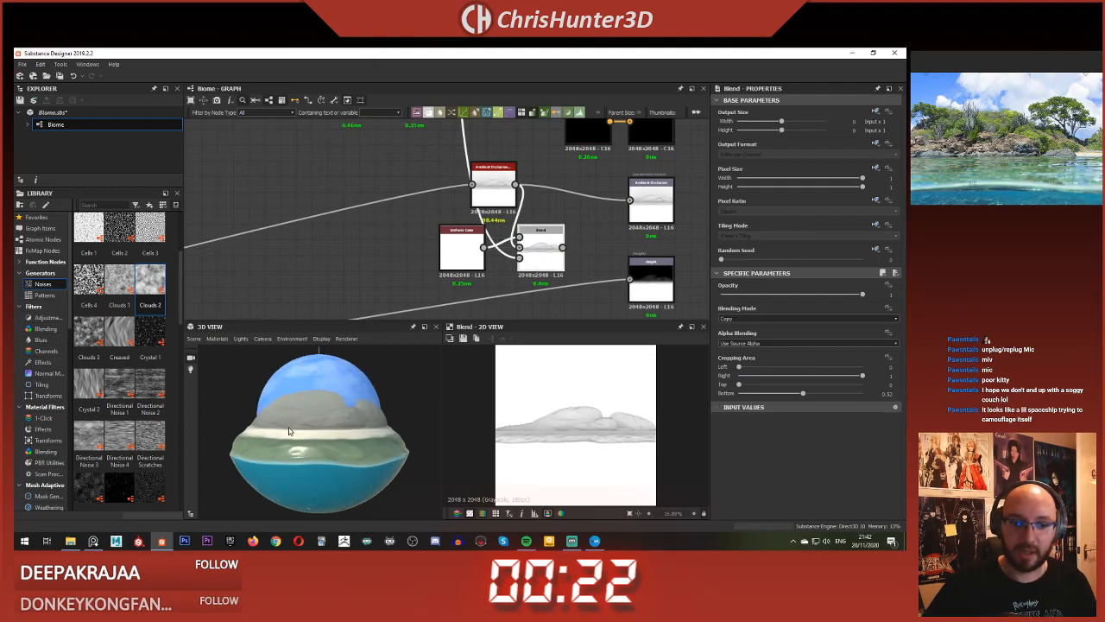
{"action": "scroll", "coordinate": [298, 427], "scroll_direction": "down", "scroll_amount": 3}
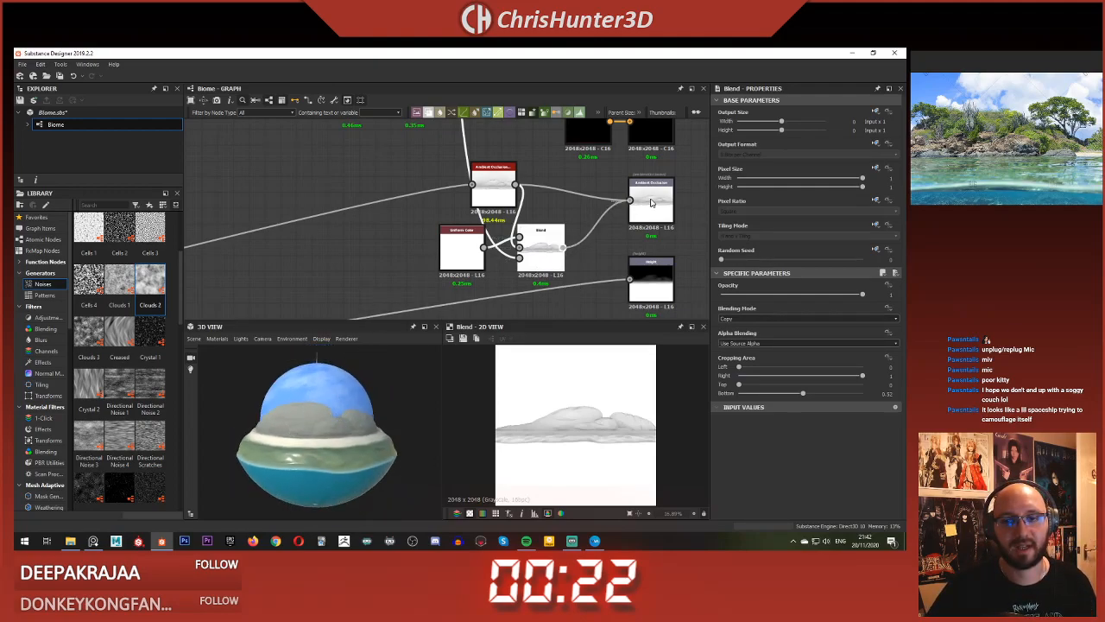
Step: Examine the masked occlusion on the 3D model's rocks and in the enlarged map preview
{"action": "left_click_drag", "start_coordinate": [364, 377], "coordinate": [373, 420]}
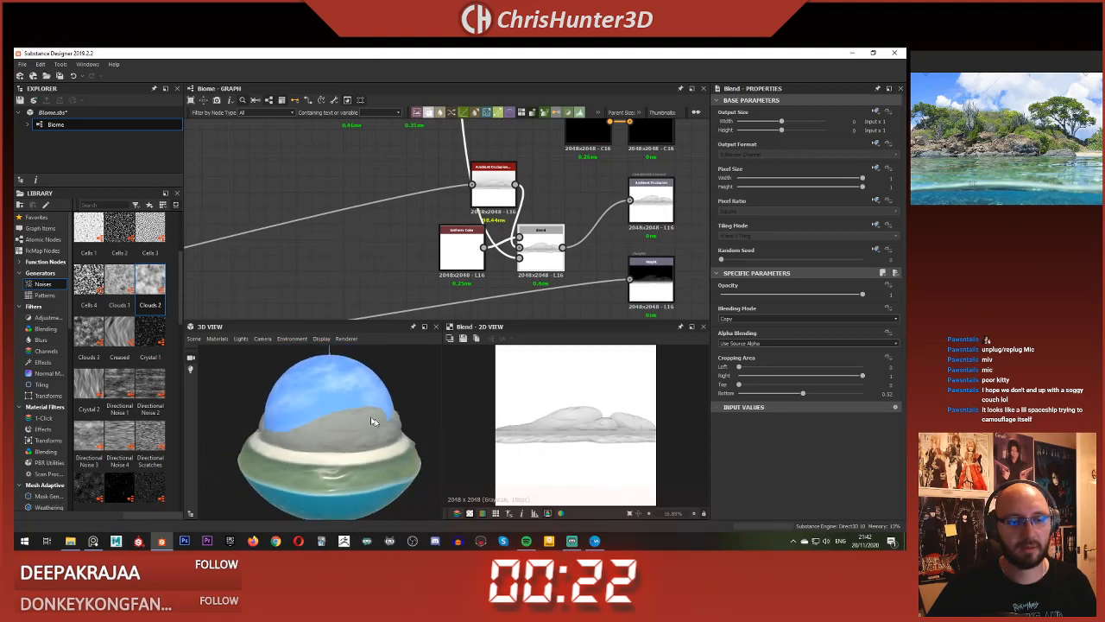
{"action": "scroll", "coordinate": [373, 420], "scroll_direction": "down", "scroll_amount": 2}
{"action": "left_click_drag", "start_coordinate": [314, 394], "coordinate": [304, 418]}
{"action": "scroll", "coordinate": [325, 392], "scroll_direction": "down", "scroll_amount": 2}
{"action": "scroll", "coordinate": [328, 405], "scroll_direction": "up", "scroll_amount": 4}
{"action": "scroll", "coordinate": [315, 440], "scroll_direction": "up", "scroll_amount": 5}
{"action": "scroll", "coordinate": [316, 441], "scroll_direction": "down", "scroll_amount": 3}
{"action": "scroll", "coordinate": [304, 419], "scroll_direction": "down", "scroll_amount": 2}
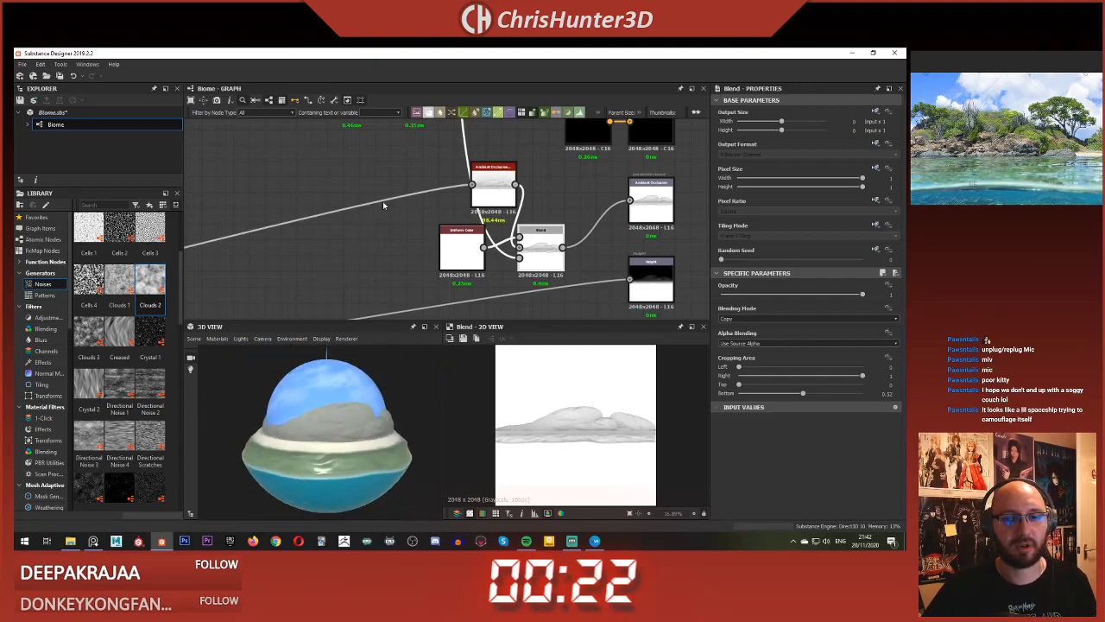
{"action": "scroll", "coordinate": [383, 202], "scroll_direction": "down", "scroll_amount": 2}
{"action": "scroll", "coordinate": [382, 201], "scroll_direction": "up", "scroll_amount": 5}
{"action": "scroll", "coordinate": [563, 441], "scroll_direction": "up", "scroll_amount": 3}
{"action": "scroll", "coordinate": [403, 298], "scroll_direction": "down", "scroll_amount": 5}
Step: Set the Histogram Scan that masks the rock colour Blend to Position 0.74 and Contrast 0.41
{"action": "middle_click_drag", "start_coordinate": [478, 228], "coordinate": [674, 261]}
{"action": "scroll", "coordinate": [406, 279], "scroll_direction": "down", "scroll_amount": 1}
{"action": "scroll", "coordinate": [417, 246], "scroll_direction": "up", "scroll_amount": 3}
{"action": "scroll", "coordinate": [417, 229], "scroll_direction": "up", "scroll_amount": 3}
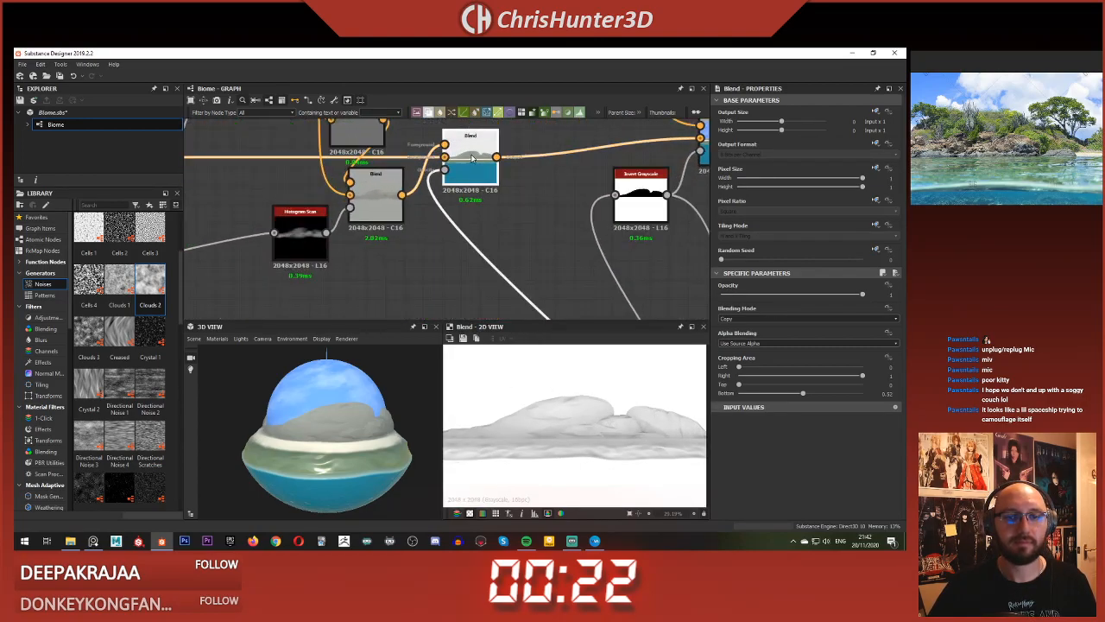
{"action": "double_click", "coordinate": [471, 173]}
{"action": "middle_click_drag", "start_coordinate": [471, 237], "coordinate": [533, 301]}
{"action": "double_click", "coordinate": [361, 314]}
{"action": "middle_click_drag", "start_coordinate": [361, 313], "coordinate": [408, 287]}
{"action": "double_click", "coordinate": [409, 287]}
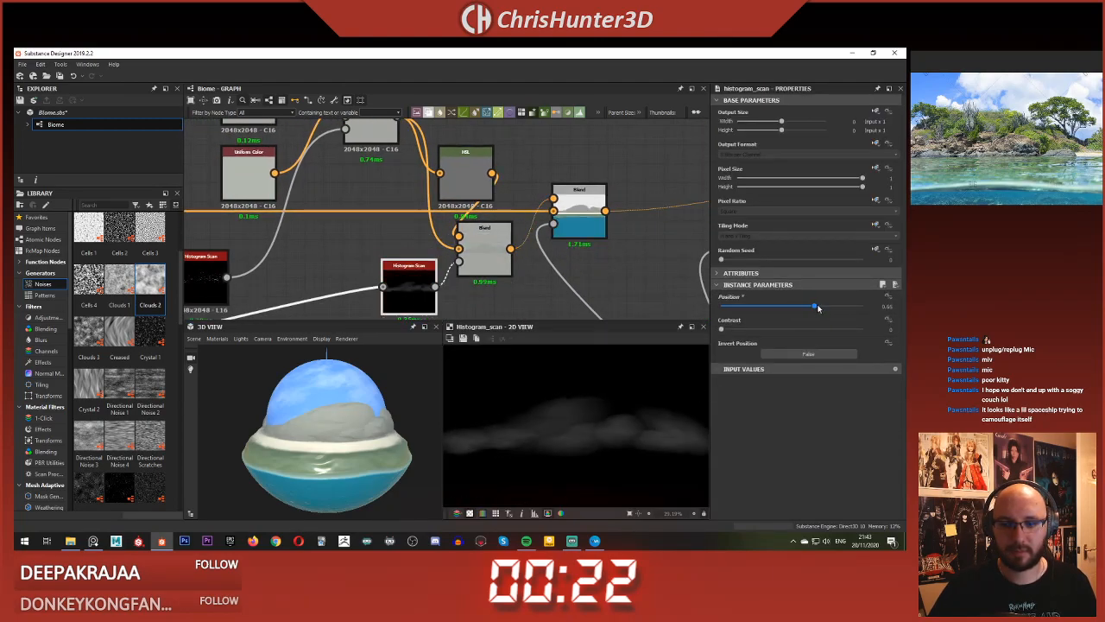
{"action": "left_click_drag", "start_coordinate": [817, 308], "coordinate": [826, 307]}
{"action": "left_click_drag", "start_coordinate": [738, 331], "coordinate": [779, 337]}
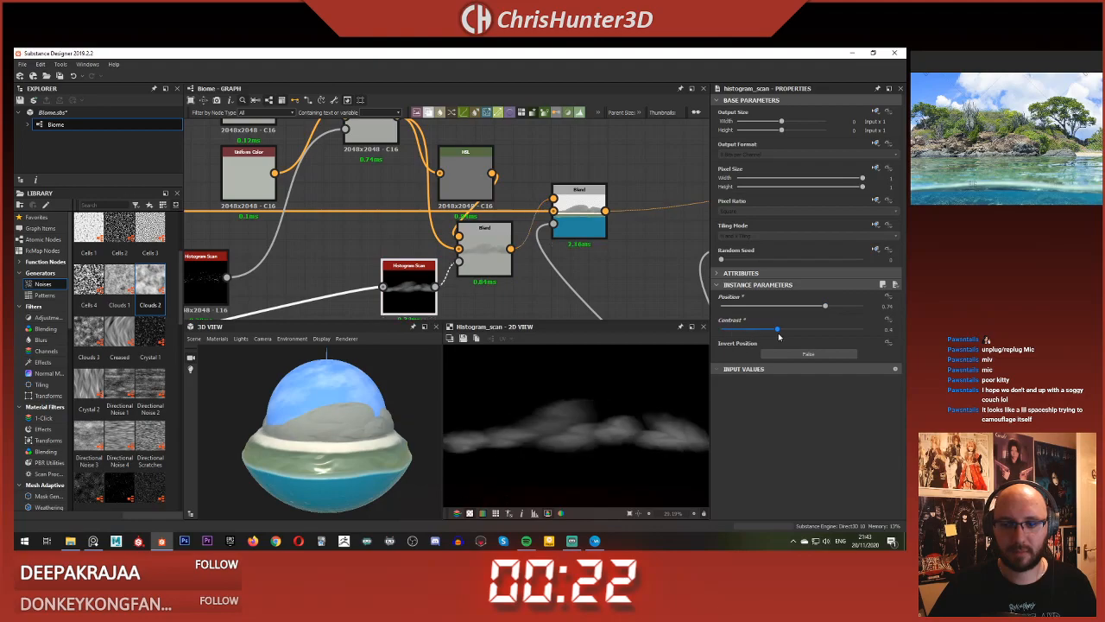
Step: Preview the Blend combining rocks and ocean, and inspect the rock colour variation up close on the 3D model
{"action": "double_click", "coordinate": [587, 213]}
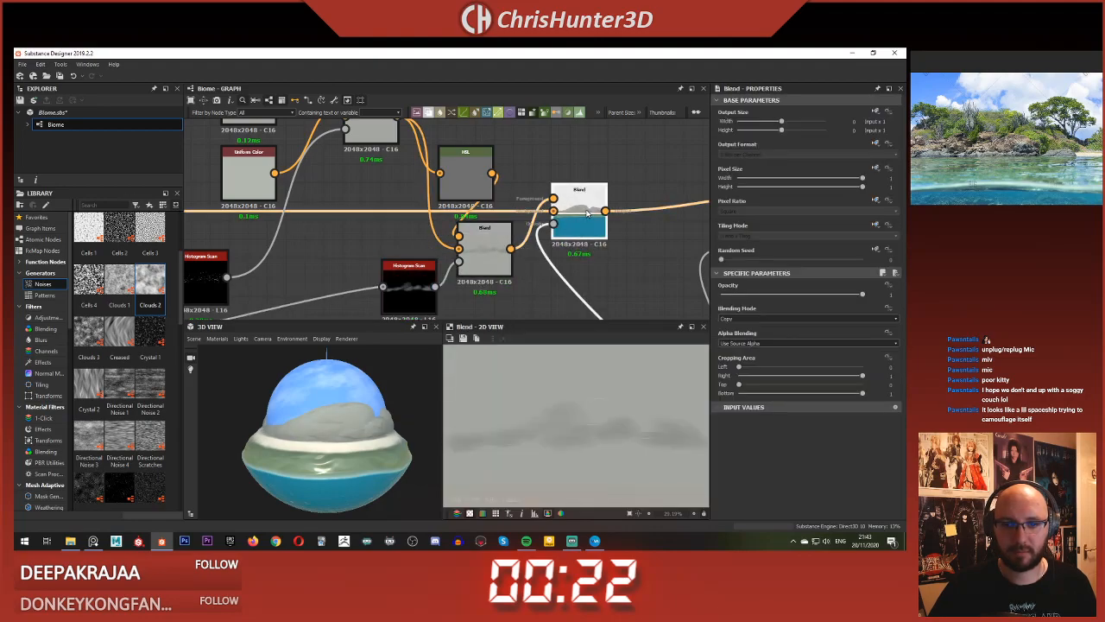
{"action": "scroll", "coordinate": [334, 416], "scroll_direction": "up", "scroll_amount": 3}
{"action": "mouse_move", "coordinate": [334, 416]}
{"action": "left_mouse_down"}
{"action": "mouse_move", "coordinate": [310, 418]}
{"action": "mouse_move", "coordinate": [335, 411]}
{"action": "left_mouse_up"}
{"action": "scroll", "coordinate": [519, 229], "scroll_direction": "down", "scroll_amount": 5}
{"action": "middle_click_drag", "start_coordinate": [520, 230], "coordinate": [363, 208]}
{"action": "scroll", "coordinate": [362, 209], "scroll_direction": "up", "scroll_amount": 3}
{"action": "scroll", "coordinate": [442, 229], "scroll_direction": "down", "scroll_amount": 1}
{"action": "middle_click_drag", "start_coordinate": [441, 228], "coordinate": [450, 153]}
{"action": "scroll", "coordinate": [464, 265], "scroll_direction": "down", "scroll_amount": 4}
{"action": "scroll", "coordinate": [520, 189], "scroll_direction": "up", "scroll_amount": 5}
{"action": "scroll", "coordinate": [538, 276], "scroll_direction": "down", "scroll_amount": 3}
Step: Copy the Ambient Occlusion node and paste a duplicate near the rock colour nodes
{"action": "middle_click_drag", "start_coordinate": [538, 277], "coordinate": [425, 170]}
{"action": "scroll", "coordinate": [540, 172], "scroll_direction": "up", "scroll_amount": 1}
{"action": "middle_click_drag", "start_coordinate": [541, 172], "coordinate": [533, 94]}
{"action": "scroll", "coordinate": [530, 213], "scroll_direction": "up", "scroll_amount": 4}
{"action": "middle_click_drag", "start_coordinate": [529, 214], "coordinate": [536, 175]}
{"action": "middle_click_drag", "start_coordinate": [537, 243], "coordinate": [533, 164]}
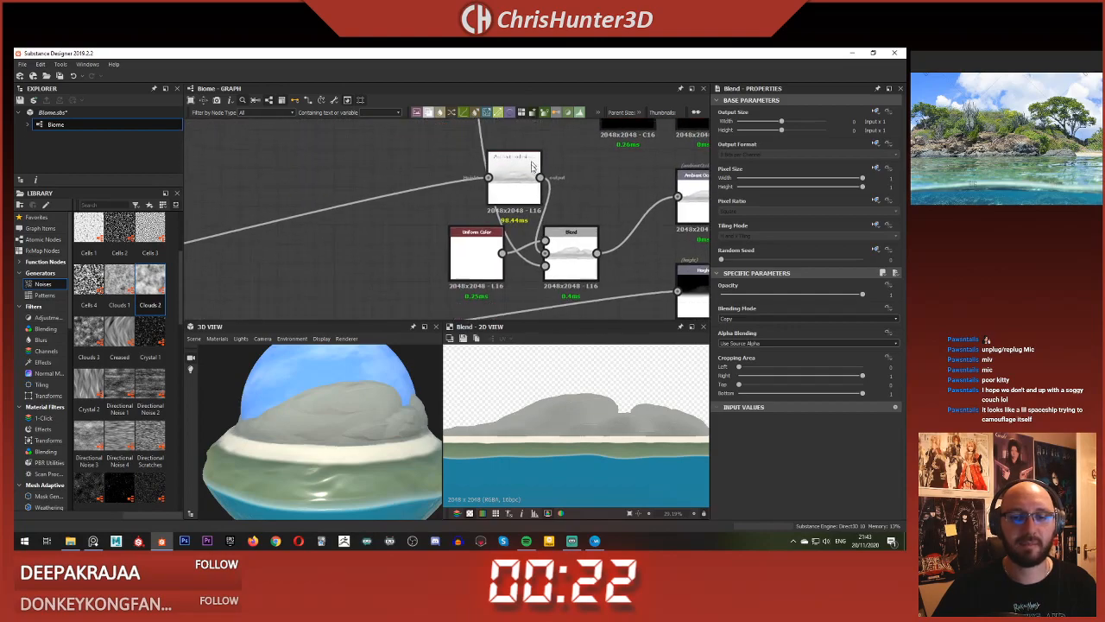
{"action": "left_click", "coordinate": [517, 179]}
{"action": "scroll", "coordinate": [405, 171], "scroll_direction": "down", "scroll_amount": 3}
{"action": "middle_click_drag", "start_coordinate": [380, 170], "coordinate": [455, 338]}
{"action": "middle_click_drag", "start_coordinate": [440, 234], "coordinate": [443, 274]}
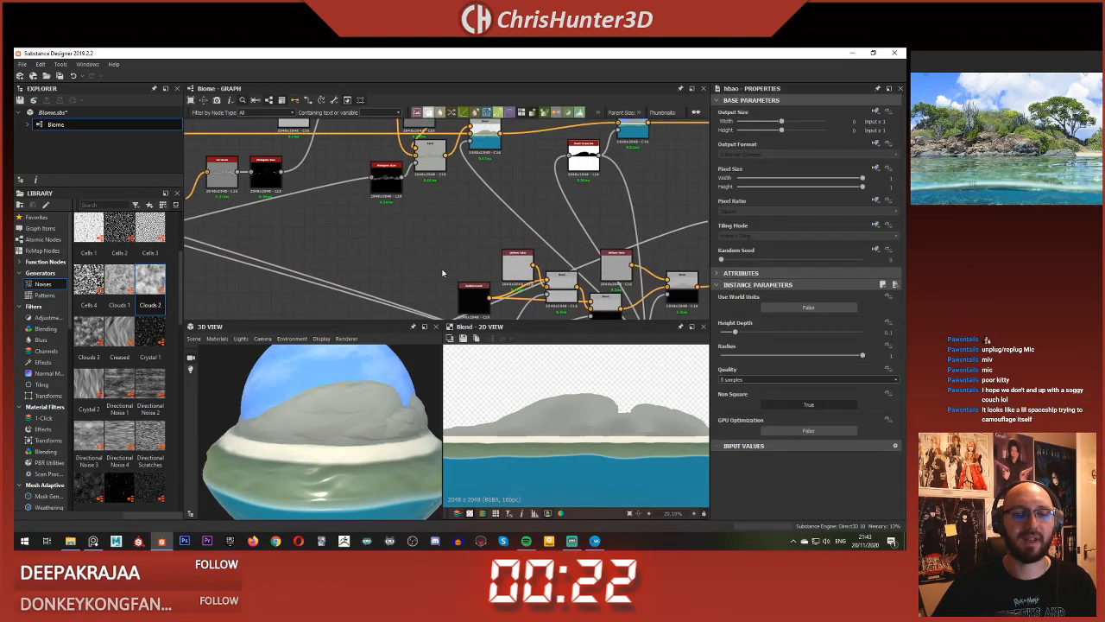
{"action": "key", "text": "ctrl+v"}
Step: Preview the duplicated Ambient Occlusion node and position it beneath the rock colour Blend
{"action": "double_click", "coordinate": [442, 219]}
{"action": "left_click_drag", "start_coordinate": [442, 219], "coordinate": [441, 207]}
{"action": "scroll", "coordinate": [442, 207], "scroll_direction": "down", "scroll_amount": 2}
{"action": "middle_click_drag", "start_coordinate": [441, 207], "coordinate": [464, 240]}
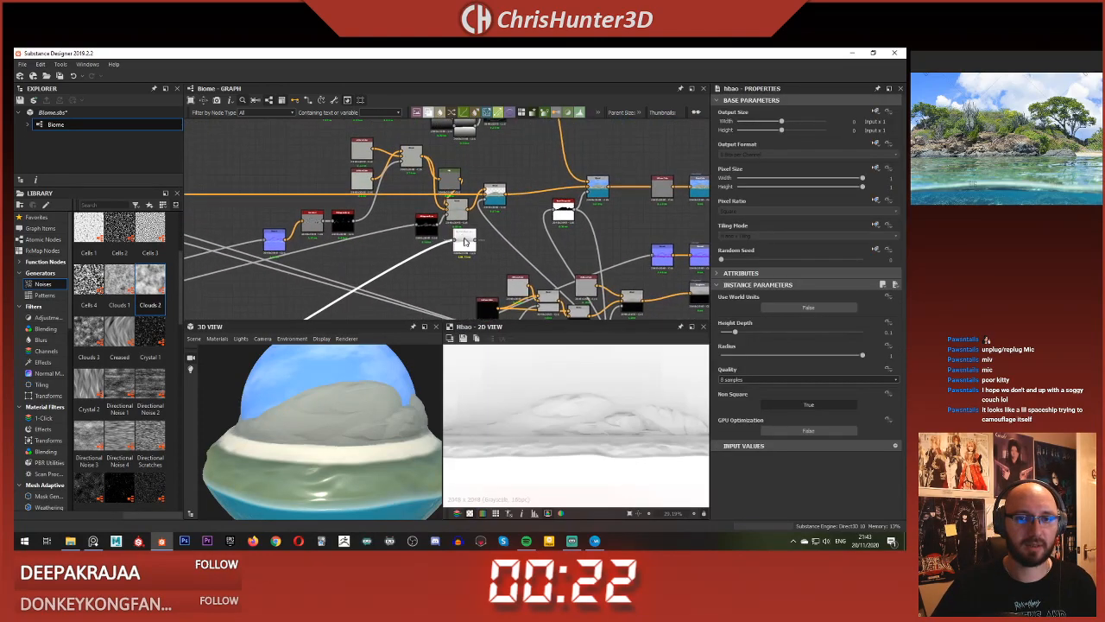
{"action": "scroll", "coordinate": [464, 241], "scroll_direction": "up", "scroll_amount": 3}
{"action": "left_click_drag", "start_coordinate": [466, 242], "coordinate": [467, 255]}
{"action": "middle_click_drag", "start_coordinate": [483, 210], "coordinate": [489, 216]}
{"action": "scroll", "coordinate": [488, 194], "scroll_direction": "down", "scroll_amount": 1}
{"action": "middle_click_drag", "start_coordinate": [486, 175], "coordinate": [505, 217]}
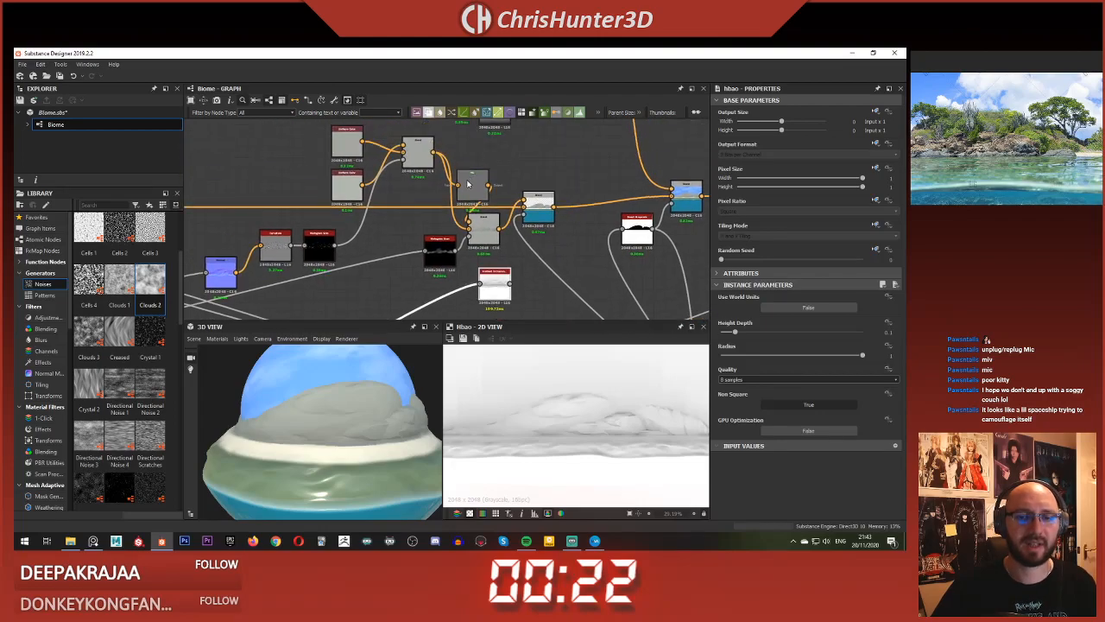
Step: Space out the HSL and rock colour Blend nodes, and compare the duplicated occlusion map with the Histogram Scan mask
{"action": "double_click", "coordinate": [460, 192]}
{"action": "double_click", "coordinate": [496, 286]}
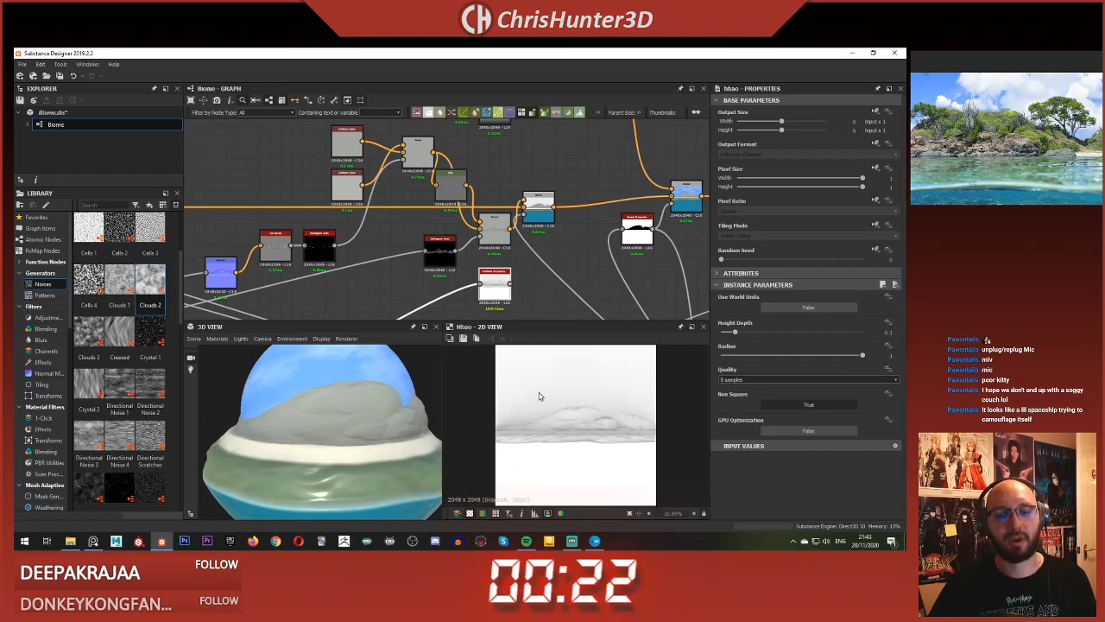
{"action": "scroll", "coordinate": [431, 260], "scroll_direction": "up", "scroll_amount": 3}
{"action": "double_click", "coordinate": [429, 257]}
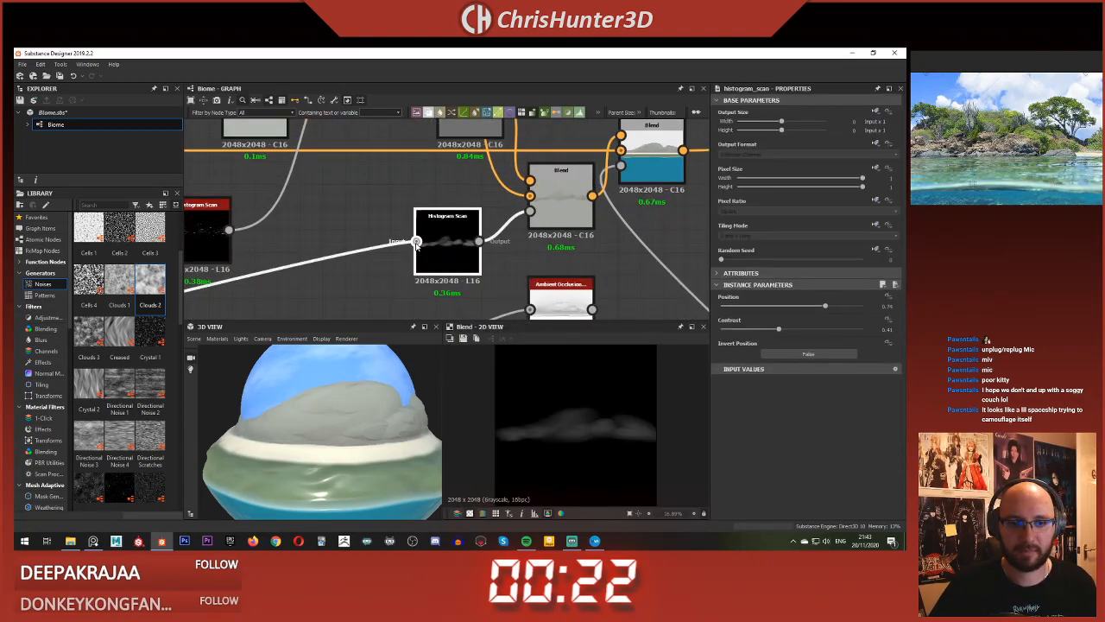
Step: Set the duplicated Ambient Occlusion node's Height Depth to 0.5 and check the island mask feeding the rock-and-ocean Blend
{"action": "double_click", "coordinate": [541, 297]}
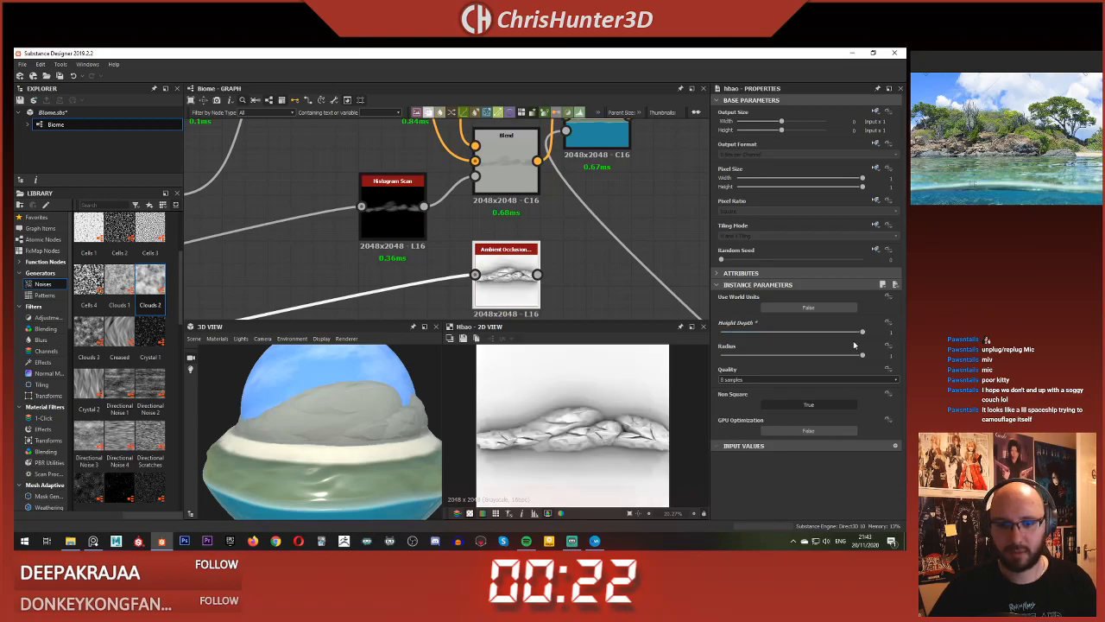
{"action": "left_click_drag", "start_coordinate": [806, 332], "coordinate": [793, 332]}
{"action": "scroll", "coordinate": [515, 257], "scroll_direction": "down", "scroll_amount": 5}
{"action": "scroll", "coordinate": [561, 227], "scroll_direction": "up", "scroll_amount": 4}
{"action": "double_click", "coordinate": [553, 204]}
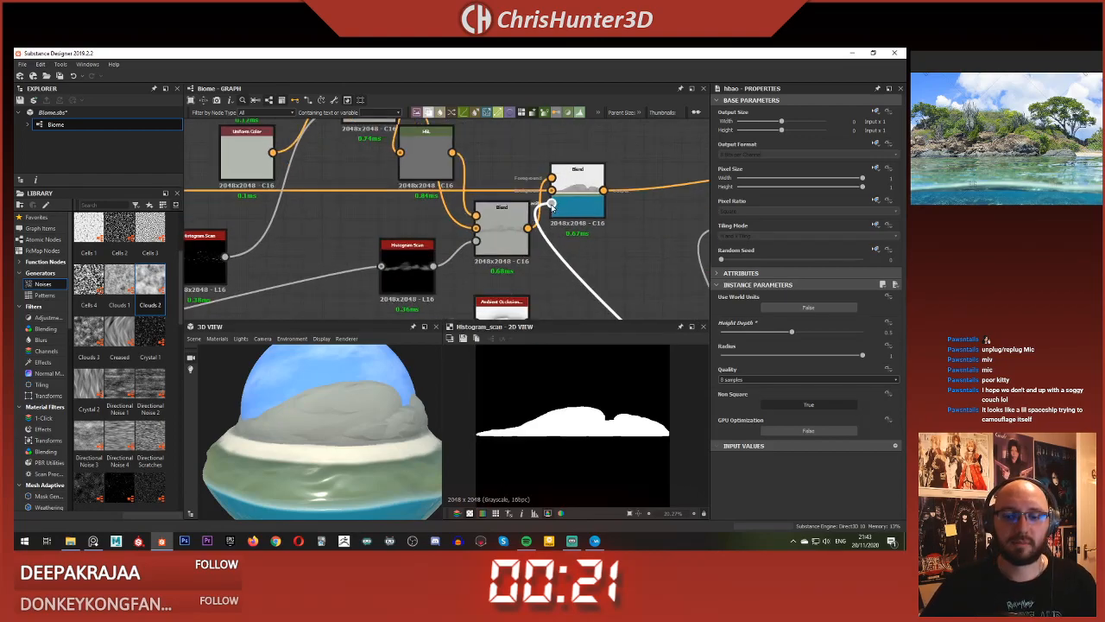
{"action": "scroll", "coordinate": [569, 233], "scroll_direction": "down", "scroll_amount": 3}
{"action": "scroll", "coordinate": [577, 241], "scroll_direction": "up", "scroll_amount": 2}
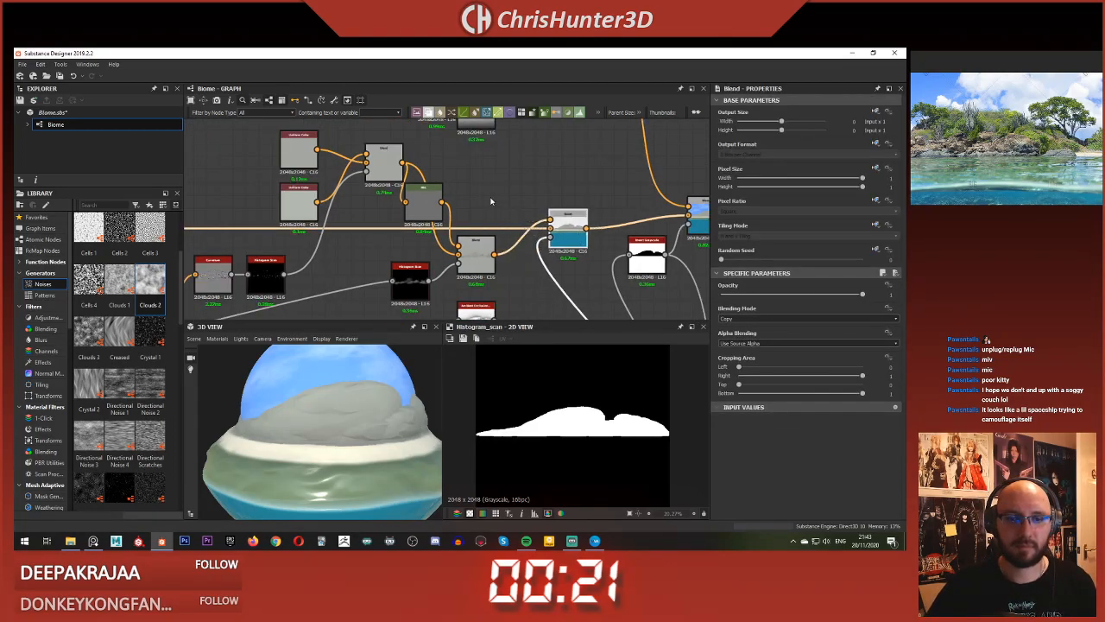
Step: Add a Blend node with the rock colour Blend as its background input
{"action": "double_click", "coordinate": [475, 259]}
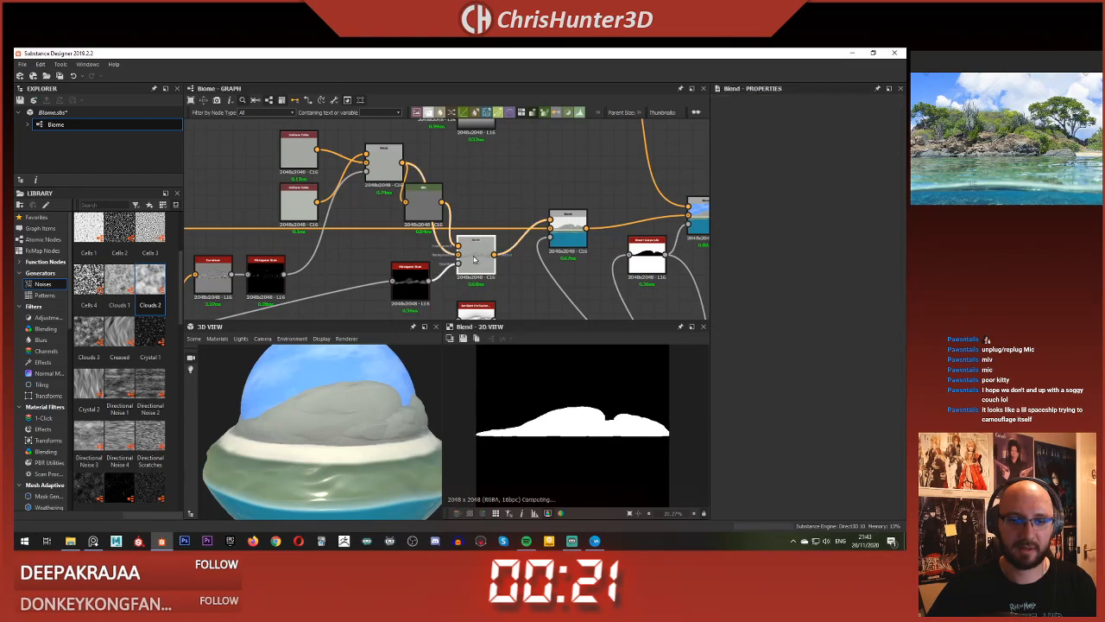
{"action": "key", "text": "space"}
{"action": "type", "text": "blen"}
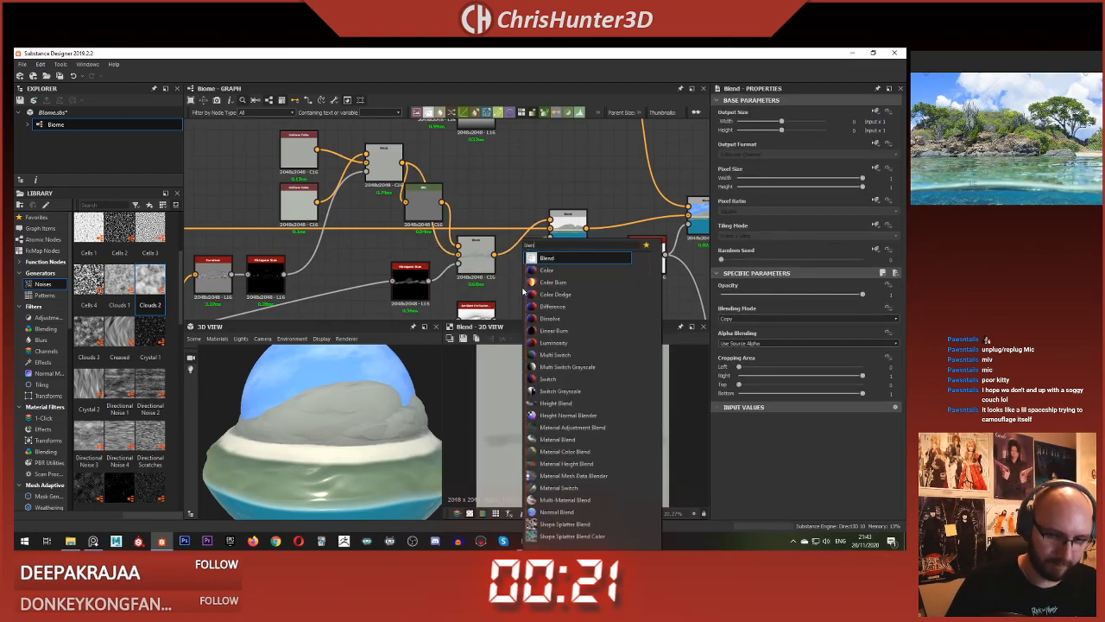
{"action": "key", "text": "Return"}
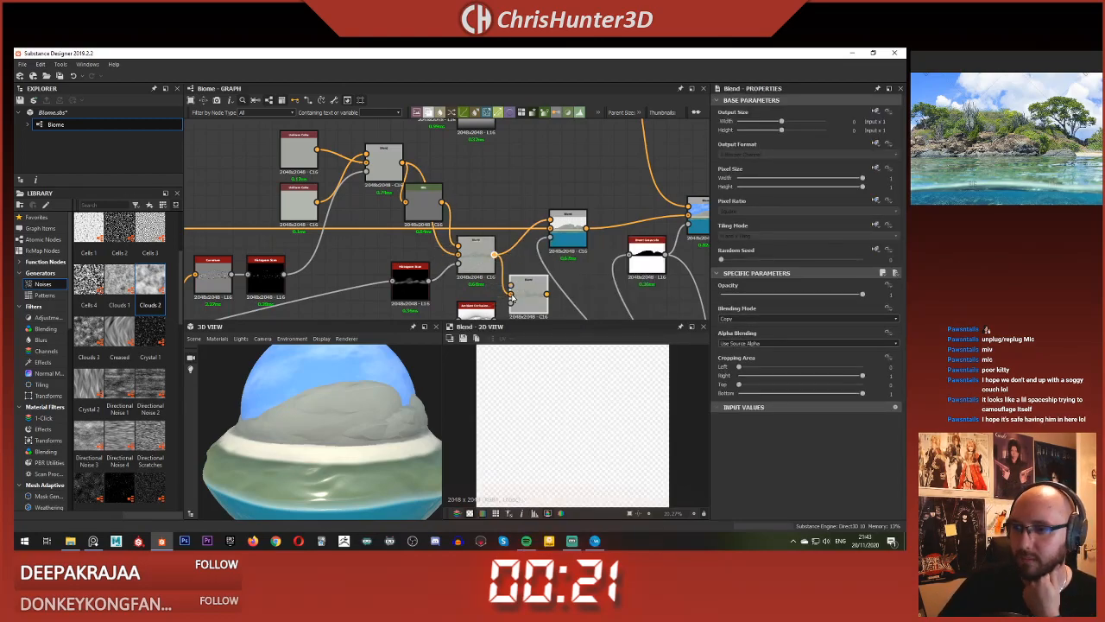
{"action": "left_click_drag", "start_coordinate": [512, 298], "coordinate": [512, 296]}
{"action": "mouse_move", "coordinate": [485, 299]}
{"action": "middle_mouse_down"}
{"action": "mouse_move", "coordinate": [489, 271]}
{"action": "mouse_move", "coordinate": [501, 285]}
{"action": "middle_mouse_up"}
{"action": "scroll", "coordinate": [499, 291], "scroll_direction": "down", "scroll_amount": 1}
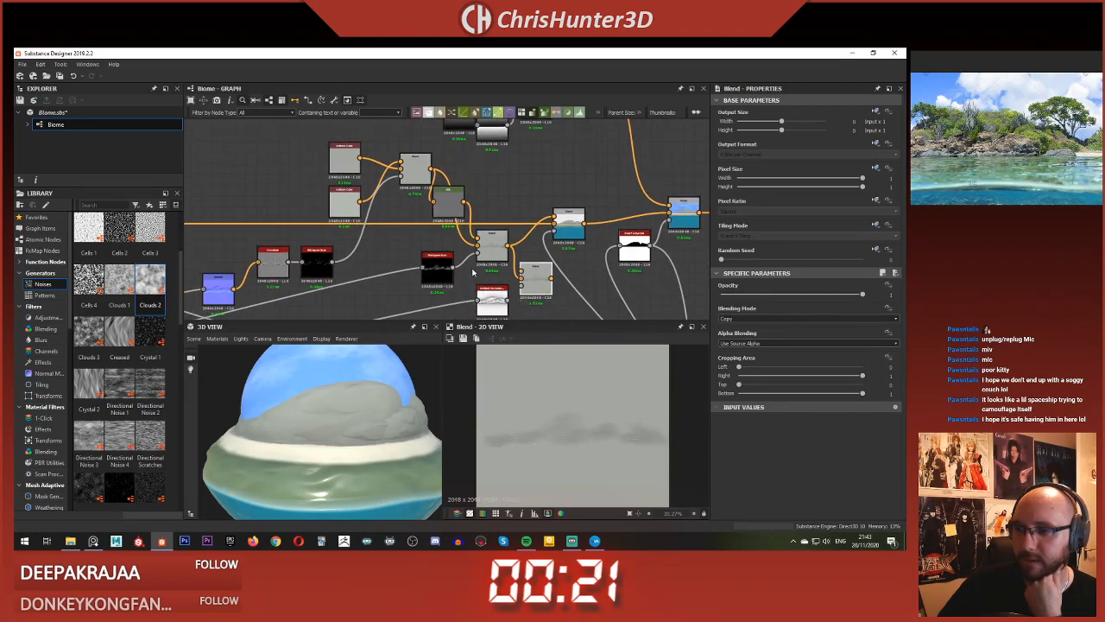
Step: Move the duplicated Ambient Occlusion node below the Histogram Scan to make room beside the new Blend
{"action": "scroll", "coordinate": [474, 273], "scroll_direction": "down", "scroll_amount": 1}
{"action": "scroll", "coordinate": [473, 271], "scroll_direction": "up", "scroll_amount": 3}
{"action": "left_click", "coordinate": [480, 271]}
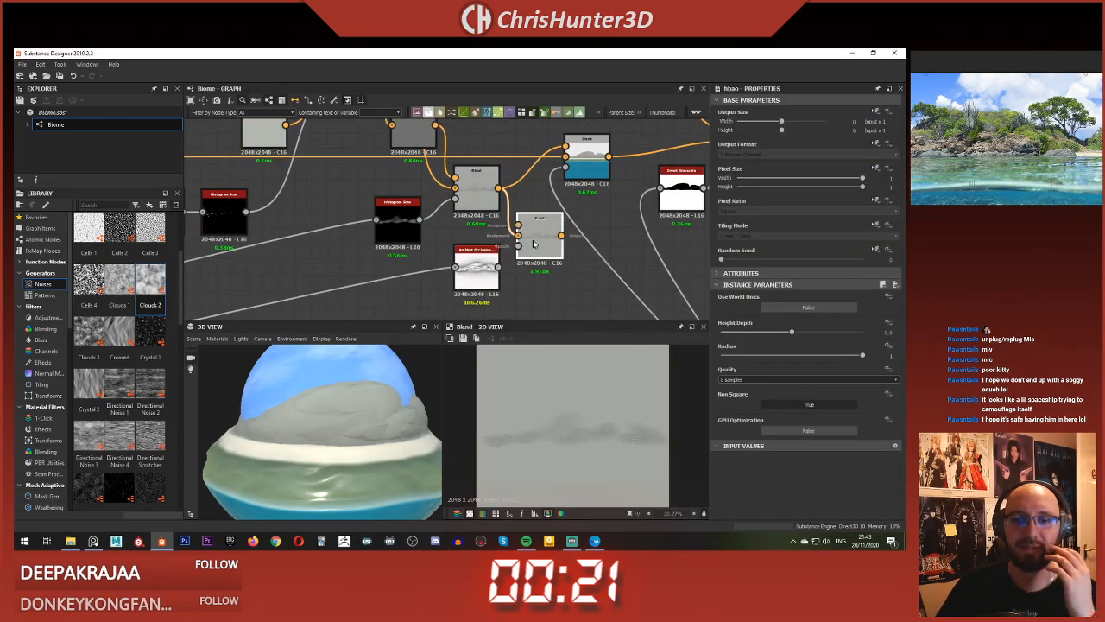
{"action": "left_click_drag", "start_coordinate": [483, 274], "coordinate": [405, 291]}
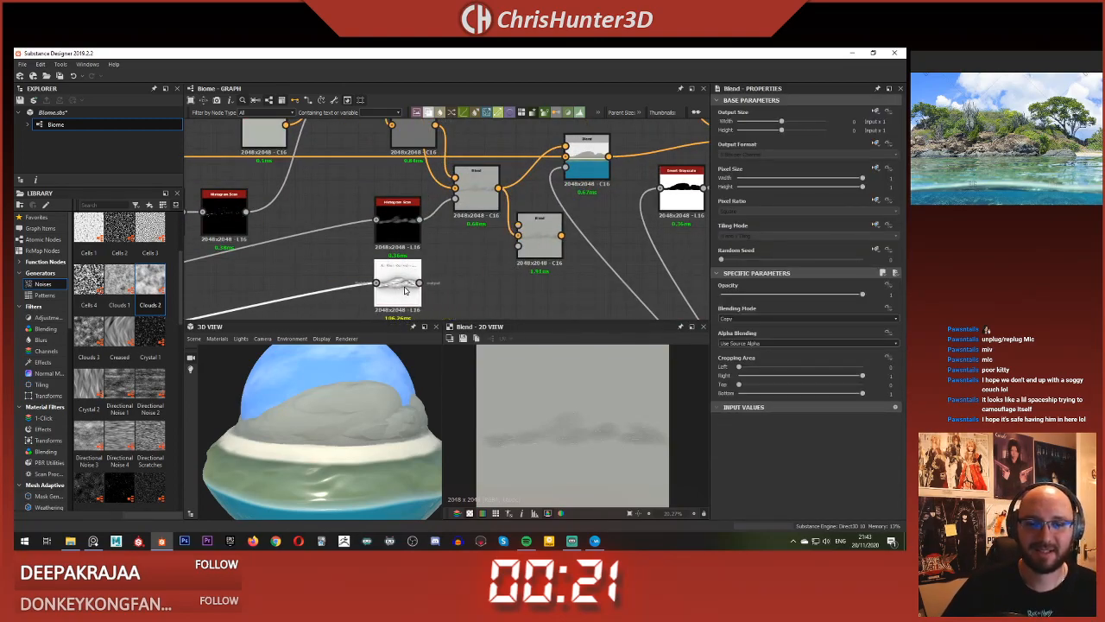
{"action": "middle_click_drag", "start_coordinate": [488, 274], "coordinate": [526, 274]}
{"action": "scroll", "coordinate": [510, 266], "scroll_direction": "up", "scroll_amount": 1}
Step: Connect the duplicated Ambient Occlusion to the new Blend's foreground through a Gradient Map node and dock the Gradient Map
{"action": "left_click", "coordinate": [405, 308]}
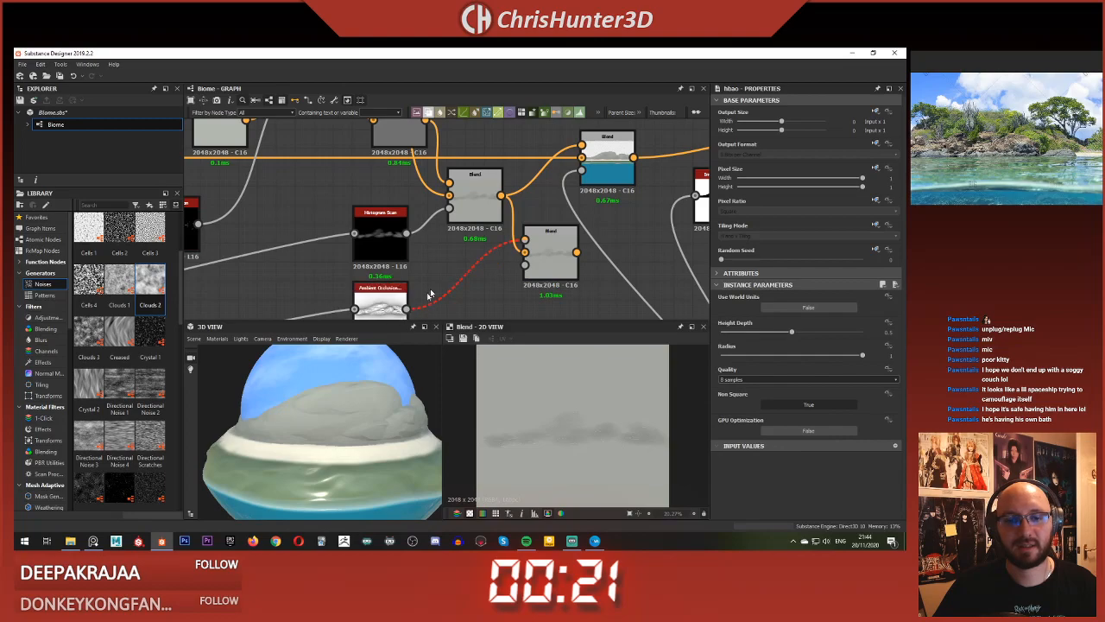
{"action": "left_click", "coordinate": [465, 278]}
{"action": "key", "text": "space"}
{"action": "type", "text": "gr"}
{"action": "key", "text": "Return"}
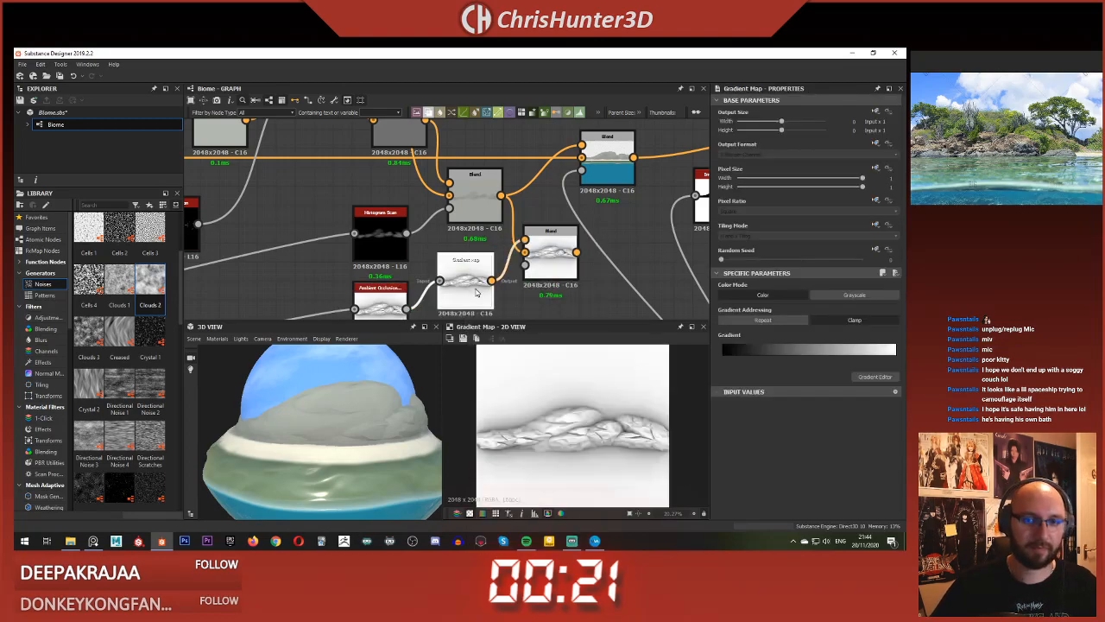
{"action": "key", "text": "d"}
Step: Set the new Blend's blending mode to Multiply and its opacity to 0.74
{"action": "double_click", "coordinate": [559, 261]}
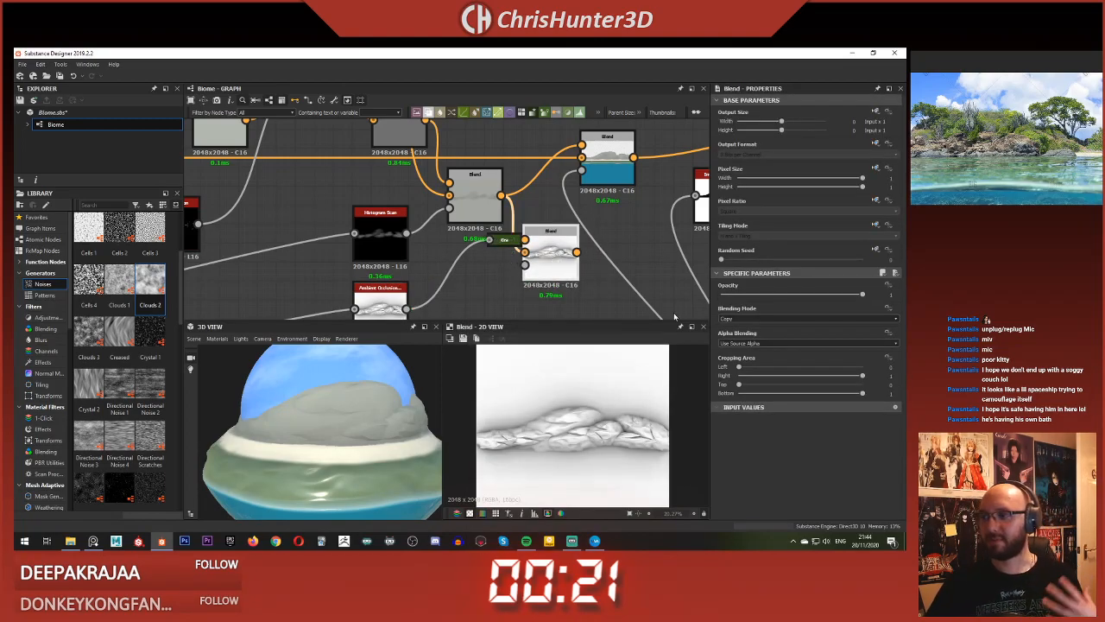
{"action": "left_click", "coordinate": [803, 317]}
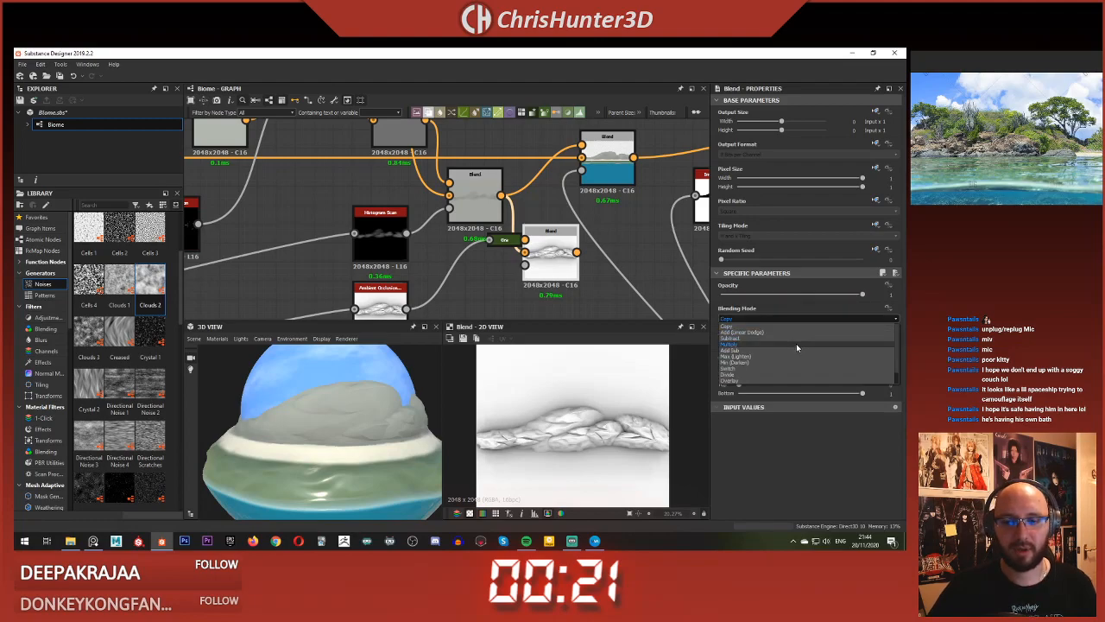
{"action": "left_click", "coordinate": [796, 344]}
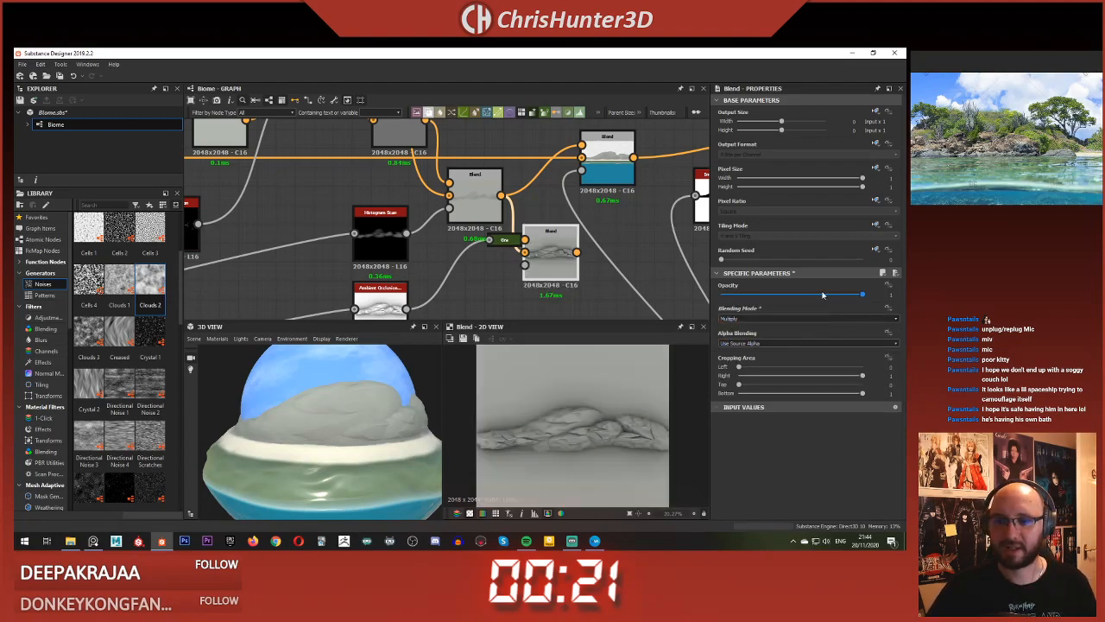
{"action": "left_click_drag", "start_coordinate": [674, 295], "coordinate": [646, 299]}
{"action": "left_click_drag", "start_coordinate": [835, 305], "coordinate": [832, 305]}
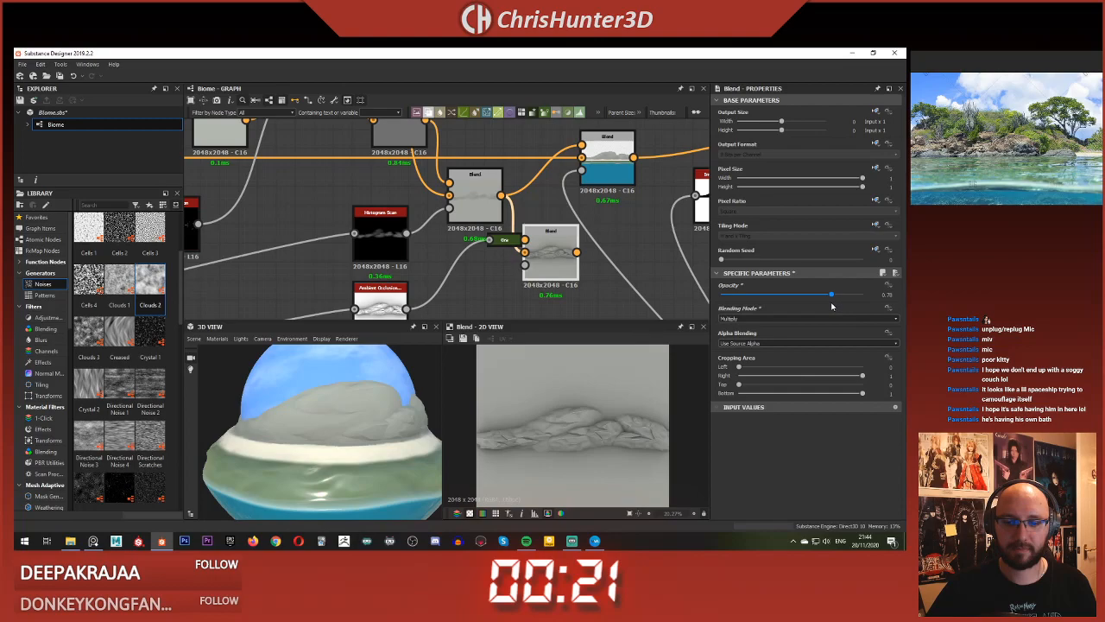
Step: Connect the occlusion-multiplied rock Blend to the foreground input of the island-and-water Blend
{"action": "scroll", "coordinate": [582, 243], "scroll_direction": "down", "scroll_amount": 1}
{"action": "middle_click_drag", "start_coordinate": [582, 243], "coordinate": [549, 283]}
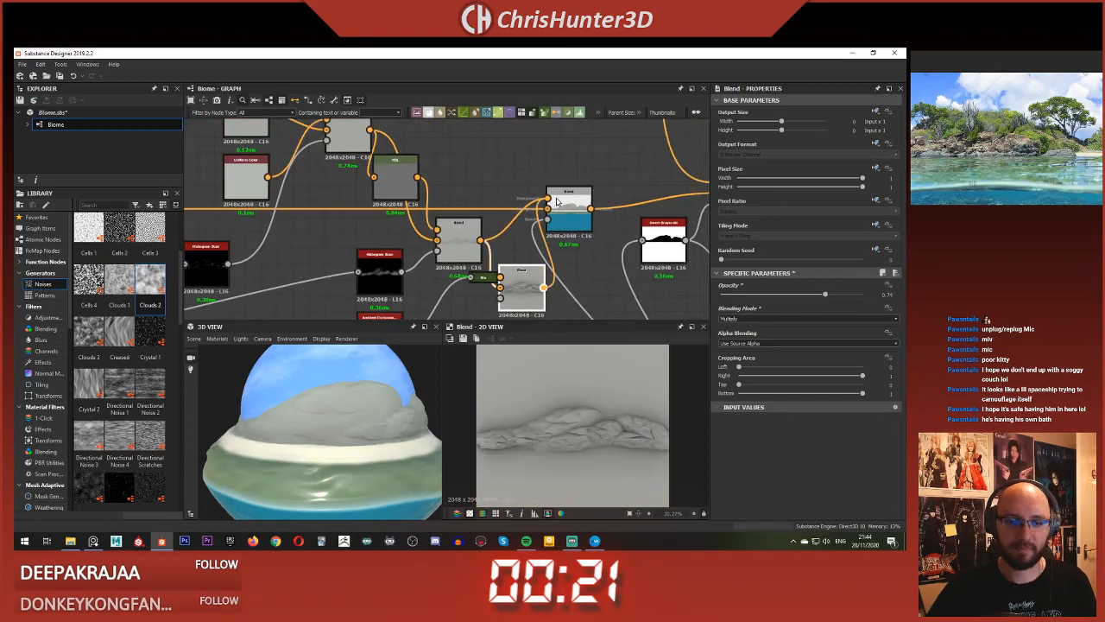
{"action": "scroll", "coordinate": [328, 396], "scroll_direction": "down", "scroll_amount": 1}
Step: Examine the occlusion in the rock crevices on the 3D model from close up and from farther away
{"action": "left_click_drag", "start_coordinate": [328, 395], "coordinate": [330, 442]}
{"action": "scroll", "coordinate": [333, 414], "scroll_direction": "down", "scroll_amount": 3}
{"action": "scroll", "coordinate": [364, 433], "scroll_direction": "up", "scroll_amount": 4}
{"action": "scroll", "coordinate": [331, 443], "scroll_direction": "up", "scroll_amount": 5}
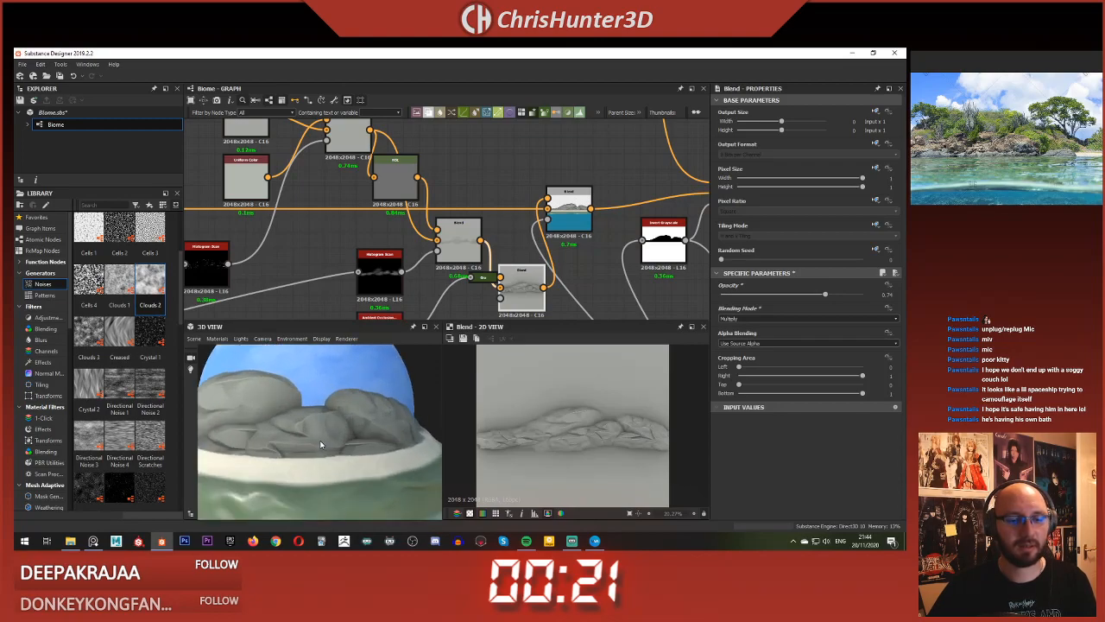
{"action": "scroll", "coordinate": [330, 442], "scroll_direction": "down", "scroll_amount": 6}
{"action": "left_click_drag", "start_coordinate": [330, 442], "coordinate": [328, 417]}
{"action": "scroll", "coordinate": [305, 428], "scroll_direction": "down", "scroll_amount": 2}
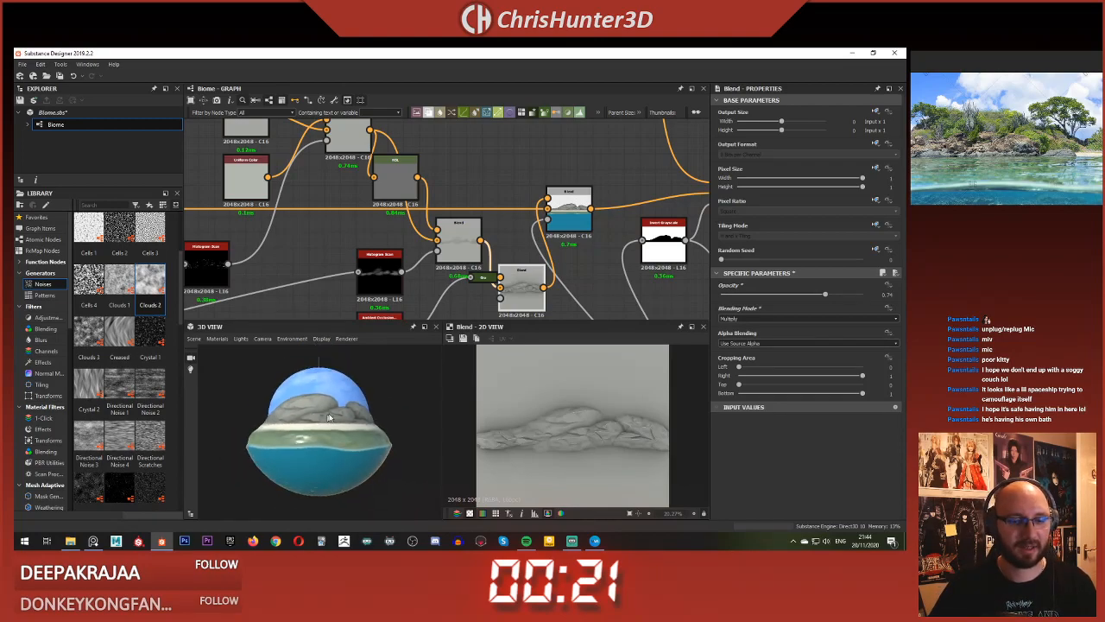
{"action": "scroll", "coordinate": [363, 449], "scroll_direction": "up", "scroll_amount": 4}
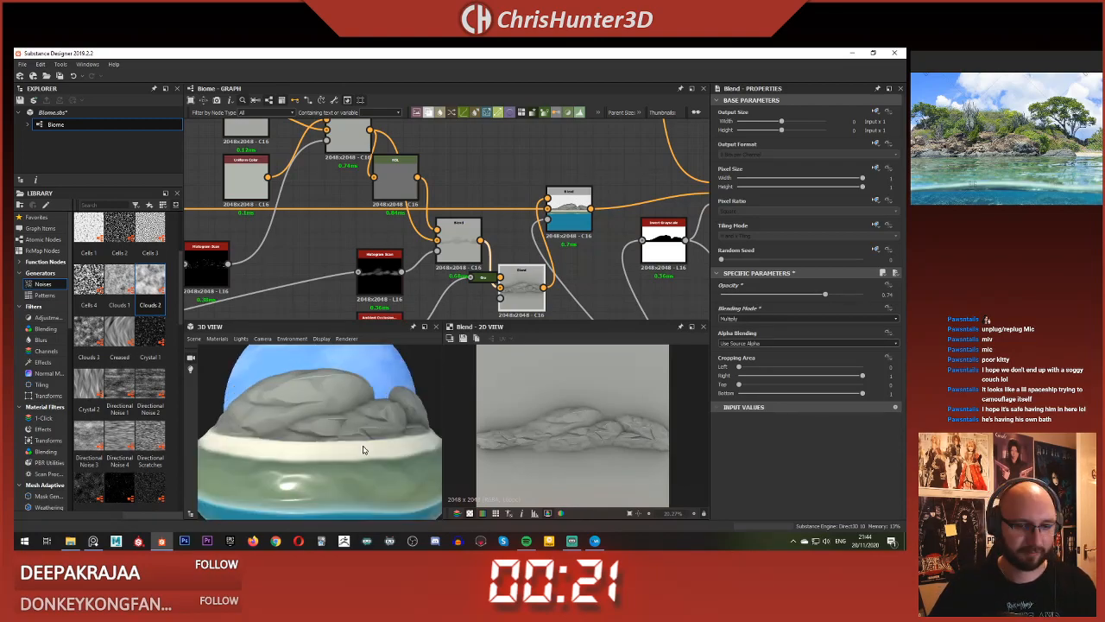
{"action": "scroll", "coordinate": [363, 449], "scroll_direction": "down", "scroll_amount": 5}
{"action": "scroll", "coordinate": [268, 432], "scroll_direction": "up", "scroll_amount": 4}
{"action": "scroll", "coordinate": [266, 423], "scroll_direction": "down", "scroll_amount": 3}
{"action": "scroll", "coordinate": [477, 228], "scroll_direction": "down", "scroll_amount": 1}
{"action": "scroll", "coordinate": [476, 226], "scroll_direction": "down", "scroll_amount": 2}
Step: Preview the Blend that combines the sky with the island and water in the 2D view
{"action": "middle_click_drag", "start_coordinate": [582, 207], "coordinate": [476, 217]}
{"action": "scroll", "coordinate": [476, 216], "scroll_direction": "up", "scroll_amount": 2}
{"action": "scroll", "coordinate": [477, 217], "scroll_direction": "down", "scroll_amount": 1}
{"action": "left_click", "coordinate": [529, 212]}
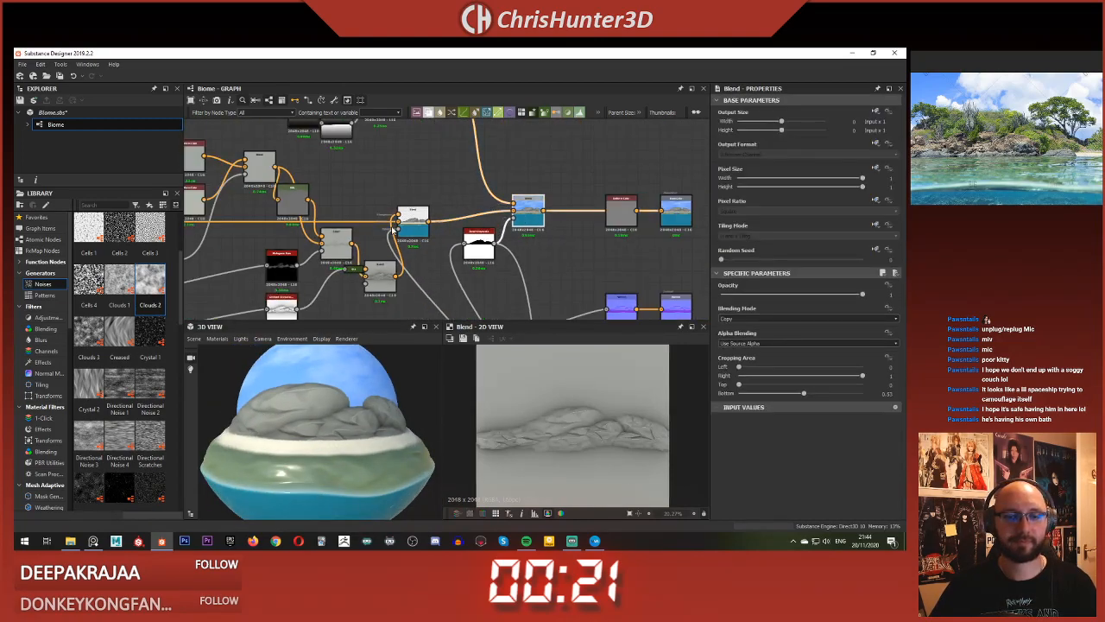
{"action": "scroll", "coordinate": [393, 229], "scroll_direction": "down", "scroll_amount": 3}
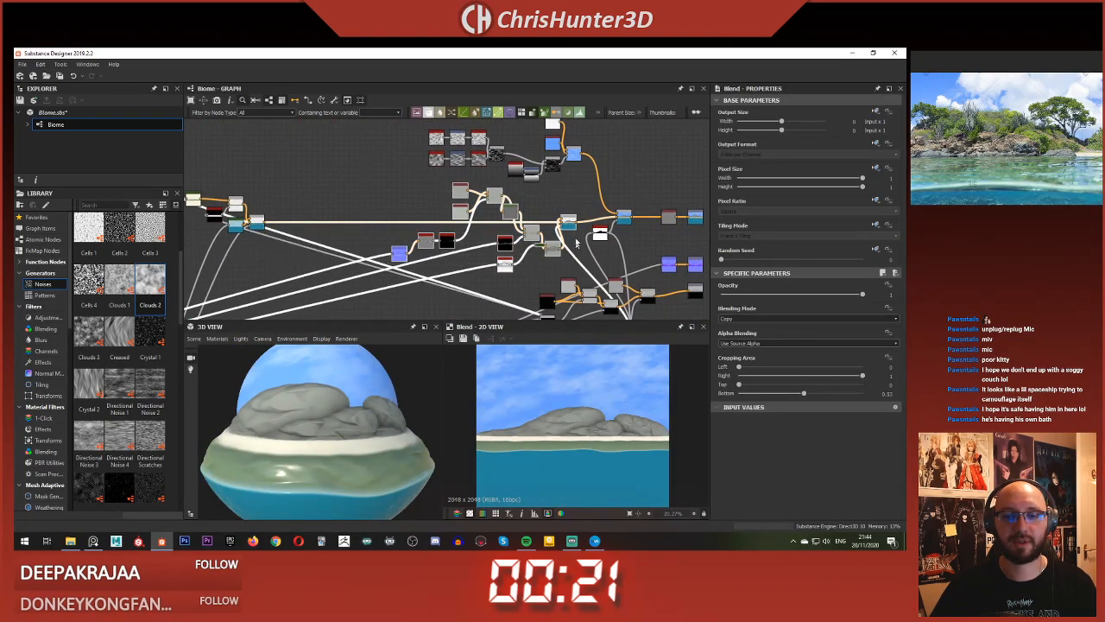
{"action": "scroll", "coordinate": [536, 243], "scroll_direction": "up", "scroll_amount": 3}
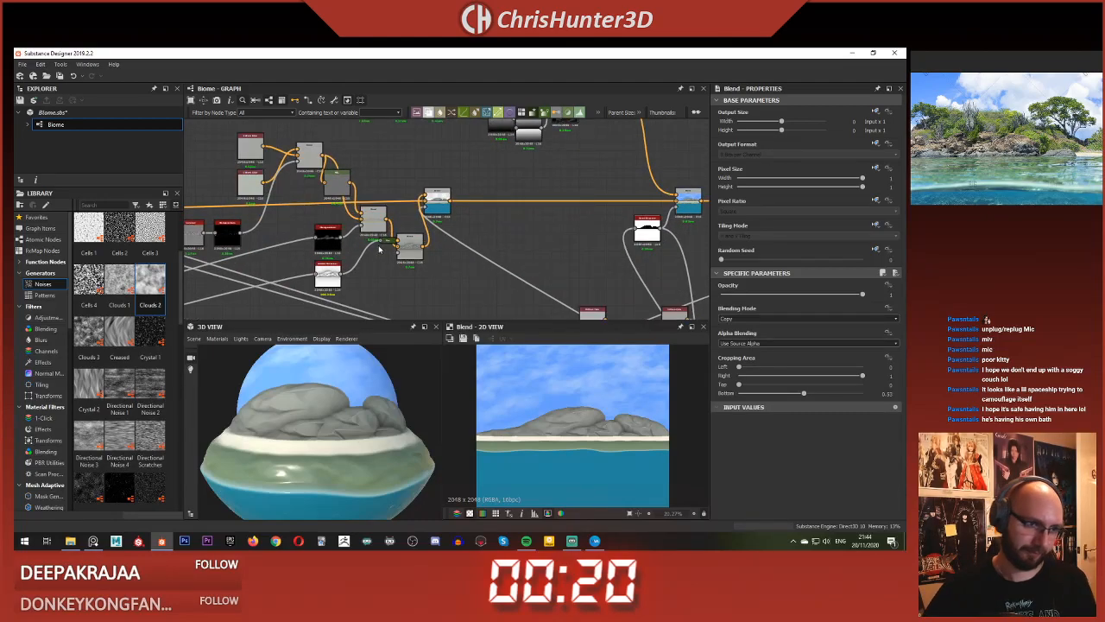
Step: Compare the shaded rocks and shoreline on the 3D model with the combined colour in the 2D view
{"action": "scroll", "coordinate": [293, 404], "scroll_direction": "down", "scroll_amount": 1}
{"action": "left_click_drag", "start_coordinate": [266, 415], "coordinate": [293, 436]}
{"action": "scroll", "coordinate": [342, 393], "scroll_direction": "down", "scroll_amount": 3}
{"action": "scroll", "coordinate": [282, 442], "scroll_direction": "up", "scroll_amount": 2}
{"action": "scroll", "coordinate": [294, 436], "scroll_direction": "up", "scroll_amount": 2}
{"action": "scroll", "coordinate": [311, 439], "scroll_direction": "down", "scroll_amount": 1}
{"action": "middle_click_drag", "start_coordinate": [326, 441], "coordinate": [330, 445]}
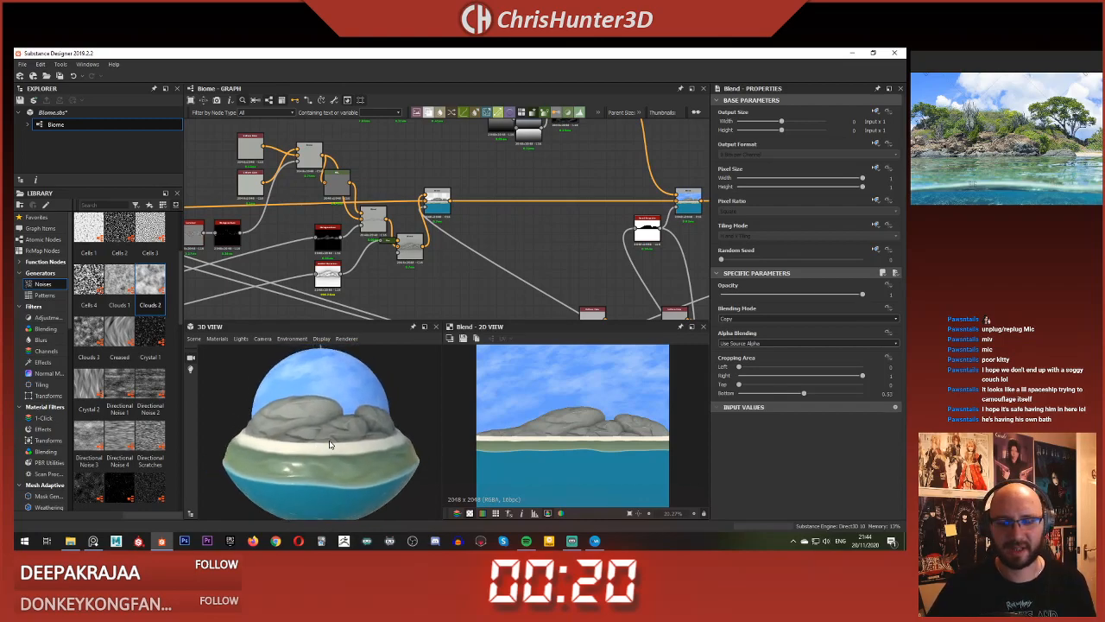
{"action": "scroll", "coordinate": [570, 431], "scroll_direction": "down", "scroll_amount": 1}
{"action": "scroll", "coordinate": [596, 434], "scroll_direction": "up", "scroll_amount": 3}
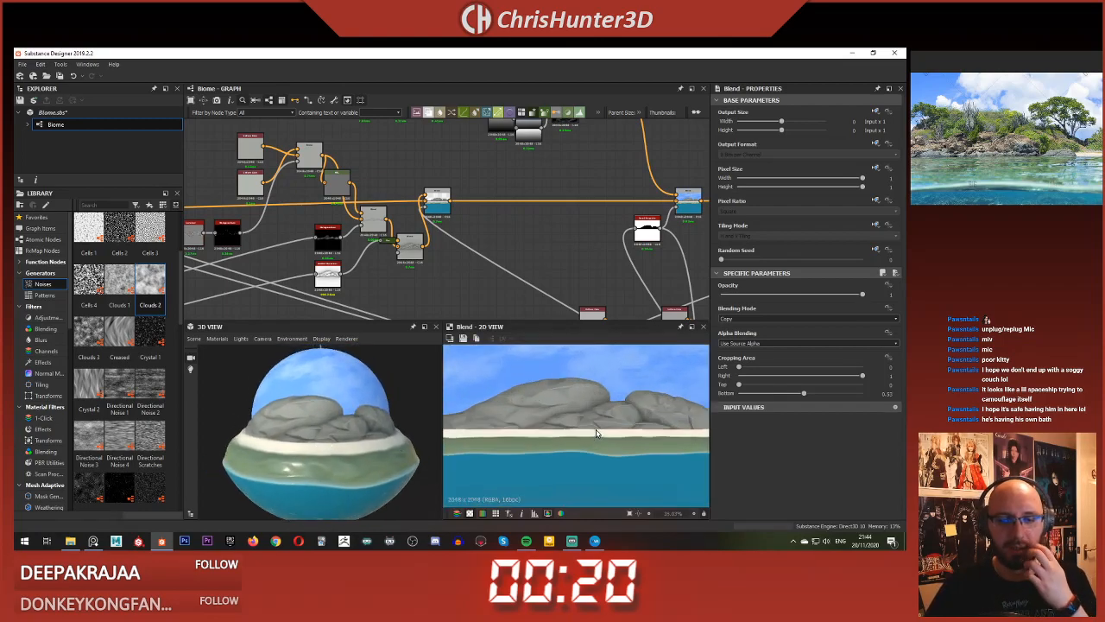
{"action": "scroll", "coordinate": [596, 434], "scroll_direction": "down", "scroll_amount": 2}
Step: Preview the island-and-water Blend without the sky in the 2D view
{"action": "middle_click_drag", "start_coordinate": [514, 279], "coordinate": [520, 280]}
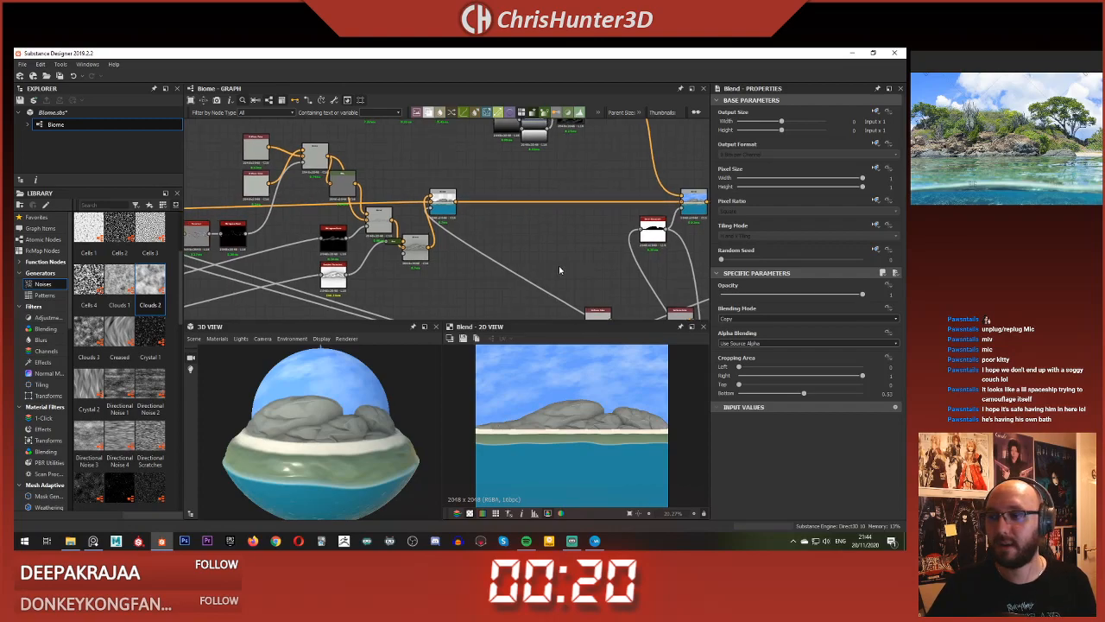
{"action": "scroll", "coordinate": [557, 235], "scroll_direction": "down", "scroll_amount": 1}
{"action": "scroll", "coordinate": [614, 215], "scroll_direction": "up", "scroll_amount": 5}
{"action": "middle_click_drag", "start_coordinate": [559, 228], "coordinate": [525, 236]}
{"action": "double_click", "coordinate": [420, 209]}
{"action": "middle_click_drag", "start_coordinate": [479, 272], "coordinate": [459, 230]}
{"action": "scroll", "coordinate": [501, 247], "scroll_direction": "down", "scroll_amount": 3}
{"action": "scroll", "coordinate": [486, 245], "scroll_direction": "down", "scroll_amount": 2}
{"action": "left_click", "coordinate": [440, 231]}
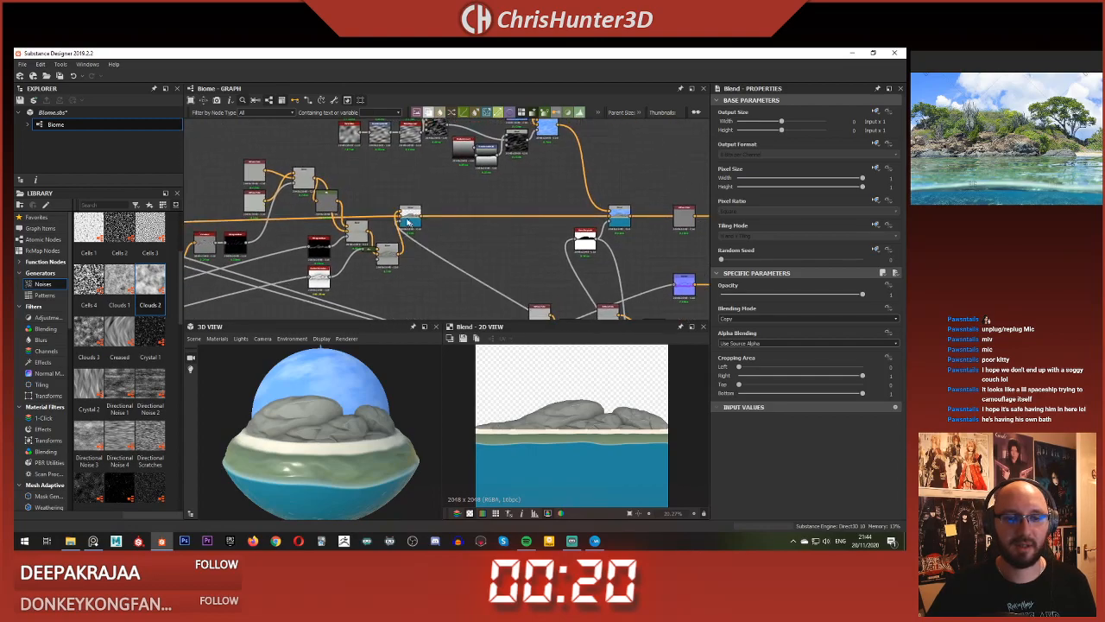
Step: Add a Blend node with the island-and-water Blend as its background input
{"action": "mouse_move", "coordinate": [421, 219]}
{"action": "left_mouse_down"}
{"action": "mouse_move", "coordinate": [434, 220]}
{"action": "mouse_move", "coordinate": [421, 224]}
{"action": "left_mouse_up"}
{"action": "left_click", "coordinate": [438, 196]}
{"action": "scroll", "coordinate": [420, 223], "scroll_direction": "up", "scroll_amount": 4}
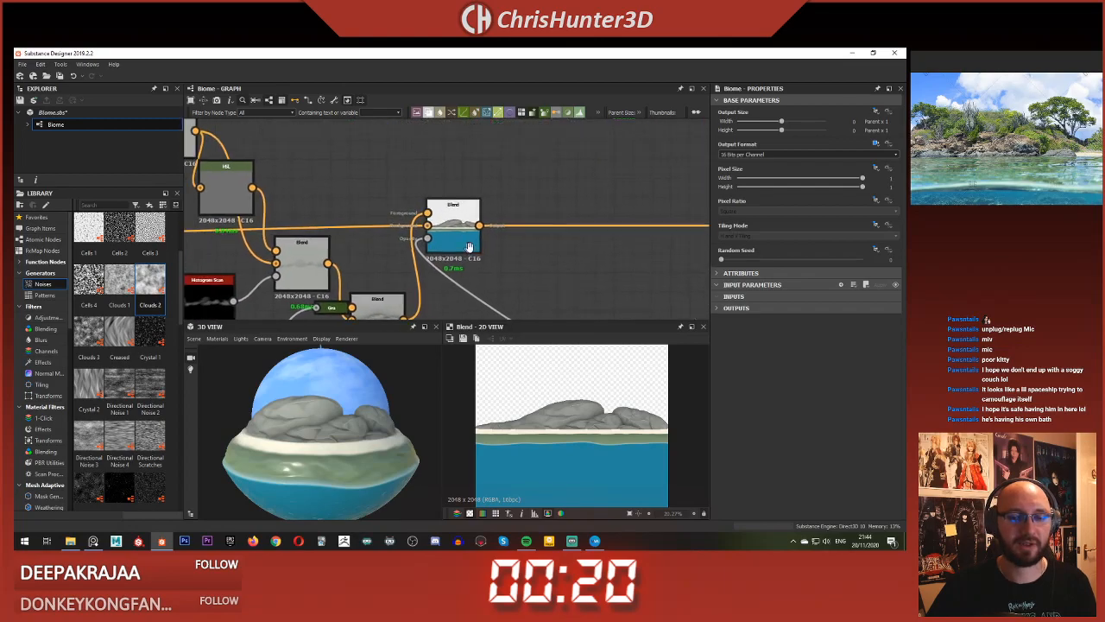
{"action": "key", "text": "space"}
{"action": "type", "text": "blend"}
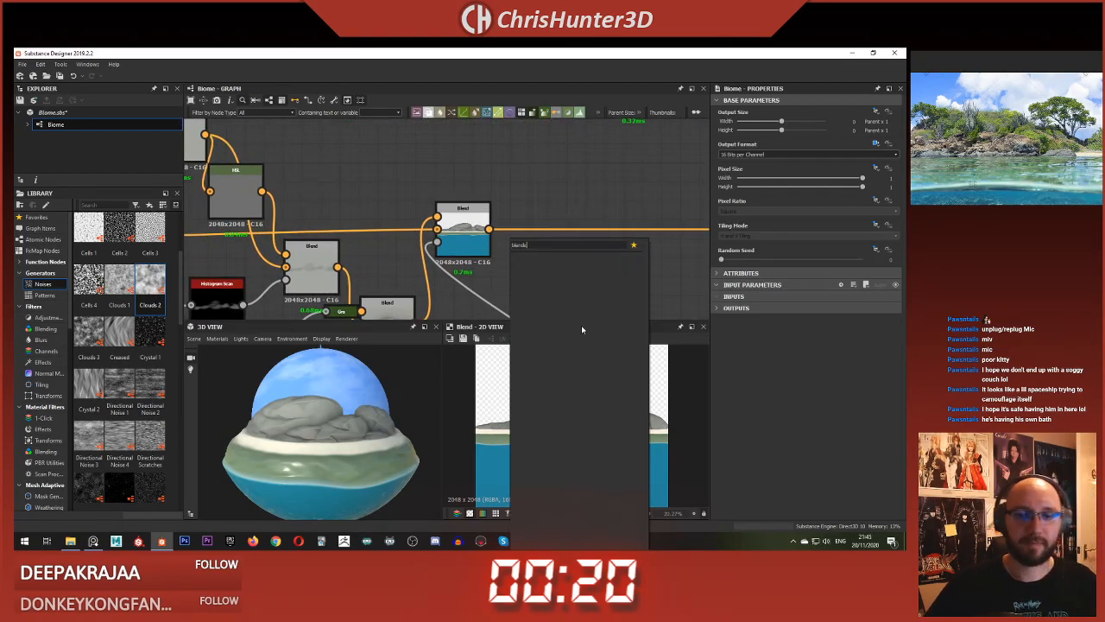
{"action": "type", "text": "s"}
{"action": "key", "text": "BackSpace"}
{"action": "key", "text": "Return"}
{"action": "left_click_drag", "start_coordinate": [516, 254], "coordinate": [571, 258]}
{"action": "left_click_drag", "start_coordinate": [489, 229], "coordinate": [532, 248]}
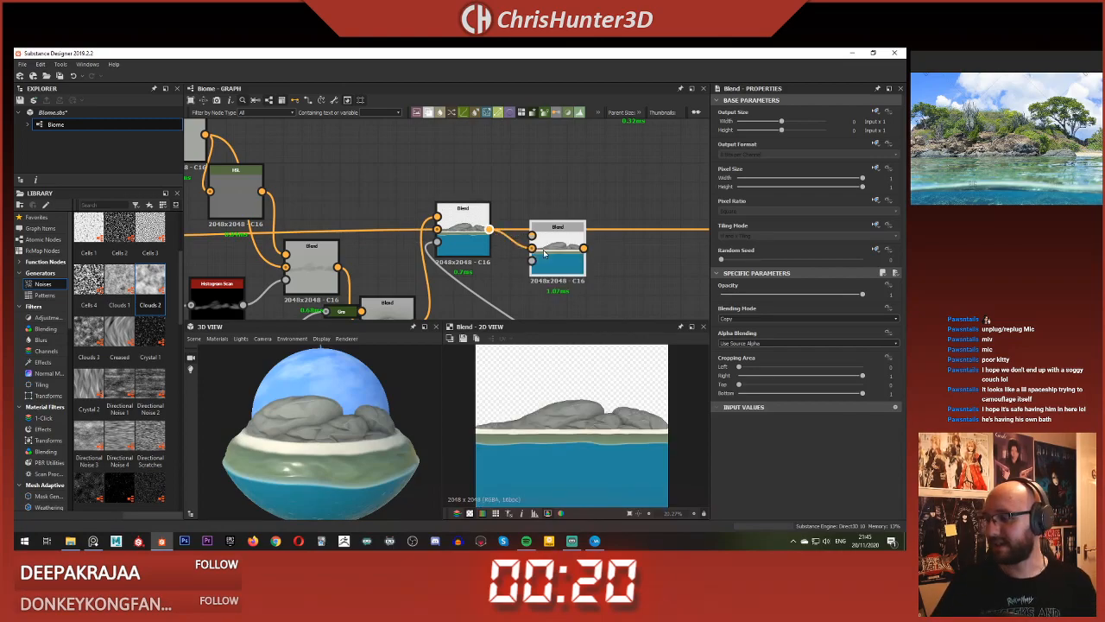
Step: Move the new Blend node farther away from the island-and-water Blend to make room between them
{"action": "scroll", "coordinate": [545, 251], "scroll_direction": "up", "scroll_amount": 1}
{"action": "scroll", "coordinate": [562, 264], "scroll_direction": "down", "scroll_amount": 3}
{"action": "middle_click_drag", "start_coordinate": [563, 266], "coordinate": [522, 227]}
{"action": "left_click_drag", "start_coordinate": [521, 227], "coordinate": [574, 240]}
{"action": "middle_click_drag", "start_coordinate": [582, 247], "coordinate": [596, 272]}
{"action": "scroll", "coordinate": [587, 259], "scroll_direction": "up", "scroll_amount": 1}
{"action": "left_click", "coordinate": [554, 209]}
{"action": "scroll", "coordinate": [554, 208], "scroll_direction": "up", "scroll_amount": 1}
{"action": "middle_click_drag", "start_coordinate": [554, 206], "coordinate": [552, 216]}
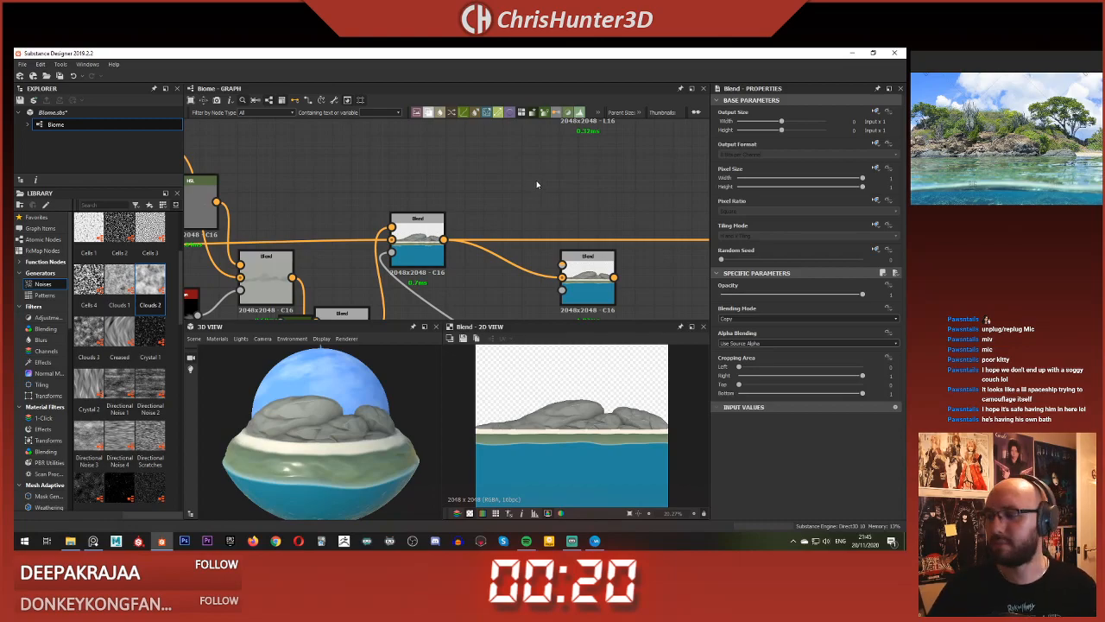
Step: Add a Shadows node above the new Blend
{"action": "key", "text": "space"}
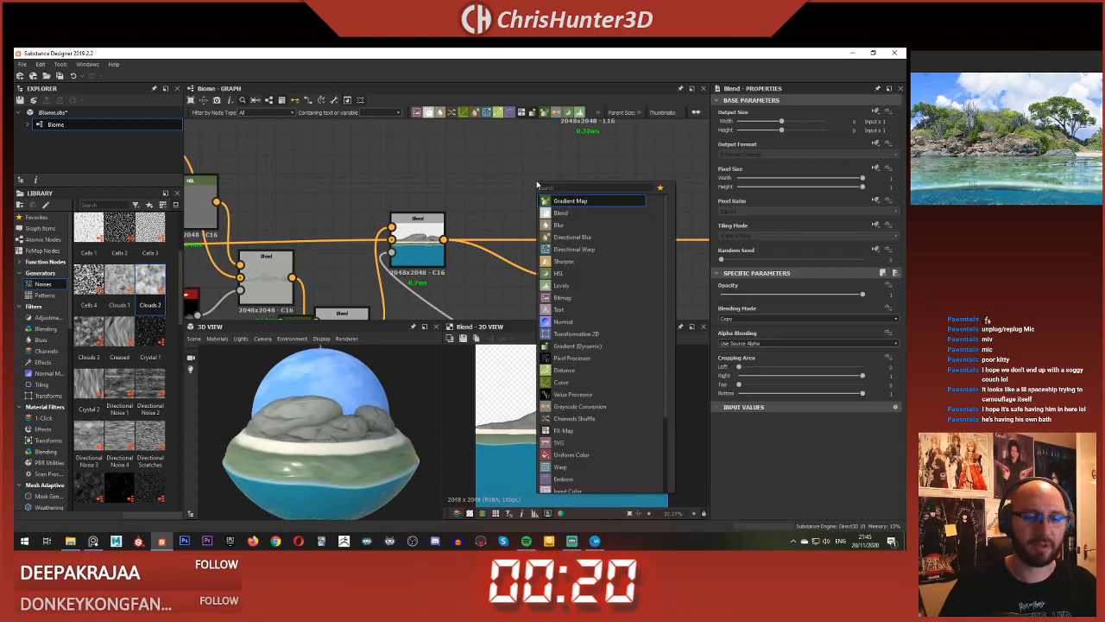
{"action": "type", "text": "sh"}
{"action": "key", "text": "Down"}
{"action": "key", "text": "Down"}
{"action": "key", "text": "Return"}
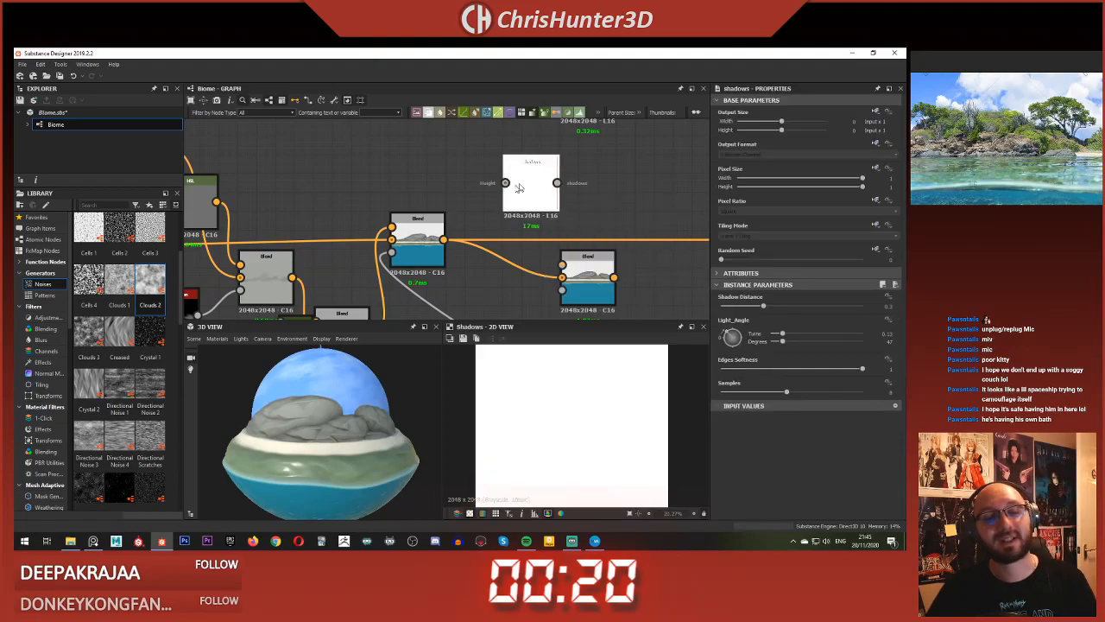
Step: Examine the rock height feeding the duplicated Ambient Occlusion node and that node's output as candidates for the shadow source
{"action": "scroll", "coordinate": [529, 185], "scroll_direction": "down", "scroll_amount": 3}
{"action": "middle_click_drag", "start_coordinate": [467, 228], "coordinate": [474, 175]}
{"action": "scroll", "coordinate": [445, 220], "scroll_direction": "up", "scroll_amount": 2}
{"action": "middle_click_drag", "start_coordinate": [358, 240], "coordinate": [471, 241]}
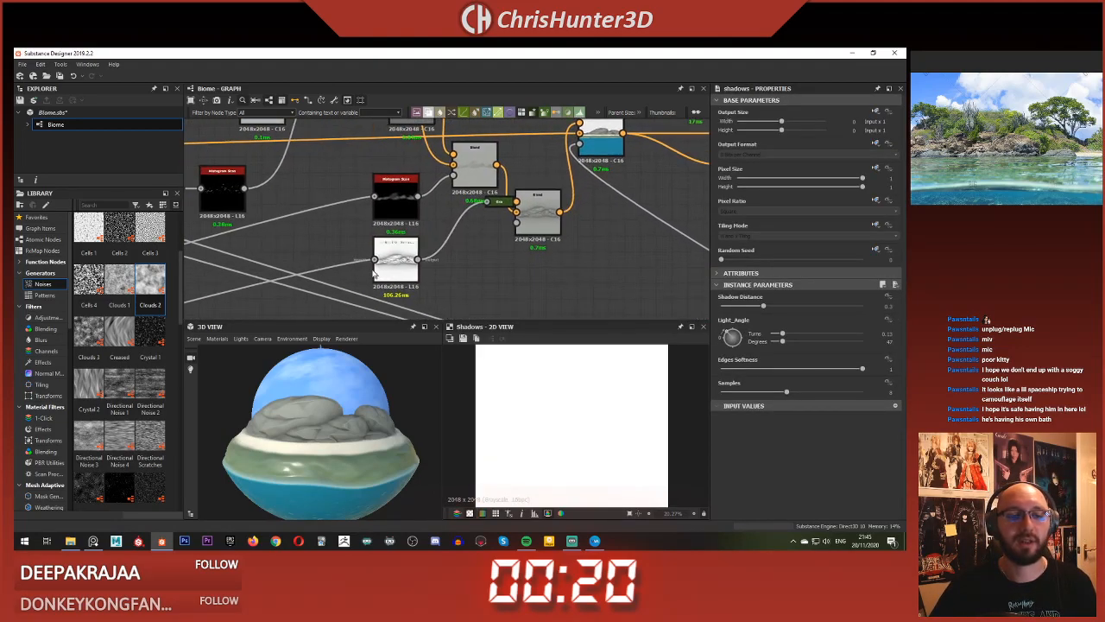
{"action": "double_click", "coordinate": [359, 262]}
{"action": "middle_click_drag", "start_coordinate": [361, 231], "coordinate": [346, 250]}
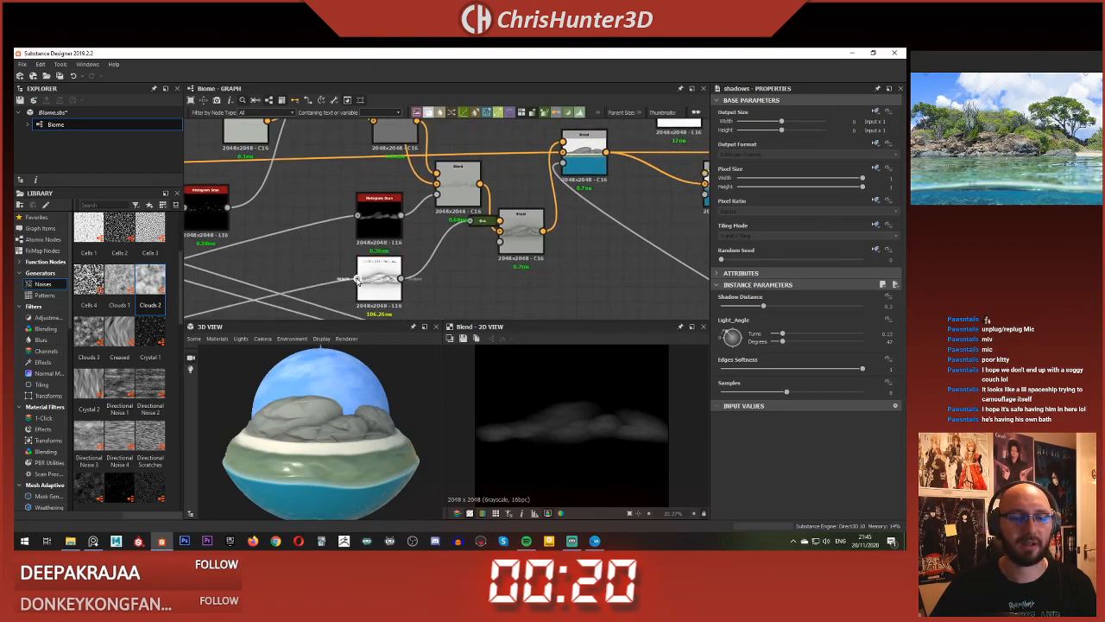
{"action": "scroll", "coordinate": [415, 271], "scroll_direction": "down", "scroll_amount": 3}
{"action": "scroll", "coordinate": [455, 273], "scroll_direction": "up", "scroll_amount": 3}
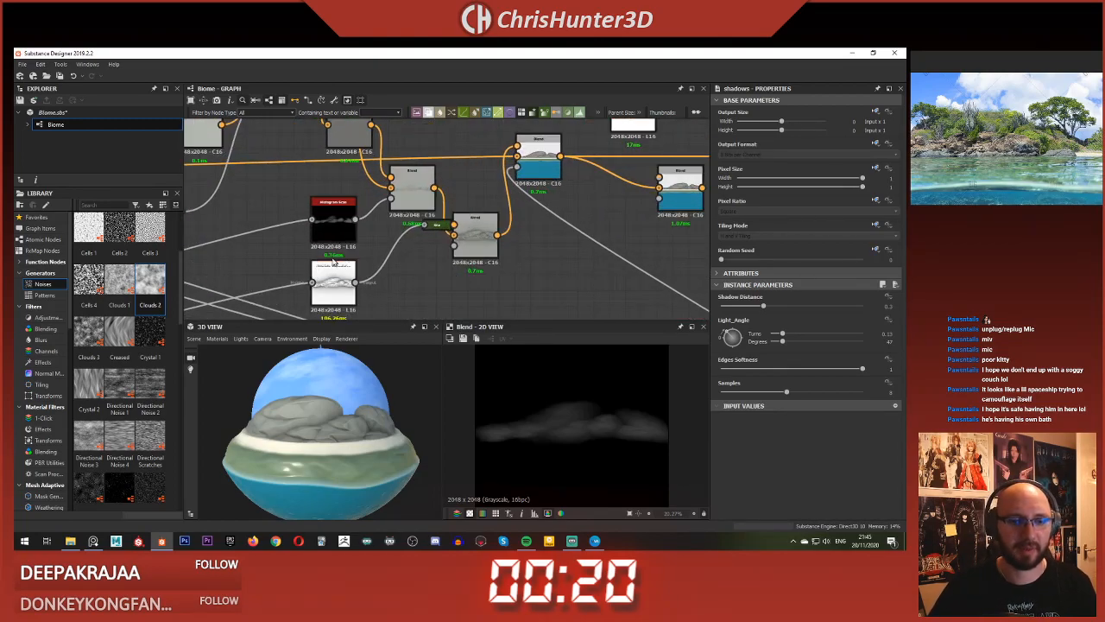
{"action": "middle_click_drag", "start_coordinate": [339, 264], "coordinate": [380, 271]}
{"action": "scroll", "coordinate": [637, 199], "scroll_direction": "down", "scroll_amount": 1}
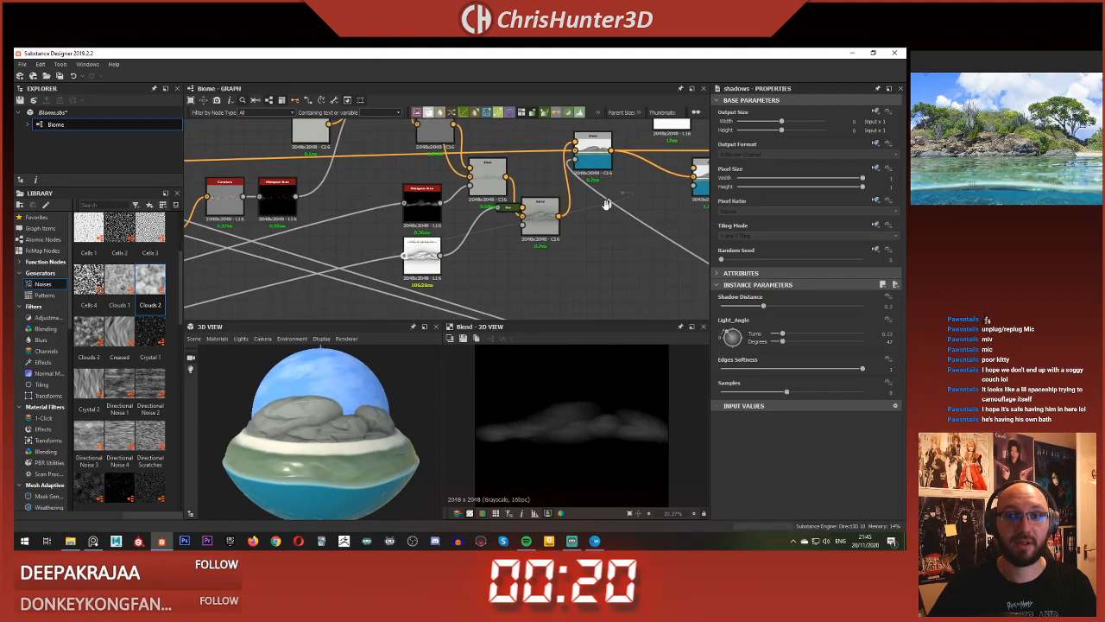
{"action": "middle_click_drag", "start_coordinate": [617, 198], "coordinate": [490, 286]}
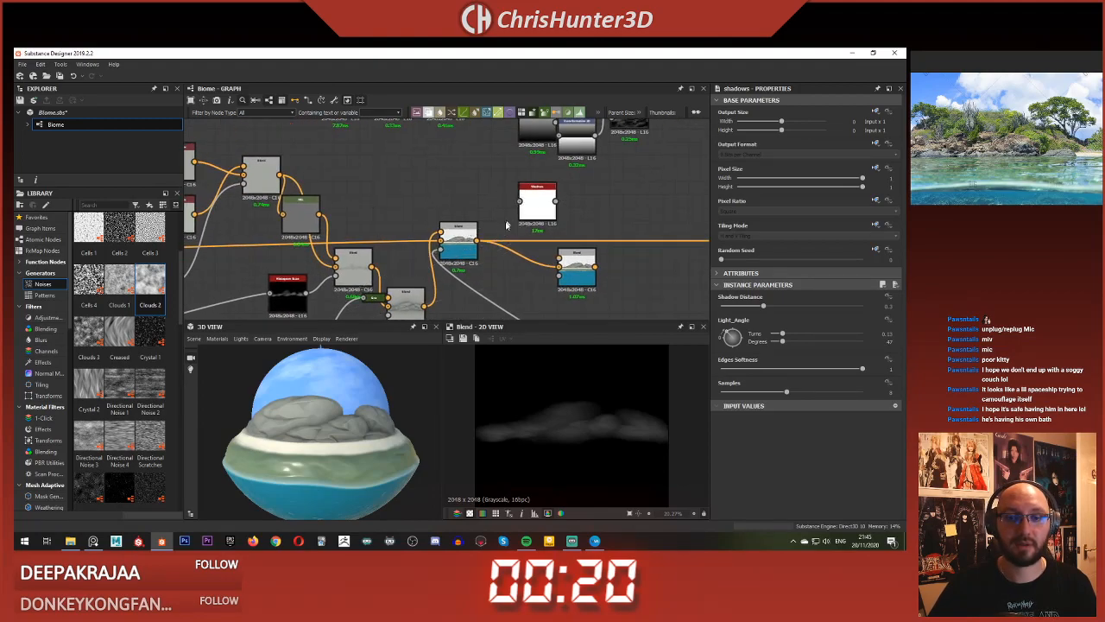
{"action": "scroll", "coordinate": [508, 221], "scroll_direction": "down", "scroll_amount": 2}
{"action": "scroll", "coordinate": [424, 273], "scroll_direction": "up", "scroll_amount": 2}
{"action": "left_click", "coordinate": [355, 269]}
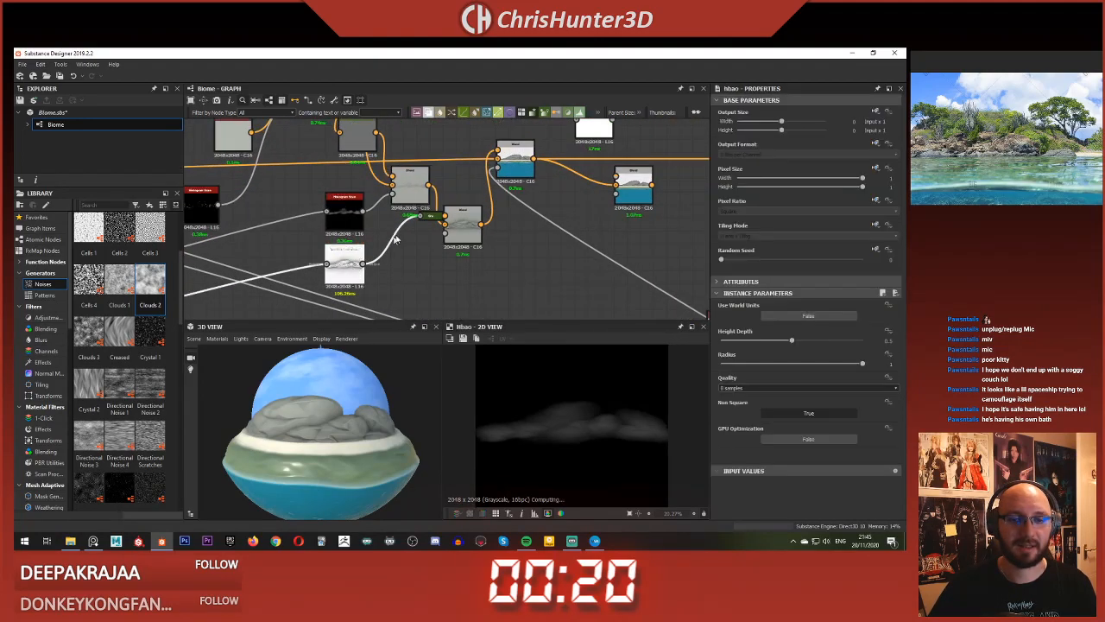
Step: Connect the Histogram Scan holding the white island mask to the height input of the Shadows node
{"action": "scroll", "coordinate": [466, 244], "scroll_direction": "down", "scroll_amount": 4}
{"action": "scroll", "coordinate": [420, 245], "scroll_direction": "up", "scroll_amount": 4}
{"action": "middle_click_drag", "start_coordinate": [570, 285], "coordinate": [388, 250]}
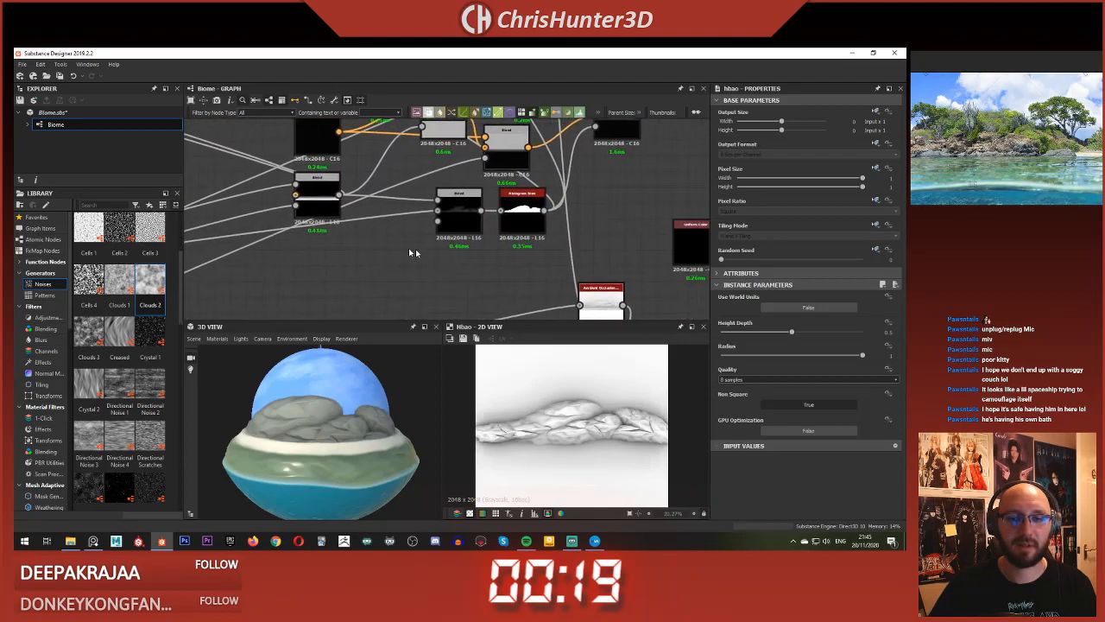
{"action": "scroll", "coordinate": [544, 205], "scroll_direction": "up", "scroll_amount": 1}
{"action": "left_click", "coordinate": [554, 203]}
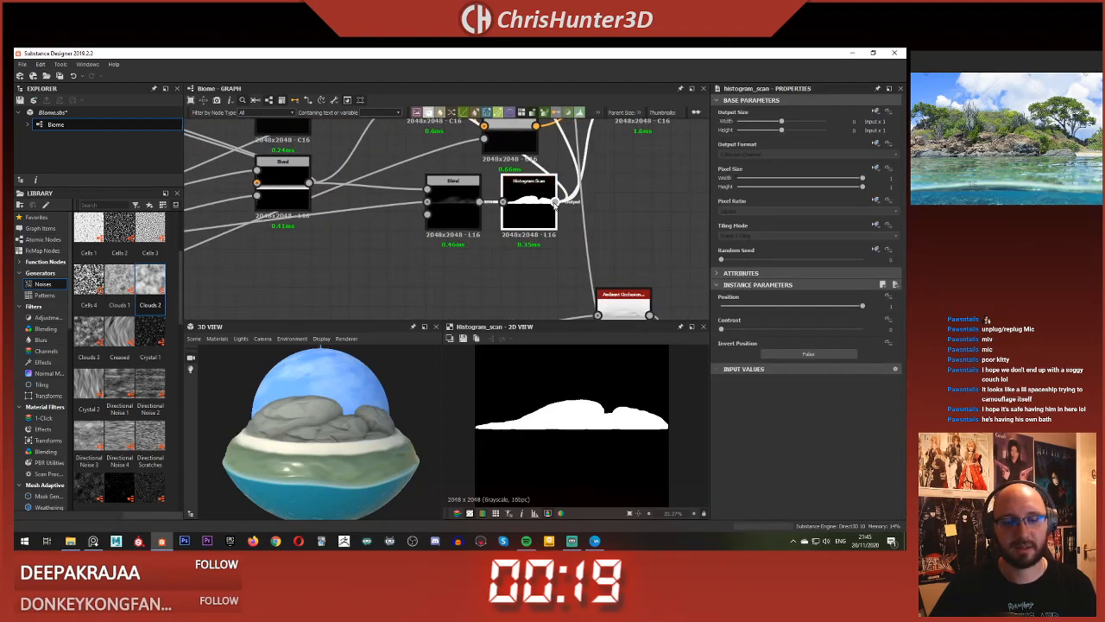
{"action": "scroll", "coordinate": [561, 276], "scroll_direction": "down", "scroll_amount": 5}
{"action": "scroll", "coordinate": [562, 280], "scroll_direction": "up", "scroll_amount": 5}
Step: Set the Shadows node's light angle to 90 degrees and its shadow distance to about 0.73
{"action": "left_click", "coordinate": [480, 167]}
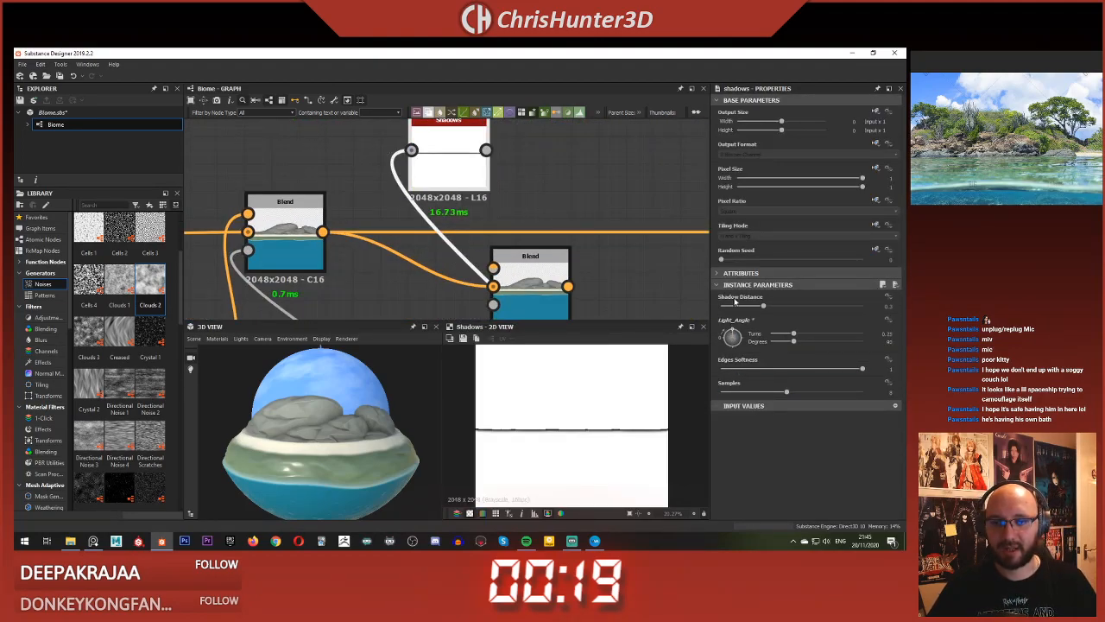
{"action": "mouse_move", "coordinate": [843, 313]}
{"action": "left_mouse_down"}
{"action": "mouse_move", "coordinate": [868, 314]}
{"action": "mouse_move", "coordinate": [834, 311]}
{"action": "left_mouse_up"}
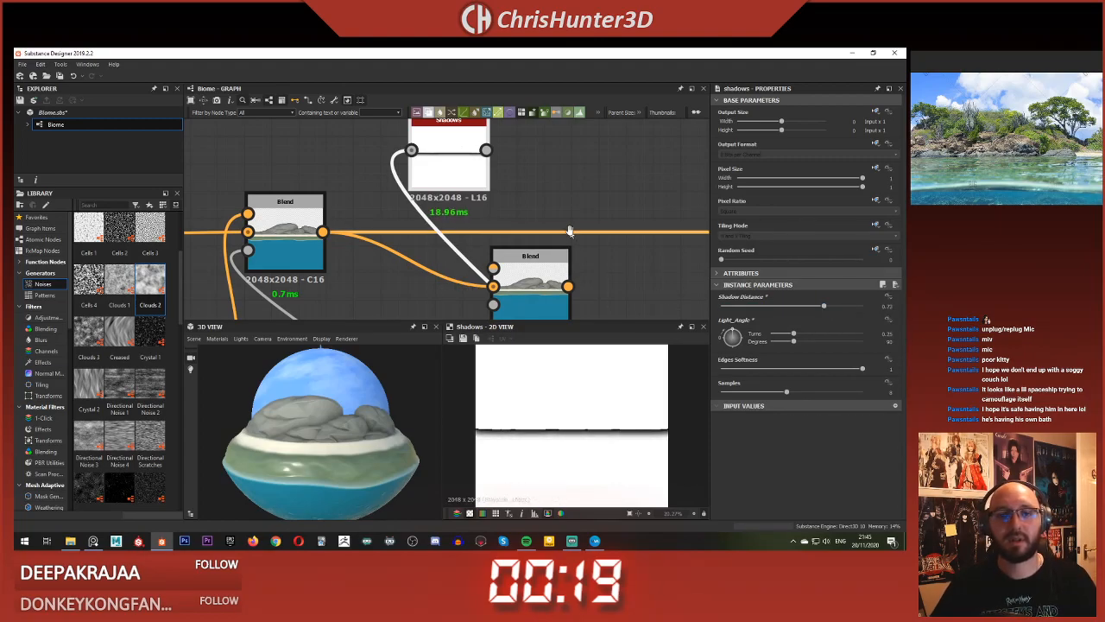
Step: Connect the Shadows node to the new Blend's foreground through a Gradient Map node and dock the Gradient Map
{"action": "scroll", "coordinate": [488, 209], "scroll_direction": "down", "scroll_amount": 2}
{"action": "scroll", "coordinate": [488, 209], "scroll_direction": "down", "scroll_amount": 3}
{"action": "left_click_drag", "start_coordinate": [473, 199], "coordinate": [444, 194]}
{"action": "left_click", "coordinate": [507, 242]}
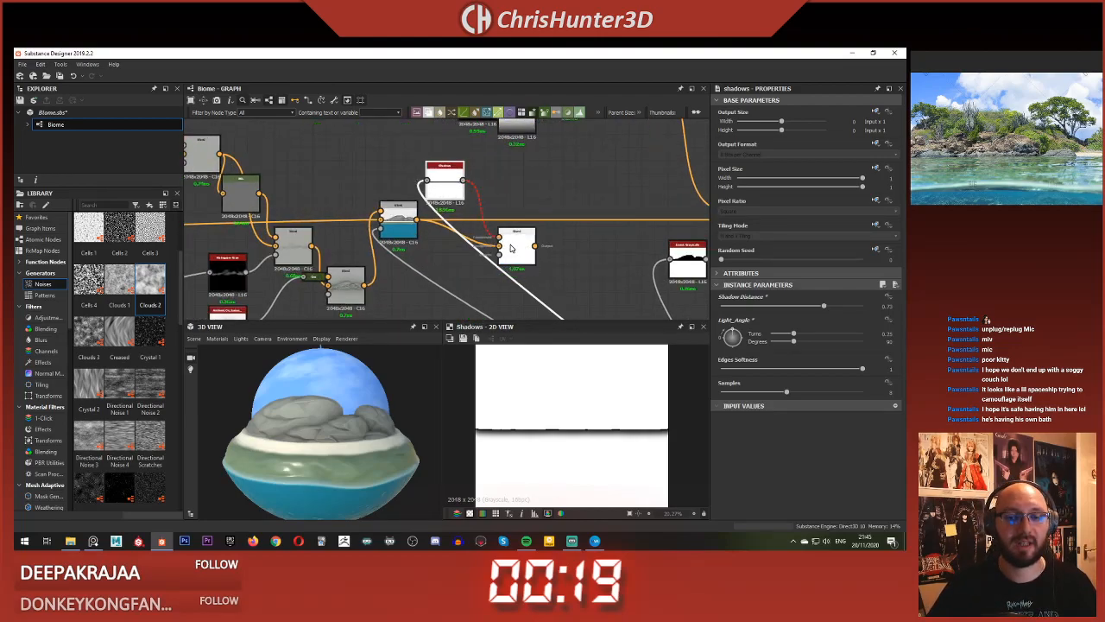
{"action": "key", "text": "space"}
{"action": "type", "text": "g"}
{"action": "left_click", "coordinate": [500, 211]}
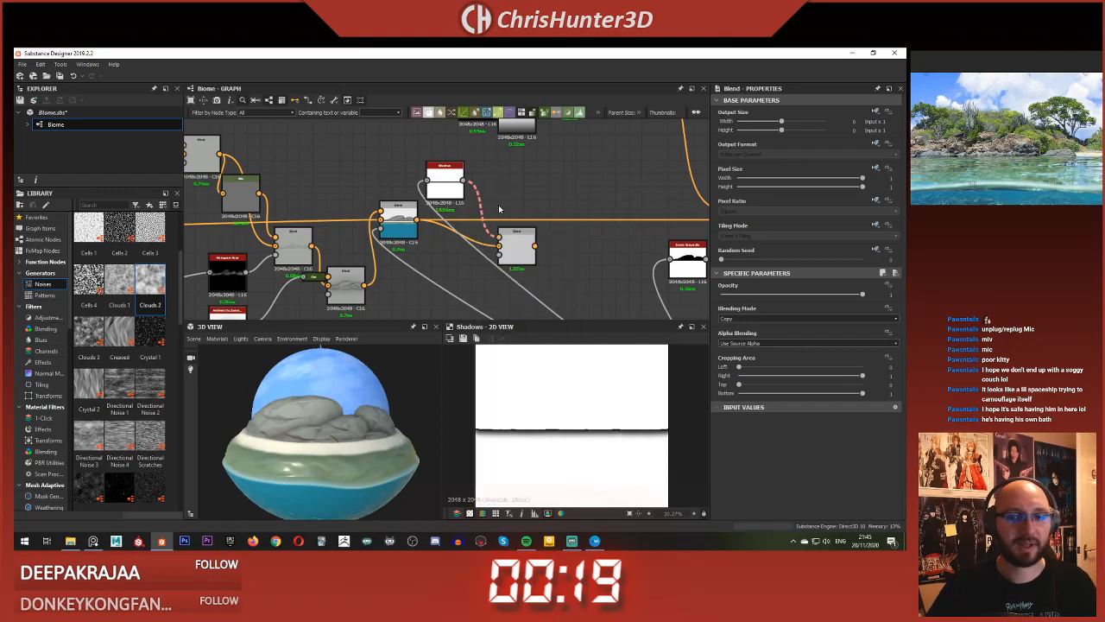
Step: Set the shadow Blend's blending mode to Multiply with an opacity of 1
{"action": "left_click", "coordinate": [523, 246]}
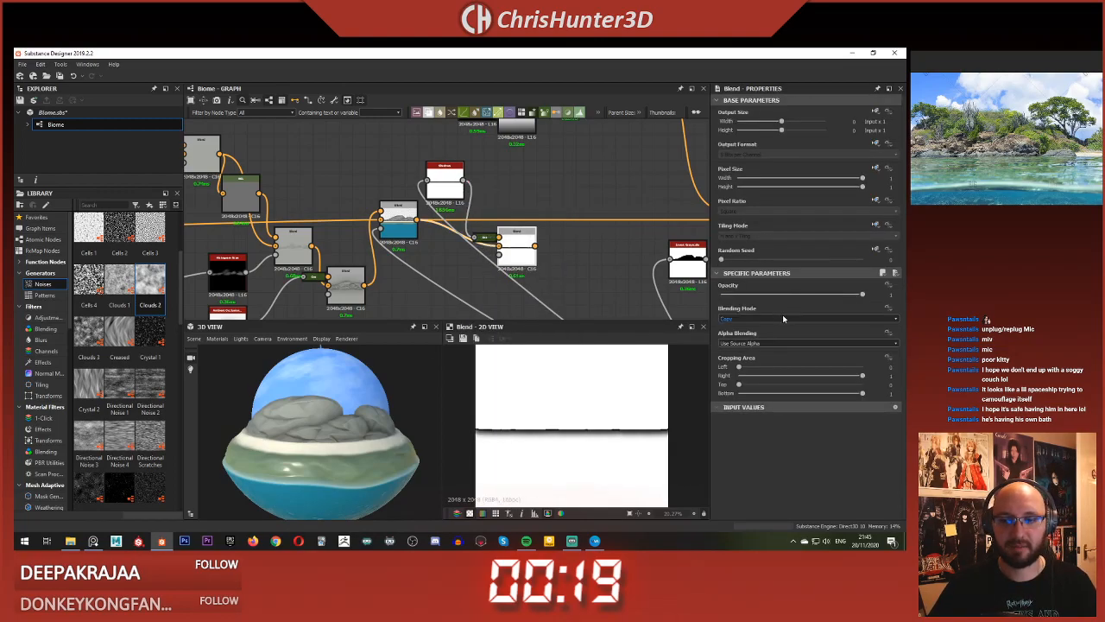
{"action": "left_click", "coordinate": [781, 318]}
{"action": "left_click", "coordinate": [781, 344]}
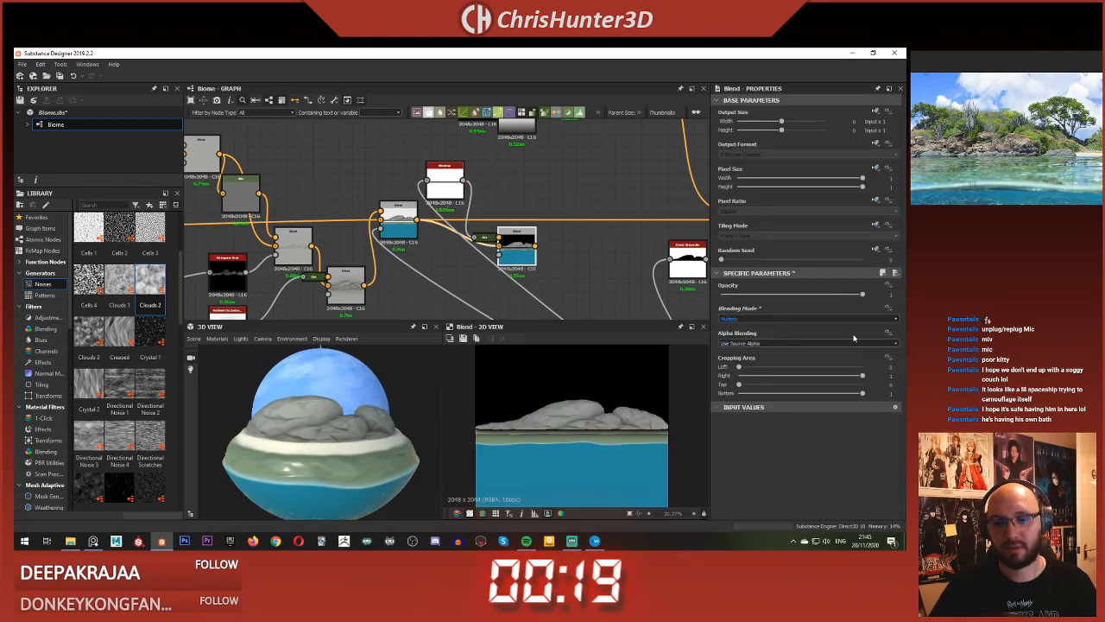
{"action": "mouse_move", "coordinate": [857, 296]}
{"action": "left_mouse_down"}
{"action": "mouse_move", "coordinate": [728, 285]}
{"action": "mouse_move", "coordinate": [866, 297]}
{"action": "left_mouse_up"}
Step: Compare the Shadows output, the shadow Blend's foreground and background inputs, and its multiplied result in the 2D view
{"action": "scroll", "coordinate": [460, 209], "scroll_direction": "up", "scroll_amount": 4}
{"action": "double_click", "coordinate": [419, 165]}
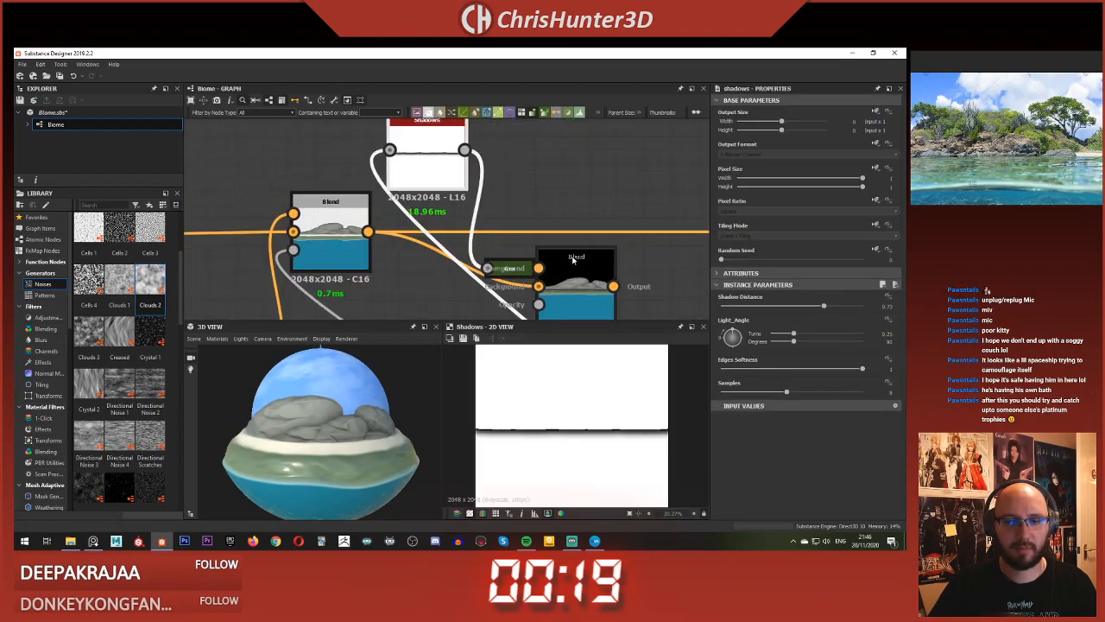
{"action": "double_click", "coordinate": [572, 259]}
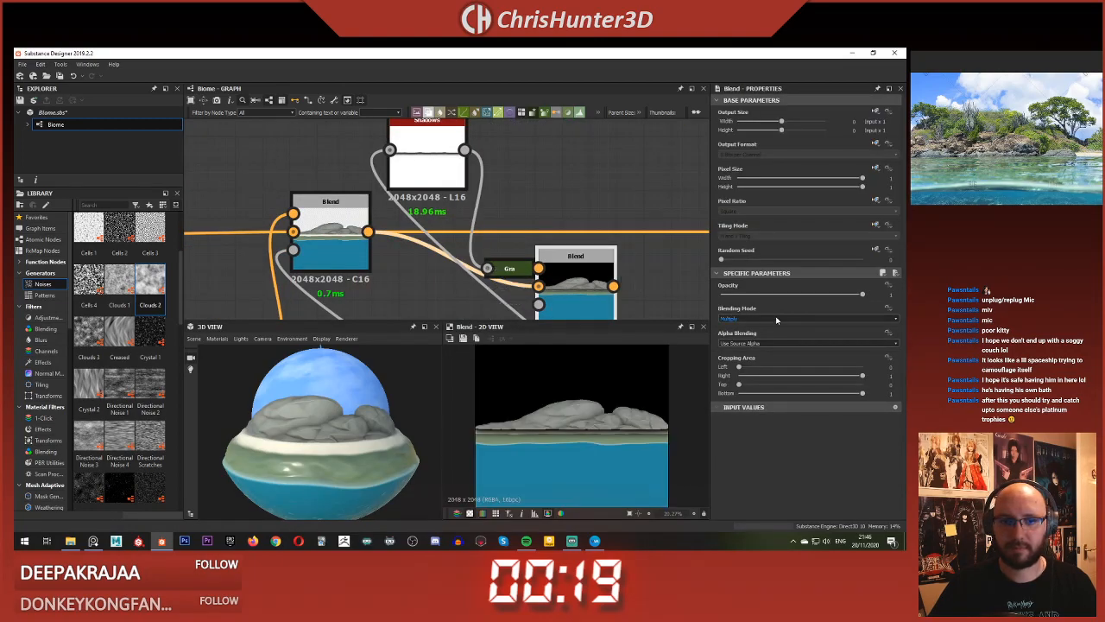
{"action": "scroll", "coordinate": [641, 277], "scroll_direction": "down", "scroll_amount": 3}
{"action": "middle_click_drag", "start_coordinate": [642, 277], "coordinate": [608, 222]}
{"action": "scroll", "coordinate": [570, 217], "scroll_direction": "up", "scroll_amount": 4}
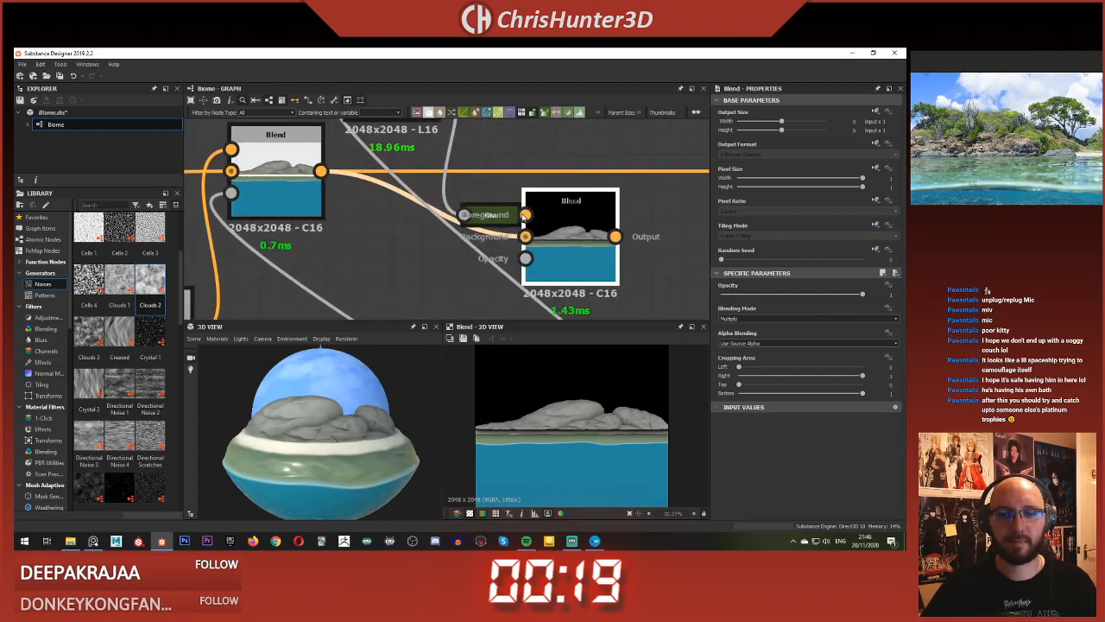
{"action": "double_click", "coordinate": [524, 217]}
{"action": "double_click", "coordinate": [525, 237]}
{"action": "double_click", "coordinate": [570, 233]}
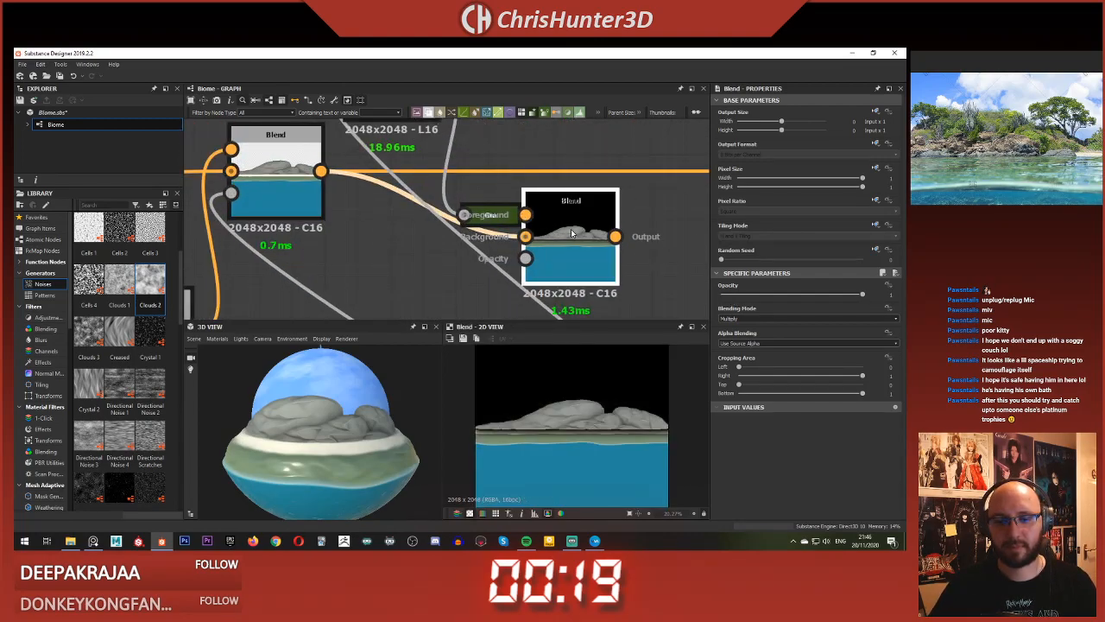
Step: Compare the shadow Blend's inputs, the Shadows output and the multiplied result in the 2D view
{"action": "double_click", "coordinate": [530, 237]}
{"action": "double_click", "coordinate": [559, 235]}
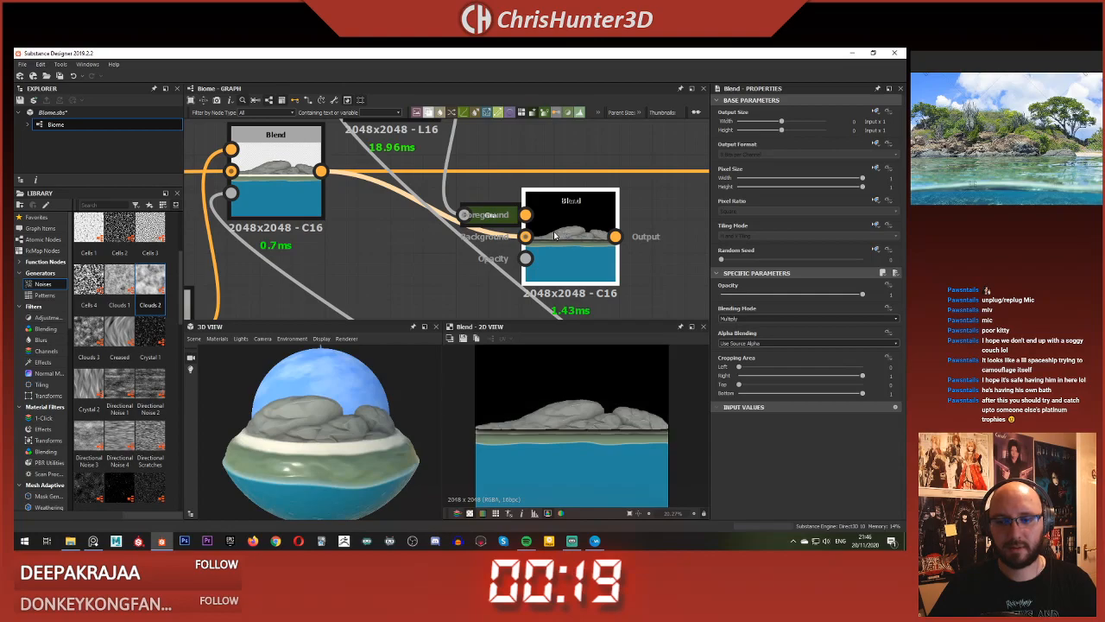
{"action": "scroll", "coordinate": [545, 302], "scroll_direction": "up", "scroll_amount": 1}
{"action": "scroll", "coordinate": [525, 388], "scroll_direction": "up", "scroll_amount": 2}
{"action": "scroll", "coordinate": [525, 362], "scroll_direction": "down", "scroll_amount": 3}
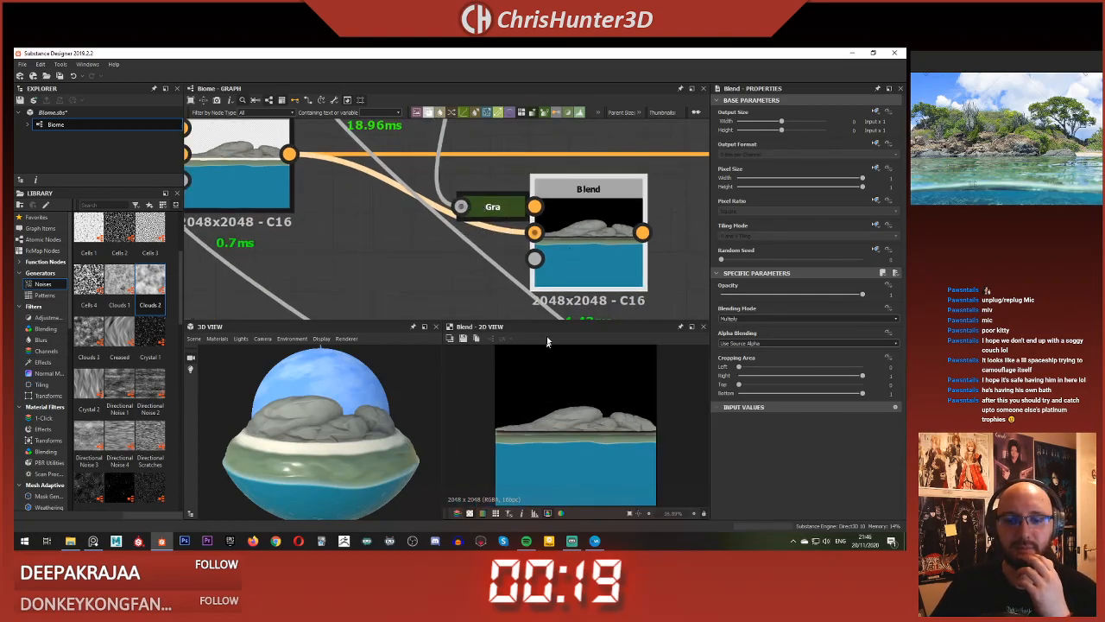
{"action": "double_click", "coordinate": [536, 232]}
{"action": "scroll", "coordinate": [587, 242], "scroll_direction": "down", "scroll_amount": 2}
{"action": "double_click", "coordinate": [597, 248]}
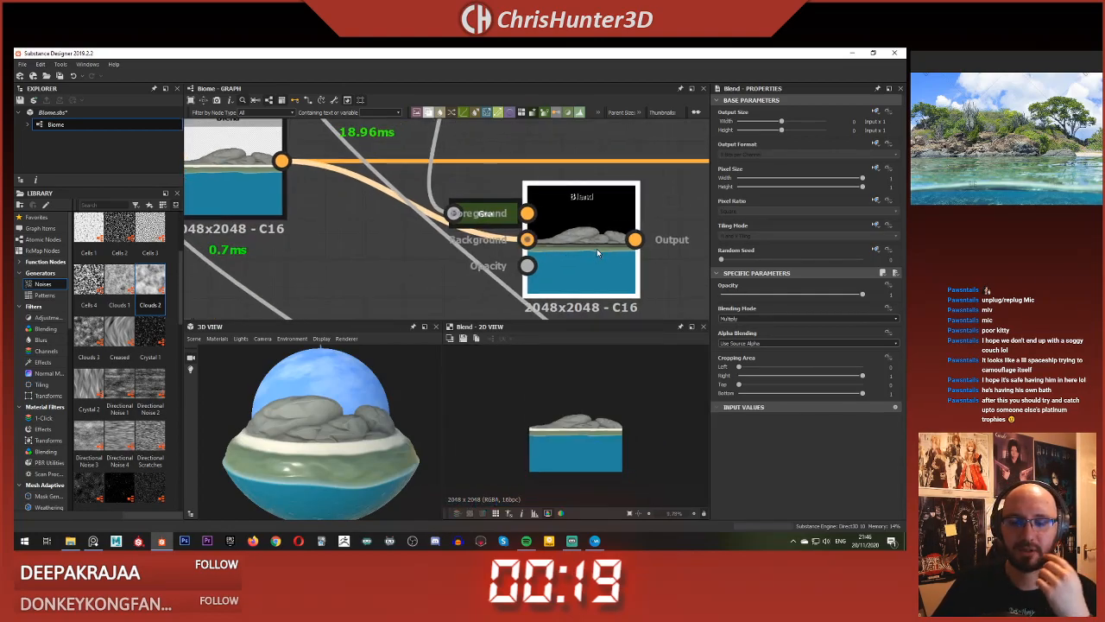
{"action": "scroll", "coordinate": [587, 246], "scroll_direction": "down", "scroll_amount": 2}
{"action": "middle_click_drag", "start_coordinate": [586, 247], "coordinate": [538, 270]}
{"action": "double_click", "coordinate": [415, 163]}
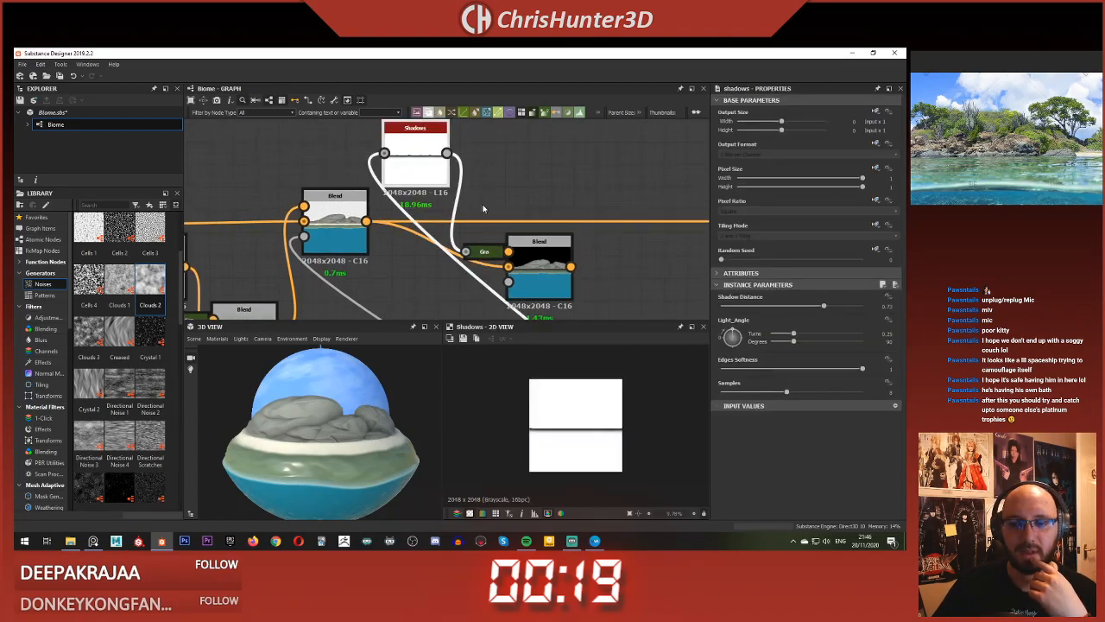
{"action": "scroll", "coordinate": [521, 222], "scroll_direction": "down", "scroll_amount": 2}
{"action": "double_click", "coordinate": [550, 261]}
Step: Connect the shadow Blend's output to the sky Blend's background input and preview the combined island, ocean and sky colour
{"action": "middle_click_drag", "start_coordinate": [576, 258], "coordinate": [507, 247]}
{"action": "scroll", "coordinate": [577, 252], "scroll_direction": "down", "scroll_amount": 1}
{"action": "middle_click_drag", "start_coordinate": [587, 216], "coordinate": [526, 211]}
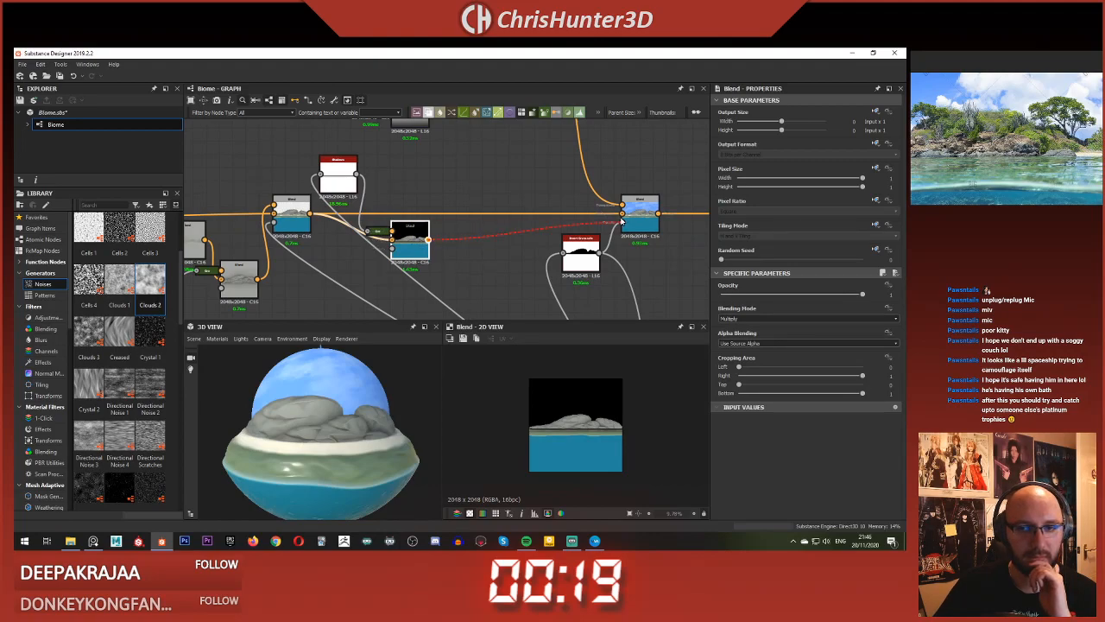
{"action": "left_click_drag", "start_coordinate": [620, 222], "coordinate": [621, 220]}
{"action": "double_click", "coordinate": [639, 207]}
Step: Set the Shadows node's shadow distance to about 0.24 and the shadow Blend's opacity to about 0.54
{"action": "scroll", "coordinate": [558, 424], "scroll_direction": "up", "scroll_amount": 3}
{"action": "left_click", "coordinate": [410, 246]}
{"action": "scroll", "coordinate": [436, 228], "scroll_direction": "up", "scroll_amount": 1}
{"action": "middle_click_drag", "start_coordinate": [436, 228], "coordinate": [547, 250]}
{"action": "left_click", "coordinate": [433, 180]}
{"action": "left_click_drag", "start_coordinate": [825, 307], "coordinate": [796, 297]}
{"action": "left_click", "coordinate": [517, 259]}
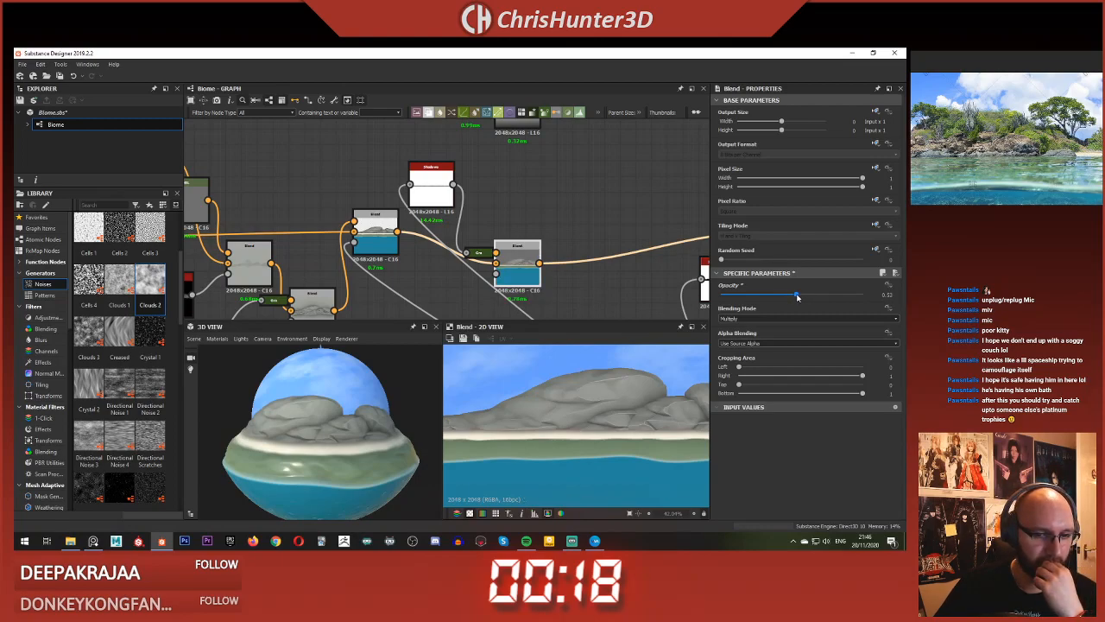
Step: Examine the shadow where the rocks meet the sand in the 3D view against the Shadows and shadow Blend outputs
{"action": "left_click_drag", "start_coordinate": [361, 408], "coordinate": [335, 435]}
{"action": "scroll", "coordinate": [314, 468], "scroll_direction": "up", "scroll_amount": 4}
{"action": "double_click", "coordinate": [437, 197]}
{"action": "double_click", "coordinate": [513, 262]}
{"action": "scroll", "coordinate": [605, 415], "scroll_direction": "up", "scroll_amount": 5}
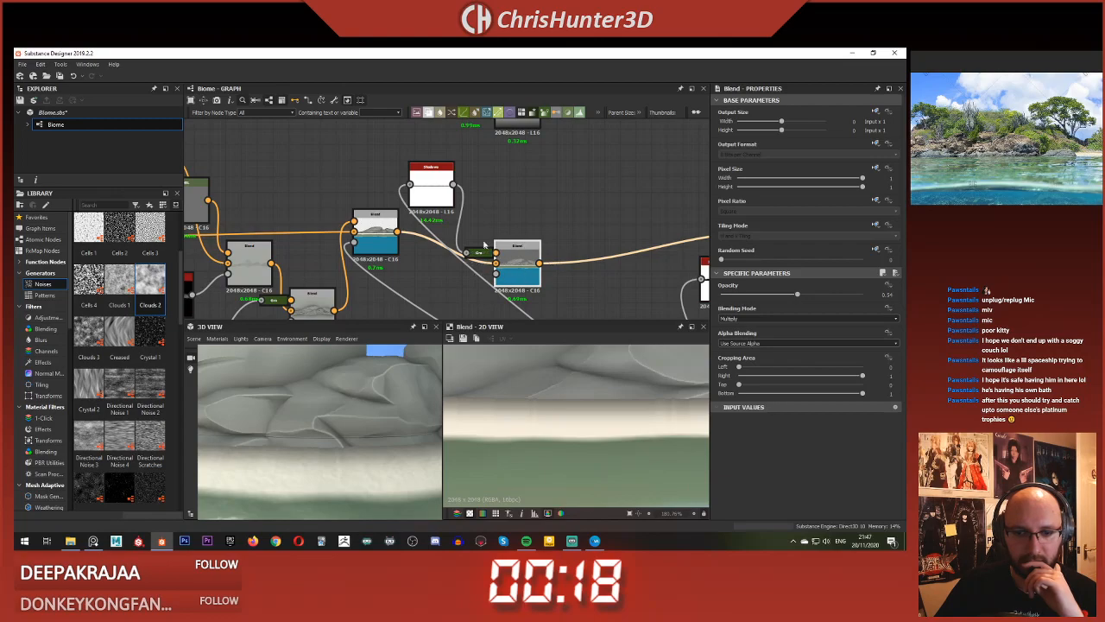
{"action": "double_click", "coordinate": [424, 189]}
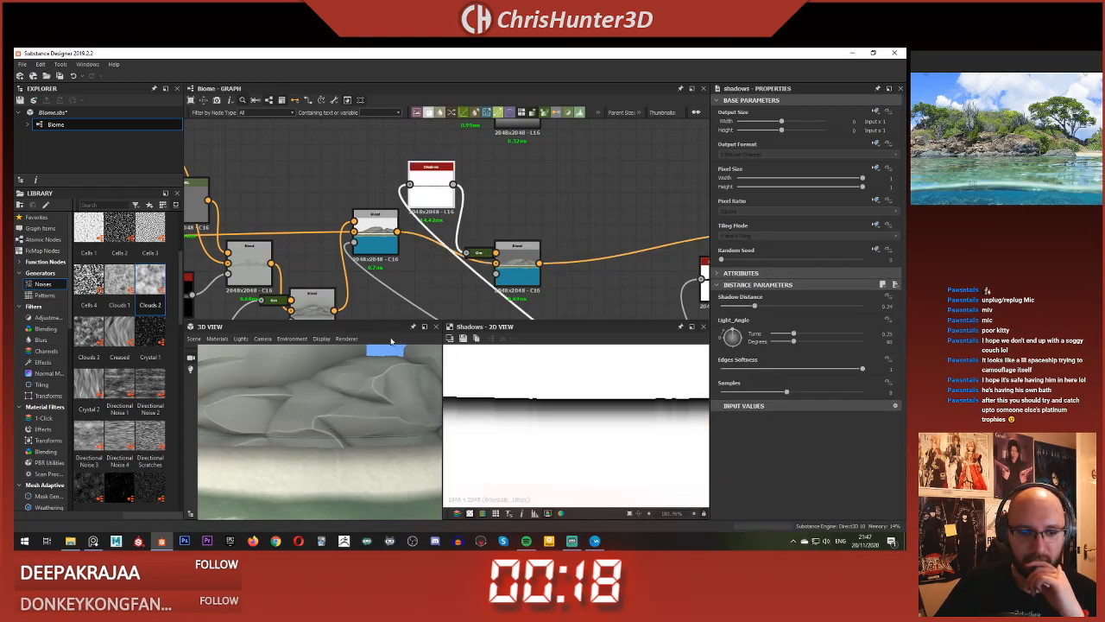
{"action": "scroll", "coordinate": [339, 434], "scroll_direction": "down", "scroll_amount": 4}
{"action": "scroll", "coordinate": [353, 421], "scroll_direction": "up", "scroll_amount": 4}
{"action": "scroll", "coordinate": [345, 164], "scroll_direction": "down", "scroll_amount": 4}
Step: Trace the height network back to the Water Top Height group and inspect its final Blend and opacity mask
{"action": "middle_click_drag", "start_coordinate": [346, 164], "coordinate": [304, 164]}
{"action": "scroll", "coordinate": [357, 251], "scroll_direction": "down", "scroll_amount": 2}
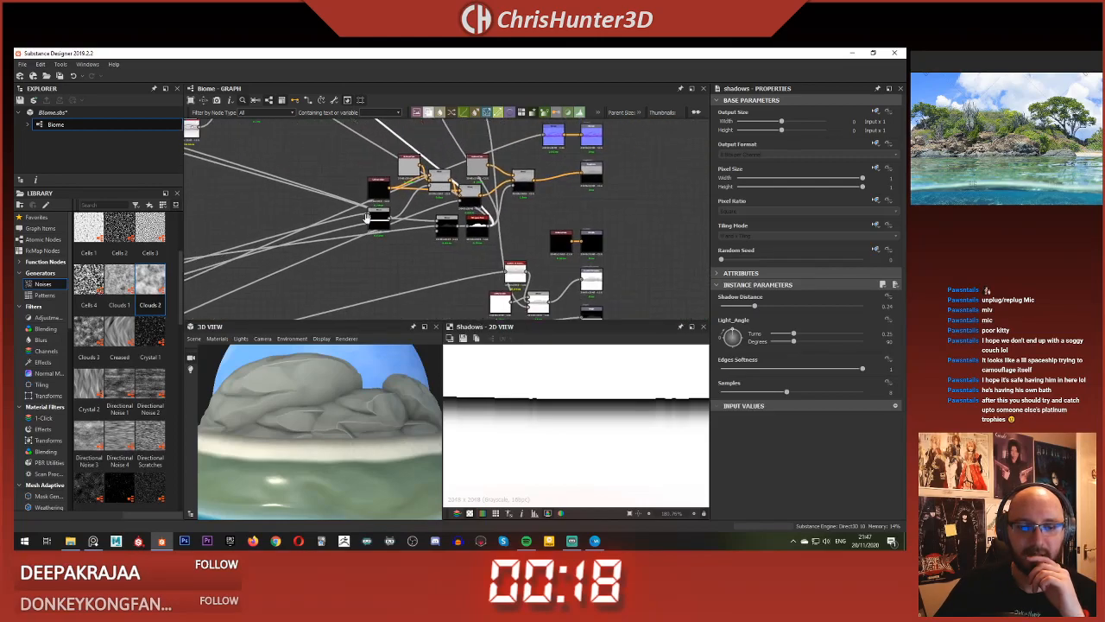
{"action": "scroll", "coordinate": [268, 302], "scroll_direction": "up", "scroll_amount": 2}
{"action": "scroll", "coordinate": [326, 410], "scroll_direction": "up", "scroll_amount": 4}
{"action": "scroll", "coordinate": [321, 408], "scroll_direction": "down", "scroll_amount": 3}
{"action": "scroll", "coordinate": [287, 231], "scroll_direction": "down", "scroll_amount": 3}
{"action": "scroll", "coordinate": [287, 231], "scroll_direction": "down", "scroll_amount": 3}
{"action": "middle_click_drag", "start_coordinate": [226, 273], "coordinate": [518, 201]}
{"action": "scroll", "coordinate": [345, 227], "scroll_direction": "up", "scroll_amount": 4}
{"action": "middle_click_drag", "start_coordinate": [346, 228], "coordinate": [513, 221]}
{"action": "scroll", "coordinate": [447, 177], "scroll_direction": "up", "scroll_amount": 4}
{"action": "left_click", "coordinate": [462, 219]}
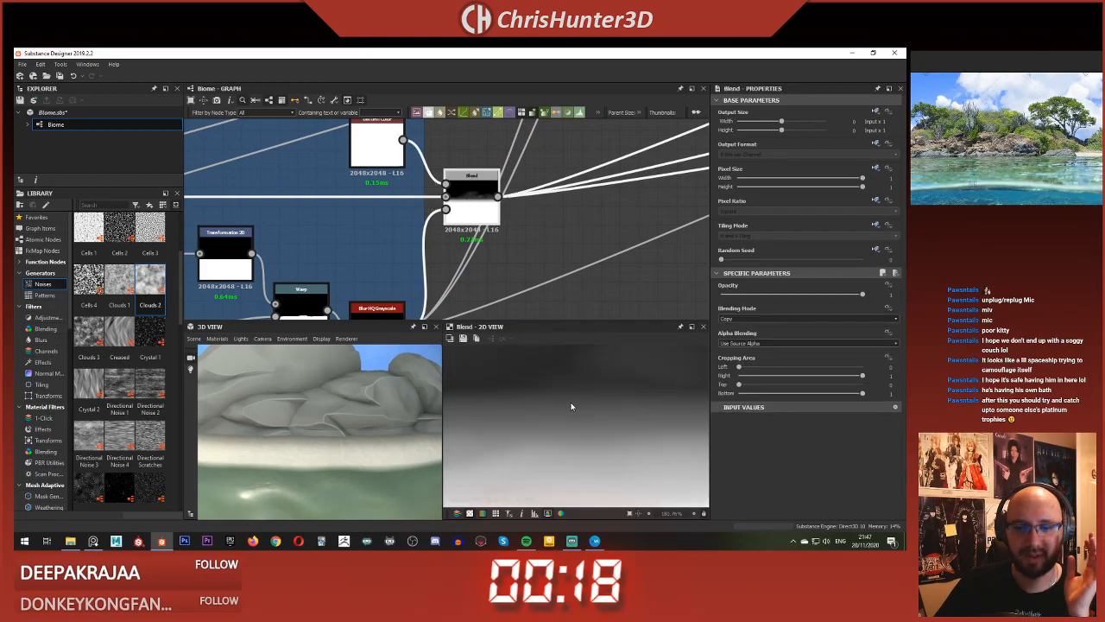
{"action": "scroll", "coordinate": [601, 403], "scroll_direction": "up", "scroll_amount": 5}
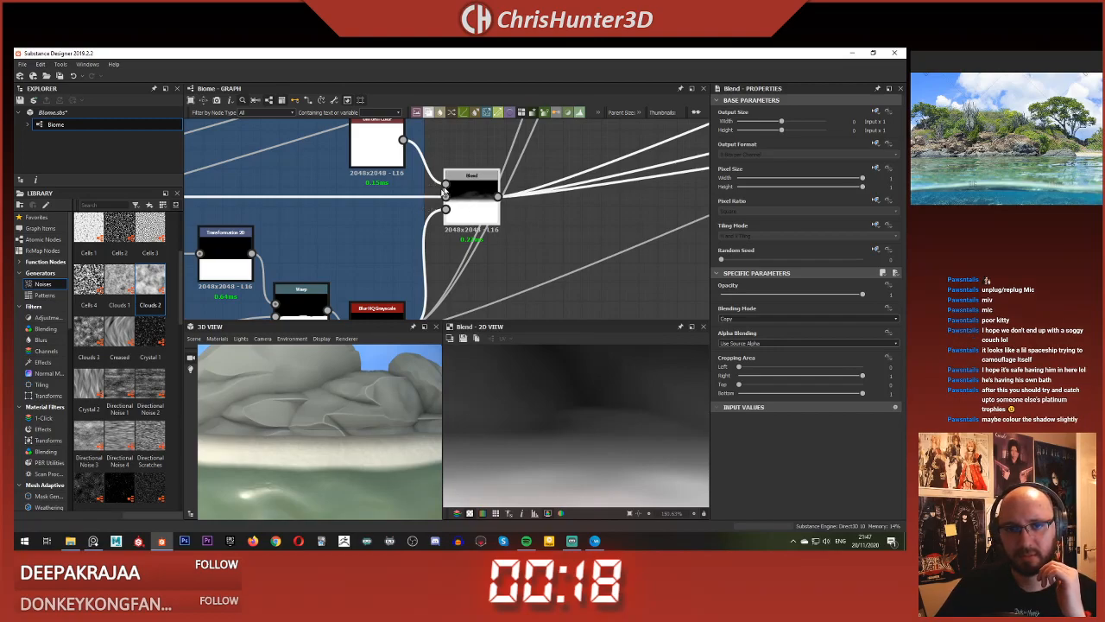
{"action": "scroll", "coordinate": [458, 201], "scroll_direction": "down", "scroll_amount": 5}
{"action": "scroll", "coordinate": [473, 206], "scroll_direction": "up", "scroll_amount": 5}
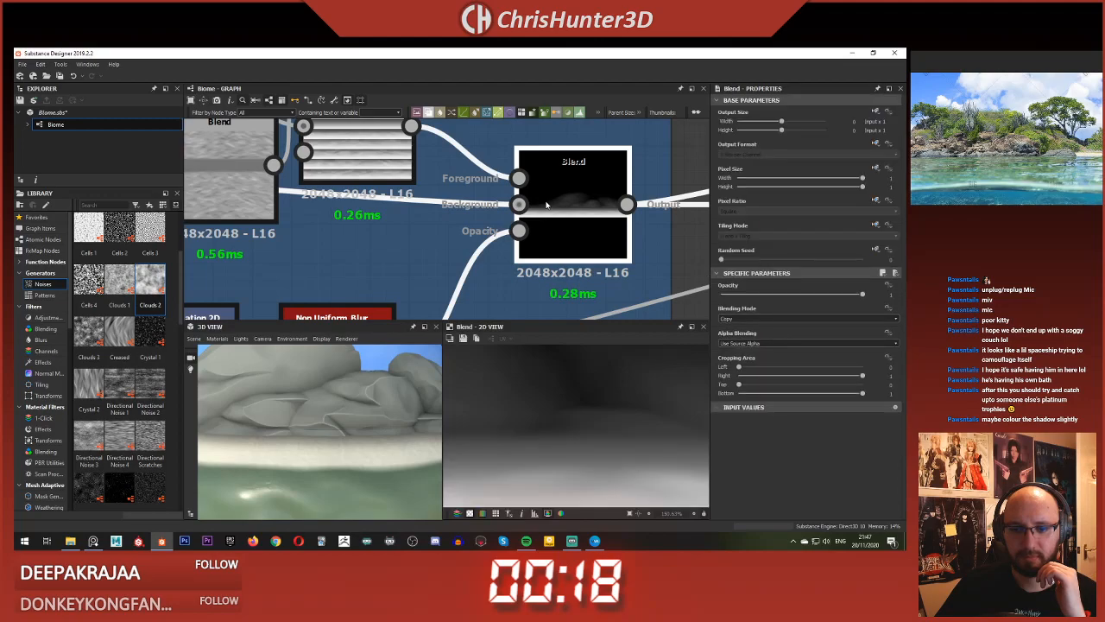
{"action": "left_click", "coordinate": [522, 233]}
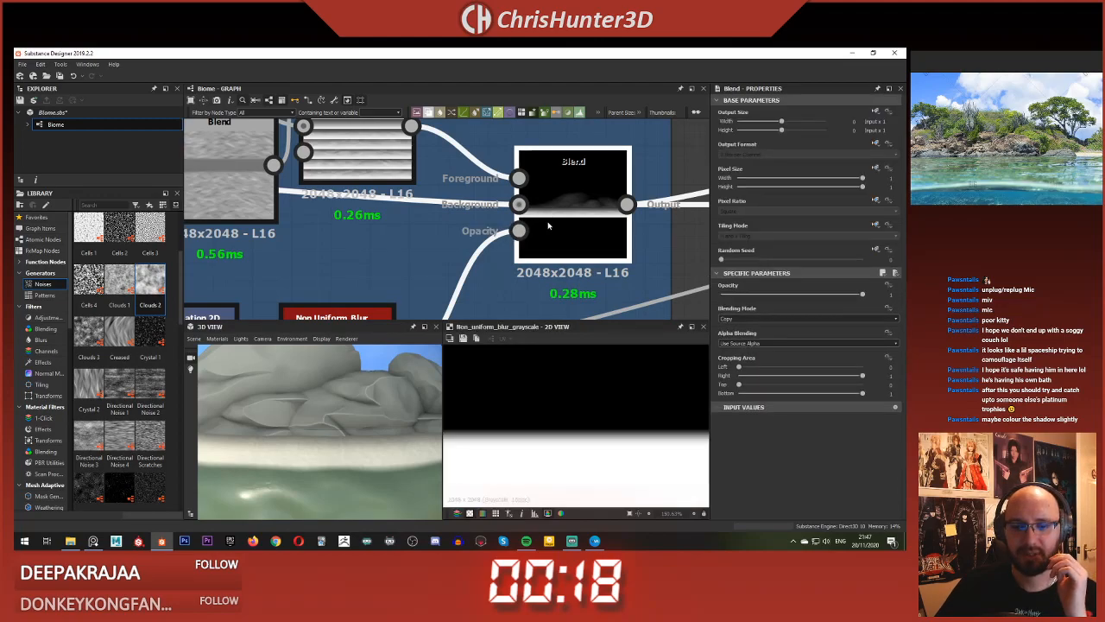
{"action": "double_click", "coordinate": [553, 222]}
Step: Examine the Non Uniform Blur mask's edge and its effect on the final Water Top Height Blend
{"action": "scroll", "coordinate": [572, 415], "scroll_direction": "down", "scroll_amount": 5}
{"action": "scroll", "coordinate": [397, 241], "scroll_direction": "down", "scroll_amount": 4}
{"action": "middle_click_drag", "start_coordinate": [398, 242], "coordinate": [504, 222]}
{"action": "scroll", "coordinate": [529, 220], "scroll_direction": "up", "scroll_amount": 4}
{"action": "double_click", "coordinate": [444, 286]}
{"action": "scroll", "coordinate": [544, 439], "scroll_direction": "up", "scroll_amount": 5}
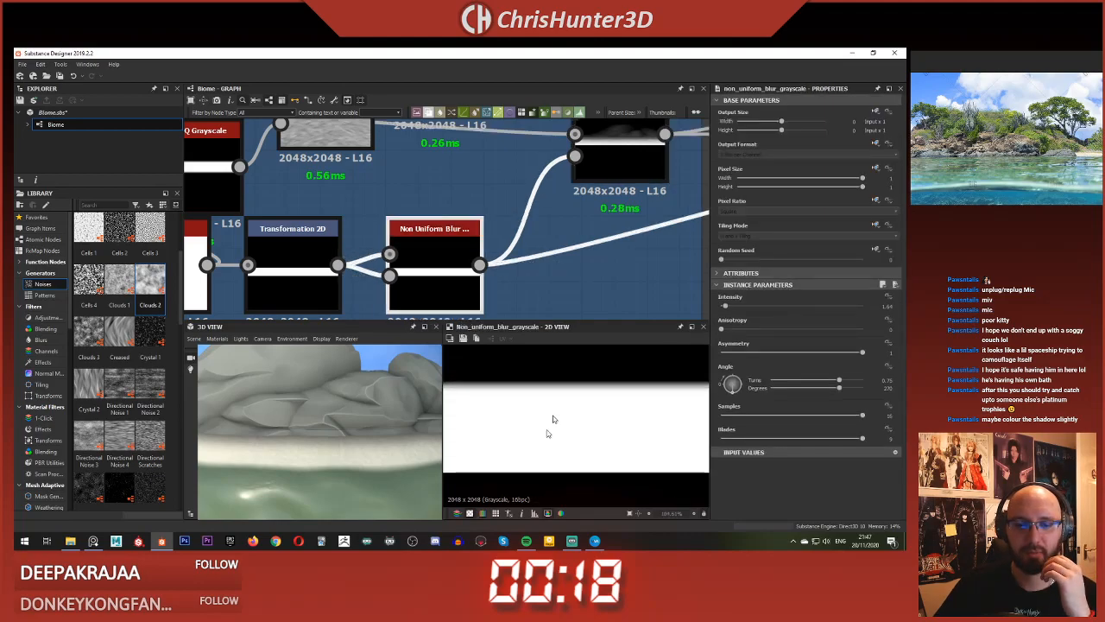
{"action": "scroll", "coordinate": [548, 429], "scroll_direction": "down", "scroll_amount": 2}
{"action": "scroll", "coordinate": [553, 279], "scroll_direction": "down", "scroll_amount": 3}
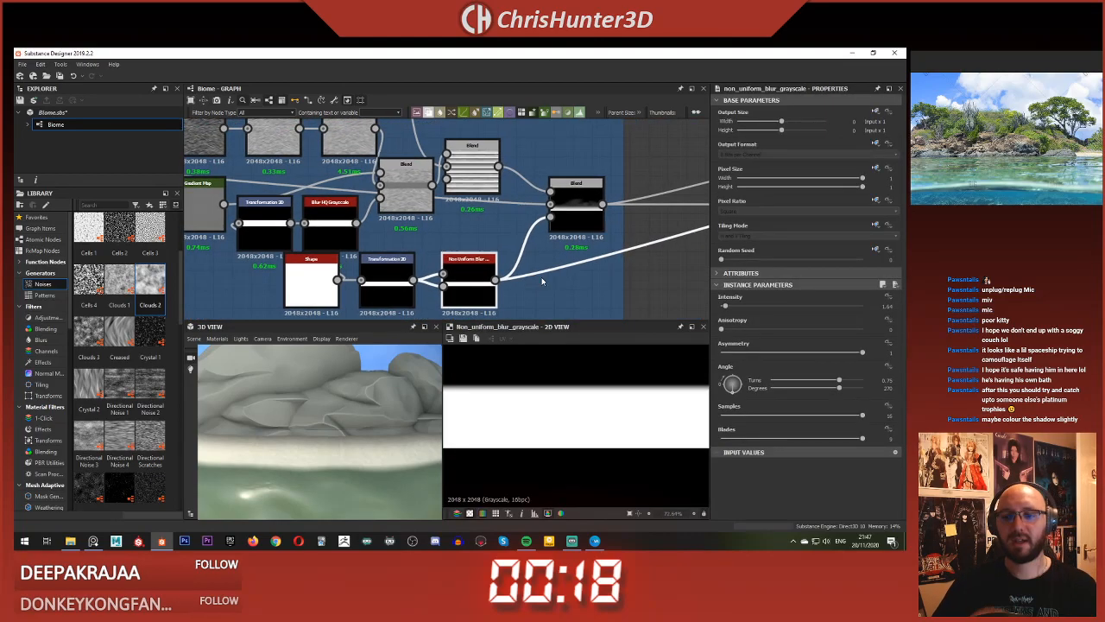
{"action": "scroll", "coordinate": [582, 228], "scroll_direction": "up", "scroll_amount": 1}
{"action": "double_click", "coordinate": [582, 217]}
{"action": "scroll", "coordinate": [553, 219], "scroll_direction": "up", "scroll_amount": 4}
{"action": "mouse_move", "coordinate": [553, 219]}
{"action": "middle_mouse_down"}
{"action": "mouse_move", "coordinate": [565, 232]}
{"action": "mouse_move", "coordinate": [574, 213]}
{"action": "middle_mouse_up"}
{"action": "scroll", "coordinate": [516, 284], "scroll_direction": "down", "scroll_amount": 4}
{"action": "scroll", "coordinate": [514, 286], "scroll_direction": "down", "scroll_amount": 3}
{"action": "scroll", "coordinate": [527, 285], "scroll_direction": "up", "scroll_amount": 3}
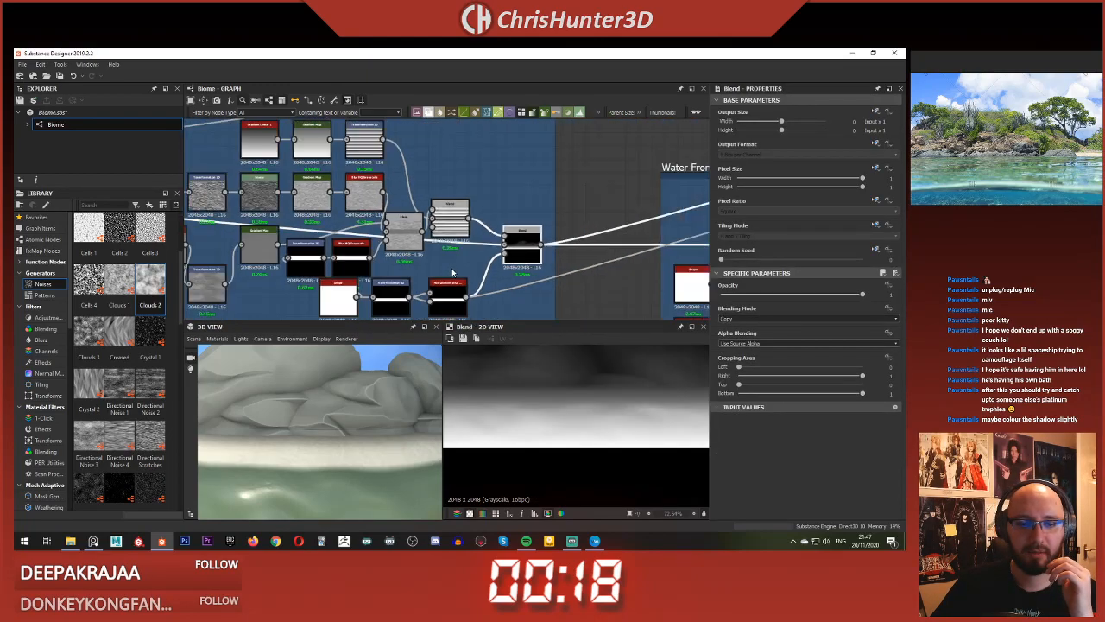
Step: Try a Blur HQ Grayscale with intensity 0 and quality 1 between the Non Uniform Blur and the final Water Top Height Blend's opacity
{"action": "key", "text": "space"}
{"action": "type", "text": "blur"}
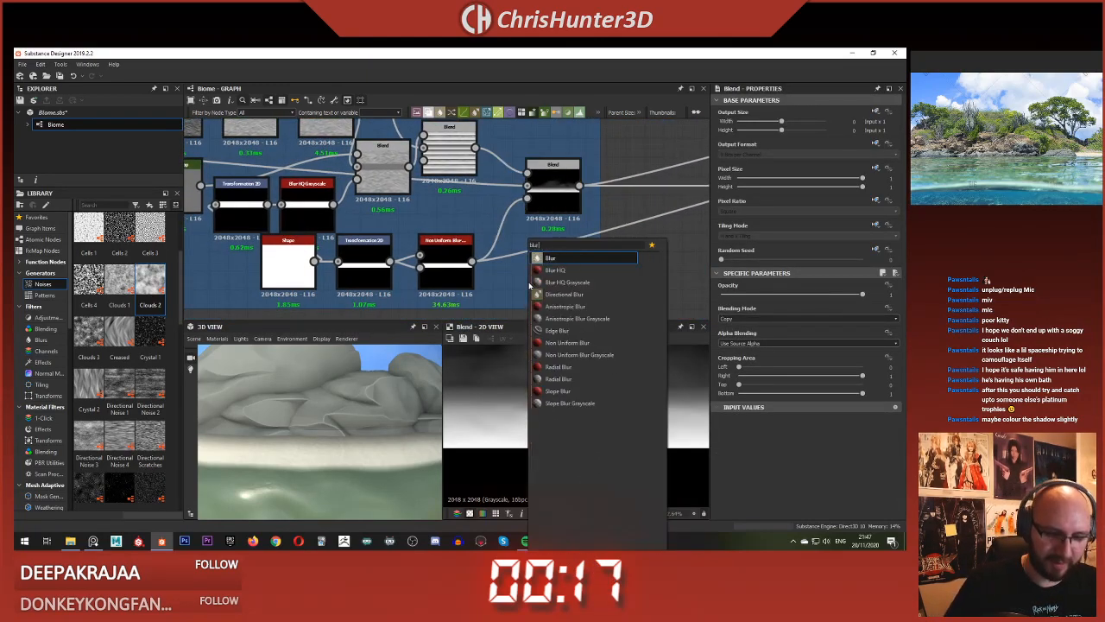
{"action": "left_click", "coordinate": [529, 283]}
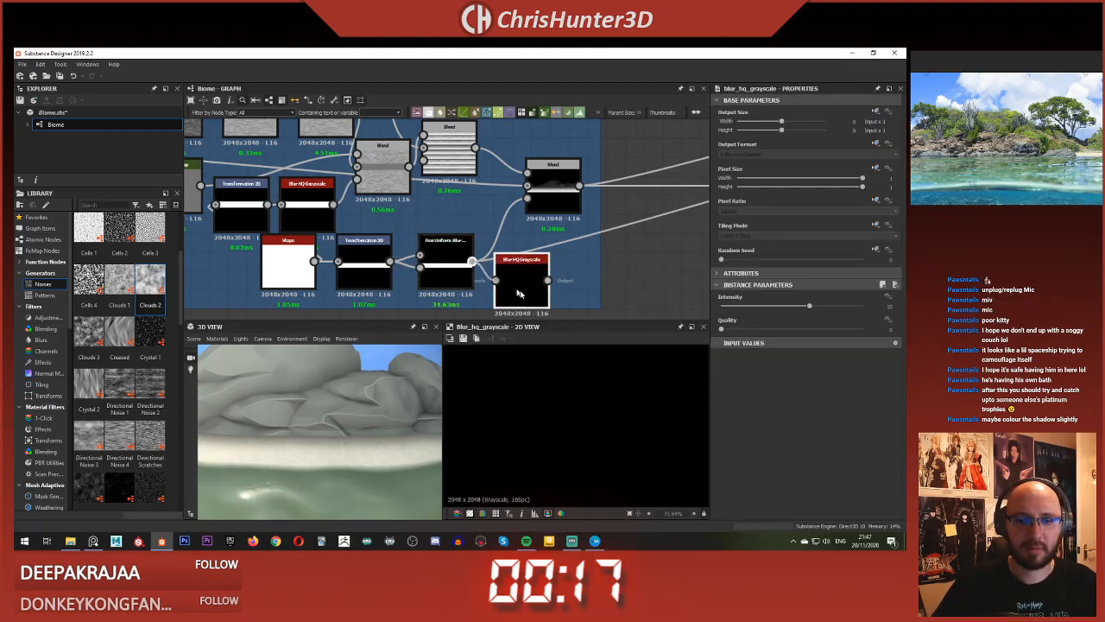
{"action": "left_click", "coordinate": [732, 302]}
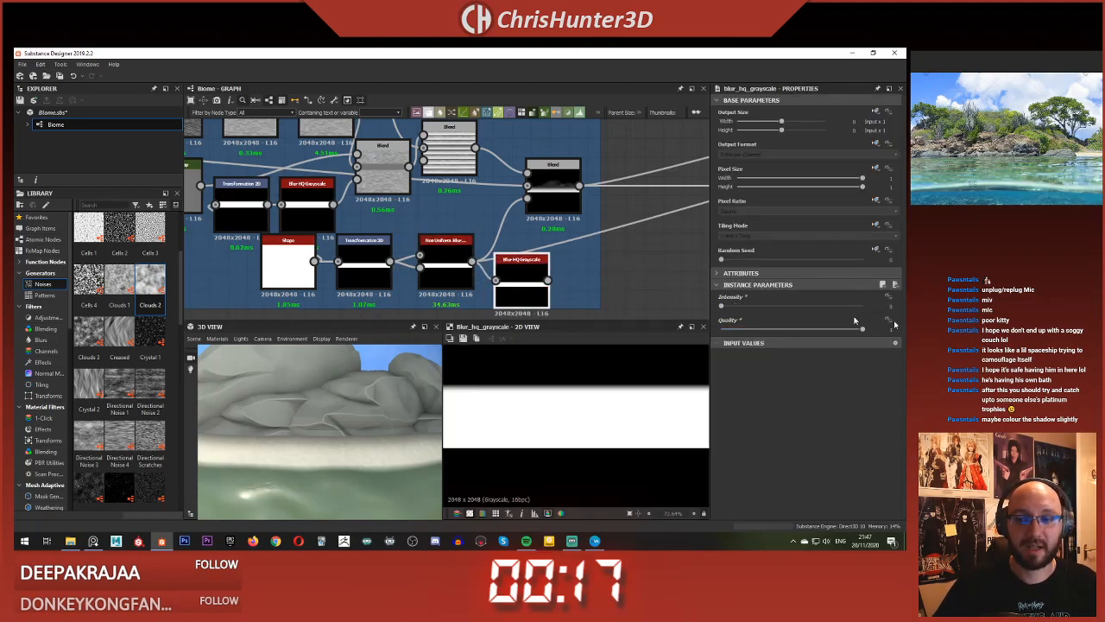
{"action": "double_click", "coordinate": [551, 205]}
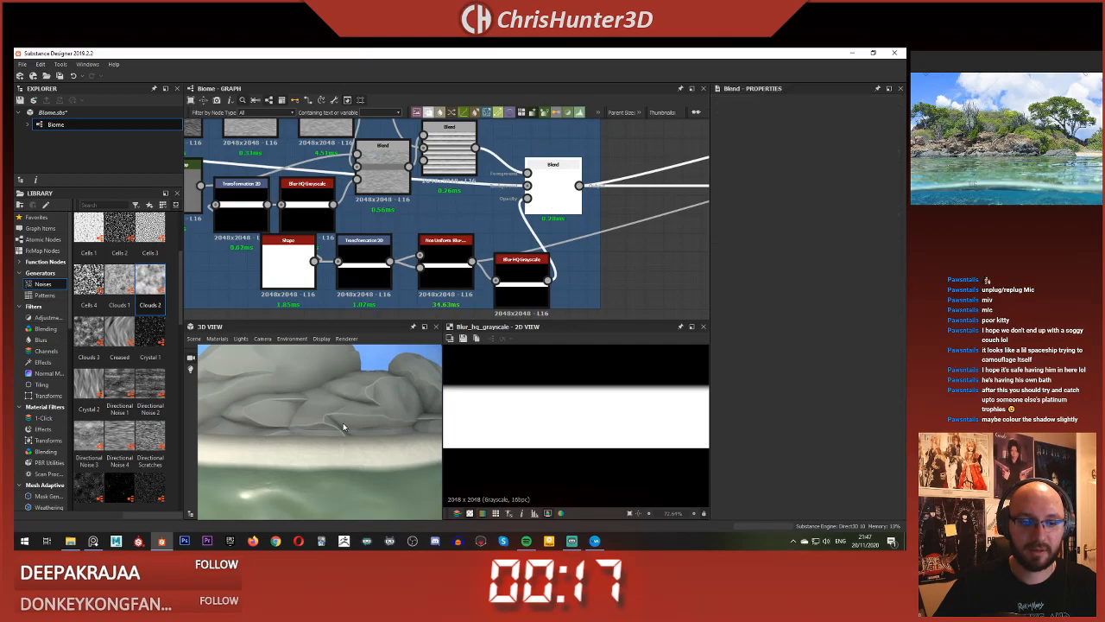
Step: Try a Blur HQ Grayscale intensity of about 3.5 against the shoreline in the 3D view and delete the node
{"action": "scroll", "coordinate": [347, 423], "scroll_direction": "up", "scroll_amount": 5}
{"action": "left_click", "coordinate": [516, 298]}
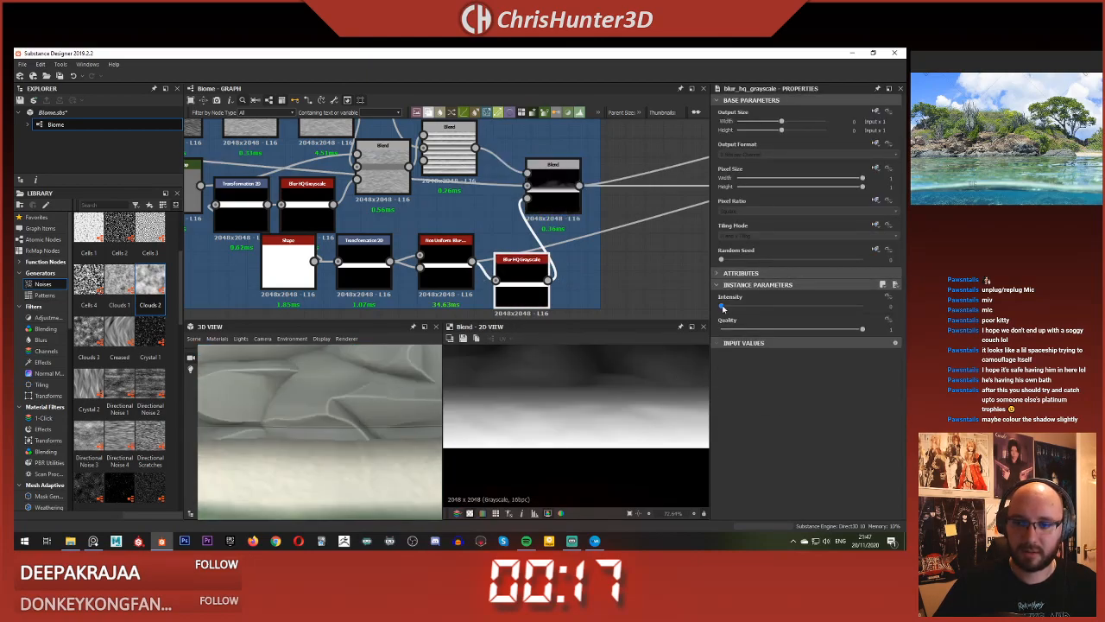
{"action": "left_click_drag", "start_coordinate": [724, 308], "coordinate": [751, 306]}
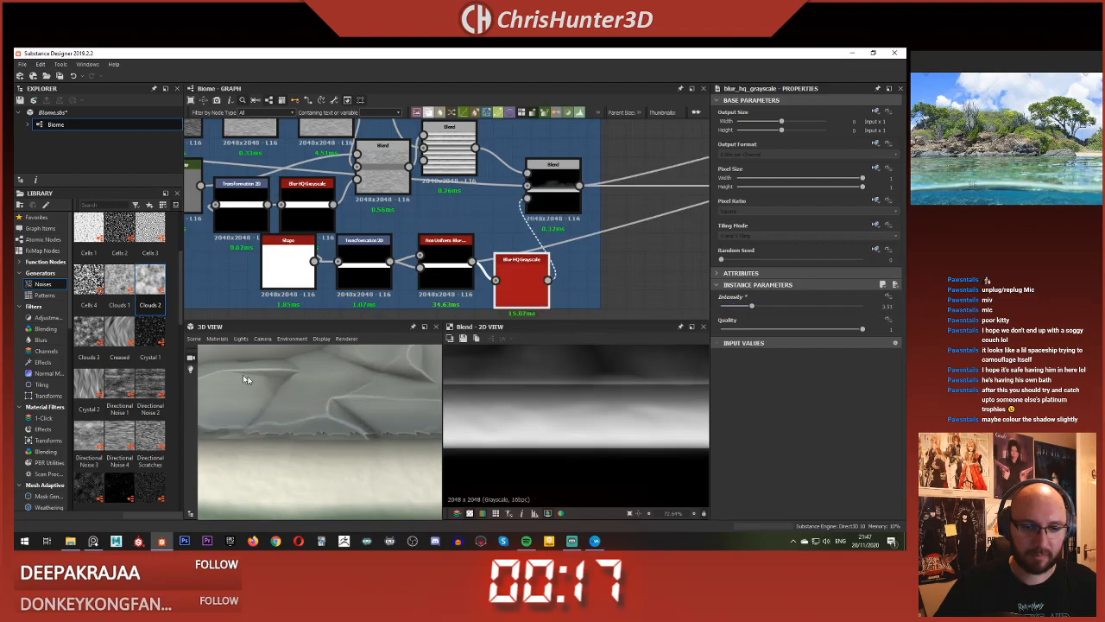
{"action": "scroll", "coordinate": [349, 395], "scroll_direction": "down", "scroll_amount": 5}
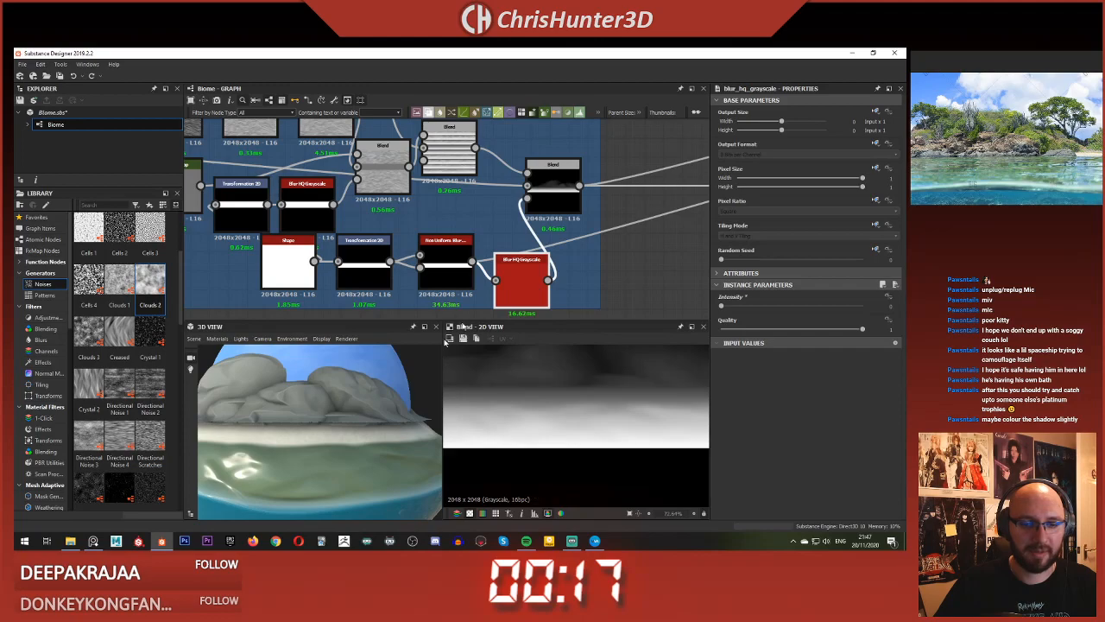
{"action": "key", "text": "Delete"}
Step: Inspect the Non Uniform Blur mask, its source Transformation 2D and the gradient's Transformation 2D in the Water Top Height group
{"action": "left_click", "coordinate": [426, 251]}
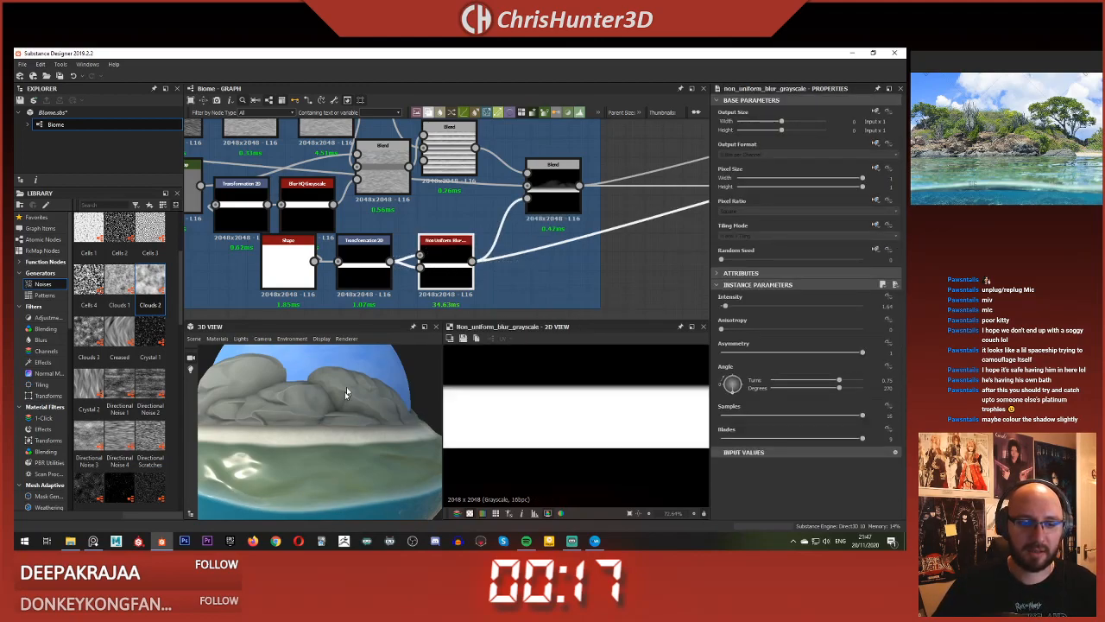
{"action": "double_click", "coordinate": [377, 260]}
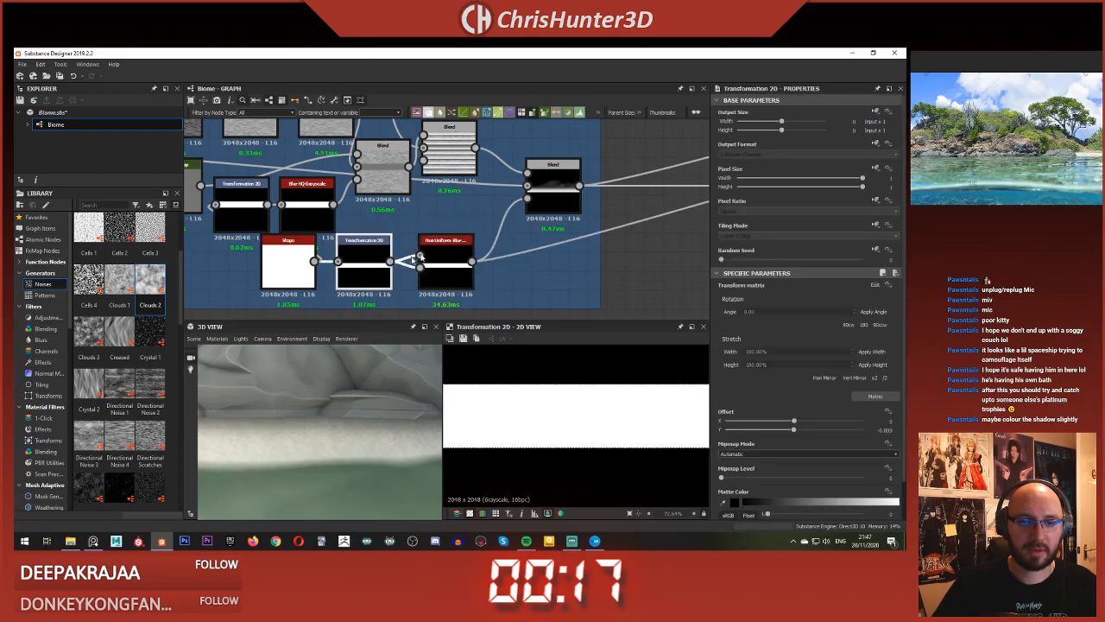
{"action": "scroll", "coordinate": [470, 200], "scroll_direction": "down", "scroll_amount": 3}
{"action": "middle_click_drag", "start_coordinate": [470, 202], "coordinate": [494, 232]}
{"action": "scroll", "coordinate": [494, 232], "scroll_direction": "up", "scroll_amount": 2}
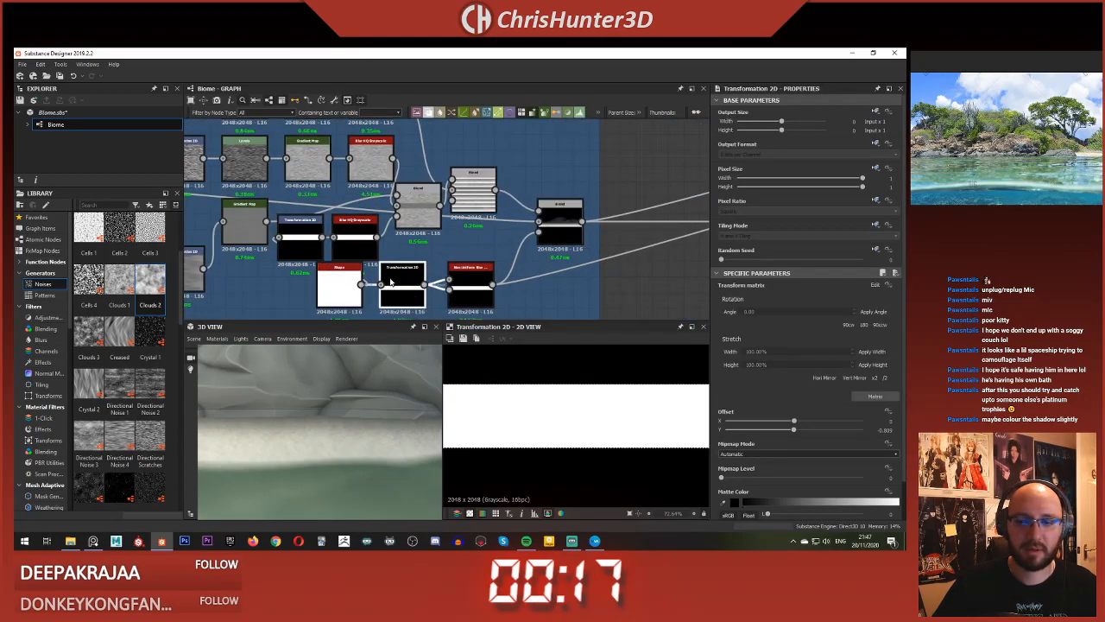
{"action": "scroll", "coordinate": [390, 282], "scroll_direction": "down", "scroll_amount": 3}
{"action": "scroll", "coordinate": [427, 241], "scroll_direction": "up", "scroll_amount": 2}
{"action": "double_click", "coordinate": [420, 213]}
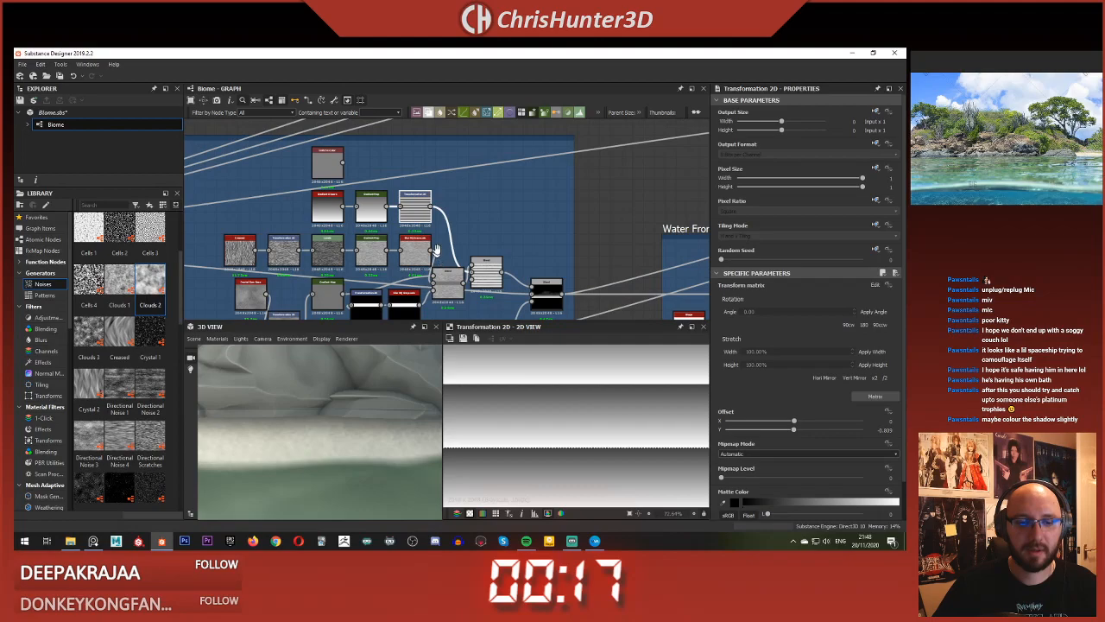
{"action": "middle_click_drag", "start_coordinate": [437, 252], "coordinate": [438, 235]}
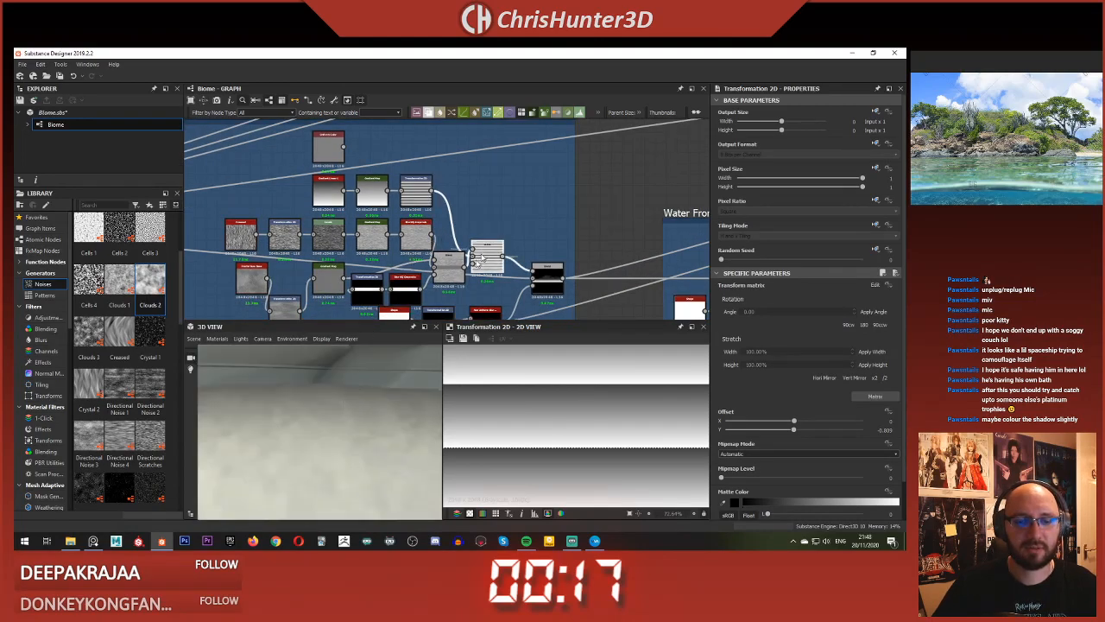
Step: Compare the striped gradient Blend with the final masked Blend in the Water Top Height group
{"action": "double_click", "coordinate": [550, 276]}
{"action": "middle_click_drag", "start_coordinate": [546, 313], "coordinate": [509, 271]}
{"action": "scroll", "coordinate": [510, 281], "scroll_direction": "up", "scroll_amount": 3}
{"action": "double_click", "coordinate": [420, 163]}
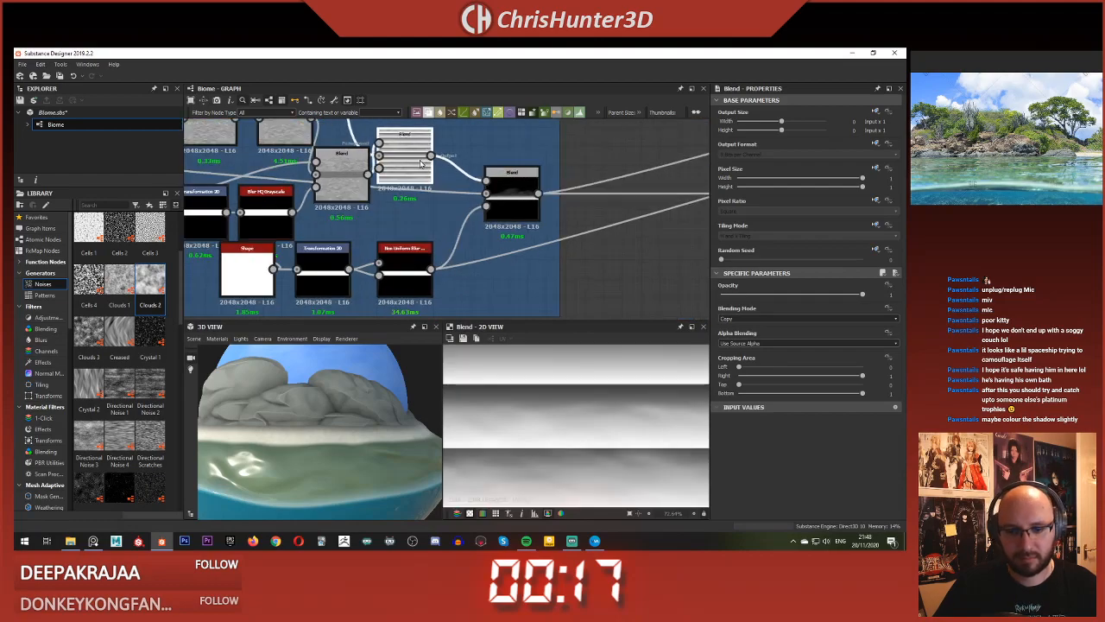
{"action": "double_click", "coordinate": [508, 181]}
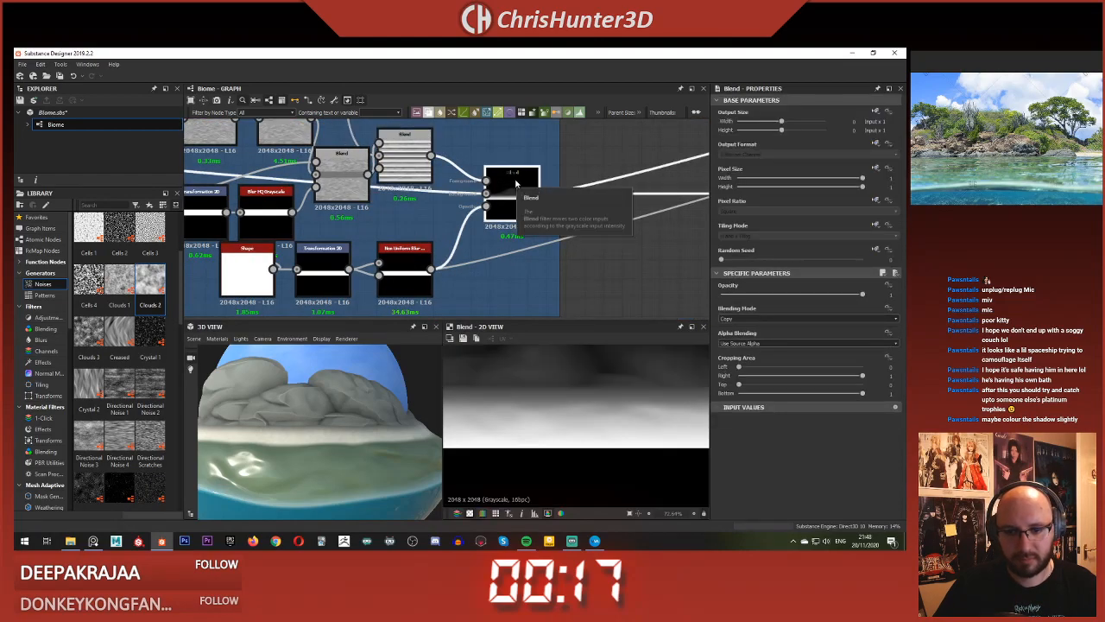
{"action": "double_click", "coordinate": [413, 154]}
{"action": "double_click", "coordinate": [506, 183]}
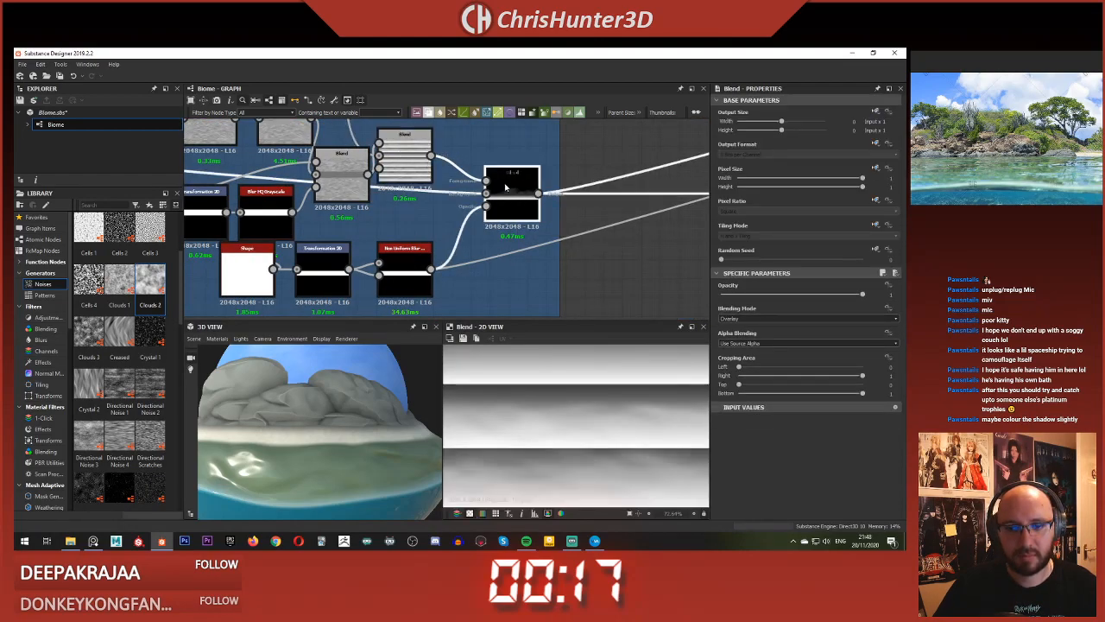
{"action": "scroll", "coordinate": [634, 393], "scroll_direction": "up", "scroll_amount": 4}
{"action": "scroll", "coordinate": [446, 214], "scroll_direction": "down", "scroll_amount": 4}
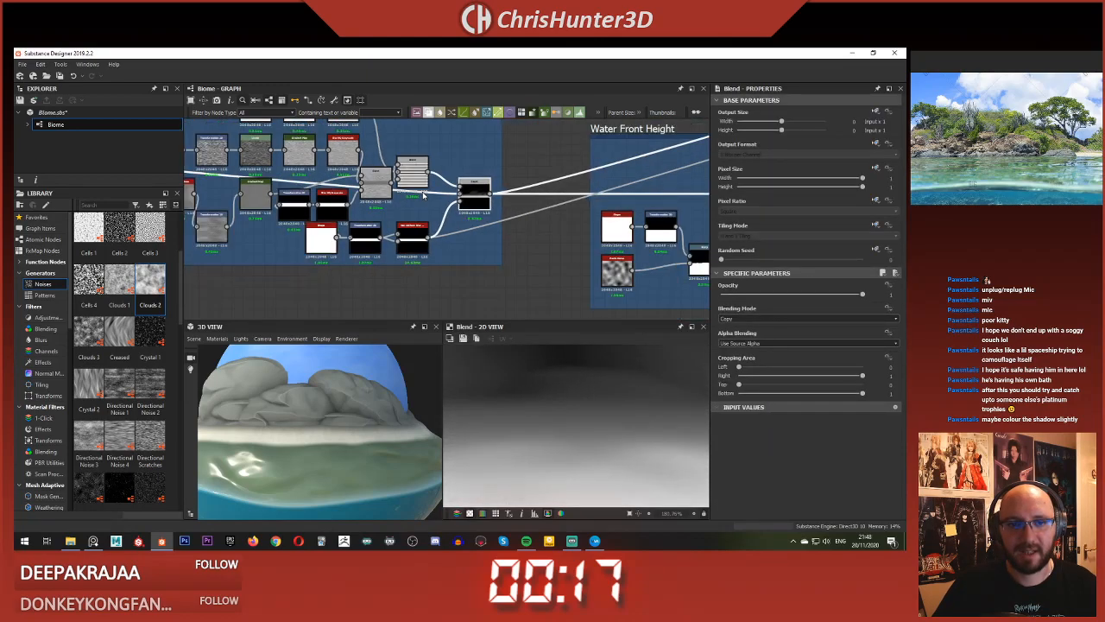
Step: Compare the gradient Transformation 2D's hard edge with the shoreline edge in the final Water Top Height Blend
{"action": "left_click", "coordinate": [397, 177]}
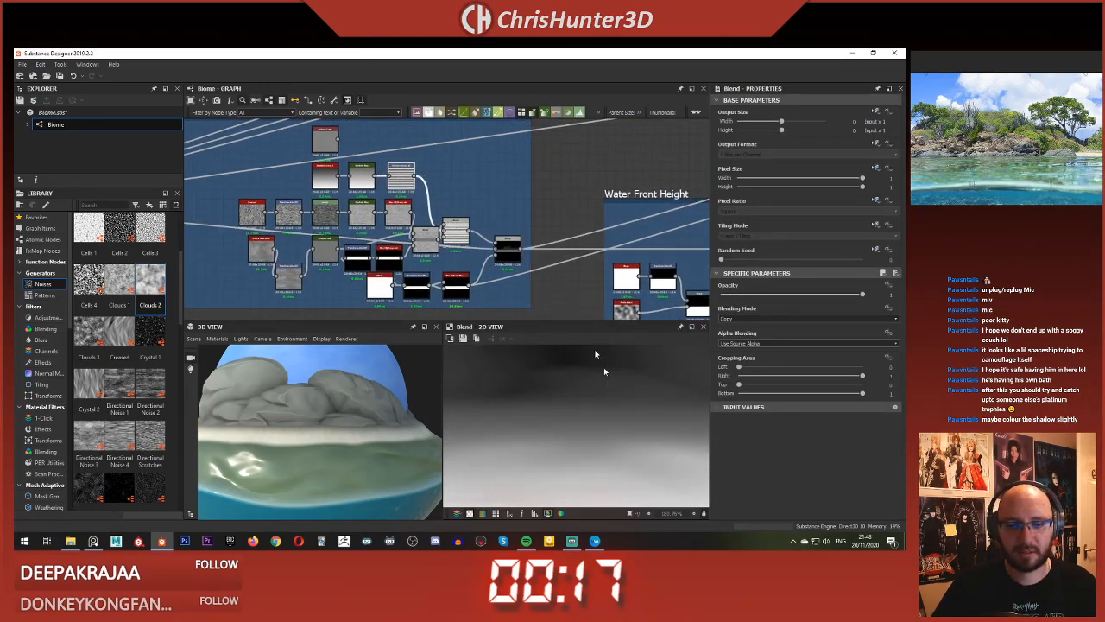
{"action": "left_click", "coordinate": [504, 248]}
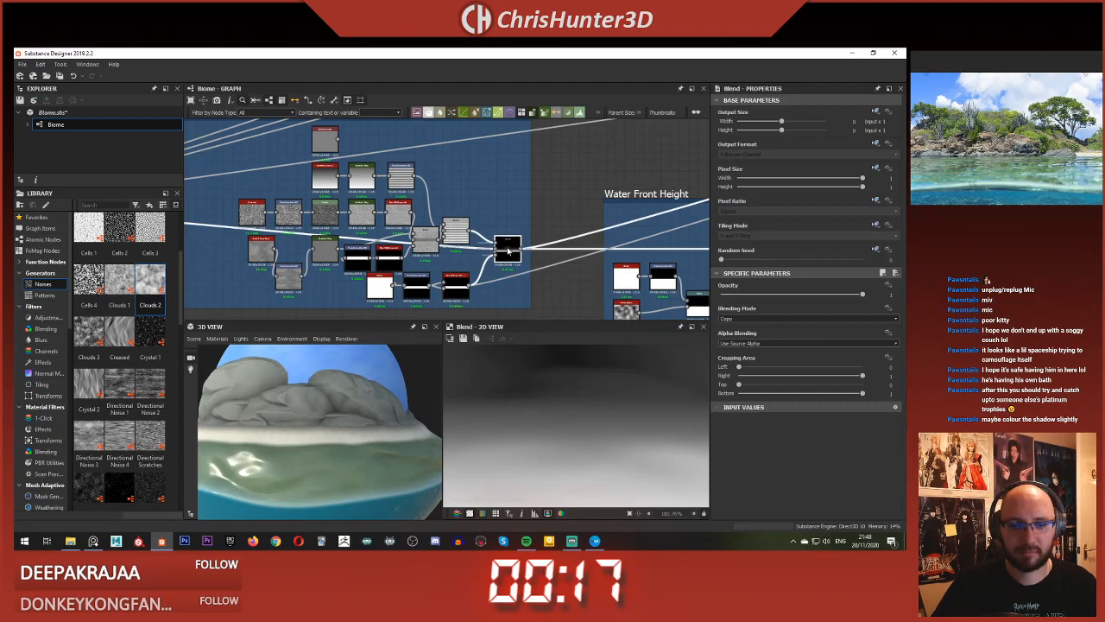
{"action": "scroll", "coordinate": [499, 220], "scroll_direction": "down", "scroll_amount": 3}
{"action": "left_click", "coordinate": [440, 191]}
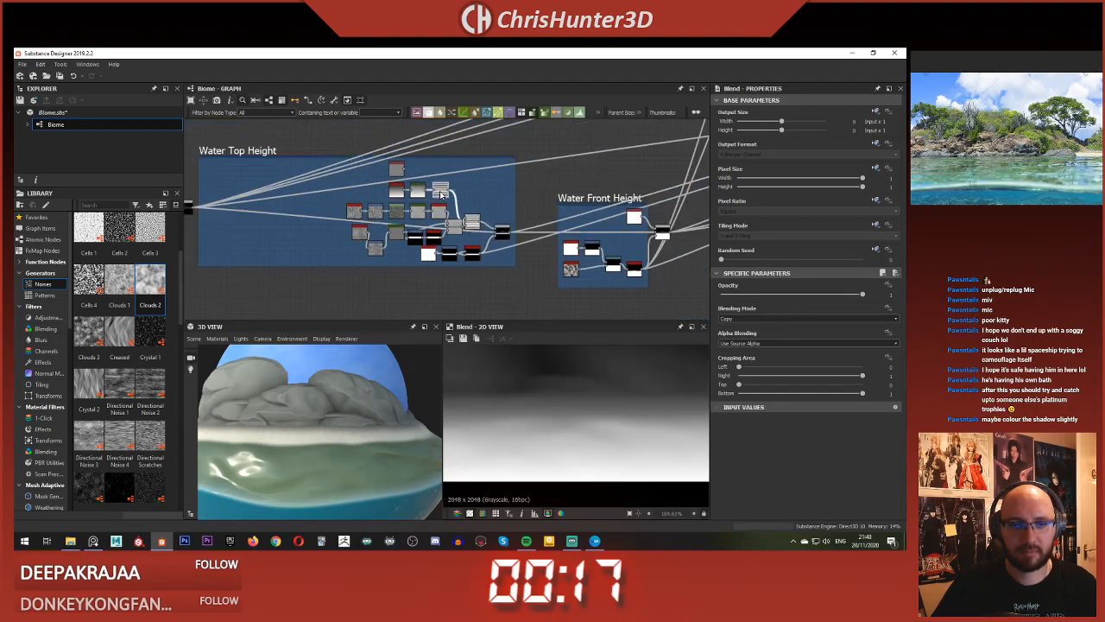
{"action": "scroll", "coordinate": [587, 393], "scroll_direction": "down", "scroll_amount": 6}
{"action": "scroll", "coordinate": [579, 392], "scroll_direction": "up", "scroll_amount": 8}
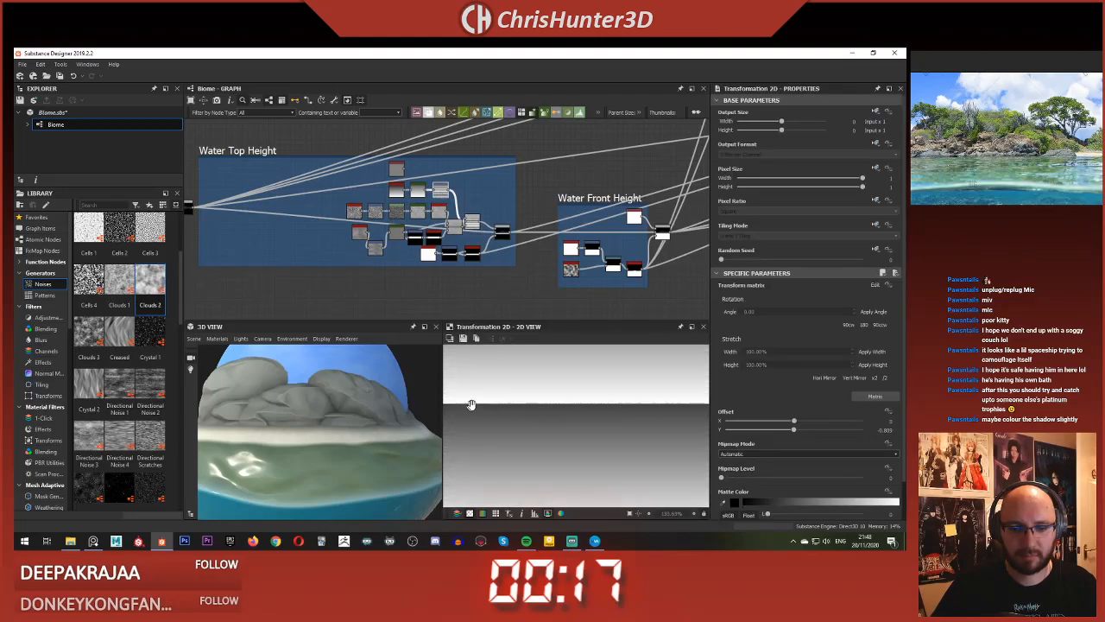
{"action": "scroll", "coordinate": [538, 272], "scroll_direction": "up", "scroll_amount": 2}
{"action": "left_click", "coordinate": [486, 212]}
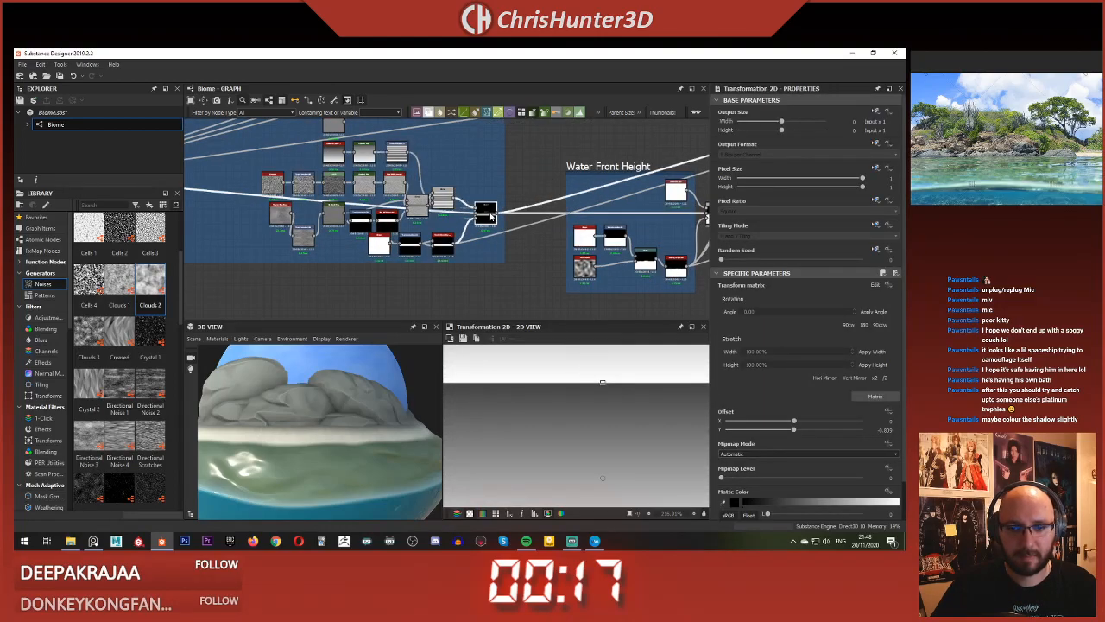
Step: Shift the gradient's Transformation 2D vertically against the final Blend and settle its Y offset at about -0.003
{"action": "left_click", "coordinate": [395, 150]}
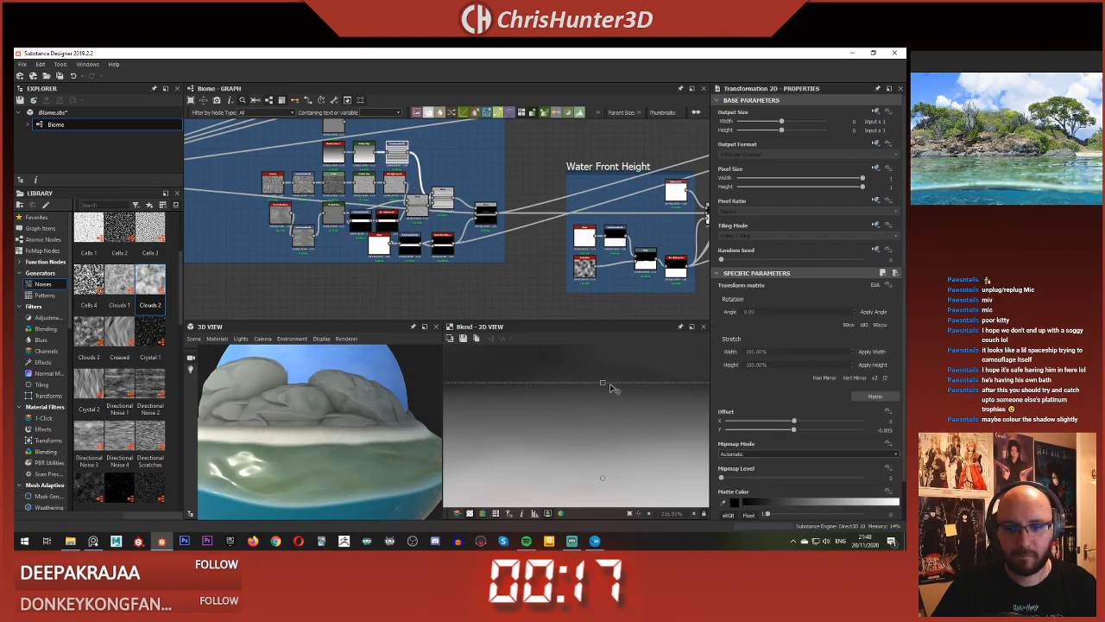
{"action": "left_click_drag", "start_coordinate": [603, 383], "coordinate": [603, 387]}
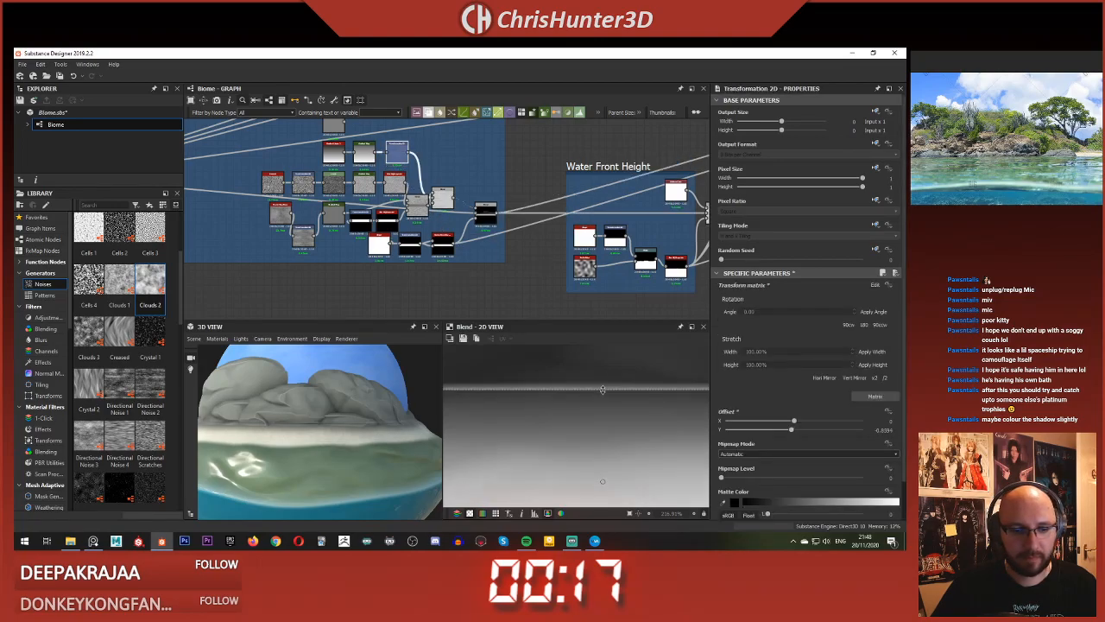
{"action": "left_click_drag", "start_coordinate": [603, 391], "coordinate": [603, 395]}
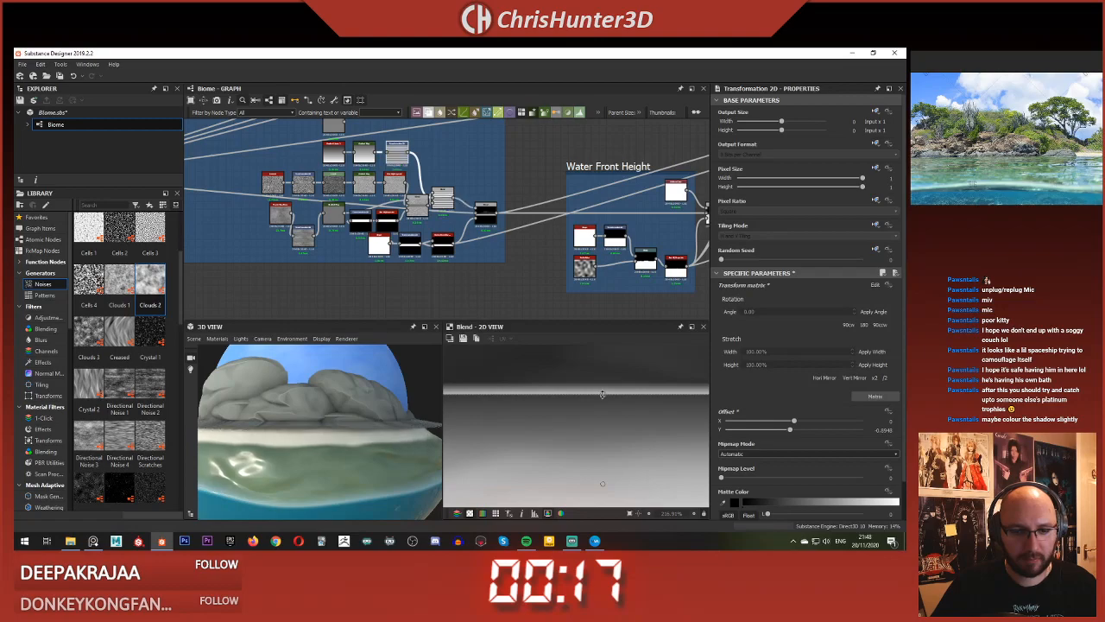
{"action": "left_click_drag", "start_coordinate": [602, 393], "coordinate": [603, 381]}
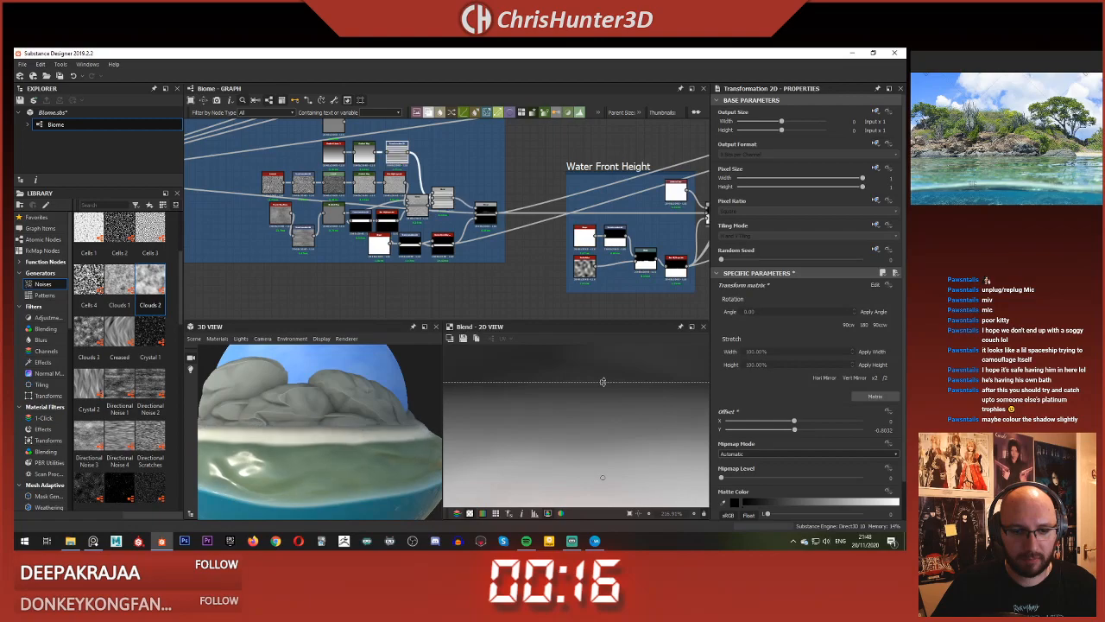
{"action": "scroll", "coordinate": [306, 417], "scroll_direction": "up", "scroll_amount": 6}
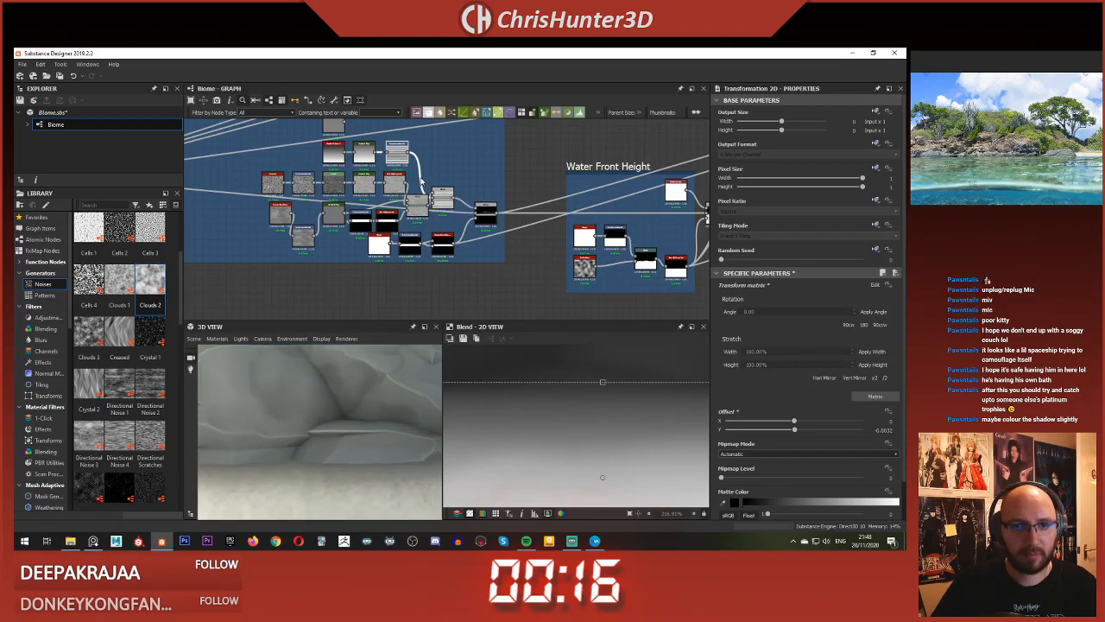
Step: Try a Blur HQ Grayscale with intensity 0 between the gradient's Transformation 2D and the striped Blend
{"action": "scroll", "coordinate": [394, 136], "scroll_direction": "up", "scroll_amount": 6}
{"action": "key", "text": "space"}
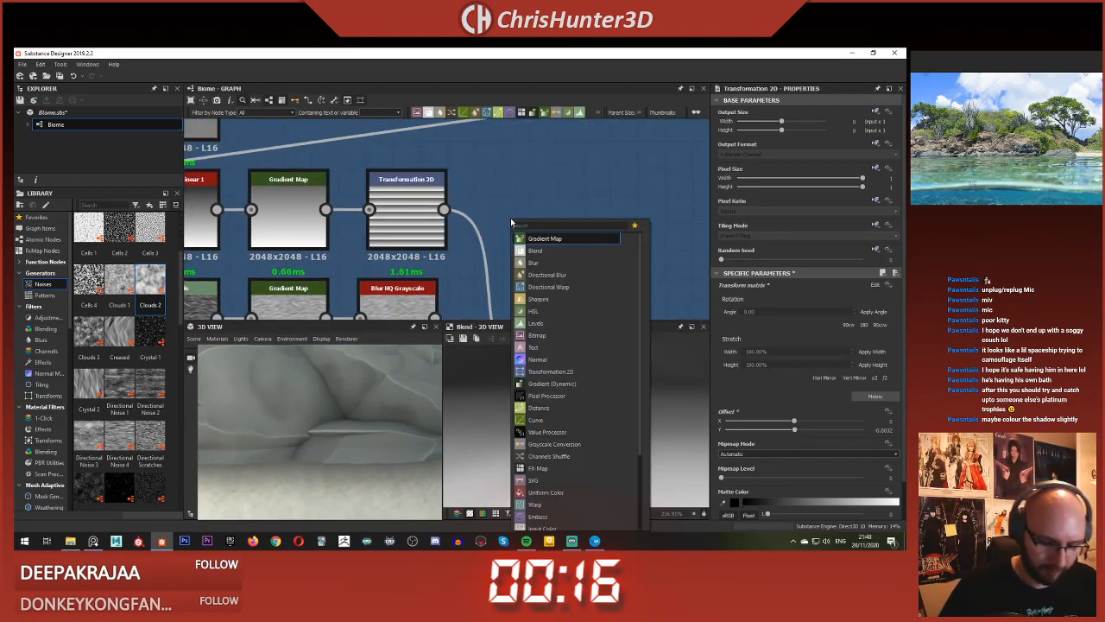
{"action": "type", "text": "blur hq"}
{"action": "key", "text": "Return"}
{"action": "left_click_drag", "start_coordinate": [444, 210], "coordinate": [479, 209]}
{"action": "left_click_drag", "start_coordinate": [753, 308], "coordinate": [722, 308]}
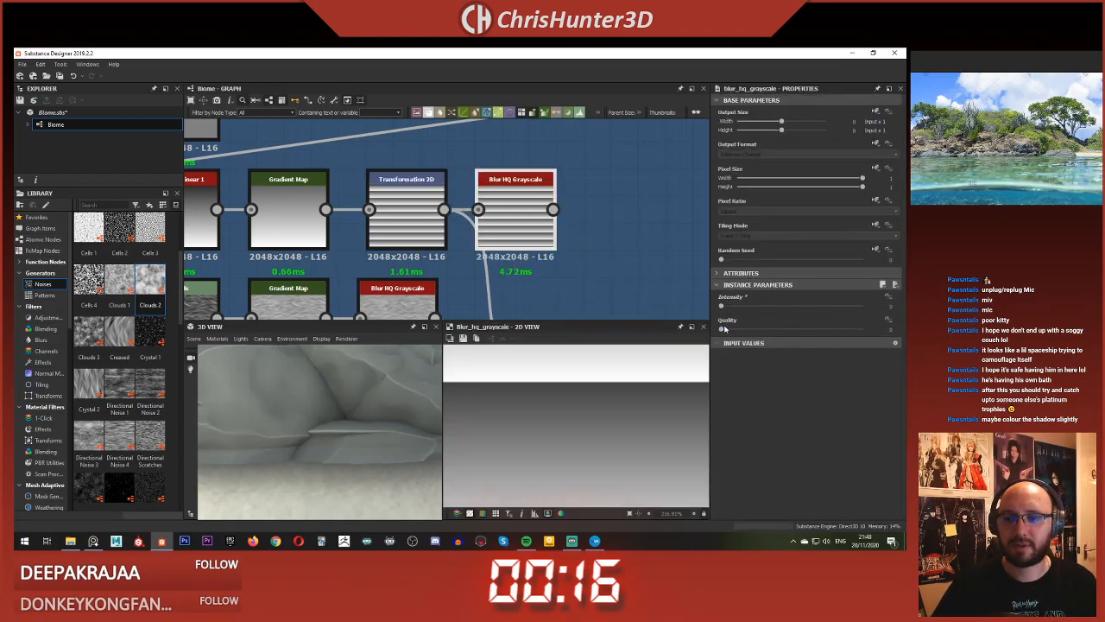
{"action": "scroll", "coordinate": [587, 242], "scroll_direction": "down", "scroll_amount": 4}
{"action": "scroll", "coordinate": [483, 184], "scroll_direction": "up", "scroll_amount": 2}
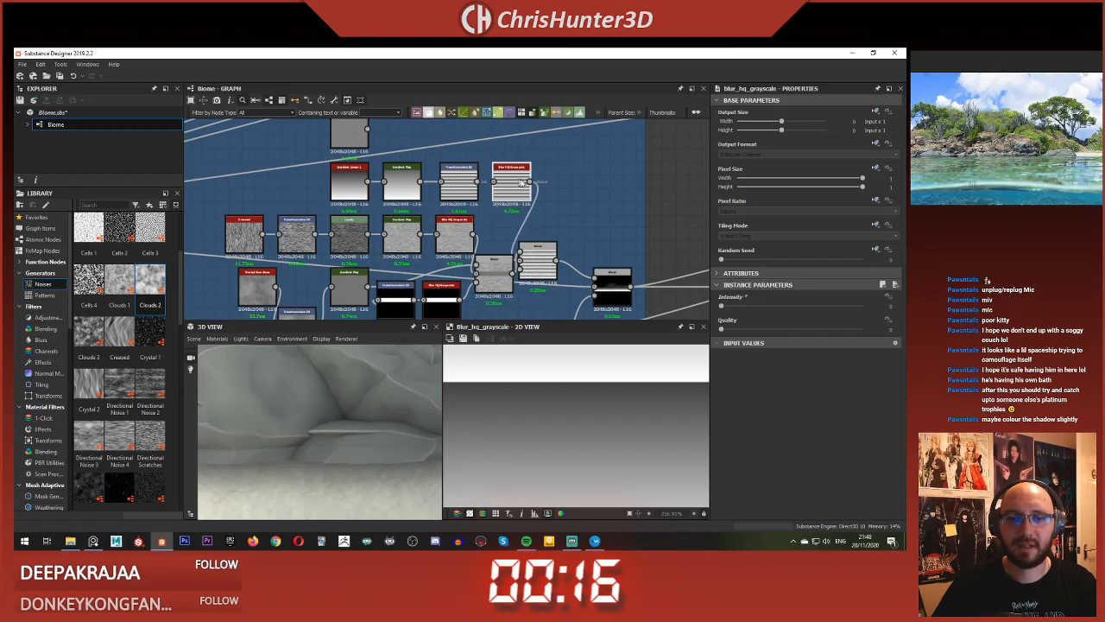
Step: Try an intensity of 1 on the gradient's Blur HQ Grayscale and delete the node
{"action": "scroll", "coordinate": [639, 259], "scroll_direction": "up", "scroll_amount": 3}
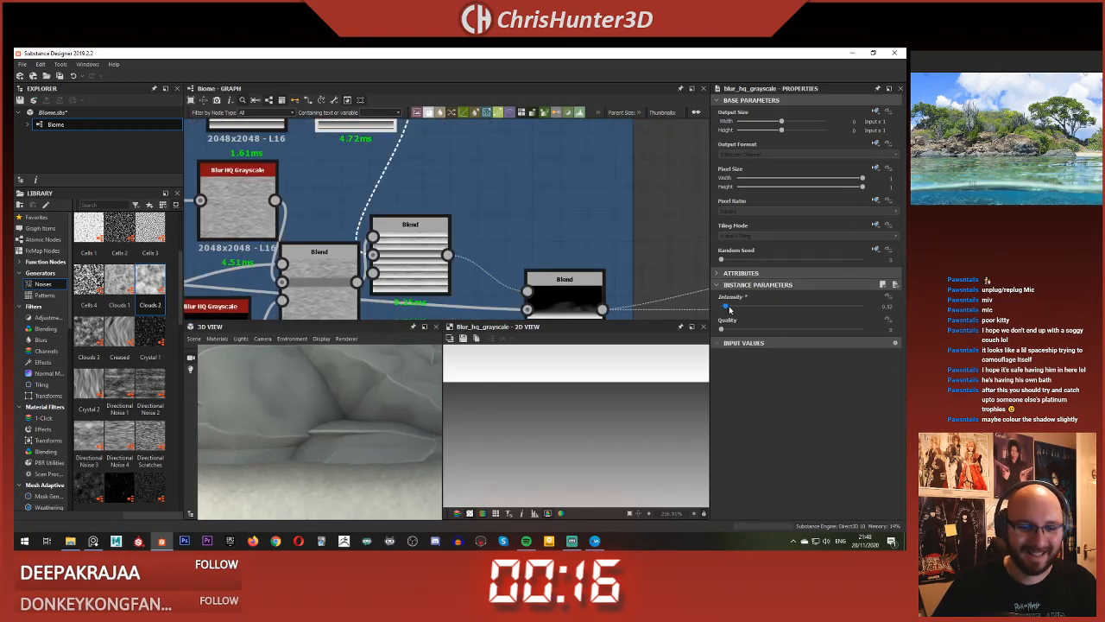
{"action": "left_click_drag", "start_coordinate": [728, 306], "coordinate": [729, 306]}
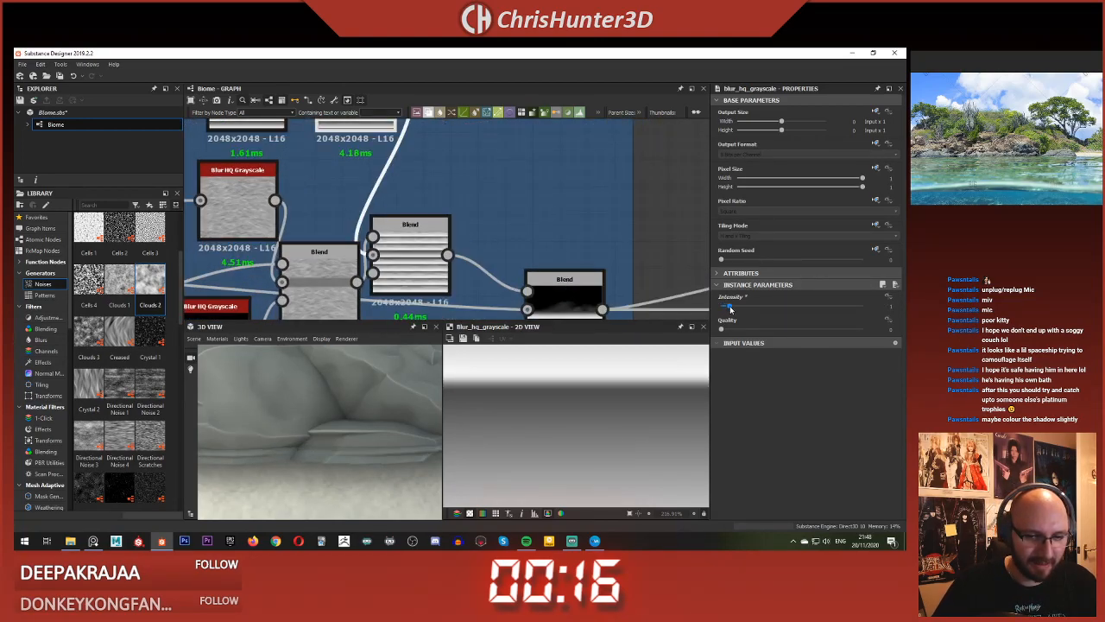
{"action": "scroll", "coordinate": [487, 183], "scroll_direction": "down", "scroll_amount": 3}
{"action": "middle_click_drag", "start_coordinate": [489, 187], "coordinate": [525, 202]}
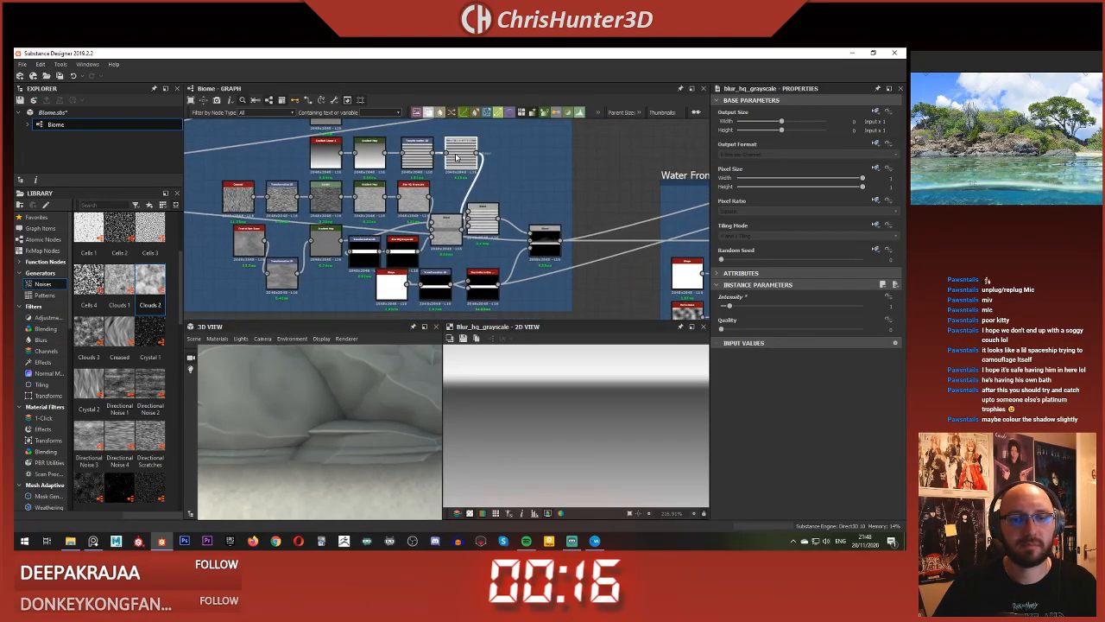
{"action": "key", "text": "Delete"}
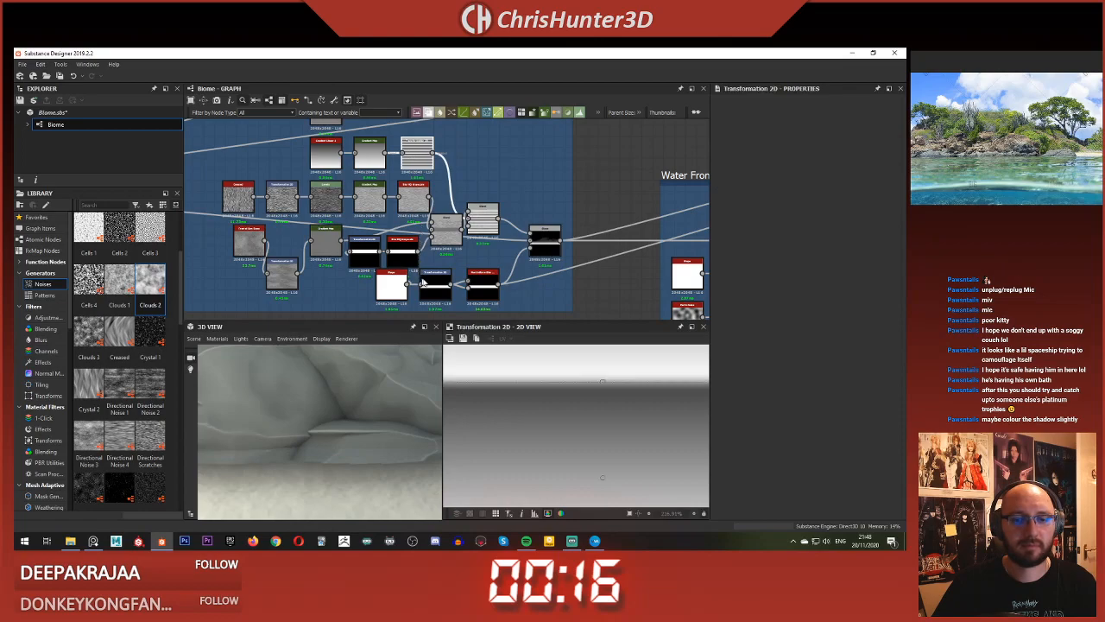
Step: Try feeding the Non Uniform Blur from a copy of the mask's Transformation 2D, undo the wiring and delete the copy
{"action": "double_click", "coordinate": [422, 282]}
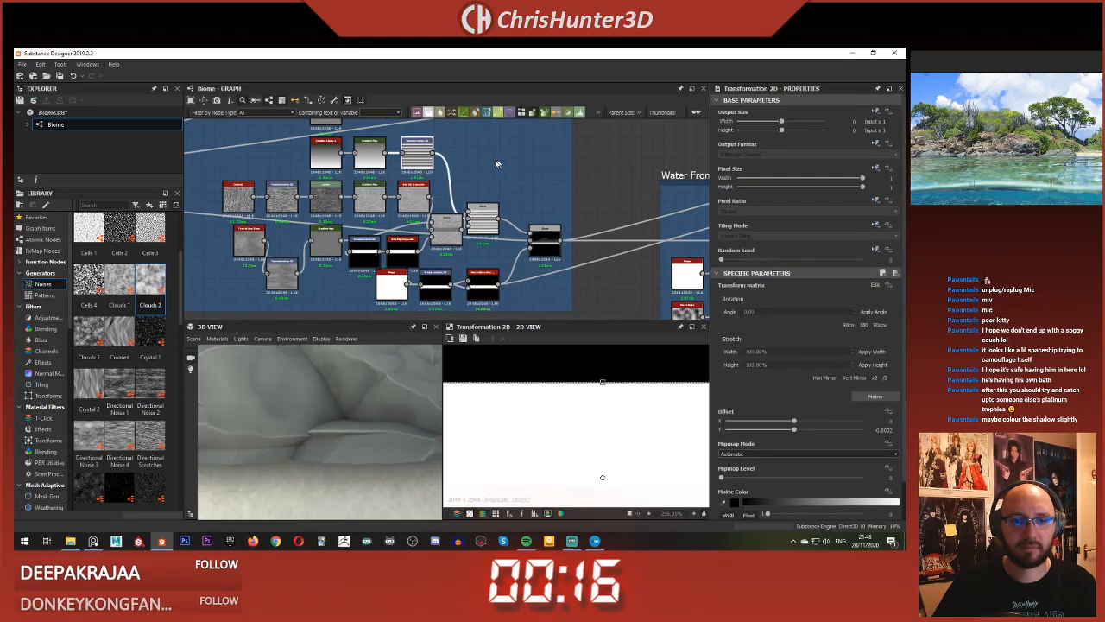
{"action": "key", "text": "ctrl+v"}
{"action": "left_click_drag", "start_coordinate": [451, 225], "coordinate": [498, 198]}
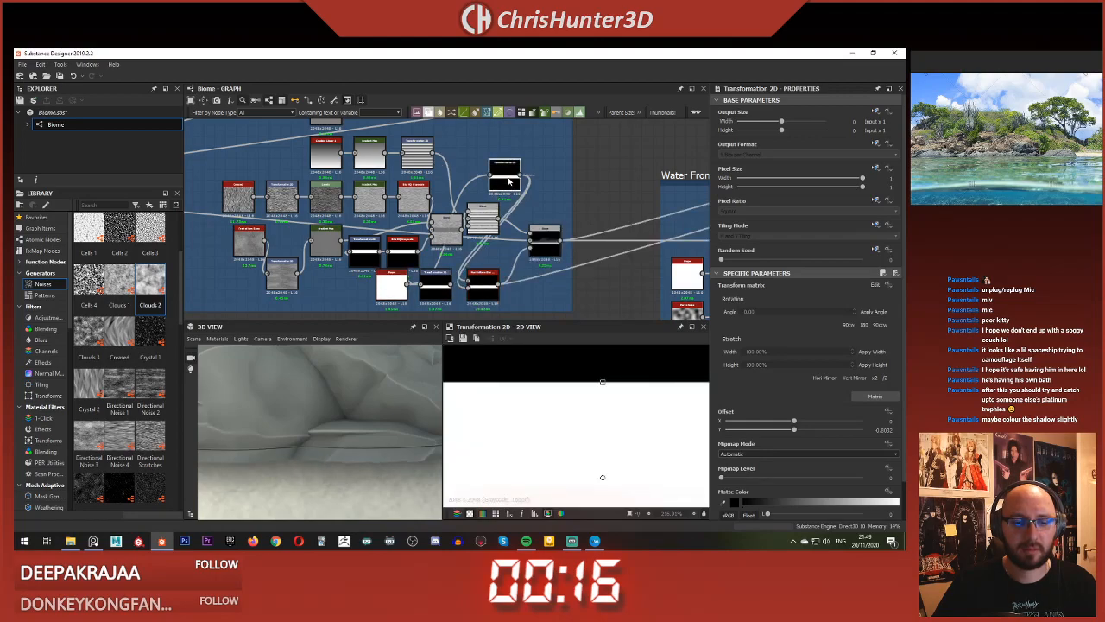
{"action": "scroll", "coordinate": [354, 432], "scroll_direction": "down", "scroll_amount": 5}
{"action": "middle_click_drag", "start_coordinate": [339, 470], "coordinate": [371, 406]}
{"action": "key", "text": "ctrl+z"}
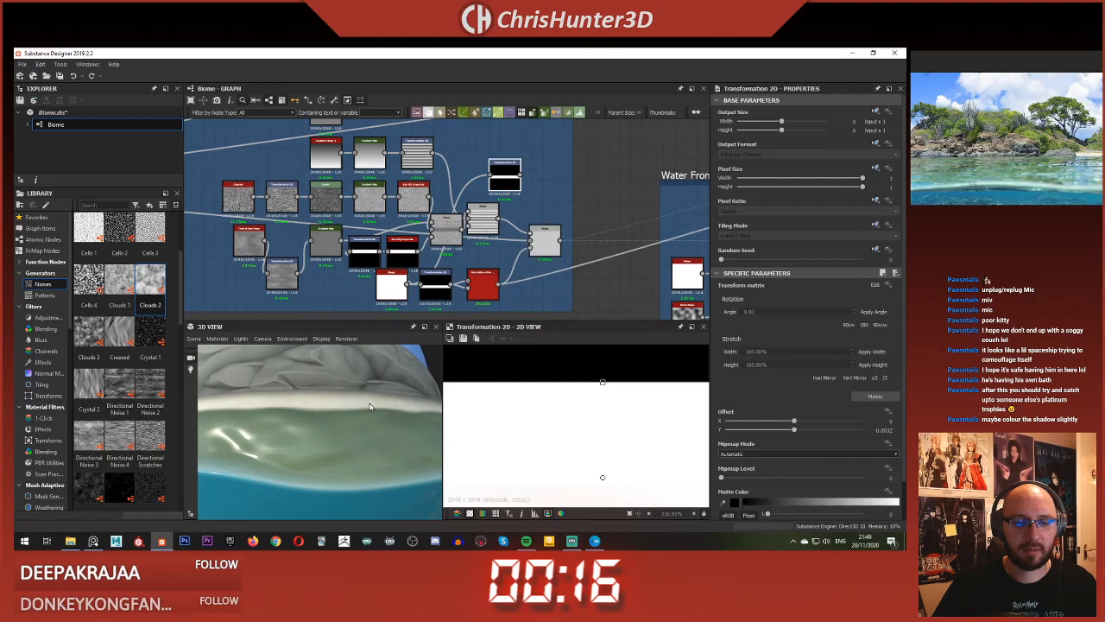
{"action": "scroll", "coordinate": [371, 399], "scroll_direction": "down", "scroll_amount": 4}
{"action": "left_click_drag", "start_coordinate": [372, 399], "coordinate": [352, 410]}
{"action": "scroll", "coordinate": [348, 440], "scroll_direction": "up", "scroll_amount": 8}
{"action": "scroll", "coordinate": [346, 436], "scroll_direction": "down", "scroll_amount": 4}
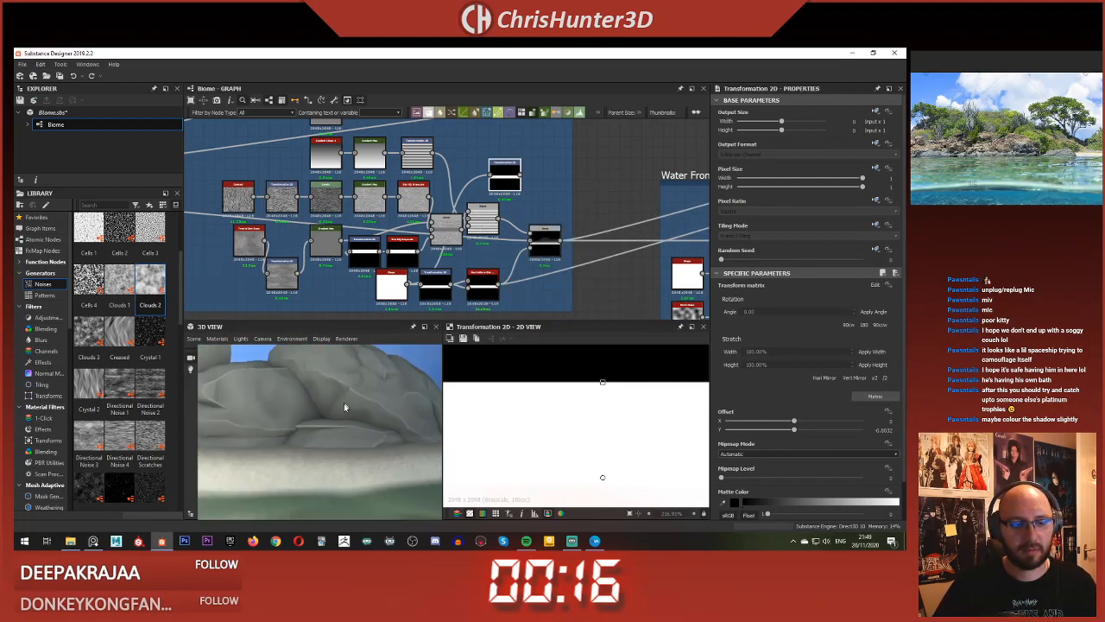
{"action": "key", "text": "Delete"}
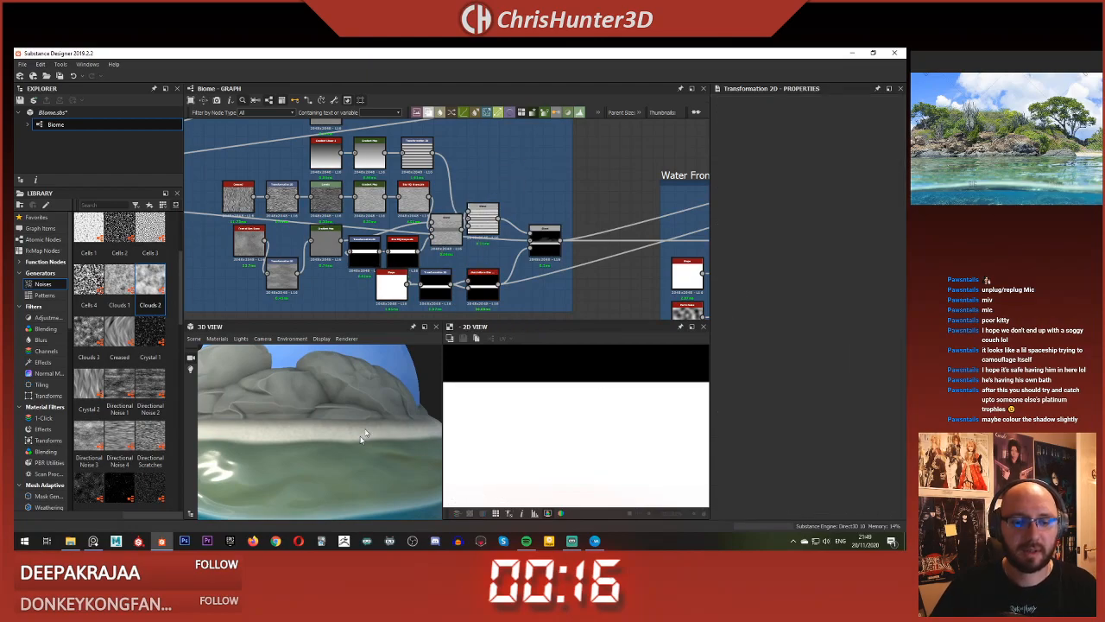
Step: Examine the shoreline between the island rocks and the water in the 3D view from several distances and angles
{"action": "scroll", "coordinate": [360, 415], "scroll_direction": "down", "scroll_amount": 4}
{"action": "scroll", "coordinate": [354, 412], "scroll_direction": "up", "scroll_amount": 6}
{"action": "scroll", "coordinate": [355, 415], "scroll_direction": "down", "scroll_amount": 4}
{"action": "left_click_drag", "start_coordinate": [396, 403], "coordinate": [370, 402]}
{"action": "scroll", "coordinate": [371, 402], "scroll_direction": "down", "scroll_amount": 4}
{"action": "scroll", "coordinate": [442, 243], "scroll_direction": "down", "scroll_amount": 3}
{"action": "middle_click_drag", "start_coordinate": [442, 243], "coordinate": [401, 233]}
{"action": "scroll", "coordinate": [466, 226], "scroll_direction": "up", "scroll_amount": 5}
{"action": "scroll", "coordinate": [389, 238], "scroll_direction": "down", "scroll_amount": 3}
{"action": "scroll", "coordinate": [348, 363], "scroll_direction": "down", "scroll_amount": 2}
{"action": "scroll", "coordinate": [335, 368], "scroll_direction": "up", "scroll_amount": 2}
{"action": "scroll", "coordinate": [328, 367], "scroll_direction": "down", "scroll_amount": 3}
{"action": "scroll", "coordinate": [318, 373], "scroll_direction": "up", "scroll_amount": 3}
{"action": "mouse_move", "coordinate": [316, 374]}
{"action": "left_mouse_down"}
{"action": "mouse_move", "coordinate": [281, 415]}
{"action": "mouse_move", "coordinate": [319, 379]}
{"action": "mouse_move", "coordinate": [306, 373]}
{"action": "left_mouse_up"}
{"action": "scroll", "coordinate": [282, 414], "scroll_direction": "up", "scroll_amount": 3}
{"action": "scroll", "coordinate": [282, 414], "scroll_direction": "down", "scroll_amount": 3}
{"action": "scroll", "coordinate": [307, 373], "scroll_direction": "down", "scroll_amount": 2}
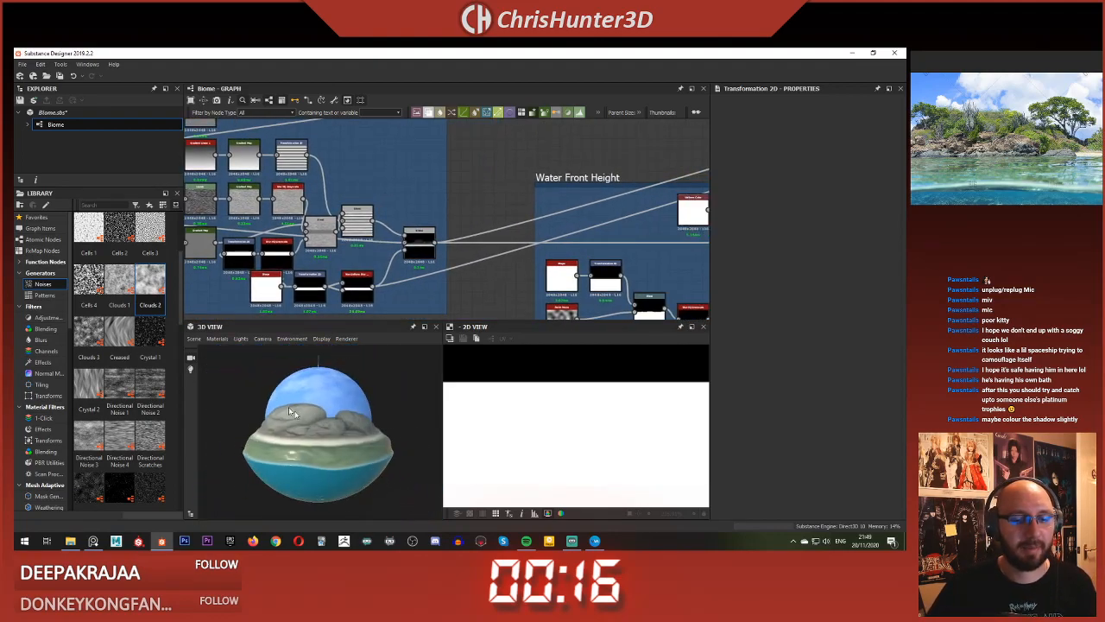
Step: Review the colour section of the graph alongside the whole biome sphere in the 3D view
{"action": "scroll", "coordinate": [323, 366], "scroll_direction": "up", "scroll_amount": 1}
{"action": "scroll", "coordinate": [367, 216], "scroll_direction": "down", "scroll_amount": 4}
{"action": "middle_click_drag", "start_coordinate": [368, 207], "coordinate": [218, 318]}
{"action": "scroll", "coordinate": [462, 186], "scroll_direction": "up", "scroll_amount": 4}
{"action": "middle_click_drag", "start_coordinate": [458, 179], "coordinate": [543, 246]}
{"action": "scroll", "coordinate": [497, 223], "scroll_direction": "up", "scroll_amount": 3}
{"action": "scroll", "coordinate": [543, 246], "scroll_direction": "down", "scroll_amount": 1}
{"action": "scroll", "coordinate": [304, 412], "scroll_direction": "down", "scroll_amount": 3}
{"action": "scroll", "coordinate": [328, 469], "scroll_direction": "up", "scroll_amount": 3}
{"action": "mouse_move", "coordinate": [304, 413]}
{"action": "left_mouse_down"}
{"action": "mouse_move", "coordinate": [328, 469]}
{"action": "mouse_move", "coordinate": [305, 447]}
{"action": "mouse_move", "coordinate": [312, 425]}
{"action": "left_mouse_up"}
{"action": "scroll", "coordinate": [423, 212], "scroll_direction": "down", "scroll_amount": 3}
{"action": "scroll", "coordinate": [447, 221], "scroll_direction": "down", "scroll_amount": 1}
{"action": "middle_click_drag", "start_coordinate": [384, 240], "coordinate": [506, 237]}
{"action": "scroll", "coordinate": [312, 417], "scroll_direction": "down", "scroll_amount": 3}
{"action": "left_click_drag", "start_coordinate": [312, 418], "coordinate": [333, 405]}
{"action": "middle_click_drag", "start_coordinate": [520, 224], "coordinate": [495, 209]}
{"action": "scroll", "coordinate": [394, 363], "scroll_direction": "down", "scroll_amount": 3}
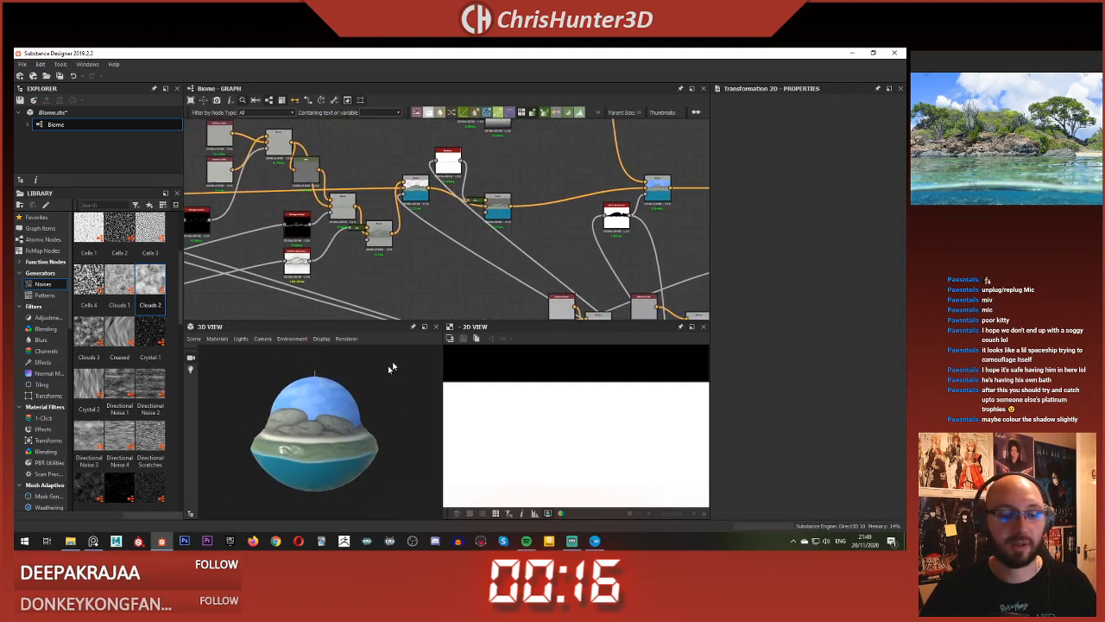
{"action": "scroll", "coordinate": [394, 362], "scroll_direction": "up", "scroll_amount": 5}
{"action": "left_click_drag", "start_coordinate": [393, 362], "coordinate": [322, 404]}
{"action": "scroll", "coordinate": [322, 430], "scroll_direction": "up", "scroll_amount": 2}
{"action": "scroll", "coordinate": [319, 415], "scroll_direction": "down", "scroll_amount": 2}
{"action": "scroll", "coordinate": [296, 436], "scroll_direction": "up", "scroll_amount": 2}
{"action": "scroll", "coordinate": [409, 228], "scroll_direction": "down", "scroll_amount": 4}
{"action": "scroll", "coordinate": [384, 256], "scroll_direction": "up", "scroll_amount": 5}
{"action": "scroll", "coordinate": [380, 380], "scroll_direction": "down", "scroll_amount": 3}
{"action": "scroll", "coordinate": [470, 195], "scroll_direction": "down", "scroll_amount": 4}
{"action": "scroll", "coordinate": [535, 246], "scroll_direction": "up", "scroll_amount": 8}
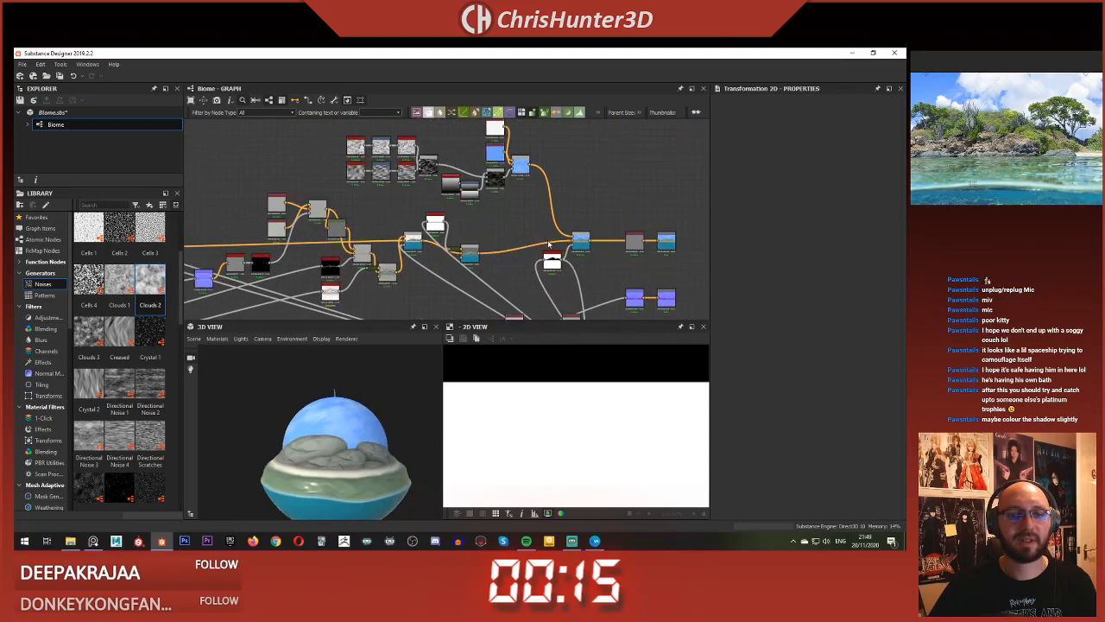
Step: Spread out the sky colour's white and blue Uniform Color nodes to make room before their Blend
{"action": "middle_click_drag", "start_coordinate": [549, 256], "coordinate": [523, 186]}
{"action": "left_click_drag", "start_coordinate": [575, 254], "coordinate": [623, 217]}
{"action": "left_click_drag", "start_coordinate": [480, 164], "coordinate": [499, 164]}
{"action": "left_click_drag", "start_coordinate": [481, 220], "coordinate": [410, 210]}
{"action": "left_click", "coordinate": [438, 193]}
{"action": "left_click", "coordinate": [457, 196]}
Step: Try a new Uniform Color node above the sky's blue Uniform Color
{"action": "key", "text": "space"}
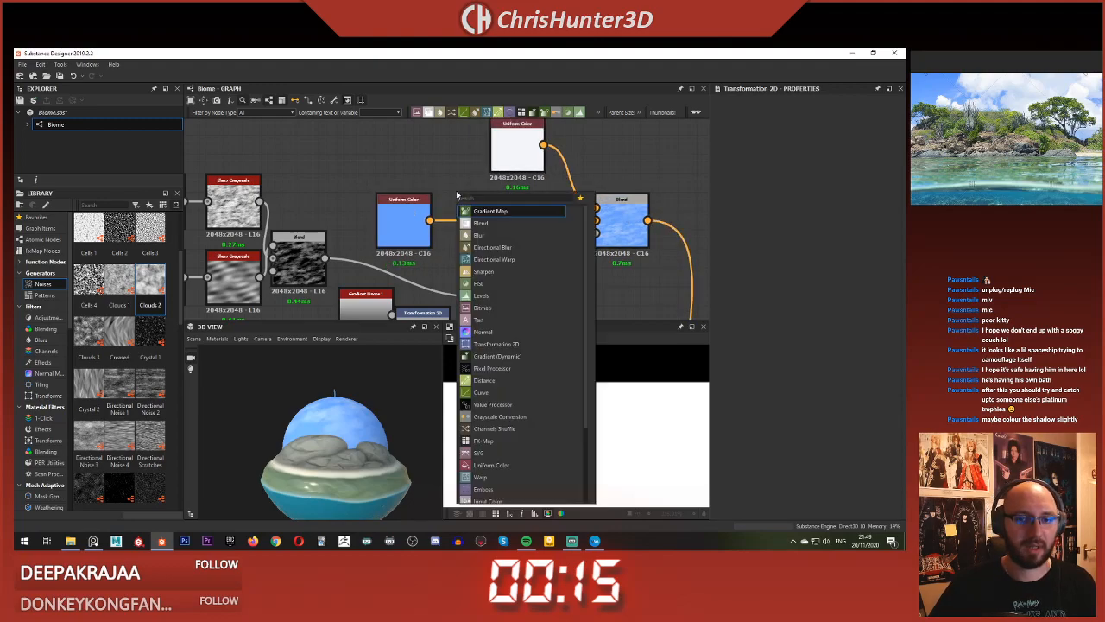
{"action": "type", "text": "un"}
{"action": "left_click", "coordinate": [493, 211]}
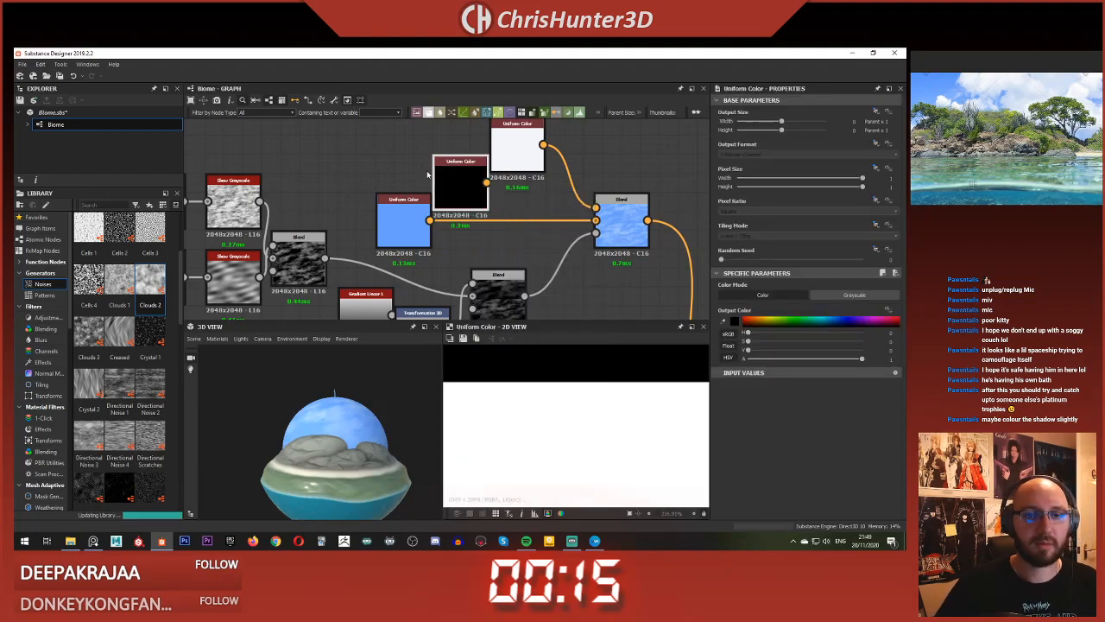
{"action": "left_click_drag", "start_coordinate": [435, 177], "coordinate": [399, 142]}
{"action": "scroll", "coordinate": [485, 182], "scroll_direction": "down", "scroll_amount": 3}
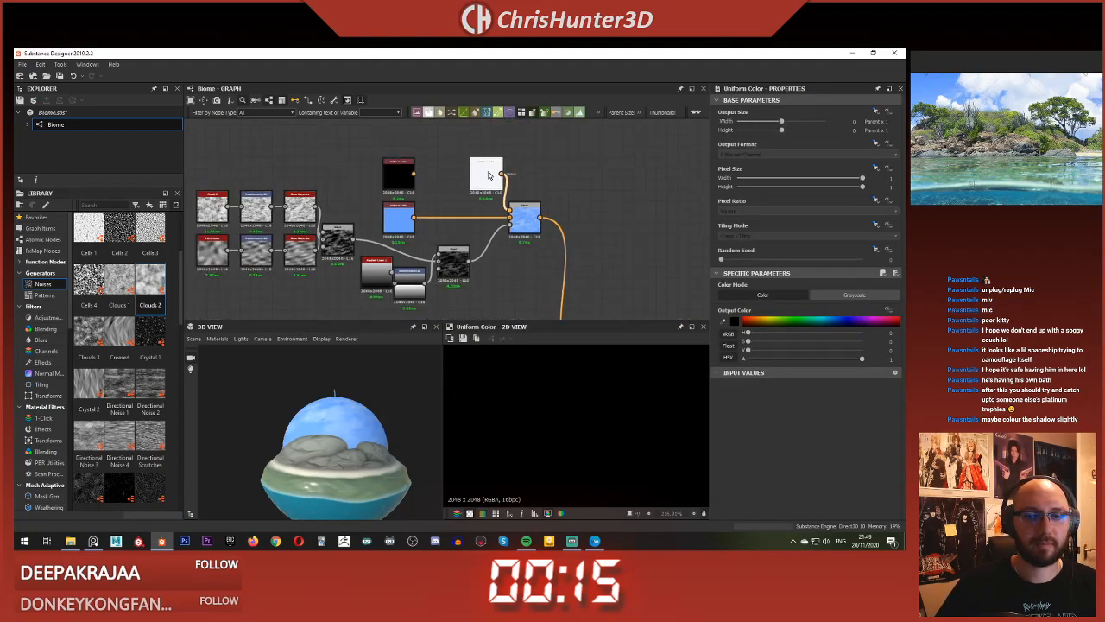
Step: Add a Gradient Map beside the sky's white Uniform Color and a Gradient Linear 1 in front of it
{"action": "key", "text": "space"}
{"action": "type", "text": "gr"}
{"action": "key", "text": "Return"}
{"action": "left_click_drag", "start_coordinate": [403, 184], "coordinate": [360, 163]}
{"action": "scroll", "coordinate": [406, 203], "scroll_direction": "up", "scroll_amount": 2}
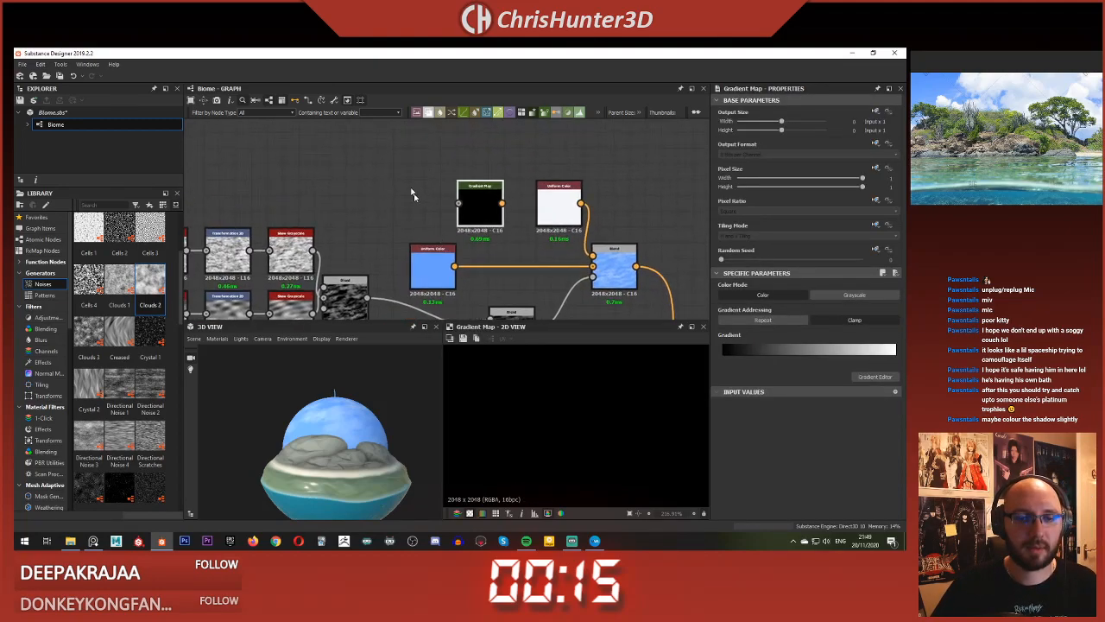
{"action": "key", "text": "space"}
{"action": "type", "text": "gra"}
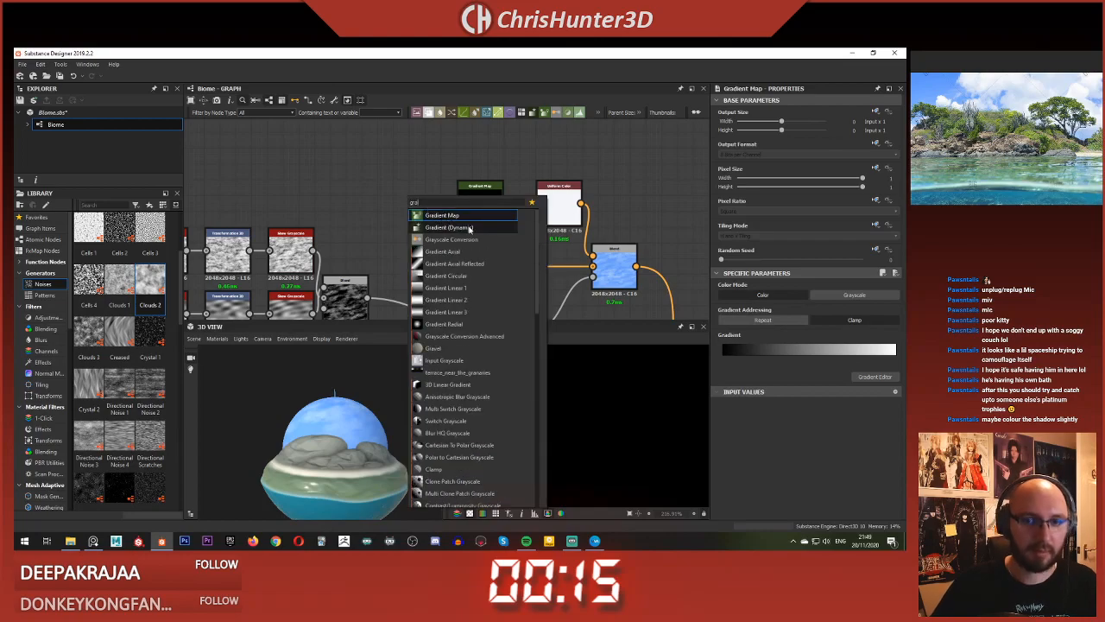
{"action": "left_click", "coordinate": [447, 288]}
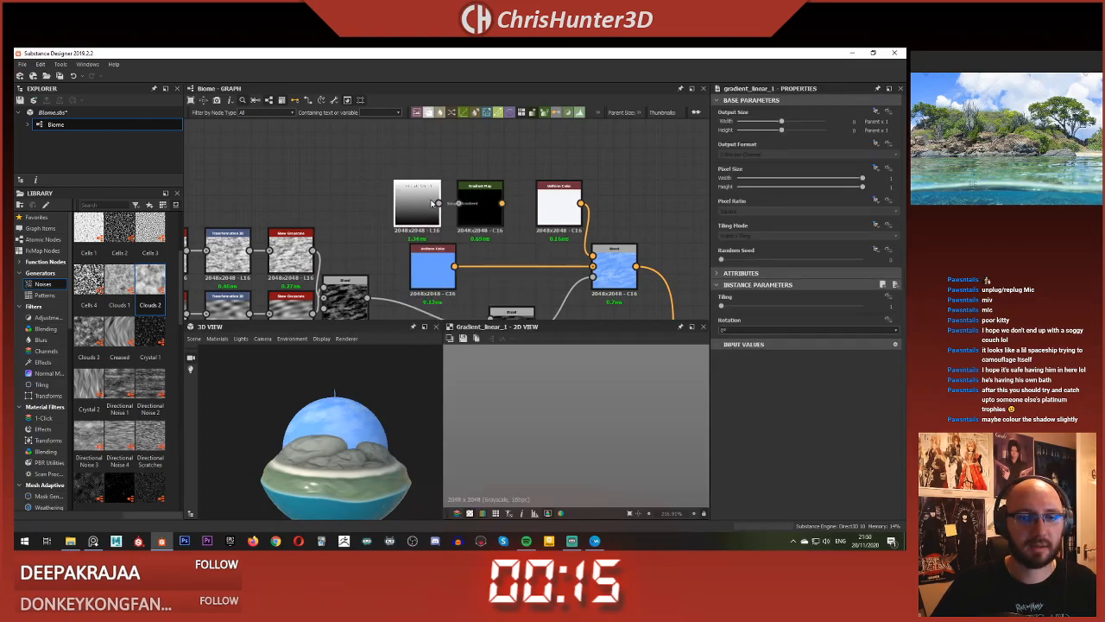
Step: Set the sky Gradient Map's first key to a light blue and its last key to a deeper blue, both sampled from the reference photo's sky
{"action": "left_click", "coordinate": [472, 208]}
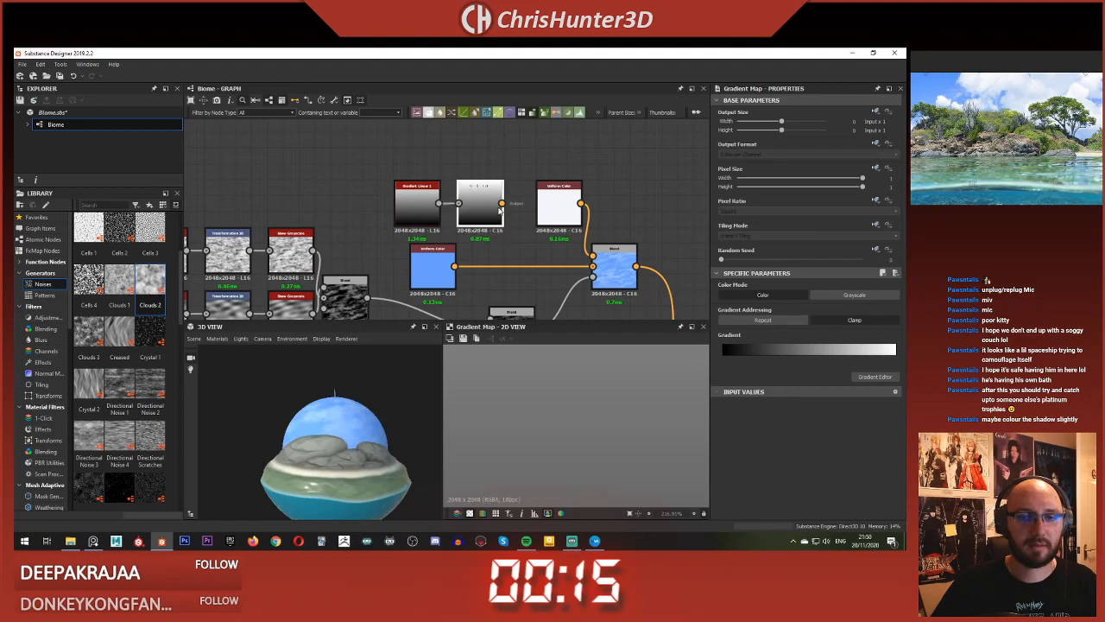
{"action": "left_click", "coordinate": [875, 378]}
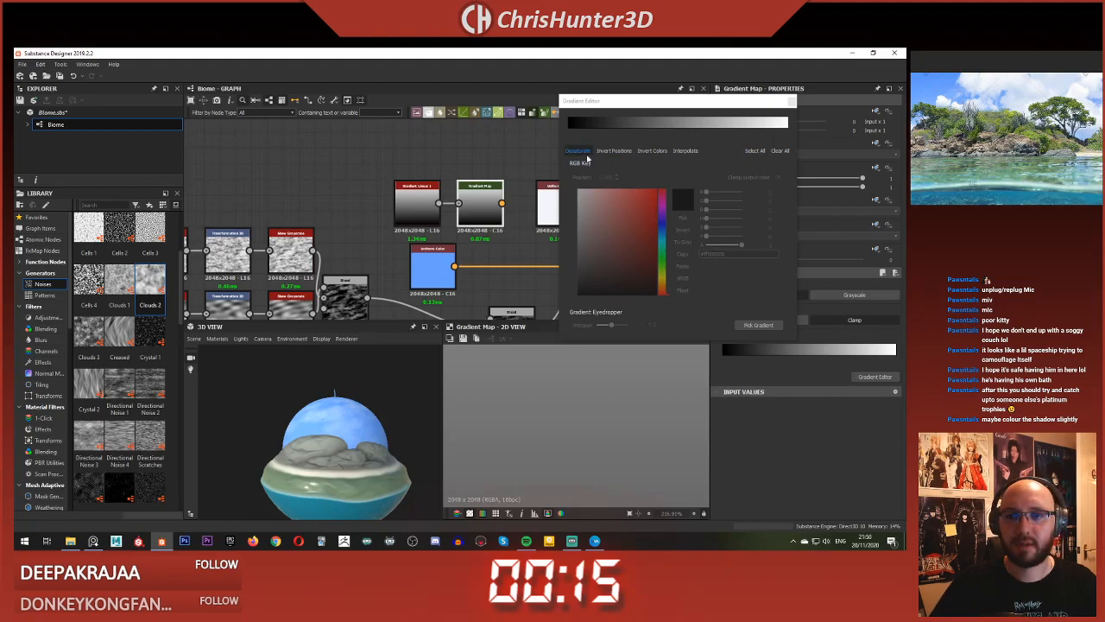
{"action": "left_click", "coordinate": [569, 130]}
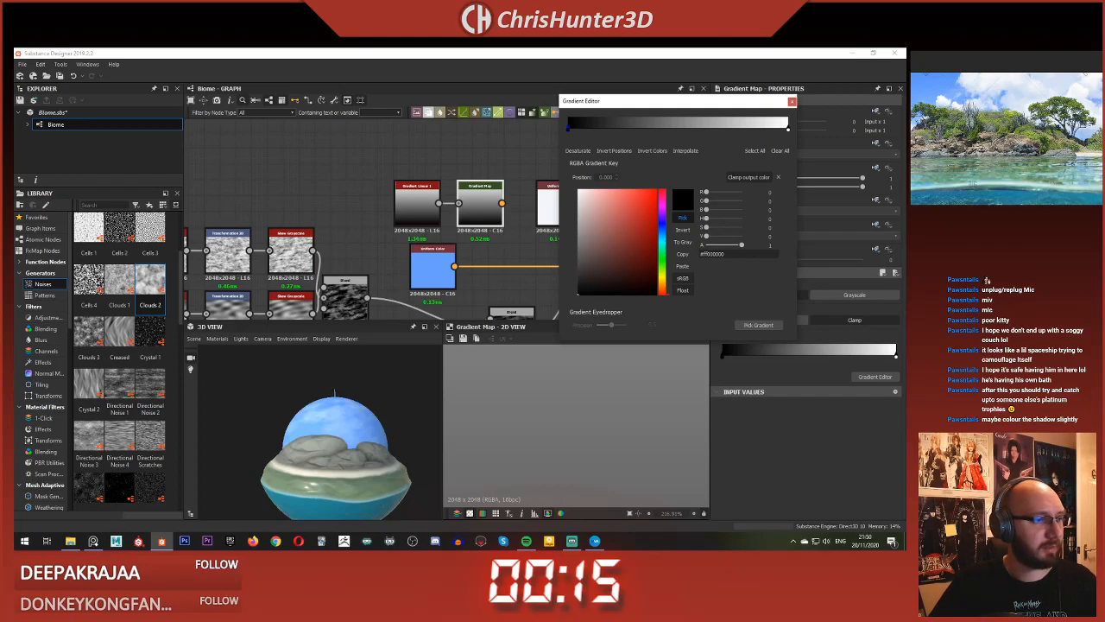
{"action": "left_click", "coordinate": [941, 96]}
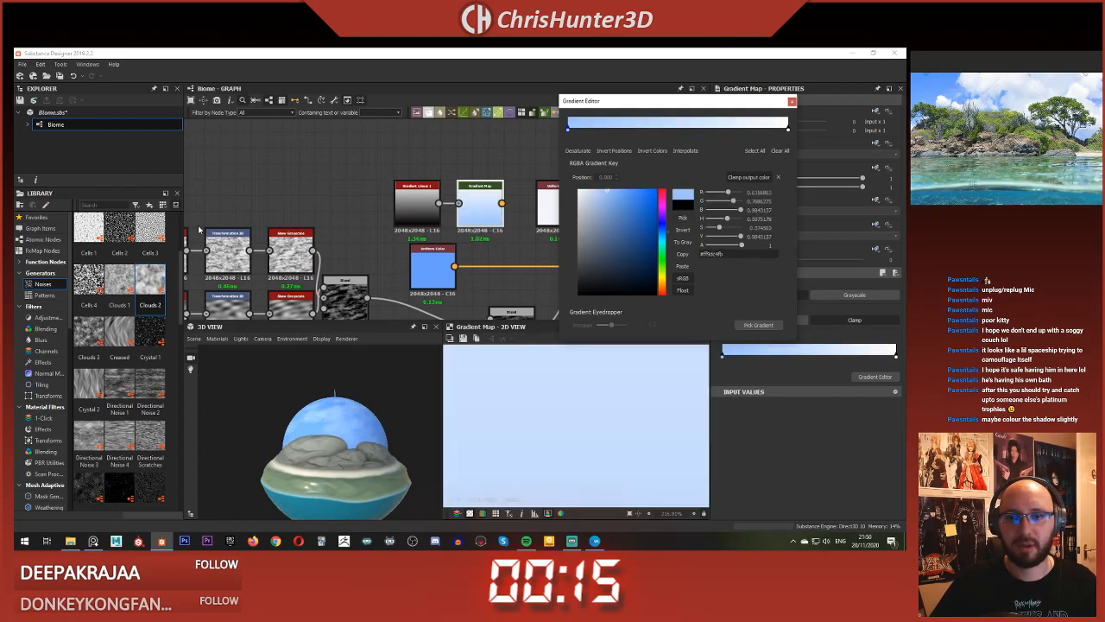
{"action": "left_click", "coordinate": [787, 131]}
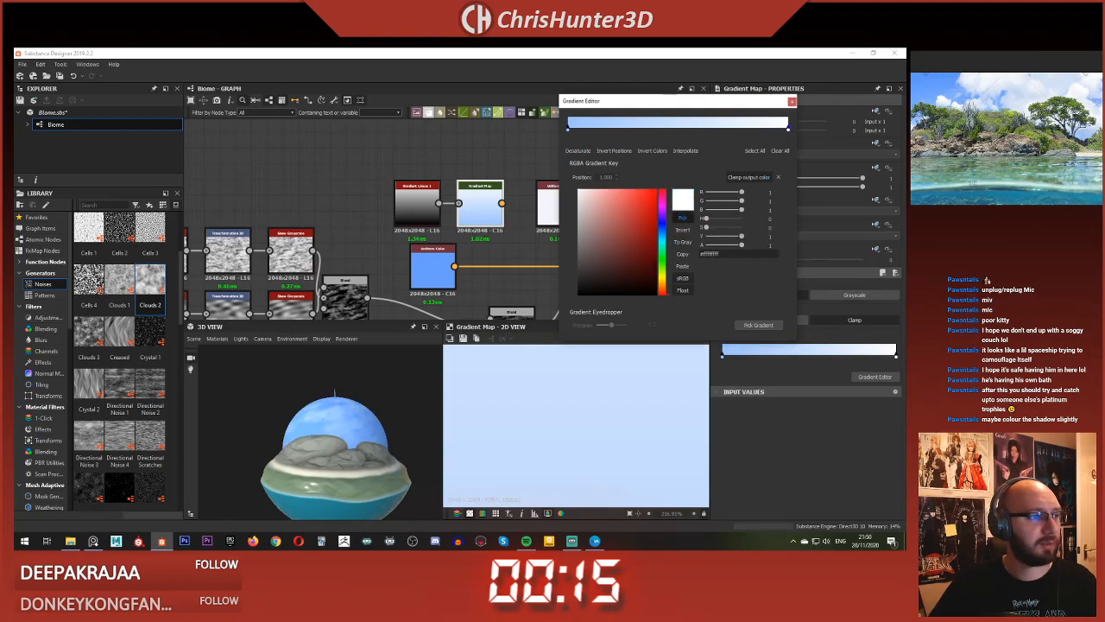
{"action": "left_click", "coordinate": [934, 78]}
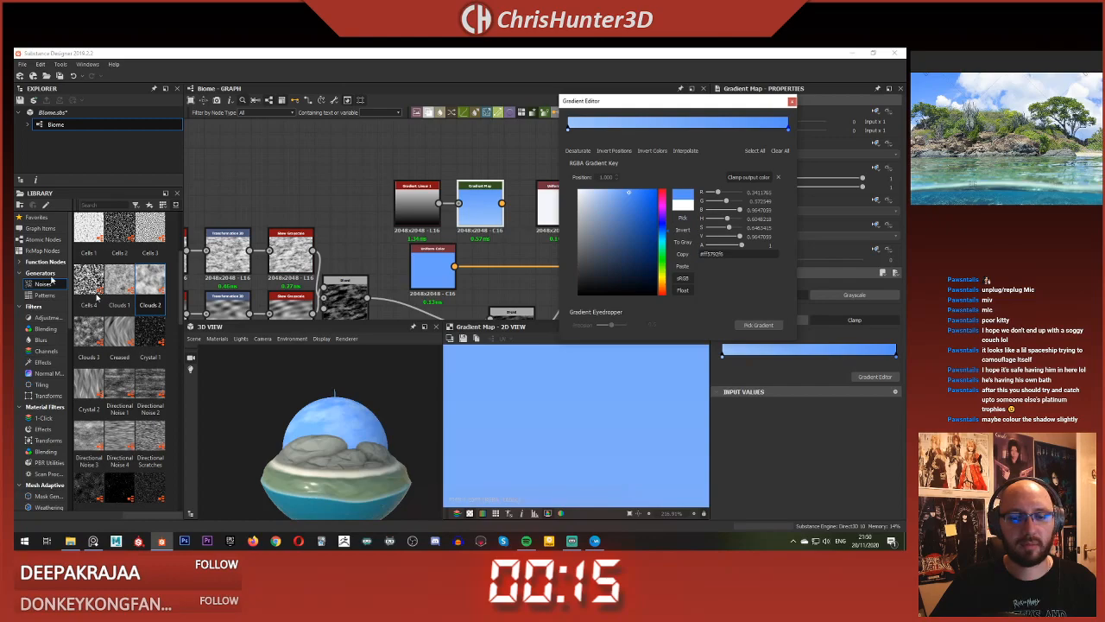
{"action": "scroll", "coordinate": [316, 437], "scroll_direction": "down", "scroll_amount": 3}
{"action": "scroll", "coordinate": [611, 408], "scroll_direction": "down", "scroll_amount": 8}
{"action": "key", "text": "f"}
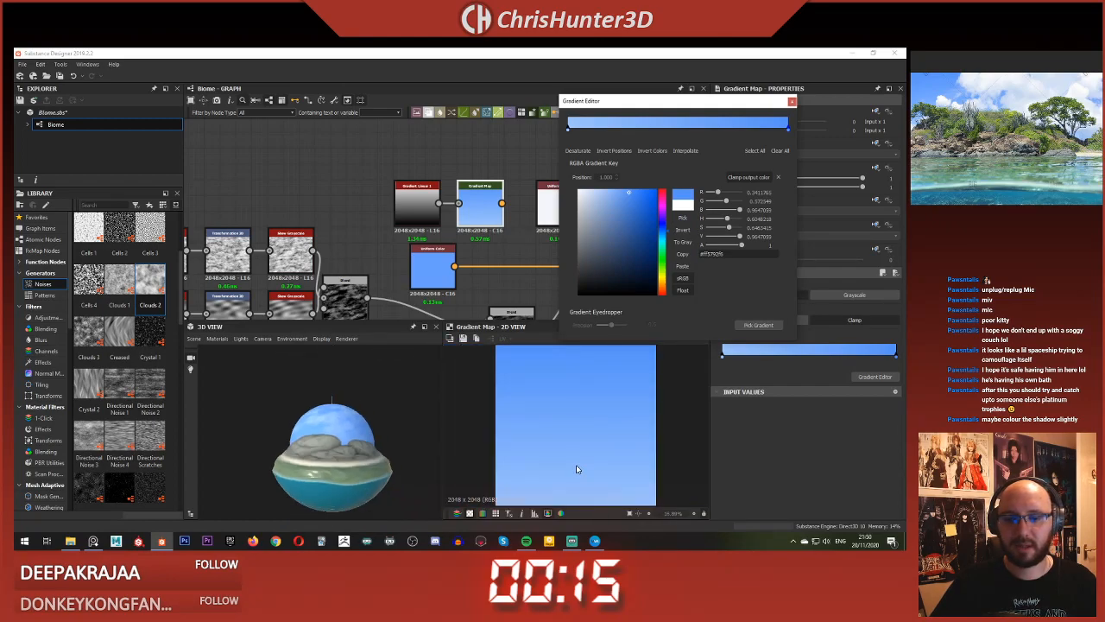
{"action": "scroll", "coordinate": [583, 427], "scroll_direction": "down", "scroll_amount": 1}
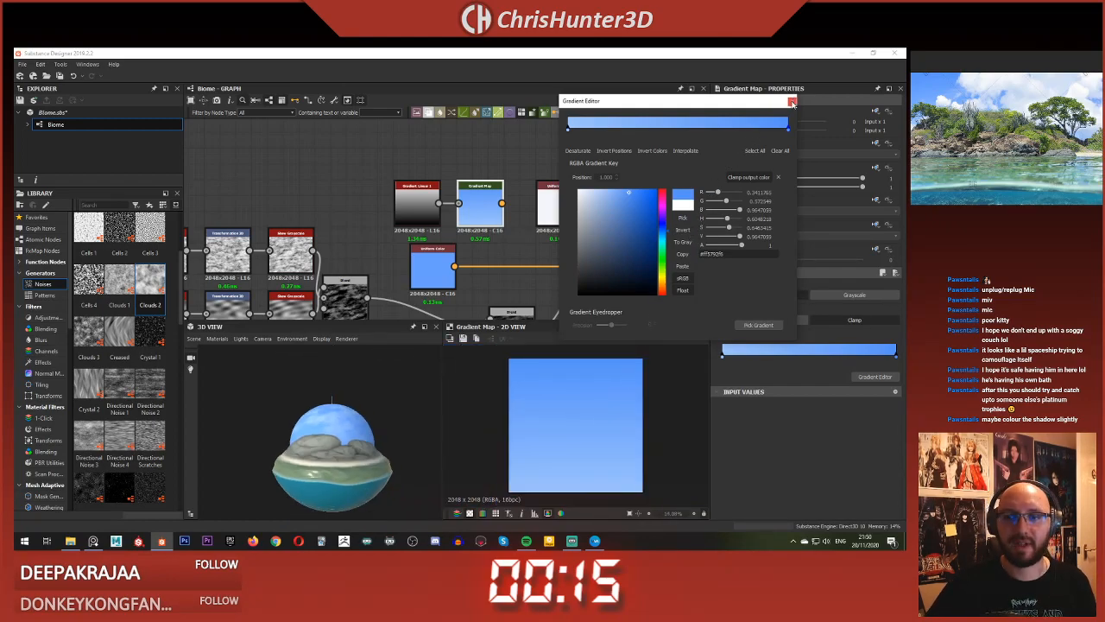
Step: Replace the sky's blue Uniform Color with the Gradient Map in its Blend and move the gradient nodes beside the Blend
{"action": "left_click", "coordinate": [792, 102]}
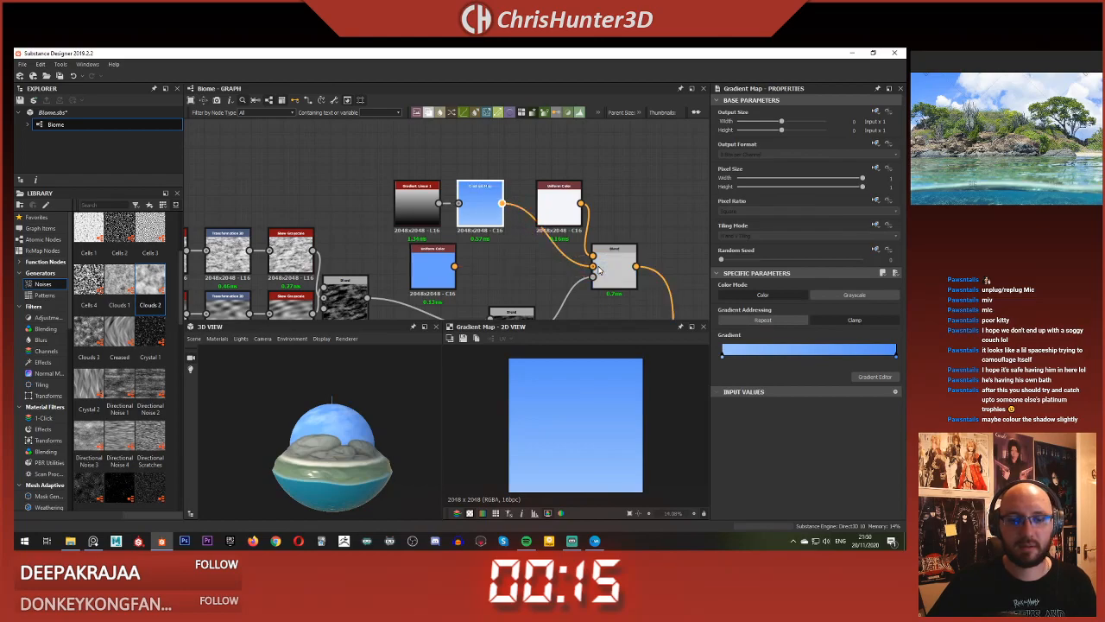
{"action": "scroll", "coordinate": [283, 407], "scroll_direction": "up", "scroll_amount": 4}
{"action": "left_click_drag", "start_coordinate": [343, 417], "coordinate": [299, 420]}
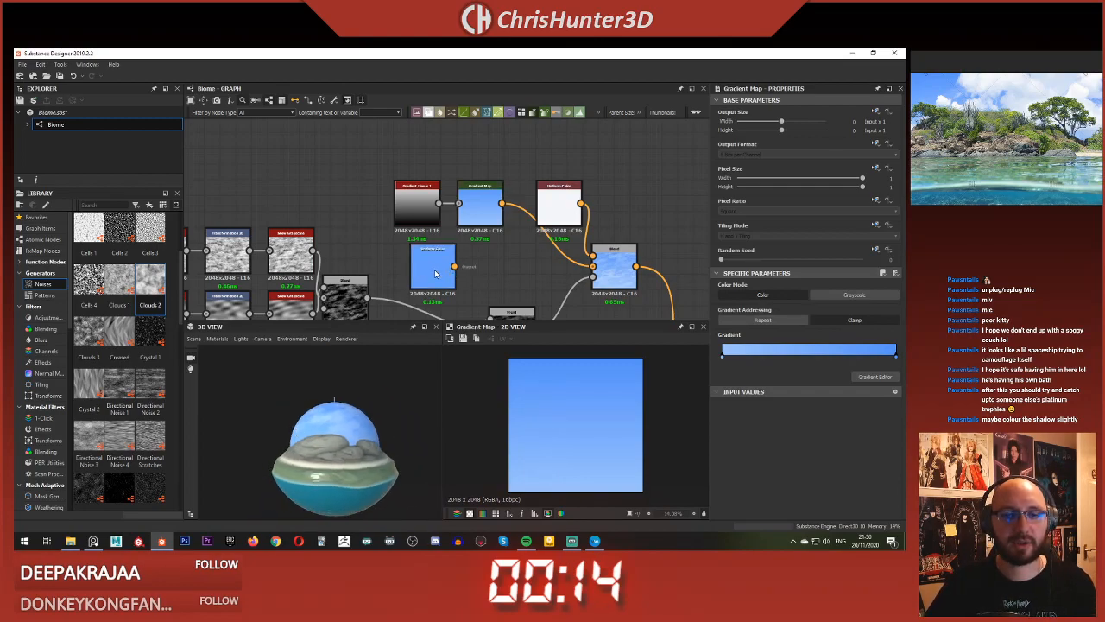
{"action": "key", "text": "Delete"}
{"action": "left_click_drag", "start_coordinate": [437, 169], "coordinate": [483, 206]}
{"action": "left_click_drag", "start_coordinate": [485, 205], "coordinate": [549, 265]}
Step: Inspect the gradient sky, rocks and shoreline on the biome sphere in the 3D view from several angles and distances
{"action": "scroll", "coordinate": [466, 234], "scroll_direction": "down", "scroll_amount": 3}
{"action": "scroll", "coordinate": [331, 406], "scroll_direction": "up", "scroll_amount": 3}
{"action": "left_click_drag", "start_coordinate": [330, 406], "coordinate": [385, 449]}
{"action": "scroll", "coordinate": [389, 448], "scroll_direction": "up", "scroll_amount": 3}
{"action": "scroll", "coordinate": [389, 448], "scroll_direction": "up", "scroll_amount": 2}
{"action": "middle_click_drag", "start_coordinate": [388, 447], "coordinate": [304, 445]}
{"action": "scroll", "coordinate": [304, 445], "scroll_direction": "down", "scroll_amount": 4}
{"action": "scroll", "coordinate": [299, 451], "scroll_direction": "up", "scroll_amount": 4}
{"action": "scroll", "coordinate": [303, 448], "scroll_direction": "down", "scroll_amount": 4}
{"action": "scroll", "coordinate": [302, 445], "scroll_direction": "up", "scroll_amount": 4}
{"action": "left_click_drag", "start_coordinate": [302, 445], "coordinate": [359, 442]}
{"action": "scroll", "coordinate": [283, 423], "scroll_direction": "down", "scroll_amount": 4}
{"action": "scroll", "coordinate": [363, 442], "scroll_direction": "up", "scroll_amount": 5}
{"action": "scroll", "coordinate": [362, 443], "scroll_direction": "down", "scroll_amount": 6}
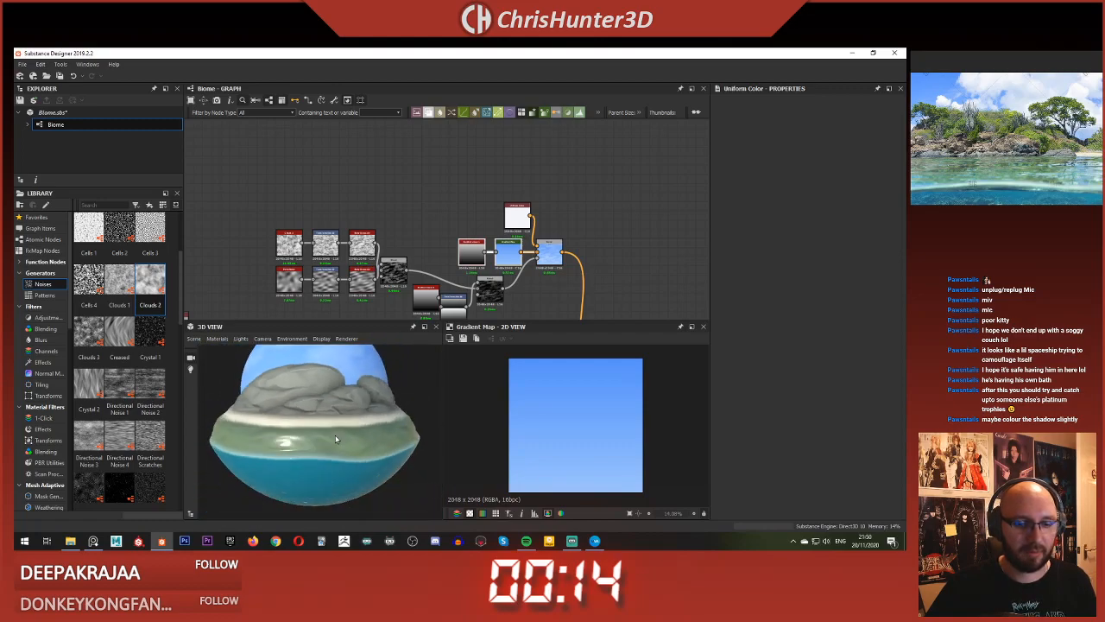
{"action": "scroll", "coordinate": [330, 421], "scroll_direction": "up", "scroll_amount": 3}
{"action": "left_click_drag", "start_coordinate": [333, 414], "coordinate": [276, 403]}
{"action": "scroll", "coordinate": [322, 426], "scroll_direction": "down", "scroll_amount": 3}
{"action": "scroll", "coordinate": [316, 417], "scroll_direction": "up", "scroll_amount": 4}
{"action": "scroll", "coordinate": [327, 413], "scroll_direction": "down", "scroll_amount": 2}
{"action": "scroll", "coordinate": [277, 420], "scroll_direction": "down", "scroll_amount": 4}
{"action": "scroll", "coordinate": [273, 429], "scroll_direction": "up", "scroll_amount": 3}
{"action": "scroll", "coordinate": [267, 439], "scroll_direction": "down", "scroll_amount": 2}
{"action": "scroll", "coordinate": [283, 432], "scroll_direction": "up", "scroll_amount": 2}
{"action": "scroll", "coordinate": [282, 415], "scroll_direction": "down", "scroll_amount": 2}
{"action": "scroll", "coordinate": [276, 403], "scroll_direction": "down", "scroll_amount": 2}
{"action": "scroll", "coordinate": [270, 399], "scroll_direction": "up", "scroll_amount": 3}
{"action": "scroll", "coordinate": [271, 412], "scroll_direction": "down", "scroll_amount": 1}
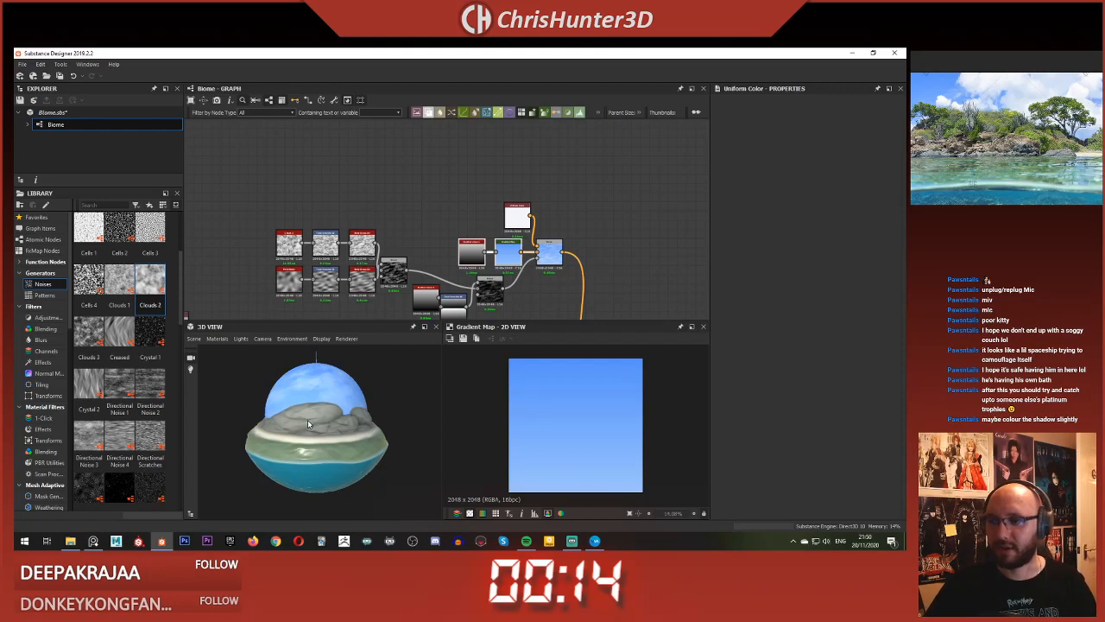
{"action": "scroll", "coordinate": [308, 423], "scroll_direction": "up", "scroll_amount": 4}
{"action": "scroll", "coordinate": [311, 414], "scroll_direction": "down", "scroll_amount": 1}
{"action": "scroll", "coordinate": [455, 227], "scroll_direction": "up", "scroll_amount": 3}
{"action": "scroll", "coordinate": [457, 229], "scroll_direction": "down", "scroll_amount": 3}
Step: Move the Multiply Blend that adds the shadows farther from the landscape Blend and preview it and the Shadows node
{"action": "middle_click_drag", "start_coordinate": [599, 316], "coordinate": [630, 236]}
{"action": "scroll", "coordinate": [576, 313], "scroll_direction": "up", "scroll_amount": 1}
{"action": "scroll", "coordinate": [511, 228], "scroll_direction": "down", "scroll_amount": 1}
{"action": "middle_click_drag", "start_coordinate": [511, 228], "coordinate": [593, 230]}
{"action": "scroll", "coordinate": [454, 226], "scroll_direction": "up", "scroll_amount": 4}
{"action": "middle_click_drag", "start_coordinate": [454, 225], "coordinate": [464, 200]}
{"action": "left_click_drag", "start_coordinate": [540, 249], "coordinate": [597, 229]}
{"action": "double_click", "coordinate": [596, 220]}
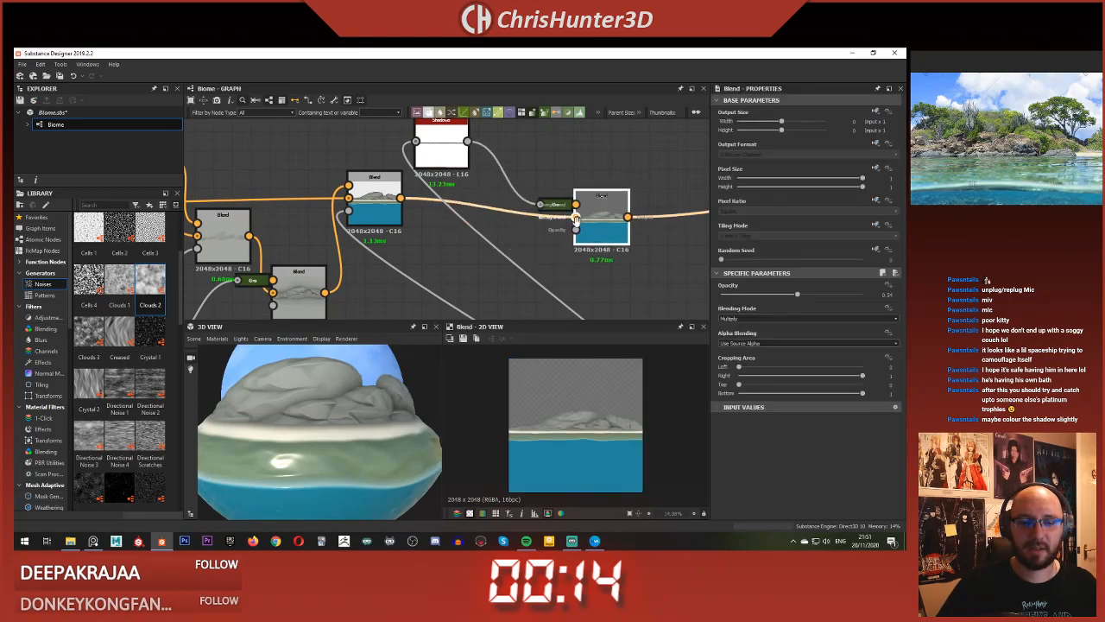
{"action": "middle_click_drag", "start_coordinate": [596, 221], "coordinate": [581, 229]}
{"action": "double_click", "coordinate": [420, 154]}
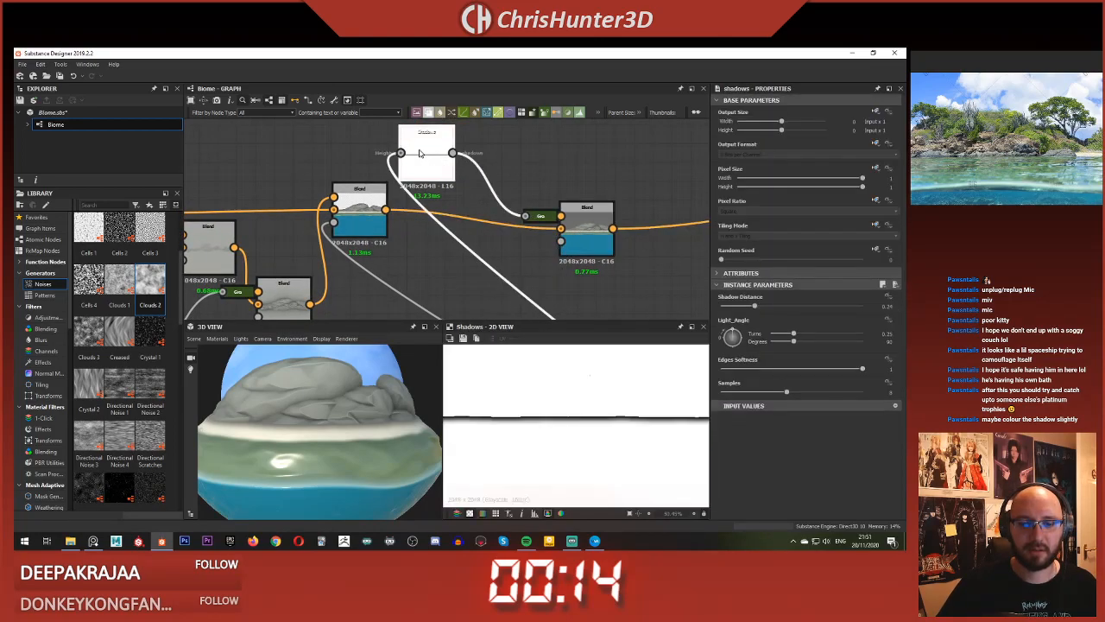
Step: Move the Shadows node below the link between the two Blends and remove its docked Gradient Map and foreground connection
{"action": "scroll", "coordinate": [526, 186], "scroll_direction": "down", "scroll_amount": 3}
{"action": "middle_click_drag", "start_coordinate": [525, 186], "coordinate": [532, 172]}
{"action": "scroll", "coordinate": [532, 173], "scroll_direction": "up", "scroll_amount": 1}
{"action": "left_click_drag", "start_coordinate": [444, 170], "coordinate": [466, 253]}
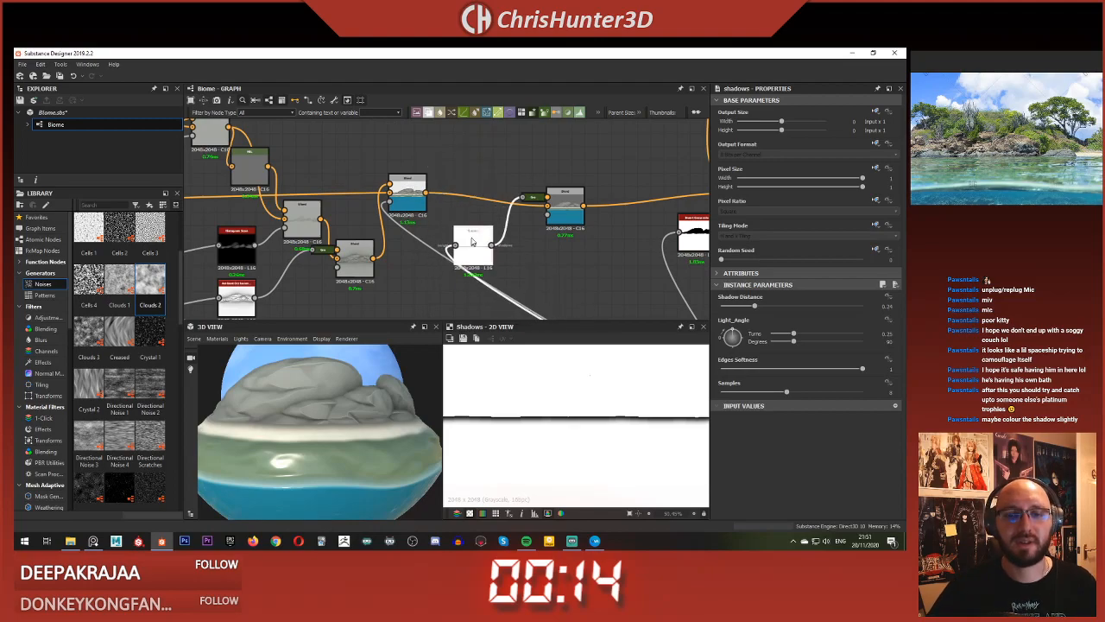
{"action": "scroll", "coordinate": [493, 188], "scroll_direction": "up", "scroll_amount": 2}
{"action": "left_click_drag", "start_coordinate": [561, 206], "coordinate": [563, 205]}
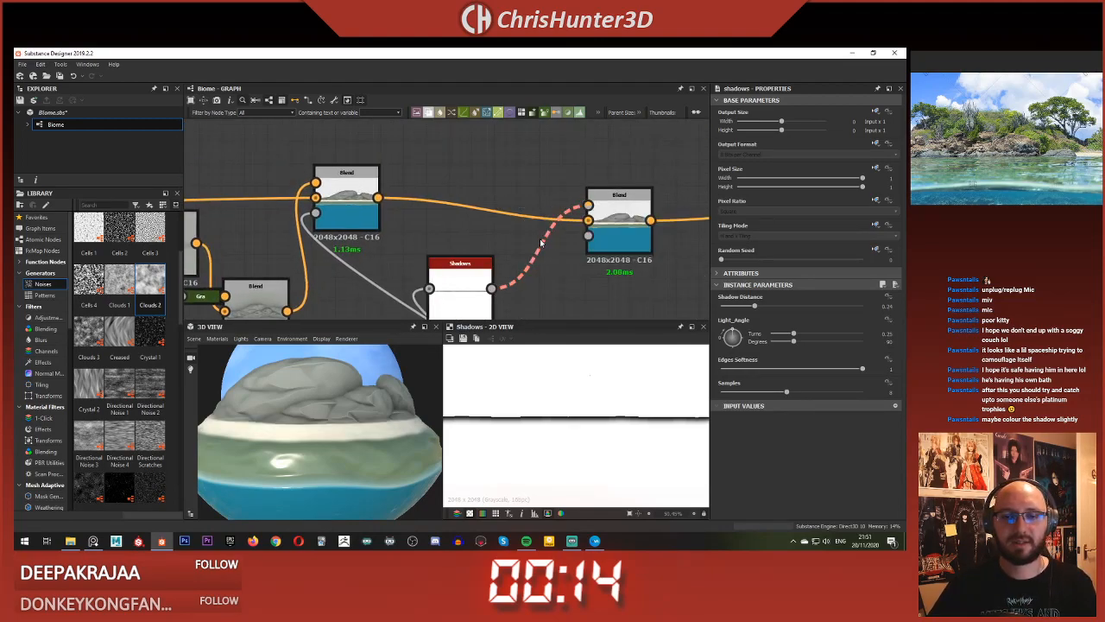
{"action": "key", "text": "Delete"}
Step: Add an HSL node from the landscape Blend into the shadow Blend's foreground, with saturation 0.46 and lightness 0.48
{"action": "middle_click_drag", "start_coordinate": [500, 202], "coordinate": [508, 235]}
{"action": "scroll", "coordinate": [508, 234], "scroll_direction": "down", "scroll_amount": 1}
{"action": "key", "text": "space"}
{"action": "type", "text": "hsl"}
{"action": "left_click", "coordinate": [531, 215]}
{"action": "left_click_drag", "start_coordinate": [406, 233], "coordinate": [581, 239]}
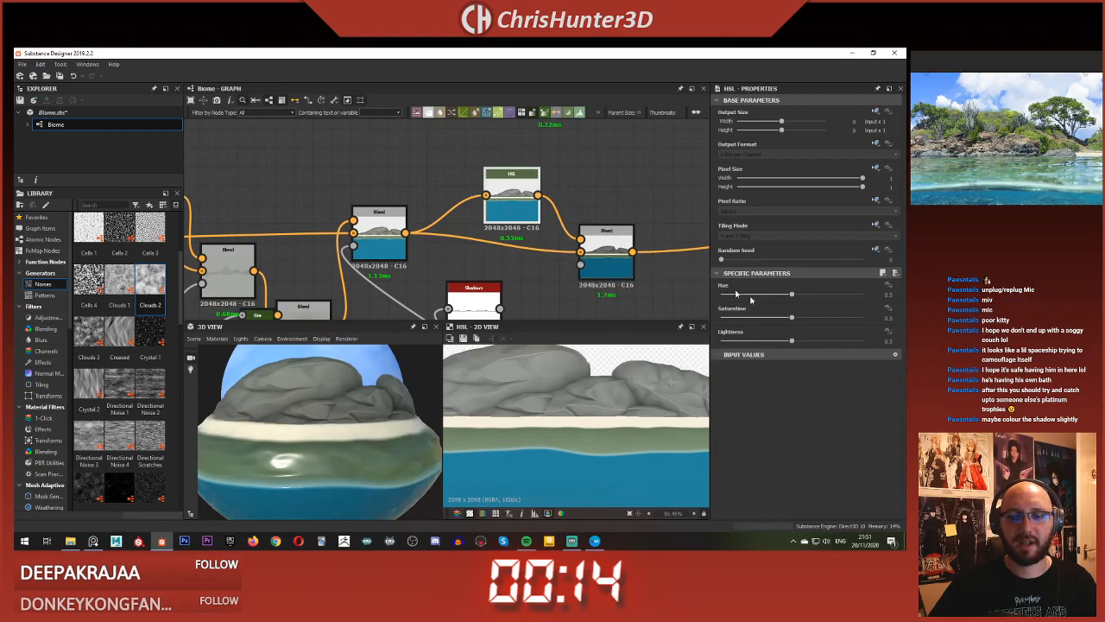
{"action": "left_click_drag", "start_coordinate": [792, 342], "coordinate": [786, 320]}
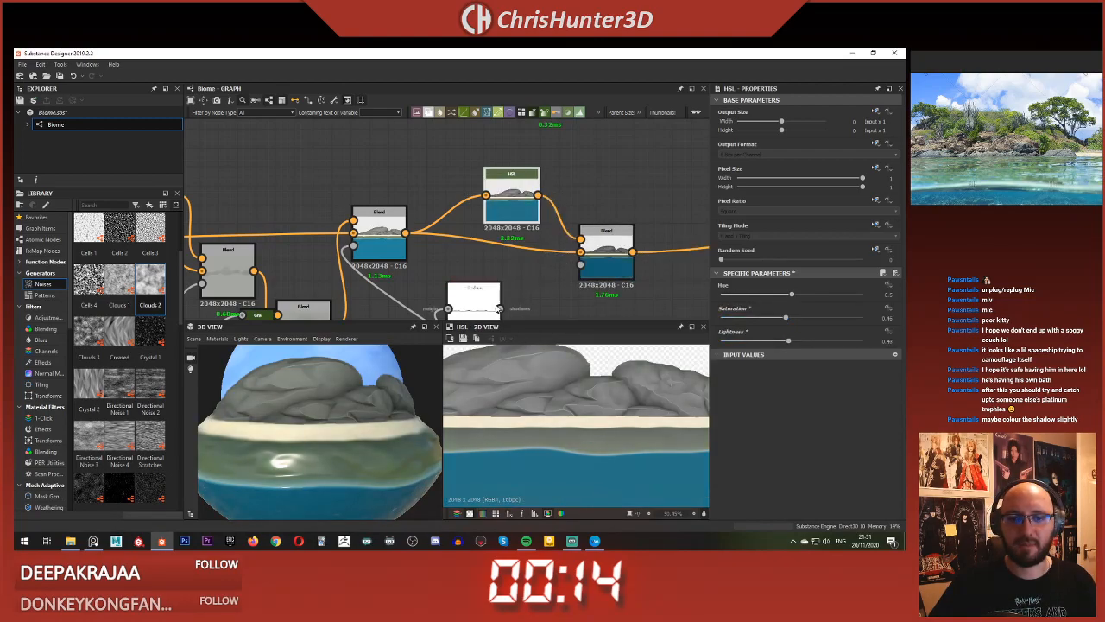
Step: Connect the Shadows node to the shadow Blend's opacity input and preview the Blend
{"action": "left_click", "coordinate": [466, 304]}
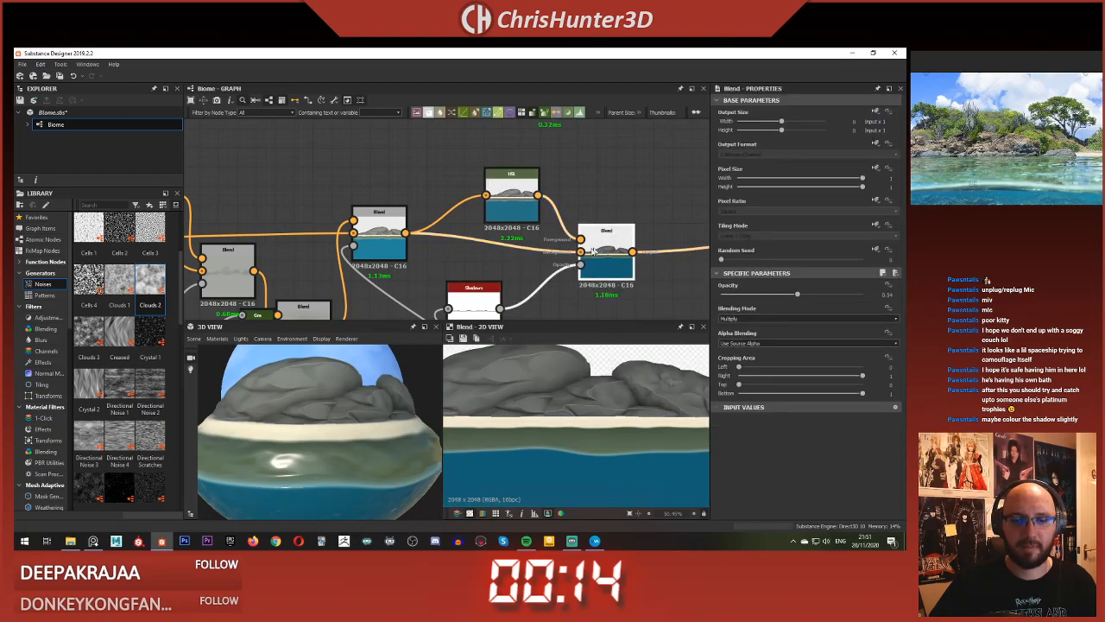
{"action": "double_click", "coordinate": [467, 309]}
{"action": "double_click", "coordinate": [628, 259]}
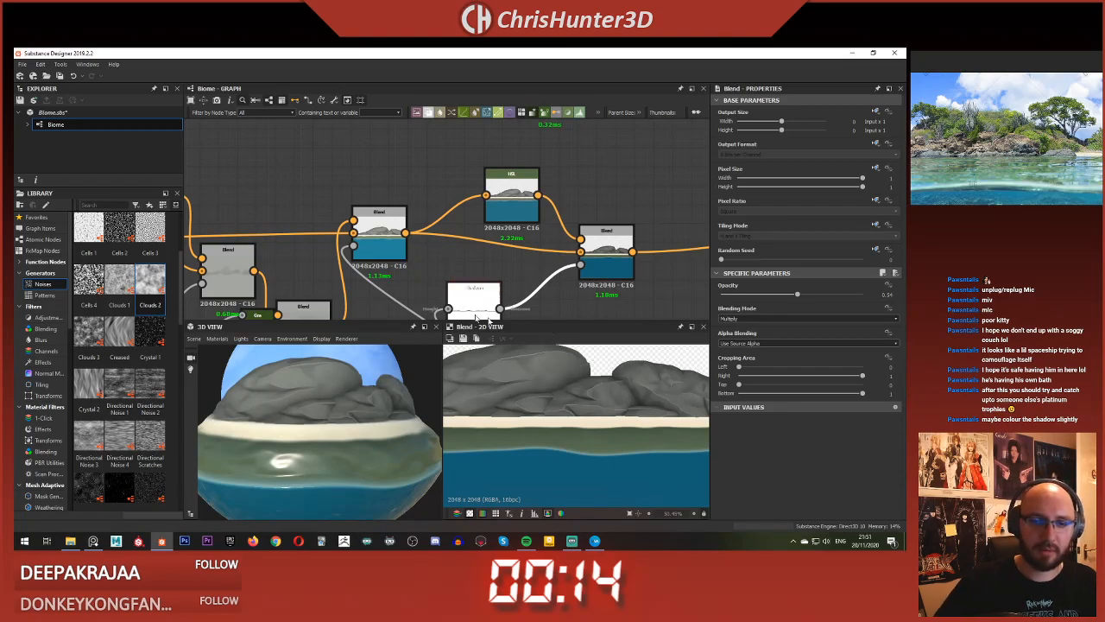
{"action": "key", "text": "space"}
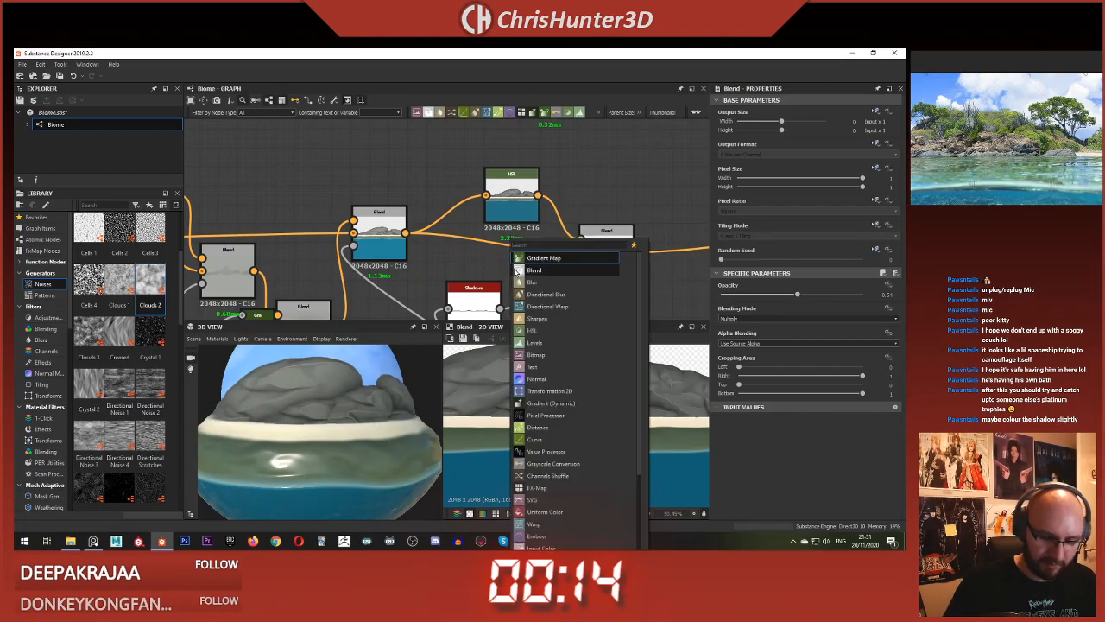
{"action": "type", "text": "inv"}
{"action": "key", "text": "Return"}
{"action": "key", "text": "Delete"}
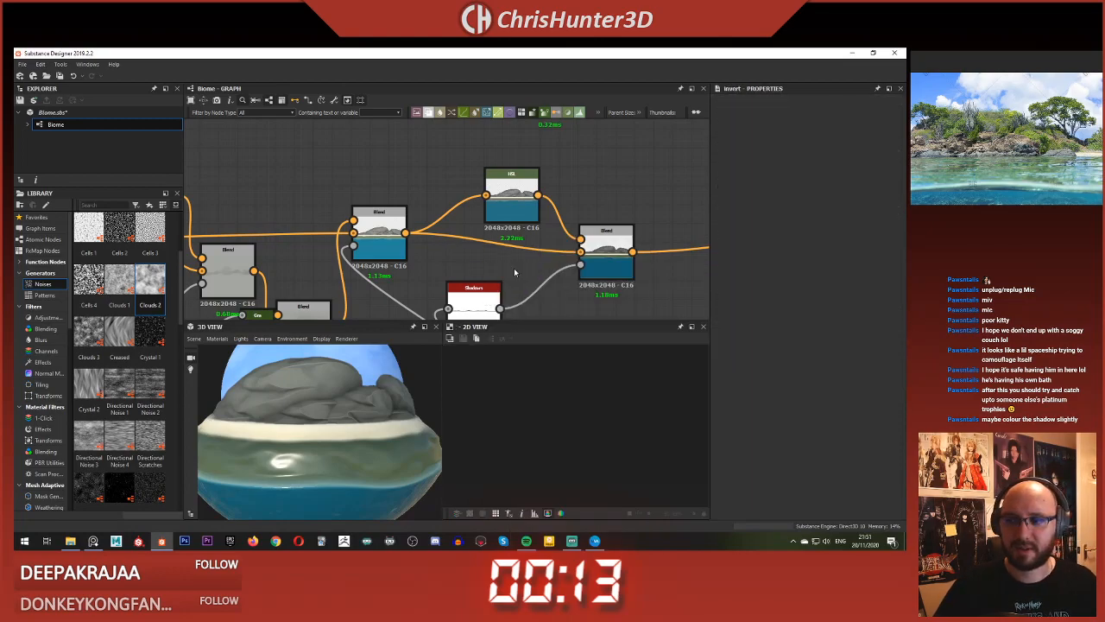
Step: Insert an Invert Grayscale node between the Shadows node and the shadow Blend's opacity input, and preview the Blend
{"action": "key", "text": "space"}
{"action": "type", "text": "inv"}
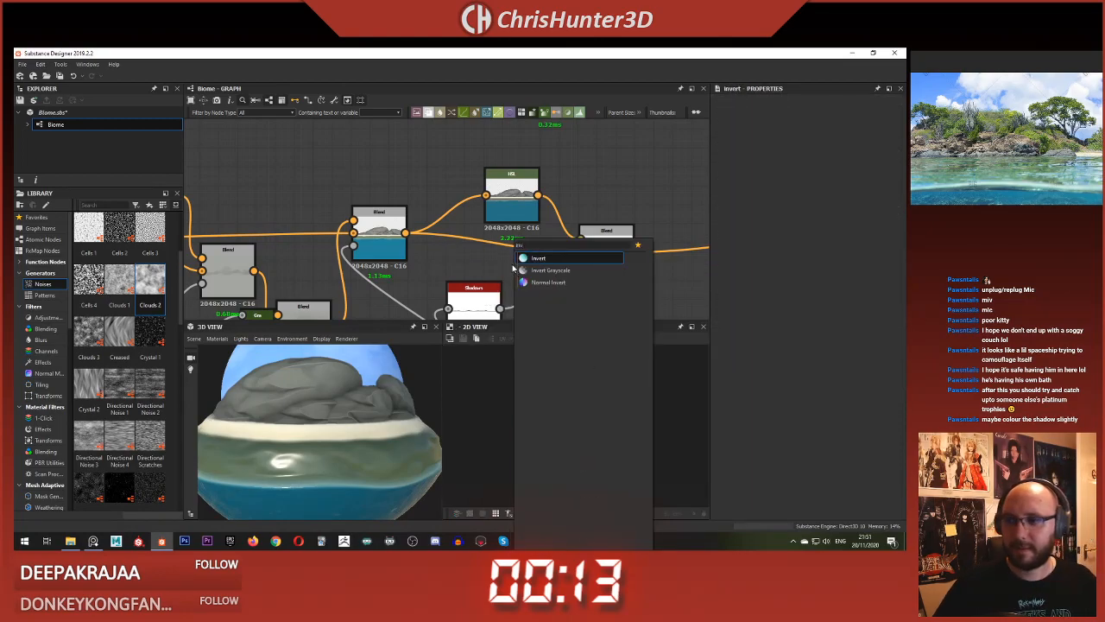
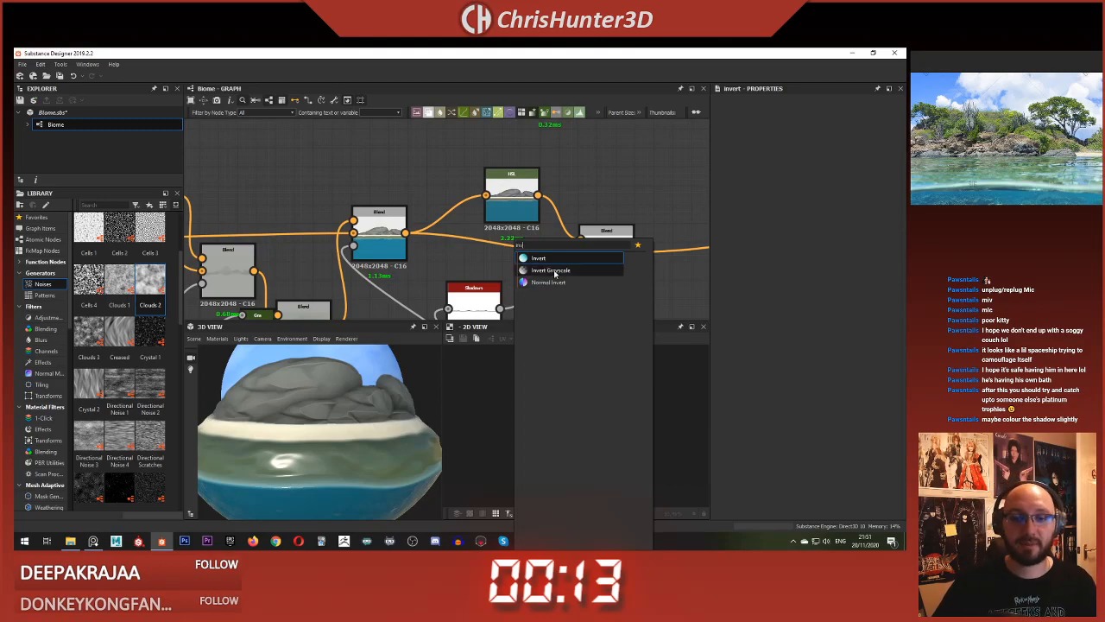
{"action": "left_click", "coordinate": [544, 271]}
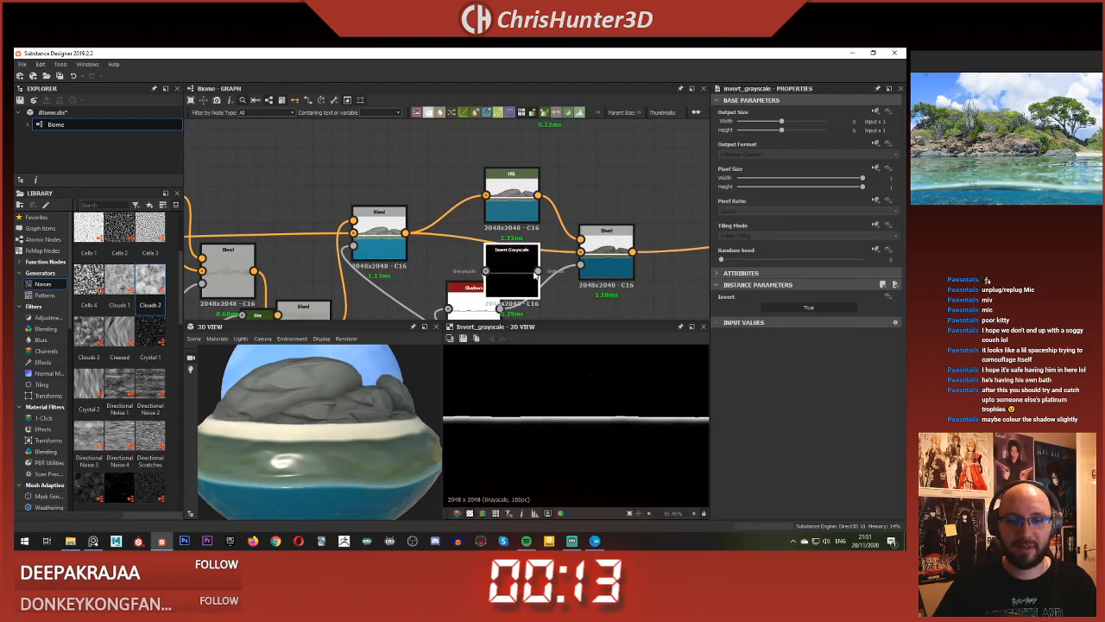
{"action": "left_click_drag", "start_coordinate": [539, 271], "coordinate": [580, 264]}
{"action": "double_click", "coordinate": [606, 264]}
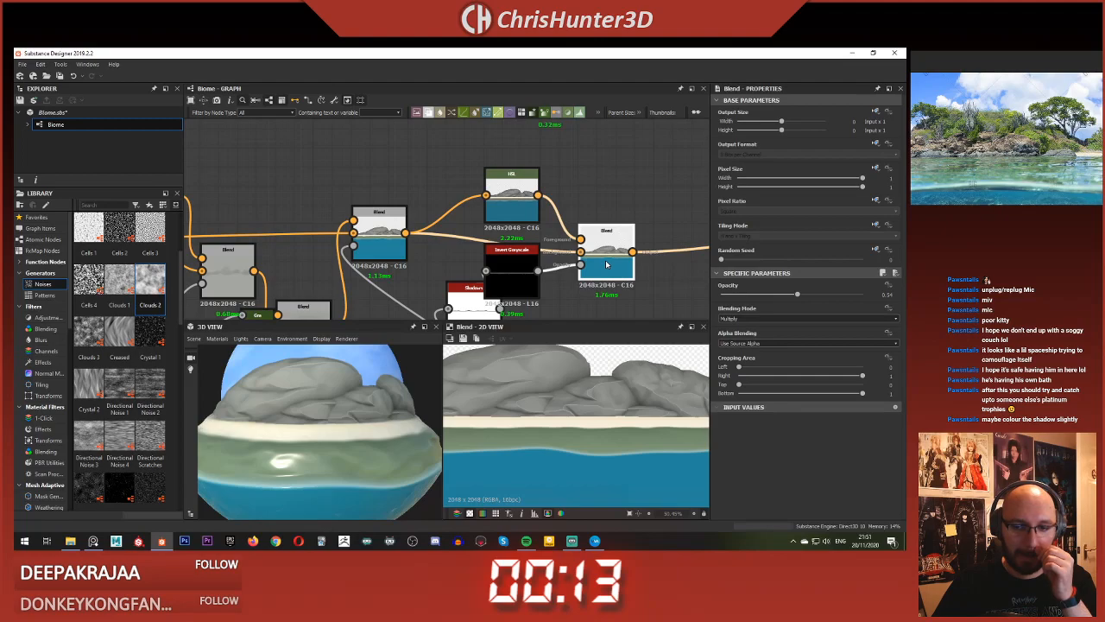
Step: Lower the shadow HSL node's saturation to about 0.26 and lightness to about 0.15, checking the connected nodes' outputs
{"action": "left_click", "coordinate": [511, 192]}
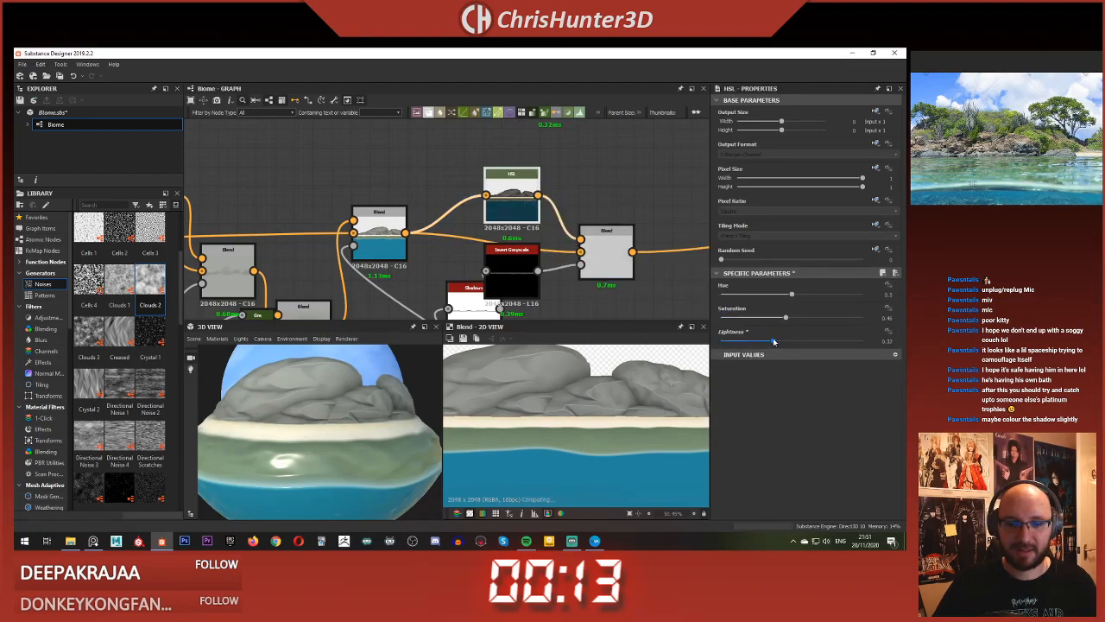
{"action": "left_click_drag", "start_coordinate": [782, 343], "coordinate": [784, 320]}
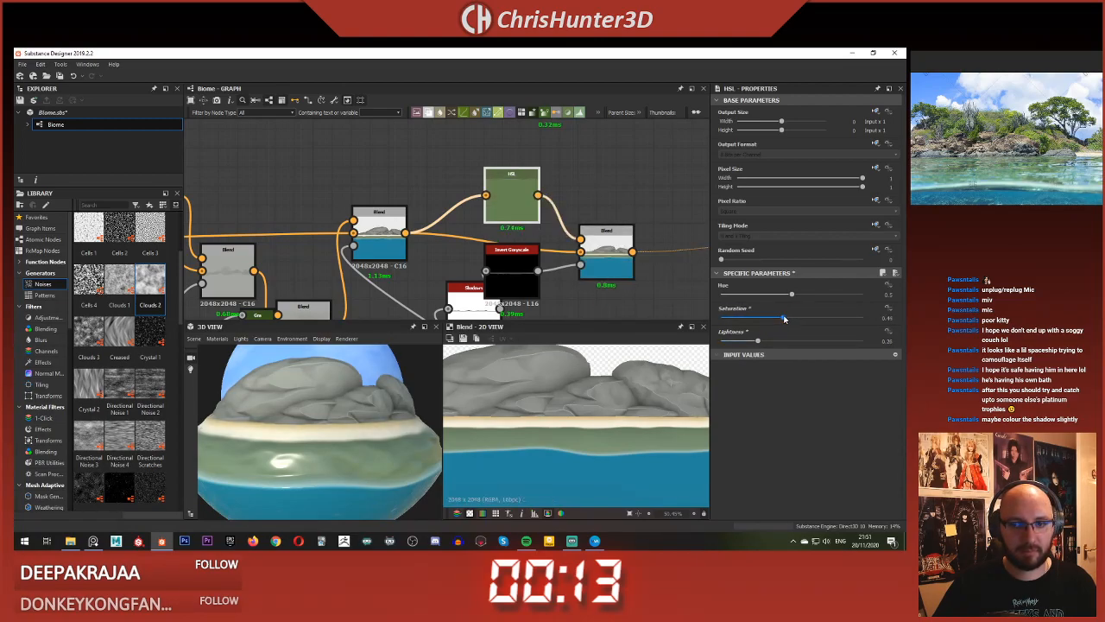
{"action": "double_click", "coordinate": [530, 209]}
{"action": "scroll", "coordinate": [549, 448], "scroll_direction": "down", "scroll_amount": 1}
{"action": "double_click", "coordinate": [501, 263]}
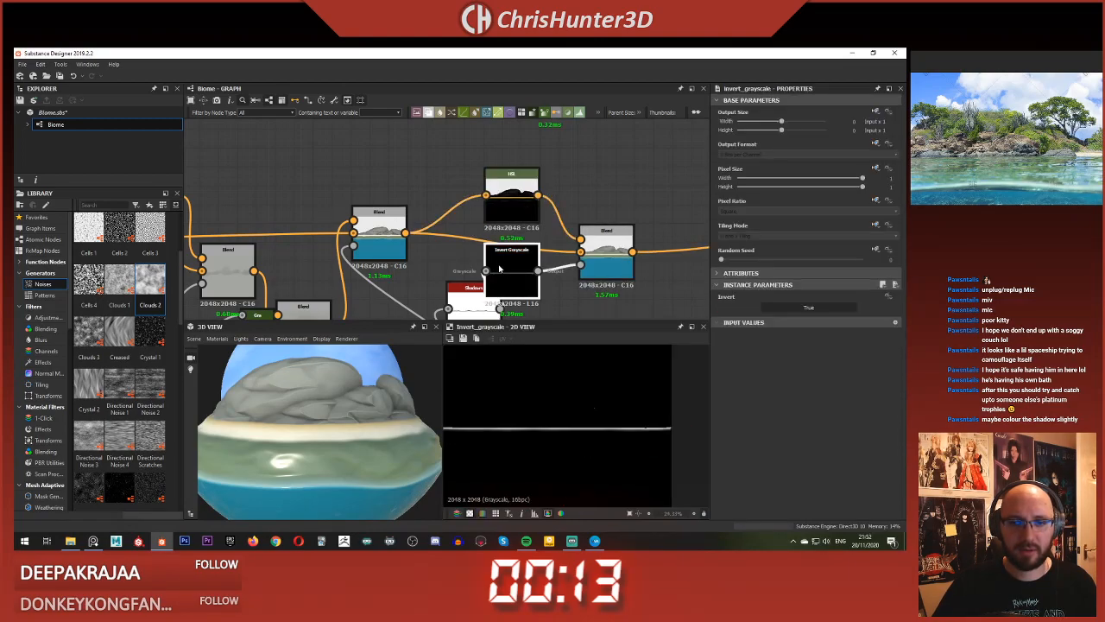
{"action": "middle_click_drag", "start_coordinate": [454, 250], "coordinate": [509, 233]}
{"action": "double_click", "coordinate": [443, 223]}
{"action": "double_click", "coordinate": [567, 183]}
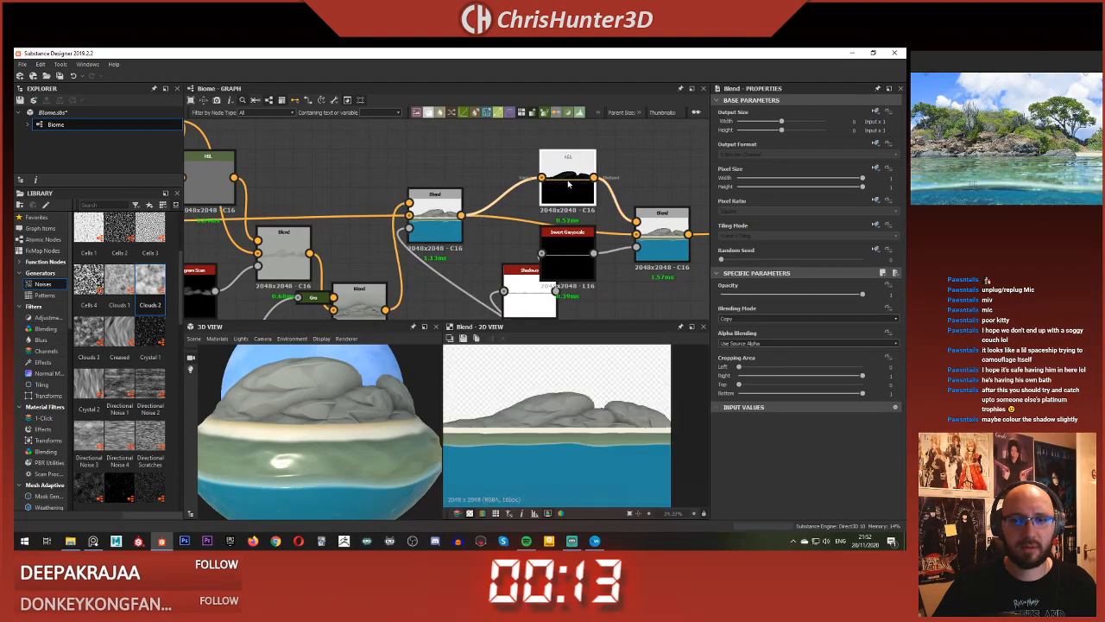
{"action": "left_click", "coordinate": [748, 318]}
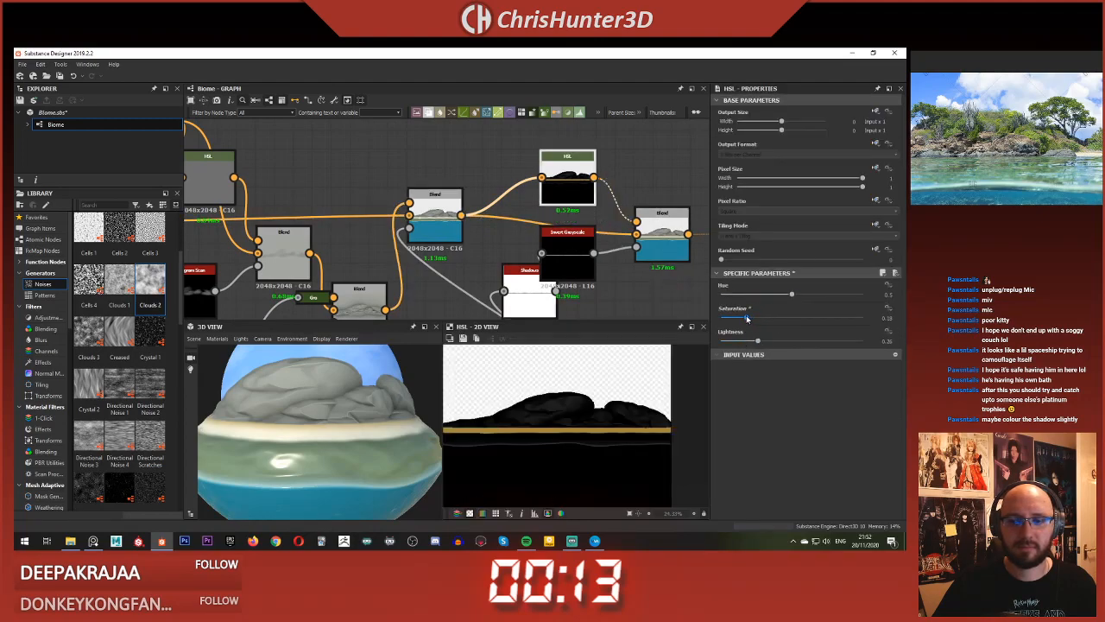
{"action": "mouse_move", "coordinate": [748, 318]}
{"action": "left_mouse_down"}
{"action": "mouse_move", "coordinate": [773, 342]}
{"action": "mouse_move", "coordinate": [743, 336]}
{"action": "left_mouse_up"}
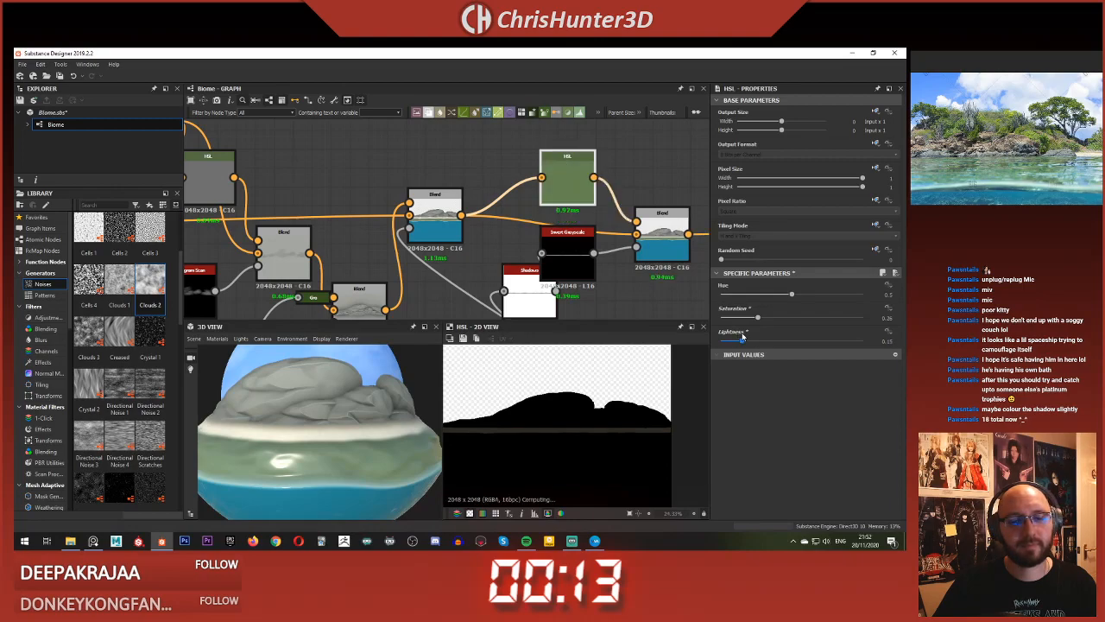
{"action": "mouse_move", "coordinate": [345, 397]}
{"action": "left_mouse_down"}
{"action": "mouse_move", "coordinate": [324, 415]}
{"action": "mouse_move", "coordinate": [337, 417]}
{"action": "left_mouse_up"}
Step: Line up the Shadows and Invert Grayscale nodes side by side below the Blends and set the shadow distance to about 0.19
{"action": "left_click_drag", "start_coordinate": [525, 294], "coordinate": [486, 299]}
{"action": "left_click_drag", "start_coordinate": [567, 273], "coordinate": [587, 302]}
{"action": "middle_click_drag", "start_coordinate": [535, 250], "coordinate": [579, 224]}
{"action": "left_click_drag", "start_coordinate": [547, 259], "coordinate": [565, 262]}
{"action": "left_click", "coordinate": [565, 222]}
{"action": "left_click", "coordinate": [564, 254]}
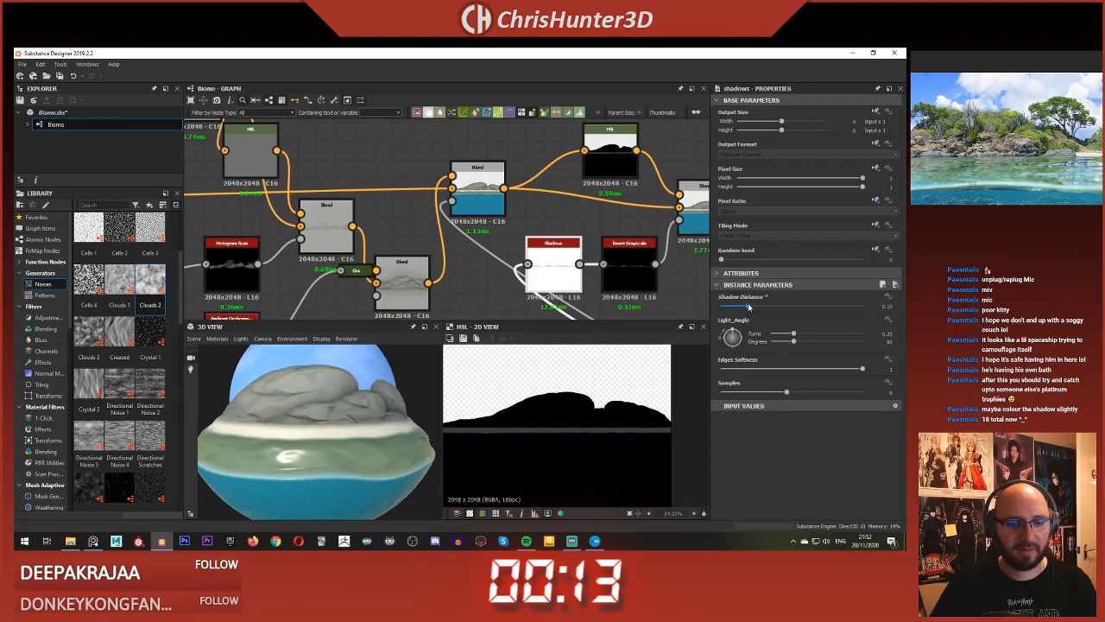
Step: Examine the tinted shadow along the shoreline and rocks on the biome sphere, close up and as a whole
{"action": "scroll", "coordinate": [417, 387], "scroll_direction": "down", "scroll_amount": 3}
{"action": "left_click_drag", "start_coordinate": [408, 384], "coordinate": [330, 419]}
{"action": "scroll", "coordinate": [295, 427], "scroll_direction": "up", "scroll_amount": 4}
{"action": "scroll", "coordinate": [297, 430], "scroll_direction": "down", "scroll_amount": 4}
{"action": "scroll", "coordinate": [381, 433], "scroll_direction": "up", "scroll_amount": 3}
{"action": "scroll", "coordinate": [382, 434], "scroll_direction": "up", "scroll_amount": 4}
{"action": "scroll", "coordinate": [382, 434], "scroll_direction": "down", "scroll_amount": 7}
{"action": "scroll", "coordinate": [296, 417], "scroll_direction": "down", "scroll_amount": 1}
{"action": "scroll", "coordinate": [313, 423], "scroll_direction": "down", "scroll_amount": 2}
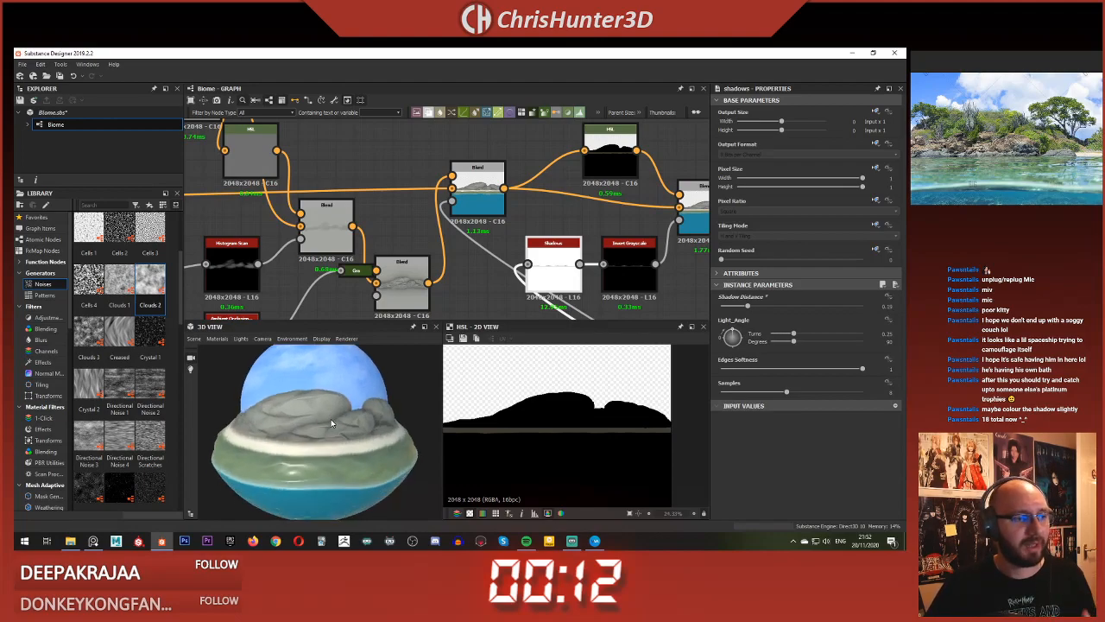
{"action": "scroll", "coordinate": [330, 419], "scroll_direction": "up", "scroll_amount": 3}
{"action": "scroll", "coordinate": [329, 420], "scroll_direction": "down", "scroll_amount": 3}
{"action": "scroll", "coordinate": [297, 408], "scroll_direction": "up", "scroll_amount": 3}
{"action": "left_click_drag", "start_coordinate": [298, 408], "coordinate": [319, 420]}
{"action": "scroll", "coordinate": [285, 378], "scroll_direction": "down", "scroll_amount": 3}
{"action": "scroll", "coordinate": [480, 228], "scroll_direction": "down", "scroll_amount": 5}
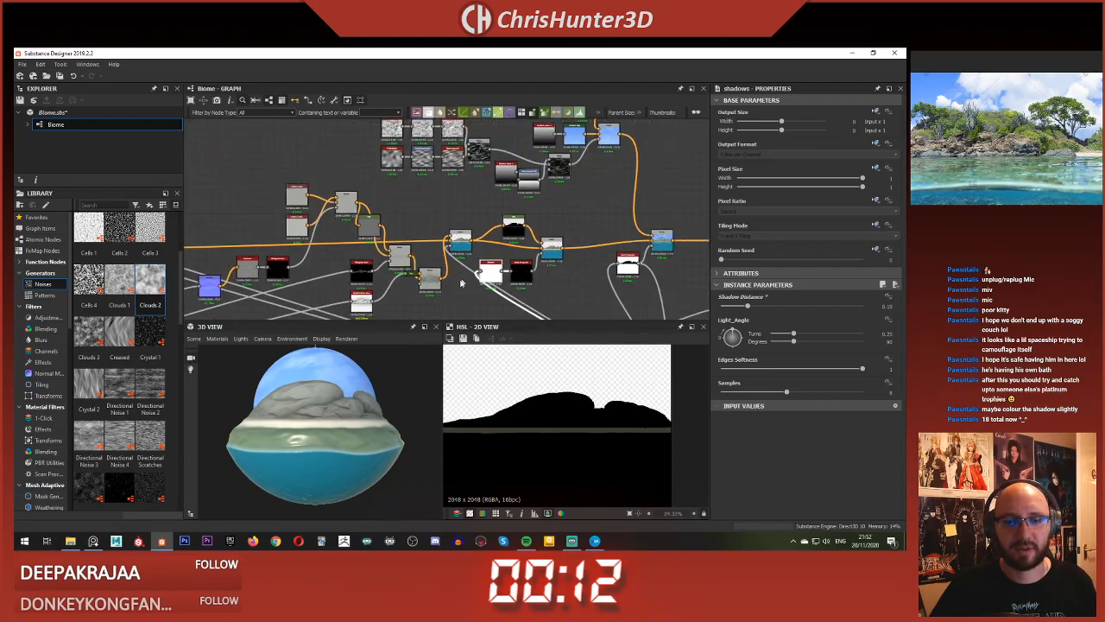
Step: Duplicate the Normal node with its height input, place the copy beside the shadow Blend, and preview its output
{"action": "scroll", "coordinate": [480, 229], "scroll_direction": "up", "scroll_amount": 5}
{"action": "scroll", "coordinate": [492, 250], "scroll_direction": "down", "scroll_amount": 5}
{"action": "scroll", "coordinate": [505, 269], "scroll_direction": "up", "scroll_amount": 3}
{"action": "scroll", "coordinate": [466, 246], "scroll_direction": "down", "scroll_amount": 5}
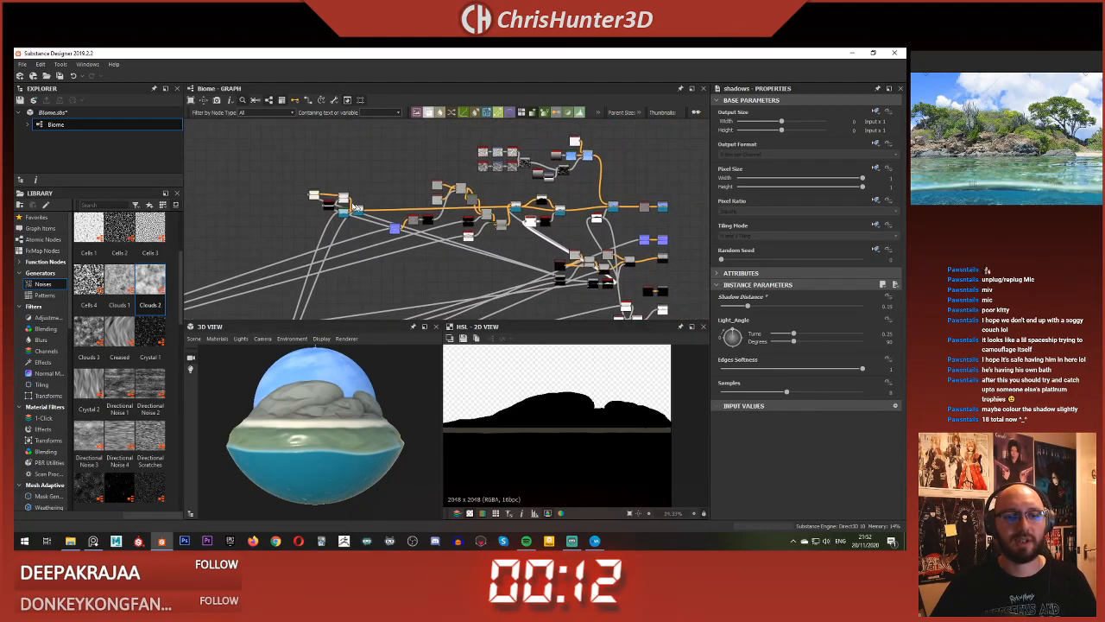
{"action": "left_click_drag", "start_coordinate": [429, 222], "coordinate": [456, 214]}
{"action": "scroll", "coordinate": [497, 205], "scroll_direction": "up", "scroll_amount": 5}
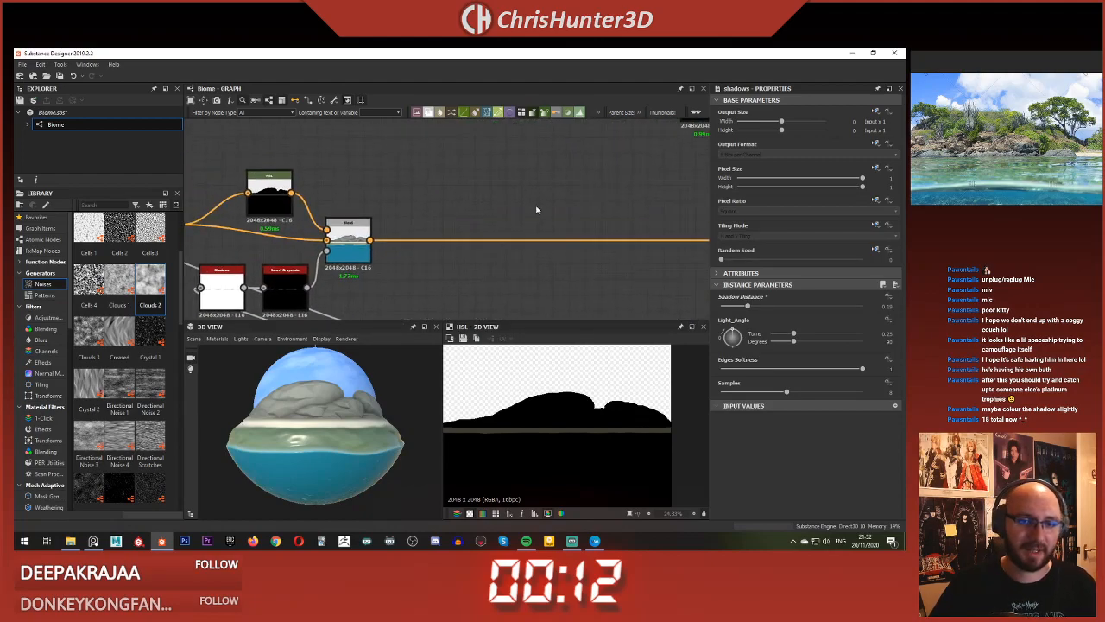
{"action": "key", "text": "space"}
{"action": "left_click", "coordinate": [495, 203]}
{"action": "scroll", "coordinate": [493, 205], "scroll_direction": "down", "scroll_amount": 4}
{"action": "middle_click_drag", "start_coordinate": [477, 182], "coordinate": [224, 113]}
{"action": "scroll", "coordinate": [521, 222], "scroll_direction": "up", "scroll_amount": 4}
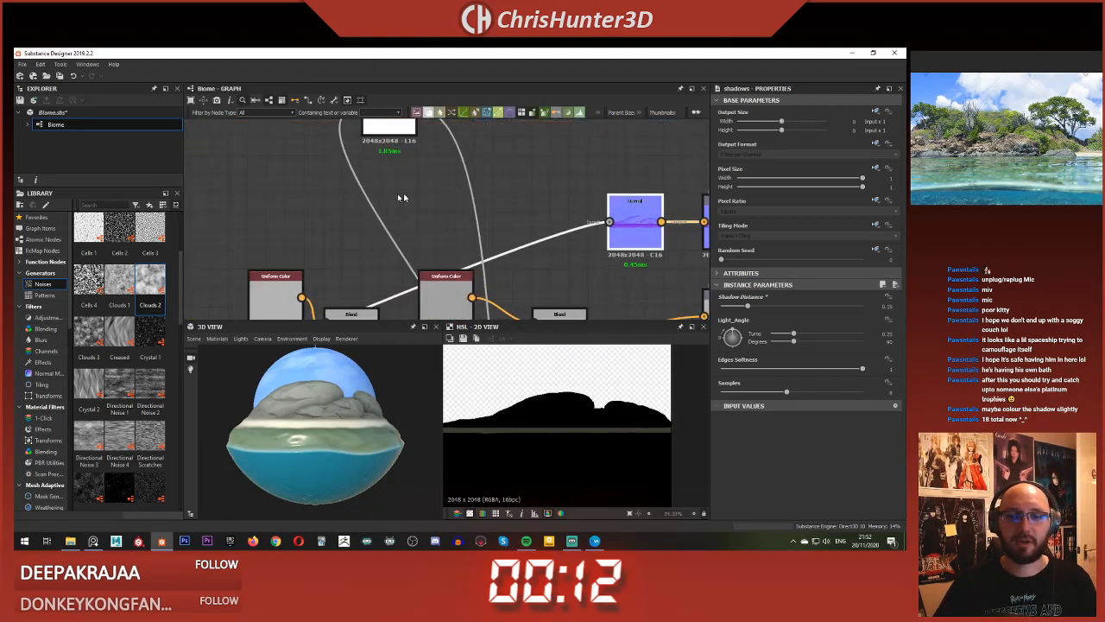
{"action": "scroll", "coordinate": [419, 198], "scroll_direction": "down", "scroll_amount": 4}
{"action": "double_click", "coordinate": [447, 216]}
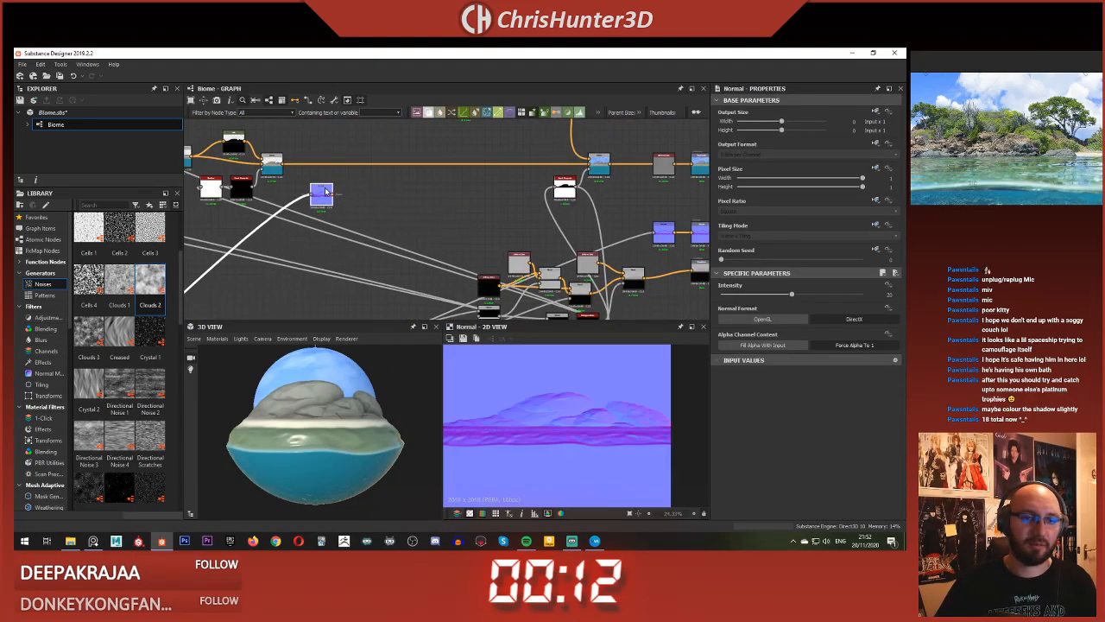
Step: Rewire the duplicated Normal node's input to the island rock height and preview the result
{"action": "scroll", "coordinate": [450, 217], "scroll_direction": "up", "scroll_amount": 3}
{"action": "scroll", "coordinate": [458, 223], "scroll_direction": "down", "scroll_amount": 3}
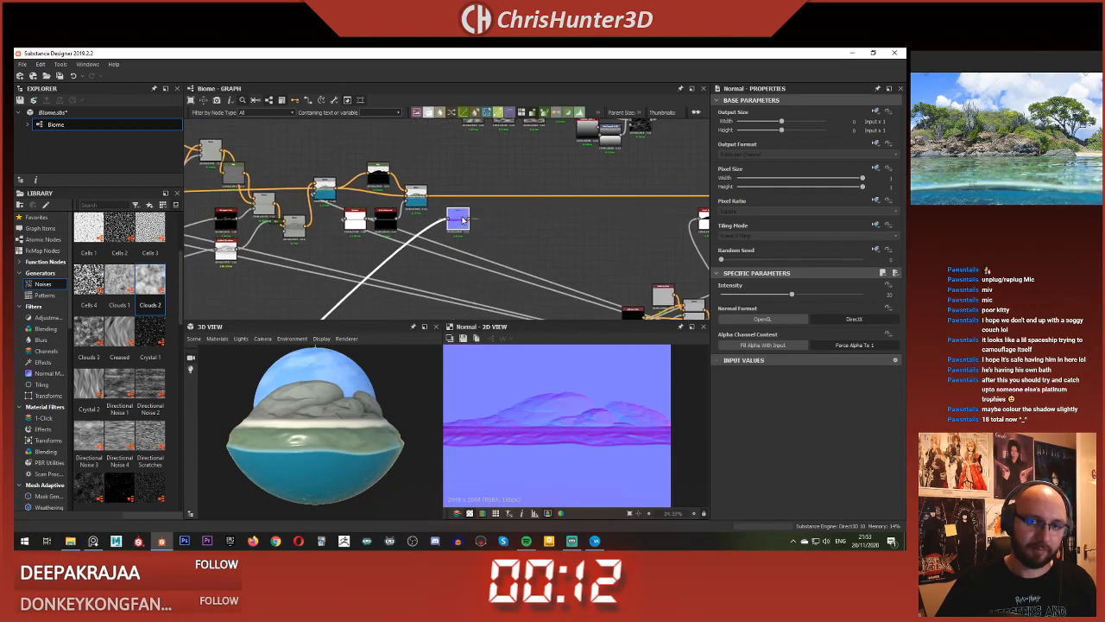
{"action": "scroll", "coordinate": [463, 226], "scroll_direction": "up", "scroll_amount": 3}
{"action": "scroll", "coordinate": [560, 219], "scroll_direction": "up", "scroll_amount": 1}
{"action": "middle_click_drag", "start_coordinate": [560, 220], "coordinate": [638, 232]}
{"action": "left_click", "coordinate": [499, 216]}
{"action": "scroll", "coordinate": [442, 211], "scroll_direction": "down", "scroll_amount": 3}
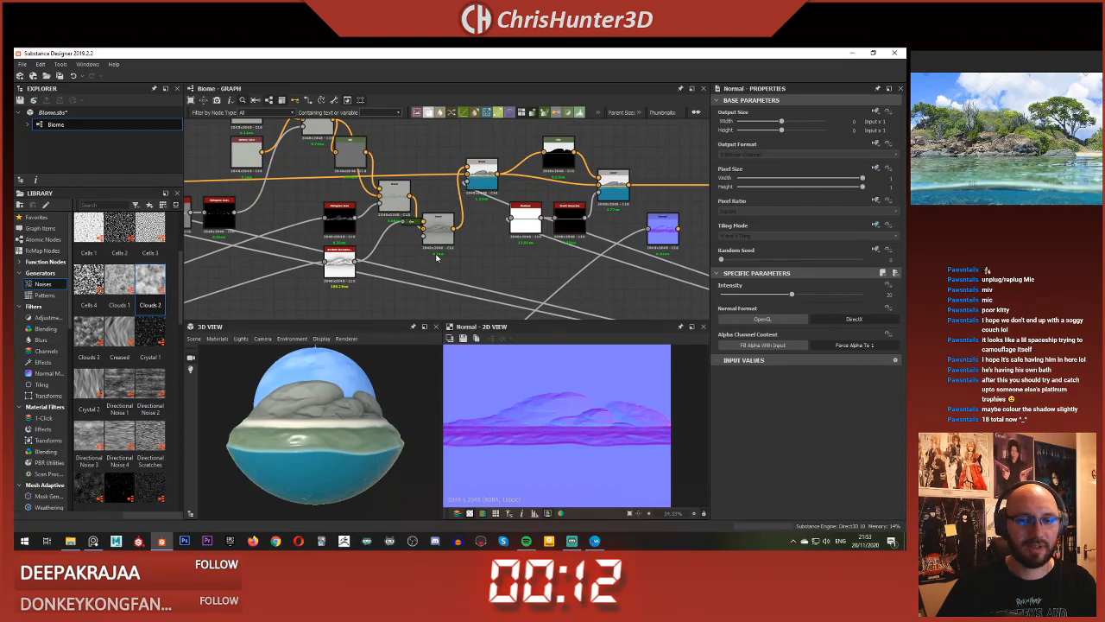
{"action": "double_click", "coordinate": [327, 263]}
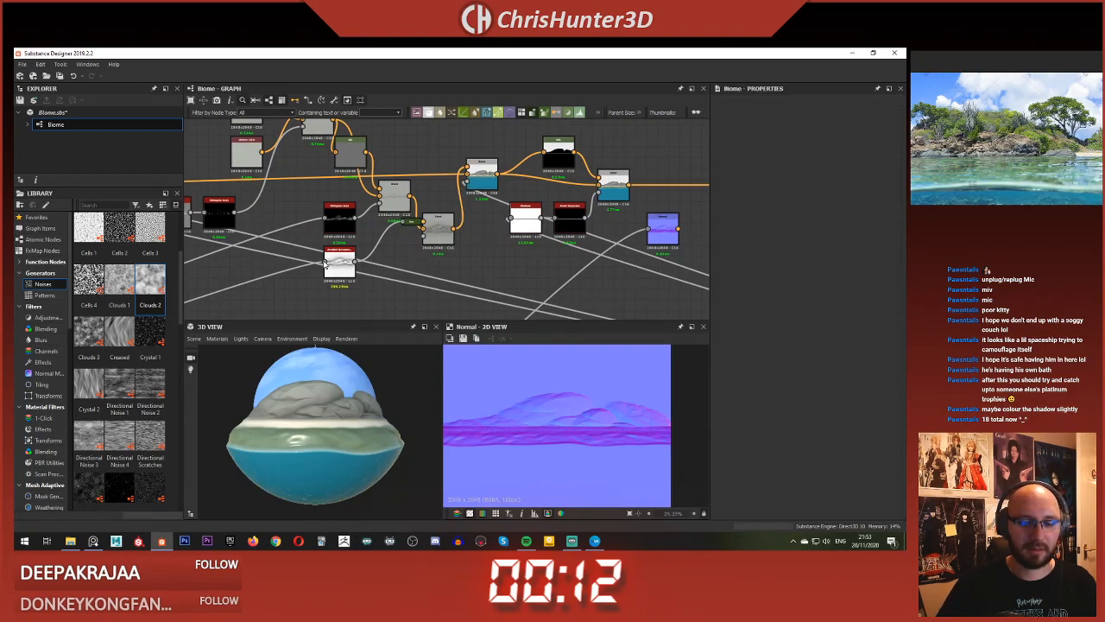
{"action": "middle_click_drag", "start_coordinate": [566, 250], "coordinate": [436, 259]}
{"action": "left_click_drag", "start_coordinate": [255, 282], "coordinate": [559, 242]}
{"action": "double_click", "coordinate": [556, 242]}
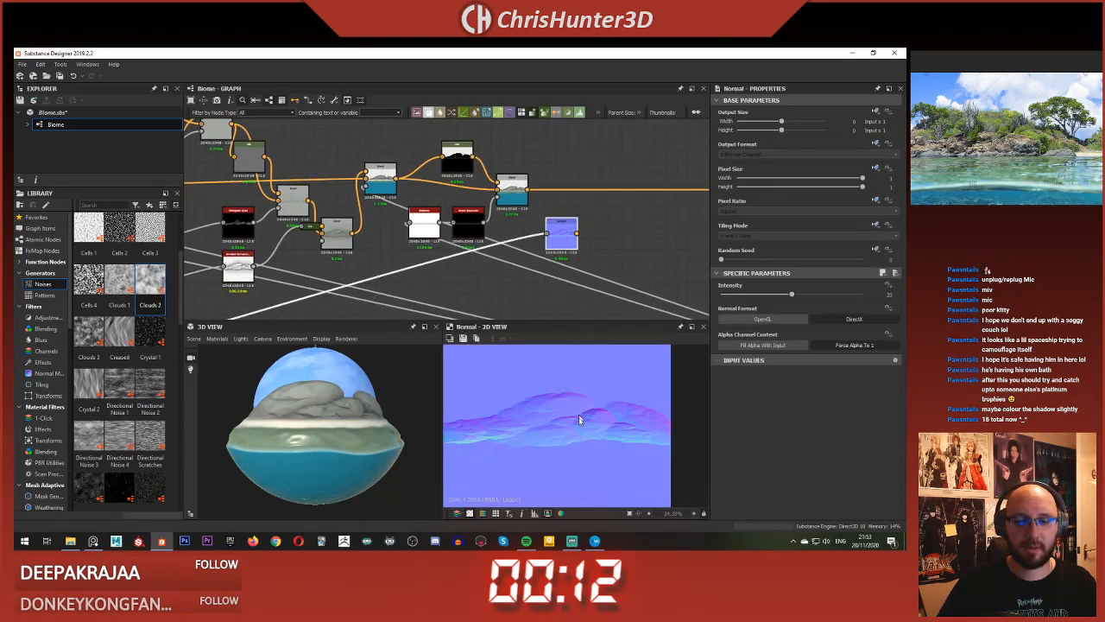
Step: Add an RGBA Split node after the duplicated Normal node and feed it the normal map
{"action": "scroll", "coordinate": [605, 257], "scroll_direction": "up", "scroll_amount": 2}
{"action": "key", "text": "space"}
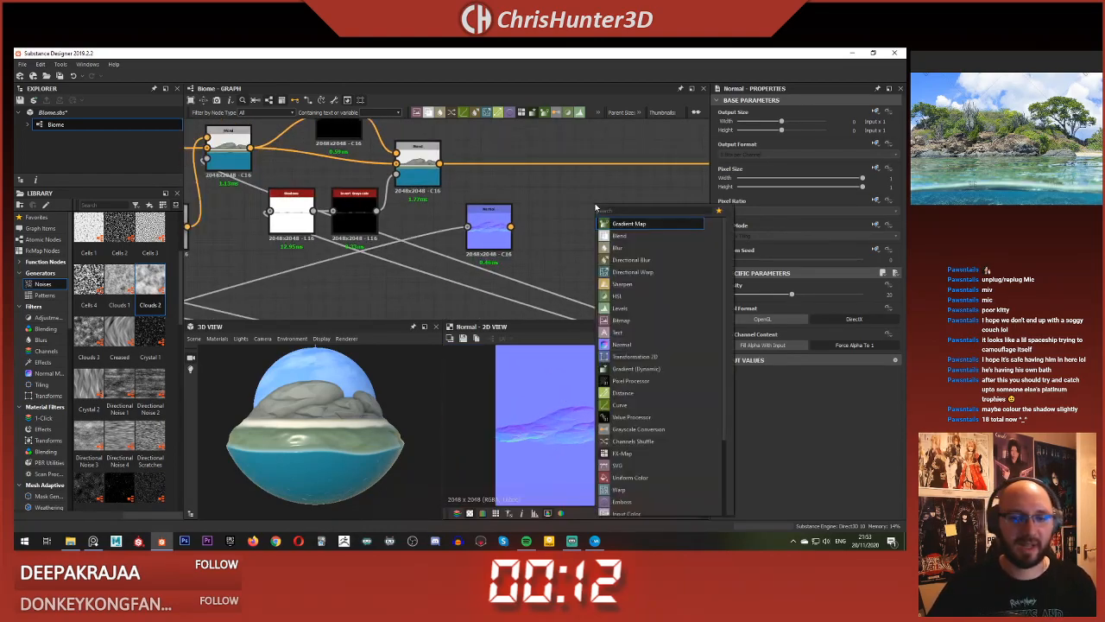
{"action": "type", "text": "spliyt"}
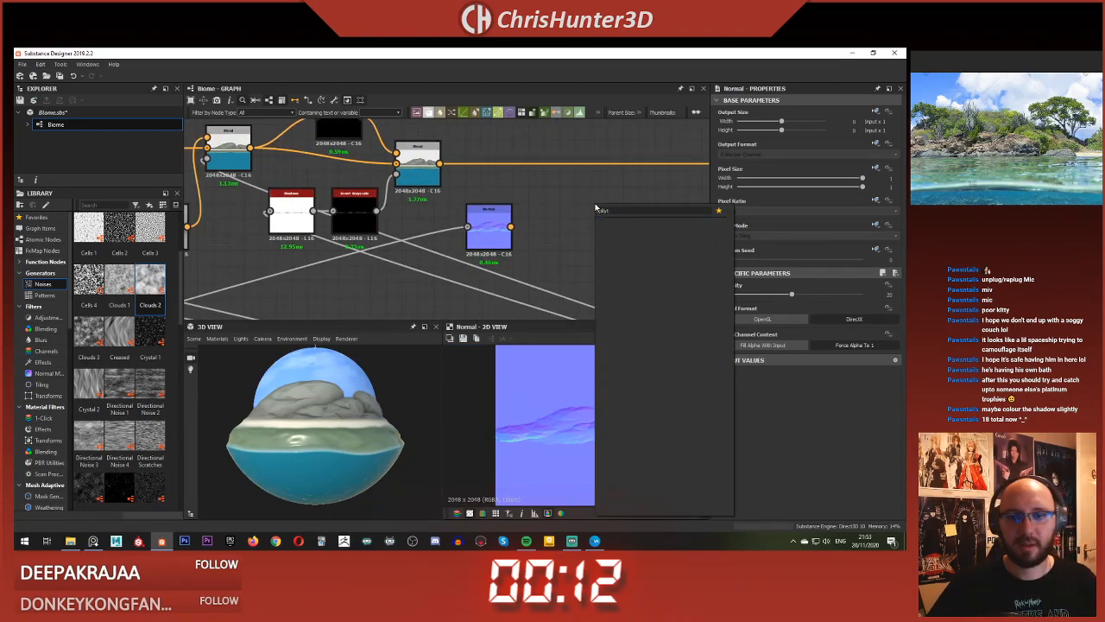
{"action": "key", "text": "BackSpace"}
{"action": "key", "text": "BackSpace"}
{"action": "type", "text": "t"}
{"action": "left_click", "coordinate": [635, 259]}
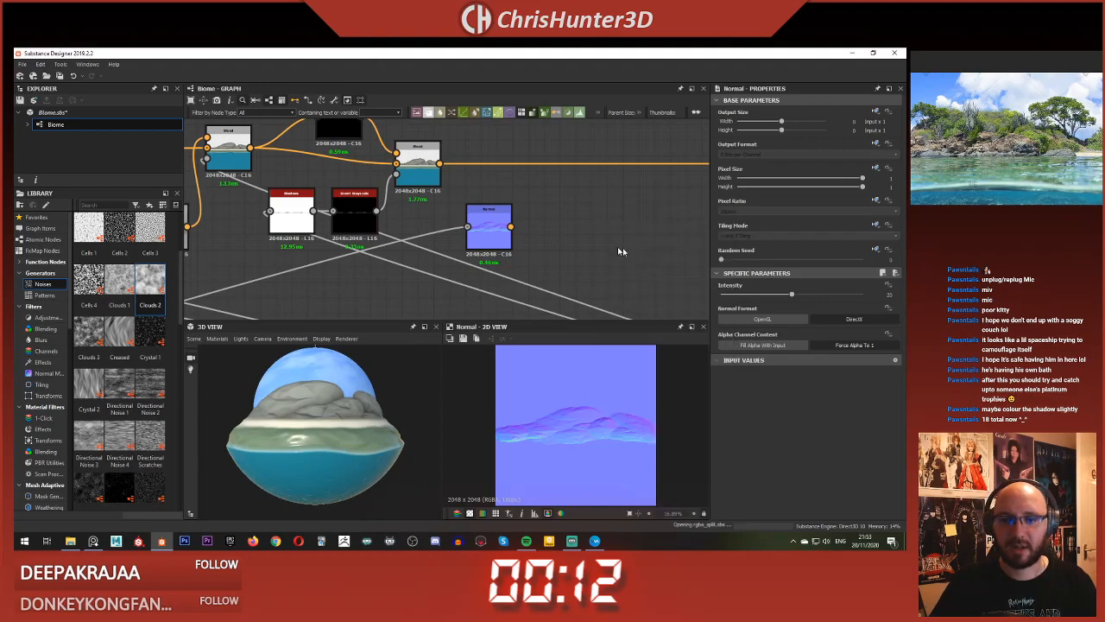
{"action": "scroll", "coordinate": [663, 180], "scroll_direction": "up", "scroll_amount": 2}
{"action": "left_click_drag", "start_coordinate": [664, 180], "coordinate": [581, 235]}
{"action": "middle_click_drag", "start_coordinate": [587, 224], "coordinate": [550, 208]}
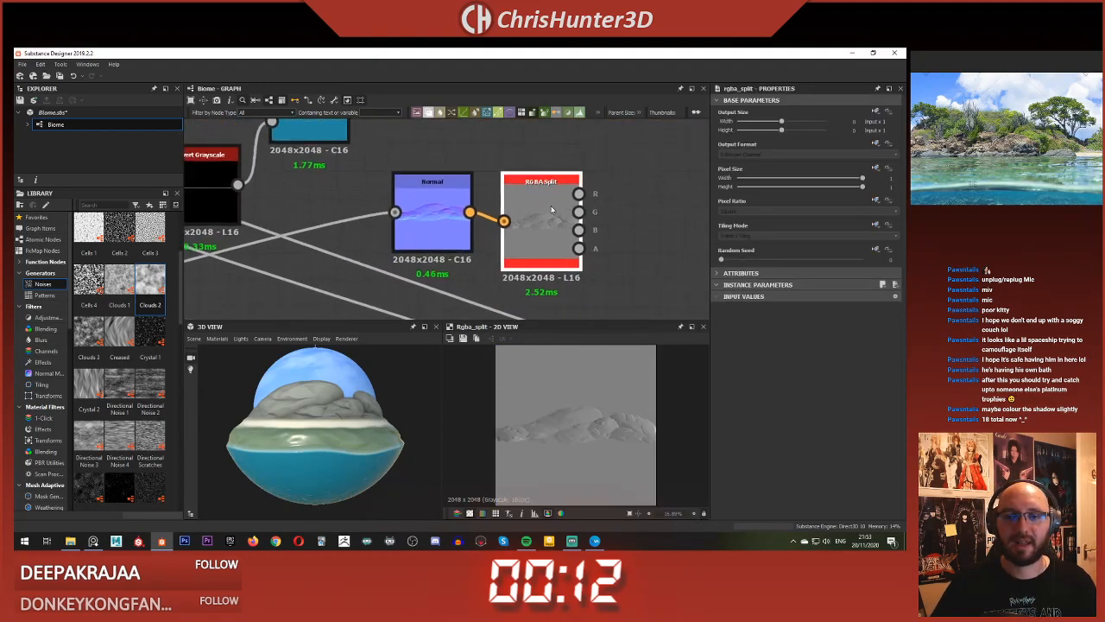
Step: Compare the R, G and B outputs of the RGBA Split node for usable rock shading
{"action": "scroll", "coordinate": [561, 205], "scroll_direction": "up", "scroll_amount": 2}
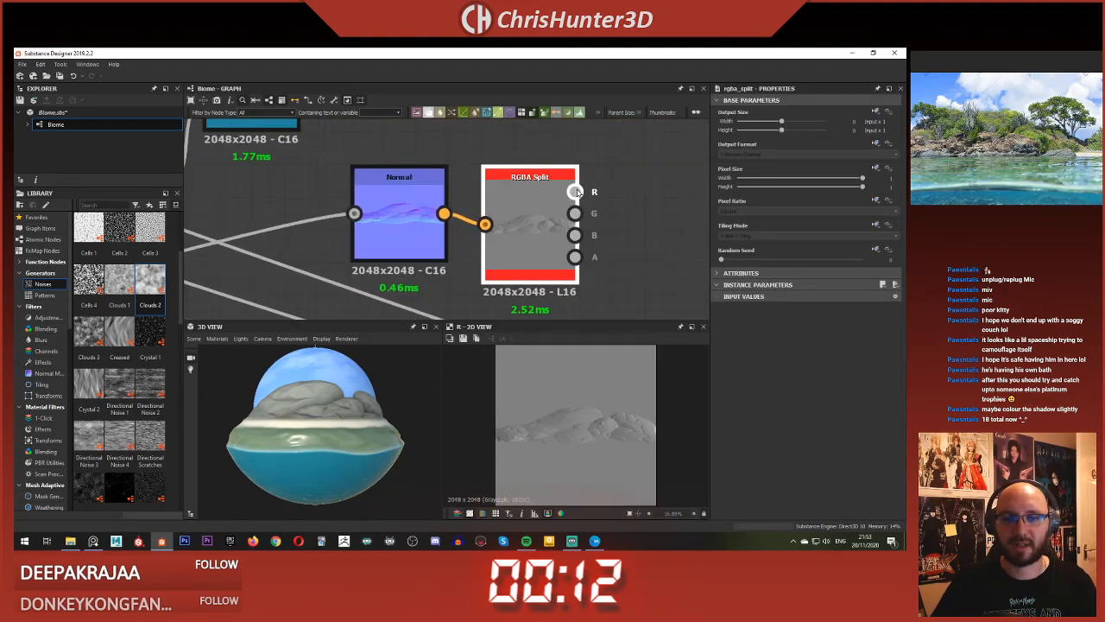
{"action": "left_click", "coordinate": [576, 216]}
{"action": "left_click", "coordinate": [575, 192]}
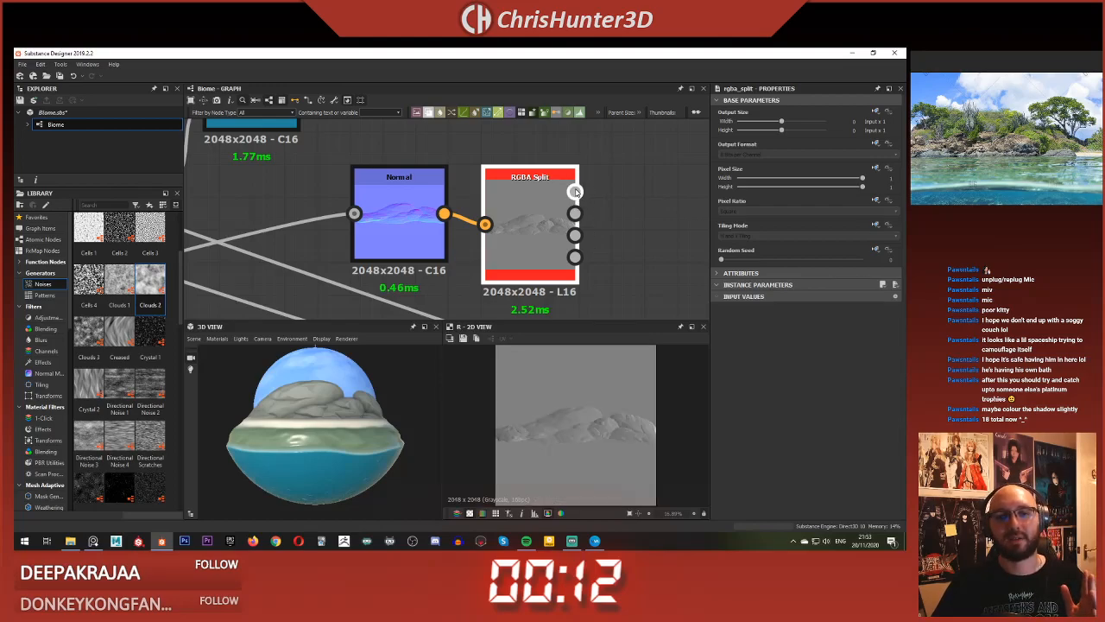
{"action": "left_click", "coordinate": [576, 214]}
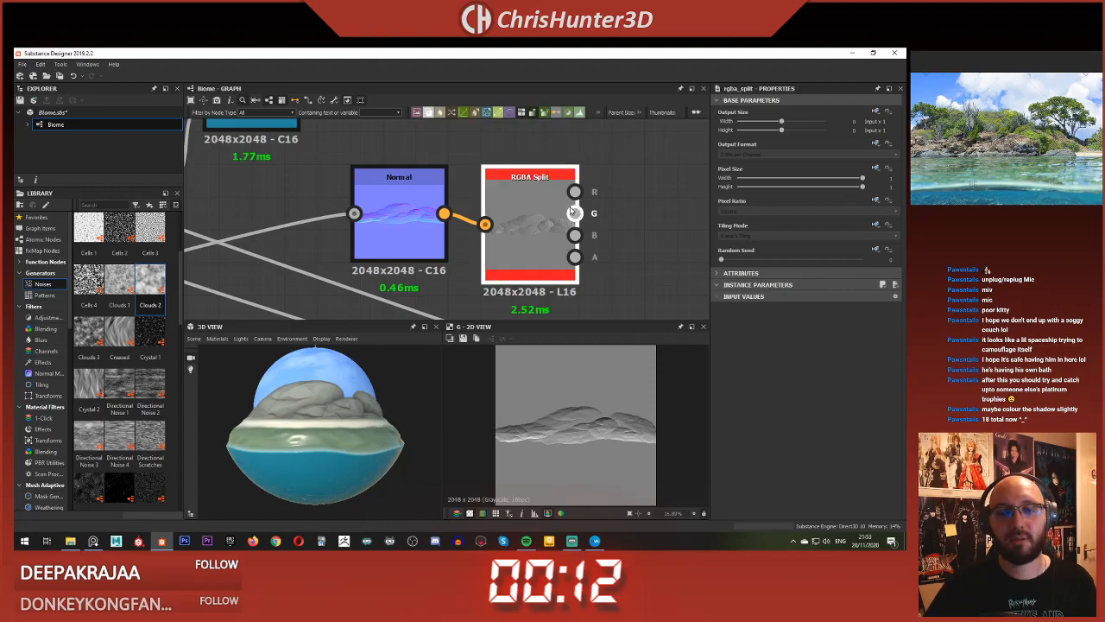
{"action": "left_click", "coordinate": [576, 236]}
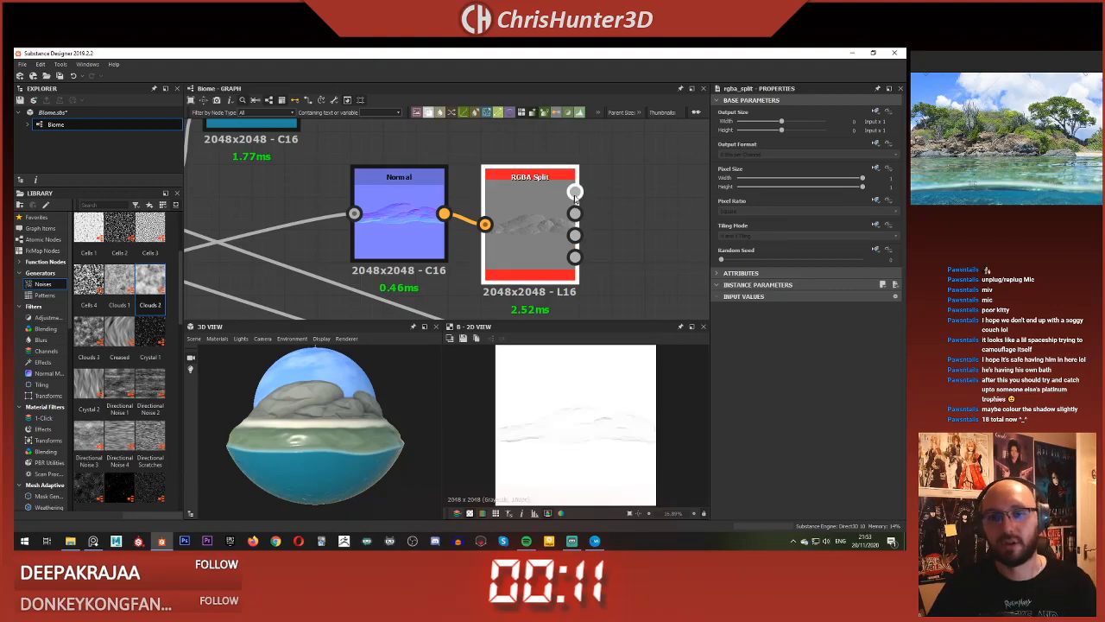
{"action": "left_click", "coordinate": [575, 192]}
{"action": "left_click", "coordinate": [576, 214]}
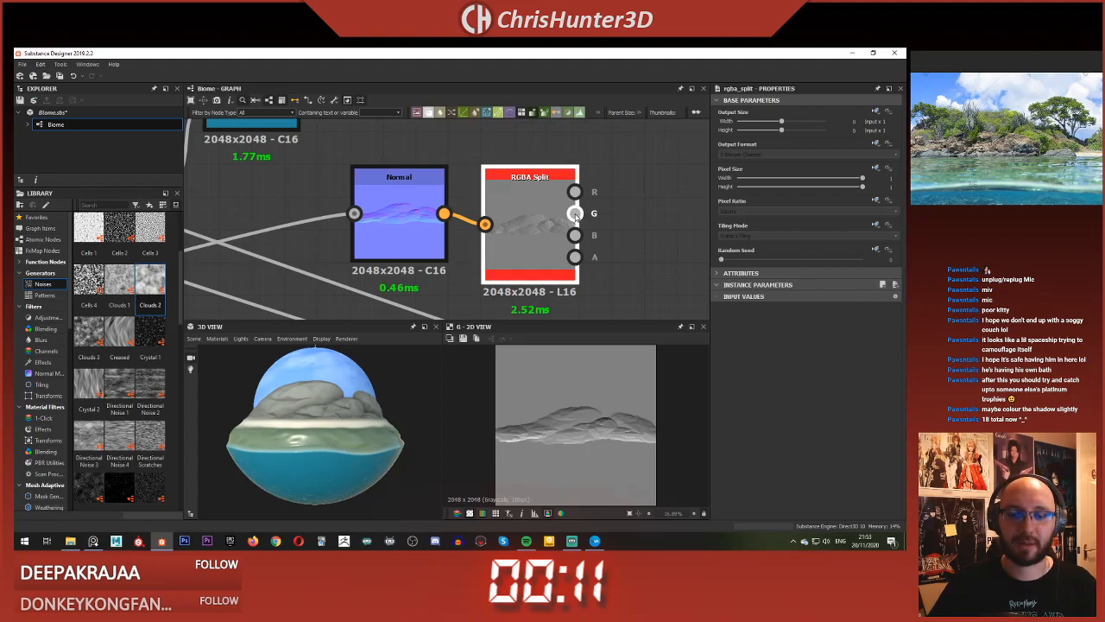
{"action": "scroll", "coordinate": [560, 225], "scroll_direction": "down", "scroll_amount": 3}
{"action": "left_click", "coordinate": [436, 233]}
{"action": "scroll", "coordinate": [591, 269], "scroll_direction": "up", "scroll_amount": 1}
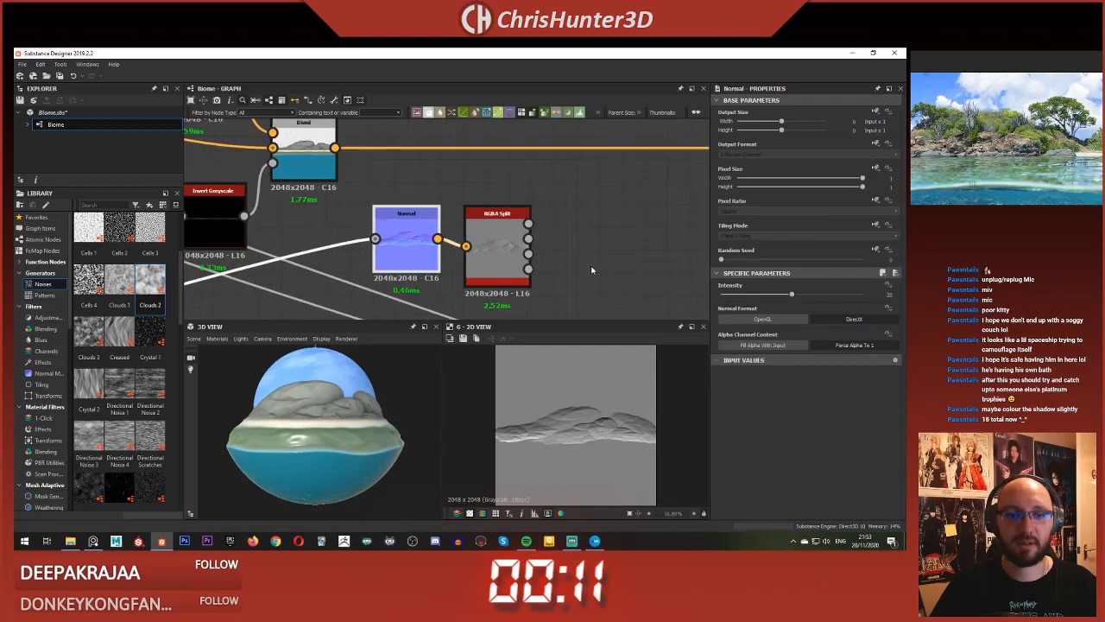
{"action": "double_click", "coordinate": [524, 247]}
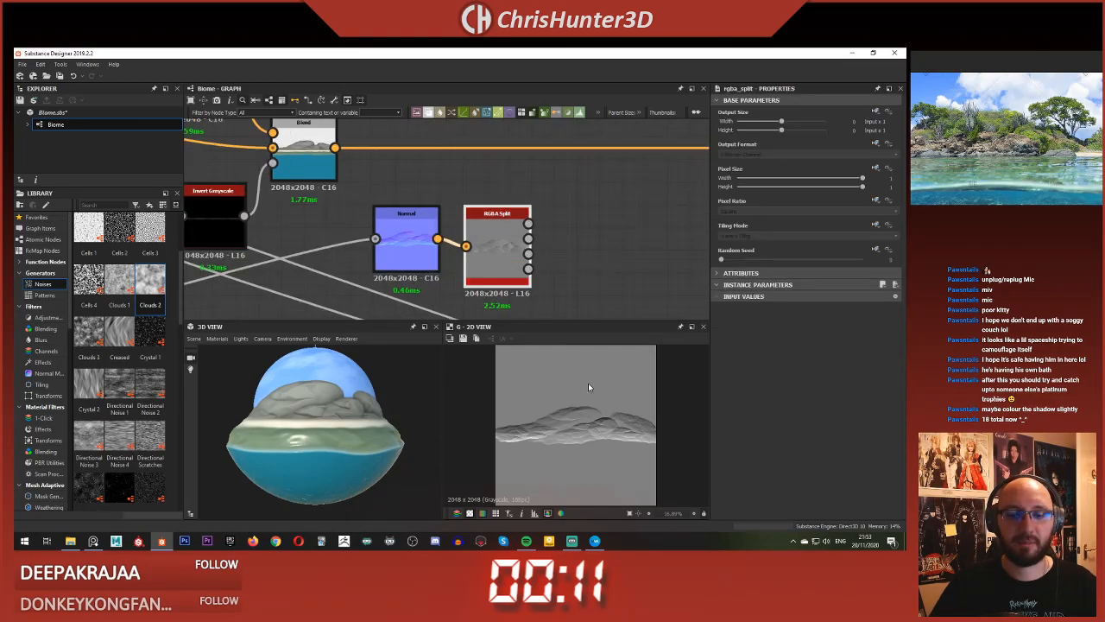
Step: Add a Blend node after the shadow Blend, connect the shadow Blend's output as its background, and preview the shadow Blend
{"action": "left_click_drag", "start_coordinate": [530, 240], "coordinate": [603, 248]}
{"action": "scroll", "coordinate": [588, 247], "scroll_direction": "down", "scroll_amount": 2}
{"action": "key", "text": "space"}
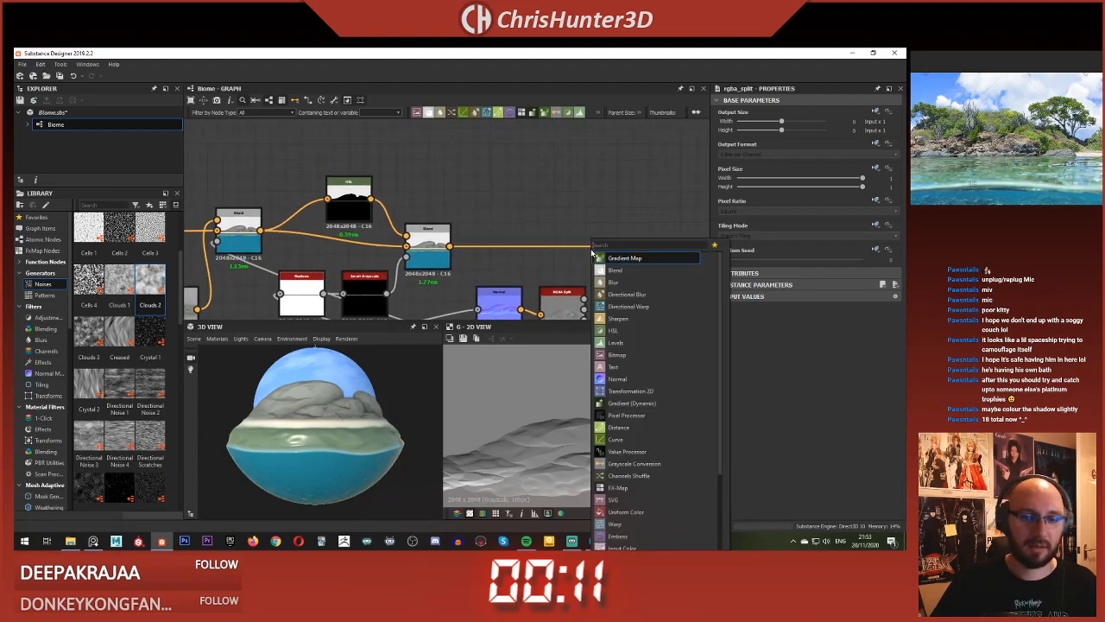
{"action": "type", "text": "blend"}
{"action": "key", "text": "Return"}
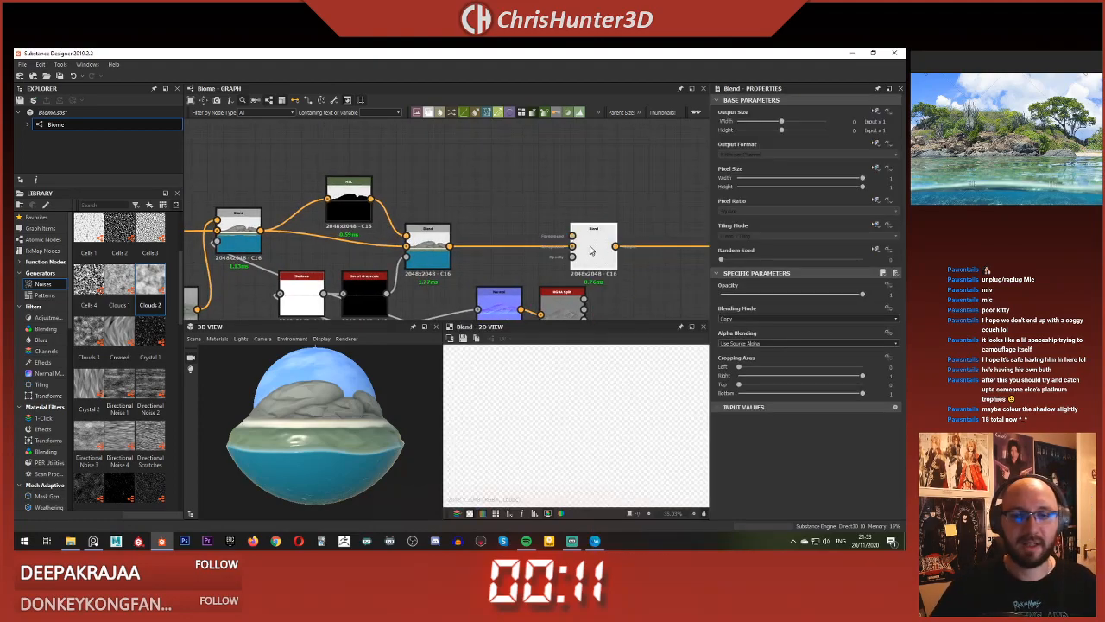
{"action": "left_click_drag", "start_coordinate": [594, 251], "coordinate": [594, 218]}
{"action": "double_click", "coordinate": [429, 245]}
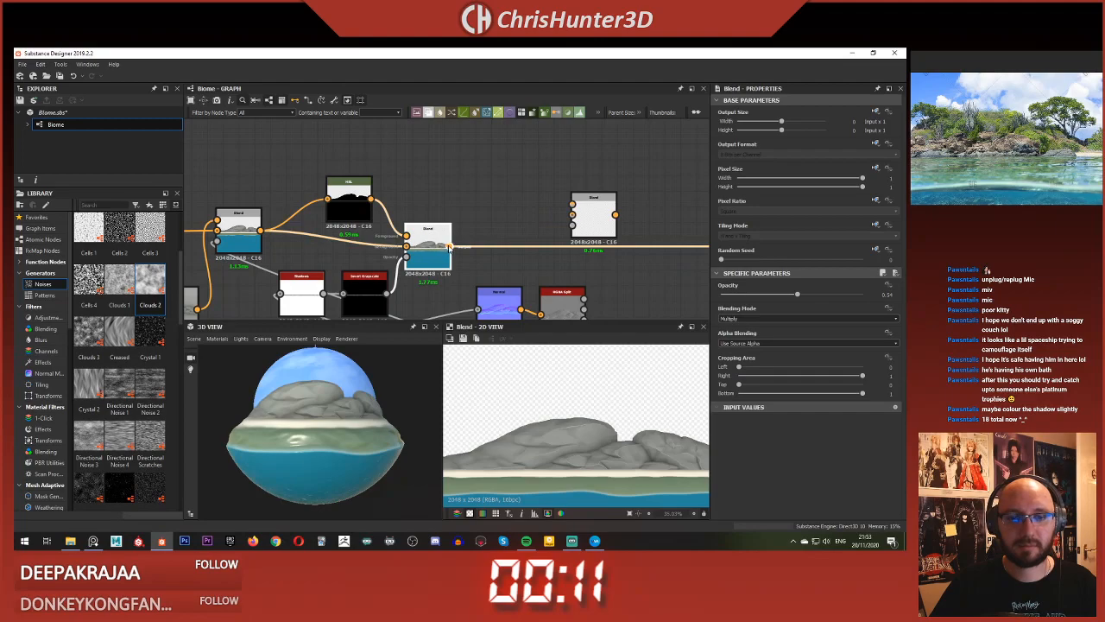
Step: Add a Uniform Color node above the shadow HSL and sample a grey-brown rock colour from the reference photo
{"action": "key", "text": "space"}
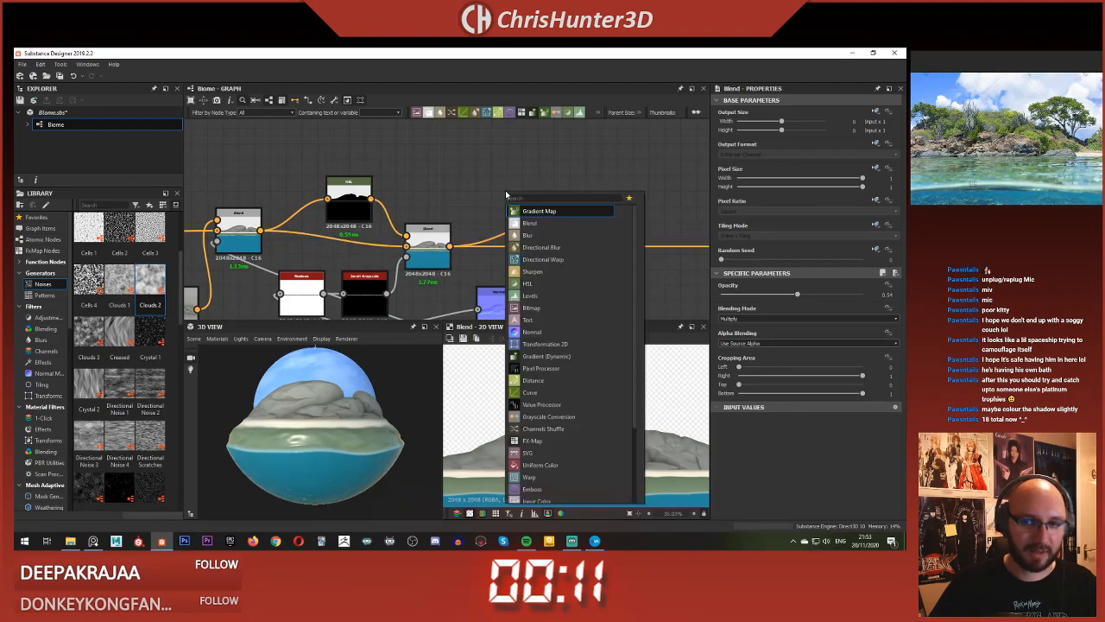
{"action": "type", "text": "un"}
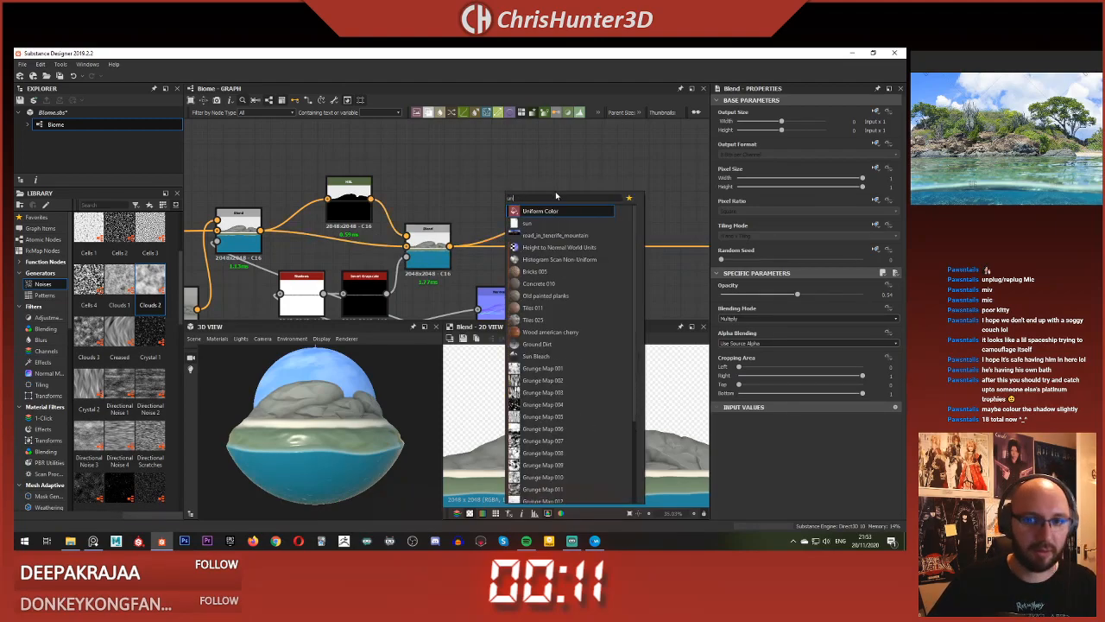
{"action": "left_click", "coordinate": [559, 213]}
{"action": "left_click_drag", "start_coordinate": [503, 180], "coordinate": [434, 143]}
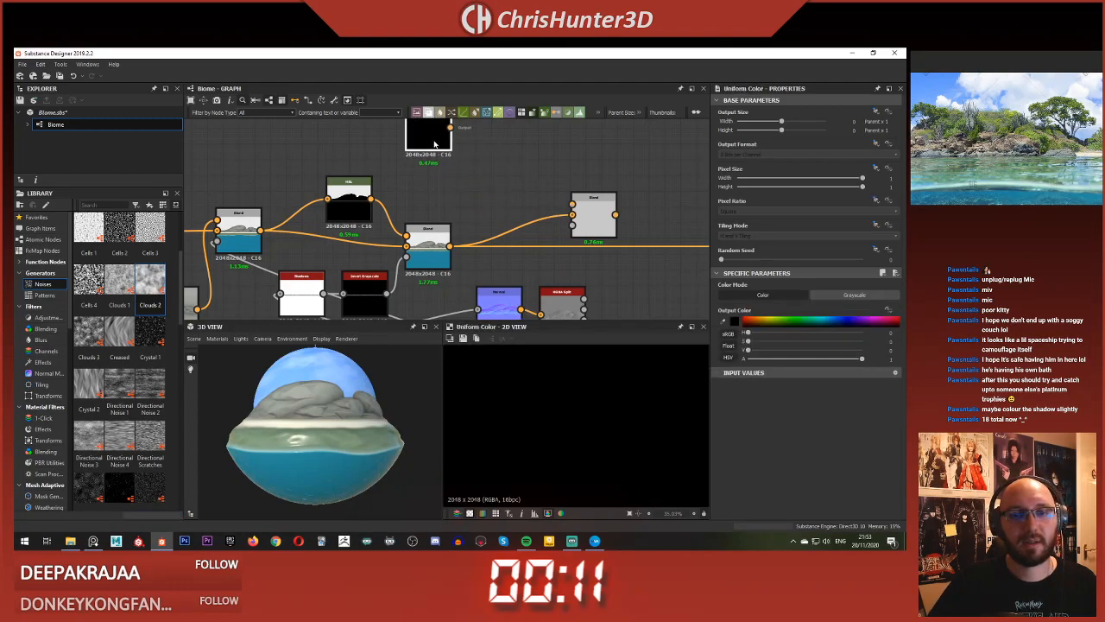
{"action": "scroll", "coordinate": [437, 139], "scroll_direction": "up", "scroll_amount": 1}
{"action": "middle_click_drag", "start_coordinate": [447, 144], "coordinate": [469, 182]}
{"action": "left_click_drag", "start_coordinate": [469, 183], "coordinate": [458, 182]}
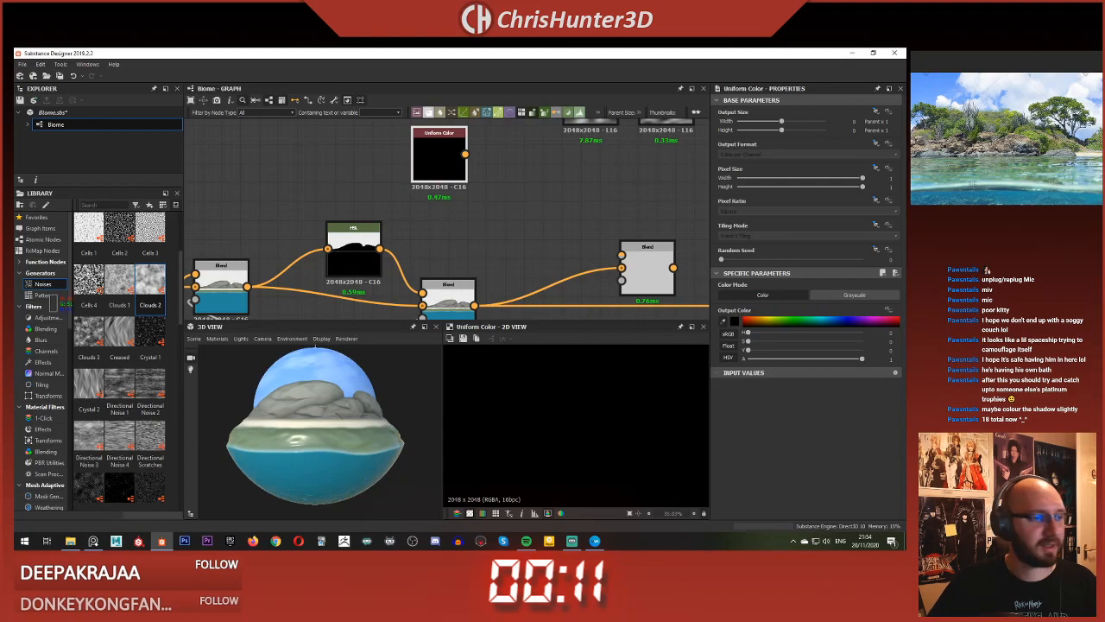
{"action": "left_click", "coordinate": [974, 156]}
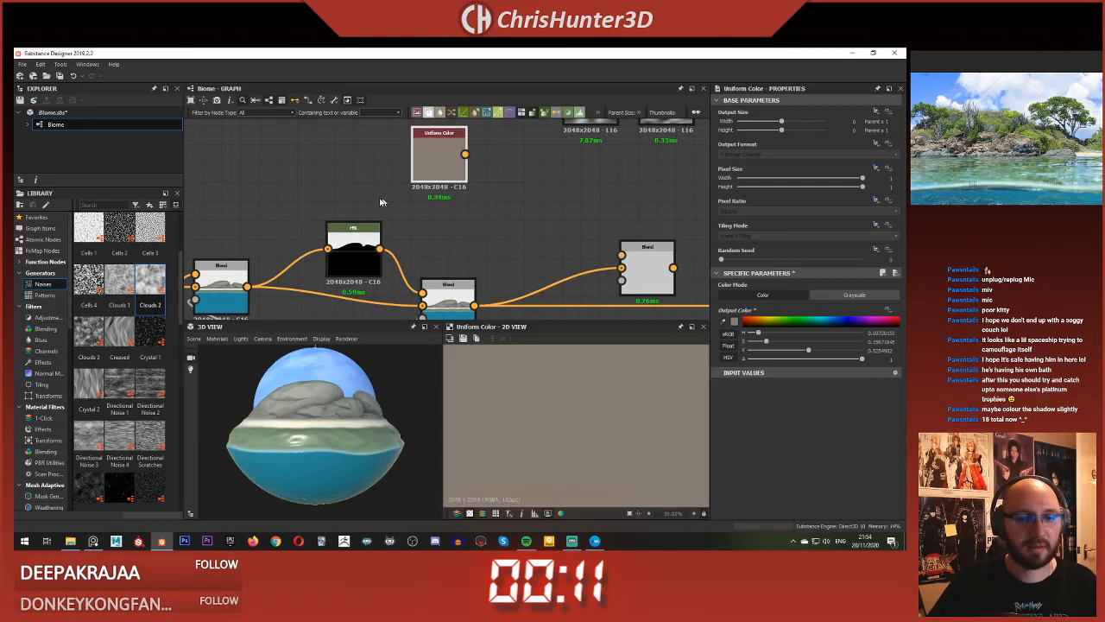
Step: Duplicate the Uniform Color node and sample a second, slightly darker brown from the reference photo
{"action": "left_click", "coordinate": [456, 209]}
{"action": "middle_click_drag", "start_coordinate": [458, 212], "coordinate": [478, 252]}
{"action": "scroll", "coordinate": [439, 247], "scroll_direction": "down", "scroll_amount": 3}
{"action": "scroll", "coordinate": [464, 255], "scroll_direction": "up", "scroll_amount": 2}
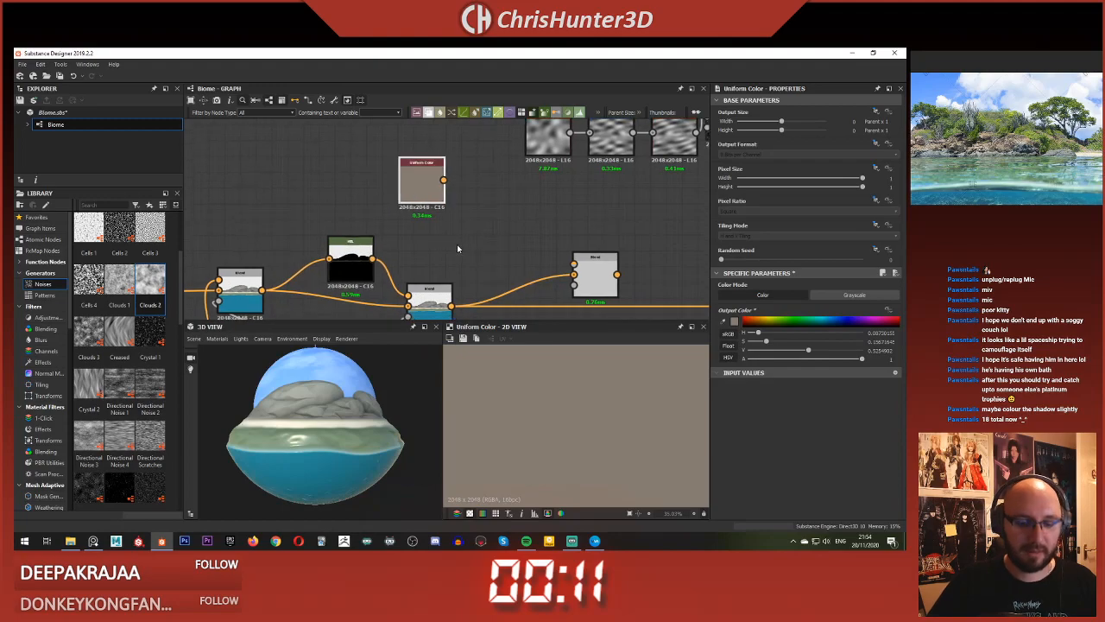
{"action": "key", "text": "ctrl+d"}
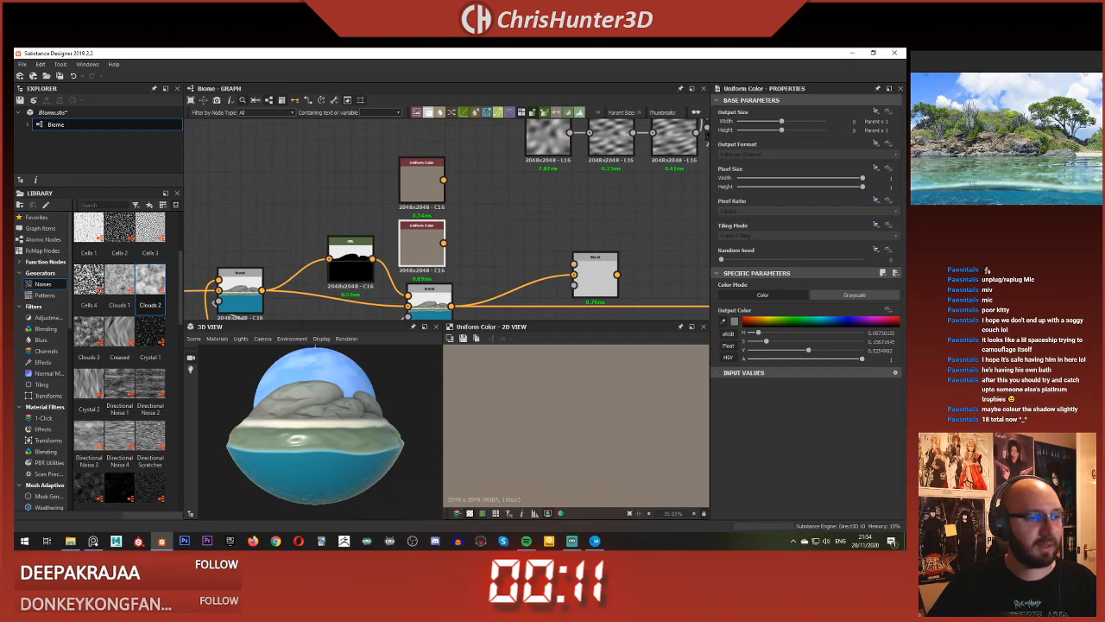
{"action": "left_click", "coordinate": [499, 214]}
Step: Combine the two Uniform Color nodes in a new Blend node
{"action": "key", "text": "space"}
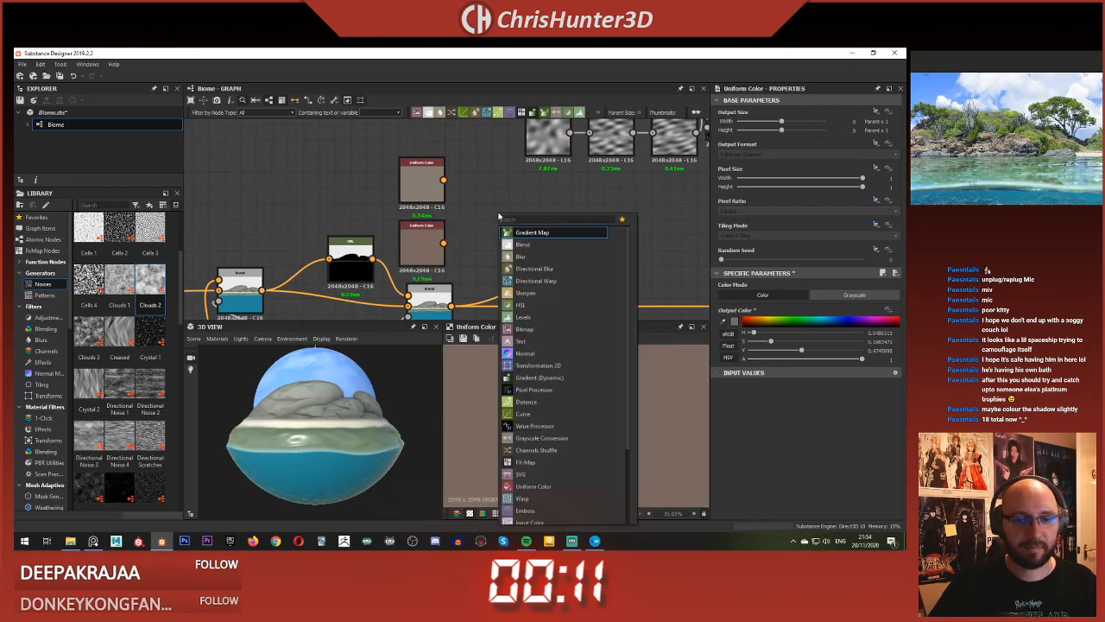
{"action": "type", "text": "blend"}
{"action": "key", "text": "Return"}
{"action": "left_click_drag", "start_coordinate": [443, 180], "coordinate": [479, 200]}
Step: Add a BnW Spots 1 noise as the colour Blend's opacity mask and preview the mixed brown
{"action": "key", "text": "space"}
{"action": "type", "text": "cloud"}
{"action": "key", "text": "Return"}
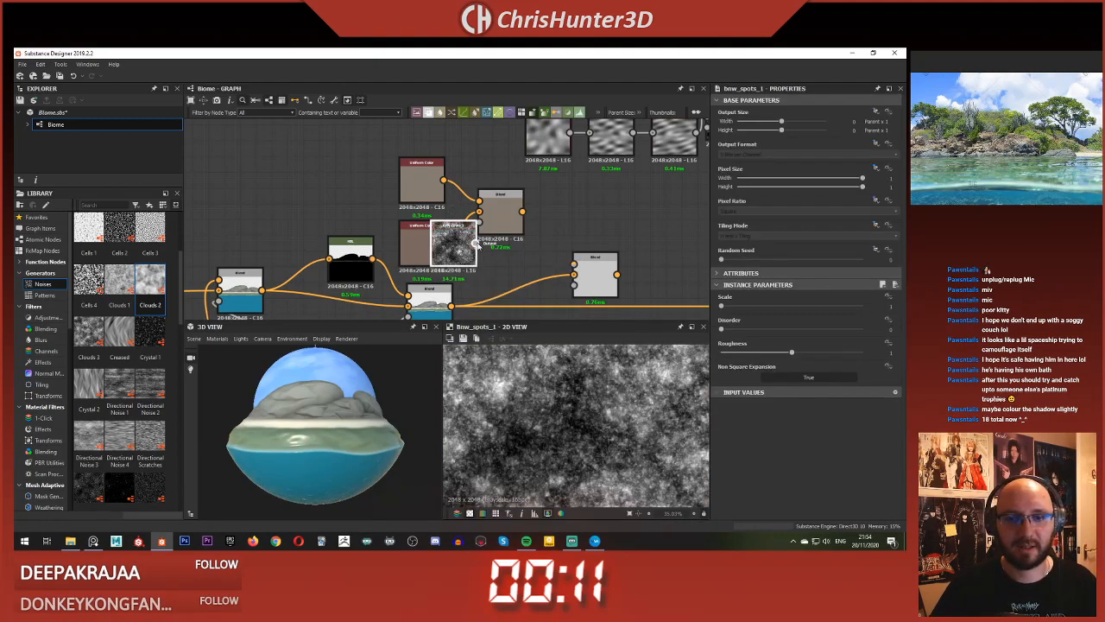
{"action": "left_click_drag", "start_coordinate": [510, 230], "coordinate": [526, 228]}
{"action": "double_click", "coordinate": [522, 227]}
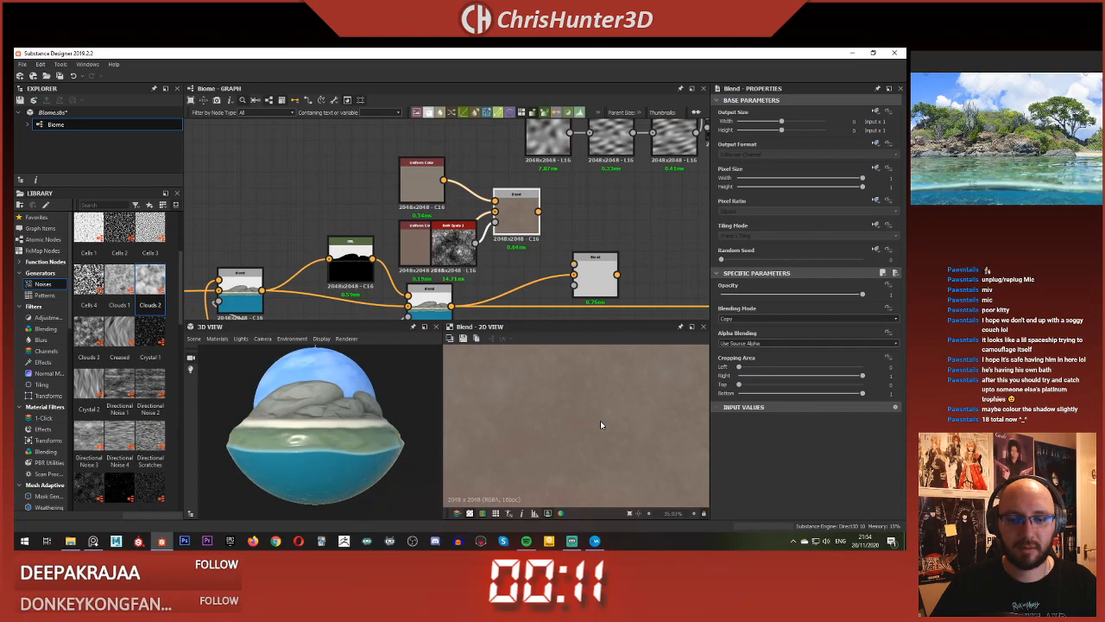
Step: Move the brown colour group to open space and stack both Uniform Color nodes and BnW Spots 1 beside their Blend
{"action": "left_click_drag", "start_coordinate": [385, 155], "coordinate": [406, 134]}
{"action": "middle_click_drag", "start_coordinate": [422, 182], "coordinate": [488, 264]}
{"action": "scroll", "coordinate": [496, 260], "scroll_direction": "up", "scroll_amount": 1}
{"action": "left_click", "coordinate": [499, 260]}
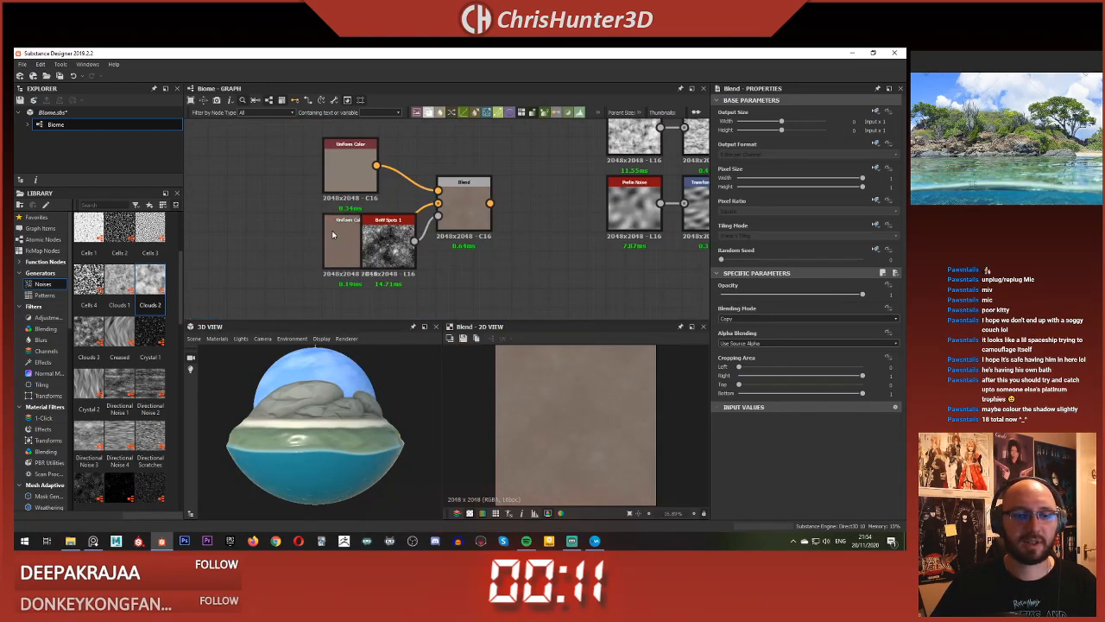
{"action": "left_click_drag", "start_coordinate": [339, 233], "coordinate": [292, 225]}
{"action": "left_click_drag", "start_coordinate": [350, 168], "coordinate": [331, 112]}
{"action": "left_click_drag", "start_coordinate": [301, 233], "coordinate": [331, 186]}
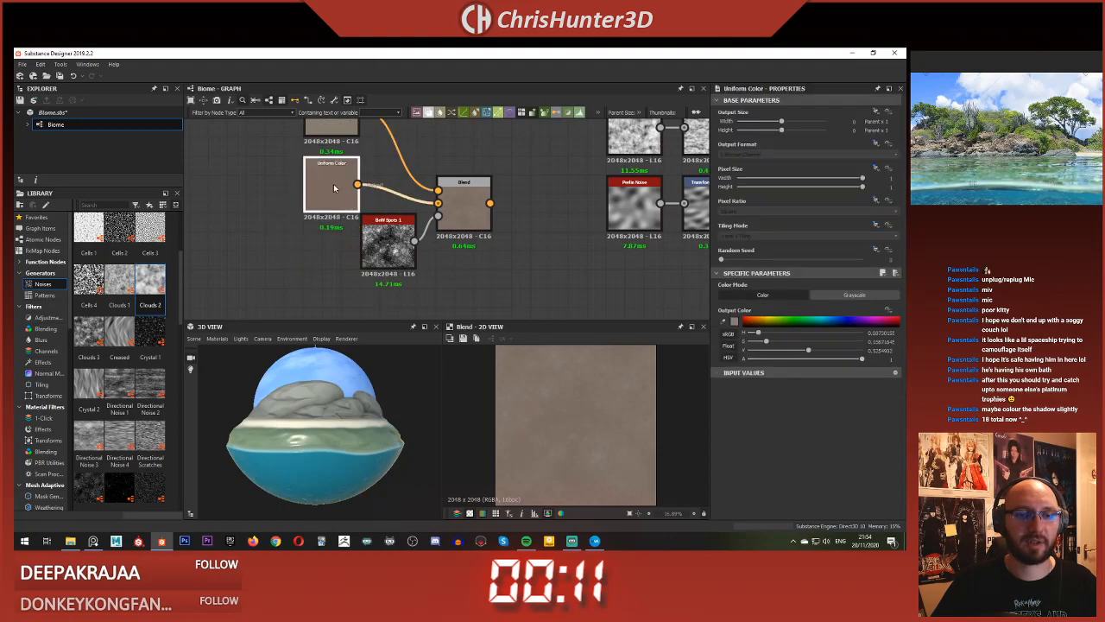
{"action": "left_click_drag", "start_coordinate": [381, 251], "coordinate": [323, 260]}
Step: Add a Transformation 2D node after BnW Spots 1, squash the noise vertically to about half height, and feed it into the colour Blend's opacity
{"action": "left_click", "coordinate": [398, 274]}
{"action": "key", "text": "space"}
{"action": "type", "text": "tra"}
{"action": "key", "text": "Return"}
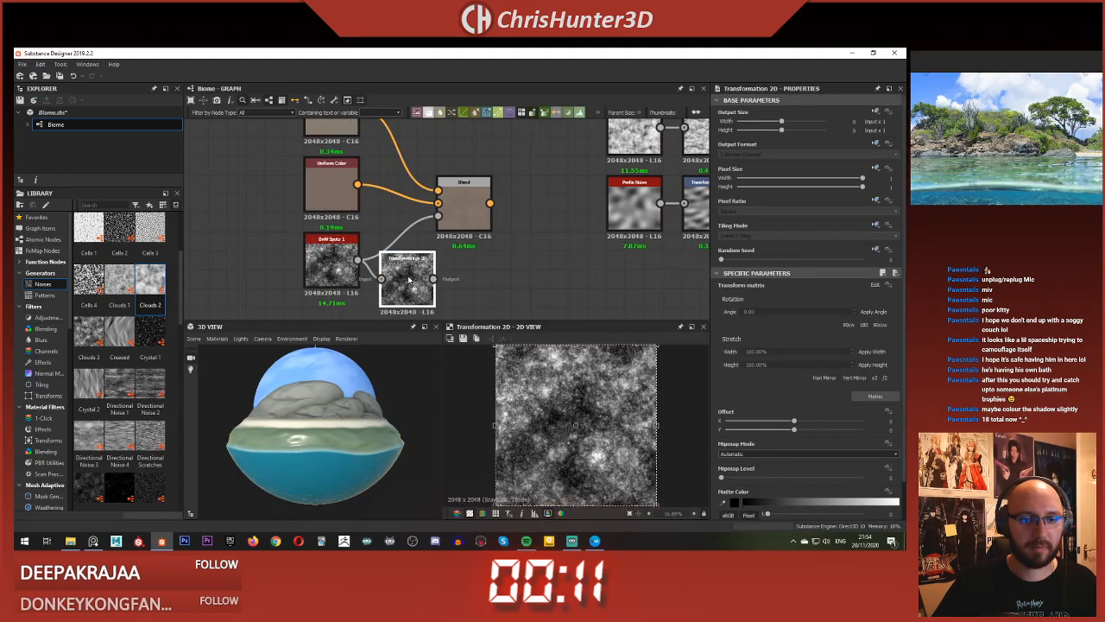
{"action": "left_click_drag", "start_coordinate": [576, 344], "coordinate": [579, 387]}
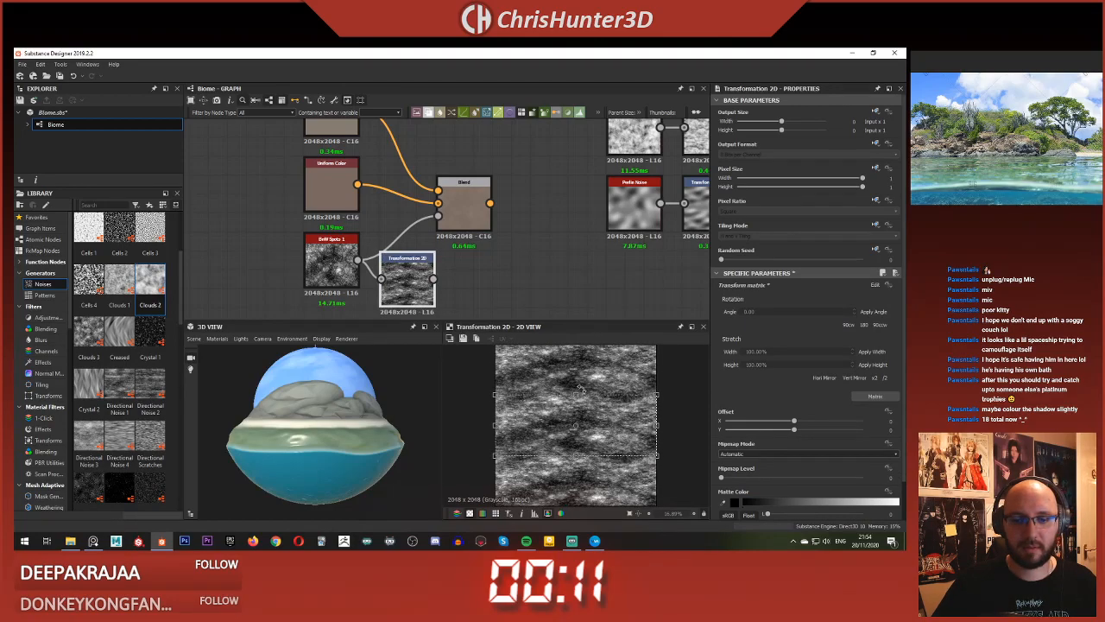
{"action": "left_click", "coordinate": [450, 224]}
{"action": "scroll", "coordinate": [507, 259], "scroll_direction": "down", "scroll_amount": 1}
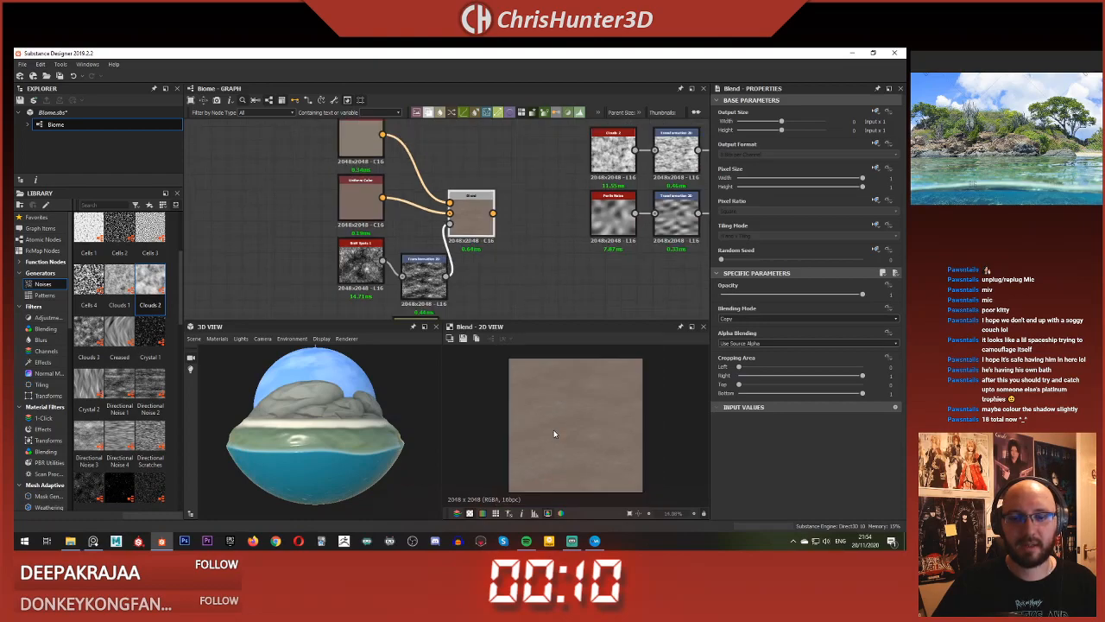
Step: Connect the mottled brown Blend to the foreground of the new Blend over the base colour
{"action": "scroll", "coordinate": [483, 241], "scroll_direction": "down", "scroll_amount": 2}
{"action": "middle_click_drag", "start_coordinate": [484, 242], "coordinate": [456, 234]}
{"action": "left_click_drag", "start_coordinate": [456, 222], "coordinate": [470, 224]}
{"action": "mouse_move", "coordinate": [470, 229]}
{"action": "middle_mouse_down"}
{"action": "mouse_move", "coordinate": [448, 174]}
{"action": "mouse_move", "coordinate": [456, 240]}
{"action": "middle_mouse_up"}
{"action": "scroll", "coordinate": [544, 264], "scroll_direction": "up", "scroll_amount": 2}
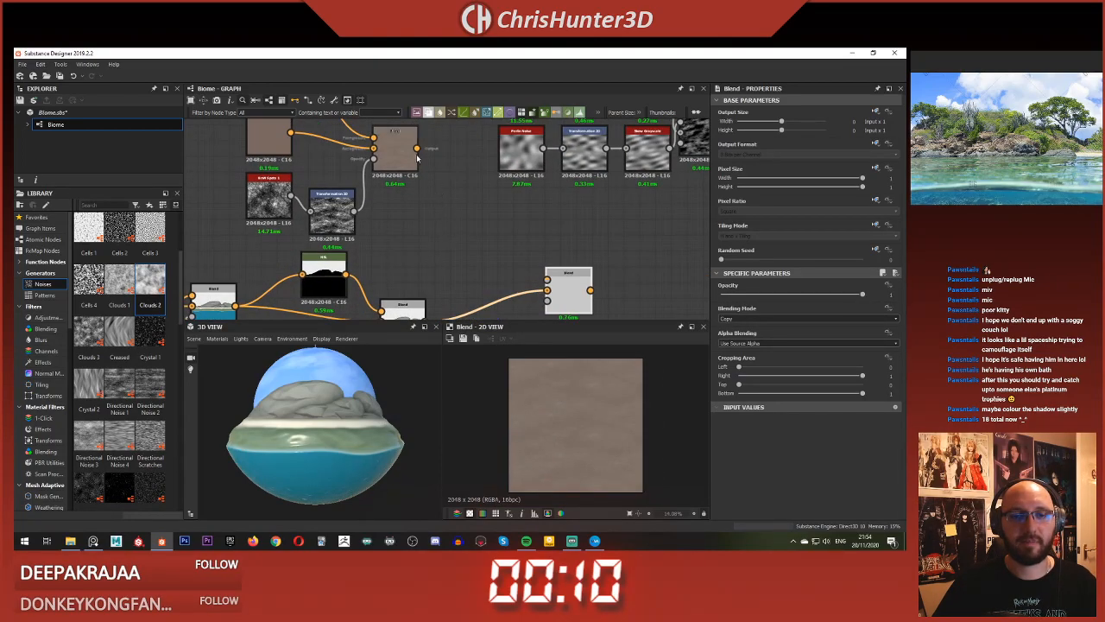
{"action": "left_click_drag", "start_coordinate": [446, 163], "coordinate": [418, 149]}
{"action": "left_click", "coordinate": [565, 288]}
{"action": "scroll", "coordinate": [481, 226], "scroll_direction": "down", "scroll_amount": 1}
{"action": "middle_click_drag", "start_coordinate": [513, 314], "coordinate": [486, 215]}
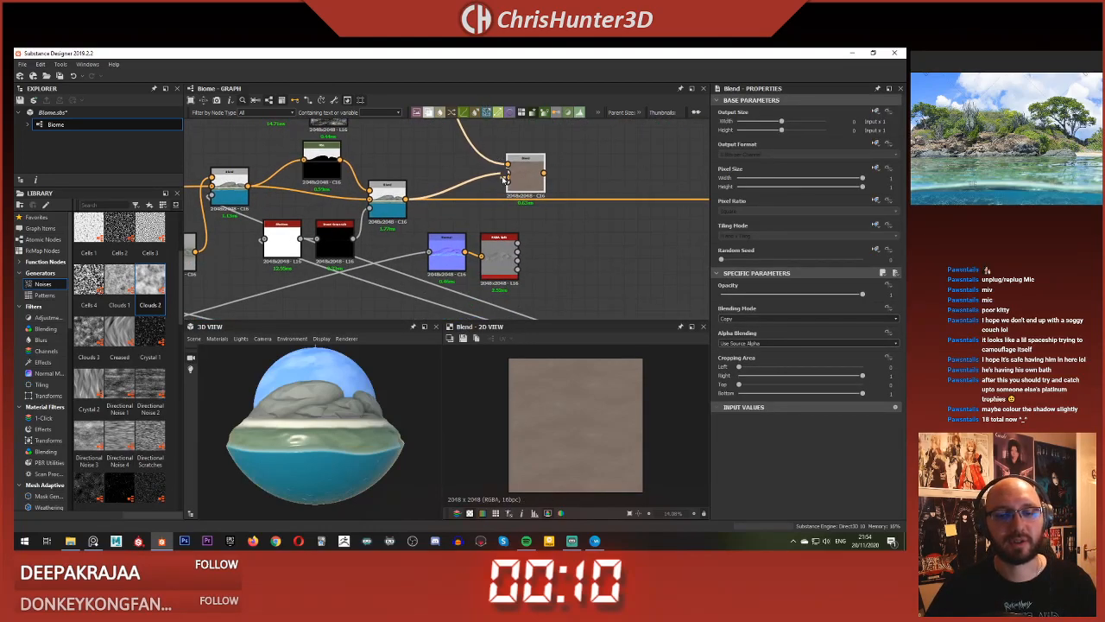
{"action": "scroll", "coordinate": [511, 180], "scroll_direction": "up", "scroll_amount": 3}
{"action": "left_click_drag", "start_coordinate": [537, 176], "coordinate": [606, 176]}
Step: Add a Histogram Scan node beside the rocks' RGBA Split node
{"action": "left_click", "coordinate": [594, 294]}
{"action": "middle_click_drag", "start_coordinate": [594, 299], "coordinate": [555, 272]}
{"action": "right_click", "coordinate": [554, 272]}
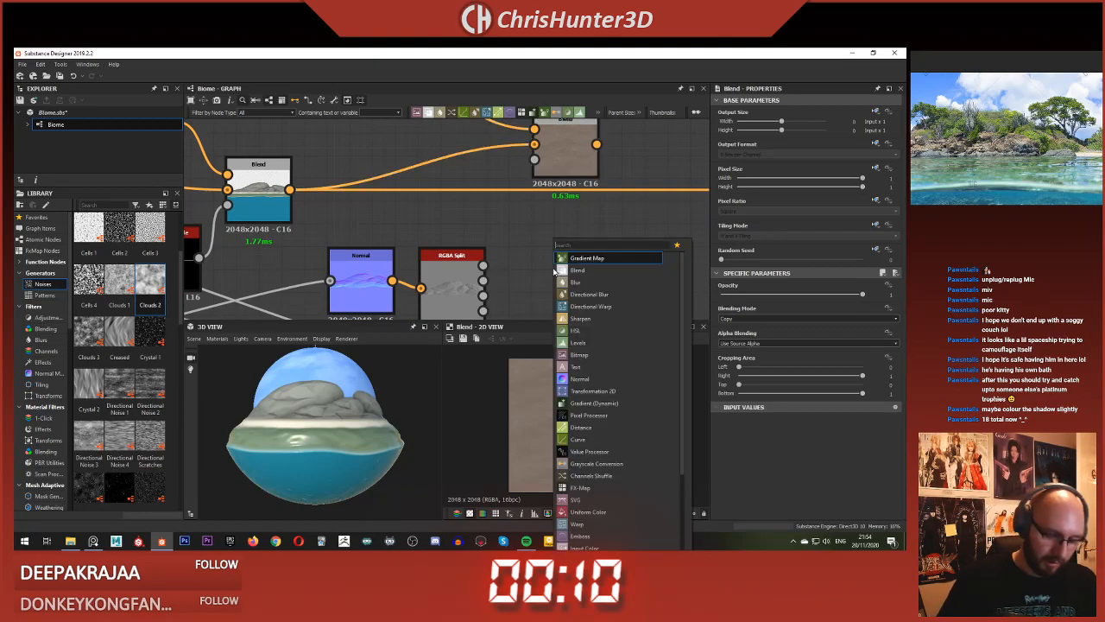
{"action": "key", "text": "Escape"}
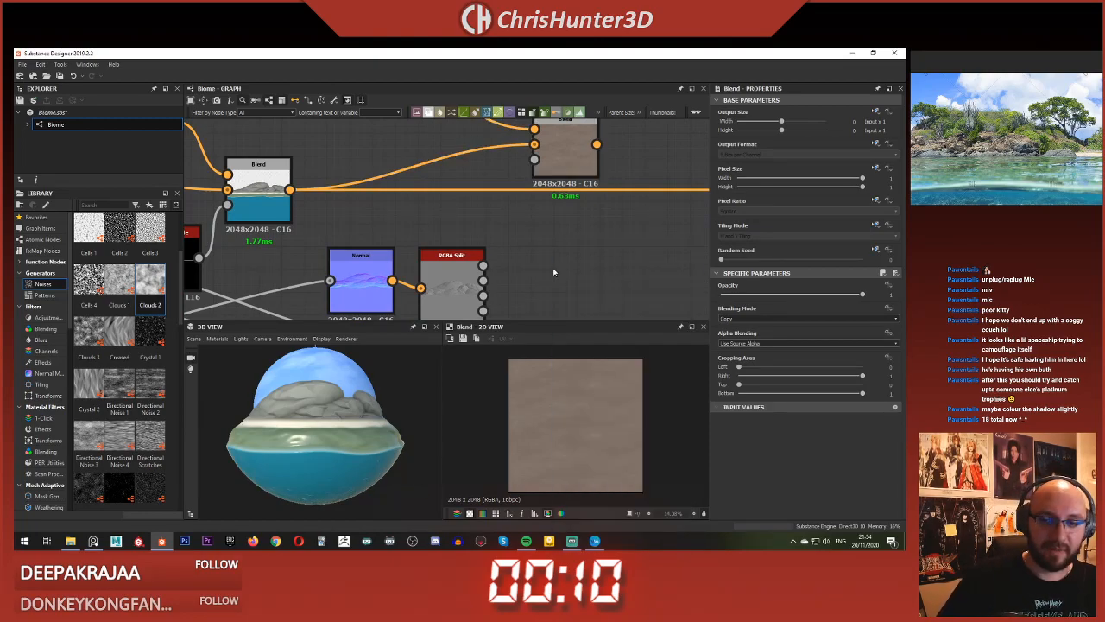
{"action": "key", "text": "space"}
{"action": "type", "text": "hist"}
{"action": "key", "text": "Down"}
{"action": "key", "text": "Down"}
{"action": "key", "text": "Down"}
{"action": "key", "text": "Up"}
{"action": "key", "text": "Up"}
{"action": "key", "text": "Return"}
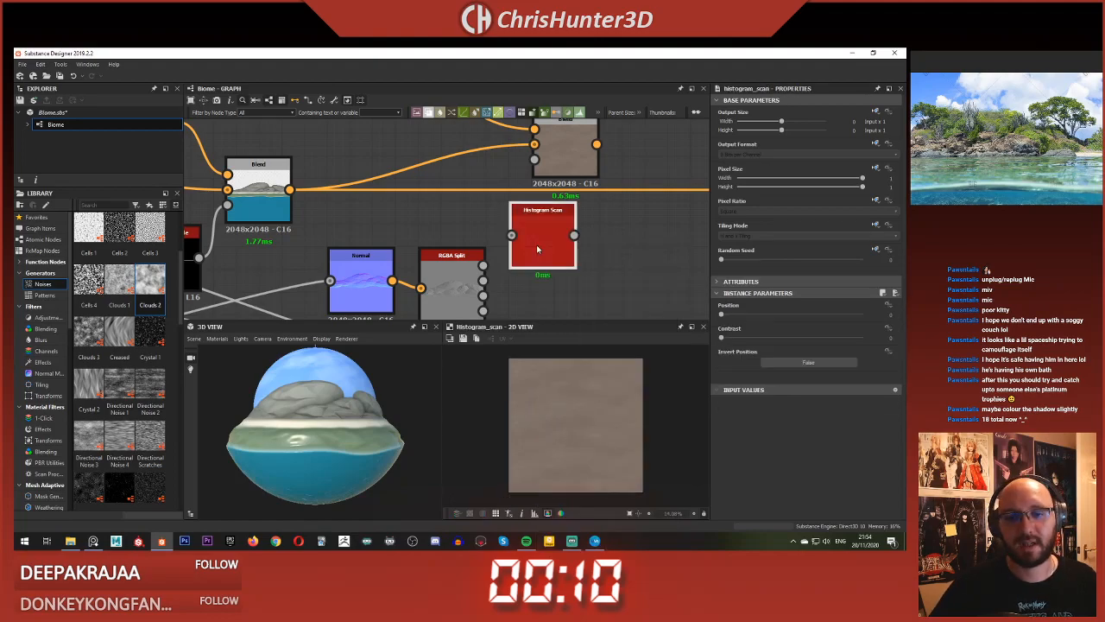
Step: Feed the RGBA Split's green output into Histogram Scan and set its position to about 0.42 and contrast to about 0.95
{"action": "left_click_drag", "start_coordinate": [483, 281], "coordinate": [511, 235]}
{"action": "left_click_drag", "start_coordinate": [721, 307], "coordinate": [849, 331]}
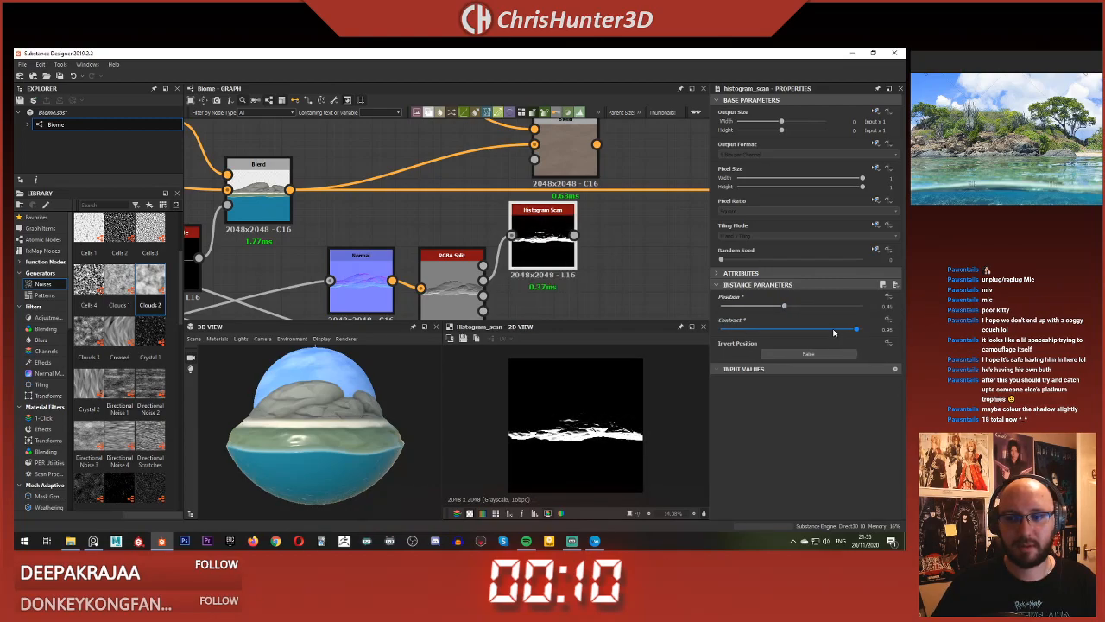
{"action": "mouse_move", "coordinate": [788, 307]}
{"action": "left_mouse_down"}
{"action": "mouse_move", "coordinate": [763, 308]}
{"action": "mouse_move", "coordinate": [780, 312]}
{"action": "left_mouse_up"}
Step: Switch the rocks' Normal node to the OpenGL format and place Histogram Scan in line with RGBA Split
{"action": "left_click", "coordinate": [367, 269]}
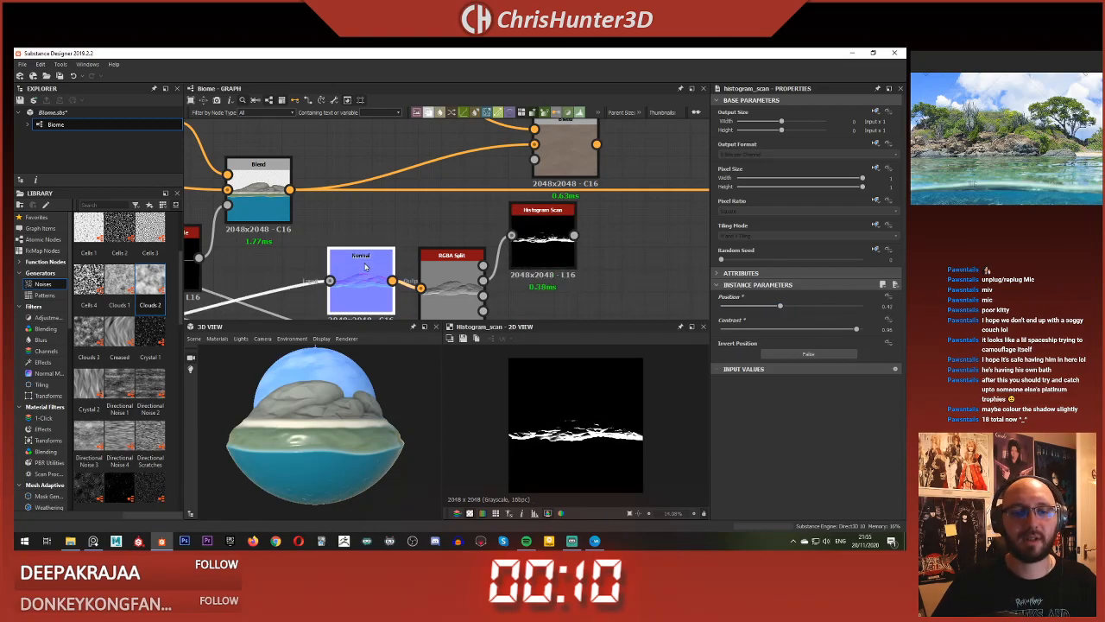
{"action": "middle_click_drag", "start_coordinate": [617, 252], "coordinate": [618, 274]}
{"action": "left_click", "coordinate": [557, 257]}
{"action": "middle_click_drag", "start_coordinate": [557, 257], "coordinate": [557, 270]}
{"action": "left_click_drag", "start_coordinate": [557, 270], "coordinate": [557, 304]}
{"action": "scroll", "coordinate": [544, 285], "scroll_direction": "down", "scroll_amount": 2}
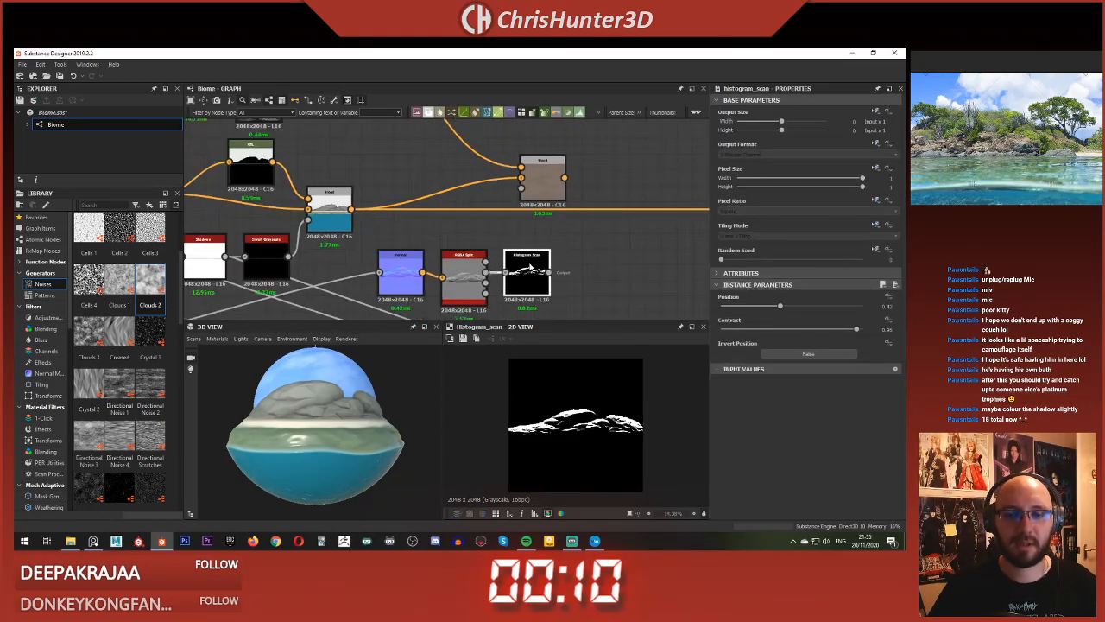
Step: Use the Histogram Scan as the brown overlay Blend's opacity mask and preview the masked colour
{"action": "left_click_drag", "start_coordinate": [532, 195], "coordinate": [521, 188]}
{"action": "double_click", "coordinate": [543, 172]}
{"action": "scroll", "coordinate": [635, 440], "scroll_direction": "up", "scroll_amount": 3}
{"action": "scroll", "coordinate": [635, 440], "scroll_direction": "down", "scroll_amount": 3}
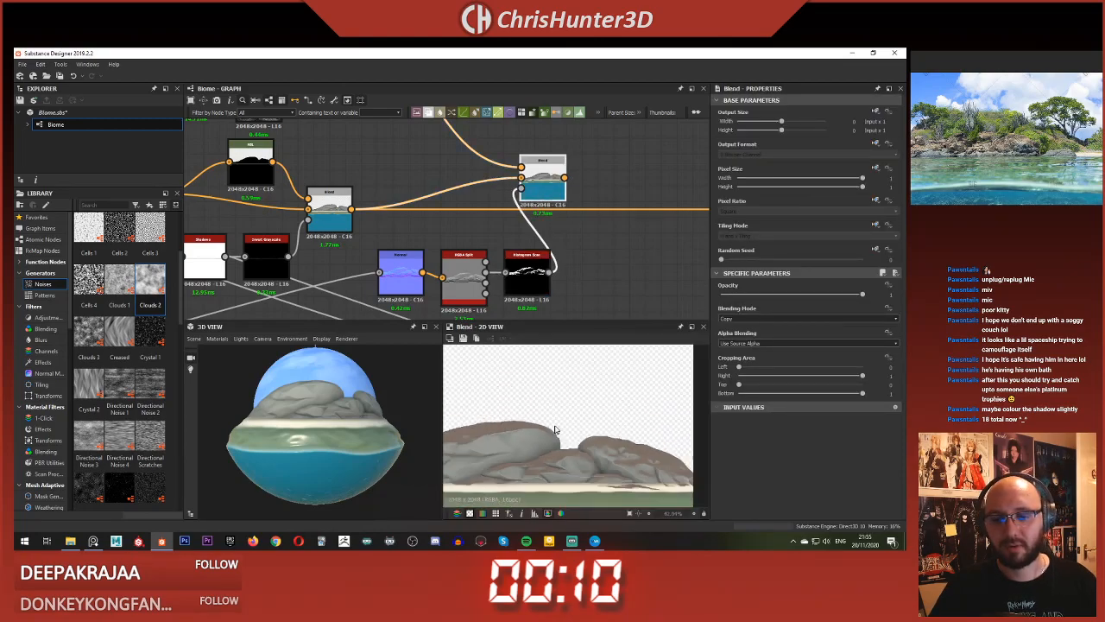
{"action": "scroll", "coordinate": [392, 241], "scroll_direction": "down", "scroll_amount": 2}
Step: Reroute the downstream base colour connection from the tinted Blend to the brown overlay Blend and check it on the 3D model
{"action": "left_click_drag", "start_coordinate": [365, 238], "coordinate": [499, 218]}
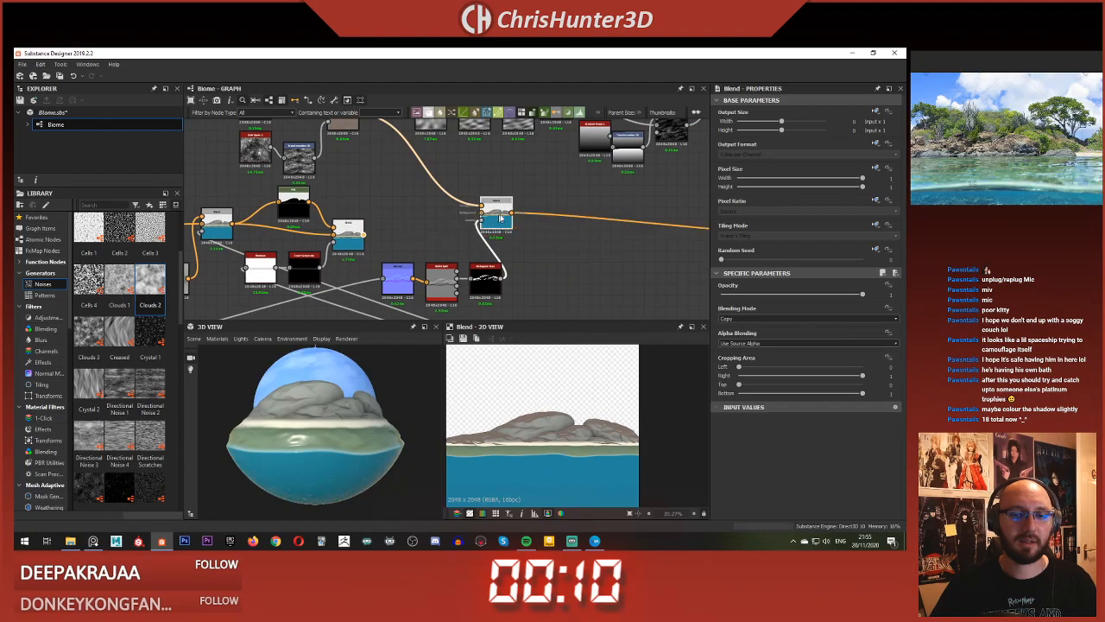
{"action": "scroll", "coordinate": [333, 407], "scroll_direction": "up", "scroll_amount": 4}
{"action": "scroll", "coordinate": [339, 413], "scroll_direction": "down", "scroll_amount": 3}
{"action": "left_click_drag", "start_coordinate": [341, 416], "coordinate": [303, 401]}
{"action": "scroll", "coordinate": [420, 316], "scroll_direction": "up", "scroll_amount": 4}
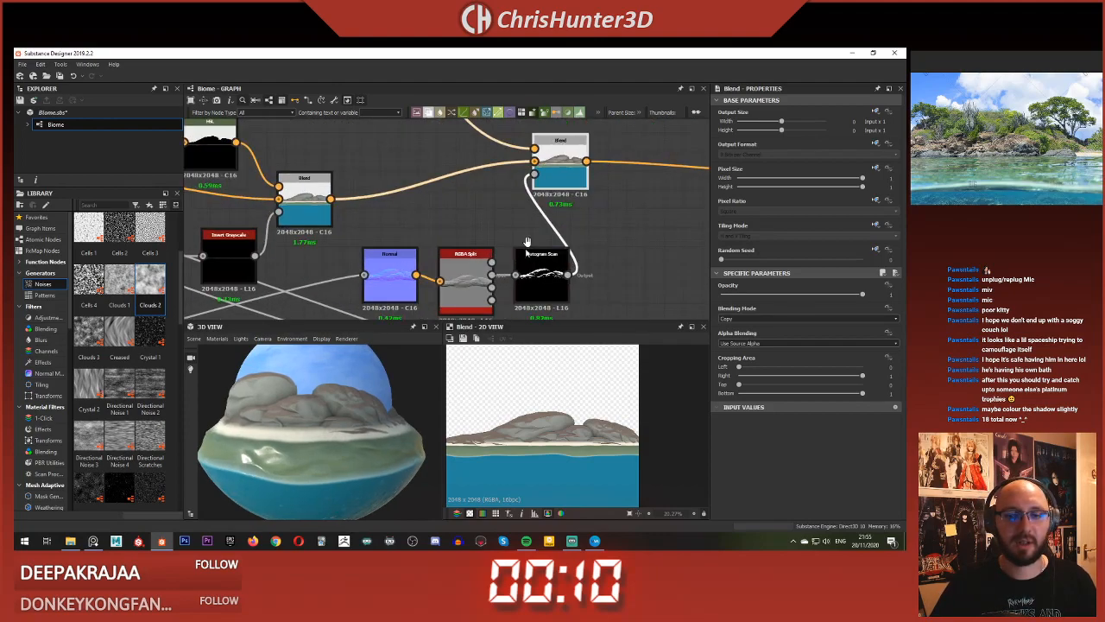
Step: Replace the Normal node's input with the output of the Subtract Blend that isolates the rock heights
{"action": "double_click", "coordinate": [556, 216]}
{"action": "scroll", "coordinate": [536, 199], "scroll_direction": "down", "scroll_amount": 3}
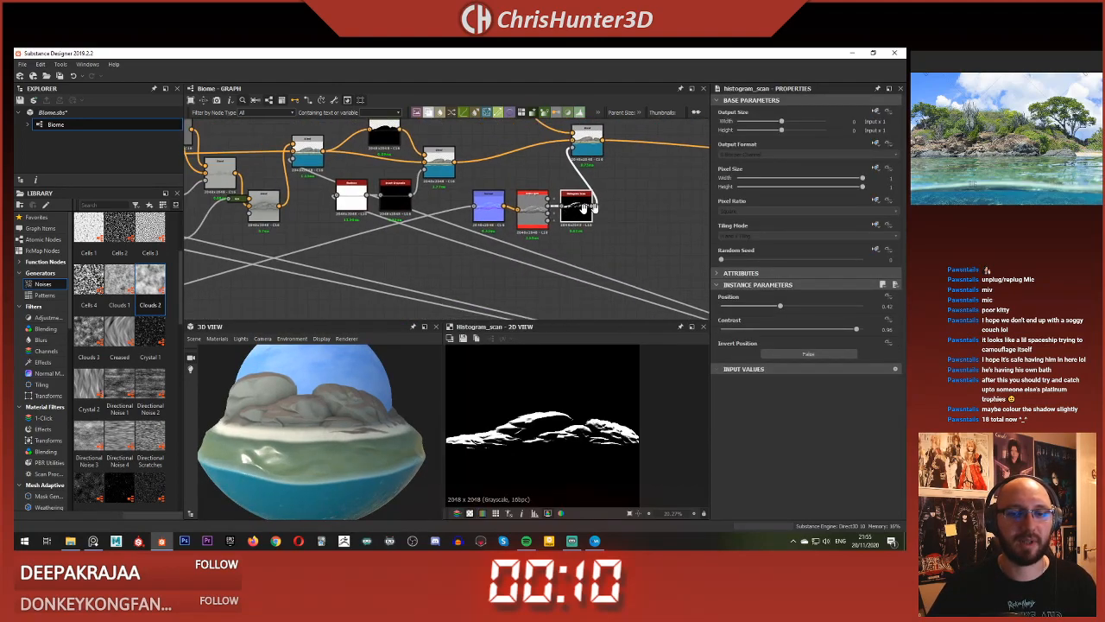
{"action": "scroll", "coordinate": [518, 179], "scroll_direction": "up", "scroll_amount": 3}
{"action": "left_click", "coordinate": [518, 179]}
{"action": "scroll", "coordinate": [484, 207], "scroll_direction": "down", "scroll_amount": 5}
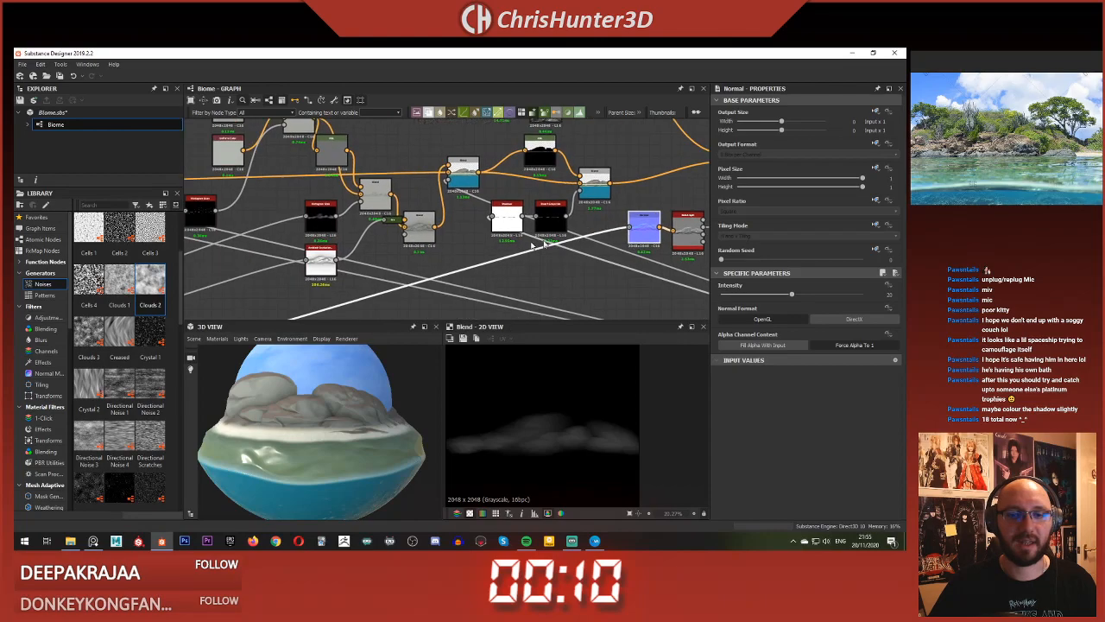
{"action": "scroll", "coordinate": [470, 240], "scroll_direction": "up", "scroll_amount": 5}
{"action": "left_click", "coordinate": [493, 252]}
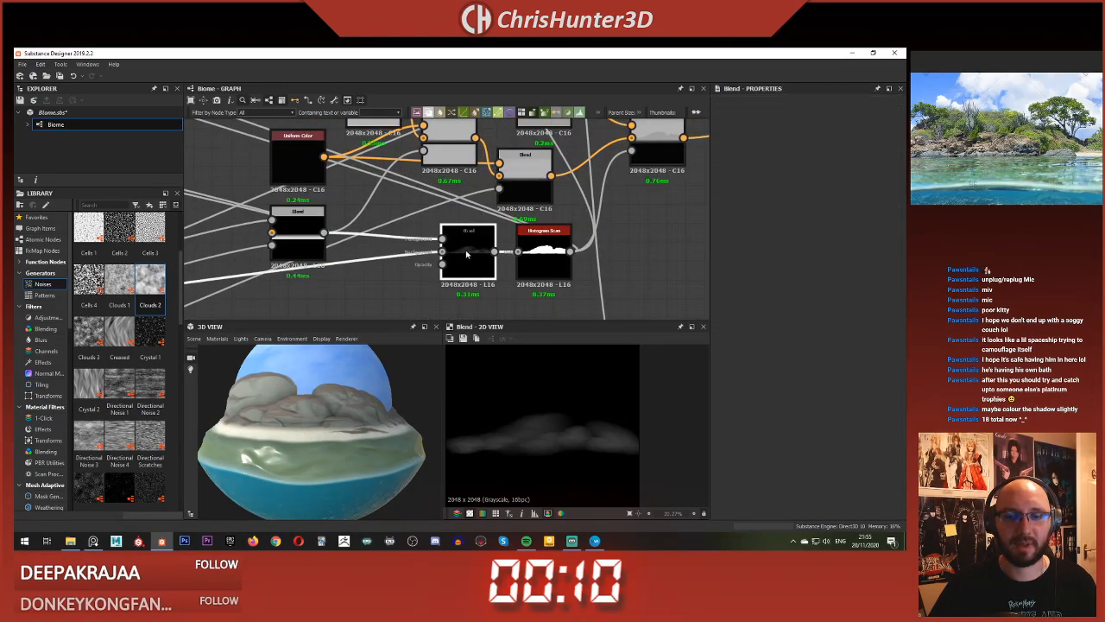
{"action": "scroll", "coordinate": [488, 249], "scroll_direction": "down", "scroll_amount": 5}
{"action": "scroll", "coordinate": [406, 231], "scroll_direction": "up", "scroll_amount": 5}
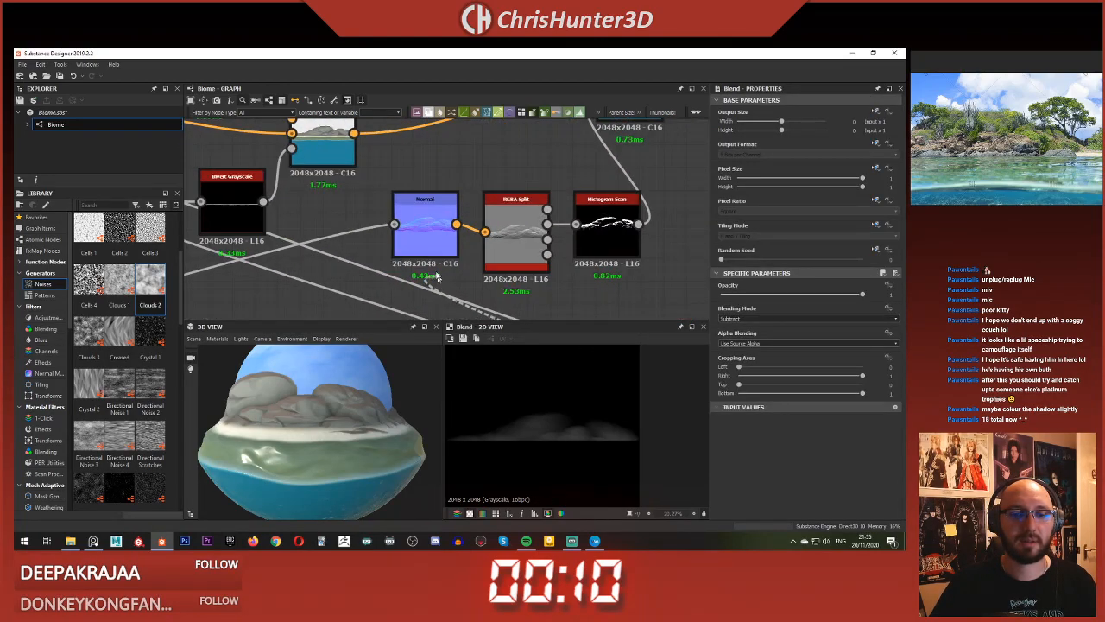
Step: Examine the brown patches on the rocks up close in the 3D preview
{"action": "mouse_move", "coordinate": [306, 371]}
{"action": "left_mouse_down"}
{"action": "mouse_move", "coordinate": [228, 417]}
{"action": "mouse_move", "coordinate": [292, 399]}
{"action": "mouse_move", "coordinate": [375, 406]}
{"action": "mouse_move", "coordinate": [235, 399]}
{"action": "mouse_move", "coordinate": [291, 385]}
{"action": "mouse_move", "coordinate": [290, 394]}
{"action": "mouse_move", "coordinate": [290, 382]}
{"action": "left_mouse_up"}
{"action": "scroll", "coordinate": [292, 400], "scroll_direction": "up", "scroll_amount": 5}
{"action": "scroll", "coordinate": [326, 400], "scroll_direction": "down", "scroll_amount": 4}
{"action": "scroll", "coordinate": [326, 400], "scroll_direction": "up", "scroll_amount": 4}
{"action": "scroll", "coordinate": [291, 385], "scroll_direction": "down", "scroll_amount": 4}
{"action": "scroll", "coordinate": [507, 244], "scroll_direction": "down", "scroll_amount": 3}
Step: Move the Normal, RGBA Split and Histogram Scan nodes into the open space below Invert Grayscale
{"action": "middle_click_drag", "start_coordinate": [517, 192], "coordinate": [555, 245]}
{"action": "scroll", "coordinate": [555, 245], "scroll_direction": "up", "scroll_amount": 1}
{"action": "scroll", "coordinate": [555, 244], "scroll_direction": "down", "scroll_amount": 2}
{"action": "middle_click_drag", "start_coordinate": [547, 201], "coordinate": [494, 192]}
{"action": "middle_click_drag", "start_coordinate": [527, 287], "coordinate": [490, 280]}
{"action": "left_click", "coordinate": [484, 281]}
{"action": "scroll", "coordinate": [578, 225], "scroll_direction": "up", "scroll_amount": 2}
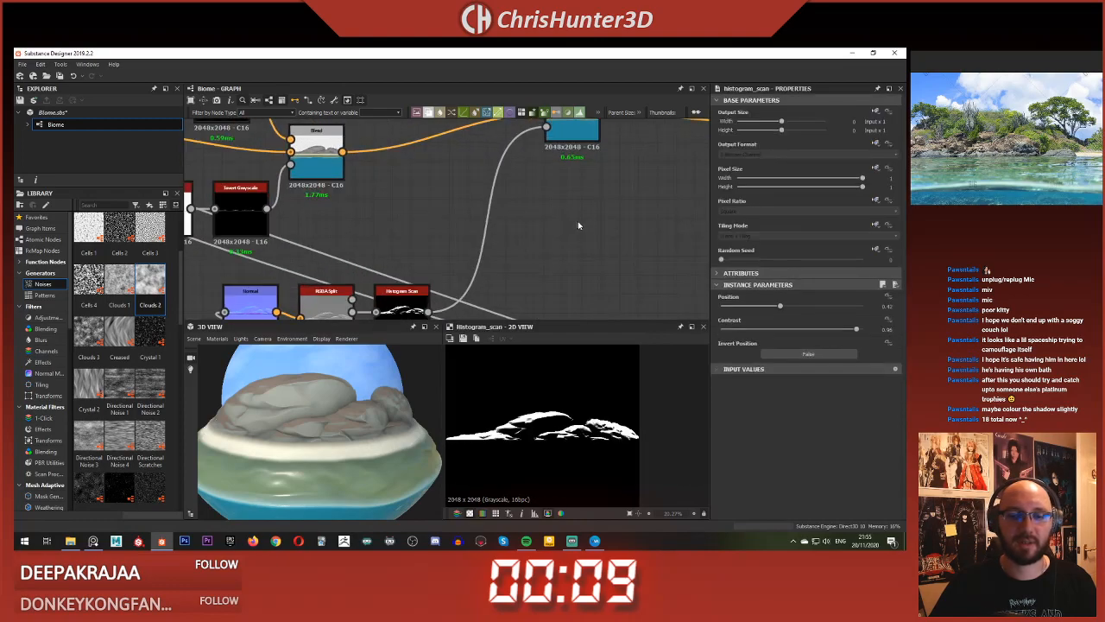
Step: Add a Blend node below the brown overlay Blend and connect the Histogram Scan to its background
{"action": "scroll", "coordinate": [585, 240], "scroll_direction": "down", "scroll_amount": 2}
{"action": "scroll", "coordinate": [554, 207], "scroll_direction": "up", "scroll_amount": 2}
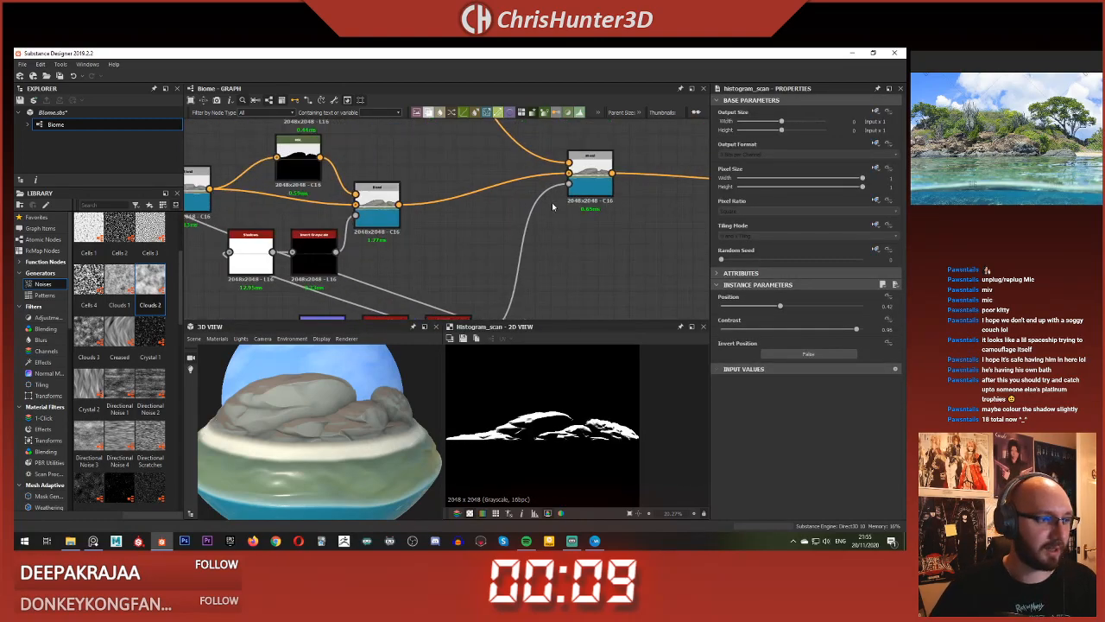
{"action": "key", "text": "space"}
{"action": "type", "text": "blend"}
{"action": "key", "text": "Return"}
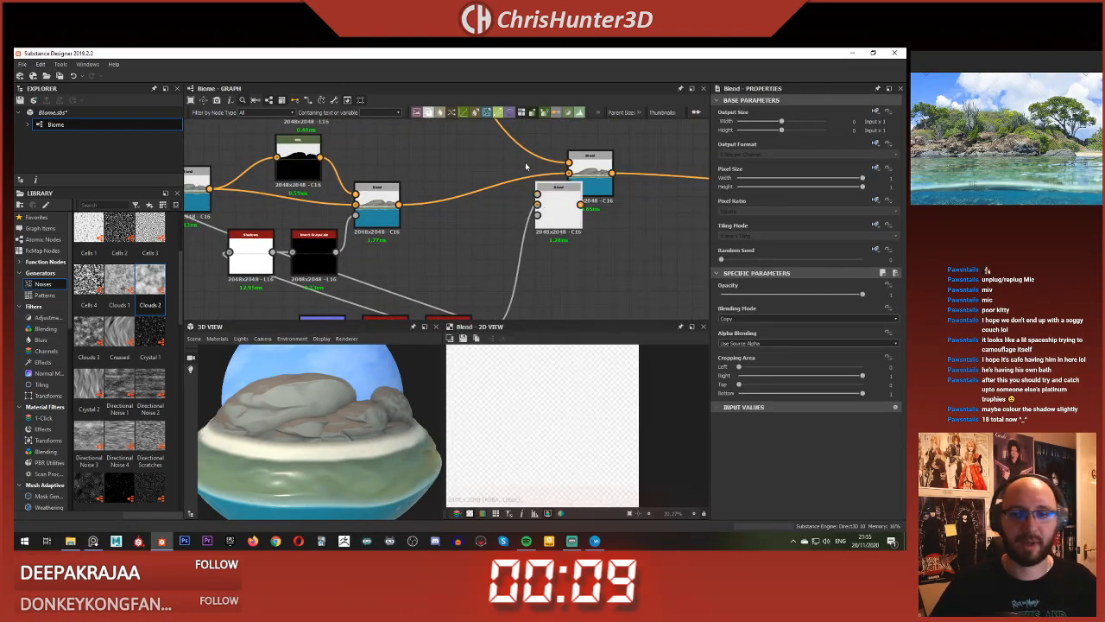
{"action": "middle_click_drag", "start_coordinate": [581, 217], "coordinate": [560, 155]}
{"action": "left_click_drag", "start_coordinate": [549, 142], "coordinate": [565, 205]}
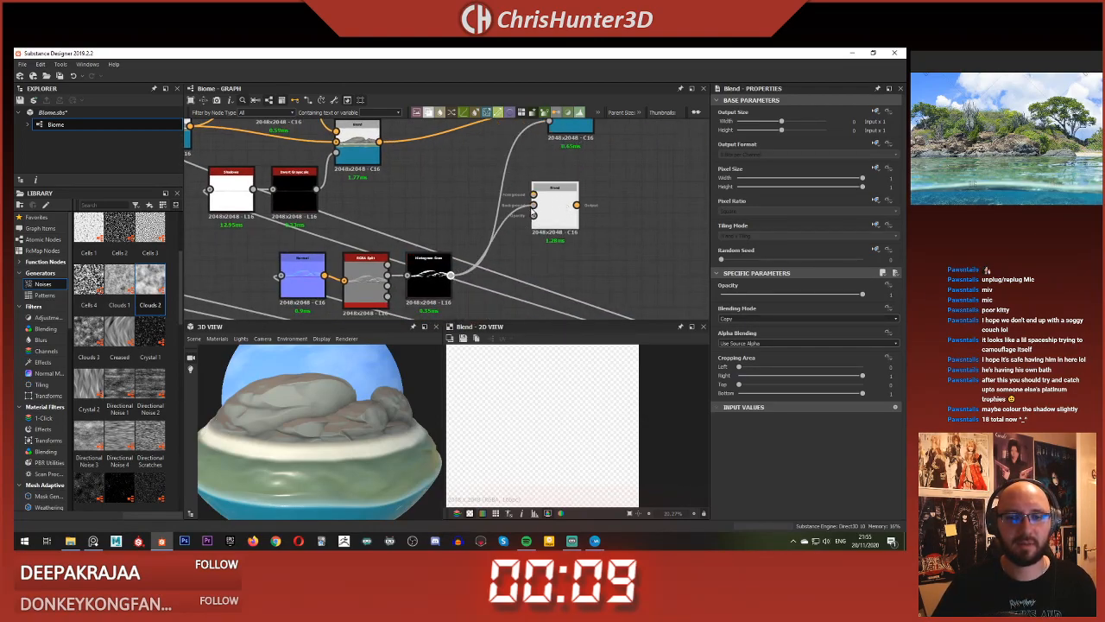
Step: Add a BnW Spots 3 noise, connect it to the new mask Blend's foreground, and preview the mix
{"action": "key", "text": "space"}
{"action": "type", "text": "bnw"}
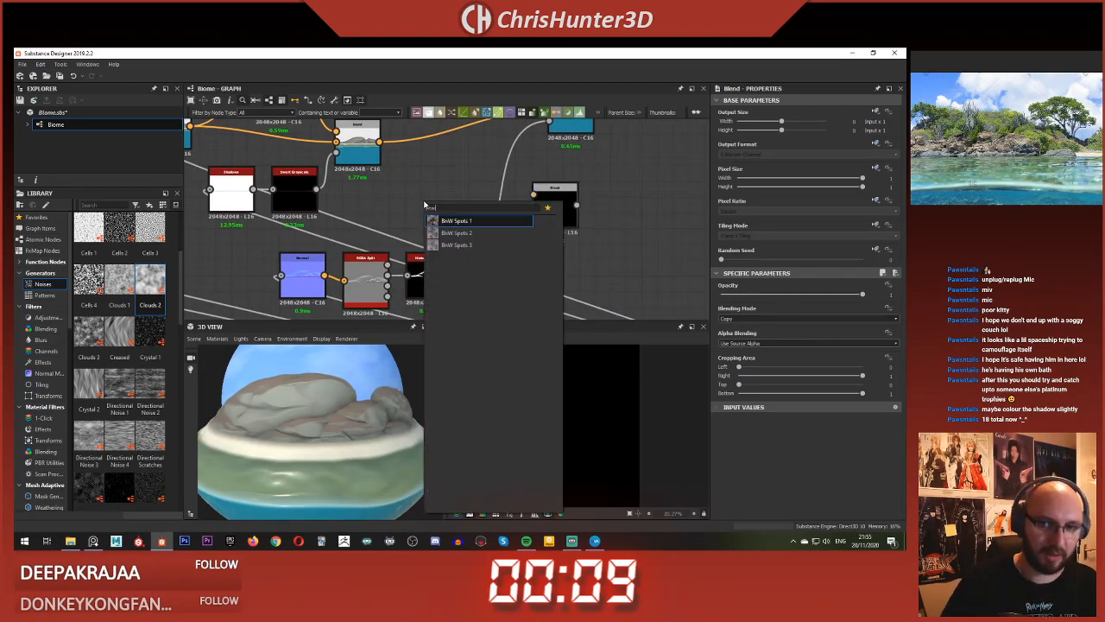
{"action": "left_click", "coordinate": [474, 246]}
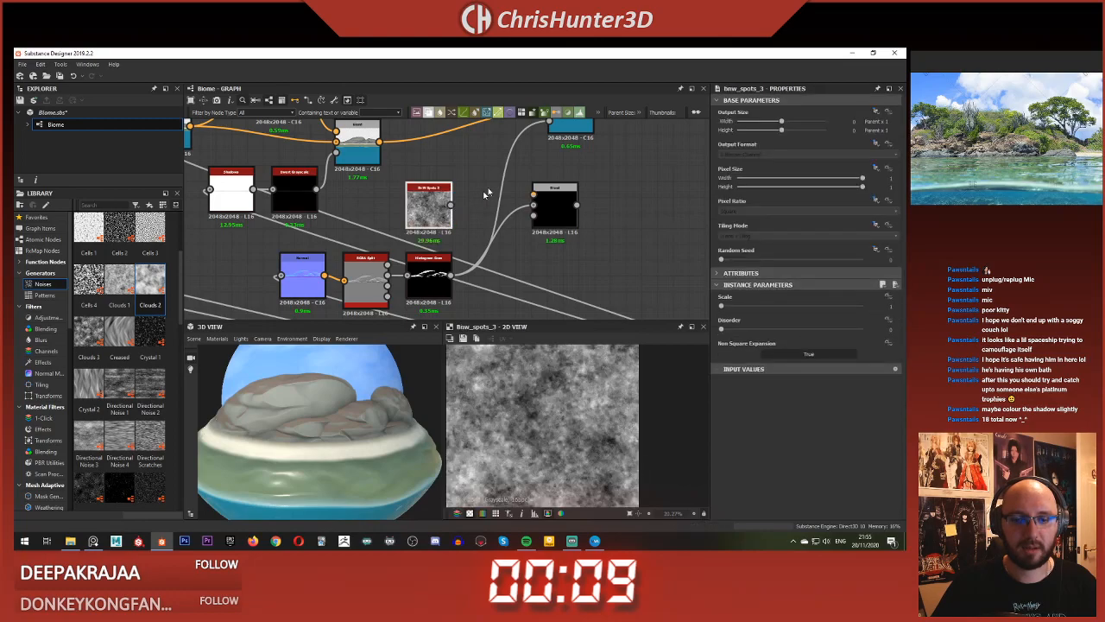
{"action": "left_click_drag", "start_coordinate": [450, 205], "coordinate": [533, 195]}
{"action": "double_click", "coordinate": [555, 207]}
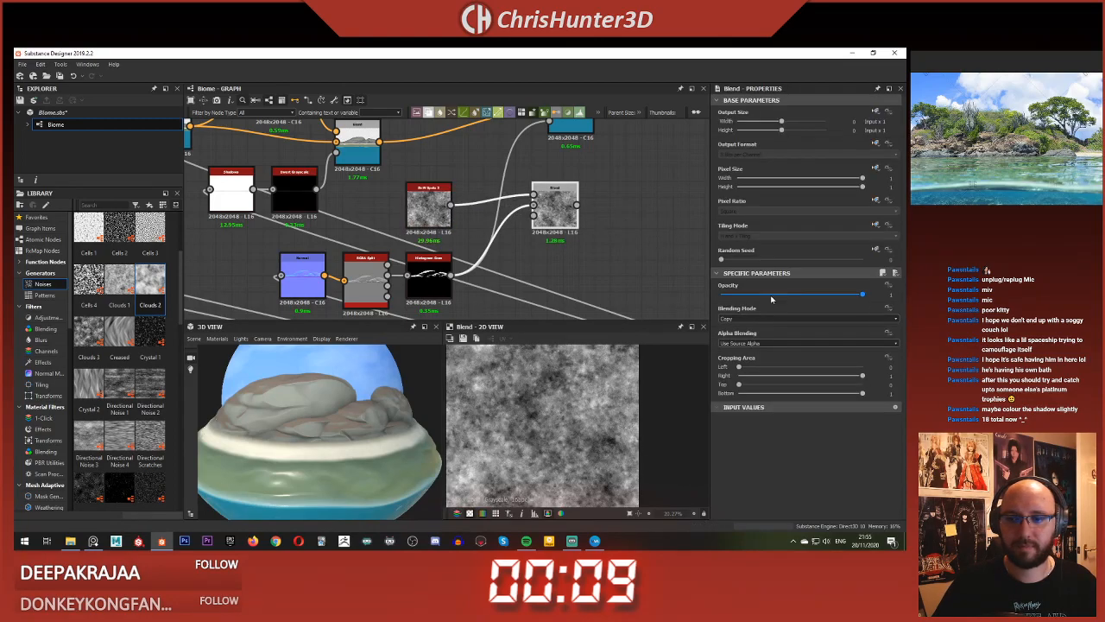
Step: Set the mask Blend's blending mode to Subtract, keeping its opacity at 1
{"action": "left_click_drag", "start_coordinate": [777, 303], "coordinate": [864, 296]}
{"action": "left_click", "coordinate": [804, 319]}
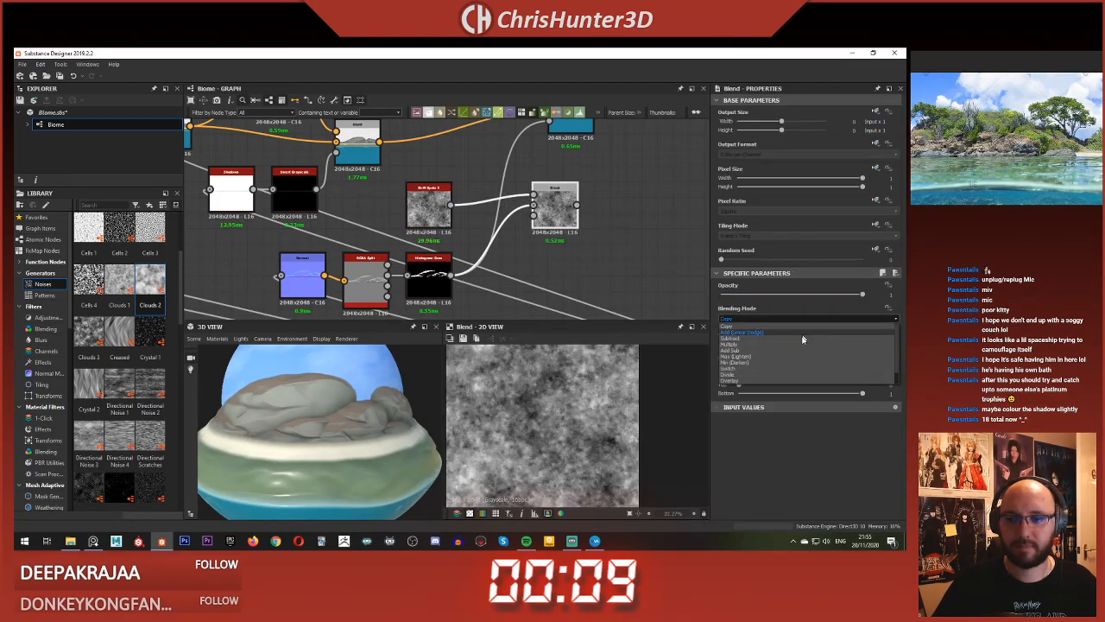
{"action": "left_click", "coordinate": [805, 338]}
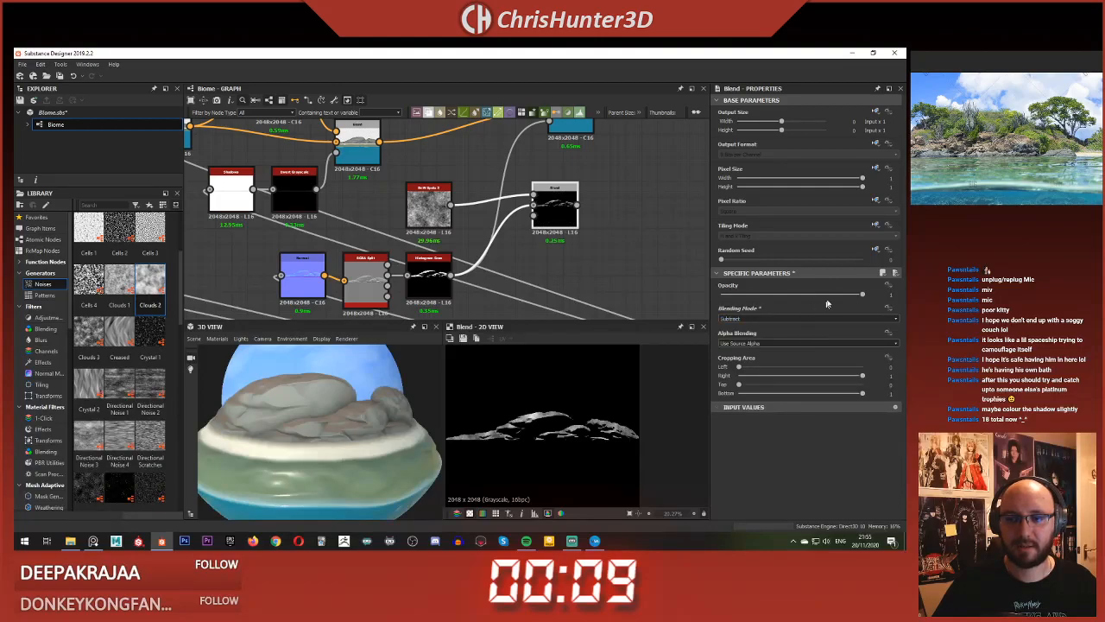
Step: Connect the Subtract mask Blend to the brown overlay Blend's opacity and preview the rocks up close
{"action": "left_click", "coordinate": [574, 254]}
{"action": "middle_click_drag", "start_coordinate": [553, 236], "coordinate": [527, 270]}
{"action": "left_click_drag", "start_coordinate": [410, 230], "coordinate": [410, 213]}
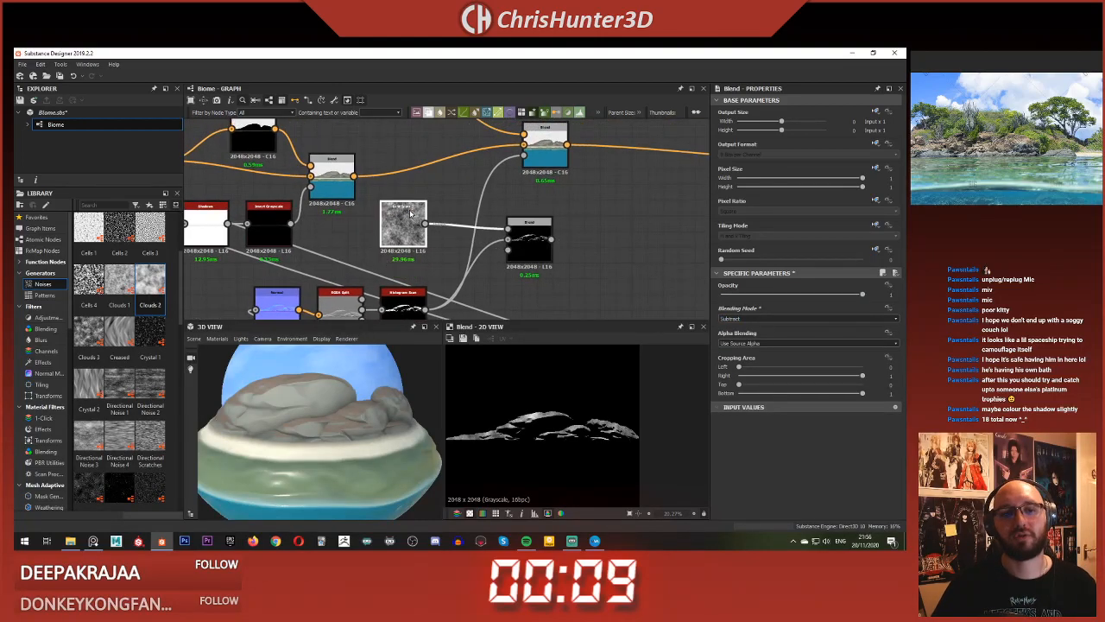
{"action": "left_click_drag", "start_coordinate": [544, 169], "coordinate": [545, 162]}
{"action": "double_click", "coordinate": [547, 156]}
{"action": "scroll", "coordinate": [298, 374], "scroll_direction": "up", "scroll_amount": 5}
{"action": "middle_click_drag", "start_coordinate": [298, 374], "coordinate": [294, 337]}
Step: Insert a Levels node between BnW Spots 3 and the Subtract Blend, lowering its white input to just past mid-histogram
{"action": "left_click_drag", "start_coordinate": [454, 197], "coordinate": [445, 241]}
{"action": "key", "text": "space"}
{"action": "type", "text": "l"}
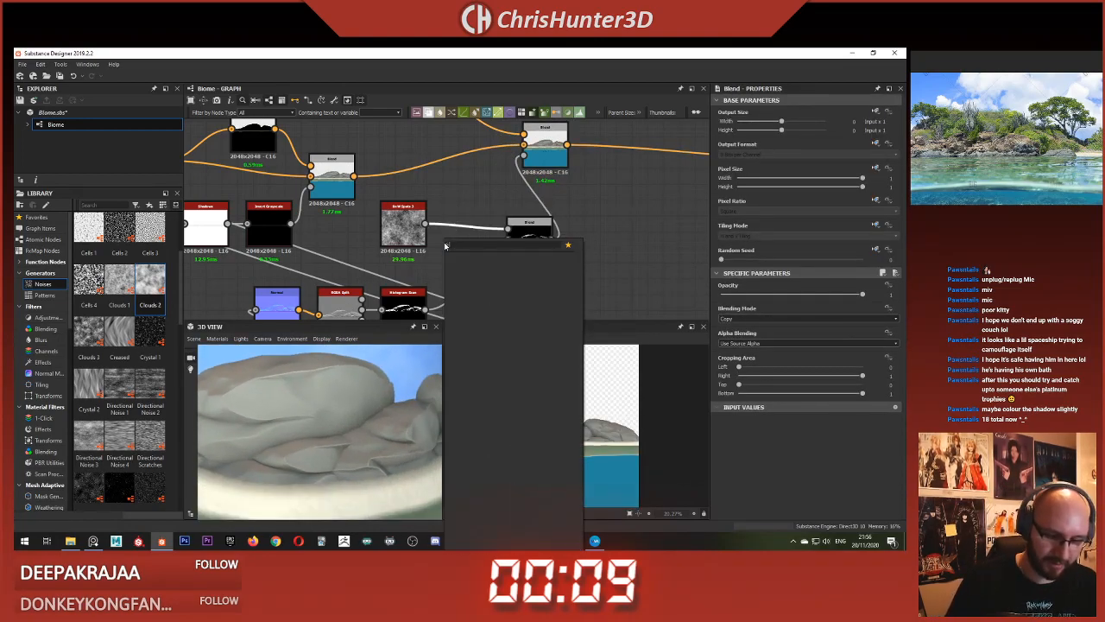
{"action": "type", "text": "evels"}
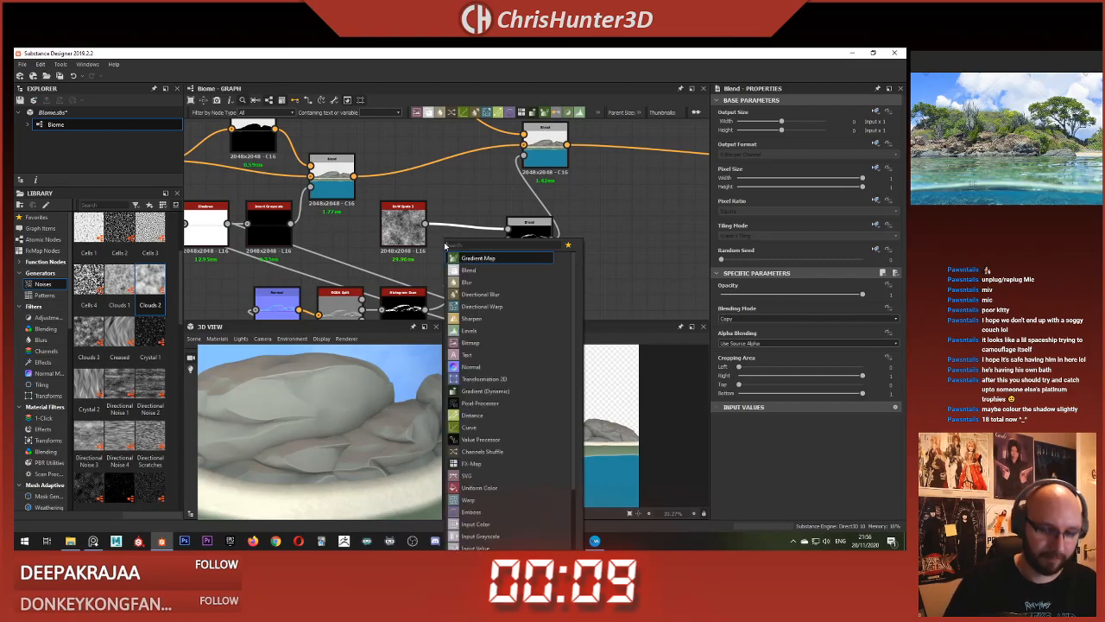
{"action": "key", "text": "Return"}
{"action": "double_click", "coordinate": [512, 245]}
{"action": "left_click", "coordinate": [462, 227]}
{"action": "double_click", "coordinate": [544, 150]}
{"action": "left_click", "coordinate": [469, 235]}
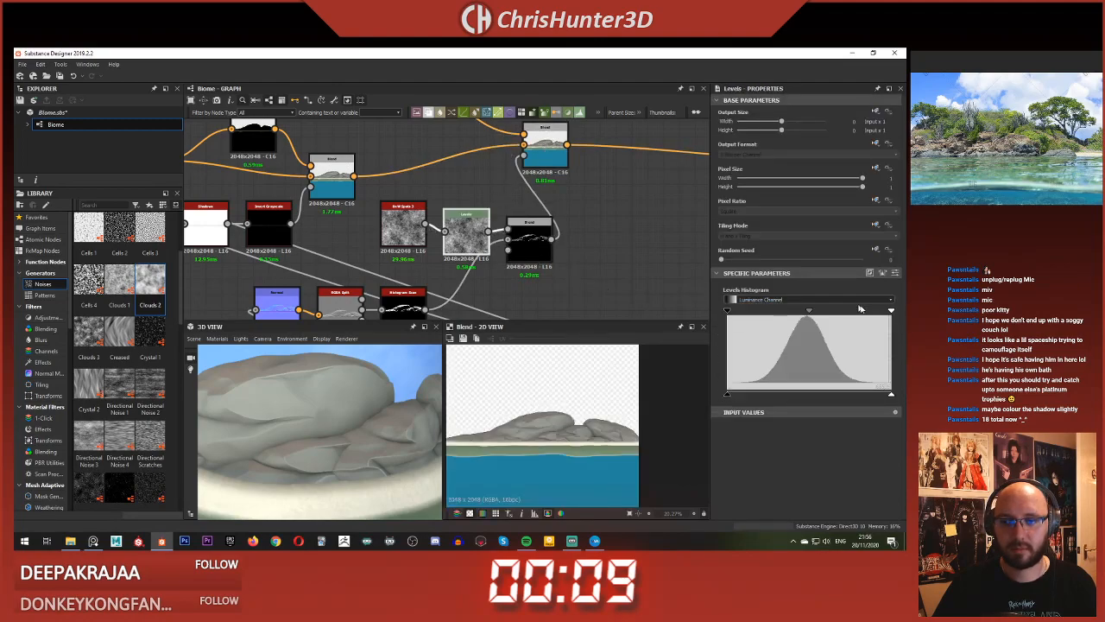
{"action": "left_click_drag", "start_coordinate": [891, 312], "coordinate": [819, 317]}
Step: Inspect the broken-up brown colouring on the rocks from several angles and distances, and review both Blend nodes' settings
{"action": "left_click_drag", "start_coordinate": [347, 414], "coordinate": [301, 403]}
{"action": "scroll", "coordinate": [348, 403], "scroll_direction": "down", "scroll_amount": 3}
{"action": "scroll", "coordinate": [349, 403], "scroll_direction": "up", "scroll_amount": 3}
{"action": "scroll", "coordinate": [337, 405], "scroll_direction": "down", "scroll_amount": 4}
{"action": "scroll", "coordinate": [301, 402], "scroll_direction": "up", "scroll_amount": 8}
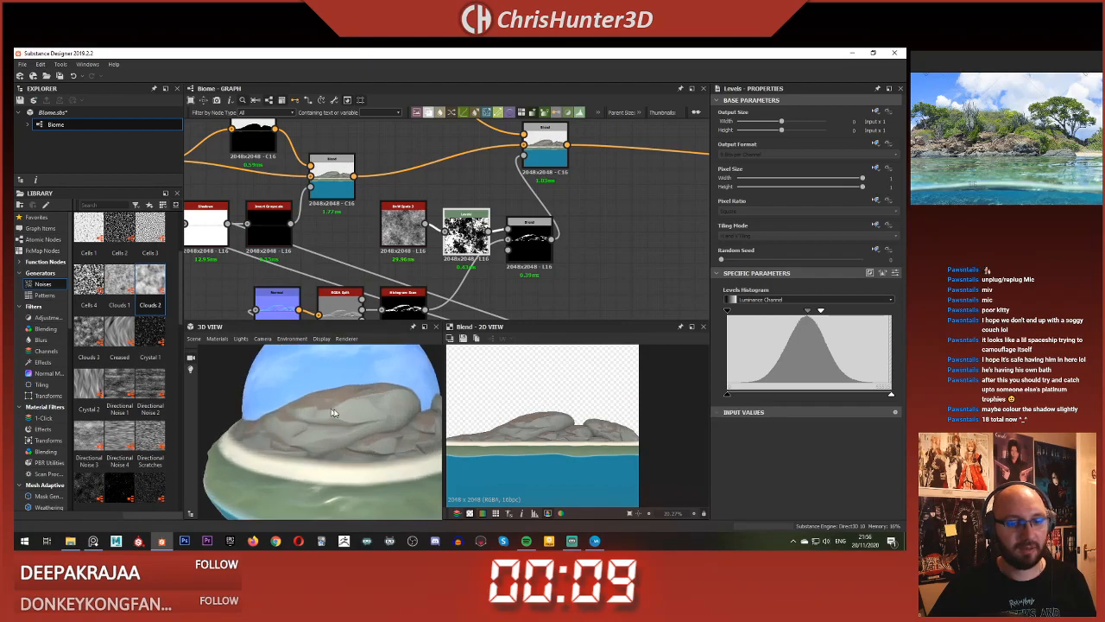
{"action": "scroll", "coordinate": [344, 423], "scroll_direction": "down", "scroll_amount": 5}
{"action": "scroll", "coordinate": [345, 414], "scroll_direction": "up", "scroll_amount": 4}
{"action": "left_click_drag", "start_coordinate": [346, 415], "coordinate": [307, 407]}
{"action": "scroll", "coordinate": [361, 396], "scroll_direction": "down", "scroll_amount": 4}
{"action": "scroll", "coordinate": [275, 405], "scroll_direction": "down", "scroll_amount": 3}
{"action": "scroll", "coordinate": [301, 400], "scroll_direction": "up", "scroll_amount": 3}
{"action": "left_click", "coordinate": [549, 160]}
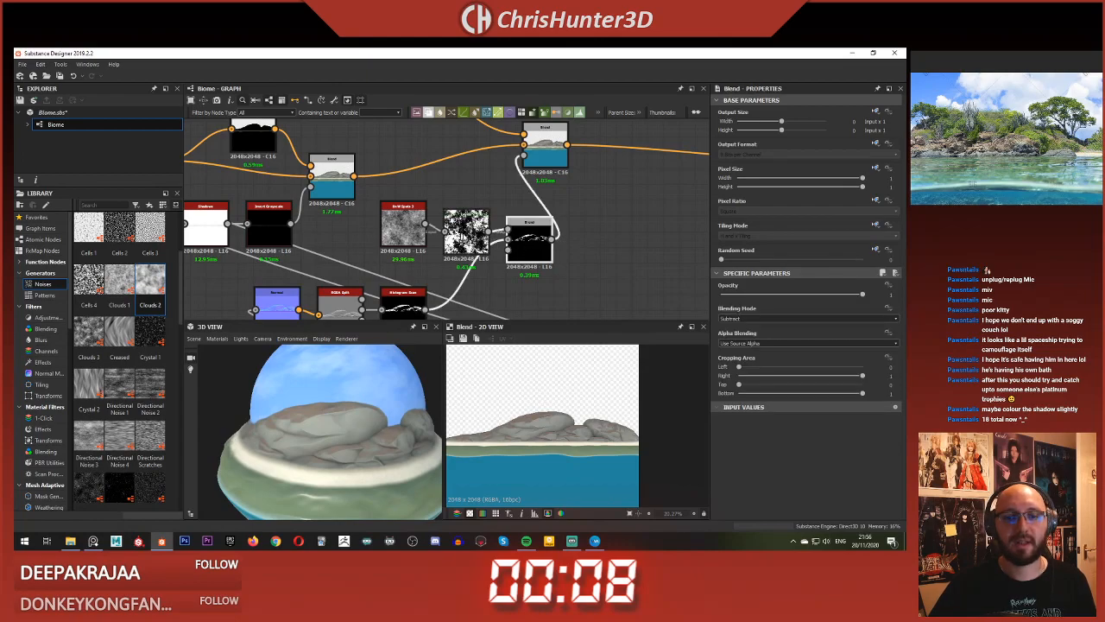
{"action": "left_click", "coordinate": [549, 160]}
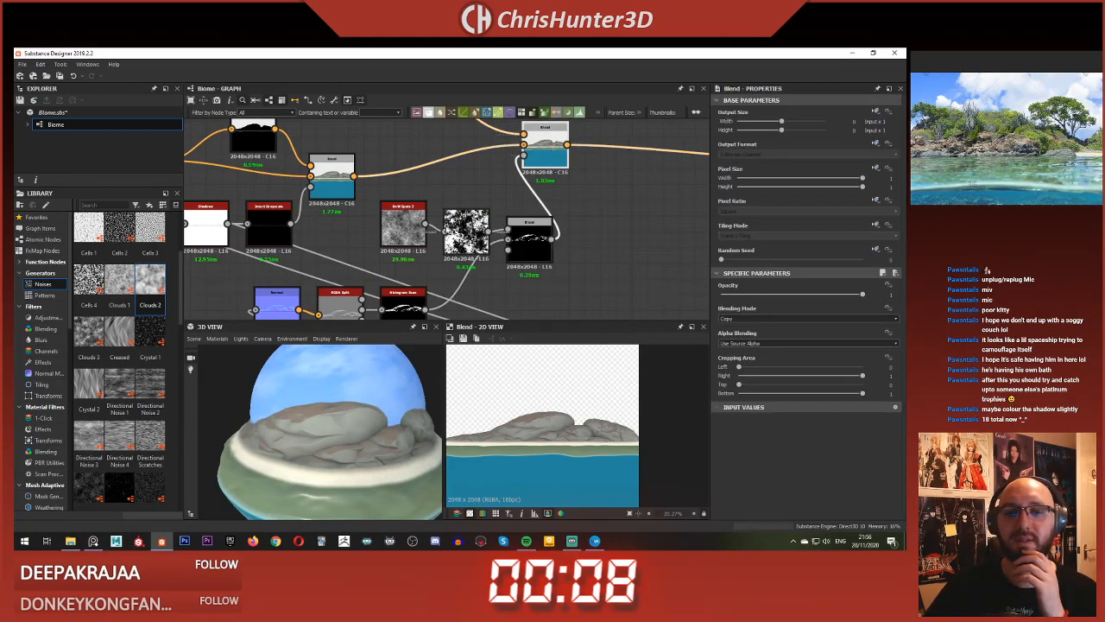
Step: Narrow the input range of the BnW Spots 3 Levels node, placing the black and white inputs just either side of the histogram's peak
{"action": "left_click", "coordinate": [464, 231]}
{"action": "left_click_drag", "start_coordinate": [729, 313], "coordinate": [809, 322]}
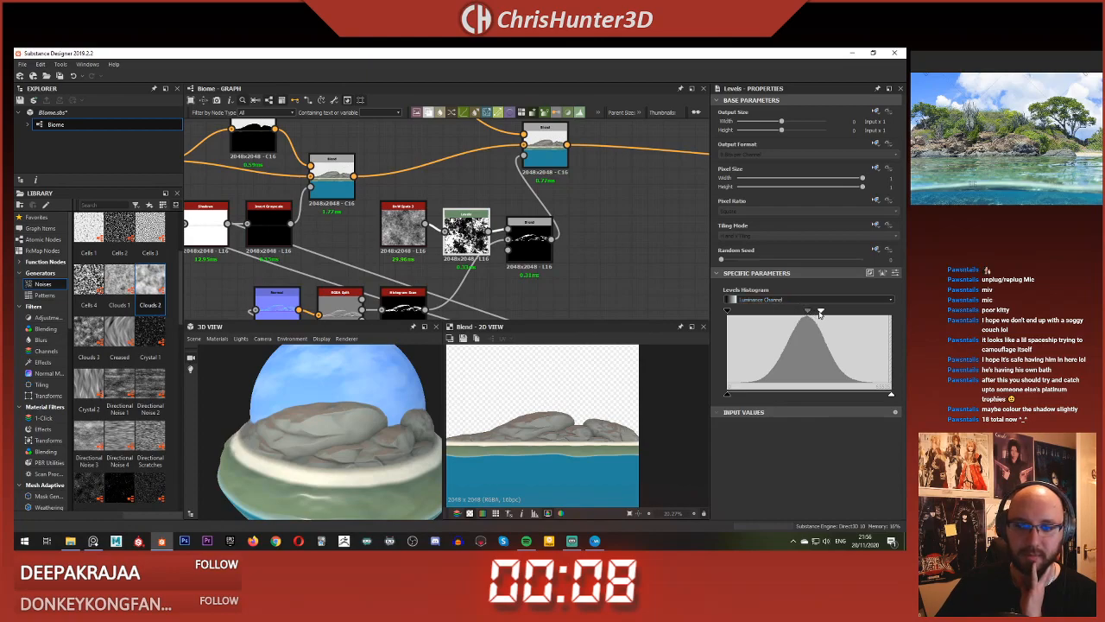
{"action": "left_click_drag", "start_coordinate": [809, 314], "coordinate": [800, 316]}
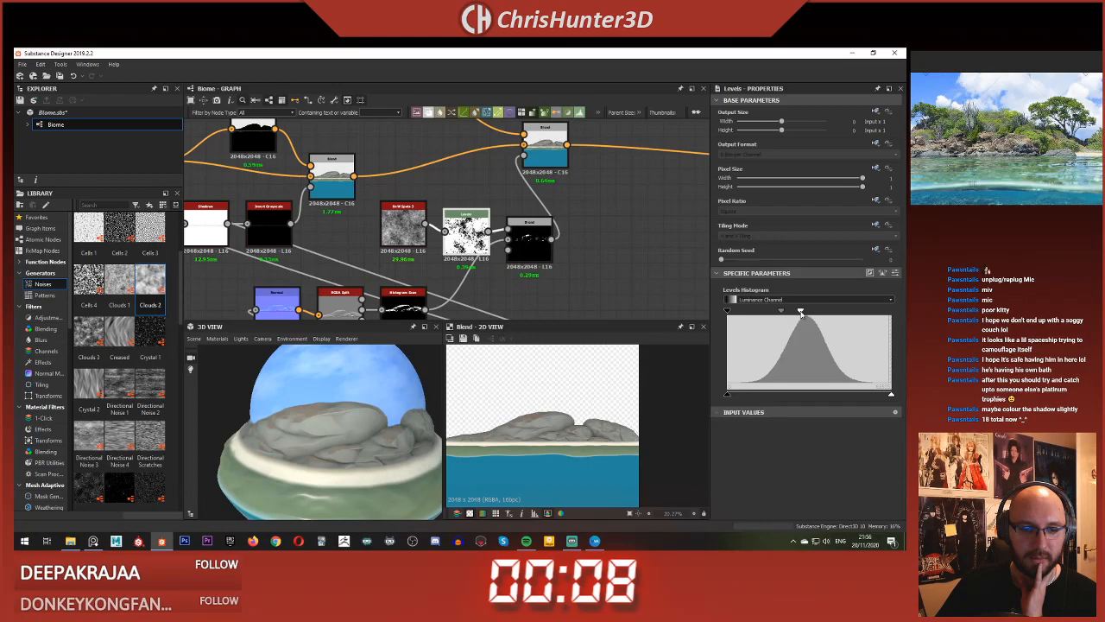
{"action": "mouse_move", "coordinate": [337, 460]}
{"action": "left_mouse_down"}
{"action": "mouse_move", "coordinate": [362, 480]}
{"action": "mouse_move", "coordinate": [301, 458]}
{"action": "mouse_move", "coordinate": [323, 447]}
{"action": "left_mouse_up"}
{"action": "left_click_drag", "start_coordinate": [801, 312], "coordinate": [818, 313]}
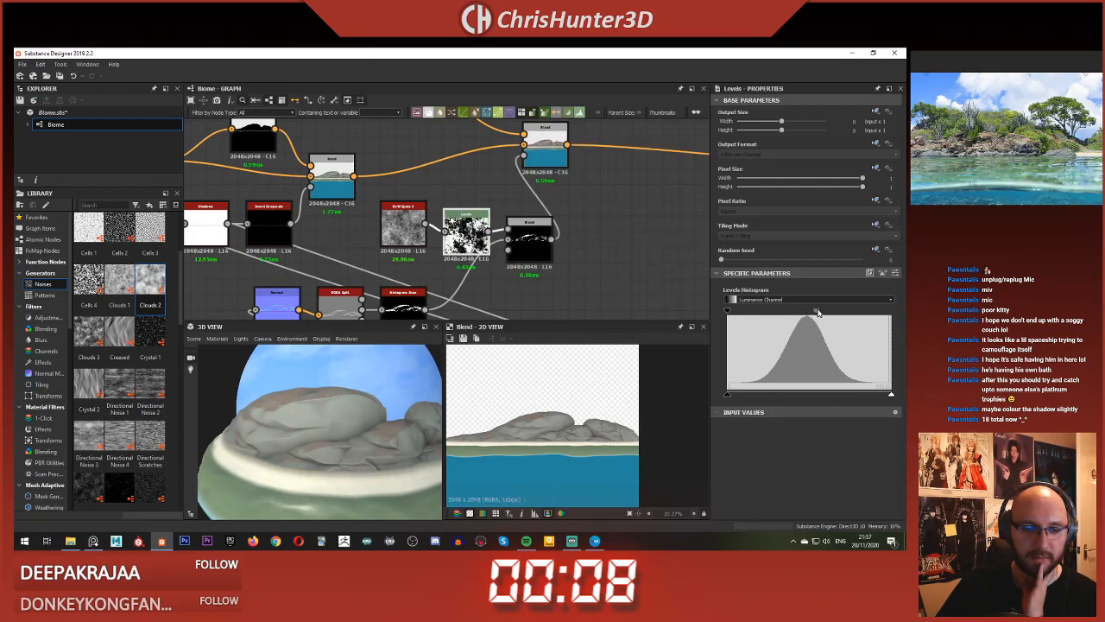
{"action": "mouse_move", "coordinate": [775, 314]}
{"action": "left_mouse_down"}
{"action": "mouse_move", "coordinate": [812, 313]}
{"action": "mouse_move", "coordinate": [798, 316]}
{"action": "left_mouse_up"}
{"action": "left_click_drag", "start_coordinate": [794, 315], "coordinate": [802, 316]}
Step: Inspect the brown patches on the rocks in the 3D view, both up close and from a distance
{"action": "left_click_drag", "start_coordinate": [384, 393], "coordinate": [320, 414]}
{"action": "scroll", "coordinate": [289, 436], "scroll_direction": "up", "scroll_amount": 5}
{"action": "middle_click_drag", "start_coordinate": [289, 437], "coordinate": [295, 458]}
{"action": "scroll", "coordinate": [292, 449], "scroll_direction": "down", "scroll_amount": 10}
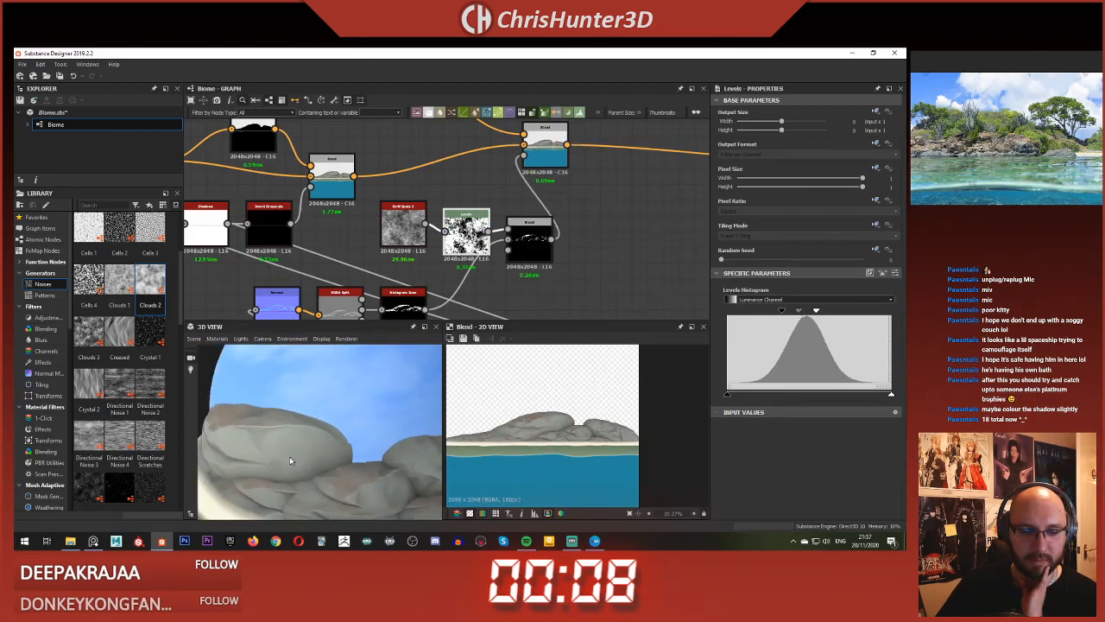
{"action": "scroll", "coordinate": [294, 428], "scroll_direction": "up", "scroll_amount": 5}
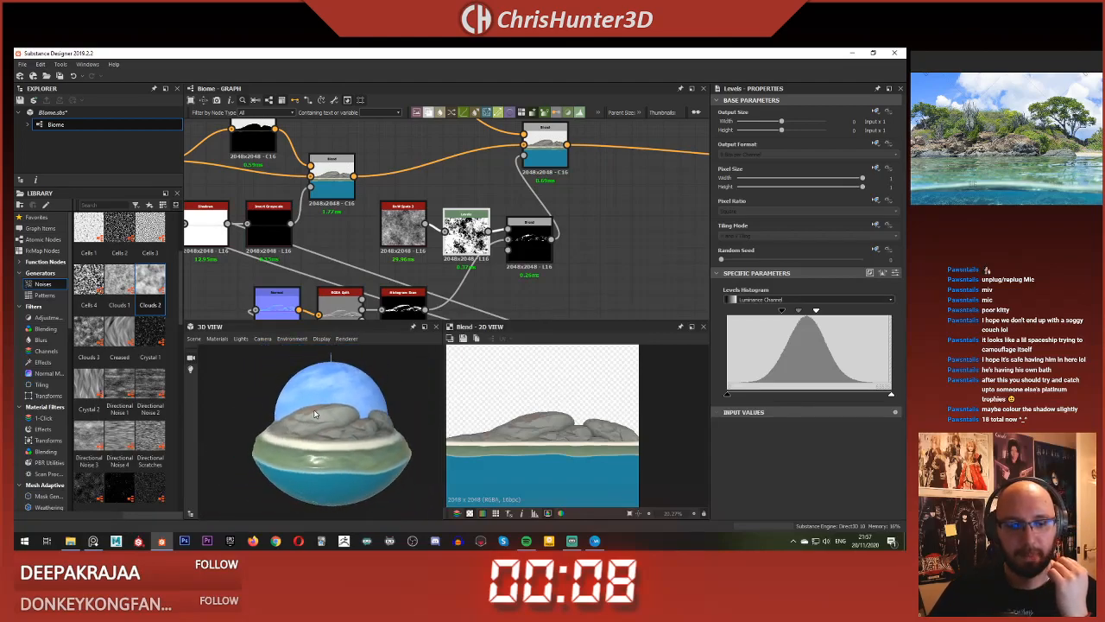
{"action": "left_click_drag", "start_coordinate": [326, 407], "coordinate": [329, 410]}
{"action": "scroll", "coordinate": [400, 184], "scroll_direction": "down", "scroll_amount": 4}
{"action": "scroll", "coordinate": [328, 130], "scroll_direction": "up", "scroll_amount": 4}
Step: Preview the mottled brown colour Blend in 2D and compare it with the colouring on the rocks up close
{"action": "middle_click_drag", "start_coordinate": [328, 130], "coordinate": [432, 274]}
{"action": "scroll", "coordinate": [432, 274], "scroll_direction": "up", "scroll_amount": 1}
{"action": "scroll", "coordinate": [335, 442], "scroll_direction": "up", "scroll_amount": 1}
{"action": "left_click", "coordinate": [383, 209]}
{"action": "double_click", "coordinate": [526, 223]}
{"action": "scroll", "coordinate": [501, 393], "scroll_direction": "up", "scroll_amount": 2}
{"action": "key", "text": "f"}
{"action": "left_click_drag", "start_coordinate": [351, 399], "coordinate": [353, 442]}
{"action": "scroll", "coordinate": [353, 443], "scroll_direction": "up", "scroll_amount": 5}
{"action": "scroll", "coordinate": [353, 443], "scroll_direction": "down", "scroll_amount": 5}
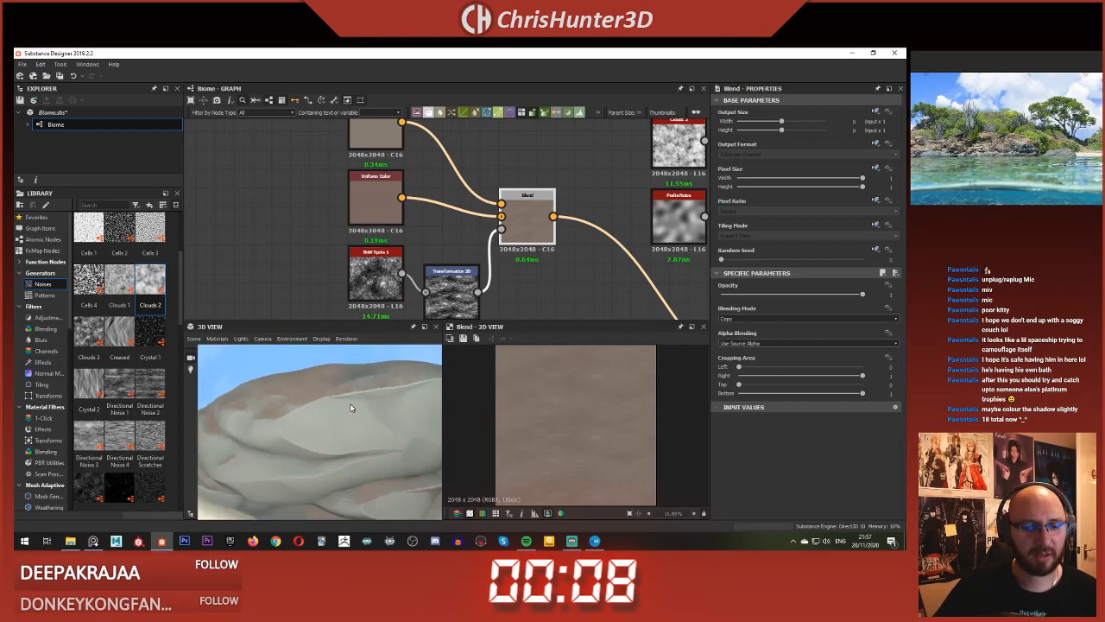
Step: Add a second Blend node after the mottled brown Blend, feeding the brown into its background input
{"action": "scroll", "coordinate": [409, 243], "scroll_direction": "down", "scroll_amount": 2}
{"action": "scroll", "coordinate": [419, 221], "scroll_direction": "down", "scroll_amount": 1}
{"action": "mouse_move", "coordinate": [410, 243]}
{"action": "middle_mouse_down"}
{"action": "mouse_move", "coordinate": [419, 221]}
{"action": "mouse_move", "coordinate": [417, 232]}
{"action": "middle_mouse_up"}
{"action": "left_click_drag", "start_coordinate": [343, 160], "coordinate": [358, 189]}
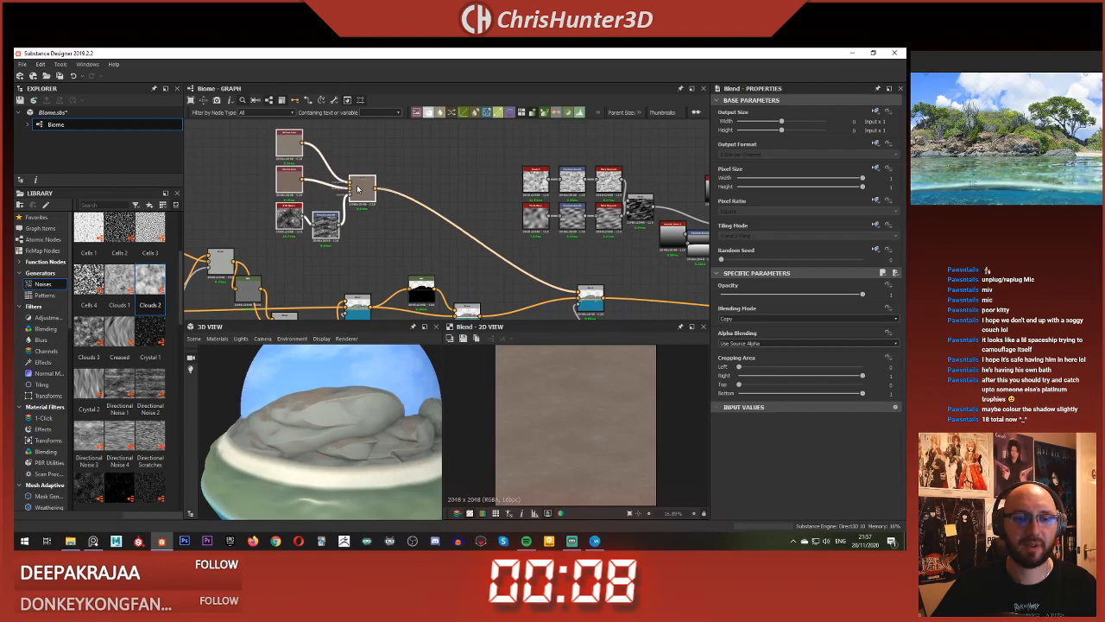
{"action": "scroll", "coordinate": [357, 188], "scroll_direction": "up", "scroll_amount": 3}
{"action": "key", "text": "space"}
{"action": "left_click", "coordinate": [452, 270]}
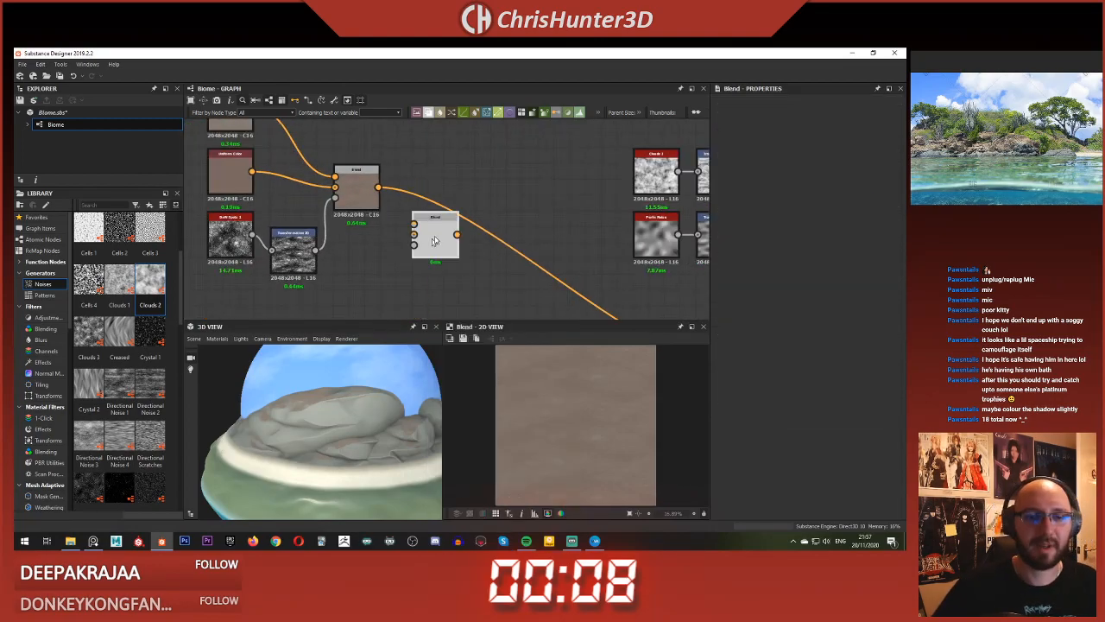
{"action": "mouse_move", "coordinate": [432, 231]}
{"action": "left_mouse_down"}
{"action": "mouse_move", "coordinate": [467, 250]}
{"action": "mouse_move", "coordinate": [445, 240]}
{"action": "left_mouse_up"}
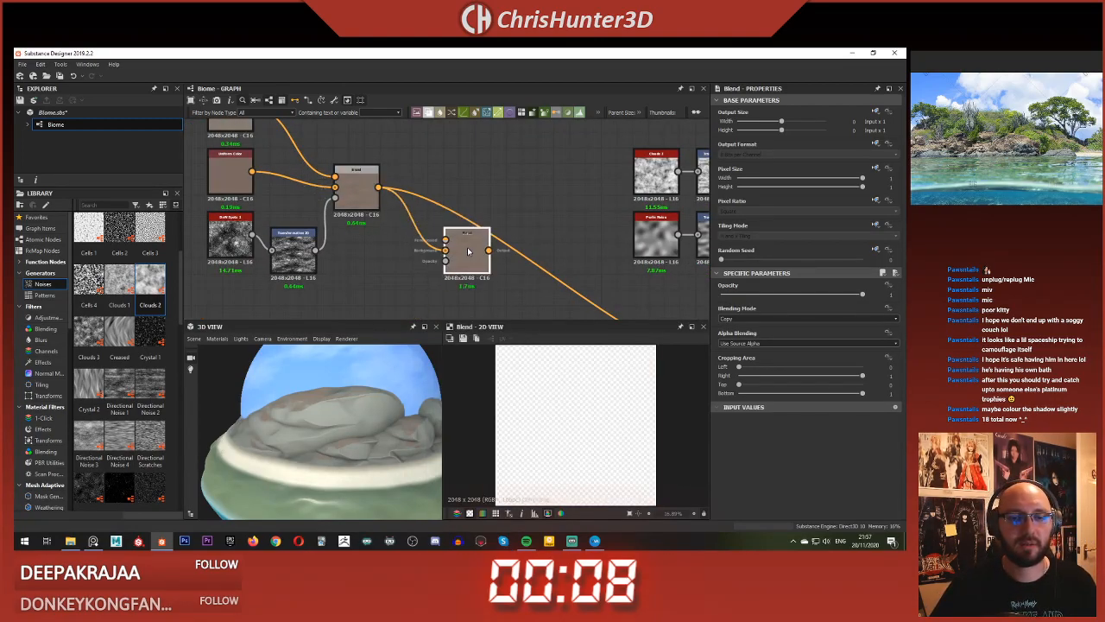
Step: Examine the rocks' current colouring in the 3D view from several angles and distances
{"action": "scroll", "coordinate": [366, 367], "scroll_direction": "down", "scroll_amount": 4}
{"action": "mouse_move", "coordinate": [335, 442]}
{"action": "left_mouse_down"}
{"action": "mouse_move", "coordinate": [333, 398]}
{"action": "mouse_move", "coordinate": [324, 443]}
{"action": "left_mouse_up"}
{"action": "scroll", "coordinate": [371, 256], "scroll_direction": "up", "scroll_amount": 4}
{"action": "middle_click_drag", "start_coordinate": [383, 244], "coordinate": [384, 265]}
{"action": "scroll", "coordinate": [374, 255], "scroll_direction": "down", "scroll_amount": 3}
{"action": "scroll", "coordinate": [384, 265], "scroll_direction": "up", "scroll_amount": 1}
{"action": "left_click_drag", "start_coordinate": [330, 413], "coordinate": [321, 483]}
{"action": "scroll", "coordinate": [372, 300], "scroll_direction": "up", "scroll_amount": 1}
{"action": "middle_click_drag", "start_coordinate": [372, 301], "coordinate": [401, 272]}
{"action": "scroll", "coordinate": [394, 257], "scroll_direction": "down", "scroll_amount": 2}
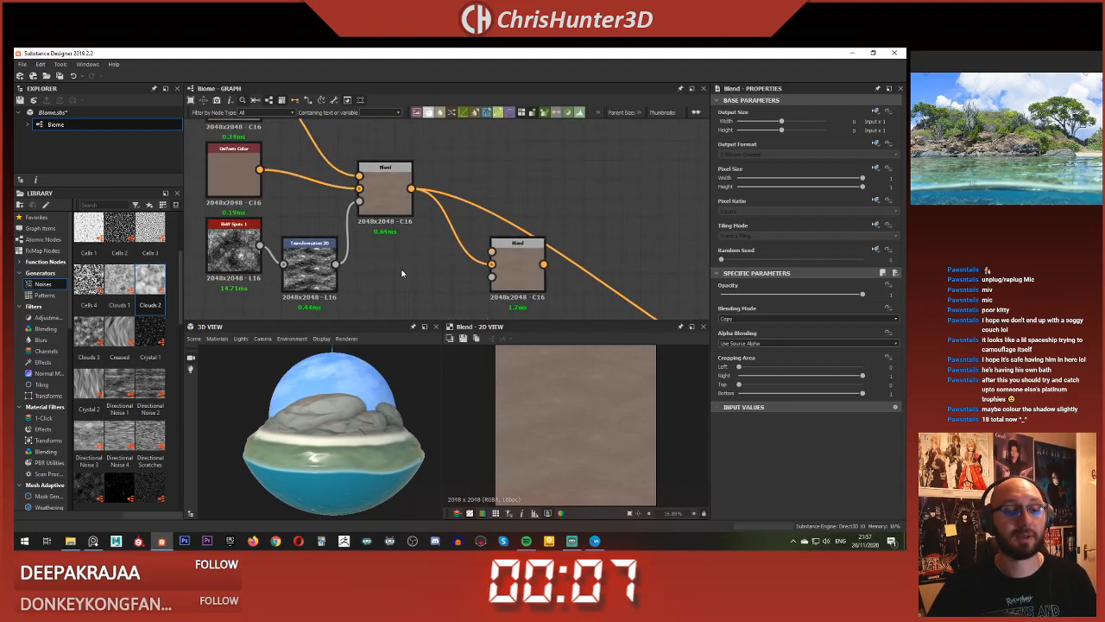
{"action": "mouse_move", "coordinate": [368, 406]}
{"action": "left_mouse_down"}
{"action": "mouse_move", "coordinate": [359, 430]}
{"action": "mouse_move", "coordinate": [328, 413]}
{"action": "mouse_move", "coordinate": [364, 396]}
{"action": "mouse_move", "coordinate": [368, 410]}
{"action": "left_mouse_up"}
{"action": "scroll", "coordinate": [370, 417], "scroll_direction": "up", "scroll_amount": 6}
{"action": "scroll", "coordinate": [370, 417], "scroll_direction": "down", "scroll_amount": 4}
{"action": "scroll", "coordinate": [367, 410], "scroll_direction": "down", "scroll_amount": 4}
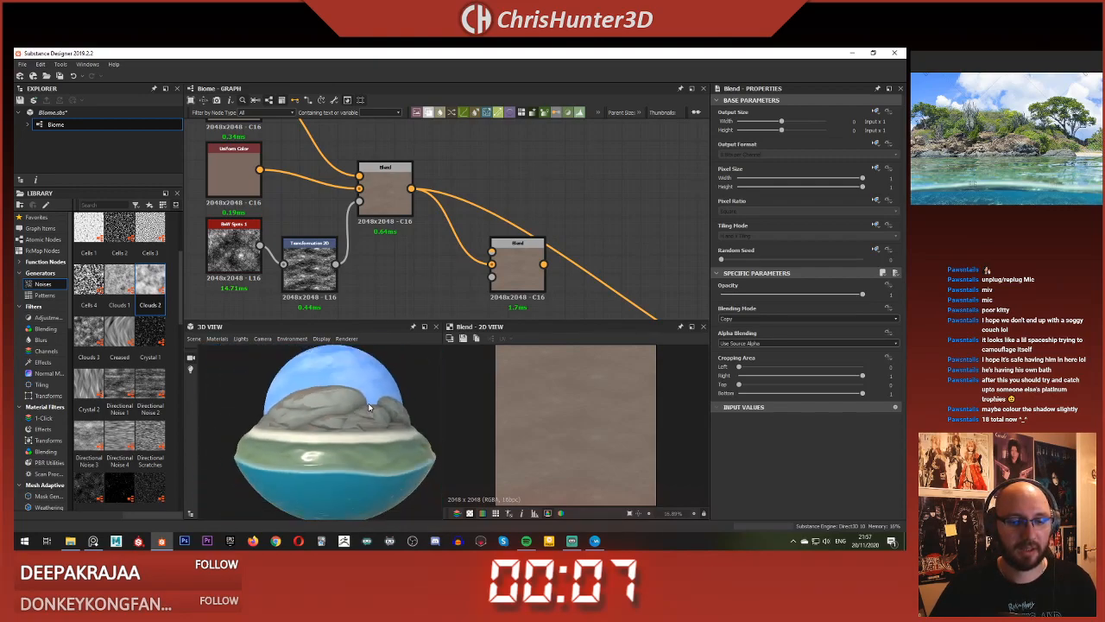
{"action": "scroll", "coordinate": [409, 263], "scroll_direction": "down", "scroll_amount": 2}
{"action": "scroll", "coordinate": [409, 263], "scroll_direction": "up", "scroll_amount": 1}
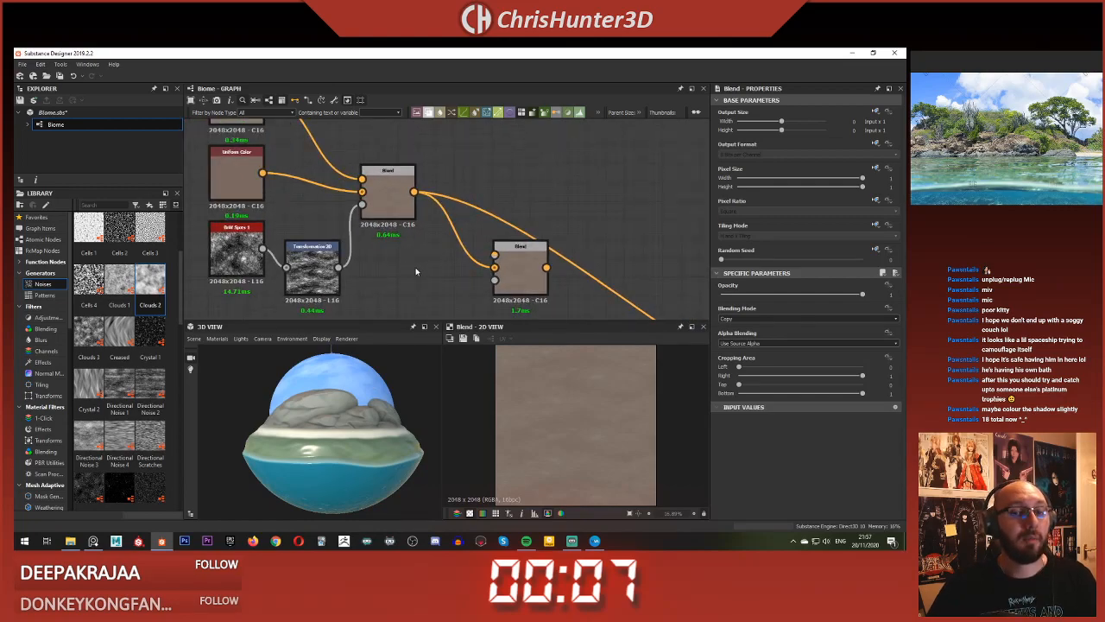
Step: Add an HSL node fed by the brown Blend with saturation 0.41 and lightness 0.44, and connect it to the new Blend's foreground
{"action": "scroll", "coordinate": [415, 268], "scroll_direction": "up", "scroll_amount": 1}
{"action": "middle_click_drag", "start_coordinate": [415, 262], "coordinate": [405, 314]}
{"action": "key", "text": "space"}
{"action": "type", "text": "hsl"}
{"action": "key", "text": "Return"}
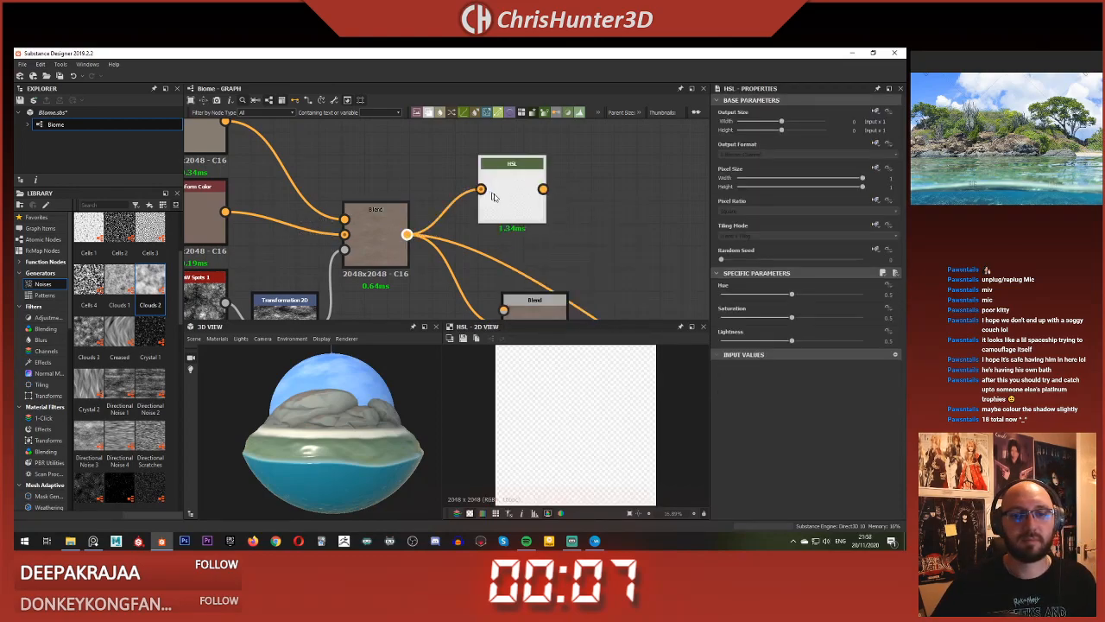
{"action": "left_click_drag", "start_coordinate": [788, 342], "coordinate": [783, 343]}
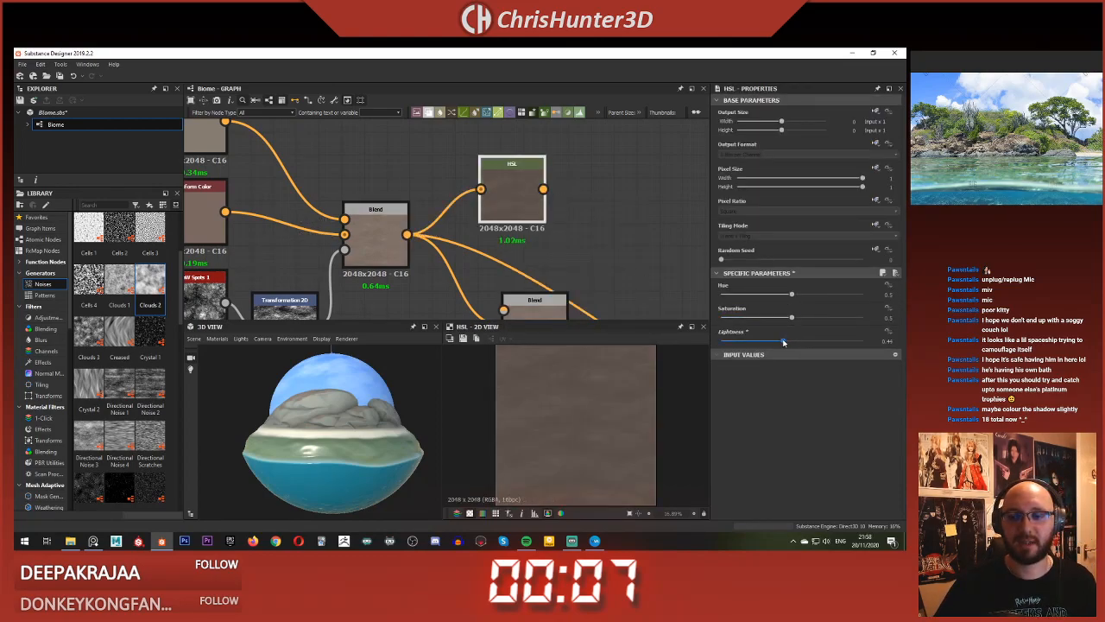
{"action": "left_click_drag", "start_coordinate": [544, 189], "coordinate": [510, 235]}
{"action": "scroll", "coordinate": [542, 285], "scroll_direction": "down", "scroll_amount": 1}
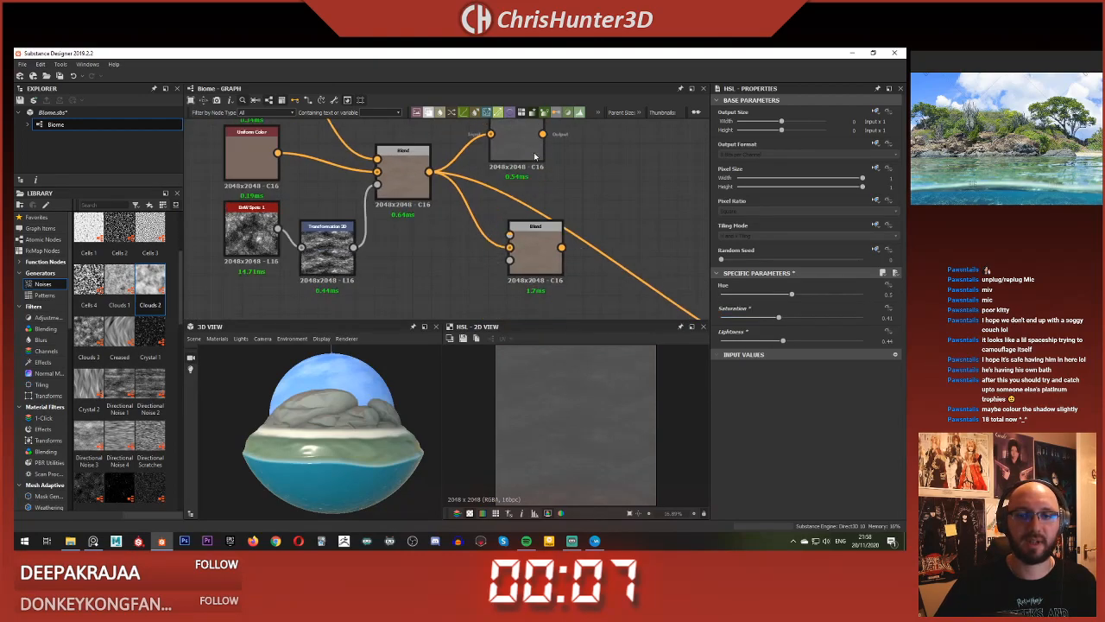
Step: Duplicate the BnW Spots 1 and Transformation 2D pair below the new Blend, setting the copied noise's random seed to 7 and scale to 4
{"action": "key", "text": "space"}
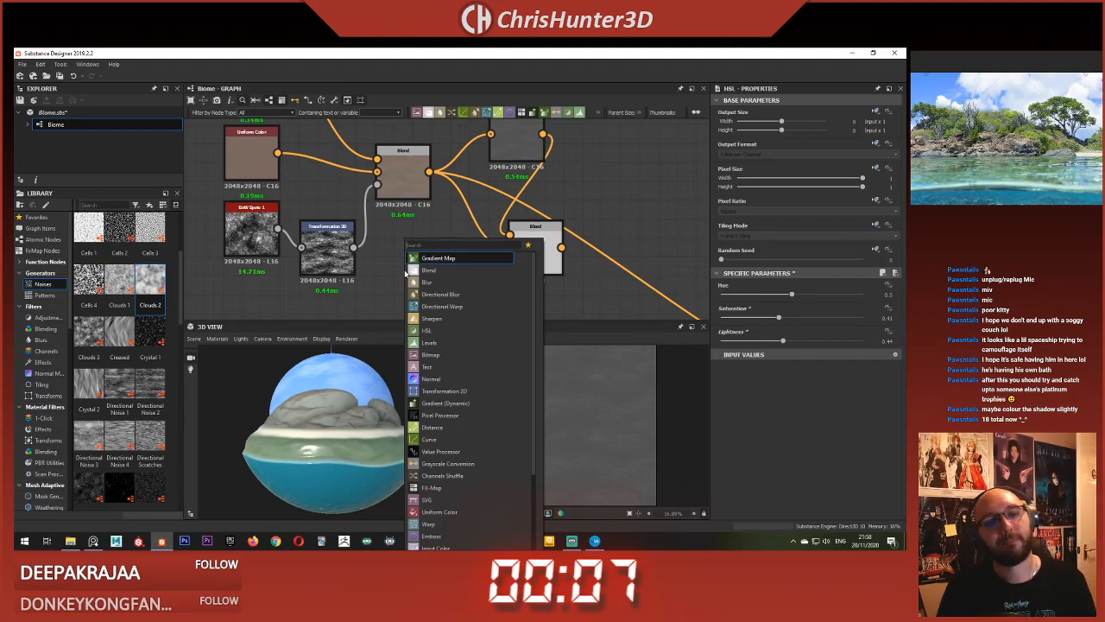
{"action": "left_click", "coordinate": [272, 272]}
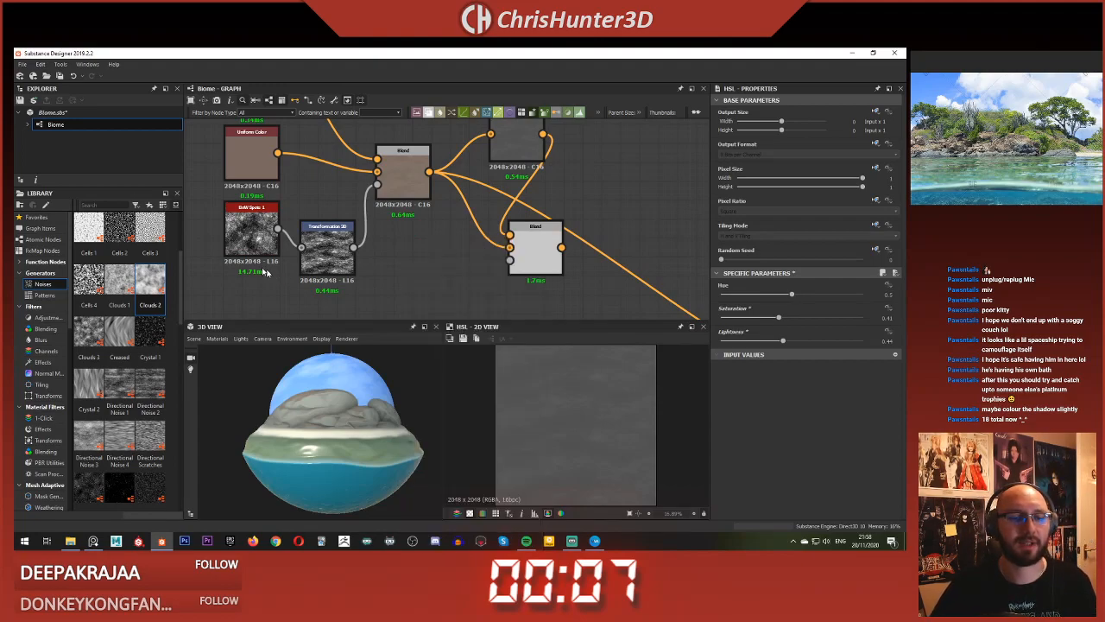
{"action": "left_click_drag", "start_coordinate": [319, 302], "coordinate": [240, 240]}
{"action": "key", "text": "ctrl+c"}
{"action": "middle_click_drag", "start_coordinate": [438, 301], "coordinate": [380, 243]}
{"action": "scroll", "coordinate": [380, 243], "scroll_direction": "down", "scroll_amount": 1}
{"action": "key", "text": "ctrl+v"}
{"action": "left_click_drag", "start_coordinate": [399, 215], "coordinate": [344, 246]}
{"action": "left_click", "coordinate": [819, 259]}
{"action": "left_click_drag", "start_coordinate": [765, 308], "coordinate": [776, 305]}
Step: Connect the copied Transformation 2D to the new Blend's opacity and preview the mixed brown in 2D
{"action": "left_click_drag", "start_coordinate": [425, 249], "coordinate": [433, 247]}
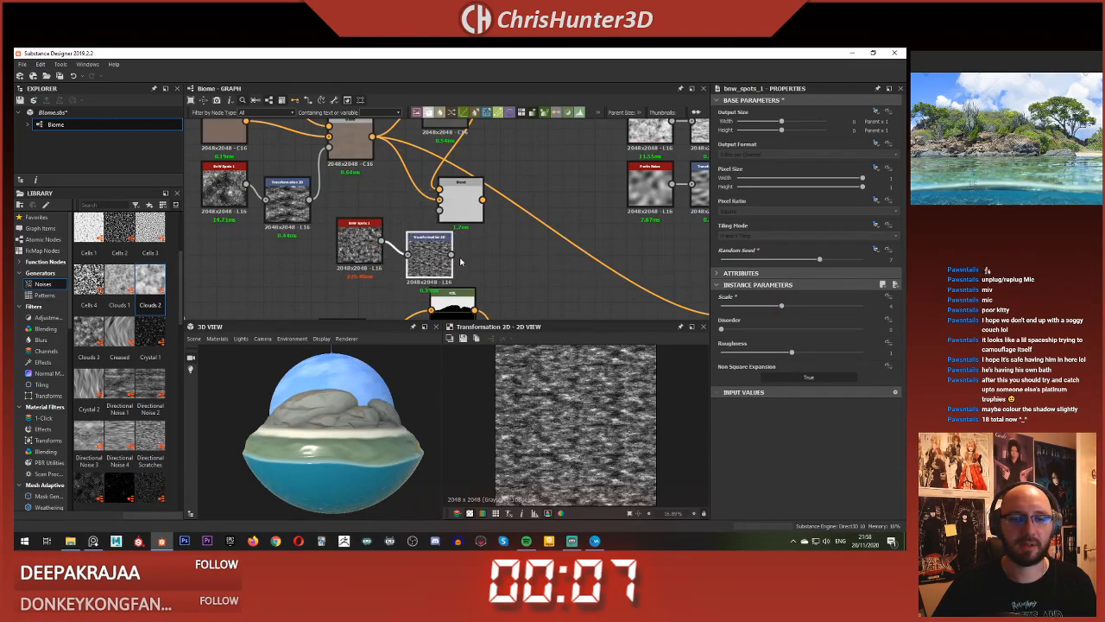
{"action": "double_click", "coordinate": [456, 211]}
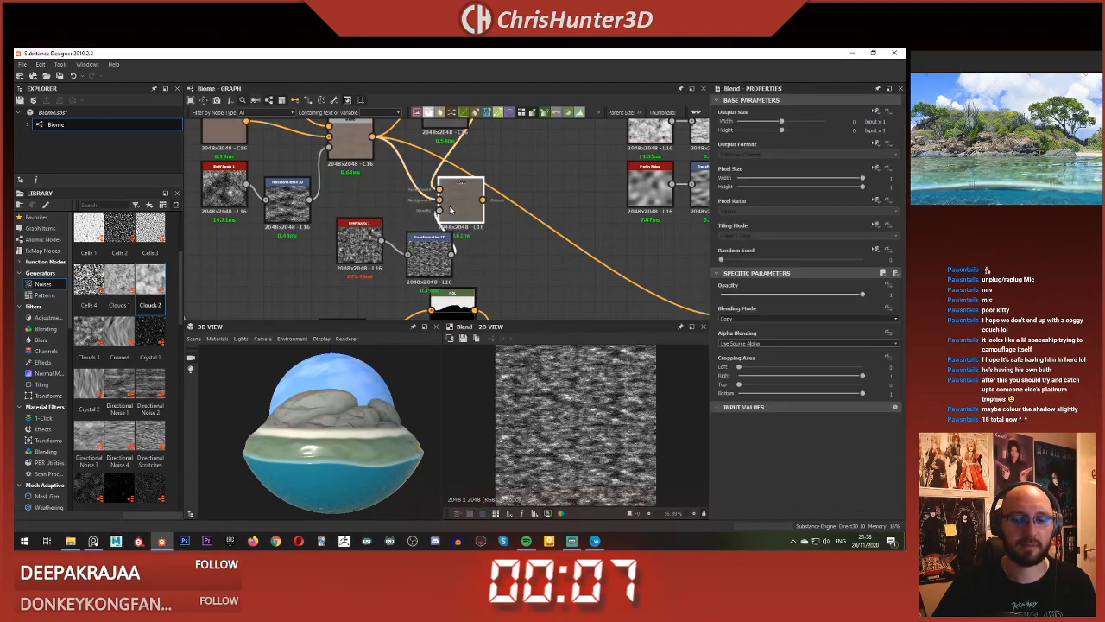
{"action": "key", "text": "f"}
{"action": "left_click_drag", "start_coordinate": [453, 201], "coordinate": [485, 186]}
{"action": "middle_click_drag", "start_coordinate": [479, 191], "coordinate": [471, 208]}
Step: Move the first brown Blend's overlay connection onto the new Blend's output and check the colour on the rocks
{"action": "scroll", "coordinate": [470, 208], "scroll_direction": "down", "scroll_amount": 1}
{"action": "left_click_drag", "start_coordinate": [380, 162], "coordinate": [483, 200], "text": "shift"}
{"action": "scroll", "coordinate": [308, 397], "scroll_direction": "up", "scroll_amount": 3}
{"action": "middle_click_drag", "start_coordinate": [332, 376], "coordinate": [341, 418]}
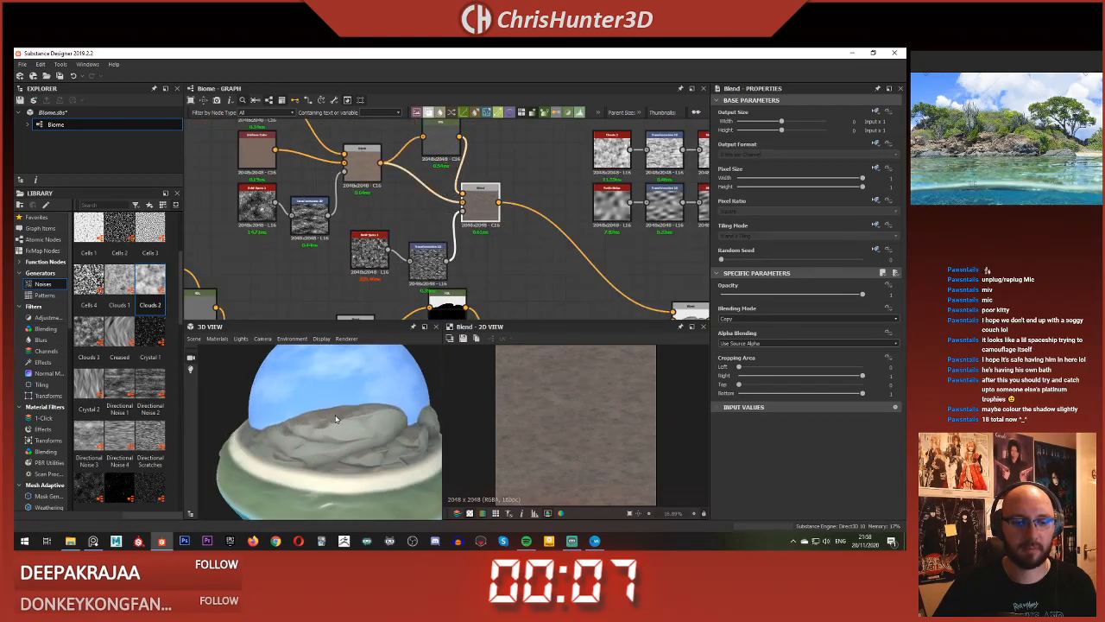
{"action": "scroll", "coordinate": [355, 418], "scroll_direction": "up", "scroll_amount": 4}
Step: Set the brown HSL node's saturation to 0.49, check the rocks, and reposition the node between the two brown Blends
{"action": "left_click", "coordinate": [440, 147]}
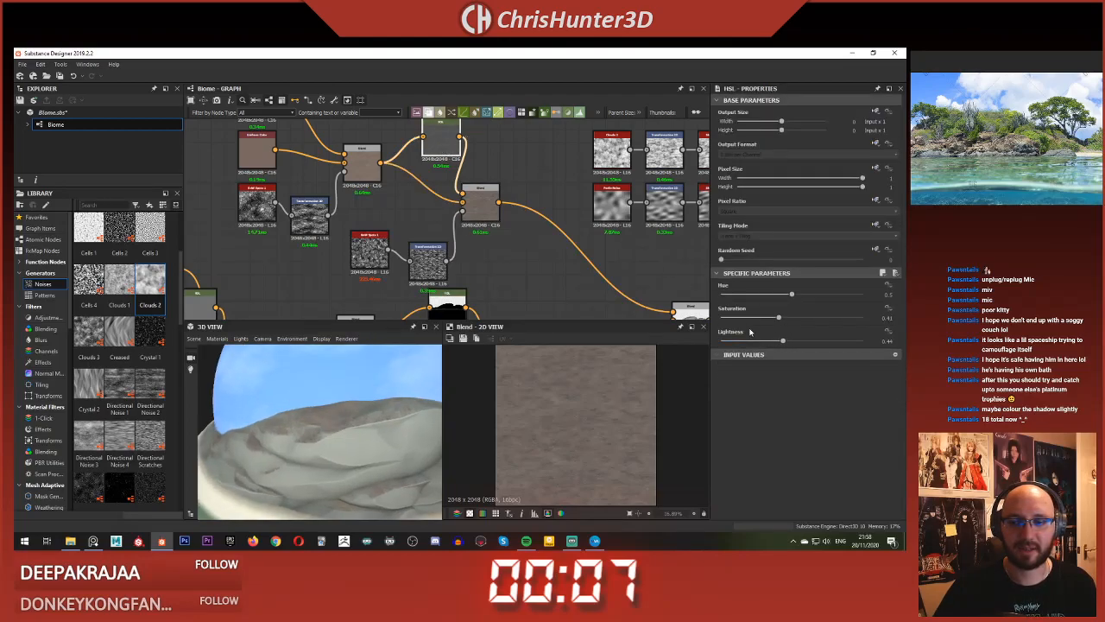
{"action": "left_click_drag", "start_coordinate": [785, 319], "coordinate": [789, 319]}
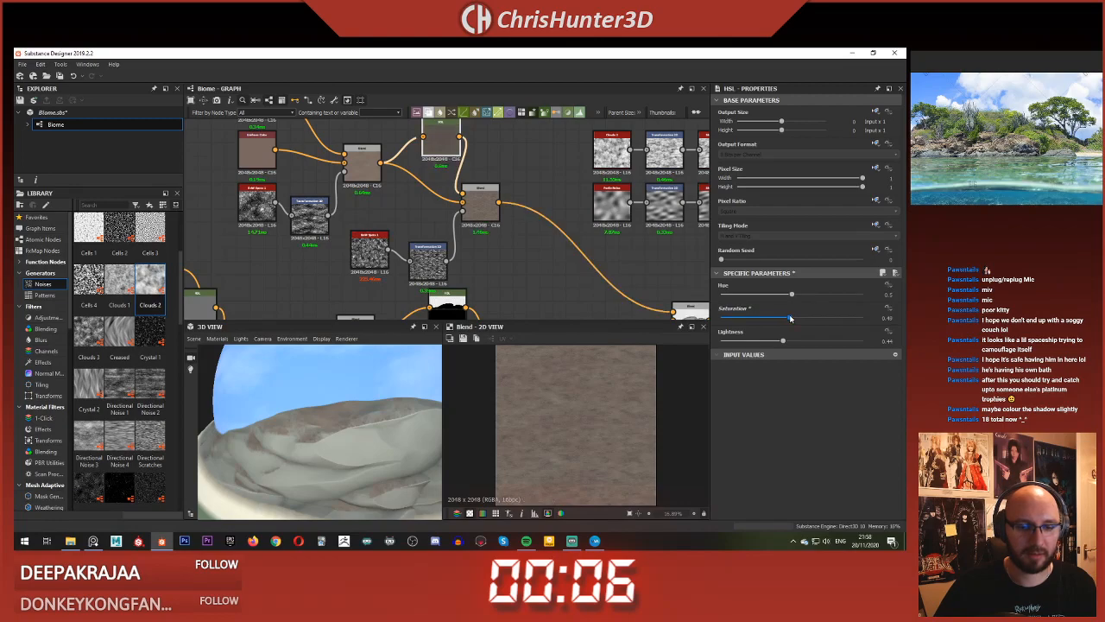
{"action": "scroll", "coordinate": [416, 432], "scroll_direction": "down", "scroll_amount": 2}
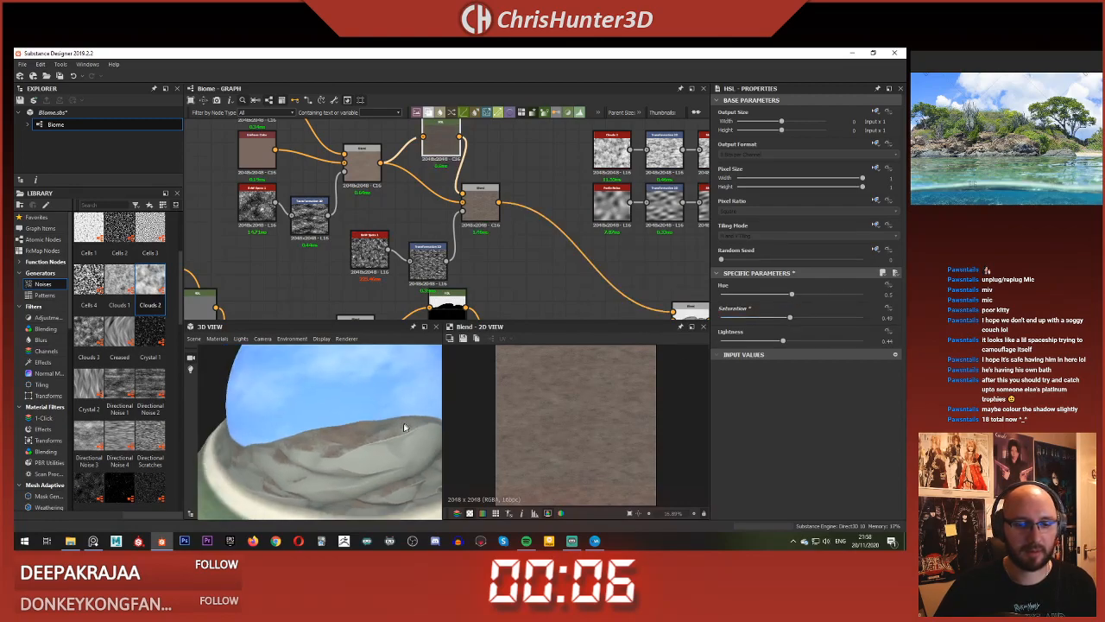
{"action": "scroll", "coordinate": [397, 442], "scroll_direction": "up", "scroll_amount": 5}
{"action": "scroll", "coordinate": [382, 430], "scroll_direction": "down", "scroll_amount": 4}
{"action": "scroll", "coordinate": [383, 432], "scroll_direction": "down", "scroll_amount": 5}
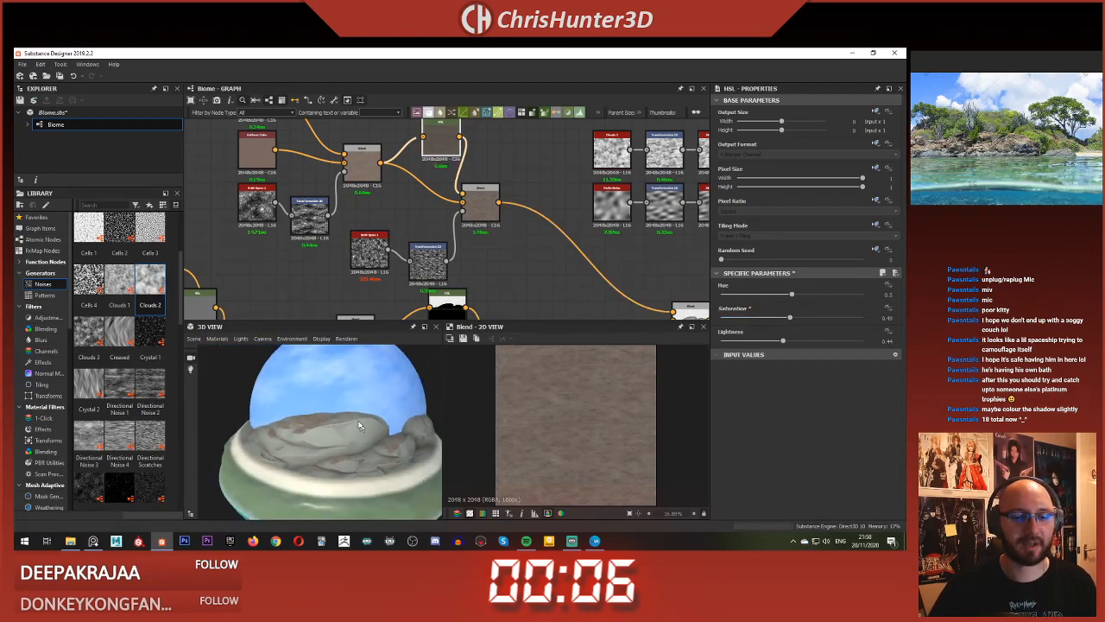
{"action": "scroll", "coordinate": [427, 213], "scroll_direction": "down", "scroll_amount": 2}
{"action": "scroll", "coordinate": [421, 235], "scroll_direction": "up", "scroll_amount": 3}
{"action": "middle_click_drag", "start_coordinate": [421, 237], "coordinate": [430, 276]}
{"action": "left_click_drag", "start_coordinate": [433, 146], "coordinate": [433, 179]}
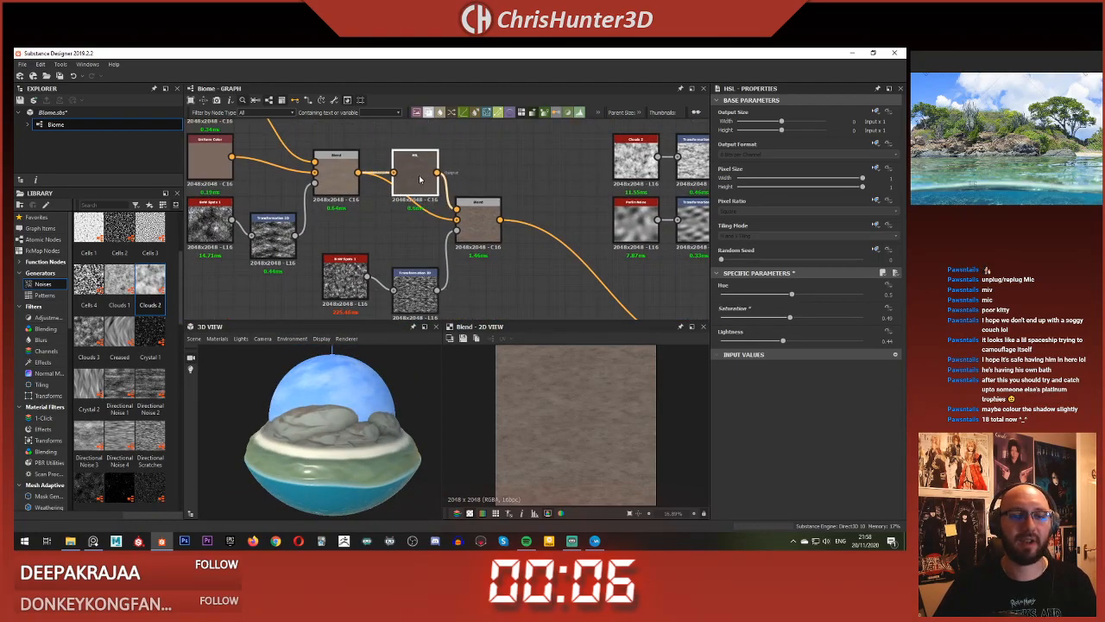
Step: Review the rocks in the 3D view and locate the grey rock colour chain in the graph
{"action": "scroll", "coordinate": [421, 179], "scroll_direction": "down", "scroll_amount": 8}
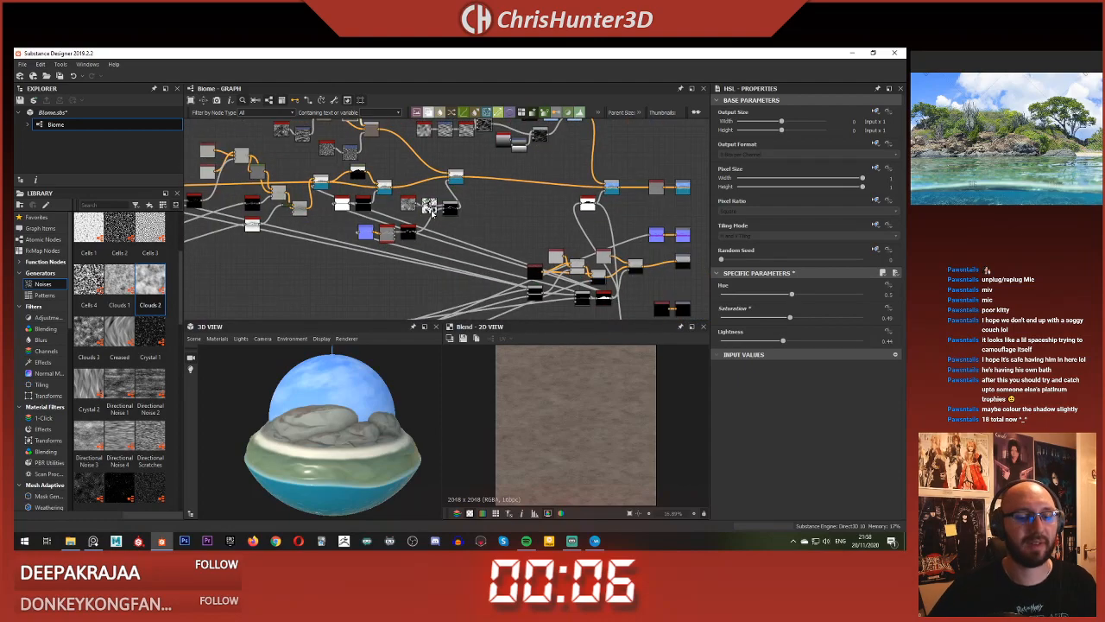
{"action": "scroll", "coordinate": [395, 415], "scroll_direction": "up", "scroll_amount": 2}
{"action": "left_click_drag", "start_coordinate": [394, 414], "coordinate": [379, 406]}
{"action": "scroll", "coordinate": [380, 410], "scroll_direction": "up", "scroll_amount": 4}
{"action": "scroll", "coordinate": [385, 406], "scroll_direction": "down", "scroll_amount": 3}
{"action": "scroll", "coordinate": [464, 211], "scroll_direction": "down", "scroll_amount": 2}
{"action": "scroll", "coordinate": [471, 215], "scroll_direction": "up", "scroll_amount": 6}
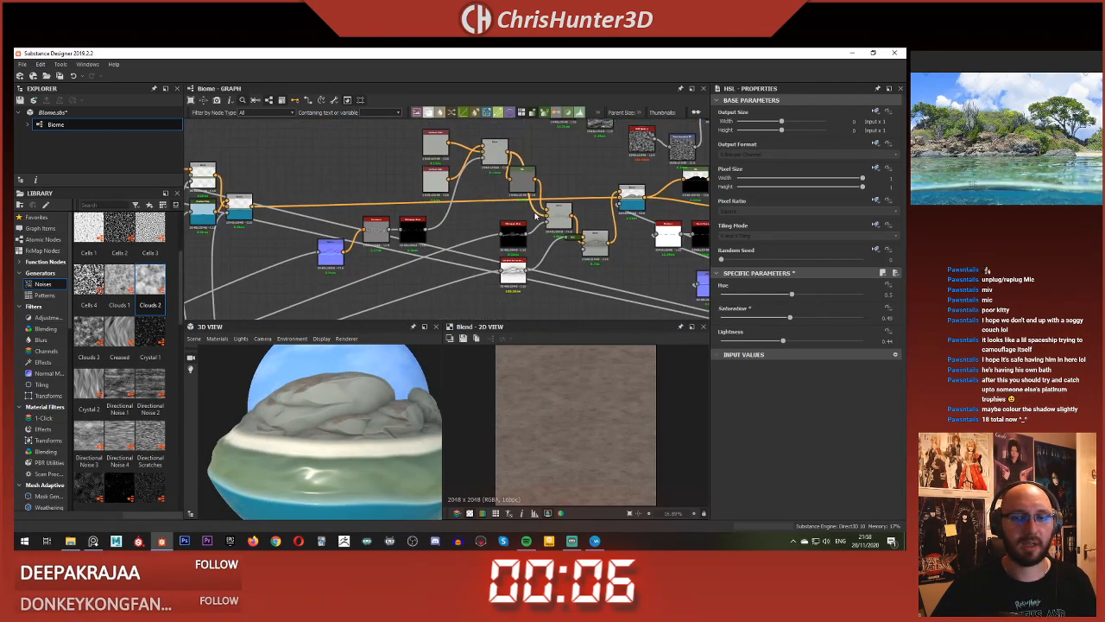
{"action": "scroll", "coordinate": [535, 217], "scroll_direction": "up", "scroll_amount": 2}
Step: Preview the rock composite Blend and reposition the Blend that mixes the two grey Uniform Colors
{"action": "double_click", "coordinate": [698, 210]}
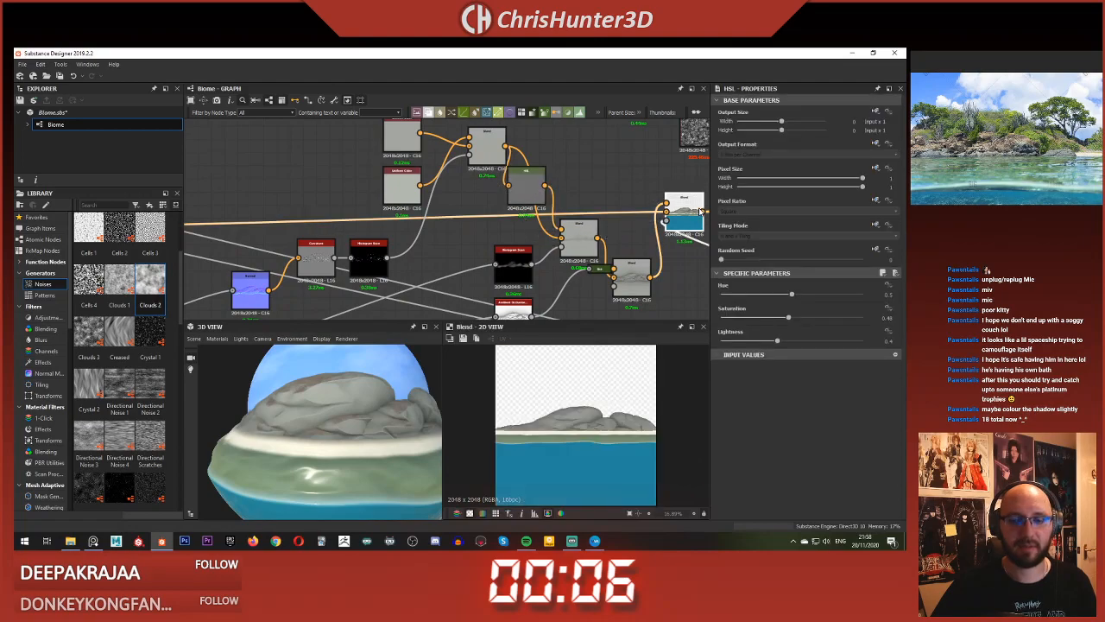
{"action": "scroll", "coordinate": [624, 174], "scroll_direction": "down", "scroll_amount": 4}
{"action": "left_click", "coordinate": [605, 171]}
{"action": "scroll", "coordinate": [605, 168], "scroll_direction": "up", "scroll_amount": 4}
{"action": "middle_click_drag", "start_coordinate": [573, 185], "coordinate": [521, 196]}
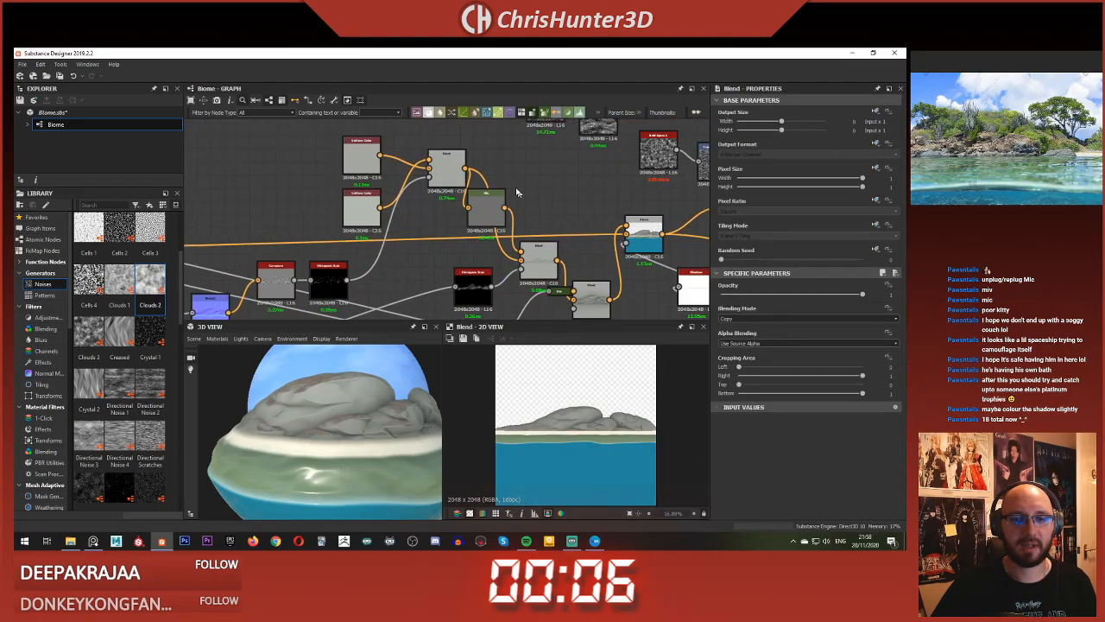
{"action": "left_click_drag", "start_coordinate": [448, 172], "coordinate": [427, 207]}
{"action": "double_click", "coordinate": [535, 253]}
{"action": "middle_click_drag", "start_coordinate": [536, 253], "coordinate": [475, 183]}
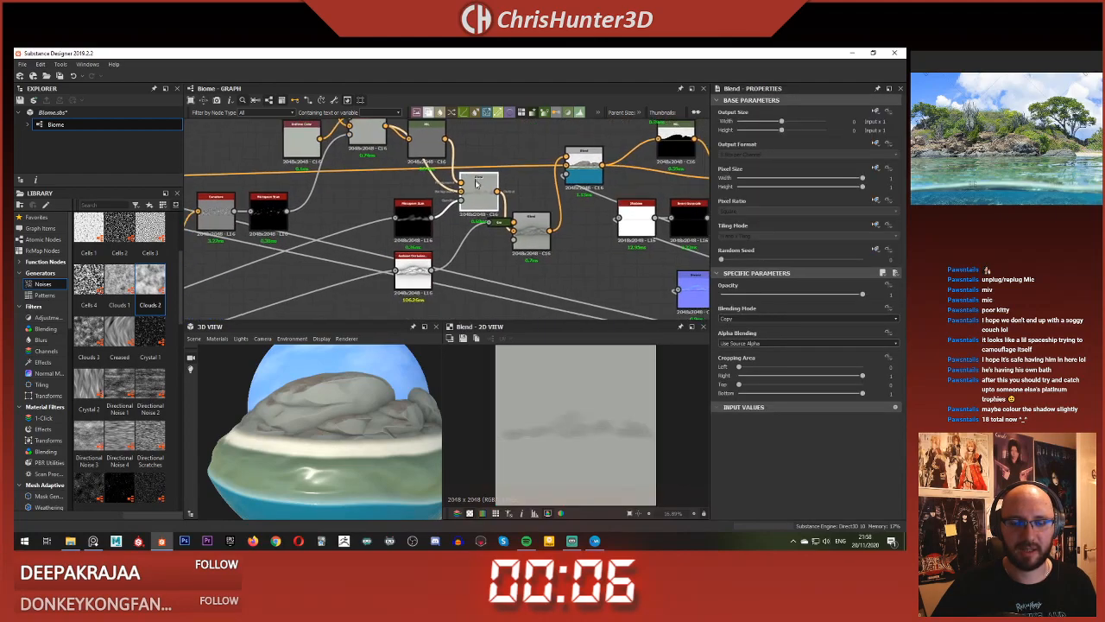
Step: Preview each node of the grey rock colour chain, from the Uniform Color through the HSL to the final Multiply Blend
{"action": "middle_click_drag", "start_coordinate": [550, 213], "coordinate": [500, 248]}
{"action": "double_click", "coordinate": [535, 211]}
{"action": "scroll", "coordinate": [552, 214], "scroll_direction": "down", "scroll_amount": 2}
{"action": "double_click", "coordinate": [454, 187]}
{"action": "scroll", "coordinate": [441, 189], "scroll_direction": "up", "scroll_amount": 1}
{"action": "middle_click_drag", "start_coordinate": [427, 197], "coordinate": [400, 233]}
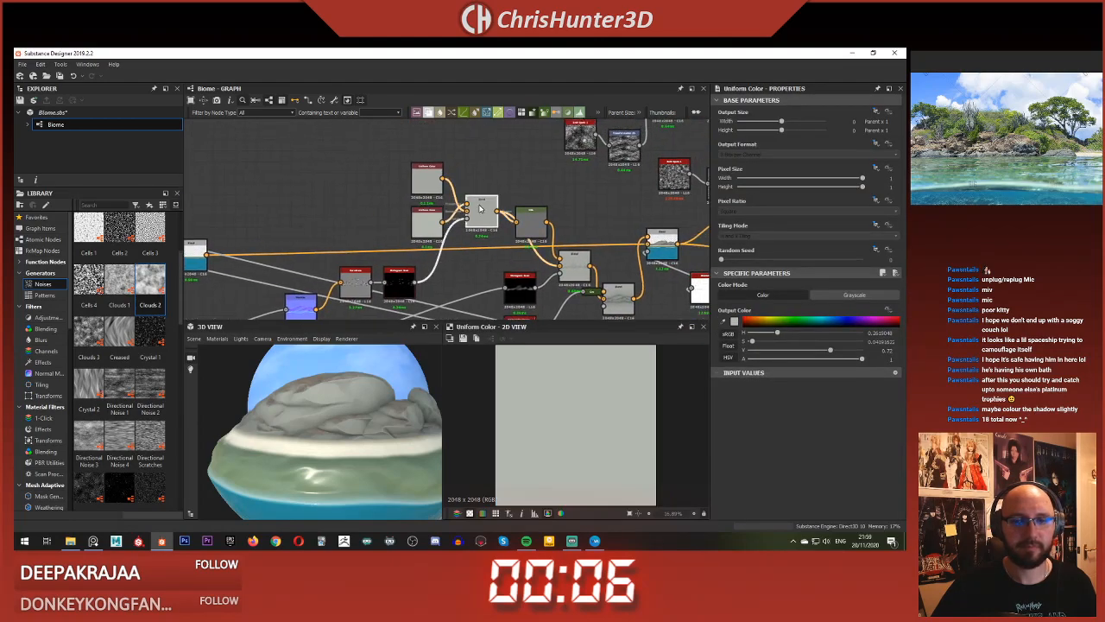
{"action": "double_click", "coordinate": [481, 209]}
{"action": "double_click", "coordinate": [529, 218]}
{"action": "double_click", "coordinate": [577, 262]}
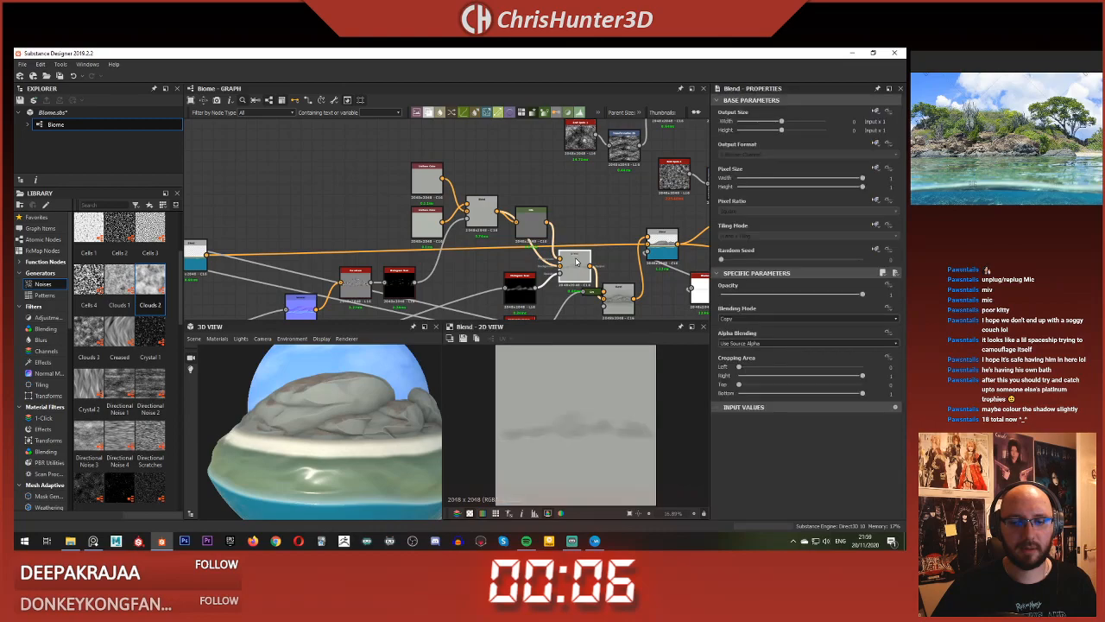
{"action": "scroll", "coordinate": [563, 204], "scroll_direction": "down", "scroll_amount": 1}
{"action": "middle_click_drag", "start_coordinate": [553, 240], "coordinate": [540, 217]}
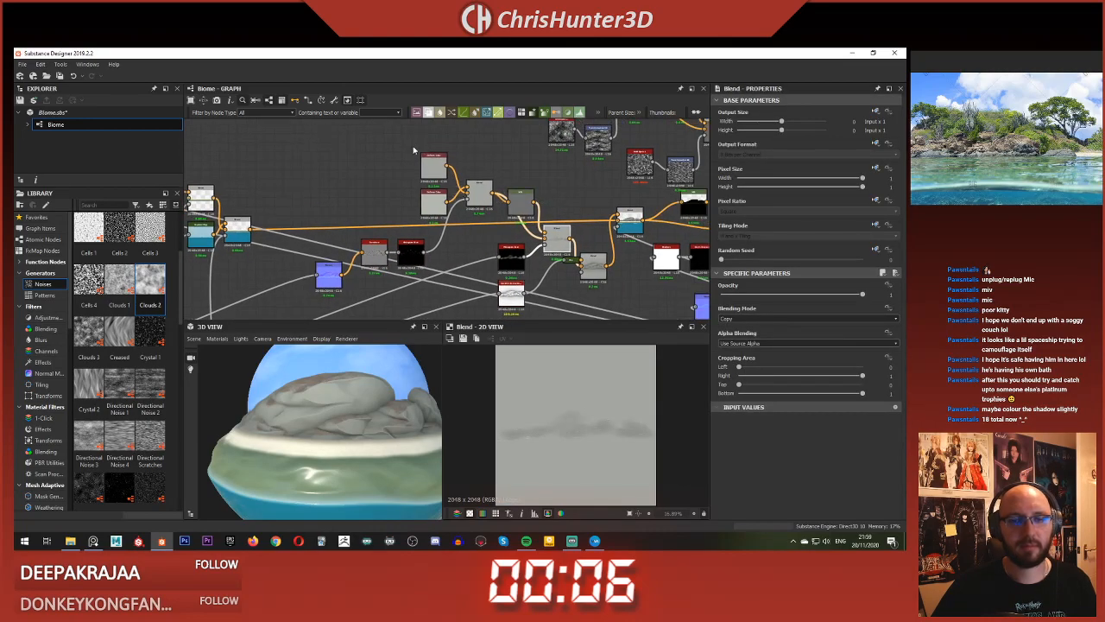
{"action": "scroll", "coordinate": [559, 226], "scroll_direction": "up", "scroll_amount": 3}
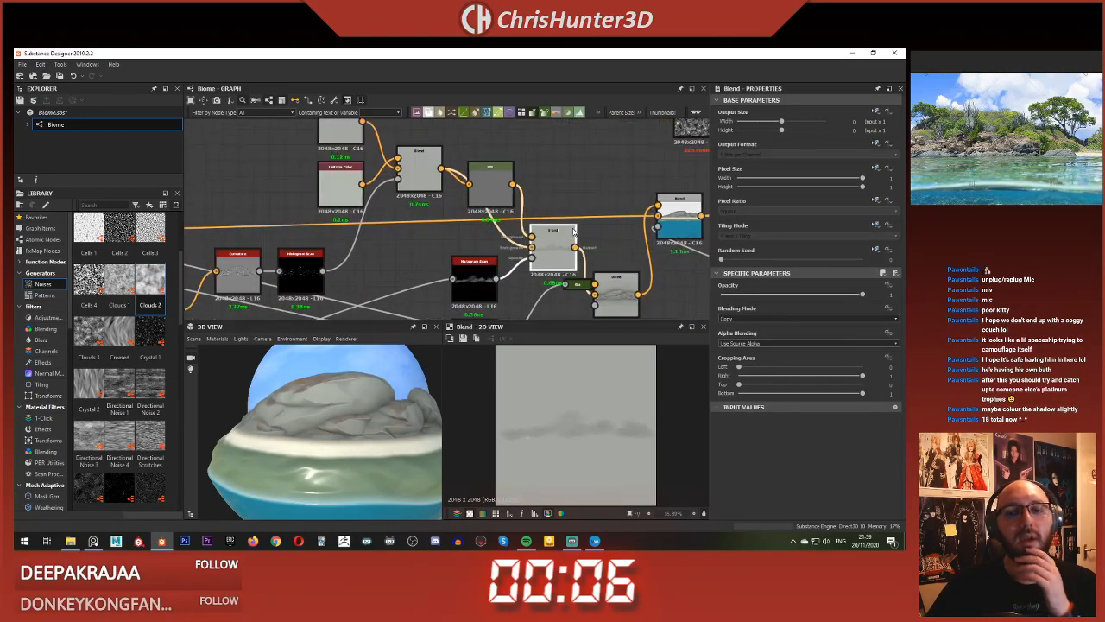
{"action": "middle_click_drag", "start_coordinate": [598, 273], "coordinate": [560, 248]}
{"action": "scroll", "coordinate": [560, 248], "scroll_direction": "down", "scroll_amount": 1}
{"action": "double_click", "coordinate": [574, 271]}
Step: Spread out the grey rock colour chain to make room between the first grey Blend, the HSL and the Blends that follow
{"action": "scroll", "coordinate": [548, 194], "scroll_direction": "down", "scroll_amount": 5}
{"action": "middle_click_drag", "start_coordinate": [549, 194], "coordinate": [586, 197]}
{"action": "scroll", "coordinate": [375, 183], "scroll_direction": "down", "scroll_amount": 2}
{"action": "left_click_drag", "start_coordinate": [234, 149], "coordinate": [502, 262]}
{"action": "left_click_drag", "start_coordinate": [246, 163], "coordinate": [538, 249]}
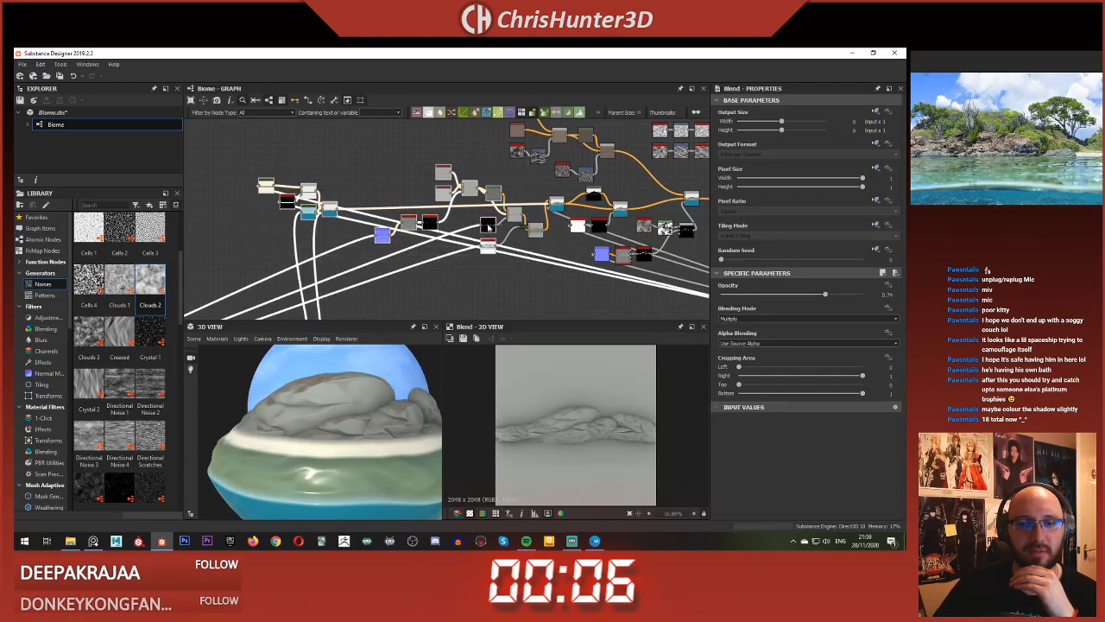
{"action": "scroll", "coordinate": [492, 183], "scroll_direction": "up", "scroll_amount": 4}
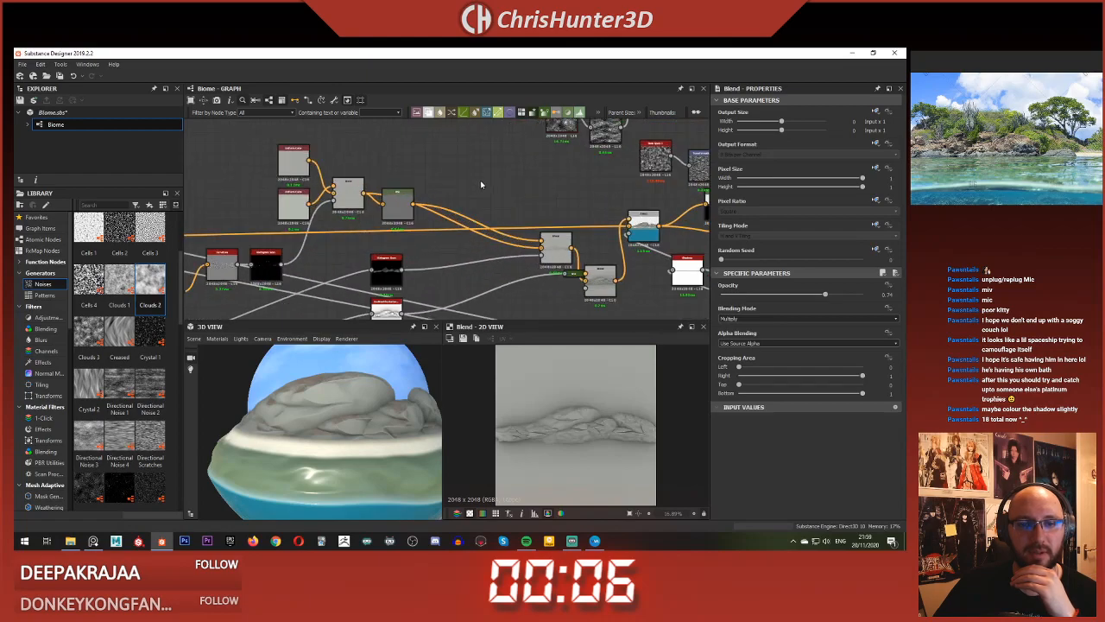
{"action": "left_click_drag", "start_coordinate": [391, 219], "coordinate": [502, 206]}
{"action": "mouse_move", "coordinate": [347, 200]}
{"action": "left_mouse_down"}
{"action": "mouse_move", "coordinate": [396, 230]}
{"action": "mouse_move", "coordinate": [474, 243]}
{"action": "mouse_move", "coordinate": [418, 198]}
{"action": "mouse_move", "coordinate": [362, 211]}
{"action": "left_mouse_up"}
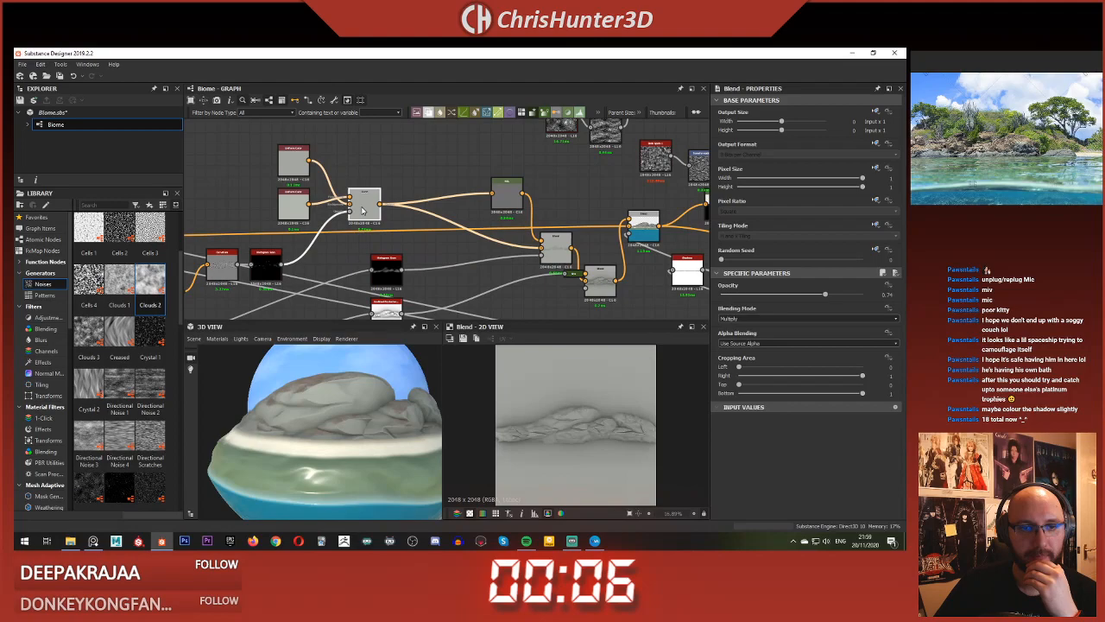
Step: Add a Blend node below the HSL in the grey rock chain and feed it from the first grey Blend
{"action": "scroll", "coordinate": [429, 238], "scroll_direction": "up", "scroll_amount": 2}
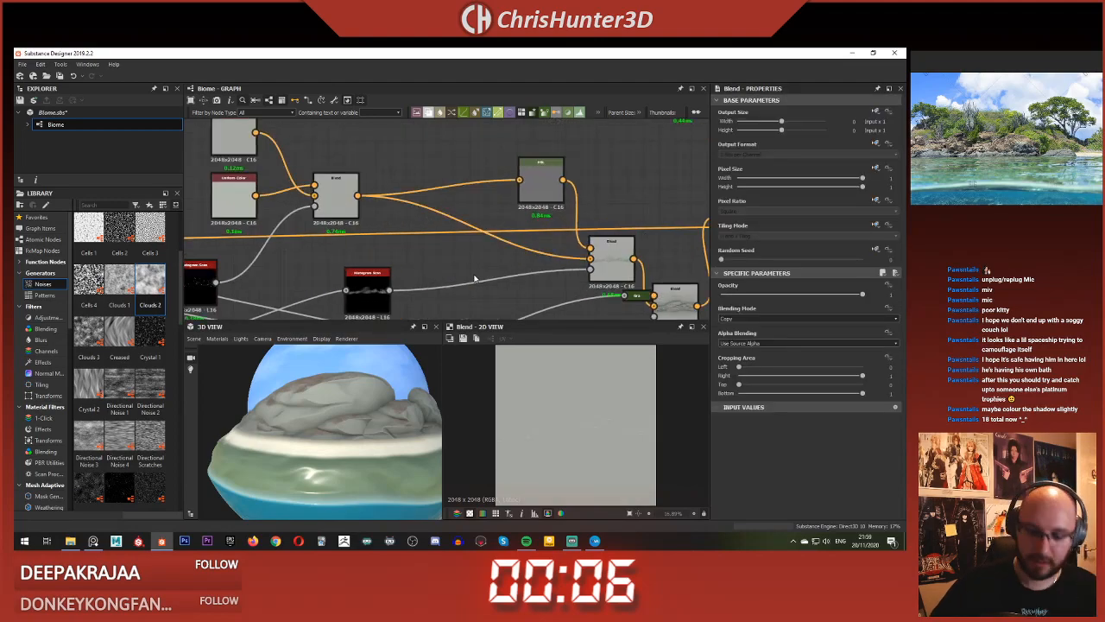
{"action": "key", "text": "space"}
{"action": "type", "text": "b"}
{"action": "key", "text": "Return"}
{"action": "left_click", "coordinate": [354, 198]}
Step: Duplicate the two brown Uniform Colors with their spots noise, Transformation 2D and Blend, and place the copy above the grey colours
{"action": "middle_click_drag", "start_coordinate": [439, 198], "coordinate": [449, 263]}
{"action": "scroll", "coordinate": [449, 199], "scroll_direction": "down", "scroll_amount": 3}
{"action": "middle_click_drag", "start_coordinate": [501, 171], "coordinate": [381, 237]}
{"action": "scroll", "coordinate": [381, 237], "scroll_direction": "up", "scroll_amount": 2}
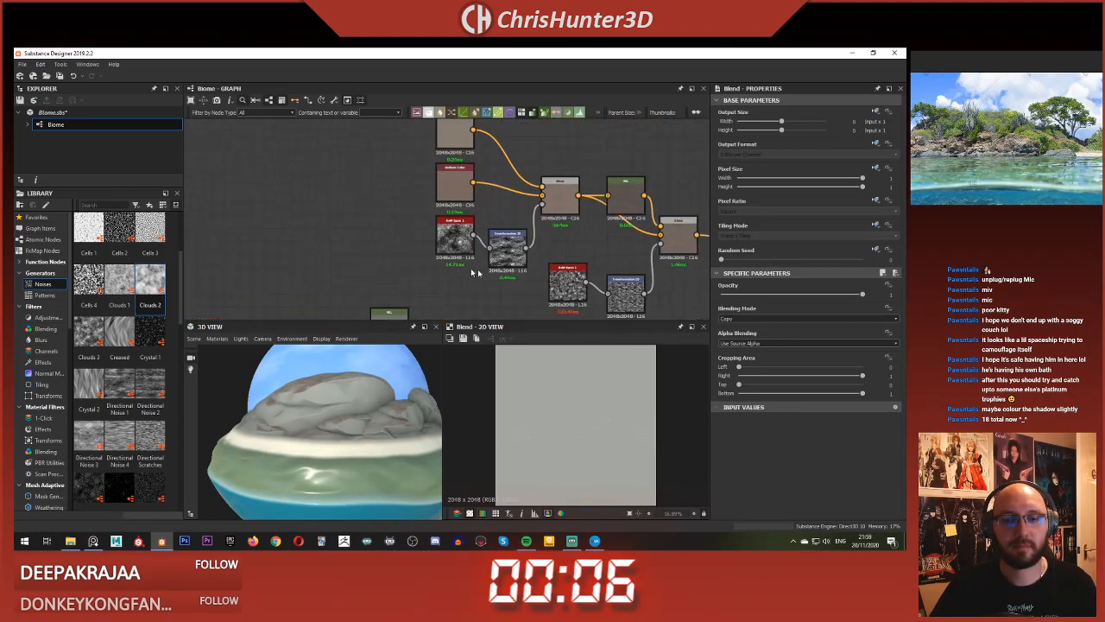
{"action": "middle_click_drag", "start_coordinate": [494, 264], "coordinate": [453, 257]}
{"action": "scroll", "coordinate": [553, 236], "scroll_direction": "down", "scroll_amount": 2}
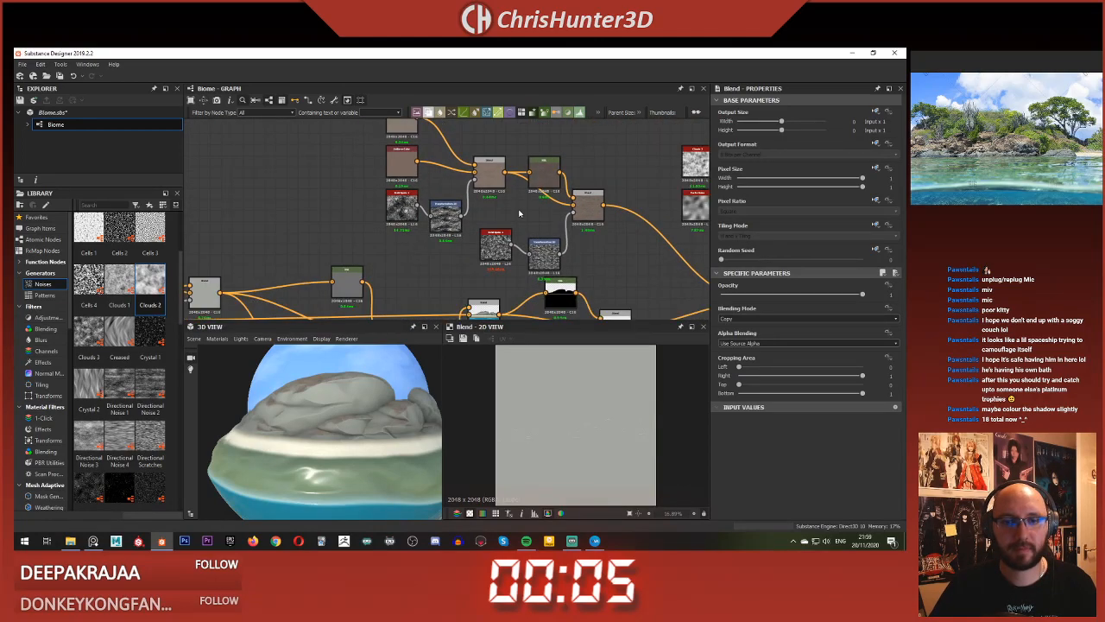
{"action": "left_click_drag", "start_coordinate": [489, 235], "coordinate": [497, 243]}
{"action": "scroll", "coordinate": [427, 228], "scroll_direction": "down", "scroll_amount": 2}
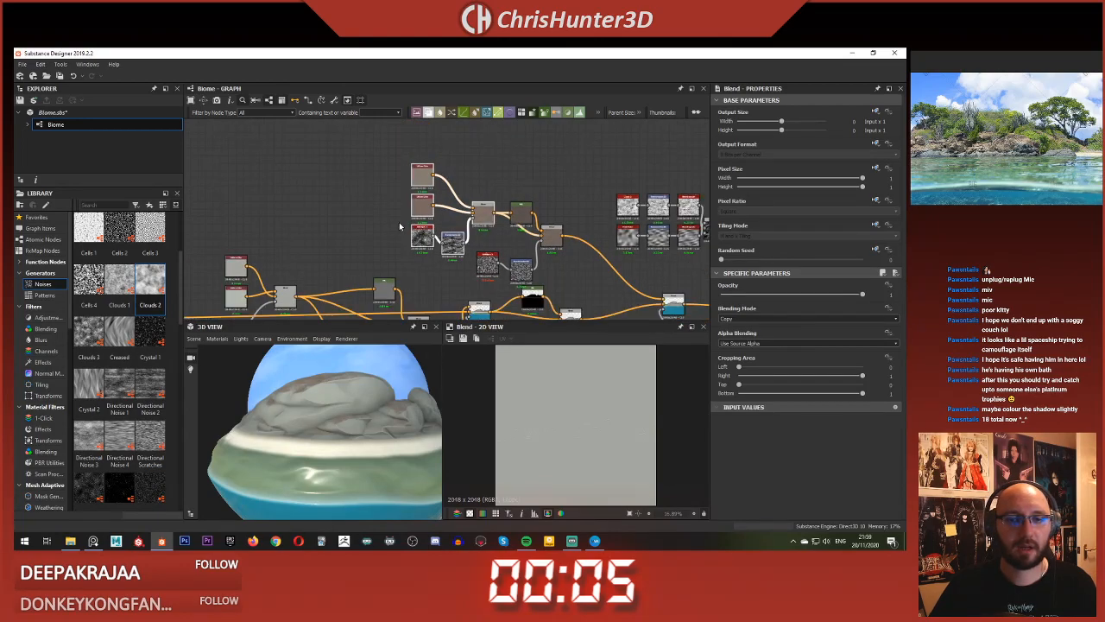
{"action": "middle_click_drag", "start_coordinate": [363, 251], "coordinate": [488, 219]}
{"action": "scroll", "coordinate": [488, 218], "scroll_direction": "up", "scroll_amount": 1}
{"action": "key", "text": "ctrl+d"}
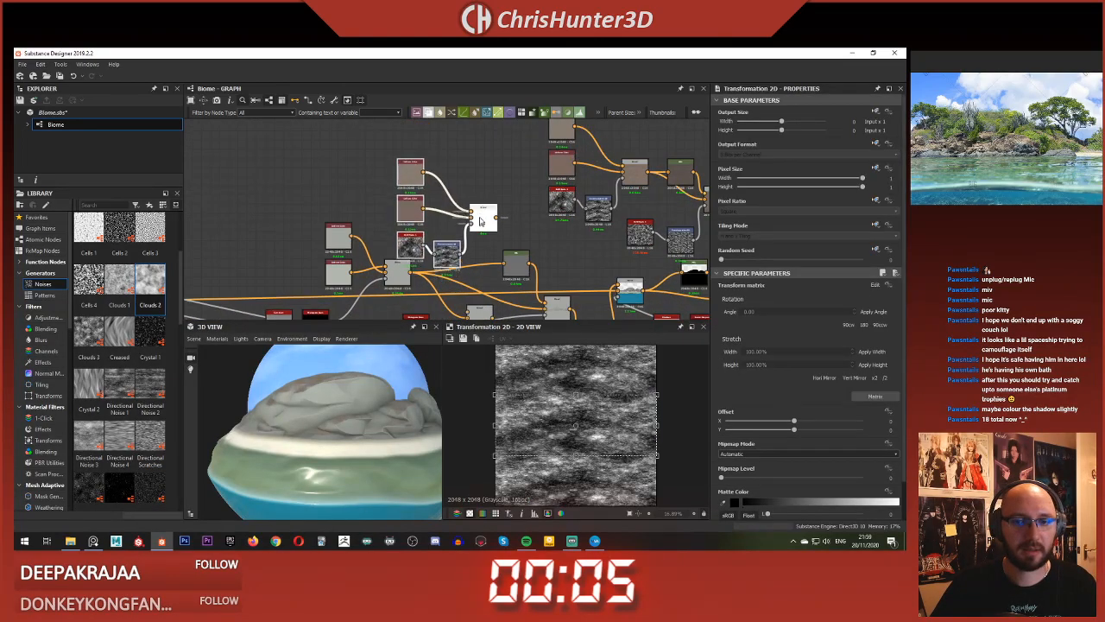
Step: Sample blue-grey and green-grey tones from the reference photo's water into the duplicated Uniform Colors and preview their Blend
{"action": "scroll", "coordinate": [446, 181], "scroll_direction": "up", "scroll_amount": 2}
{"action": "middle_click_drag", "start_coordinate": [445, 182], "coordinate": [456, 178]}
{"action": "scroll", "coordinate": [456, 177], "scroll_direction": "down", "scroll_amount": 1}
{"action": "left_click", "coordinate": [401, 141]}
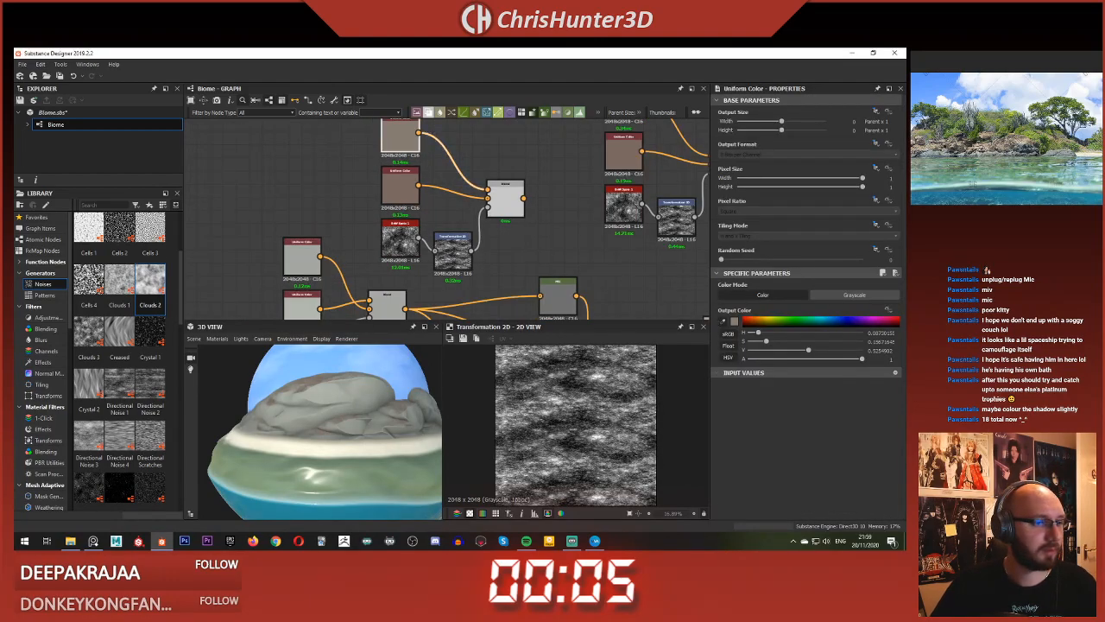
{"action": "left_click", "coordinate": [1002, 156]}
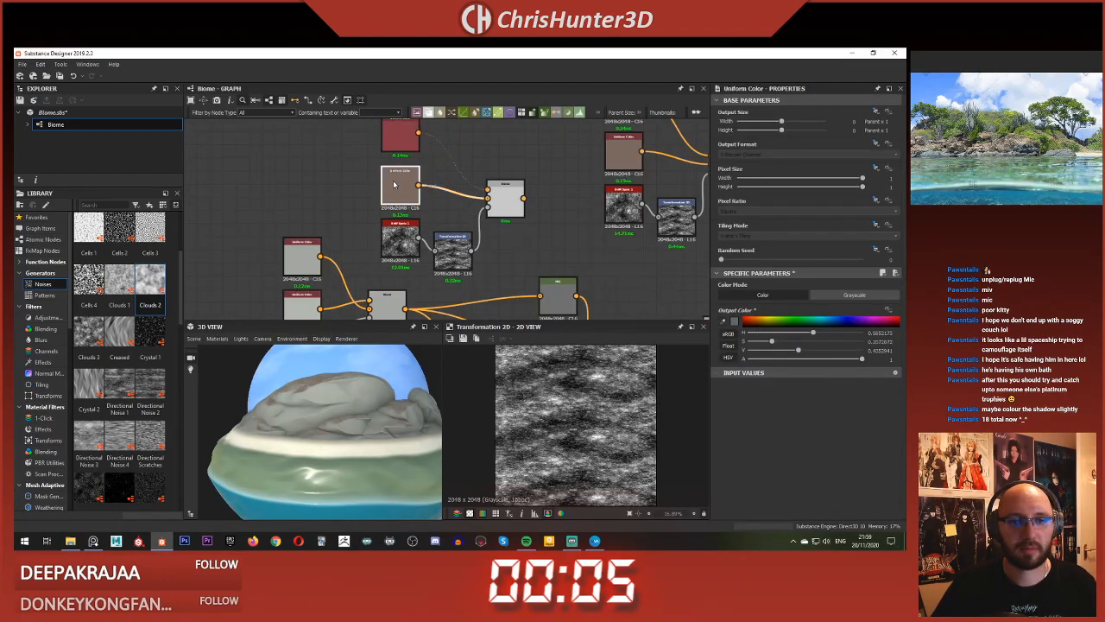
{"action": "double_click", "coordinate": [394, 184]}
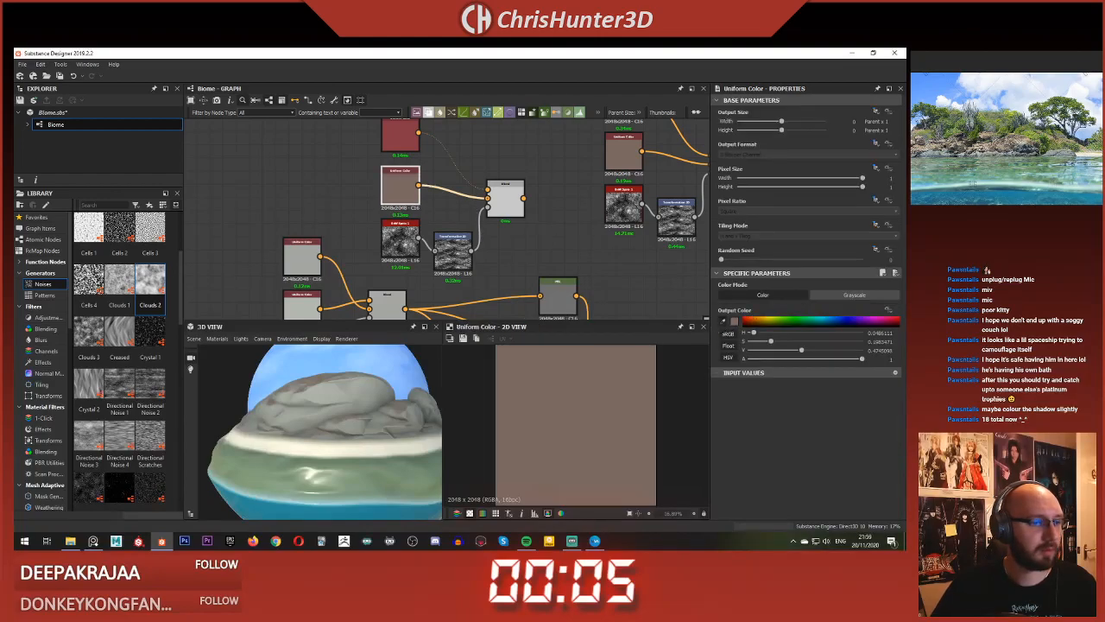
{"action": "left_click", "coordinate": [1002, 157]}
{"action": "middle_click_drag", "start_coordinate": [384, 175], "coordinate": [365, 202]}
{"action": "left_click", "coordinate": [386, 162]}
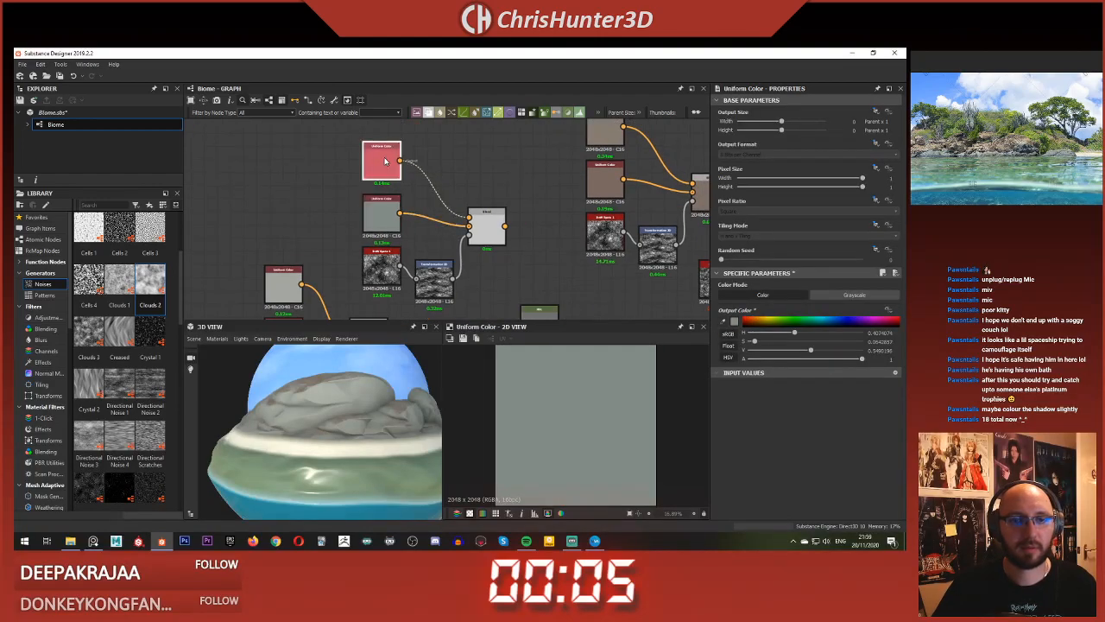
{"action": "double_click", "coordinate": [382, 210]}
{"action": "double_click", "coordinate": [488, 228]}
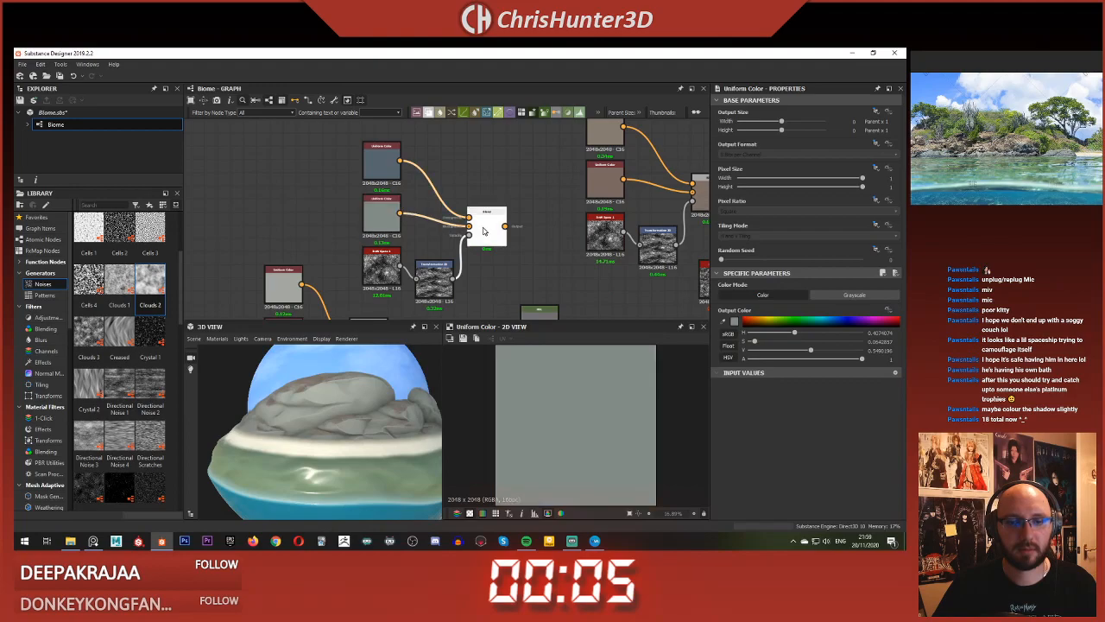
{"action": "scroll", "coordinate": [558, 401], "scroll_direction": "down", "scroll_amount": 2}
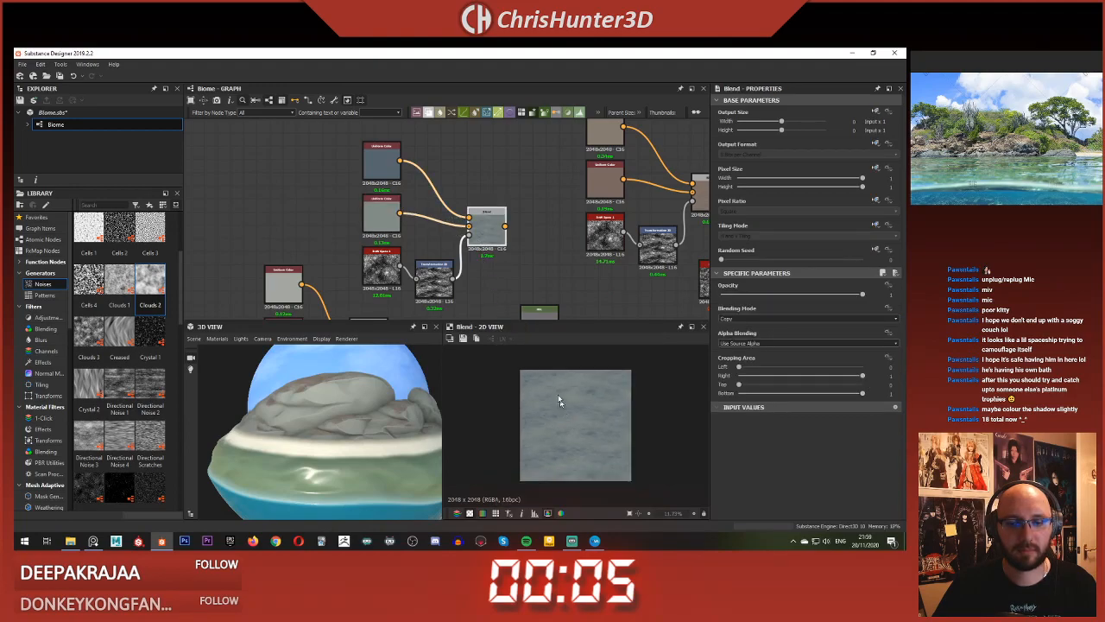
Step: Reduce the blue-grey Uniform Color's saturation, set the green-grey one's value to 0.4, fine-tune its saturation, and preview the Blend
{"action": "left_click", "coordinate": [381, 165]}
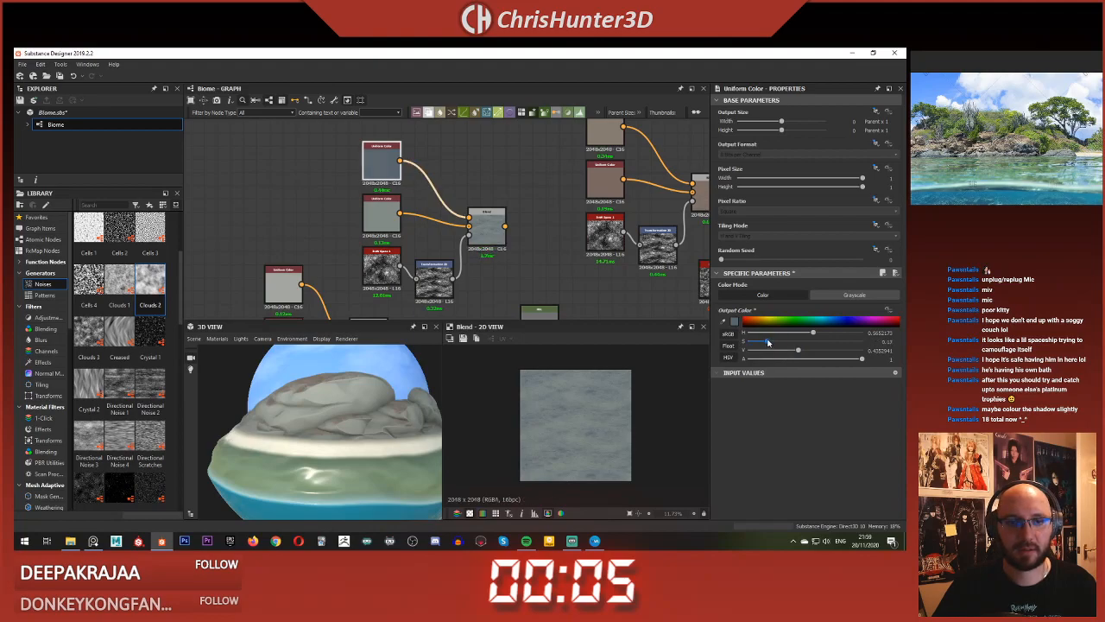
{"action": "double_click", "coordinate": [382, 211]}
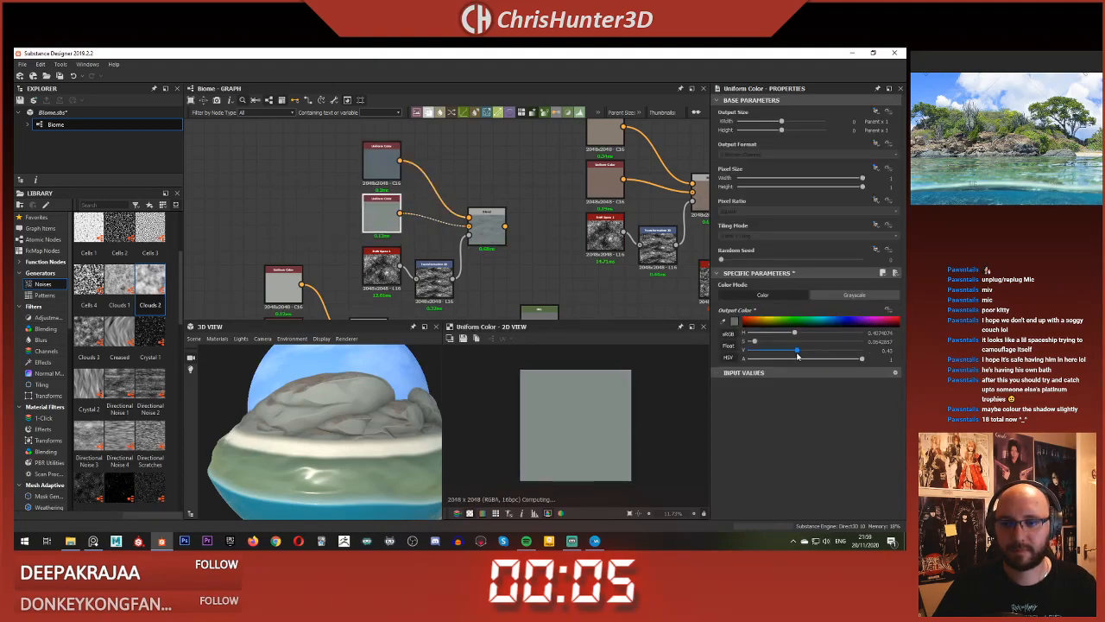
{"action": "left_click_drag", "start_coordinate": [799, 356], "coordinate": [794, 351]}
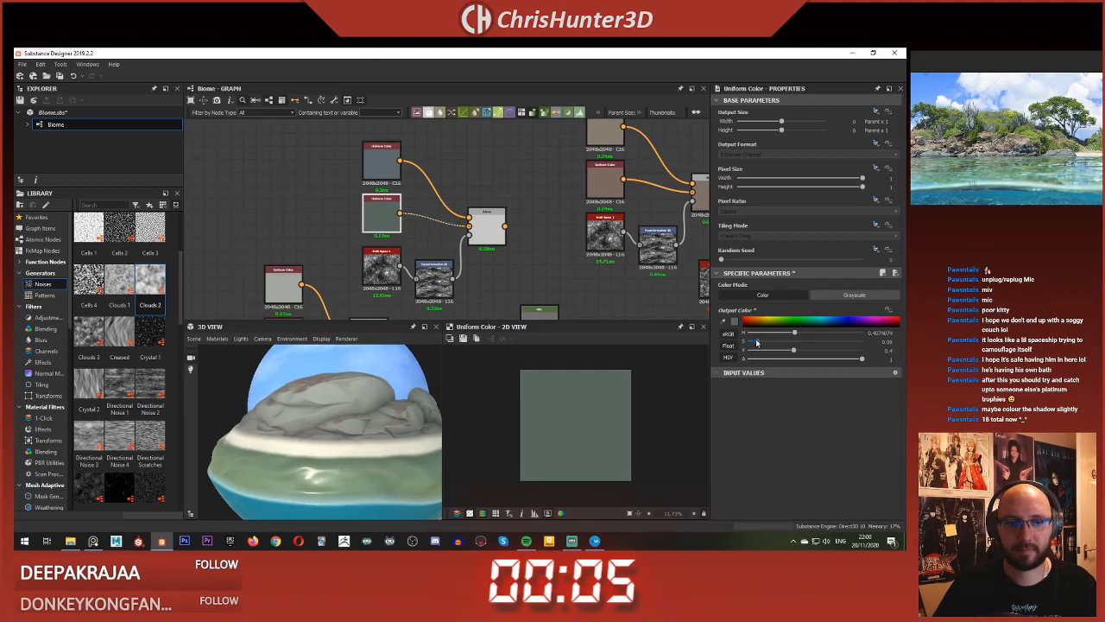
{"action": "double_click", "coordinate": [486, 227]}
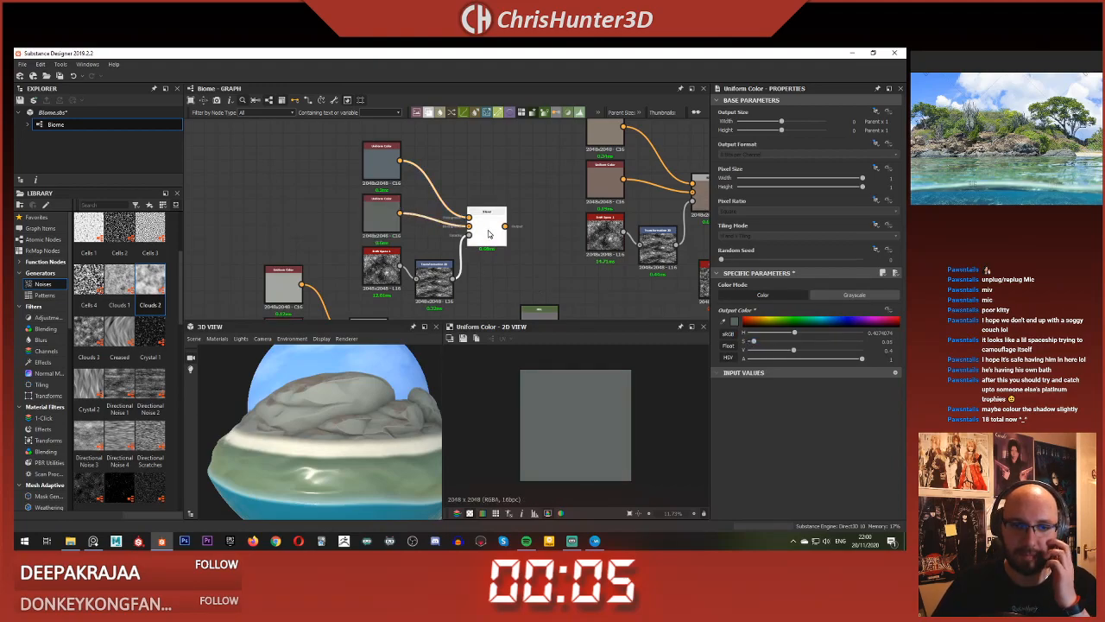
{"action": "scroll", "coordinate": [618, 429], "scroll_direction": "down", "scroll_amount": 4}
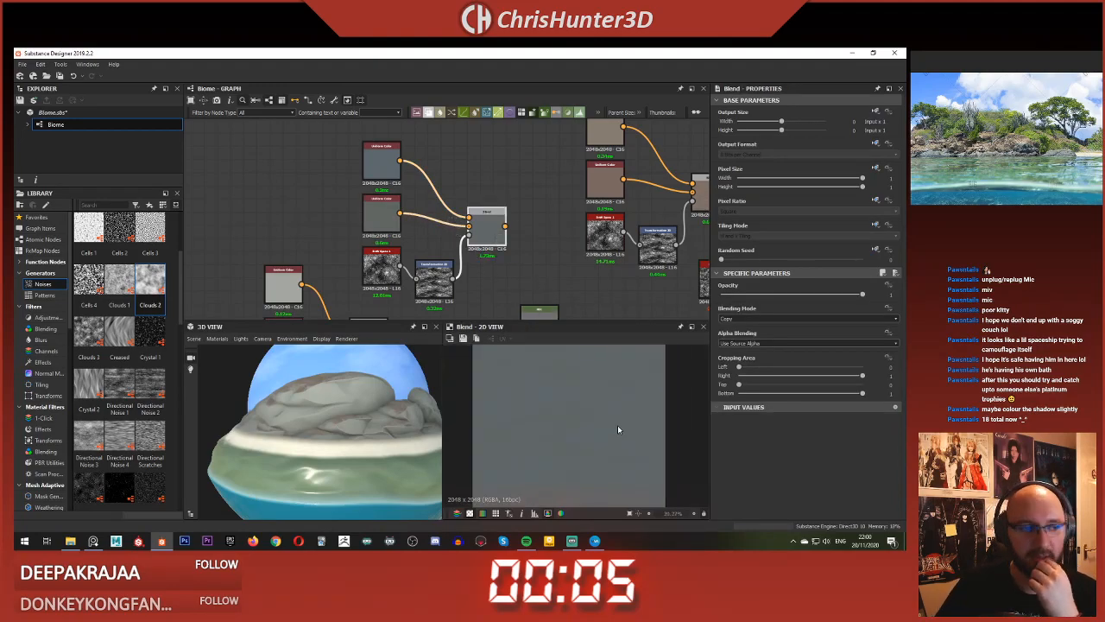
Step: Reposition the new Blend in the grey rock chain and connect the mottled blue-grey Blend as its foreground
{"action": "scroll", "coordinate": [510, 234], "scroll_direction": "down", "scroll_amount": 3}
{"action": "middle_click_drag", "start_coordinate": [509, 233], "coordinate": [432, 164]}
{"action": "scroll", "coordinate": [447, 216], "scroll_direction": "up", "scroll_amount": 4}
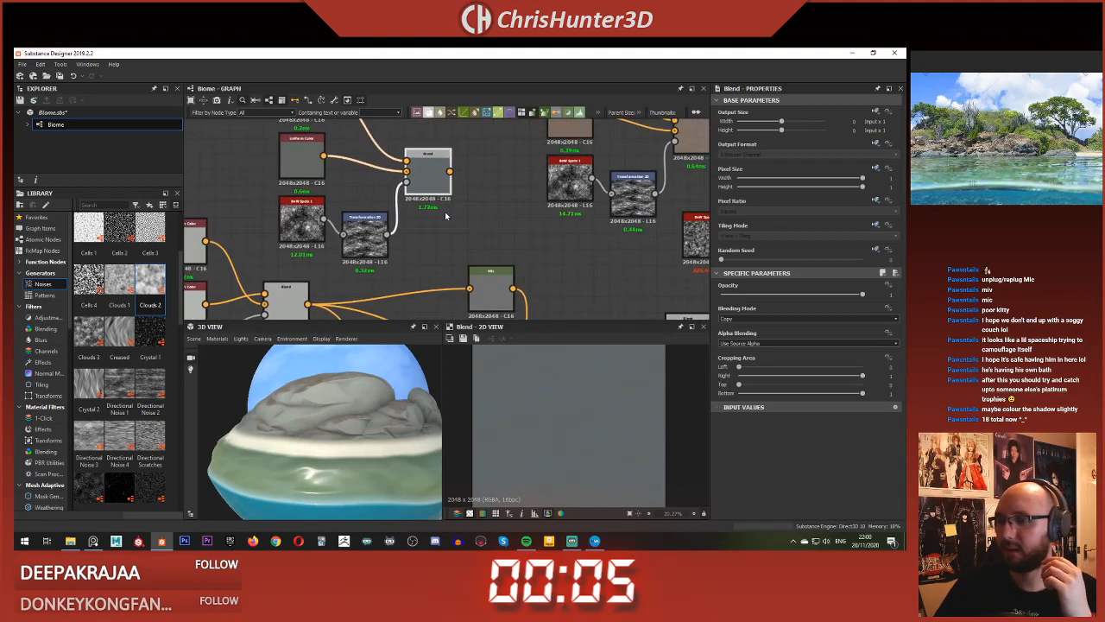
{"action": "scroll", "coordinate": [472, 204], "scroll_direction": "down", "scroll_amount": 2}
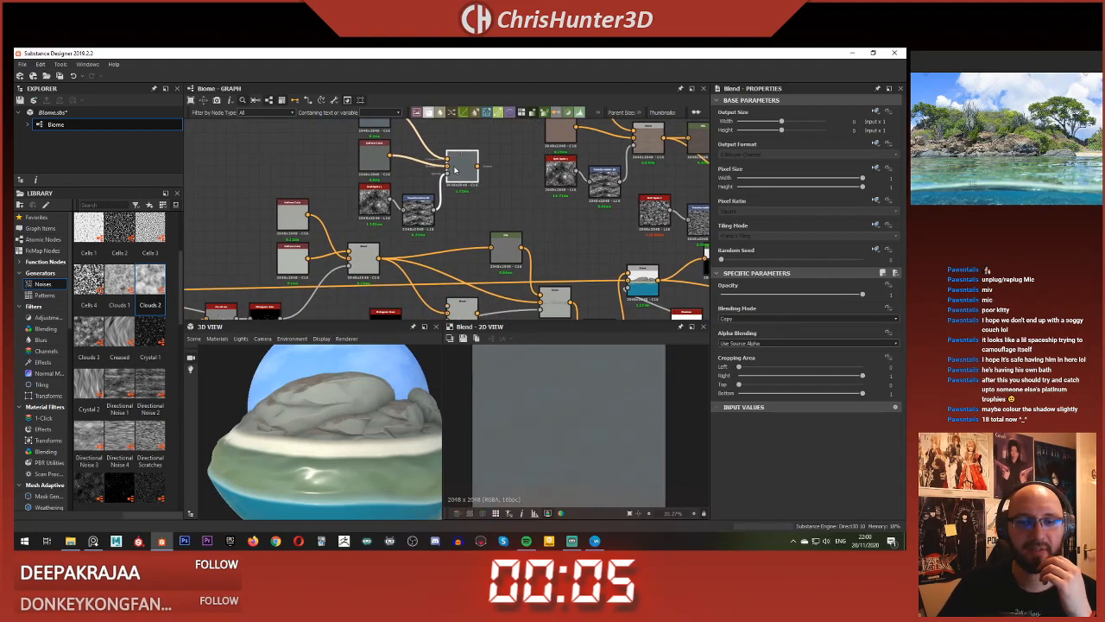
{"action": "middle_click_drag", "start_coordinate": [482, 213], "coordinate": [501, 165]}
{"action": "left_click_drag", "start_coordinate": [474, 281], "coordinate": [475, 263]}
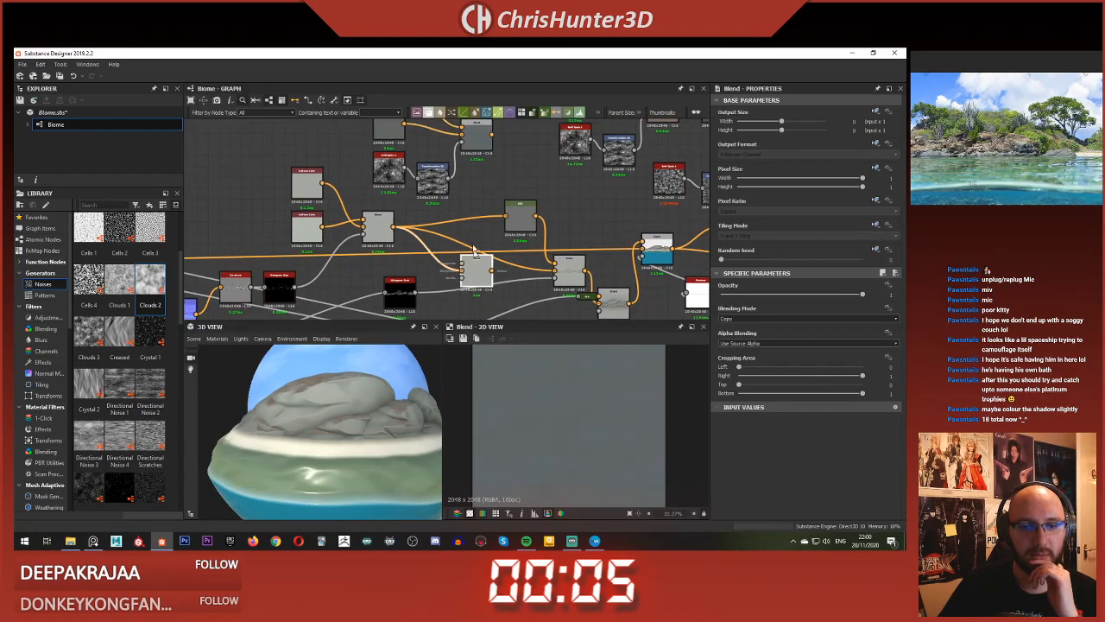
{"action": "left_click", "coordinate": [480, 270]}
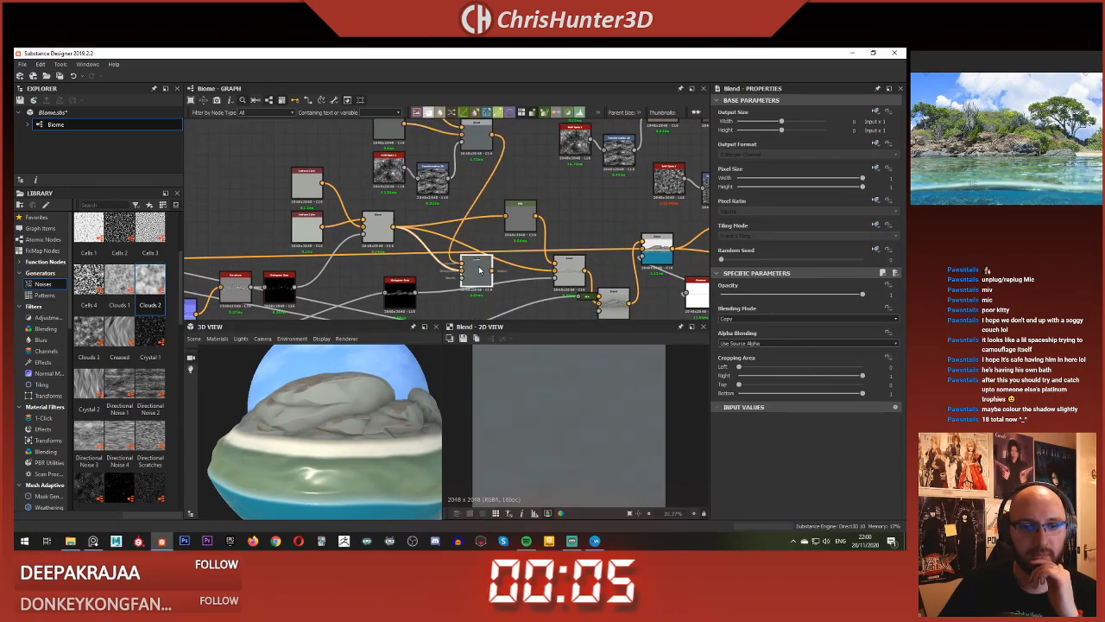
{"action": "scroll", "coordinate": [454, 217], "scroll_direction": "down", "scroll_amount": 1}
{"action": "middle_click_drag", "start_coordinate": [467, 275], "coordinate": [480, 244]}
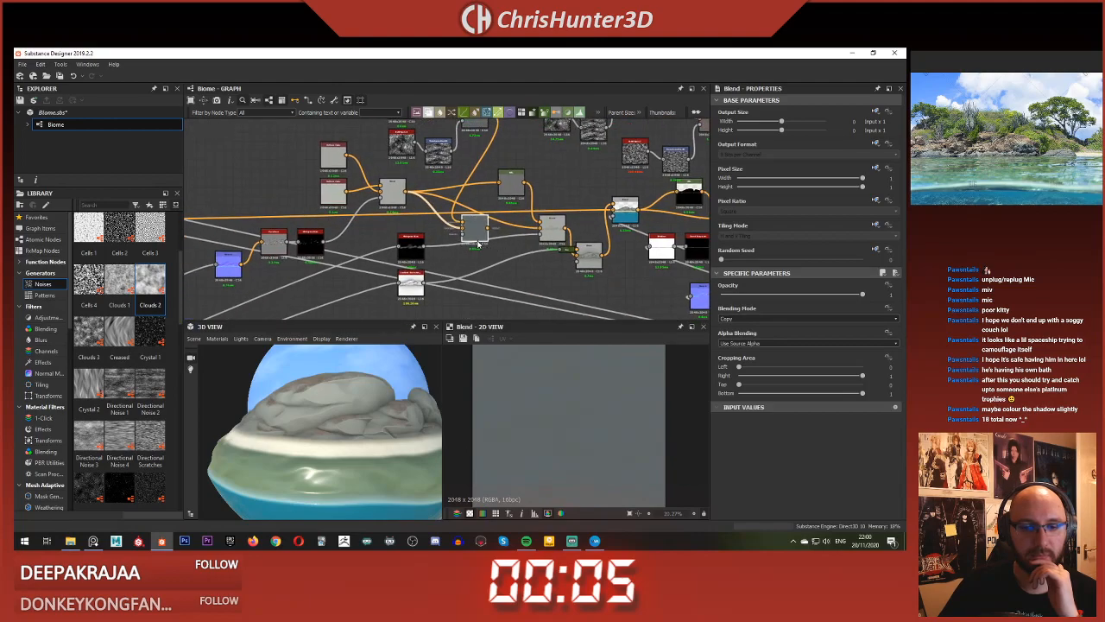
Step: Examine the existing rock masks, including the Histogram Scan and the Subtract Blend, for a suitable mask for the blue-grey tones
{"action": "scroll", "coordinate": [477, 229], "scroll_direction": "up", "scroll_amount": 3}
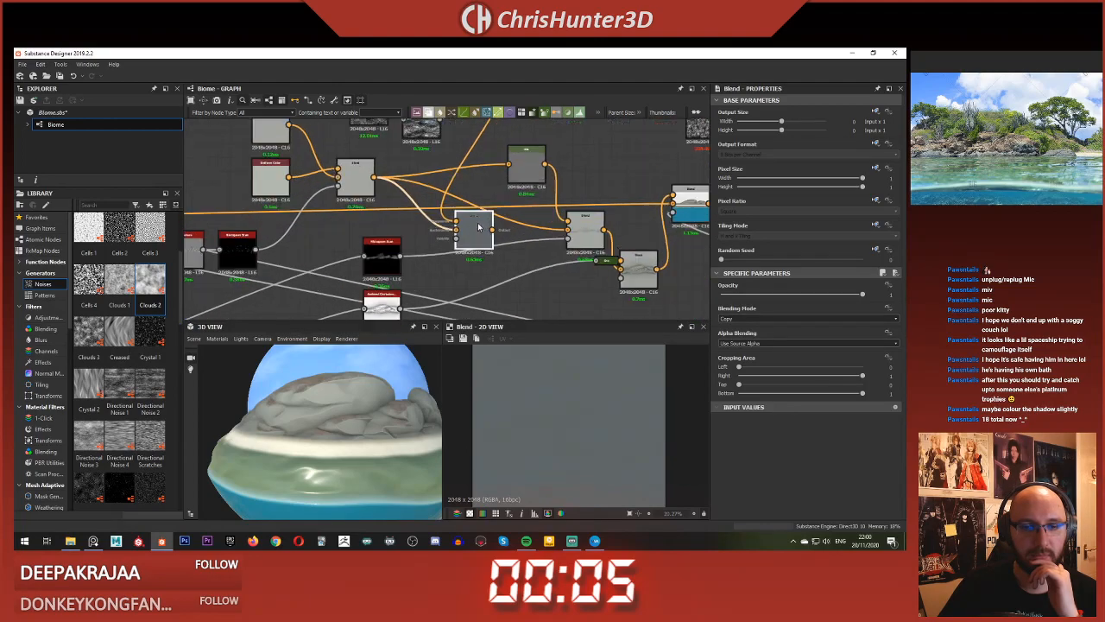
{"action": "left_click", "coordinate": [385, 269]}
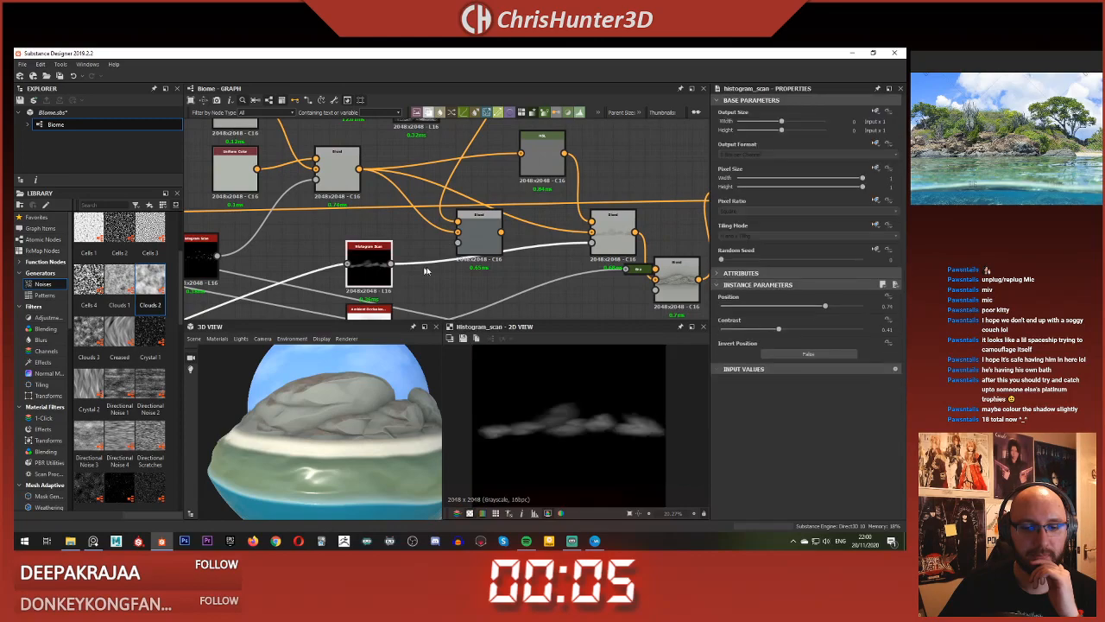
{"action": "double_click", "coordinate": [482, 232]}
{"action": "scroll", "coordinate": [477, 225], "scroll_direction": "down", "scroll_amount": 5}
{"action": "middle_click_drag", "start_coordinate": [639, 192], "coordinate": [483, 225]}
{"action": "scroll", "coordinate": [484, 224], "scroll_direction": "up", "scroll_amount": 3}
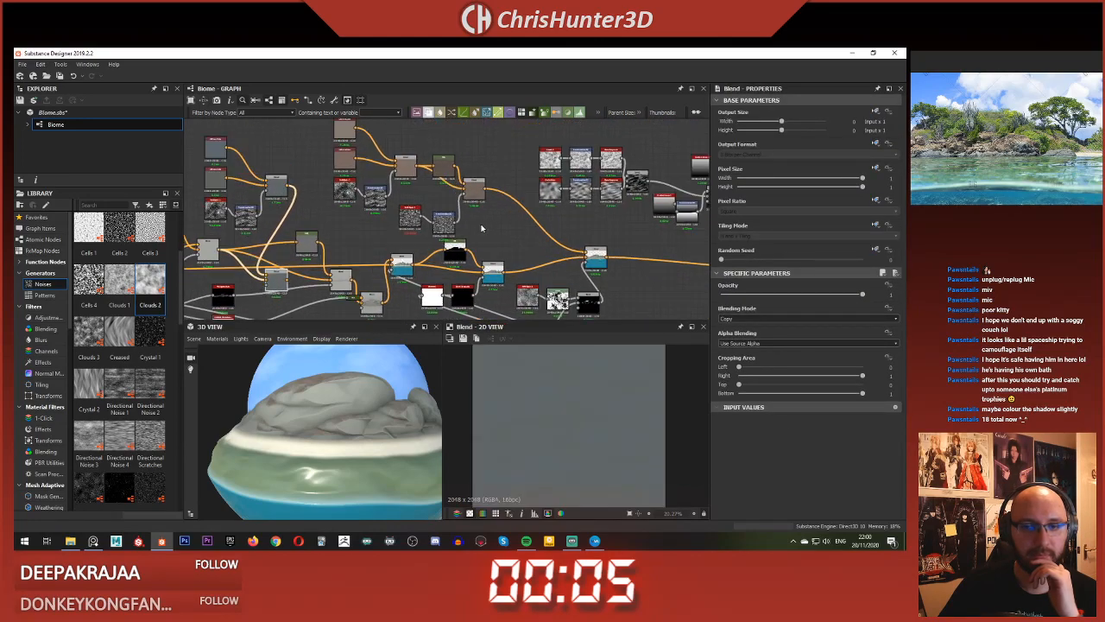
{"action": "middle_click_drag", "start_coordinate": [630, 288], "coordinate": [547, 197]}
{"action": "scroll", "coordinate": [534, 245], "scroll_direction": "up", "scroll_amount": 2}
{"action": "double_click", "coordinate": [541, 239]}
{"action": "scroll", "coordinate": [481, 175], "scroll_direction": "down", "scroll_amount": 2}
{"action": "middle_click_drag", "start_coordinate": [386, 123], "coordinate": [542, 229]}
{"action": "middle_click_drag", "start_coordinate": [453, 222], "coordinate": [521, 212]}
{"action": "scroll", "coordinate": [527, 215], "scroll_direction": "down", "scroll_amount": 2}
{"action": "middle_click_drag", "start_coordinate": [595, 242], "coordinate": [426, 190]}
{"action": "middle_click_drag", "start_coordinate": [550, 222], "coordinate": [468, 243]}
{"action": "scroll", "coordinate": [438, 185], "scroll_direction": "up", "scroll_amount": 3}
{"action": "scroll", "coordinate": [493, 215], "scroll_direction": "down", "scroll_amount": 1}
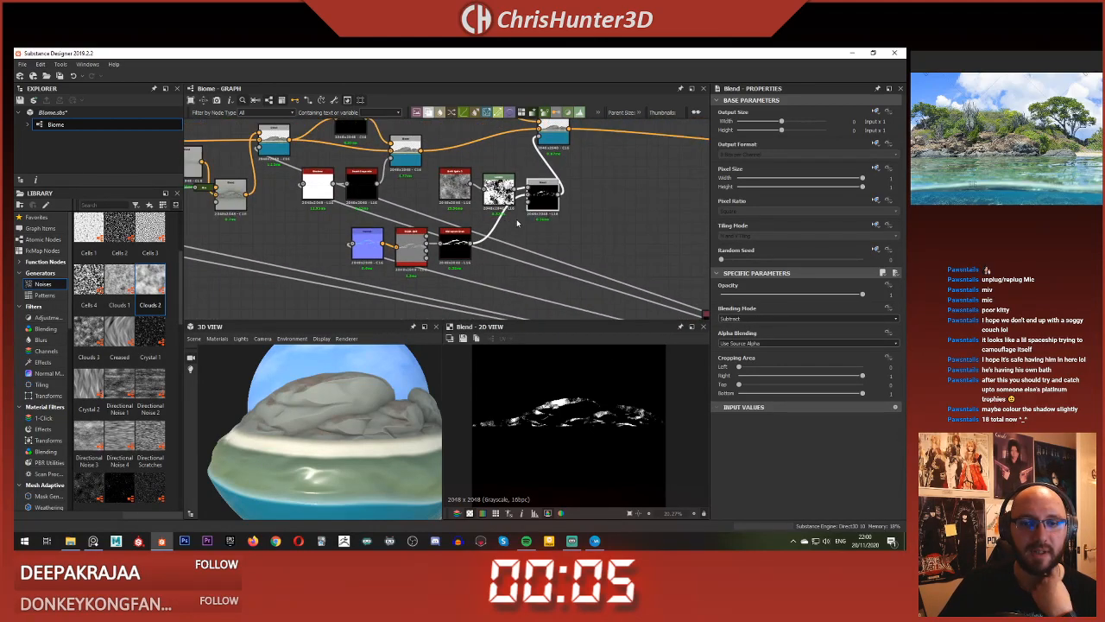
Step: Duplicate the rock highlight Histogram Scan, place the copy below the blue-grey mixing Blend, and feed it from a different channel of the split normal map
{"action": "left_click", "coordinate": [454, 246]}
{"action": "scroll", "coordinate": [484, 250], "scroll_direction": "down", "scroll_amount": 3}
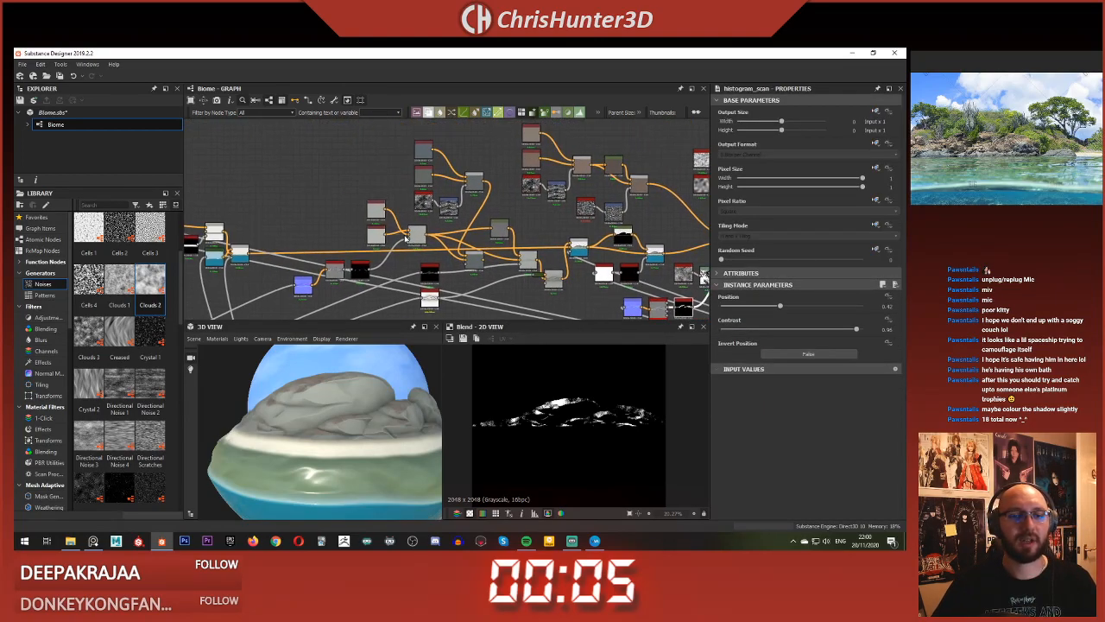
{"action": "double_click", "coordinate": [705, 278]}
{"action": "left_click_drag", "start_coordinate": [705, 278], "coordinate": [452, 224]}
{"action": "middle_click_drag", "start_coordinate": [452, 225], "coordinate": [416, 183]}
{"action": "left_click_drag", "start_coordinate": [416, 183], "coordinate": [437, 249]}
{"action": "scroll", "coordinate": [626, 265], "scroll_direction": "up", "scroll_amount": 2}
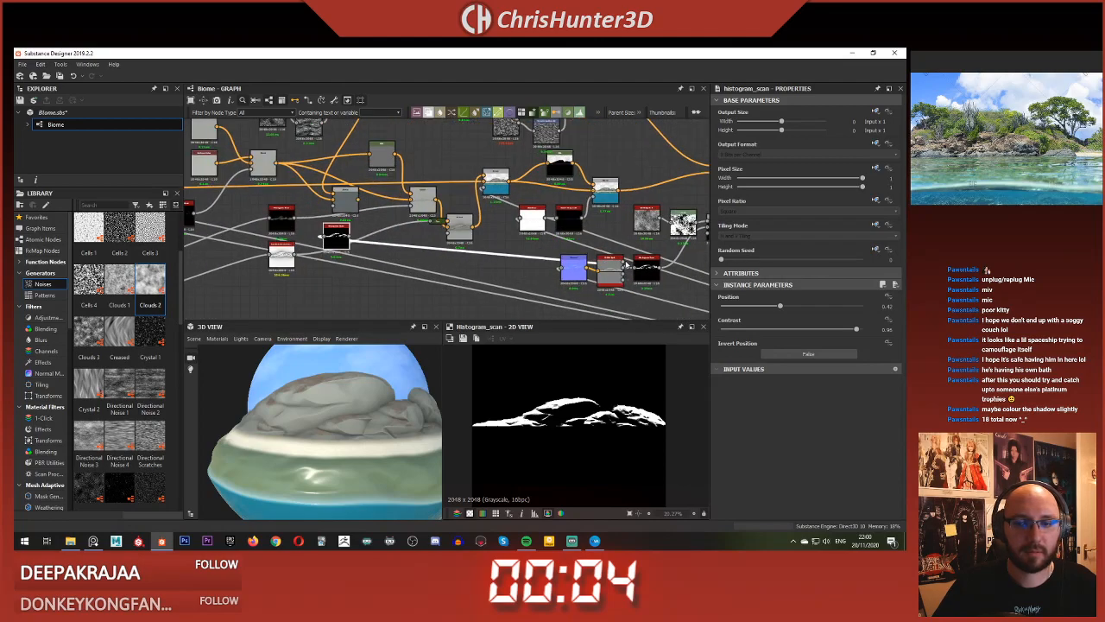
{"action": "left_click_drag", "start_coordinate": [329, 236], "coordinate": [343, 235]}
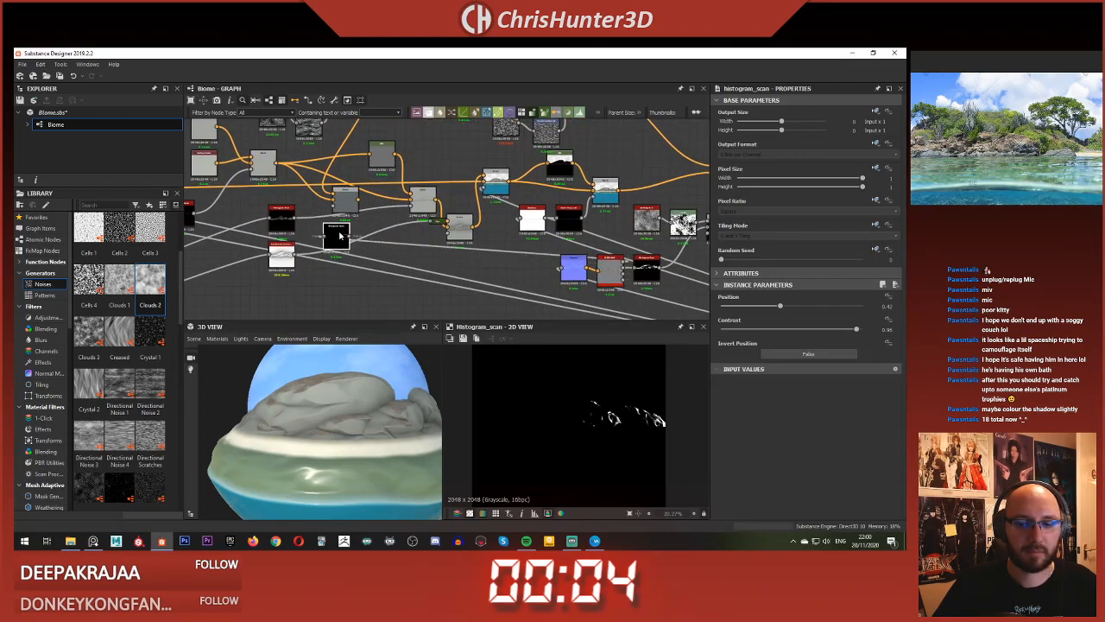
Step: Mask the blue-grey mixing Blend with the duplicated Histogram Scan, set the scan's position to 0.47 and adjust its contrast
{"action": "scroll", "coordinate": [341, 235], "scroll_direction": "up", "scroll_amount": 3}
{"action": "double_click", "coordinate": [377, 230]}
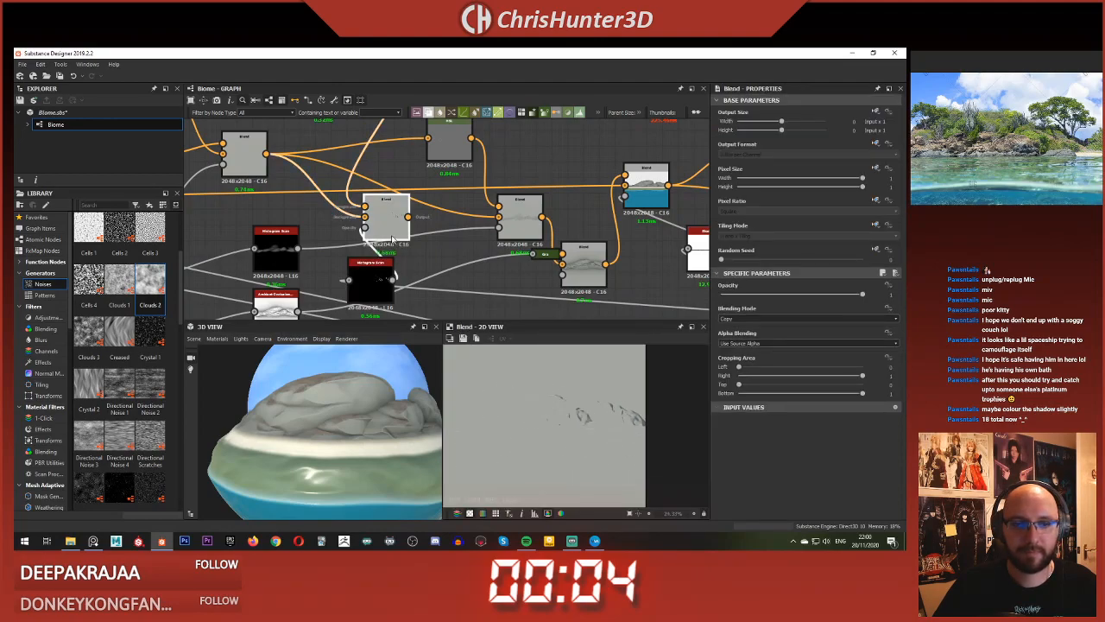
{"action": "double_click", "coordinate": [370, 281]}
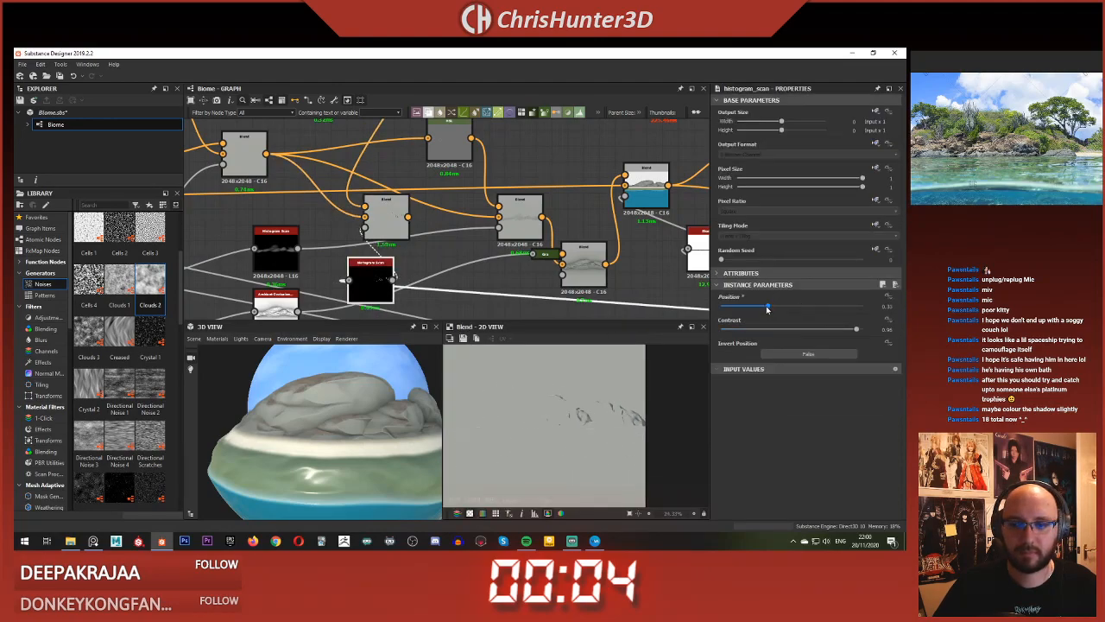
{"action": "left_click_drag", "start_coordinate": [793, 309], "coordinate": [779, 316]}
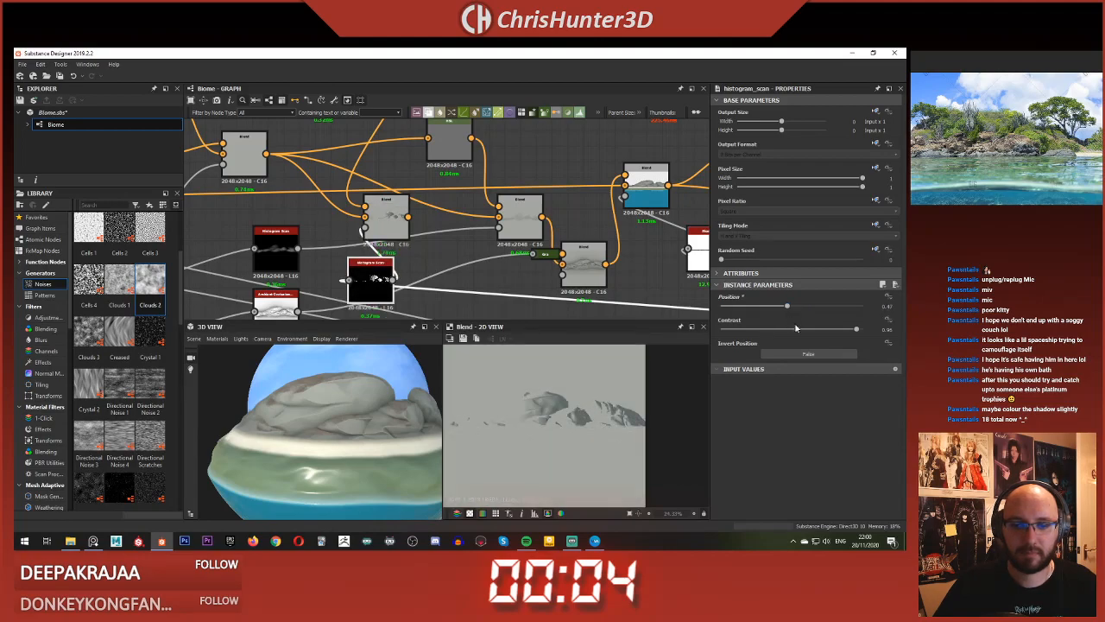
{"action": "mouse_move", "coordinate": [849, 334]}
{"action": "left_mouse_down"}
{"action": "mouse_move", "coordinate": [832, 332]}
{"action": "mouse_move", "coordinate": [857, 337]}
{"action": "left_mouse_up"}
{"action": "scroll", "coordinate": [447, 221], "scroll_direction": "down", "scroll_amount": 3}
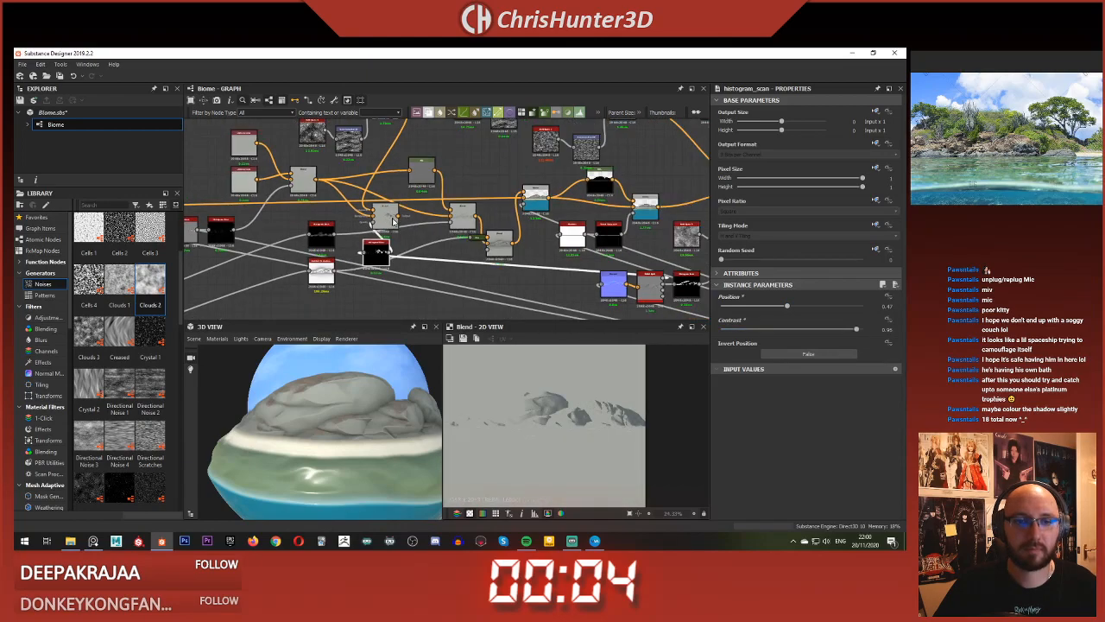
Step: Connect the masked blue-grey Blend's output into the background of the following Blend in the rock colour chain
{"action": "left_click", "coordinate": [403, 234]}
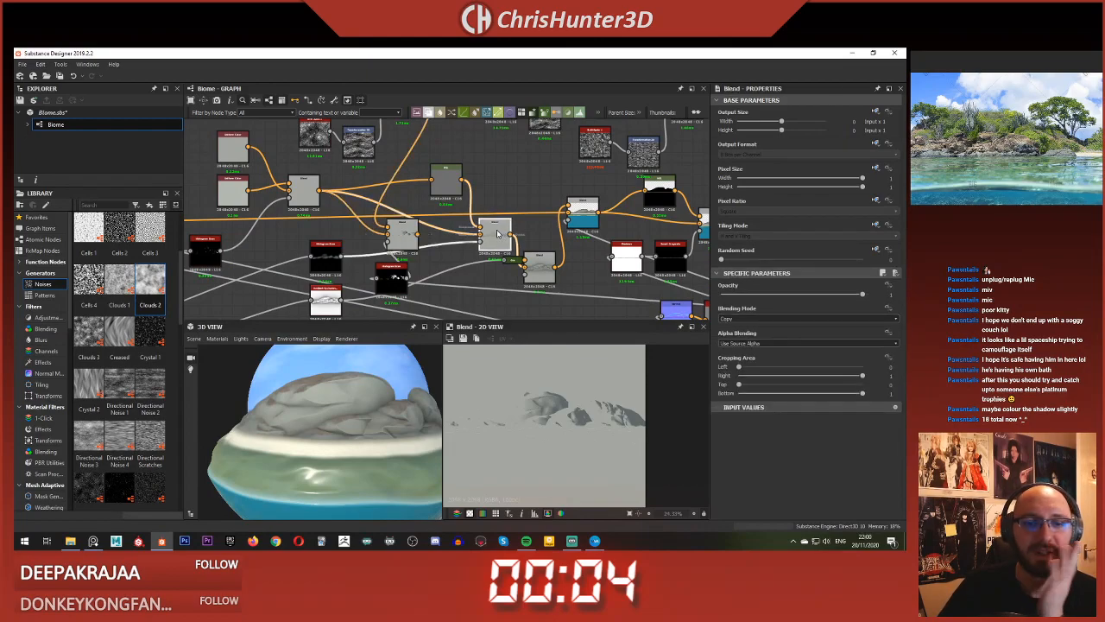
{"action": "left_click_drag", "start_coordinate": [469, 238], "coordinate": [480, 234]}
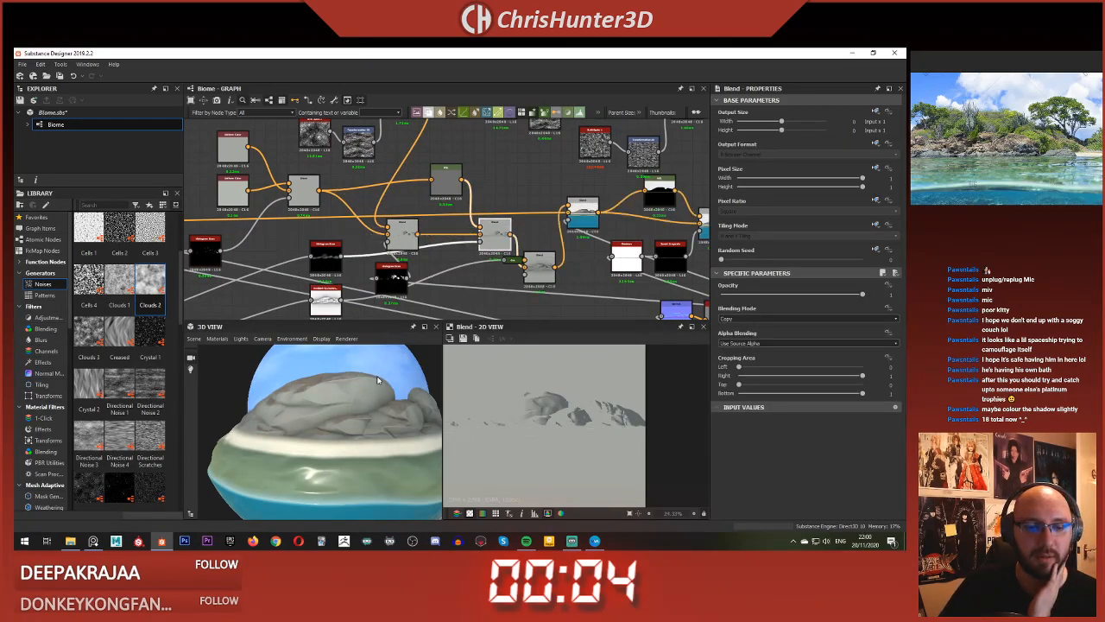
Step: Examine the recoloured rocks on the 3D sphere up close, from a distance and from several sides
{"action": "left_click_drag", "start_coordinate": [380, 390], "coordinate": [326, 408]}
{"action": "scroll", "coordinate": [365, 413], "scroll_direction": "down", "scroll_amount": 3}
{"action": "scroll", "coordinate": [379, 409], "scroll_direction": "up", "scroll_amount": 5}
{"action": "scroll", "coordinate": [327, 408], "scroll_direction": "down", "scroll_amount": 5}
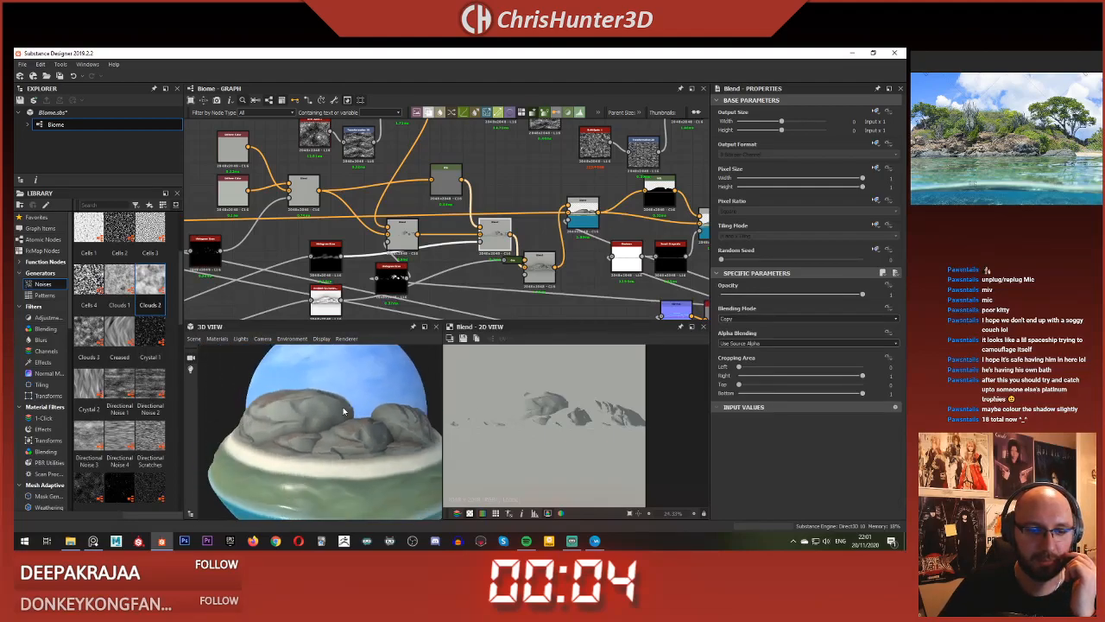
{"action": "left_click_drag", "start_coordinate": [335, 439], "coordinate": [306, 440]}
{"action": "scroll", "coordinate": [279, 445], "scroll_direction": "up", "scroll_amount": 4}
{"action": "scroll", "coordinate": [297, 442], "scroll_direction": "down", "scroll_amount": 3}
{"action": "scroll", "coordinate": [303, 438], "scroll_direction": "down", "scroll_amount": 3}
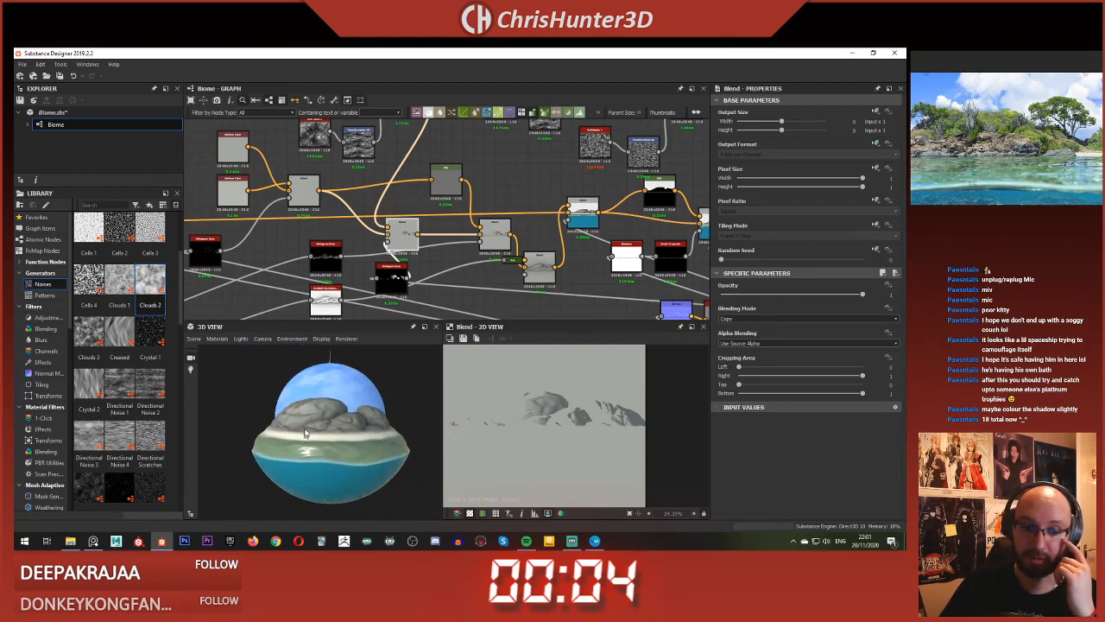
{"action": "scroll", "coordinate": [318, 466], "scroll_direction": "down", "scroll_amount": 1}
{"action": "scroll", "coordinate": [321, 449], "scroll_direction": "up", "scroll_amount": 3}
{"action": "scroll", "coordinate": [325, 431], "scroll_direction": "down", "scroll_amount": 3}
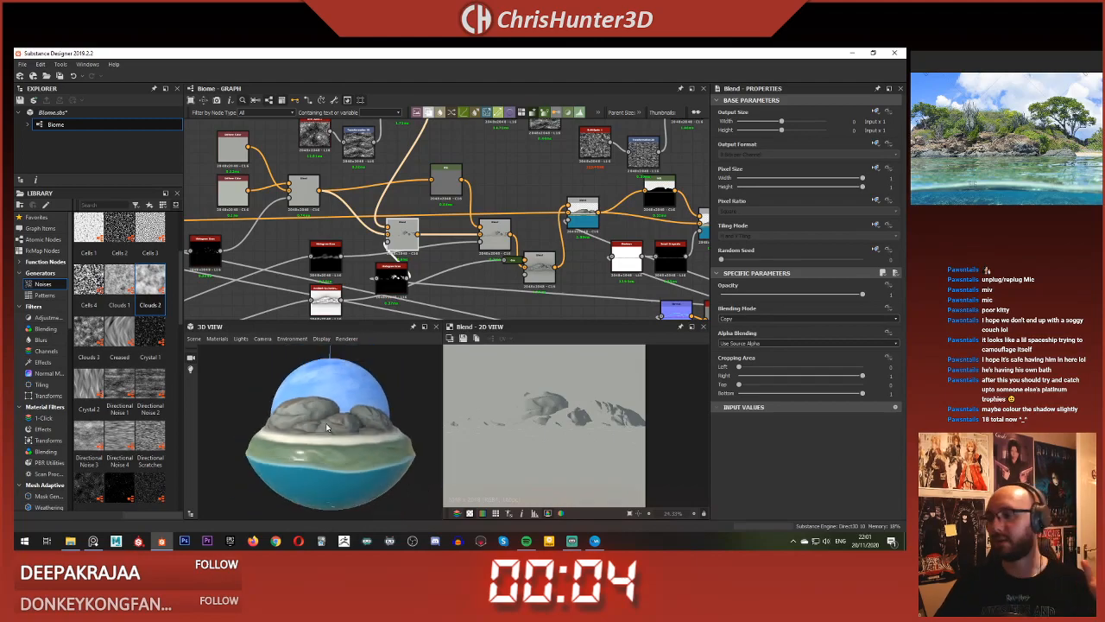
{"action": "scroll", "coordinate": [327, 426], "scroll_direction": "down", "scroll_amount": 3}
Step: Save the Biome package and open the Default material's properties for the 3D preview
{"action": "right_click", "coordinate": [525, 203]}
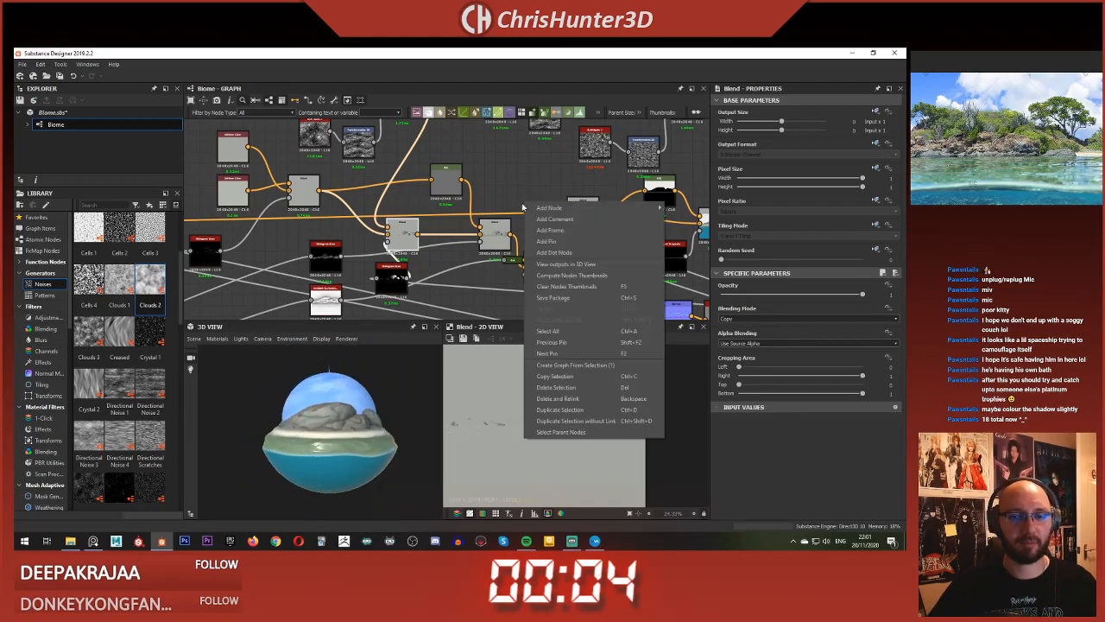
{"action": "left_click", "coordinate": [559, 297]}
{"action": "left_click_drag", "start_coordinate": [337, 371], "coordinate": [224, 363]}
{"action": "left_click", "coordinate": [194, 338]}
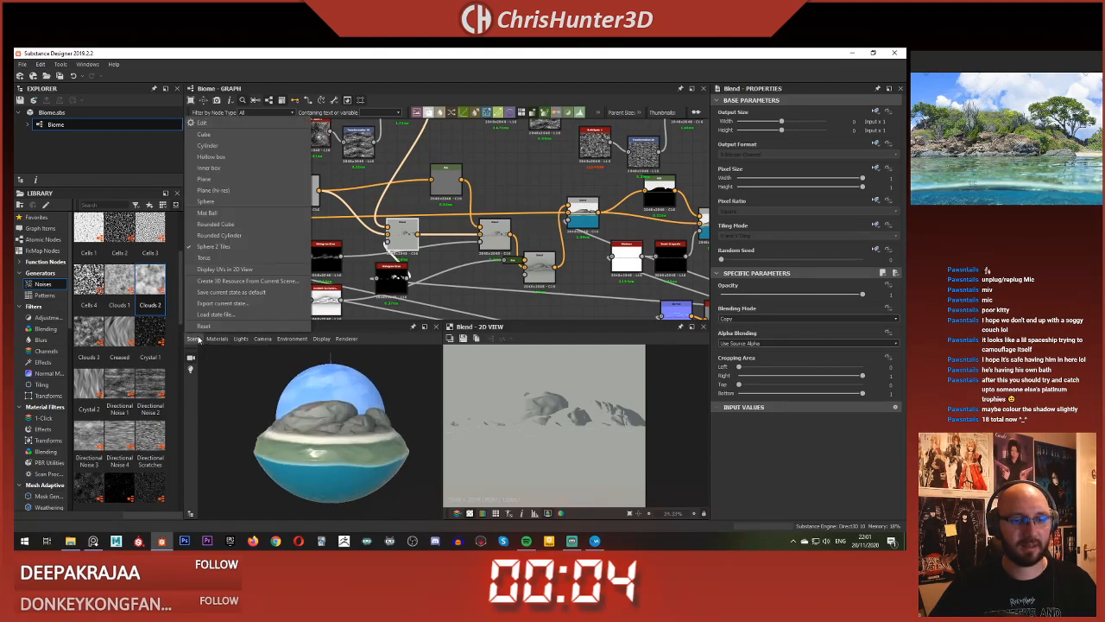
{"action": "left_click", "coordinate": [216, 340]}
{"action": "left_click", "coordinate": [220, 340]}
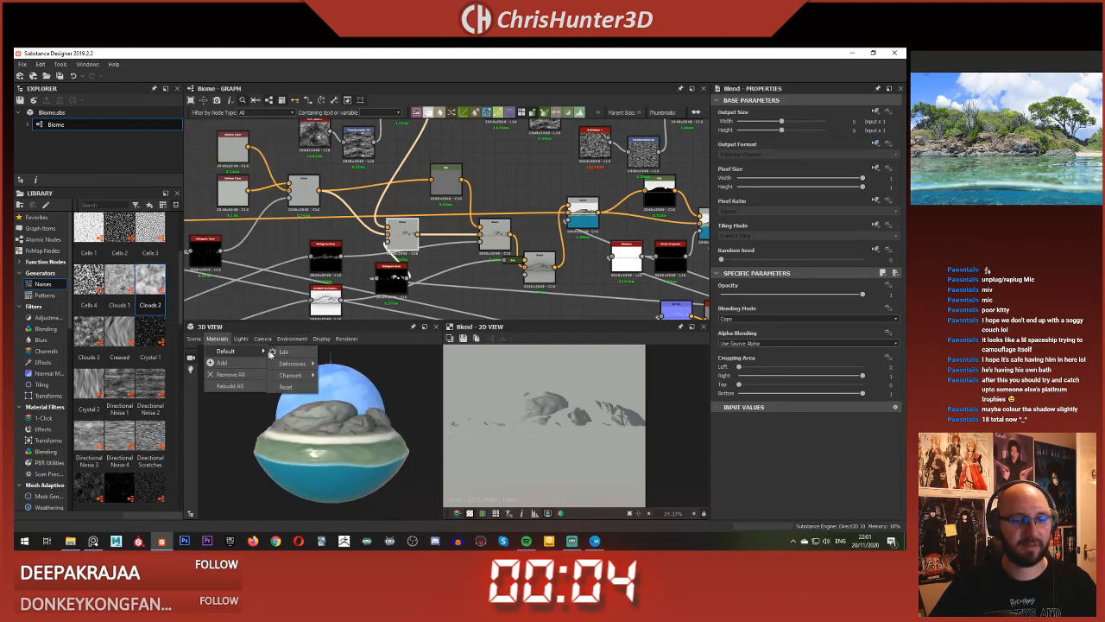
{"action": "left_click", "coordinate": [285, 352]}
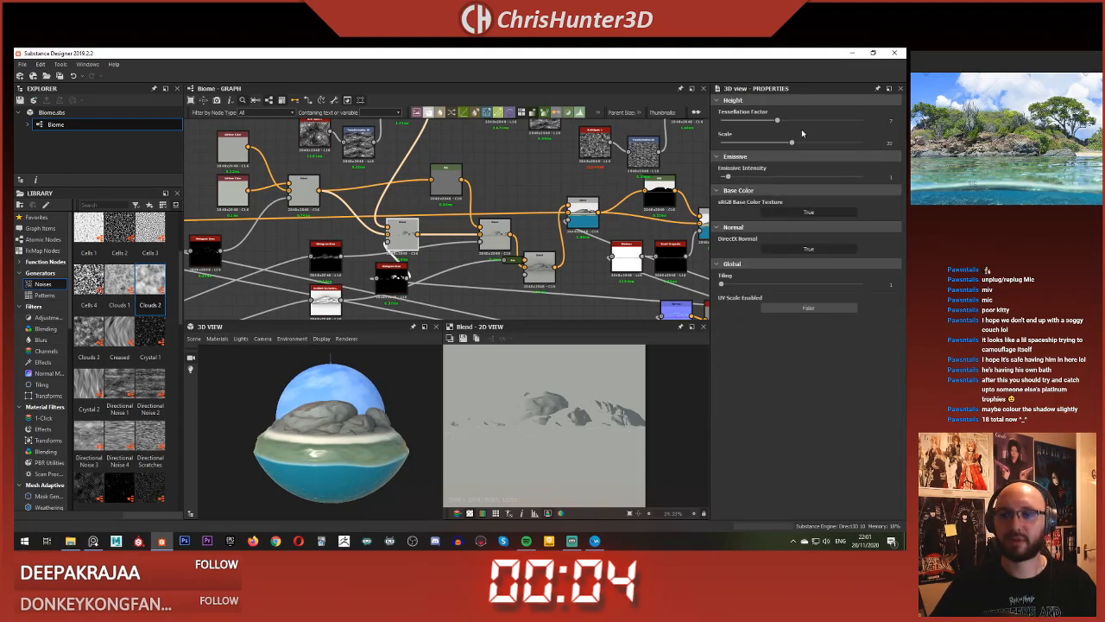
{"action": "right_click", "coordinate": [519, 169]}
{"action": "left_click", "coordinate": [555, 268]}
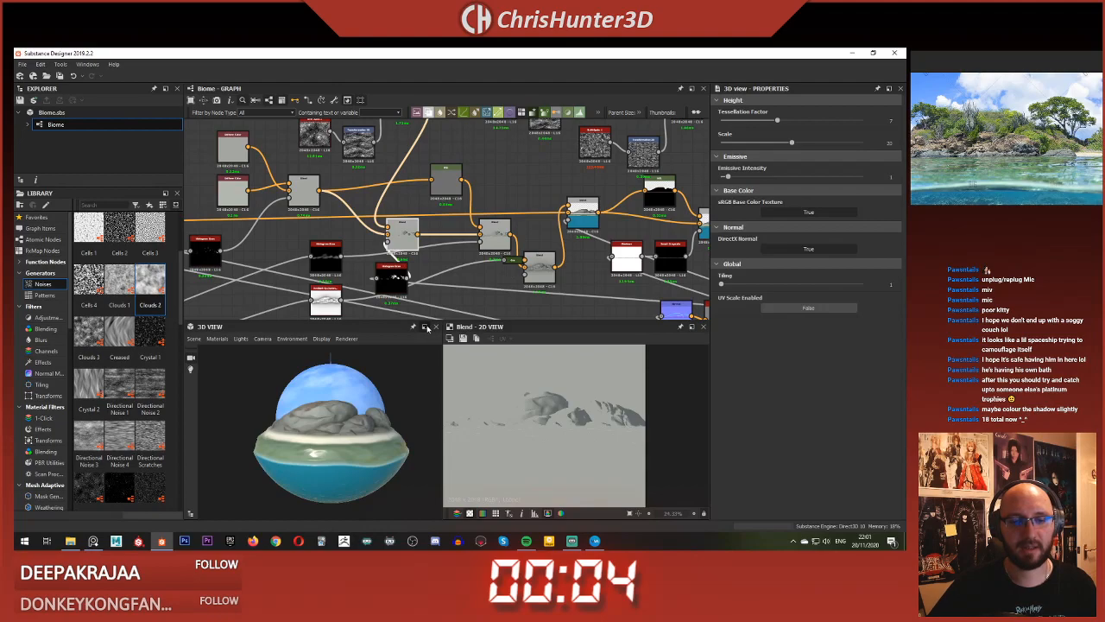
Step: Undock the 3D view into a larger floating window and frame the island's rocks in it
{"action": "left_click", "coordinate": [425, 326]}
{"action": "left_click_drag", "start_coordinate": [528, 254], "coordinate": [520, 291]}
{"action": "scroll", "coordinate": [516, 287], "scroll_direction": "up", "scroll_amount": 2}
{"action": "scroll", "coordinate": [521, 282], "scroll_direction": "down", "scroll_amount": 1}
{"action": "middle_click_drag", "start_coordinate": [521, 277], "coordinate": [496, 282]}
{"action": "left_click_drag", "start_coordinate": [496, 282], "coordinate": [532, 287]}
Step: Try other height scale values on the 3D preview material, compare the island's displacement, and return the scale to 20
{"action": "left_click_drag", "start_coordinate": [794, 144], "coordinate": [689, 126]}
{"action": "double_click", "coordinate": [891, 142]}
{"action": "type", "text": "20"}
{"action": "key", "text": "Return"}
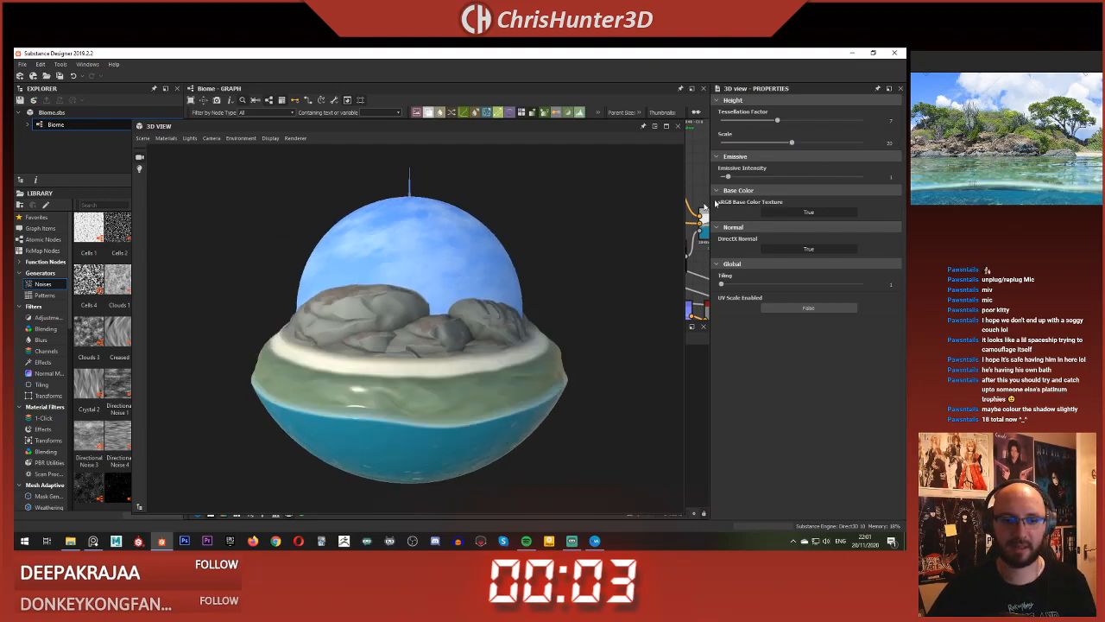
{"action": "left_click_drag", "start_coordinate": [450, 313], "coordinate": [469, 298]}
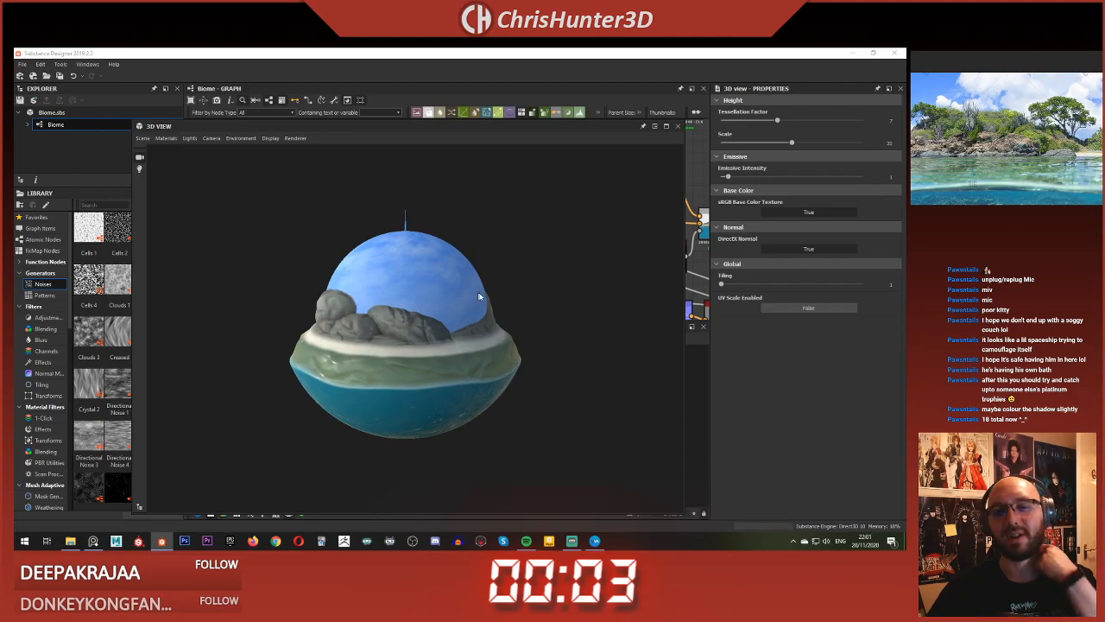
{"action": "left_click_drag", "start_coordinate": [359, 288], "coordinate": [414, 291]}
{"action": "left_click_drag", "start_coordinate": [417, 209], "coordinate": [413, 222]}
{"action": "left_click_drag", "start_coordinate": [776, 144], "coordinate": [794, 207]}
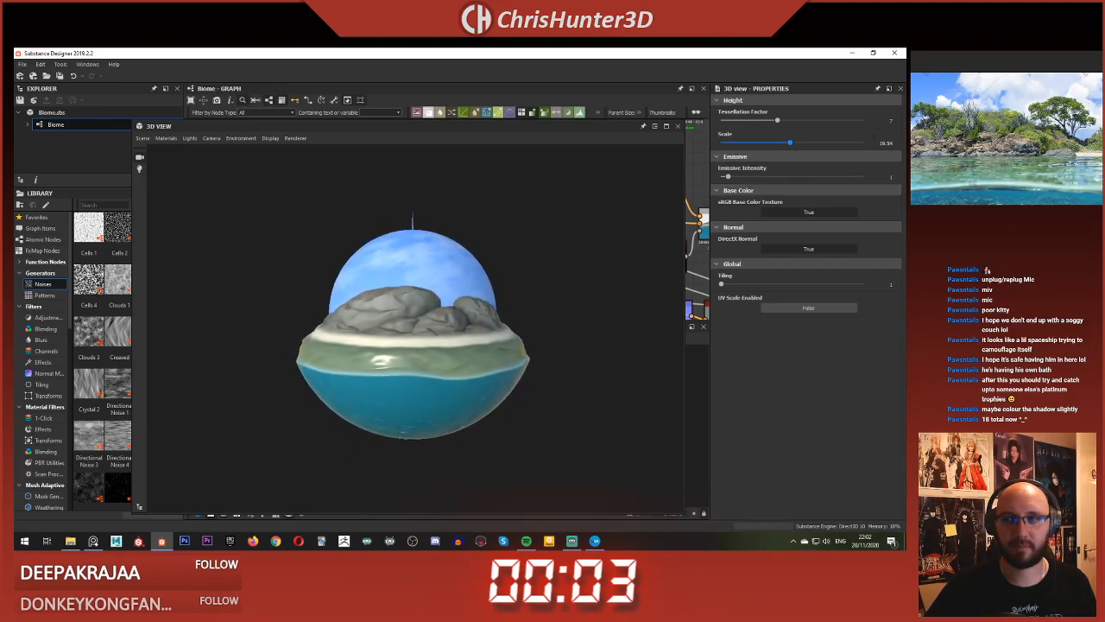
{"action": "left_click_drag", "start_coordinate": [789, 143], "coordinate": [791, 143]}
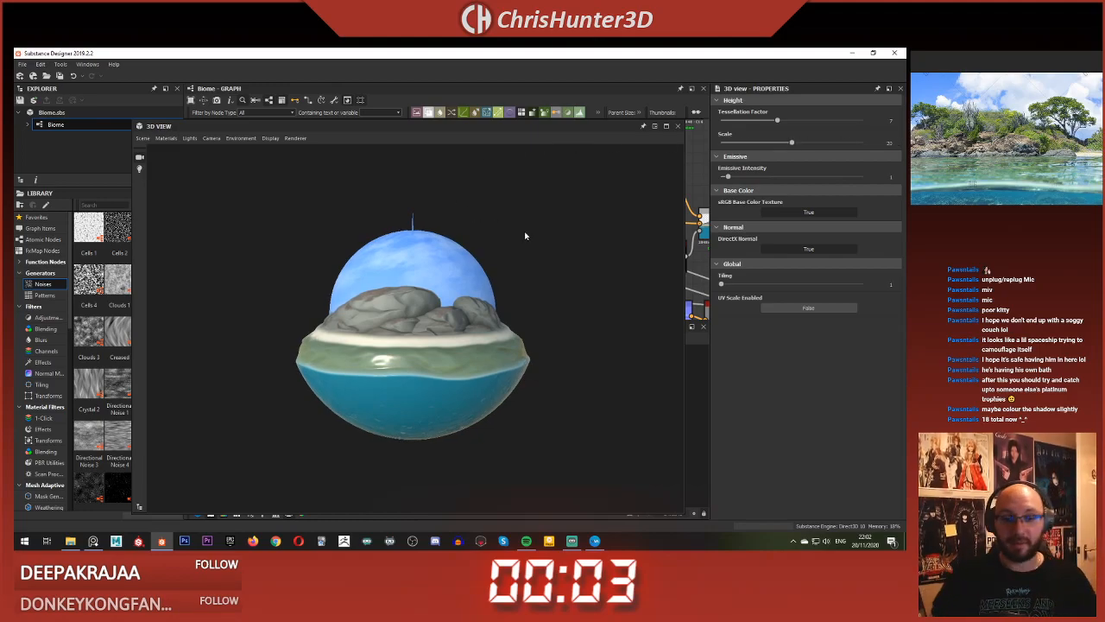
{"action": "scroll", "coordinate": [434, 289], "scroll_direction": "up", "scroll_amount": 2}
{"action": "left_click_drag", "start_coordinate": [435, 290], "coordinate": [439, 297]}
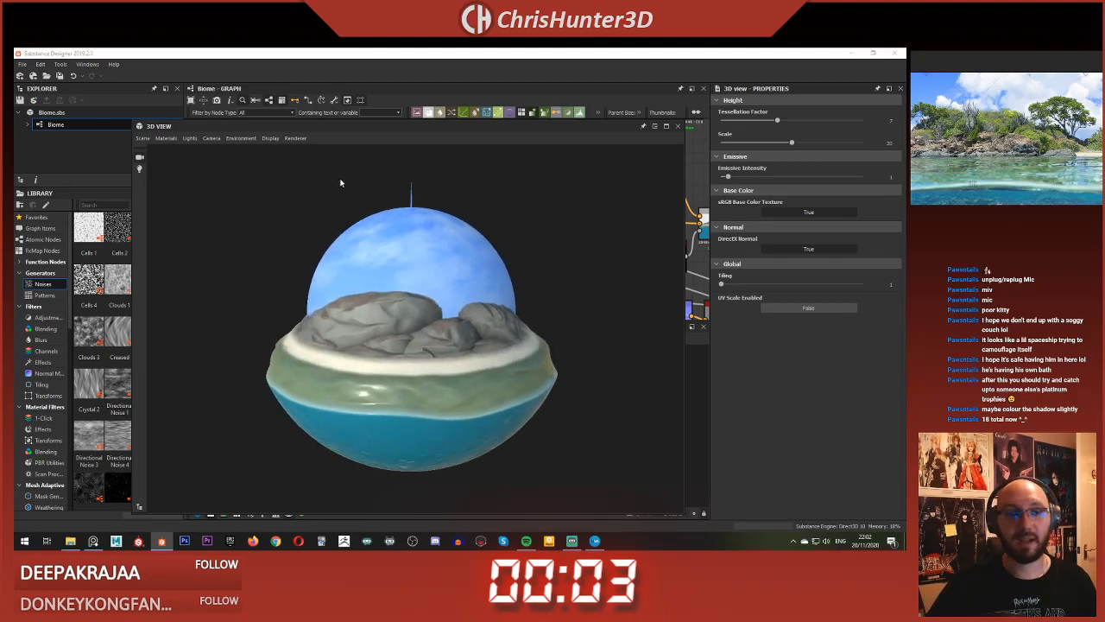